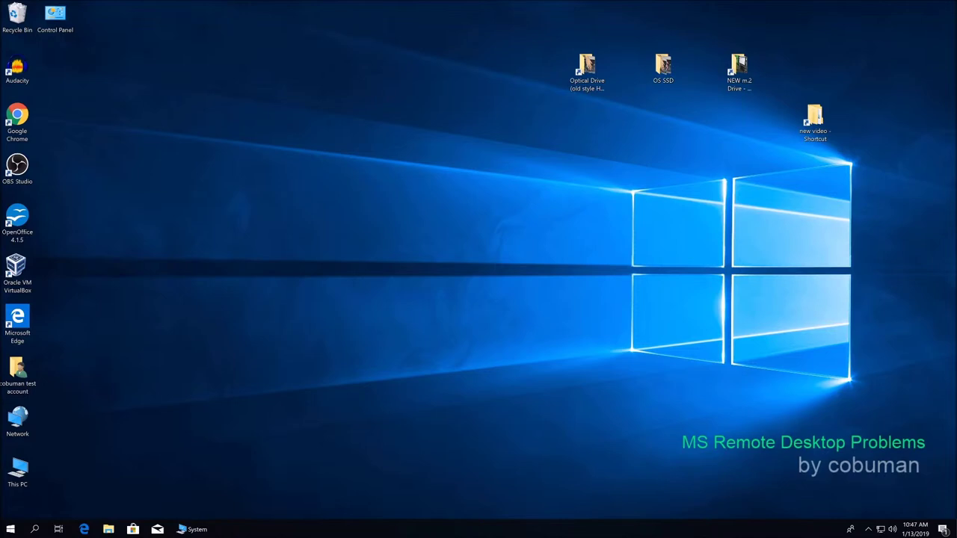
Search Windows for 'remote' and launch Remote Desktop Connection.
click(34, 530)
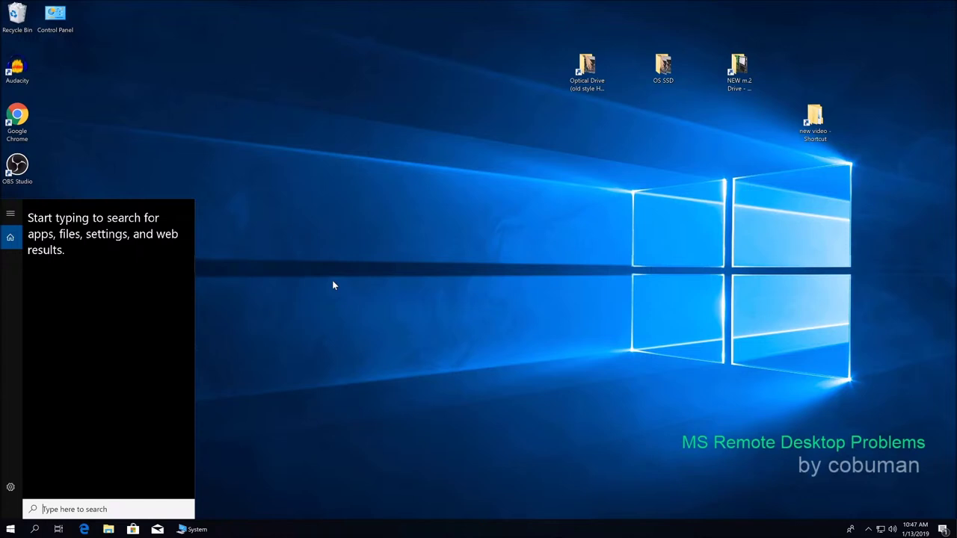
text(re)
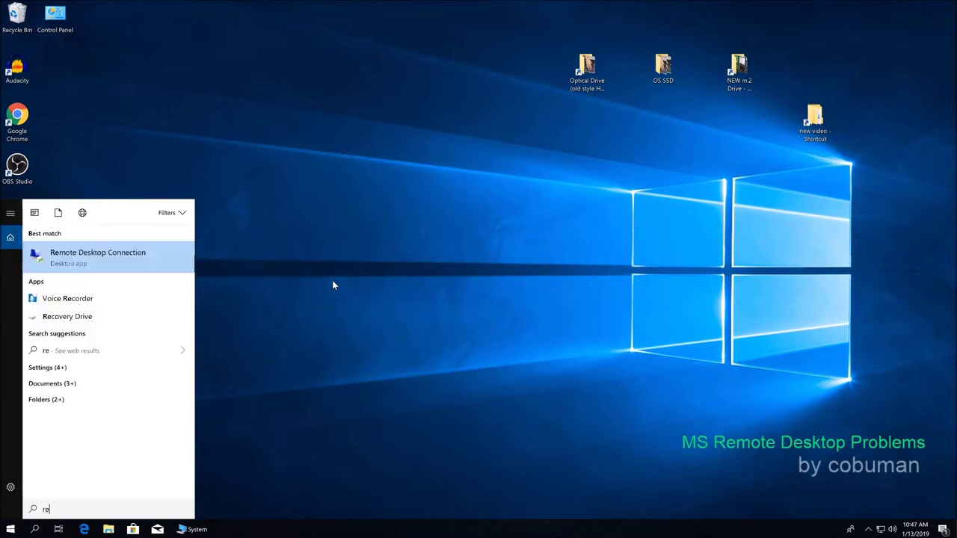
text(mote deskop)
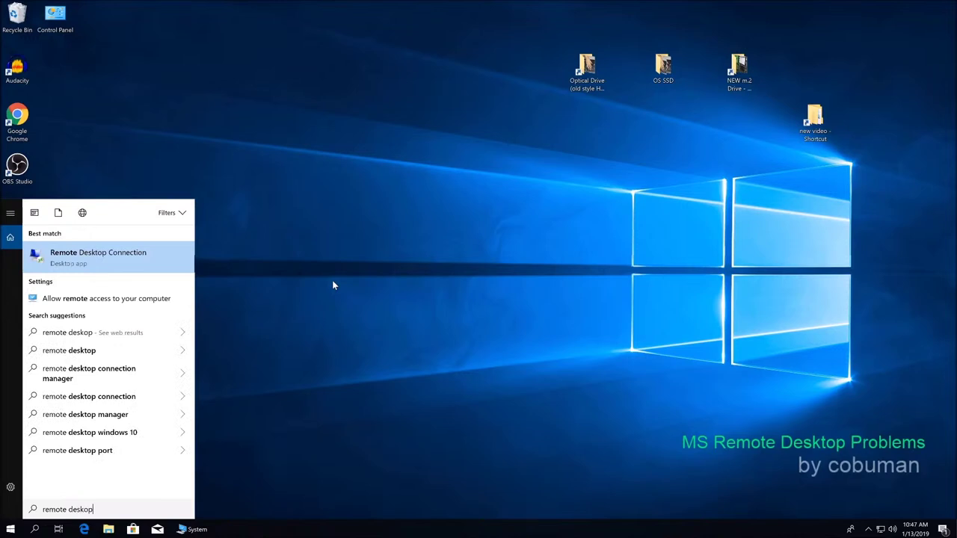
click(35, 529)
text(r)
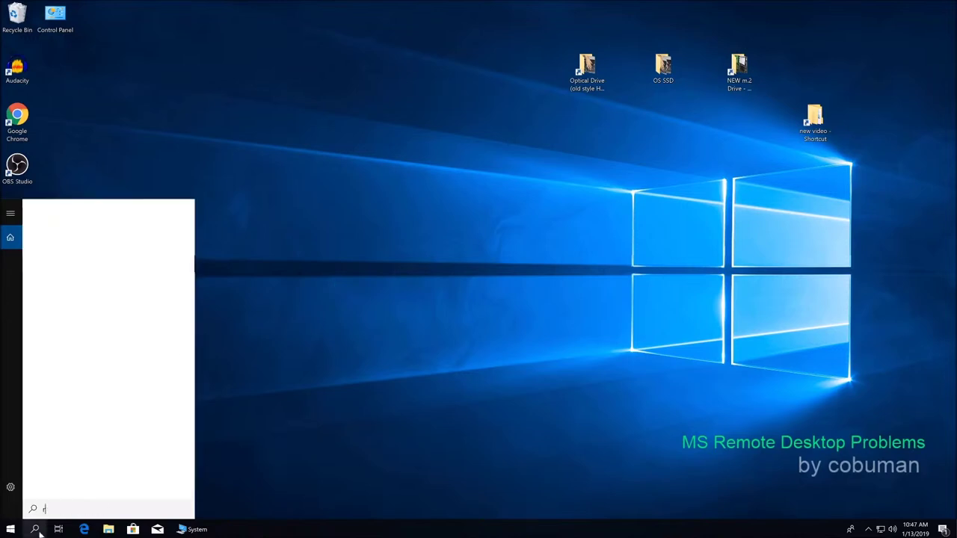
text(emote)
key(Return)
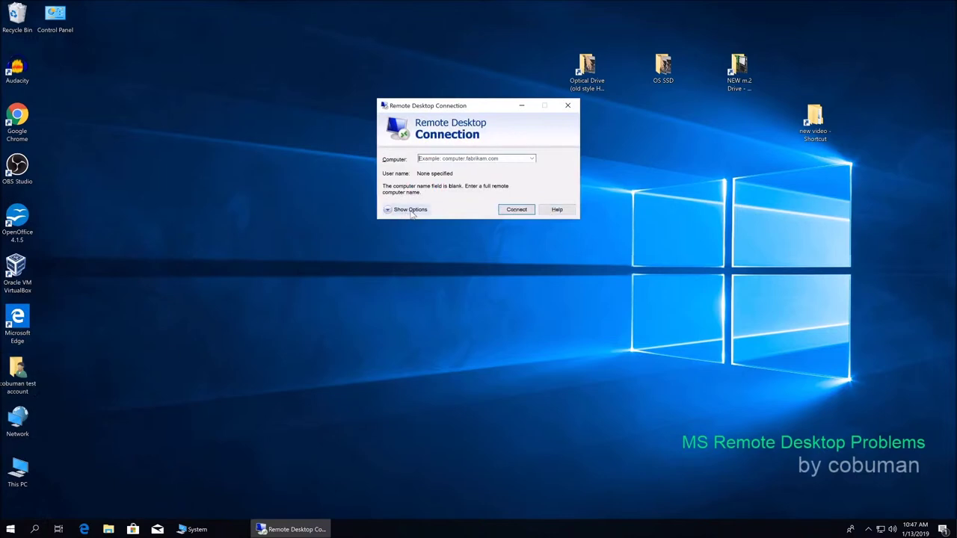
click(408, 210)
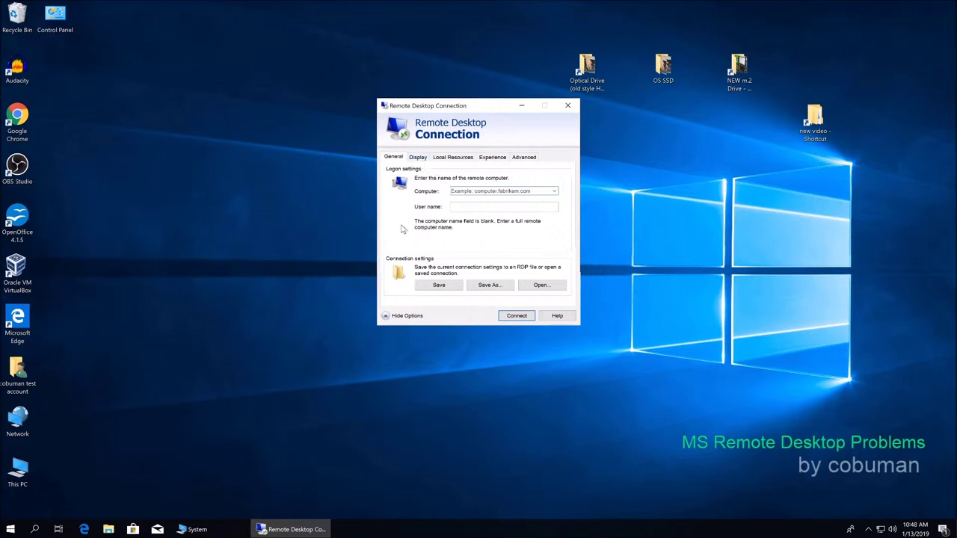
click(404, 315)
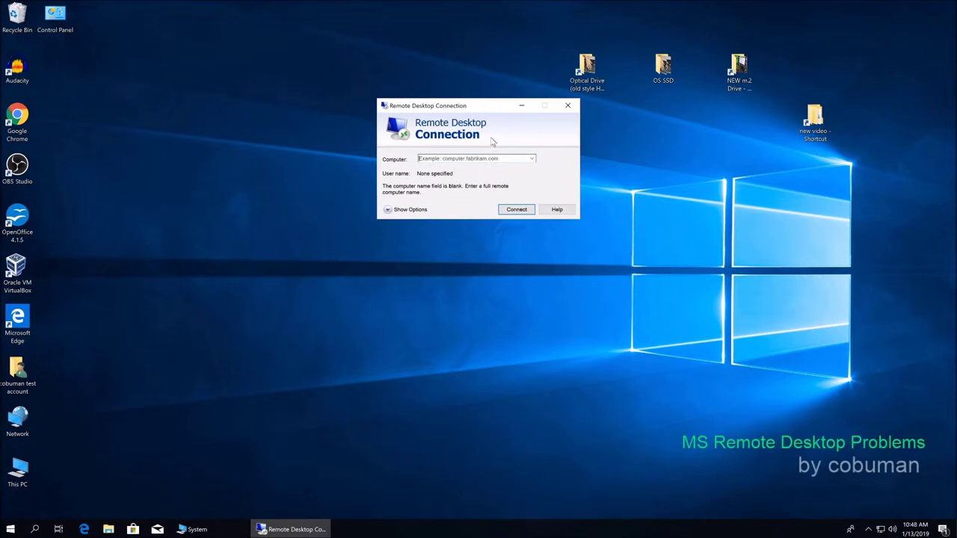
drag(482, 107, 432, 103)
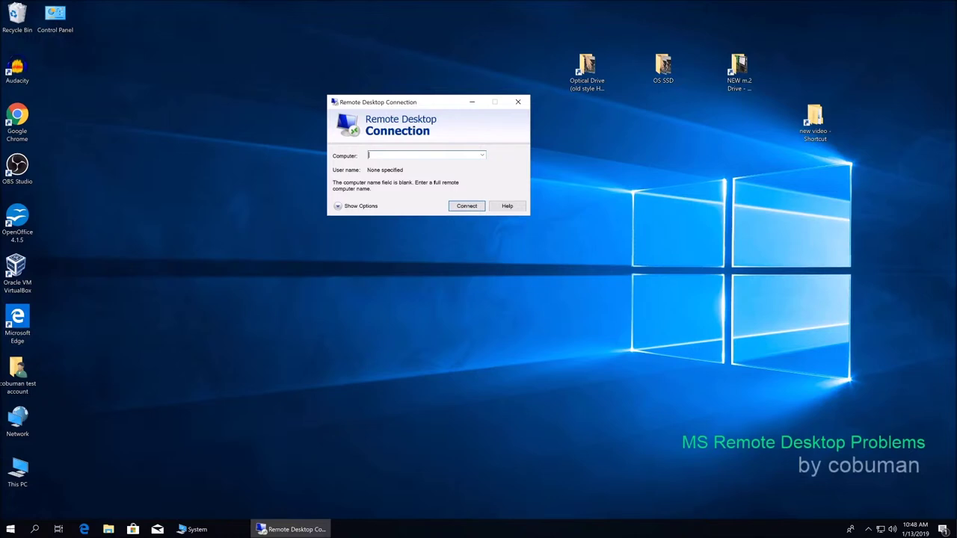
Connect to computer1, dismiss the cannot-find-computer error, and reposition the dialog.
text(computer1)
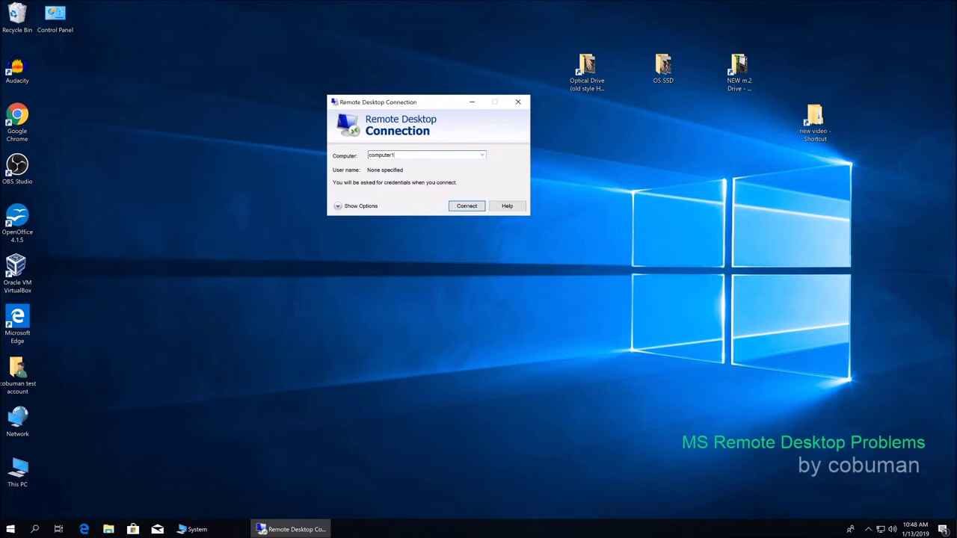
click(466, 208)
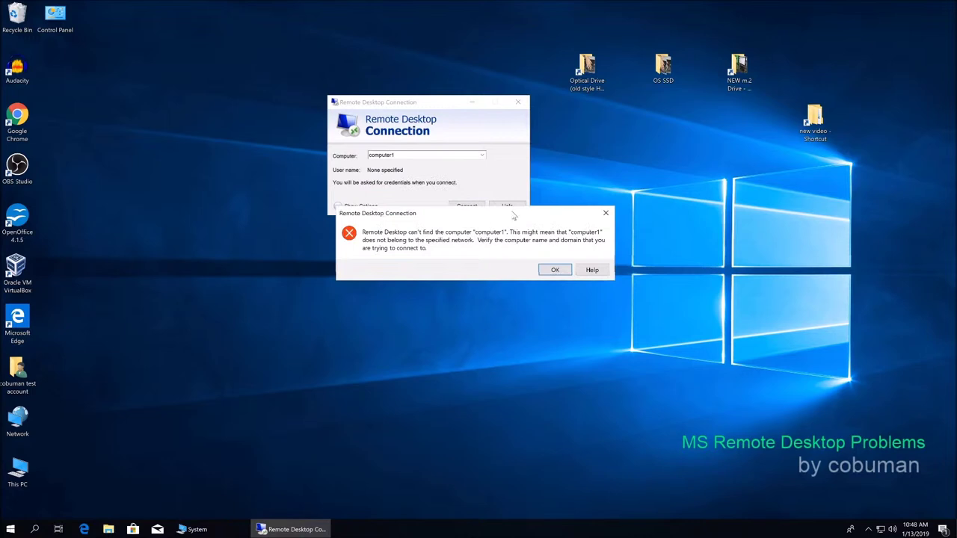
drag(515, 216, 515, 204)
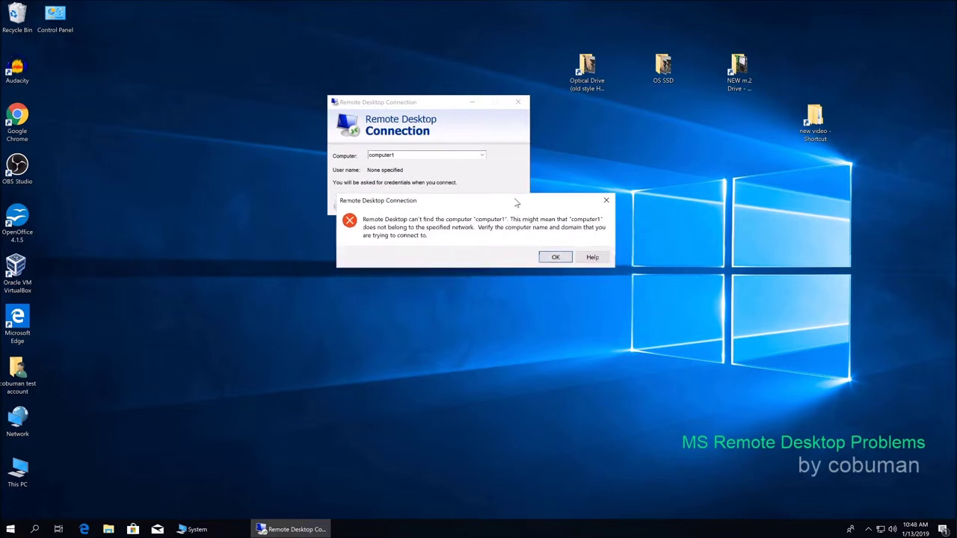
click(555, 258)
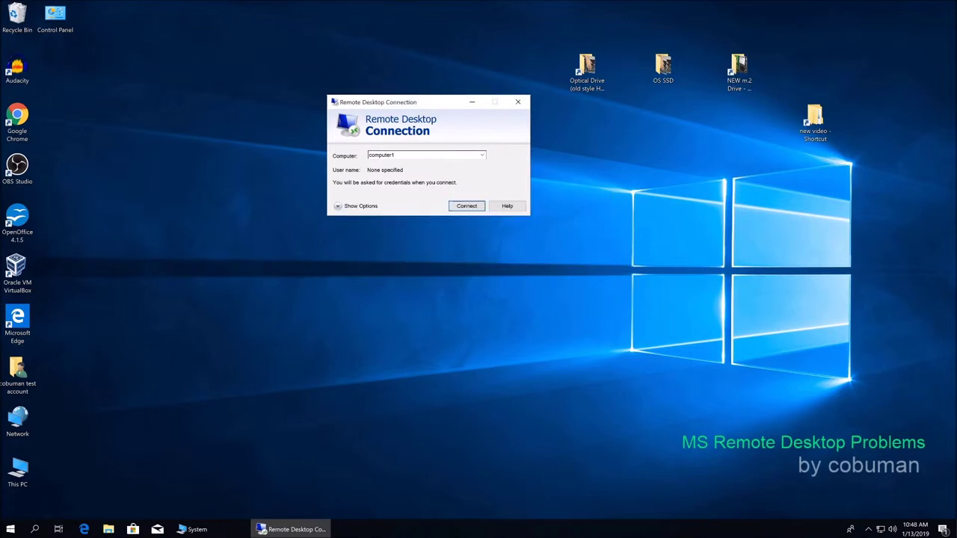
double_click(382, 155)
drag(437, 104, 482, 134)
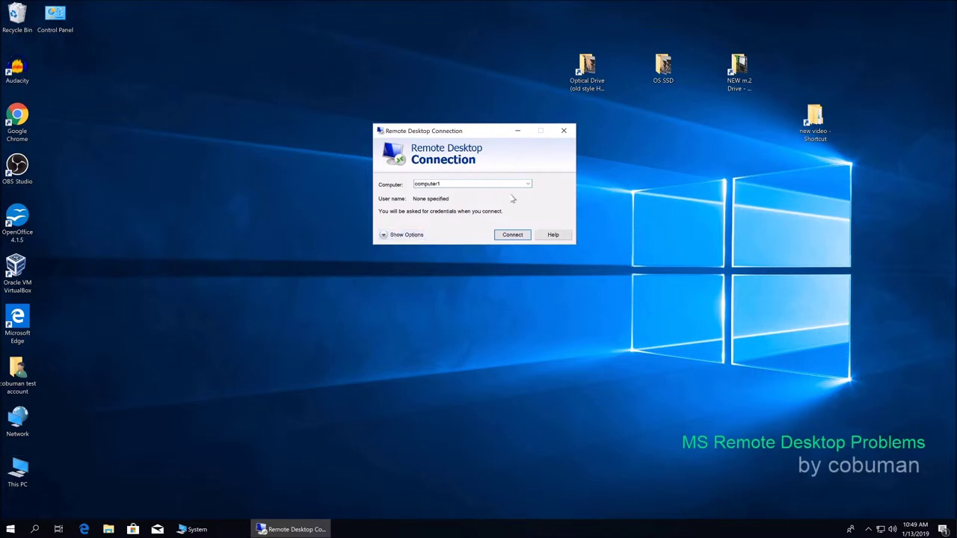
Open the Remote settings of This PC's System Properties.
right_click(8, 471)
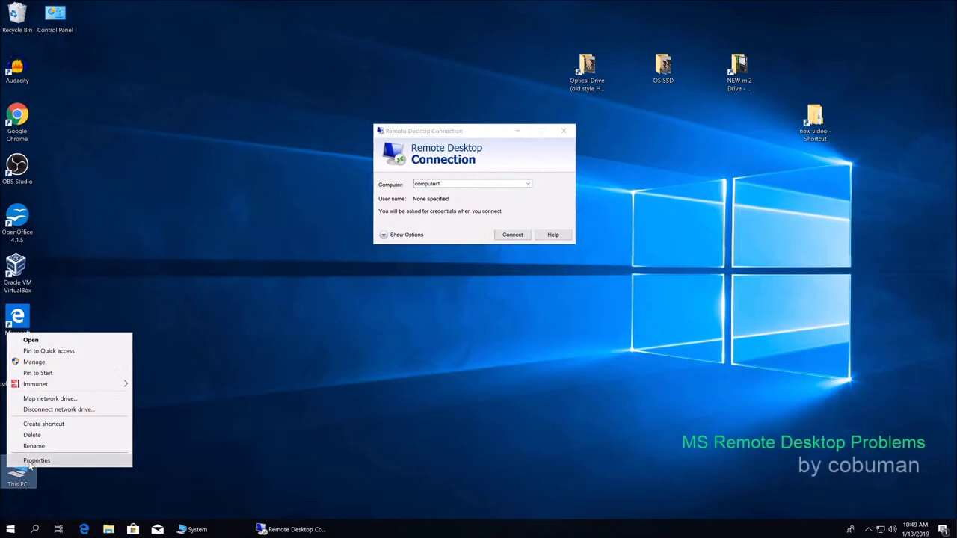
click(30, 462)
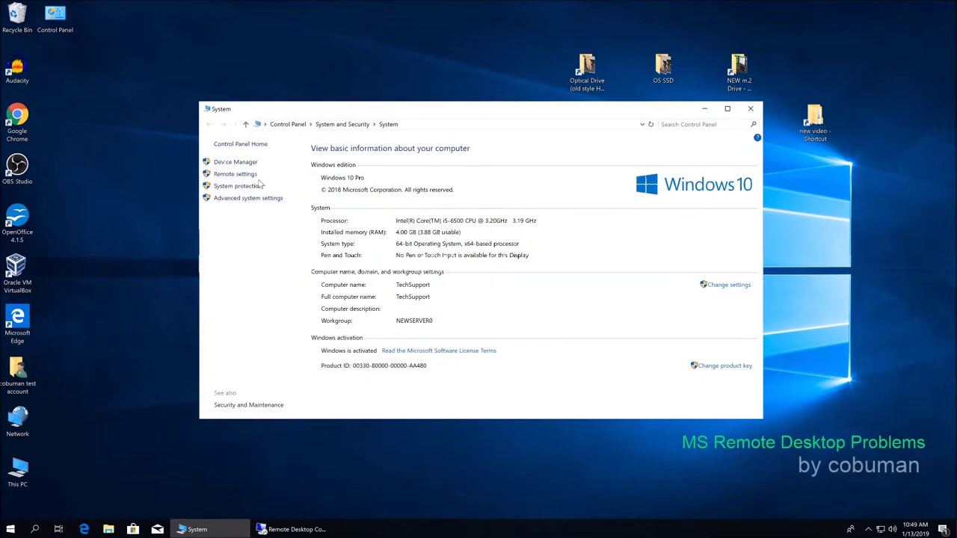
click(241, 176)
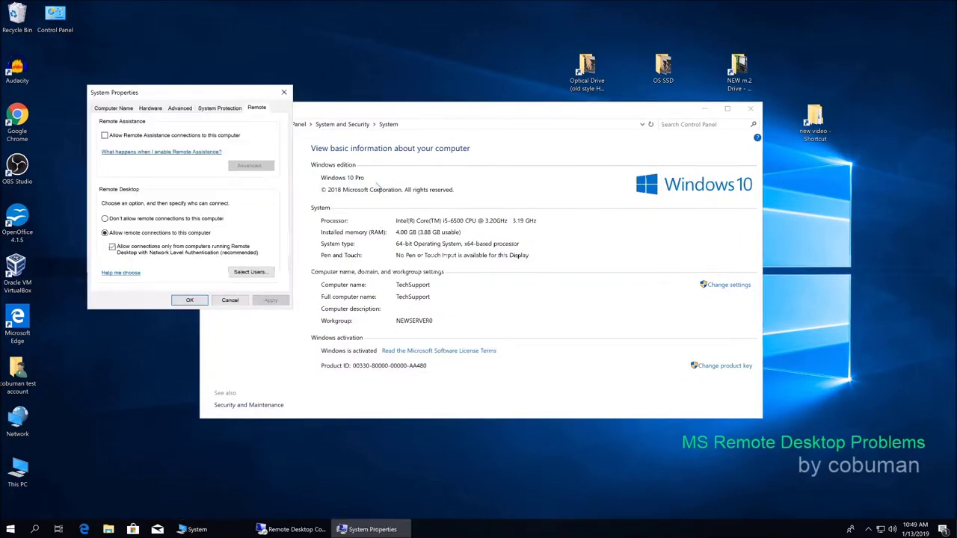
drag(207, 96, 447, 101)
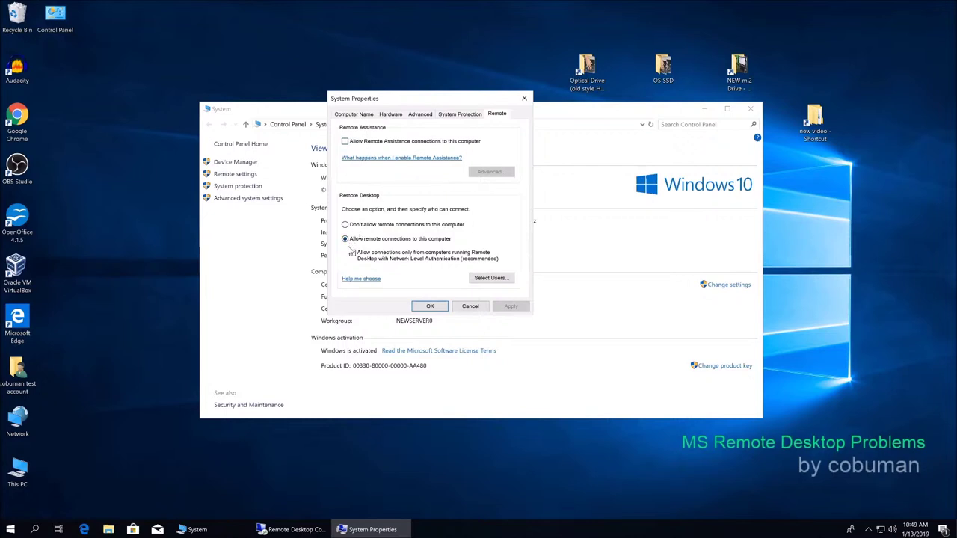
Toggle the allow/disallow remote connection options, cancel without changes, and close the System window.
click(346, 225)
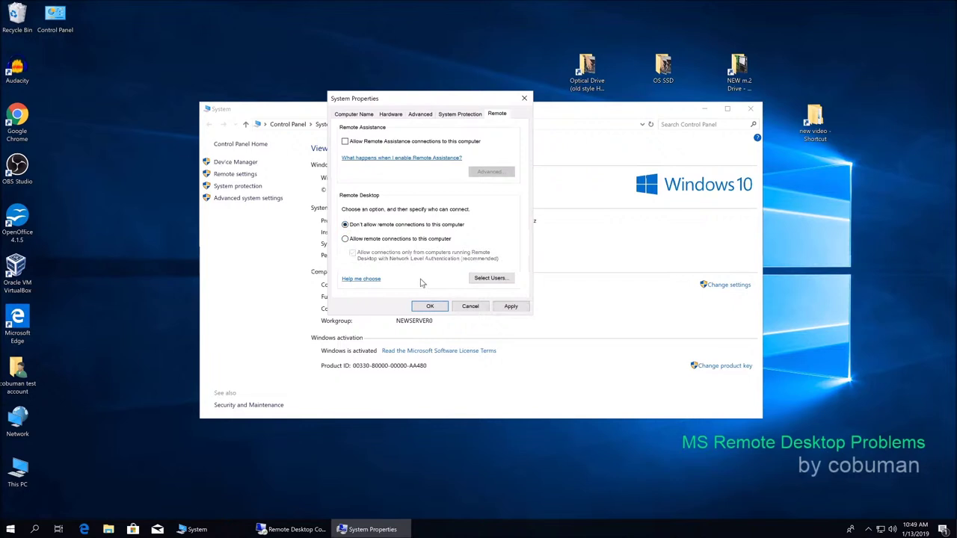
click(508, 307)
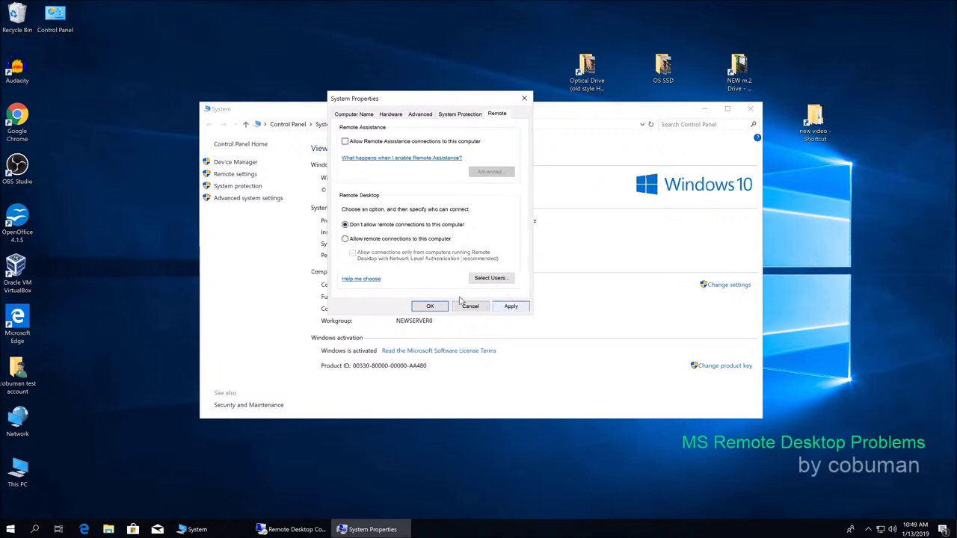
click(370, 239)
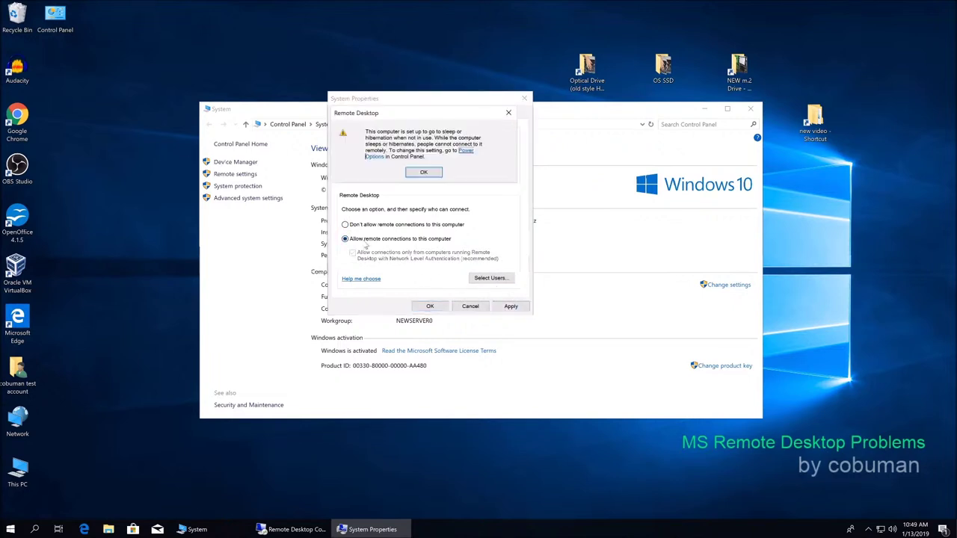
click(424, 172)
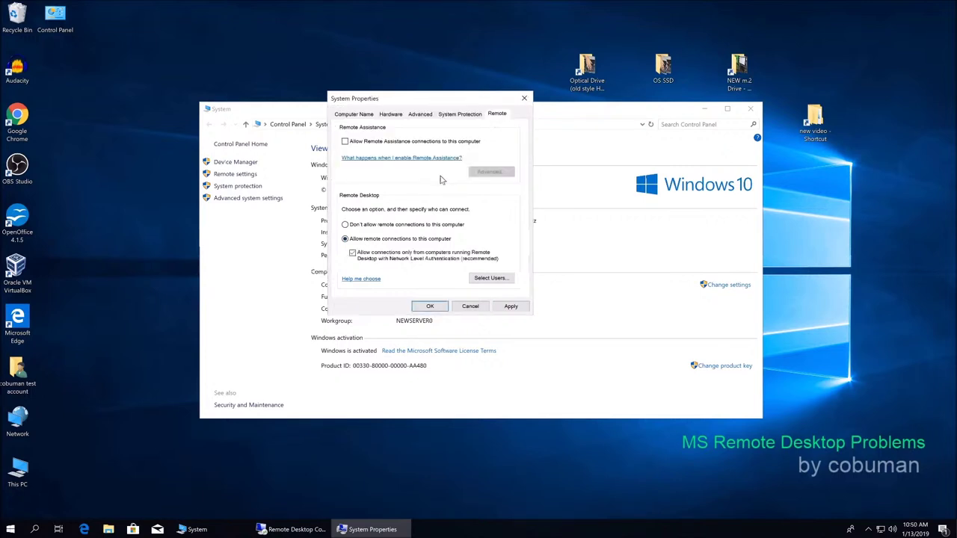
click(370, 226)
click(365, 243)
click(378, 225)
click(463, 309)
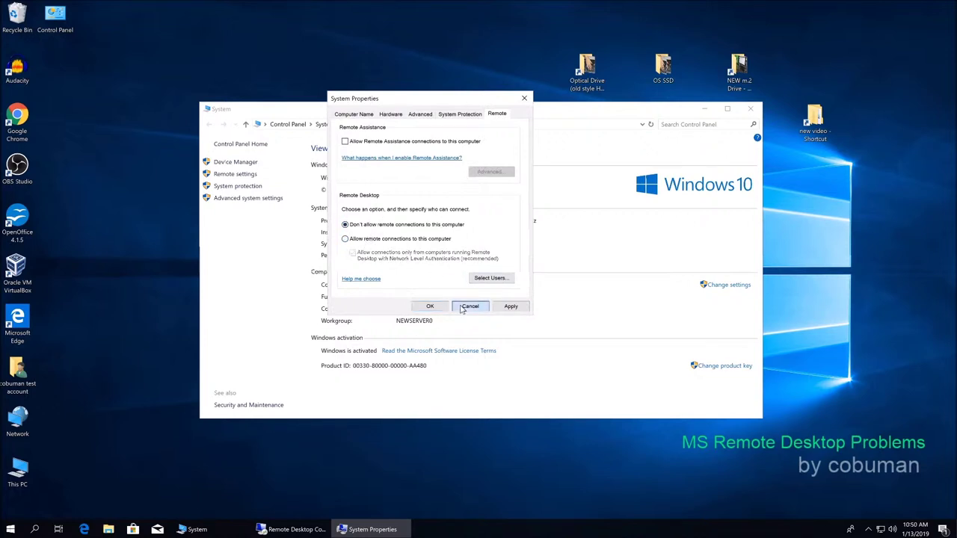
click(463, 308)
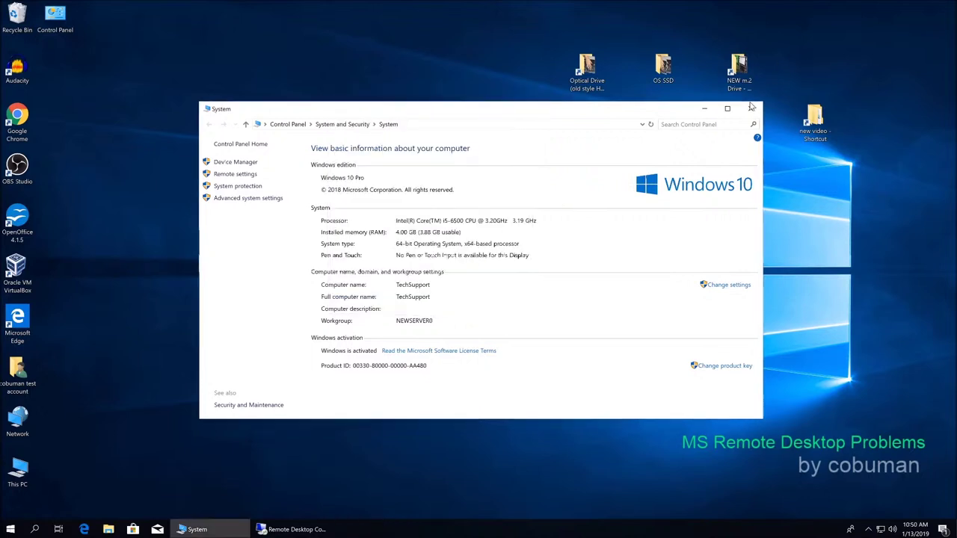
click(750, 105)
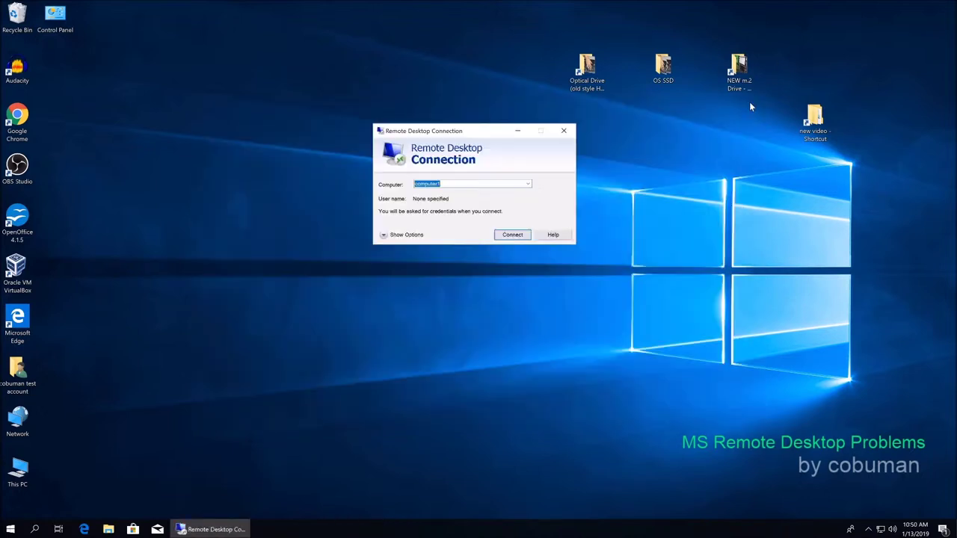
Retry connecting to computer1 and dismiss the cannot-find-computer error.
click(465, 185)
drag(474, 133, 471, 128)
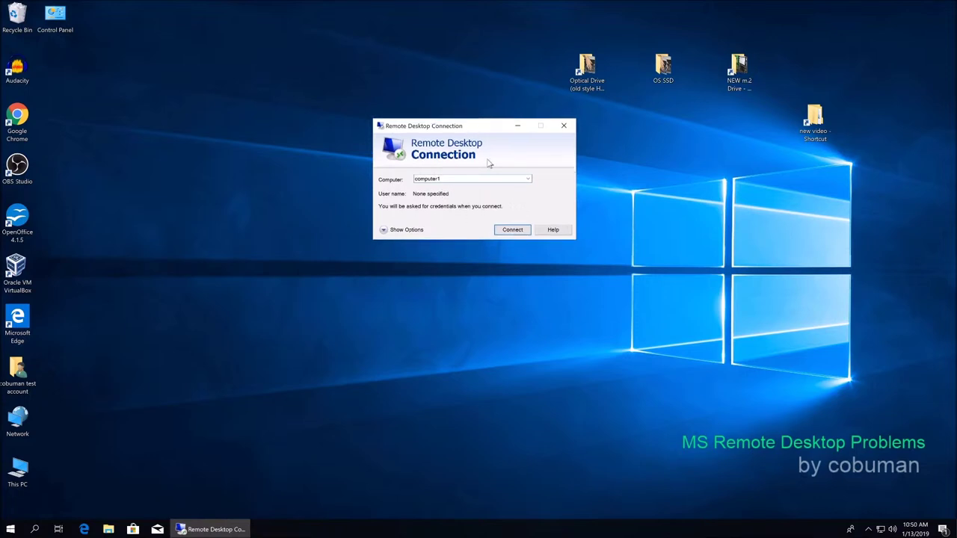
click(512, 229)
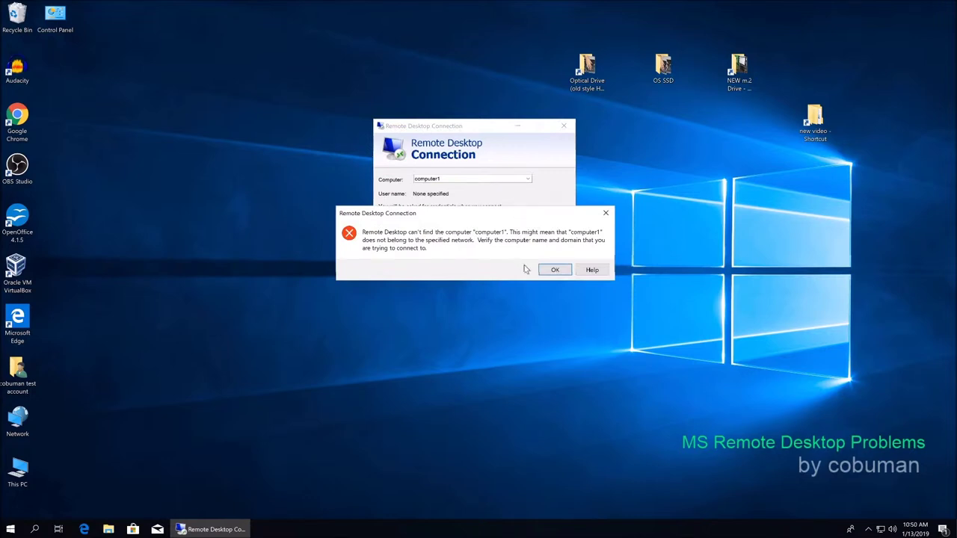
click(555, 271)
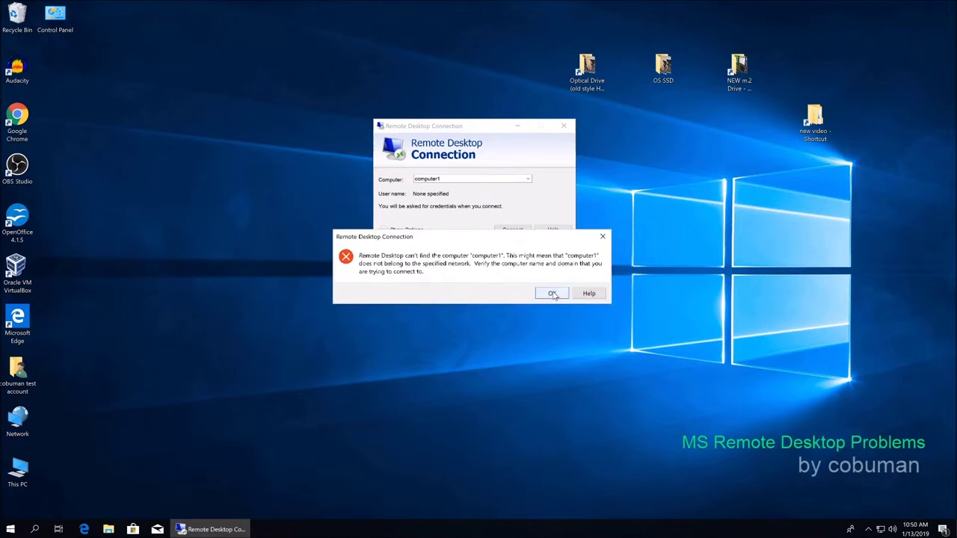
click(551, 294)
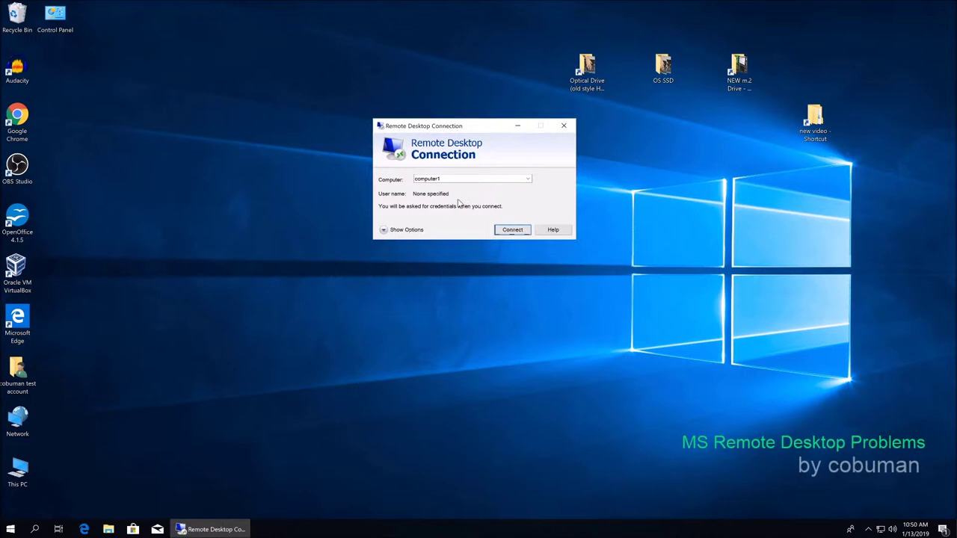
Start another connection attempt to computer1, cancel it, and reposition the dialog.
click(512, 229)
click(550, 189)
drag(465, 129, 466, 159)
double_click(455, 210)
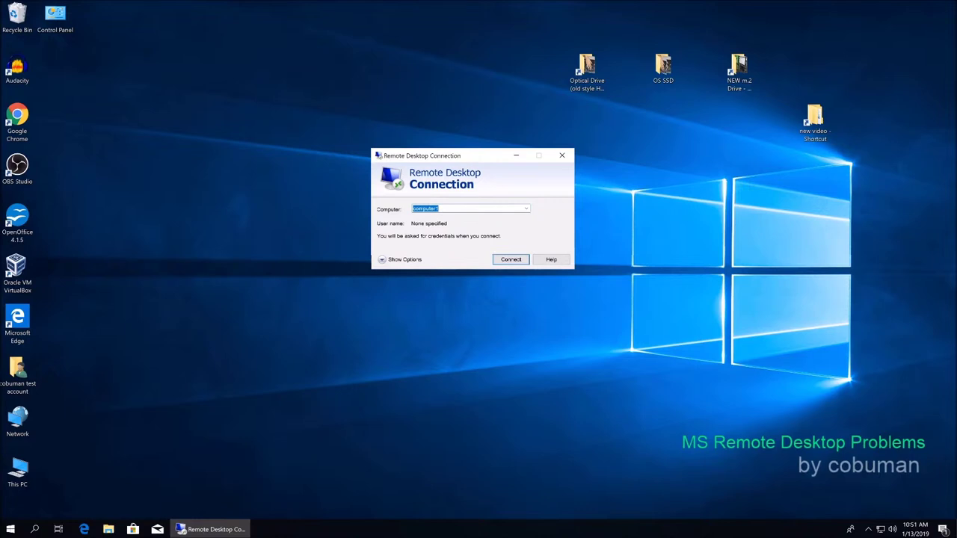
click(439, 209)
drag(480, 156, 501, 151)
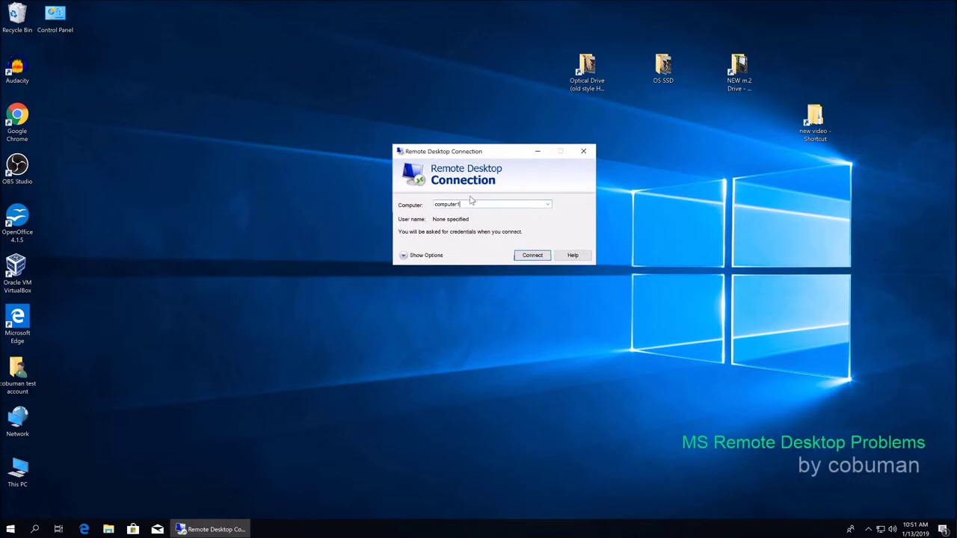
drag(489, 152, 491, 150)
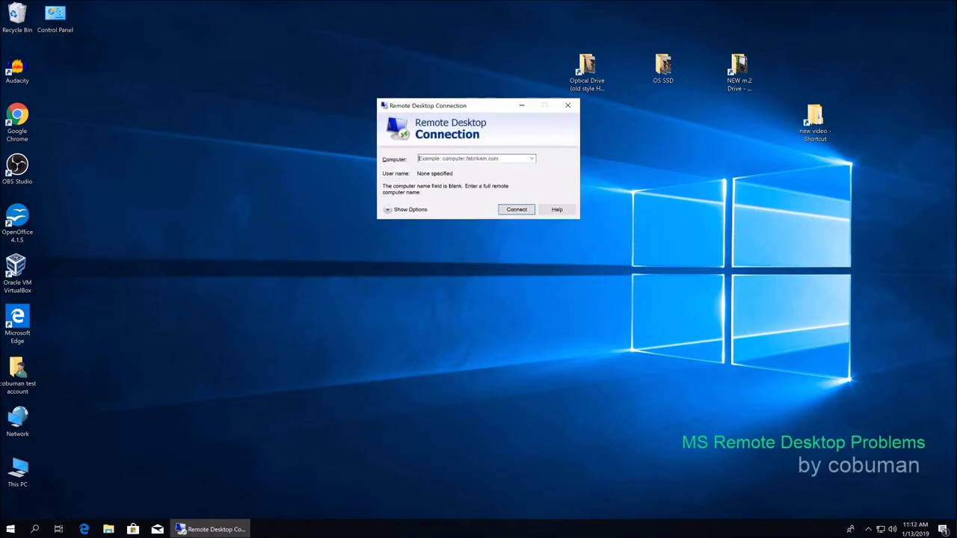
drag(468, 105, 439, 140)
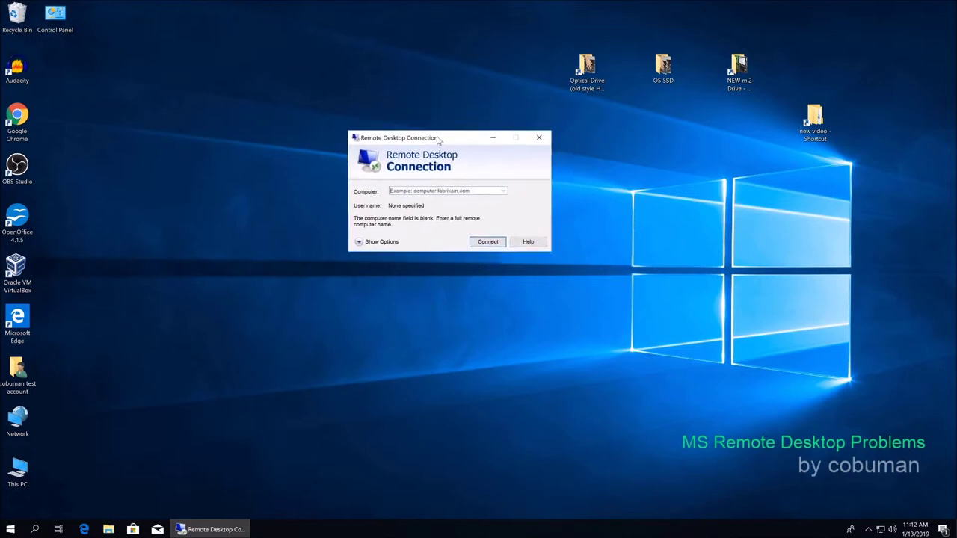
right_click(23, 470)
click(51, 460)
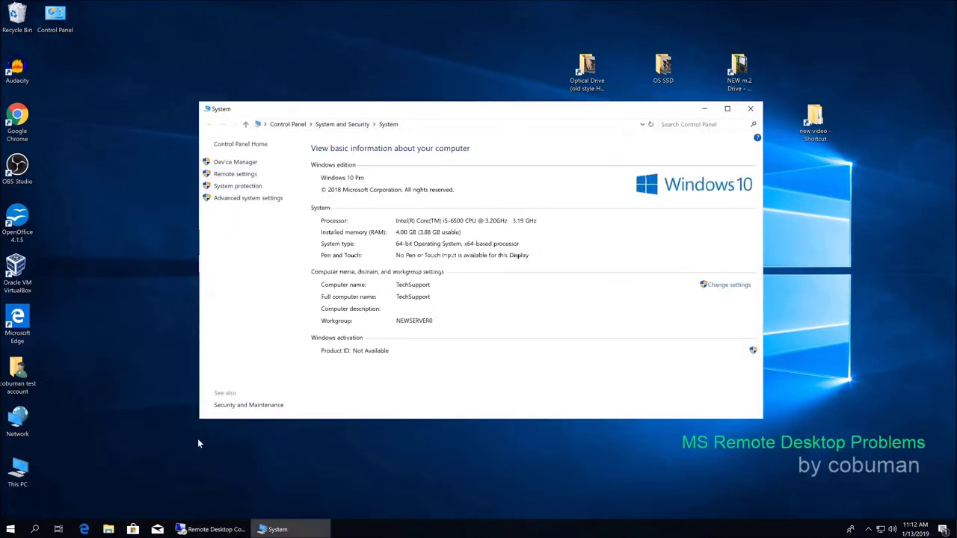
click(226, 163)
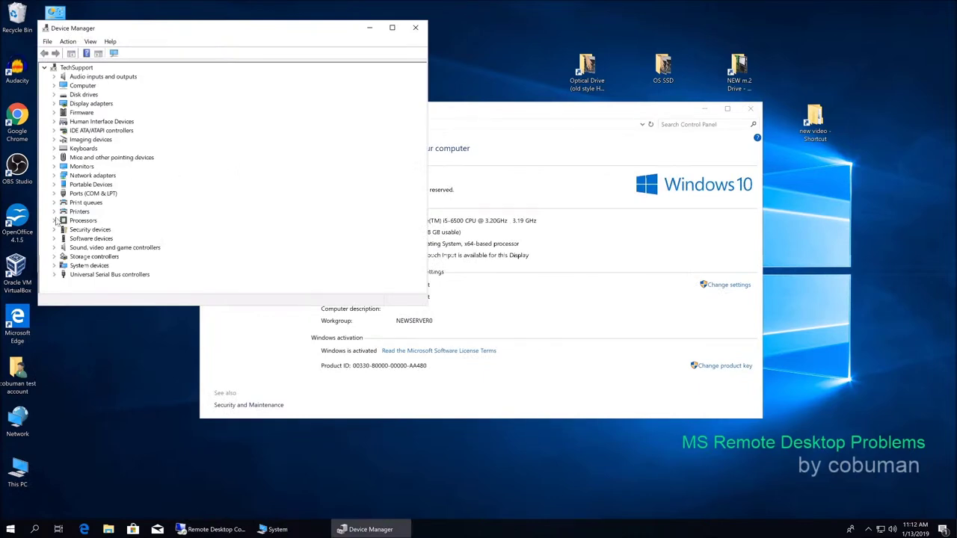
click(54, 176)
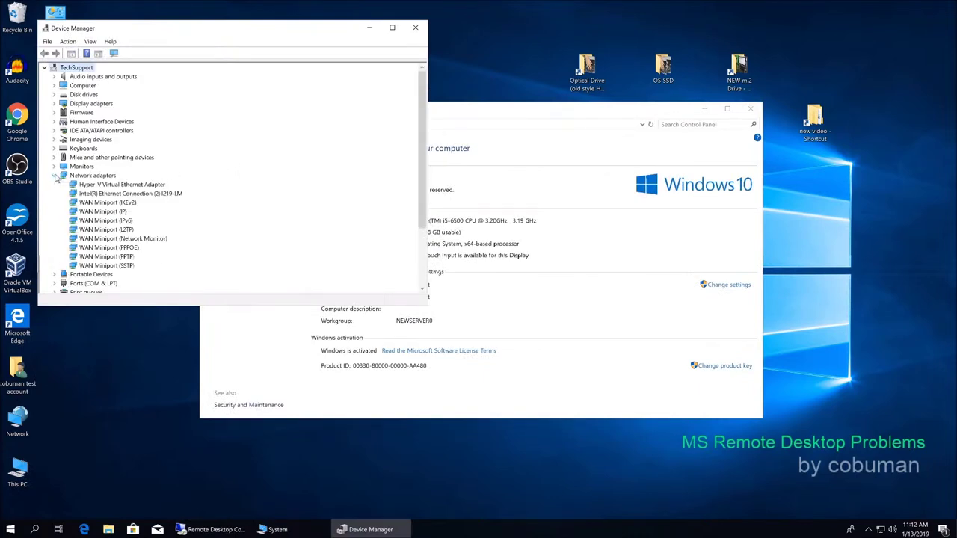
click(117, 194)
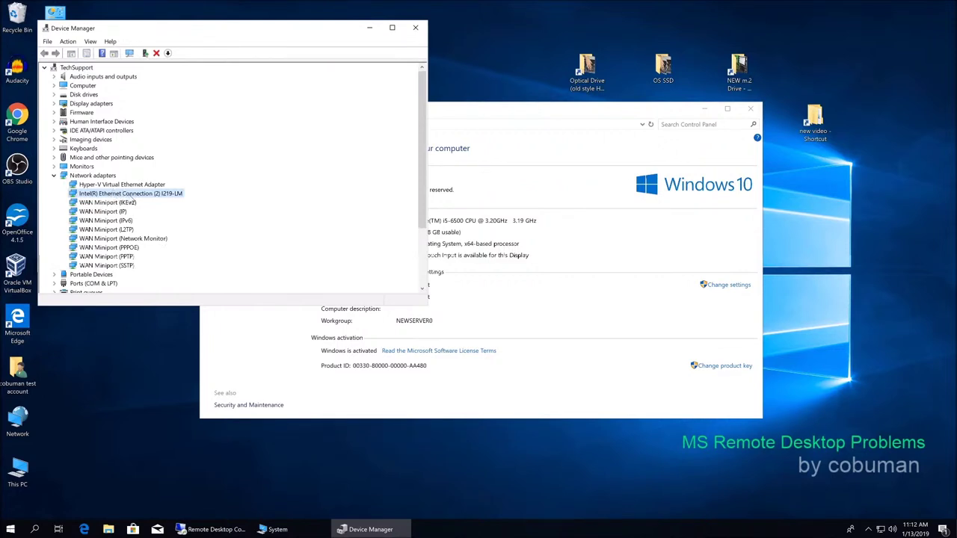
right_click(131, 197)
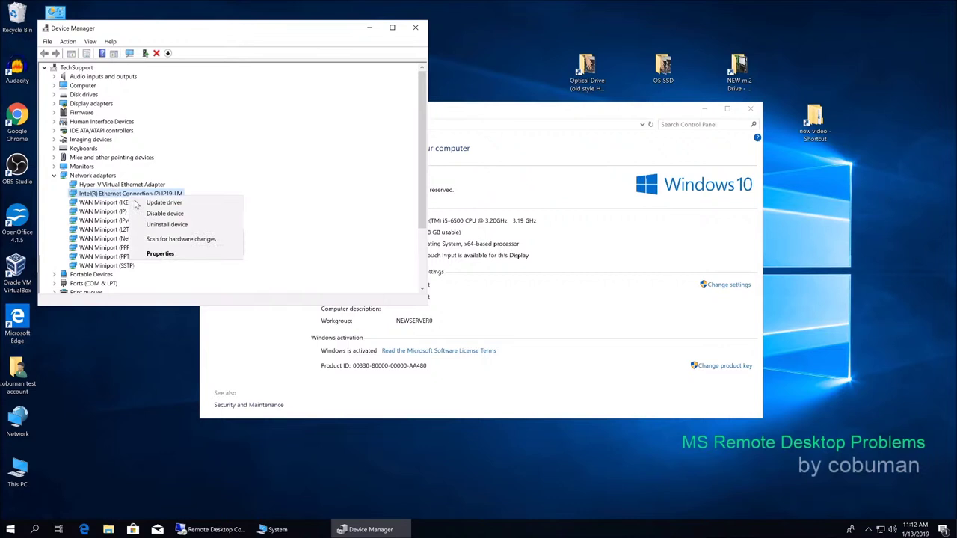
click(161, 254)
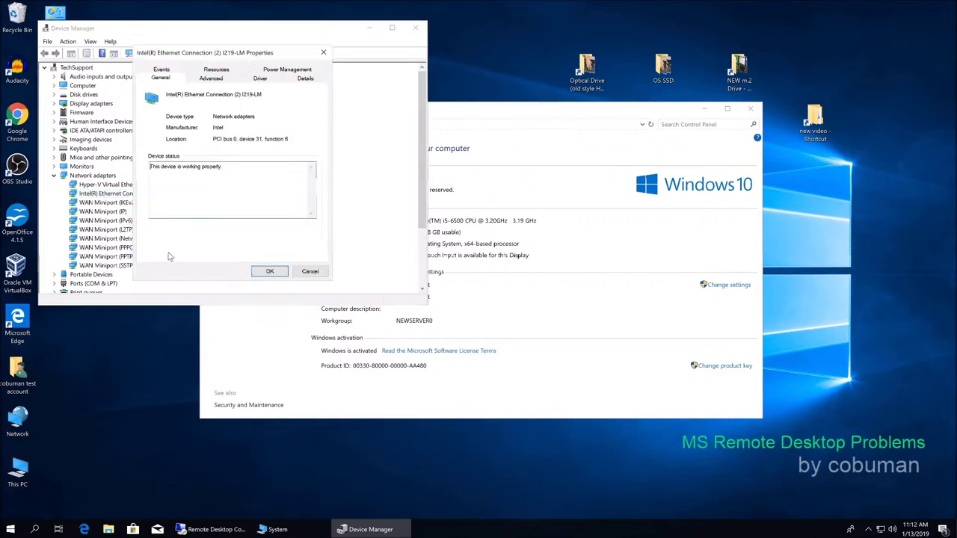
click(284, 71)
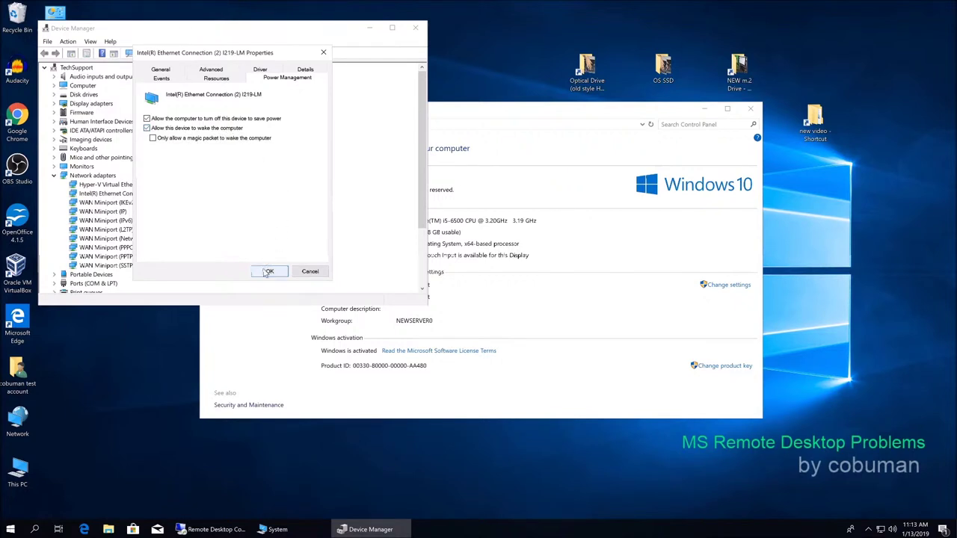
click(269, 272)
click(417, 30)
click(751, 109)
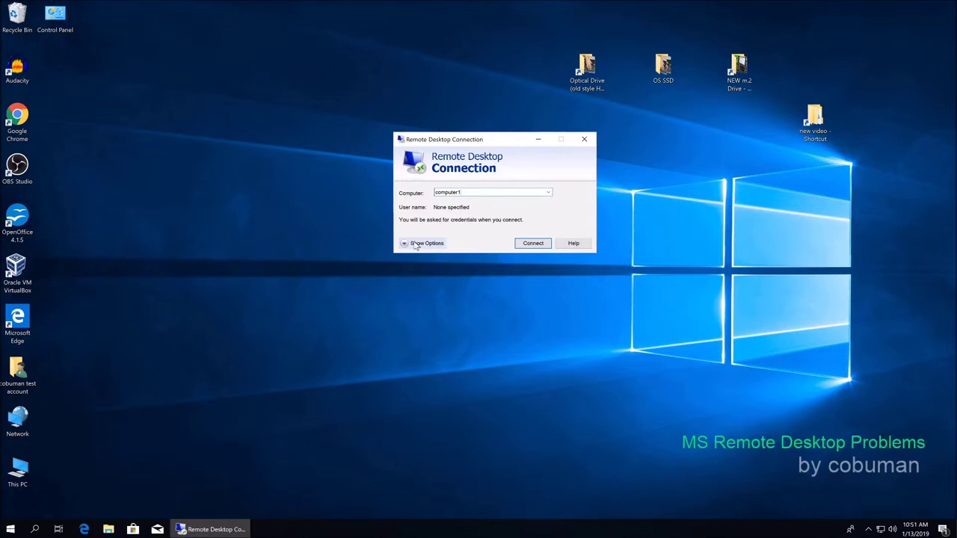
drag(501, 140, 479, 154)
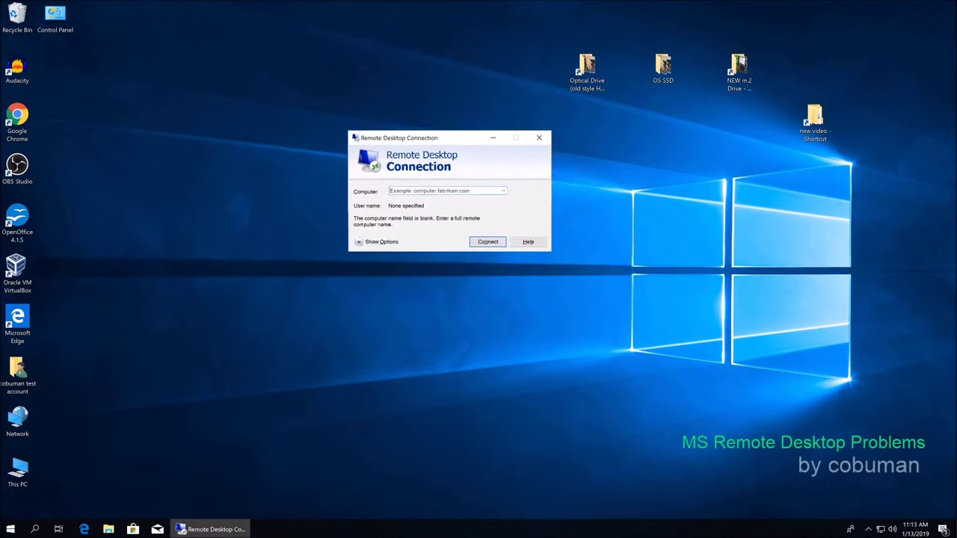
Launch Command Prompt via 'cmd' search and place it below the Remote Desktop dialog.
click(35, 529)
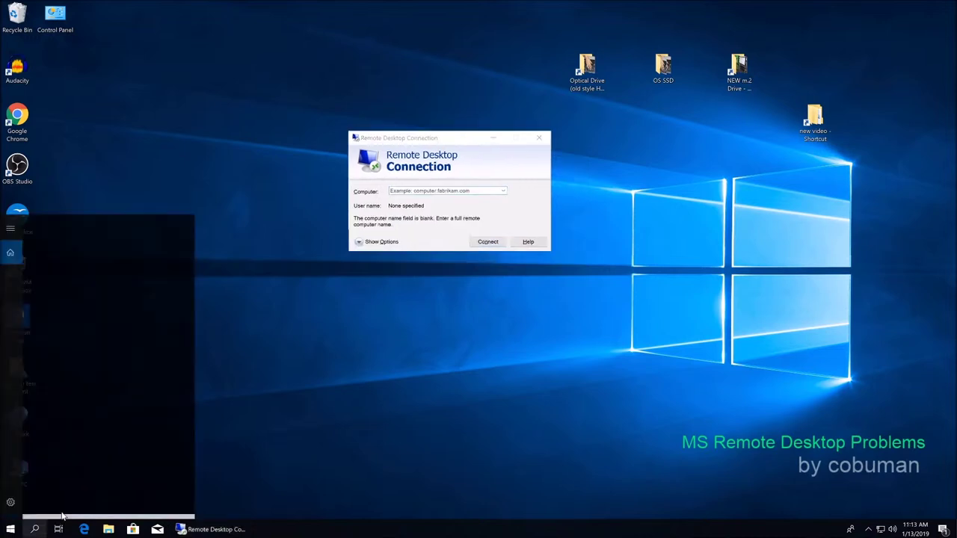
text(cmd)
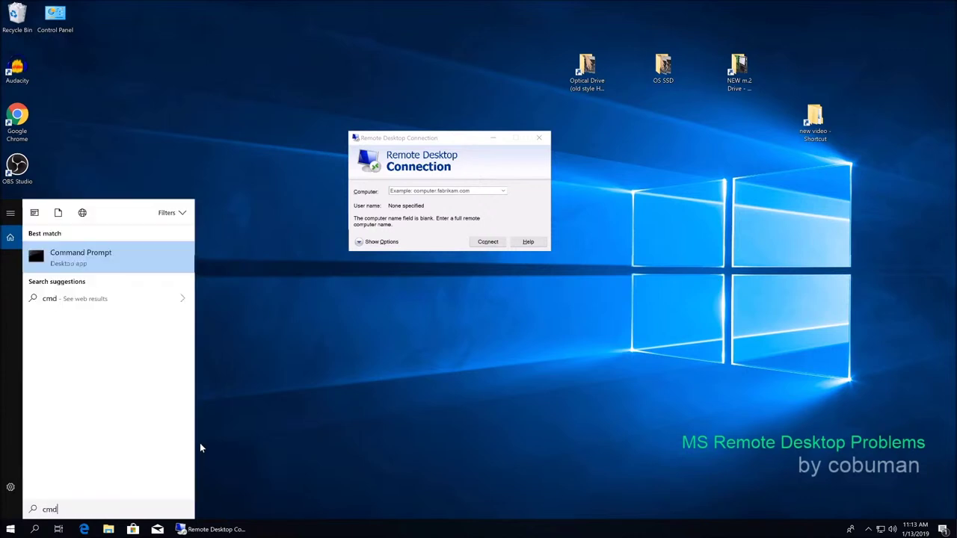
key(Return)
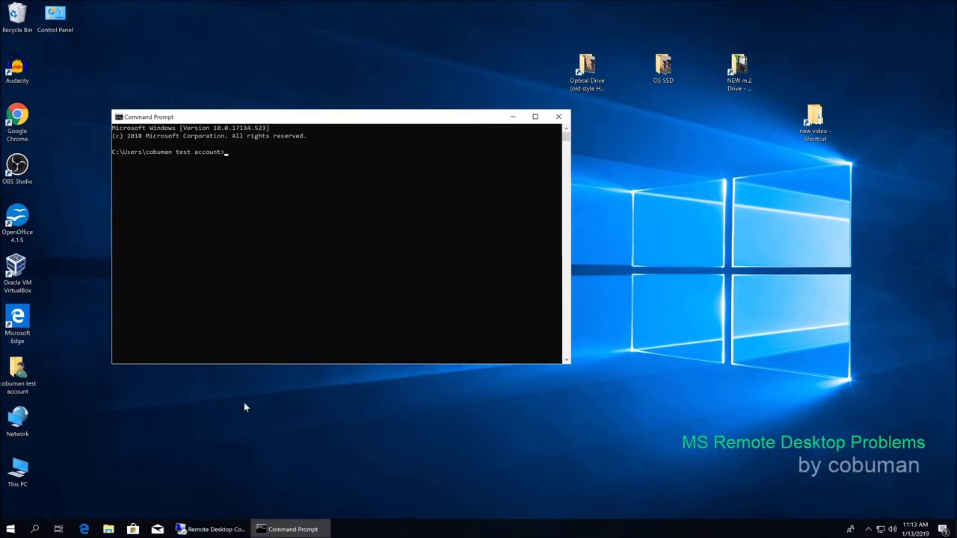
drag(480, 122, 552, 249)
drag(433, 141, 433, 91)
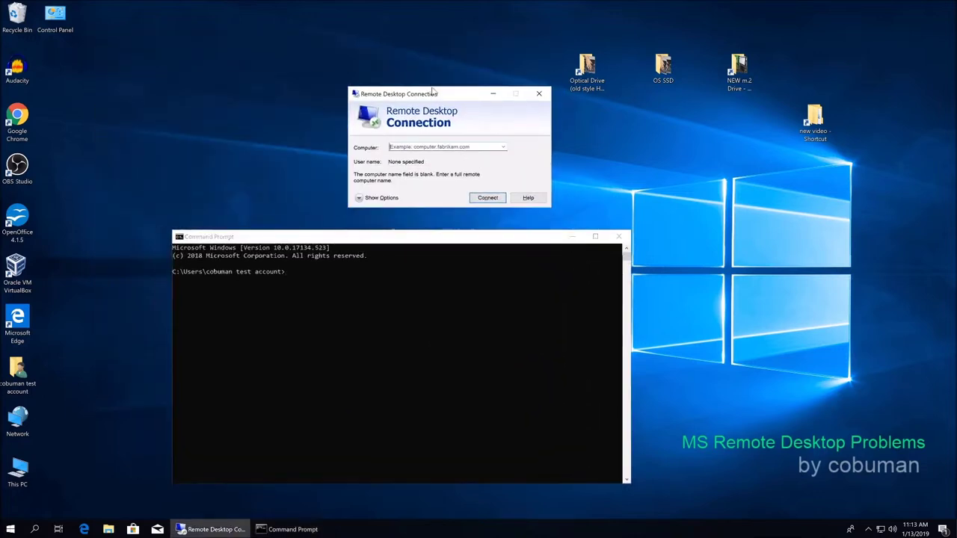
drag(441, 238, 448, 219)
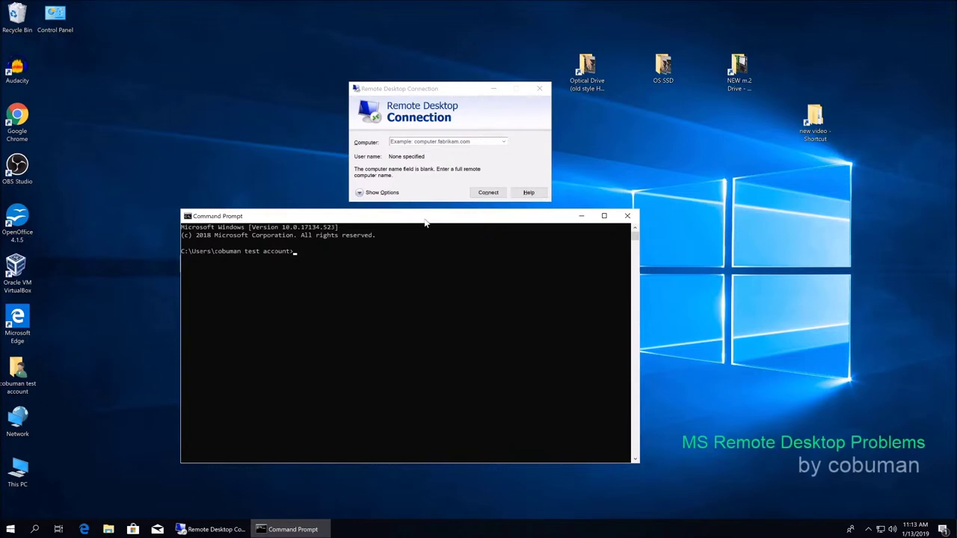
click(449, 88)
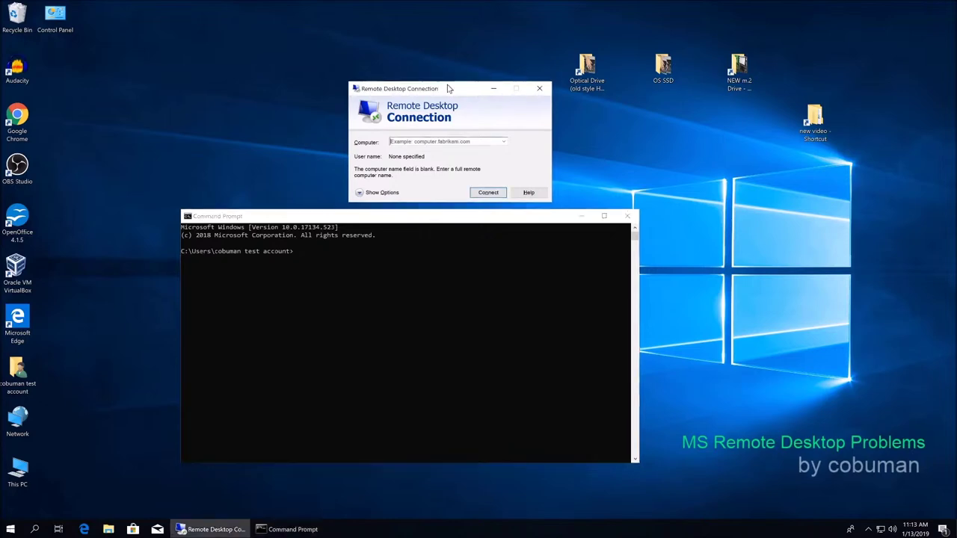
click(409, 223)
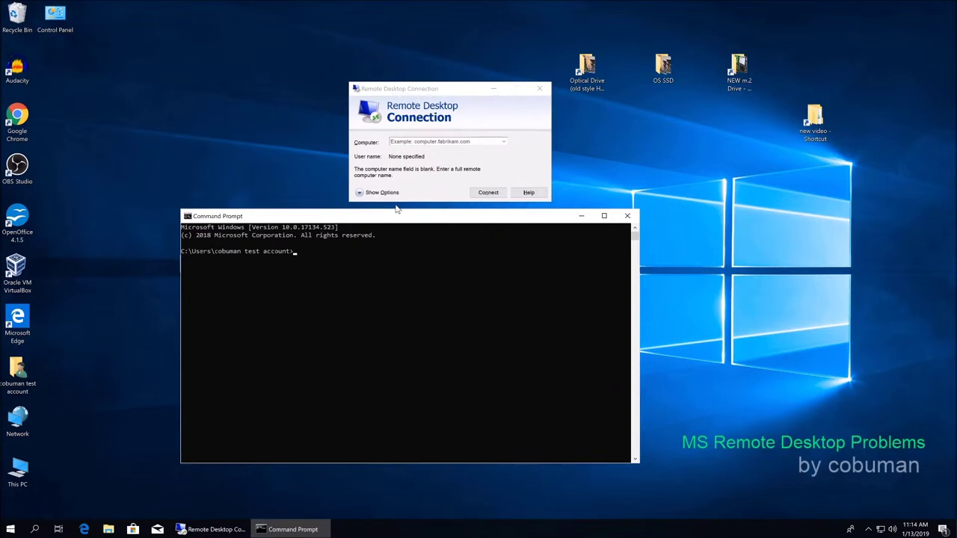
Type computer1 into the Remote Desktop Computer field and shift Command Prompt slightly right.
click(441, 141)
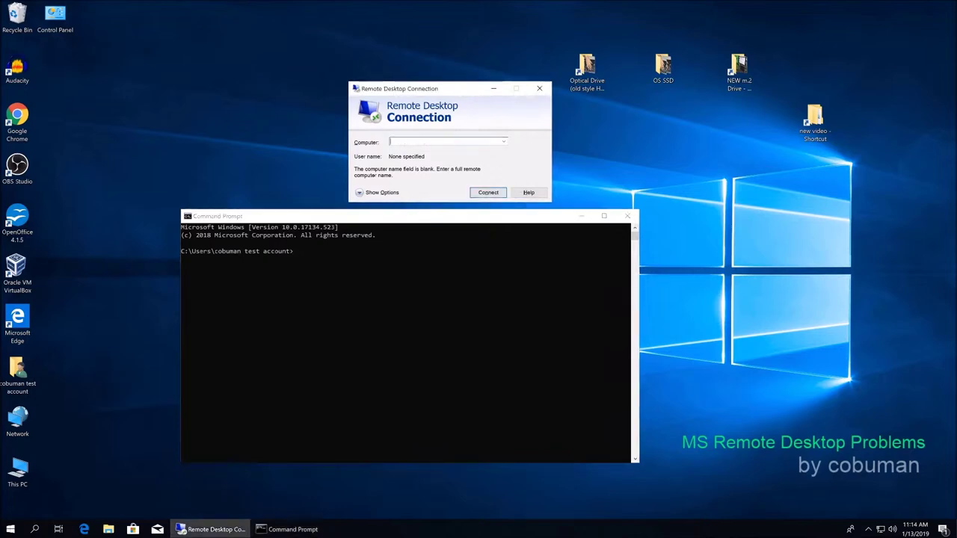
text(cobuman1)
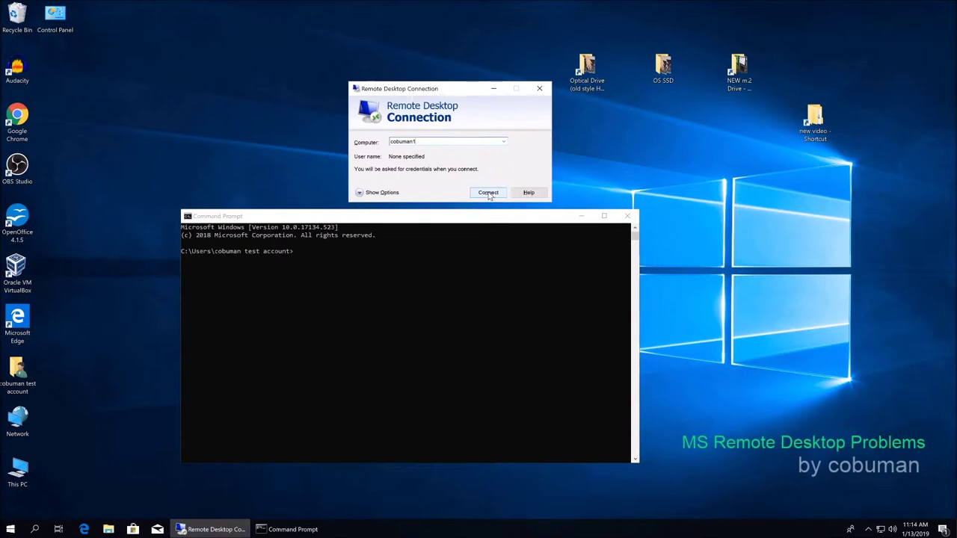
click(440, 217)
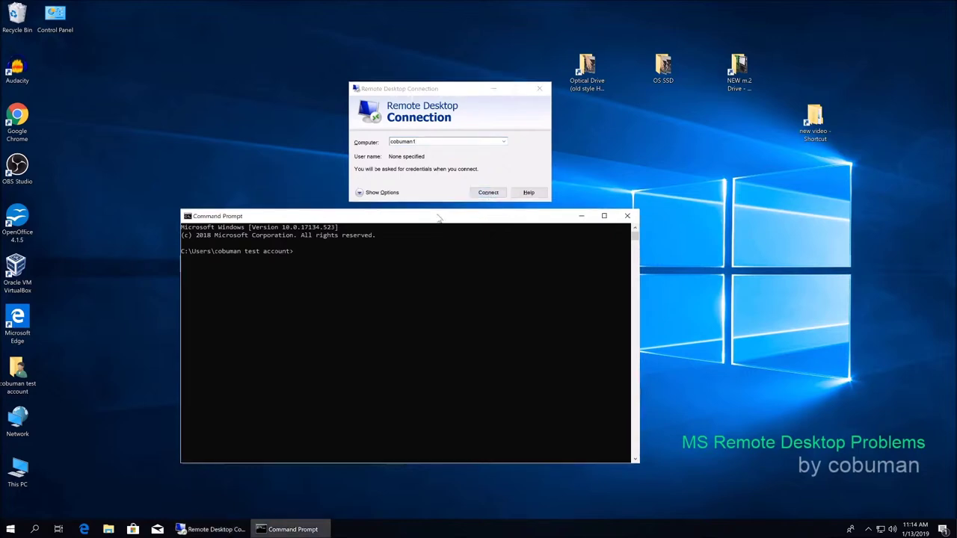
click(460, 172)
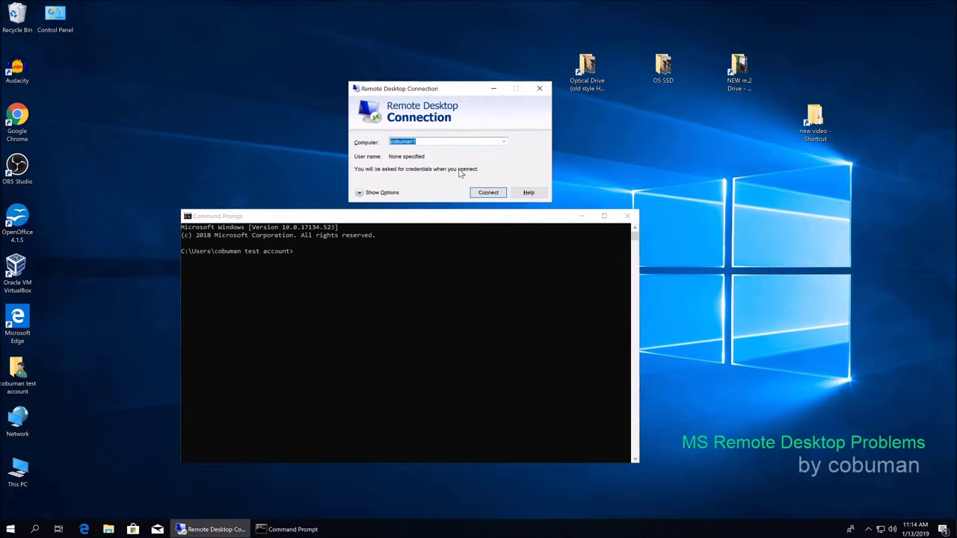
drag(425, 218, 449, 220)
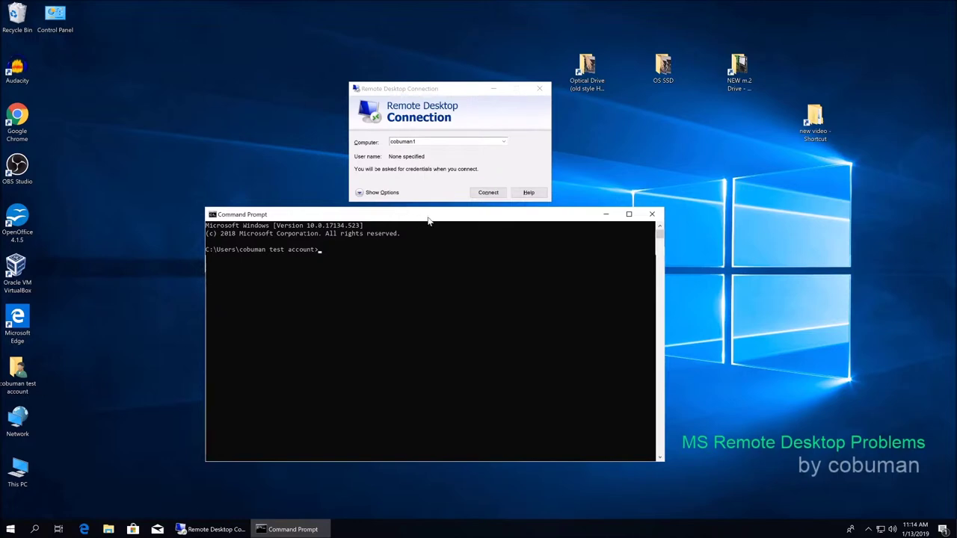
Run shutdown with no arguments and scroll up through its usage help.
text(shutdown)
key(Return)
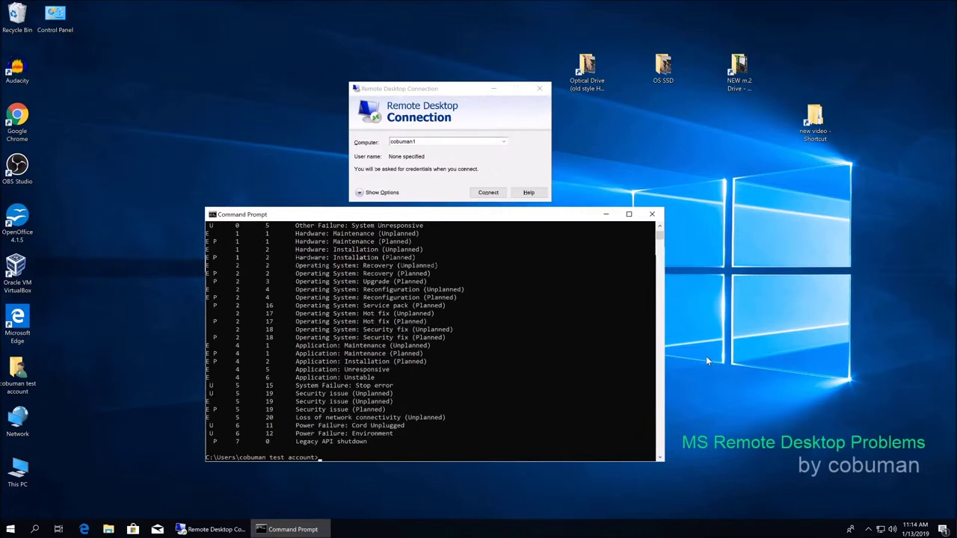
scroll(659, 227, up, 5)
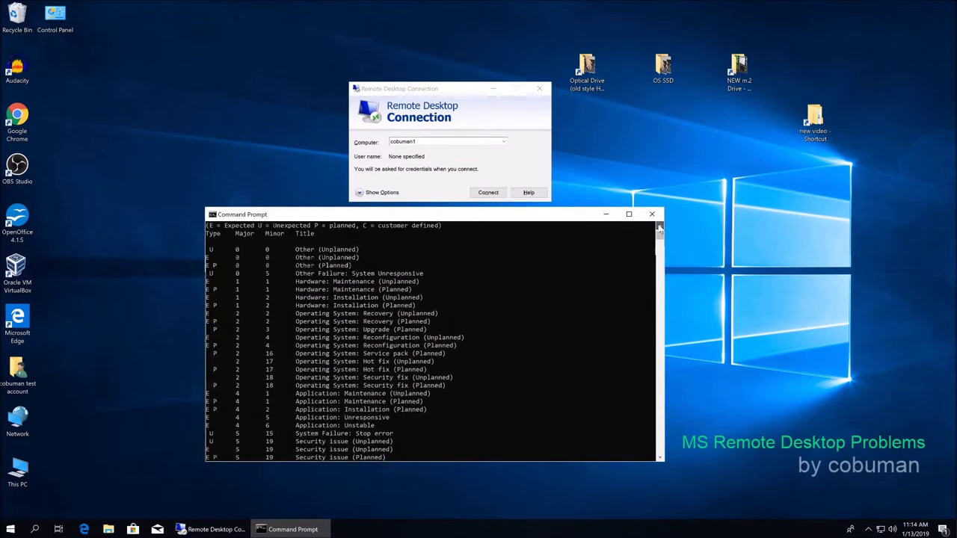
scroll(659, 227, up, 4)
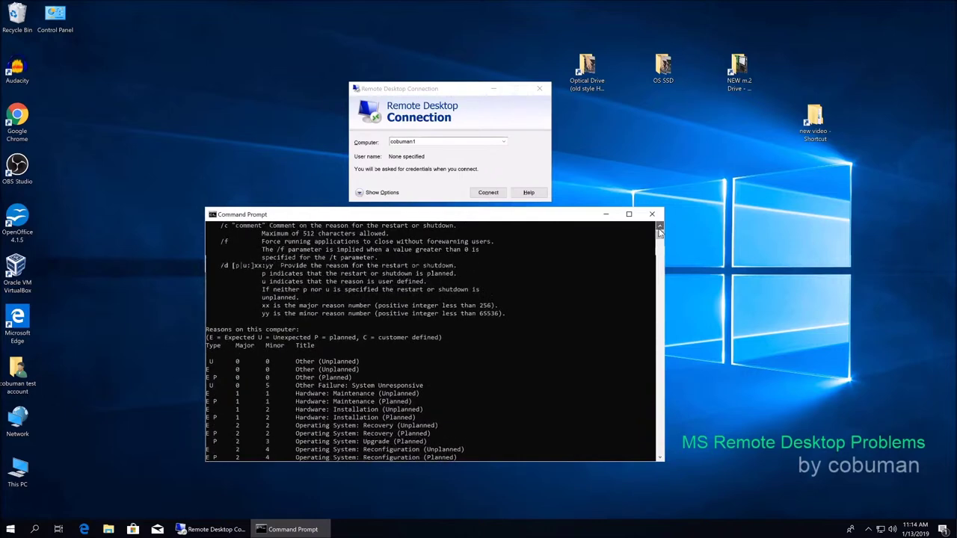
scroll(659, 232, up, 5)
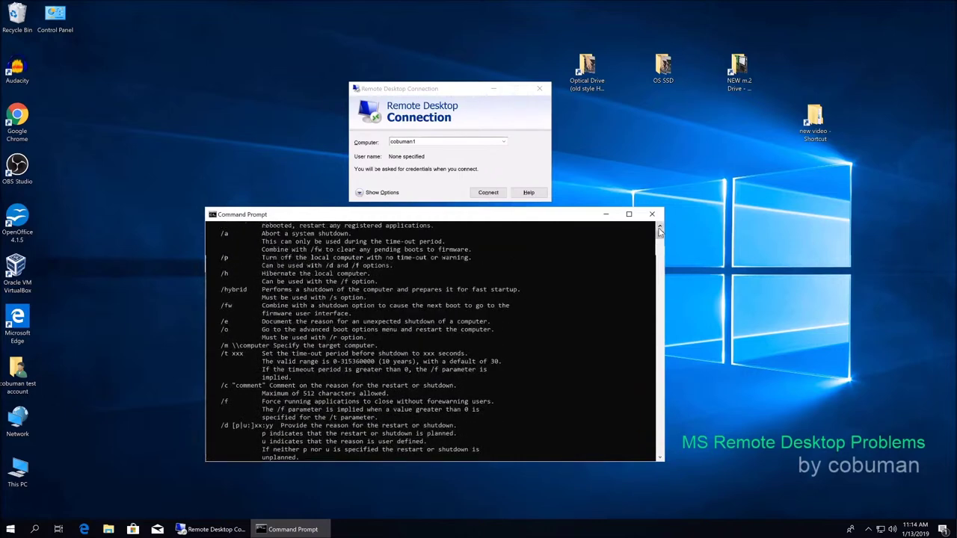
click(659, 229)
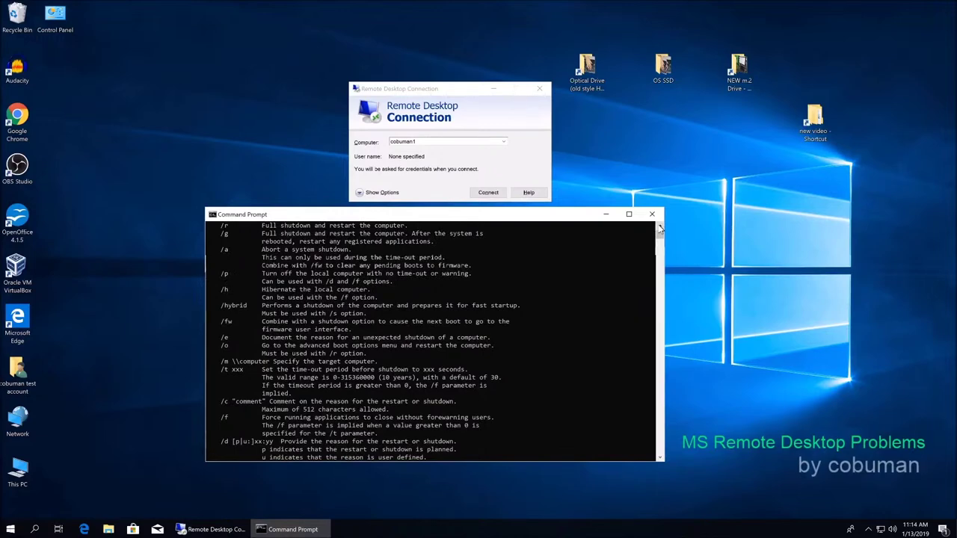
click(660, 229)
click(660, 229)
scroll(660, 229, up, 3)
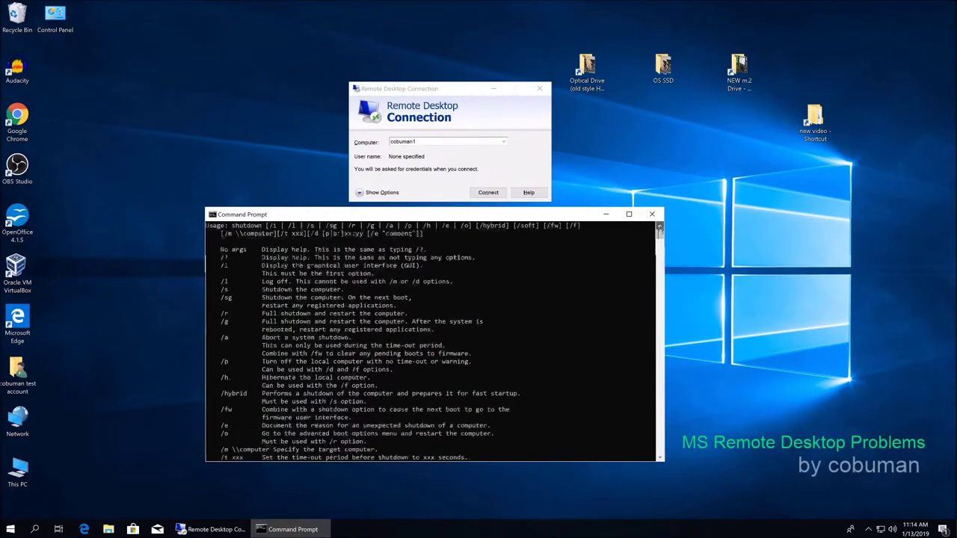
Scroll through the rest of the shutdown options and move the cursor to the end of the computer name.
click(455, 100)
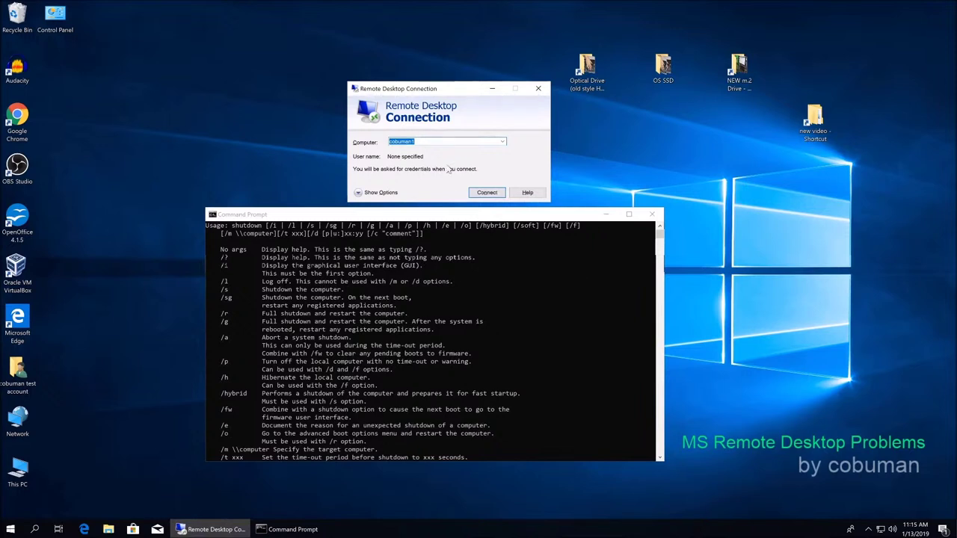
click(660, 226)
scroll(659, 226, up, 2)
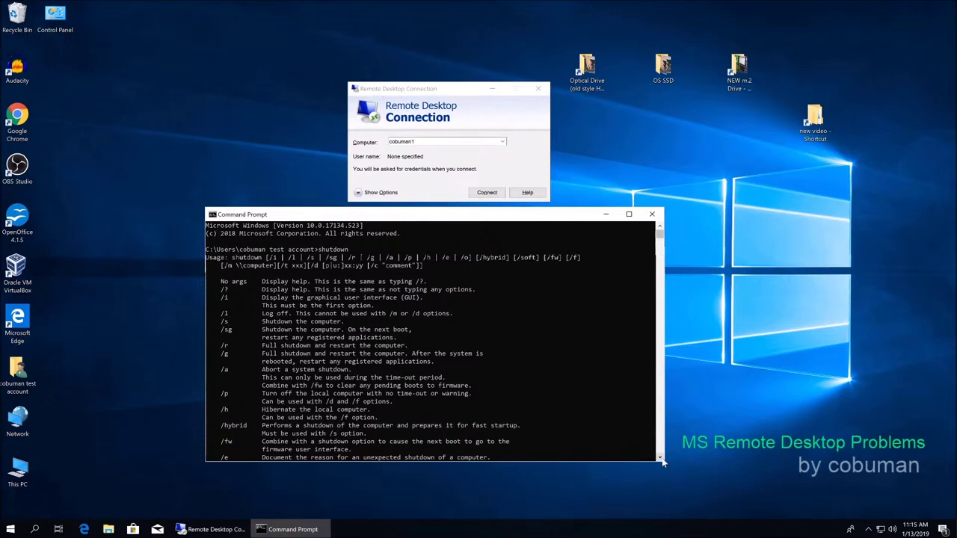
scroll(661, 458, down, 2)
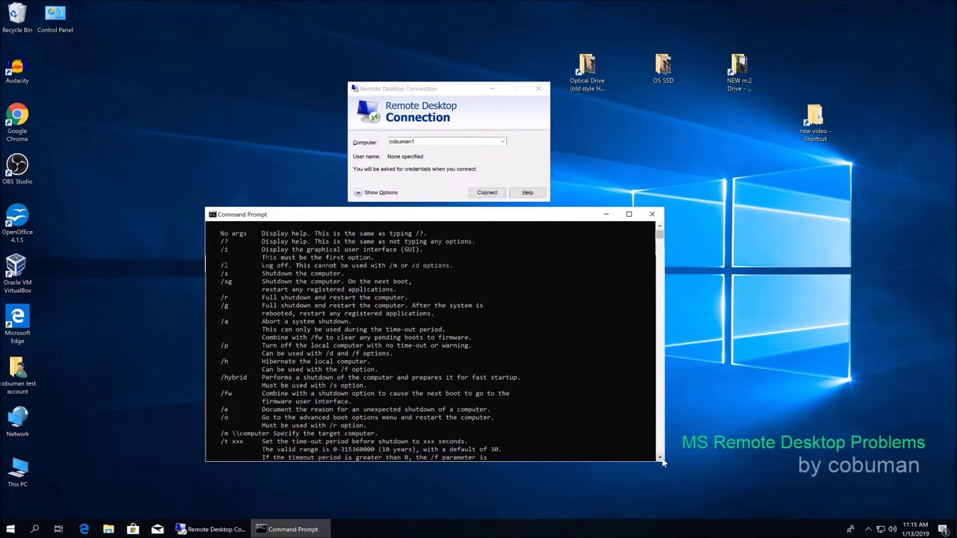
scroll(662, 458, down, 2)
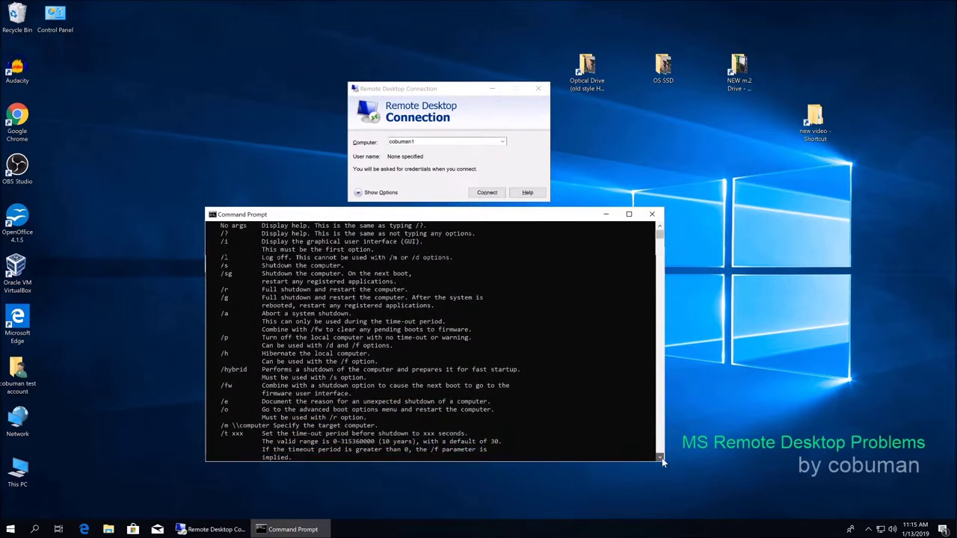
click(443, 158)
key(End)
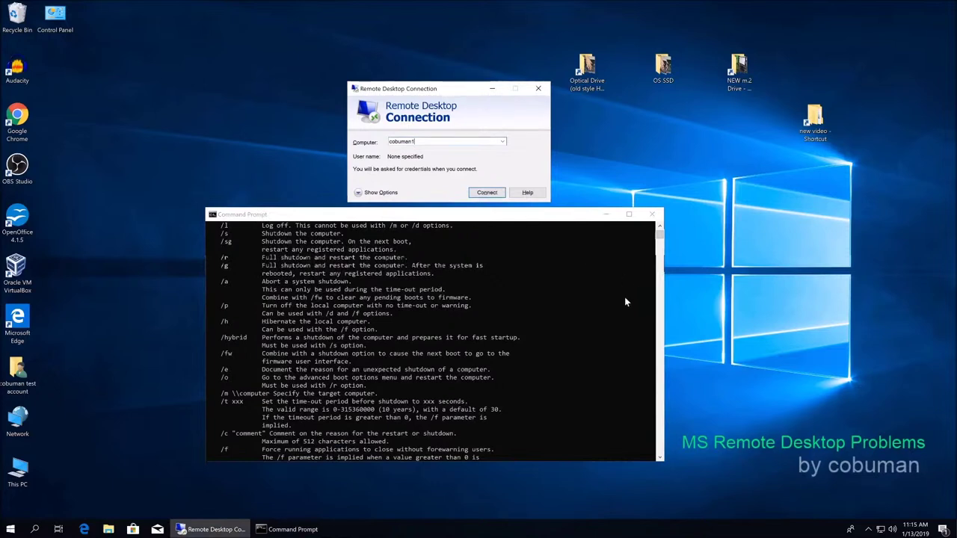
click(662, 236)
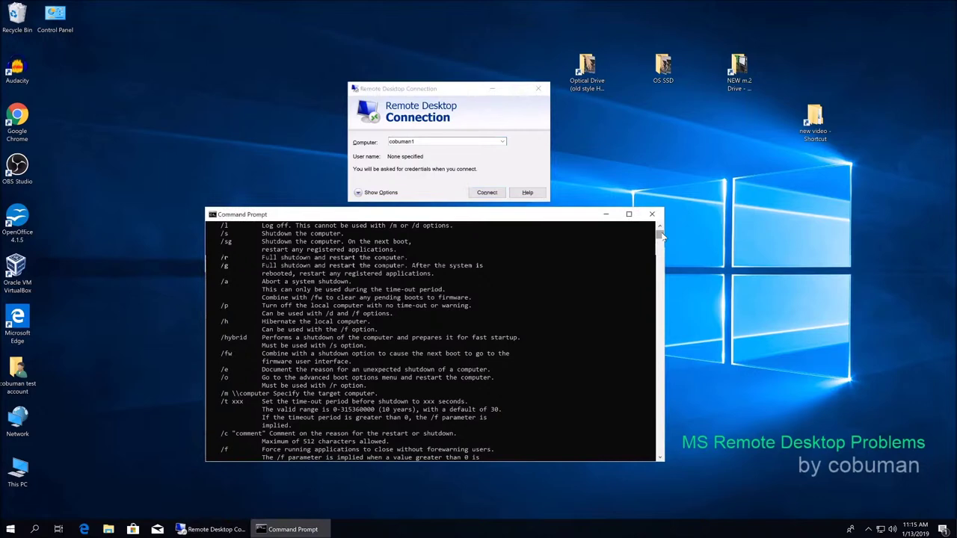
mouse_move(661, 236)
mouse_down()
mouse_move(661, 247)
mouse_move(662, 224)
mouse_up()
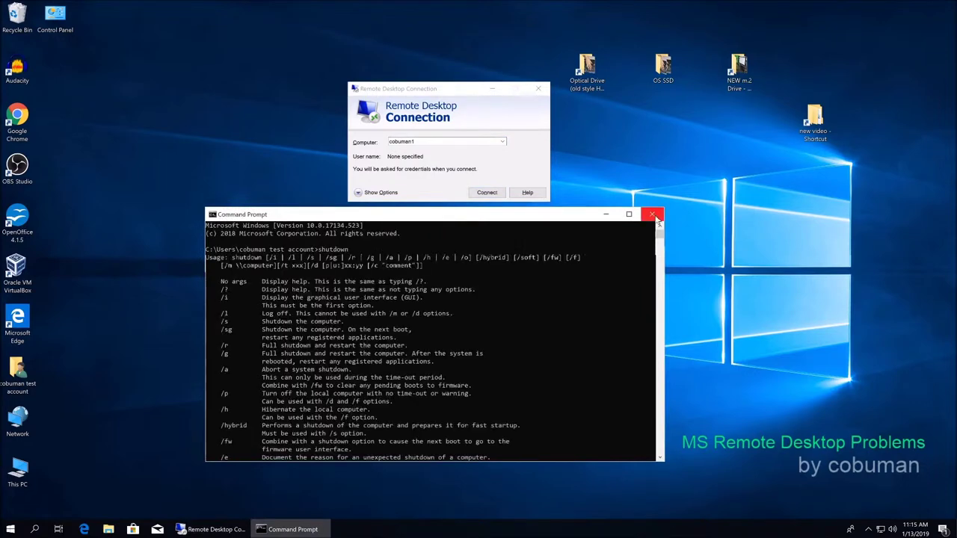
Close Command Prompt and the Remote Desktop Connection window, leaving the bare desktop.
click(652, 214)
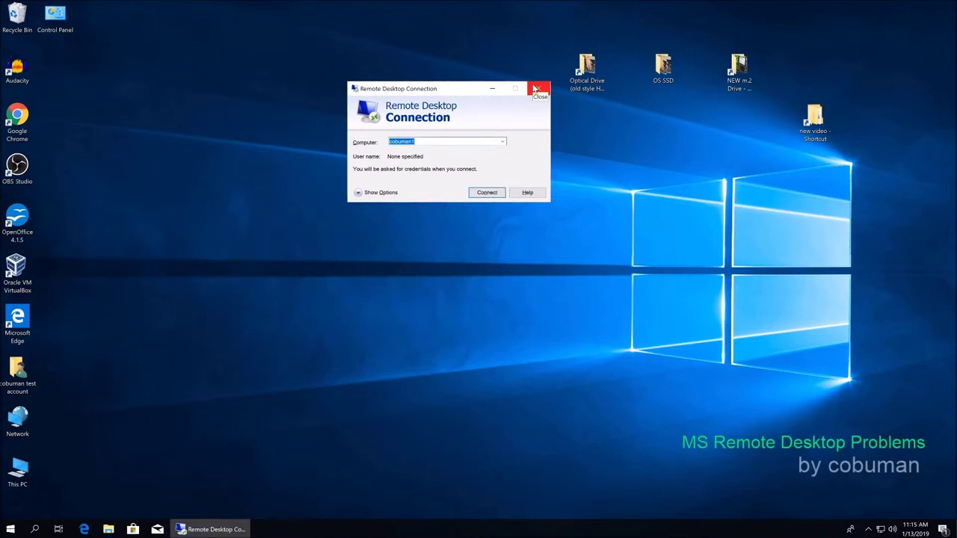
click(535, 89)
click(462, 242)
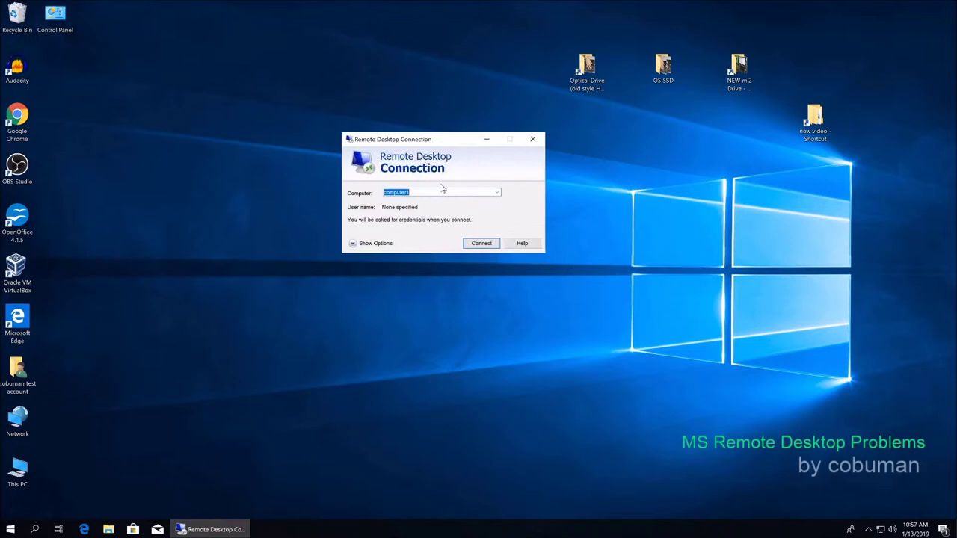
Expand Show Options for computer1 to the tabbed settings view and reposition the dialog.
click(366, 245)
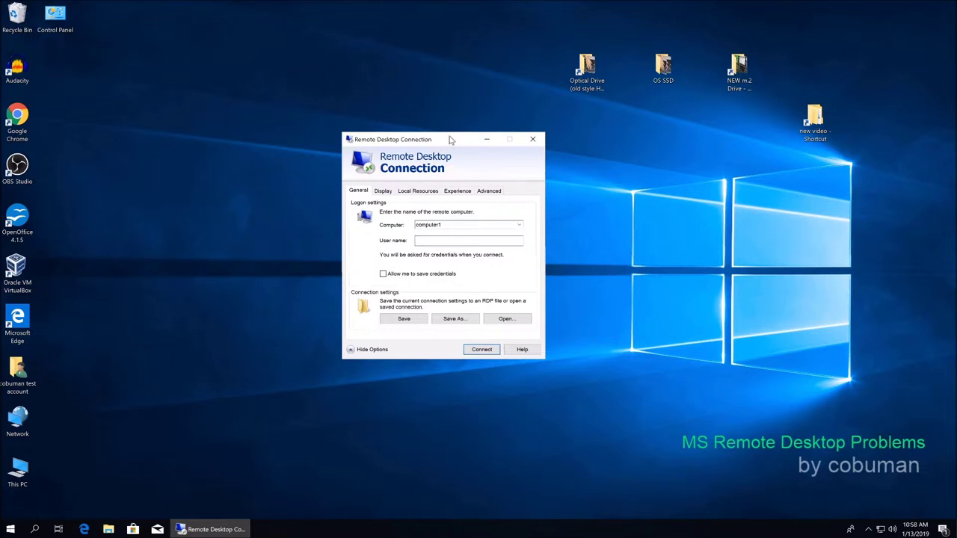
drag(449, 140, 463, 138)
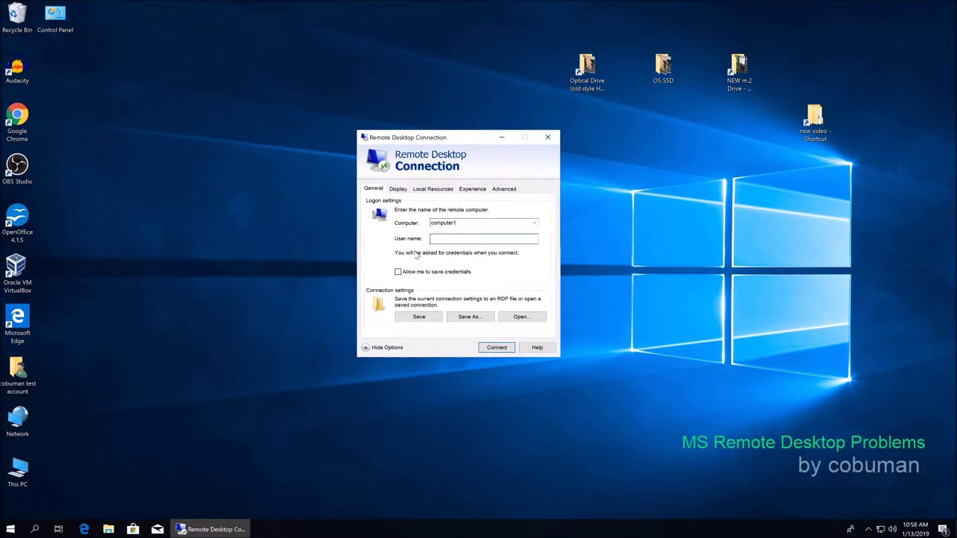
drag(465, 137, 473, 159)
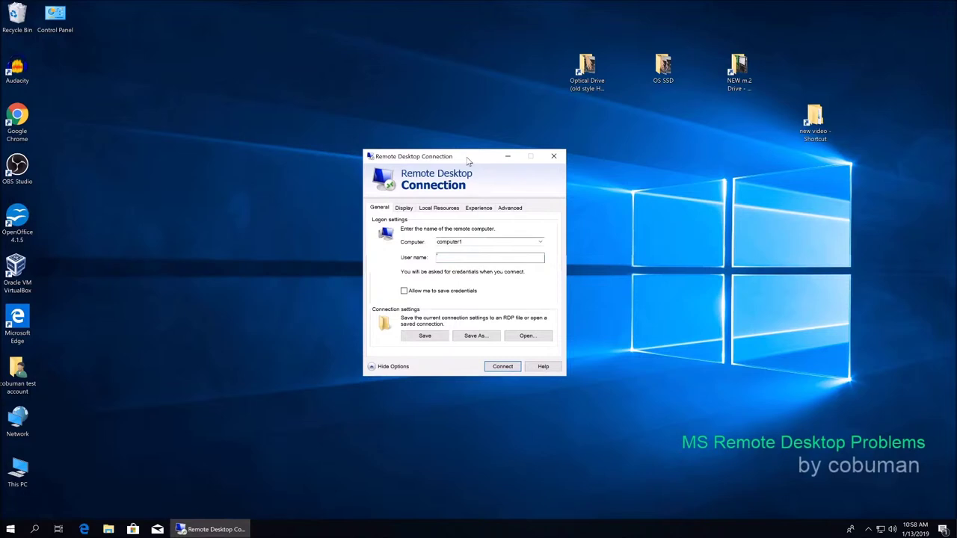
drag(468, 160, 465, 150)
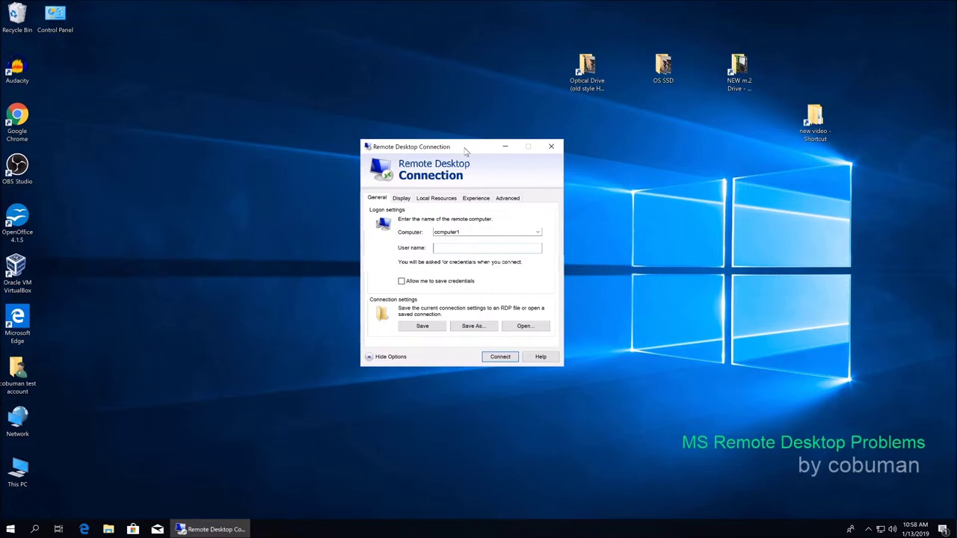
drag(465, 150, 450, 111)
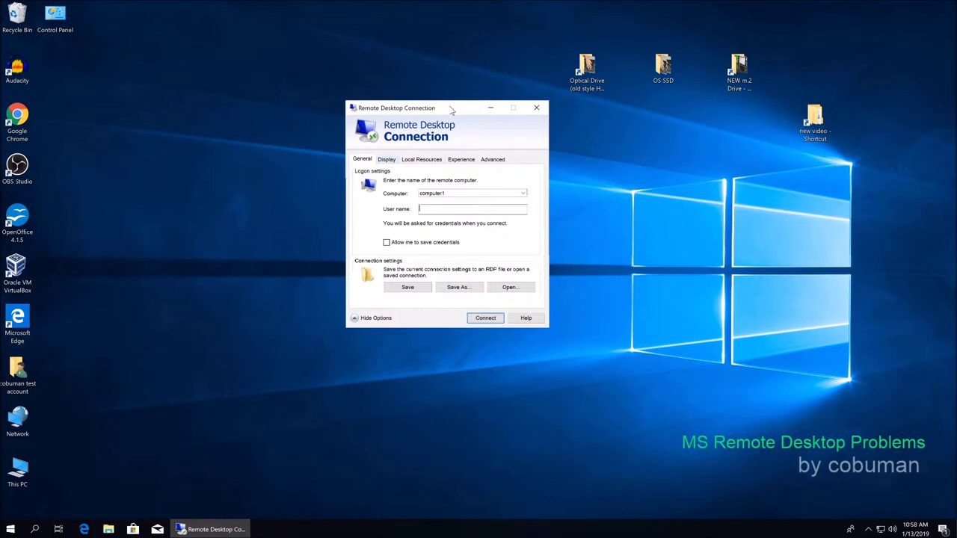
drag(452, 110, 449, 110)
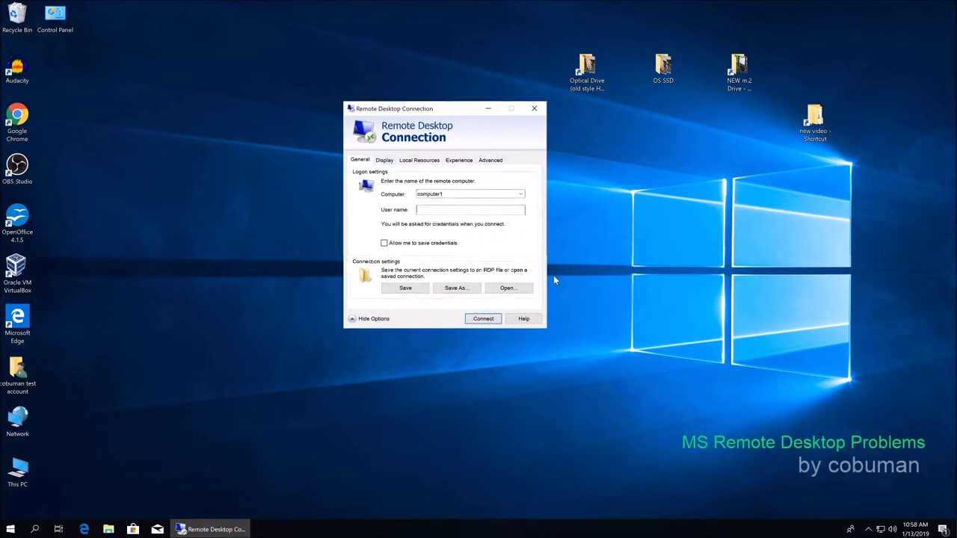
drag(439, 115, 461, 149)
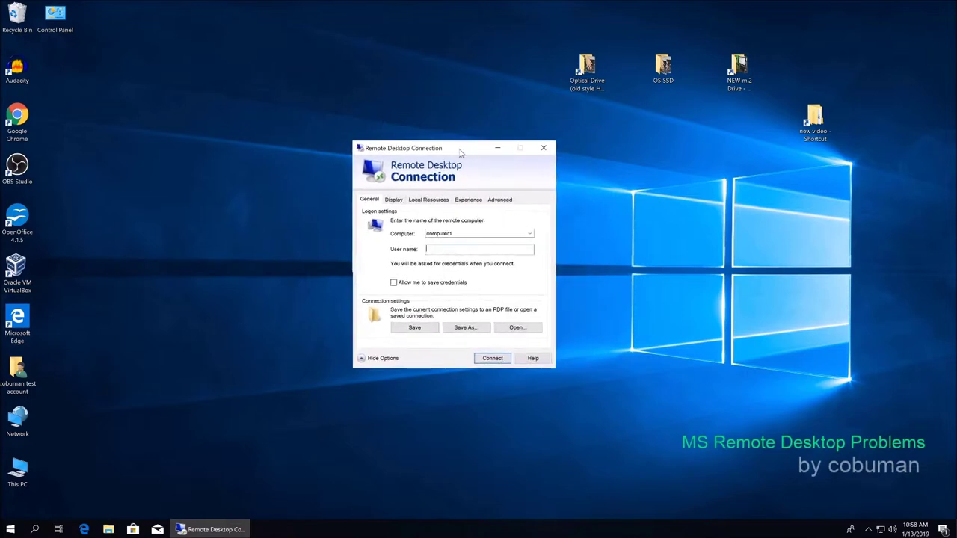
Show the Display tab with Full Screen size and Highest Quality (32 bit) colour.
click(395, 202)
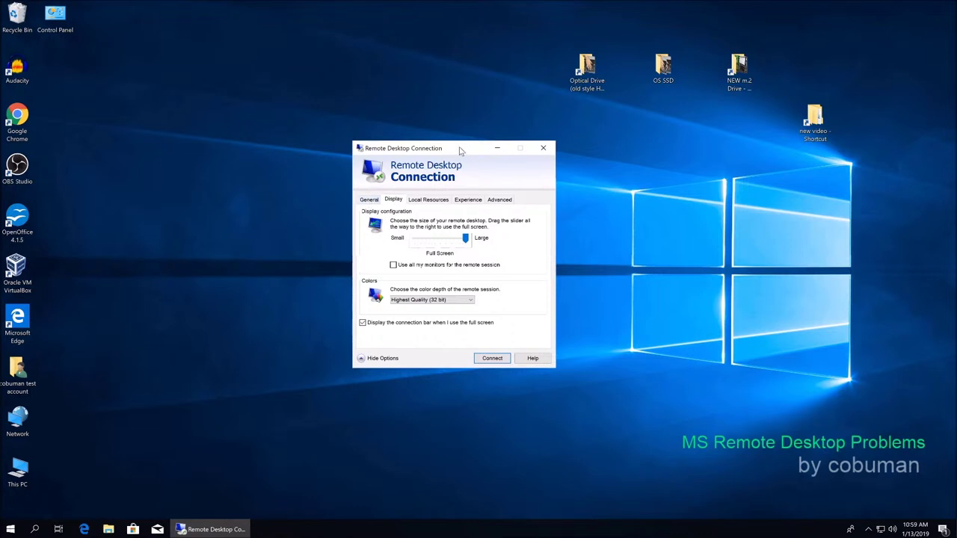
drag(462, 150, 460, 139)
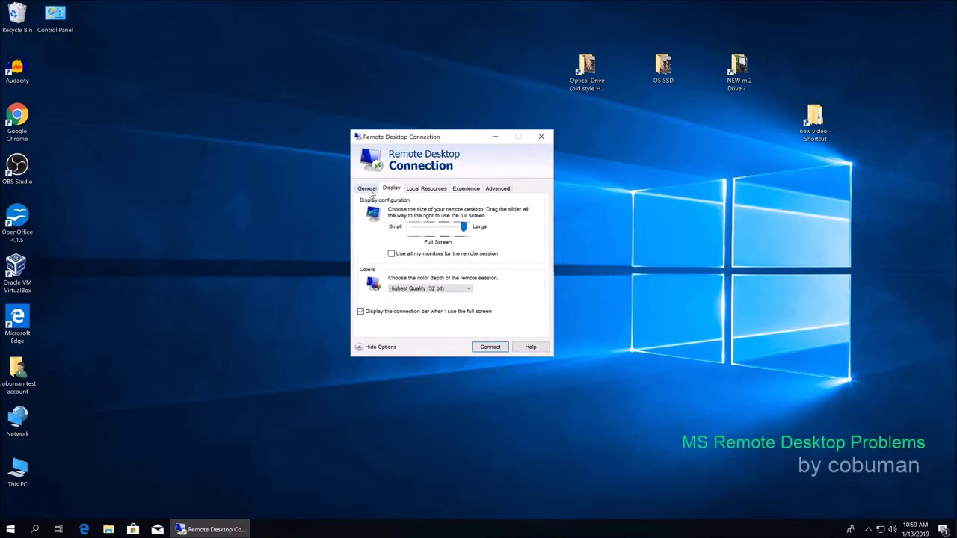
drag(439, 137, 441, 174)
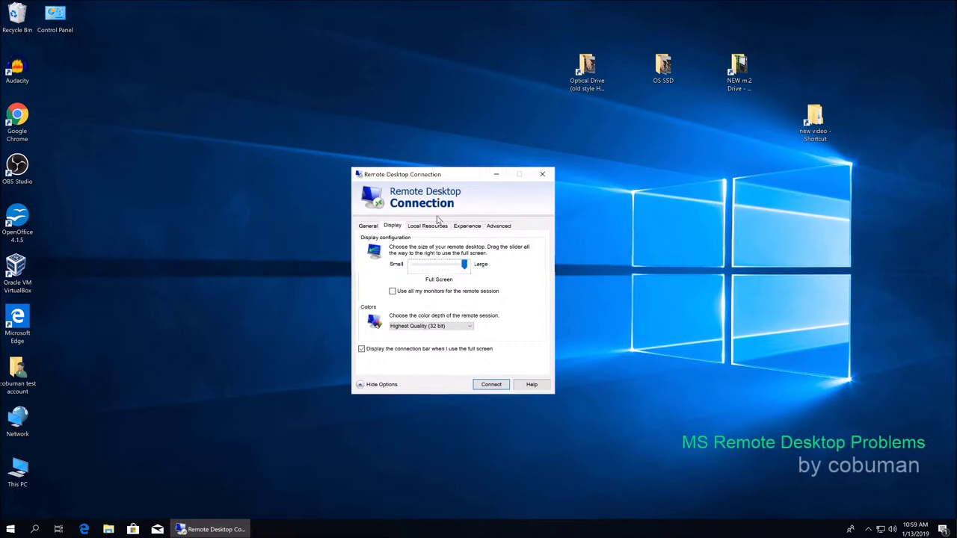
drag(461, 181, 454, 132)
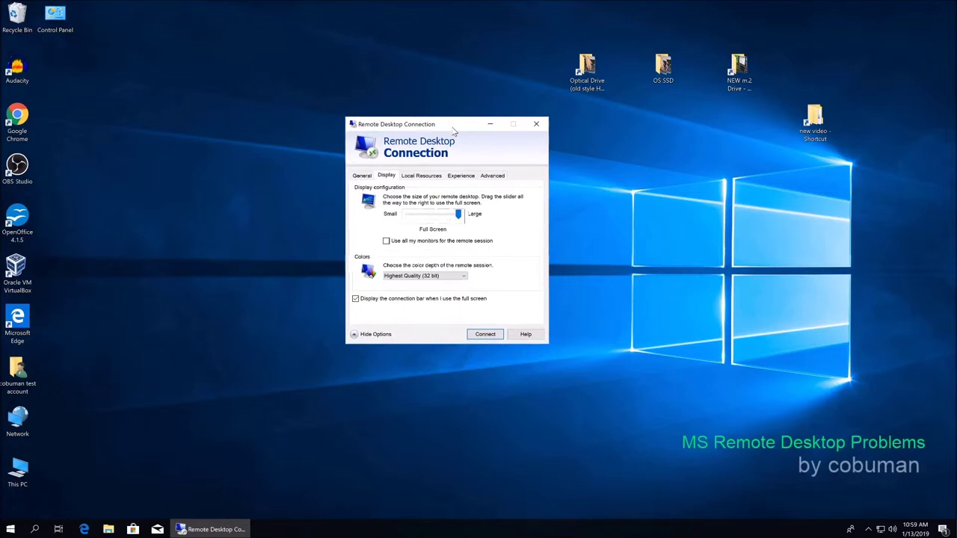
drag(456, 130, 460, 128)
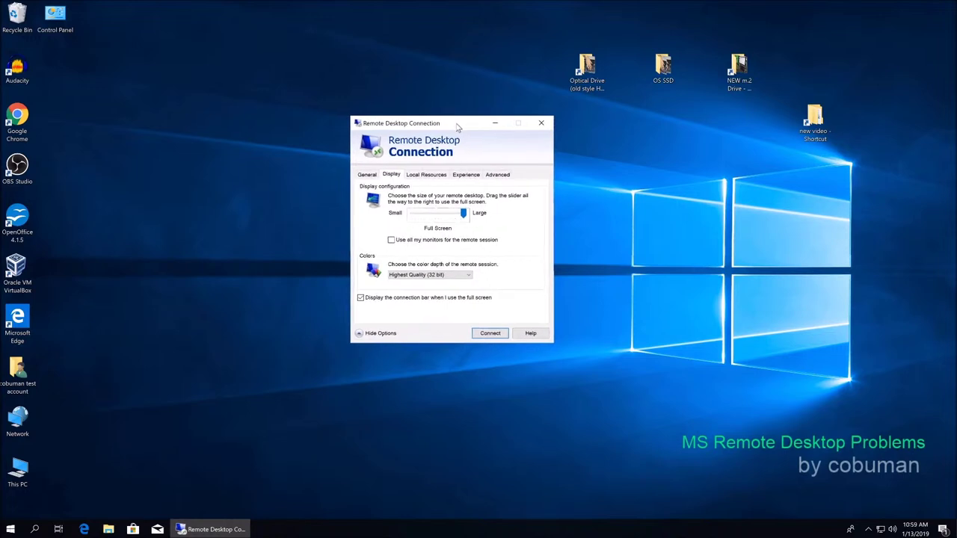
Return to the General settings for computer1 and reposition the connection dialog.
click(365, 175)
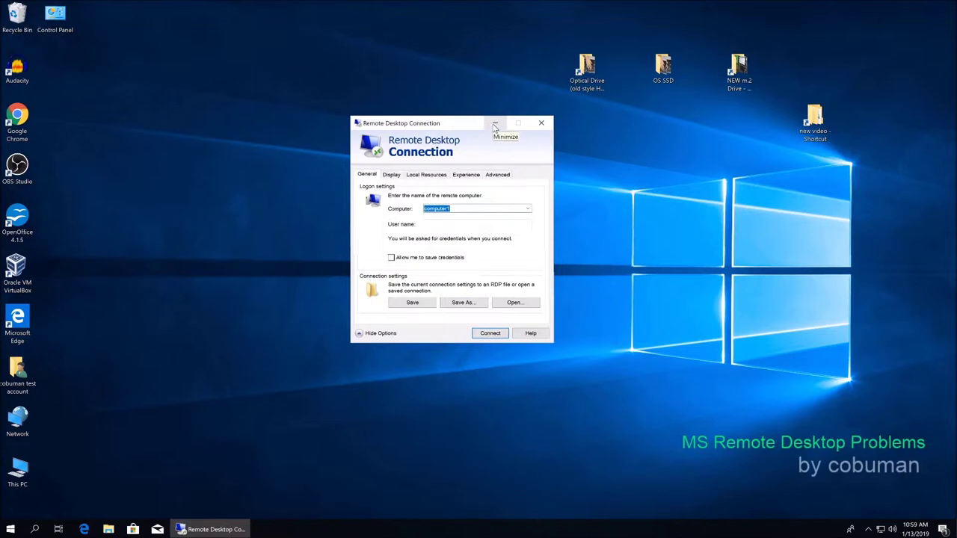
drag(441, 125, 467, 118)
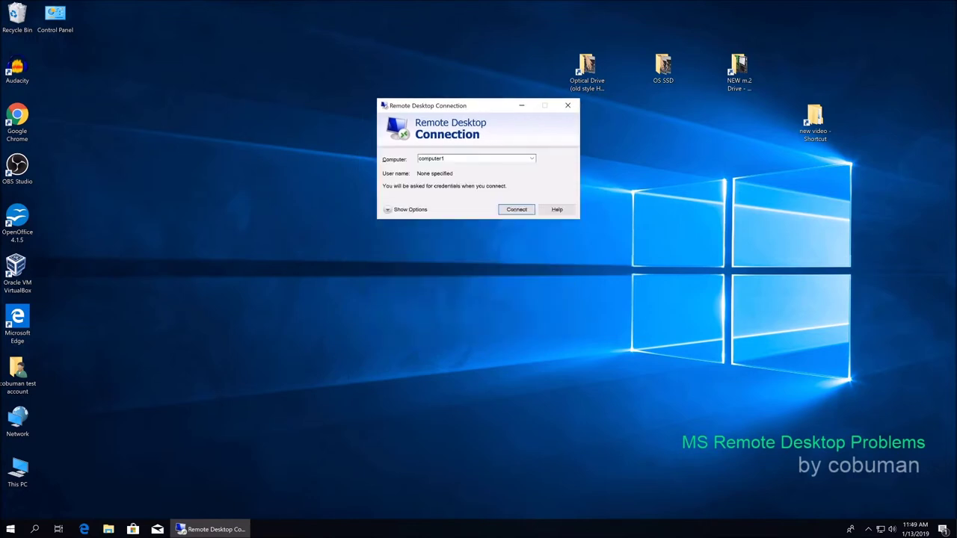
drag(468, 106, 465, 116)
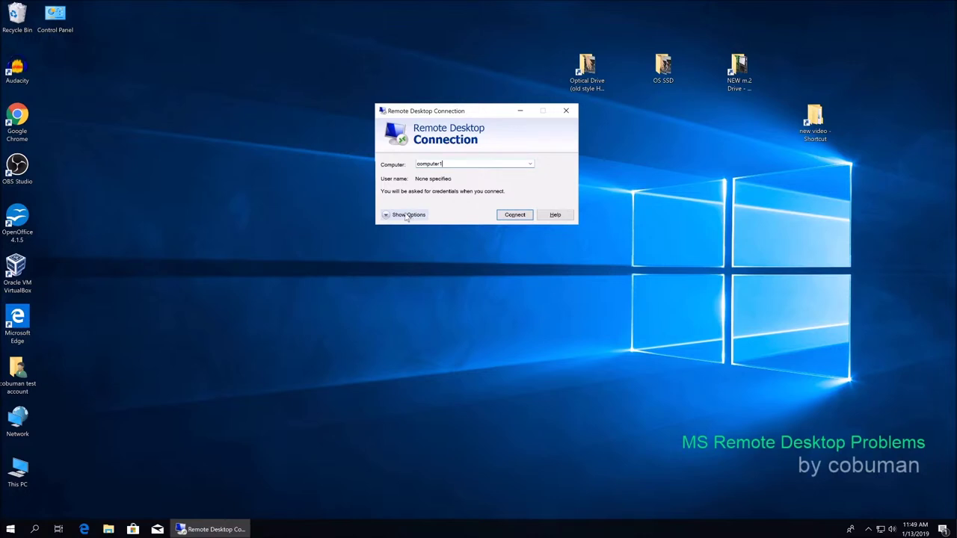
Set remote audio to Play on remote computer, confirm it, and connect.
click(404, 215)
click(443, 164)
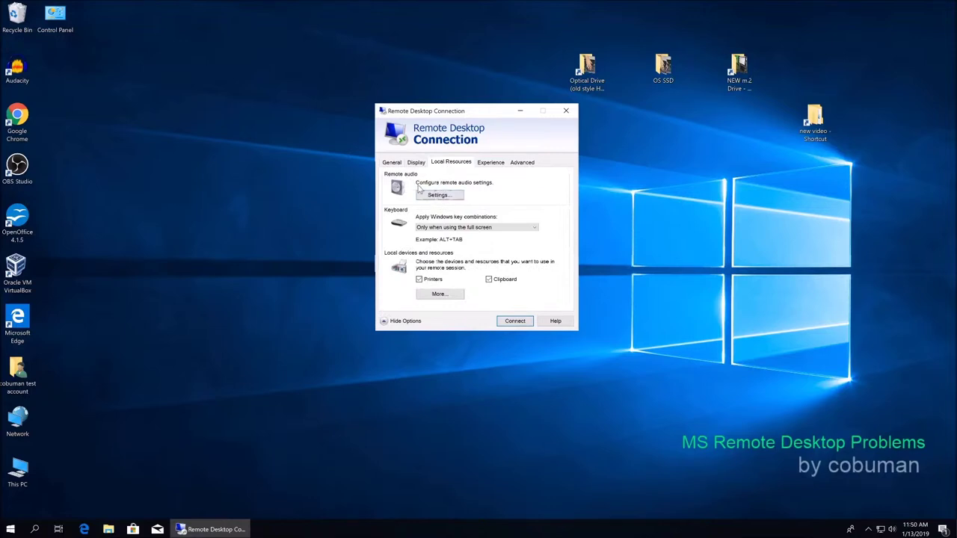
click(442, 197)
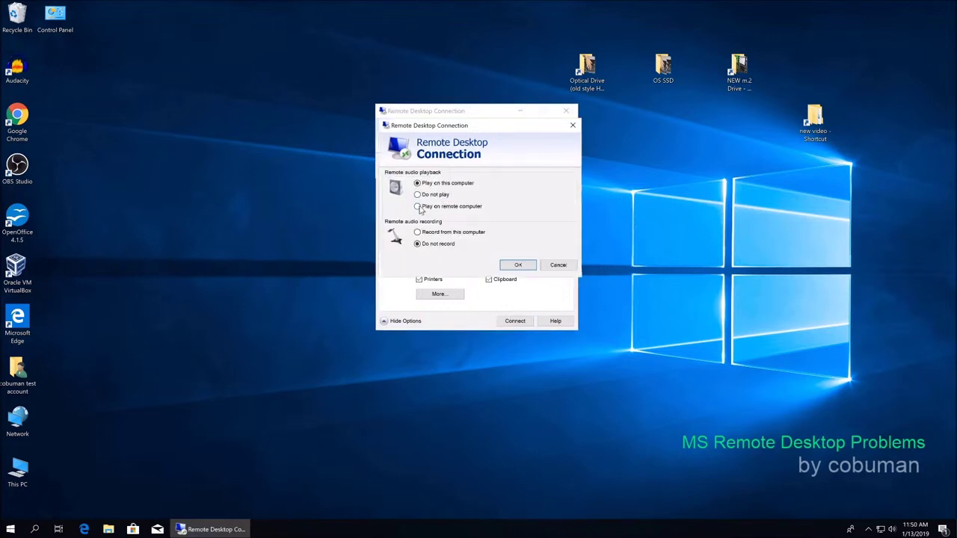
click(419, 208)
click(516, 266)
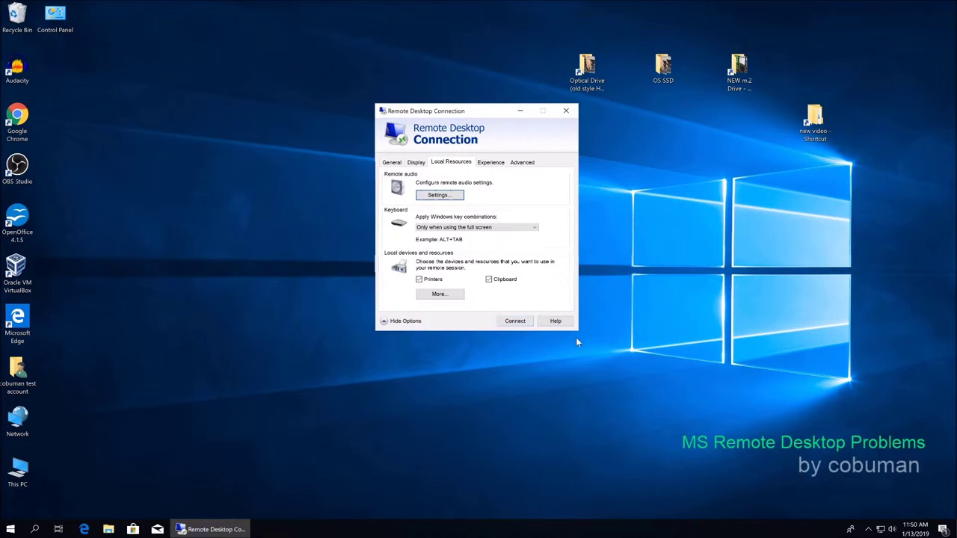
click(522, 324)
right_click(892, 529)
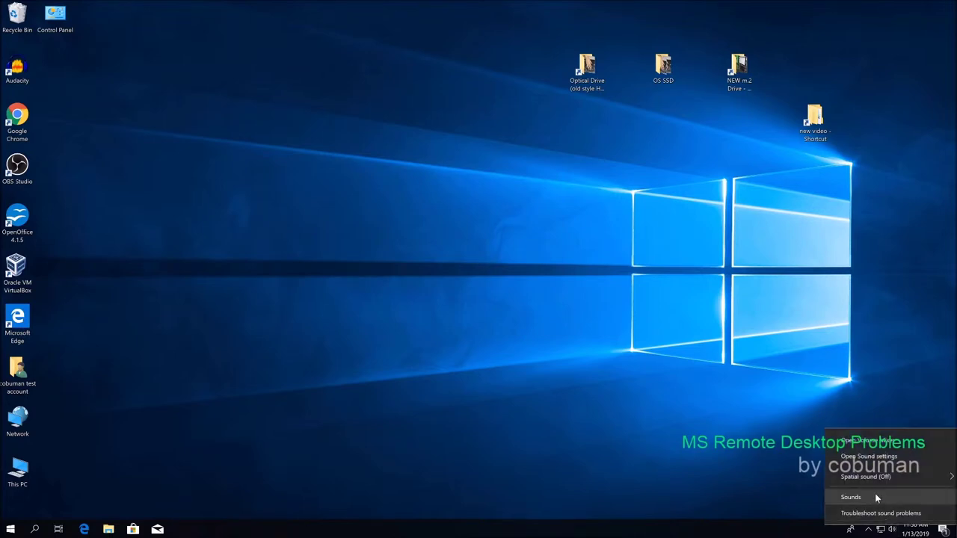
click(877, 497)
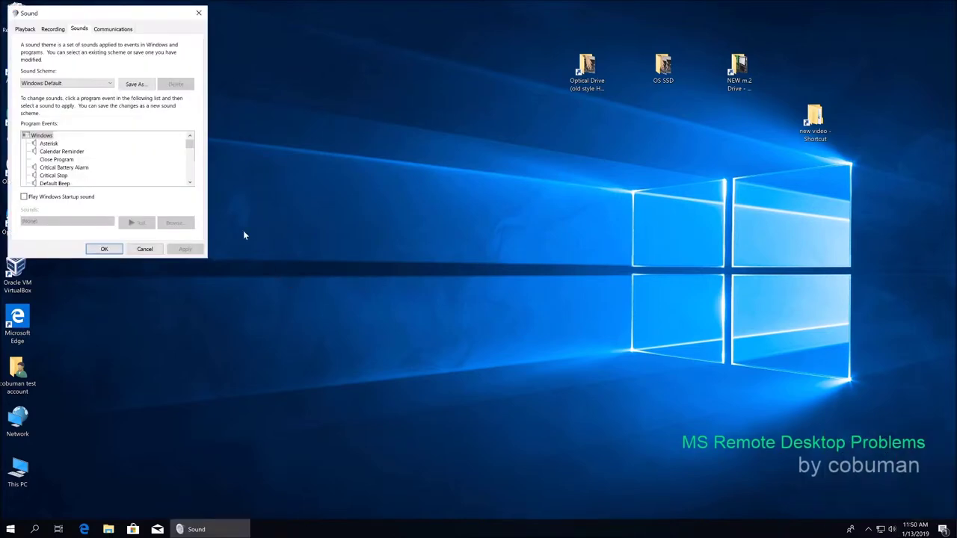
drag(110, 18, 243, 70)
click(157, 82)
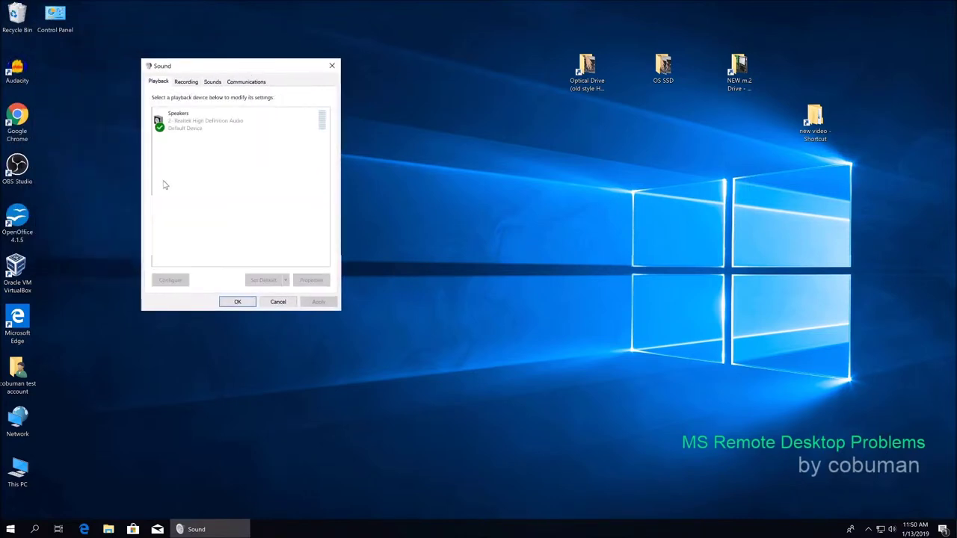
click(205, 131)
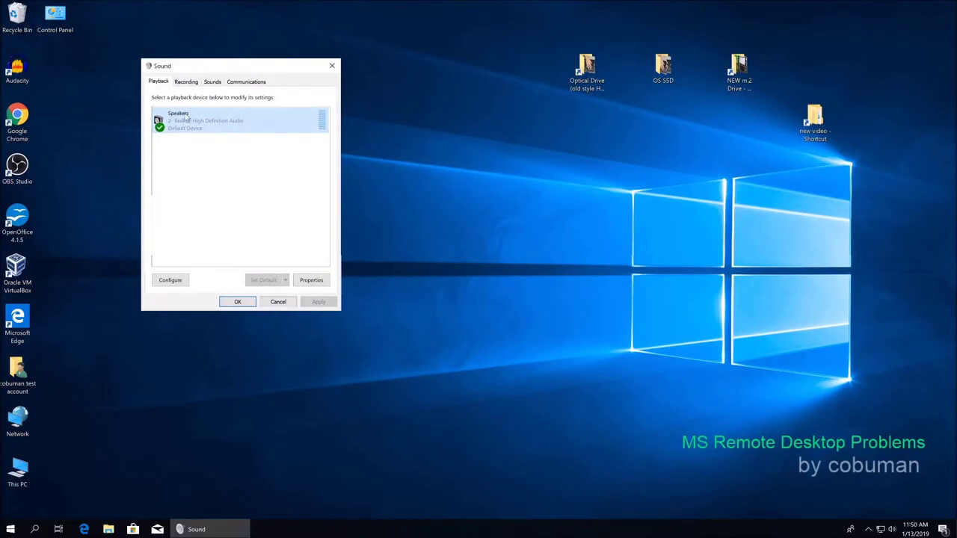
click(191, 83)
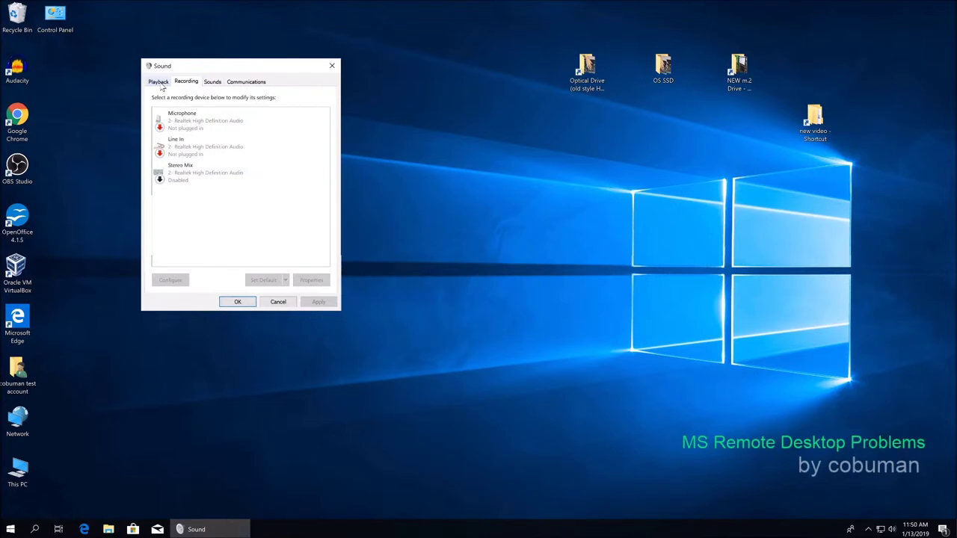
click(160, 84)
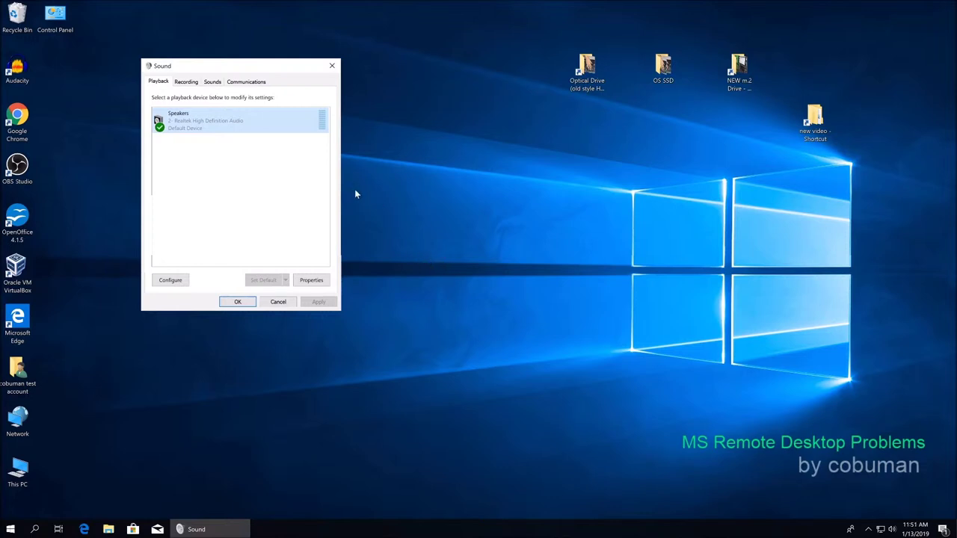
Launch Remote Desktop Connection via search and set remote audio to Play on remote computer.
click(33, 528)
text(remote)
key(Return)
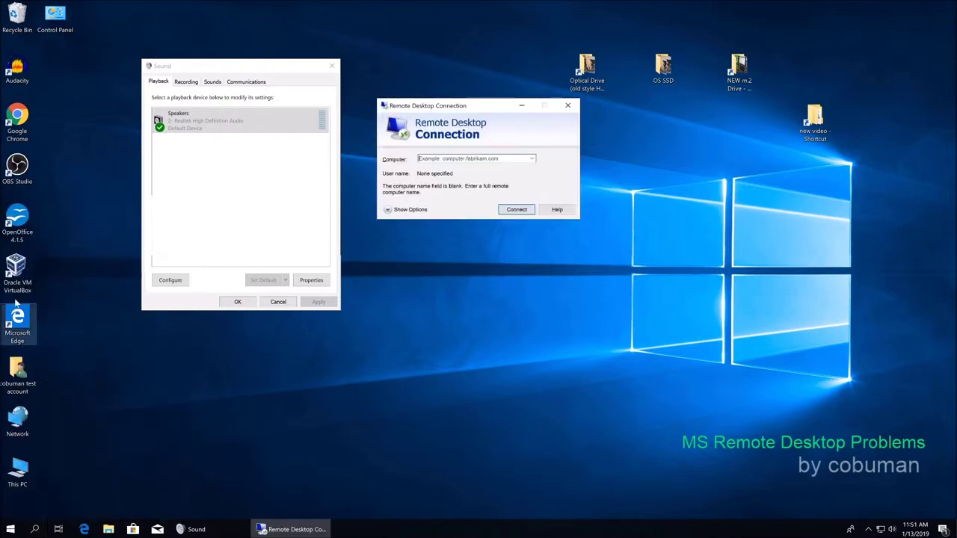
click(402, 210)
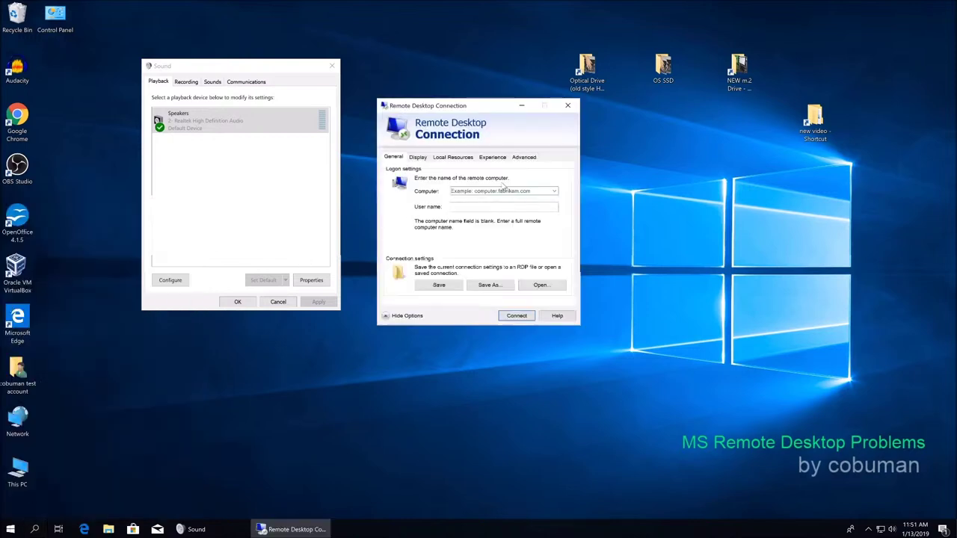
click(451, 158)
click(442, 191)
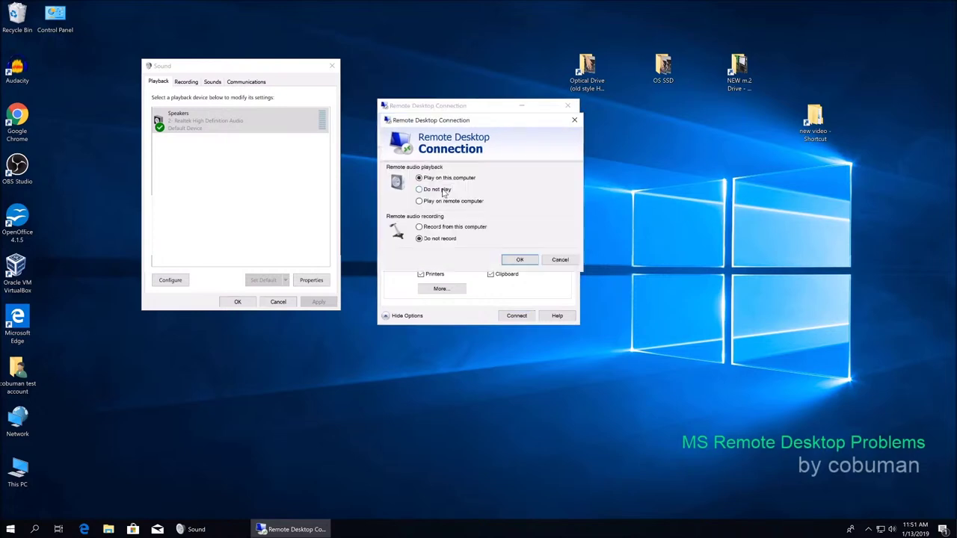
click(432, 202)
Check the Speakers playback device and the recording devices in the Sound window.
click(179, 127)
click(179, 127)
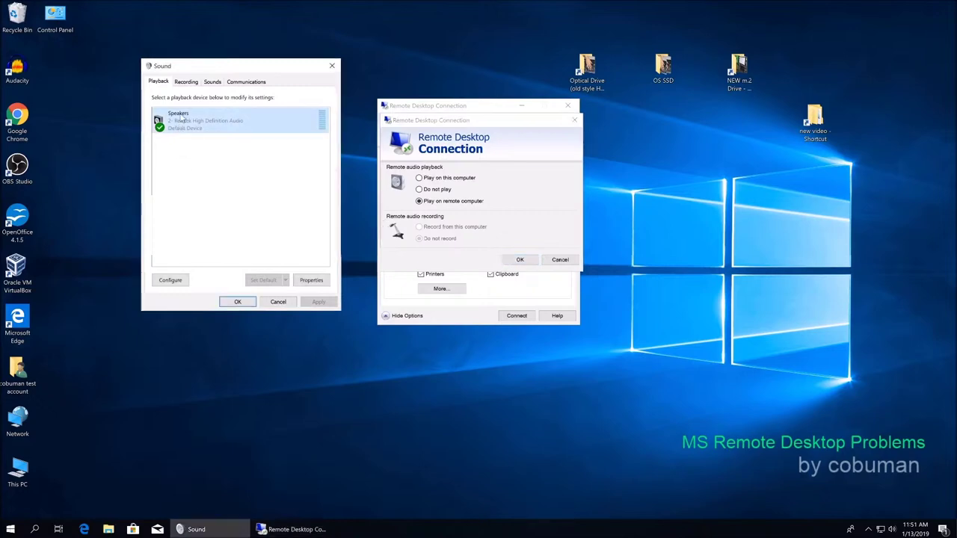
click(187, 82)
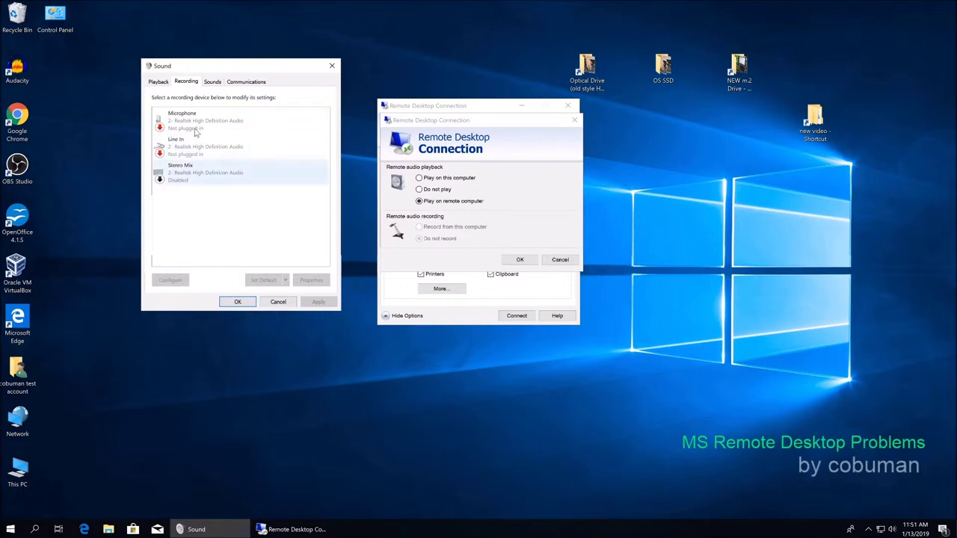
click(157, 82)
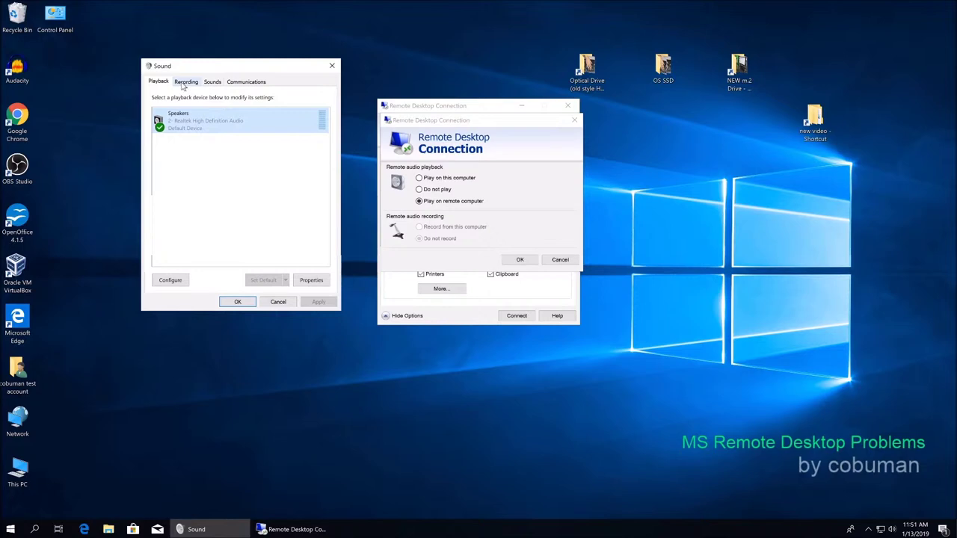
Check the Sound recording devices, then launch Remote Desktop Connection with full options shown.
click(185, 82)
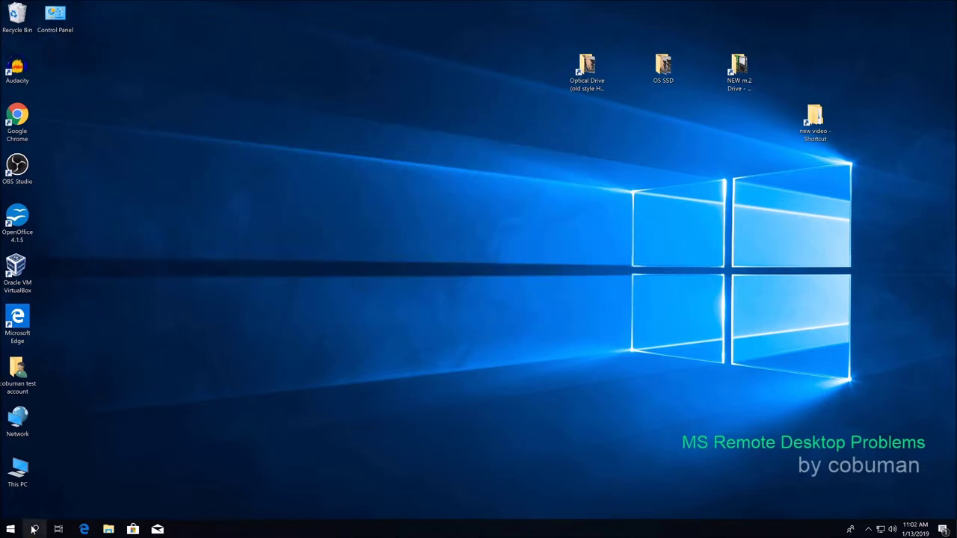
click(33, 530)
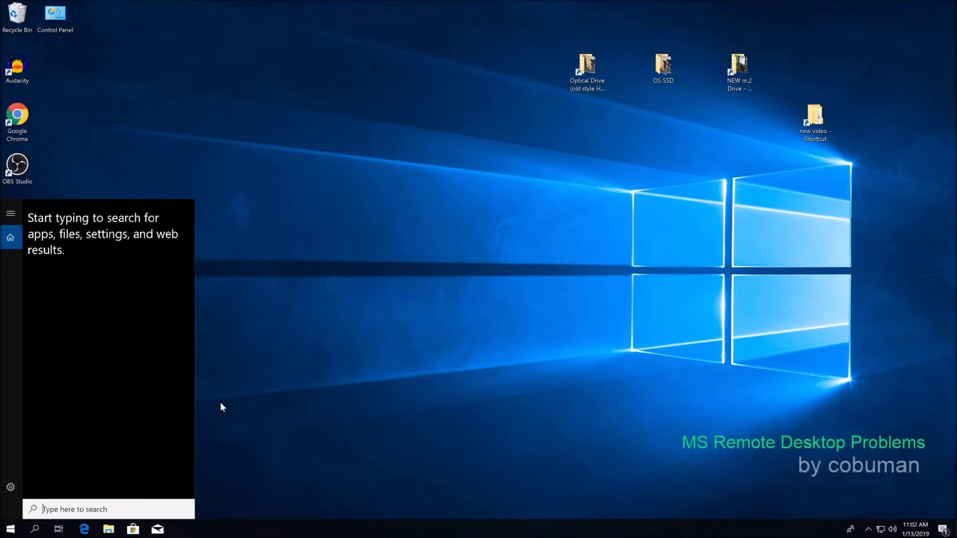
text(remote)
key(Return)
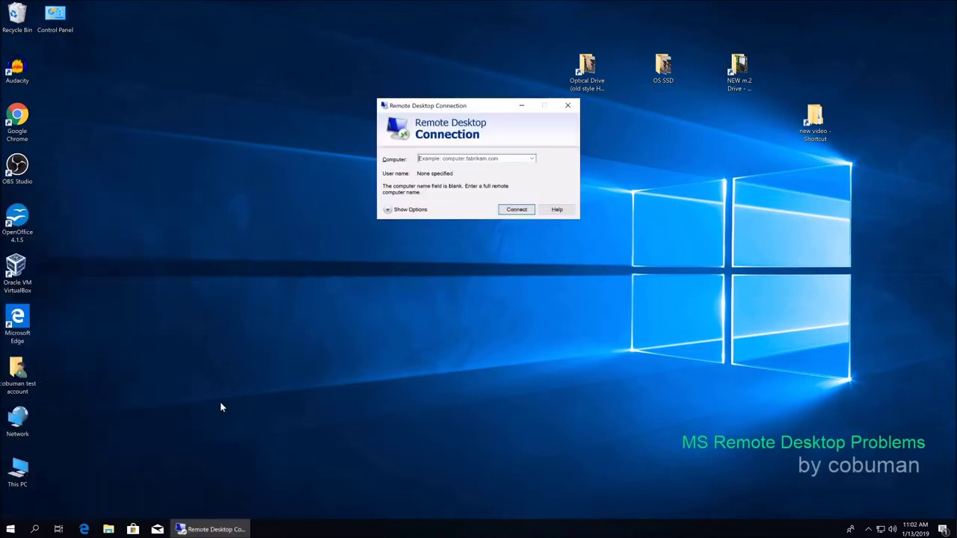
click(409, 210)
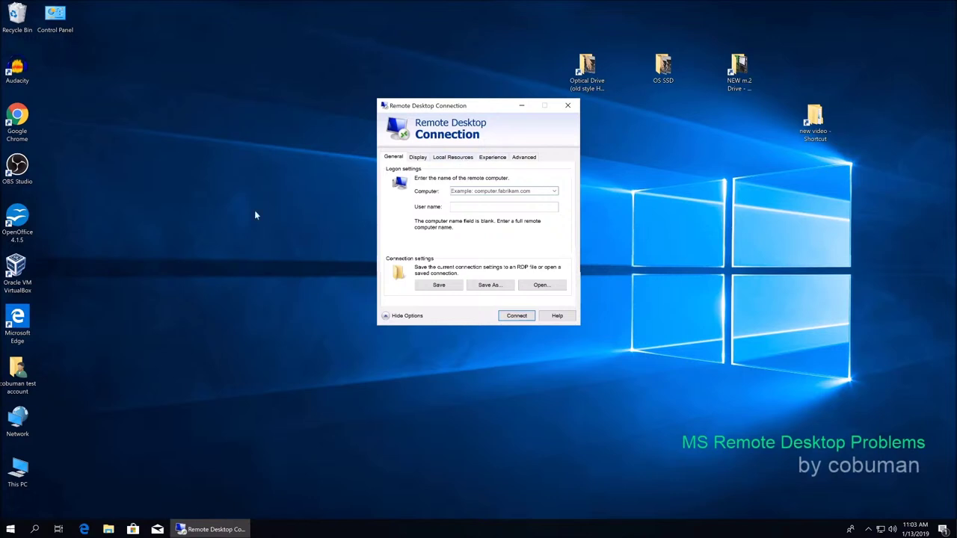
Browse the Display tab, return to General, and reposition the connection window.
drag(476, 108, 476, 134)
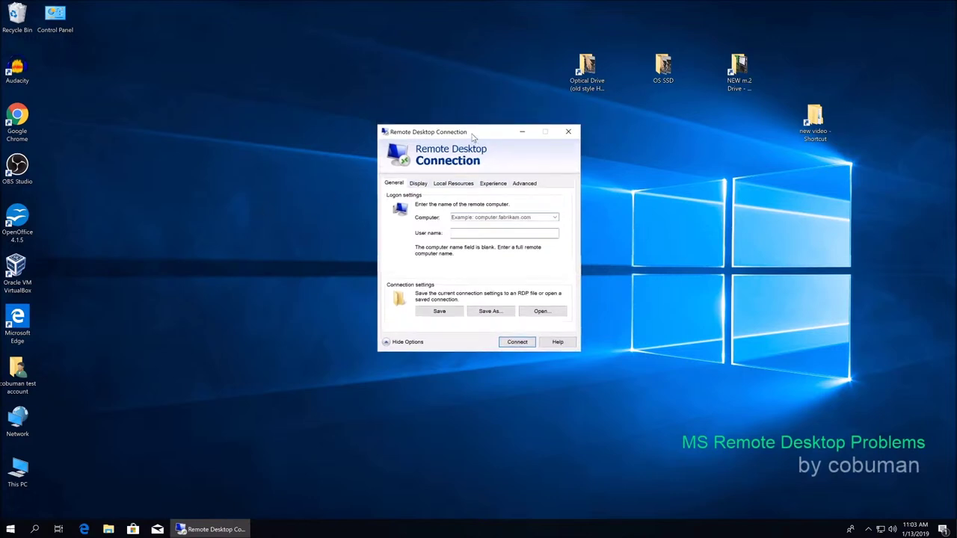
click(418, 186)
click(393, 184)
drag(493, 136, 396, 139)
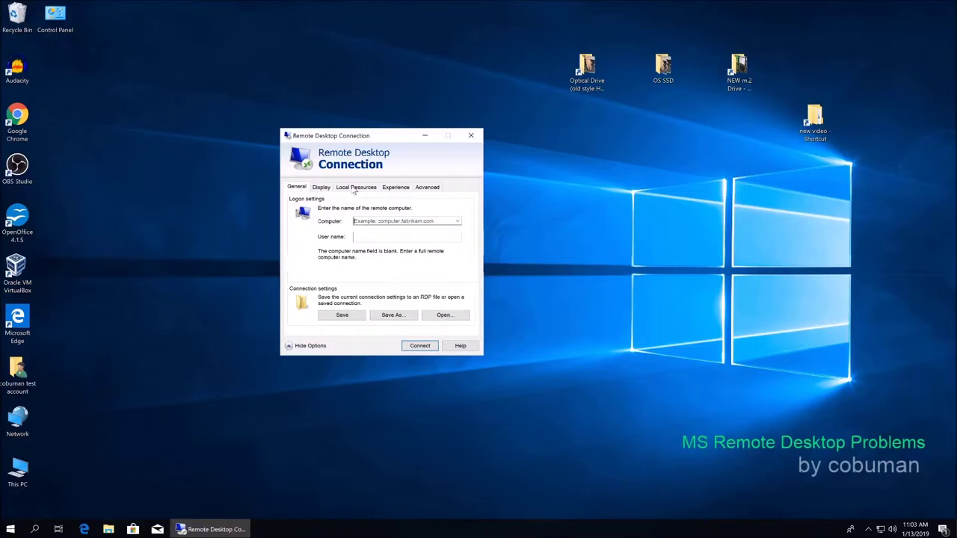
drag(368, 139, 443, 136)
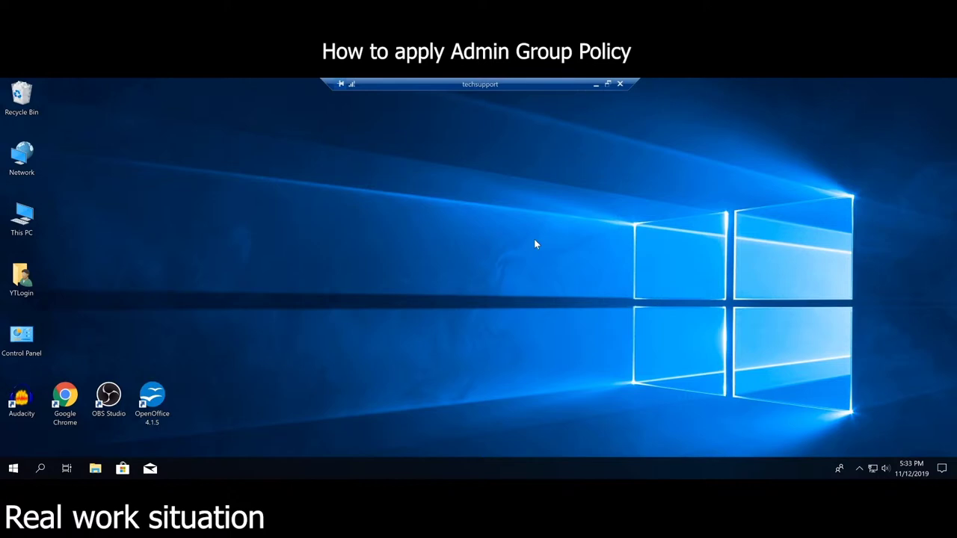
click(95, 468)
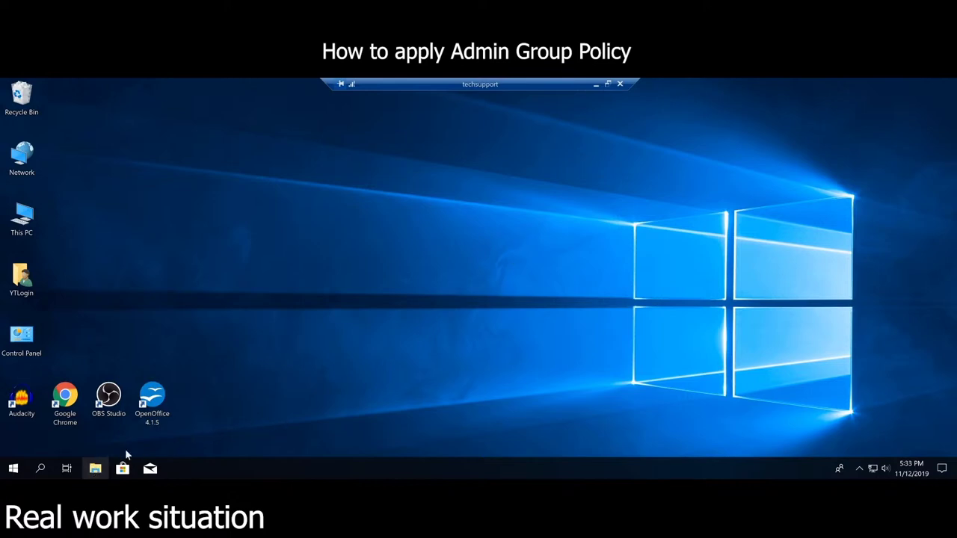
click(564, 153)
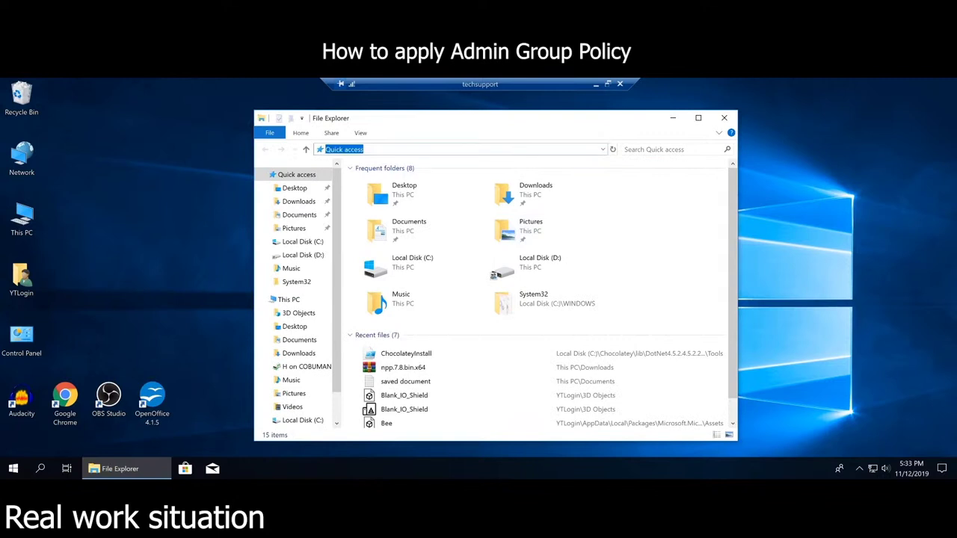
text(\\)
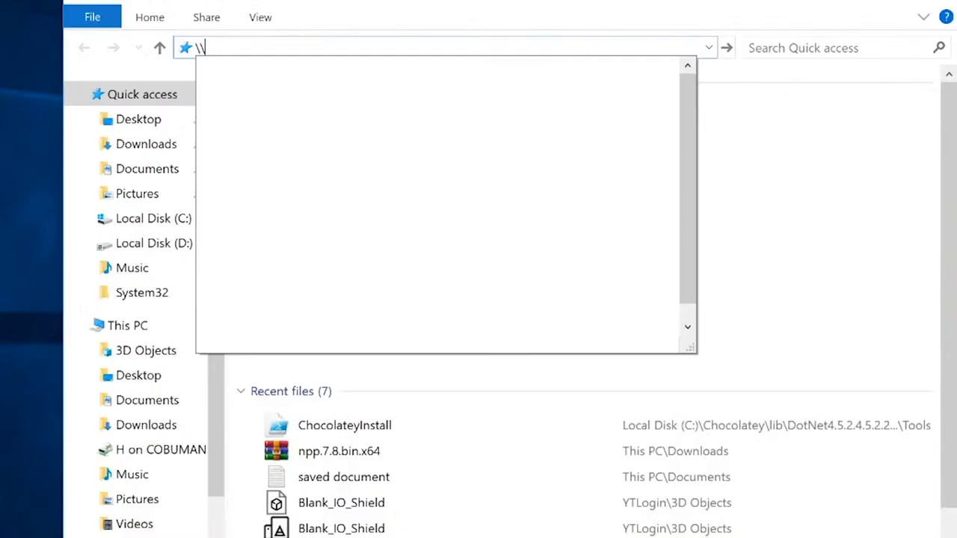
text(nameofthecomputer\c$)
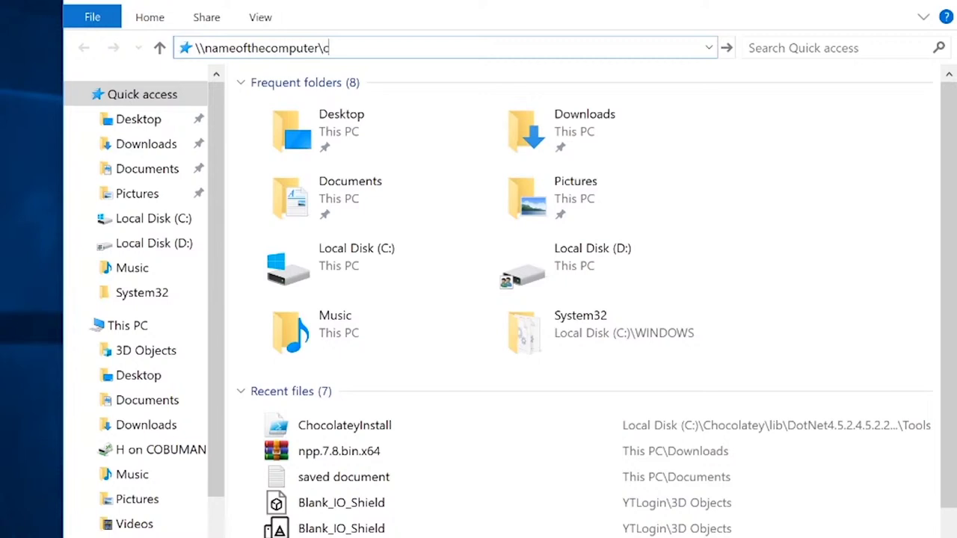
key(Return)
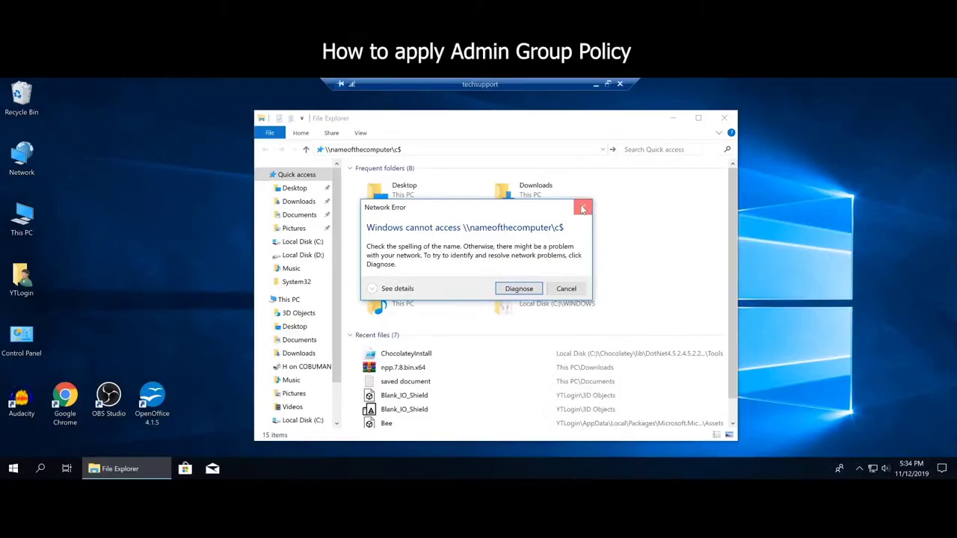
click(583, 208)
click(724, 117)
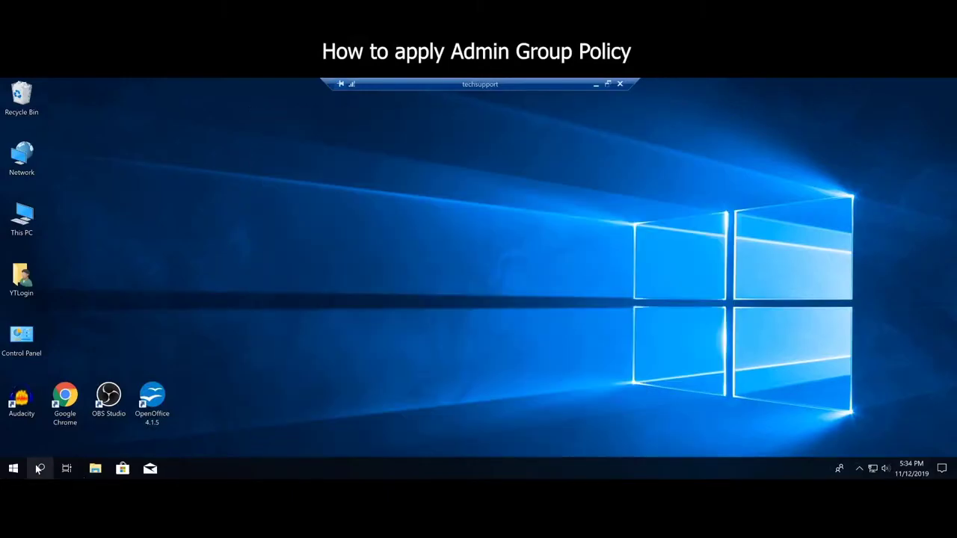
click(41, 466)
text(remot)
key(Return)
text(thenameof)
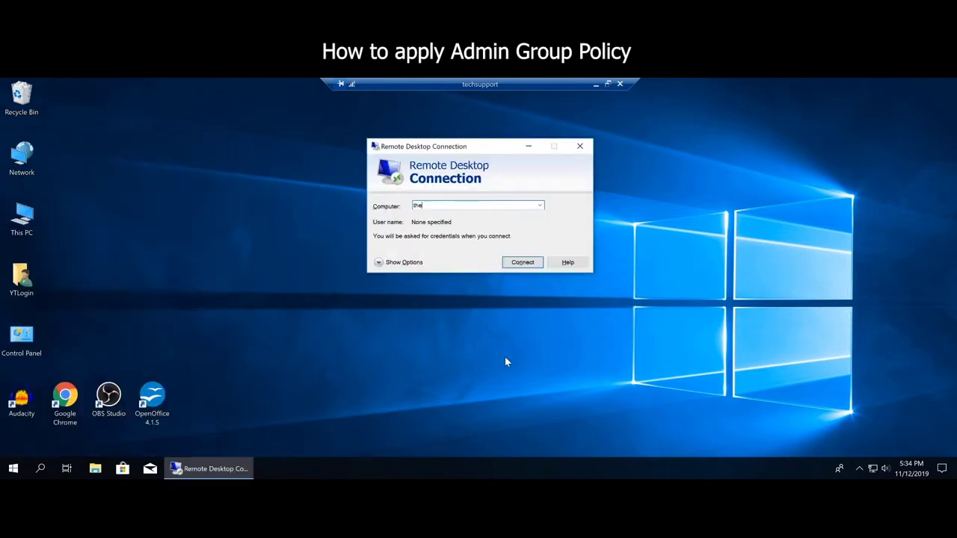
text(thecomputer)
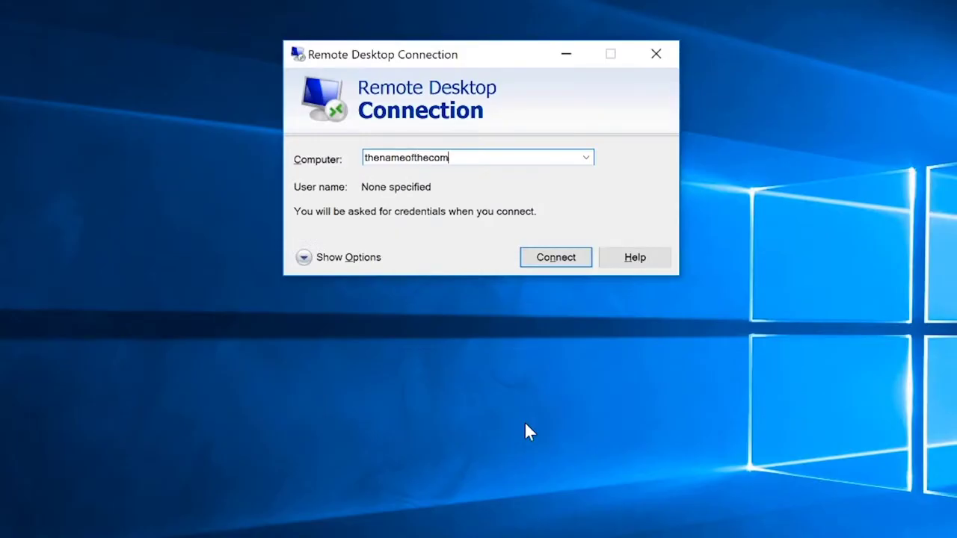
key(Return)
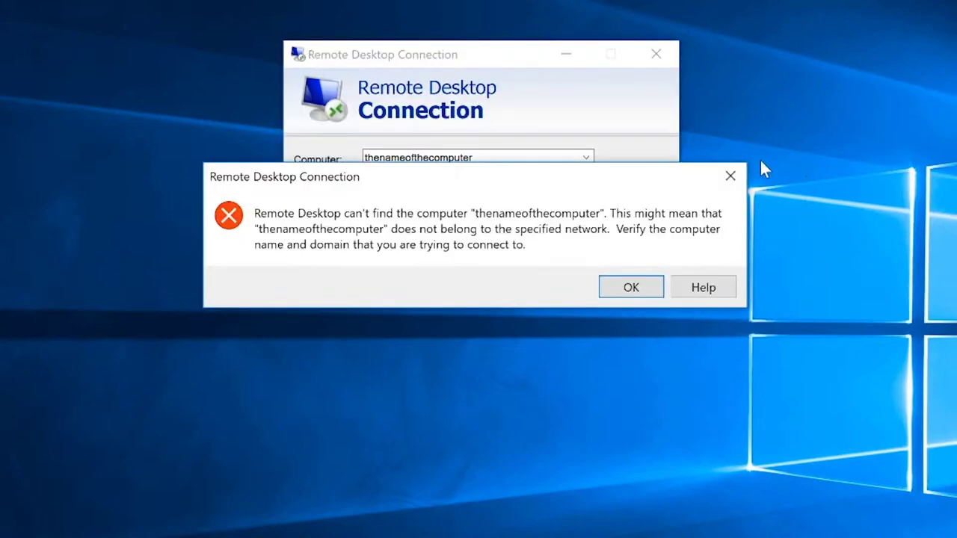
click(632, 288)
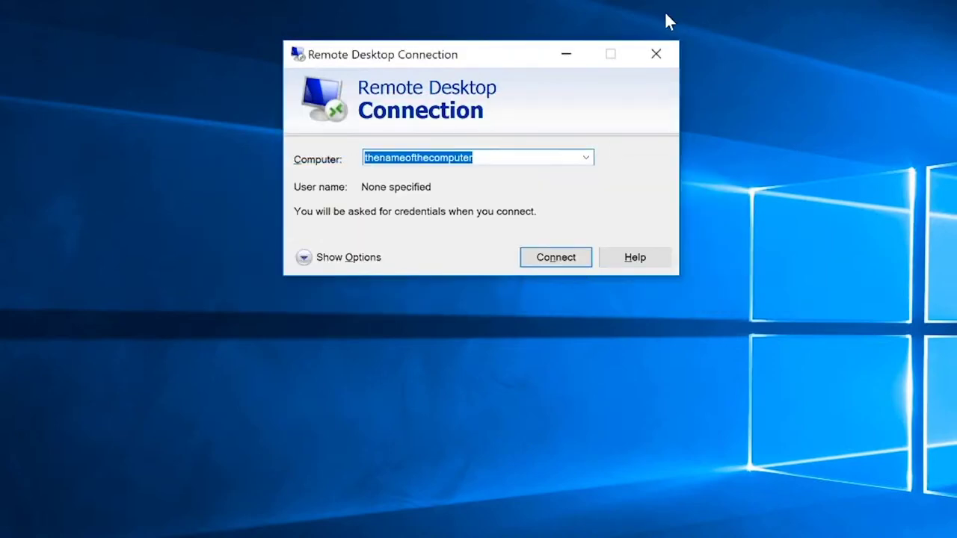
click(651, 50)
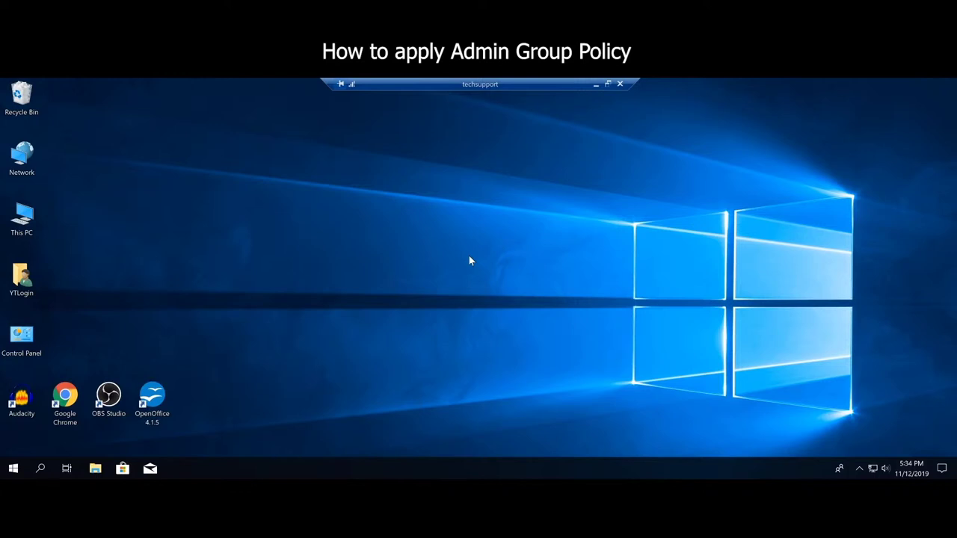
Launch Sticky Notes from search and dismiss the sign-in prompt and notes list.
click(40, 468)
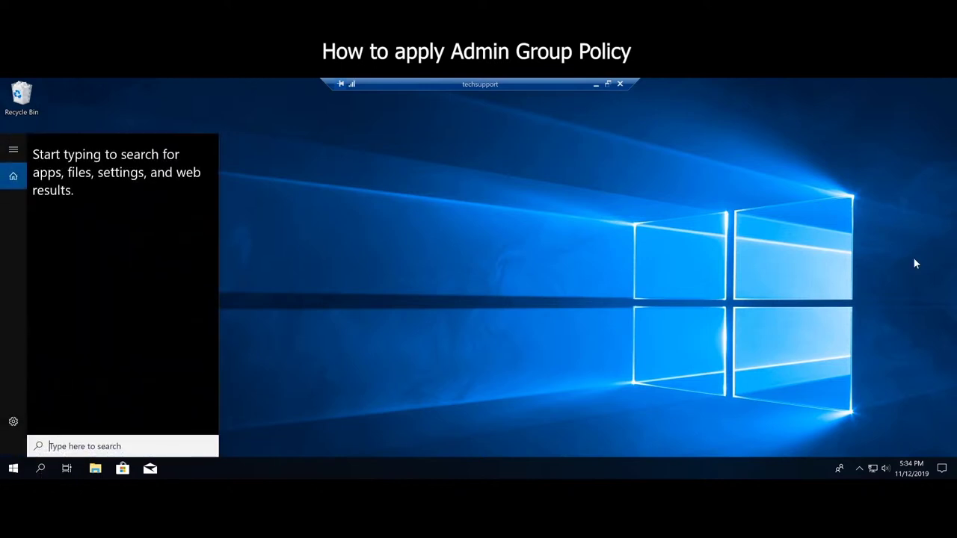
text(stick)
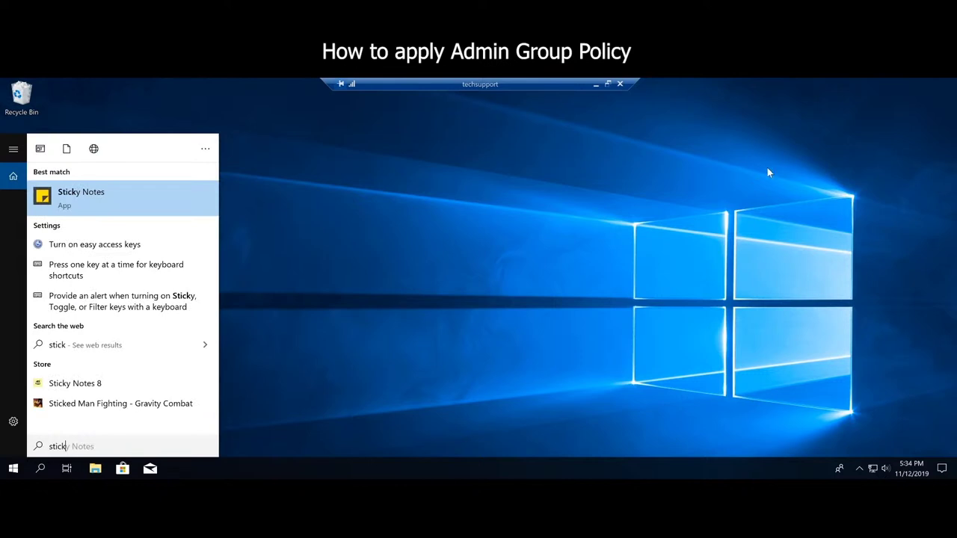
key(Return)
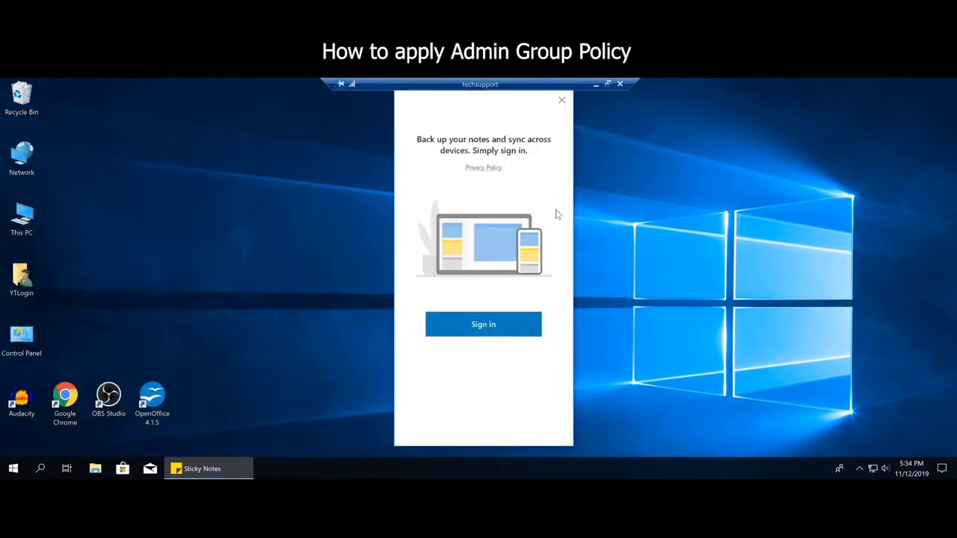
click(562, 100)
click(562, 99)
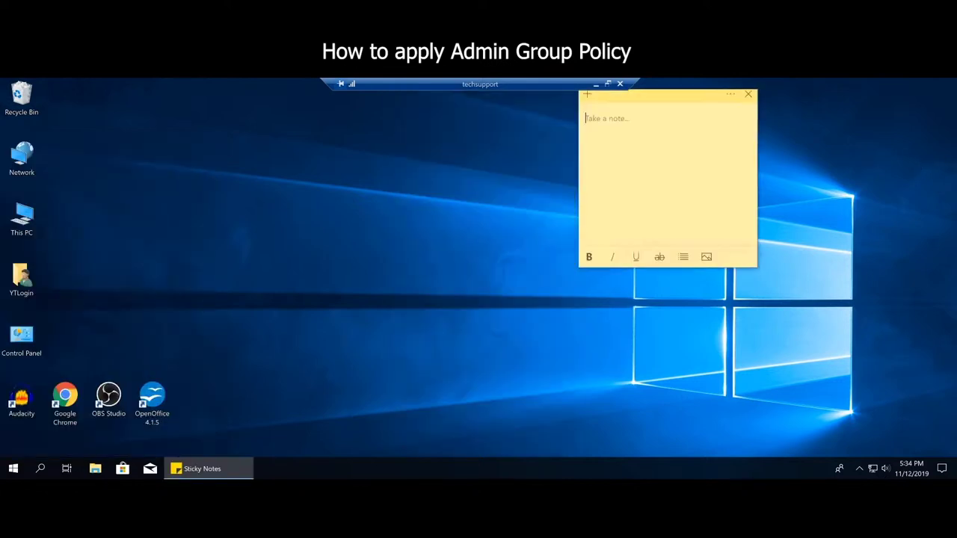
Write 'itsupport group on domain has admin access' in the note, then select itsupport.
text(itsupport")
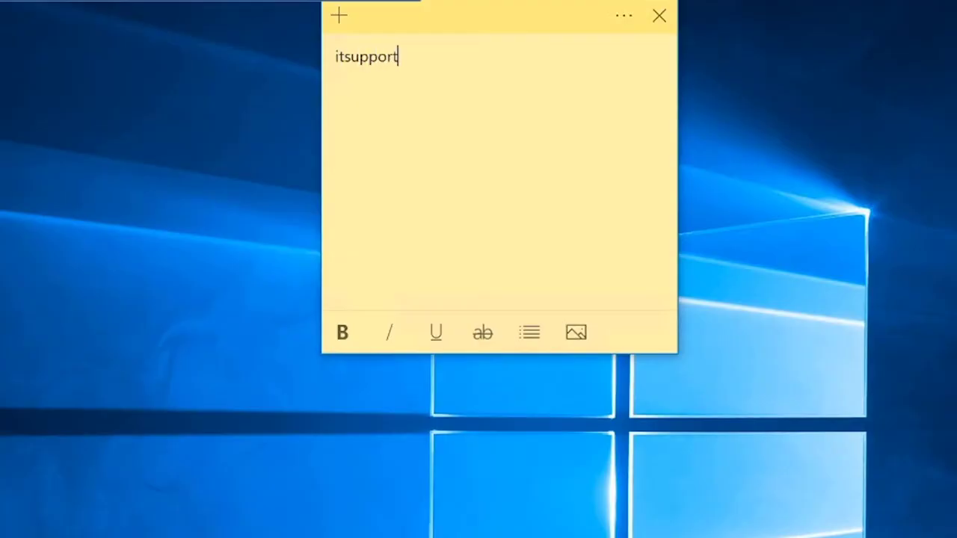
text( group)
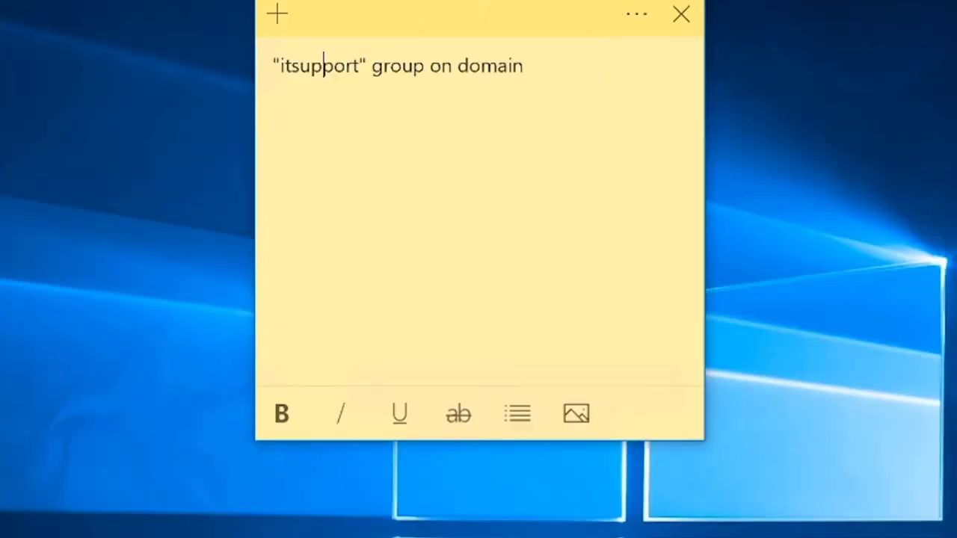
key(Right)
key(Right)
key(Right)
key(Right)
key(Right)
click(524, 66)
text(has admin)
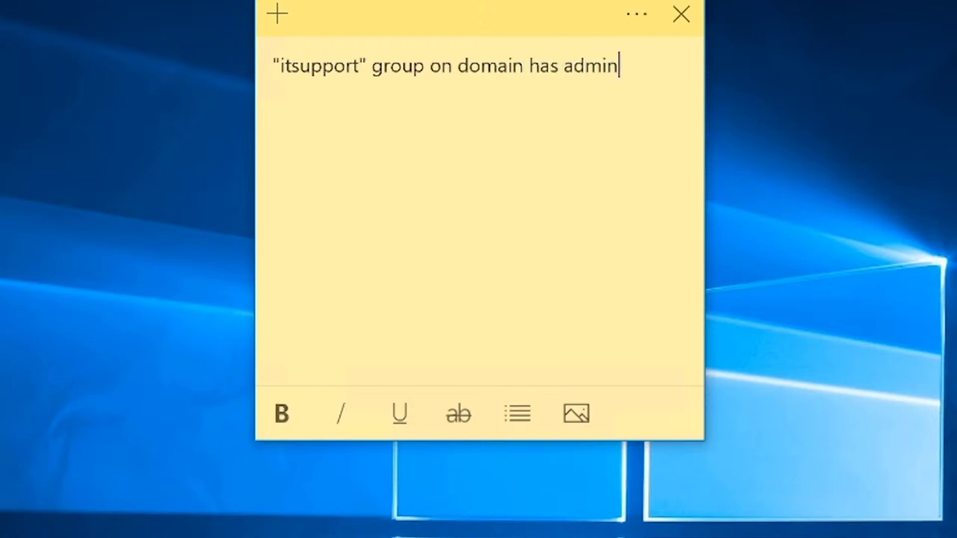
text( p)
key(BackSpace)
text(access)
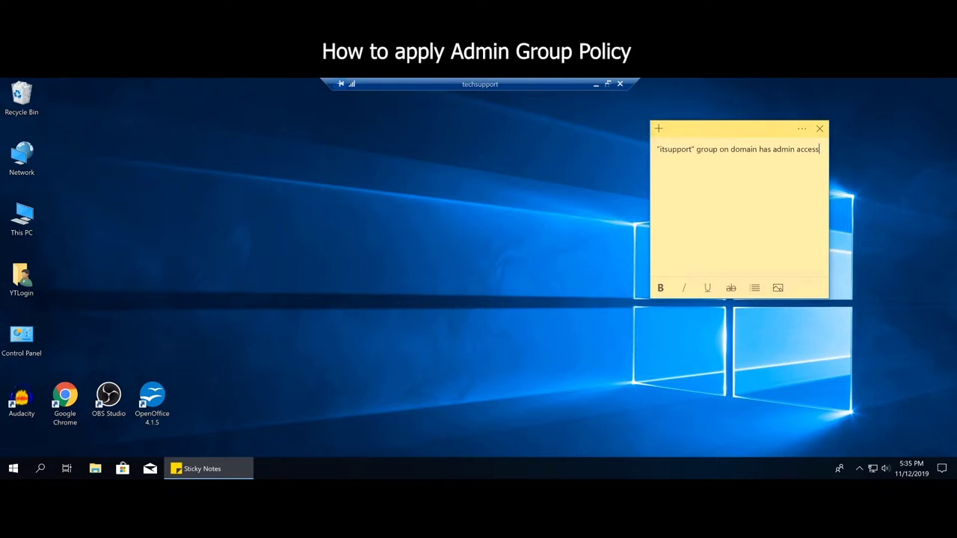
drag(693, 149, 659, 149)
click(403, 273)
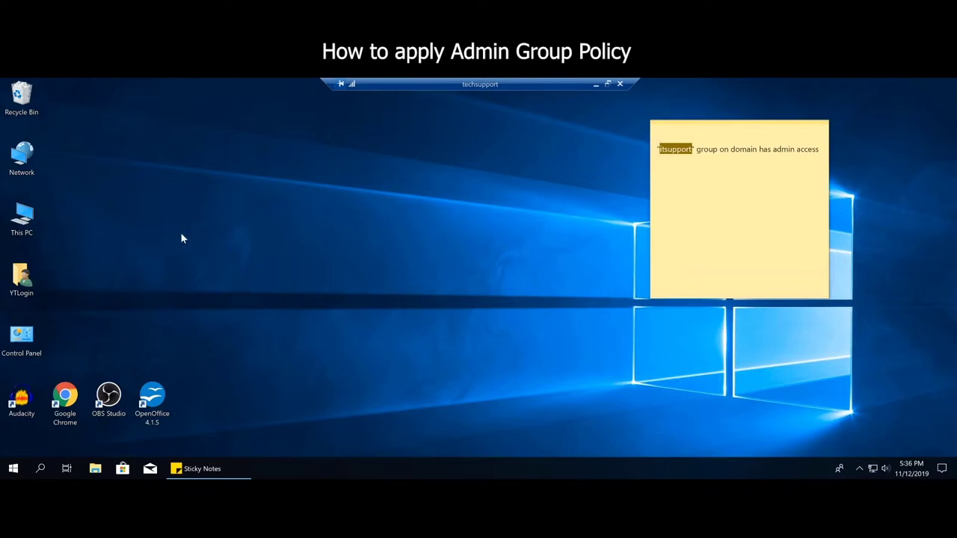
click(17, 233)
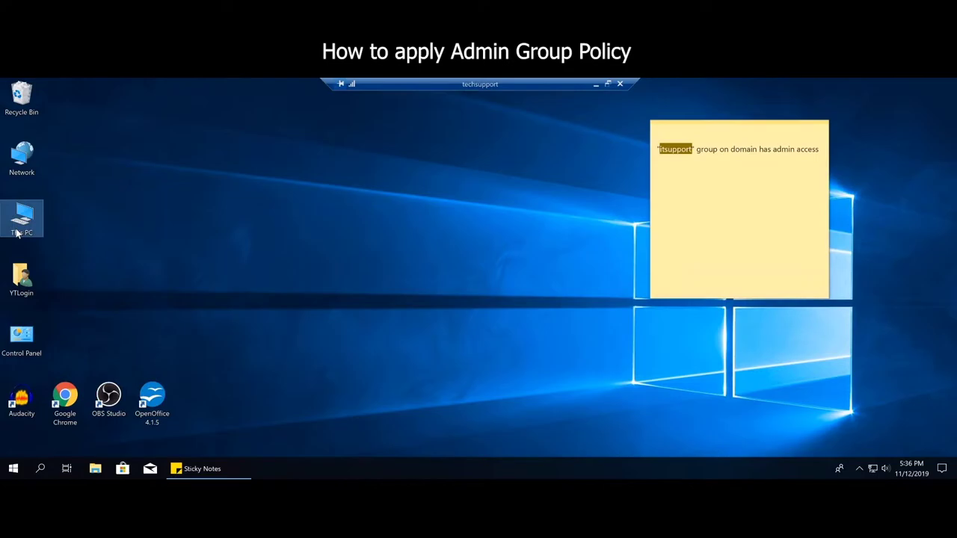
right_click(17, 233)
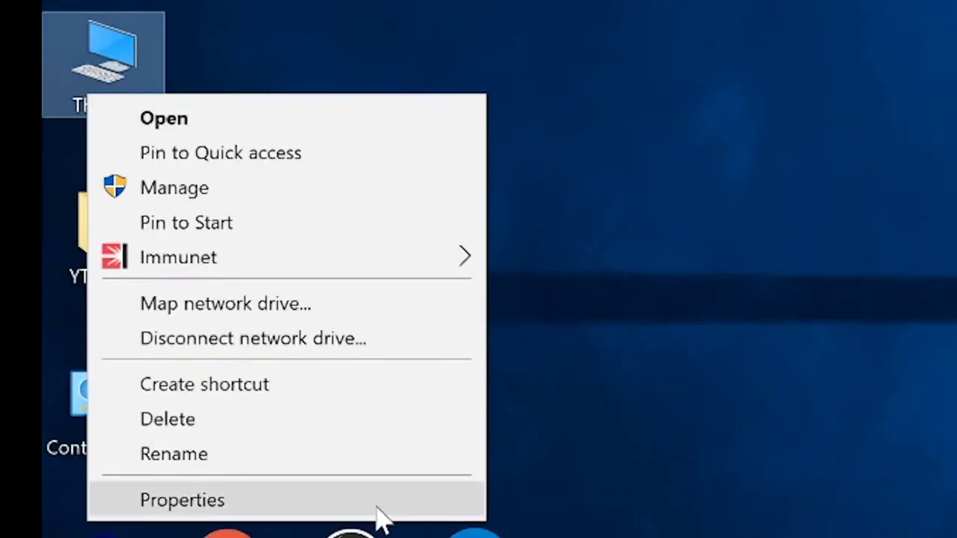
click(121, 377)
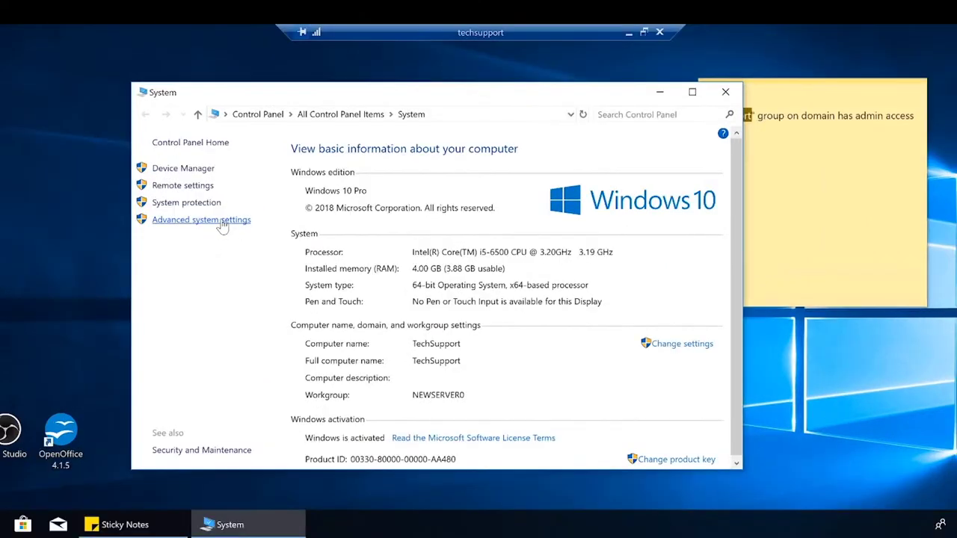
click(222, 224)
click(195, 285)
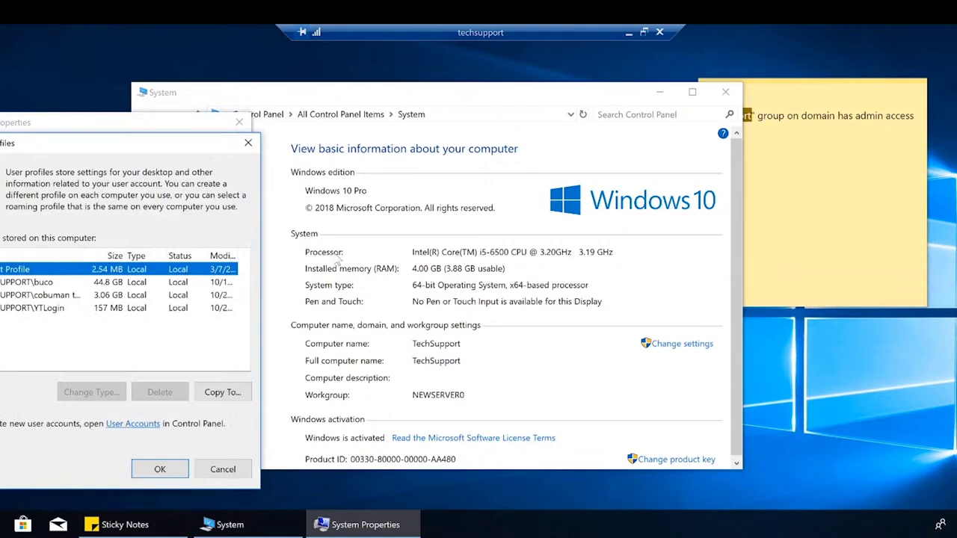
drag(168, 148, 347, 112)
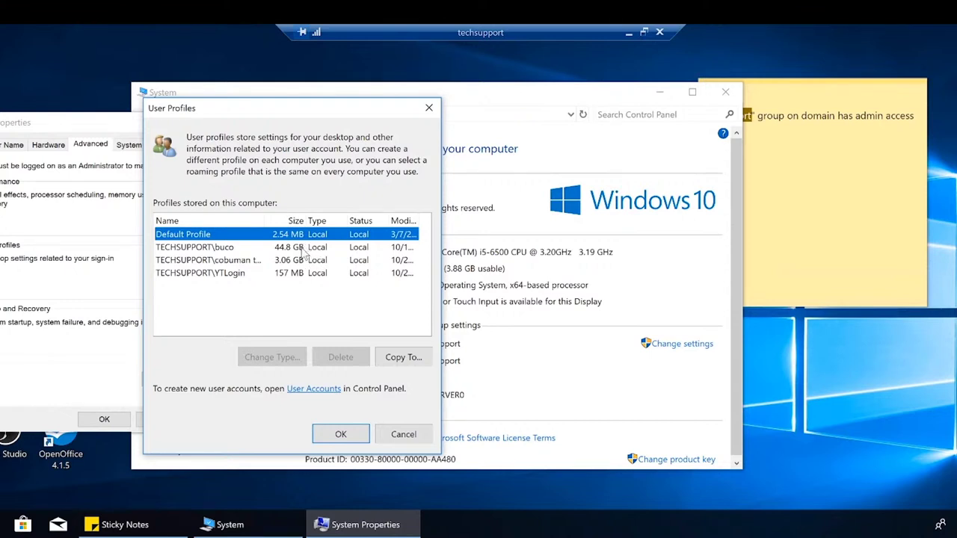
drag(266, 222, 299, 213)
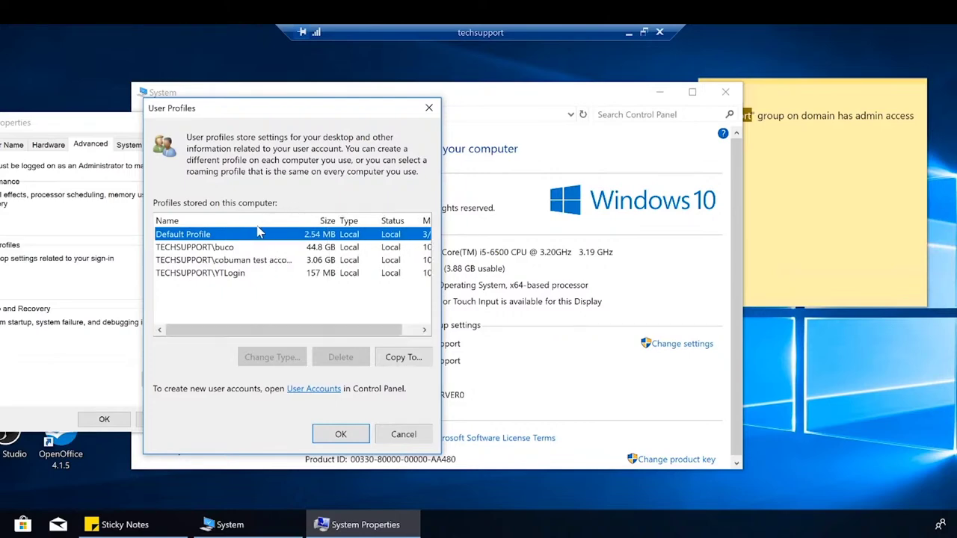
drag(357, 118, 164, 99)
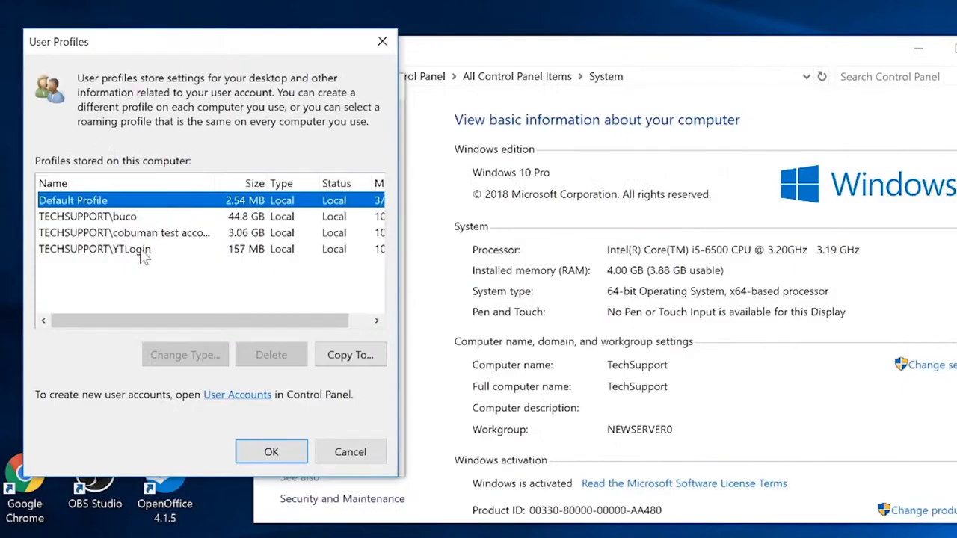
click(144, 252)
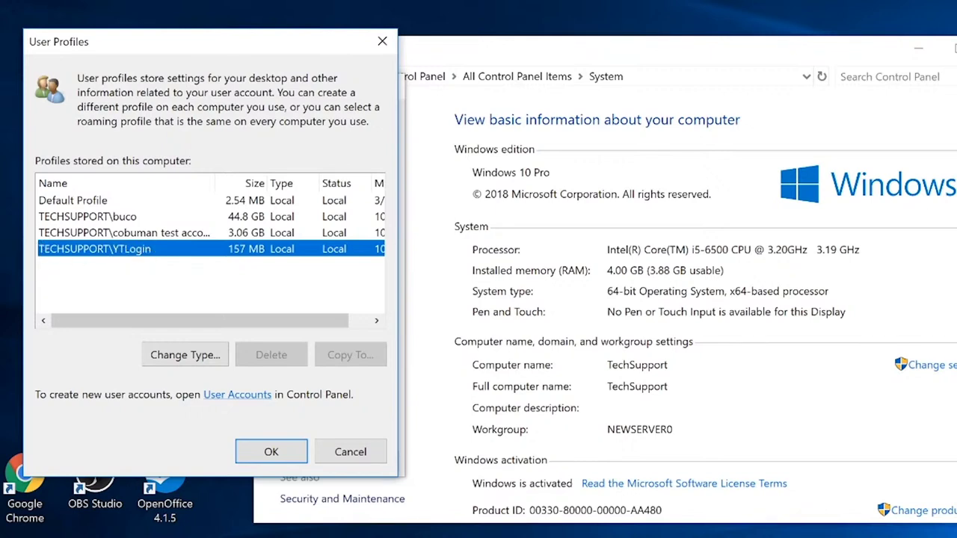
click(274, 452)
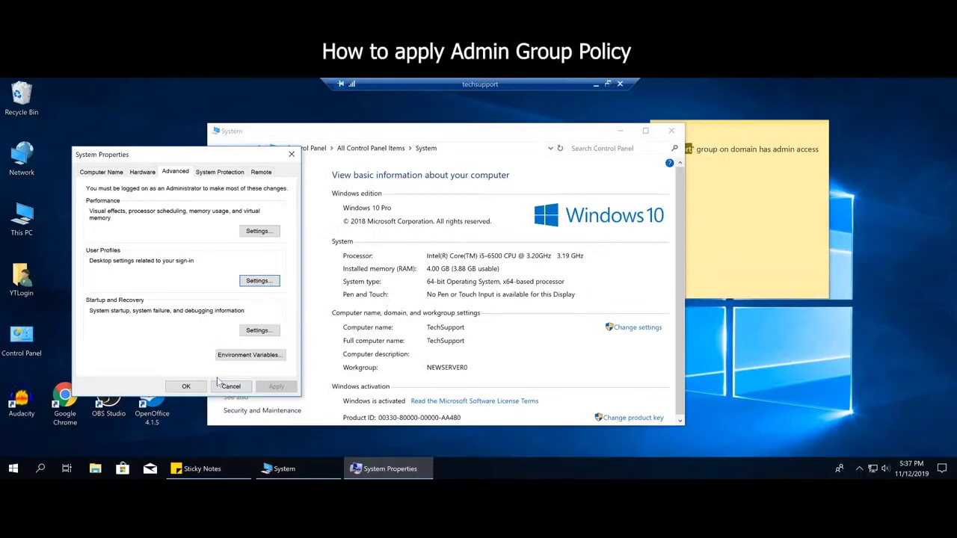
click(190, 387)
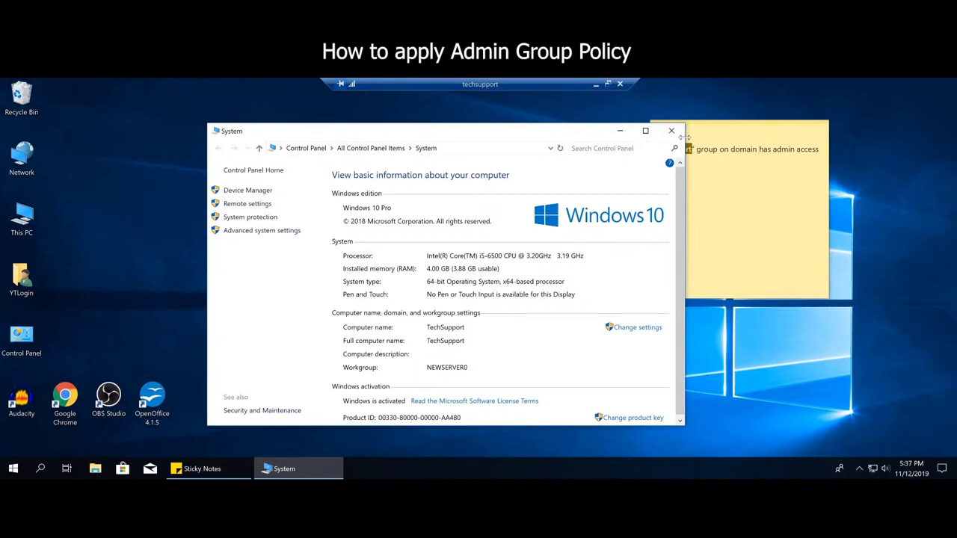
click(619, 131)
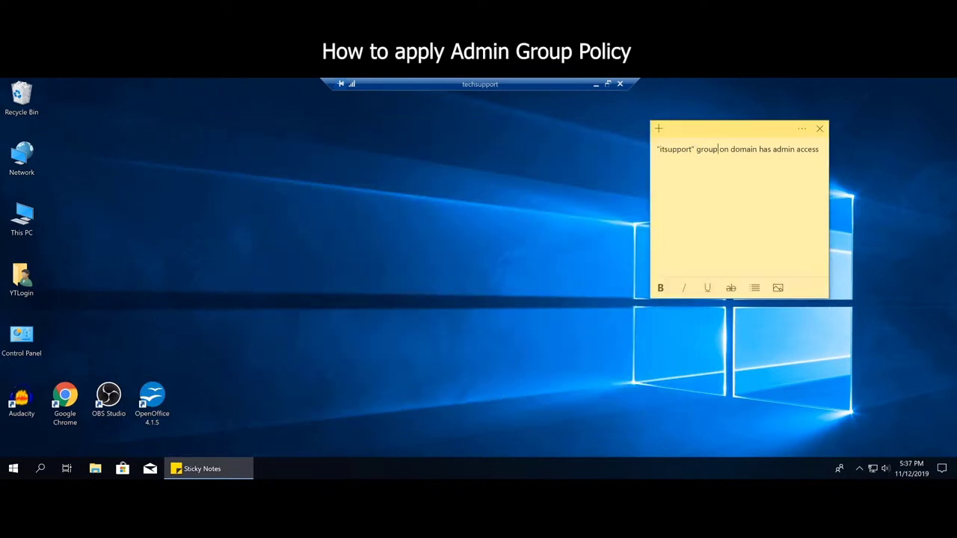
click(41, 469)
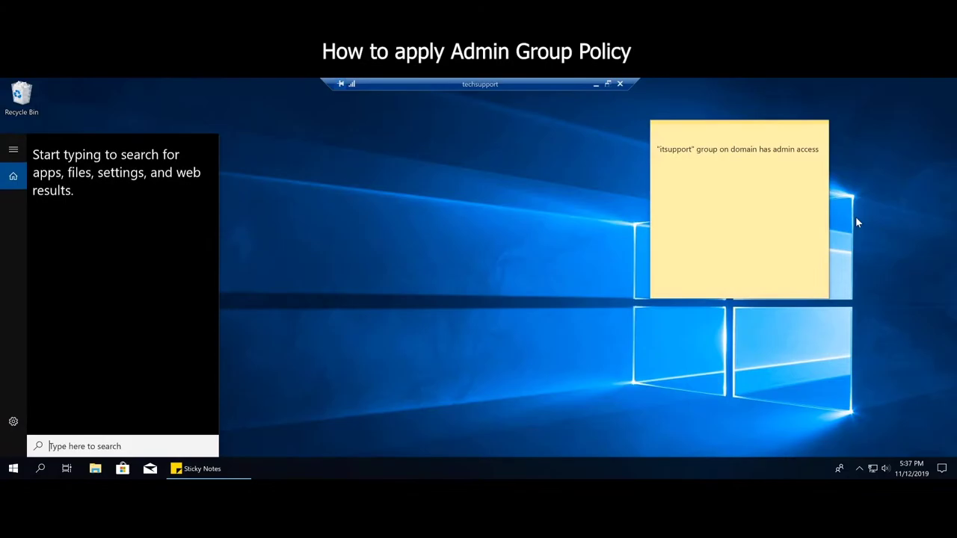
text(group)
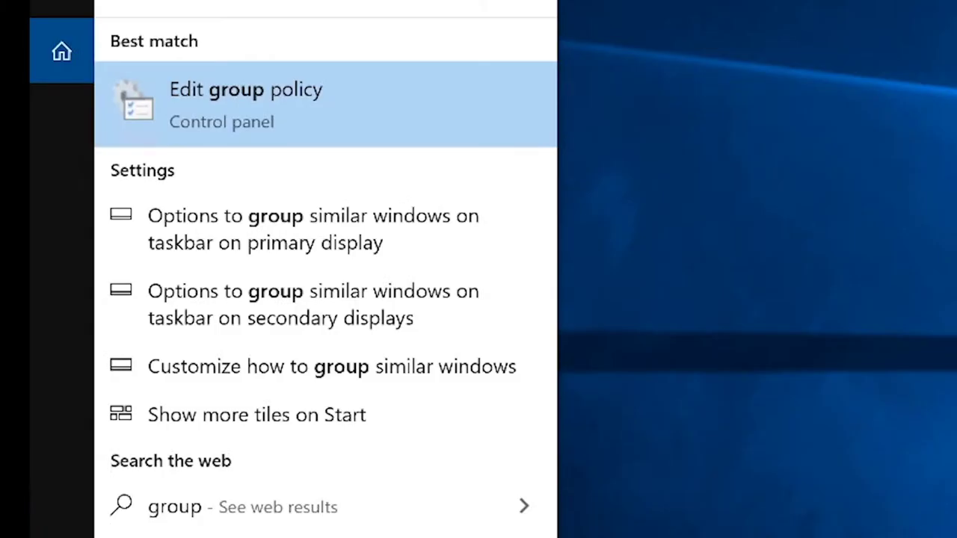
key(Return)
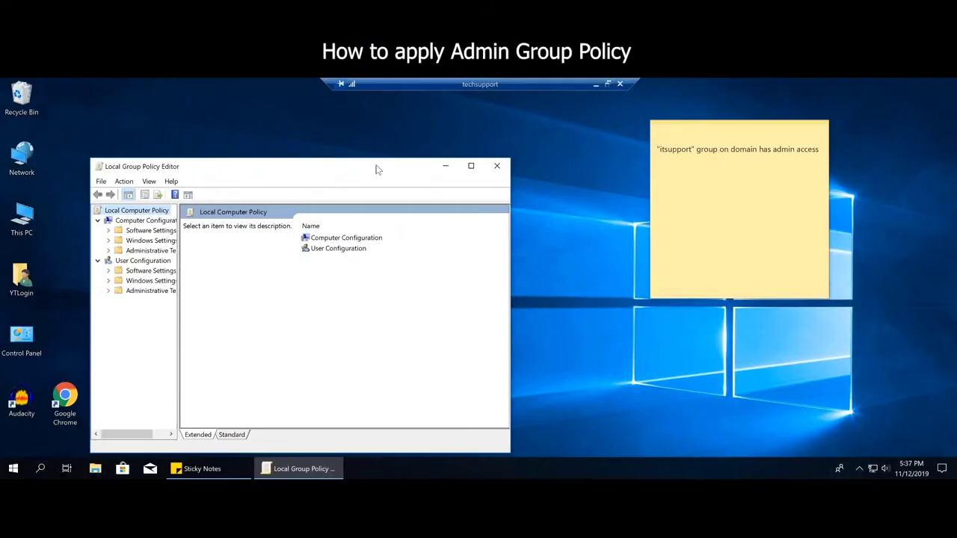
drag(377, 170, 475, 135)
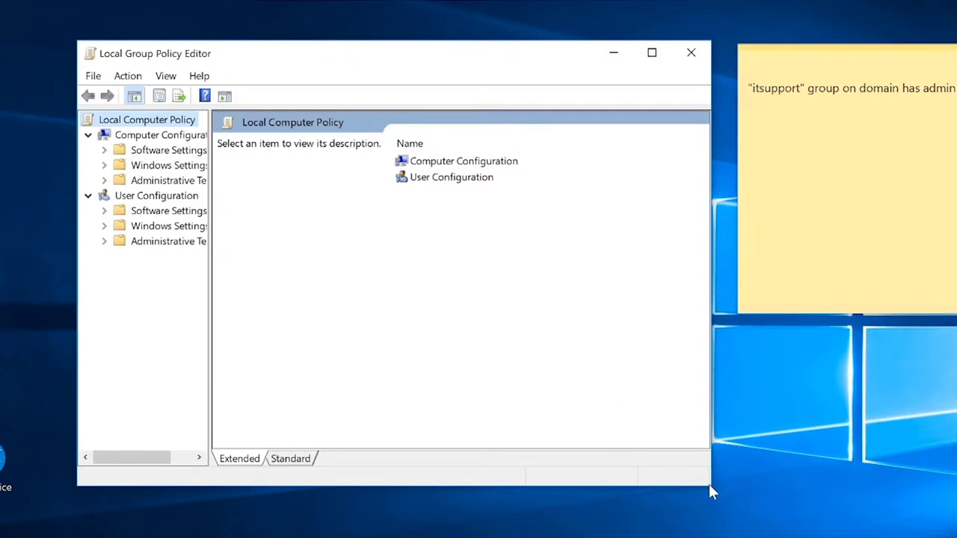
drag(711, 492, 773, 501)
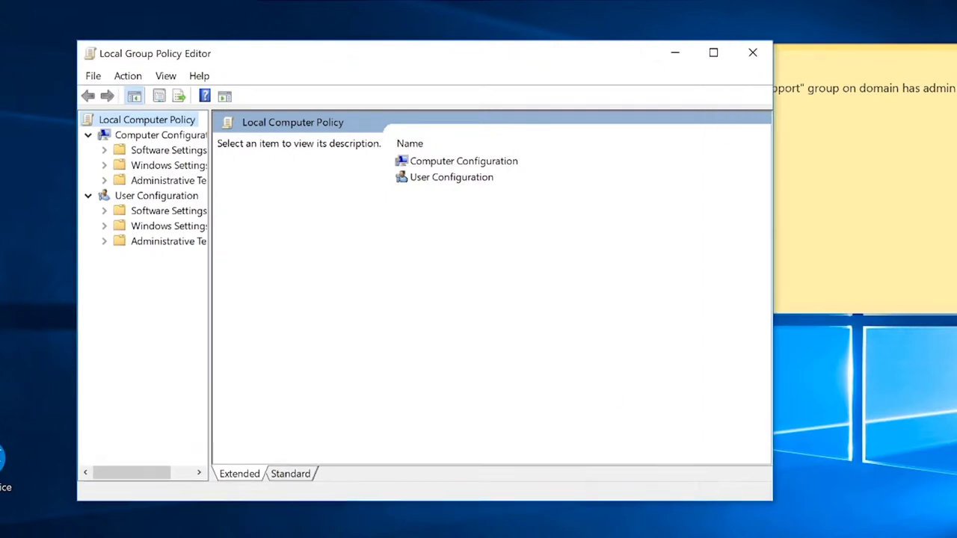
drag(211, 262, 241, 260)
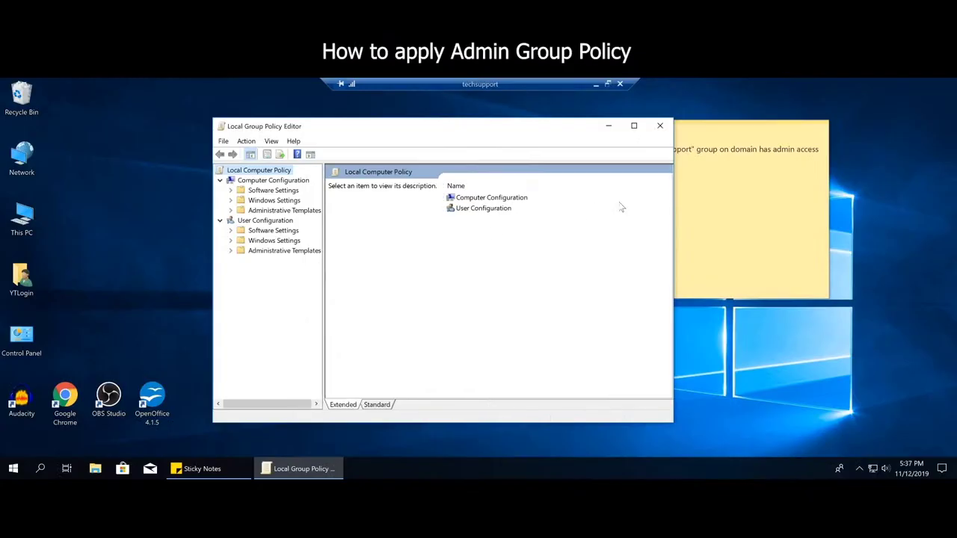
click(664, 126)
Run lusrmgr.msc from the Run box, then move and enlarge the Local Users and Groups window.
click(321, 261)
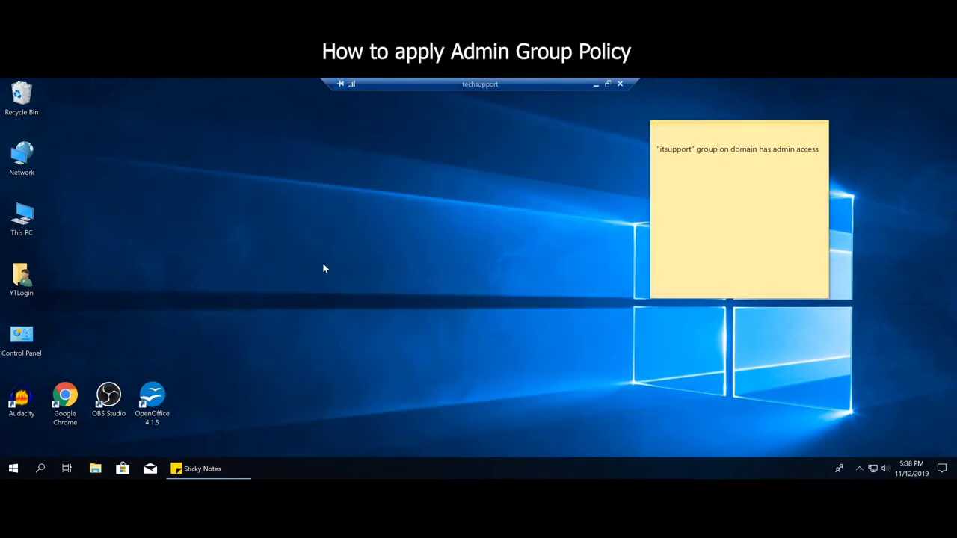
click(40, 467)
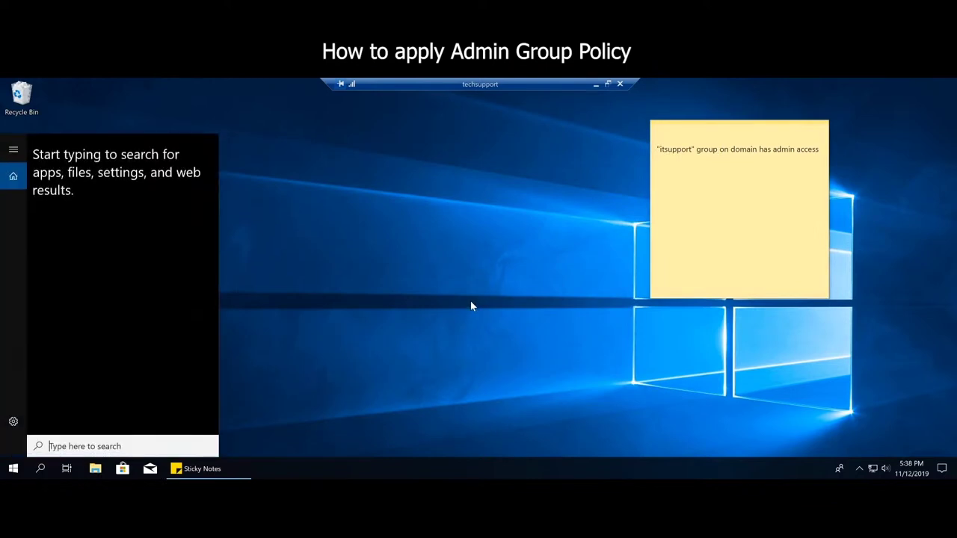
key(super+r)
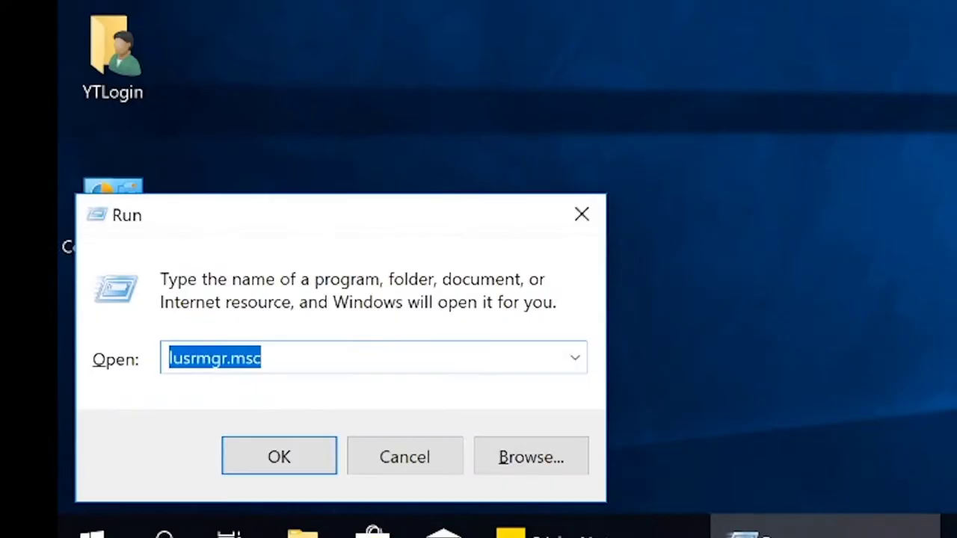
key(End)
click(278, 457)
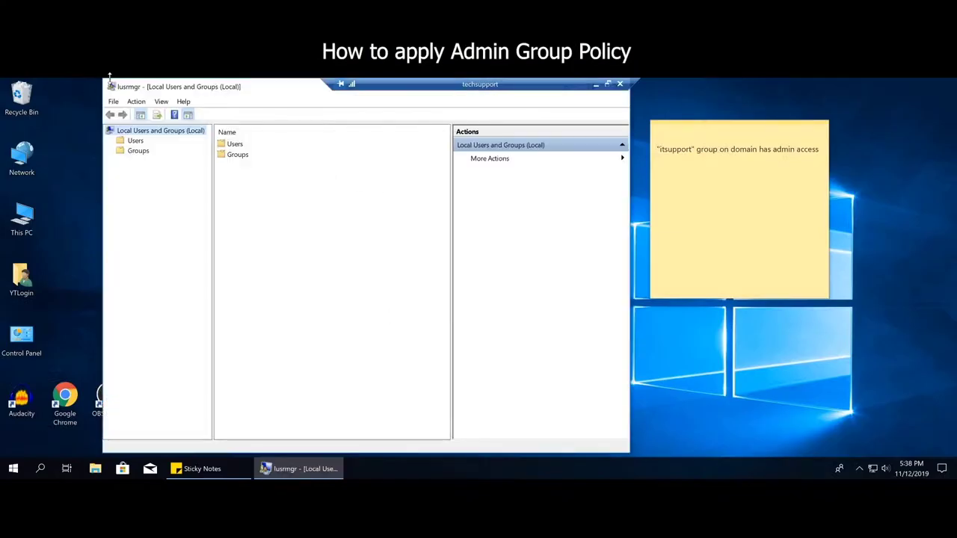
drag(107, 78, 277, 186)
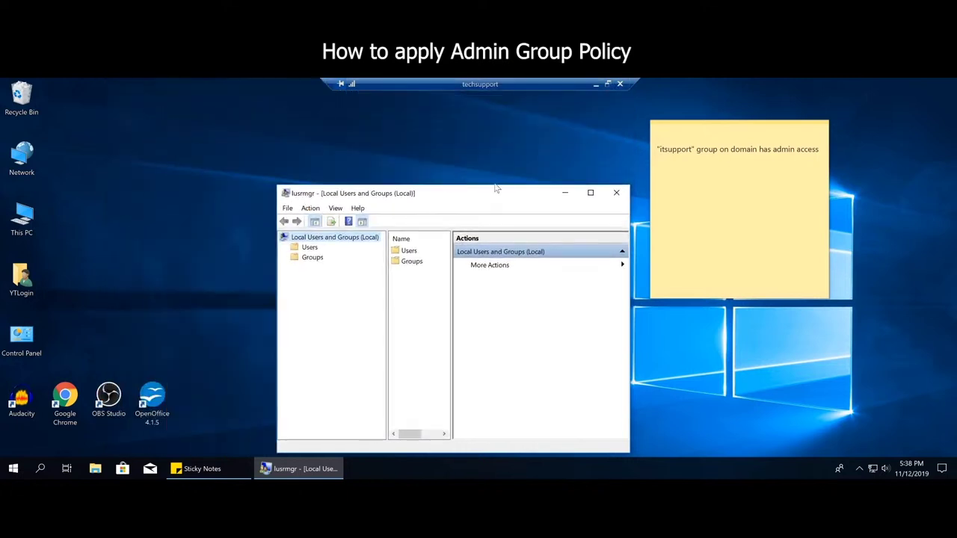
drag(482, 202, 440, 140)
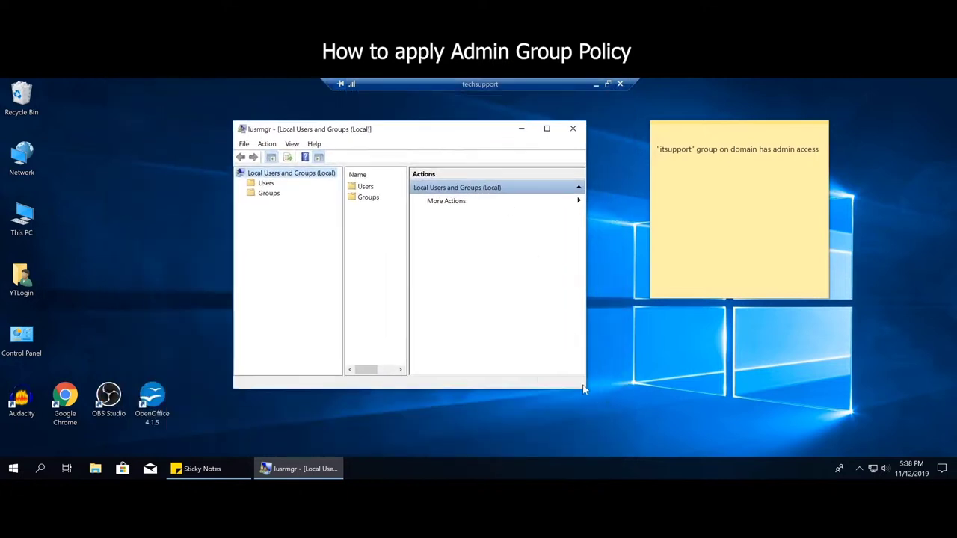
drag(586, 390, 734, 442)
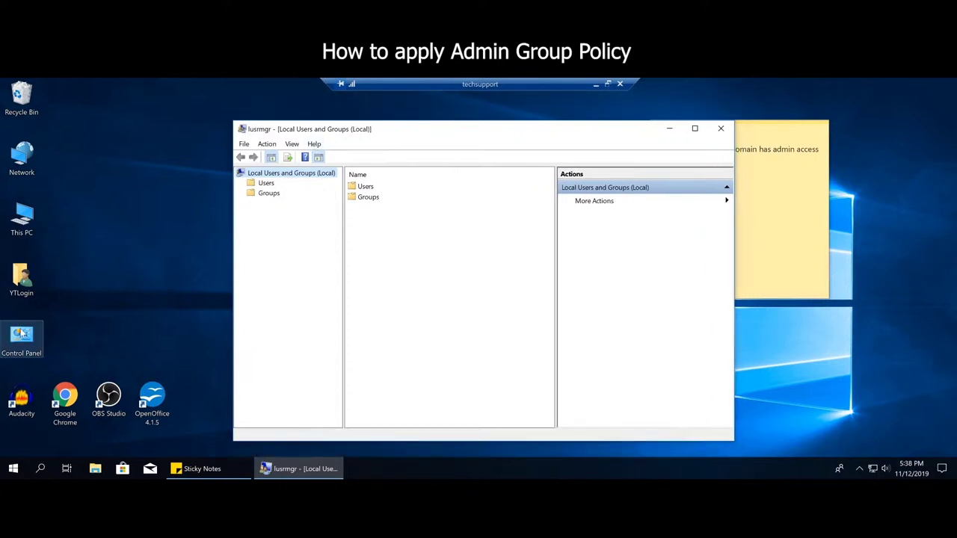
Open Computer Management from Control Panel's Administrative Tools and expand Local Users and Groups.
double_click(21, 333)
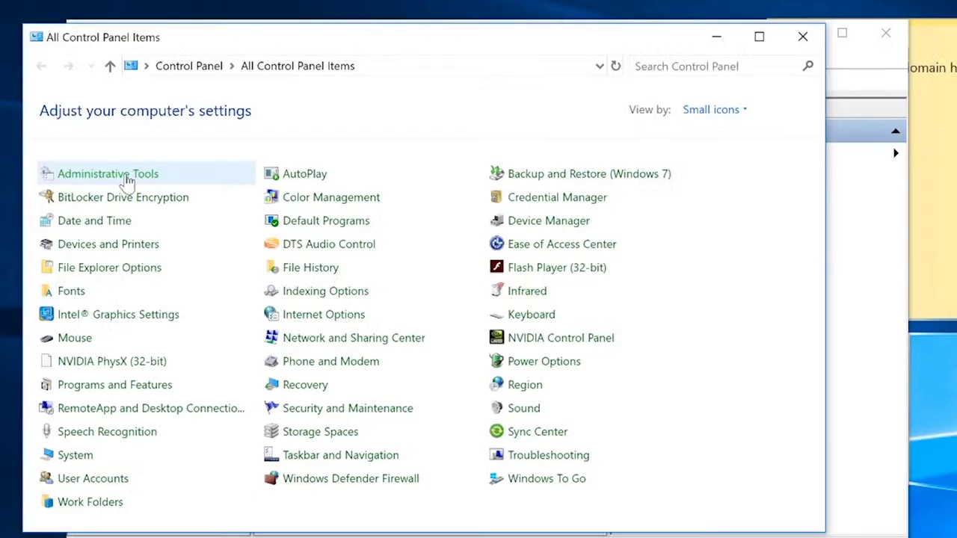
click(271, 213)
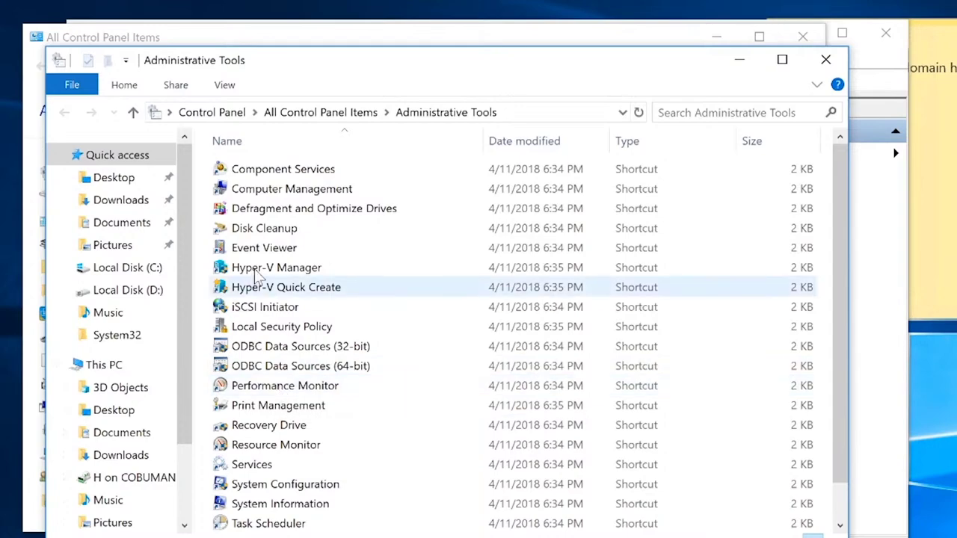
click(267, 191)
double_click(267, 191)
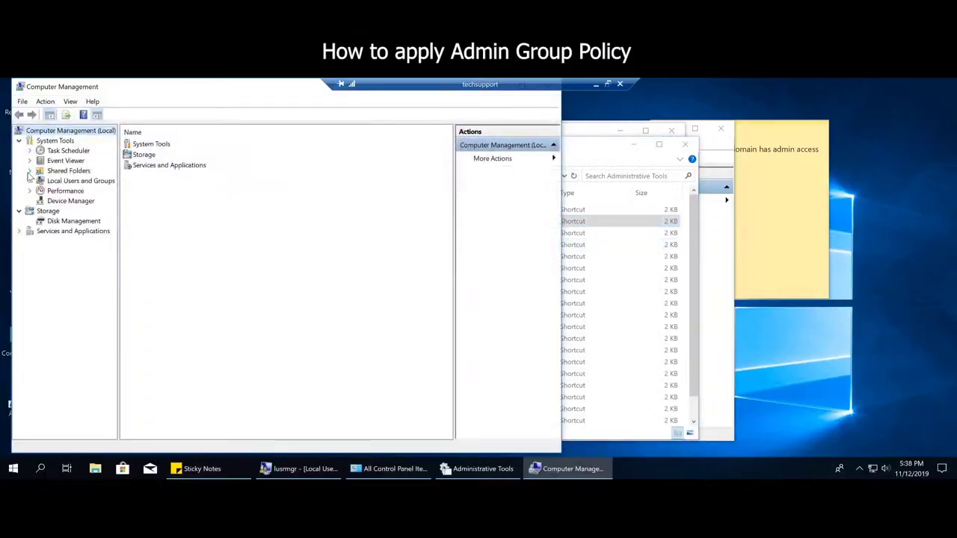
click(30, 181)
click(84, 182)
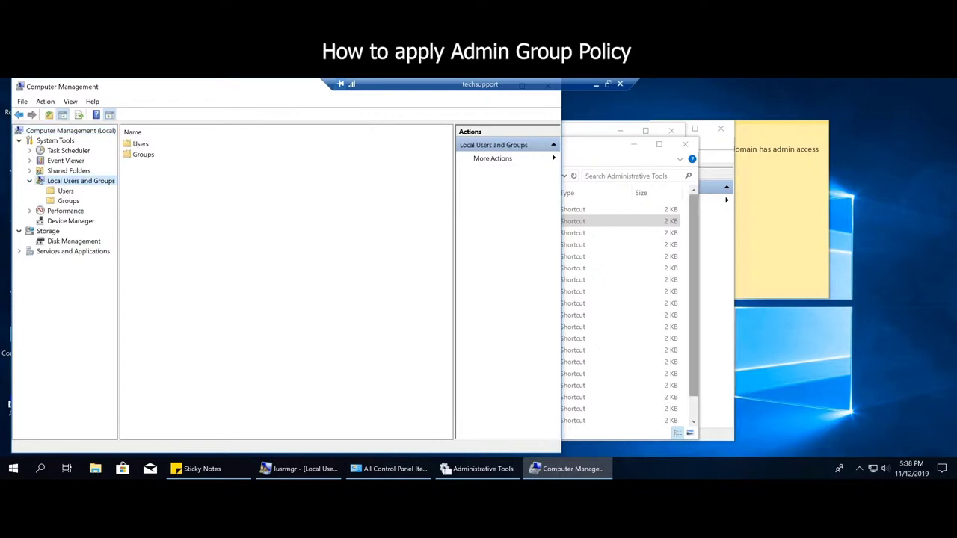
Close the Administrative Tools and Control Panel windows, then browse the Users and Groups lists.
click(685, 144)
click(672, 130)
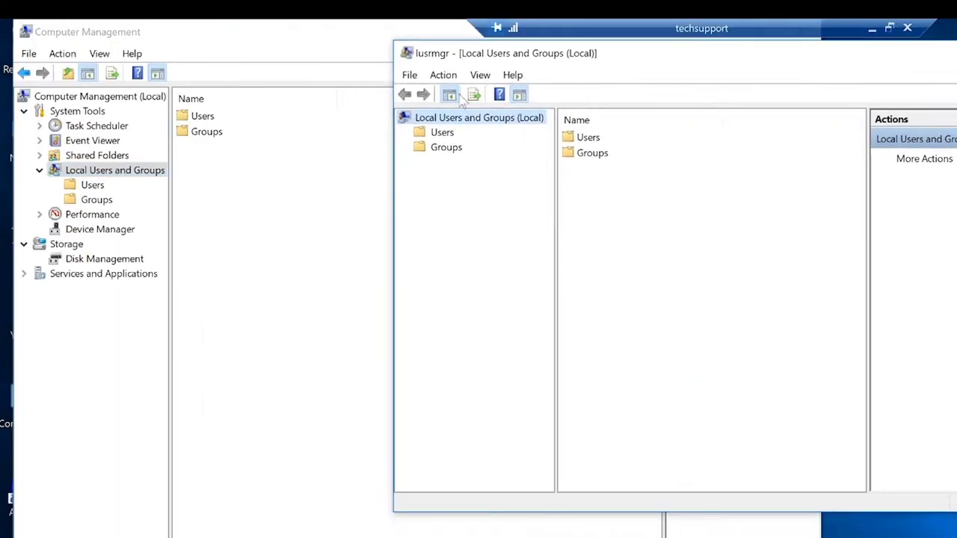
click(93, 187)
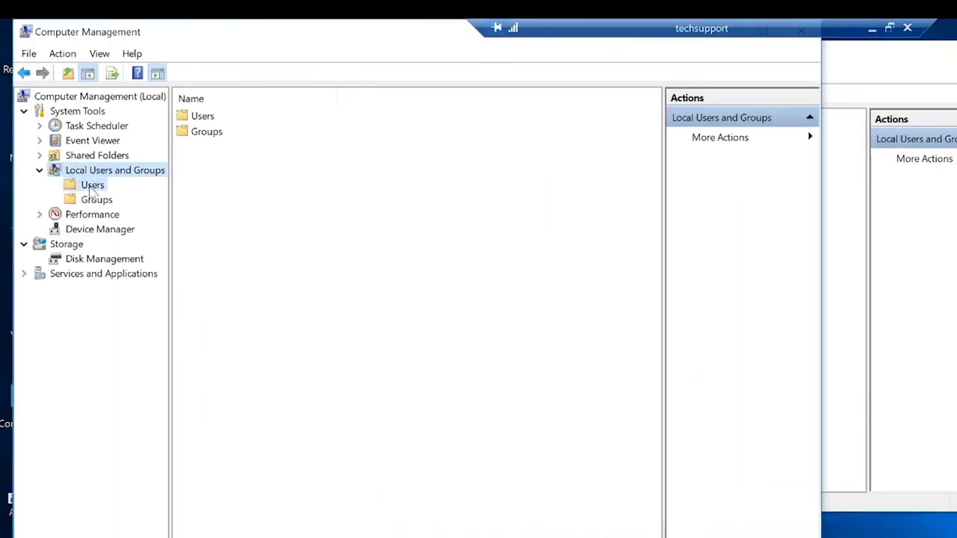
click(94, 201)
click(91, 186)
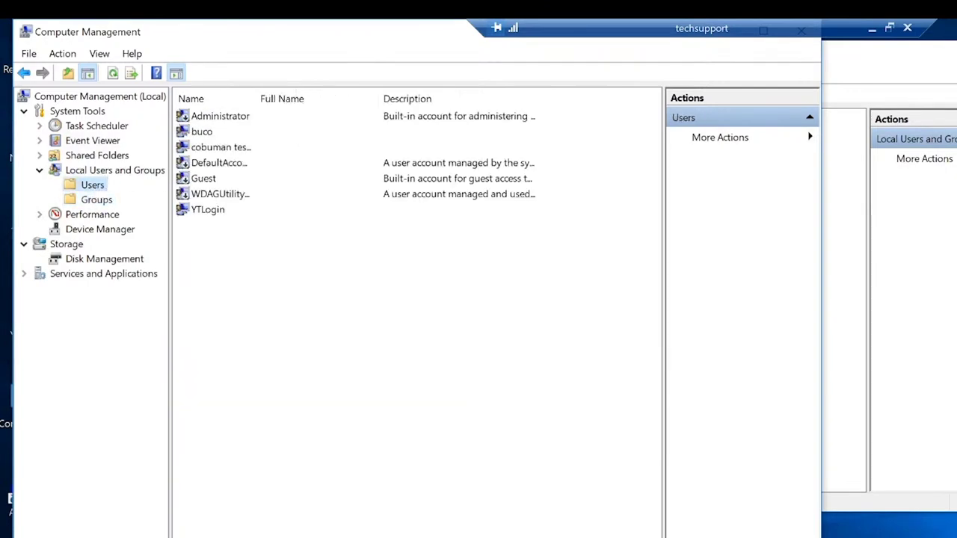
Close Computer Management and arrange the lusrmgr window and sticky note side by side.
click(932, 326)
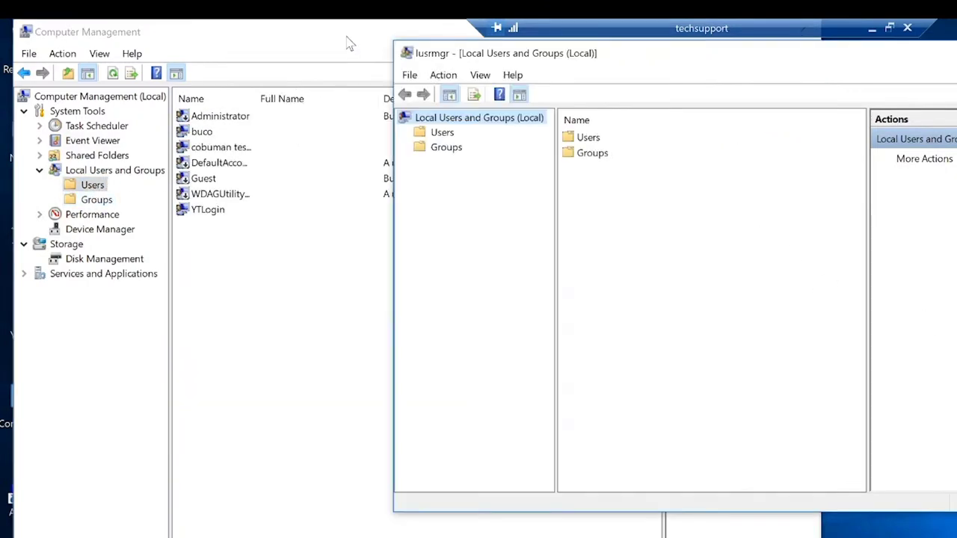
double_click(348, 43)
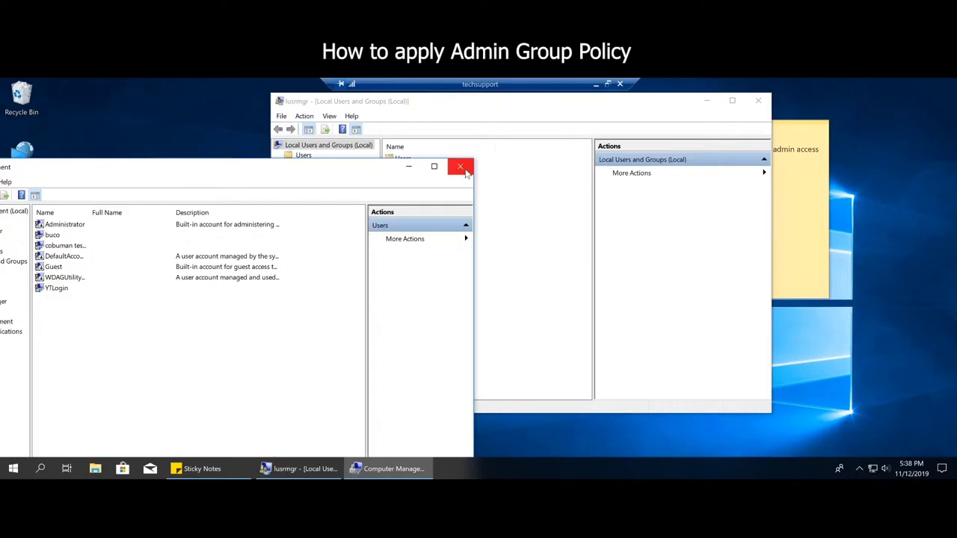
click(461, 166)
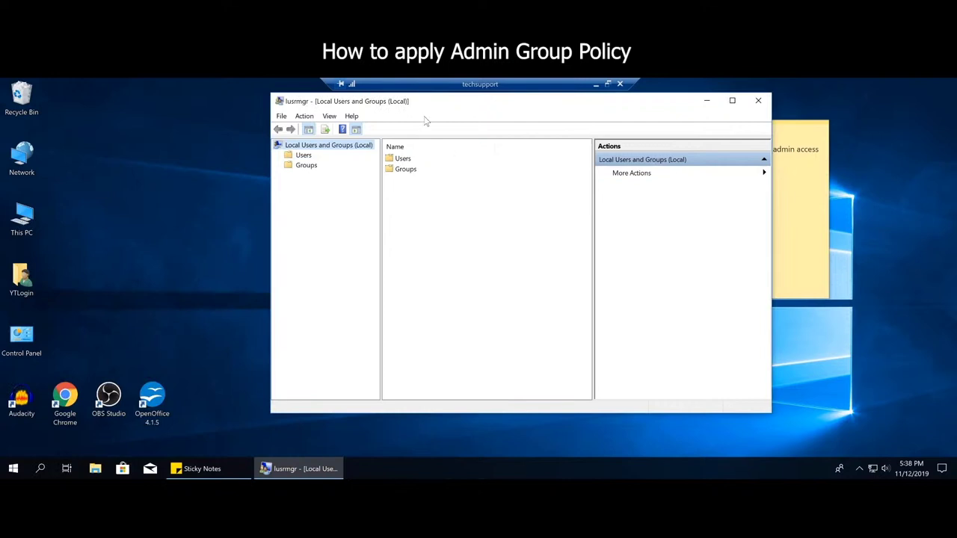
drag(449, 111, 399, 131)
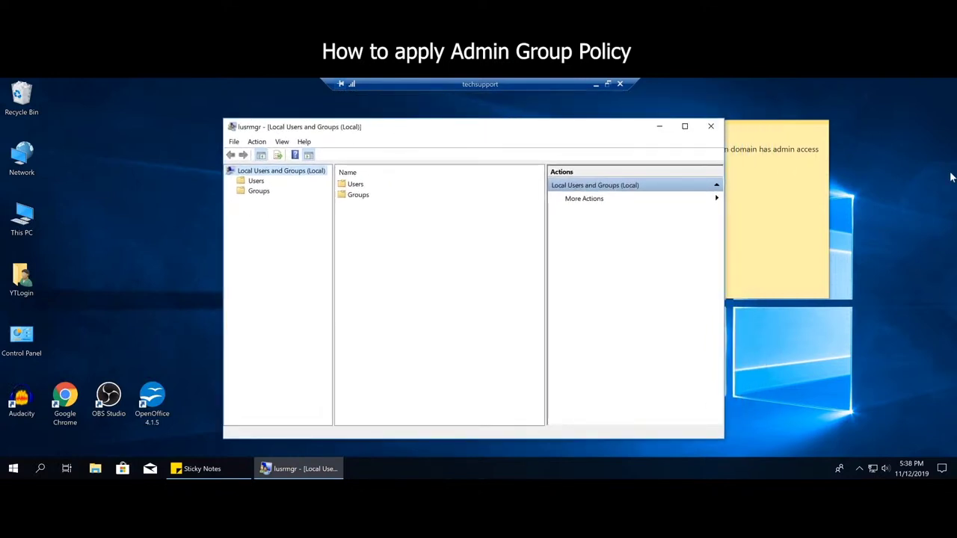
drag(690, 128, 790, 125)
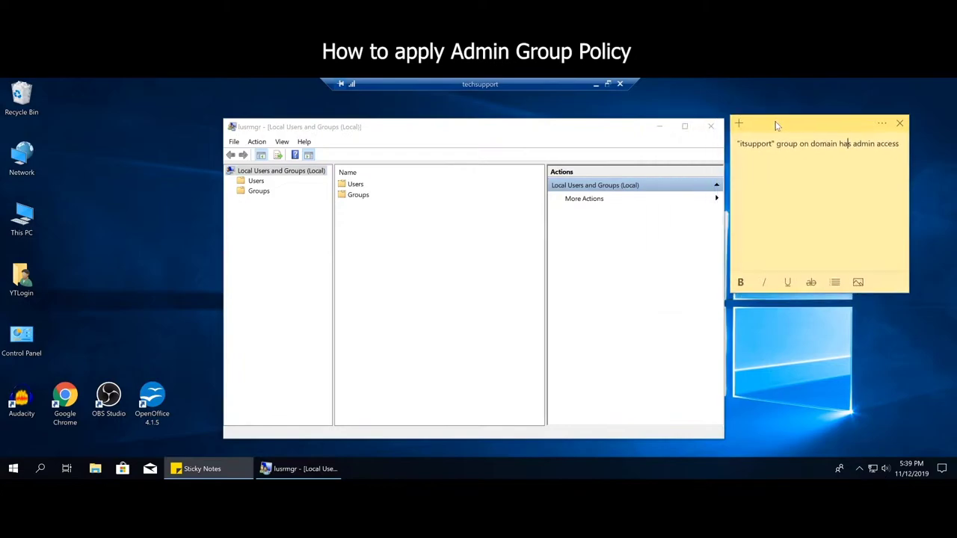
Show the Groups list, widen the lusrmgr window, and widen the Name and Description columns.
click(105, 136)
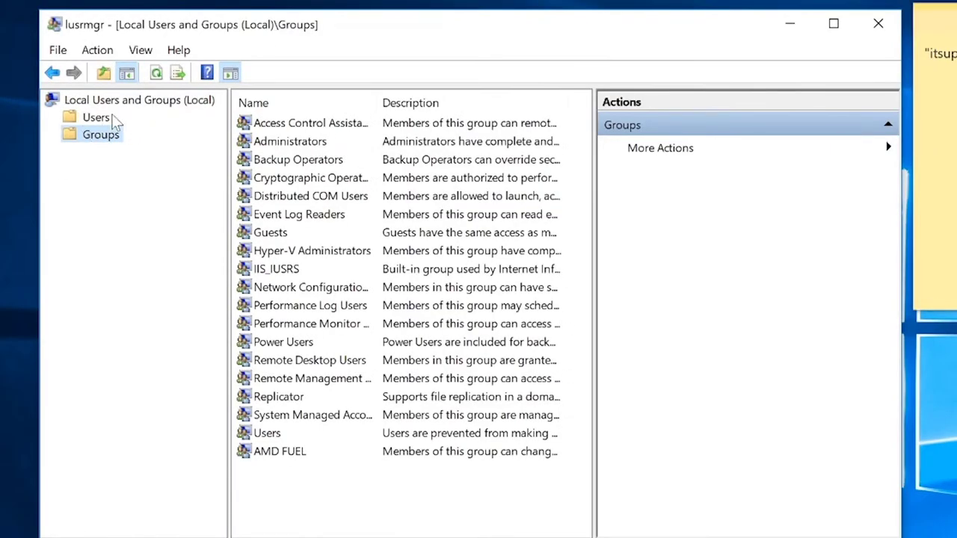
click(68, 118)
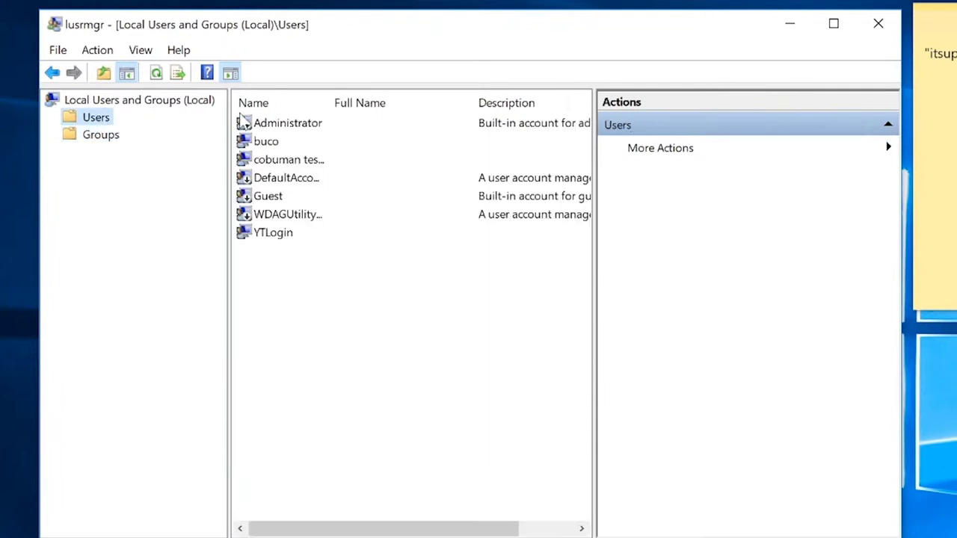
click(102, 140)
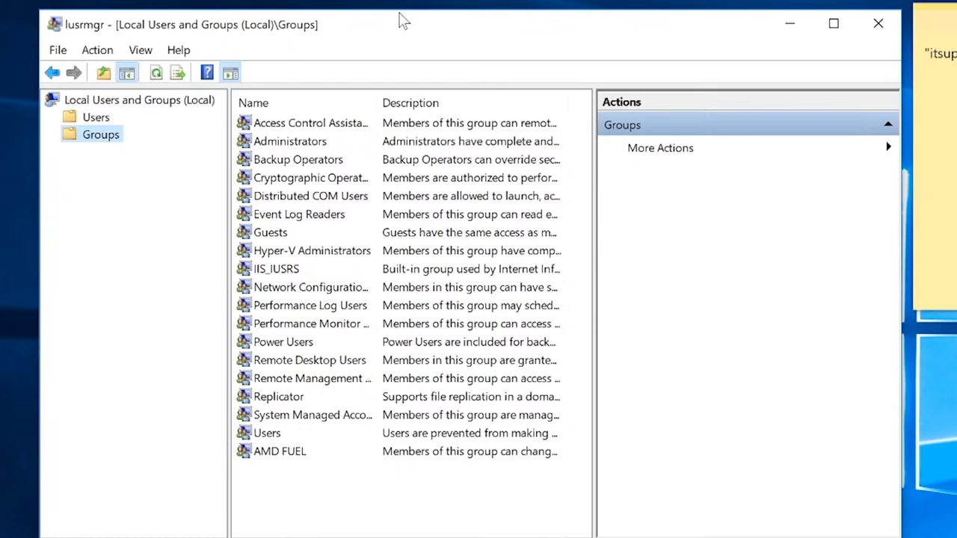
drag(404, 21, 362, 9)
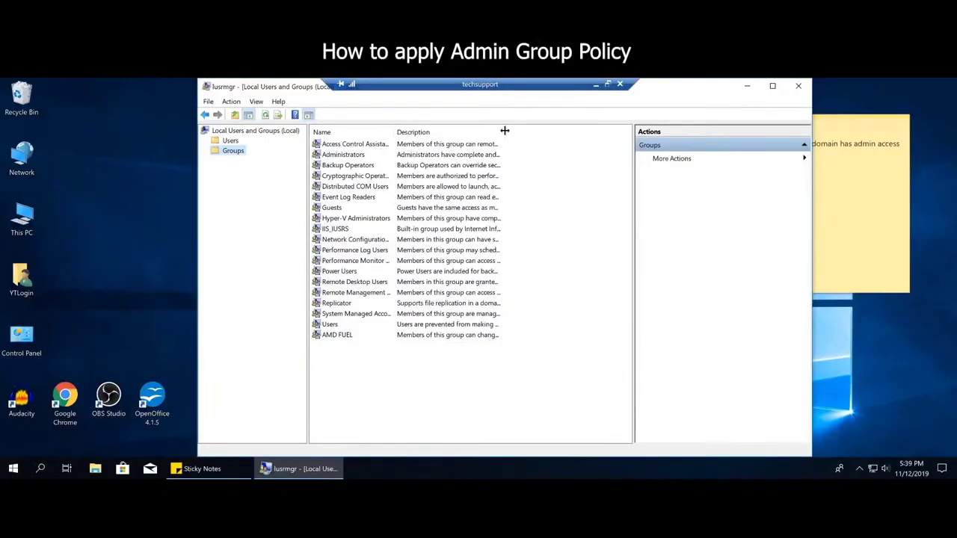
drag(504, 131, 619, 133)
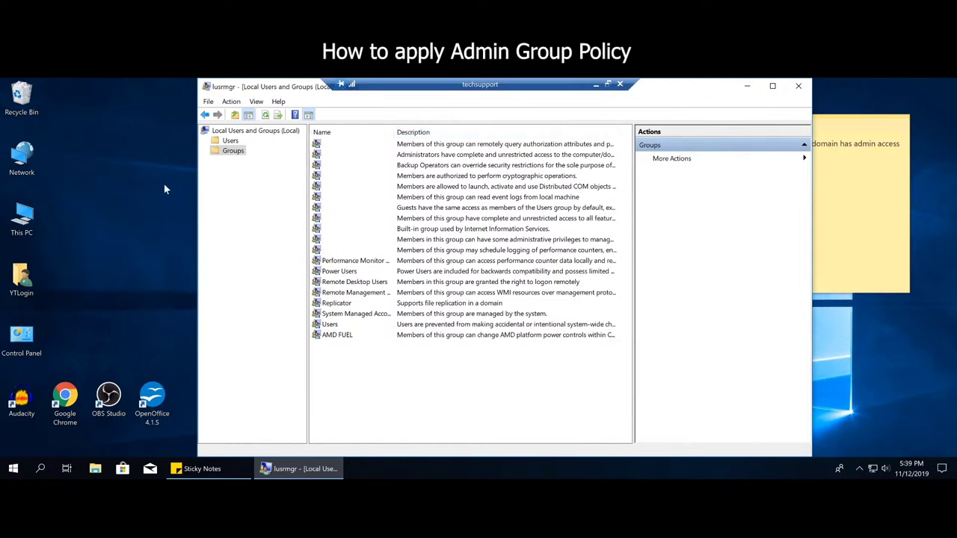
drag(197, 178, 86, 179)
drag(512, 132, 551, 131)
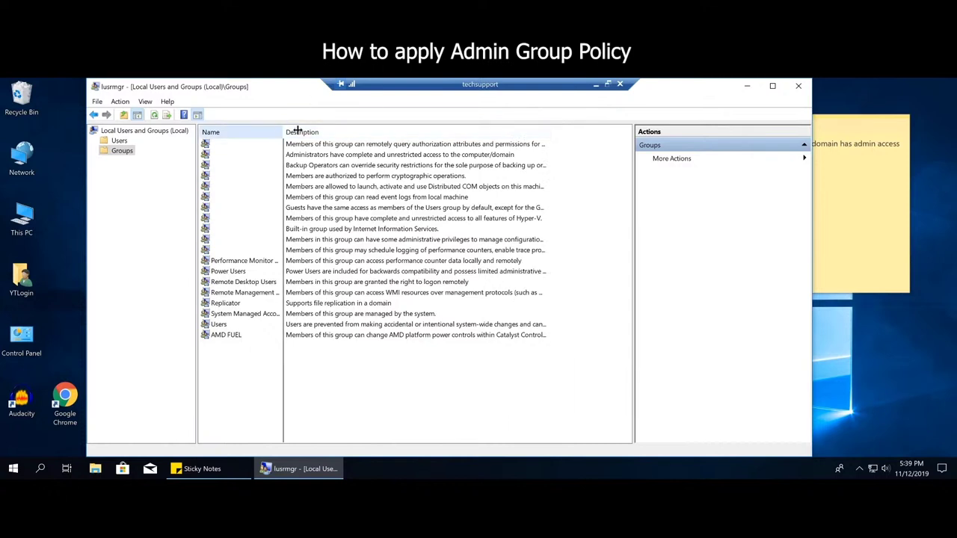
drag(281, 131, 329, 132)
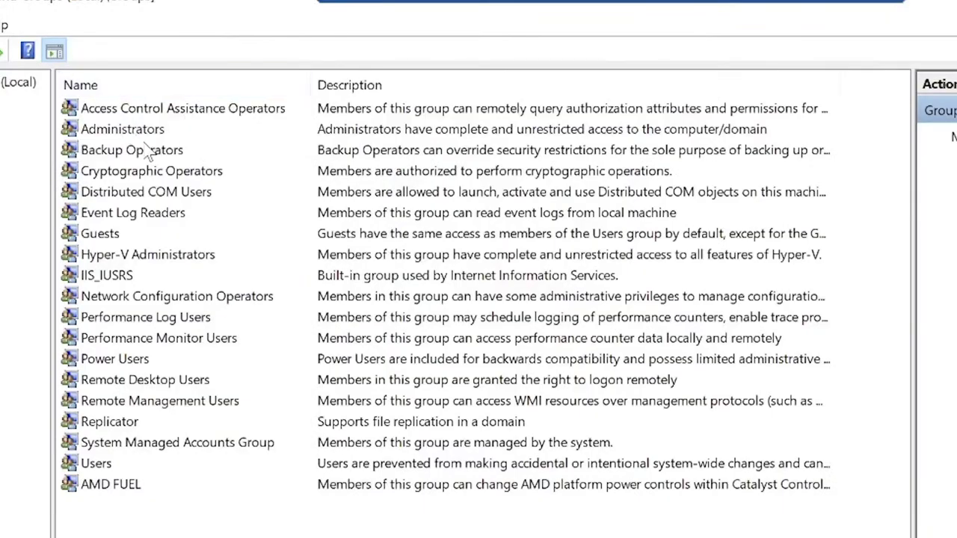
Select the Administrators group and highlight itsupport in the sticky note.
click(148, 131)
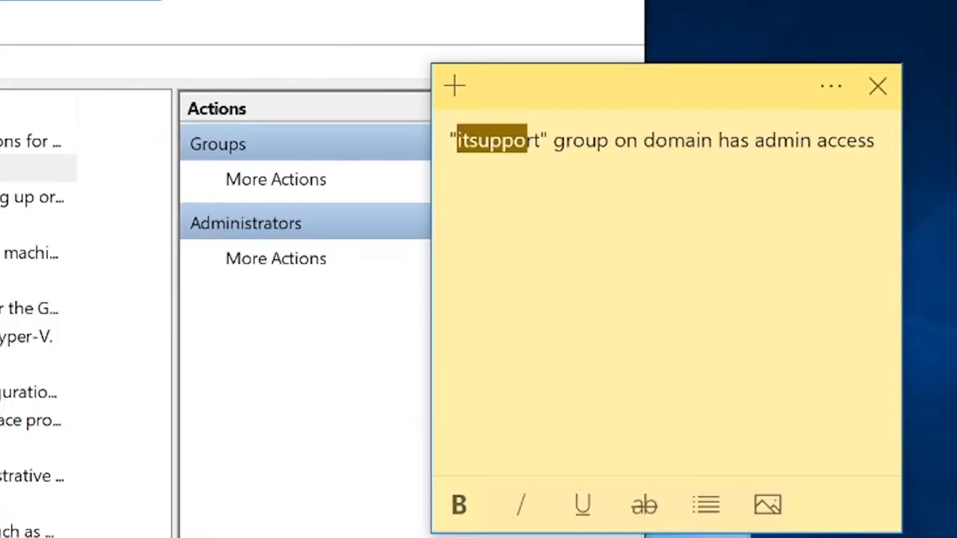
drag(528, 139, 541, 140)
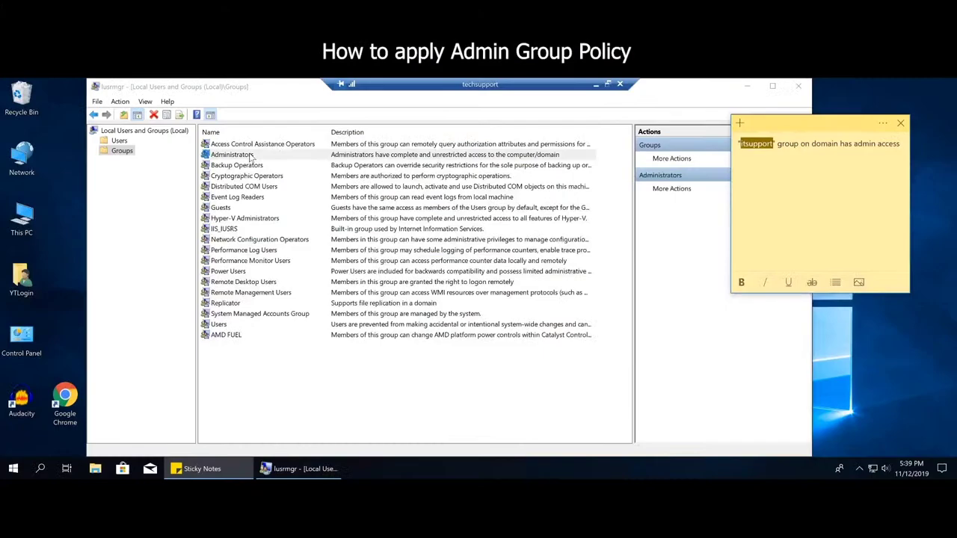
click(250, 155)
click(251, 155)
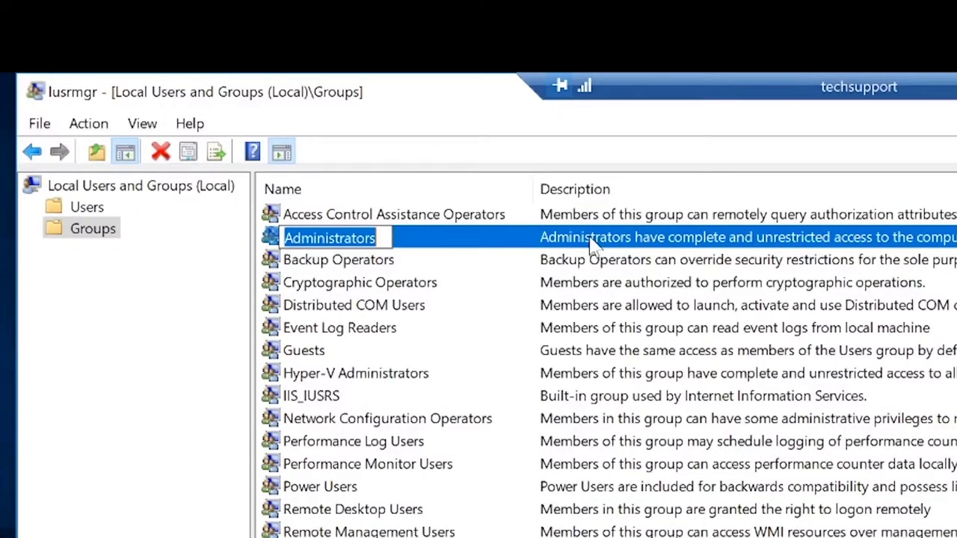
Open the Administrators group's Properties and highlight itsupport in the sticky note.
double_click(543, 237)
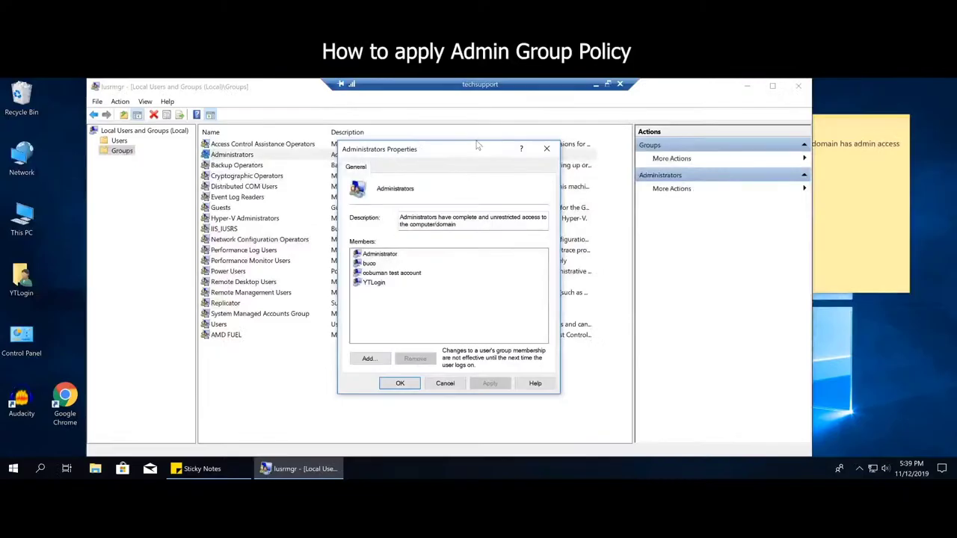
drag(473, 154, 458, 151)
click(837, 149)
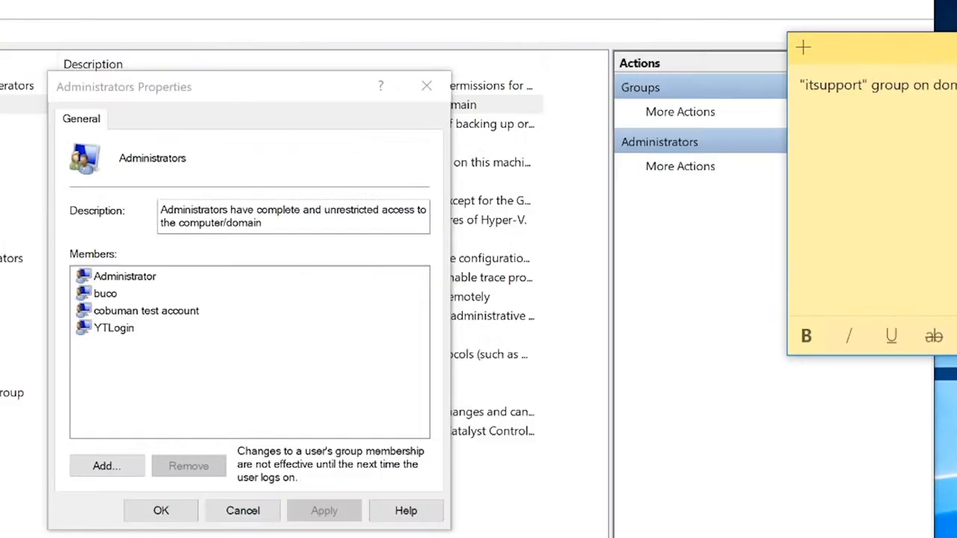
drag(803, 85, 864, 85)
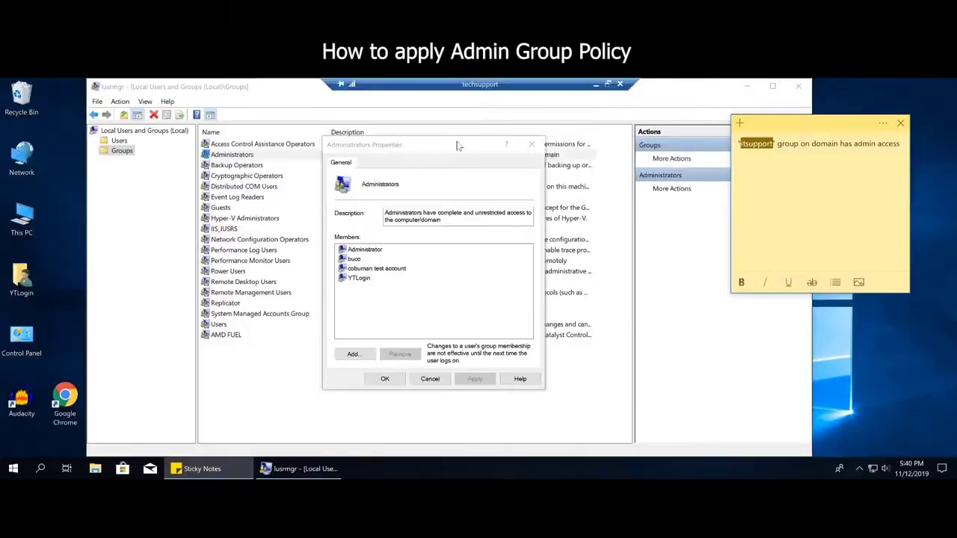
click(288, 87)
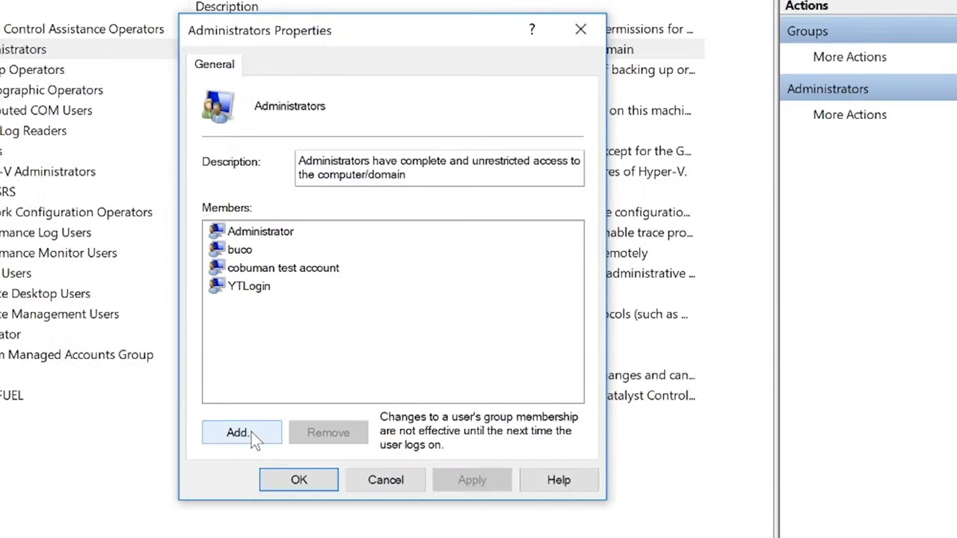
Try adding itsupport as an Administrators member, then cancel after Name Not Found.
click(261, 438)
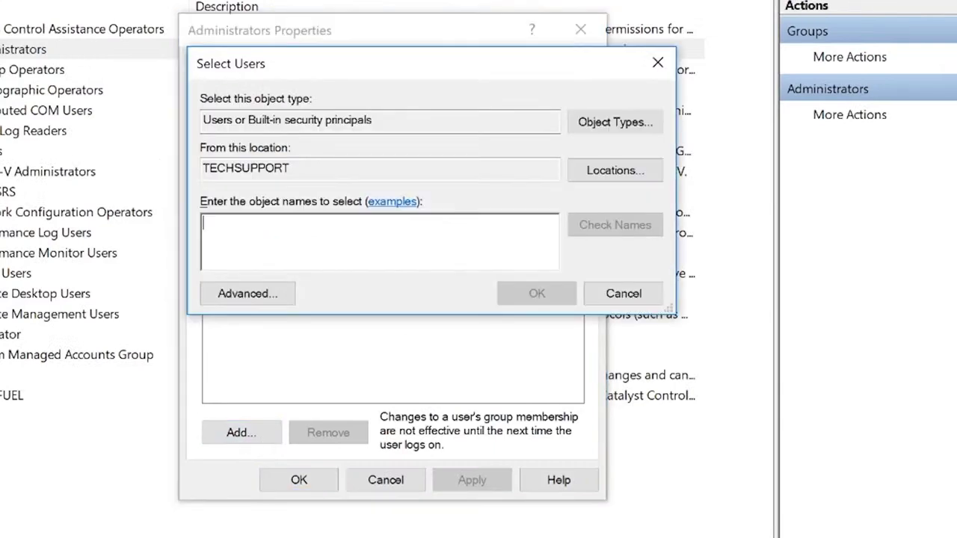
text(itsupport)
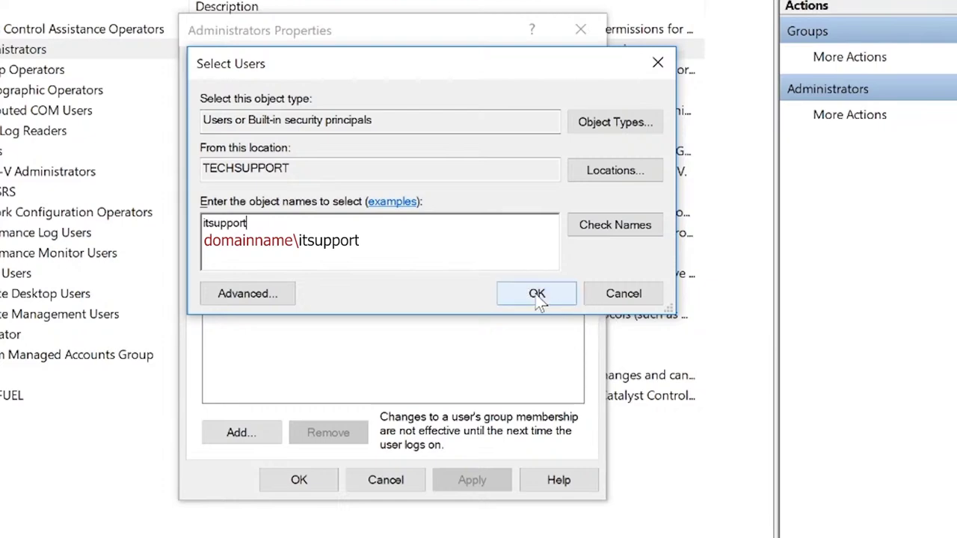
click(537, 293)
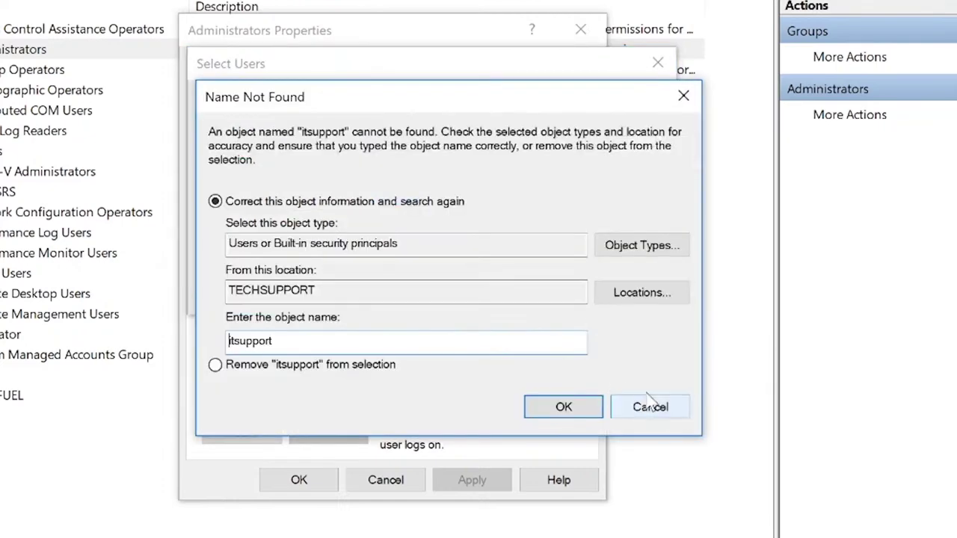
drag(498, 101, 692, 58)
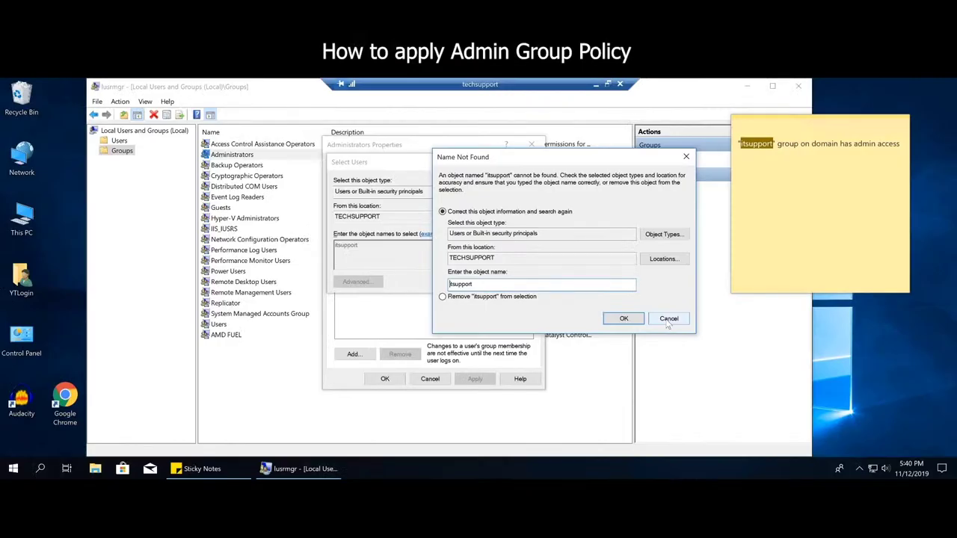
click(843, 368)
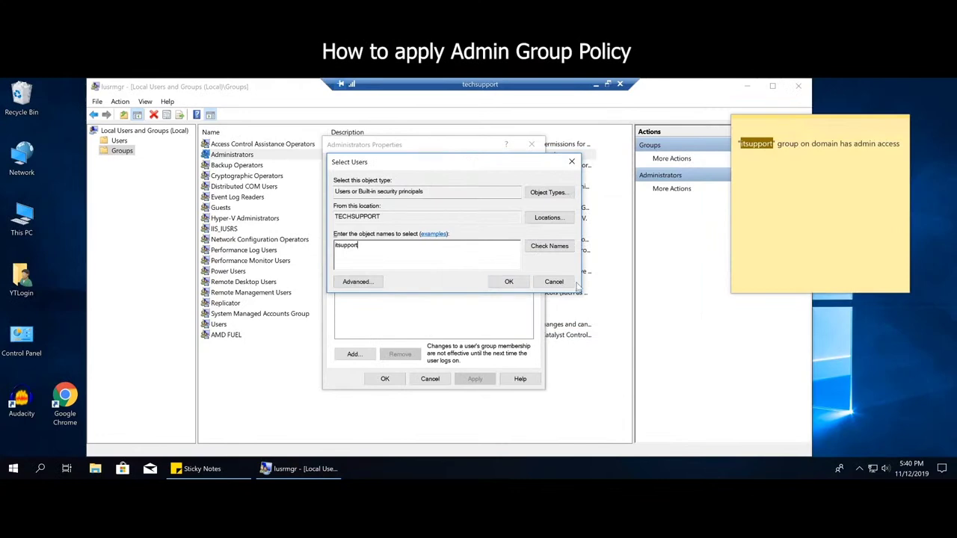
click(554, 282)
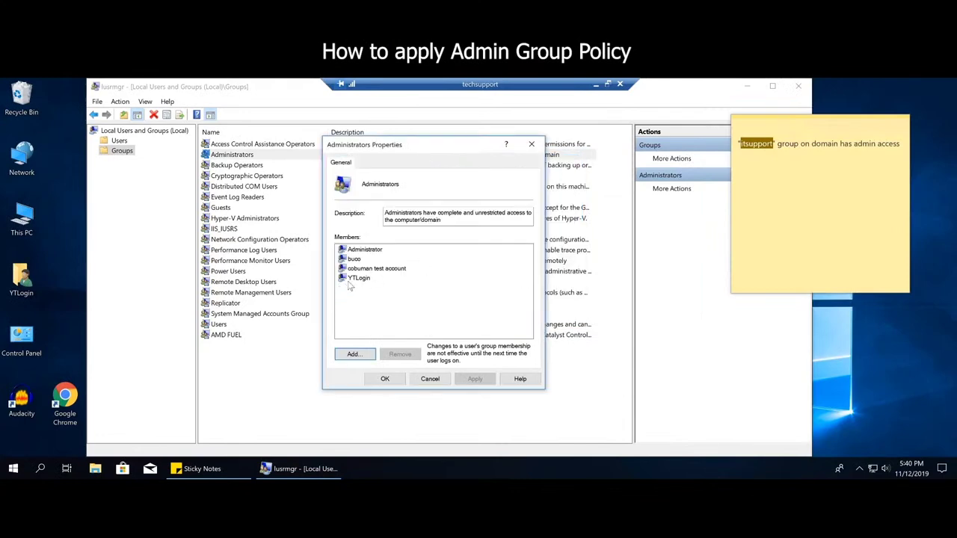
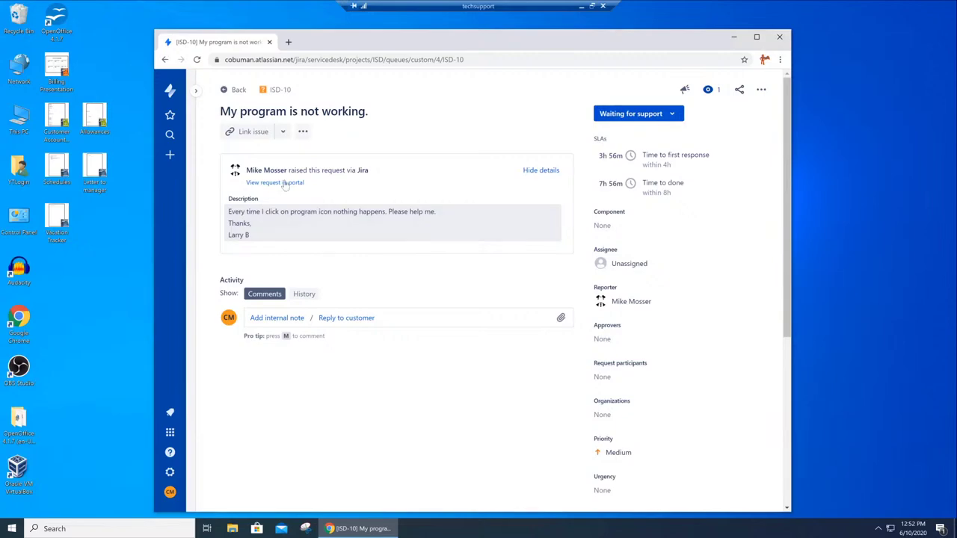
Review the ISD-10 title and problem description, then set the Assignee to yourself.
drag(219, 111, 382, 111)
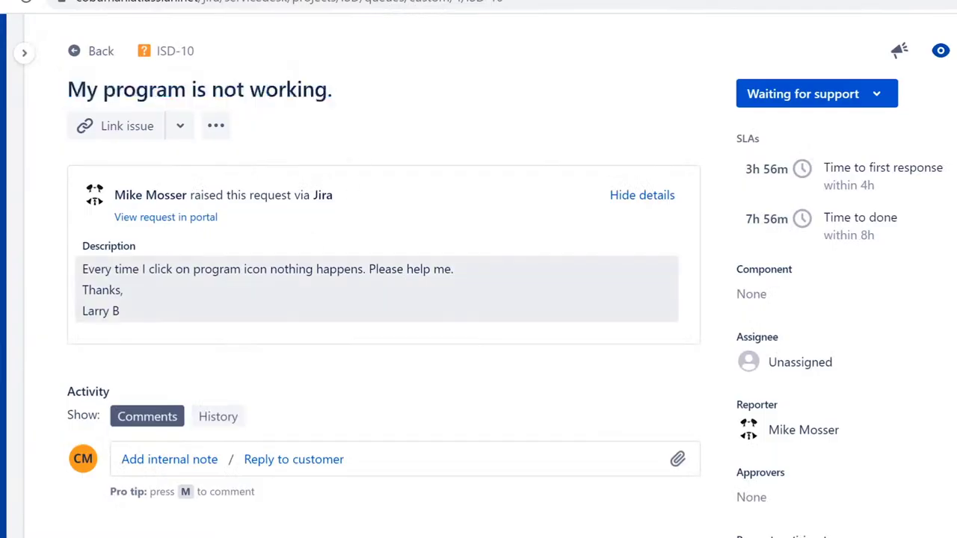
drag(82, 269, 459, 278)
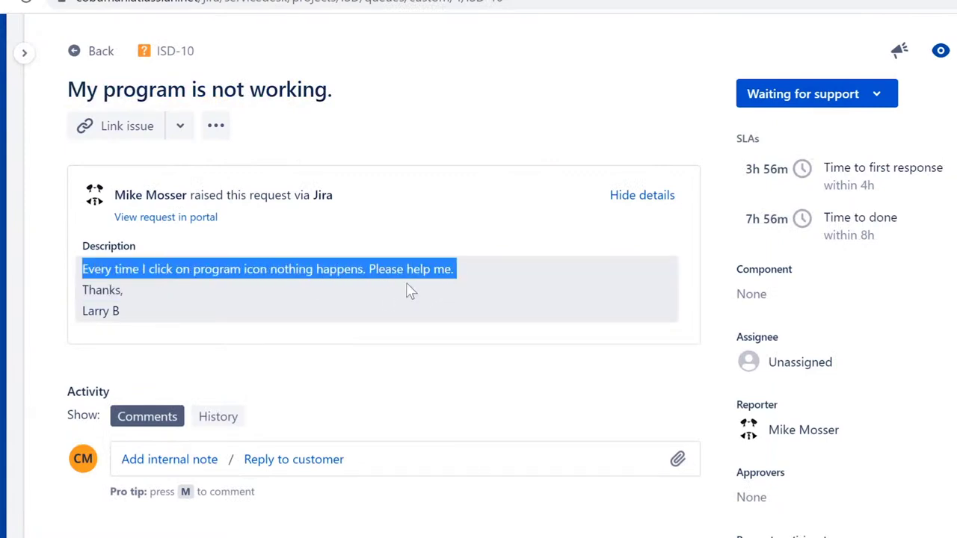
click(146, 281)
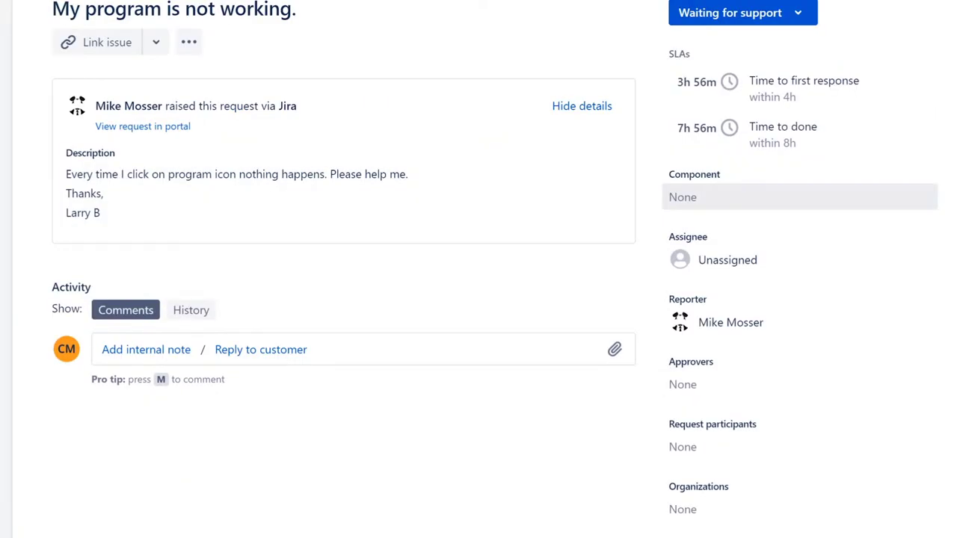
click(914, 260)
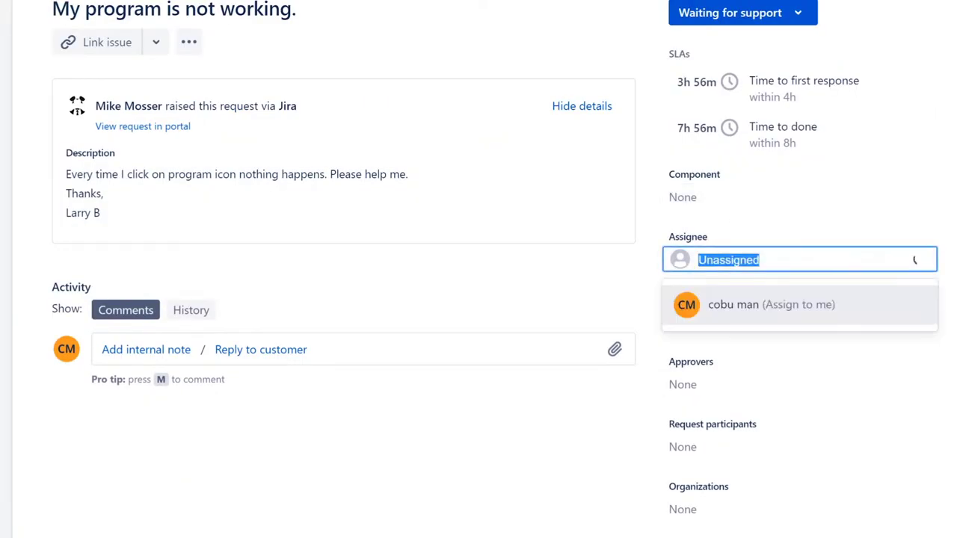
click(758, 312)
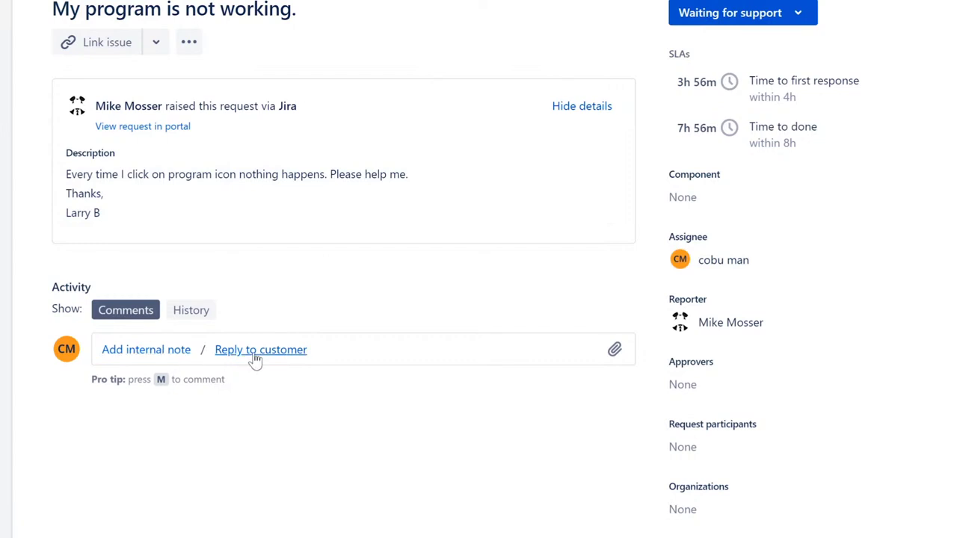
Post a reply introducing yourself from EUS and asking 'Can you please tell me what your pc name is?'.
text(m)
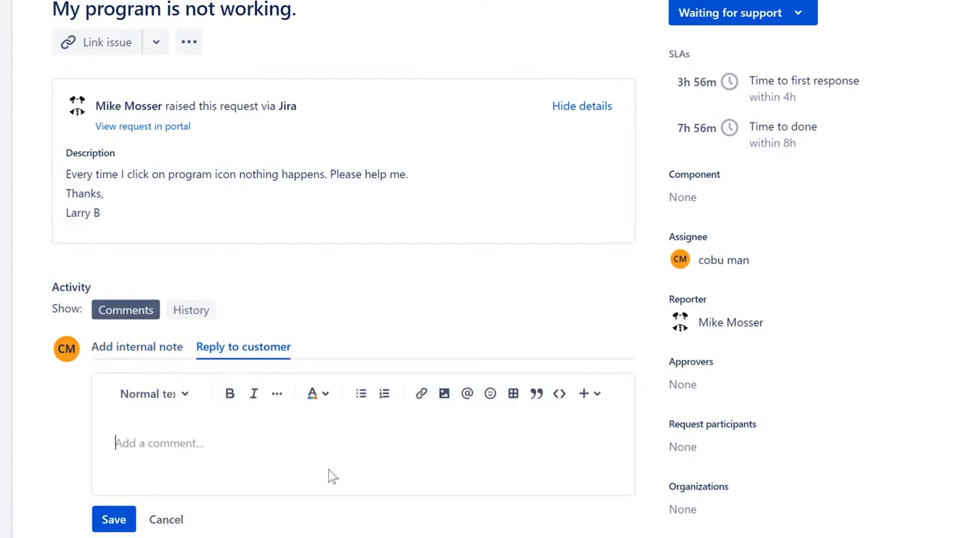
text(Hell)
text(o, this i s)
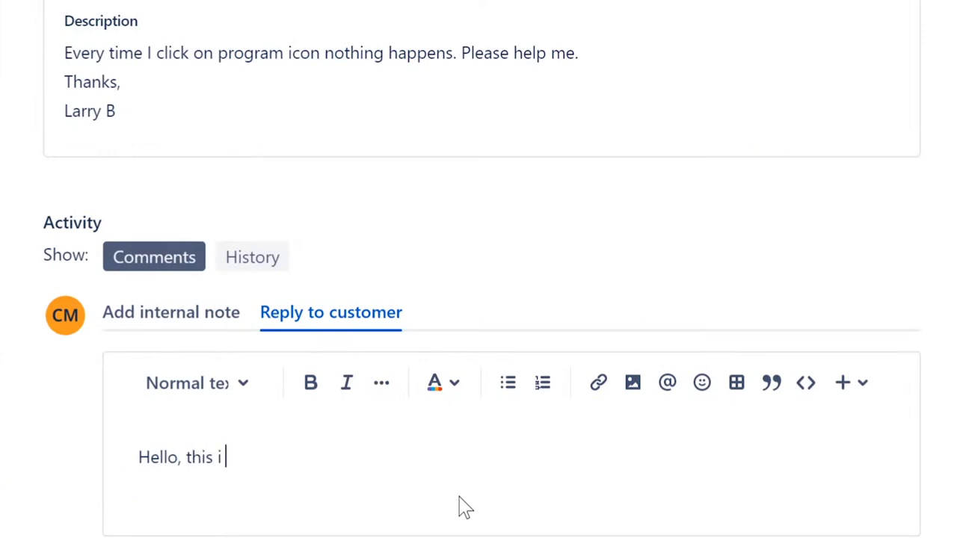
key(BackSpace)
key(BackSpace)
text(s Ervin w)
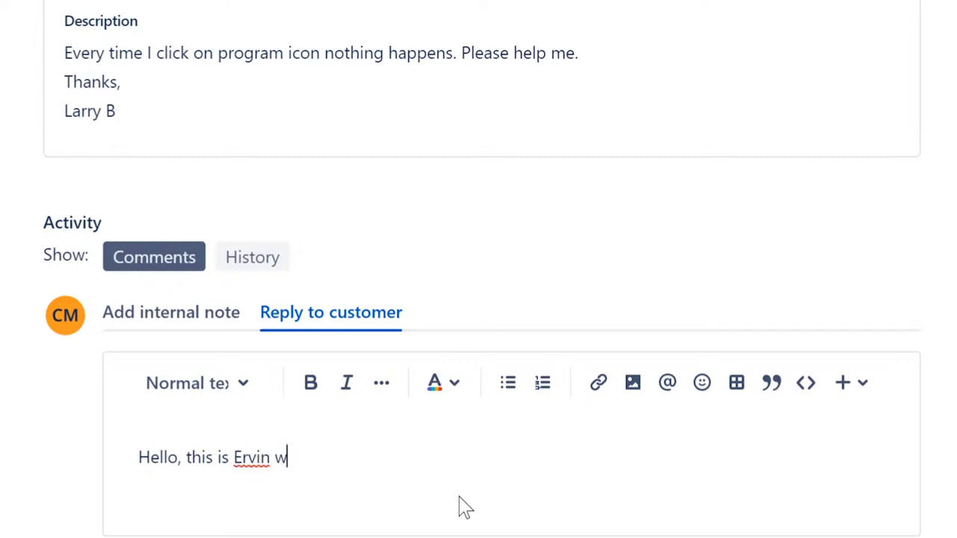
text(ith EUS)
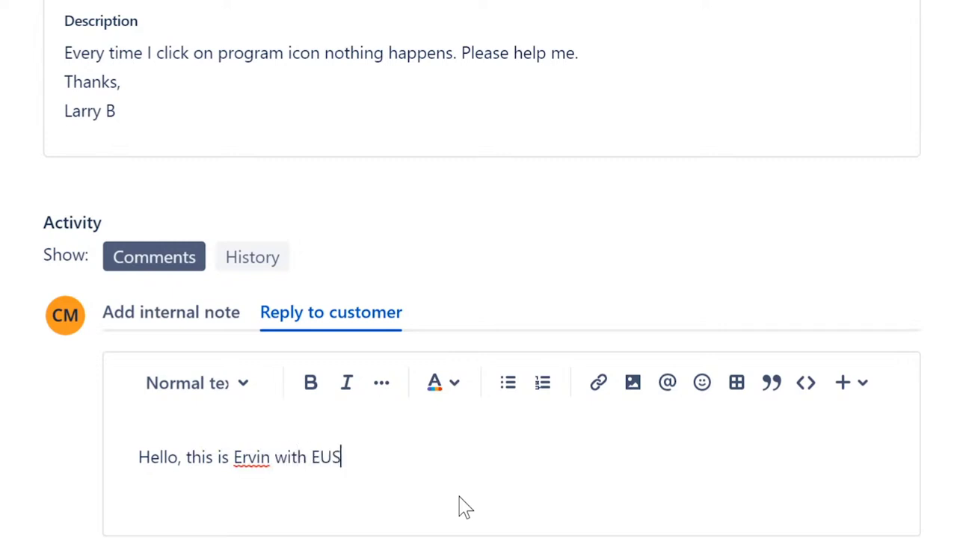
text(. Can yp)
key(BackSpace)
text(ou please tell me what your pc name is.)
key(BackSpace)
text(?)
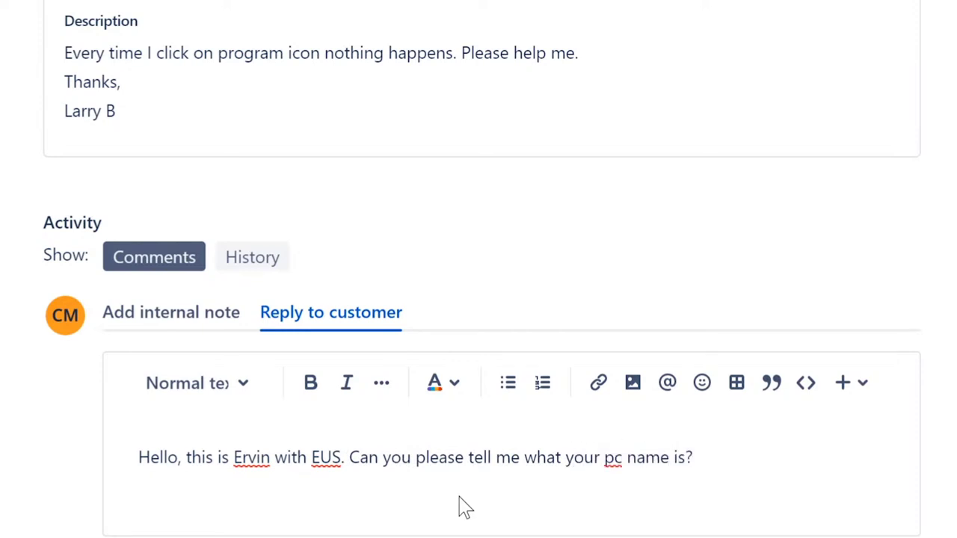
click(194, 535)
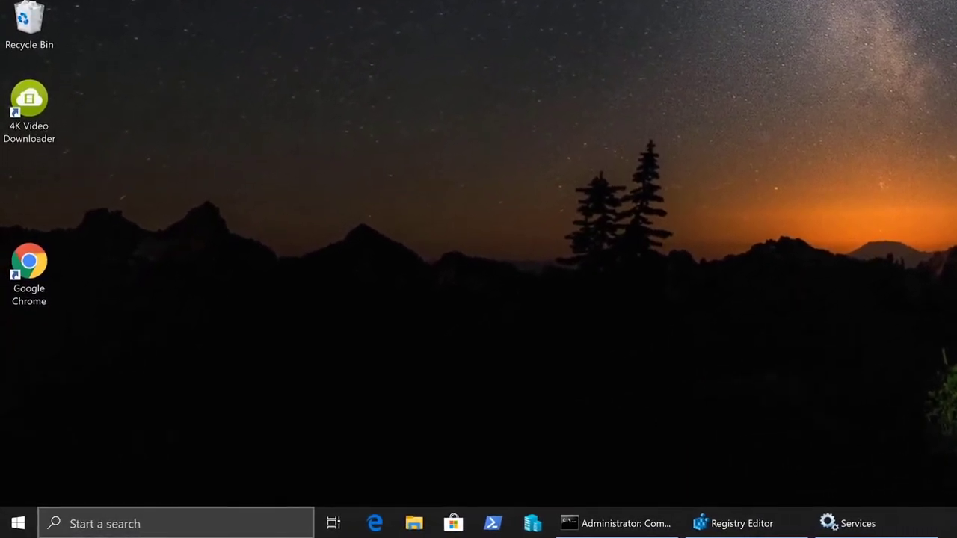
Launch System Information via a 'system' search and select the System Name row showing COBUMAN1.
click(126, 525)
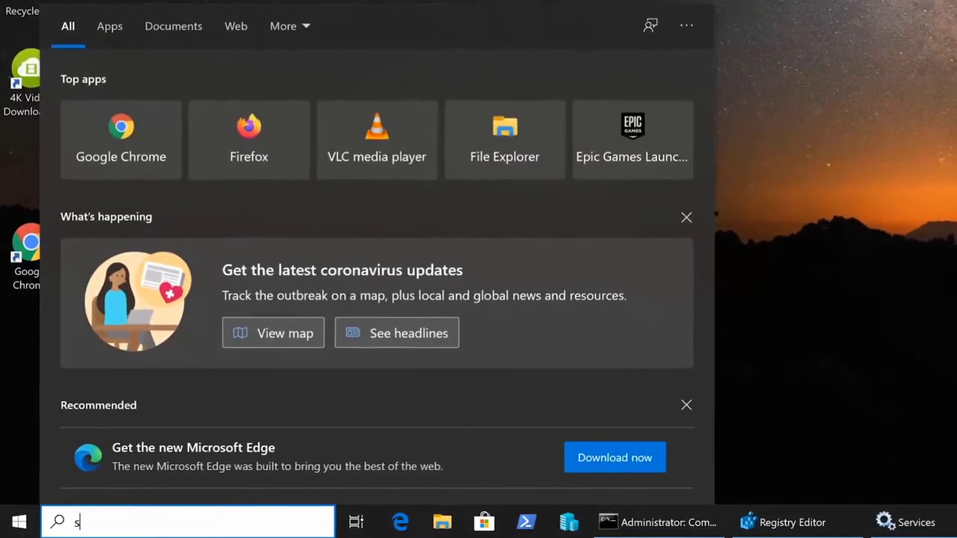
text(system)
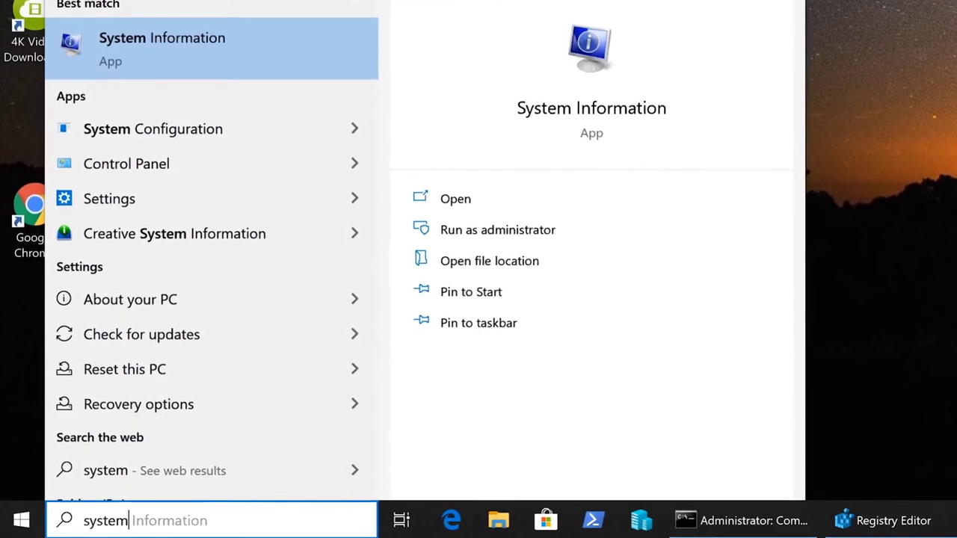
key(Return)
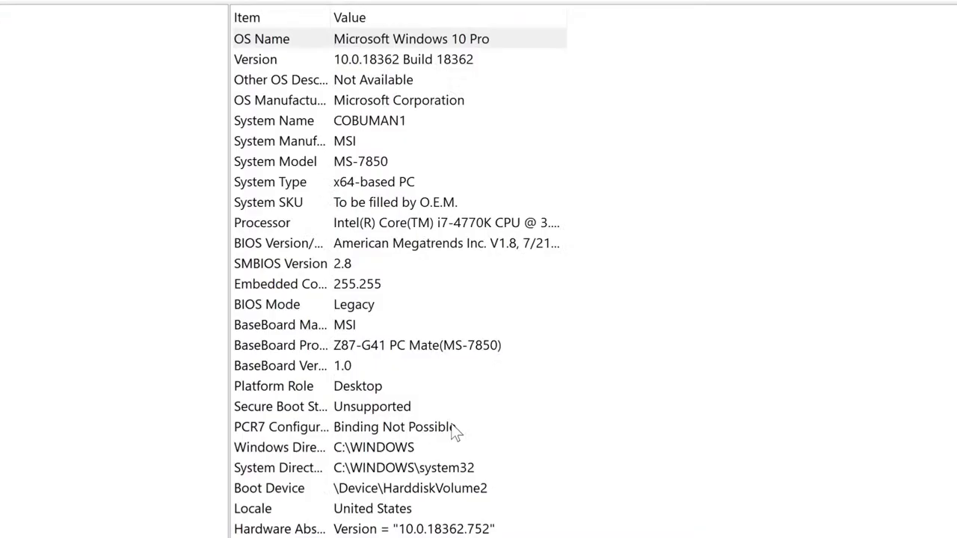
click(407, 120)
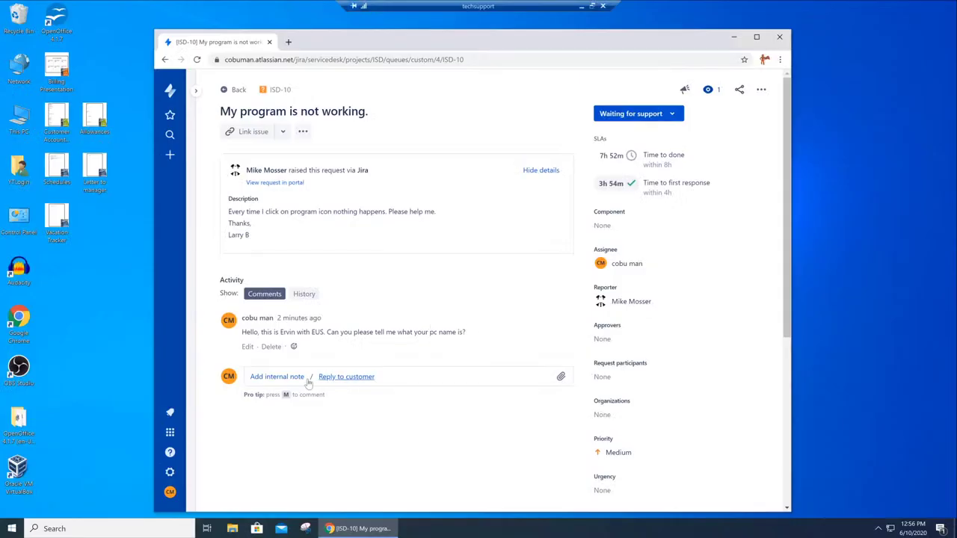
Save the internal note 'PC name is cobuman1' on the ticket, then minimize the browser to the desktop.
click(286, 380)
text(P)
text(C name is C)
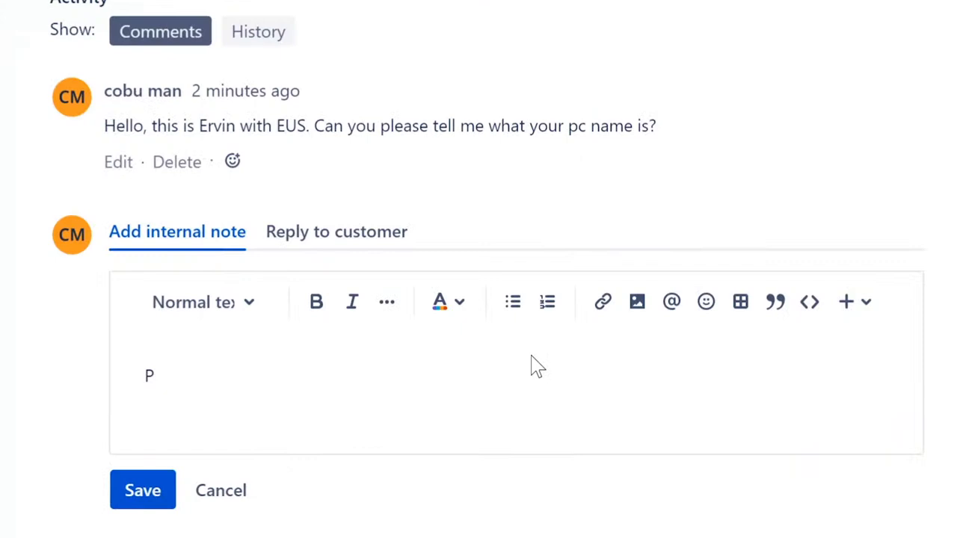
key(BackSpace)
text(cobuman1)
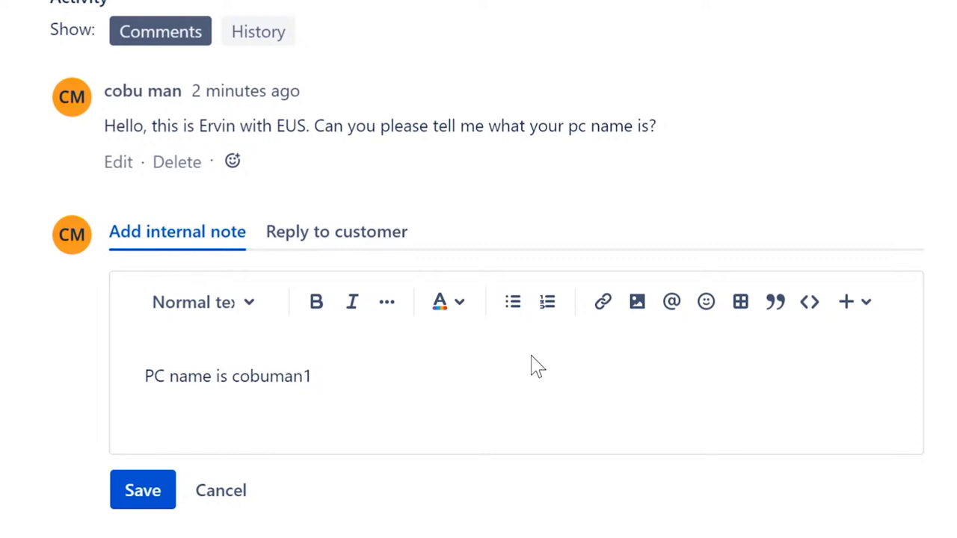
click(128, 502)
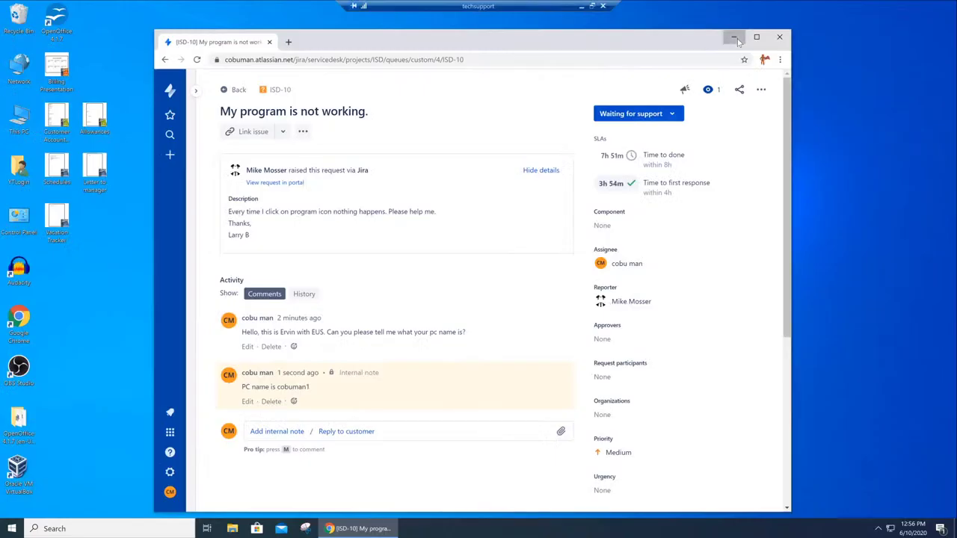
key(super+d)
click(234, 528)
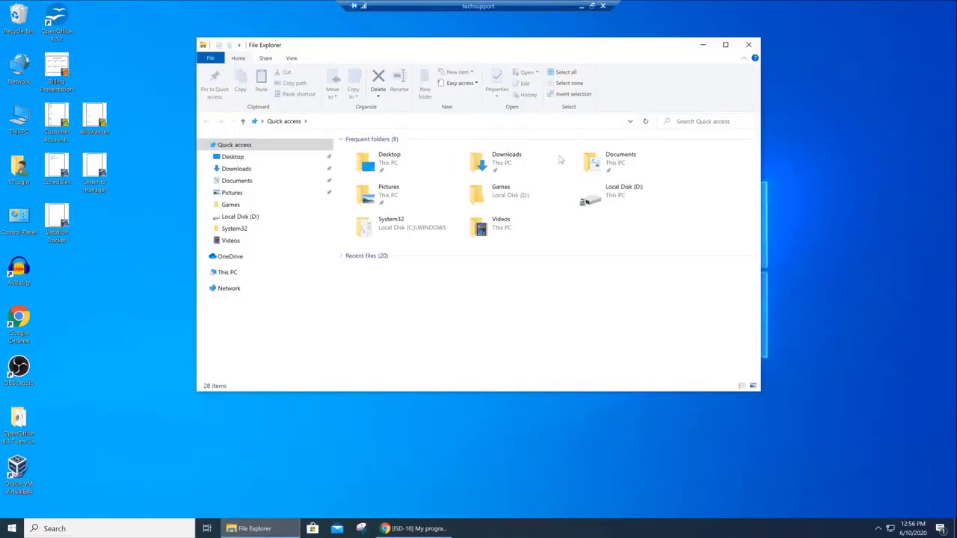
Navigate File Explorer to \\cobuman1\c$ to list the remote PC's root folders.
drag(566, 44, 571, 106)
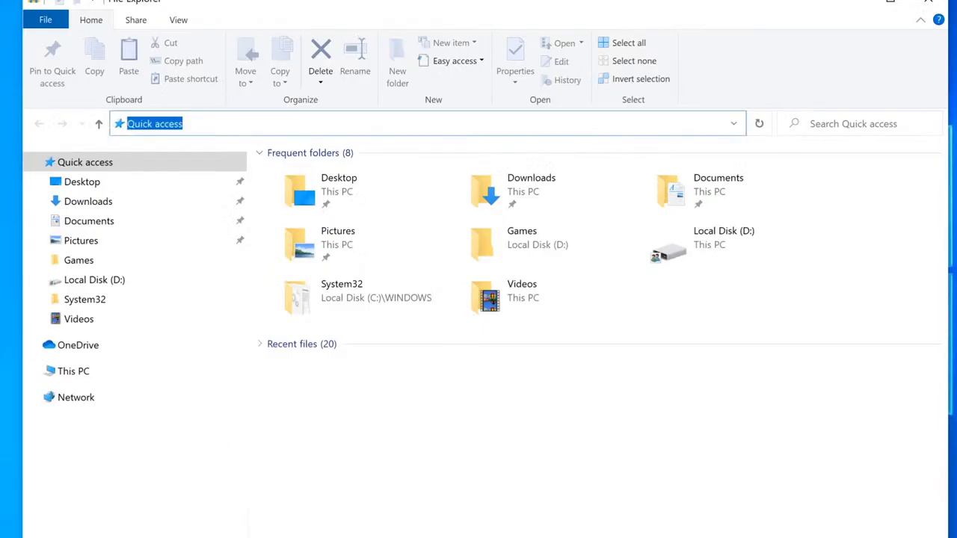
text(\)
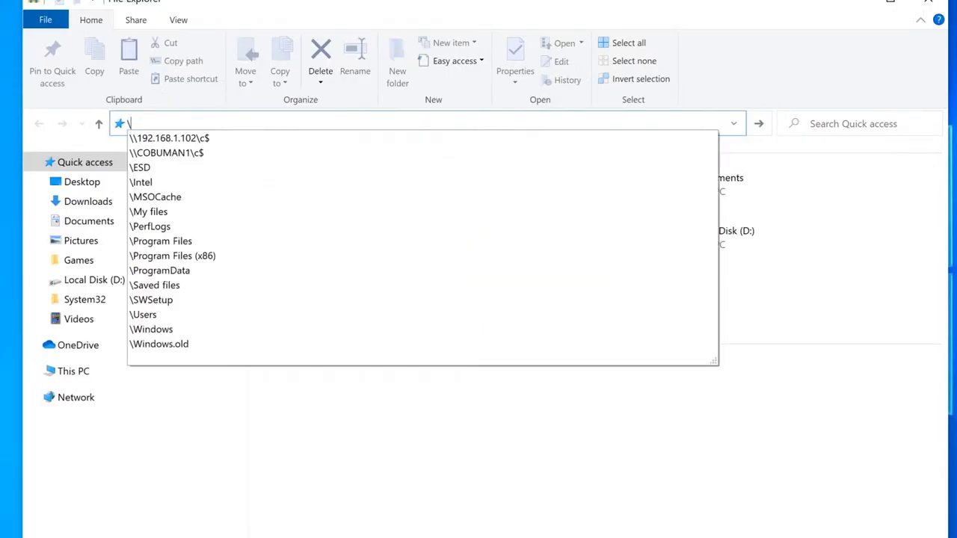
text(cobuman1)
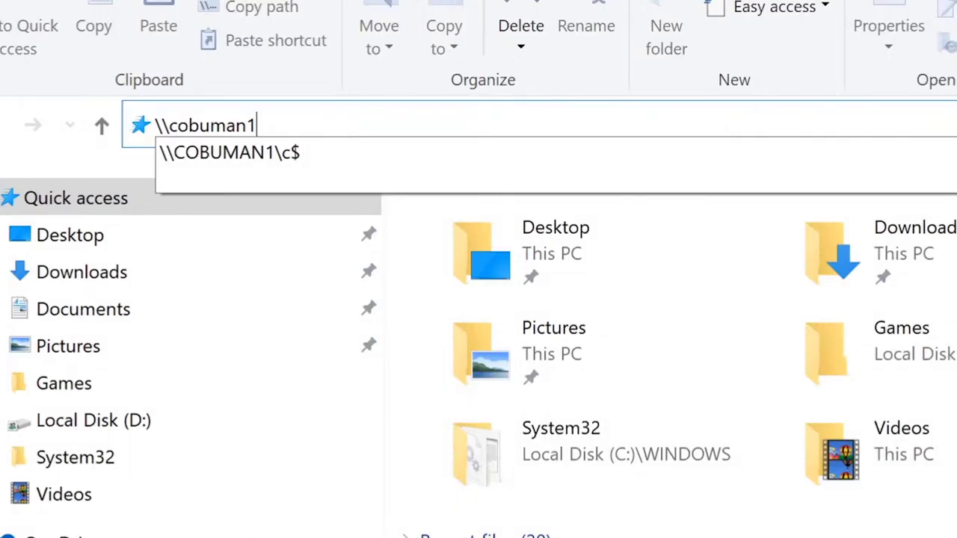
text(\)
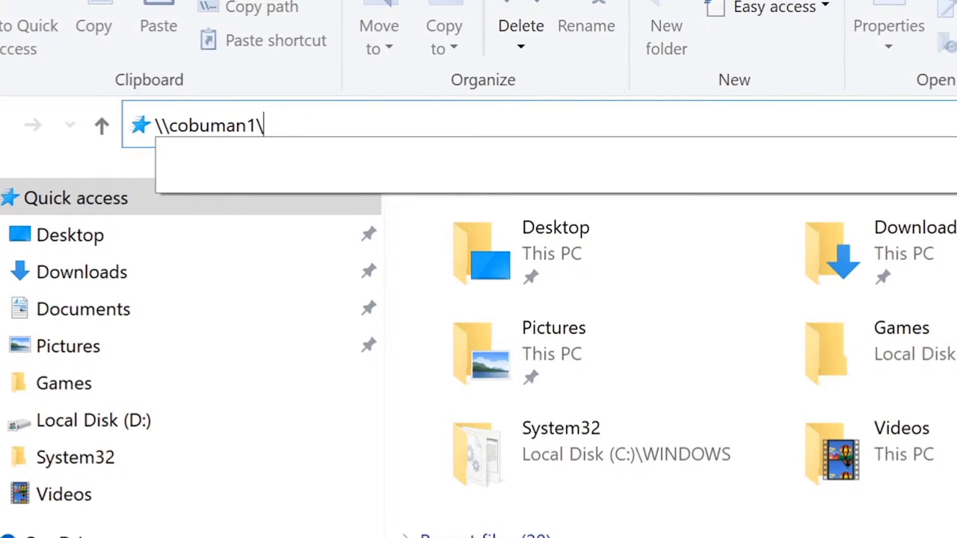
text(c)
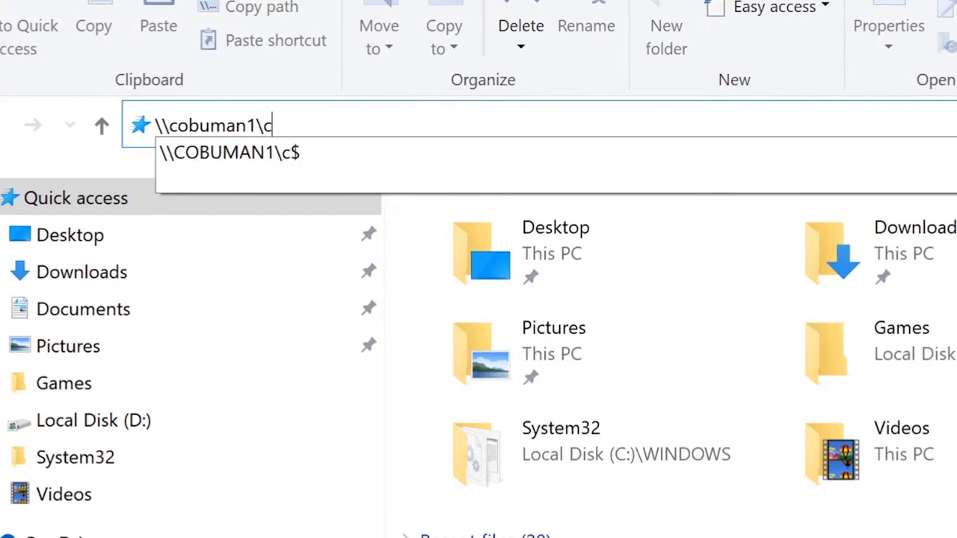
text($)
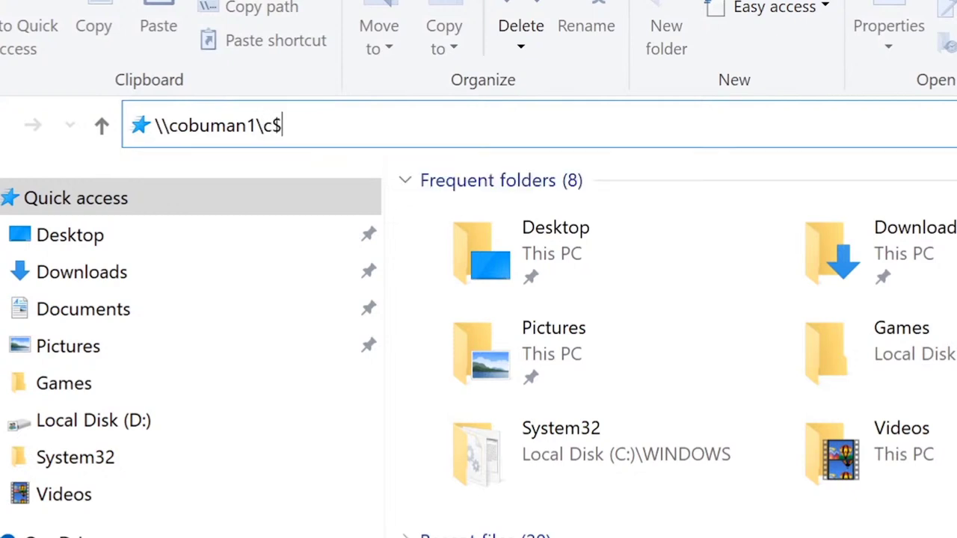
key(Return)
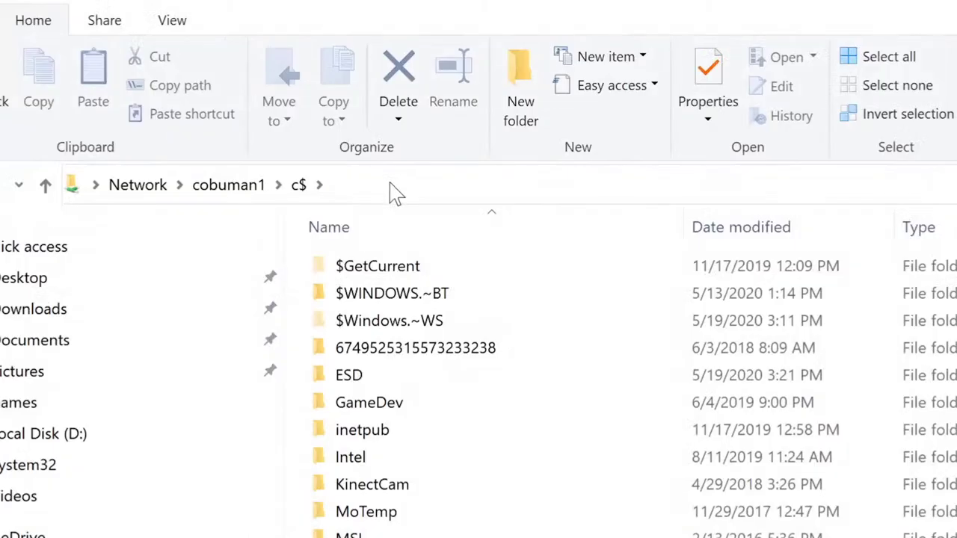
Highlight each part of the \\cobuman1\c$ address: the leading backslashes, computer name and c$ share.
click(396, 193)
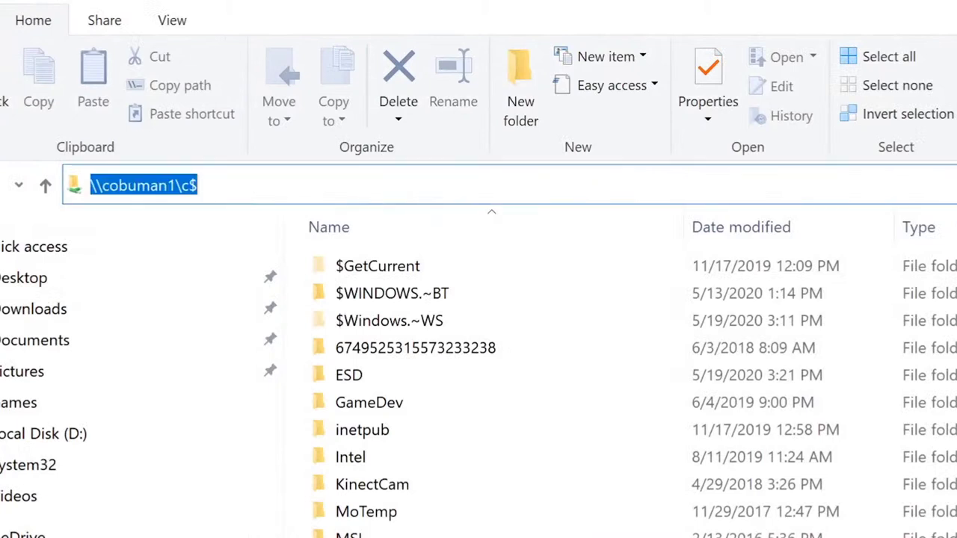
key(Home)
key(shift+Right)
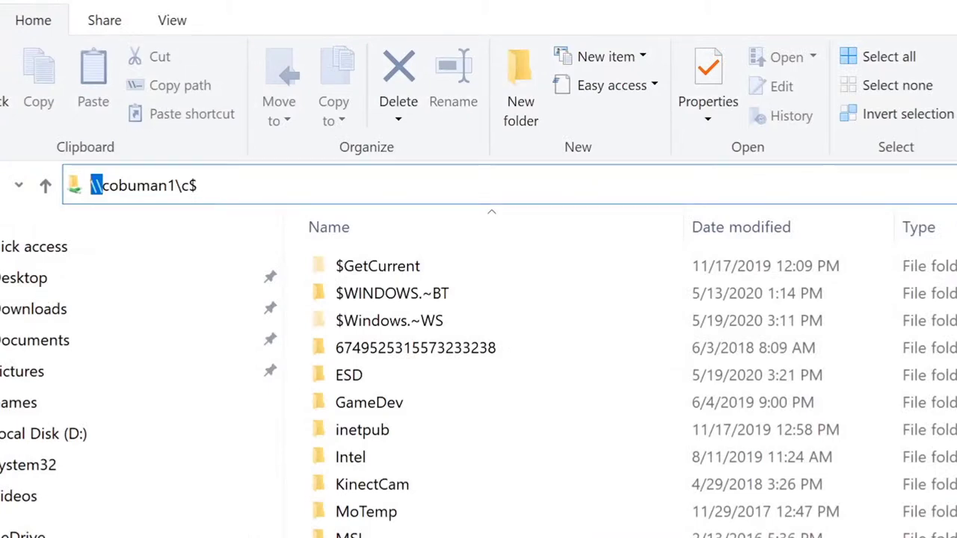
key(Right)
key(Right)
key(shift+Right)
key(shift+Right)
key(shift+Right)
key(shift+Right)
key(shift+Right)
key(shift+Right)
key(shift+Right)
key(shift+Right)
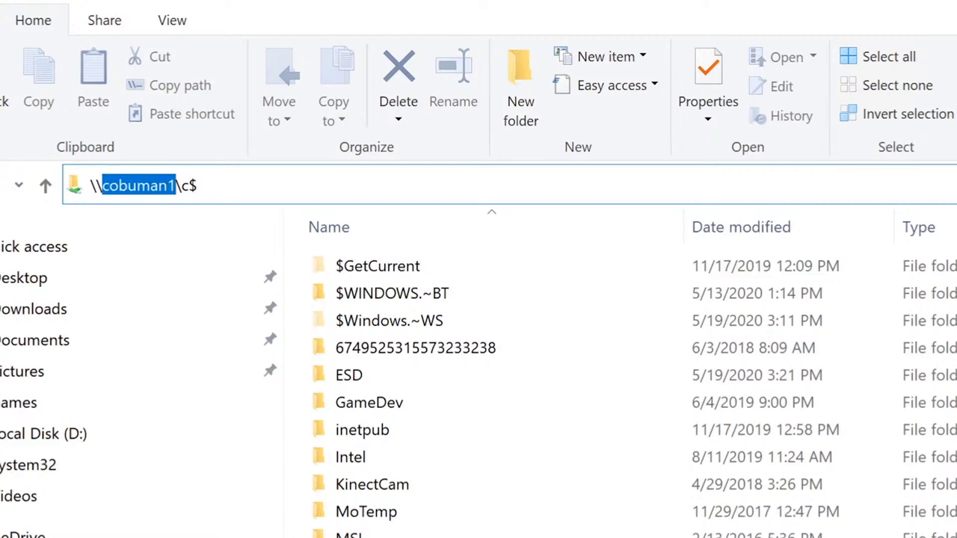
key(End)
key(shift+Left)
key(shift+Left)
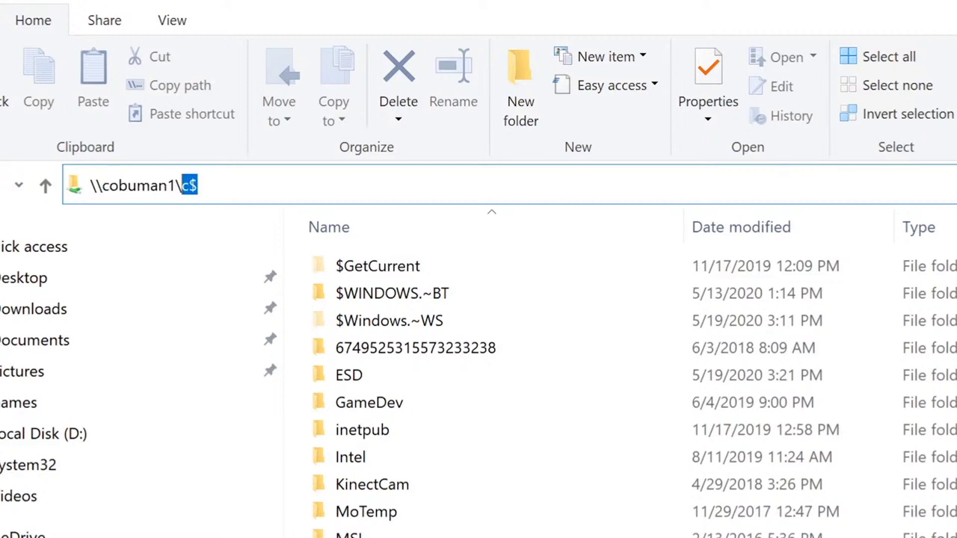
key(Right)
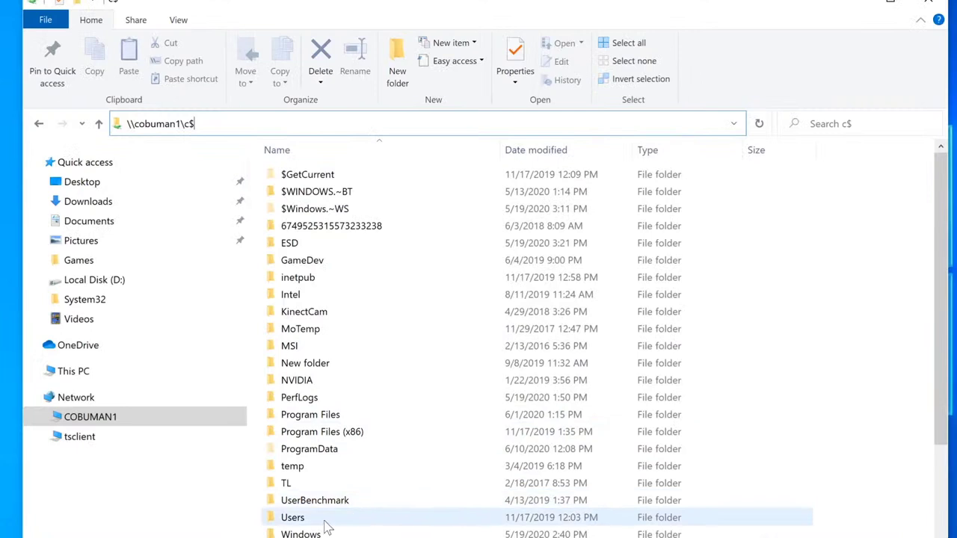
Scroll down the drive listing and select the Users folder.
click(427, 359)
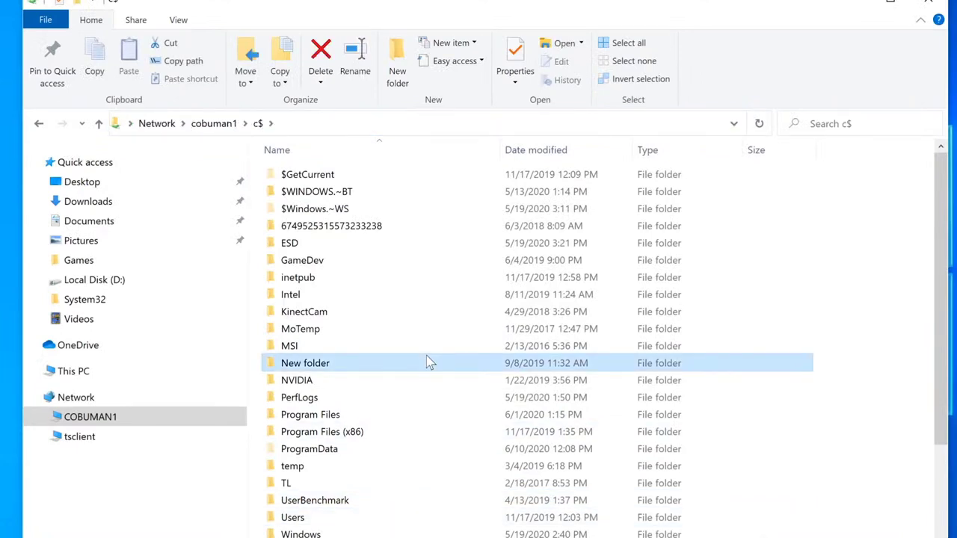
scroll(427, 356, down, 1)
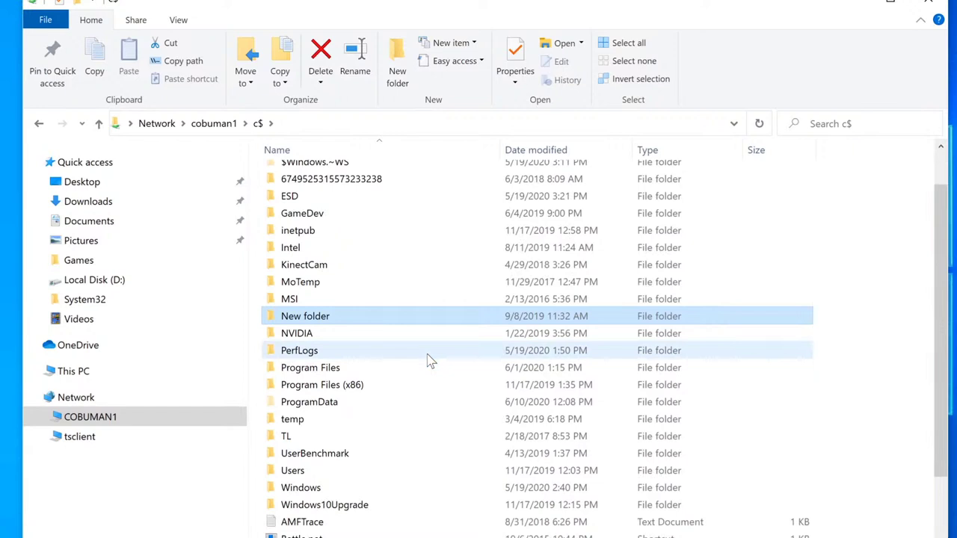
click(318, 471)
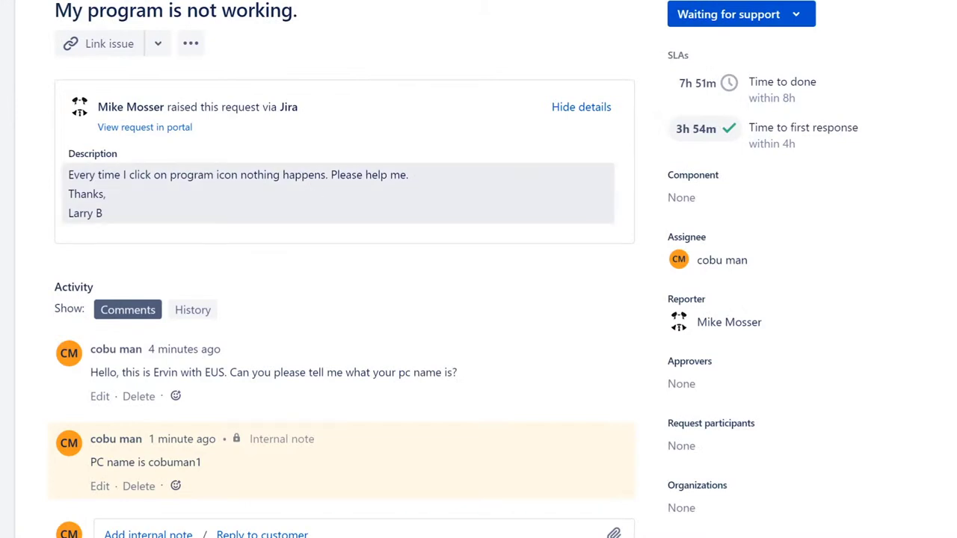
drag(328, 174, 160, 174)
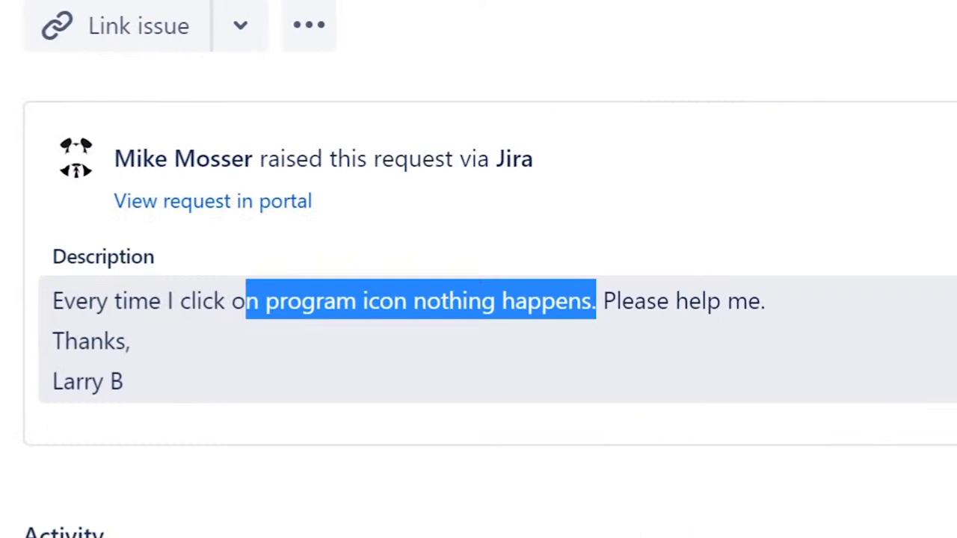
drag(247, 301, 214, 301)
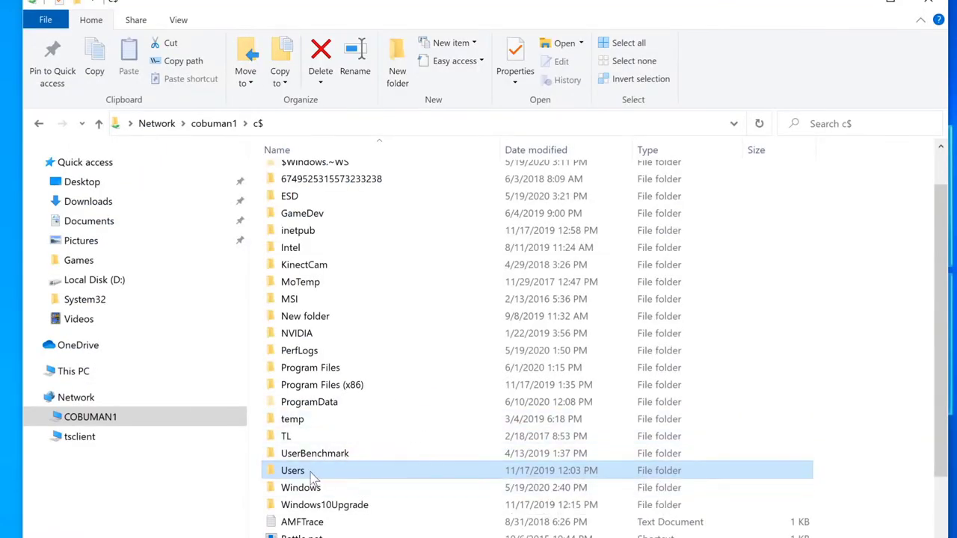
Open Users, then the affected user's profile folder, then AppData on cobuman1.
mouse_move(313, 477)
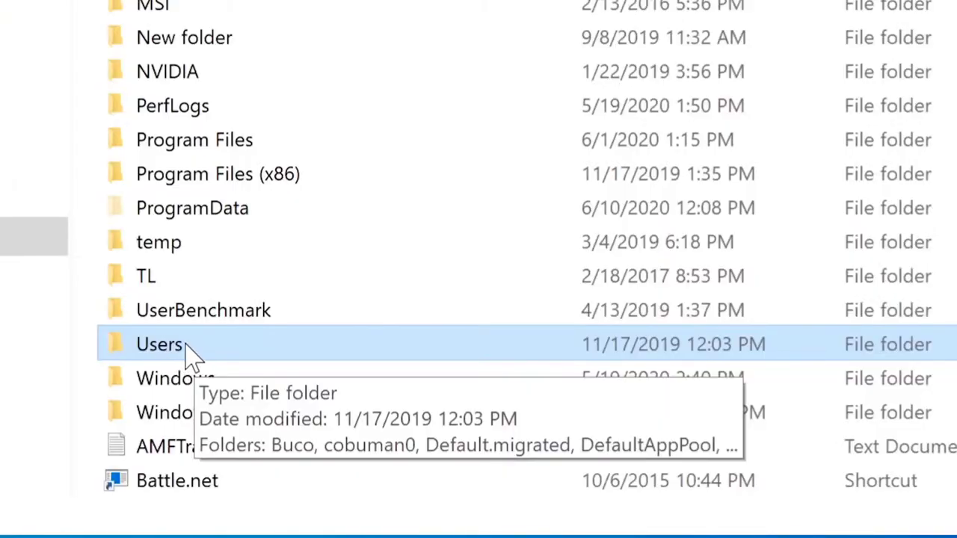
double_click(184, 347)
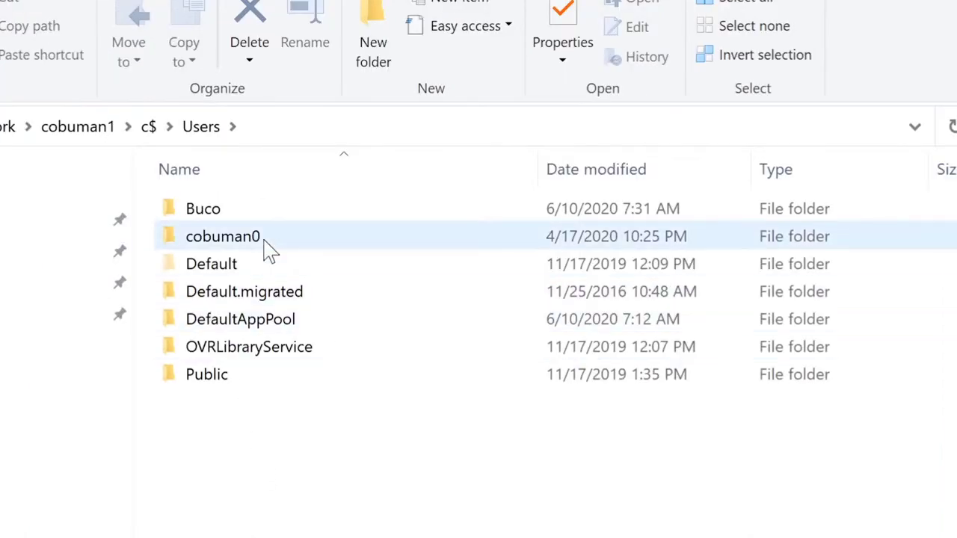
mouse_move(263, 246)
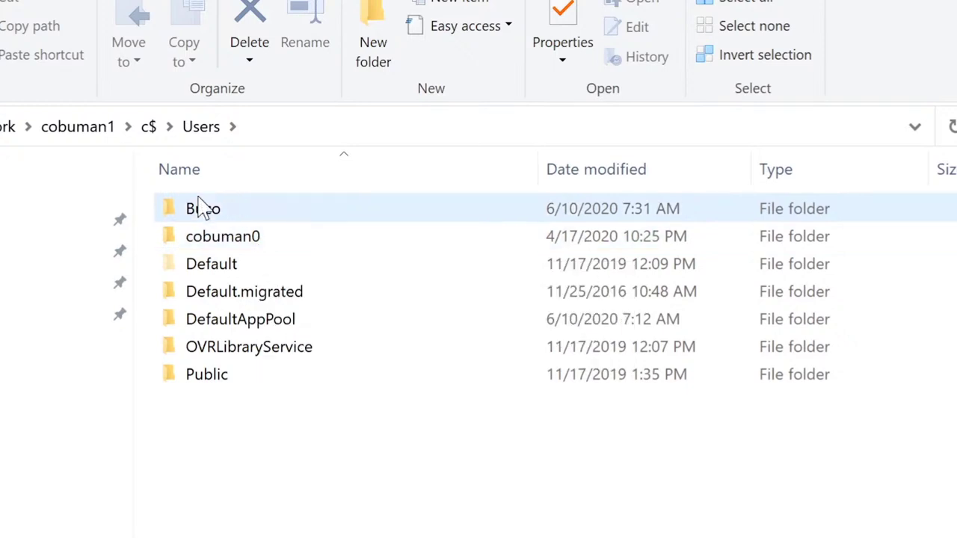
mouse_move(255, 217)
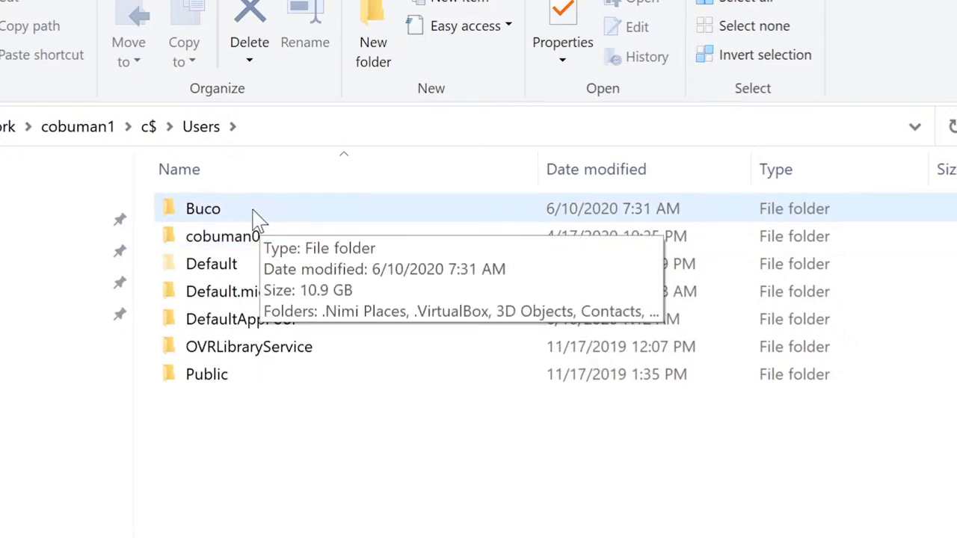
double_click(238, 216)
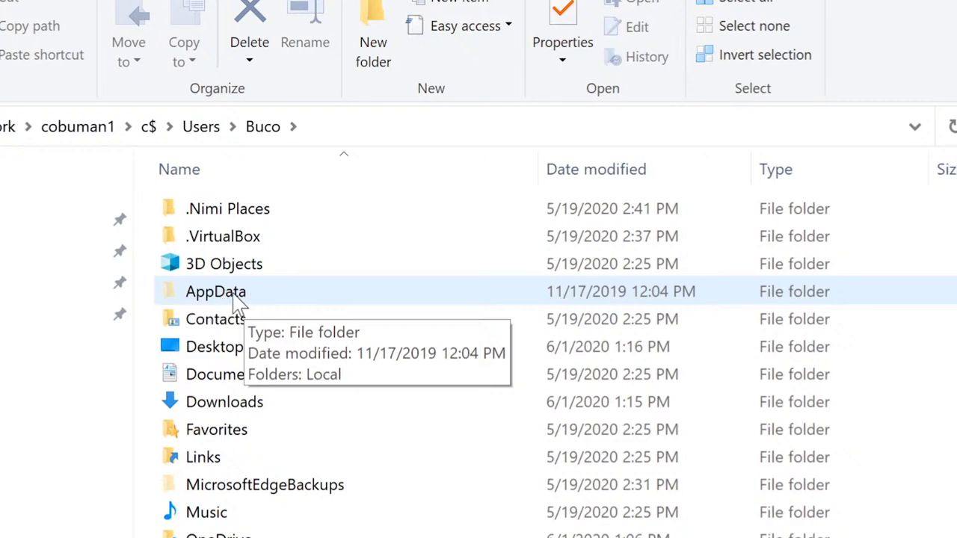
double_click(247, 295)
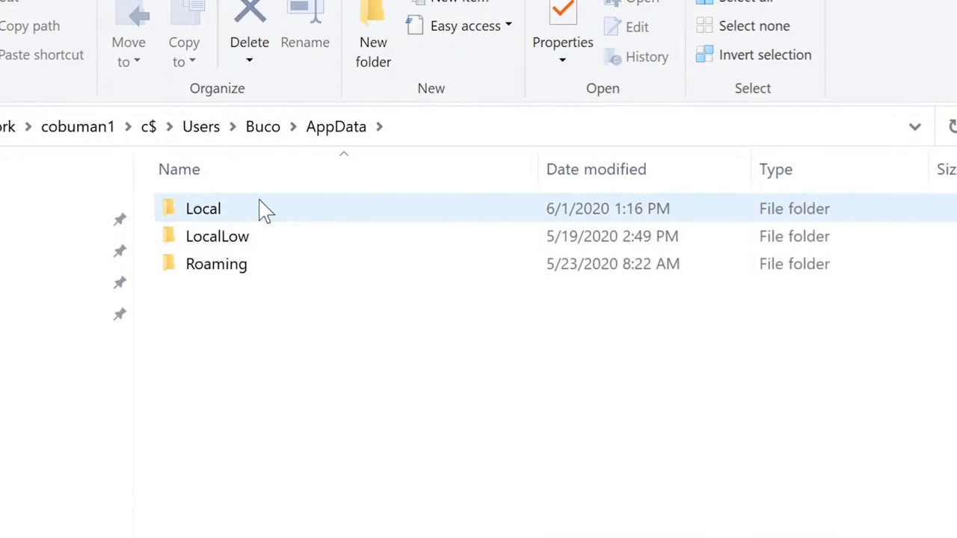
Open the Local folder and select the Adobe folder inside it.
click(235, 217)
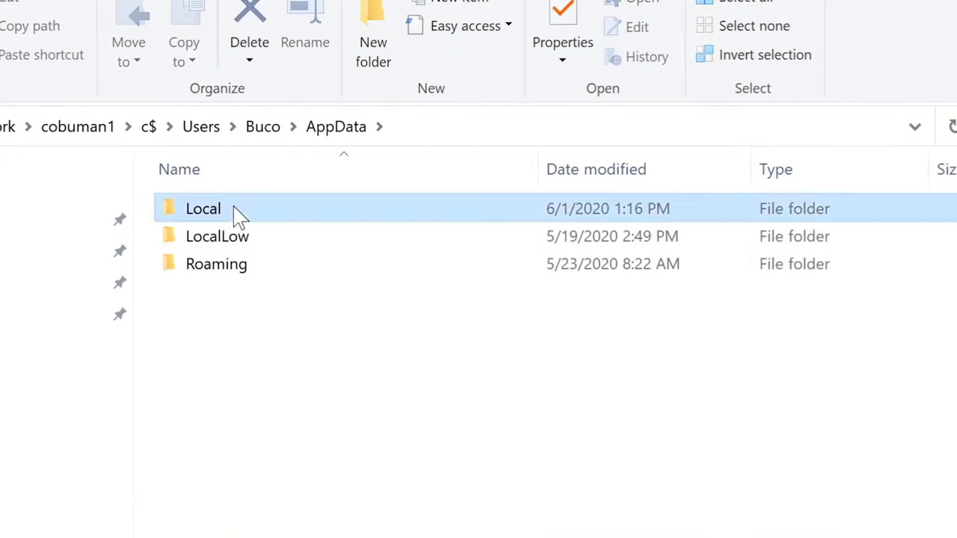
click(244, 266)
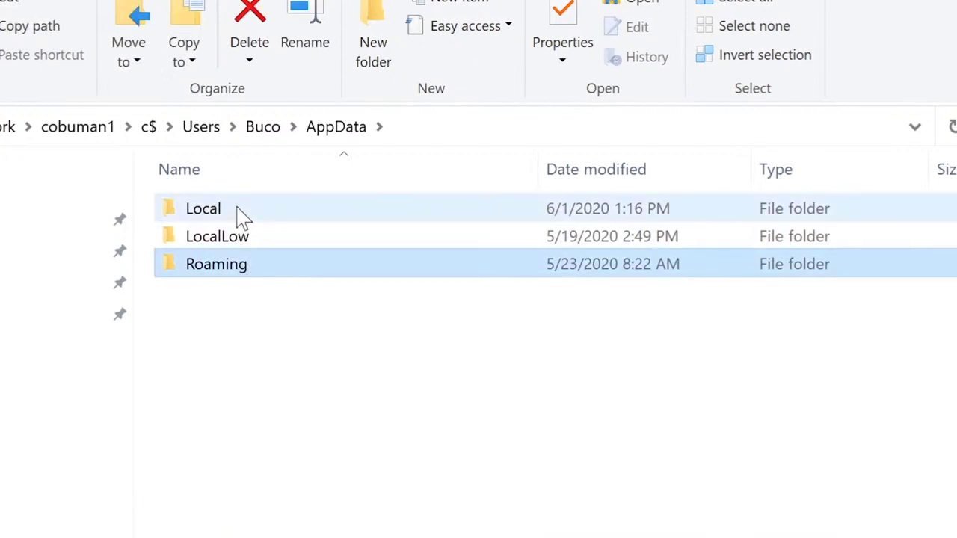
click(241, 215)
double_click(243, 216)
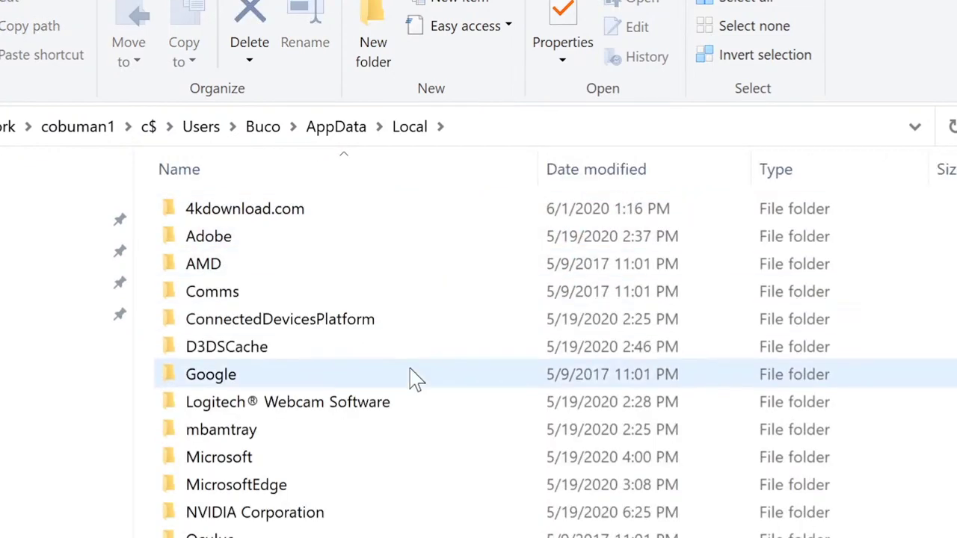
click(242, 239)
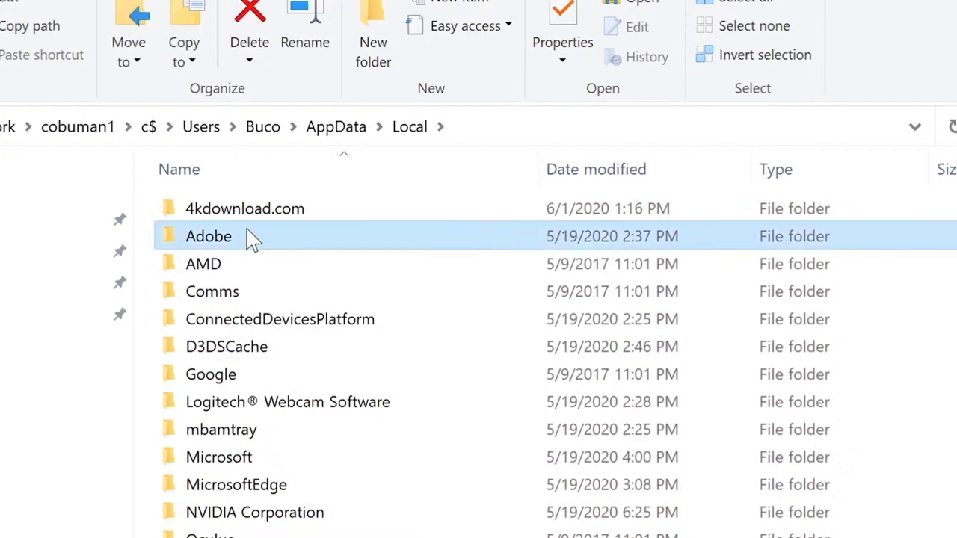
Rename the Adobe folder to 'Adobeold' by appending 'old' to its existing name.
key(F2)
key(End)
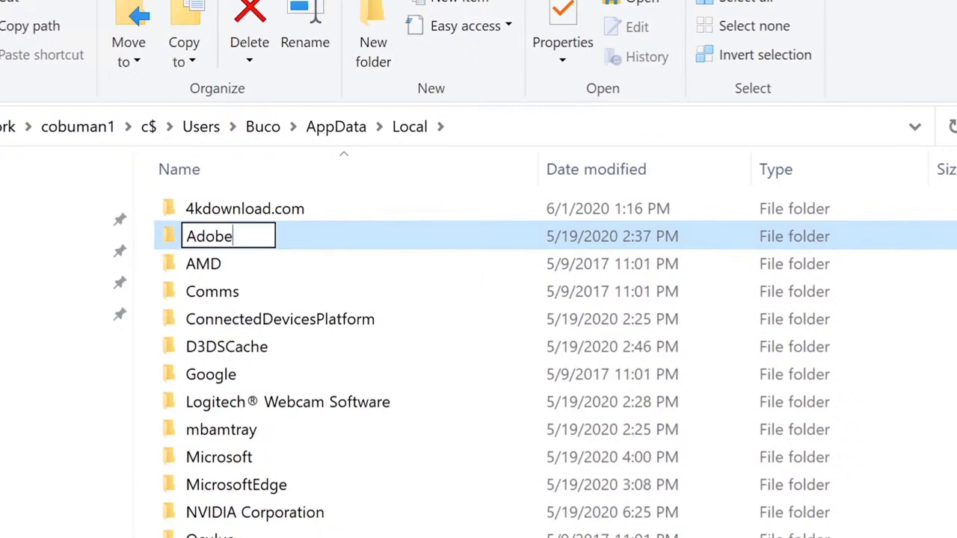
text(old)
key(Return)
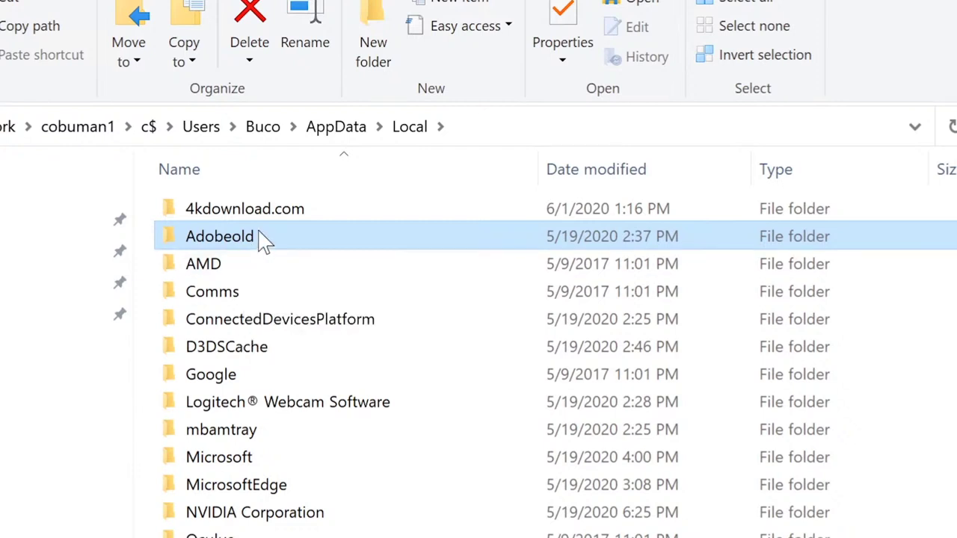
mouse_move(238, 243)
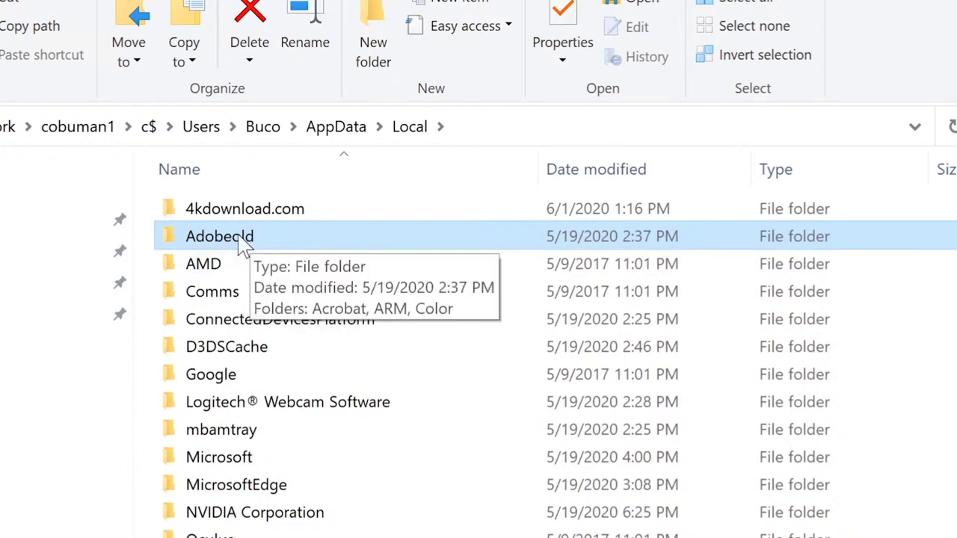
double_click(240, 245)
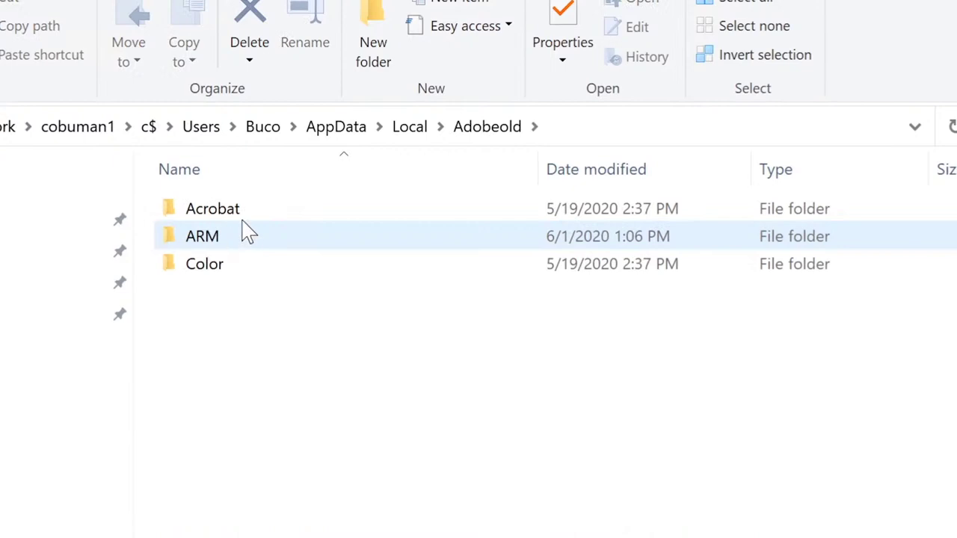
double_click(246, 215)
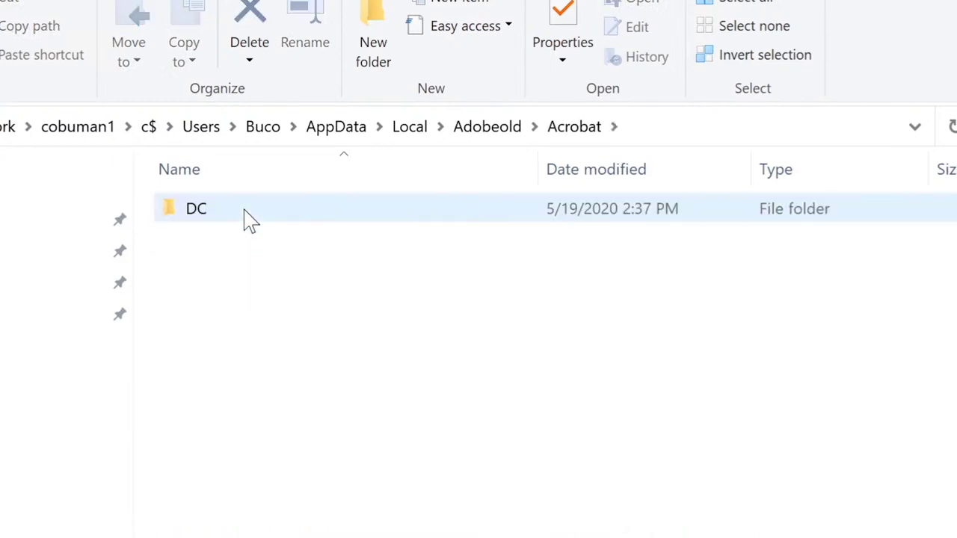
double_click(246, 222)
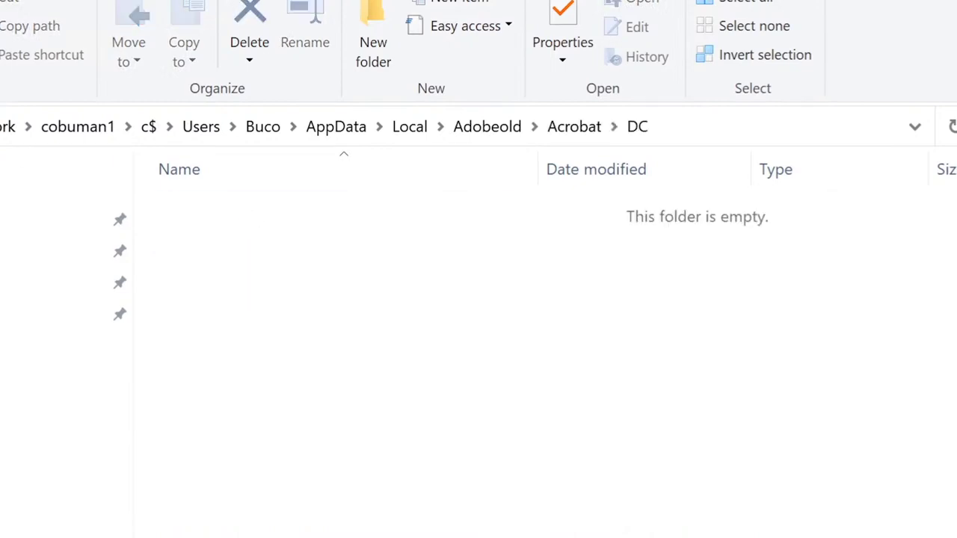
key(alt+Up)
key(alt+Up)
double_click(229, 238)
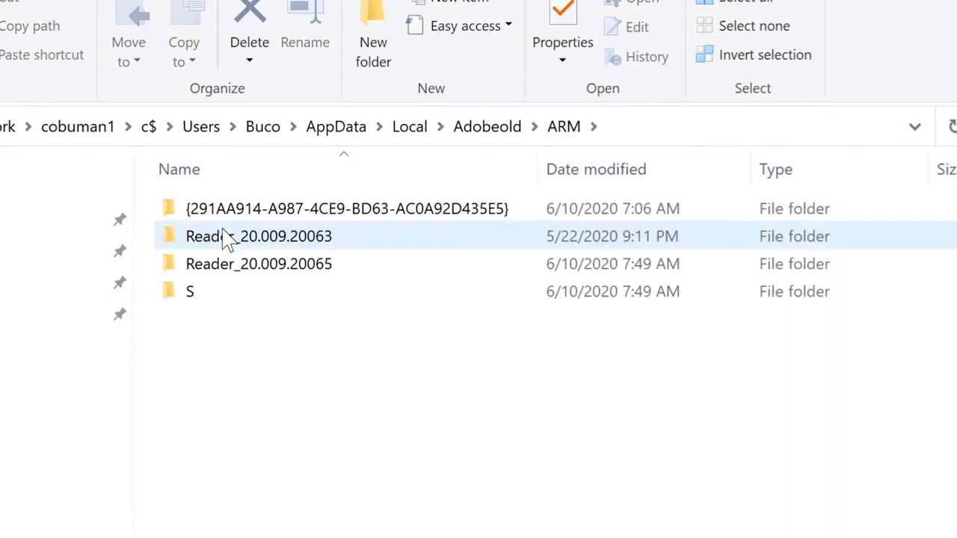
double_click(245, 263)
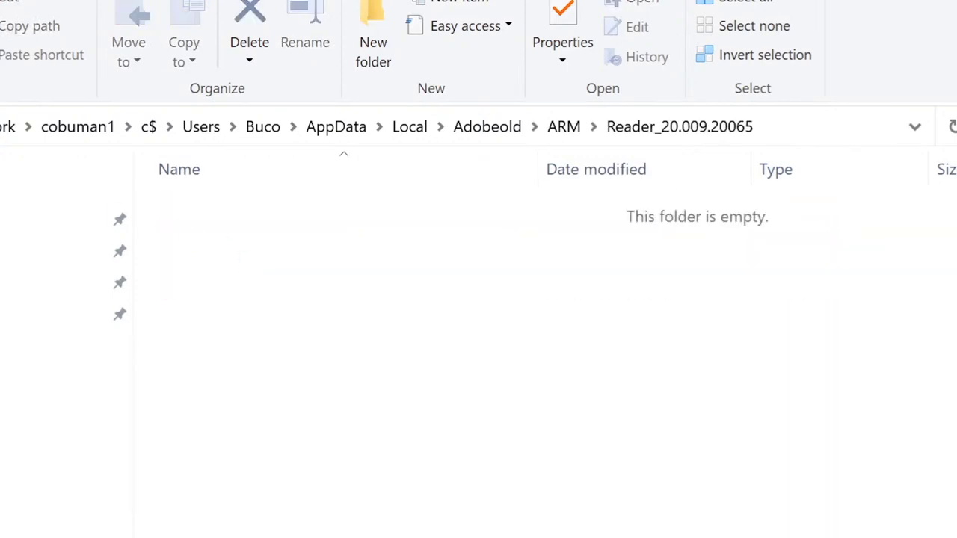
key(alt+Up)
key(alt+Up)
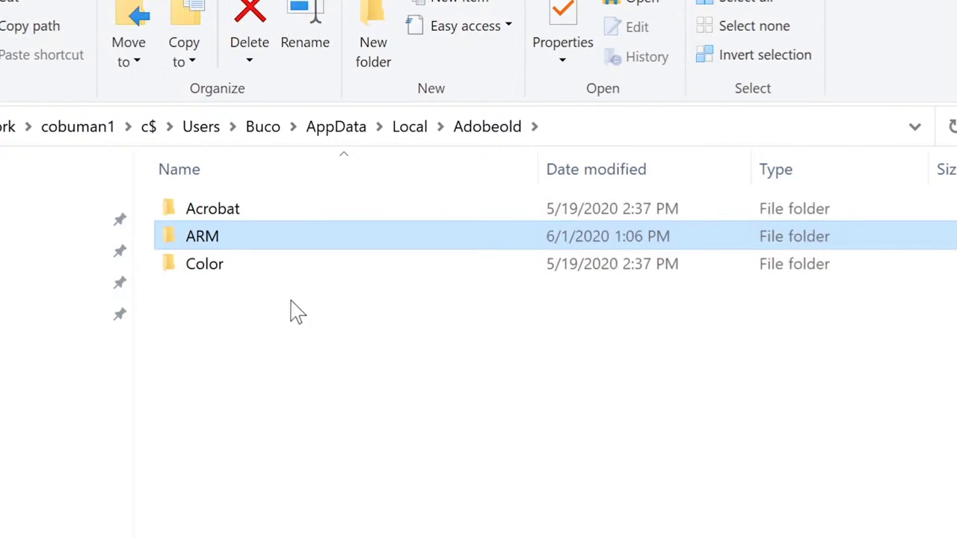
double_click(303, 275)
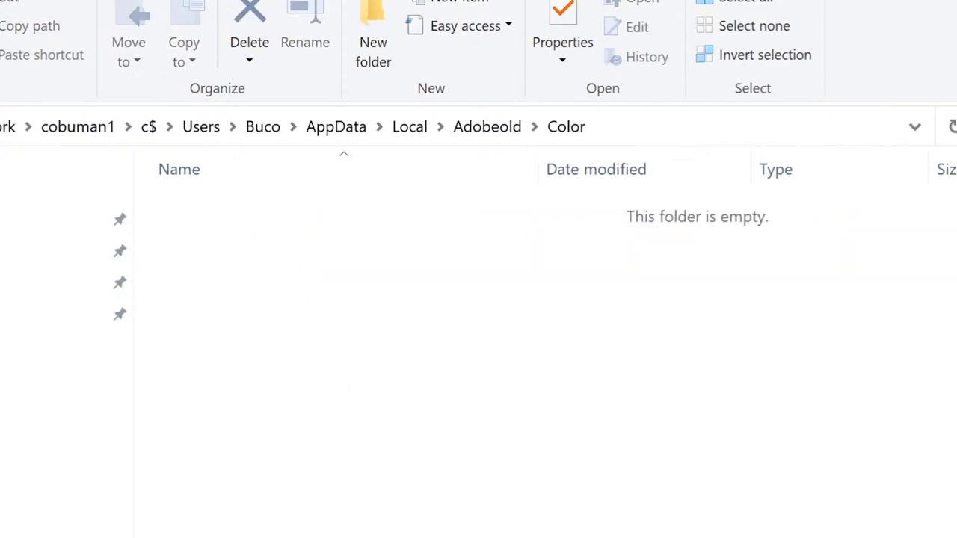
key(alt+Up)
key(alt+Up)
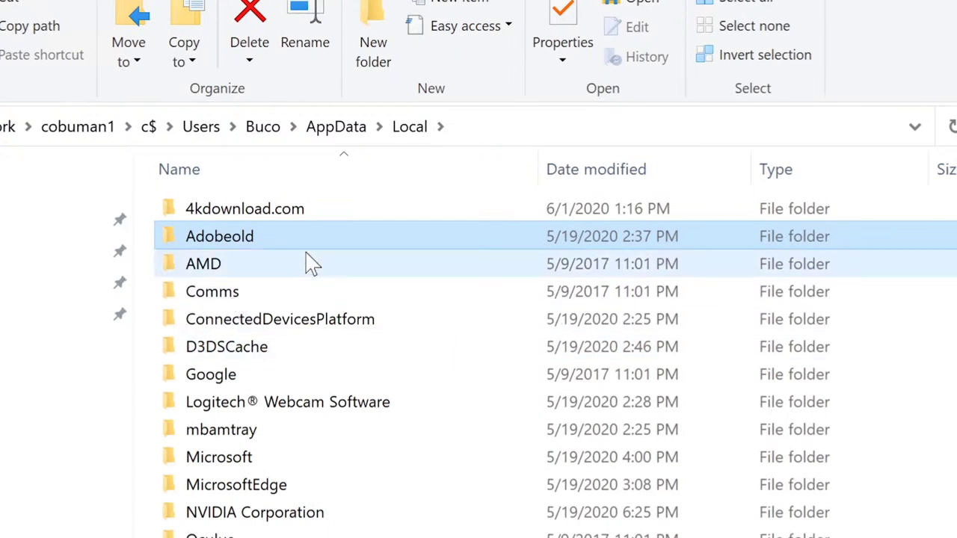
mouse_move(312, 263)
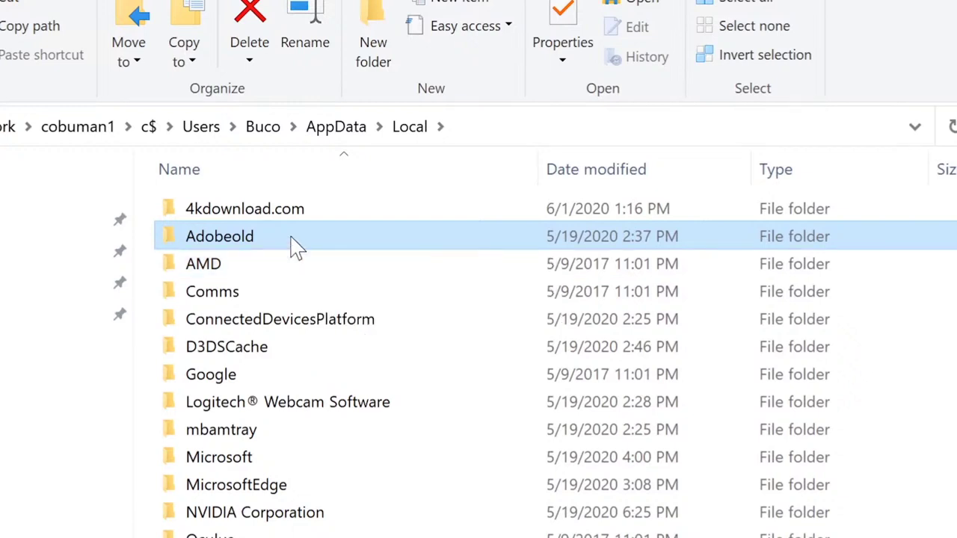
mouse_move(297, 247)
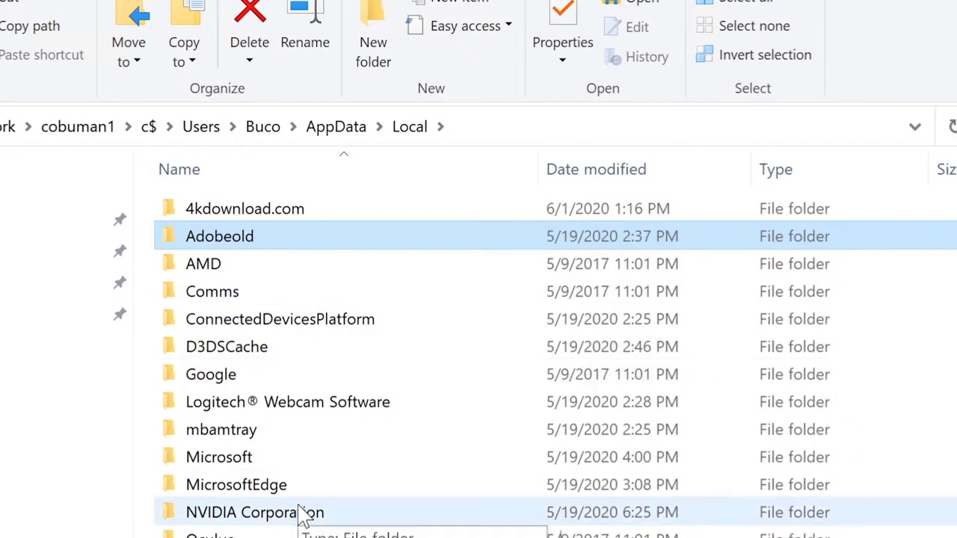
Open Google\Chrome\User Data\Default inside AppData\Local.
click(256, 379)
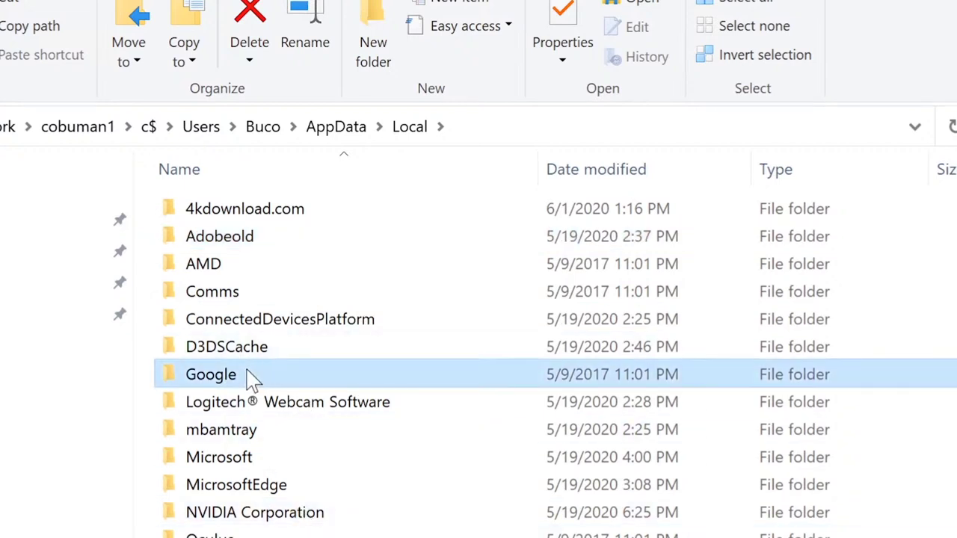
double_click(250, 378)
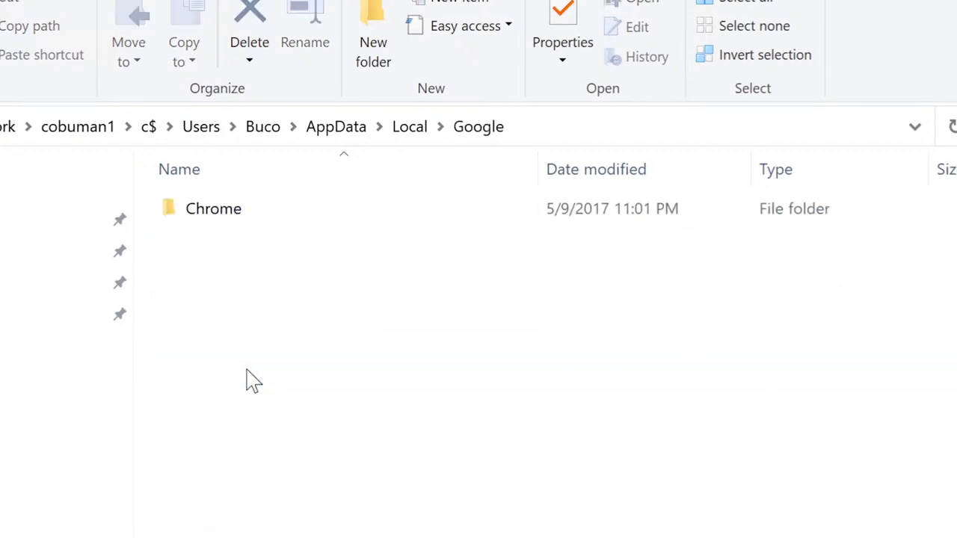
click(262, 213)
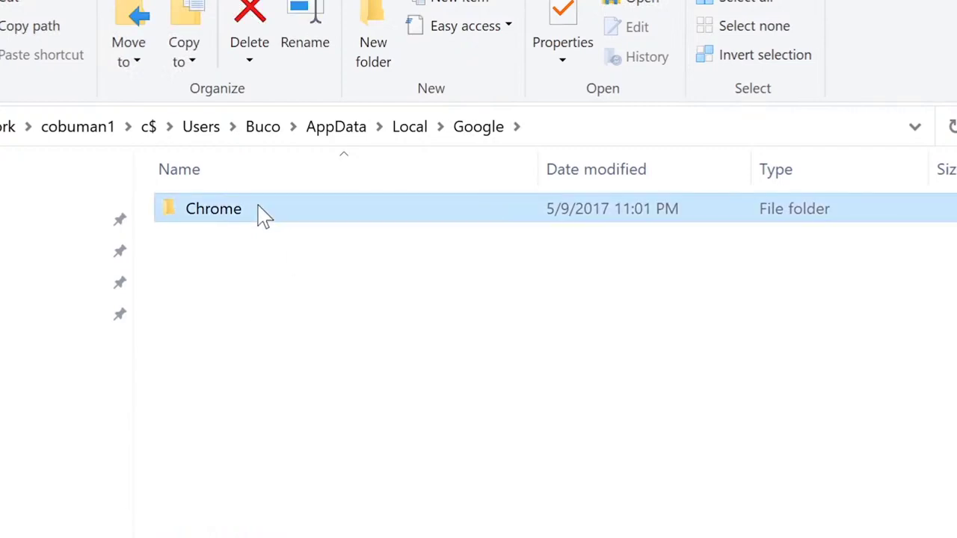
double_click(262, 213)
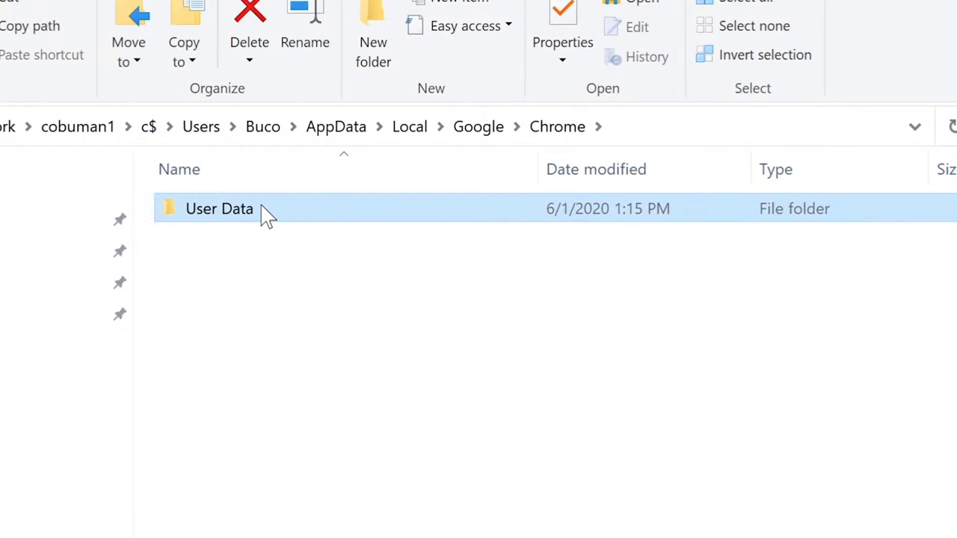
double_click(267, 214)
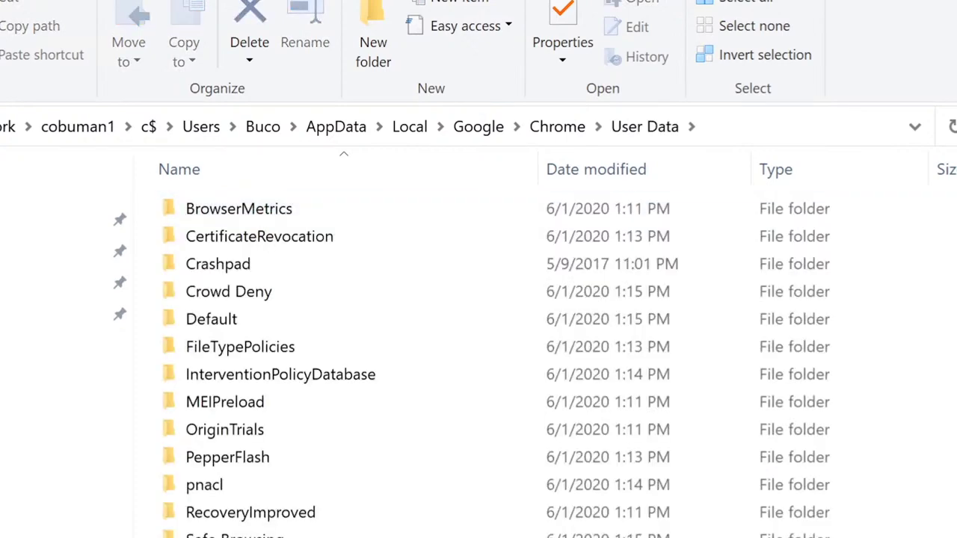
click(297, 323)
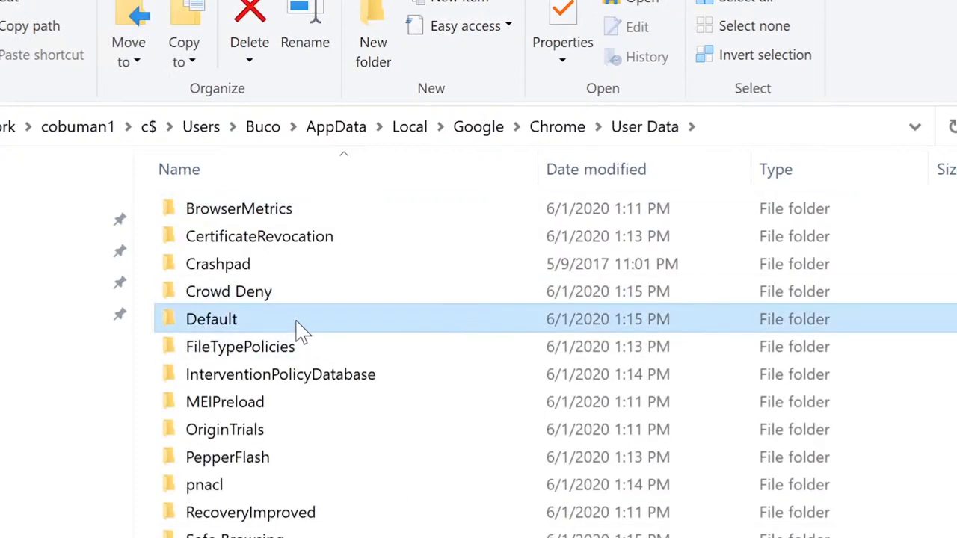
double_click(299, 329)
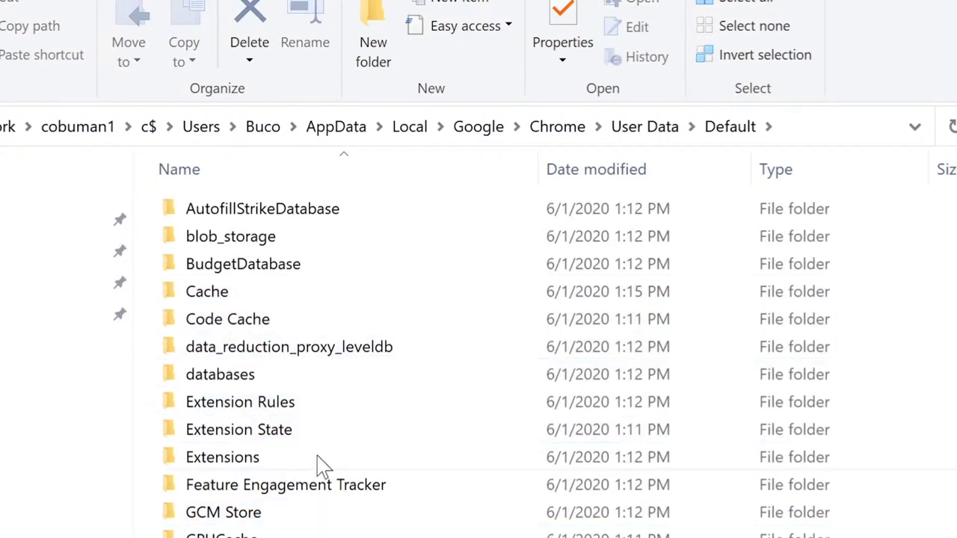
Scroll through the Default profile files, then return to Local and select Adobeold.
scroll(329, 464, down, 7)
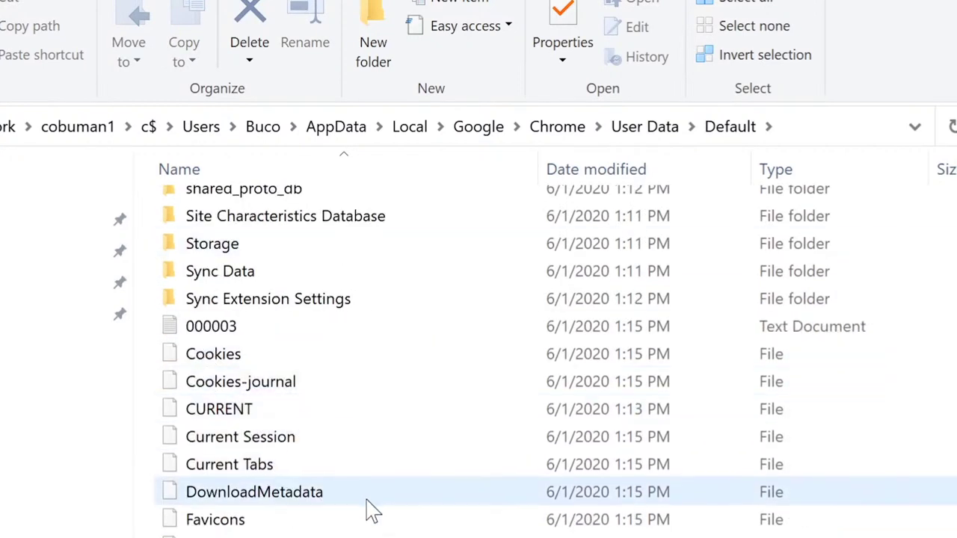
scroll(301, 438, down, 2)
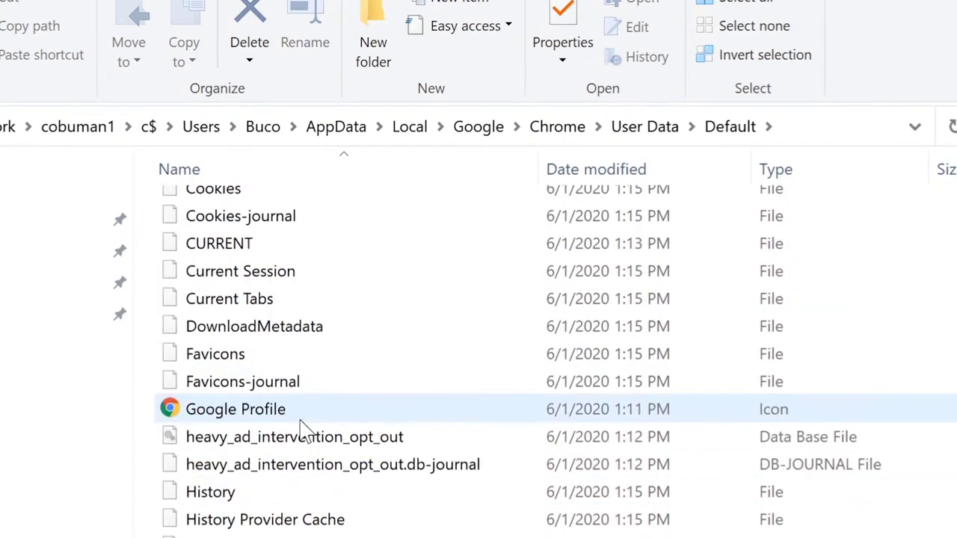
scroll(300, 428, down, 3)
scroll(303, 427, up, 4)
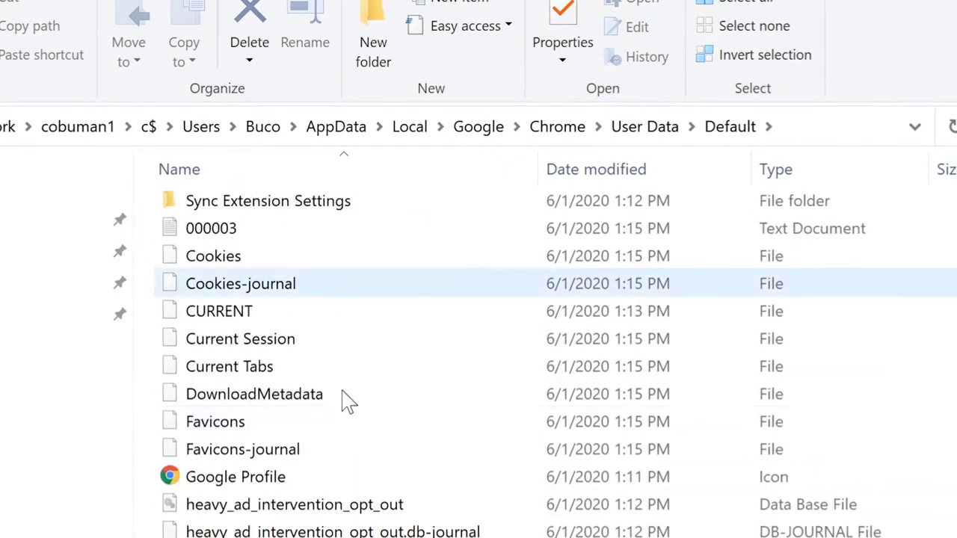
scroll(415, 501, up, 3)
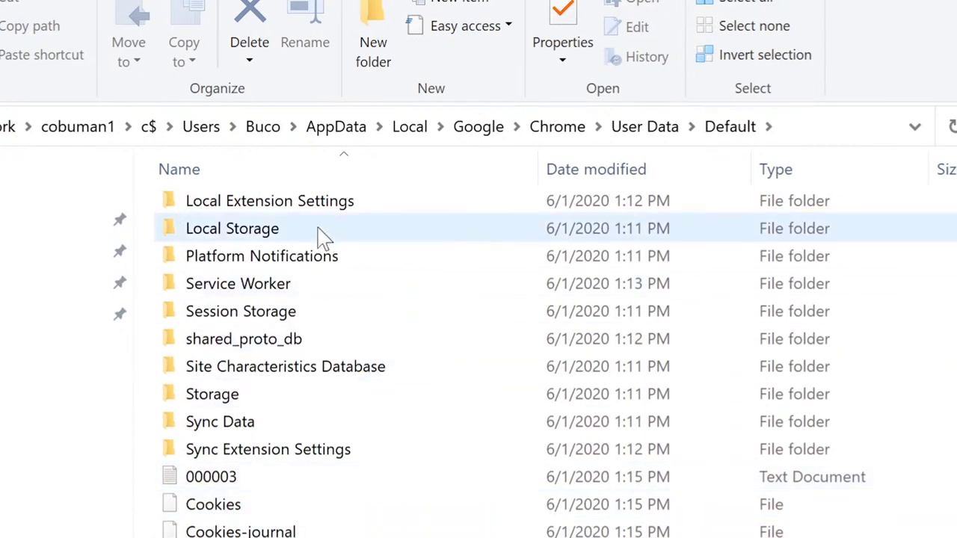
click(404, 130)
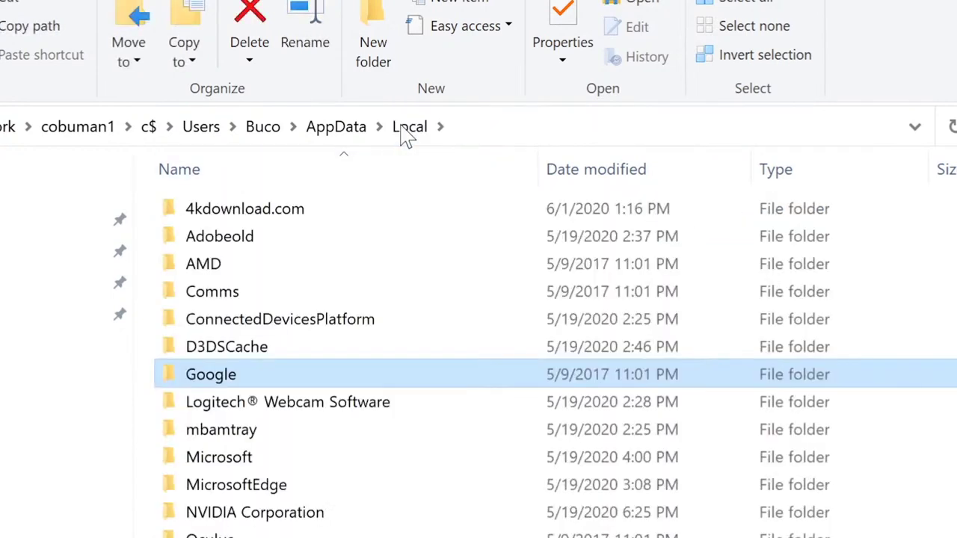
click(258, 249)
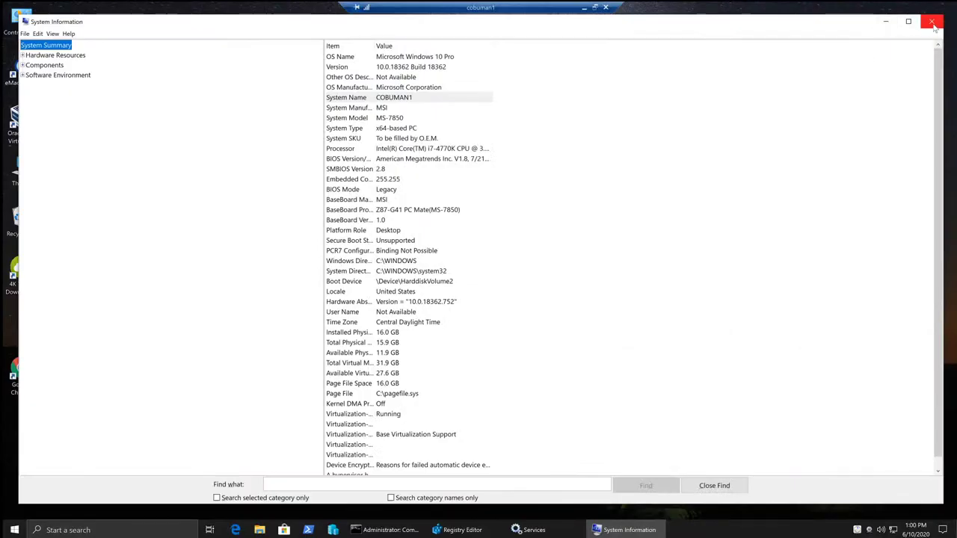
Close System Information, launch Acrobat Reader DC from an 'adobe' search, and accept it as default PDF app.
click(932, 23)
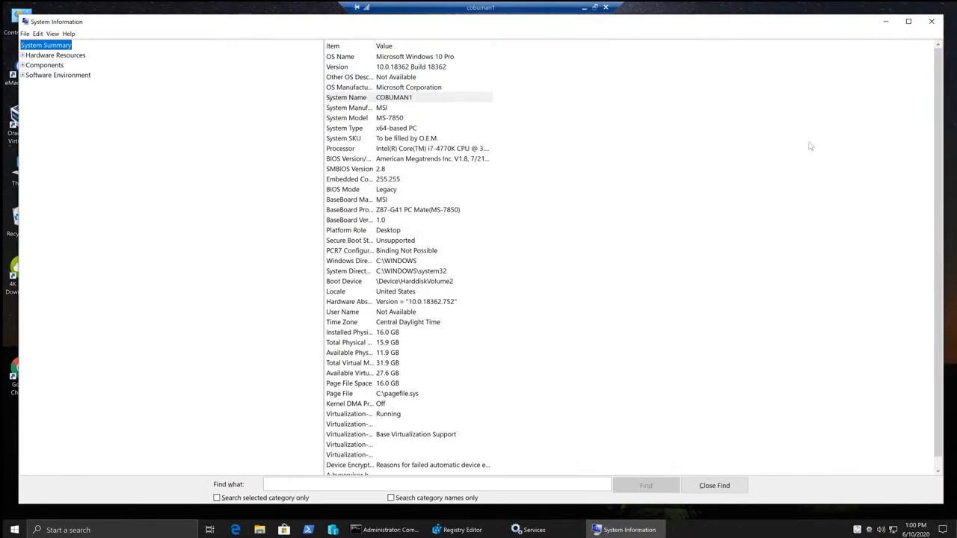
click(932, 22)
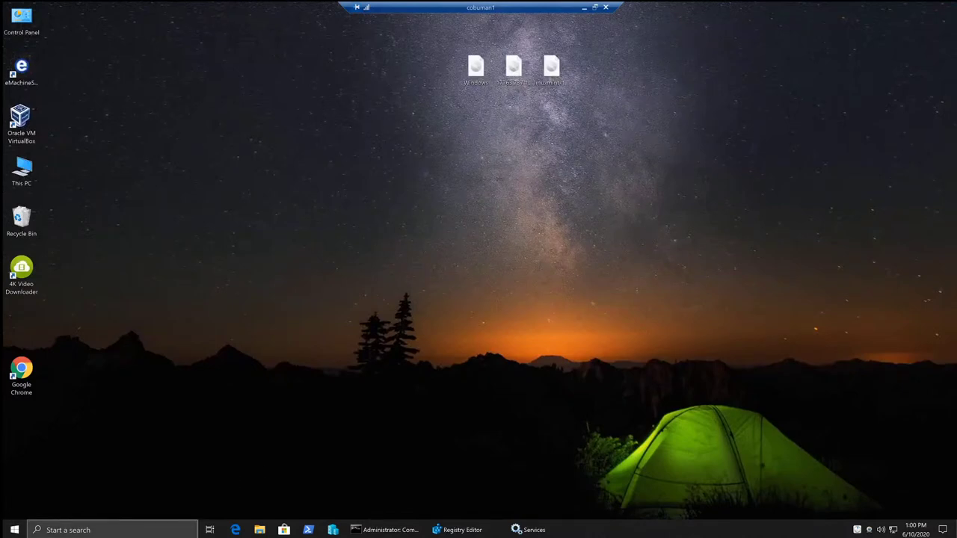
click(75, 529)
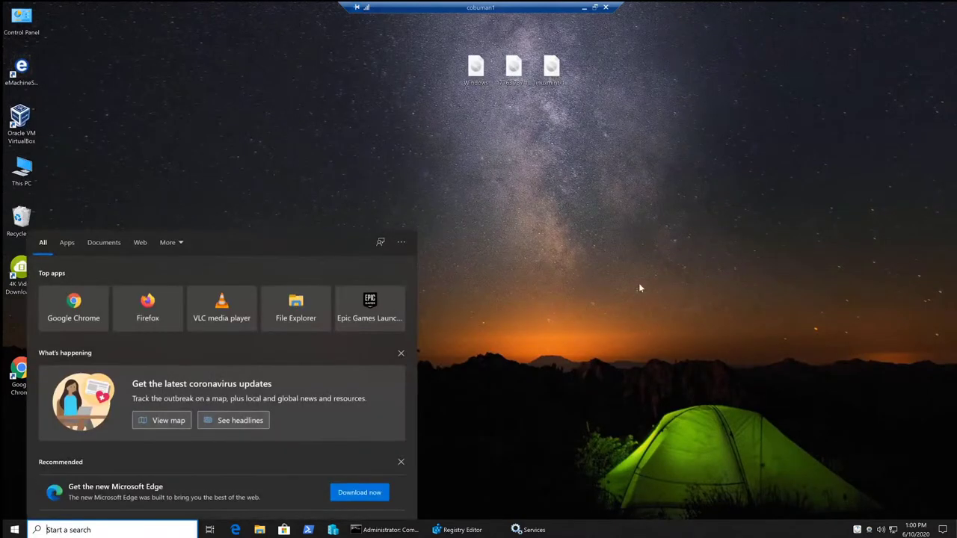
text(adobe)
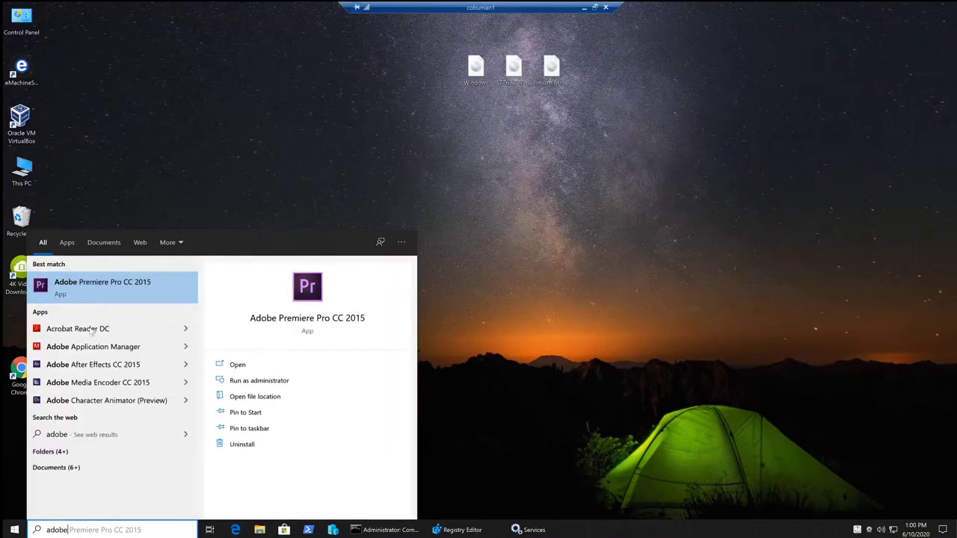
click(79, 330)
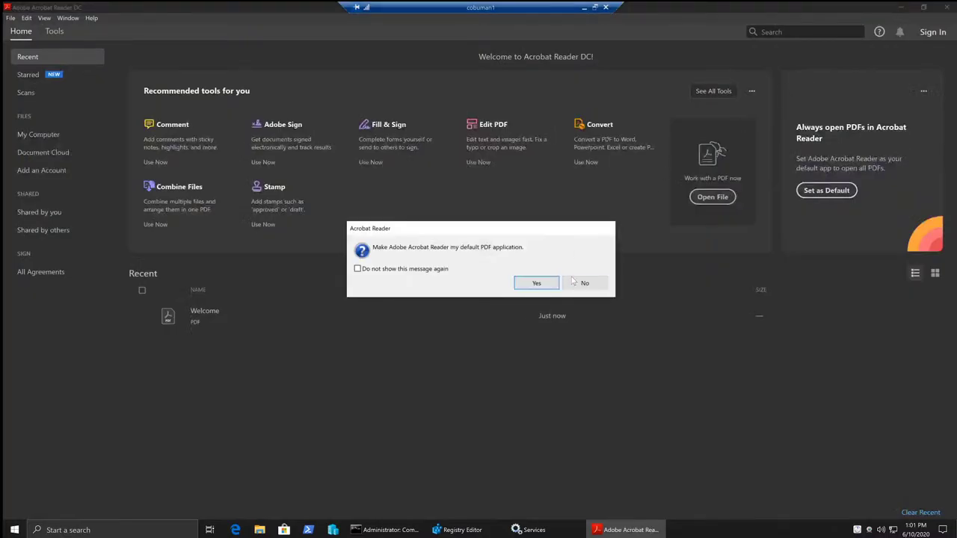
click(552, 288)
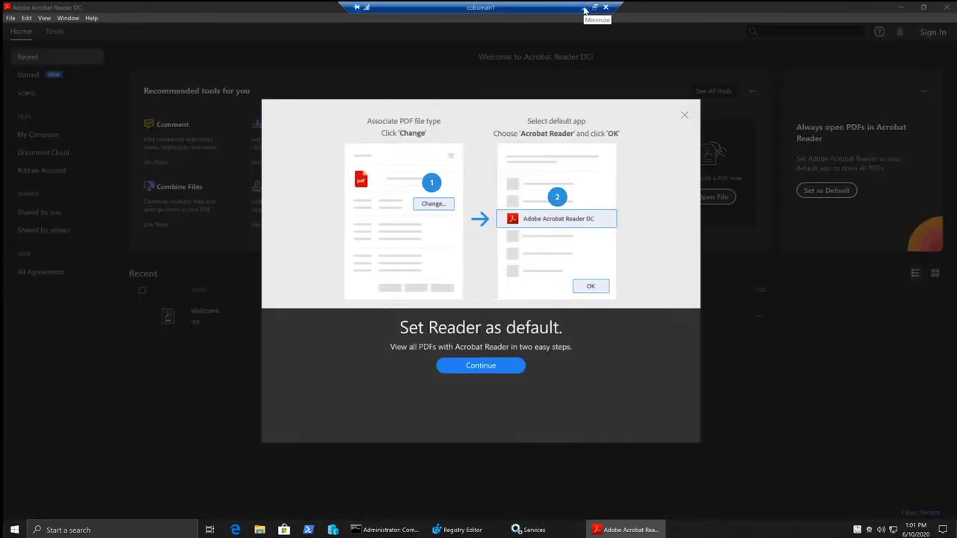
click(585, 9)
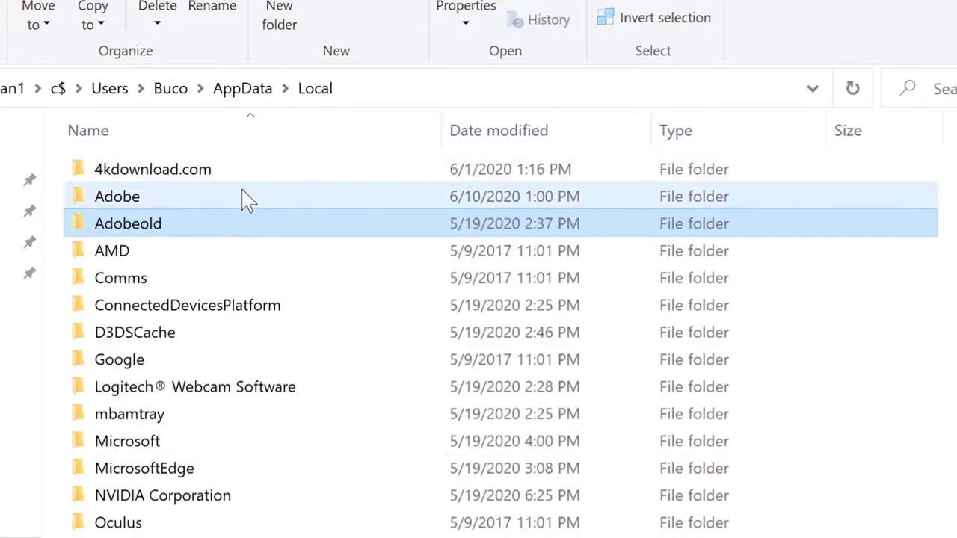
Compare the new Adobe folder with Adobeold in cobuman1's AppData\Local folder.
click(161, 208)
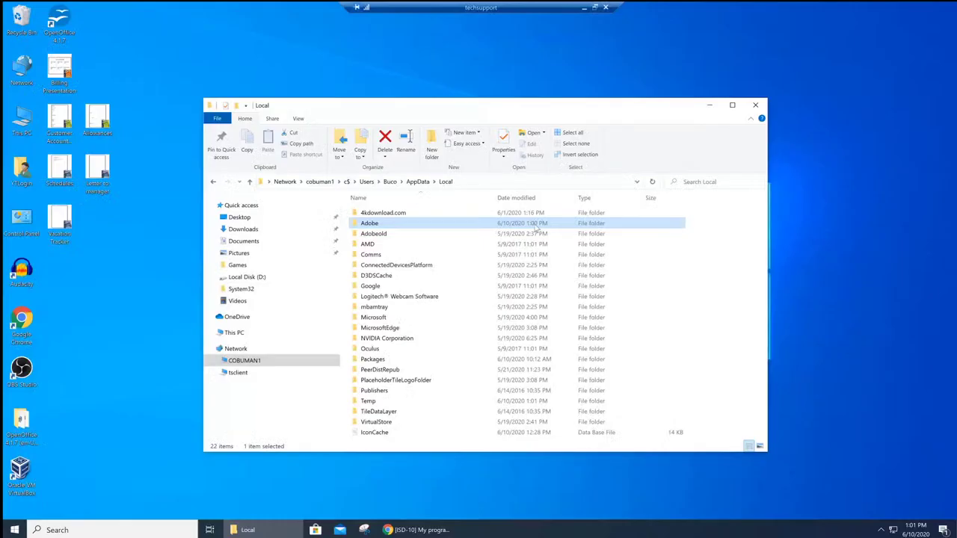
mouse_move(916, 532)
click(522, 232)
click(516, 223)
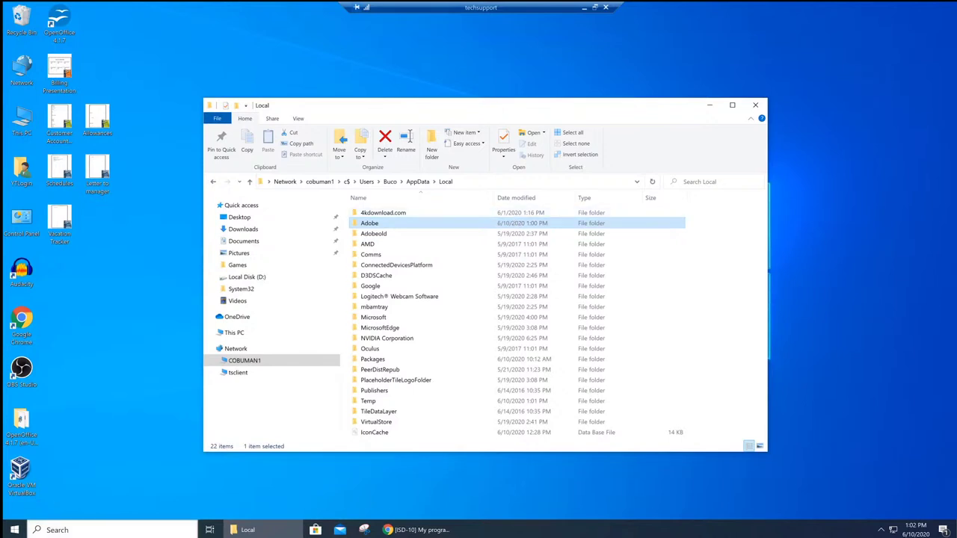
click(53, 530)
Launch Registry Editor with admin rights from a 'rege' search and shrink its window.
text(reged)
key(BackSpace)
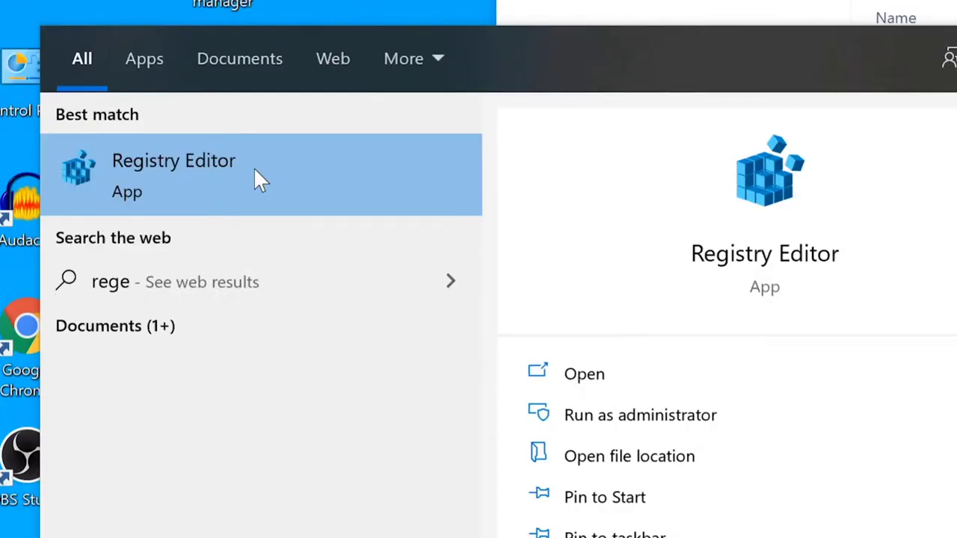
click(255, 172)
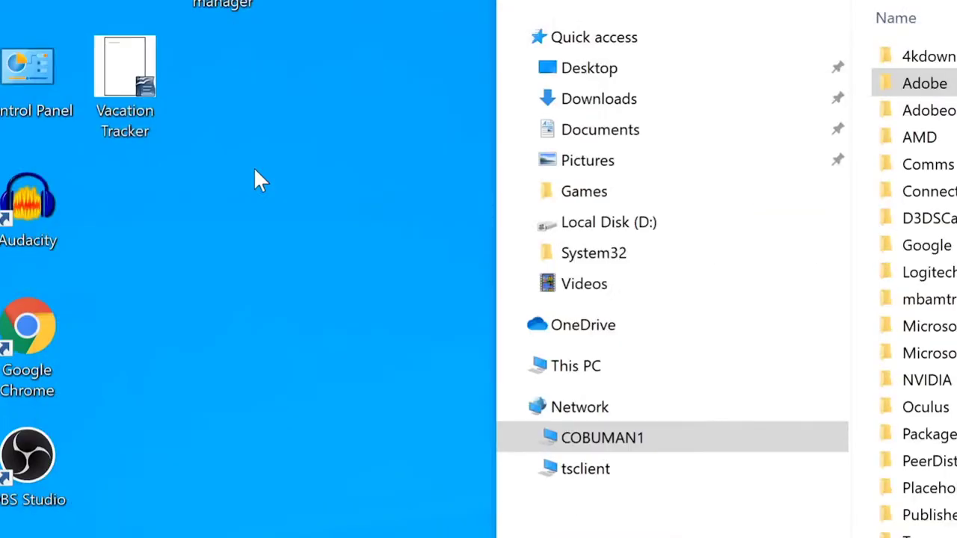
click(431, 323)
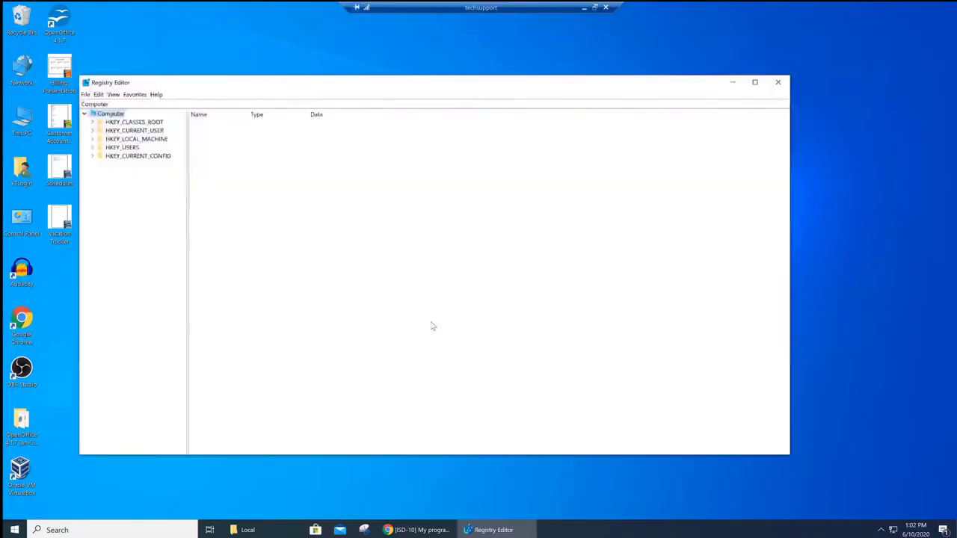
drag(787, 456, 482, 370)
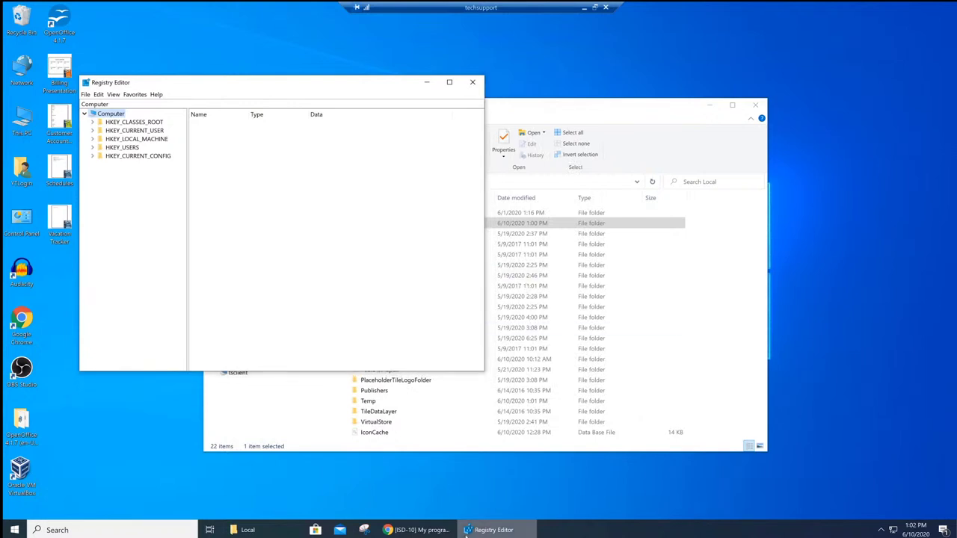
Copy the PC name cobuman1 from the ticket's internal note, then return to Registry Editor.
click(439, 531)
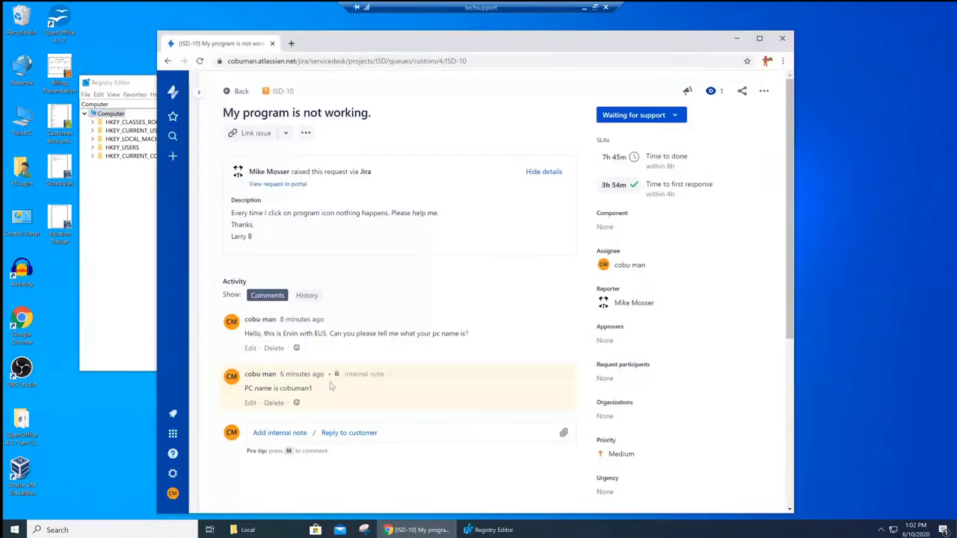
drag(316, 389, 280, 389)
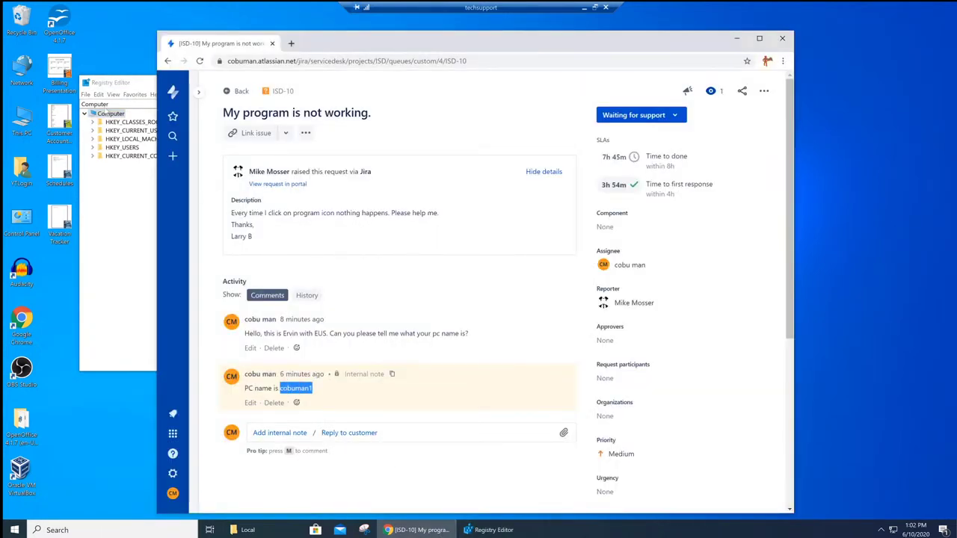
click(114, 88)
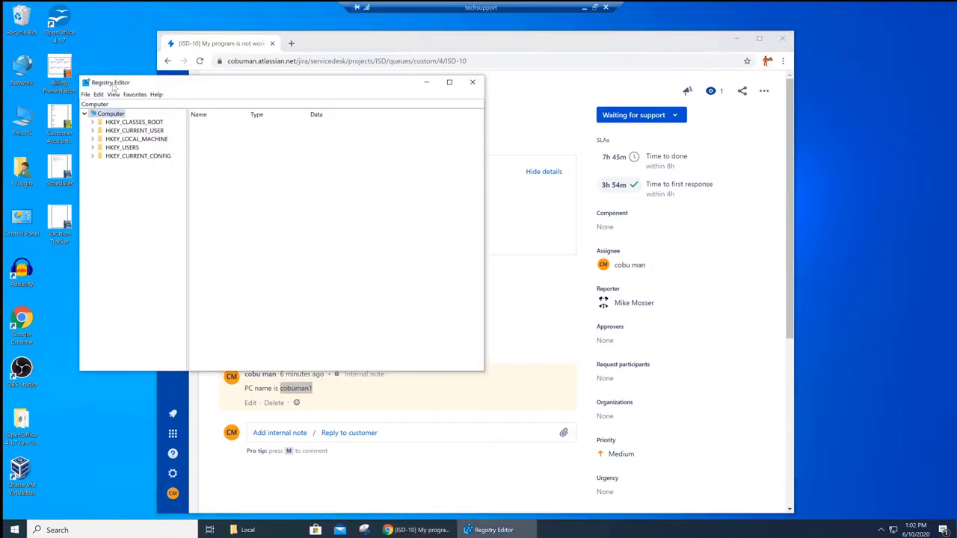
drag(349, 82, 376, 96)
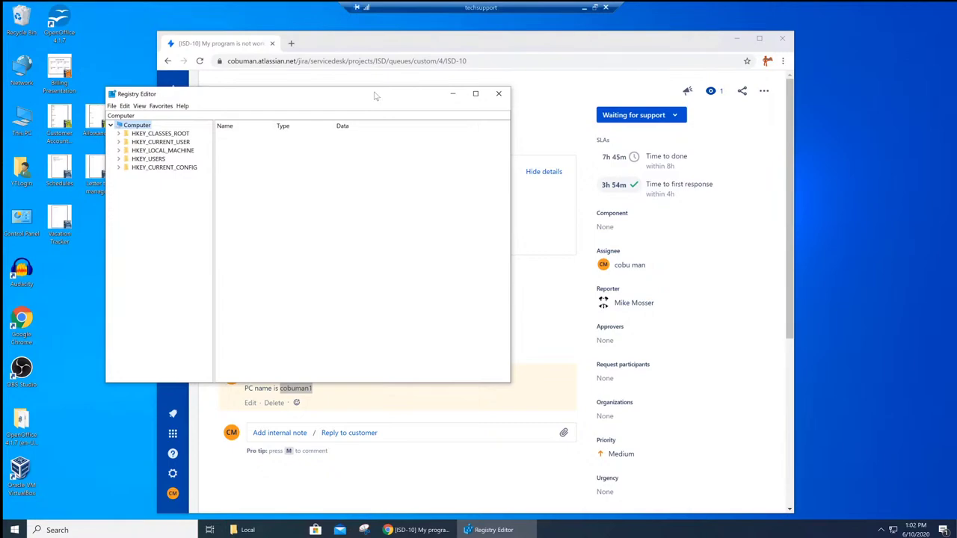
right_click(306, 388)
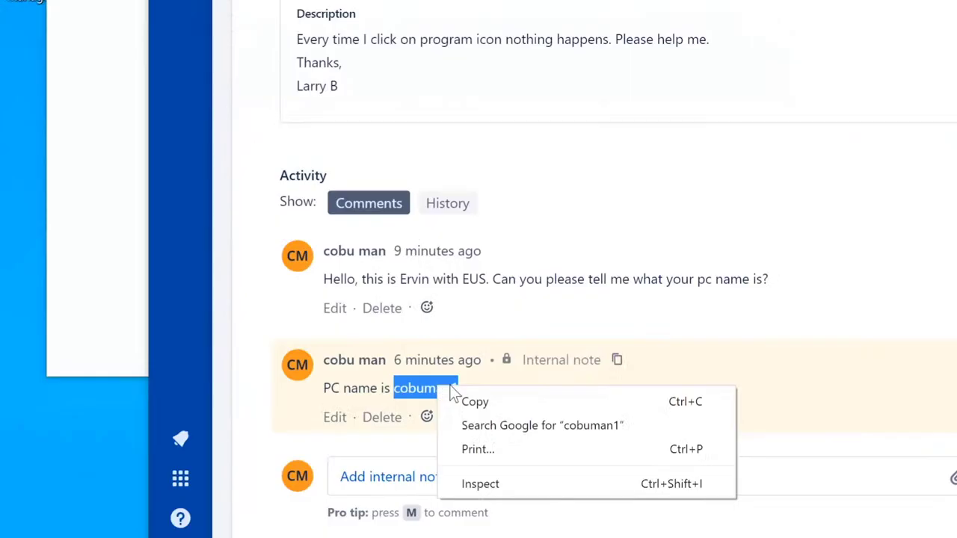
click(327, 394)
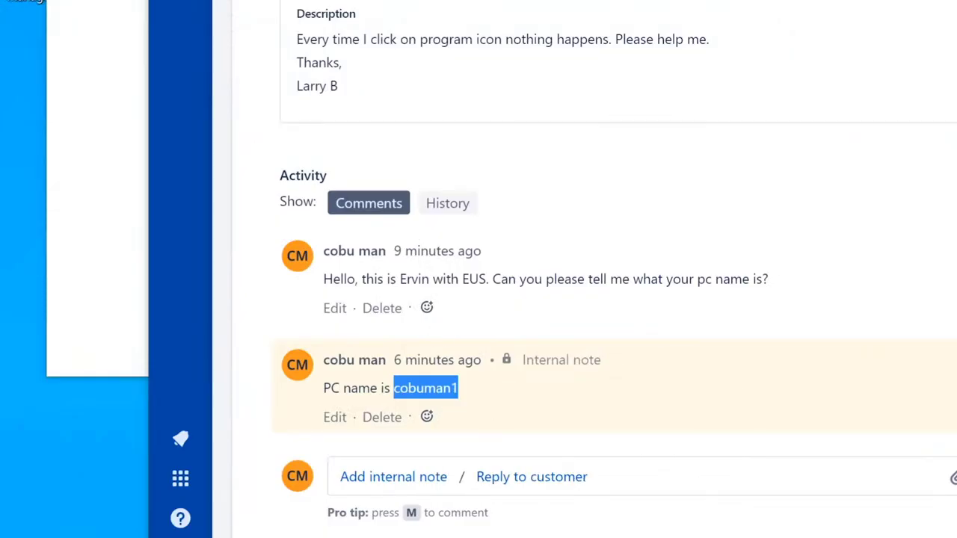
click(59, 15)
click(107, 43)
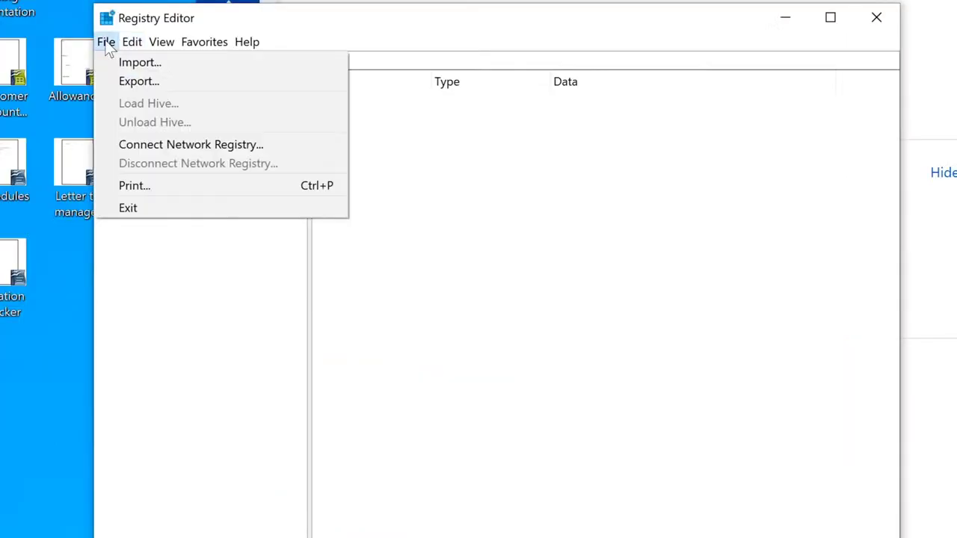
Connect Registry Editor to remote computer cobuman1, verified as NEWSERVER0\COBUMAN1.
click(187, 147)
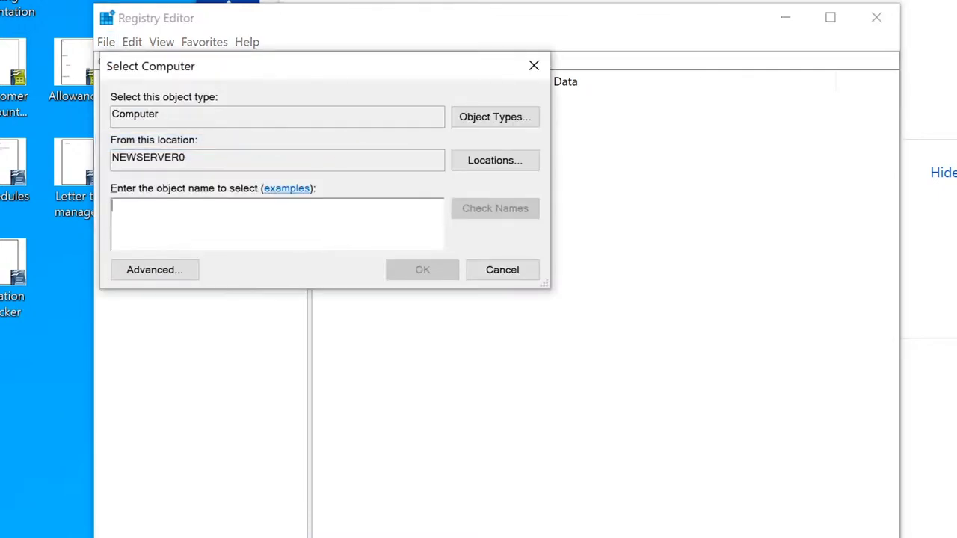
text(cobuman1)
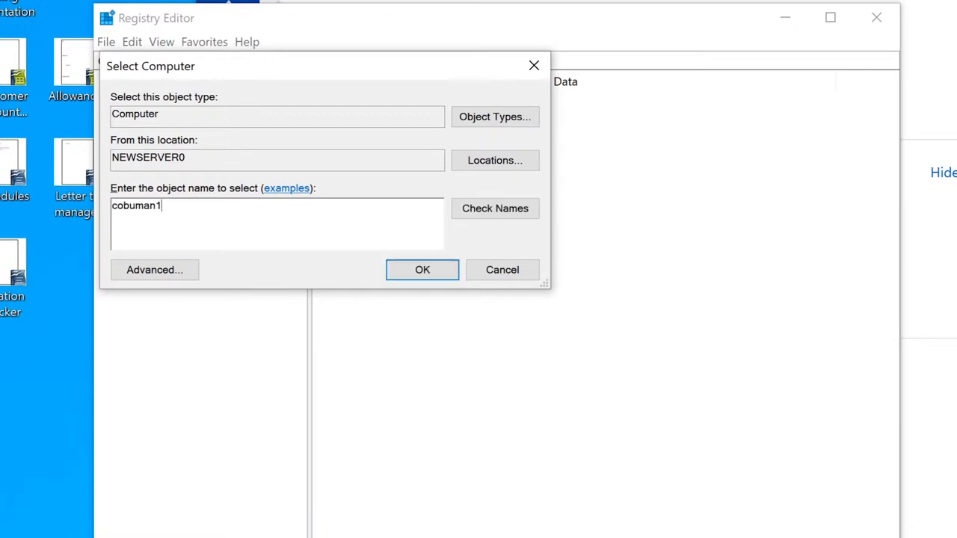
click(508, 207)
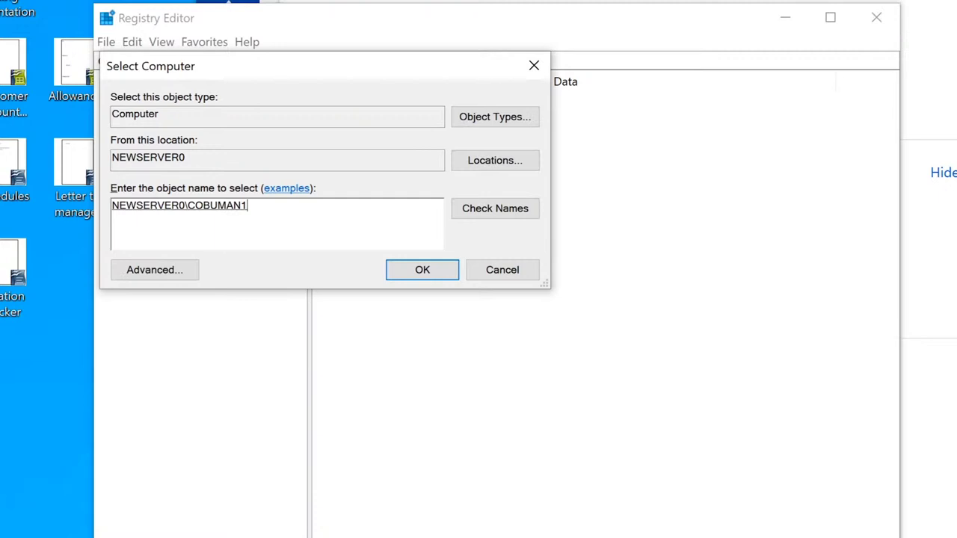
click(182, 207)
double_click(184, 206)
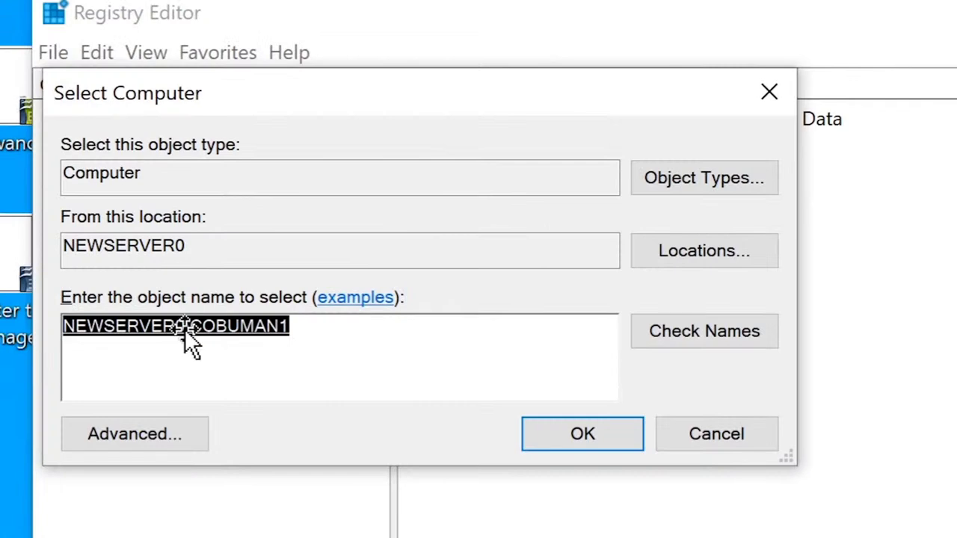
click(288, 327)
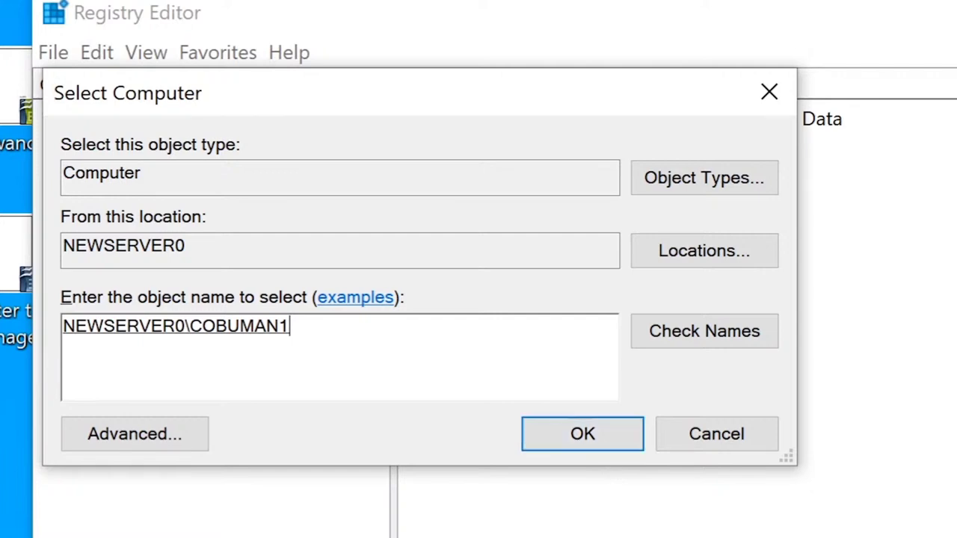
click(572, 433)
drag(557, 20, 956, 47)
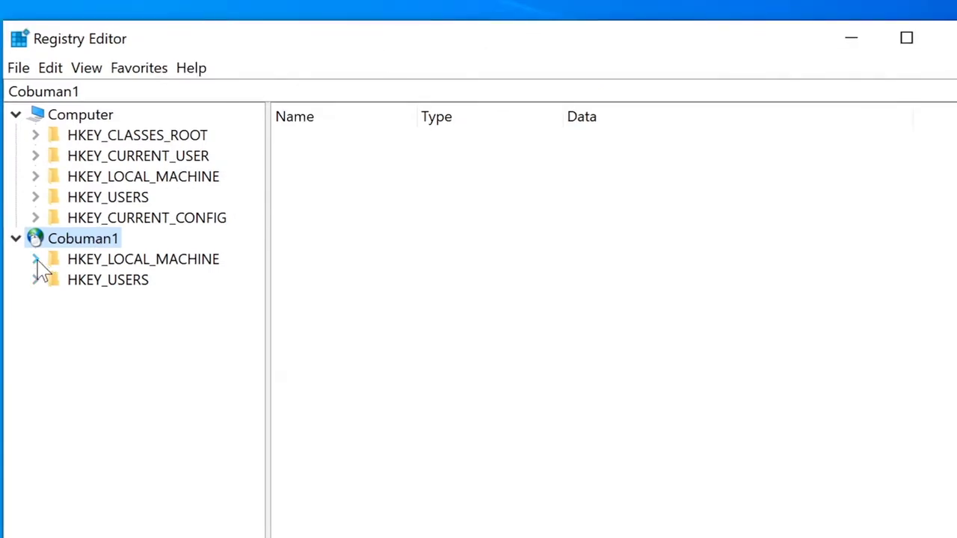
Expand the remote HKEY_LOCAL_MACHINE\SOFTWARE tree down to WOW6432Node\Adobe.
click(35, 258)
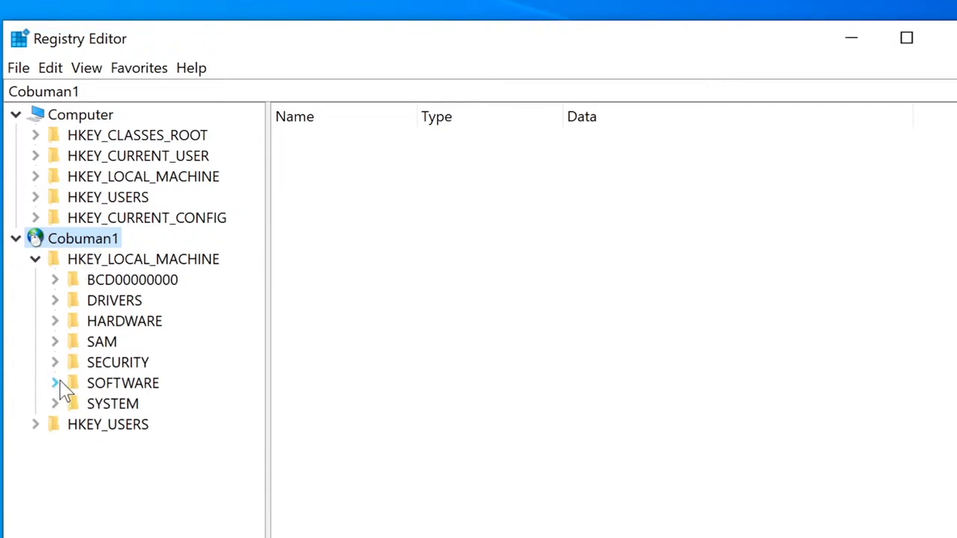
click(107, 386)
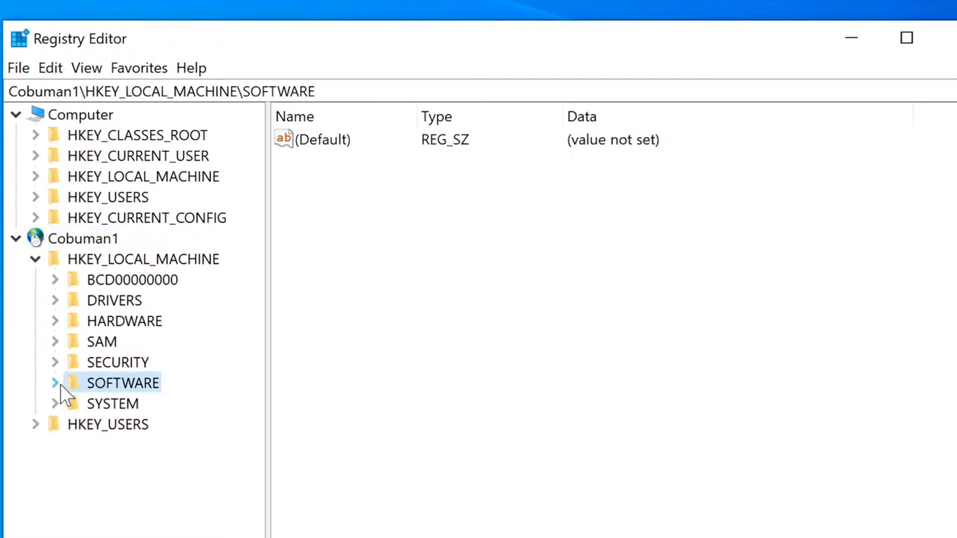
click(58, 385)
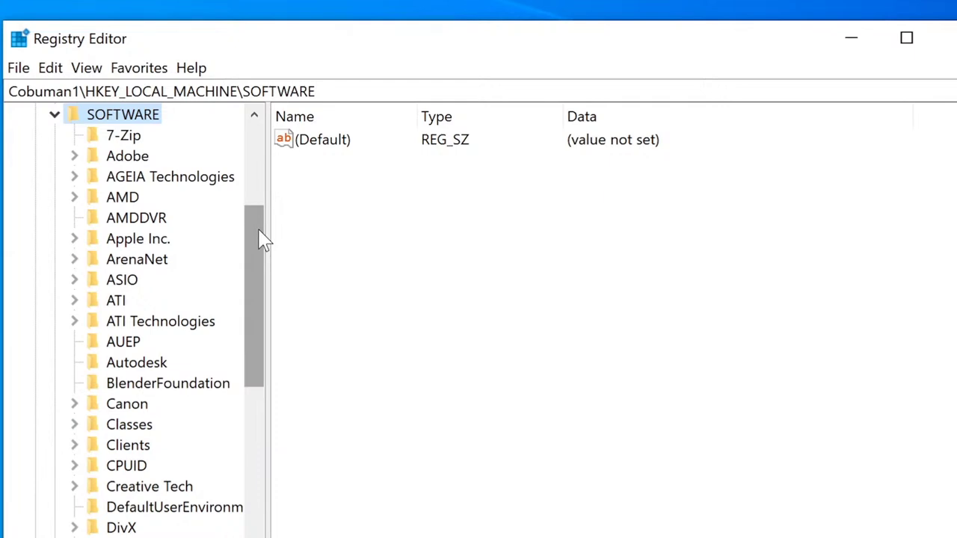
drag(263, 239, 267, 210)
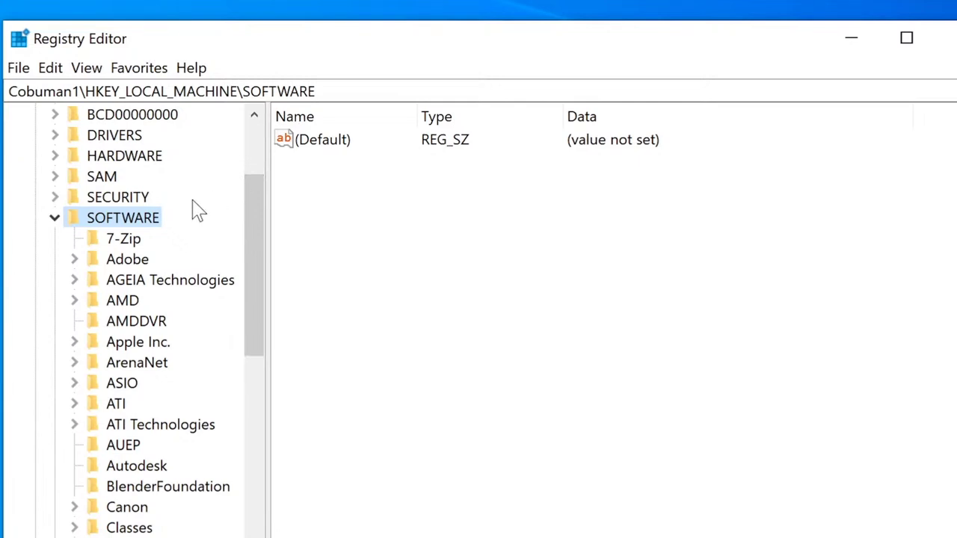
click(117, 260)
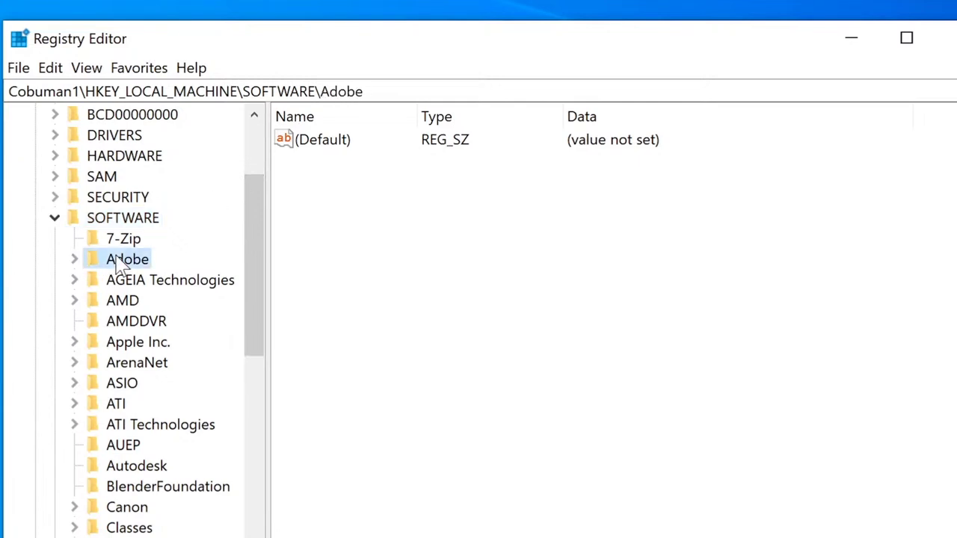
click(75, 259)
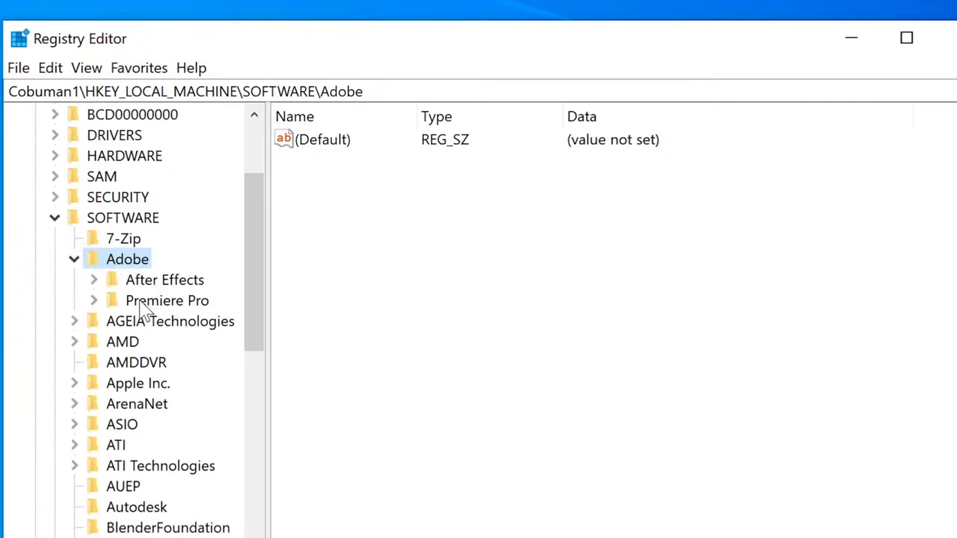
click(75, 259)
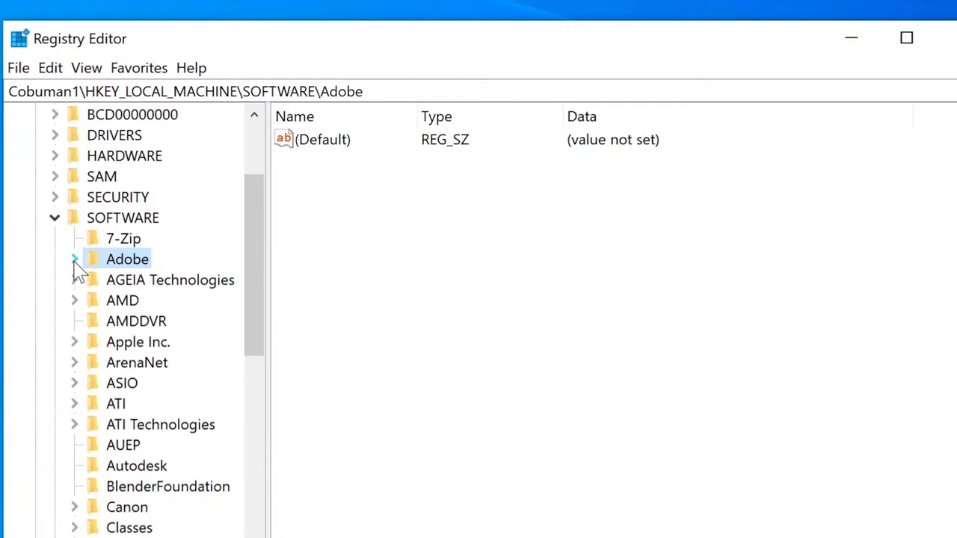
drag(258, 222, 236, 537)
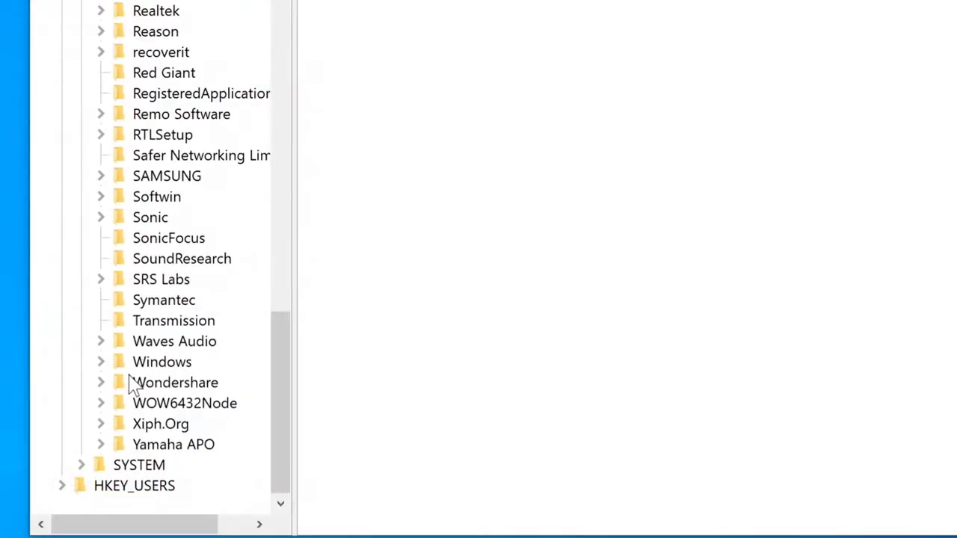
click(166, 407)
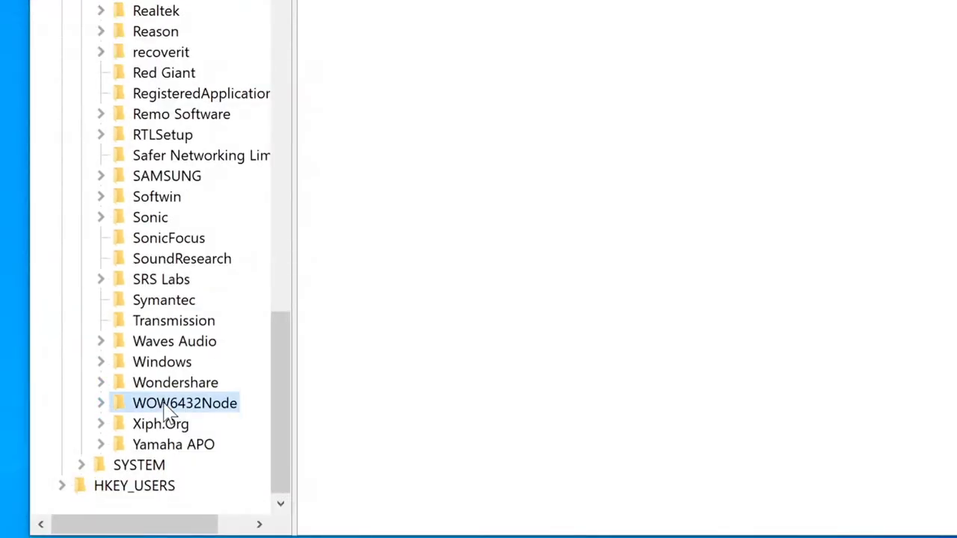
click(101, 403)
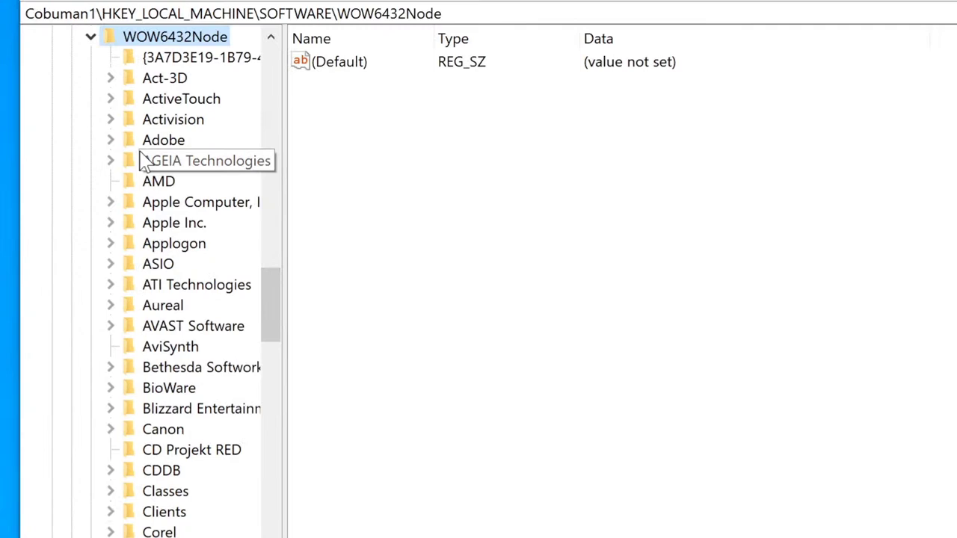
click(132, 143)
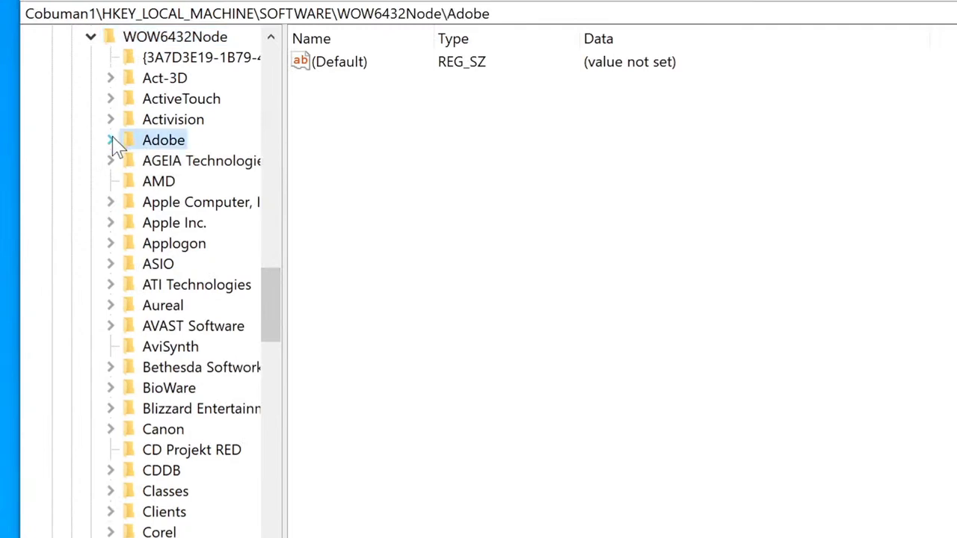
click(110, 140)
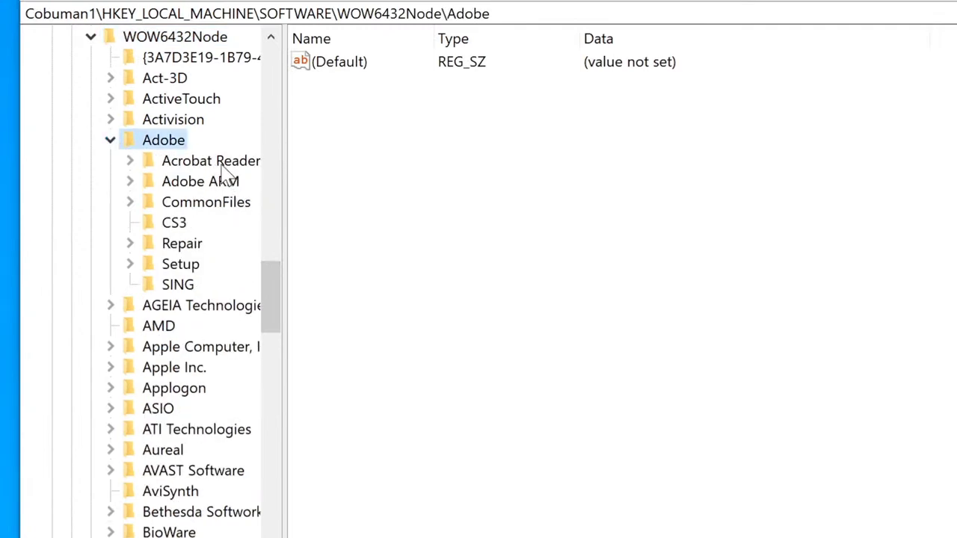
View Acrobat Reader DC subkeys: AdobeViewer, Capabilities, Installer, InstallPath, Language, NotificationAppx, WebResource.
drag(284, 182, 344, 178)
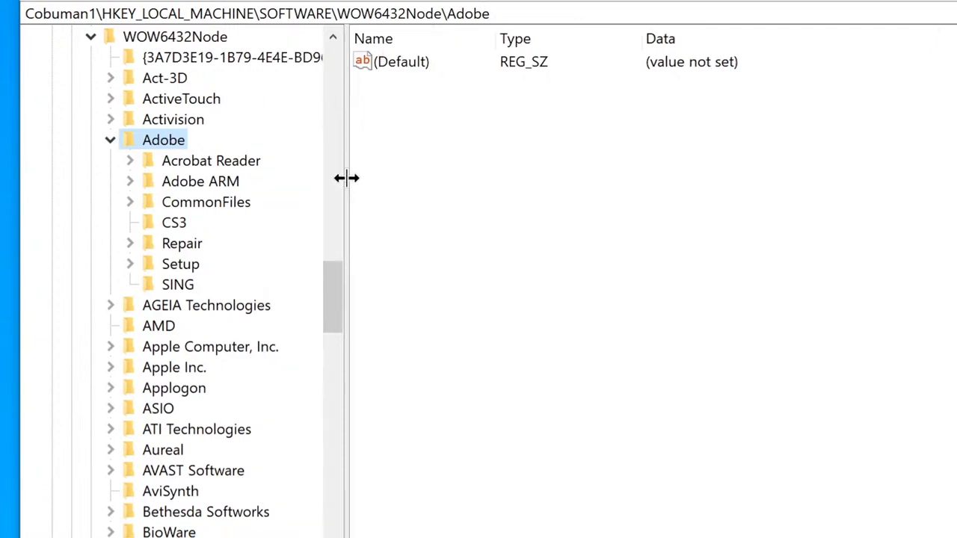
click(188, 167)
click(130, 162)
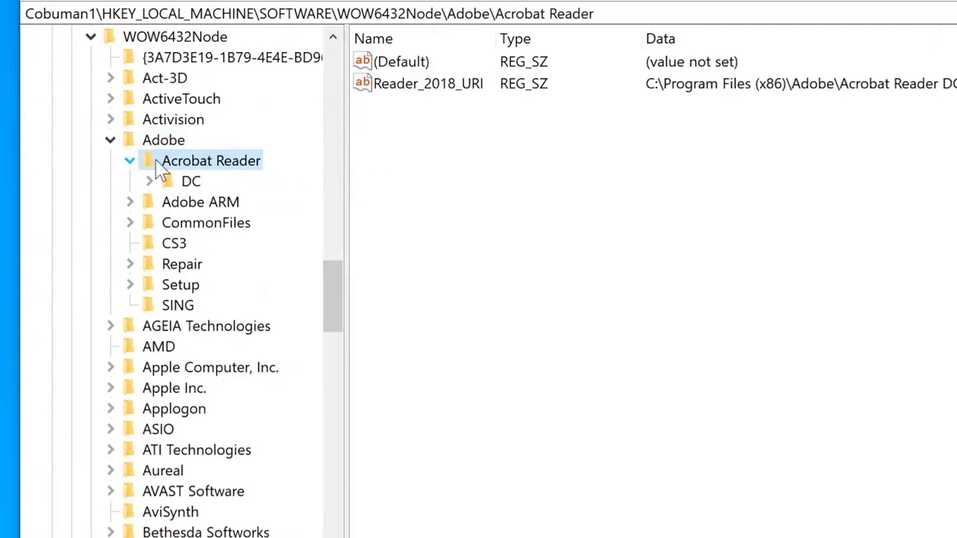
click(190, 183)
click(152, 181)
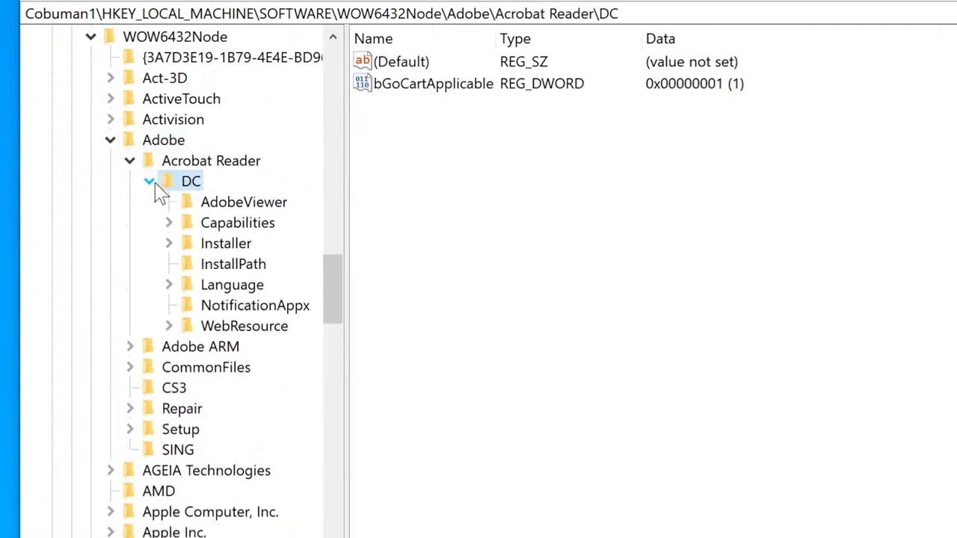
click(236, 205)
click(234, 224)
click(231, 238)
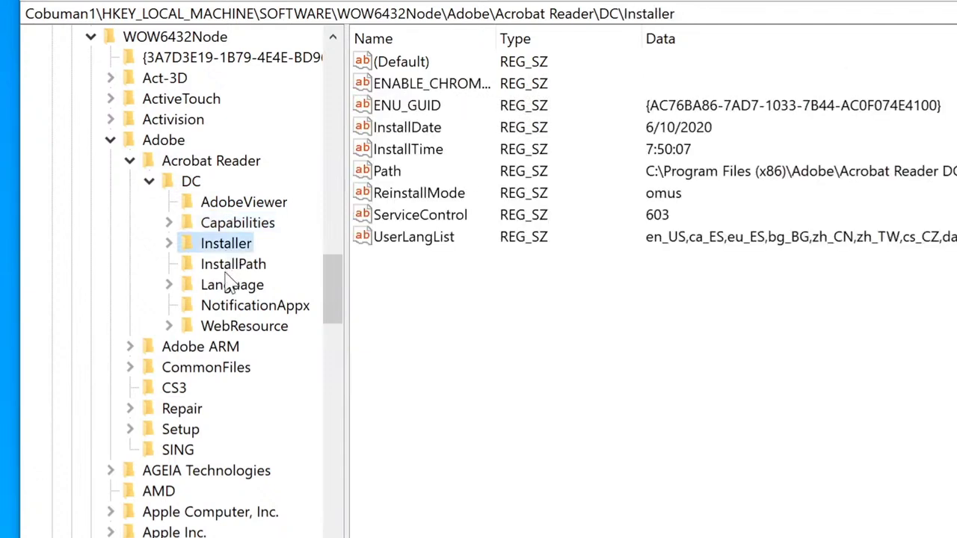
click(226, 271)
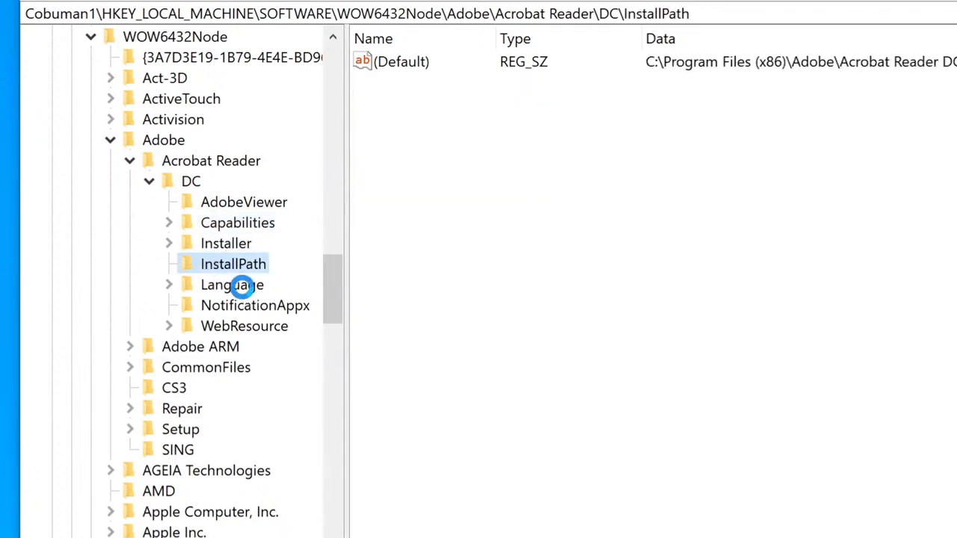
click(241, 289)
click(246, 307)
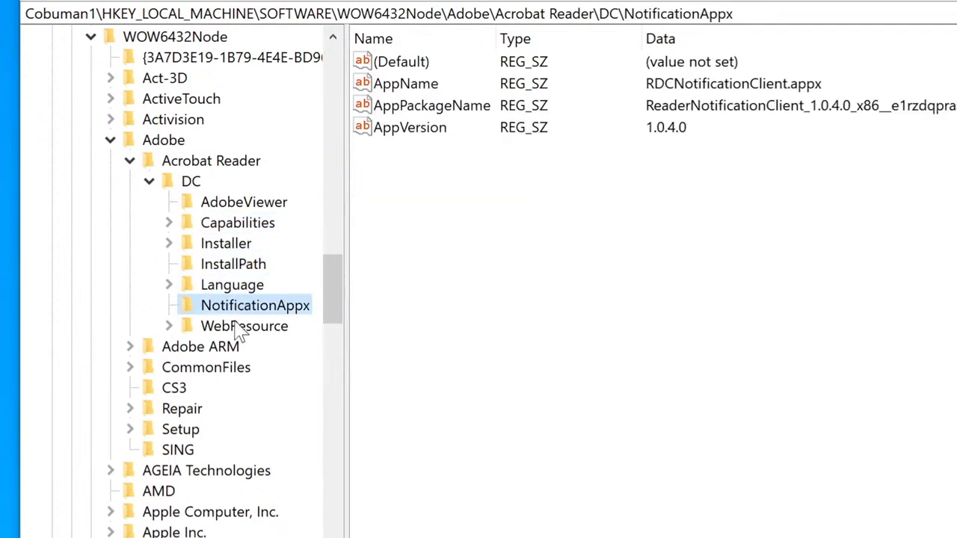
click(244, 327)
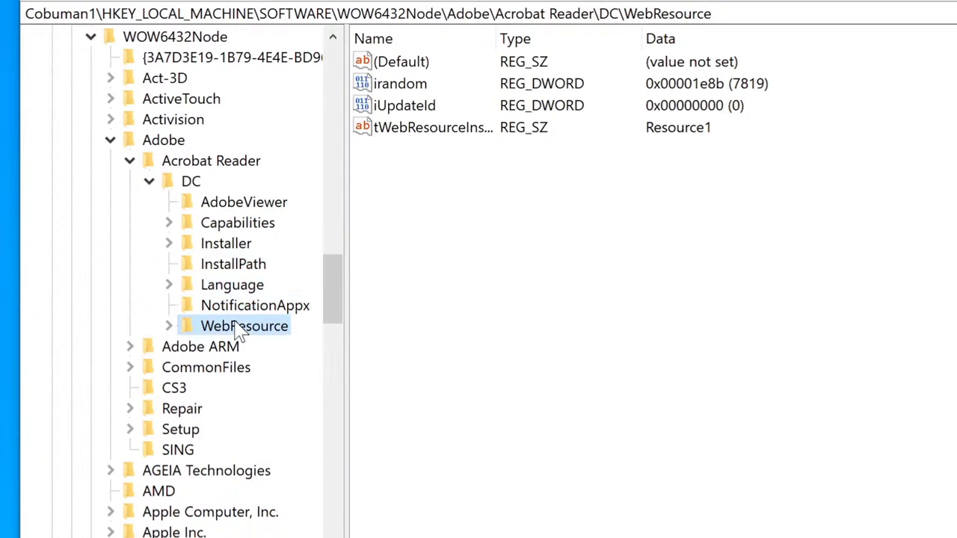
Collapse the DC, Acrobat Reader and Adobe keys back under WOW6432Node.
click(150, 182)
click(150, 181)
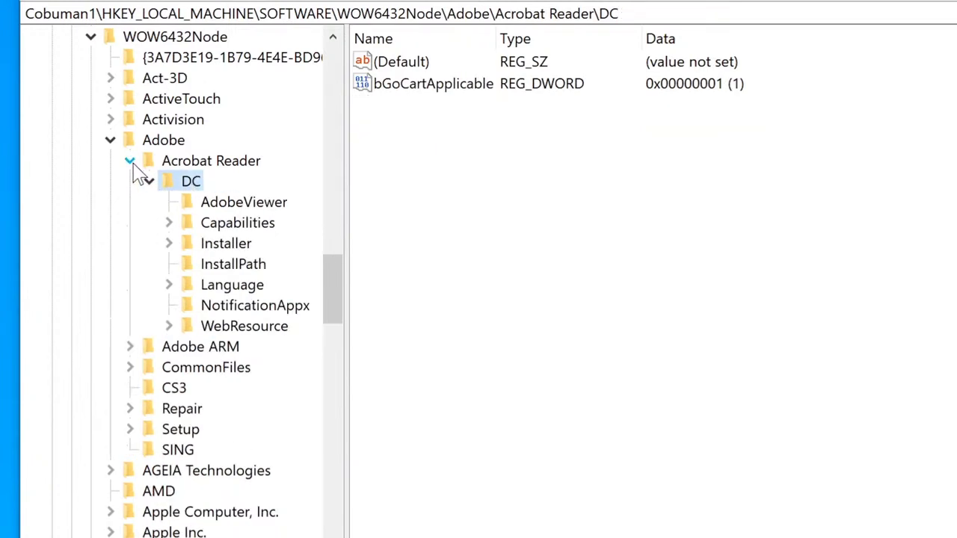
click(129, 160)
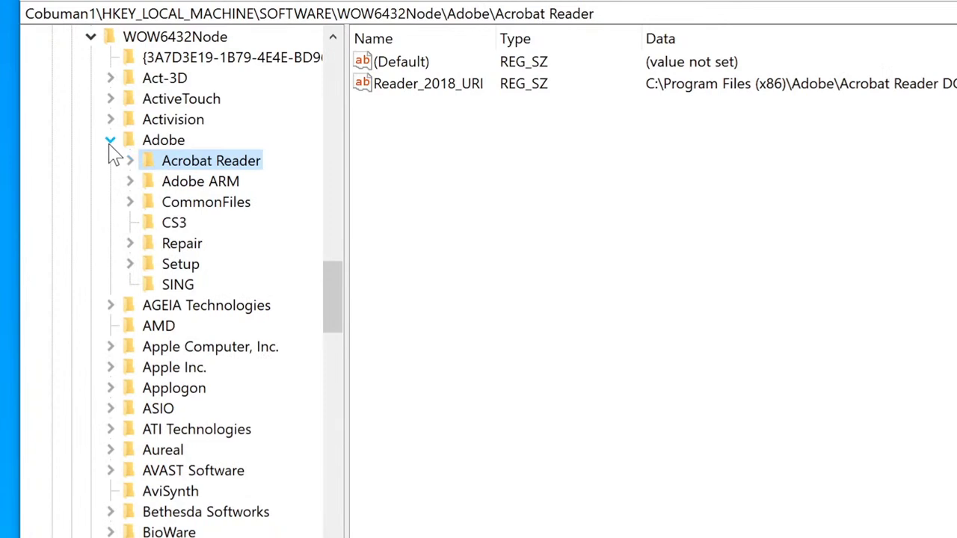
click(110, 141)
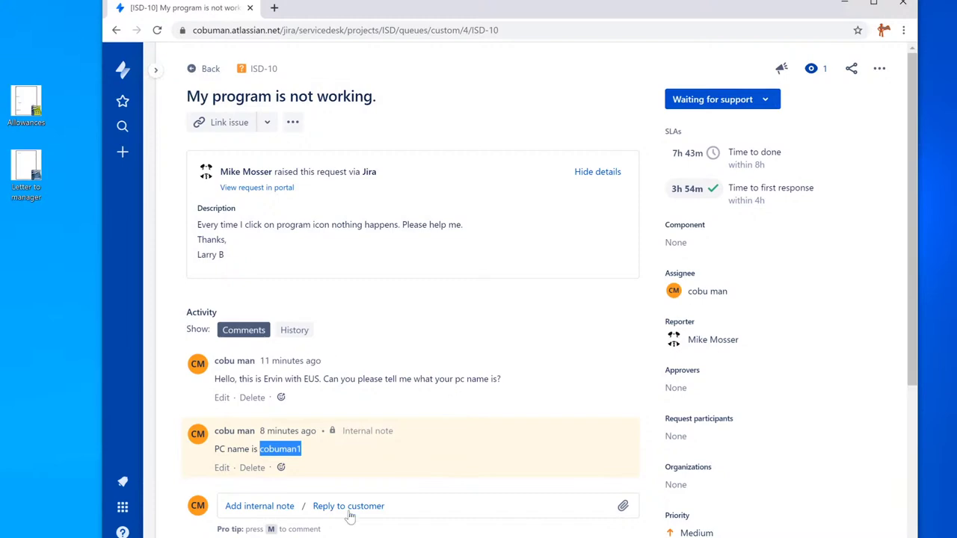
Save the internal note 'Issue resolved by configuration. Reset config folder data.' with the agent's sign-off.
click(265, 506)
scroll(382, 433, down, 2)
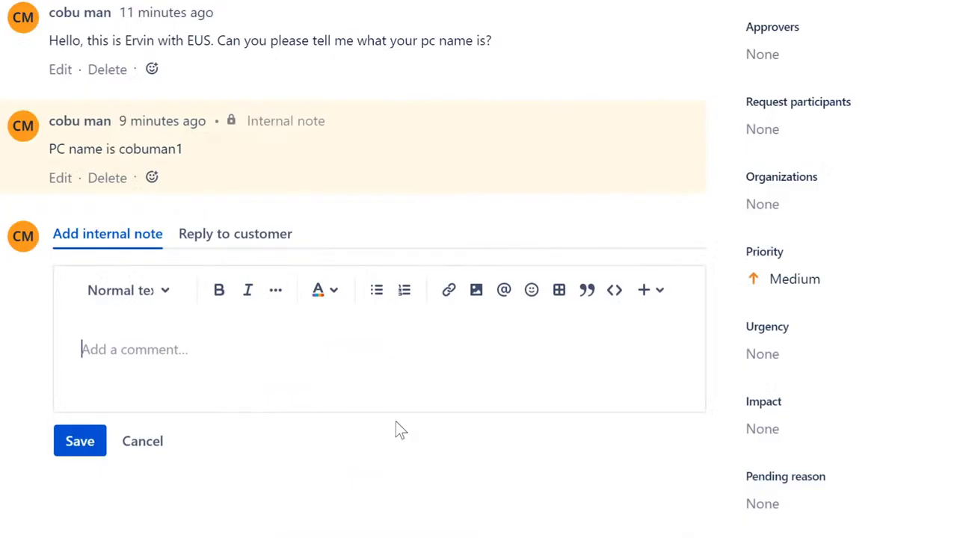
text(iss)
key(BackSpace)
text(Issue)
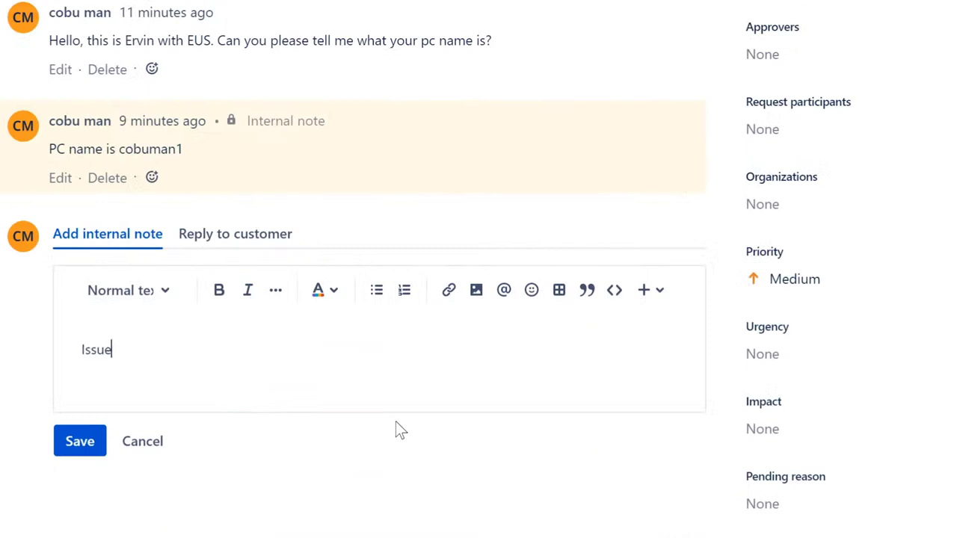
text( resolved by )
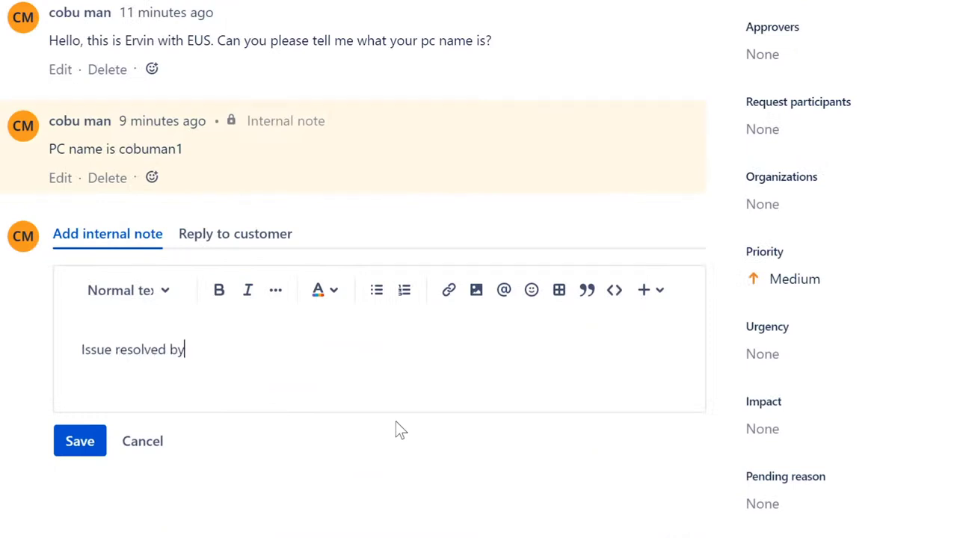
text(configuration.)
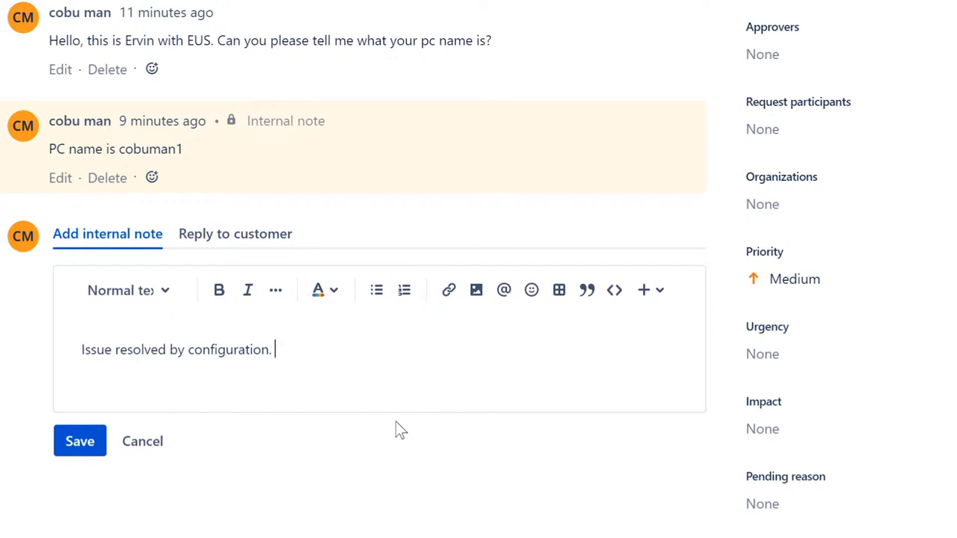
text(Reset config folder d)
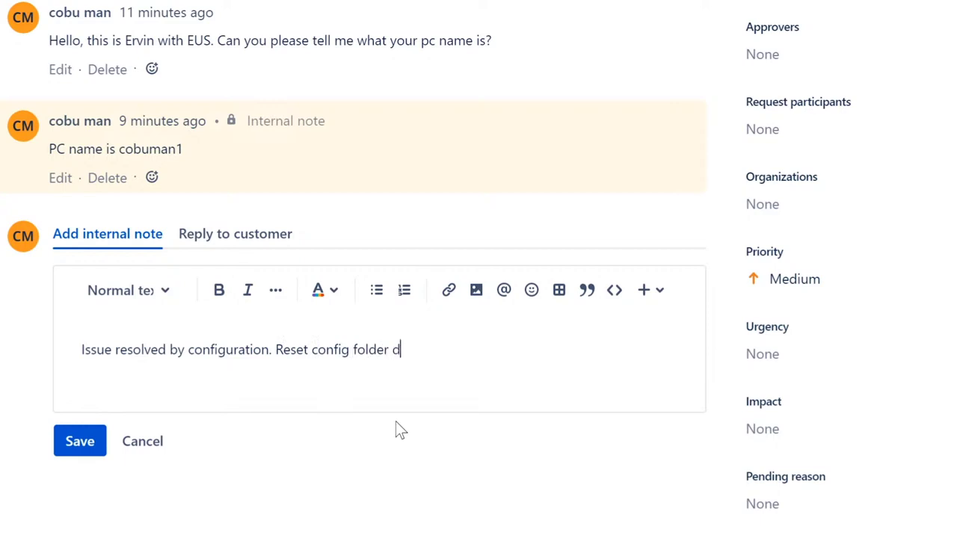
text(ata. Ervin)
click(80, 442)
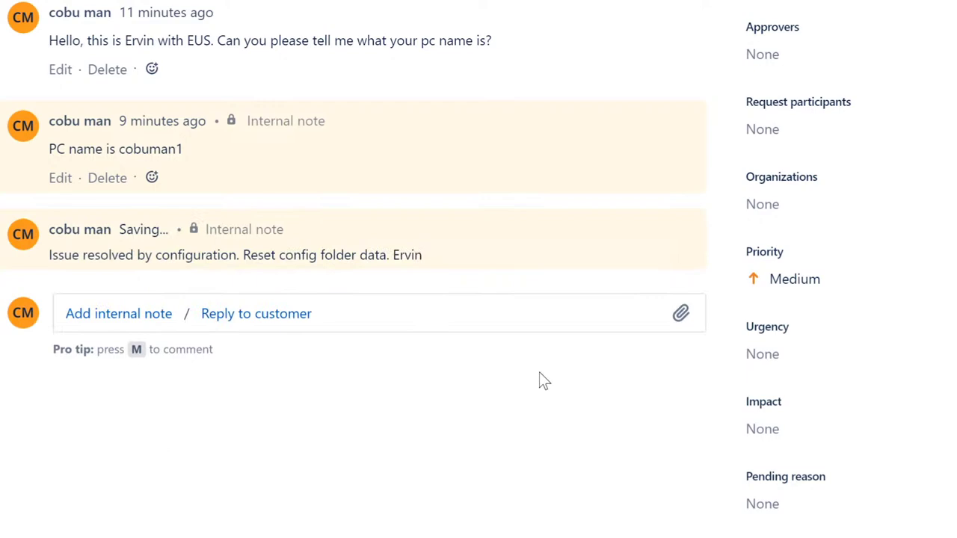
scroll(540, 380, up, 4)
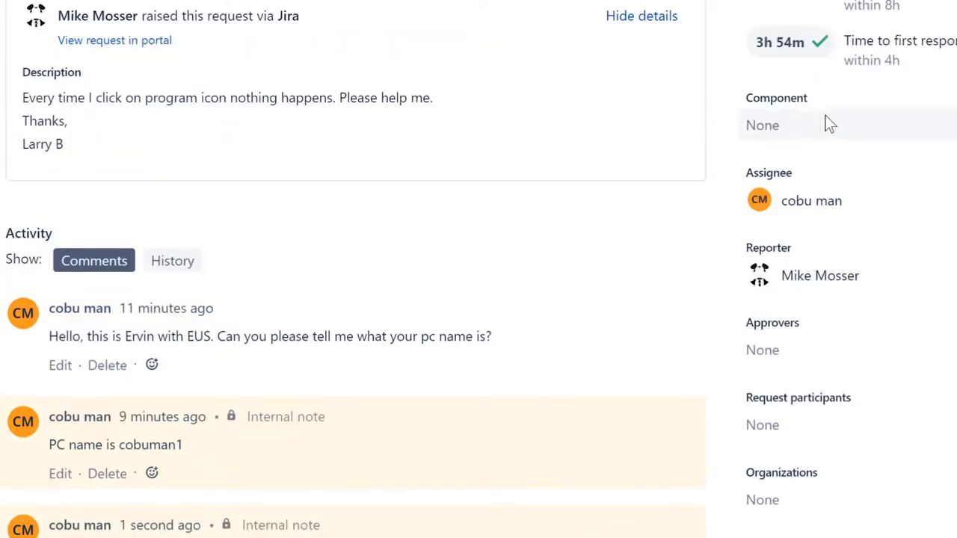
scroll(825, 120, up, 1)
Transition ISD-10 to Completed and return to the All open queue via the project sidebar.
click(912, 5)
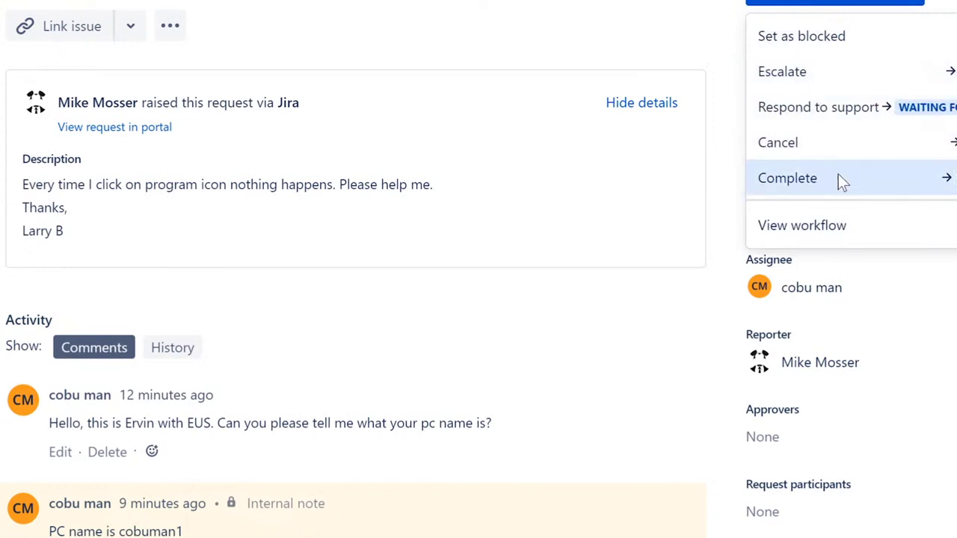
click(839, 179)
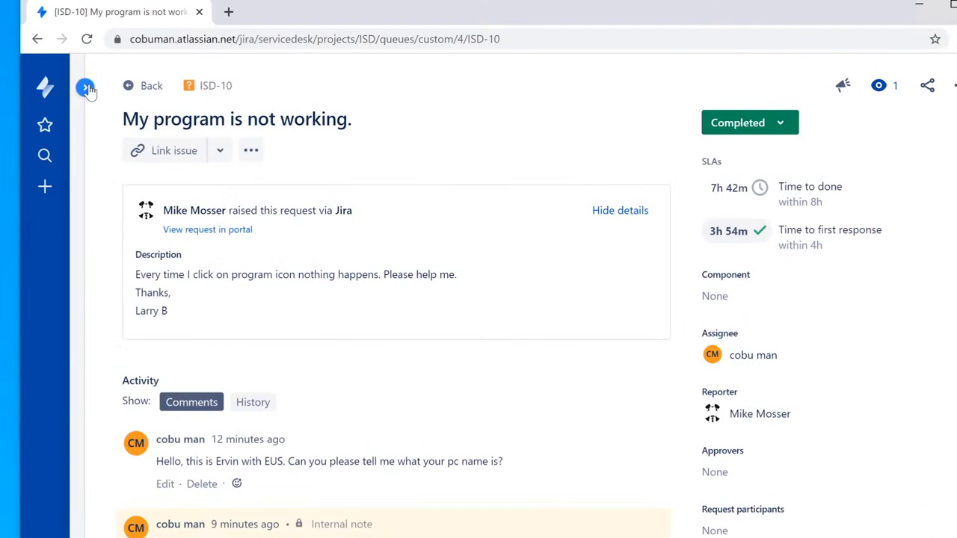
click(88, 89)
drag(252, 90, 154, 85)
click(154, 85)
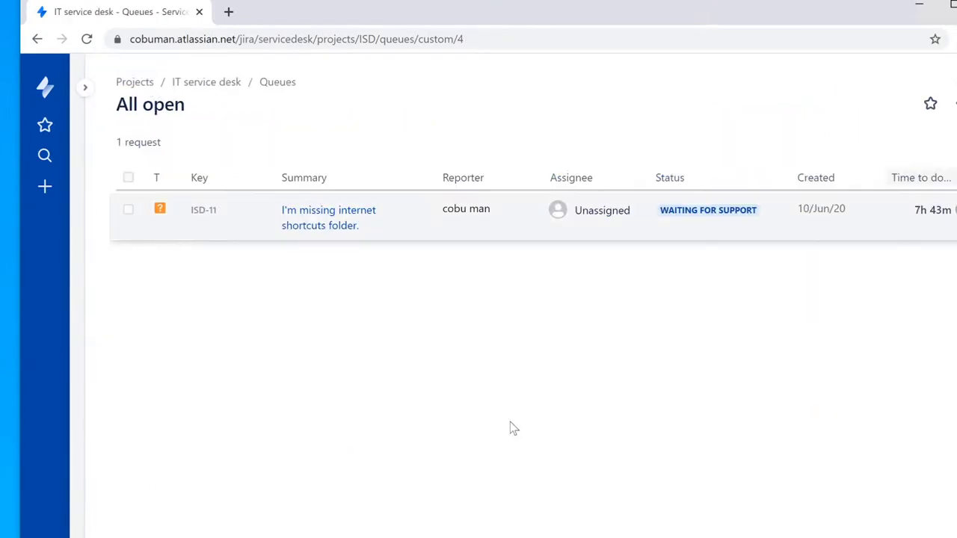
Open ISD-11 'I'm missing internet shortcuts folder' and add a blank line to its description.
click(340, 216)
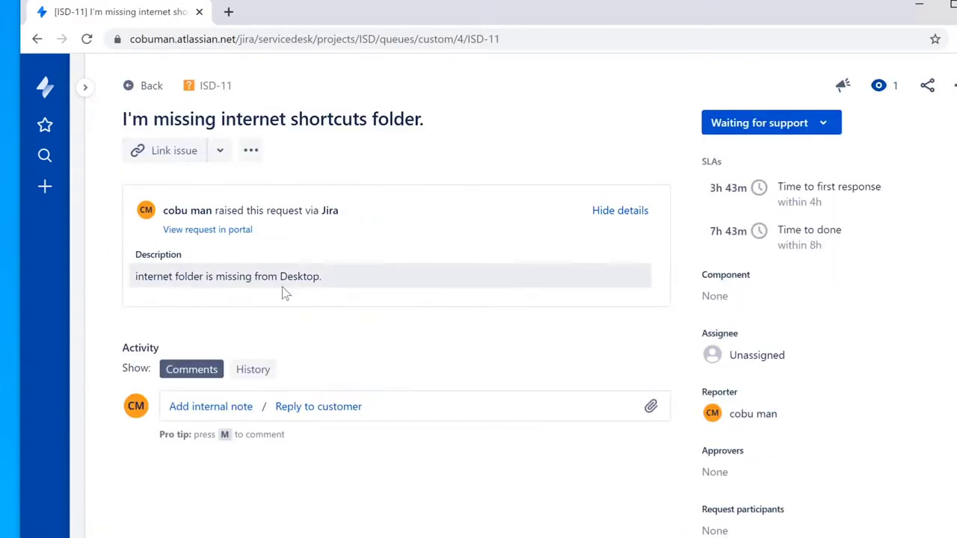
drag(124, 119, 392, 119)
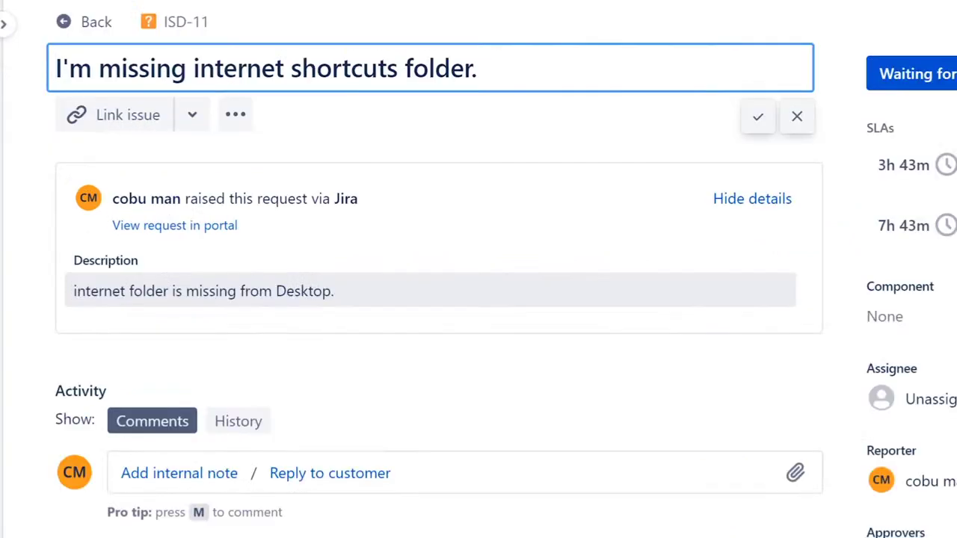
drag(169, 278, 323, 278)
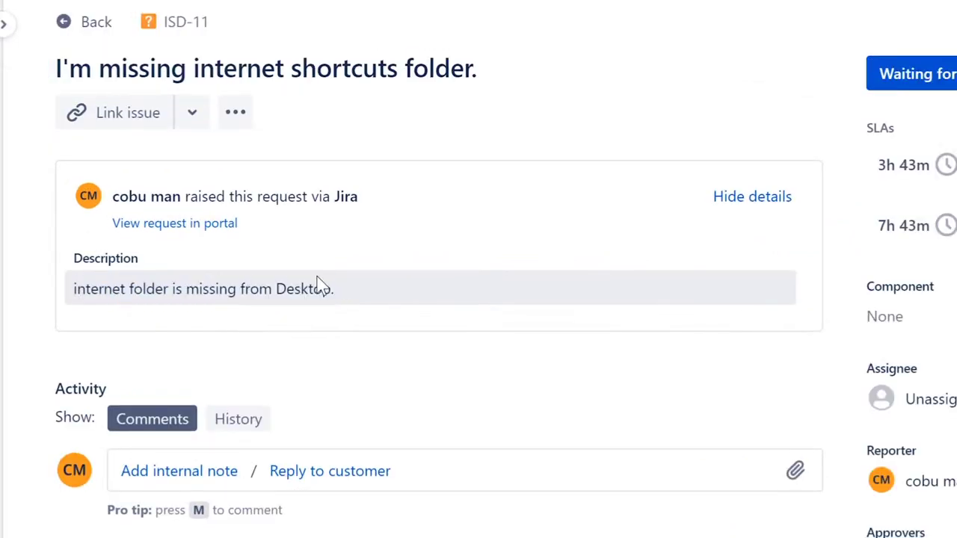
click(373, 292)
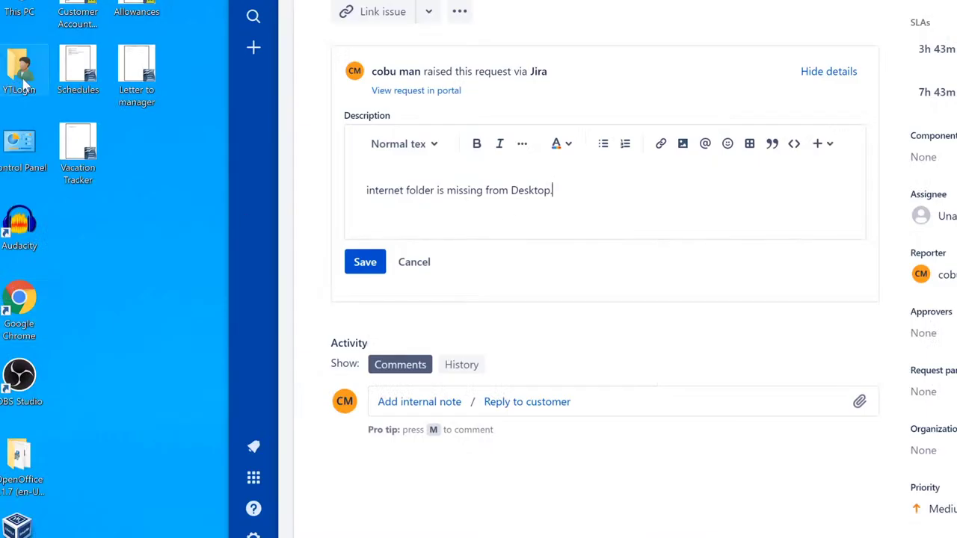
drag(18, 456, 119, 274)
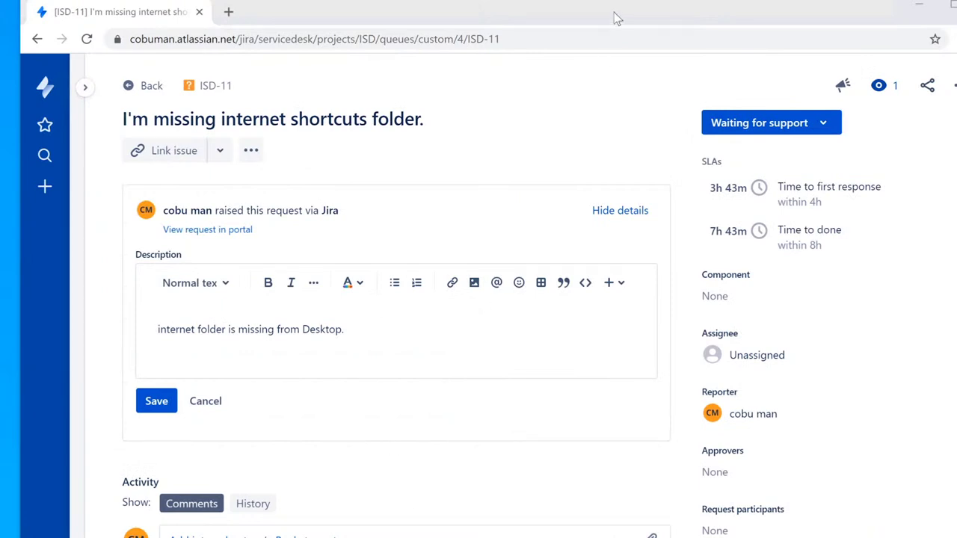
drag(628, 3, 613, 66)
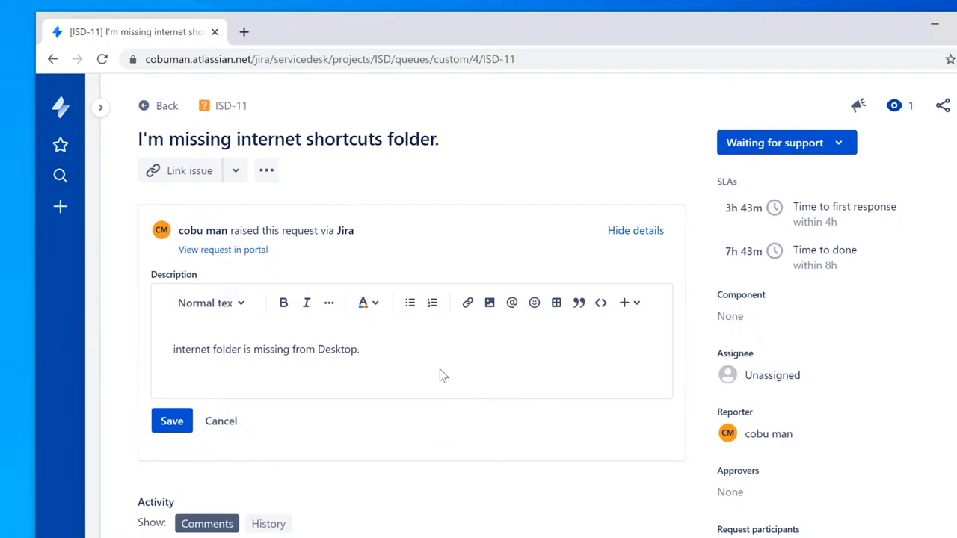
key(Return)
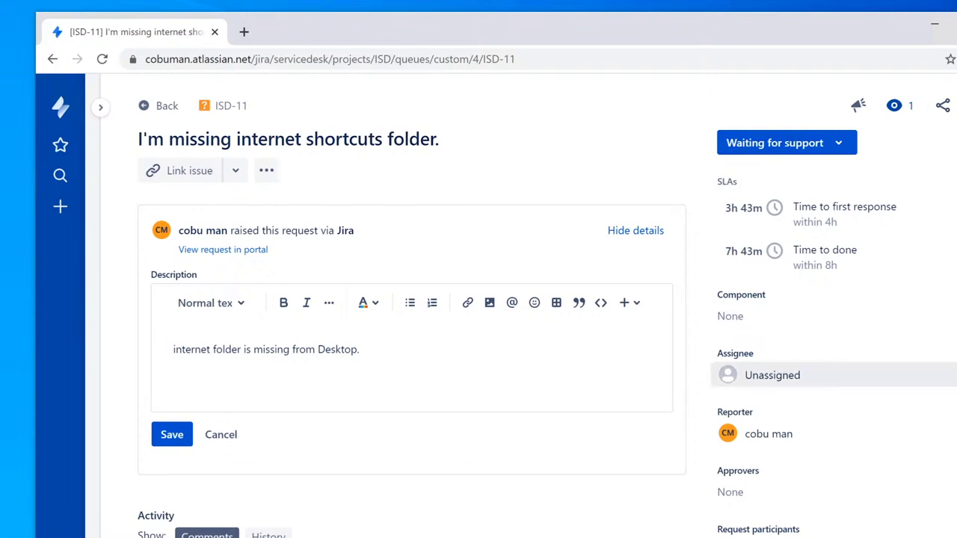
Assign ISD-11 to yourself.
click(772, 375)
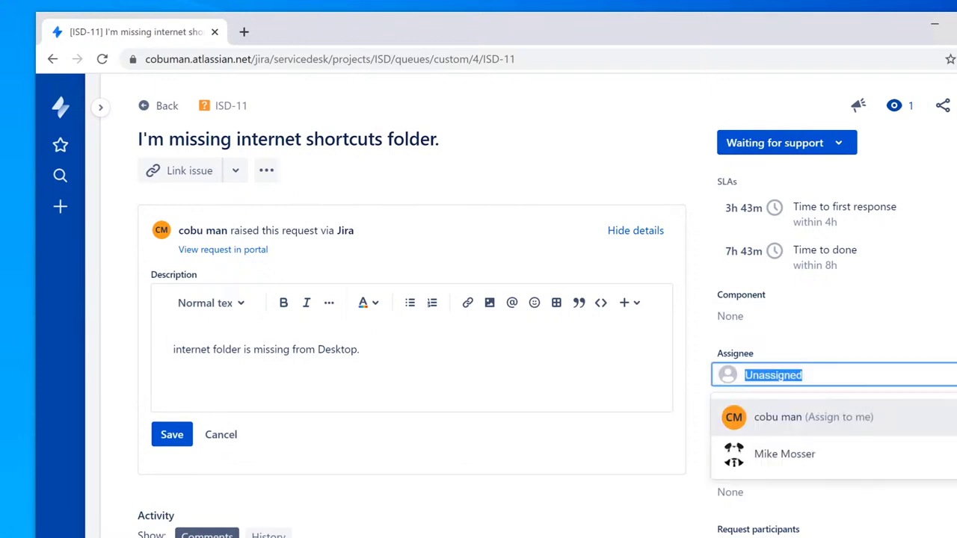
click(813, 421)
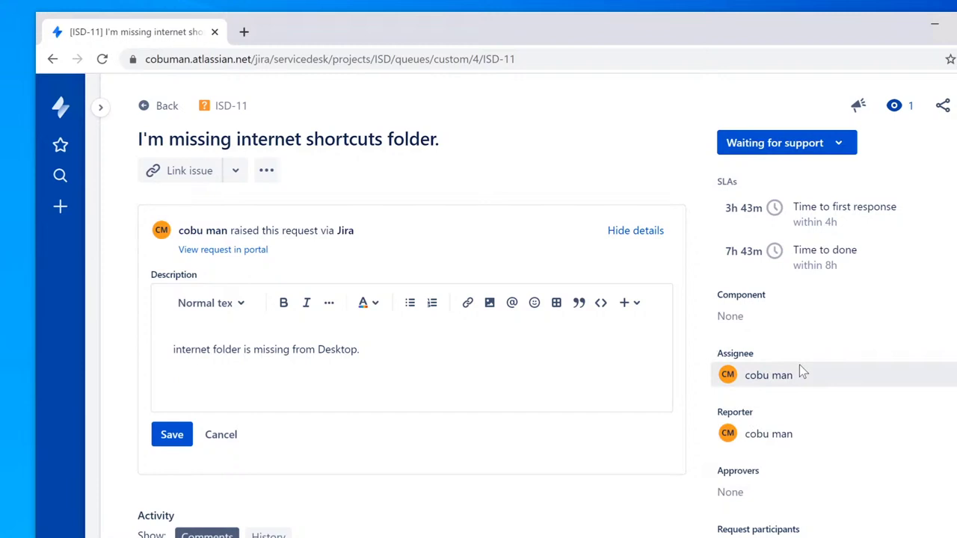
scroll(370, 412, down, 2)
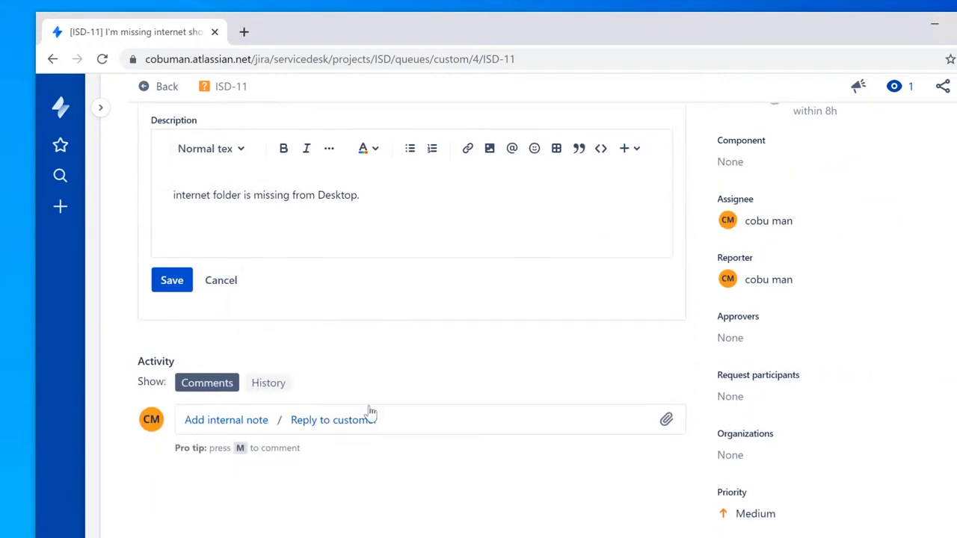
Reply to the customer from Help Desk asking for their PC name to restore the folder.
click(369, 417)
text(Hello, )
text(this)
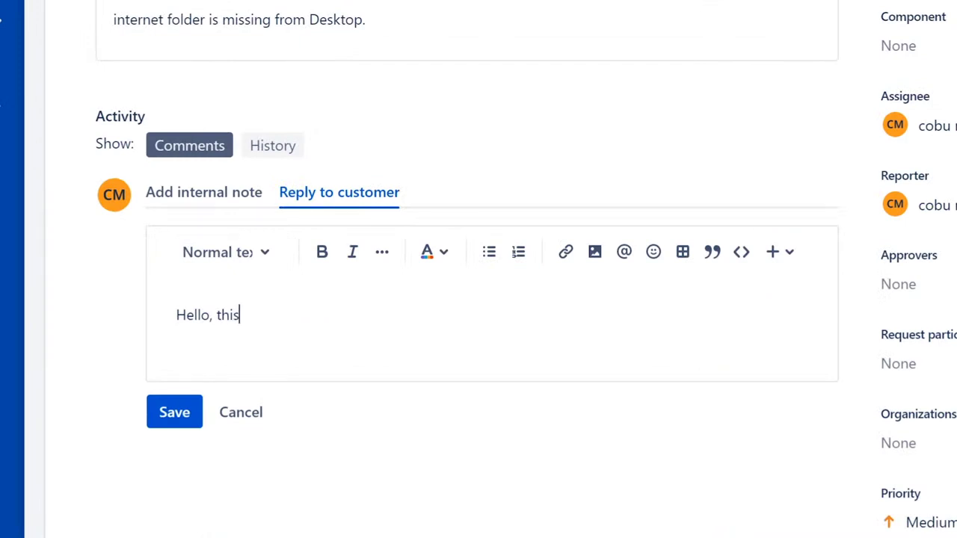
text( is Ervin with EUS)
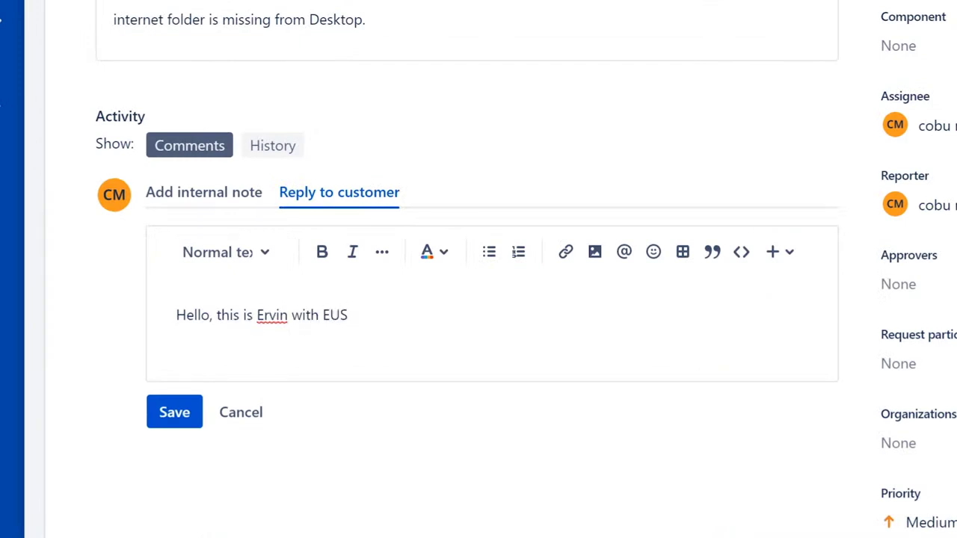
key(BackSpace)
key(BackSpace)
key(BackSpace)
key(BackSpace)
text(tech support.)
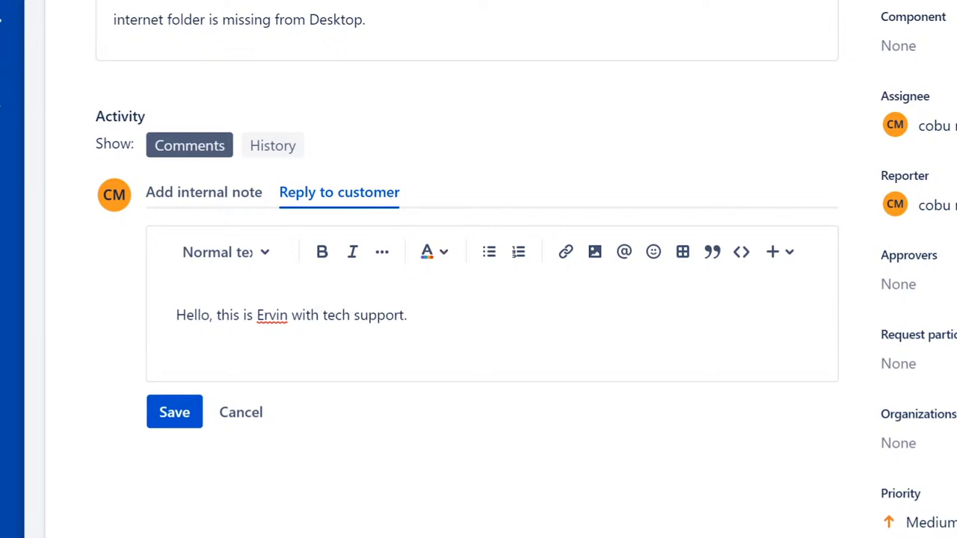
key(BackSpace)
key(BackSpace)
key(BackSpace)
key(BackSpace)
key(BackSpace)
key(BackSpace)
key(BackSpace)
key(BackSpace)
key(BackSpace)
key(BackSpace)
key(BackSpace)
key(BackSpace)
key(BackSpace)
key(BackSpace)
text(Help )
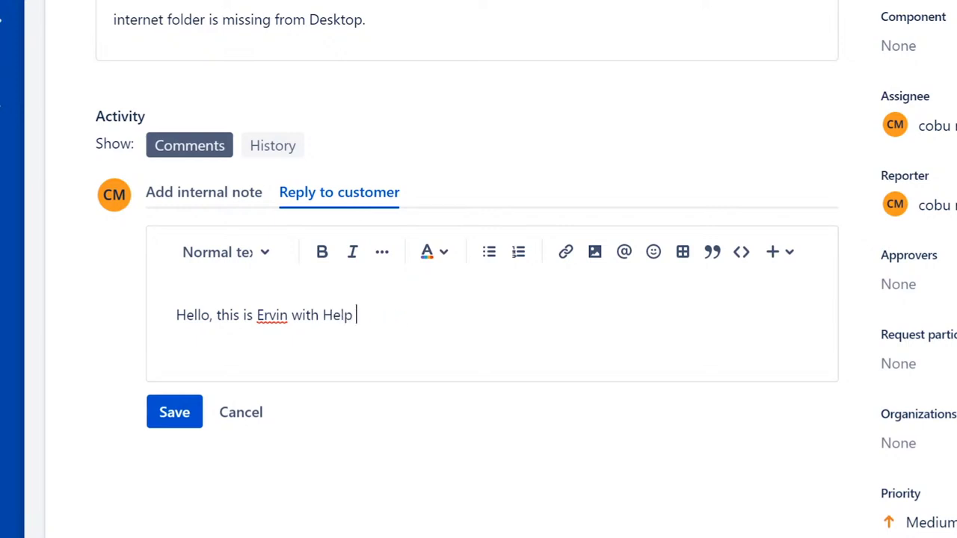
text(Desk. Can you p)
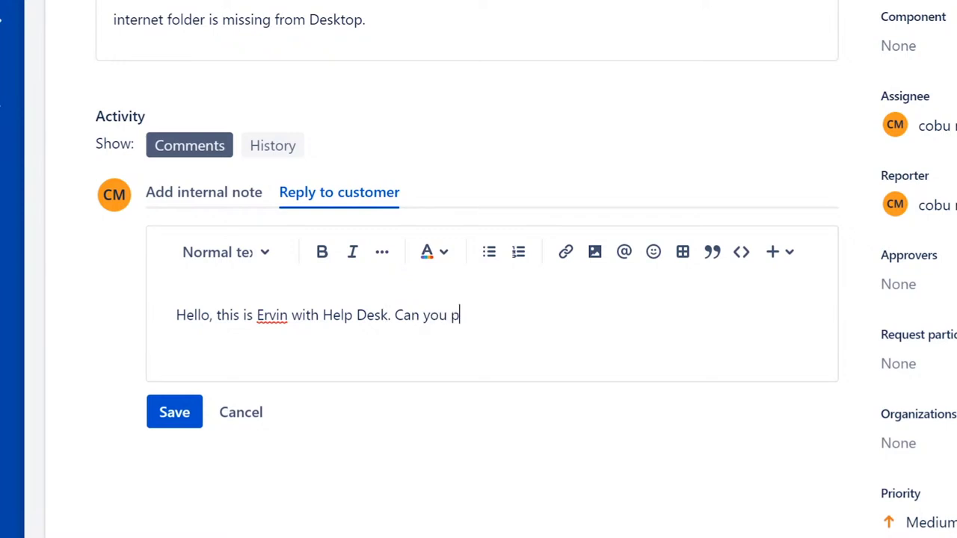
text(lease provide)
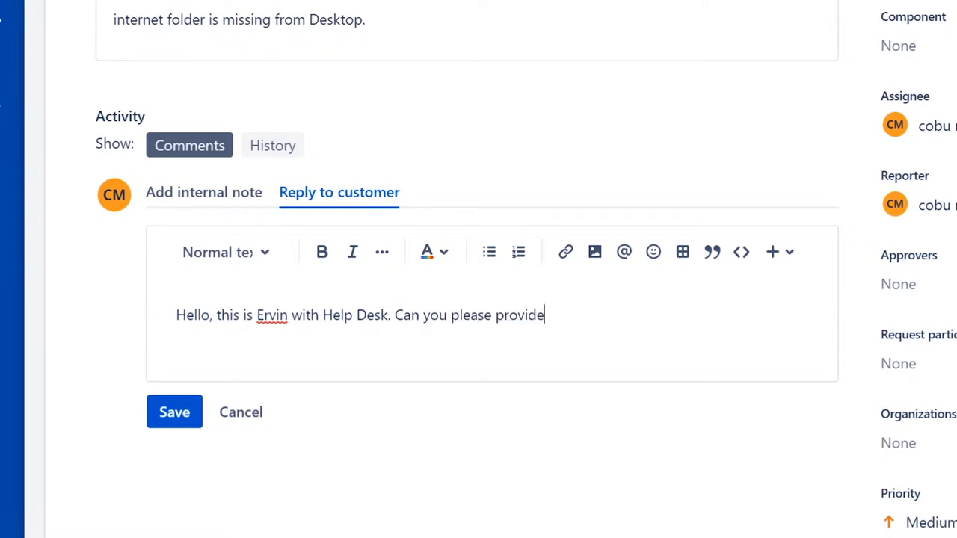
text( your PC name)
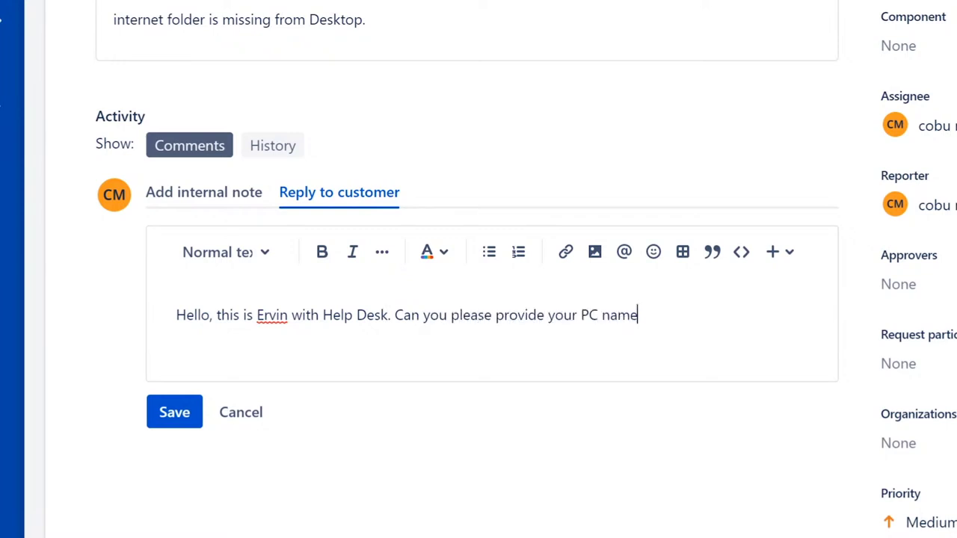
text( so that I can restore yo)
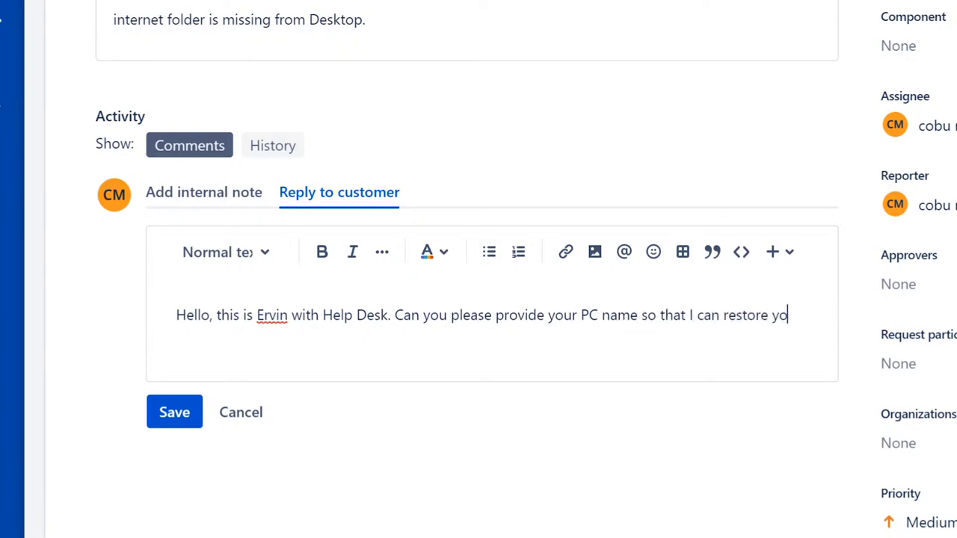
text(ur folder?)
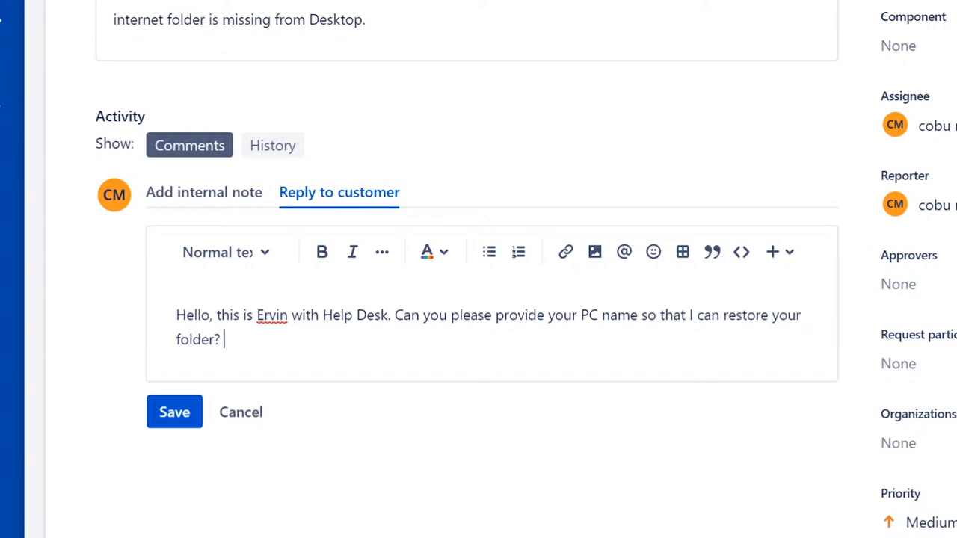
text( Thanks yo)
key(BackSpace)
key(BackSpace)
key(BackSpace)
text(, Ervin.)
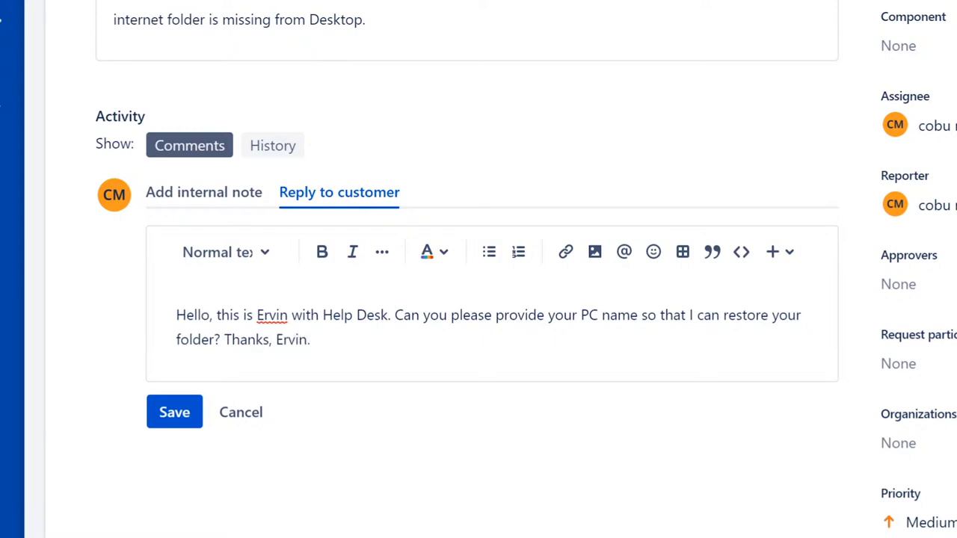
click(166, 401)
click(171, 411)
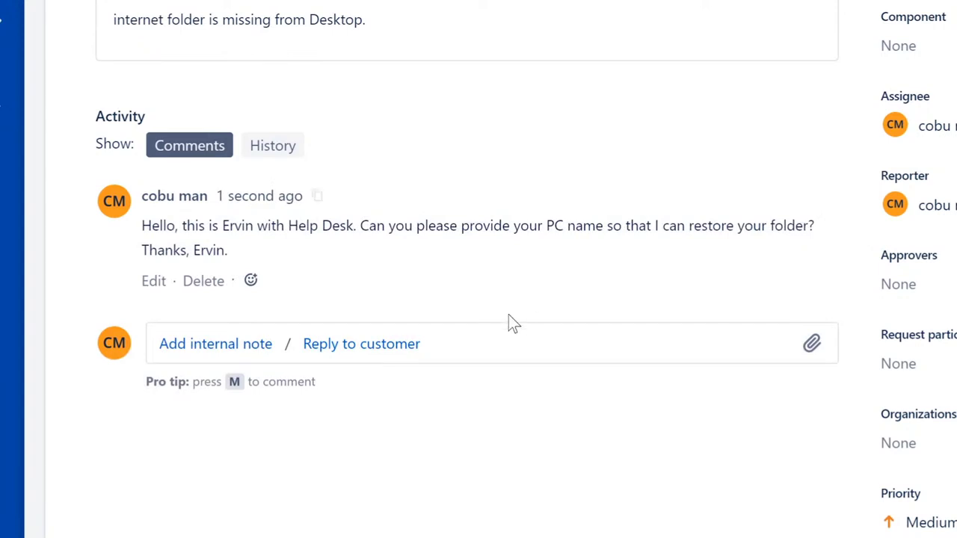
Save the internal note "user's Pc name is cobuman1" and return to File Explorer.
scroll(504, 323, up, 3)
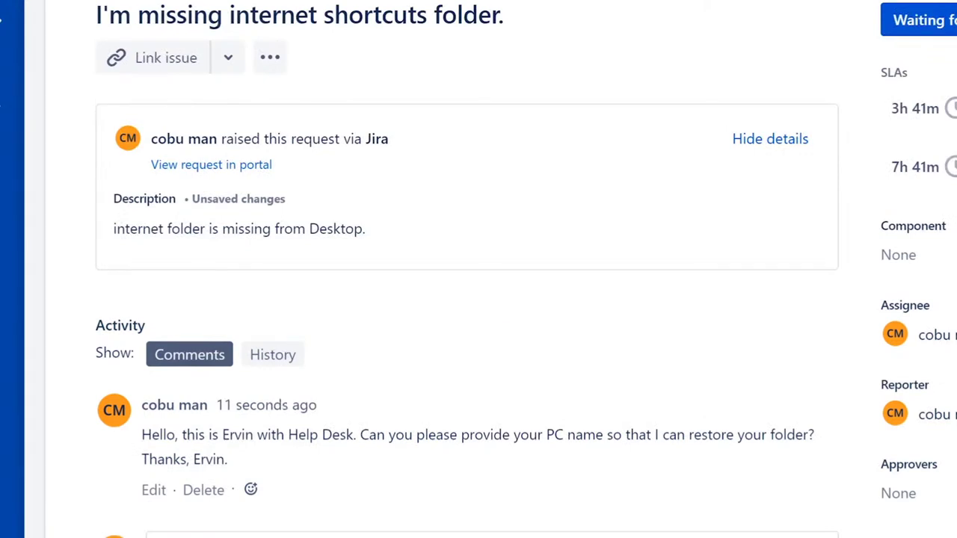
scroll(284, 532, down, 1)
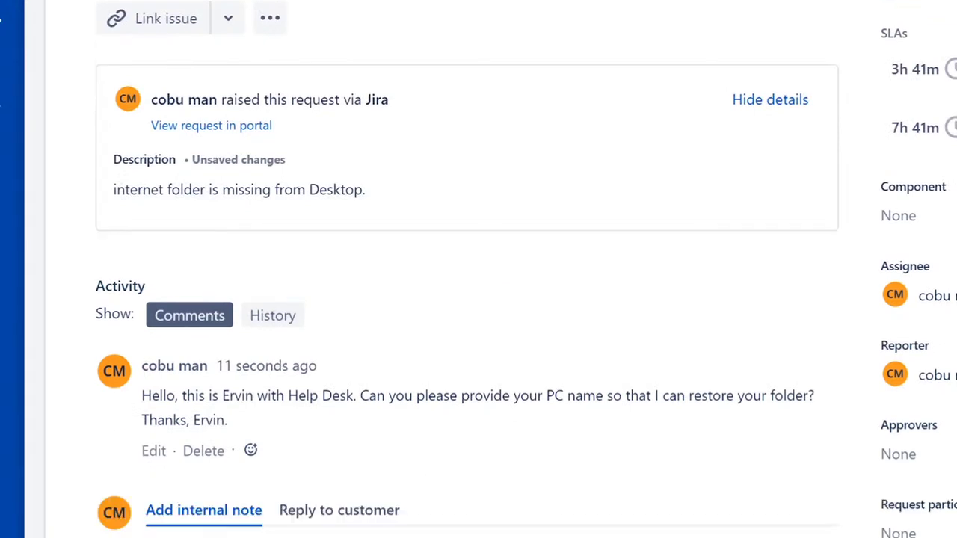
click(203, 510)
text(cobu)
key(BackSpace)
key(BackSpace)
key(BackSpace)
key(BackSpace)
text(the pc)
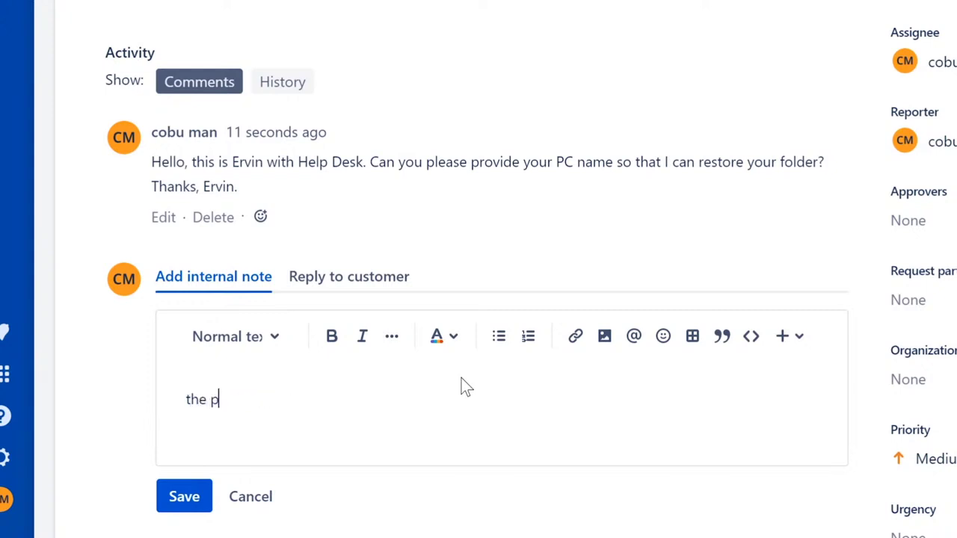
key(BackSpace)
key(BackSpace)
key(BackSpace)
key(BackSpace)
key(BackSpace)
key(BackSpace)
text(user's Pc n)
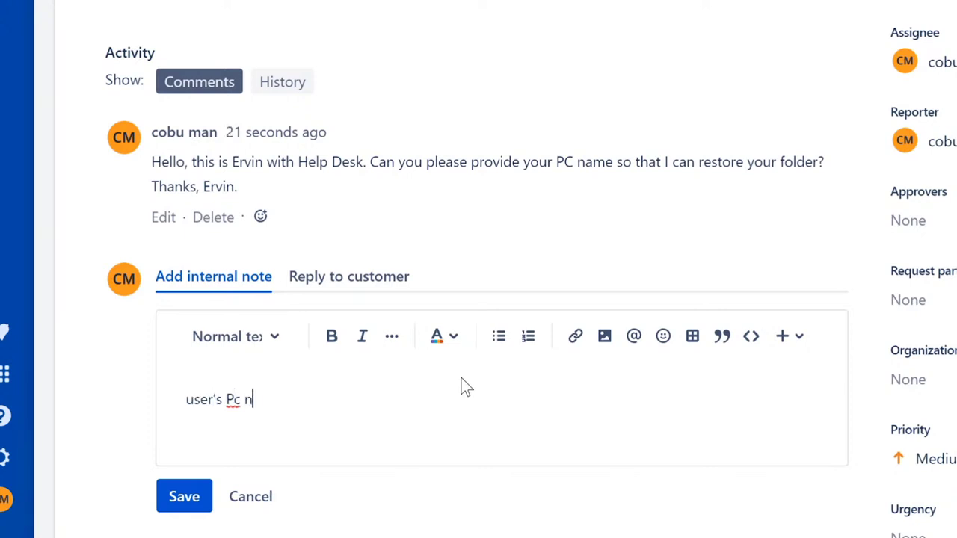
text(ame is cobuman1)
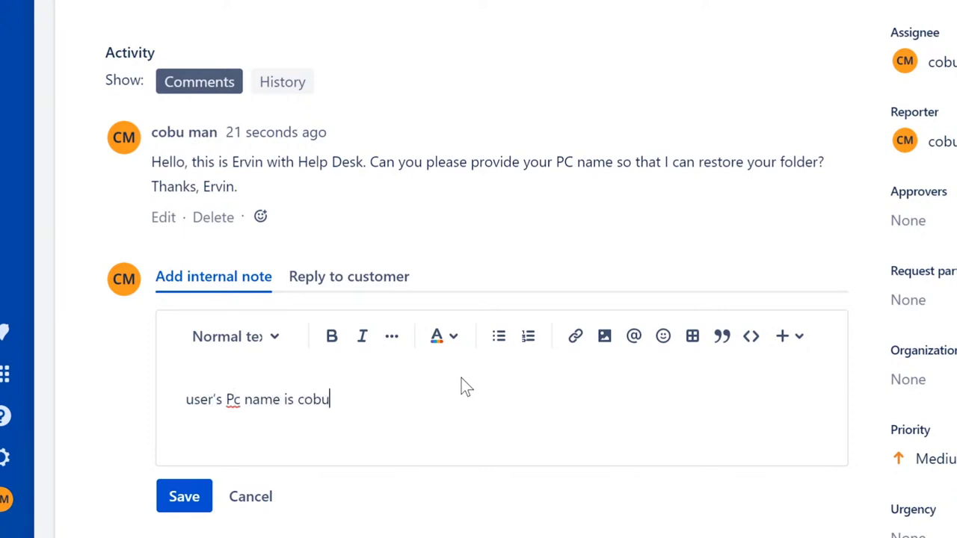
click(192, 498)
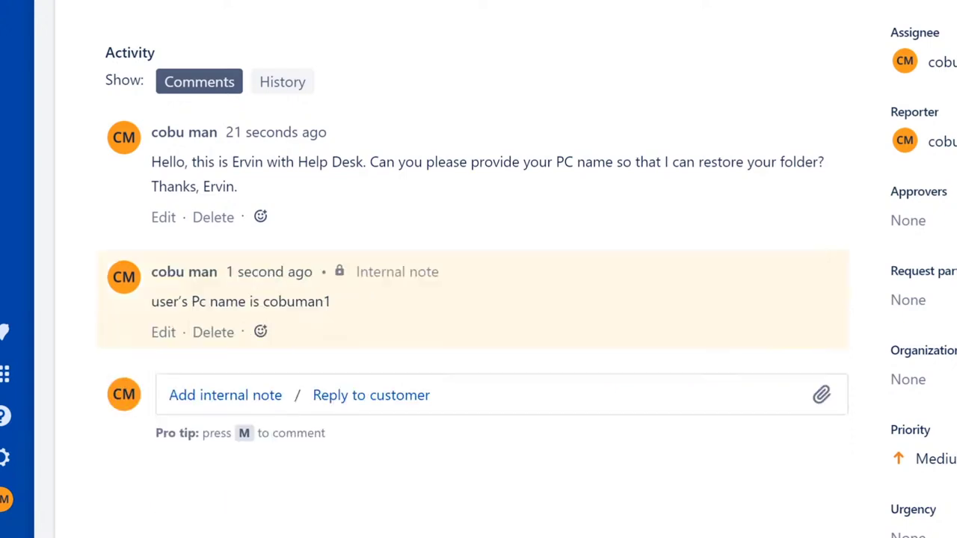
mouse_move(169, 537)
click(169, 515)
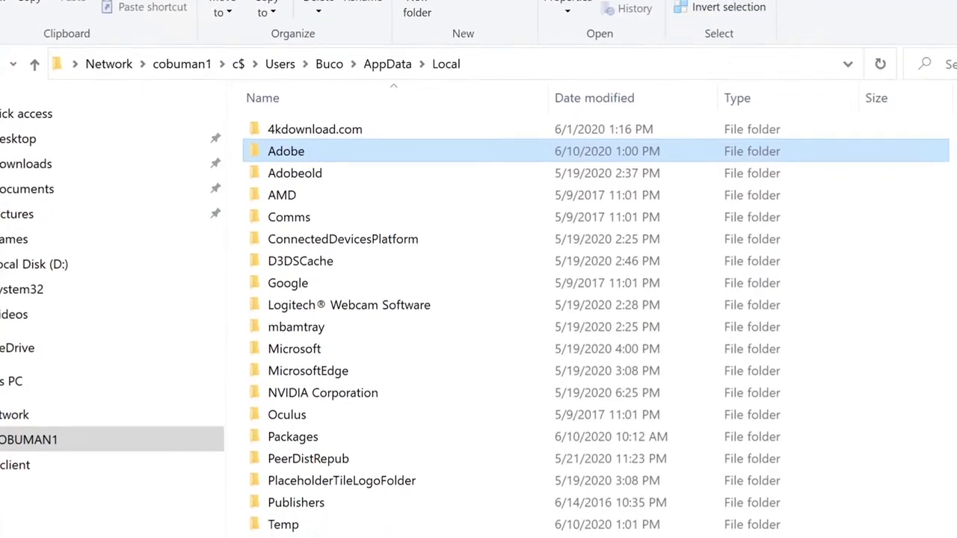
Open the remote user's Desktop folder and create a new 'Internet Shortcuts' folder on the desktop.
click(330, 64)
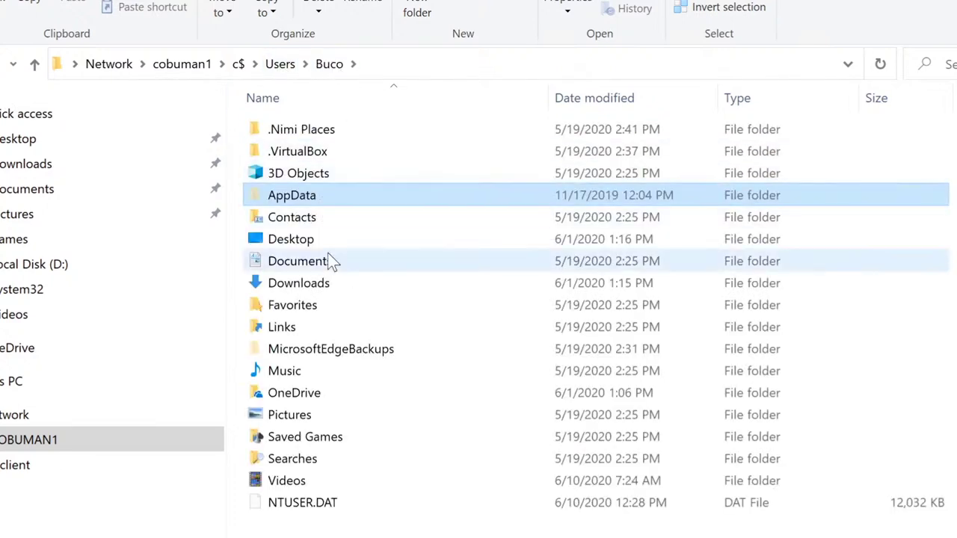
double_click(334, 241)
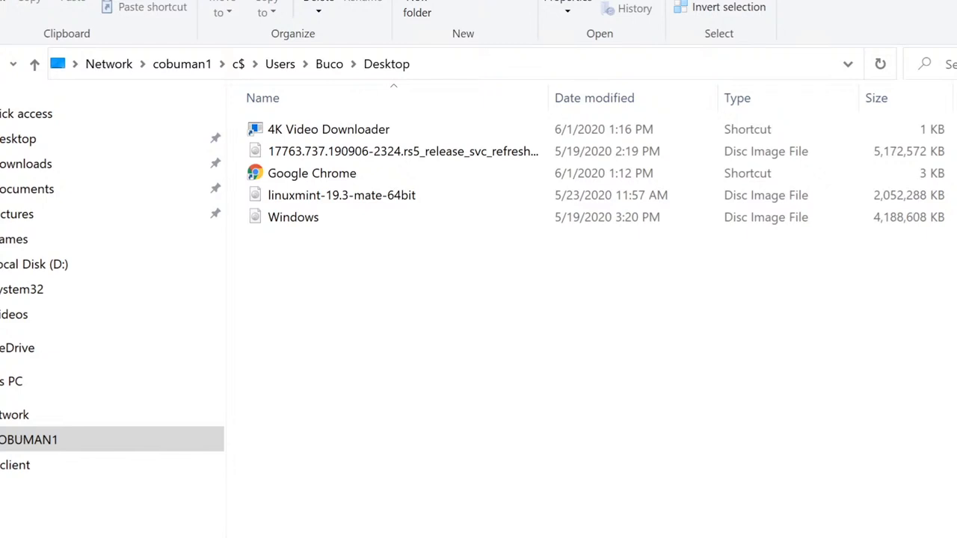
right_click(20, 296)
mouse_move(264, 487)
click(401, 257)
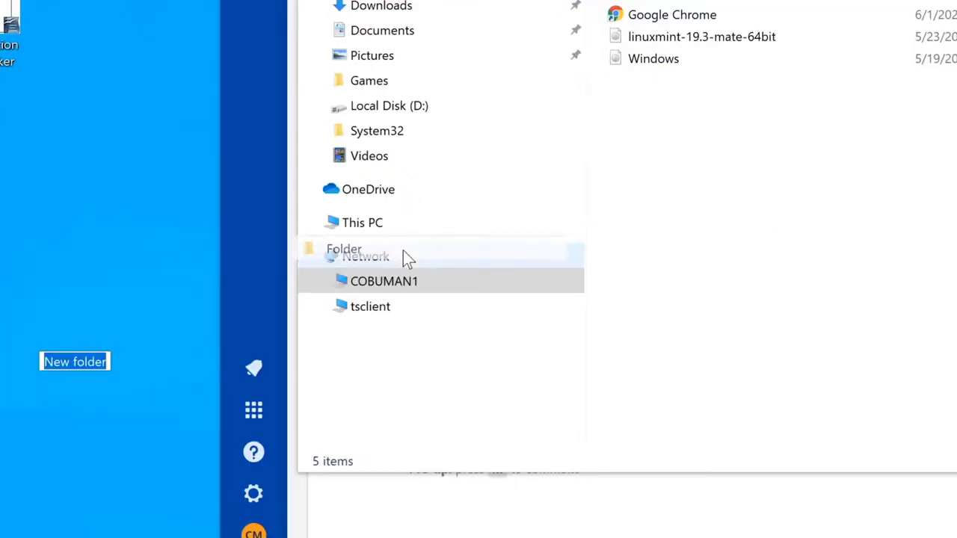
text(Internet Shortcuts)
key(Return)
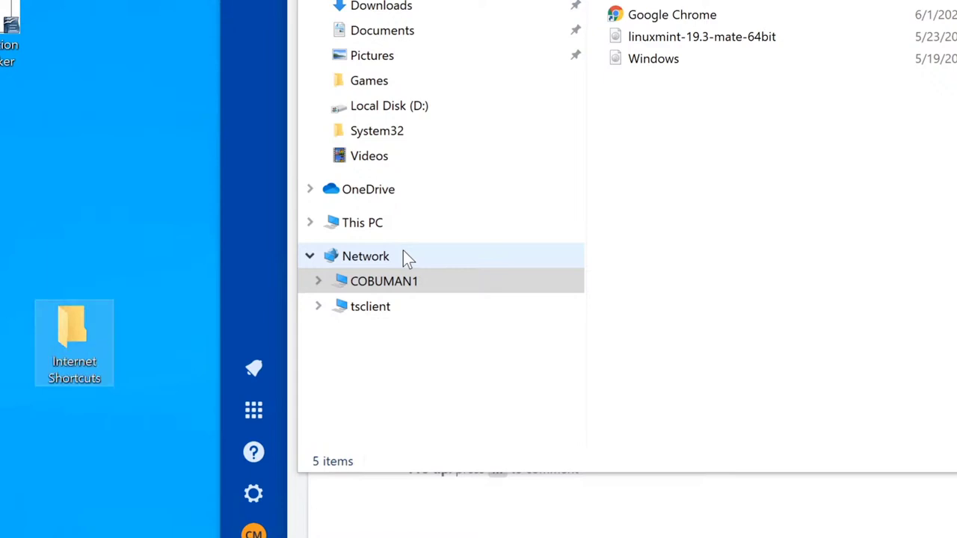
Copy the Internet Shortcuts folder and paste it into cobuman1's remote Desktop folder.
right_click(68, 320)
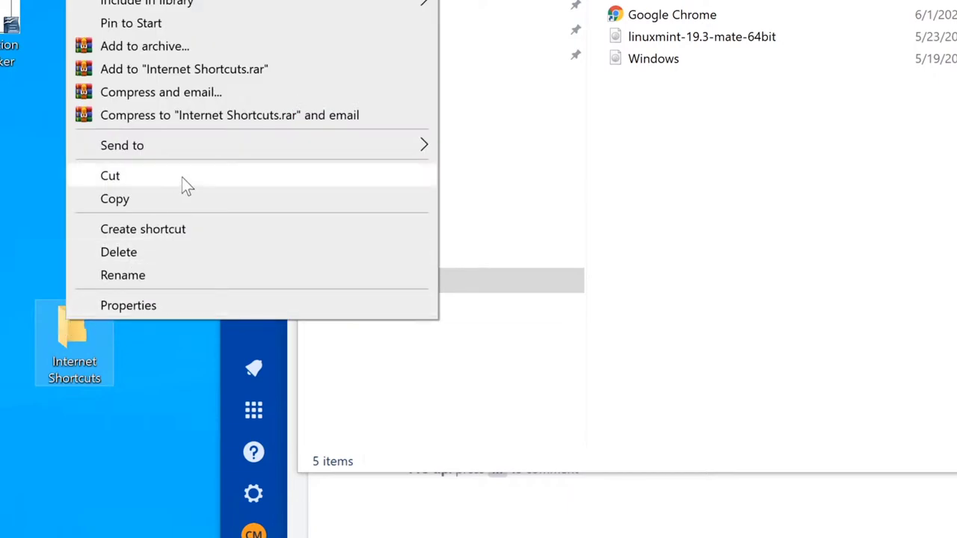
click(160, 203)
right_click(762, 192)
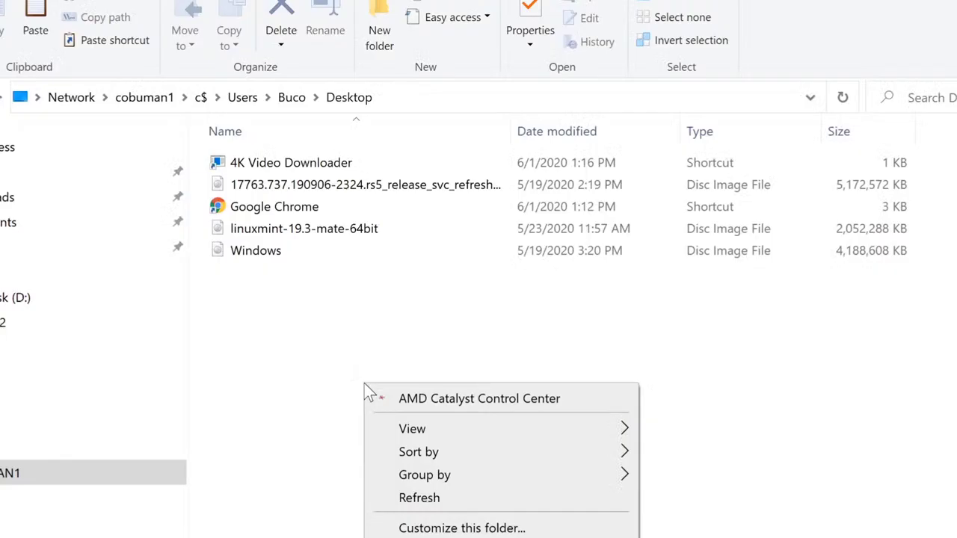
click(419, 537)
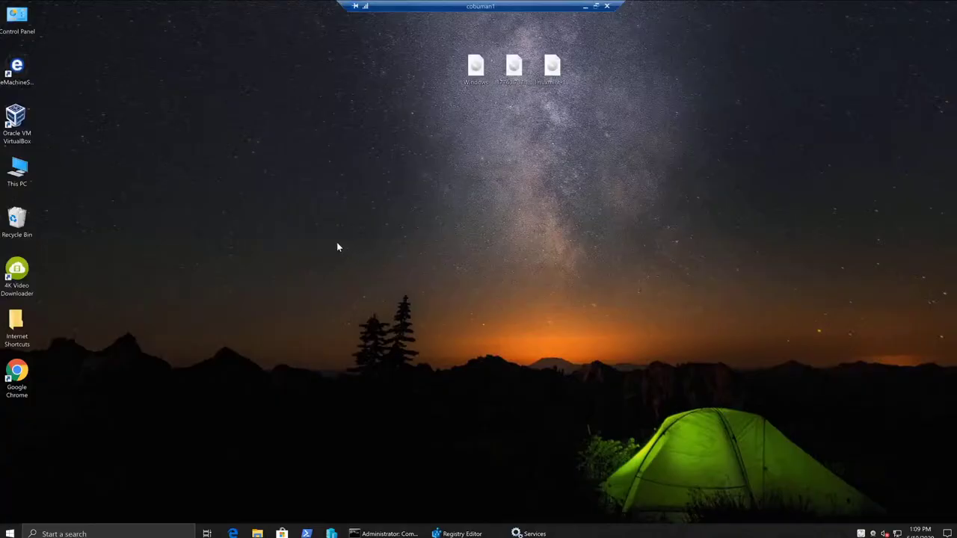
drag(10, 327, 375, 191)
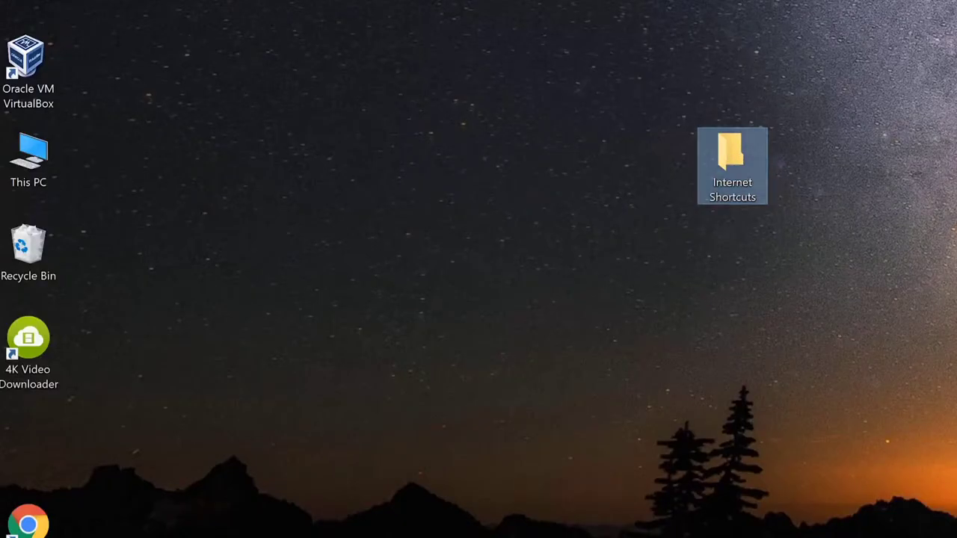
drag(732, 166, 42, 426)
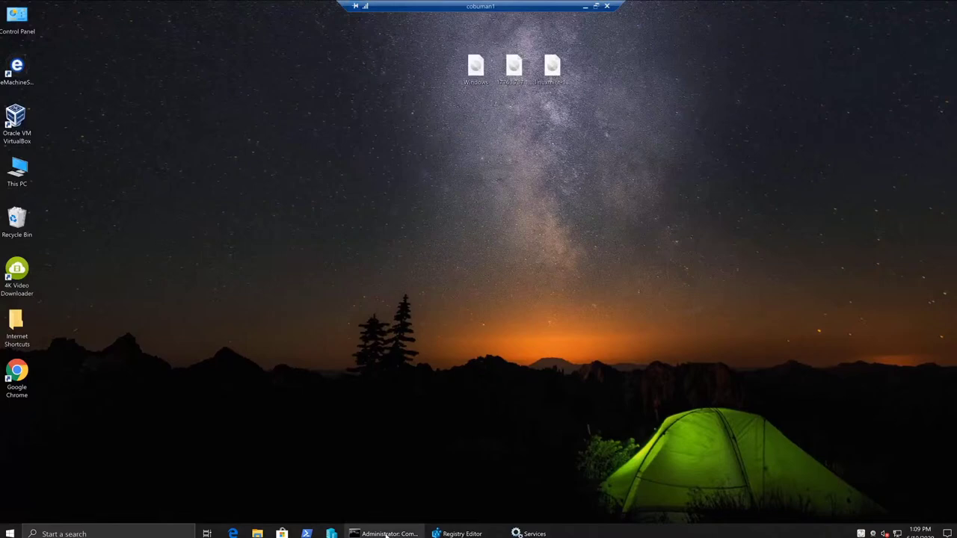
mouse_move(385, 534)
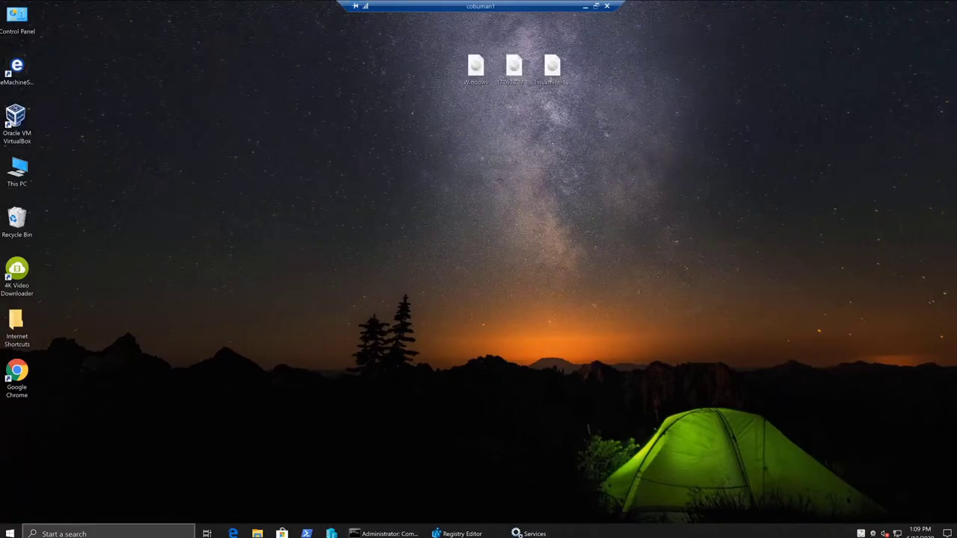
click(89, 534)
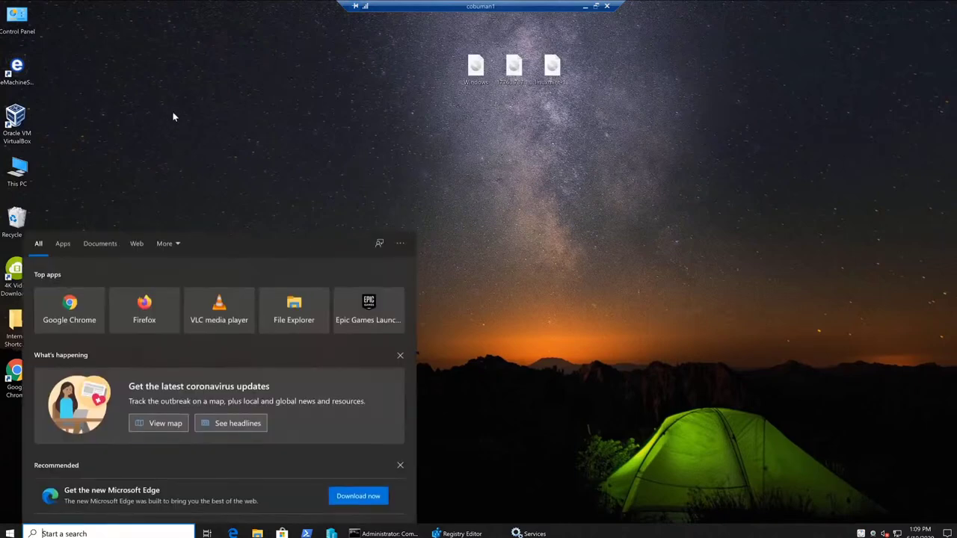
click(177, 114)
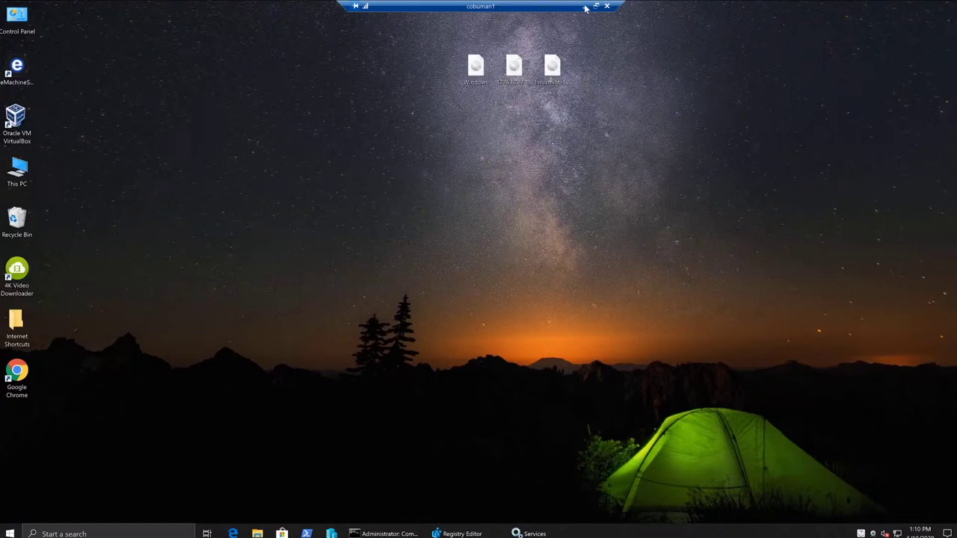
Permanently delete the Internet Shortcuts folder from the remote user's Desktop in local Explorer.
click(586, 8)
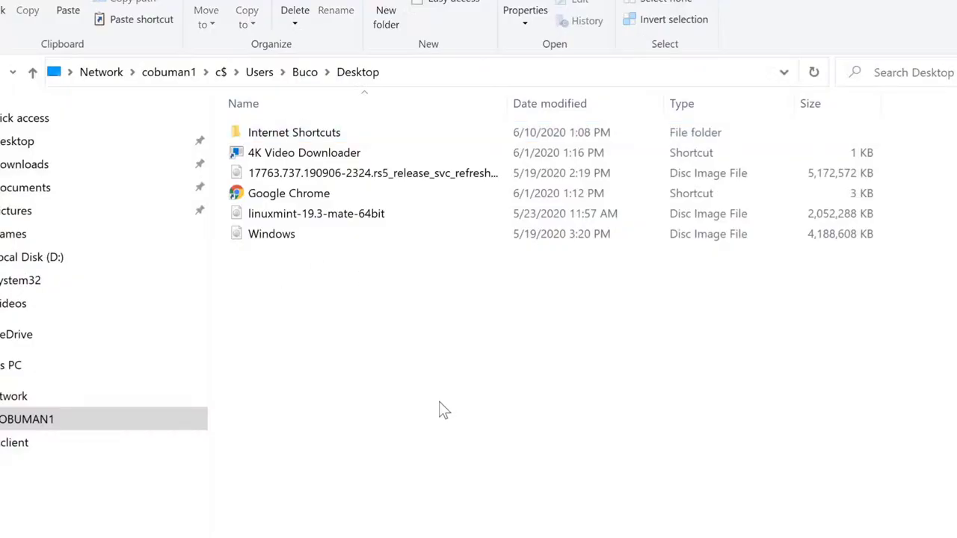
click(314, 130)
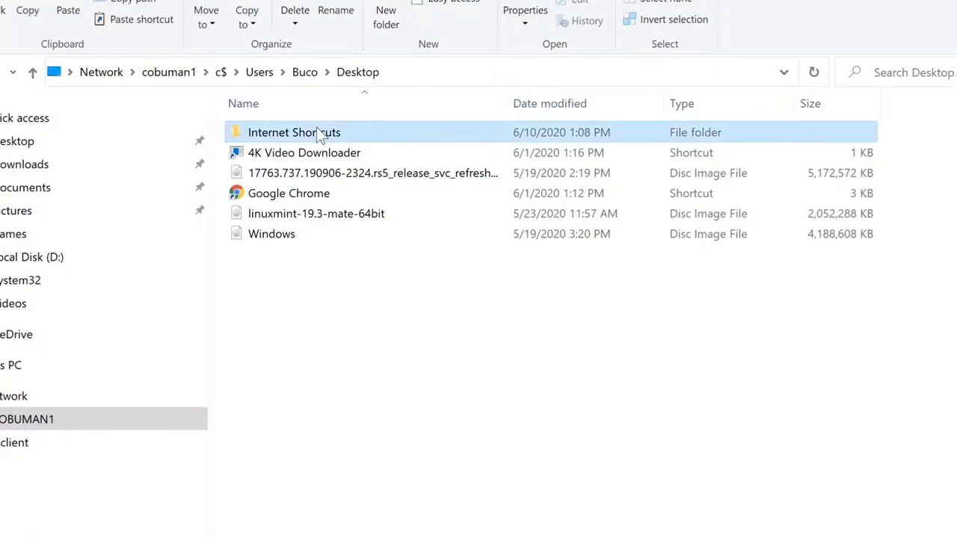
key(Delete)
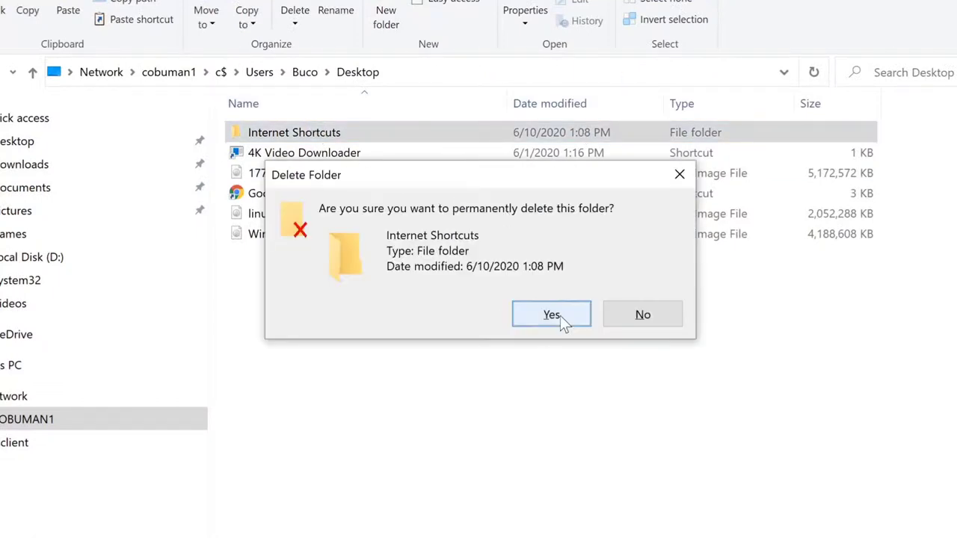
click(561, 319)
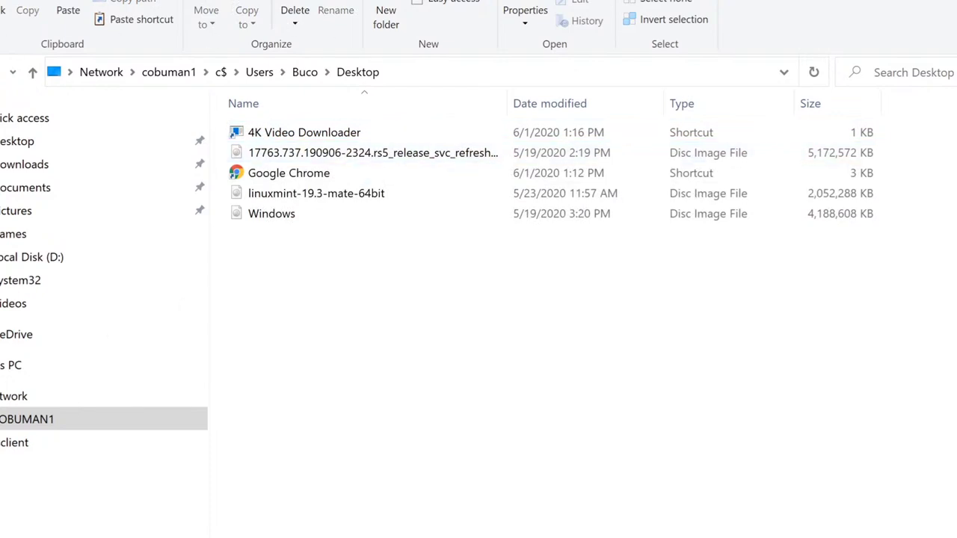
Go back to Chrome's User Data folder and begin entering the remote PC's C$ share path.
key(alt+Up)
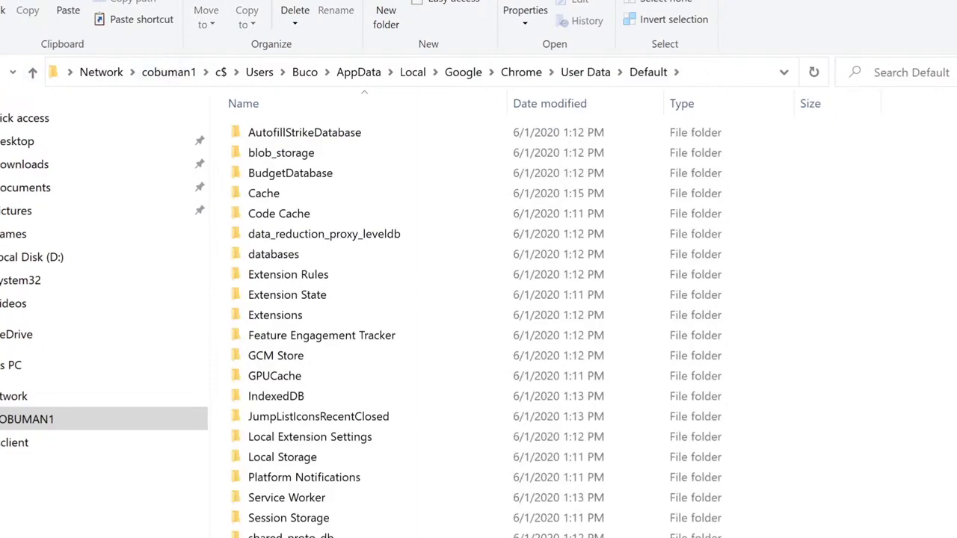
key(alt+Up)
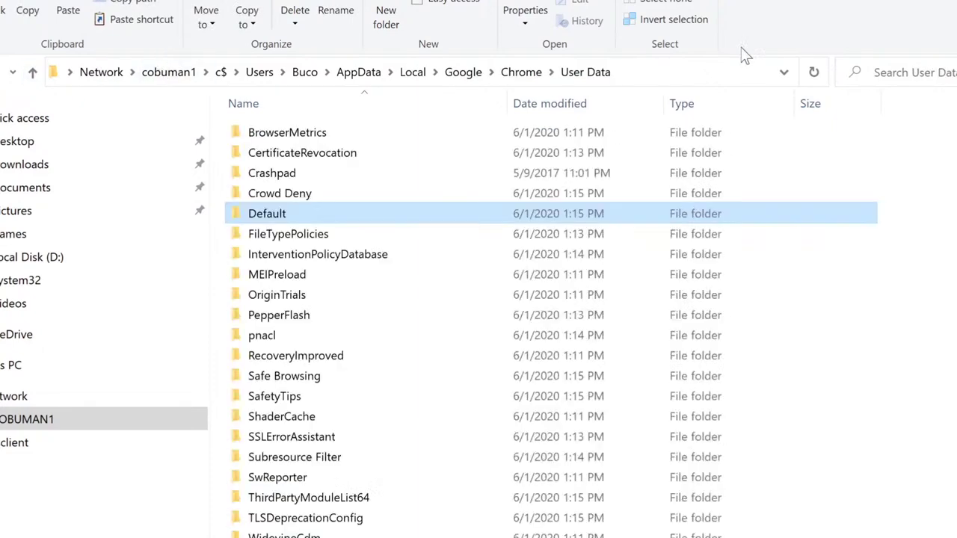
click(708, 75)
text(\\cobuma)
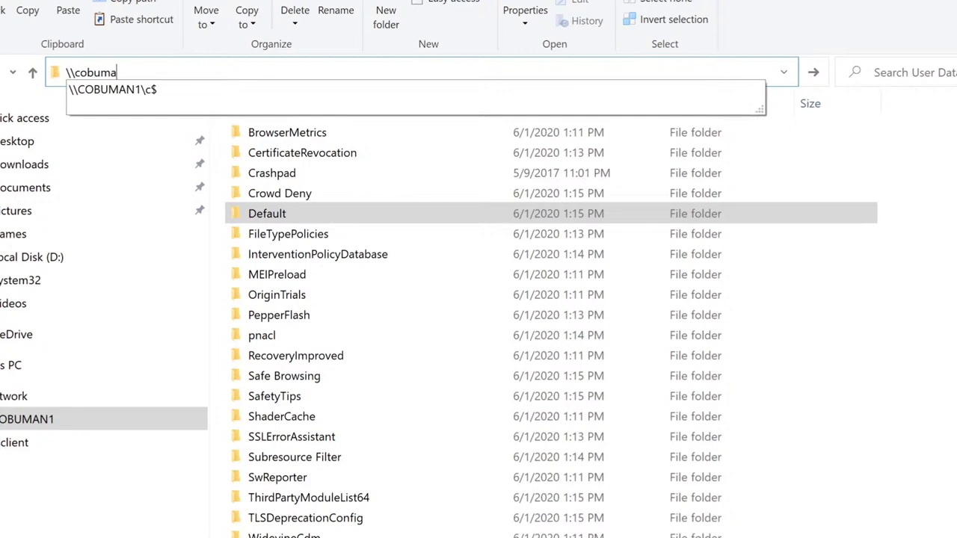
key(Down)
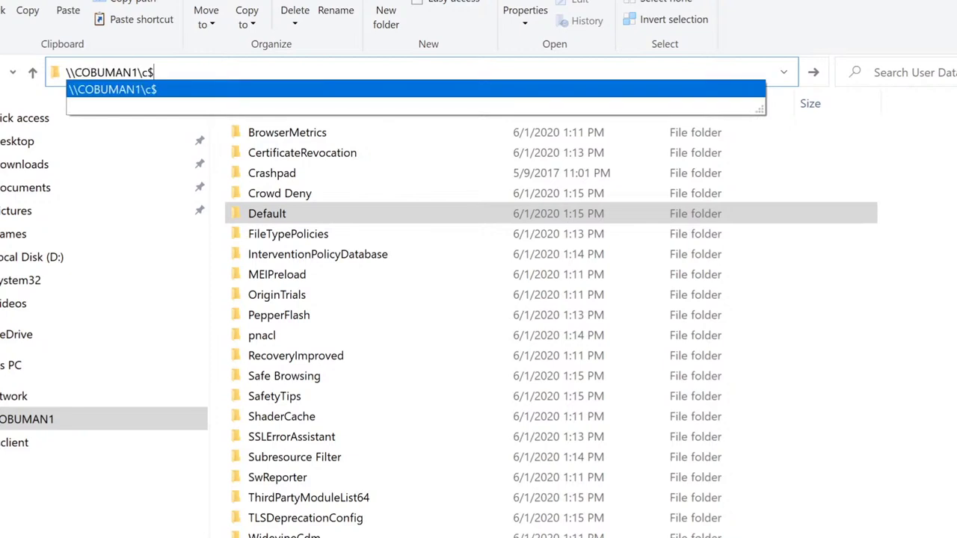
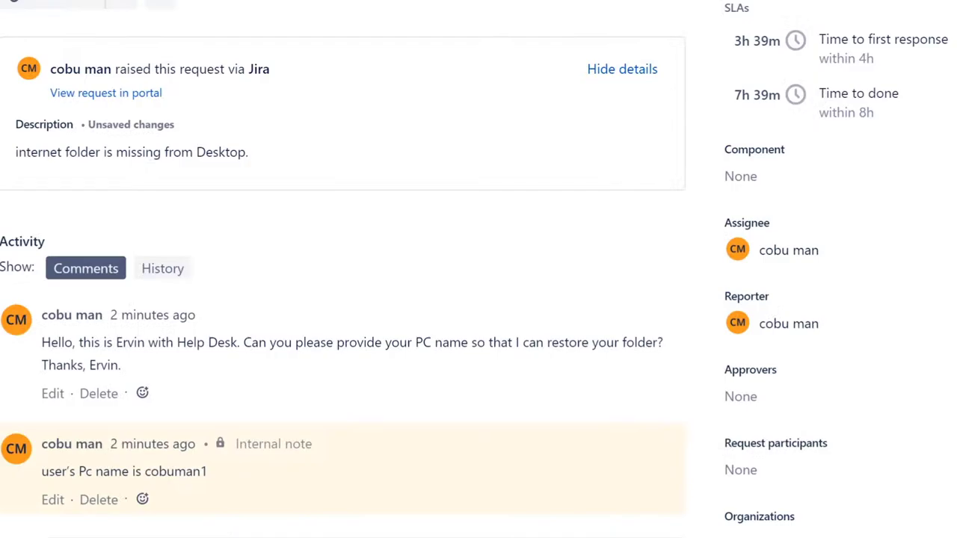
Launch Command Prompt and run ping cobuman1.
key(super+s)
text(cmd)
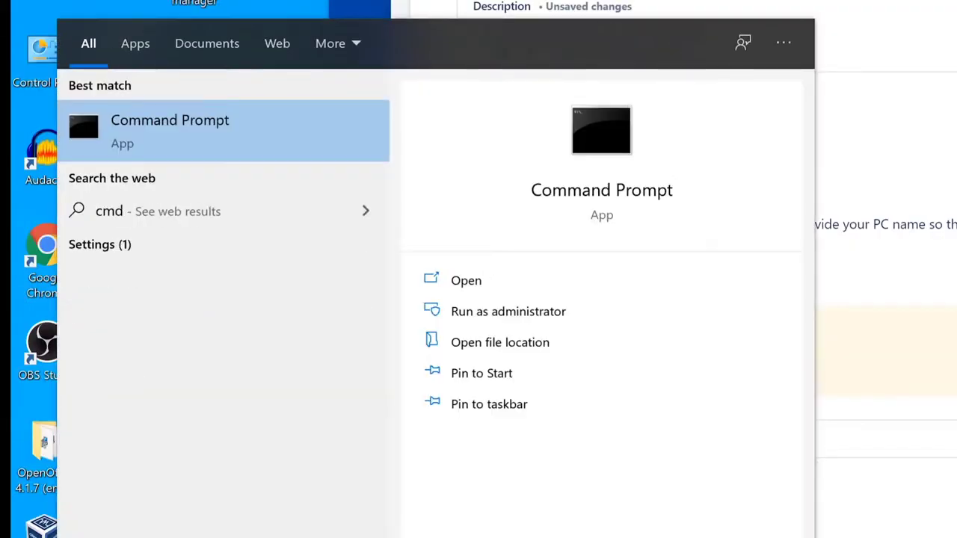
key(Return)
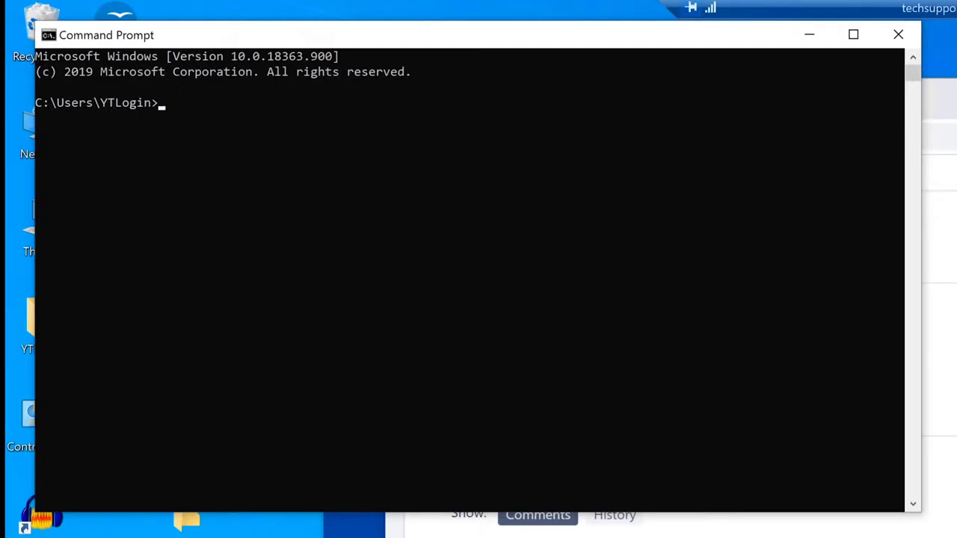
text(ping cobuma)
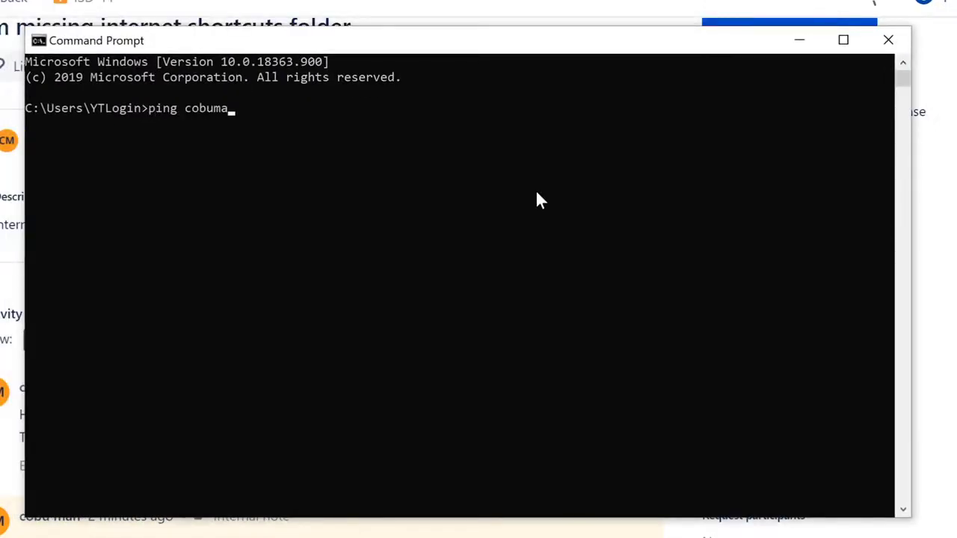
text(n1)
key(Return)
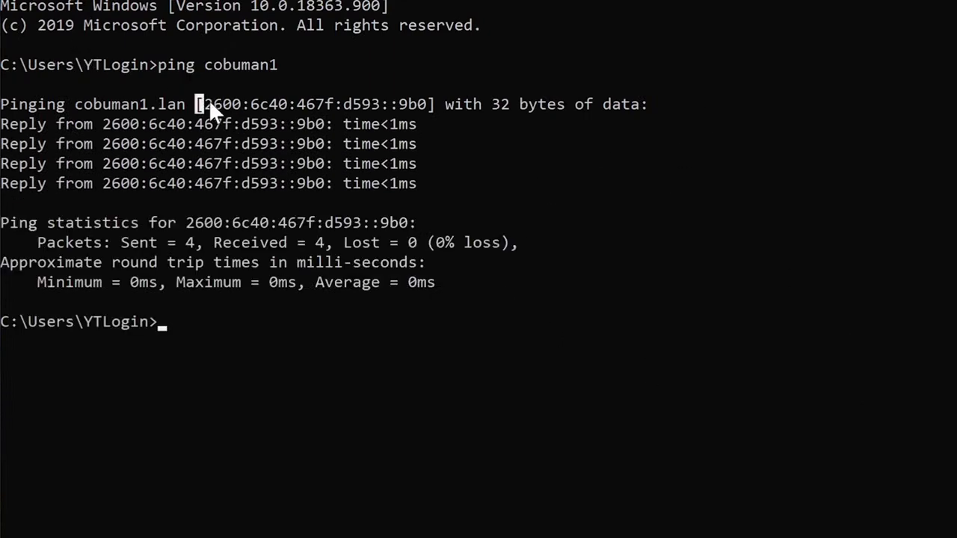
drag(424, 105, 210, 104)
key(ctrl+c)
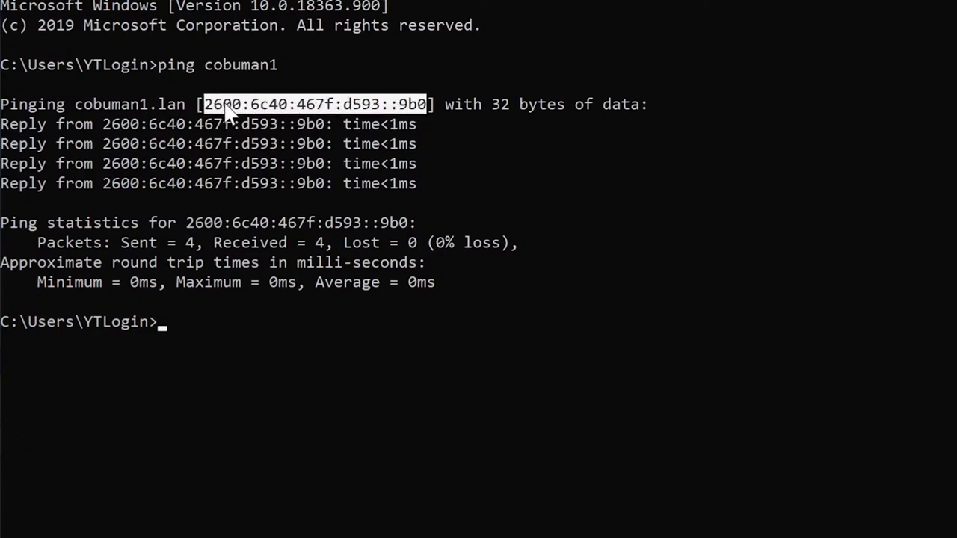
click(279, 105)
drag(207, 105, 401, 105)
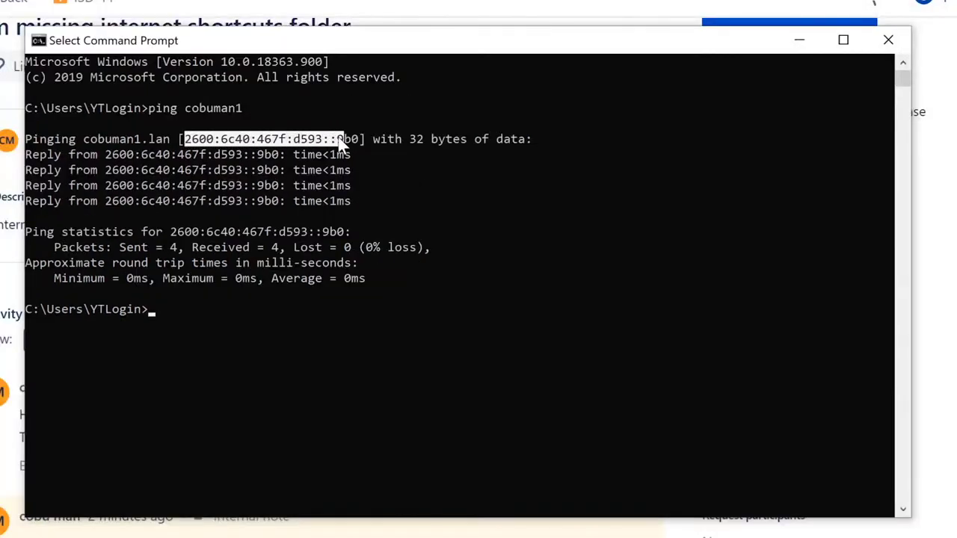
drag(340, 136, 356, 139)
right_click(356, 139)
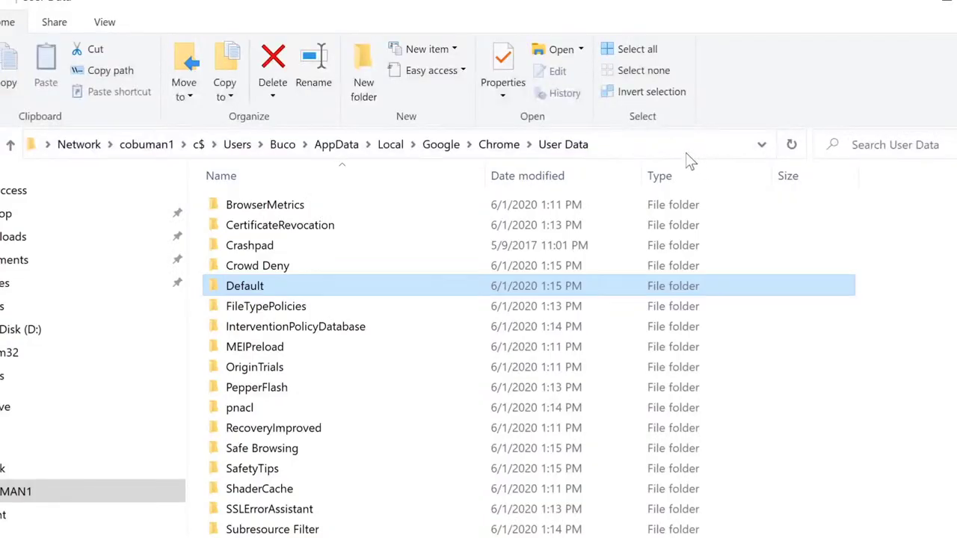
Enter the path \\2600:6c40:467f:d593::9b0\c$ in File Explorer's address bar.
click(726, 146)
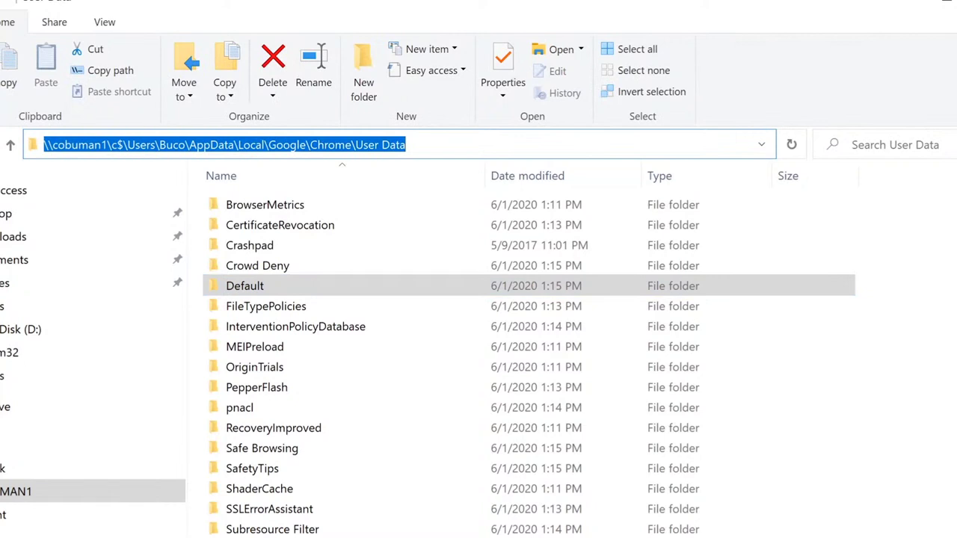
text(\\)
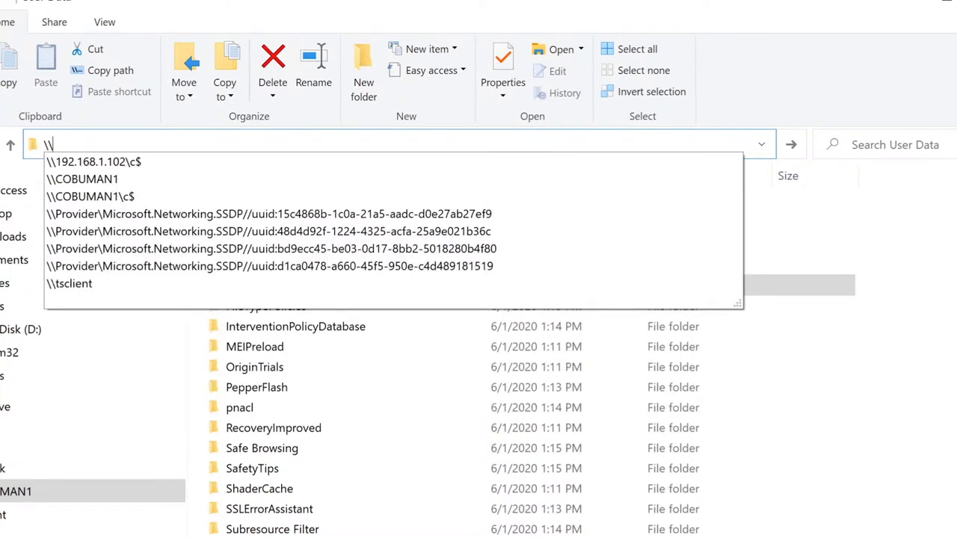
key(ctrl+v)
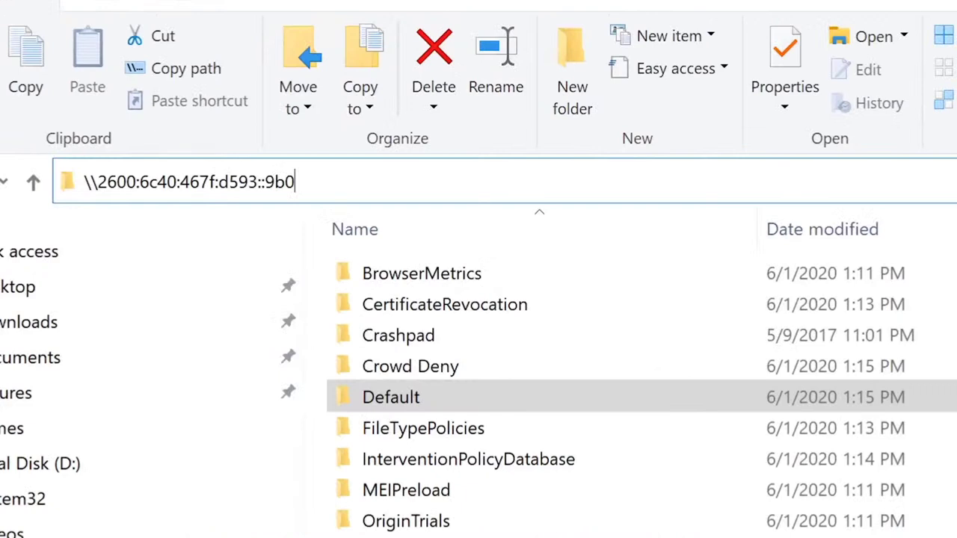
text(\)
key(BackSpace)
text(\c$)
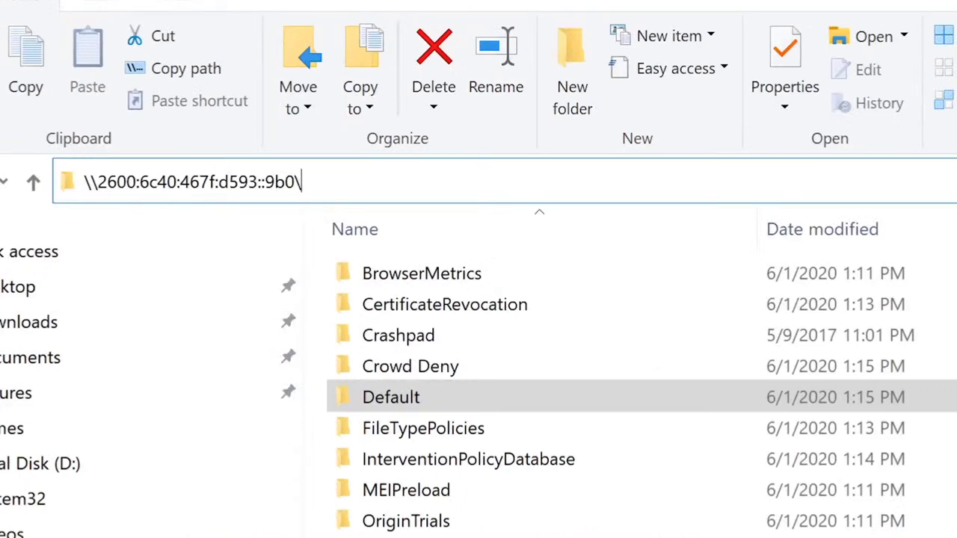
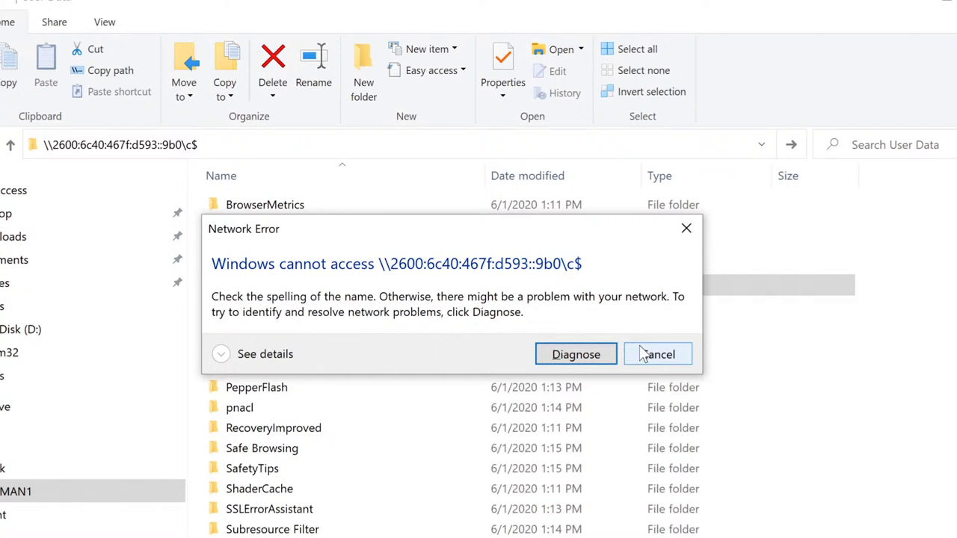
Cancel the IPv6 share network error and go back to the Command Prompt.
click(643, 355)
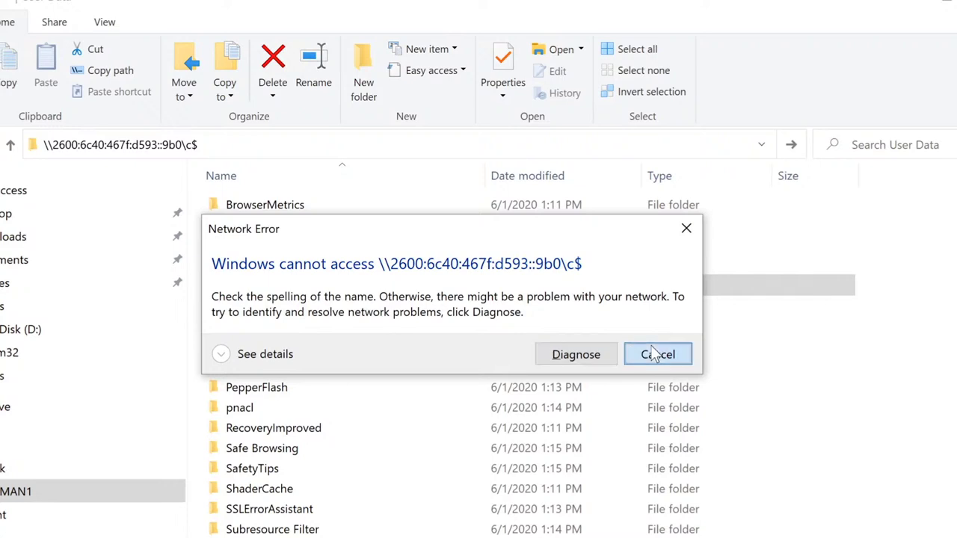
key(alt+Tab)
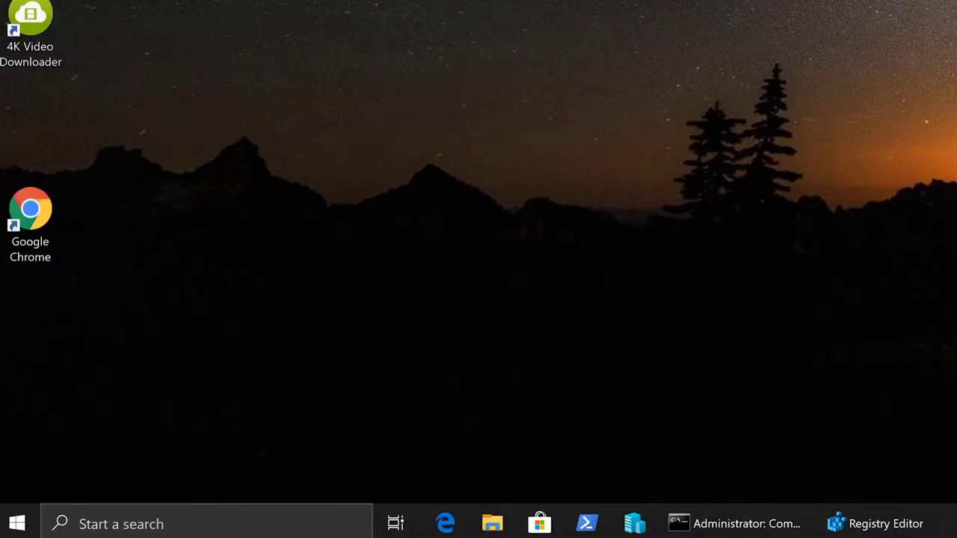
Search 'network' and open the connection's properties to read the IPv4 address 192.168.1.102.
click(118, 532)
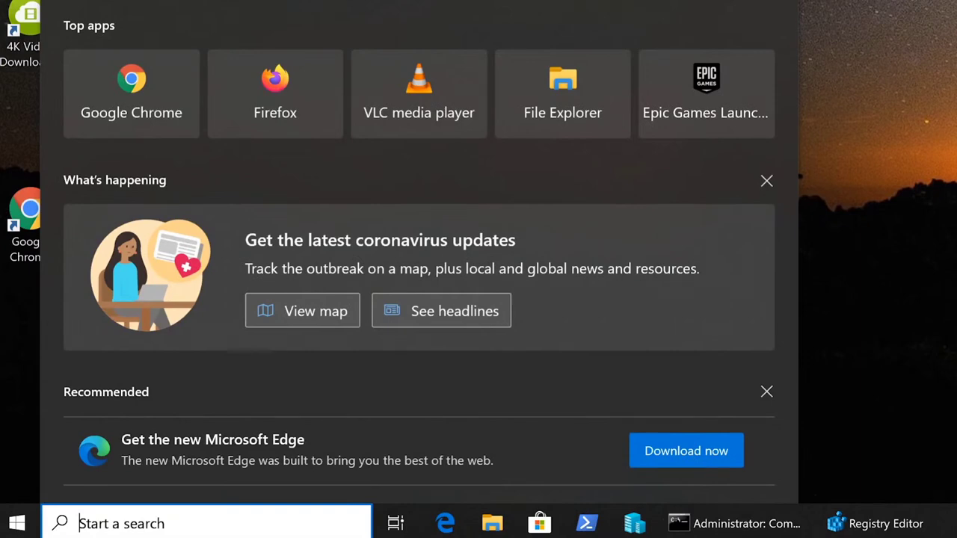
text(networ)
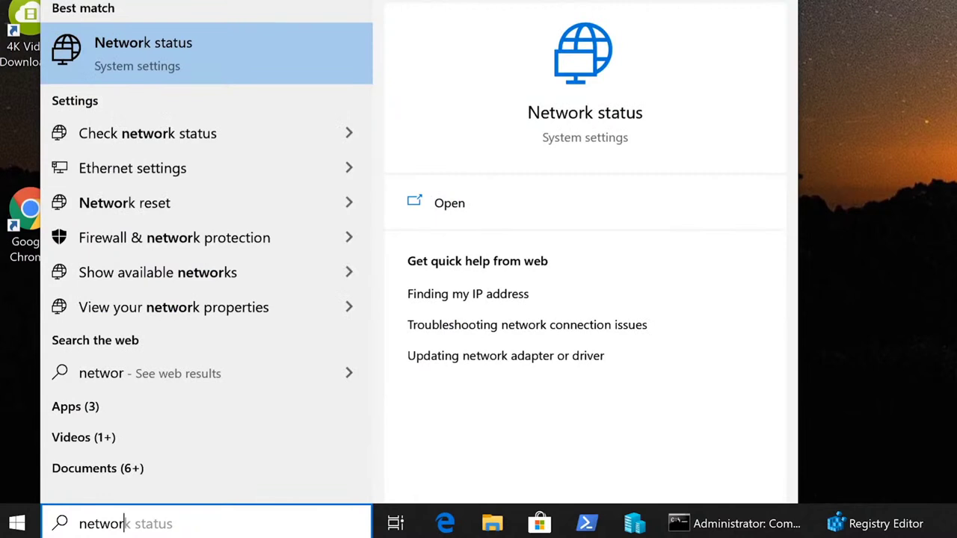
text(k)
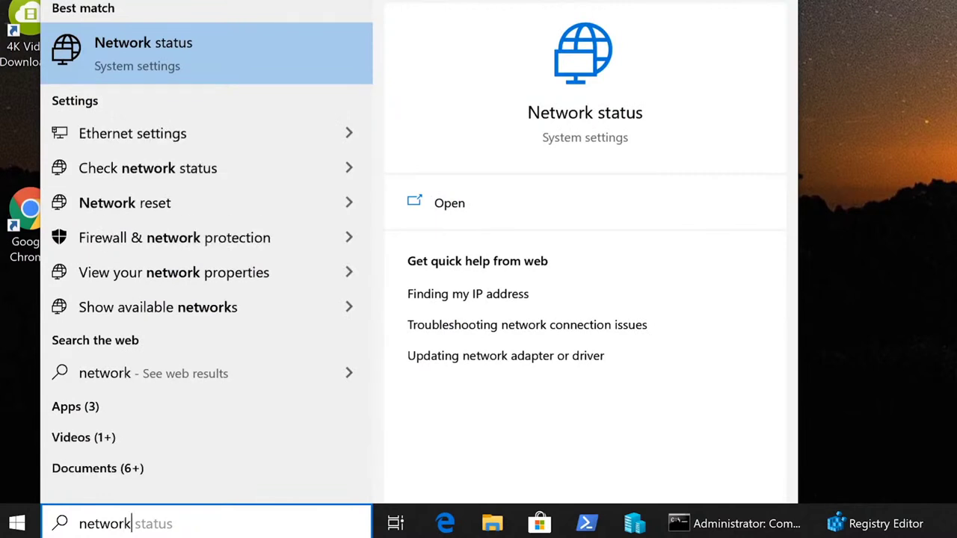
key(Return)
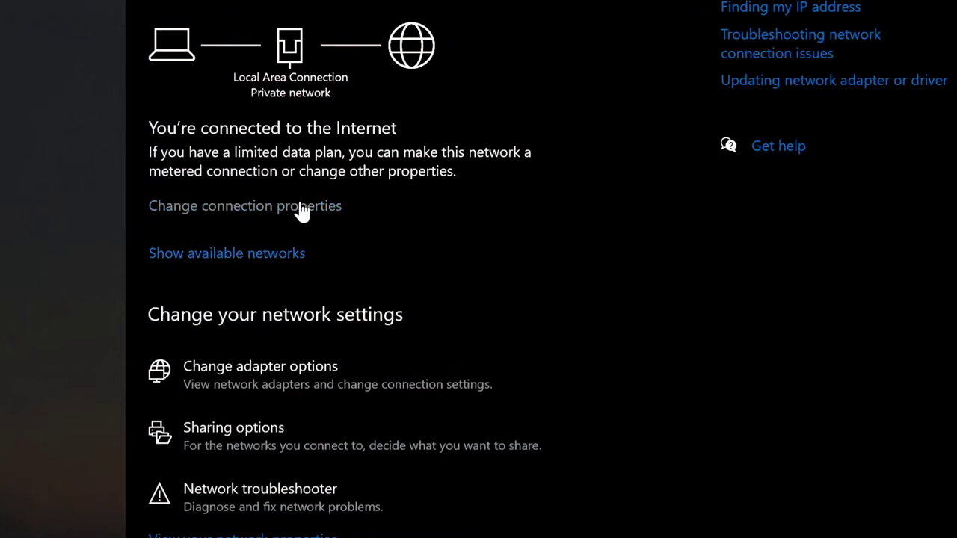
click(253, 213)
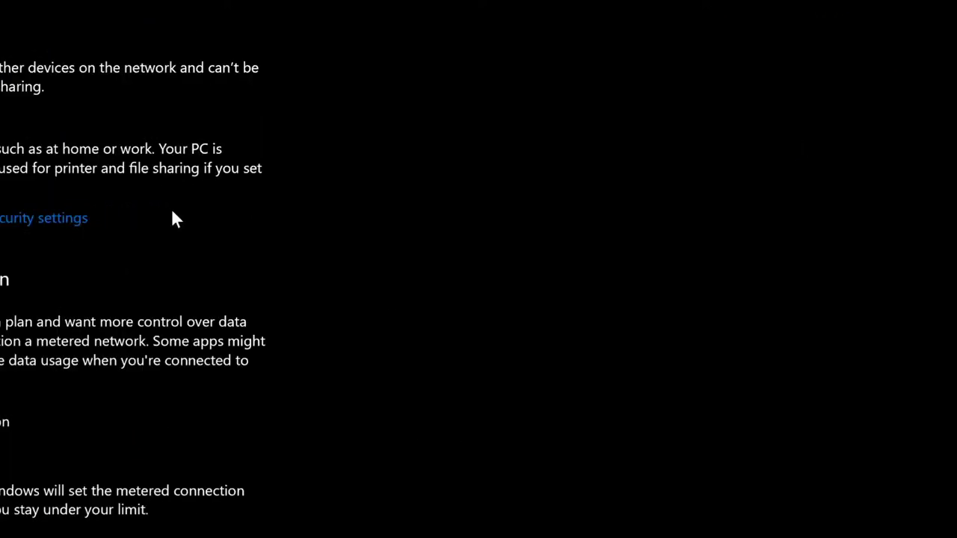
scroll(903, 77, down, 5)
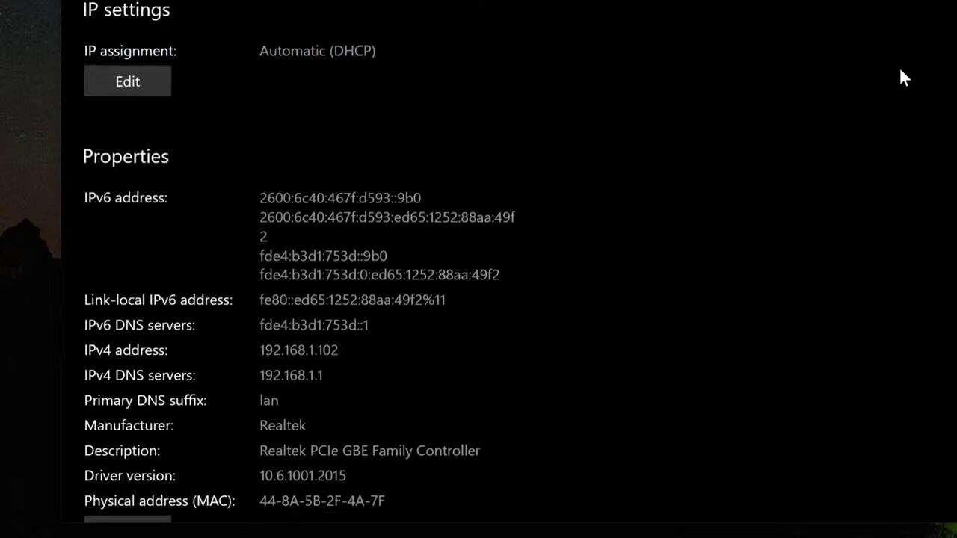
scroll(903, 77, down, 1)
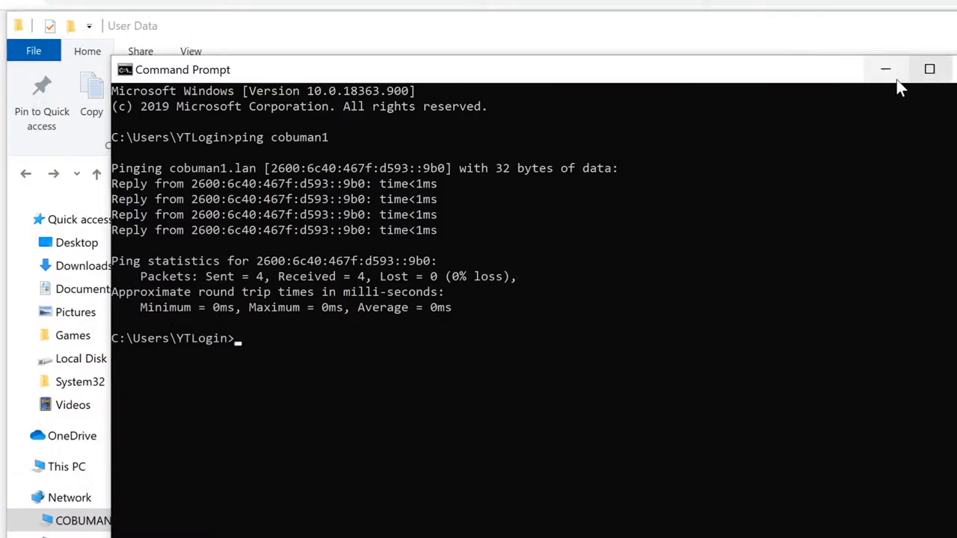
Browse to \\192.168.1.102\c$ and open Users, the remote user's profile, then Desktop.
click(900, 75)
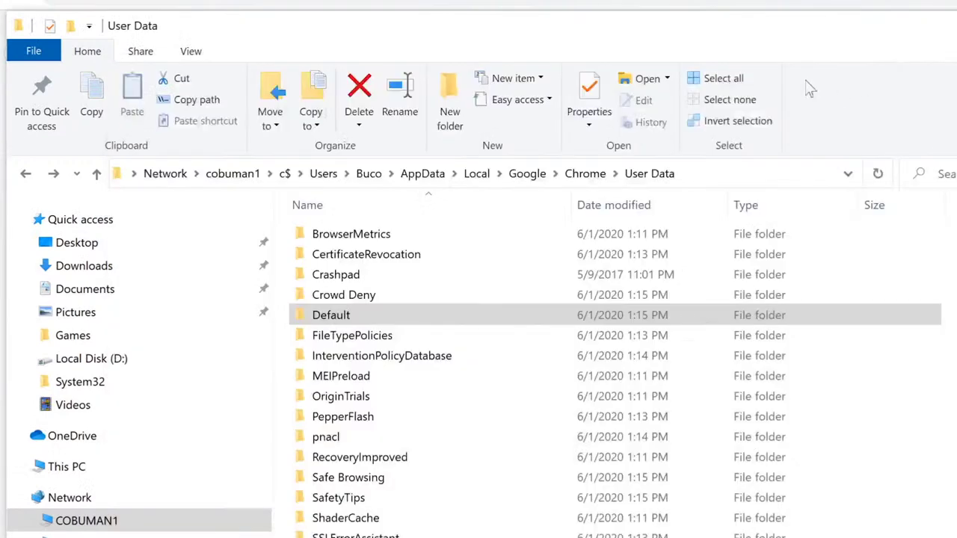
click(612, 180)
text(\\)
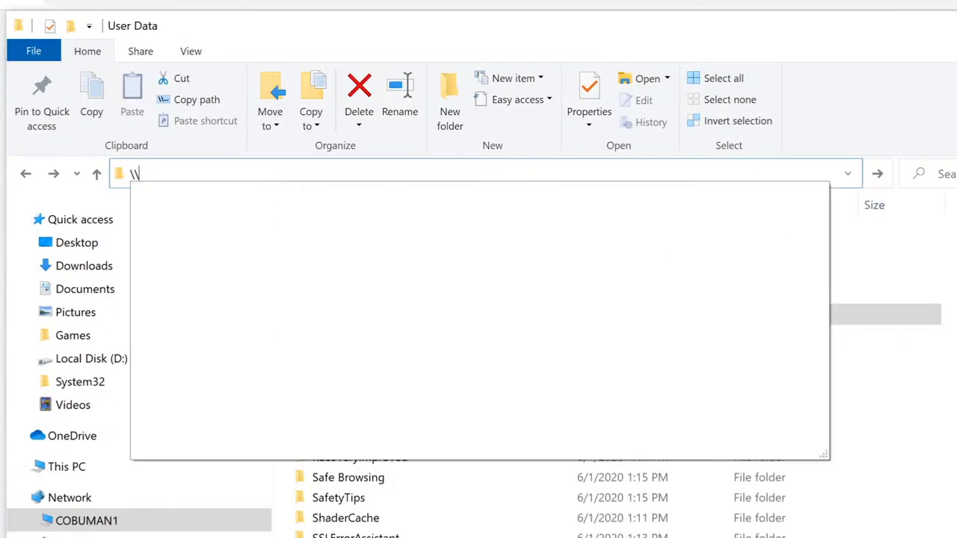
text(192)
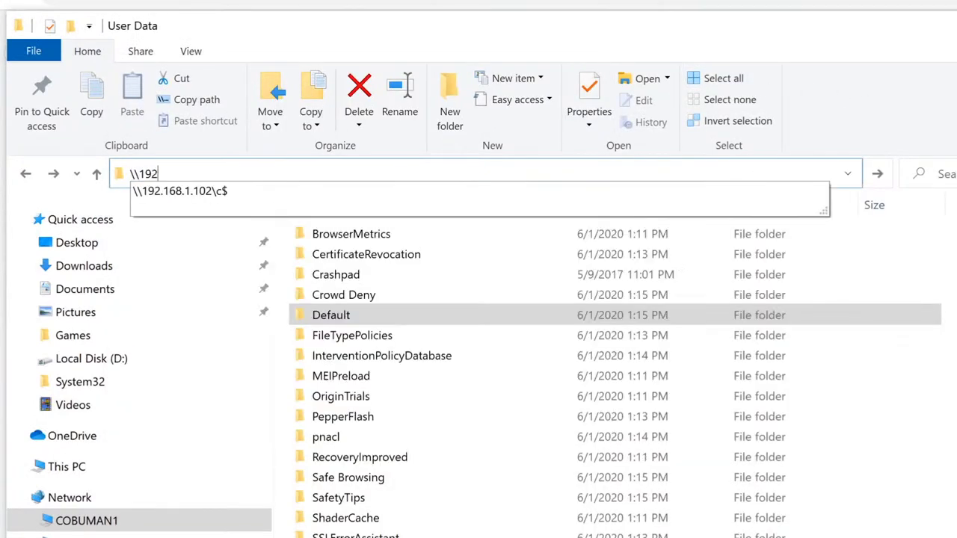
key(Down)
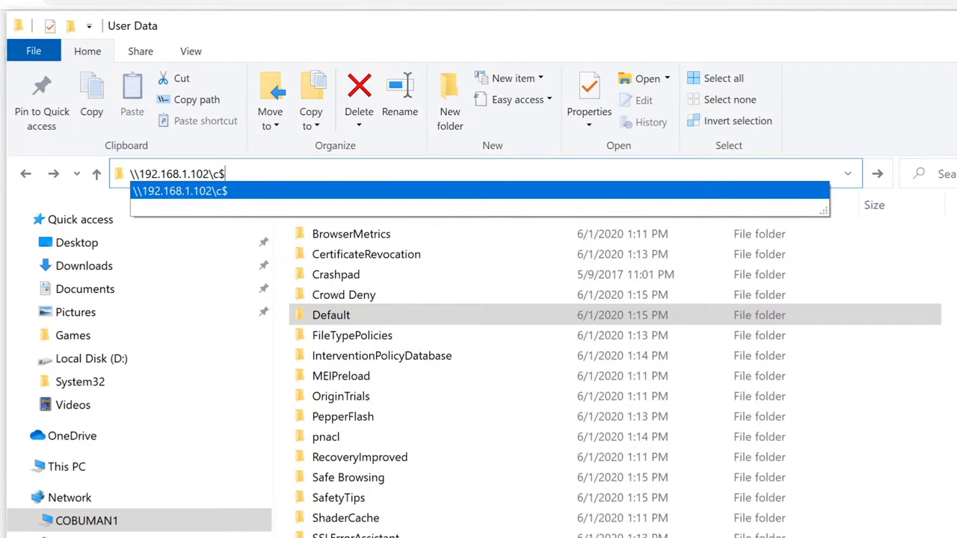
key(Return)
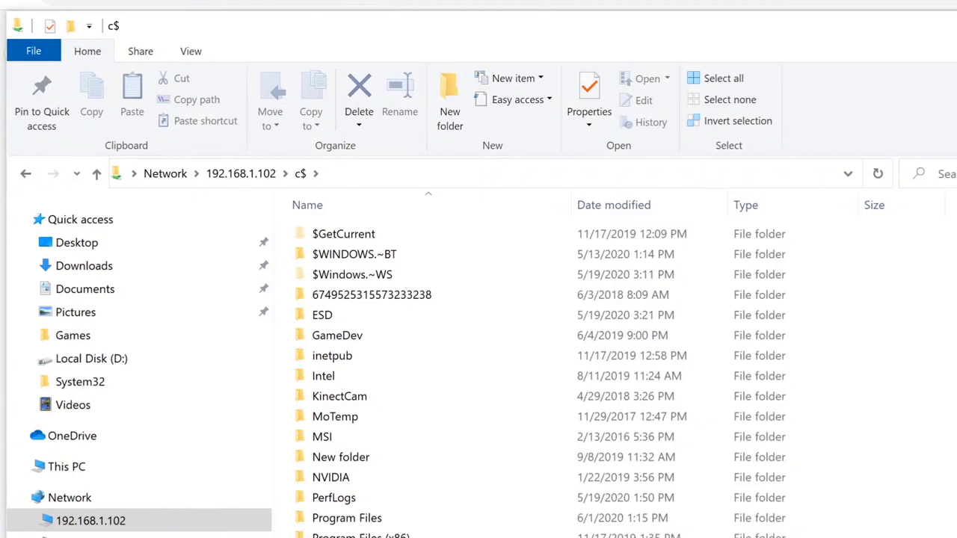
key(Return)
click(371, 234)
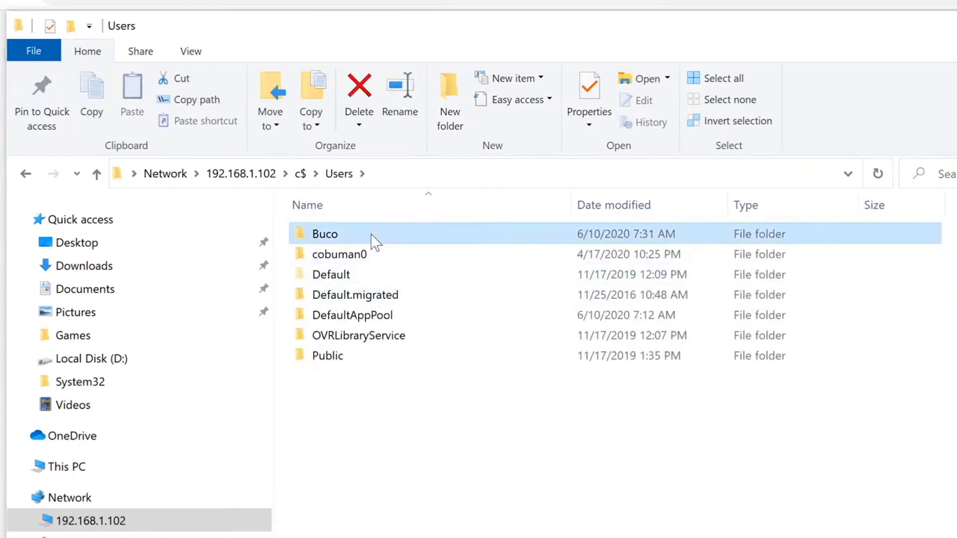
double_click(371, 234)
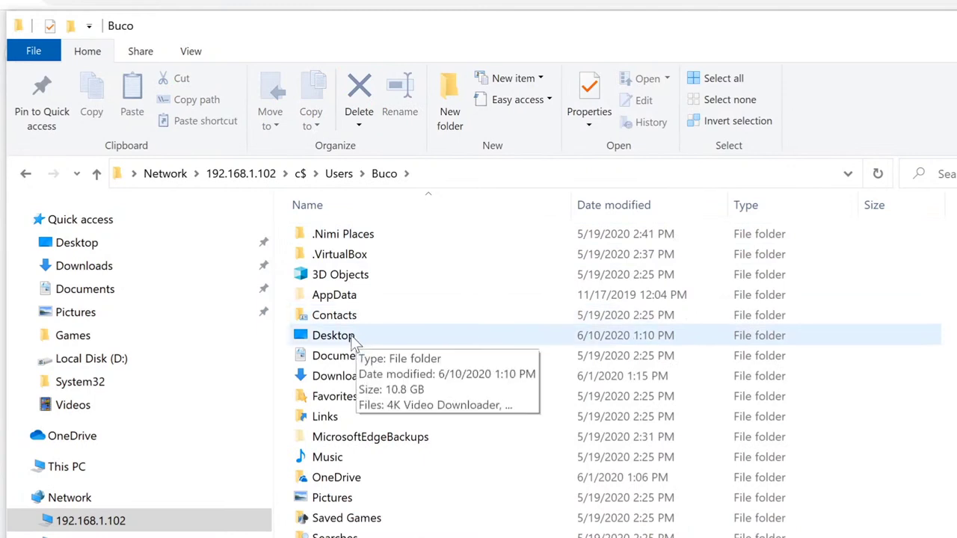
double_click(352, 336)
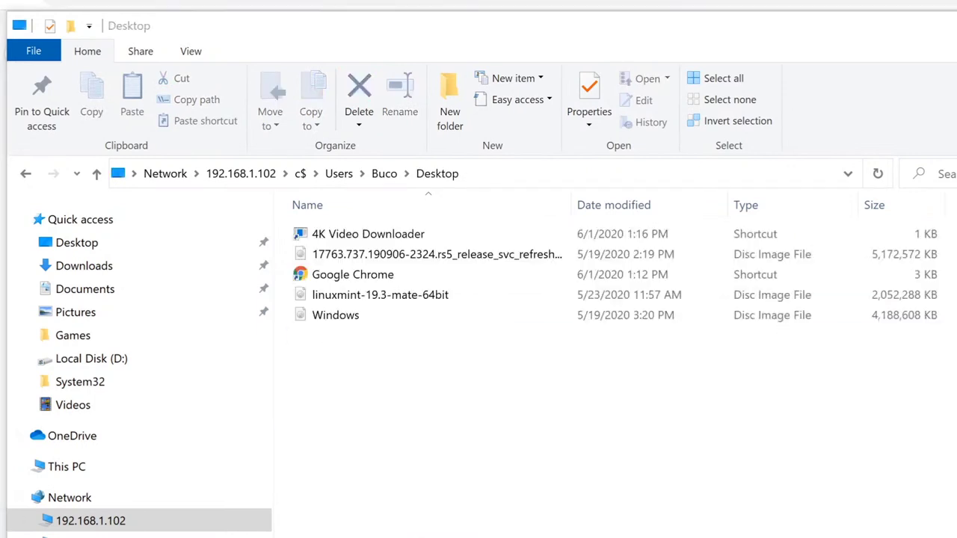
Drag the Internet Shortcuts folder into the remote Desktop folder to copy it.
key(shift+F10)
key(Escape)
right_click(363, 520)
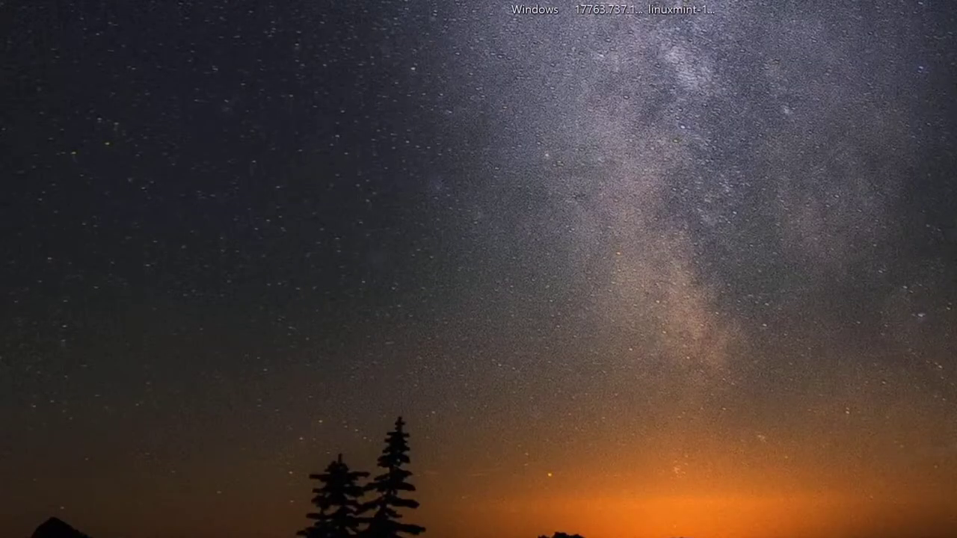
drag(374, 430, 509, 262)
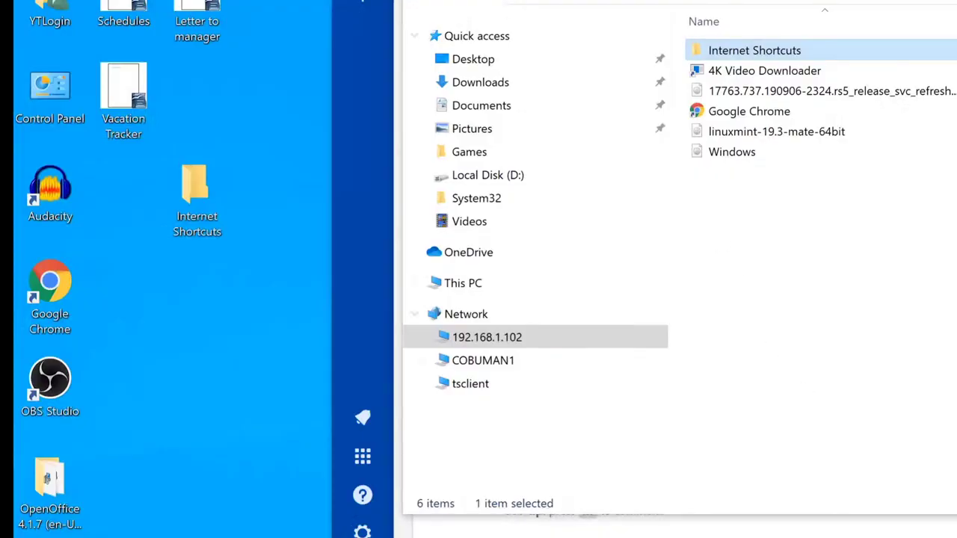
Launch Registry Editor via regedit search and approve the UAC prompt.
key(super)
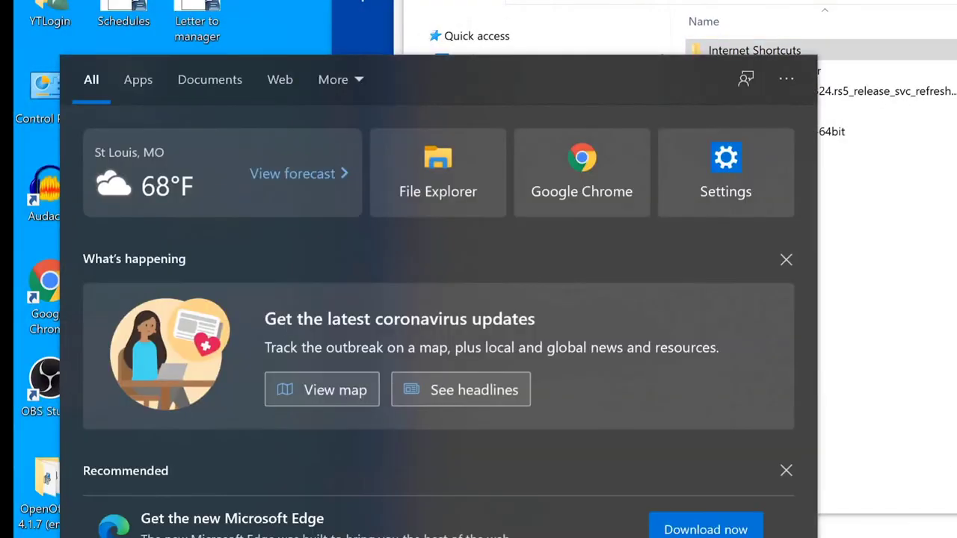
text(regedit)
key(Return)
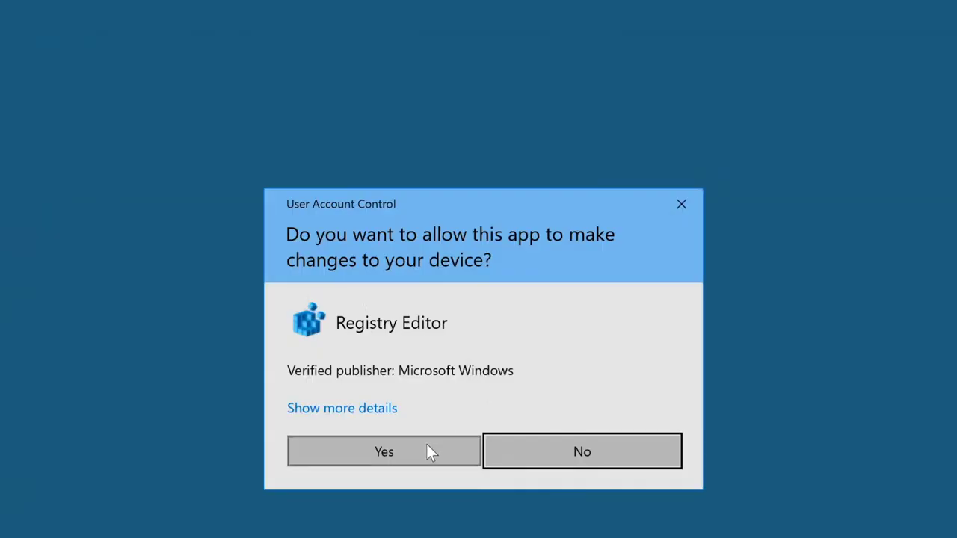
click(439, 446)
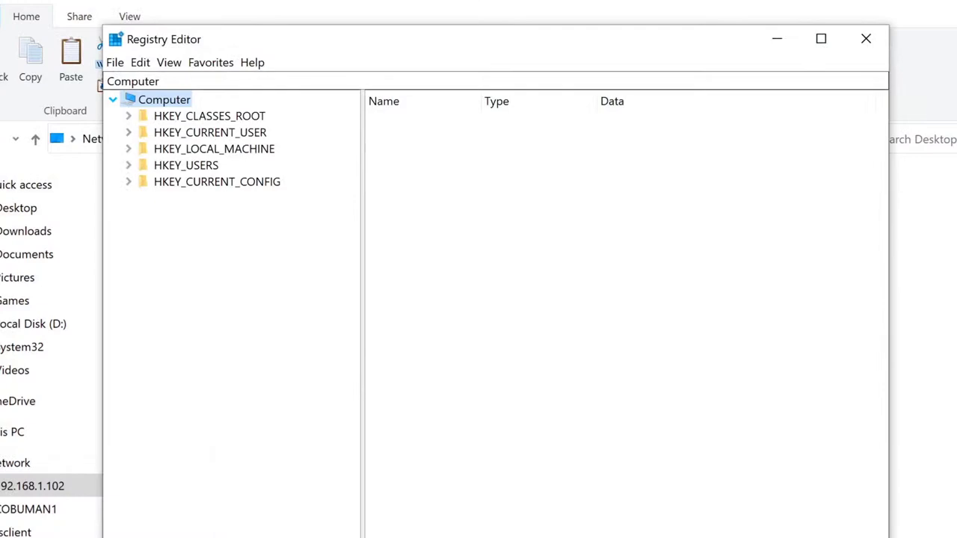
Connect Network Registry to 192.168.1.102, entering the network username and password.
click(115, 63)
click(196, 161)
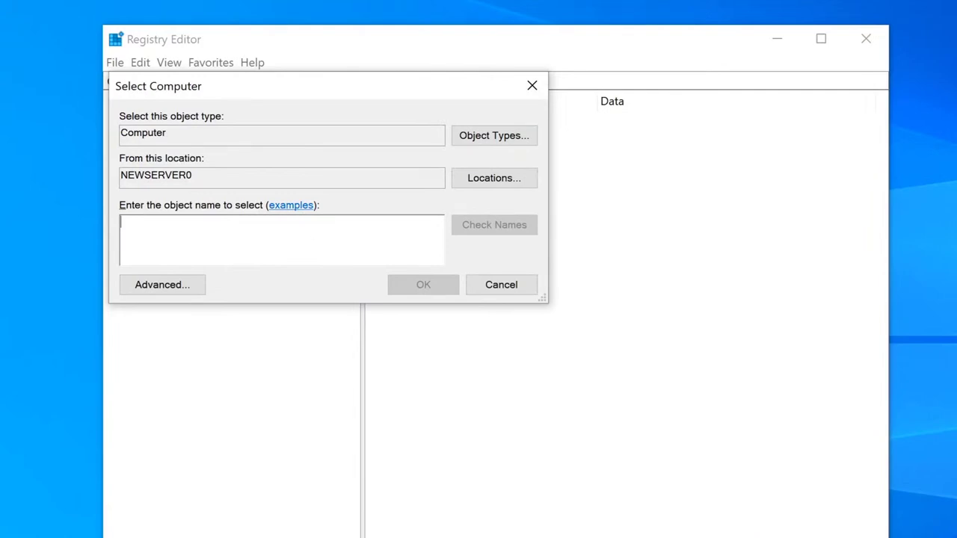
text(192.16)
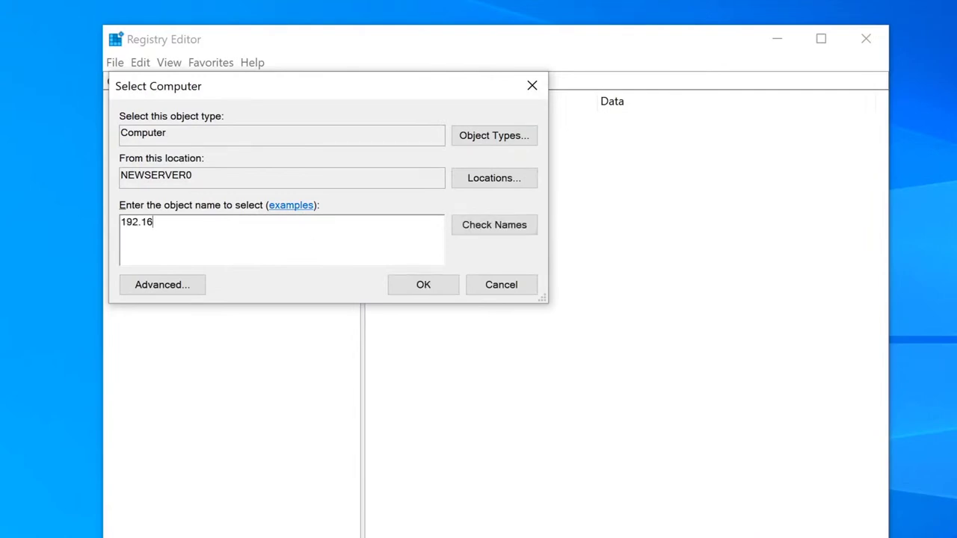
text(8.1.102)
key(Return)
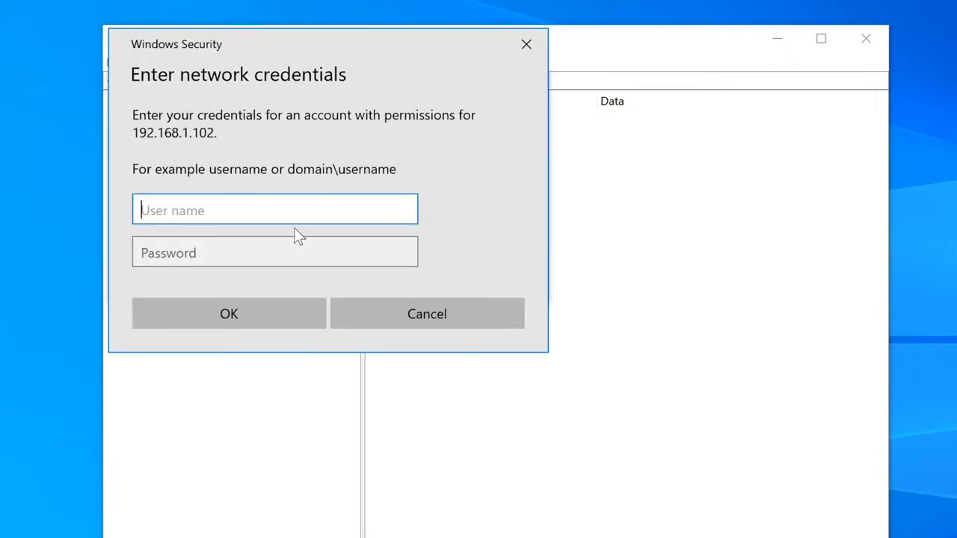
text(Buco)
key(Tab)
text(•)
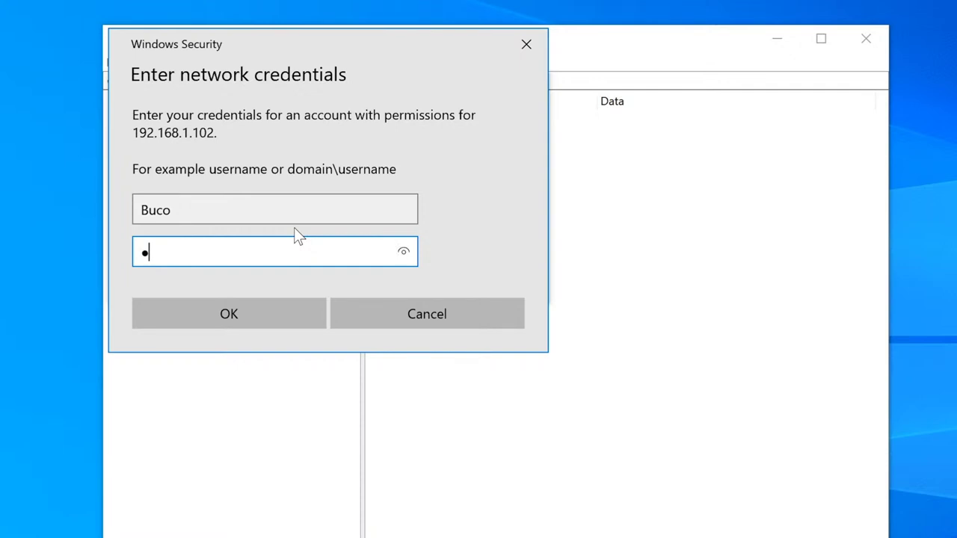
key(BackSpace)
text(••••••)
key(Return)
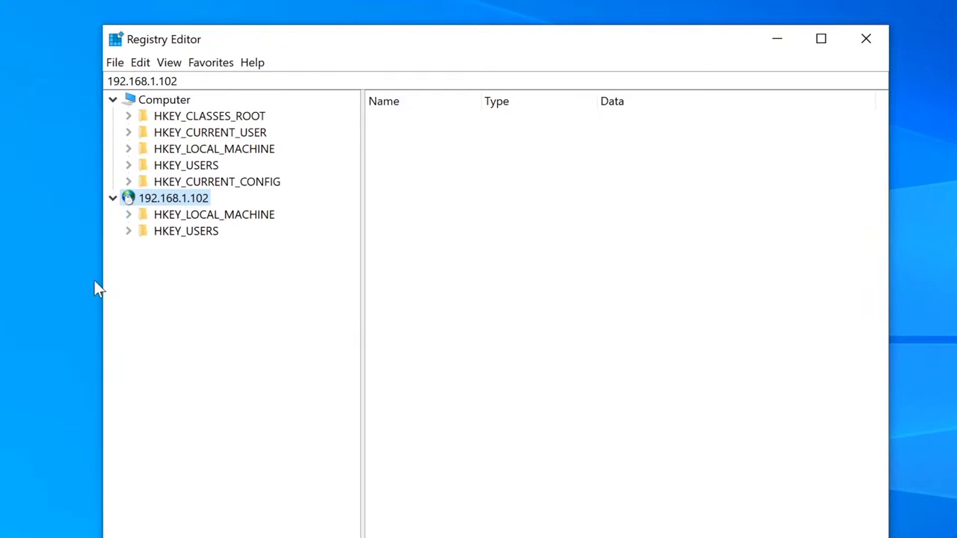
drag(667, 40, 671, 30)
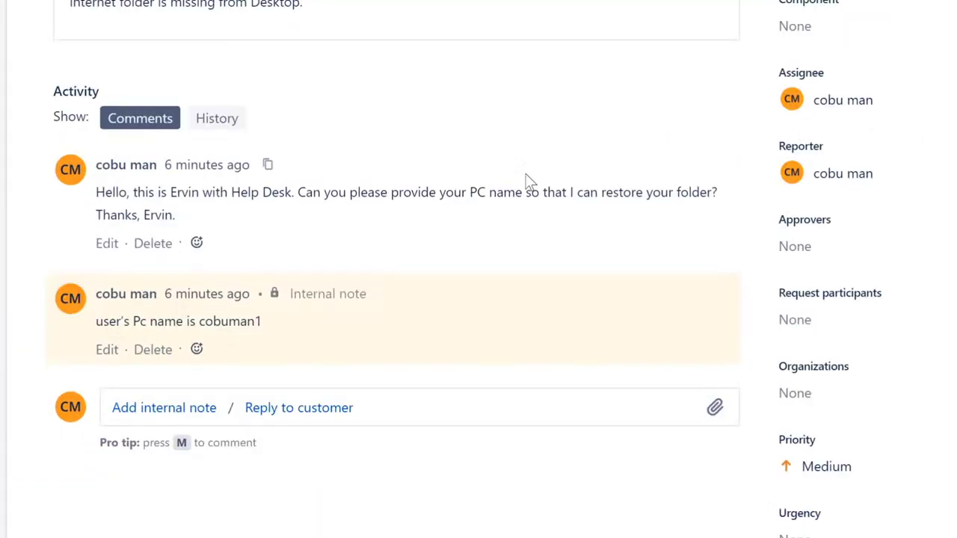
Reply to the customer with 'made a copy of internet folder to desktop.' plus a signature, and save.
scroll(439, 271, down, 1)
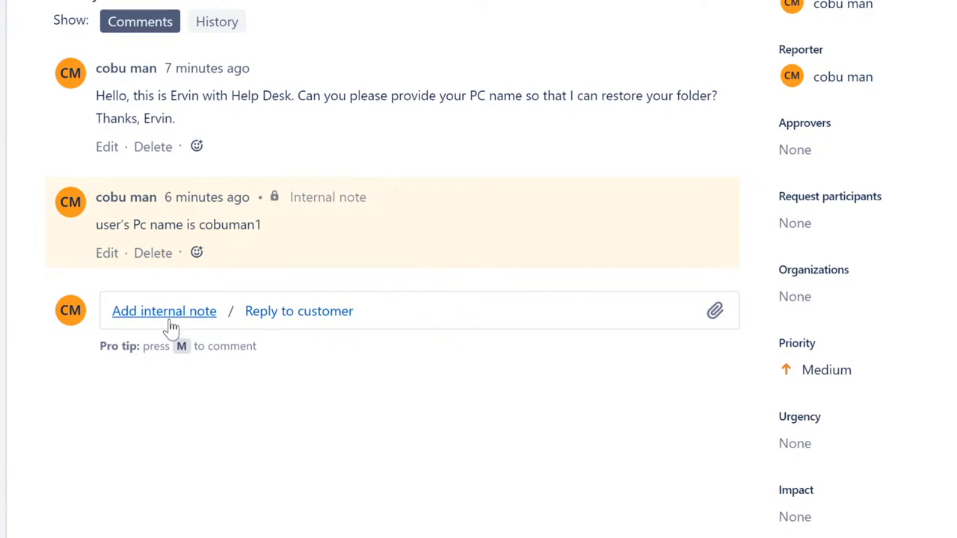
click(293, 320)
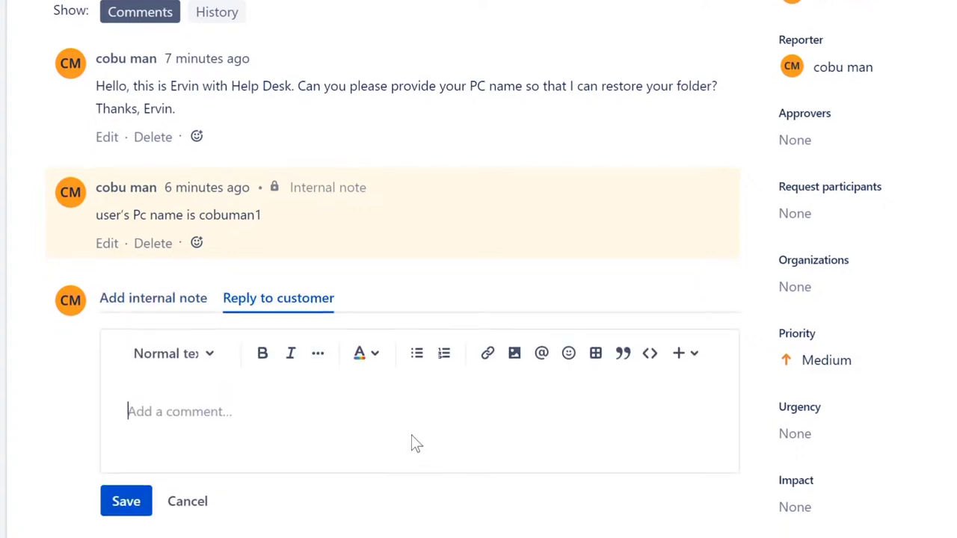
text(made a copy o)
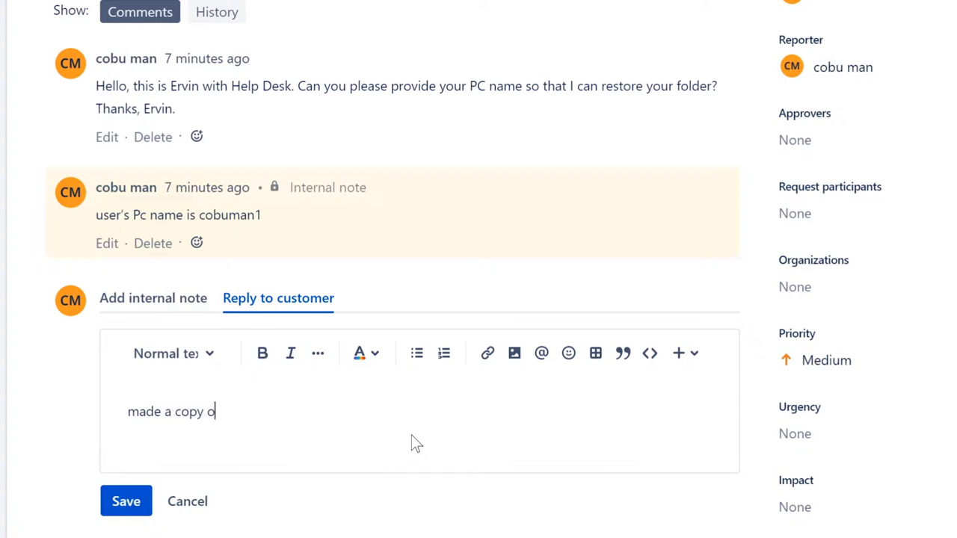
text(f internet fo)
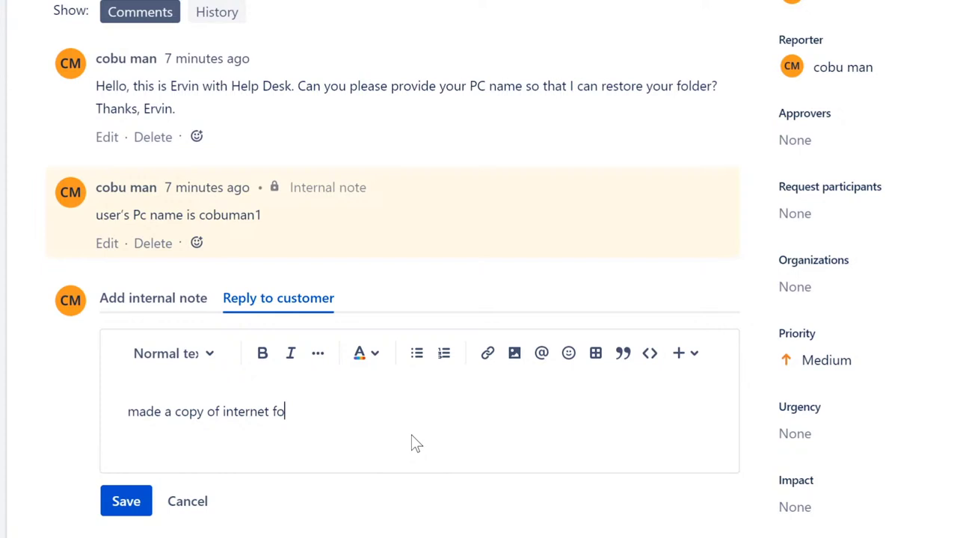
text(lder to desktop. Ervin)
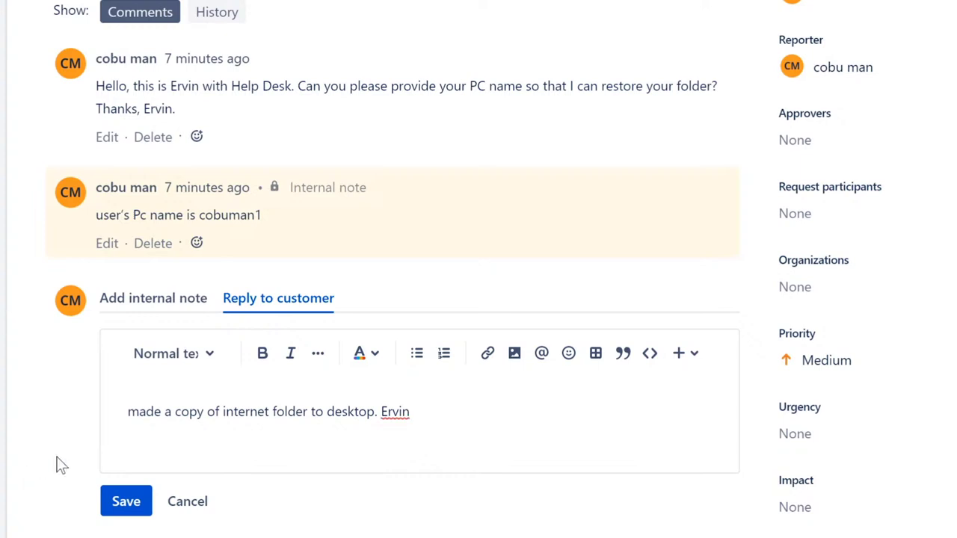
click(126, 502)
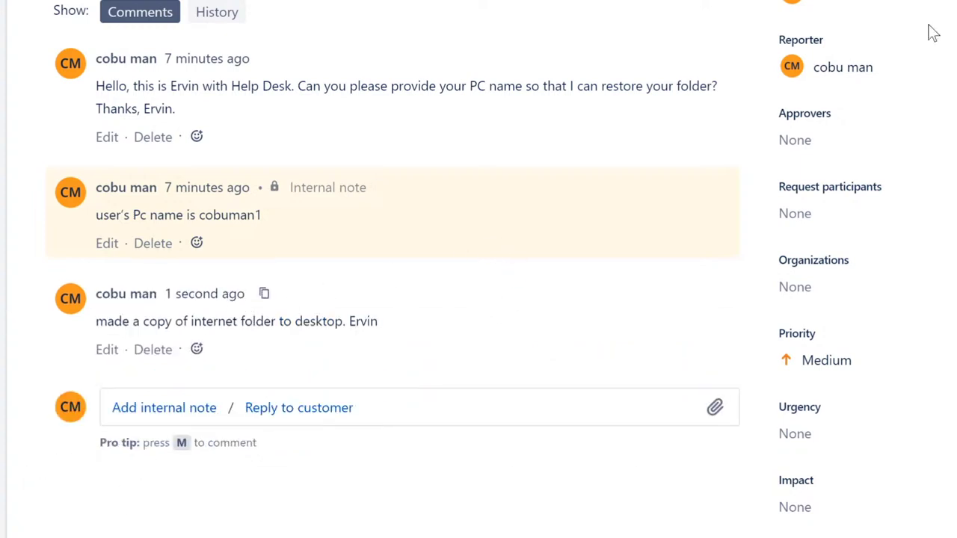
scroll(396, 269, up, 2)
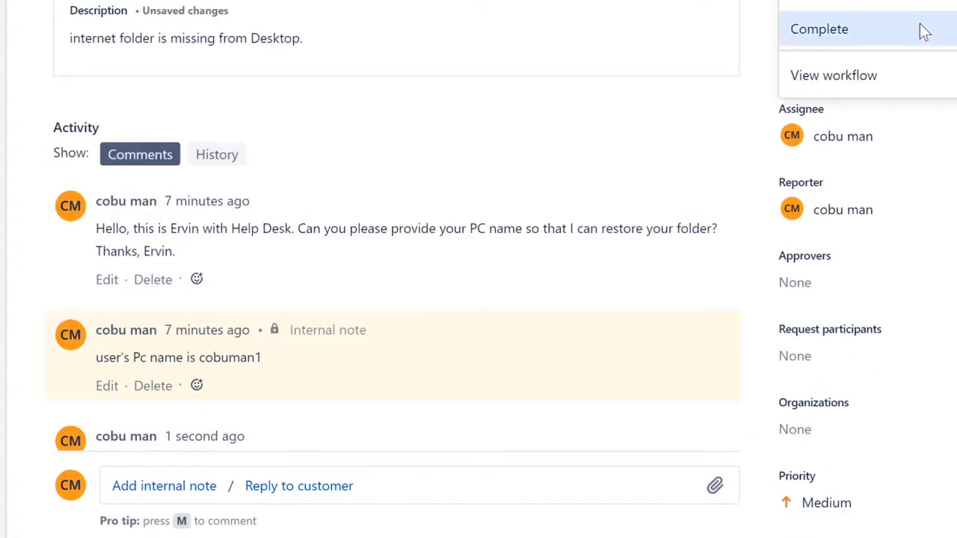
click(923, 30)
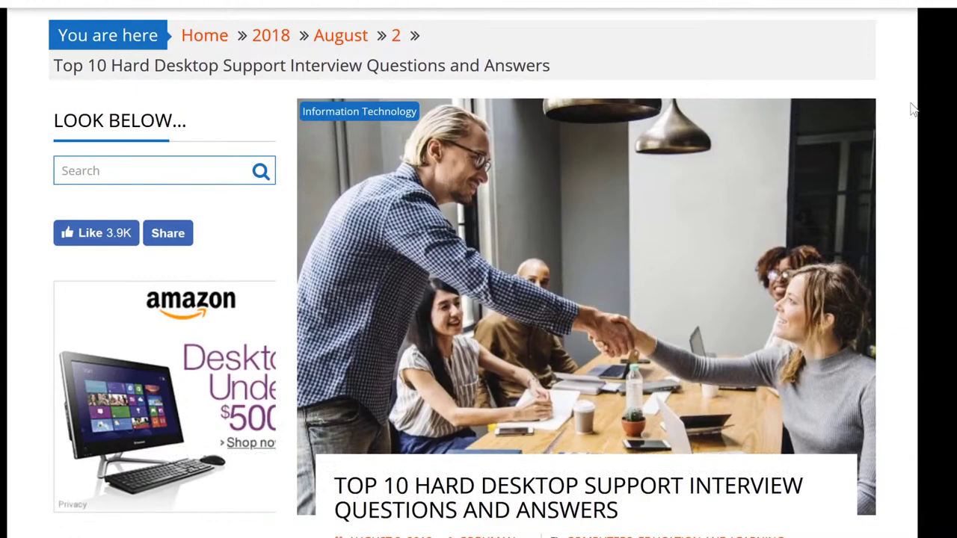
Locate the Top 10 Hard Desktop Support Interview Questions and Answers heading and highlight it.
scroll(478, 269, down, 1)
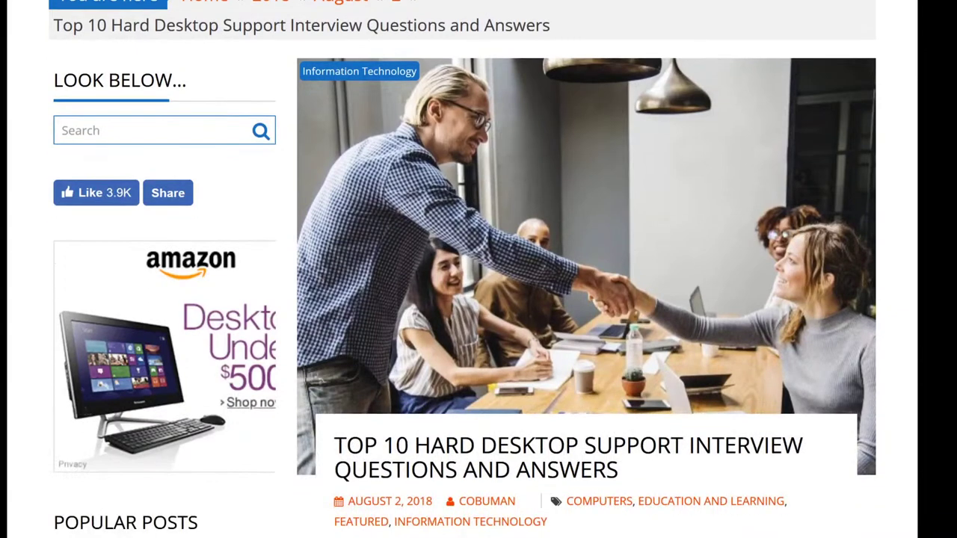
scroll(479, 269, up, 2)
scroll(478, 269, down, 1)
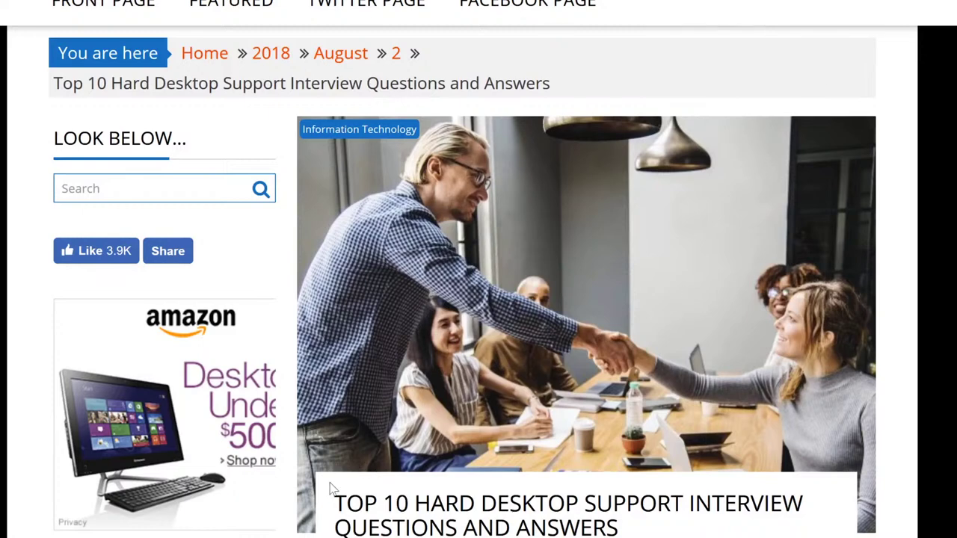
triple_click(643, 531)
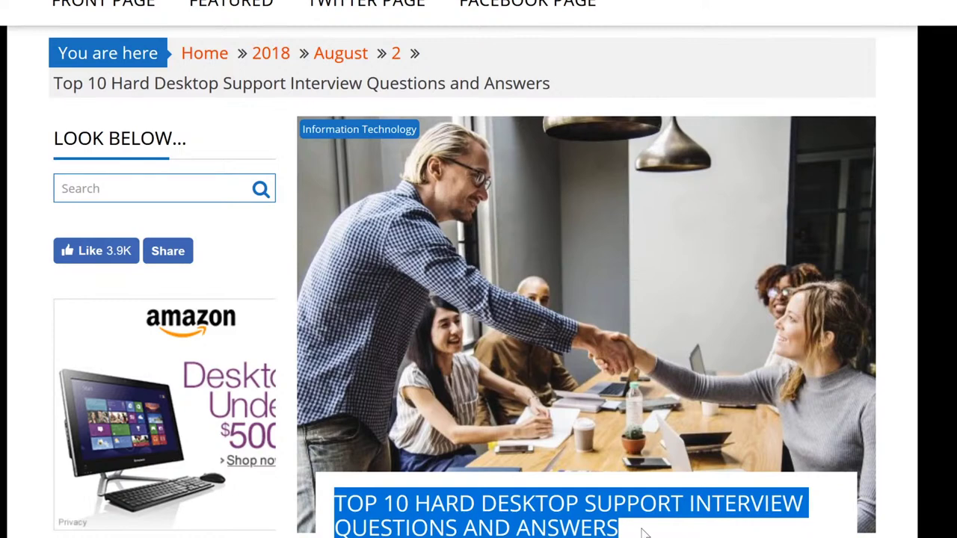
click(639, 529)
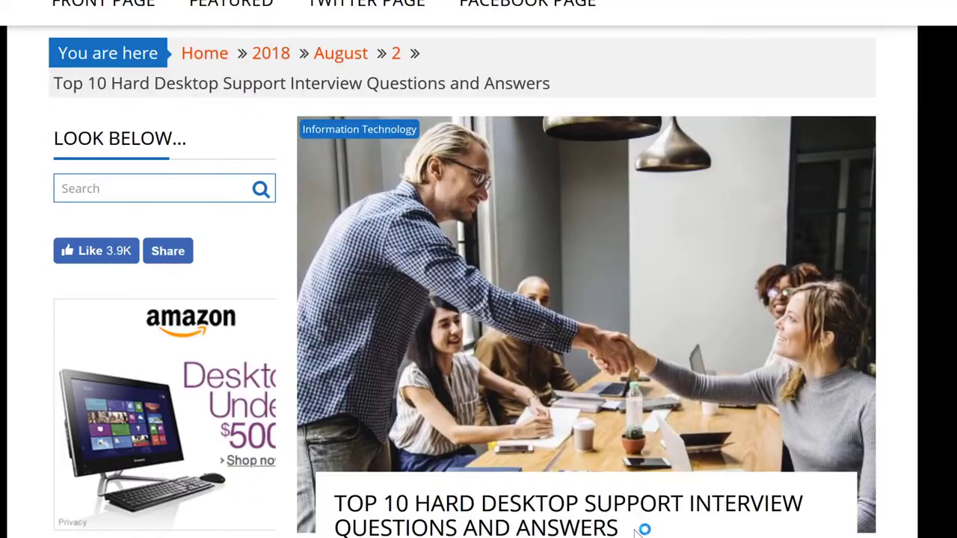
Scroll down through the article to question 4.
scroll(640, 529, down, 10)
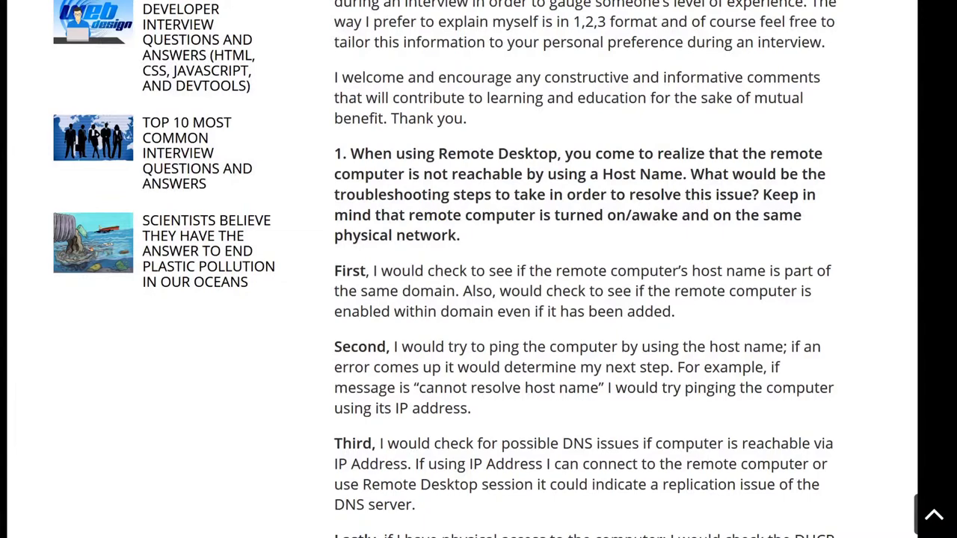
scroll(418, 237, down, 4)
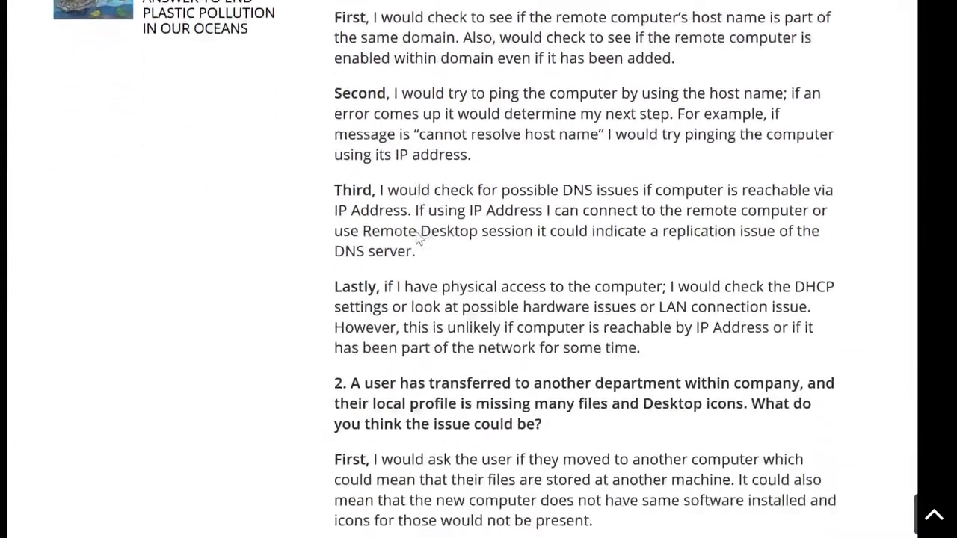
scroll(419, 237, down, 3)
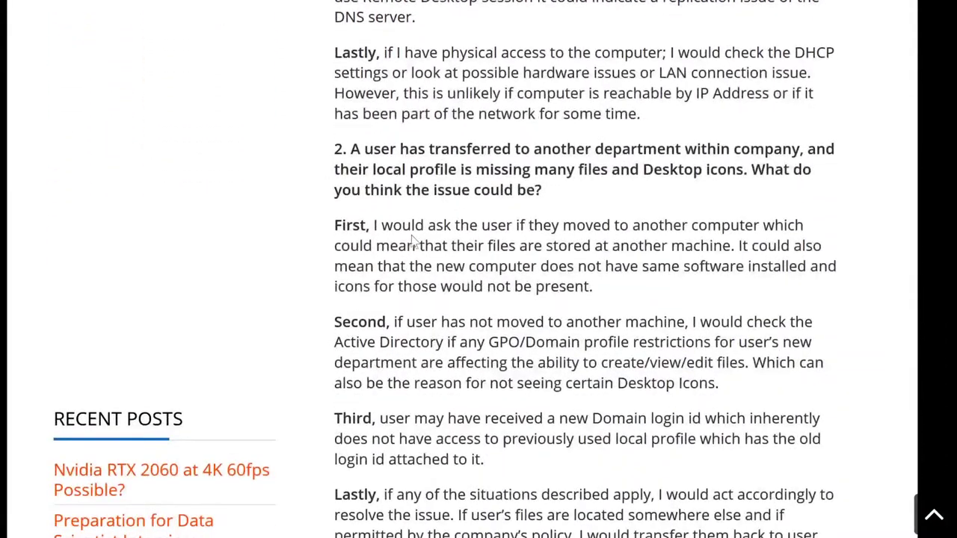
scroll(444, 319, down, 5)
scroll(444, 318, down, 7)
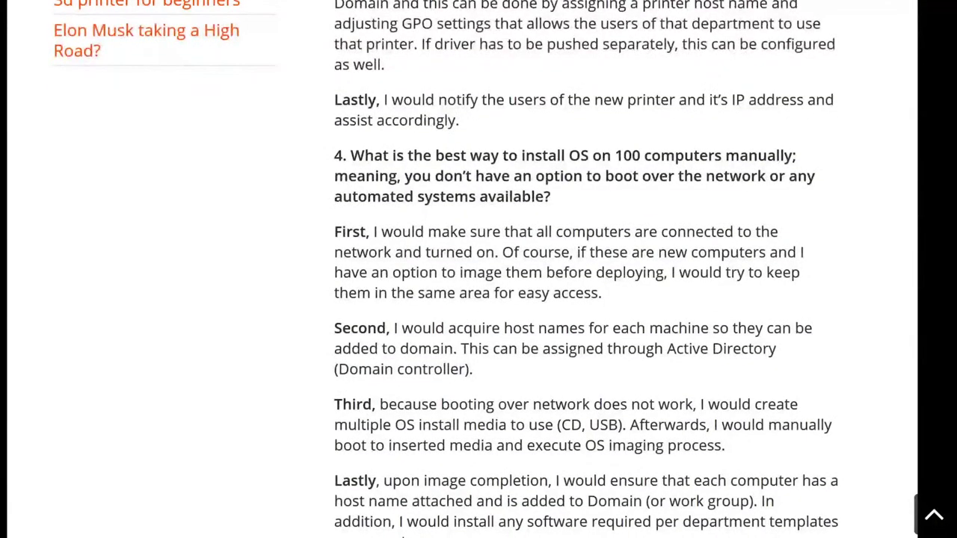
scroll(446, 298, down, 1)
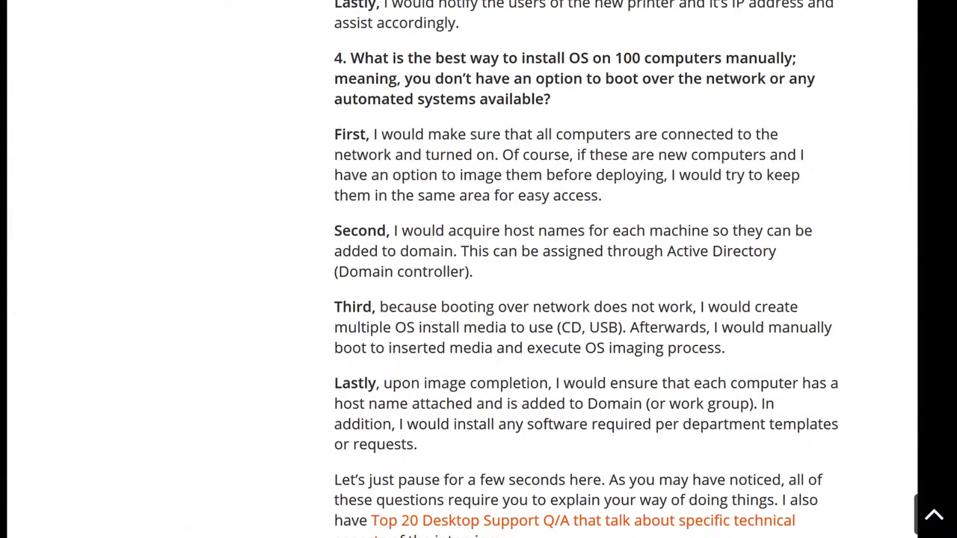
drag(373, 135, 334, 135)
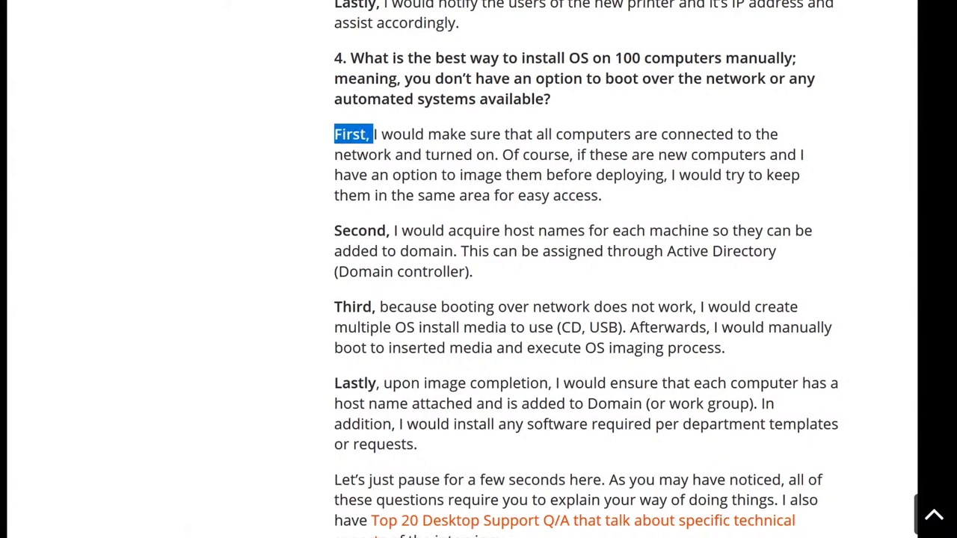
drag(391, 230, 334, 230)
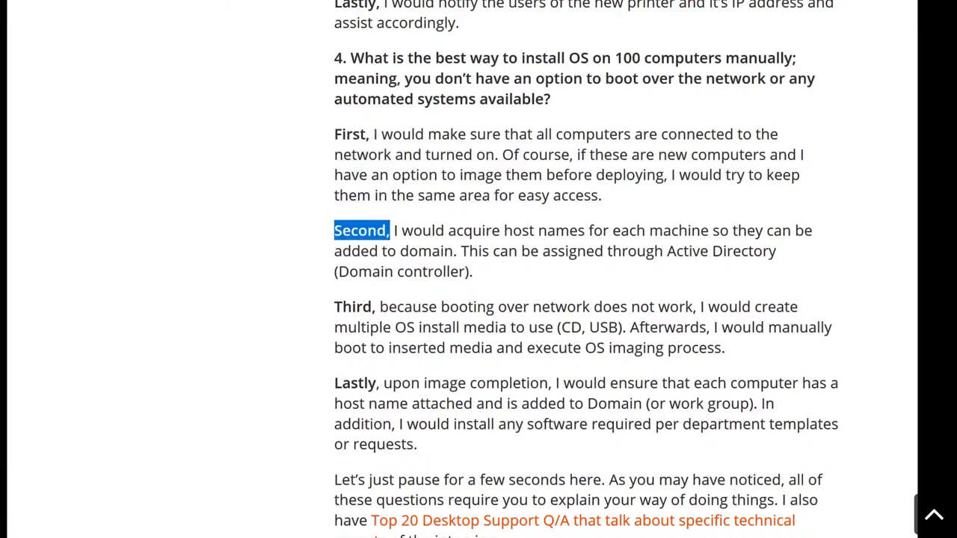
drag(380, 307, 326, 314)
drag(378, 383, 333, 383)
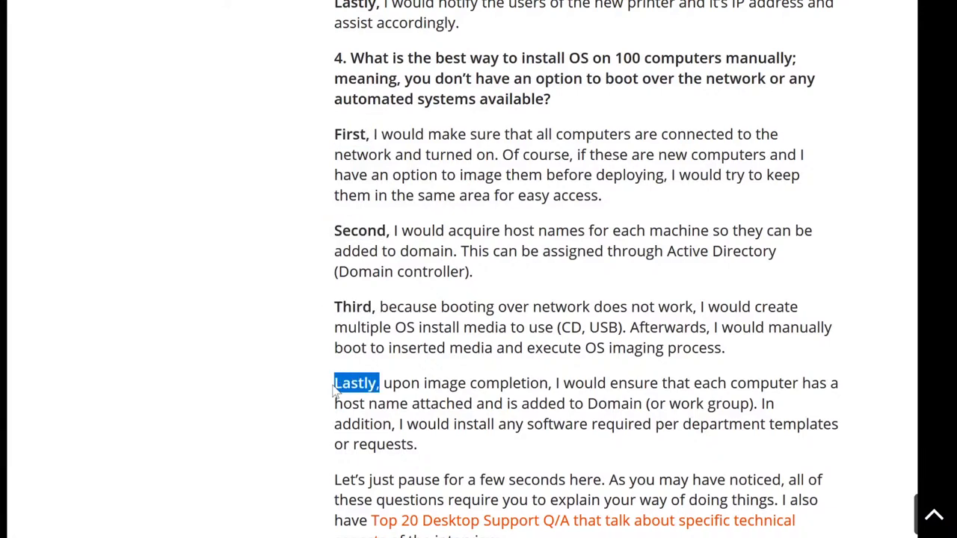
click(336, 383)
scroll(459, 290, up, 1)
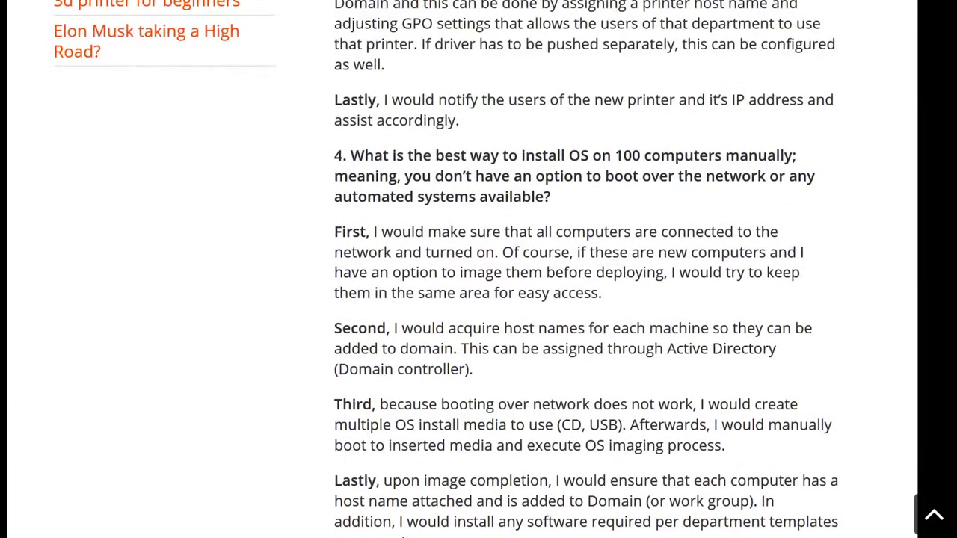
scroll(445, 269, up, 1)
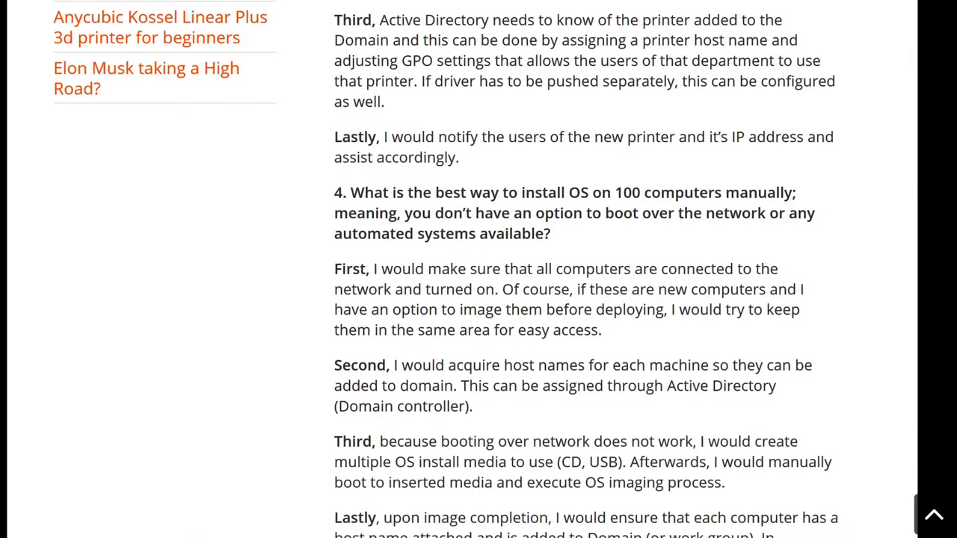
scroll(583, 269, down, 1)
drag(334, 133, 796, 133)
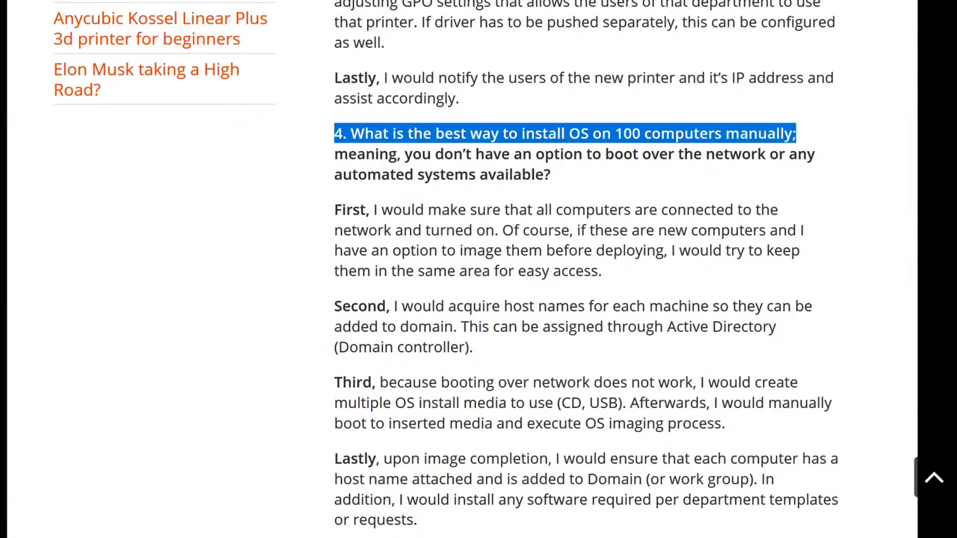
drag(334, 133, 561, 179)
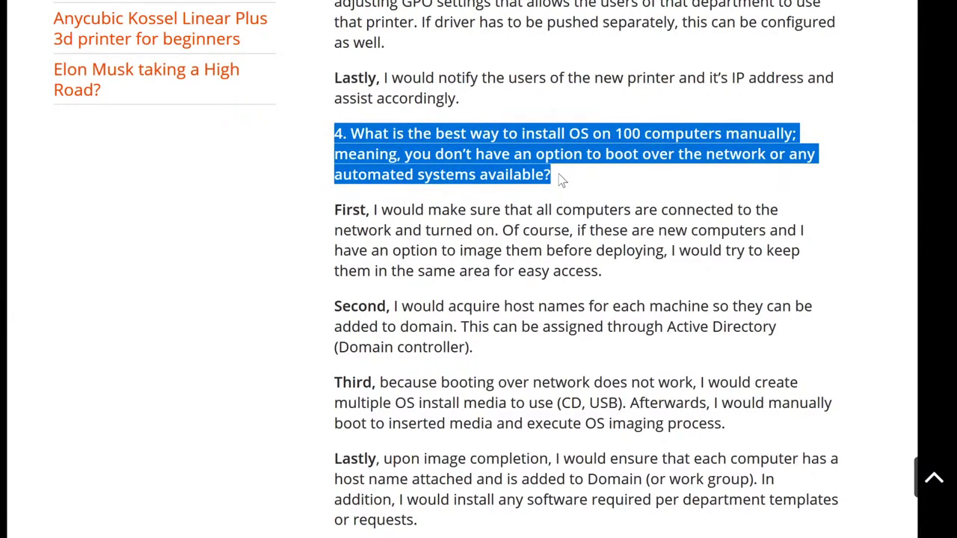
click(560, 180)
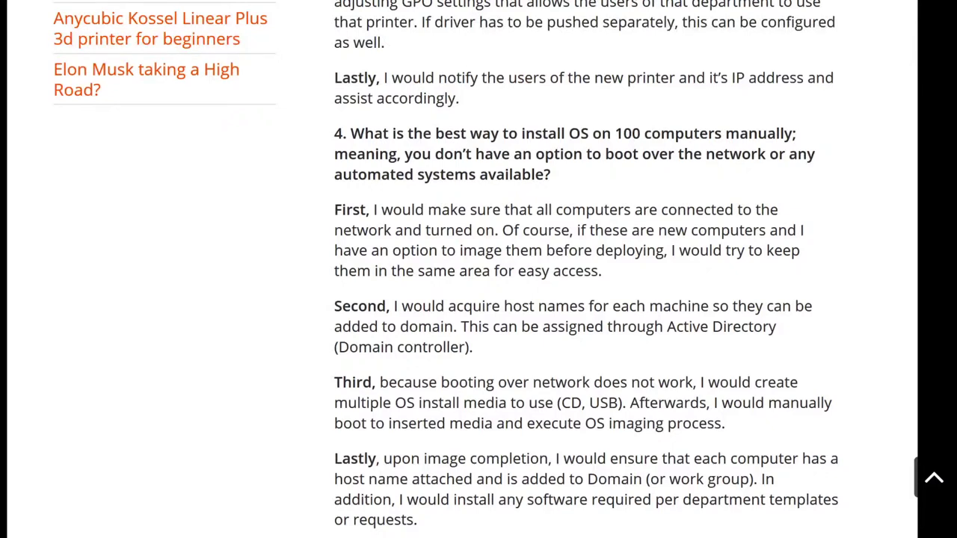
drag(334, 209, 498, 231)
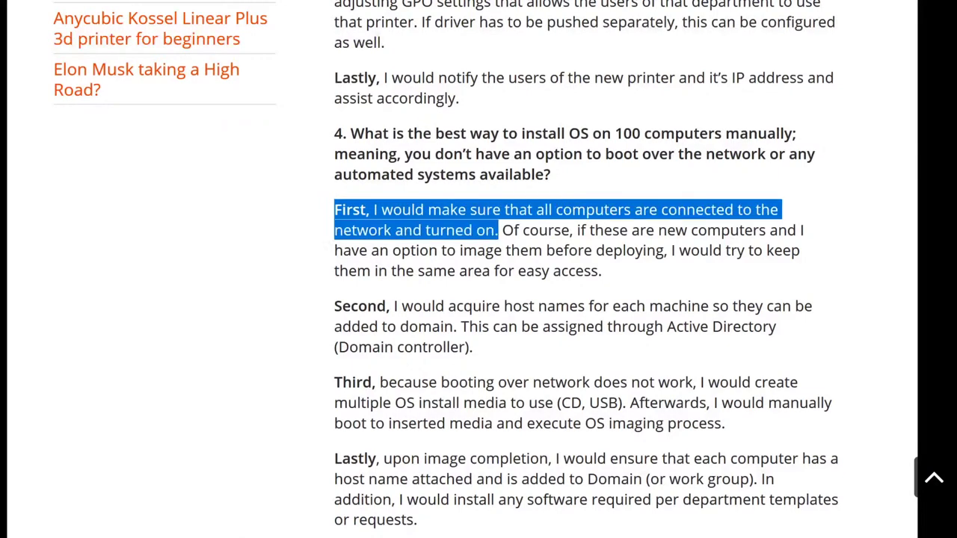
drag(502, 231, 798, 230)
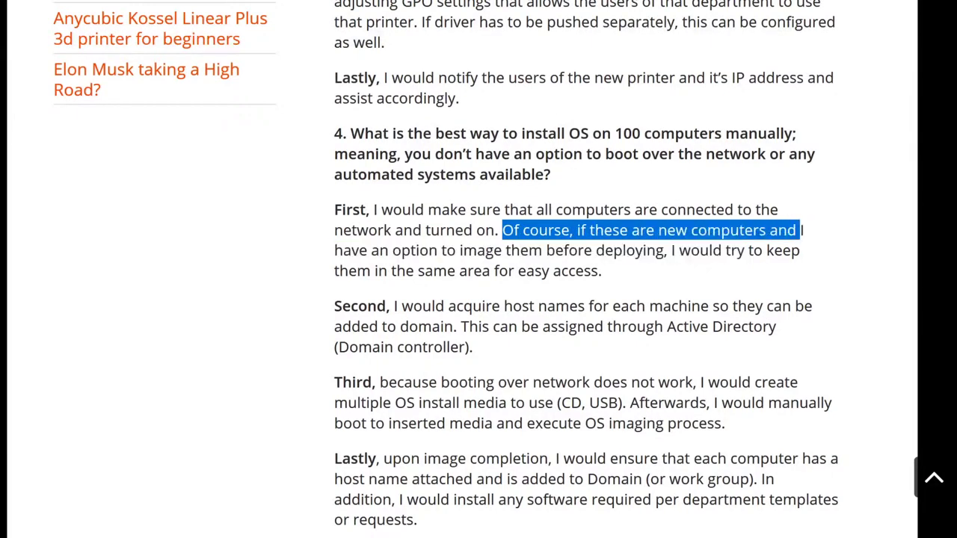
drag(523, 230, 641, 280)
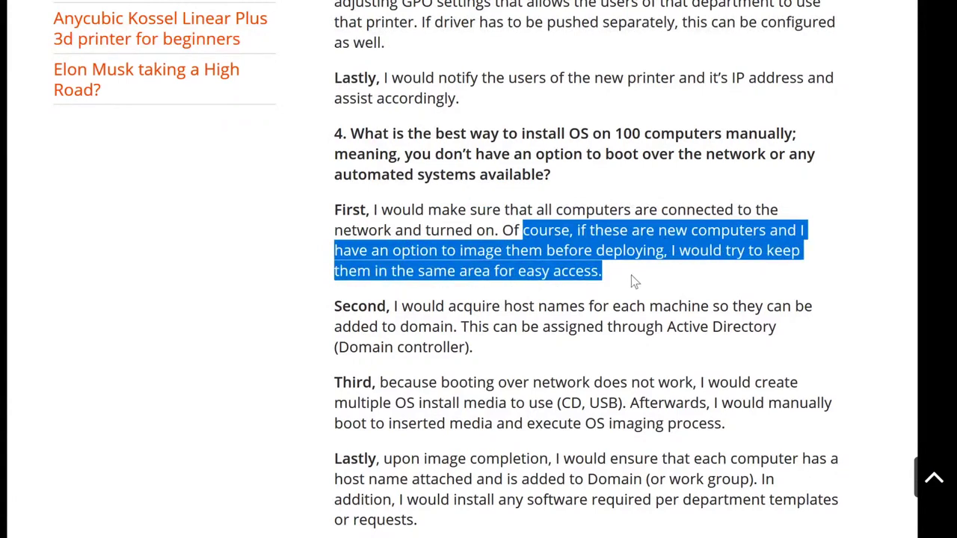
click(631, 276)
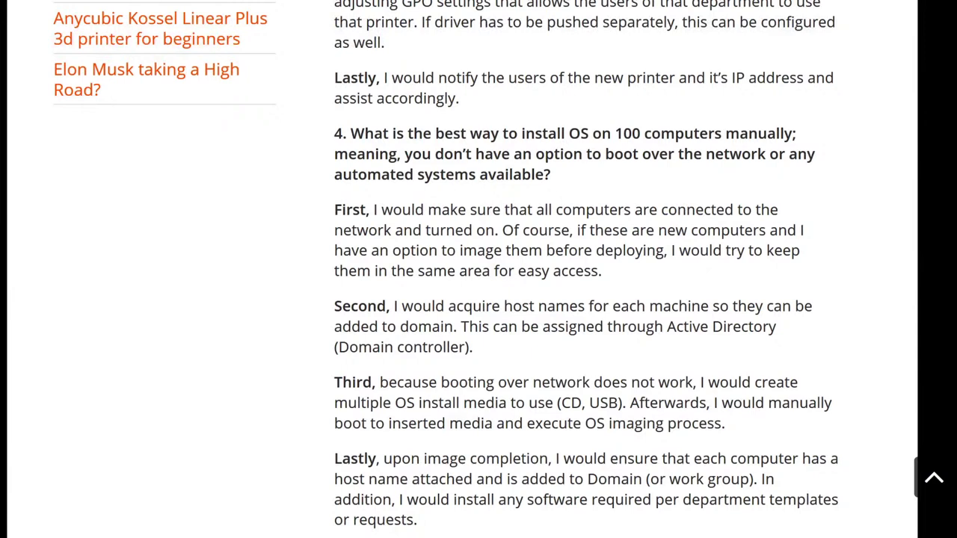
drag(518, 272, 614, 283)
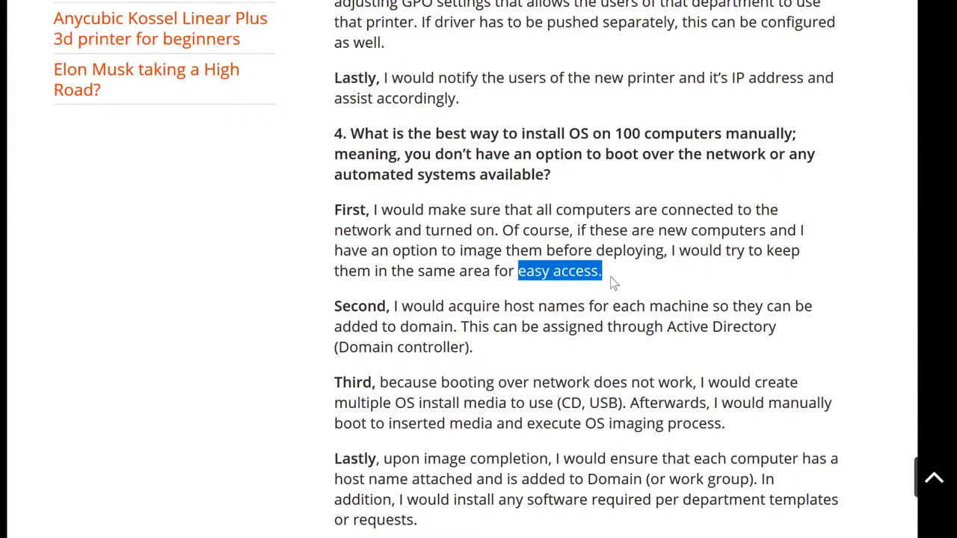
click(529, 292)
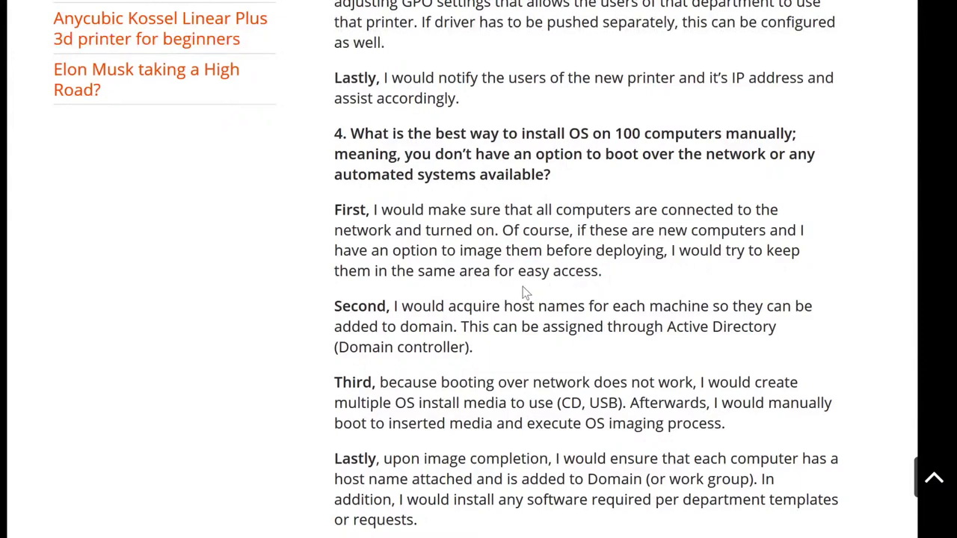
drag(334, 306, 459, 326)
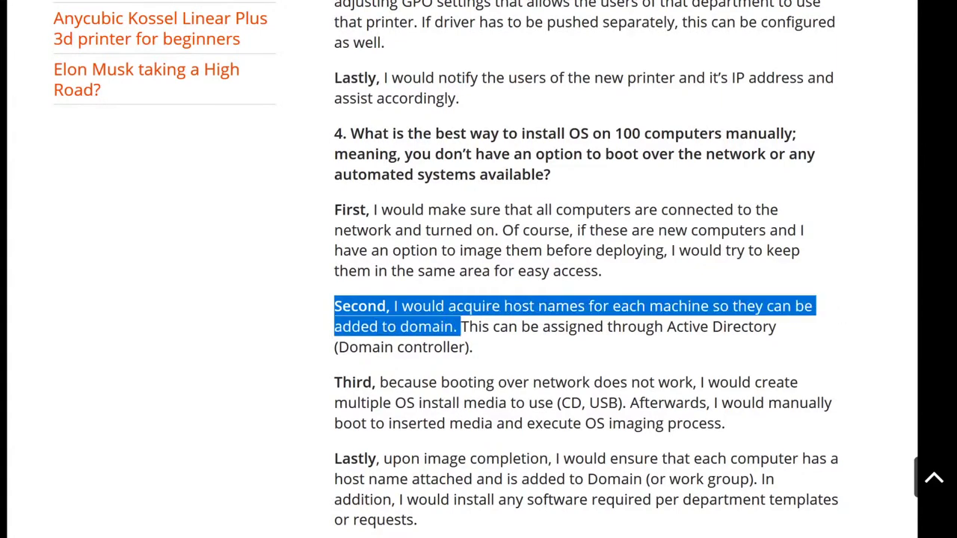
click(425, 205)
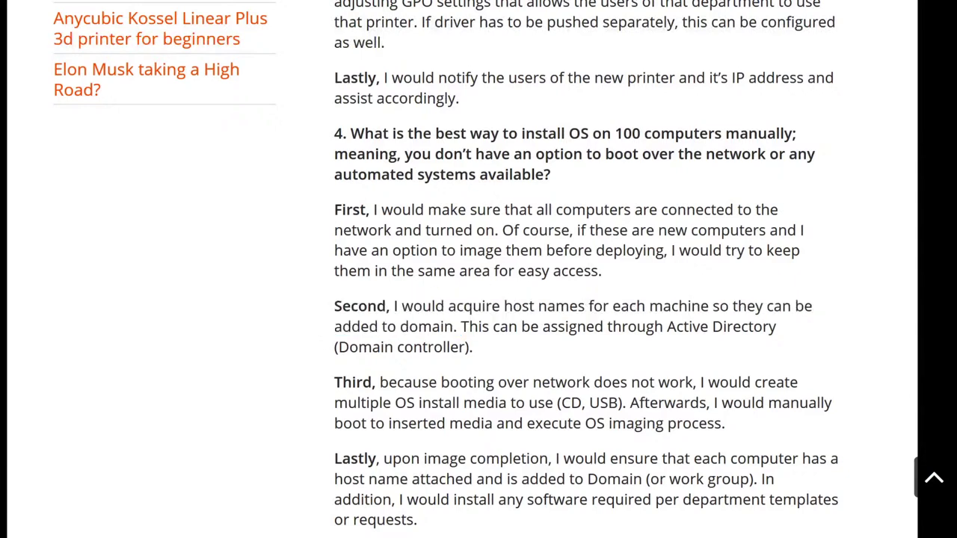
drag(334, 210, 498, 230)
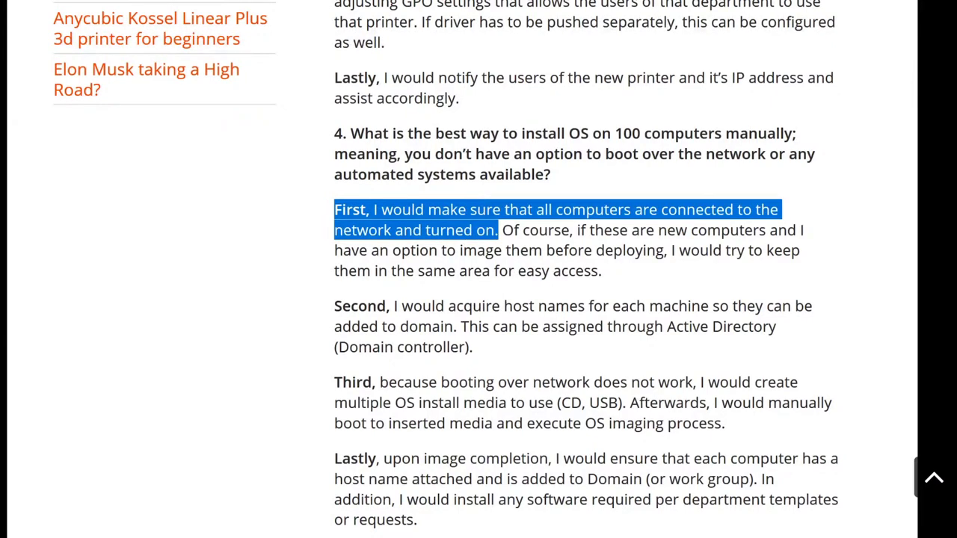
drag(394, 306, 458, 327)
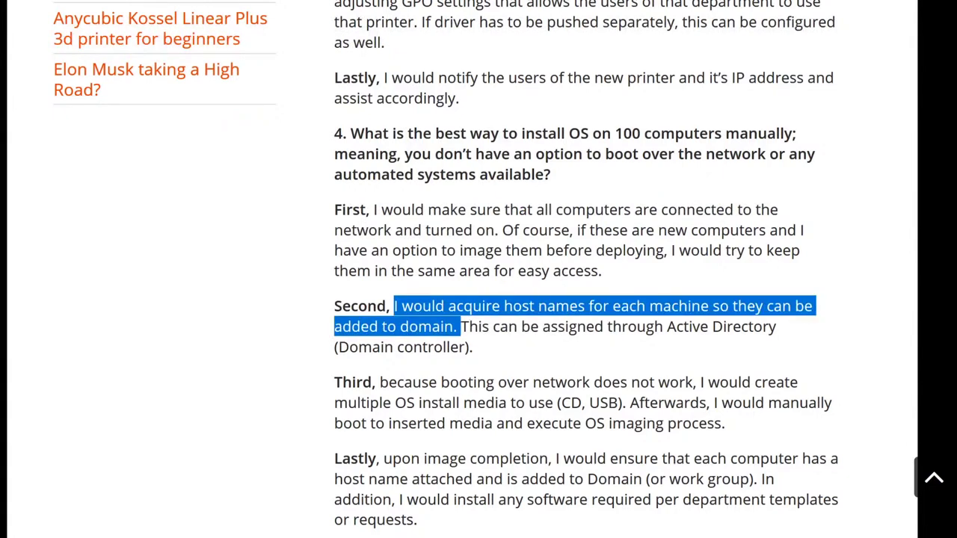
drag(499, 230, 326, 234)
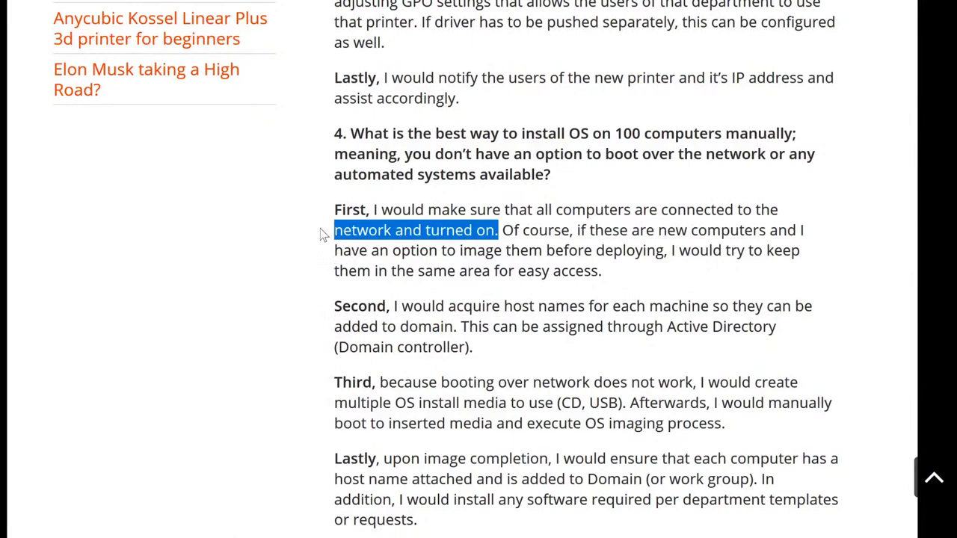
drag(457, 327, 785, 341)
drag(465, 347, 338, 347)
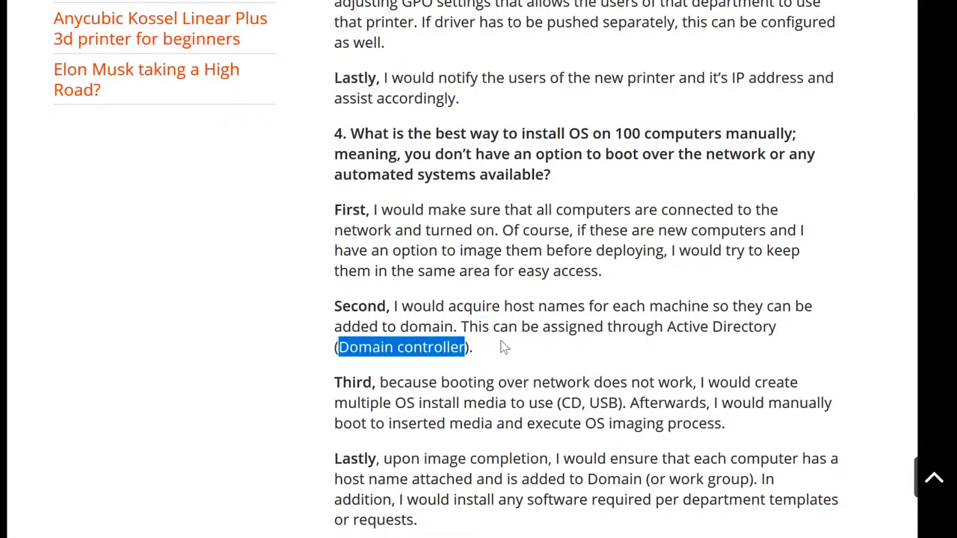
click(503, 346)
drag(666, 327, 786, 337)
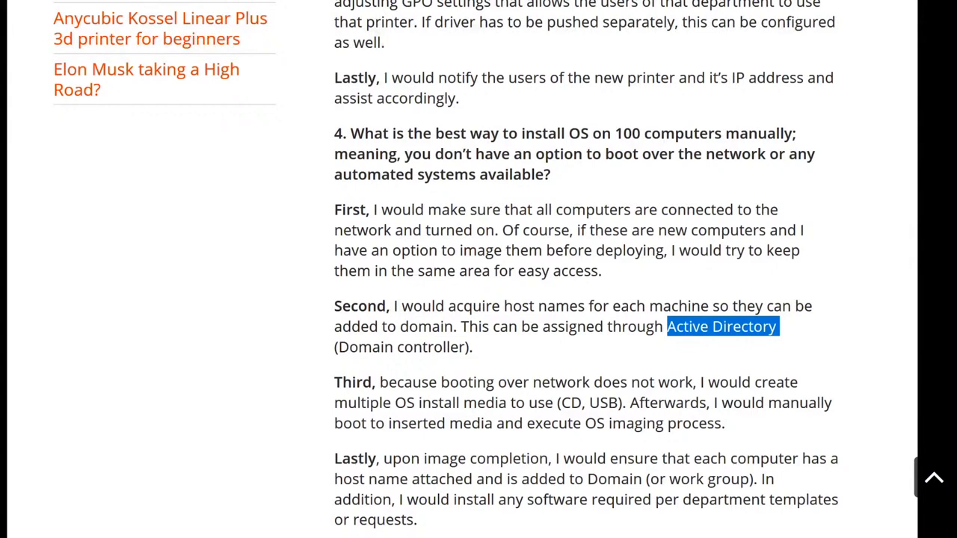
drag(661, 209, 391, 230)
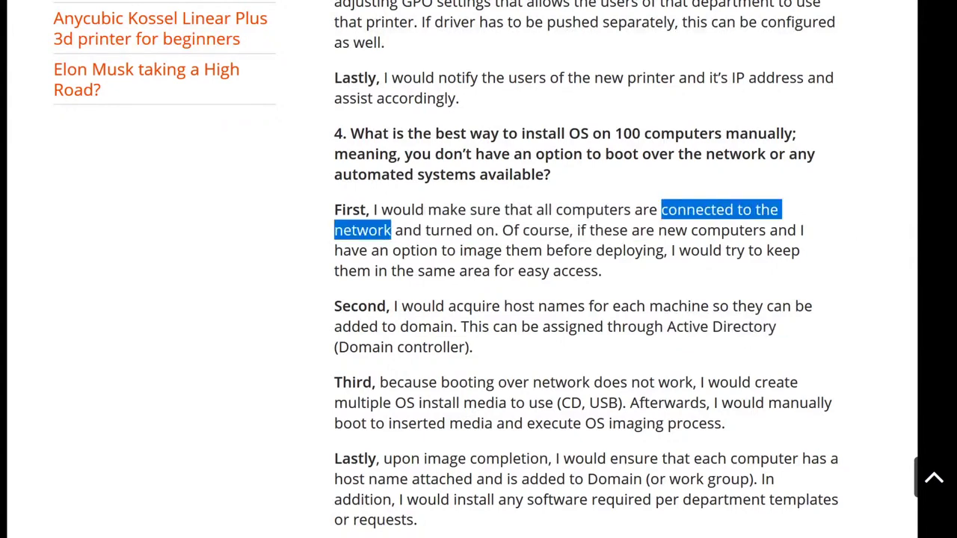
click(391, 230)
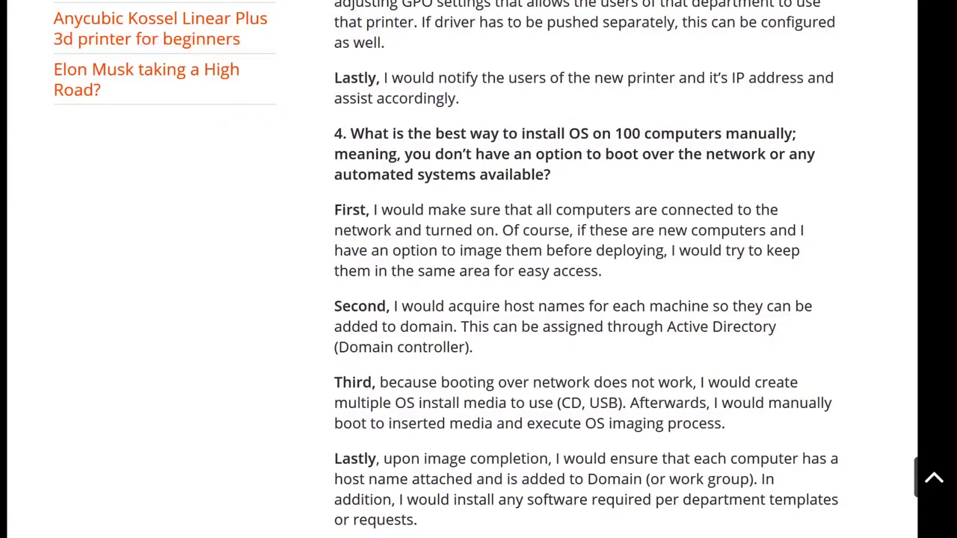
scroll(586, 269, down, 2)
drag(334, 285, 627, 305)
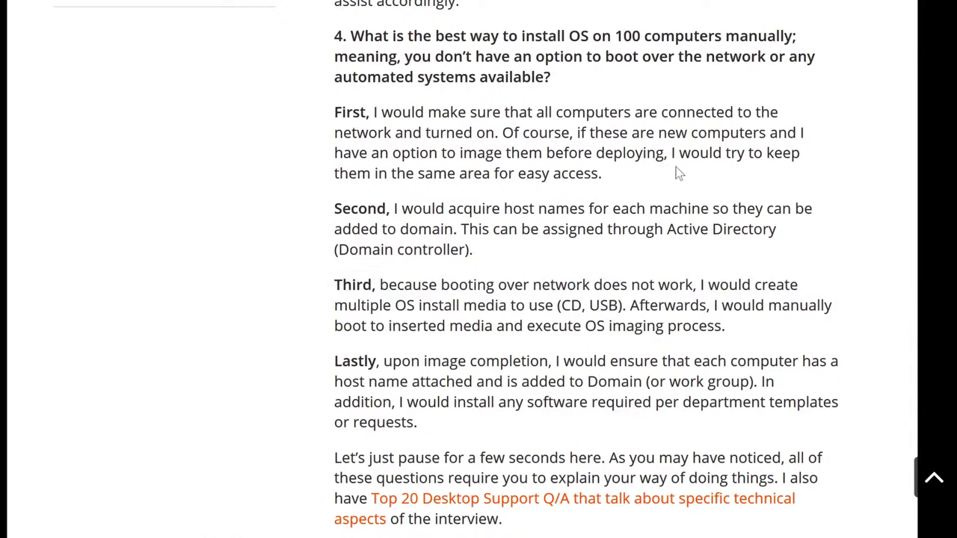
drag(673, 162, 752, 173)
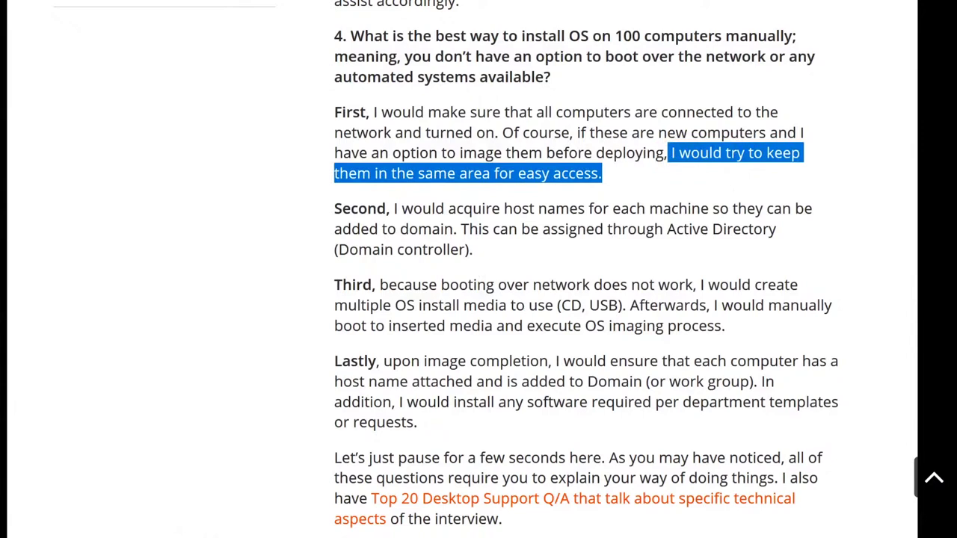
drag(421, 305, 807, 326)
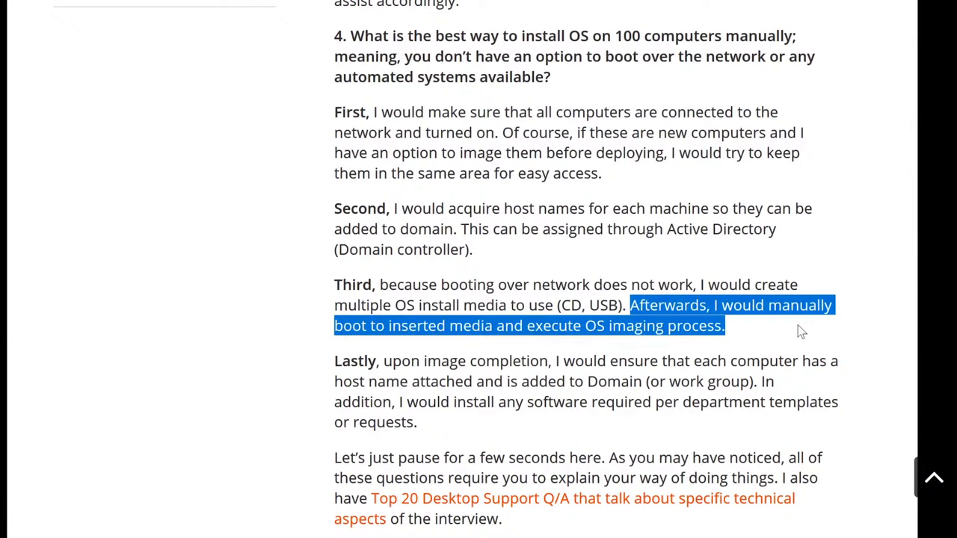
click(730, 324)
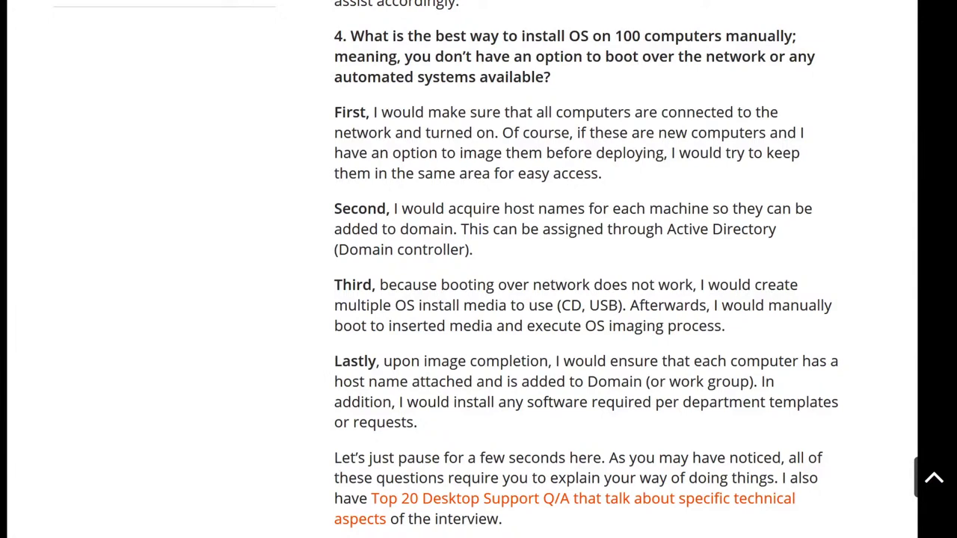
drag(334, 361, 758, 381)
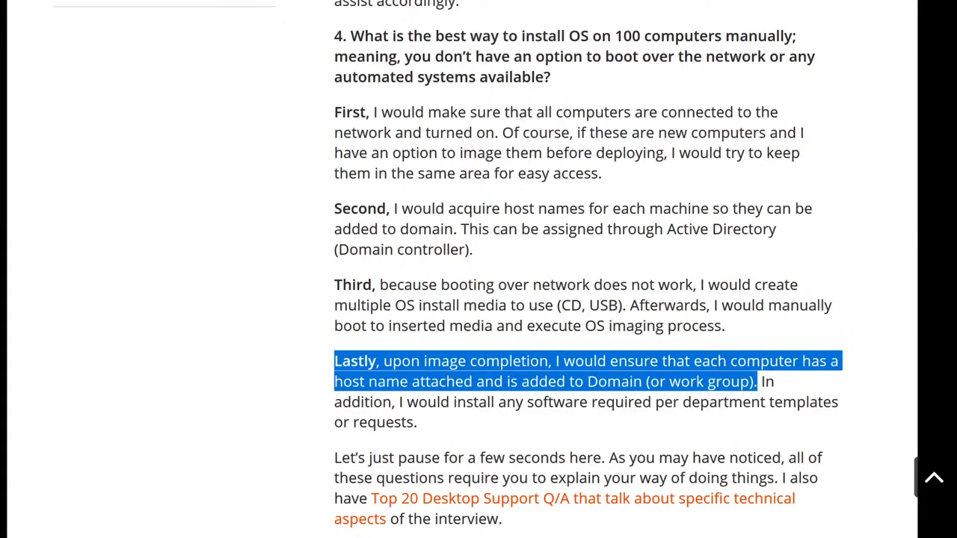
drag(740, 382, 749, 381)
drag(706, 381, 668, 381)
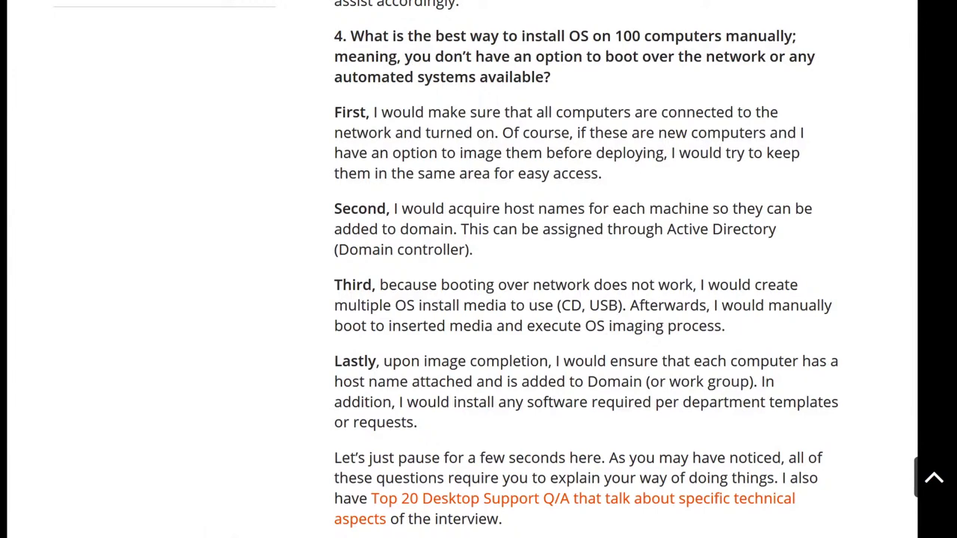
drag(521, 381, 642, 381)
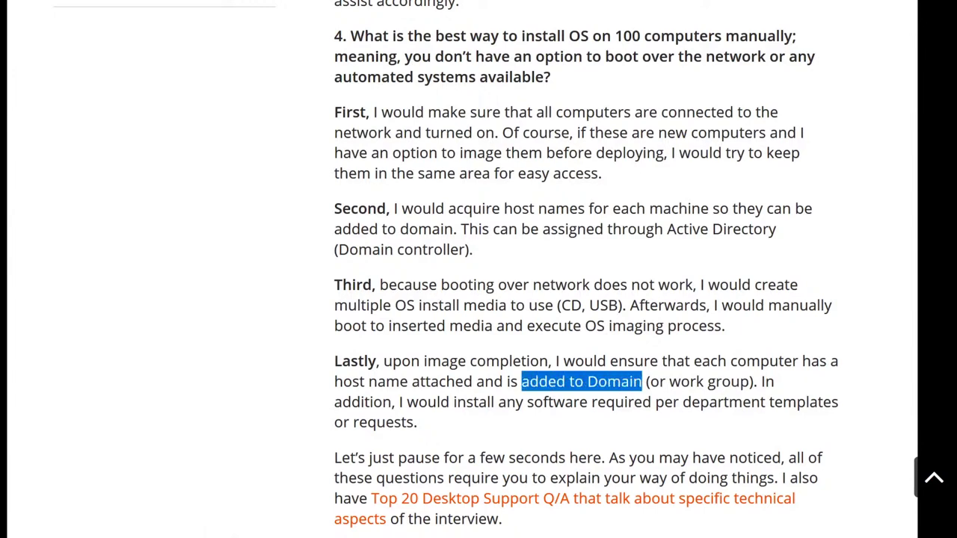
drag(334, 381, 473, 381)
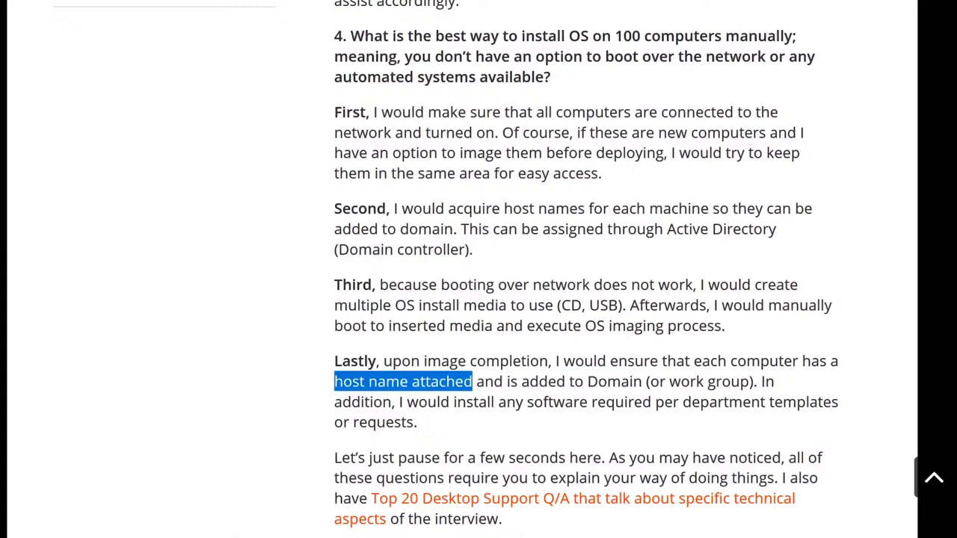
drag(757, 382, 549, 423)
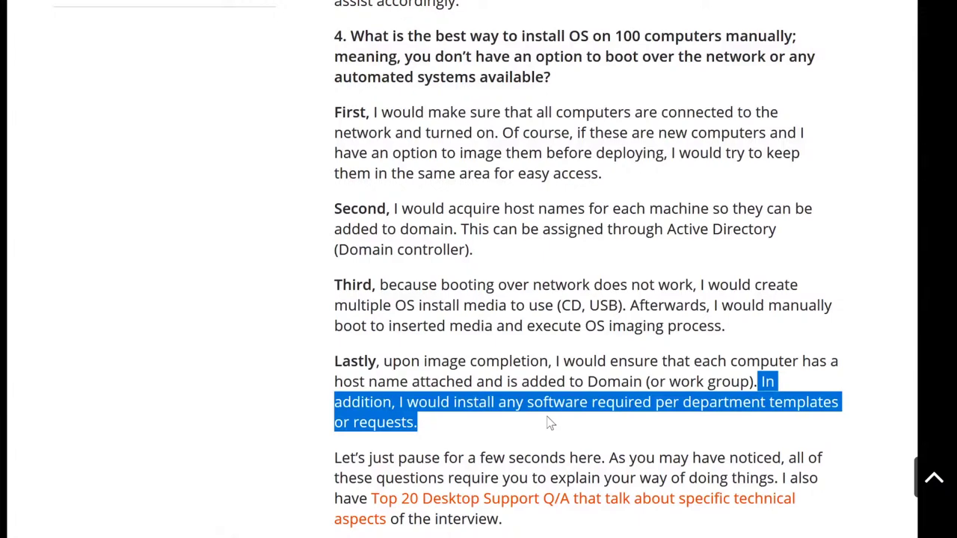
click(550, 423)
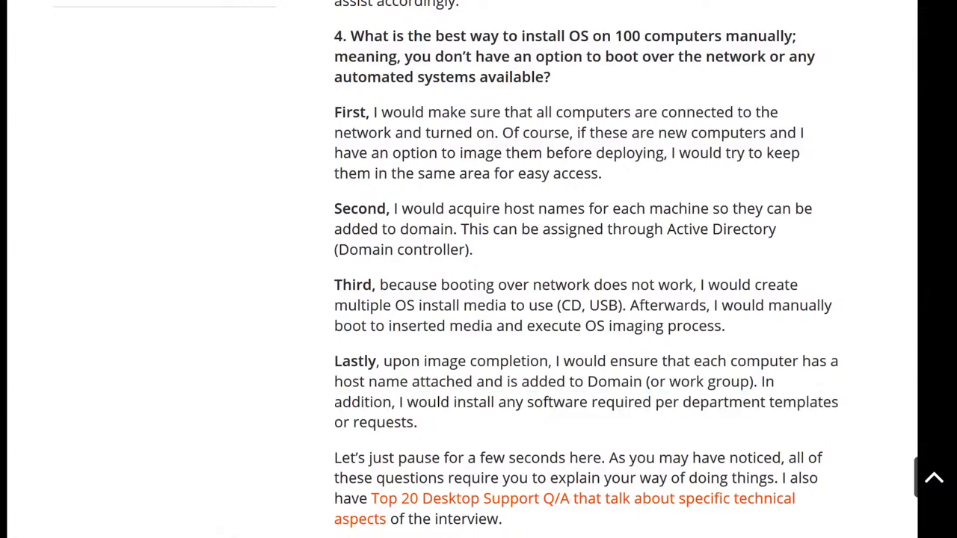
scroll(695, 346, up, 2)
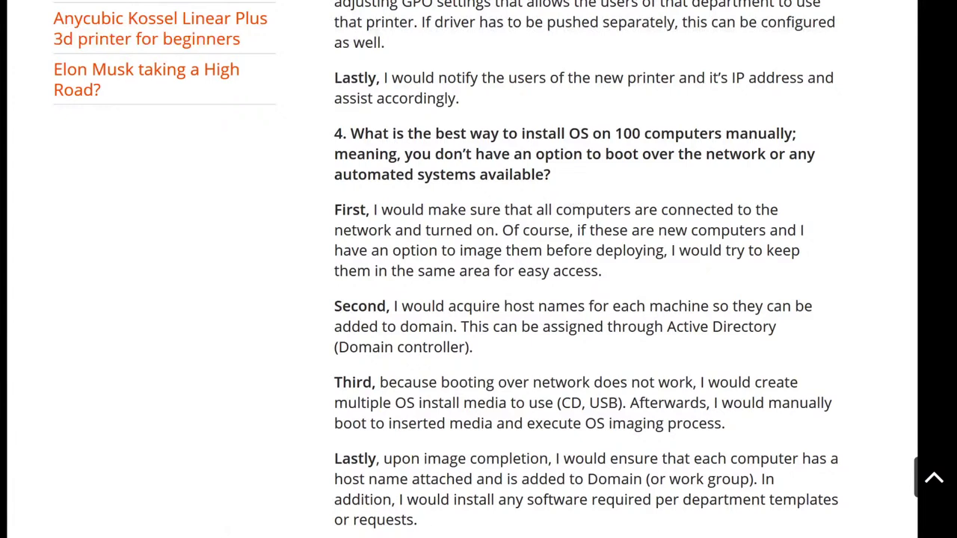
drag(400, 499, 642, 520)
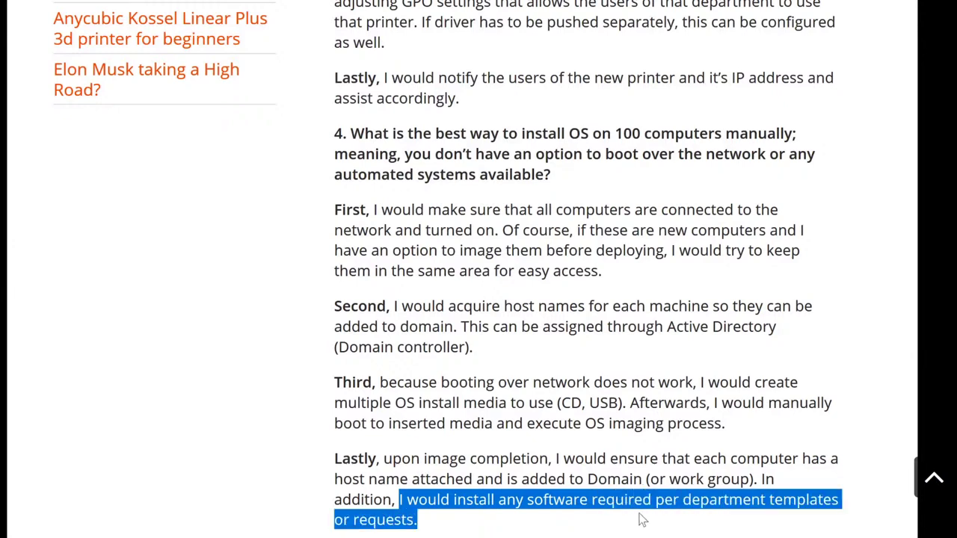
click(640, 519)
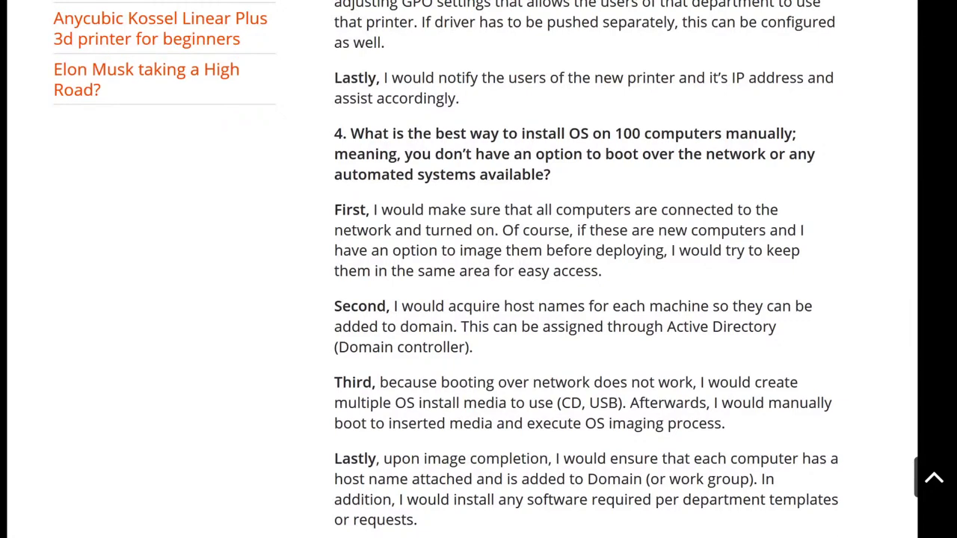
scroll(478, 269, up, 1)
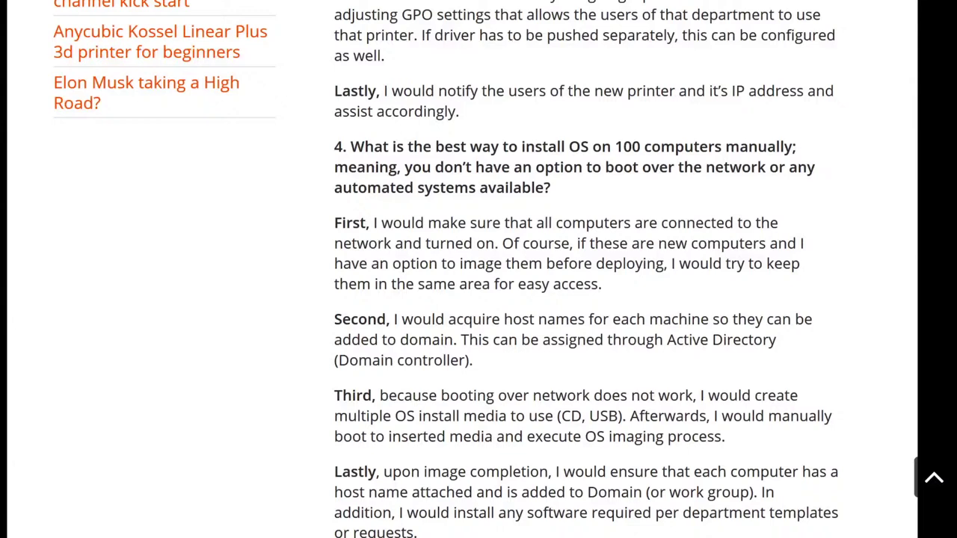
drag(614, 146, 798, 154)
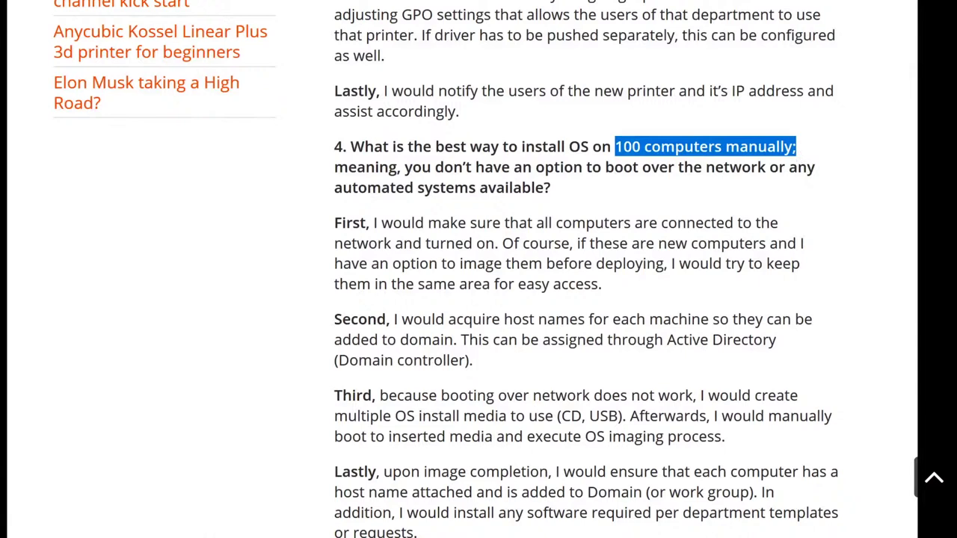
click(767, 199)
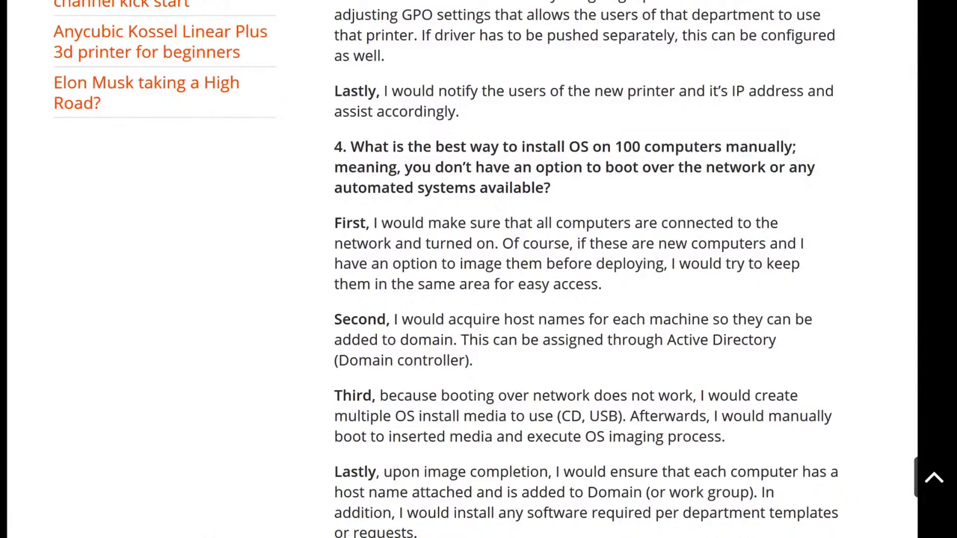
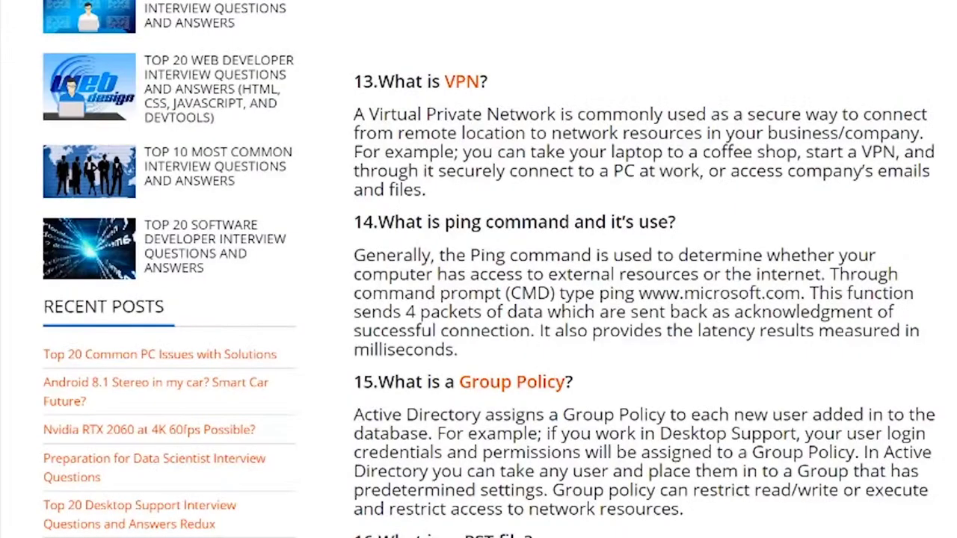
Highlight the ping answer and cosmicnovo.com domain in the article, then switch to the Gmail Inbox tab.
drag(470, 255, 804, 293)
mouse_move(470, 255)
mouse_down()
mouse_move(826, 273)
mouse_move(791, 255)
mouse_move(471, 247)
mouse_up()
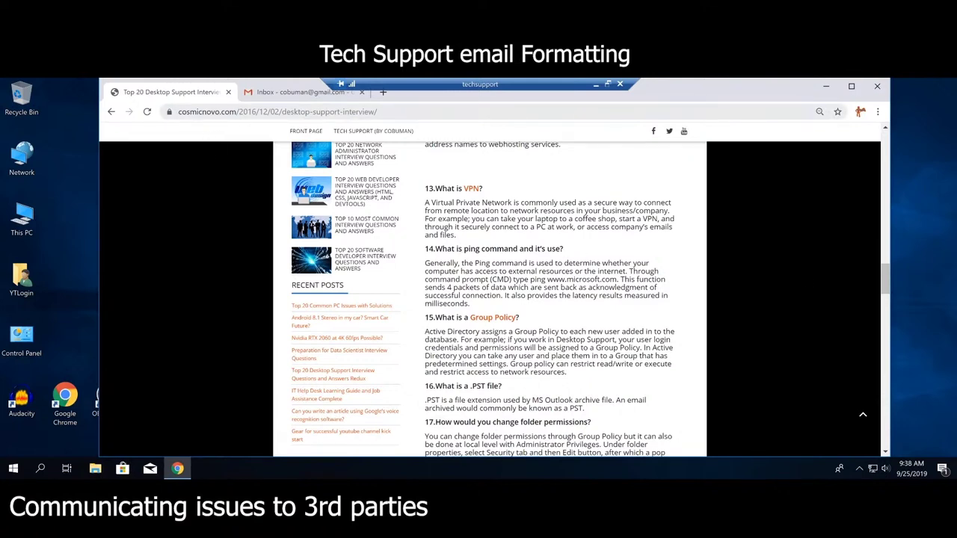
drag(236, 111, 178, 111)
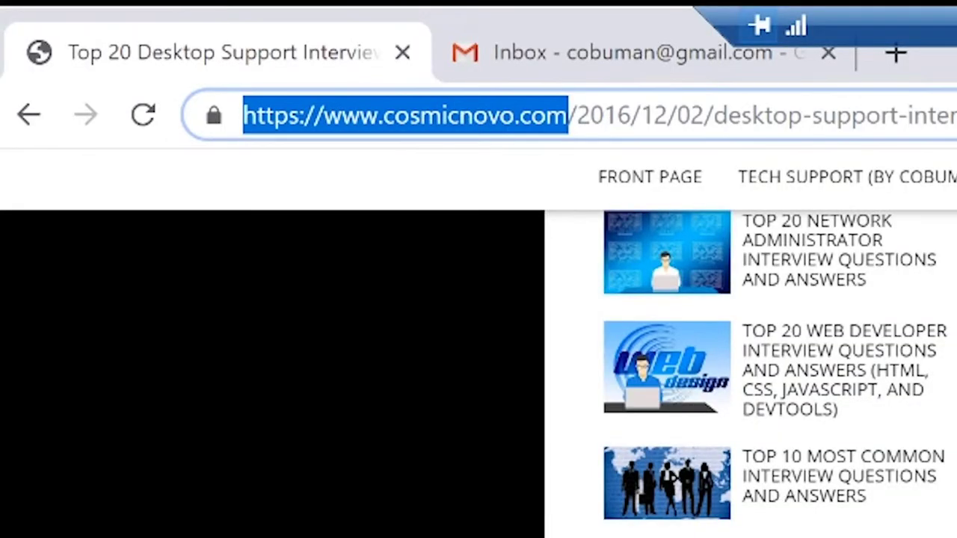
scroll(777, 374, up, 3)
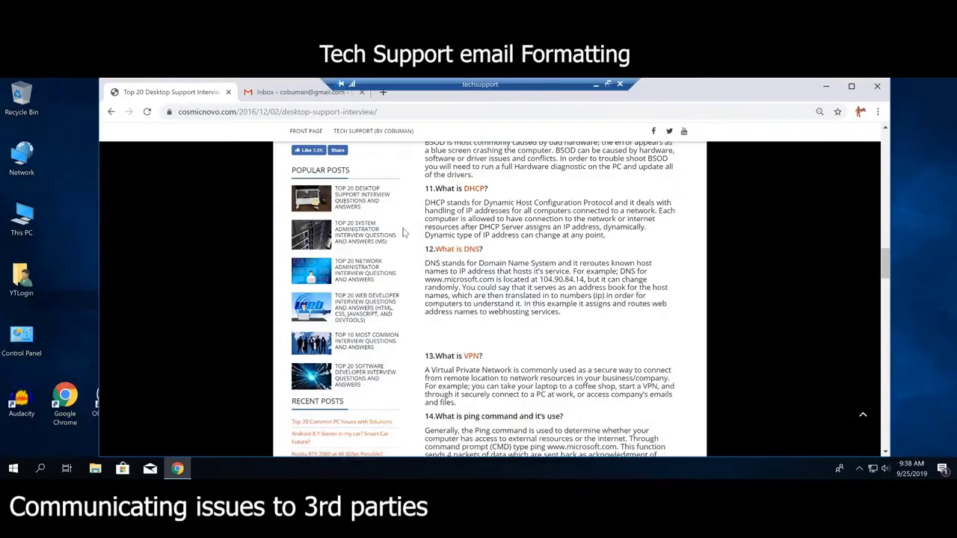
scroll(541, 364, down, 2)
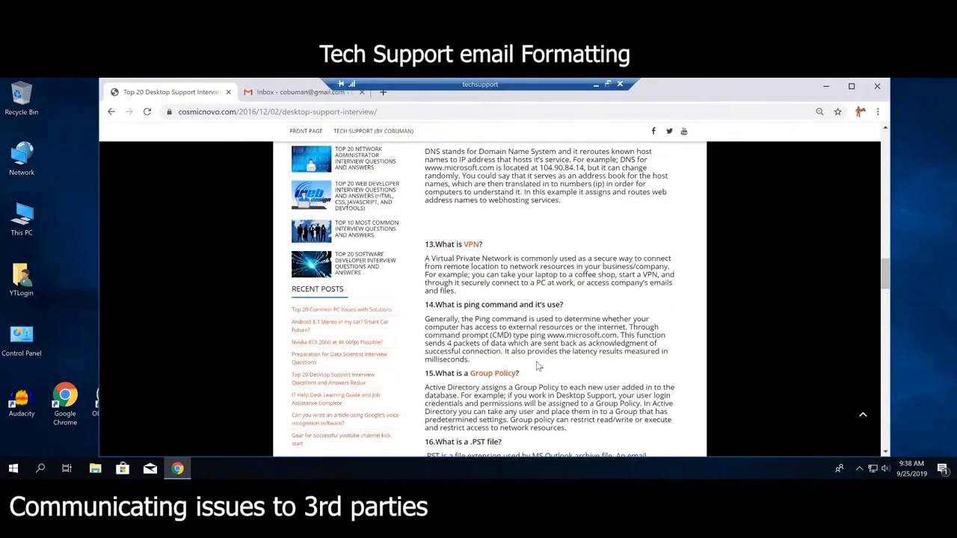
click(297, 92)
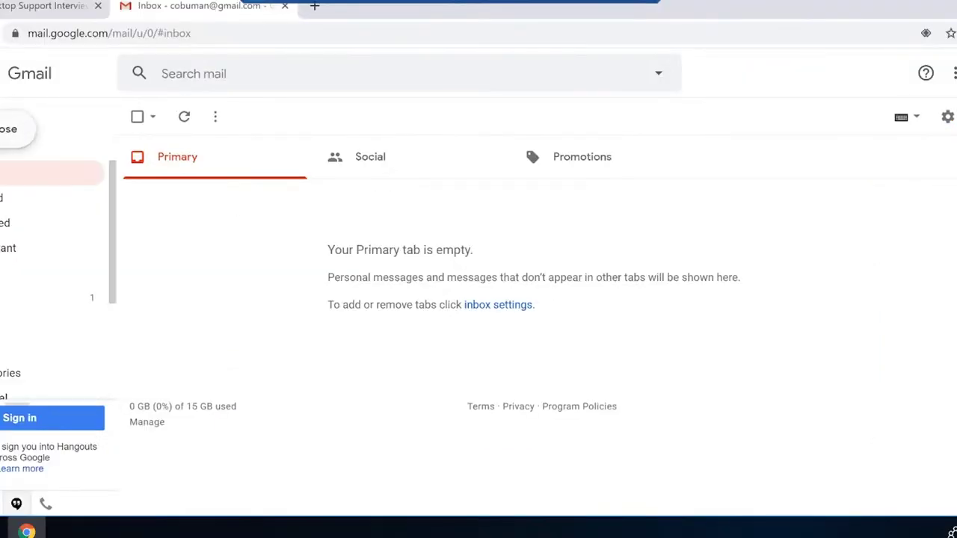
Start a new message in a full-screen compose window, glancing briefly at the article's address.
click(9, 129)
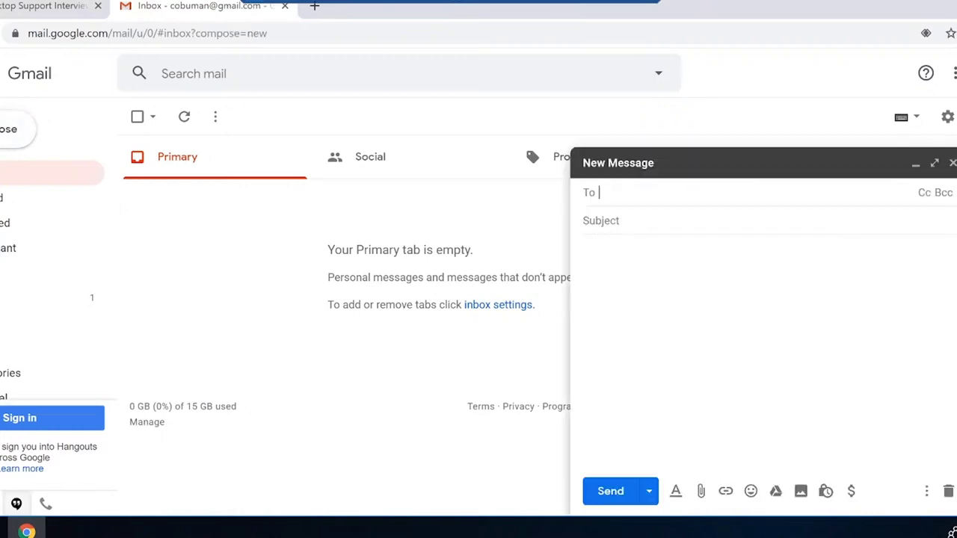
click(935, 164)
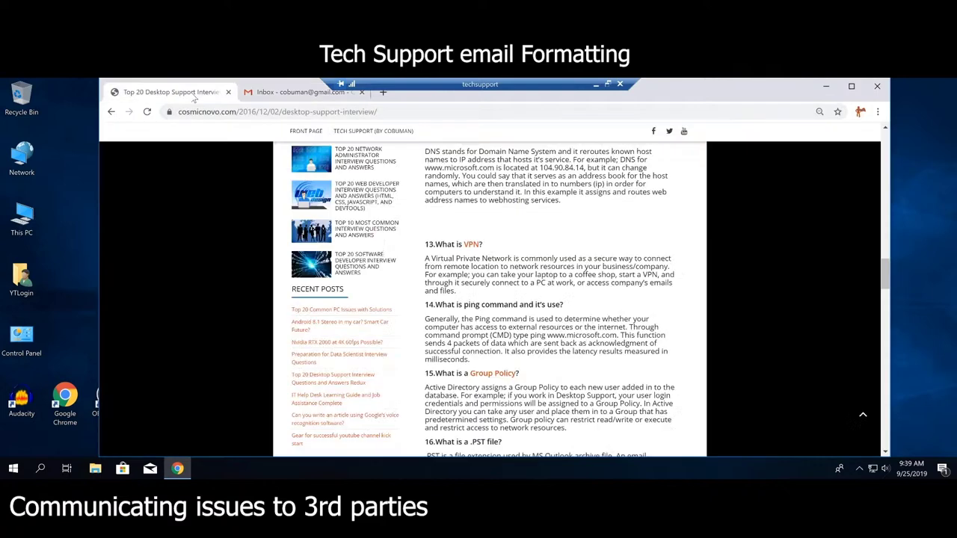
click(191, 94)
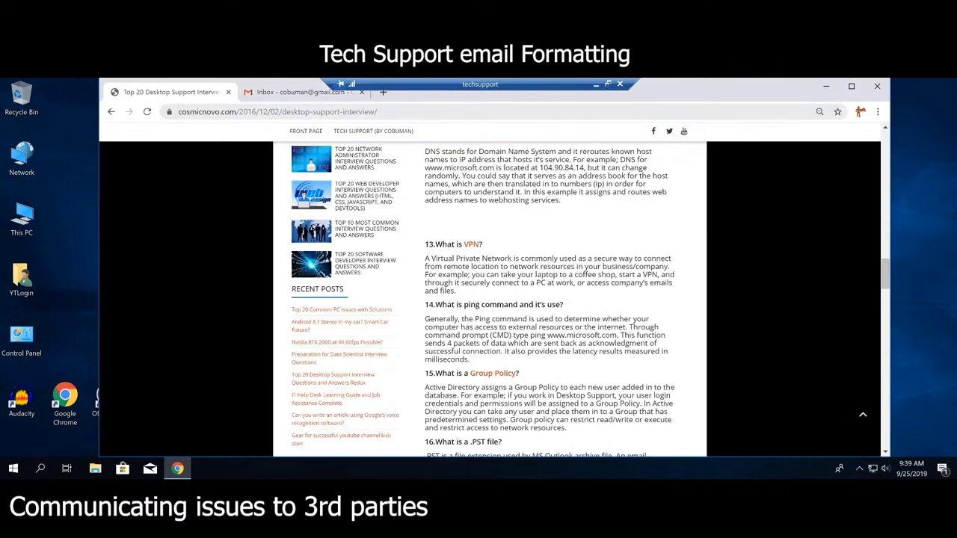
drag(230, 111, 178, 112)
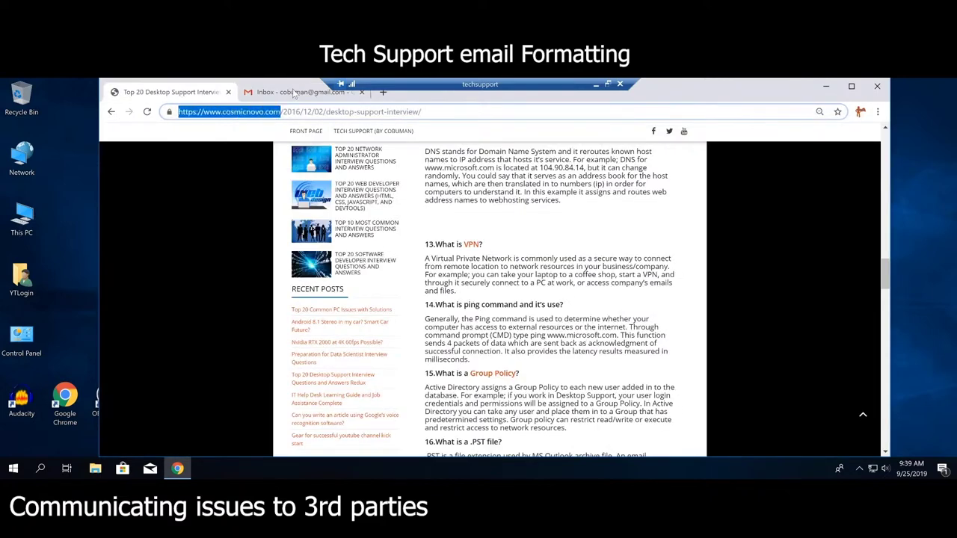
click(294, 93)
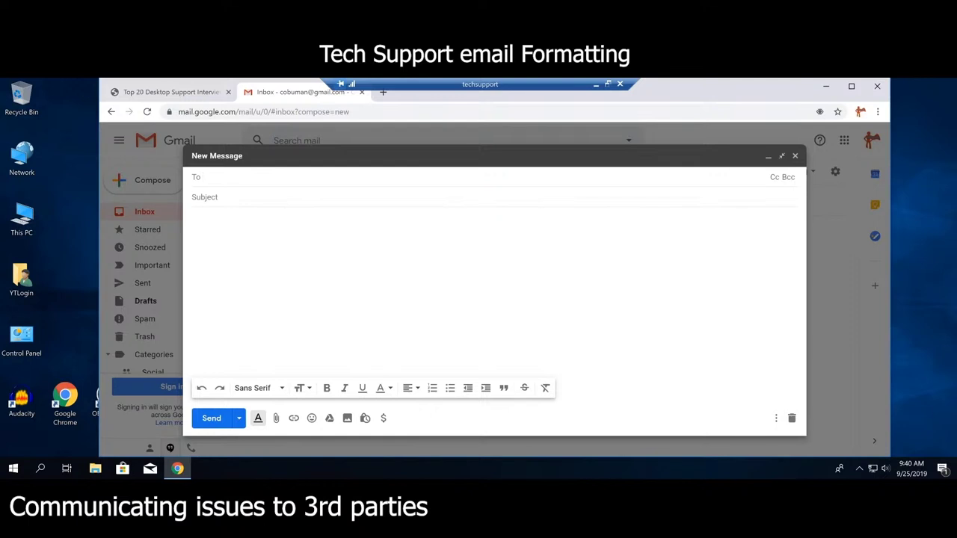
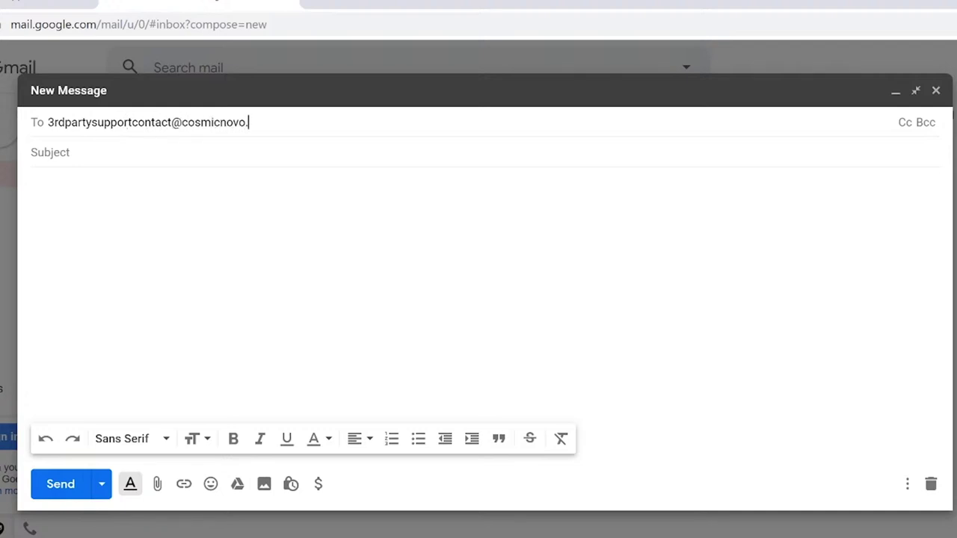
Address the draft to the third-party support contact's cosmicnovo.com e-mail address.
key(Return)
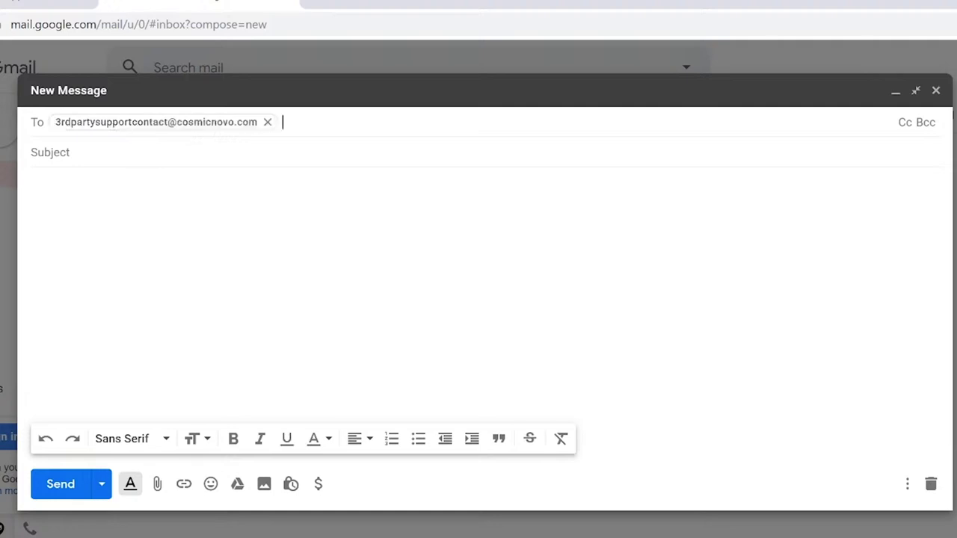
key(Tab)
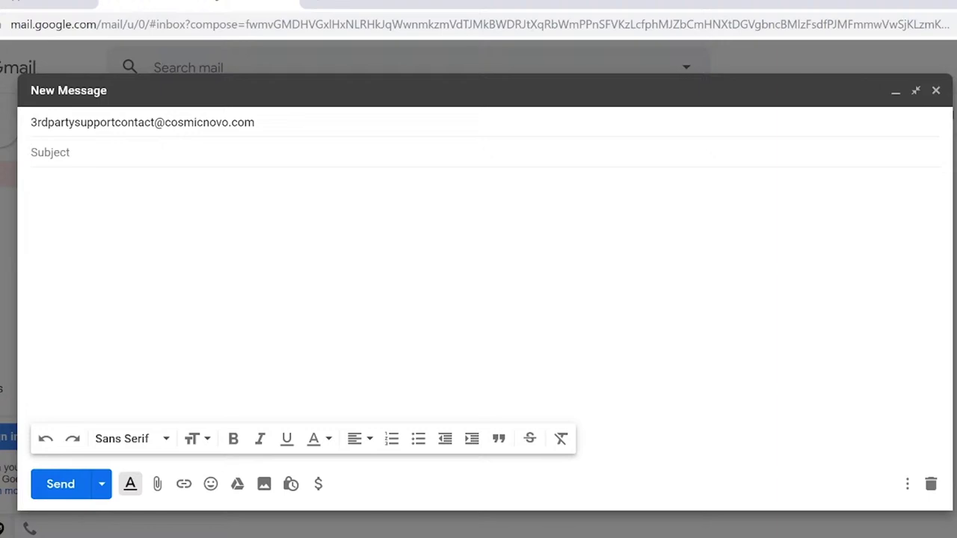
key(shift+Tab)
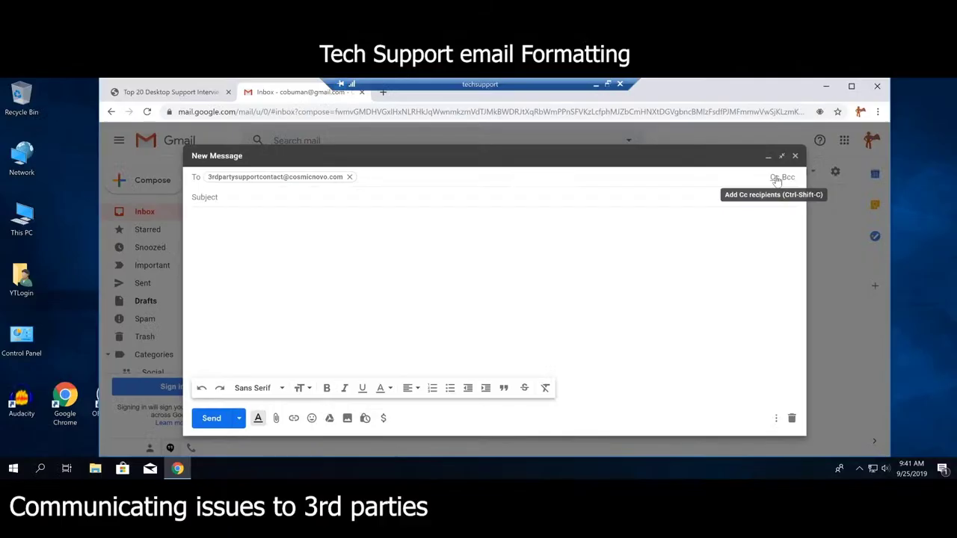
Add the manager's e-mail address in the Cc field, correcting the typos in its domain.
click(774, 177)
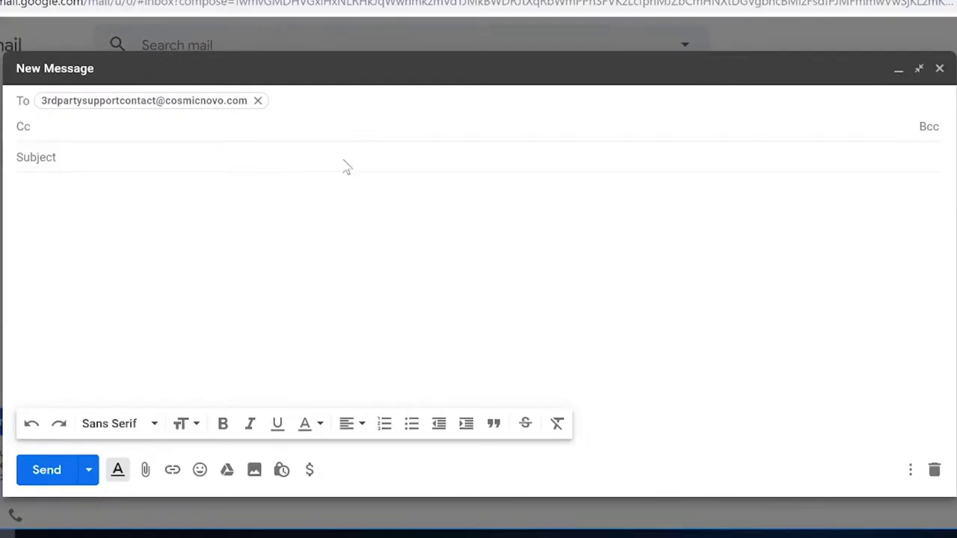
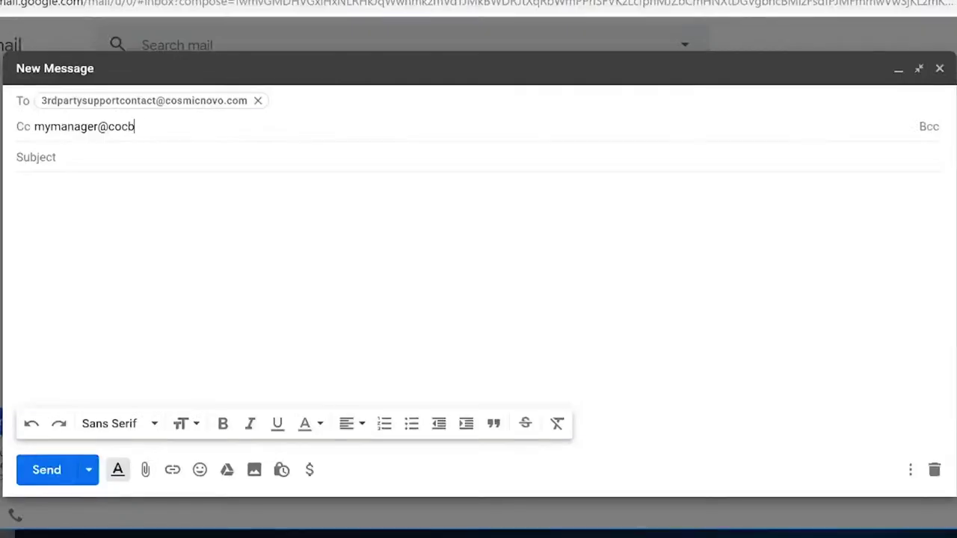
key(Tab)
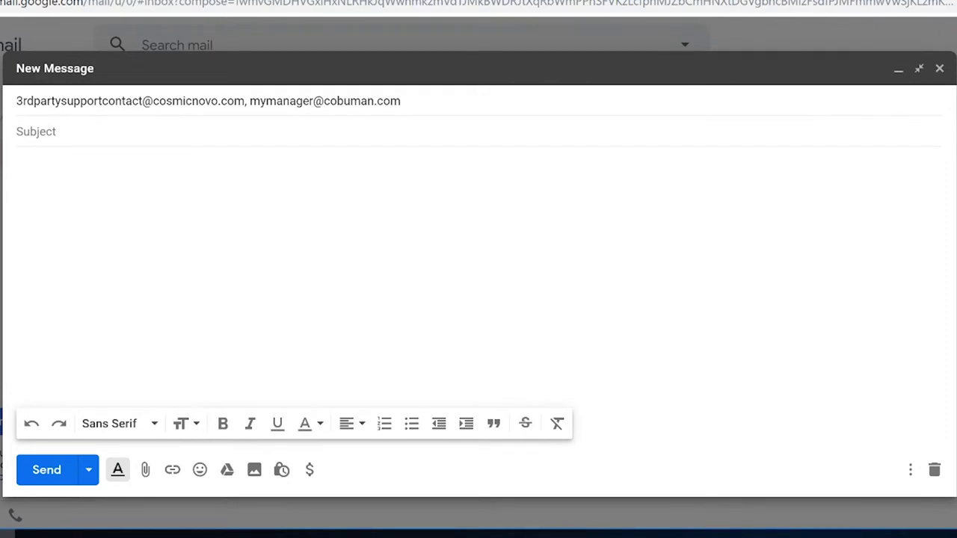
Enter the subject 'CosmicNovo.com is down.' and place the cursor in the message body.
text(CosmicNovo.com is dow)
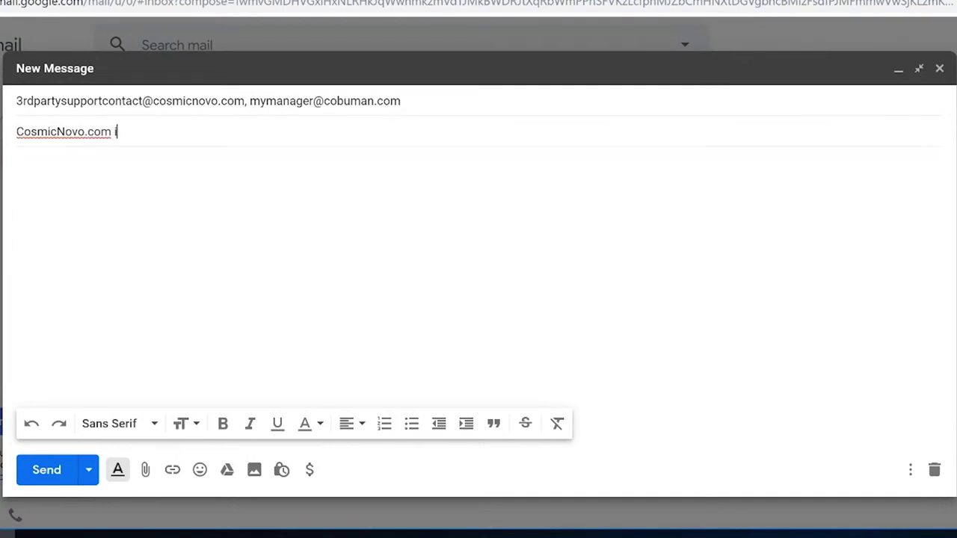
text(n.)
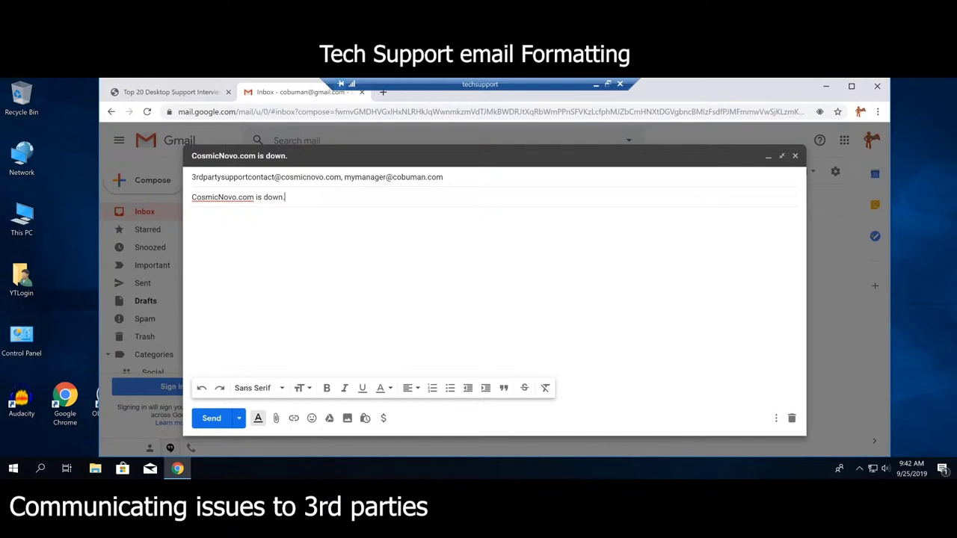
click(192, 218)
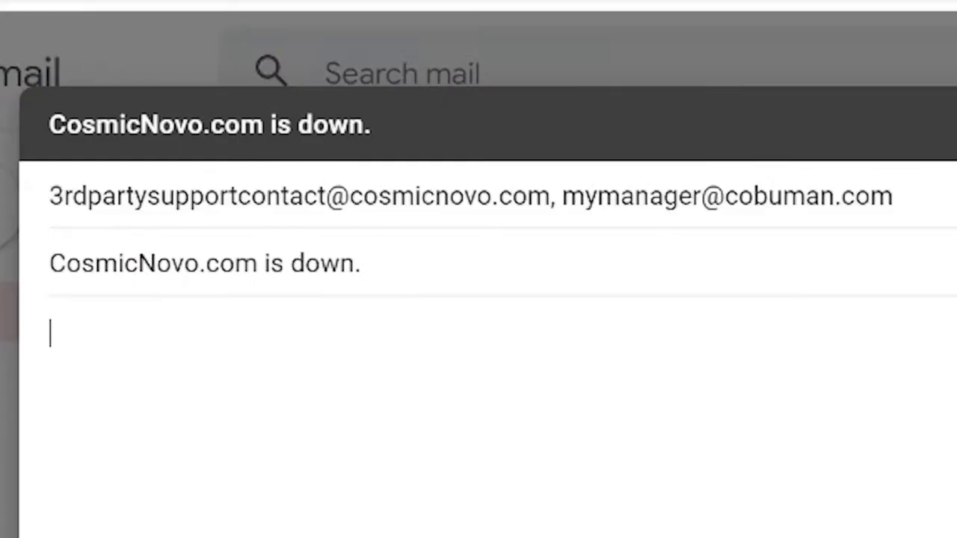
click(246, 176)
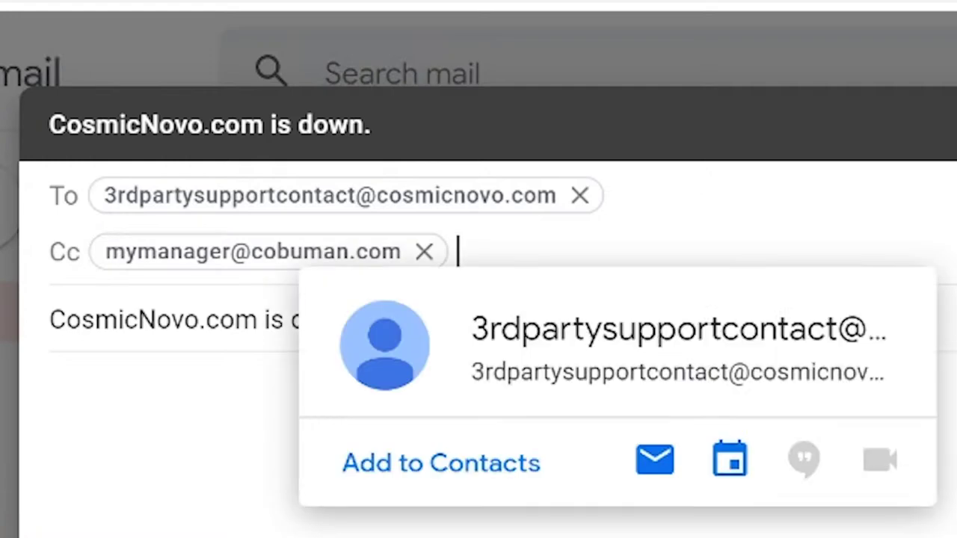
click(50, 390)
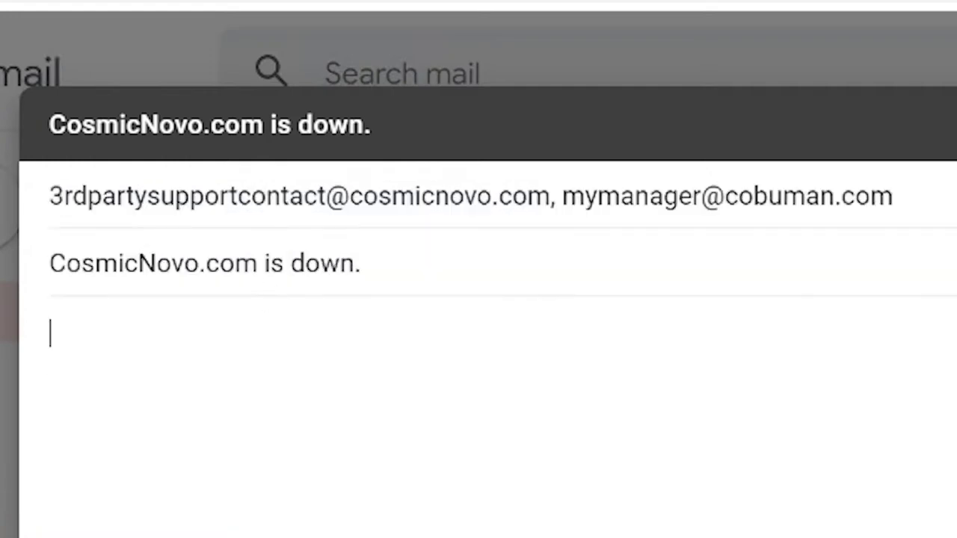
mouse_move(448, 196)
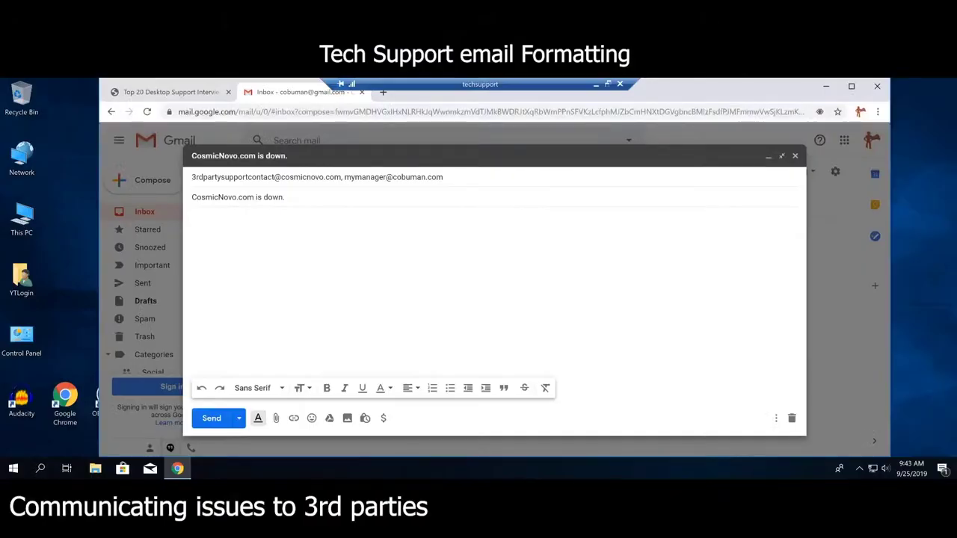
Write the greeting 'Hello,' and the sender's PC-support introduction ending with "this location".
text(Hel)
text(lo)
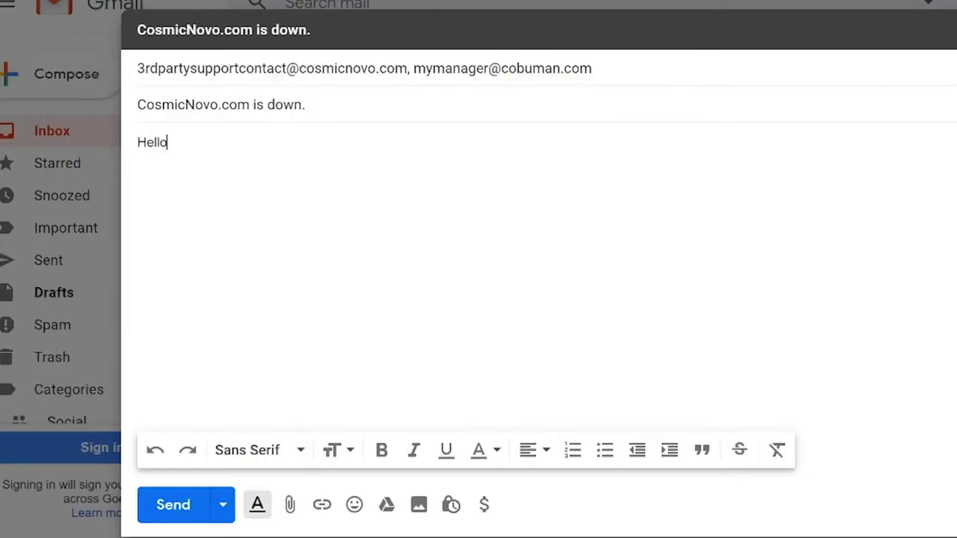
text(,)
key(Return)
key(Return)
text(My name is Ervin )
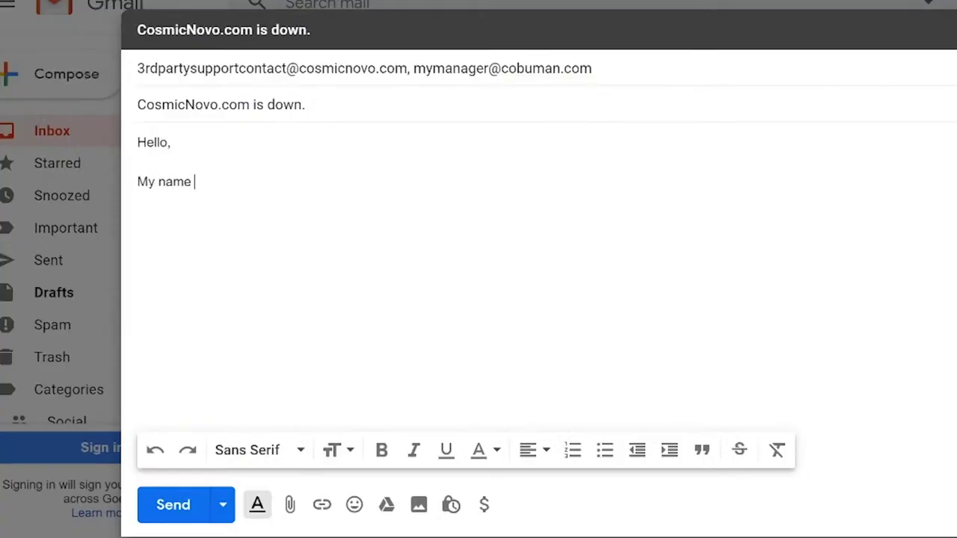
text(with )
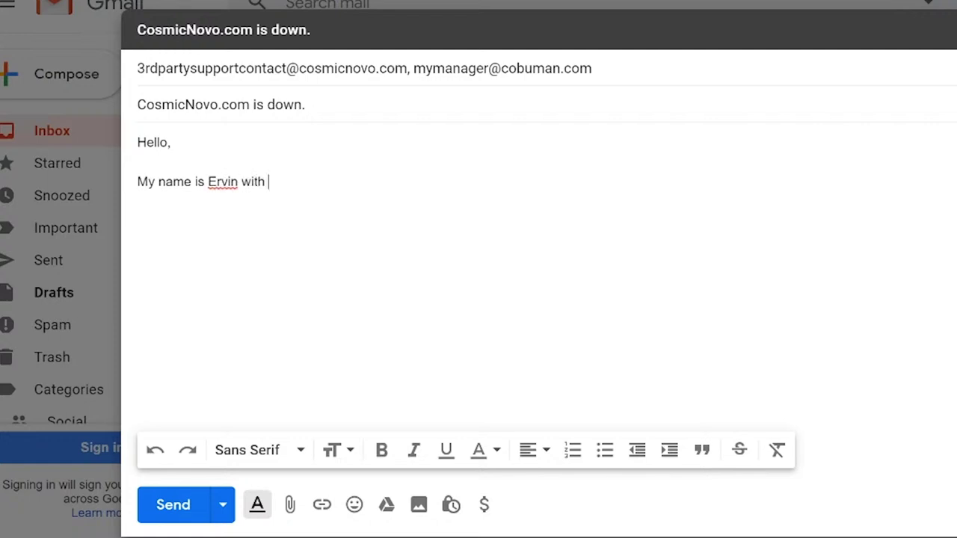
text(PC support a)
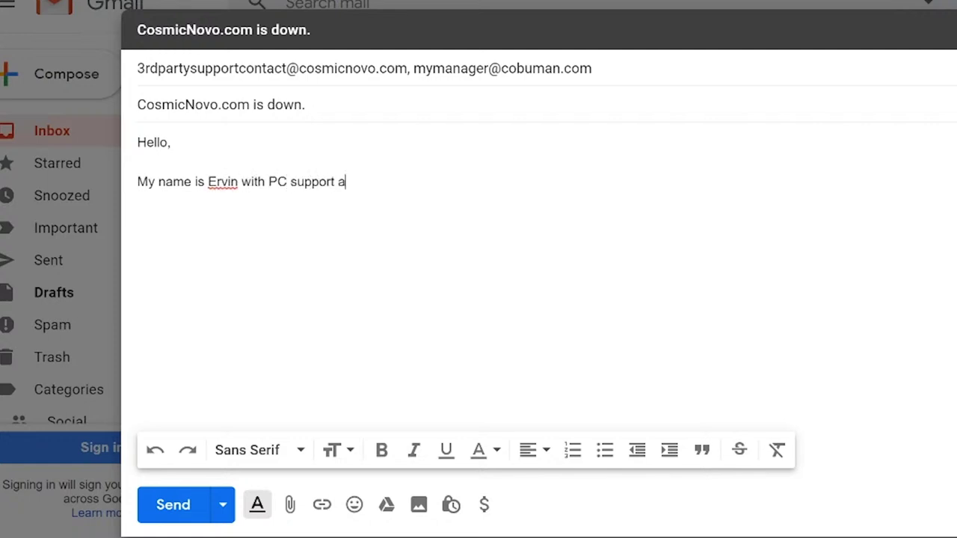
text(t "this location")
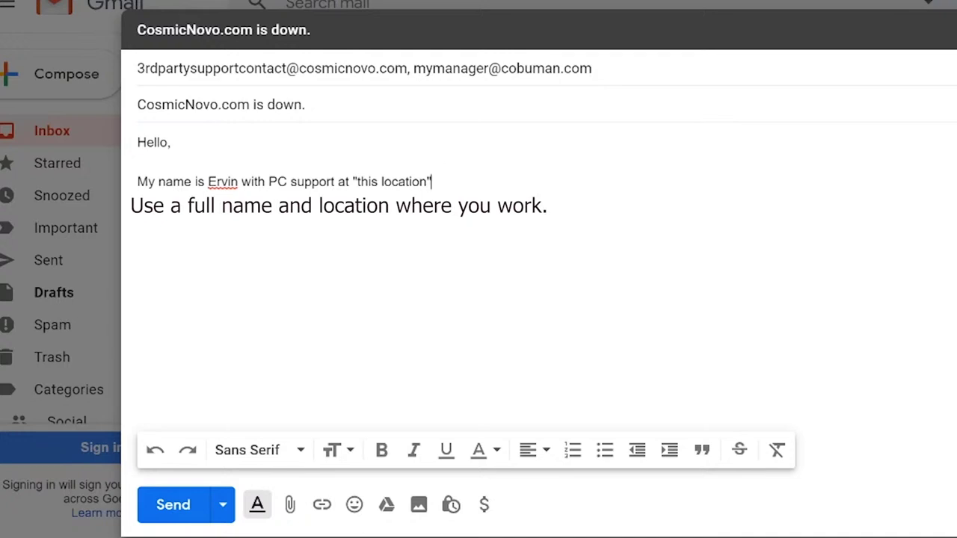
text(.)
click(427, 181)
key(shift+Left)
key(shift+Left)
key(shift+Left)
key(shift+Left)
key(shift+Left)
key(shift+Left)
key(shift+Left)
key(shift+Left)
key(shift+Left)
key(shift+Left)
key(shift+Left)
key(shift+Left)
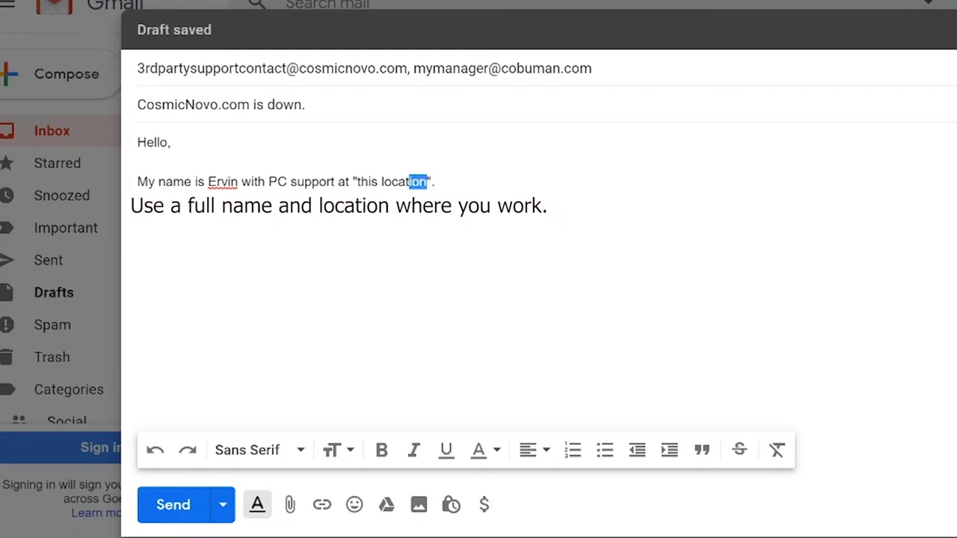
key(shift+Left)
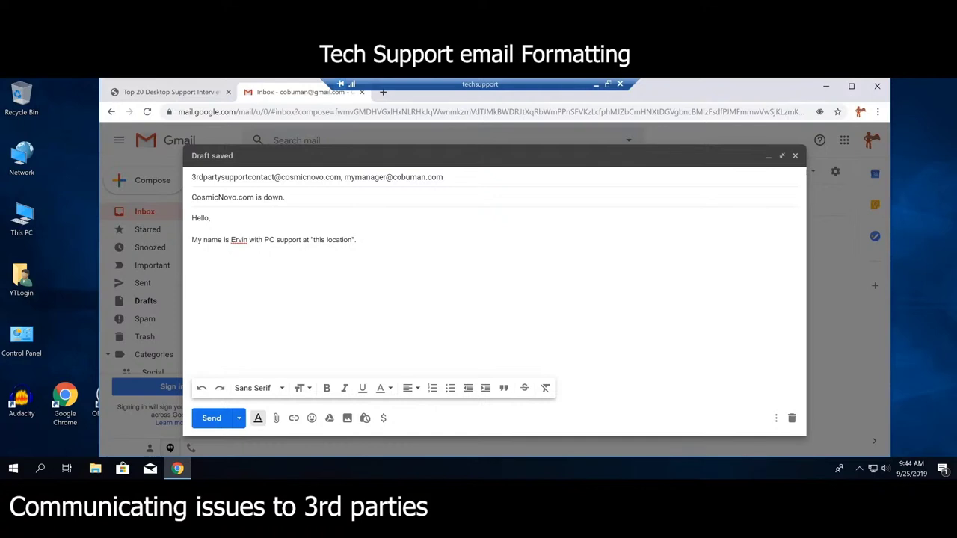
Add the line 'We have received a report that Cosmicnovo.com is down for all users.'.
click(192, 261)
text(We have )
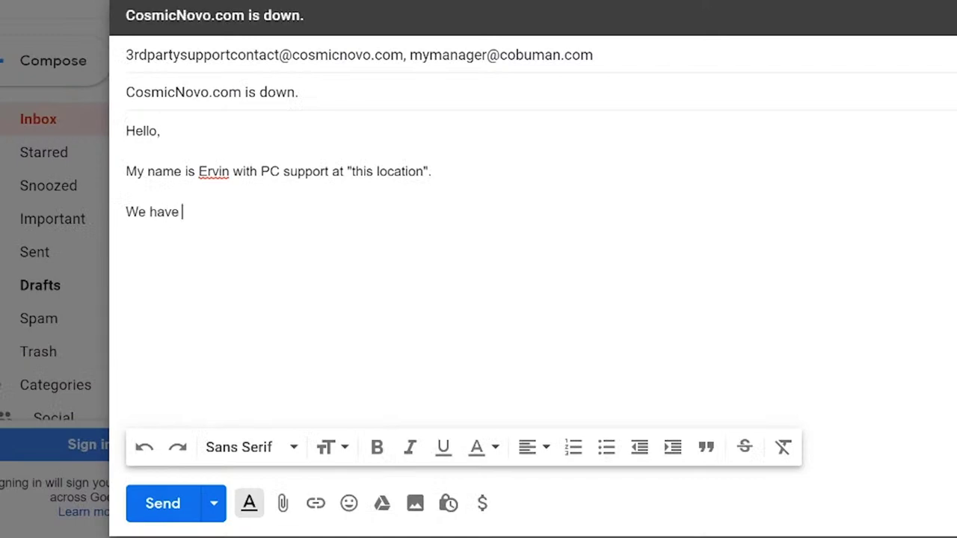
text(received a )
text(rep)
key(BackSpace)
text(eport)
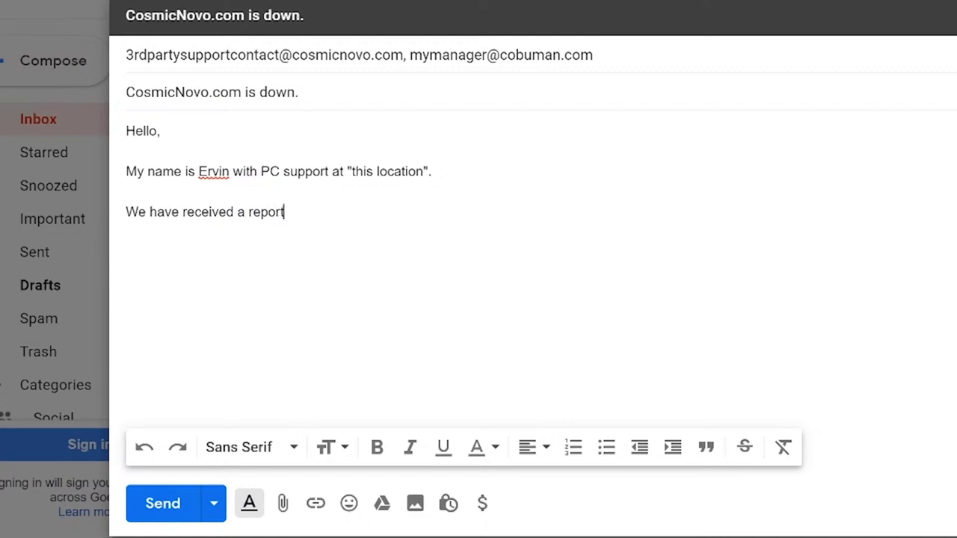
text( that Cosmicn)
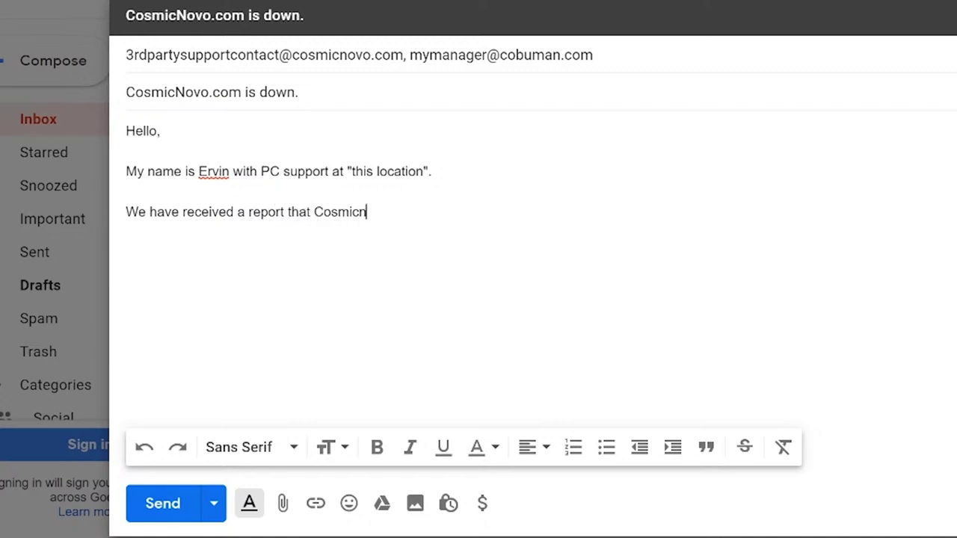
text(ovo.com is )
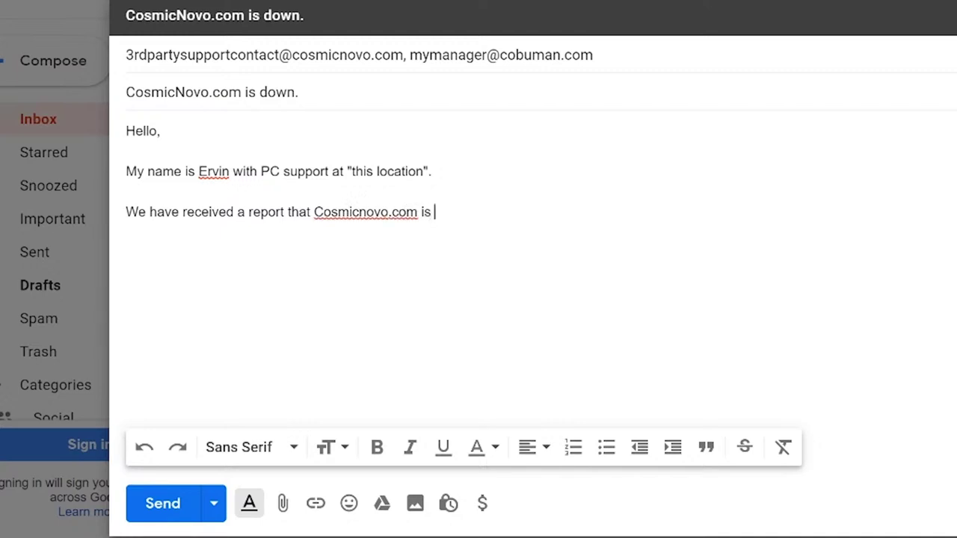
text(not workin)
key(BackSpace)
key(BackSpace)
key(BackSpace)
key(BackSpace)
key(BackSpace)
key(BackSpace)
key(BackSpace)
key(BackSpace)
key(BackSpace)
key(BackSpace)
text(down)
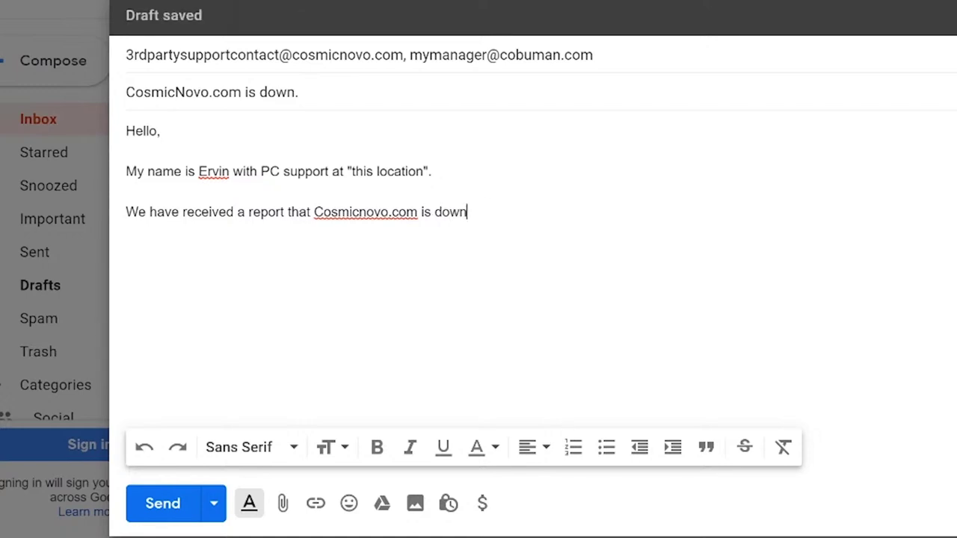
text( for all users)
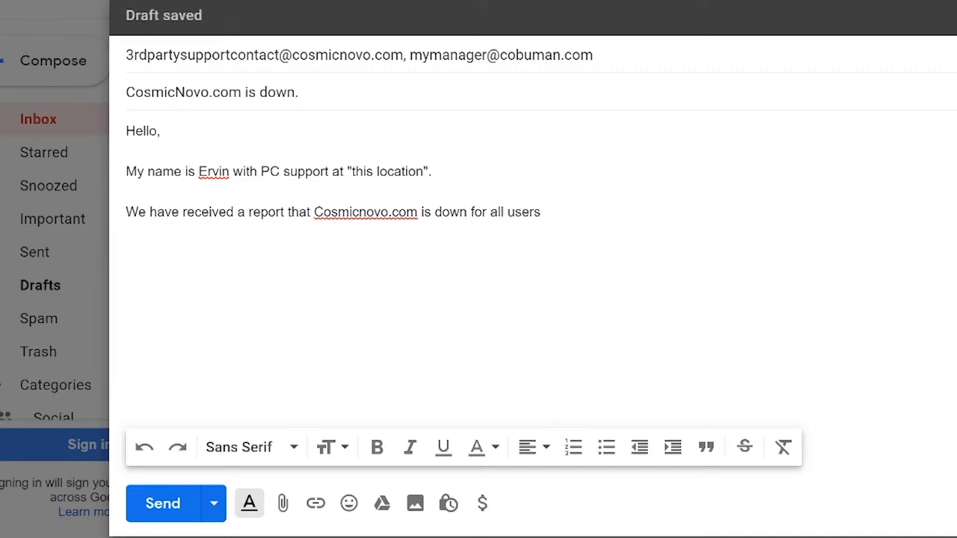
text(.)
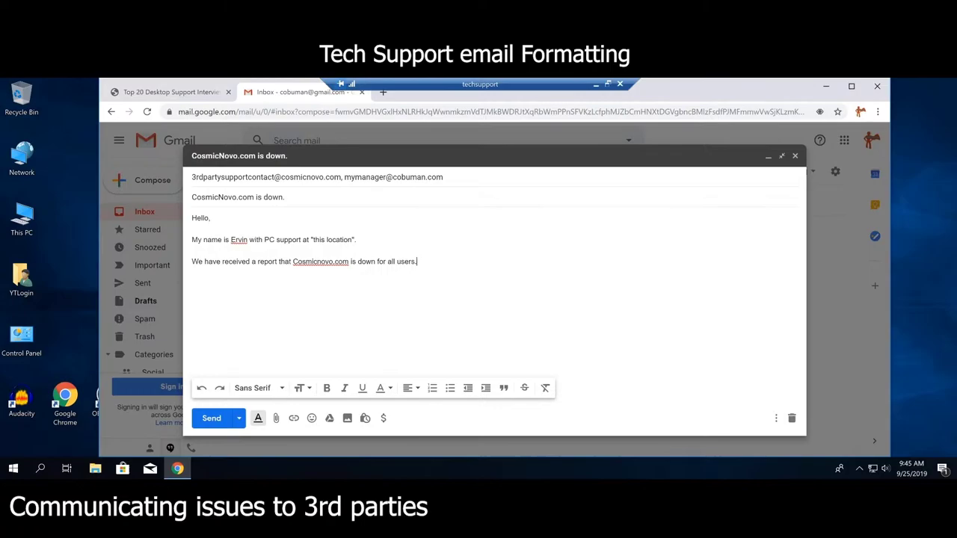
Highlight the word We, the introduction line and the report line to review them.
double_click(197, 262)
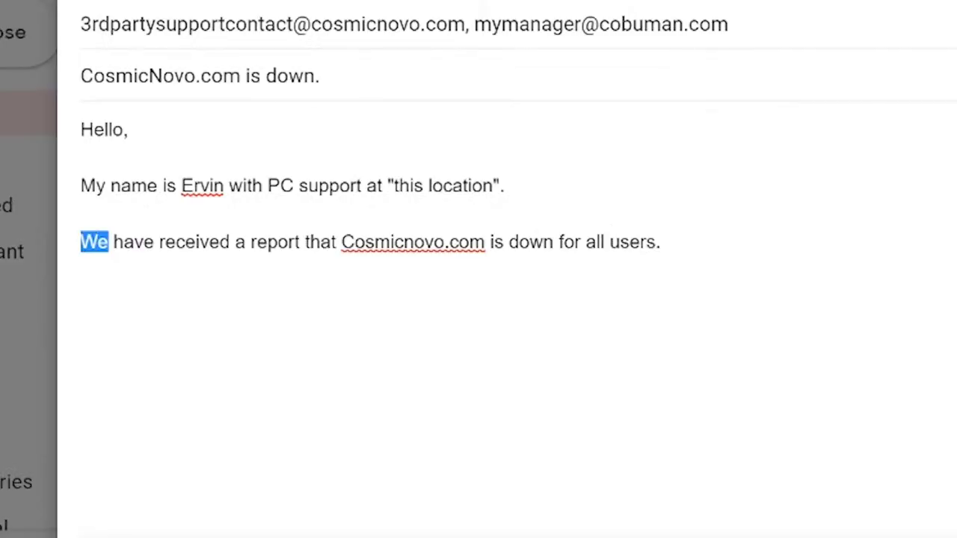
click(113, 242)
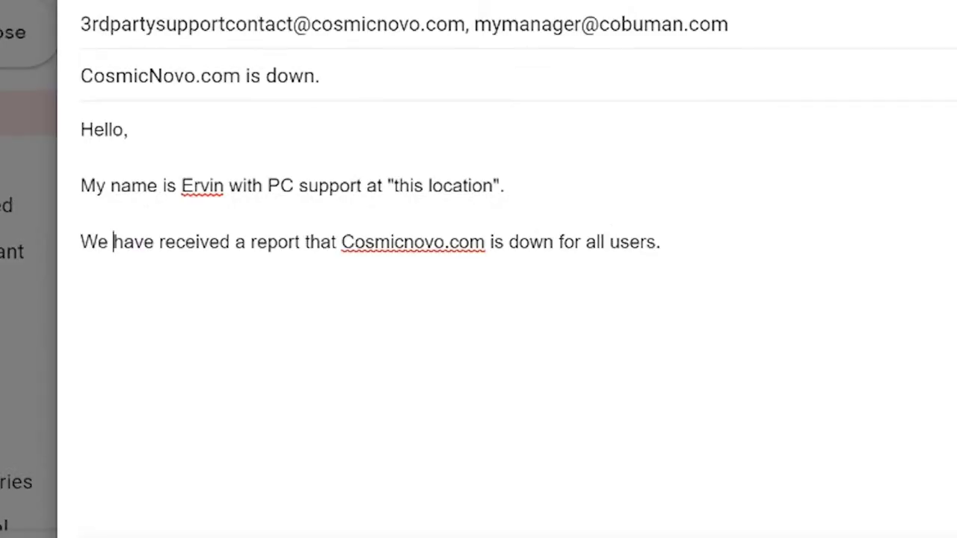
drag(112, 241, 80, 242)
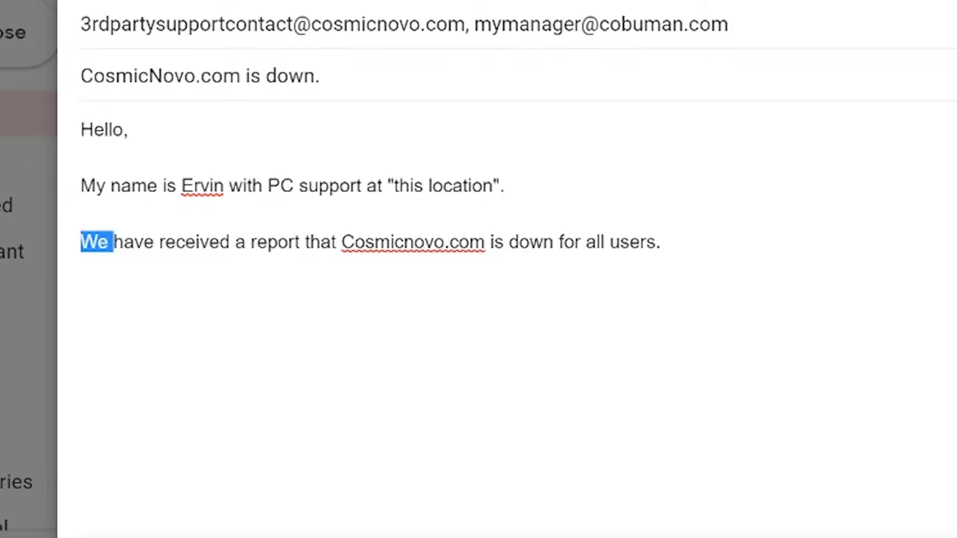
click(154, 242)
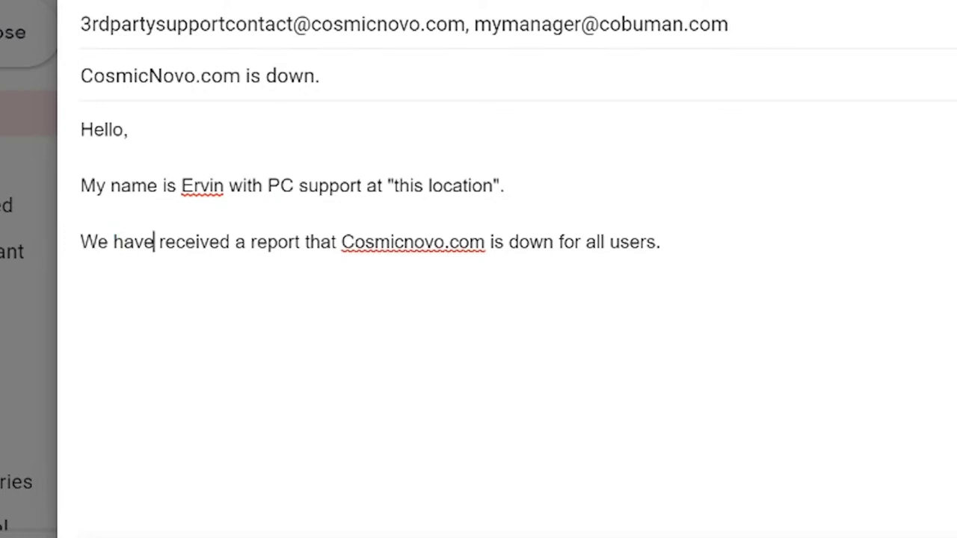
drag(114, 241, 80, 242)
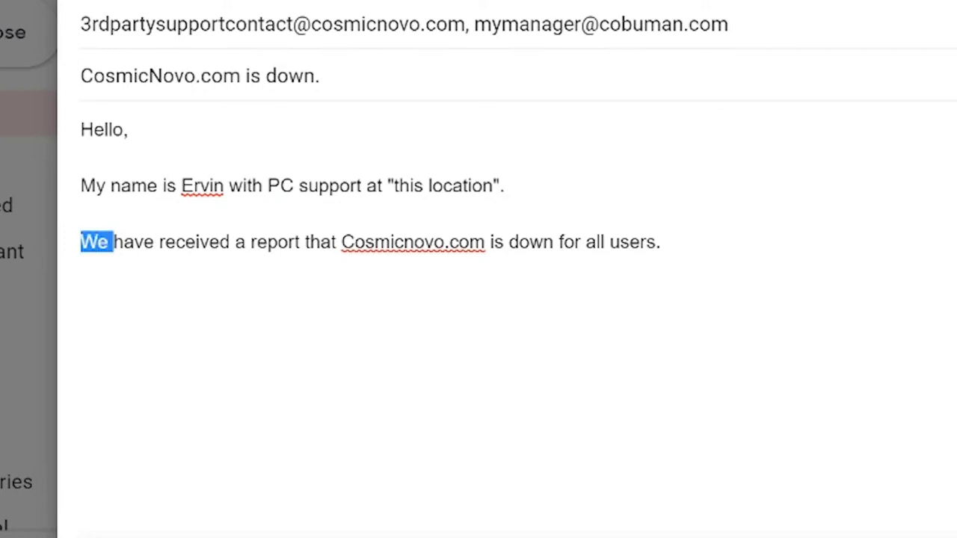
click(81, 214)
drag(80, 186, 444, 185)
drag(80, 185, 506, 186)
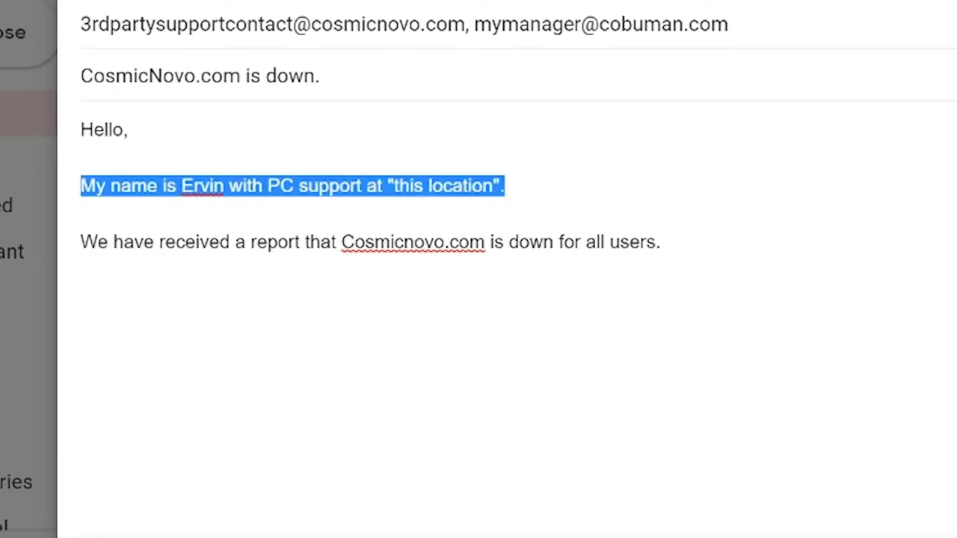
click(219, 242)
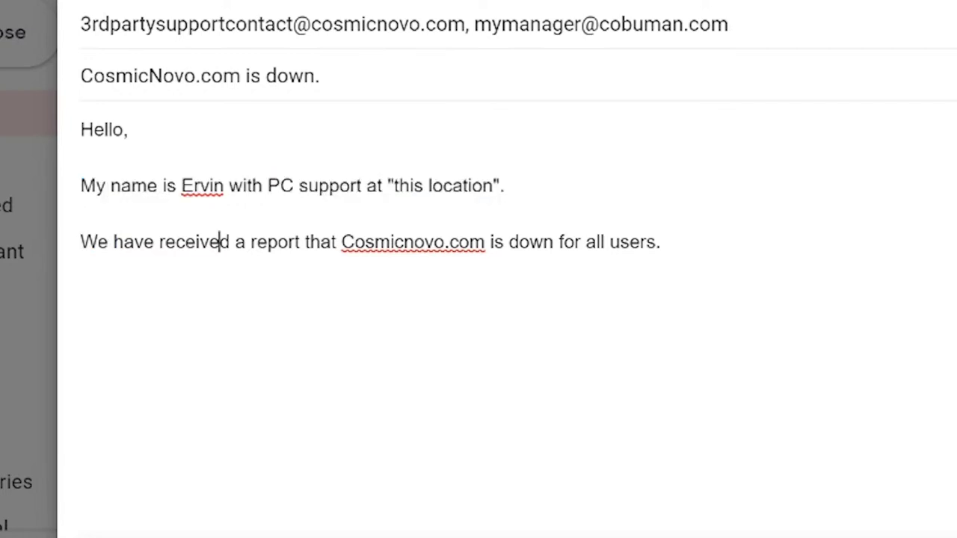
click(80, 242)
drag(80, 241, 300, 242)
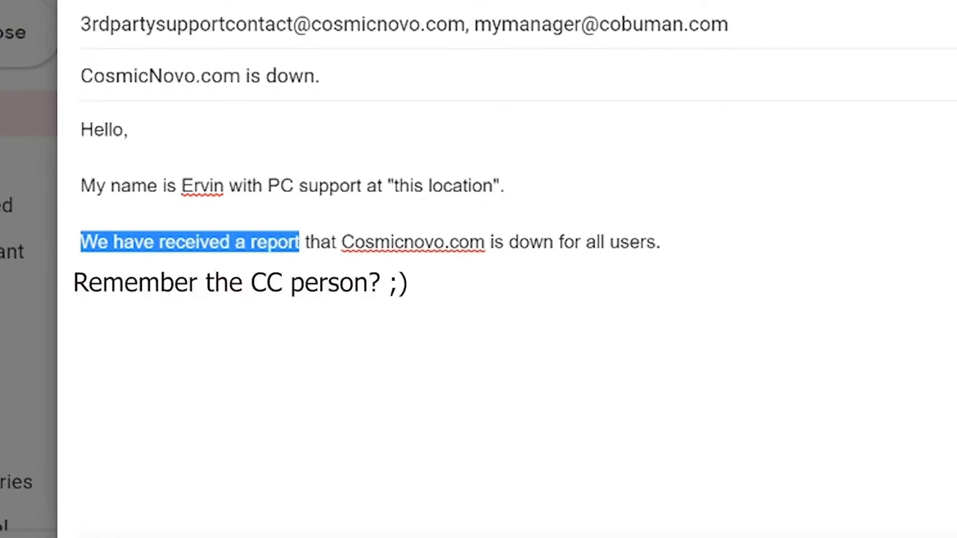
click(554, 241)
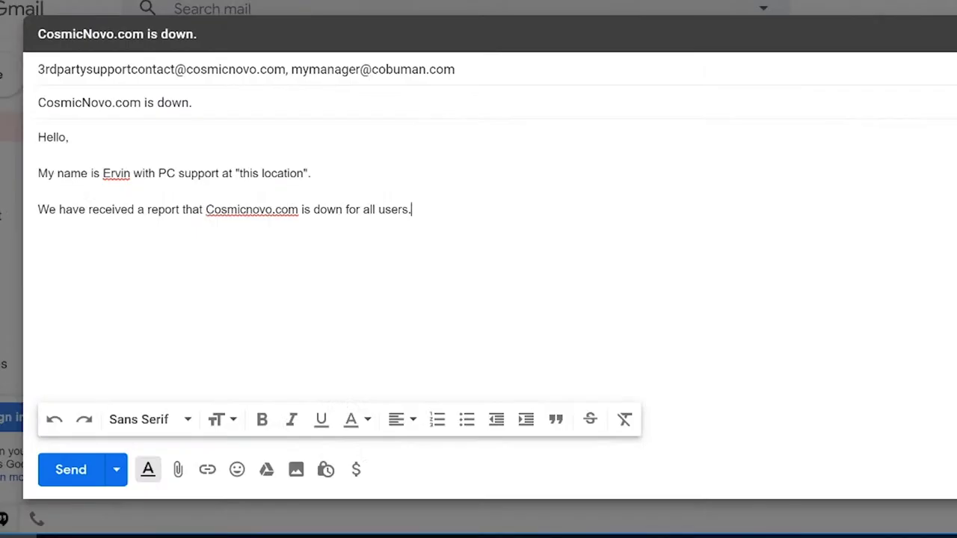
Highlight the subject line, then open a new empty line below the report sentence.
drag(285, 197, 227, 198)
drag(98, 103, 38, 102)
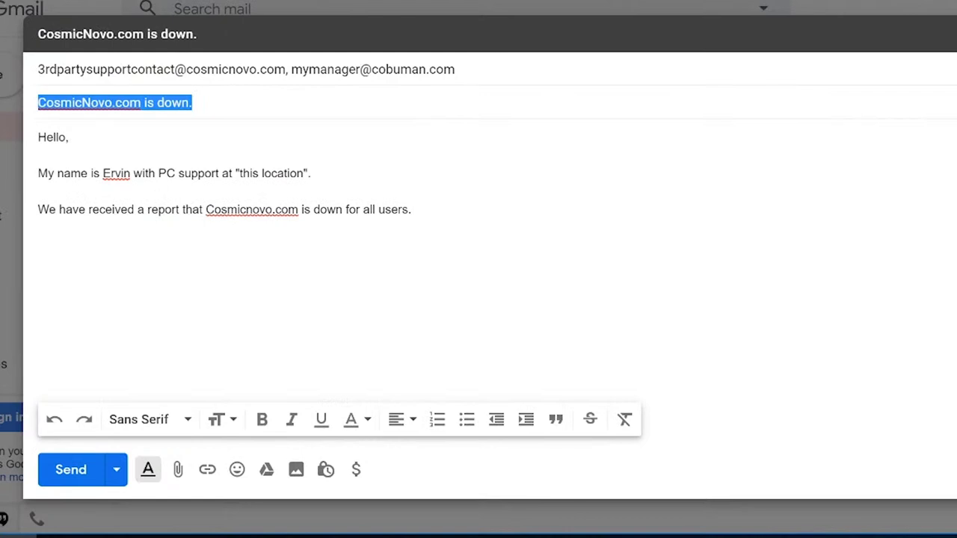
click(413, 209)
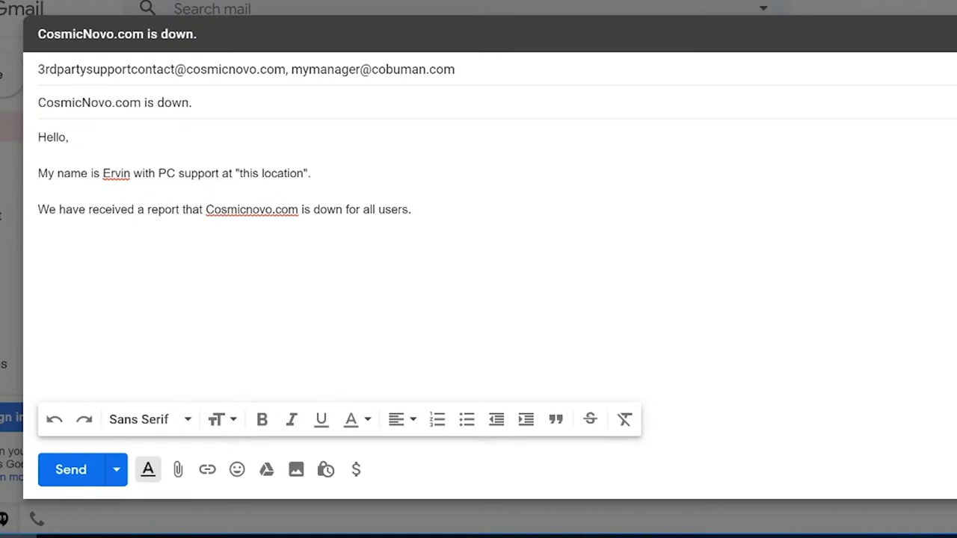
key(Return)
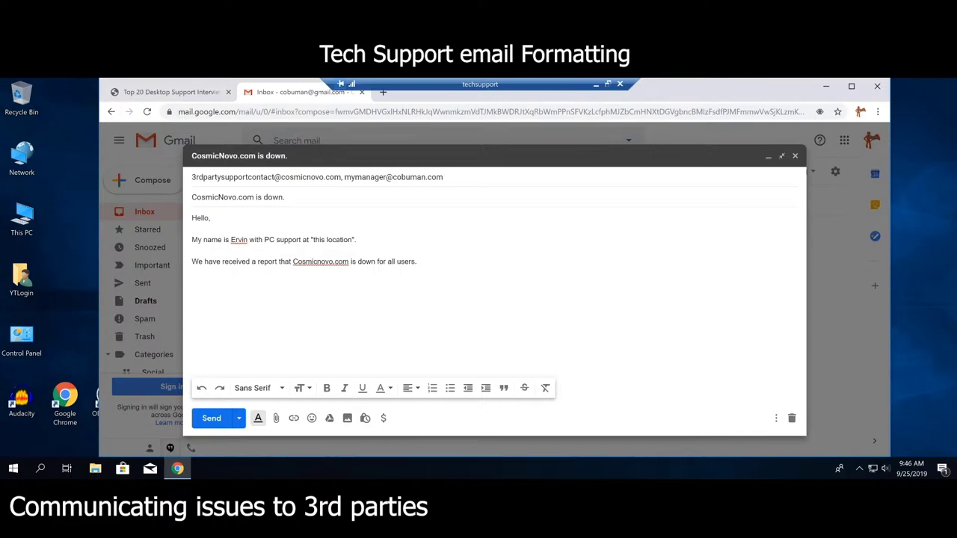
Type the question 'How many users?' followed by the answer 'All users.'.
text(How)
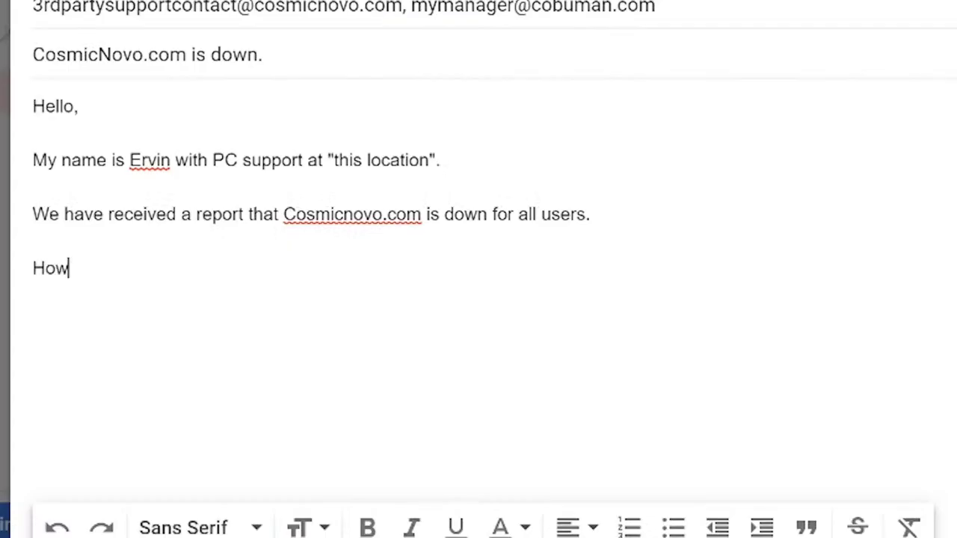
text( many users?)
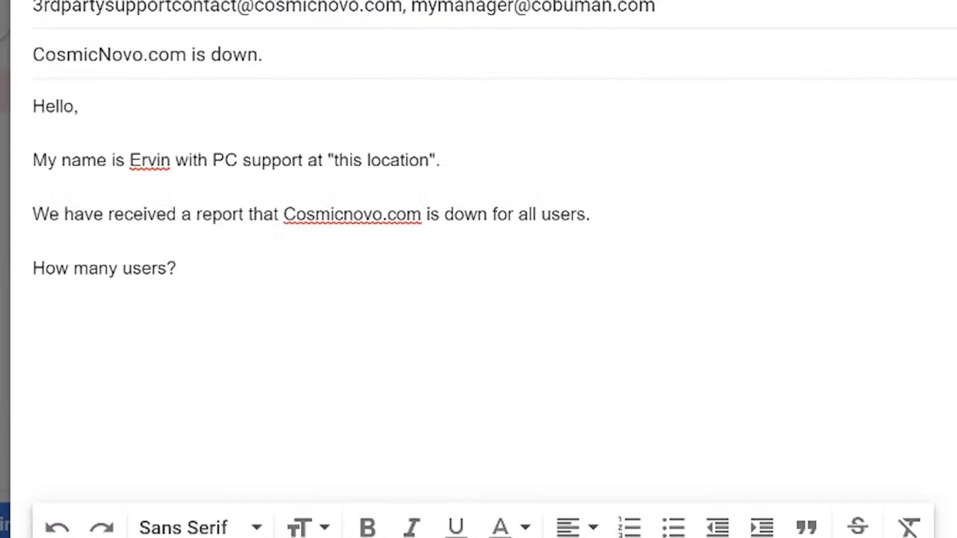
drag(183, 269, 39, 287)
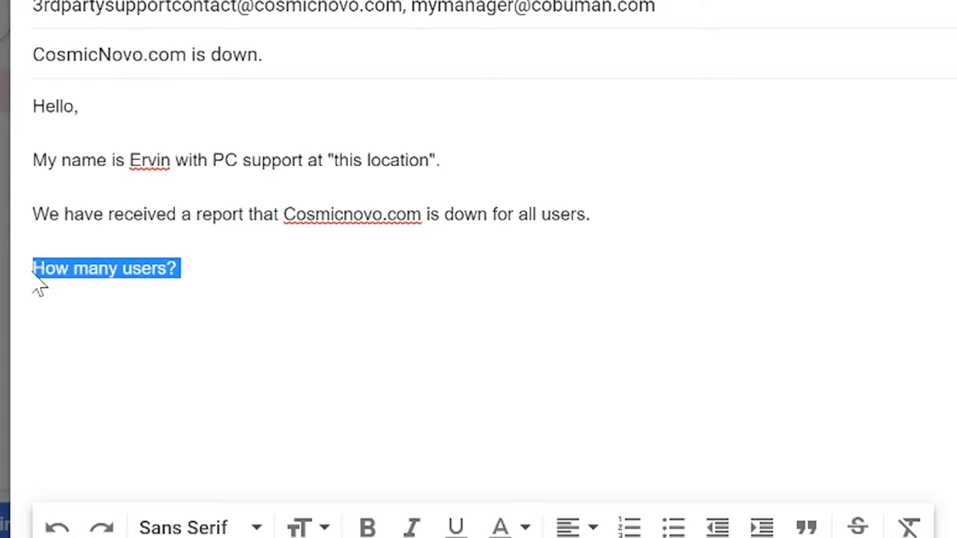
key(shift+Right)
key(Right)
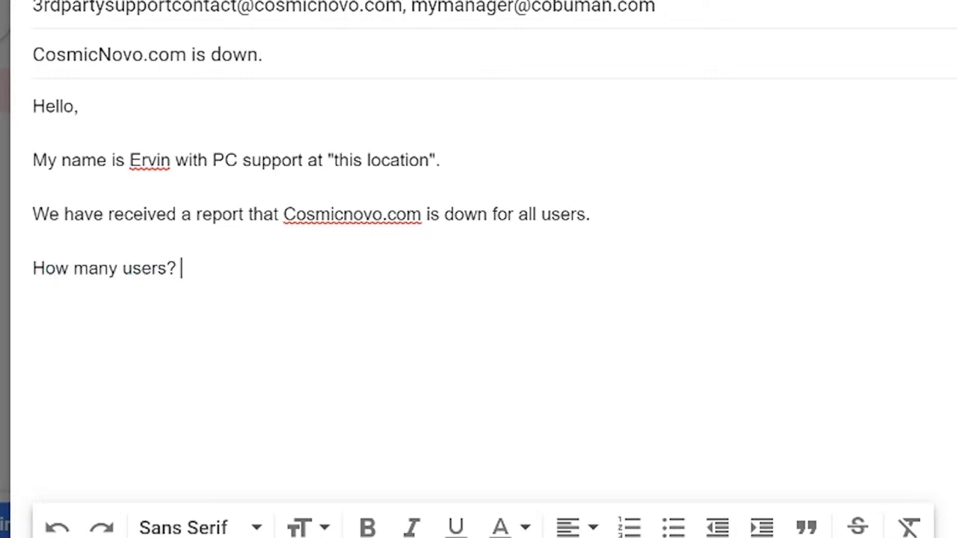
text(All user)
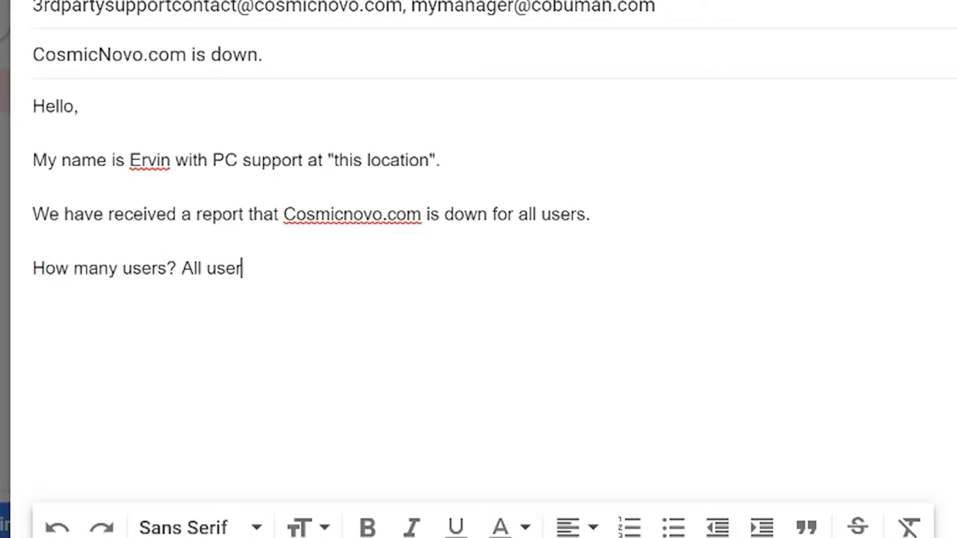
text(s.)
Delete the question and extend the line to 'All users are affected by this issue.' with a new line below.
click(180, 267)
drag(181, 268, 33, 267)
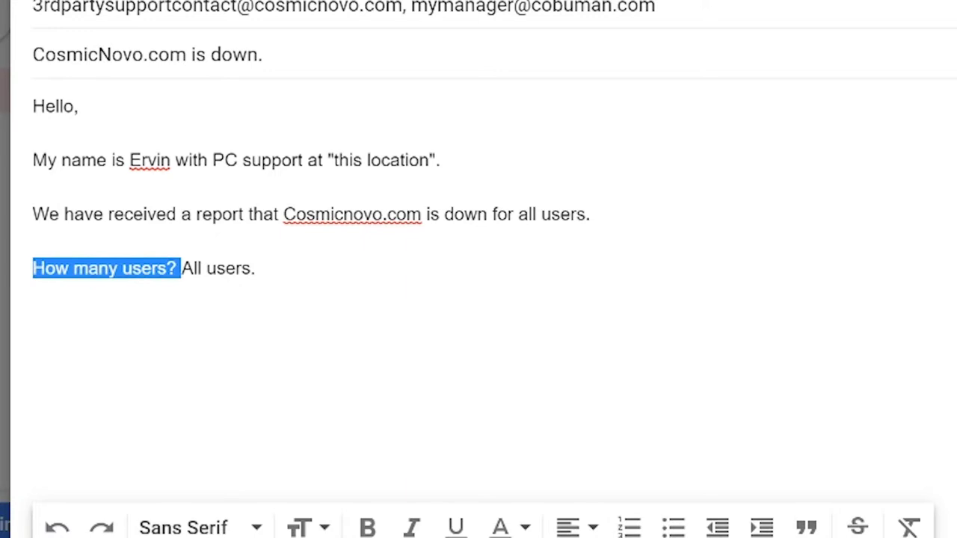
key(BackSpace)
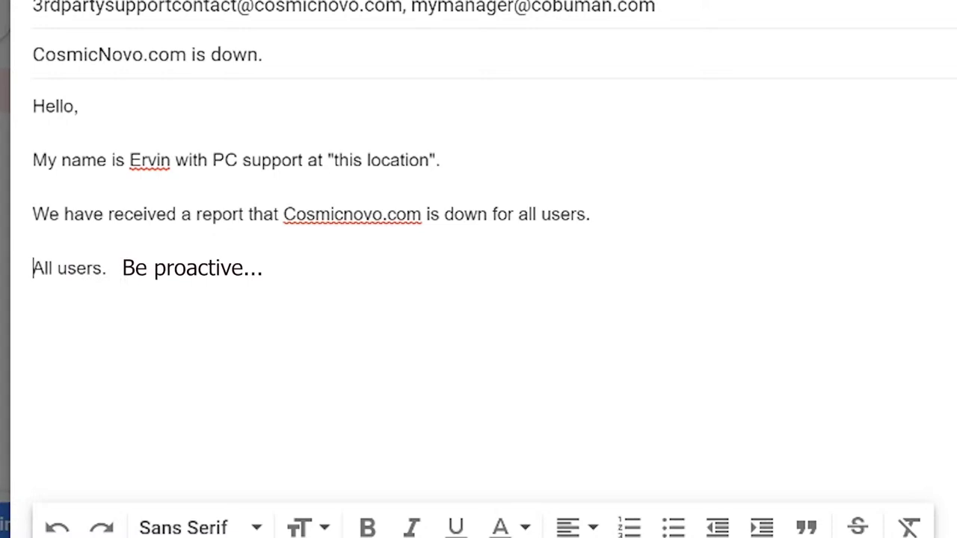
key(End)
key(BackSpace)
text(ar)
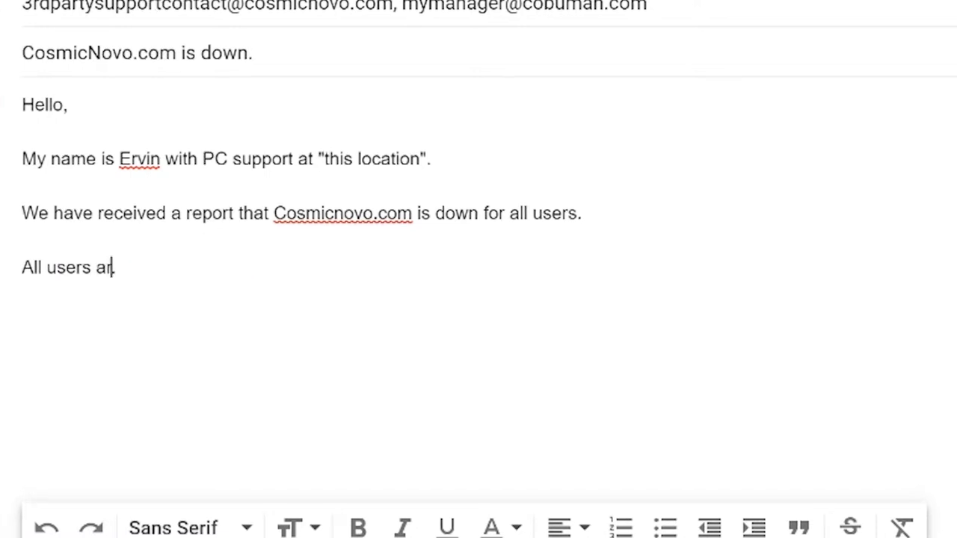
text(e affected )
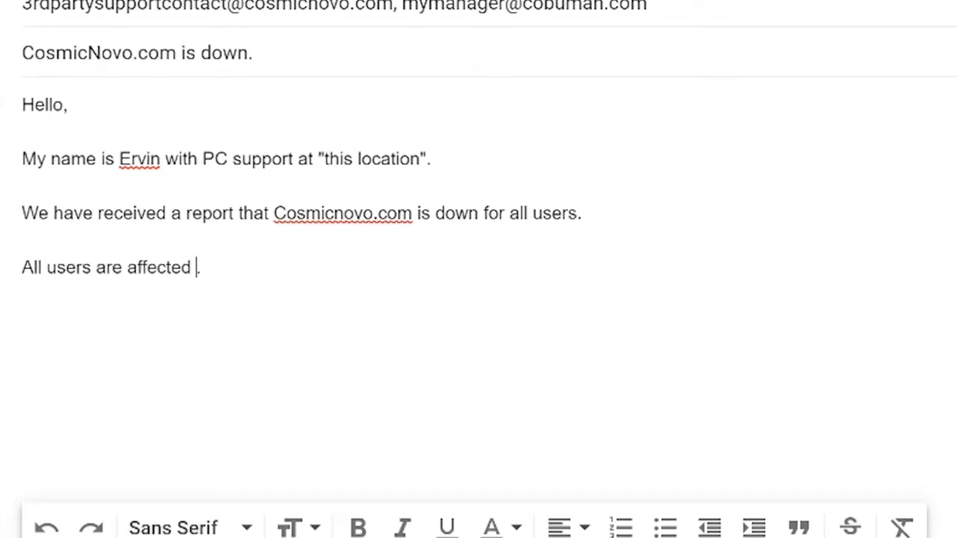
text(by this )
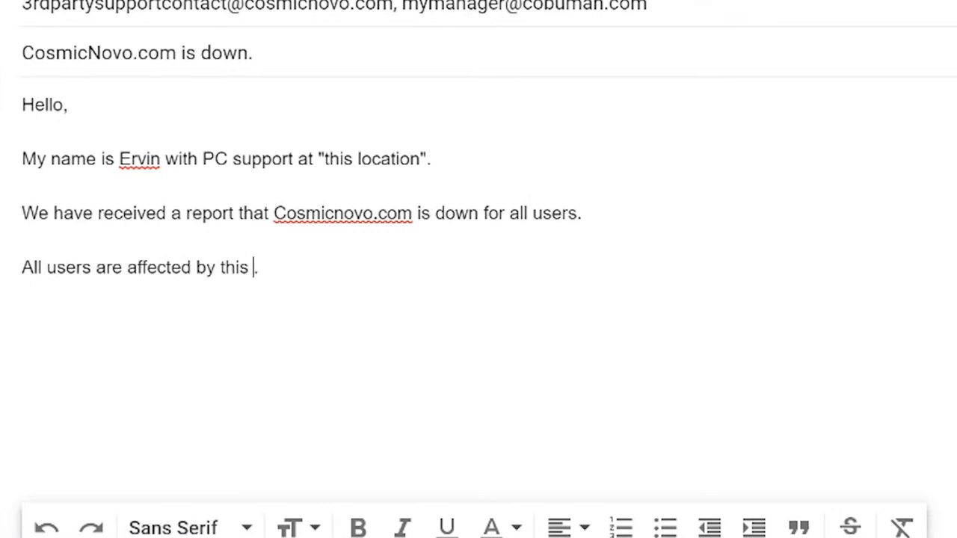
text(issue)
key(End)
key(Return)
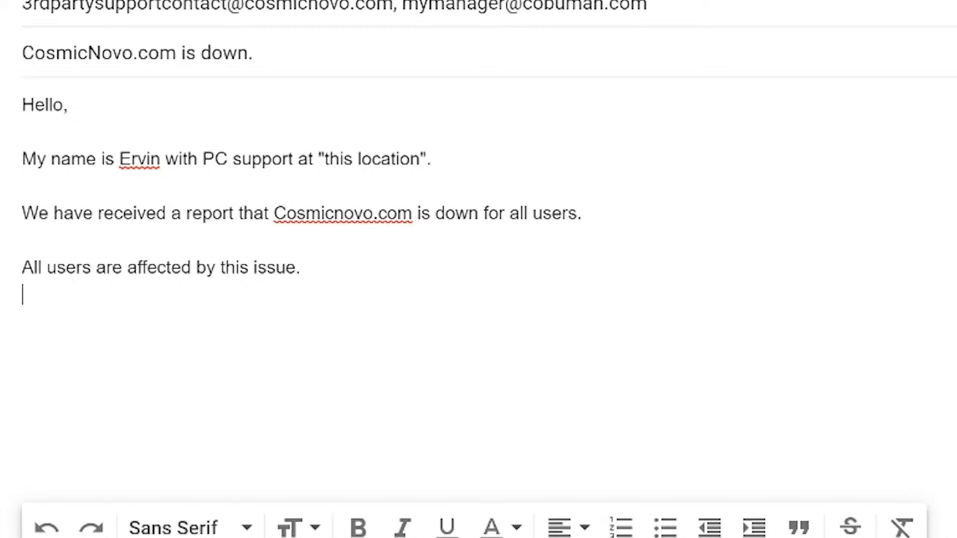
key(shift+Left)
key(shift+Left)
key(shift+Left)
key(shift+Left)
key(shift+Left)
key(shift+Left)
key(shift+Left)
key(shift+Left)
key(shift+Left)
key(shift+Left)
key(shift+Left)
key(shift+Left)
key(shift+Left)
click(27, 293)
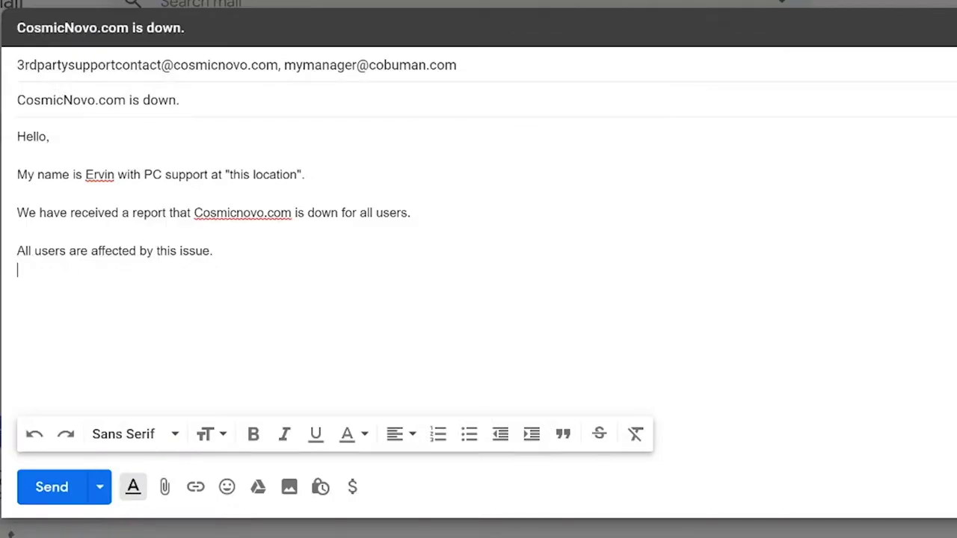
text(What is the link used)
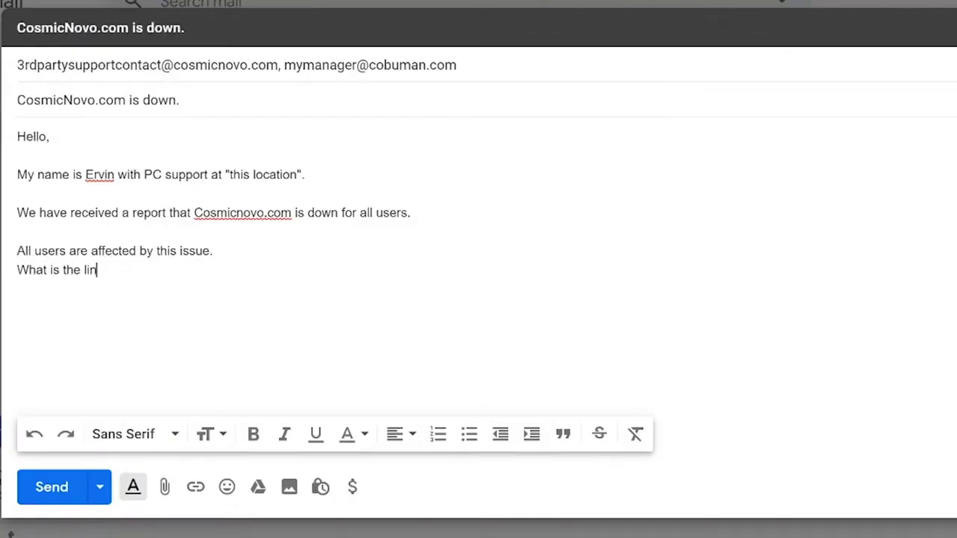
text(?)
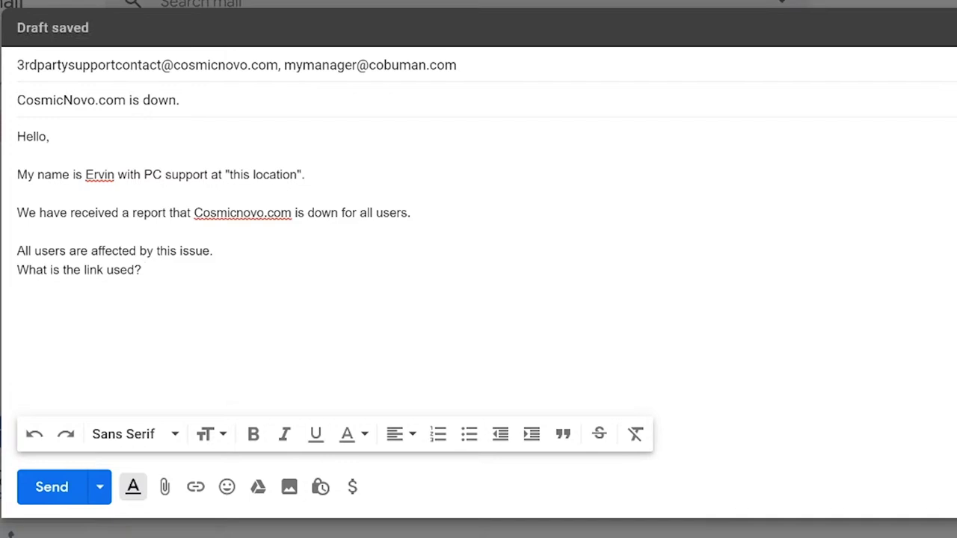
text(cosm)
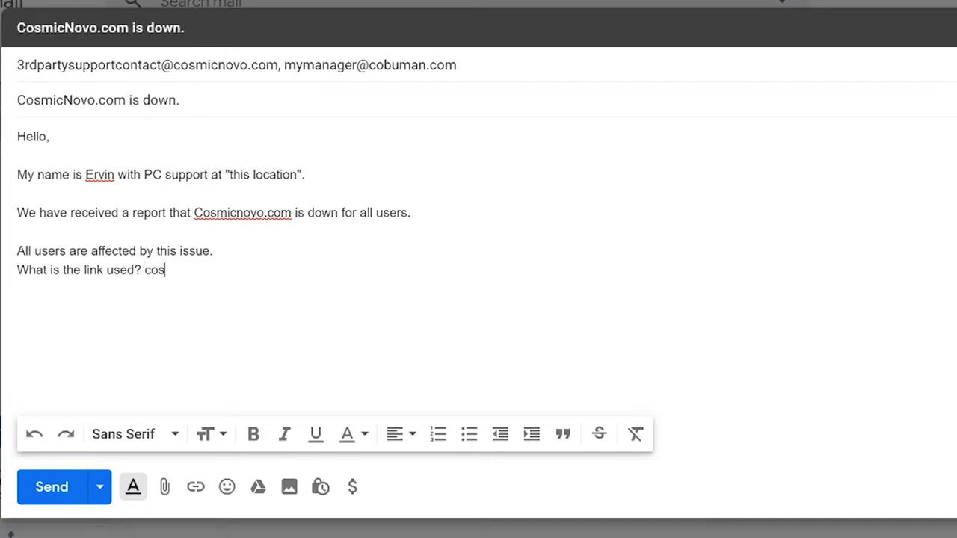
text(icnovo.com)
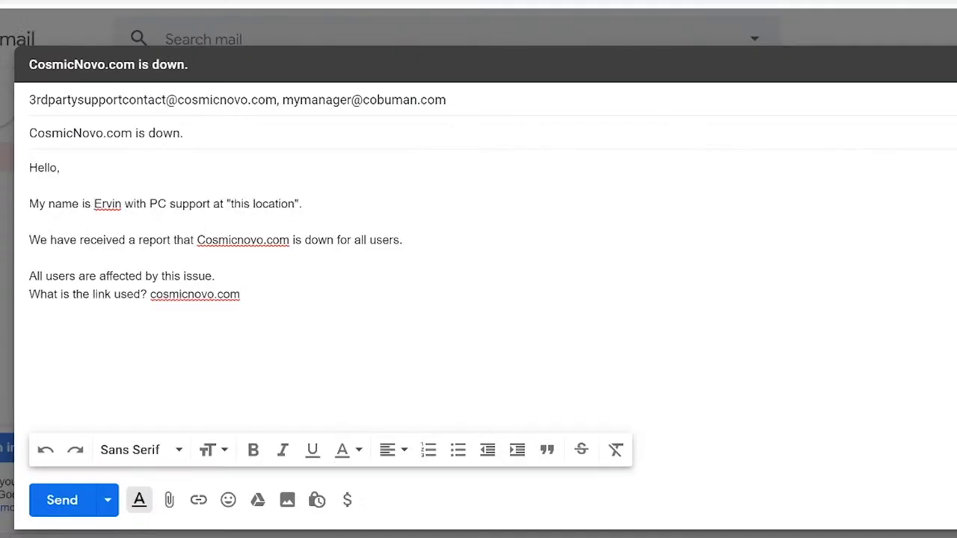
click(150, 294)
text(http)
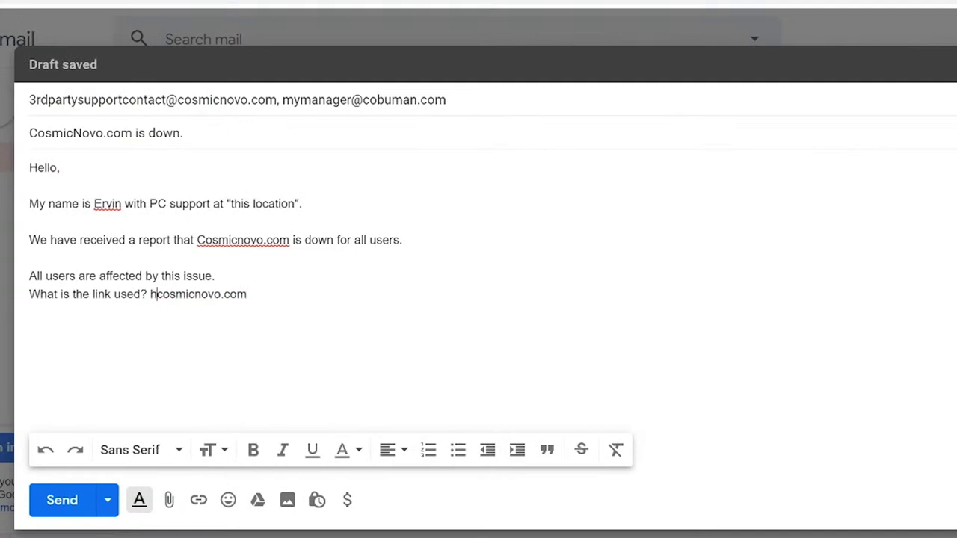
text(://)
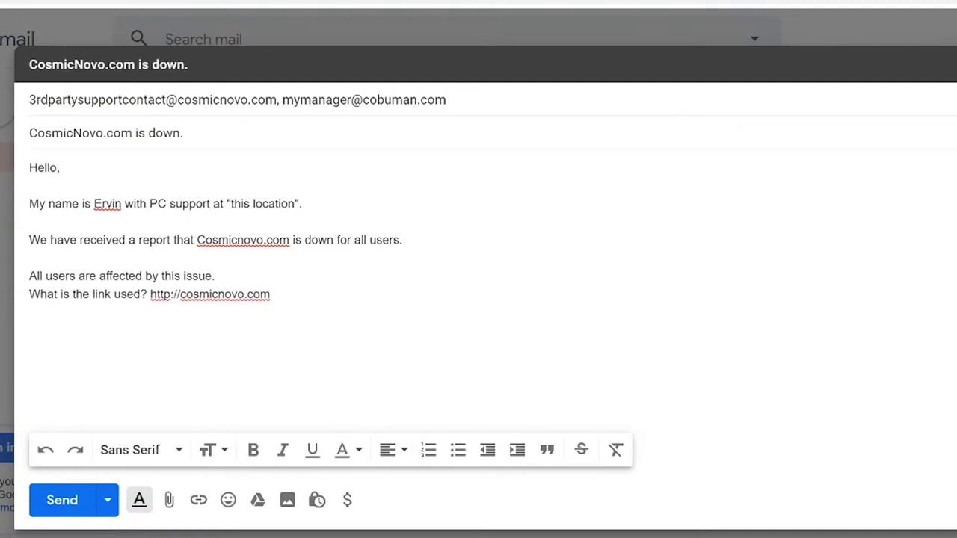
key(Left)
key(Left)
key(Left)
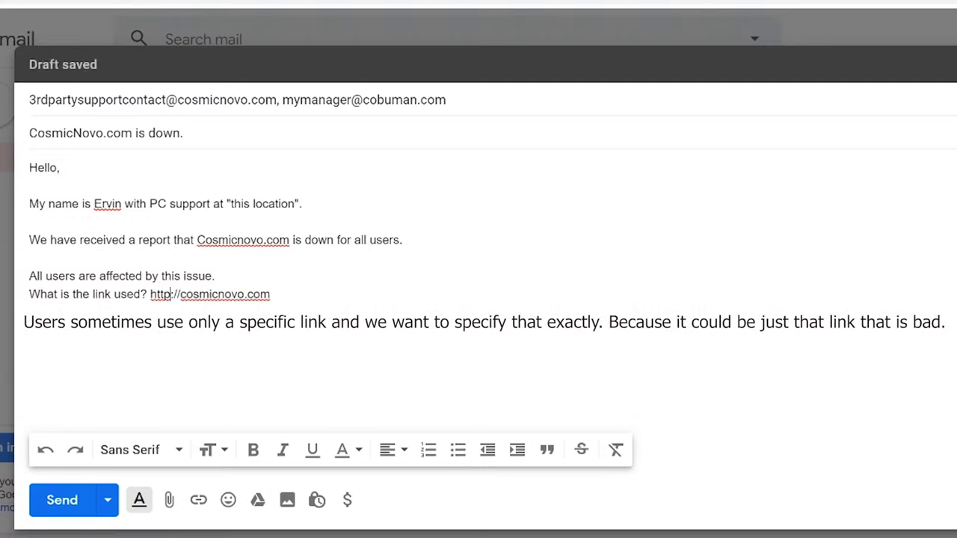
text(s)
key(Right)
key(Right)
key(Right)
key(Right)
key(Right)
key(Right)
key(Right)
key(Right)
key(Right)
key(Right)
key(Right)
key(Right)
key(Right)
key(Right)
key(Right)
key(Right)
key(Right)
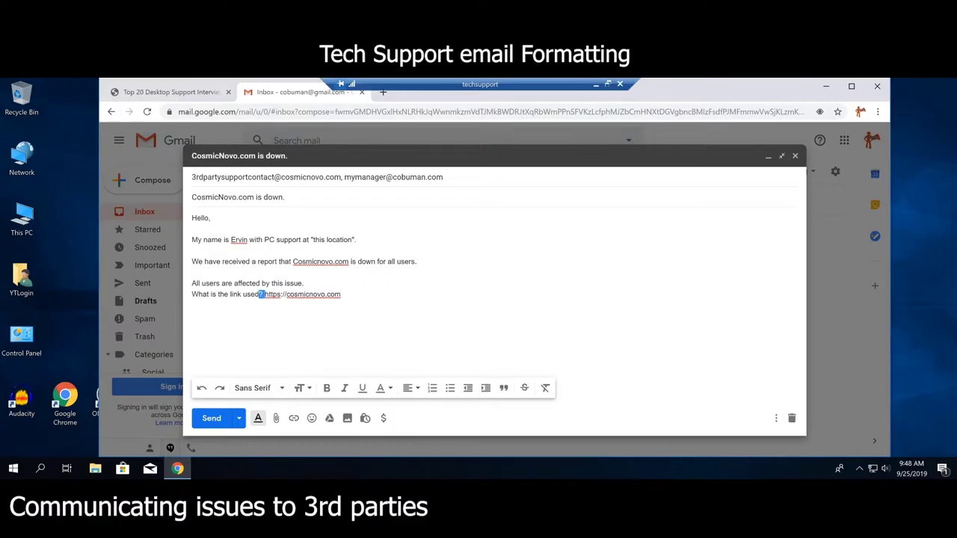
drag(264, 294, 188, 304)
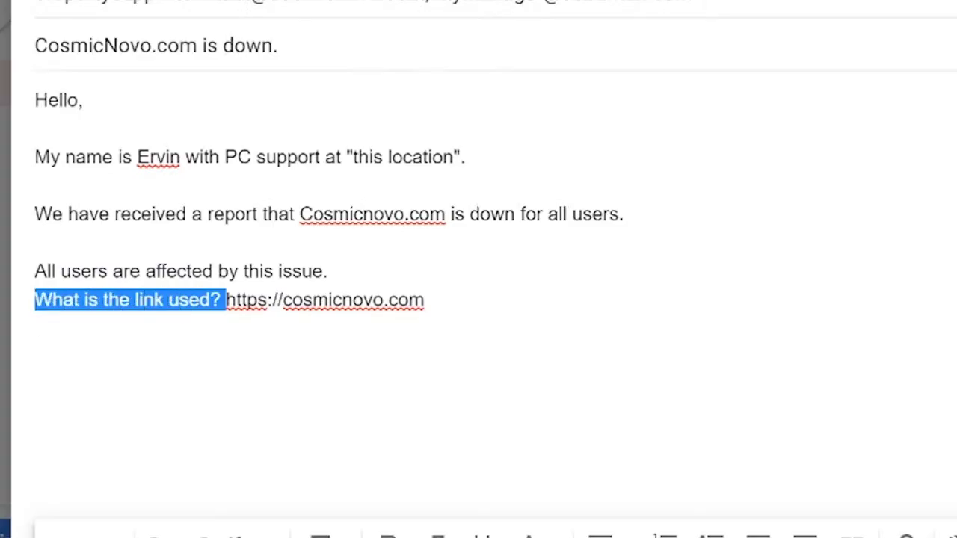
key(BackSpace)
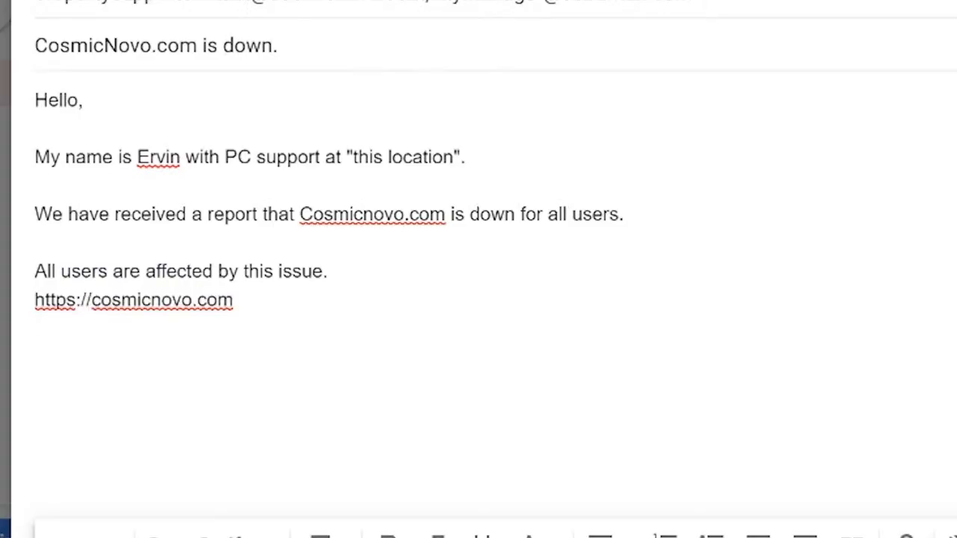
click(234, 300)
text(is the link)
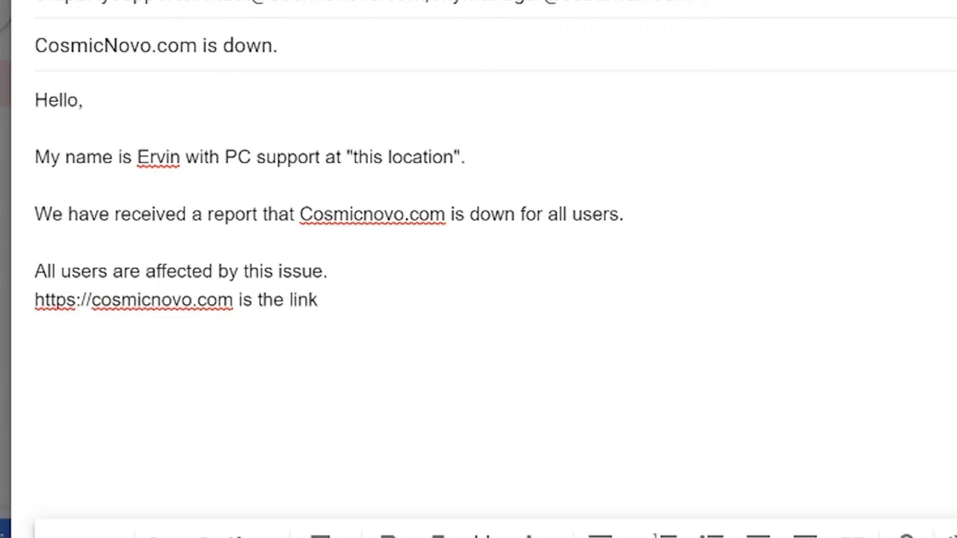
text( thye)
key(BackSpace)
key(BackSpace)
key(BackSpace)
text(ey use.)
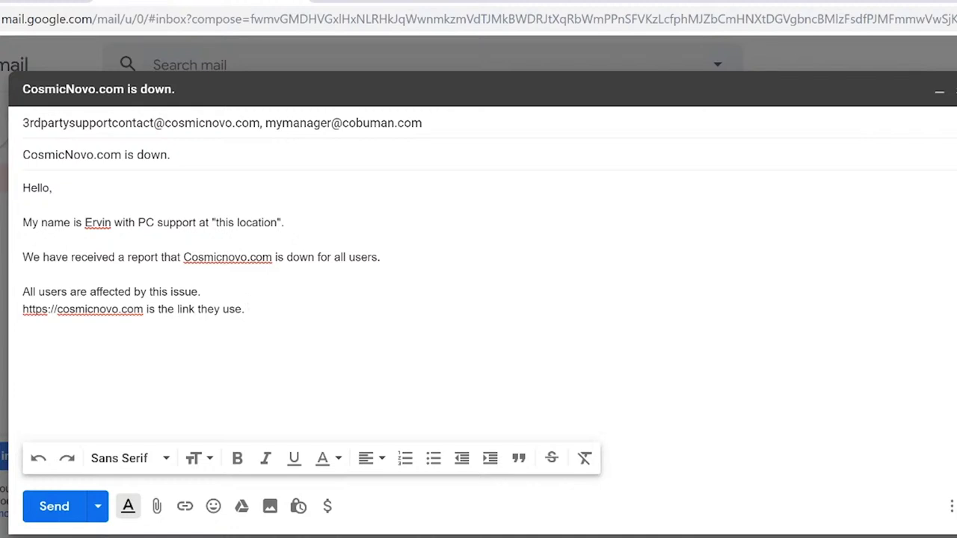
key(ctrl+shift+Left)
key(ctrl+shift+Left)
key(ctrl+shift+Left)
key(ctrl+shift+Left)
key(ctrl+shift+Left)
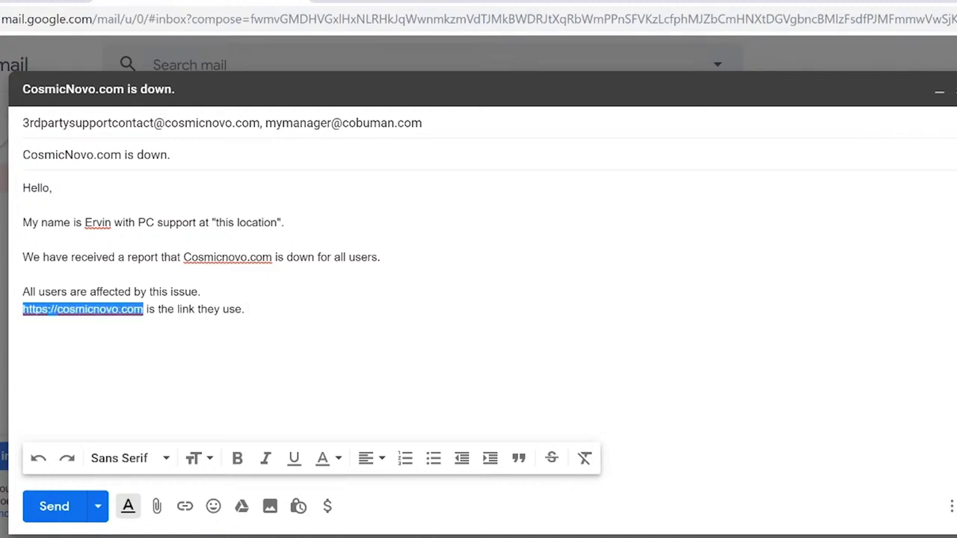
click(181, 309)
key(End)
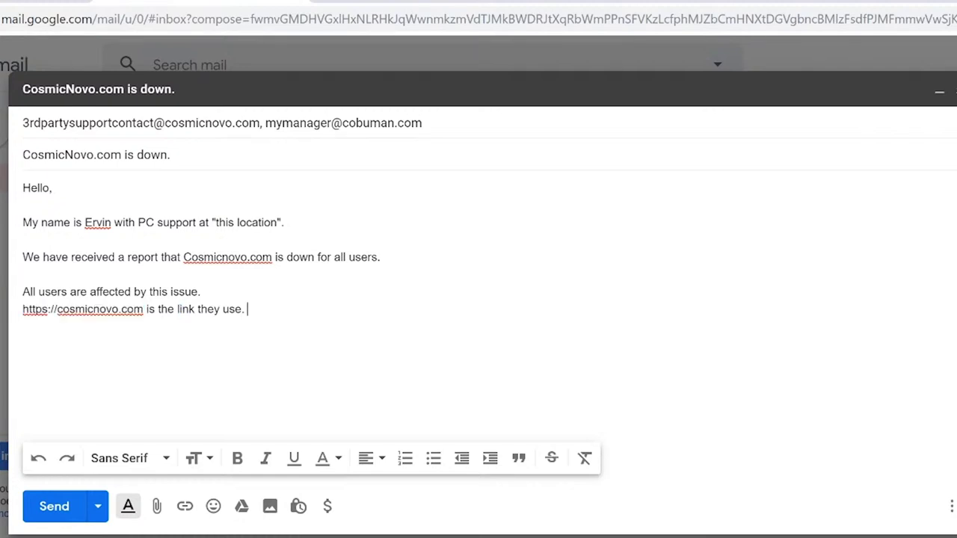
key(Return)
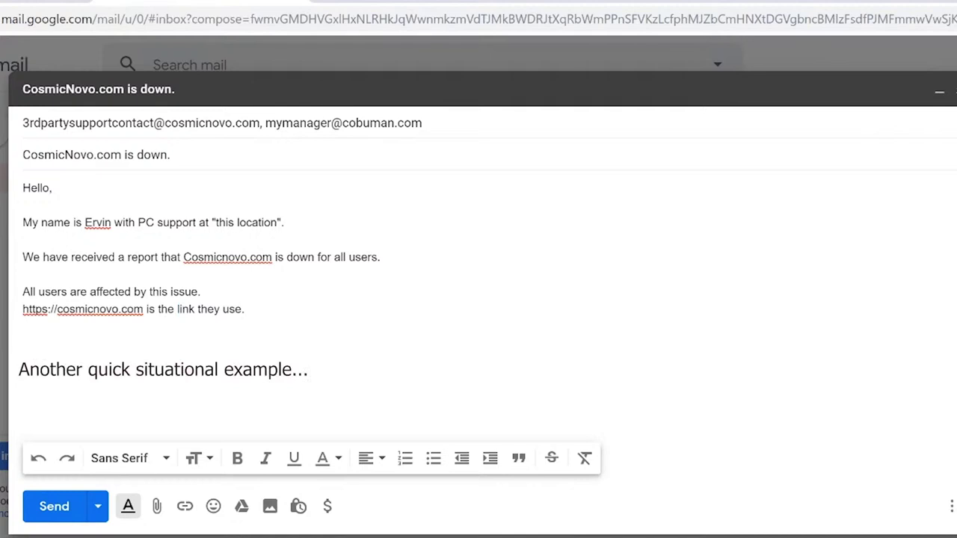
text(Which version of )
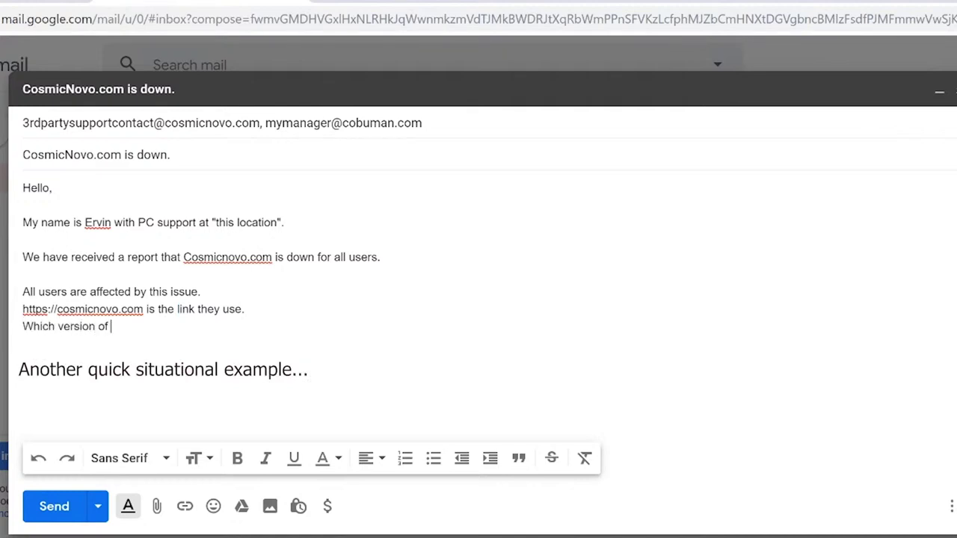
text(the software are)
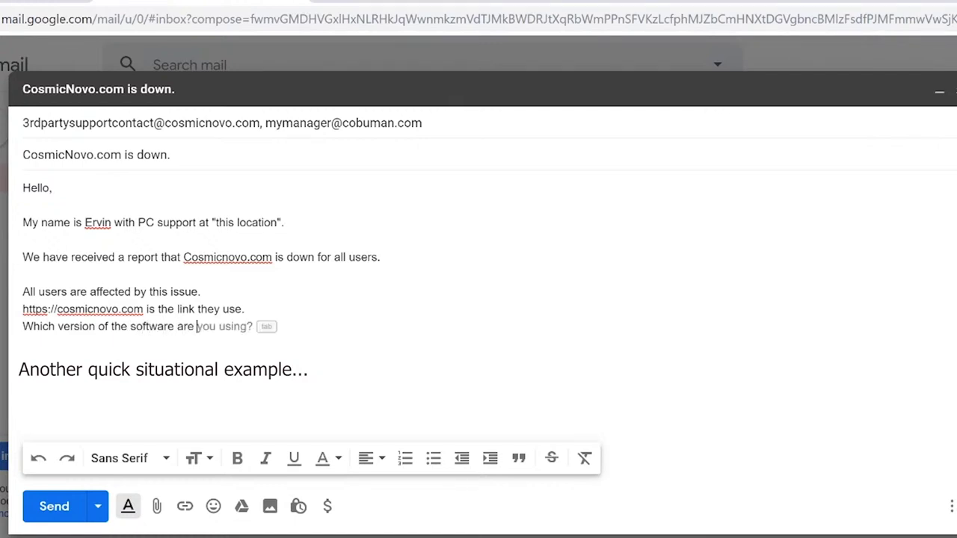
key(Tab)
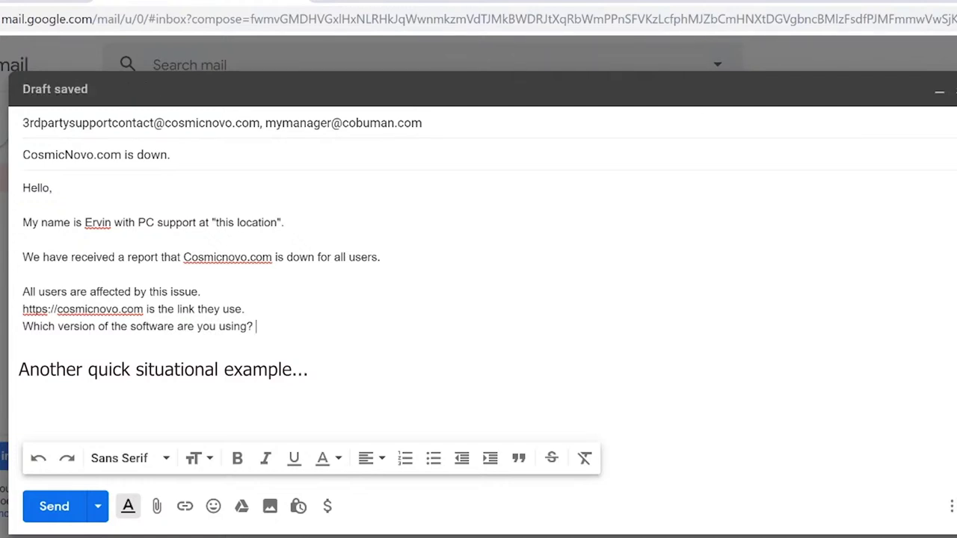
text(Use)
key(BackSpace)
key(BackSpace)
key(BackSpace)
text(We user)
key(BackSpace)
key(BackSpace)
text(version)
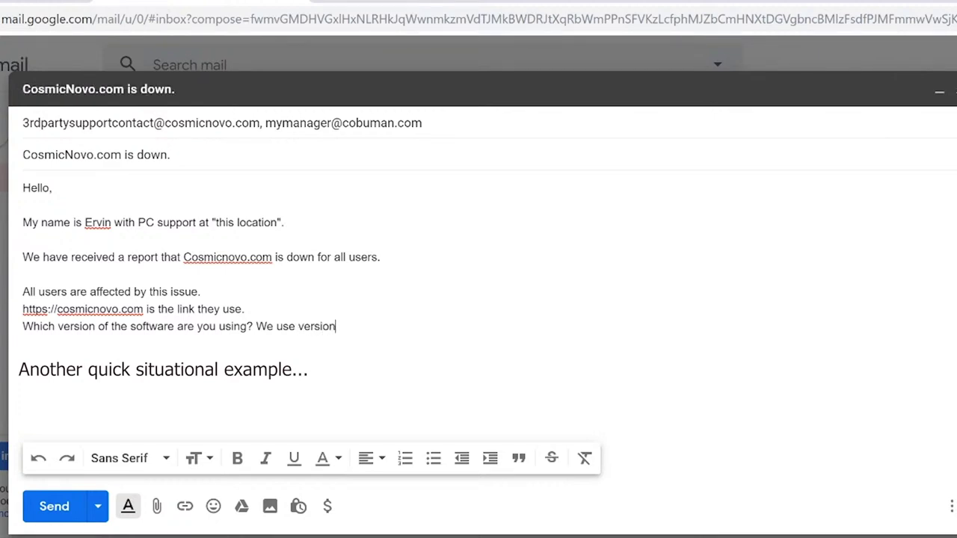
text( 7.5.9 of this software.)
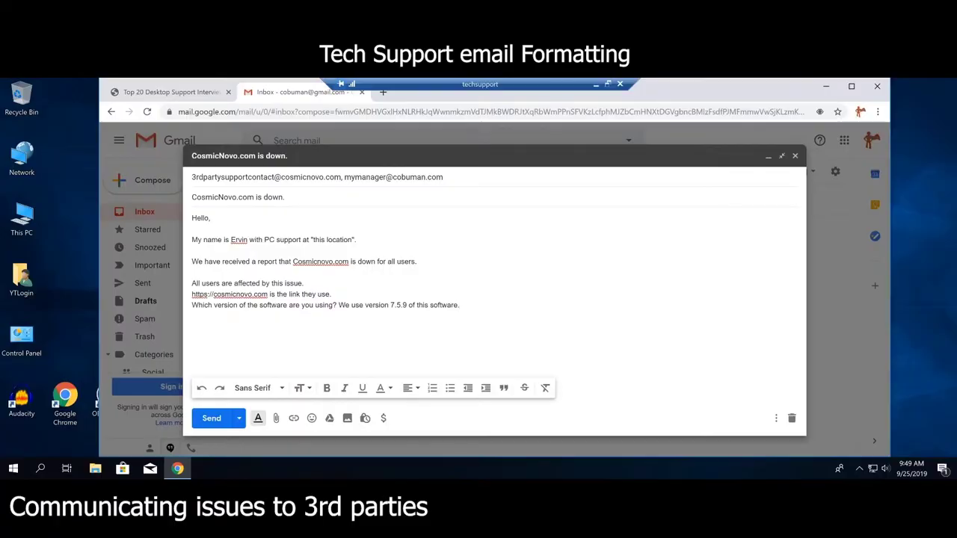
key(shift+Left)
key(shift+Left)
key(shift+Left)
key(shift+Left)
key(shift+Left)
key(shift+Left)
key(shift+Left)
key(shift+Left)
key(shift+Left)
key(shift+Left)
key(shift+Left)
key(shift+Left)
key(shift+Left)
key(shift+Left)
key(shift+Left)
key(shift+Left)
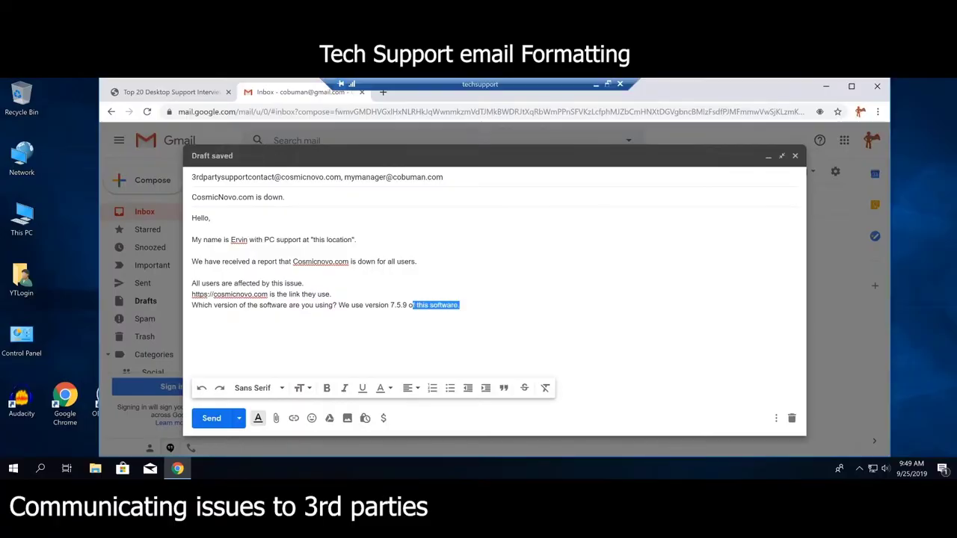
drag(338, 305, 181, 299)
key(BackSpace)
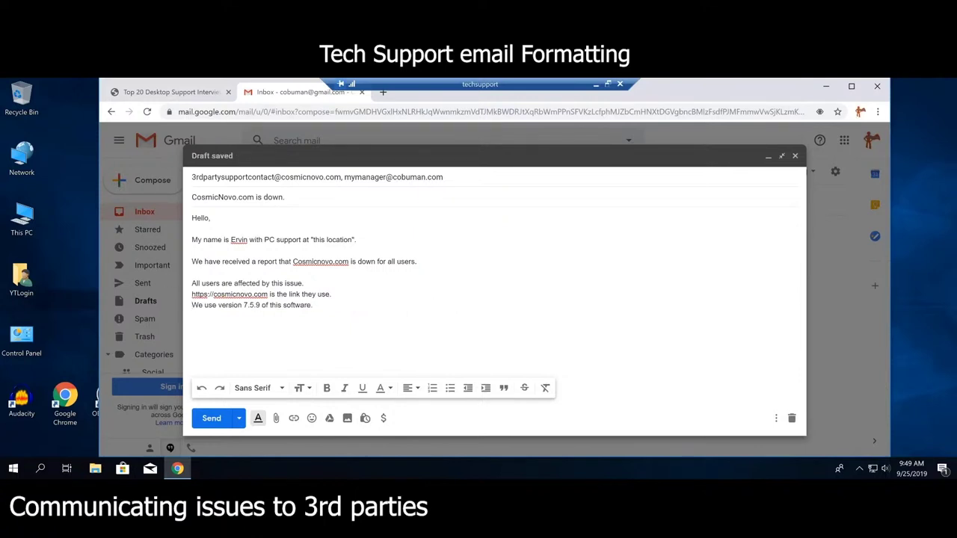
key(shift+Left)
key(shift+Left)
key(shift+Left)
key(shift+Left)
key(shift+Left)
key(shift+Left)
key(shift+Left)
key(shift+Left)
key(shift+Left)
key(shift+Left)
key(shift+Left)
key(shift+Left)
key(shift+Left)
key(shift+Left)
key(shift+Left)
key(shift+Left)
key(shift+Left)
key(shift+Left)
key(shift+Left)
key(shift+Left)
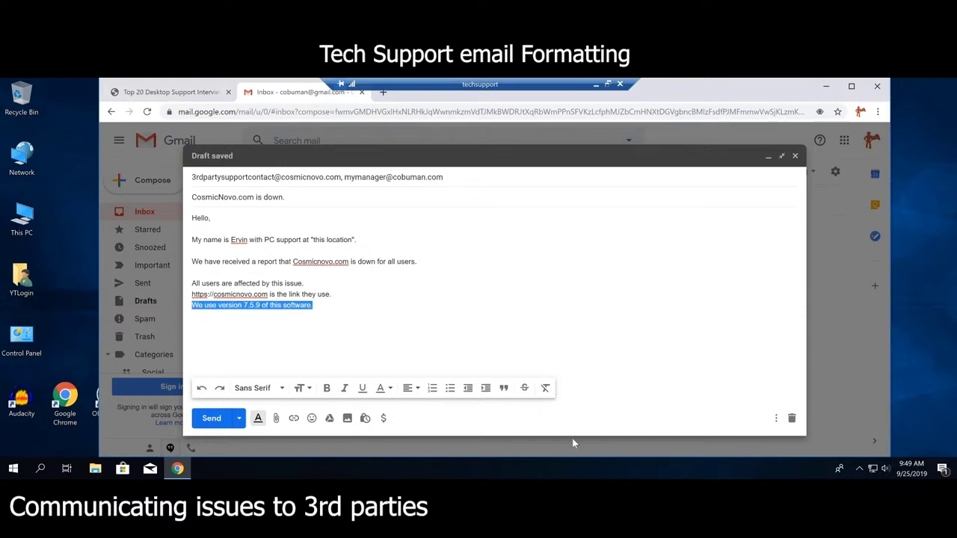
key(BackSpace)
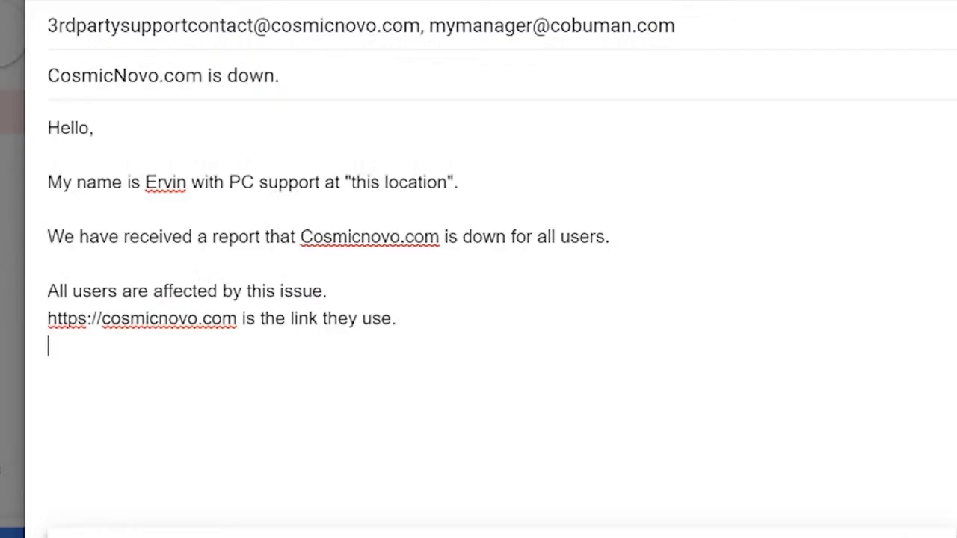
Type 'When did this issue start? The issue was reported at 8am EST' on the new line.
text(When did this )
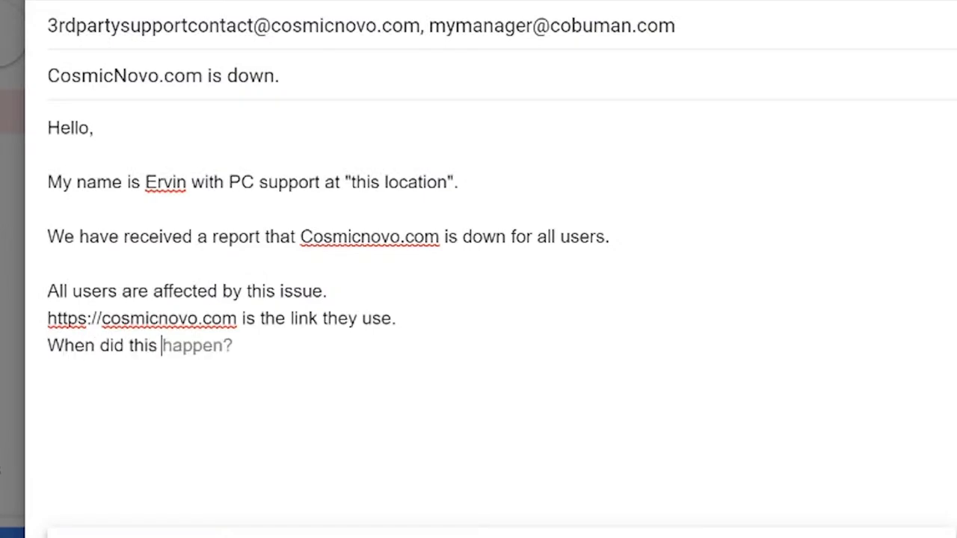
text(issue )
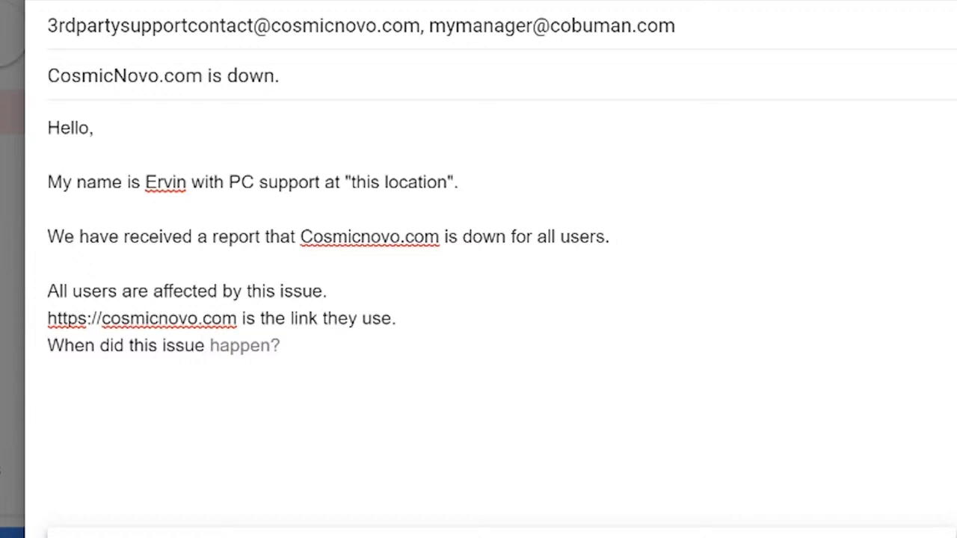
text(statr)
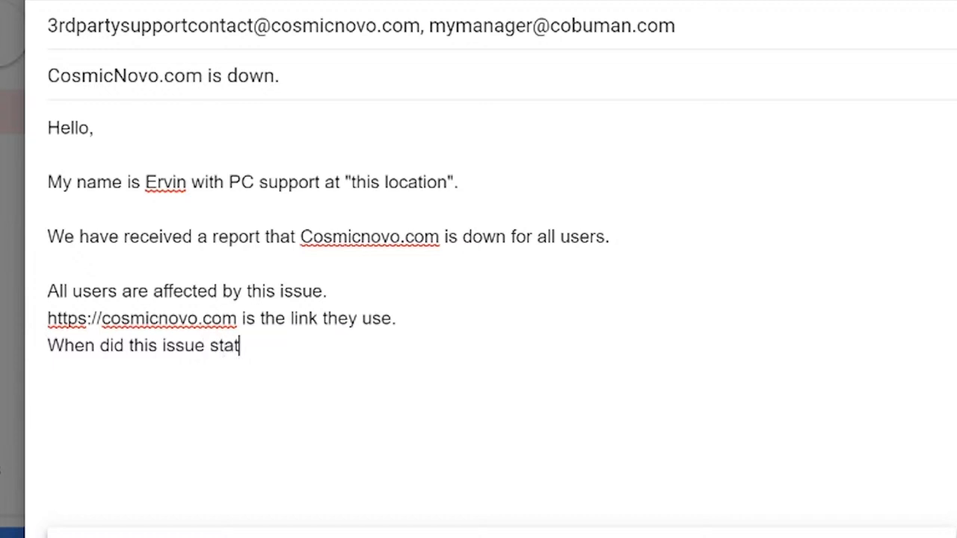
key(BackSpace)
key(BackSpace)
text(rt?)
text(The issue was )
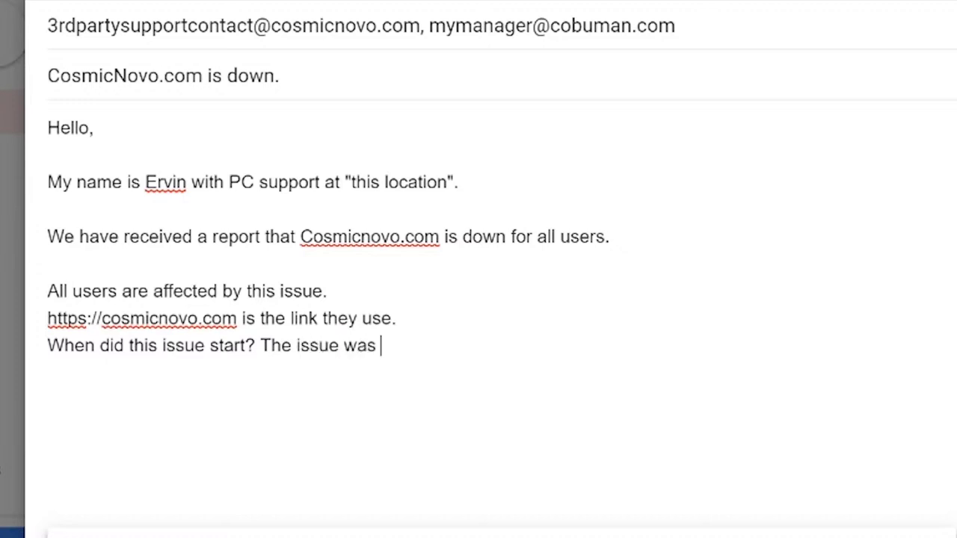
text(reported at 8am)
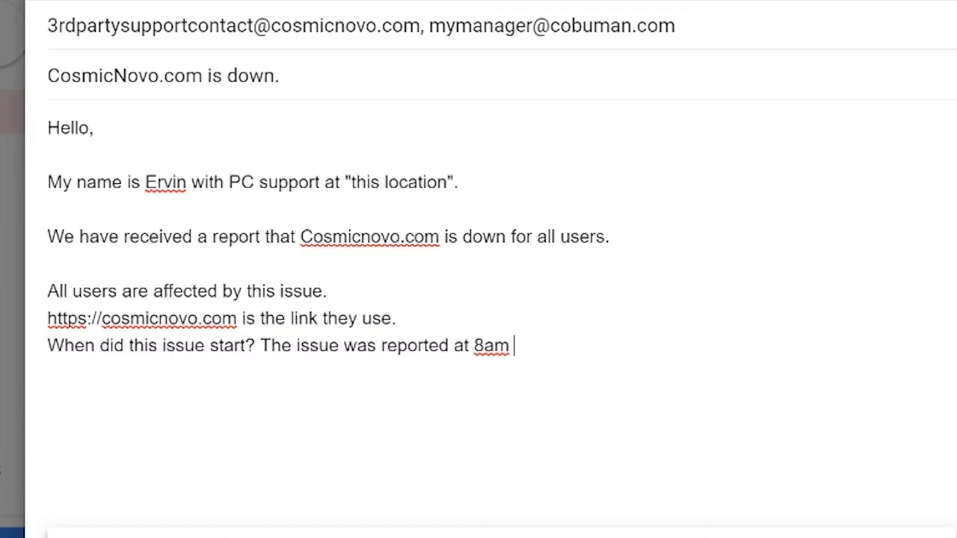
text( EST)
Delete 'When did this issue start?' so the last line reads 'The issue was reported at 8am EST.'.
text(.)
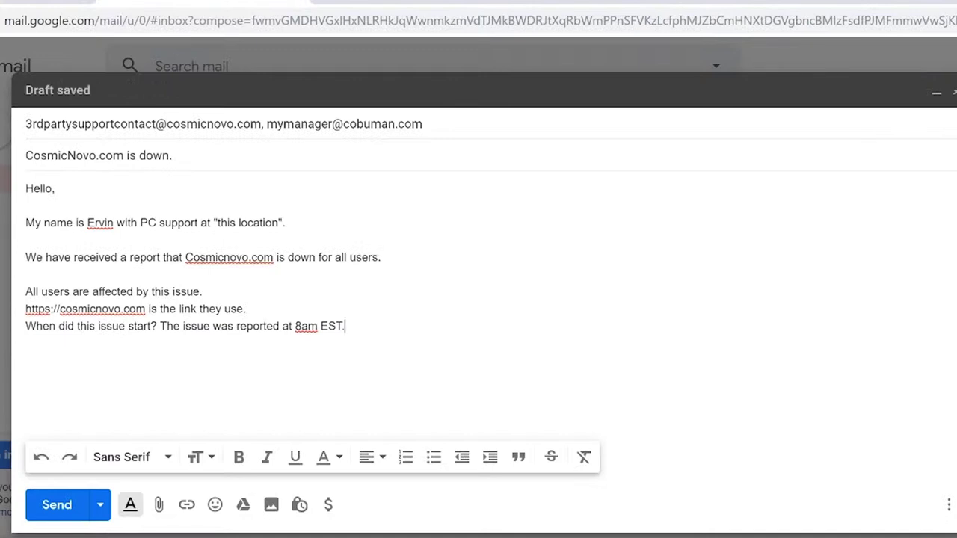
drag(159, 326, 15, 330)
key(BackSpace)
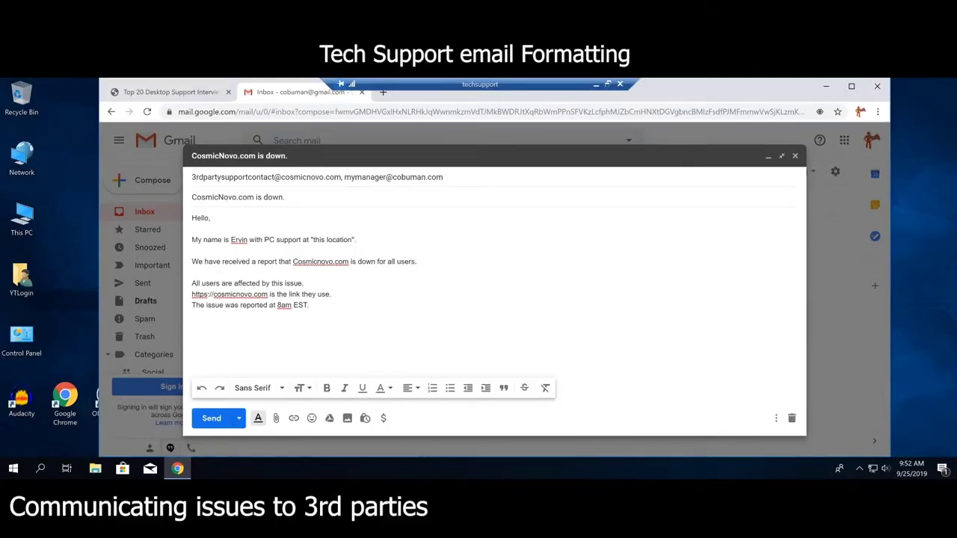
drag(309, 305, 191, 283)
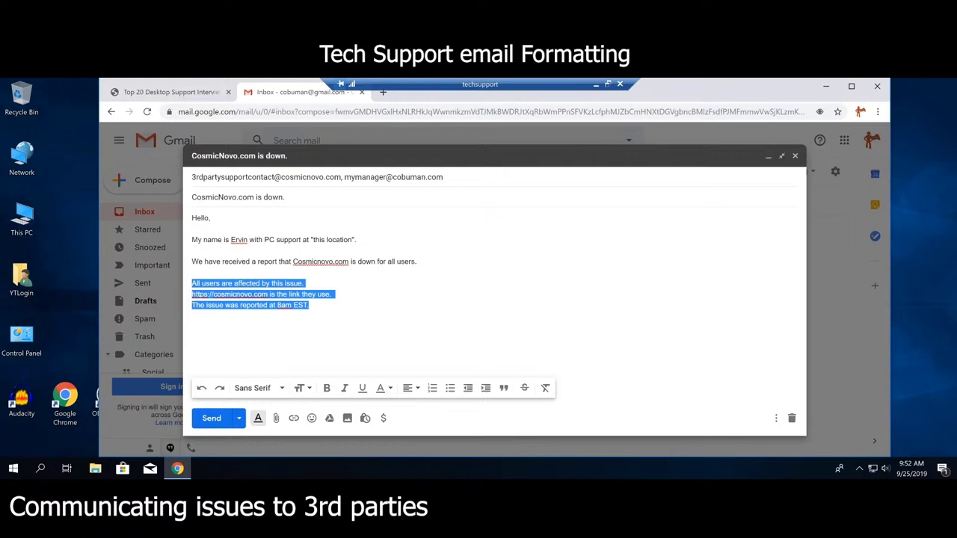
click(310, 305)
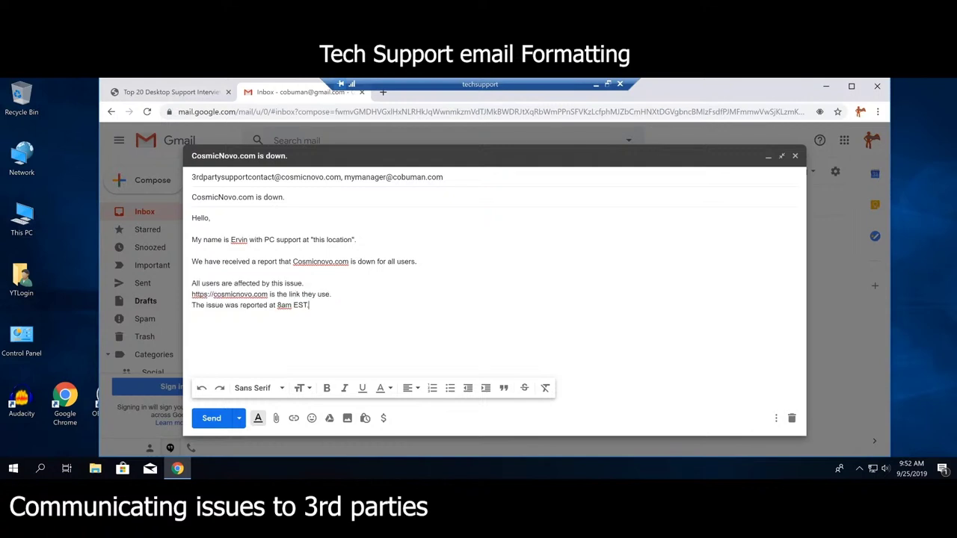
drag(309, 305, 191, 284)
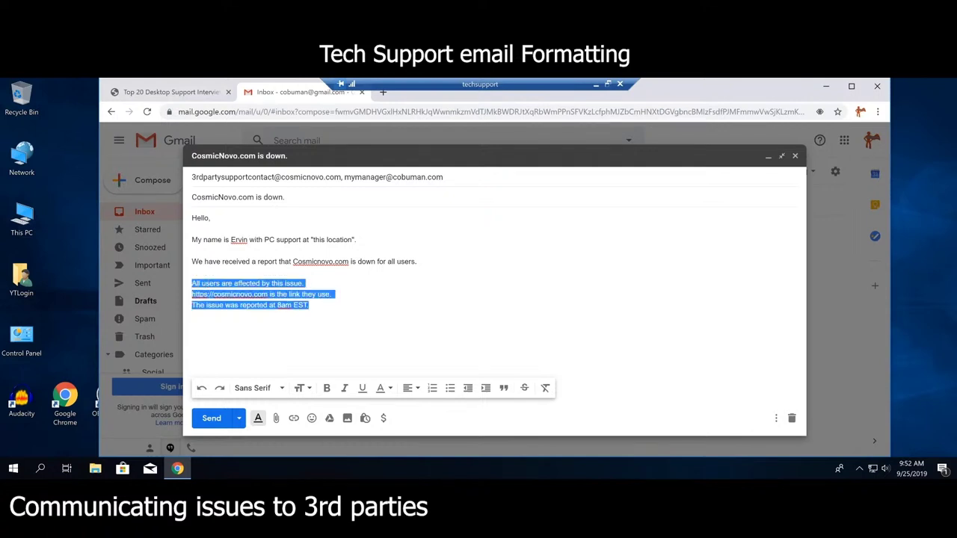
click(191, 283)
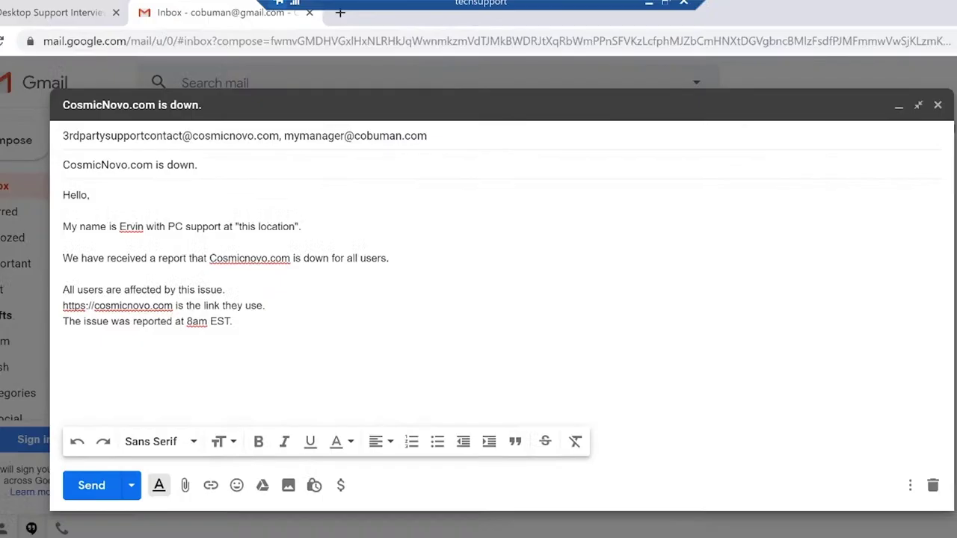
drag(191, 284, 63, 306)
click(245, 306)
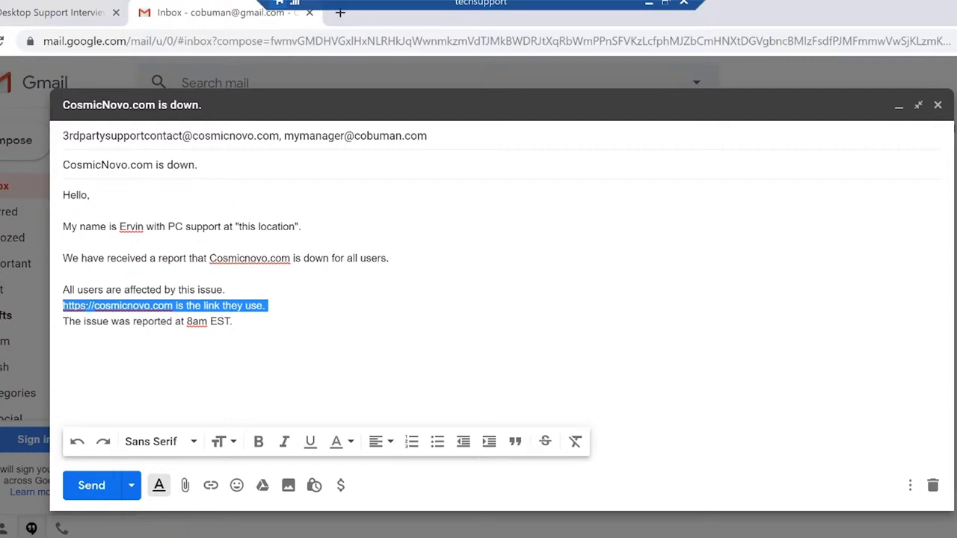
click(224, 306)
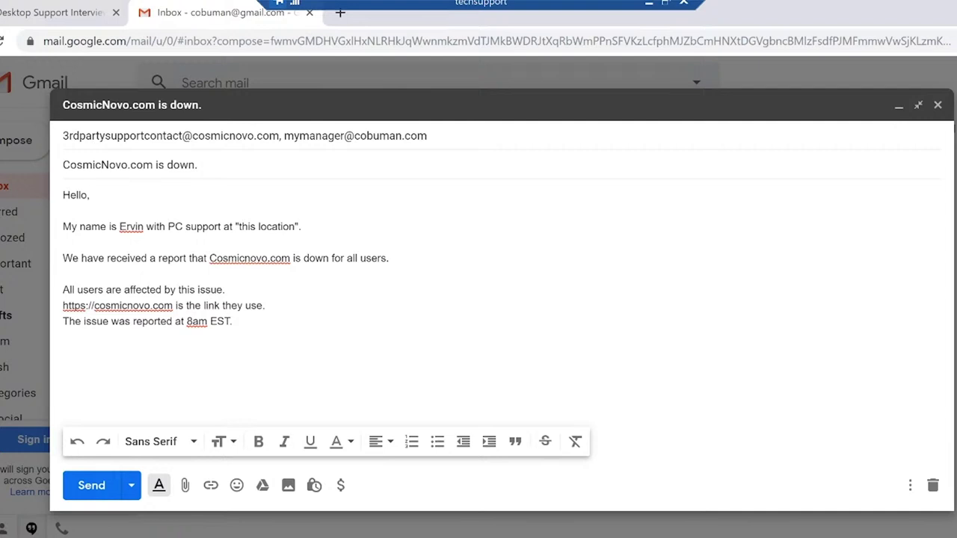
click(267, 306)
key(Down)
key(shift+Left)
key(shift+Left)
key(shift+Left)
key(shift+Left)
key(shift+Left)
key(shift+Left)
key(shift+Left)
key(shift+Left)
key(shift+Left)
key(shift+Left)
key(shift+Left)
key(shift+Left)
key(shift+Left)
key(shift+Left)
key(shift+Left)
key(shift+Left)
key(shift+Left)
key(shift+Left)
key(shift+Left)
key(shift+Left)
key(shift+Left)
key(shift+Left)
key(shift+Left)
key(shift+Left)
key(shift+Left)
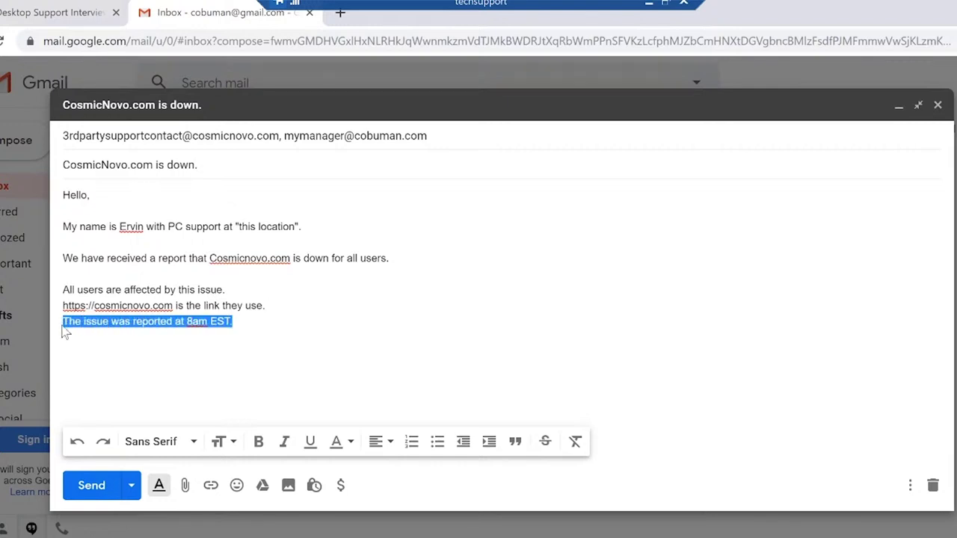
key(Right)
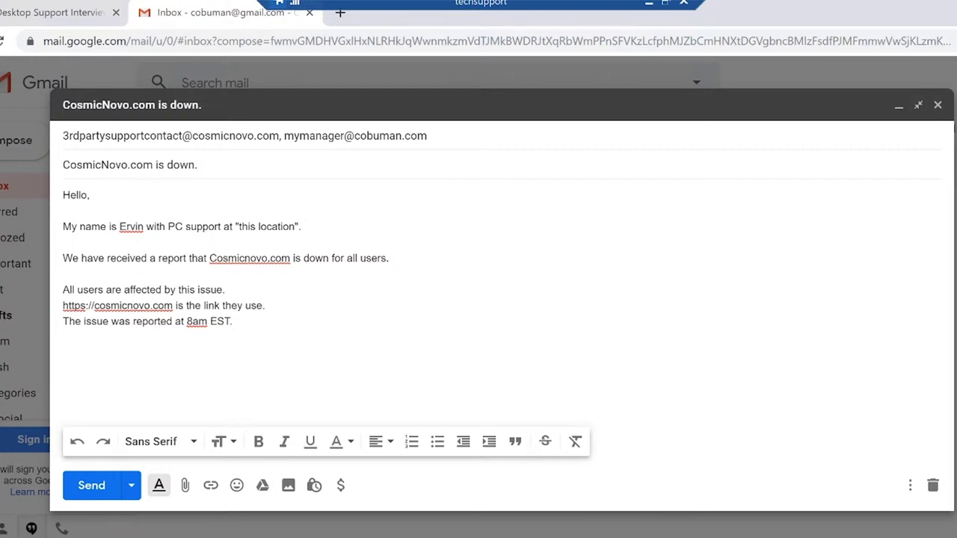
Type the question 'Can you provide example IP Addresses of the PCs that use this website?'.
text(Can you provide example )
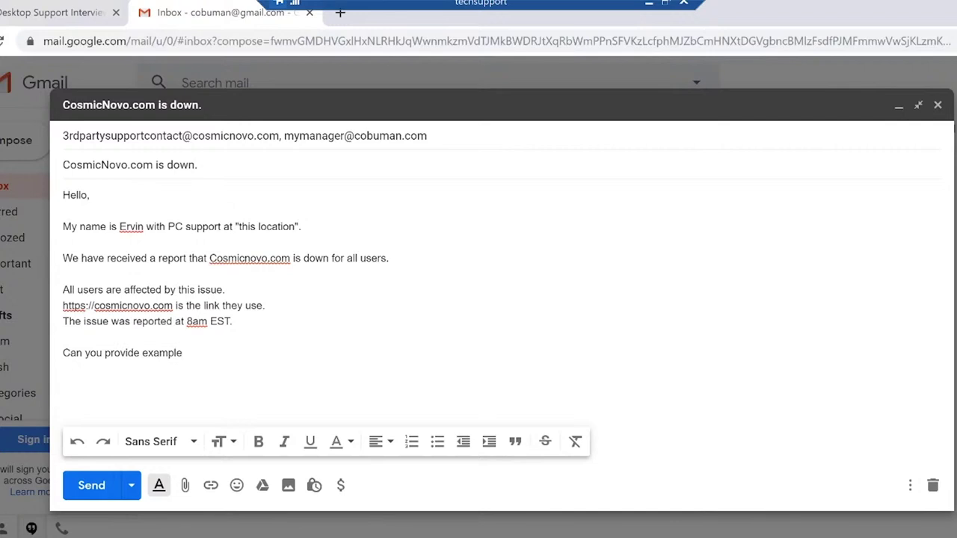
text(IP Addresses when)
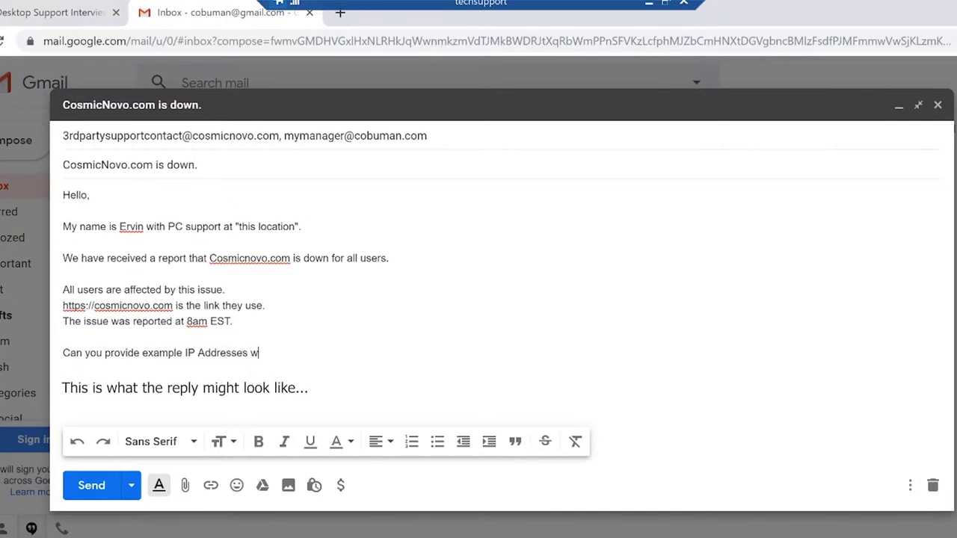
key(BackSpace)
key(BackSpace)
key(BackSpace)
key(BackSpace)
text(of the Pc)
key(BackSpace)
text(Cs that)
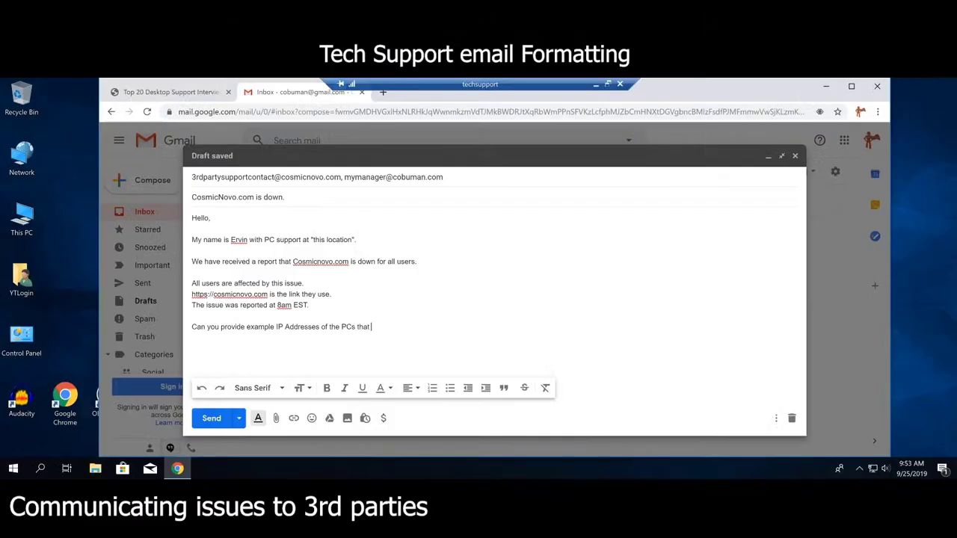
text( use this website)
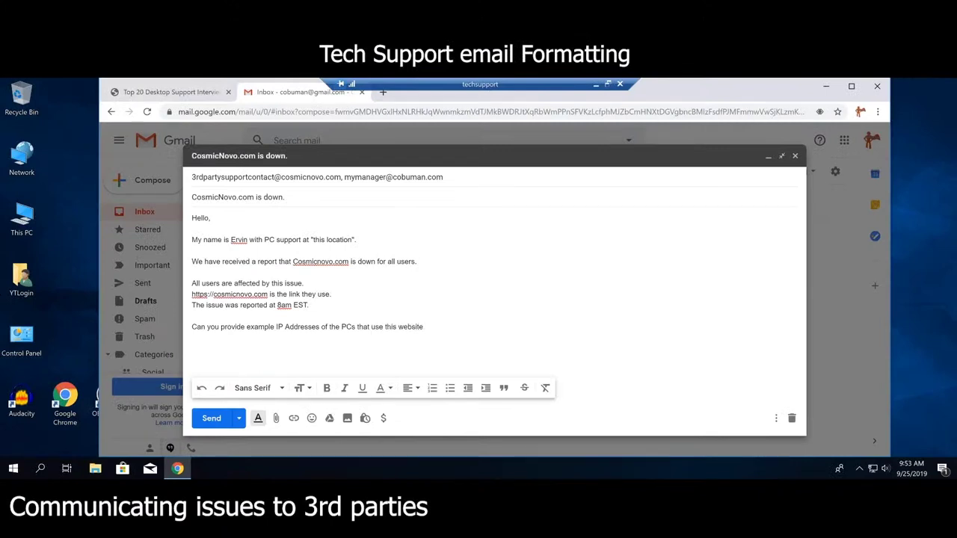
text(.?)
Highlight the new IP Addresses question, then leave the caret after 'website?'.
key(shift+Left)
key(shift+Left)
key(shift+Left)
key(shift+Left)
key(shift+Left)
key(shift+Left)
key(shift+Left)
key(shift+Left)
key(shift+Left)
key(shift+Left)
key(shift+Left)
key(shift+Left)
key(shift+Left)
key(shift+Left)
key(shift+Left)
key(shift+Left)
key(shift+Left)
key(shift+Left)
key(shift+Left)
key(shift+Left)
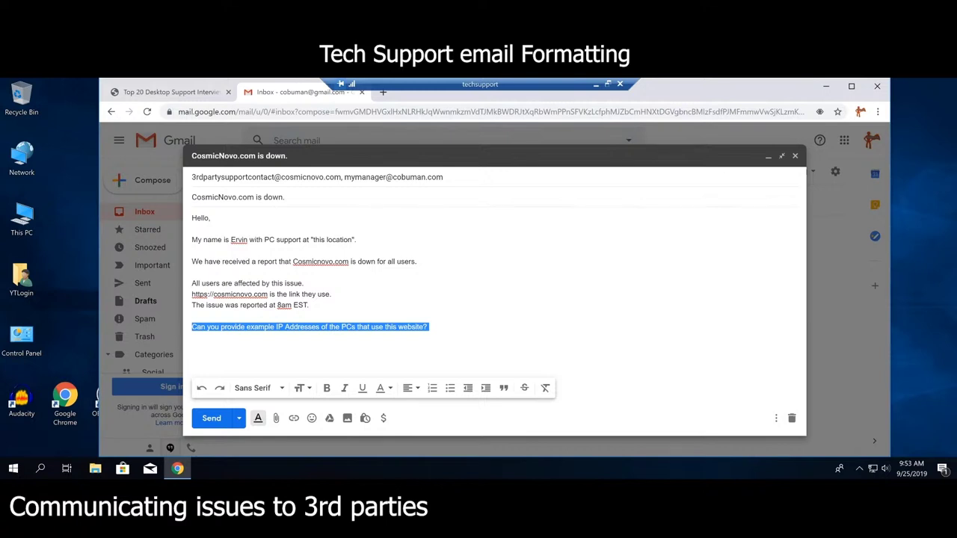
click(193, 327)
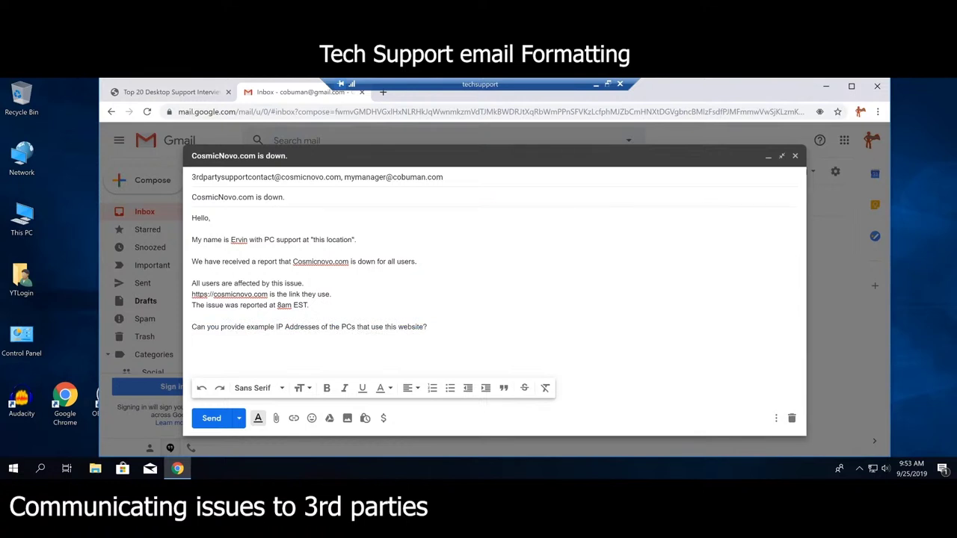
drag(192, 327, 428, 327)
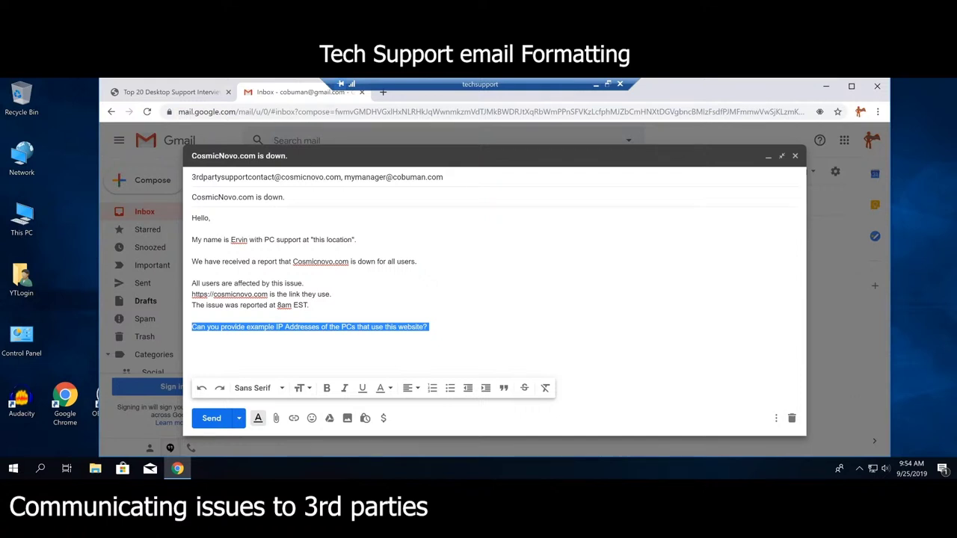
click(429, 326)
drag(429, 327, 191, 338)
click(429, 327)
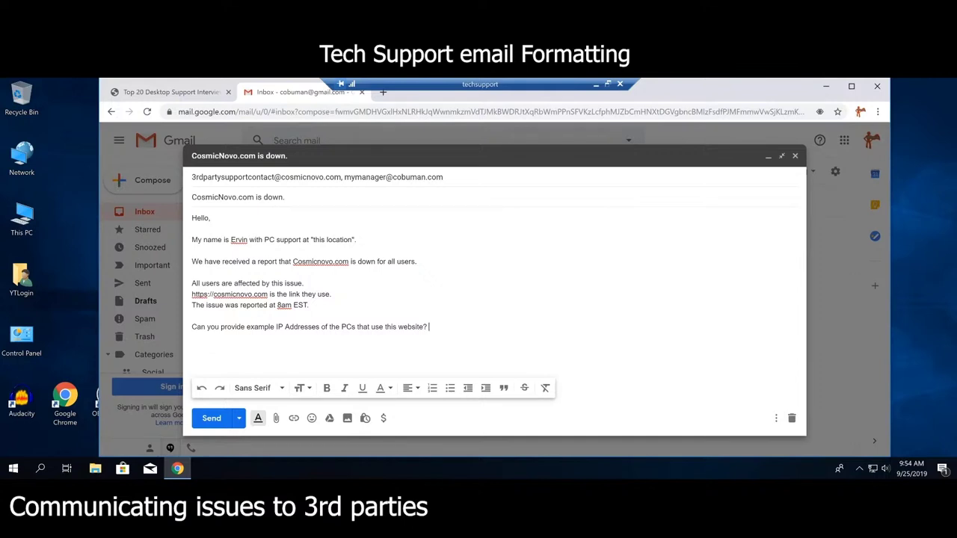
Add a new line asking 'Can you provide user/s to test with via Remote Desktop?'.
key(Return)
text(Can)
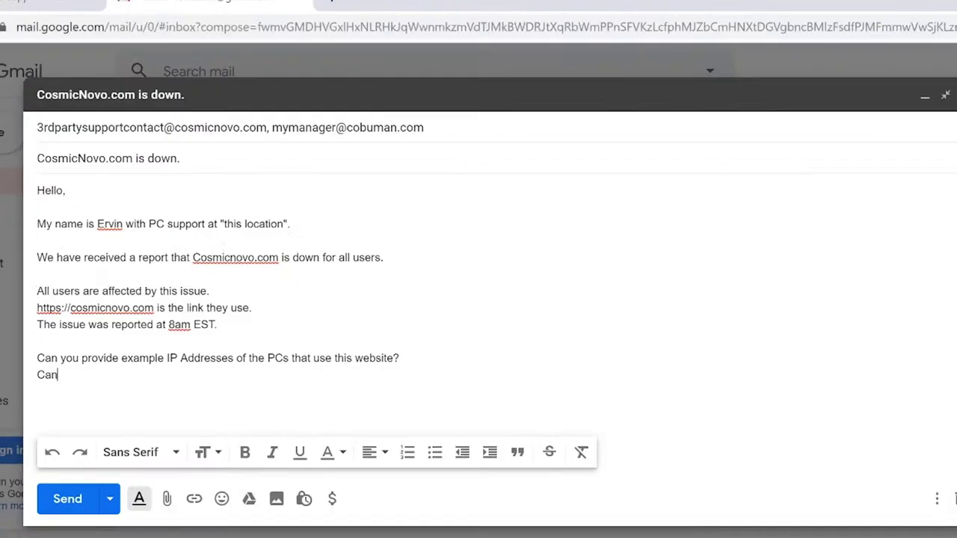
text( you rpv)
key(BackSpace)
key(BackSpace)
key(BackSpace)
text(provide user/)
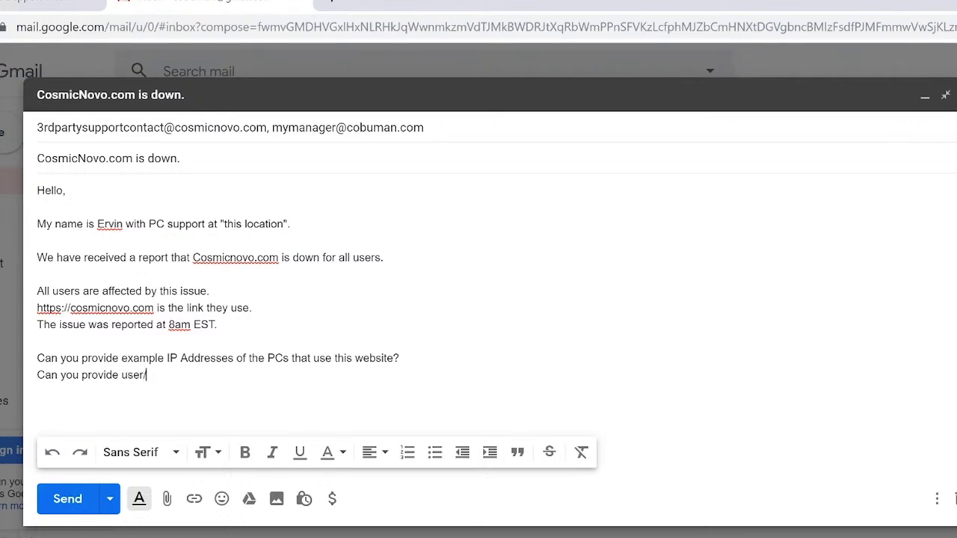
text(s to test with via Remo)
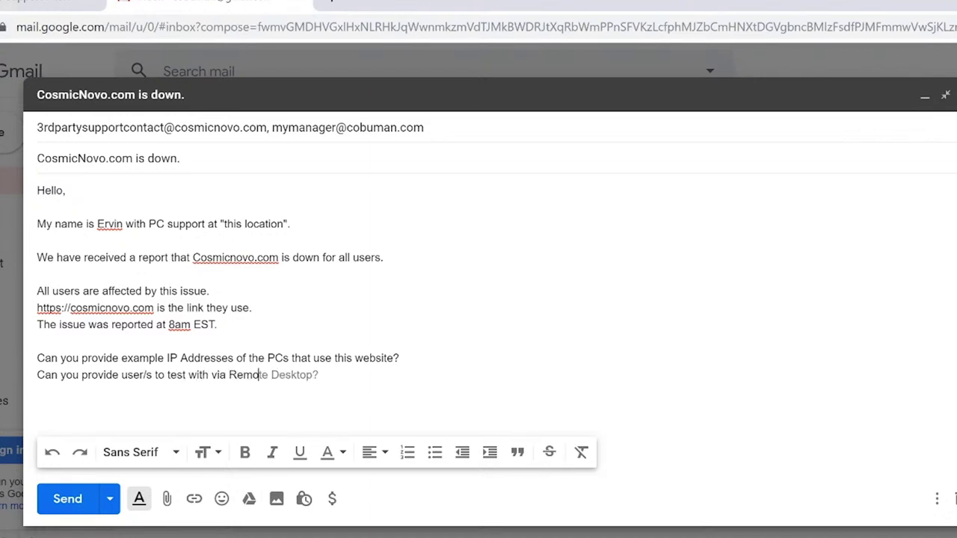
text(te)
key(Tab)
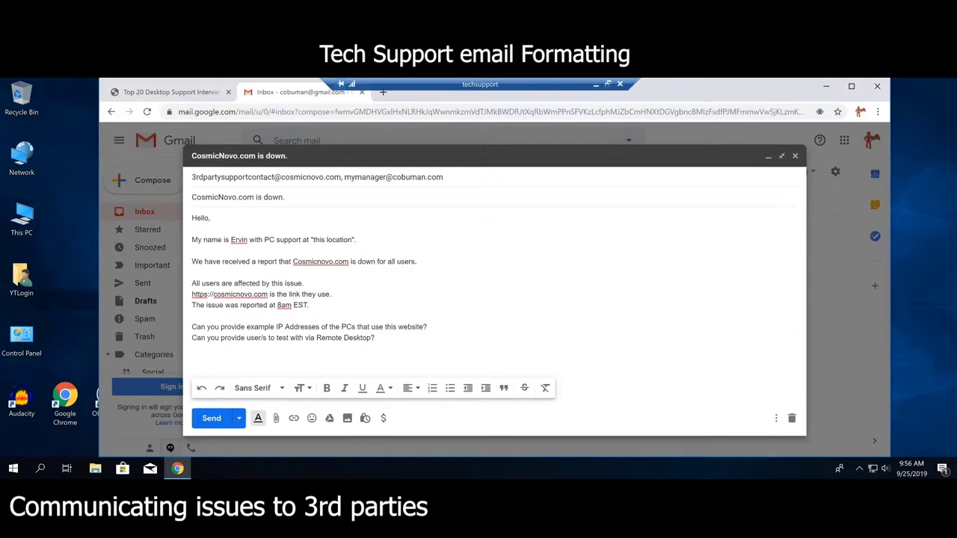
text(Tjaml)
Replace both questions and the stray text with the sign-off 'Thank you,' and the sender's name.
drag(211, 359, 190, 327)
key(BackSpace)
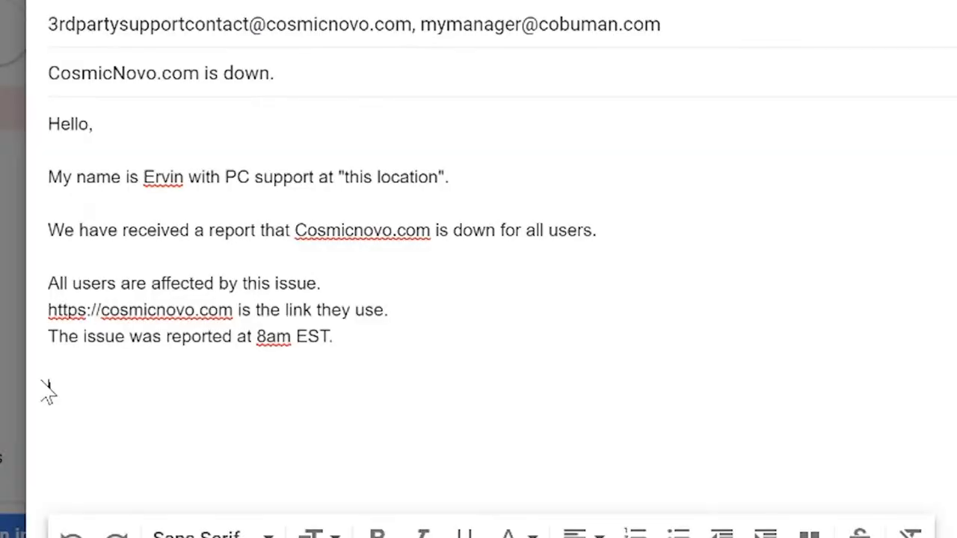
text(Than)
text(k you)
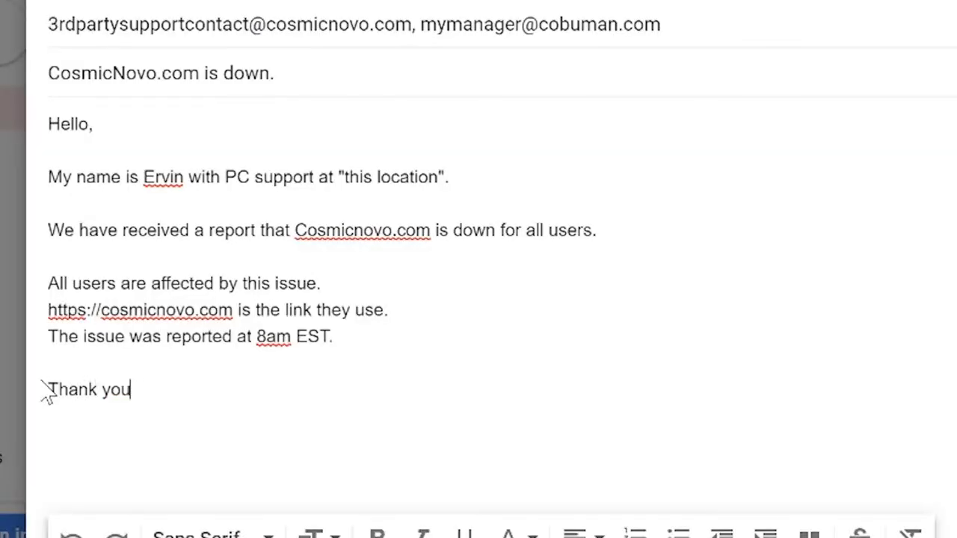
text(,)
key(Return)
text(Ervin)
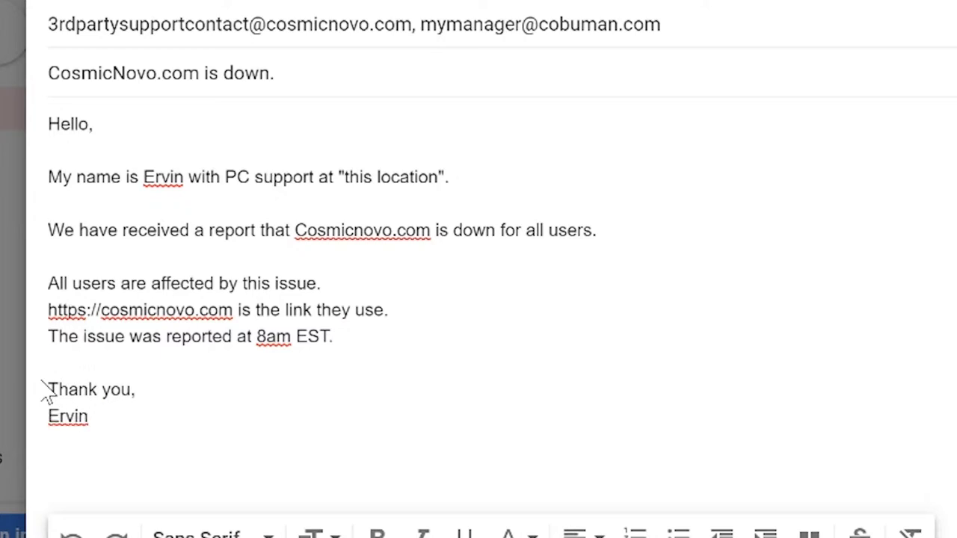
Add the sender's e-mail address and phone number on separate lines below the name.
key(Return)
text(yourema)
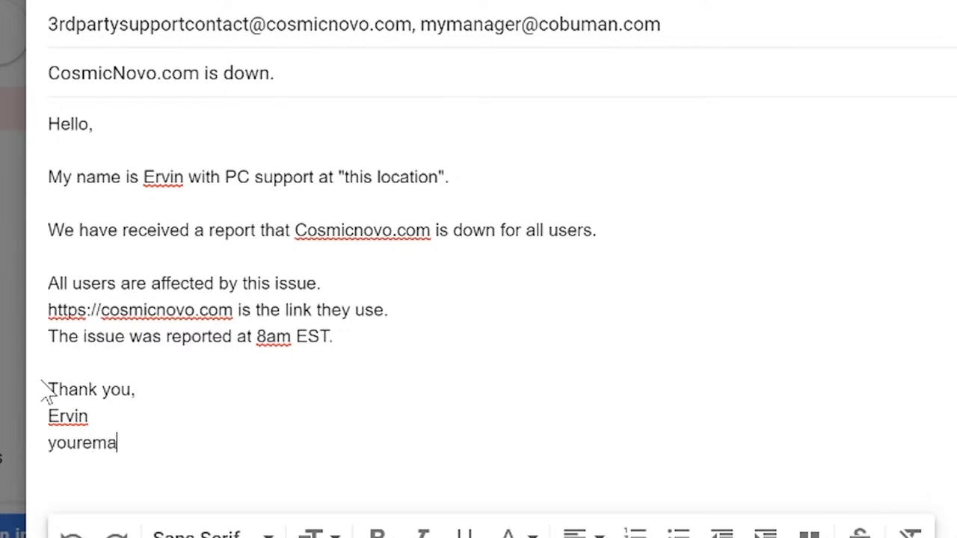
text(il@co)
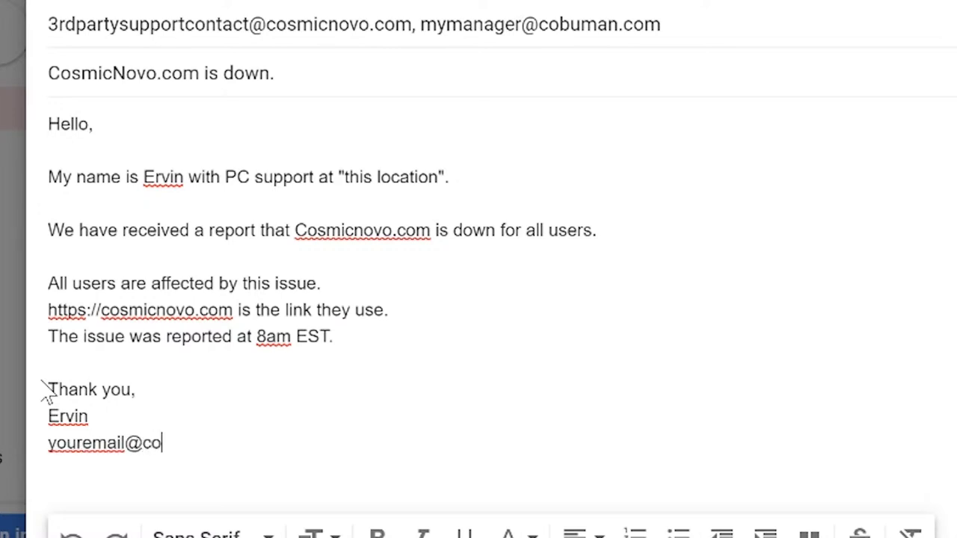
key(BackSpace)
key(BackSpace)
text(cobuman.)
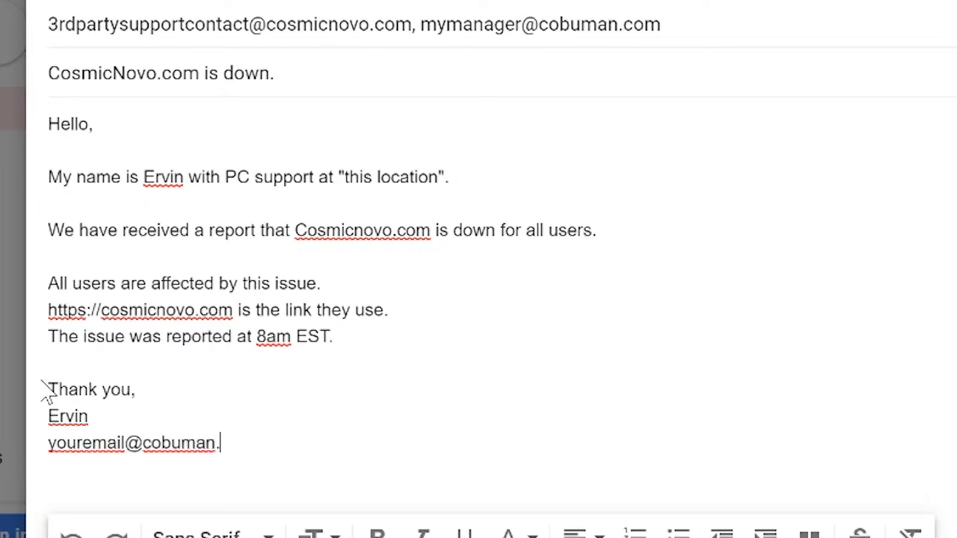
text(com)
key(Return)
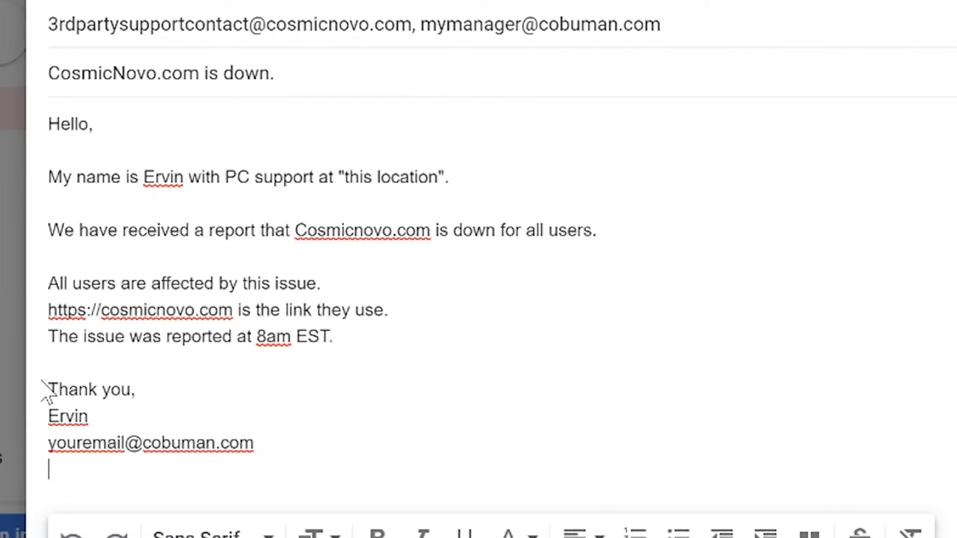
text(000-000)
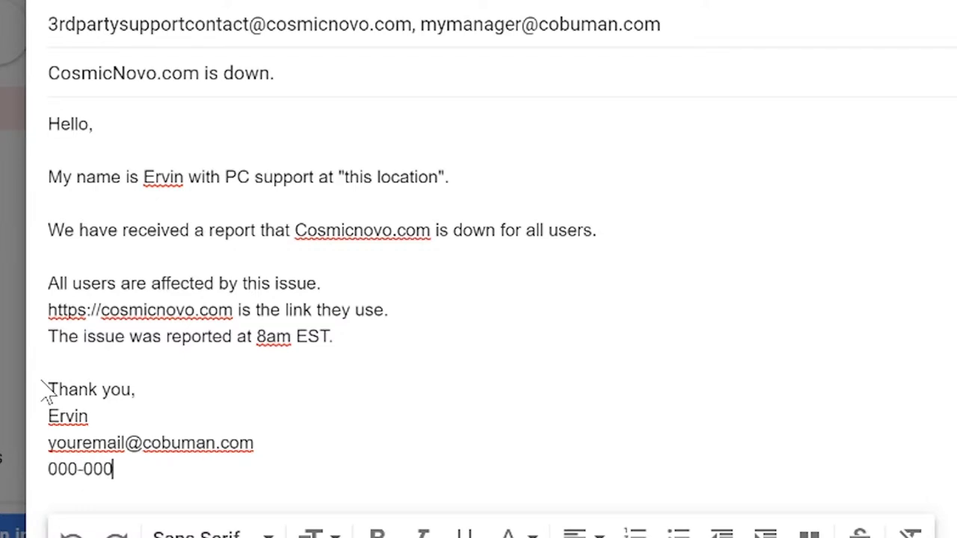
text(-0000)
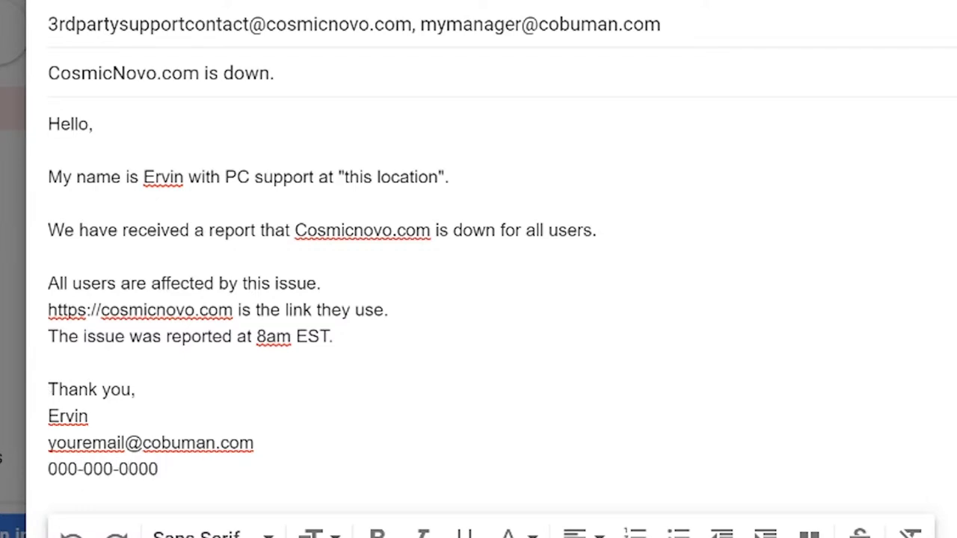
Insert the job title 'Business Systems Analyst' on a new line under the name.
key(Up)
key(Up)
key(Up)
key(Right)
key(Right)
key(Right)
key(Right)
key(Down)
key(Down)
key(Up)
key(Return)
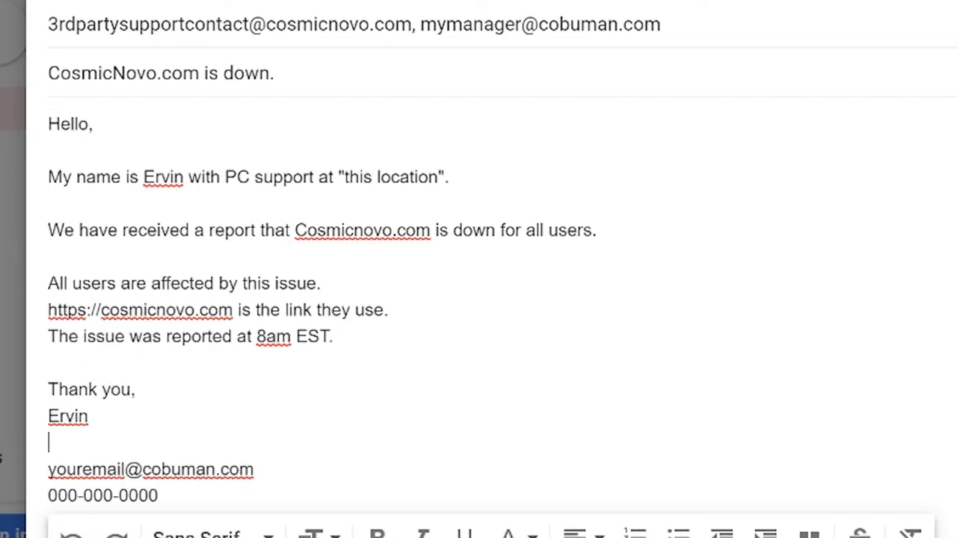
text(Busine)
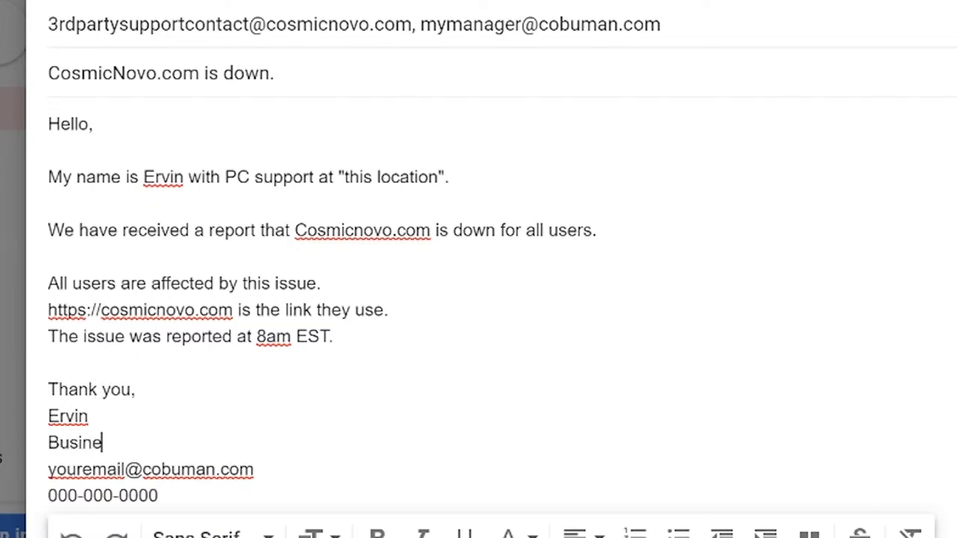
text(ss Syste)
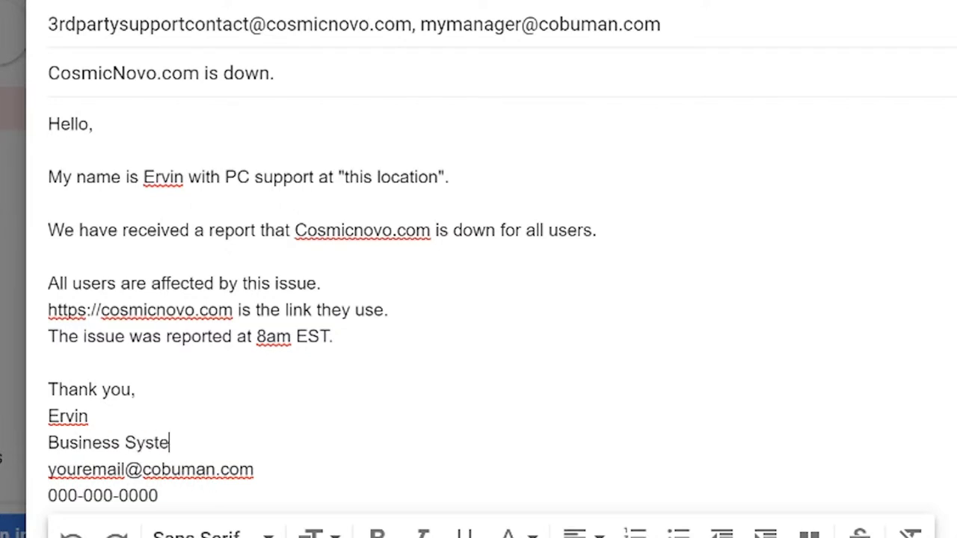
text(ms Analyst)
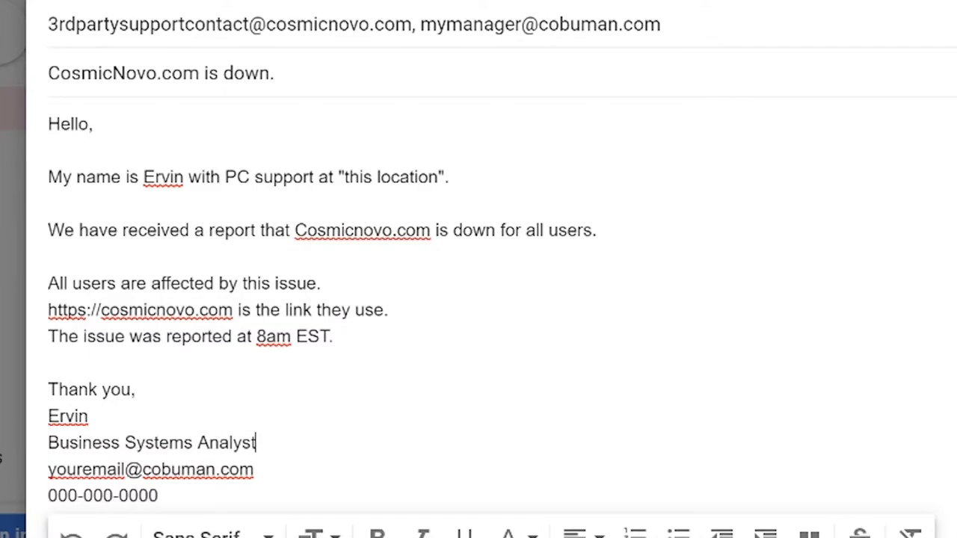
click(89, 416)
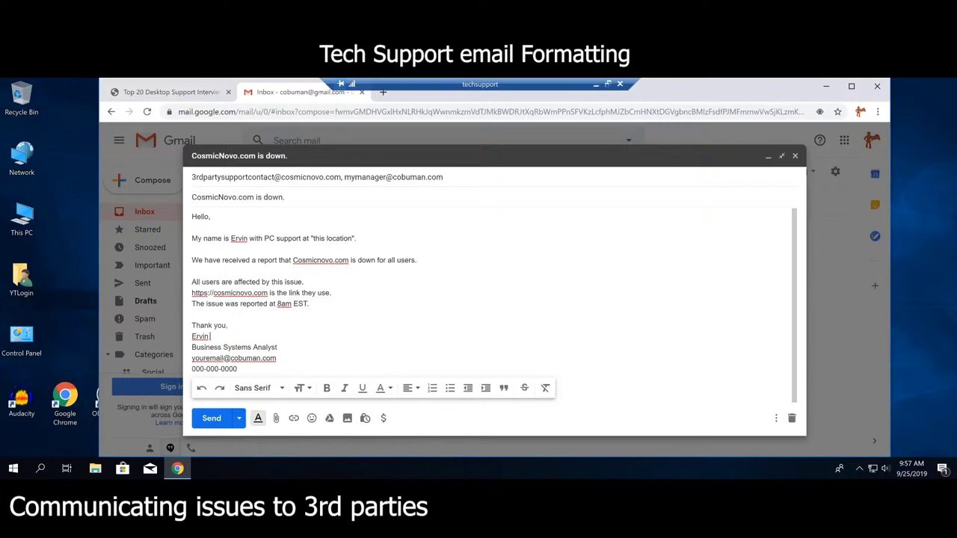
mouse_move(238, 369)
mouse_down()
mouse_move(191, 358)
mouse_move(191, 282)
mouse_move(192, 325)
mouse_move(230, 325)
mouse_up()
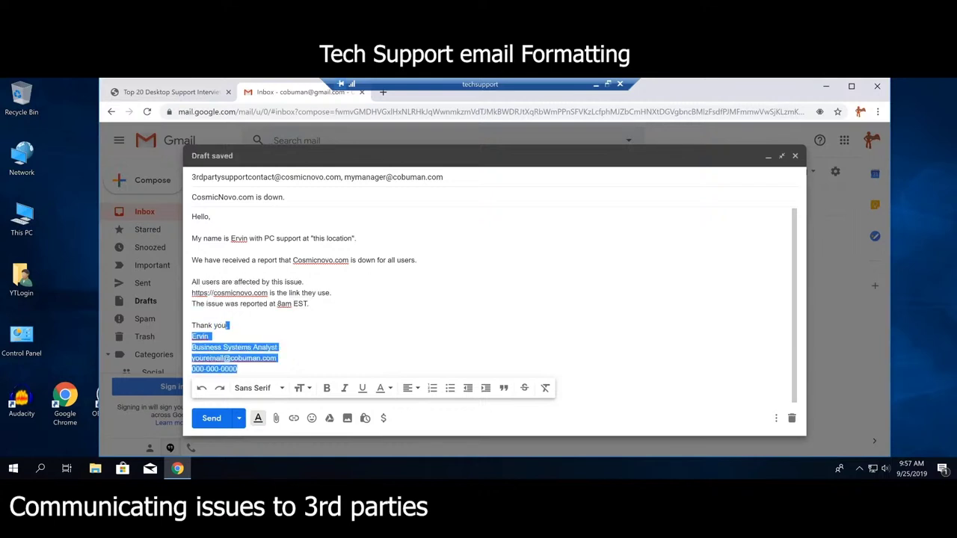
click(210, 337)
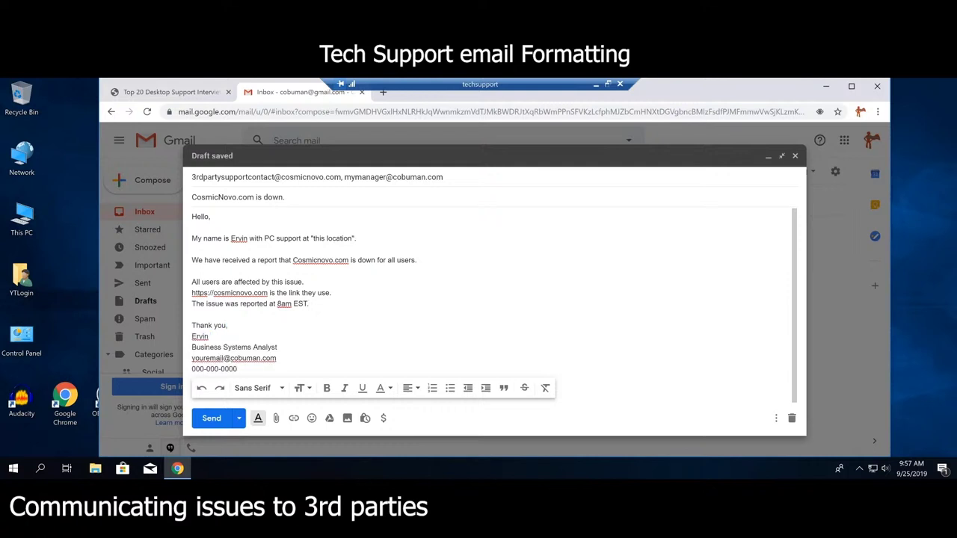
click(309, 304)
Highlight the job title and the article title, then scroll down to question 3.
drag(277, 348, 186, 350)
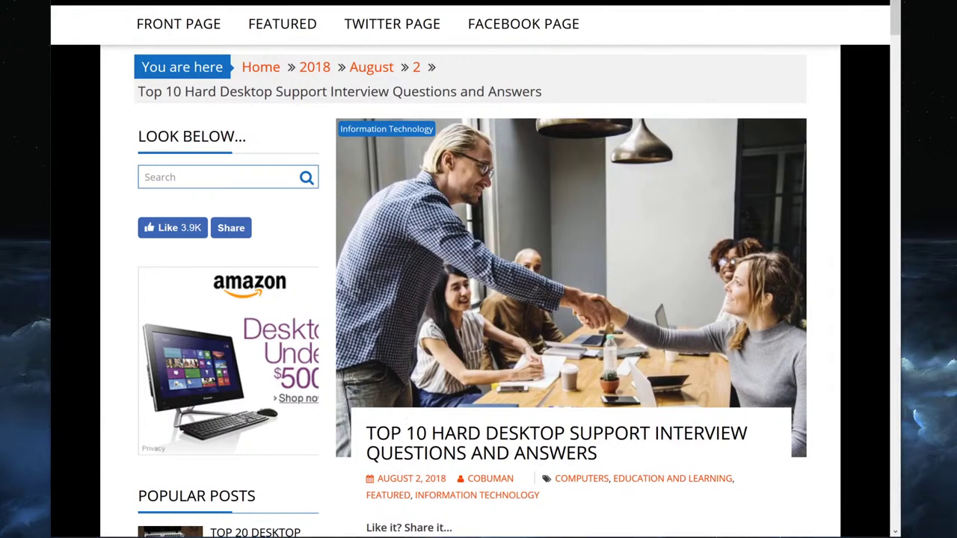
drag(366, 434, 618, 456)
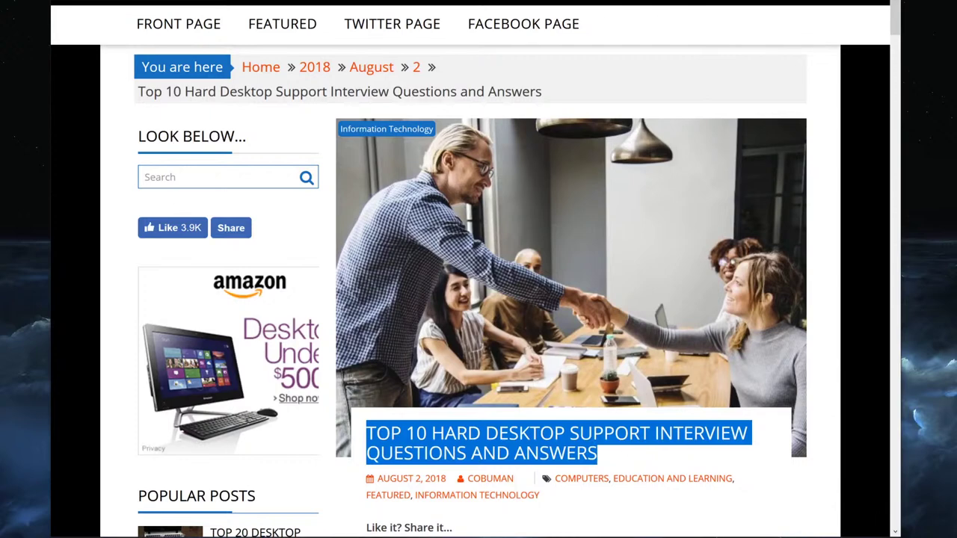
scroll(557, 402, down, 2)
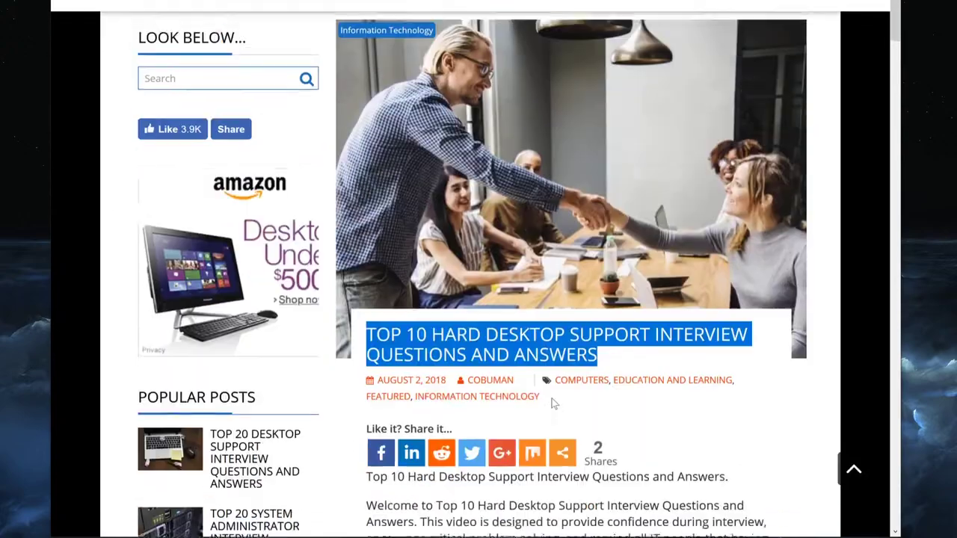
scroll(552, 404, down, 7)
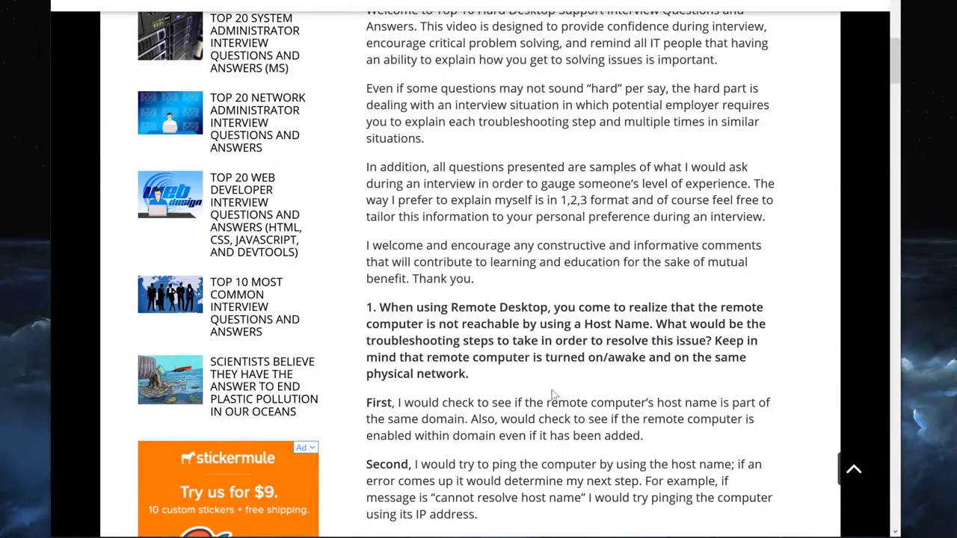
scroll(553, 396, up, 1)
scroll(553, 396, down, 2)
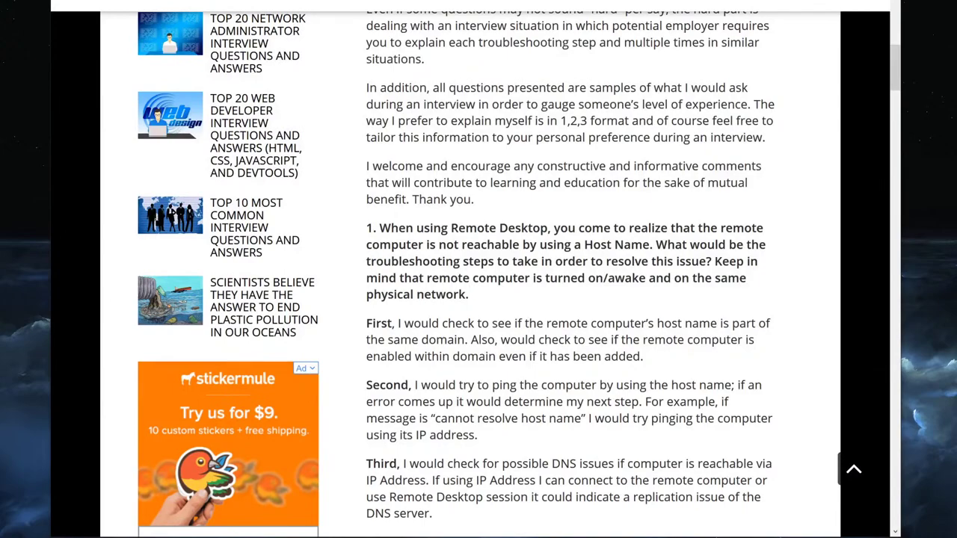
scroll(478, 299, down, 5)
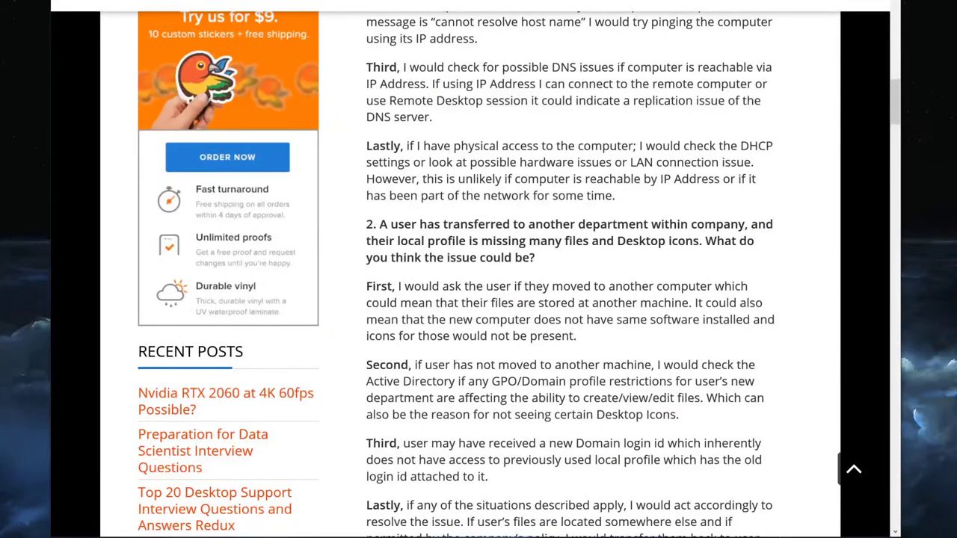
scroll(589, 249, down, 3)
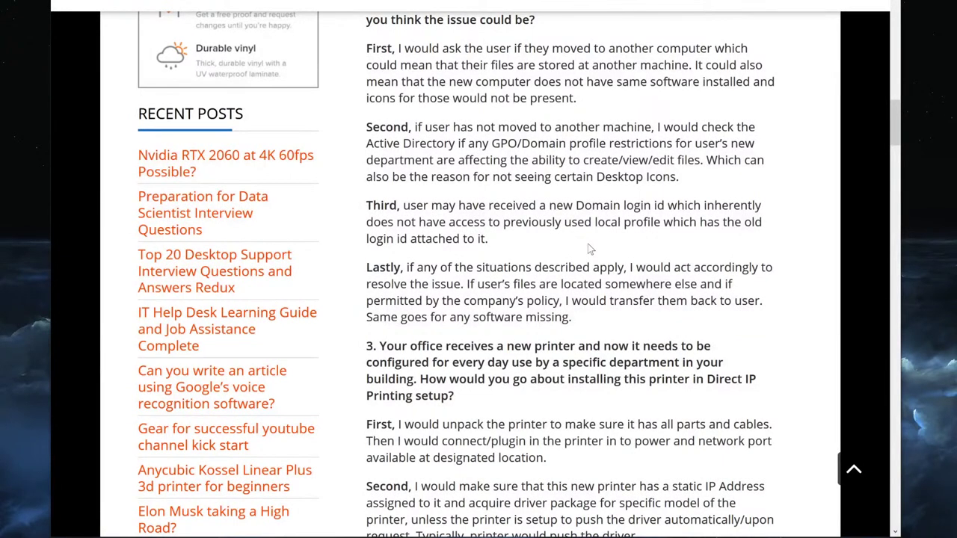
scroll(588, 248, down, 1)
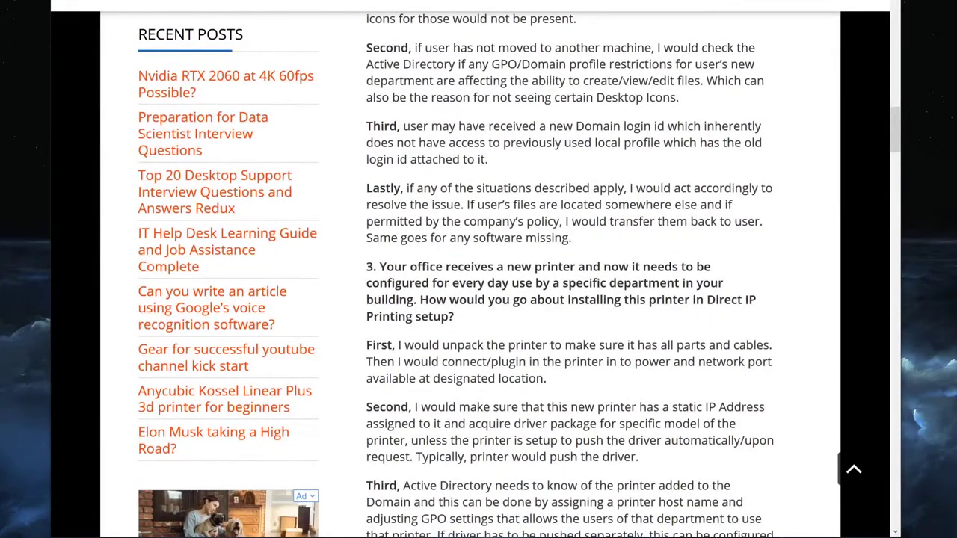
scroll(587, 248, down, 1)
scroll(587, 248, down, 1)
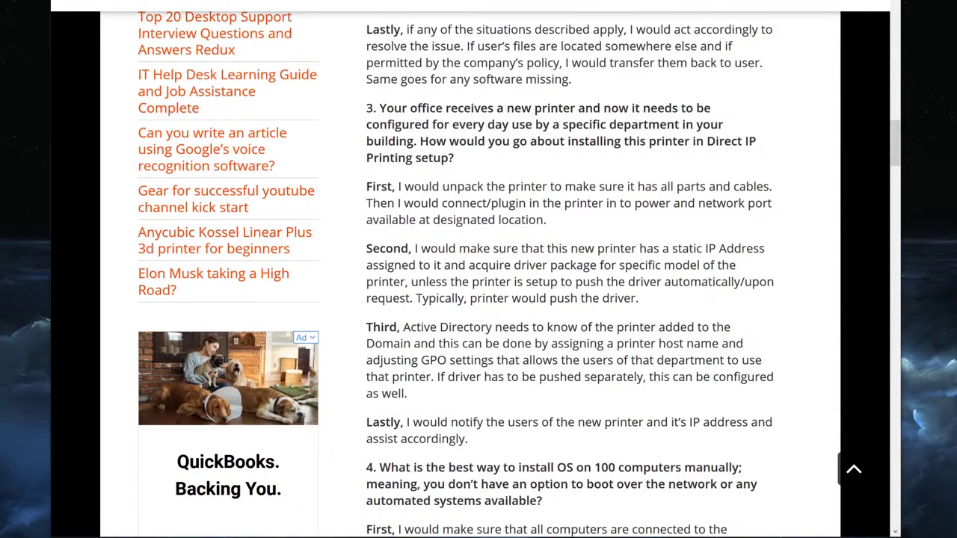
Highlight the First, Second, Third and Lastly step labels of the answer.
drag(366, 186, 398, 186)
click(398, 186)
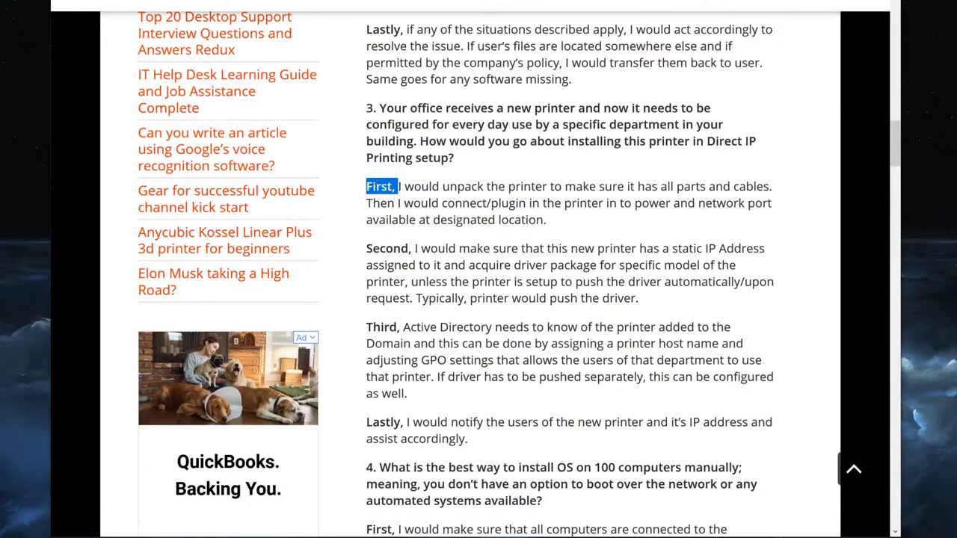
drag(367, 248, 417, 248)
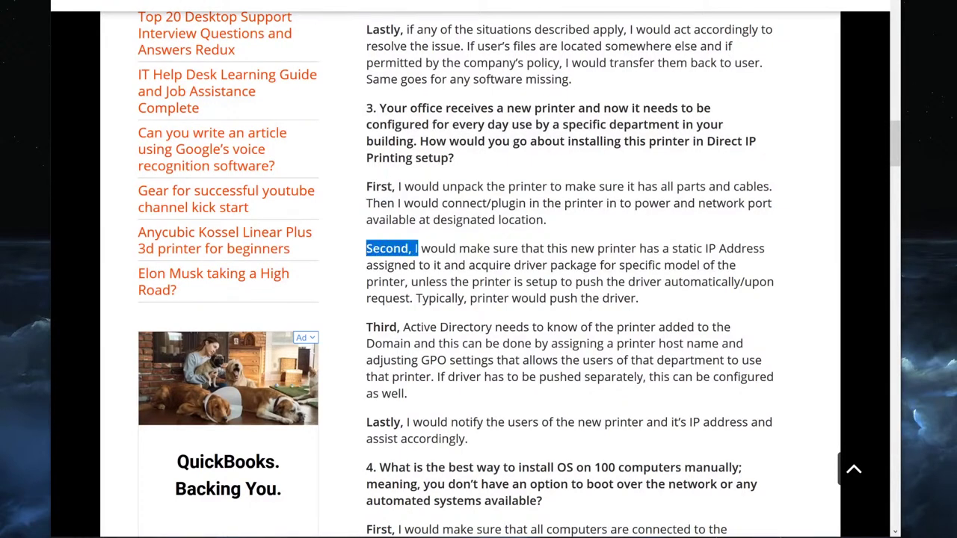
drag(366, 326, 401, 327)
drag(372, 422, 404, 422)
click(405, 421)
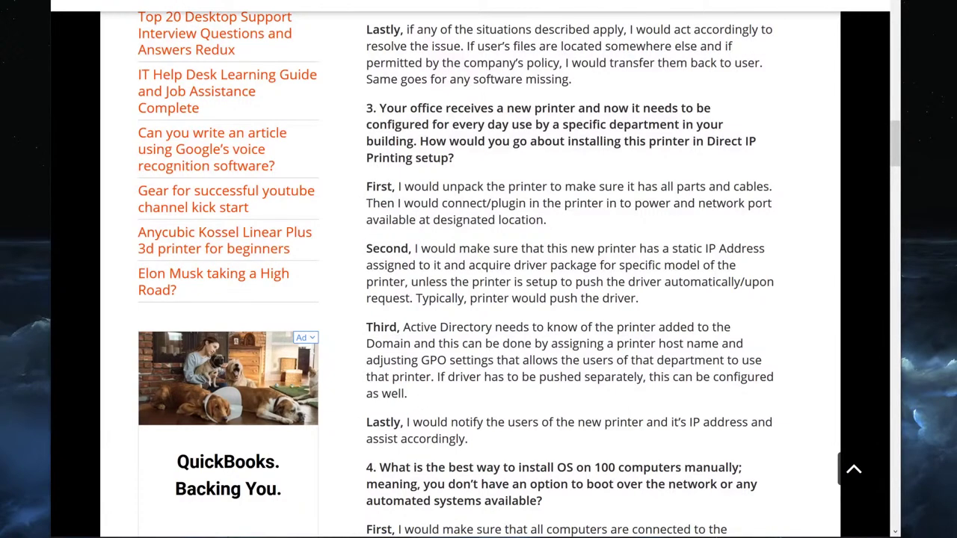
scroll(519, 274, up, 1)
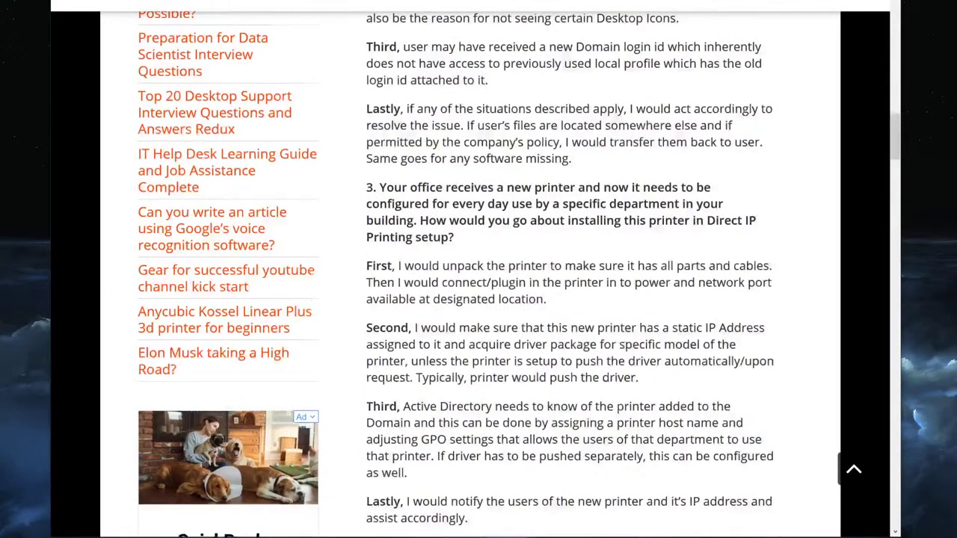
scroll(519, 274, down, 1)
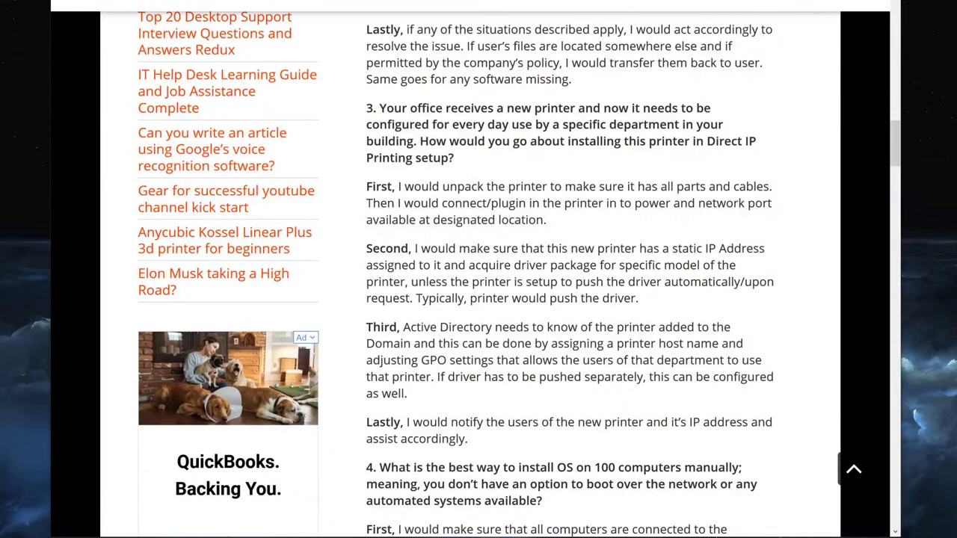
Highlight question 3's wording and the phrase 'Direct IP Printing setup'.
drag(366, 108, 416, 140)
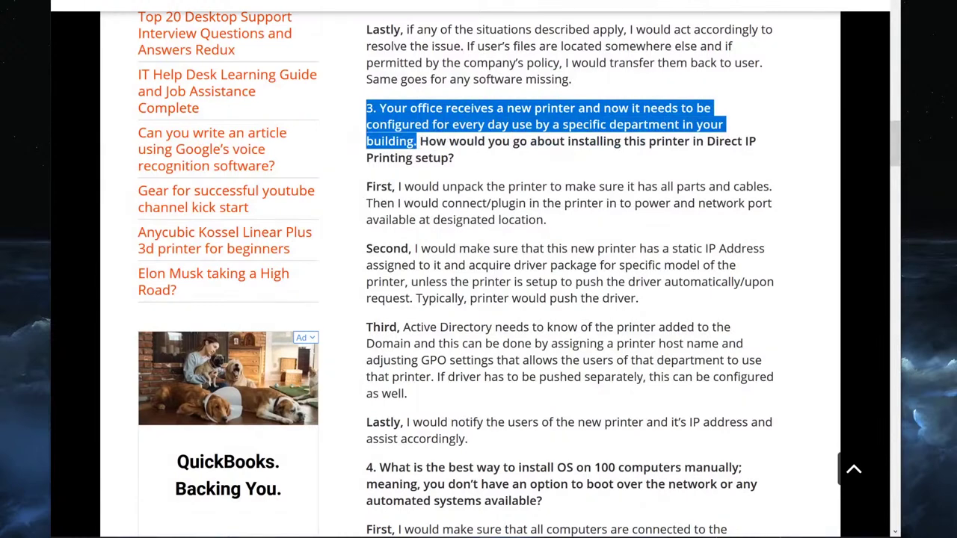
click(416, 141)
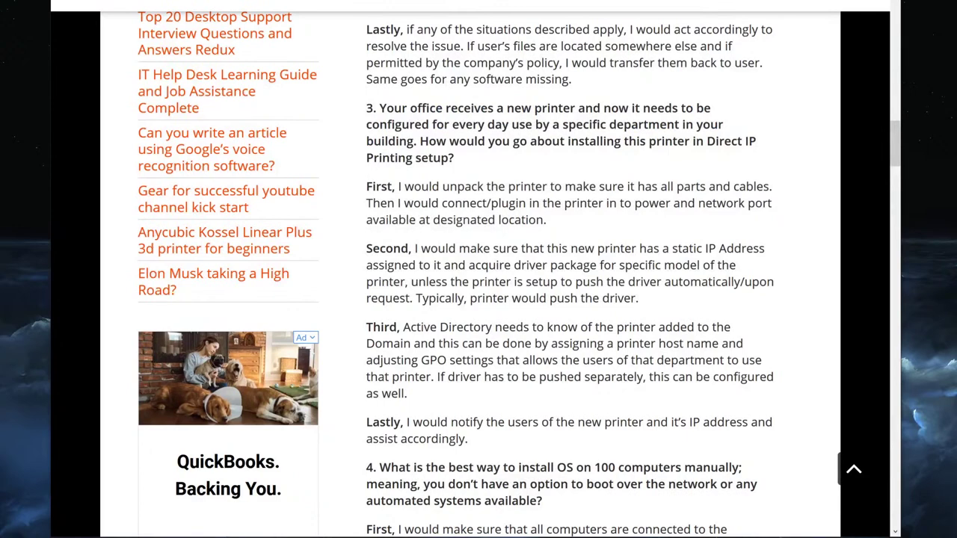
drag(419, 141, 750, 158)
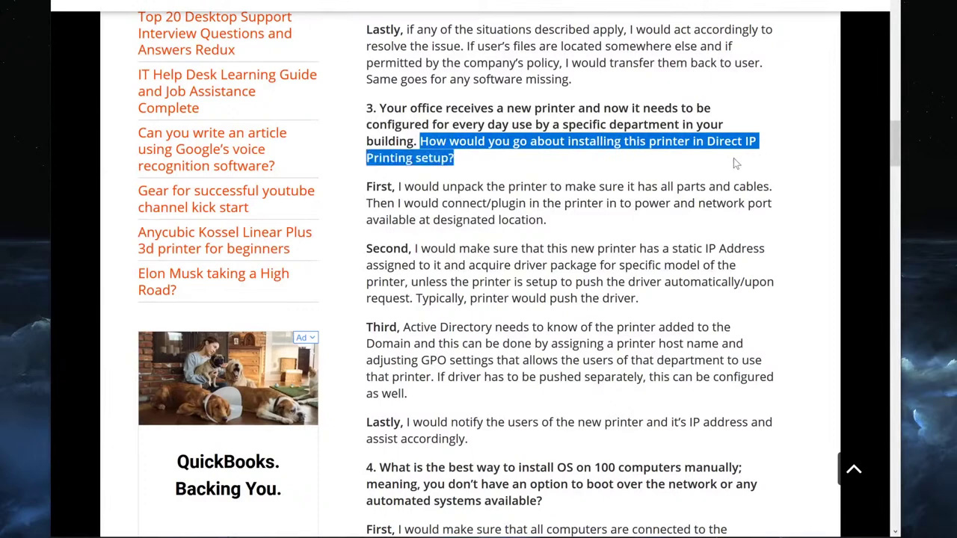
click(702, 163)
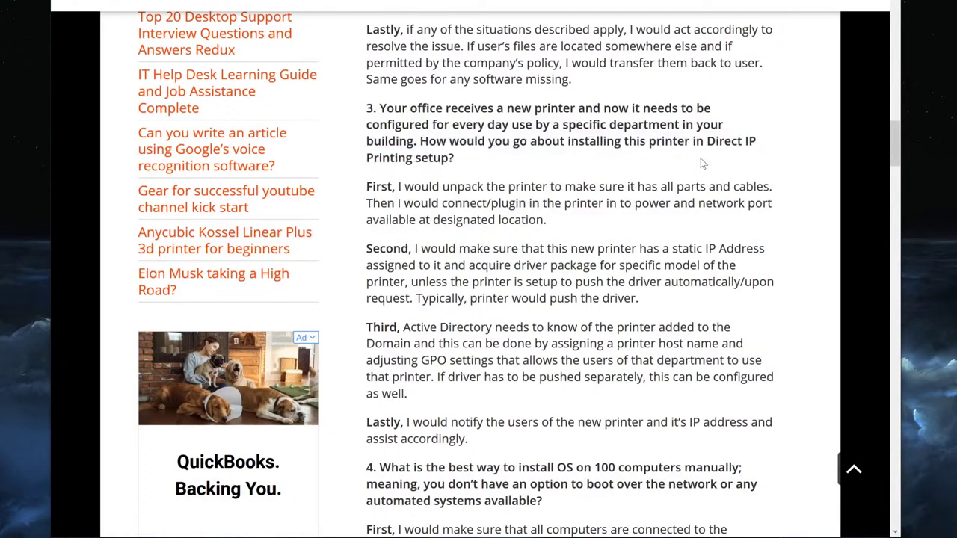
drag(706, 141, 540, 166)
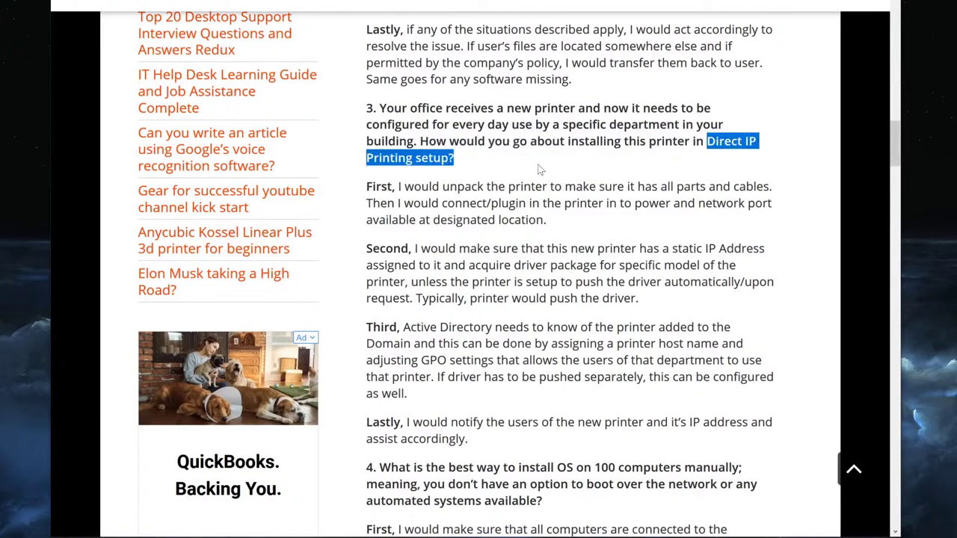
click(511, 165)
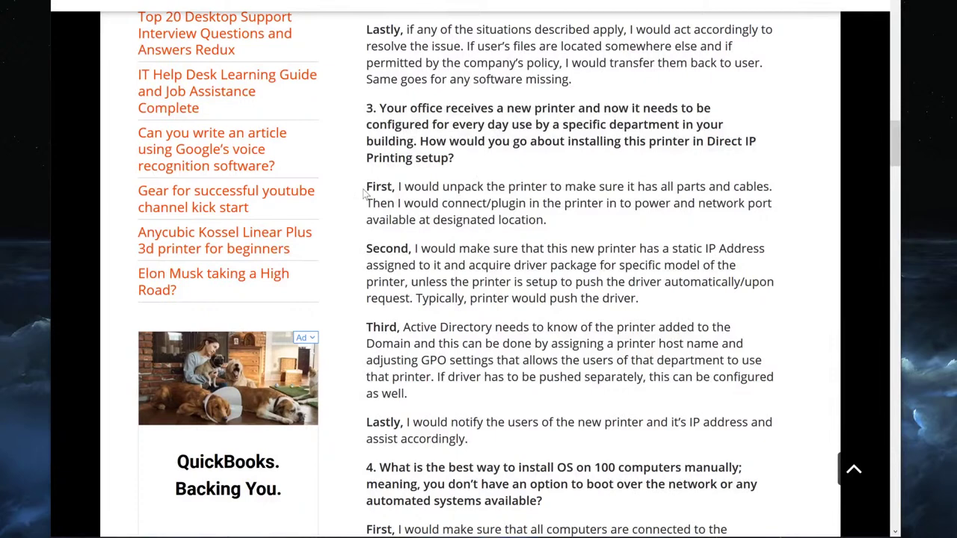
Highlight the First step, its phrase 'designated location' and the unpacking sentence.
drag(366, 187, 583, 231)
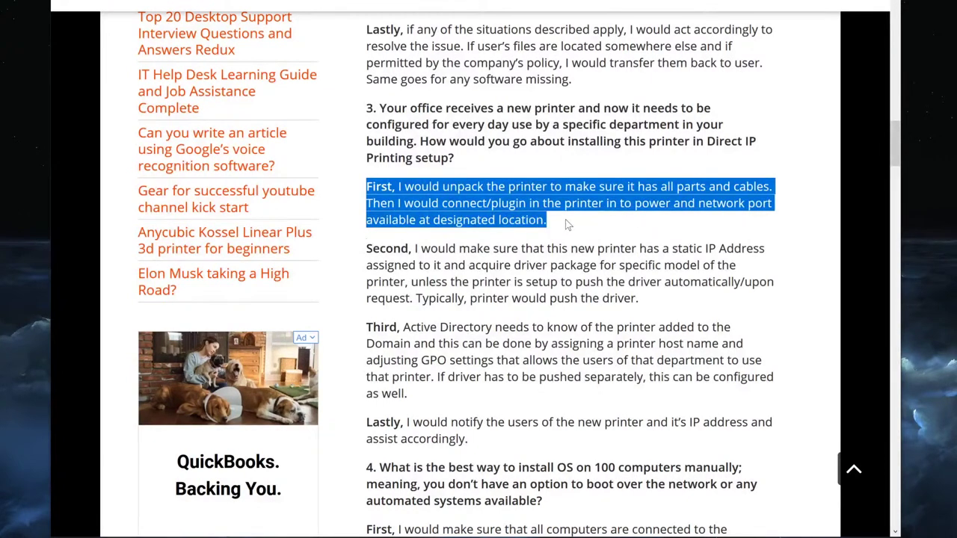
click(565, 219)
drag(433, 220, 549, 228)
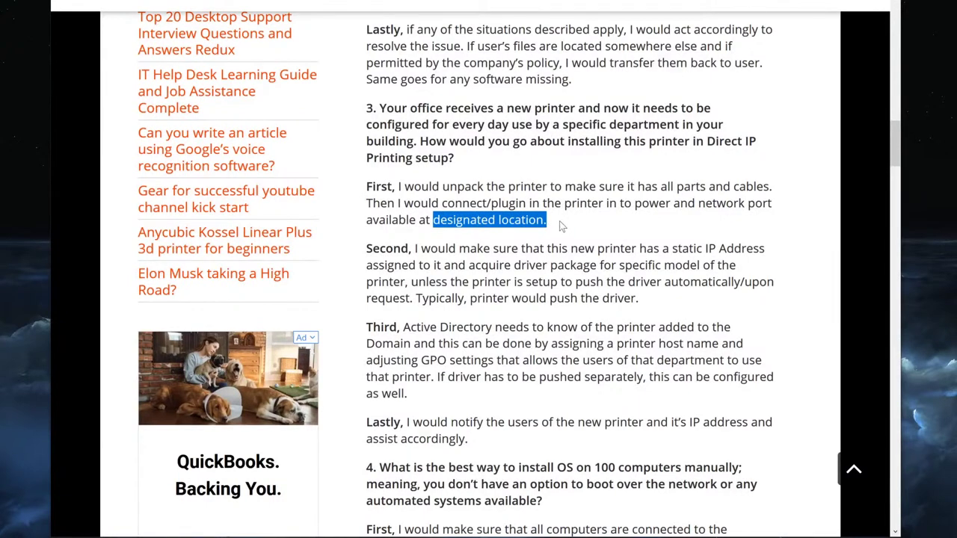
click(550, 220)
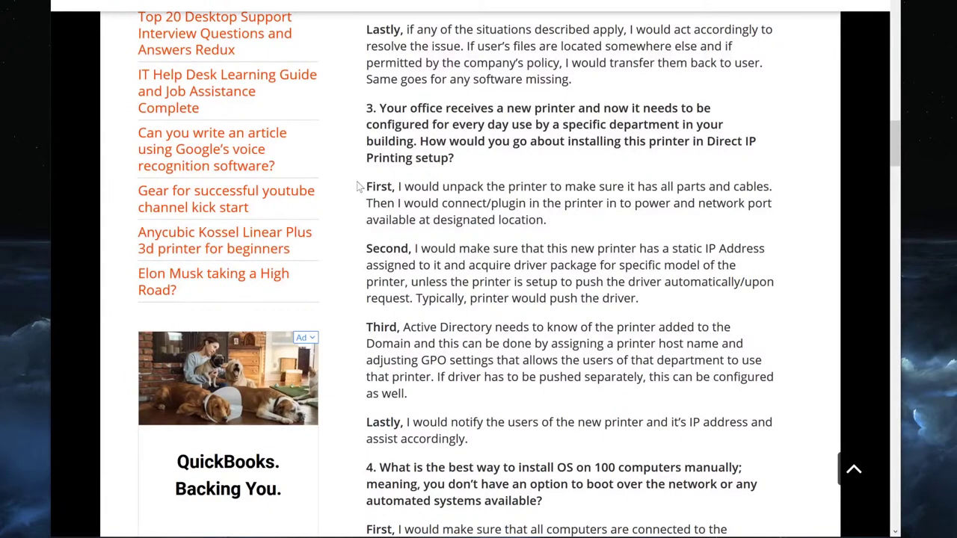
drag(372, 187, 786, 194)
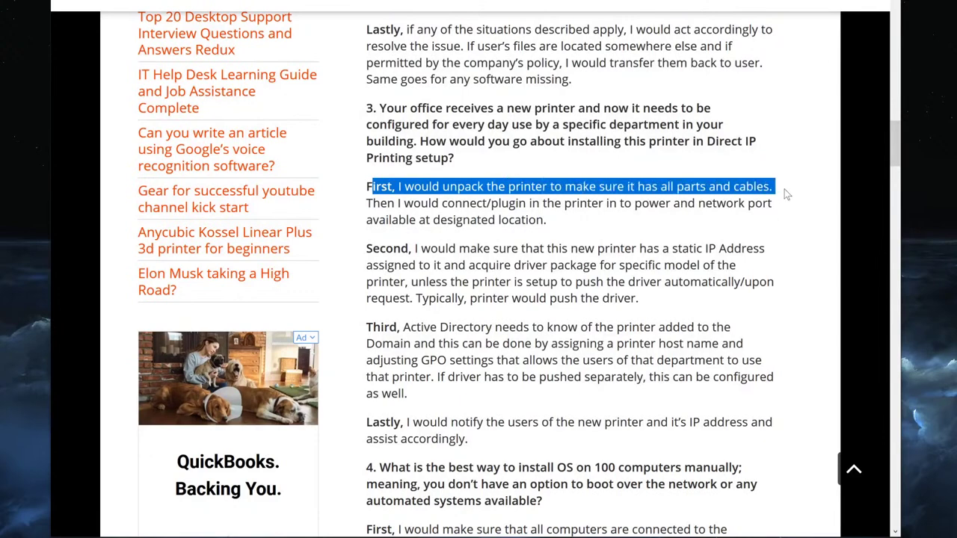
click(782, 193)
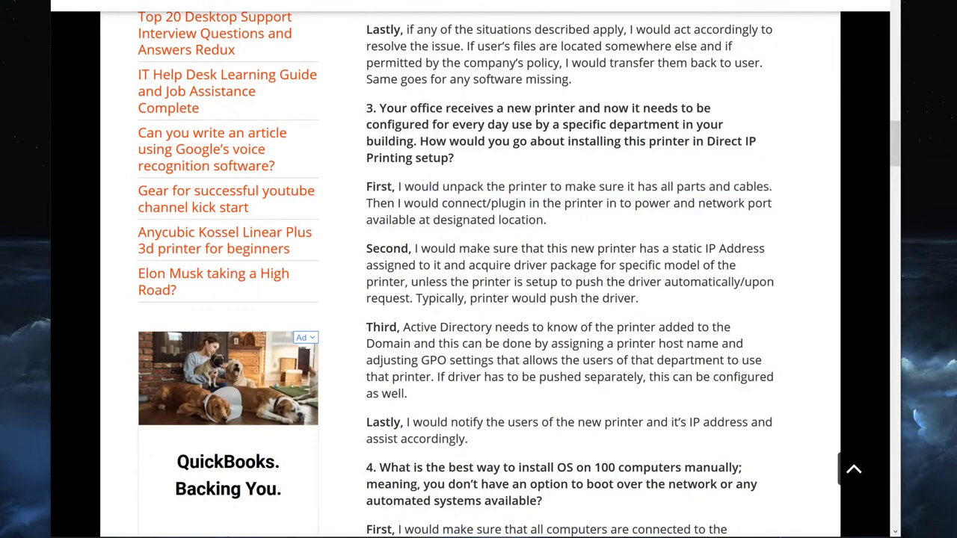
drag(399, 186, 773, 193)
click(562, 186)
click(773, 193)
Highlight the power and network sentence and step two's static IP address requirement.
drag(366, 204, 566, 232)
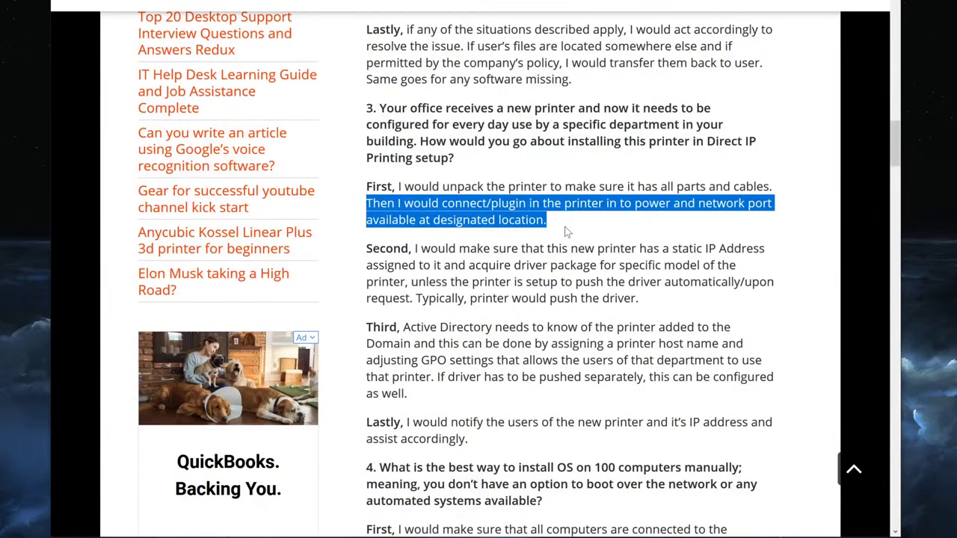
click(566, 232)
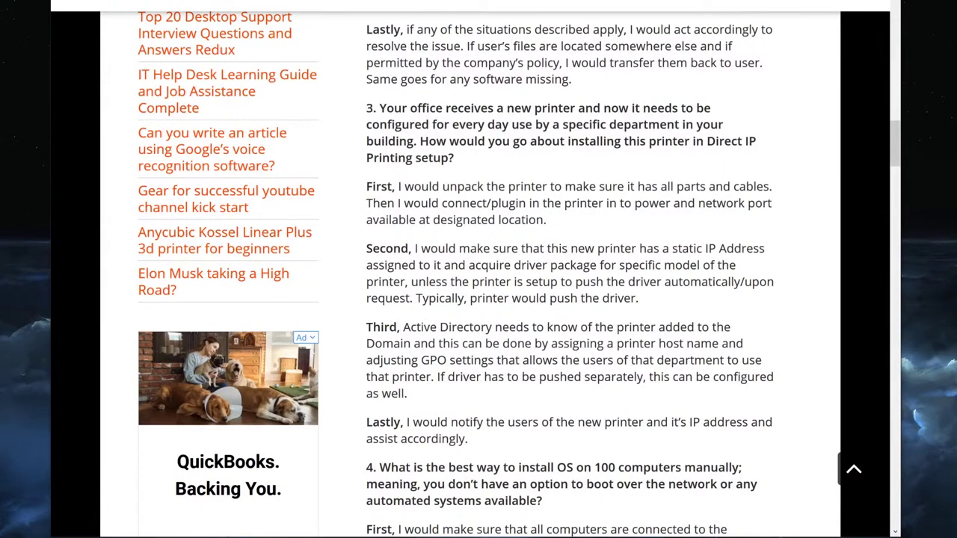
drag(365, 248, 441, 264)
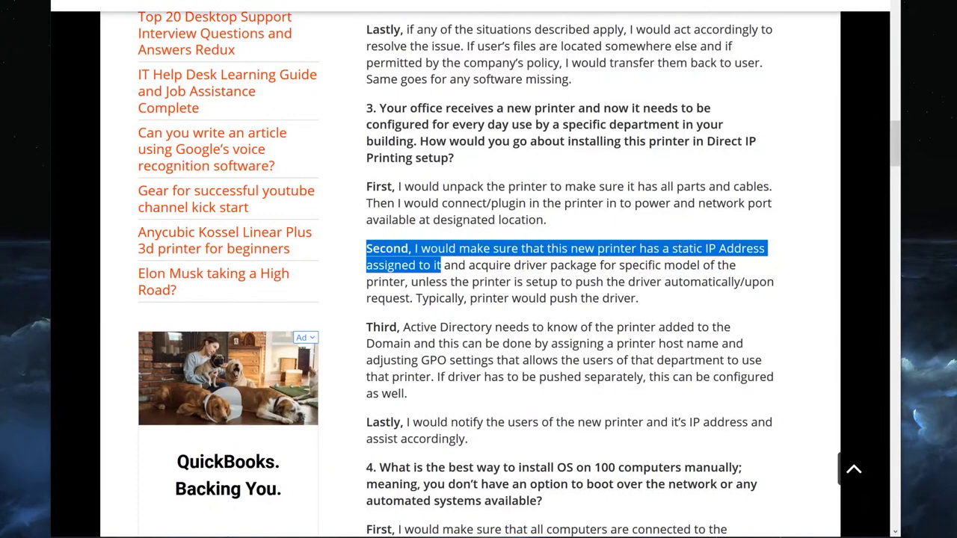
drag(431, 220, 546, 220)
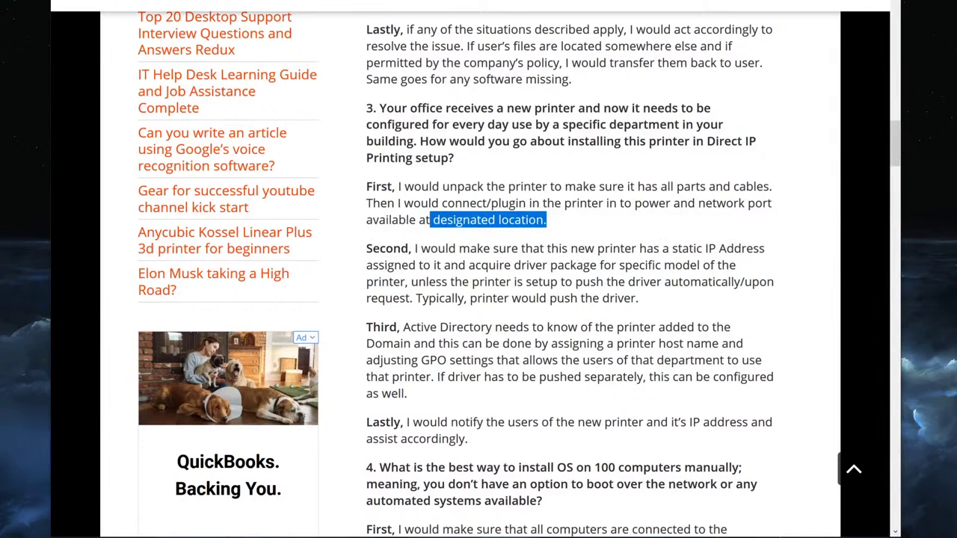
drag(547, 220, 547, 222)
click(550, 222)
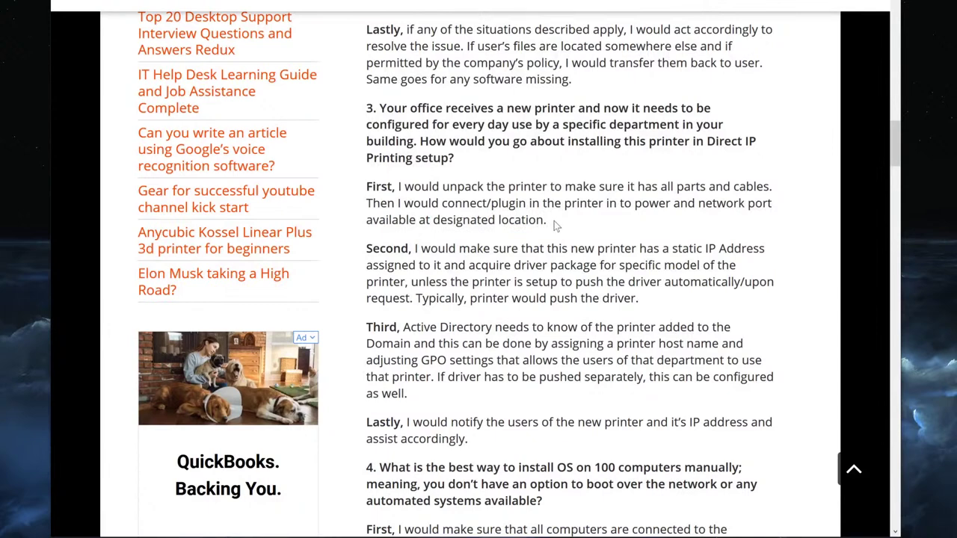
drag(549, 221, 433, 221)
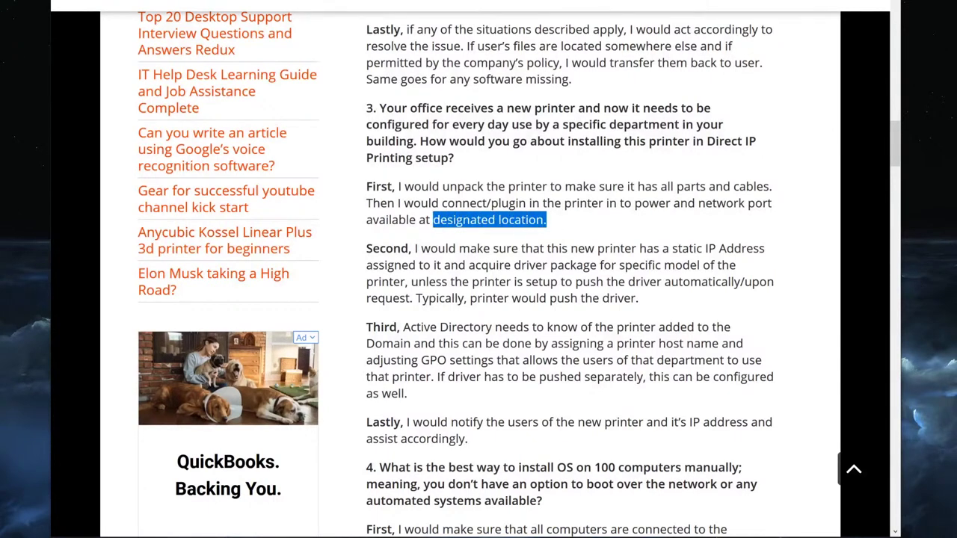
click(437, 239)
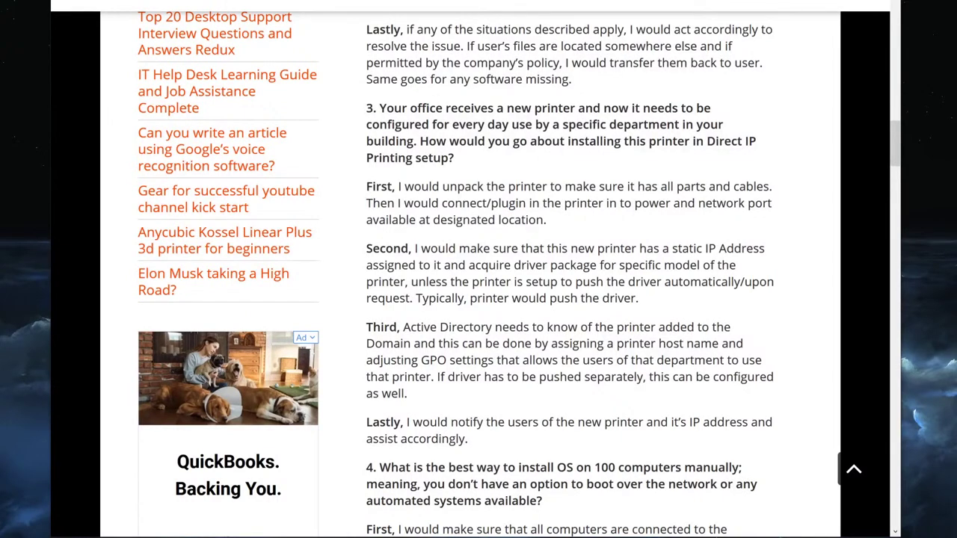
drag(366, 249, 443, 266)
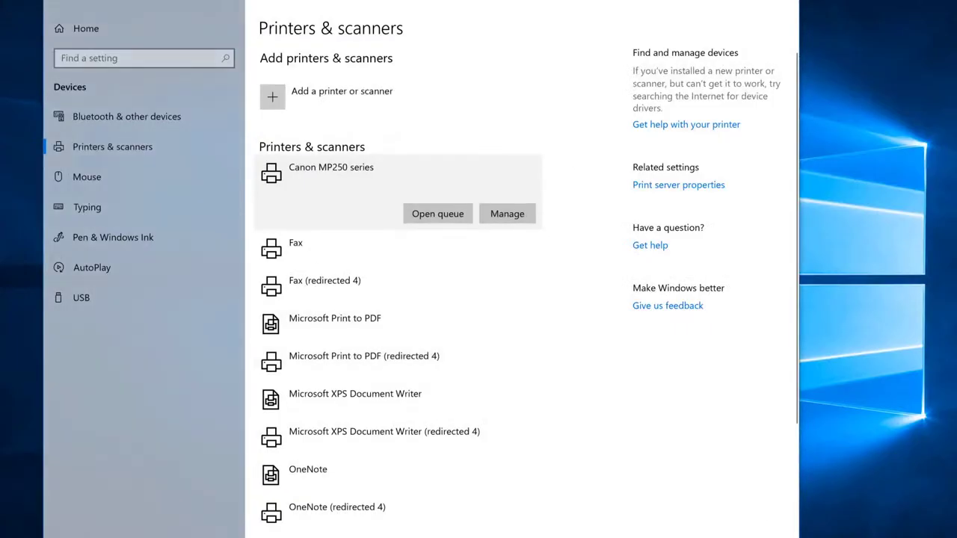
Close Printers & scanners and open Ethernet 2's Properties from Network Connections via Settings.
click(777, 3)
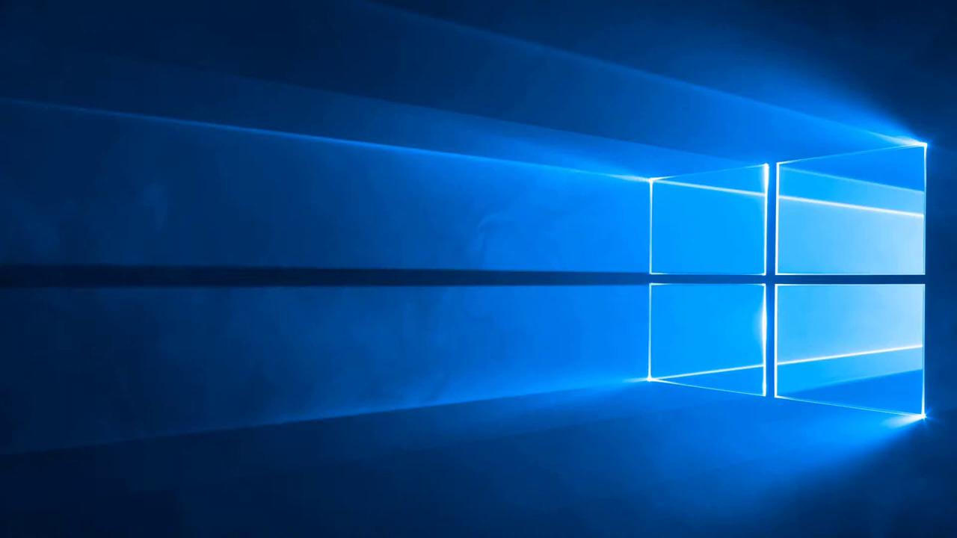
key(super+i)
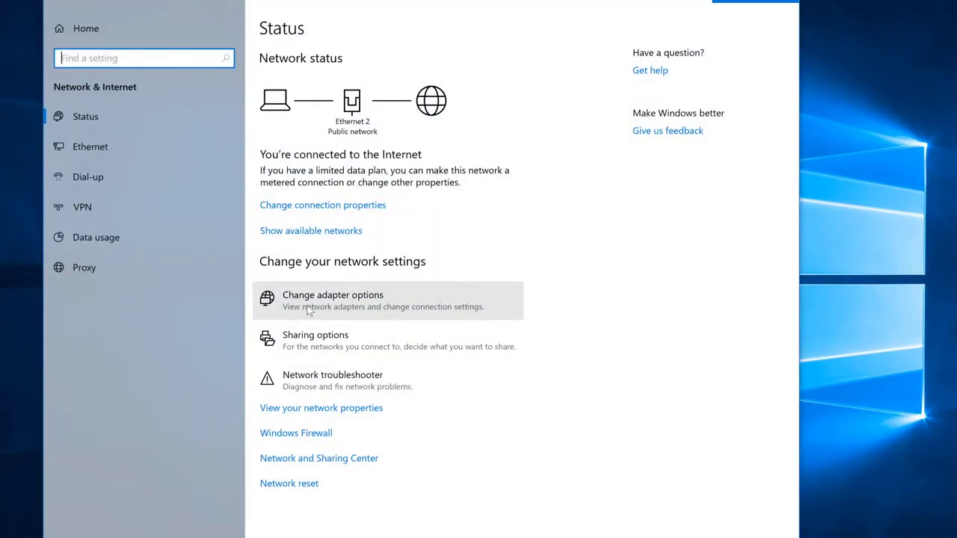
click(310, 308)
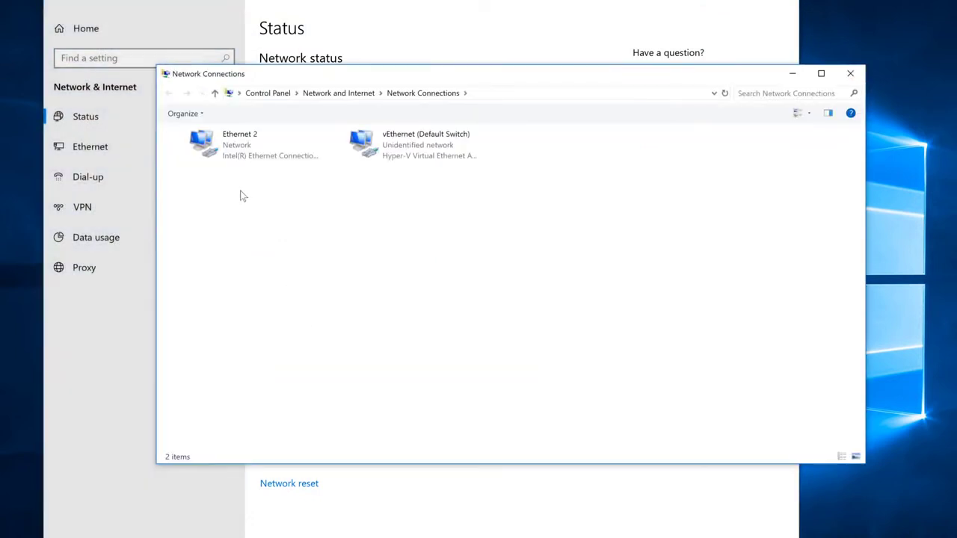
click(224, 139)
right_click(223, 137)
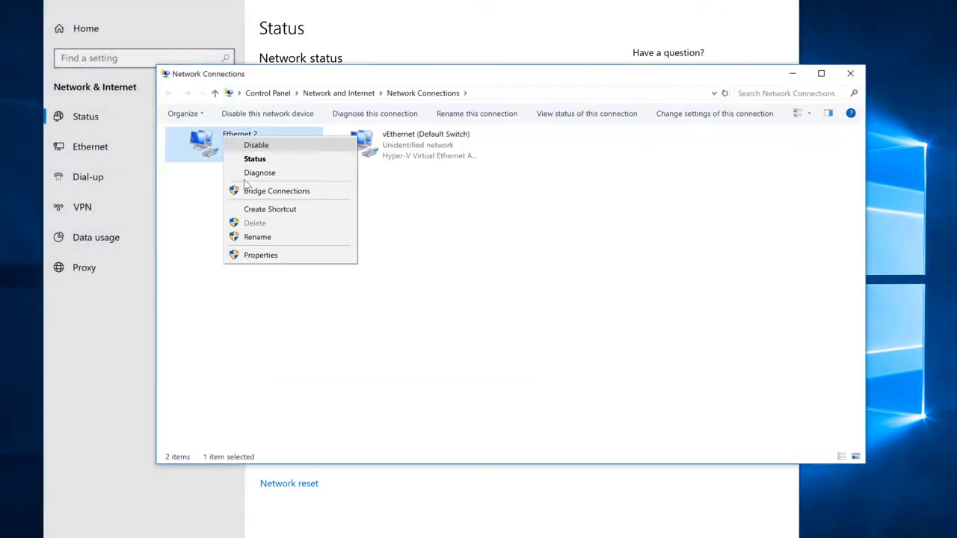
click(291, 257)
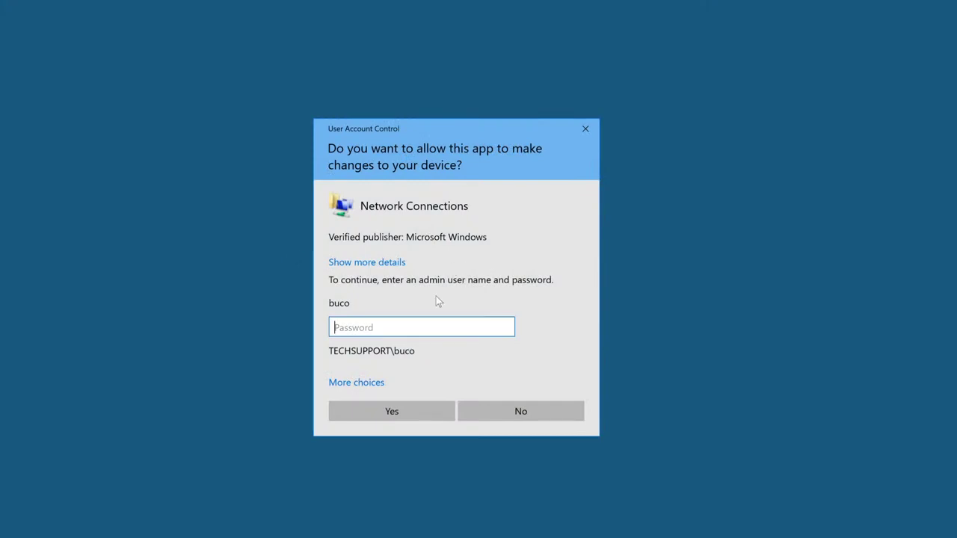
Approve the UAC prompt with the other administrator account's password.
click(353, 383)
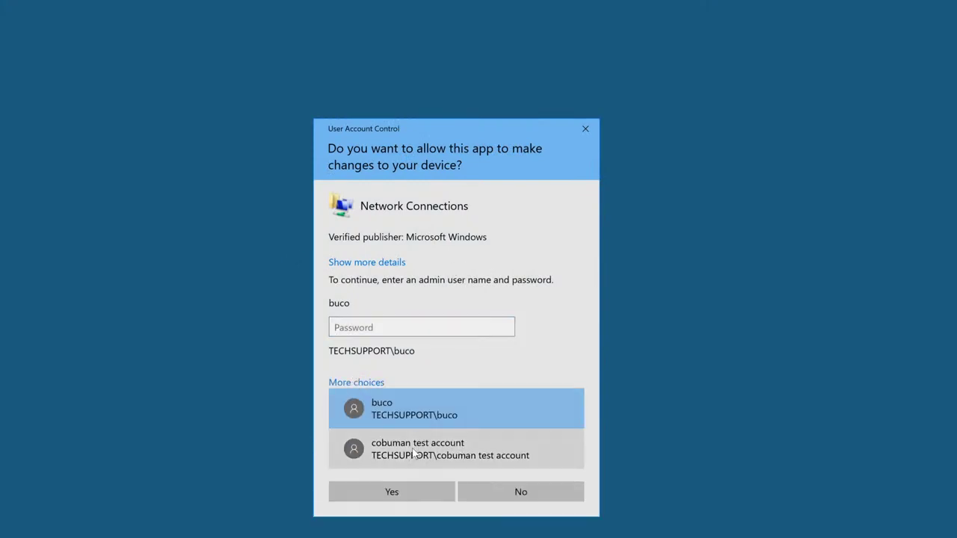
click(463, 449)
text(•••••)
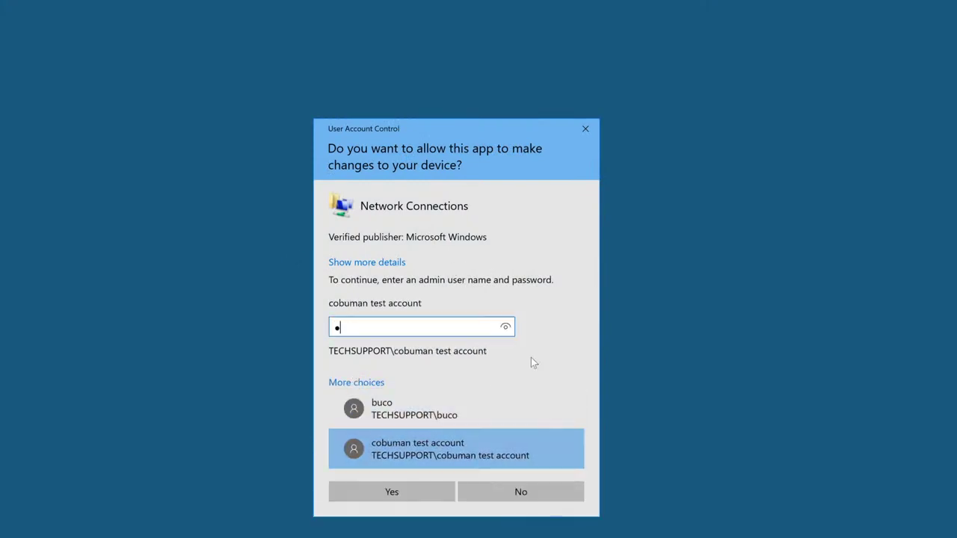
text(•••)
key(Return)
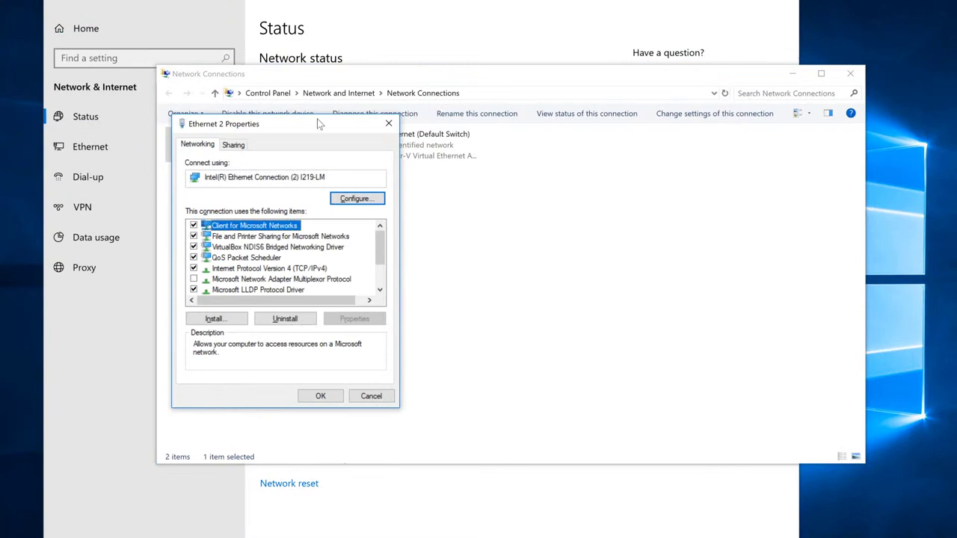
Open Internet Protocol Version 4 (TCP/IPv4) for Ethernet 2 and choose 'Use the following IP address'.
drag(317, 123, 488, 157)
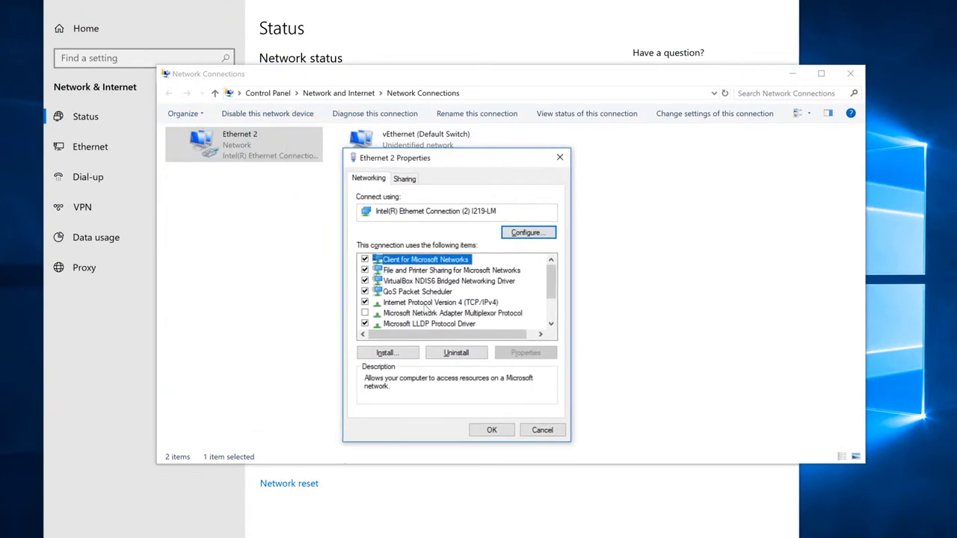
click(424, 305)
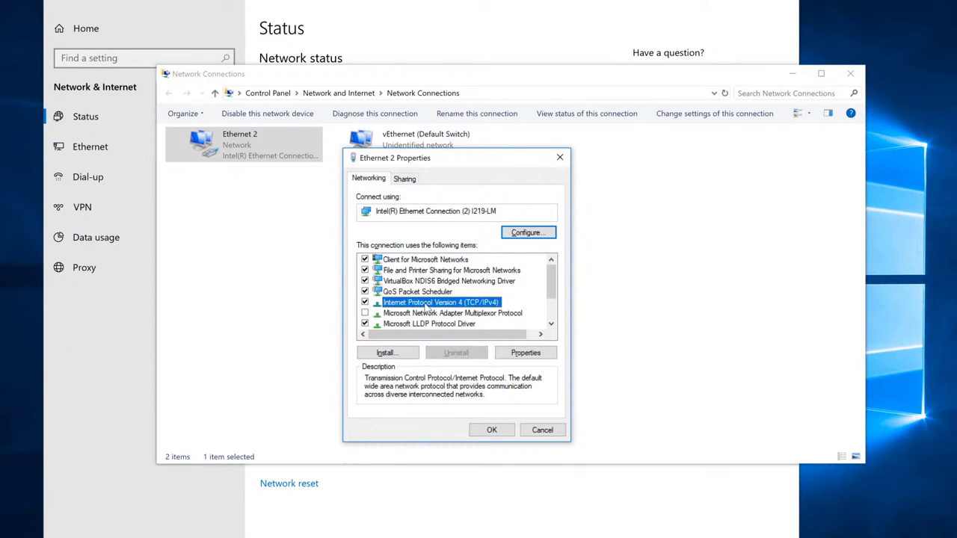
double_click(426, 304)
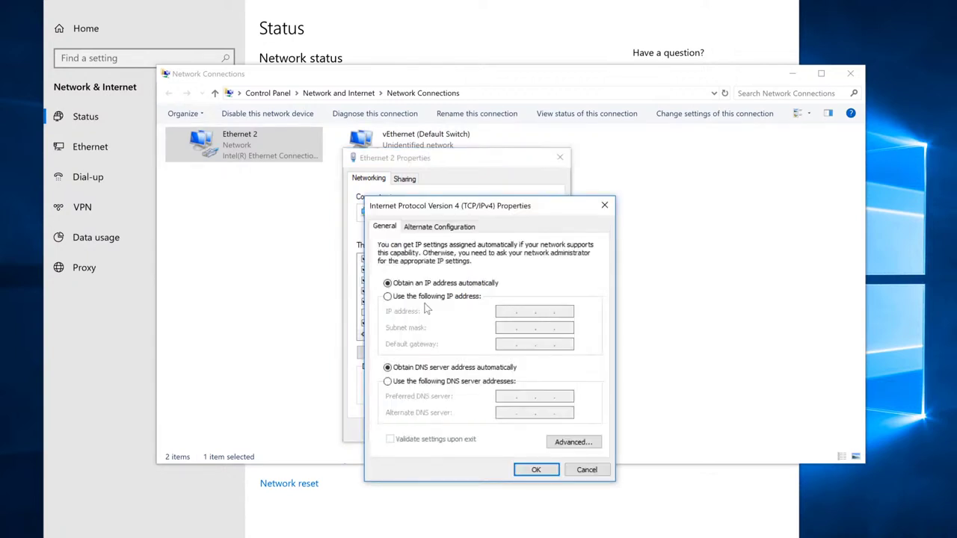
drag(458, 211, 588, 181)
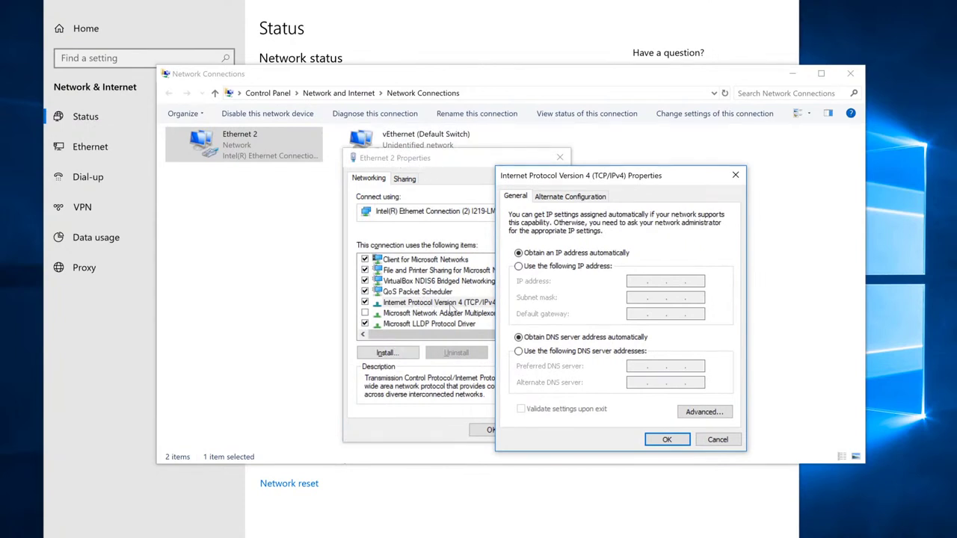
drag(588, 181, 612, 168)
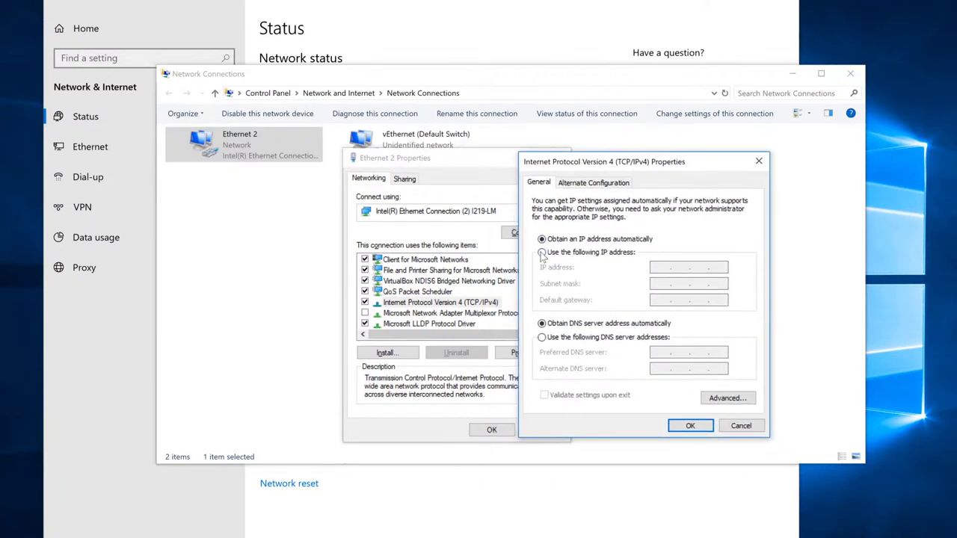
click(541, 253)
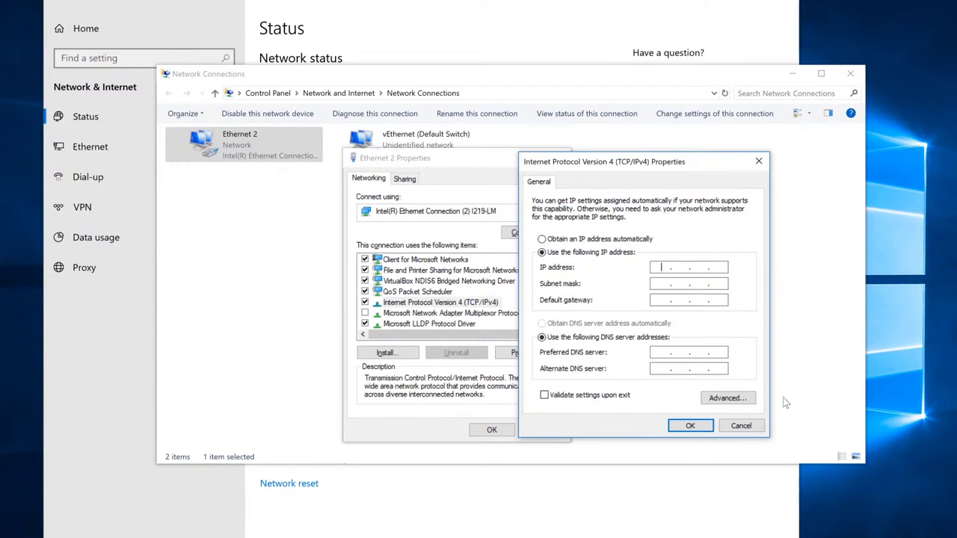
Cancel the IPv4 settings without saving and close Ethernet 2 Properties.
click(738, 427)
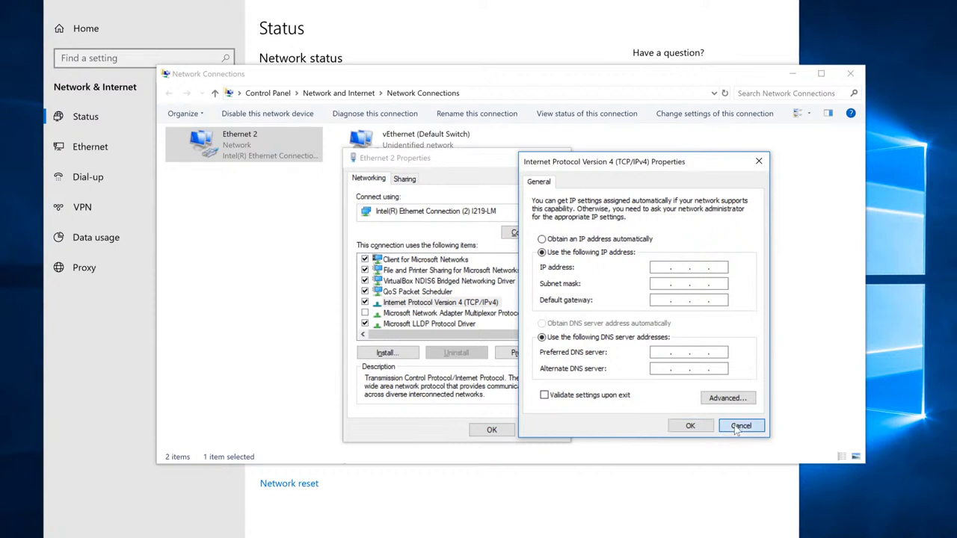
click(738, 427)
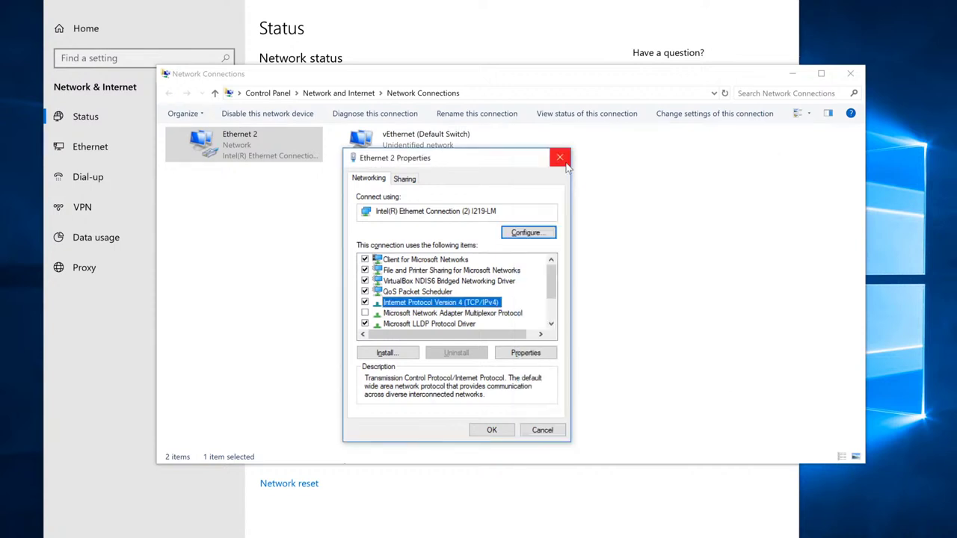
click(560, 158)
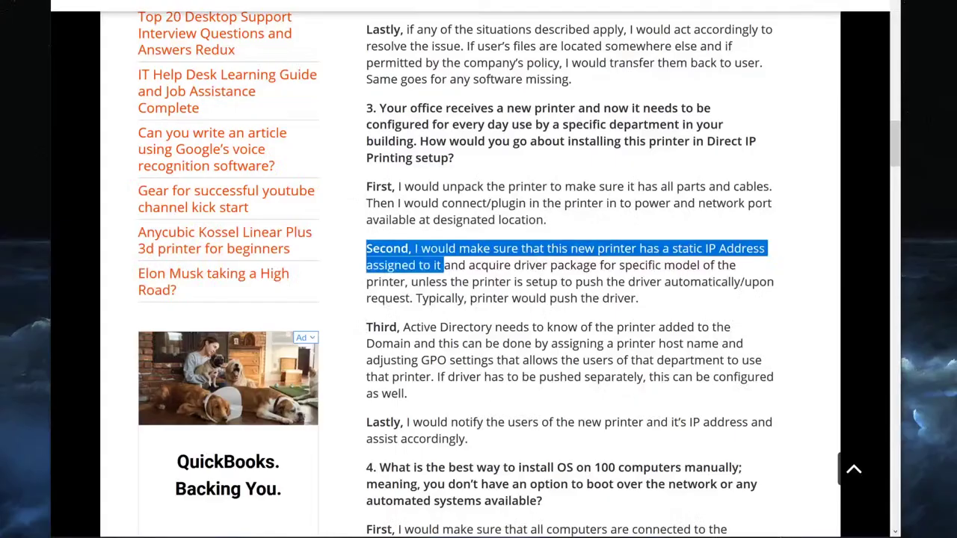
click(474, 315)
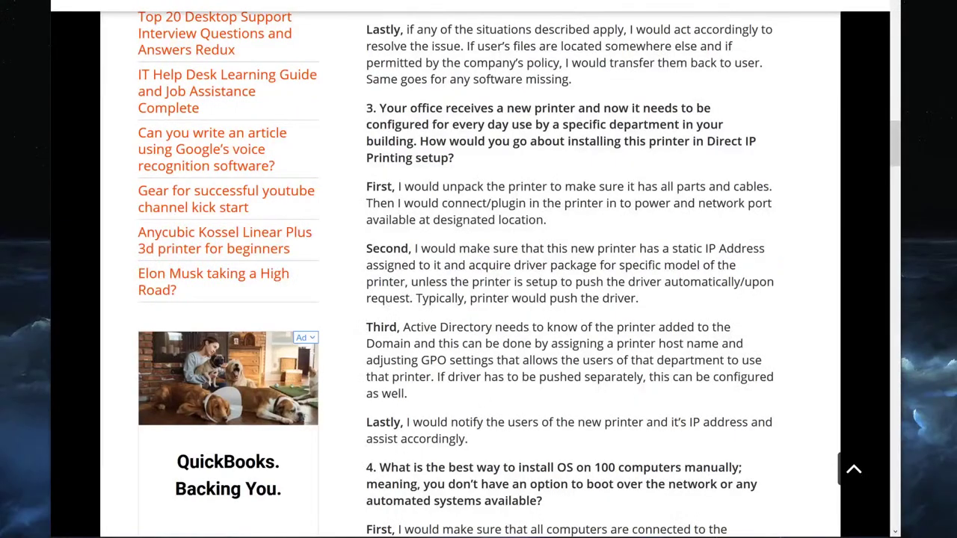
drag(444, 265, 412, 299)
click(413, 298)
drag(468, 265, 716, 264)
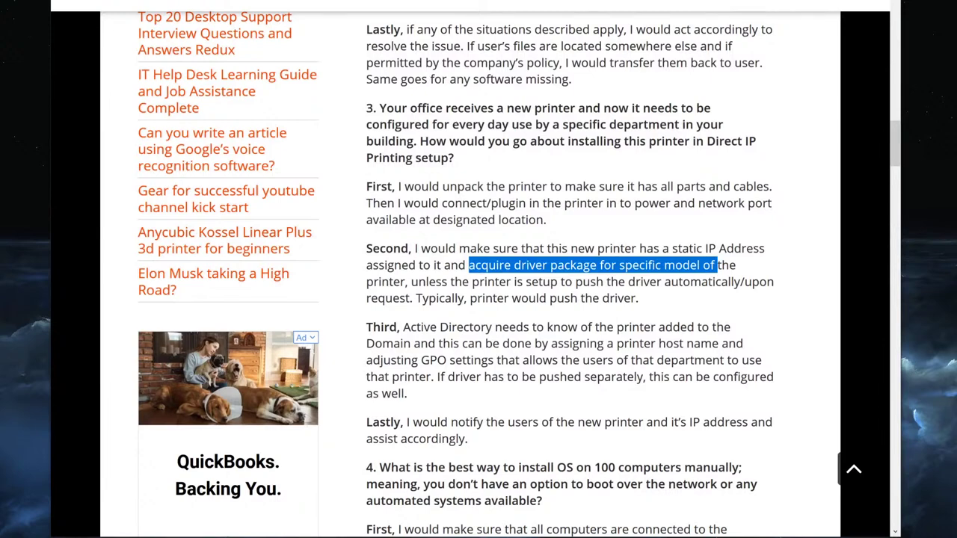
drag(716, 265, 714, 265)
drag(468, 264, 714, 265)
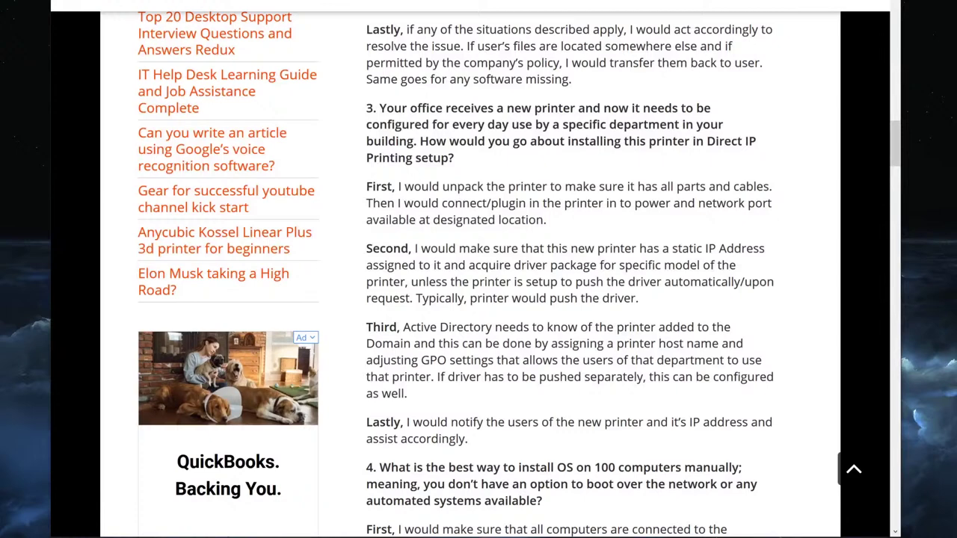
drag(414, 298, 663, 311)
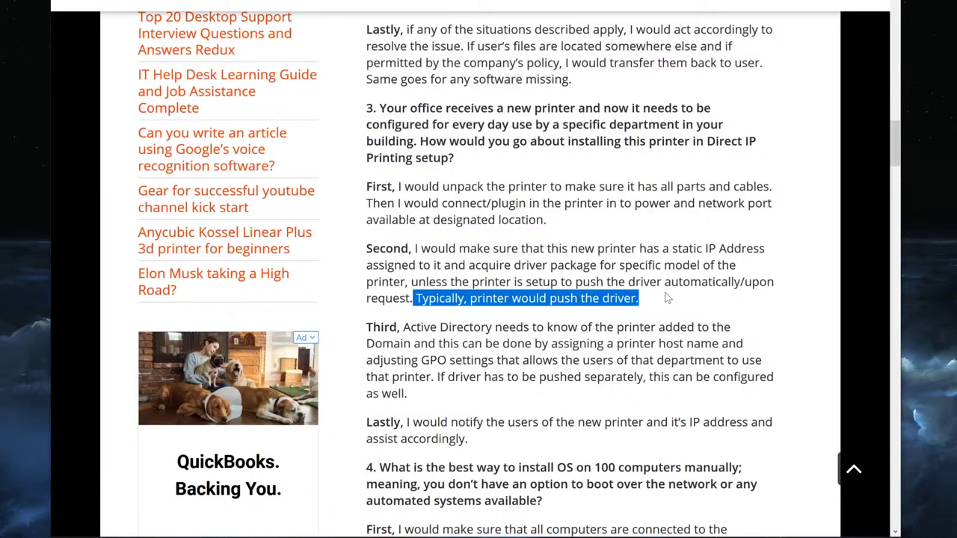
click(668, 297)
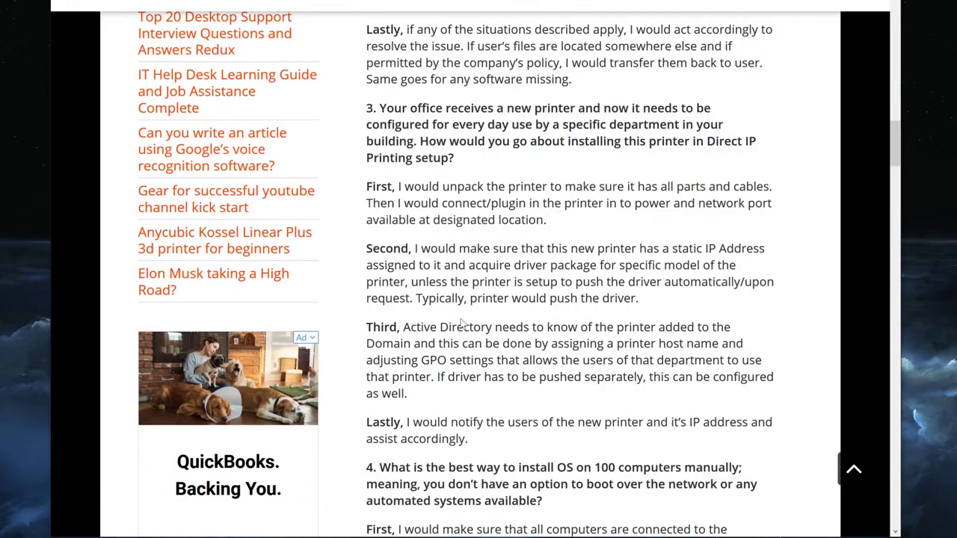
scroll(478, 316, down, 2)
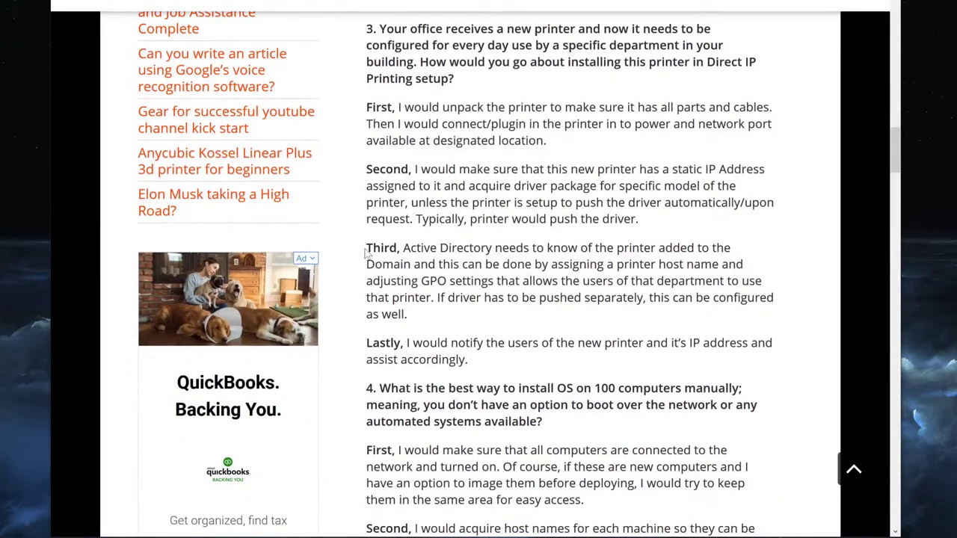
drag(366, 248, 412, 264)
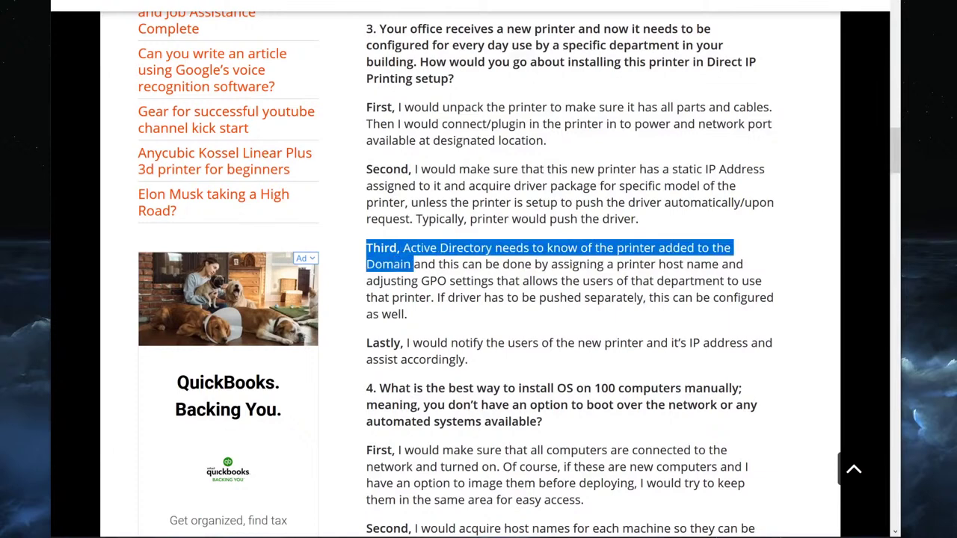
click(412, 264)
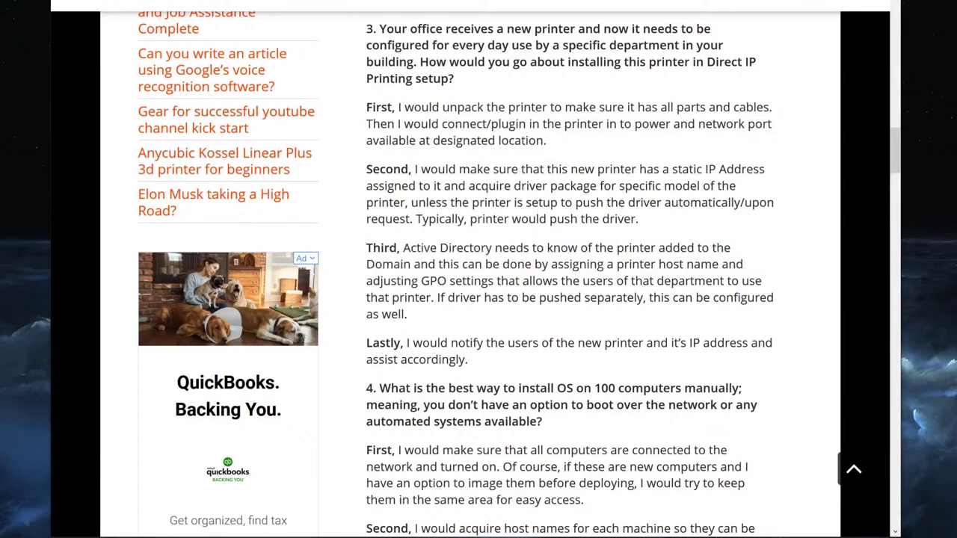
mouse_move(403, 247)
mouse_down()
mouse_move(488, 248)
mouse_move(411, 263)
mouse_up()
drag(402, 247, 491, 247)
drag(421, 280, 446, 280)
drag(421, 281, 434, 297)
drag(403, 247, 471, 280)
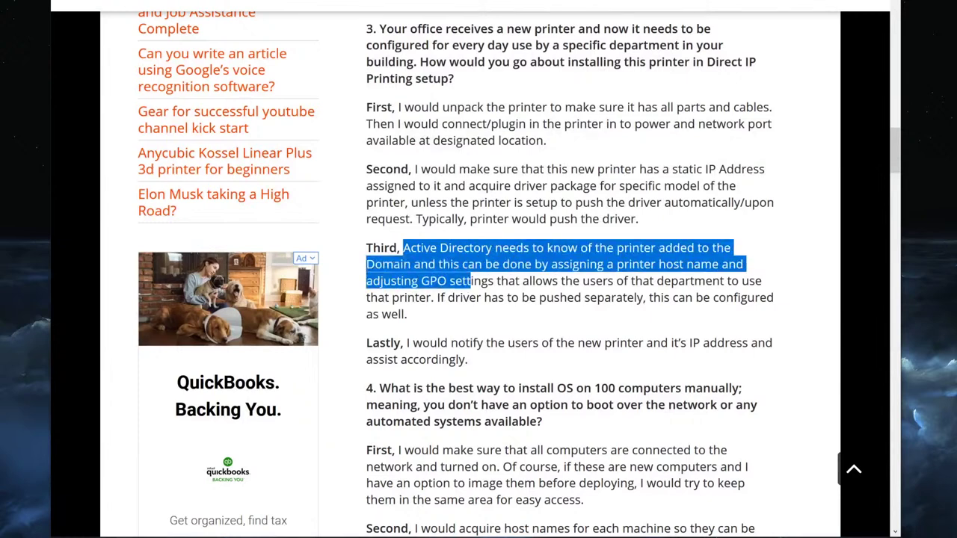
click(471, 281)
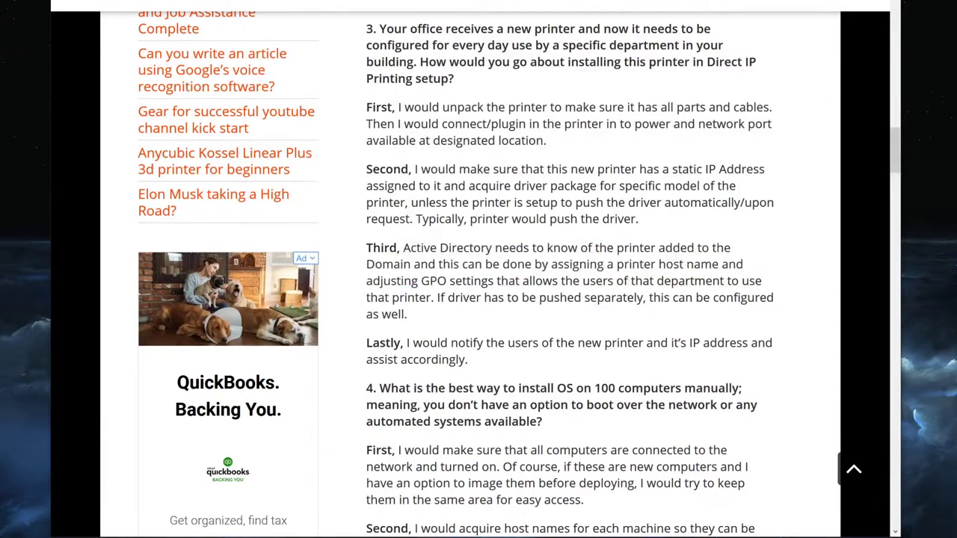
scroll(484, 275, up, 3)
scroll(484, 275, down, 2)
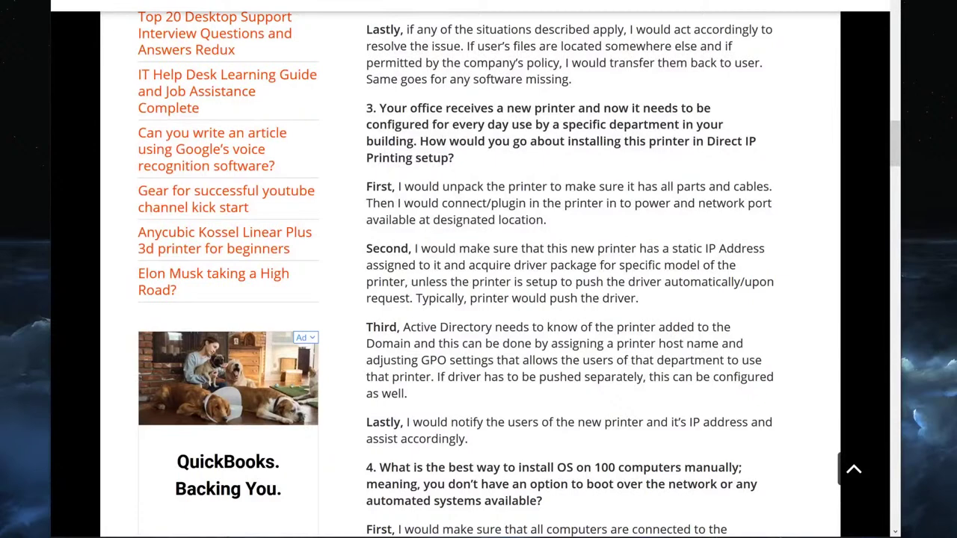
drag(468, 264, 701, 265)
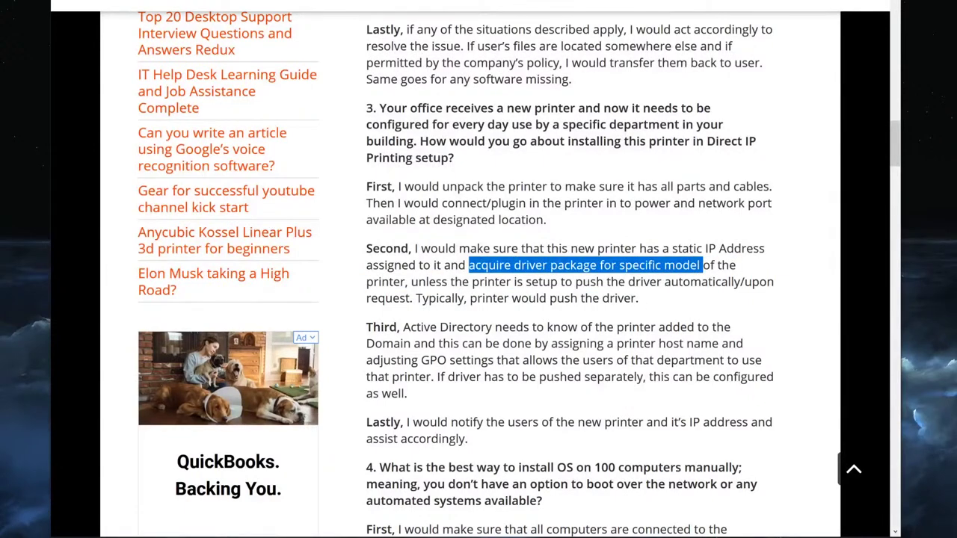
click(625, 268)
drag(403, 327, 492, 327)
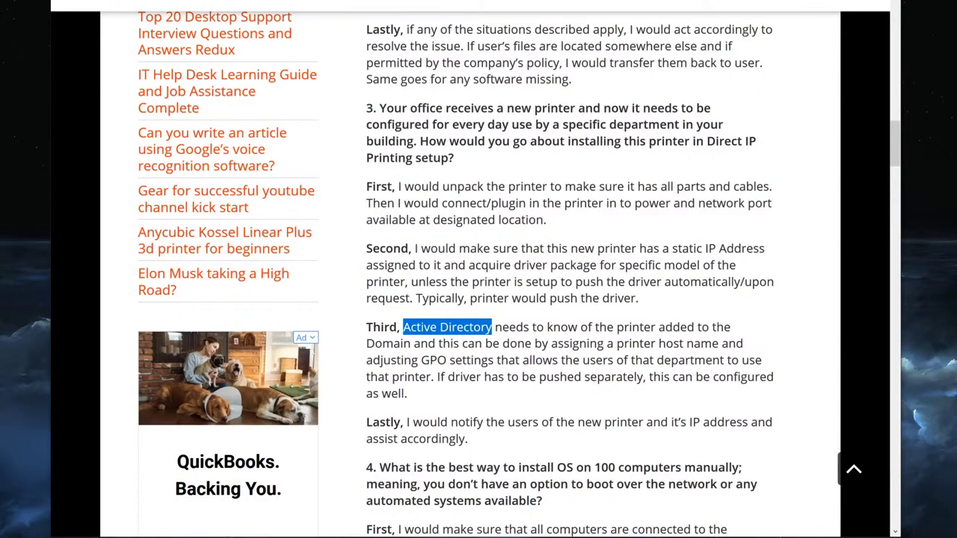
click(492, 327)
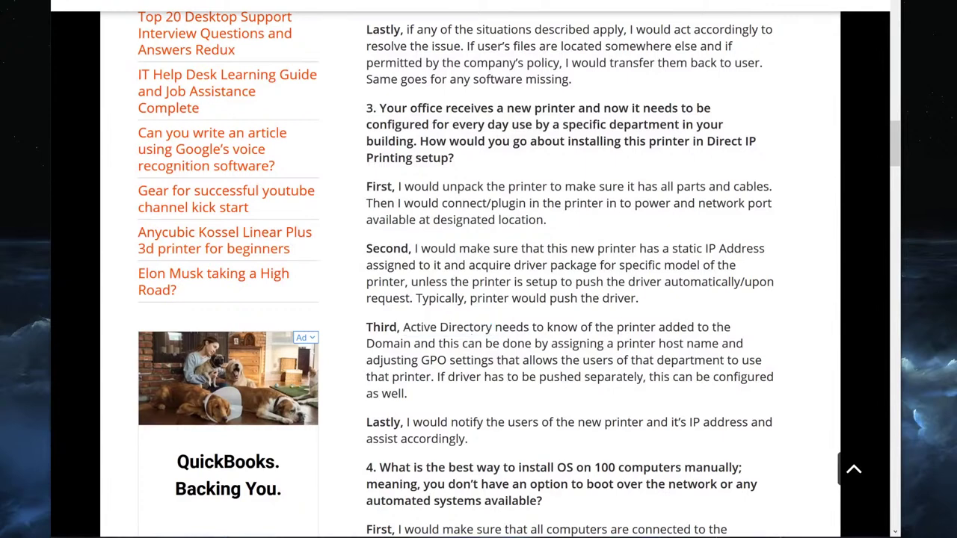
drag(416, 299, 477, 298)
drag(599, 298, 643, 303)
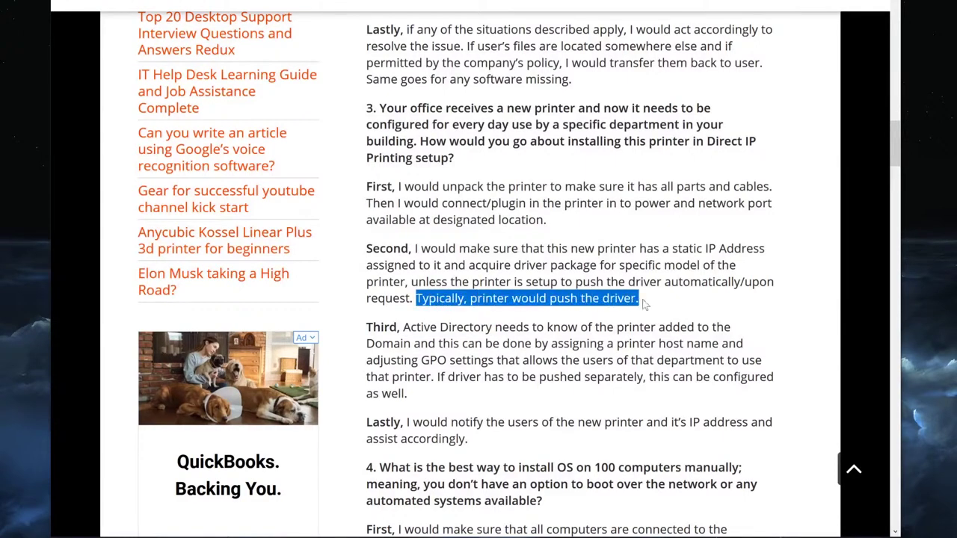
click(643, 300)
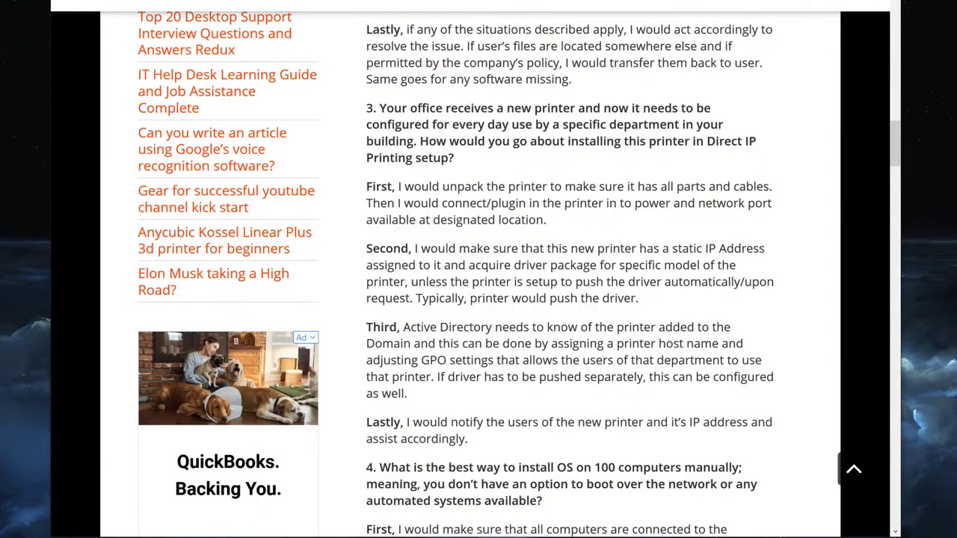
scroll(583, 331, down, 1)
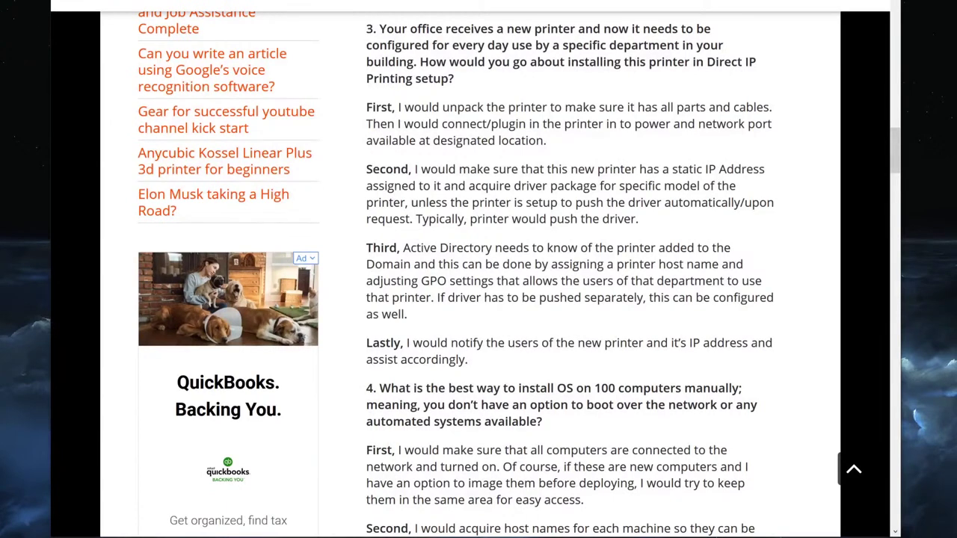
drag(434, 298, 607, 317)
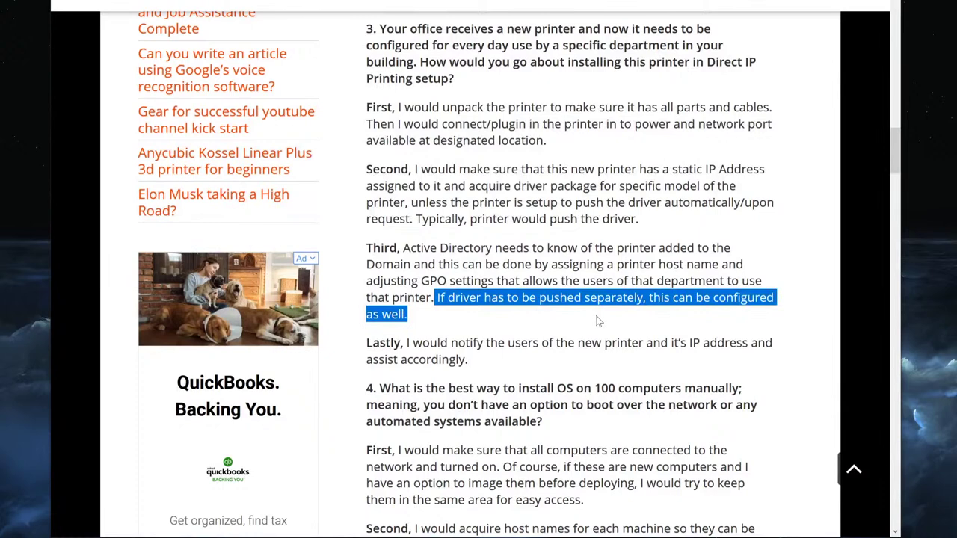
drag(366, 342, 477, 356)
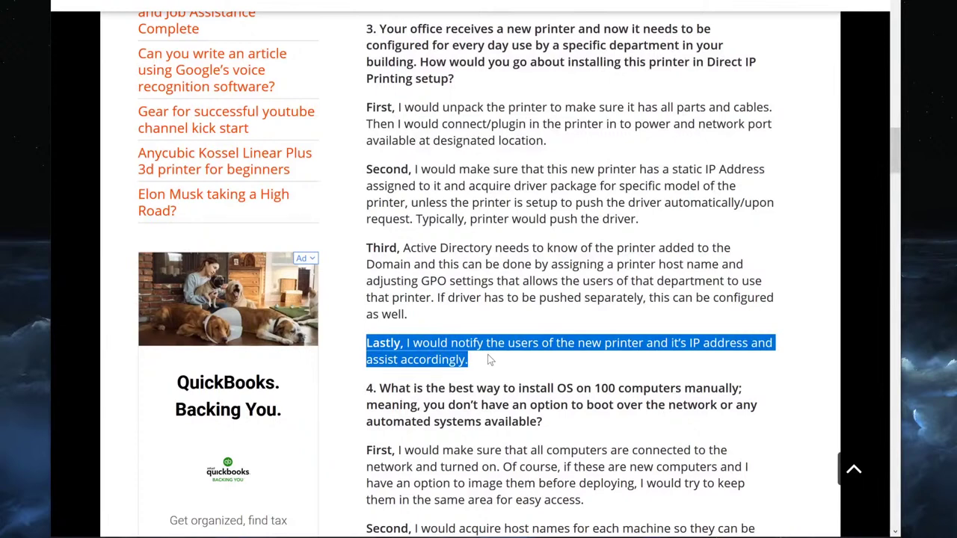
Move the Network Connections window aside and close it, then close the Settings window.
click(487, 354)
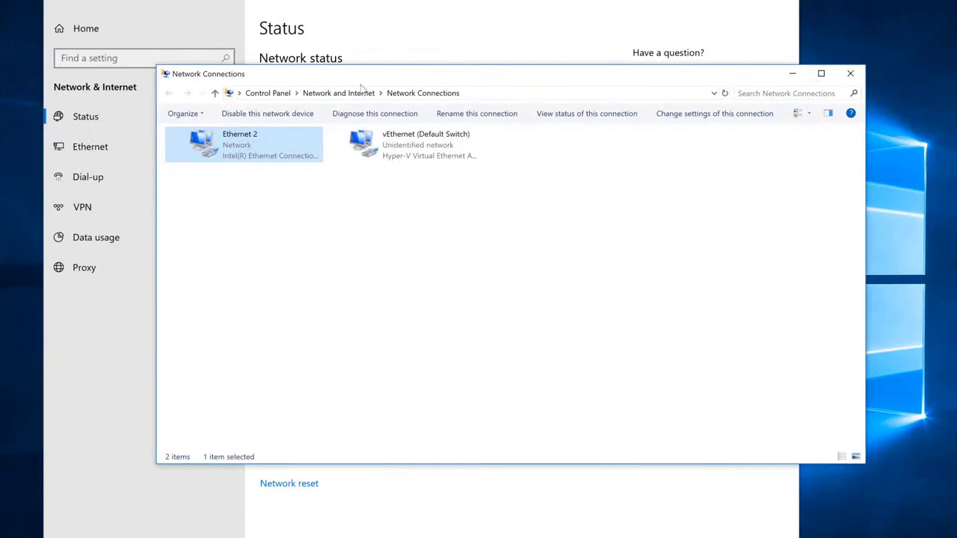
drag(380, 77, 618, 90)
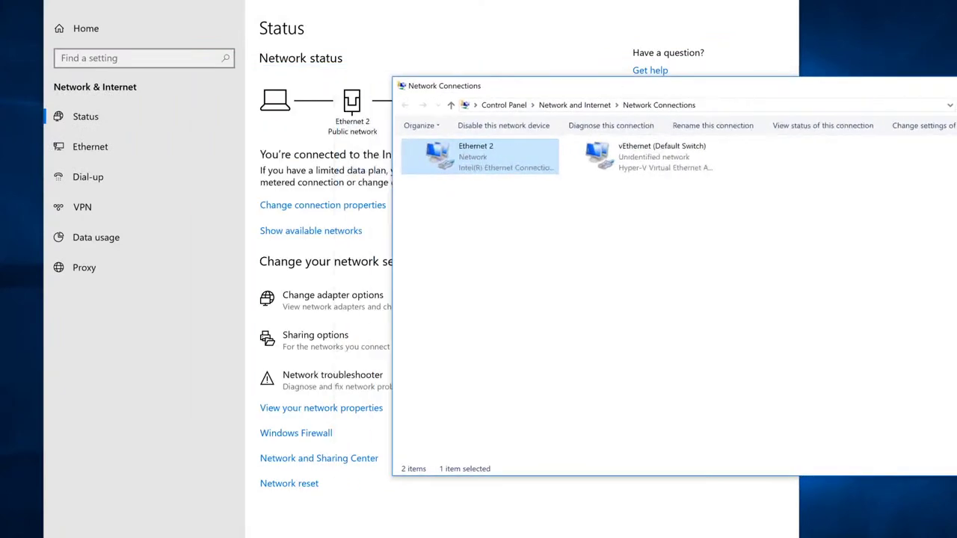
drag(939, 90, 724, 119)
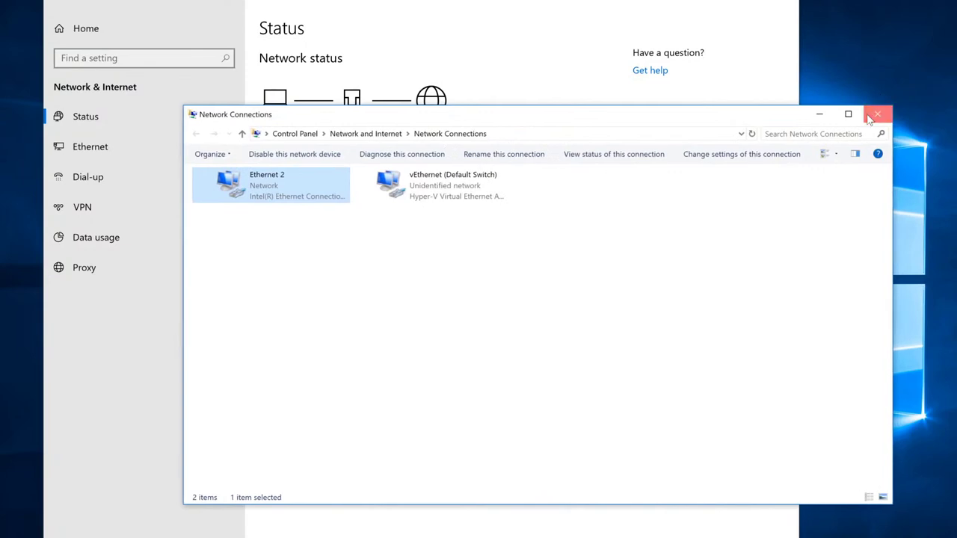
click(872, 116)
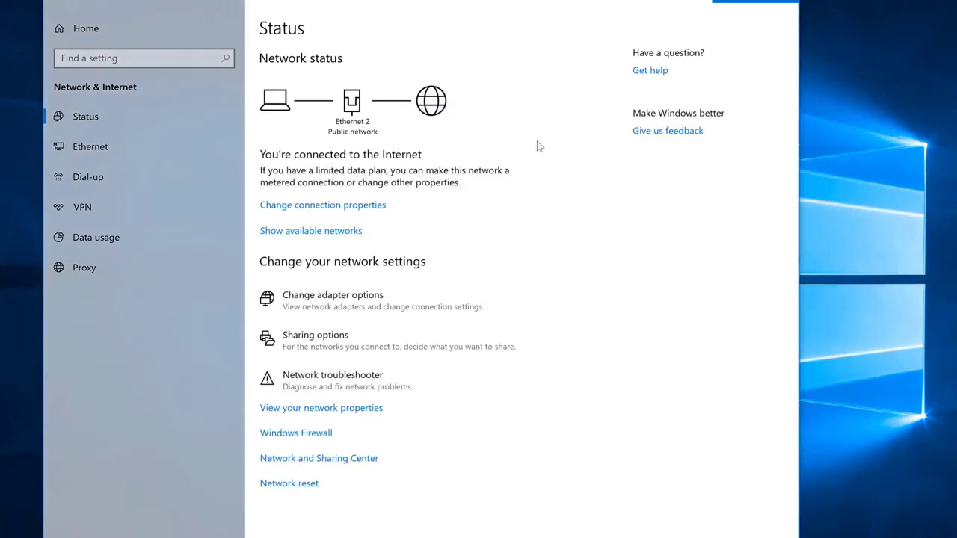
click(779, 9)
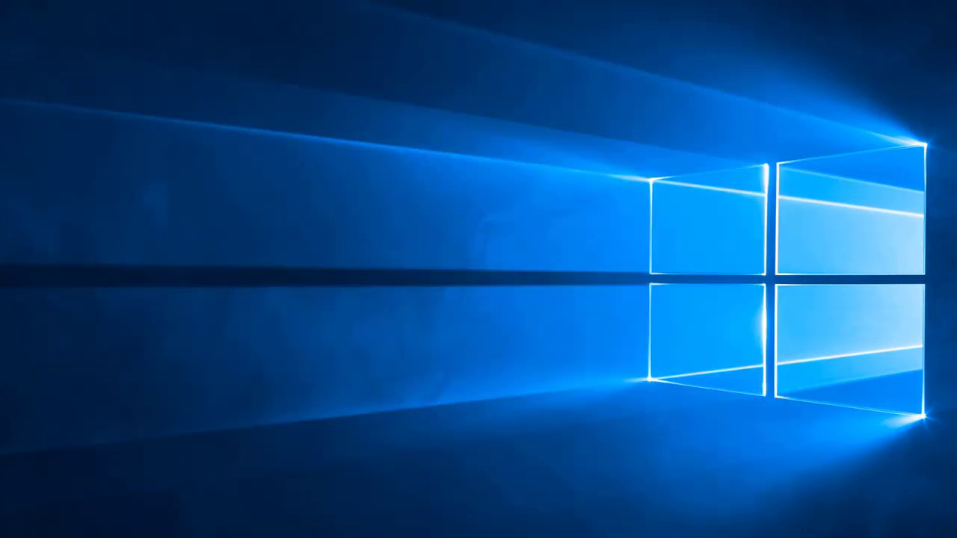
Open Printers & scanners from Windows search and start adding a printer or scanner.
key(super)
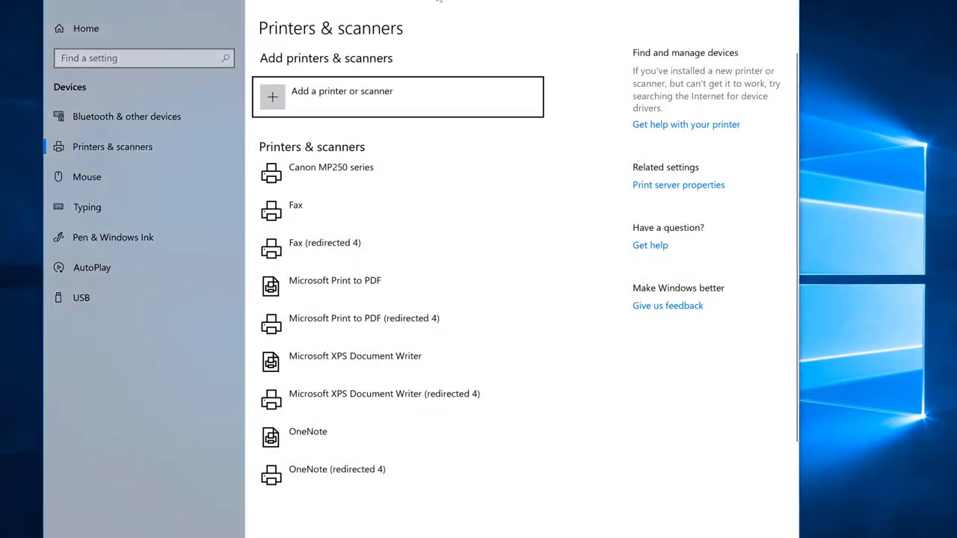
drag(434, 4, 482, 0)
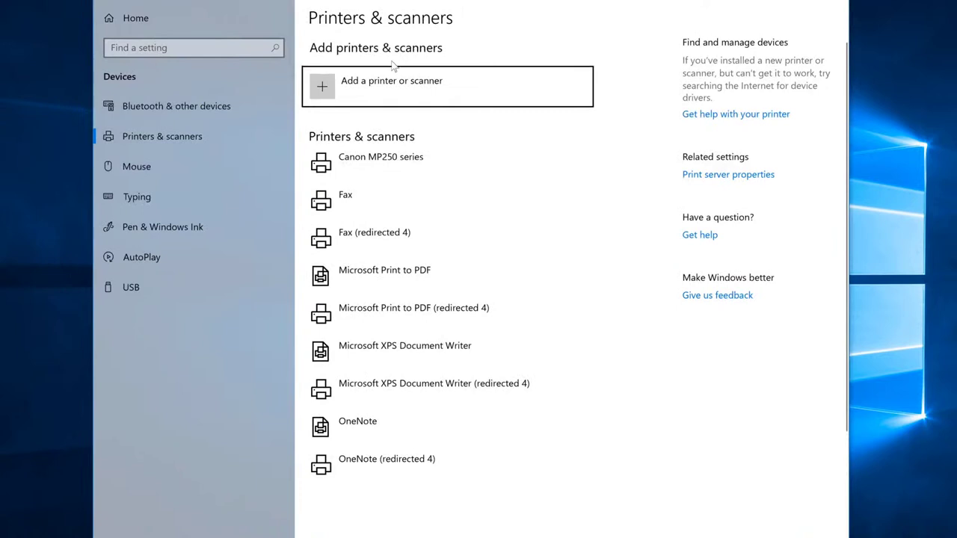
click(333, 91)
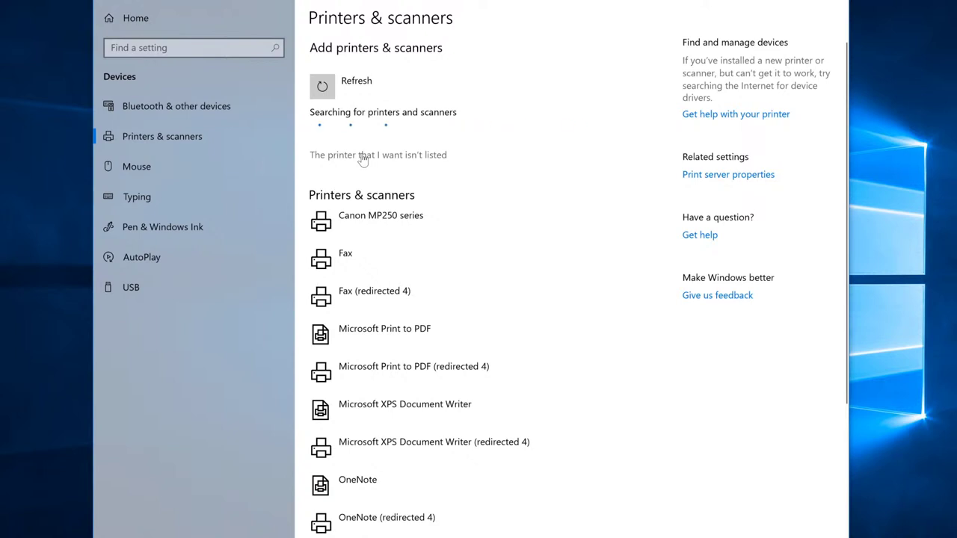
Mark the printer as not listed, choose 'Add a printer using a TCP/IP address or hostname', and continue.
click(361, 156)
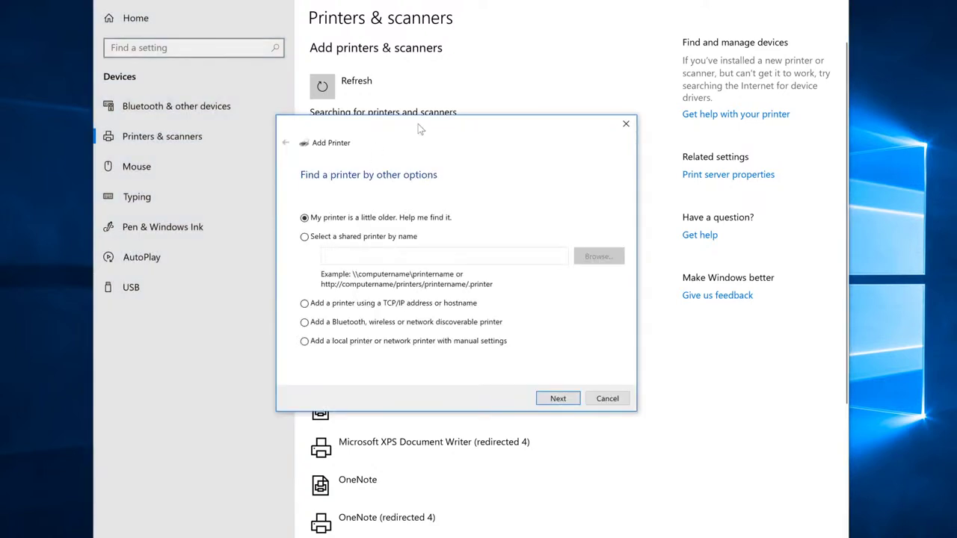
drag(360, 126, 412, 223)
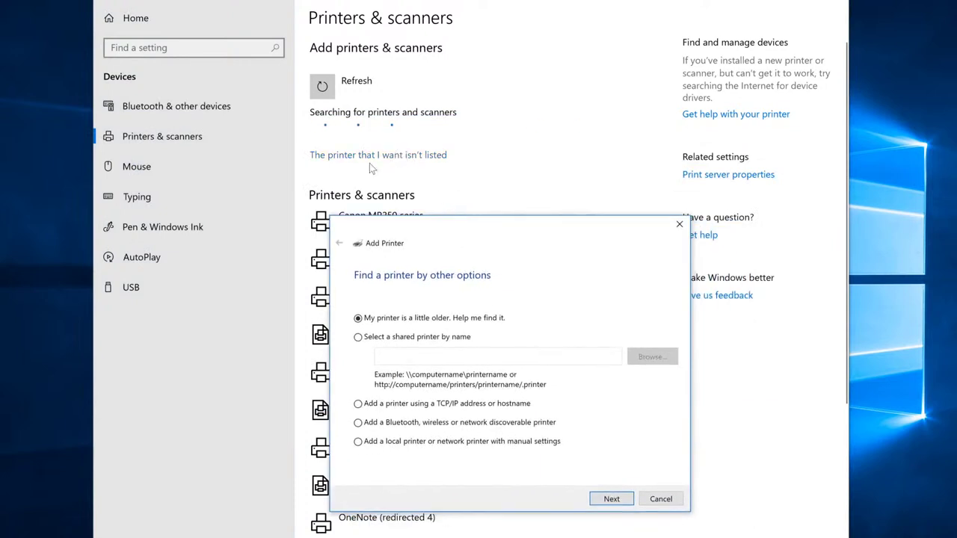
drag(494, 231, 451, 79)
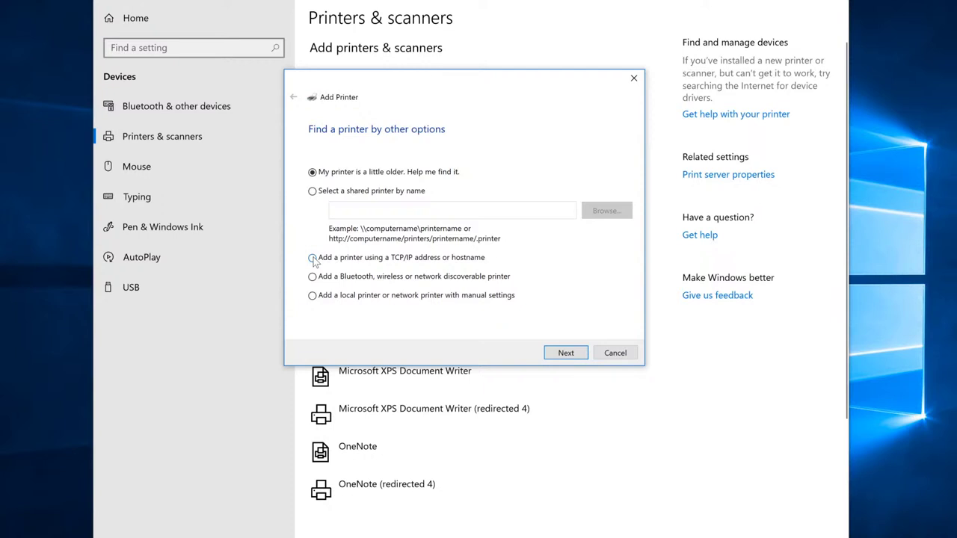
click(312, 258)
click(570, 352)
Enter 192.168.100.1 in the Hostname or IP address field.
click(449, 187)
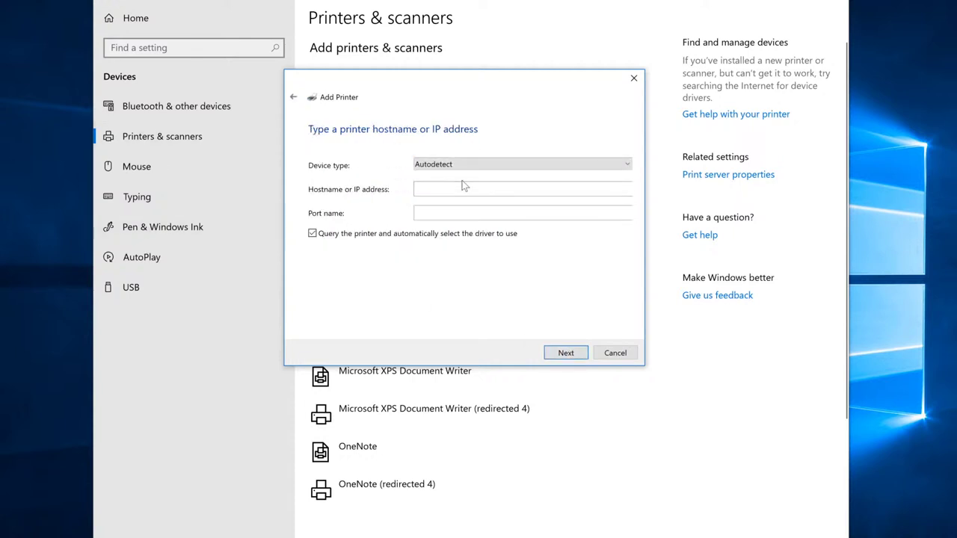
click(452, 188)
text(192.168)
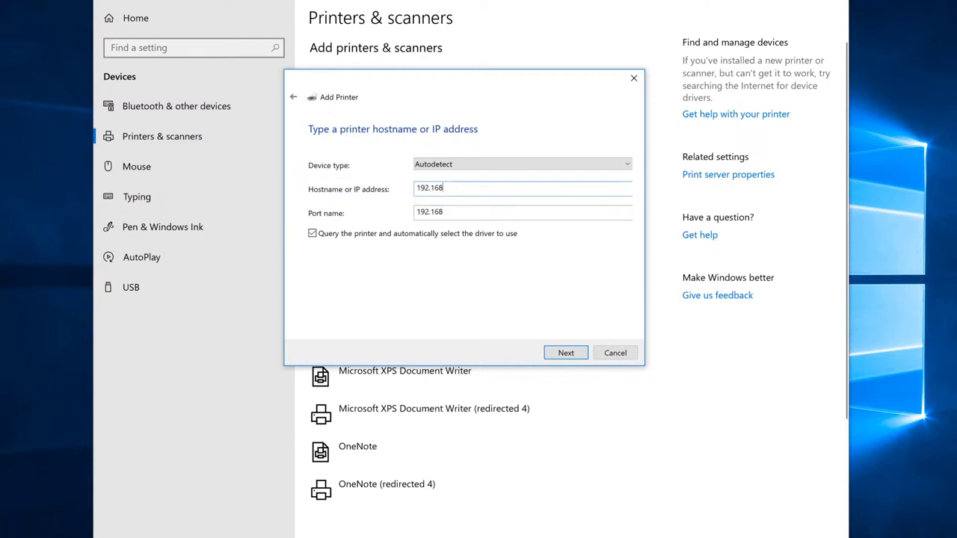
text(.100.1)
Toggle Query the printer off and back on, begin TCP/IP port detection, then cancel the wizard.
click(314, 233)
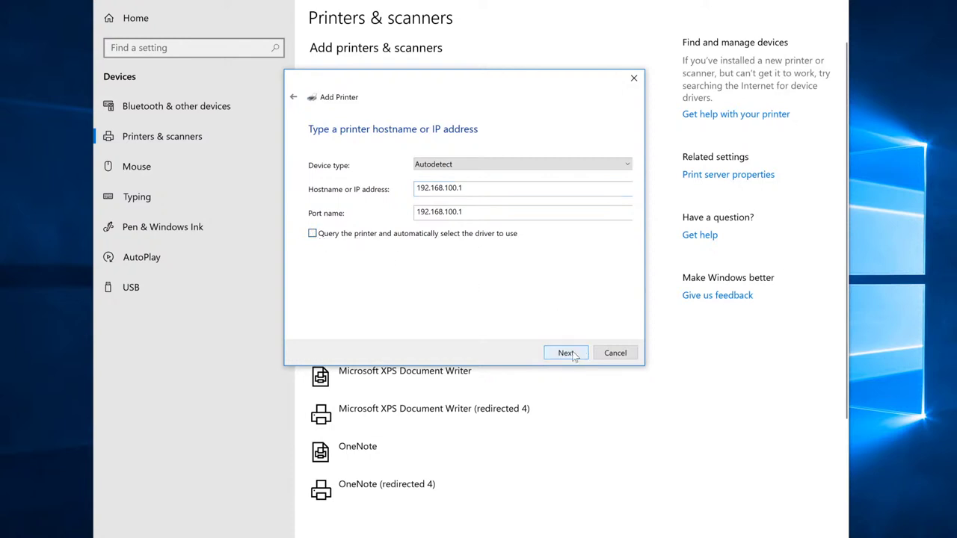
click(314, 233)
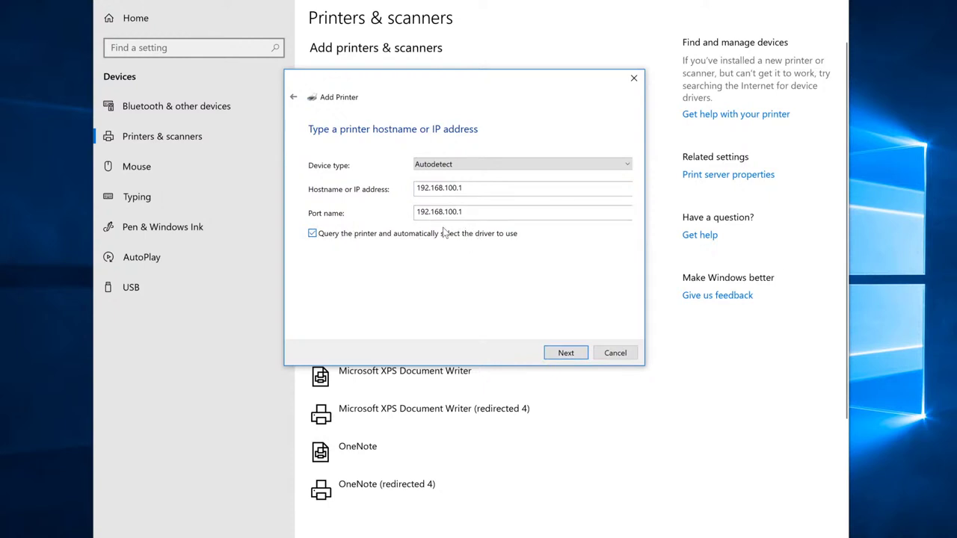
click(572, 355)
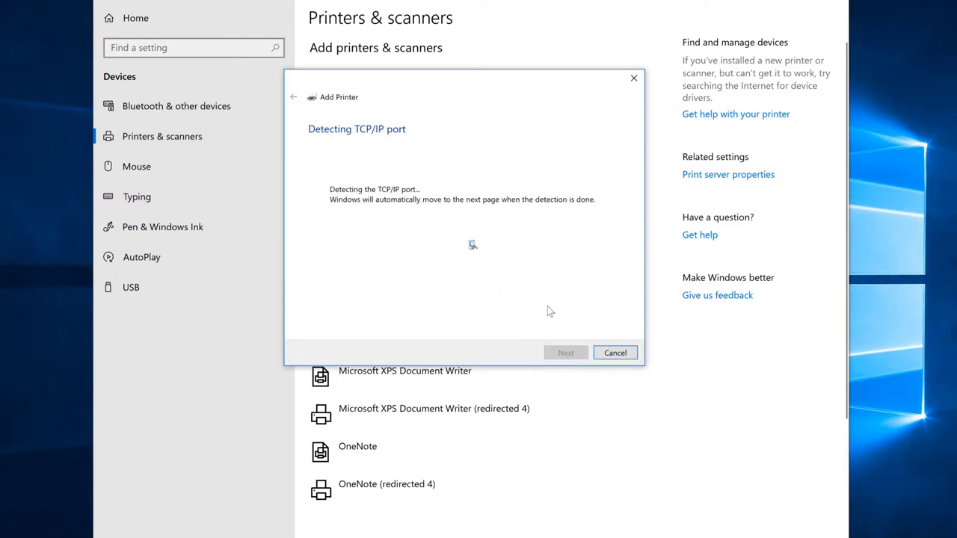
click(613, 352)
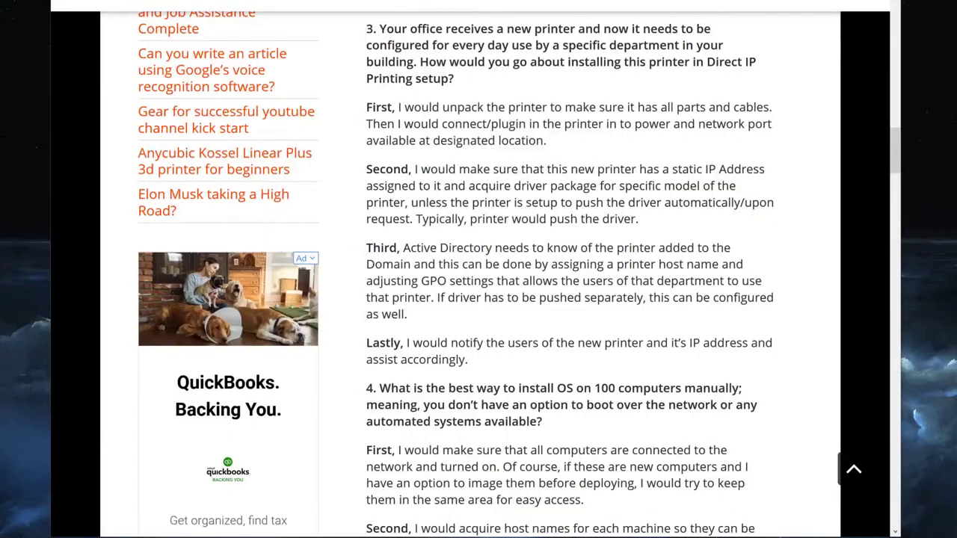
drag(366, 348, 490, 362)
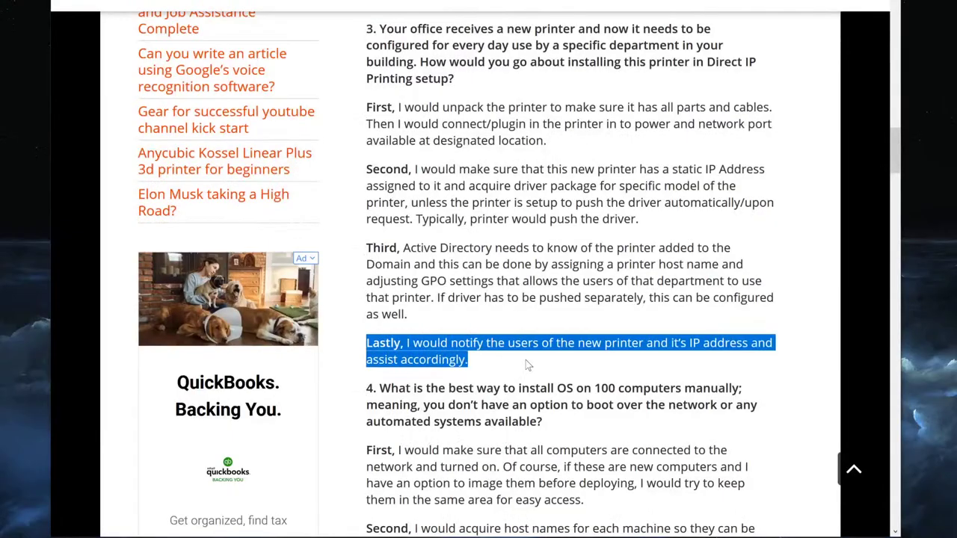
click(594, 356)
drag(479, 363, 364, 349)
click(365, 348)
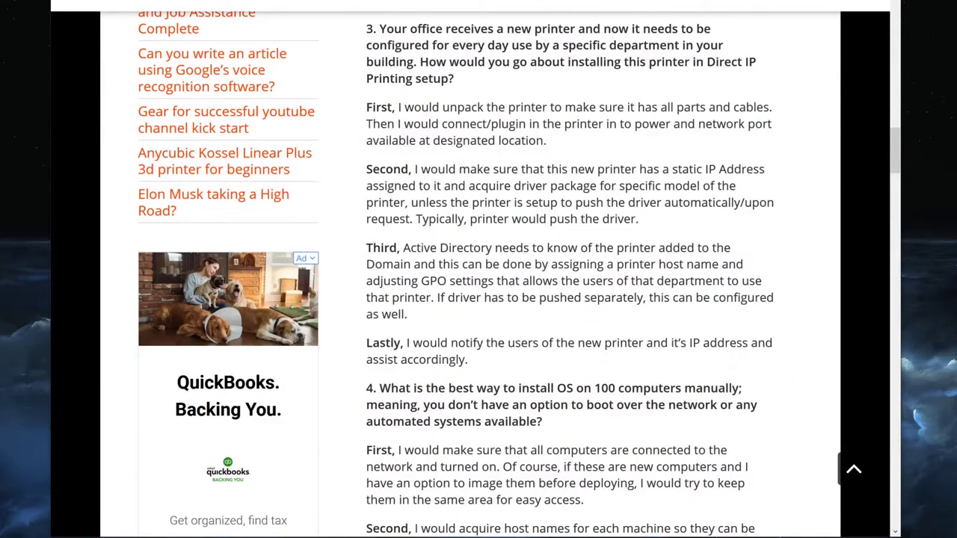
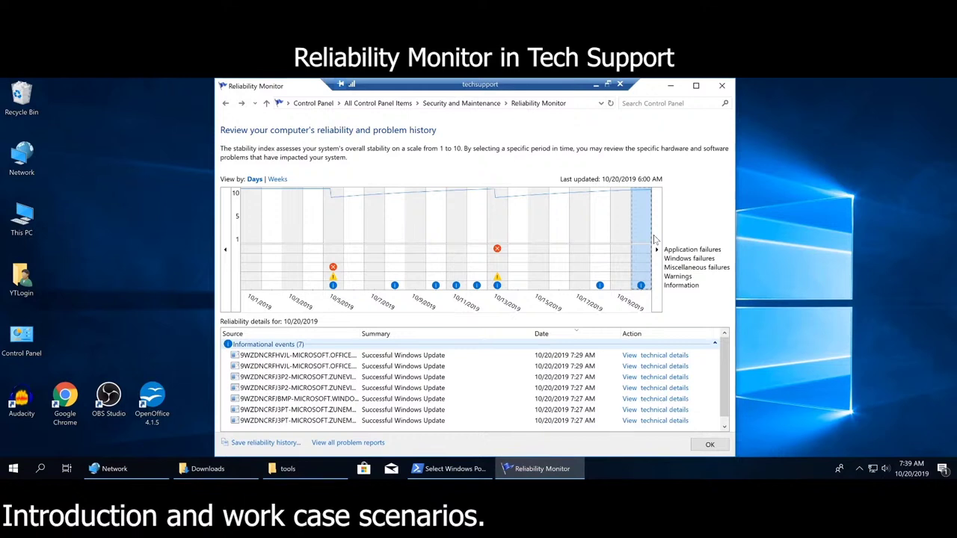
Close Reliability Monitor, reopen it by searching 'reliability monitor', then close it again.
click(722, 85)
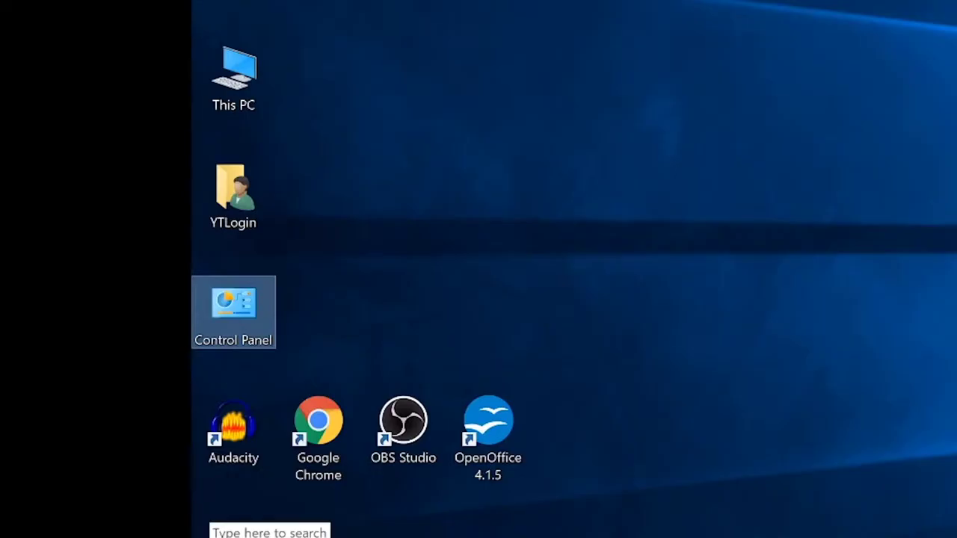
click(40, 469)
text(reliability monitor)
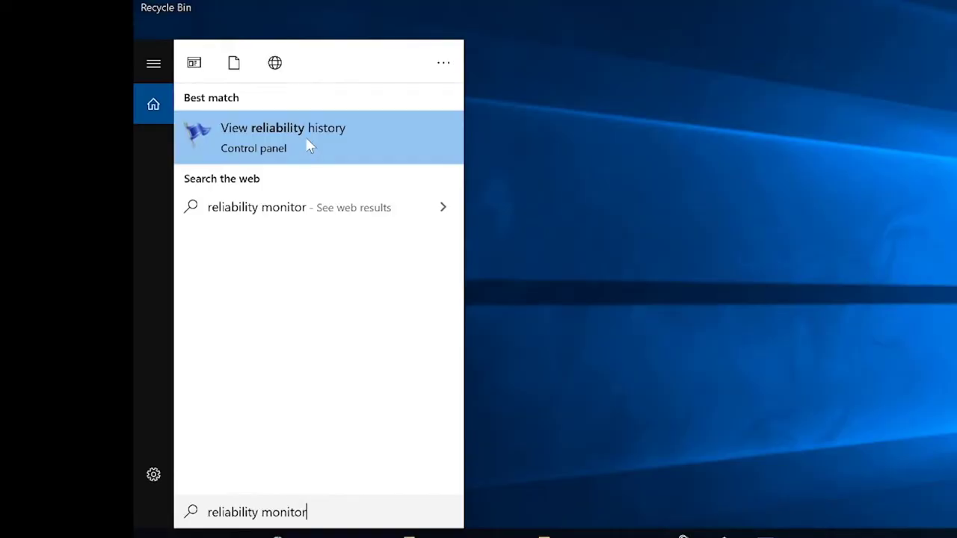
click(309, 146)
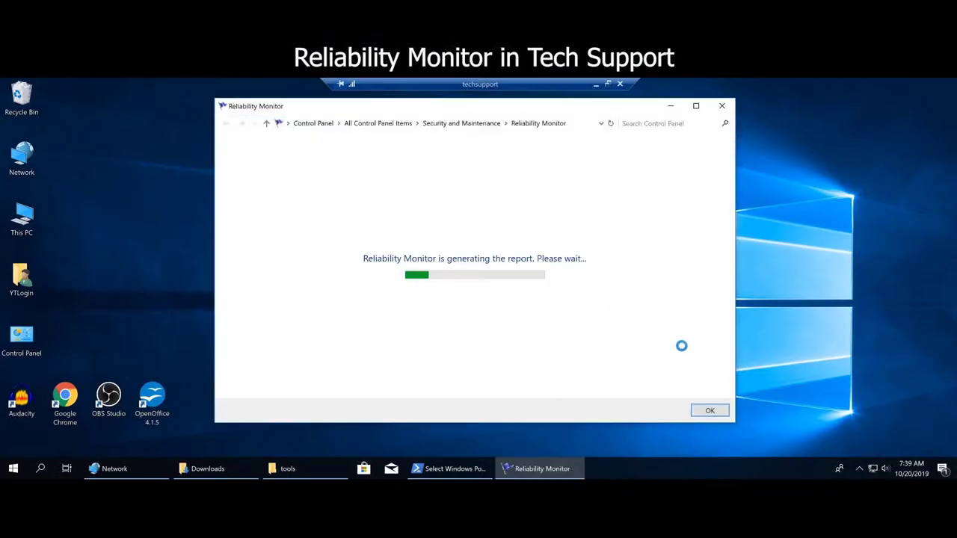
click(722, 106)
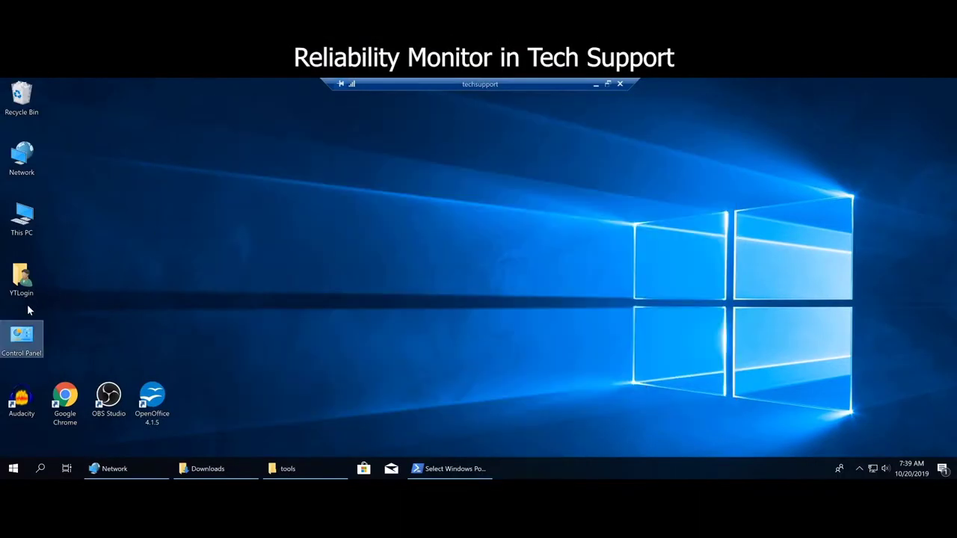
Open View reliability history from Control Panel's Security and Maintenance page, under Maintenance.
double_click(17, 334)
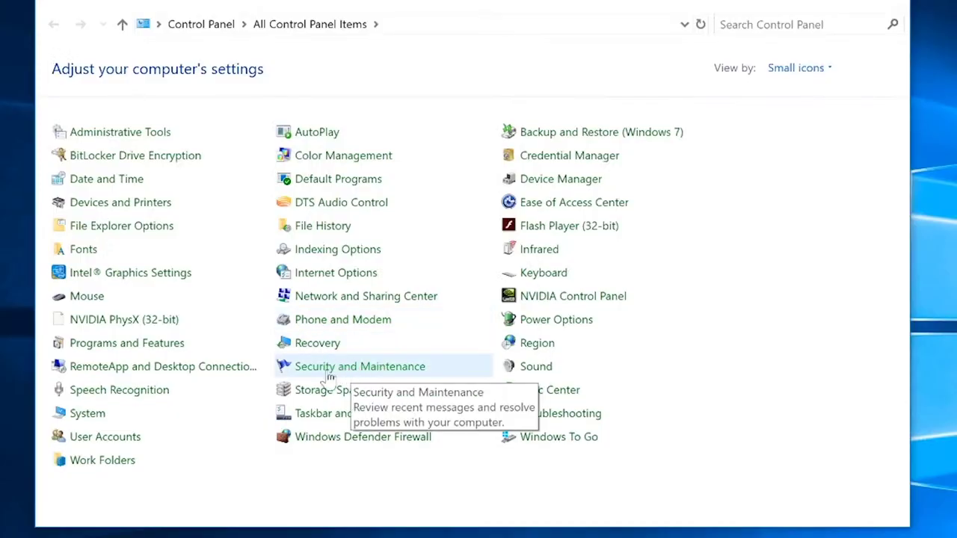
click(349, 372)
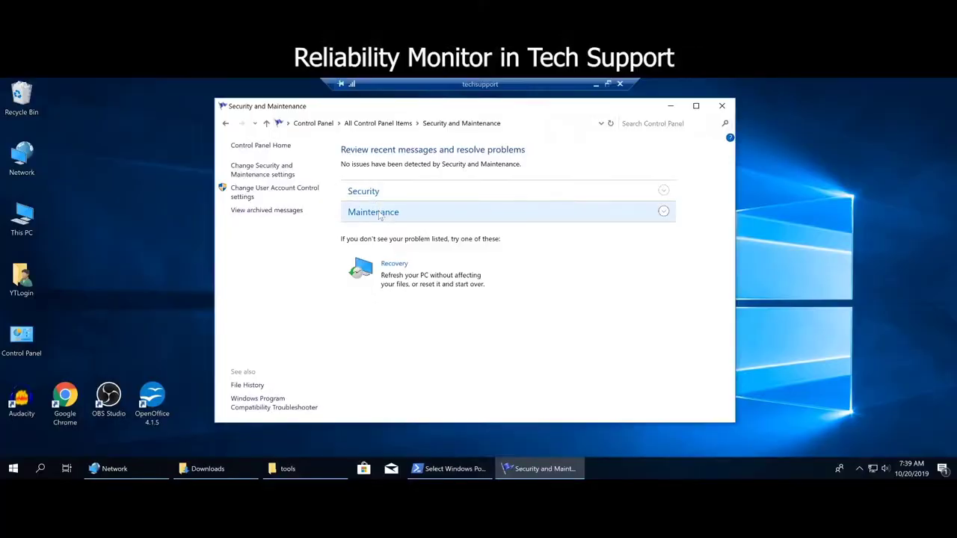
click(381, 214)
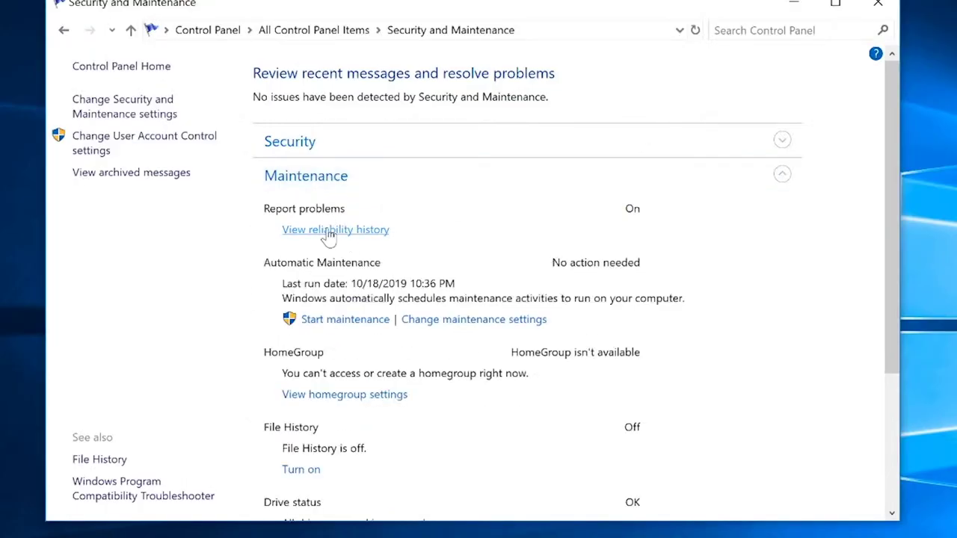
click(331, 231)
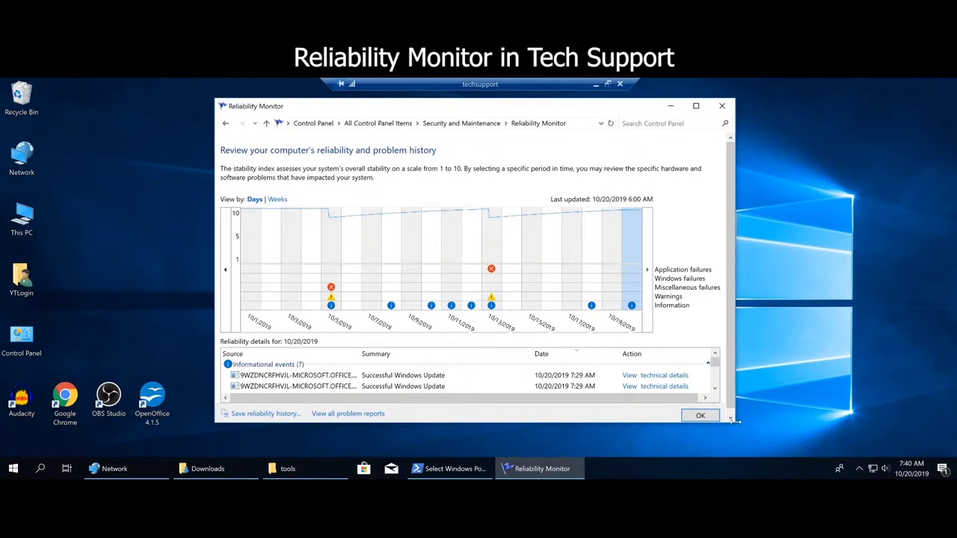
Make the window slightly taller and view the 10/19, 10/20 and 10/13/2019 details.
drag(734, 423, 741, 448)
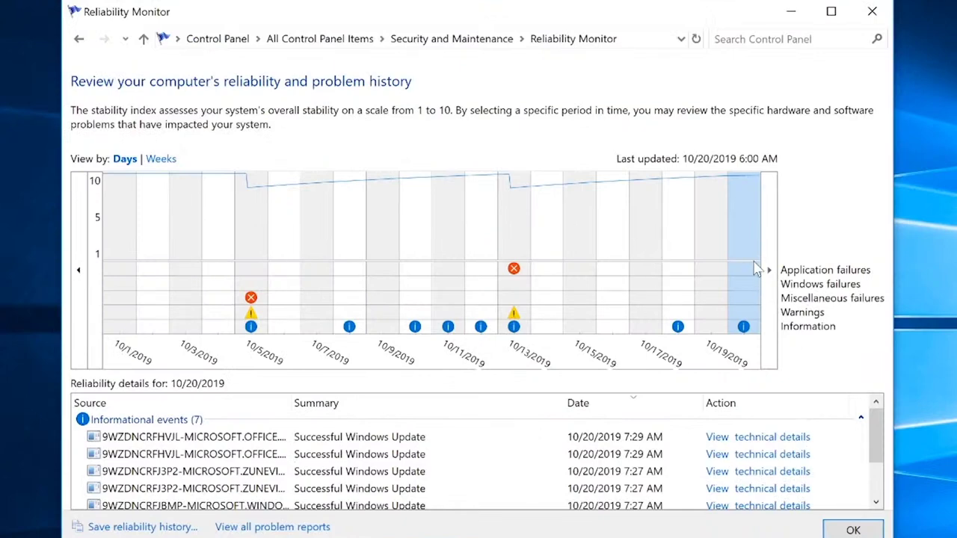
click(721, 244)
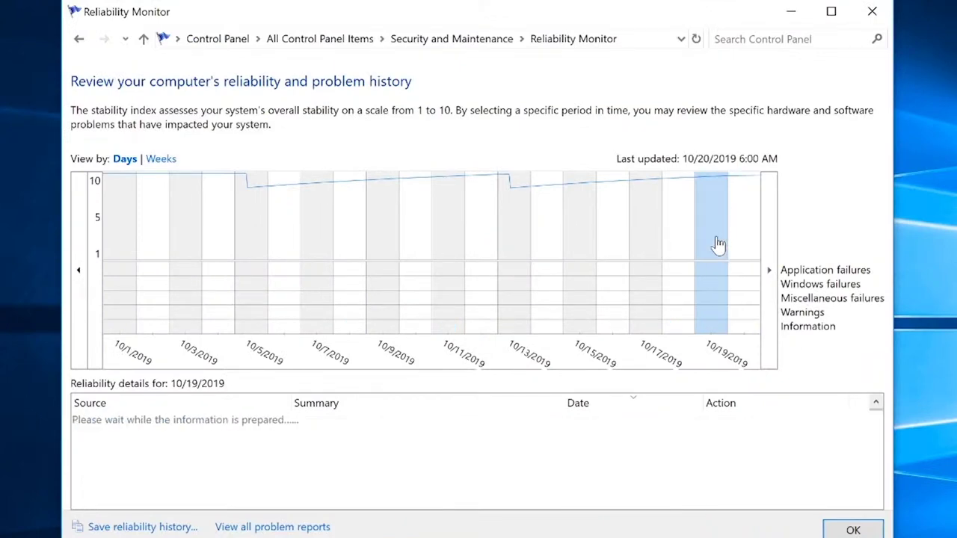
click(750, 231)
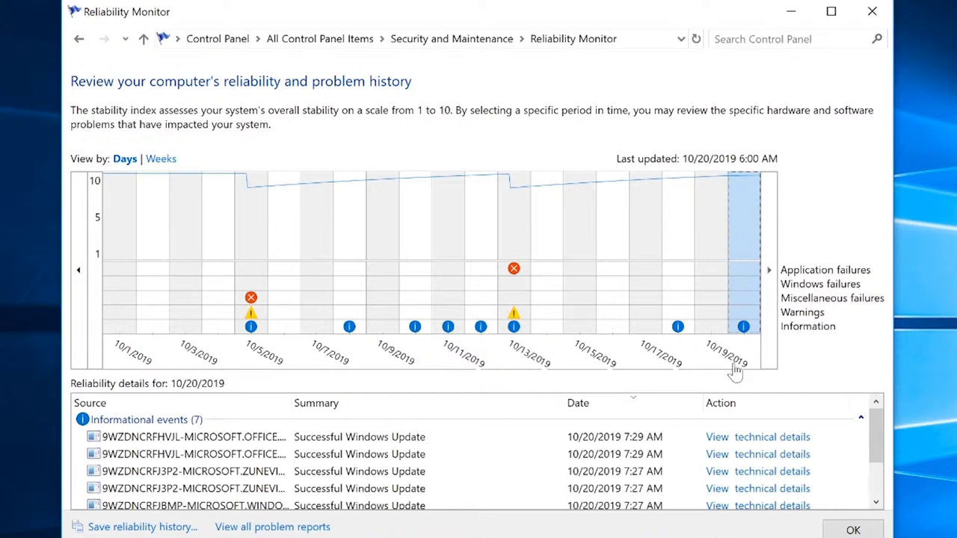
click(514, 238)
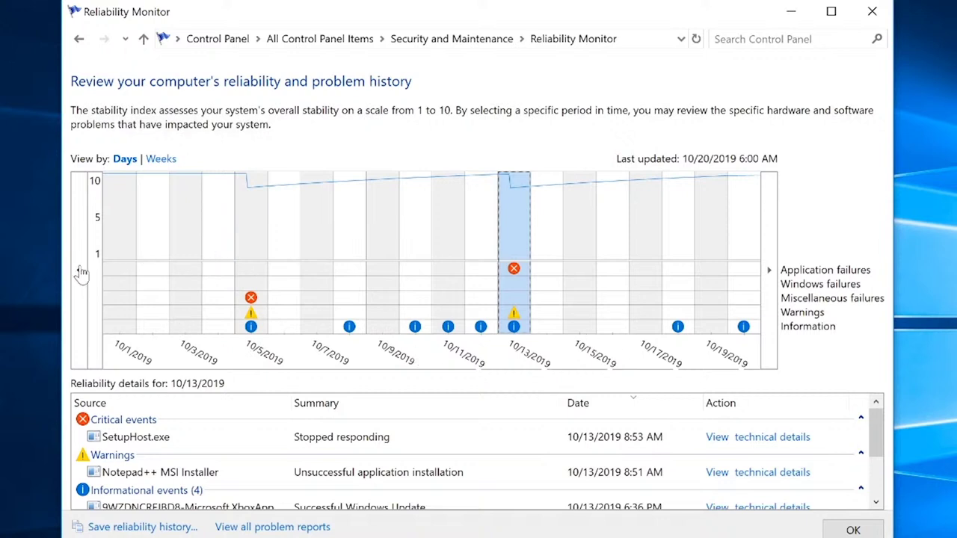
Scroll the stability chart back toward September 2019.
click(80, 274)
click(80, 274)
click(79, 274)
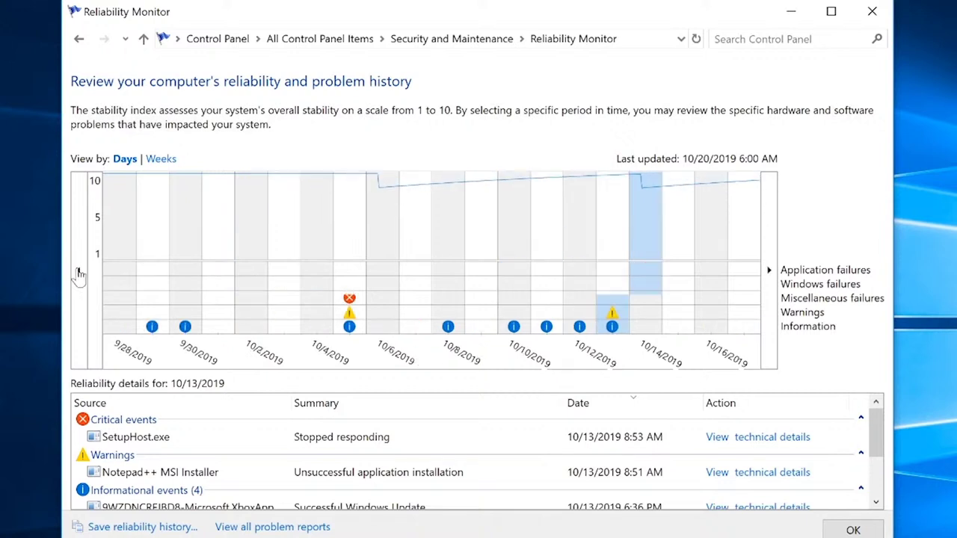
click(80, 273)
click(80, 273)
click(79, 273)
click(79, 274)
click(79, 274)
click(80, 274)
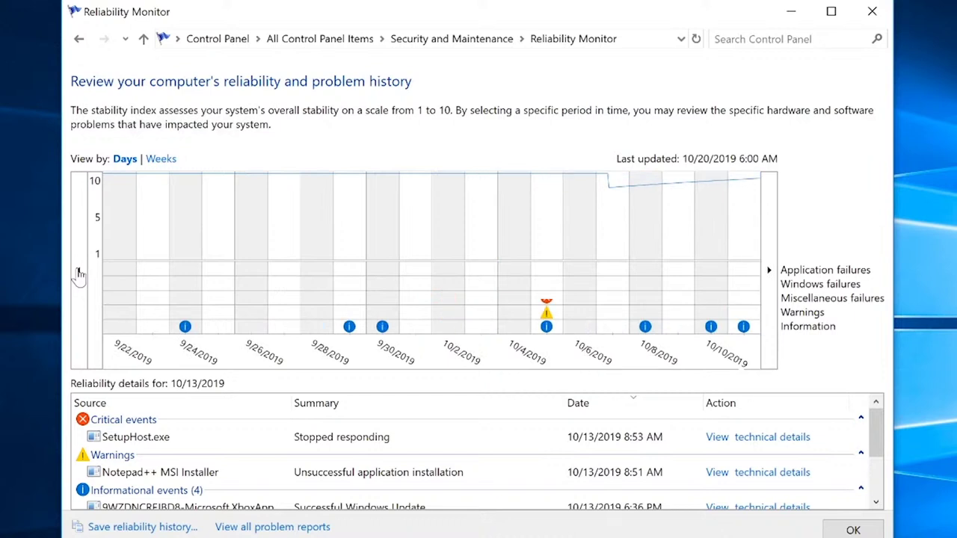
click(79, 273)
click(79, 274)
click(79, 274)
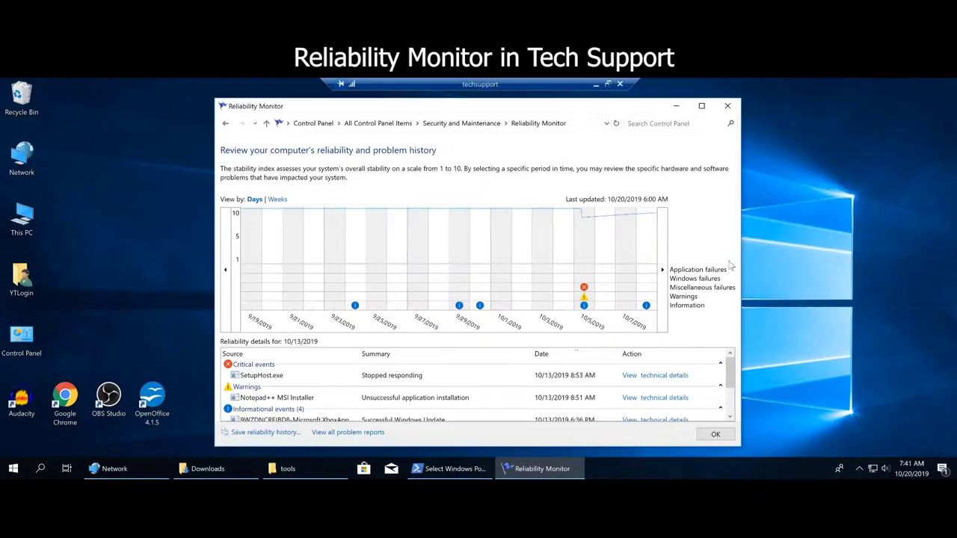
Move the chart to late September–mid October 2019 and stretch the window to full desktop height.
click(769, 270)
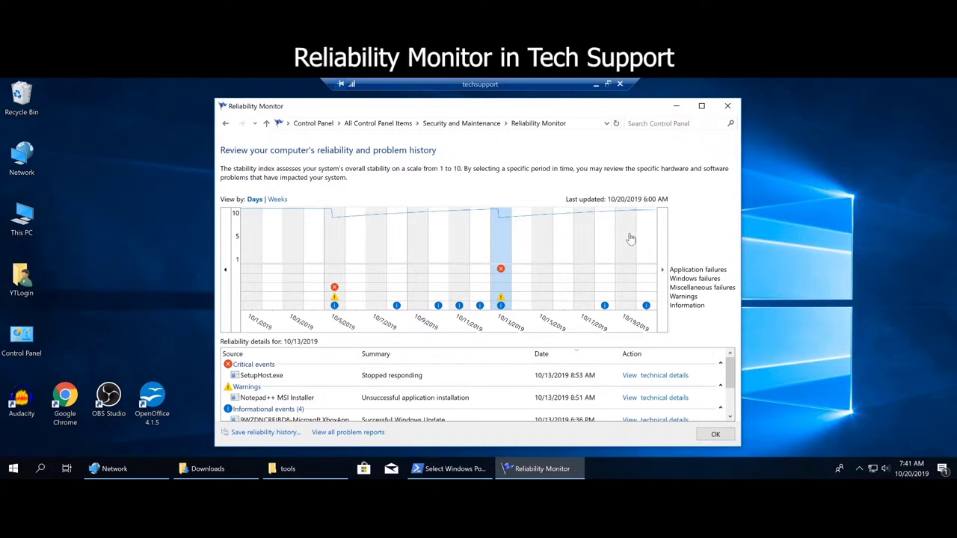
click(226, 270)
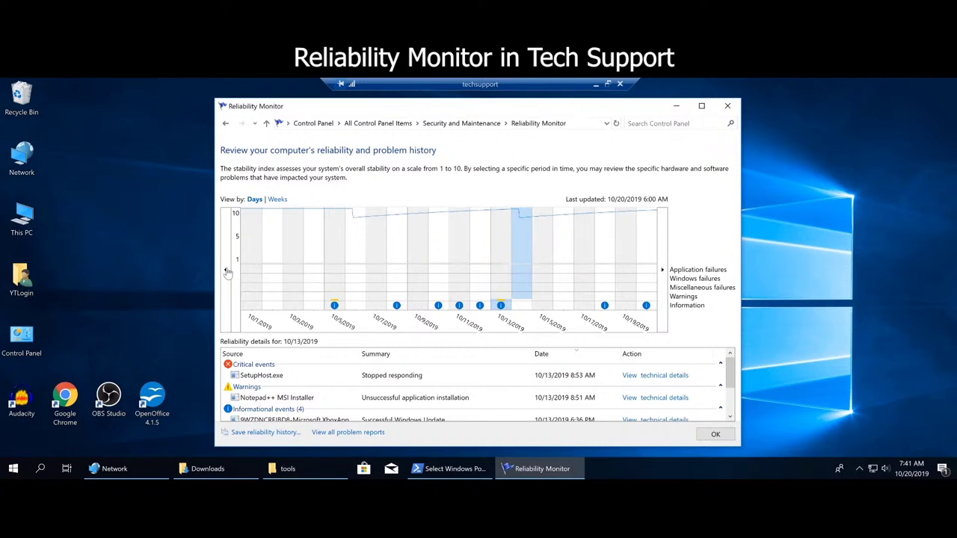
click(227, 270)
click(226, 271)
click(226, 271)
click(227, 270)
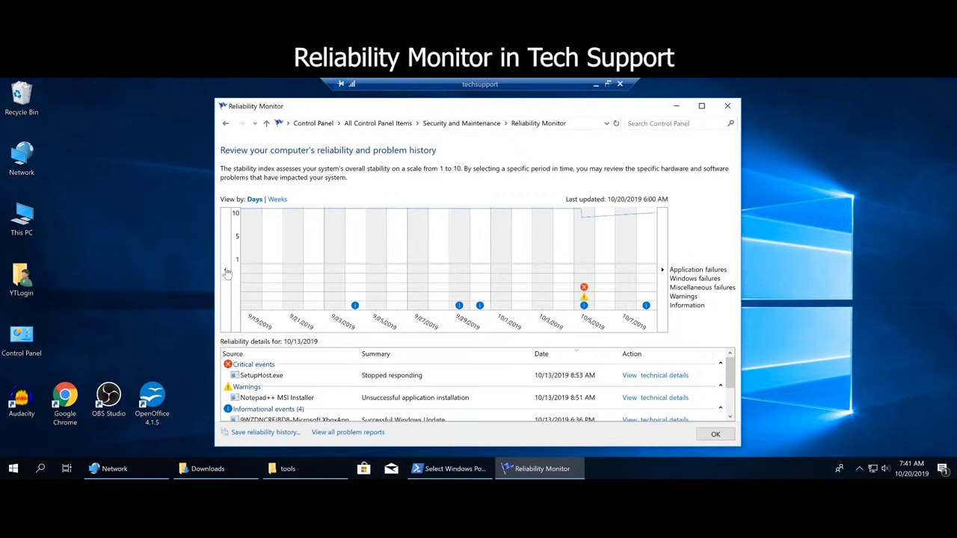
click(661, 272)
click(661, 272)
click(661, 272)
click(661, 272)
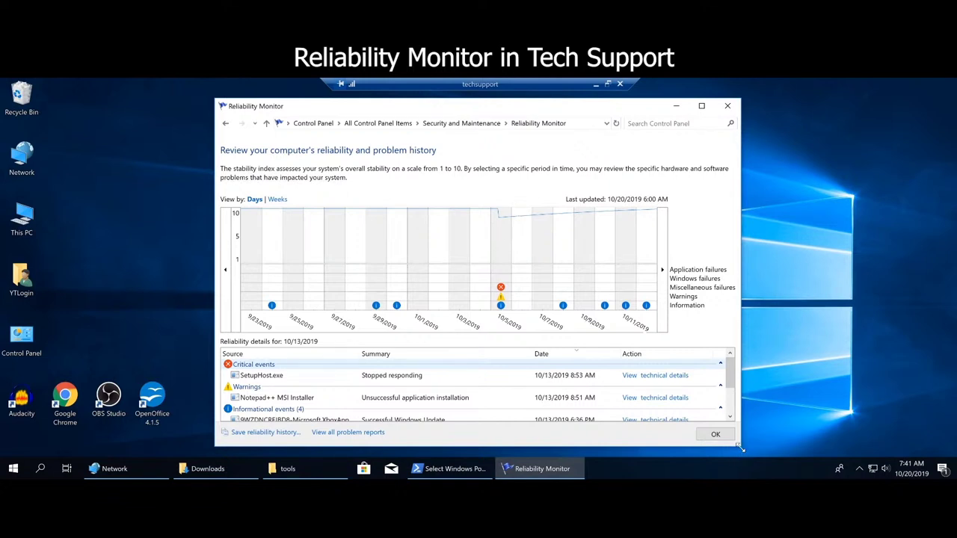
drag(742, 449, 742, 459)
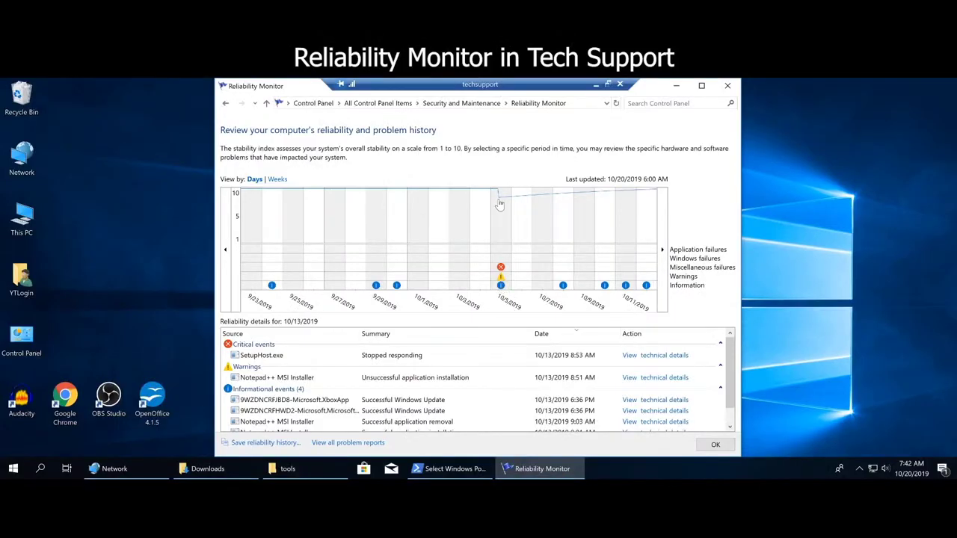
Show the 10/5/2019 events and open technical details for 'Windows was not properly shut down'.
click(501, 232)
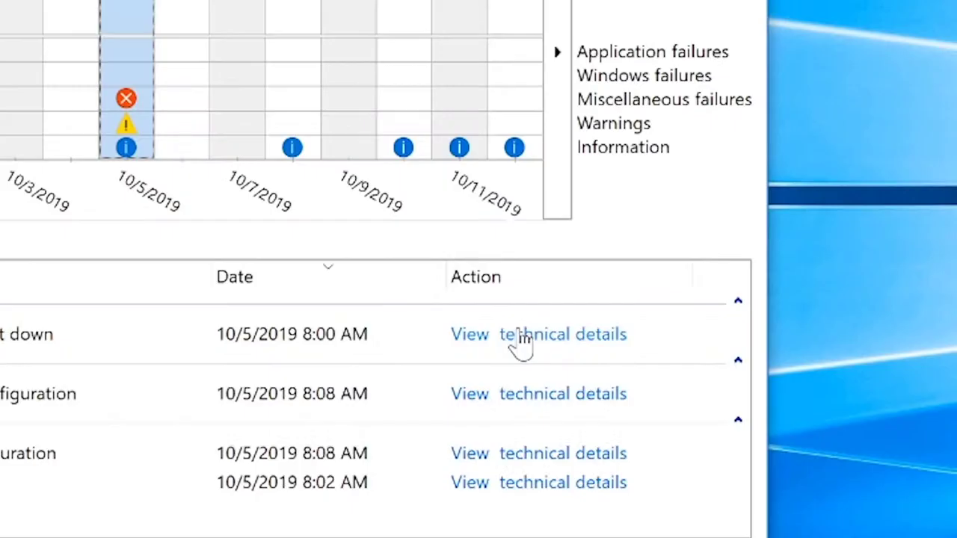
click(521, 338)
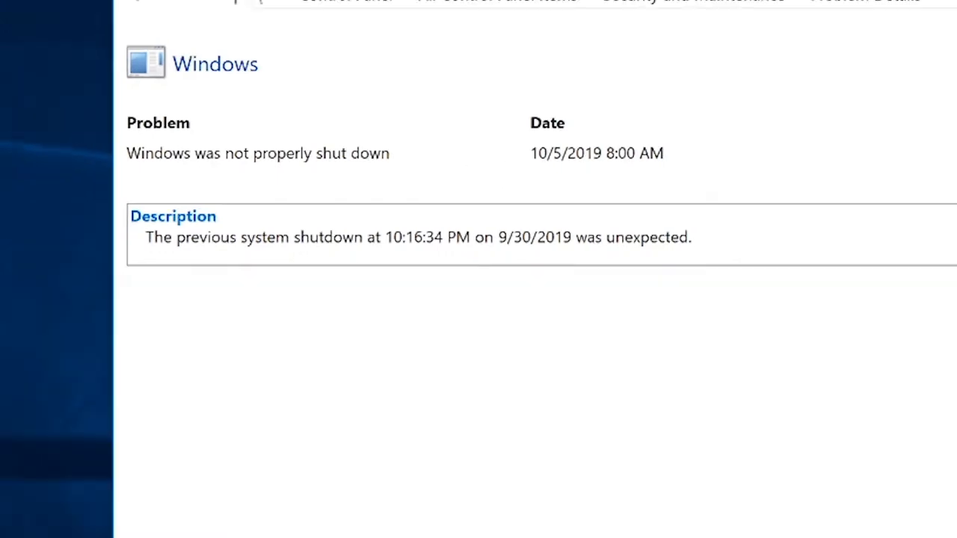
drag(145, 237, 671, 237)
click(555, 237)
drag(574, 237, 682, 237)
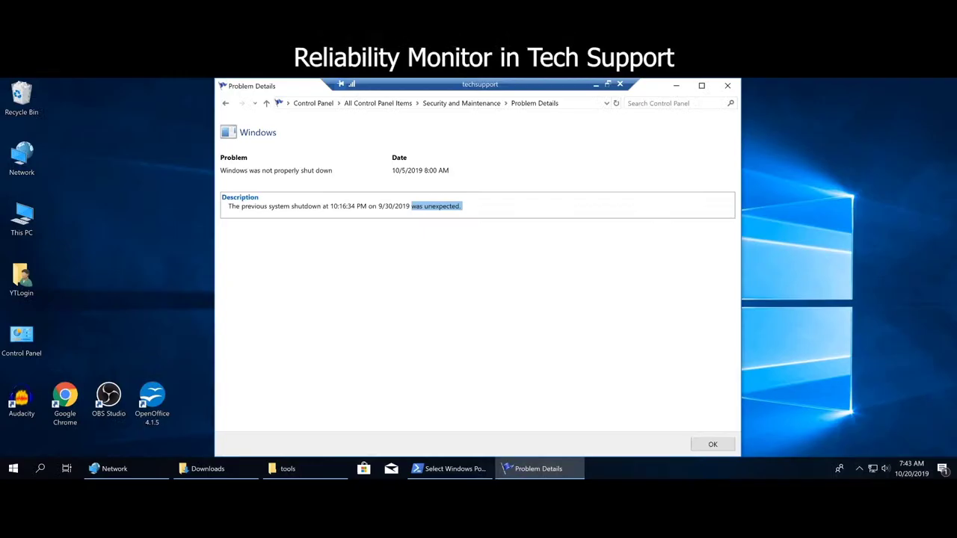
click(693, 237)
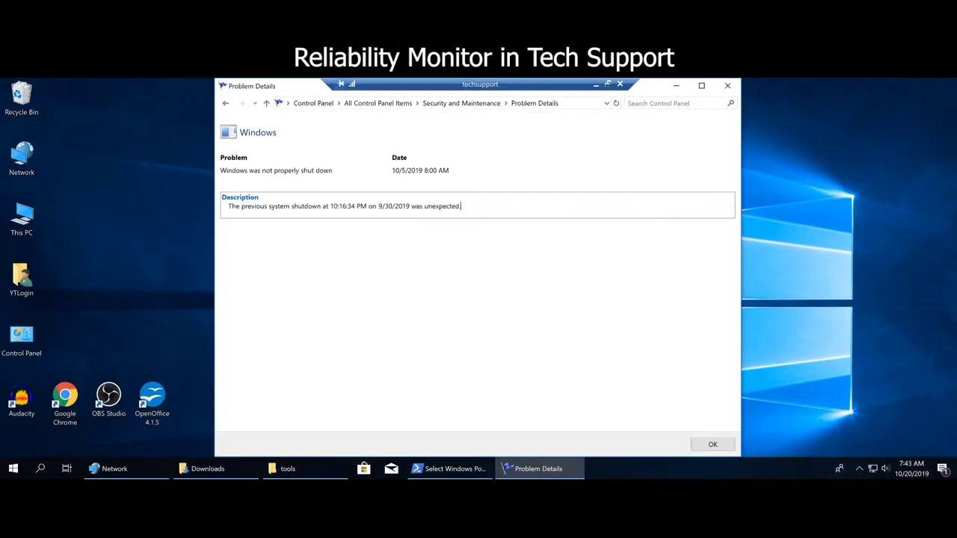
drag(462, 207, 242, 207)
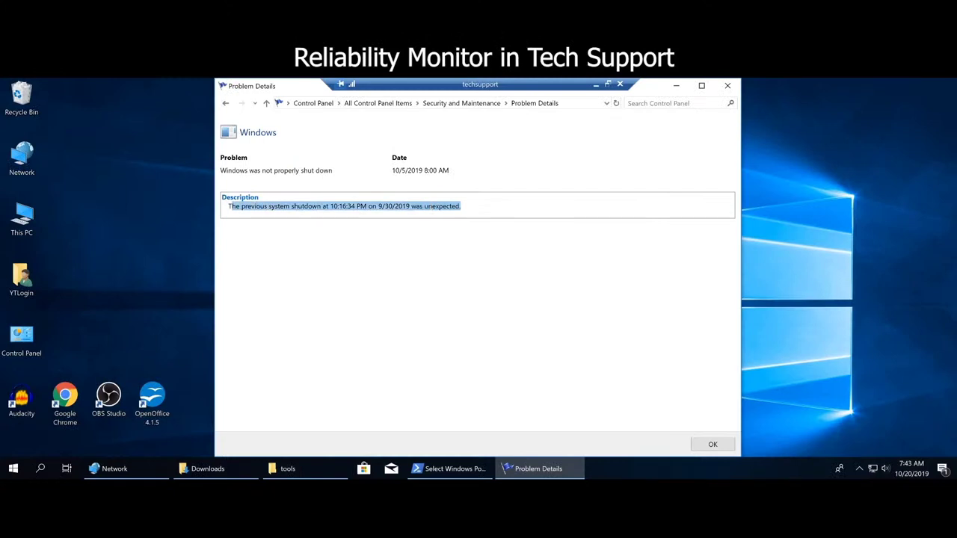
click(233, 207)
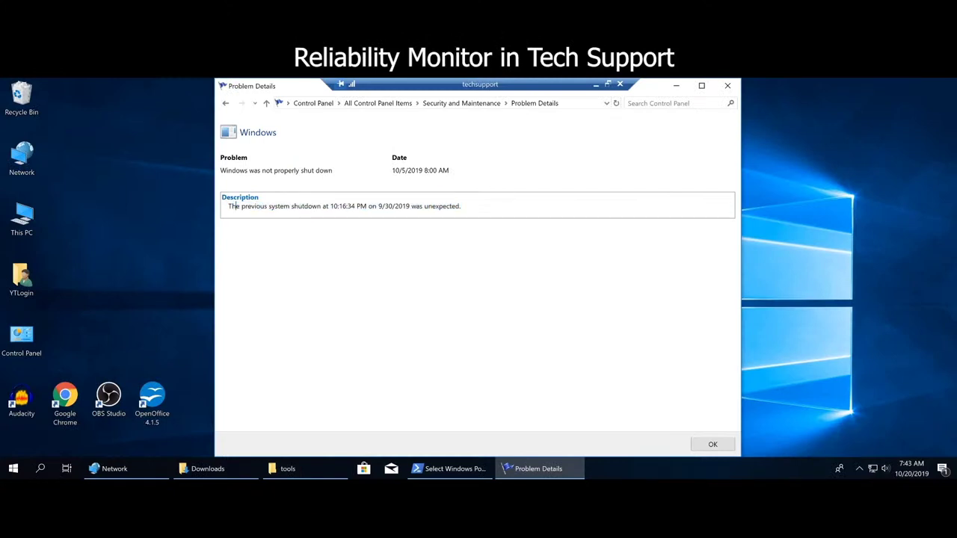
drag(461, 206, 228, 206)
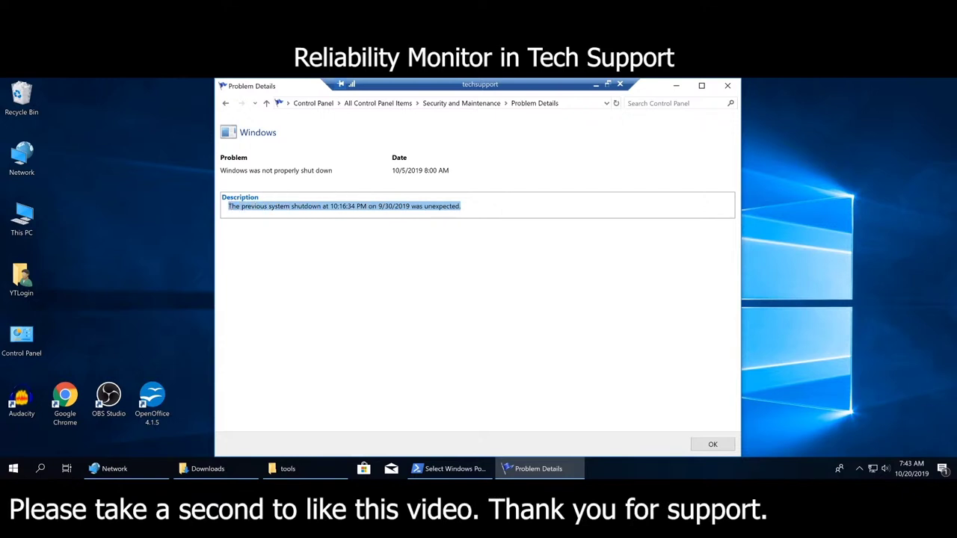
click(461, 206)
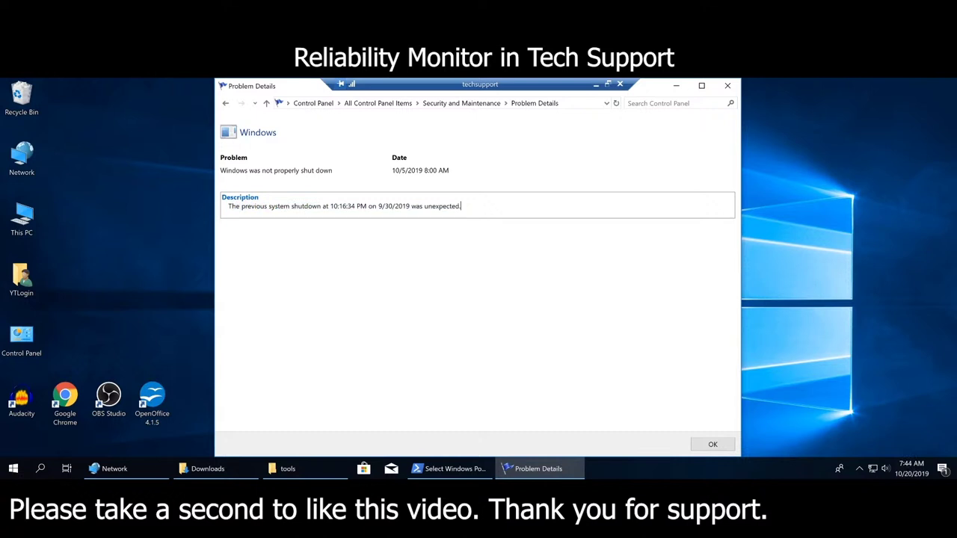
Return to the history and open technical details for the 10/5 Google Update Helper warning.
click(226, 104)
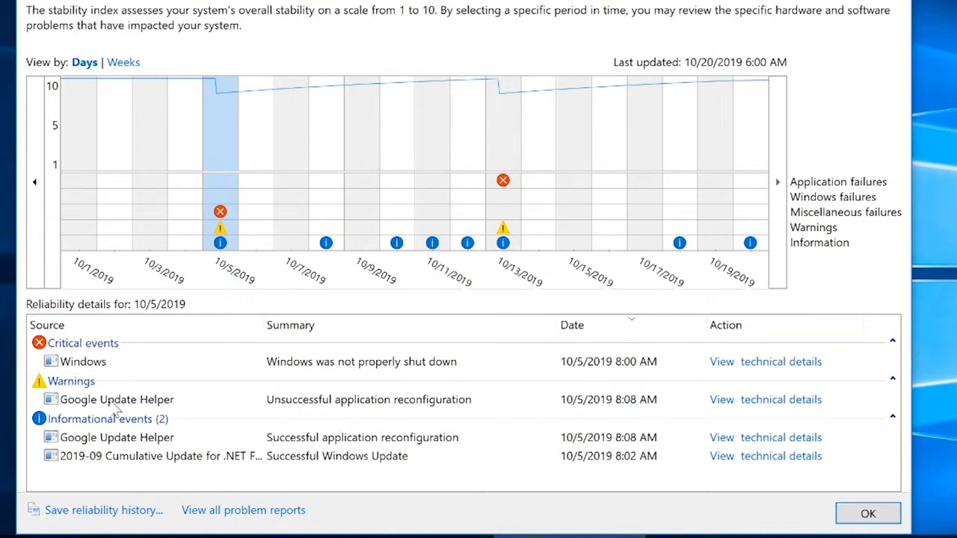
click(116, 404)
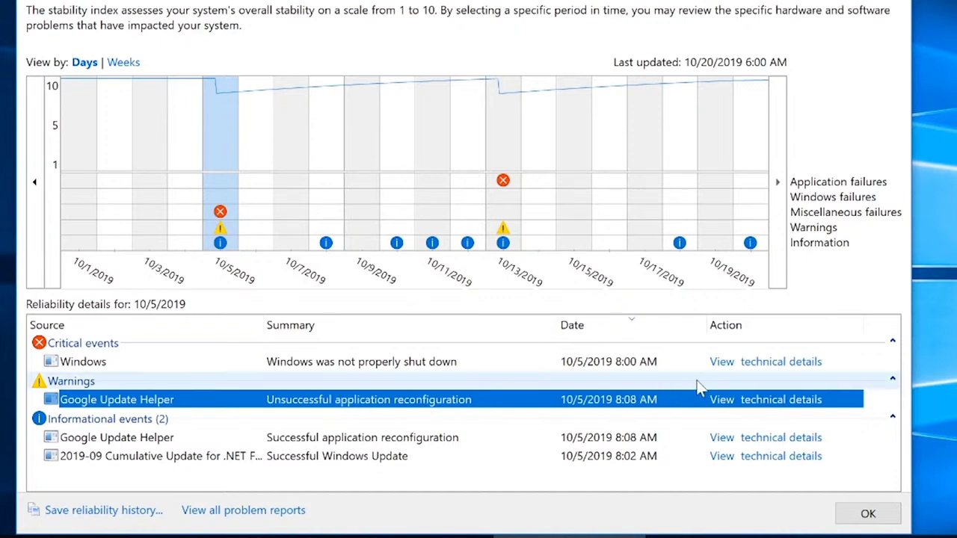
click(780, 404)
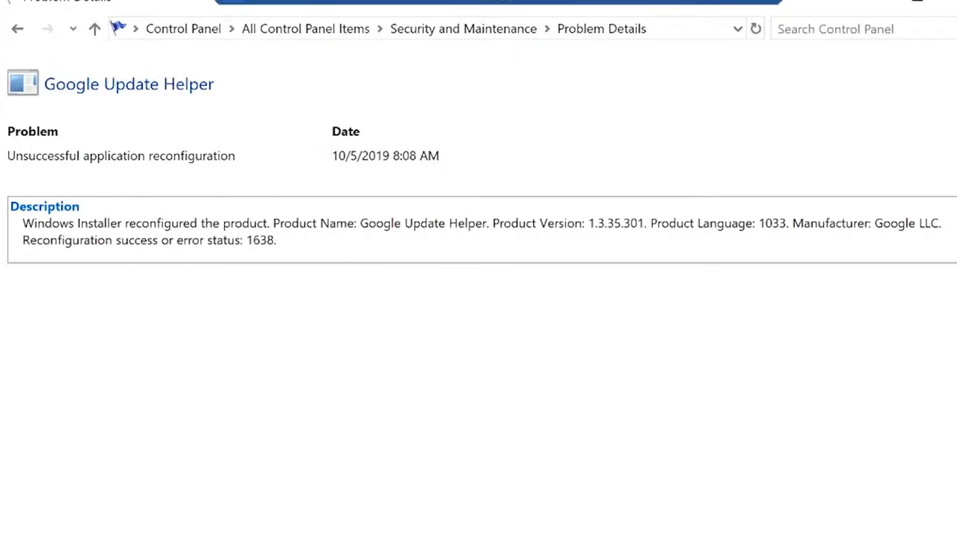
Highlight the warning's description and its reconfiguration error status 1638.
drag(22, 222, 649, 223)
click(280, 223)
click(650, 223)
drag(21, 240, 279, 240)
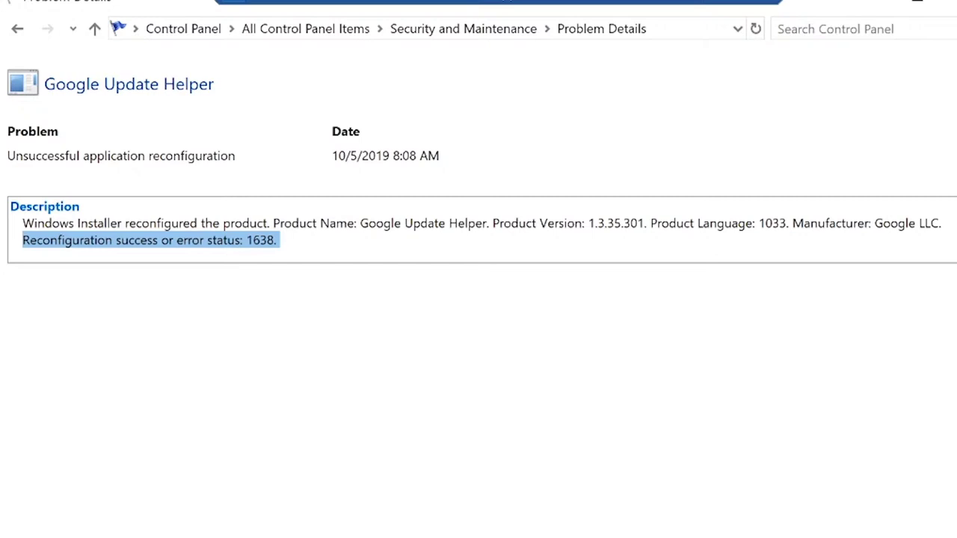
click(278, 240)
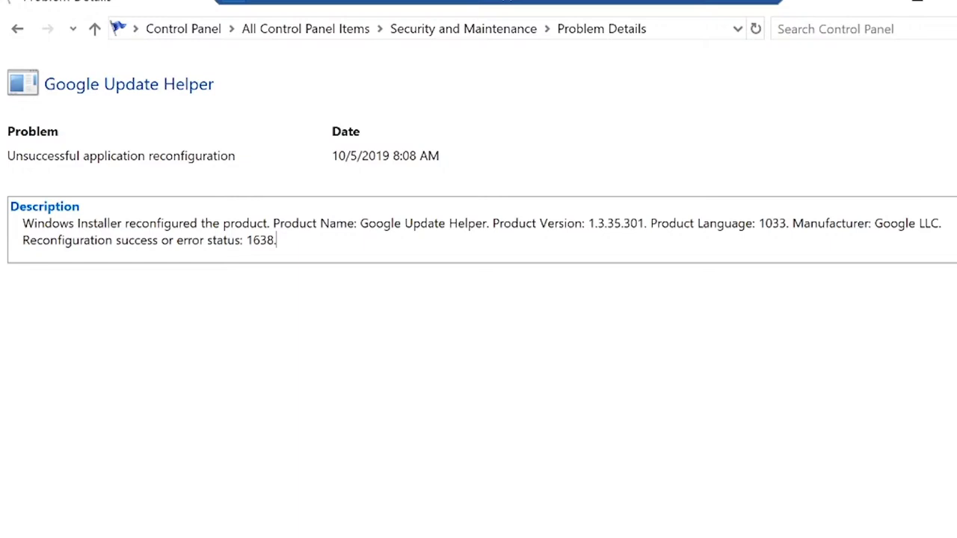
drag(276, 240, 162, 240)
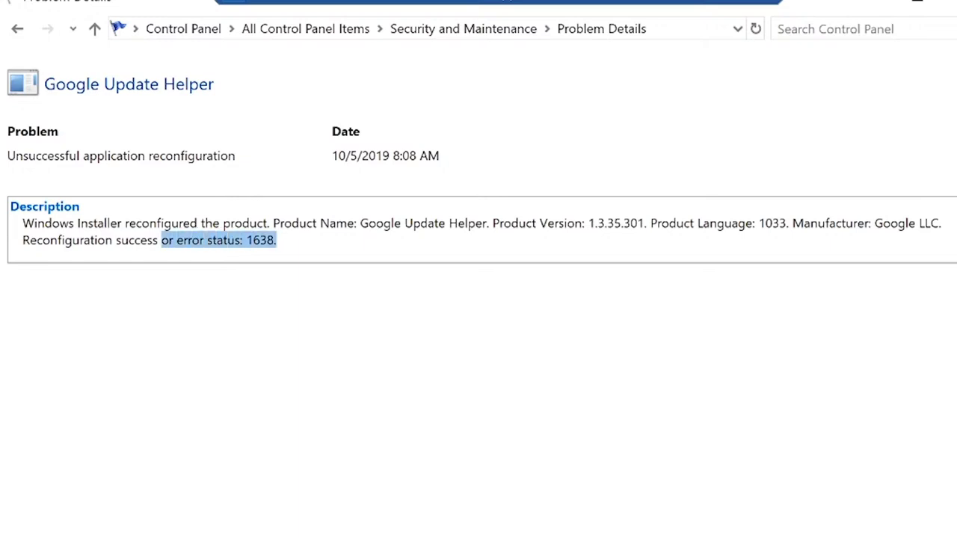
click(236, 240)
drag(247, 240, 279, 240)
click(292, 242)
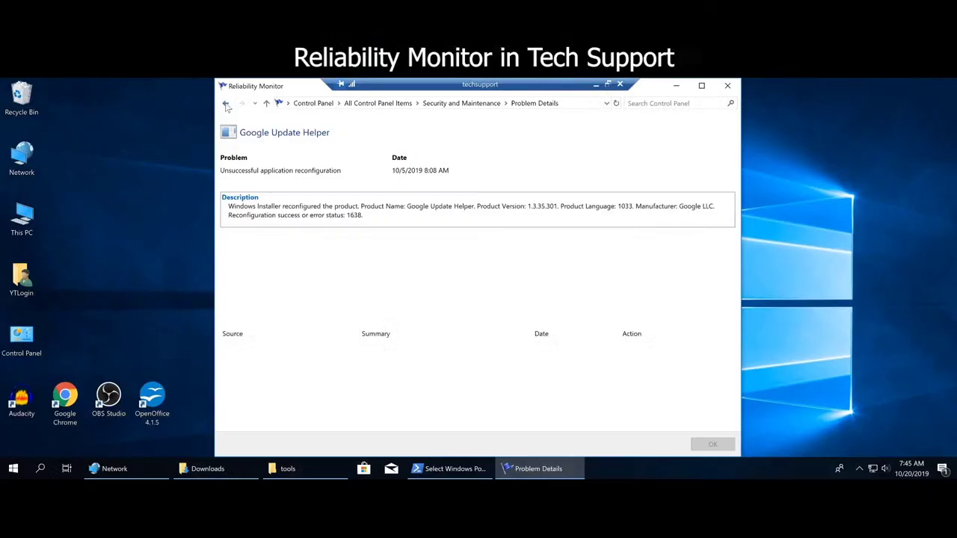
Open the successful Google Update Helper reconfiguration details, note error status 0, and return.
click(17, 28)
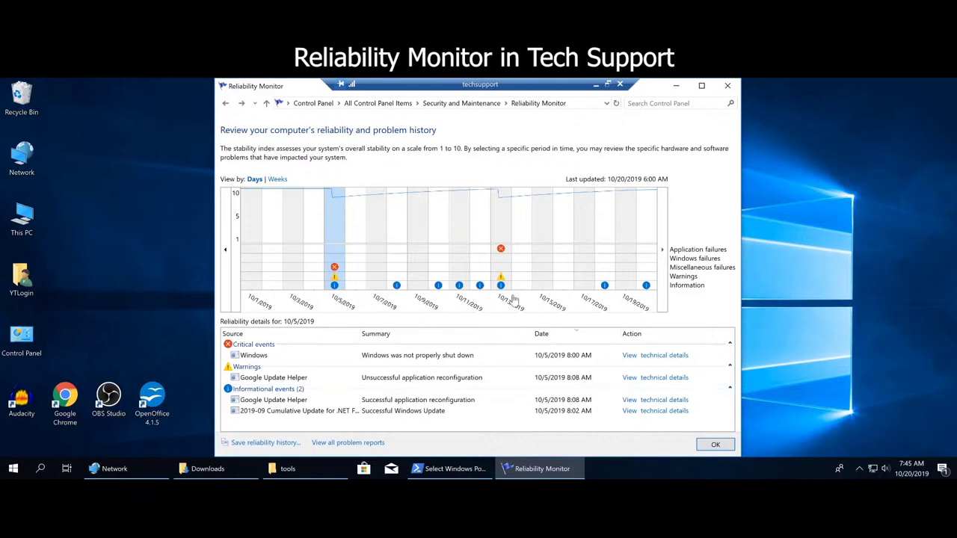
click(275, 400)
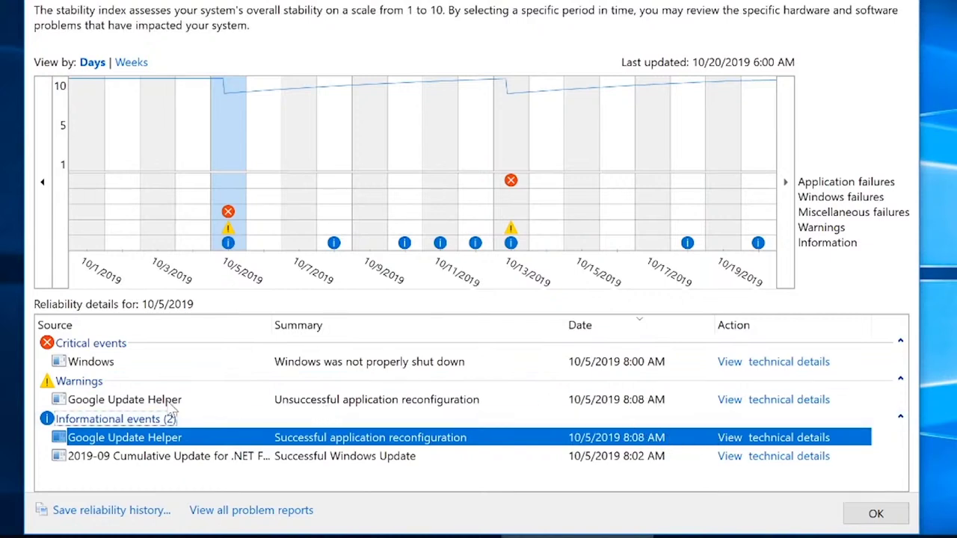
click(799, 439)
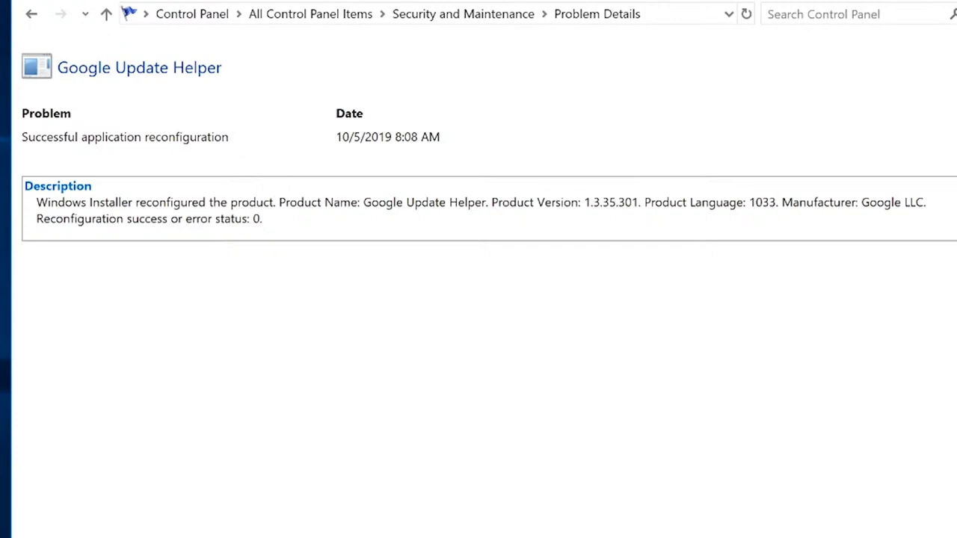
drag(264, 219, 177, 219)
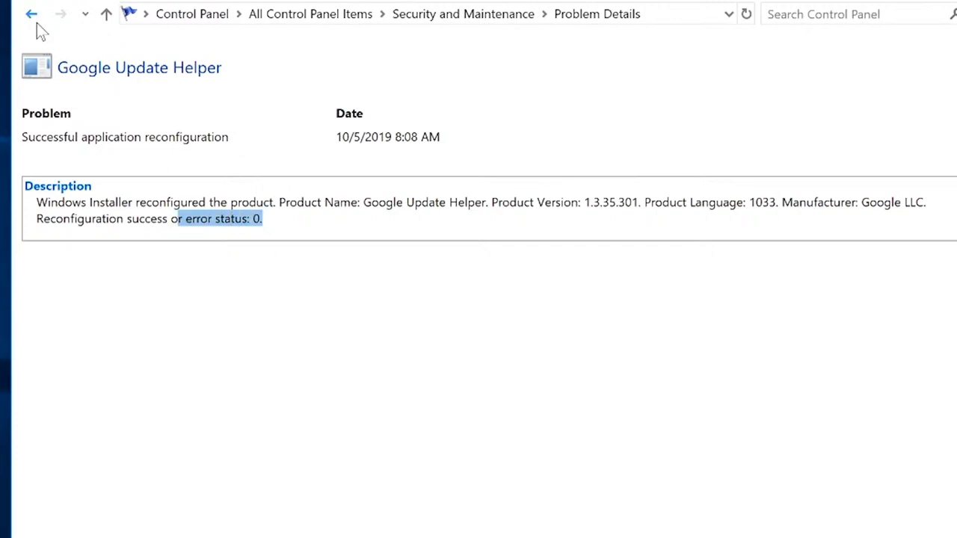
click(32, 13)
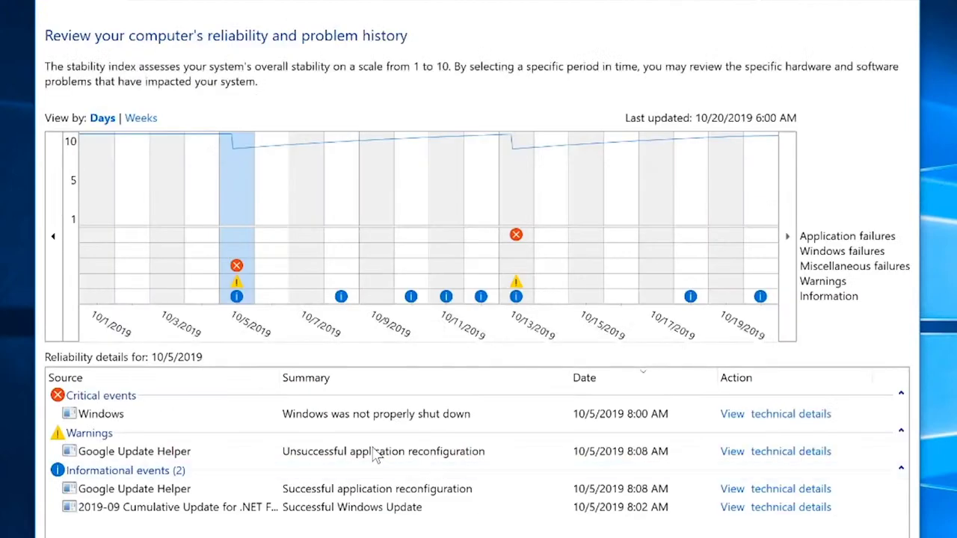
Select the 10/5 detail rows and widen the Source column to show the .NET Framework 4.8 update.
click(228, 448)
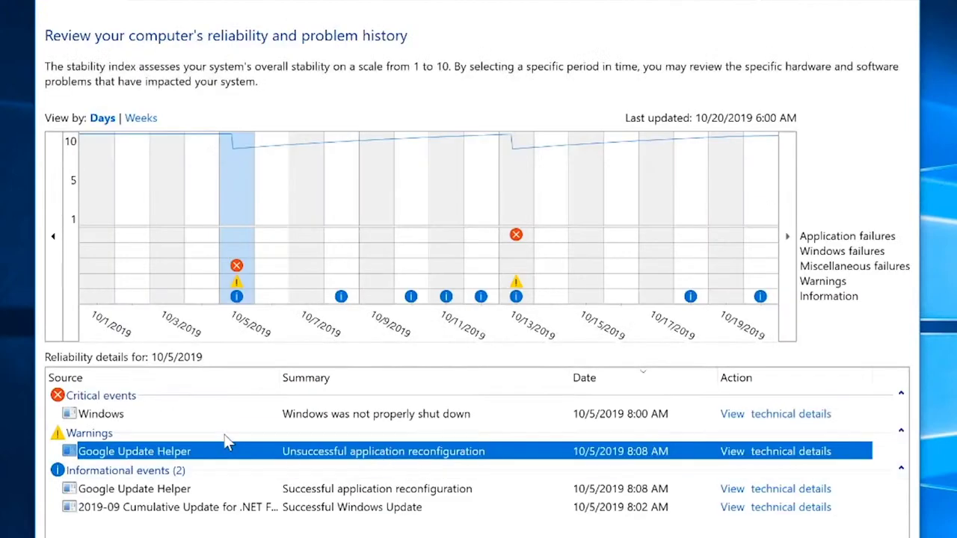
click(341, 491)
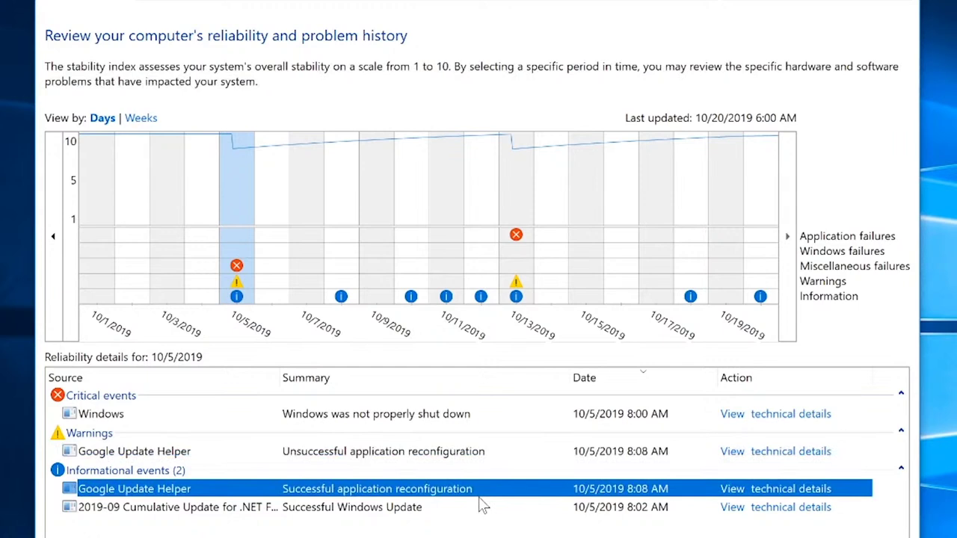
click(370, 513)
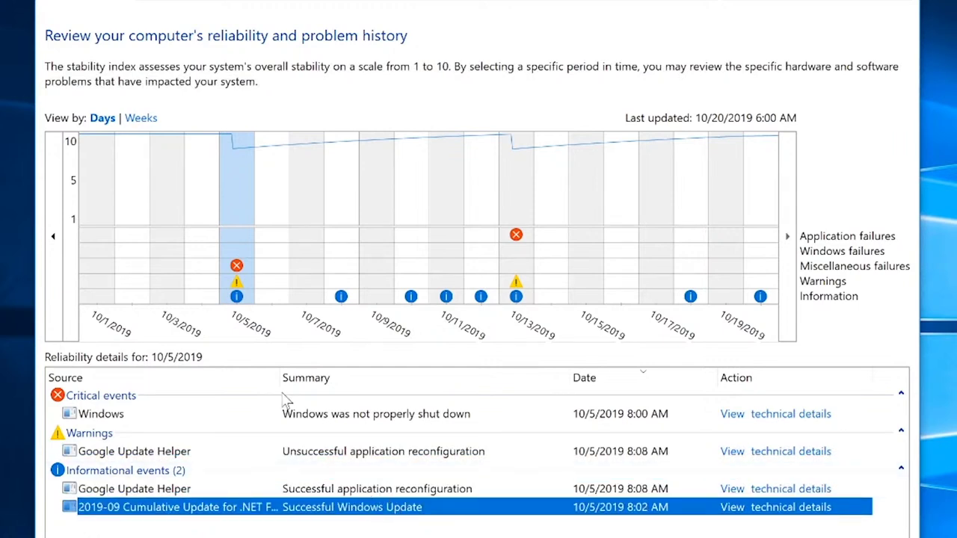
drag(315, 377, 358, 377)
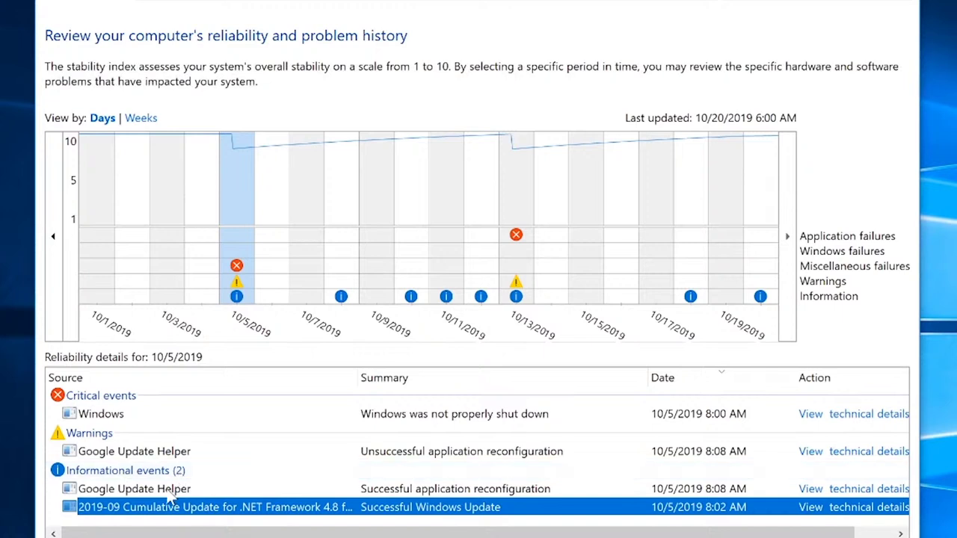
click(169, 491)
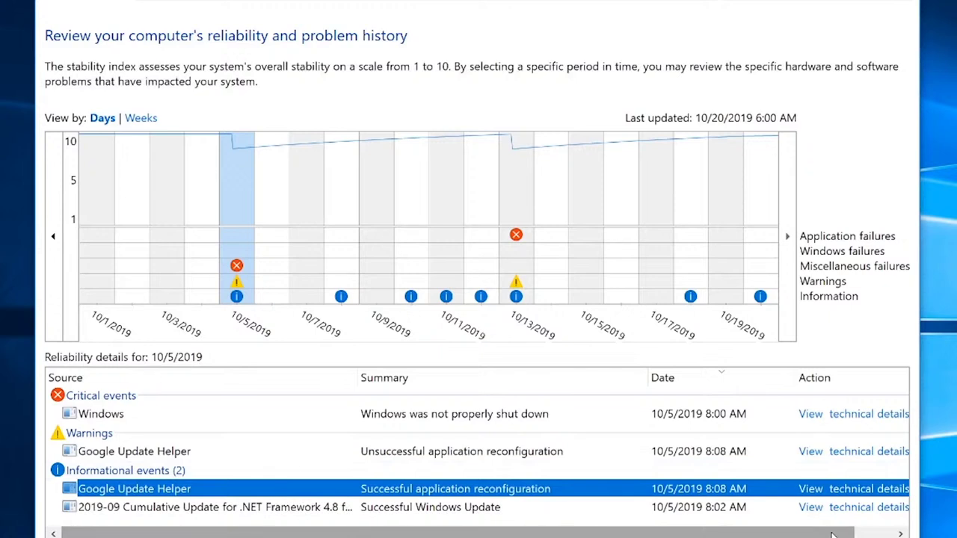
drag(832, 534, 762, 535)
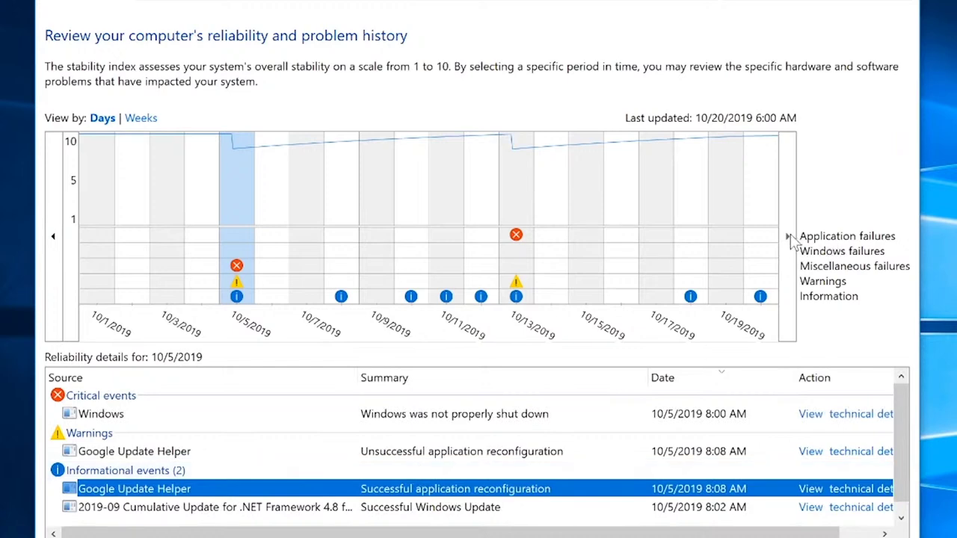
Shift the stability chart's range of days with the right arrow.
click(790, 238)
click(791, 237)
click(790, 237)
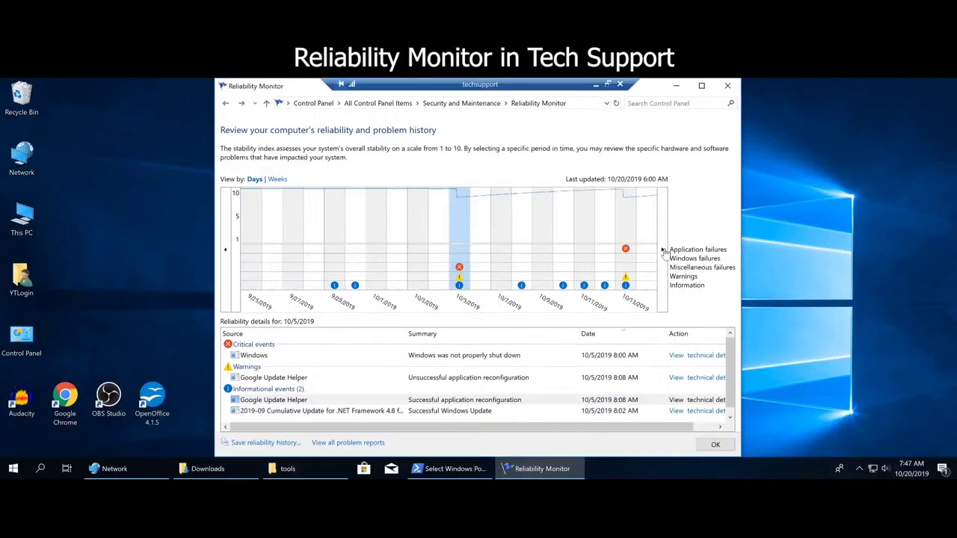
click(790, 238)
Step through the 10/14 to 10/18/2019 details, ending on the Windows 10 1803 and UpdateAssistant installs.
click(662, 251)
click(662, 251)
click(662, 250)
click(662, 251)
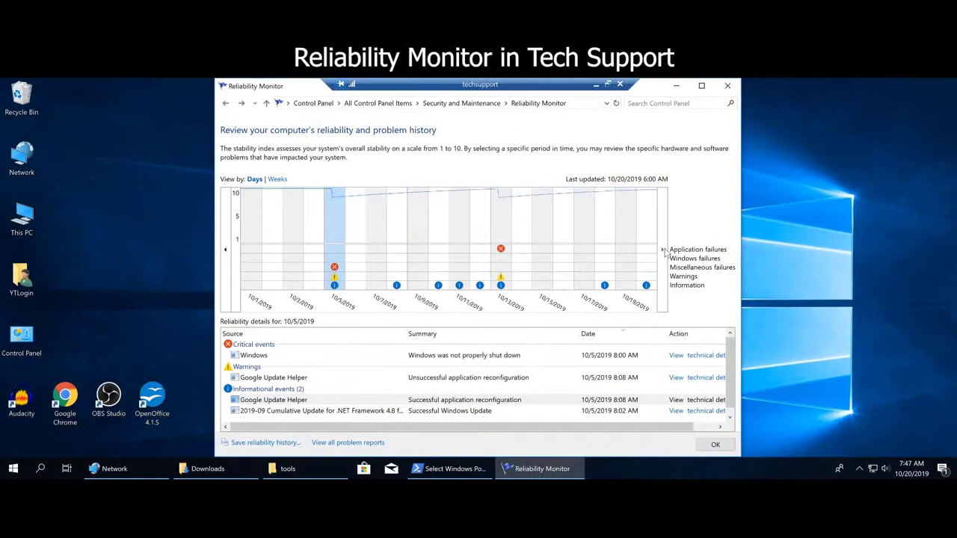
click(528, 239)
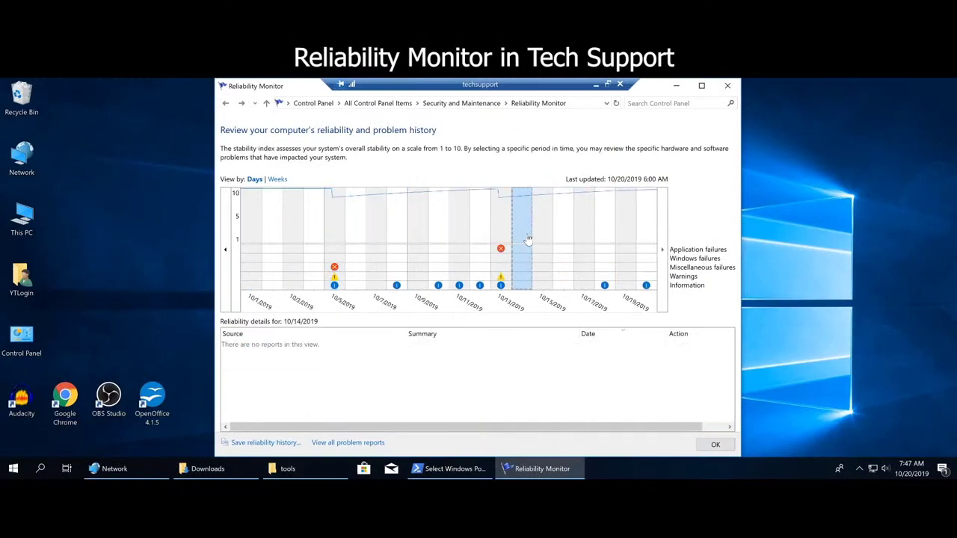
click(545, 229)
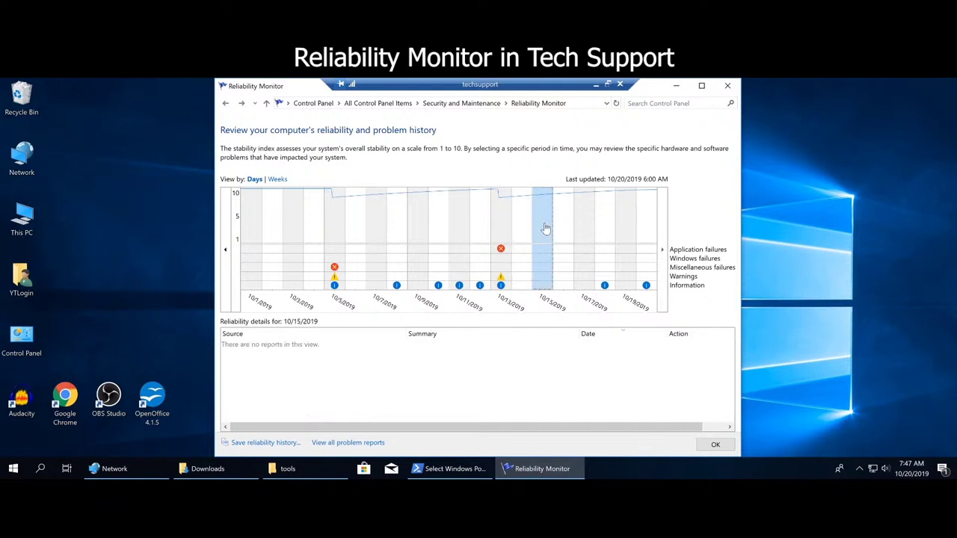
click(565, 221)
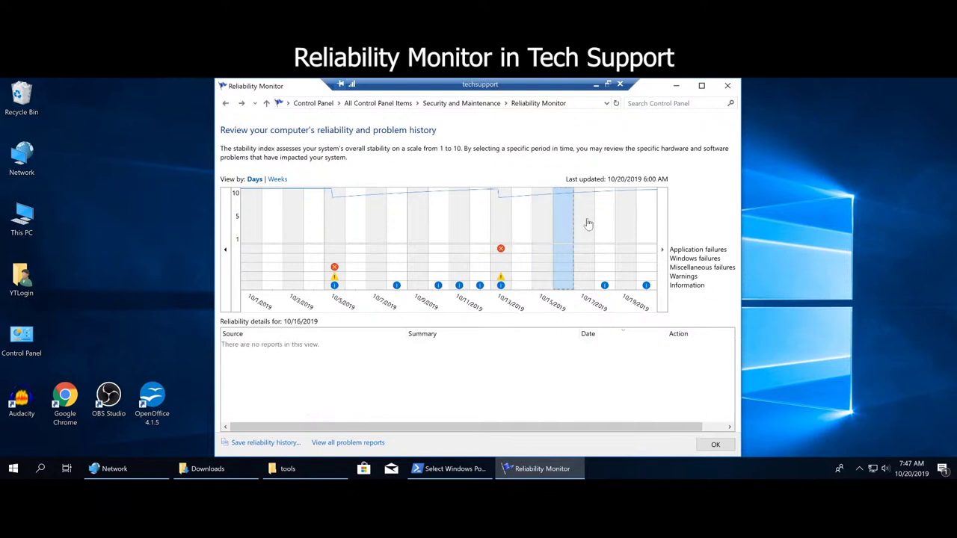
click(589, 223)
click(605, 224)
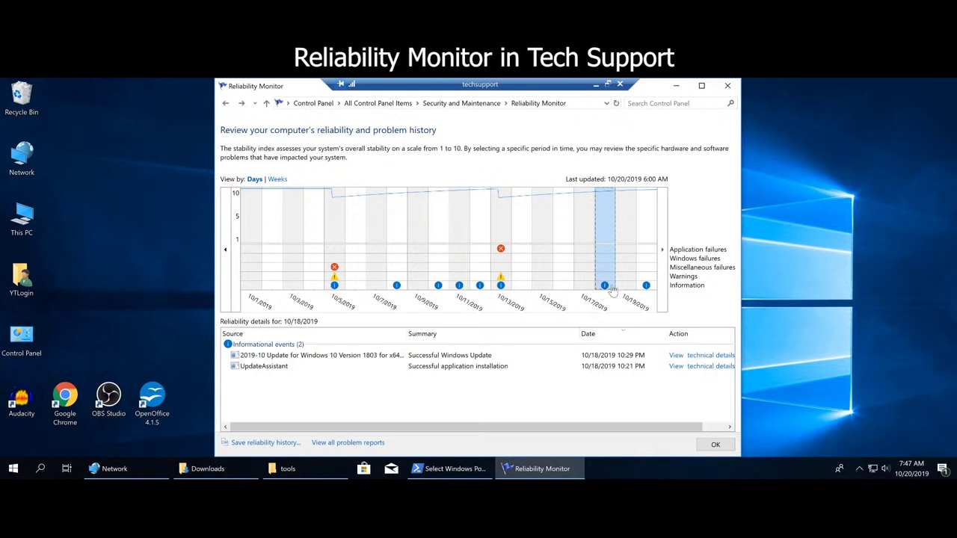
Show 10/13/2019 problems, widen the window, and open the SetupHost.exe stopped-responding details.
click(501, 217)
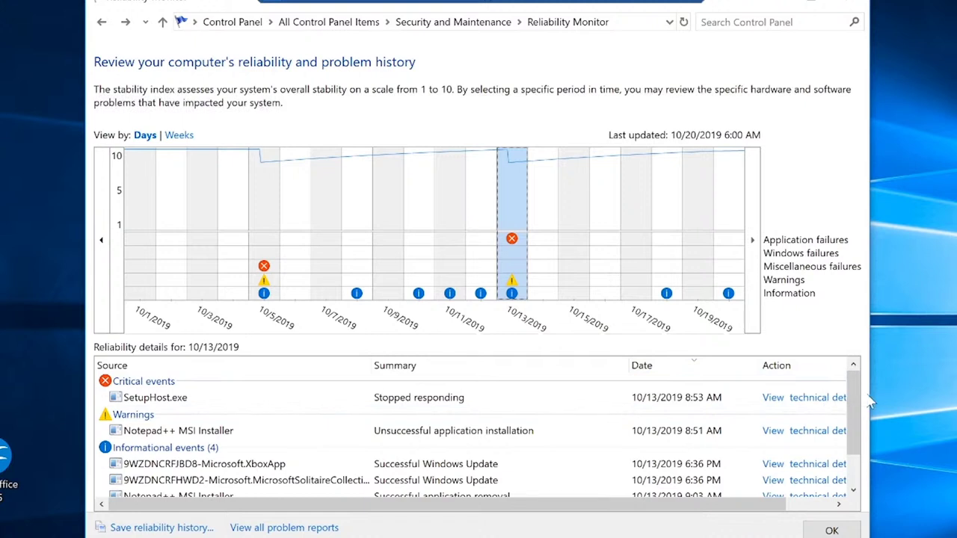
drag(877, 394, 948, 379)
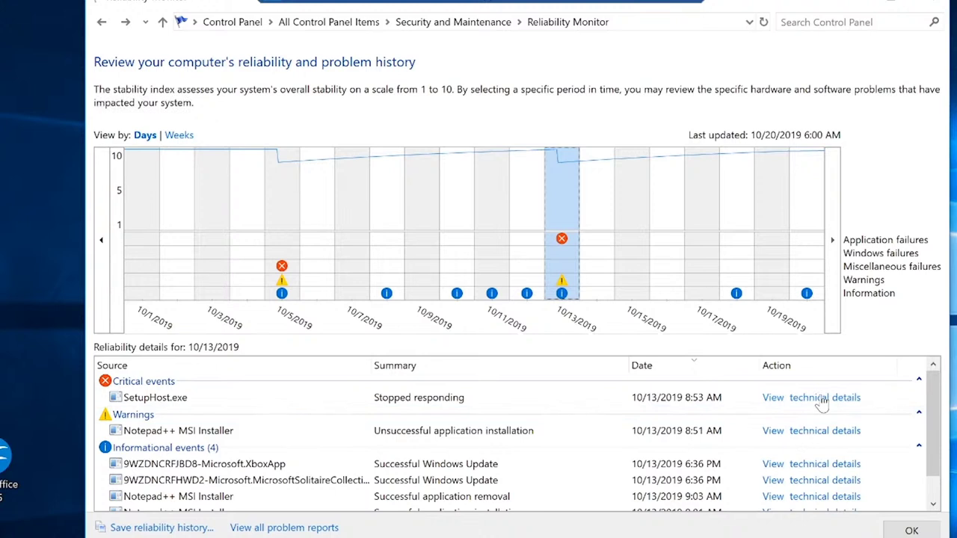
click(798, 397)
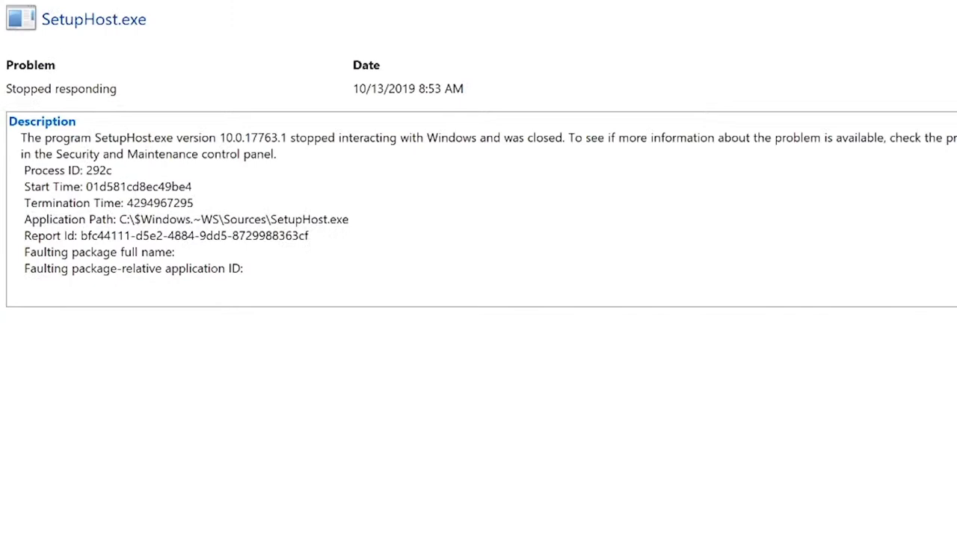
drag(20, 138, 278, 154)
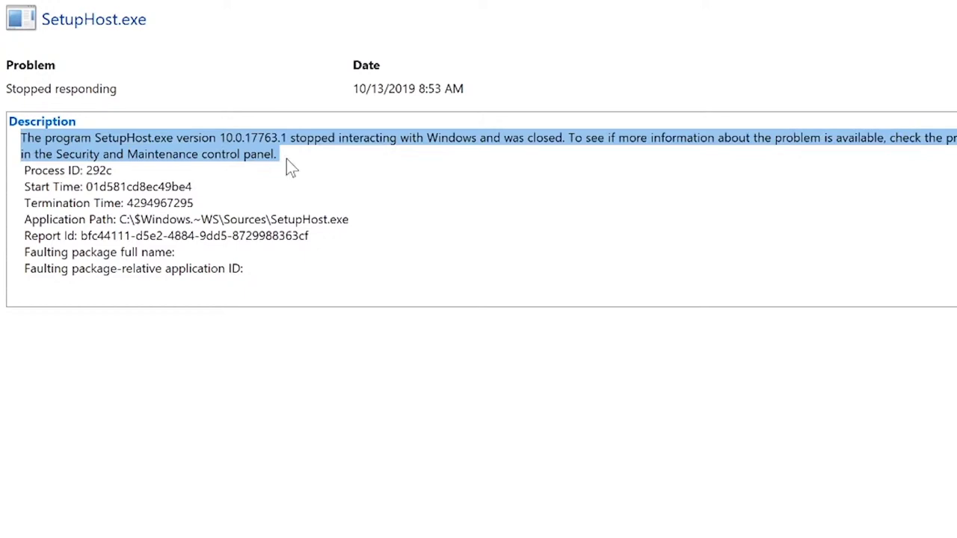
key(Right)
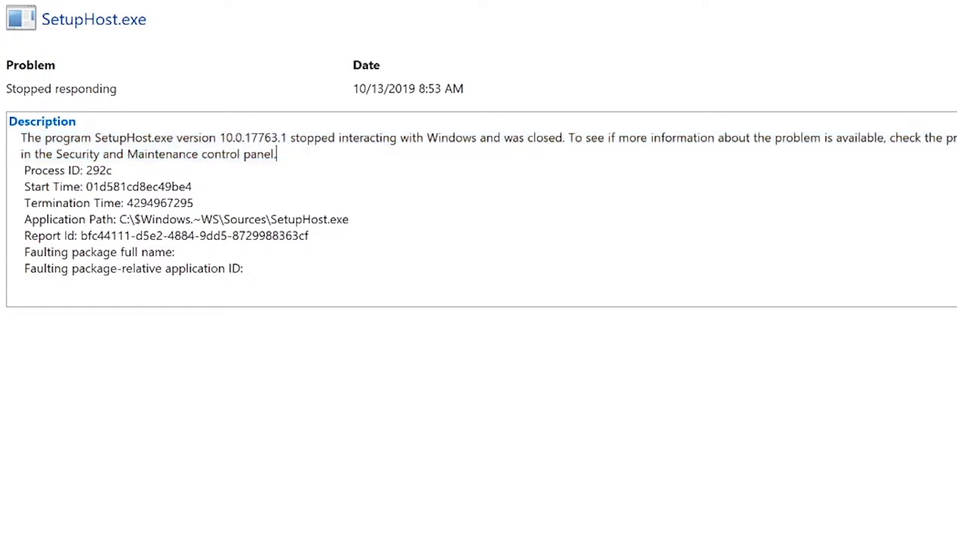
key(shift+Up)
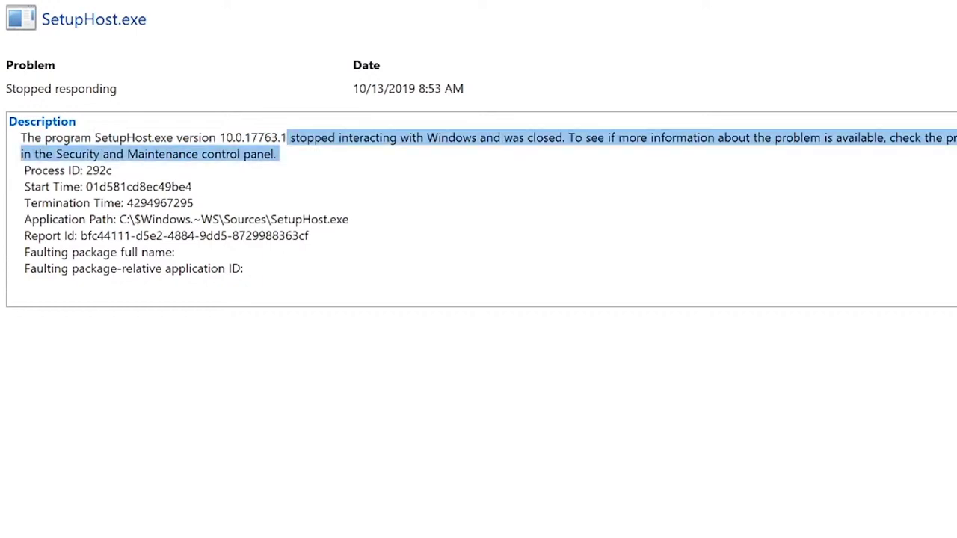
key(shift+Up)
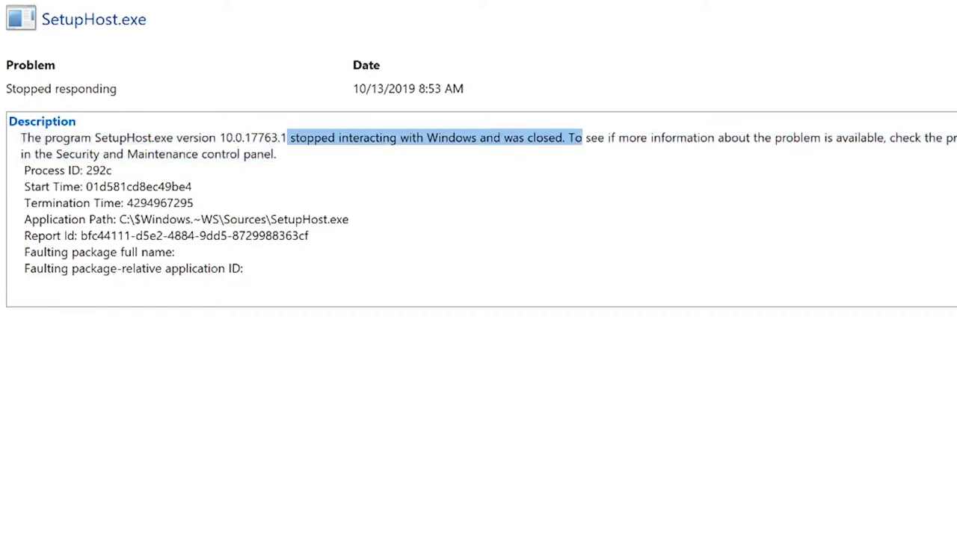
click(677, 136)
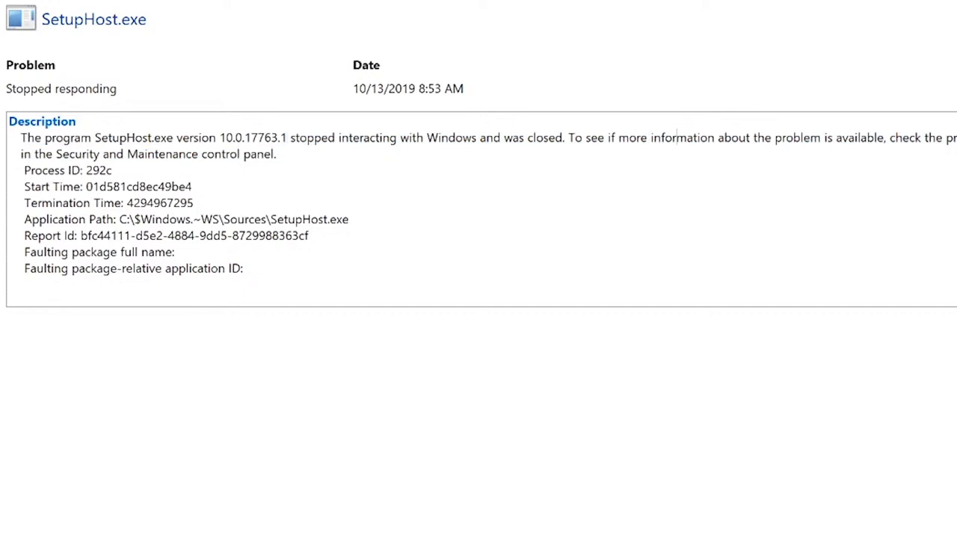
drag(890, 137, 278, 154)
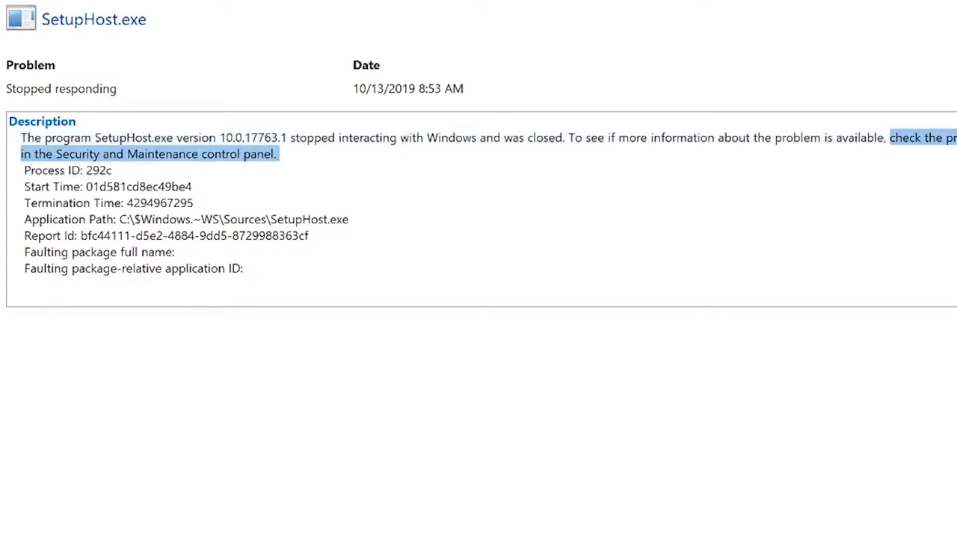
click(277, 154)
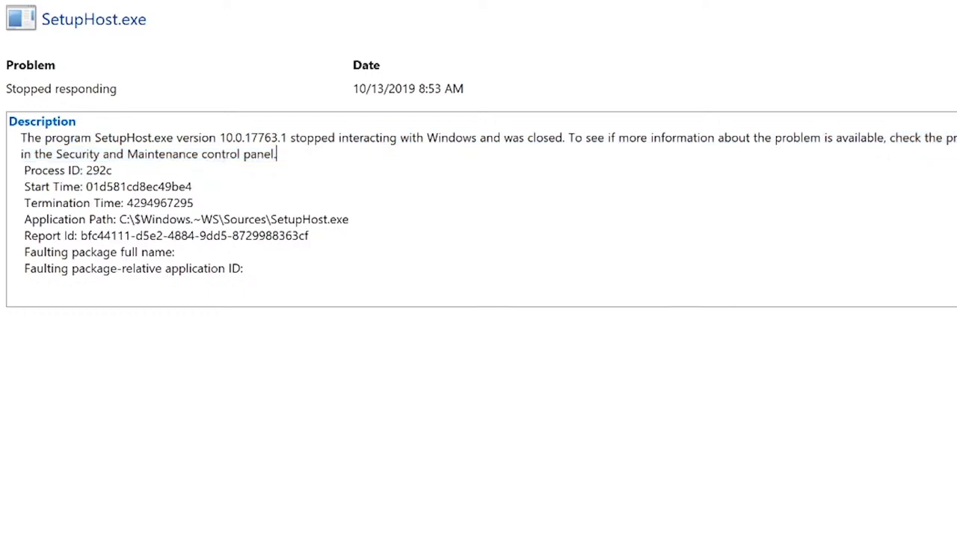
drag(24, 219, 351, 219)
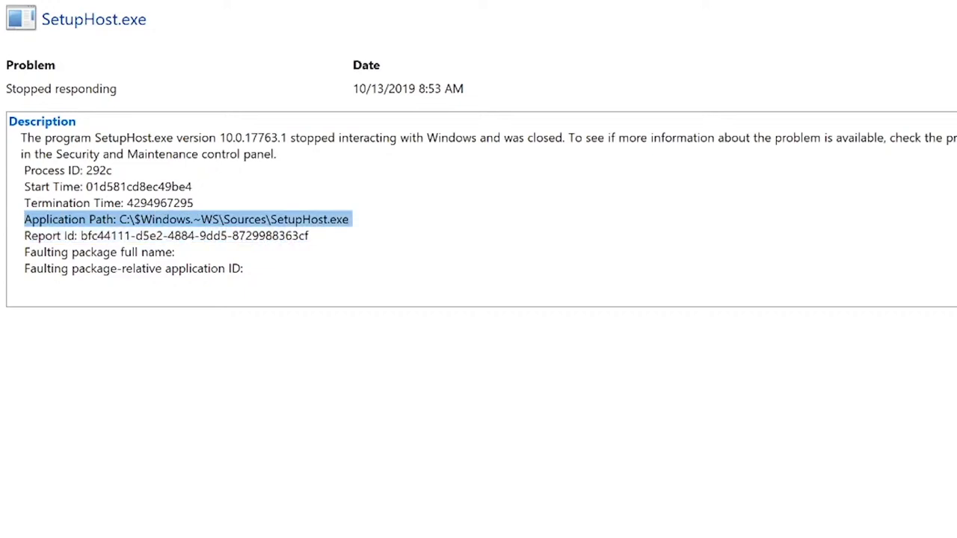
click(381, 228)
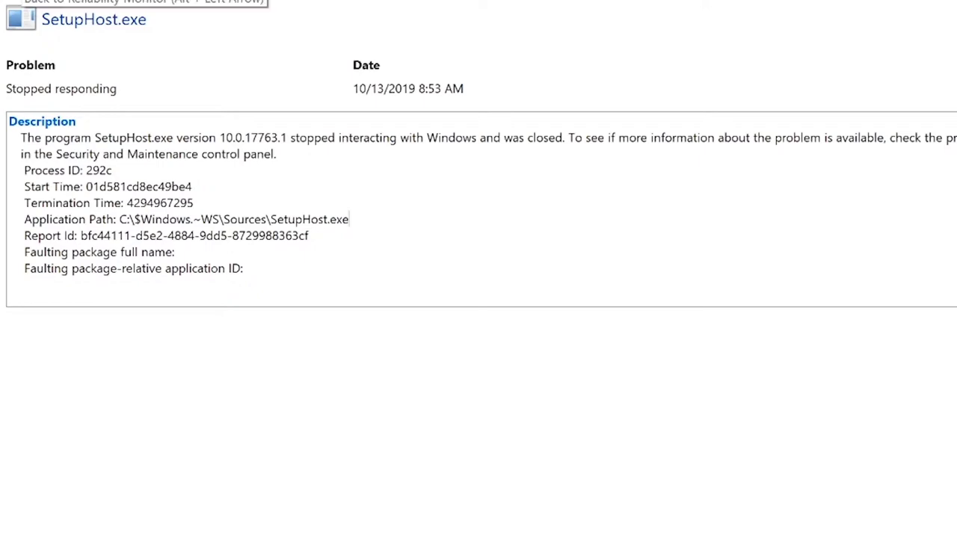
click(102, 22)
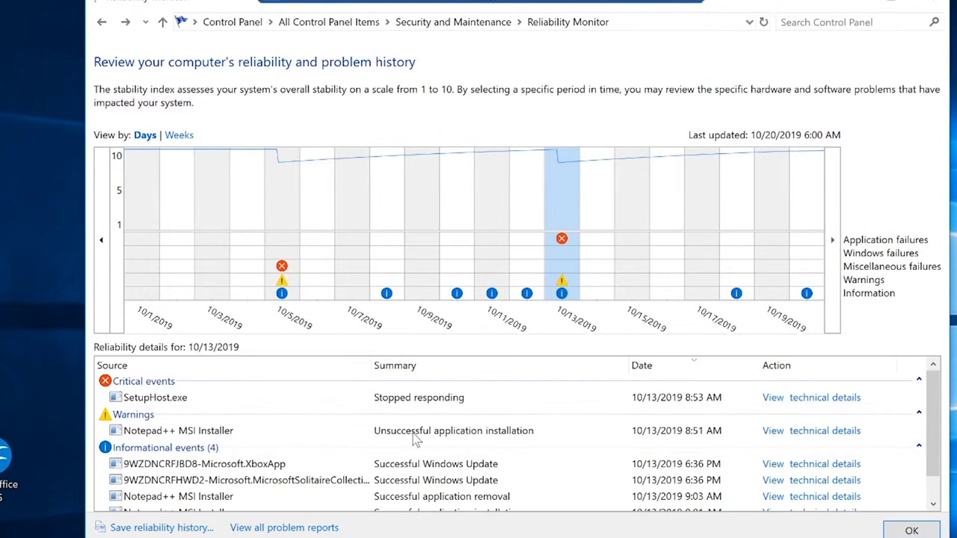
Open the technical details of the Notepad++ MSI Installer warning and highlight its error description.
click(188, 433)
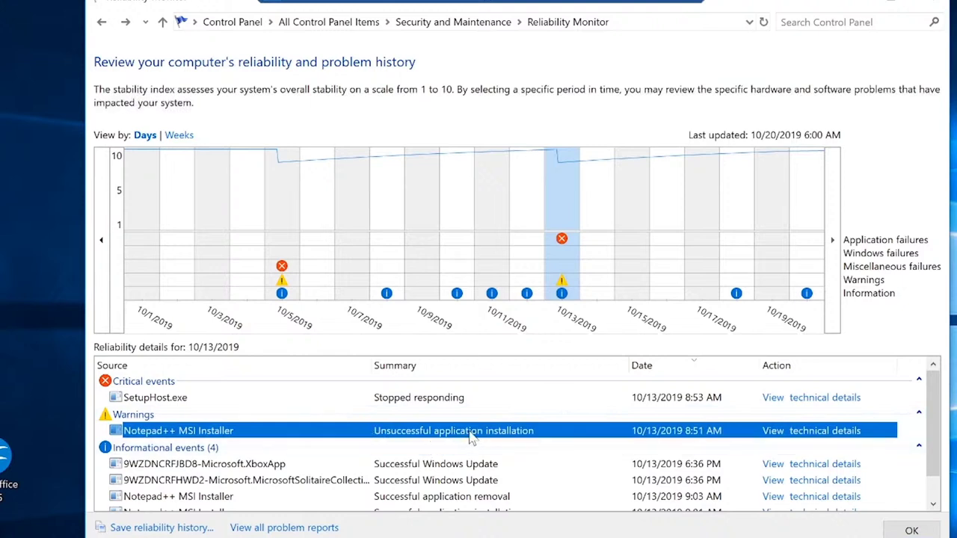
click(816, 441)
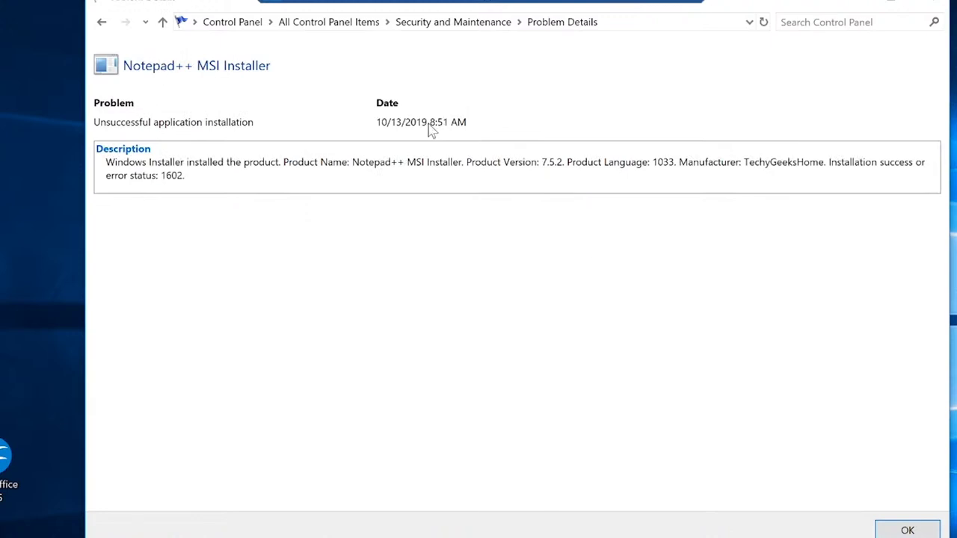
drag(105, 162, 185, 176)
Highlight the 'error status: 1602' text, then go back to the Reliability Monitor overview.
click(749, 162)
drag(184, 176, 97, 183)
click(97, 184)
drag(184, 176, 105, 176)
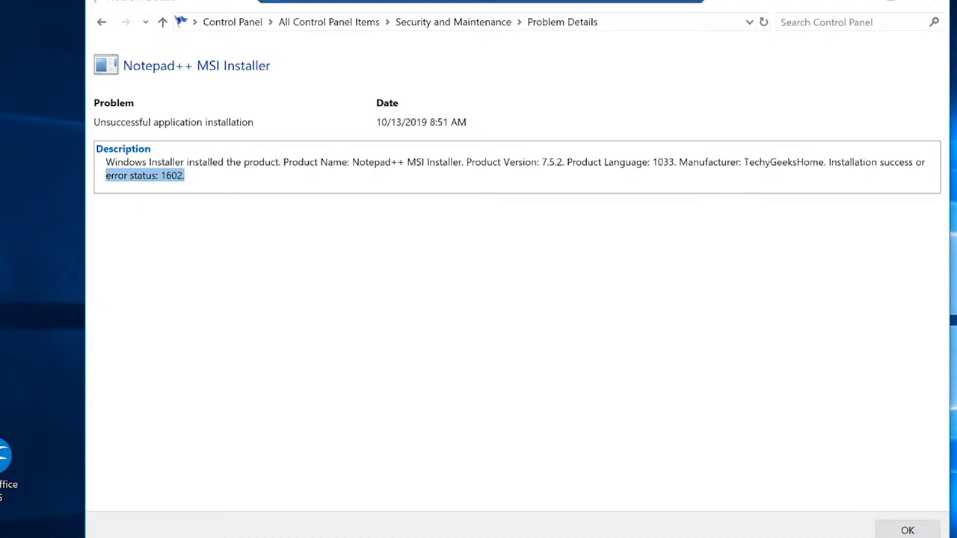
click(162, 175)
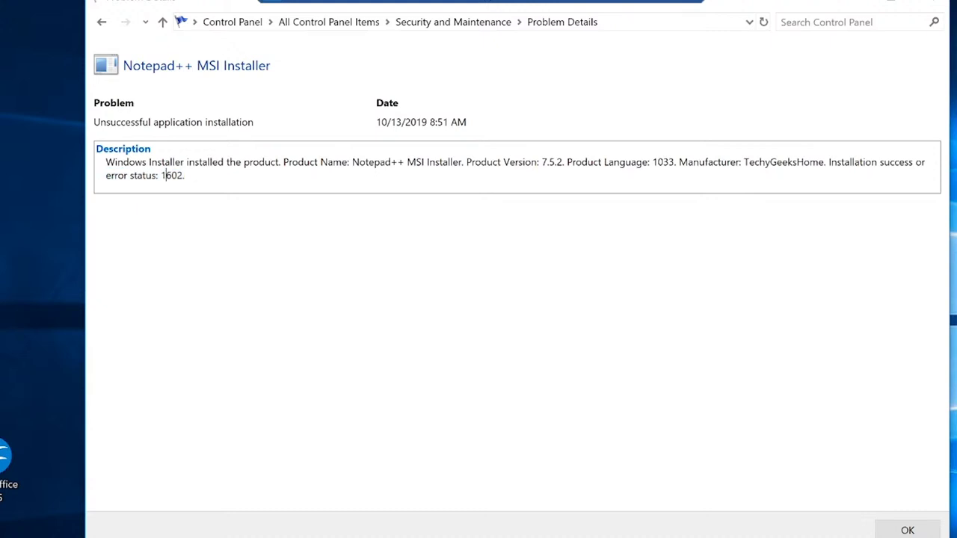
shift+click(145, 175)
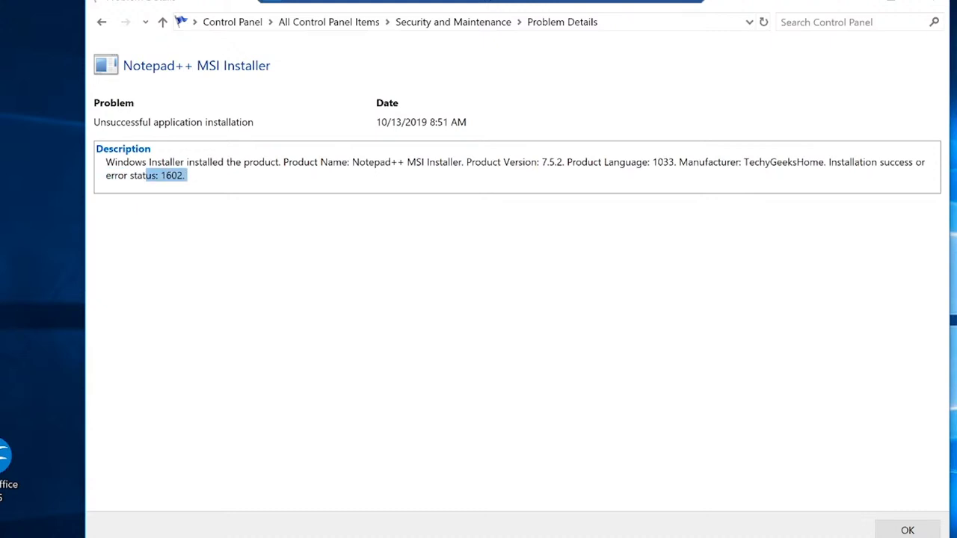
click(102, 23)
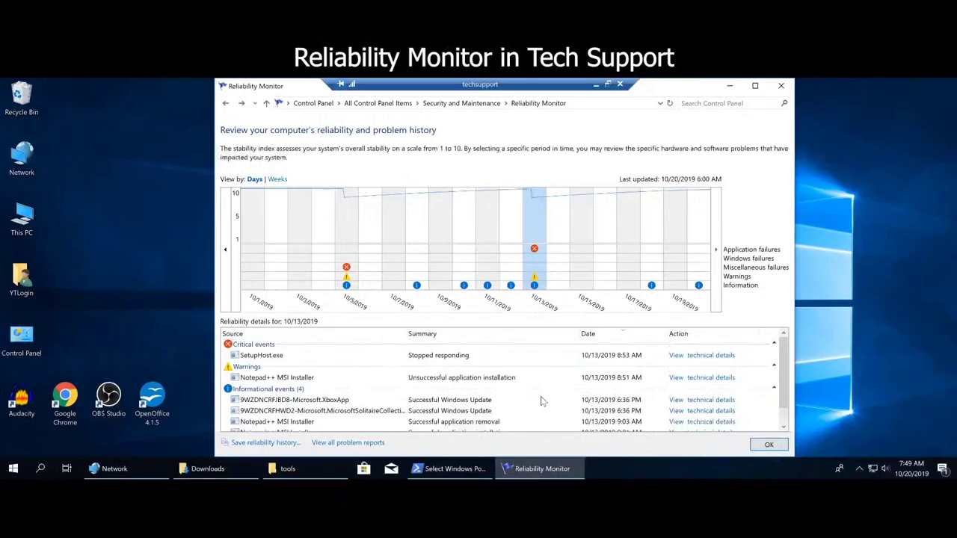
Scroll the 10/13/2019 details to show the Notepad++ warning and four informational events.
scroll(571, 462, down, 1)
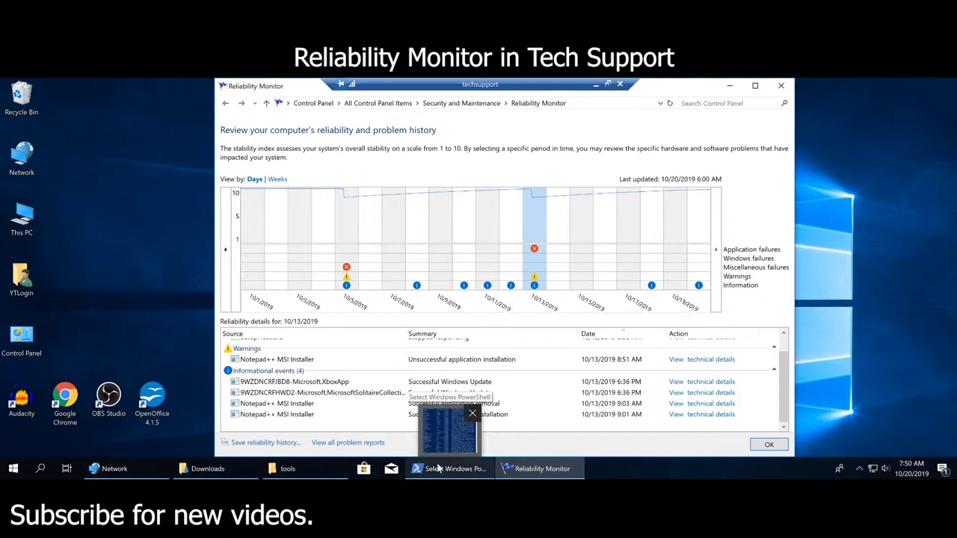
mouse_move(261, 473)
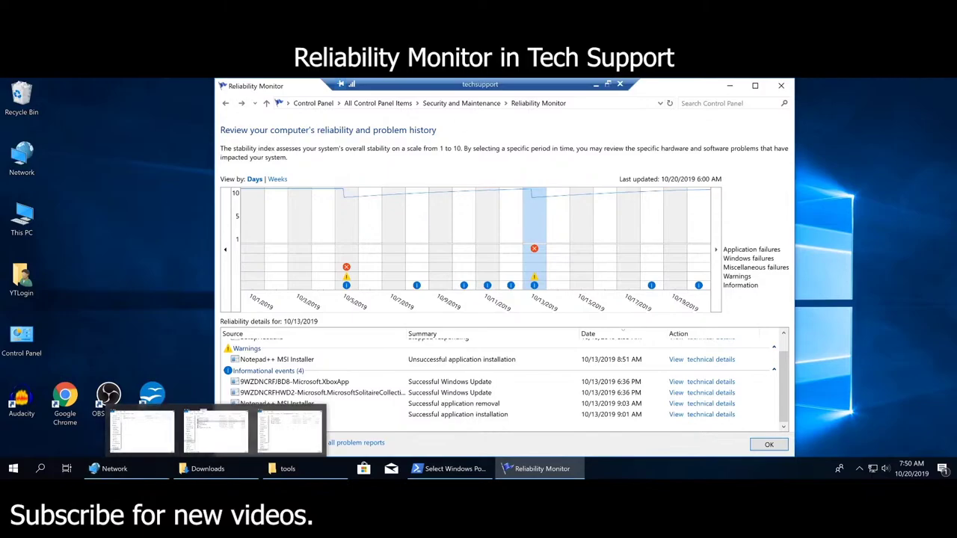
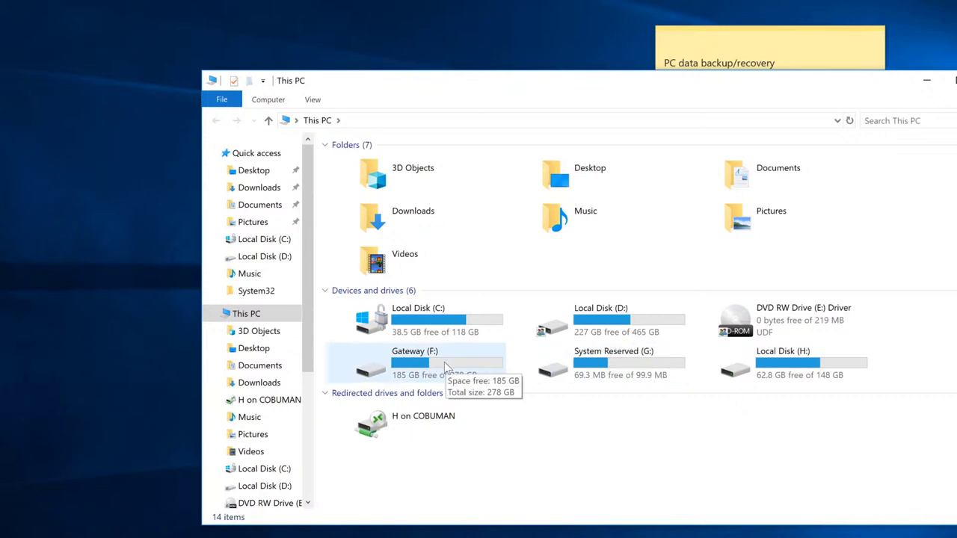
click(449, 367)
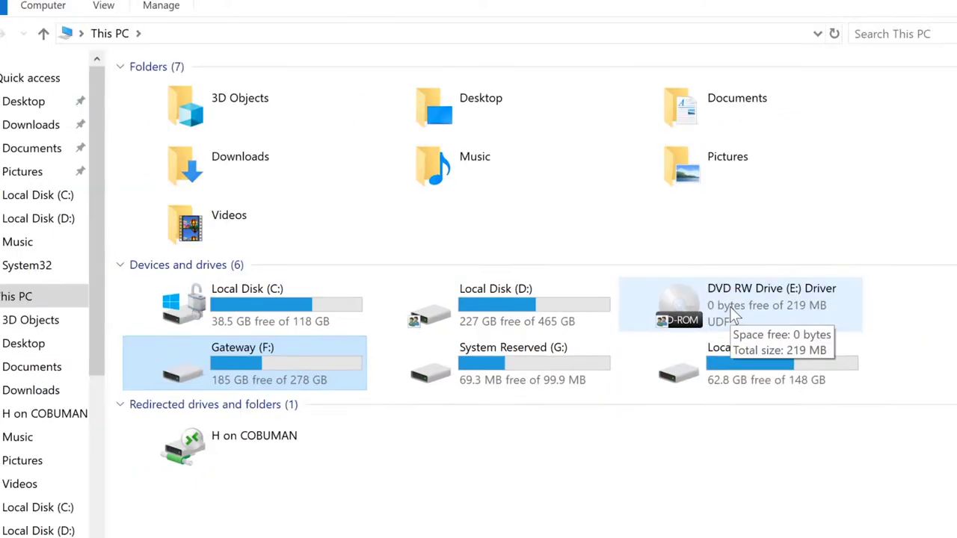
click(756, 297)
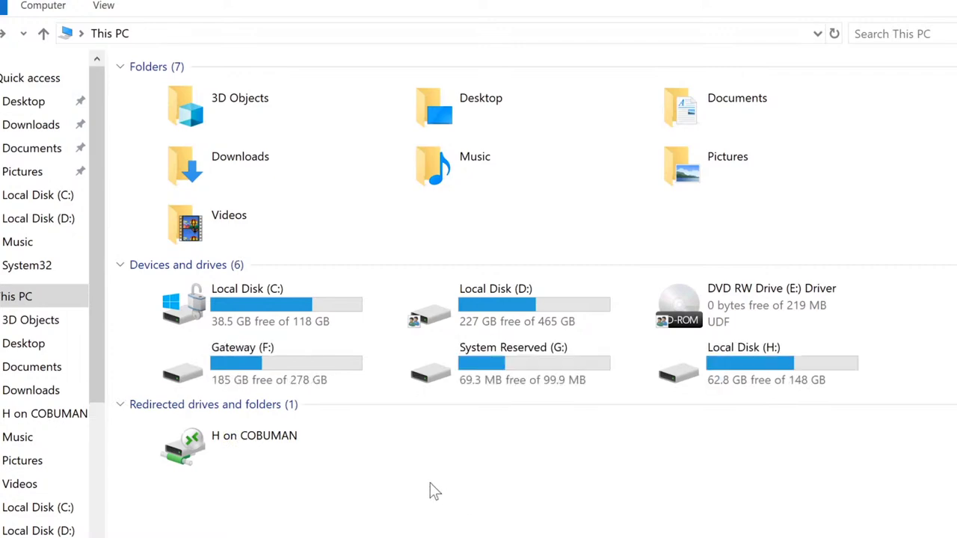
double_click(681, 362)
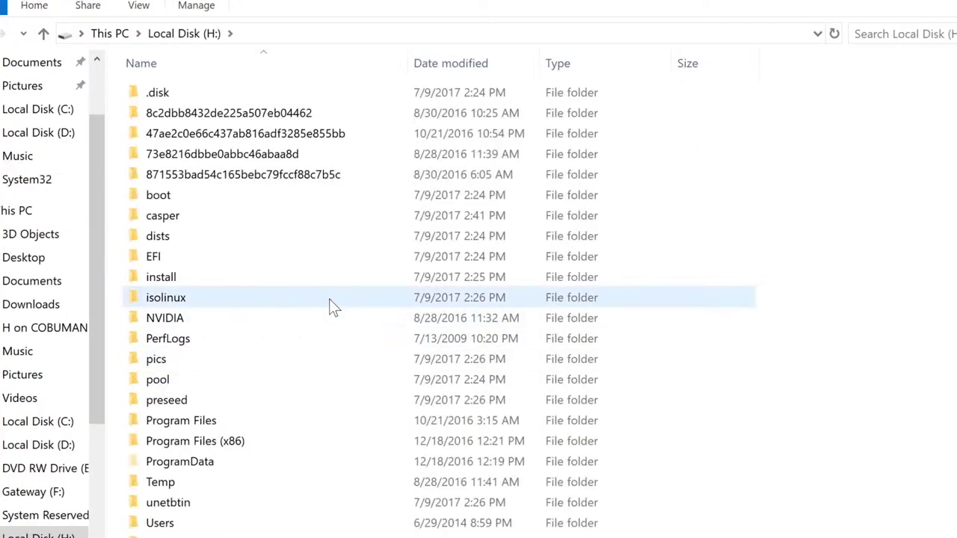
scroll(339, 279, down, 2)
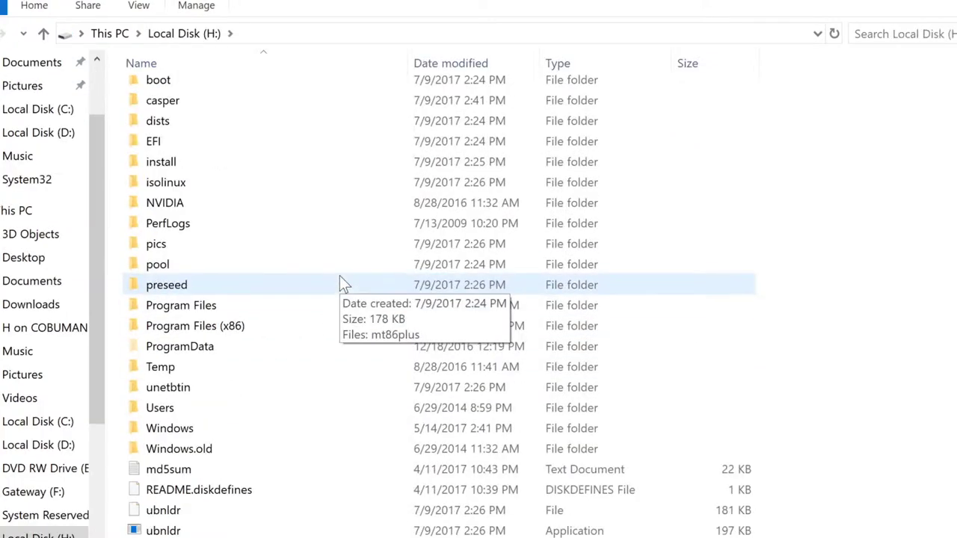
scroll(340, 278, up, 2)
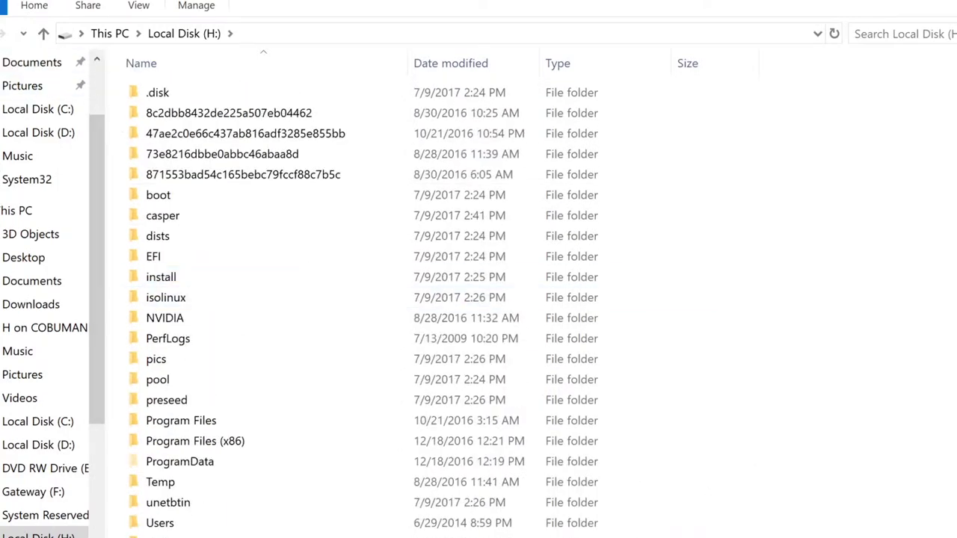
click(44, 33)
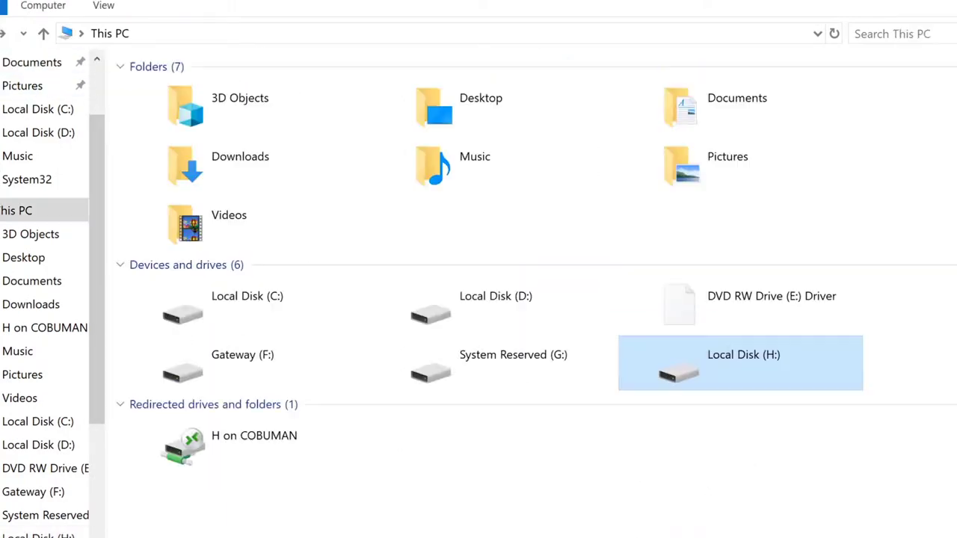
double_click(311, 372)
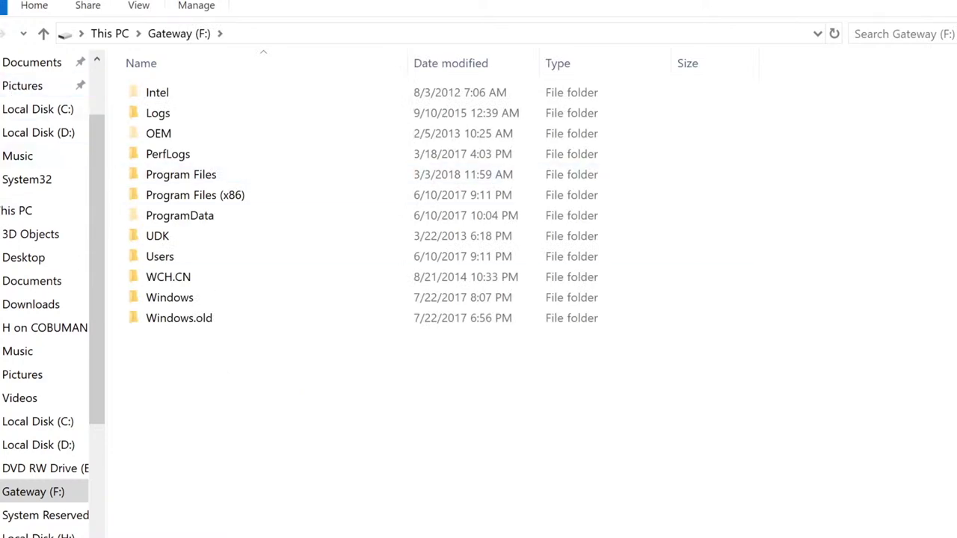
click(43, 33)
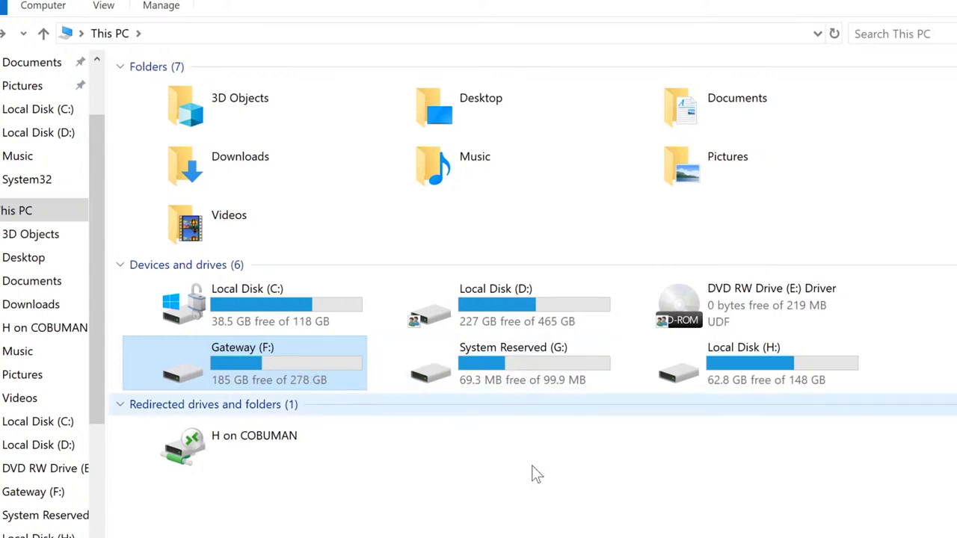
click(200, 299)
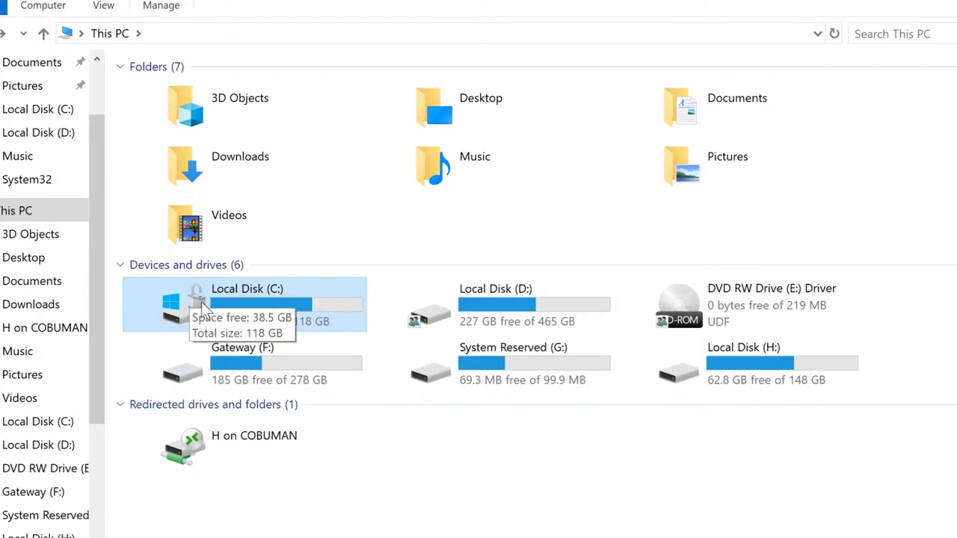
click(256, 359)
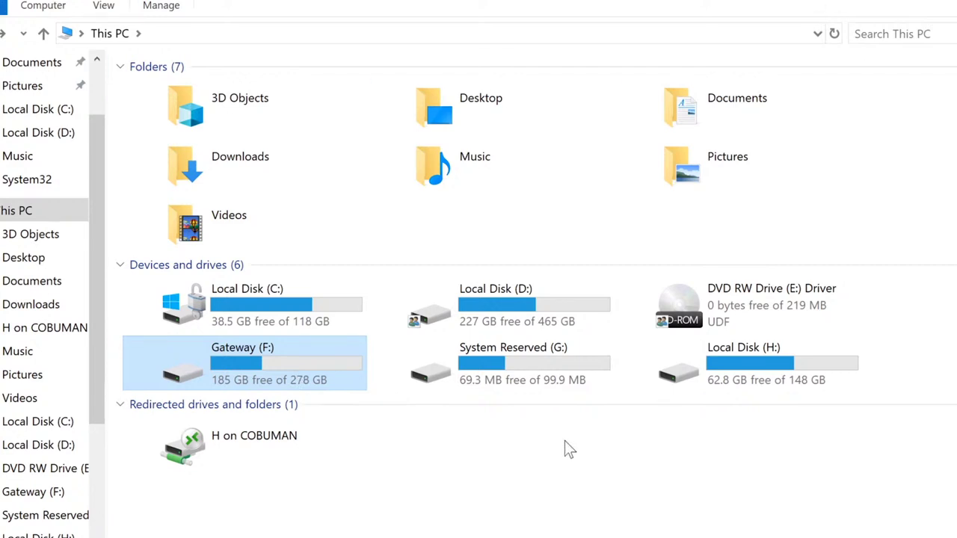
mouse_move(708, 358)
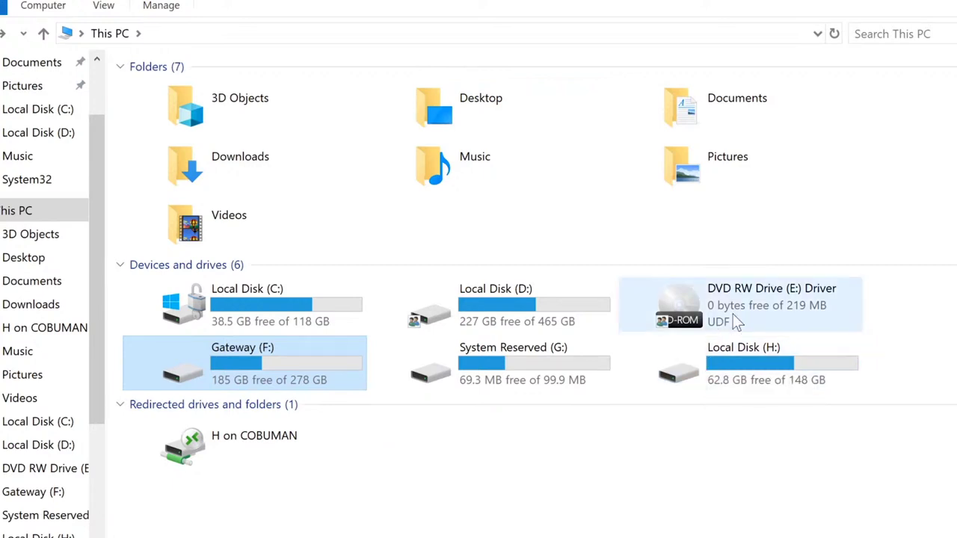
mouse_move(733, 308)
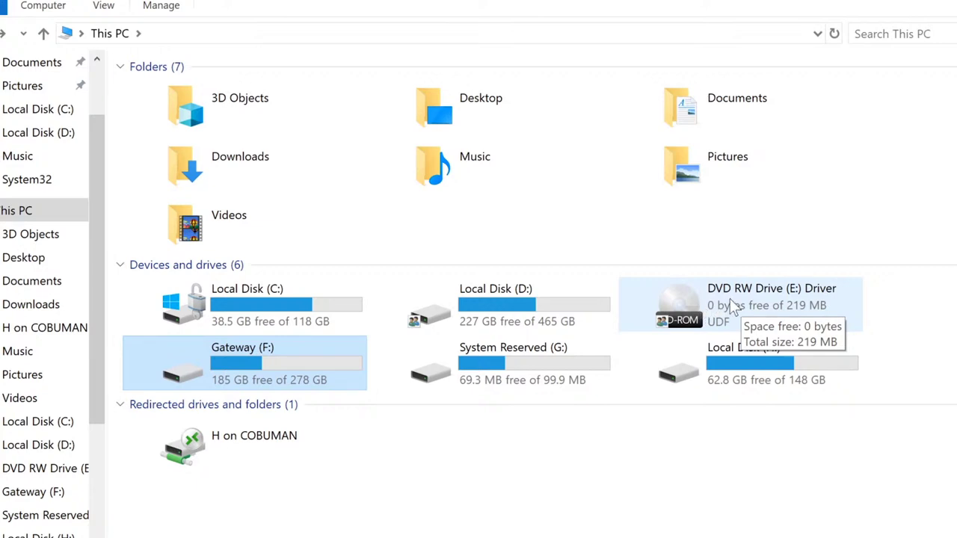
Run the AI-OTB v1.3.0.5 installer from DVD RW Drive (E:) and allow it to make changes.
double_click(732, 306)
double_click(236, 97)
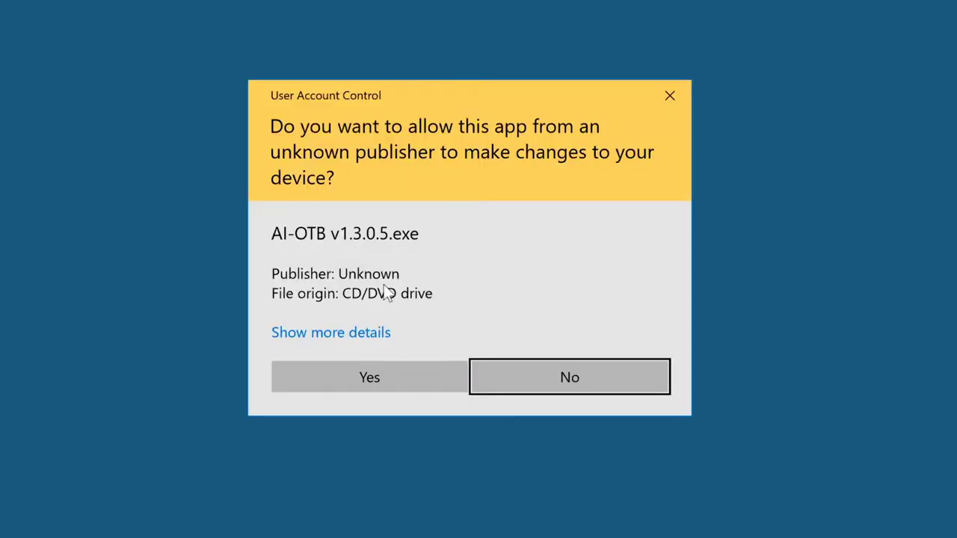
click(376, 374)
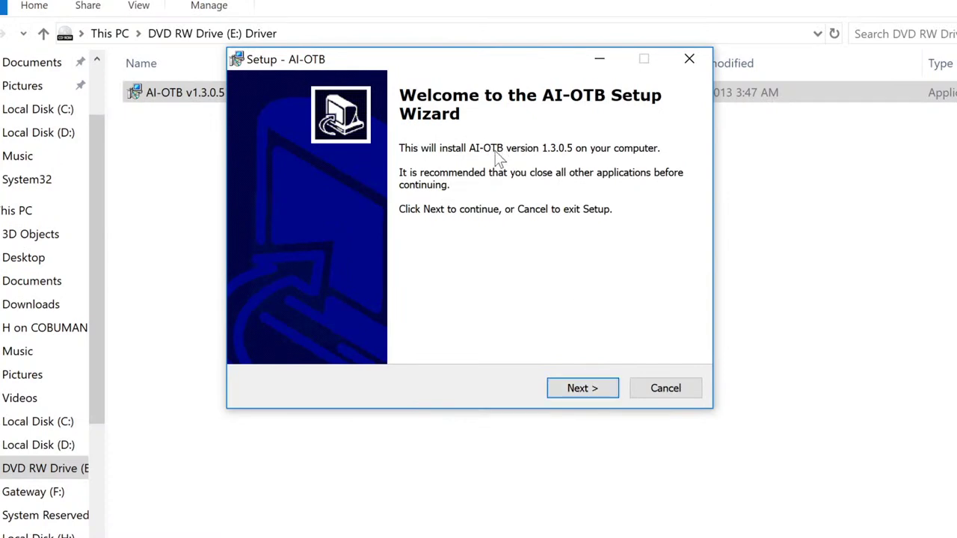
Install AI-OTB with the default folders and a desktop icon, then dismiss the administrator permission errors.
click(579, 390)
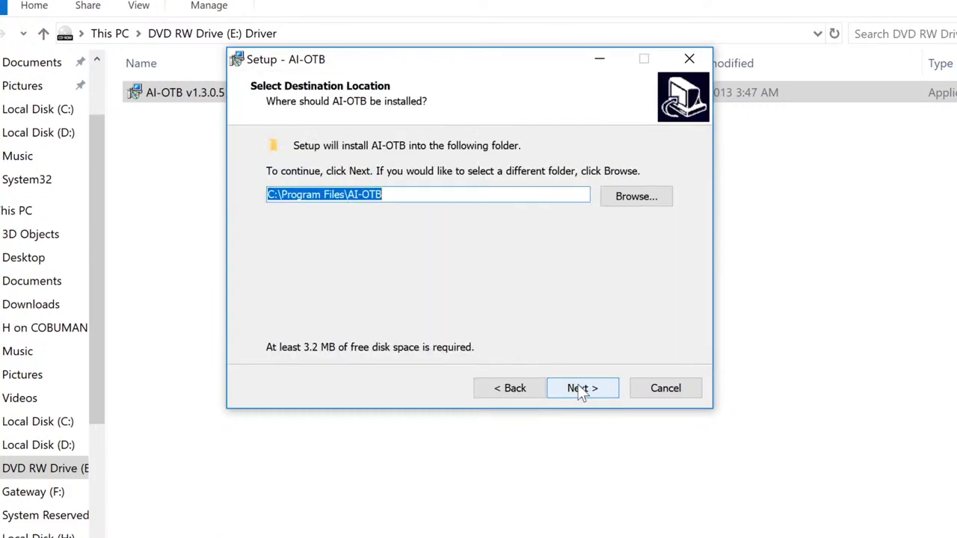
click(581, 390)
click(581, 390)
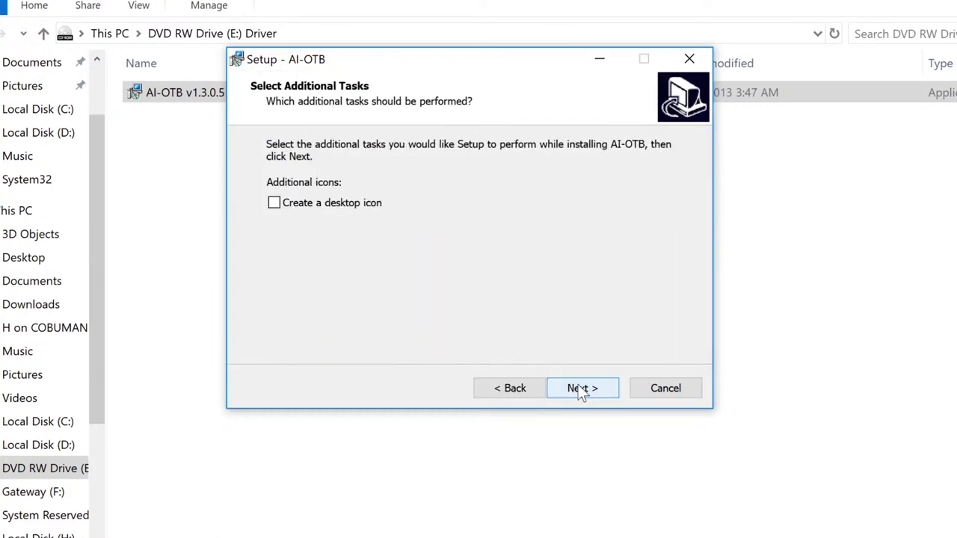
click(331, 205)
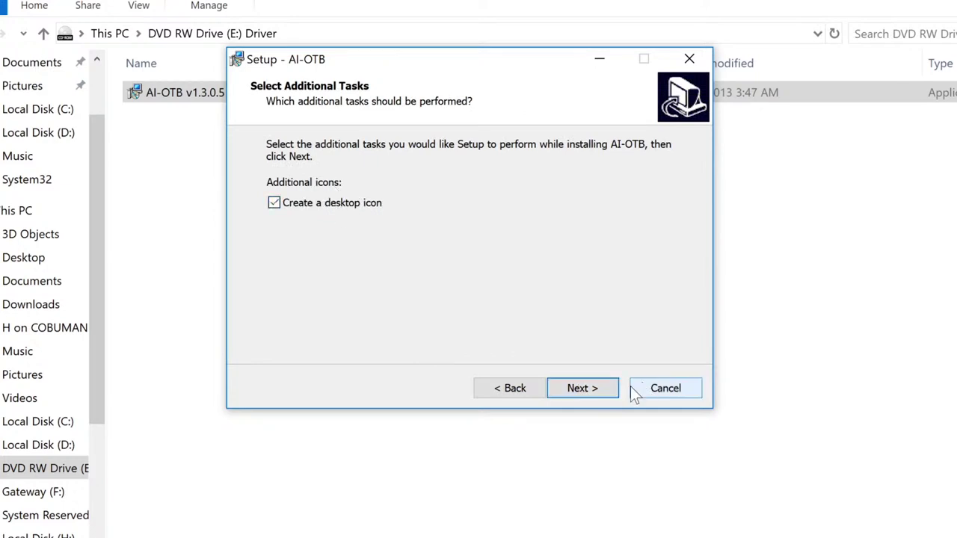
click(610, 388)
click(603, 388)
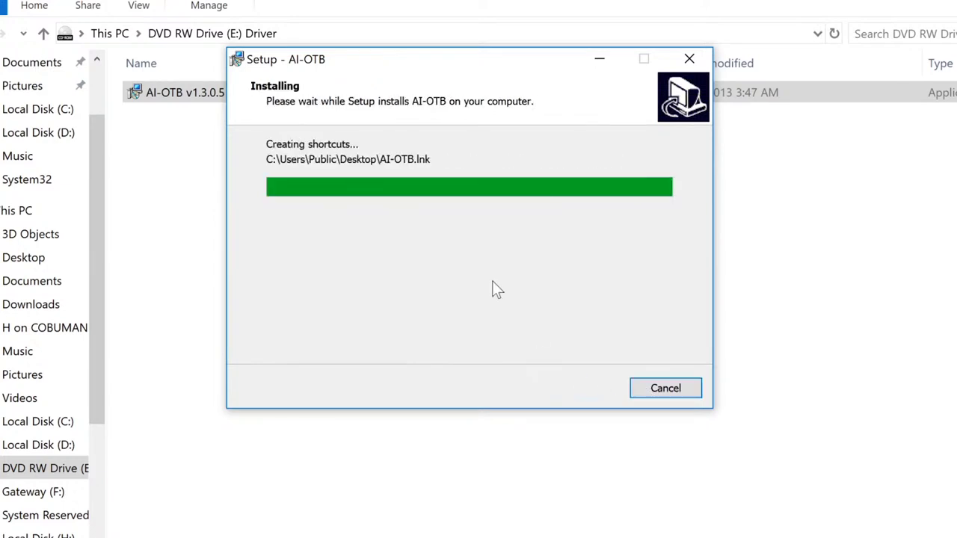
click(598, 388)
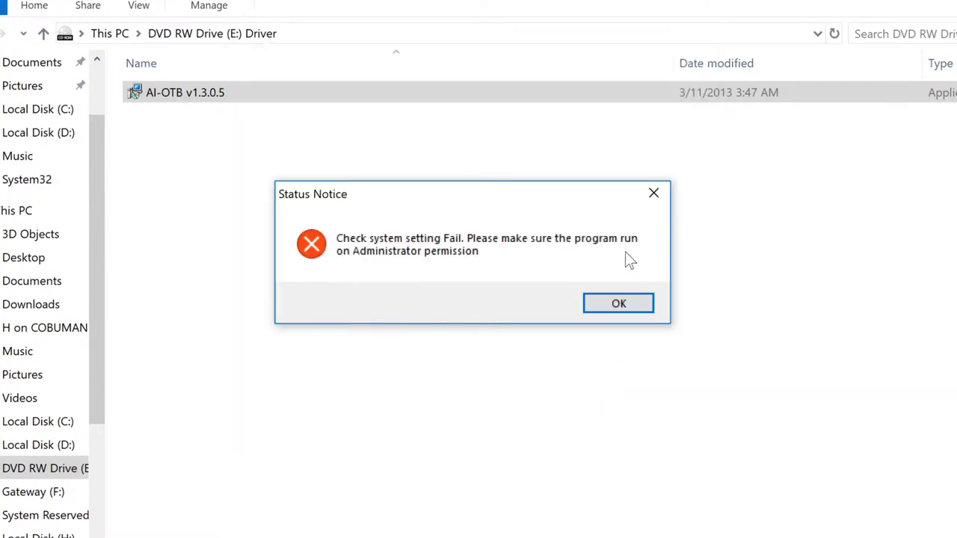
click(637, 309)
click(655, 196)
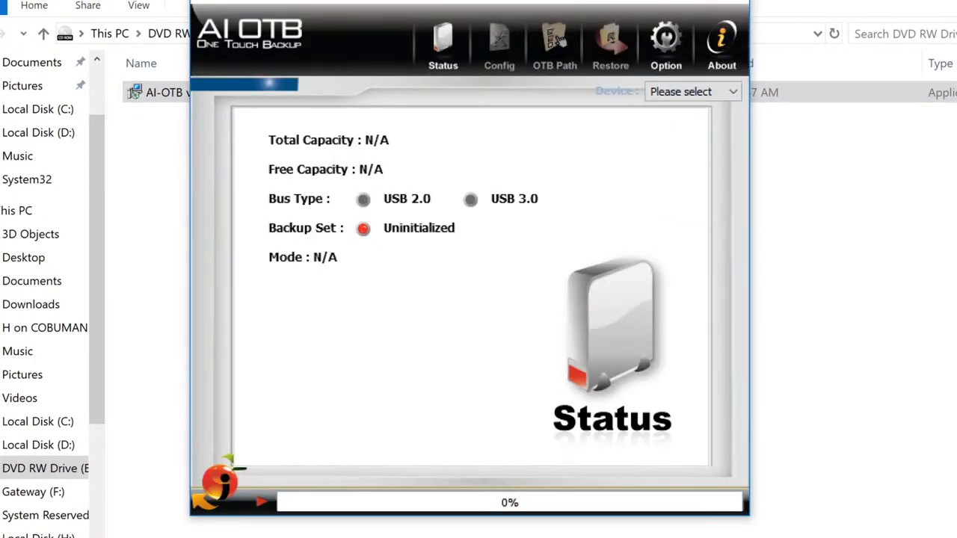
Close the AI-OTB window and move its desktop shortcut to the upper desktop area.
drag(545, 22, 570, 120)
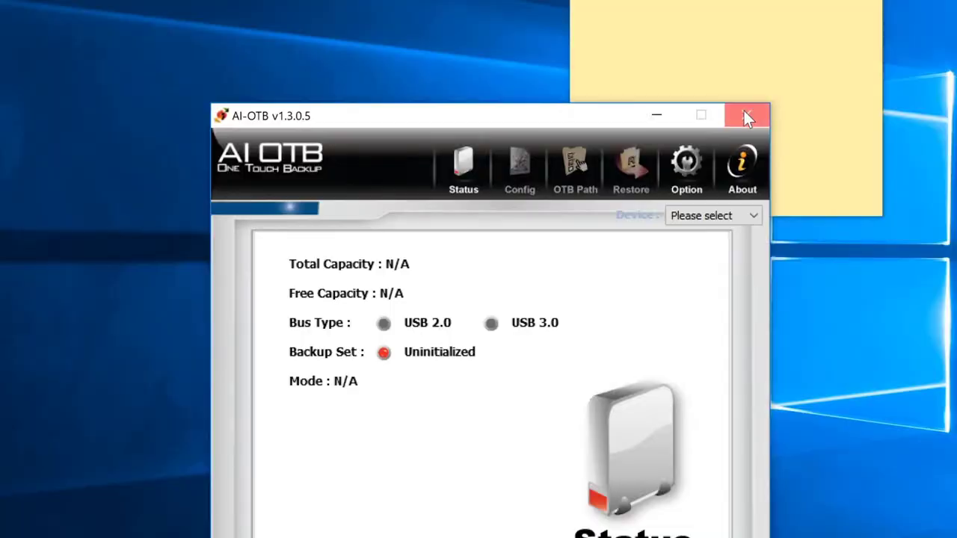
click(744, 112)
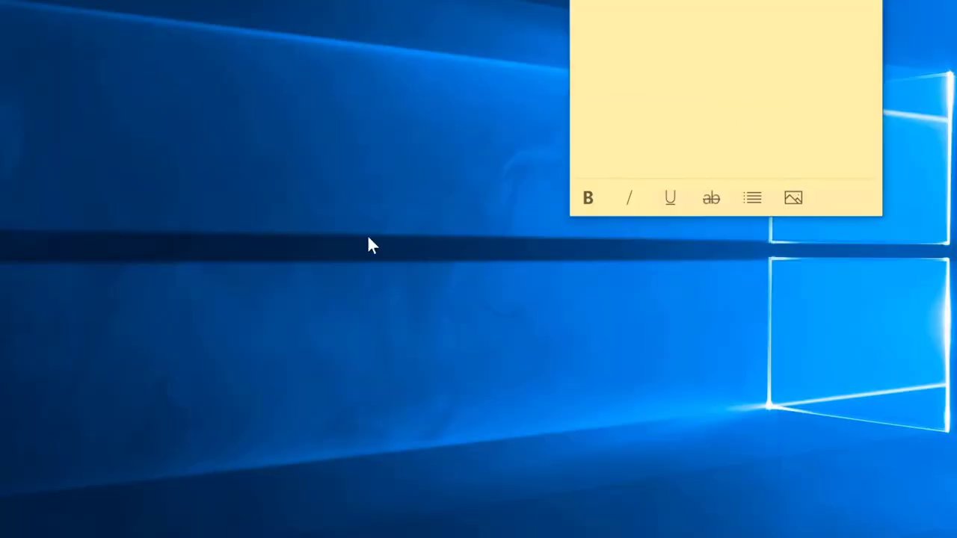
click(15, 299)
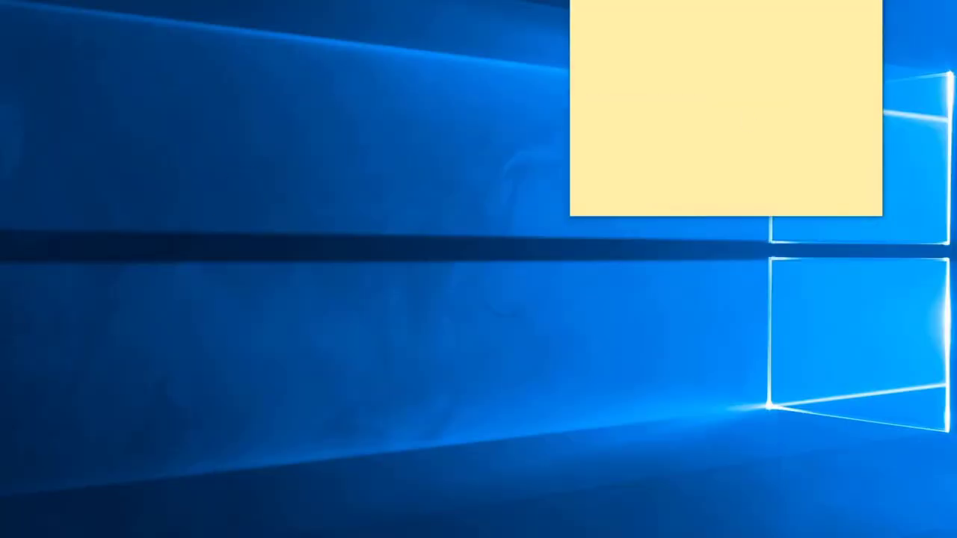
drag(69, 329, 345, 128)
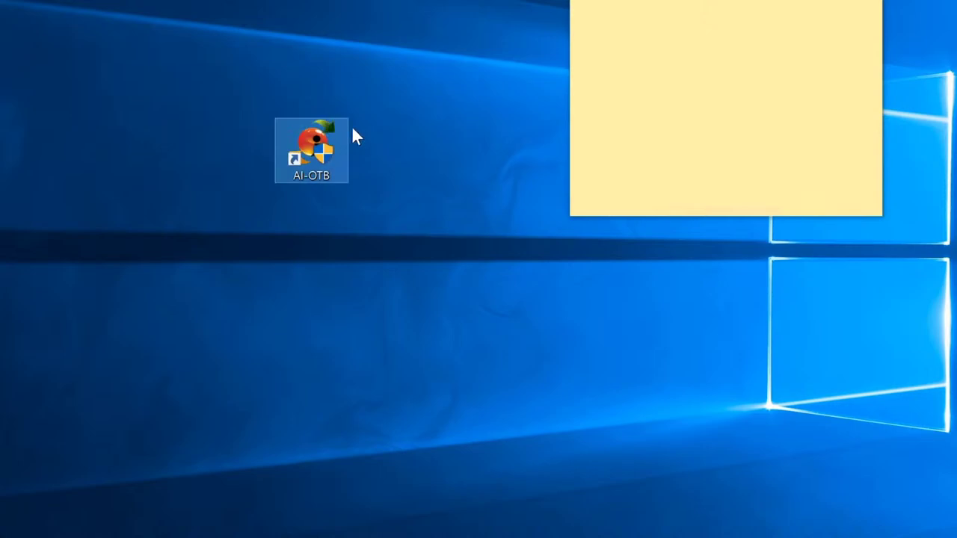
Relaunch AI-OTB as administrator and check the Status page's backup device list.
double_click(314, 146)
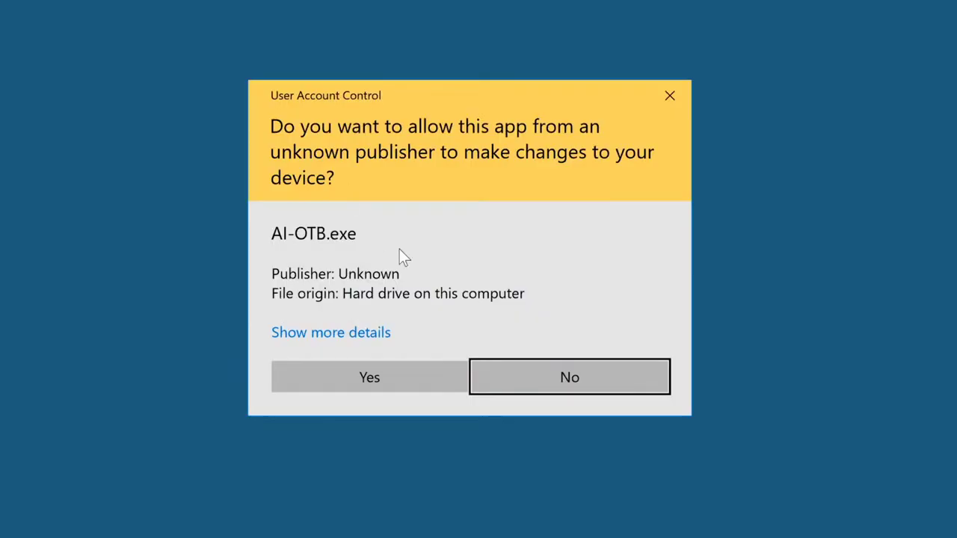
click(399, 377)
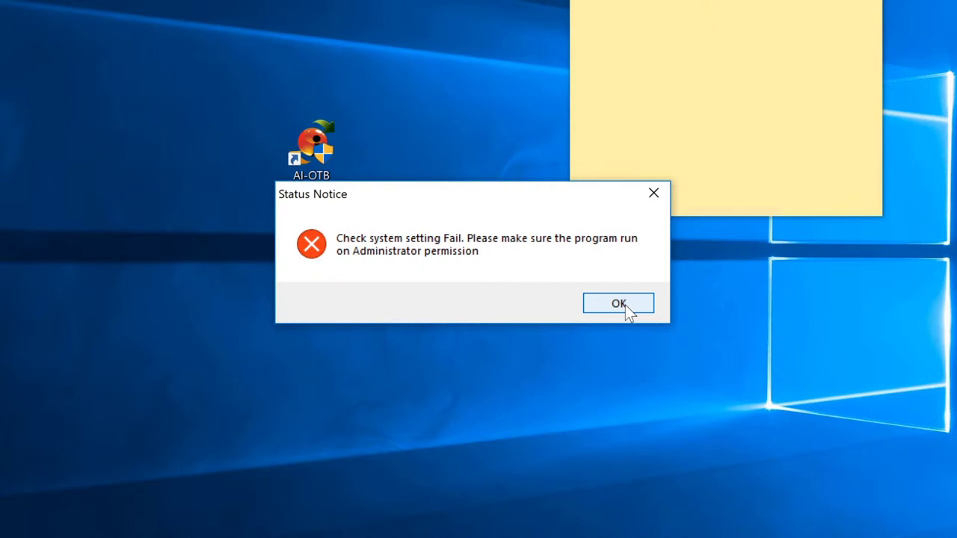
click(625, 304)
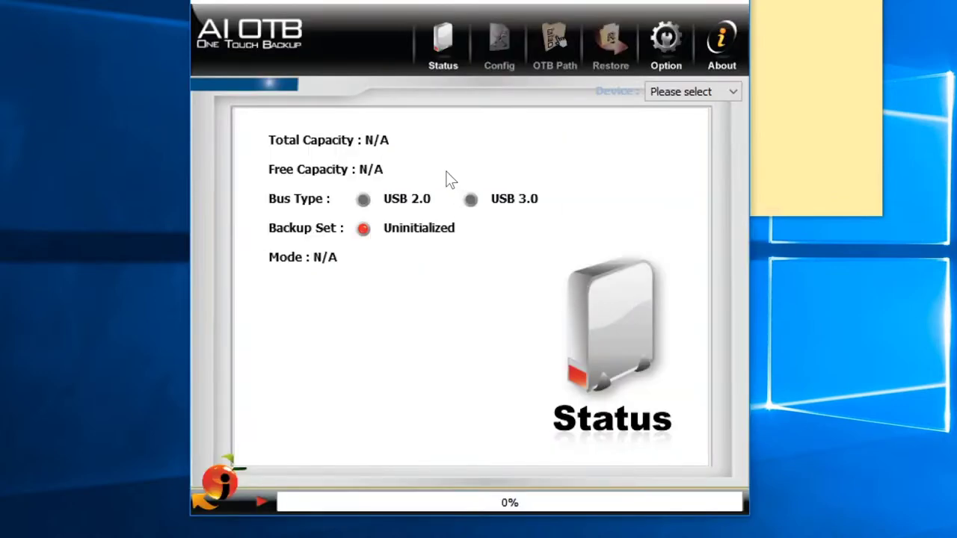
click(673, 92)
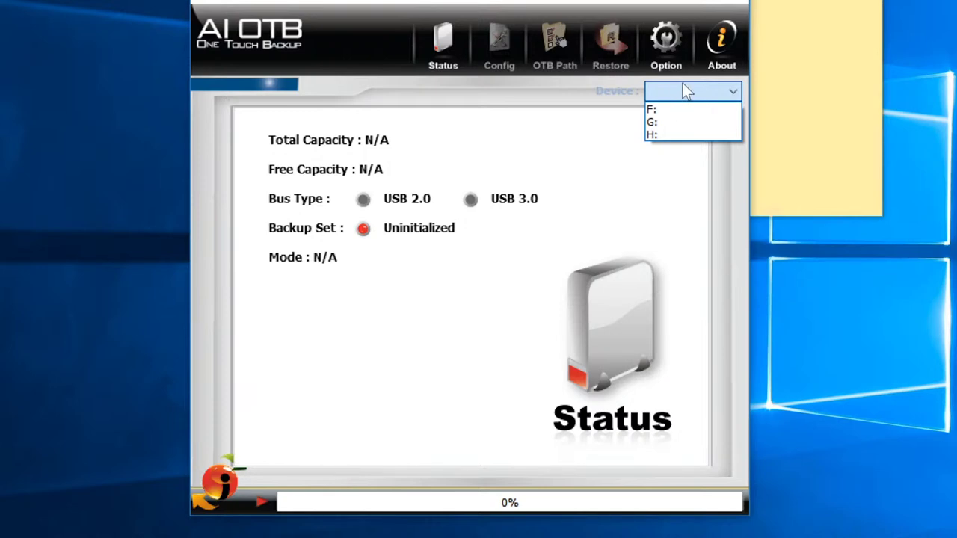
click(605, 91)
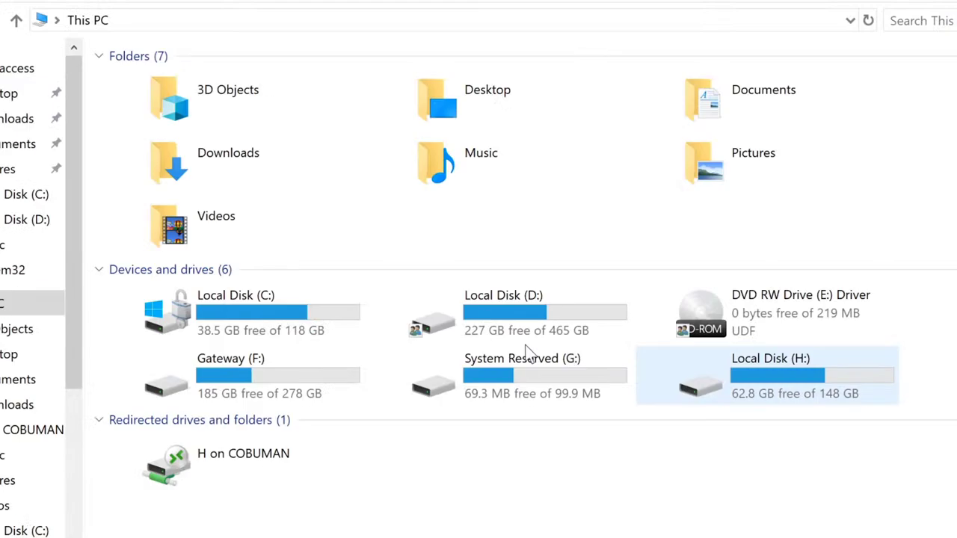
click(274, 369)
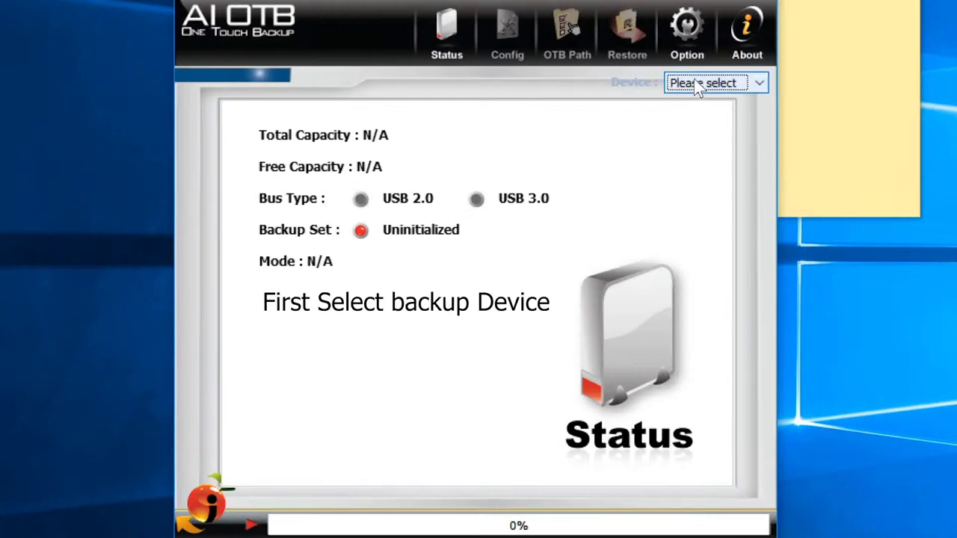
Choose drive F: as the backup device, then tick Reset Original PC in Config and save.
click(697, 77)
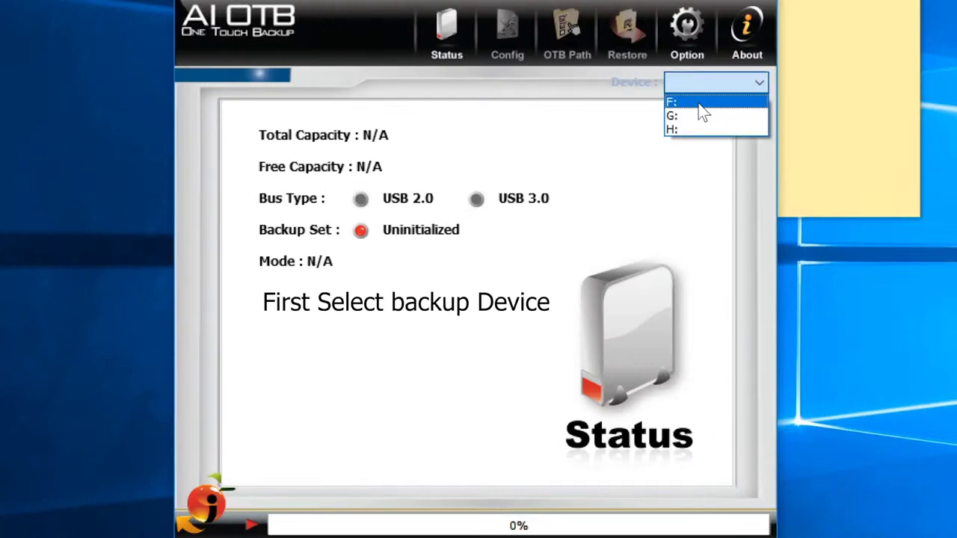
click(700, 104)
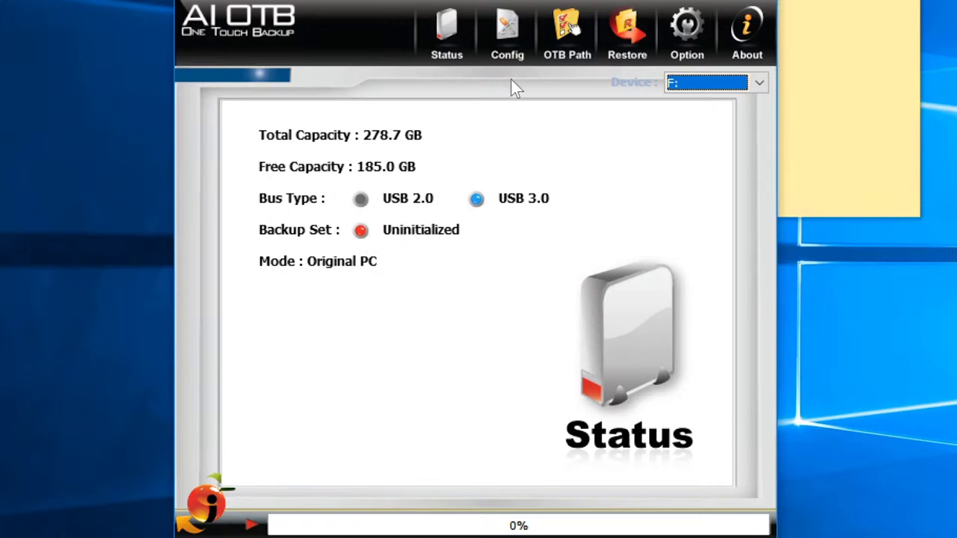
click(506, 30)
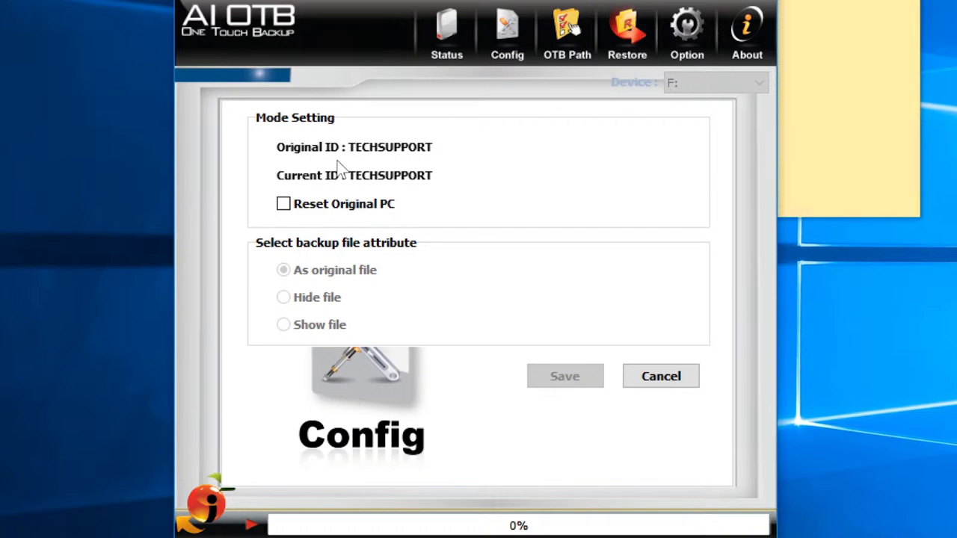
click(284, 204)
click(562, 374)
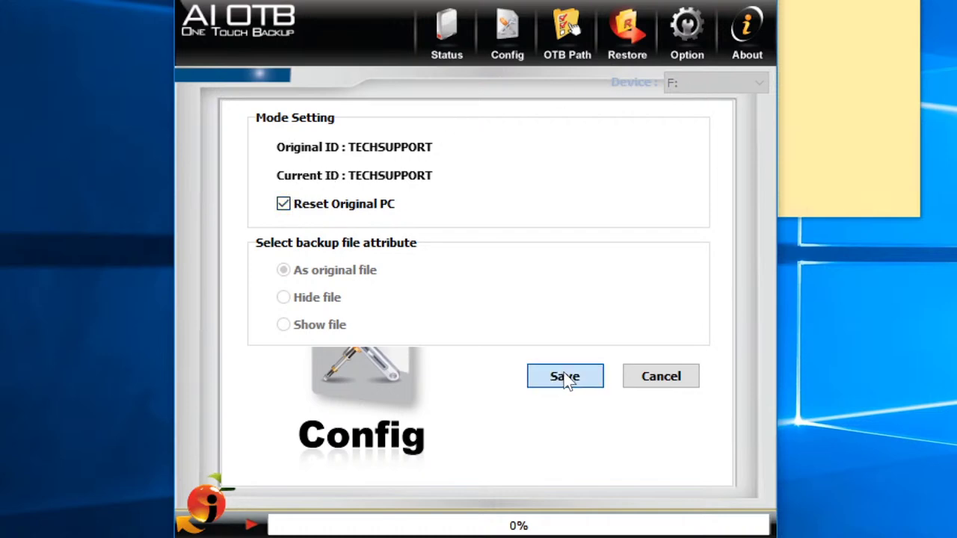
click(542, 308)
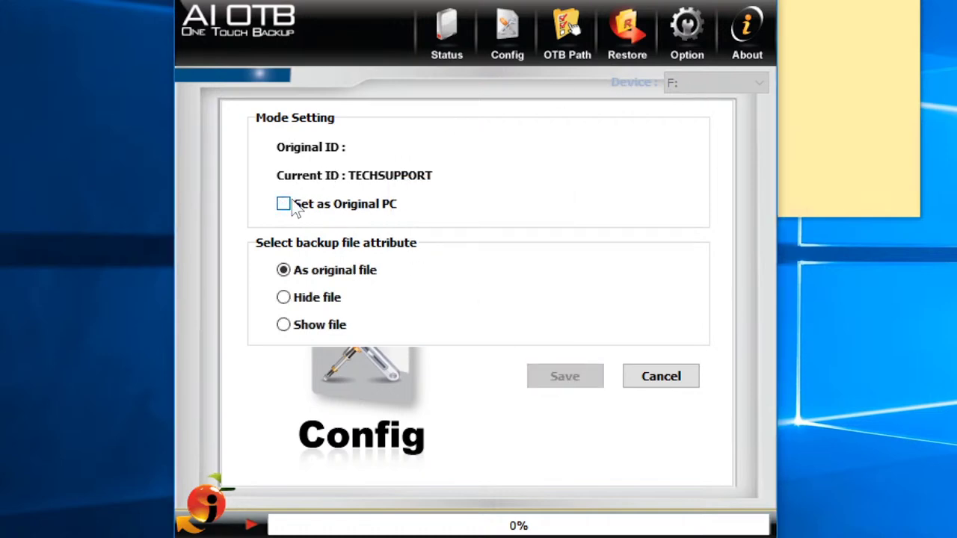
Set this computer as the original PC and save the setting.
click(283, 204)
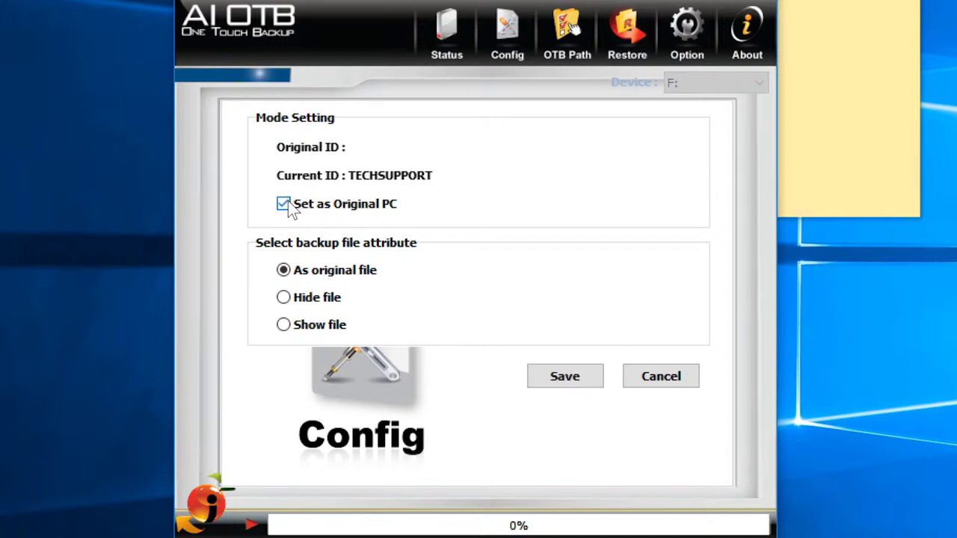
click(568, 376)
click(496, 310)
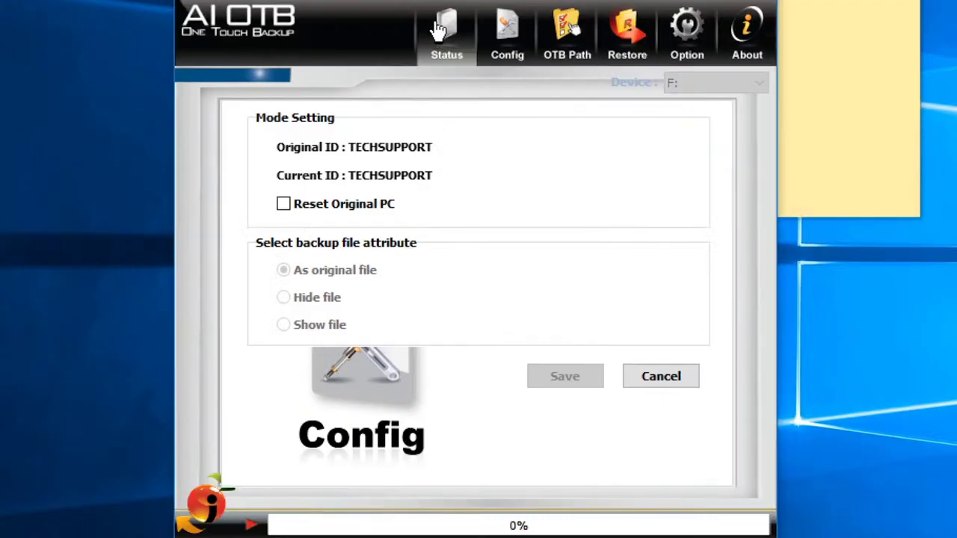
In Config's OTB Path list, tick IE Favorites, My Documents and My Desktop.
click(445, 33)
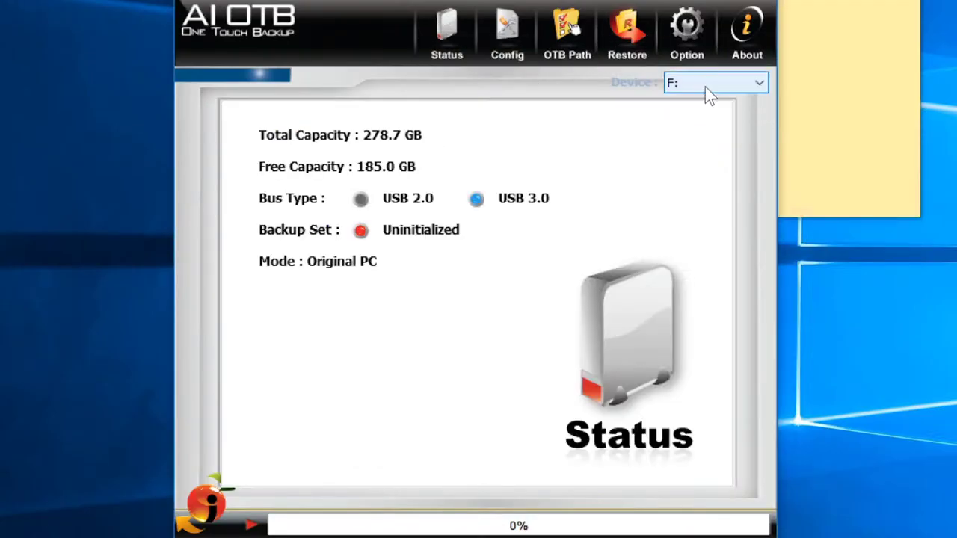
click(516, 44)
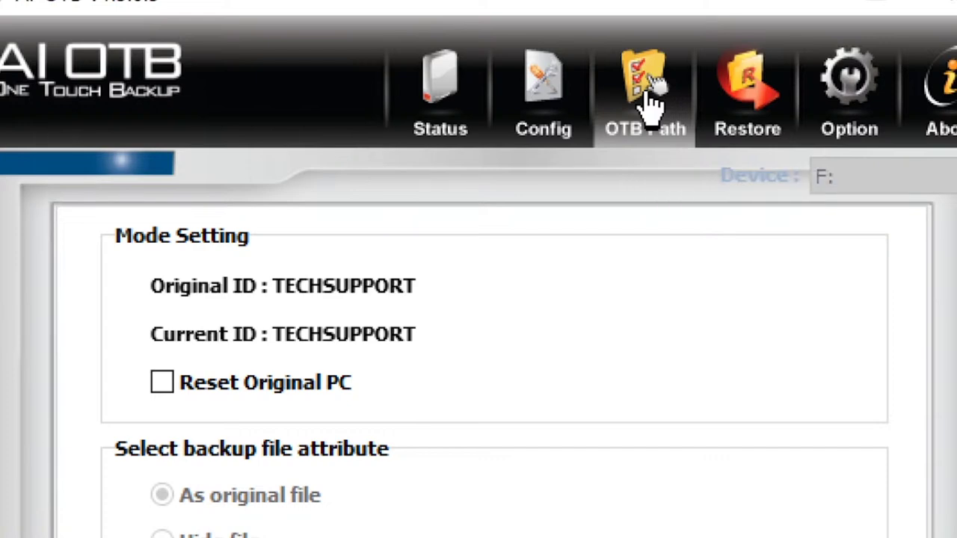
click(644, 83)
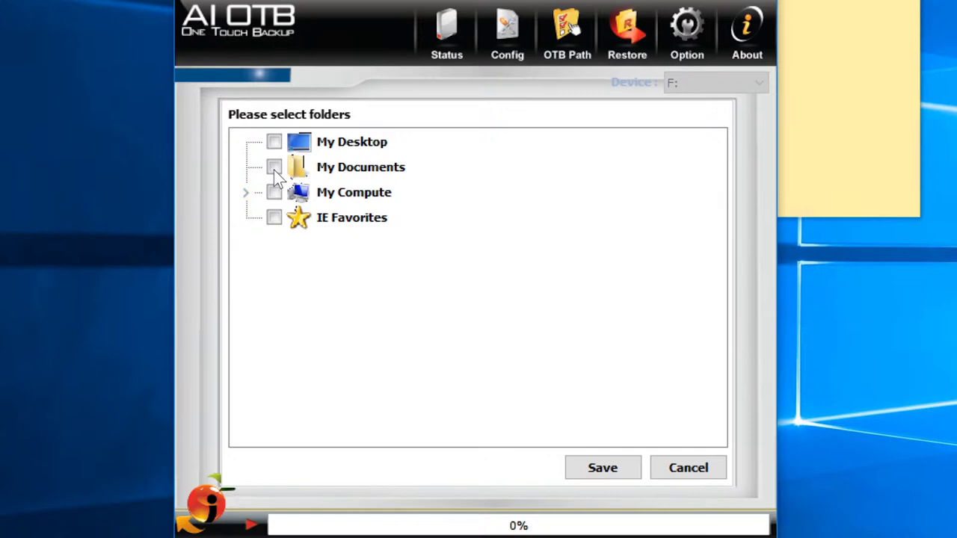
click(274, 217)
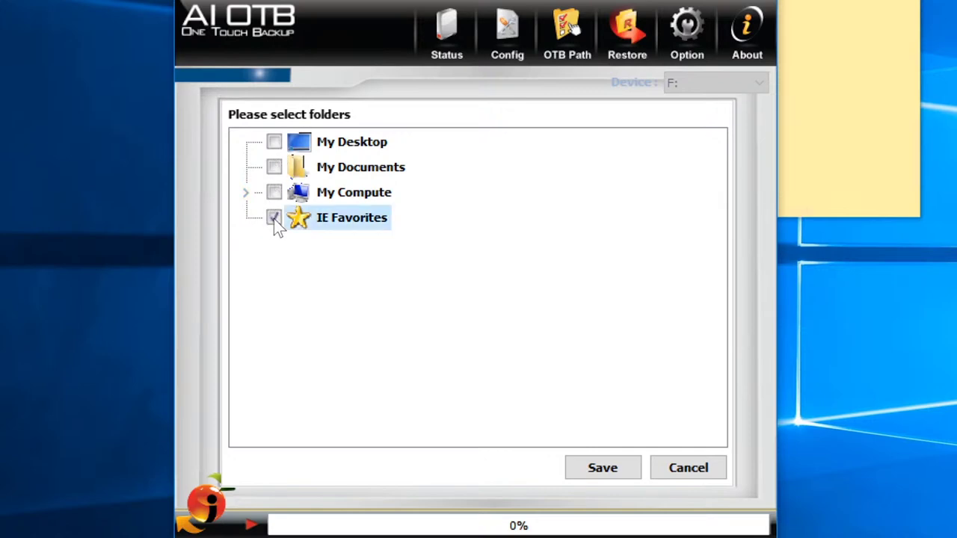
click(274, 167)
click(274, 142)
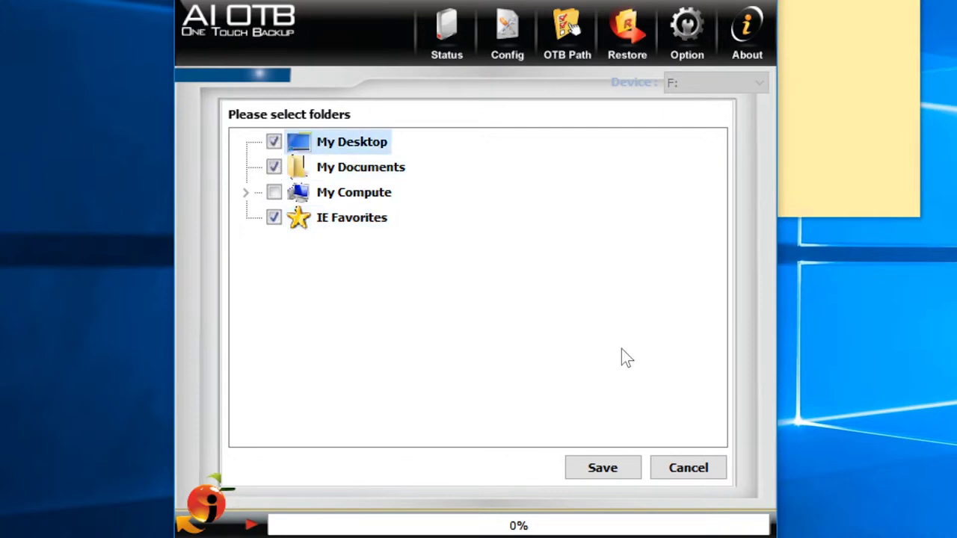
Expand My Compute > C:\ > Users, tick the user profile folder, and save the selection.
click(246, 194)
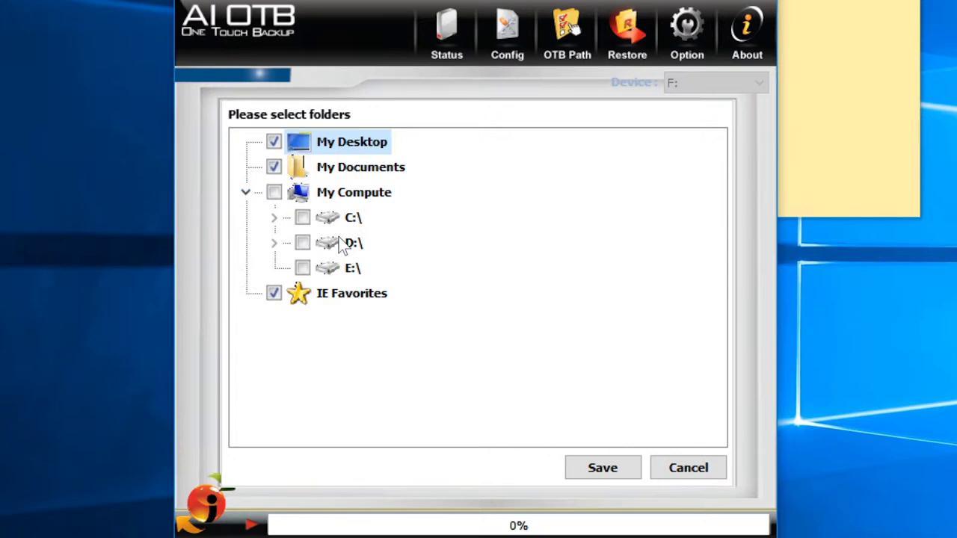
click(275, 218)
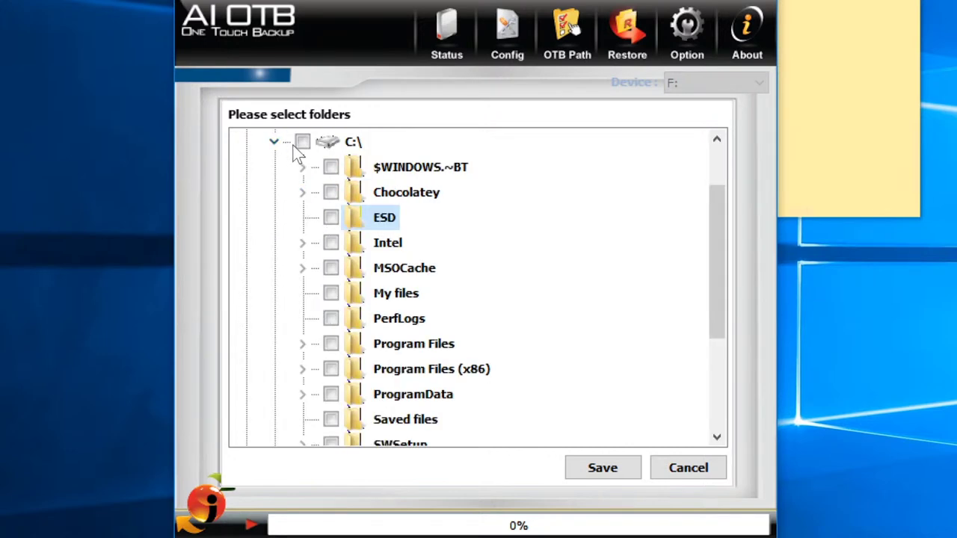
scroll(426, 266, down, 2)
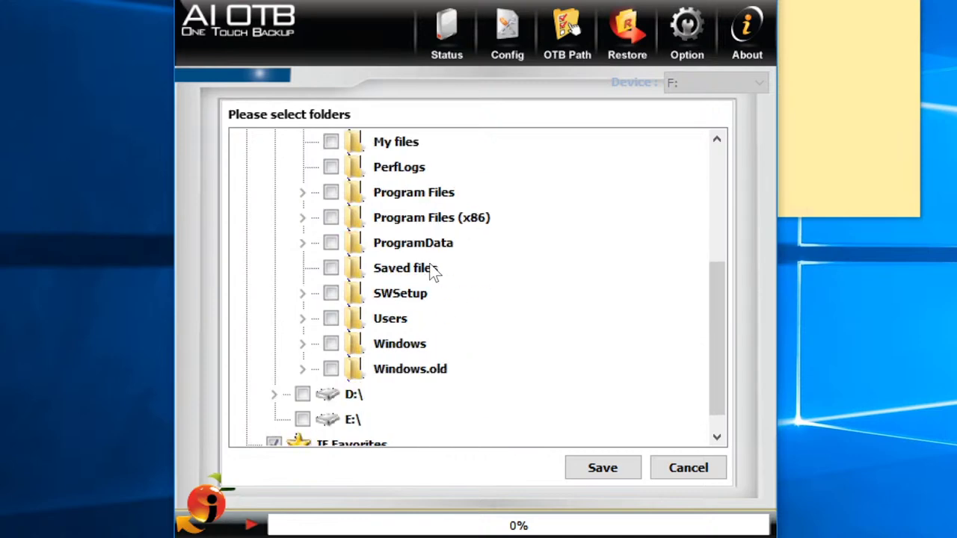
click(302, 318)
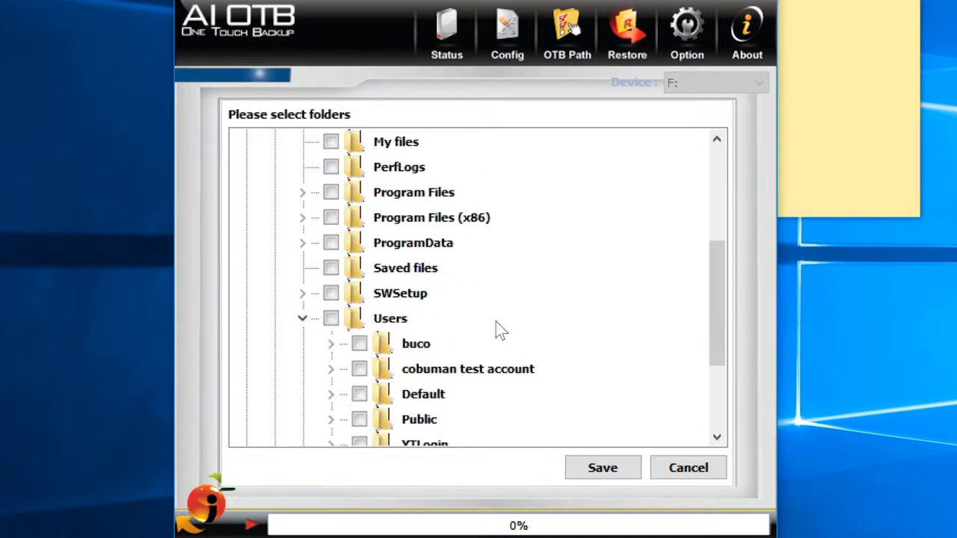
scroll(496, 322, down, 1)
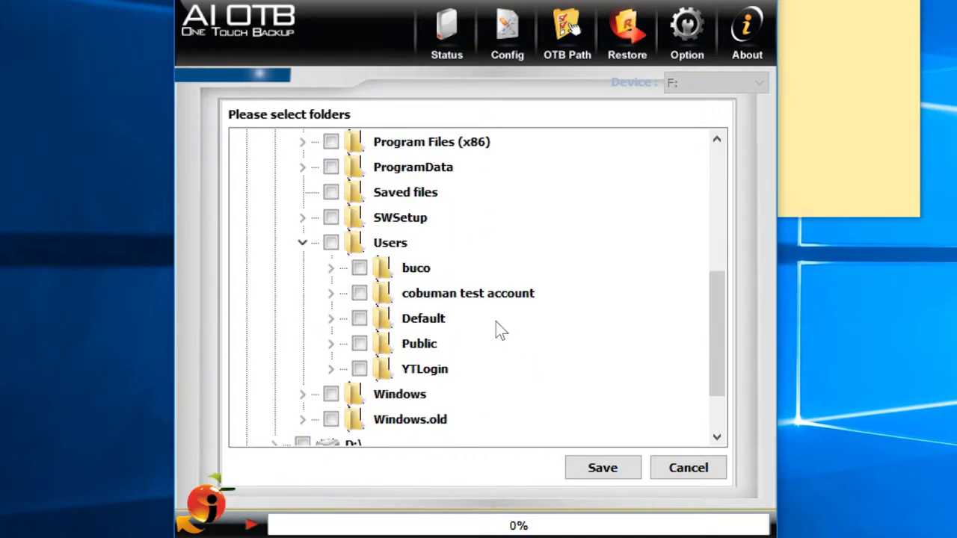
click(361, 370)
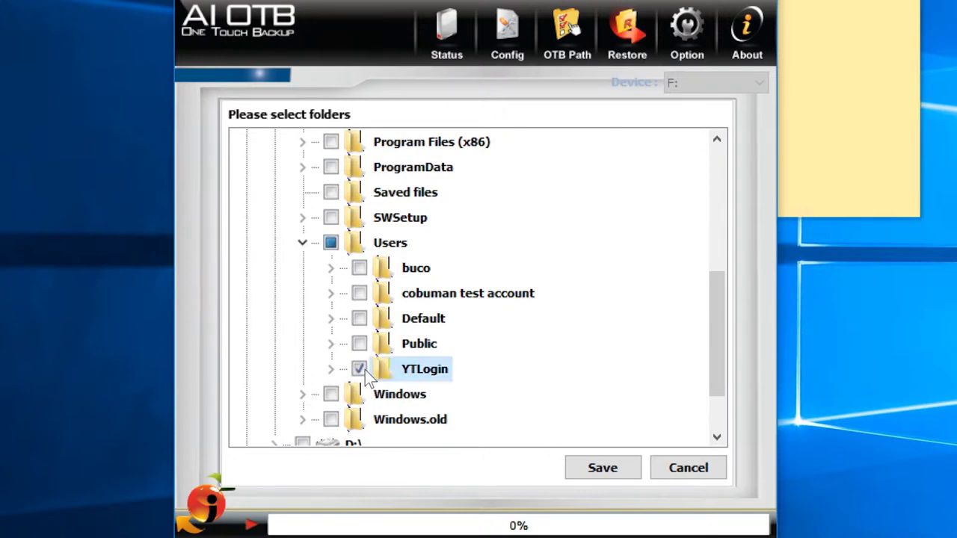
scroll(552, 302, up, 1)
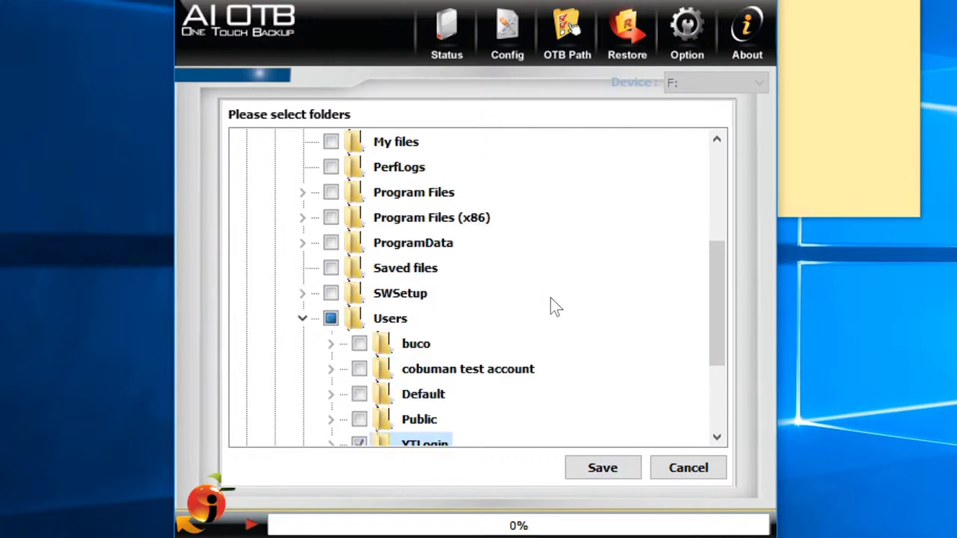
scroll(550, 298, up, 3)
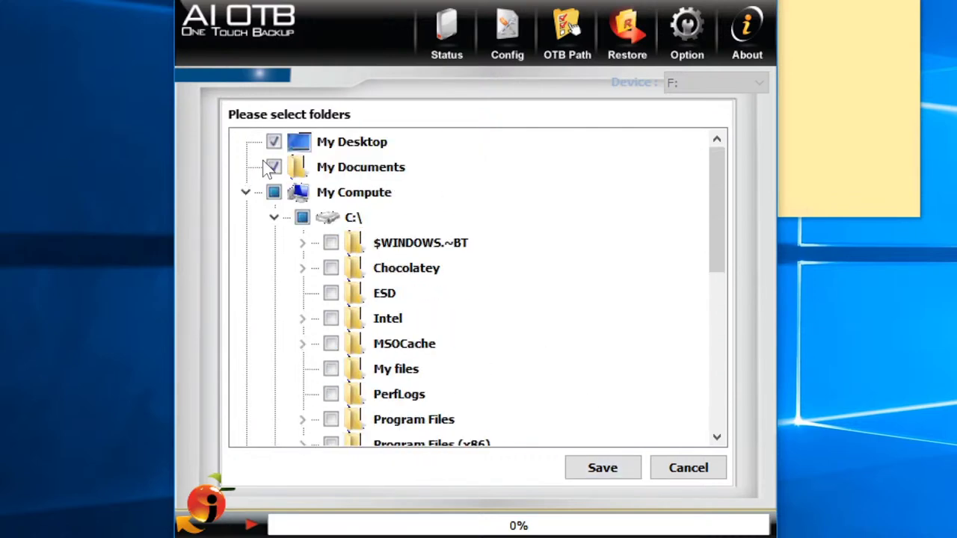
click(611, 473)
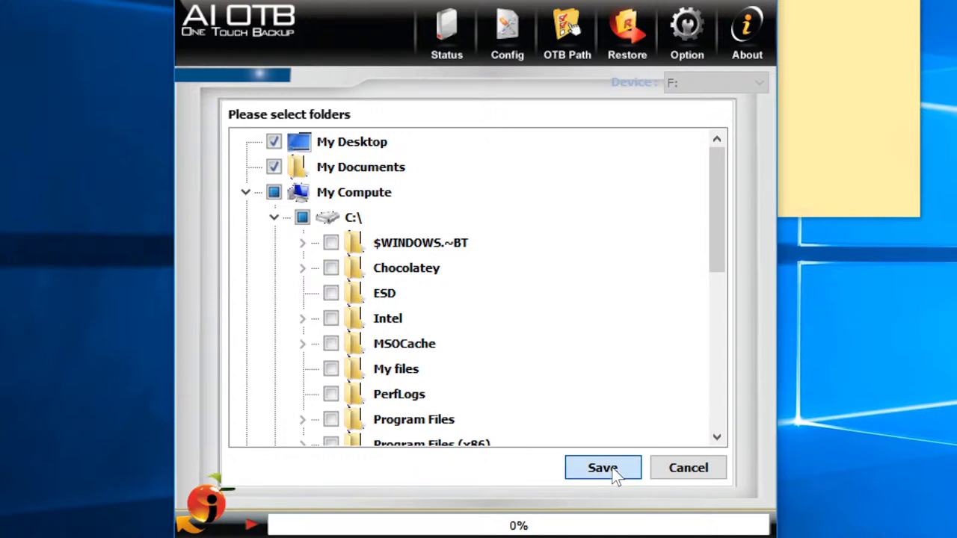
click(514, 313)
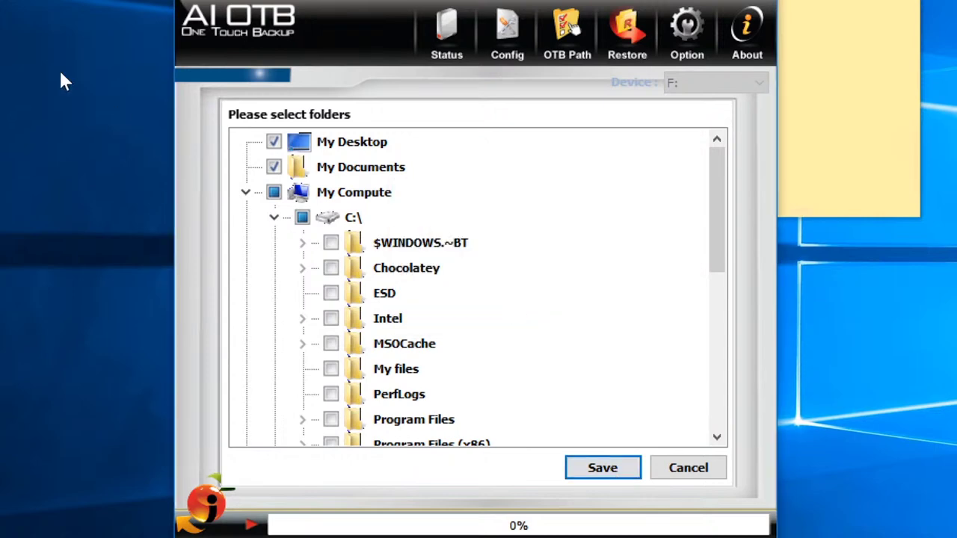
Collapse My Compute, resave the selection, and start the backup, dismissing the file-search error.
click(248, 193)
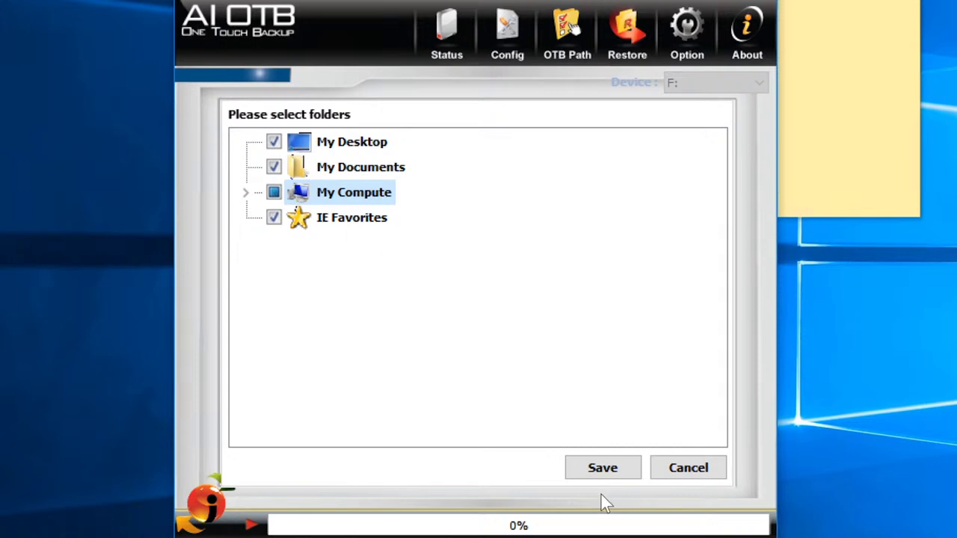
click(621, 470)
click(506, 314)
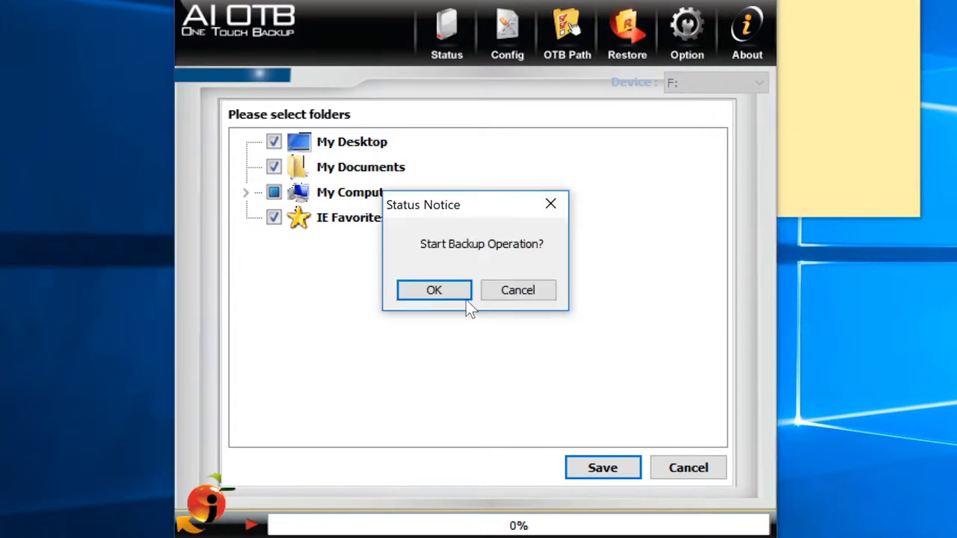
click(450, 294)
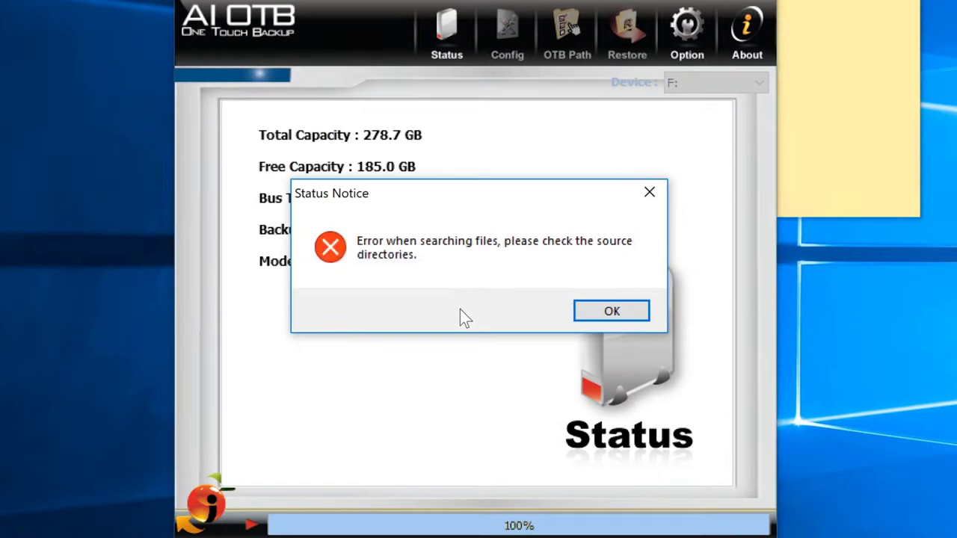
click(610, 314)
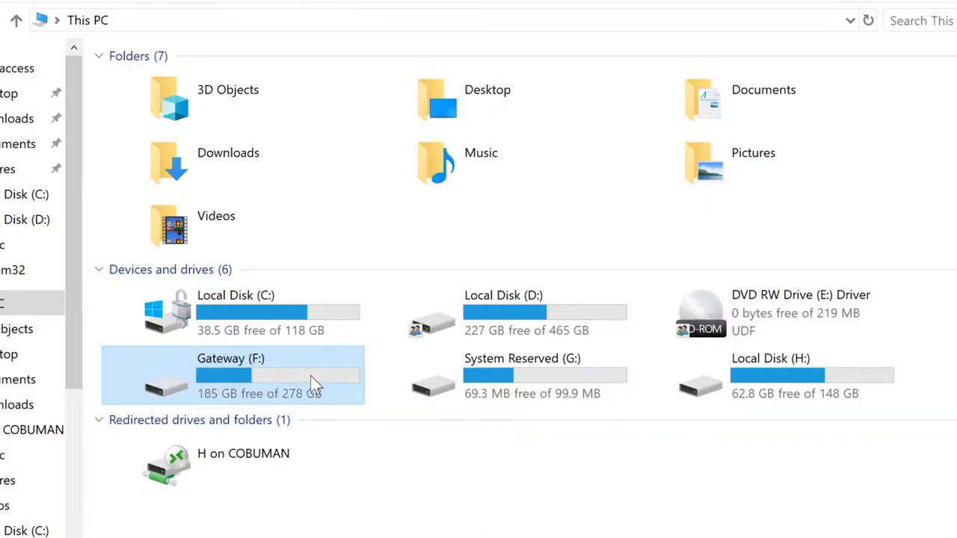
Browse Gateway (F:) > AI-OTB > Backup and open the empty My Desktop folder.
double_click(310, 376)
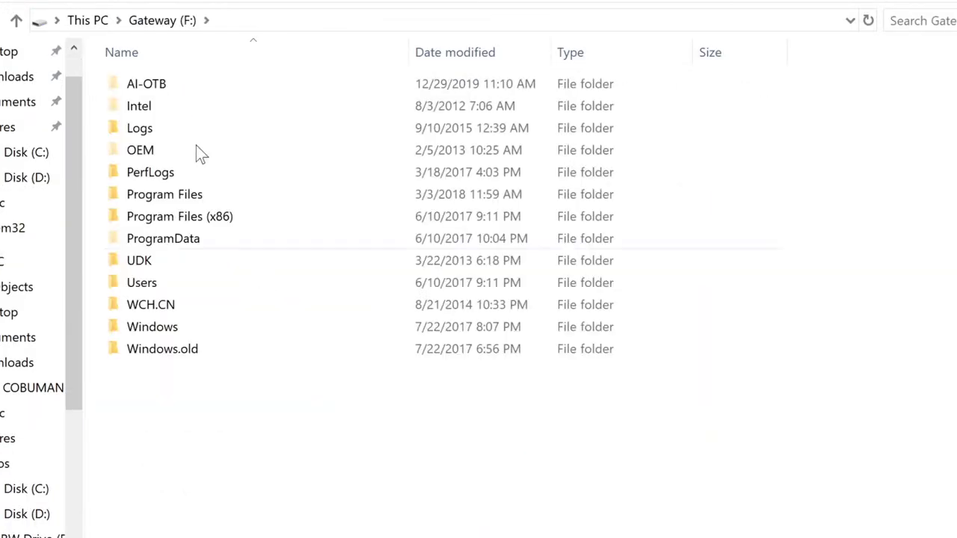
click(170, 87)
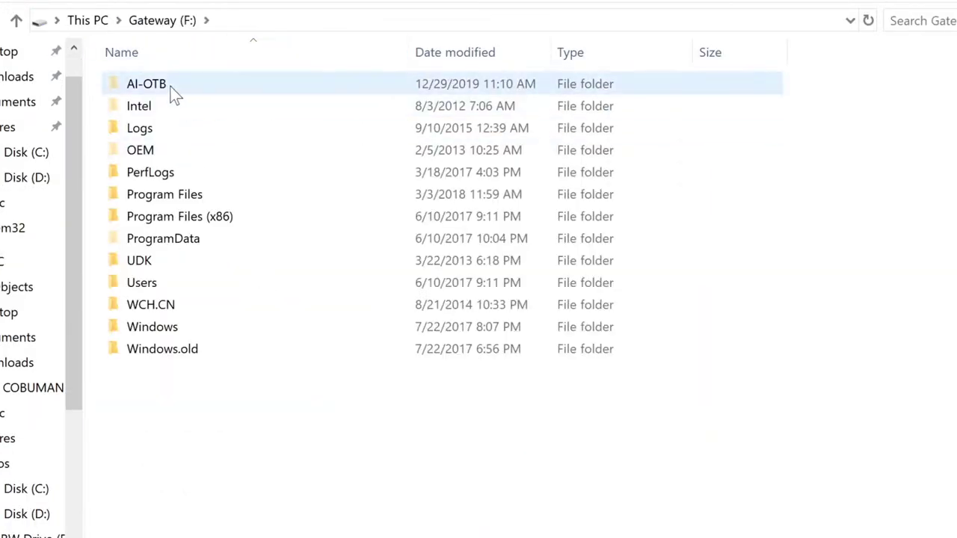
click(163, 87)
double_click(160, 86)
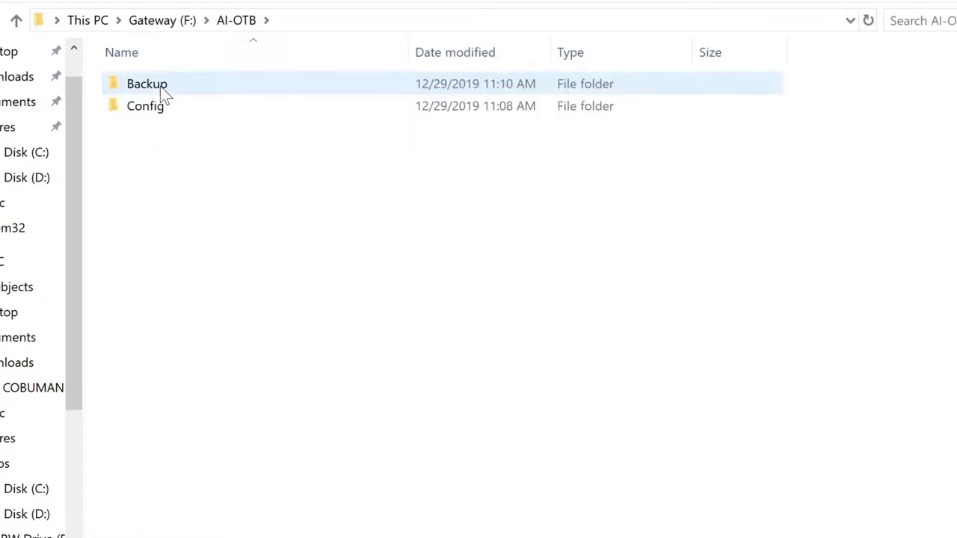
double_click(160, 86)
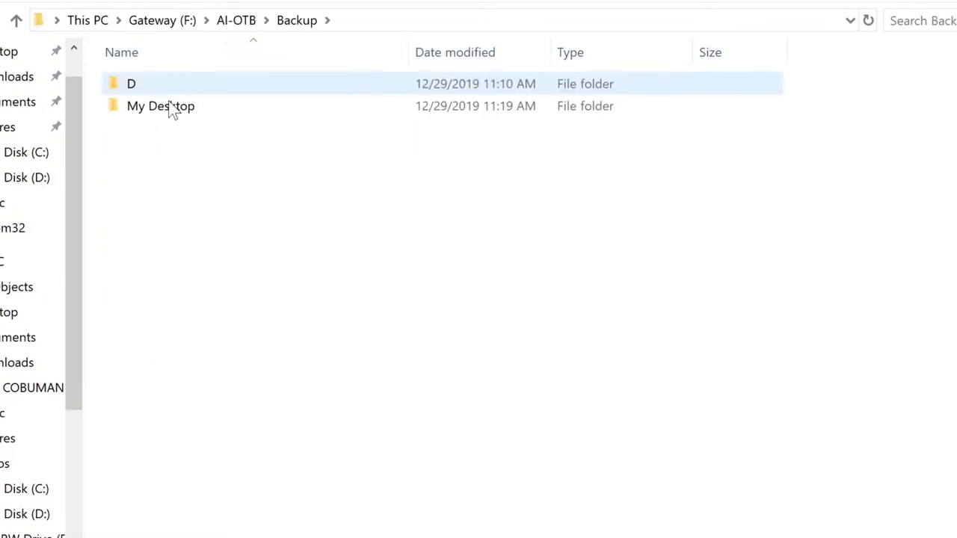
double_click(168, 106)
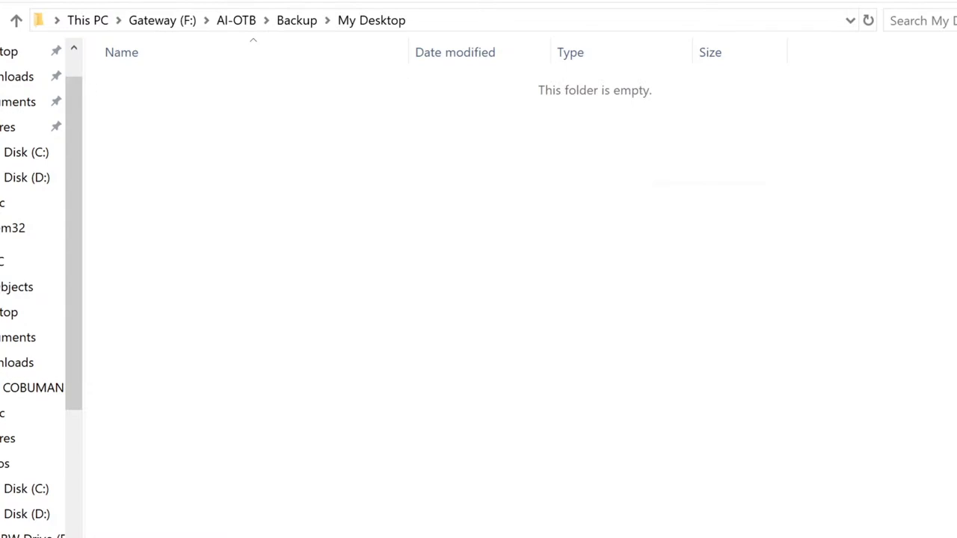
Go back to Backup, open D to view its OTB folder, and return to Backup.
key(alt+Left)
double_click(137, 81)
click(136, 84)
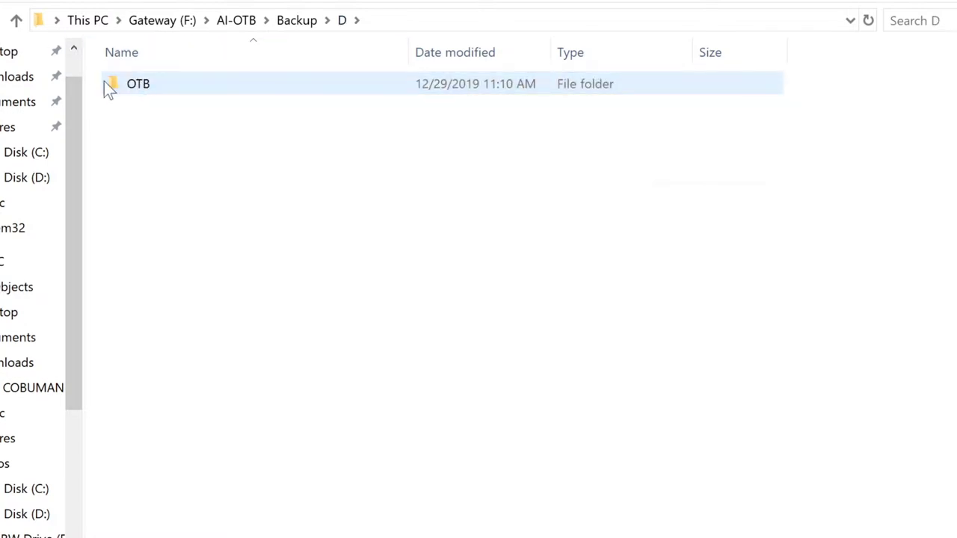
double_click(136, 85)
key(alt+Left)
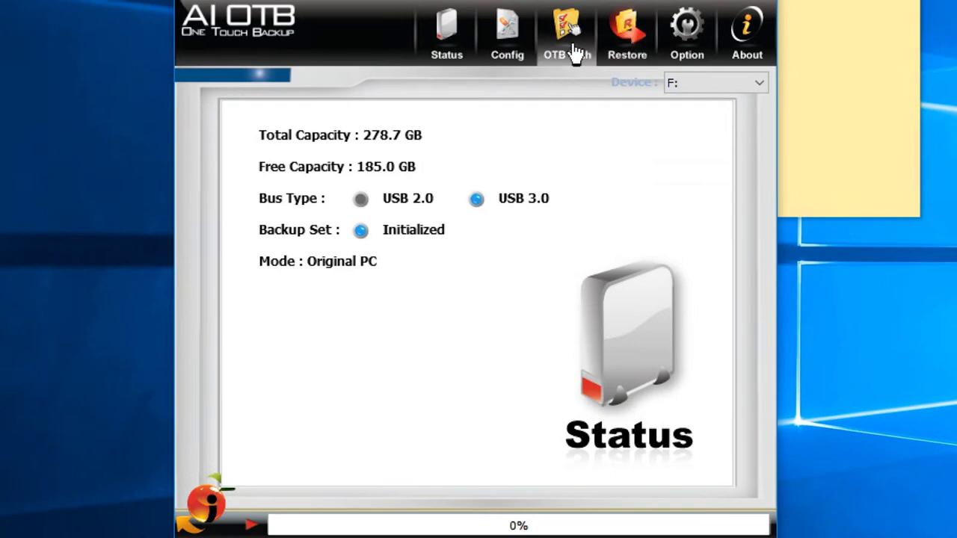
click(569, 41)
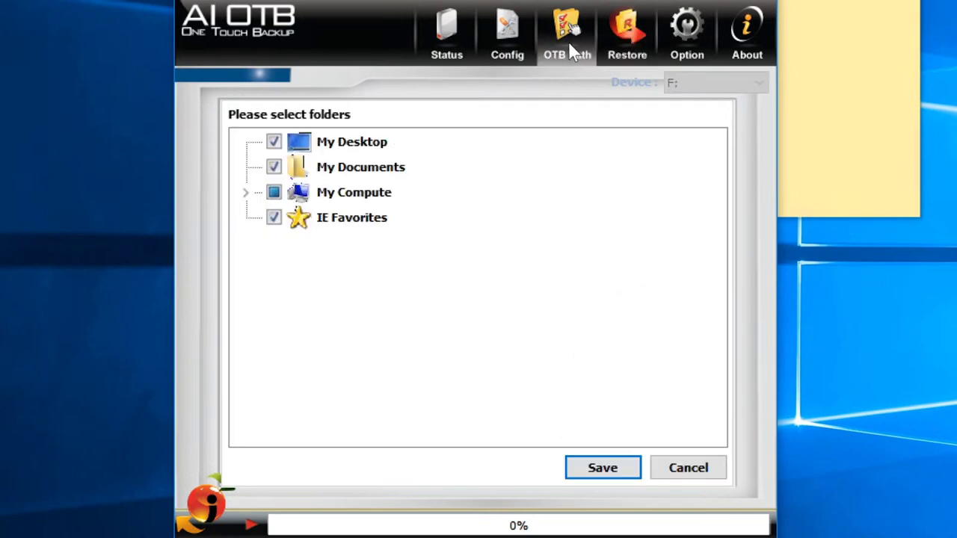
Untick My Documents, My Desktop and IE Favorites in the backup selection.
click(273, 168)
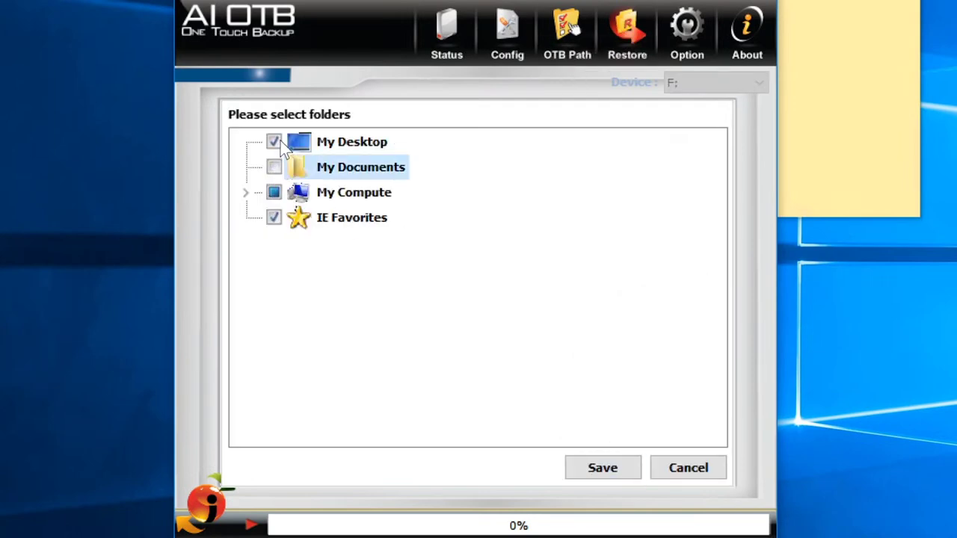
click(274, 142)
click(274, 218)
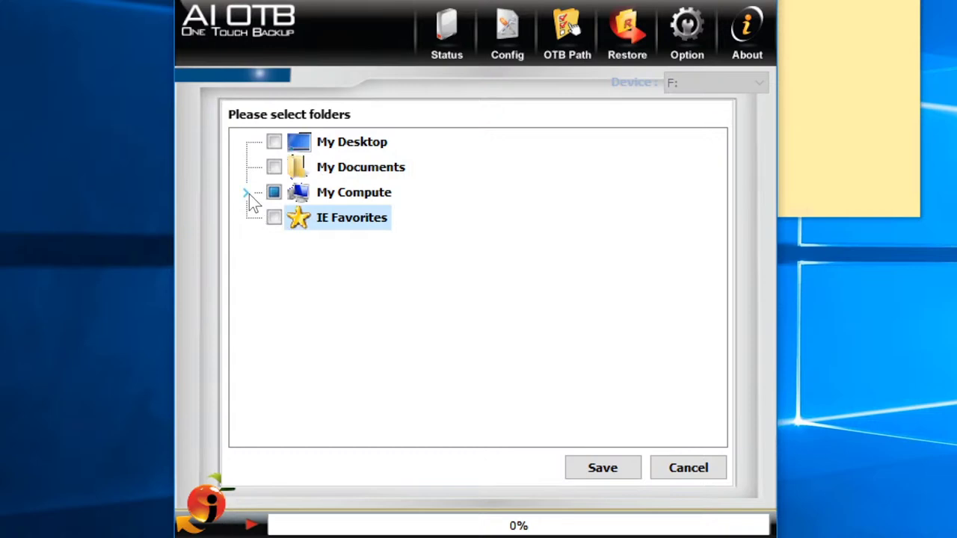
Under My Computer > C:\ > Users > profile, untick the profile, tick only Documents, and save.
click(247, 193)
click(274, 217)
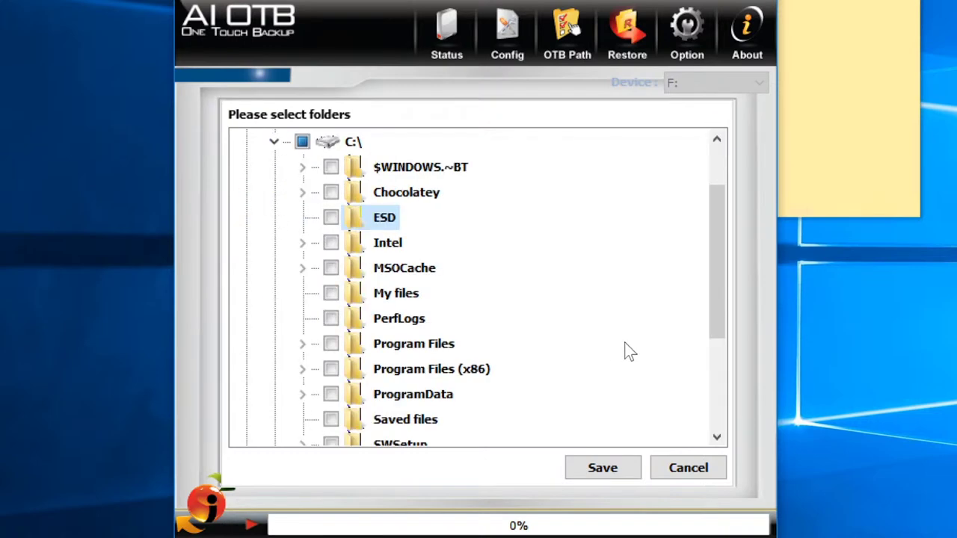
scroll(628, 352, down, 2)
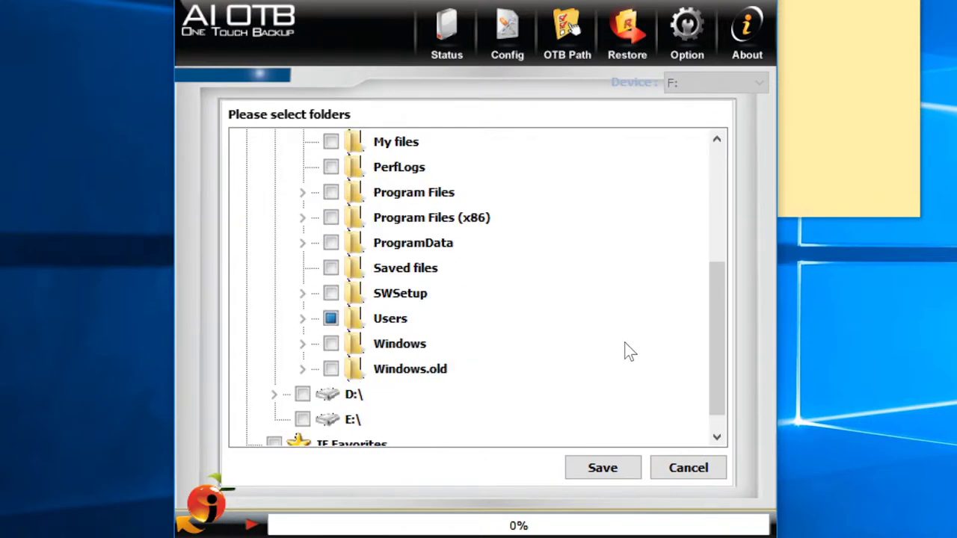
click(303, 320)
scroll(579, 347, down, 1)
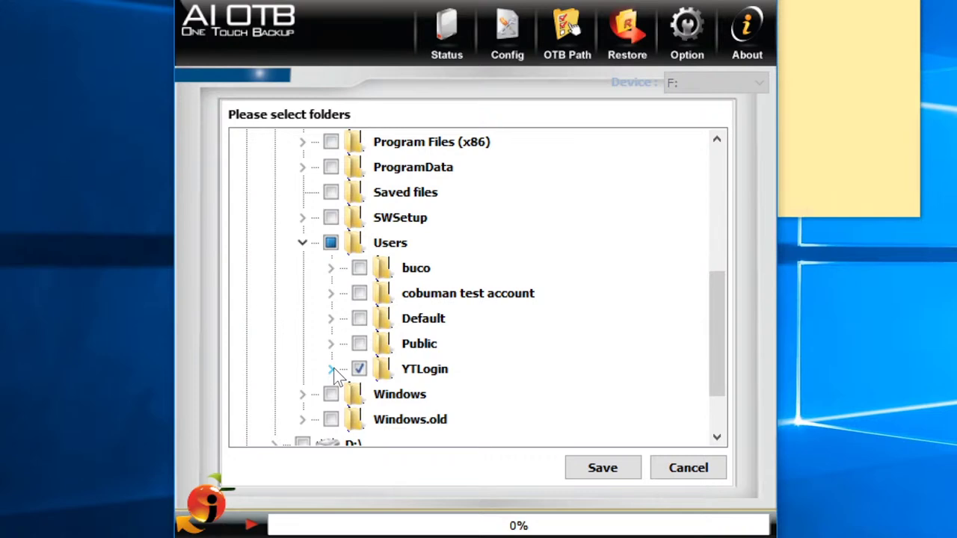
click(332, 369)
scroll(487, 294, down, 3)
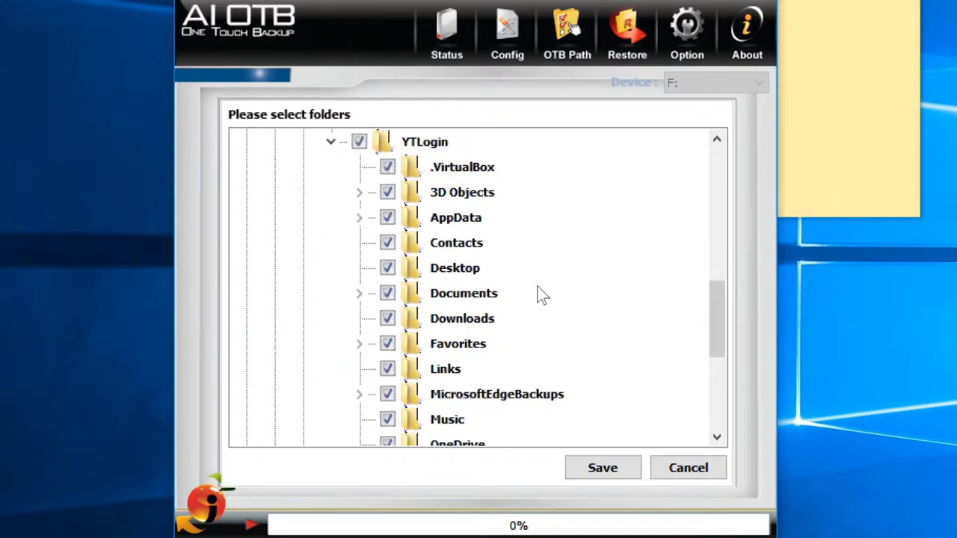
click(361, 144)
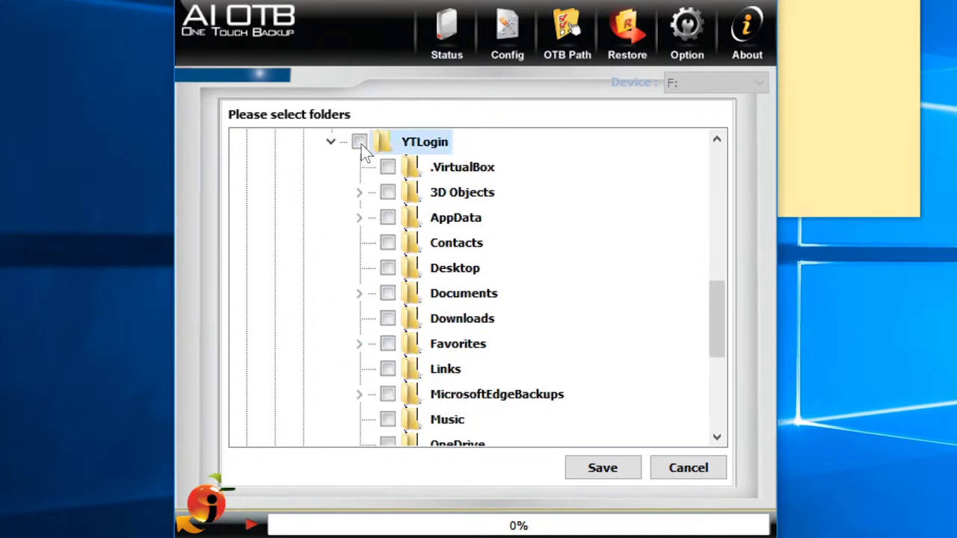
click(387, 294)
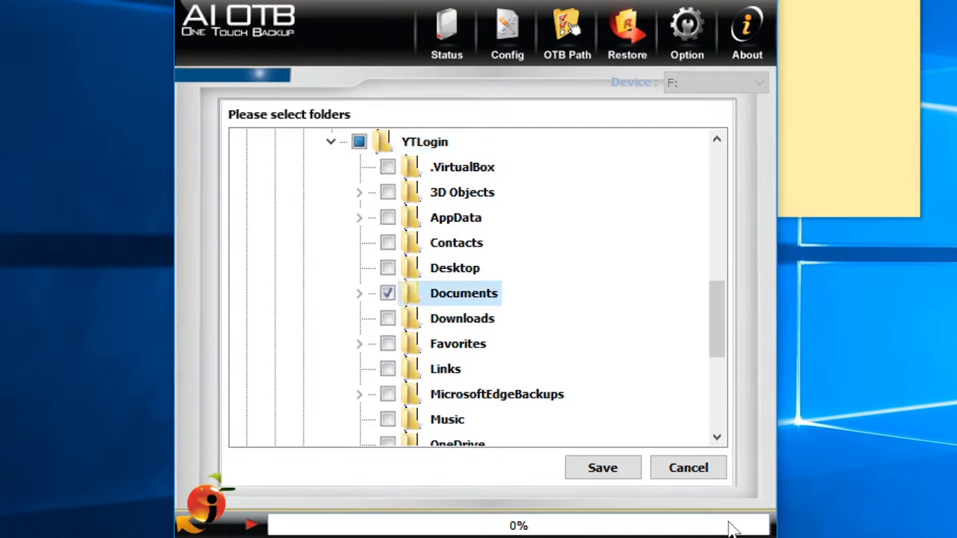
click(608, 472)
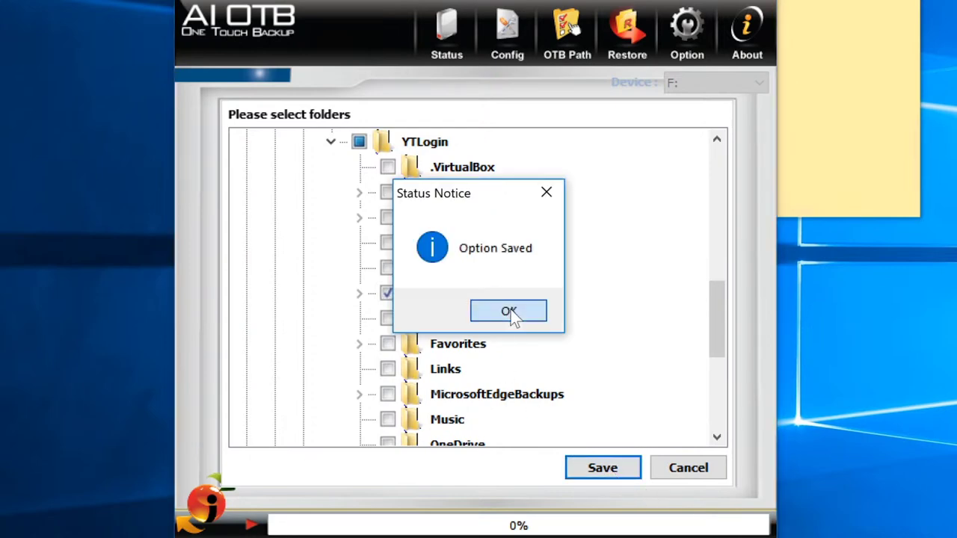
click(510, 313)
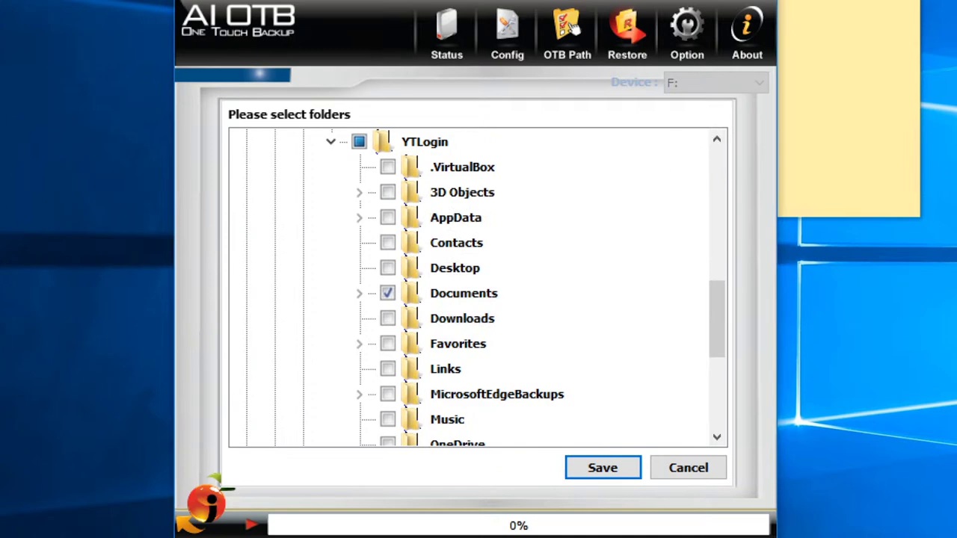
Run the Documents-only backup to drive F: and acknowledge the Backup completed notice.
drag(717, 290, 722, 312)
drag(727, 283, 729, 269)
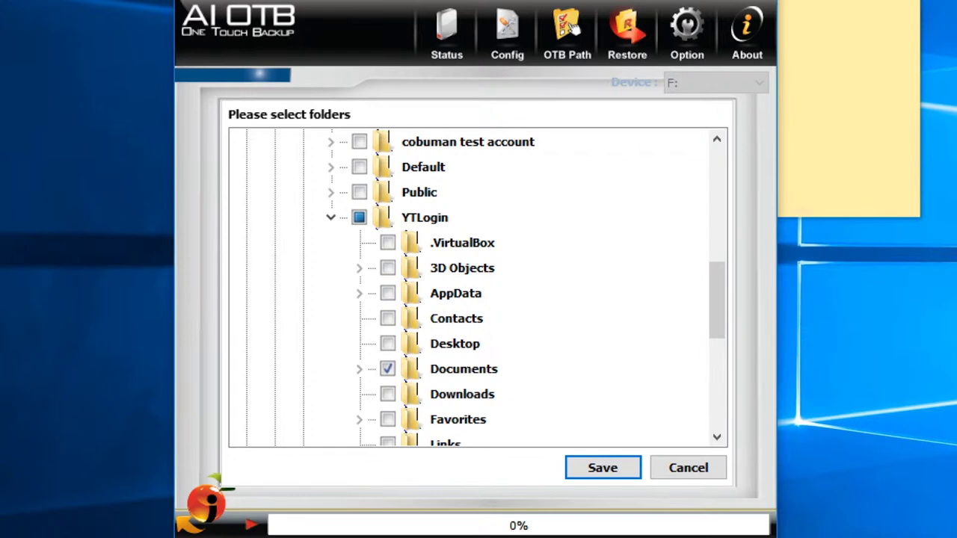
key(Return)
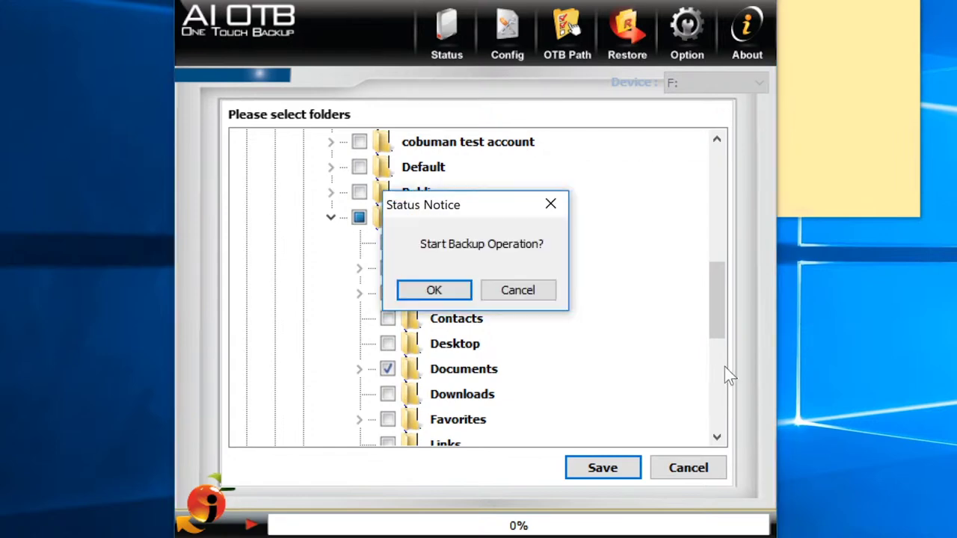
click(438, 289)
click(516, 306)
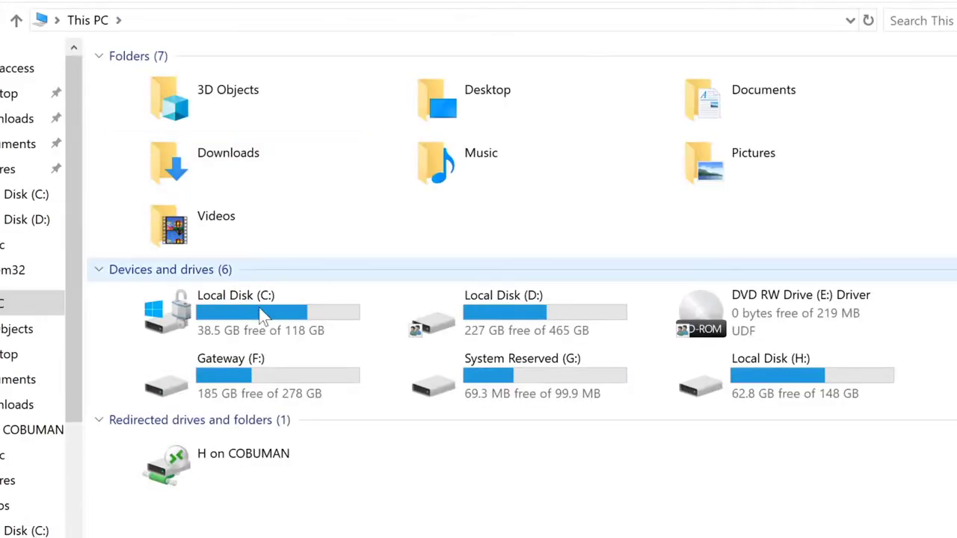
Browse Gateway (F:) > AI-OTB > Backup > C > Users > profile > Documents to check the copied files.
double_click(234, 376)
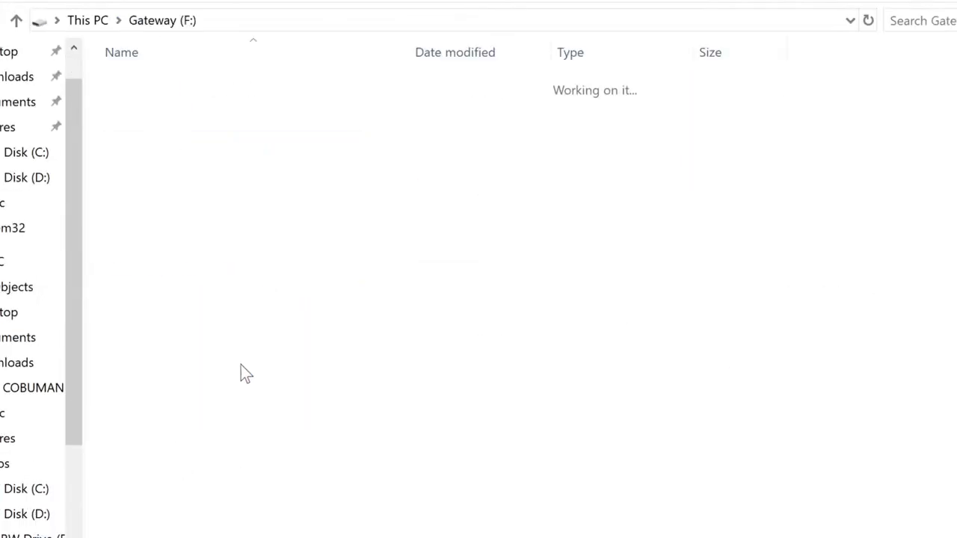
double_click(172, 86)
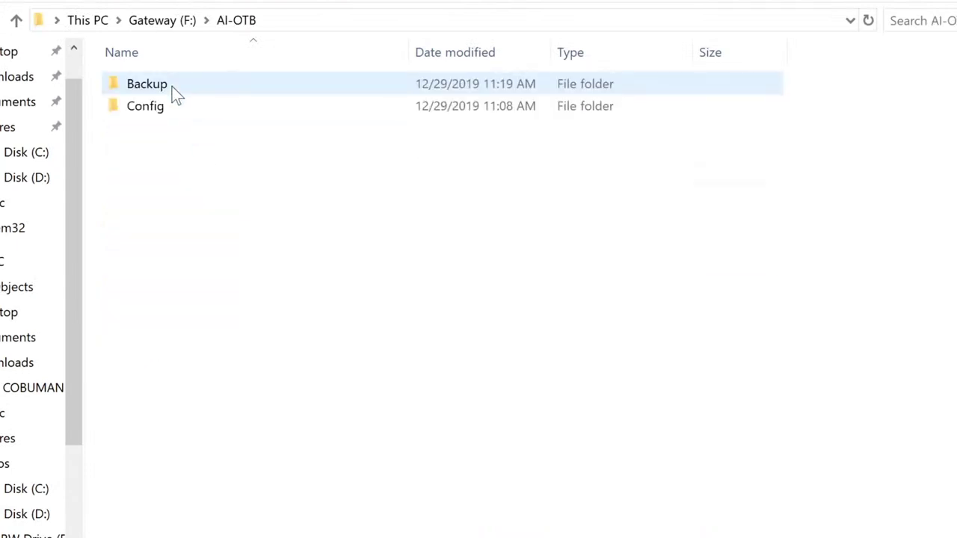
double_click(172, 87)
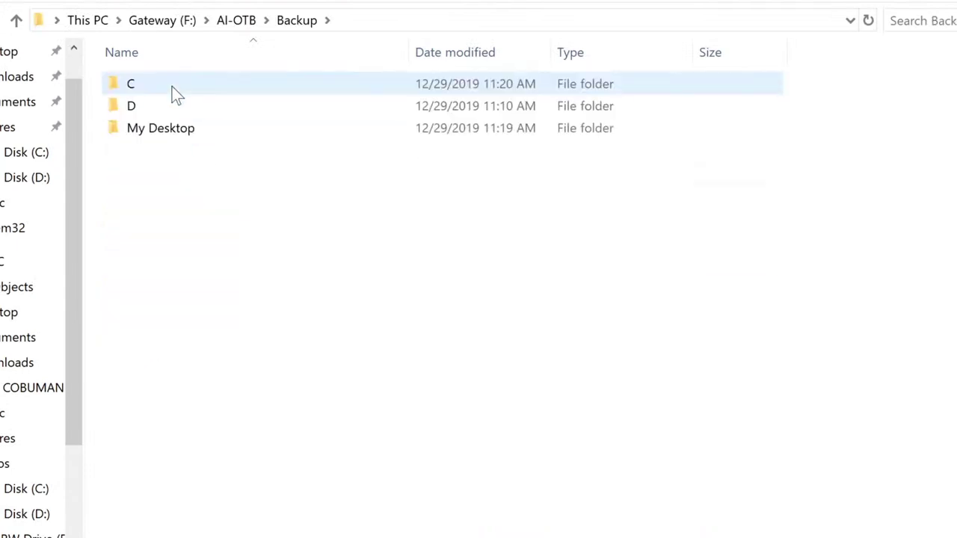
double_click(172, 87)
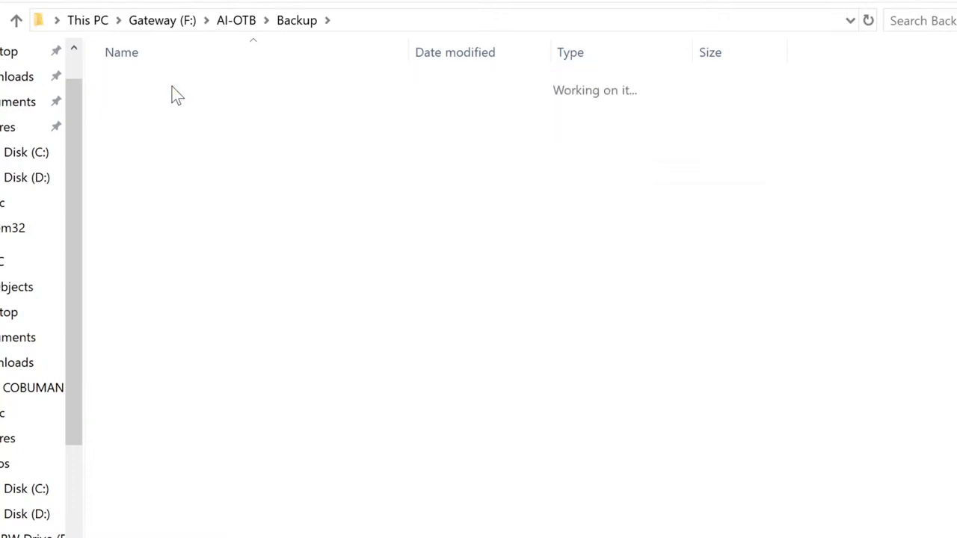
click(174, 85)
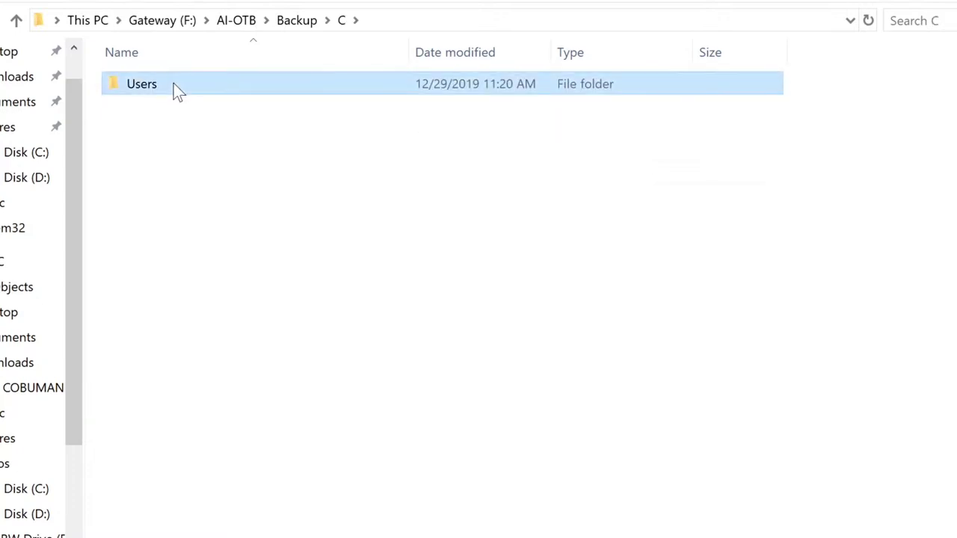
double_click(174, 85)
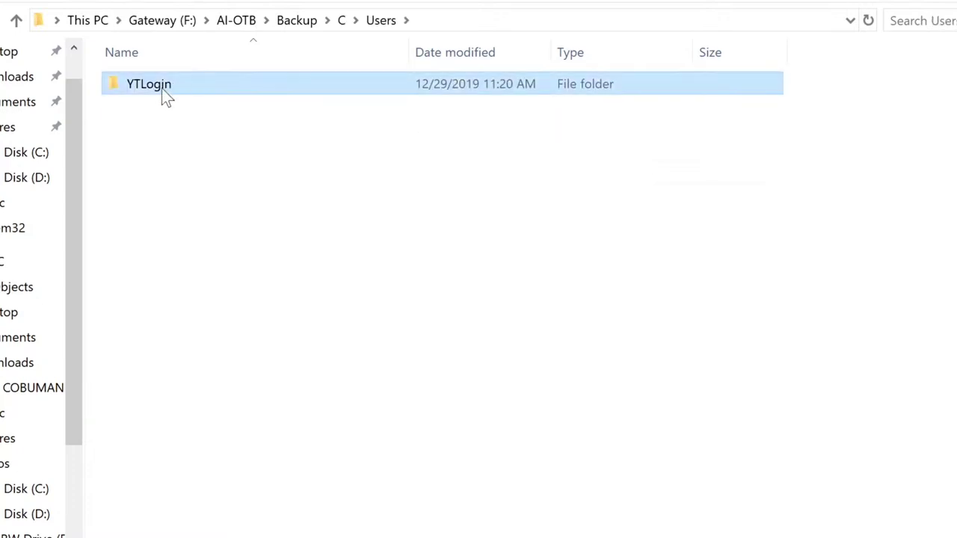
double_click(159, 94)
double_click(169, 92)
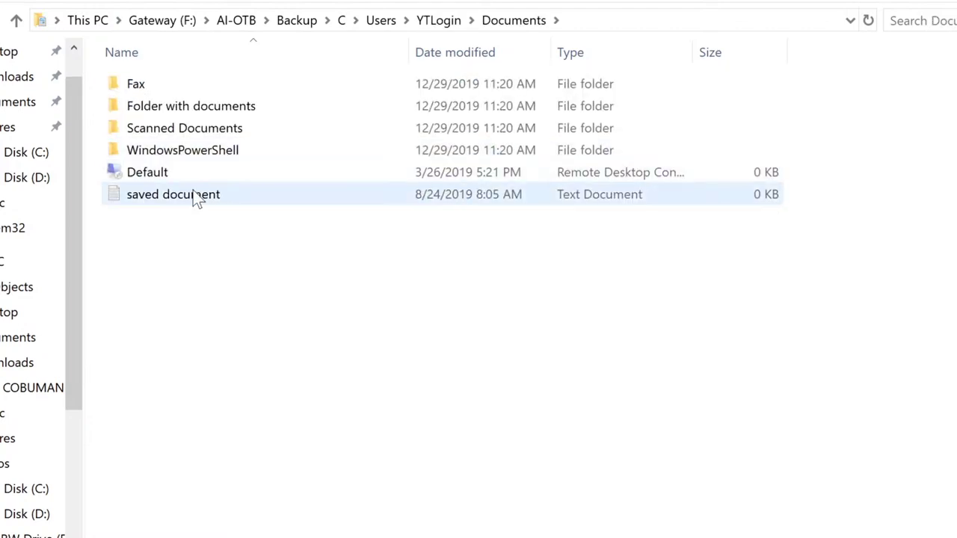
Step back up to the top level of drive F:.
key(BackSpace)
key(BackSpace)
key(BackSpace)
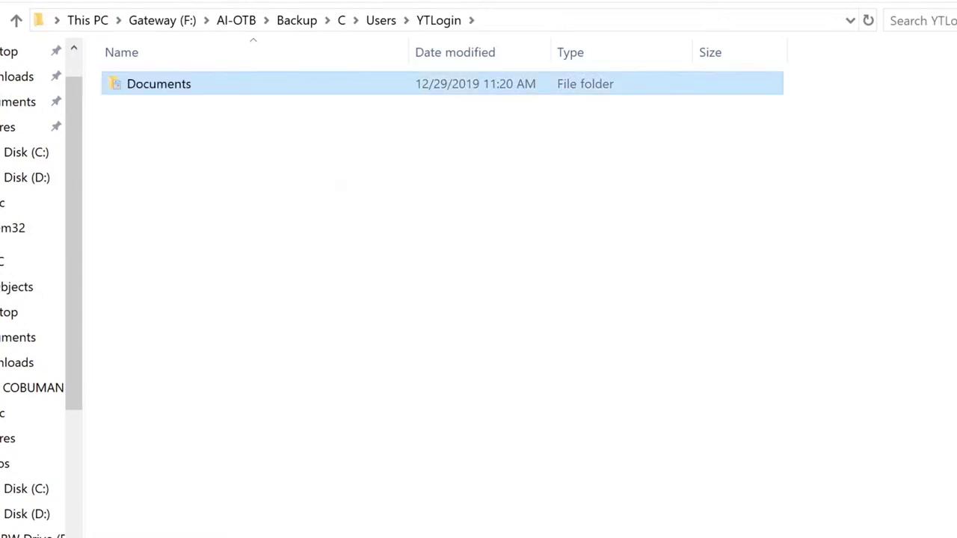
key(BackSpace)
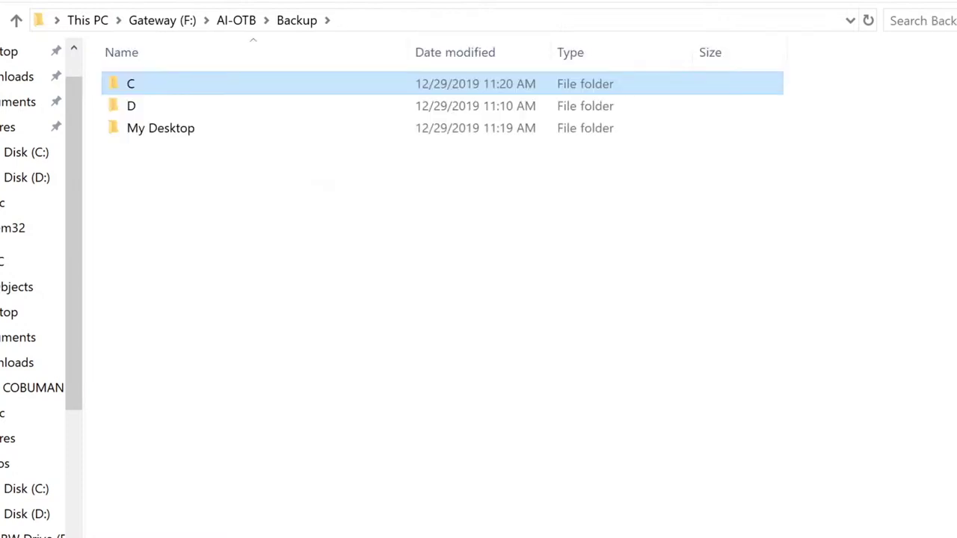
key(BackSpace)
key(BackSpace)
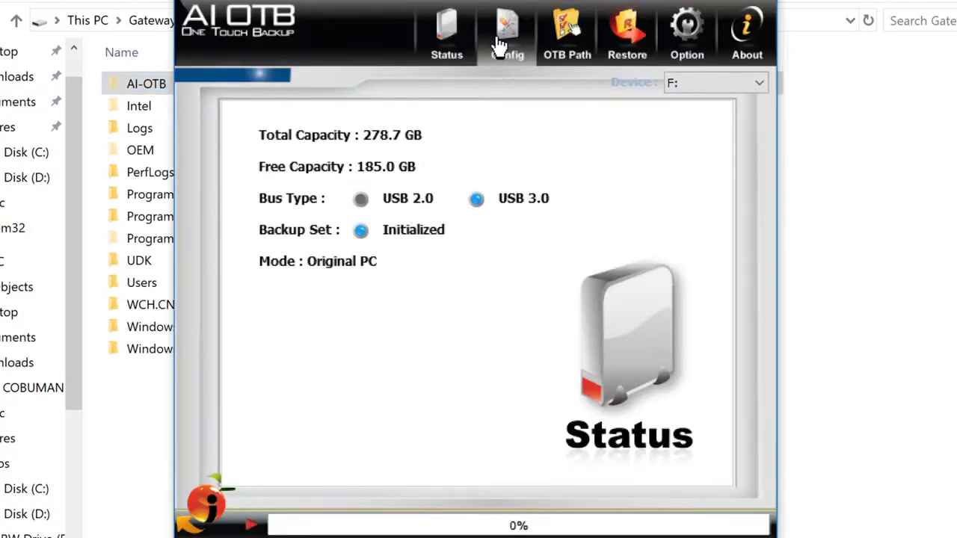
Re-tick My Documents, My Desktop and IE Favorites, save, then run the backup and clear its error.
click(497, 39)
click(567, 34)
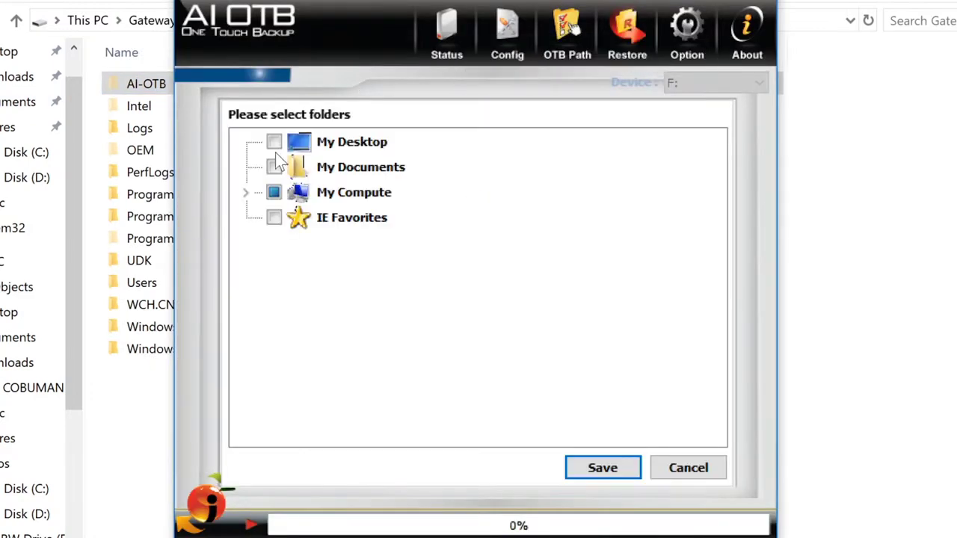
click(273, 167)
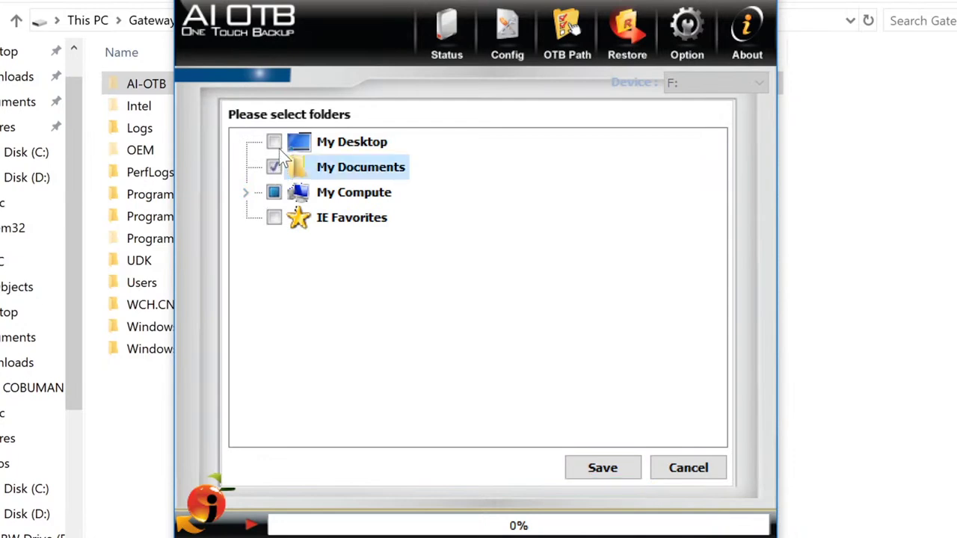
click(273, 141)
click(274, 217)
click(626, 474)
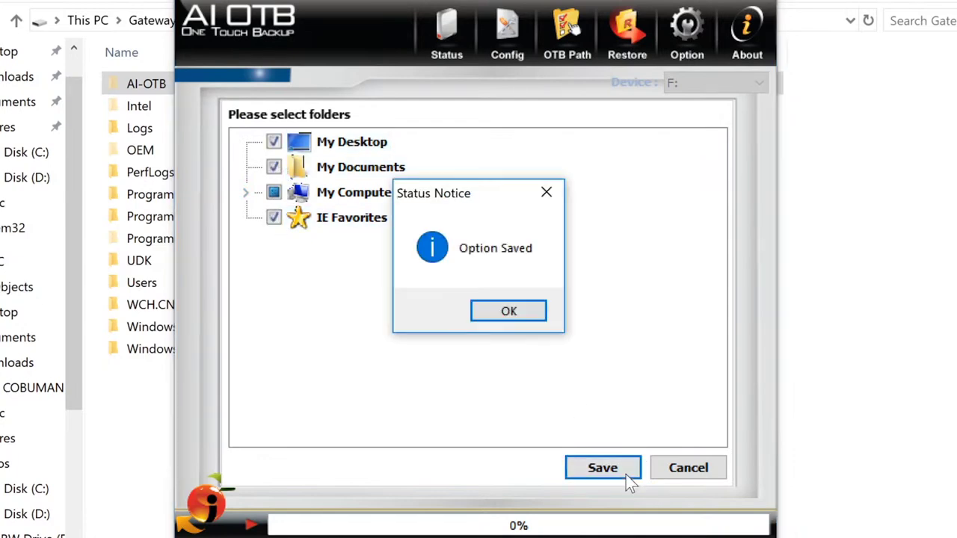
click(506, 317)
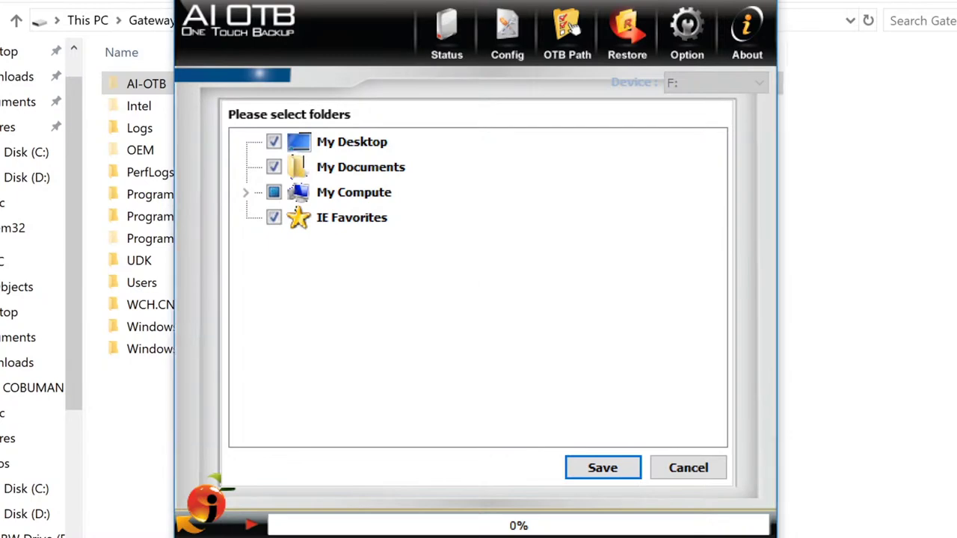
click(438, 285)
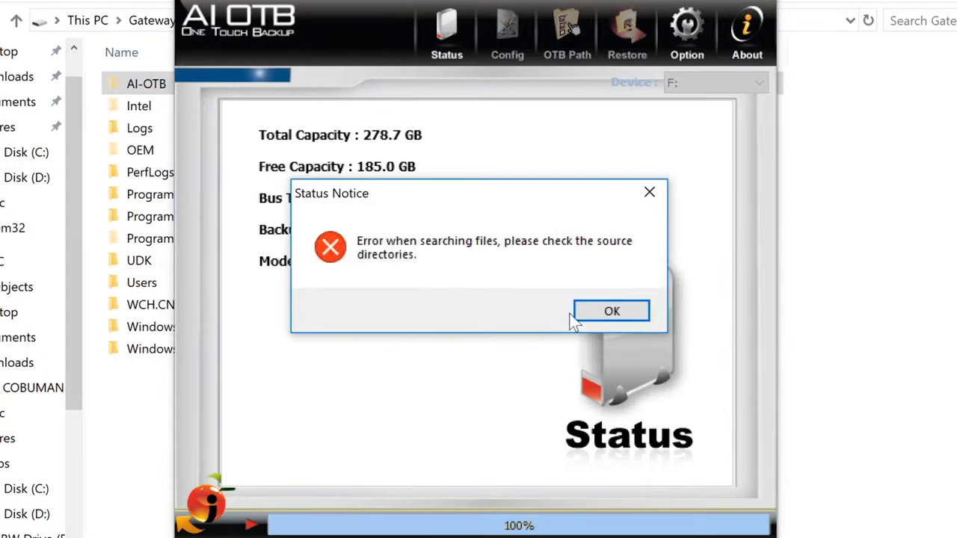
click(613, 309)
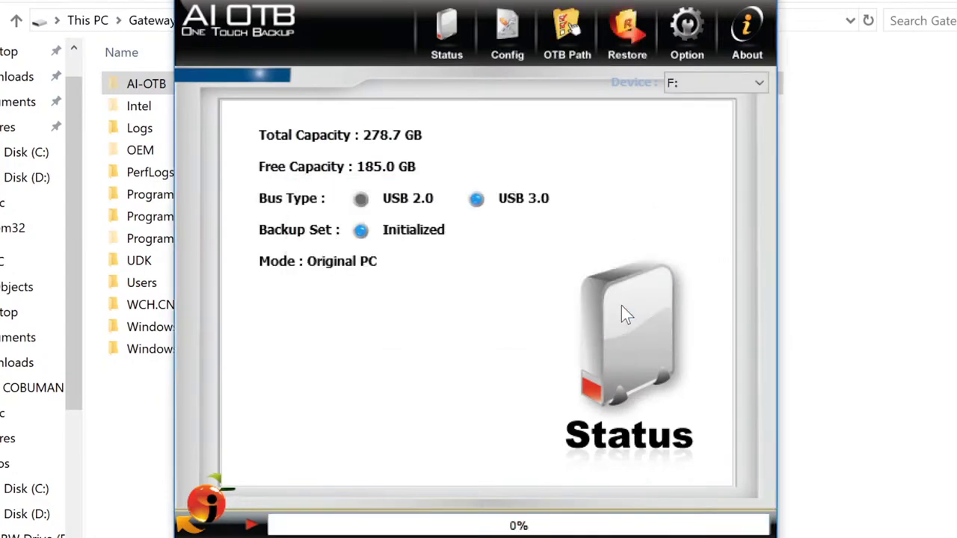
Clear the default My Desktop, My Documents and IE Favorites selections in OTB Path.
click(565, 46)
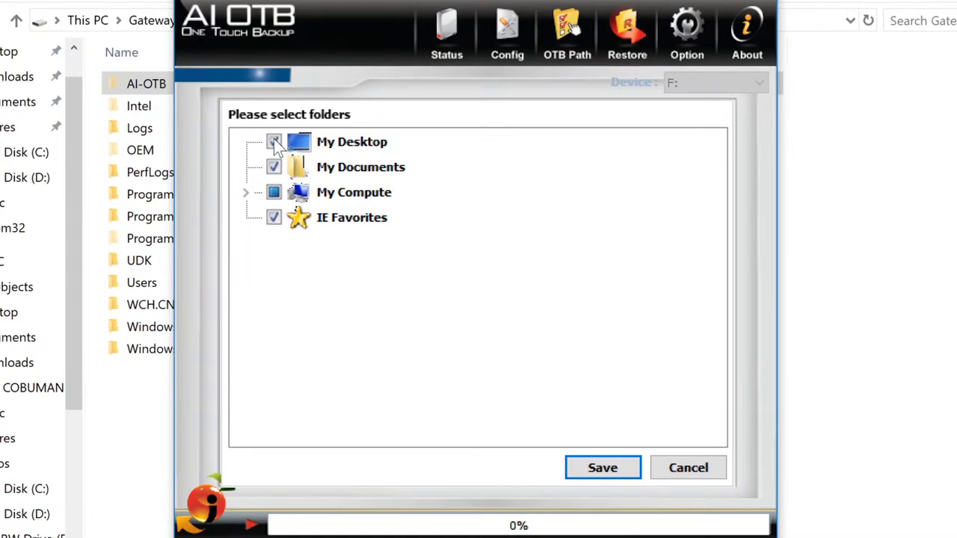
click(274, 142)
click(274, 167)
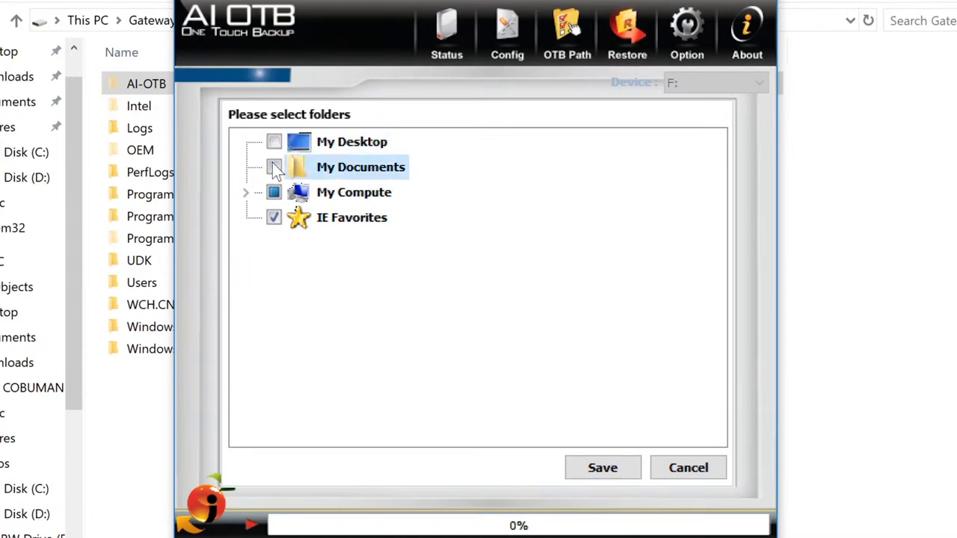
click(274, 218)
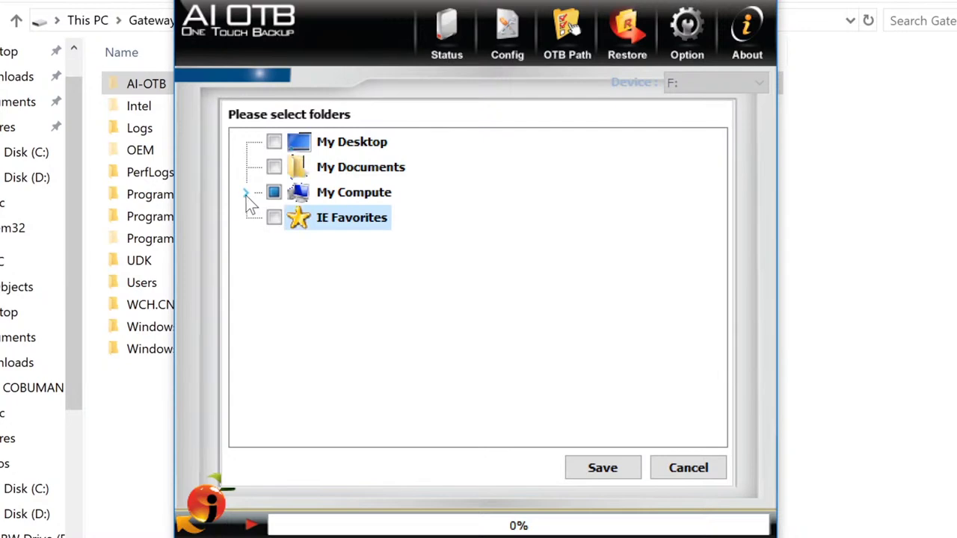
Under My Compute > C:\ > Users > profile, tick the Desktop and Favorites folders.
click(247, 194)
click(274, 218)
scroll(378, 243, down, 3)
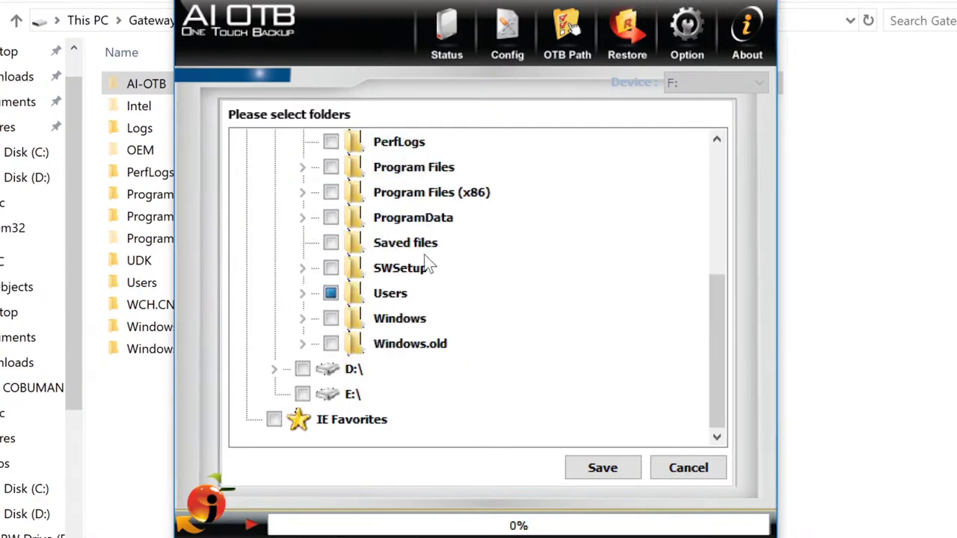
click(303, 294)
scroll(482, 295, down, 1)
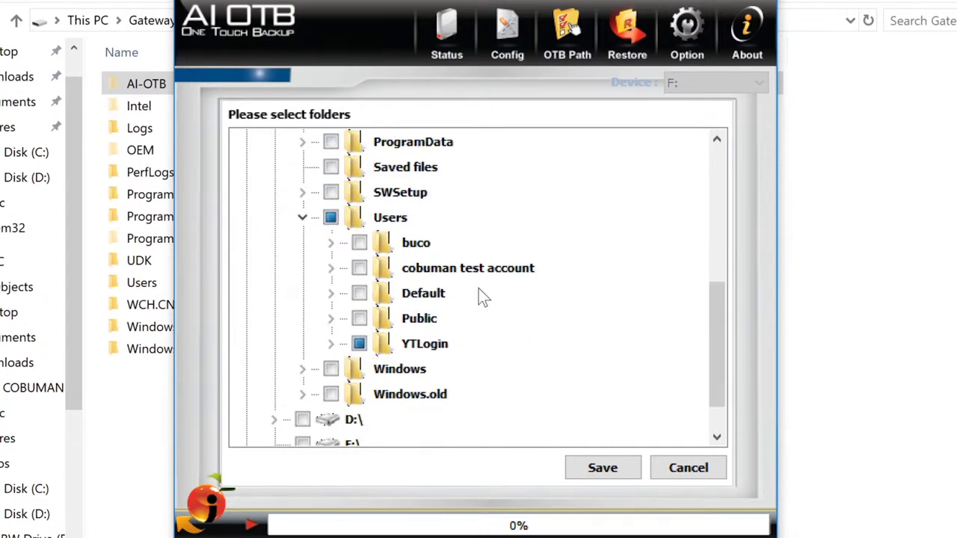
click(330, 344)
scroll(436, 323, down, 3)
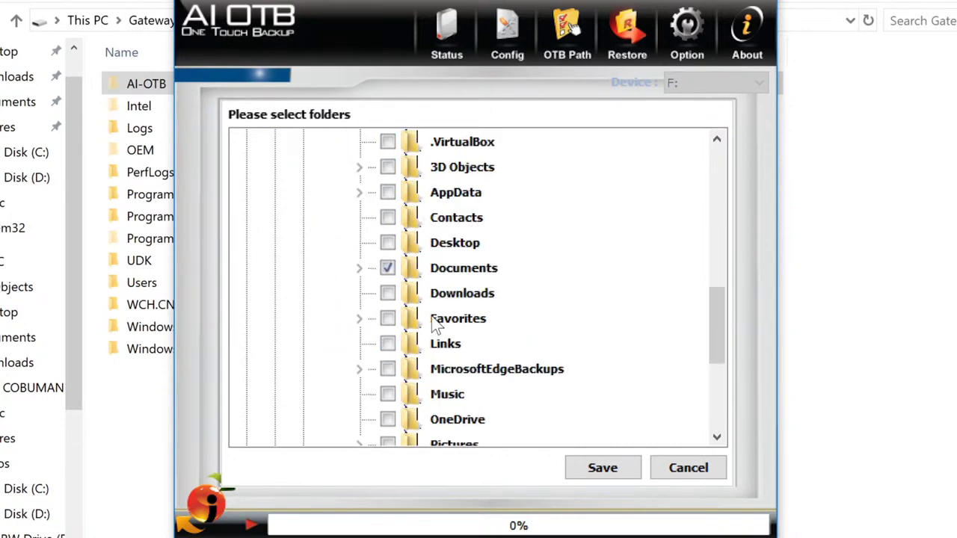
click(387, 243)
scroll(389, 245, down, 1)
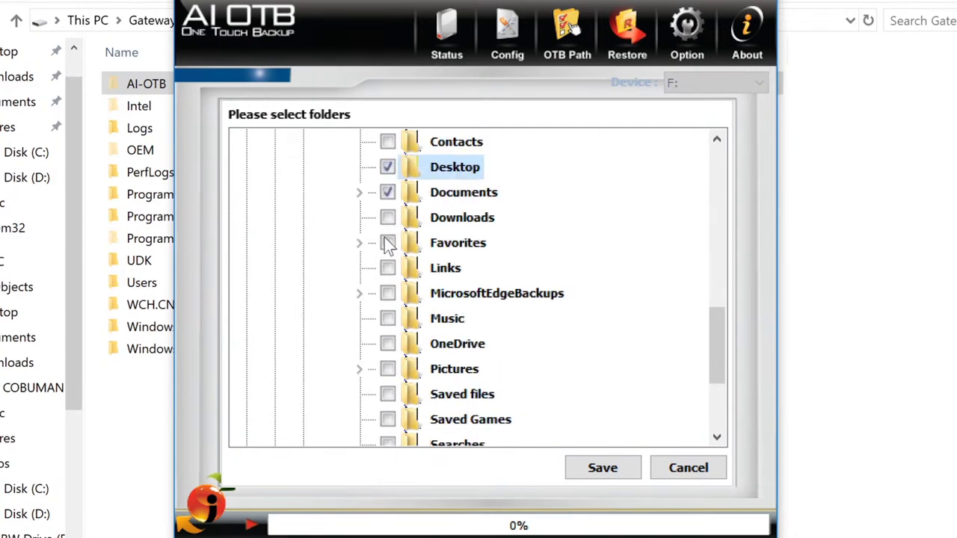
click(387, 243)
Save the folder selection and run the backup to drive F: through to completion.
click(606, 462)
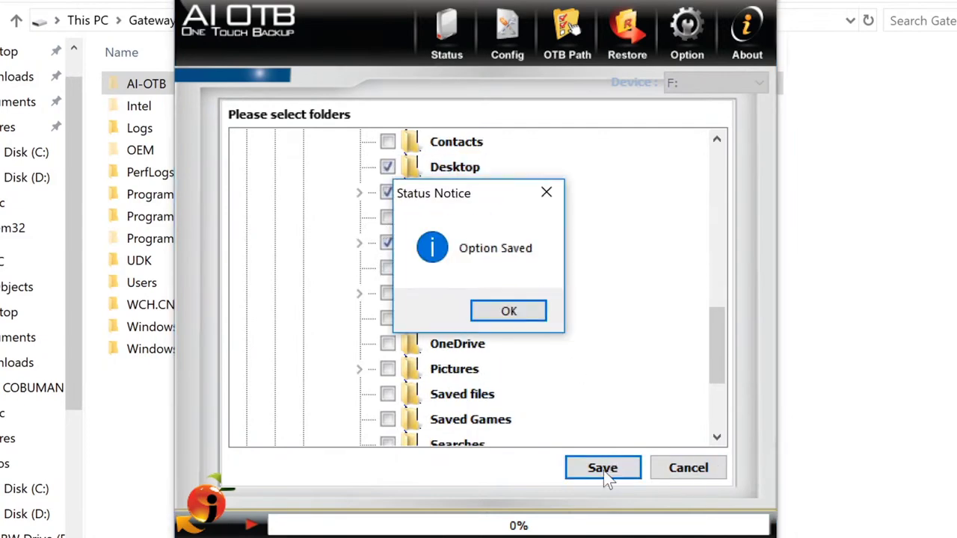
click(515, 314)
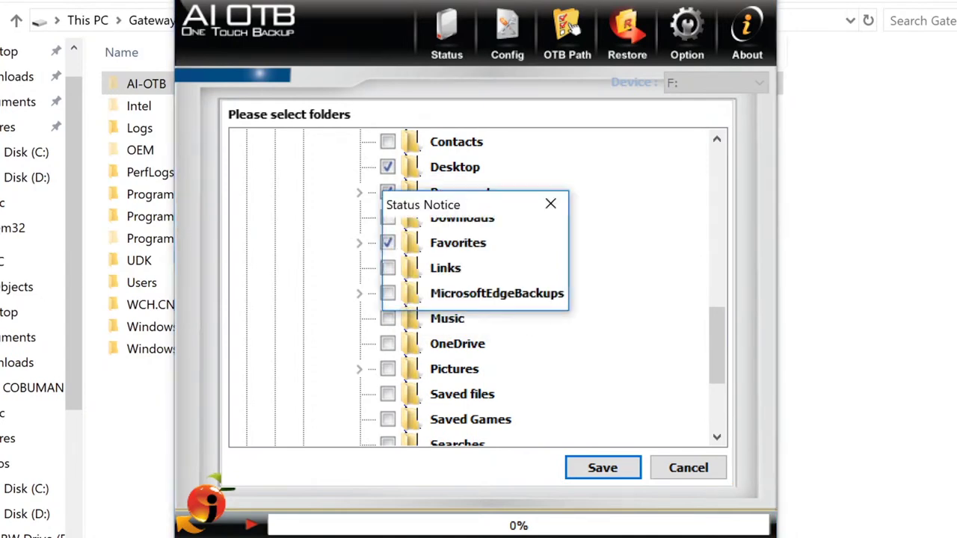
click(453, 288)
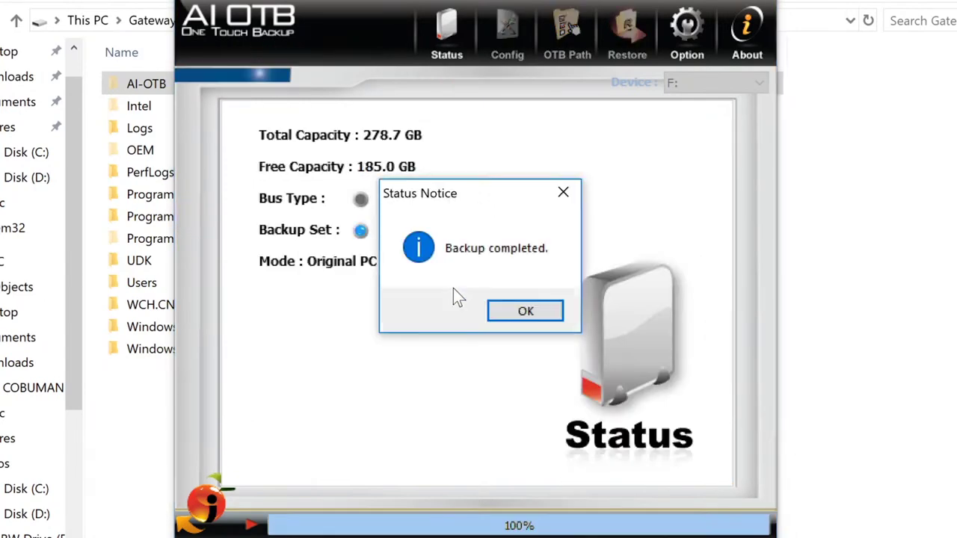
click(519, 311)
click(111, 432)
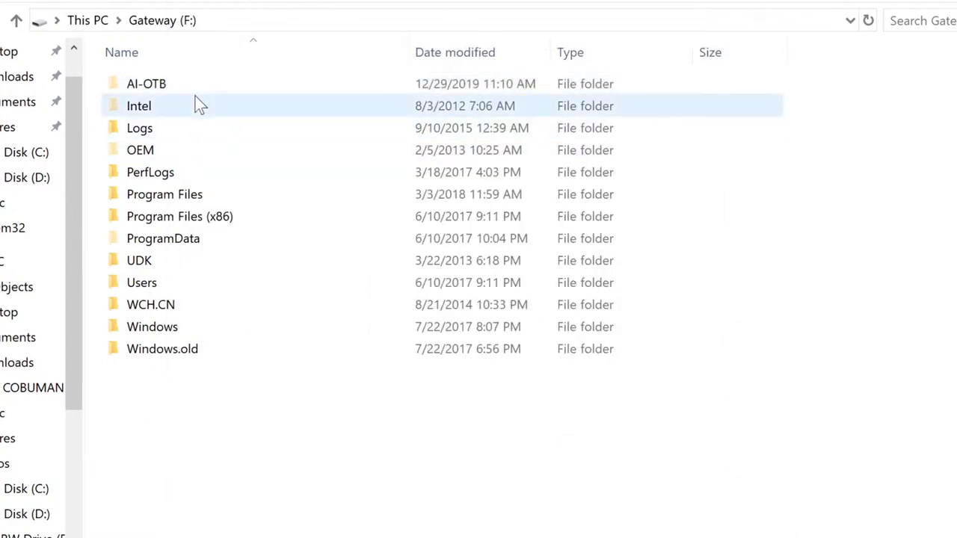
Browse F:'s AI-OTB > Backup > C > Users > profile folder and check the backed-up Desktop.
double_click(230, 83)
double_click(230, 84)
double_click(230, 84)
double_click(230, 84)
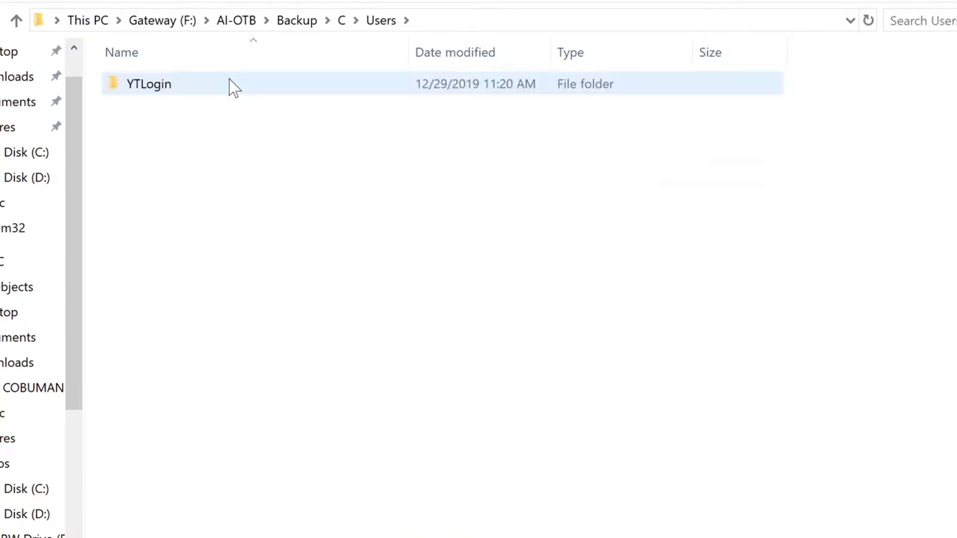
double_click(231, 84)
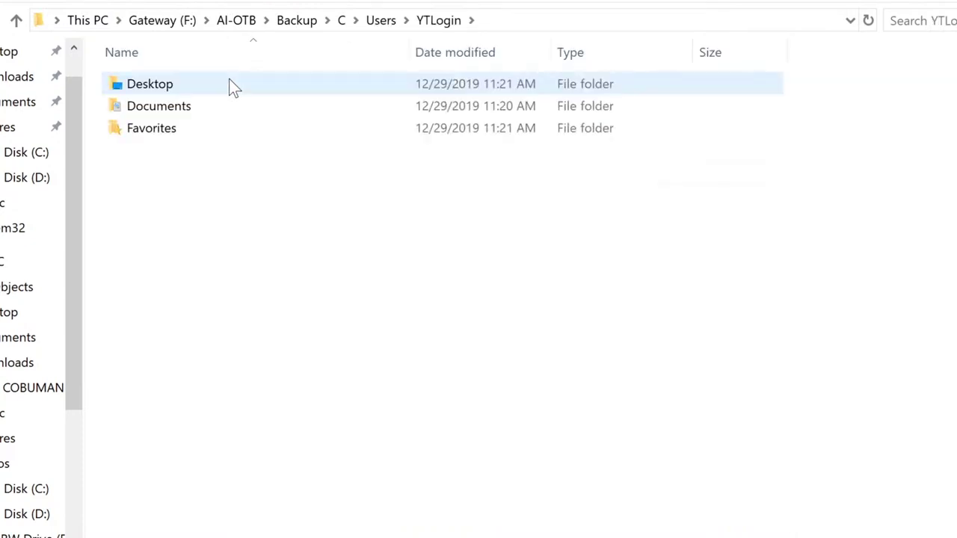
double_click(231, 84)
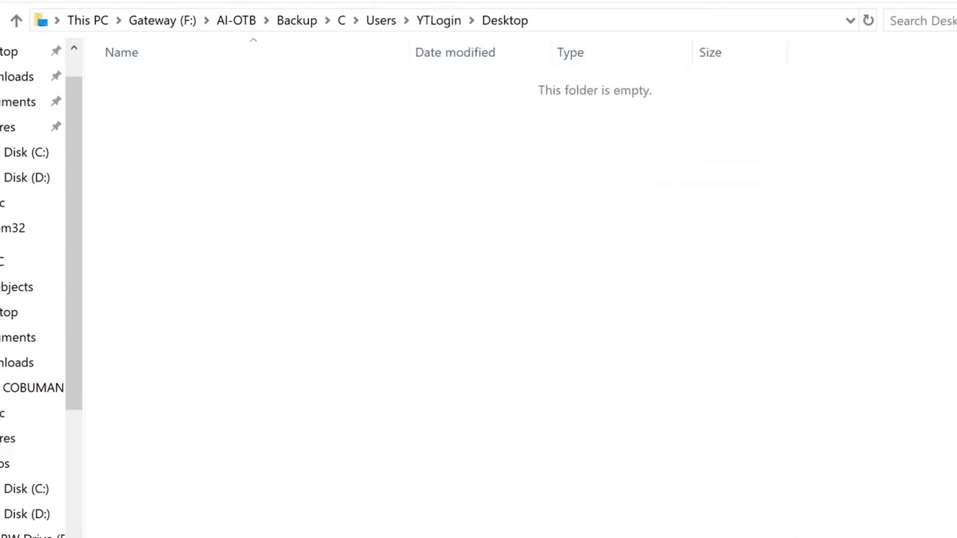
key(BackSpace)
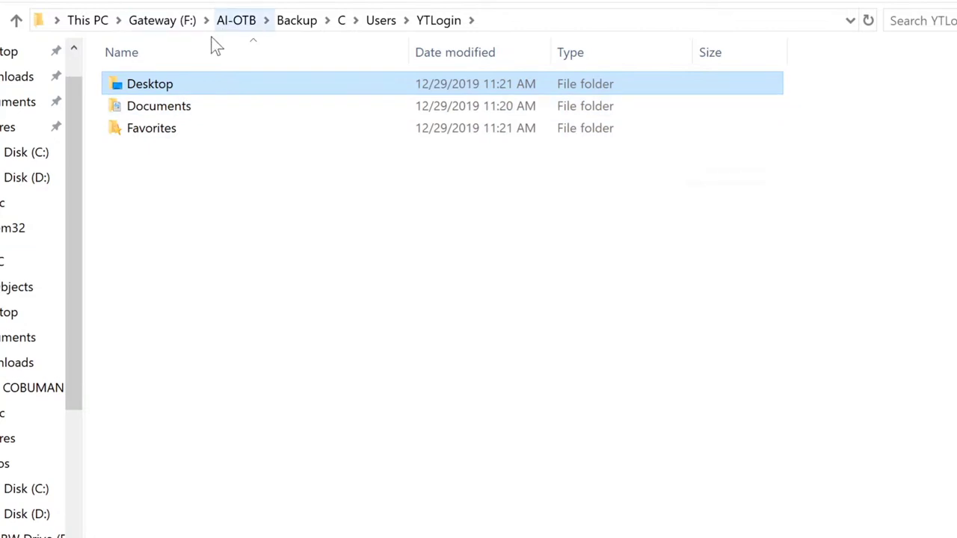
Check the backed-up Favorites folder, go up to Users, and return to AI-OTB.
double_click(158, 132)
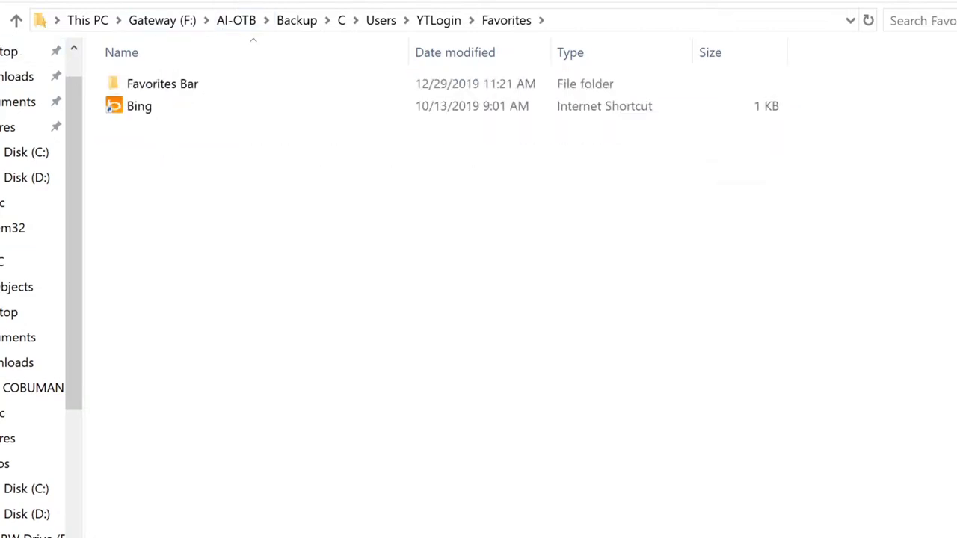
key(alt+Up)
key(alt+Up)
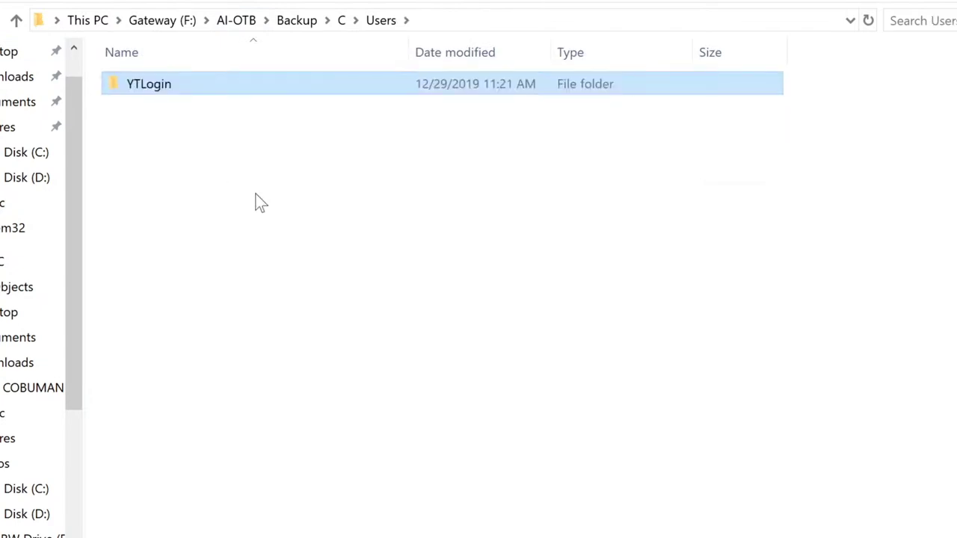
key(alt+Up)
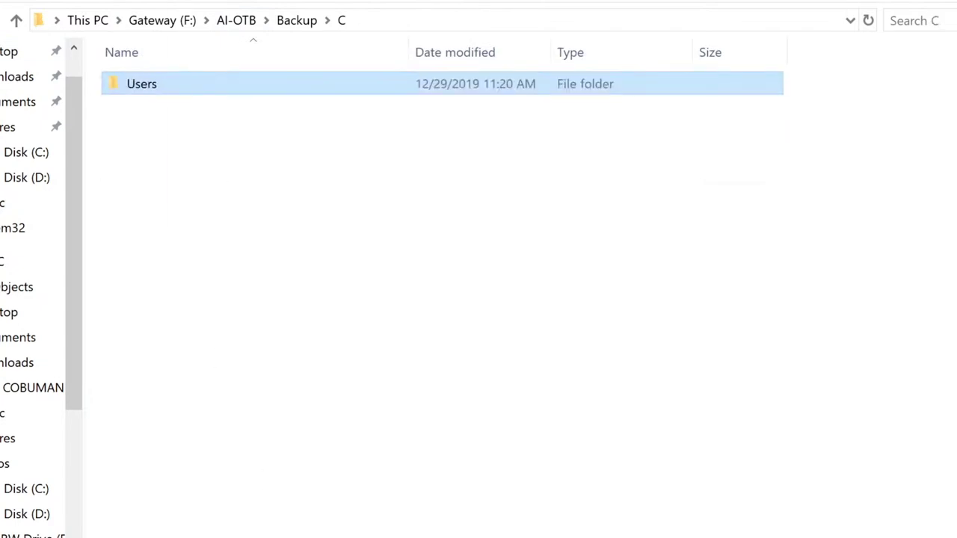
key(alt+Tab)
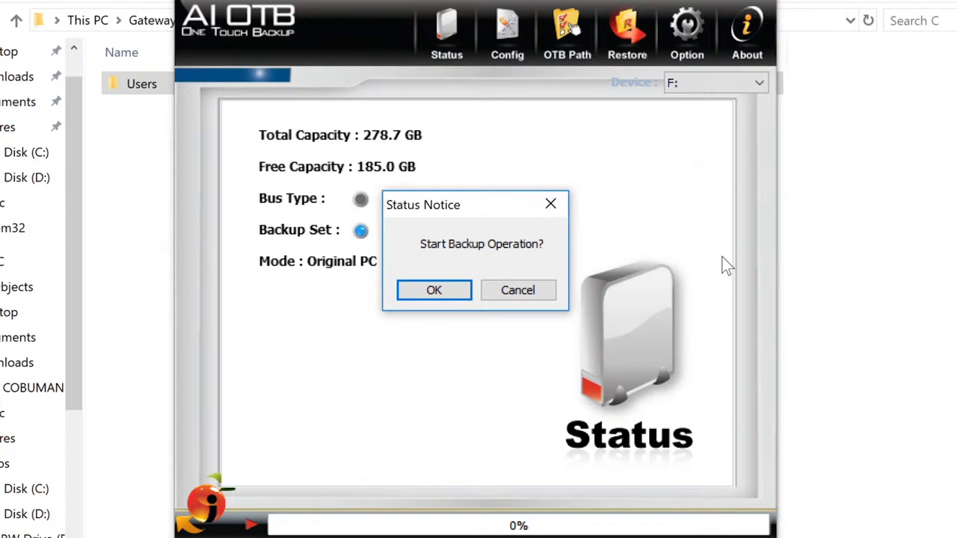
Complete another backup, then untick Confirm Before Backup in Option and save it.
click(458, 293)
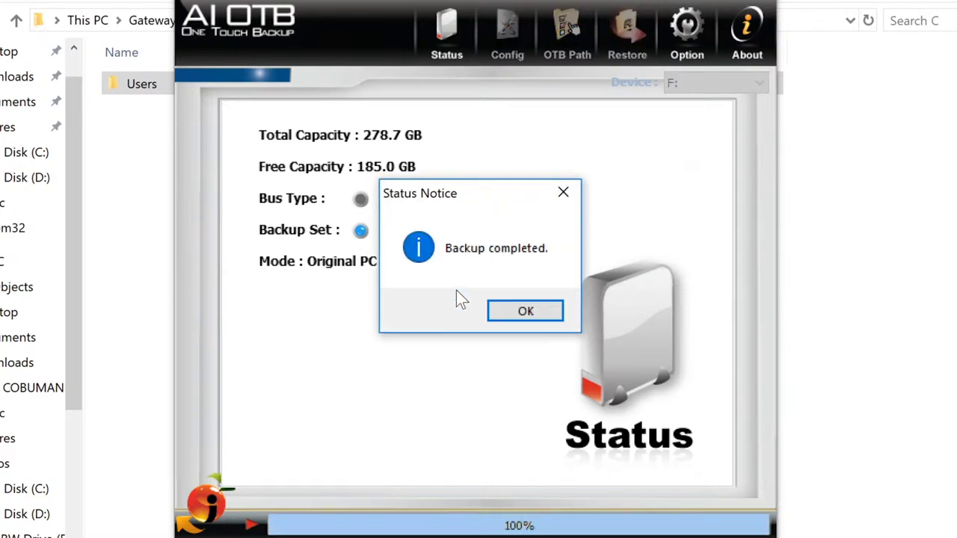
click(525, 313)
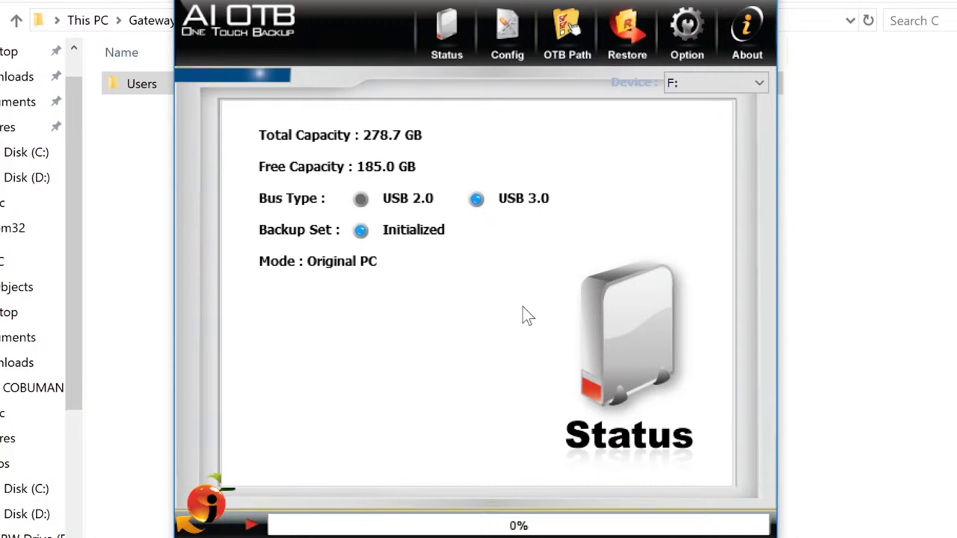
click(685, 30)
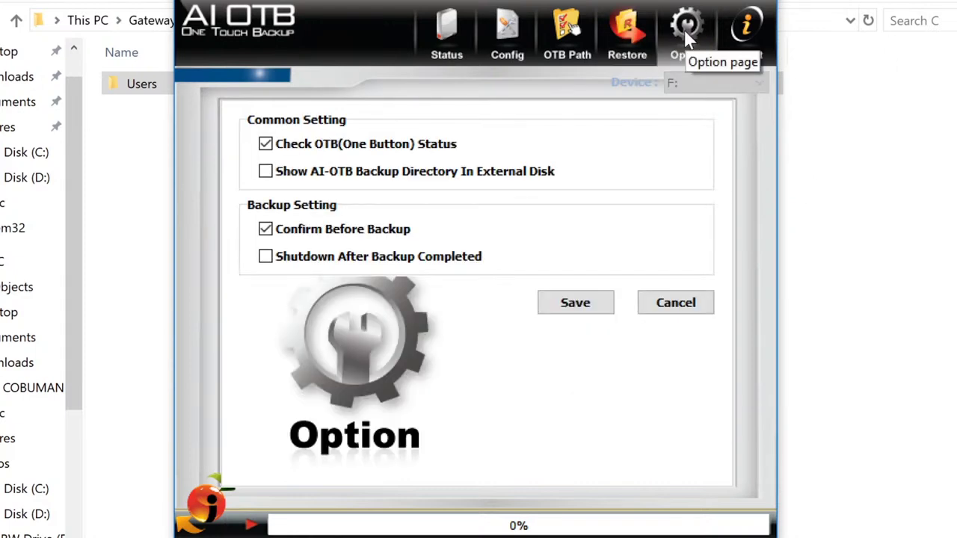
click(266, 230)
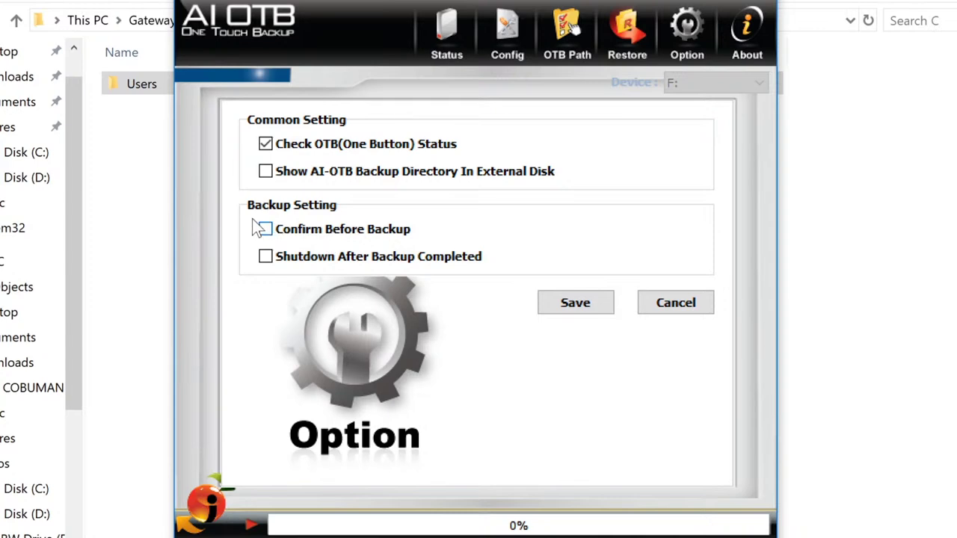
click(576, 315)
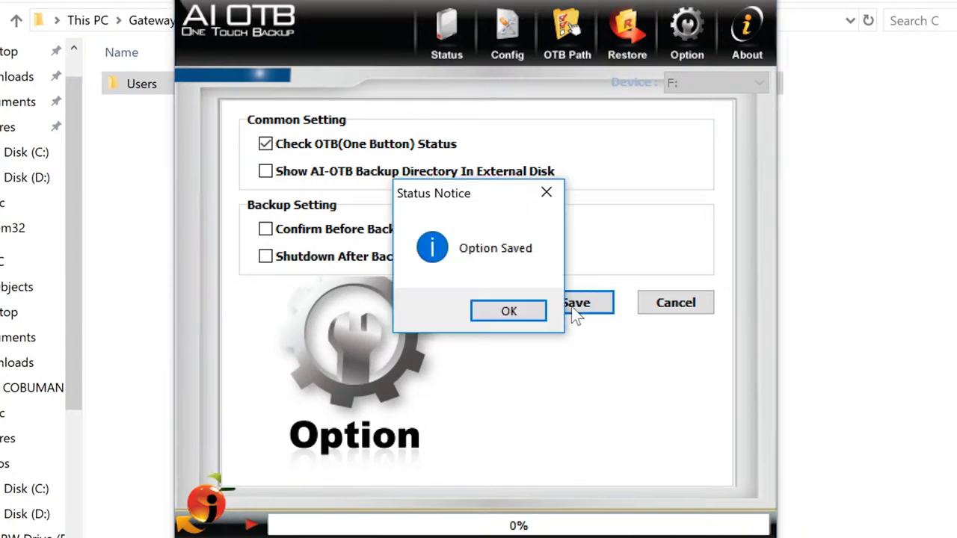
click(519, 318)
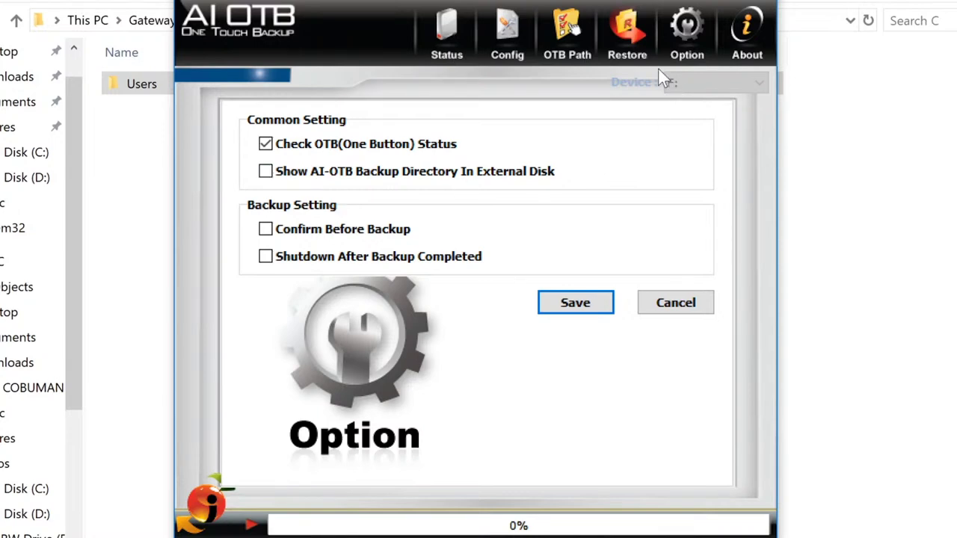
Look over the OTB Path folder tree and Config settings, then go back to Status.
click(571, 34)
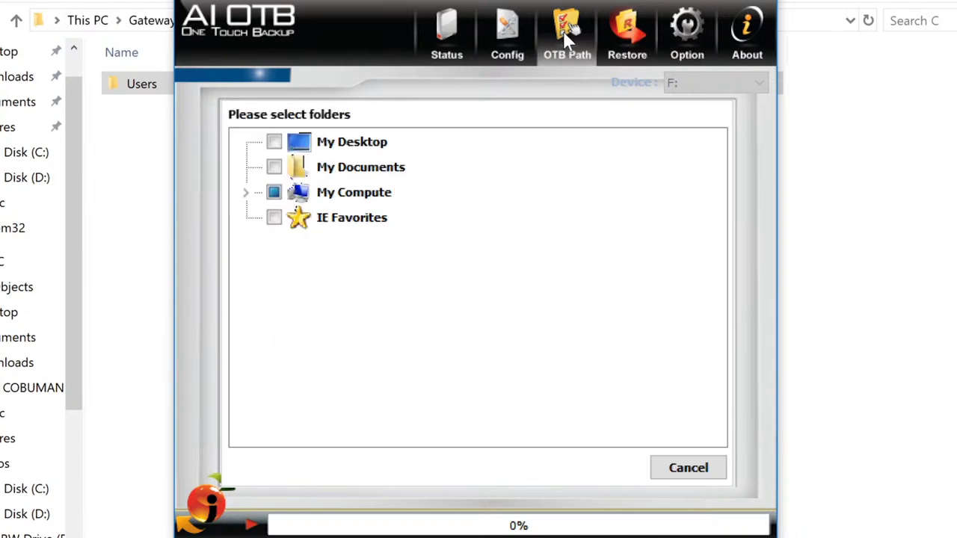
click(379, 198)
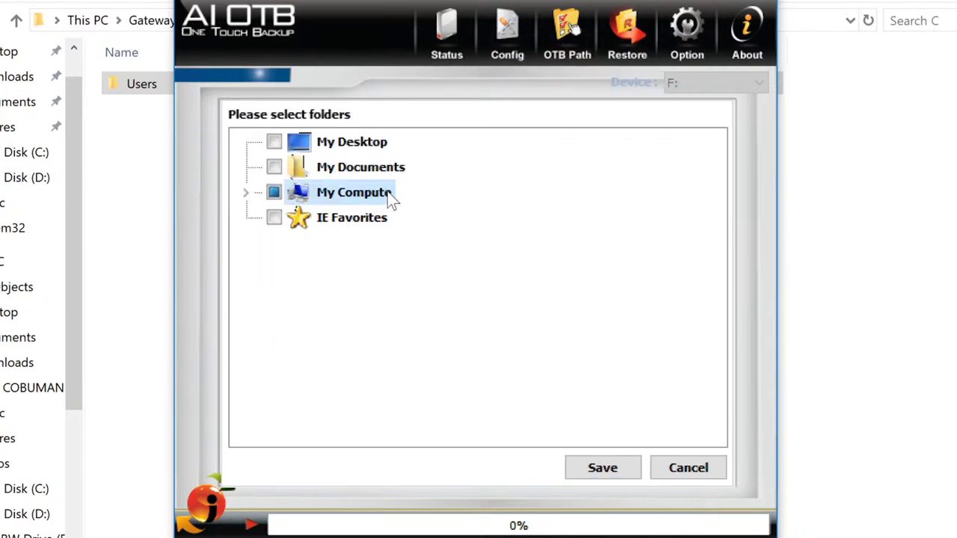
click(515, 43)
click(446, 37)
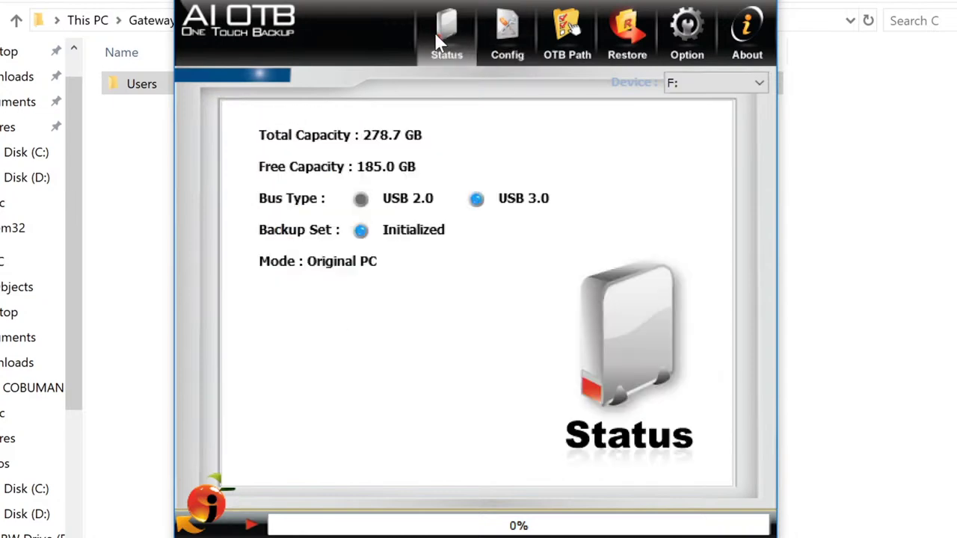
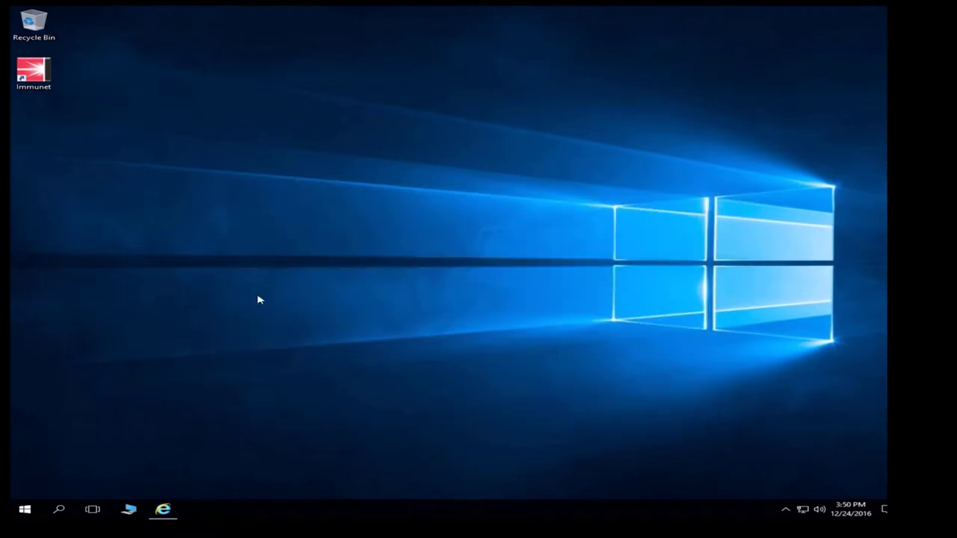
Open the This PC window listing drives C: and D:, and position it on screen.
click(128, 510)
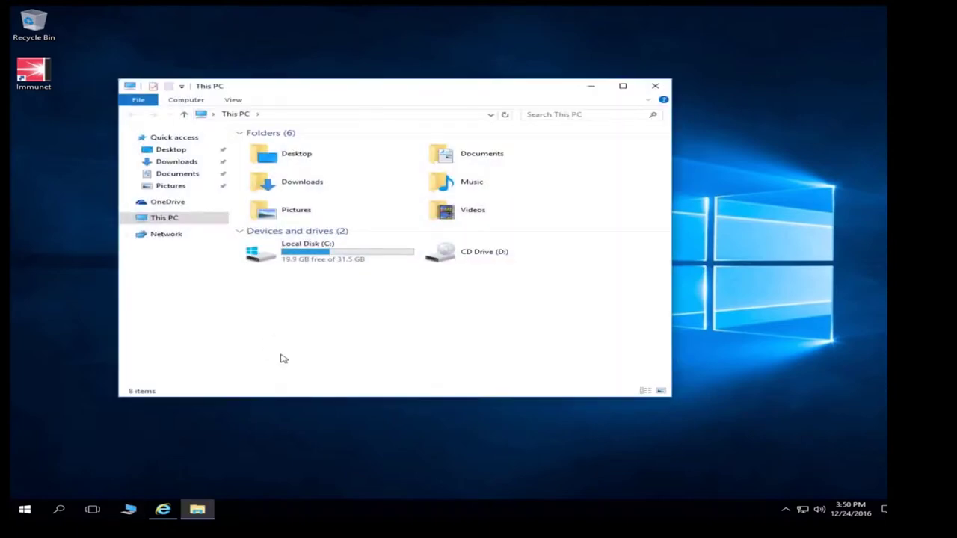
drag(410, 97, 441, 87)
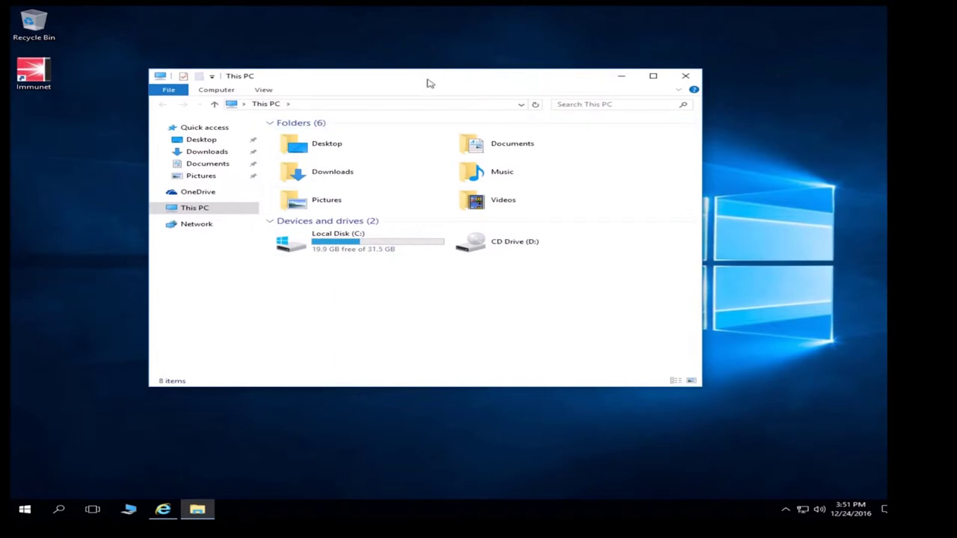
mouse_move(433, 85)
mouse_down()
mouse_move(451, 94)
mouse_move(428, 95)
mouse_up()
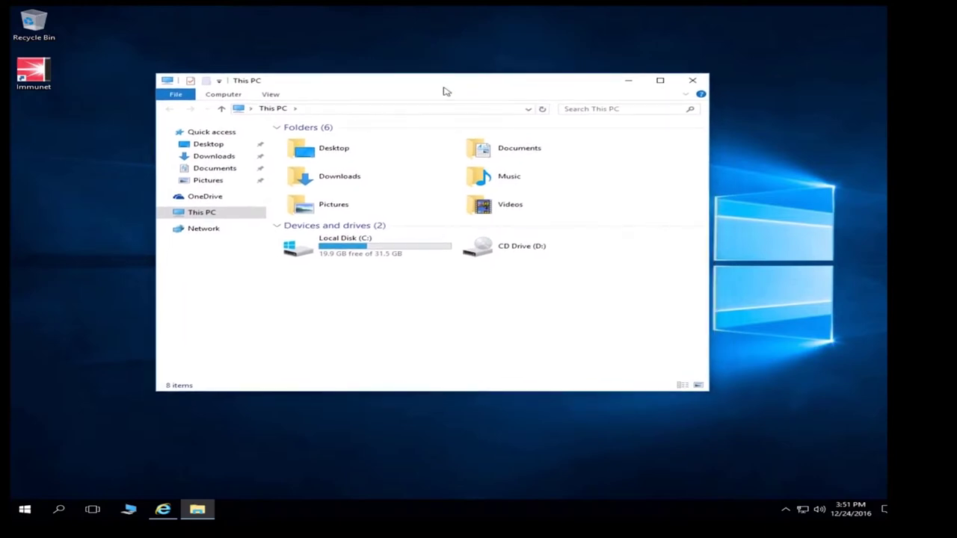
mouse_move(461, 89)
mouse_down()
mouse_move(467, 79)
mouse_move(461, 85)
mouse_up()
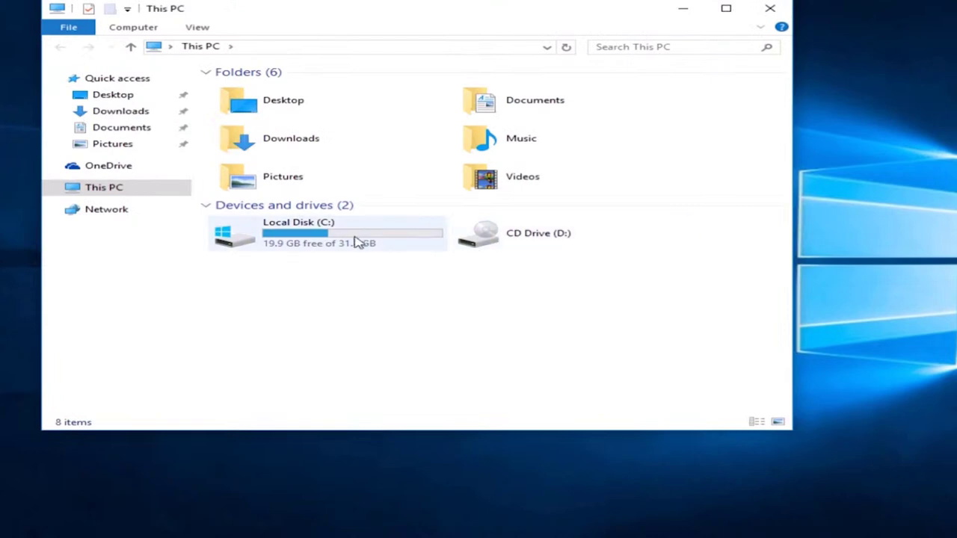
click(357, 241)
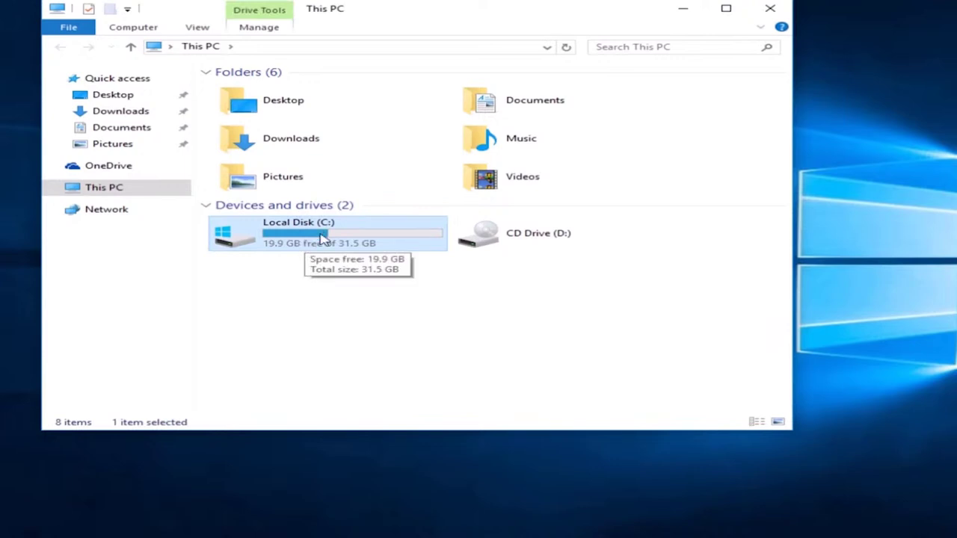
double_click(321, 238)
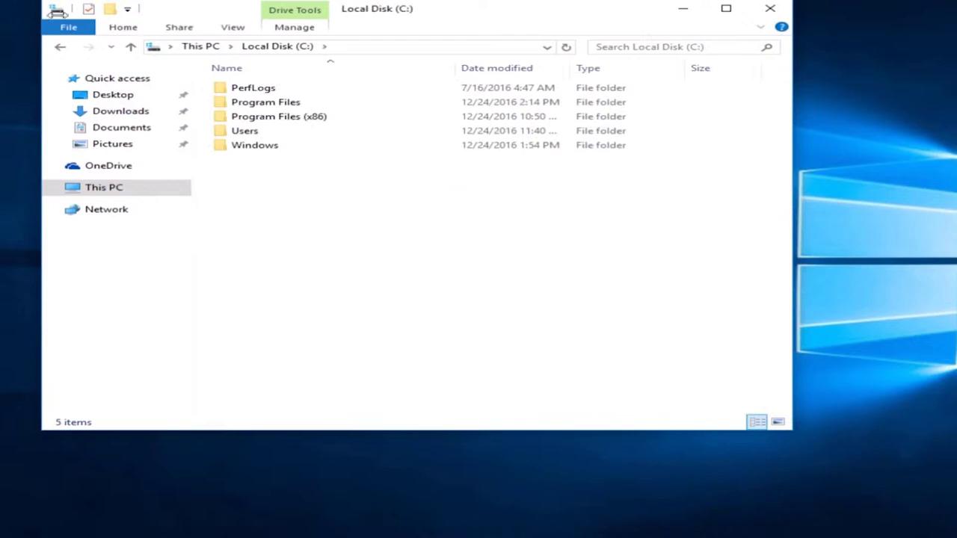
click(60, 47)
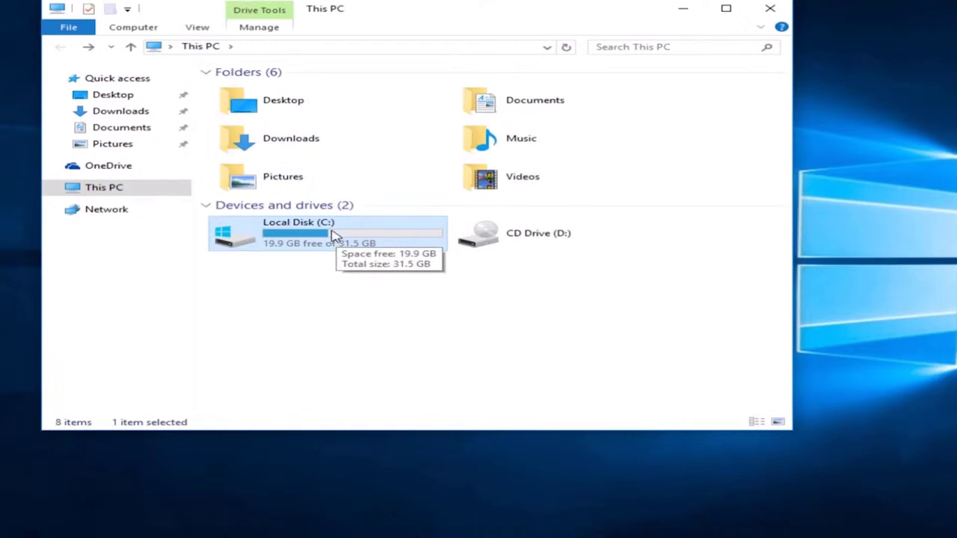
double_click(333, 234)
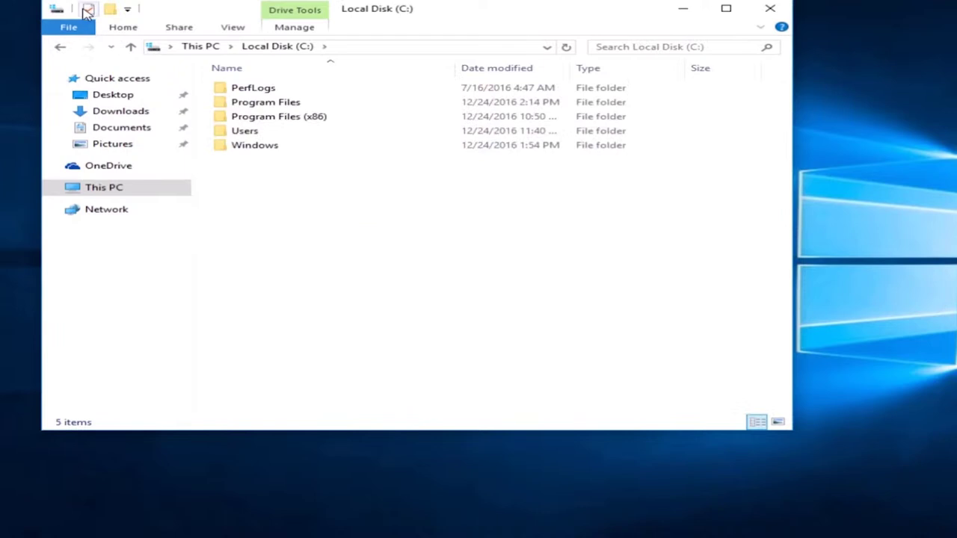
click(62, 48)
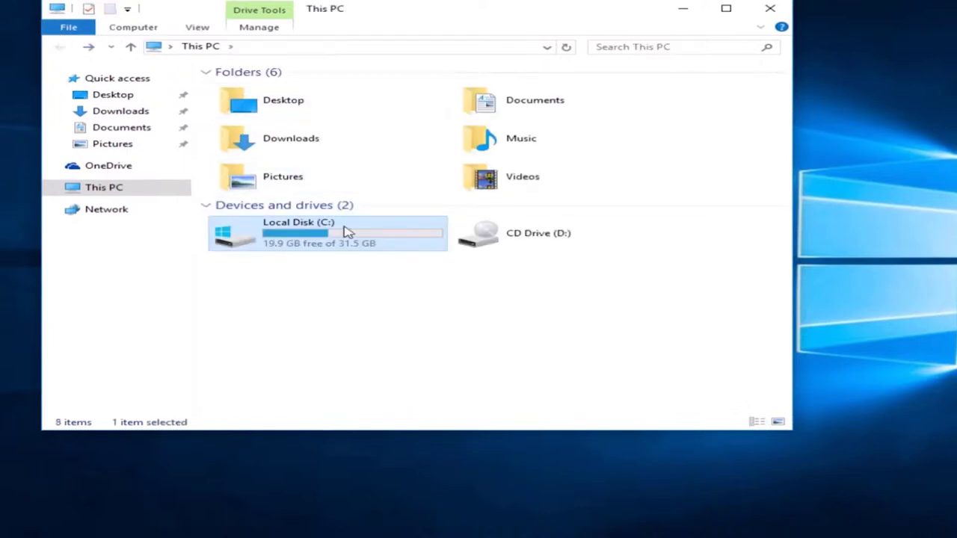
click(335, 305)
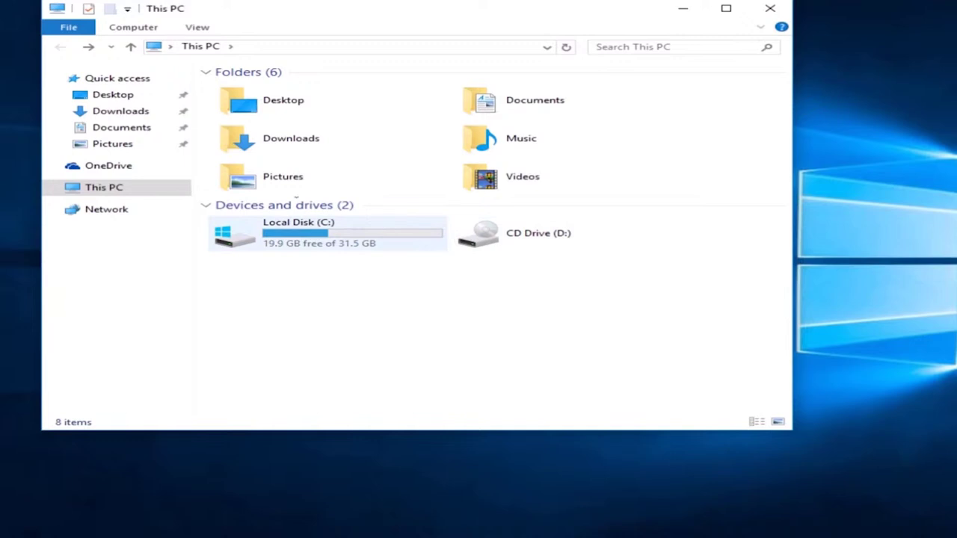
Open Map Network Drive from the Computer tab with drive Z:, and move the dialog lower.
click(151, 30)
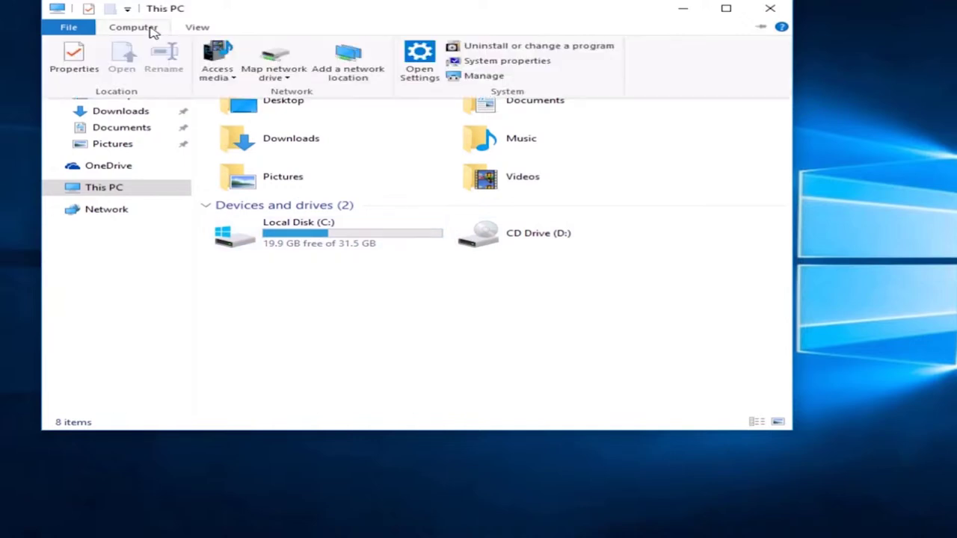
click(290, 63)
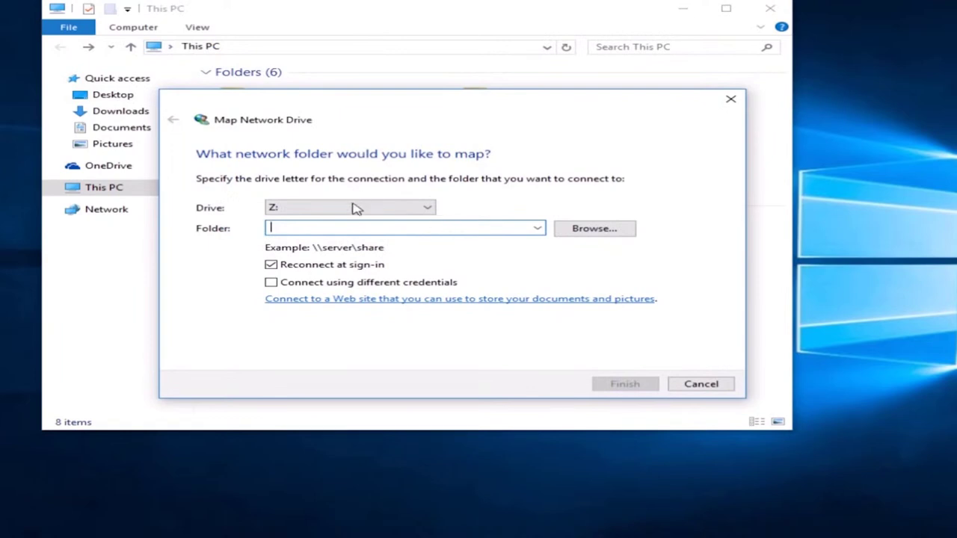
click(355, 209)
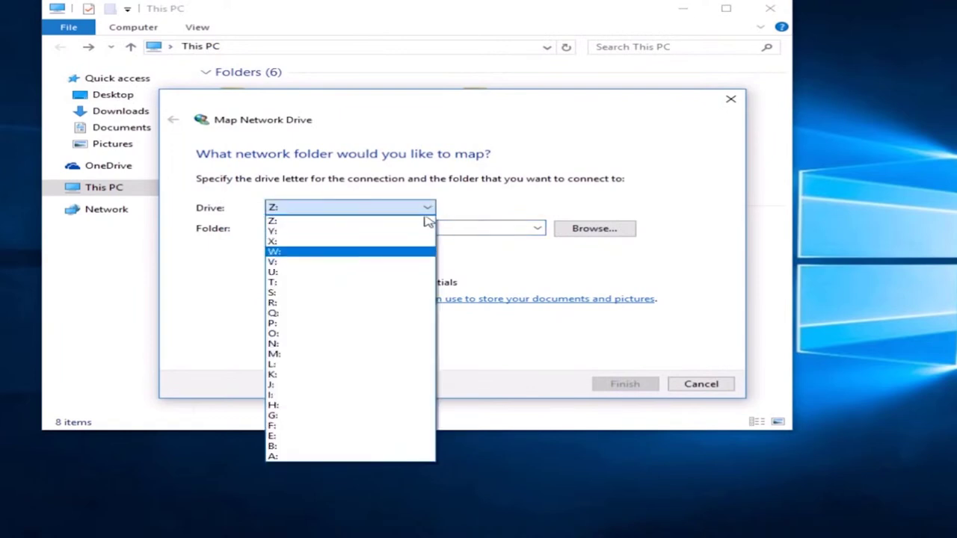
click(465, 212)
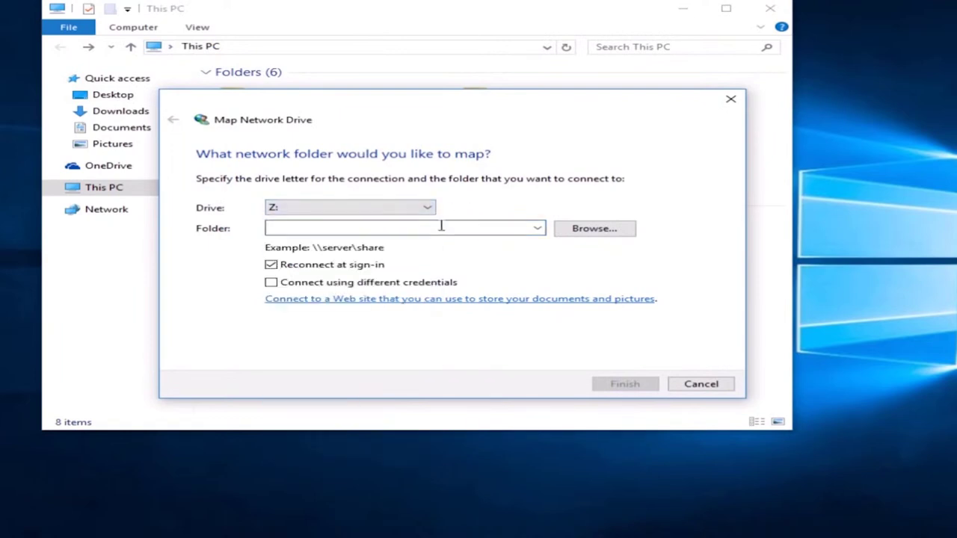
click(439, 226)
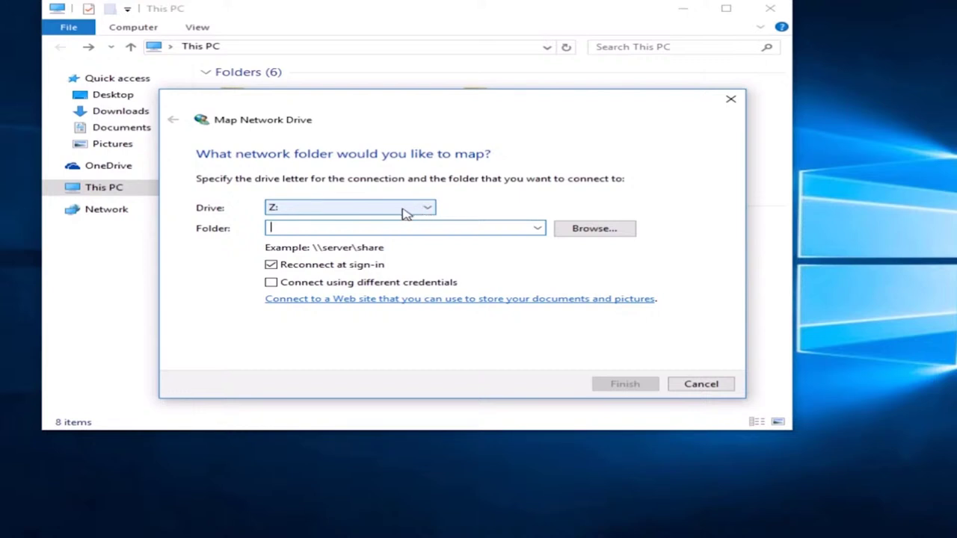
click(400, 209)
click(383, 211)
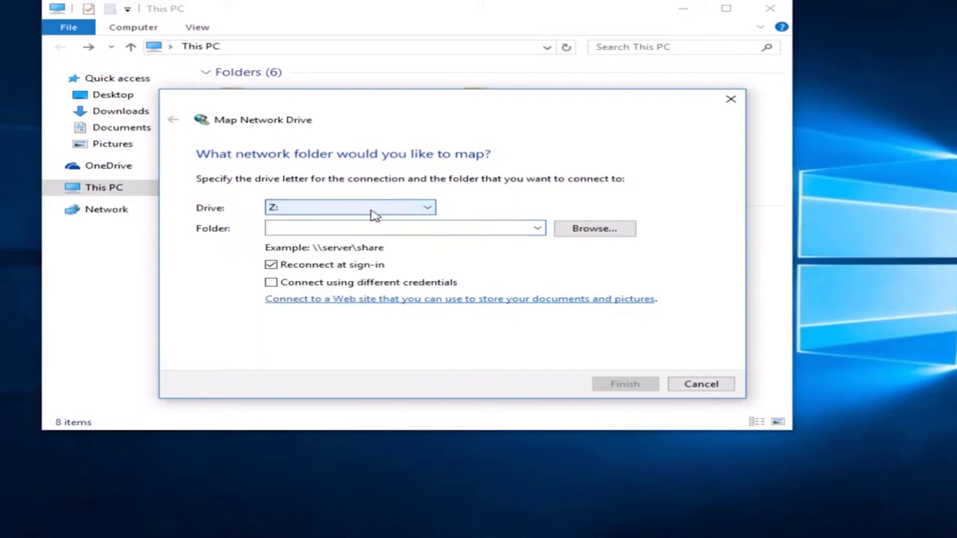
click(453, 227)
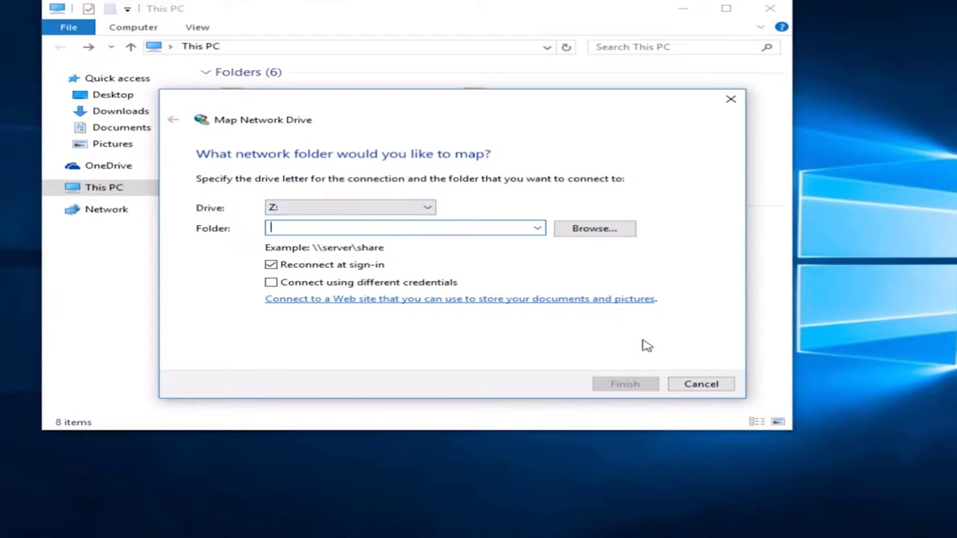
drag(515, 110, 496, 192)
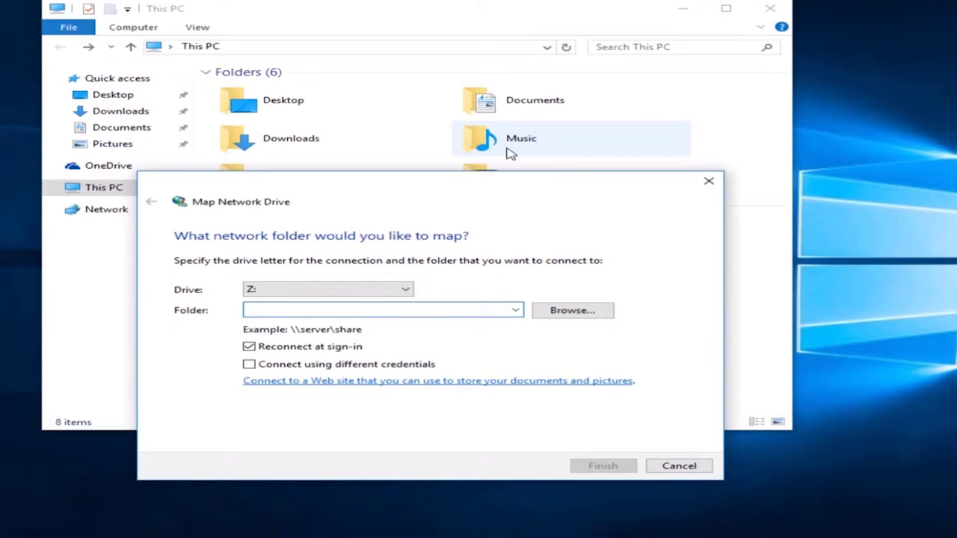
Enter \\sharedrive\folder as the network folder path, with drive U: briefly selected.
click(376, 293)
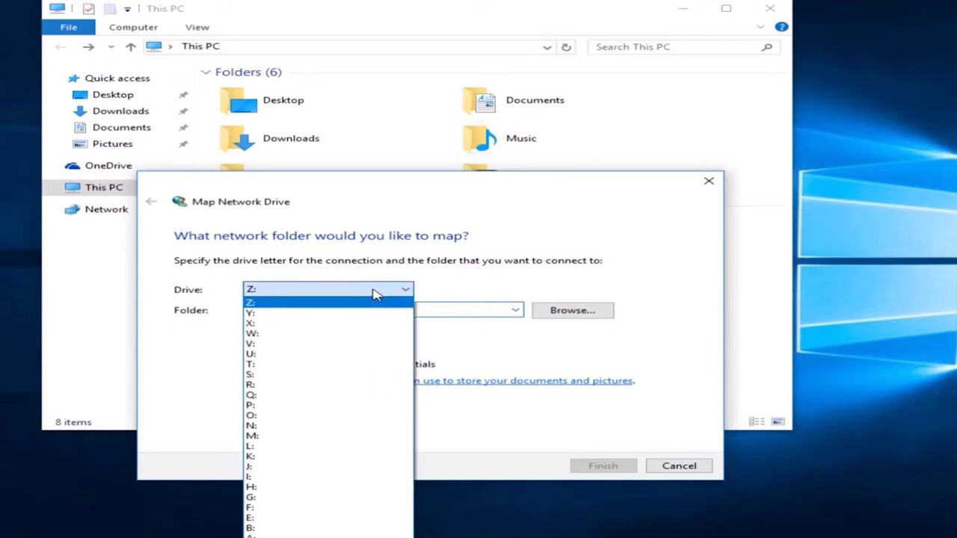
click(336, 354)
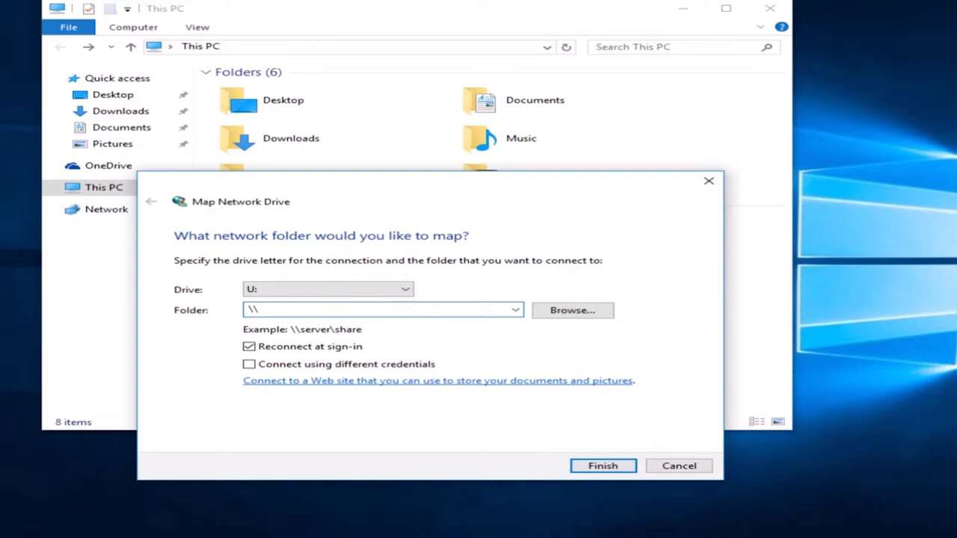
text(sharedrive\folder)
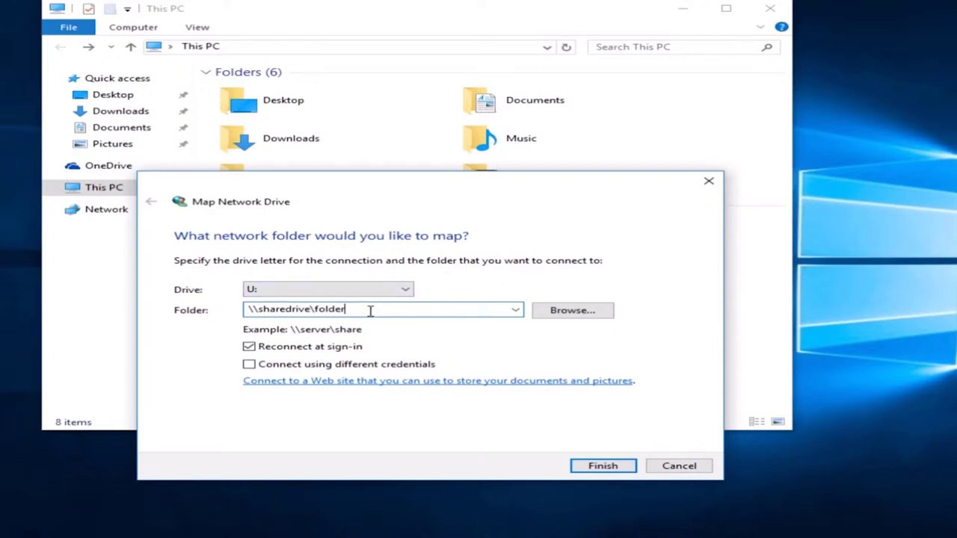
Set the drive letter back to Z: and finish to connect to the share.
click(373, 291)
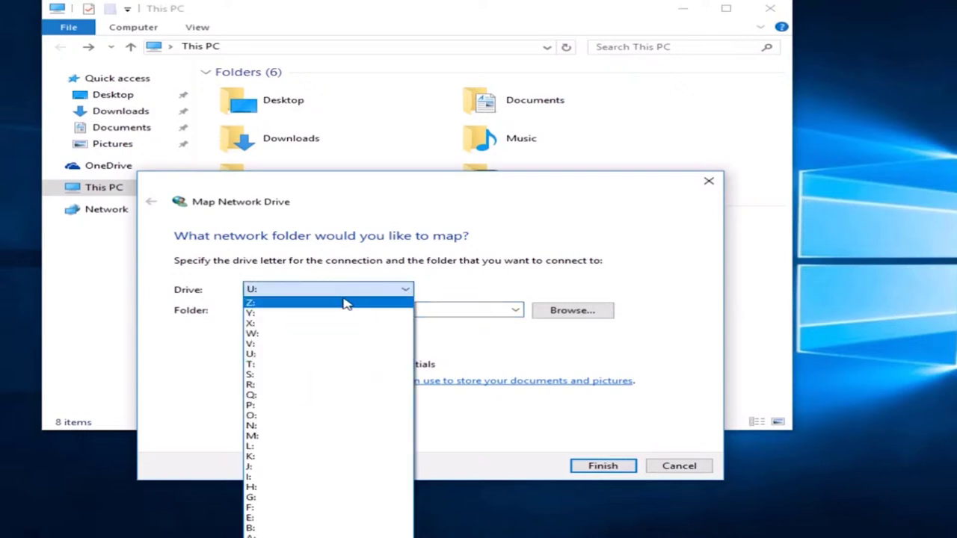
click(346, 303)
double_click(387, 314)
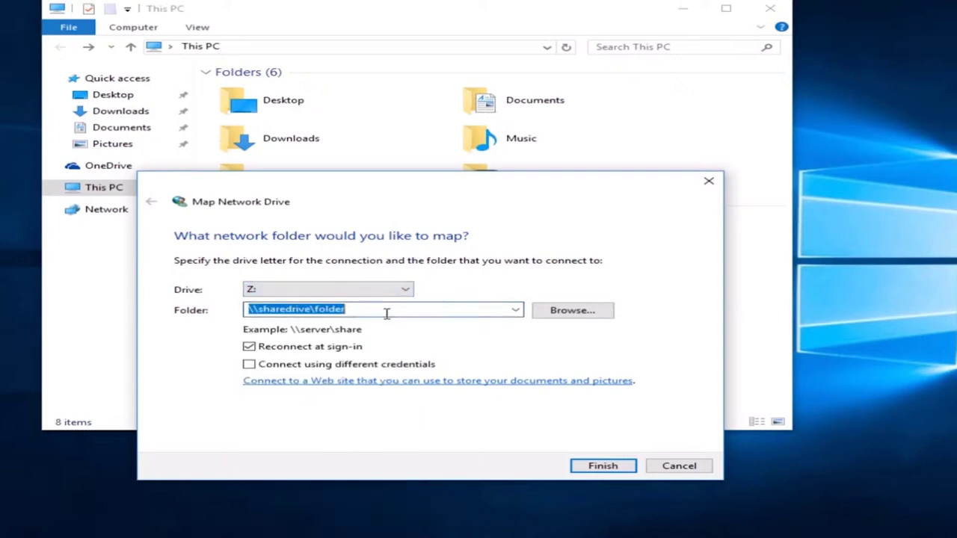
click(384, 314)
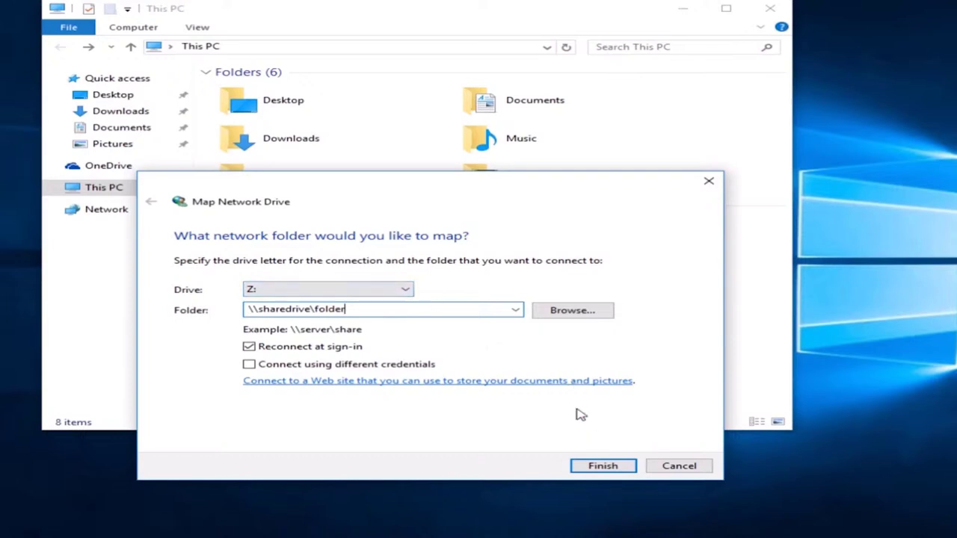
click(610, 467)
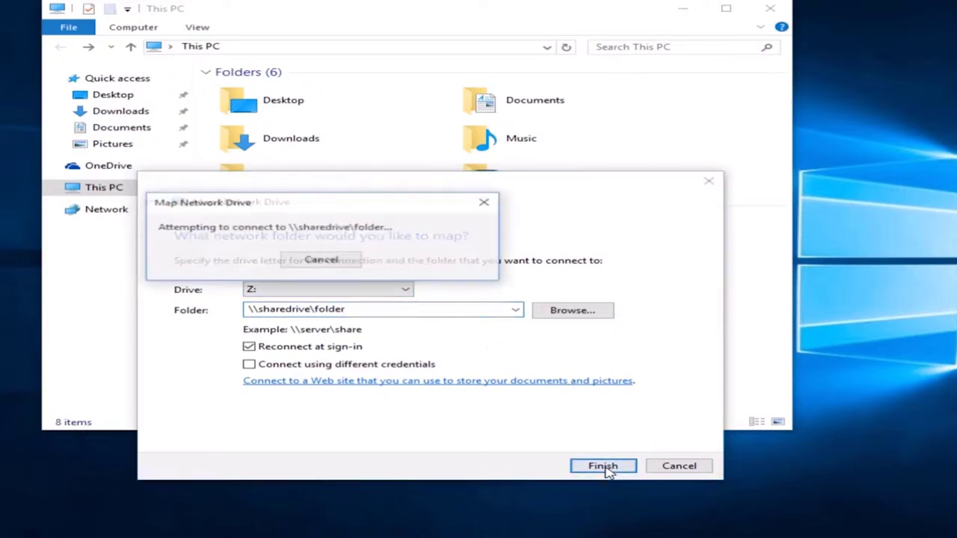
Cancel the connection attempt, close Map Network Drive, and minimize This PC to show the desktop.
click(323, 261)
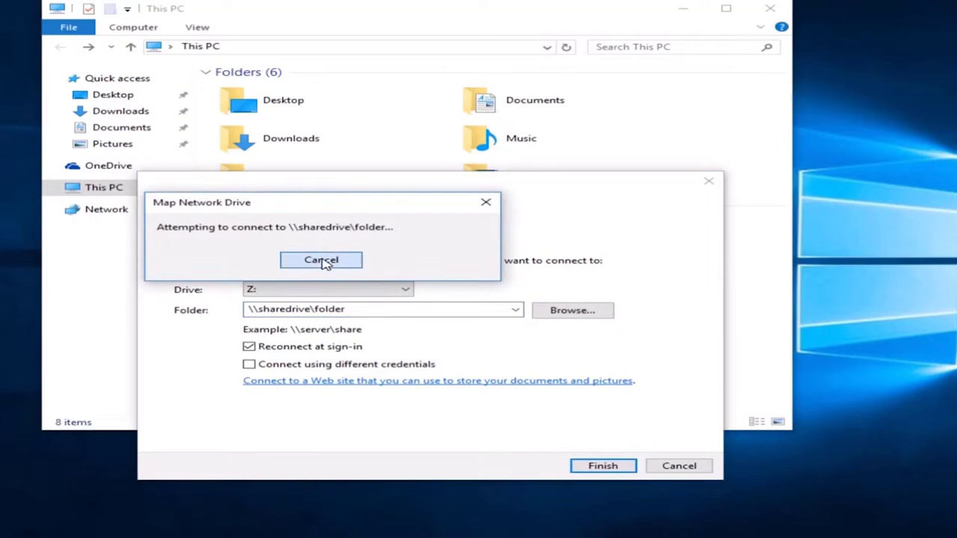
click(709, 183)
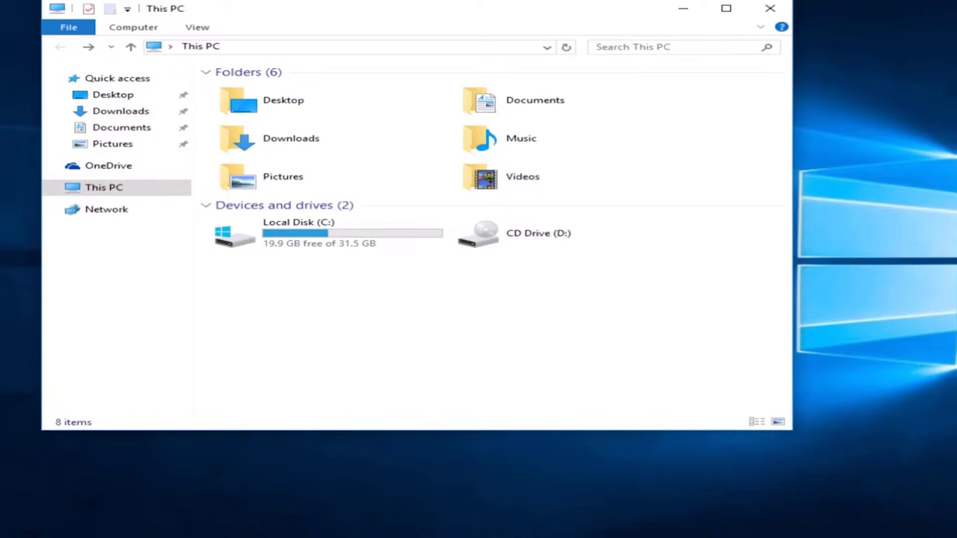
drag(436, 9, 440, 16)
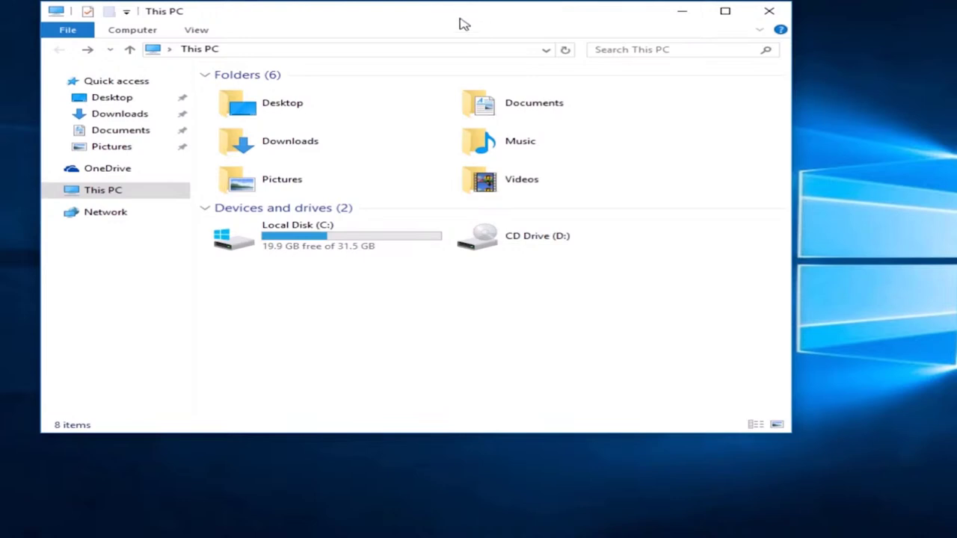
click(681, 18)
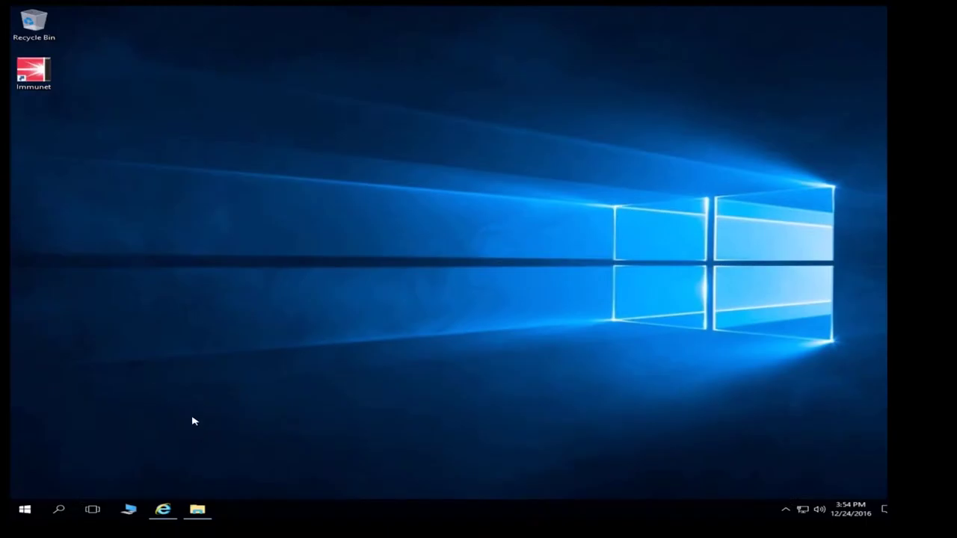
Search Google in Internet Explorer for 'the page cannot be displayed'.
mouse_move(167, 511)
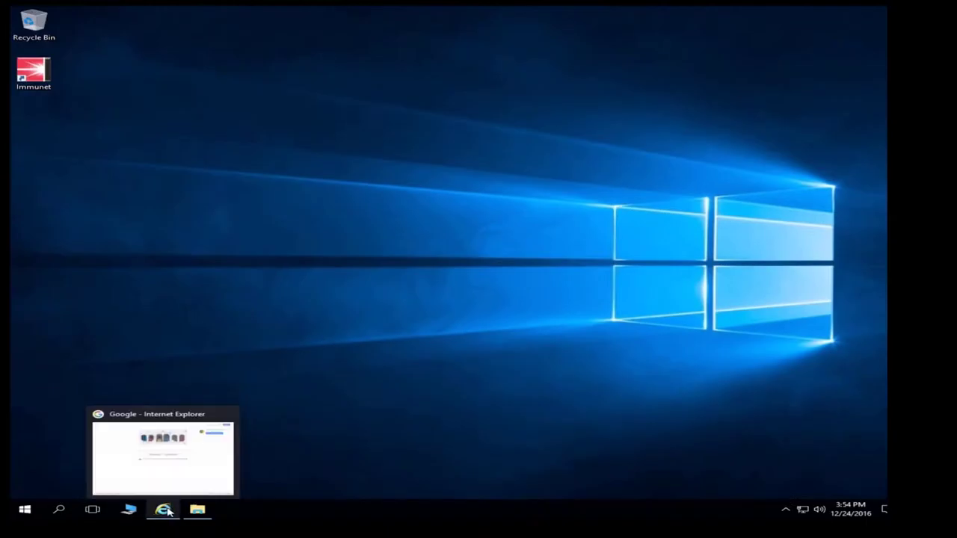
click(166, 509)
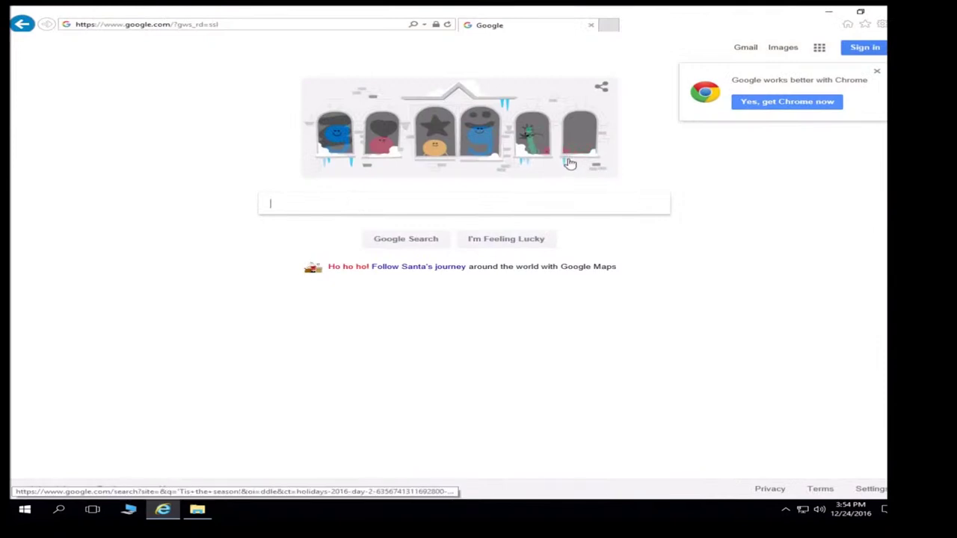
text(the page c)
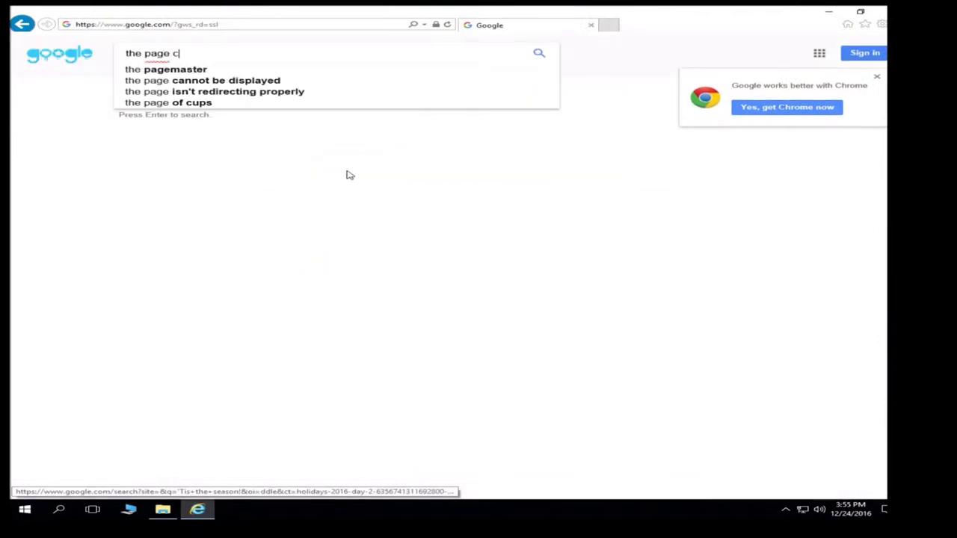
text(annot be displayed)
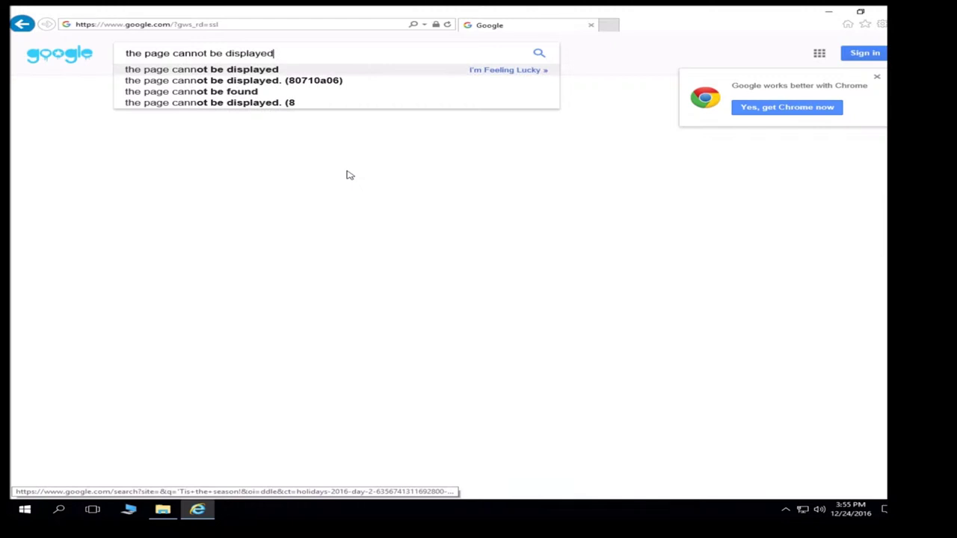
key(Return)
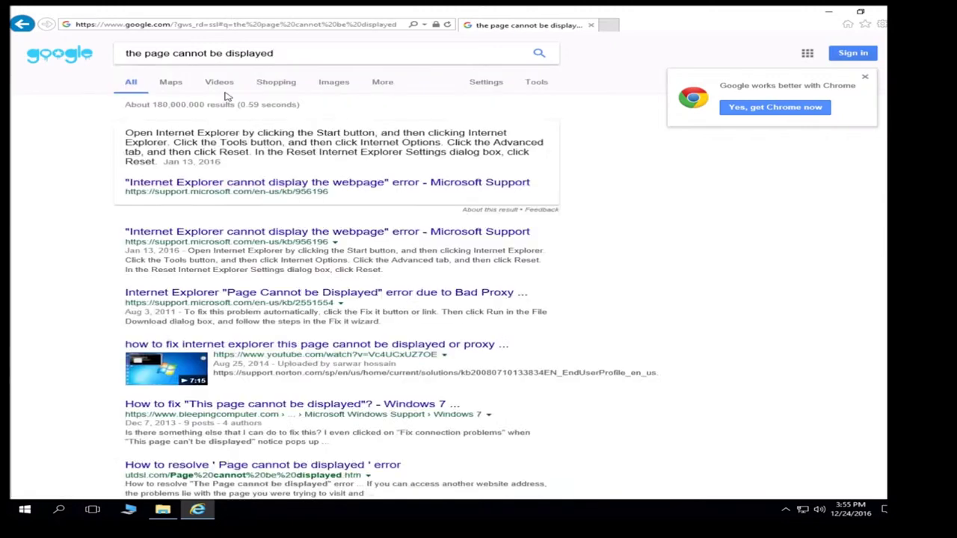
Switch to image results and preview the marshall.edu, IE and 'This page can't be displayed' screenshots.
click(344, 84)
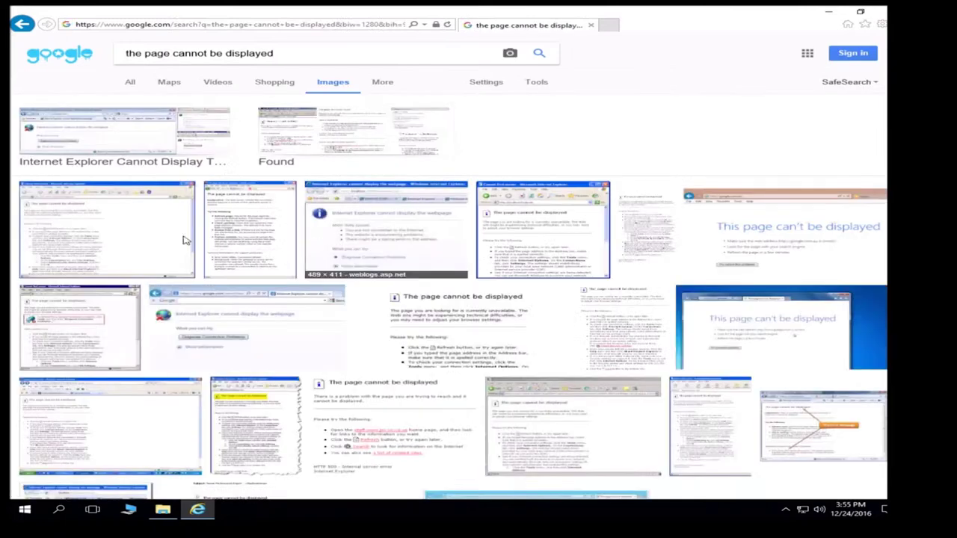
click(136, 226)
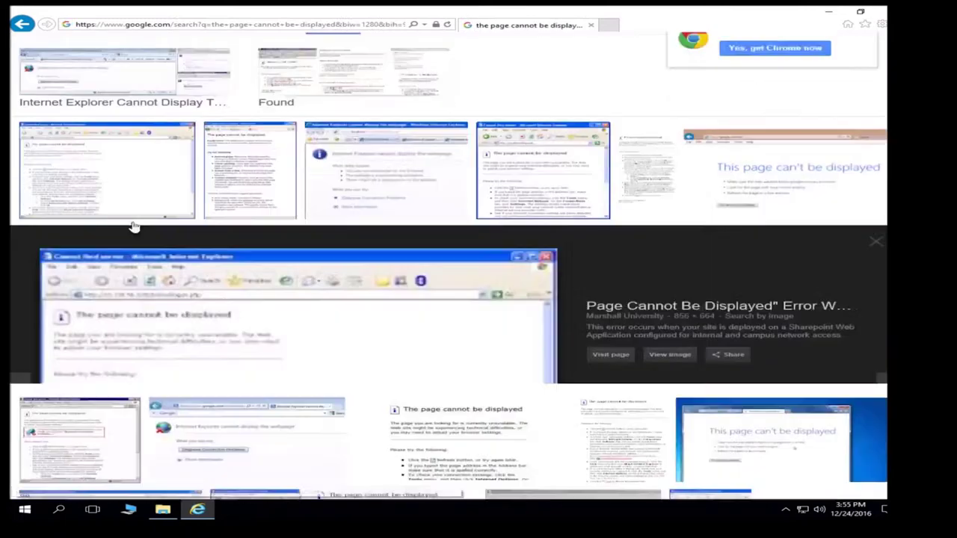
scroll(308, 265, up, 3)
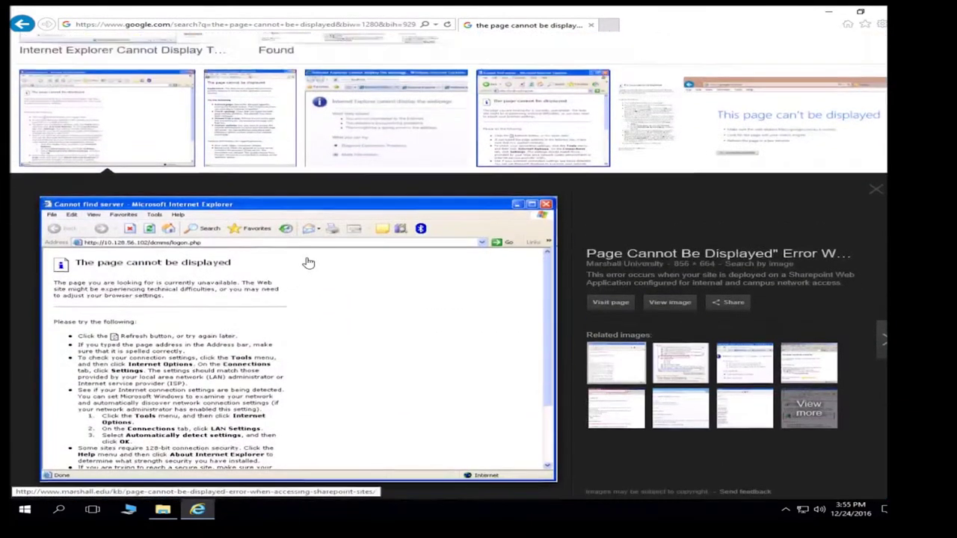
click(377, 216)
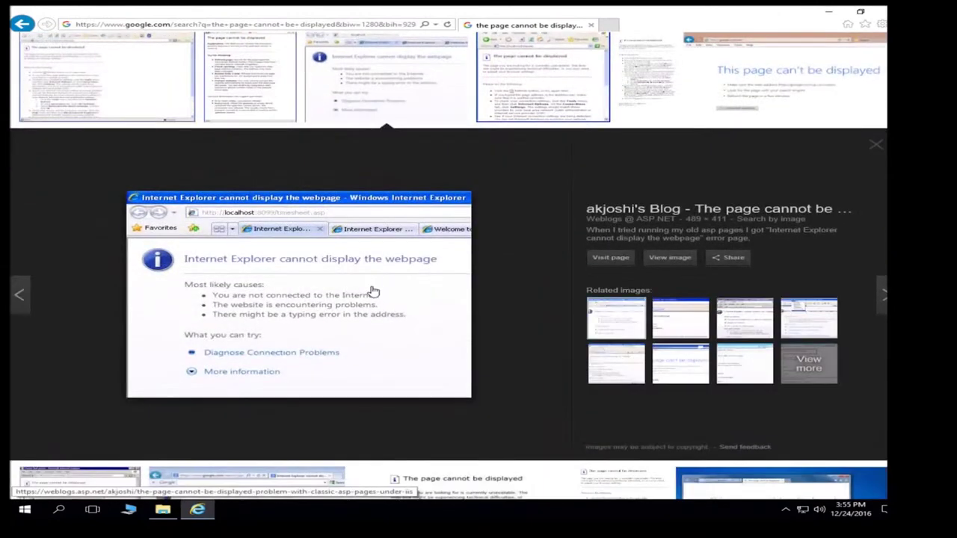
scroll(374, 291, up, 3)
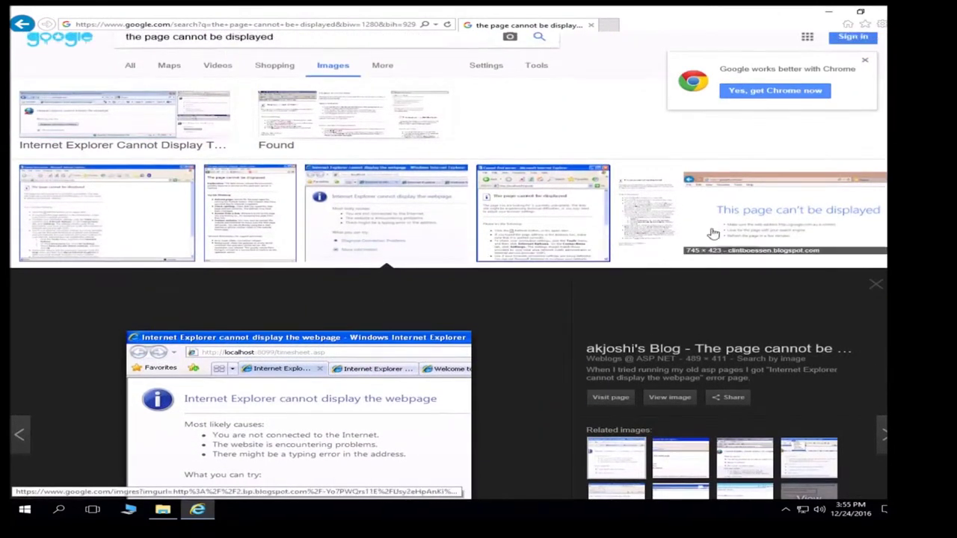
click(706, 232)
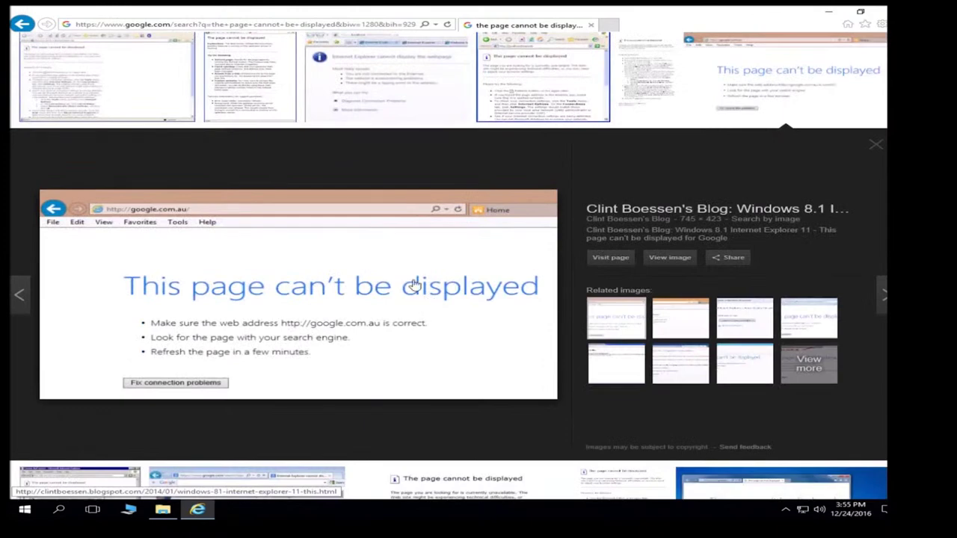
scroll(410, 303, up, 3)
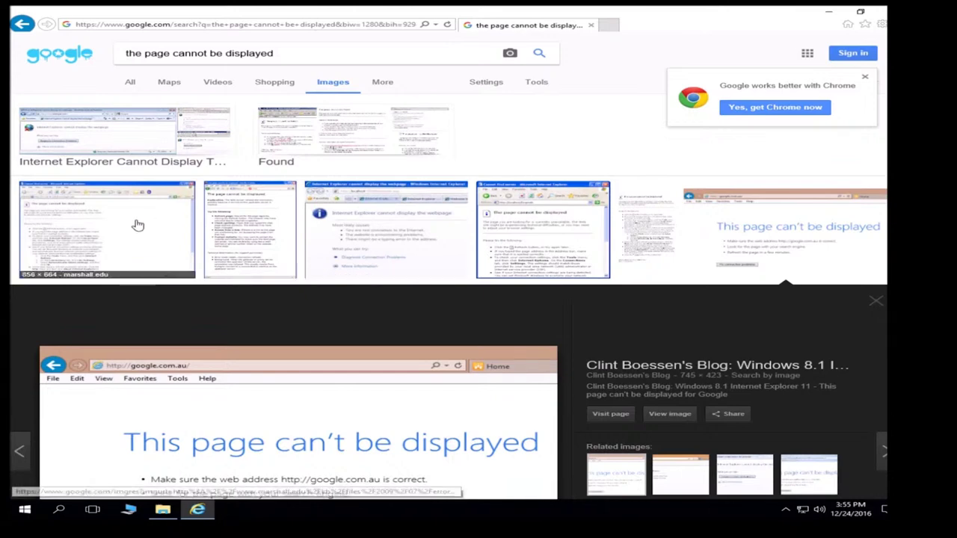
click(138, 225)
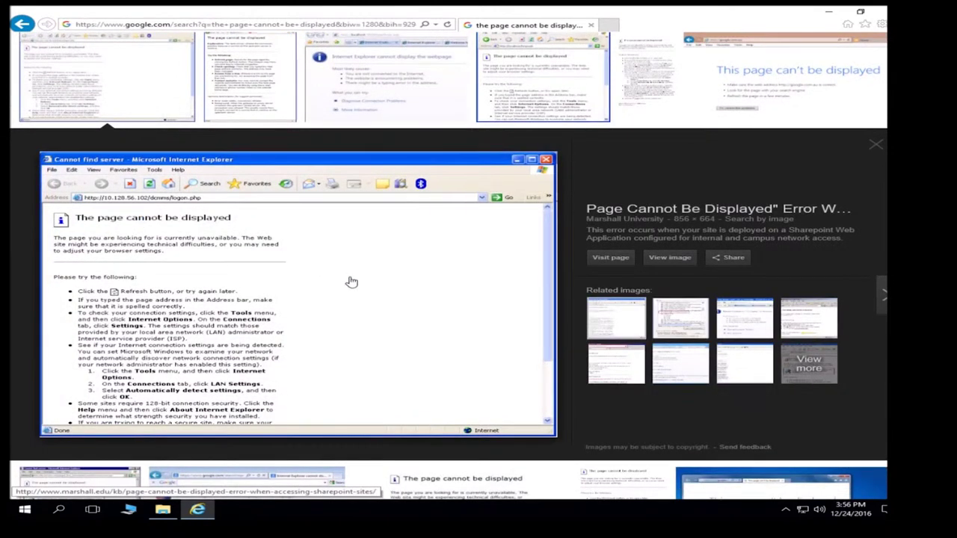
scroll(348, 279, up, 2)
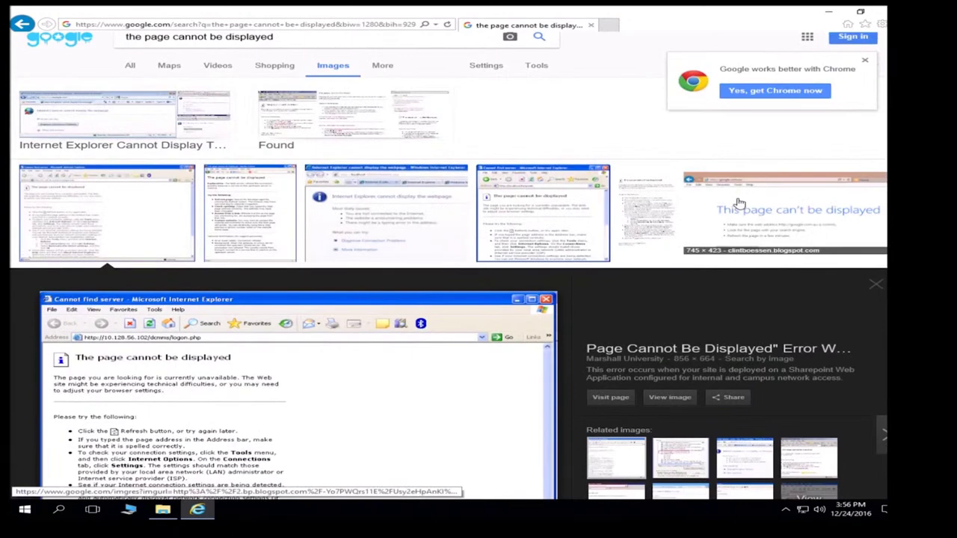
click(738, 206)
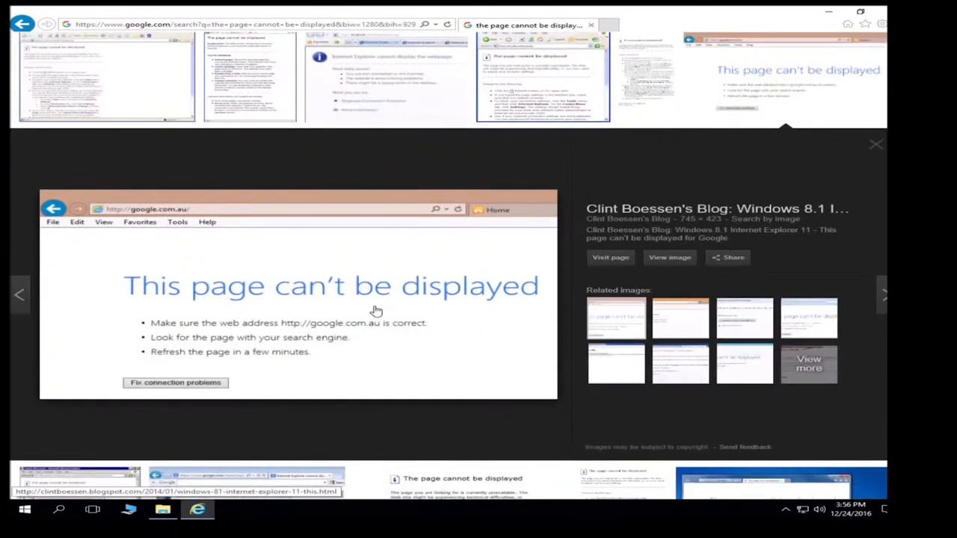
Preview the Firefox and IE error screenshots, ending on 'This page can't be displayed'.
scroll(376, 310, down, 3)
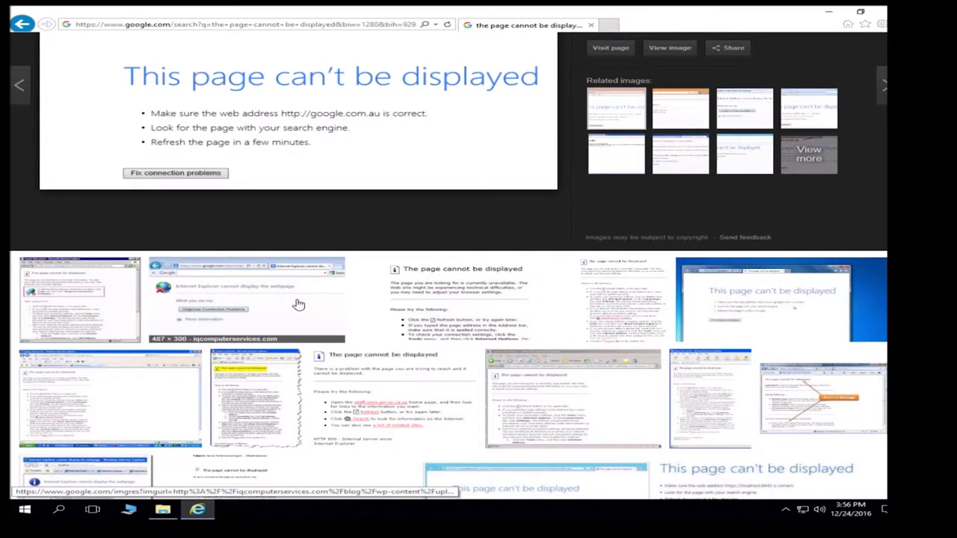
scroll(297, 305, up, 2)
scroll(297, 304, up, 3)
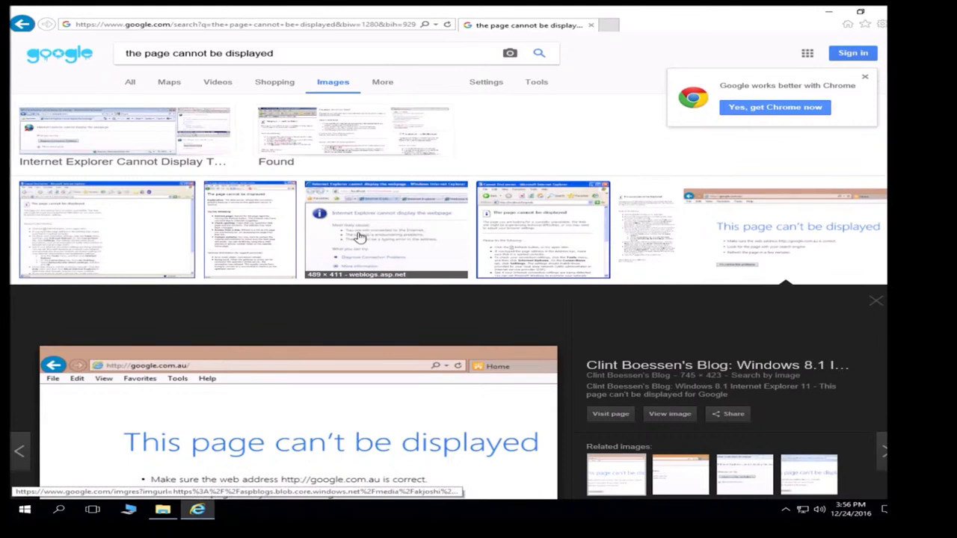
scroll(295, 378, down, 2)
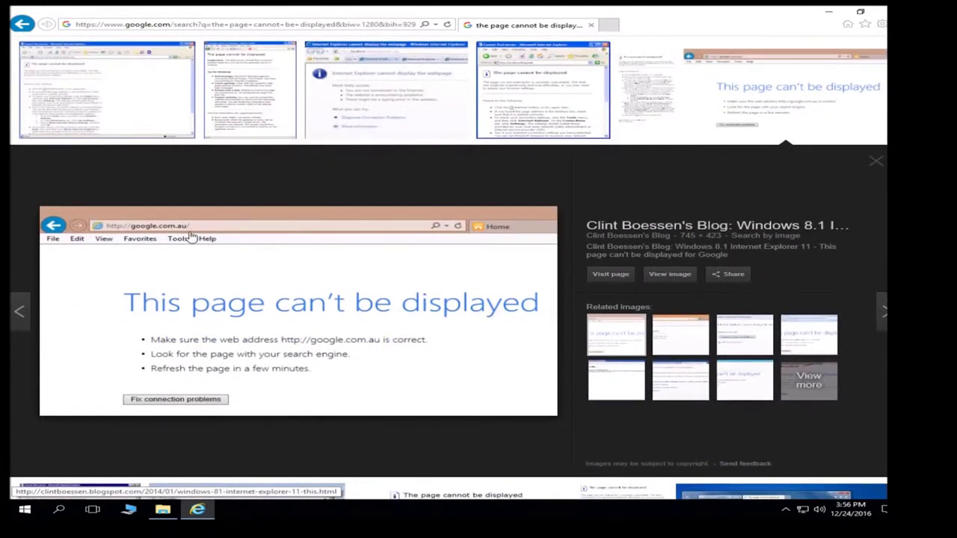
click(249, 119)
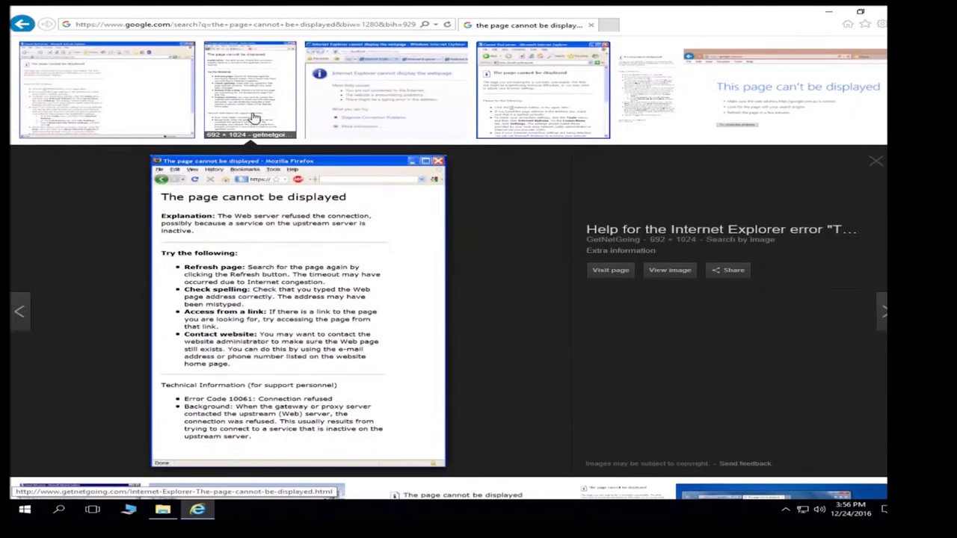
click(364, 110)
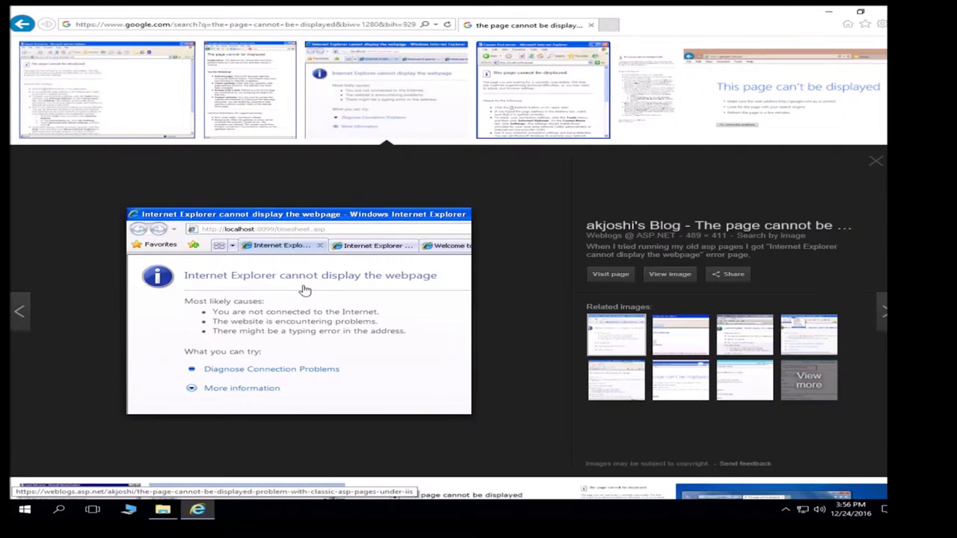
scroll(305, 290, up, 3)
click(784, 251)
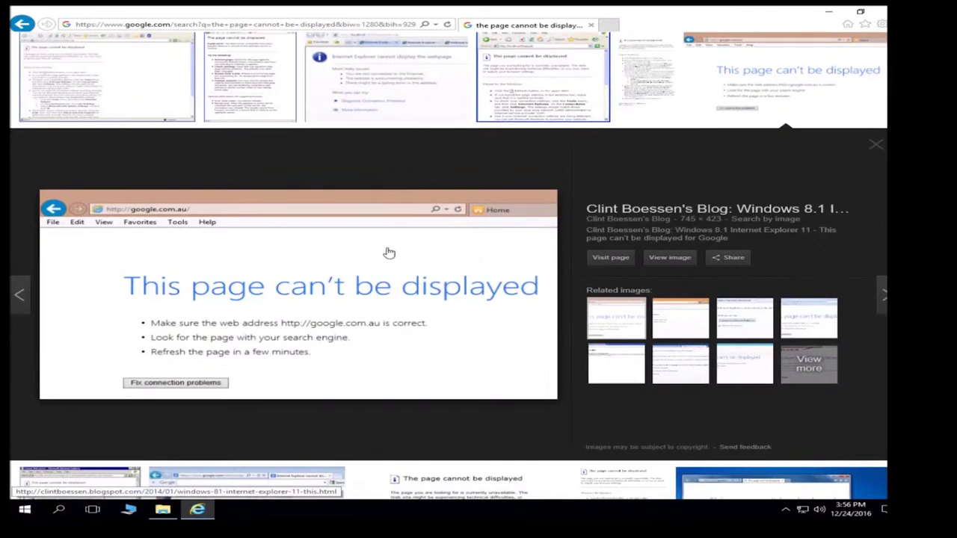
scroll(387, 244, up, 3)
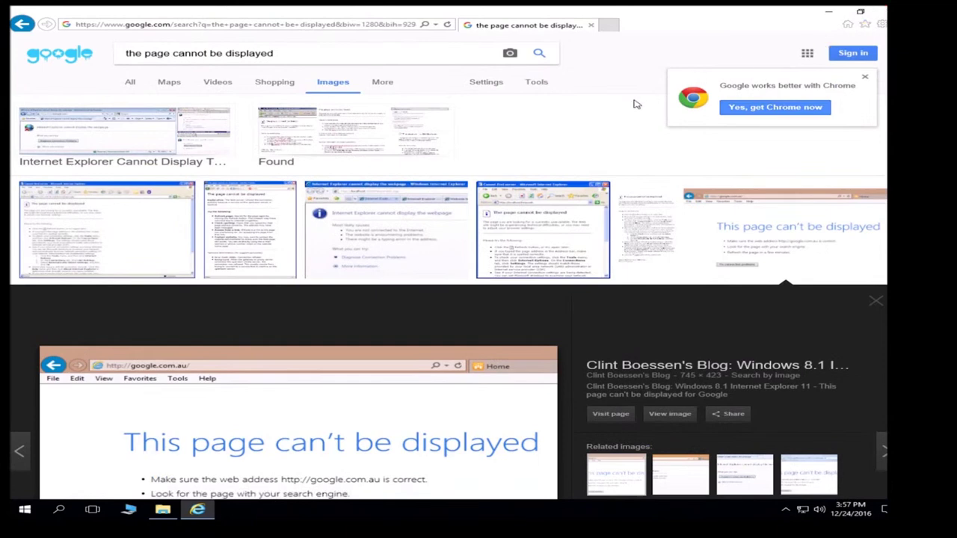
Replace the query with 'outlook missing emails' using the autocomplete suggestion and search.
click(400, 52)
double_click(341, 54)
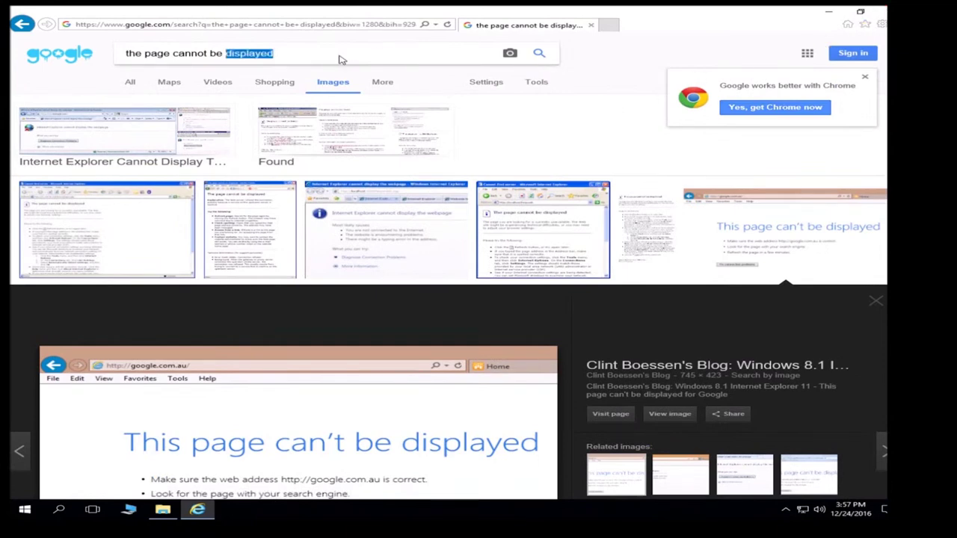
triple_click(335, 55)
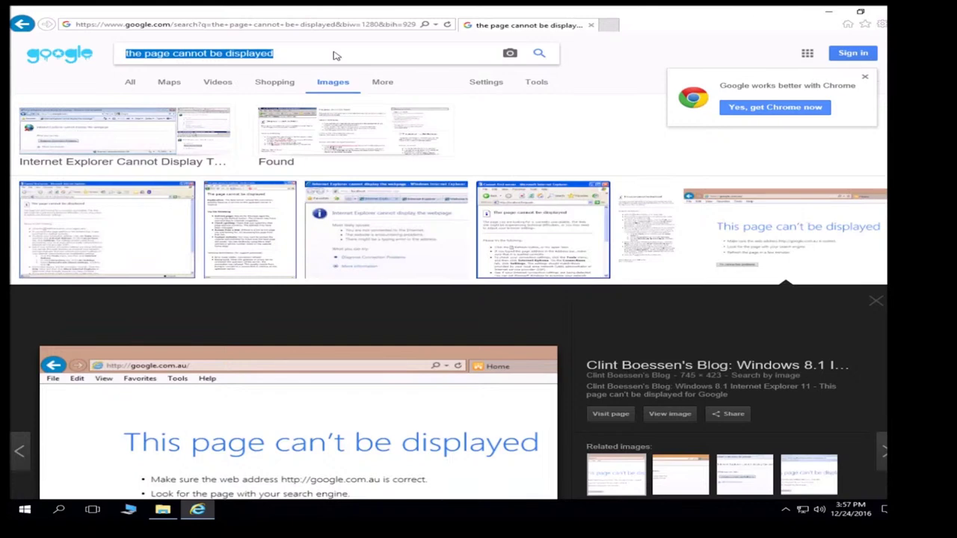
text(outlo)
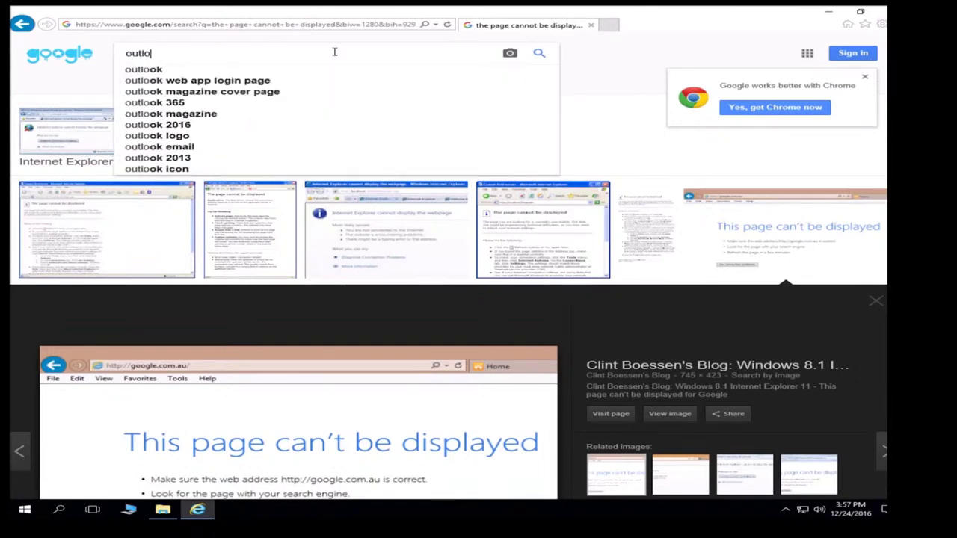
text(ok )
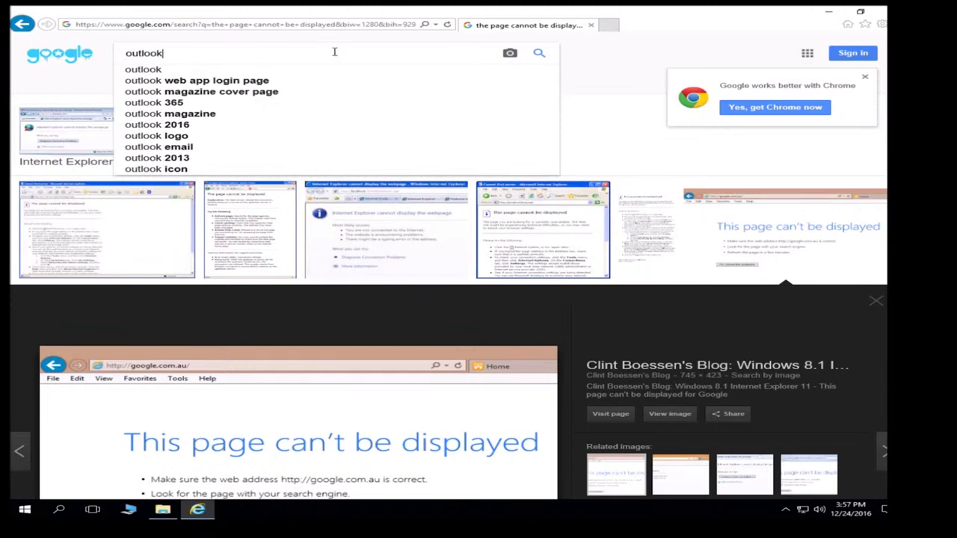
text(missin)
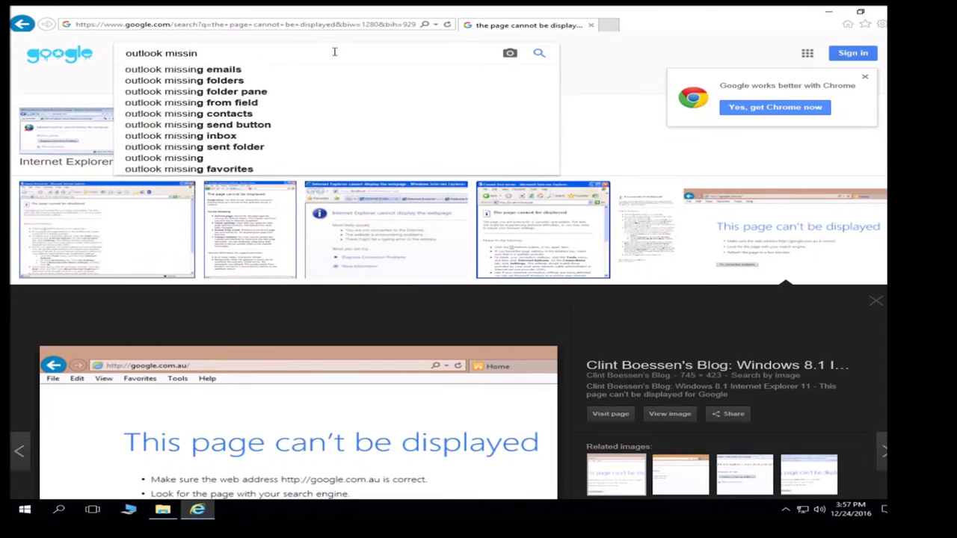
key(Down)
key(Return)
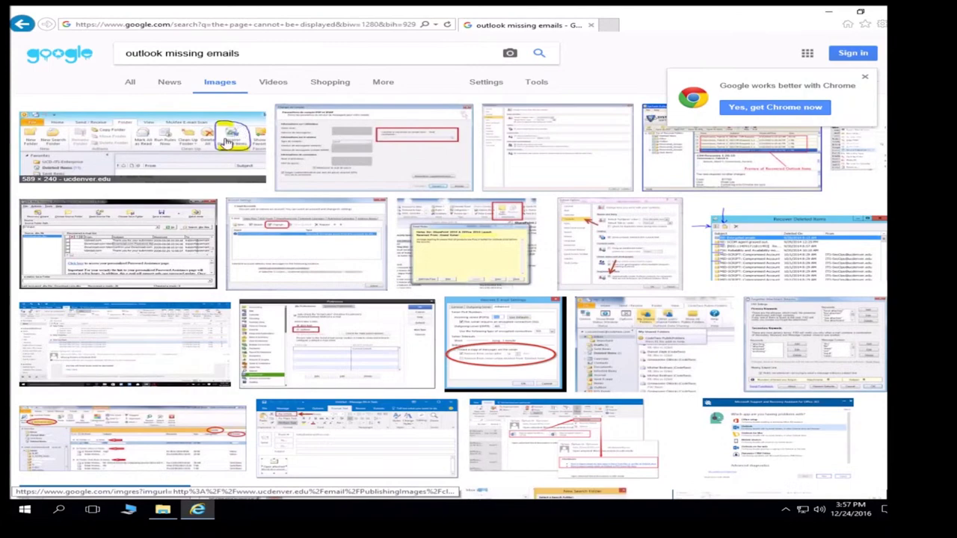
Preview the Recover Missing Emails and missing contacts results, then the Oxford missing email recovery image.
click(204, 157)
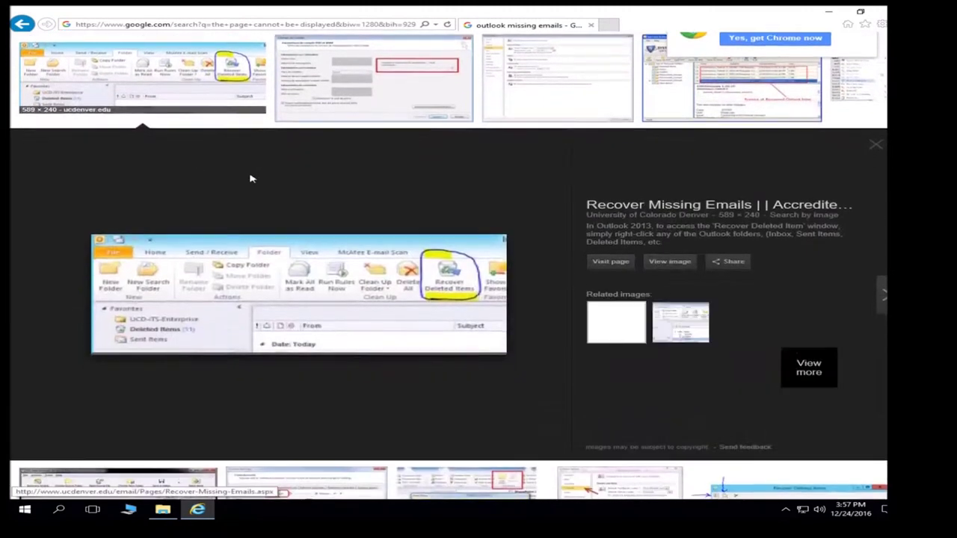
scroll(378, 261, up, 2)
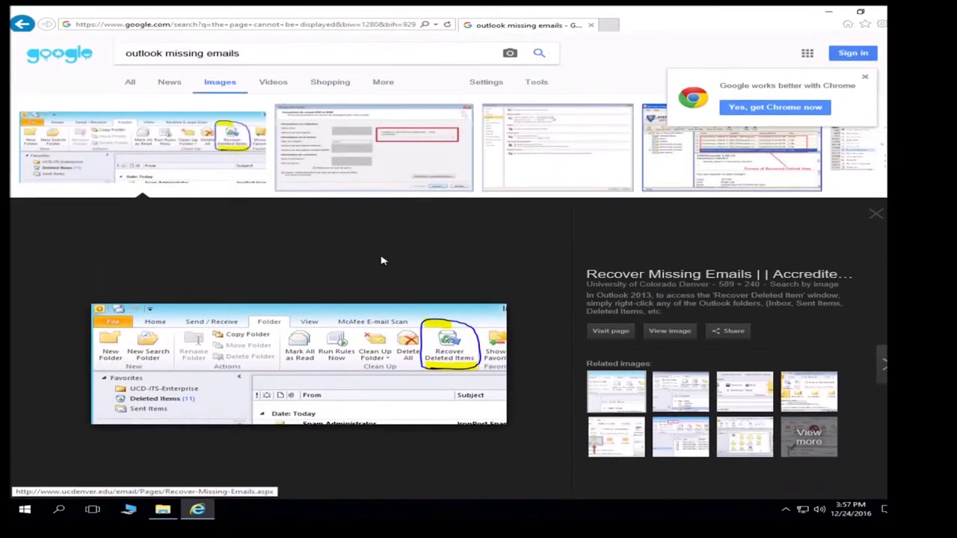
click(548, 182)
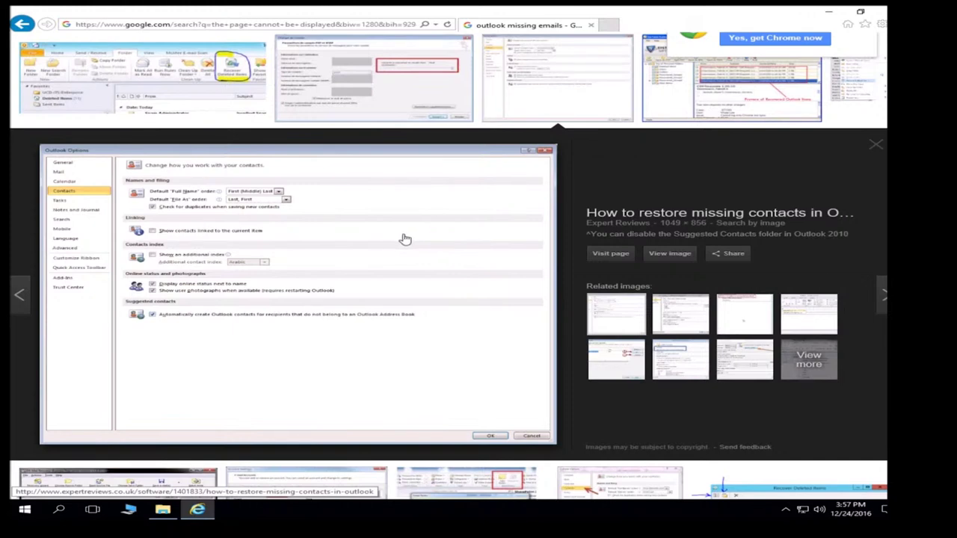
scroll(396, 256, down, 2)
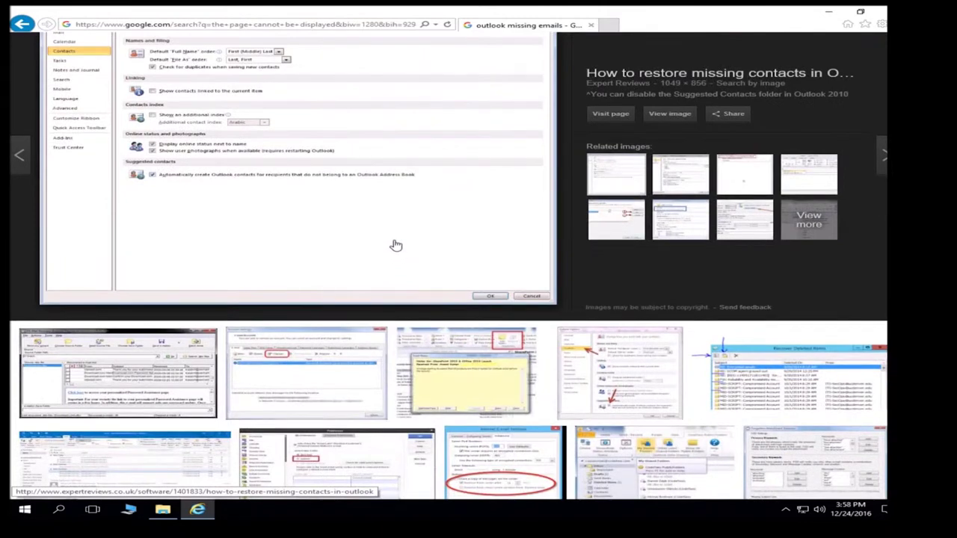
scroll(396, 245, up, 3)
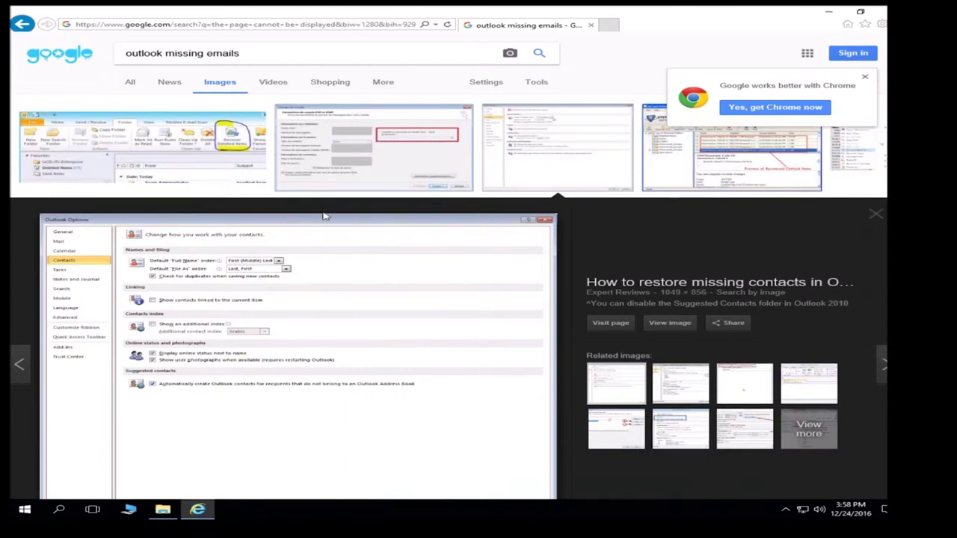
click(180, 164)
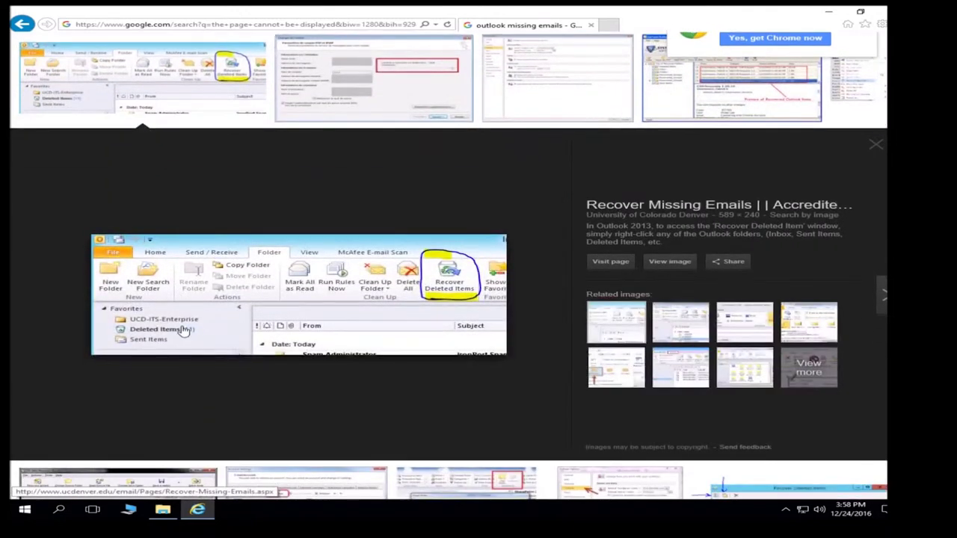
scroll(718, 205, up, 1)
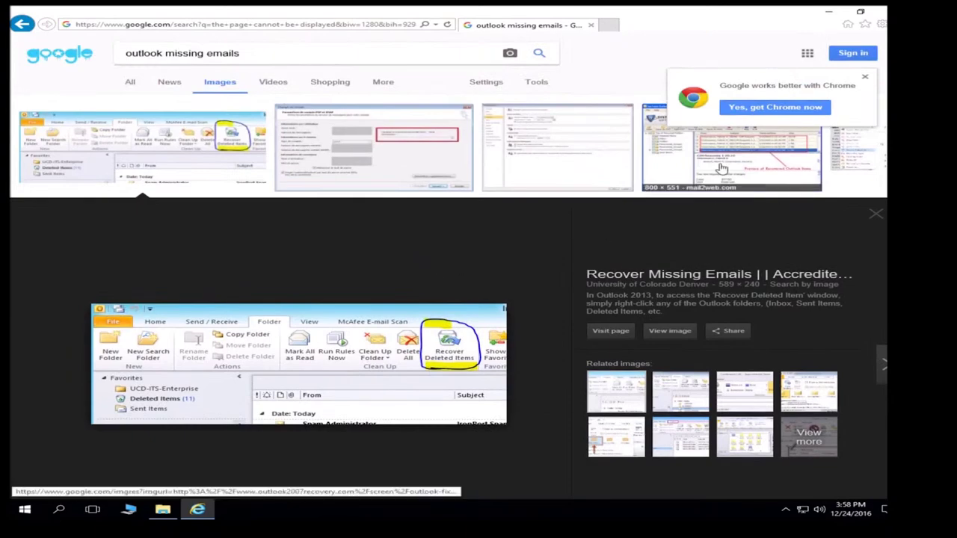
scroll(722, 168, down, 8)
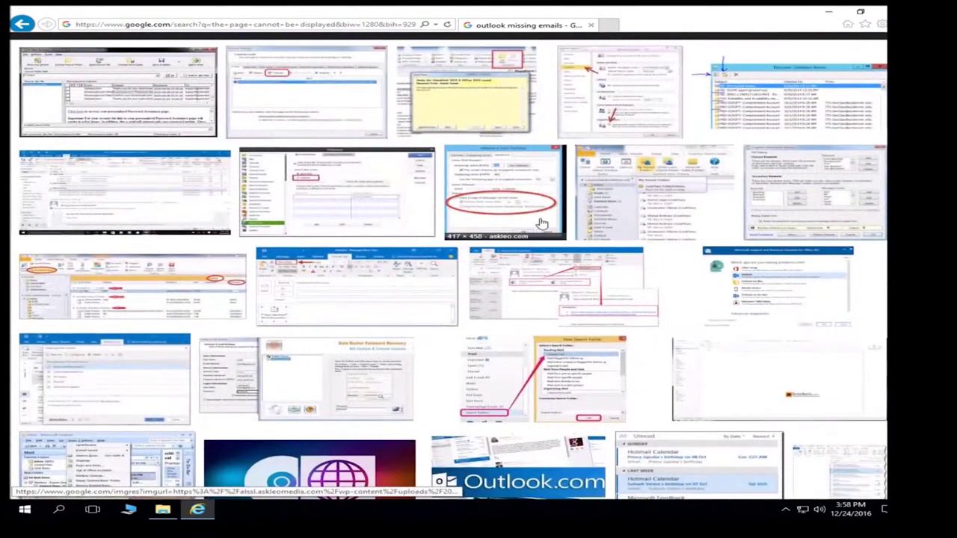
click(119, 288)
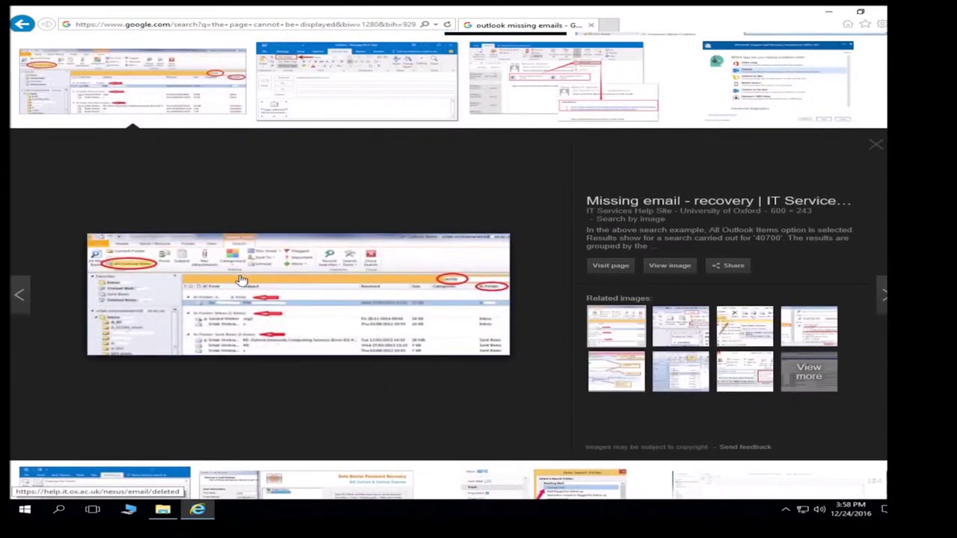
Open Oxford's 'Missing email - recovery' page in a new tab, then return to Google Images.
click(367, 269)
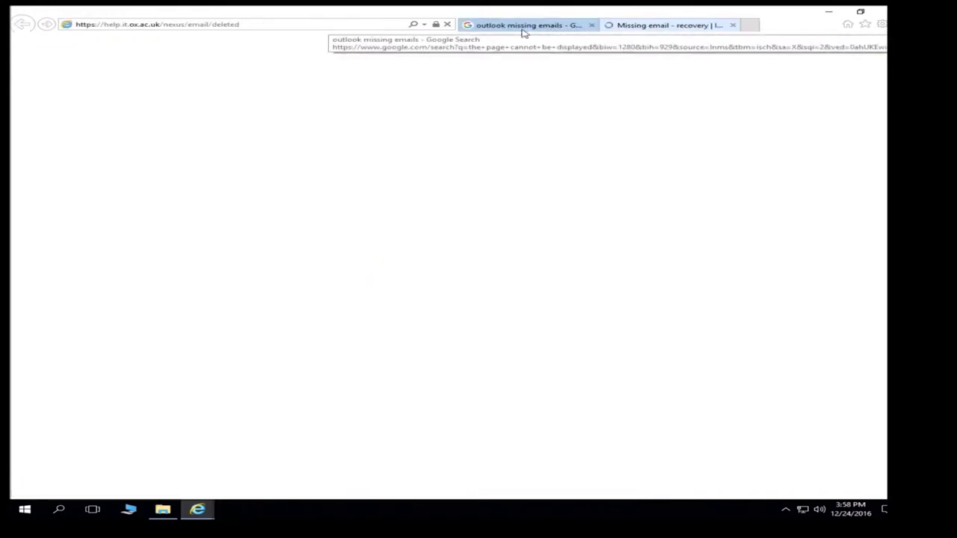
scroll(479, 299, down, 3)
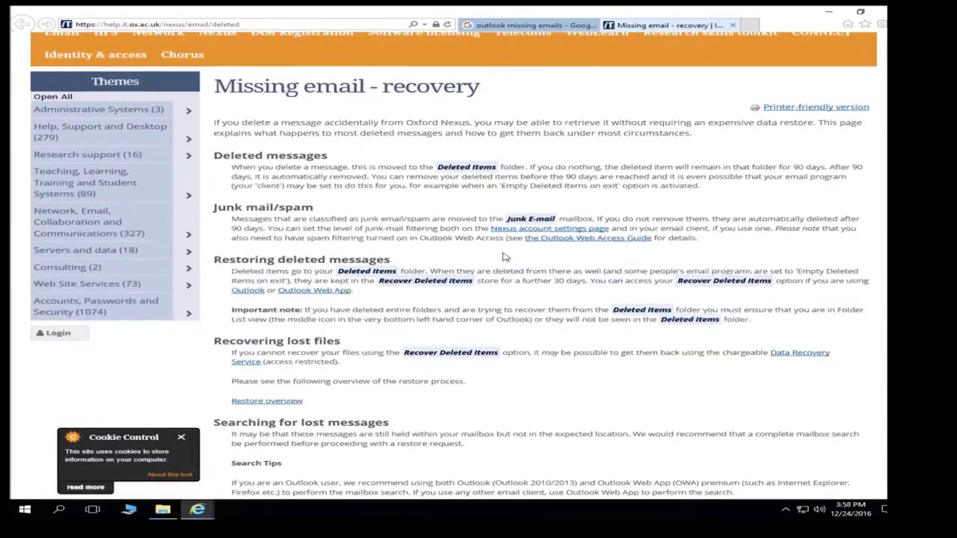
click(536, 25)
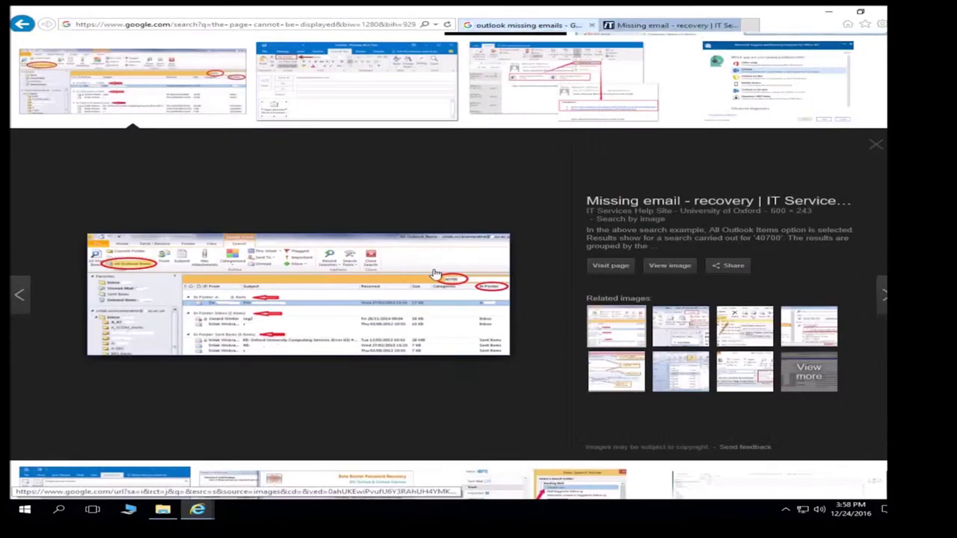
scroll(434, 276, down, 3)
scroll(432, 276, down, 3)
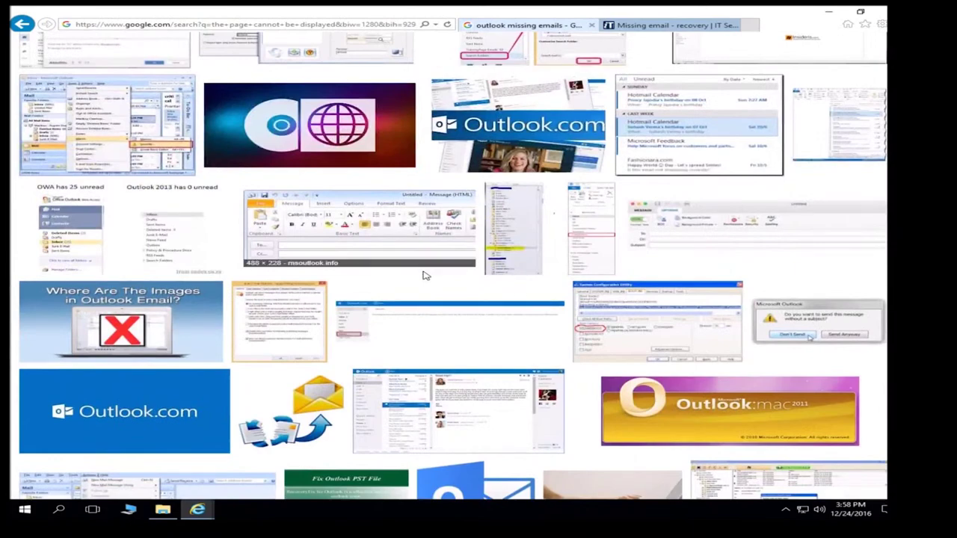
scroll(314, 232, up, 1)
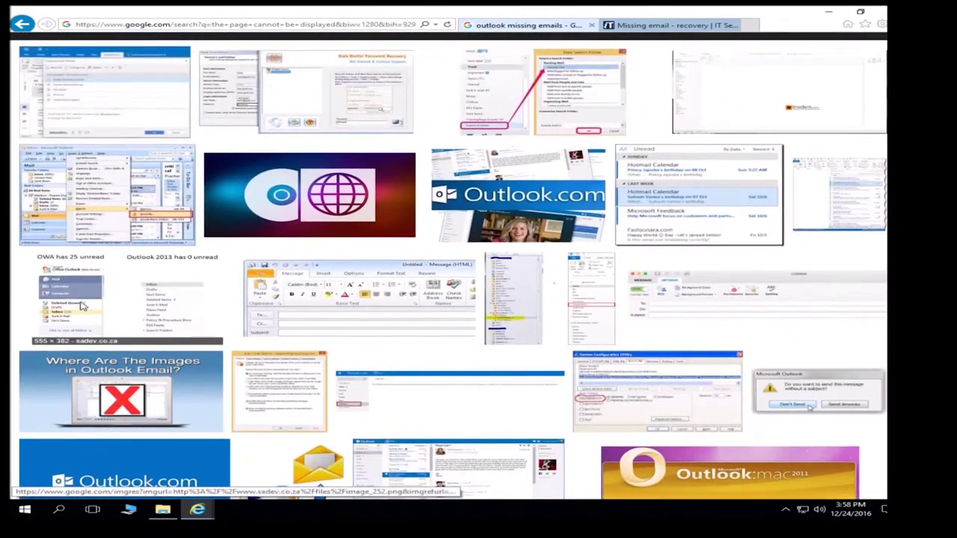
Preview the 'OWA has 25 unread' image and scroll through the missing-email image grid.
click(105, 308)
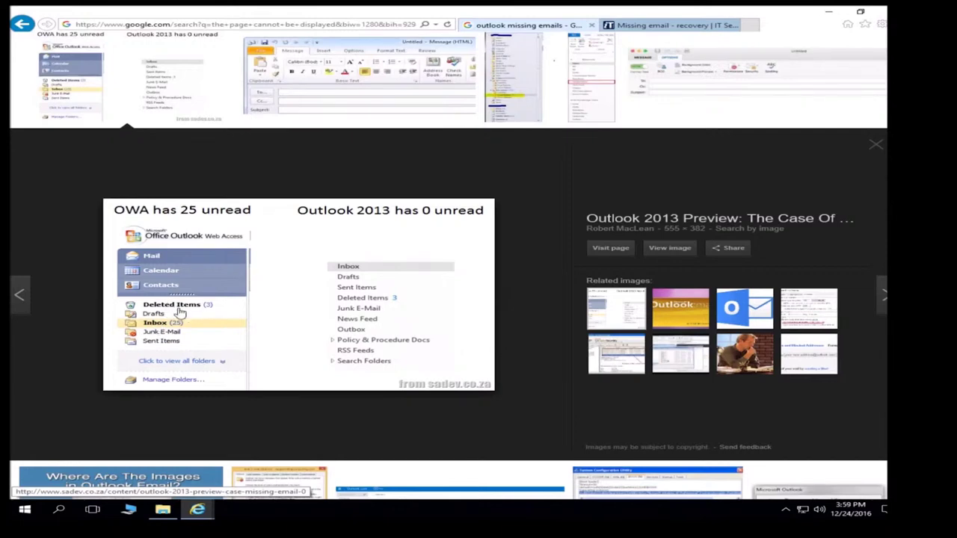
mouse_move(167, 330)
mouse_down()
mouse_move(187, 315)
mouse_move(167, 346)
mouse_move(168, 337)
mouse_up()
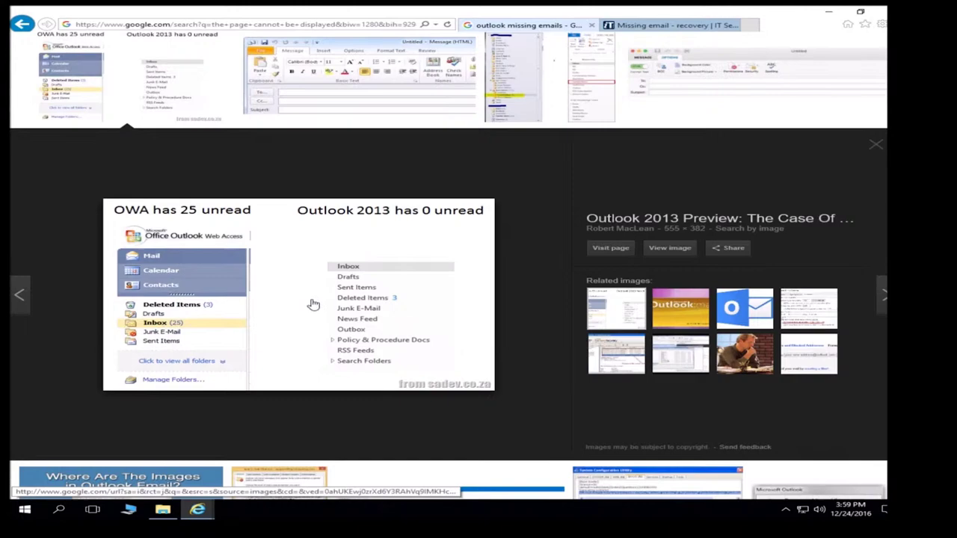
scroll(313, 304, up, 5)
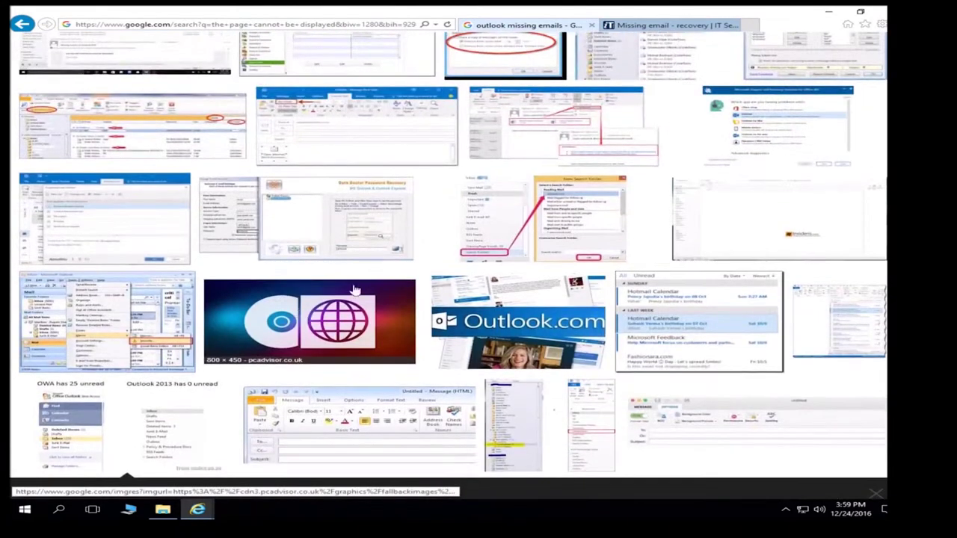
scroll(364, 285, up, 5)
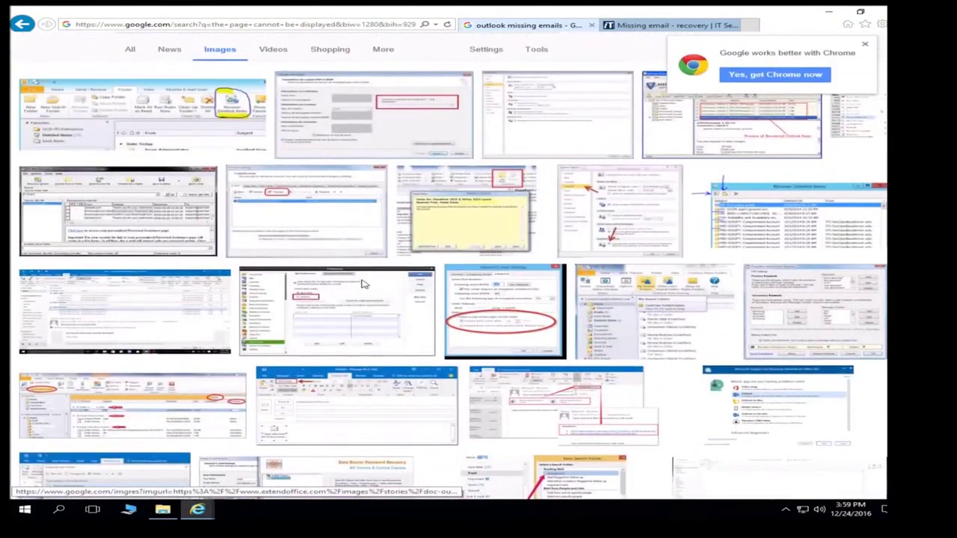
scroll(326, 238, up, 1)
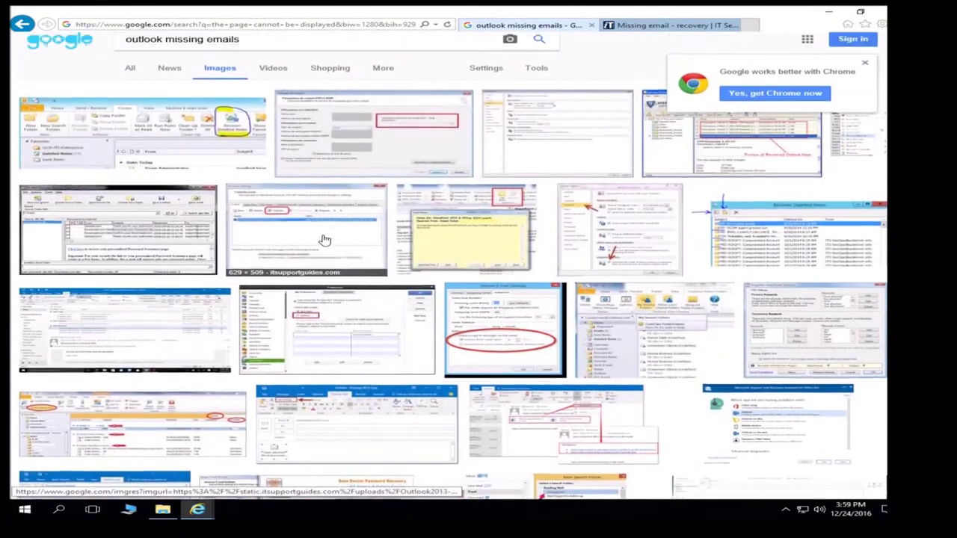
scroll(274, 245, down, 3)
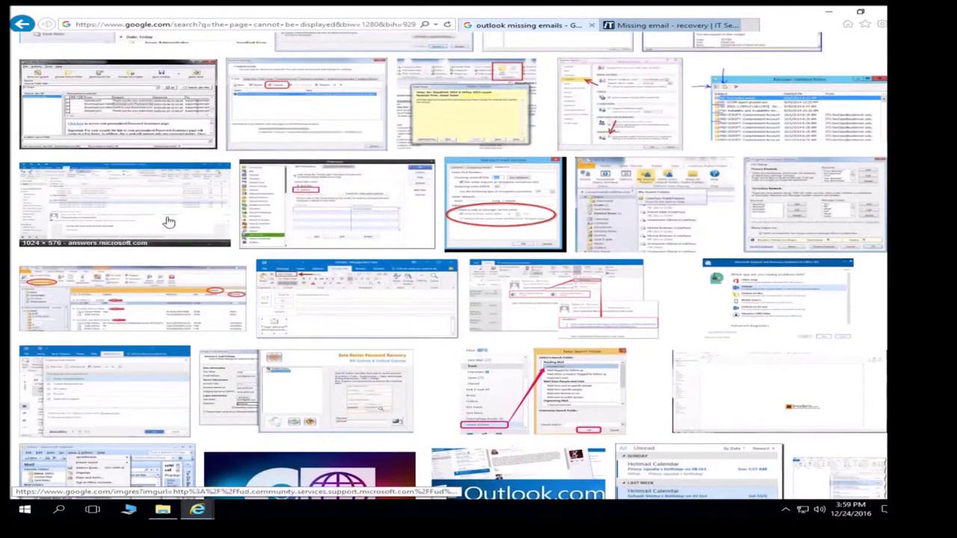
scroll(169, 221, up, 3)
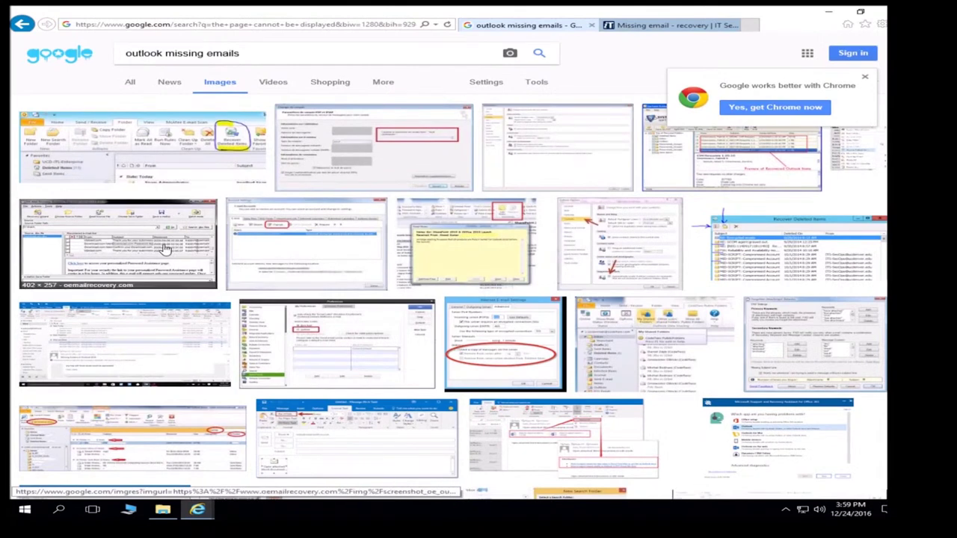
scroll(163, 253, down, 6)
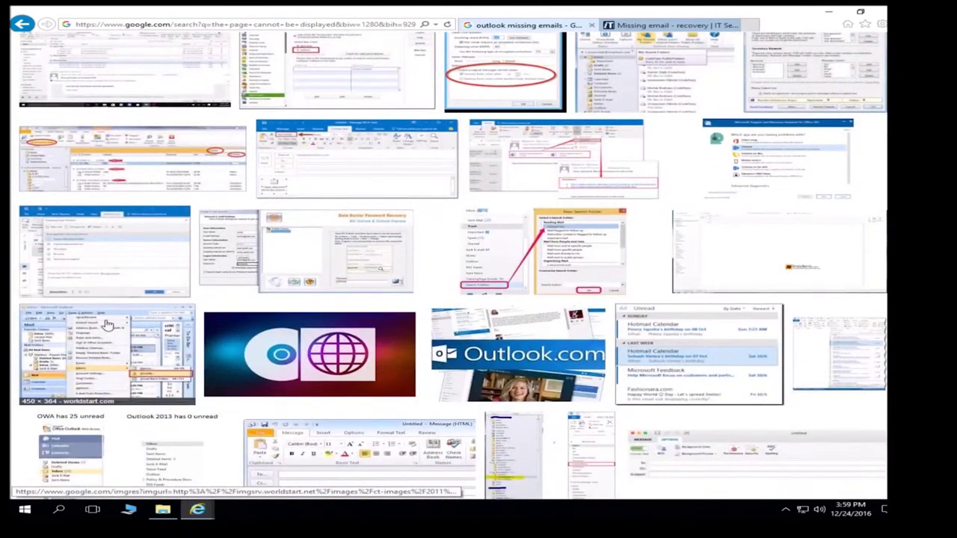
Preview the Outlook 2007 Tools menu screenshot and return to the top of the results.
click(108, 324)
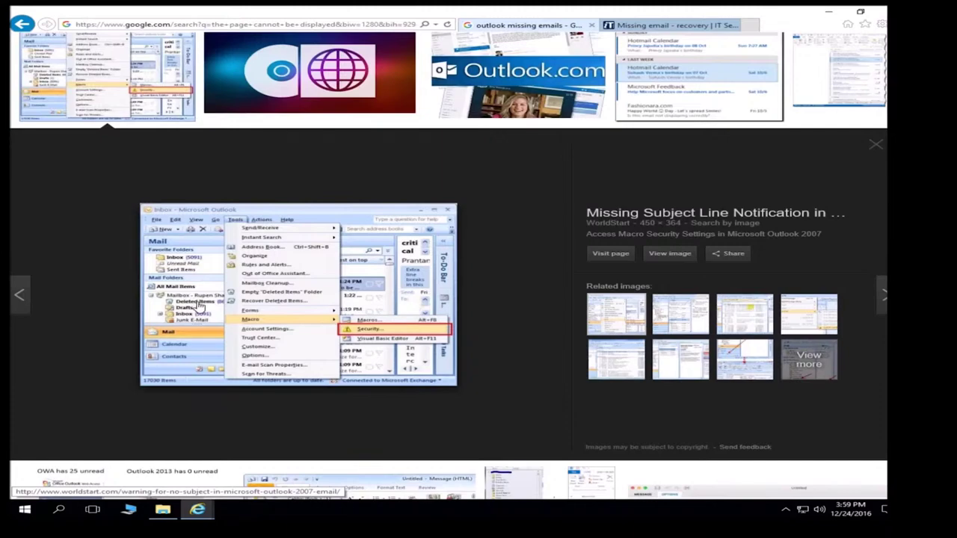
scroll(199, 305, up, 10)
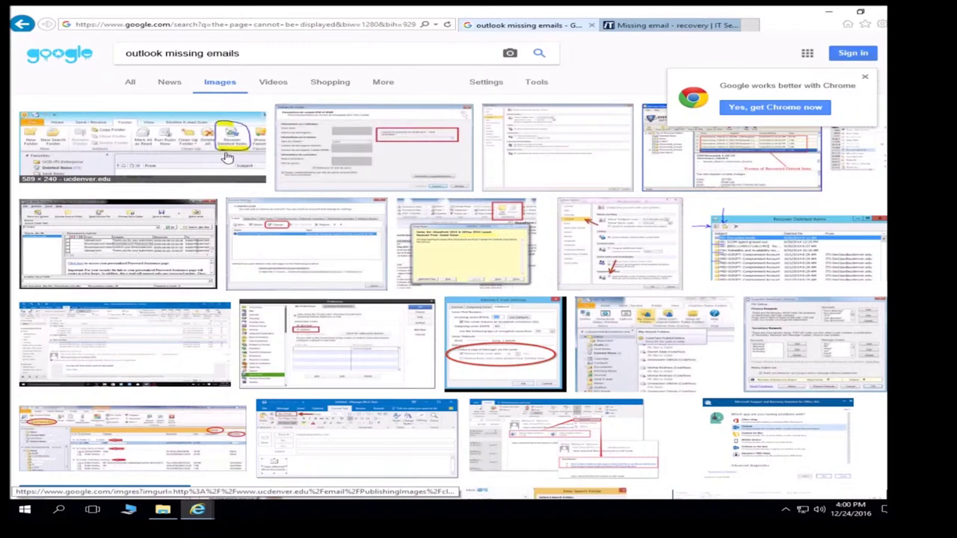
Close the Oxford 'Missing email - recovery' tab, keeping only the outlook missing emails results.
click(641, 27)
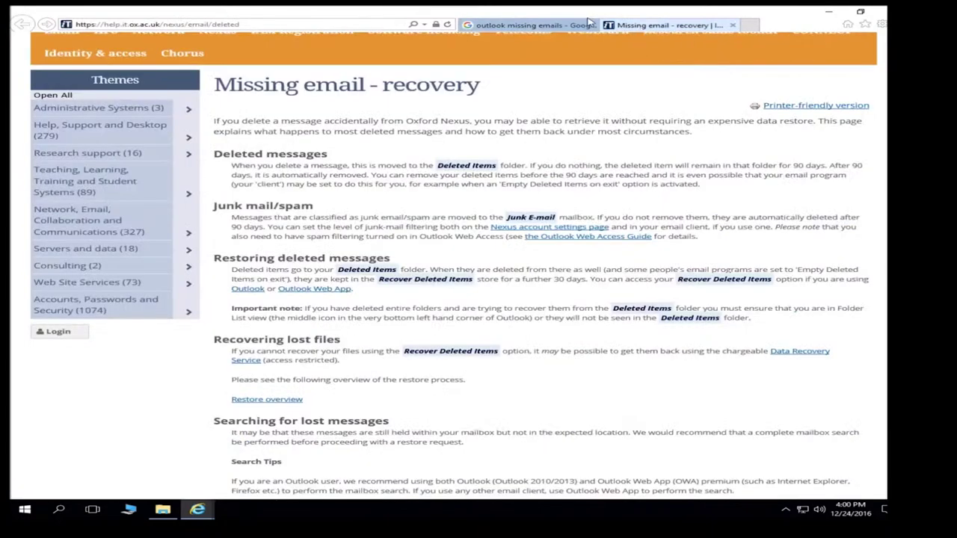
click(733, 26)
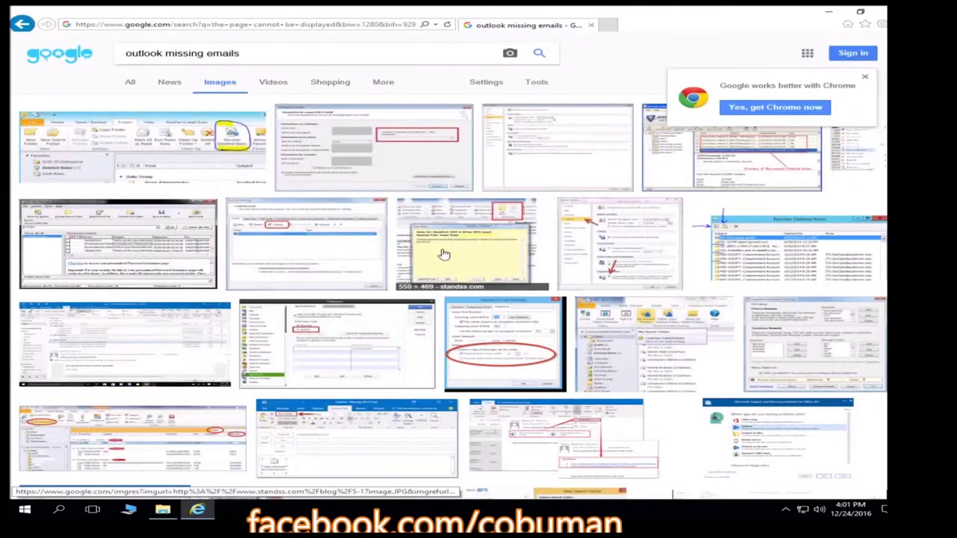
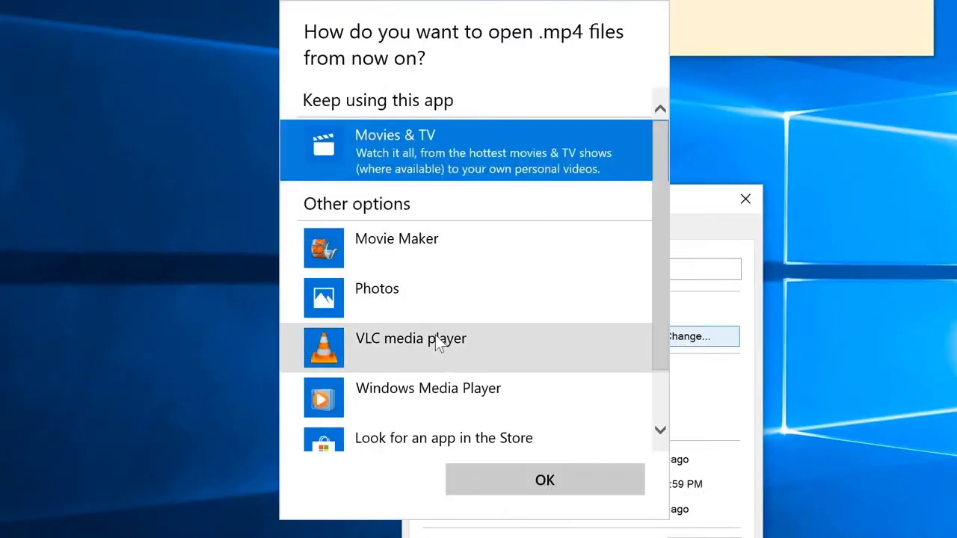
Make VLC media player the .mp4 app, then play the video background clip in VLC and close it.
click(437, 344)
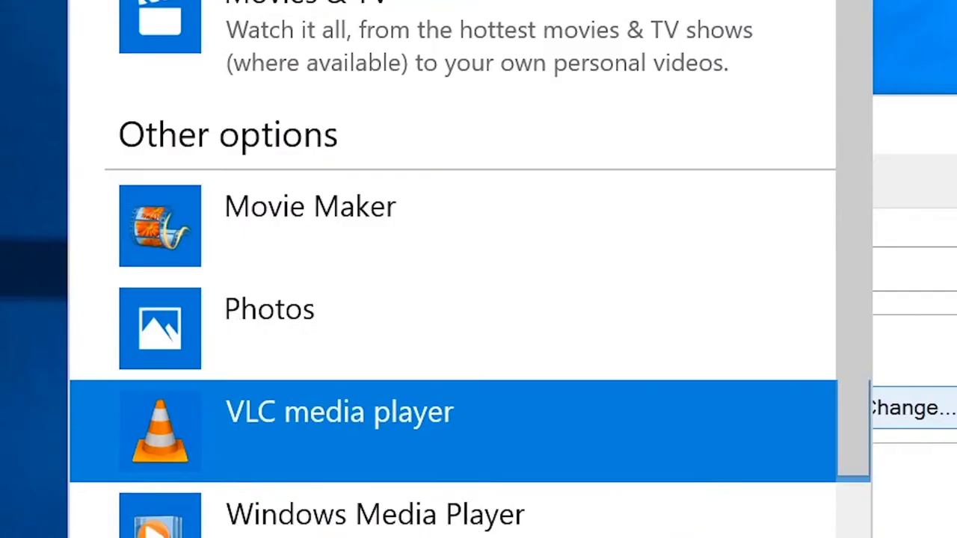
key(Return)
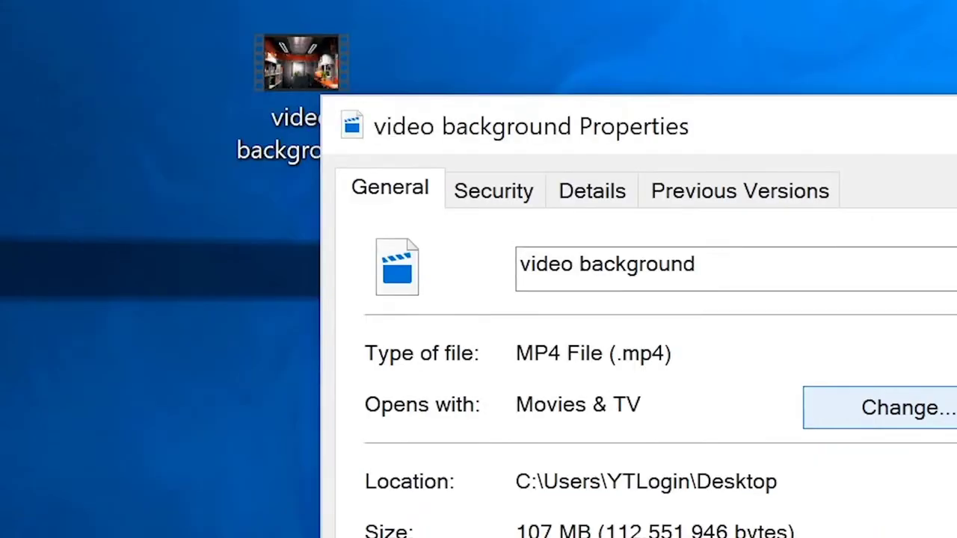
key(Return)
double_click(277, 81)
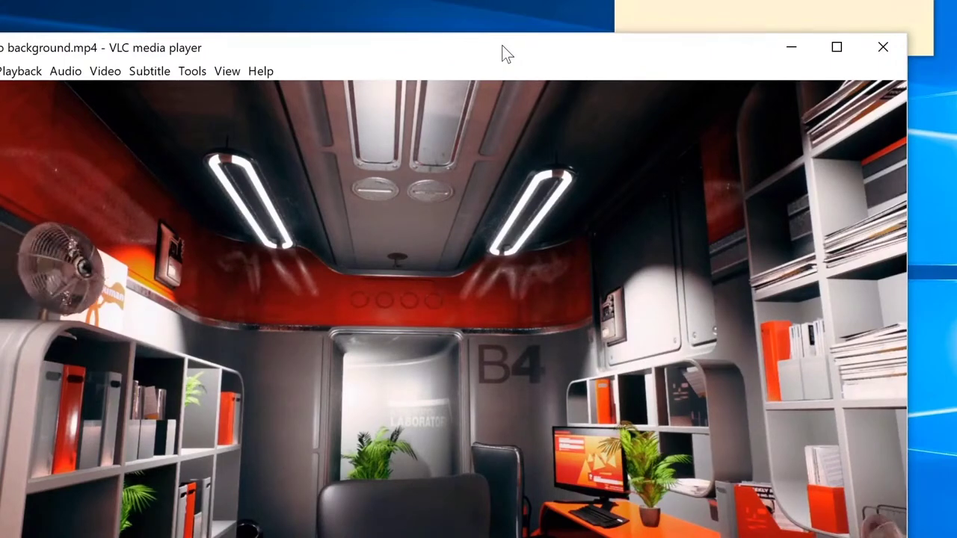
click(878, 45)
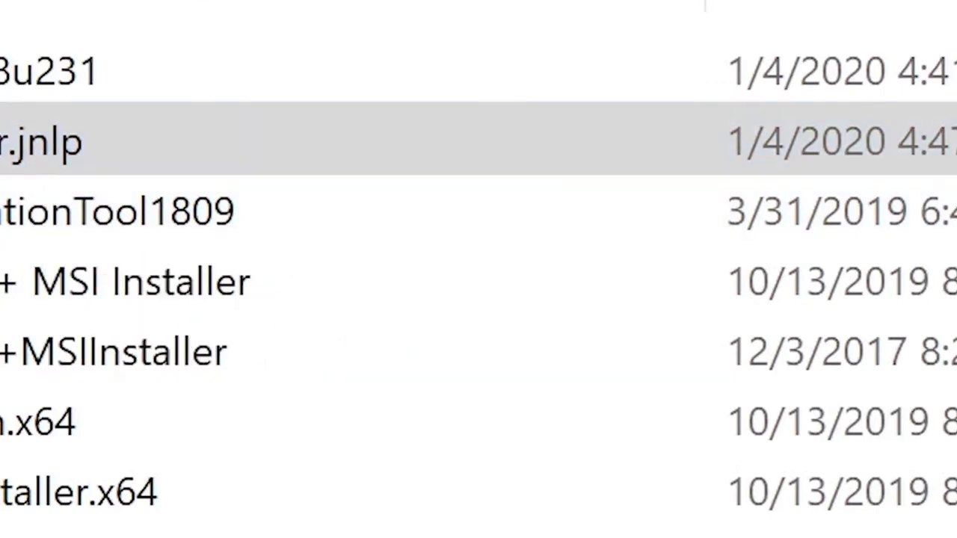
double_click(6, 135)
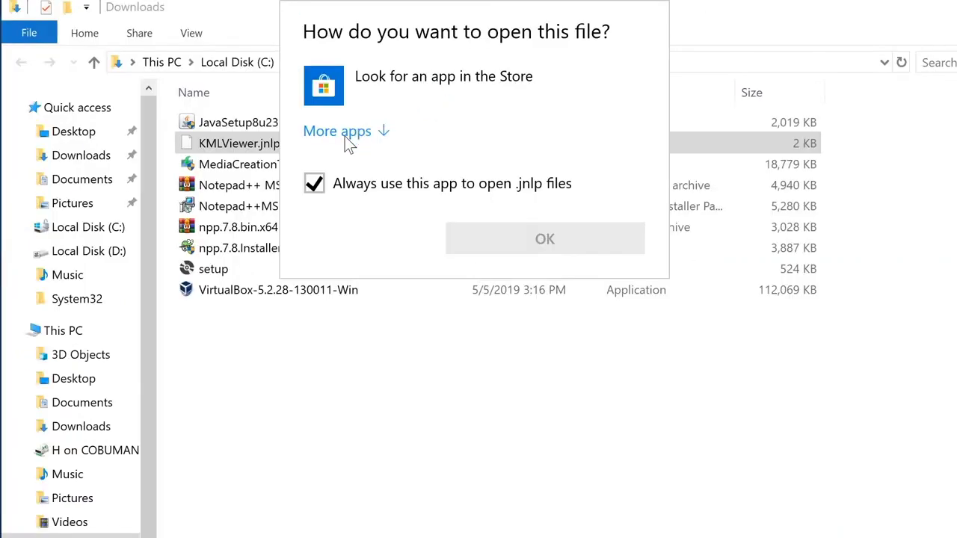
click(365, 131)
scroll(471, 288, down, 2)
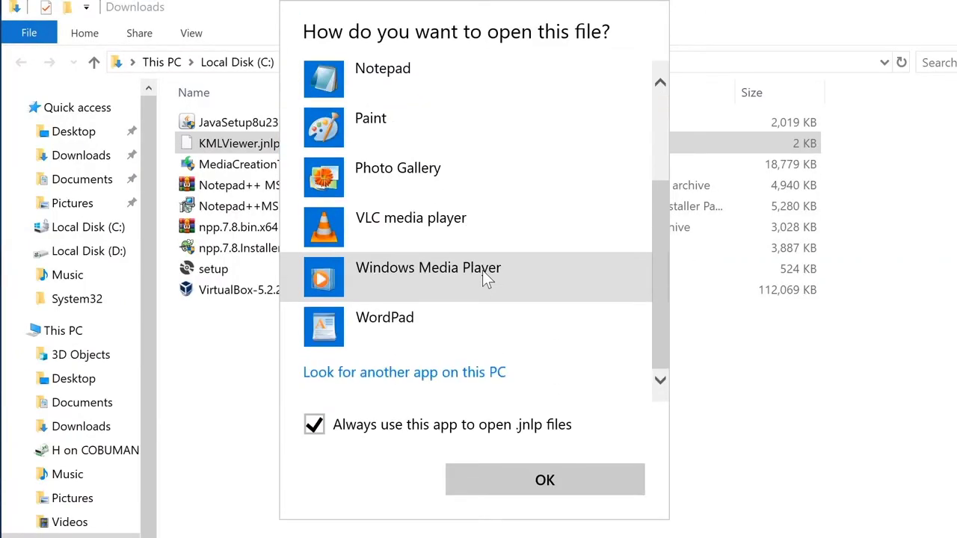
scroll(485, 270, up, 3)
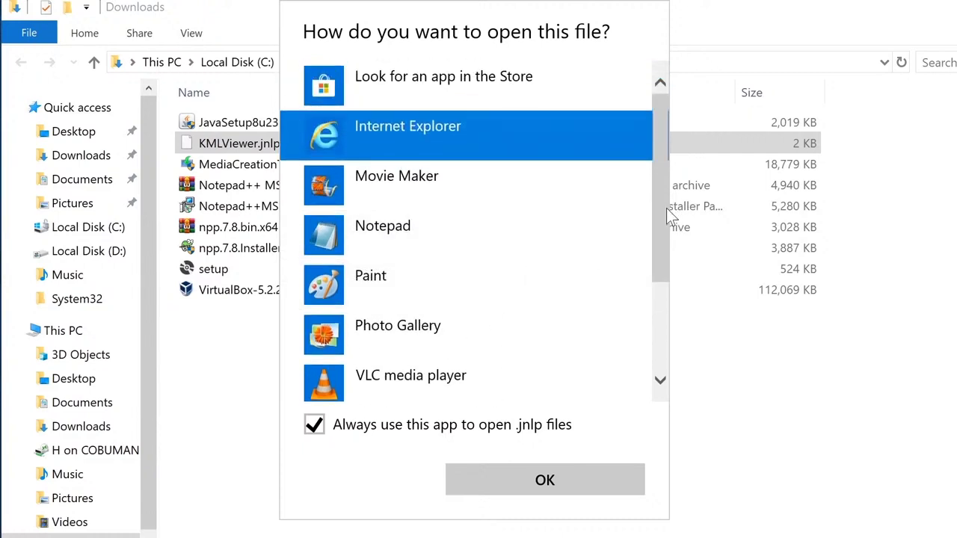
drag(660, 207, 660, 178)
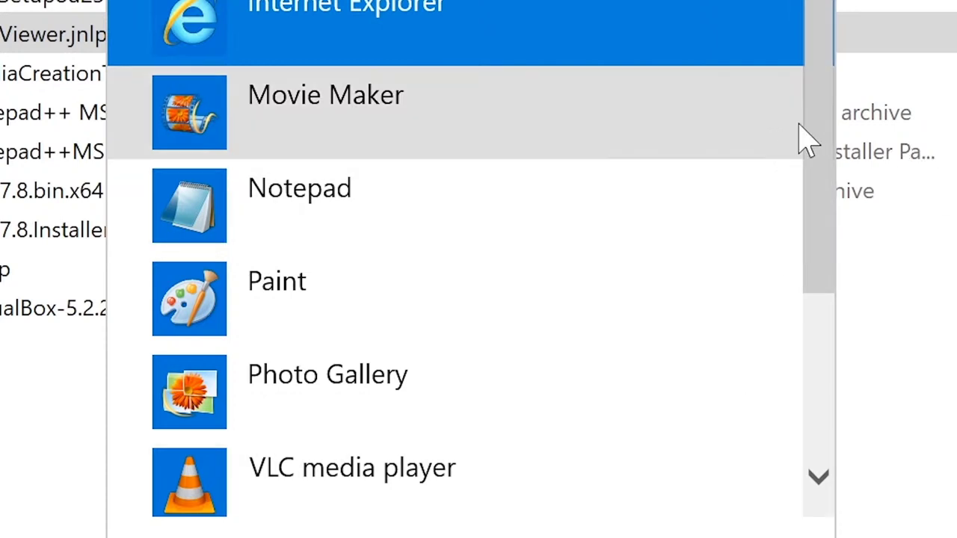
scroll(826, 142, down, 3)
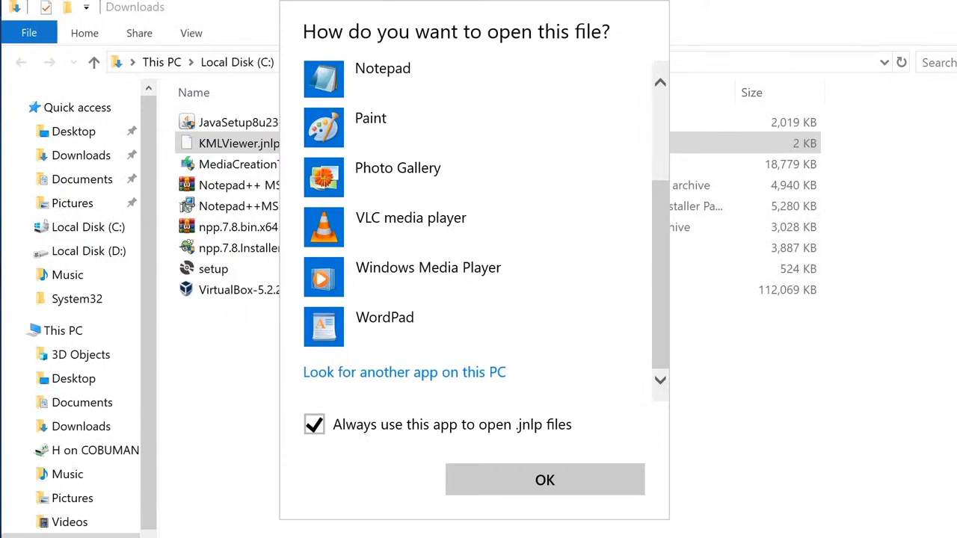
key(Escape)
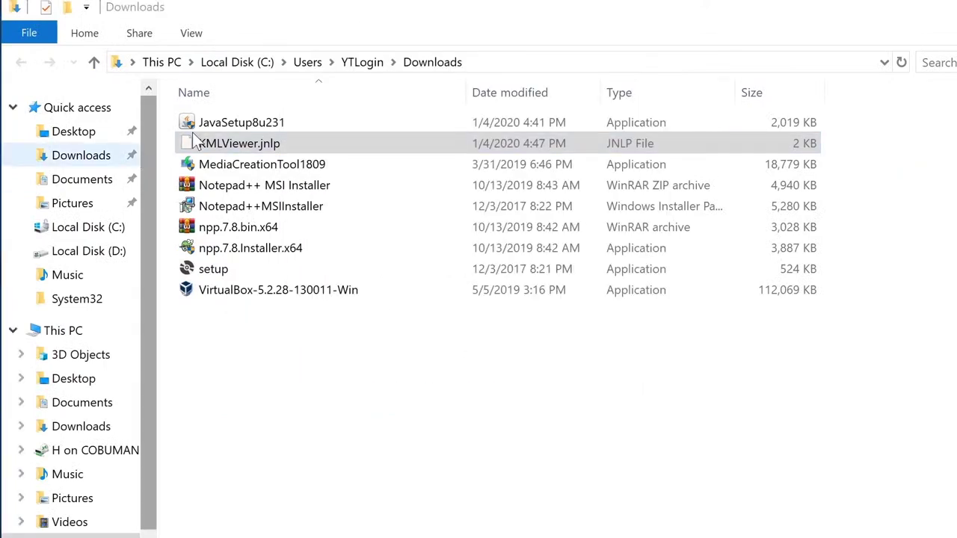
Run the 2,019 KB JavaSetup8u231 installer from the Downloads folder.
click(602, 17)
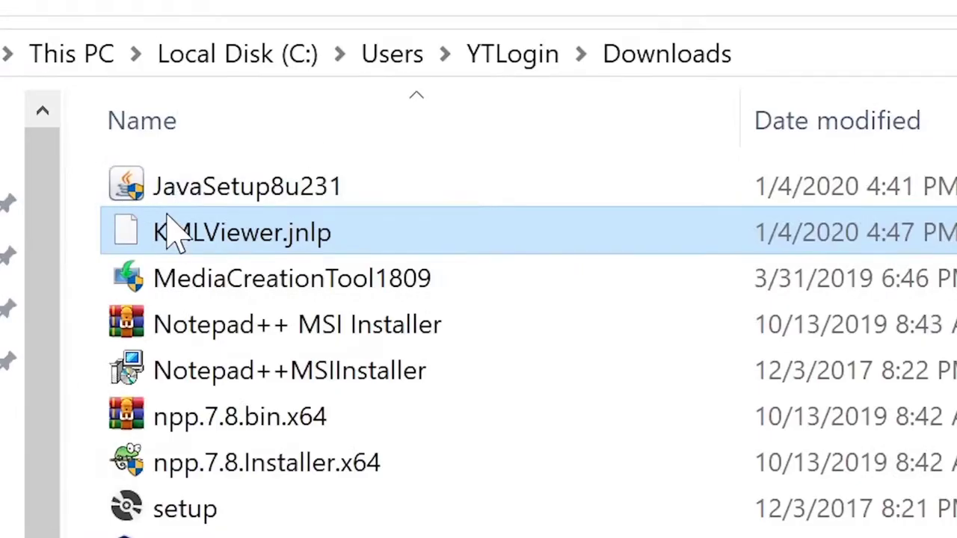
click(249, 176)
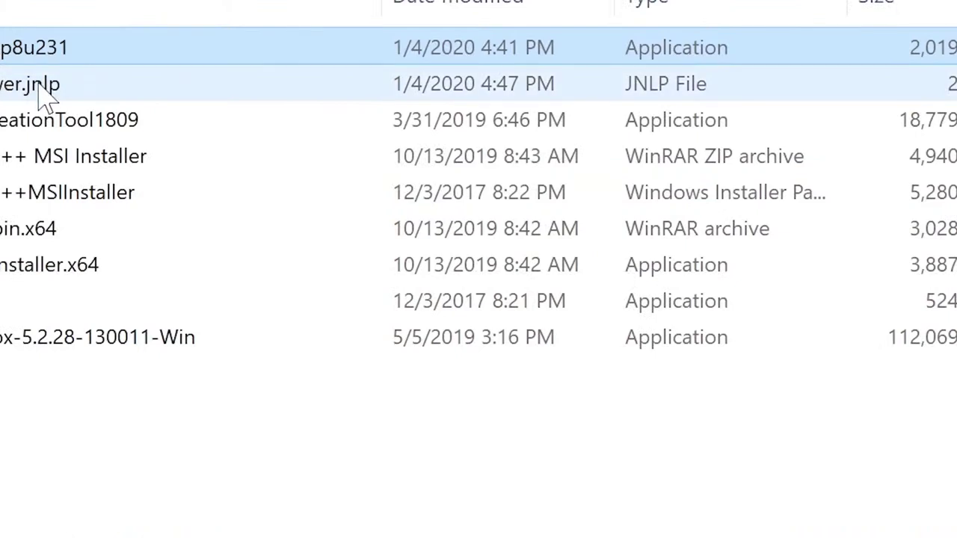
click(33, 89)
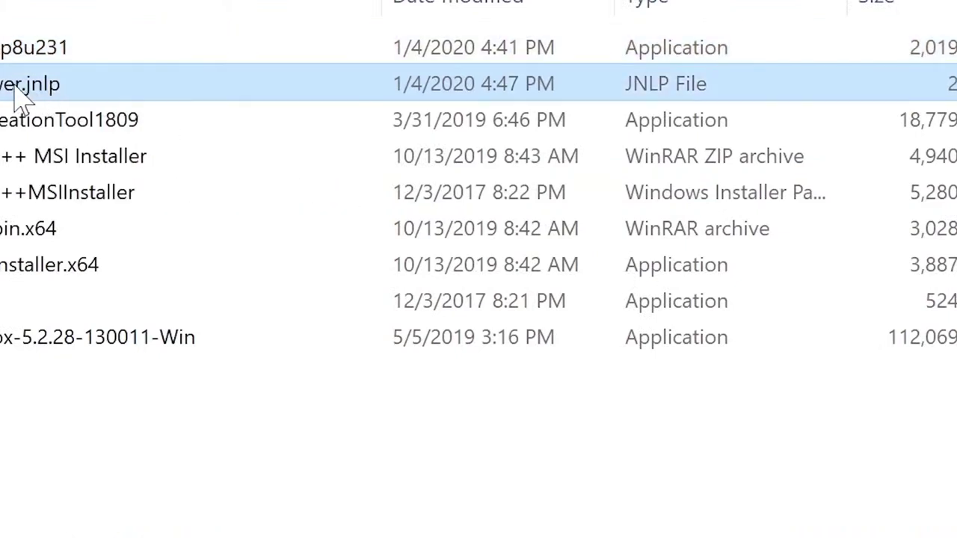
click(43, 54)
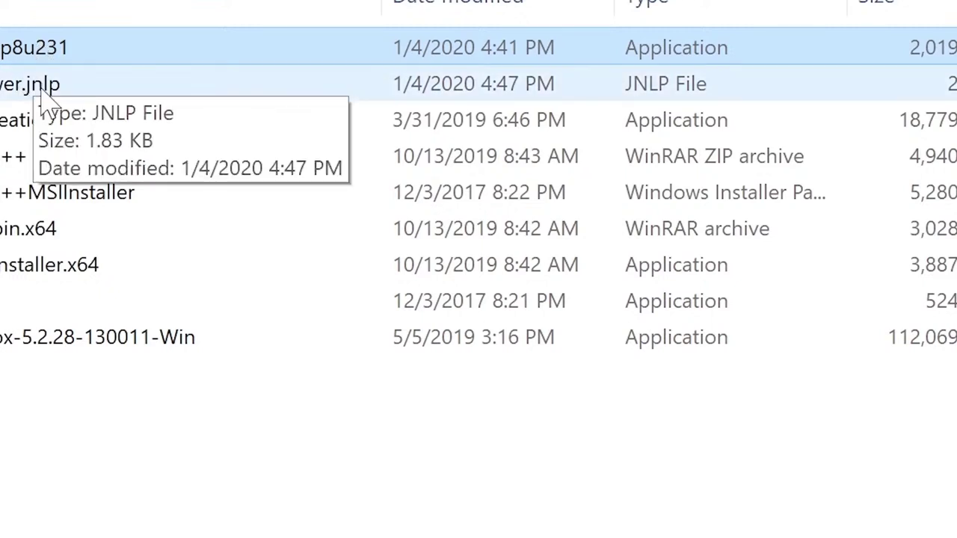
click(25, 87)
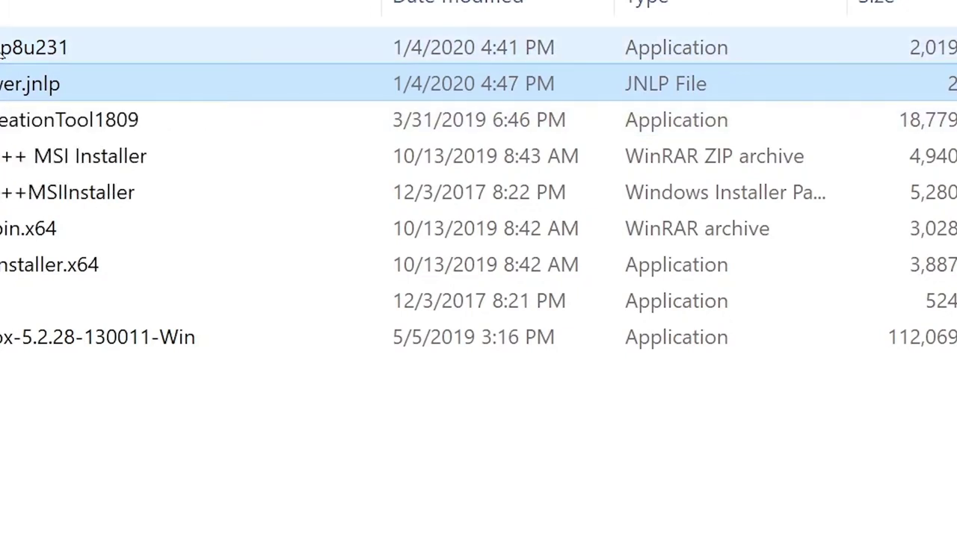
double_click(2, 48)
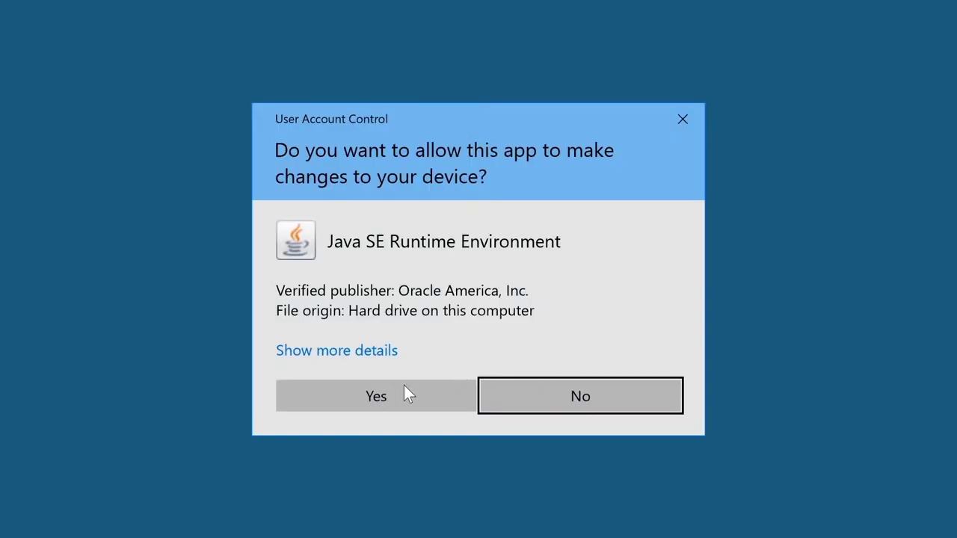
Approve the UAC prompt, install Java 8 Update 231, and close Setup once it succeeds.
click(408, 395)
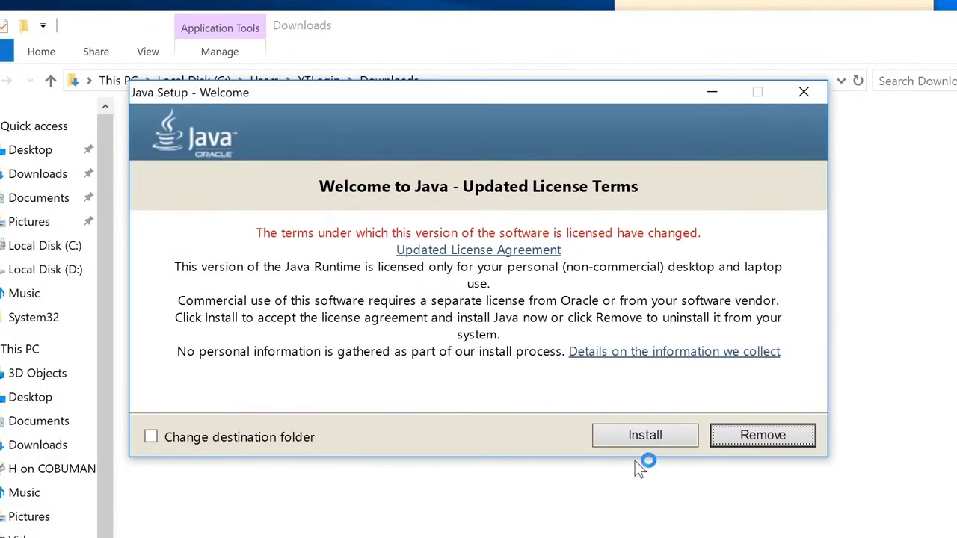
click(179, 440)
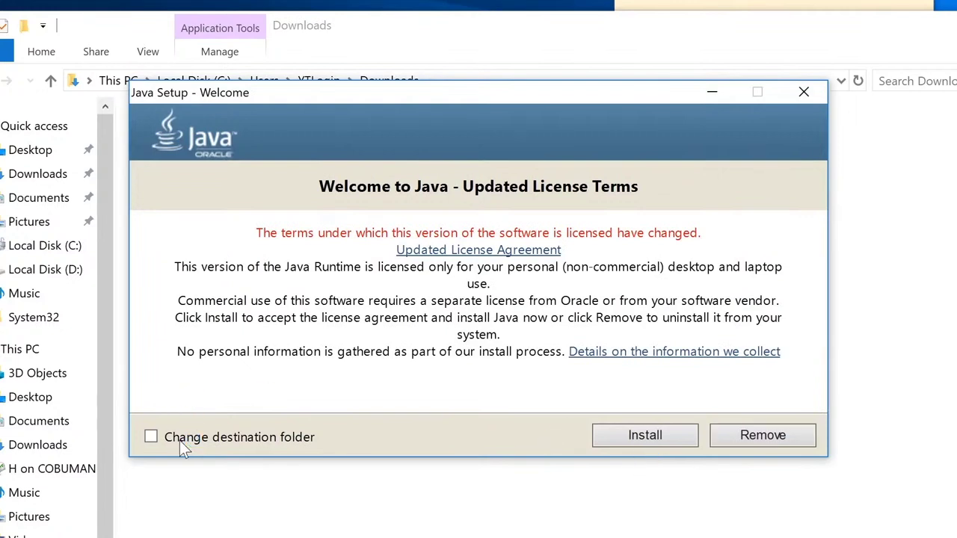
click(677, 437)
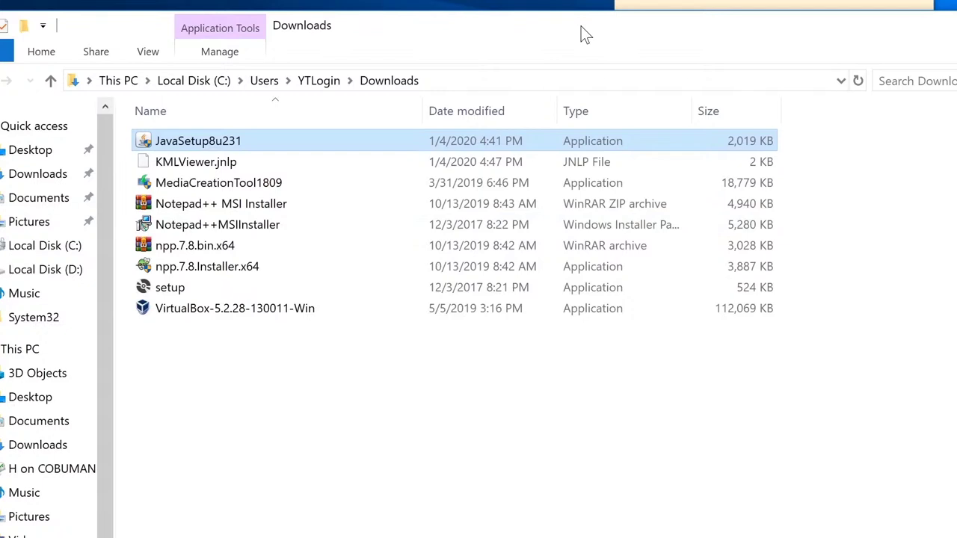
click(141, 163)
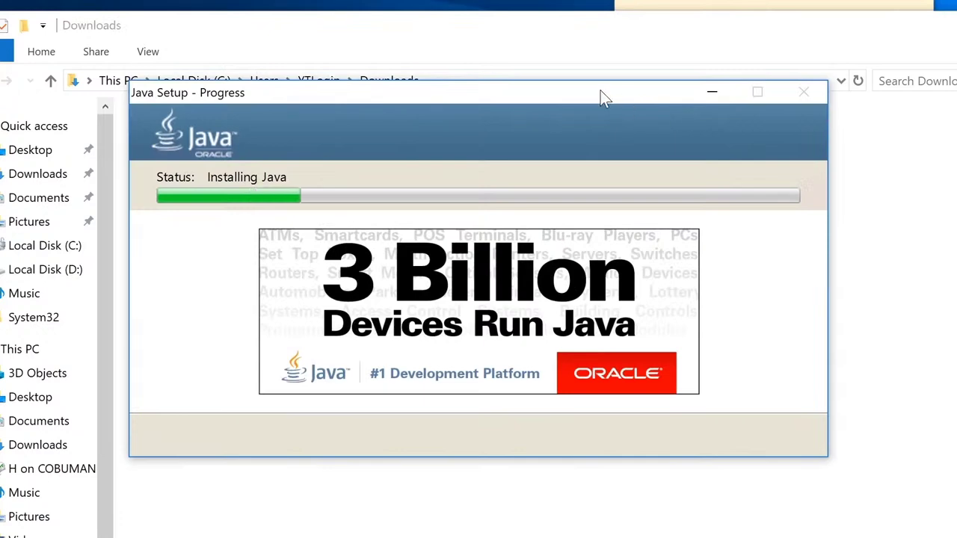
drag(600, 89, 589, 200)
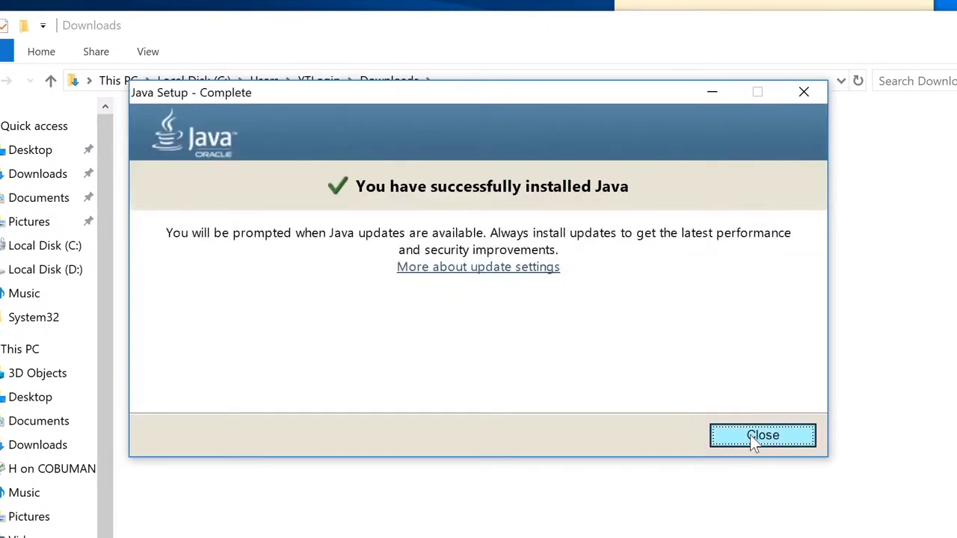
click(751, 436)
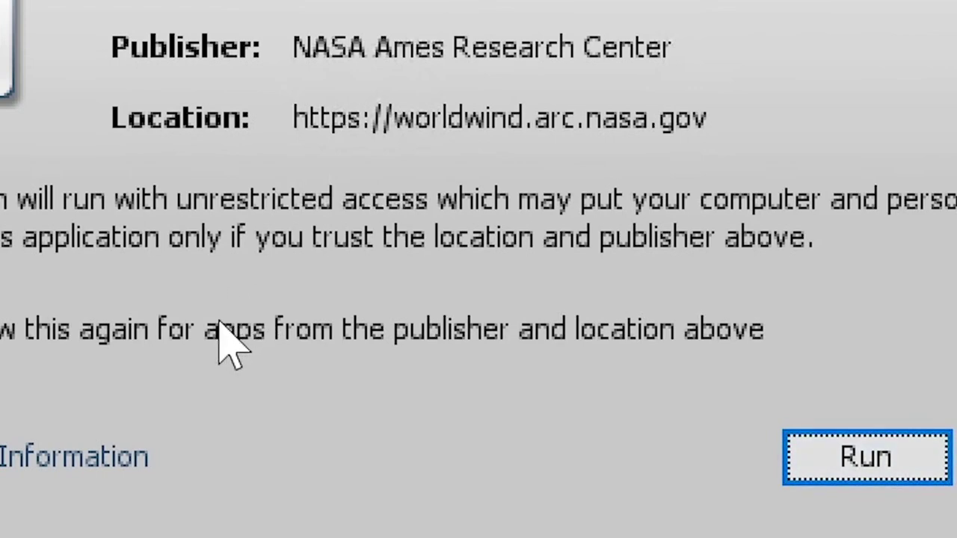
Trust the publisher permanently, run NASA WorldWind, and dismiss the OpenGL driver error.
click(215, 321)
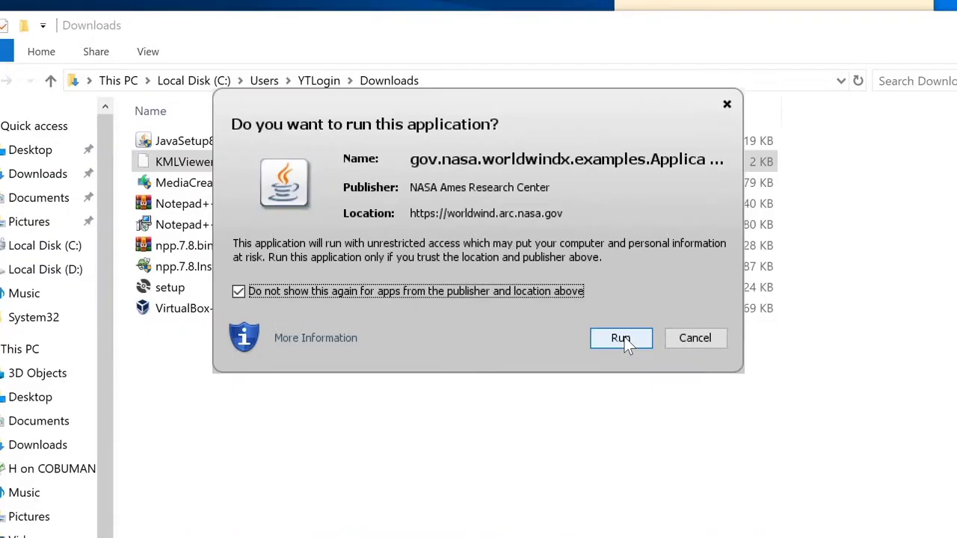
click(623, 340)
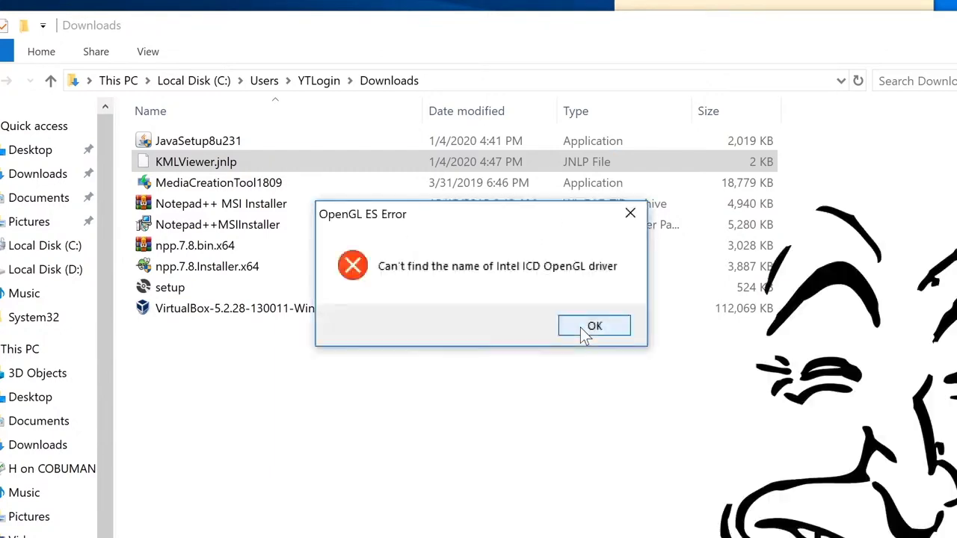
click(629, 213)
Relaunch KMLViewer.jnlp and rotate the Earth globe toward the Arctic.
double_click(217, 161)
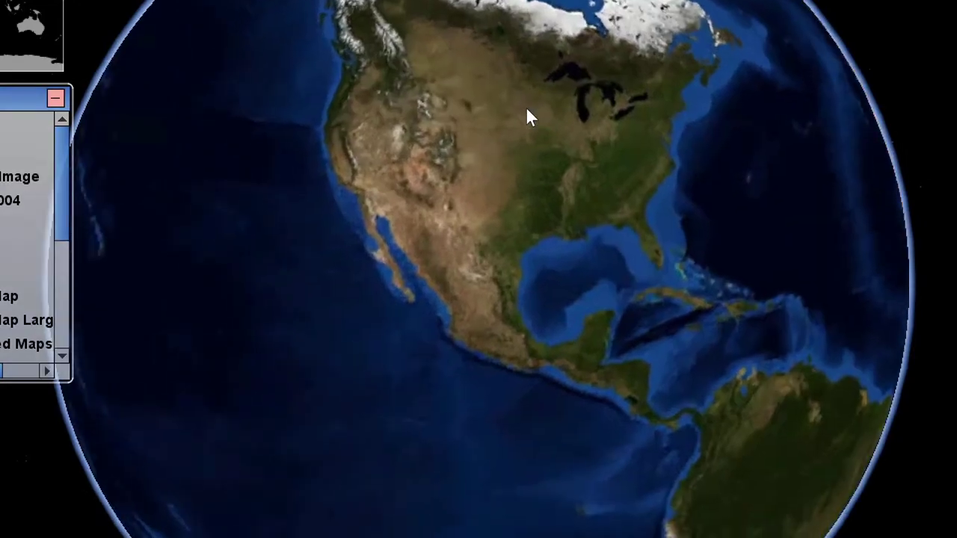
scroll(527, 110, down, 3)
drag(521, 112, 459, 44)
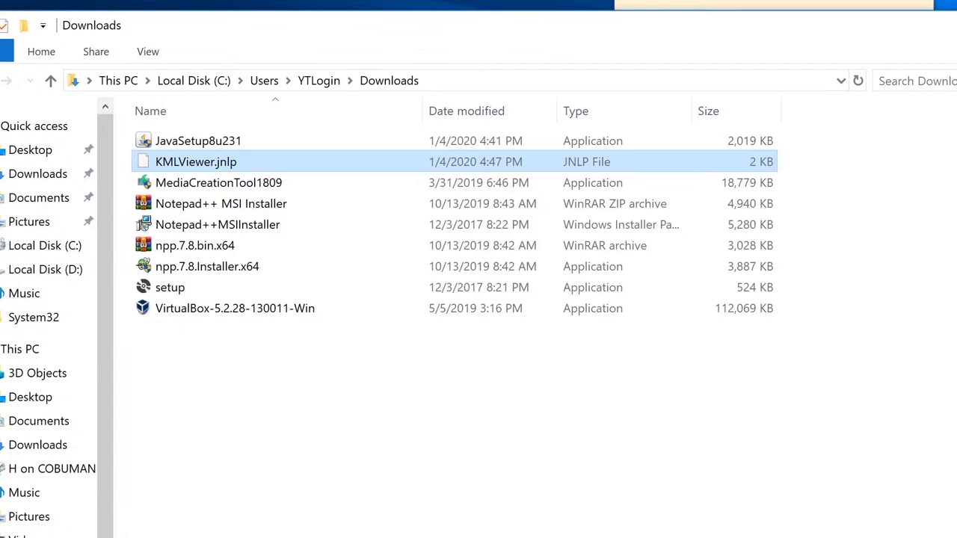
Open the Default apps page via the Win+X Apps settings.
key(super+x)
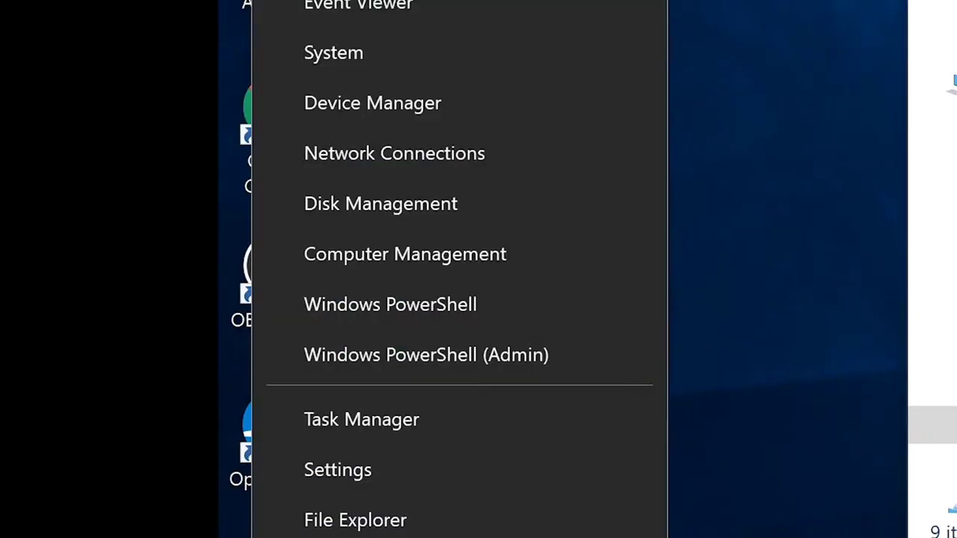
key(f)
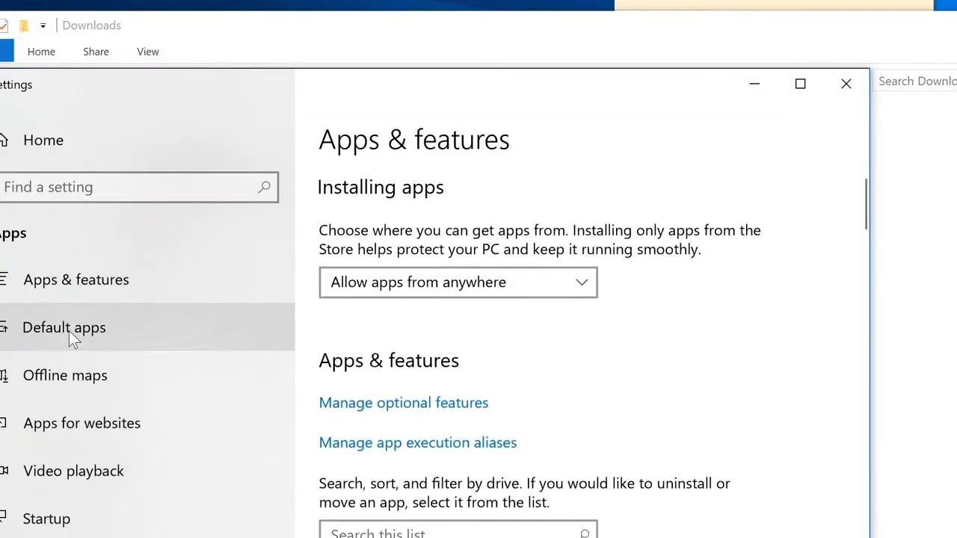
click(69, 330)
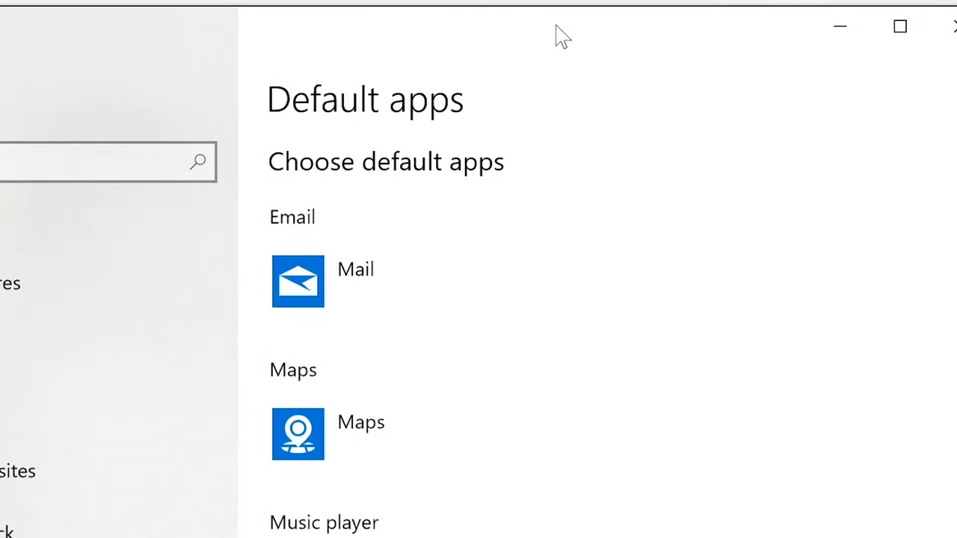
scroll(598, 400, down, 3)
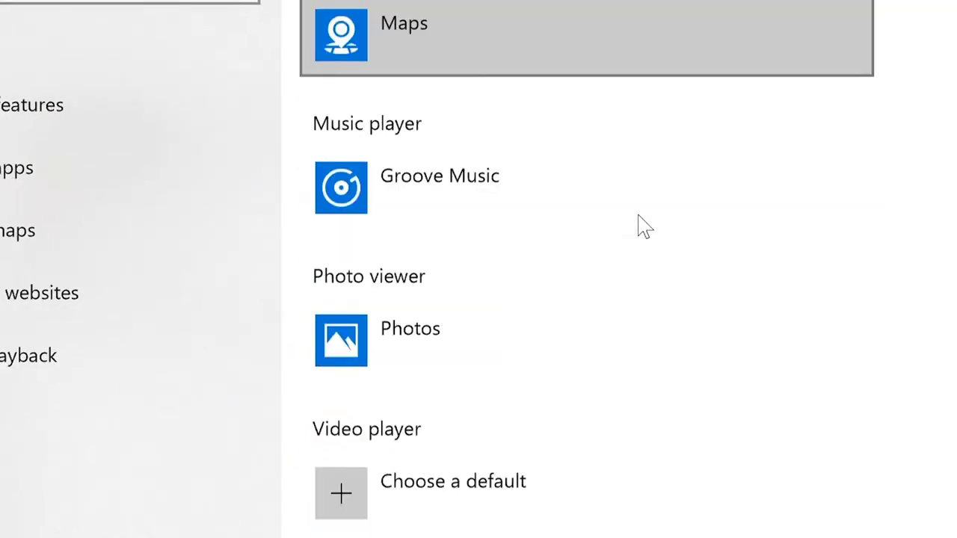
scroll(645, 226, down, 5)
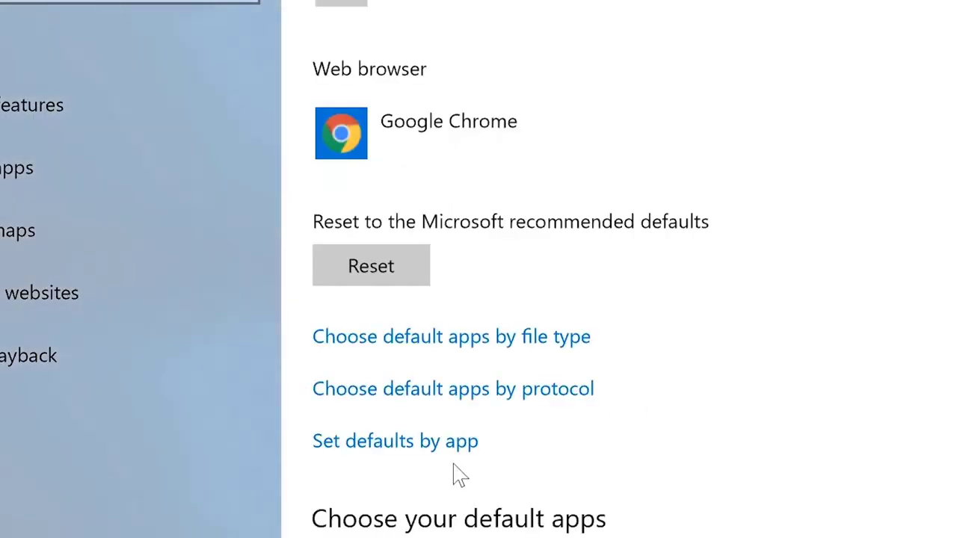
scroll(459, 475, down, 2)
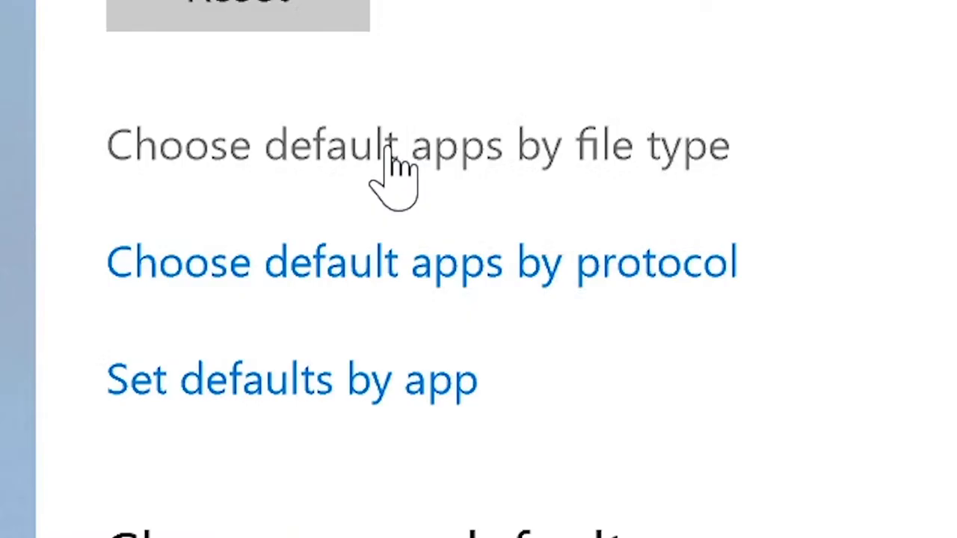
In defaults by file type, set .jnlp to open with Java(TM) Web Launcher.
click(390, 148)
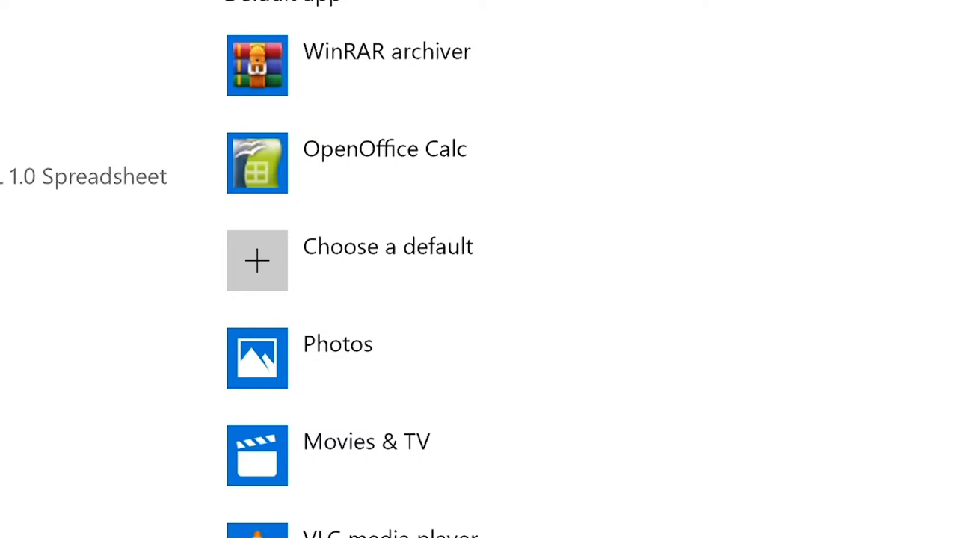
scroll(351, 269, down, 2)
scroll(352, 269, down, 8)
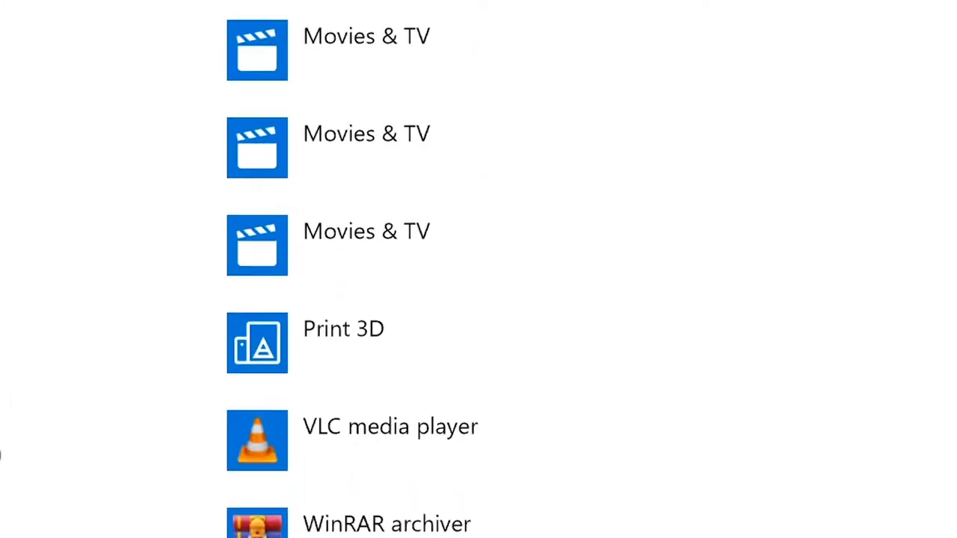
scroll(351, 269, up, 1)
scroll(351, 269, up, 3)
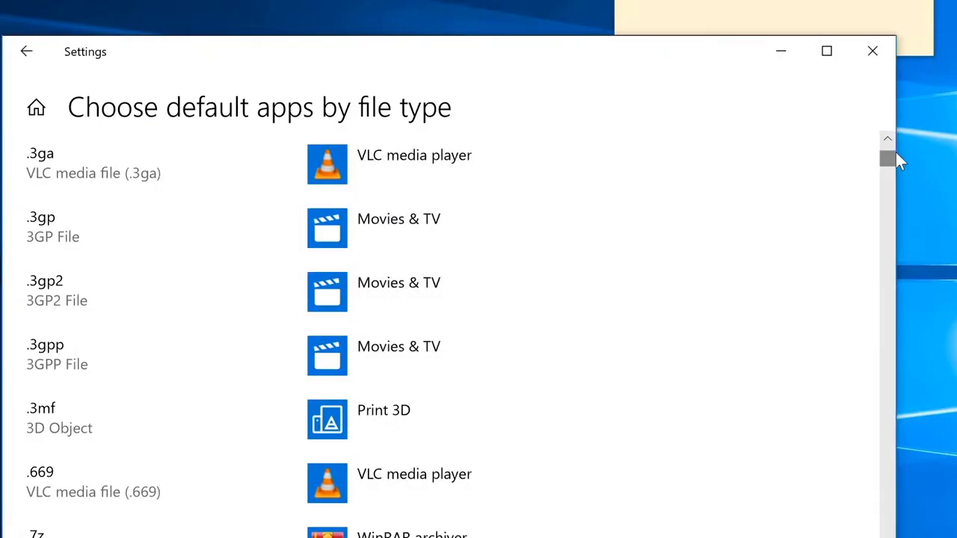
drag(890, 155, 860, 293)
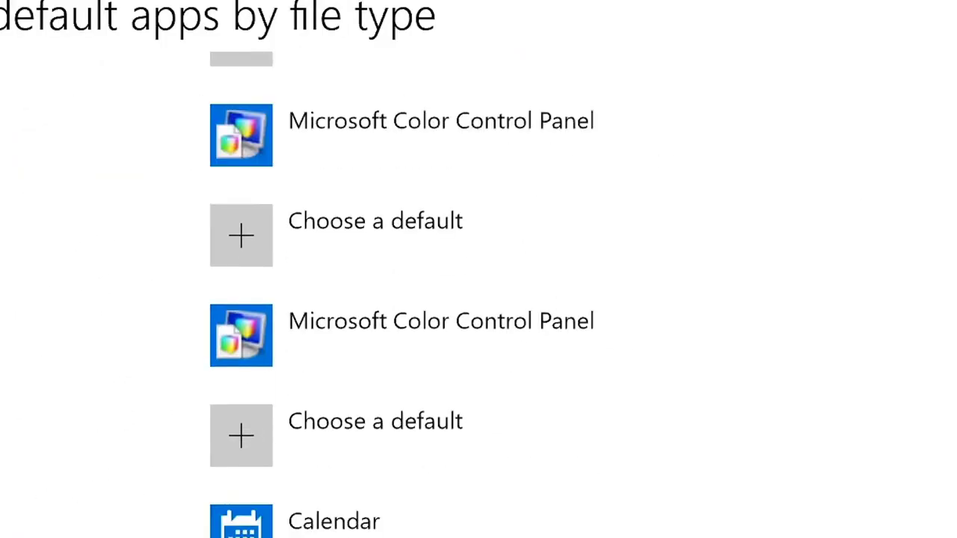
scroll(243, 294, down, 10)
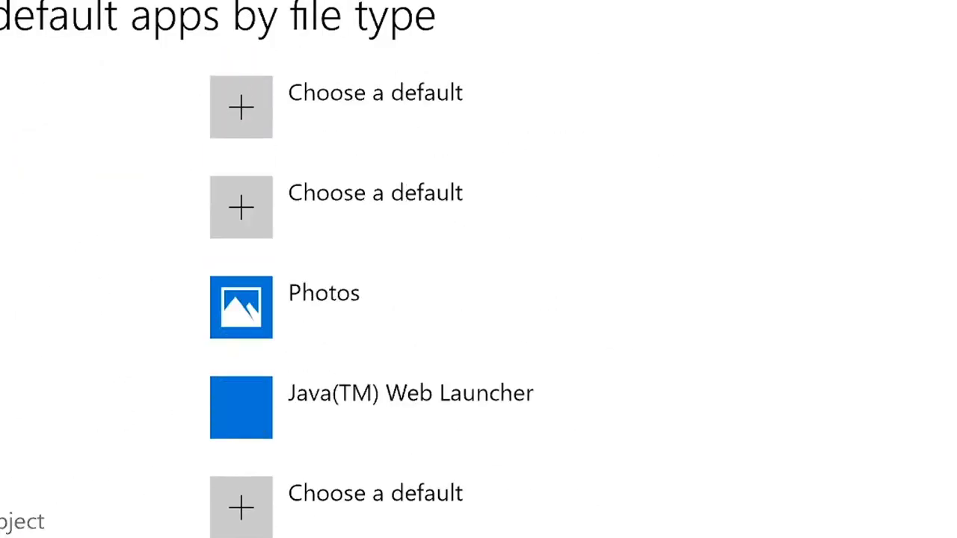
scroll(156, 449, down, 10)
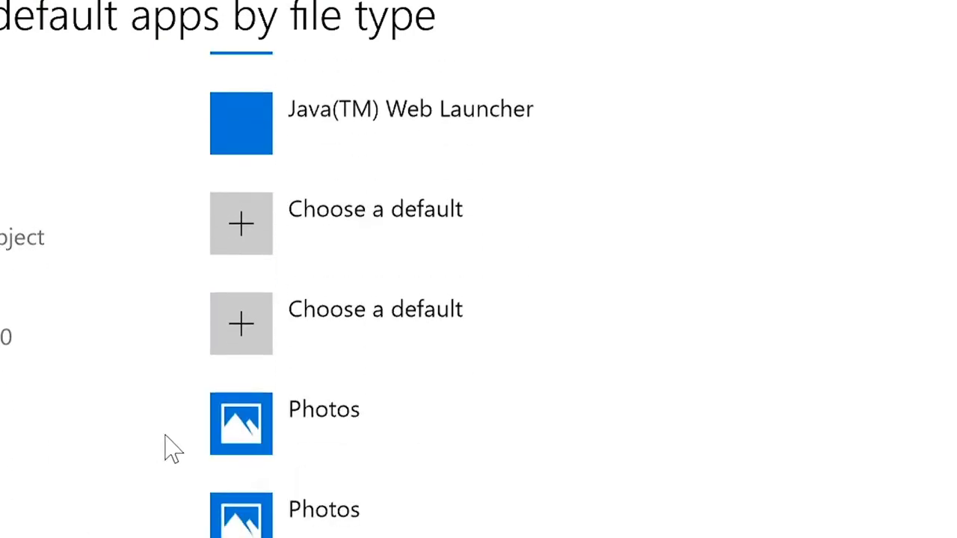
scroll(186, 449, down, 4)
scroll(181, 449, up, 7)
scroll(160, 444, up, 2)
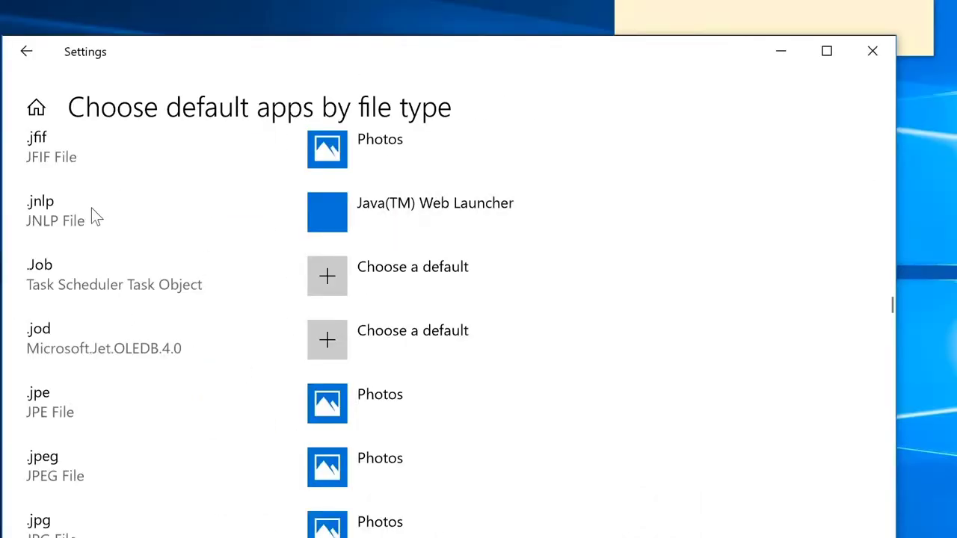
click(428, 217)
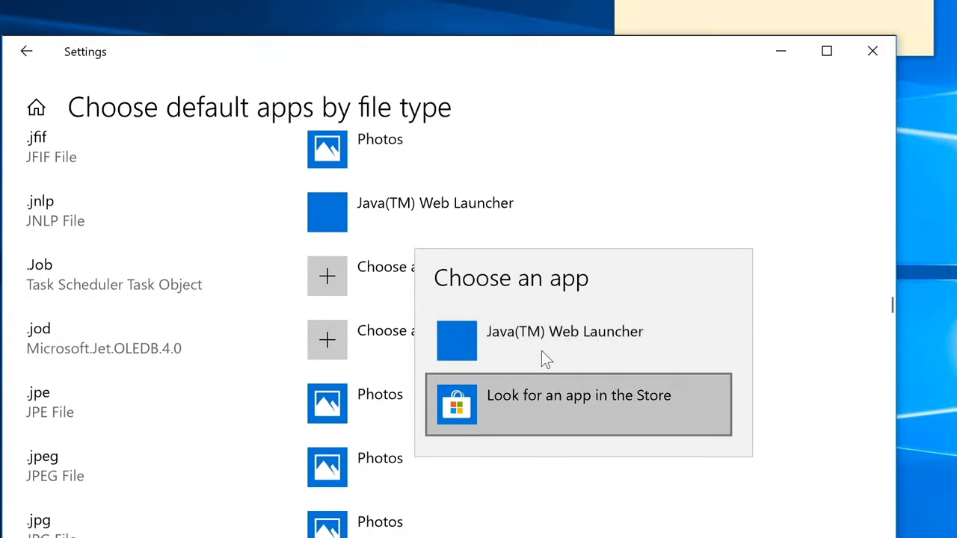
click(550, 341)
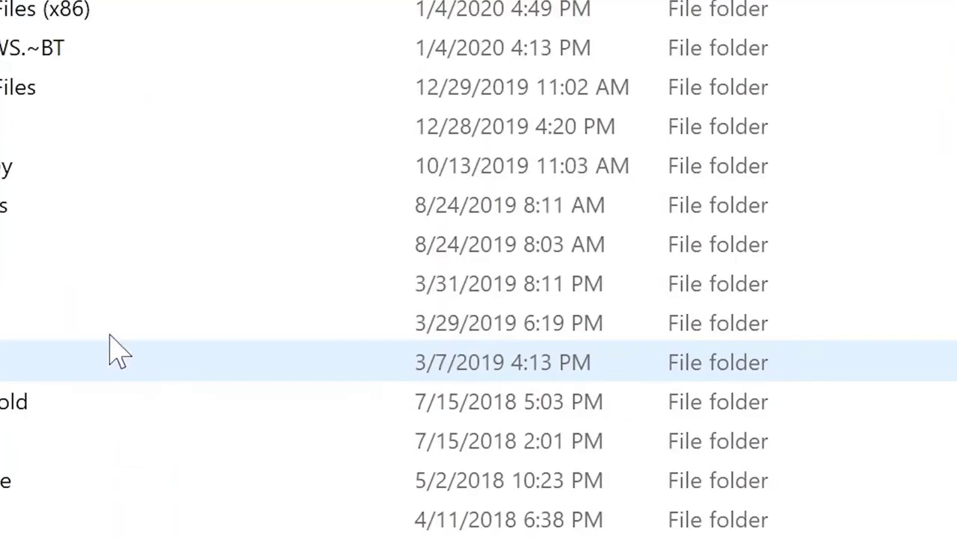
Browse Program Files (x86) into Java\jre1.8.0_231\bin and select javacpl.
double_click(66, 15)
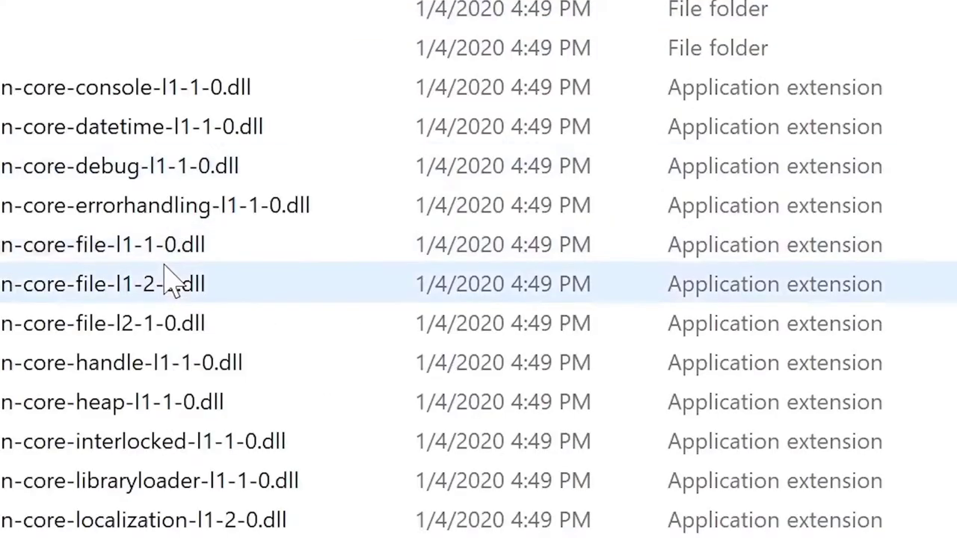
scroll(166, 283, down, 20)
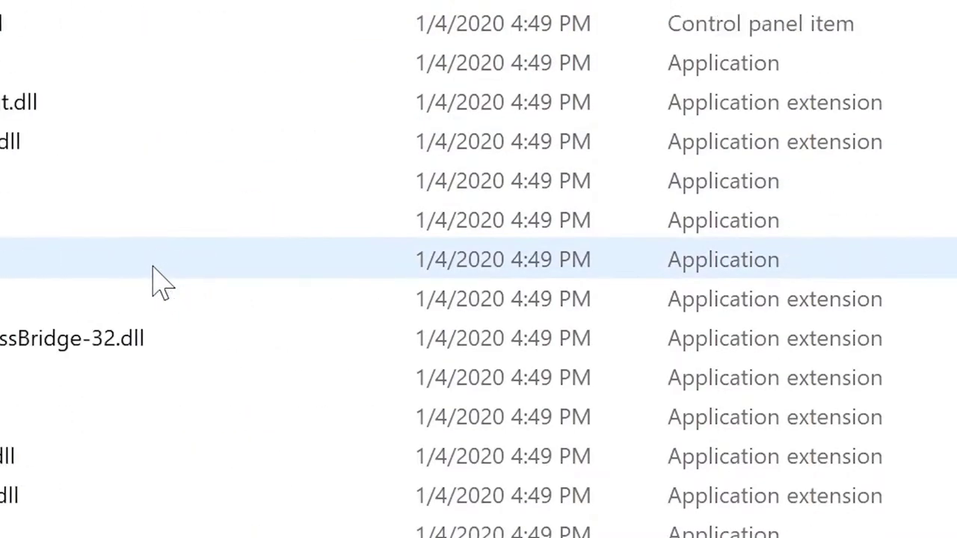
scroll(163, 263, down, 5)
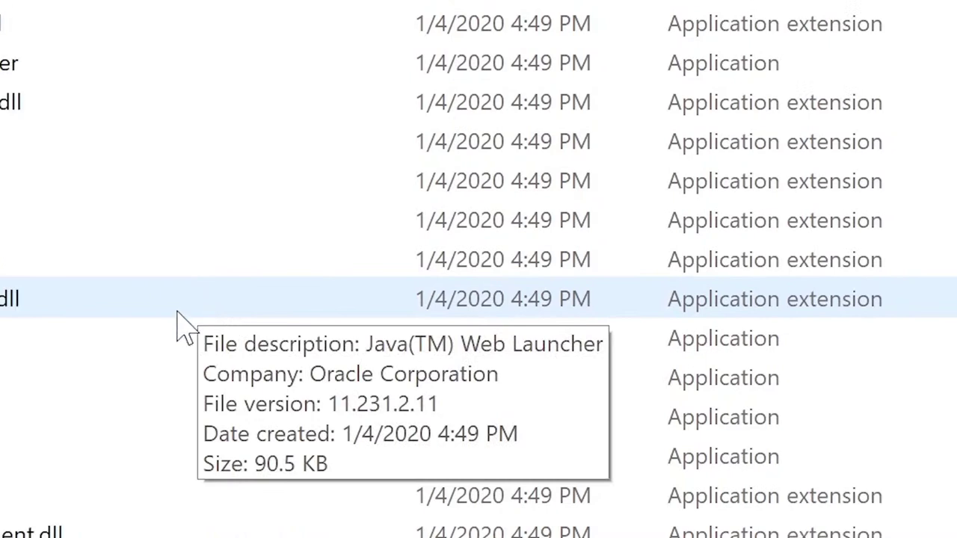
scroll(191, 312, down, 4)
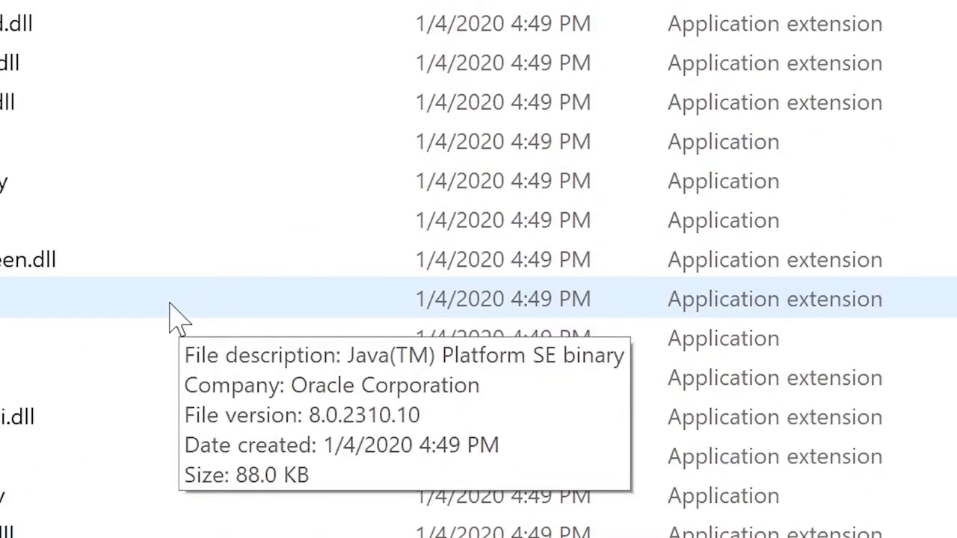
scroll(178, 321, up, 5)
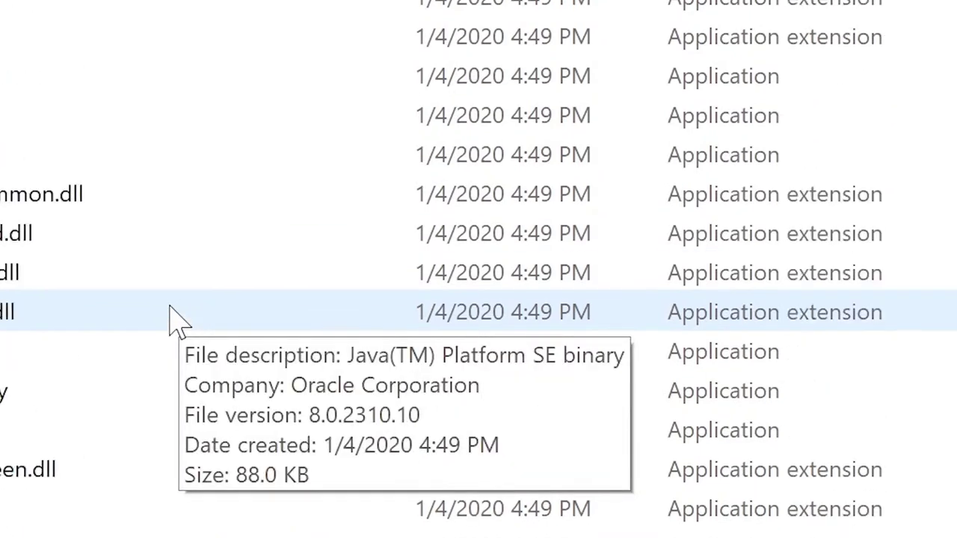
scroll(177, 321, up, 5)
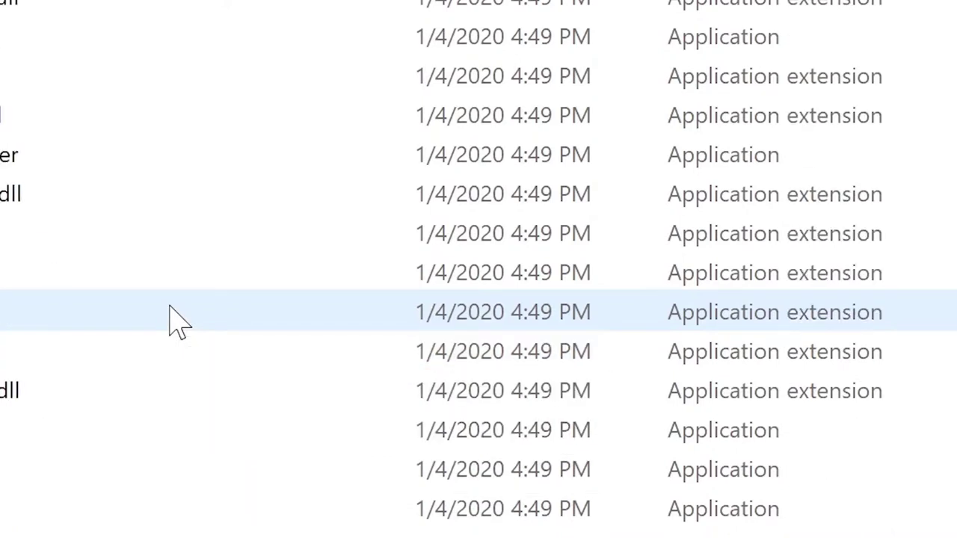
scroll(178, 321, up, 4)
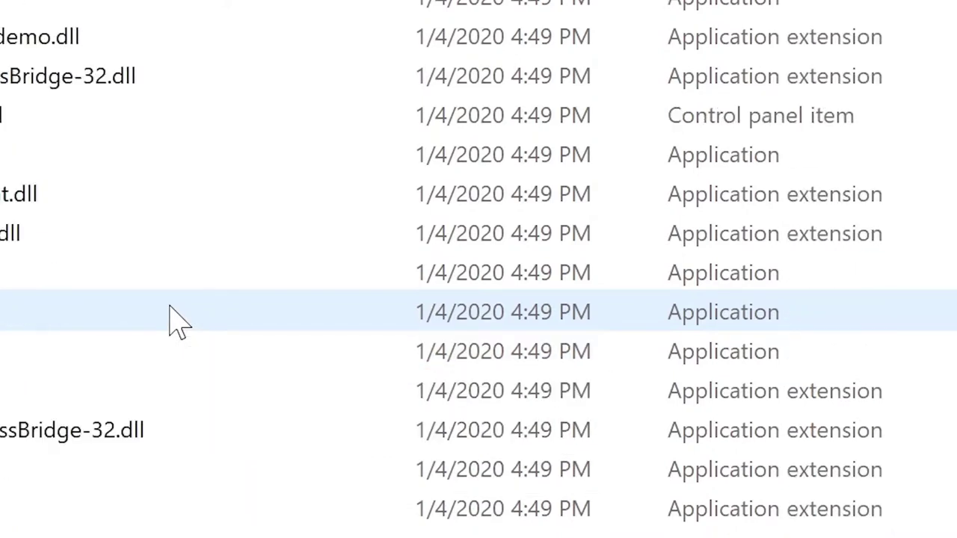
scroll(120, 332, up, 1)
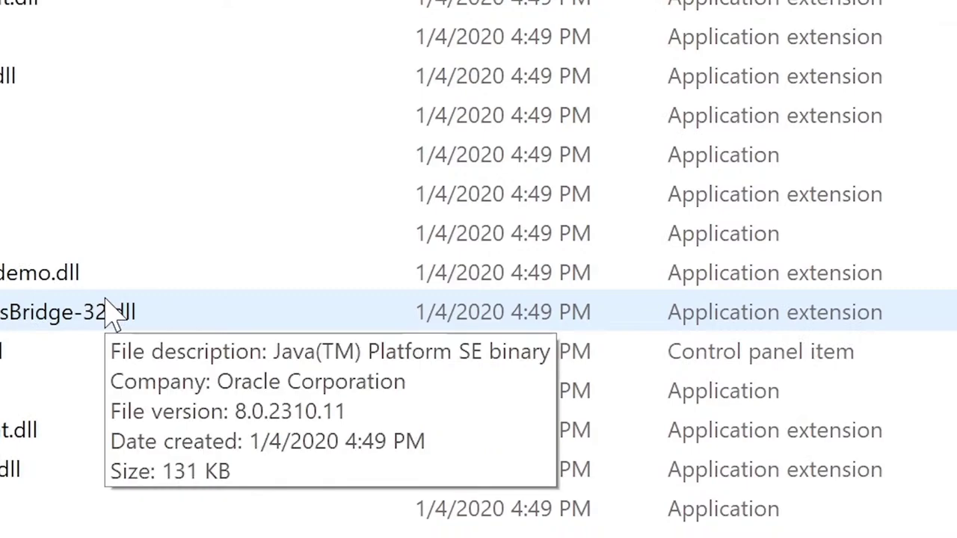
scroll(7, 408, up, 10)
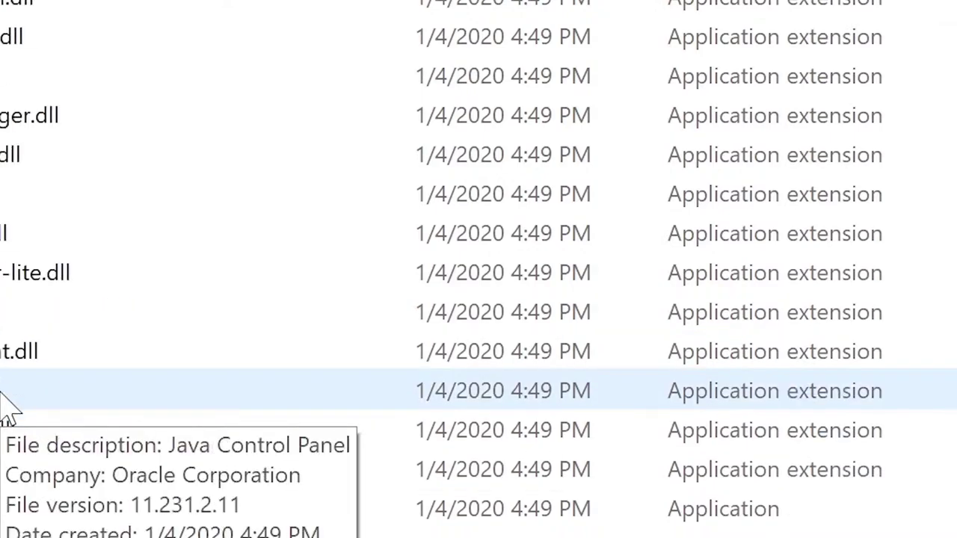
scroll(8, 408, up, 10)
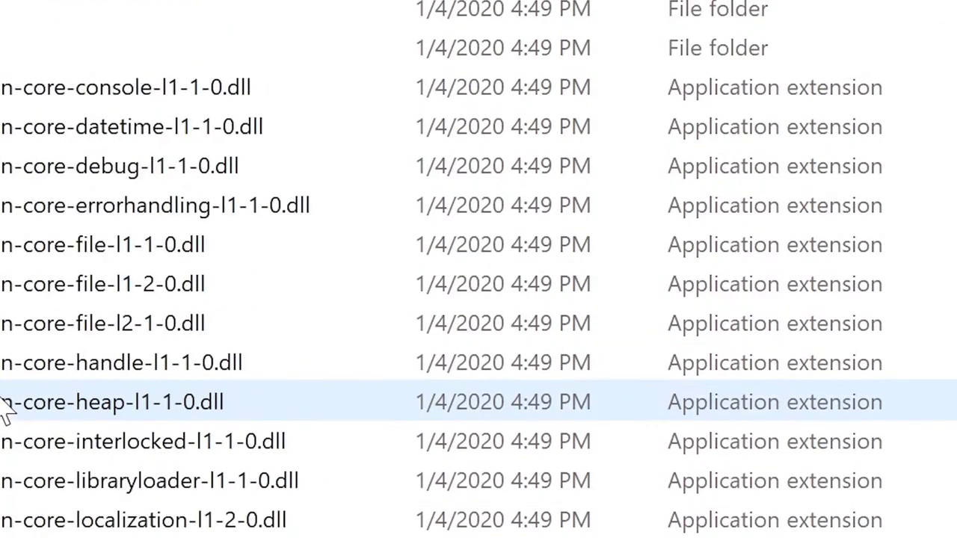
scroll(4, 408, down, 15)
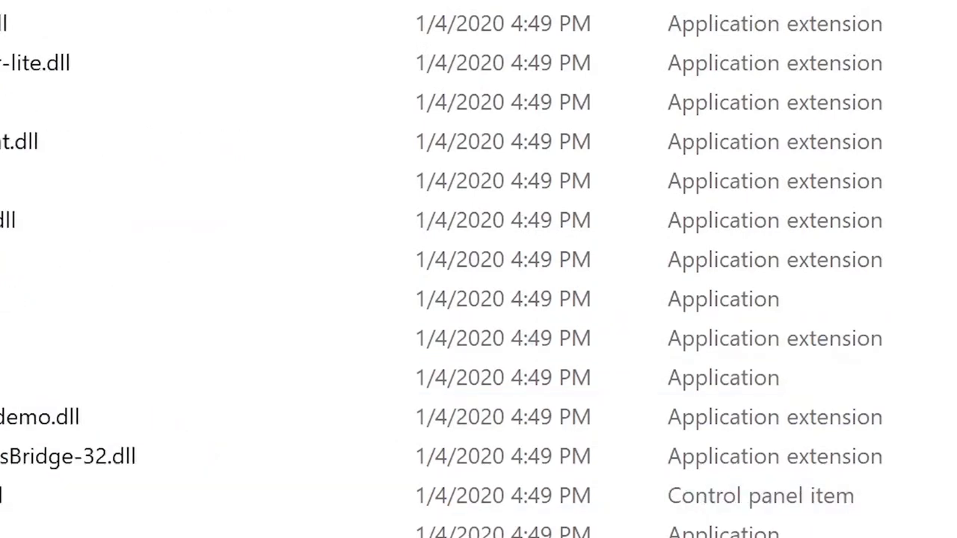
scroll(4, 407, down, 3)
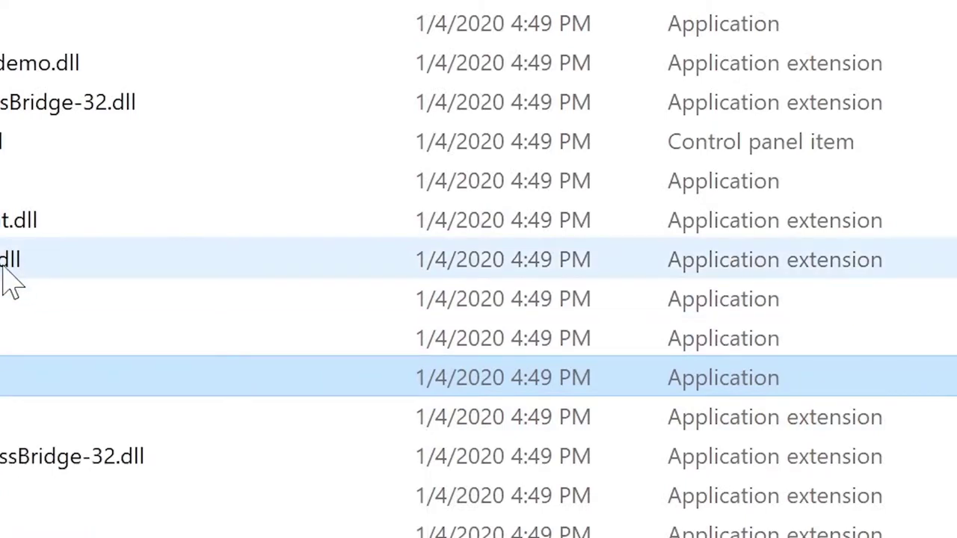
click(4, 180)
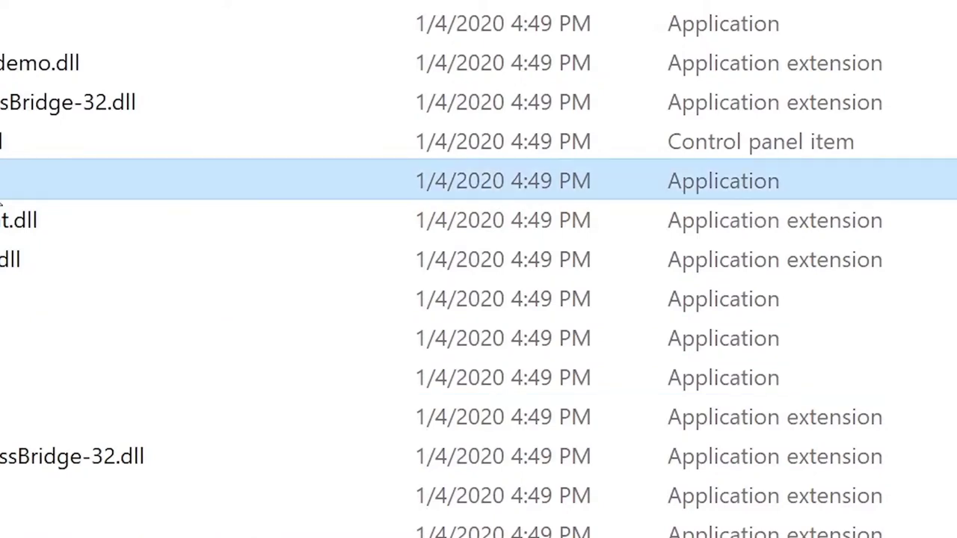
mouse_move(2, 202)
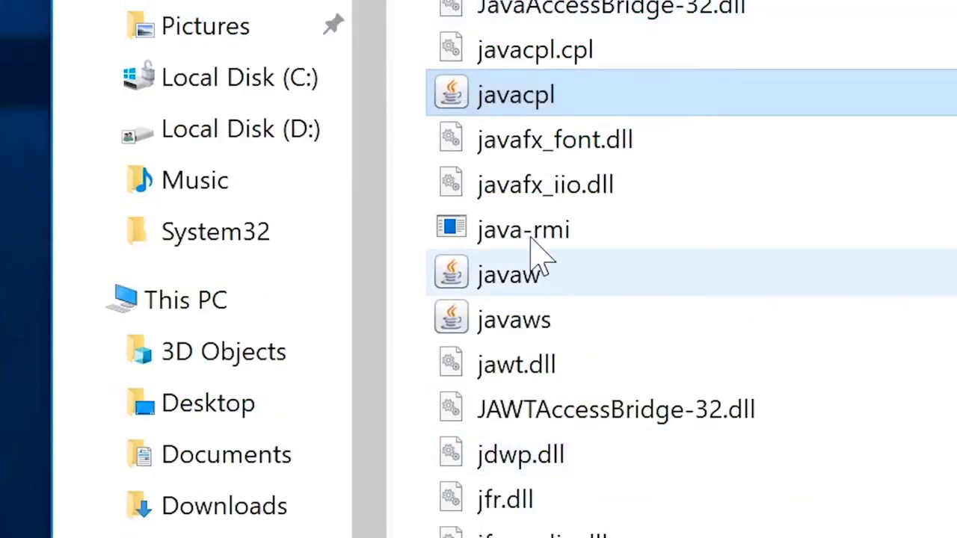
Start javacpl, close Explorer, and view the Temporary Internet Files cache showing NASA World Wind.
double_click(516, 95)
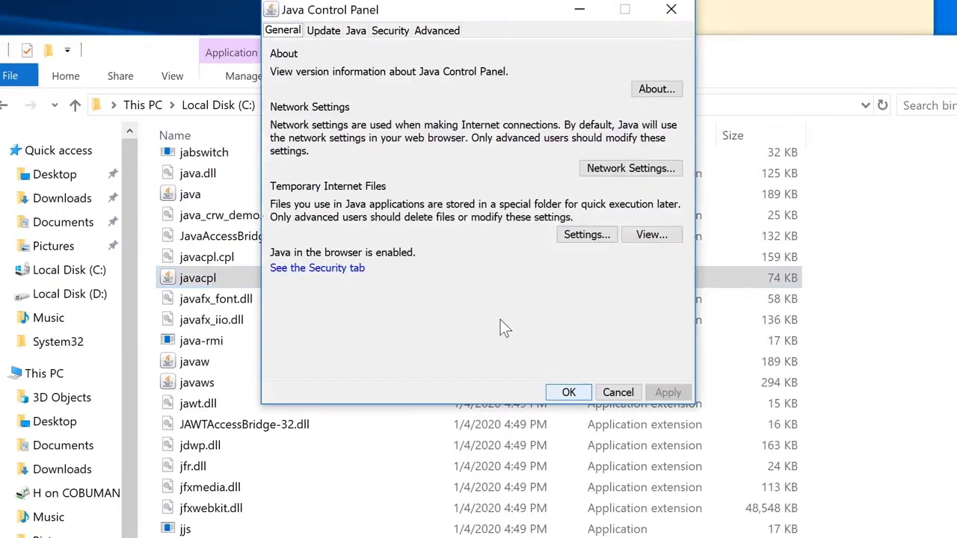
drag(490, 11, 483, 29)
click(814, 58)
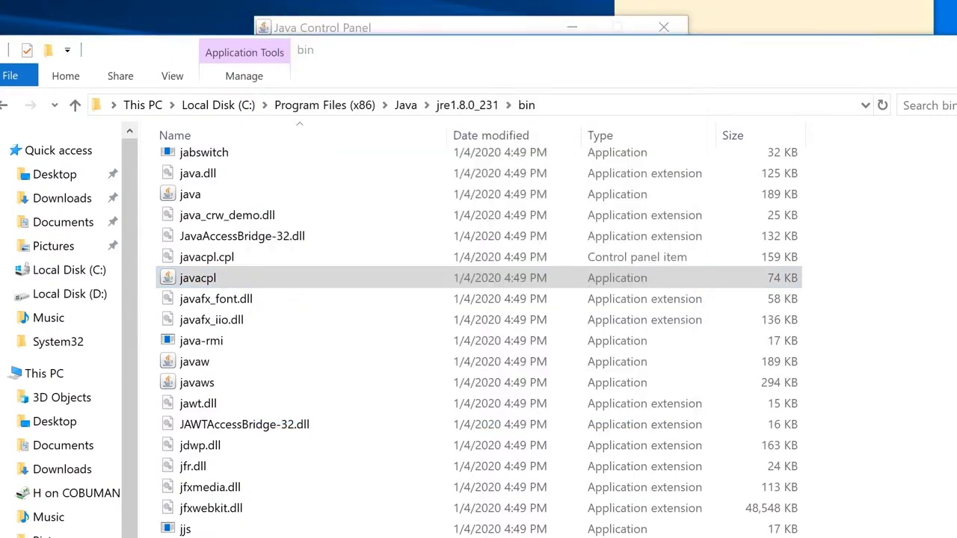
drag(517, 27, 498, 88)
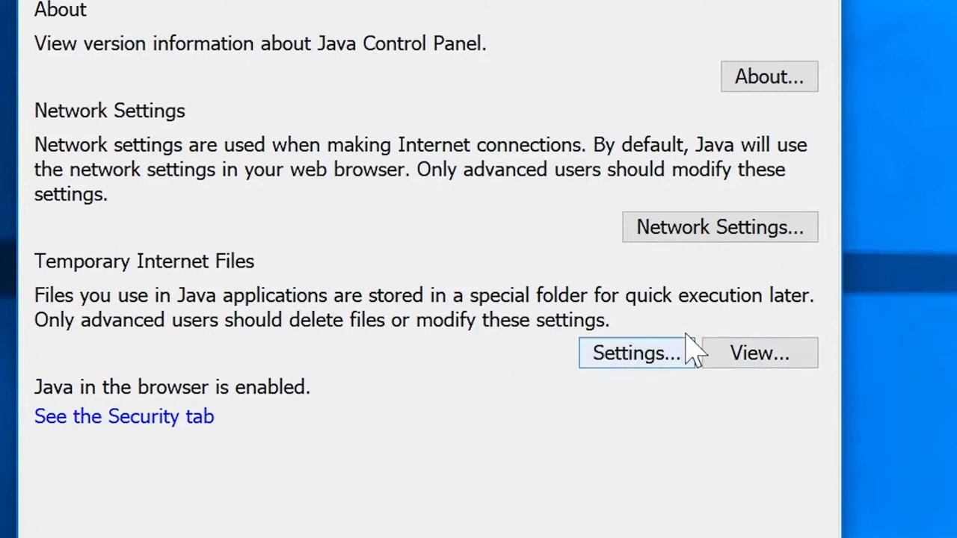
click(734, 354)
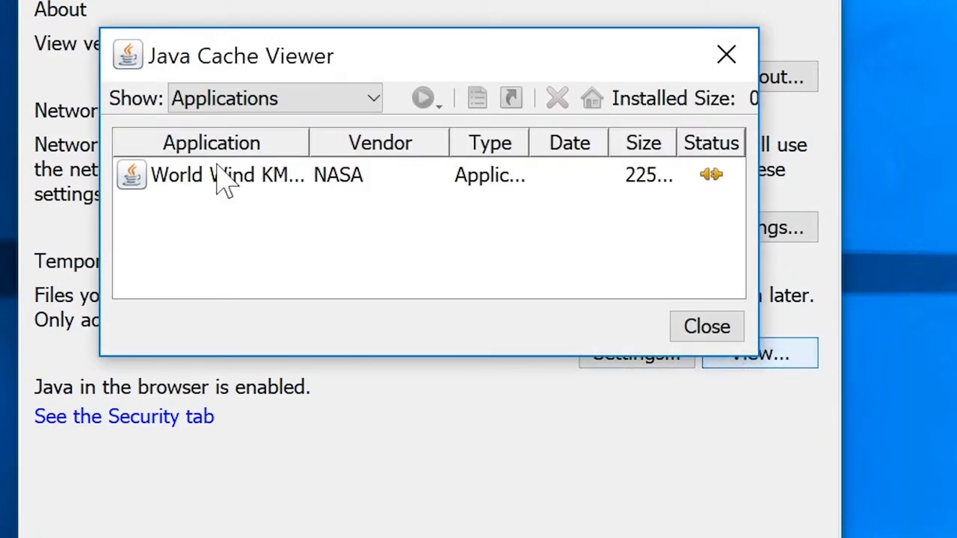
Widen the Cache Viewer to read World Wind KML Viewer (22507 KB), then relaunch its JNLP.
click(217, 172)
drag(306, 139, 434, 149)
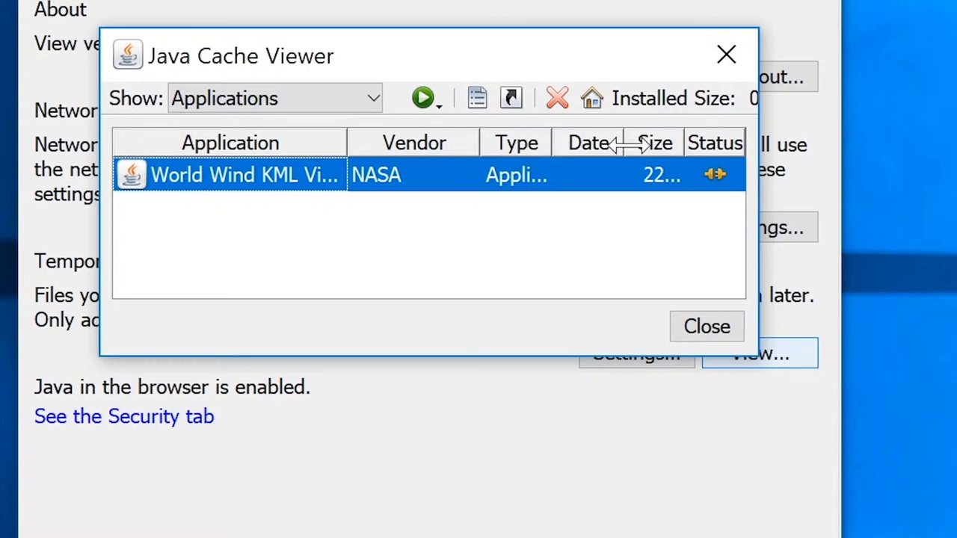
drag(97, 31, 0, 0)
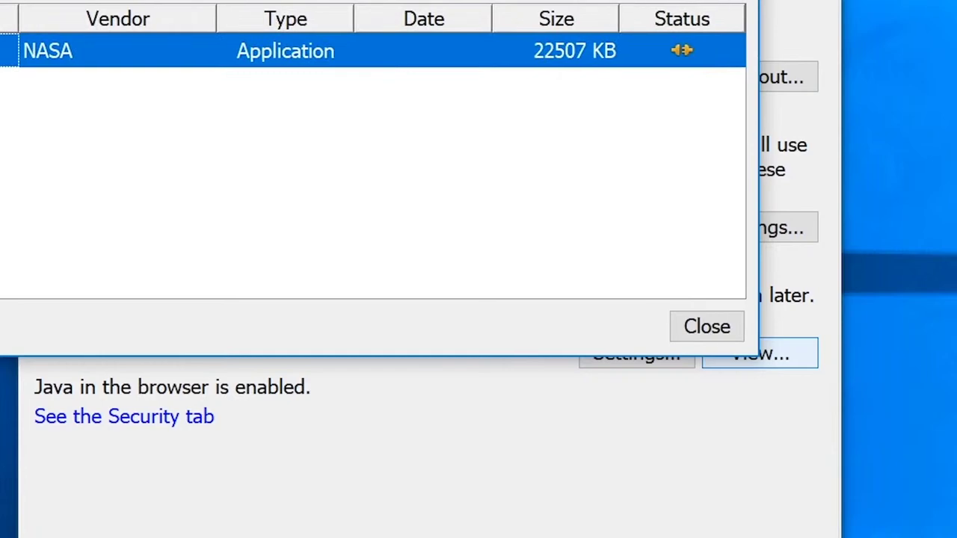
drag(58, 25, 120, 22)
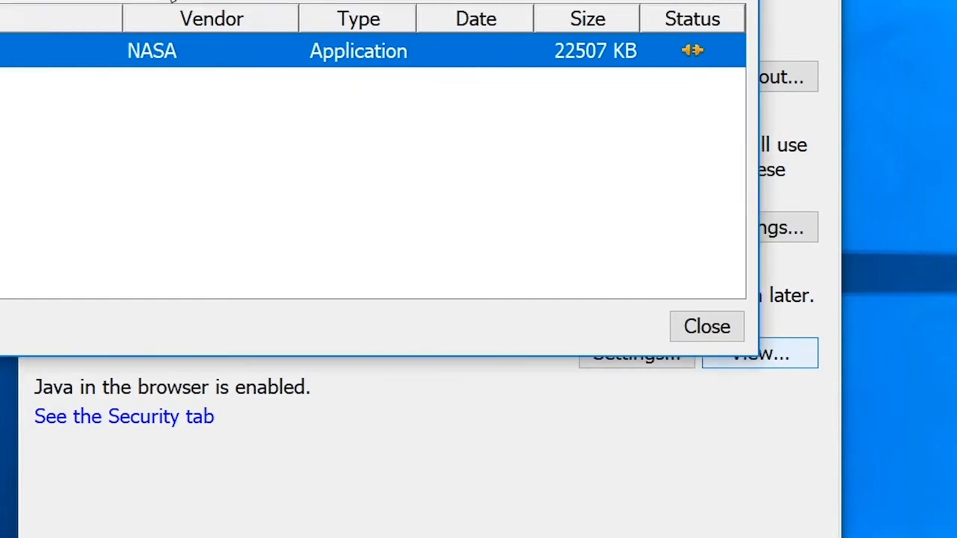
click(167, 1)
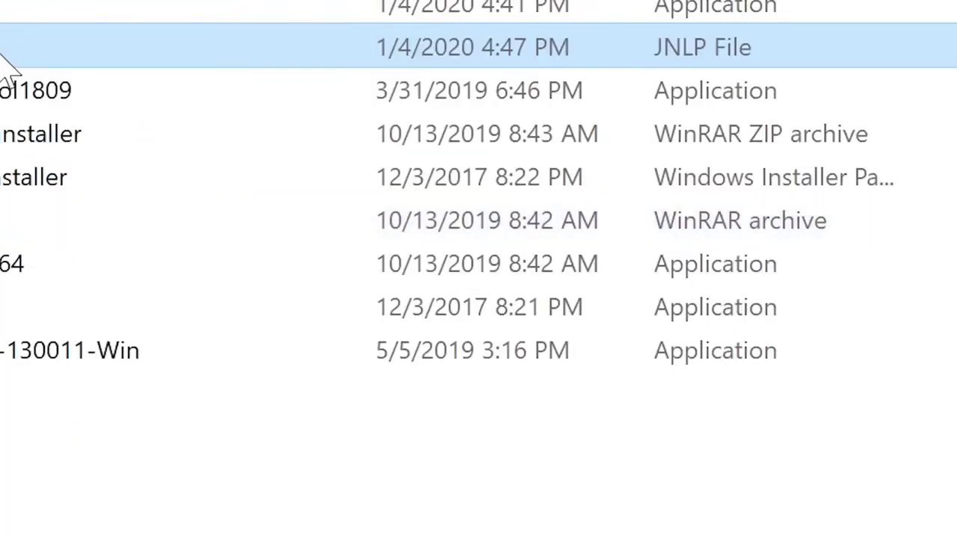
key(Return)
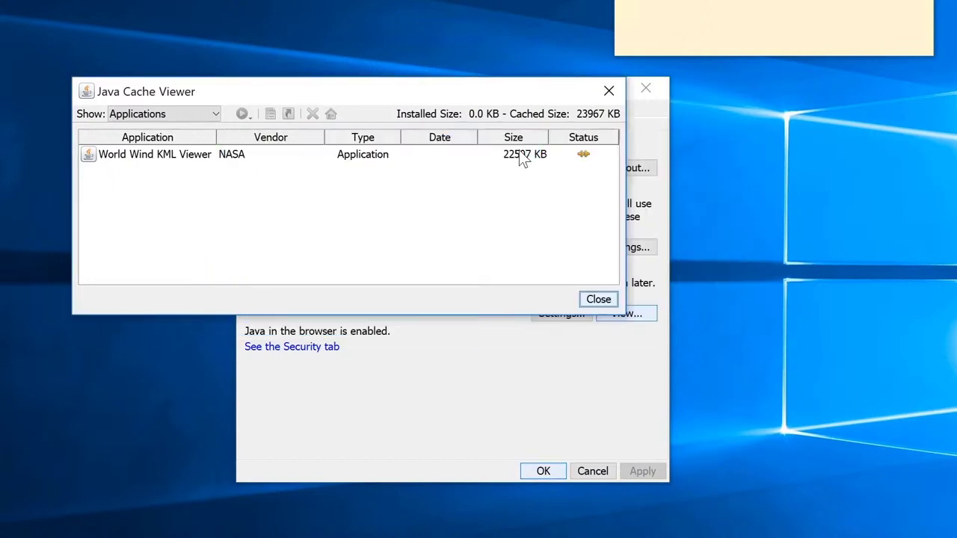
Clear the OpenGL ES Error dialog and close the Java Cache Viewer, now 23932 KB cached.
click(263, 154)
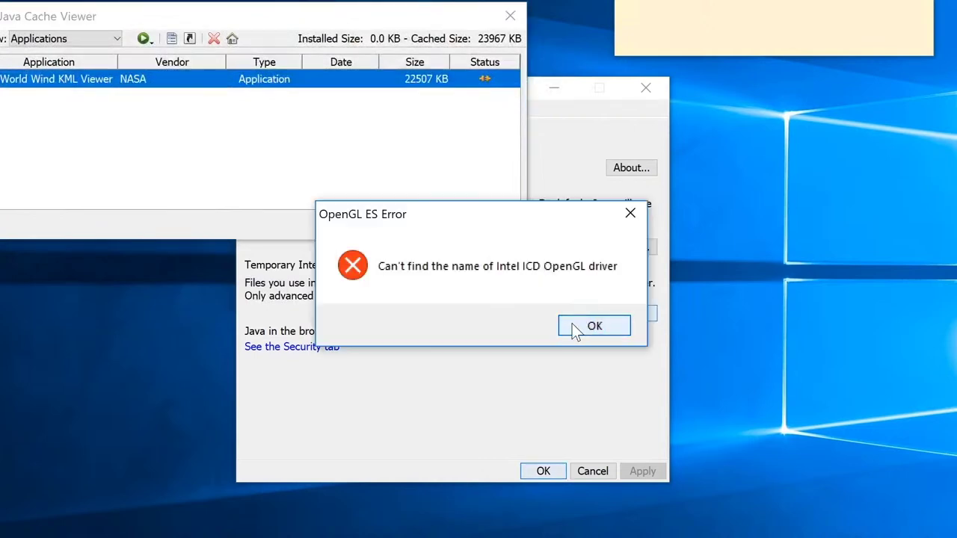
click(574, 326)
click(630, 219)
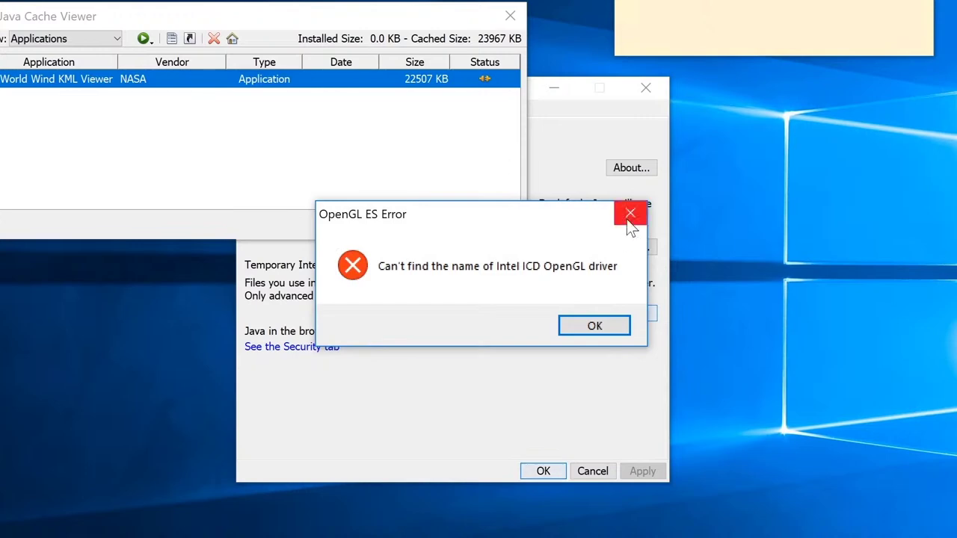
click(630, 215)
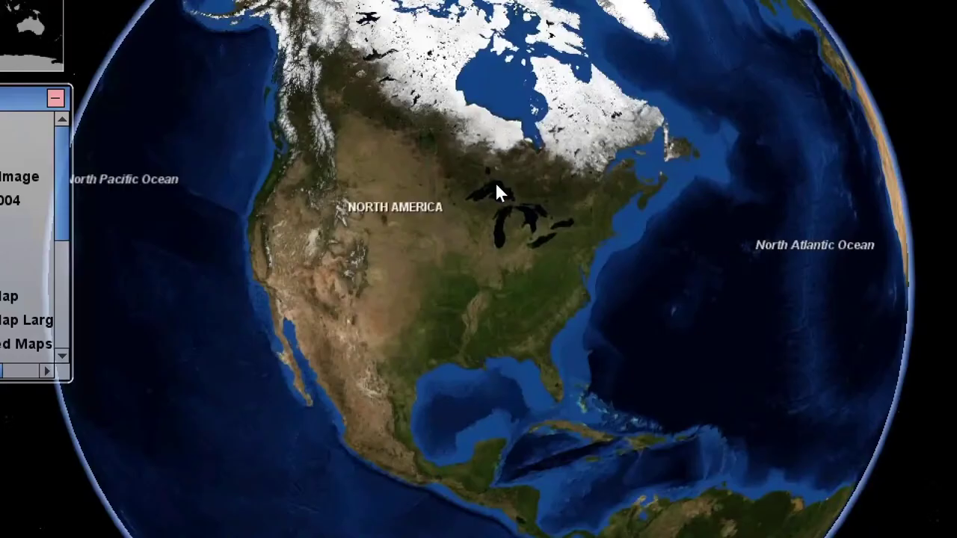
drag(495, 186, 421, 369)
scroll(460, 360, down, 3)
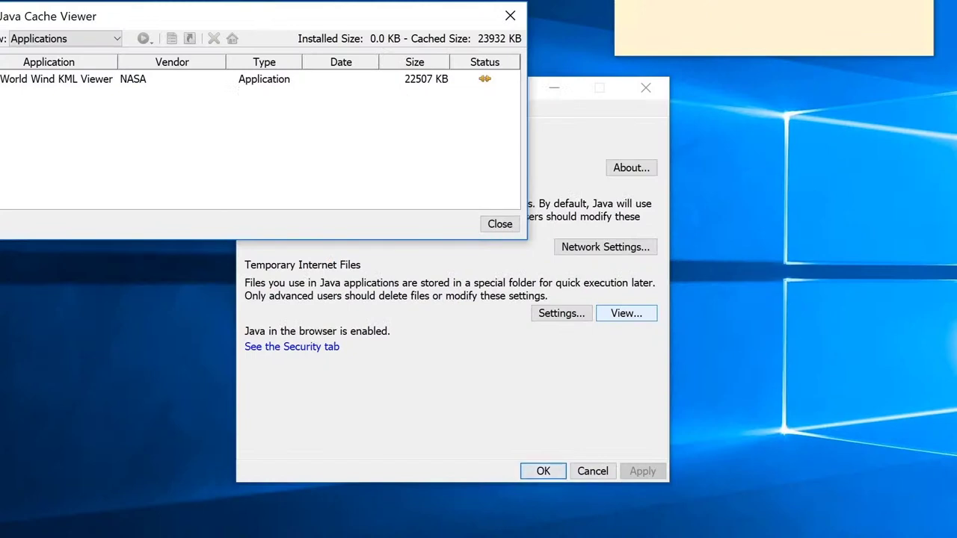
click(510, 15)
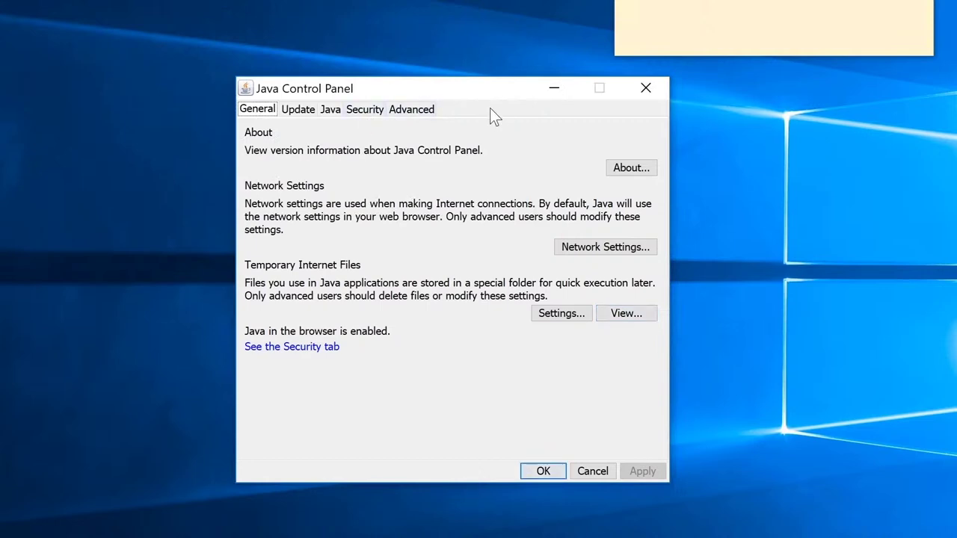
On the Security tab, add a new blank entry to the Exception Site List.
click(365, 113)
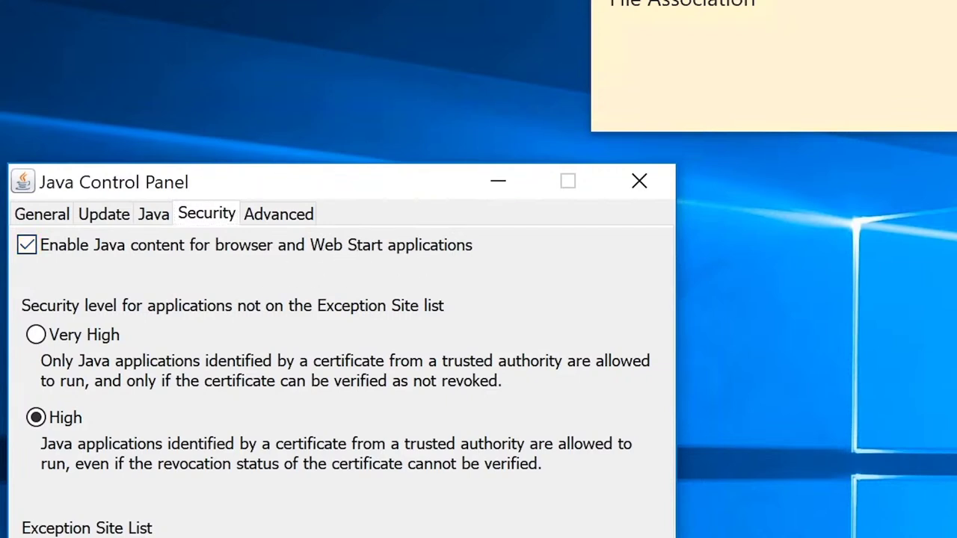
click(530, 505)
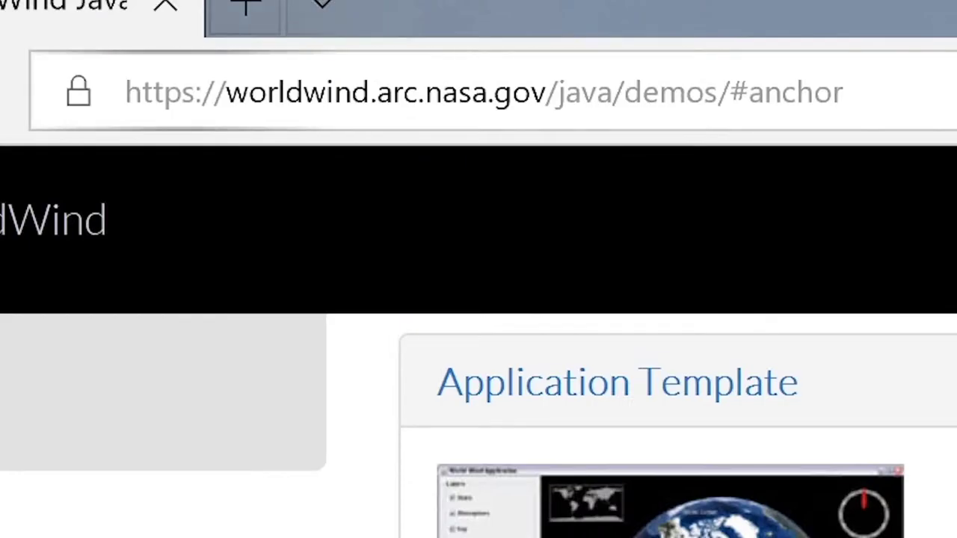
drag(125, 92, 548, 92)
right_click(397, 92)
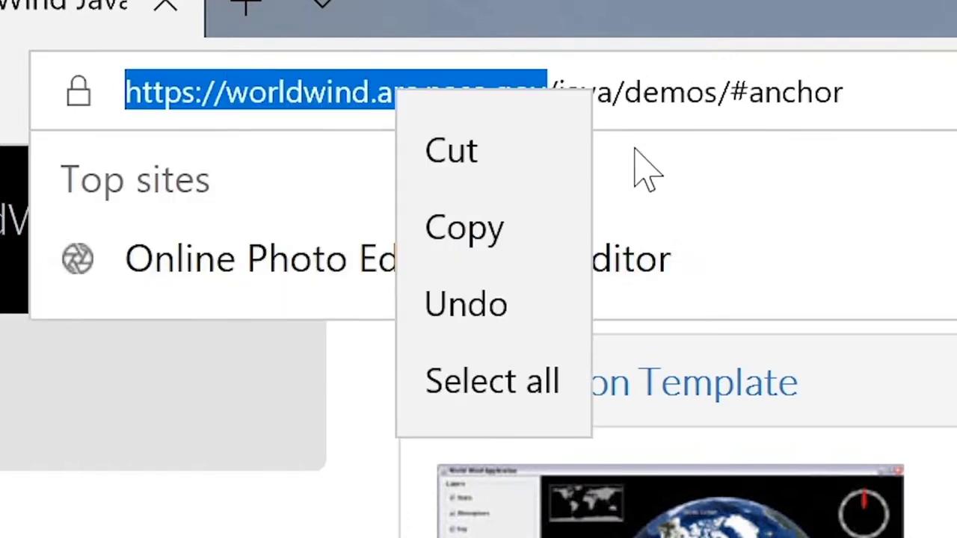
click(523, 228)
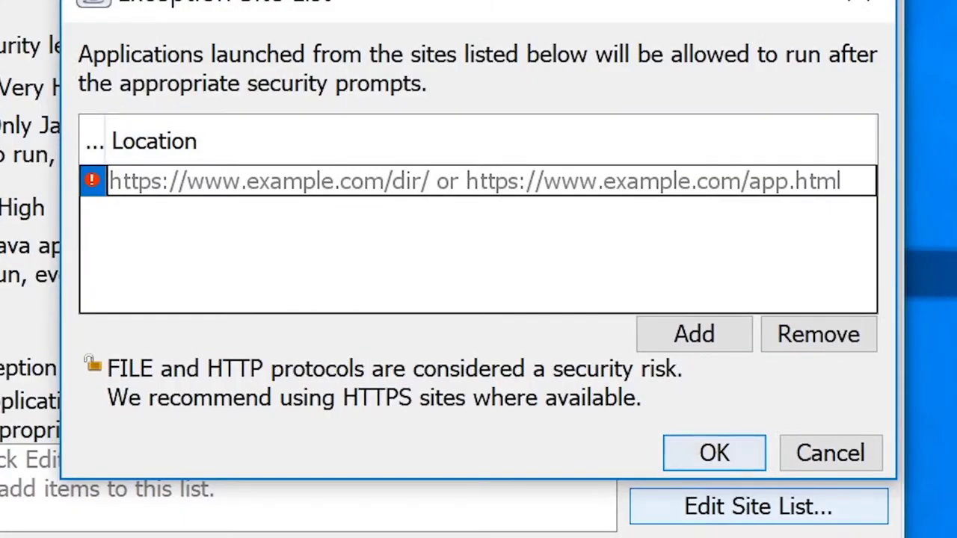
key(ctrl+v)
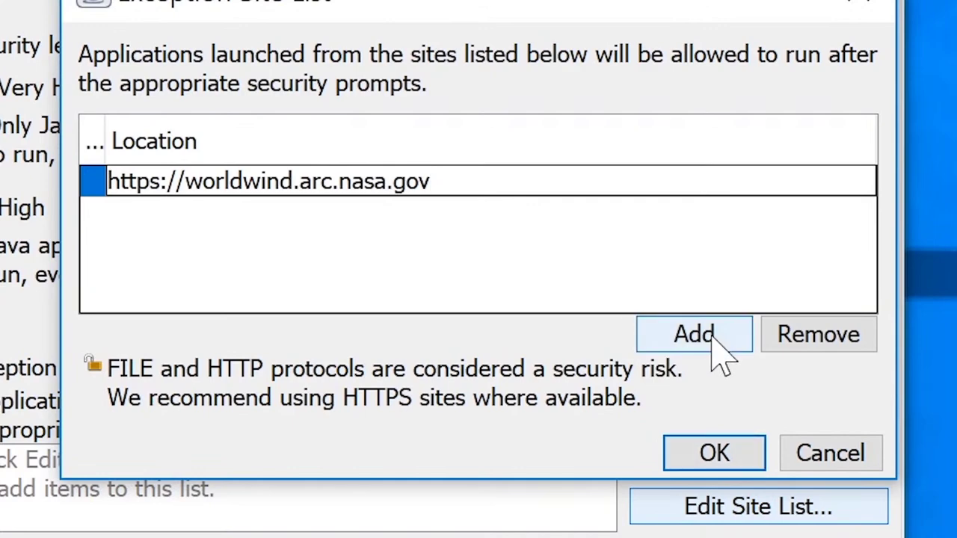
click(706, 340)
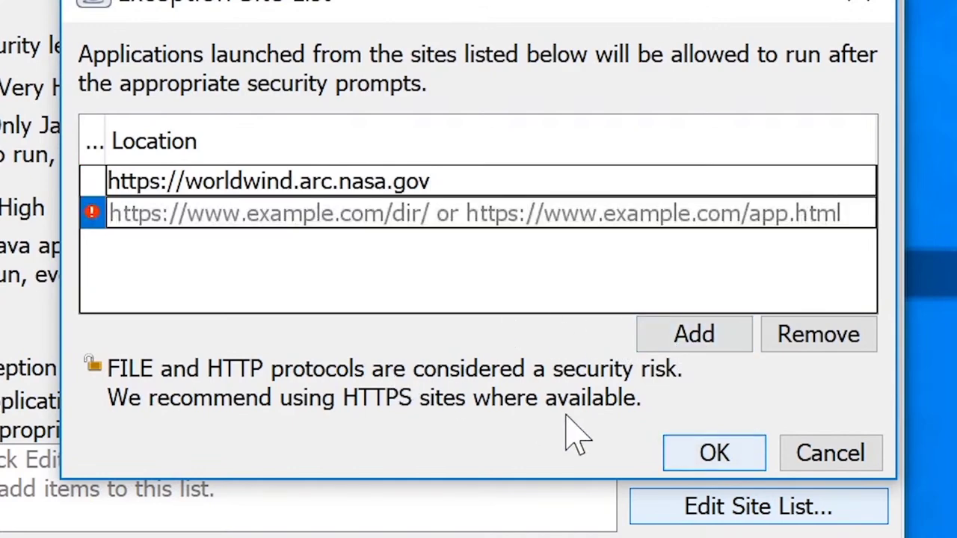
drag(581, 4, 546, 9)
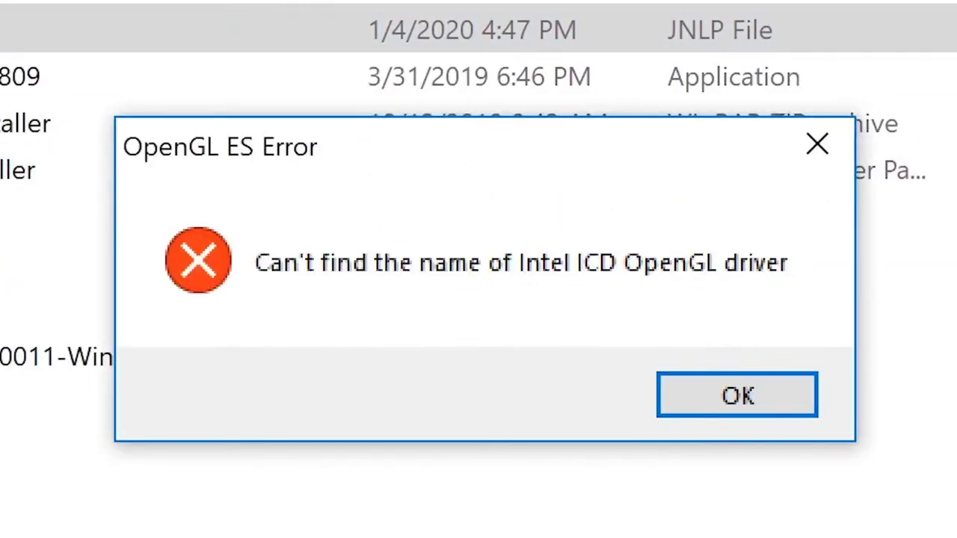
Dismiss the OpenGL error, retry launching World Wind, and clear the mistyped address.
click(811, 157)
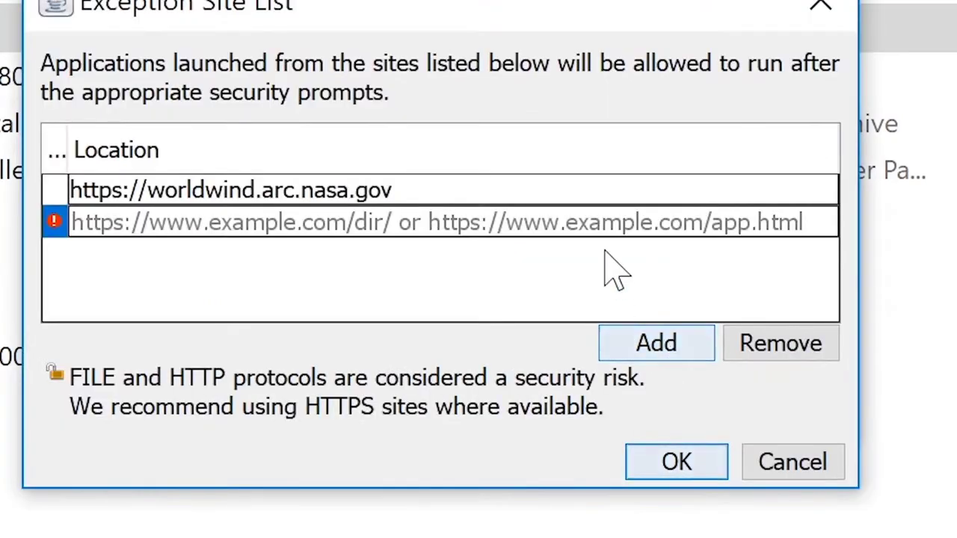
text(https:)
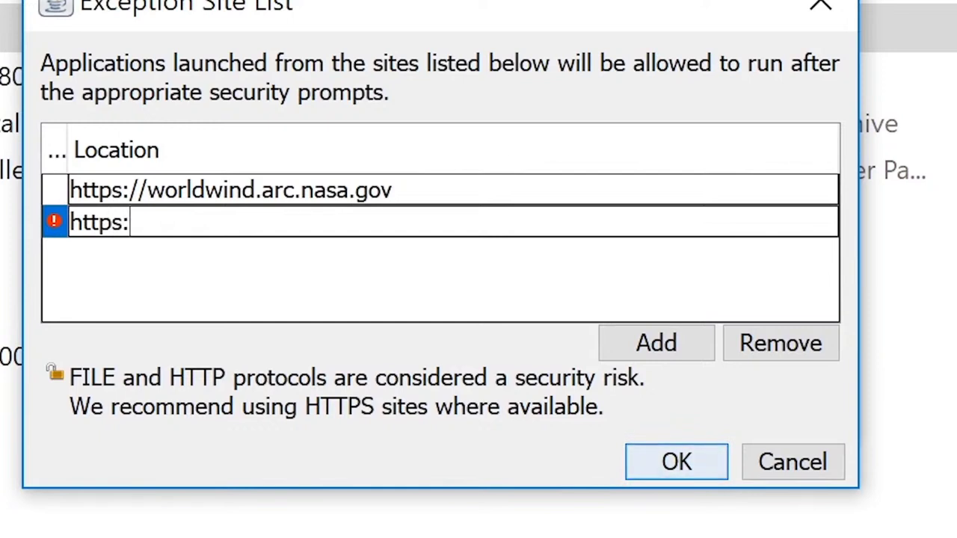
text(//wor)
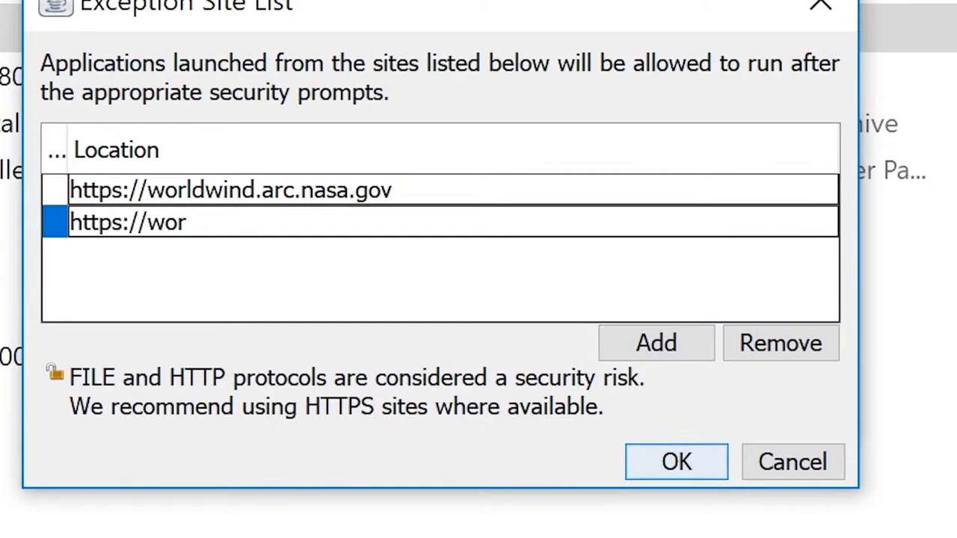
text(ld)
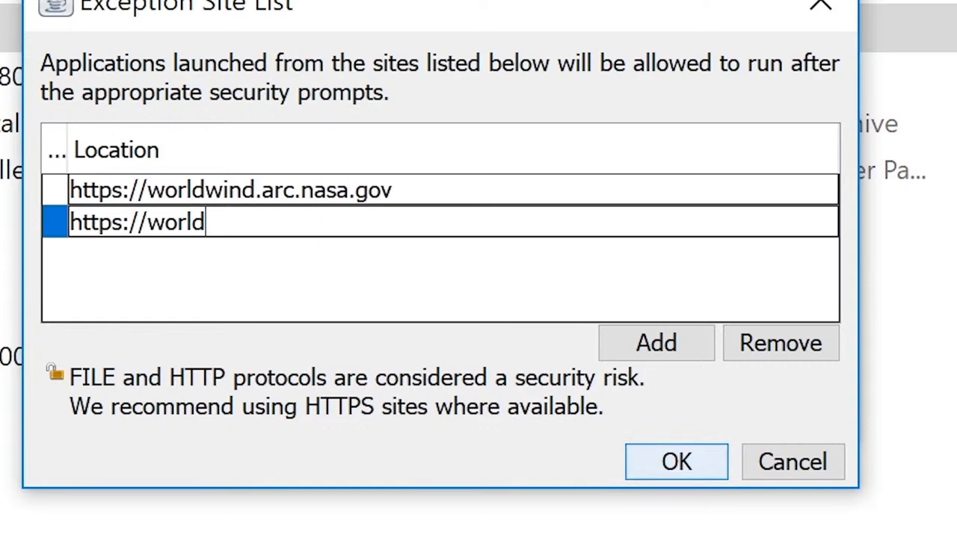
text(win.ca)
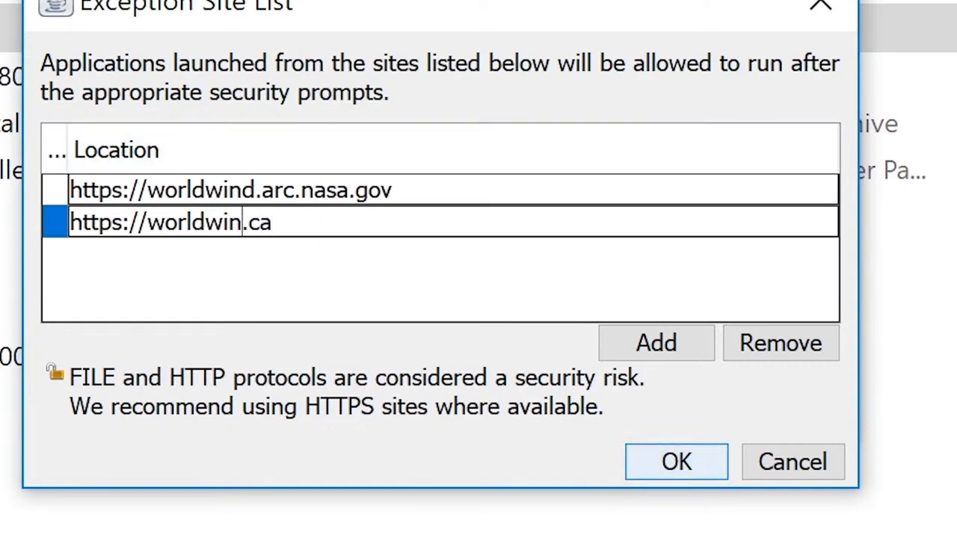
text(d)
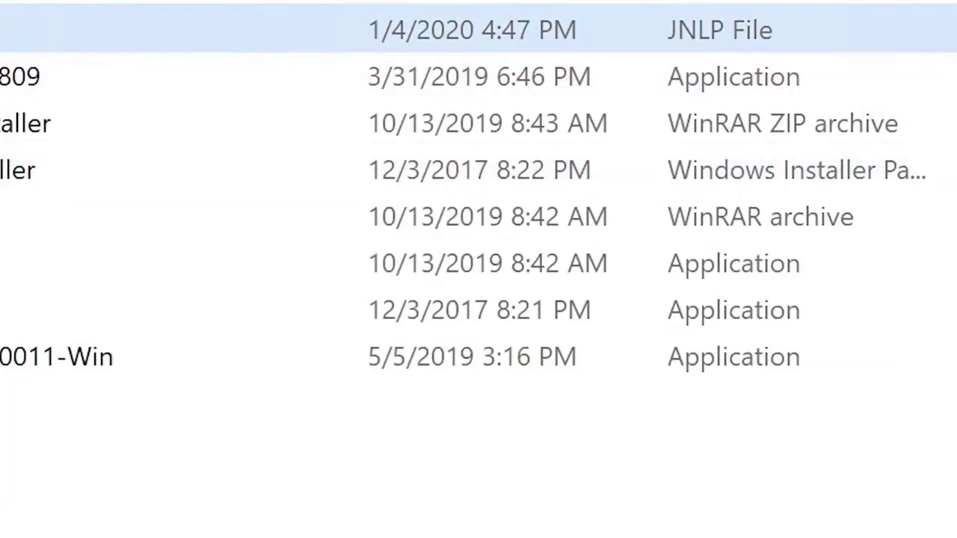
key(Return)
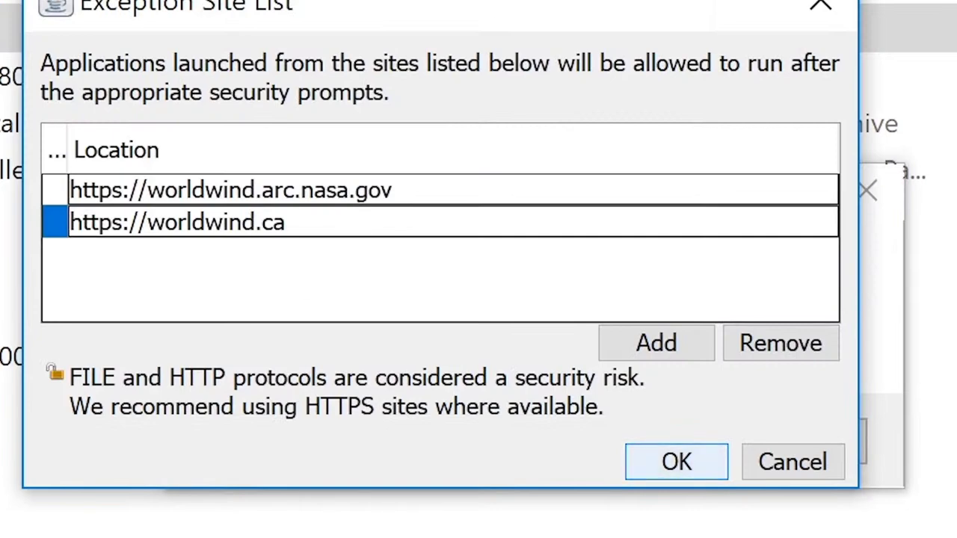
key(ctrl+a)
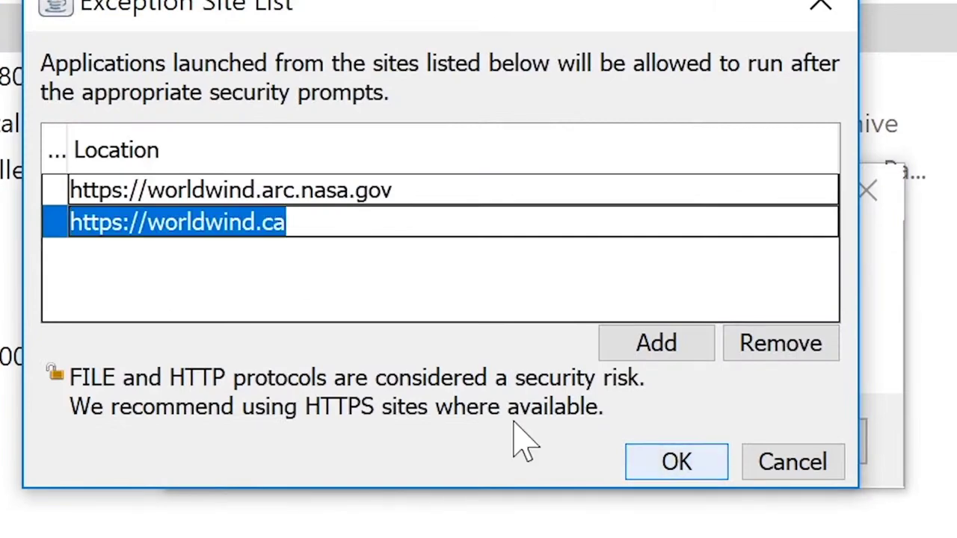
key(BackSpace)
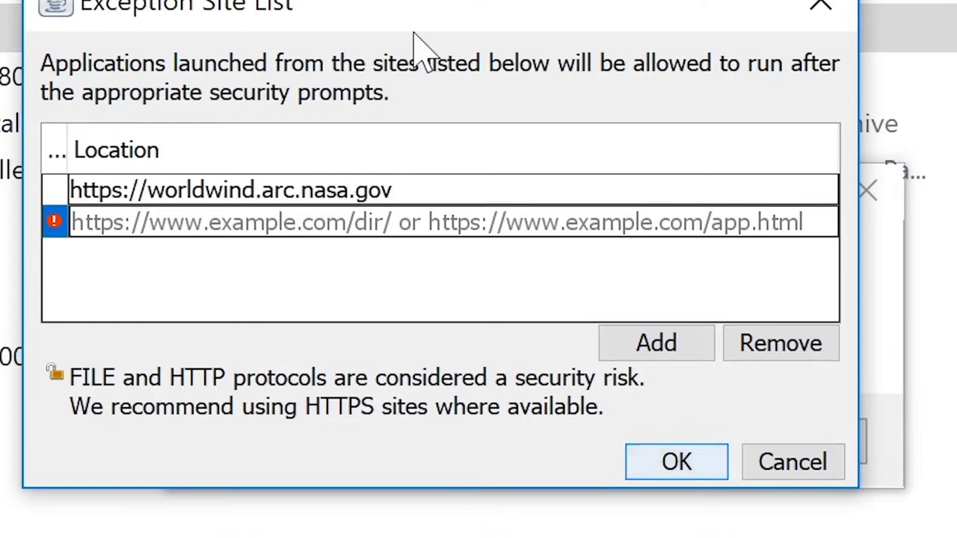
Dismiss the OpenGL errors, close the exception list, and select World Wind KML Viewer among cached applications.
drag(448, 26, 399, 242)
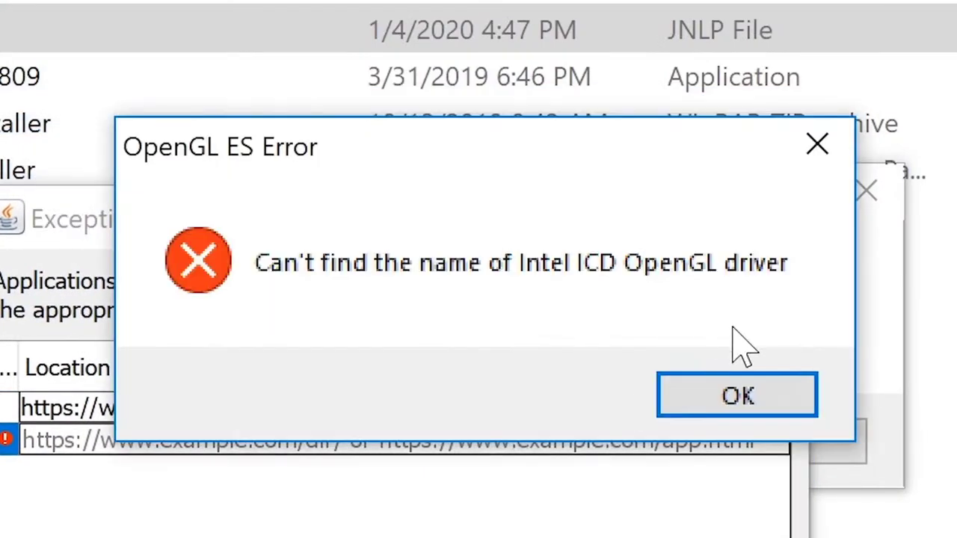
click(730, 385)
click(786, 458)
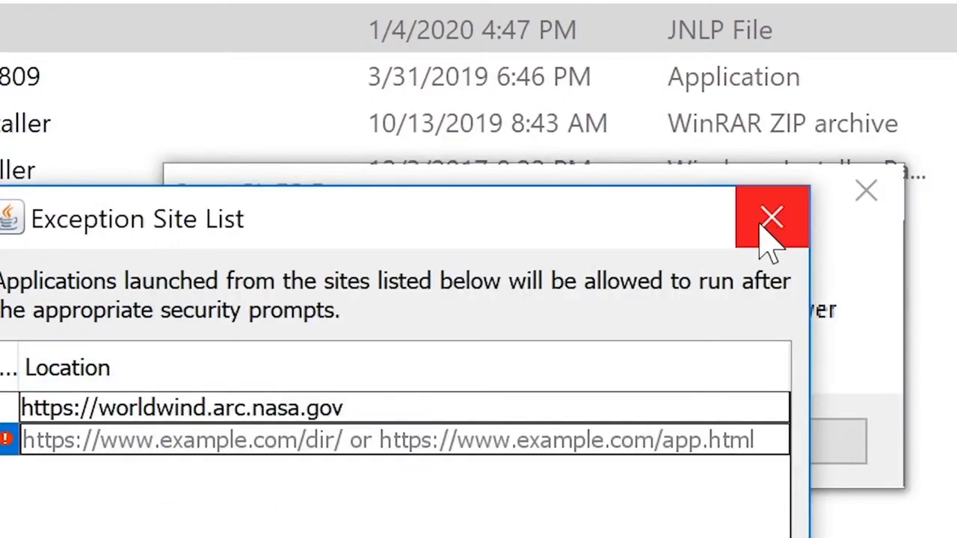
click(784, 232)
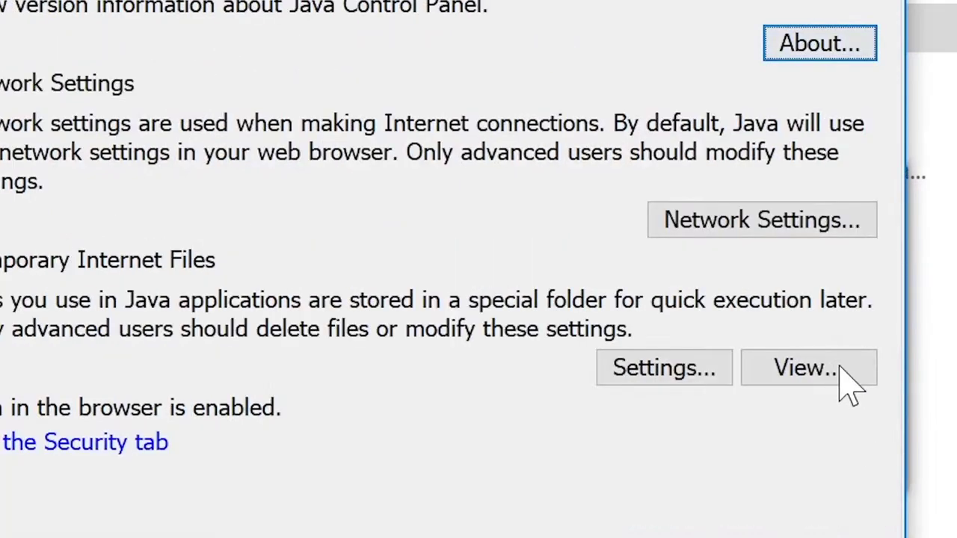
click(818, 384)
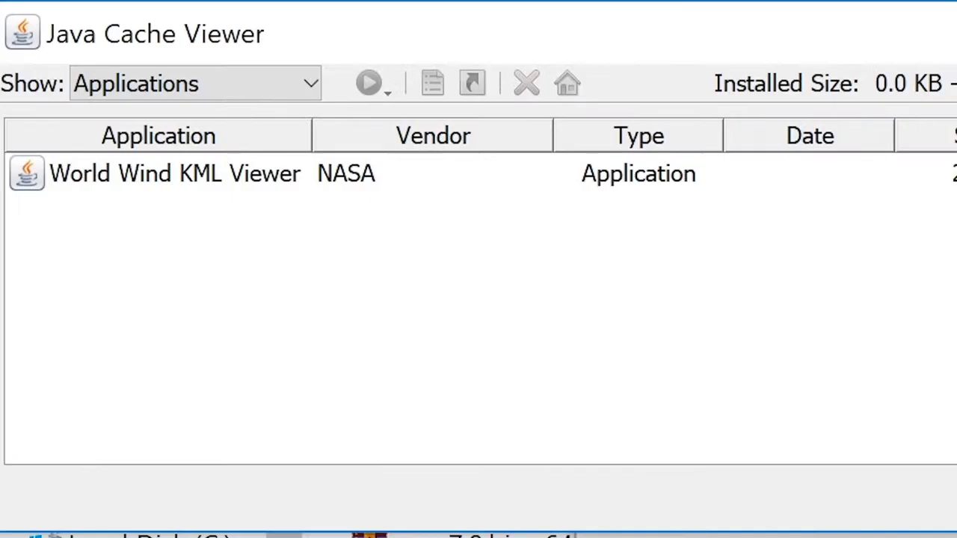
click(258, 171)
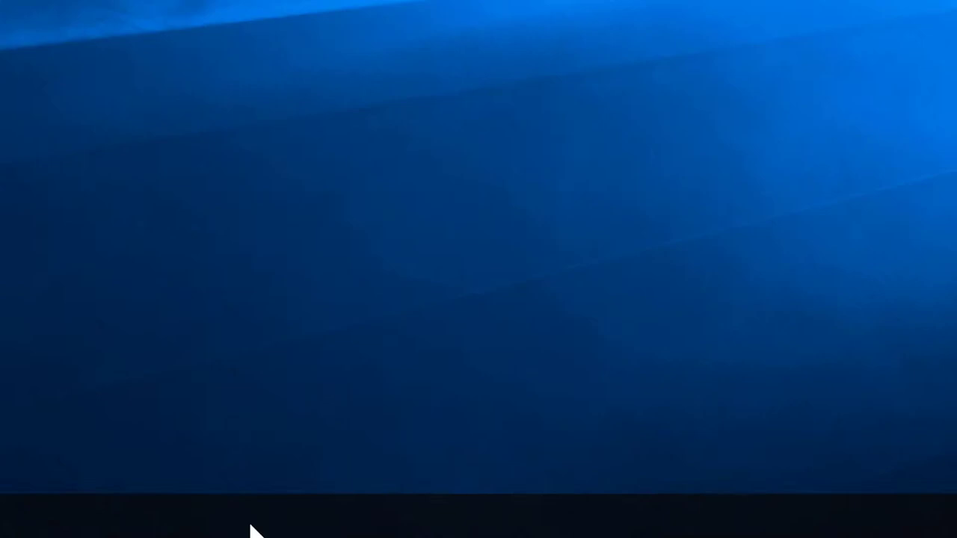
Launch Task Manager from the taskbar menu and reposition its window.
right_click(251, 527)
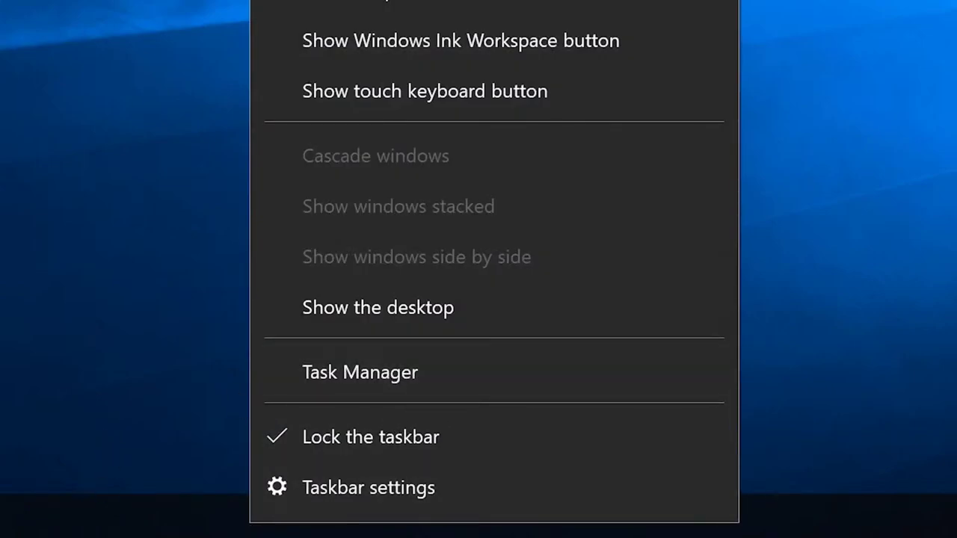
click(361, 399)
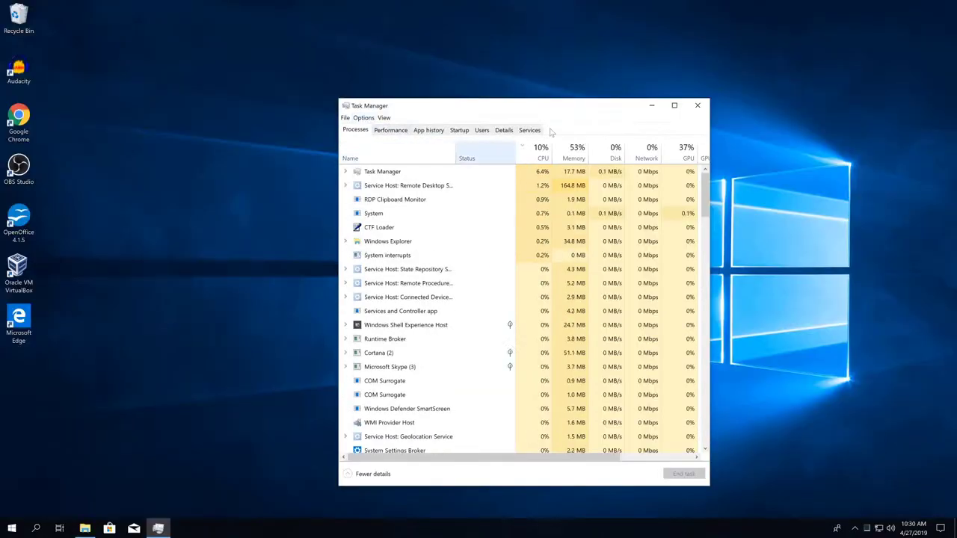
drag(552, 110, 596, 75)
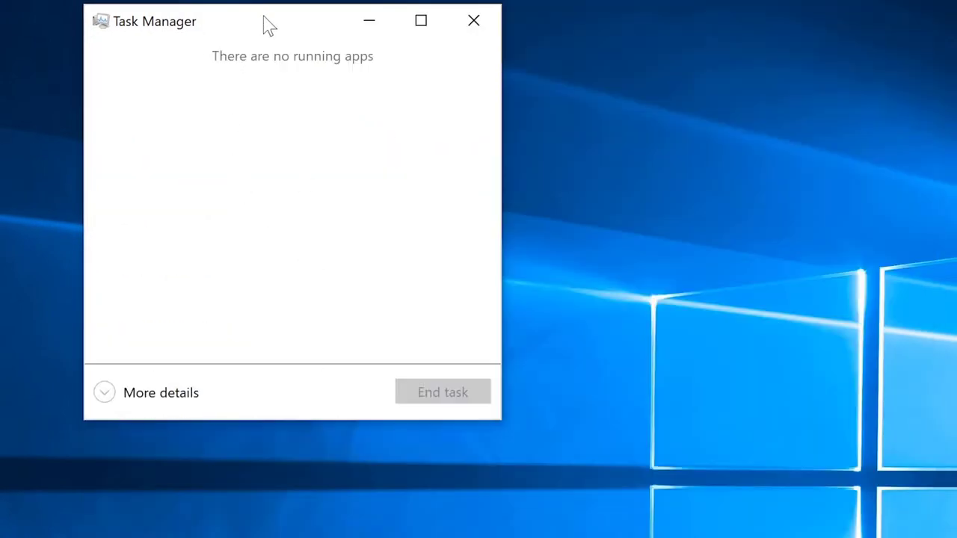
drag(269, 26, 316, 132)
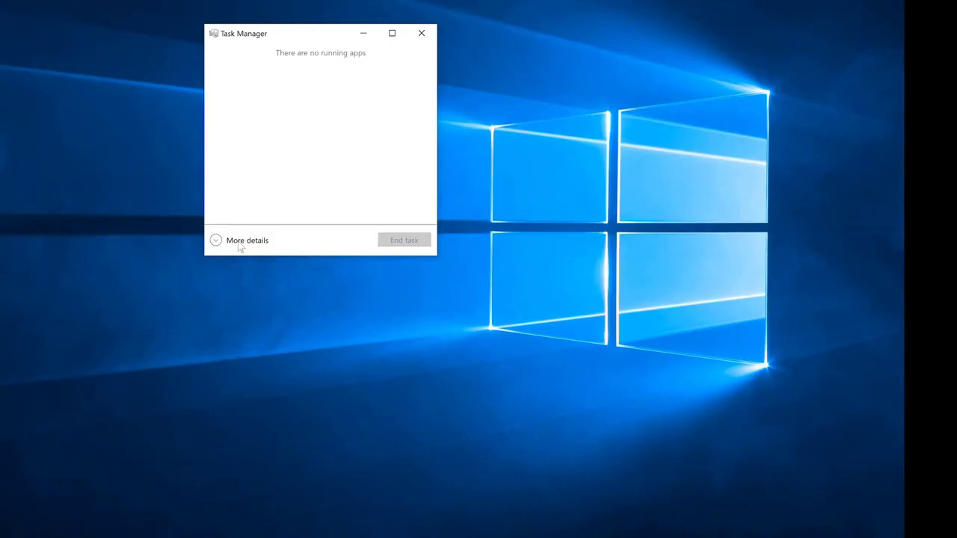
Expand Task Manager to full details, then run an Immunet Full Scan from the tray icon.
click(241, 241)
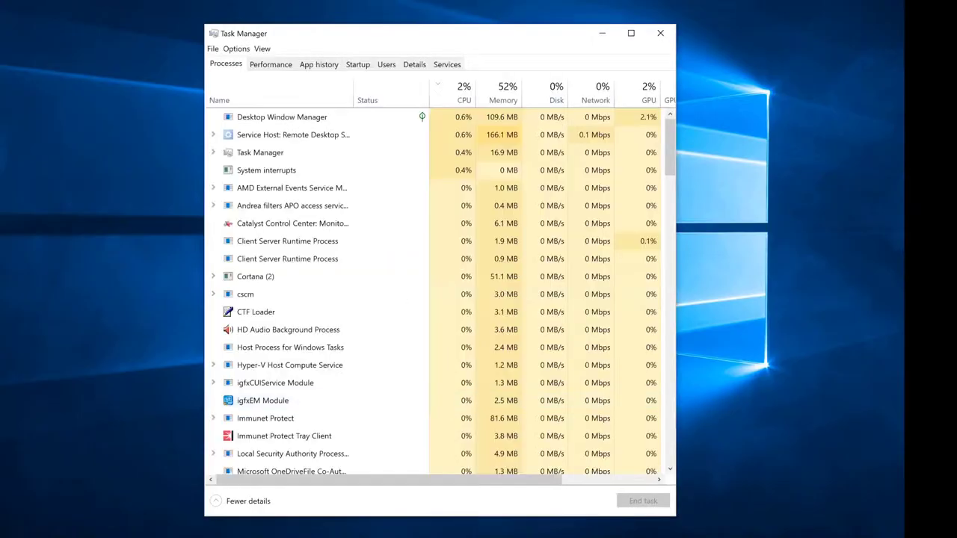
click(786, 537)
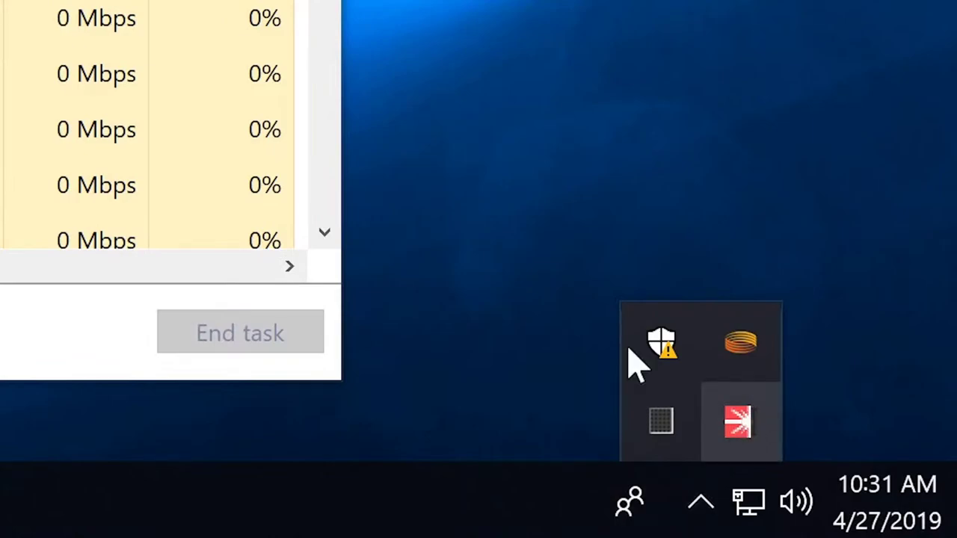
click(737, 423)
drag(322, 91, 370, 185)
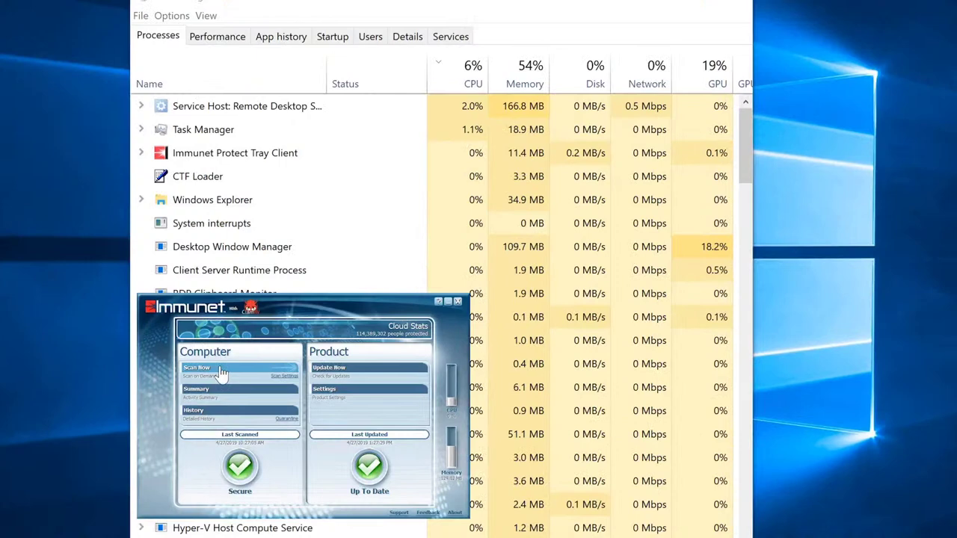
click(224, 370)
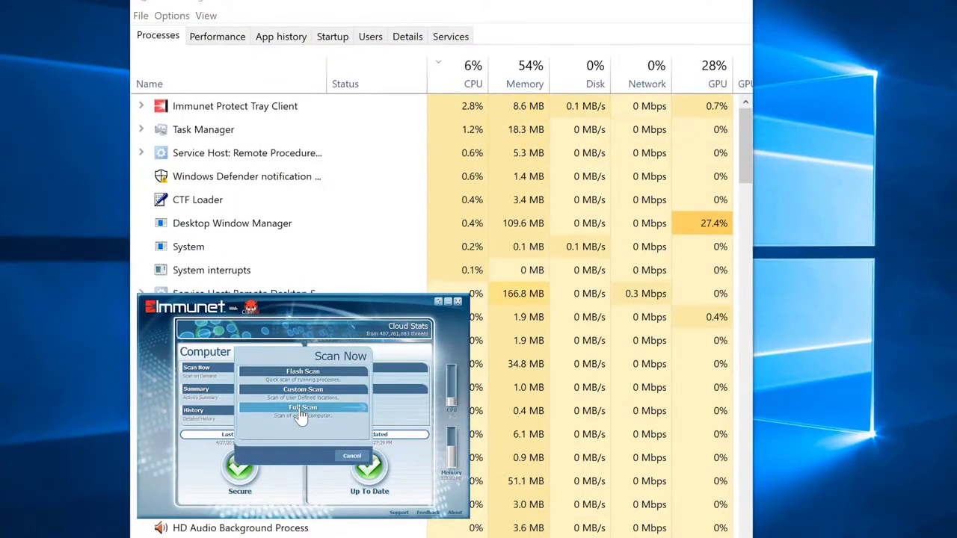
click(301, 417)
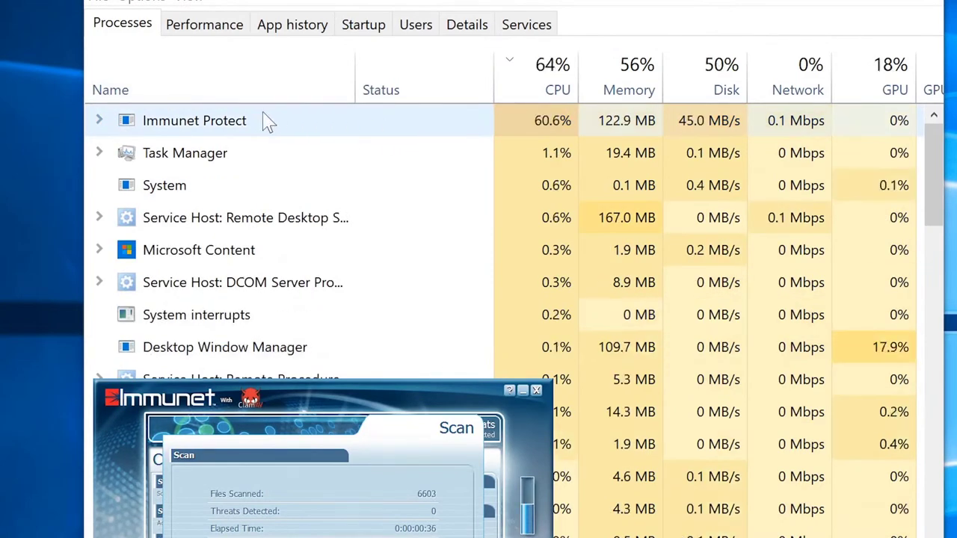
Stop Immunet's full scan, then sort processes by Memory and back to CPU.
right_click(243, 129)
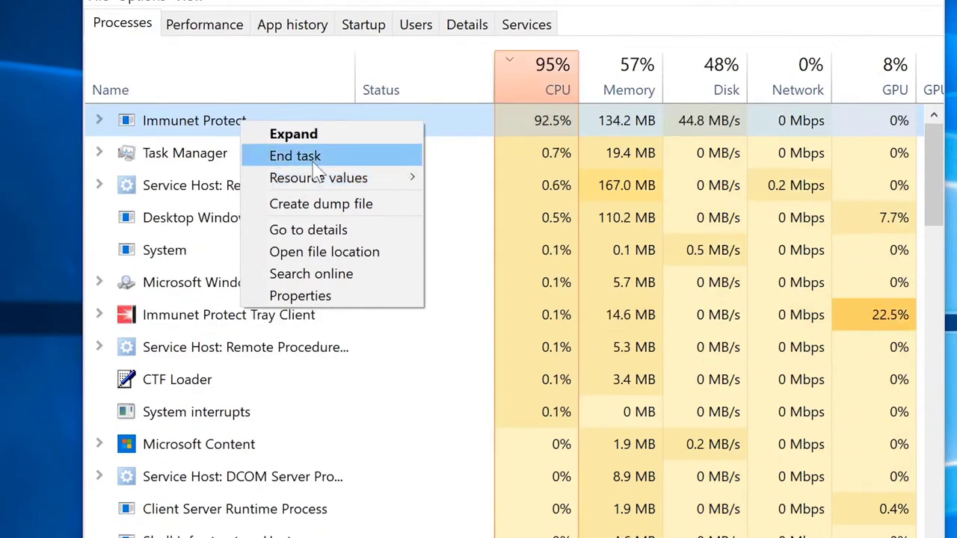
click(684, 4)
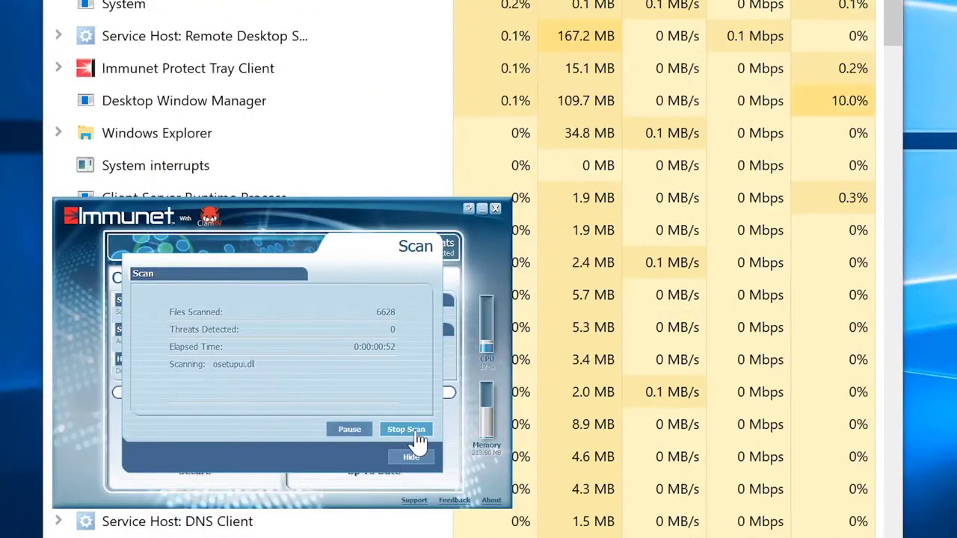
click(416, 433)
click(411, 459)
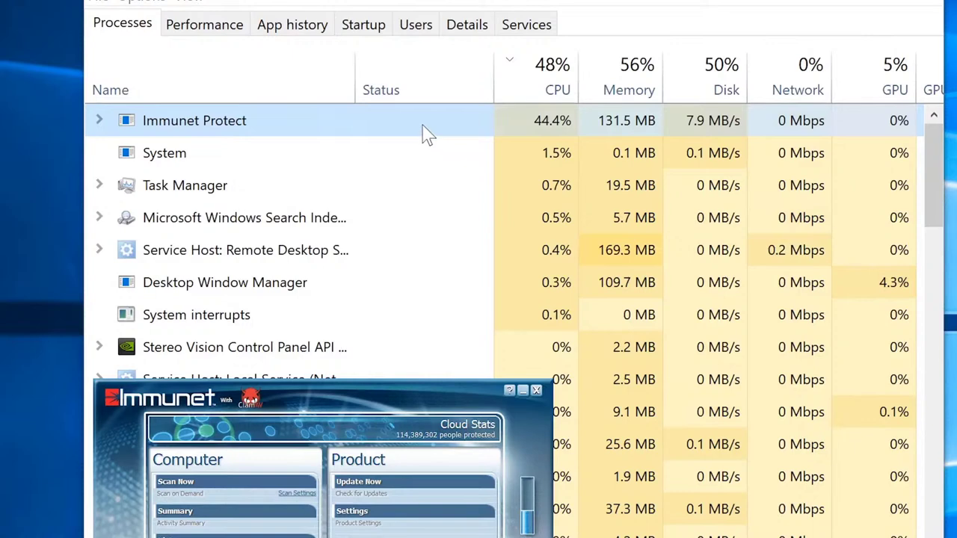
click(626, 68)
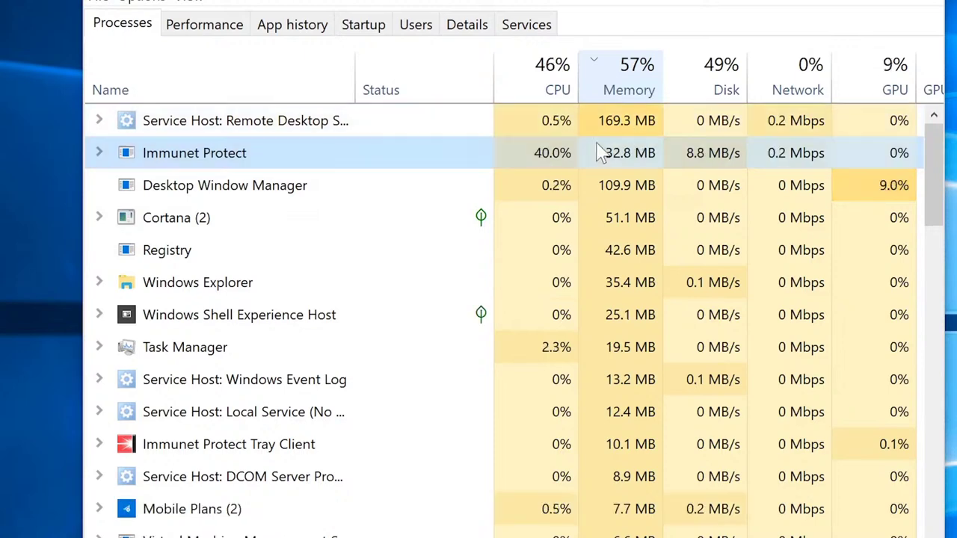
click(553, 86)
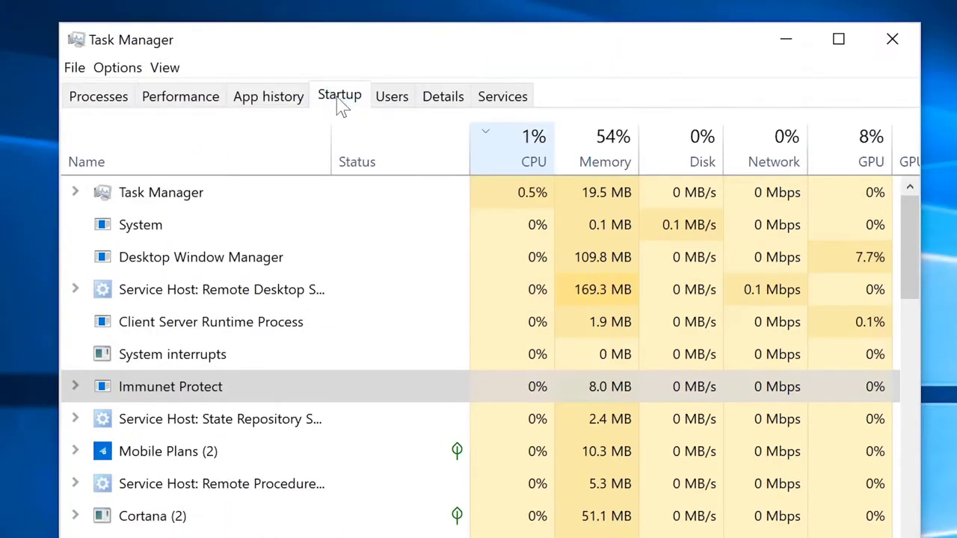
On the Startup tab, disable then re-enable Realtek HD Audio Manager, then close Task Manager.
click(363, 33)
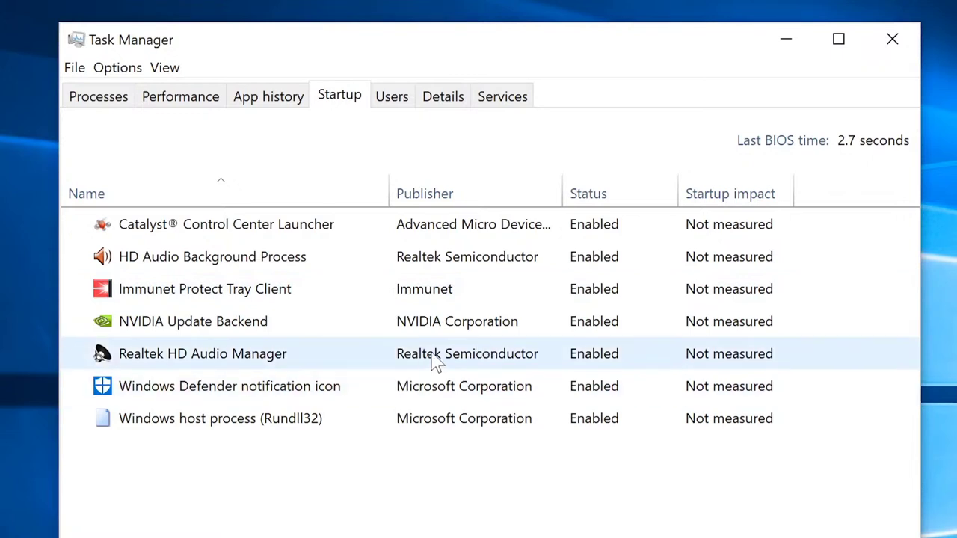
click(427, 365)
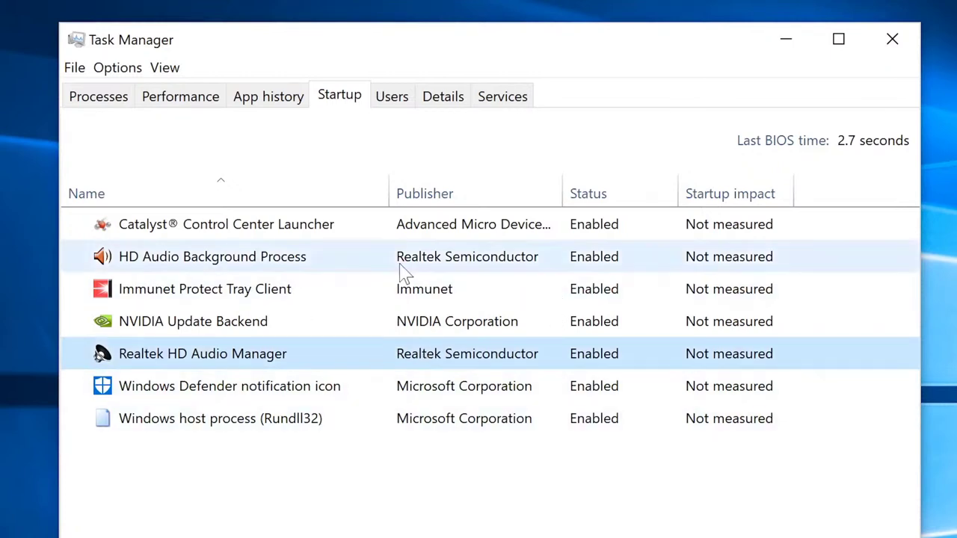
click(306, 292)
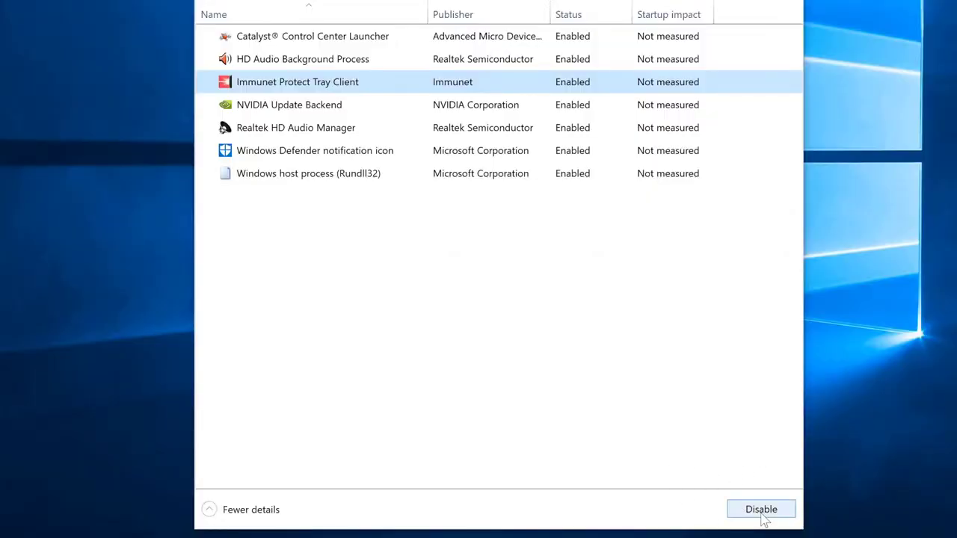
click(309, 129)
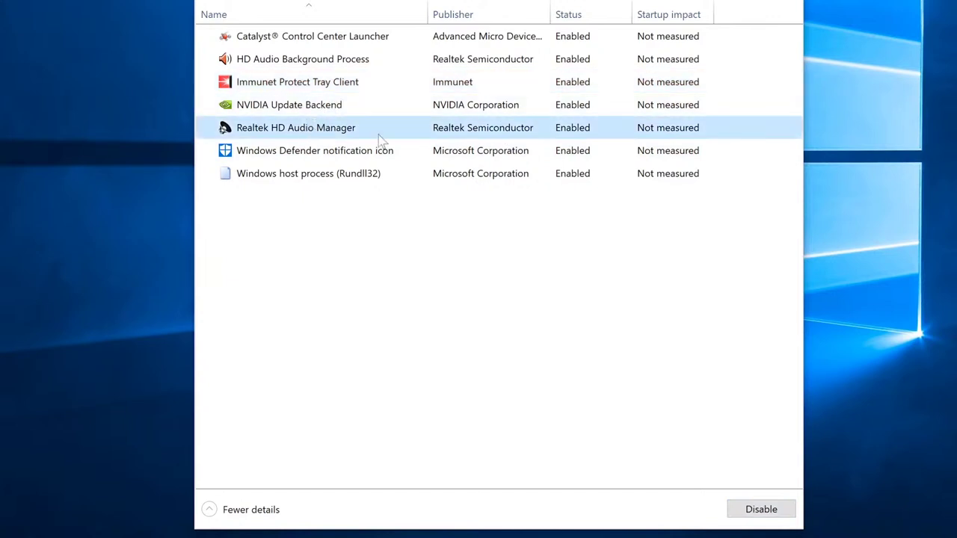
click(751, 510)
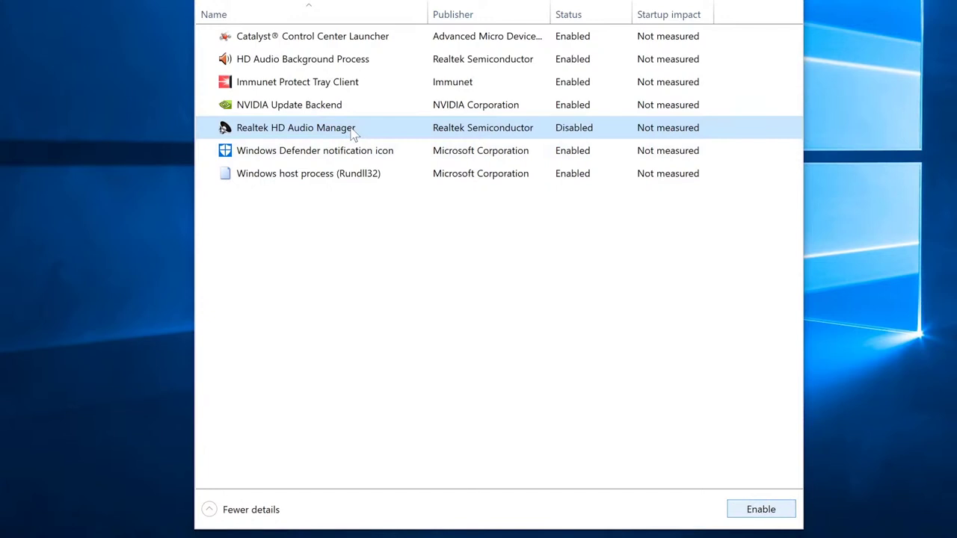
click(768, 515)
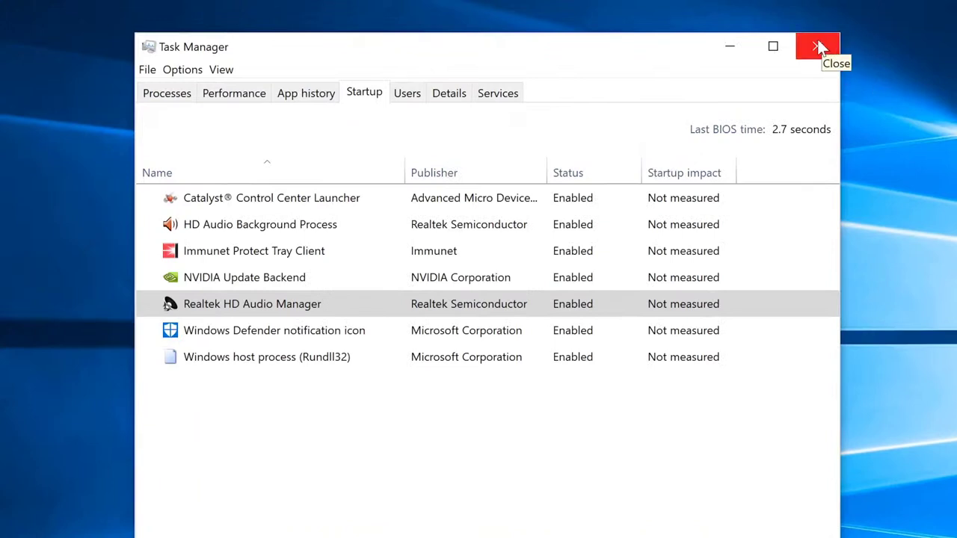
click(816, 48)
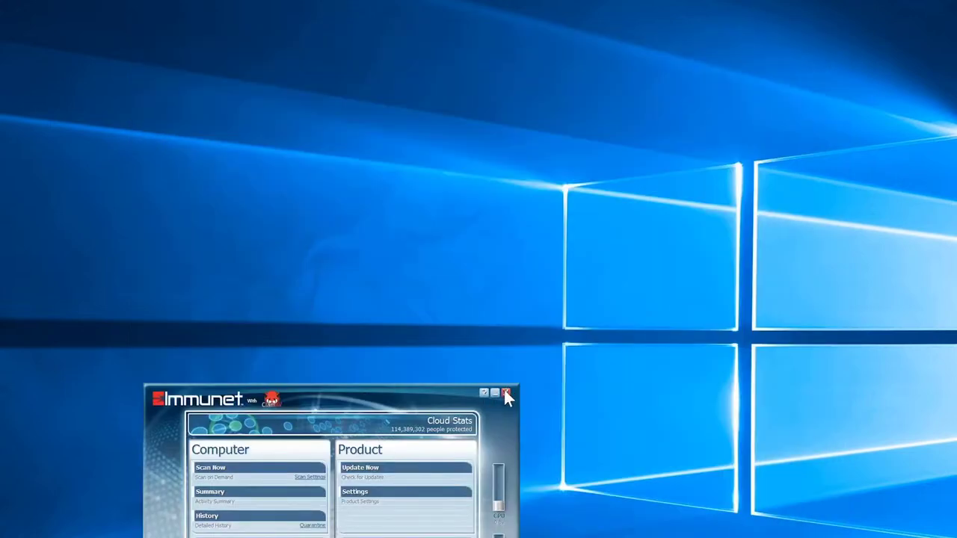
Close Immunet and move the Microsoft Edge shortcut into the Startup folder with administrator permission.
click(505, 392)
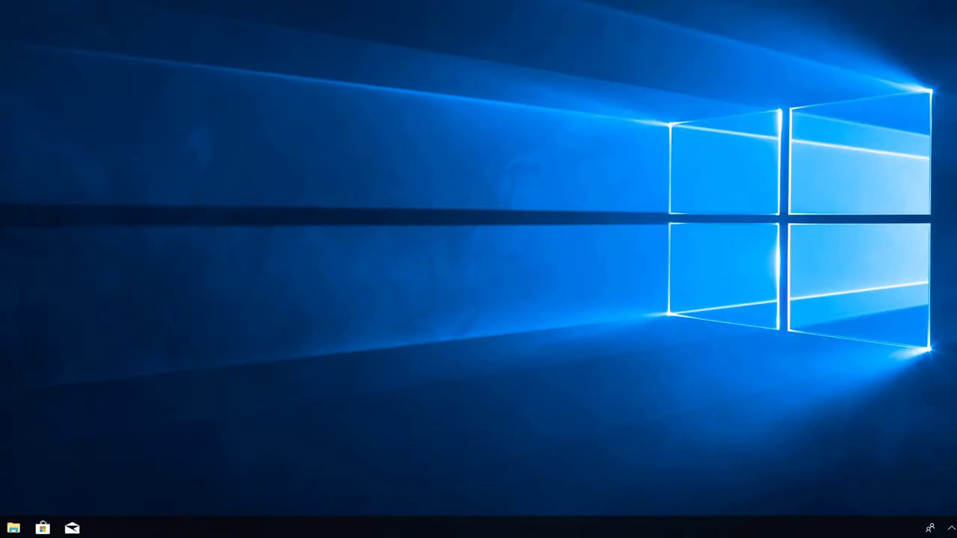
click(12, 528)
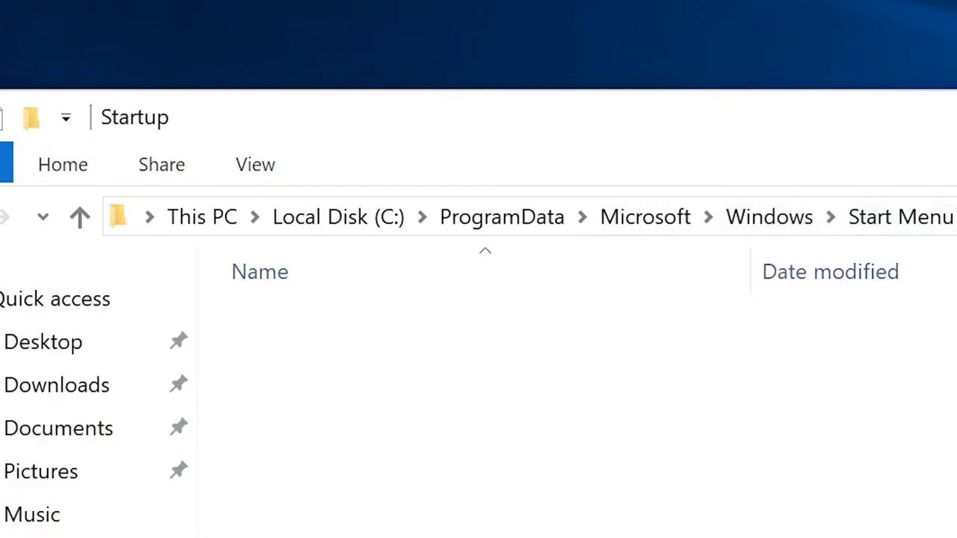
click(867, 217)
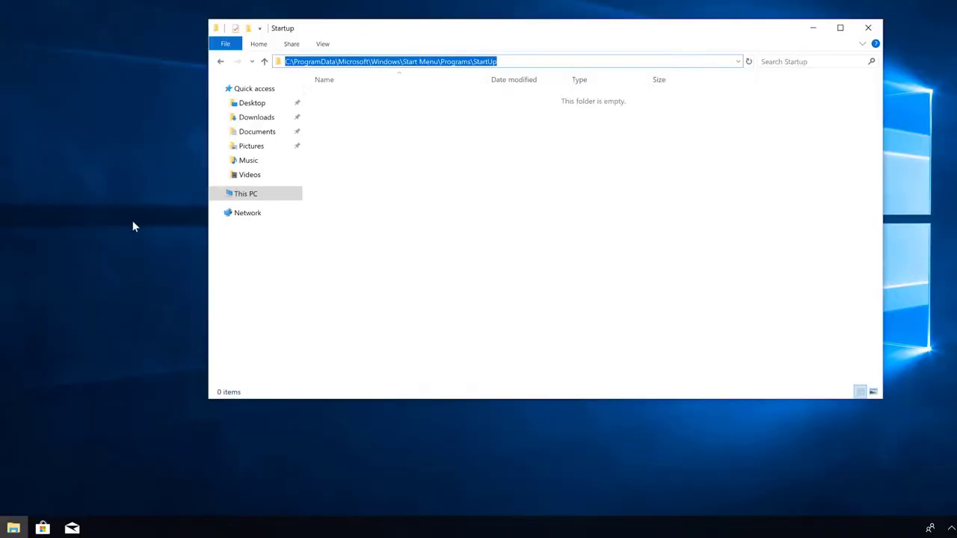
drag(70, 271, 496, 167)
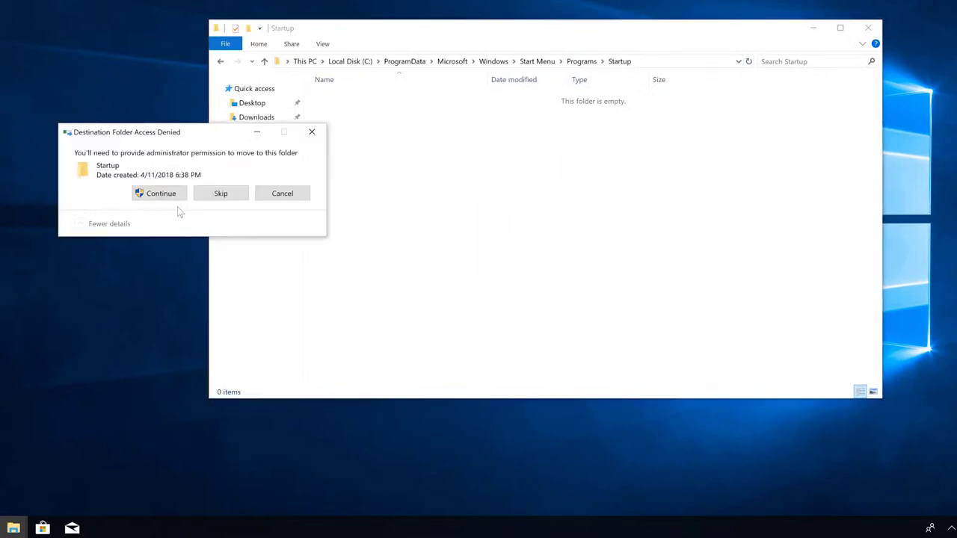
click(175, 188)
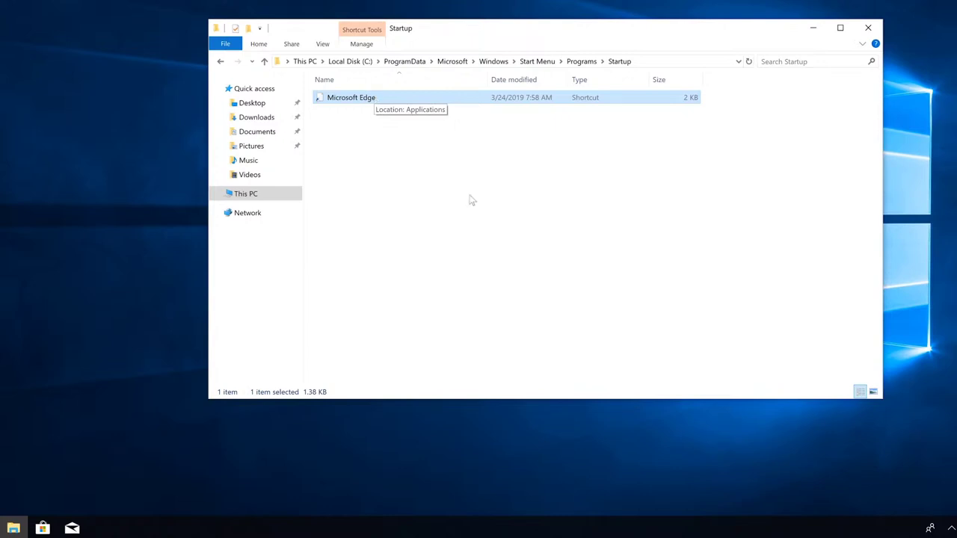
Reopen Task Manager from the taskbar and move it to the upper right.
right_click(770, 532)
click(835, 471)
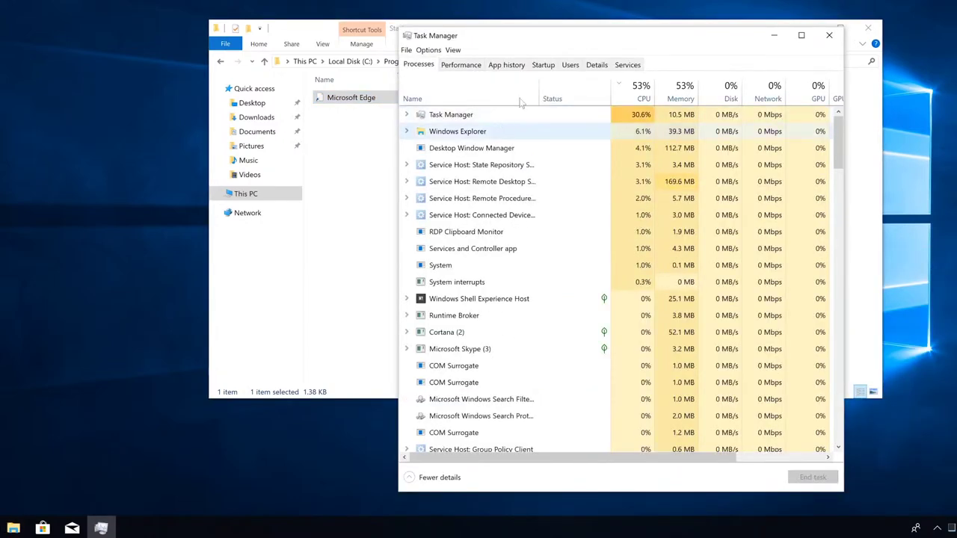
drag(673, 41, 828, 42)
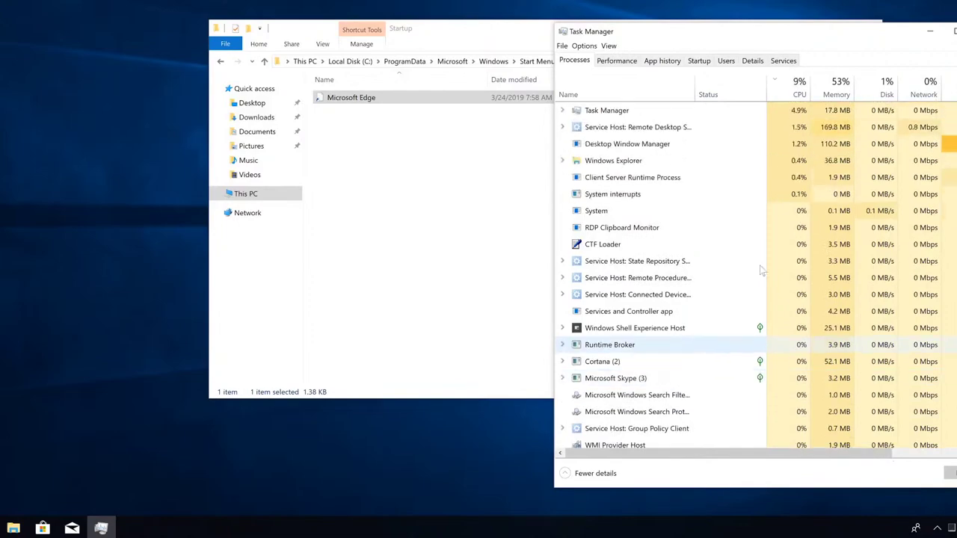
Close Task Manager, go to the C: drive, and turn on Hidden items.
key(alt+F4)
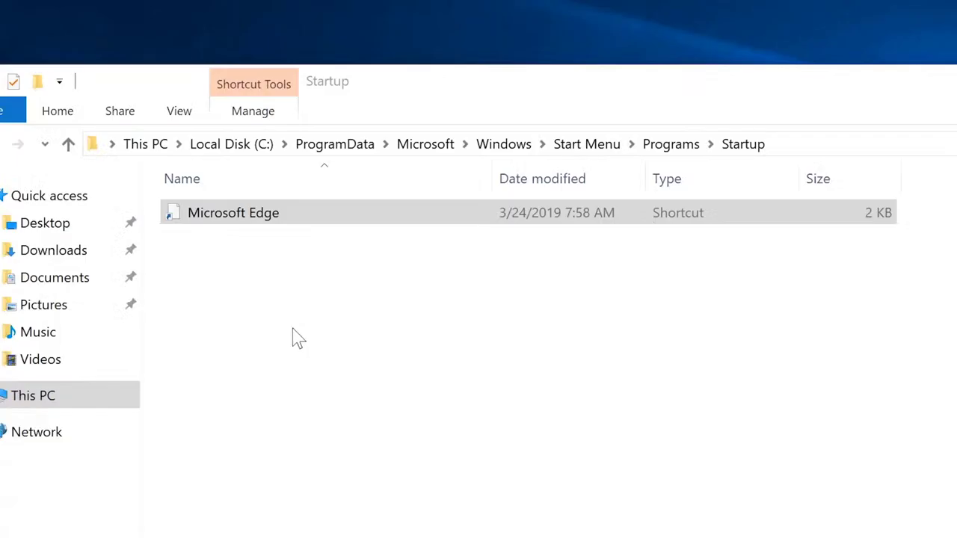
click(312, 218)
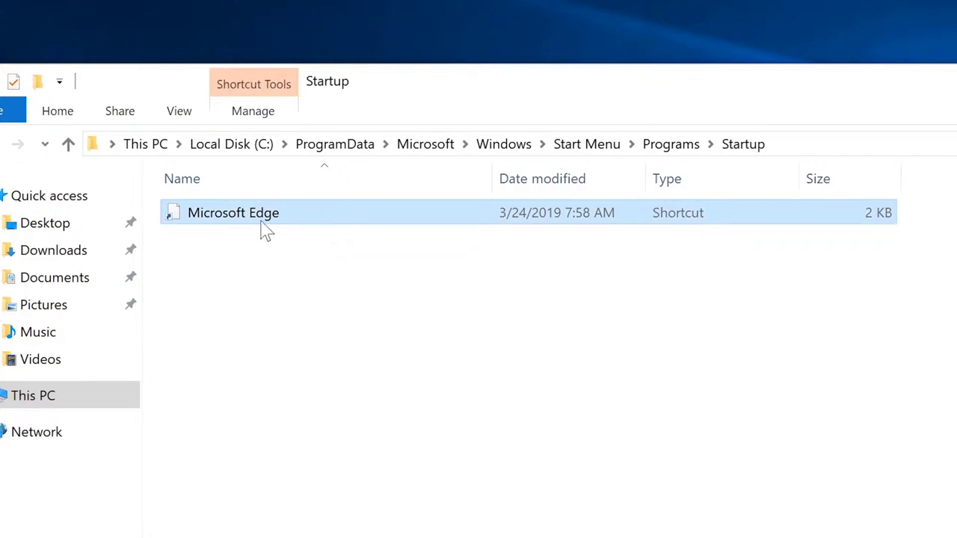
click(841, 145)
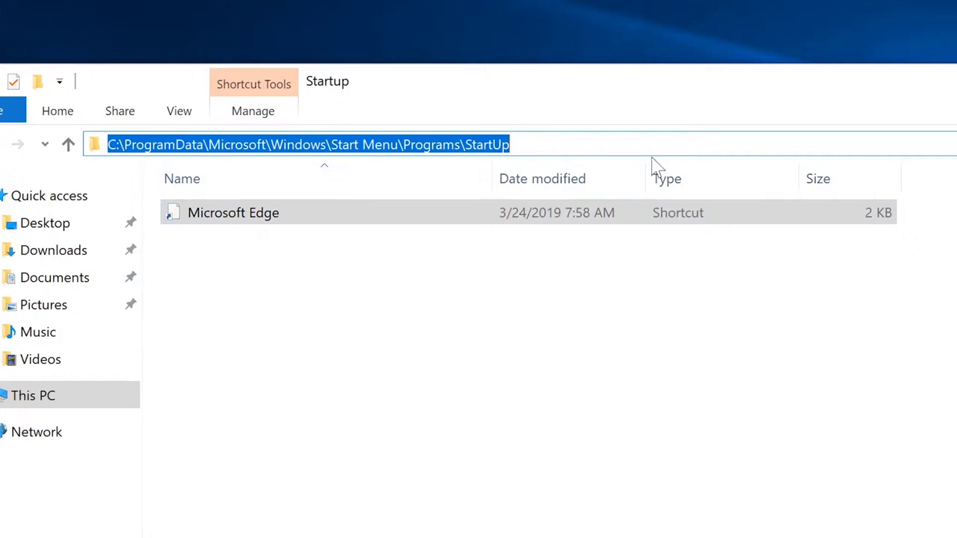
text(c:)
key(Return)
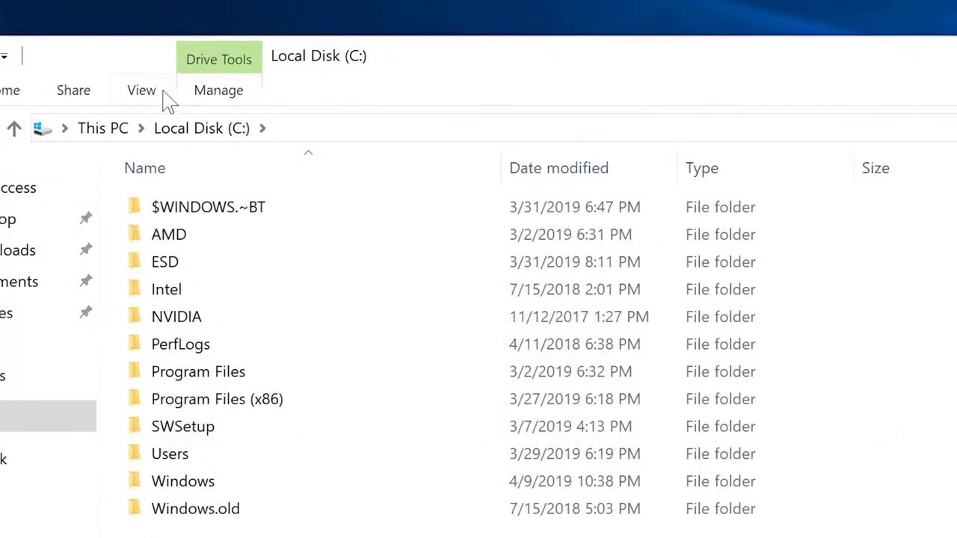
click(144, 96)
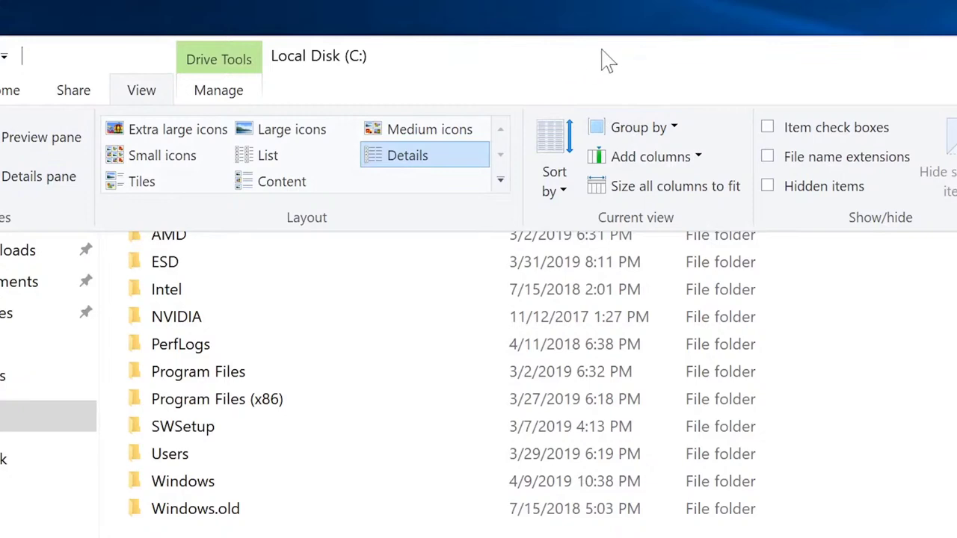
click(767, 187)
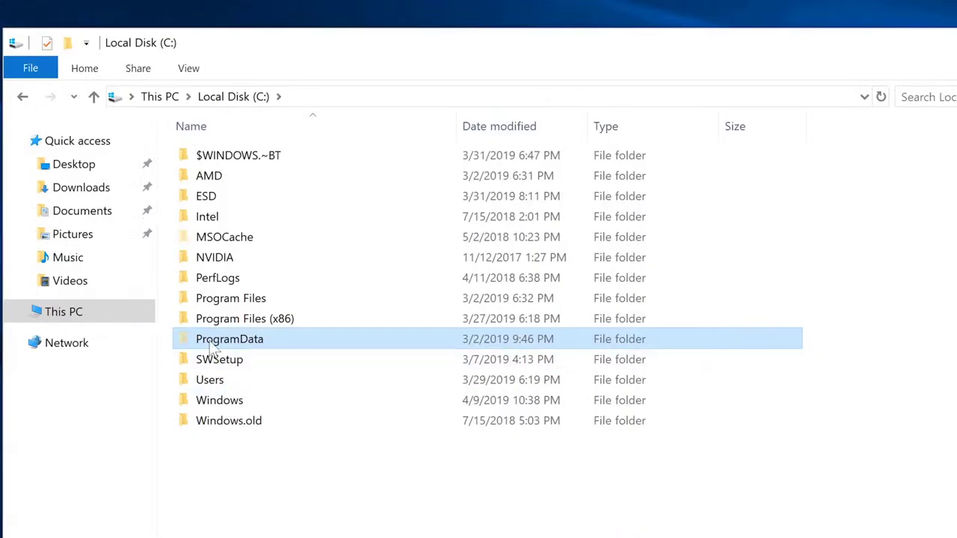
Browse to ProgramData\Microsoft\Windows\Start Menu\Programs\Startup and delete the Microsoft Edge shortcut.
double_click(258, 339)
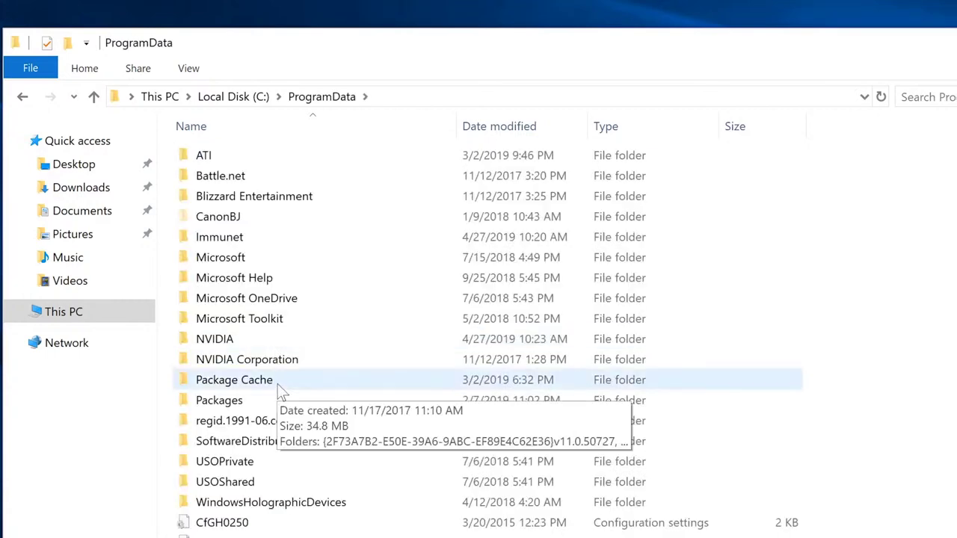
double_click(259, 258)
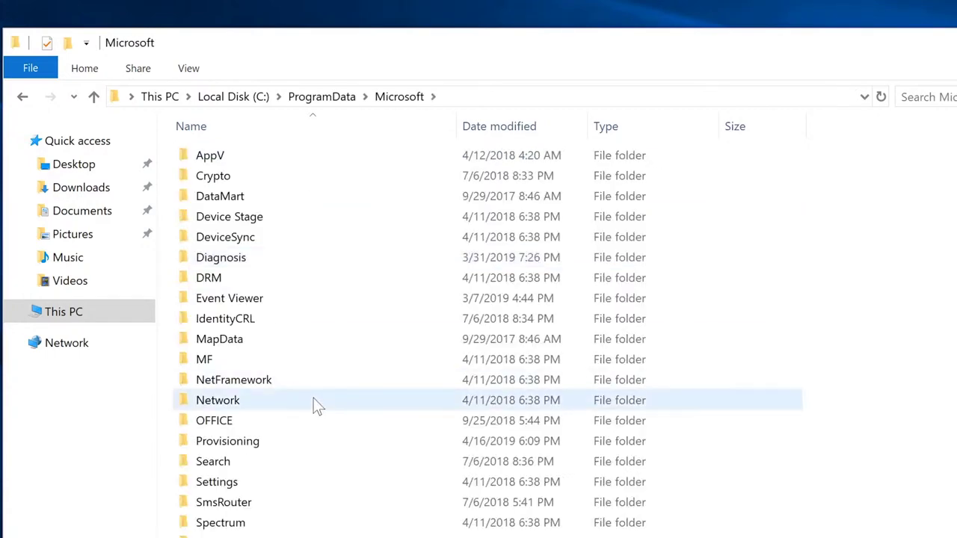
scroll(314, 400, down, 2)
scroll(284, 449, down, 2)
double_click(291, 410)
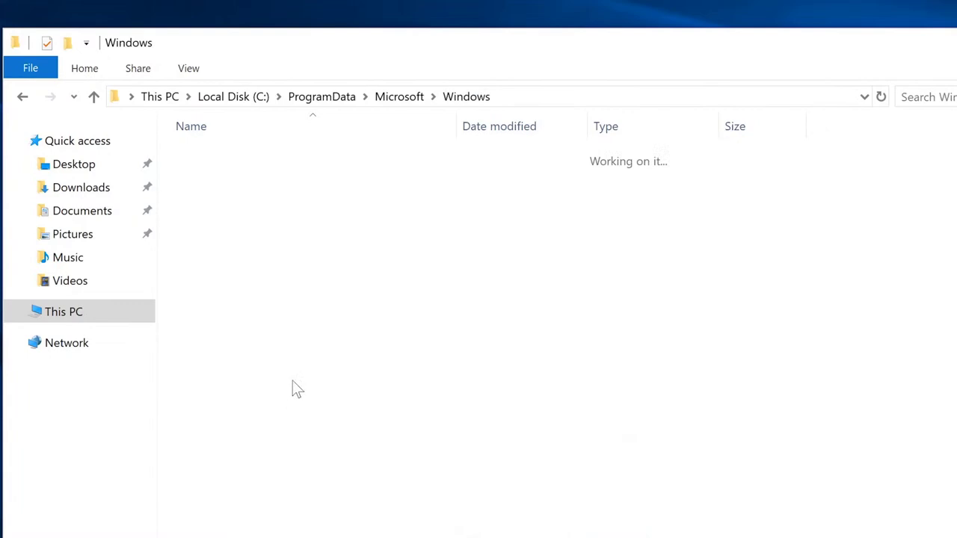
double_click(252, 448)
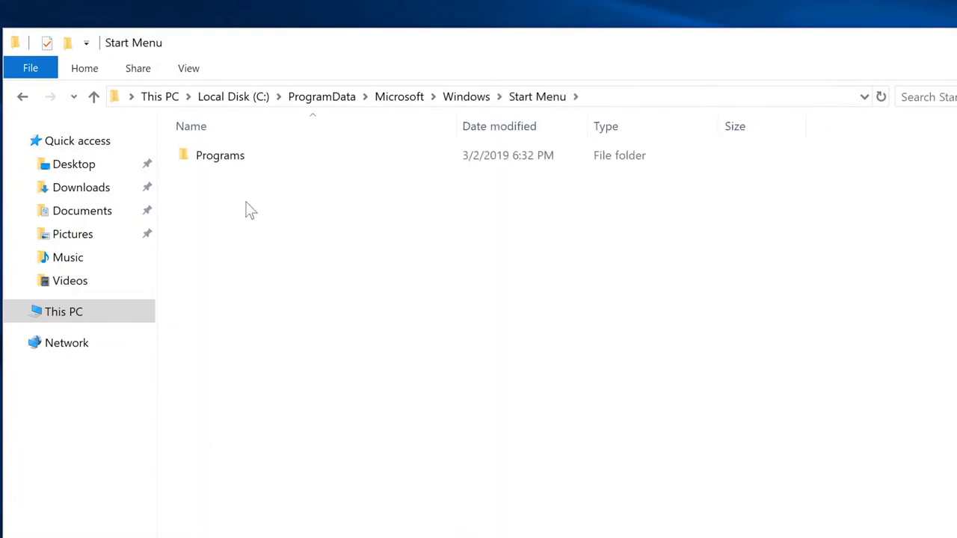
double_click(256, 162)
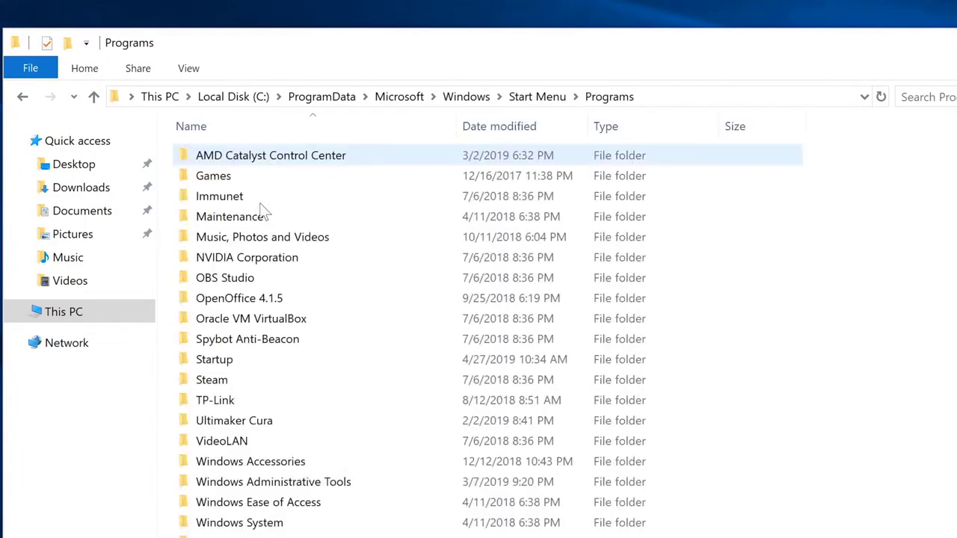
click(237, 360)
double_click(235, 358)
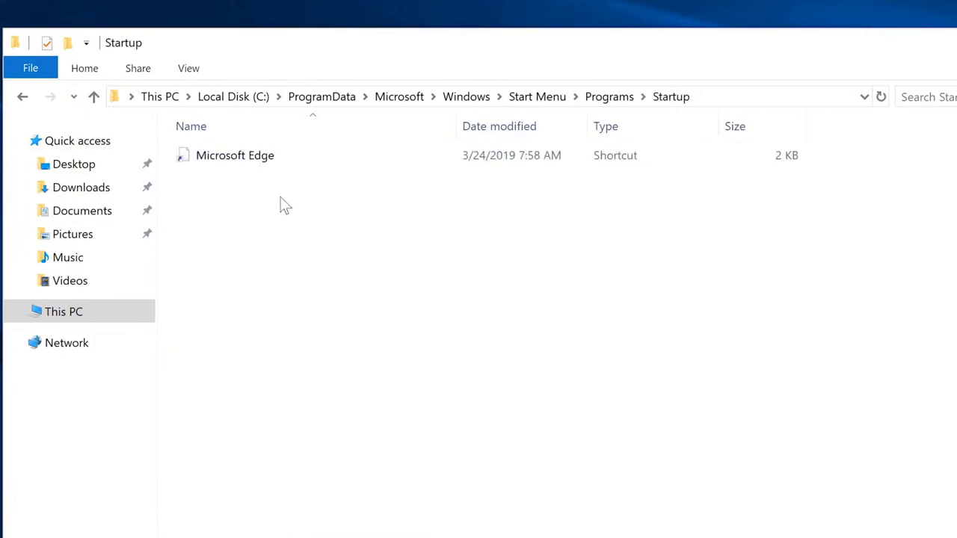
click(281, 160)
right_click(280, 158)
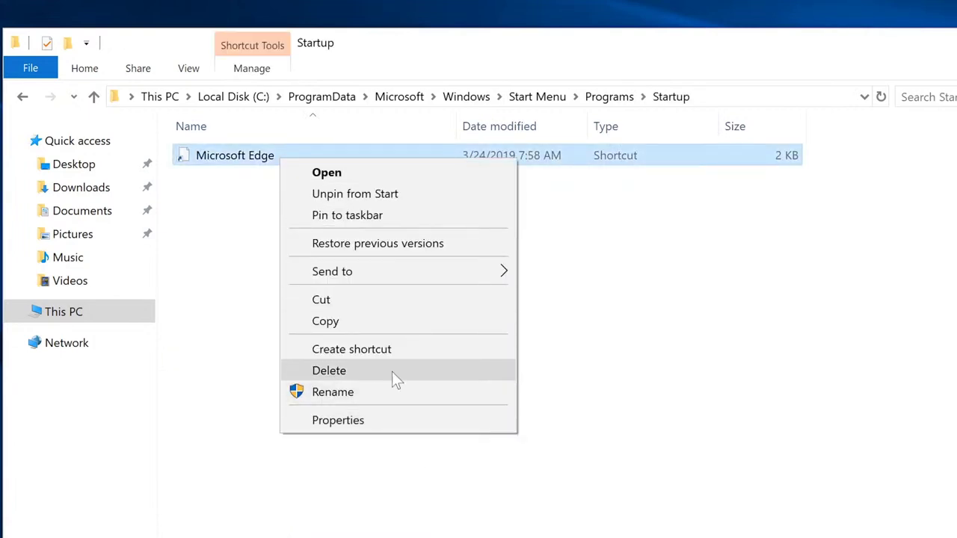
click(391, 372)
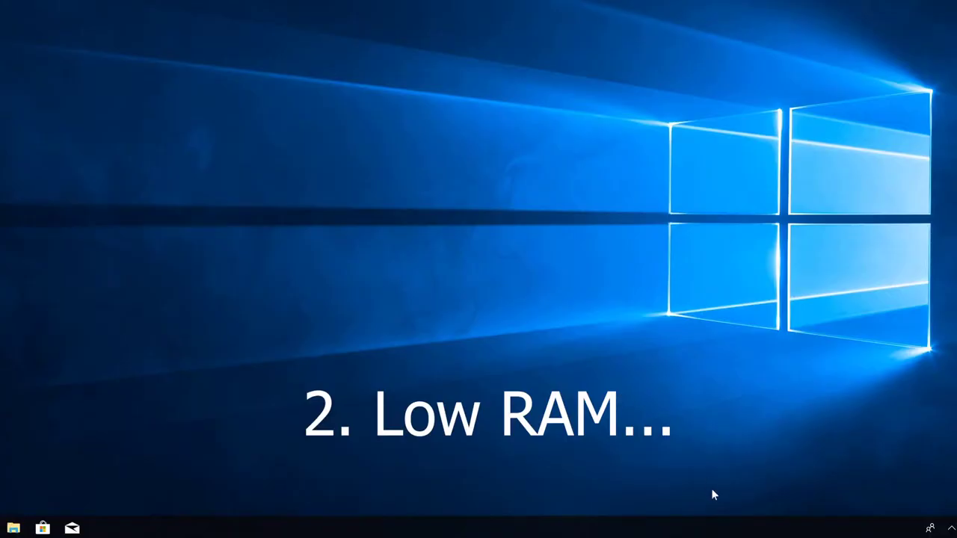
Reopen Task Manager and check the Performance tab's memory (2.1/3.9 GB) and Disk 0 (C:) readings.
right_click(666, 531)
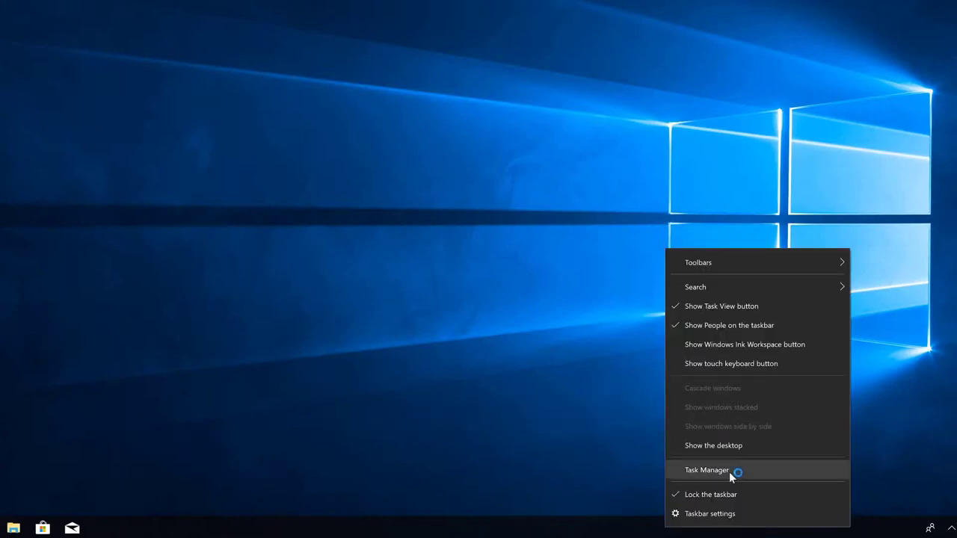
click(729, 472)
drag(812, 36, 448, 37)
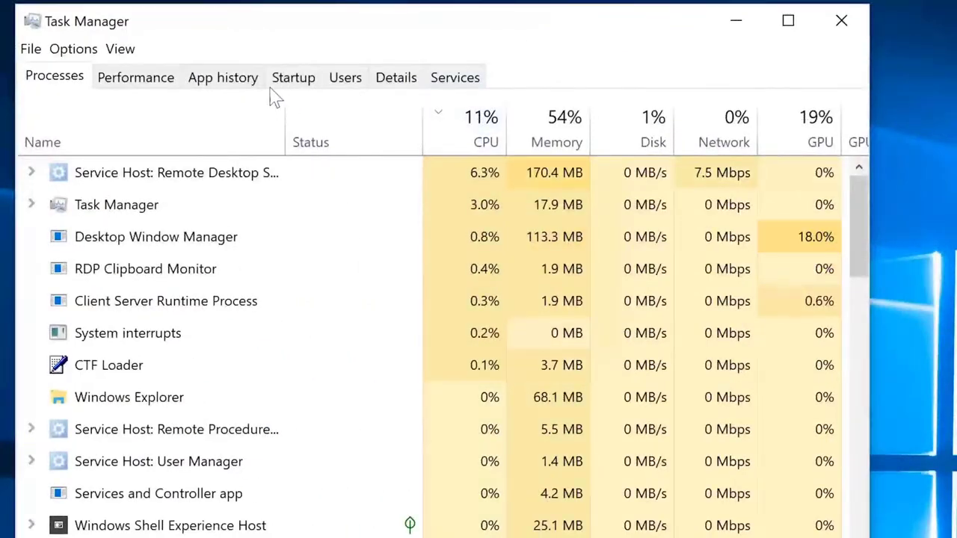
click(135, 80)
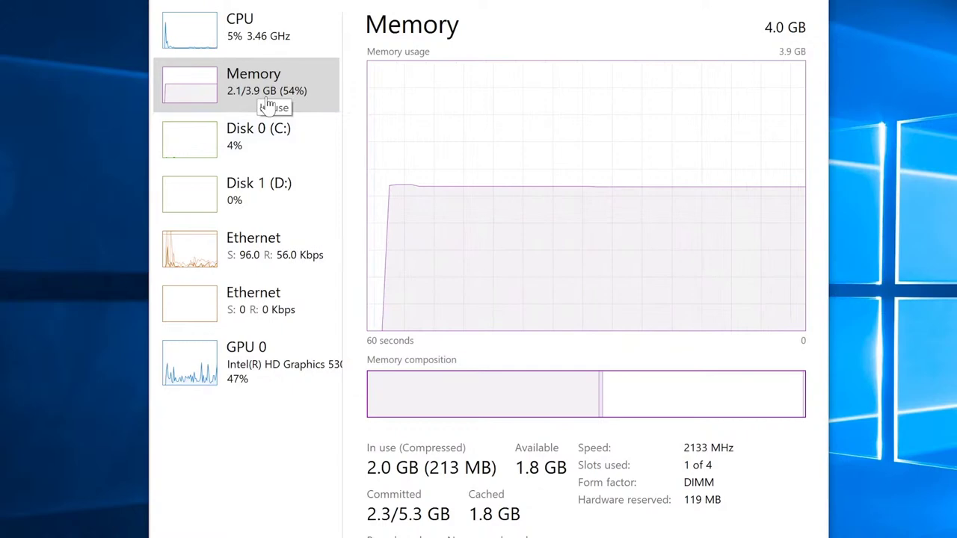
click(241, 148)
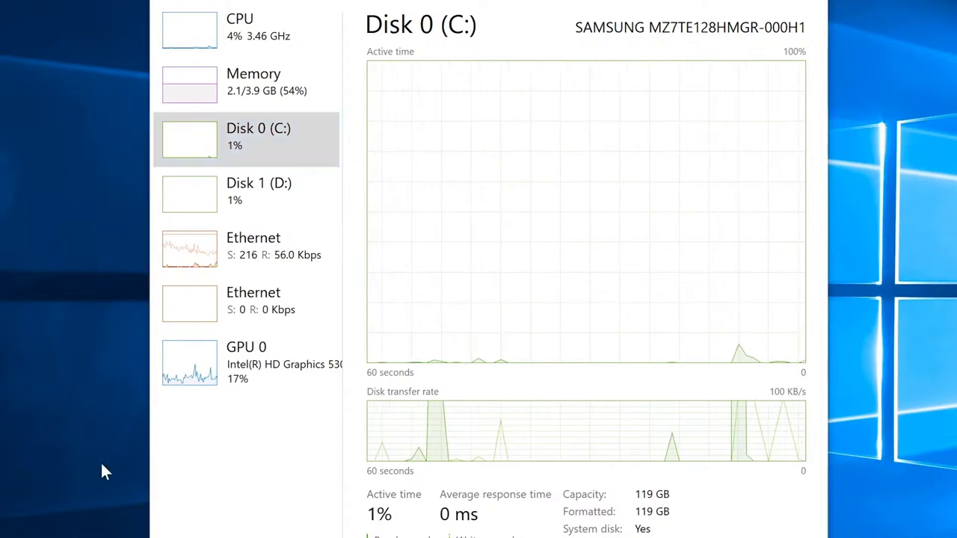
key(super)
Open Advanced system settings and view Performance Options' Advanced tab, showing 1408 MB paging file.
text(adva)
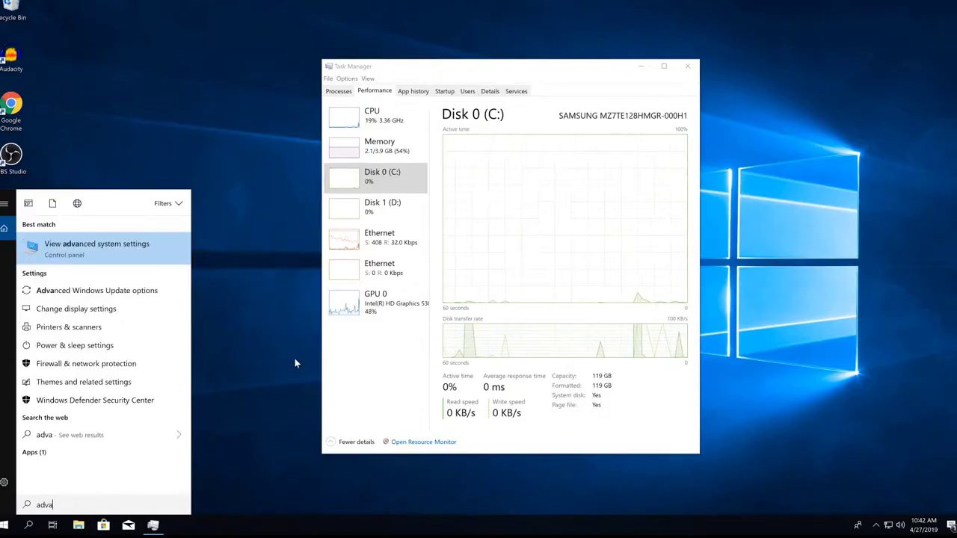
key(Return)
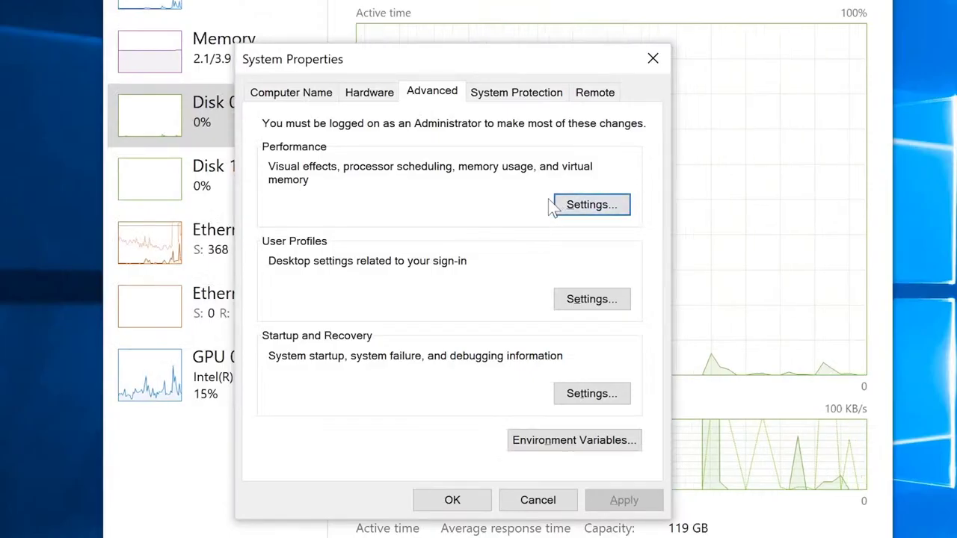
click(600, 208)
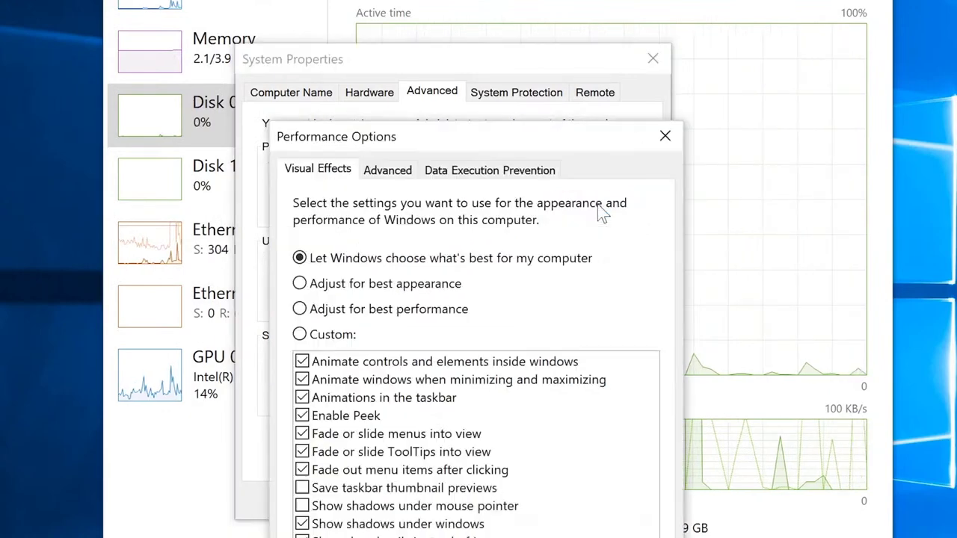
click(391, 172)
Move Performance Options aside to reveal System Properties, then close both dialogs.
drag(502, 141, 365, 8)
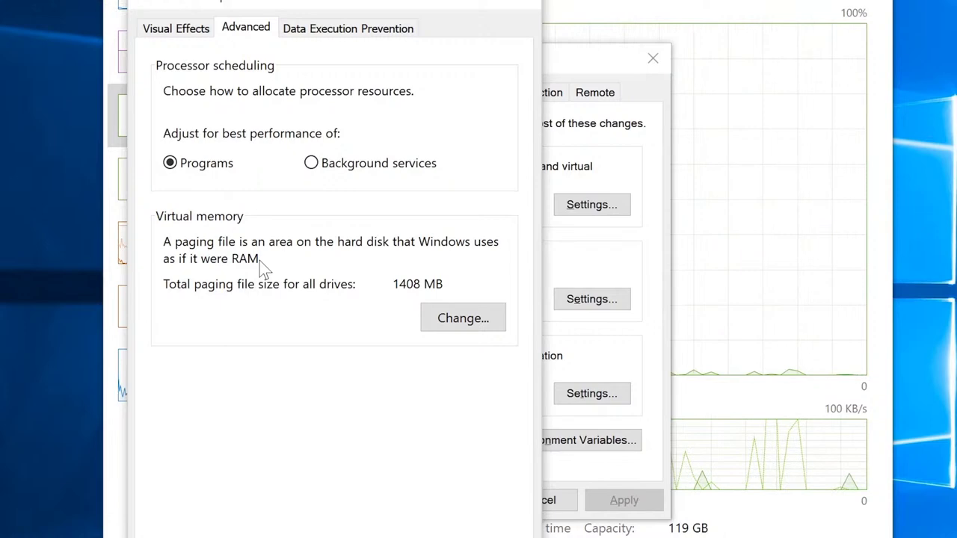
drag(381, 4, 759, 0)
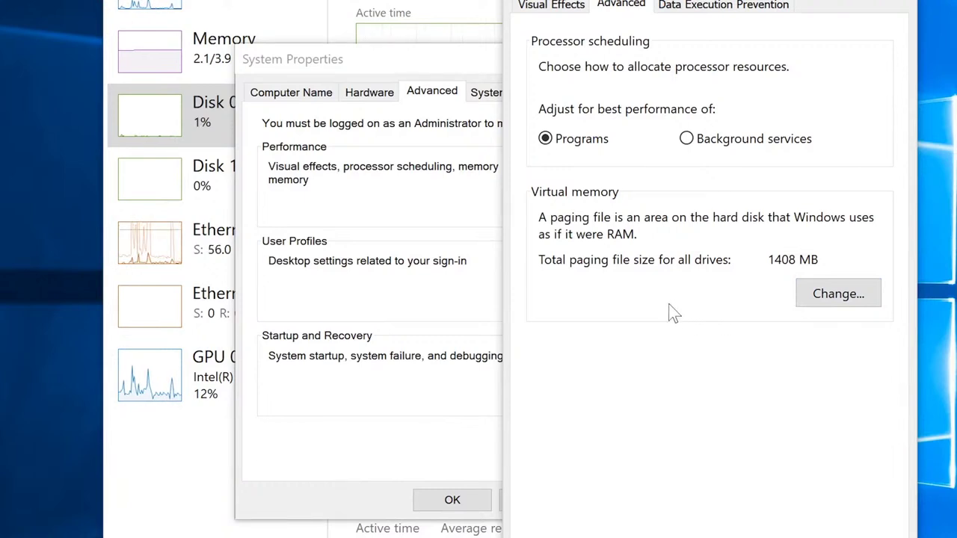
click(346, 63)
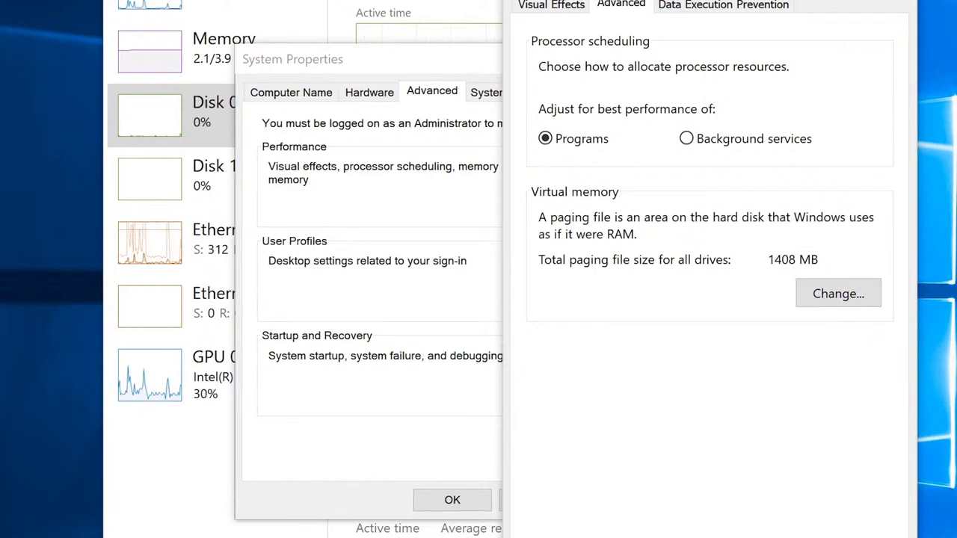
key(Escape)
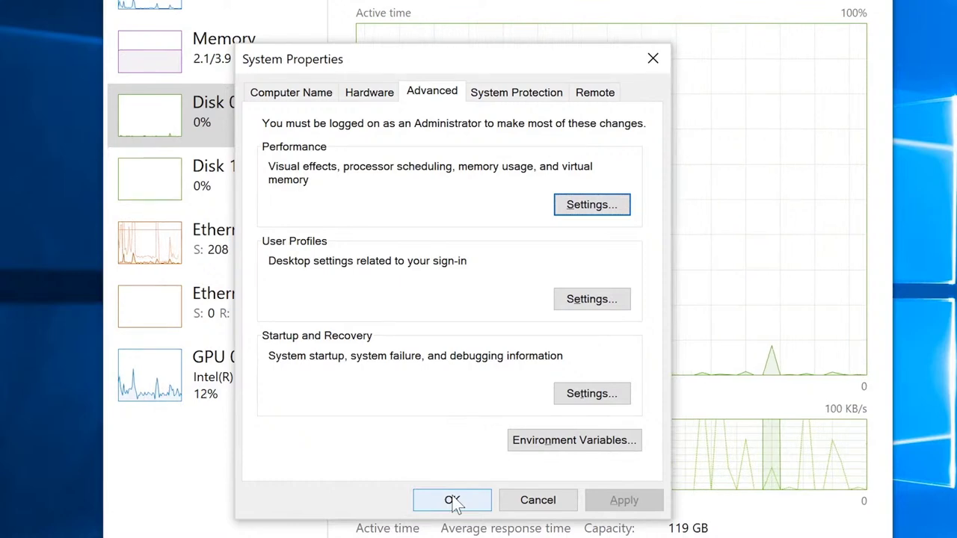
click(452, 501)
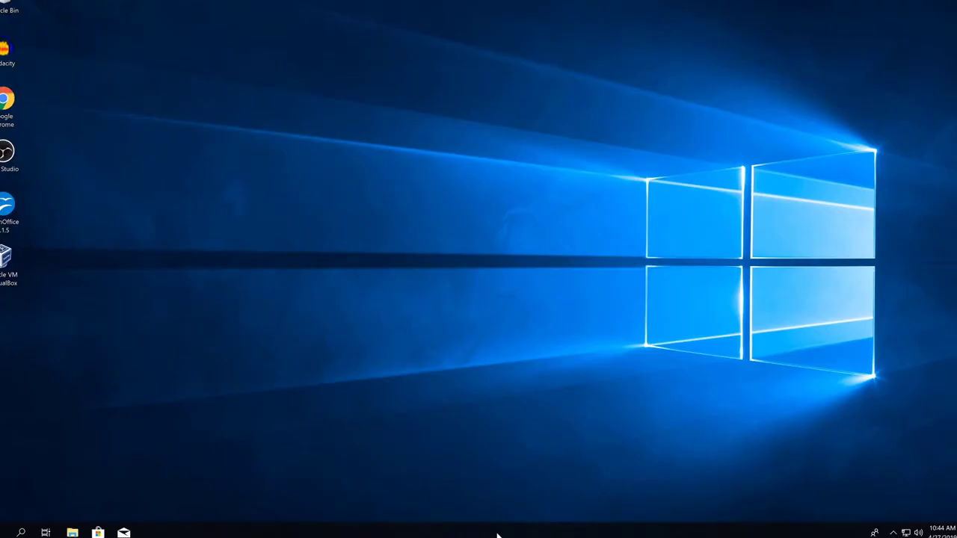
Relaunch Task Manager from the taskbar menu and bring up the Windows search panel.
right_click(497, 535)
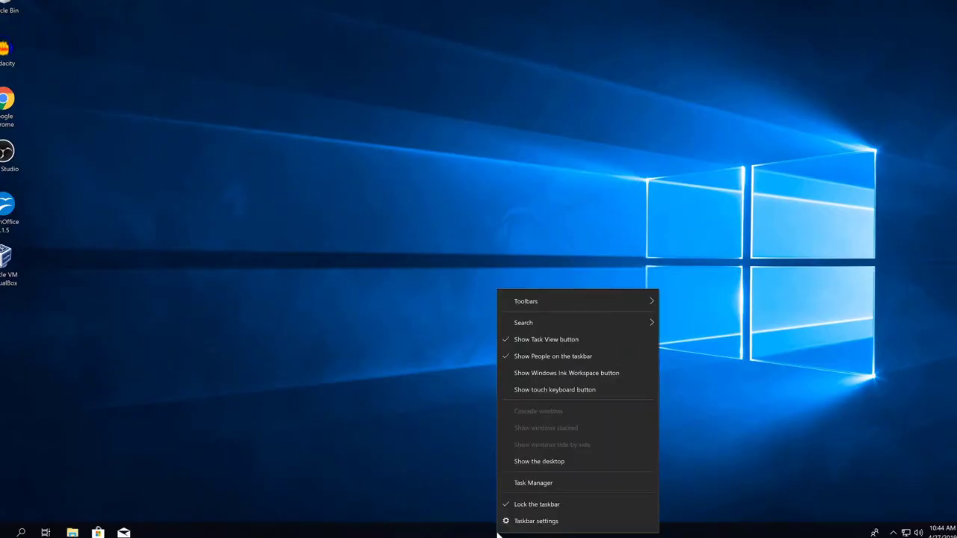
click(550, 482)
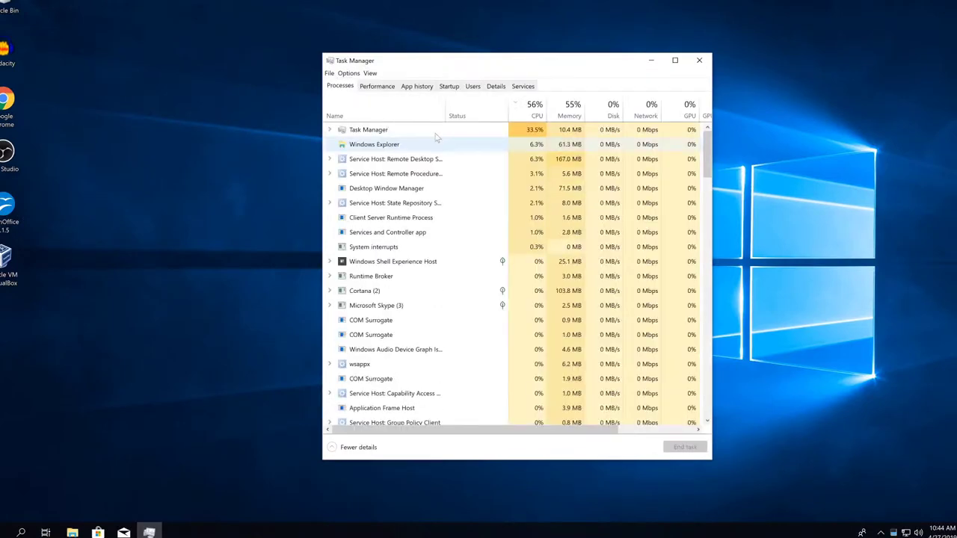
drag(481, 62, 484, 56)
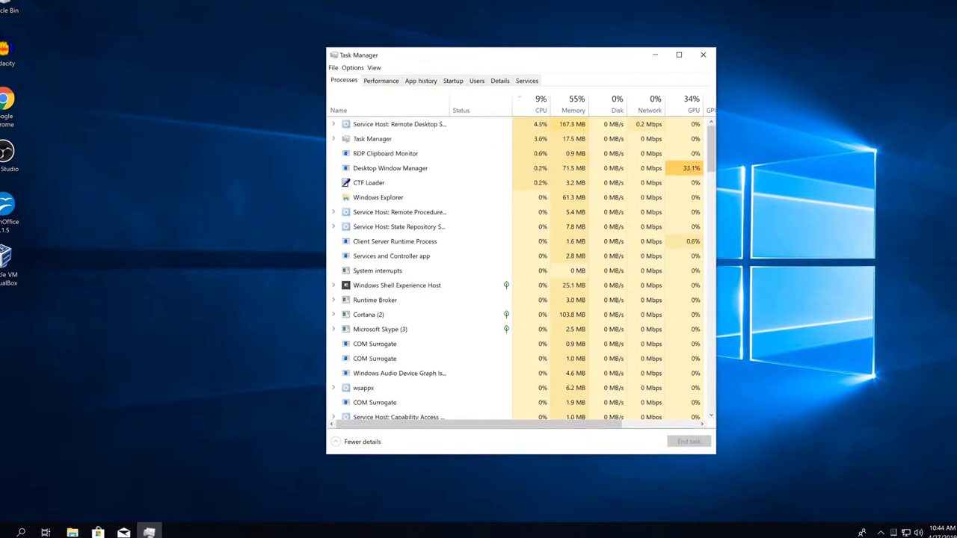
click(20, 532)
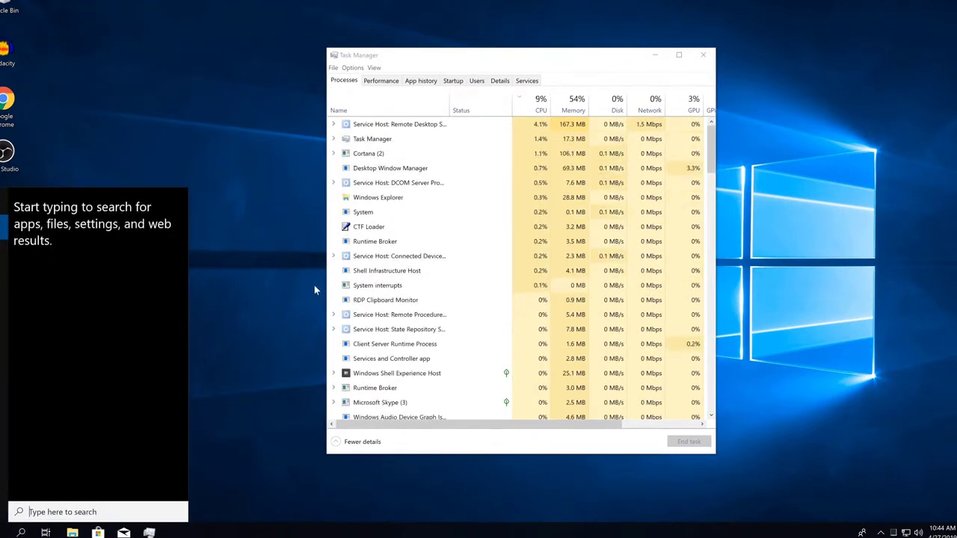
Open Windows Update through the 'upd' search and check for new updates.
text(upd)
key(Return)
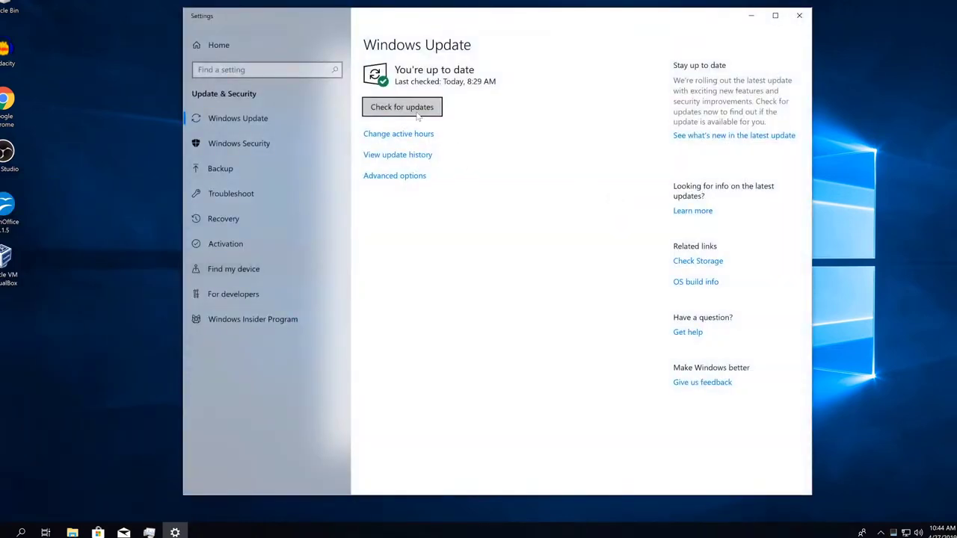
click(413, 109)
Resize the Settings window beside Task Manager and recheck updates, confirming the PC is up to date.
drag(541, 11, 526, 166)
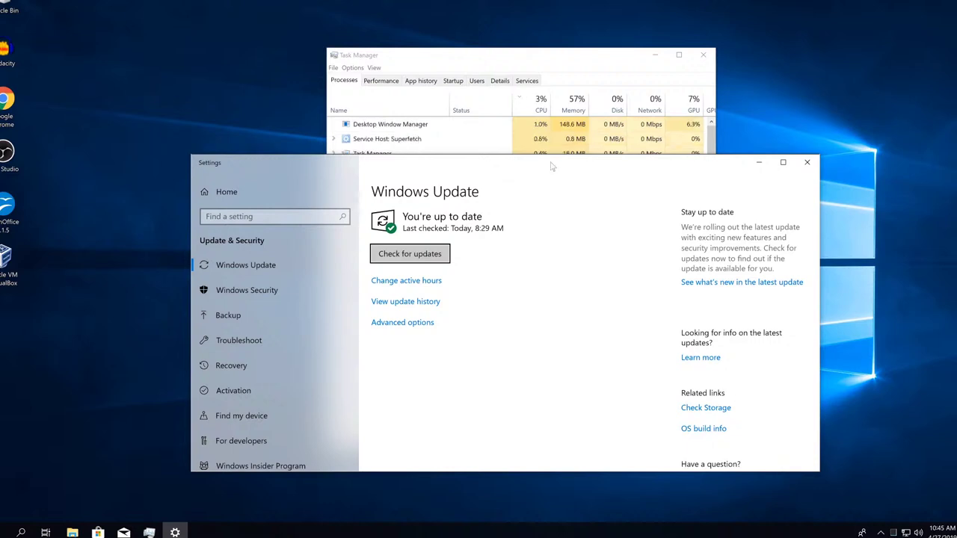
drag(552, 165, 537, 184)
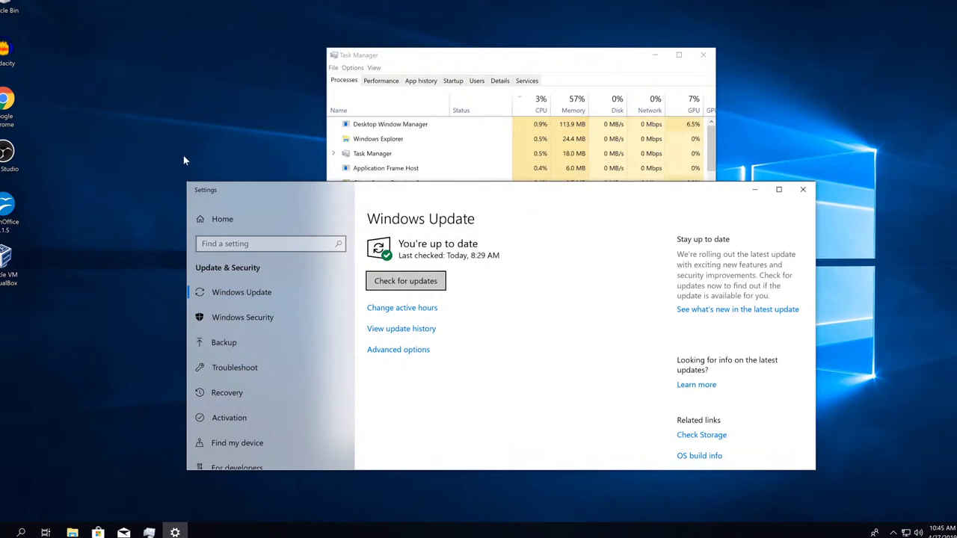
drag(183, 190, 276, 210)
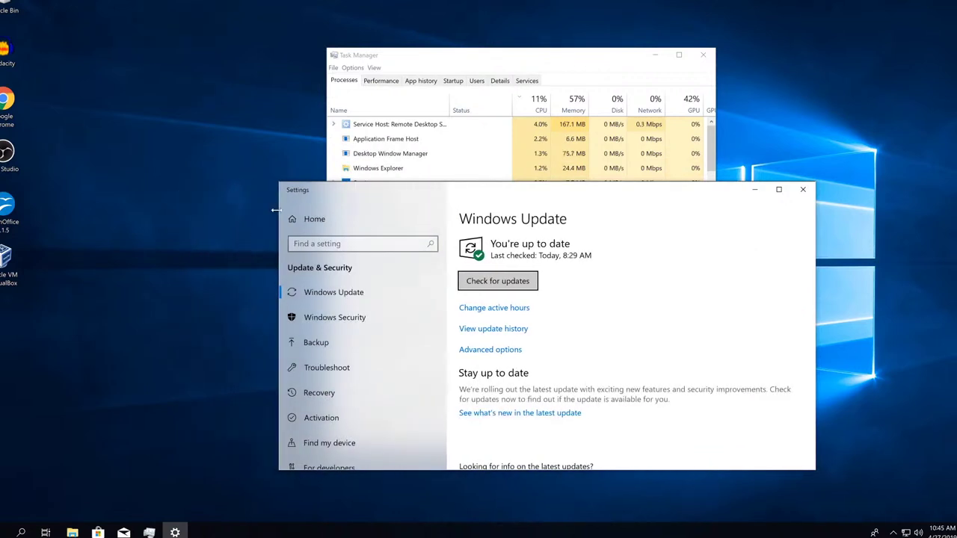
drag(615, 193, 582, 184)
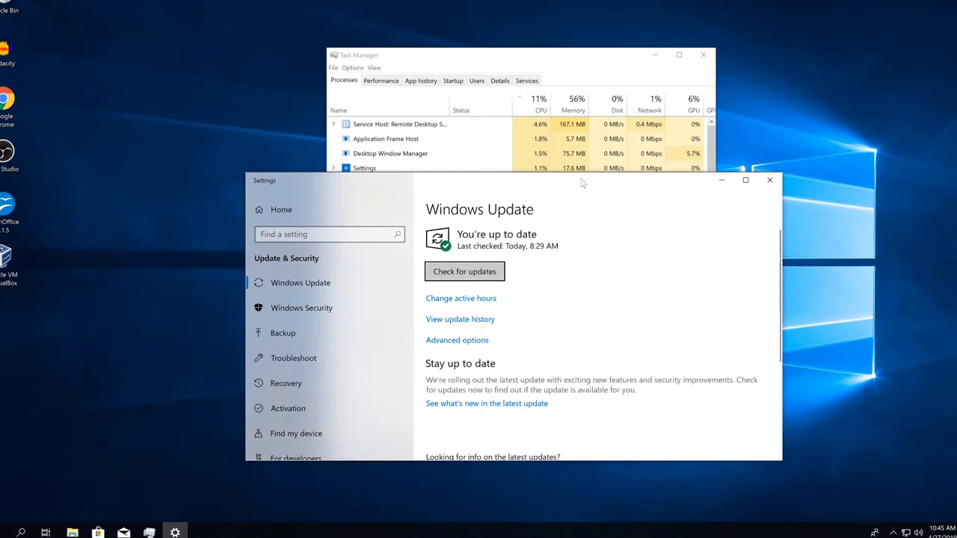
click(496, 272)
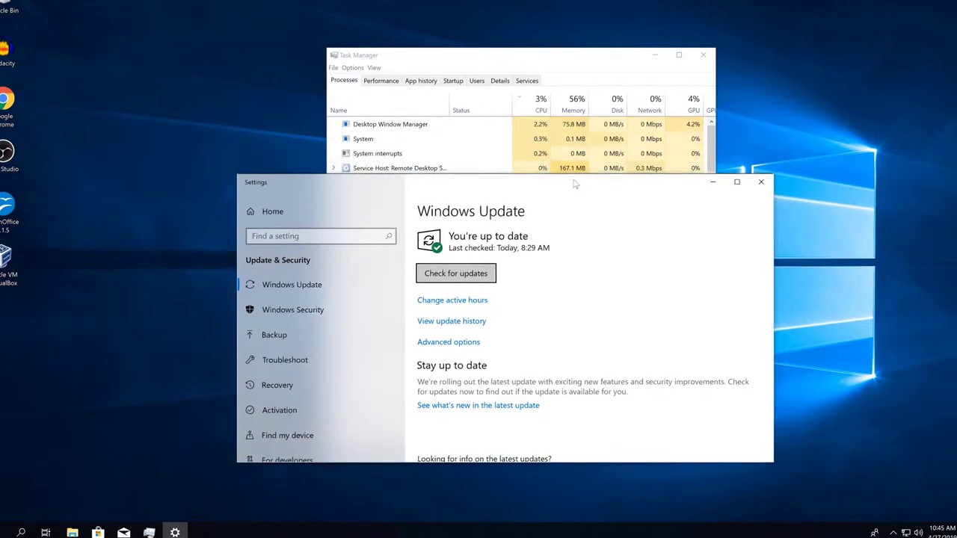
drag(581, 177, 586, 176)
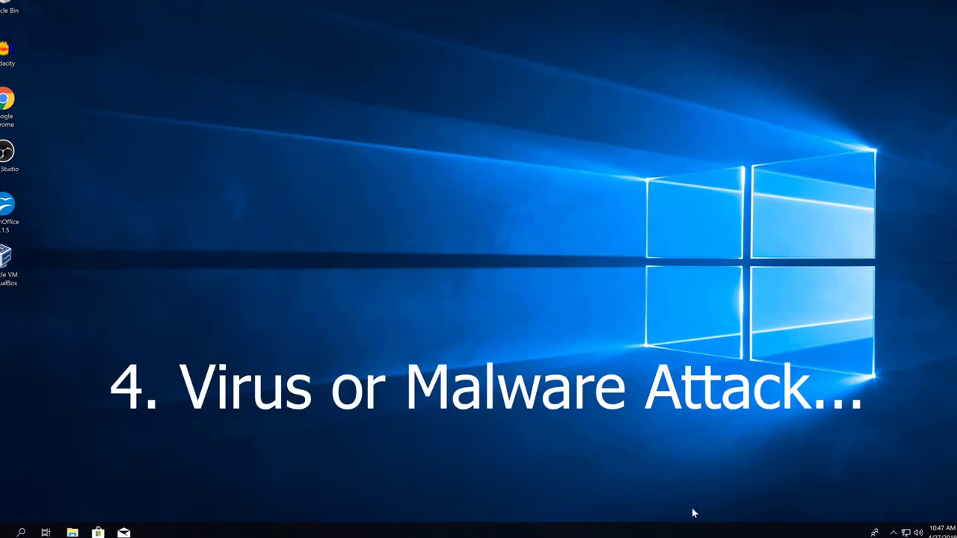
Relaunch Task Manager from the taskbar and shorten its window from the top edge.
right_click(610, 533)
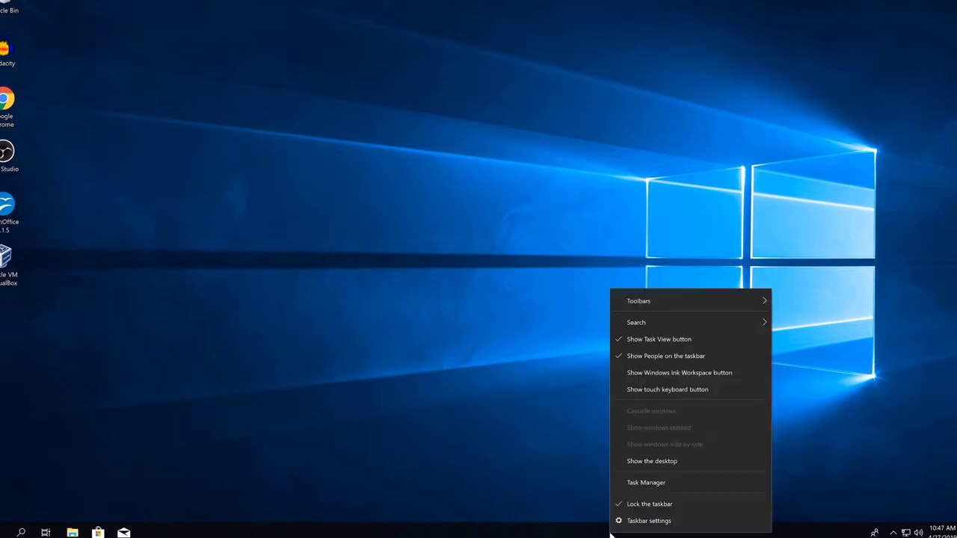
click(658, 482)
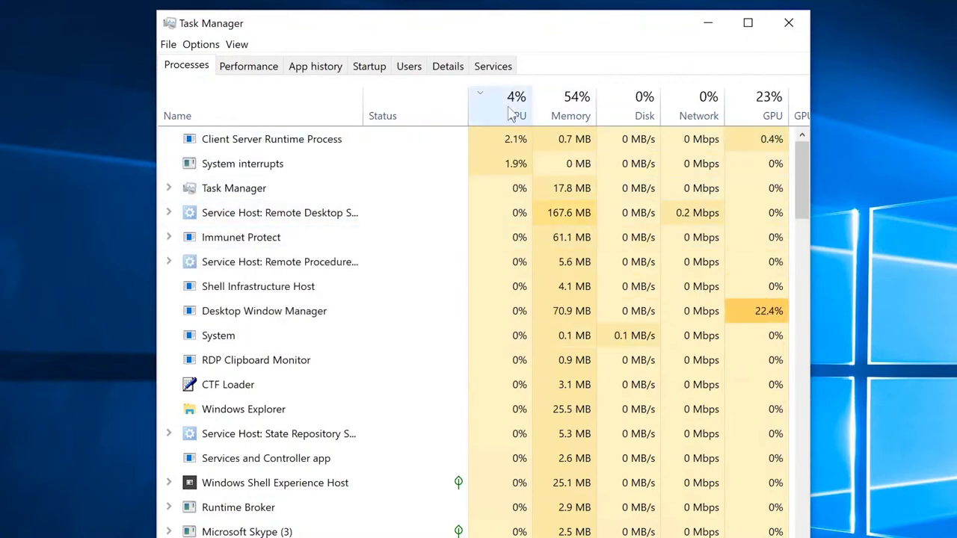
drag(507, 21, 507, 169)
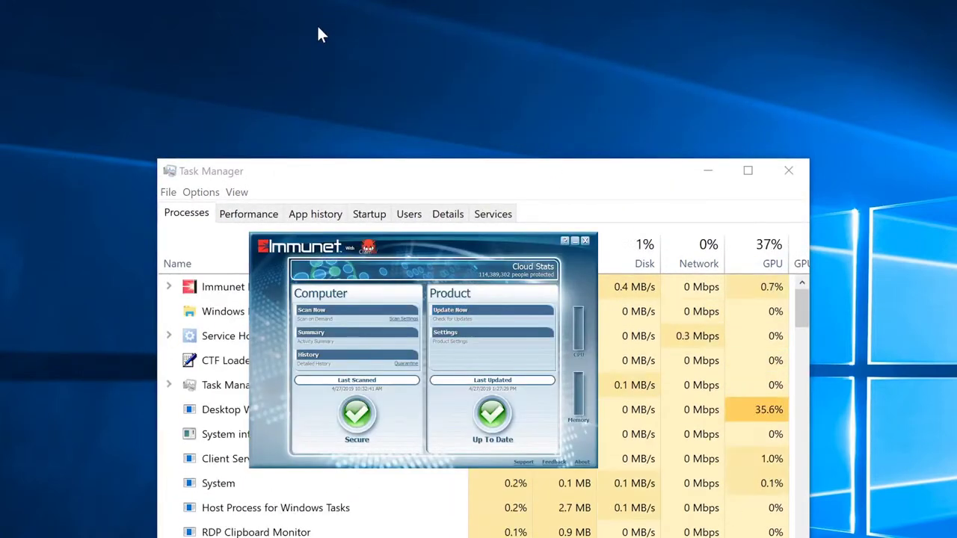
Place Immunet (Secure, Up To Date) above Task Manager, inspect processes, then close both windows.
drag(448, 241, 945, 39)
drag(943, 190, 515, 65)
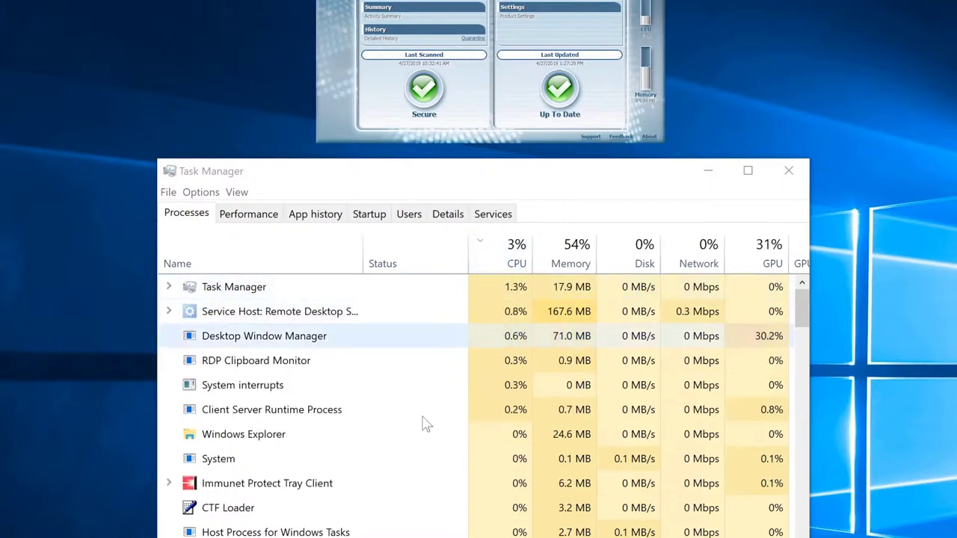
click(318, 323)
click(317, 323)
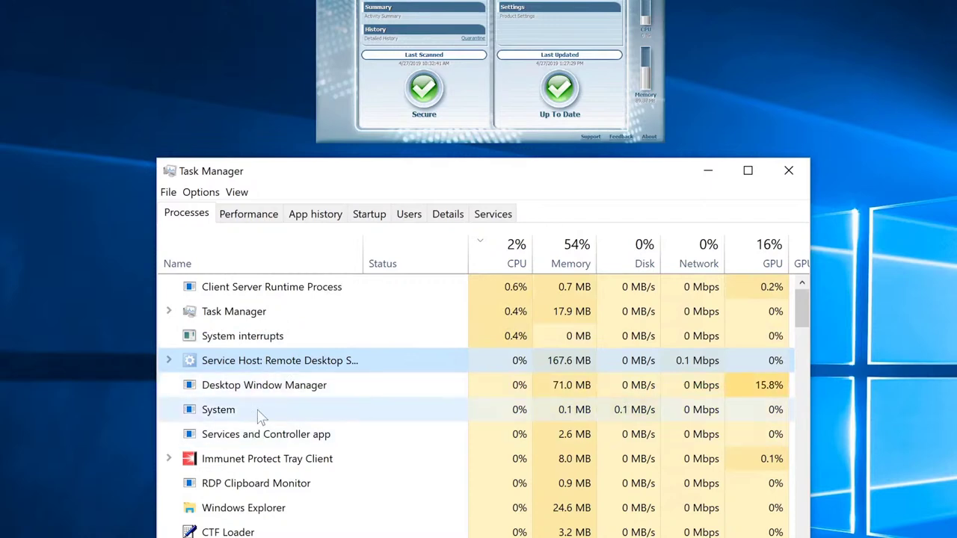
click(247, 412)
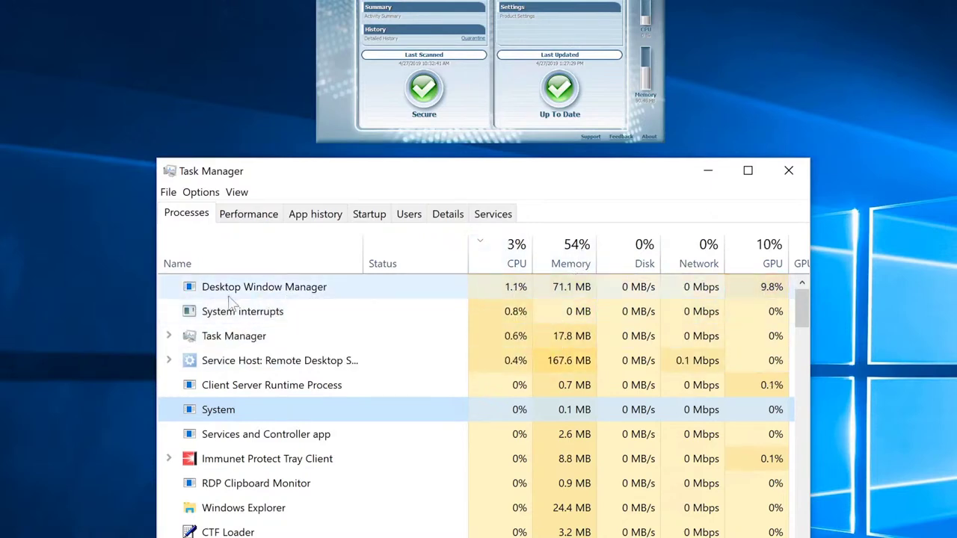
click(794, 171)
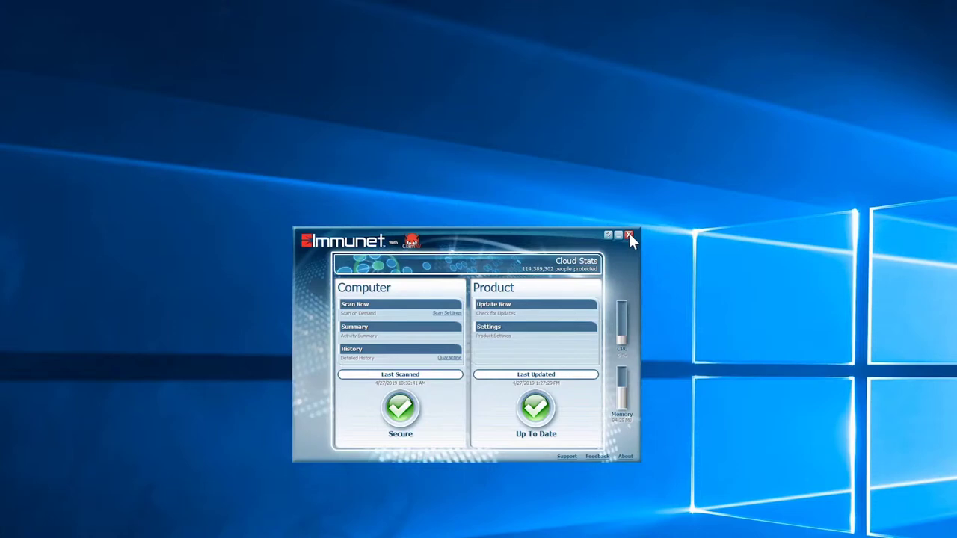
click(629, 234)
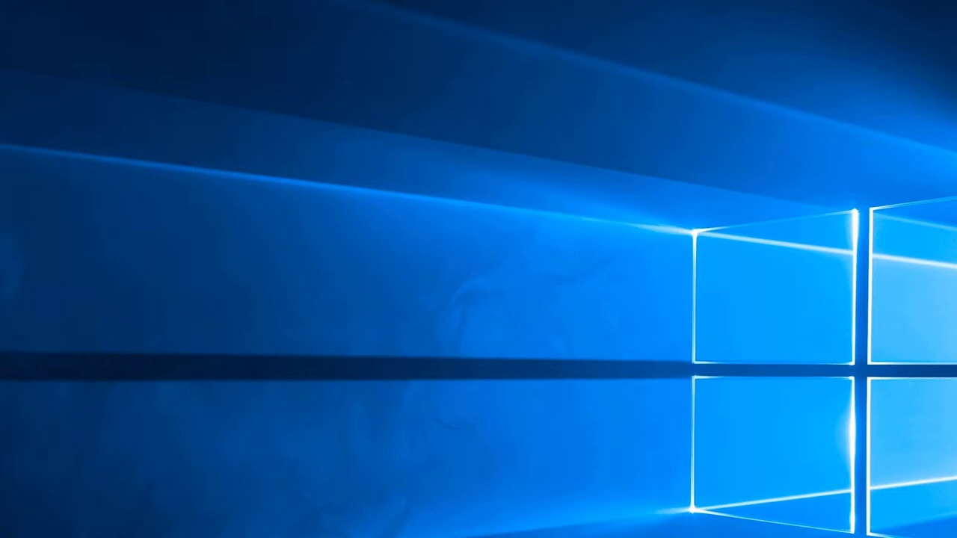
Open the About page with Win+Pause to view the i5-6500 CPU, 4.00 GB RAM, 64-bit Windows 10 Pro.
key(super+Pause)
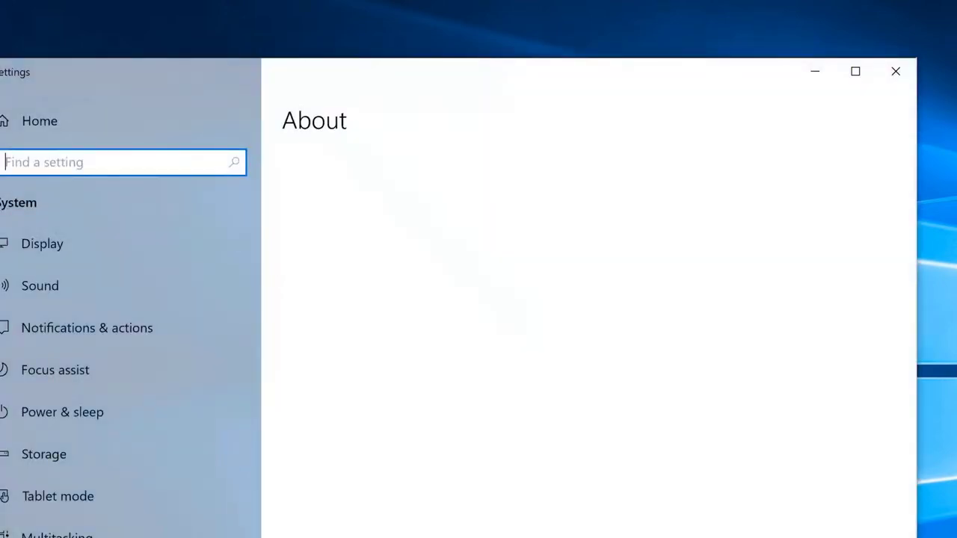
scroll(691, 457, down, 5)
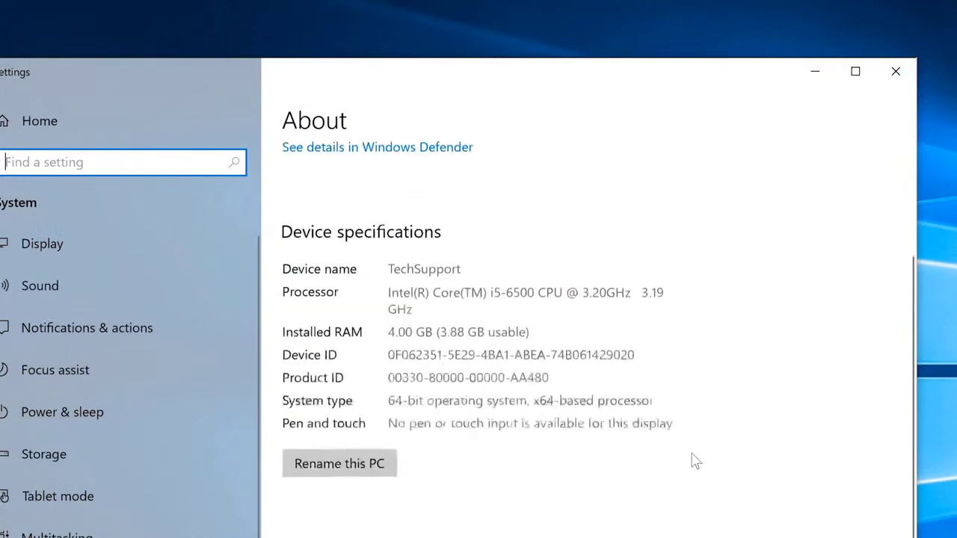
scroll(694, 460, up, 2)
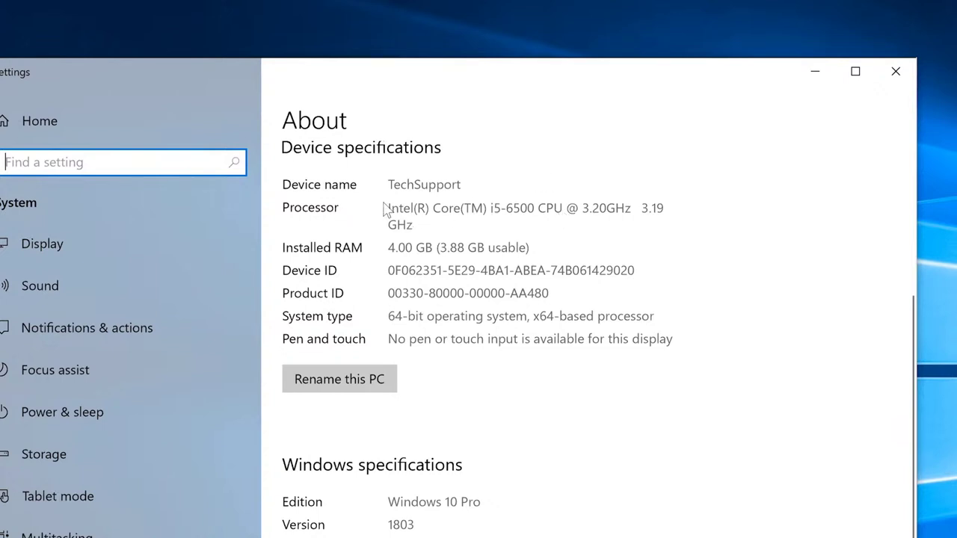
click(537, 217)
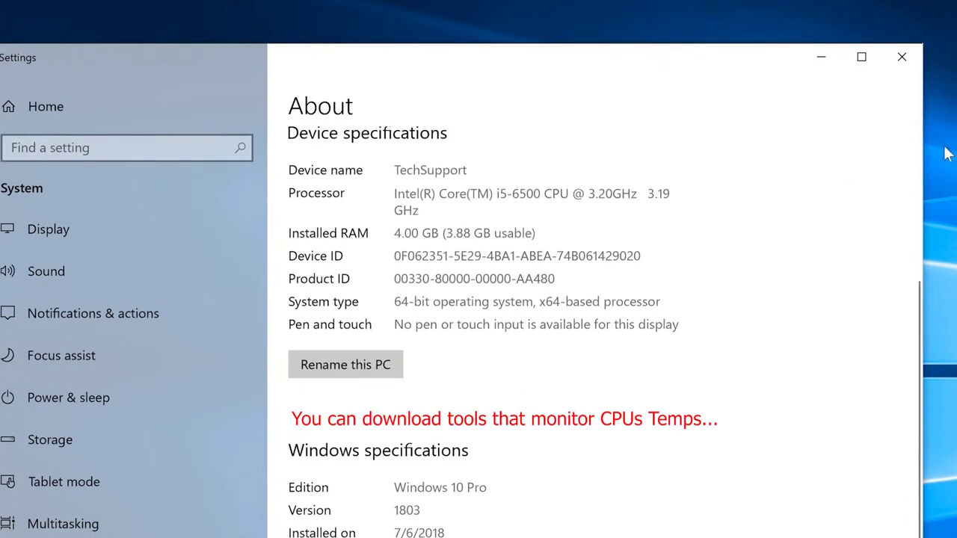
Close Settings, expand Display adapters in Device Manager, and select Intel(R) HD Graphics 530.
click(902, 58)
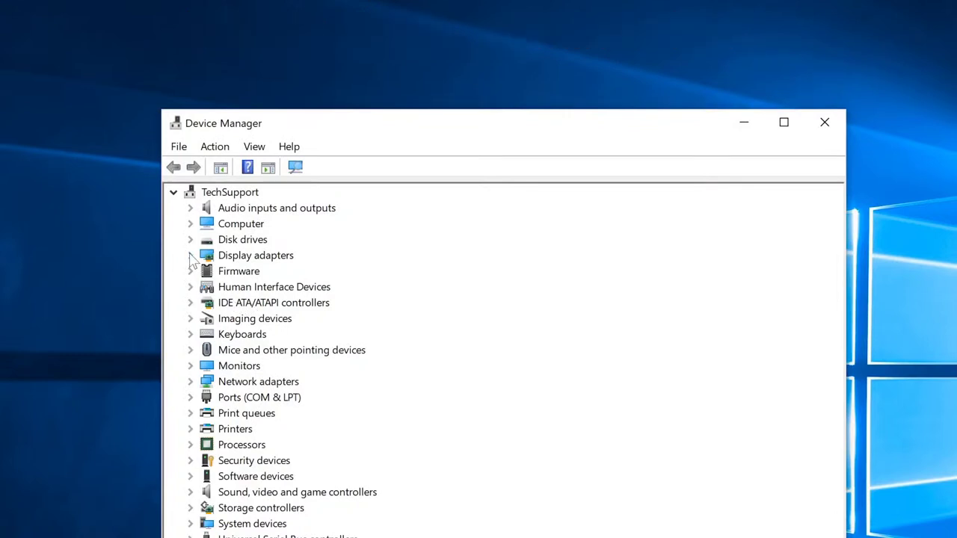
click(190, 256)
click(314, 273)
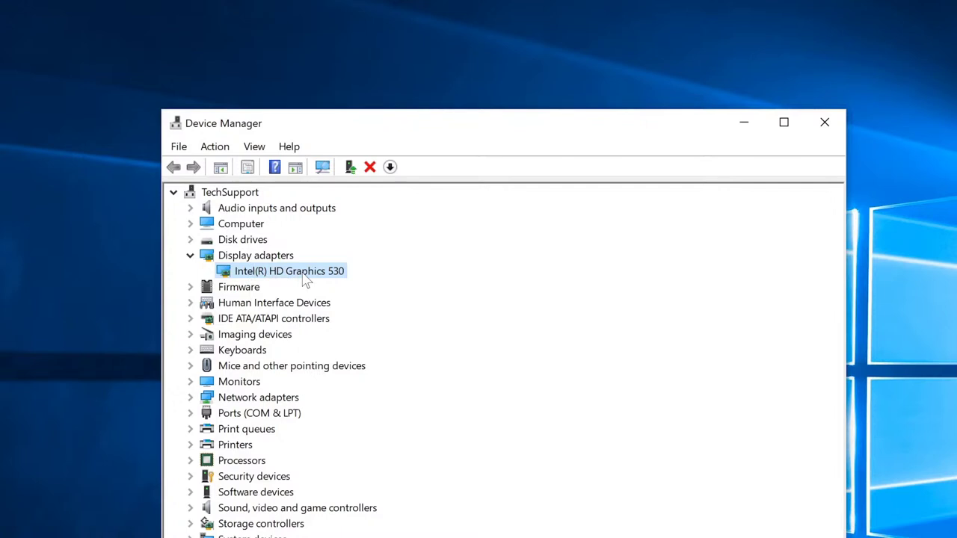
Open the Intel(R) HD Graphics 530 properties from its context menu and reposition the dialog.
right_click(303, 274)
click(396, 378)
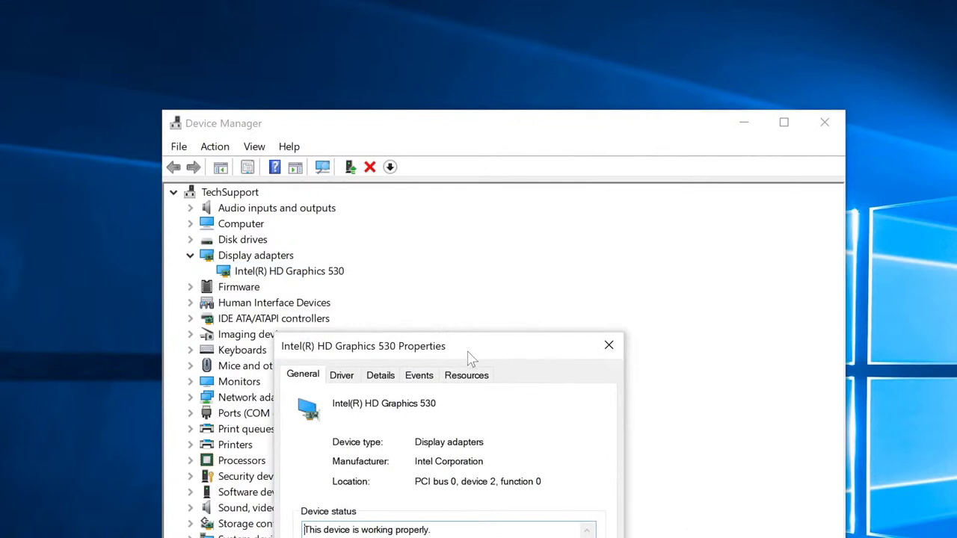
drag(470, 359, 503, 350)
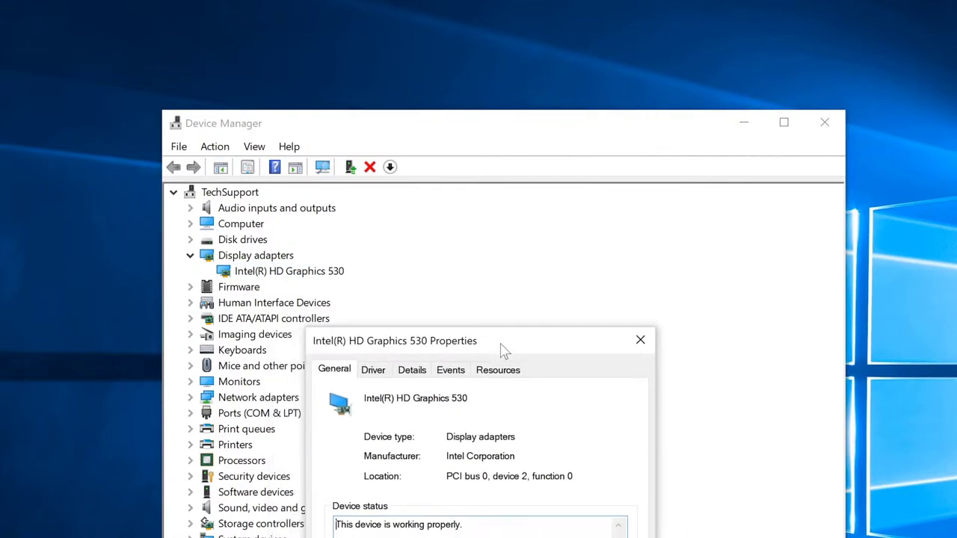
drag(489, 344, 506, 297)
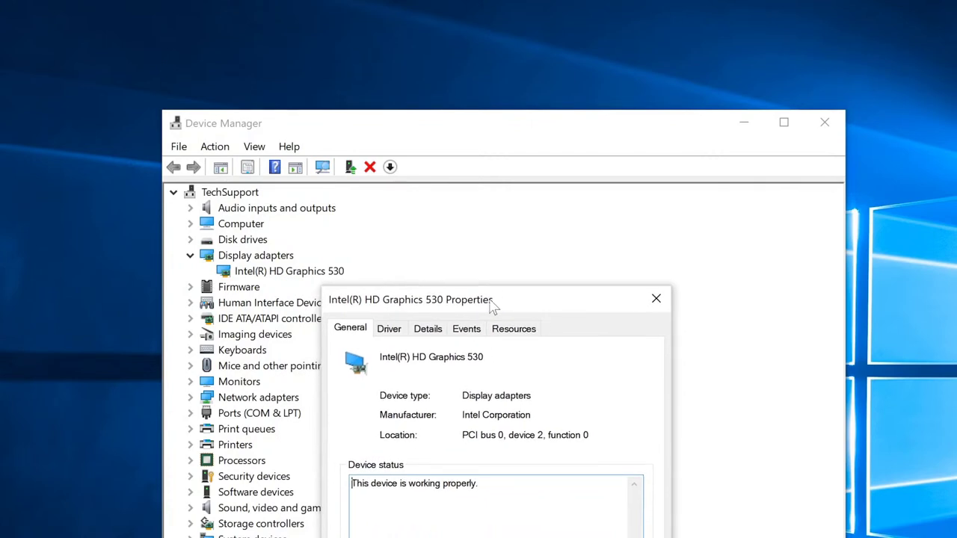
drag(486, 301, 476, 300)
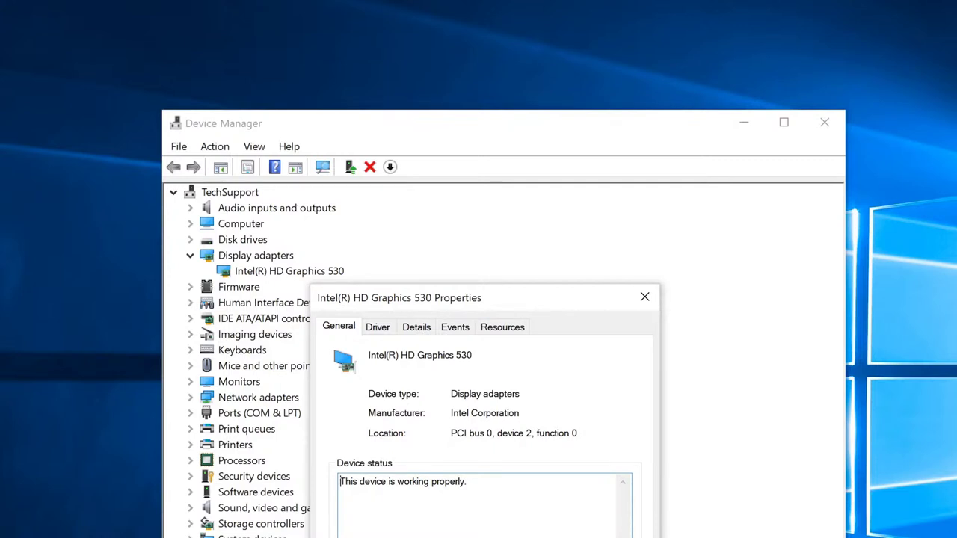
Reopen the adapter properties, check the Details and General status, then close it and Device Manager.
click(329, 278)
double_click(329, 278)
click(404, 330)
click(340, 329)
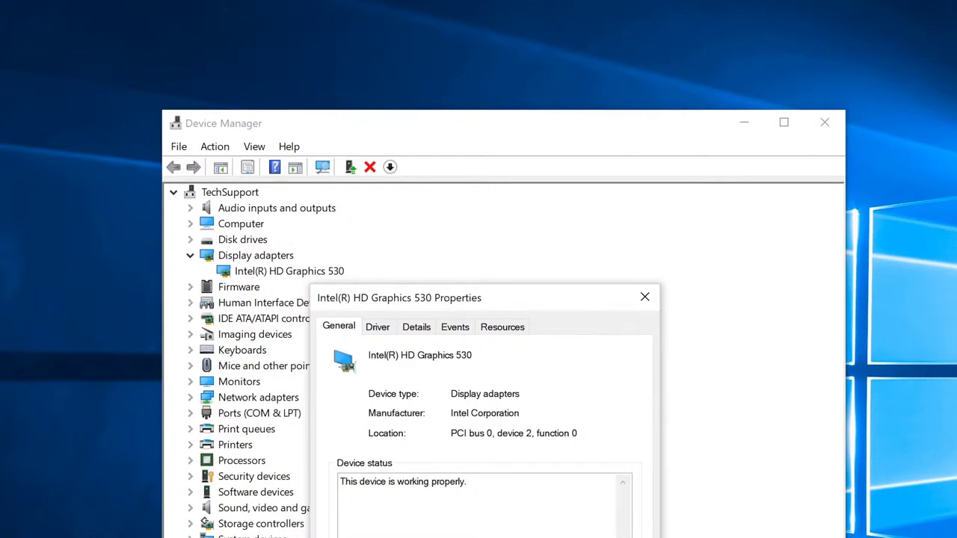
key(Escape)
click(824, 122)
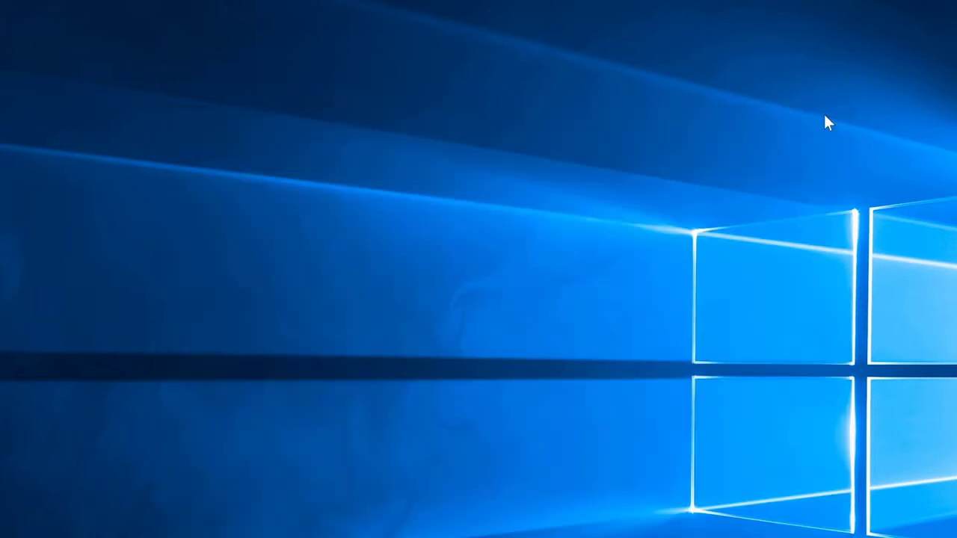
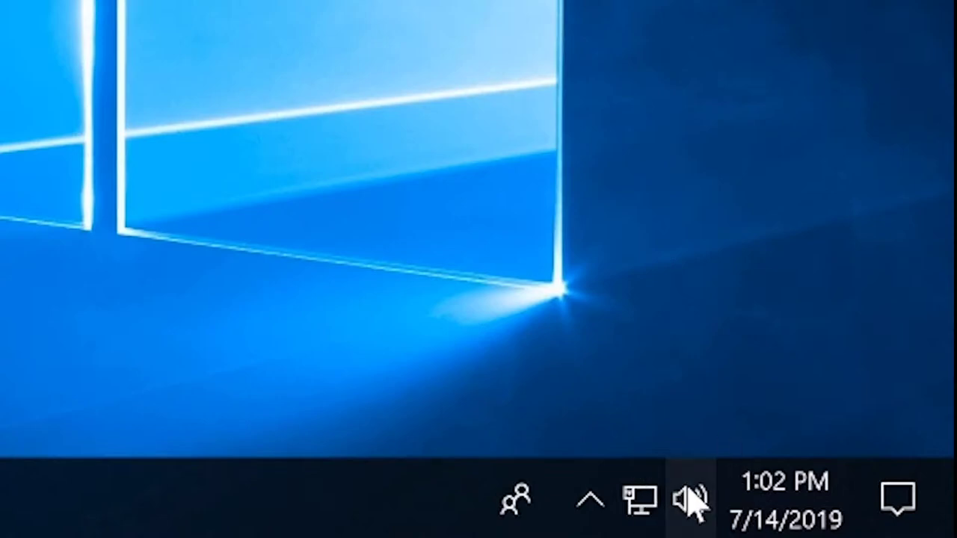
Drop the tray speaker volume to 0, then raise it to 45.
click(694, 503)
scroll(651, 397, up, 2)
drag(671, 409, 348, 396)
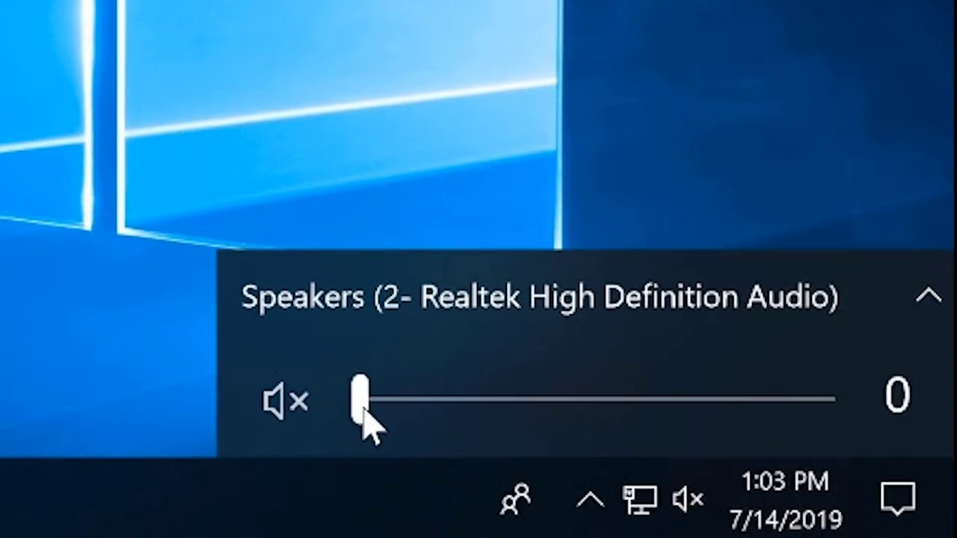
drag(366, 426, 587, 401)
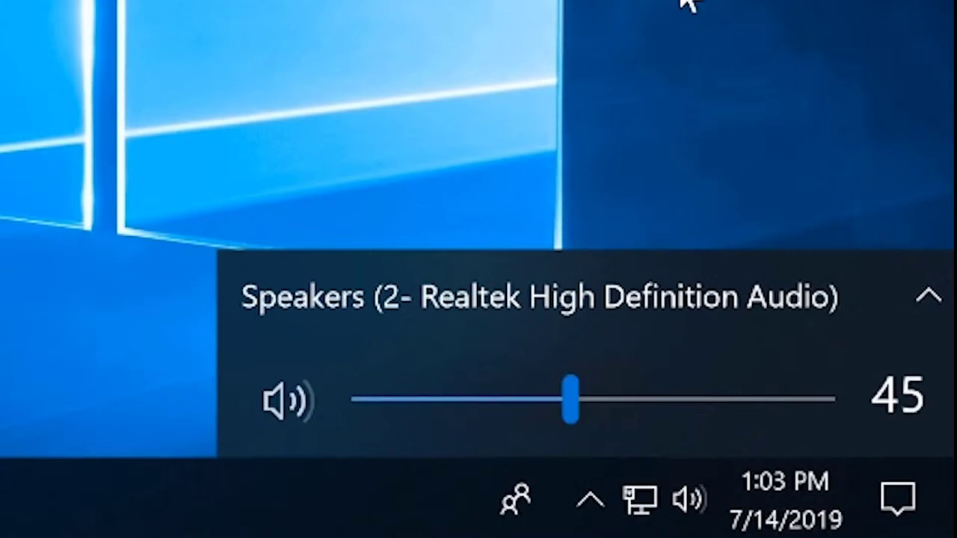
click(671, 186)
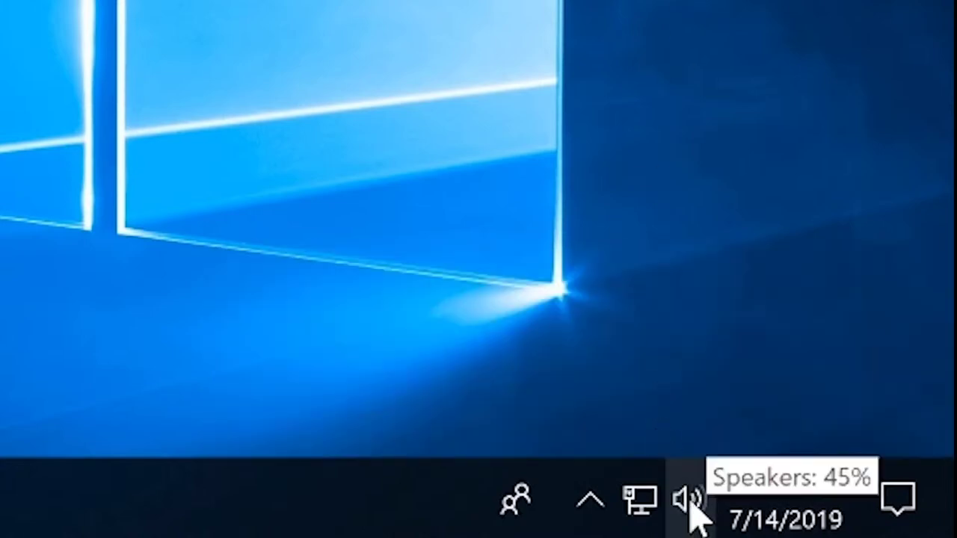
Open Sound settings from the speaker icon's context menu.
right_click(691, 492)
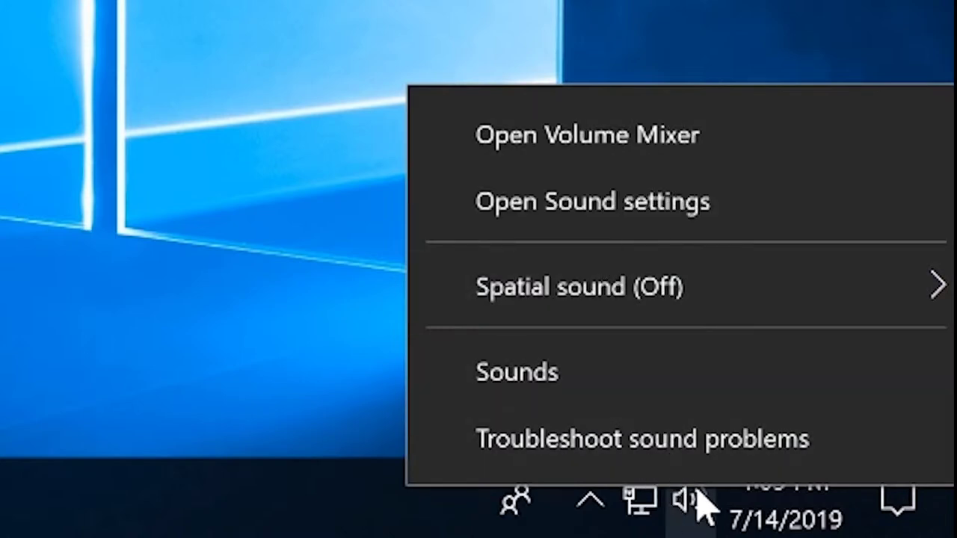
right_click(693, 502)
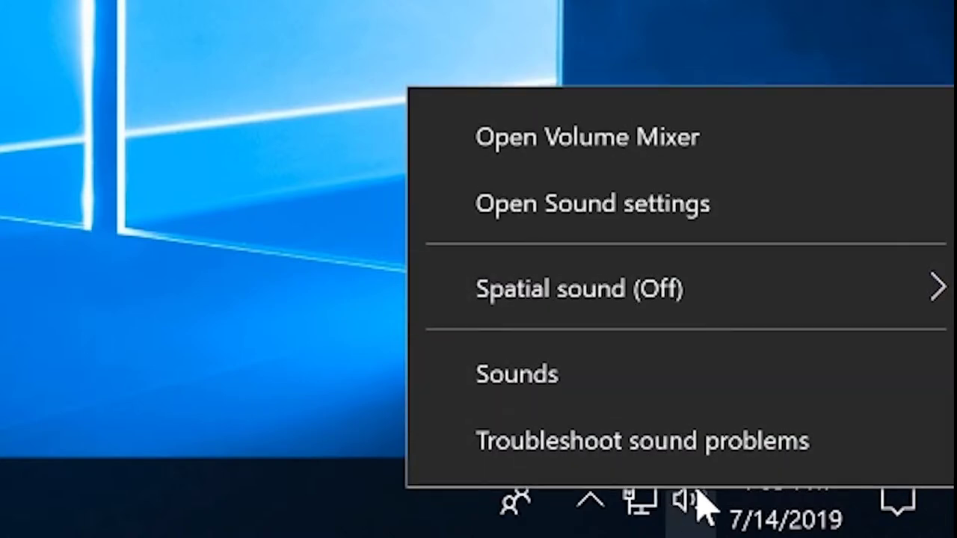
click(703, 202)
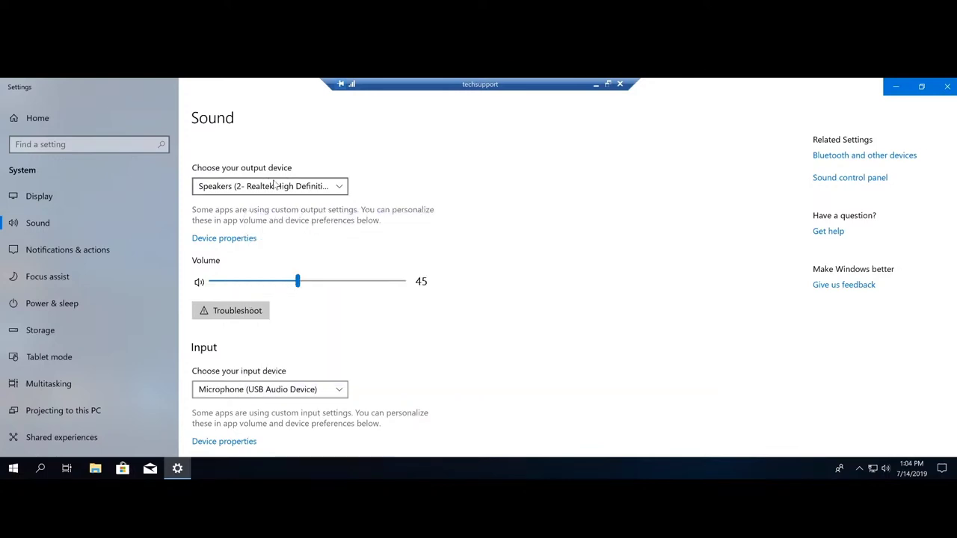
Try switching output to the USB Audio Device speakers and back to the Realtek speakers.
click(275, 186)
click(332, 187)
click(339, 187)
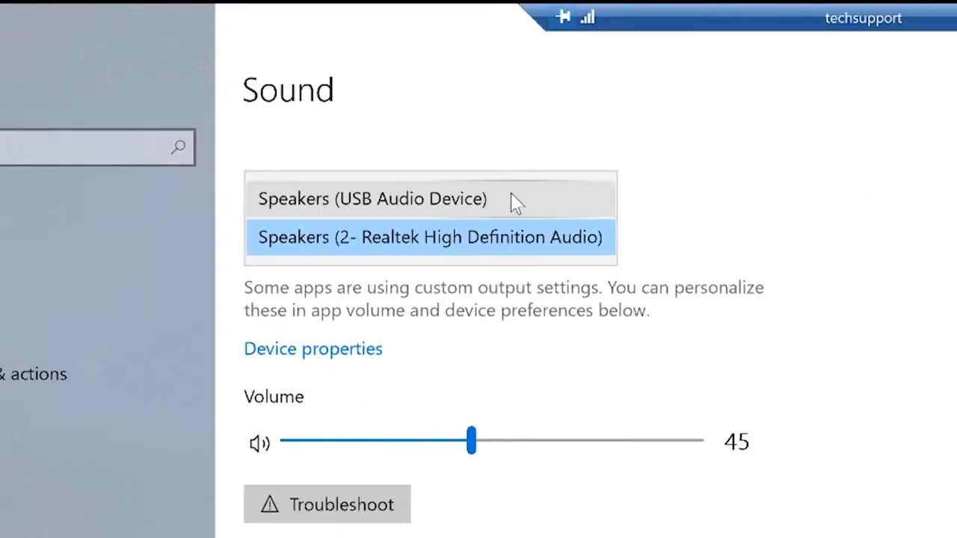
click(460, 209)
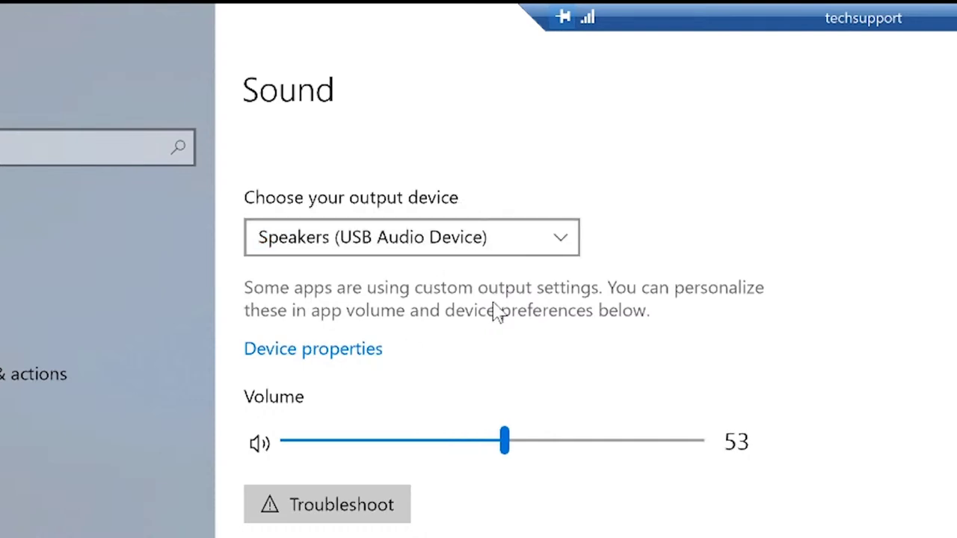
click(521, 239)
click(460, 278)
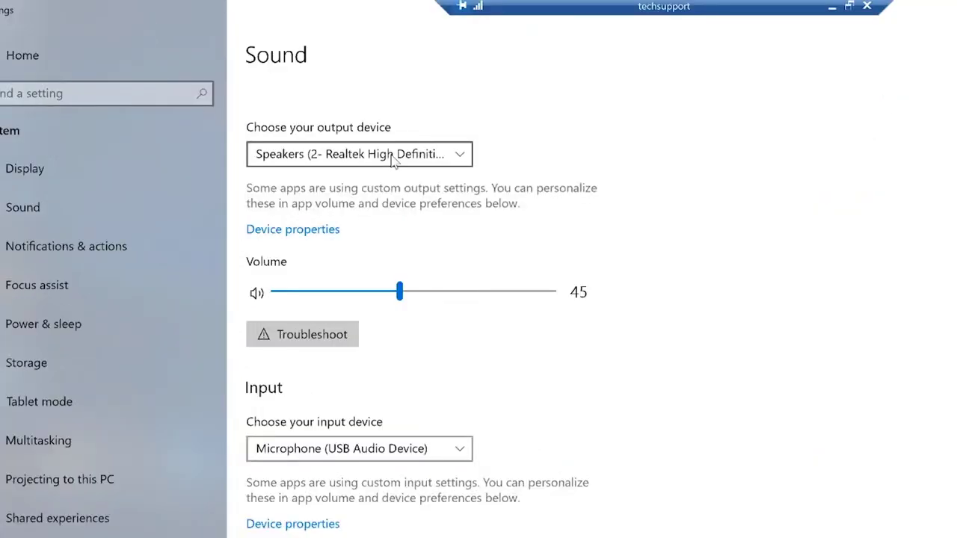
Select Speakers (USB Audio Device) as the output and raise volume to 70.
click(394, 154)
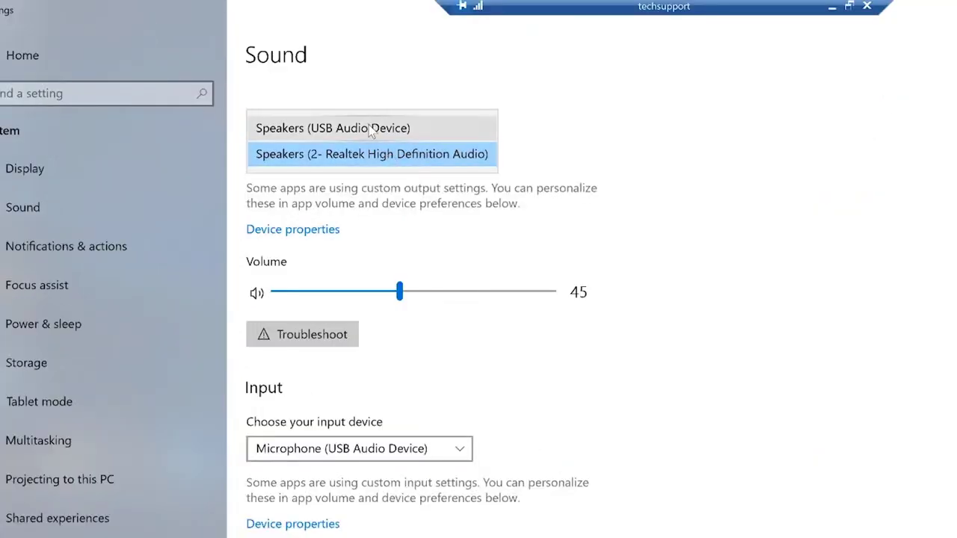
click(370, 131)
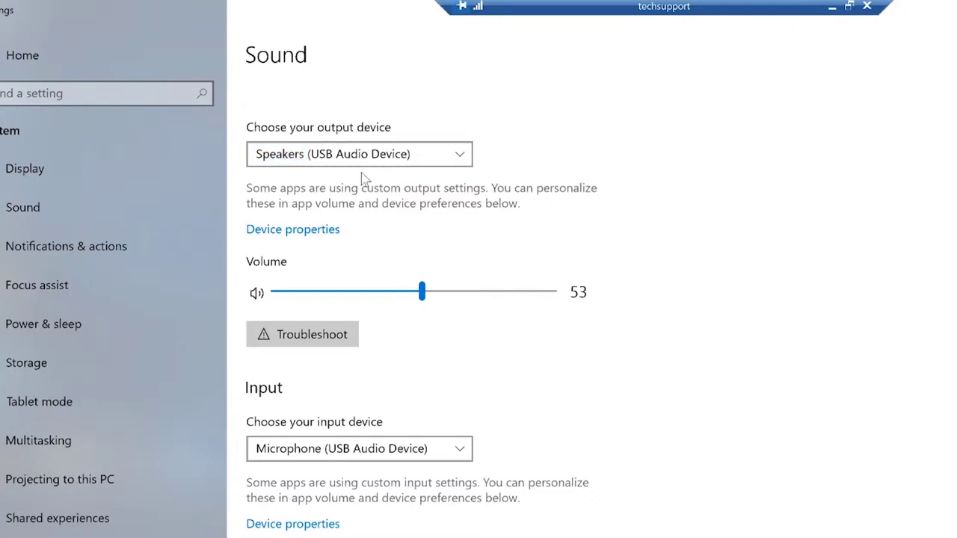
drag(422, 292, 456, 297)
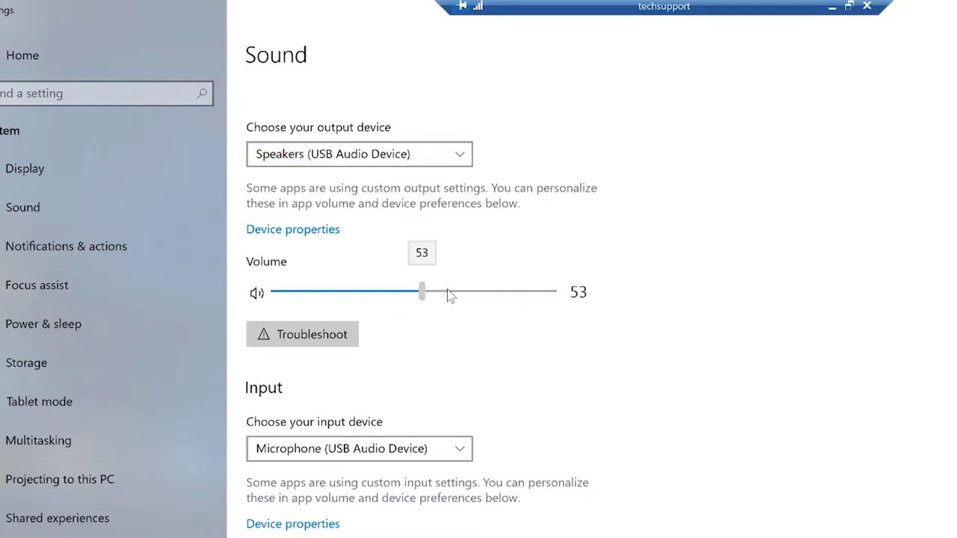
drag(337, 284, 346, 283)
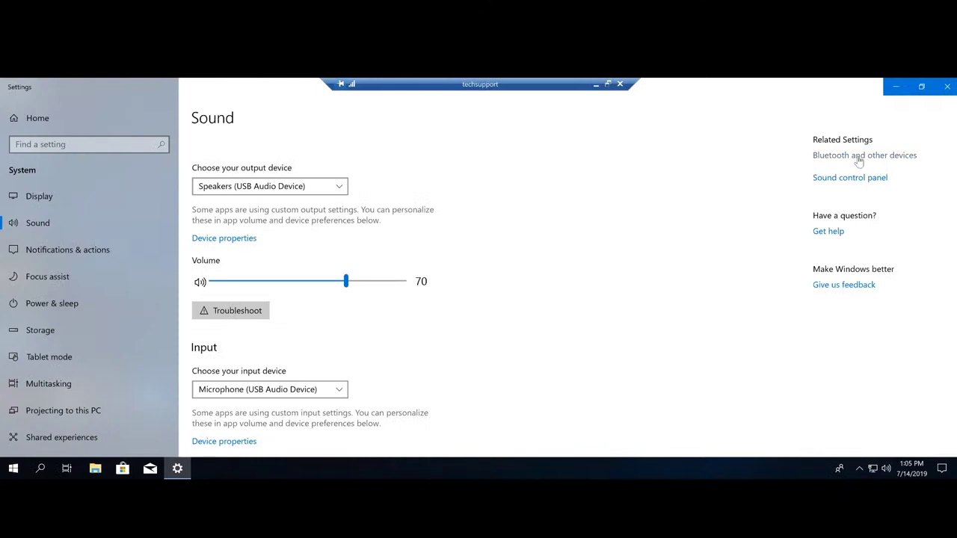
click(858, 157)
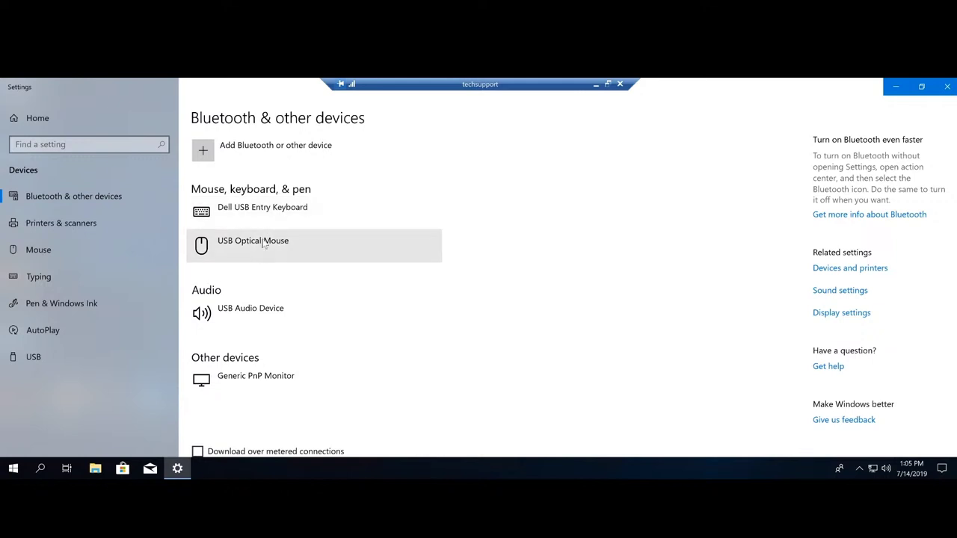
click(258, 154)
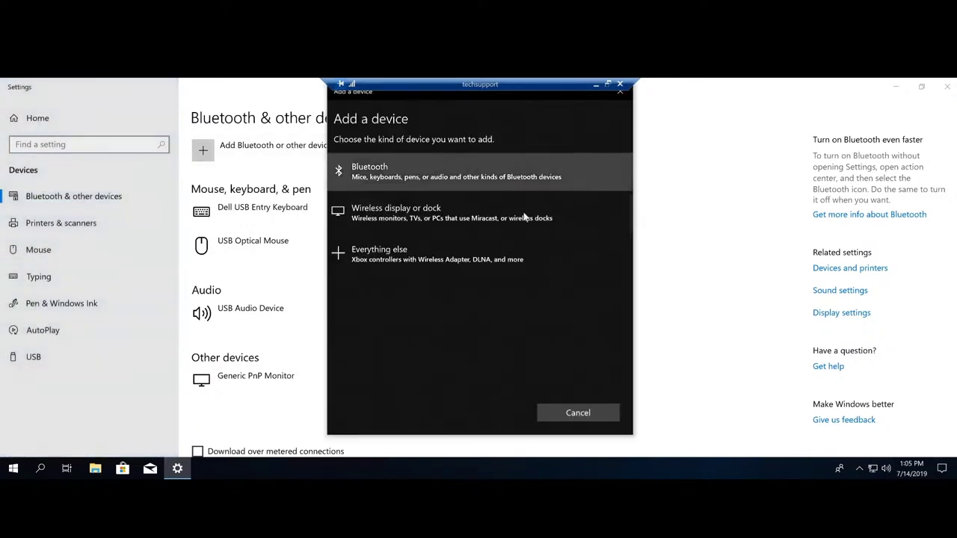
click(444, 178)
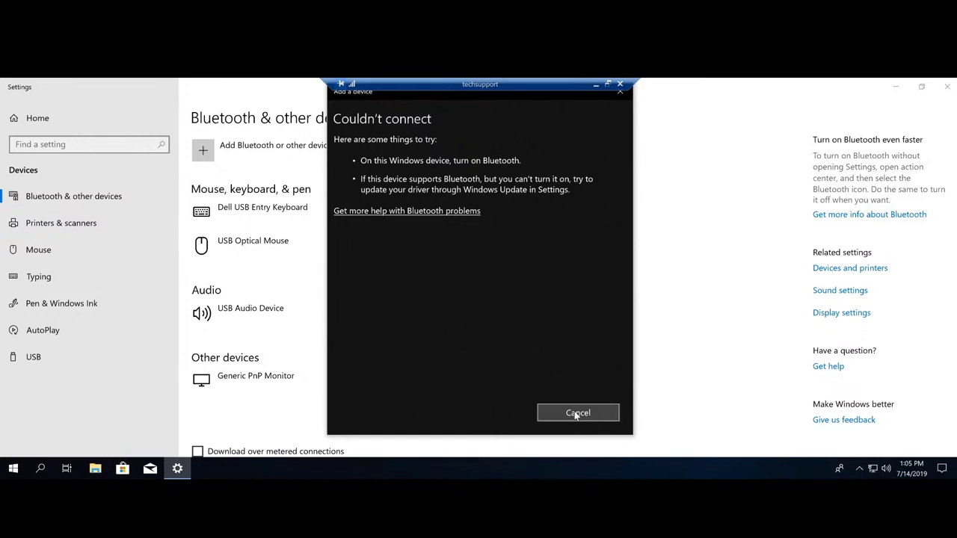
click(577, 414)
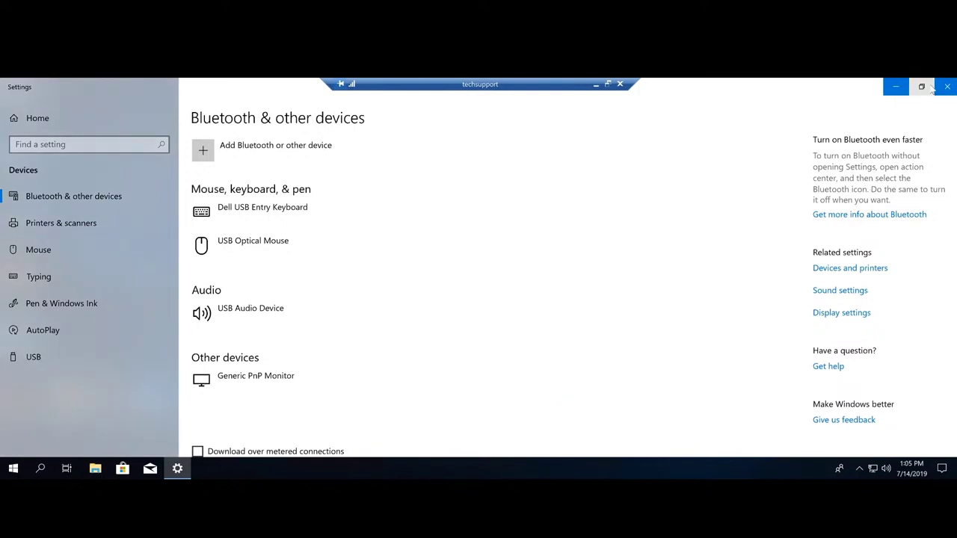
click(946, 87)
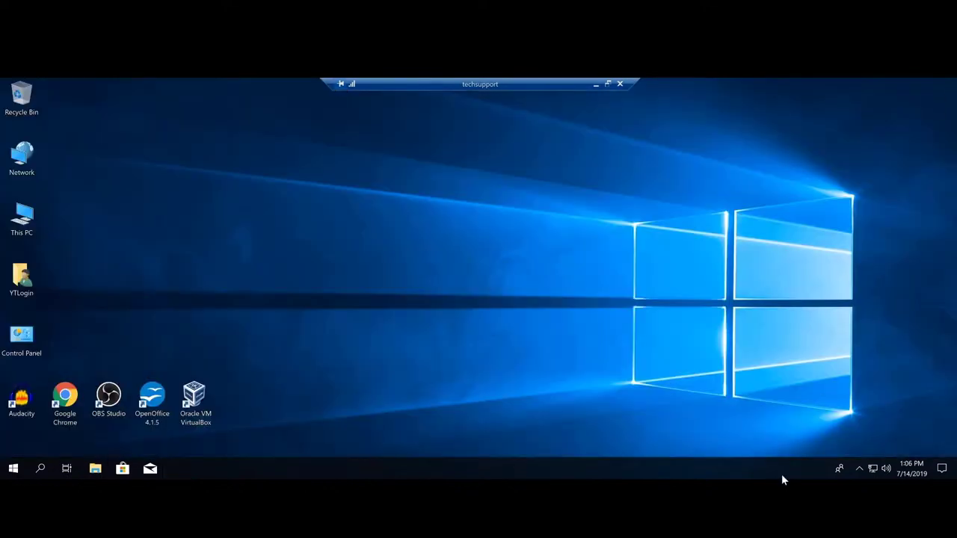
right_click(886, 469)
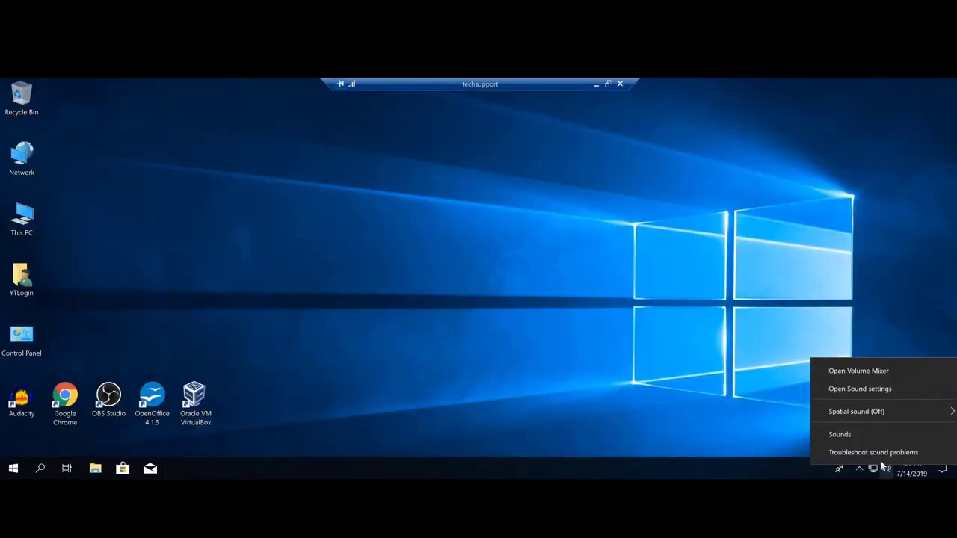
click(863, 390)
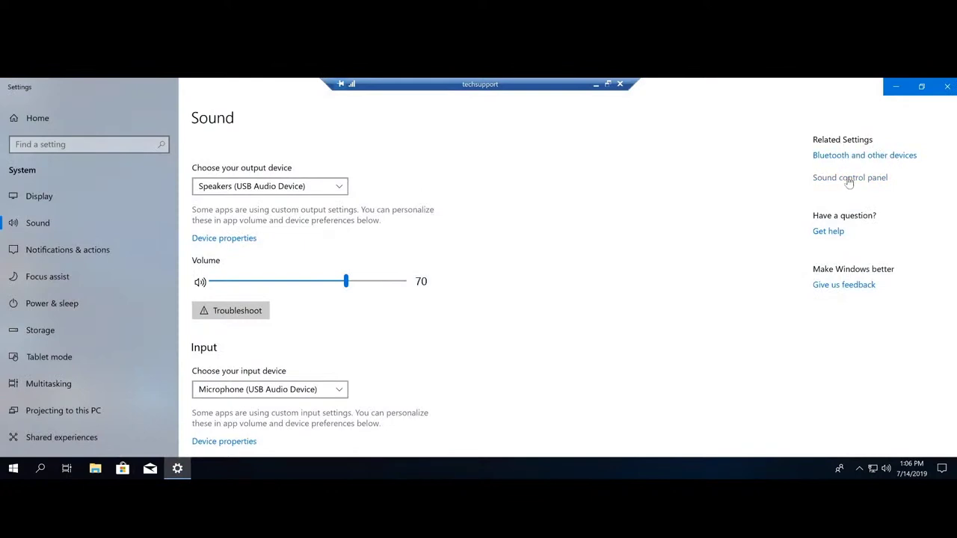
click(849, 184)
In the Playback list, set Realtek as default, then make the USB Audio Device speakers default.
click(946, 87)
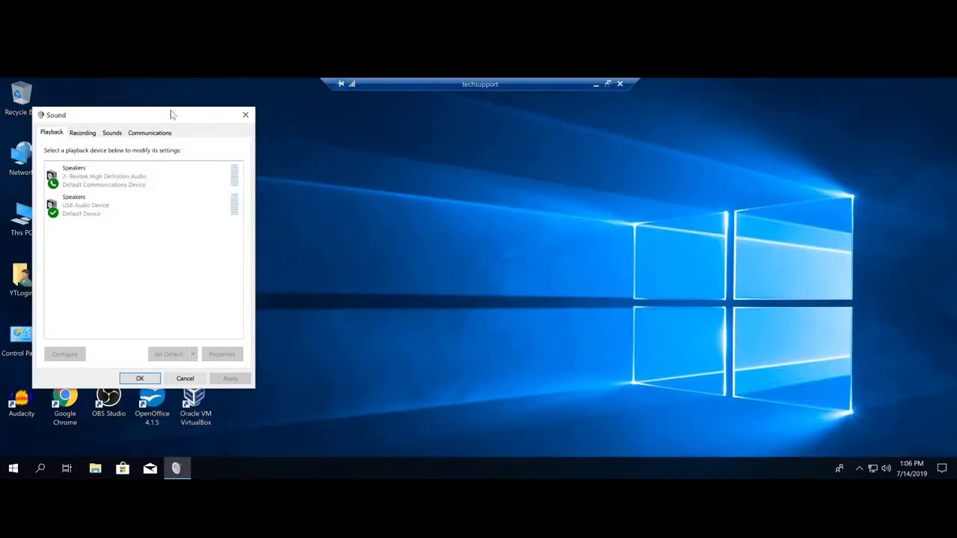
drag(173, 117, 548, 148)
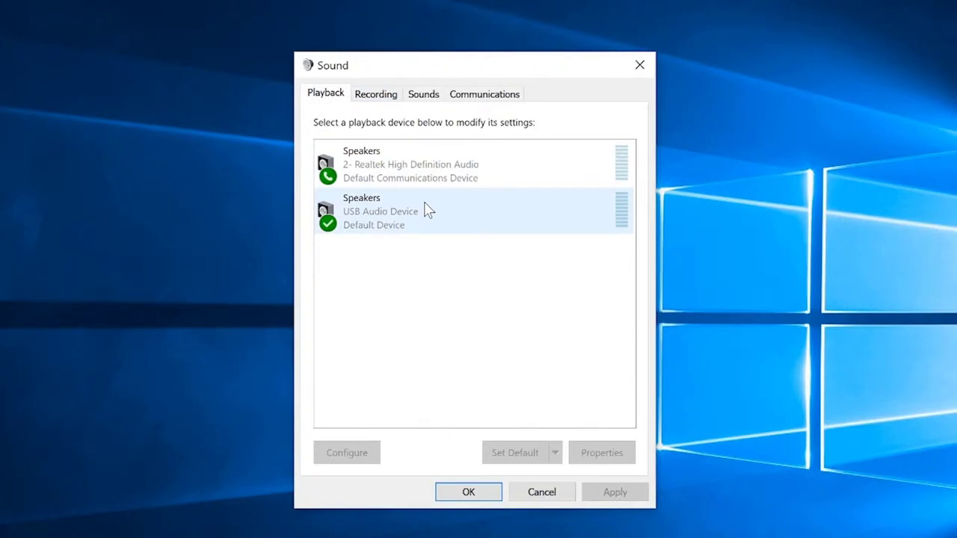
click(404, 184)
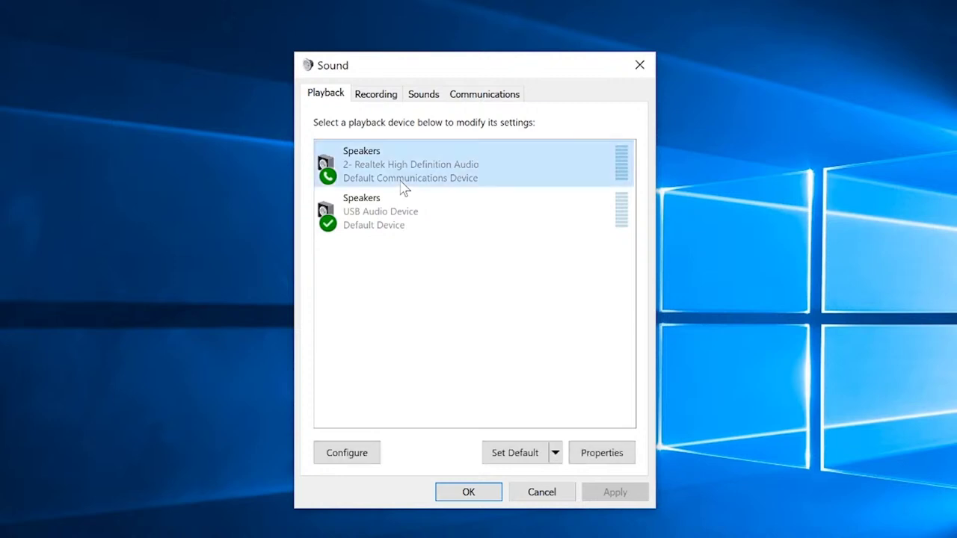
click(513, 453)
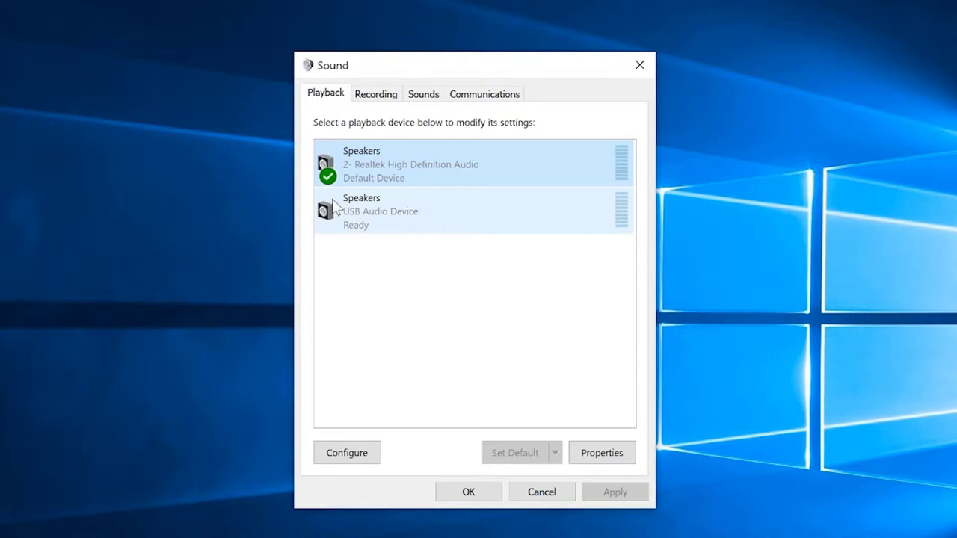
click(407, 224)
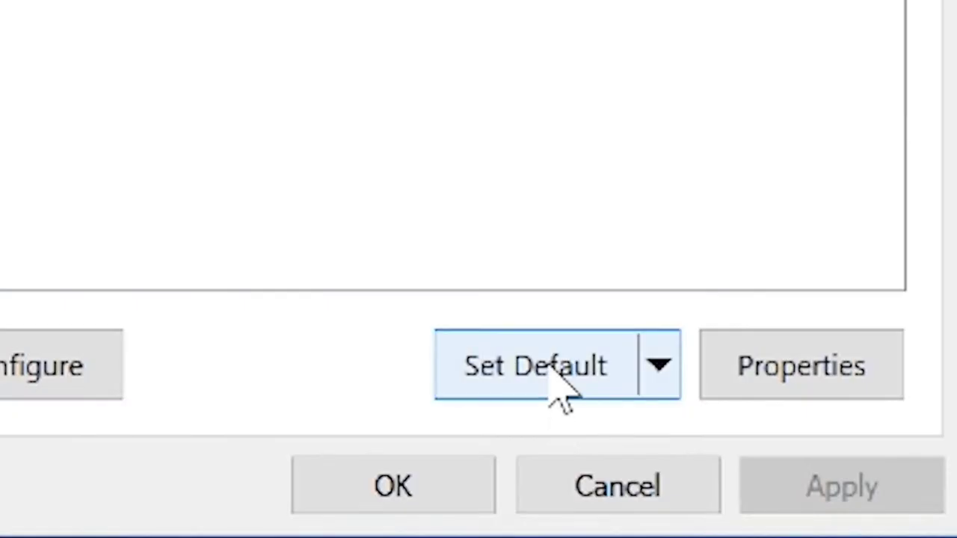
click(551, 374)
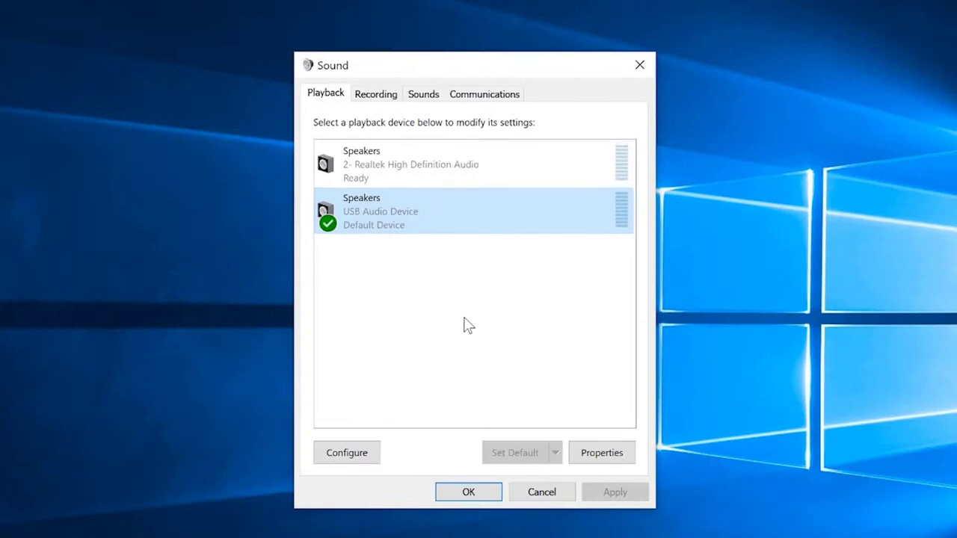
Disable the USB Audio Device speakers and hide disabled devices from the Playback list.
right_click(386, 212)
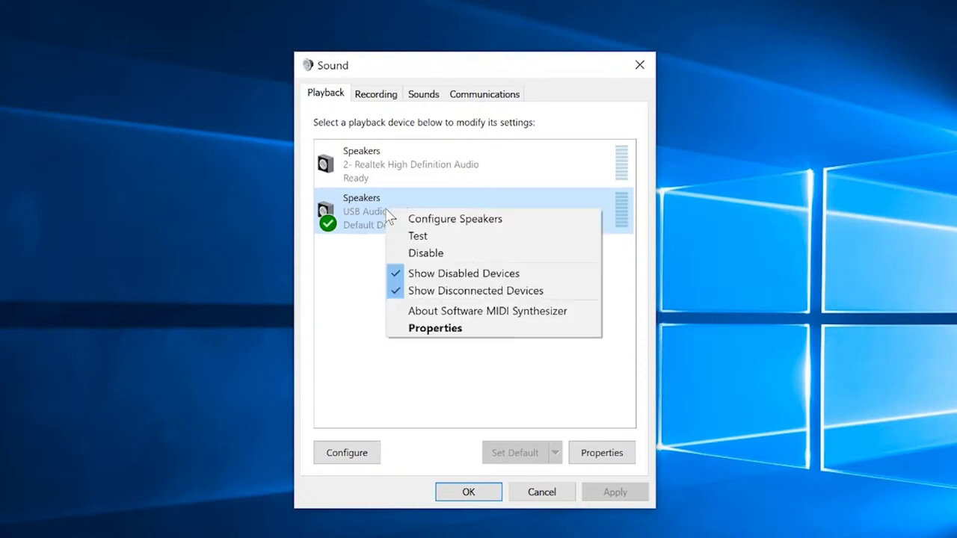
click(463, 257)
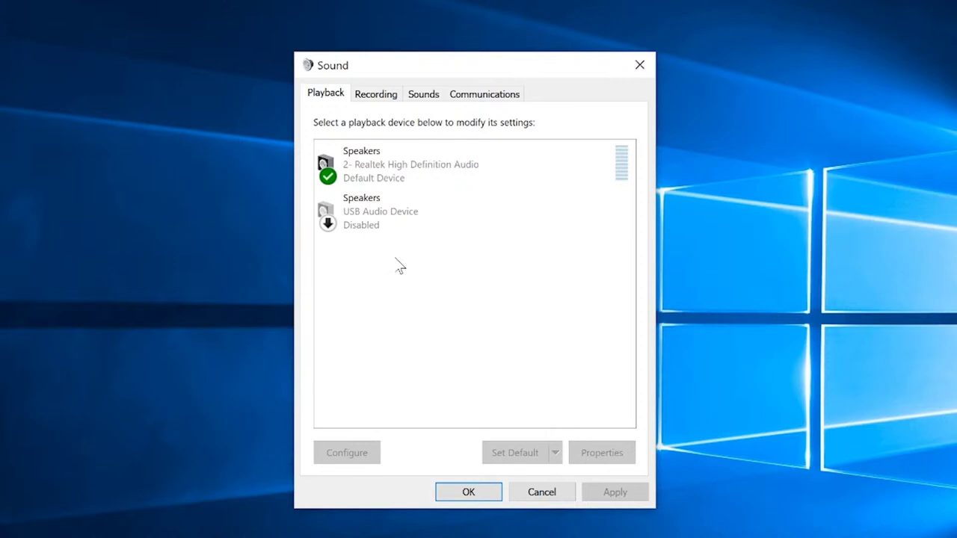
right_click(396, 258)
click(444, 263)
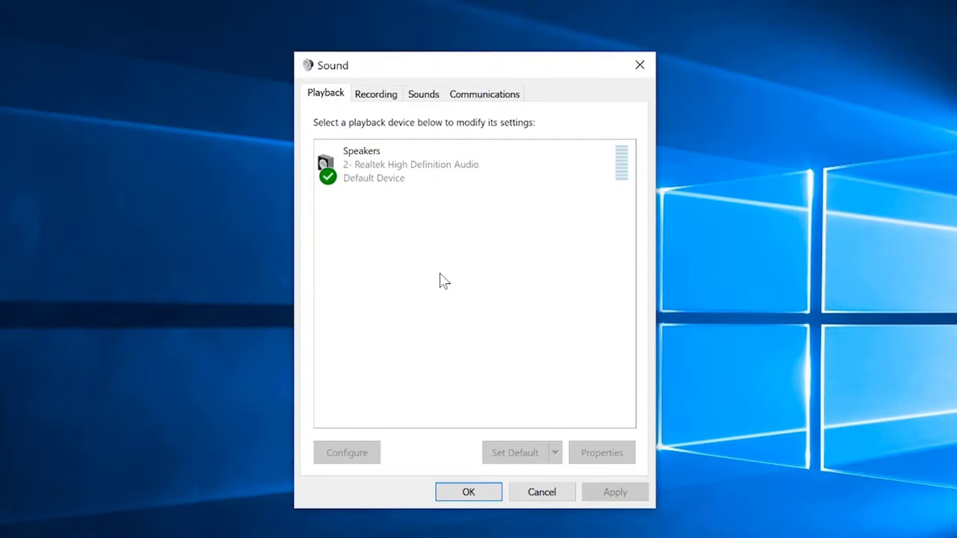
Show disabled devices again and enable the USB Audio Device speakers.
right_click(453, 309)
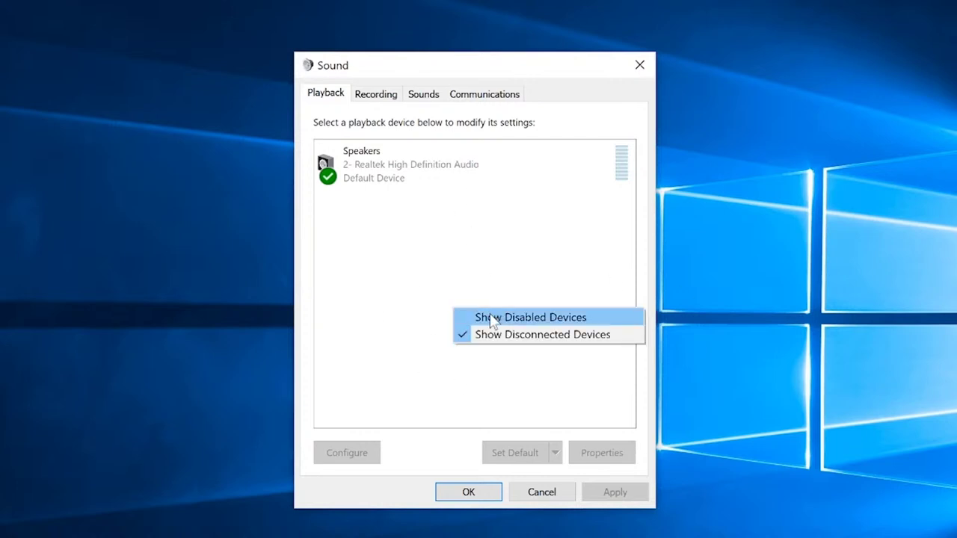
click(492, 318)
click(387, 212)
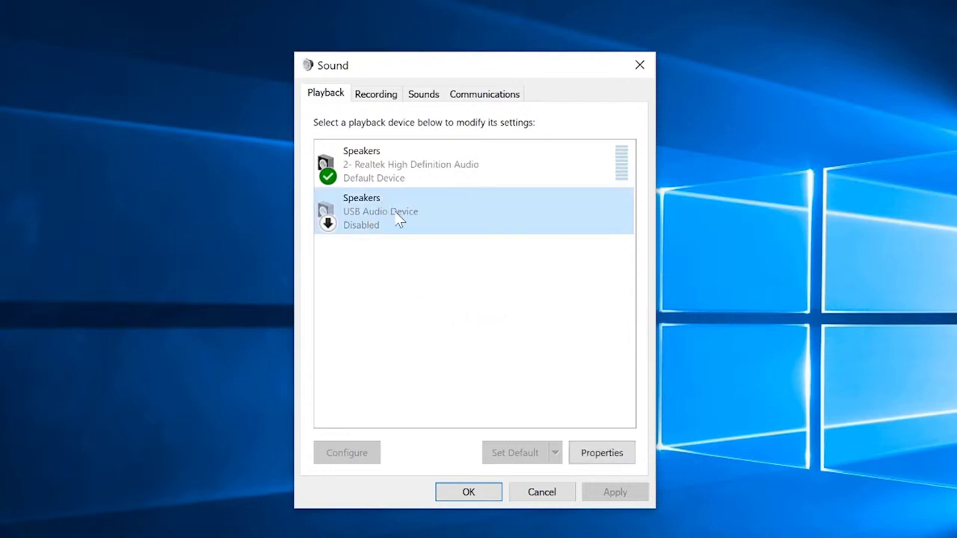
right_click(398, 215)
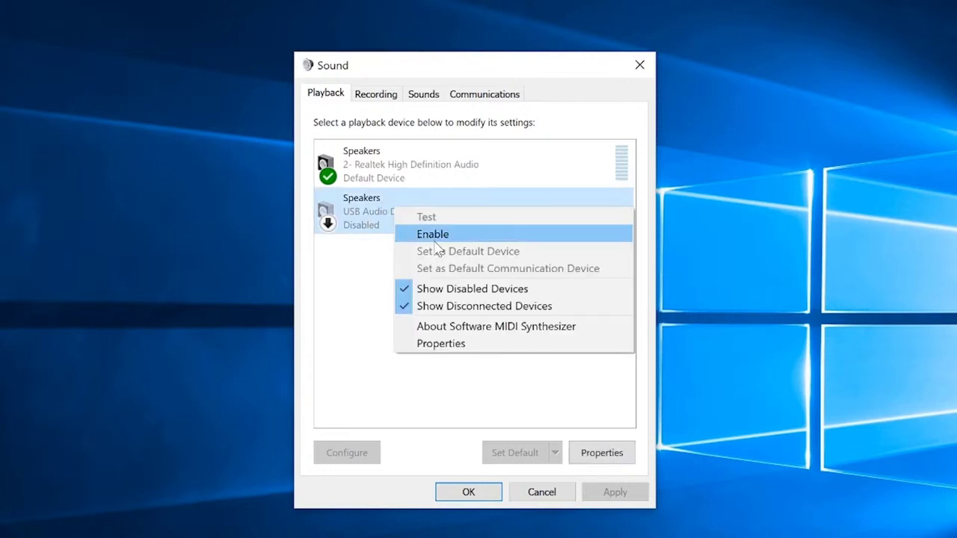
click(469, 234)
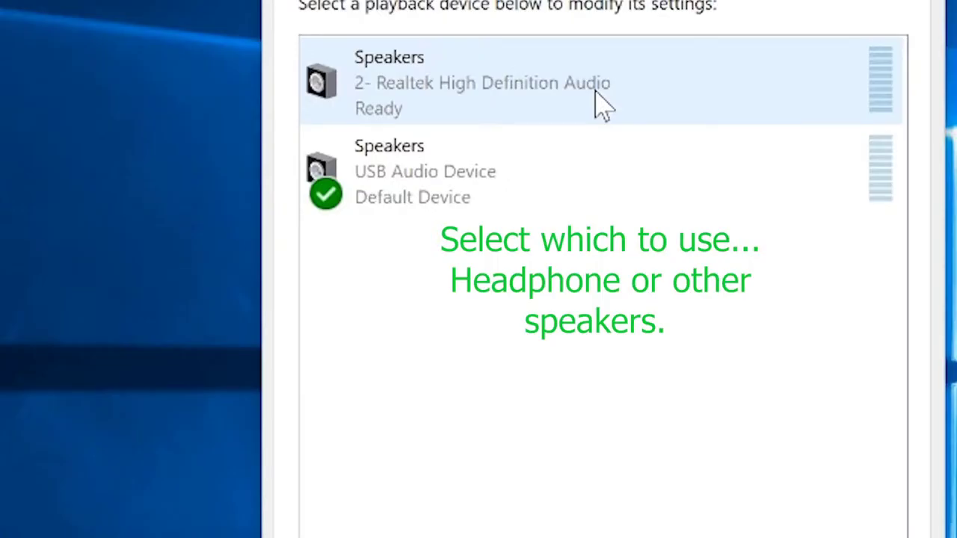
Check the Realtek speakers' Levels tab and cancel without changes.
double_click(515, 100)
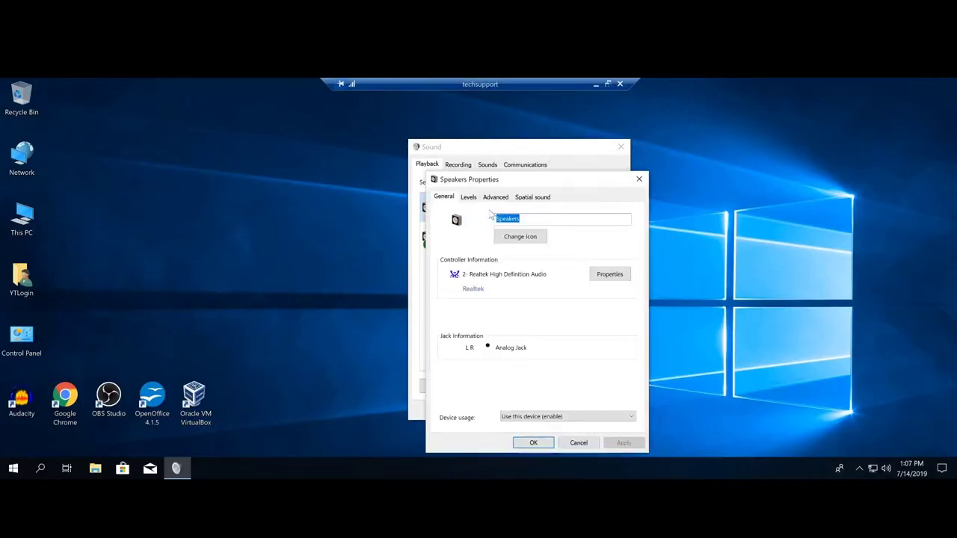
click(468, 197)
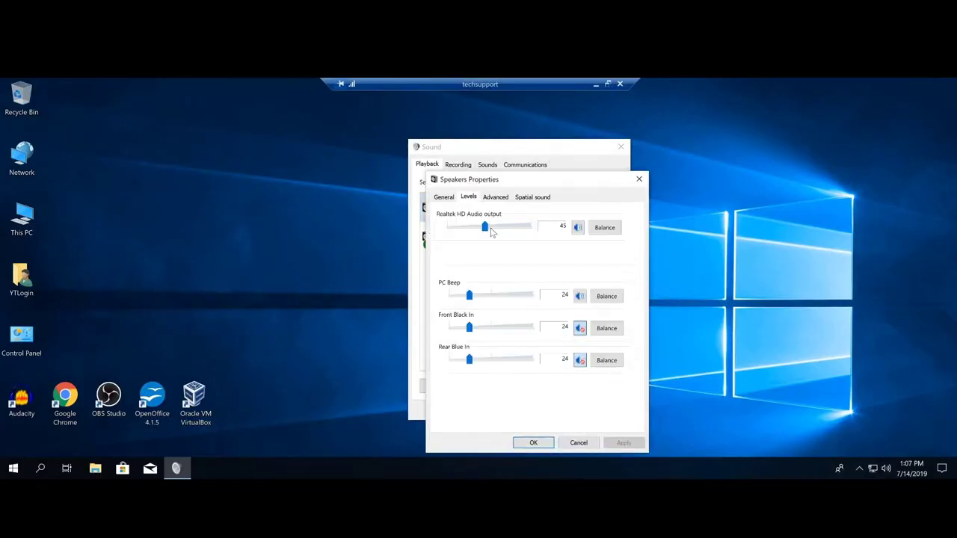
click(594, 444)
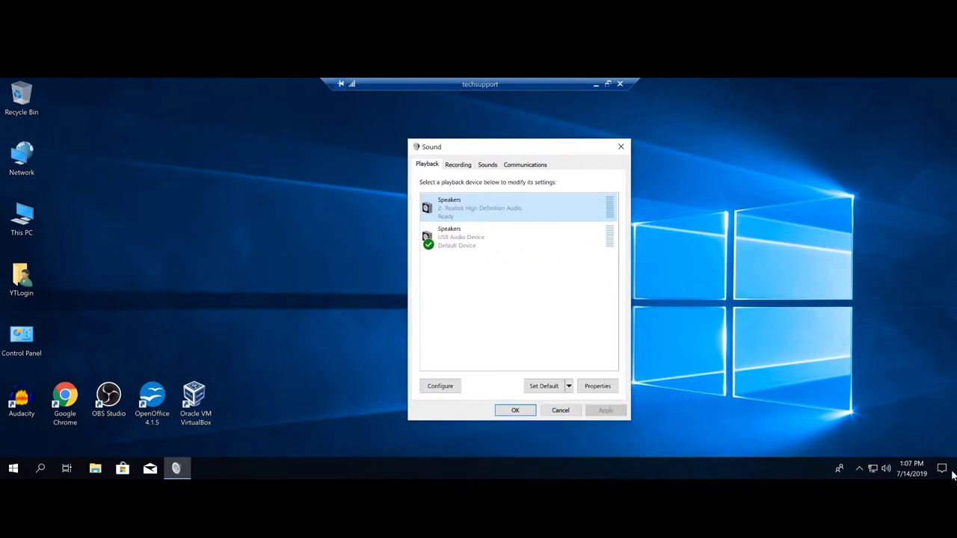
Lower the USB speakers' volume from 70 to 65 with the tray slider.
click(886, 468)
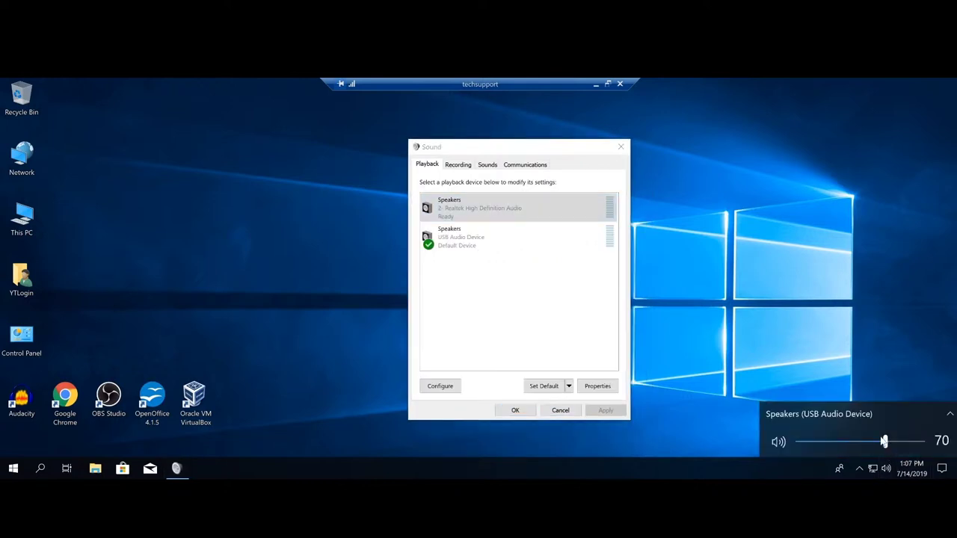
drag(883, 442, 878, 442)
click(421, 223)
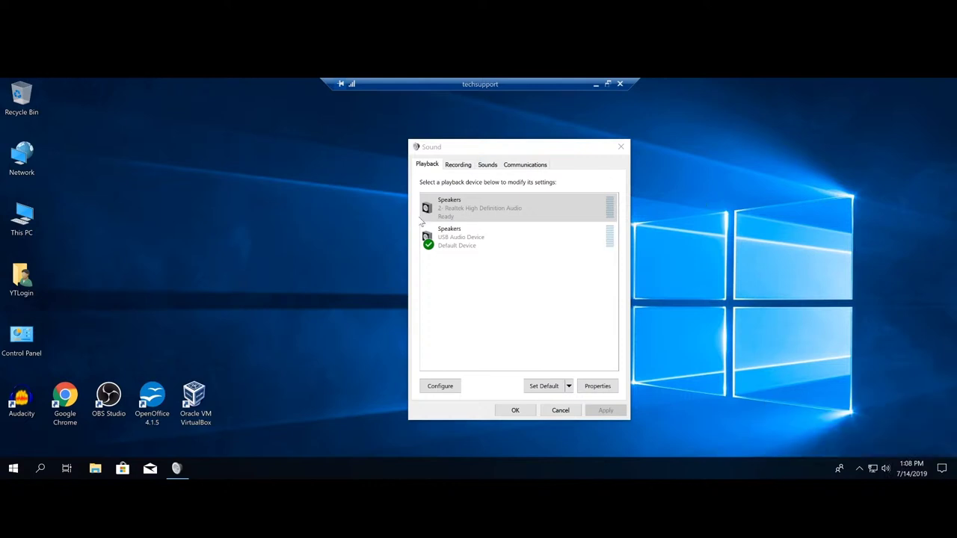
click(499, 245)
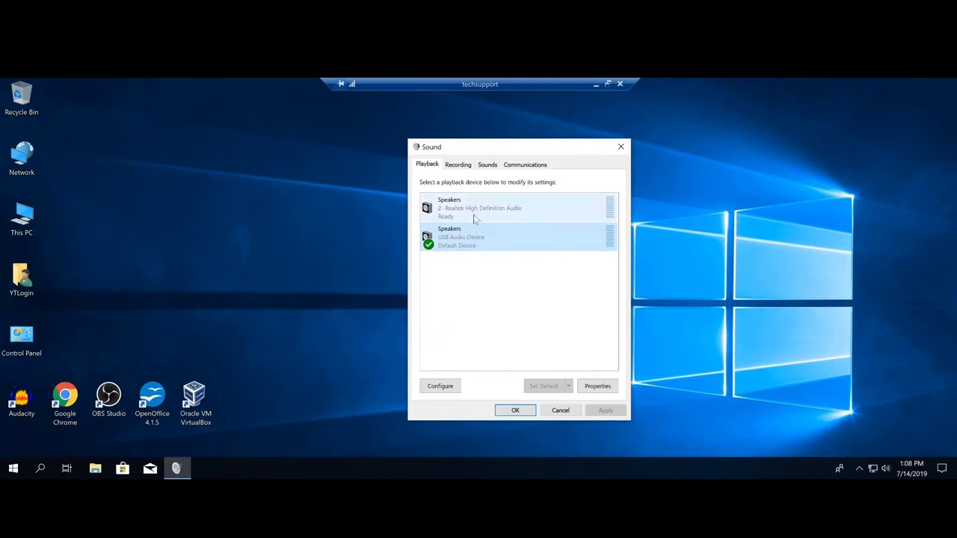
click(445, 265)
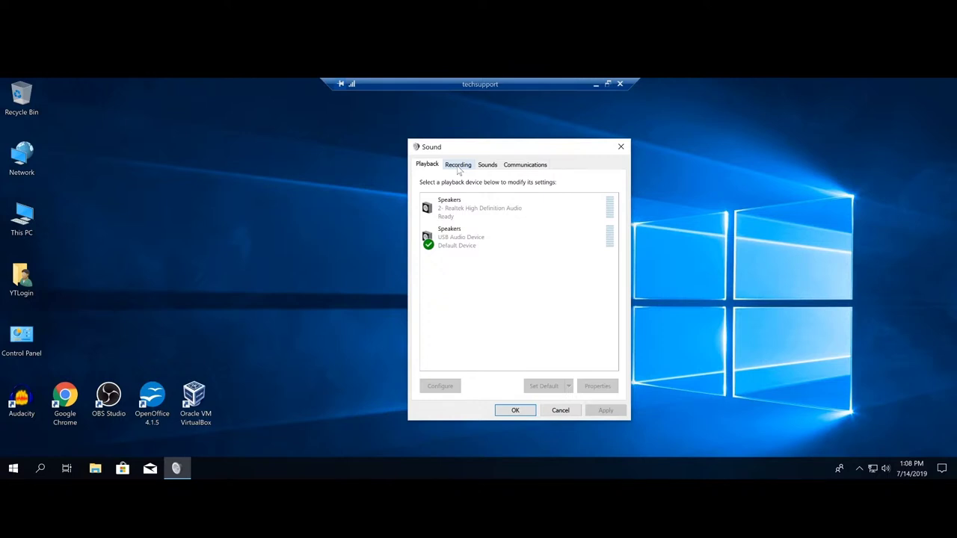
On the Recording tab, uncheck Show Disabled Devices to hide Stereo Mix.
click(458, 166)
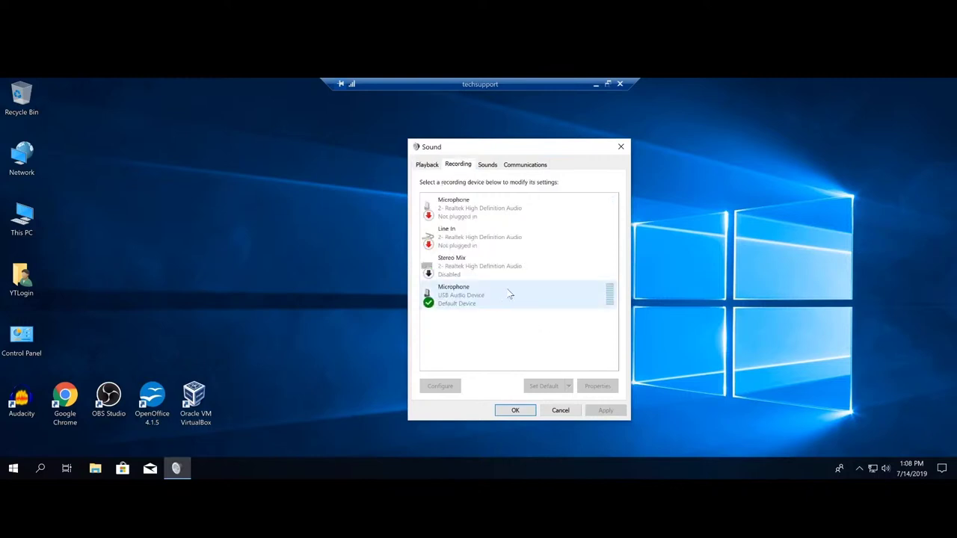
right_click(489, 341)
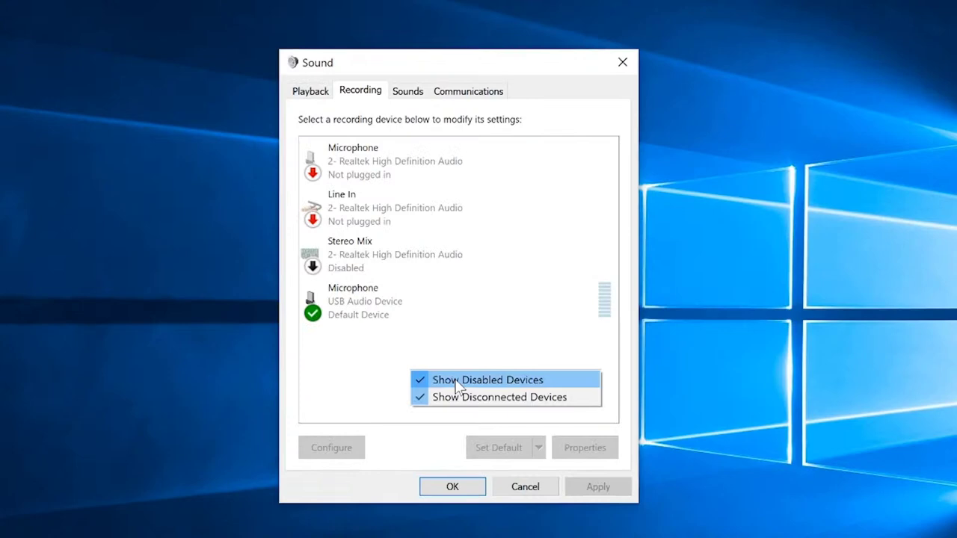
click(465, 383)
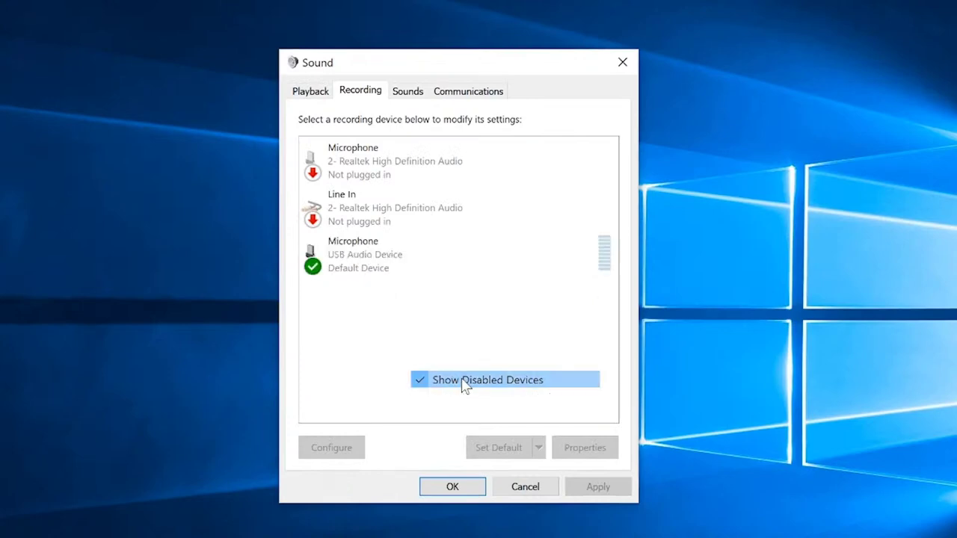
Click through the Line In, Realtek microphone and USB Audio Device microphone entries.
click(415, 202)
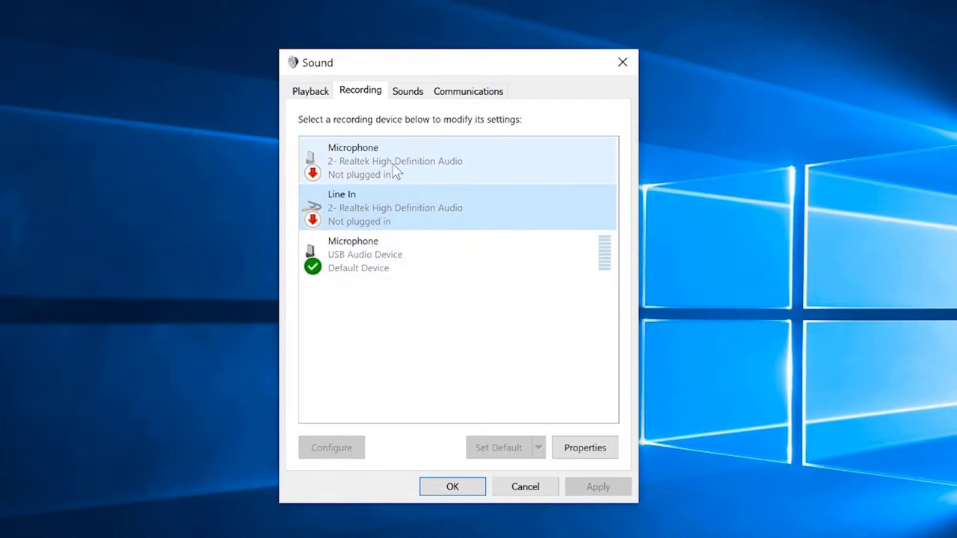
click(393, 172)
click(372, 222)
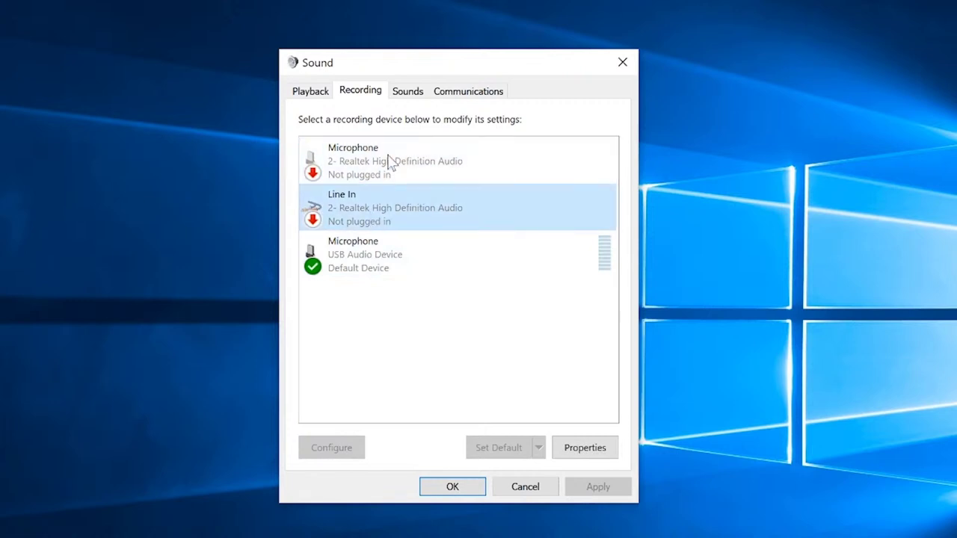
click(386, 164)
click(387, 211)
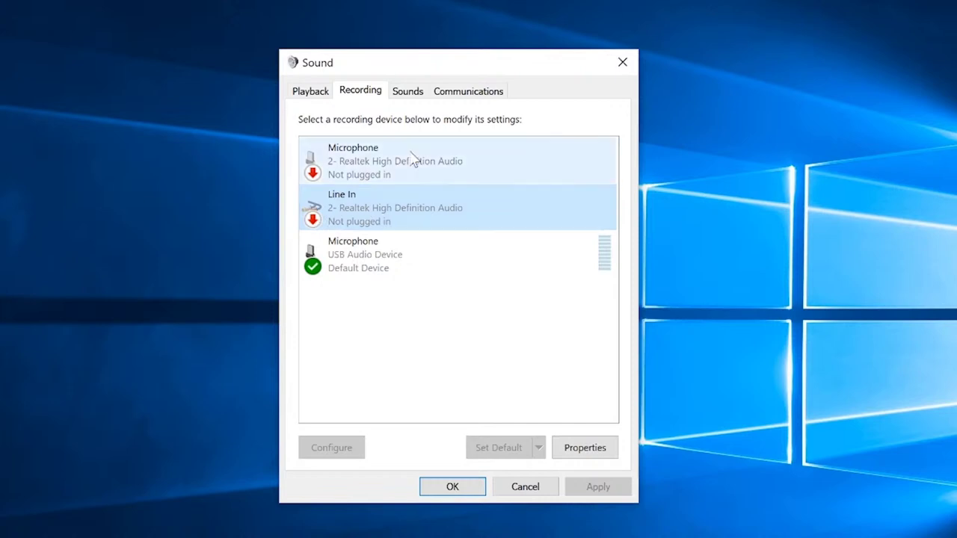
click(394, 177)
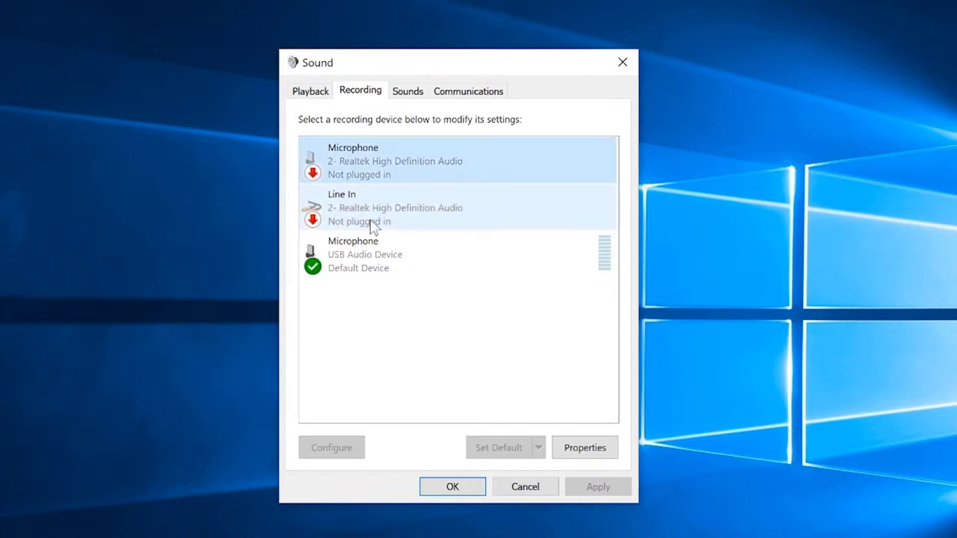
click(374, 219)
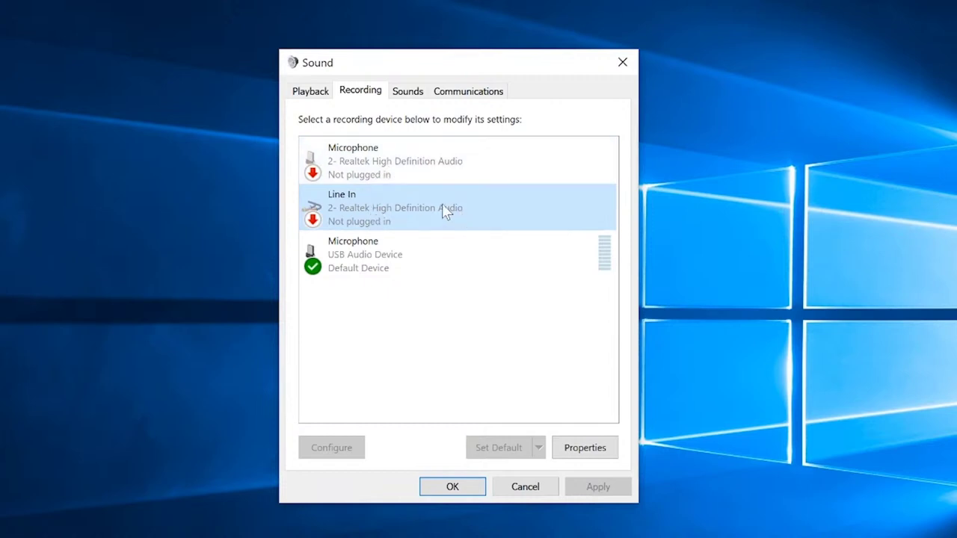
click(400, 165)
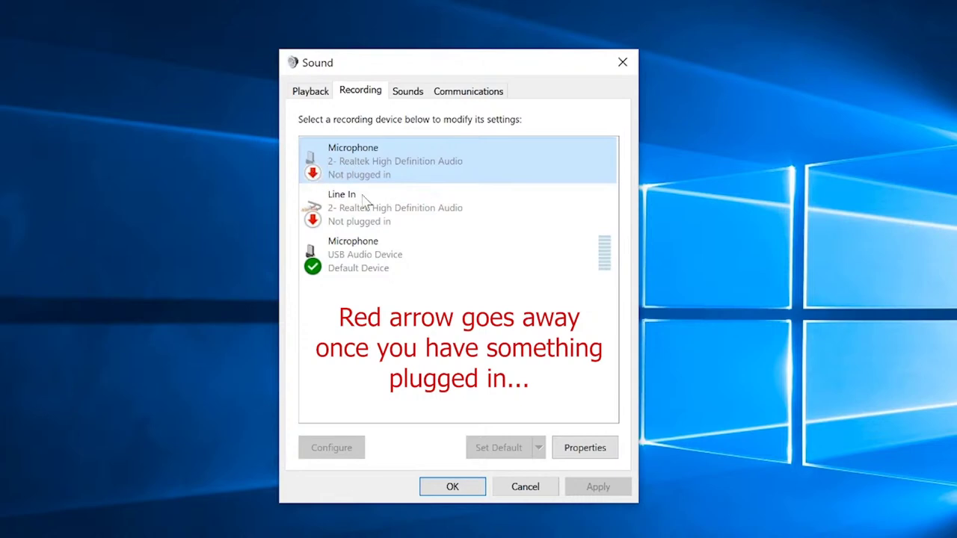
click(391, 267)
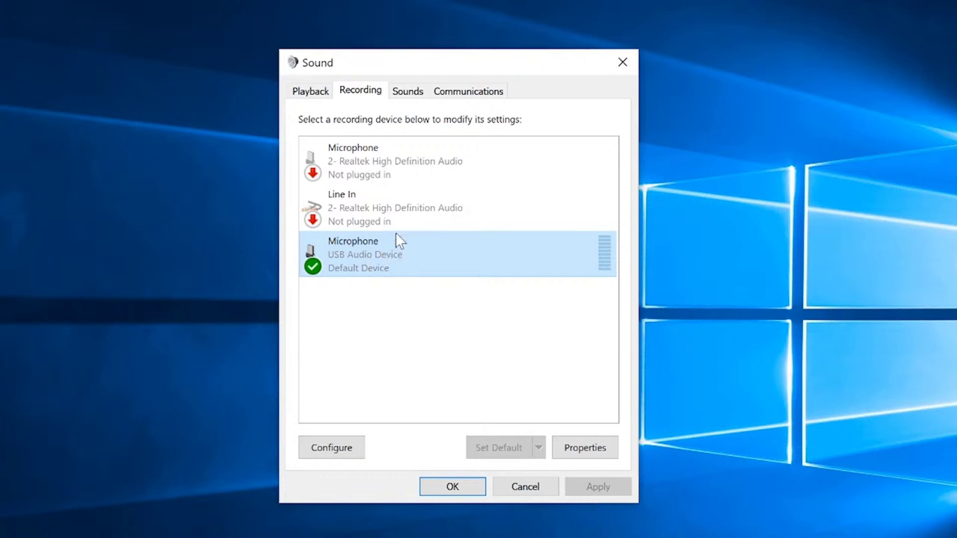
click(408, 175)
Select the USB Audio Device Microphone and open its Properties.
click(385, 273)
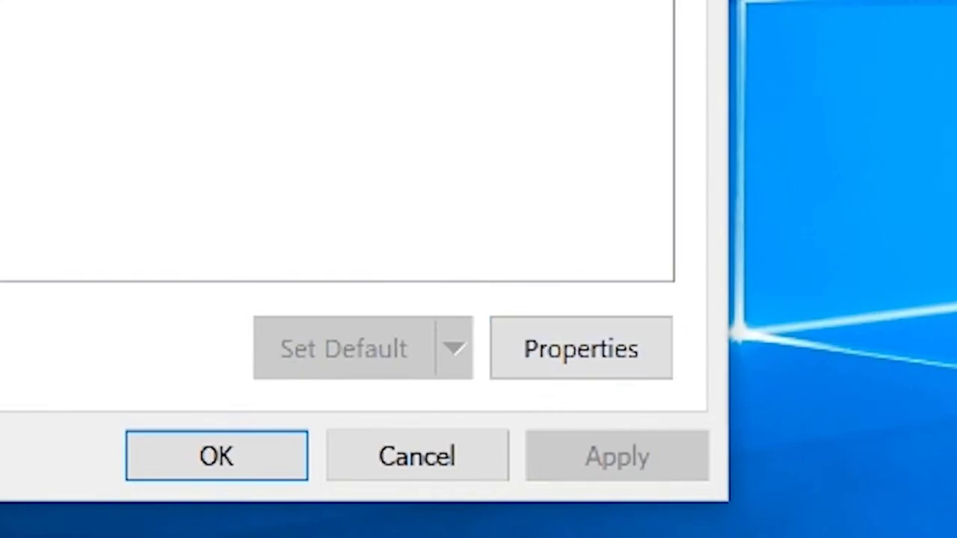
click(581, 348)
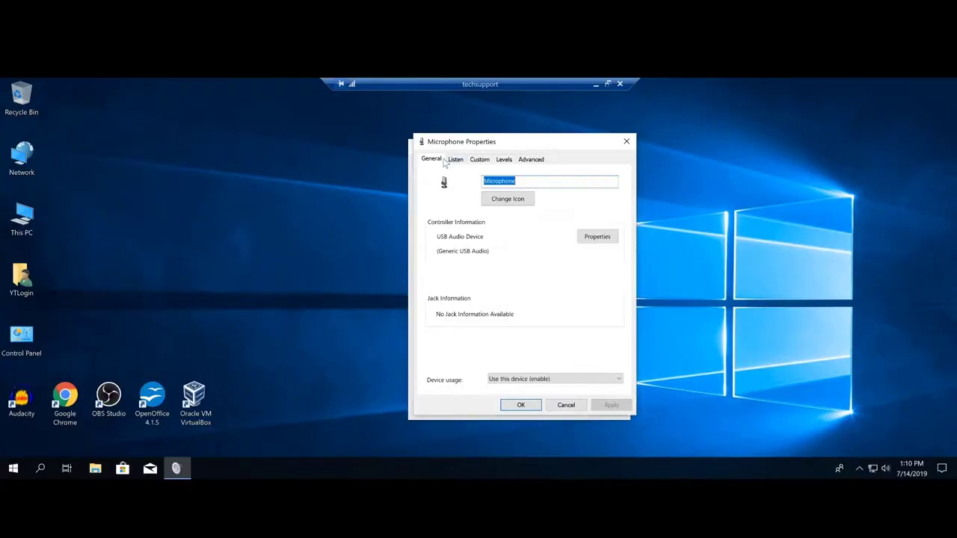
Apply Listen to this device, turn it back off, then view the Custom tab's AGC option.
click(456, 160)
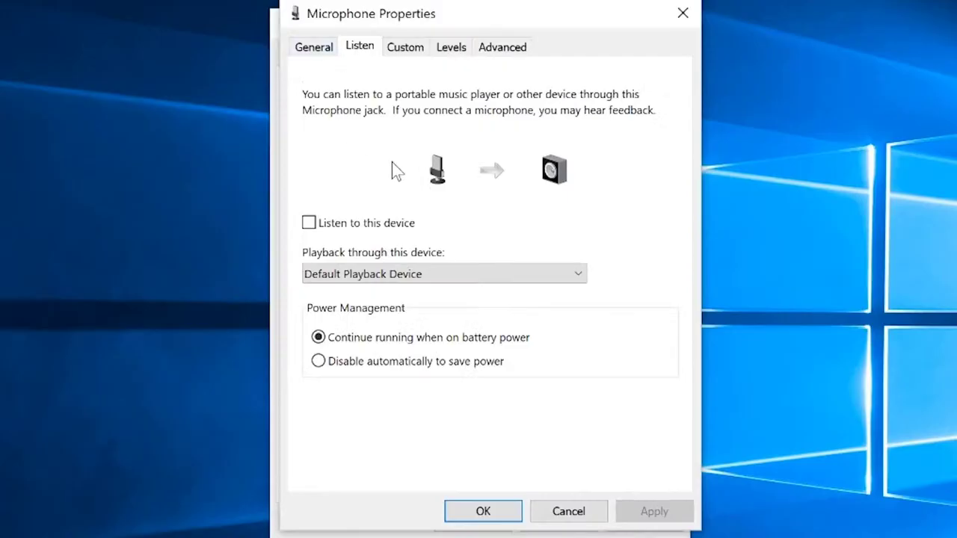
click(311, 227)
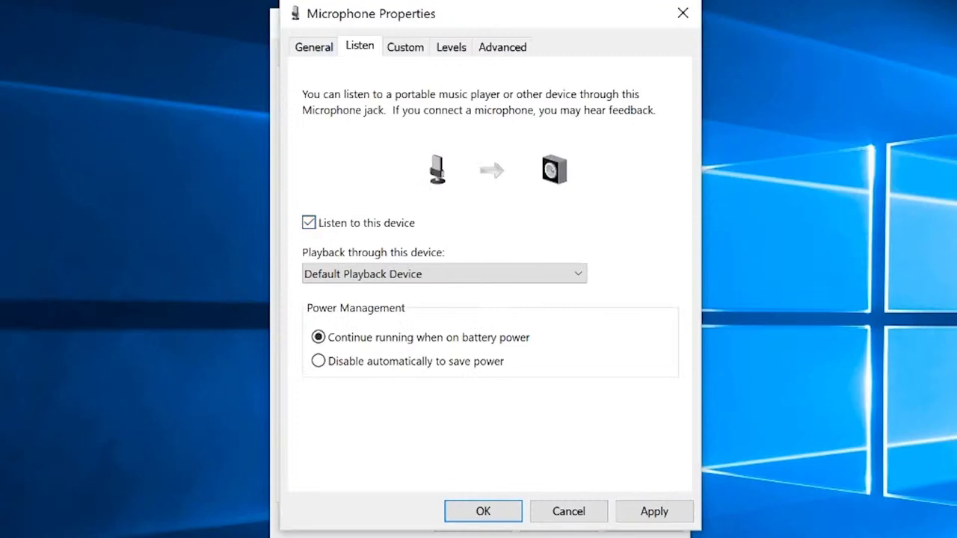
click(672, 520)
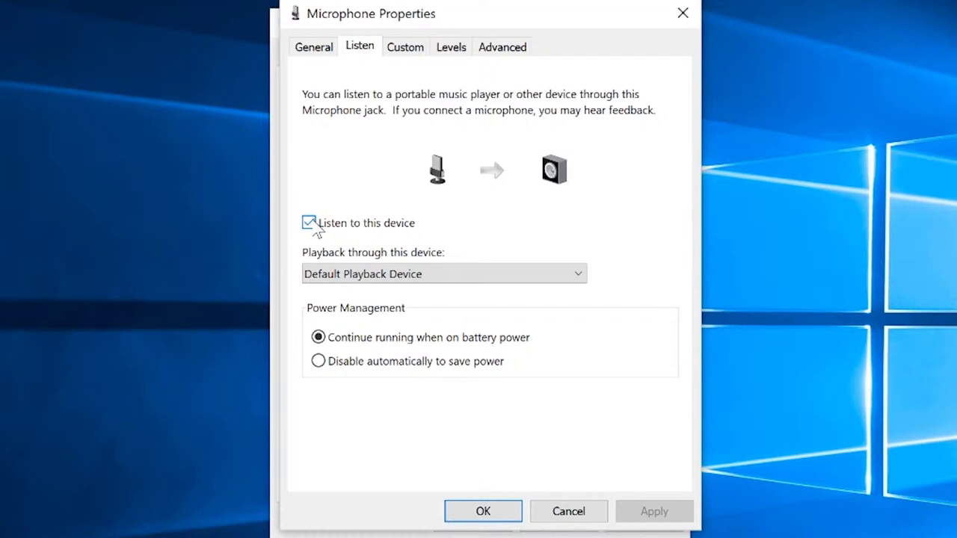
click(308, 222)
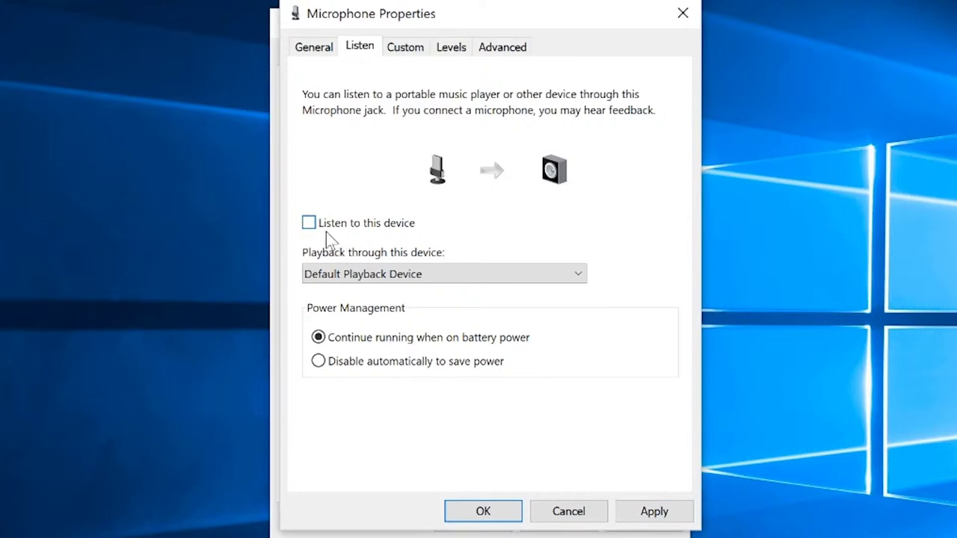
click(643, 513)
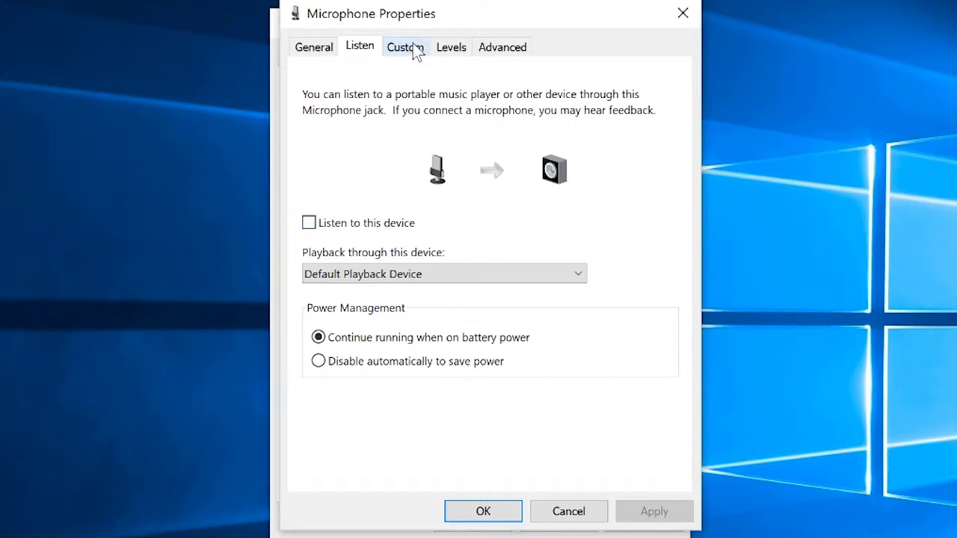
click(400, 47)
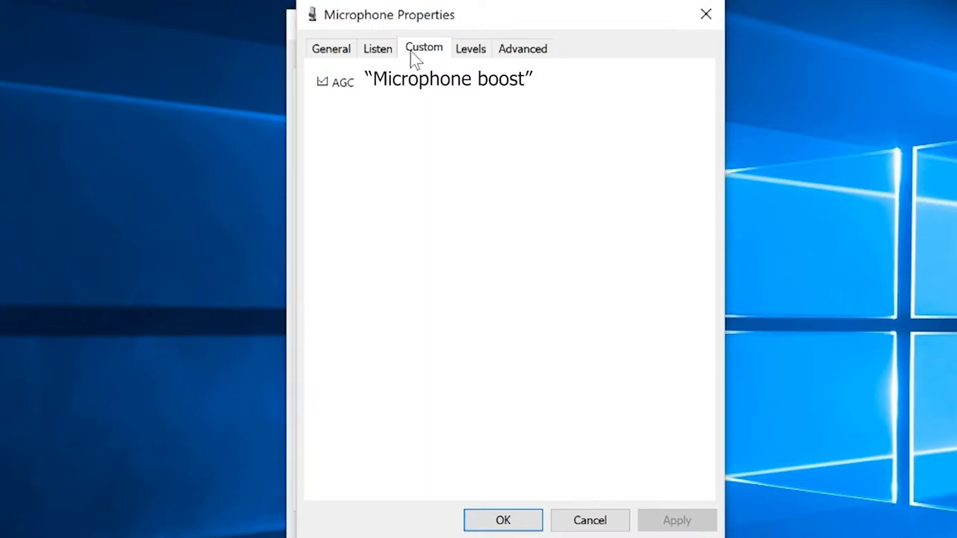
Drag the Microphone level from 100 to 91, then revisit the Custom and Listen tabs.
click(476, 57)
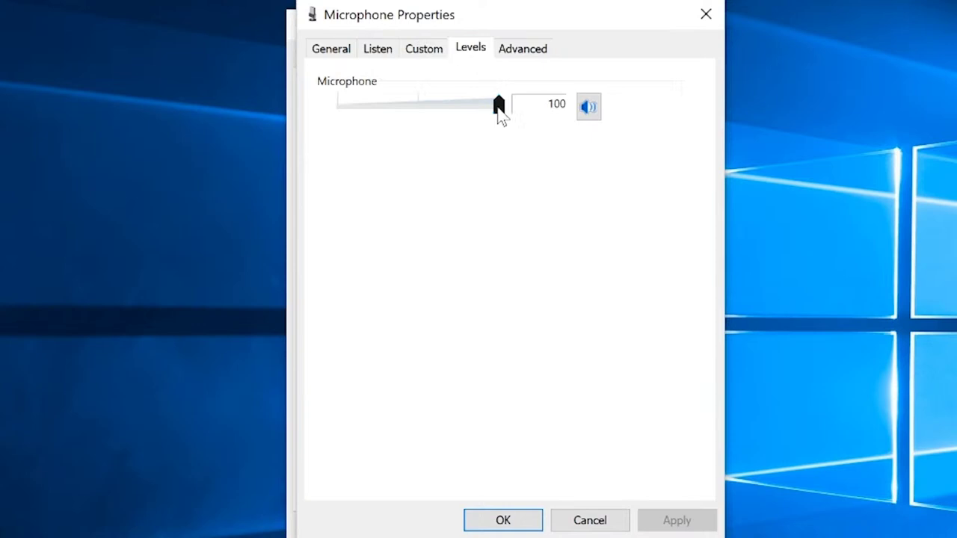
mouse_move(500, 116)
mouse_down()
mouse_move(416, 102)
mouse_move(506, 108)
mouse_up()
click(418, 48)
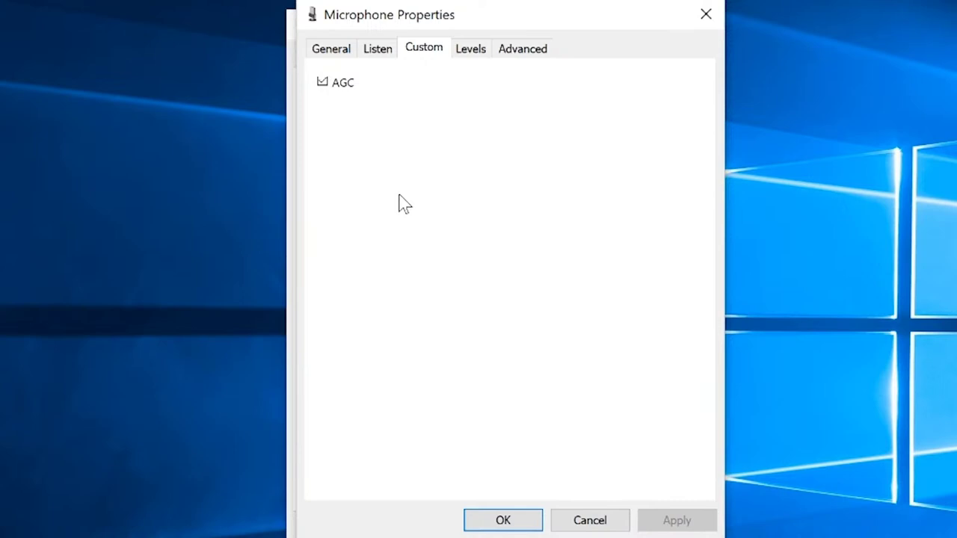
click(388, 59)
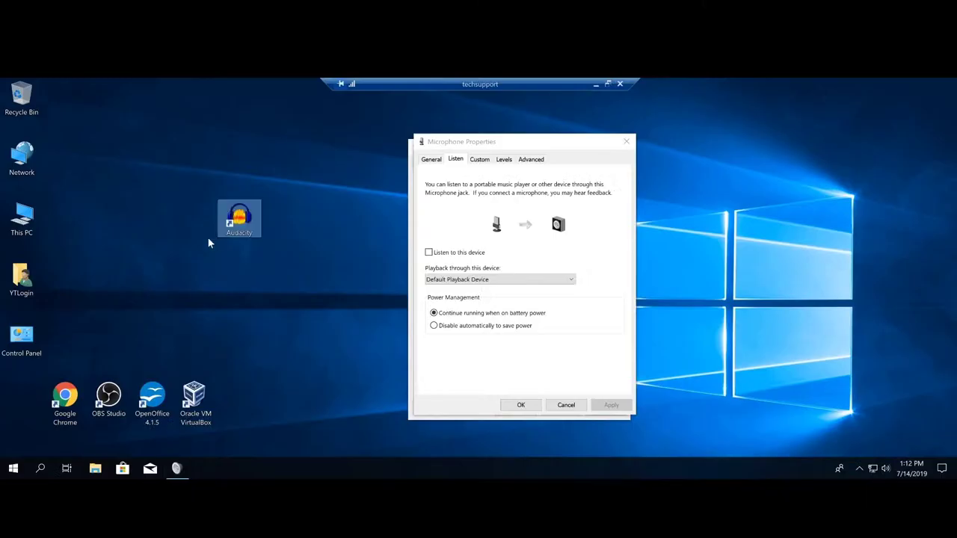
Move the Audacity shortcut beside the other desktop shortcuts and close Microphone Properties.
drag(241, 221, 17, 404)
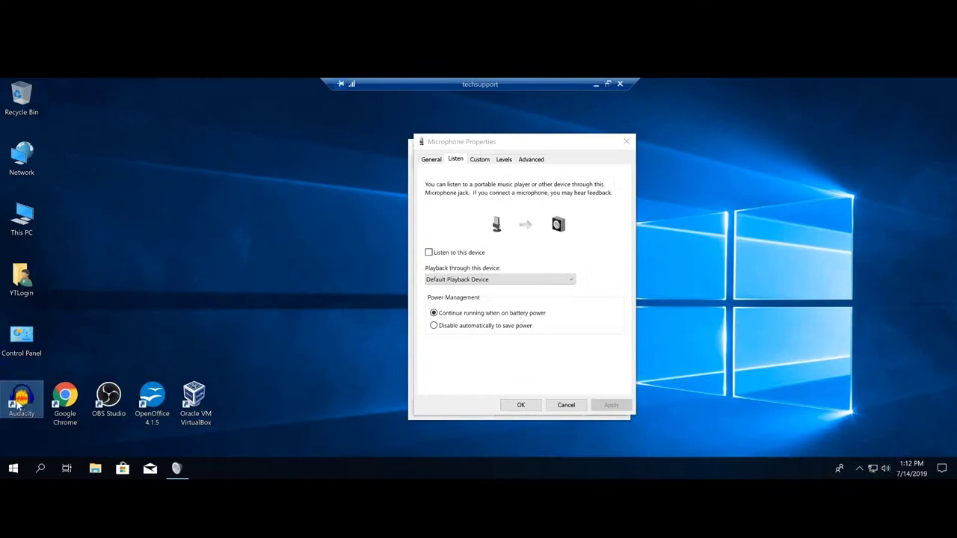
click(252, 315)
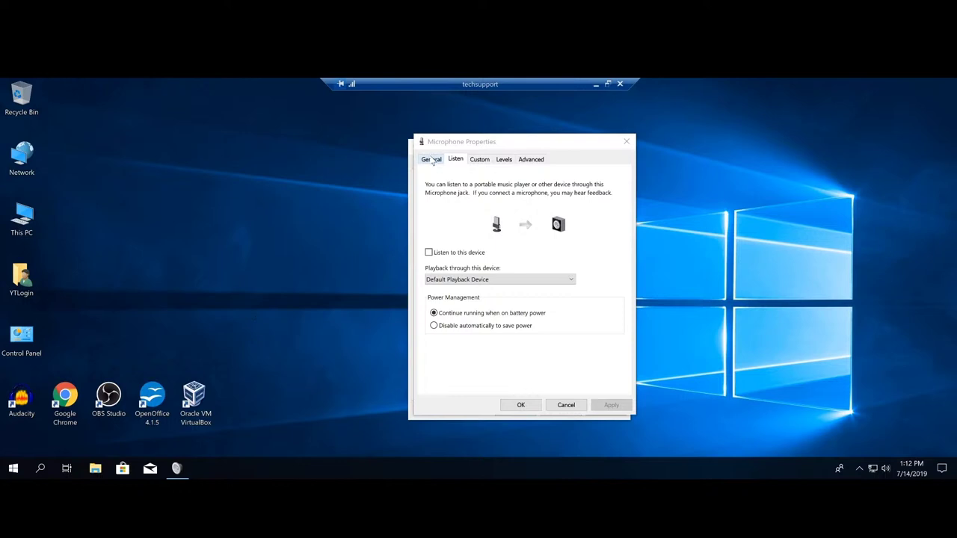
click(433, 160)
click(518, 407)
Review the Playback and Recording tabs, then close the Sound dialog.
click(428, 165)
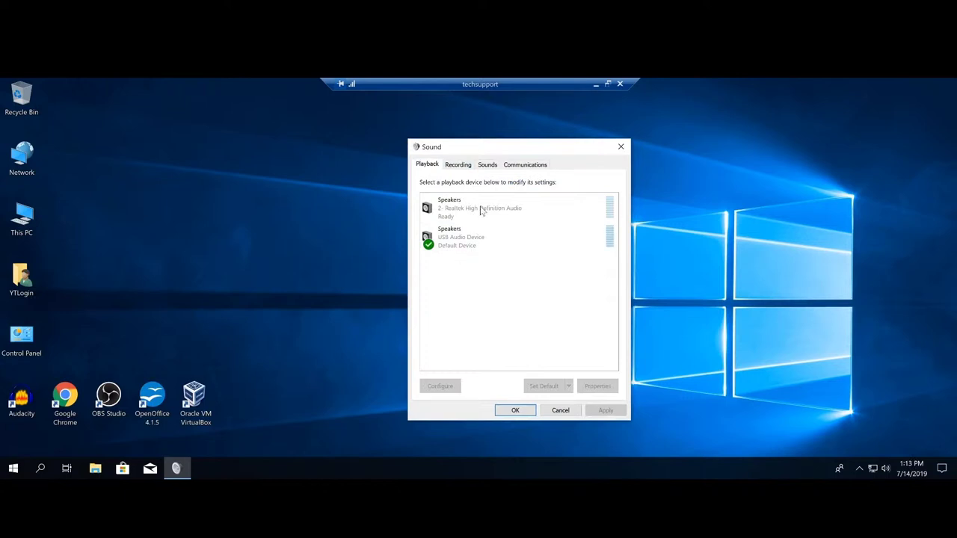
click(463, 165)
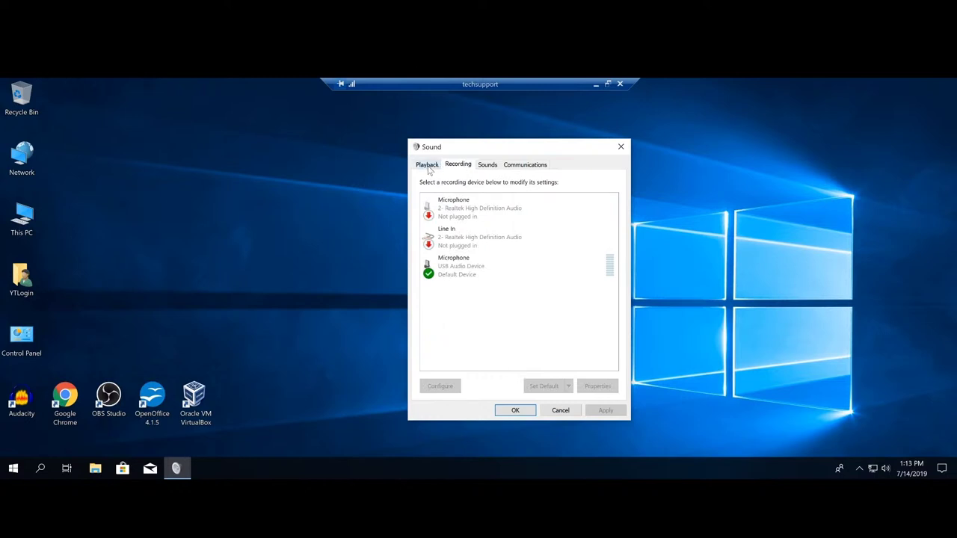
click(429, 166)
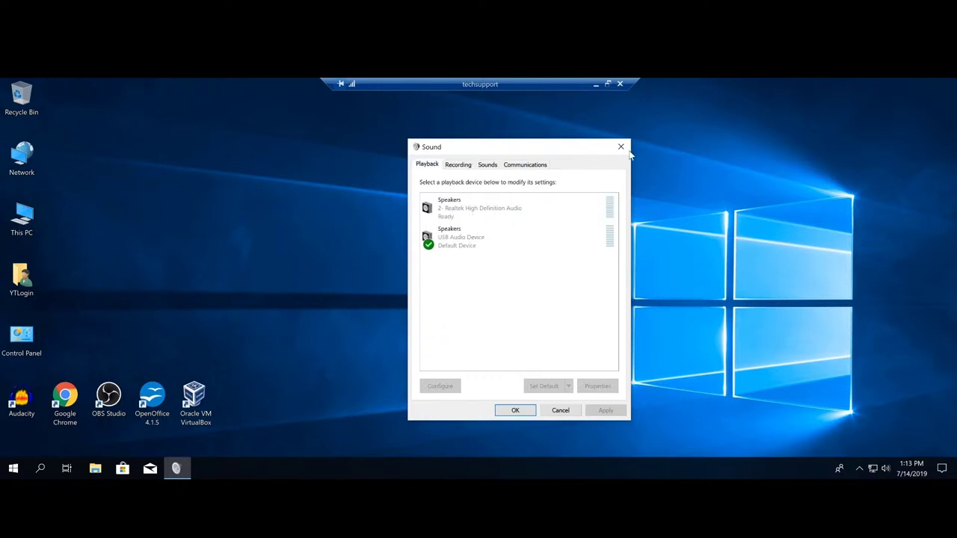
click(621, 148)
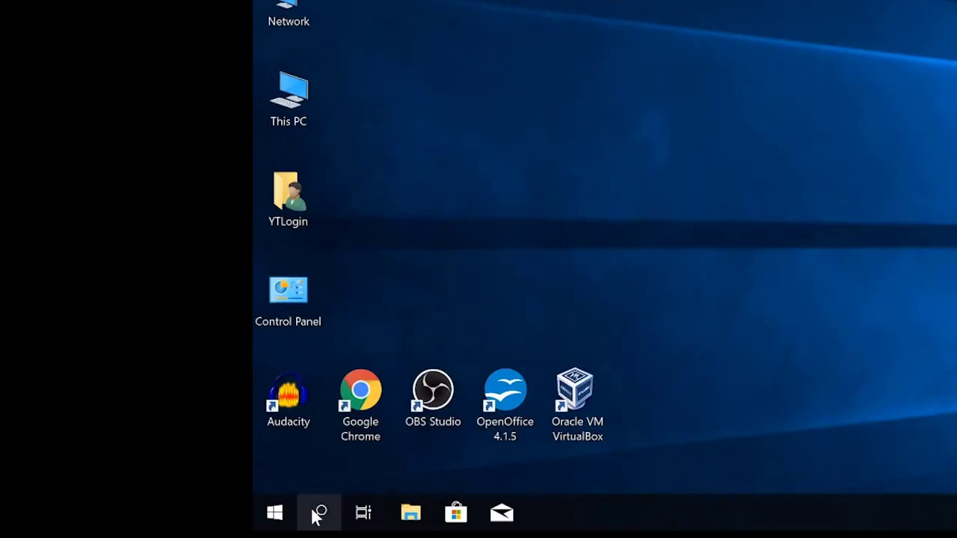
Search 'device manager', then open Device Manager from the Start right-click menu and centre its window.
click(318, 513)
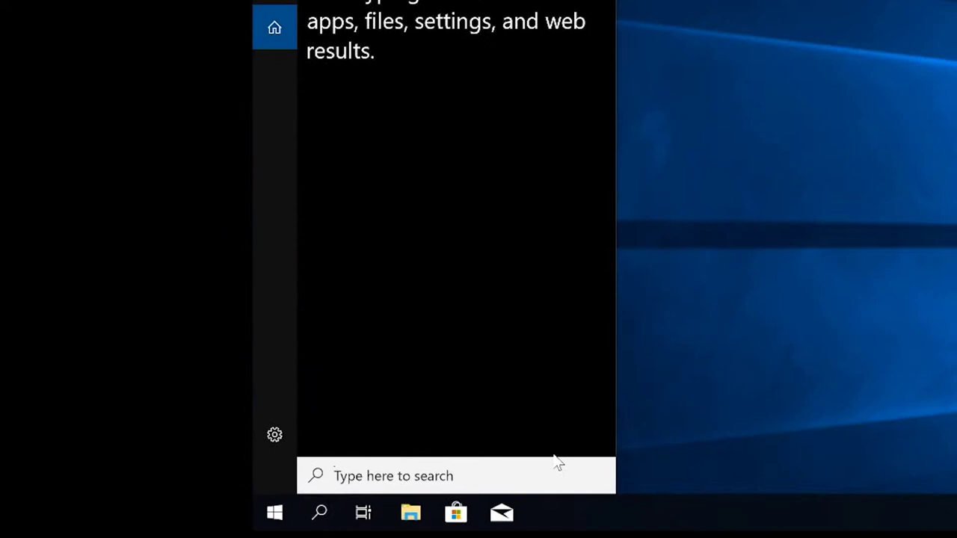
text(device ma)
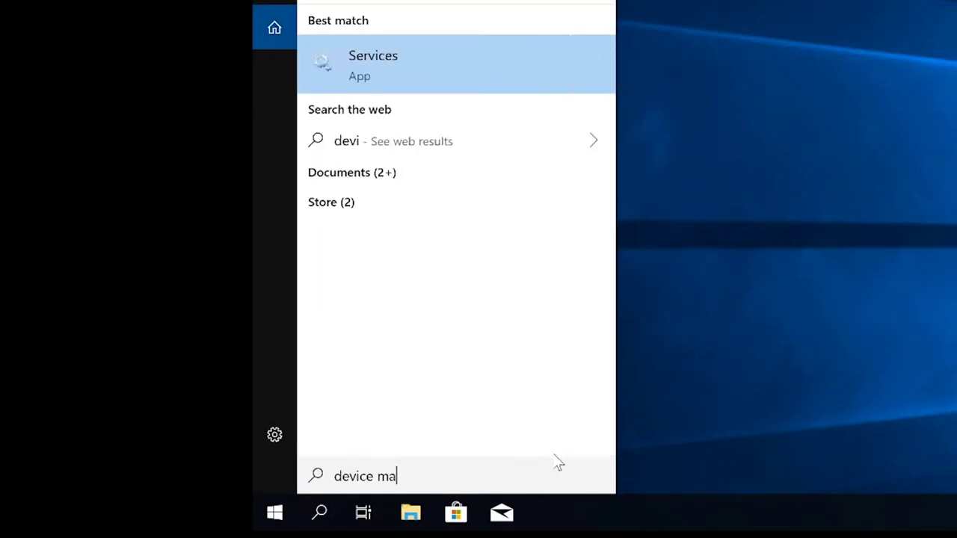
text(nager)
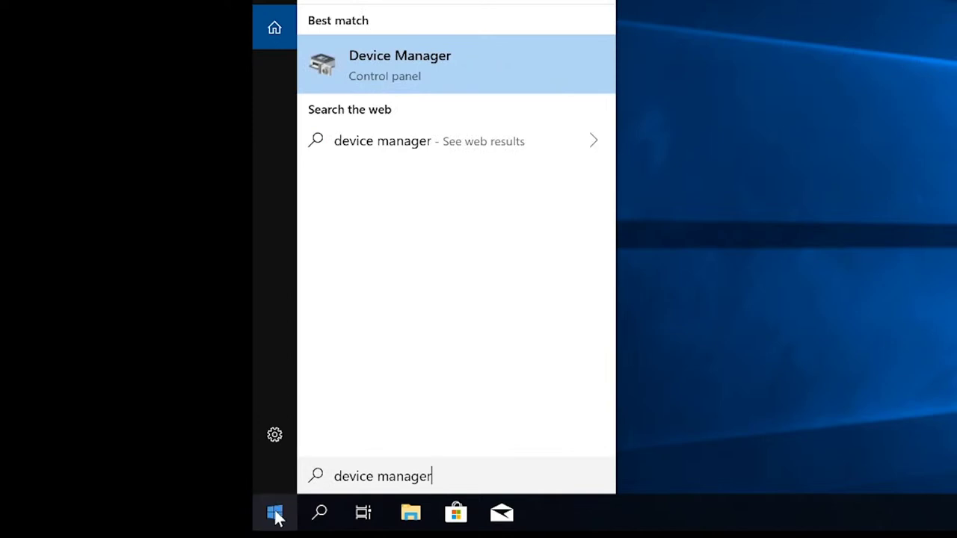
right_click(275, 514)
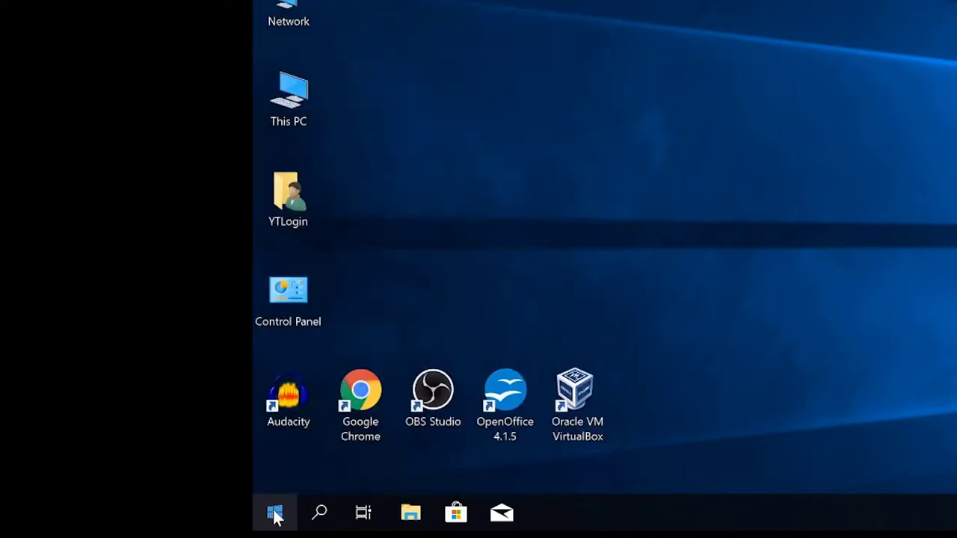
click(367, 117)
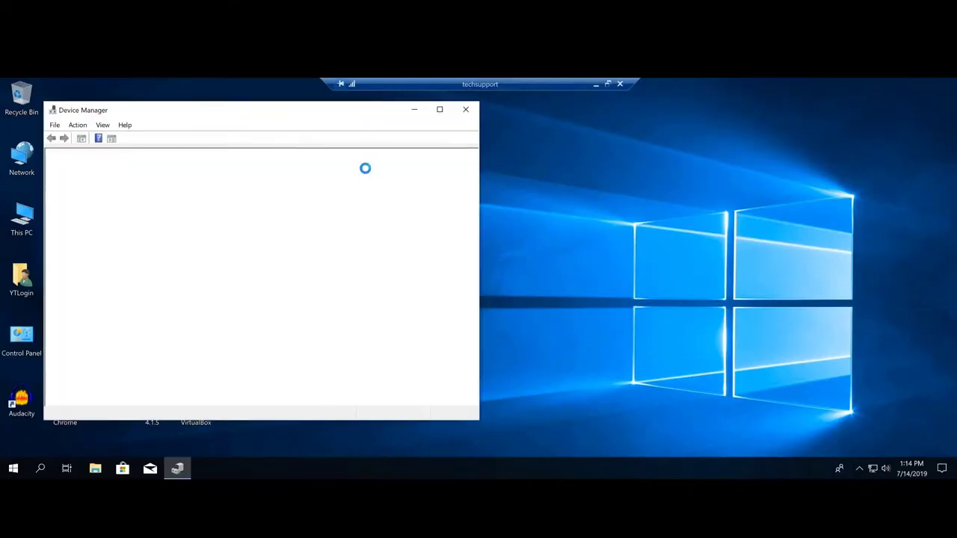
drag(247, 116, 477, 133)
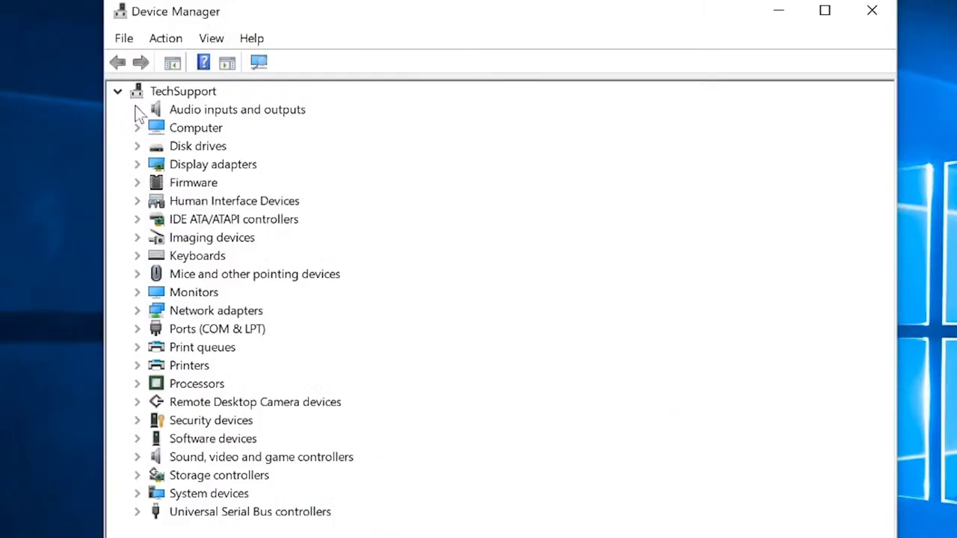
Expand Audio inputs and outputs and select the USB Audio Device and Realtek speakers.
click(291, 180)
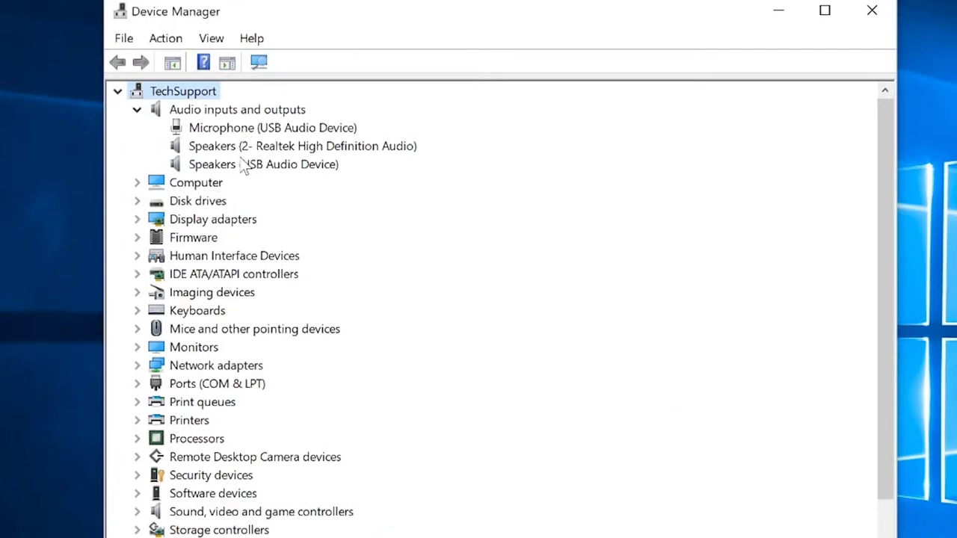
click(241, 165)
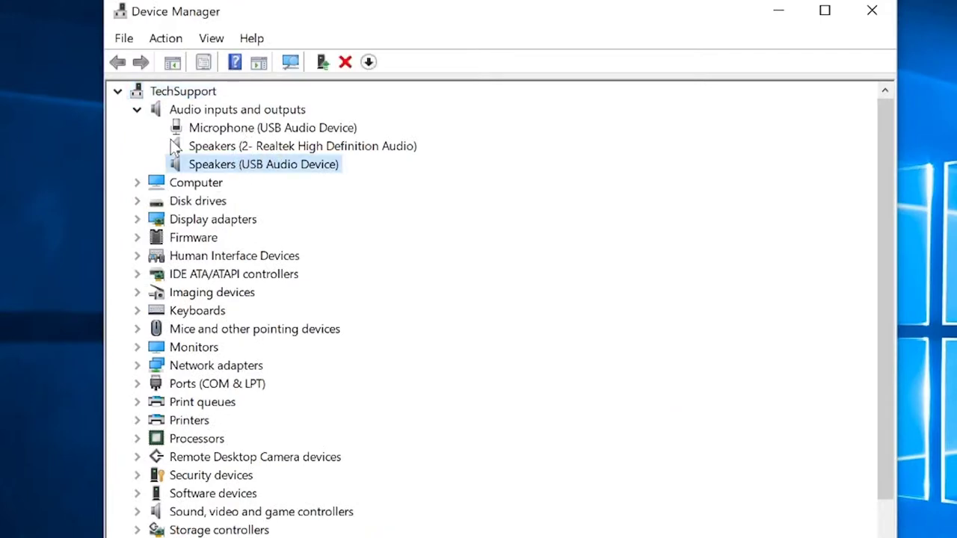
click(221, 150)
click(207, 167)
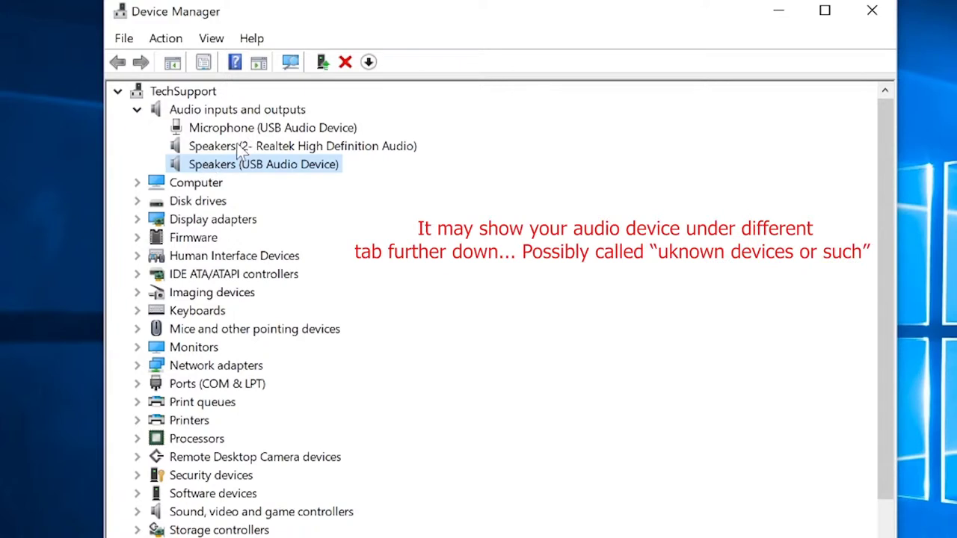
Point out the USB microphone, USB speakers and Realtek speakers in turn.
click(225, 148)
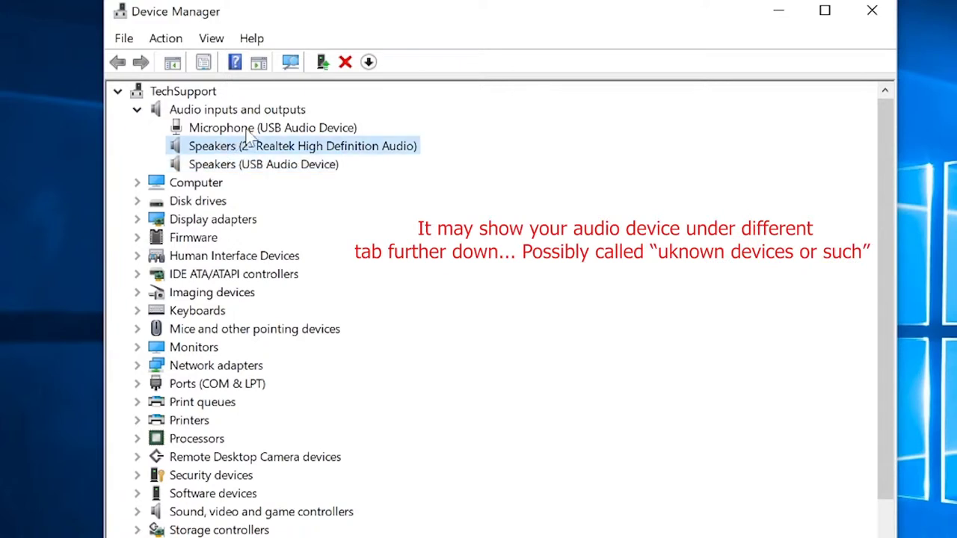
click(246, 132)
click(241, 165)
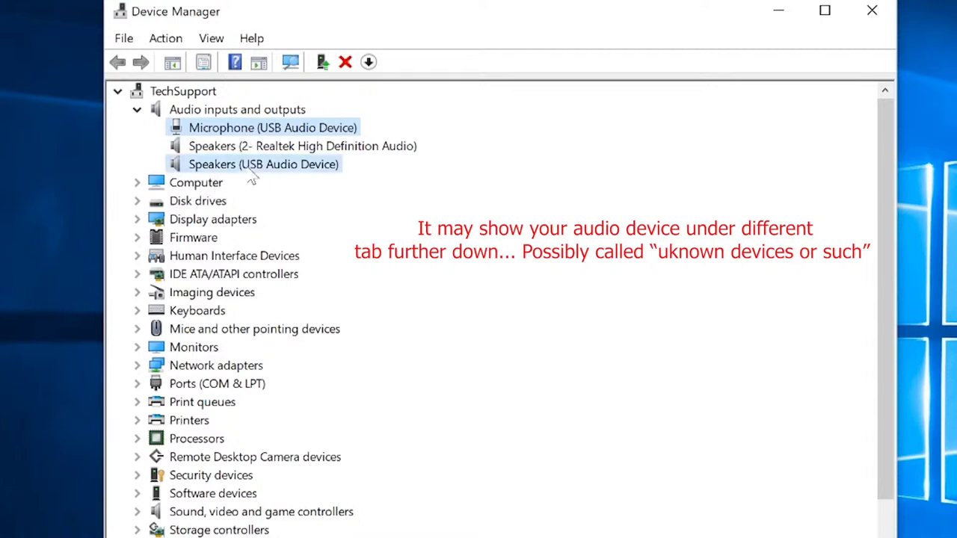
click(246, 148)
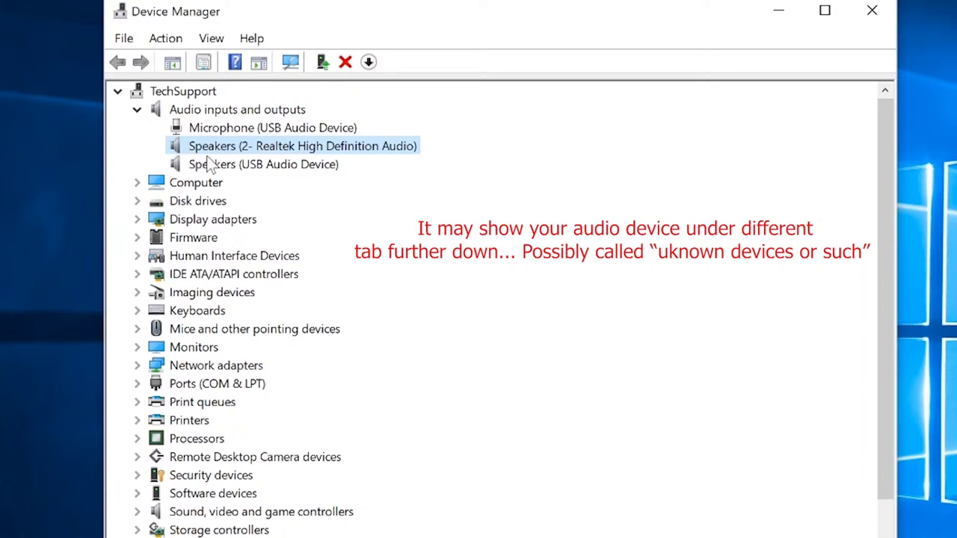
click(200, 163)
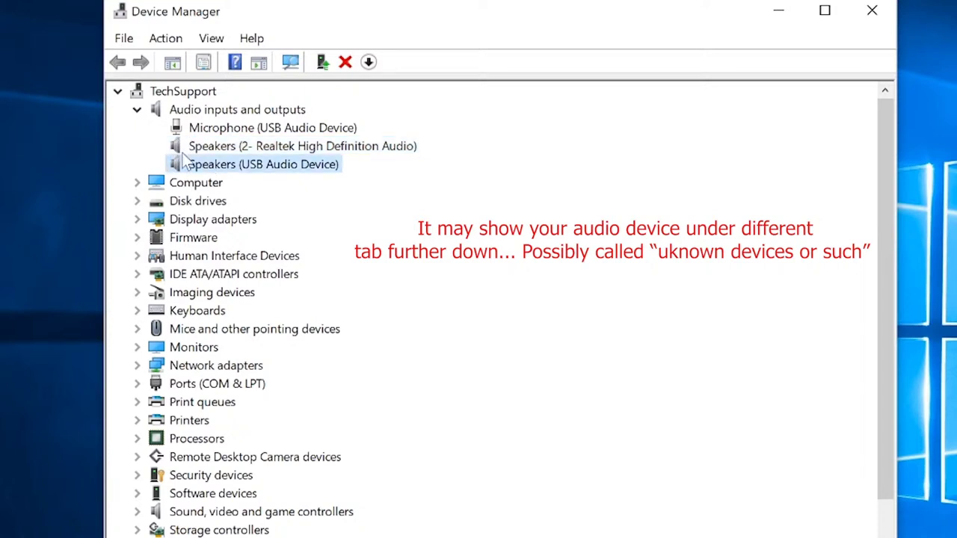
click(196, 147)
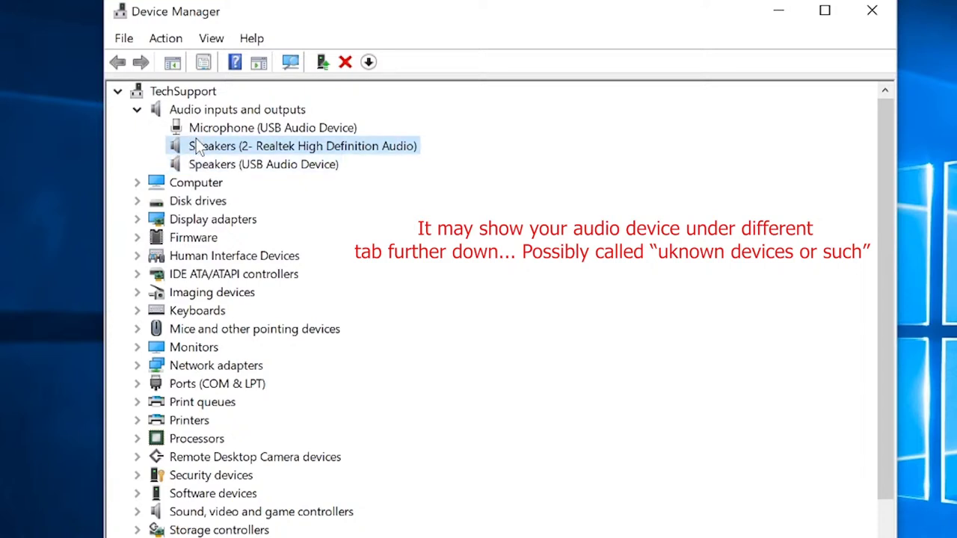
click(219, 129)
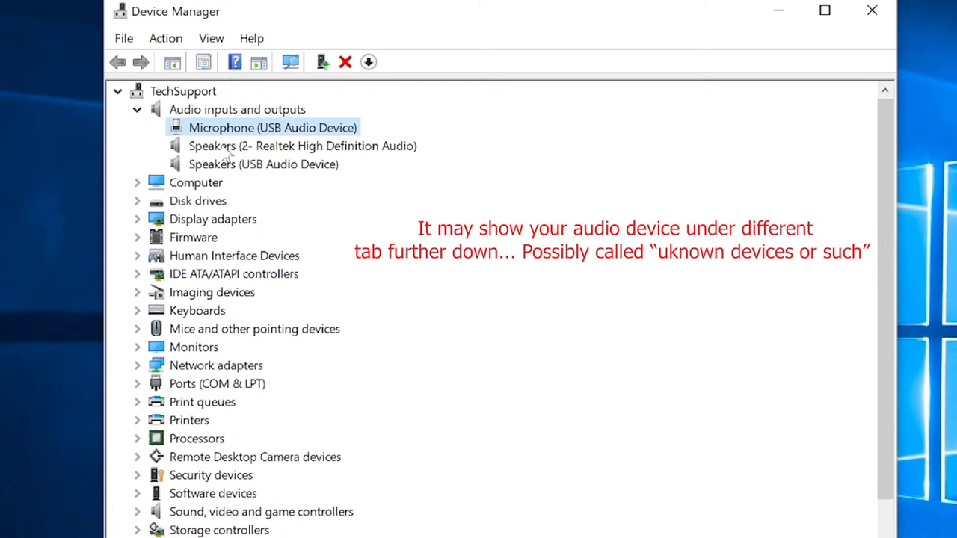
click(271, 151)
click(257, 165)
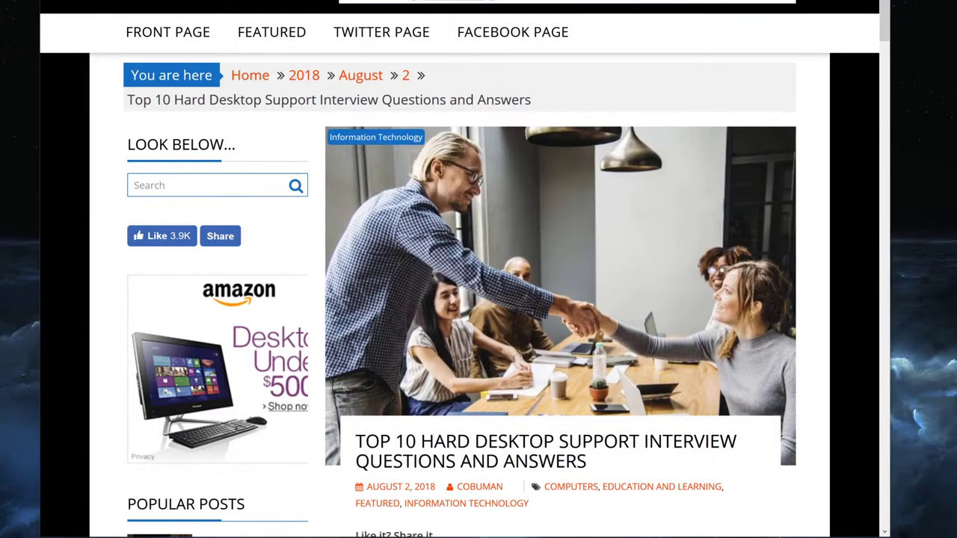
drag(355, 441, 607, 463)
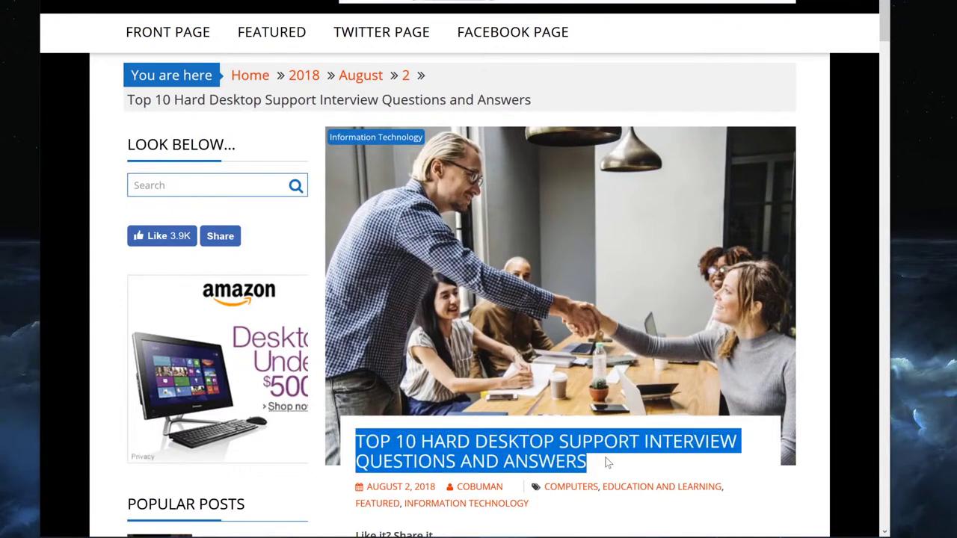
click(606, 465)
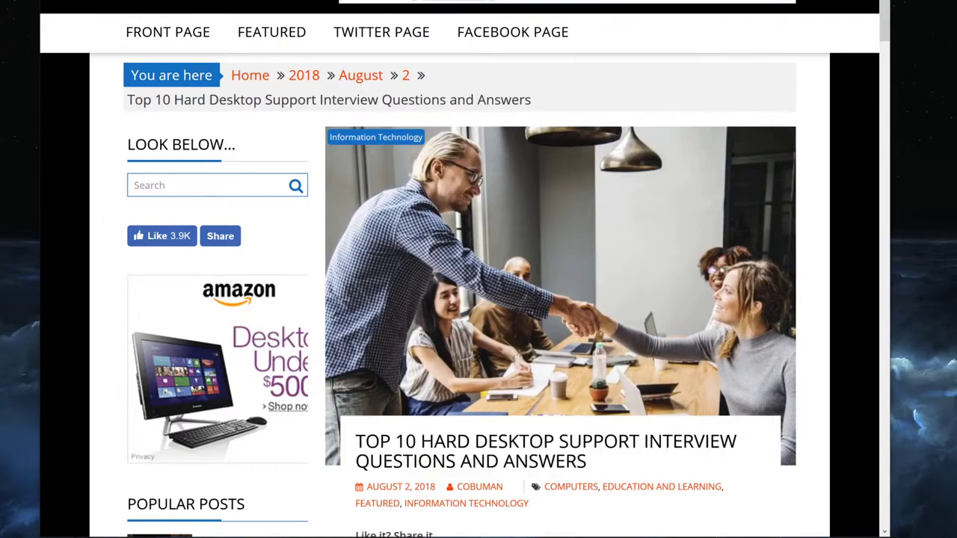
scroll(460, 299, down, 9)
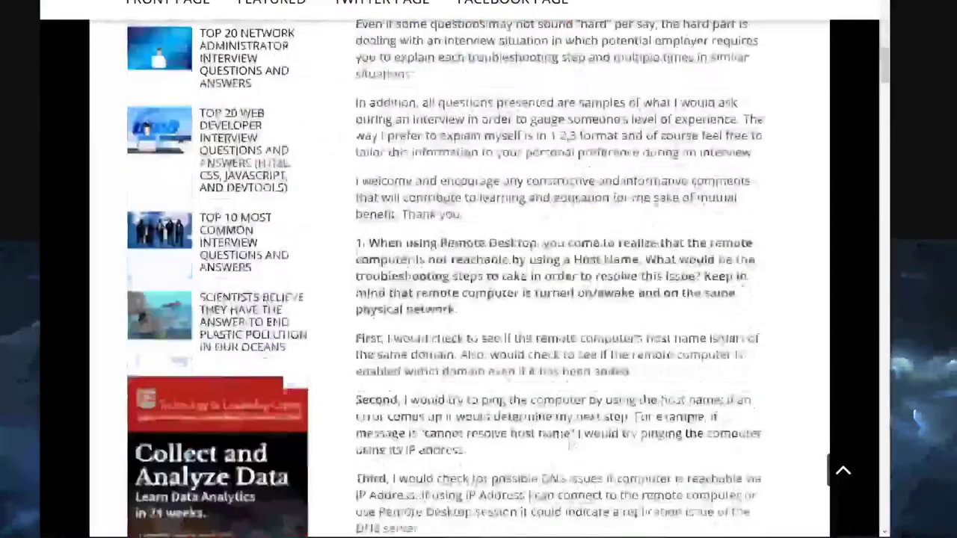
scroll(570, 443, down, 4)
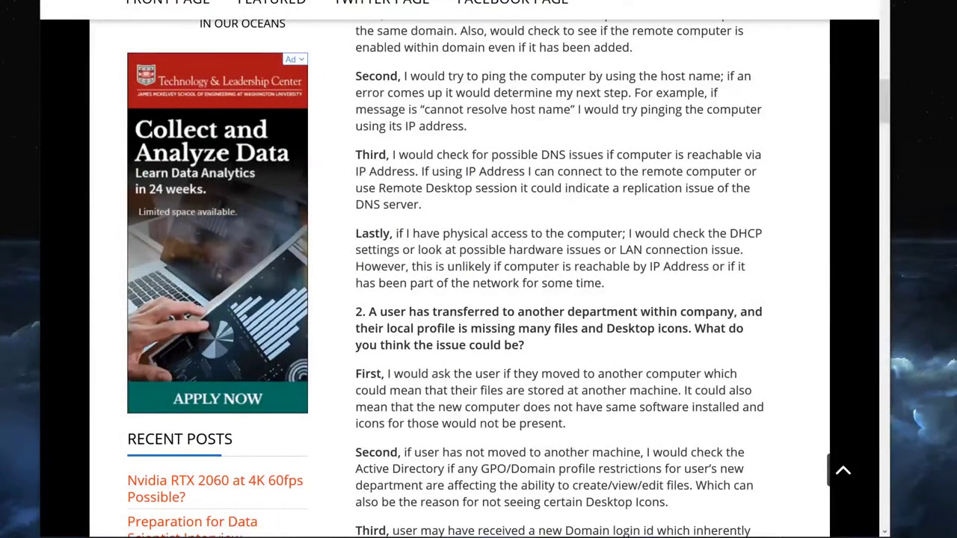
scroll(479, 277, down, 2)
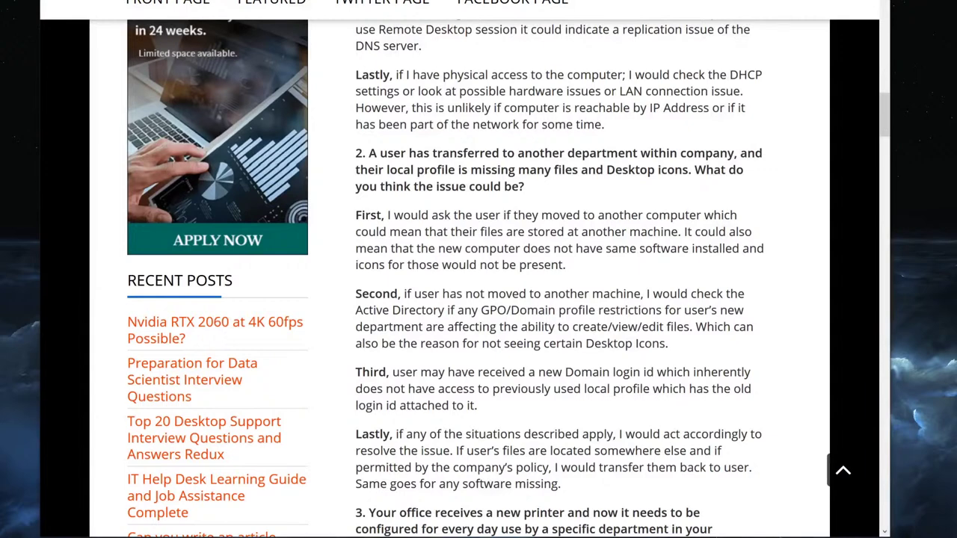
drag(369, 152, 722, 196)
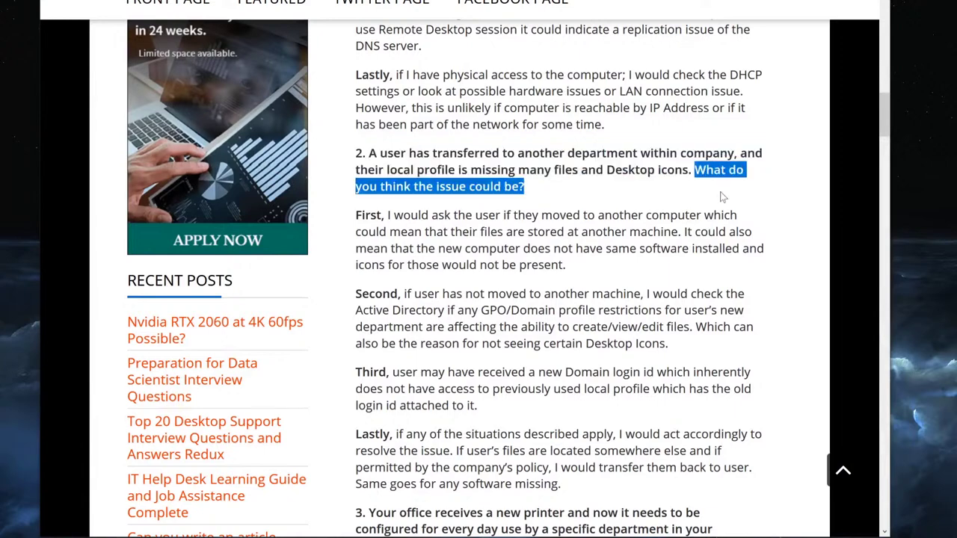
click(562, 190)
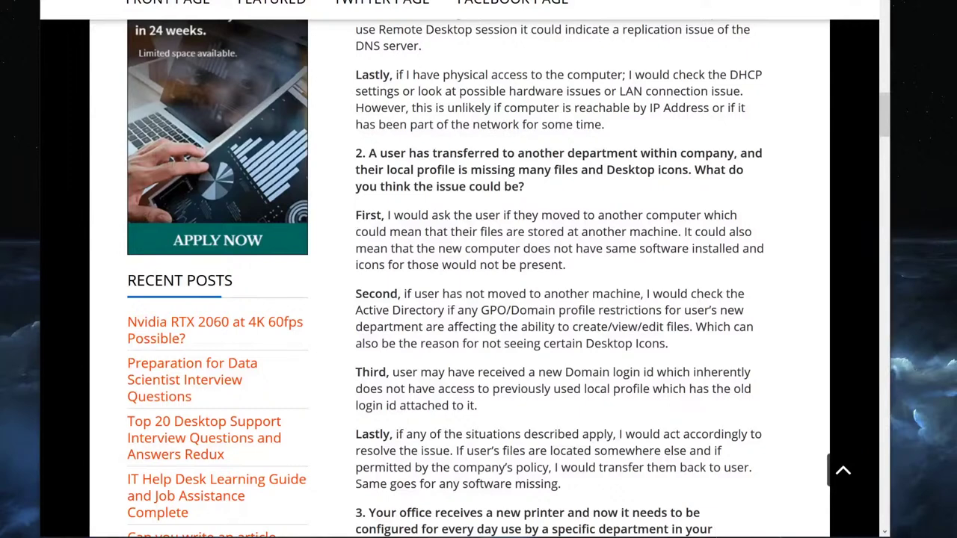
drag(362, 215, 381, 216)
drag(356, 294, 402, 309)
drag(355, 372, 387, 371)
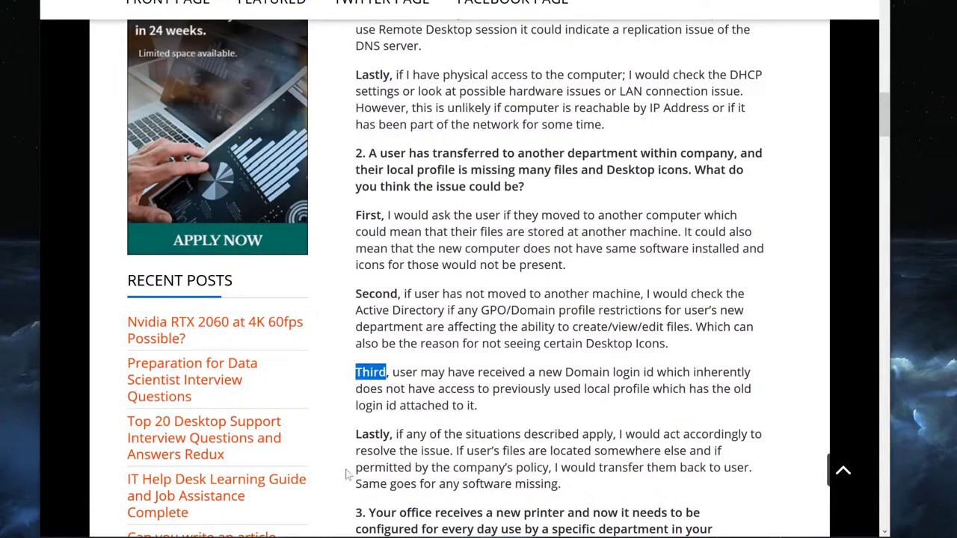
drag(355, 434, 394, 434)
click(374, 434)
drag(356, 215, 378, 215)
drag(356, 294, 390, 293)
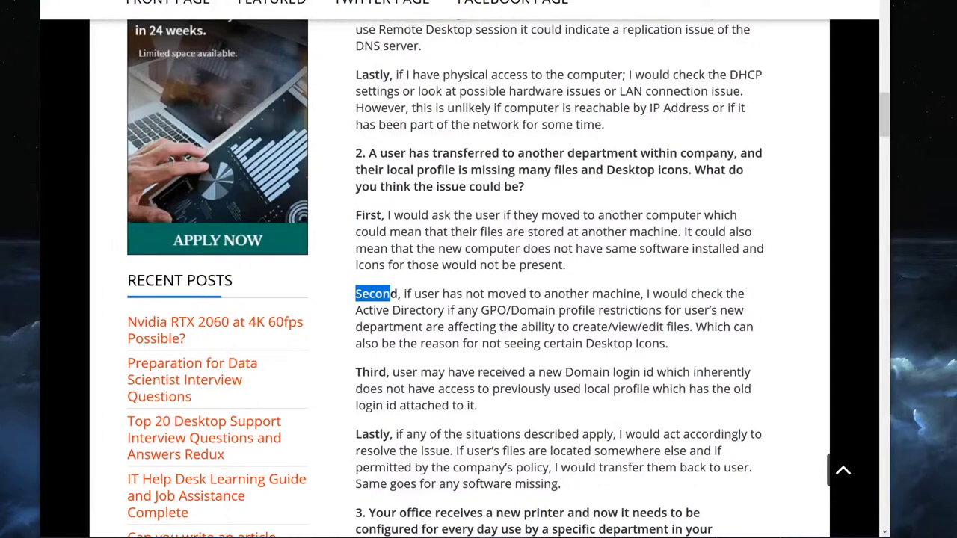
drag(363, 371, 387, 372)
drag(355, 433, 391, 433)
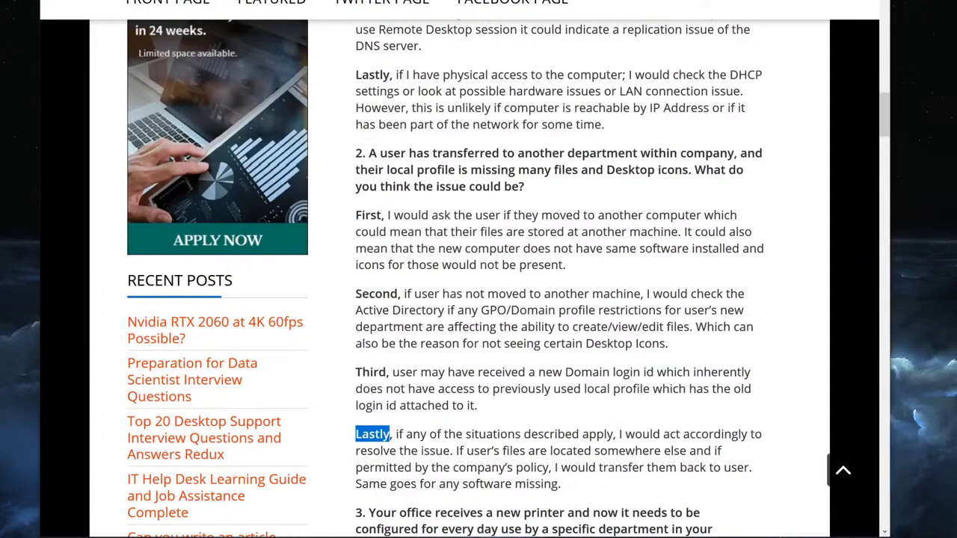
click(399, 419)
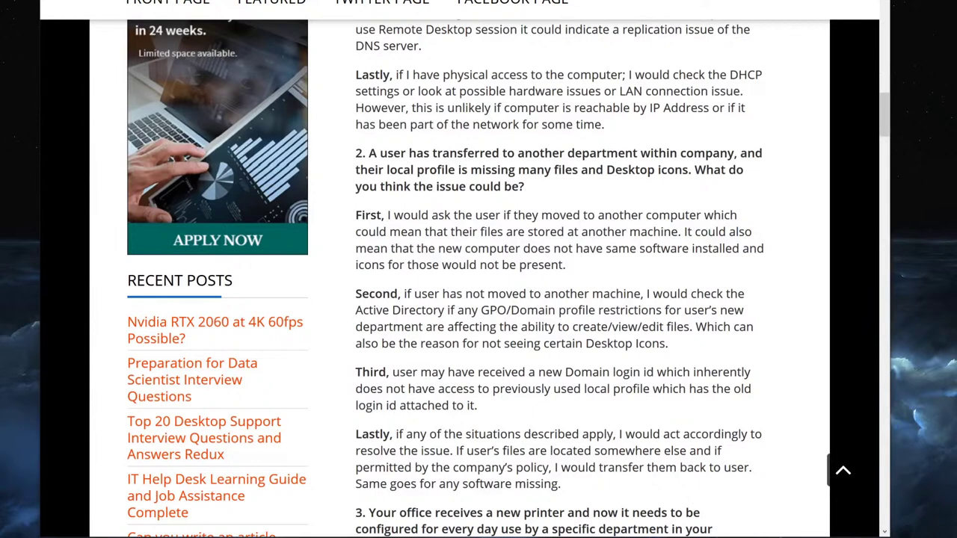
drag(387, 215, 683, 232)
drag(681, 231, 609, 262)
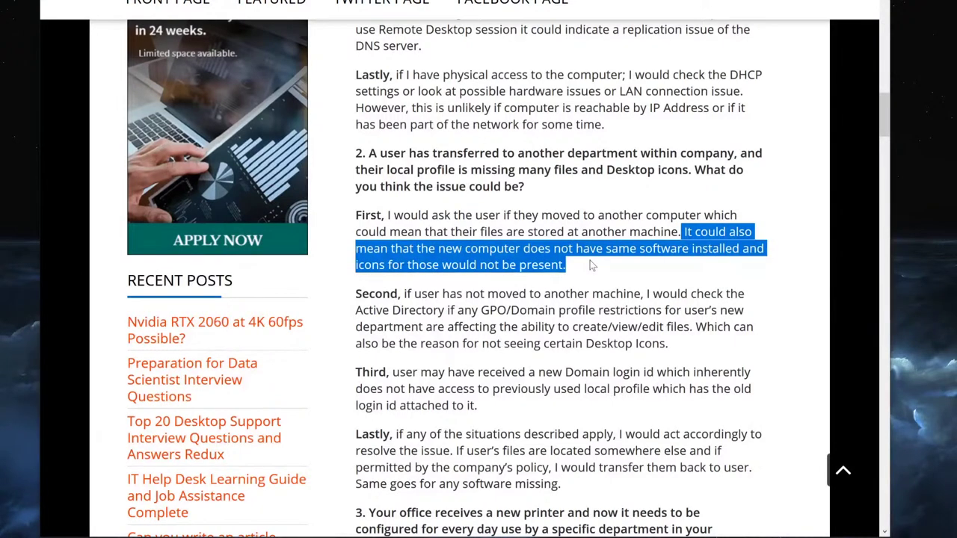
click(592, 265)
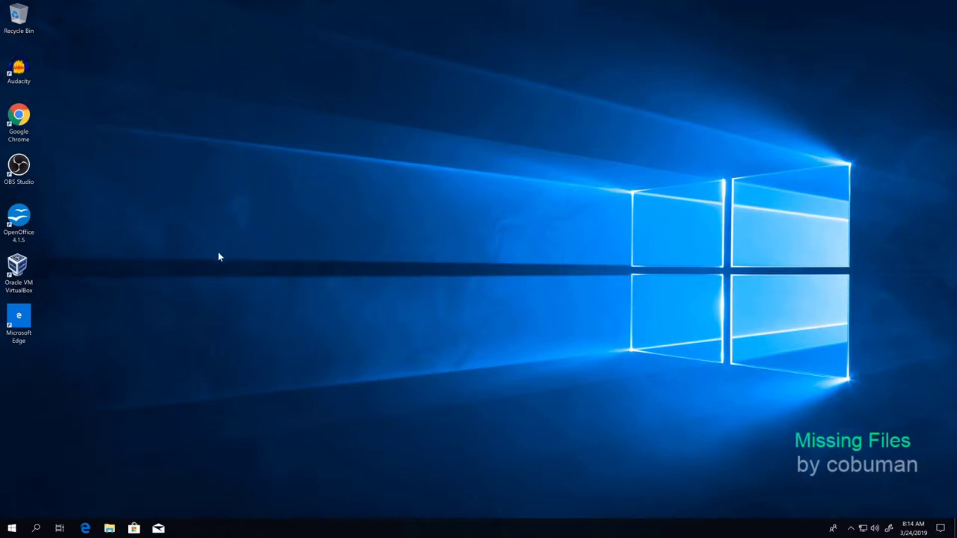
Open File Explorer at Quick access and check that Downloads and Documents are empty.
click(110, 528)
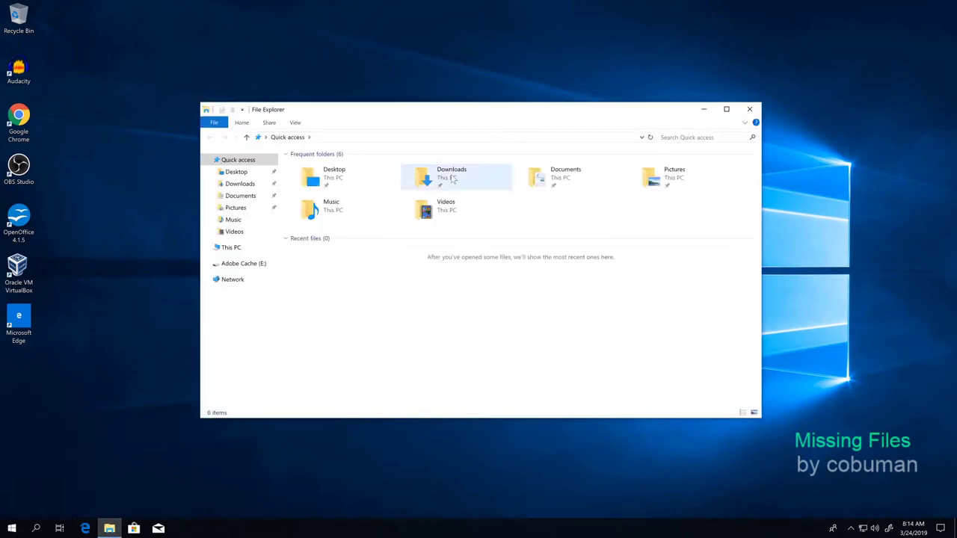
double_click(453, 179)
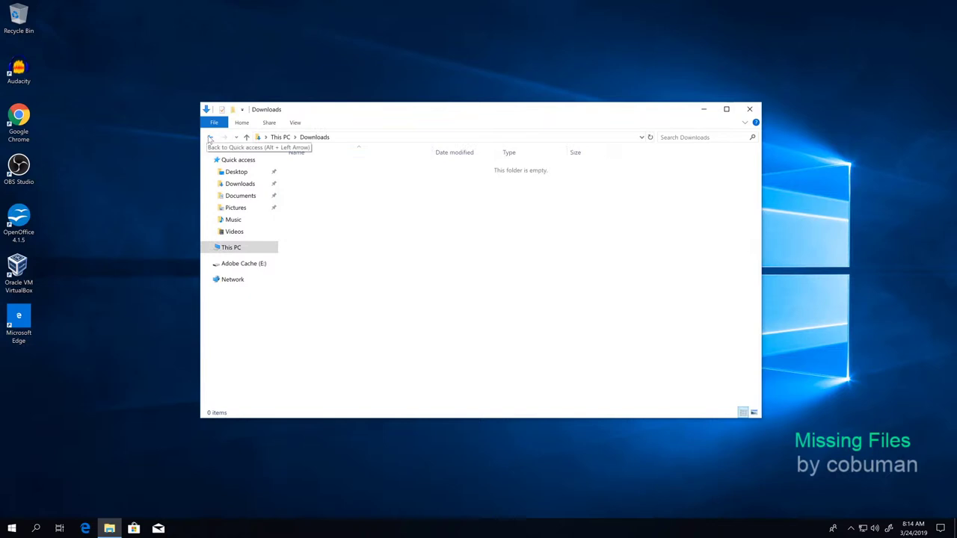
click(210, 140)
click(571, 184)
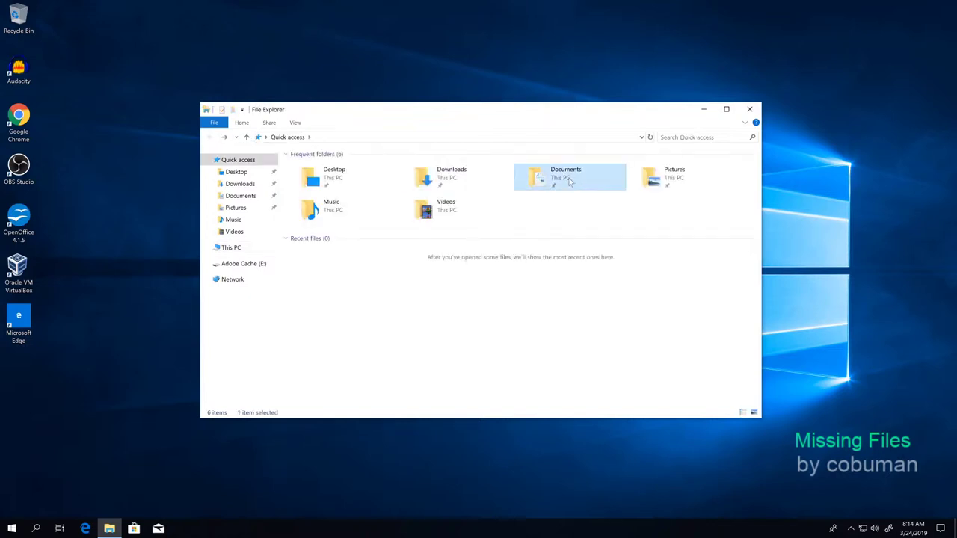
double_click(570, 182)
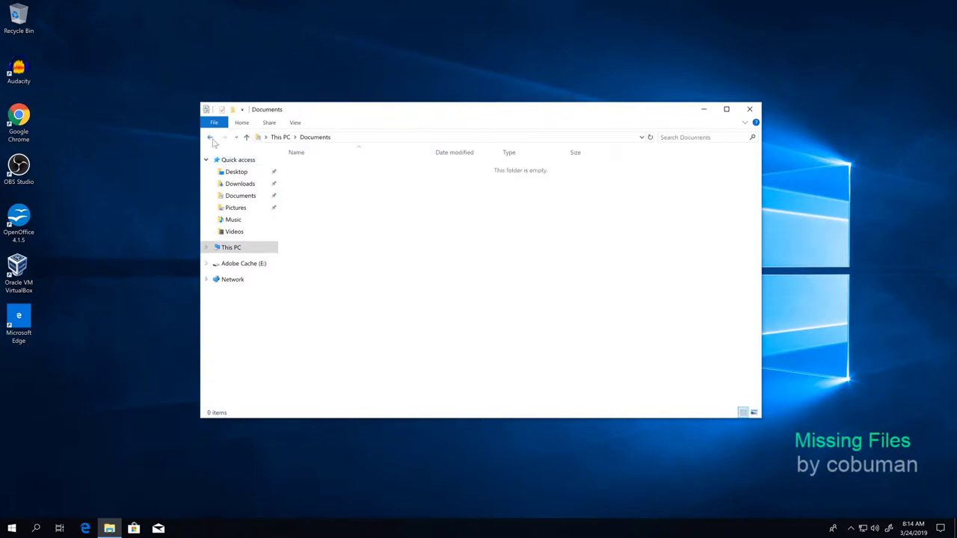
click(211, 137)
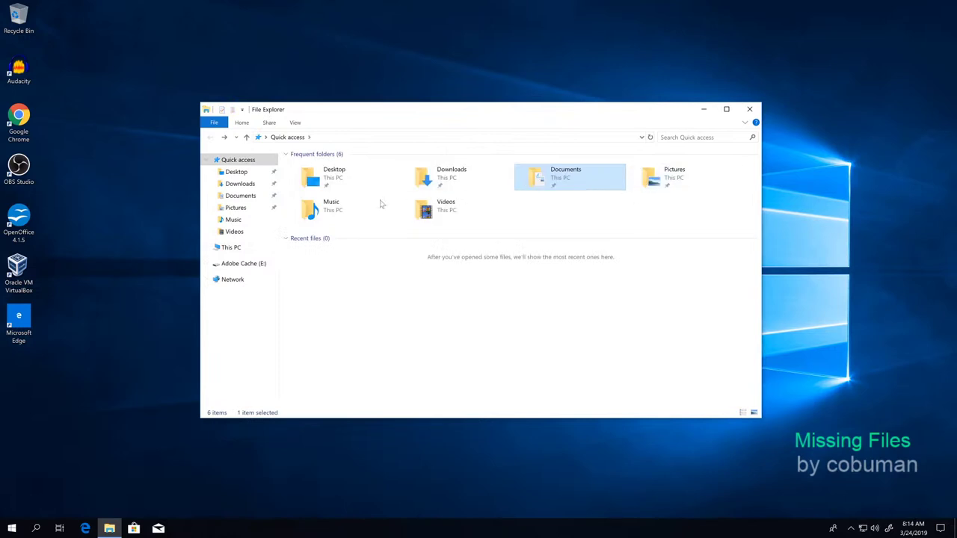
Open the Desktop folder, which holds only the Microsoft Edge shortcut.
double_click(334, 174)
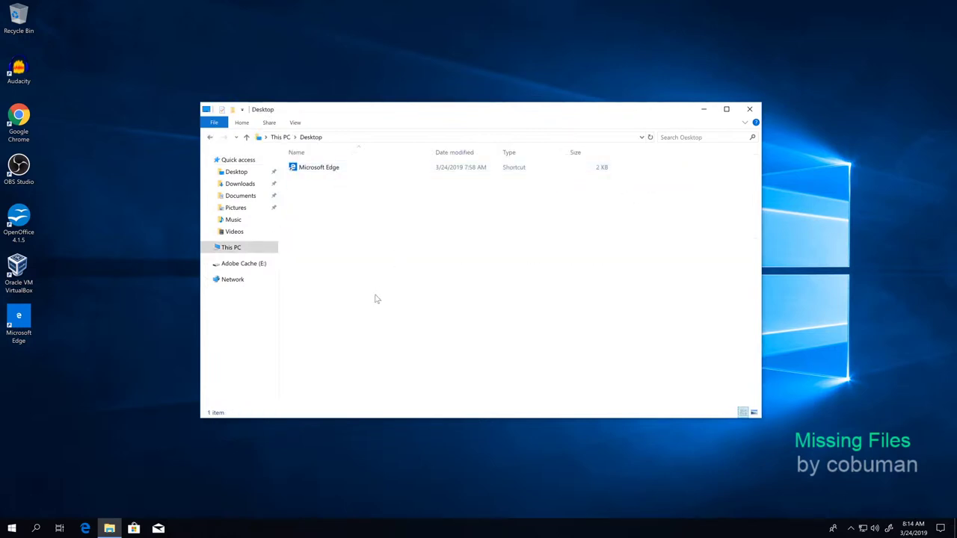
click(334, 171)
click(340, 267)
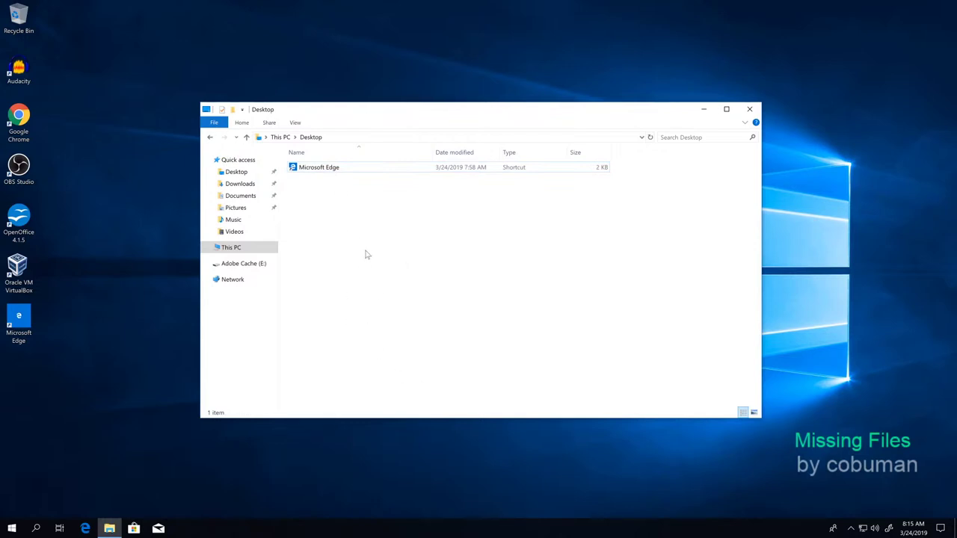
Create a New Bitmap Image file on the desktop via New > Bitmap image.
right_click(464, 52)
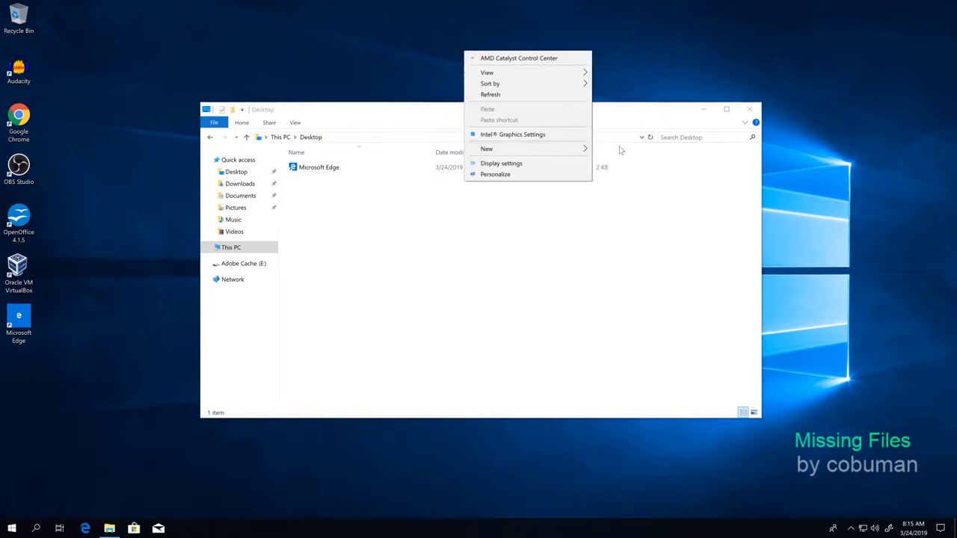
mouse_move(572, 149)
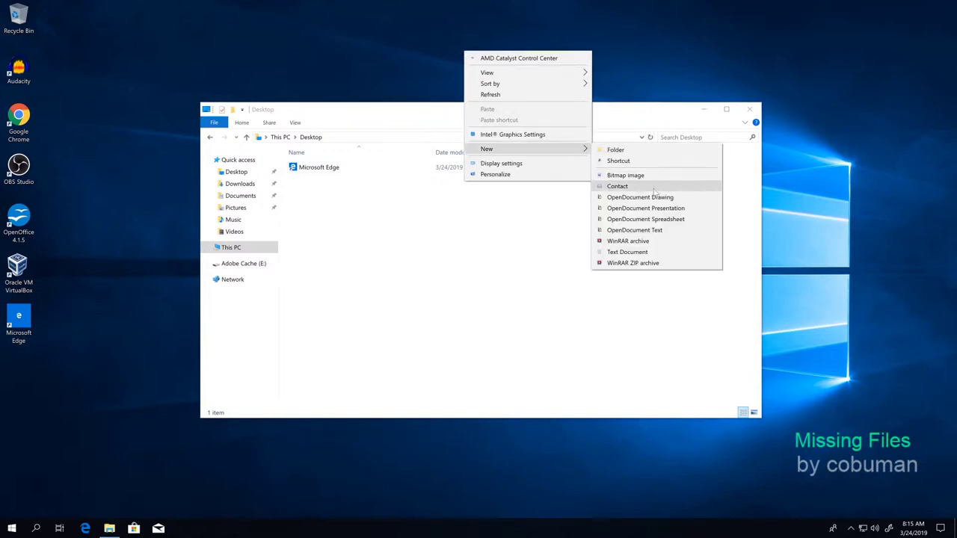
click(658, 175)
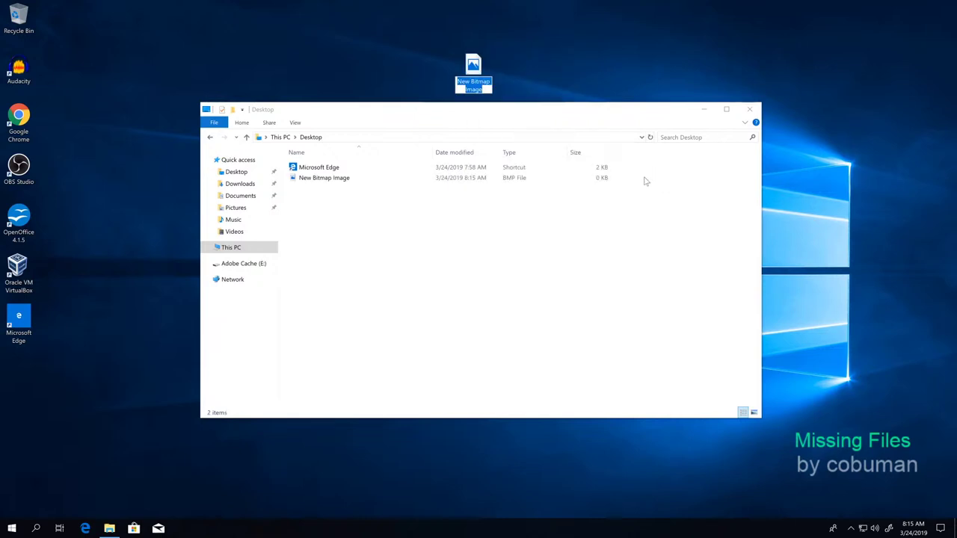
click(340, 183)
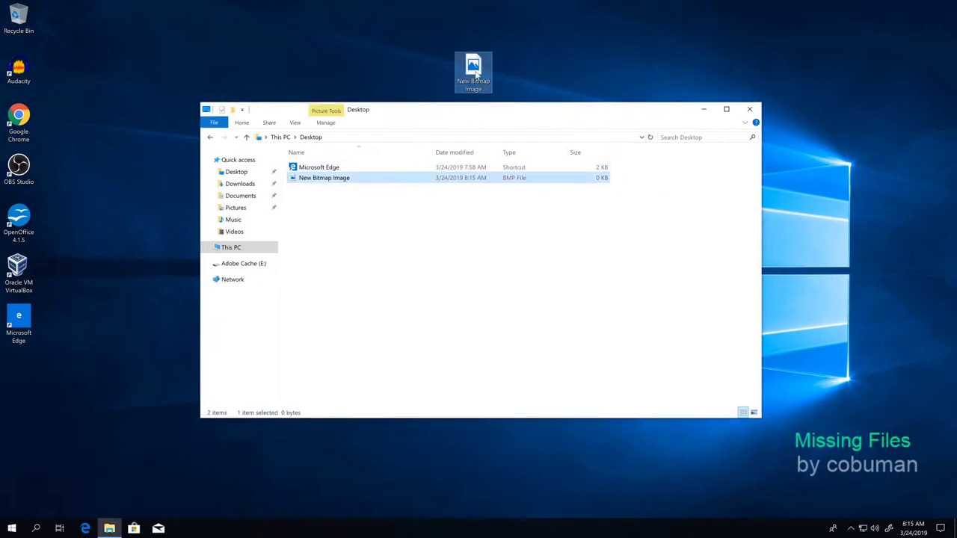
click(346, 168)
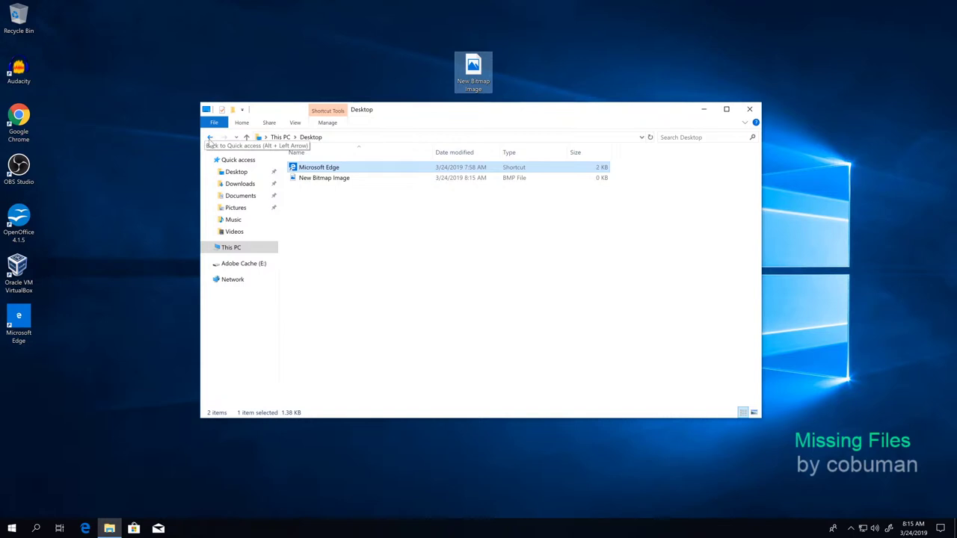
Go back to Quick access and close the File Explorer window.
click(210, 137)
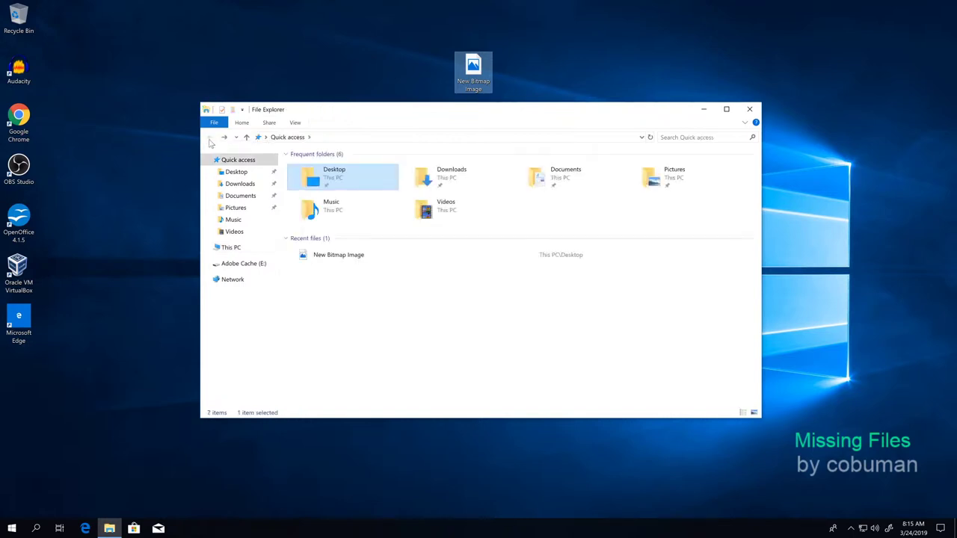
click(366, 314)
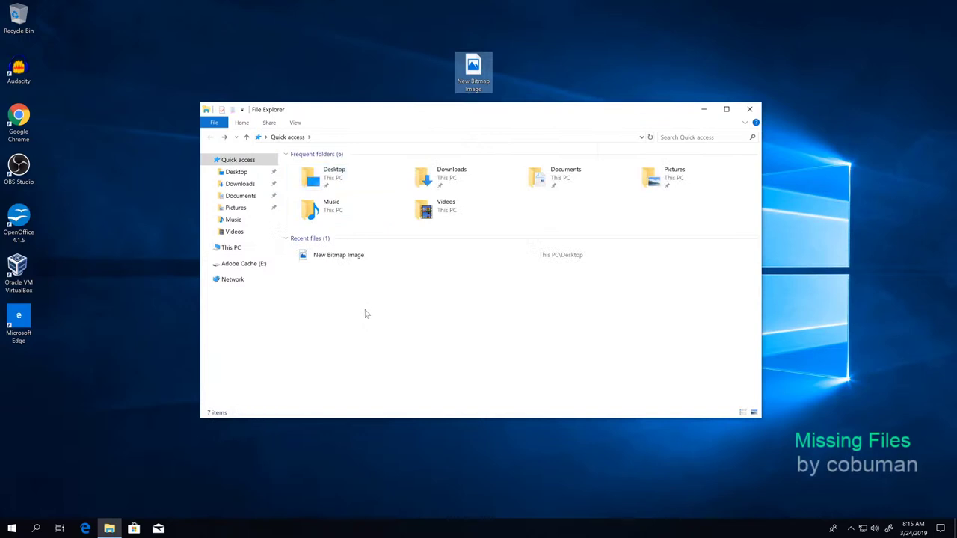
click(749, 109)
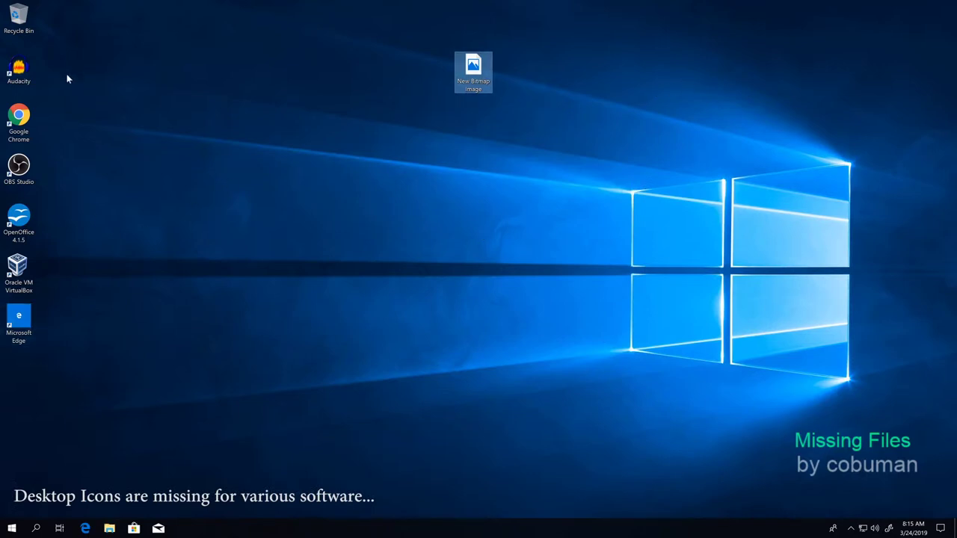
drag(74, 68, 30, 238)
click(66, 124)
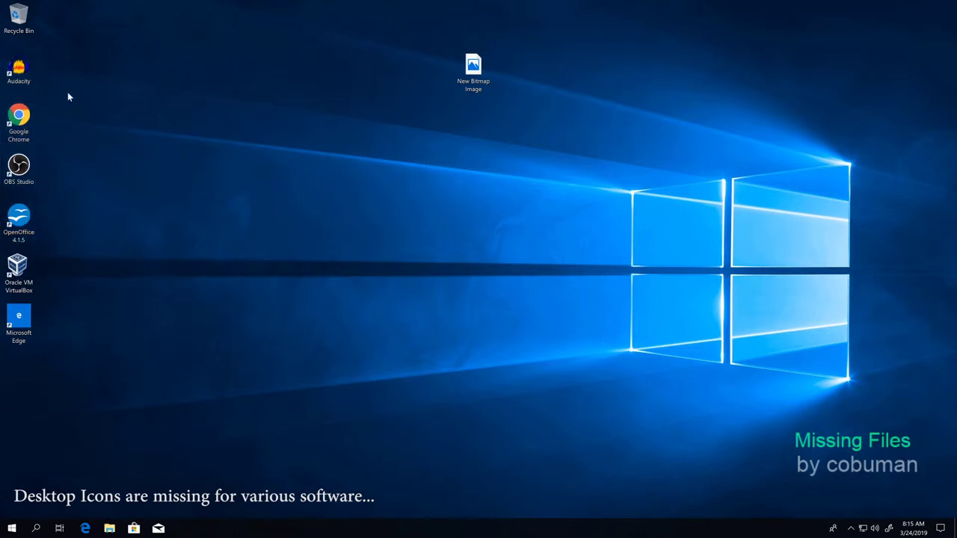
click(19, 69)
click(19, 120)
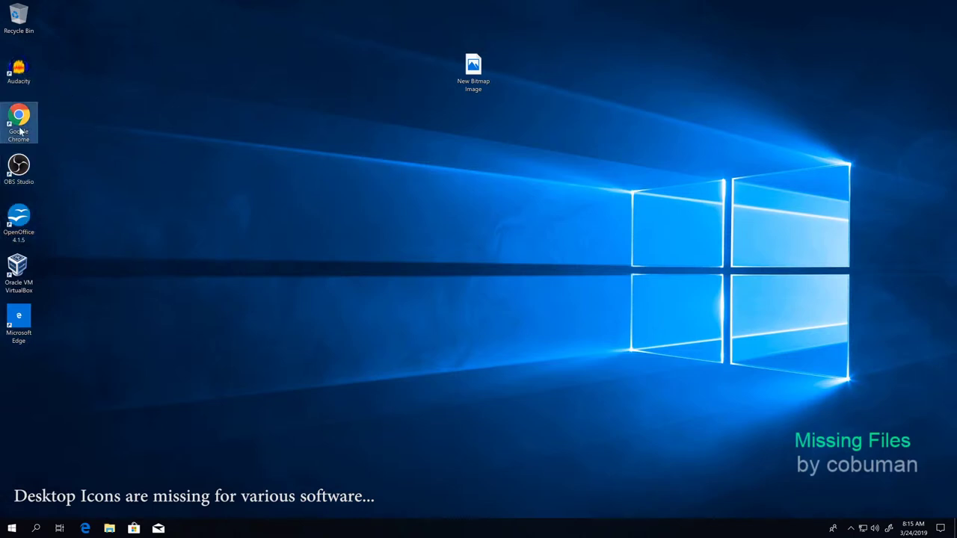
click(19, 168)
click(23, 233)
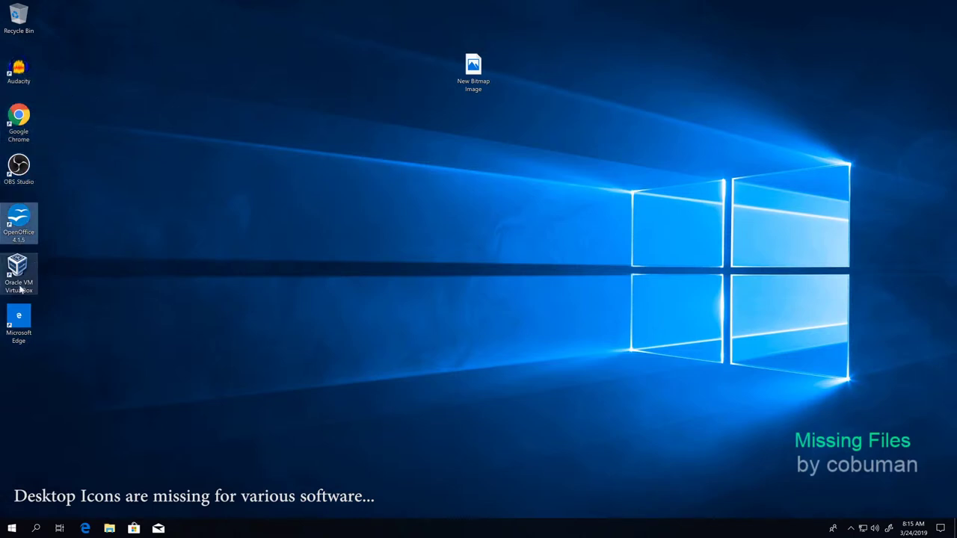
click(197, 275)
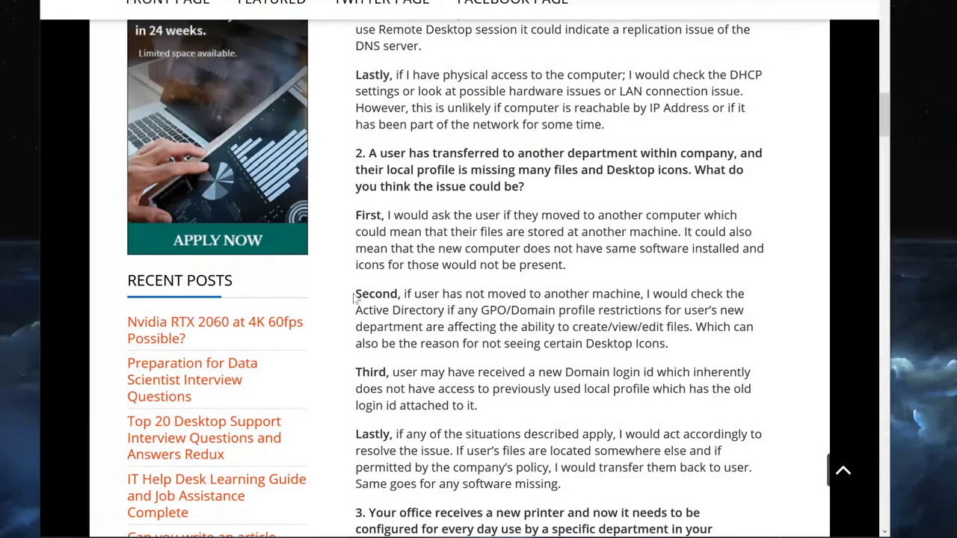
drag(355, 294, 689, 327)
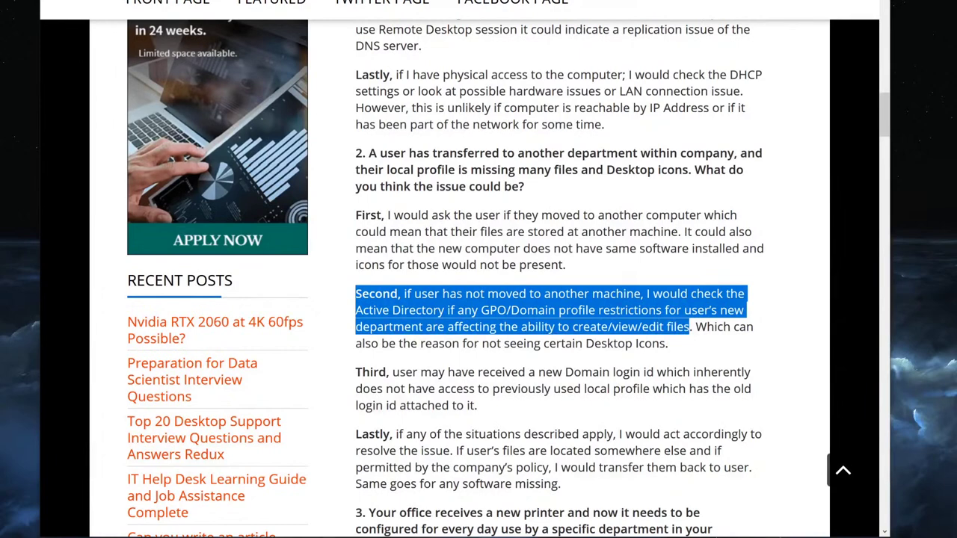
click(689, 327)
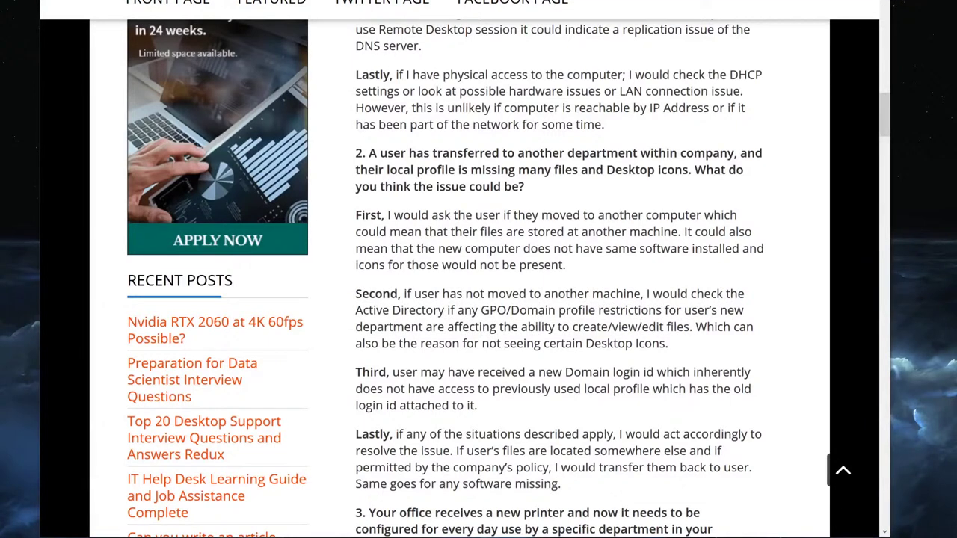
drag(356, 310, 555, 310)
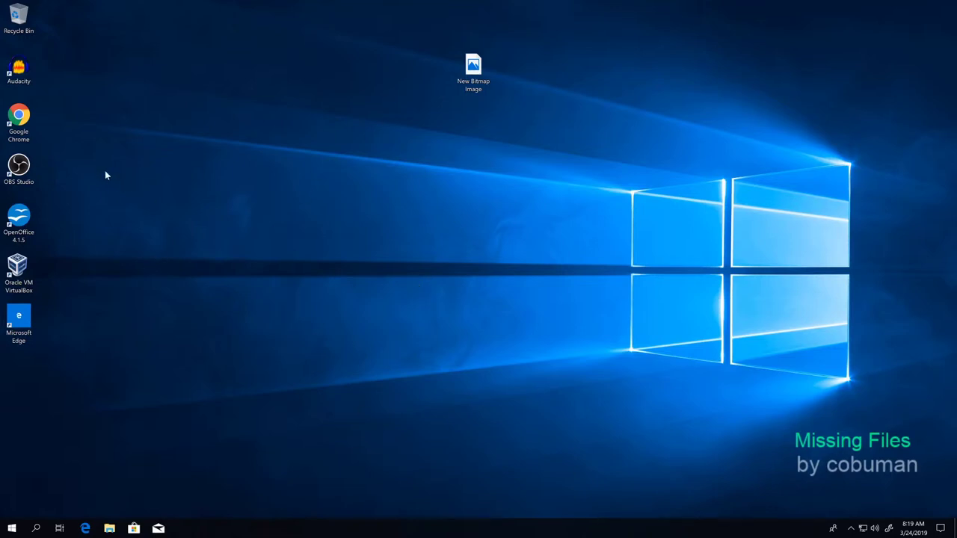
Open This PC in File Explorer, move the window aside, and open Local Disk (C:).
click(109, 528)
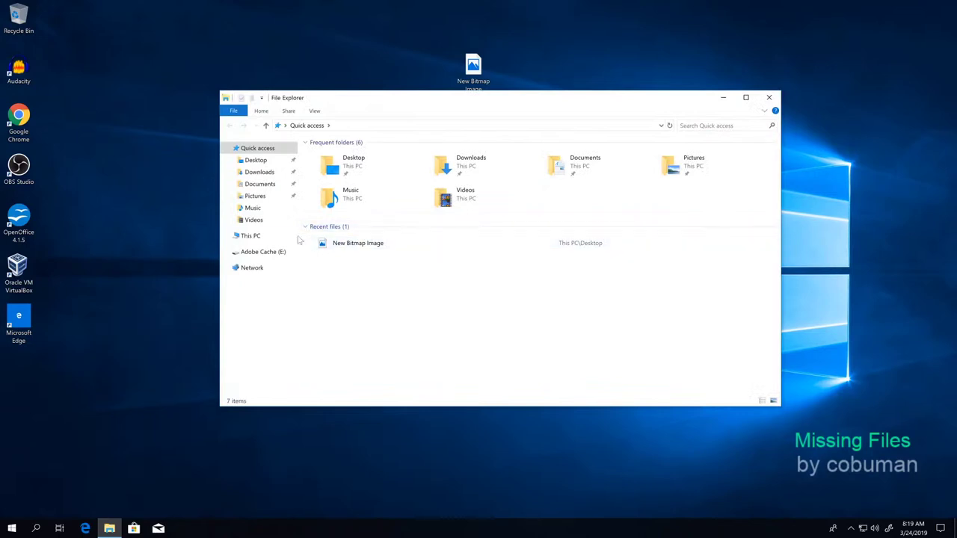
click(252, 236)
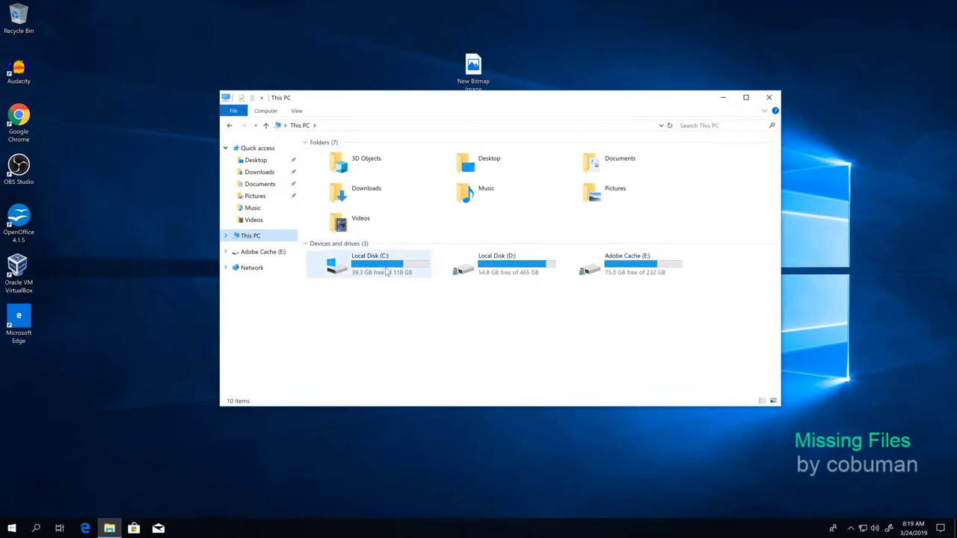
click(392, 266)
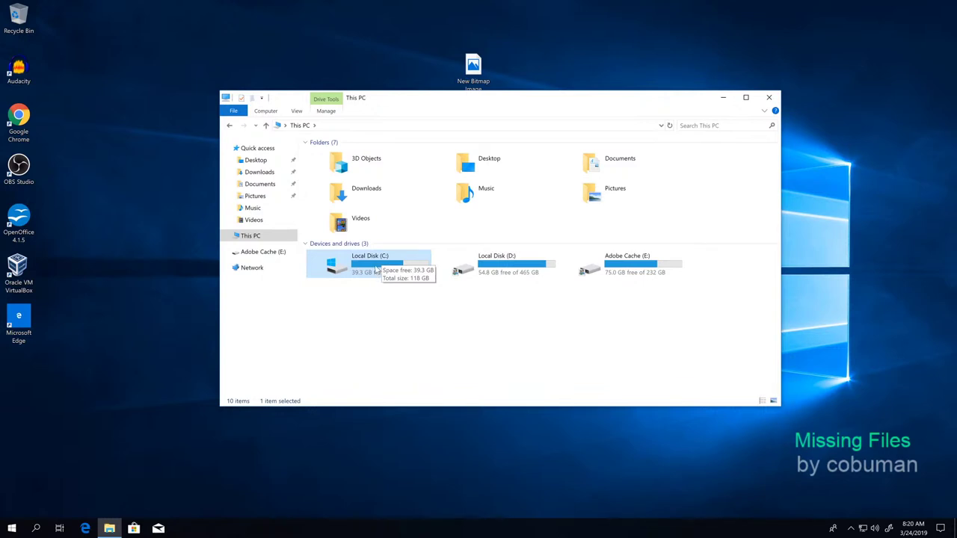
drag(599, 106, 587, 129)
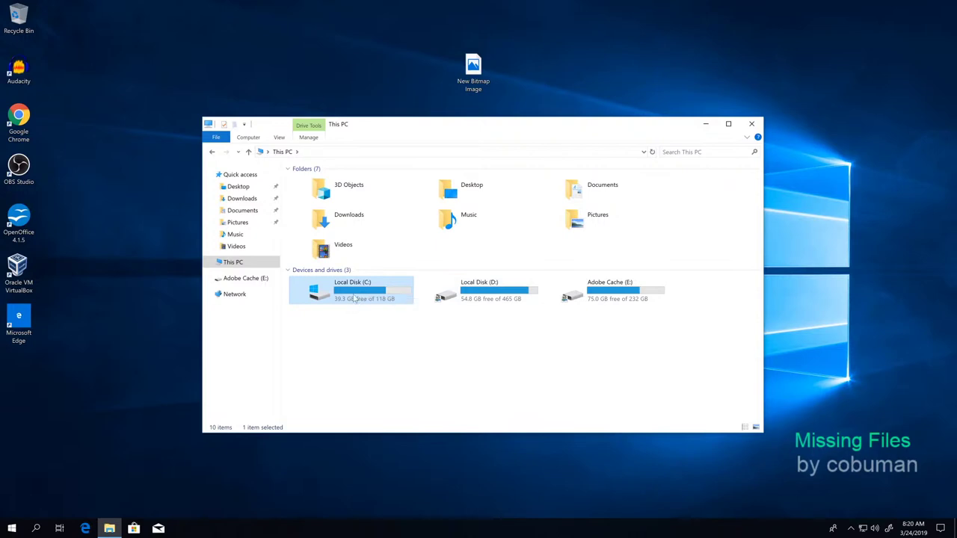
double_click(355, 293)
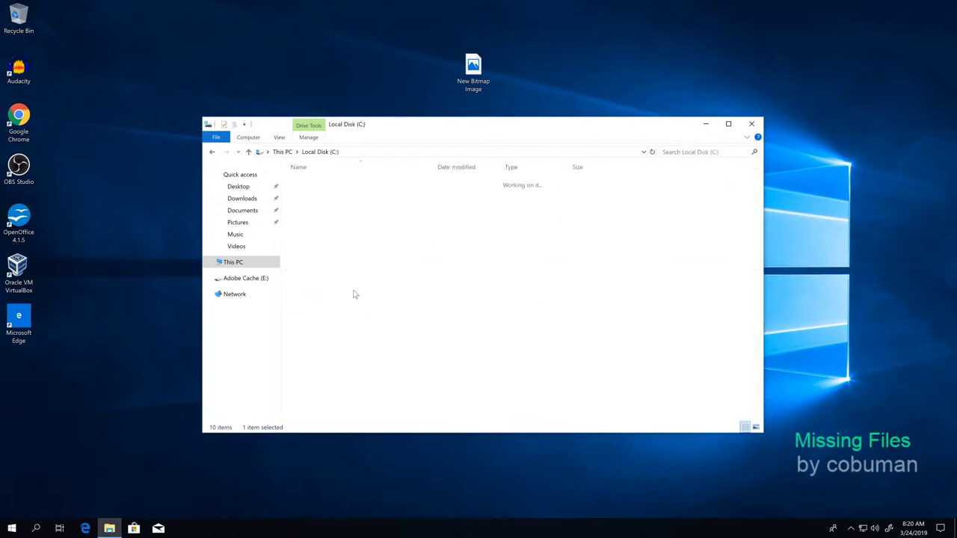
click(289, 153)
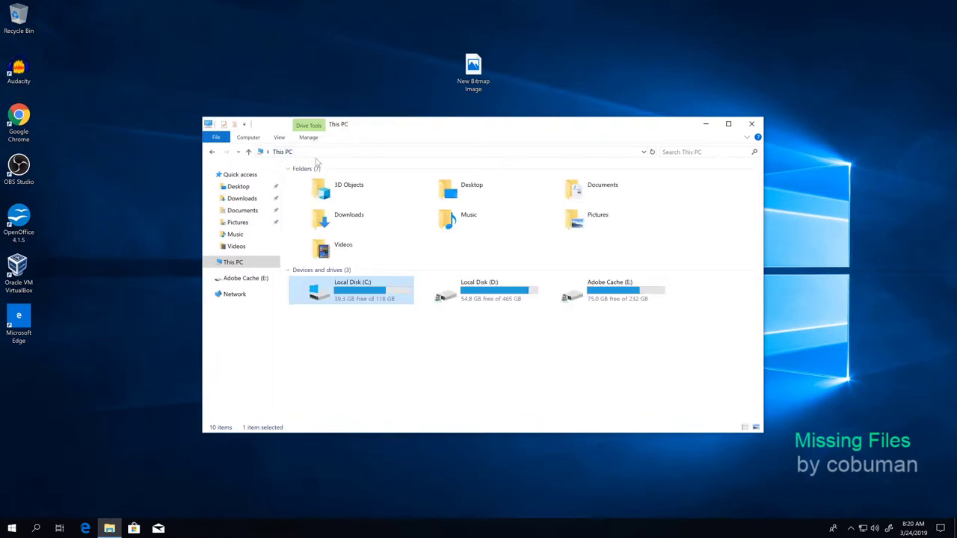
Go to the C: drive by entering 'c' in the address bar.
click(369, 153)
click(366, 334)
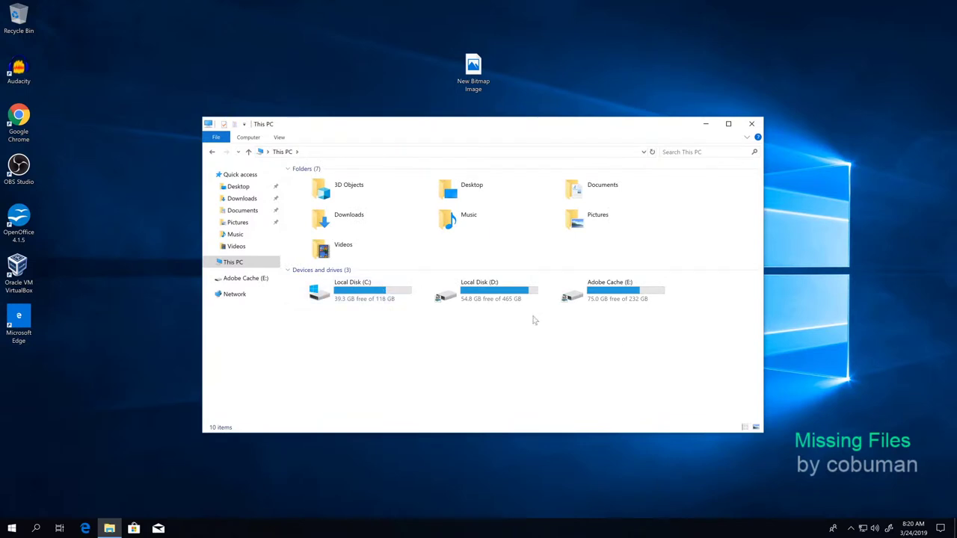
click(432, 152)
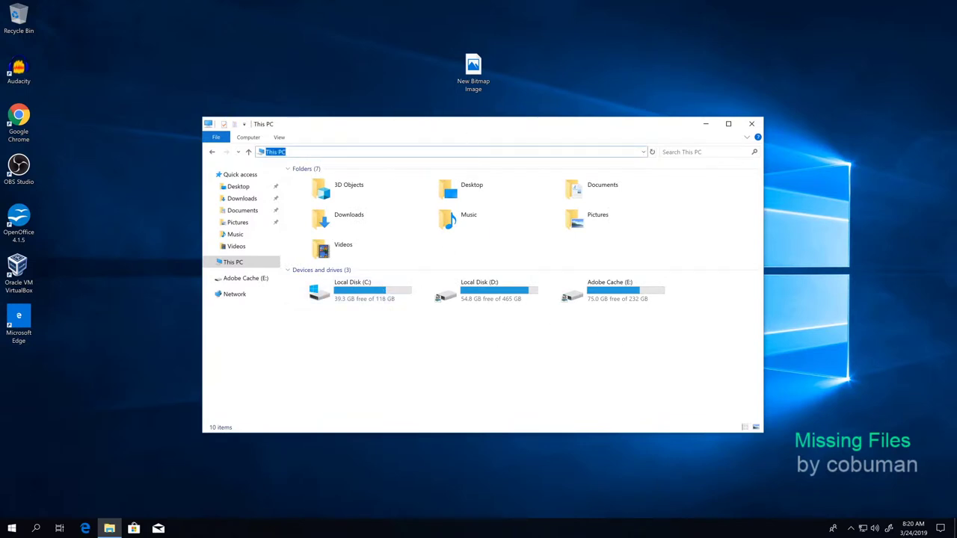
text(c)
key(Return)
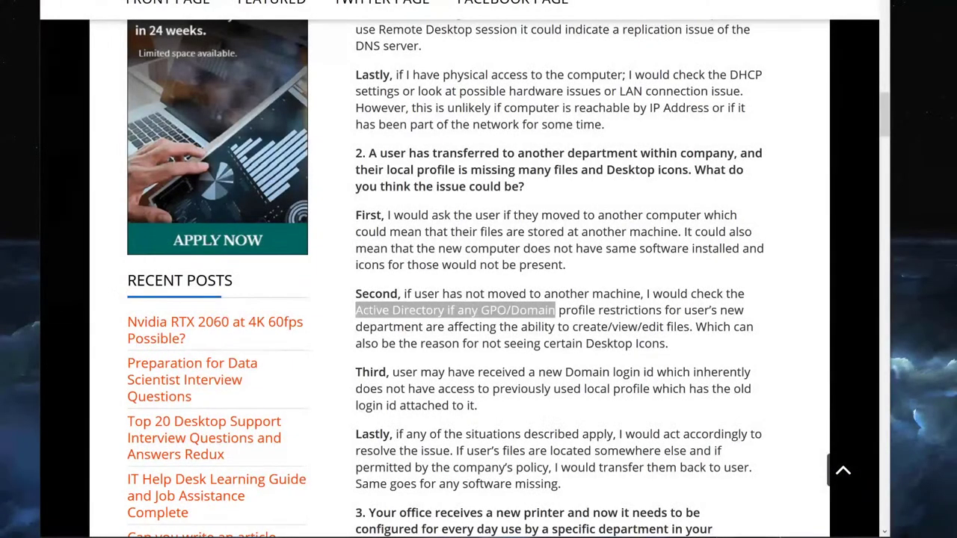
scroll(508, 279, down, 1)
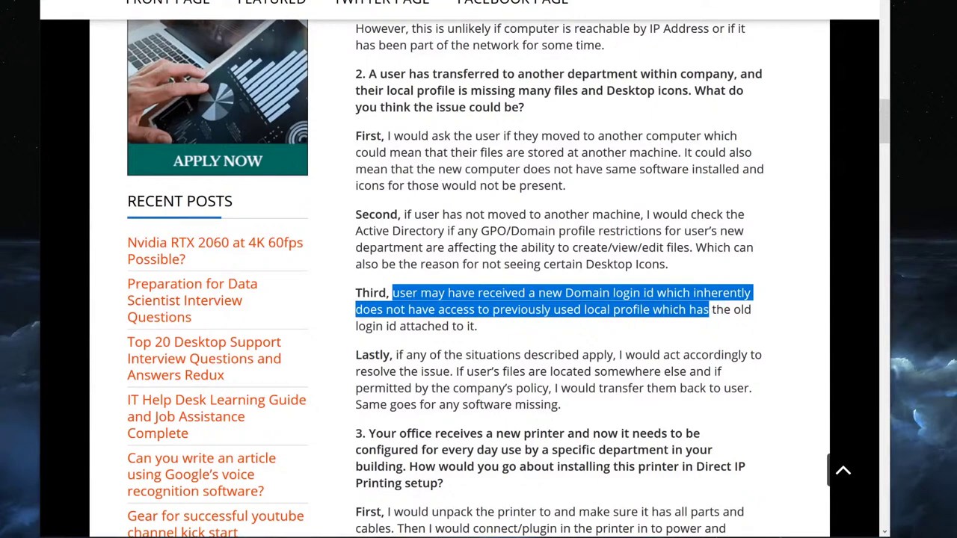
drag(710, 309, 703, 329)
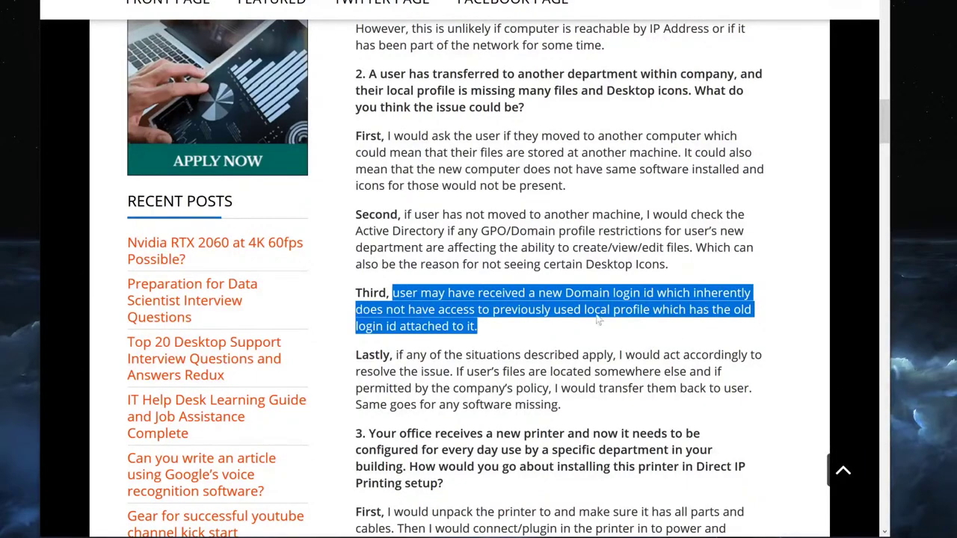
click(488, 327)
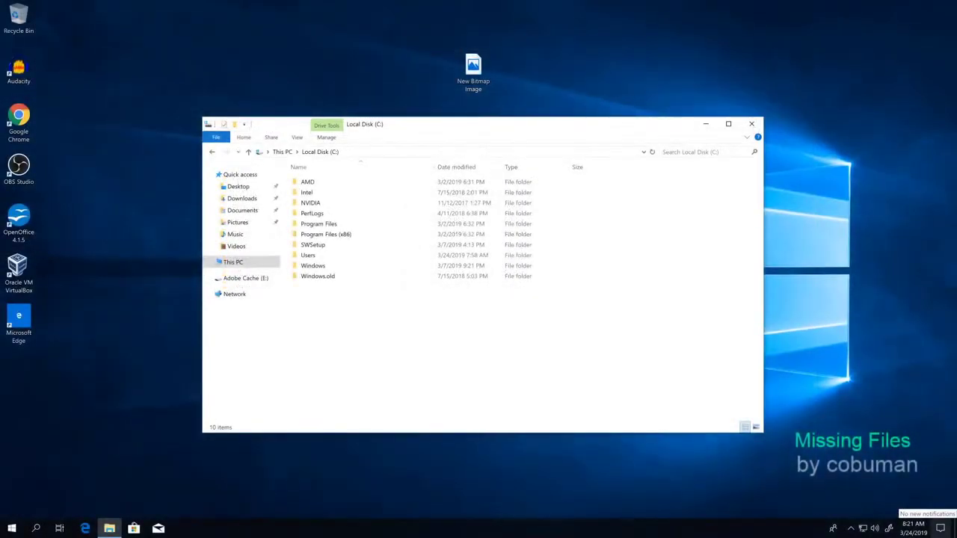
click(748, 126)
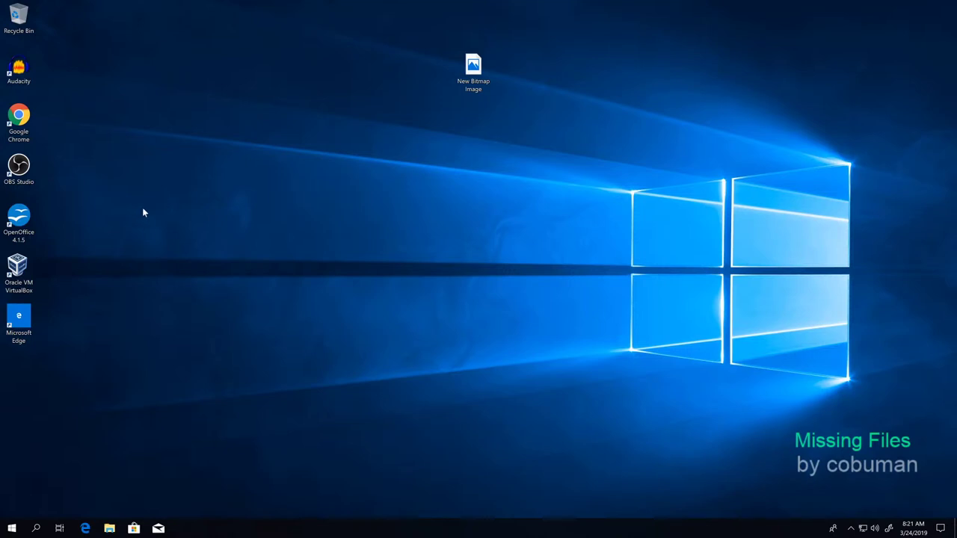
click(114, 529)
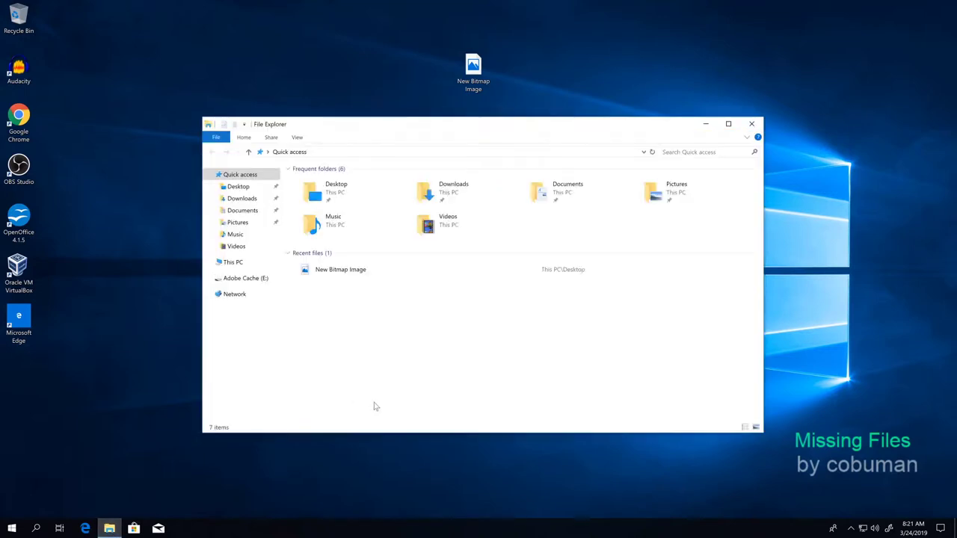
click(233, 263)
double_click(375, 294)
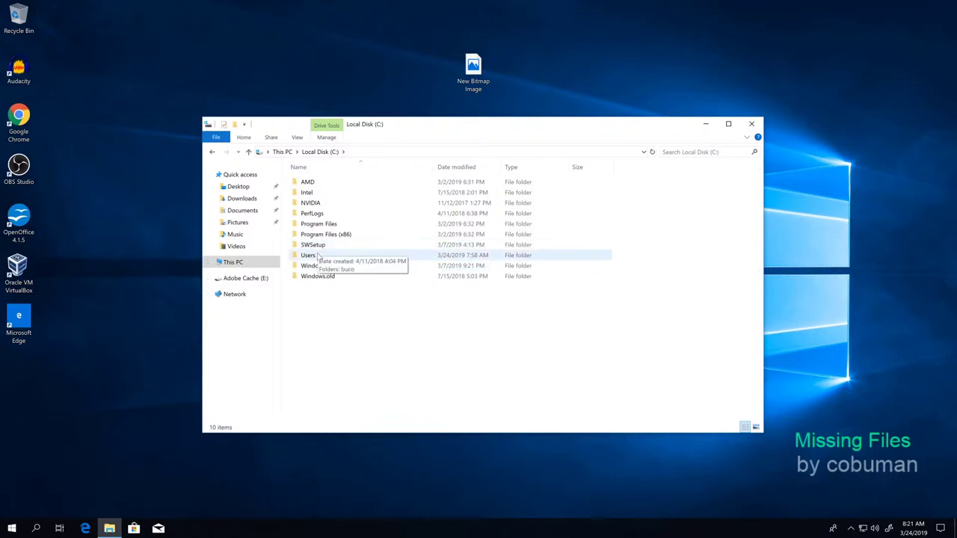
Open C:\Users and double-click the test account's profile folder, triggering the no-permission warning.
double_click(318, 255)
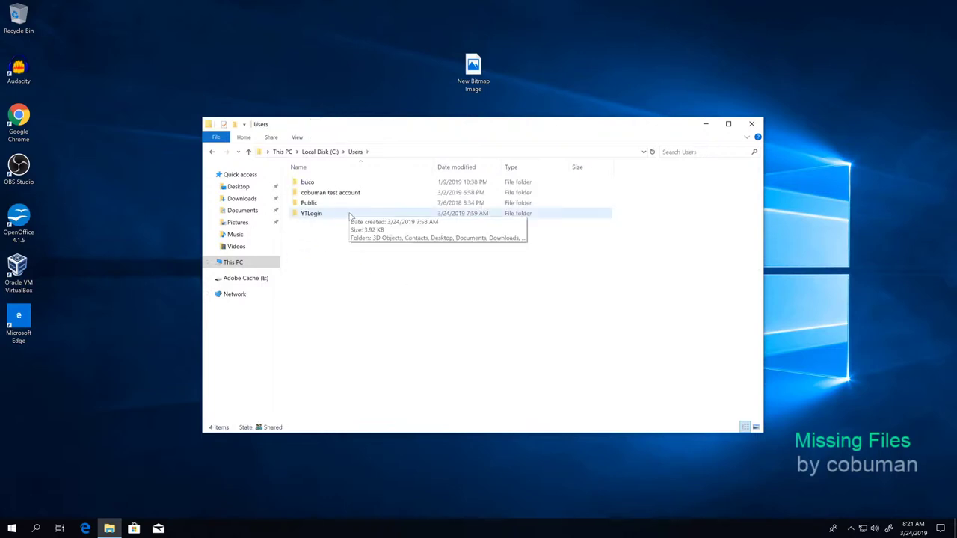
click(349, 216)
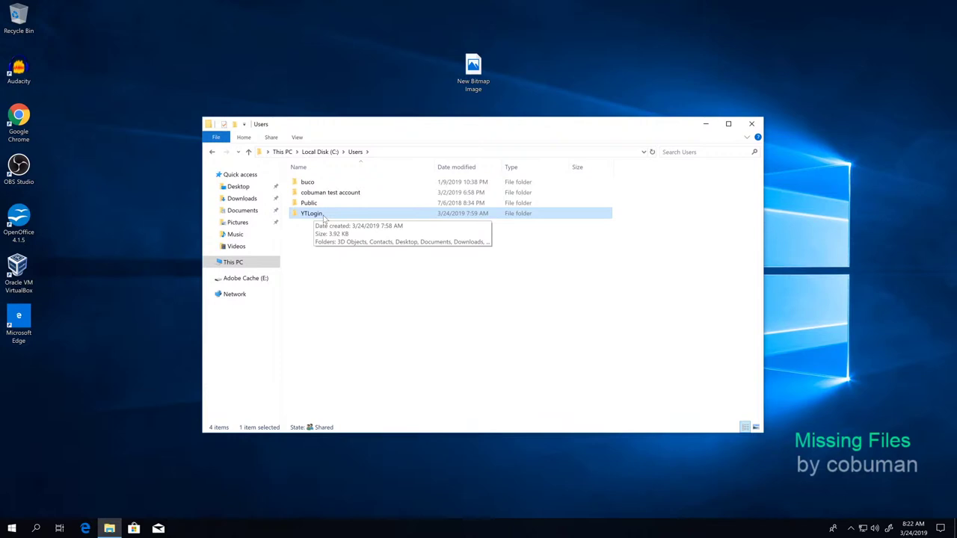
click(321, 195)
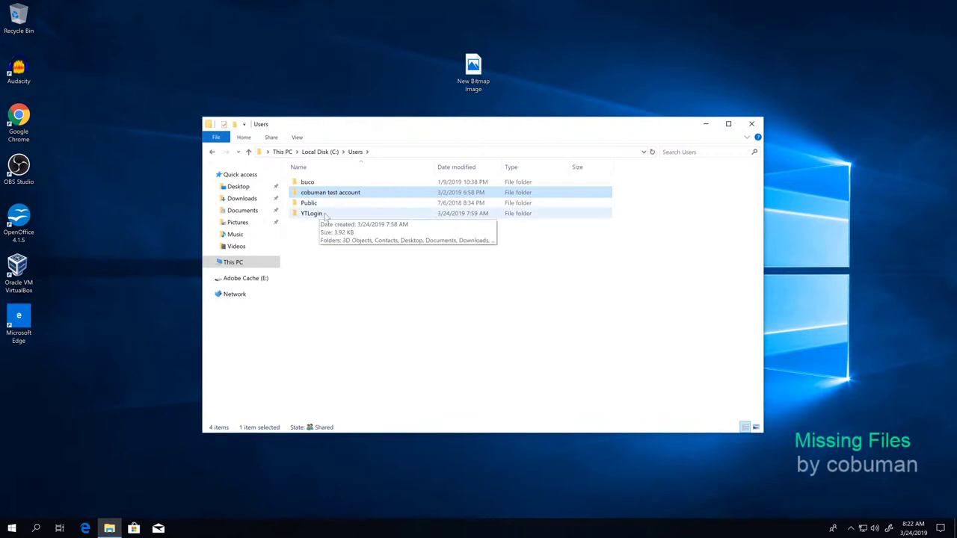
click(325, 216)
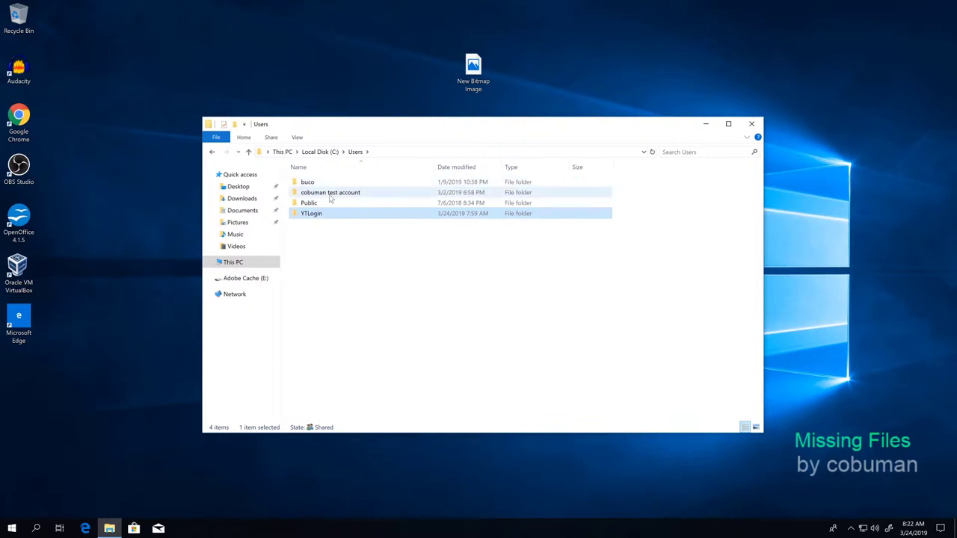
click(330, 198)
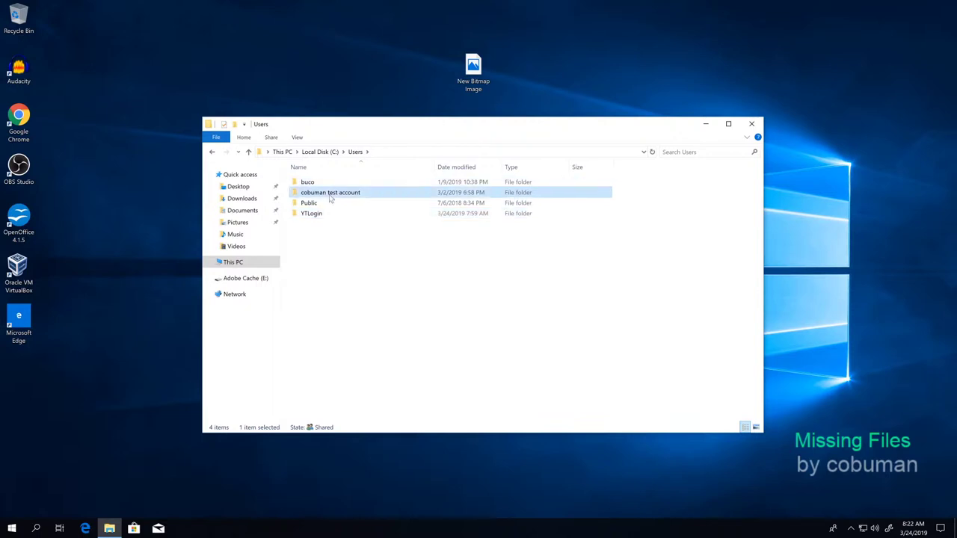
double_click(329, 195)
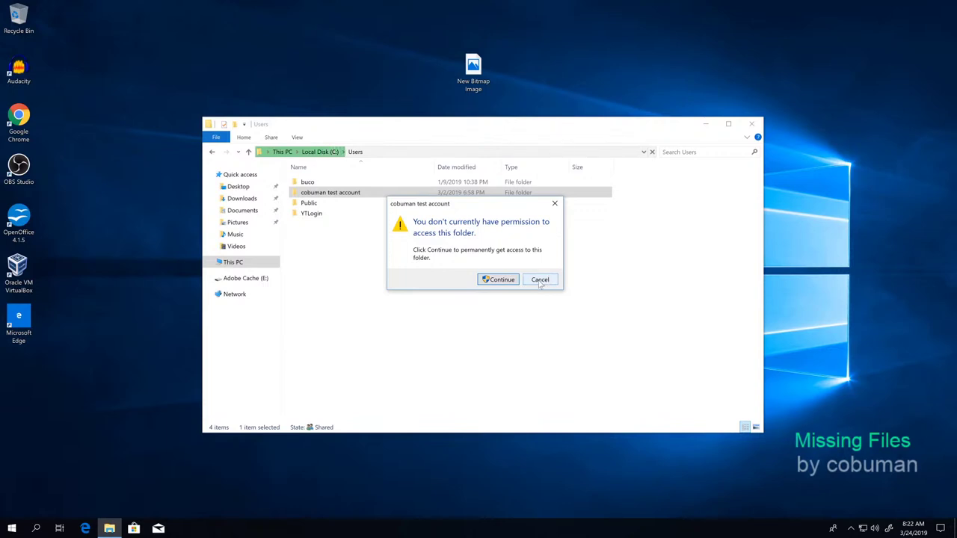
Cancel the folder permission prompt and open the accessible user profile folder instead.
click(536, 284)
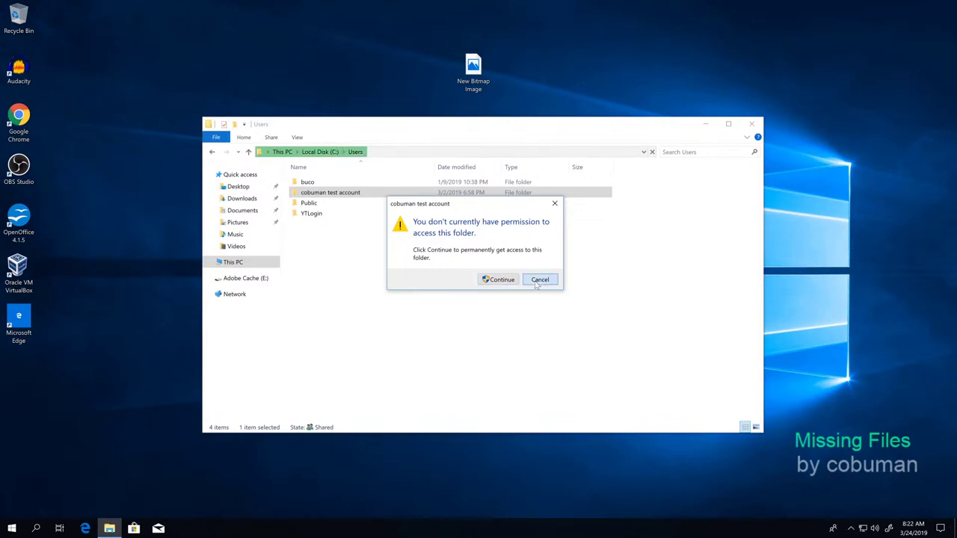
double_click(347, 215)
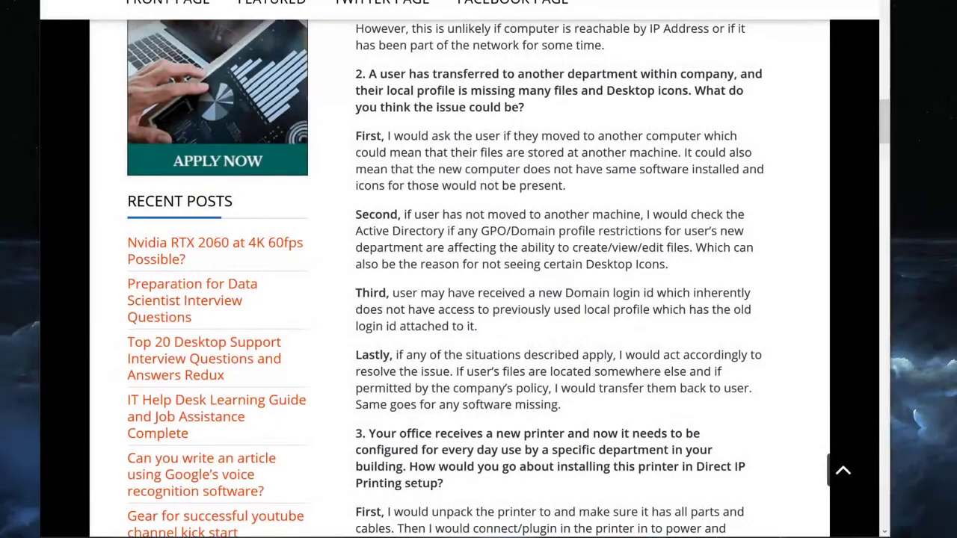
scroll(443, 188, down, 2)
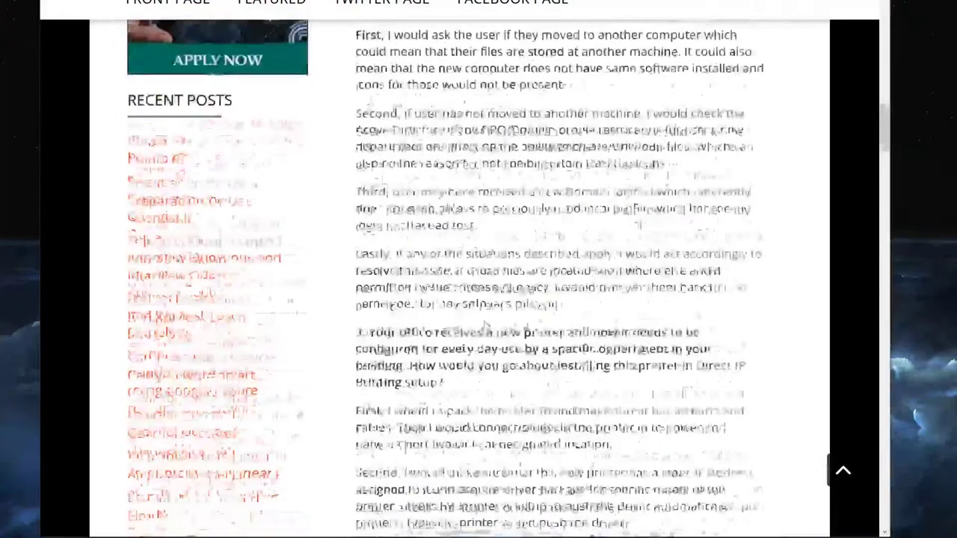
scroll(443, 188, up, 1)
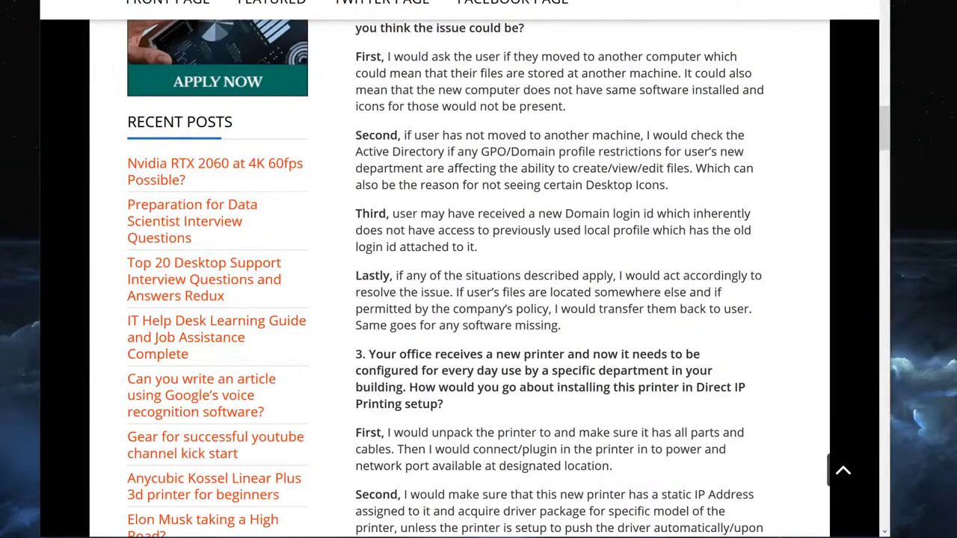
drag(393, 275, 716, 334)
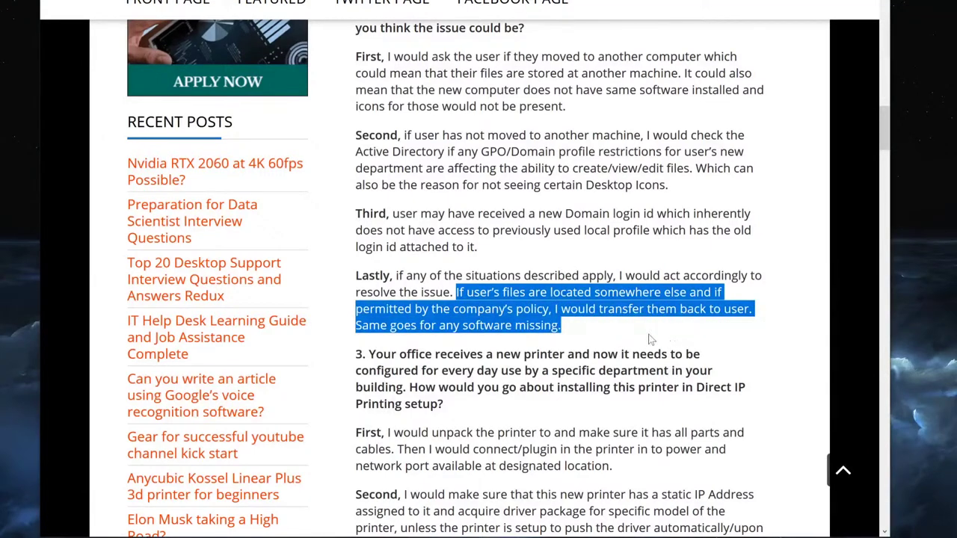
click(573, 406)
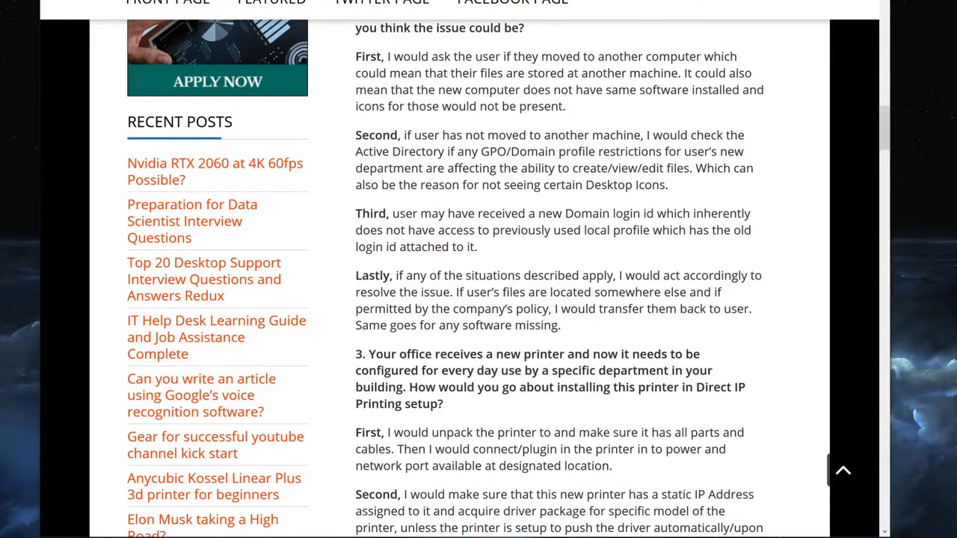
drag(616, 275, 608, 292)
click(603, 292)
drag(554, 309, 563, 327)
click(566, 326)
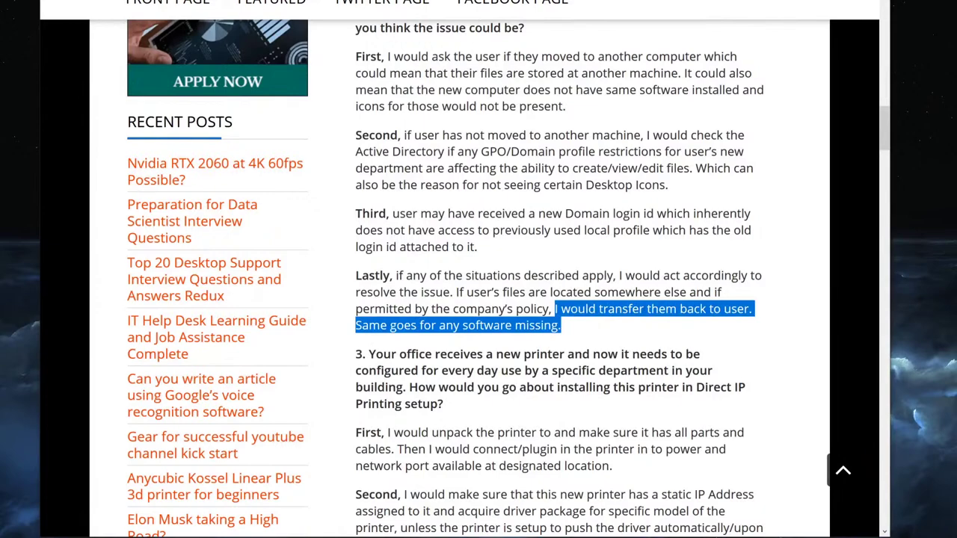
click(562, 326)
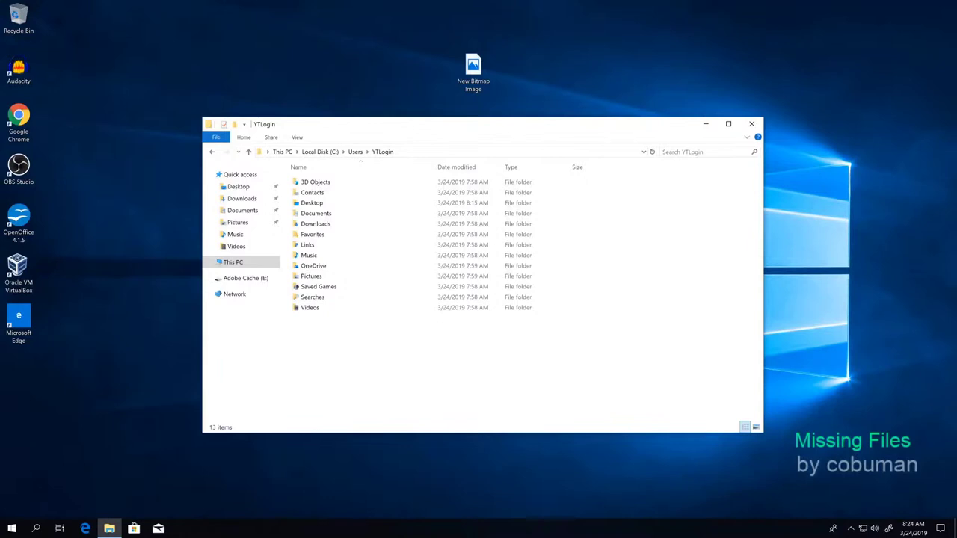
Reopen File Explorer on This PC and look into the Desktop folder.
click(753, 126)
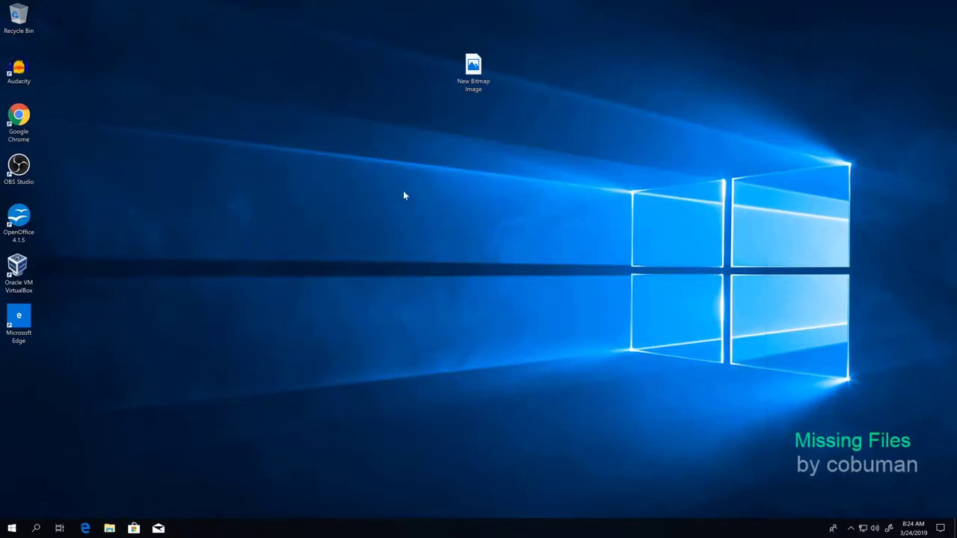
click(108, 527)
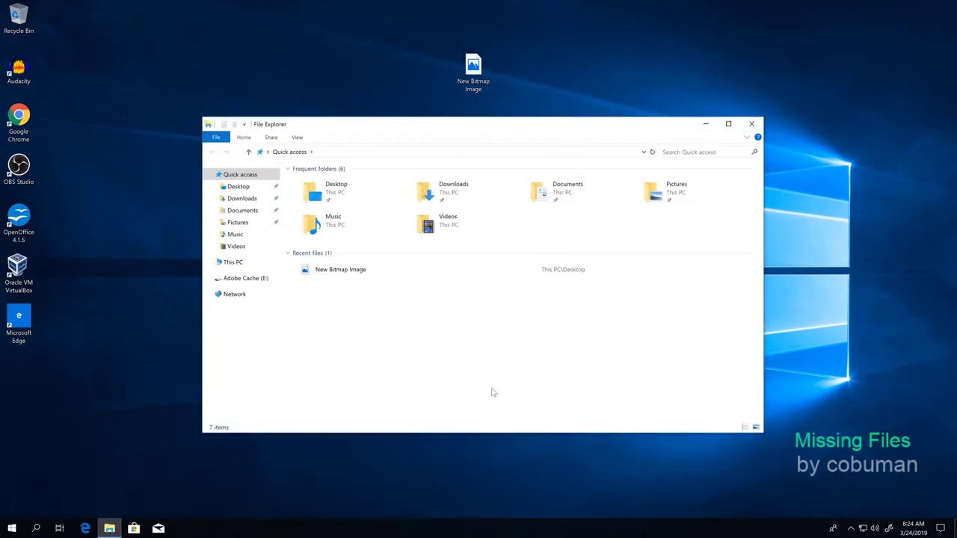
click(238, 261)
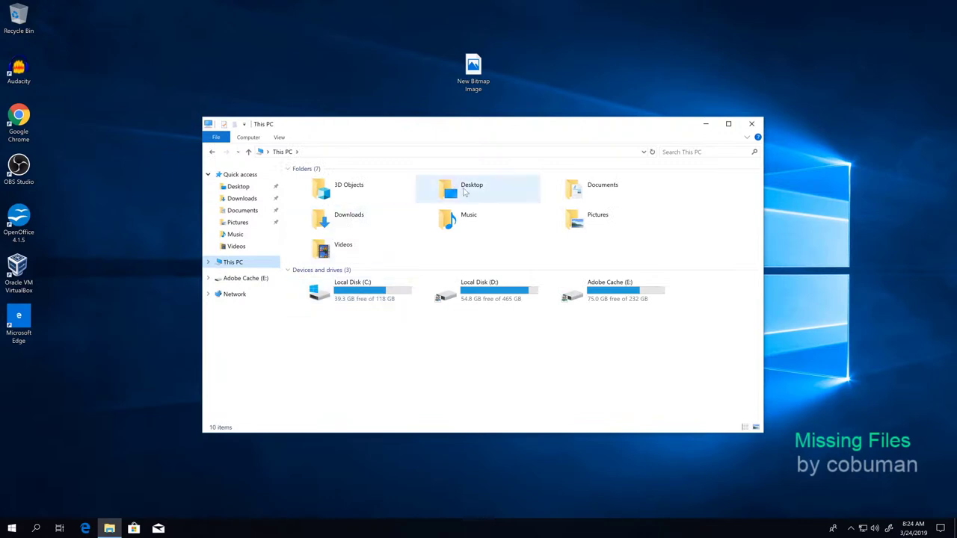
double_click(462, 191)
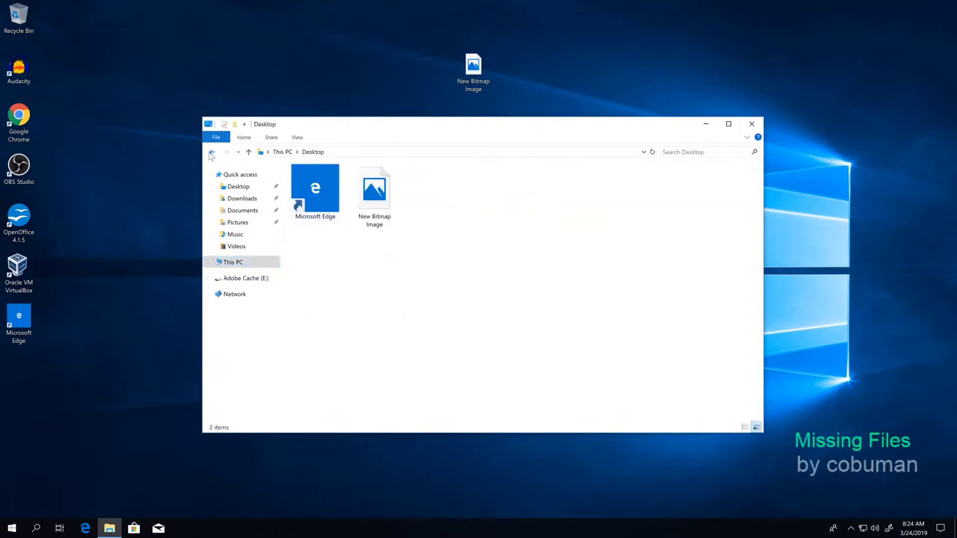
click(212, 152)
Confirm the Documents folder is empty and return to This PC.
double_click(588, 193)
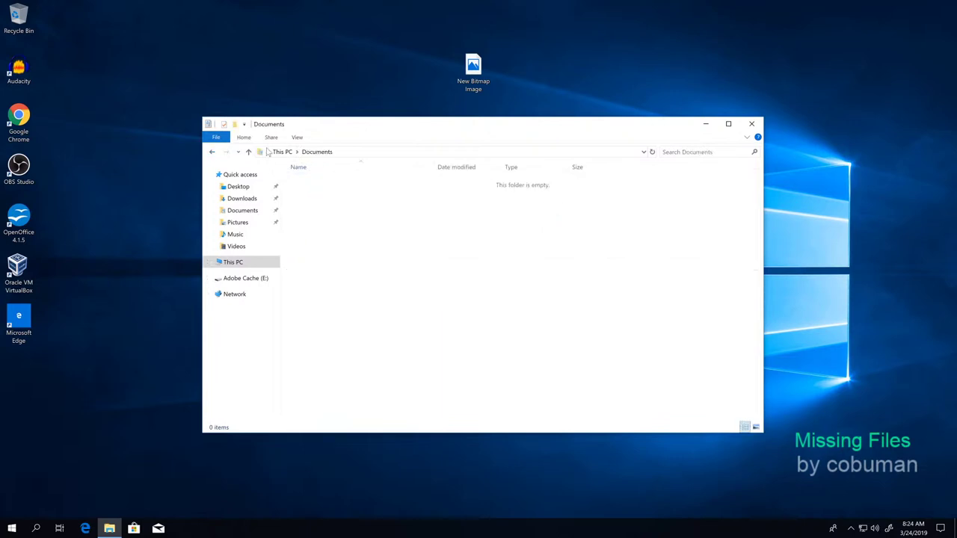
click(212, 152)
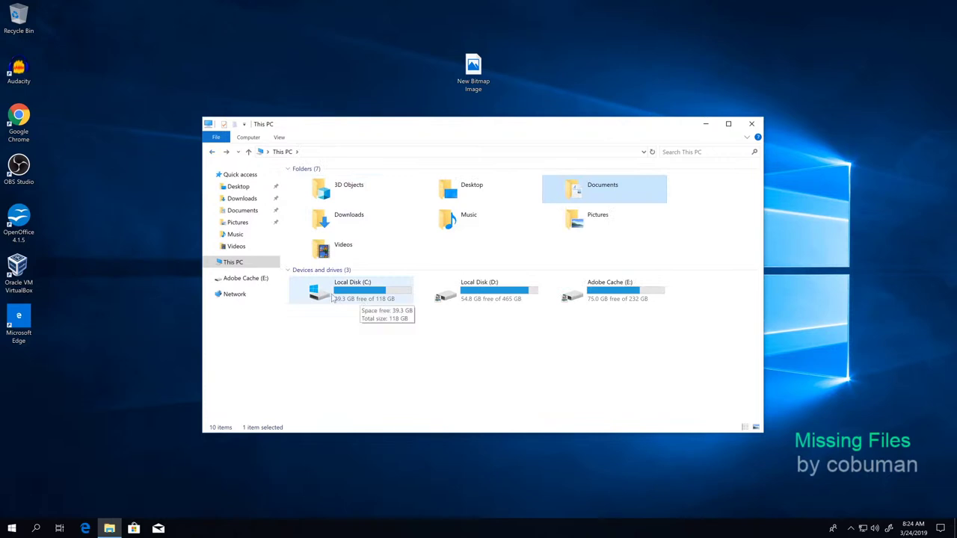
click(359, 327)
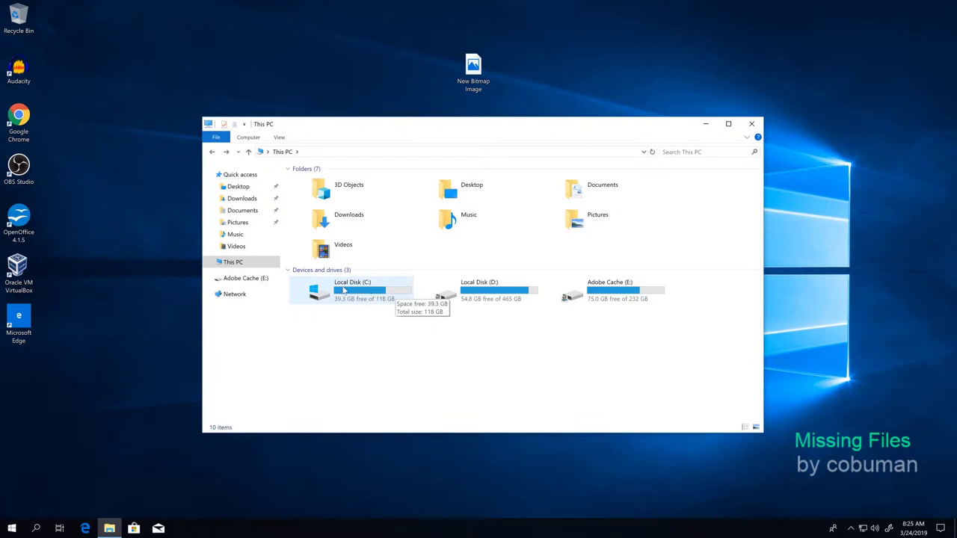
Type an example \\computername\c$ UNC path in the address bar, then open Local Disk (C:).
click(376, 152)
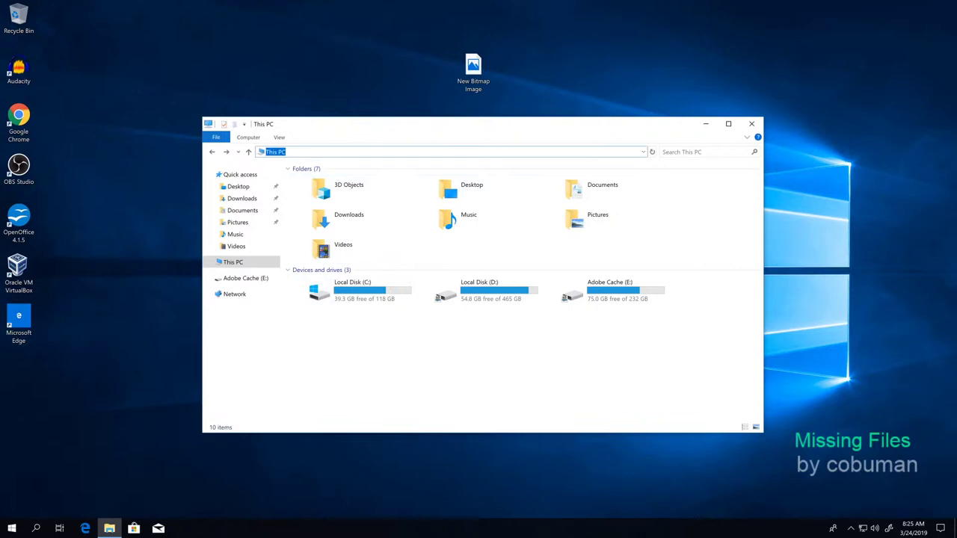
text(\\\)
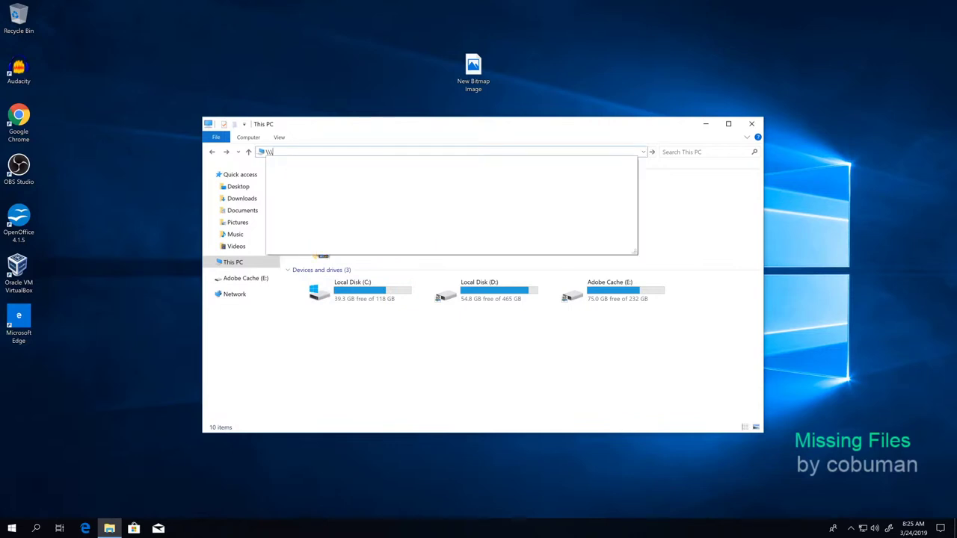
key(BackSpace)
text(nameof t)
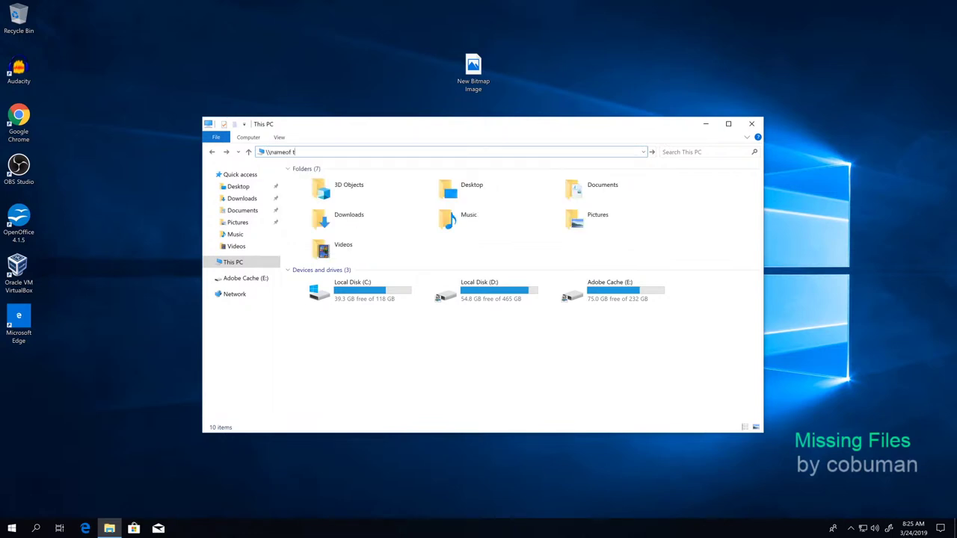
key(BackSpace)
key(BackSpace)
text(thecomputer\c$)
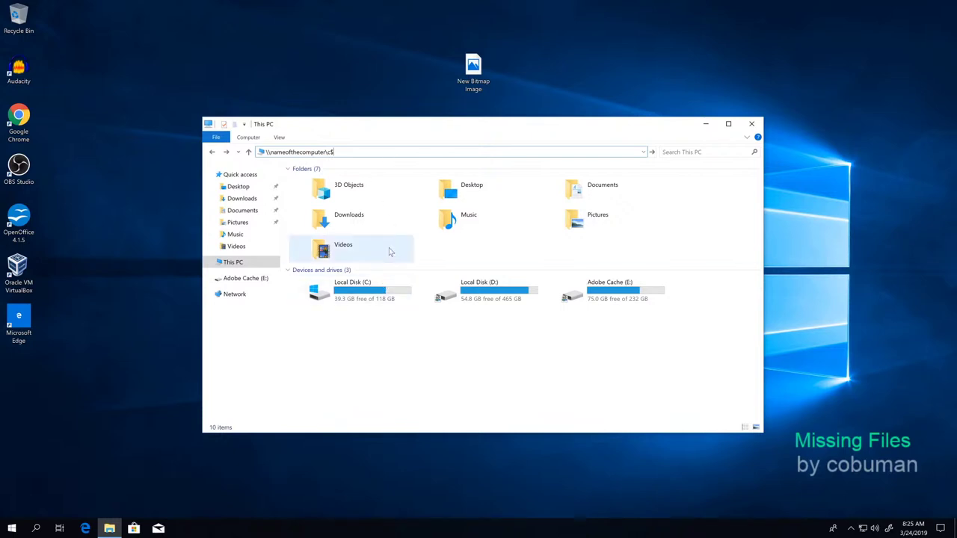
double_click(382, 290)
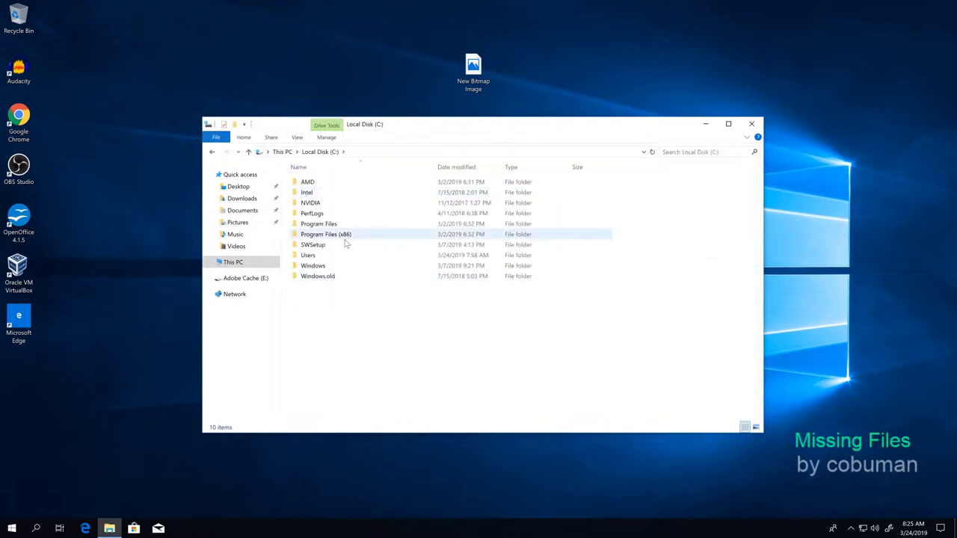
Open C:\Users and then the user's profile folder.
click(357, 155)
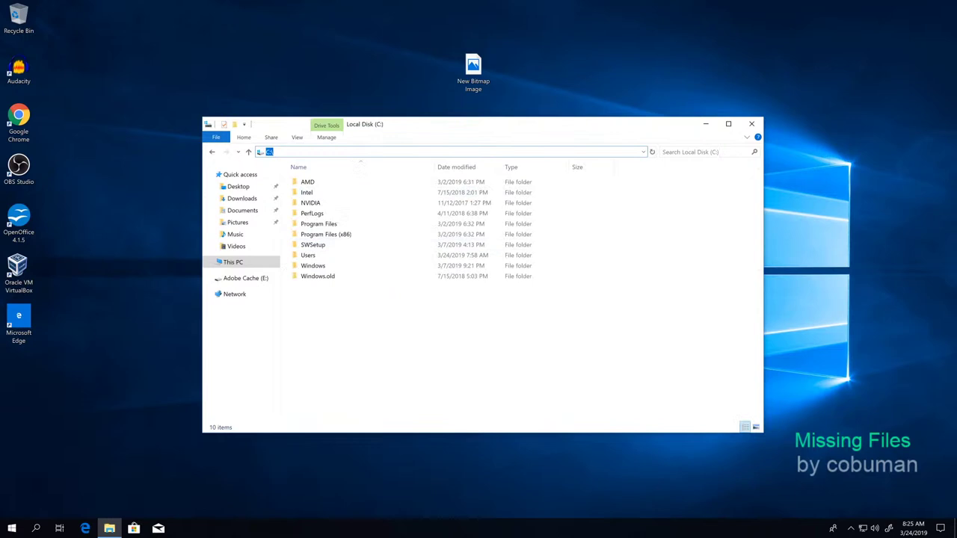
key(End)
key(Escape)
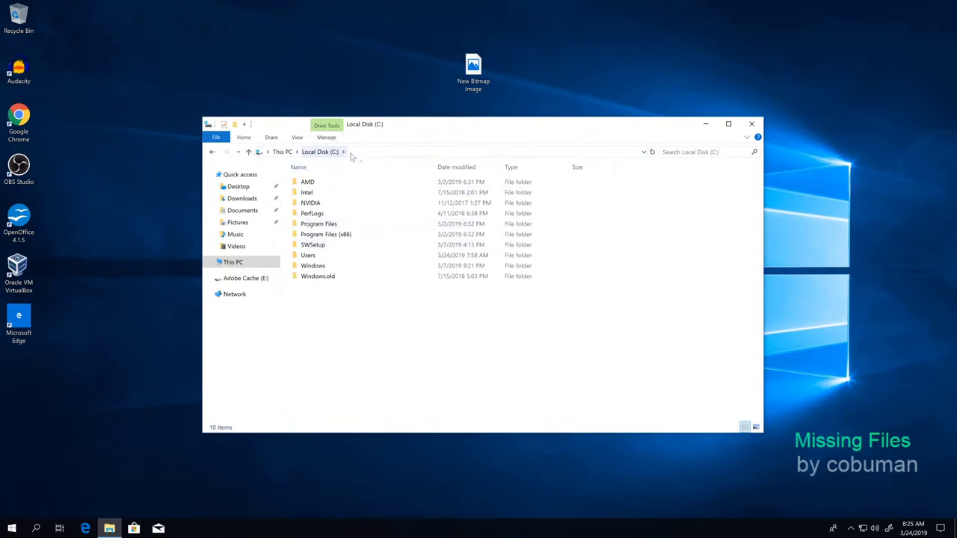
click(323, 257)
double_click(323, 256)
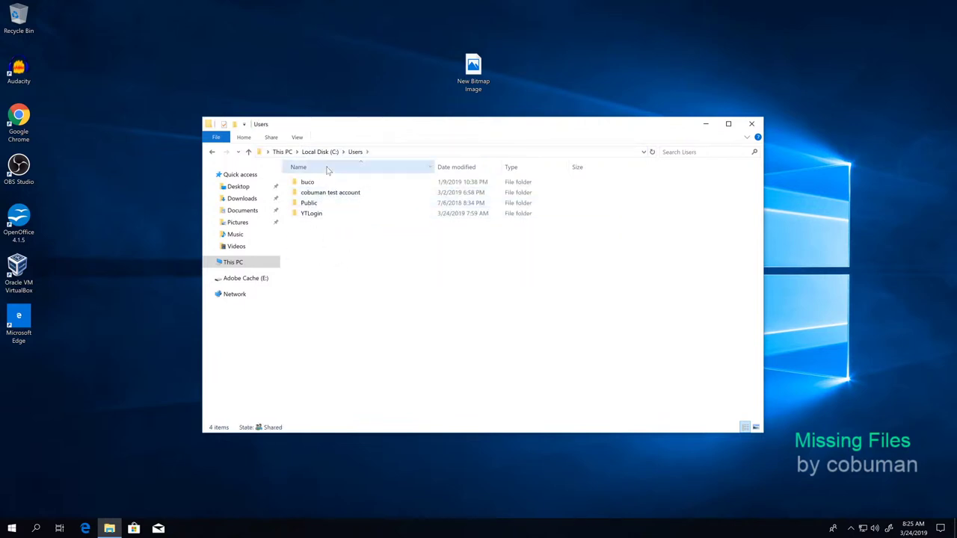
double_click(319, 216)
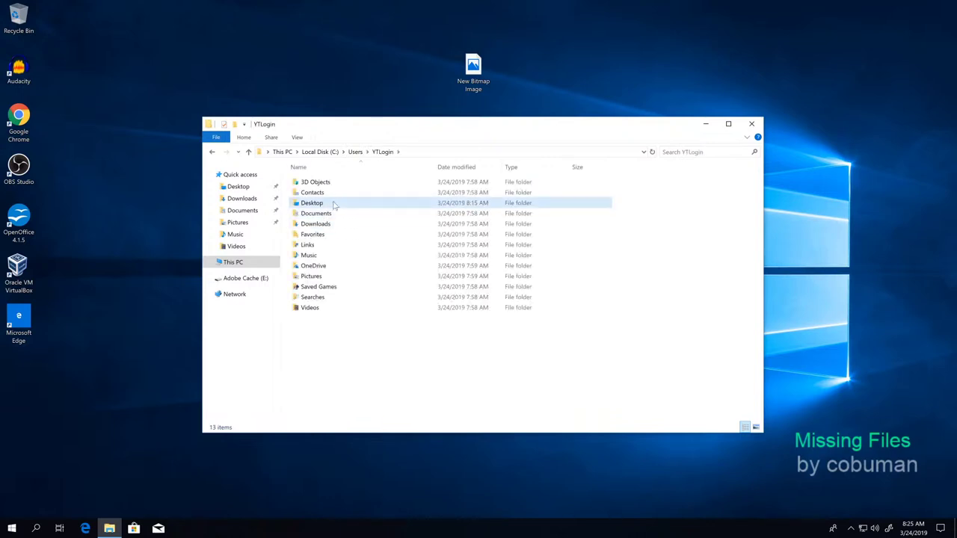
Copy the Desktop, Documents and Favorites folders, then return to Users.
click(333, 205)
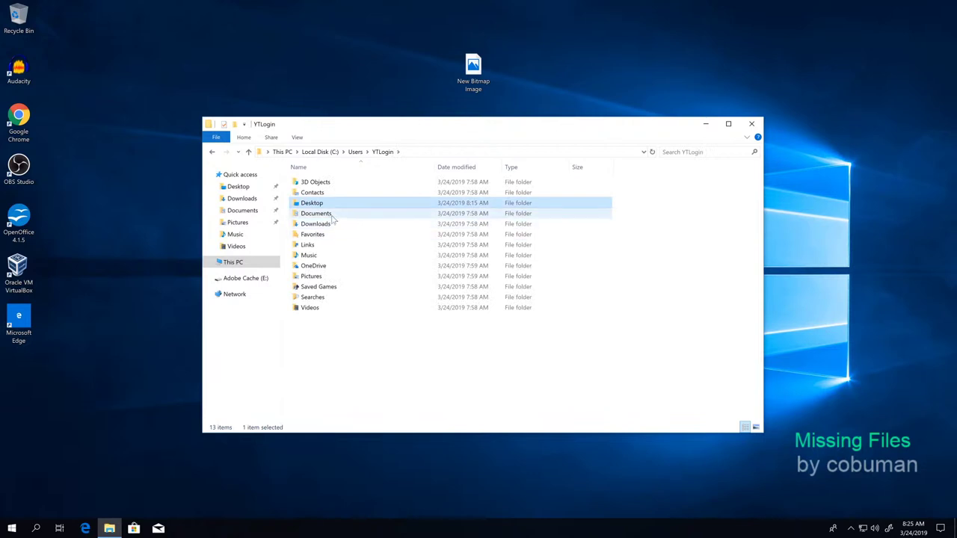
ctrl+click(332, 215)
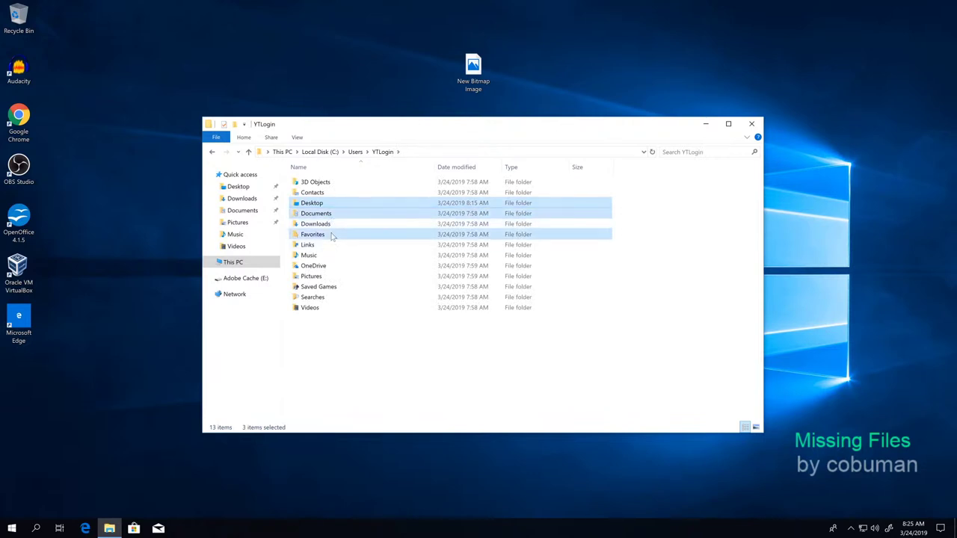
right_click(333, 236)
click(375, 386)
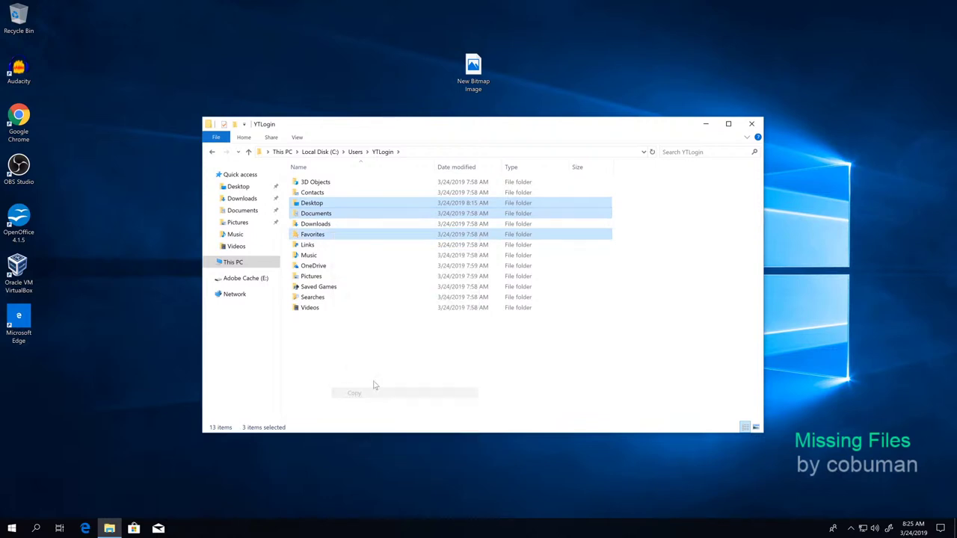
click(345, 376)
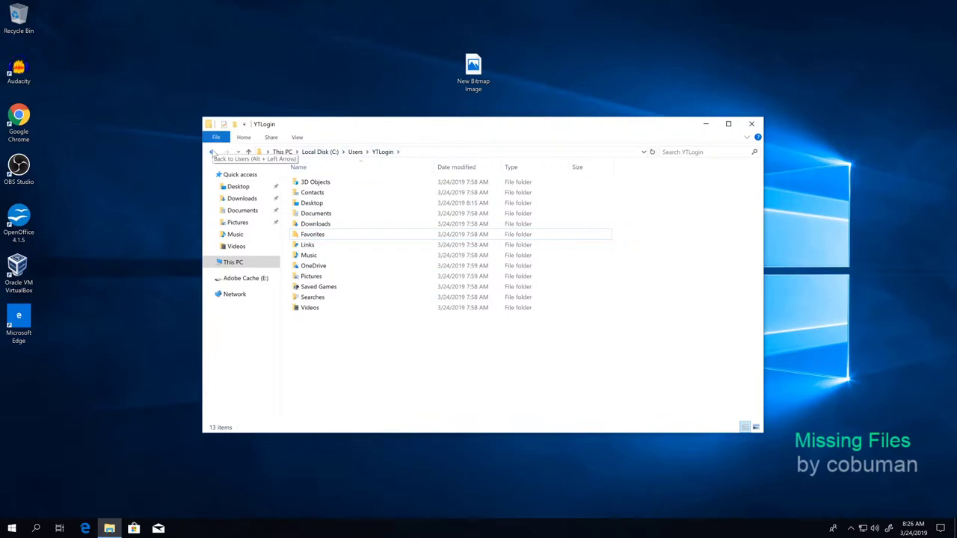
click(212, 151)
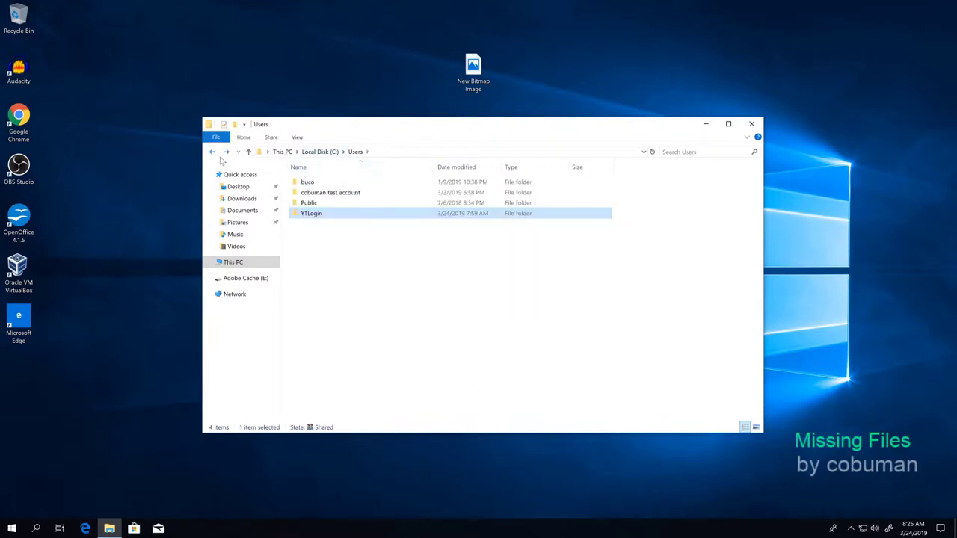
Paste the copied Desktop, Documents and Favorites folders into the user's profile folder.
double_click(320, 213)
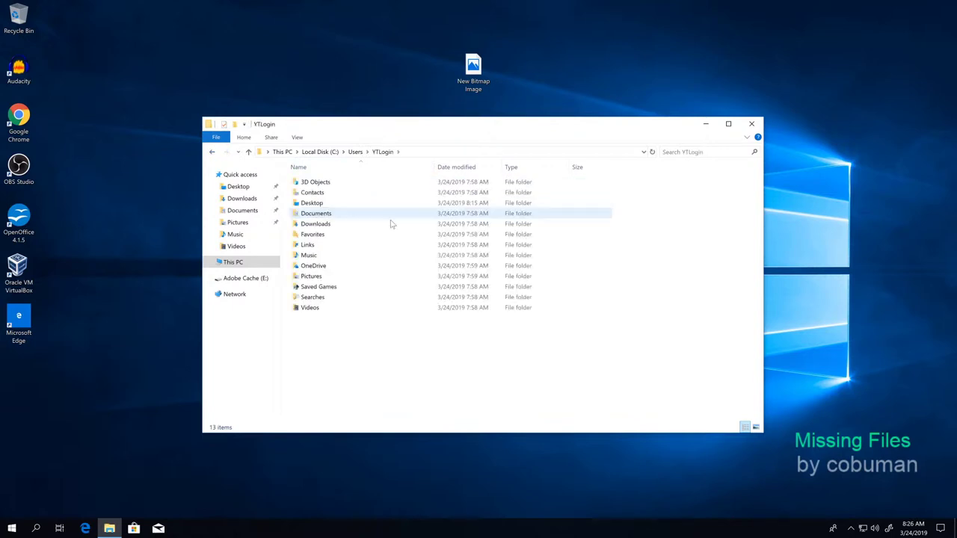
right_click(340, 349)
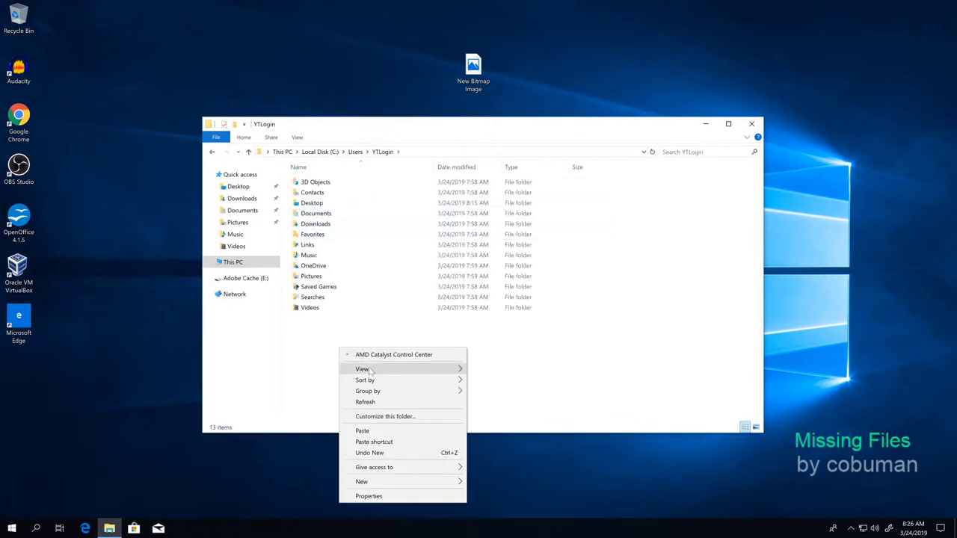
click(364, 431)
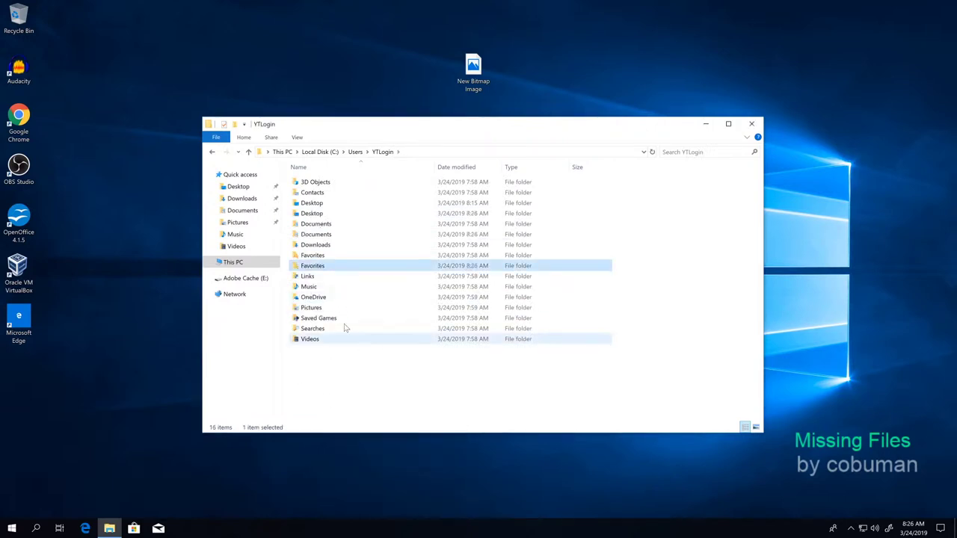
Undo the paste so only the original 13 profile folders remain.
click(320, 257)
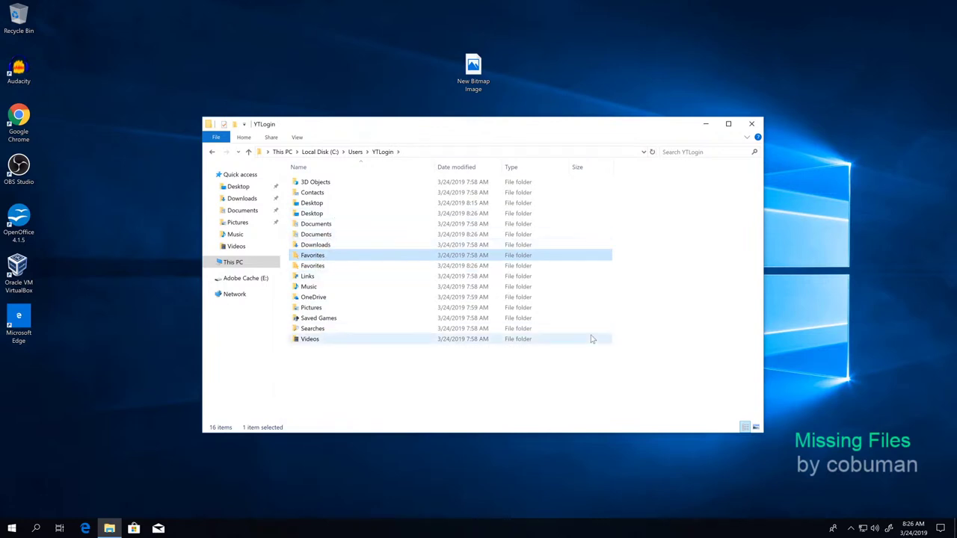
key(ctrl+z)
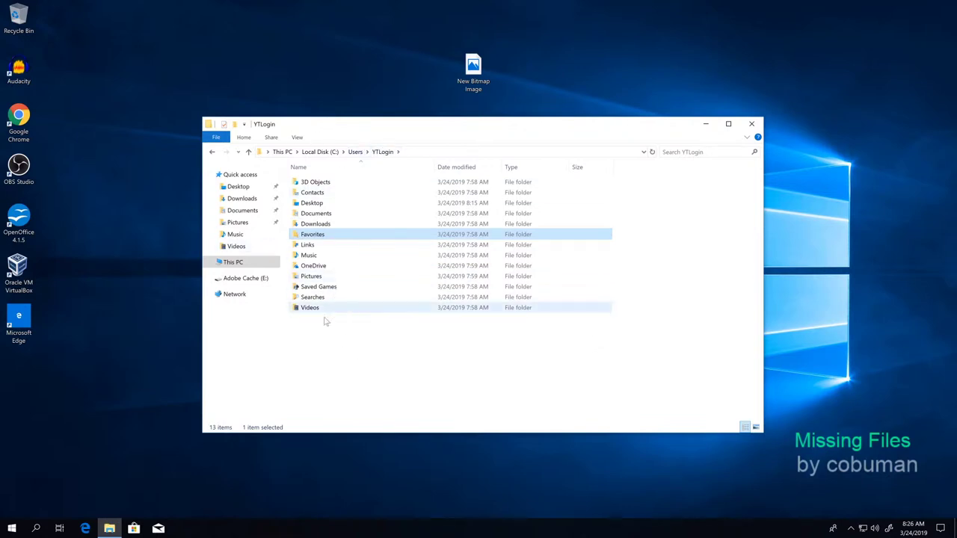
click(313, 377)
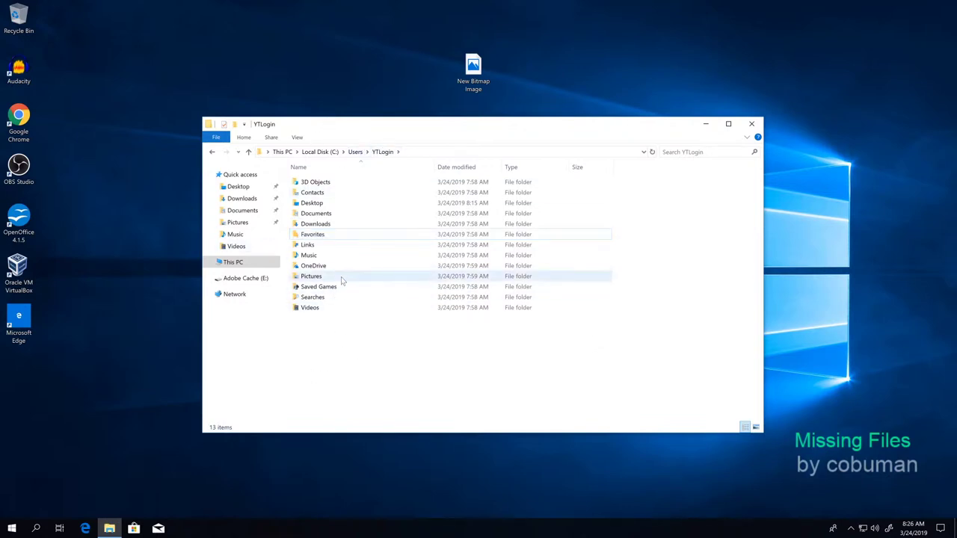
click(320, 235)
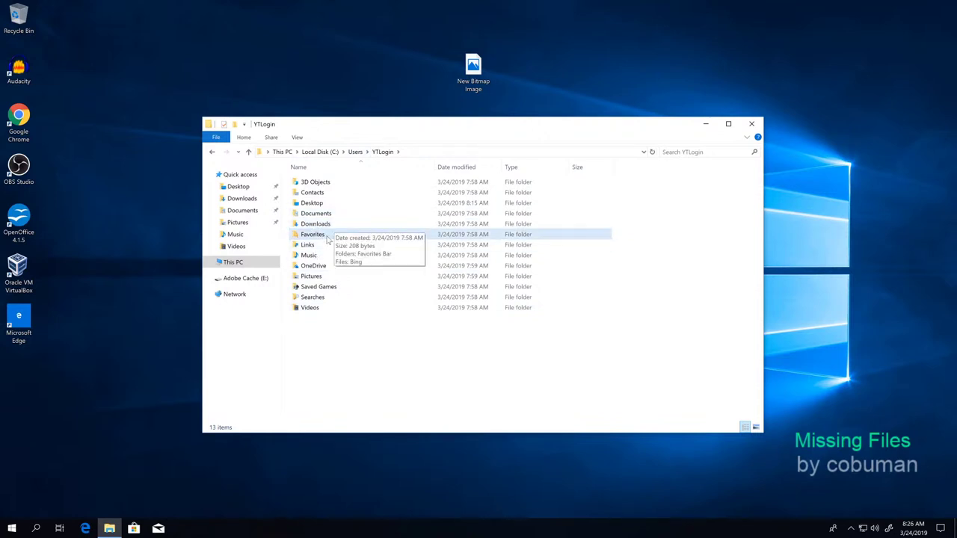
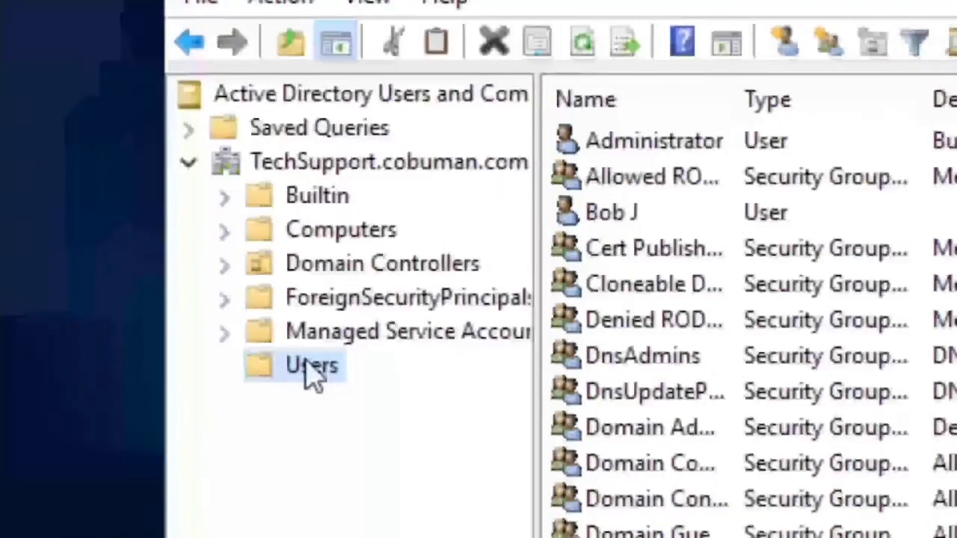
Search the Users container for the user's logon name.
click(321, 236)
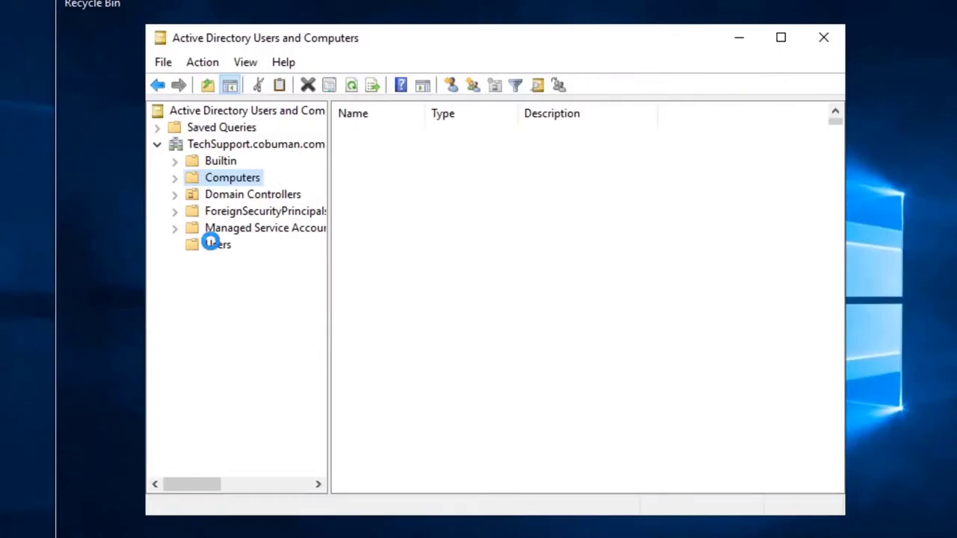
click(308, 371)
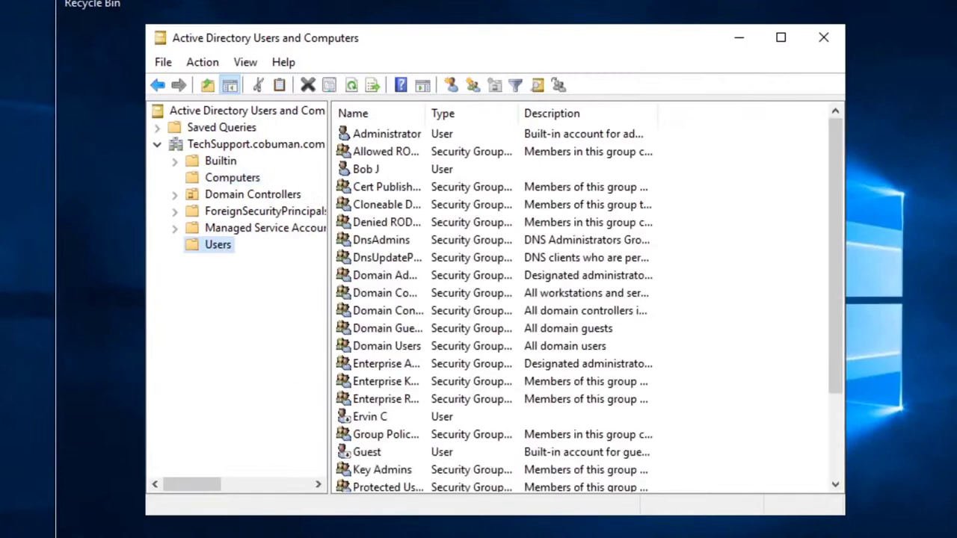
drag(832, 160, 825, 128)
right_click(214, 251)
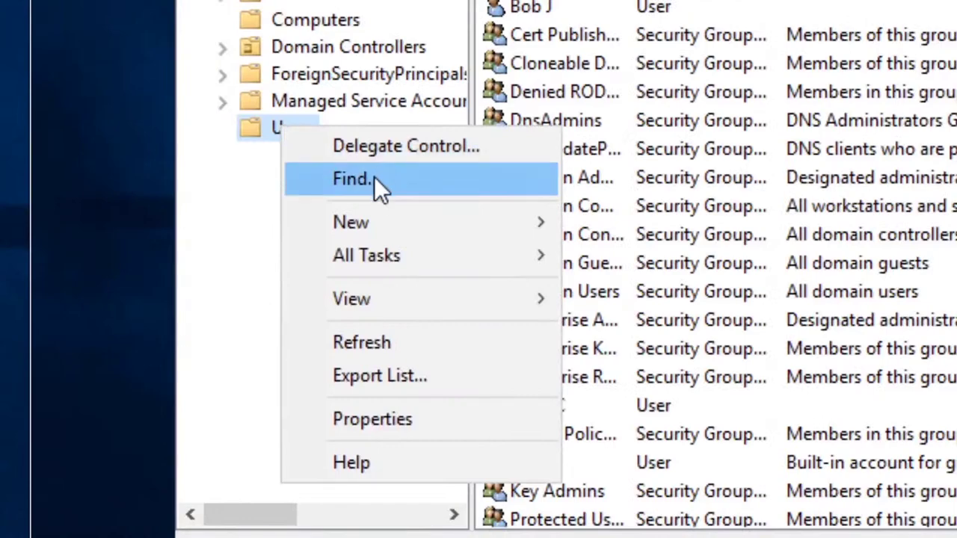
click(374, 178)
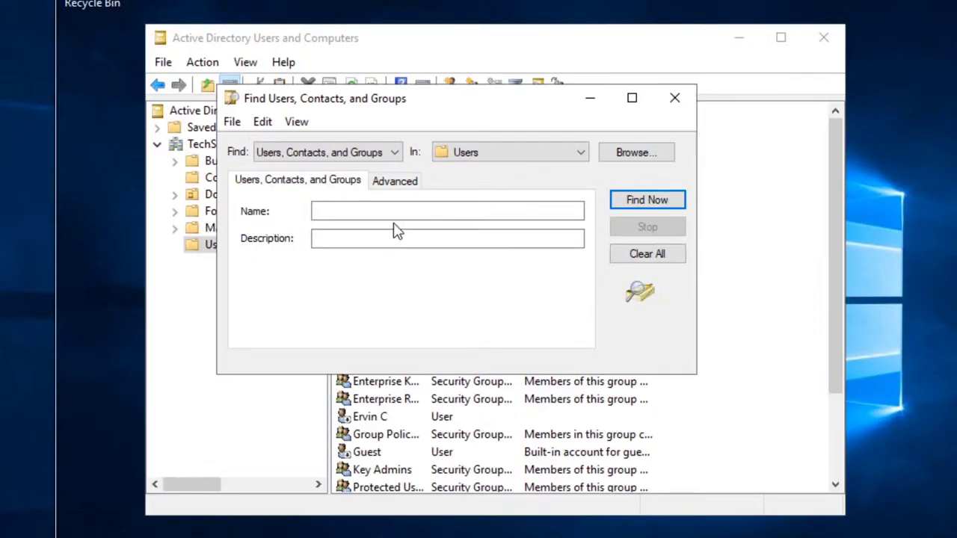
click(396, 213)
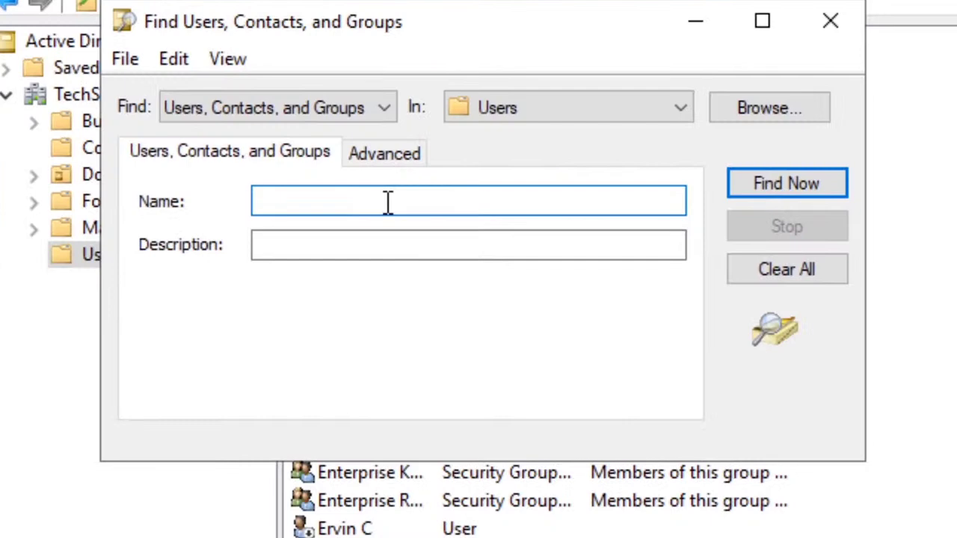
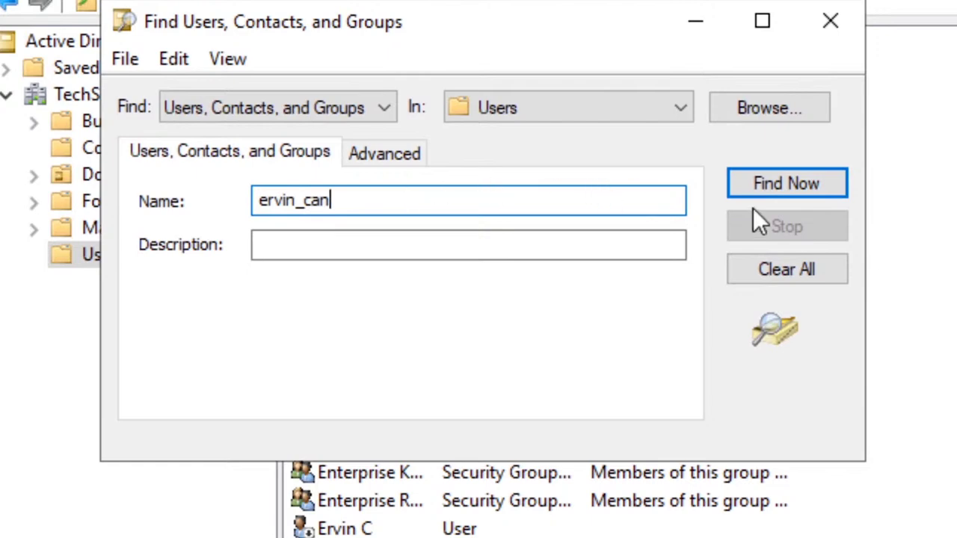
click(774, 188)
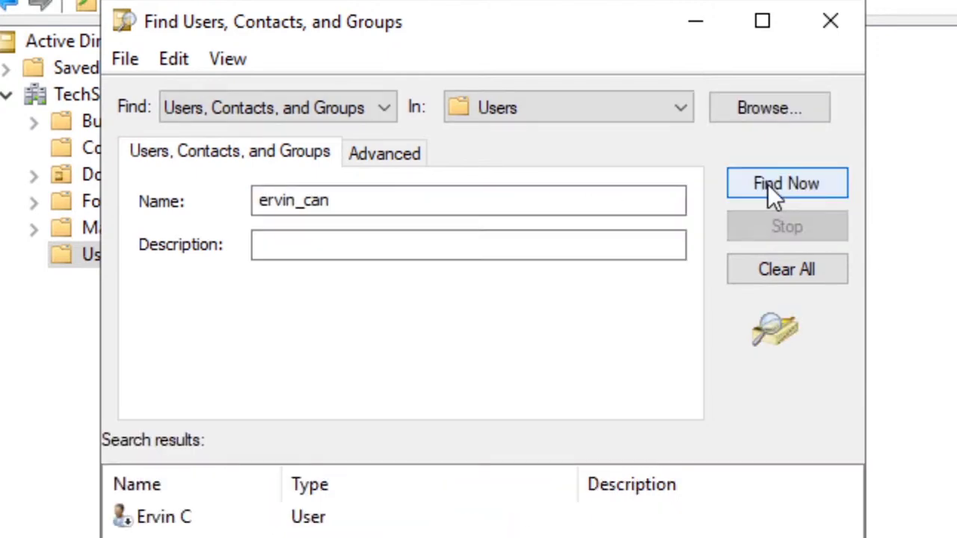
Open the found user's properties, tick Unlock account on the Account tab, and apply.
click(207, 523)
double_click(203, 522)
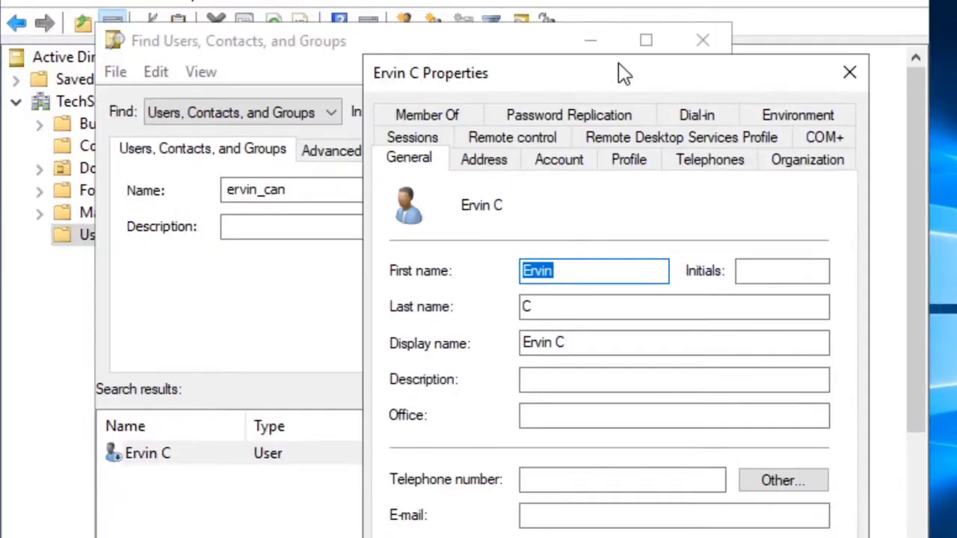
drag(625, 73, 534, 43)
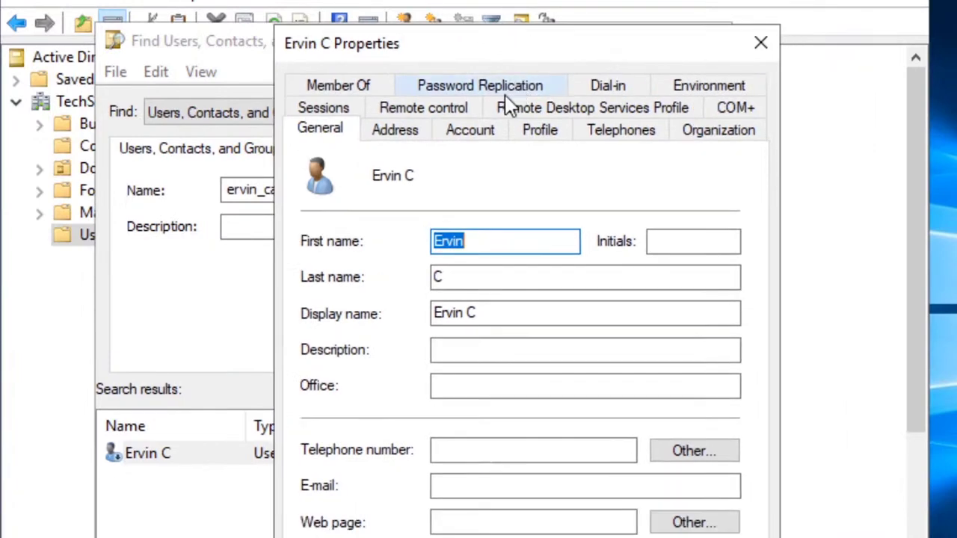
click(467, 137)
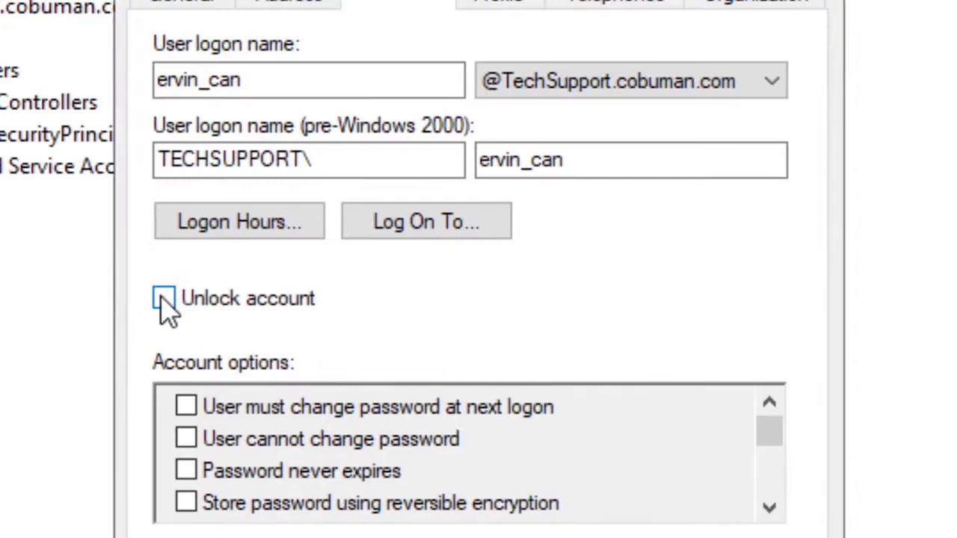
click(162, 298)
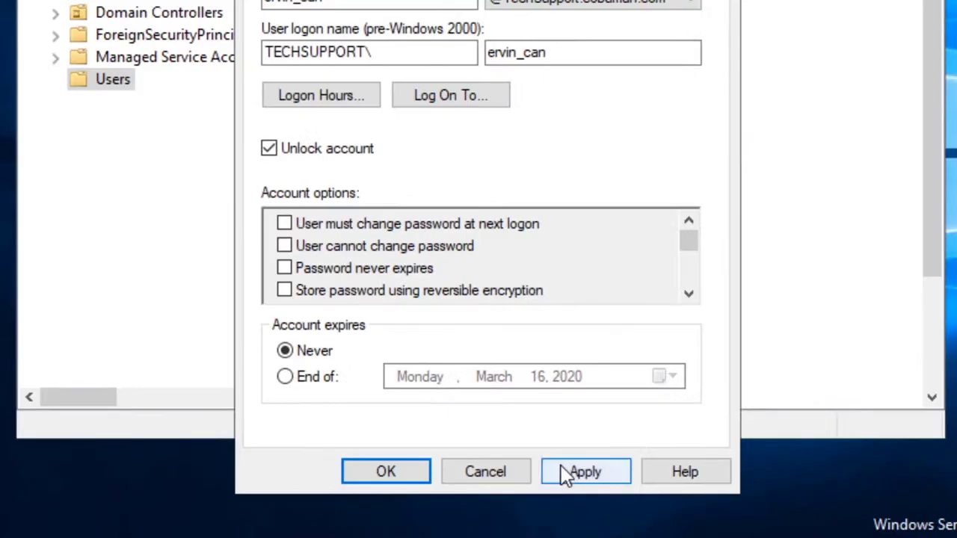
click(566, 471)
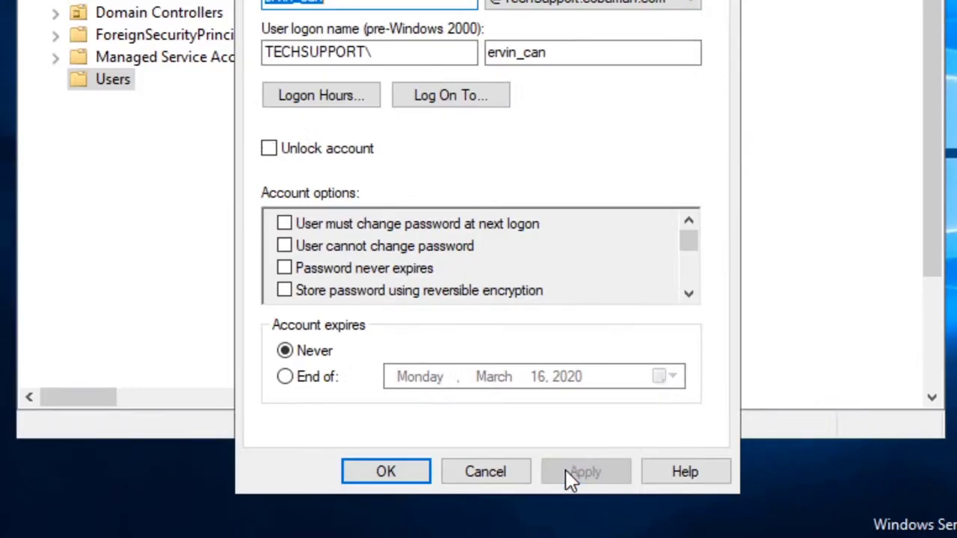
click(385, 472)
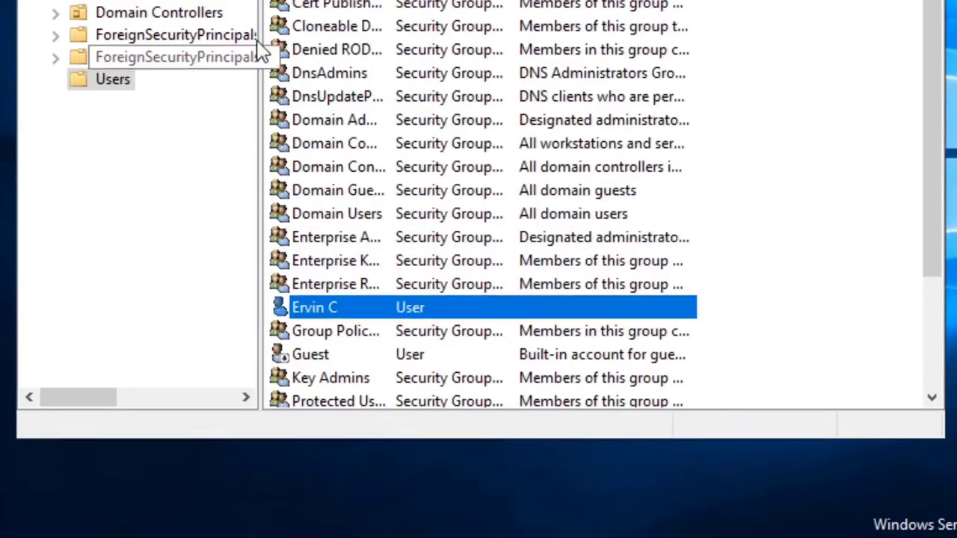
Tick 'User must change password at next logon' on the user's Account tab and confirm.
right_click(110, 82)
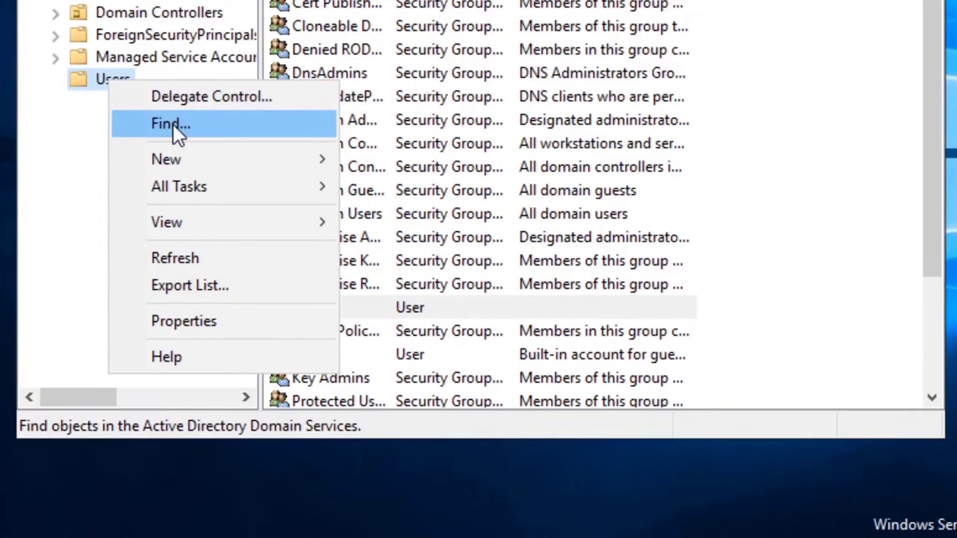
click(303, 307)
double_click(303, 307)
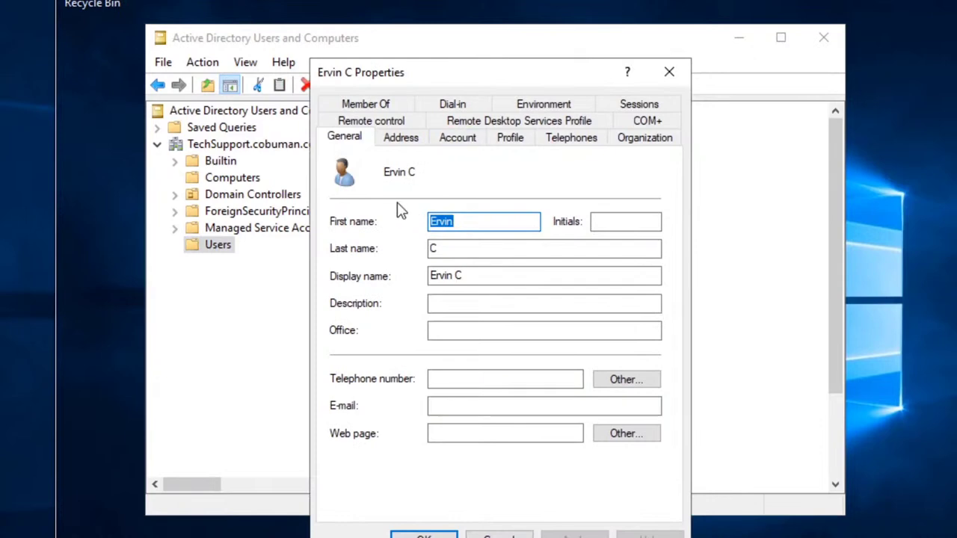
click(451, 147)
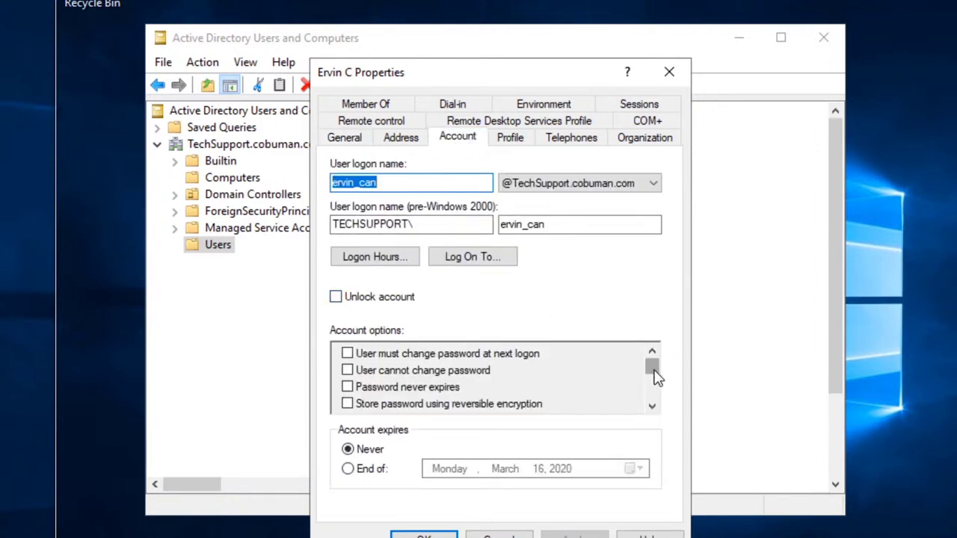
mouse_move(654, 372)
mouse_down()
mouse_move(656, 381)
mouse_move(654, 372)
mouse_up()
click(351, 357)
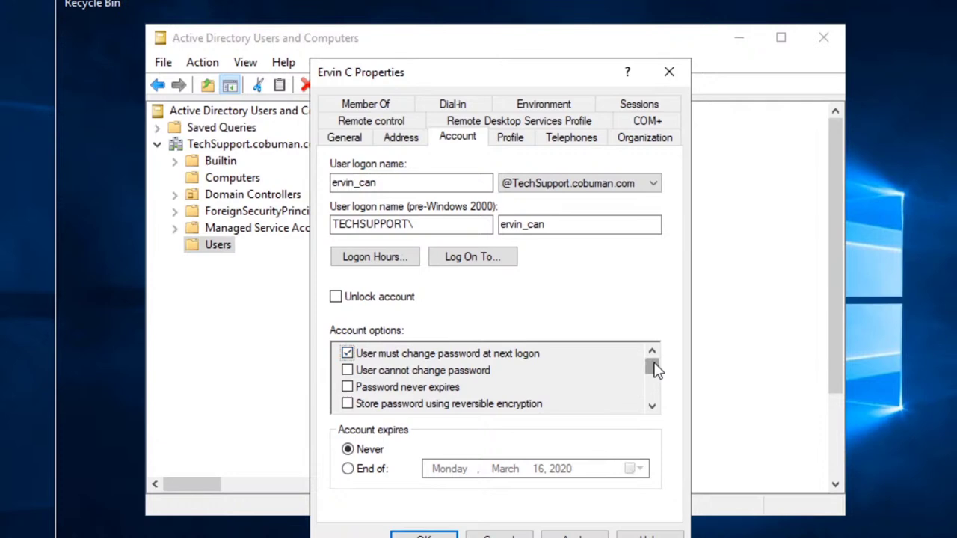
mouse_move(654, 367)
mouse_down()
mouse_move(647, 404)
mouse_move(654, 363)
mouse_up()
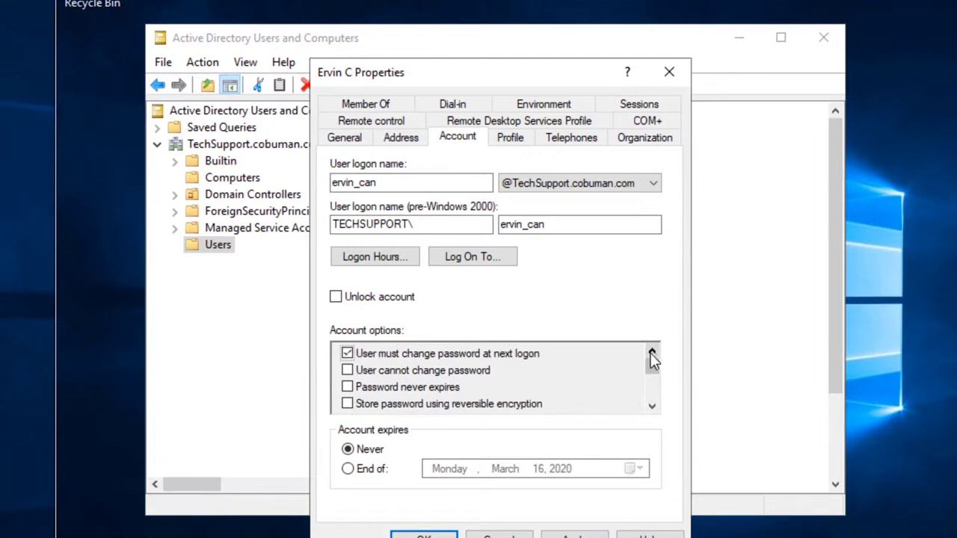
click(424, 535)
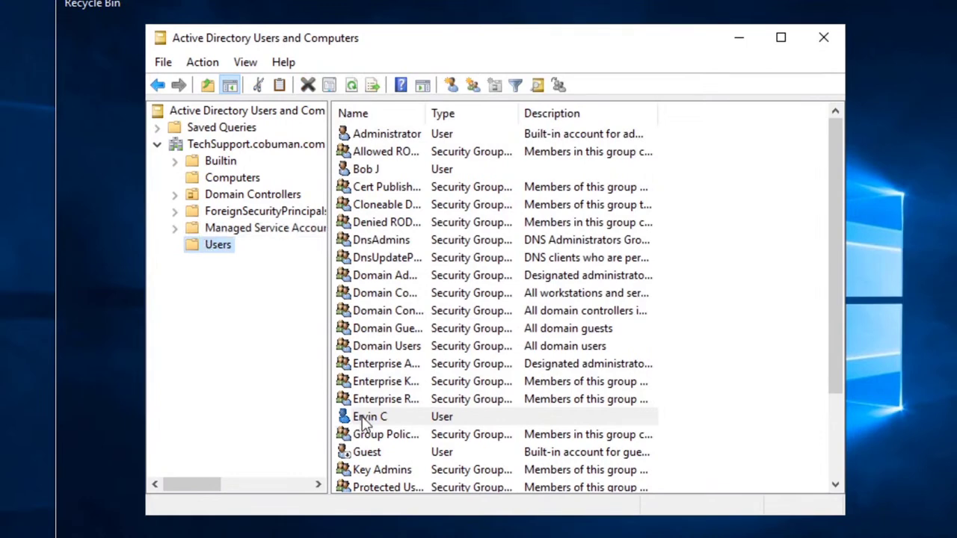
Open the user's context menu in the Users list, then dismiss it unused.
click(362, 420)
right_click(362, 420)
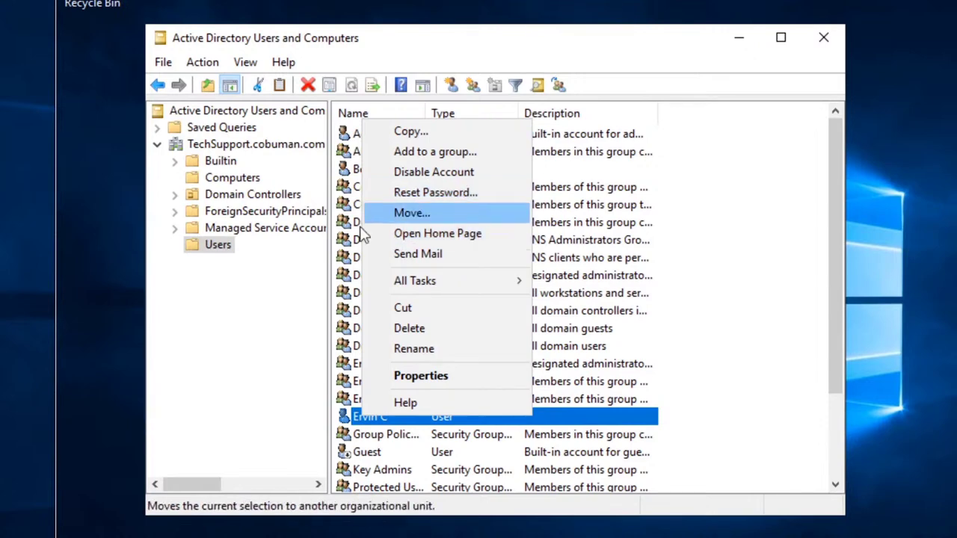
click(271, 346)
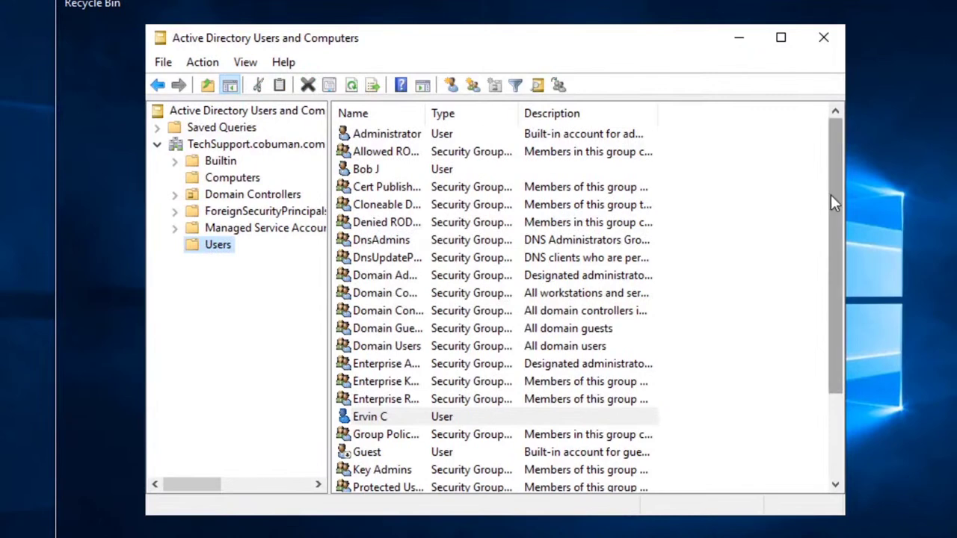
drag(832, 201, 827, 216)
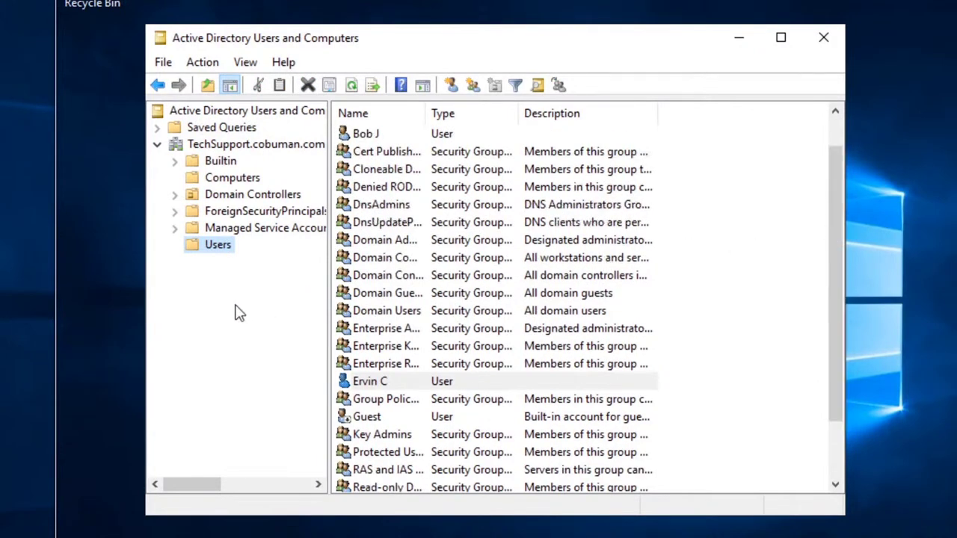
Find the user by logon name and open the found user's actions.
right_click(217, 249)
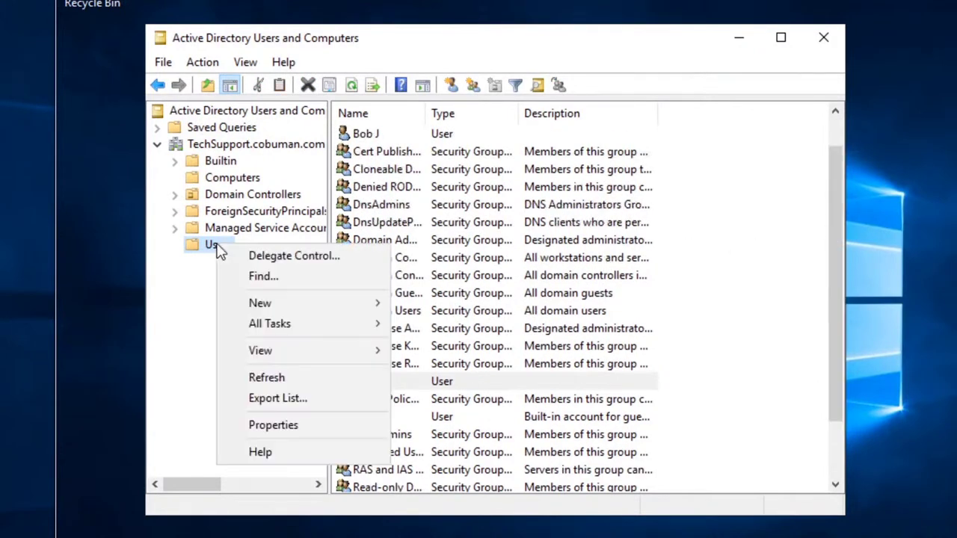
click(269, 277)
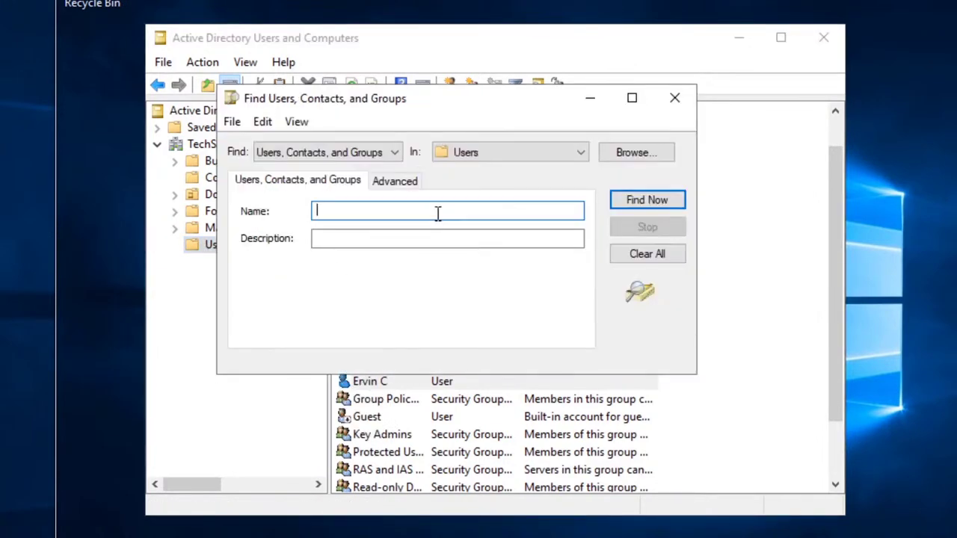
key(Return)
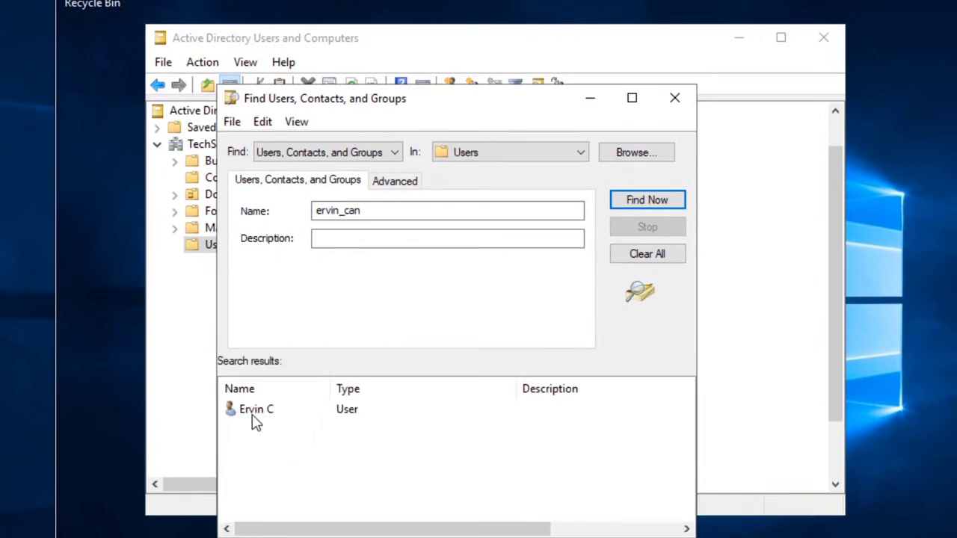
click(253, 418)
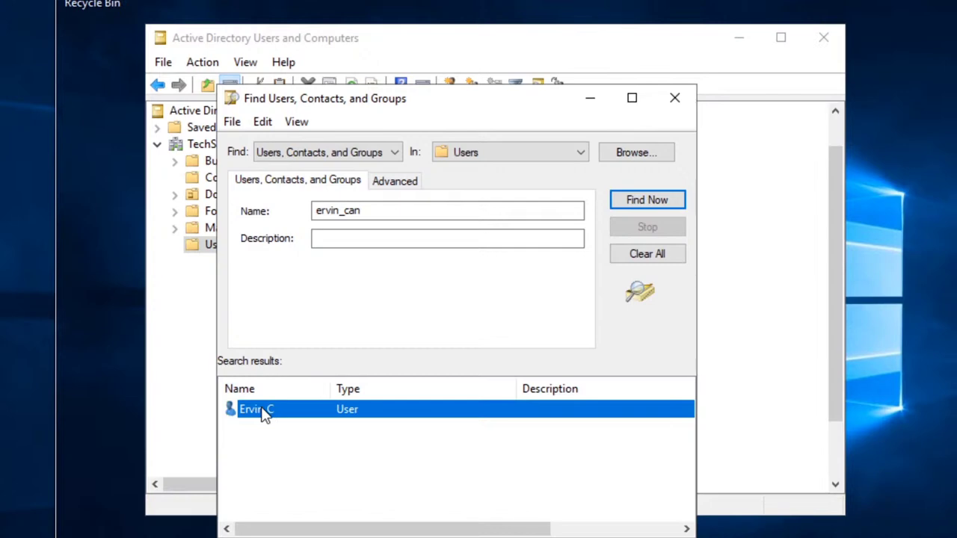
right_click(263, 417)
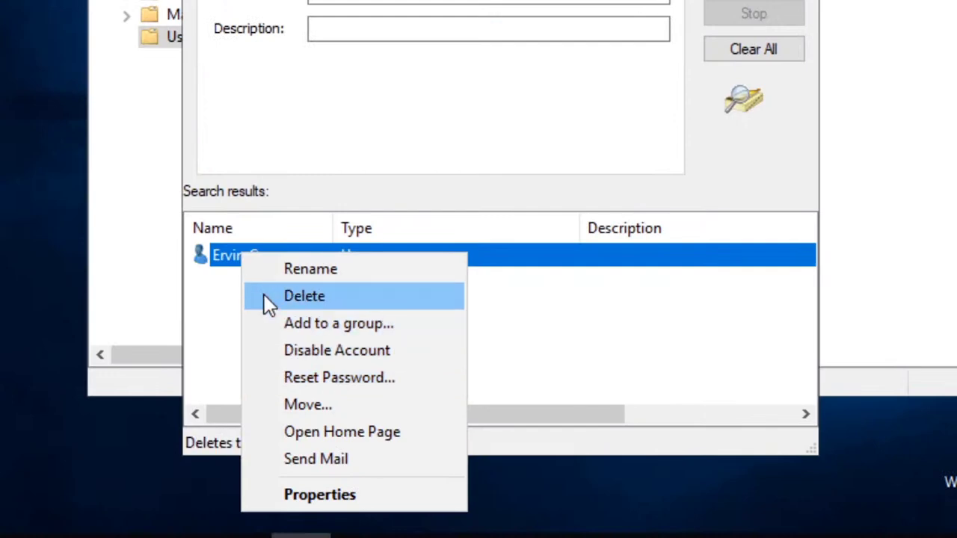
Reset the user's password to a new one, also unlocking the account, and acknowledge the confirmation.
click(364, 389)
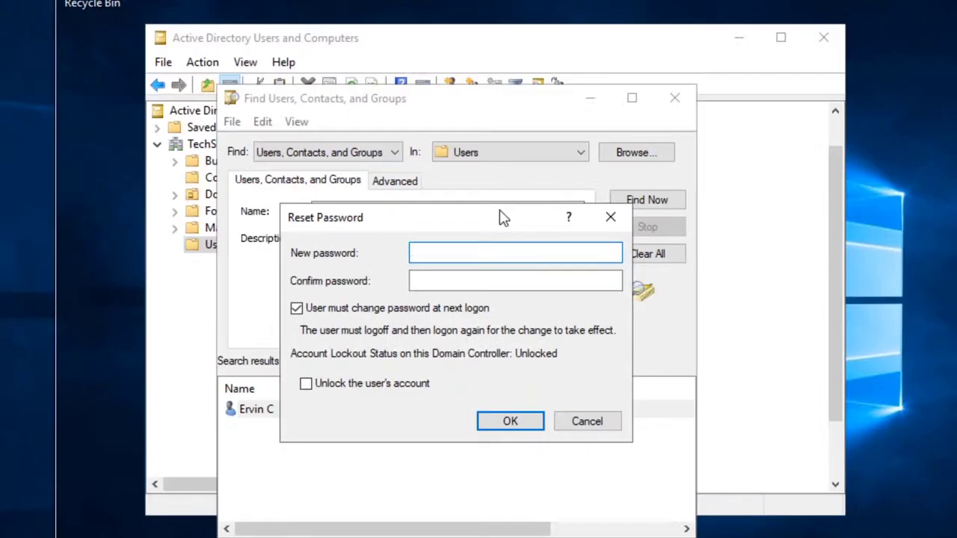
text(••••••)
key(Tab)
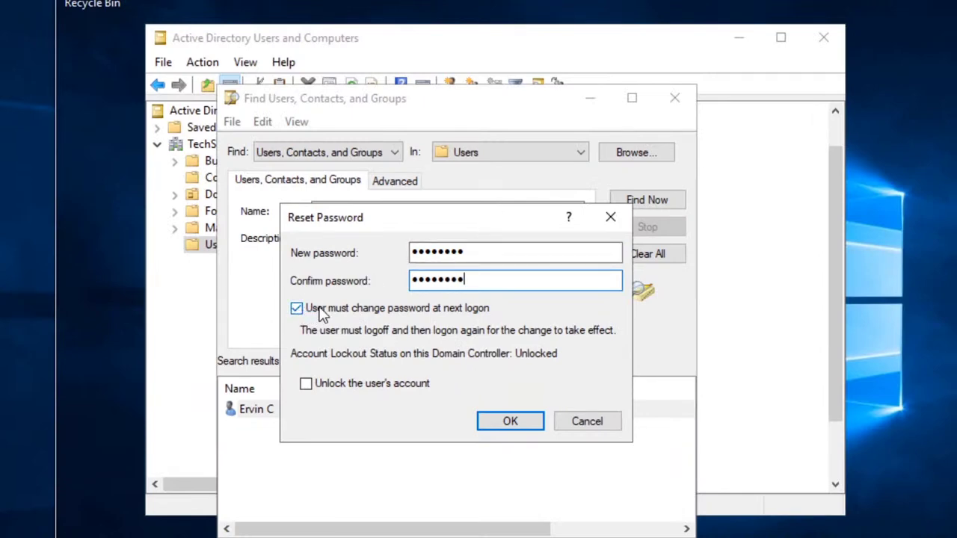
click(509, 422)
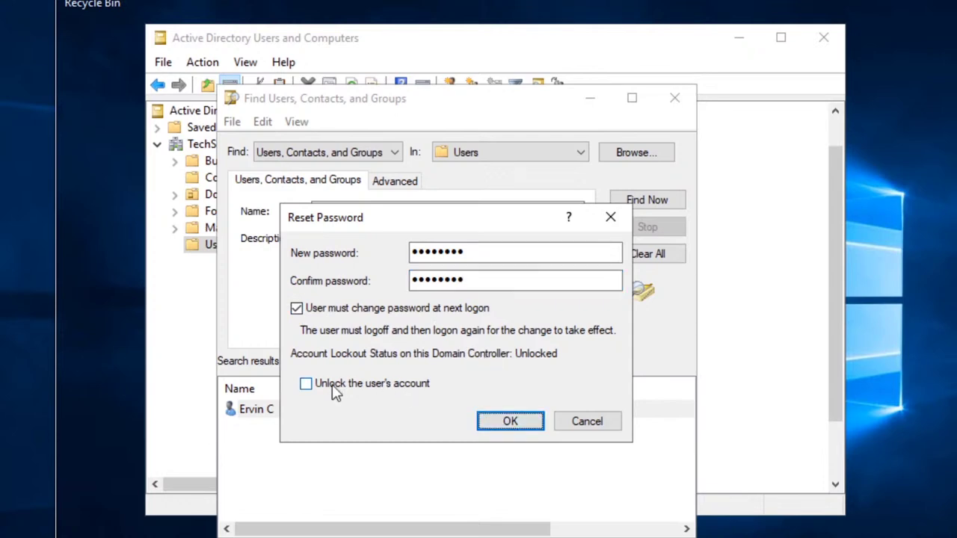
click(308, 385)
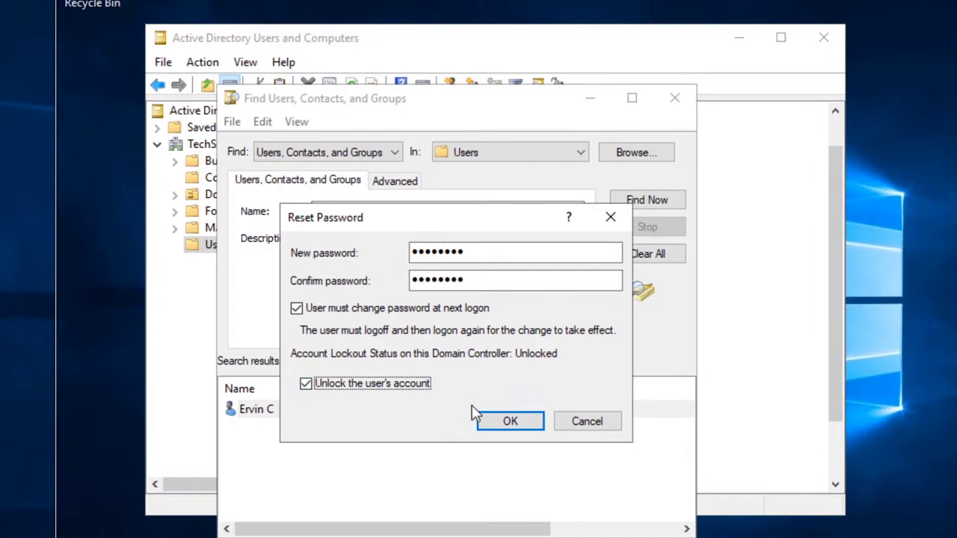
click(509, 421)
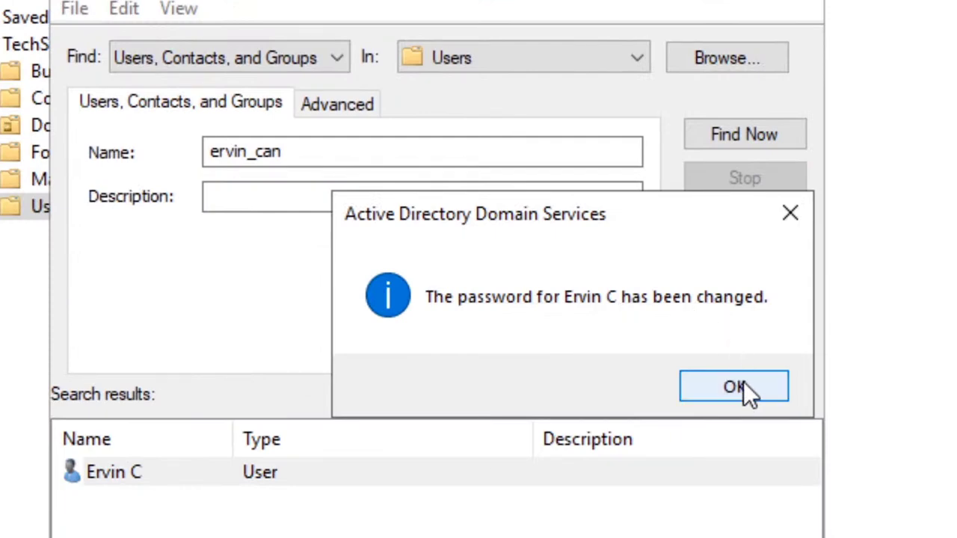
click(744, 384)
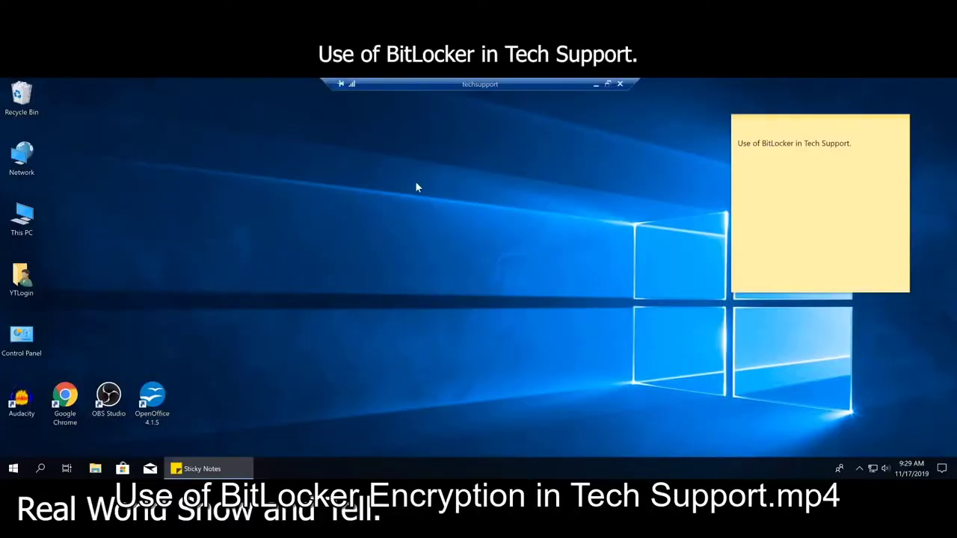
Move the 'BitLocker in Tech Support.' sticky note aside on the desktop.
click(832, 124)
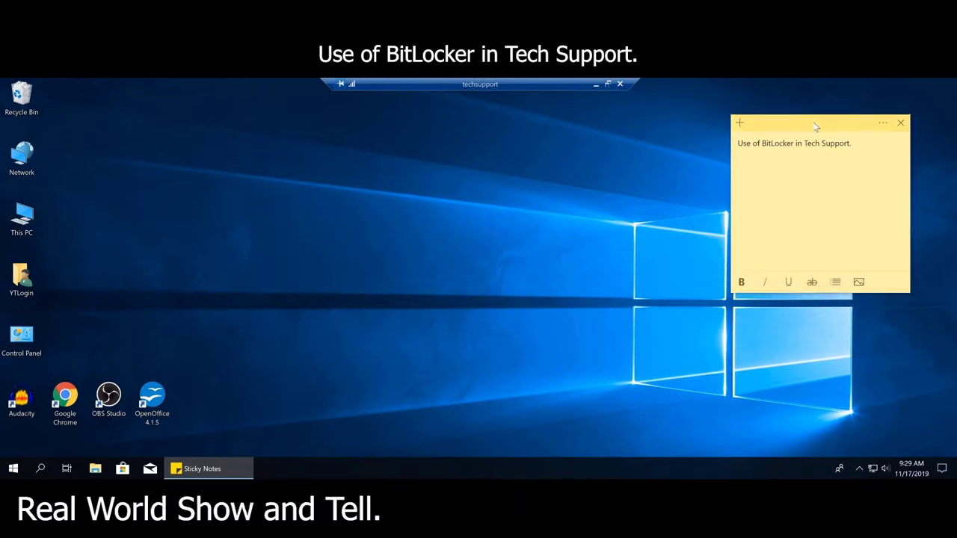
drag(823, 123, 417, 159)
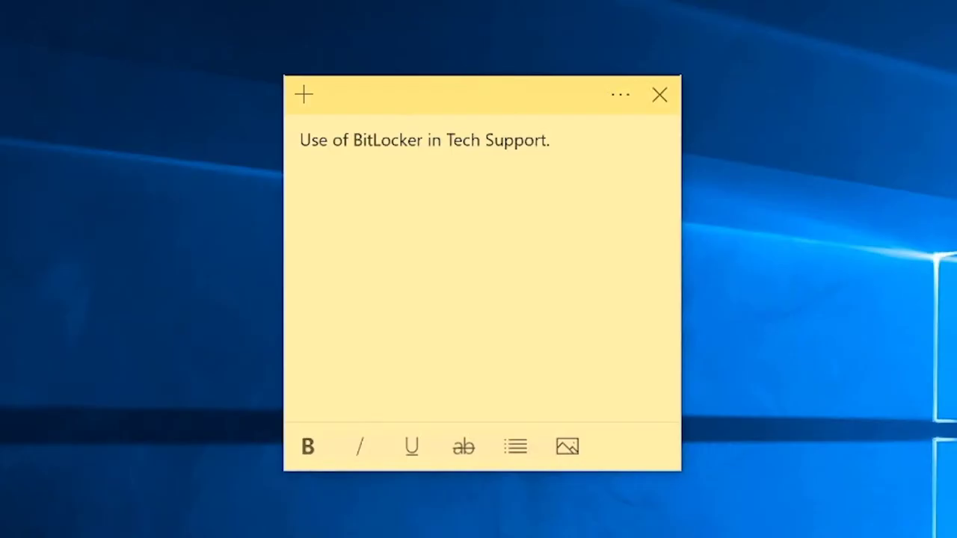
drag(353, 140, 557, 140)
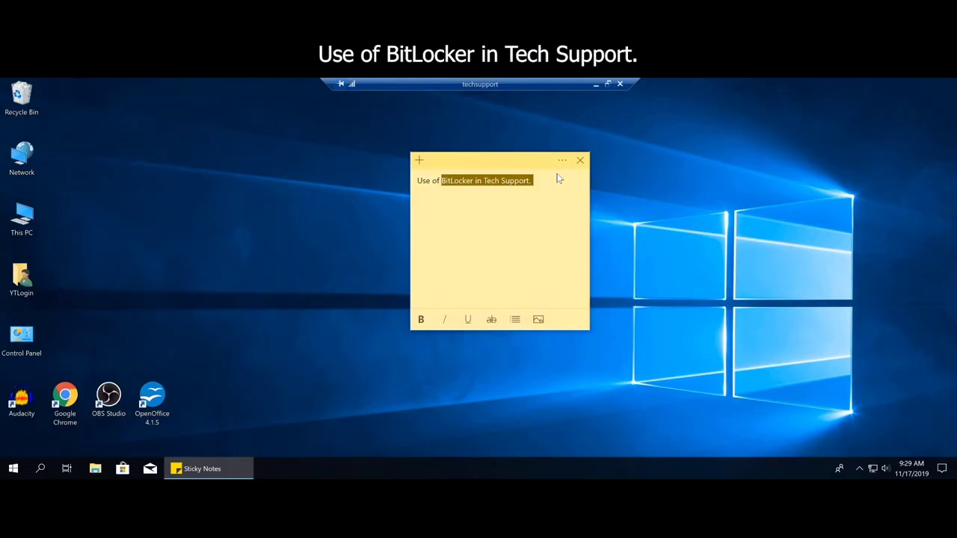
drag(508, 101, 956, 155)
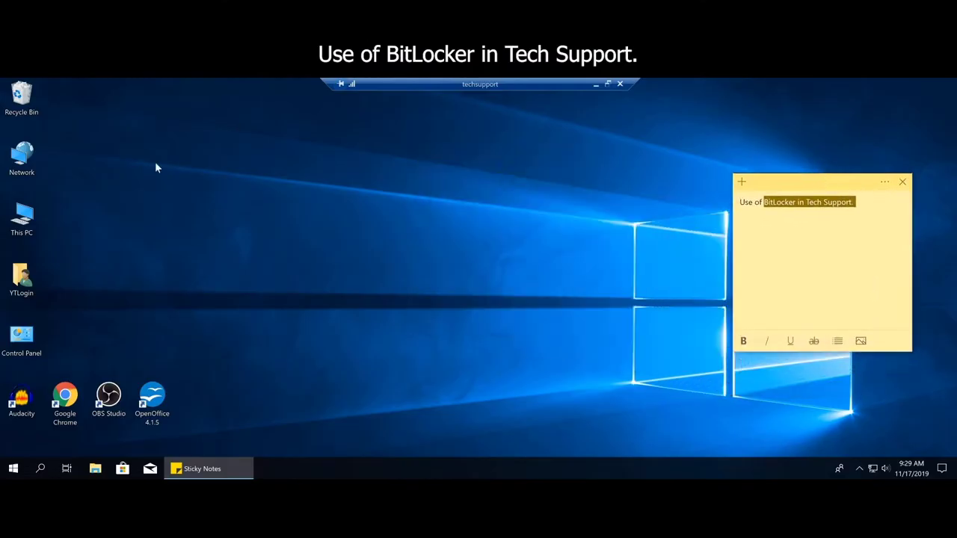
Open This PC and select Local Disk (C:), showing 37.8 GB free of 118 GB.
double_click(17, 215)
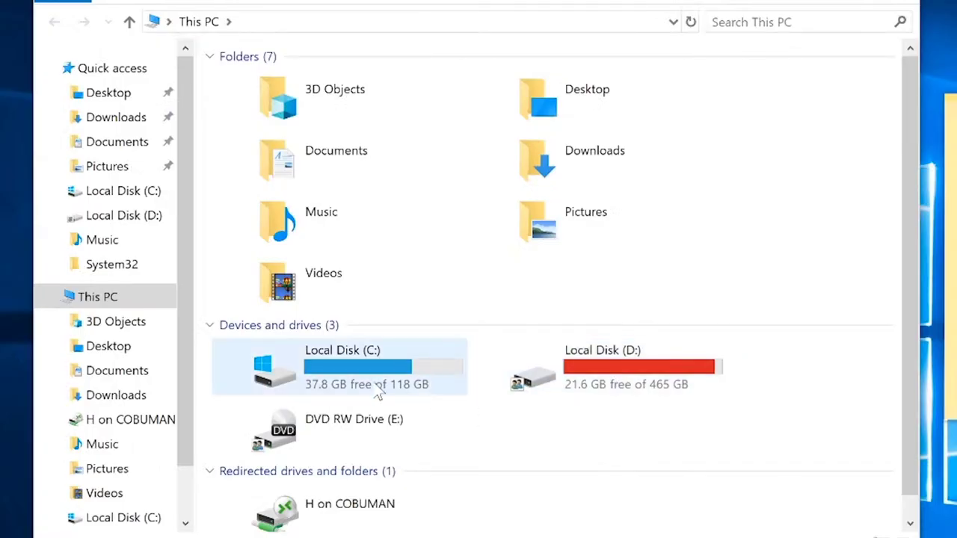
click(387, 376)
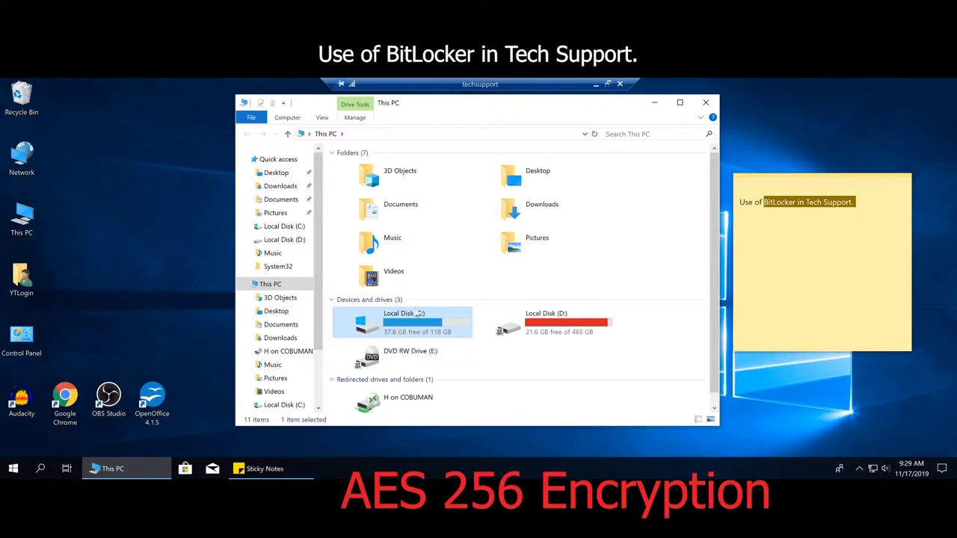
drag(561, 106, 556, 108)
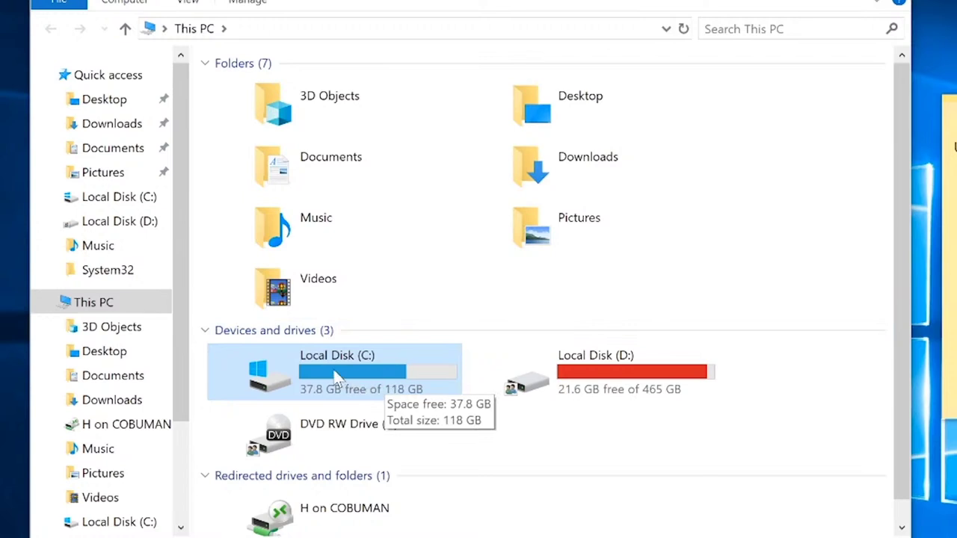
click(642, 377)
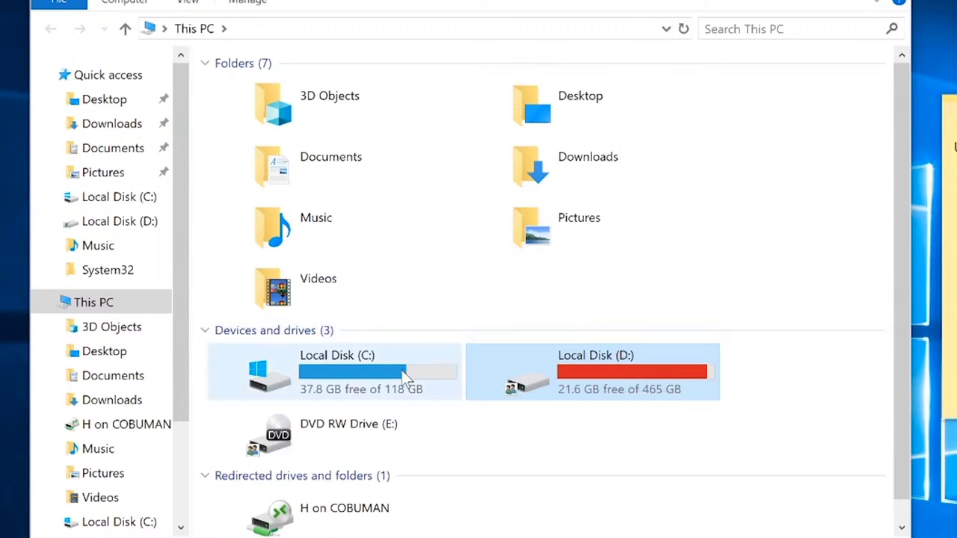
mouse_move(389, 371)
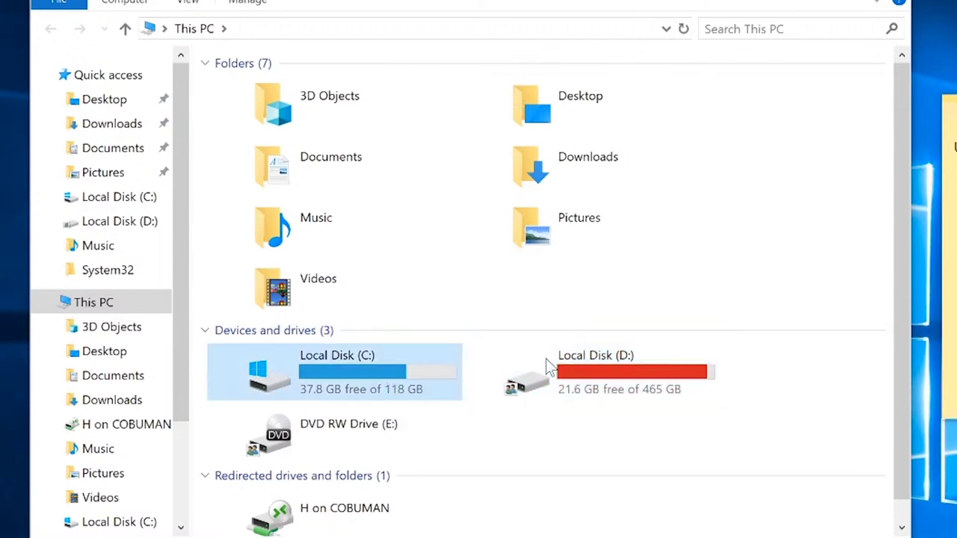
click(382, 367)
mouse_move(357, 369)
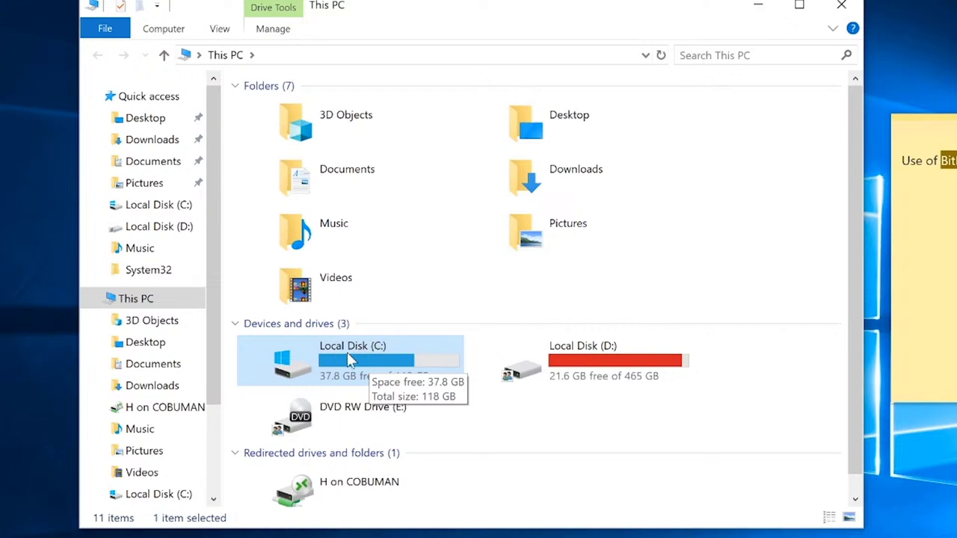
Browse C: > Users > profile > Documents, then go back to the profile folder.
double_click(349, 348)
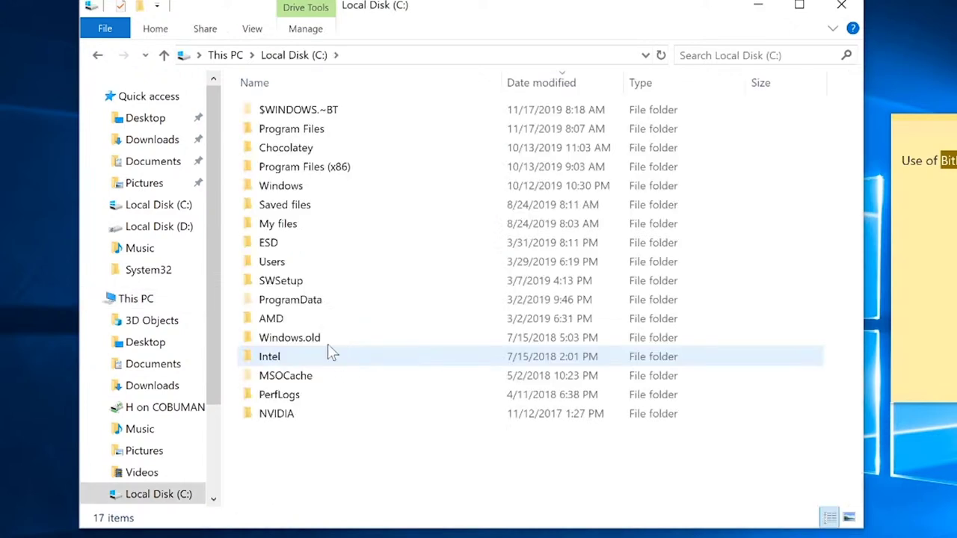
double_click(273, 263)
double_click(325, 112)
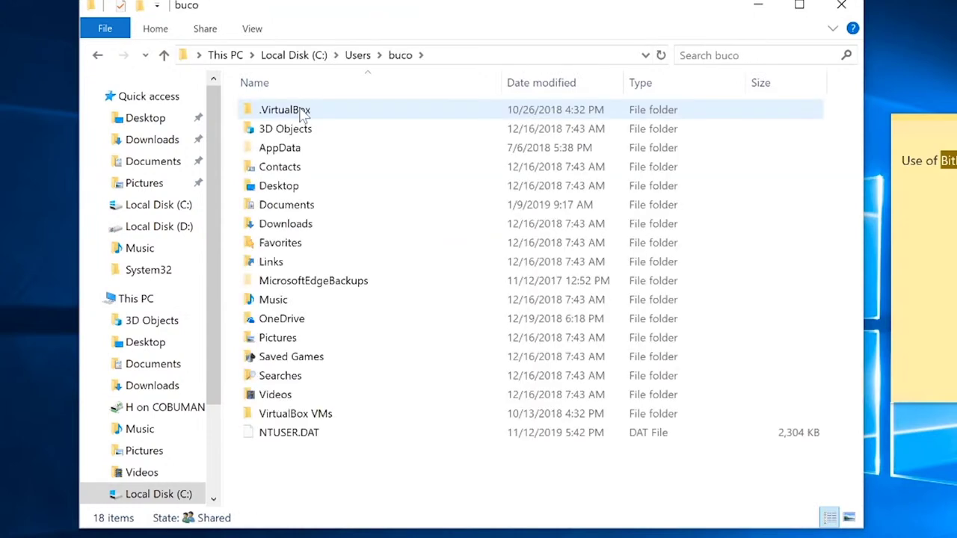
double_click(302, 205)
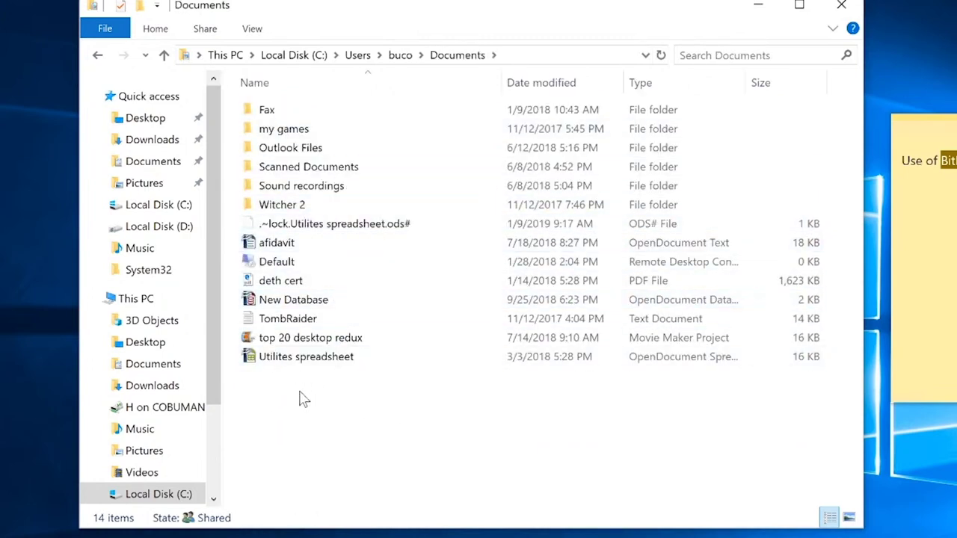
click(97, 56)
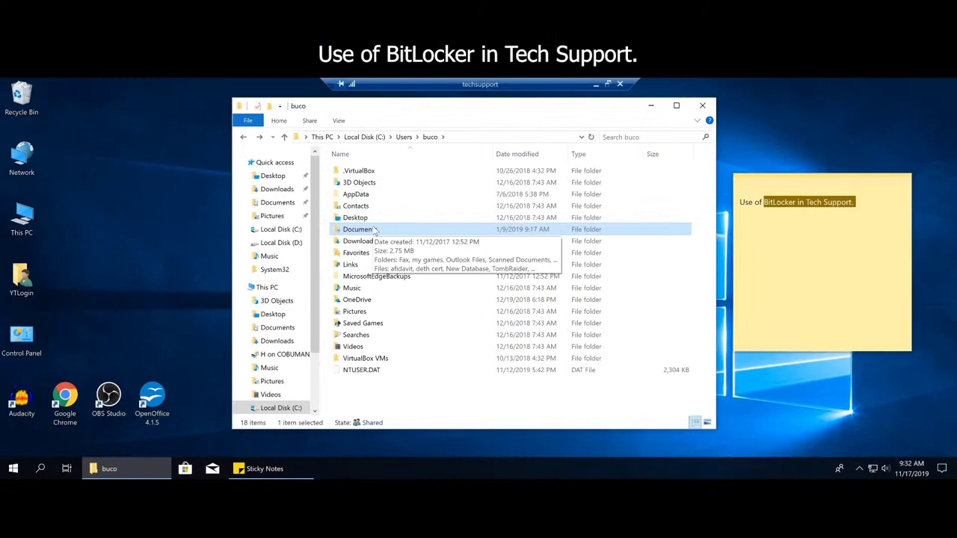
Launch Notepad from Windows search and resize its window.
click(41, 468)
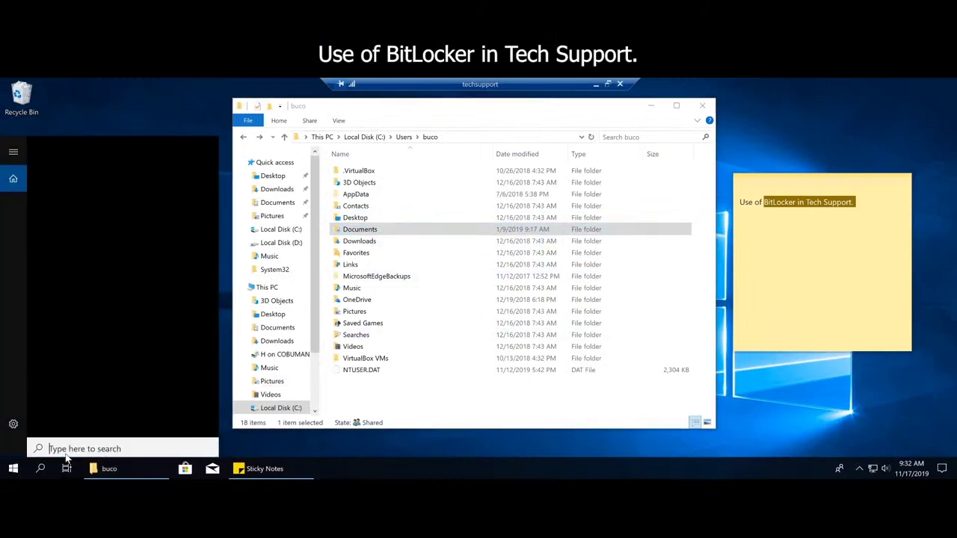
text(note)
key(Return)
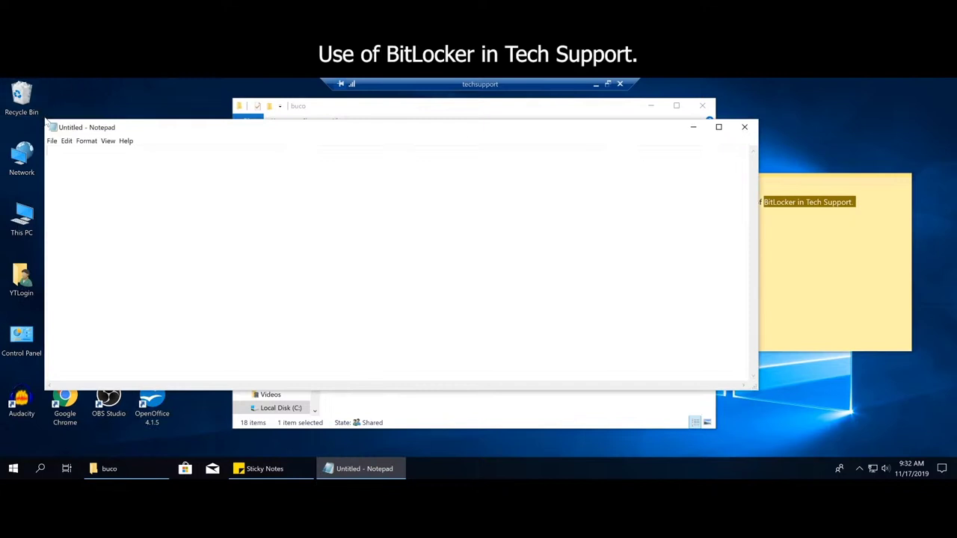
drag(45, 120, 354, 183)
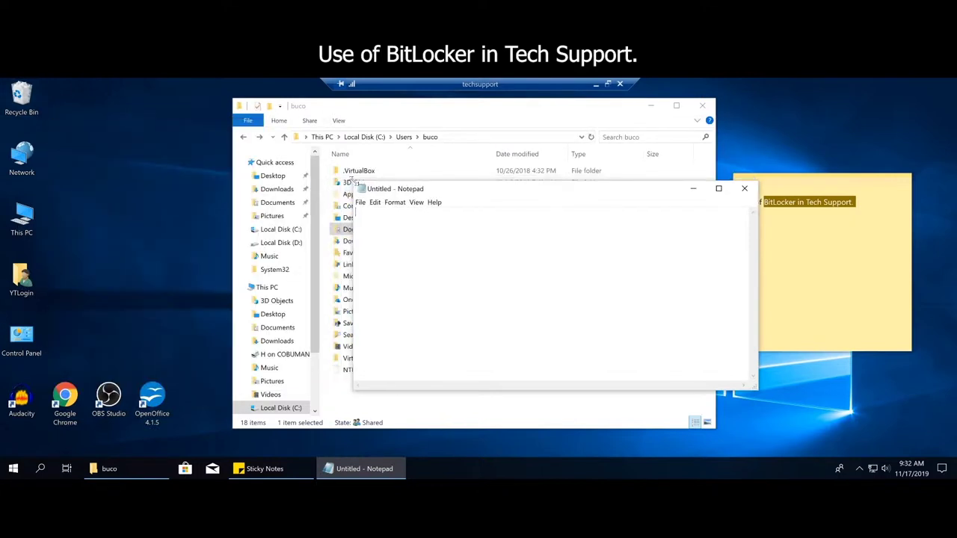
Write the lines 'gmail password' and 'gmail login' in the note, then close Notepad.
text(ai)
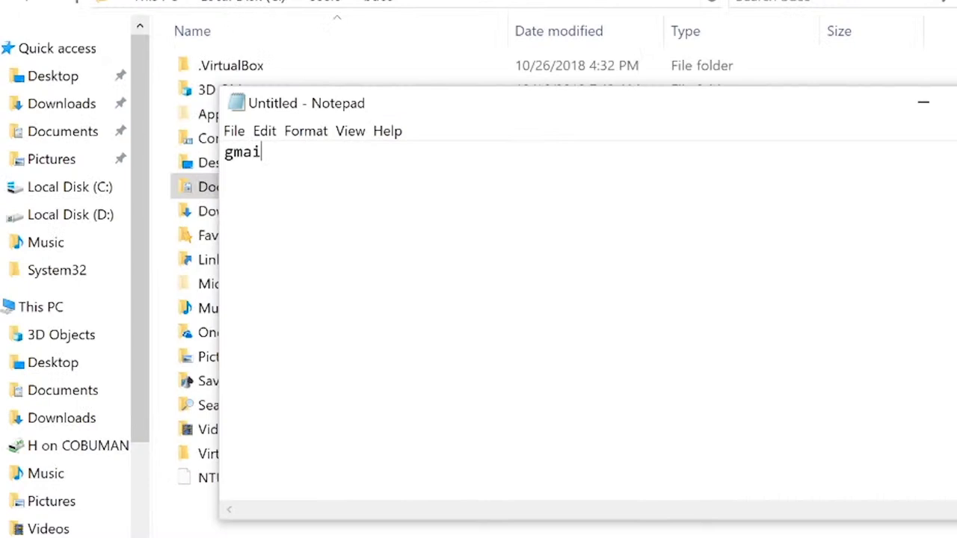
text(l password)
key(Return)
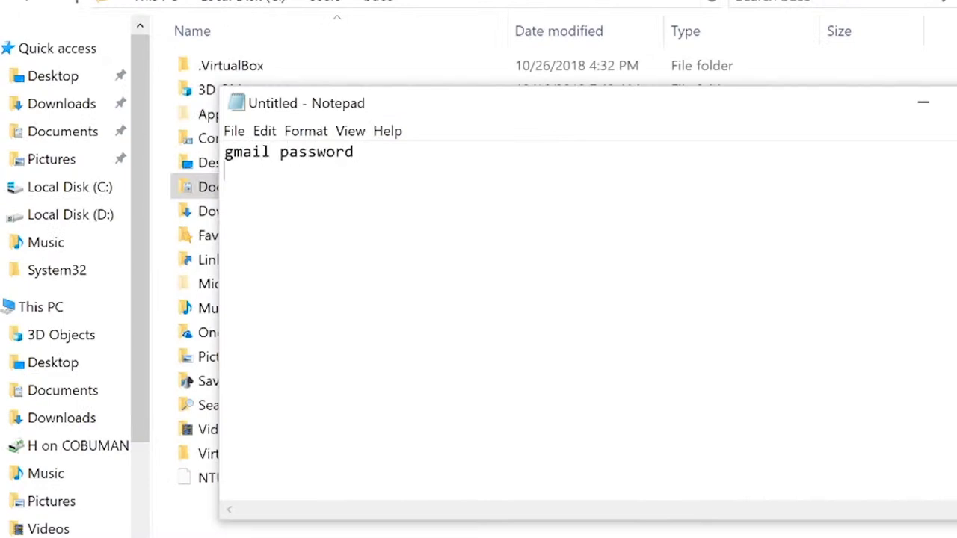
text(gmail log)
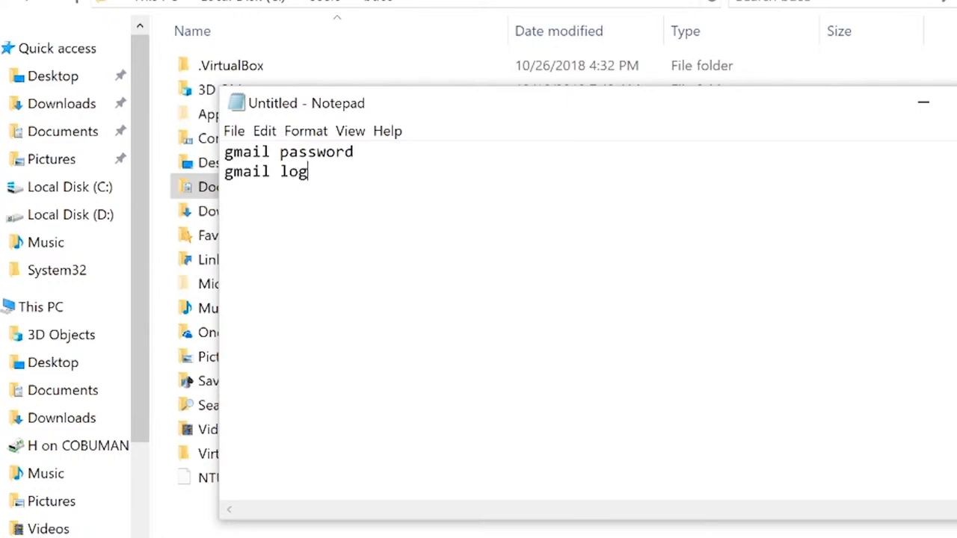
text(in)
key(Return)
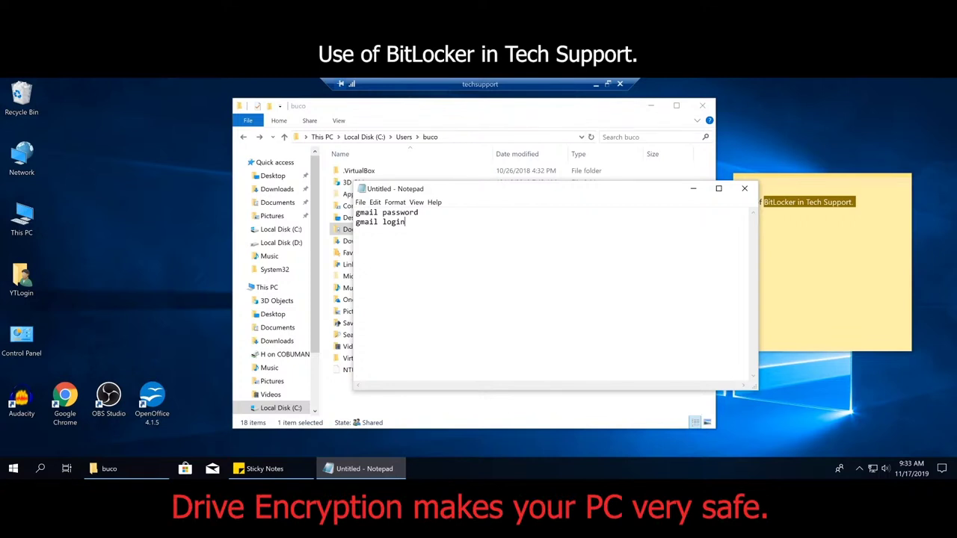
drag(621, 186, 579, 187)
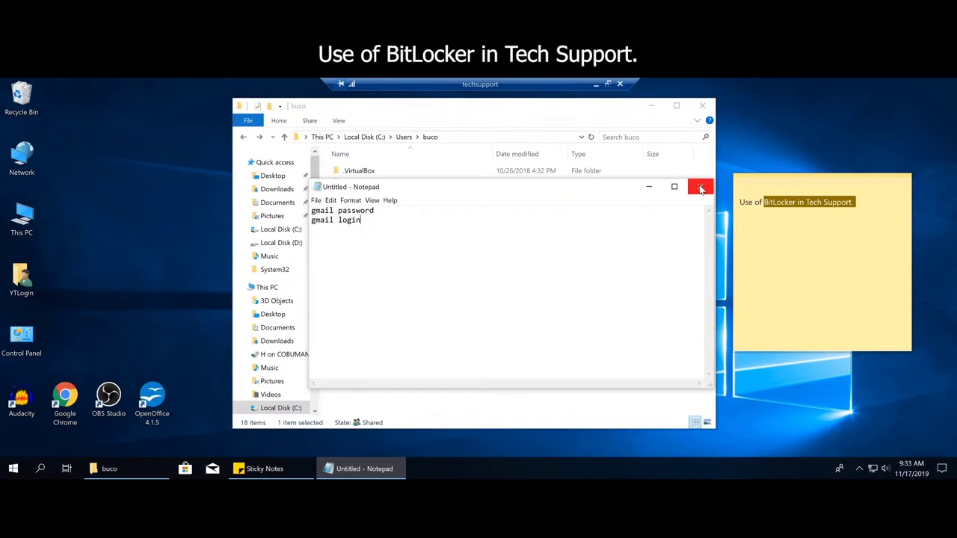
click(700, 189)
Discard the note without saving and go back from the profile folder to This PC.
click(506, 276)
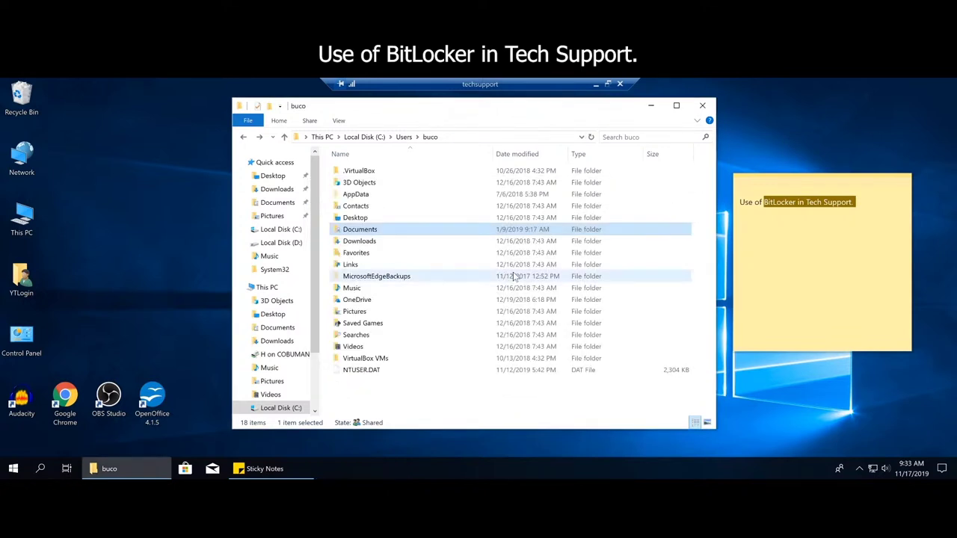
click(243, 137)
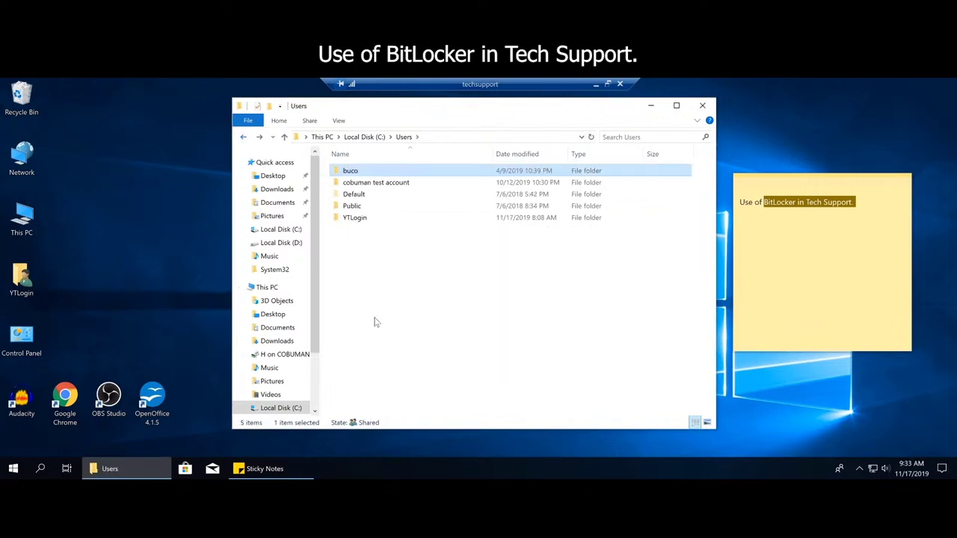
click(243, 138)
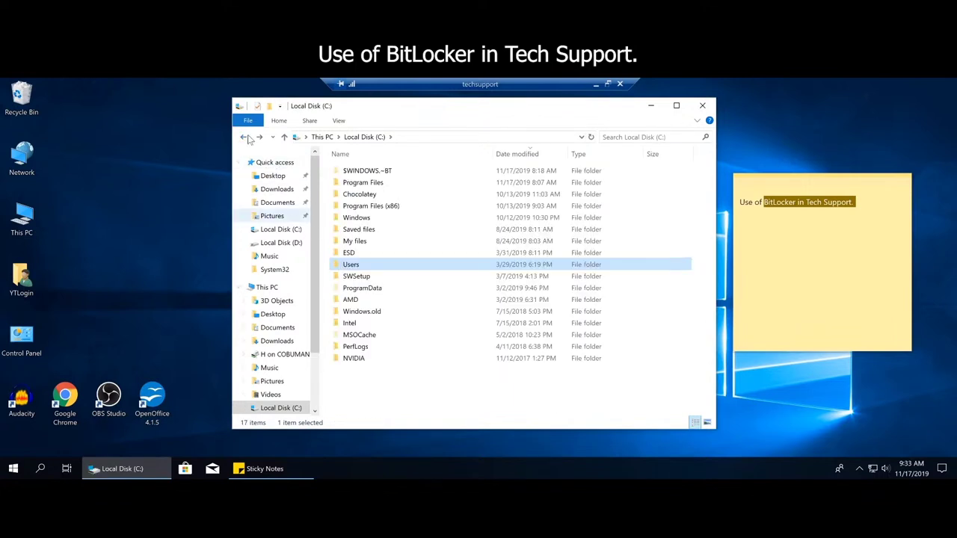
click(267, 288)
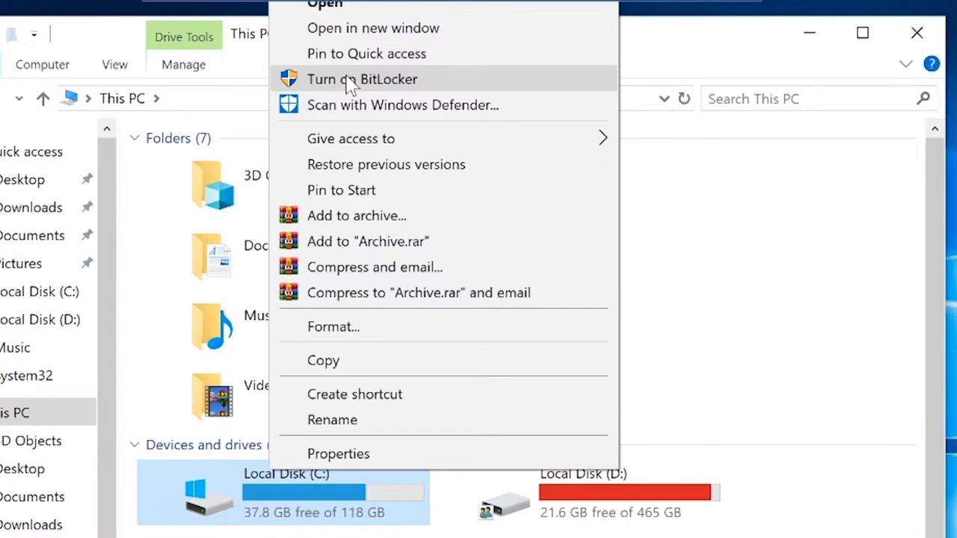
Choose Turn on BitLocker for Local Disk (C:) and let the wizard initialize.
click(349, 81)
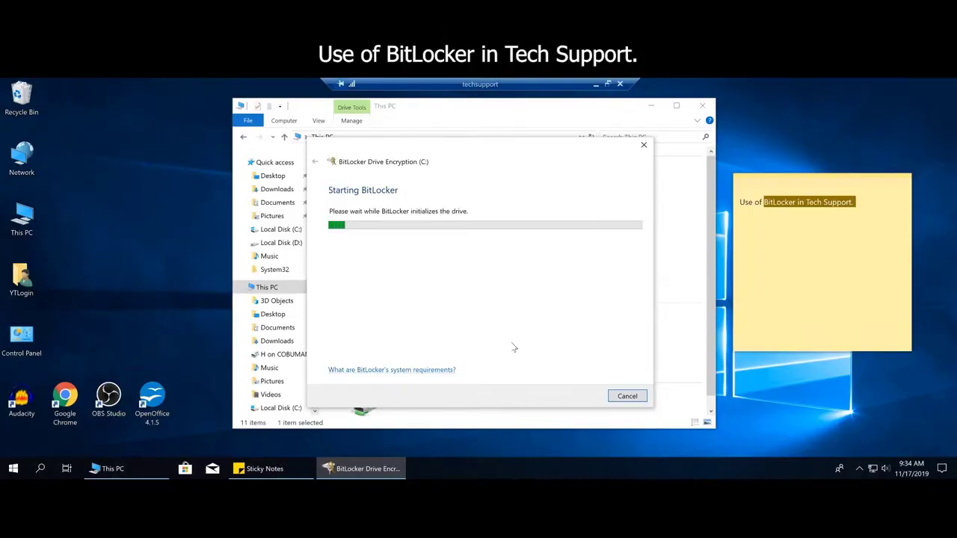
drag(489, 148, 466, 138)
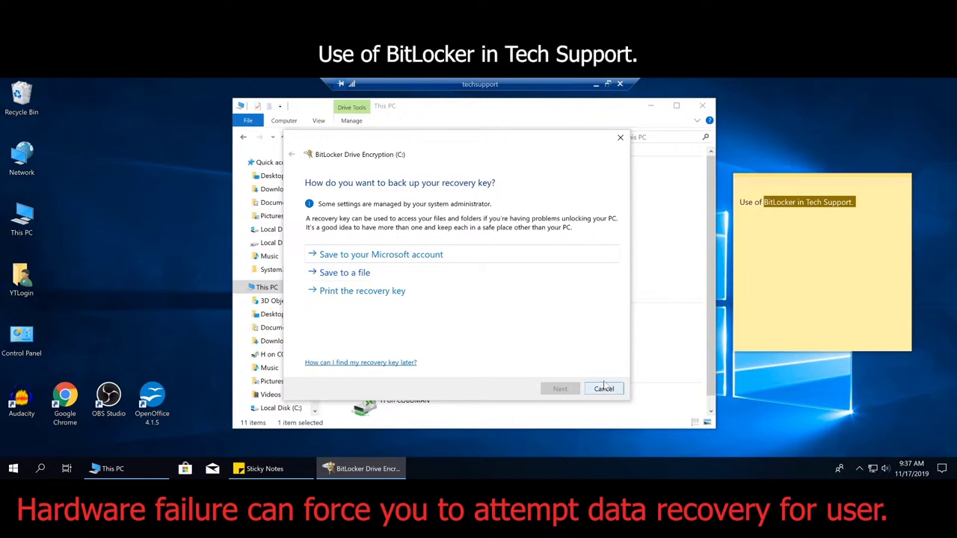
drag(526, 141, 77, 135)
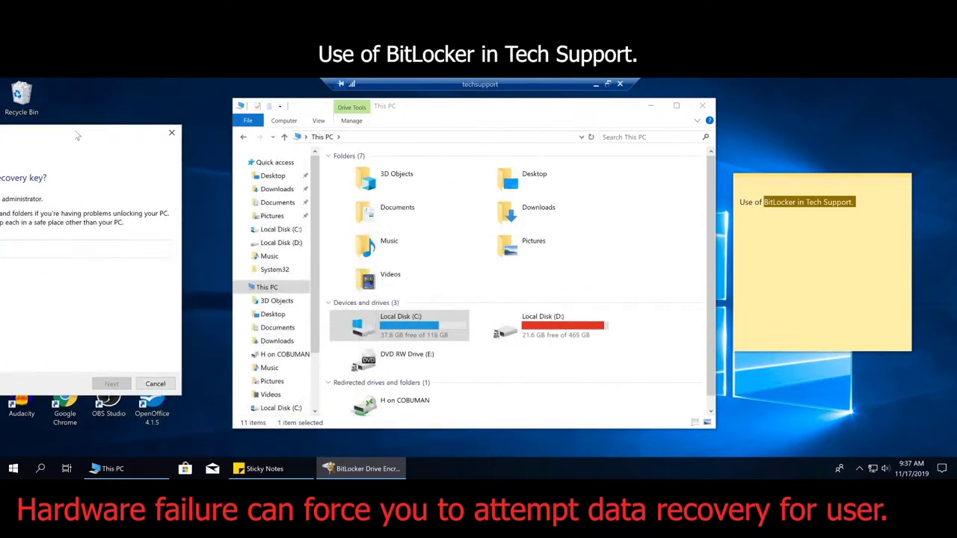
click(561, 337)
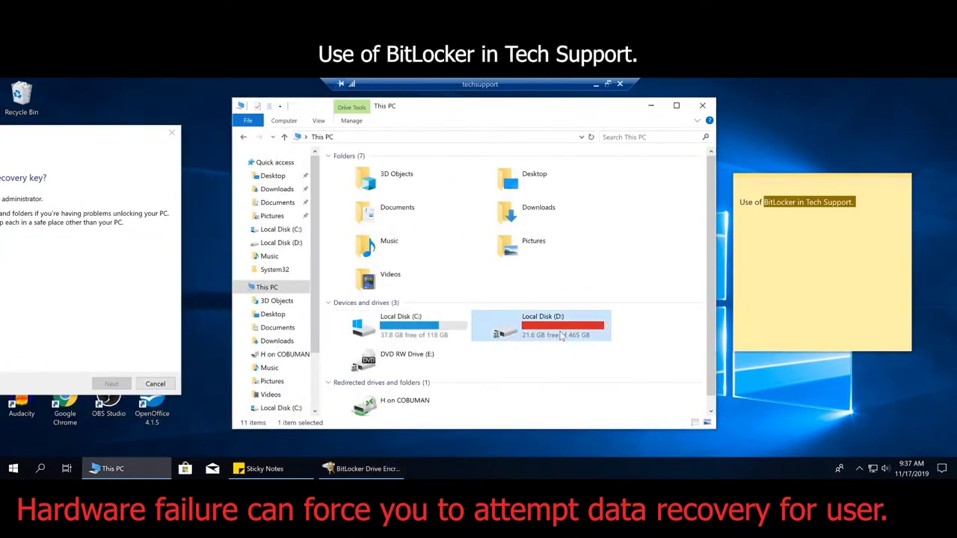
click(410, 332)
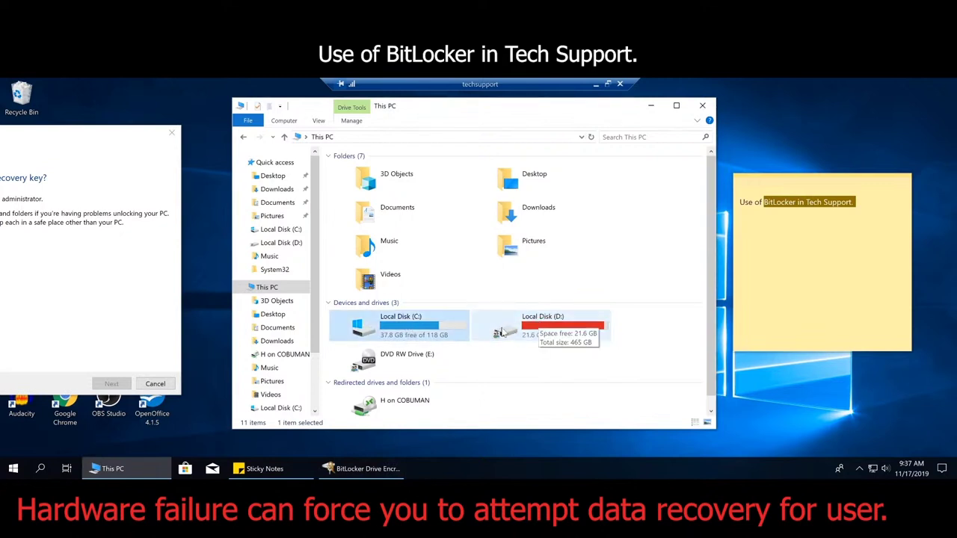
click(71, 132)
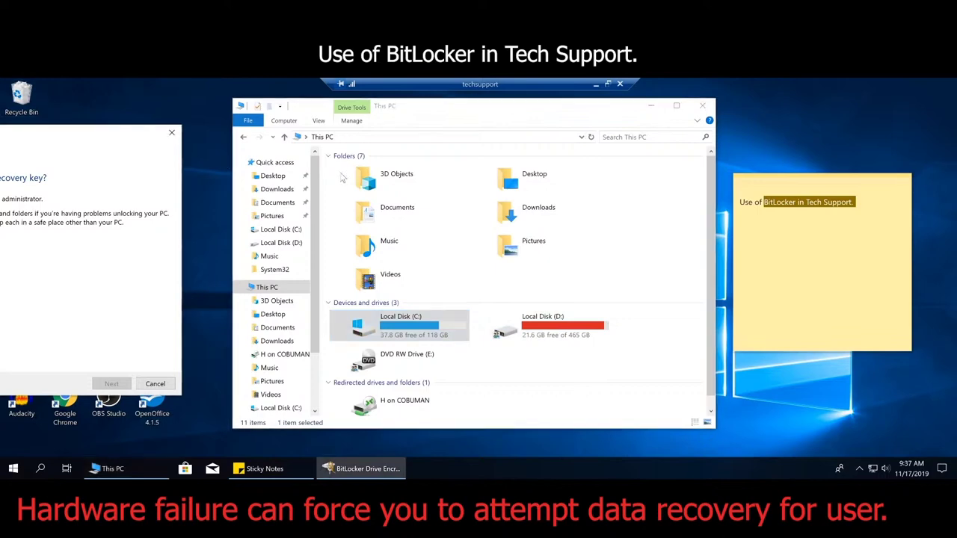
drag(59, 134, 539, 158)
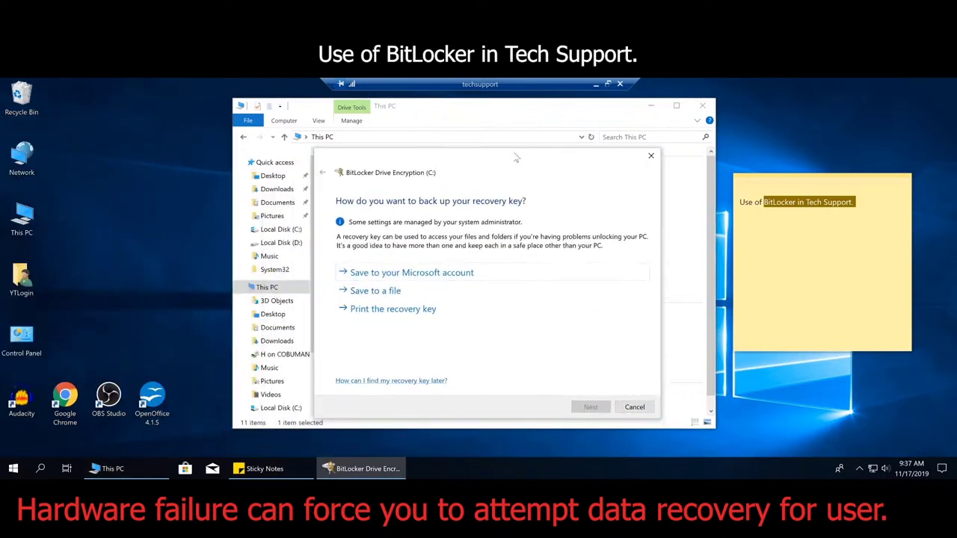
drag(498, 156, 500, 143)
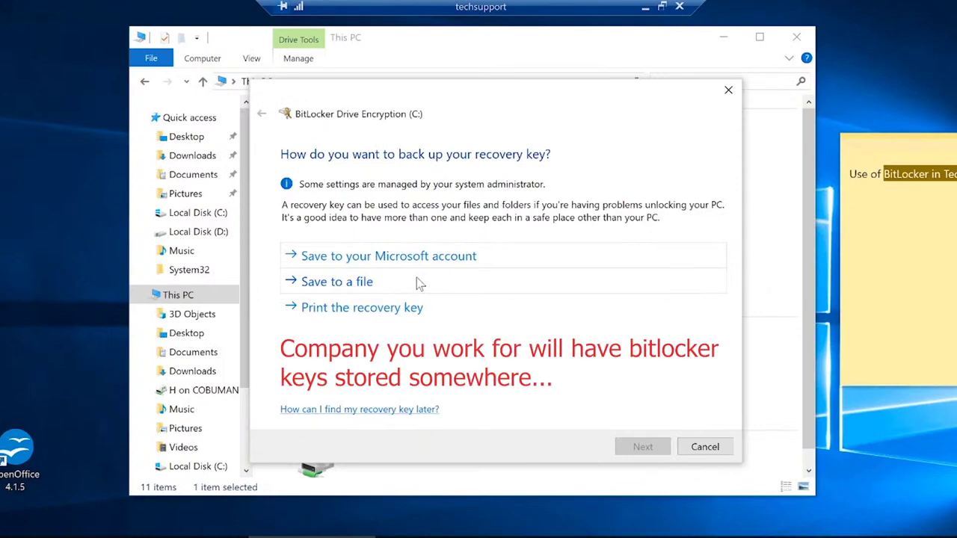
Save the recovery key to a file, switching to Desktop after This PC is refused.
click(374, 290)
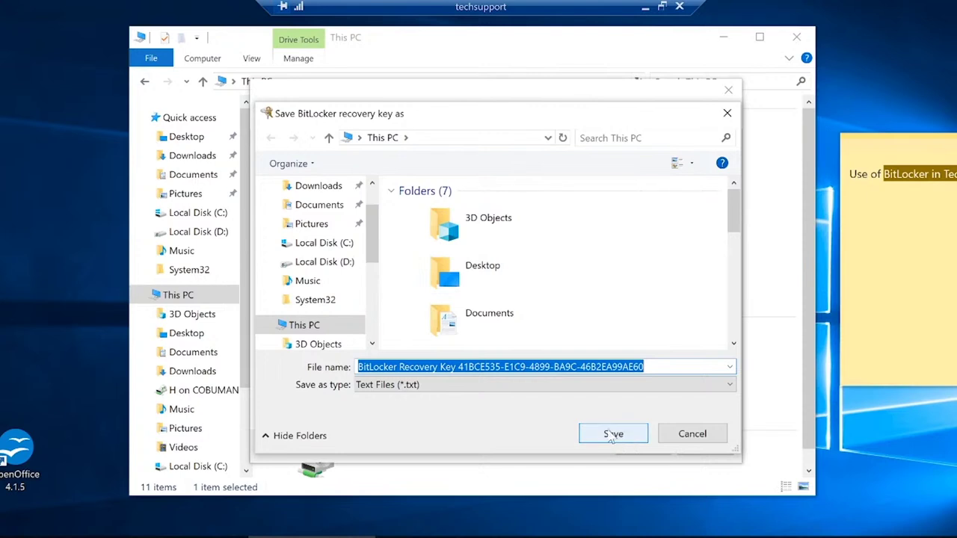
key(End)
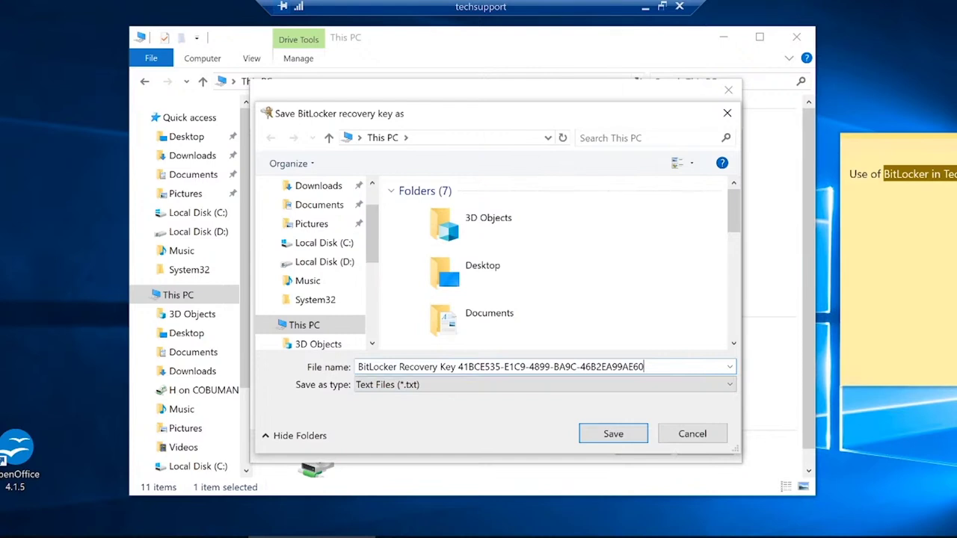
drag(357, 366, 645, 367)
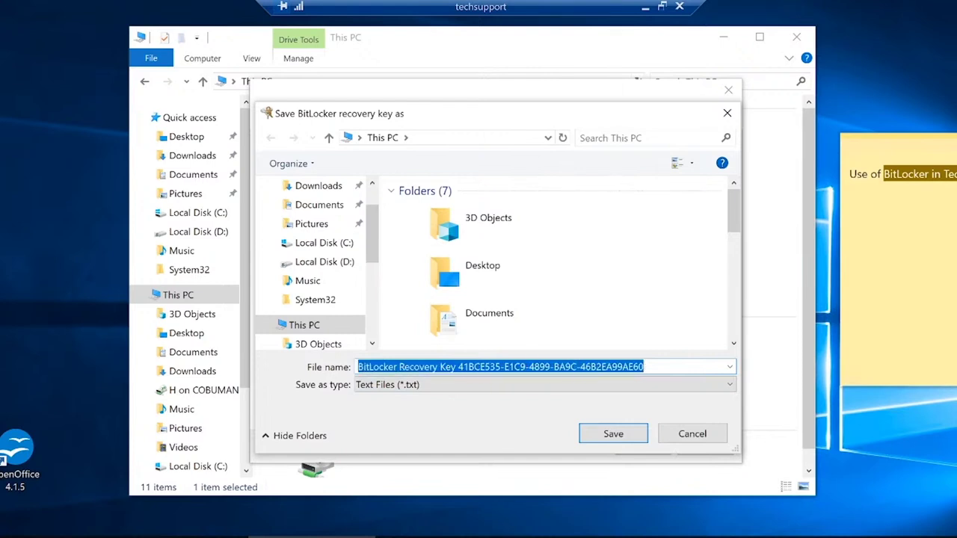
click(671, 367)
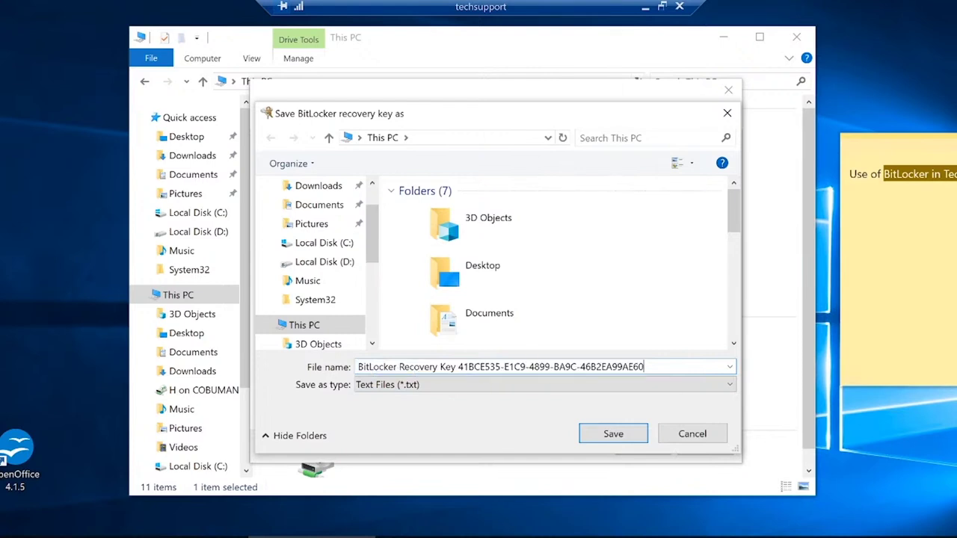
click(612, 439)
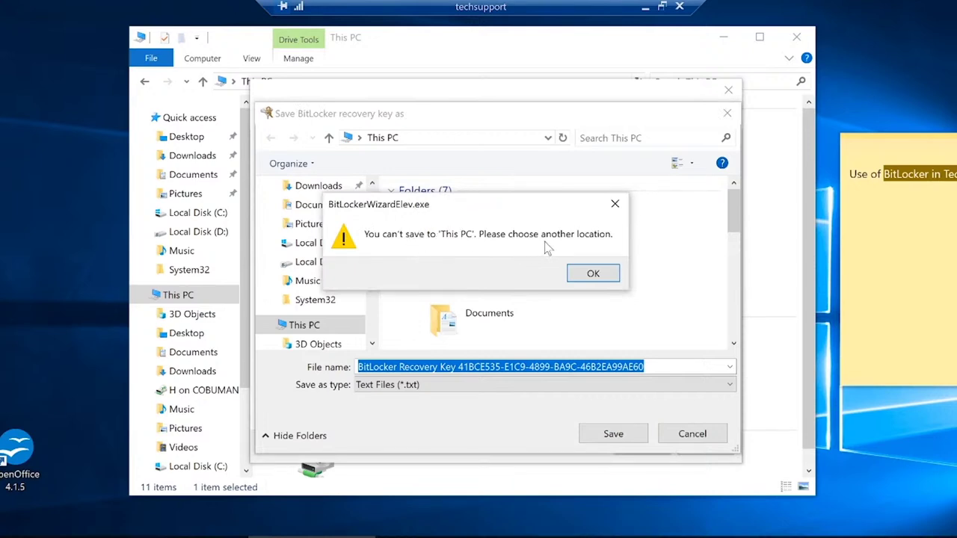
click(593, 274)
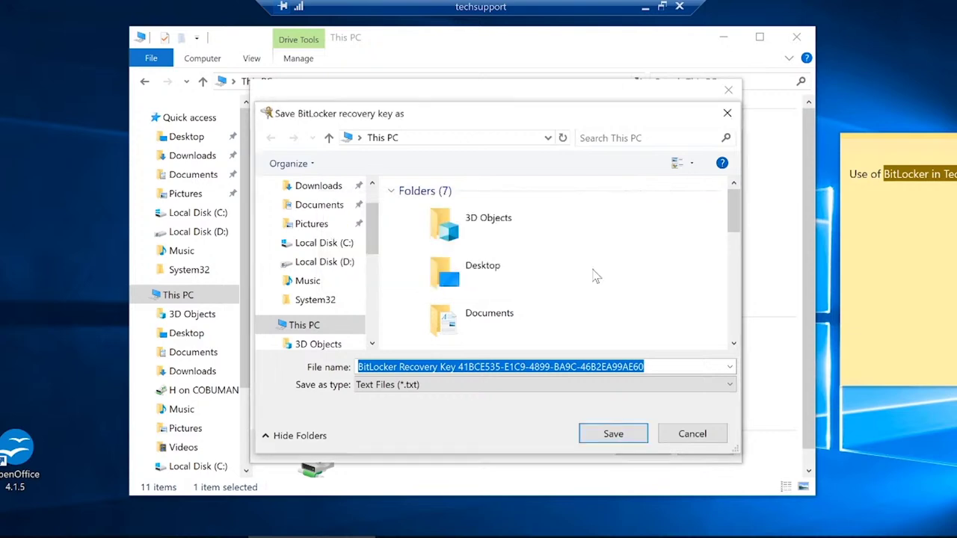
click(501, 282)
double_click(501, 282)
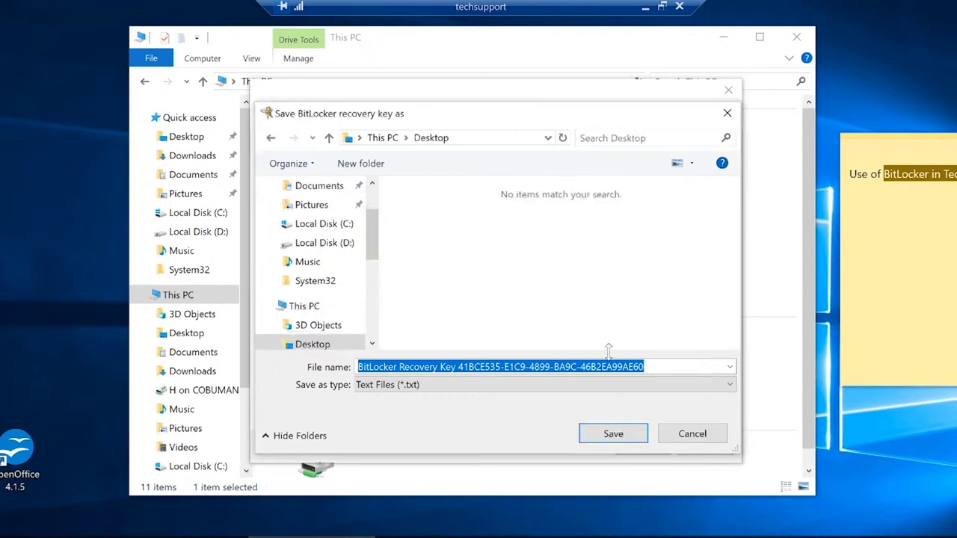
click(614, 434)
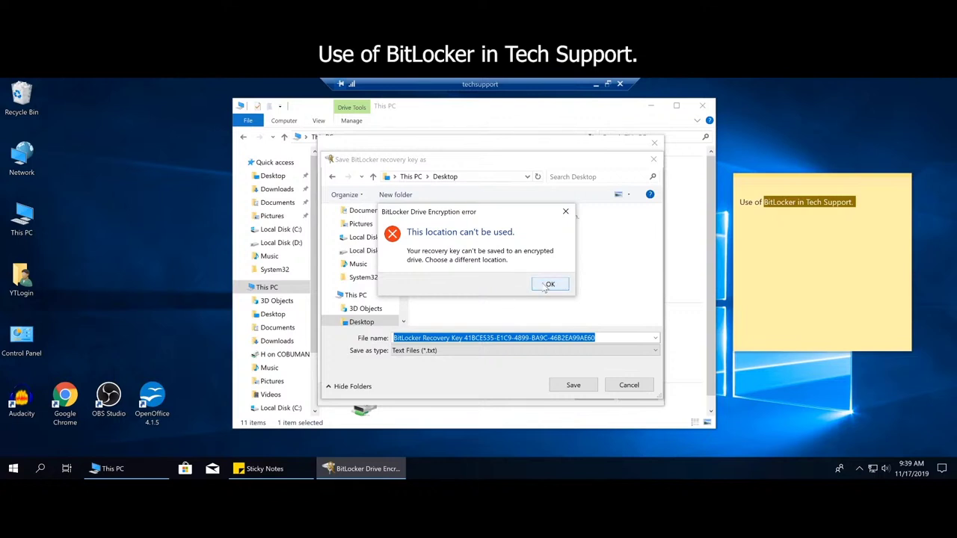
click(550, 287)
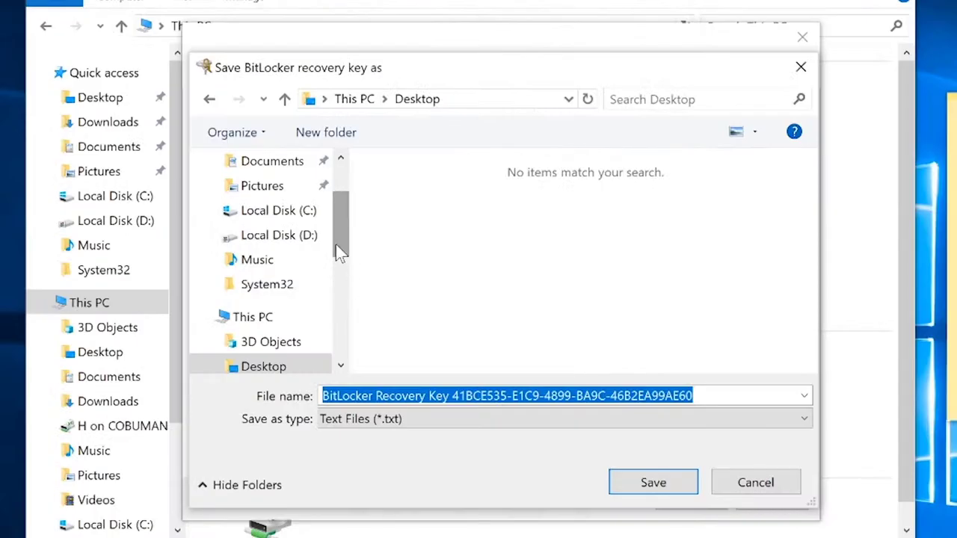
Create a new folder named 'bitlocker keys' on Local Disk (D:).
click(276, 238)
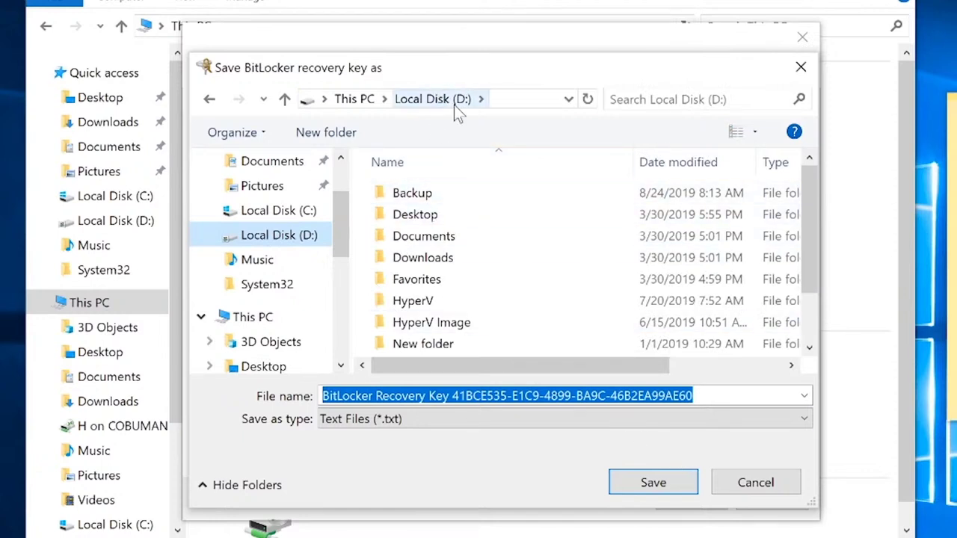
right_click(518, 223)
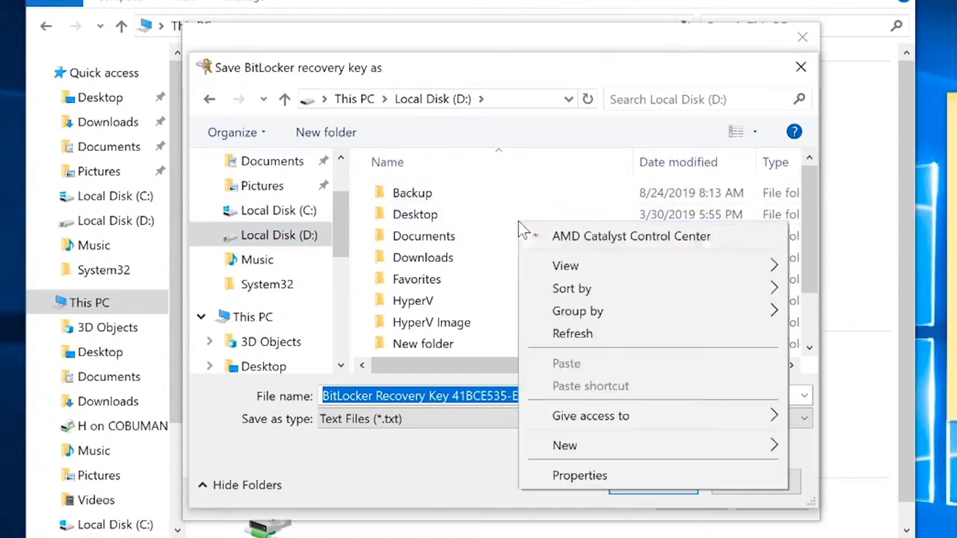
mouse_move(743, 450)
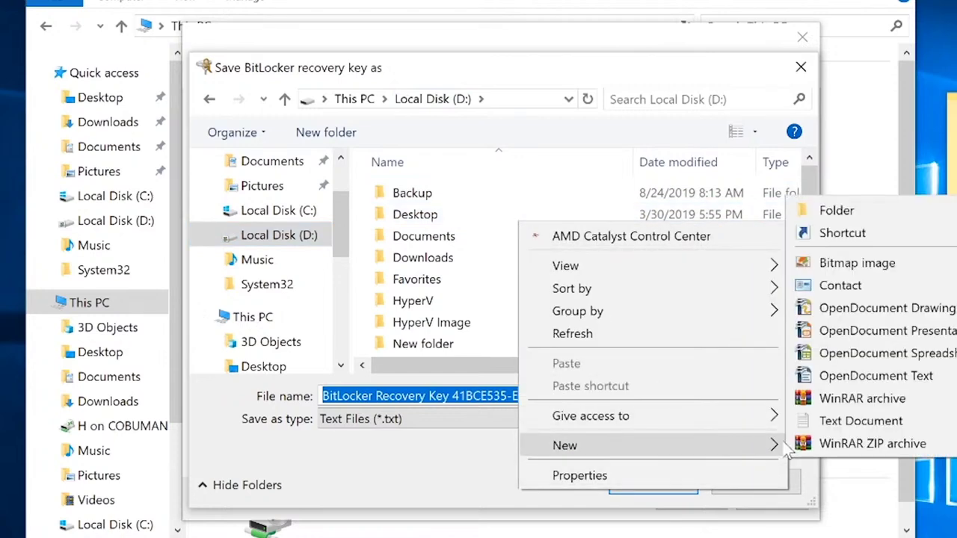
click(914, 213)
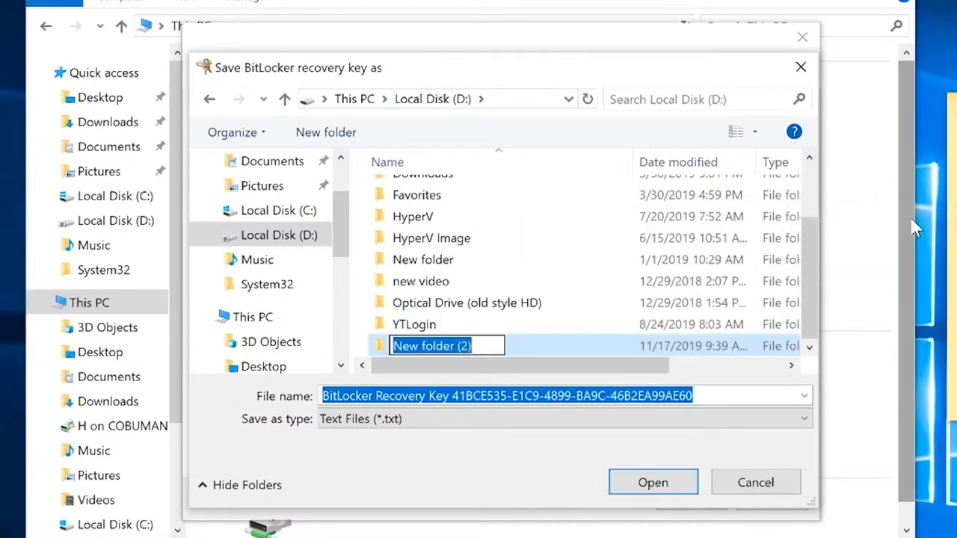
text(bi)
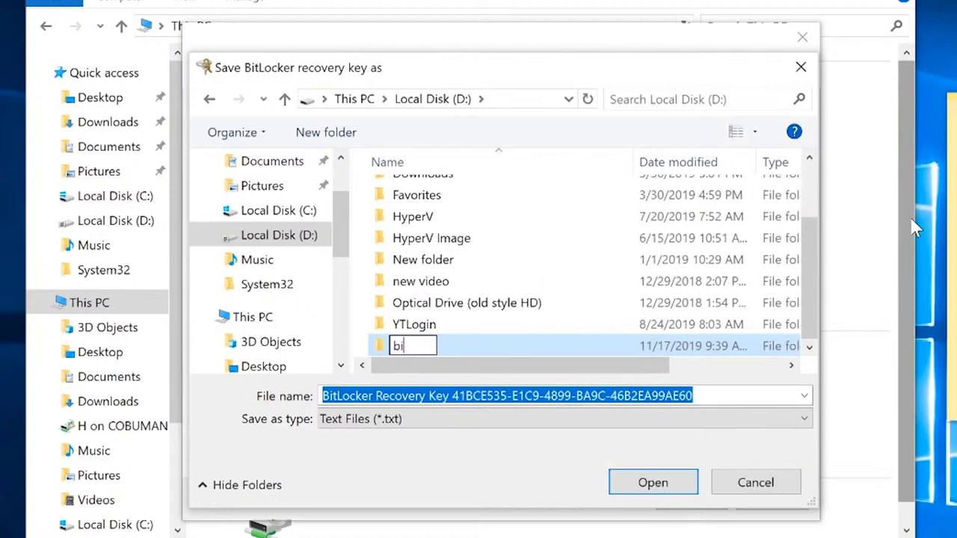
text(tlocker key)
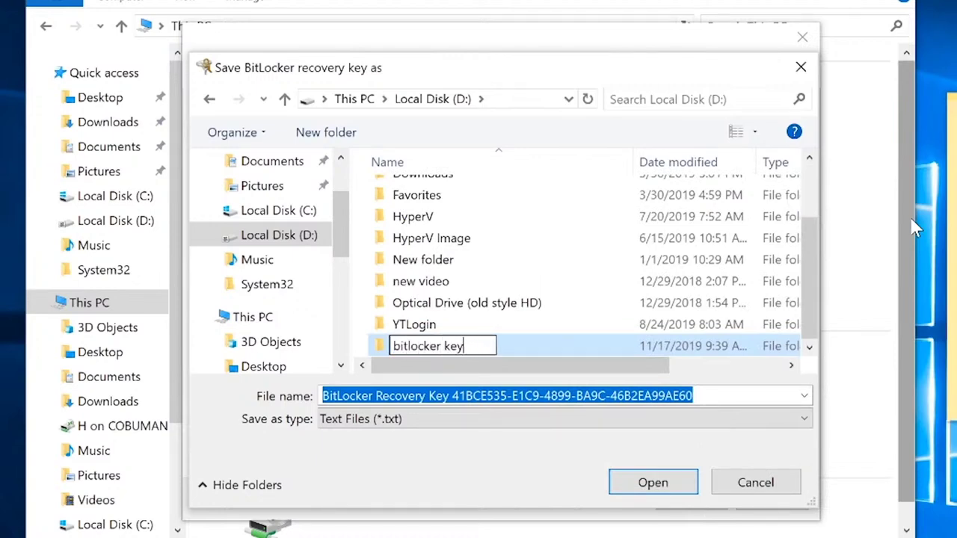
text(s)
key(Return)
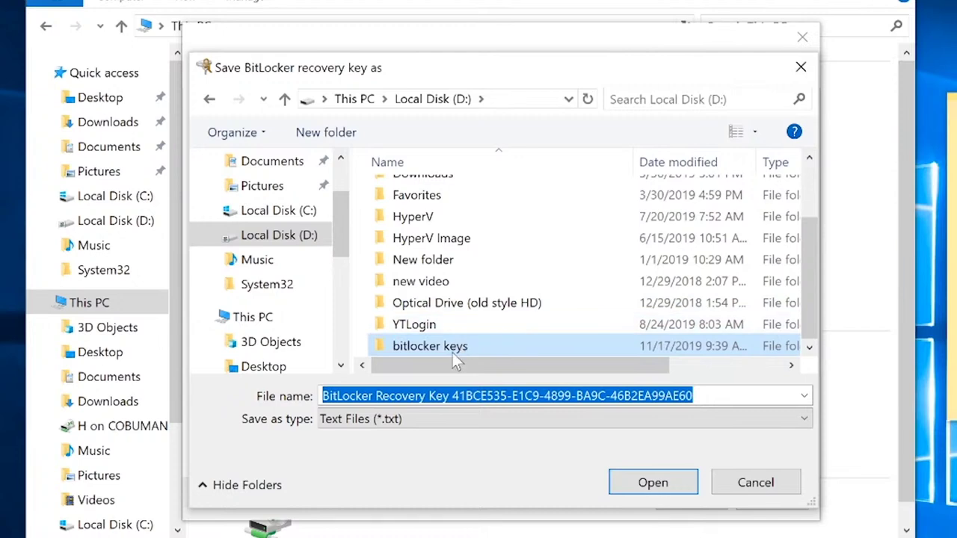
Save the recovery key text file inside the 'bitlocker keys' folder and continue.
double_click(461, 349)
click(652, 483)
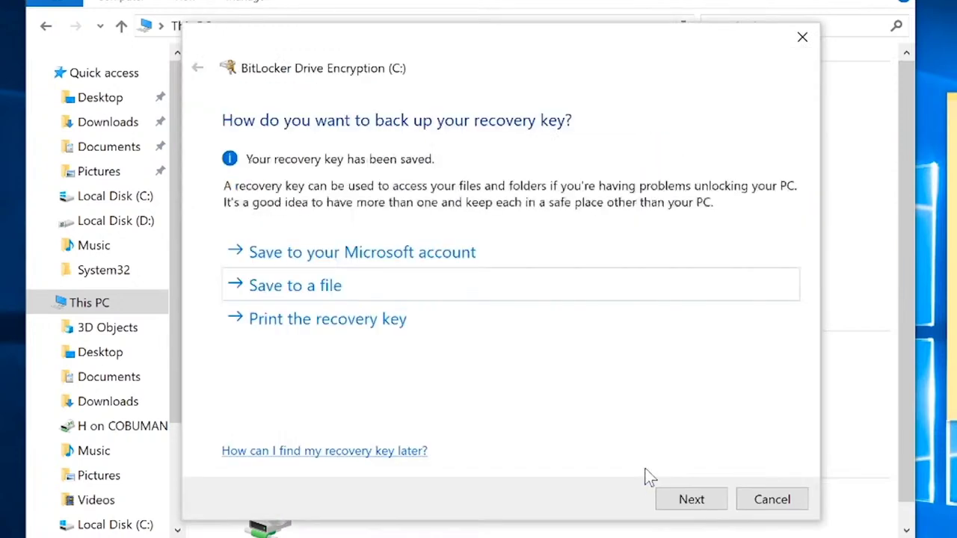
click(703, 505)
click(882, 366)
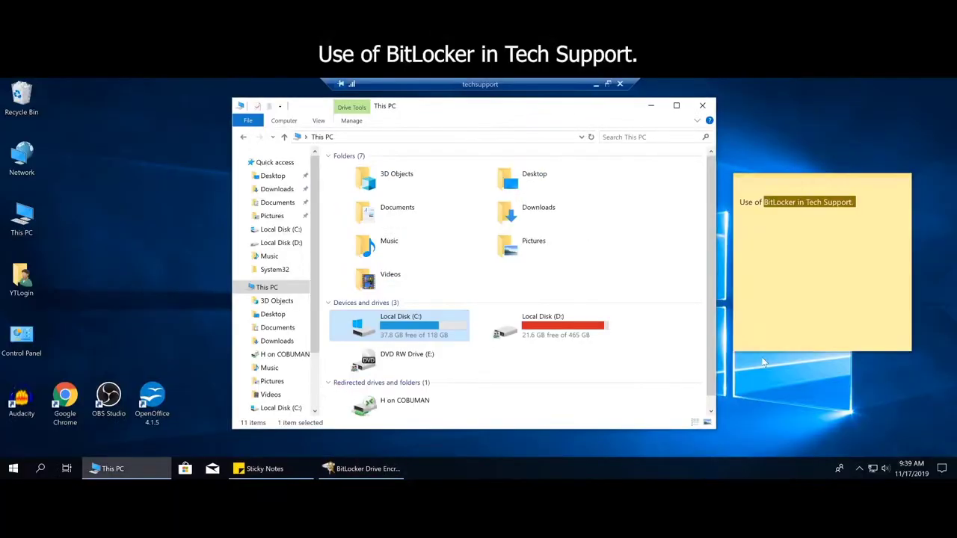
Open the saved recovery key text file from D:\bitlocker keys in Notepad.
double_click(585, 335)
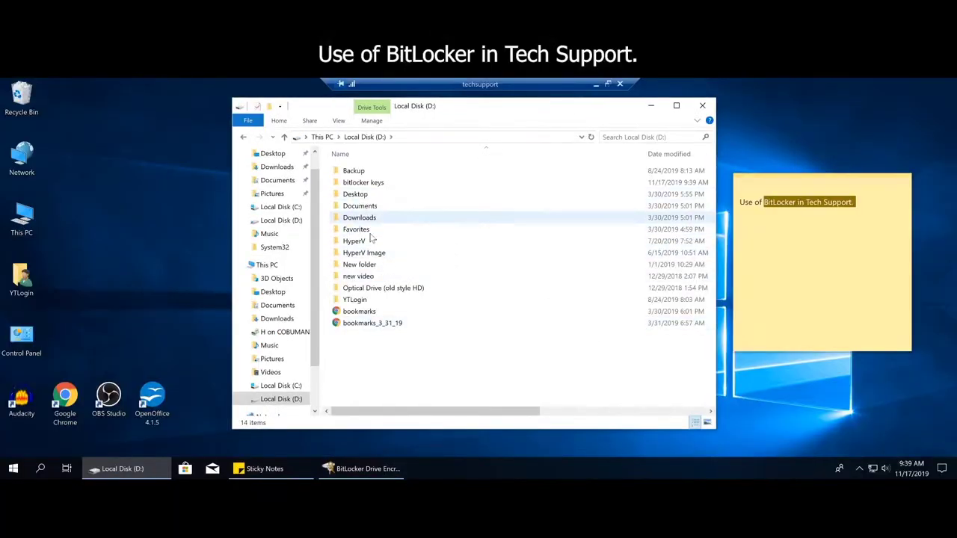
double_click(374, 184)
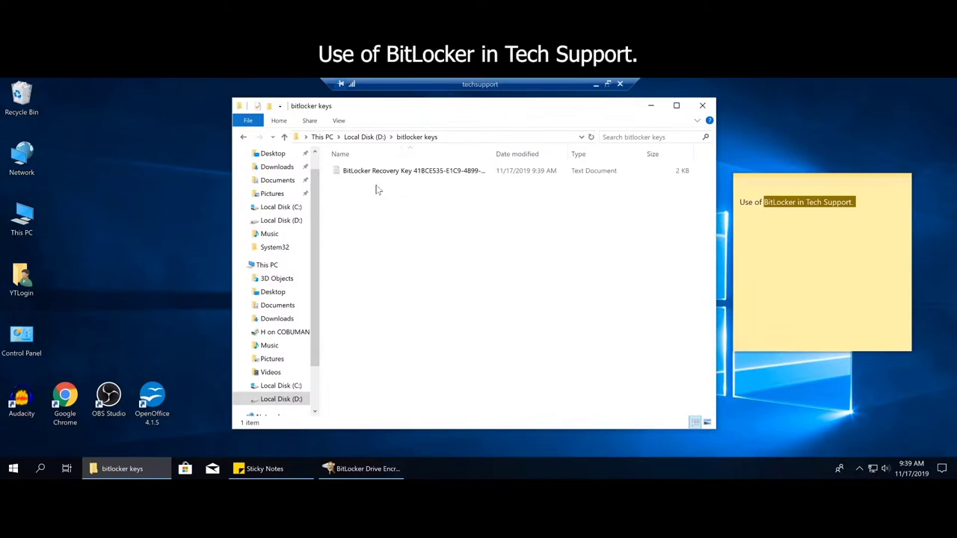
double_click(386, 171)
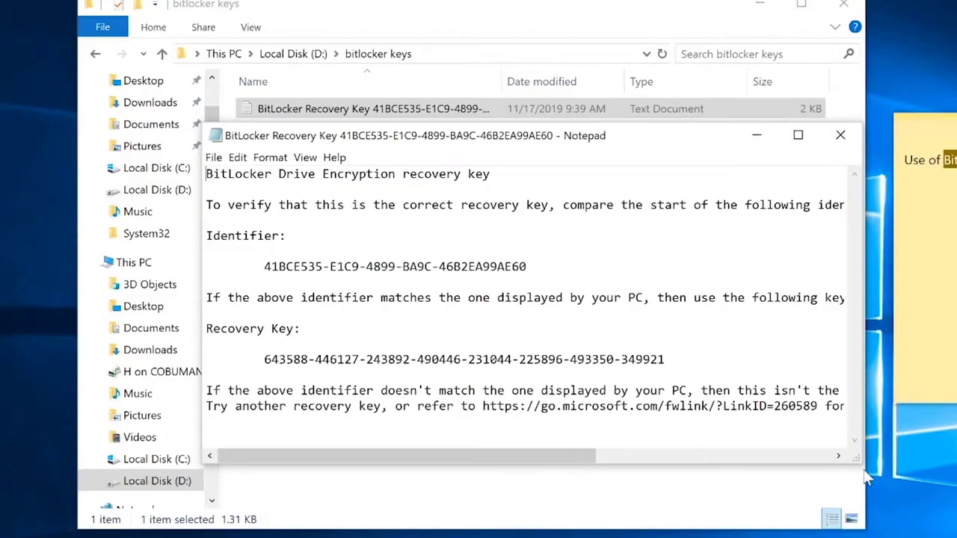
drag(860, 463, 956, 537)
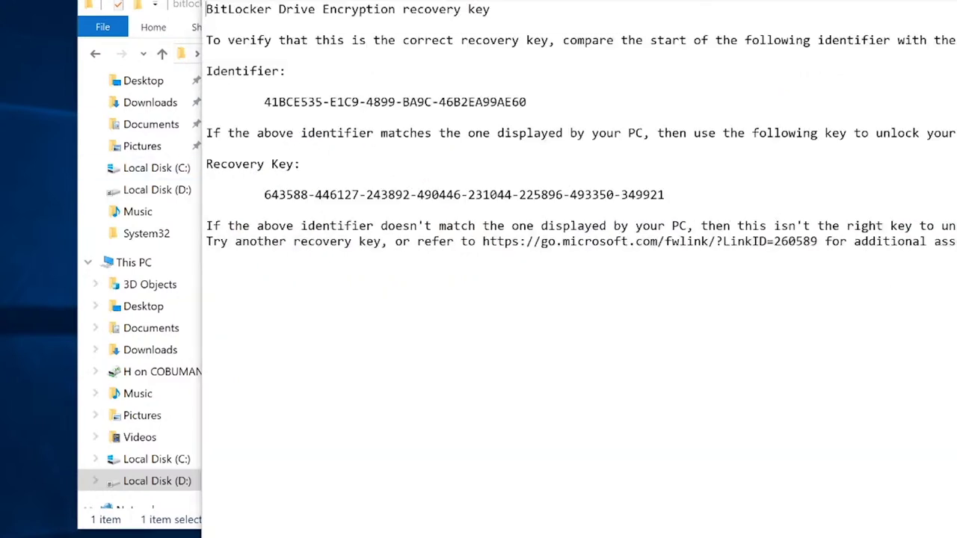
Review the identifier and recovery key, then close Notepad and the bitlocker keys folder.
drag(264, 102, 527, 101)
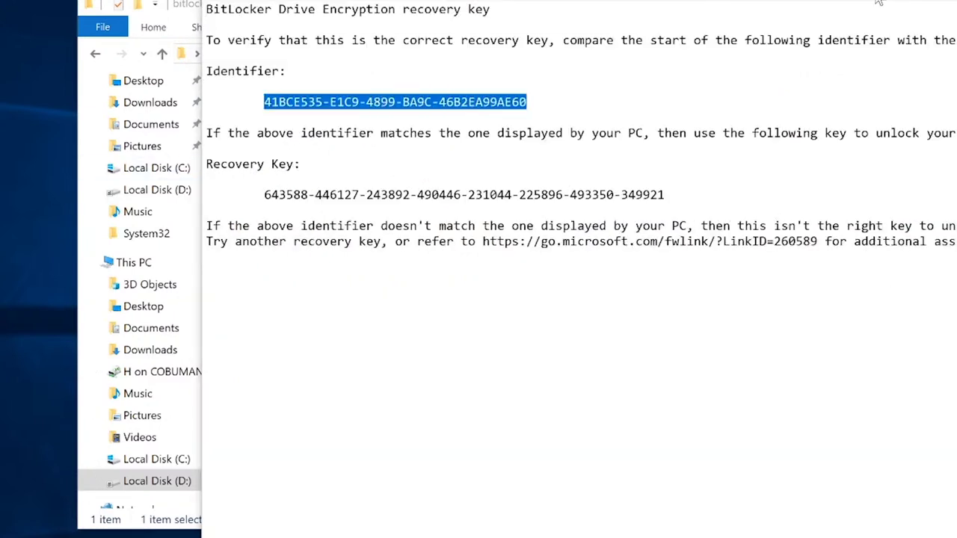
drag(847, 33, 687, 116)
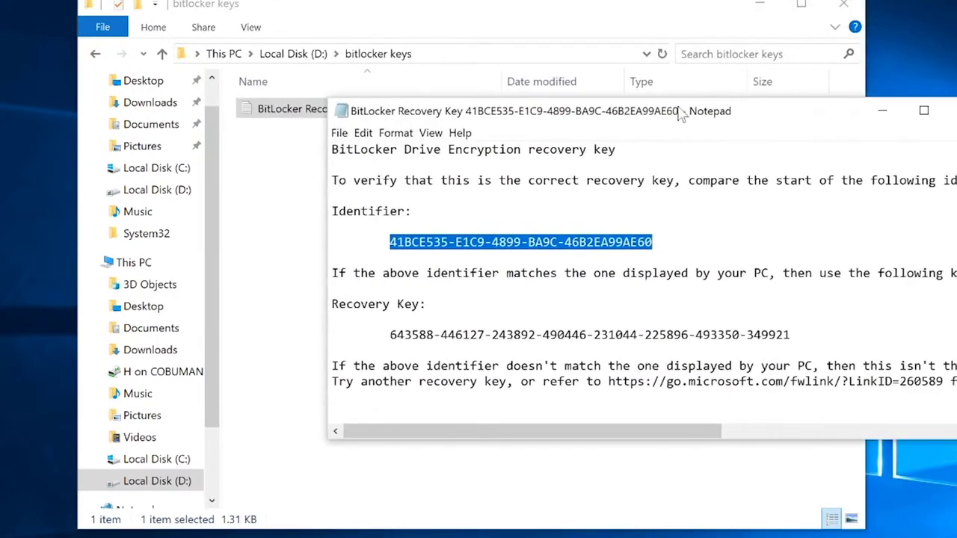
click(332, 287)
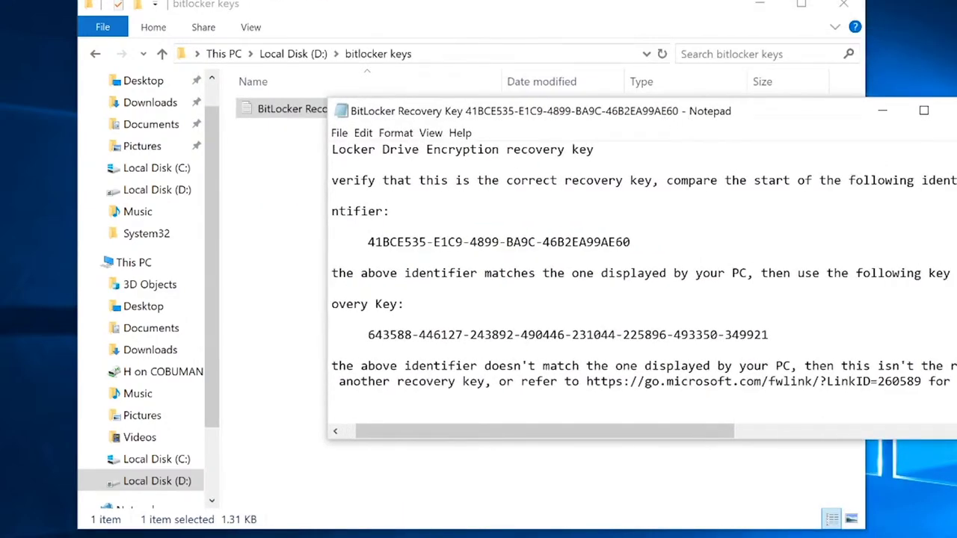
drag(368, 334, 790, 334)
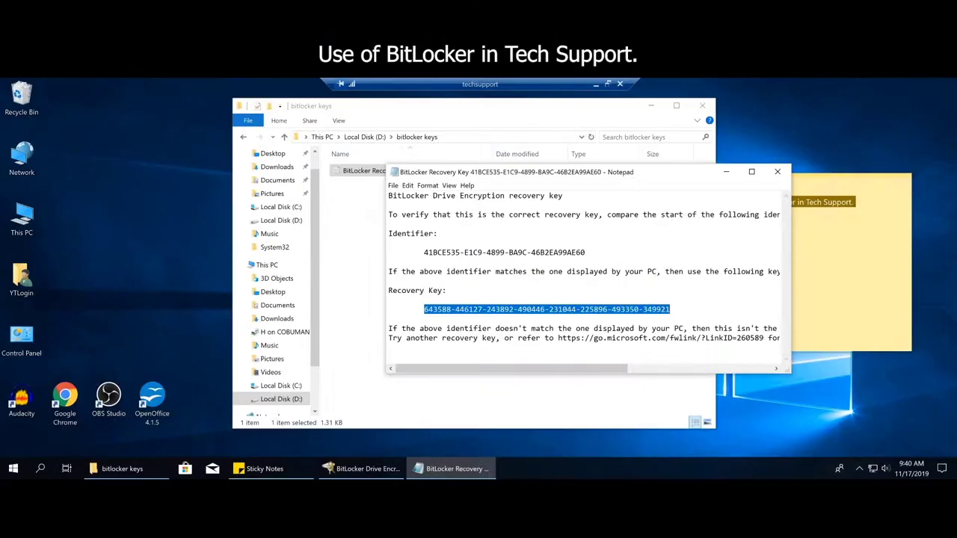
click(454, 308)
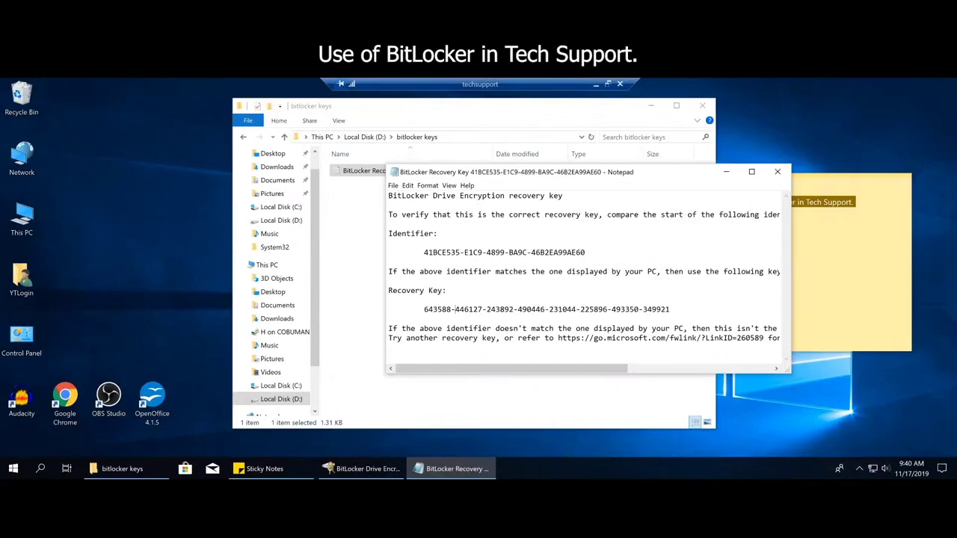
drag(590, 369, 568, 366)
click(777, 172)
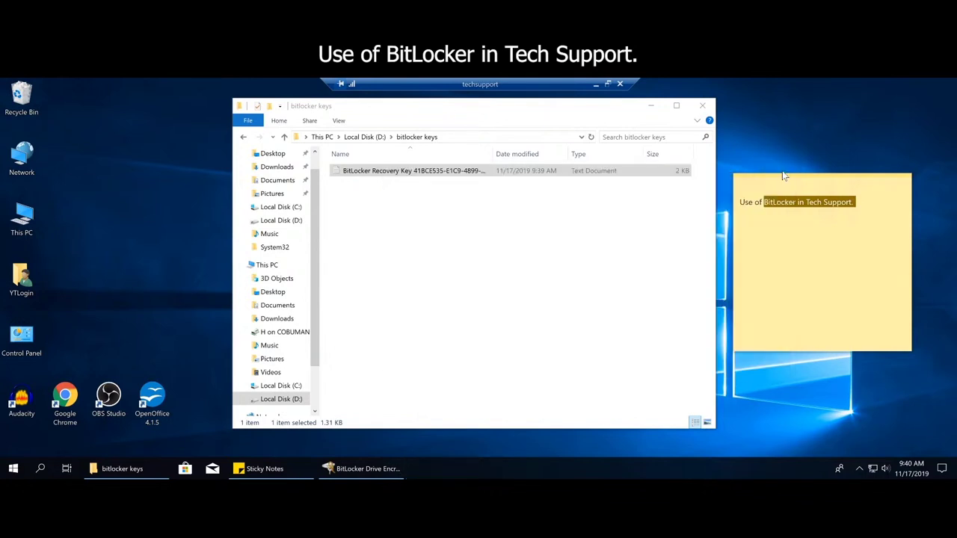
click(701, 106)
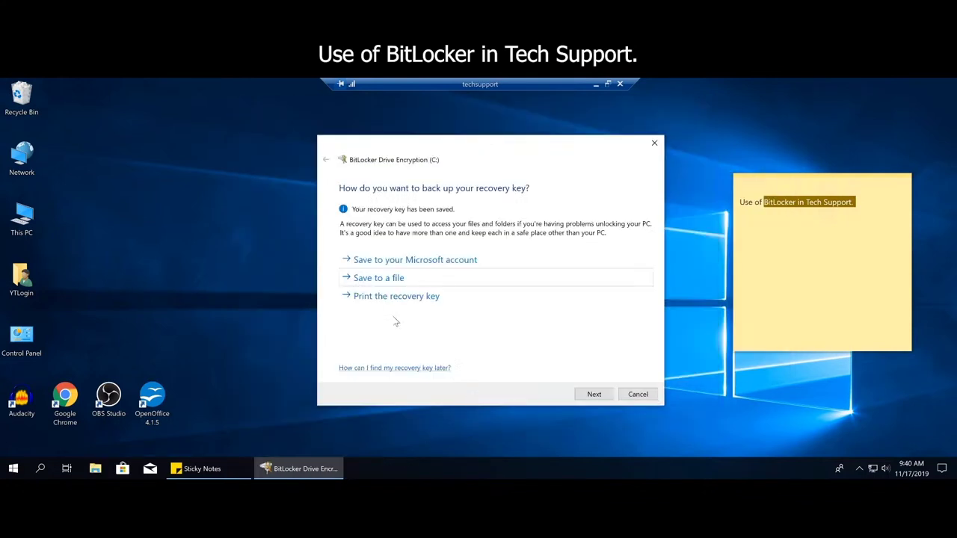
Move past the key backup page and choose to encrypt the entire drive.
click(604, 398)
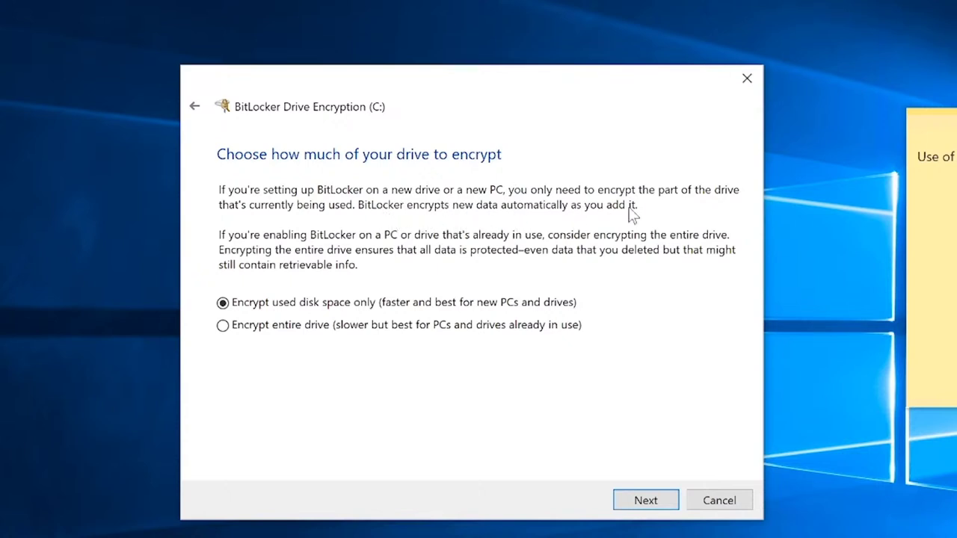
click(253, 334)
click(384, 305)
click(392, 327)
click(633, 505)
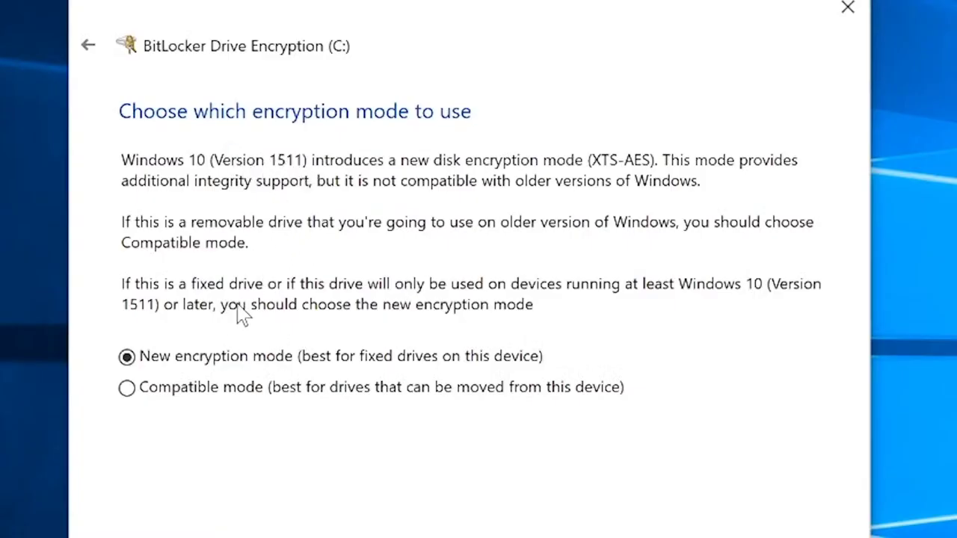
Select Compatible mode encryption, enable the BitLocker system check, and continue.
click(125, 388)
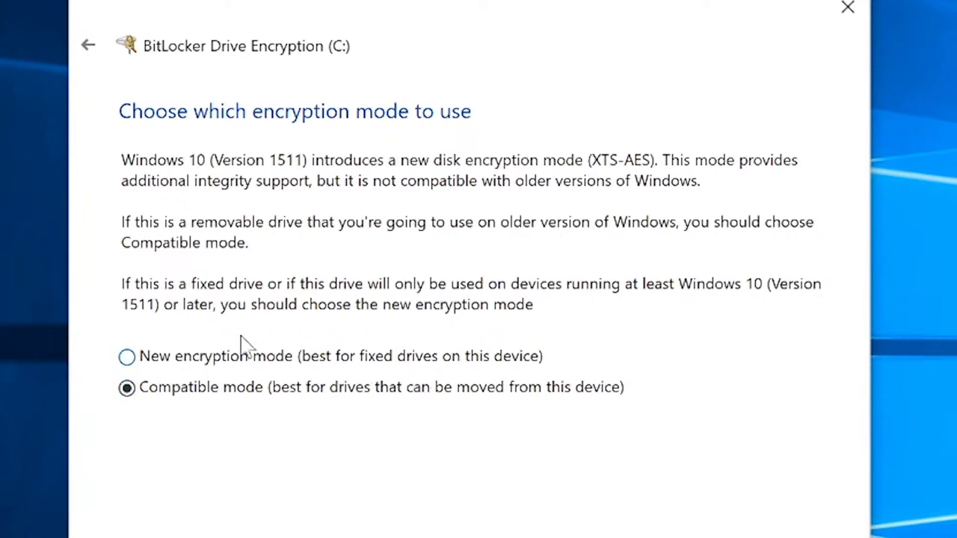
click(220, 364)
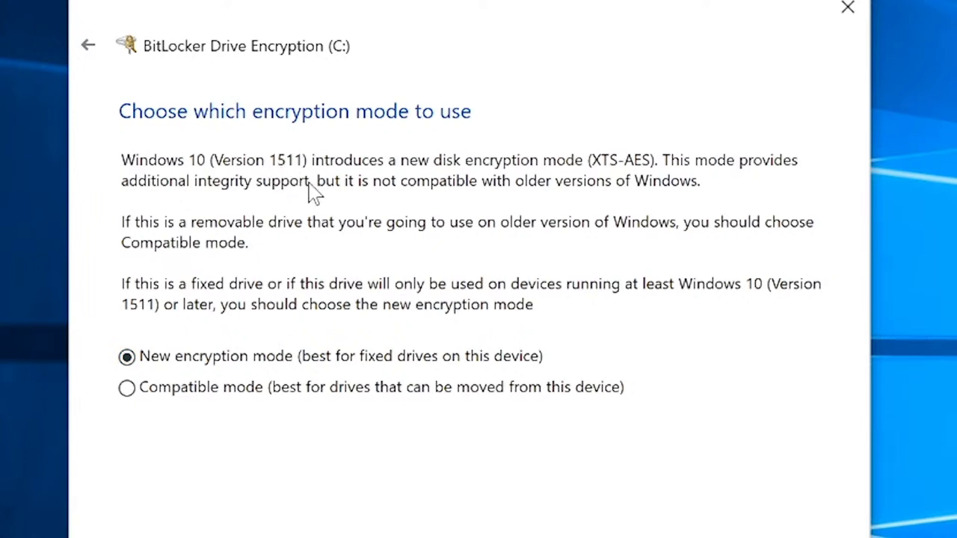
click(196, 398)
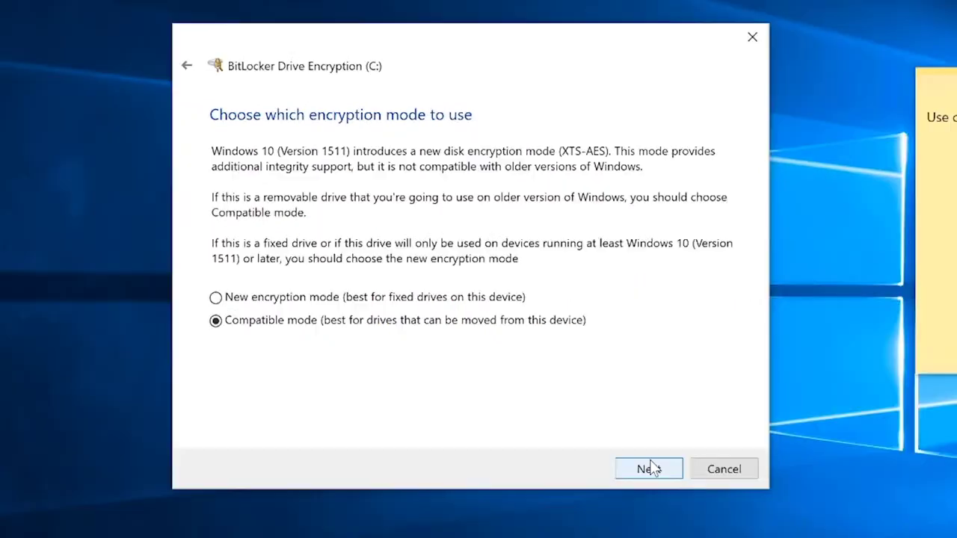
click(650, 466)
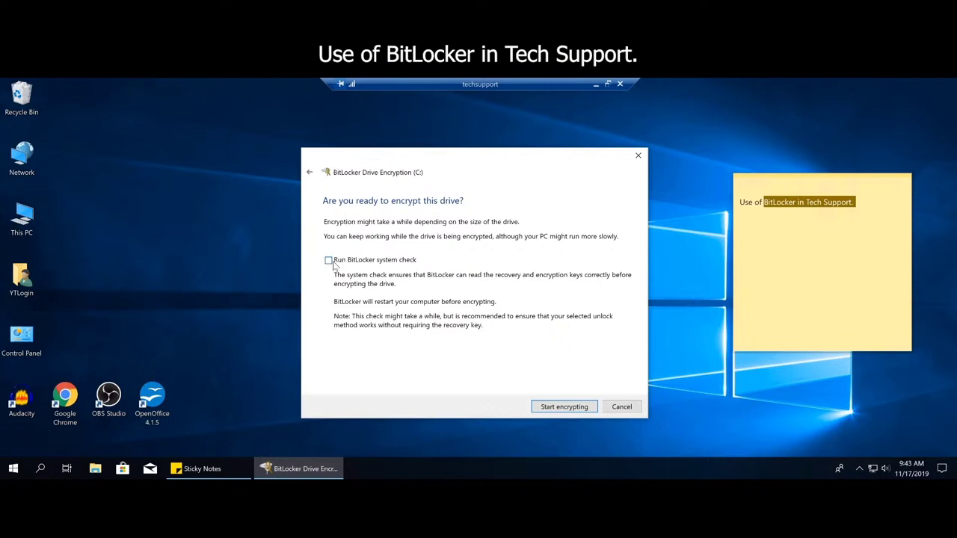
click(330, 262)
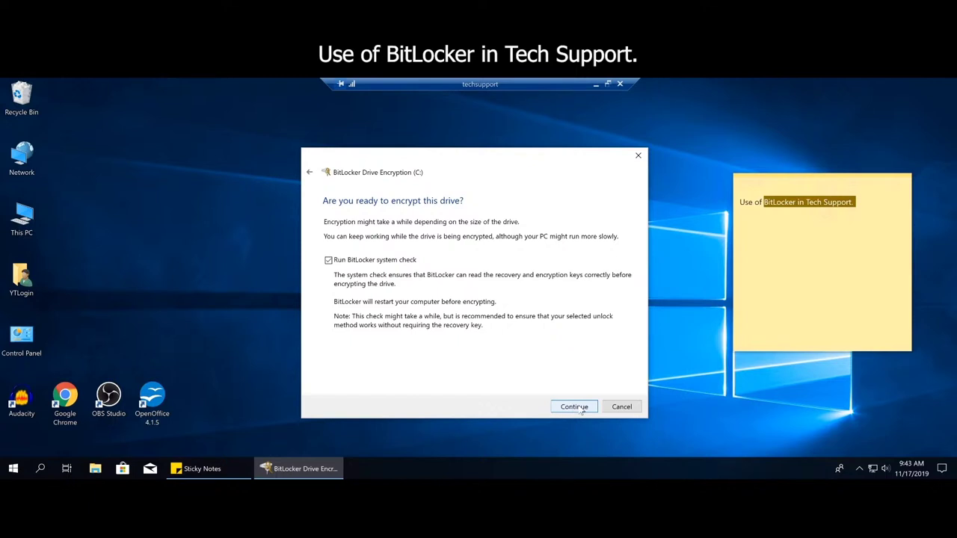
click(574, 407)
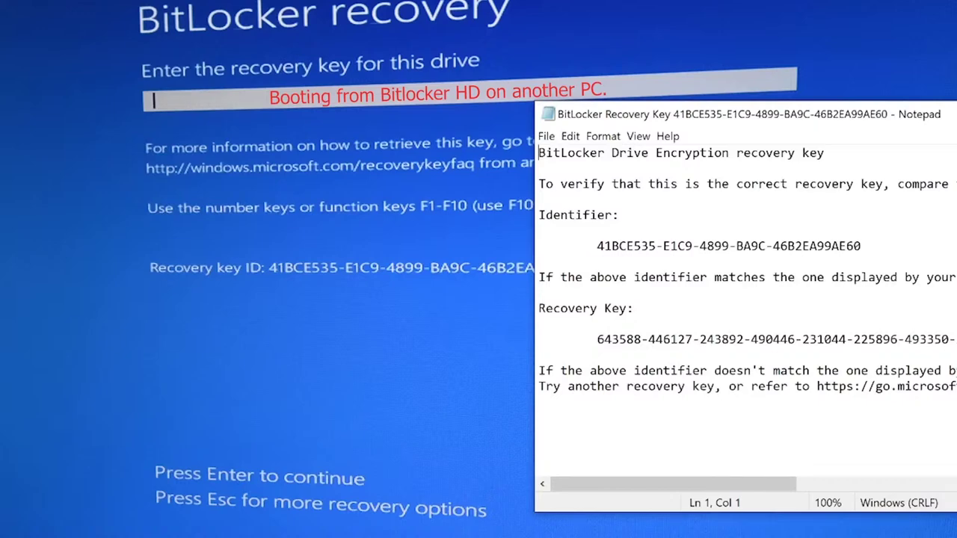
Compare the key file's Identifier with the on-screen recovery key ID, then select the Recovery Key line.
drag(665, 115, 844, 87)
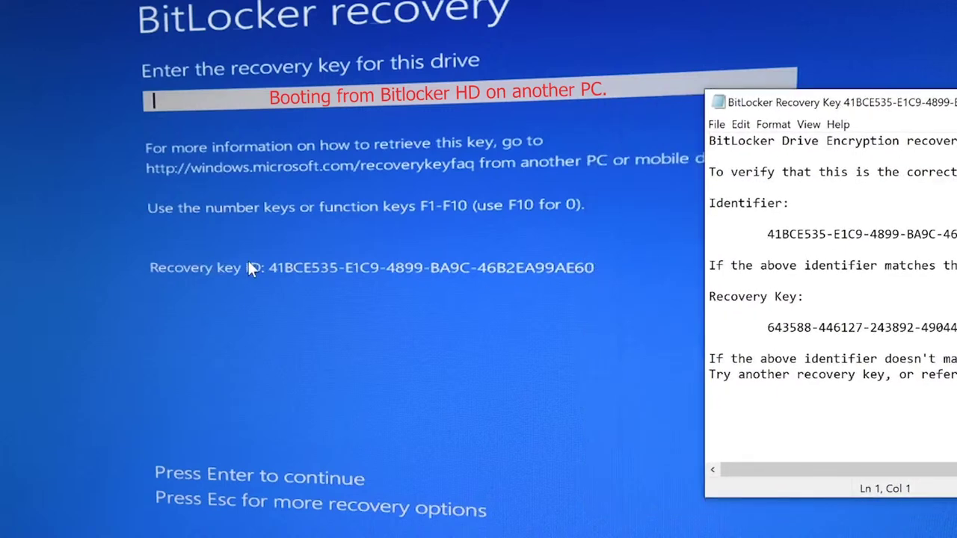
drag(767, 234, 708, 234)
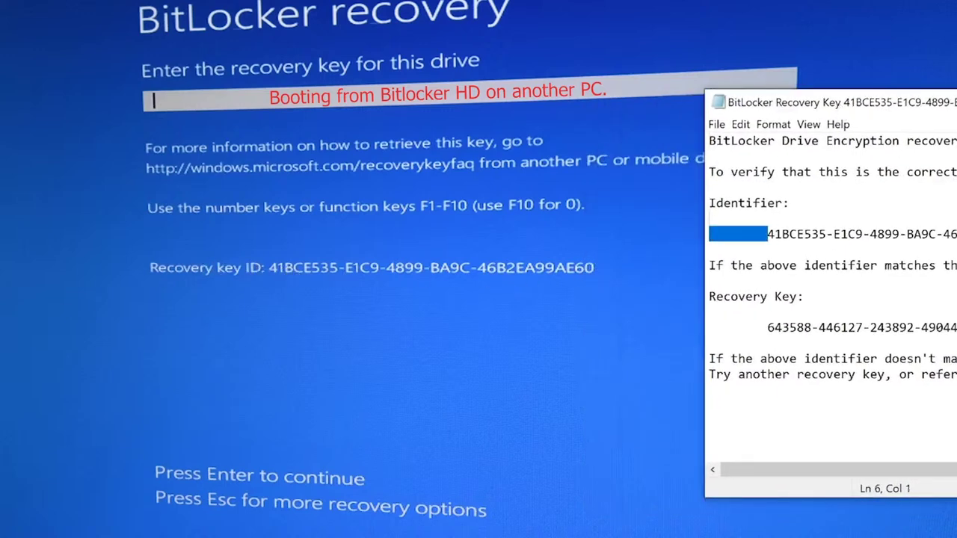
drag(767, 234, 956, 234)
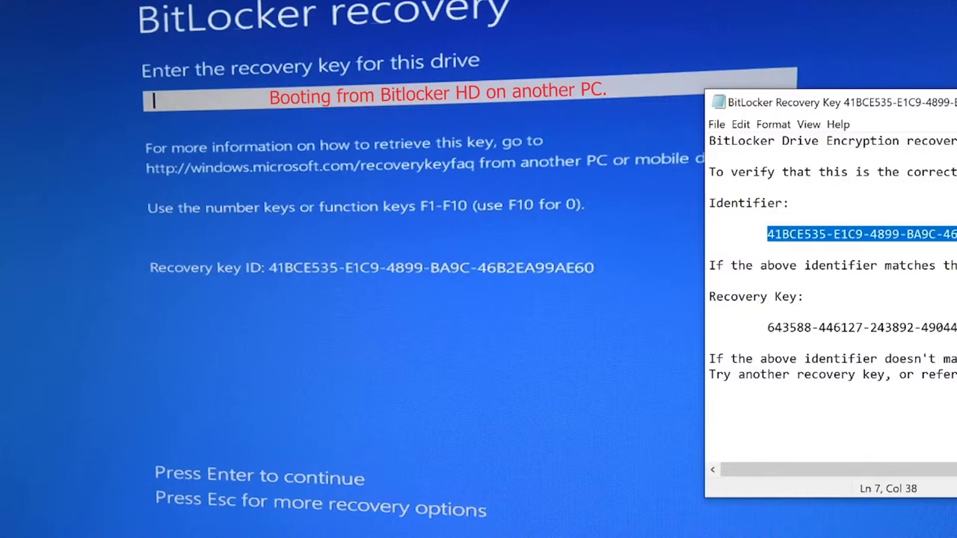
drag(767, 327, 956, 327)
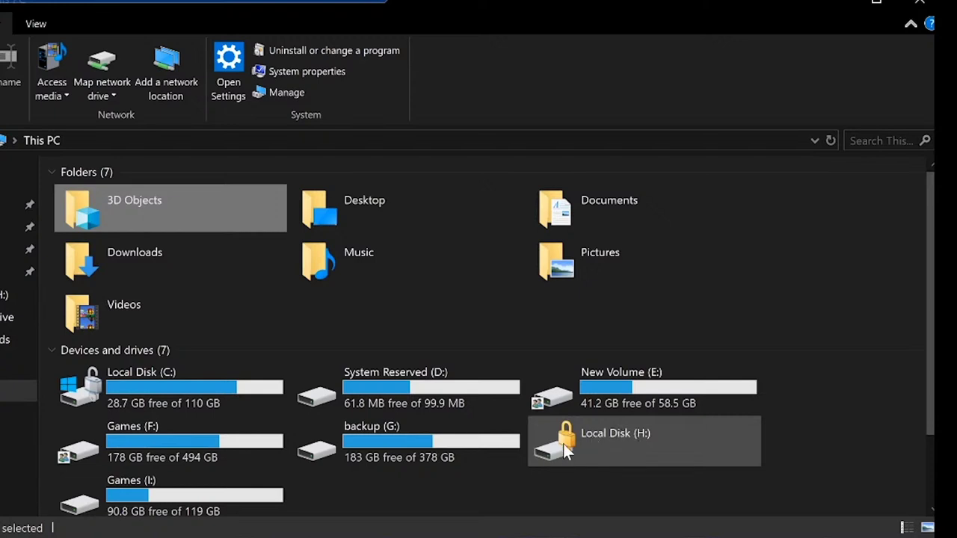
Copy the 48-digit recovery key from the saved key file for locked Local Disk (H:).
click(571, 447)
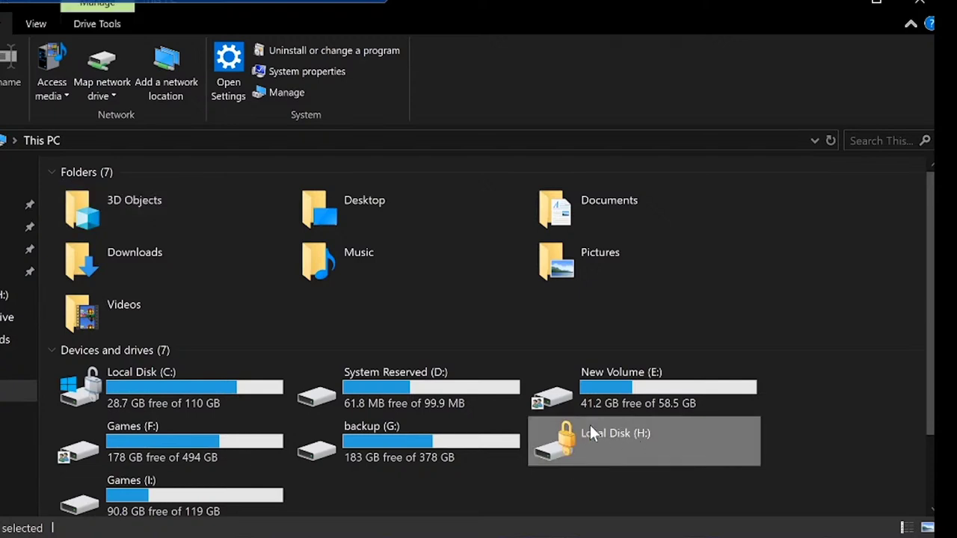
double_click(591, 441)
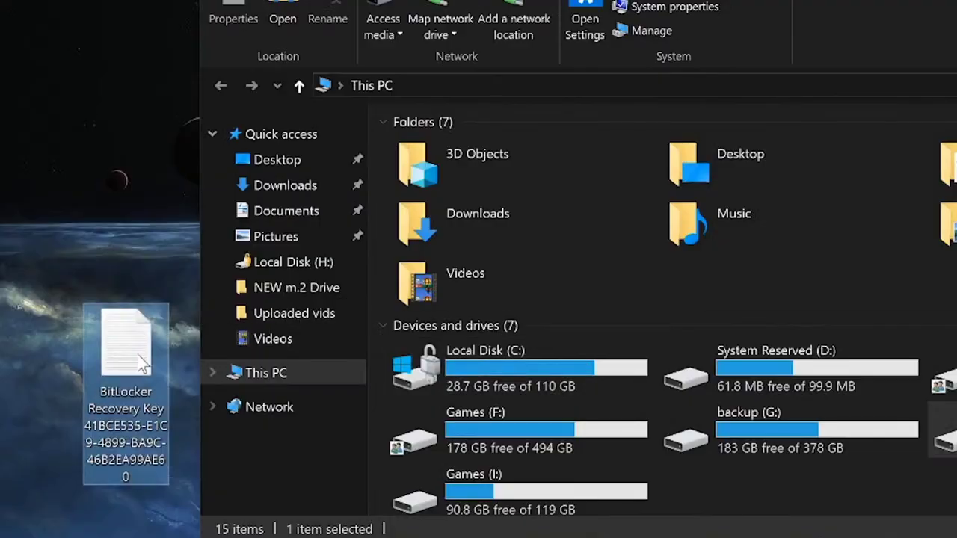
double_click(127, 348)
drag(759, 359, 700, 58)
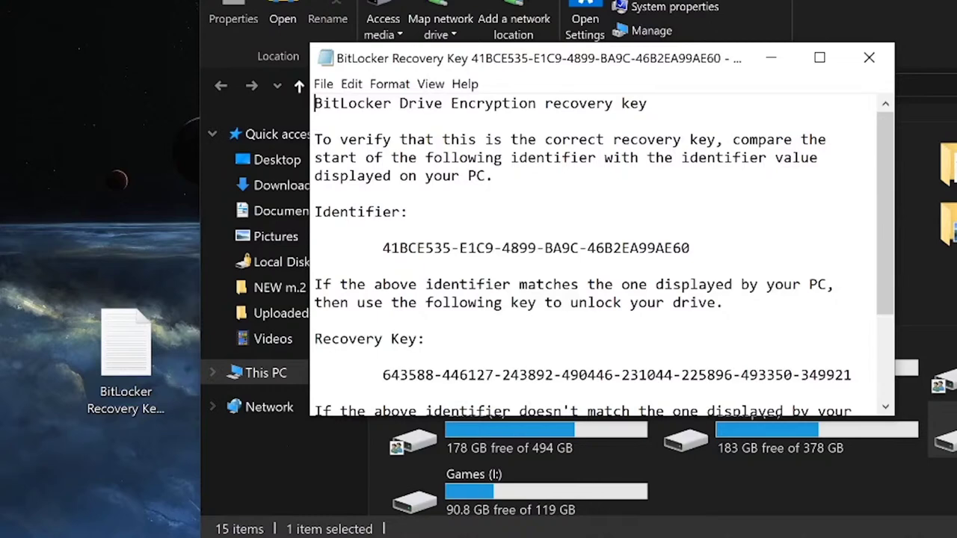
drag(427, 374, 847, 374)
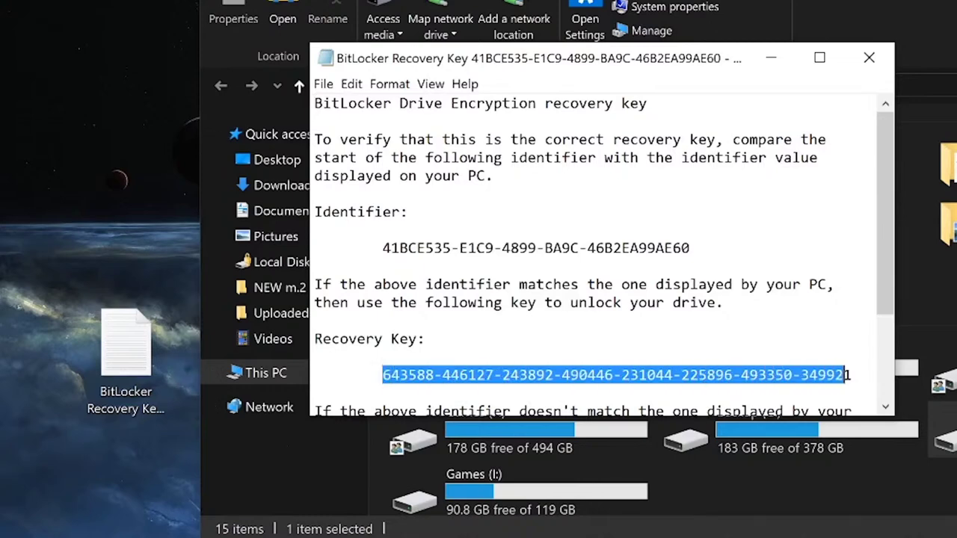
right_click(825, 108)
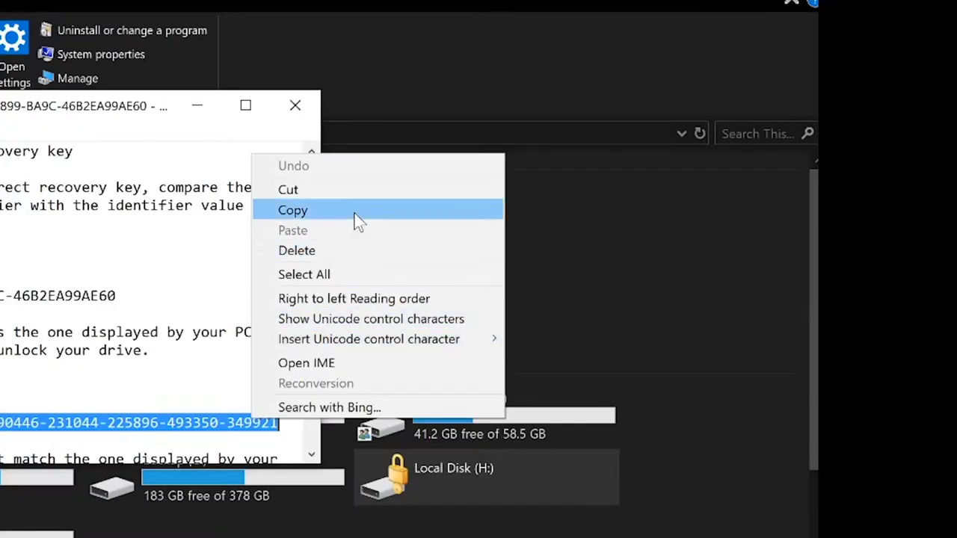
click(930, 162)
Paste the key to unlock Local Disk (H:), then open its Users folder.
double_click(447, 473)
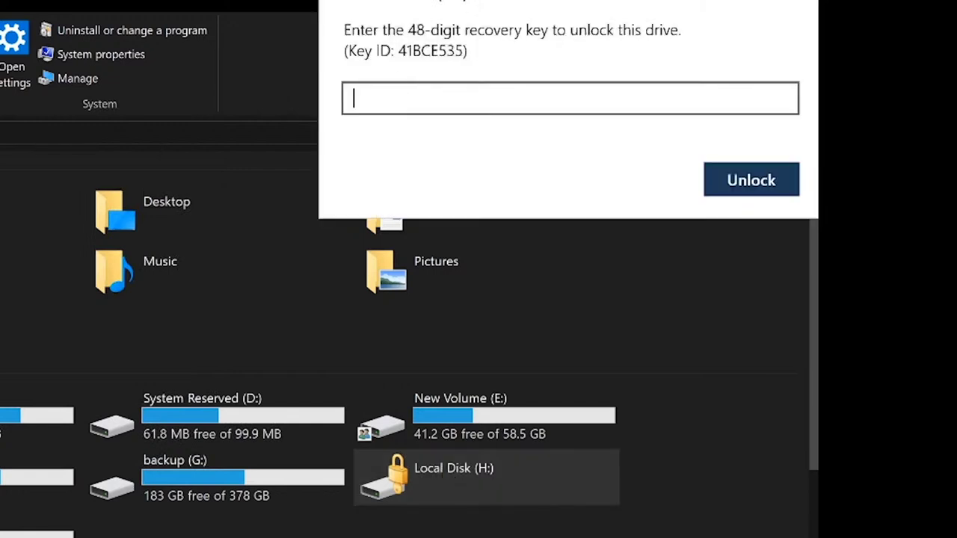
key(ctrl+v)
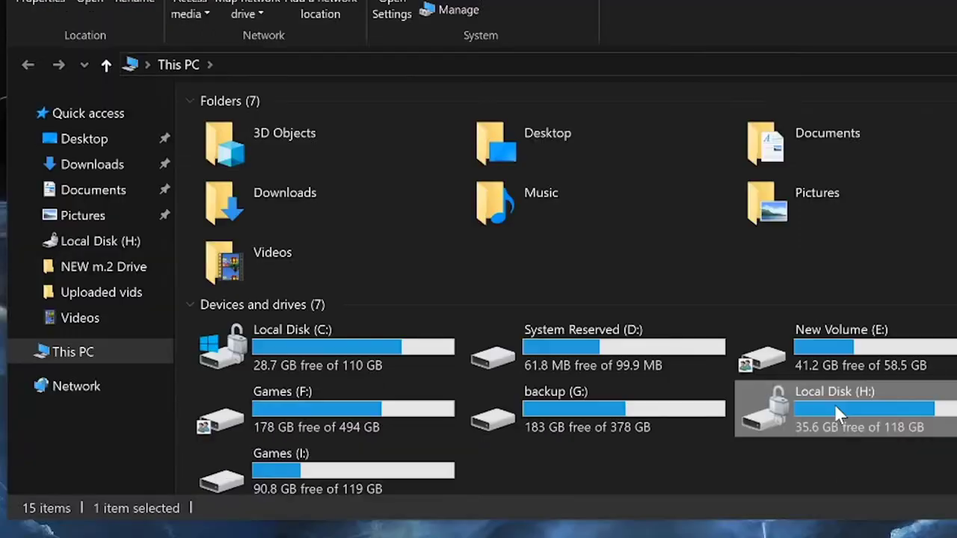
double_click(455, 477)
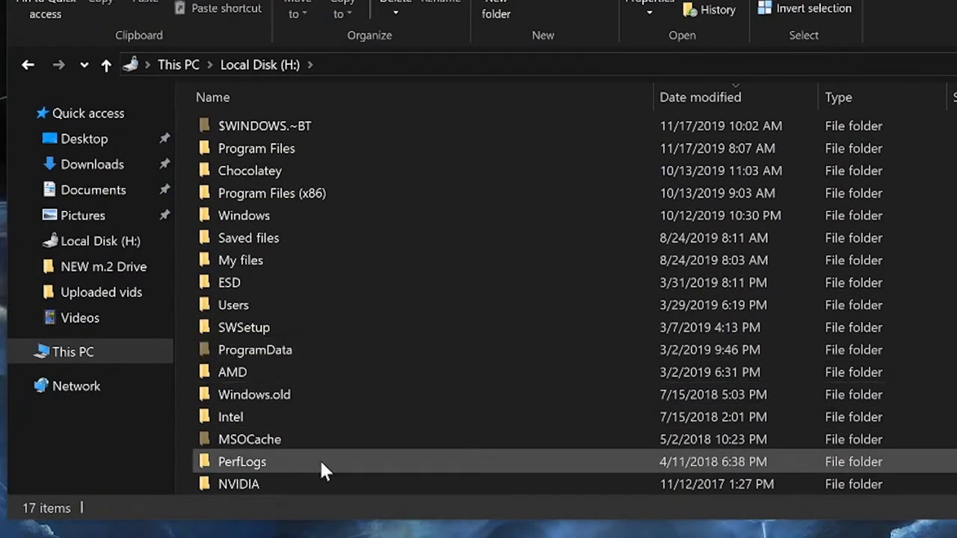
click(305, 303)
double_click(305, 303)
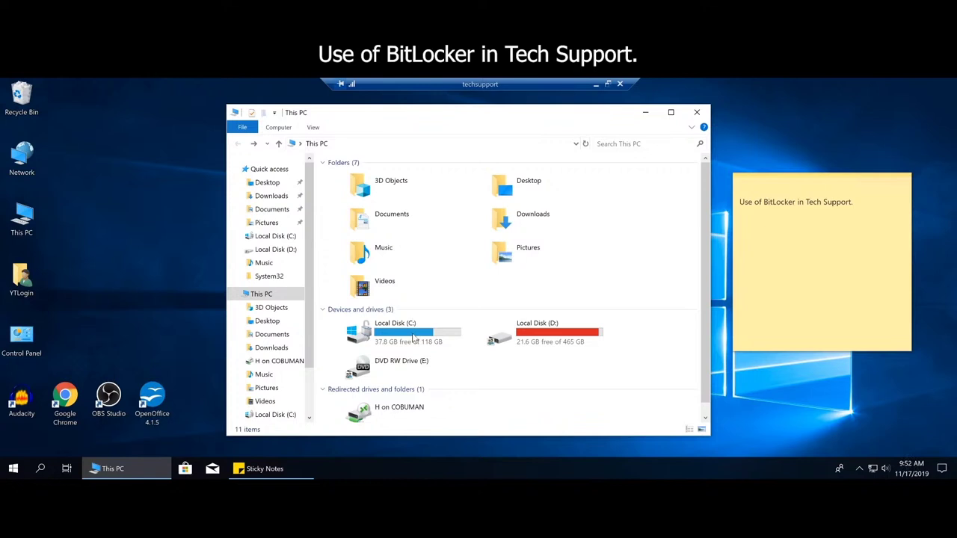
Choose Manage BitLocker from Local Disk (C:)'s context menu in This PC.
right_click(413, 337)
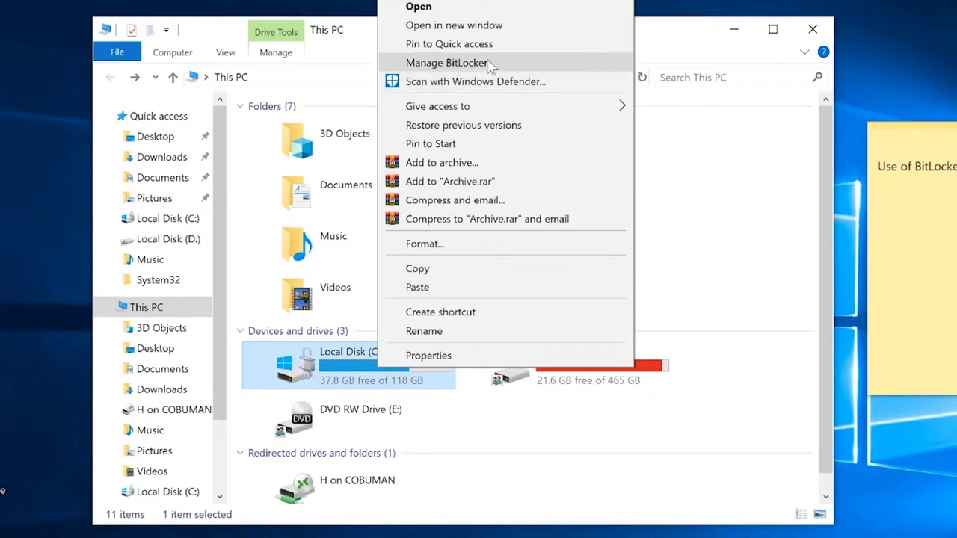
click(490, 64)
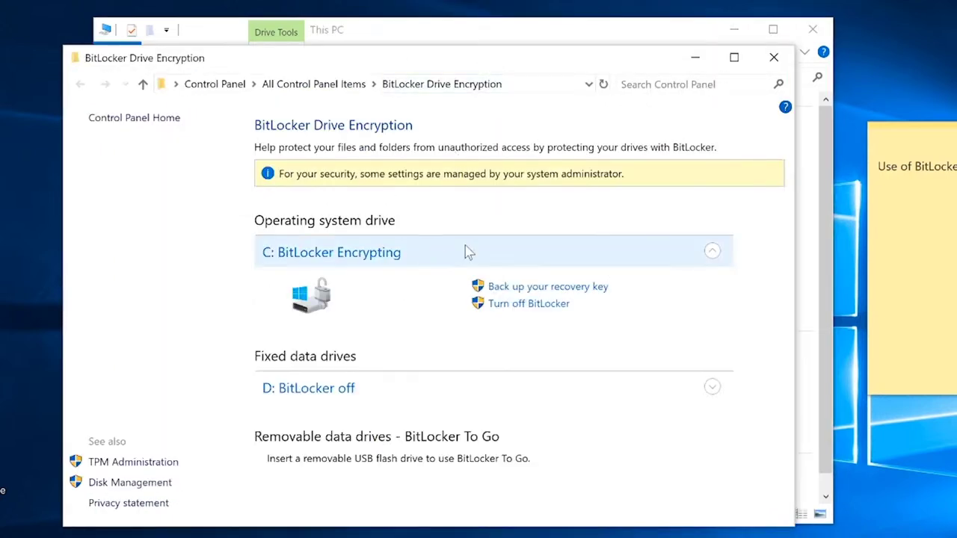
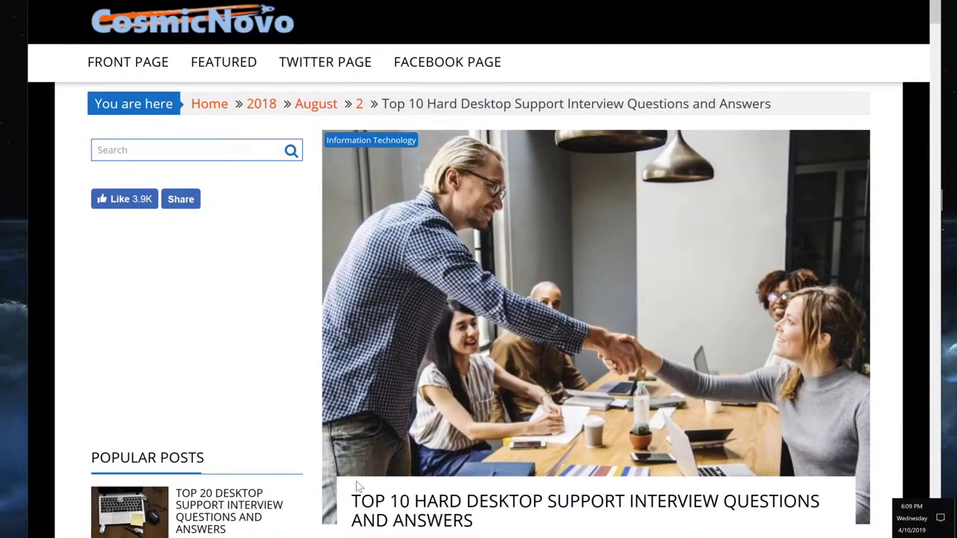
Highlight the article title, then scroll down into the body to question 1 on Remote Desktop.
drag(352, 499, 484, 521)
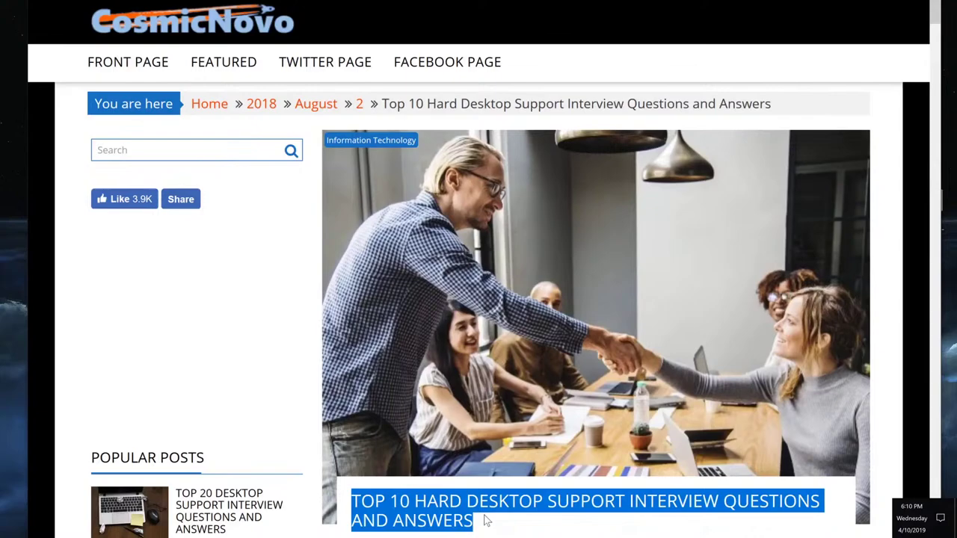
click(485, 521)
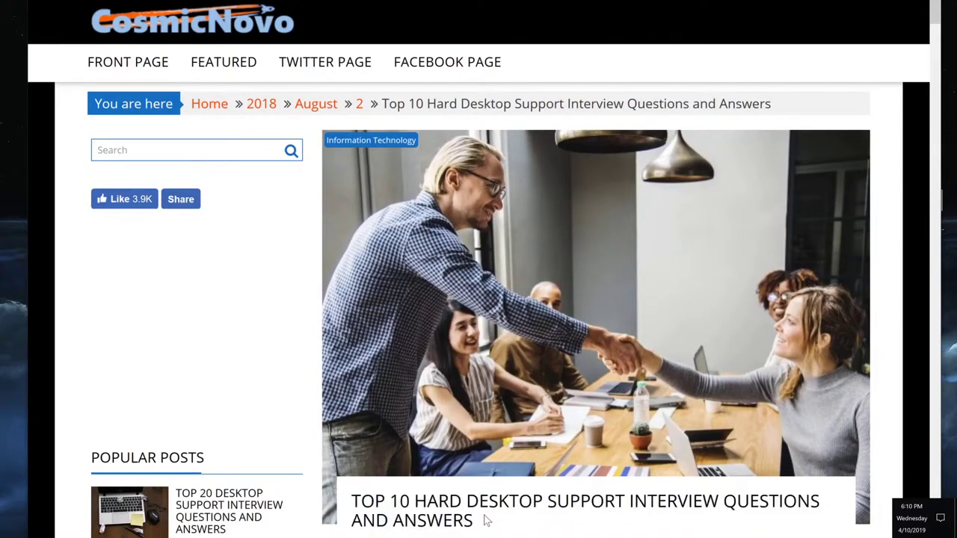
scroll(484, 521, down, 5)
Scroll down to question 7 on downed systems versus 50+ unassigned tickets.
scroll(484, 521, down, 15)
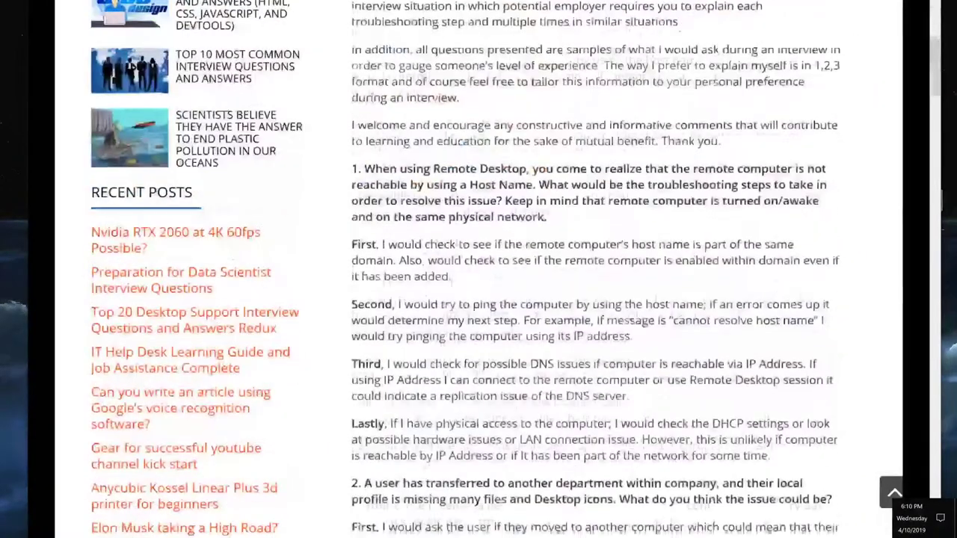
scroll(500, 400, down, 15)
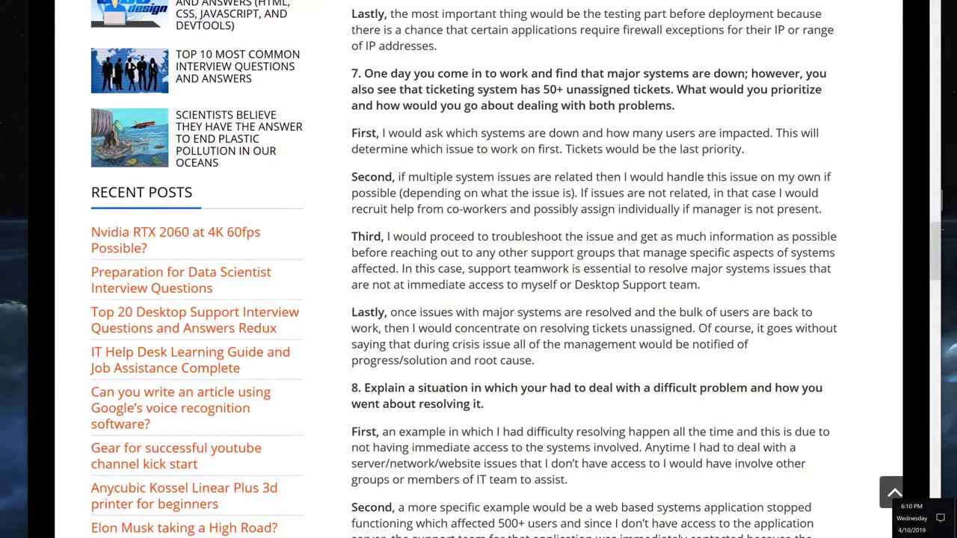
drag(351, 73, 702, 104)
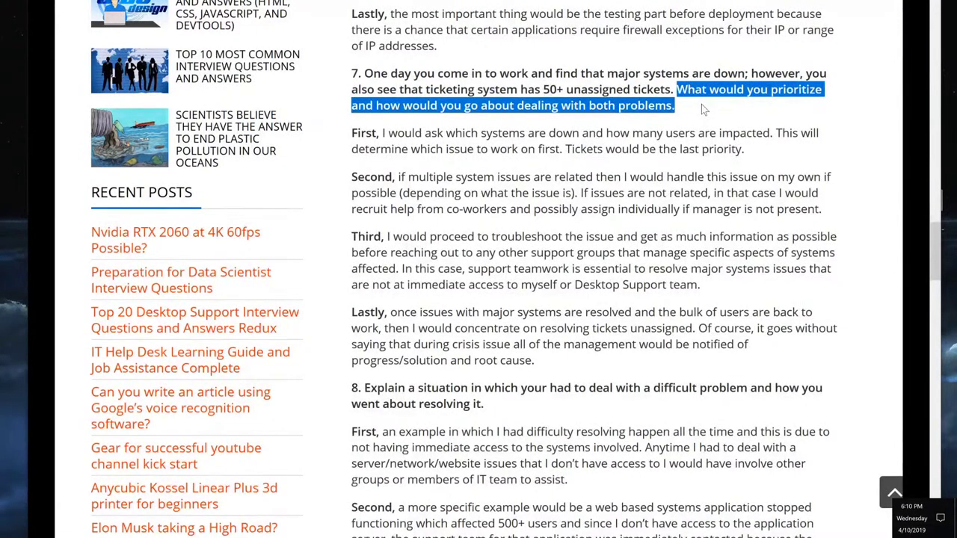
click(693, 118)
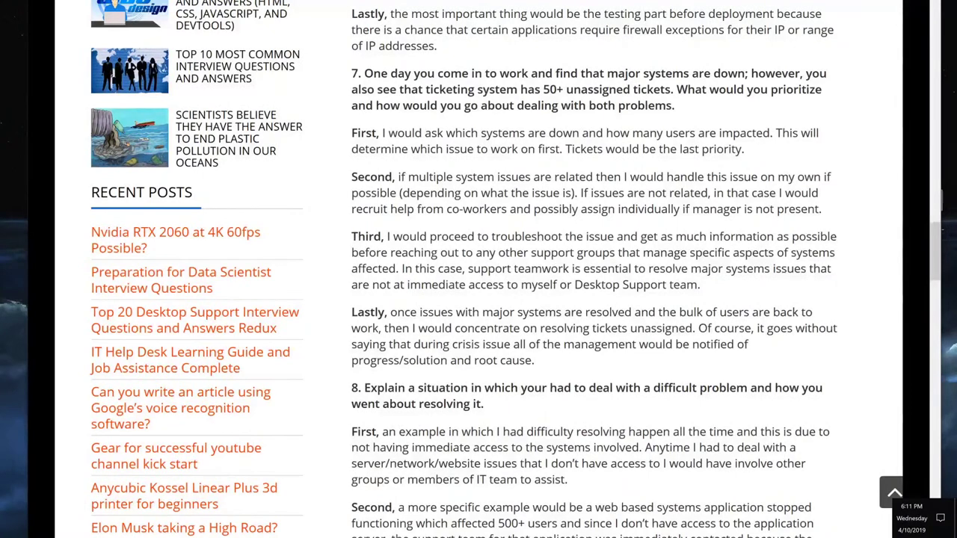
drag(383, 133, 351, 133)
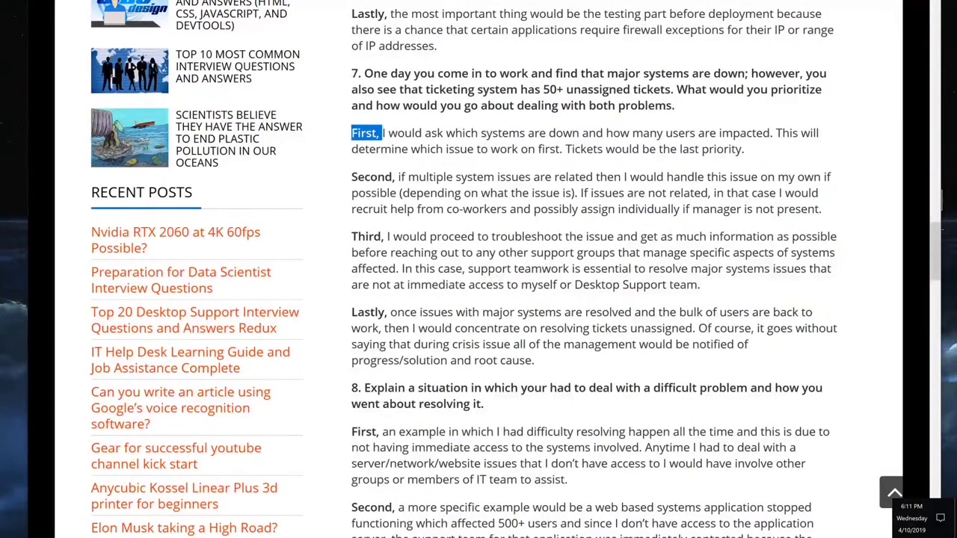
drag(394, 176, 352, 176)
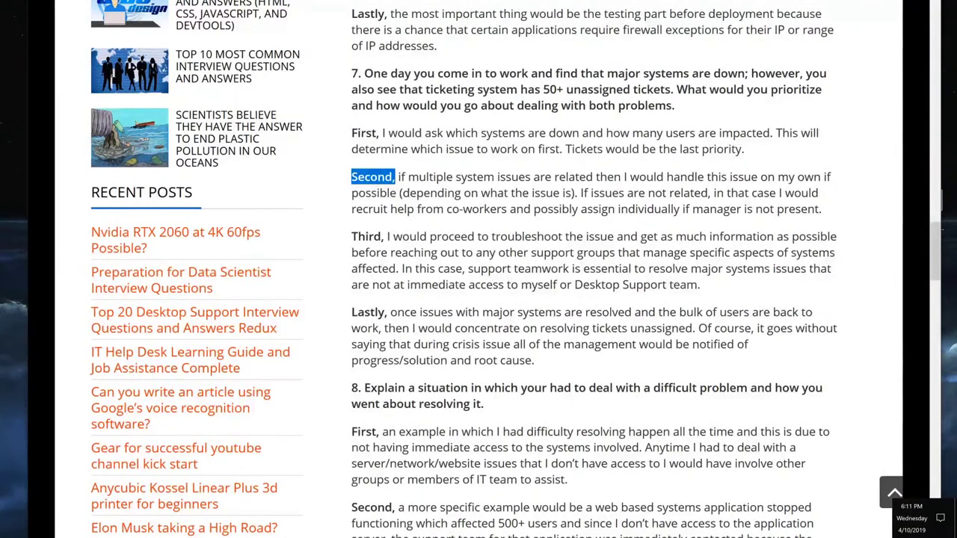
drag(390, 236, 323, 240)
drag(386, 312, 349, 321)
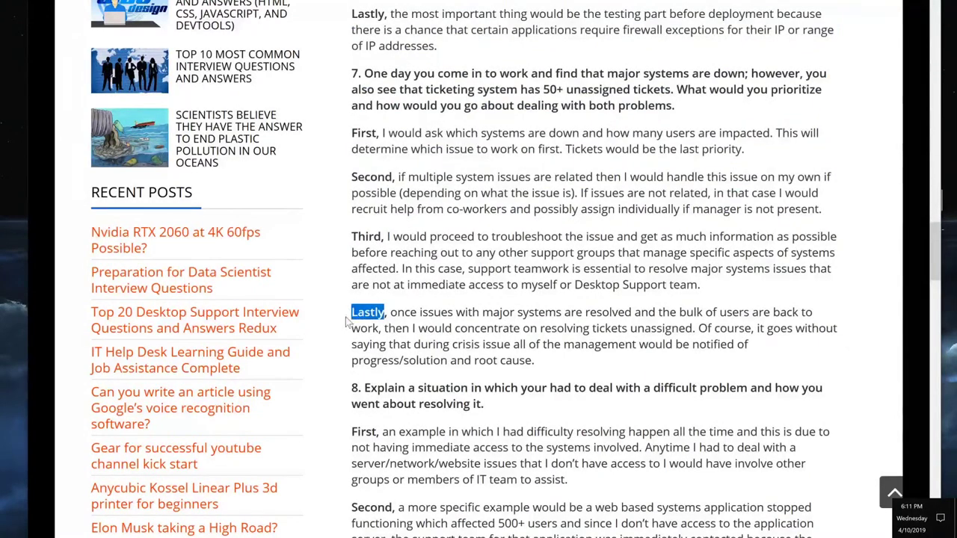
click(497, 299)
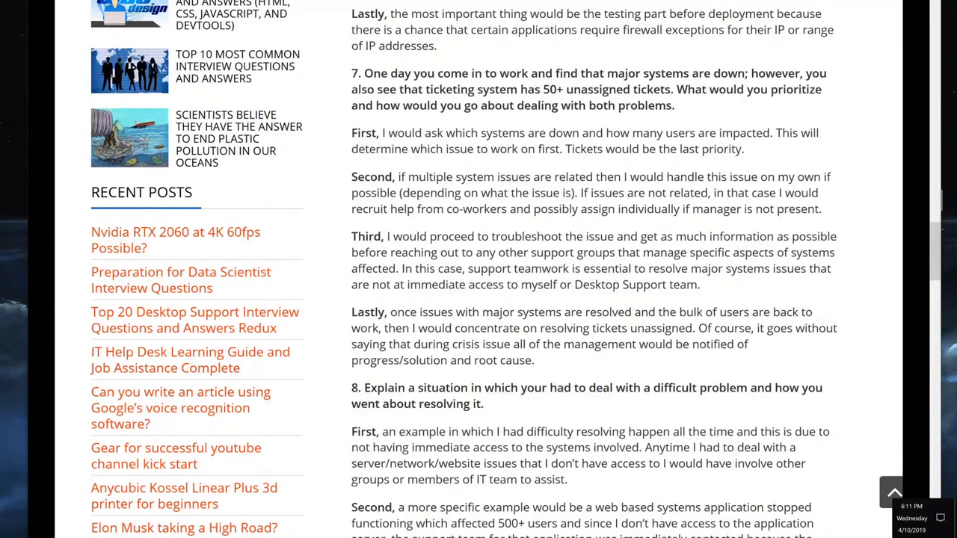
Highlight key phrases in question 7's First answer, like 'systems are down and how many users are impacted'.
drag(352, 132, 775, 155)
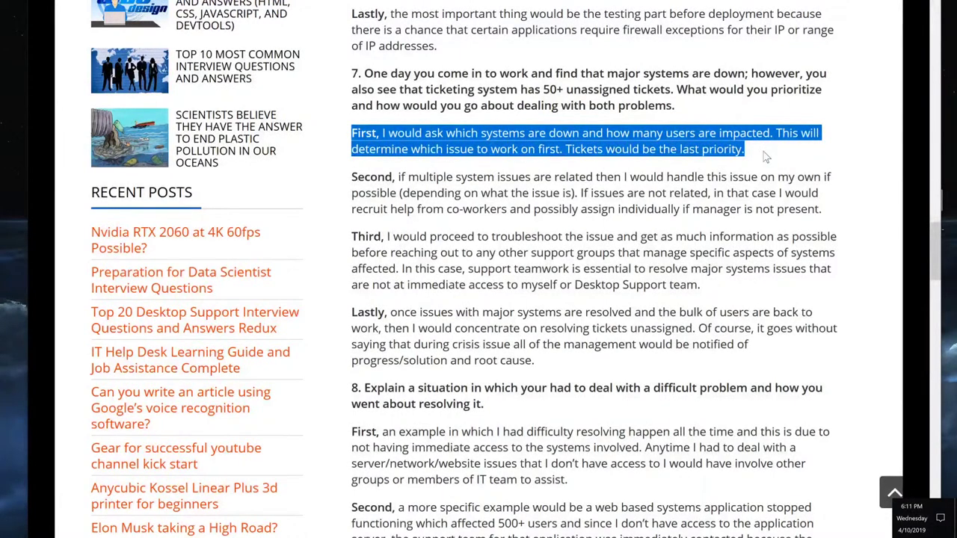
click(765, 157)
drag(752, 157, 564, 152)
click(564, 152)
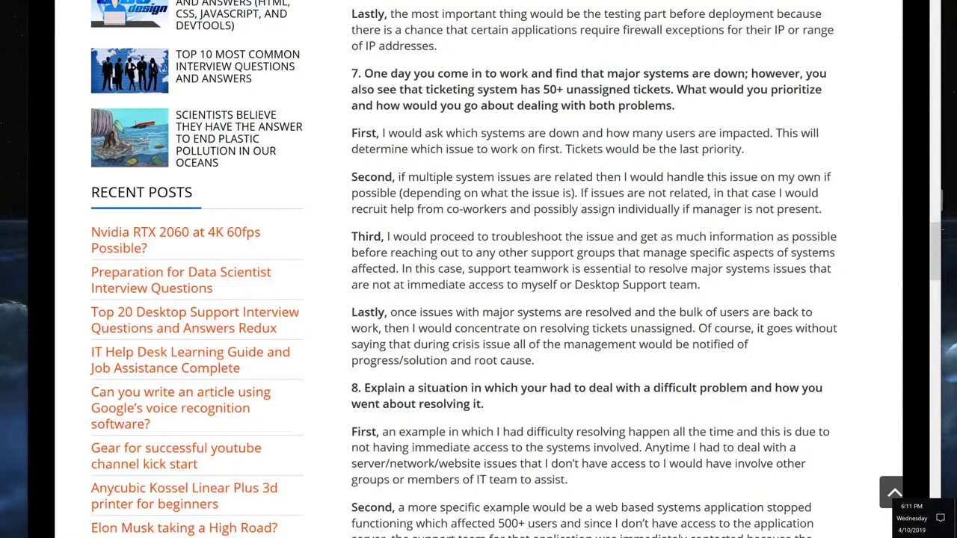
drag(380, 134, 773, 133)
click(773, 133)
drag(633, 133, 773, 133)
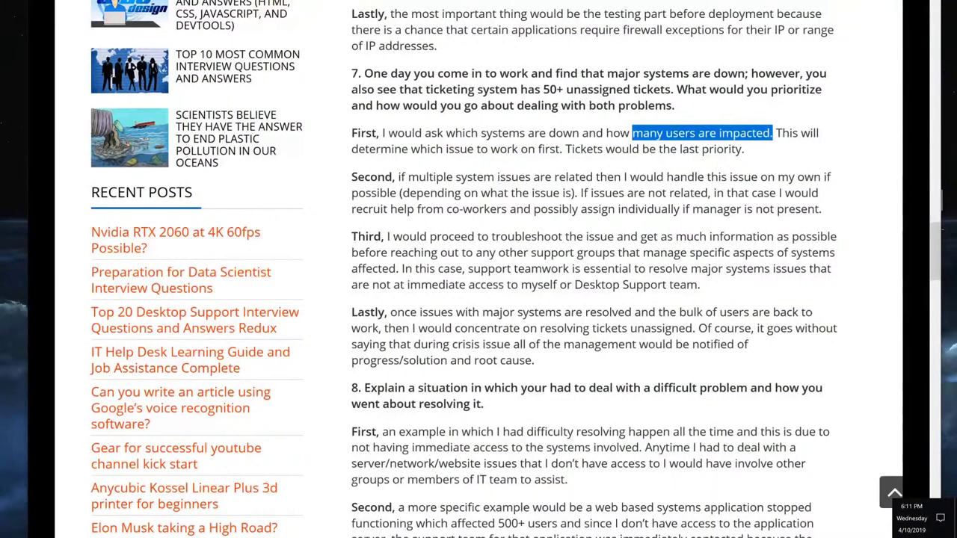
drag(480, 134, 579, 134)
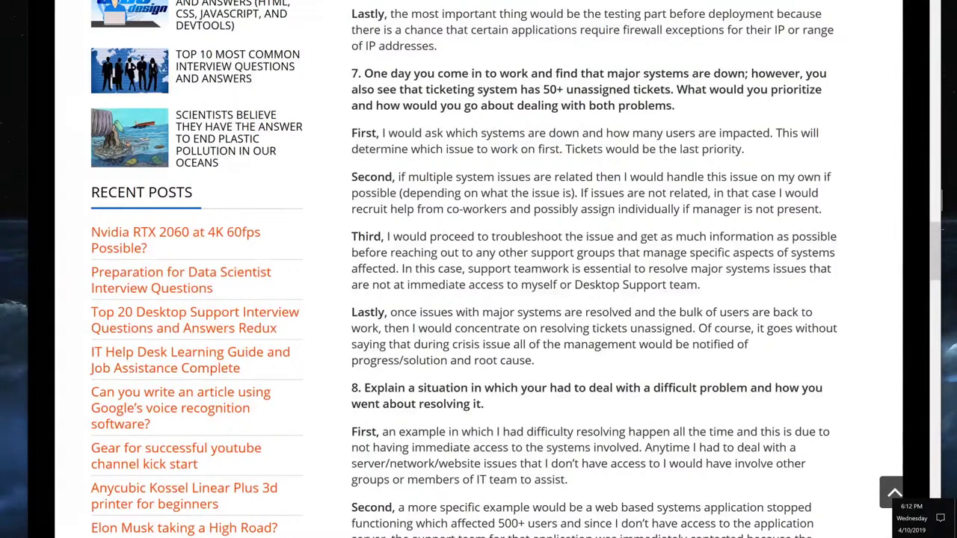
drag(580, 133, 563, 133)
drag(481, 133, 773, 133)
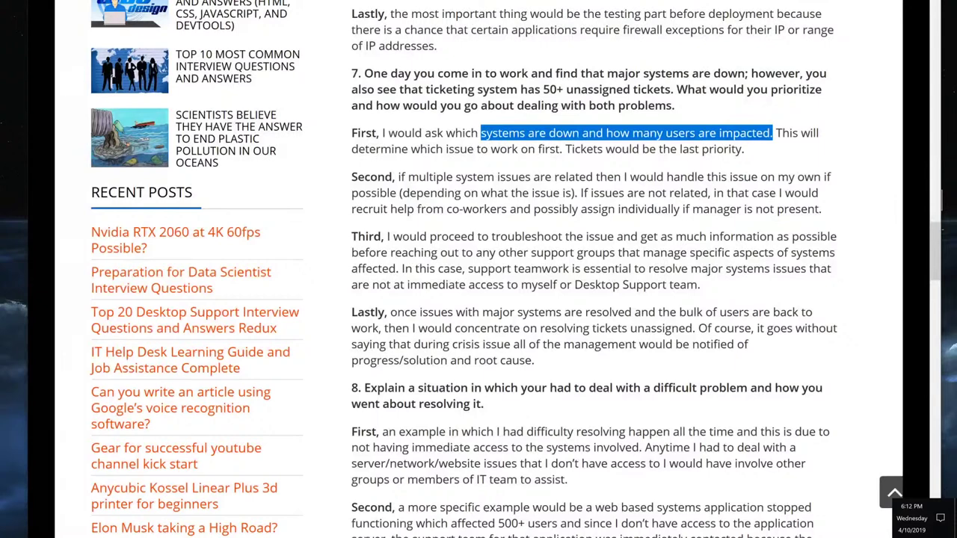
drag(773, 133, 773, 133)
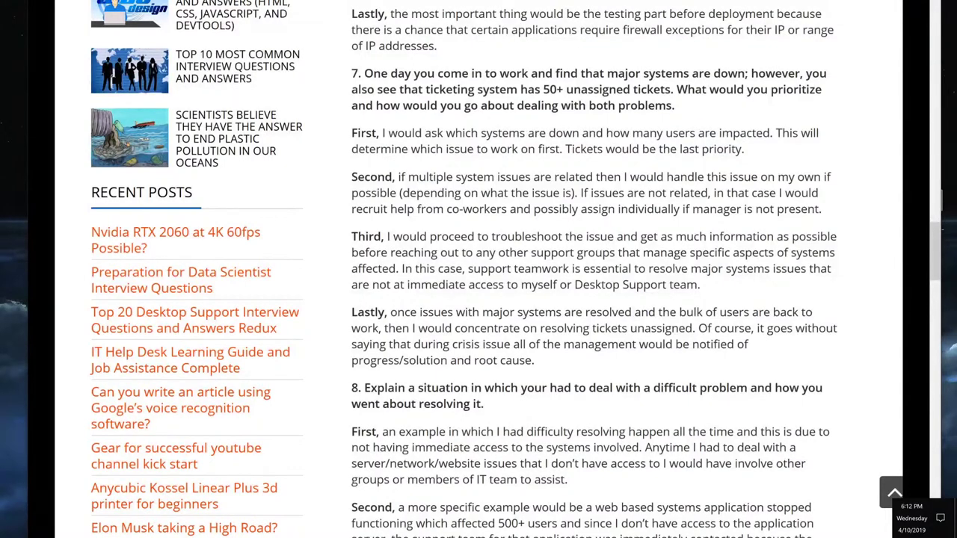
drag(776, 133, 550, 129)
click(550, 128)
Highlight '50+', then the ticket-priority sentence, then the Second answer's first sentence.
drag(542, 89, 566, 89)
drag(560, 149, 720, 159)
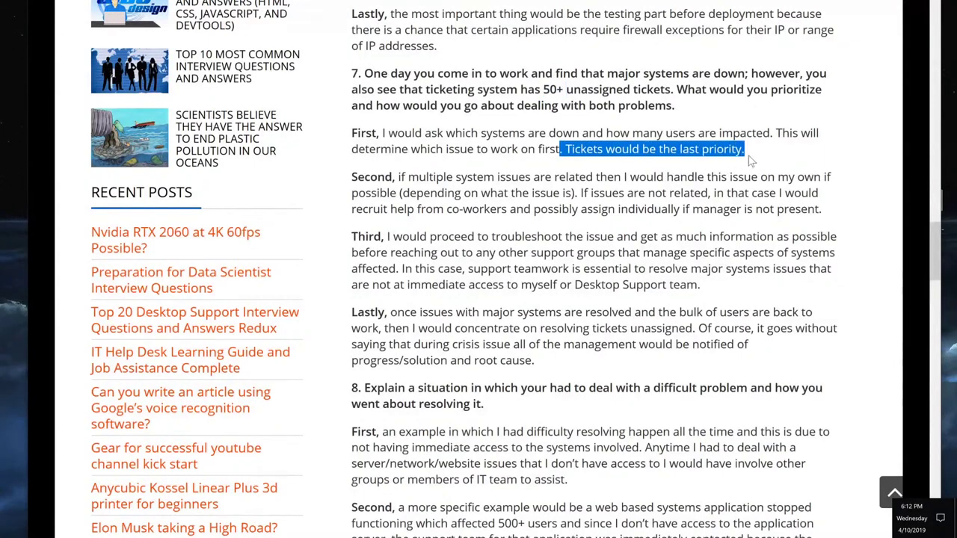
click(749, 156)
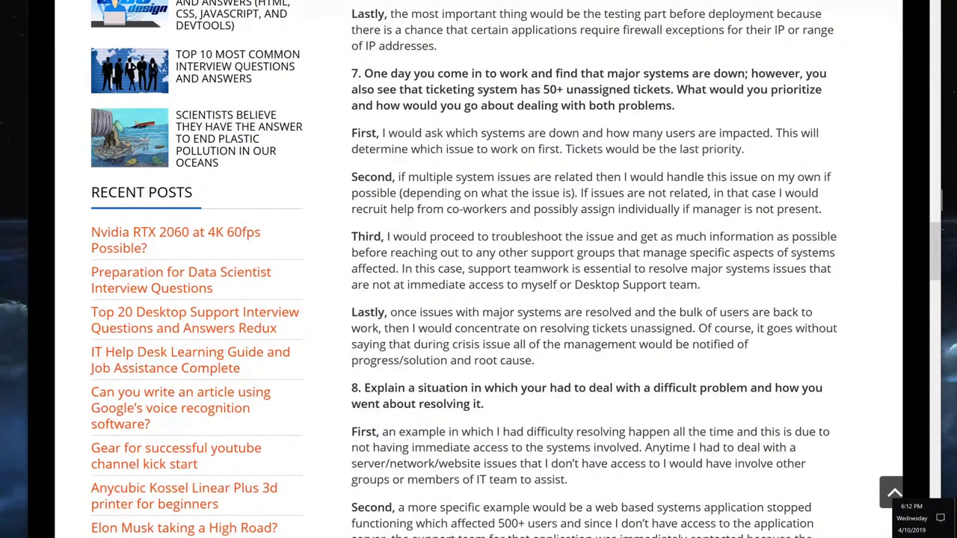
drag(351, 177, 578, 193)
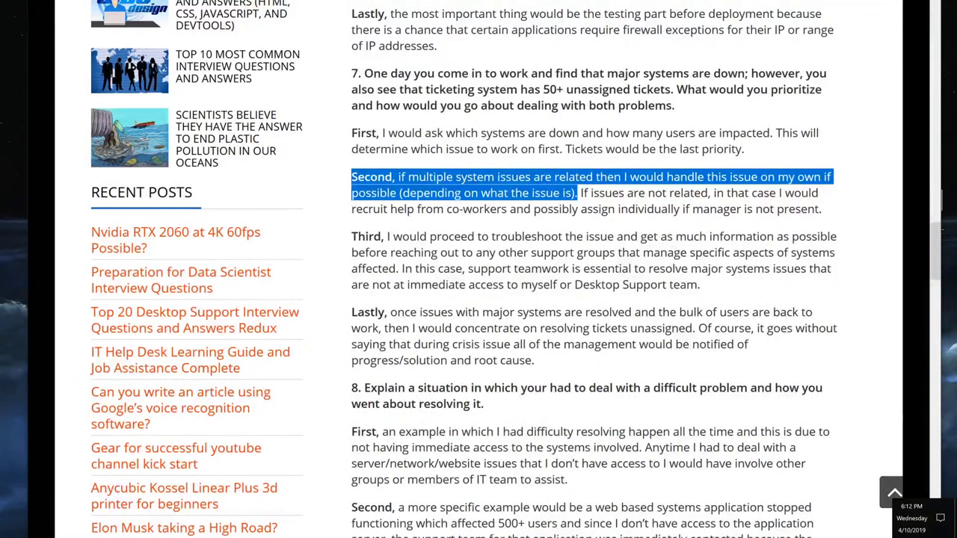
drag(579, 193, 816, 222)
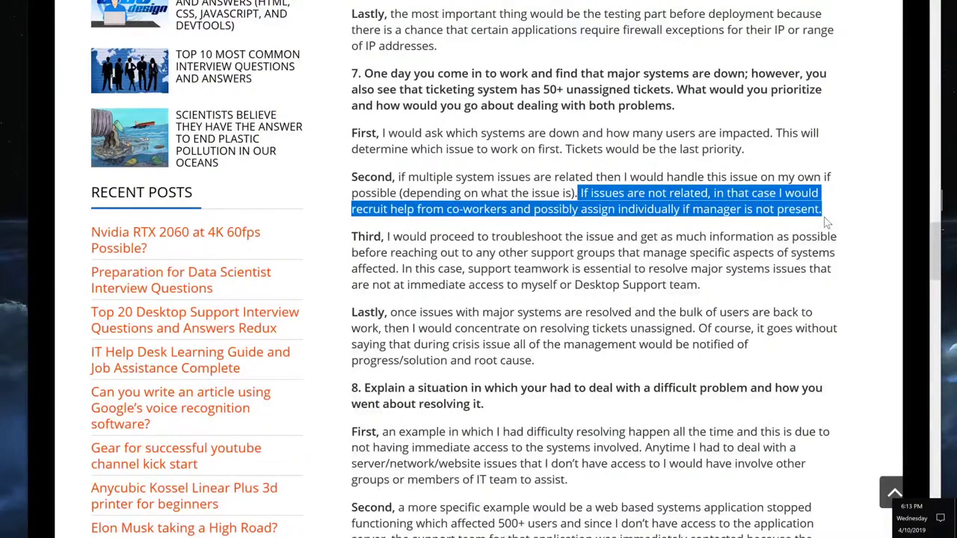
click(825, 216)
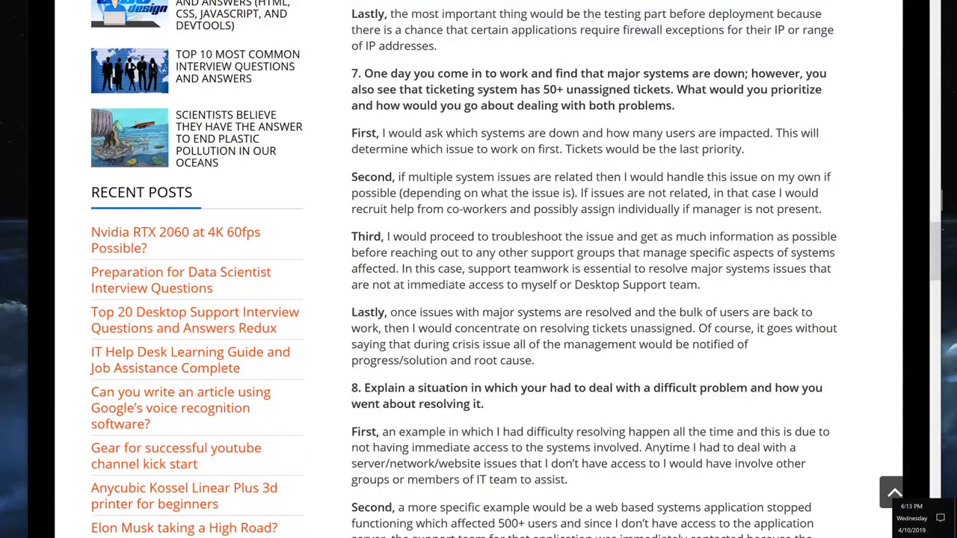
drag(351, 180, 531, 177)
drag(407, 177, 494, 176)
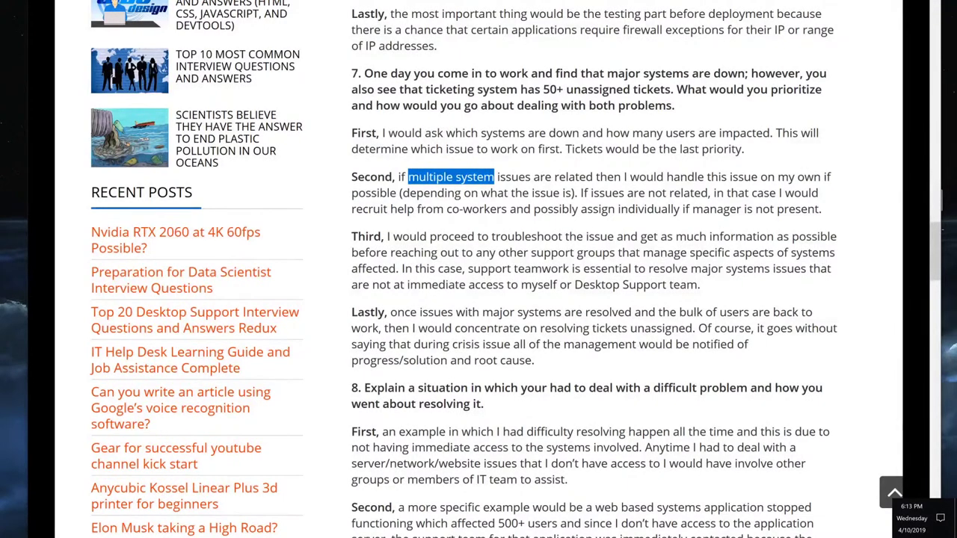
key(shift+Right)
key(shift+Right)
key(shift+Right)
key(shift+Right)
key(shift+Right)
key(shift+Right)
key(shift+Right)
key(shift+Right)
key(shift+Right)
key(shift+Right)
key(shift+Right)
key(shift+Right)
key(shift+Right)
key(Right)
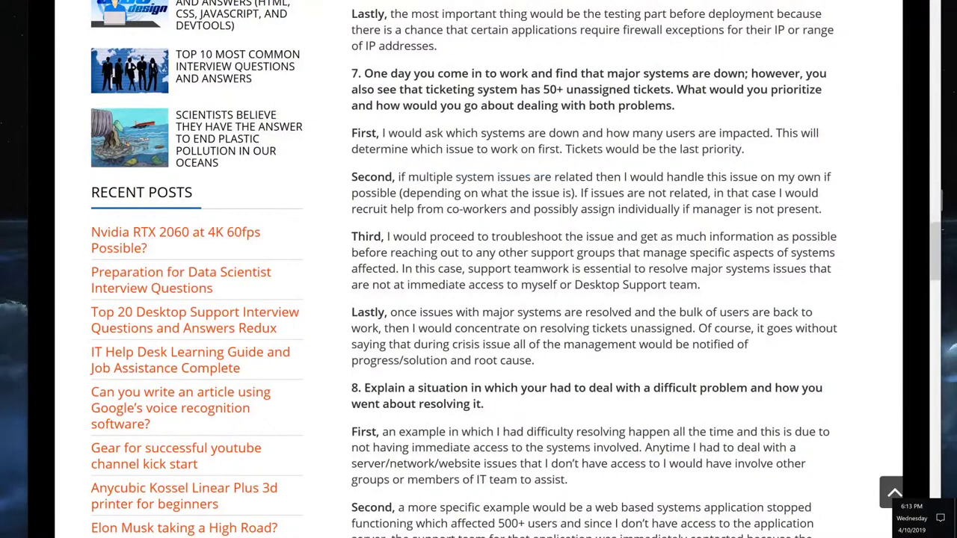
click(664, 176)
key(shift+Right)
key(shift+Right)
key(shift+Right)
key(shift+Right)
key(shift+Right)
key(shift+Right)
key(shift+Right)
key(shift+Right)
key(shift+Right)
key(shift+Right)
key(shift+Right)
key(shift+Right)
key(shift+Right)
key(shift+Right)
key(shift+Right)
key(shift+Right)
key(shift+Right)
key(shift+Right)
key(shift+Right)
key(shift+Right)
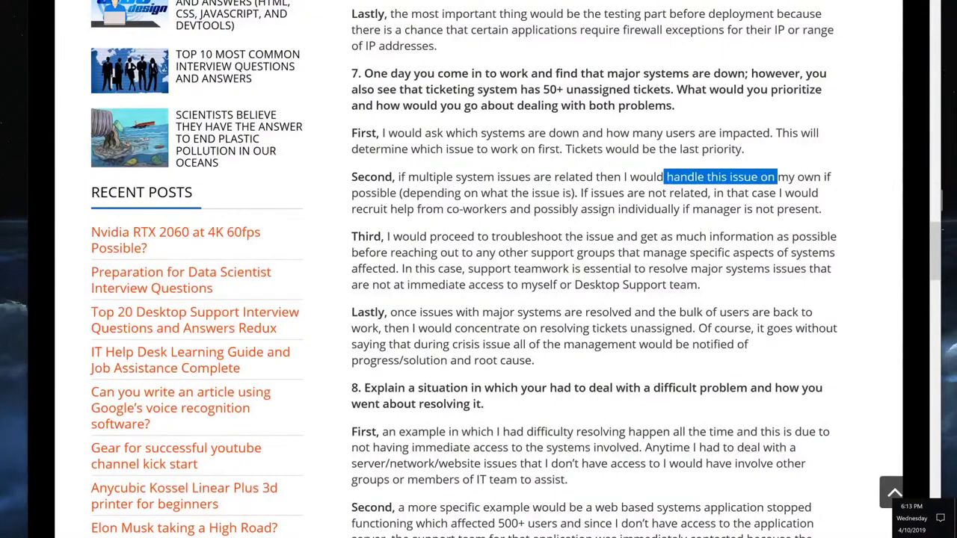
key(shift+Left)
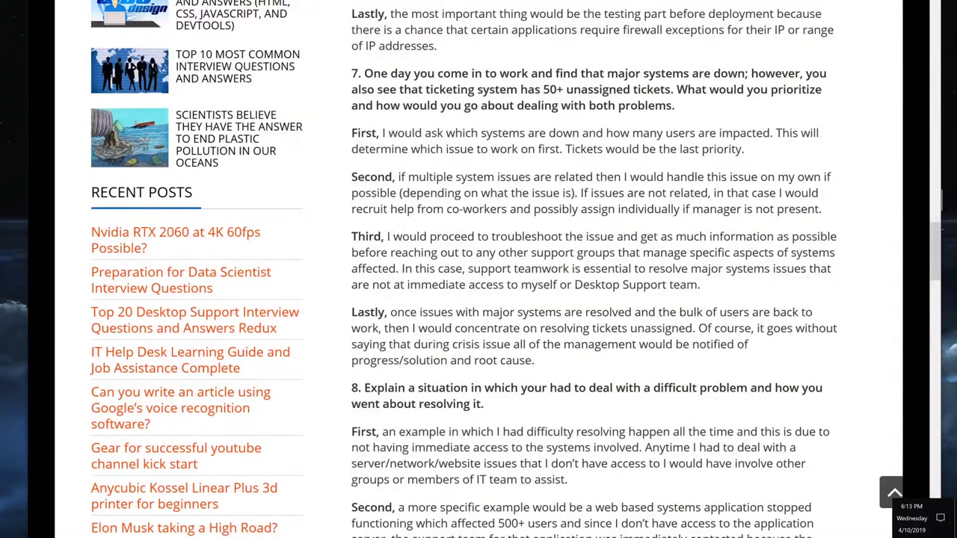
drag(408, 176, 531, 176)
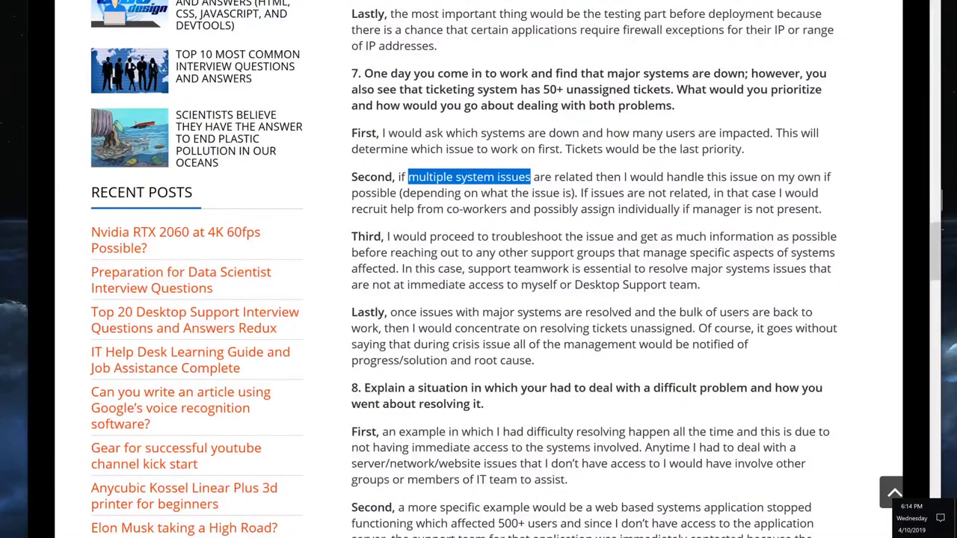
click(469, 177)
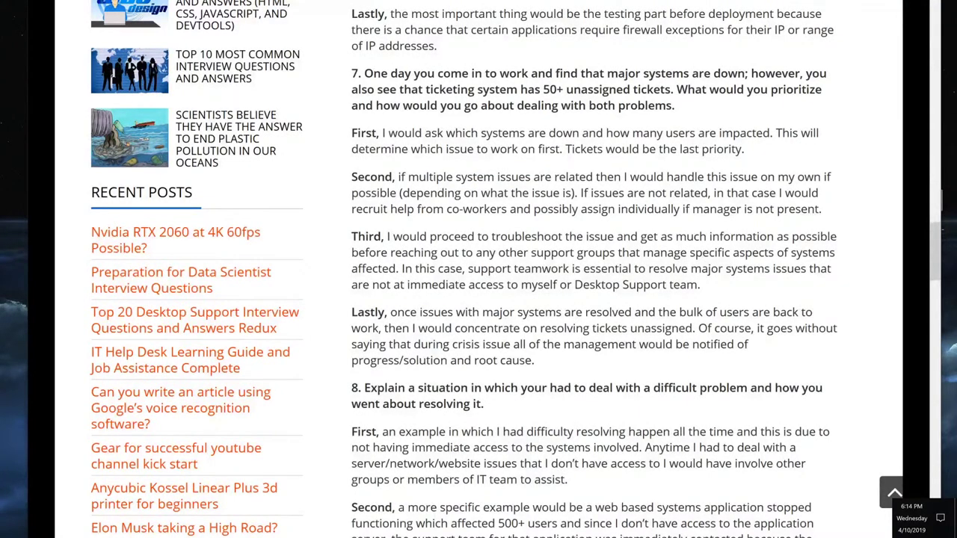
drag(408, 177, 531, 176)
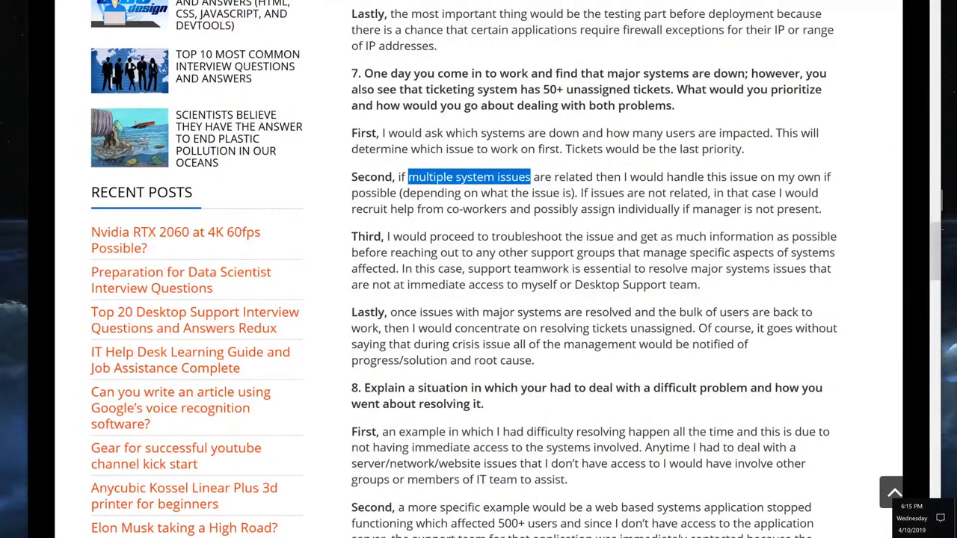
key(shift+Right)
key(shift+Right)
key(shift+Right)
key(shift+Down)
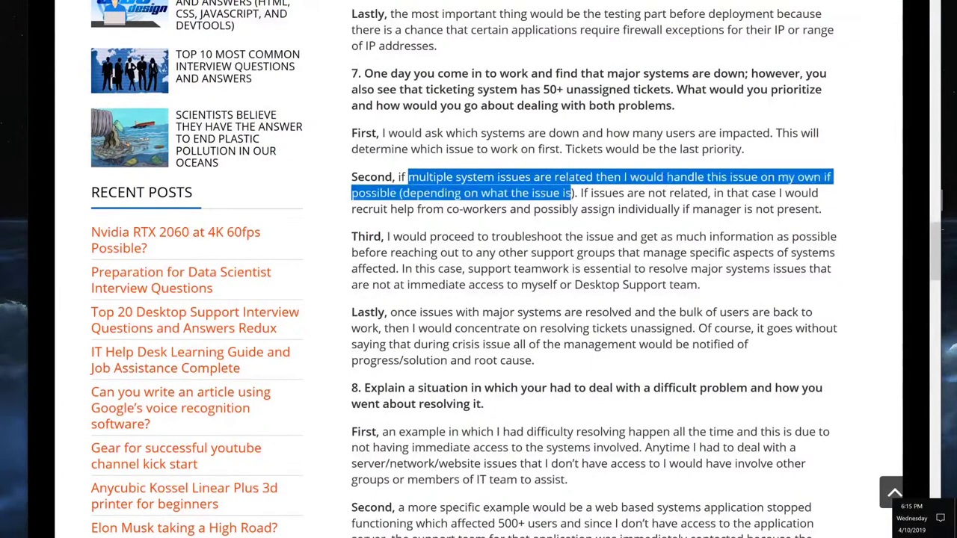
key(shift+Right)
key(shift+Right)
key(Right)
key(Right)
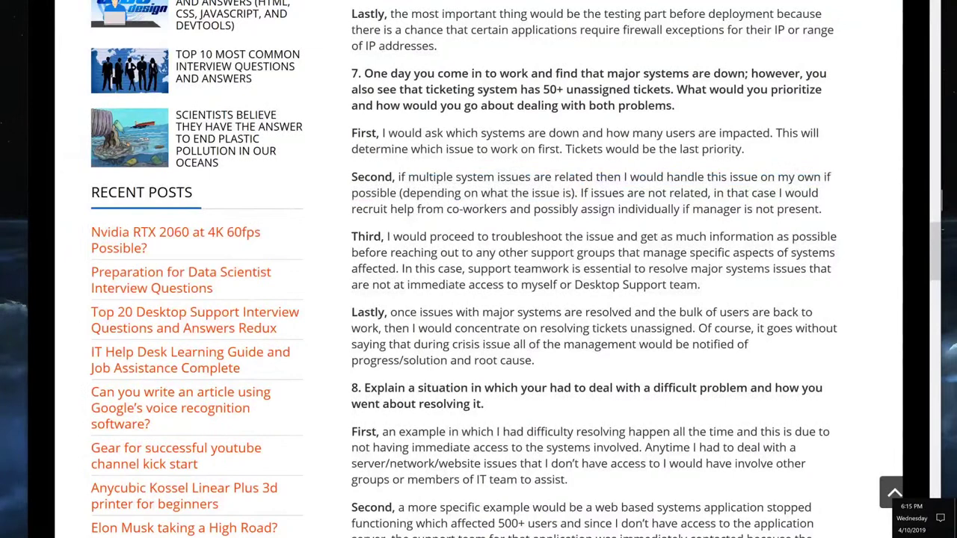
key(shift+Right)
key(shift+Right)
key(shift+Right)
key(shift+Right)
key(shift+Right)
key(shift+Right)
key(shift+Right)
key(shift+Right)
key(shift+Right)
key(shift+Right)
key(shift+Right)
key(shift+Right)
key(shift+Left)
key(shift+Left)
key(shift+Left)
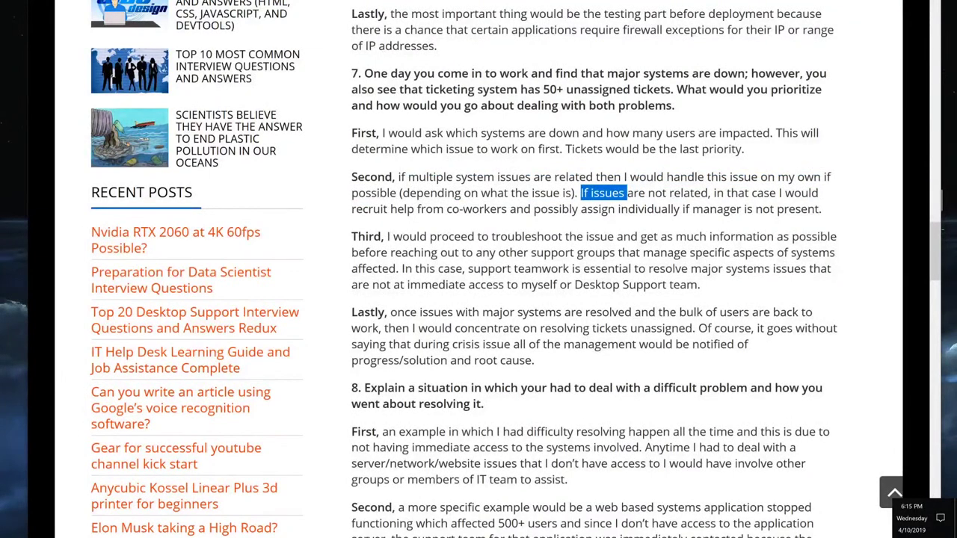
key(shift+Left)
key(shift+Right)
drag(581, 193, 507, 210)
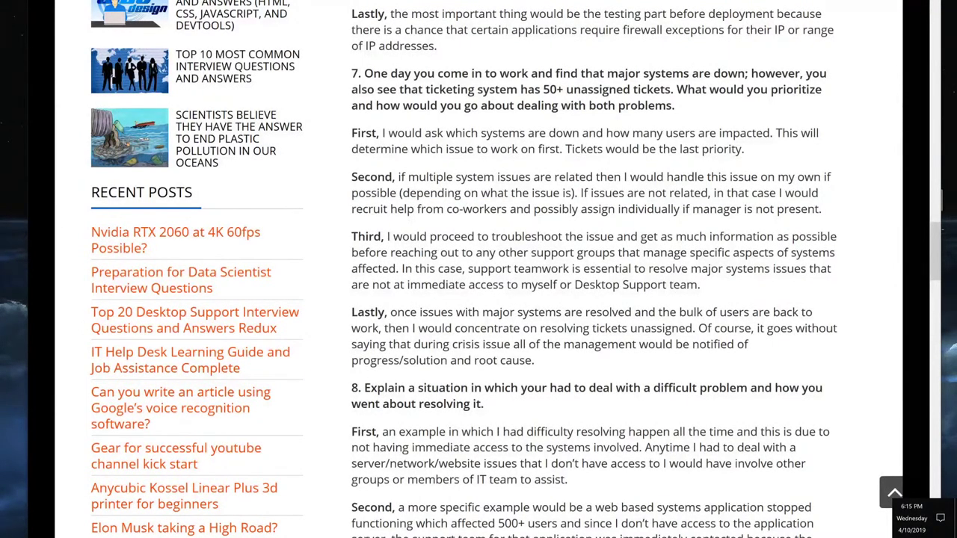
drag(585, 193, 705, 209)
drag(654, 176, 507, 209)
mouse_move(532, 209)
mouse_down()
mouse_move(819, 210)
mouse_move(553, 210)
mouse_move(510, 193)
mouse_move(471, 209)
mouse_move(352, 209)
mouse_move(534, 209)
mouse_up()
click(823, 214)
click(447, 210)
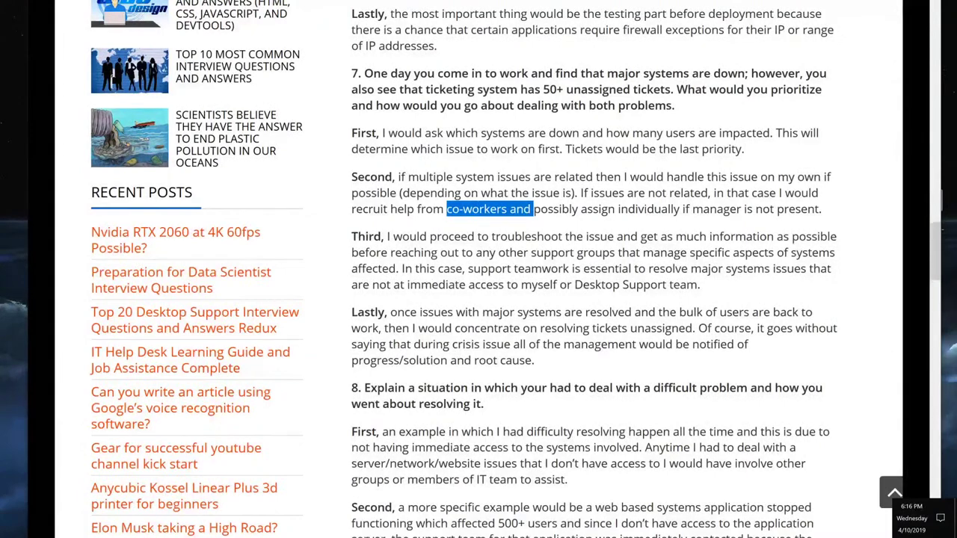
drag(534, 209, 832, 218)
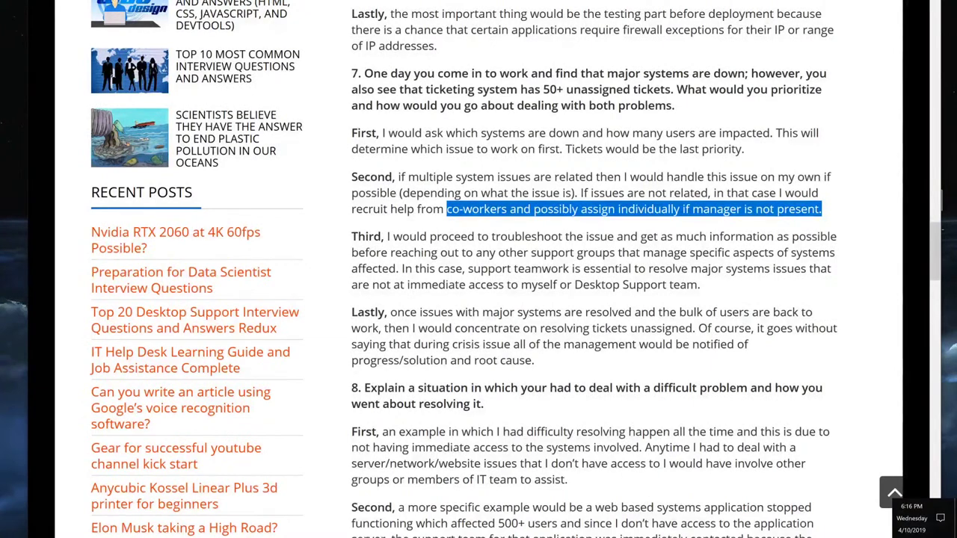
drag(581, 209, 681, 208)
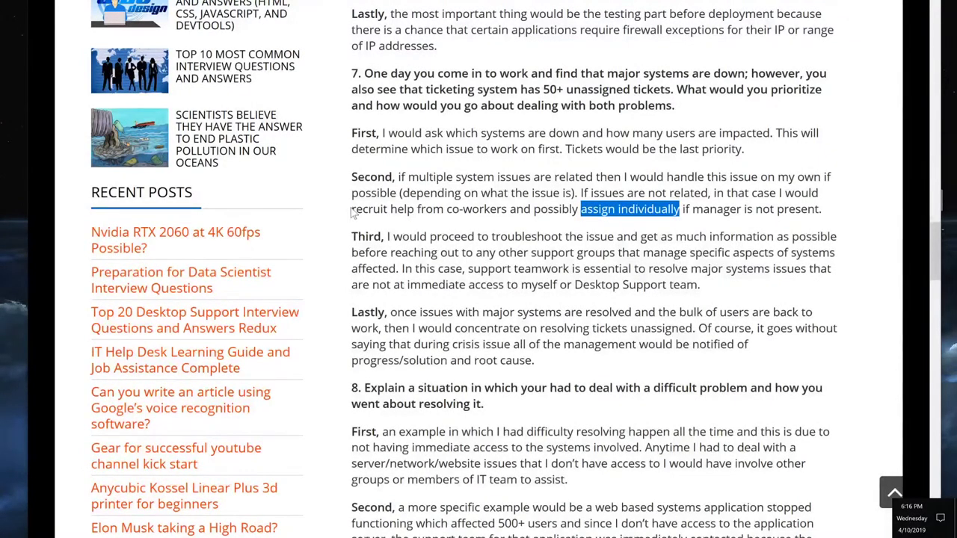
drag(351, 209, 414, 208)
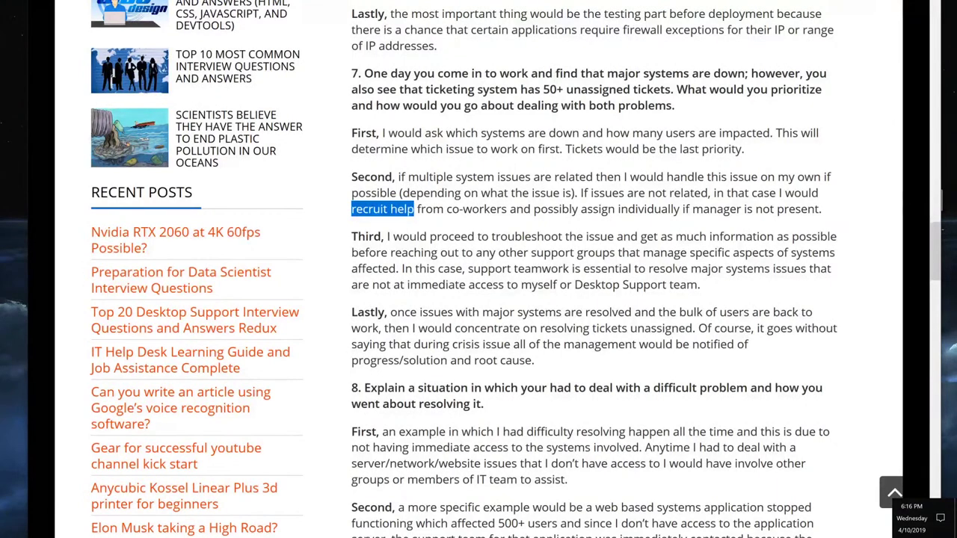
click(408, 218)
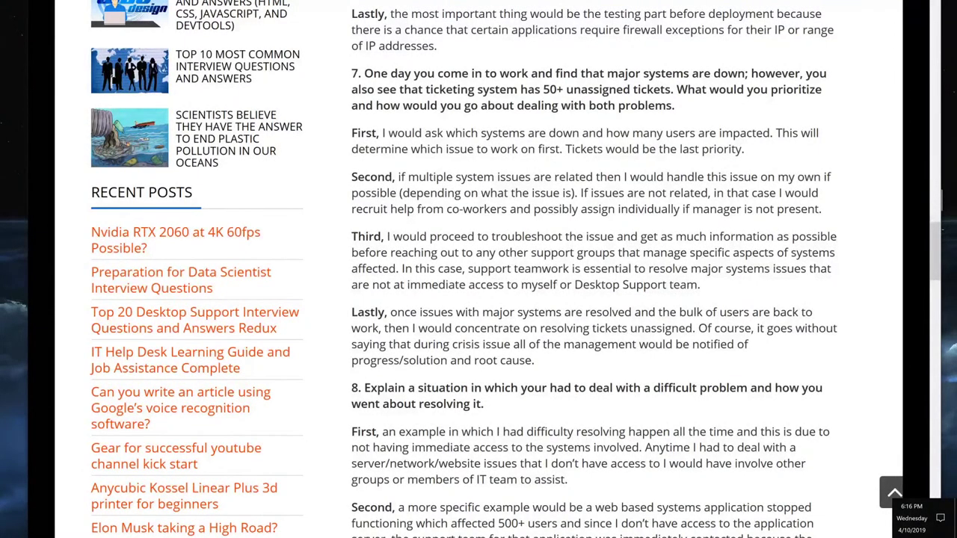
drag(408, 176, 495, 177)
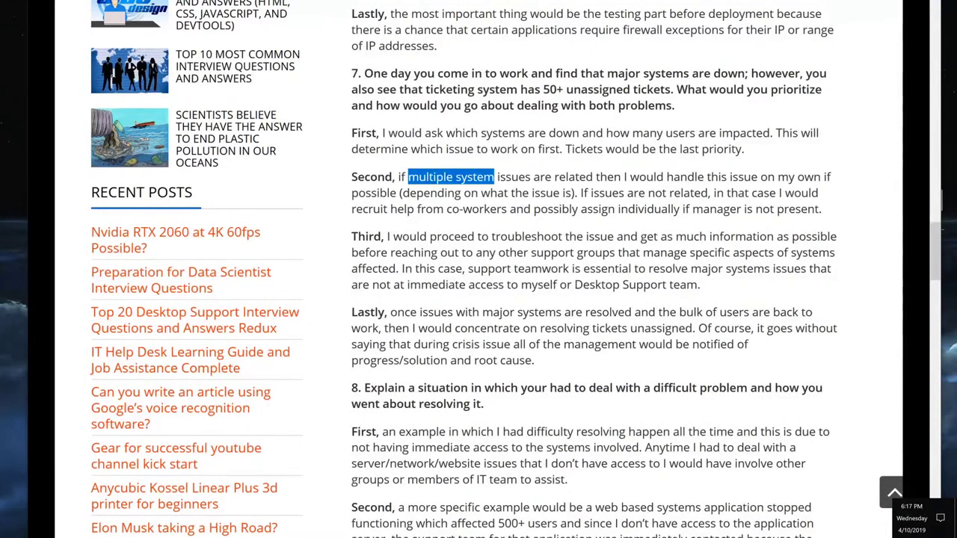
key(shift+Right)
key(shift+Right)
key(Right)
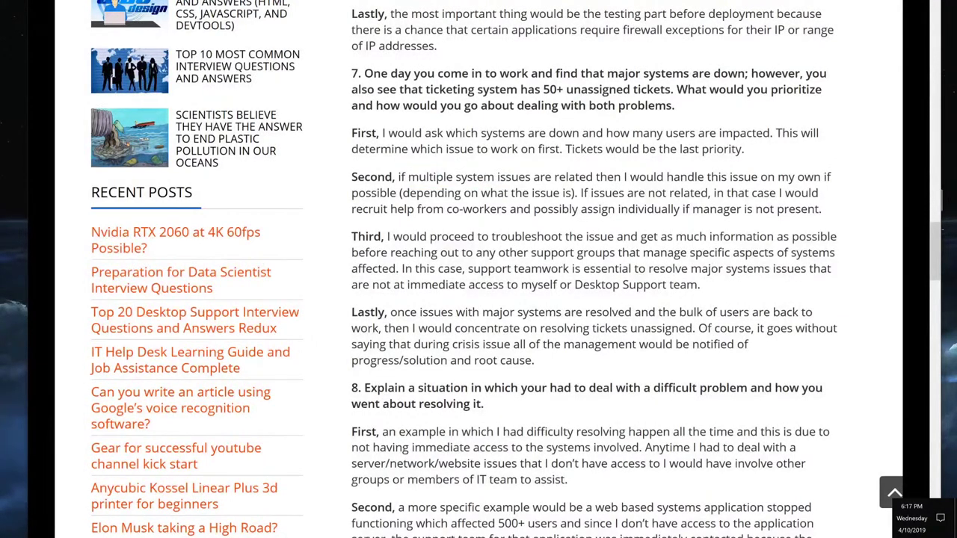
key(shift+Right)
key(shift+Right)
key(shift+Right)
key(shift+Right)
key(shift+Right)
key(shift+Right)
key(shift+Right)
key(shift+Right)
key(shift+Right)
key(shift+Right)
key(shift+Right)
key(shift+Right)
key(shift+Right)
key(shift+Right)
key(shift+Right)
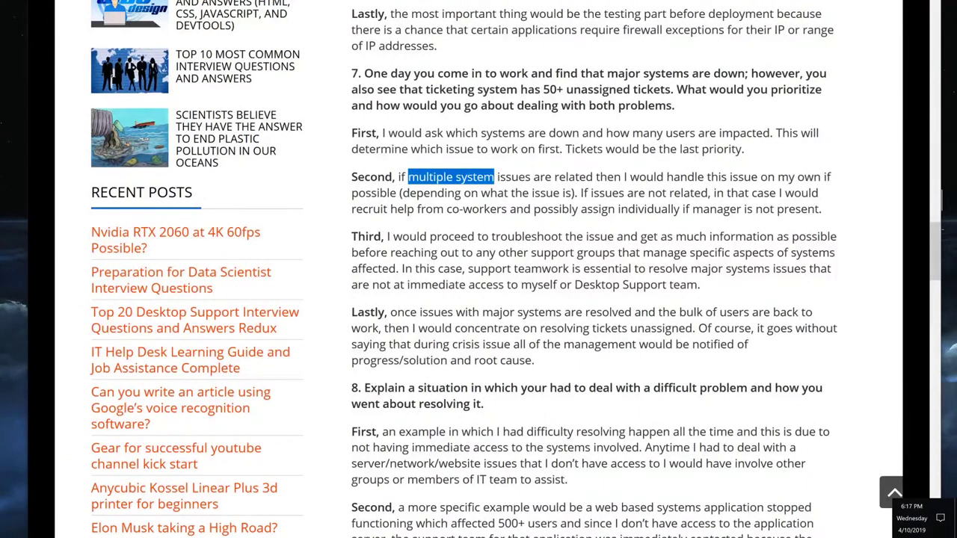
key(Right)
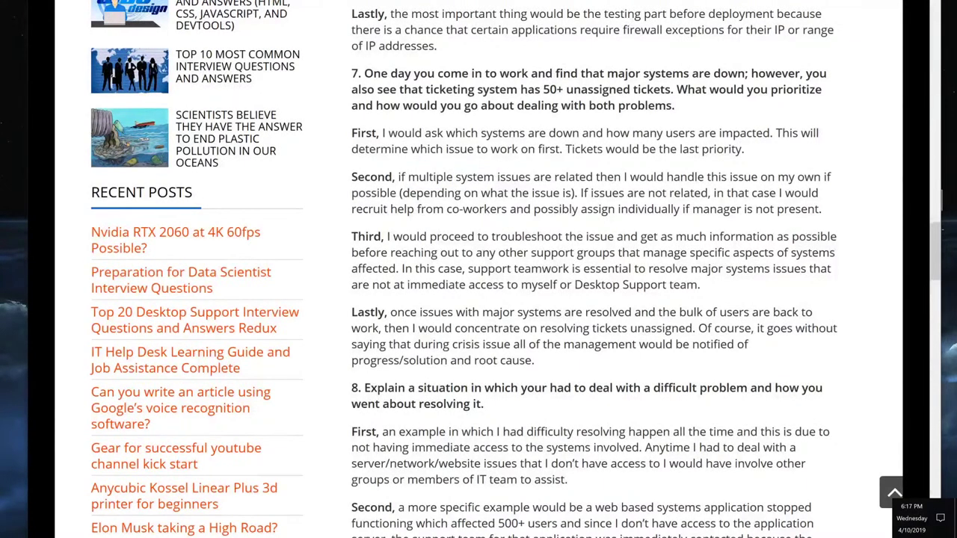
key(shift+Right)
key(shift+Right)
key(shift+Right)
key(shift+Right)
key(shift+Right)
key(shift+Right)
key(shift+Right)
key(shift+Right)
key(shift+Right)
key(shift+Right)
key(shift+Right)
key(shift+Right)
key(shift+Right)
key(shift+Left)
key(shift+Left)
key(shift+Left)
key(shift+Left)
key(shift+Left)
key(shift+Left)
key(shift+Left)
key(shift+Left)
drag(580, 193, 709, 193)
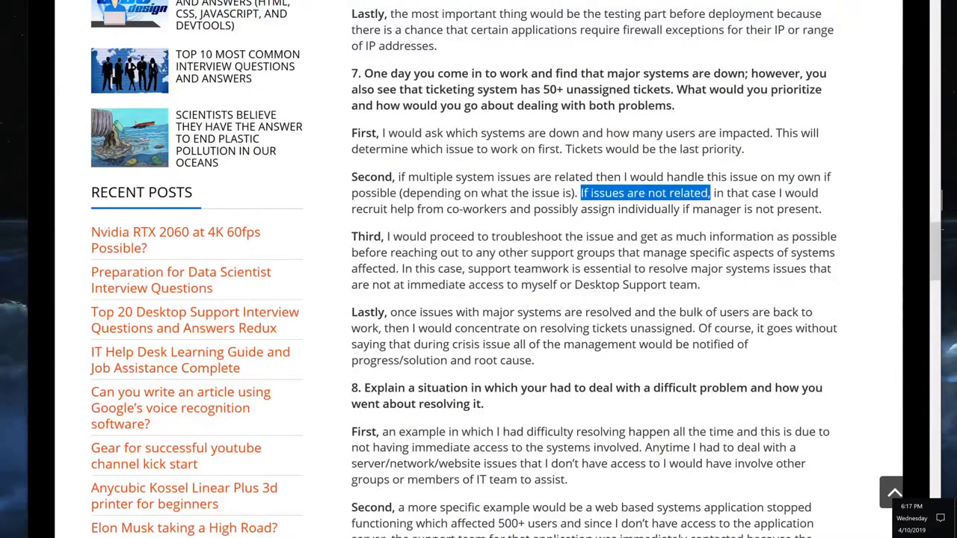
drag(352, 237, 400, 269)
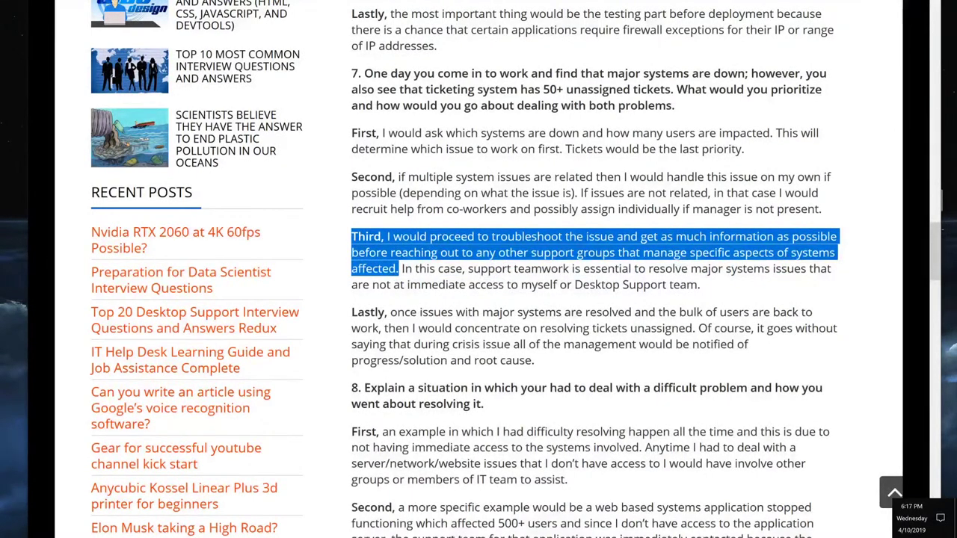
click(400, 269)
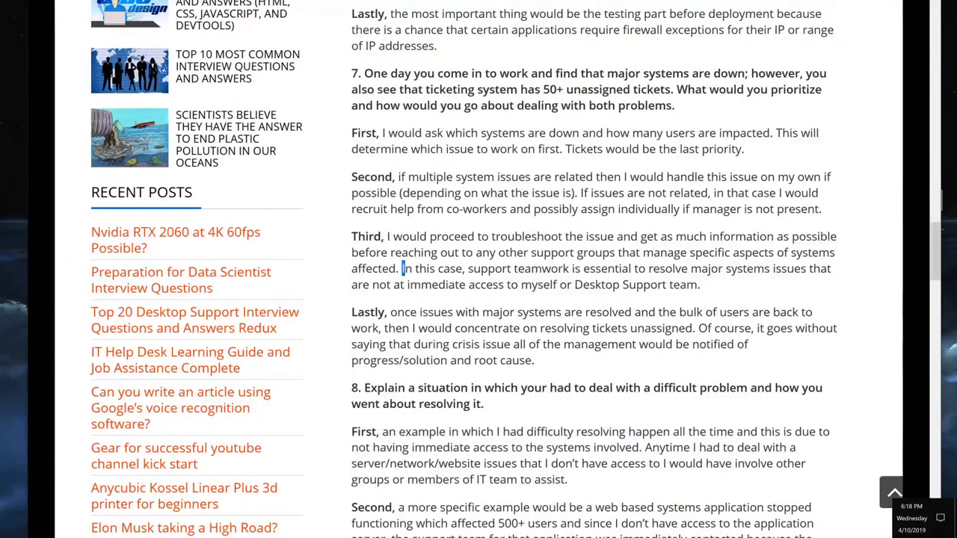
drag(401, 269, 770, 269)
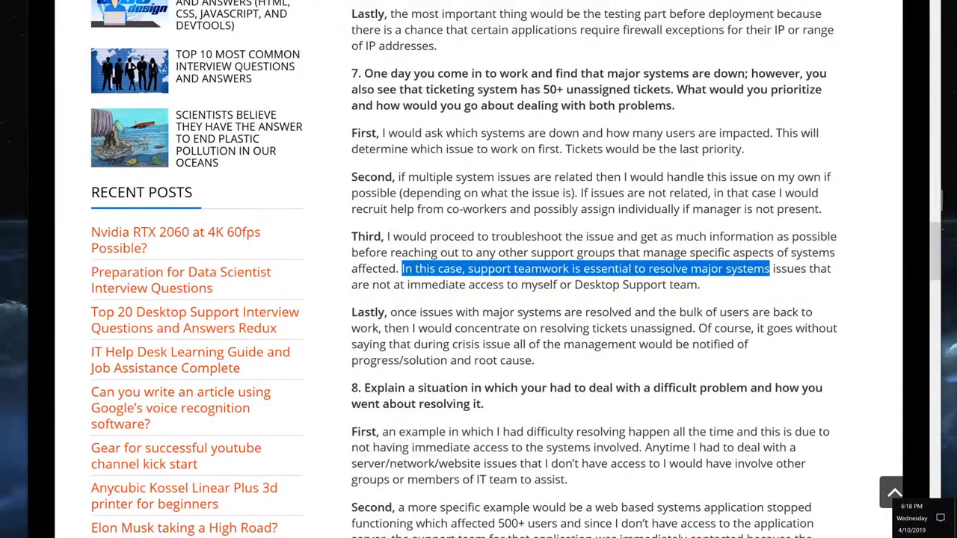
drag(770, 268, 755, 282)
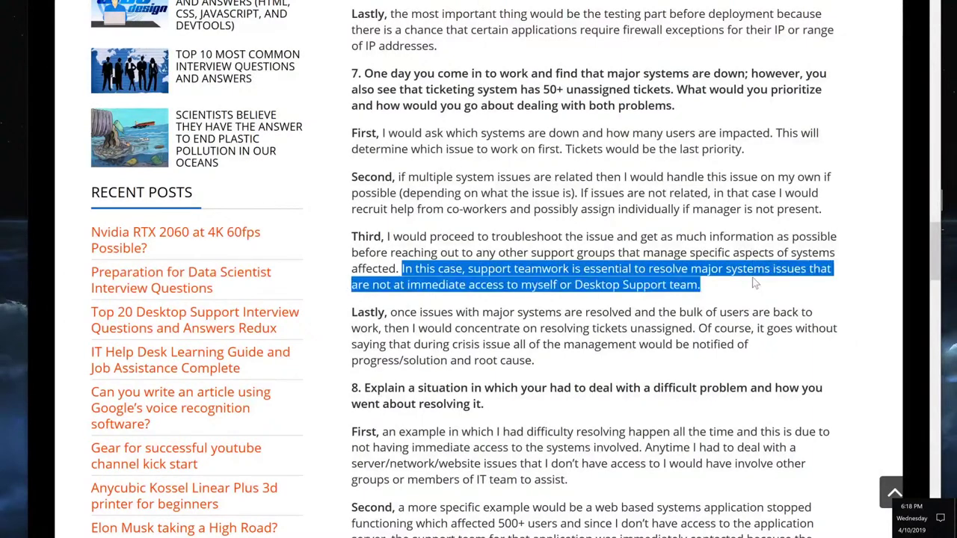
click(707, 288)
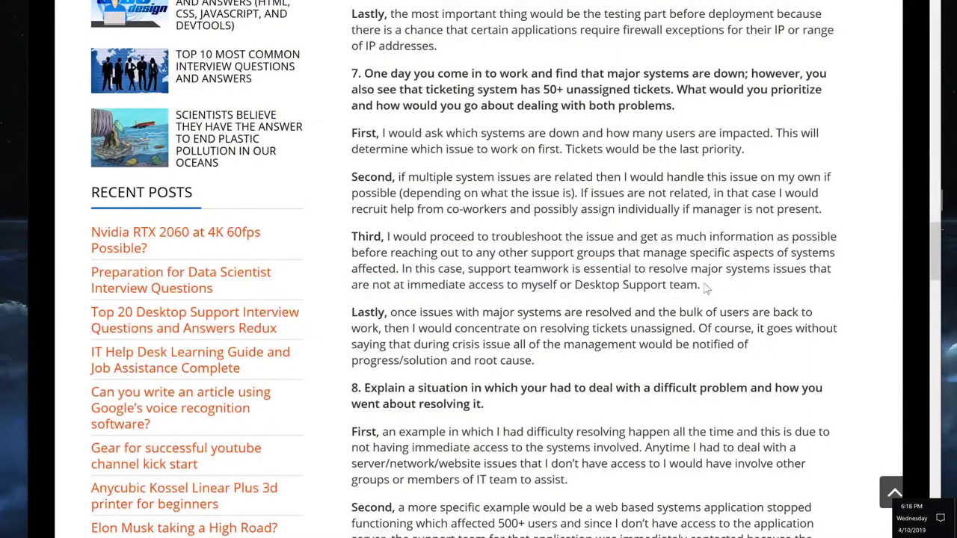
drag(399, 268, 824, 282)
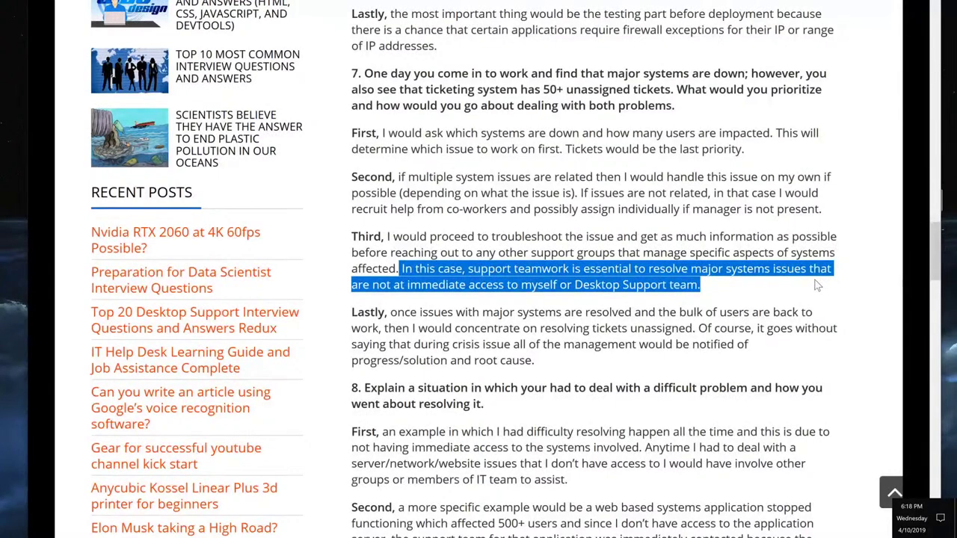
click(725, 289)
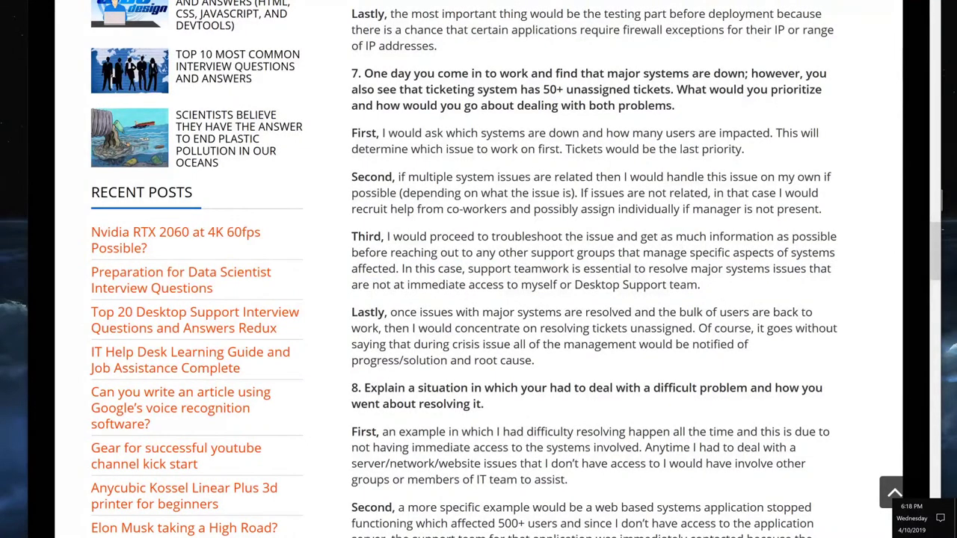
drag(467, 269, 710, 293)
click(710, 293)
drag(352, 311, 791, 347)
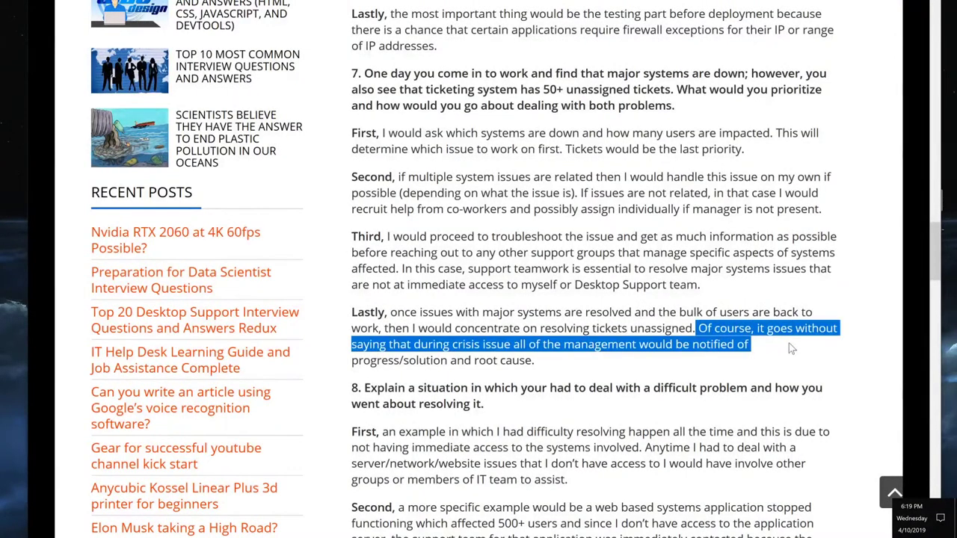
drag(786, 345, 768, 362)
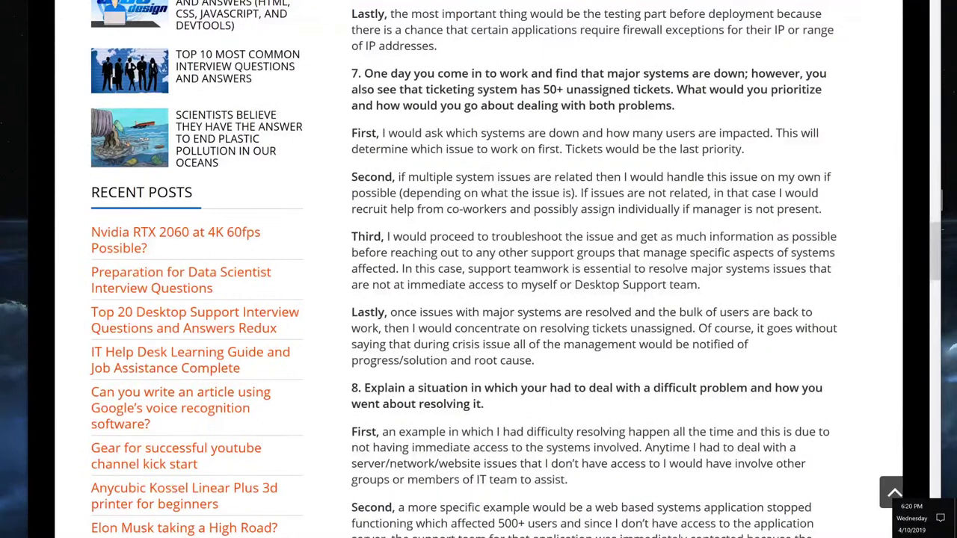
drag(513, 344, 604, 361)
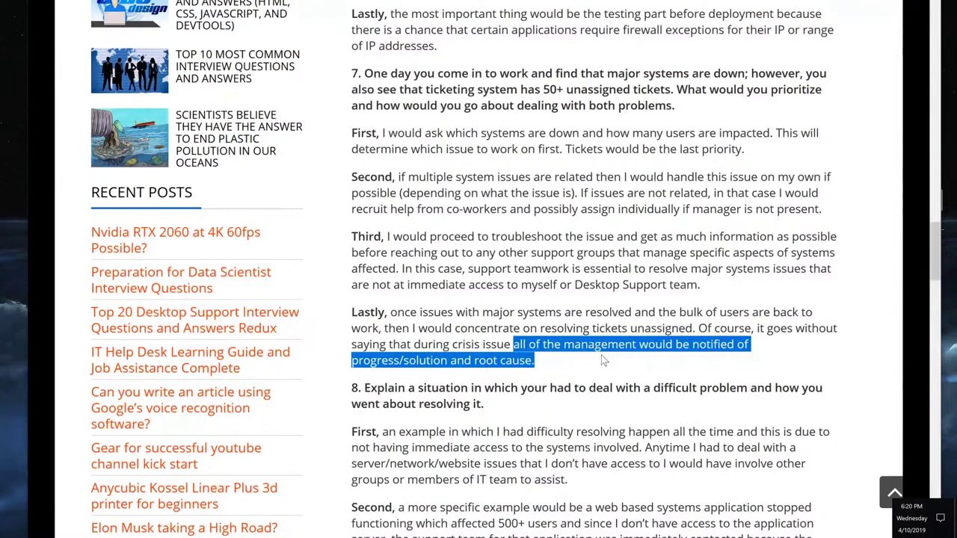
click(591, 363)
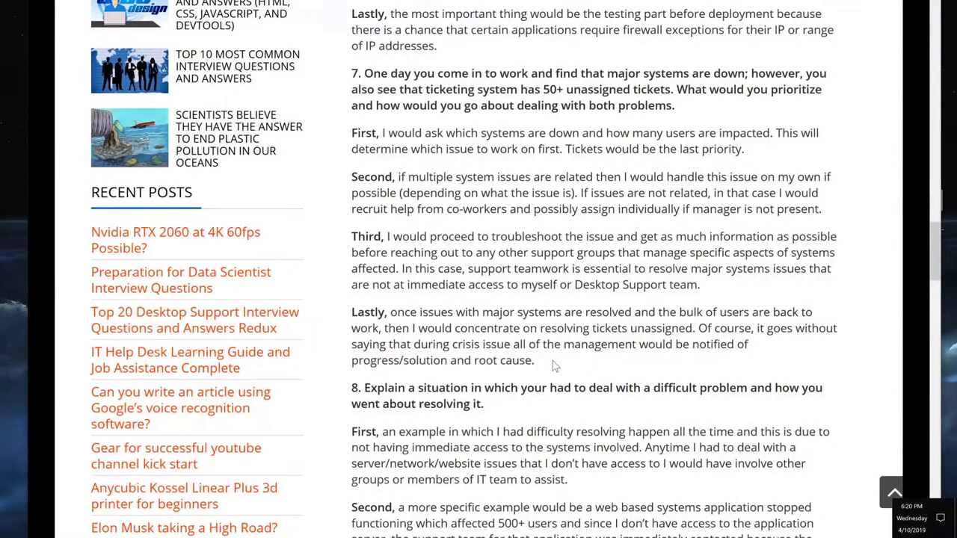
drag(537, 360, 351, 370)
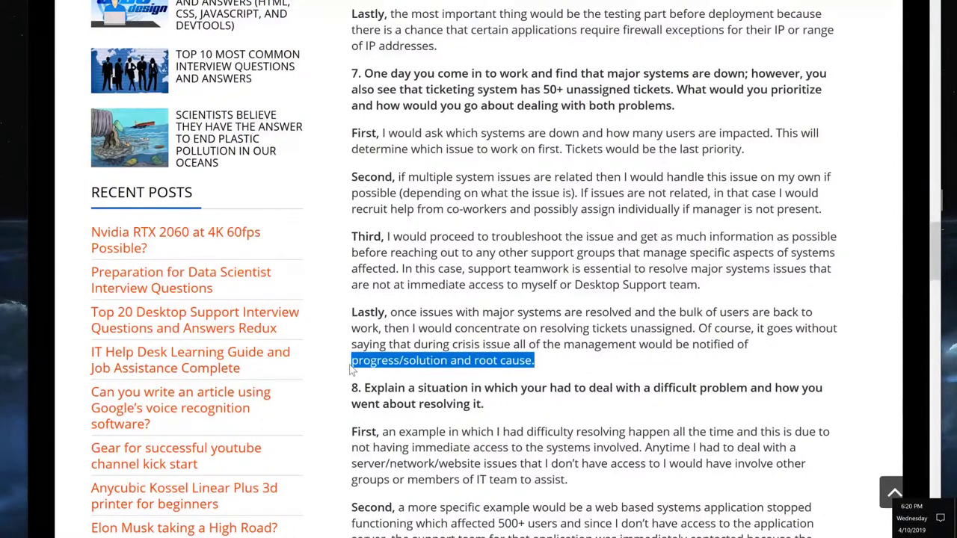
click(351, 370)
drag(474, 361, 542, 363)
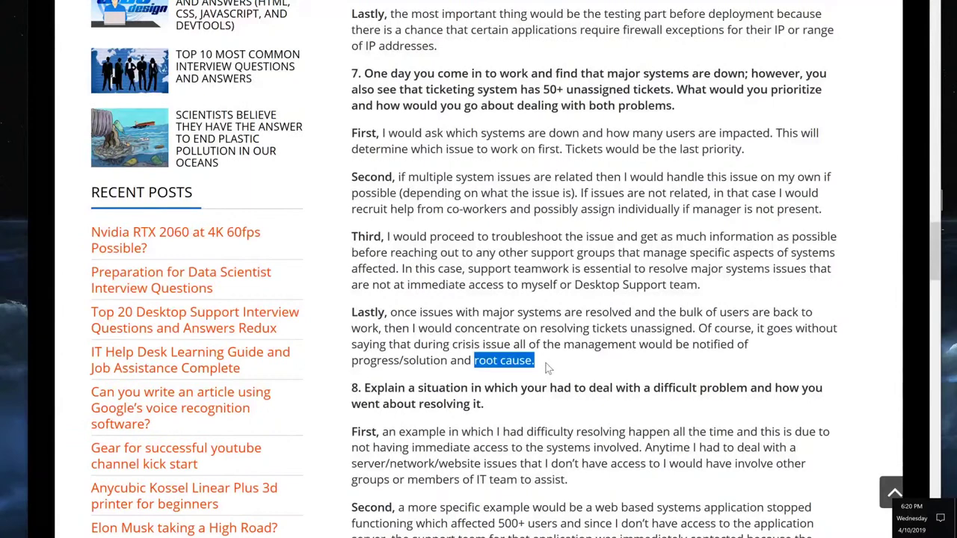
click(547, 358)
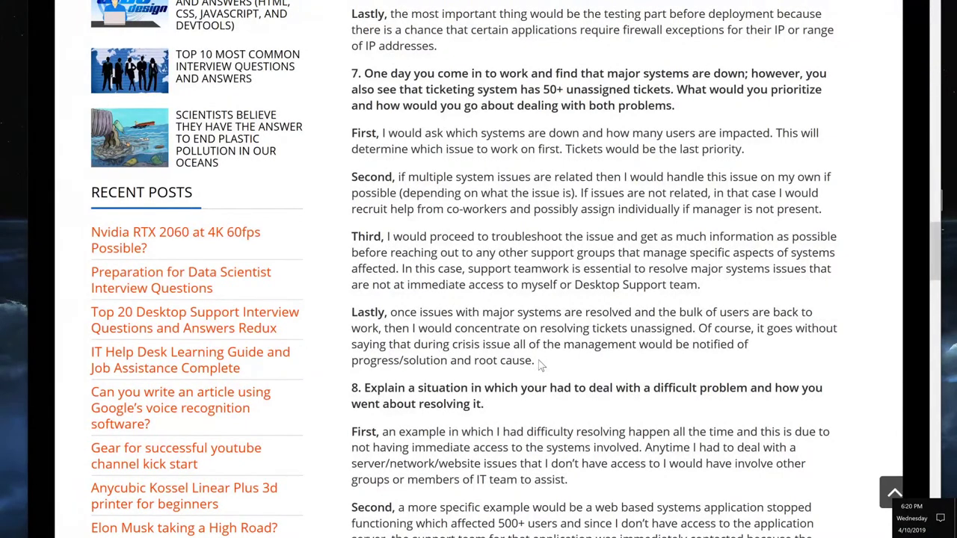
mouse_move(544, 328)
mouse_down()
mouse_move(636, 312)
mouse_move(643, 328)
mouse_move(695, 328)
mouse_move(540, 329)
mouse_up()
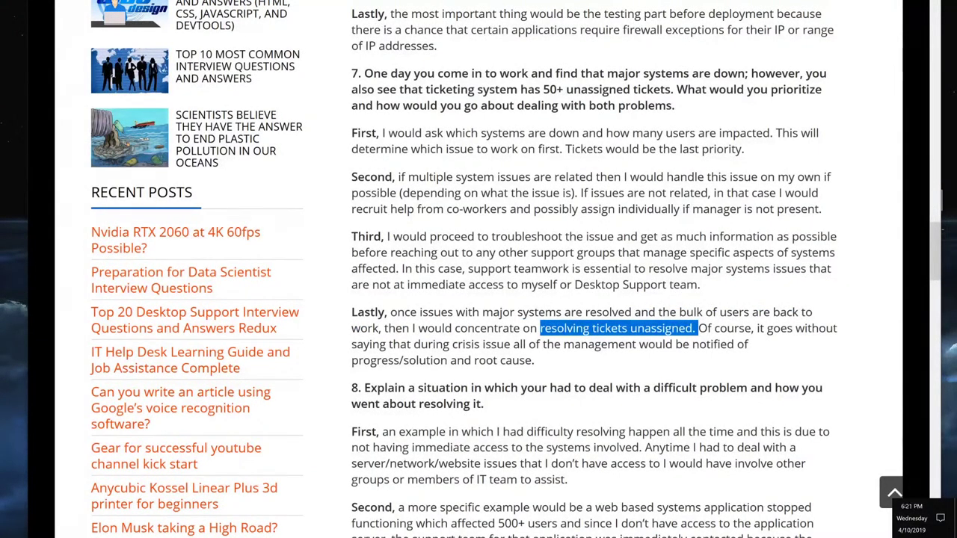
drag(543, 89, 674, 89)
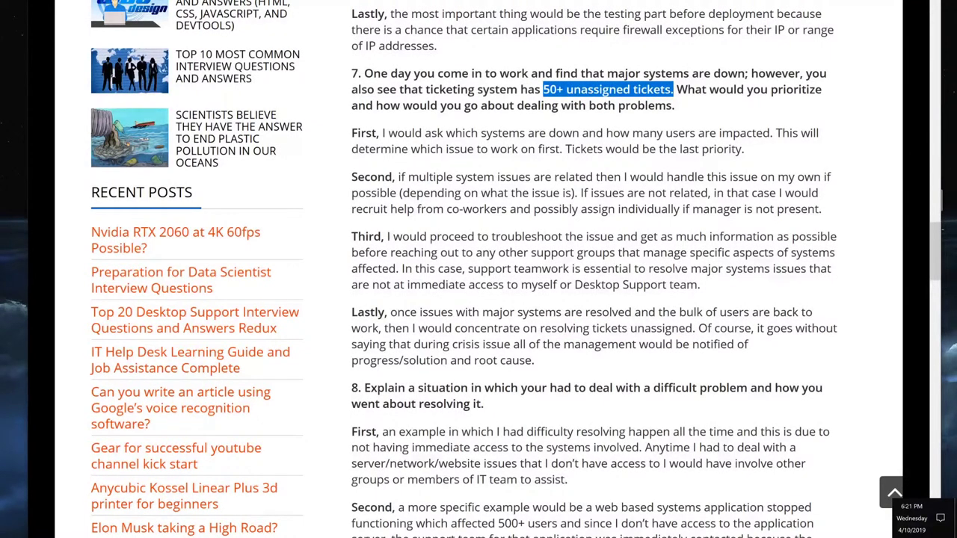
click(673, 89)
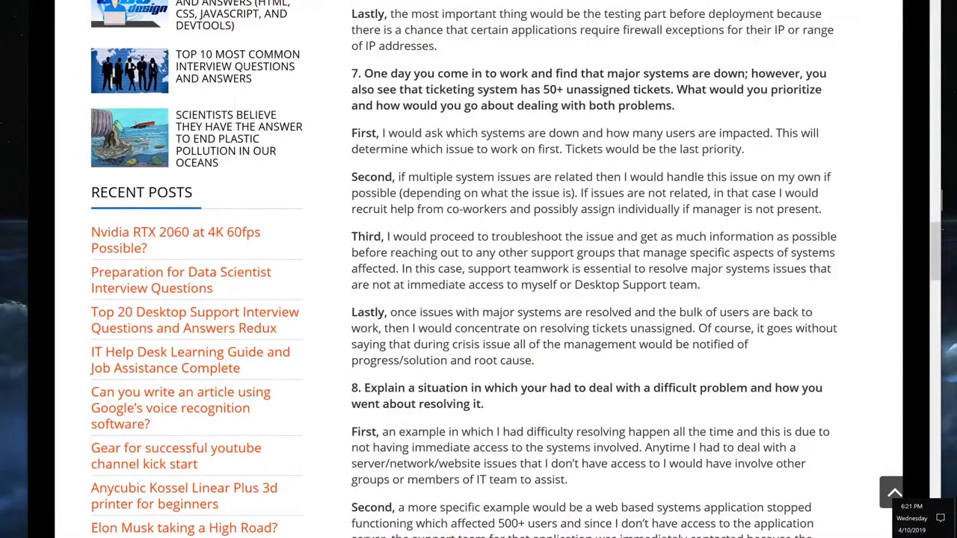
drag(543, 89, 671, 89)
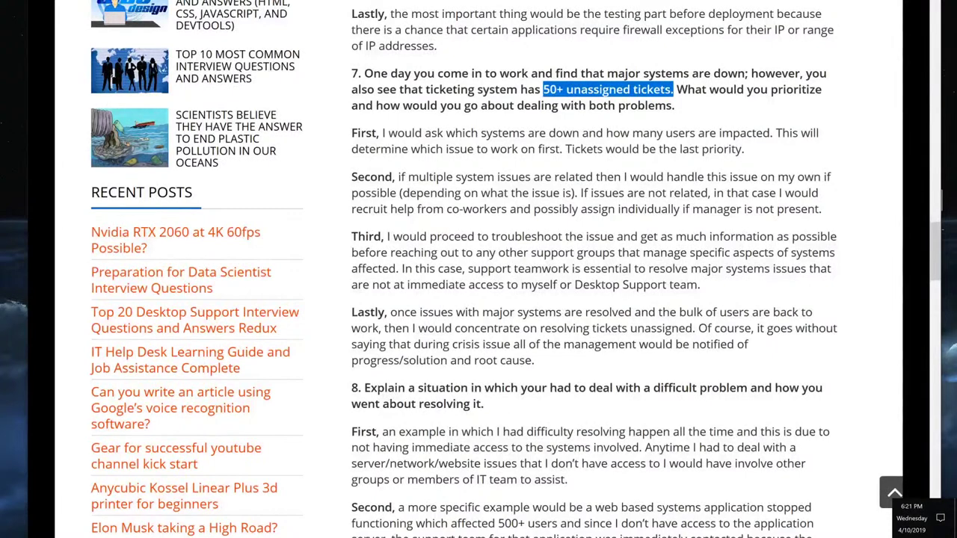
click(671, 89)
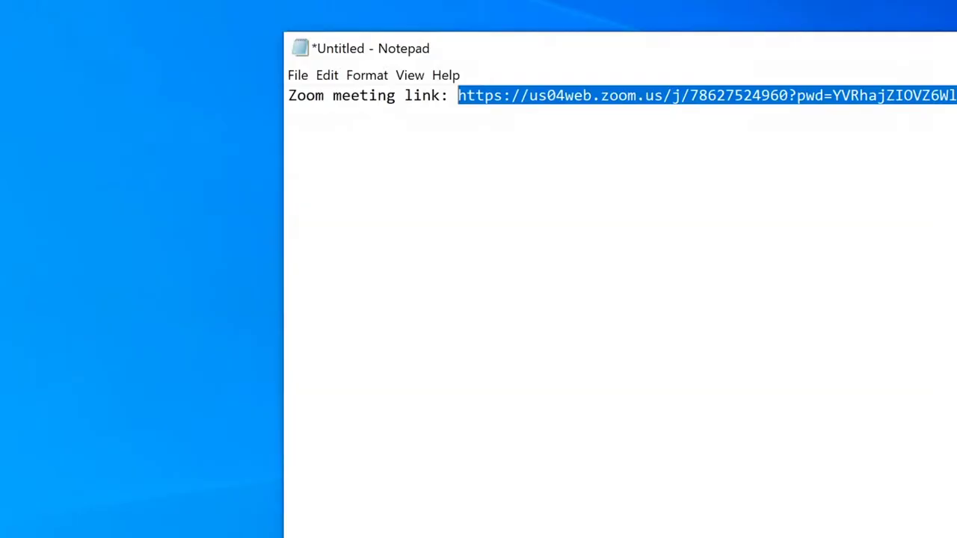
Copy the Zoom meeting link from Notepad and run the downloaded Zoom launcher.
right_click(573, 95)
click(658, 155)
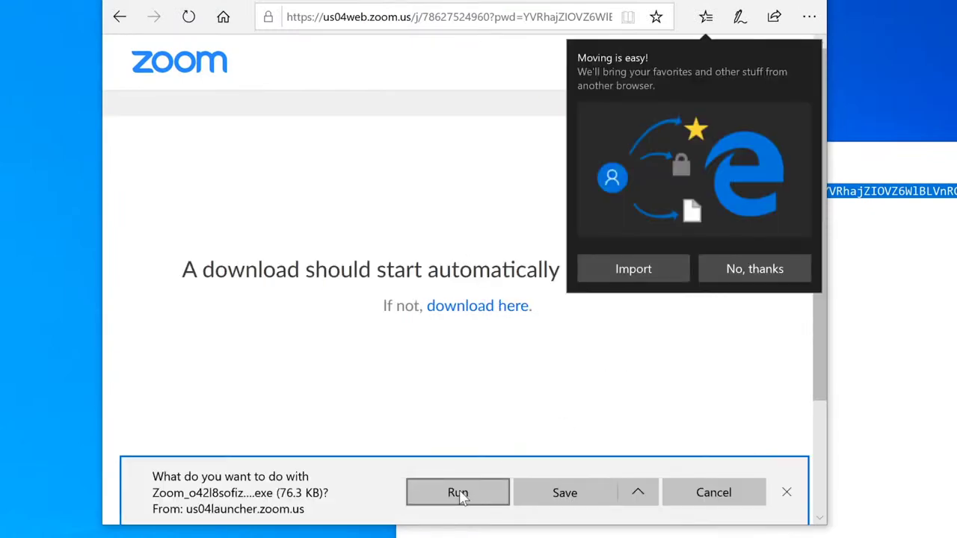
click(458, 496)
Approve the Zoom installer's permission prompt and move its window to the left.
click(327, 441)
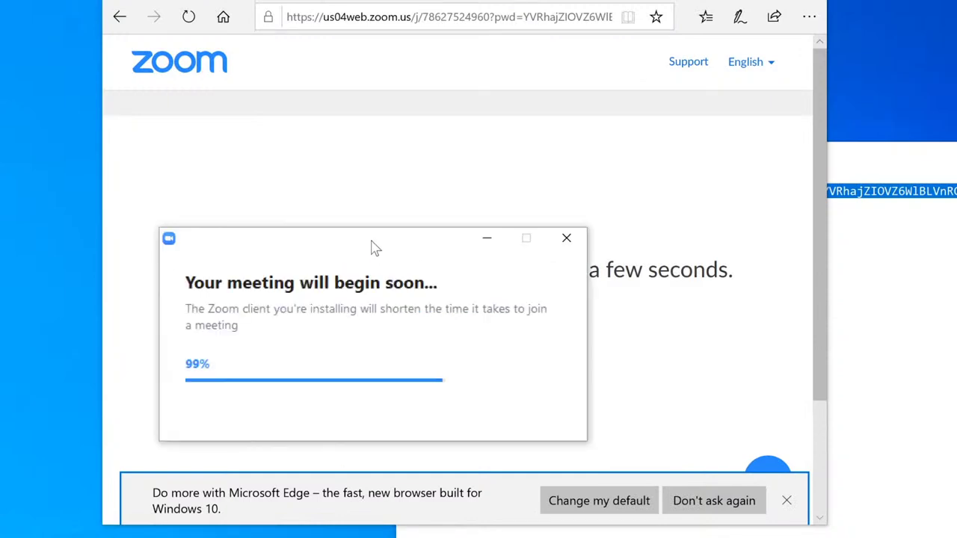
drag(375, 248, 165, 188)
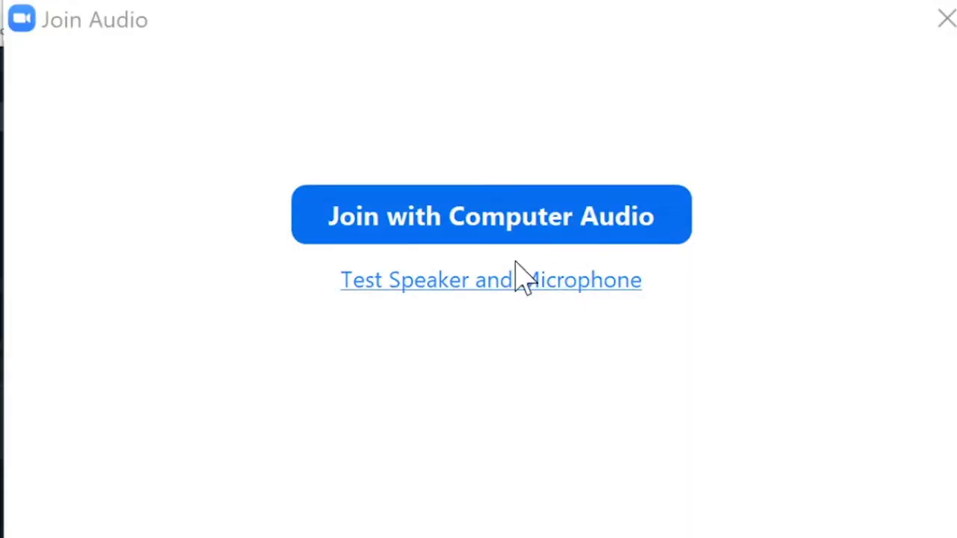
Choose 'Join with Computer Audio' to connect the meeting audio.
click(585, 224)
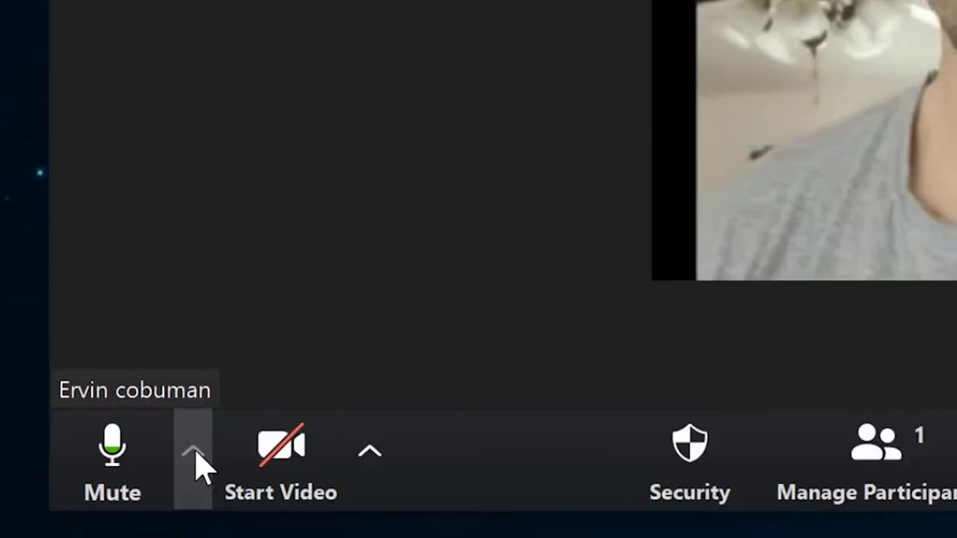
Pick Speakers (Plantronics C610) from the audio device list next to Mute.
click(196, 454)
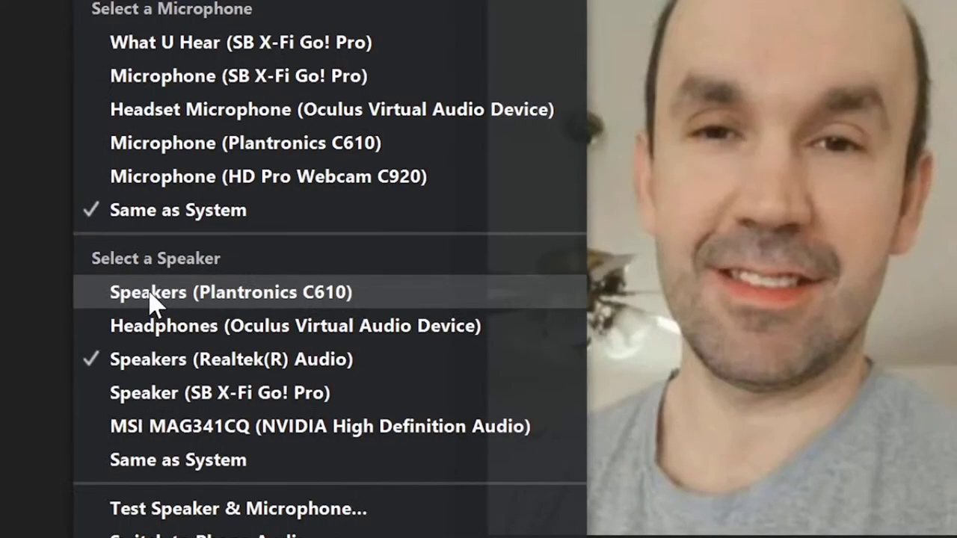
click(151, 294)
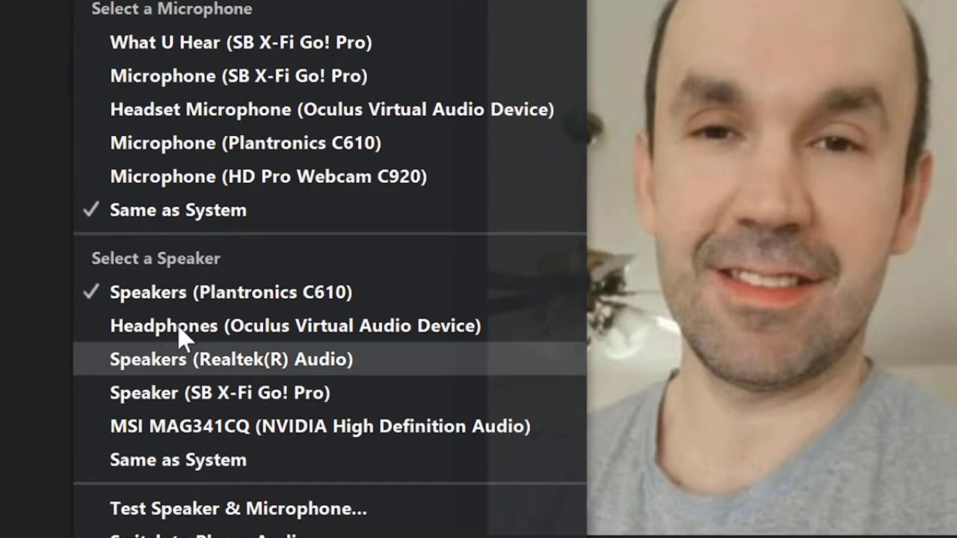
Try Realtek speakers and the HD Pro Webcam C920 microphone, then return speakers to Plantronics C610.
click(238, 144)
click(199, 368)
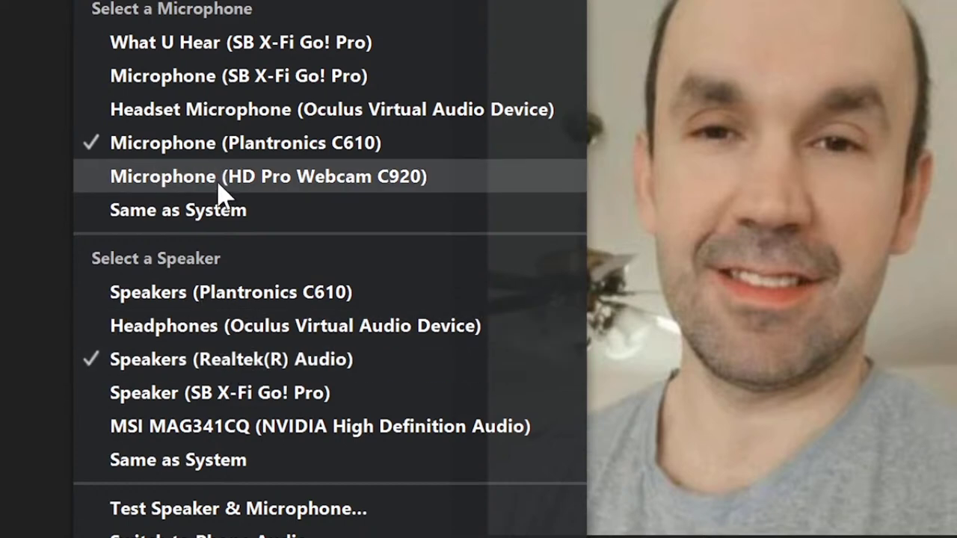
click(340, 185)
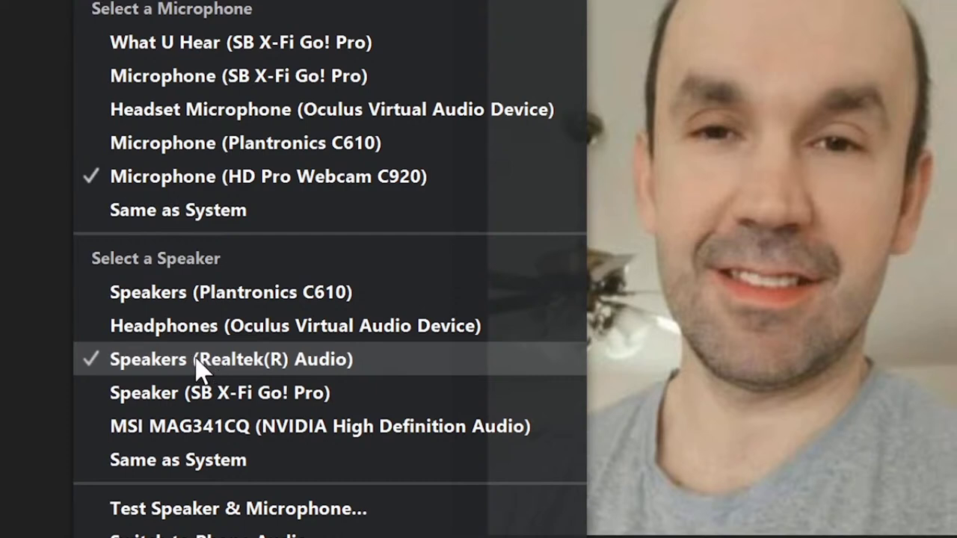
click(202, 306)
Reselect Microphone (Plantronics C610) and reopen the audio menu to confirm the devices.
click(137, 535)
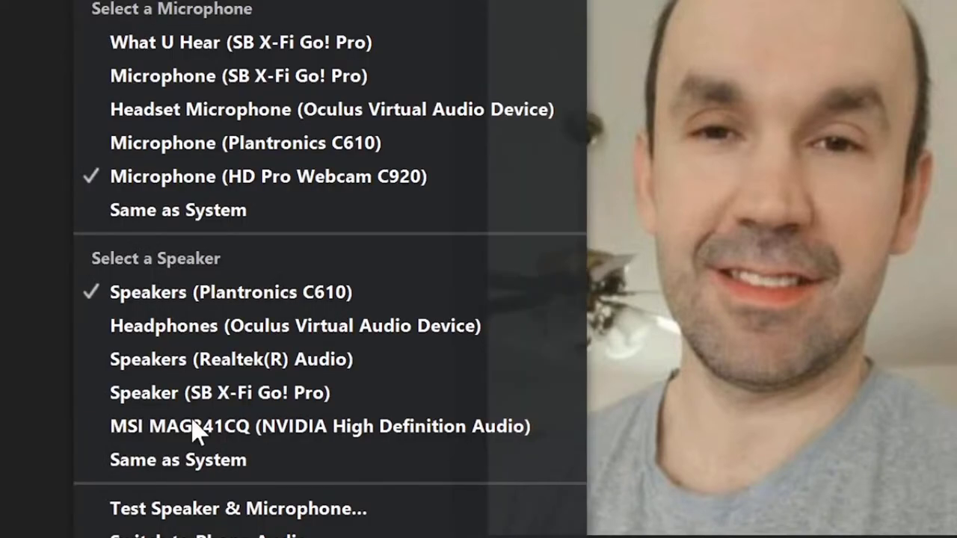
click(190, 158)
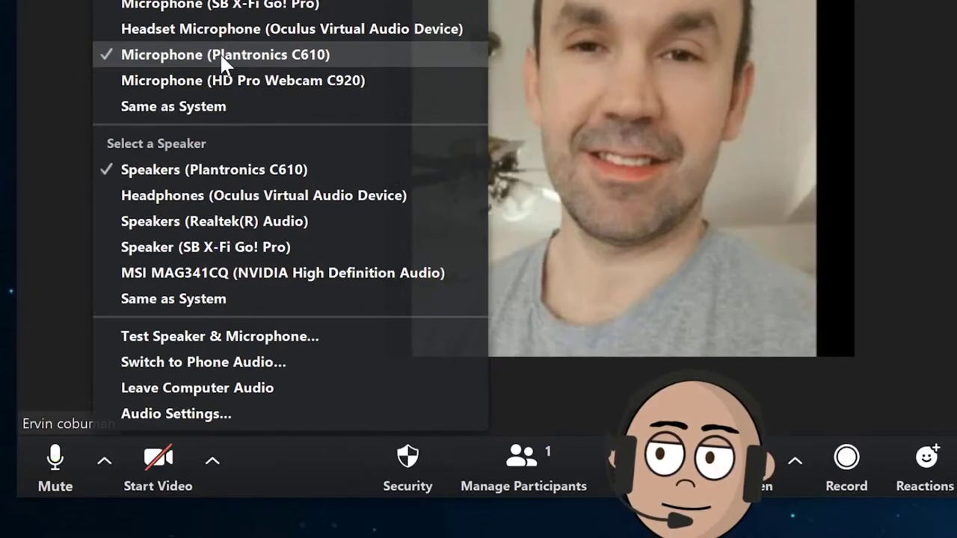
click(94, 478)
click(94, 478)
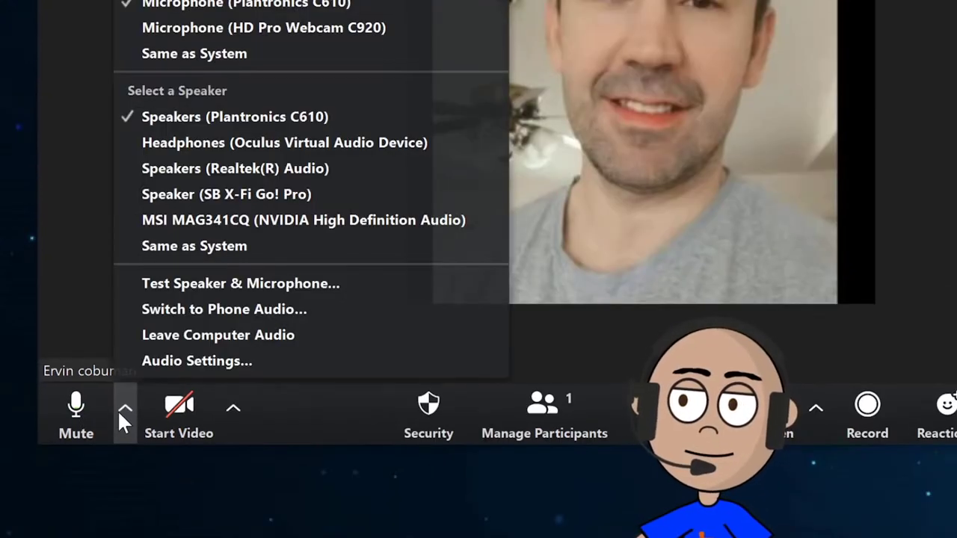
click(122, 422)
click(123, 421)
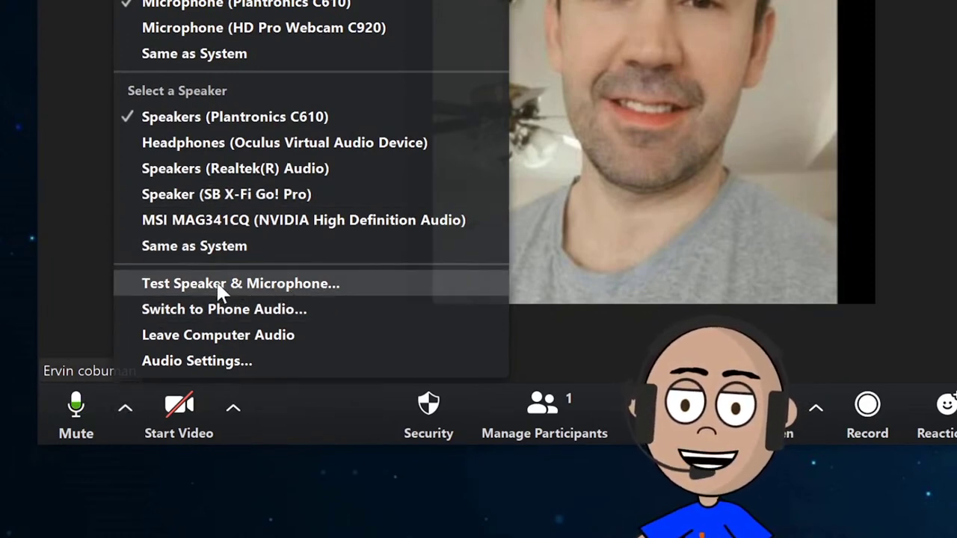
click(310, 283)
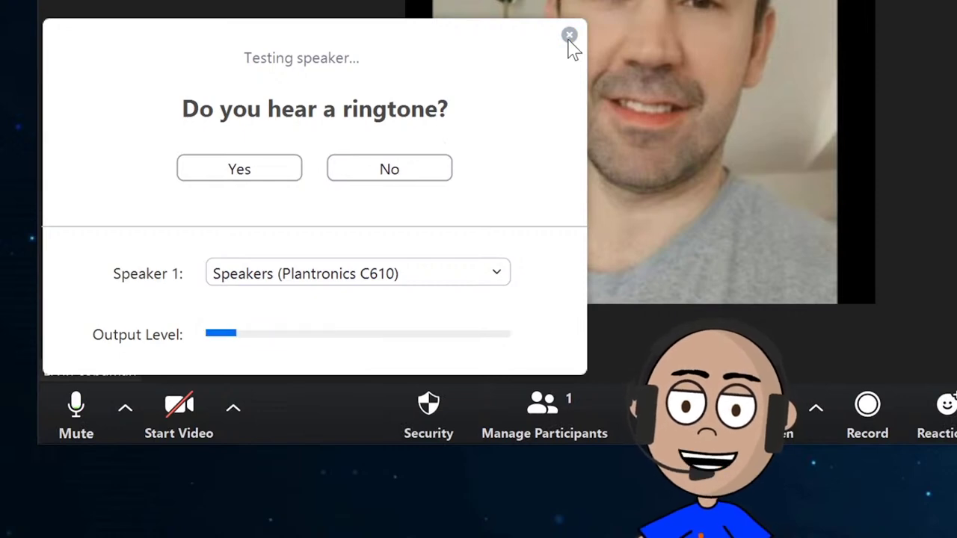
click(569, 38)
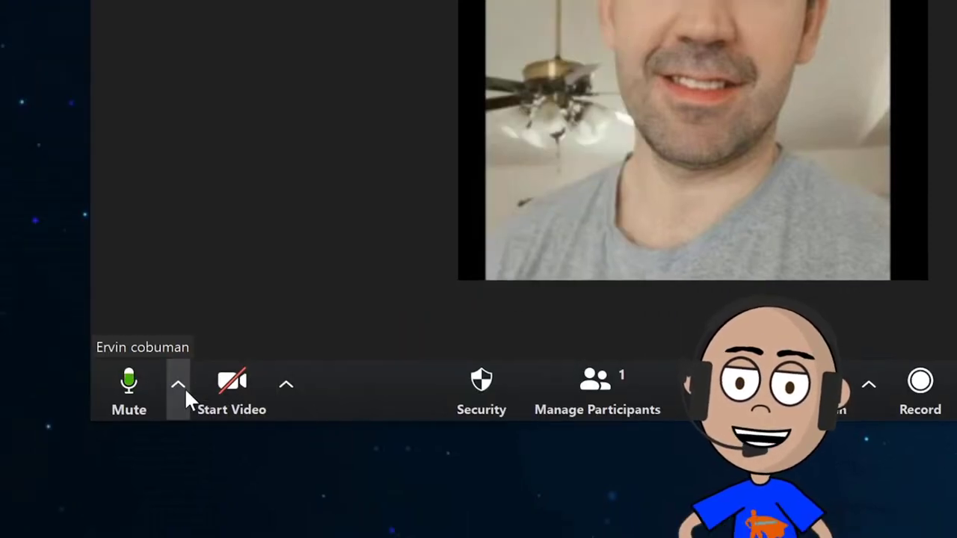
click(132, 420)
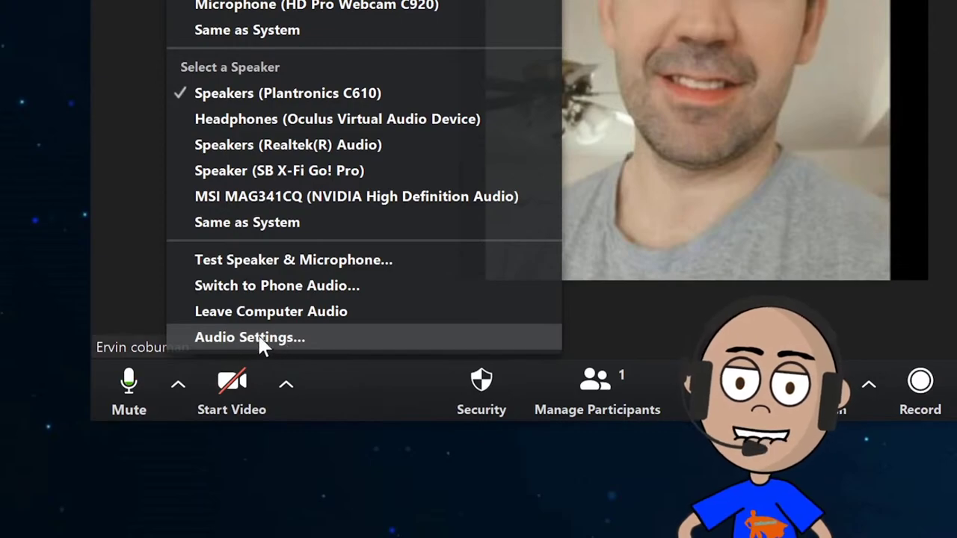
In Audio Settings, nudge speaker volume up and try, then disable, a separate Realtek ringtone device.
click(263, 344)
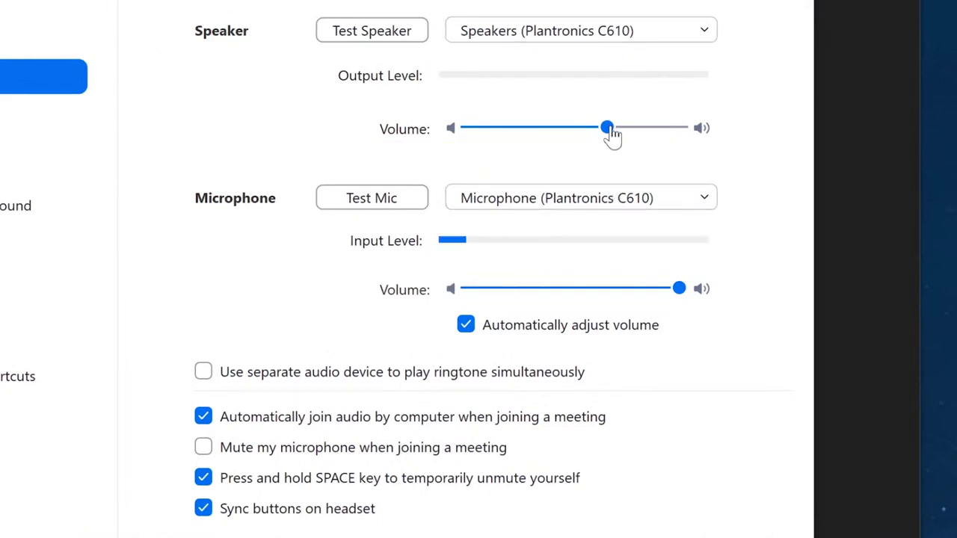
mouse_move(609, 130)
mouse_down()
mouse_move(635, 130)
mouse_move(623, 132)
mouse_up()
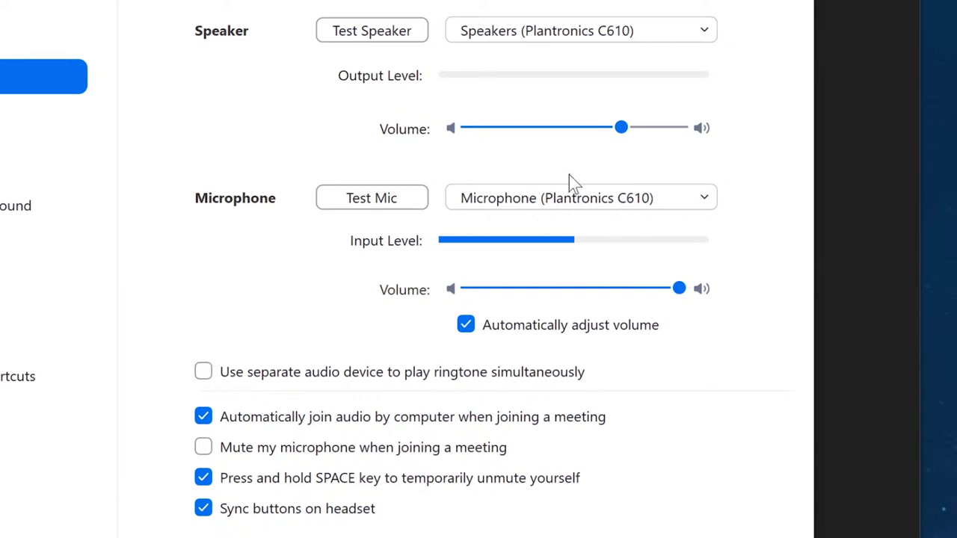
click(204, 372)
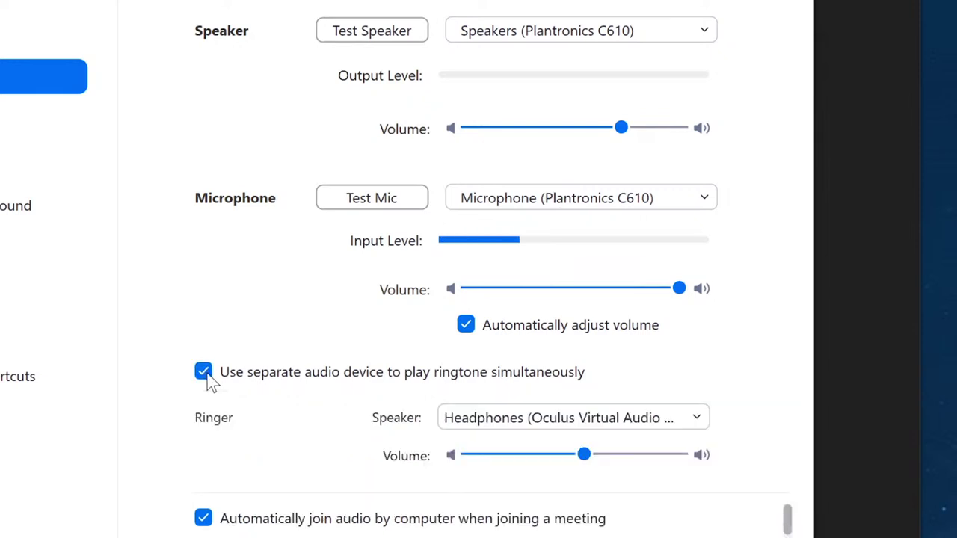
click(579, 418)
click(618, 497)
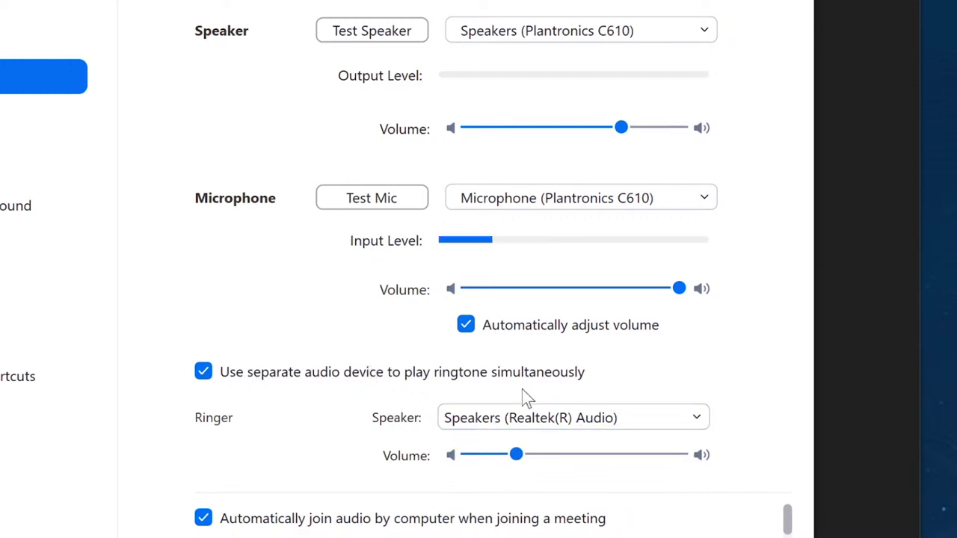
click(204, 373)
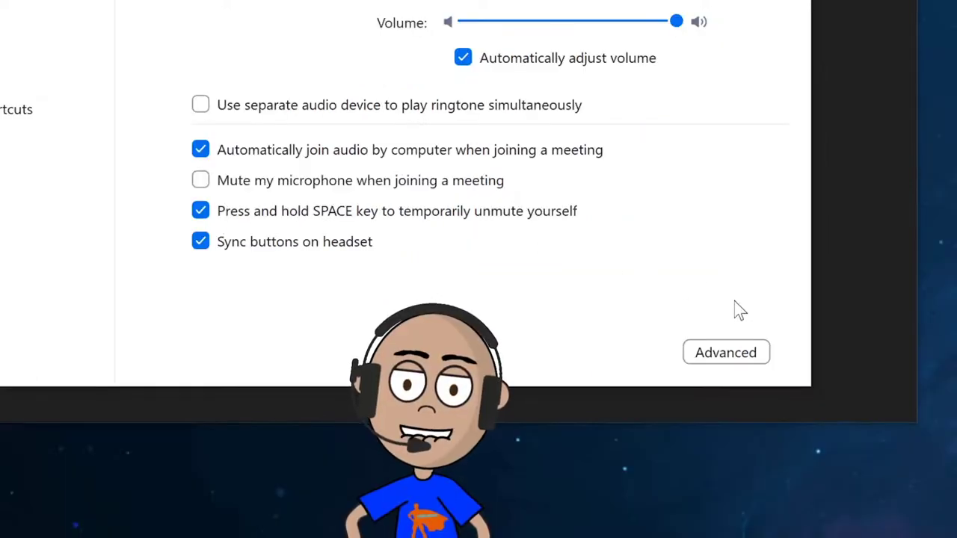
click(731, 358)
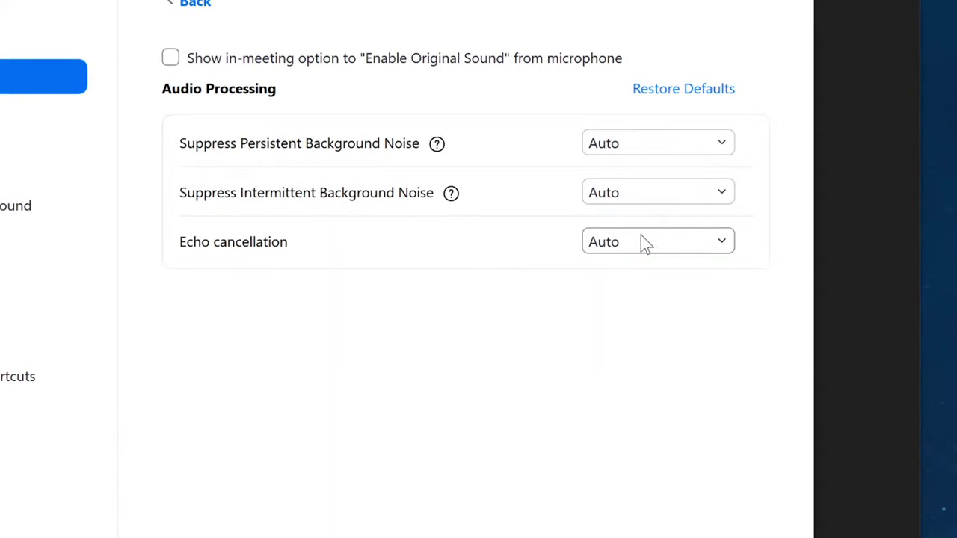
click(188, 4)
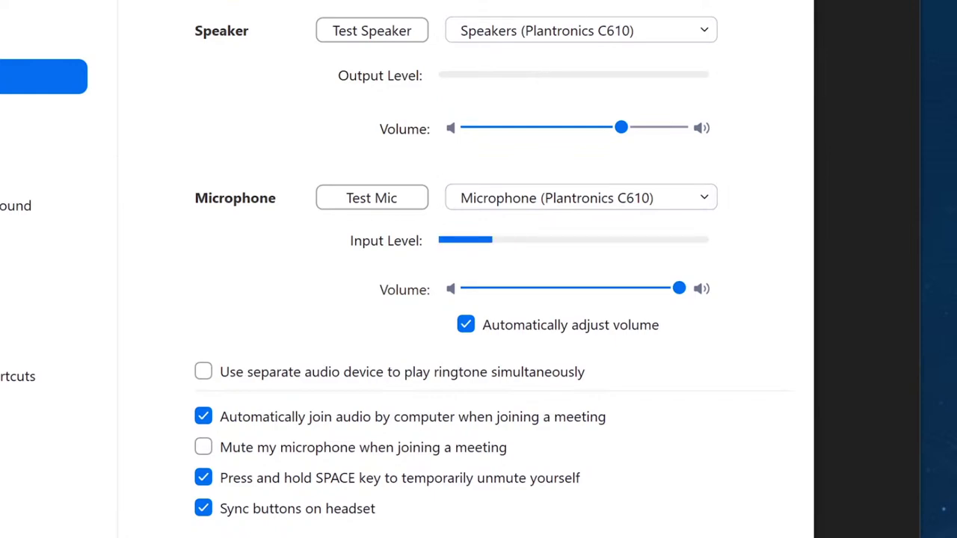
Close Settings, briefly start then stop video, and list the available cameras.
click(795, 7)
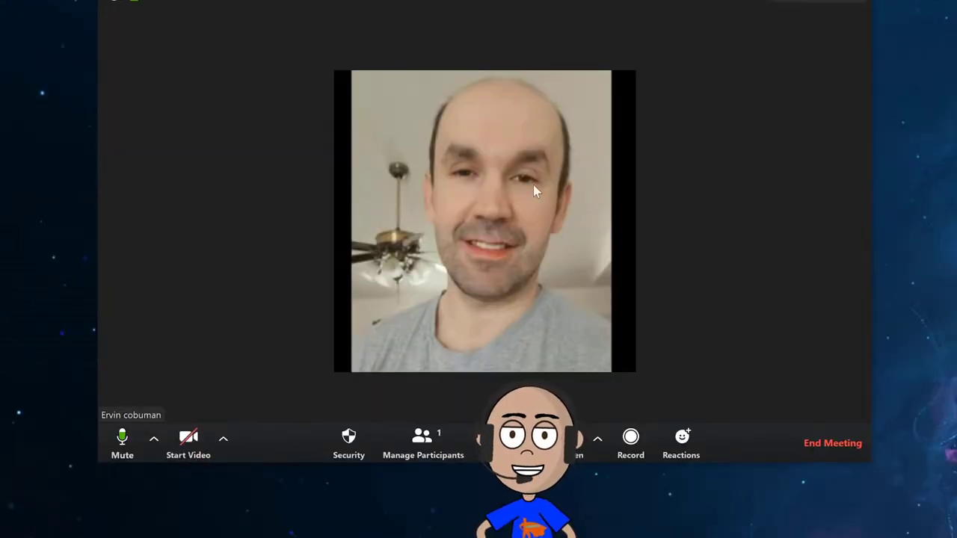
click(186, 444)
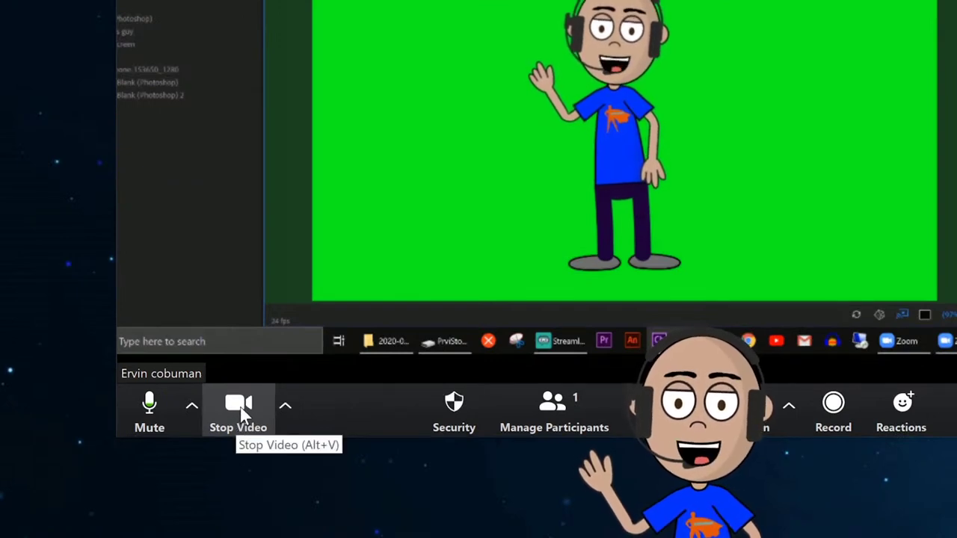
click(239, 407)
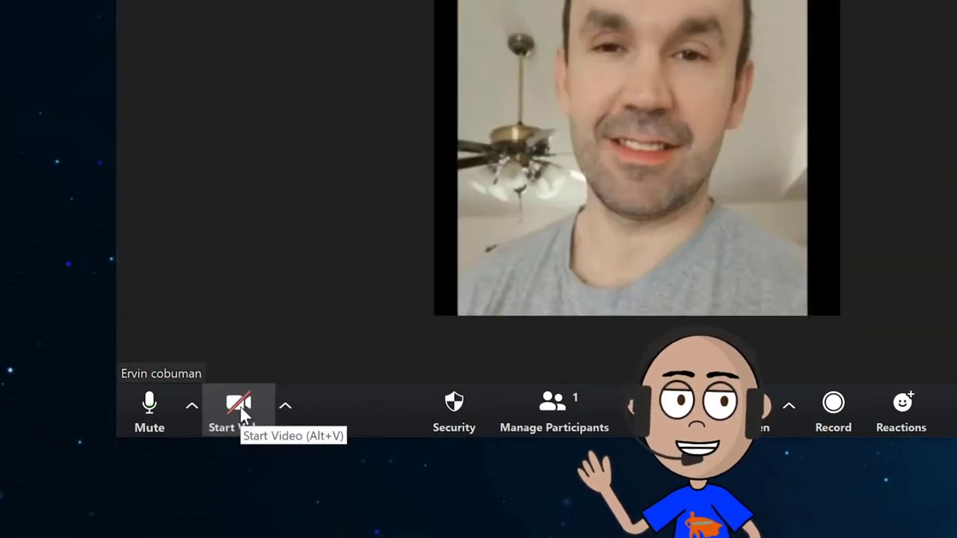
click(286, 408)
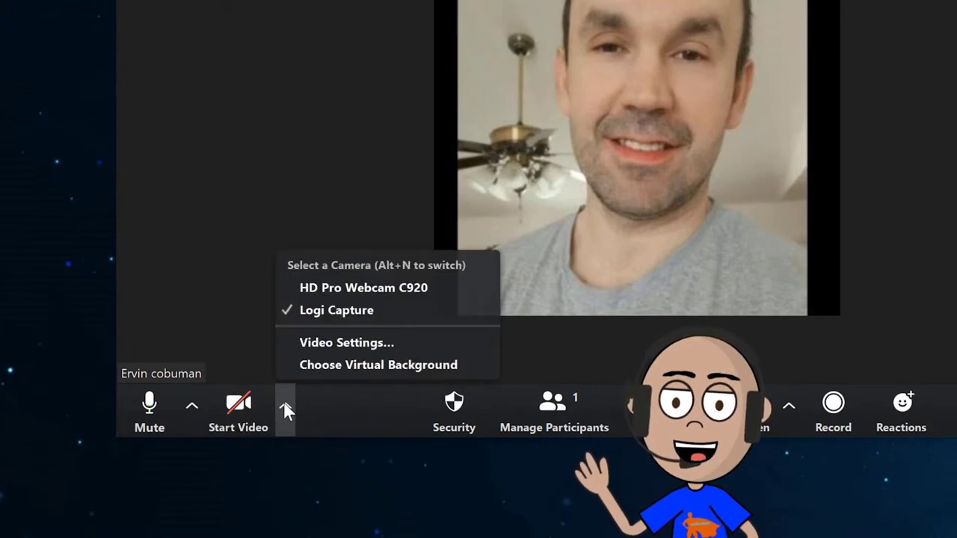
Switch the meeting camera to HD Pro Webcam C920 and confirm the selection, keeping video off.
click(341, 290)
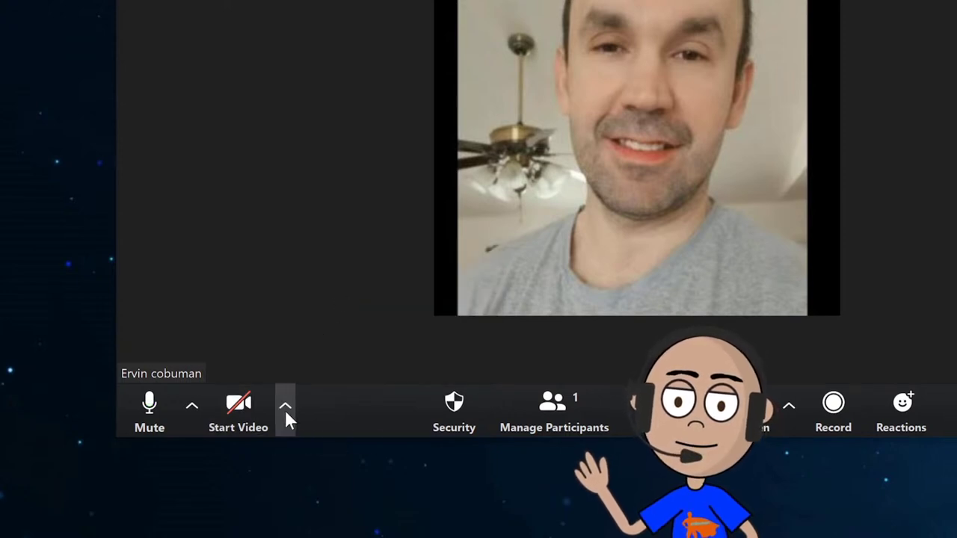
click(285, 408)
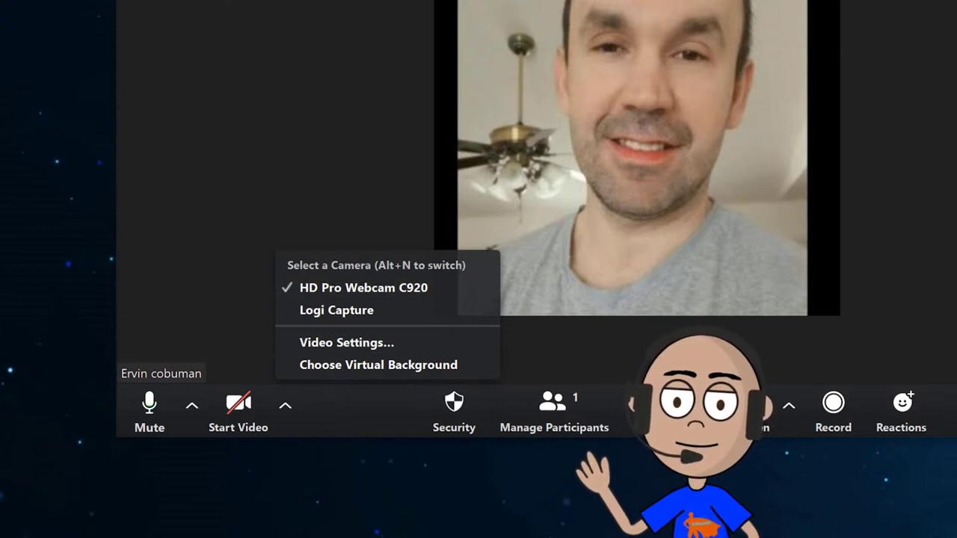
key(Escape)
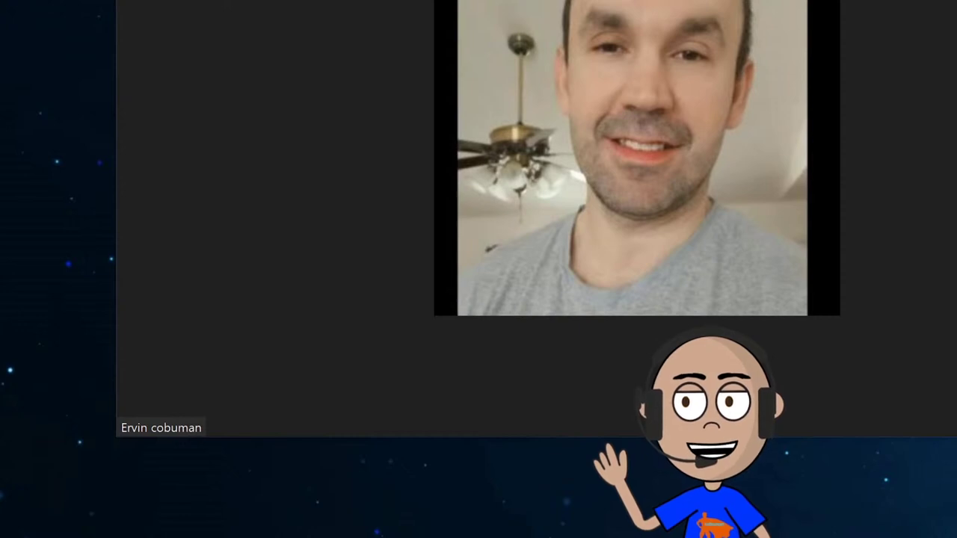
mouse_move(716, 217)
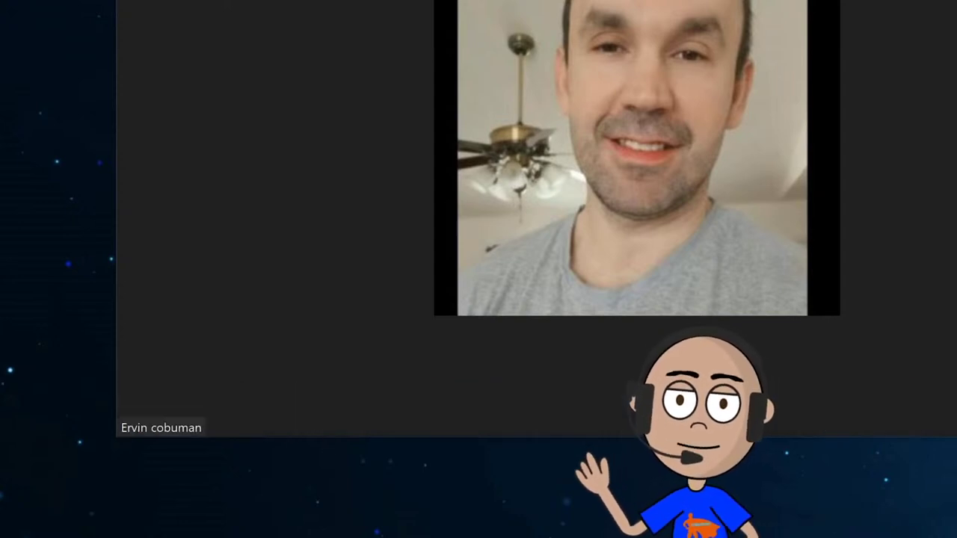
click(286, 425)
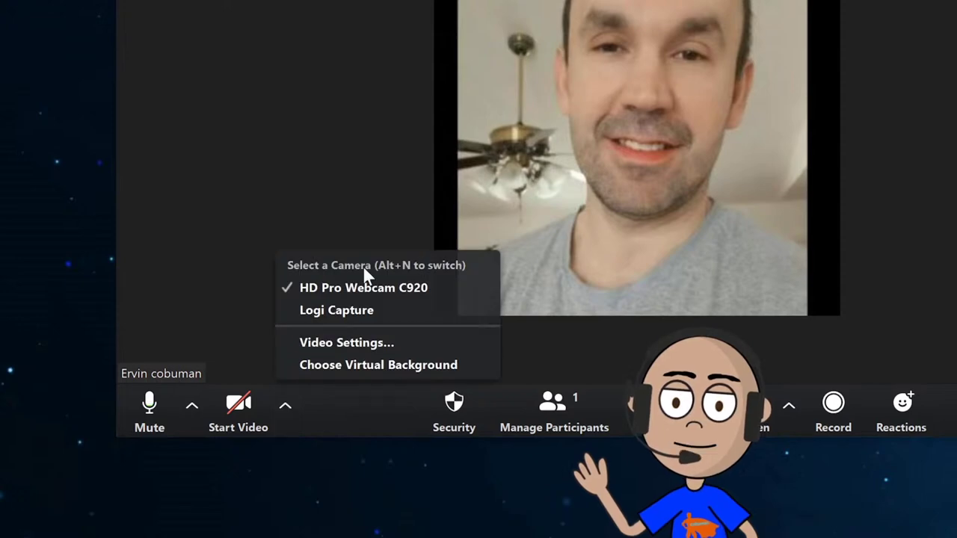
click(344, 313)
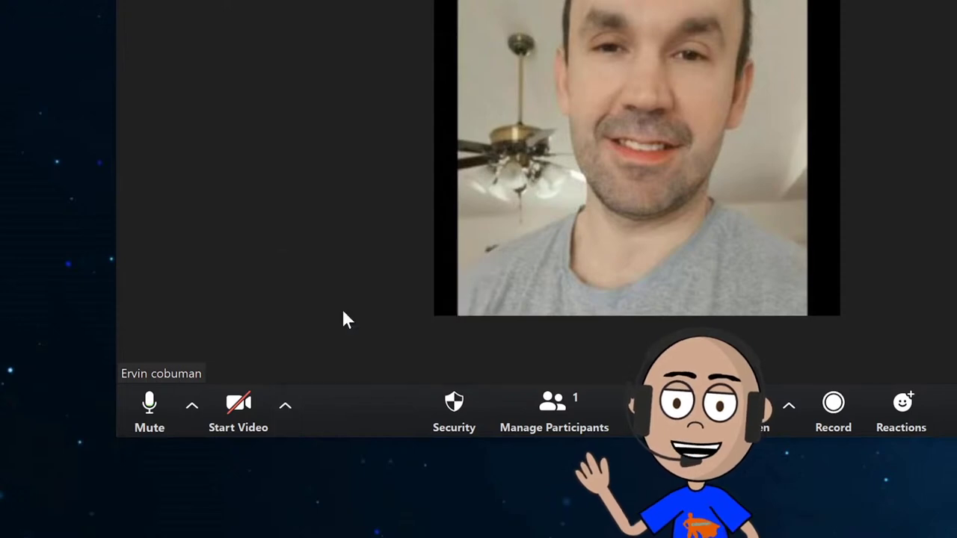
Briefly send the green-screen cartoon video, stop it, then bring up the camera options list.
click(230, 414)
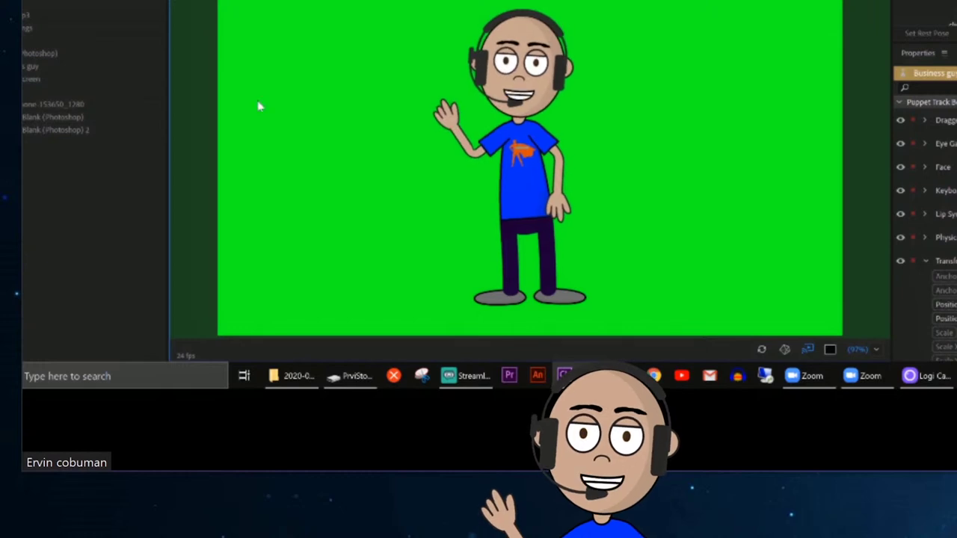
mouse_move(314, 403)
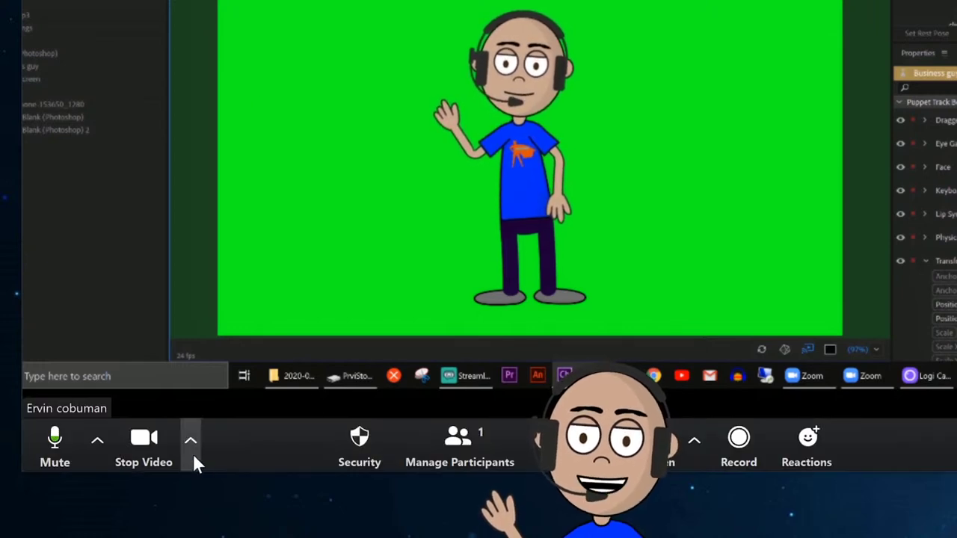
click(158, 447)
click(189, 443)
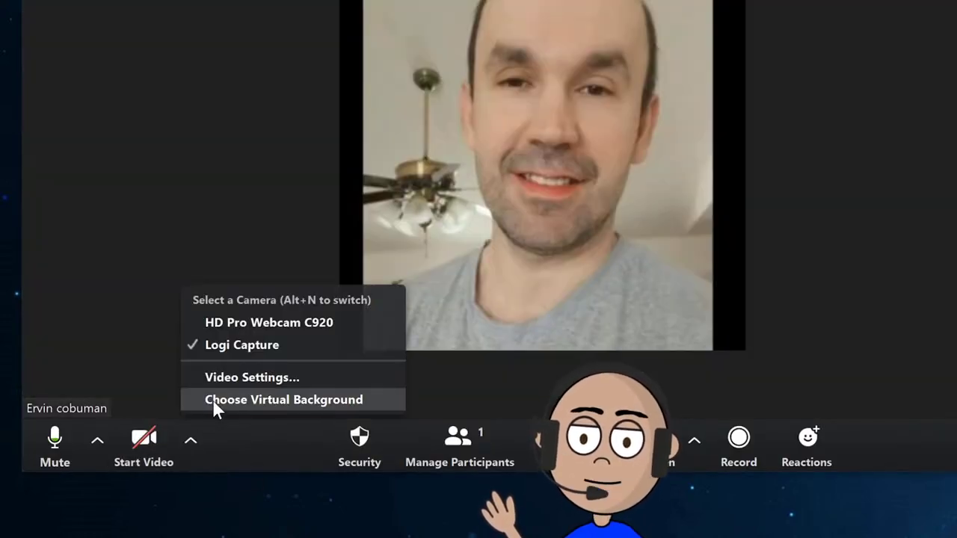
Open Video Settings, keep Logi Capture as the camera, and go to the Virtual Background page.
click(258, 379)
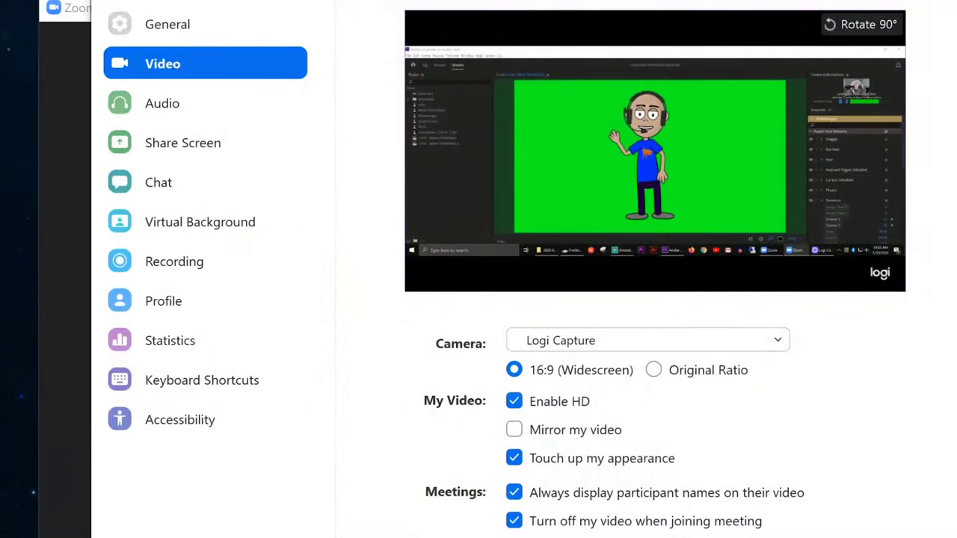
click(770, 343)
click(770, 342)
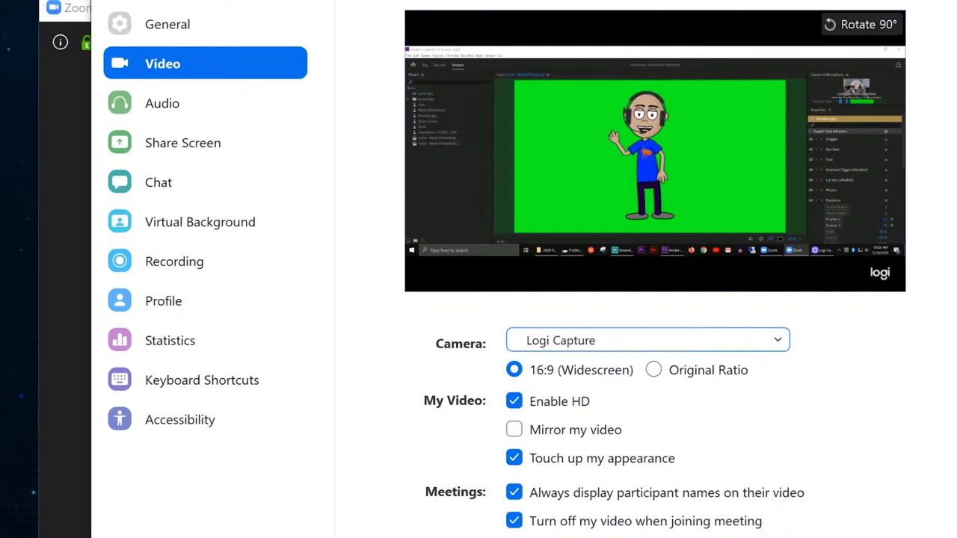
scroll(429, 353, down, 2)
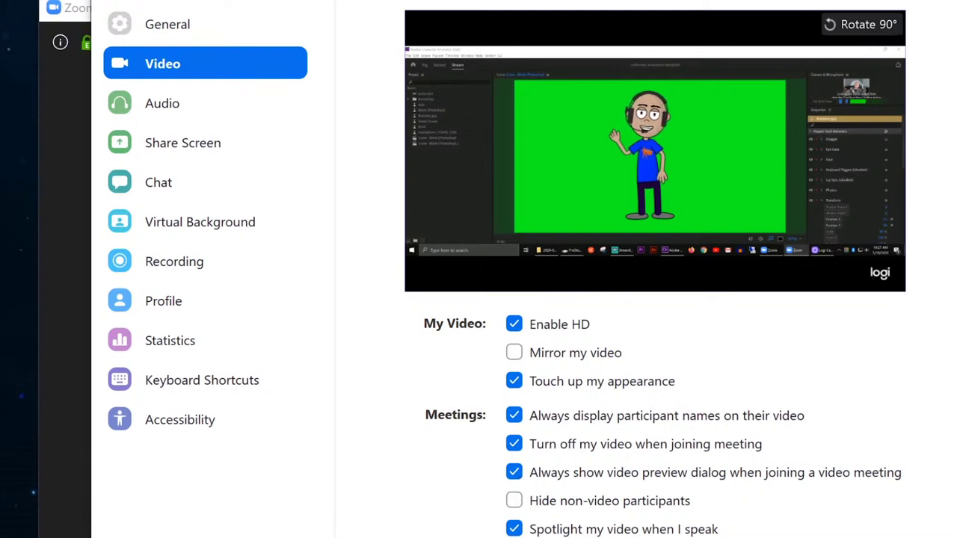
scroll(662, 422, down, 1)
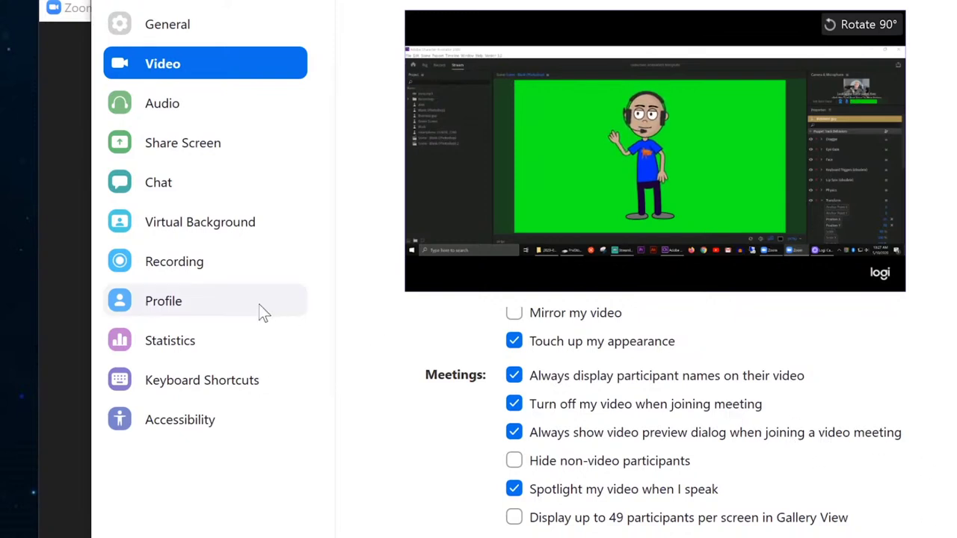
click(201, 222)
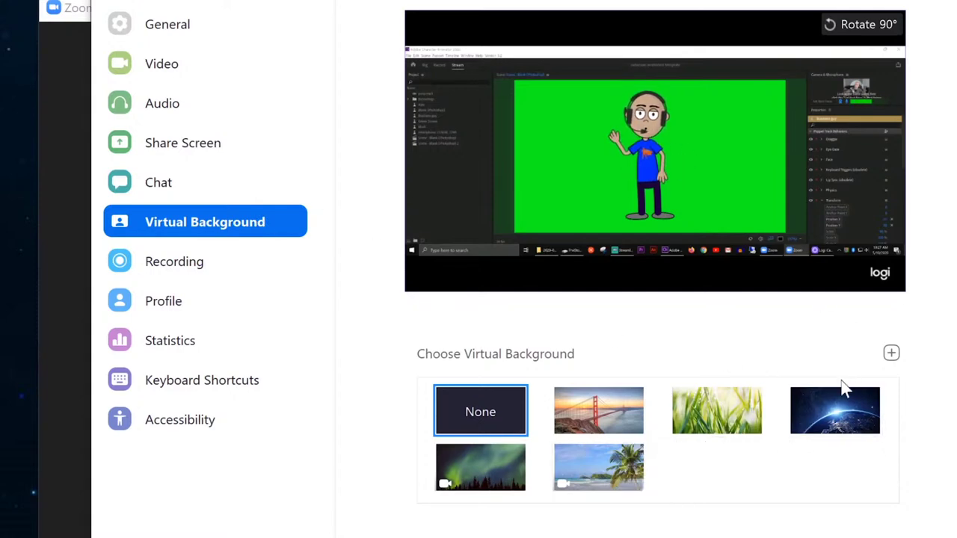
Apply the Earth virtual background and enable 'I have a green screen'.
click(816, 407)
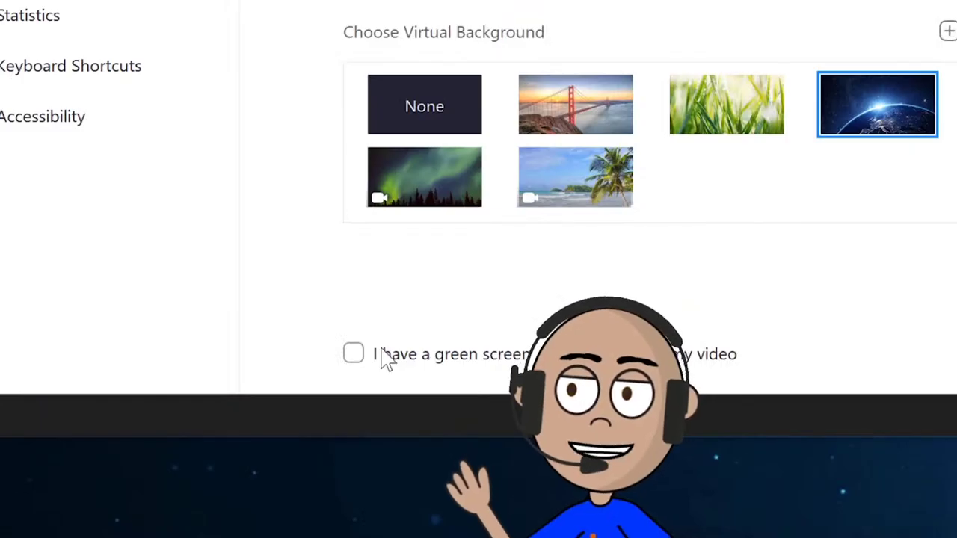
click(354, 355)
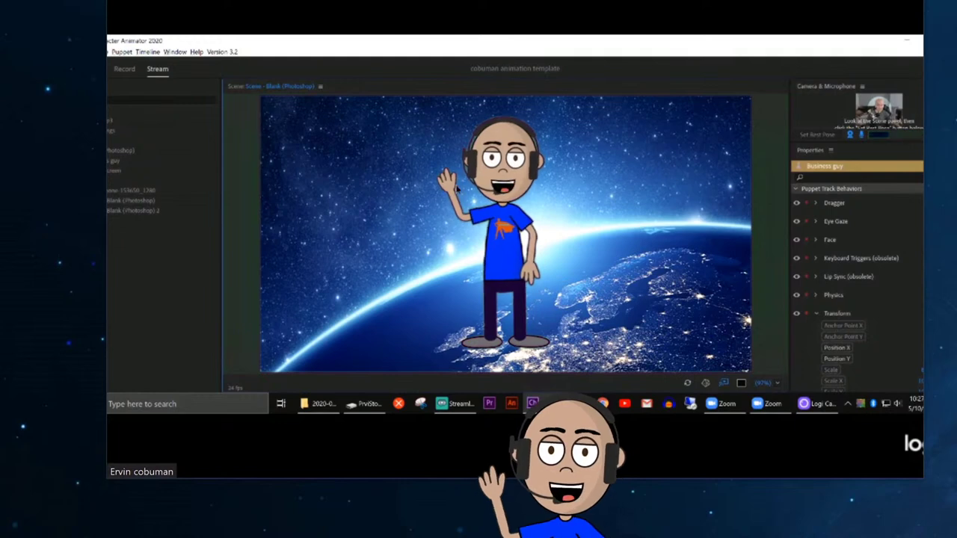
Switch the virtual background to the Beach scene.
mouse_move(727, 347)
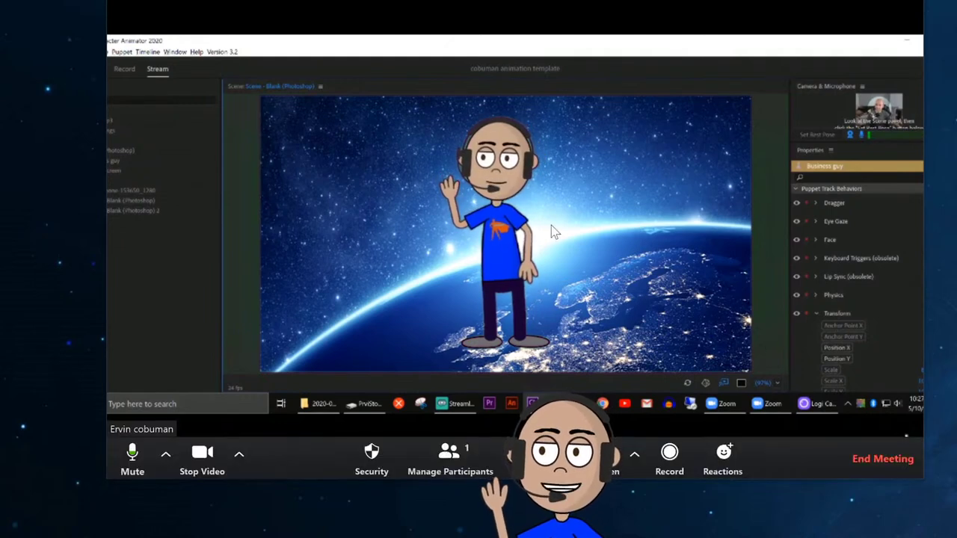
click(236, 453)
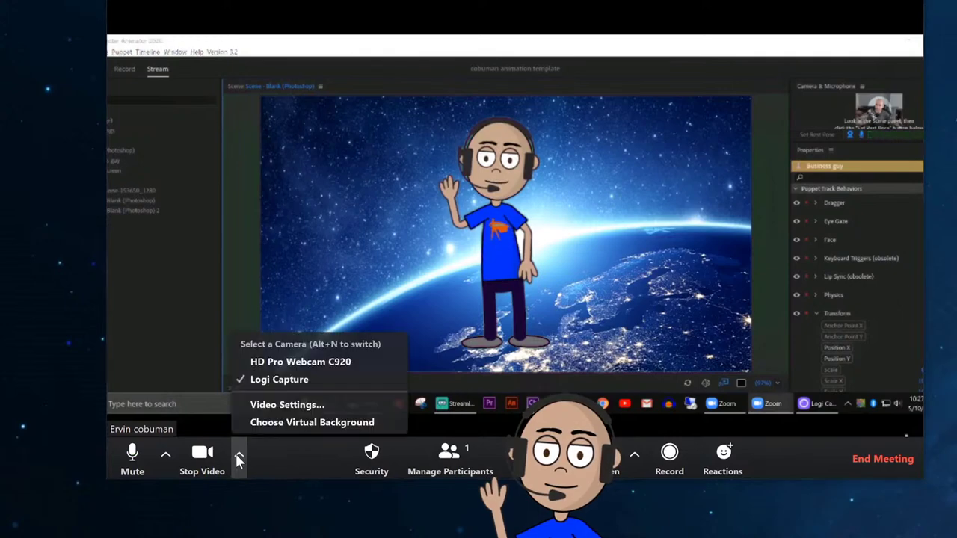
click(284, 425)
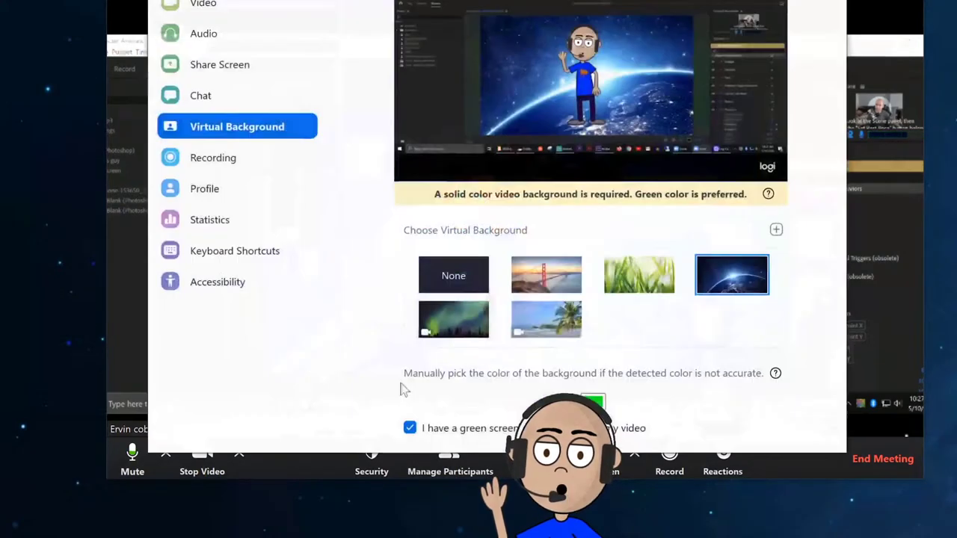
click(546, 323)
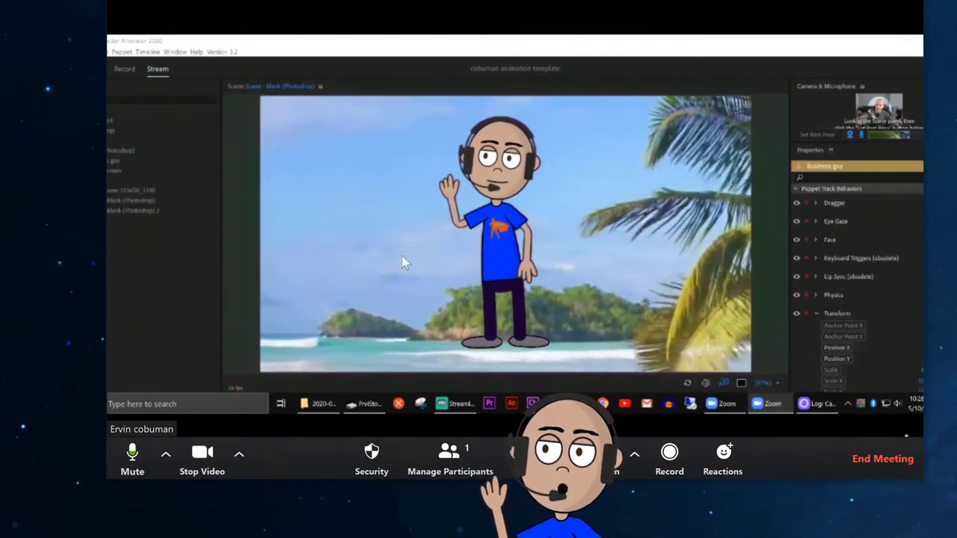
Change the virtual background to the Northern Lights scene.
click(241, 454)
click(284, 423)
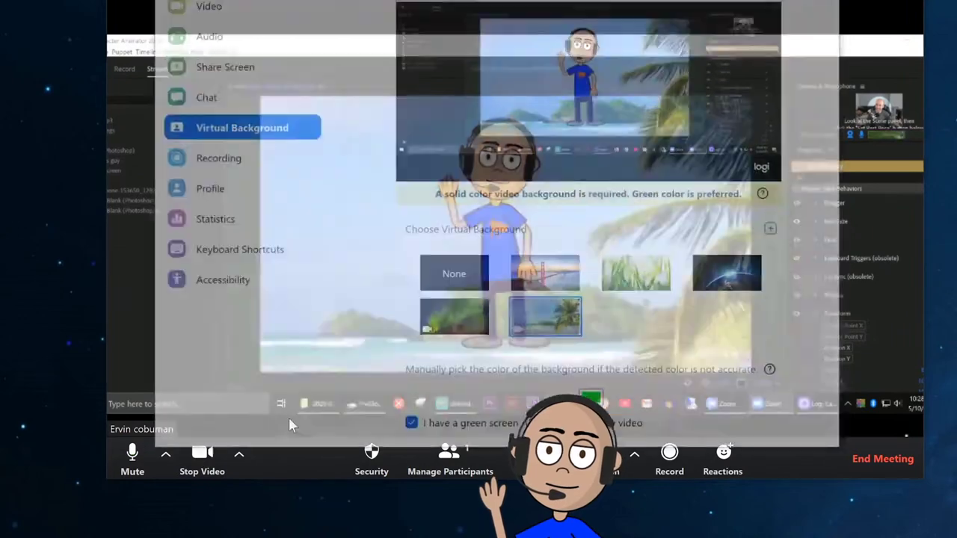
click(445, 318)
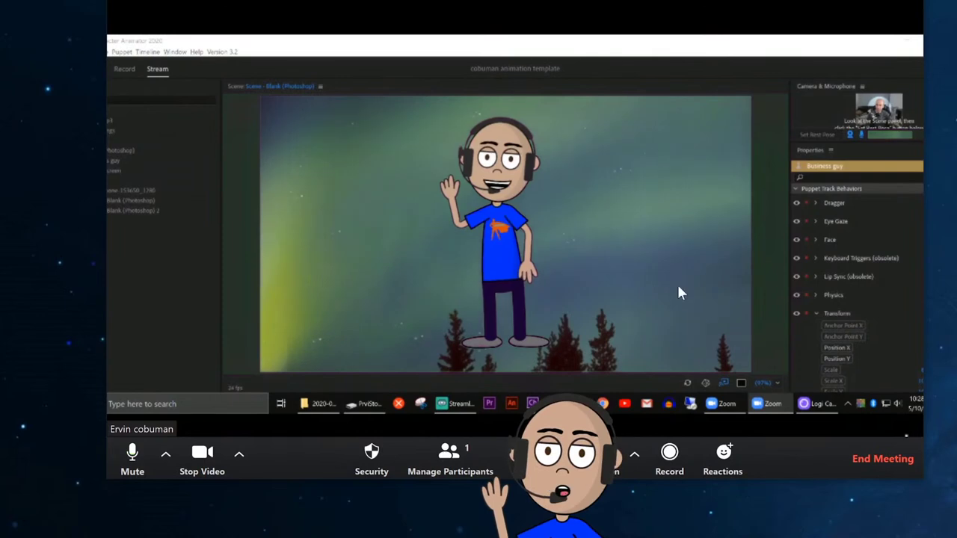
Try the Grass and Earth backgrounds, then remove the virtual background to leave plain green.
click(240, 453)
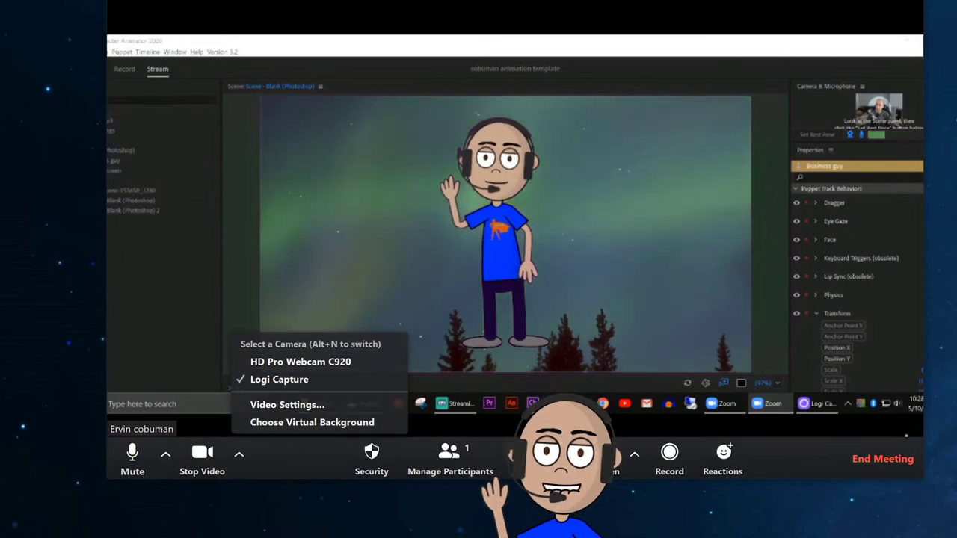
click(440, 195)
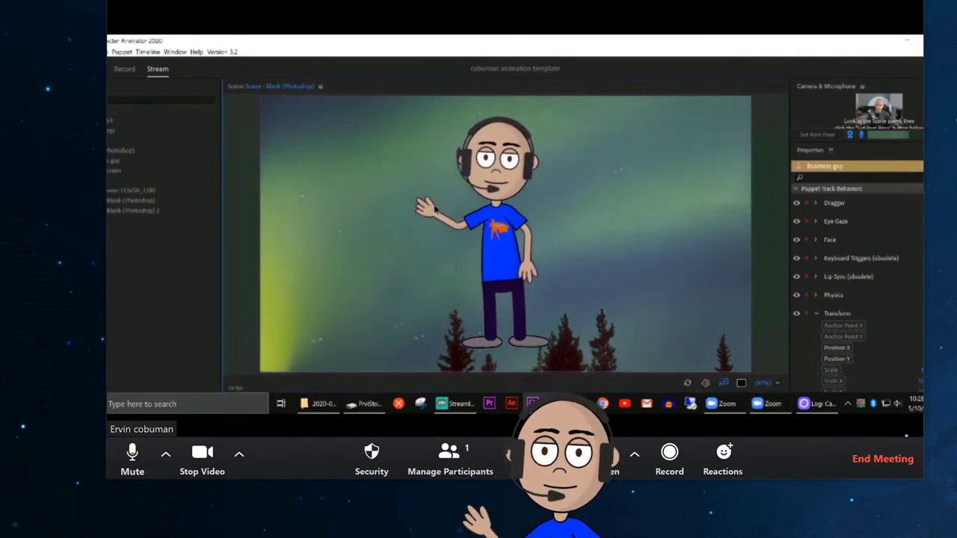
click(243, 462)
click(287, 424)
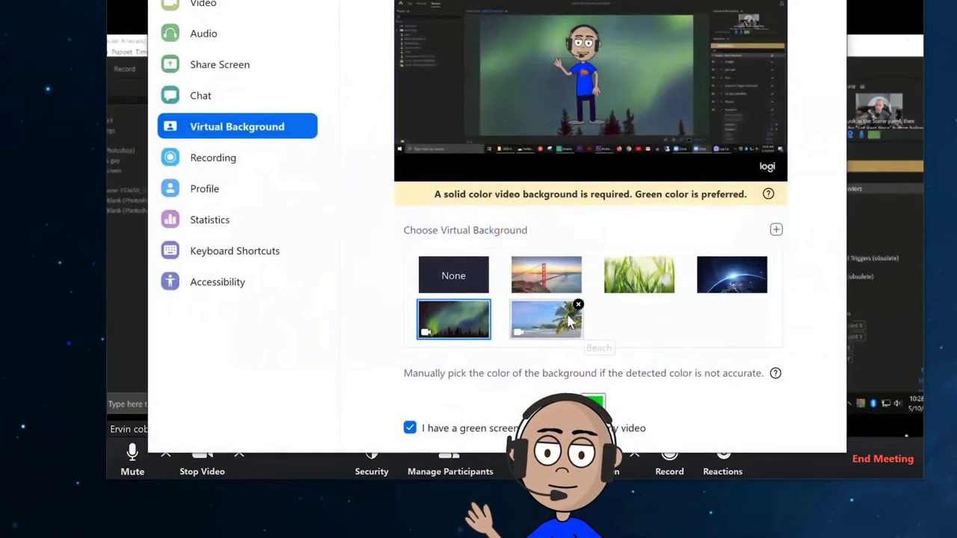
click(647, 277)
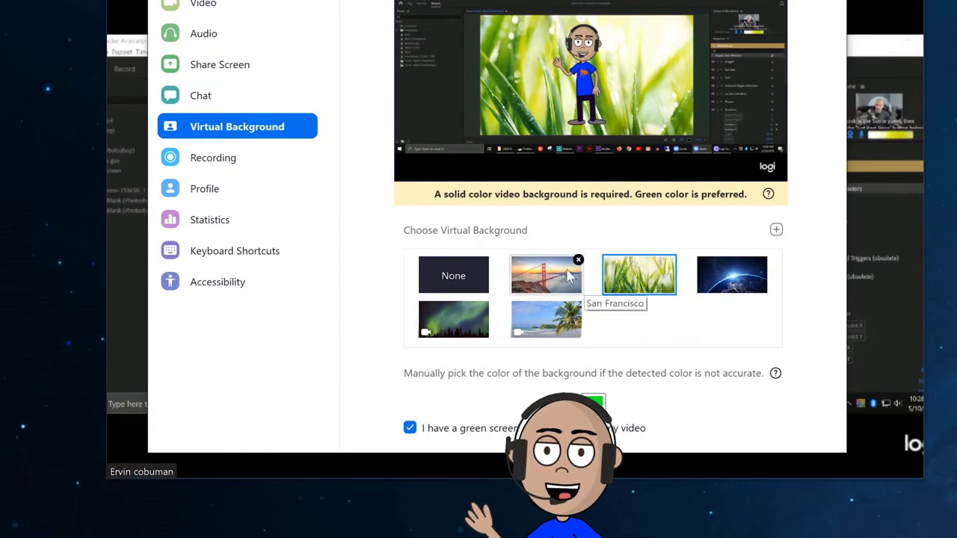
click(748, 284)
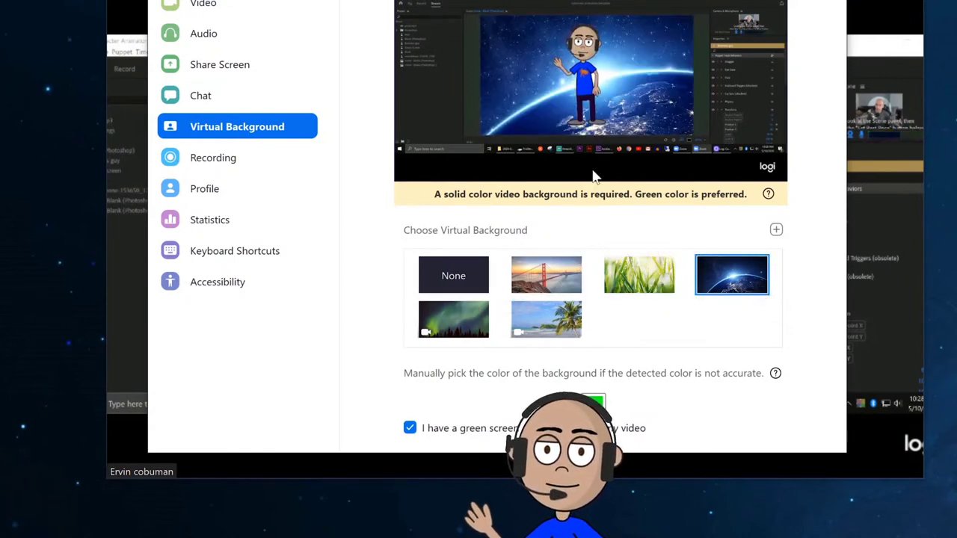
click(452, 276)
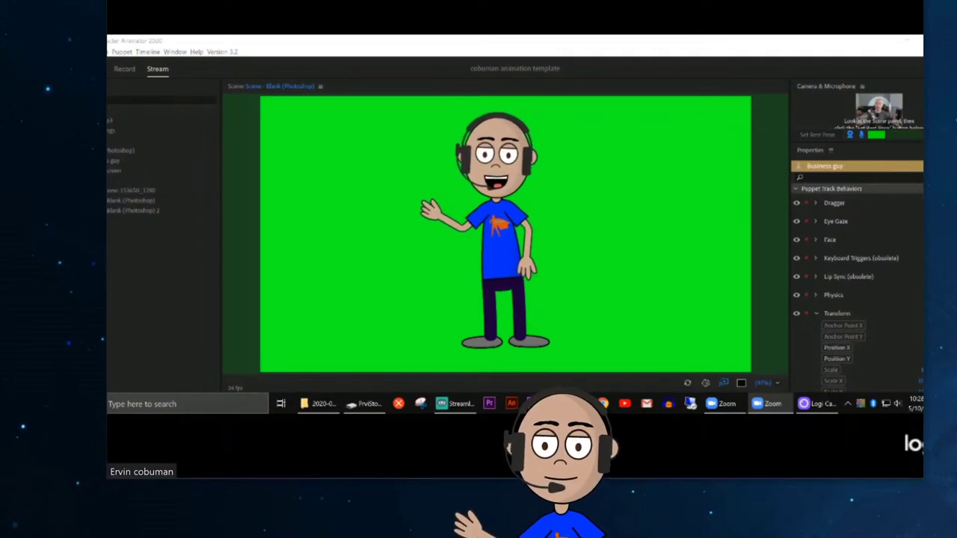
mouse_move(726, 10)
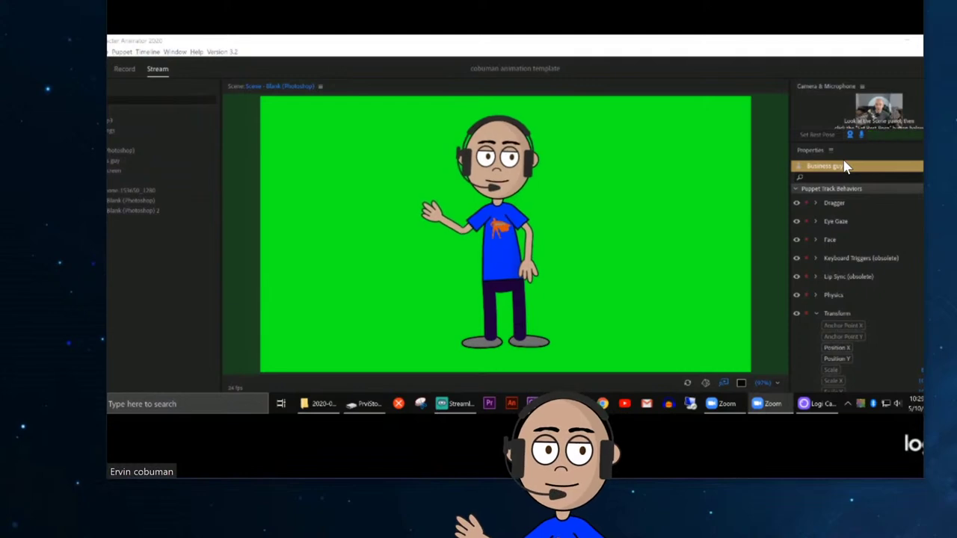
mouse_move(837, 163)
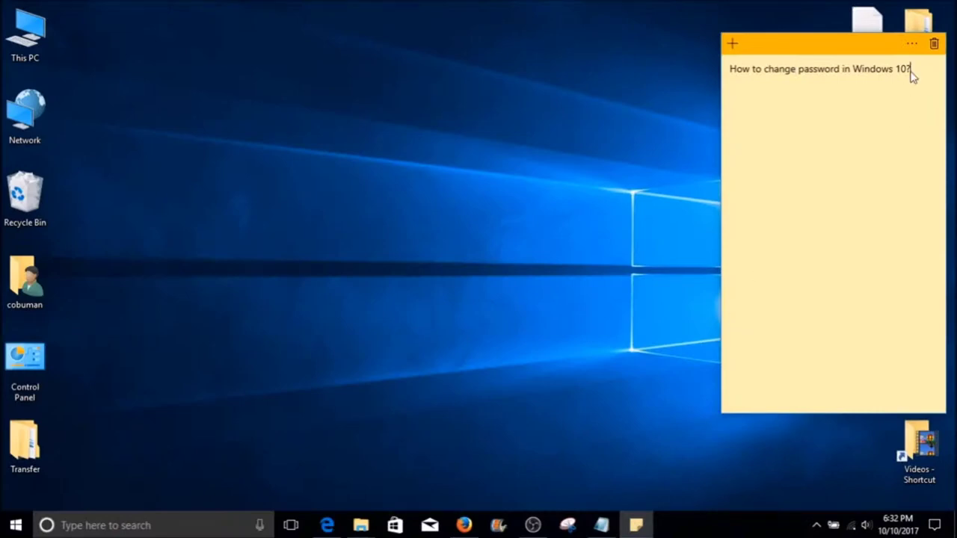
Highlight the password-change note line and search Windows for 'manage account'.
drag(912, 74, 733, 84)
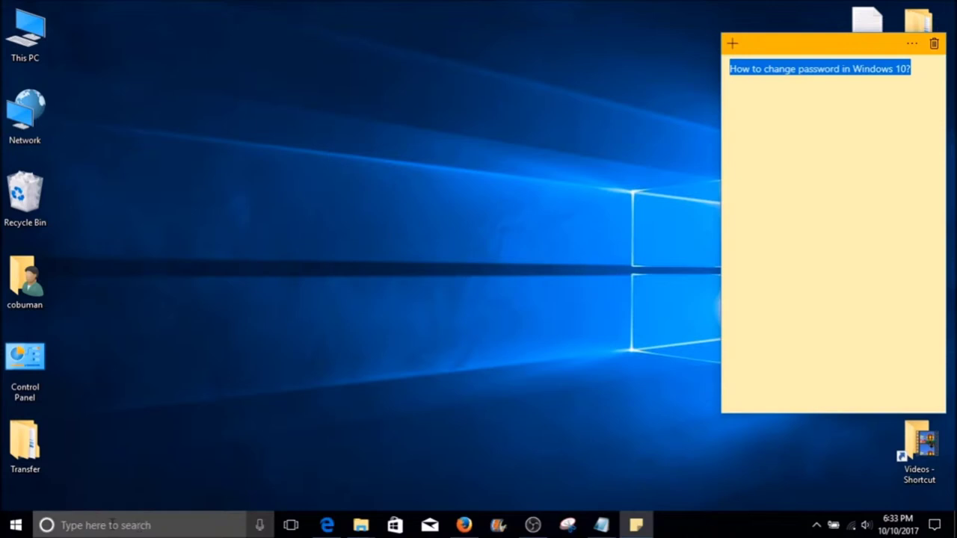
click(113, 524)
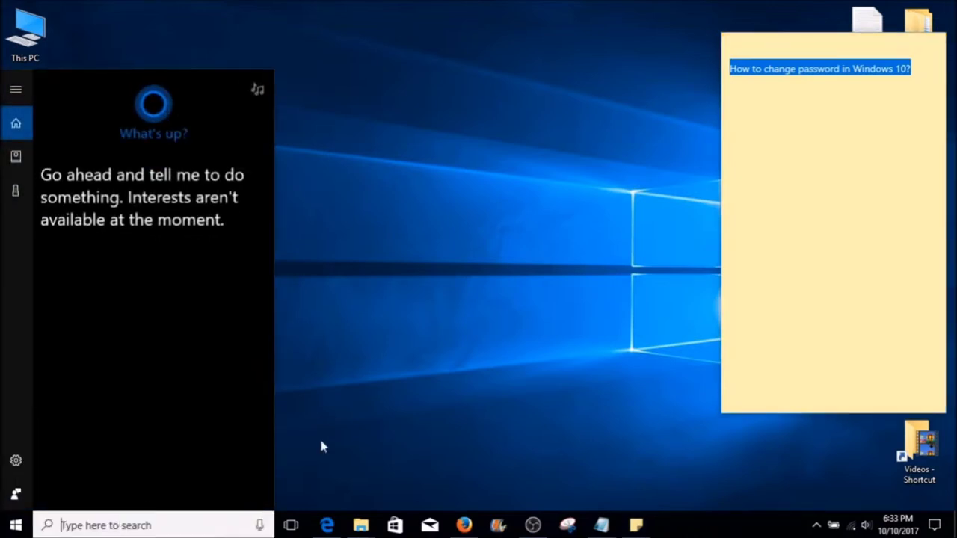
text(manag)
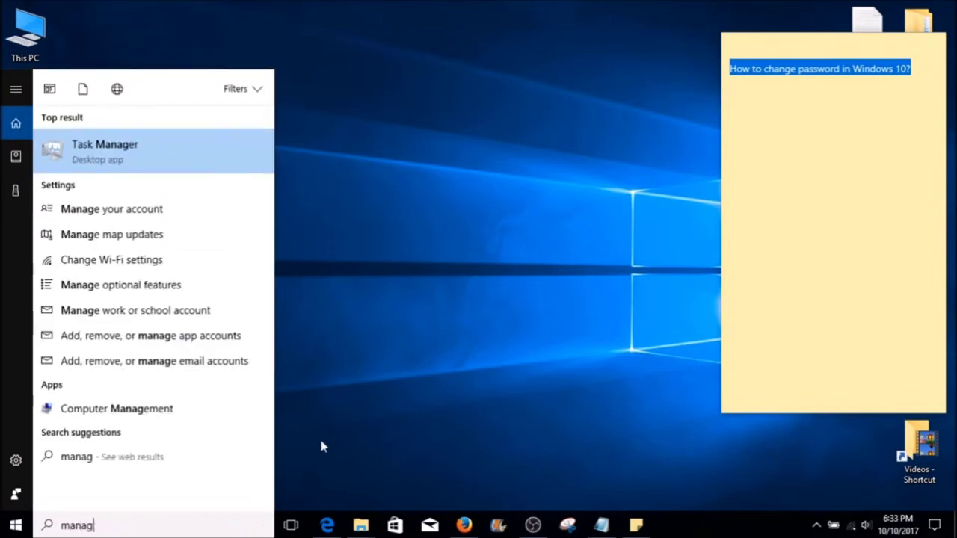
text(e account)
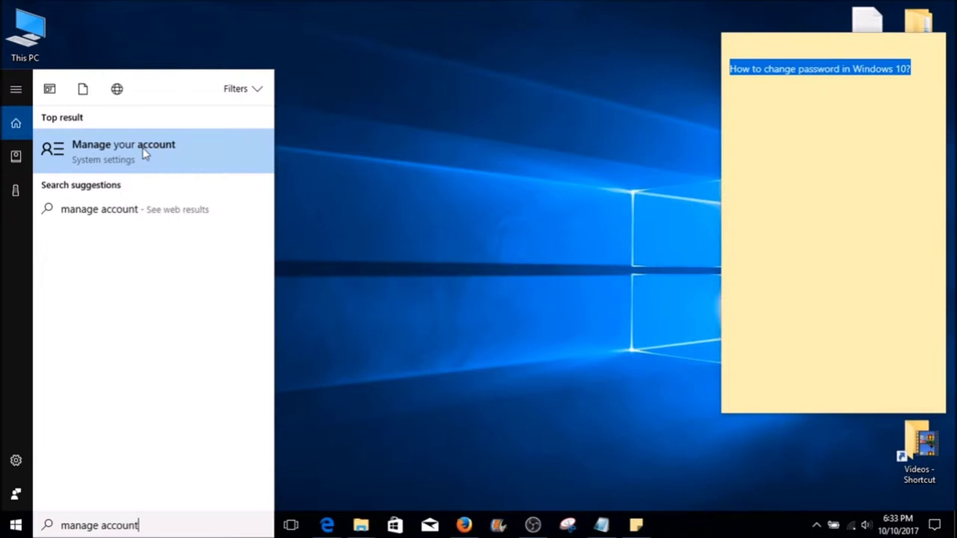
Open Manage your account, go to Sign-in options, and choose Change under Password.
click(144, 153)
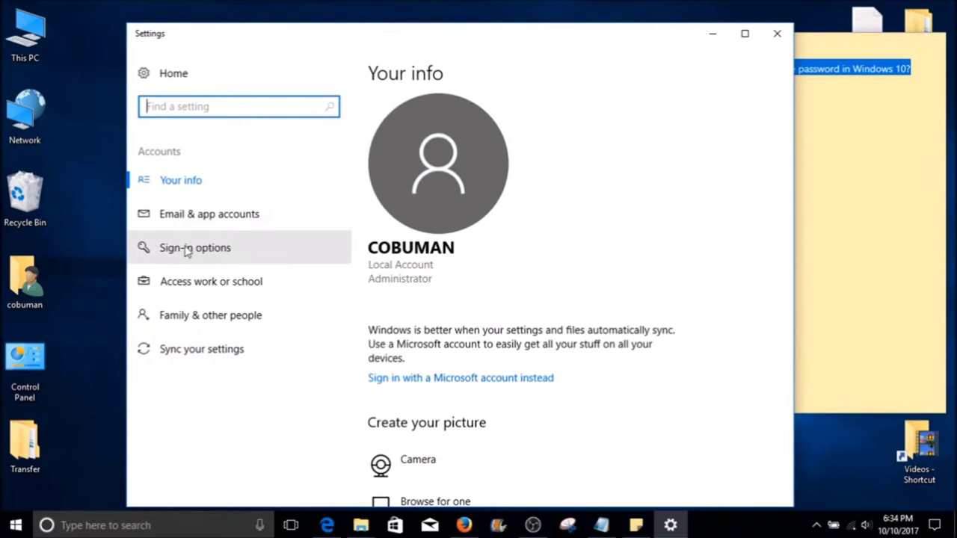
click(210, 249)
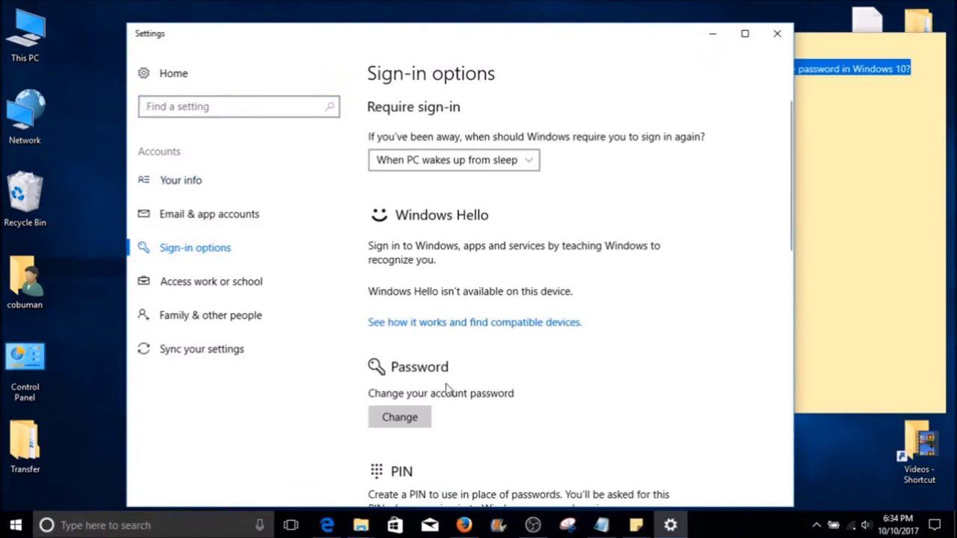
scroll(446, 388, down, 1)
scroll(447, 389, down, 1)
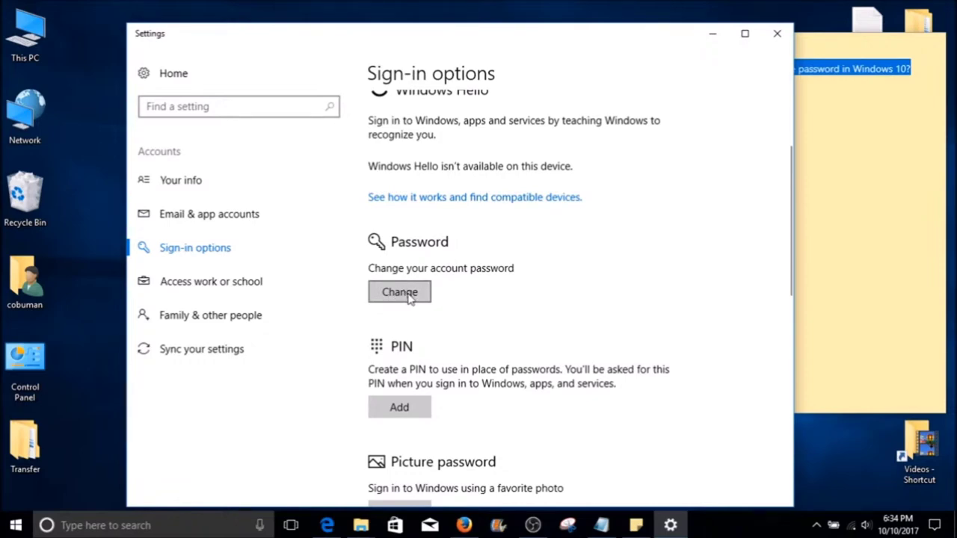
click(409, 298)
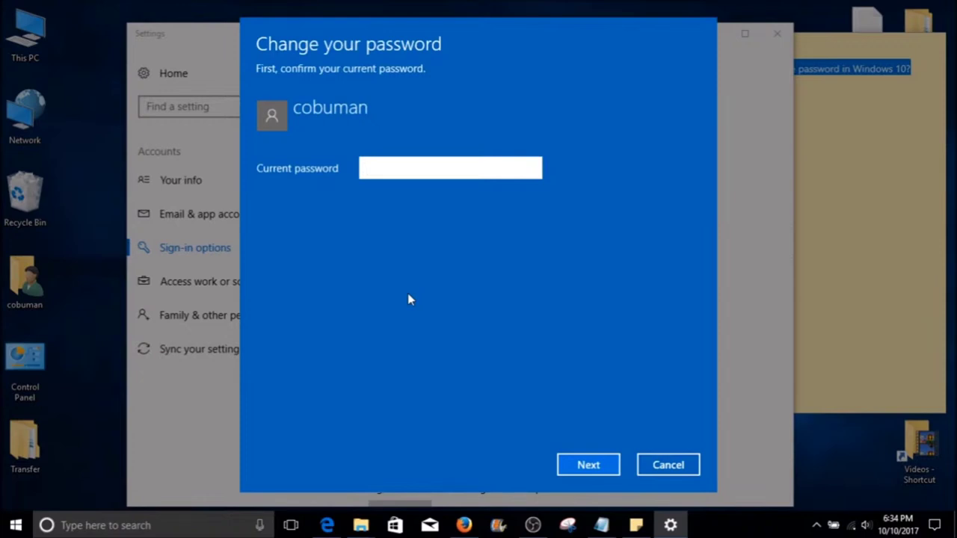
text(••••••)
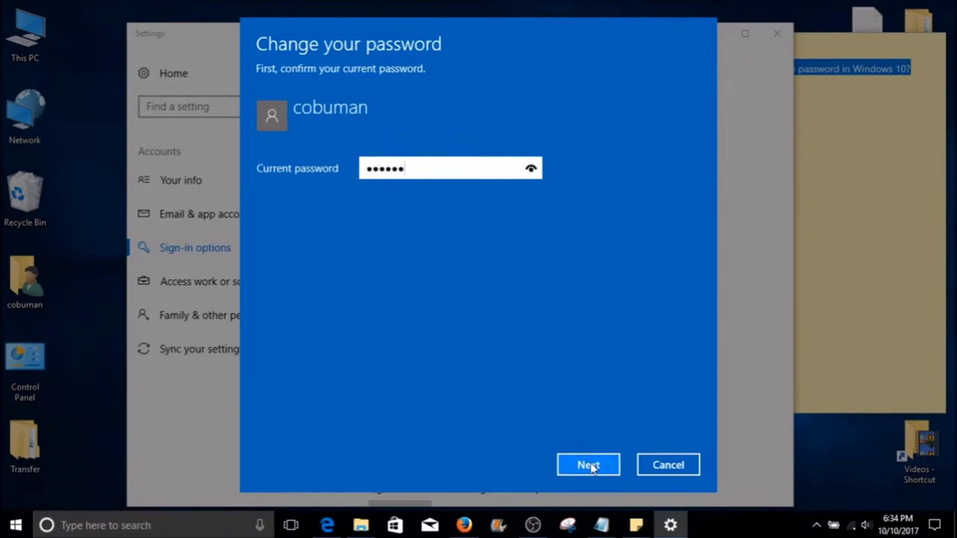
click(589, 465)
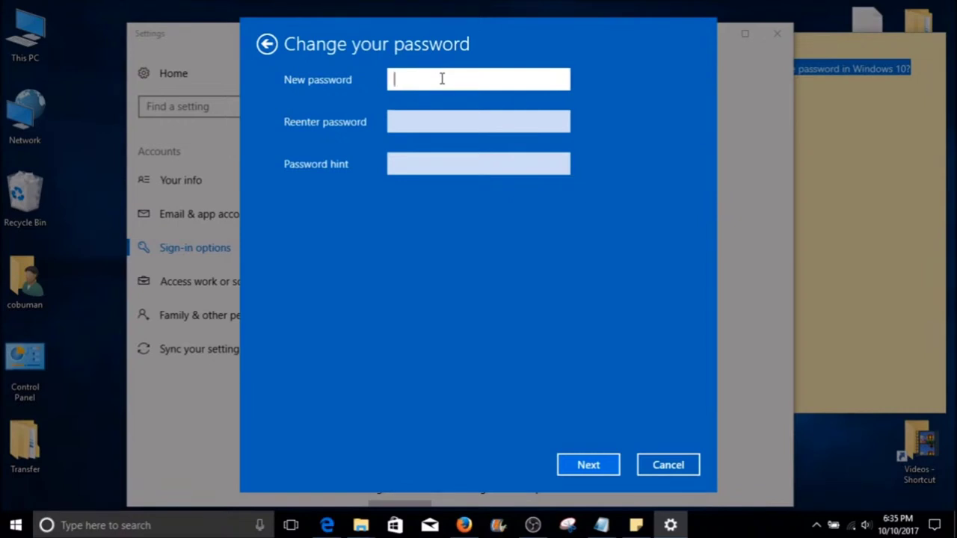
text(***********)
key(Tab)
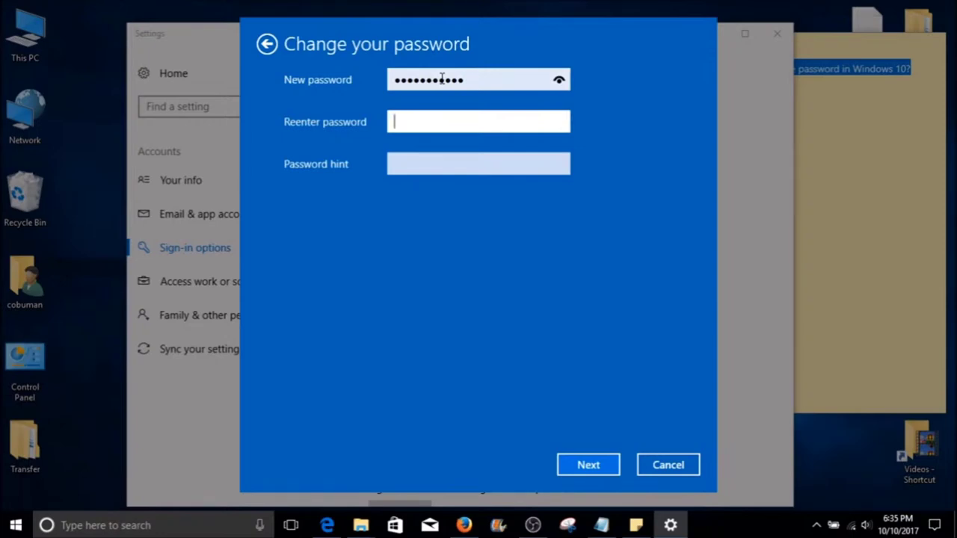
text(***********)
key(Tab)
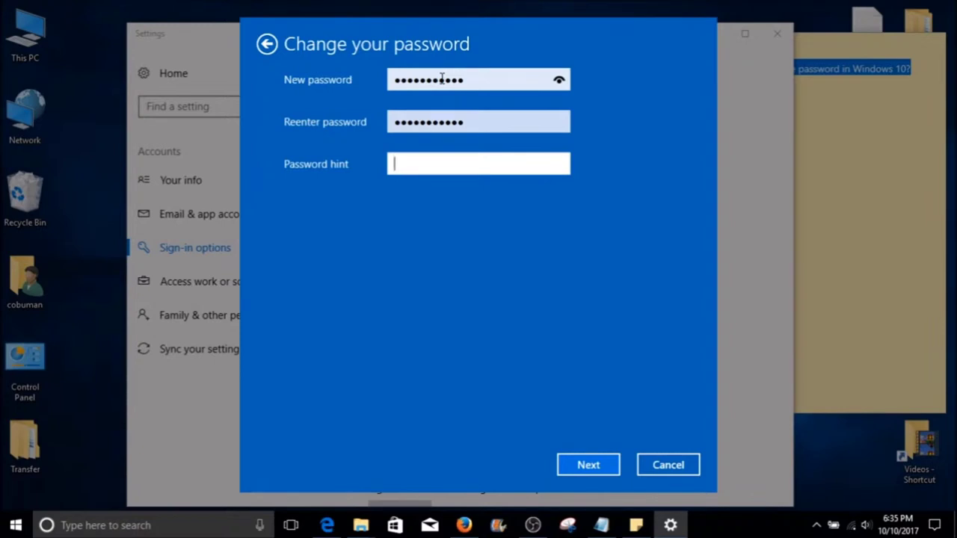
text(hint)
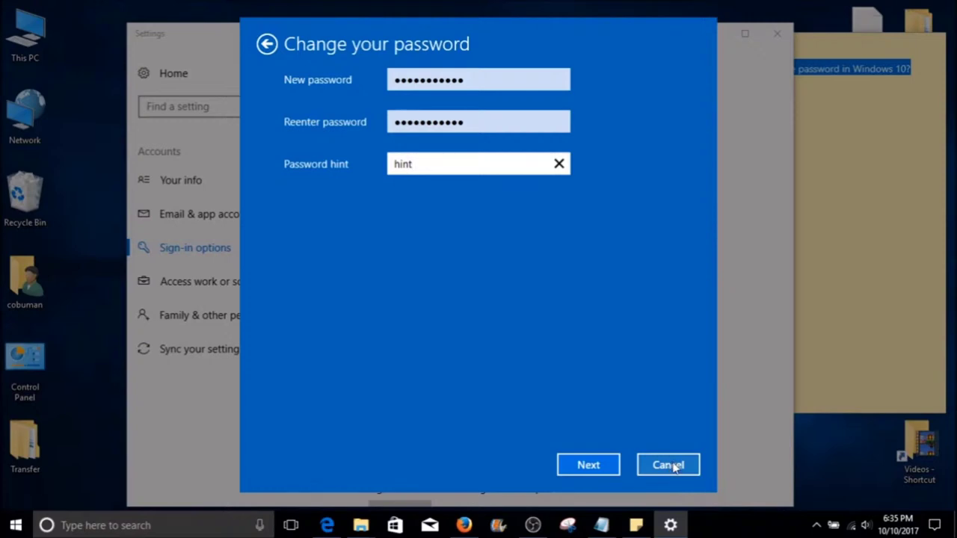
click(672, 465)
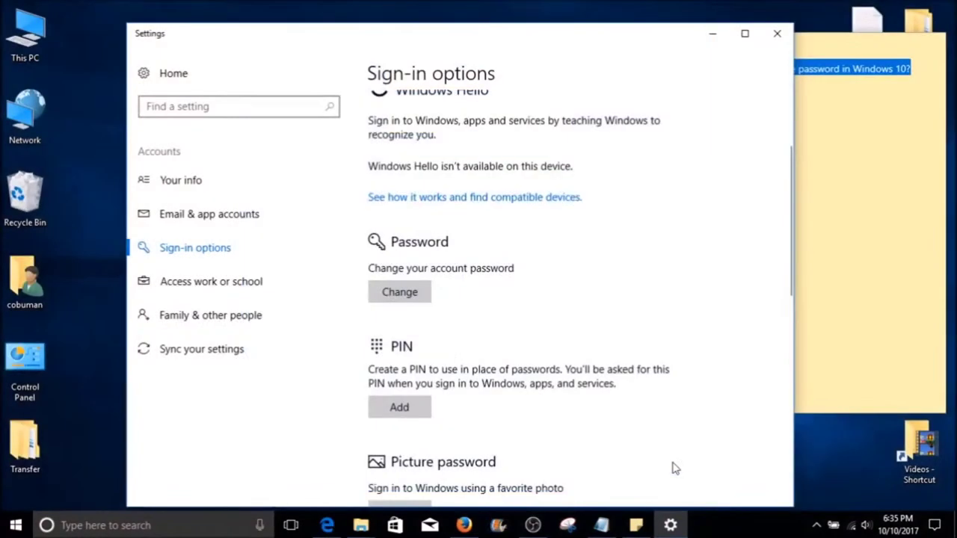
Close Settings, highlight the add-account note line, and search Windows for 'add account'.
click(786, 37)
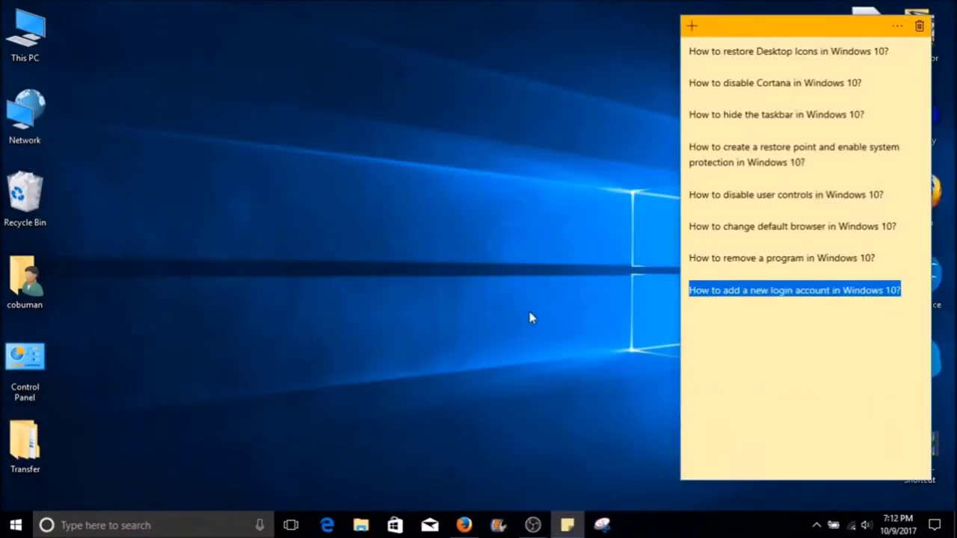
click(850, 301)
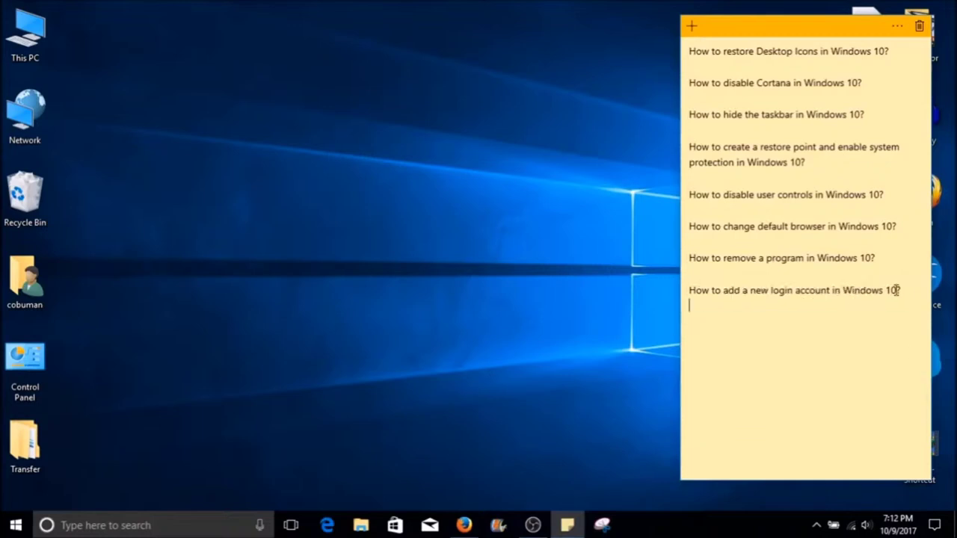
drag(901, 290, 683, 299)
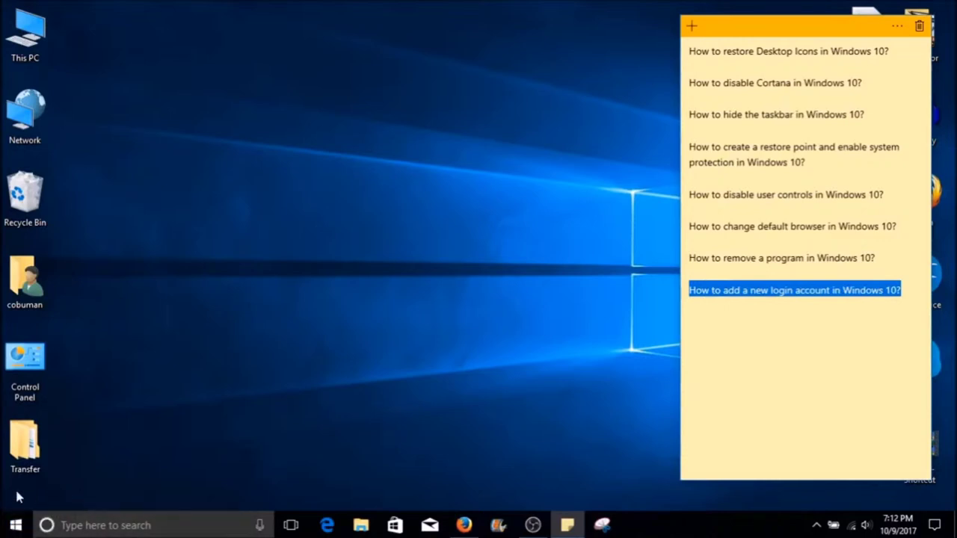
click(130, 527)
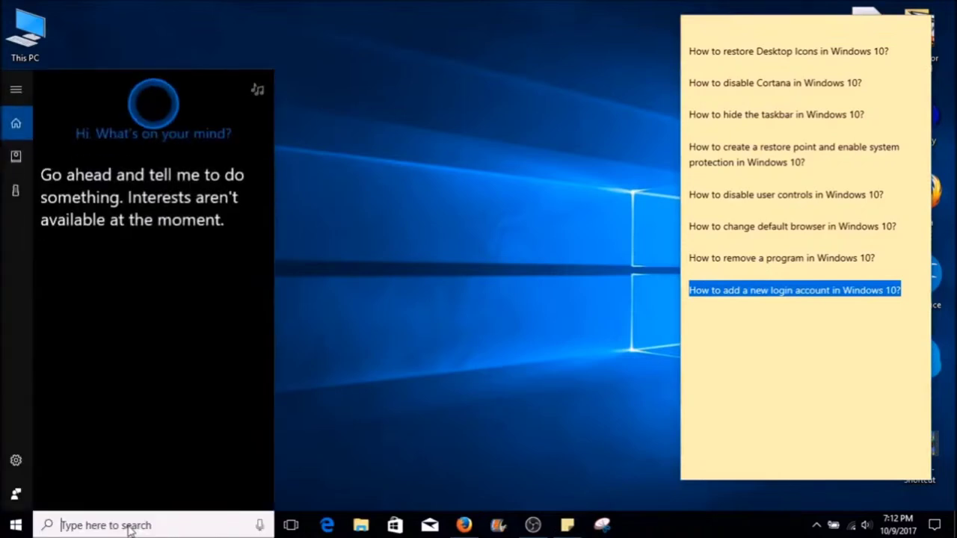
text(add )
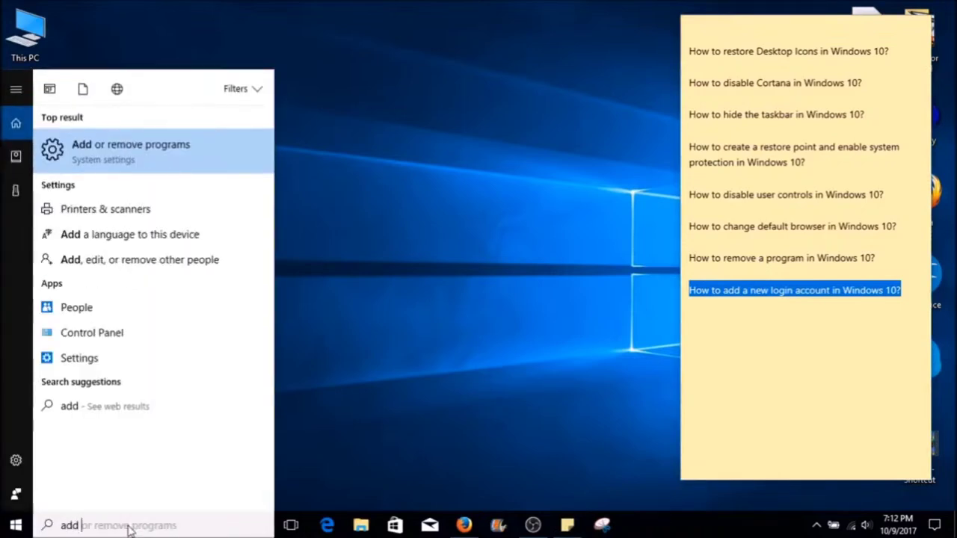
text(account)
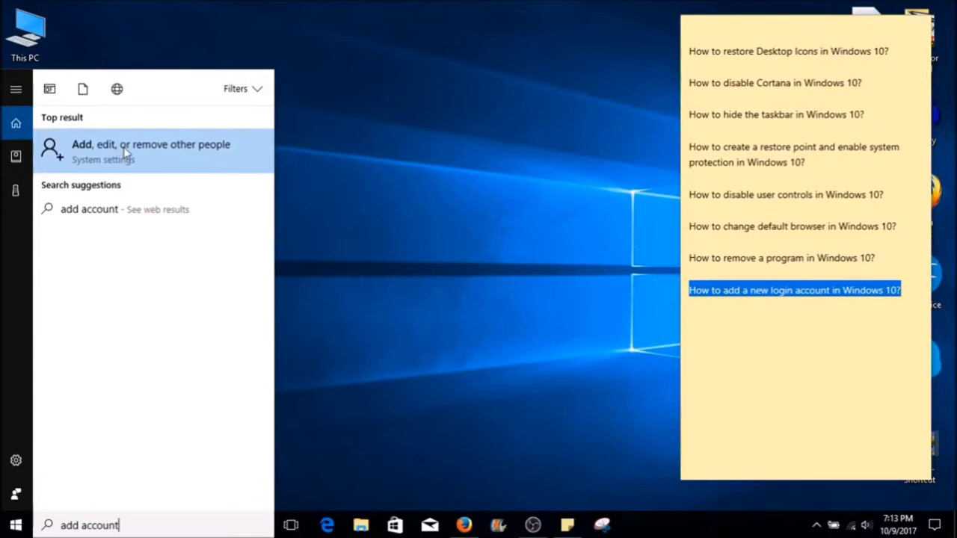
Open the Family & other people settings and choose 'Add someone else to this PC'.
click(125, 151)
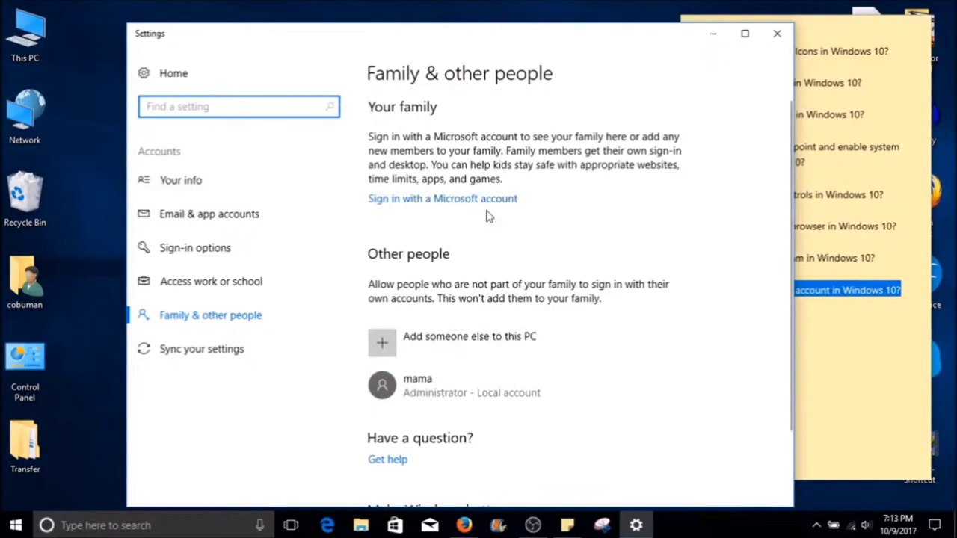
scroll(531, 247, down, 2)
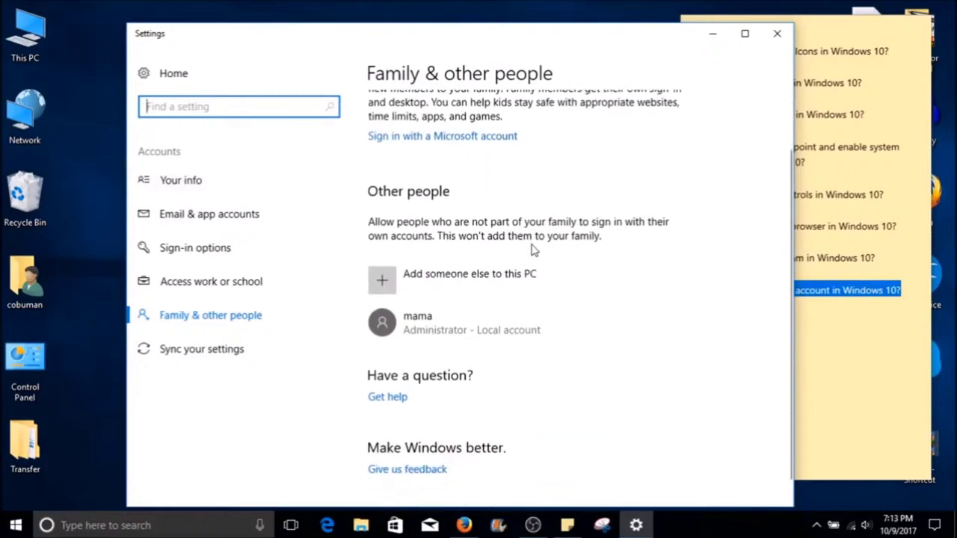
scroll(533, 249, up, 2)
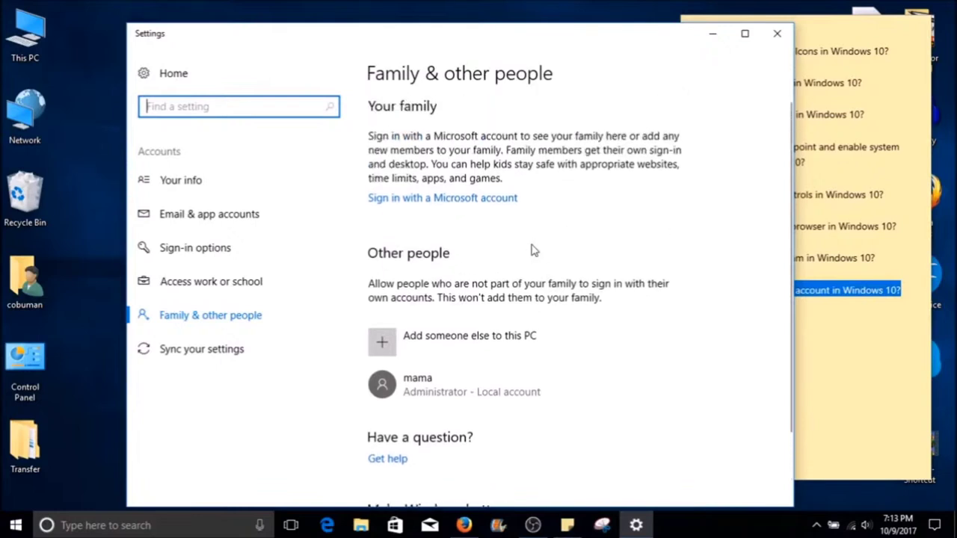
scroll(533, 249, down, 2)
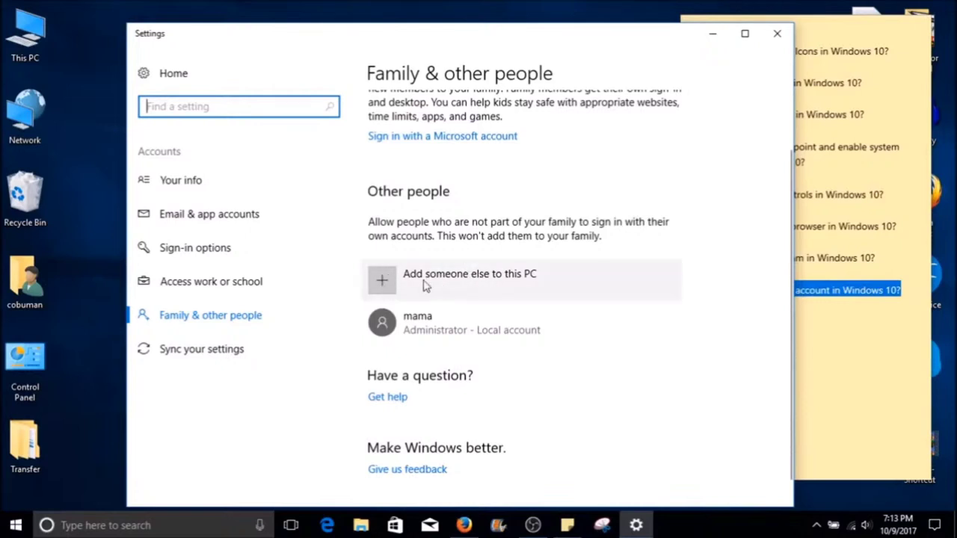
click(381, 200)
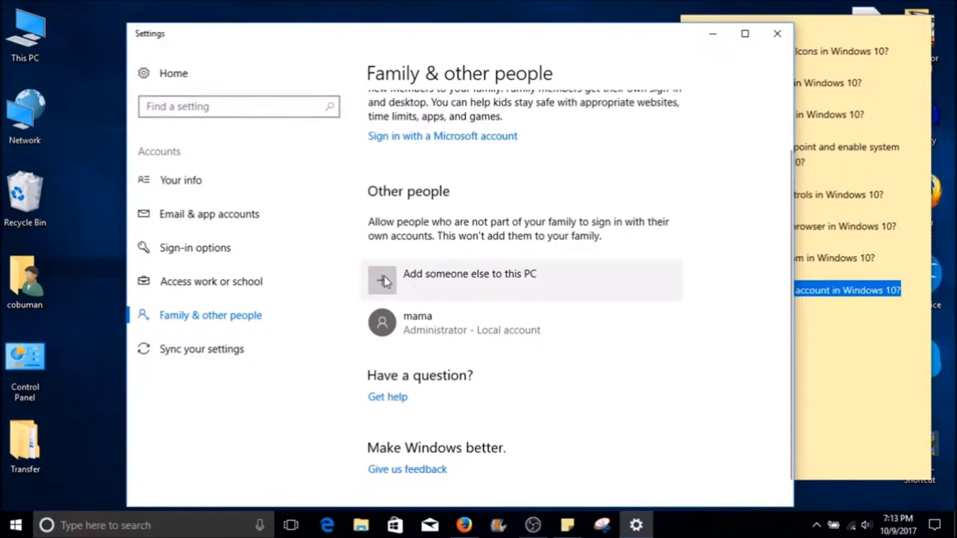
click(384, 281)
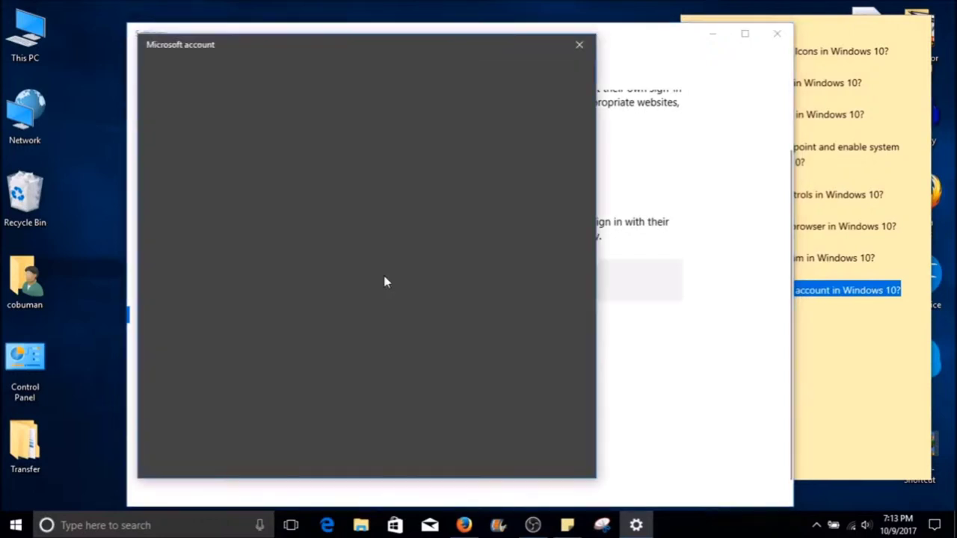
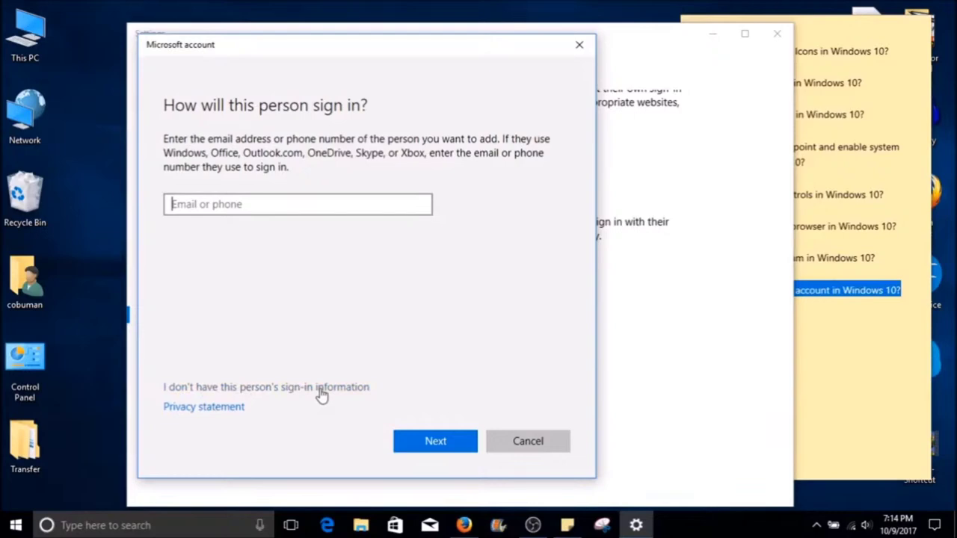
Choose to create the account without the person's sign-in information.
click(272, 389)
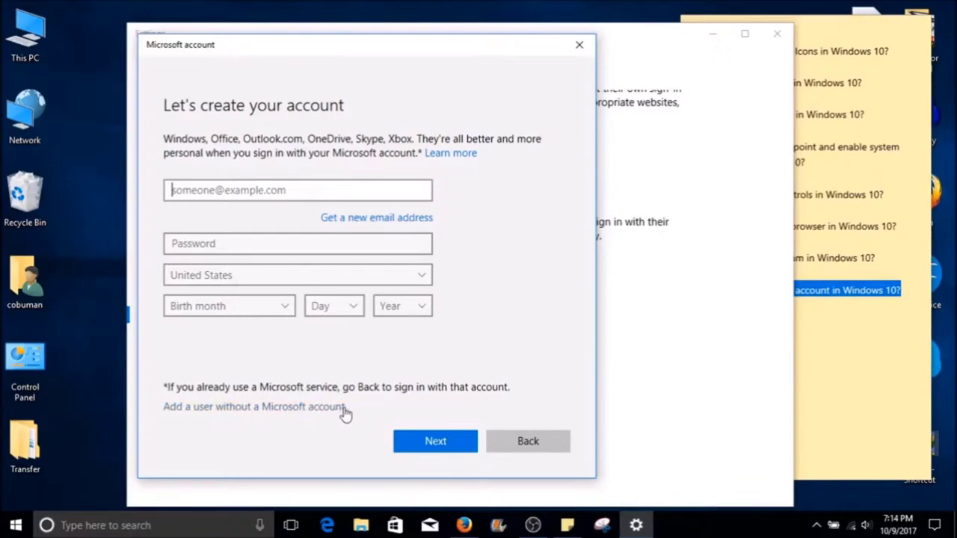
click(322, 411)
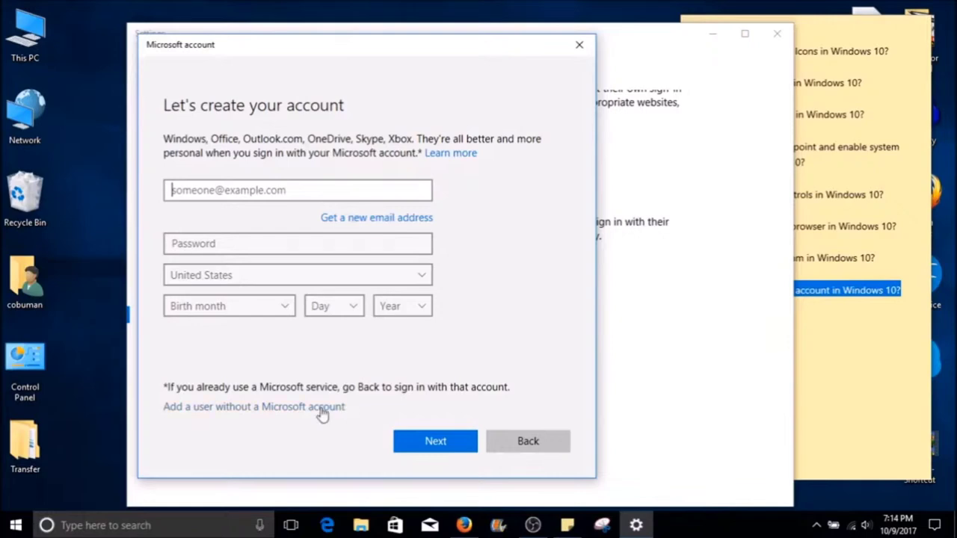
Create a local user without a Microsoft account: enter the user's name, password twice, and hint 'hint'.
click(261, 407)
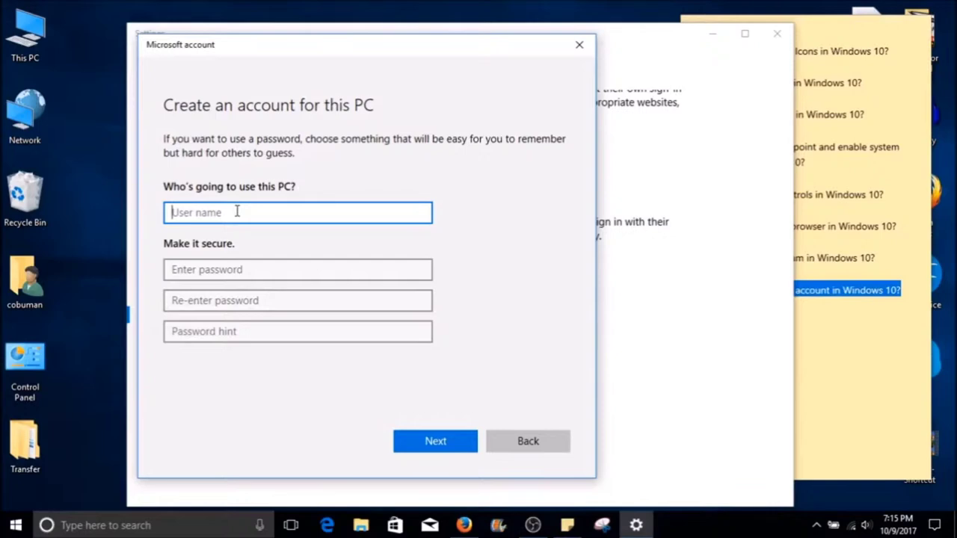
text(Larry)
click(224, 268)
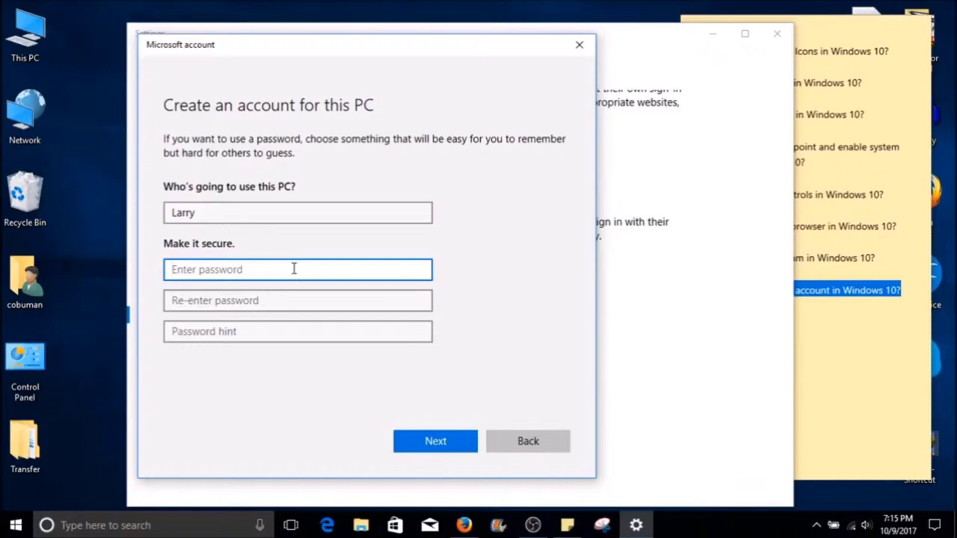
text(••••••••)
key(Tab)
text(•)
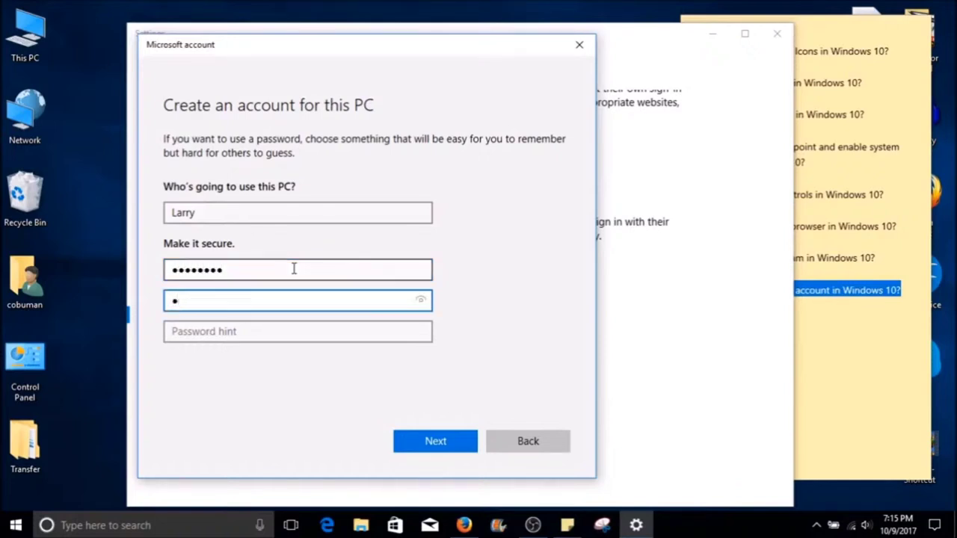
text(••••••••)
click(248, 334)
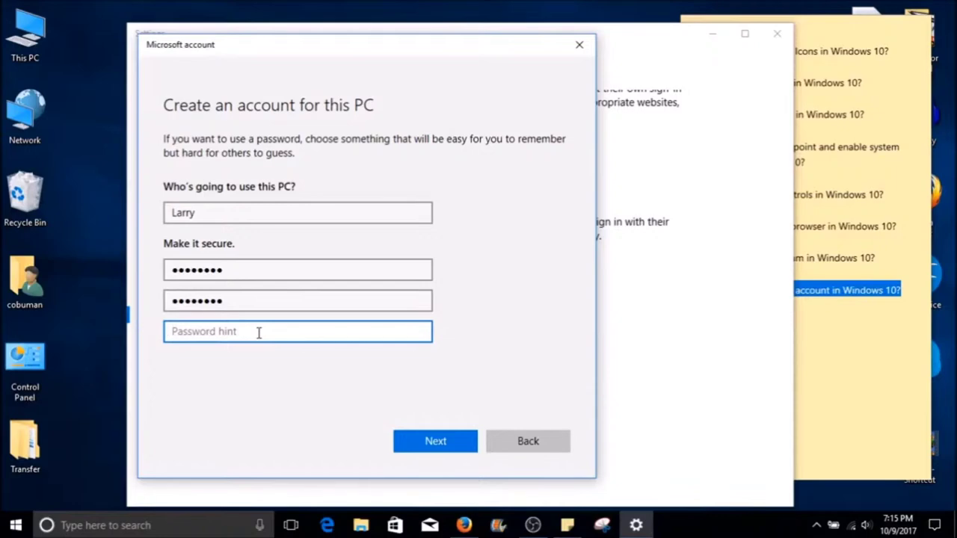
text(hint)
click(449, 446)
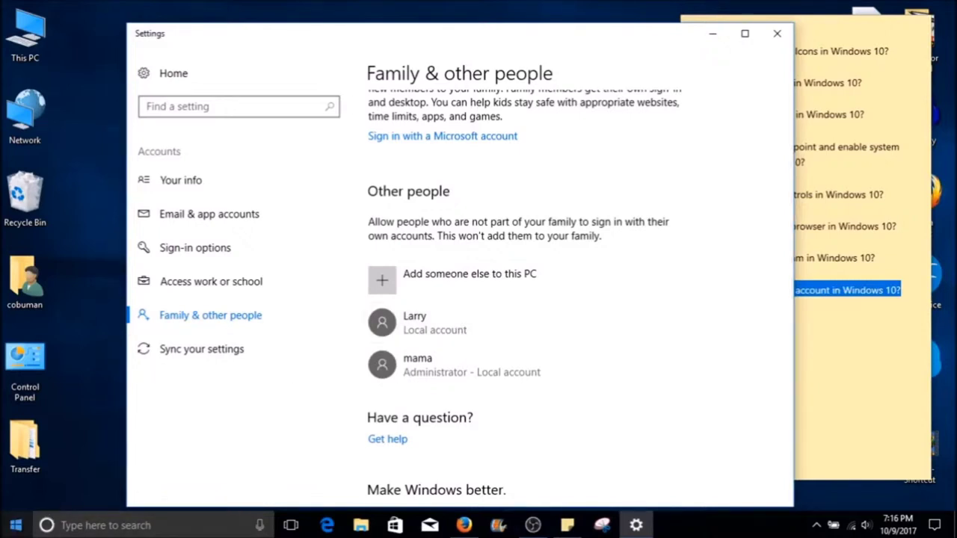
Confirm the new account appears in the Start menu account switcher, then close Settings.
click(15, 526)
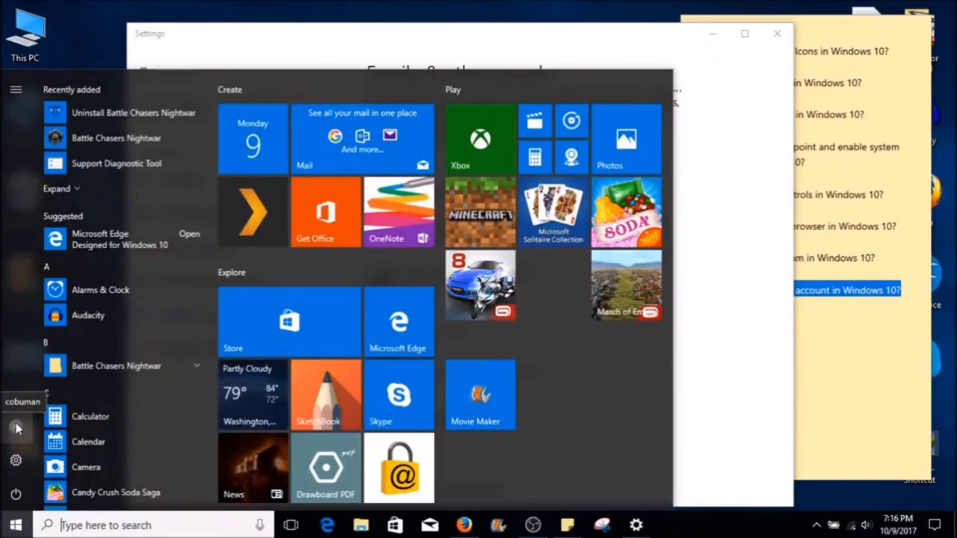
click(16, 427)
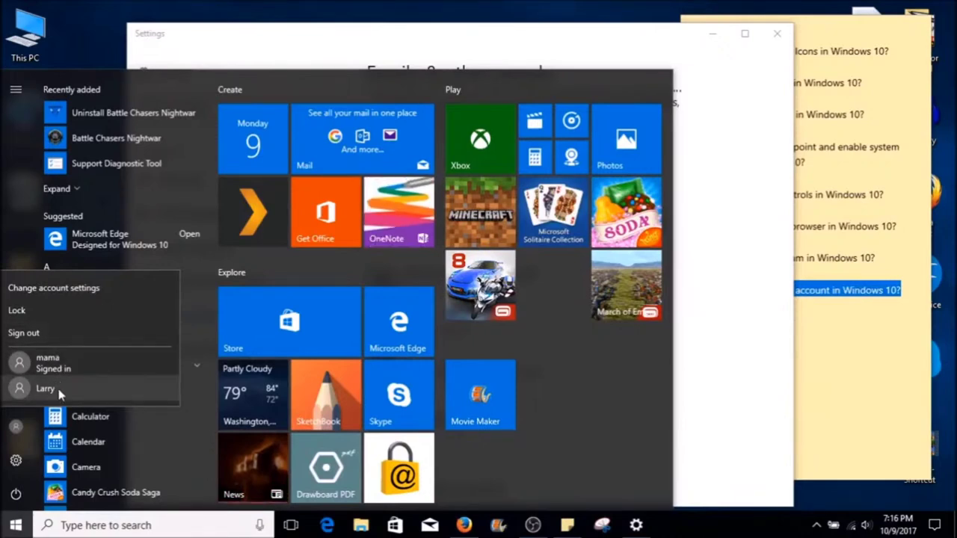
click(729, 417)
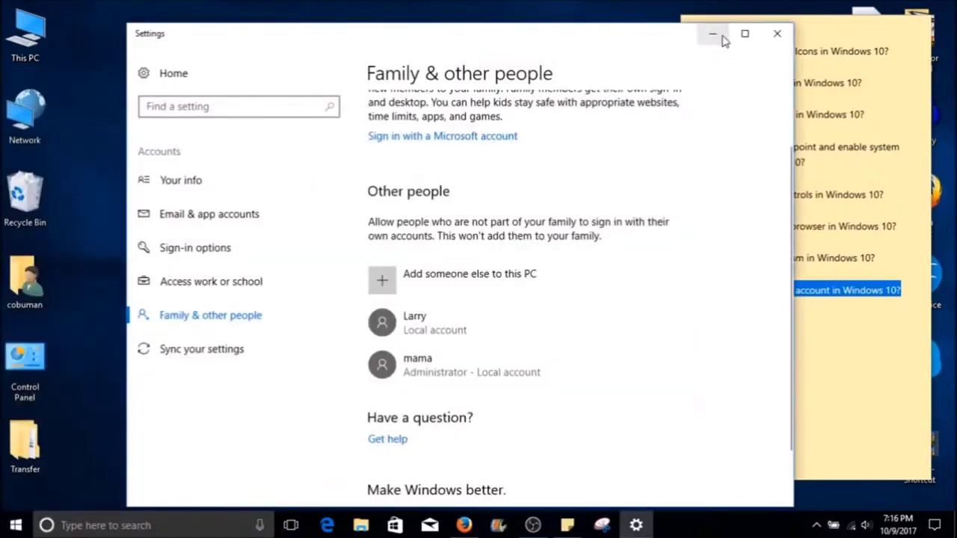
click(777, 33)
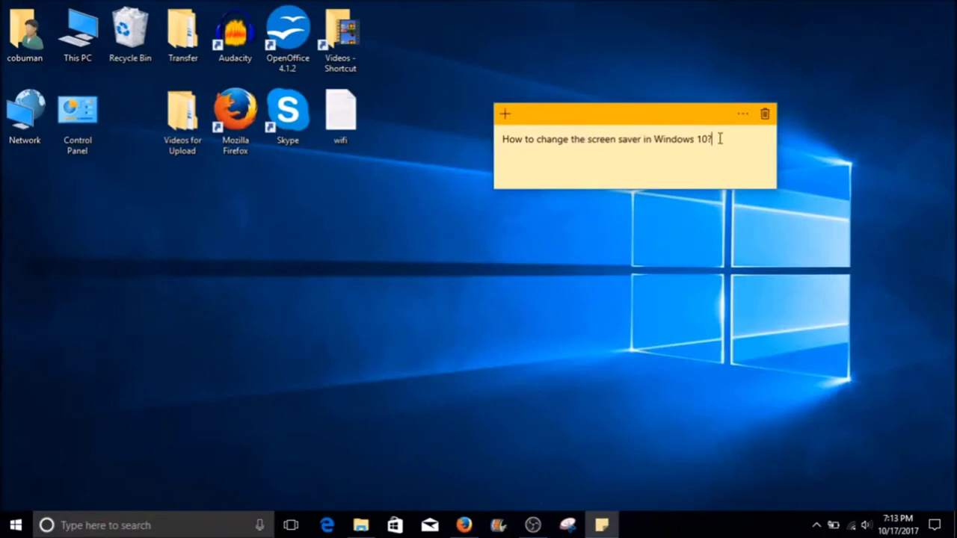
Search 'themes' and open the Themes and related settings page.
drag(720, 138, 499, 149)
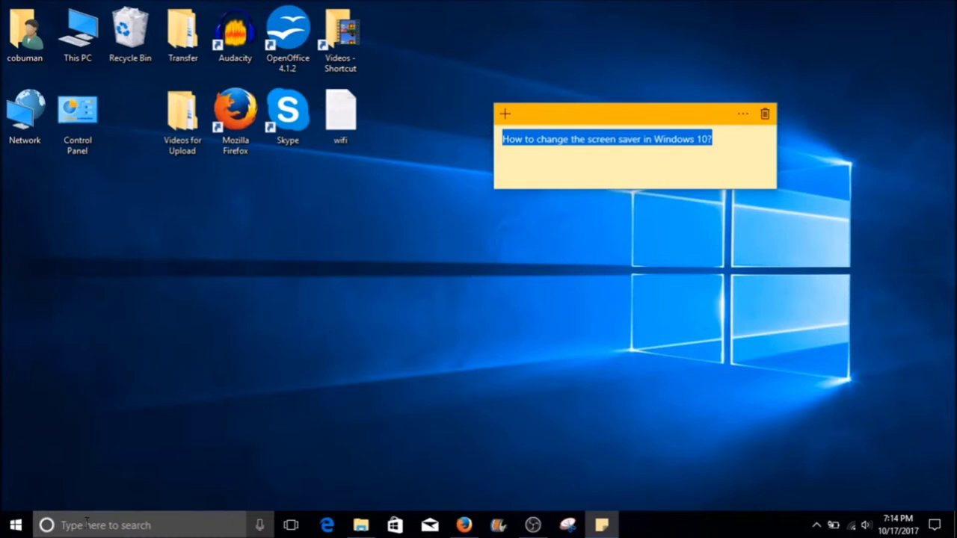
click(87, 522)
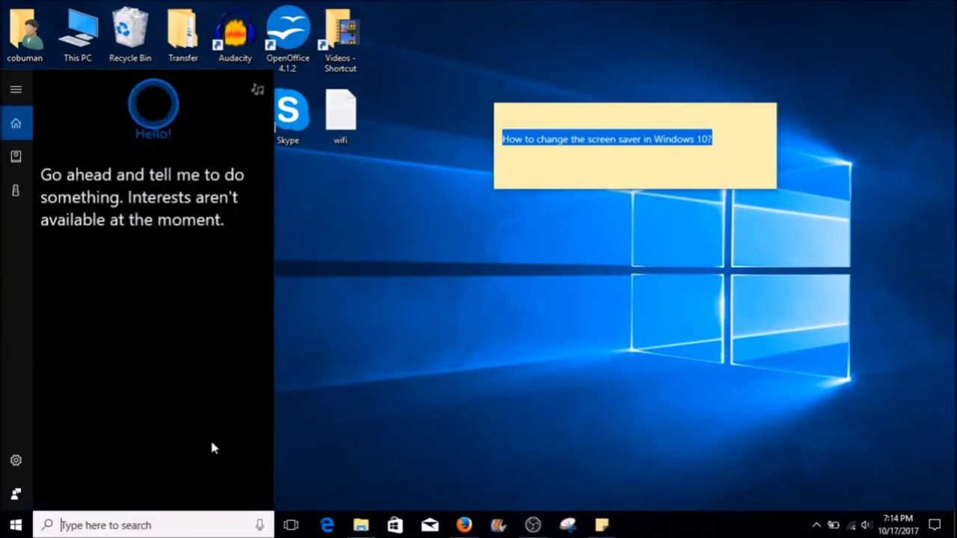
text(th)
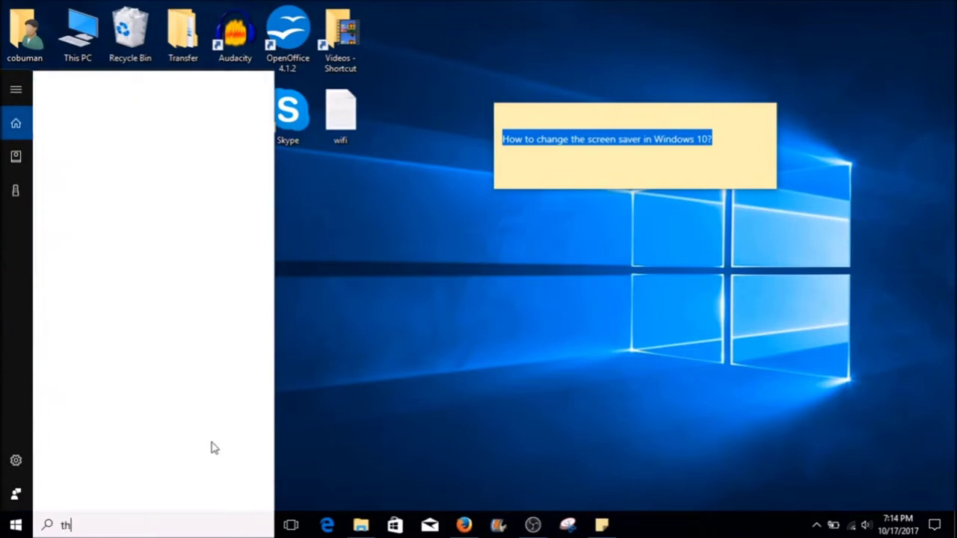
text(emes)
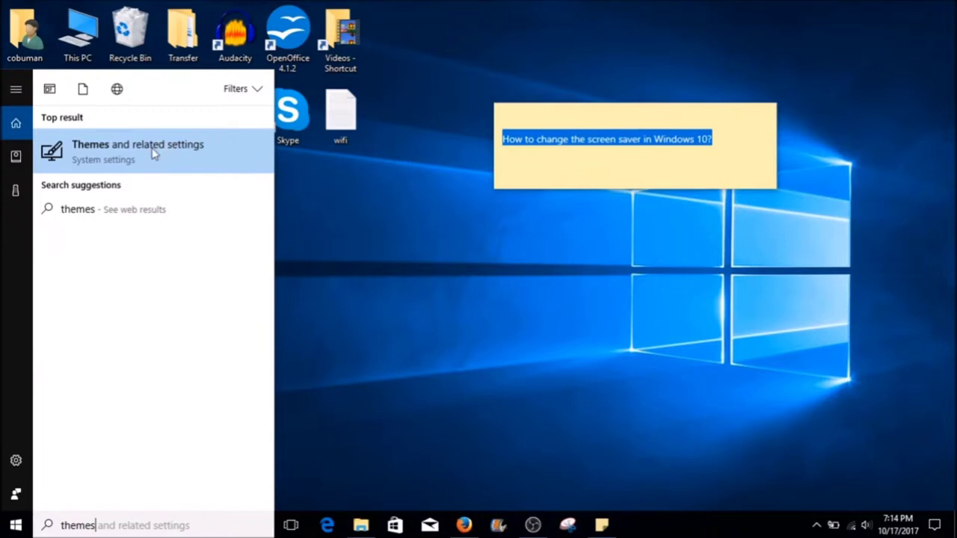
click(153, 153)
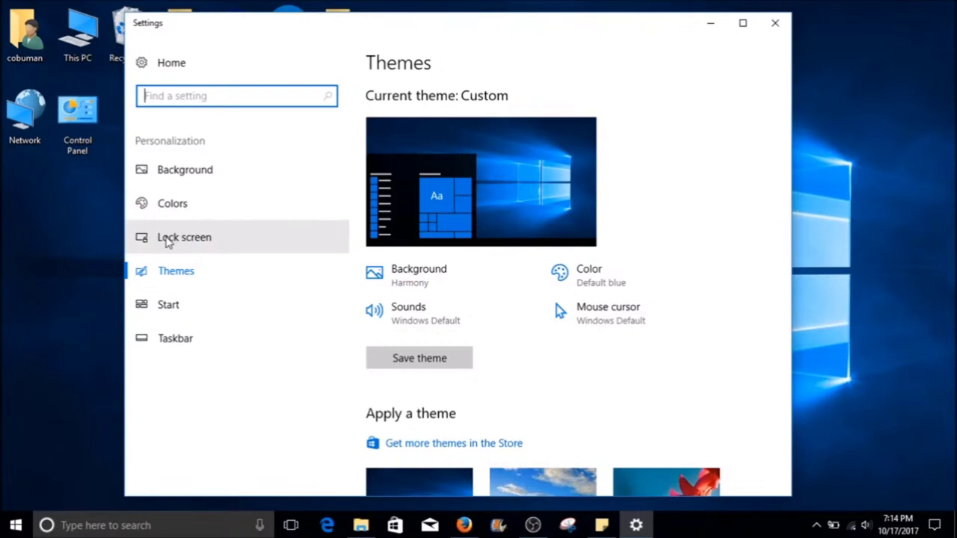
Go to the Lock screen personalization page and scroll down to its bottom links.
click(168, 239)
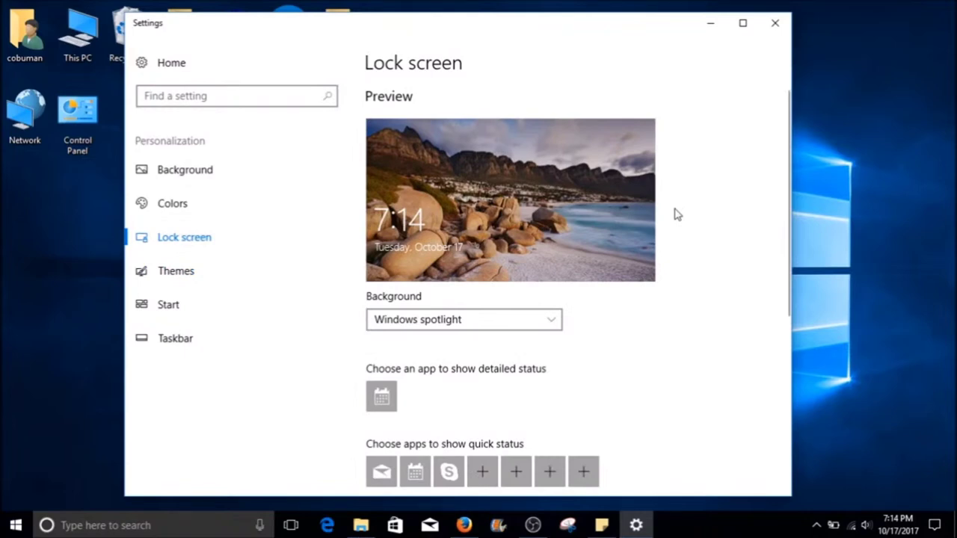
scroll(676, 214, down, 1)
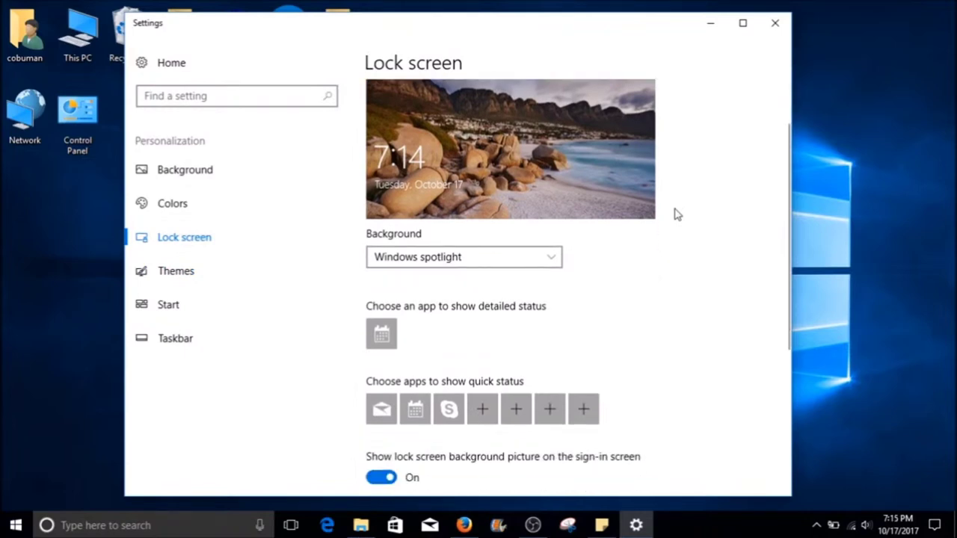
scroll(676, 214, up, 1)
scroll(677, 215, down, 1)
scroll(647, 252, down, 3)
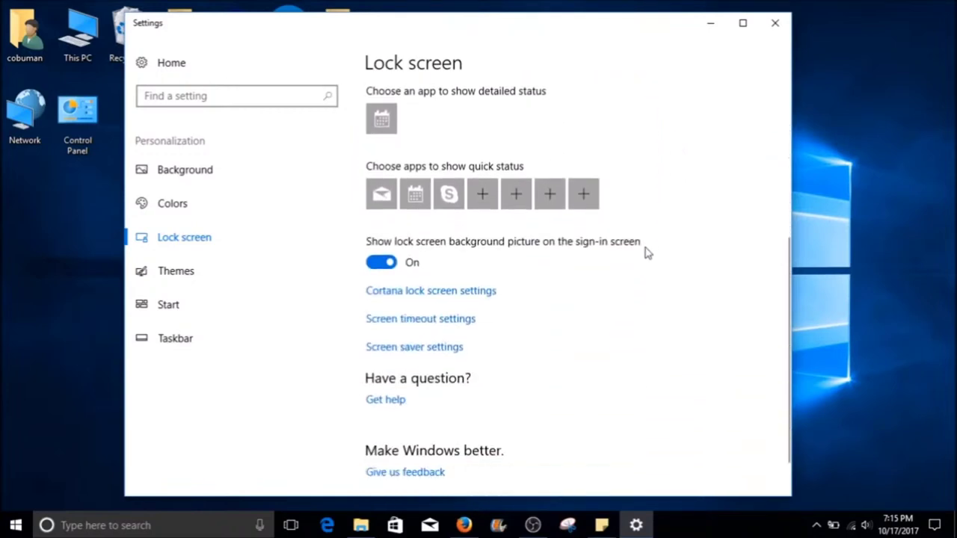
scroll(647, 253, down, 1)
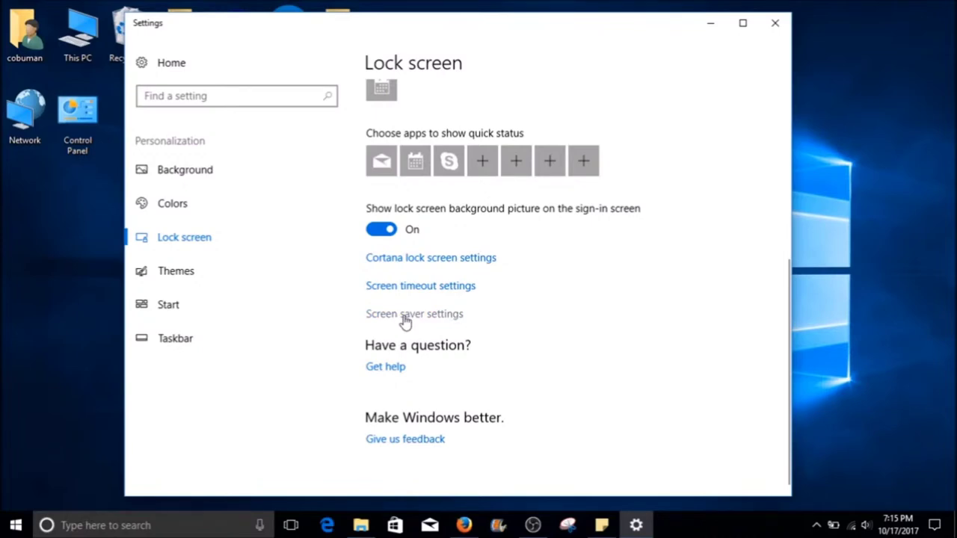
Open Screen Saver Settings and review the screen saver list, keeping Blank with a 5-minute wait.
click(402, 315)
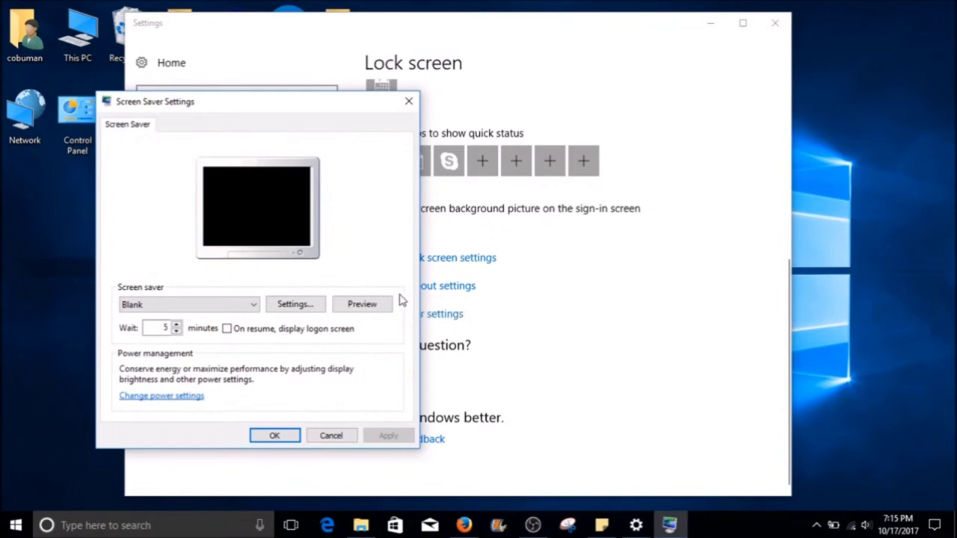
drag(261, 105, 274, 84)
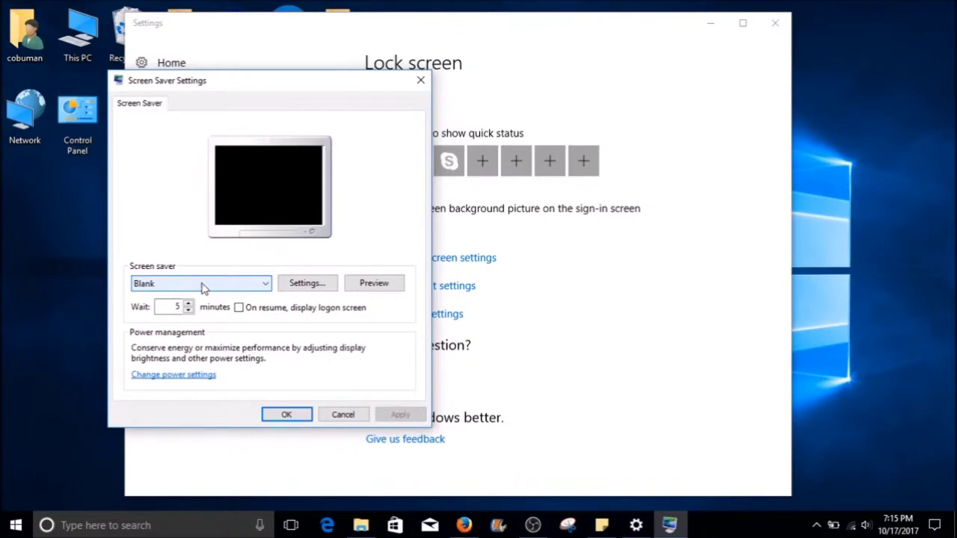
click(203, 287)
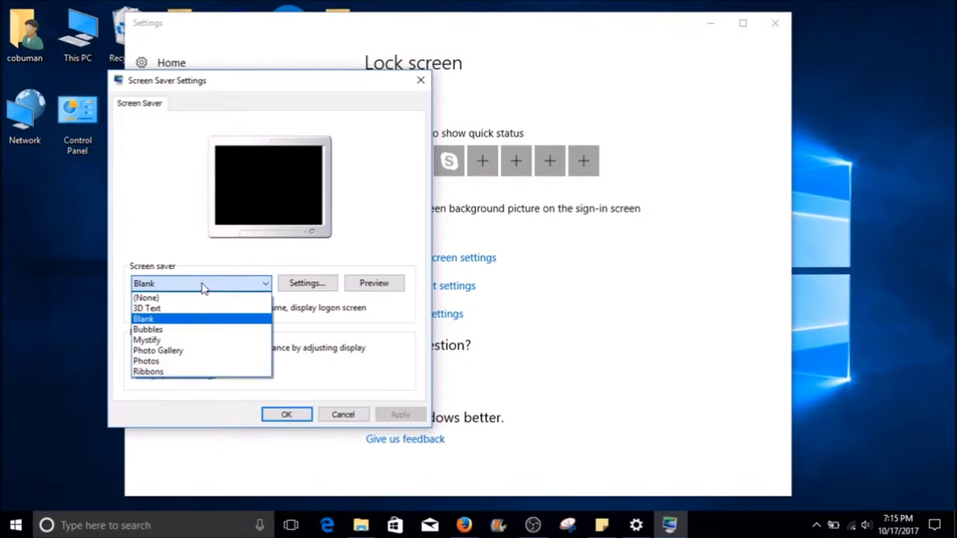
click(202, 288)
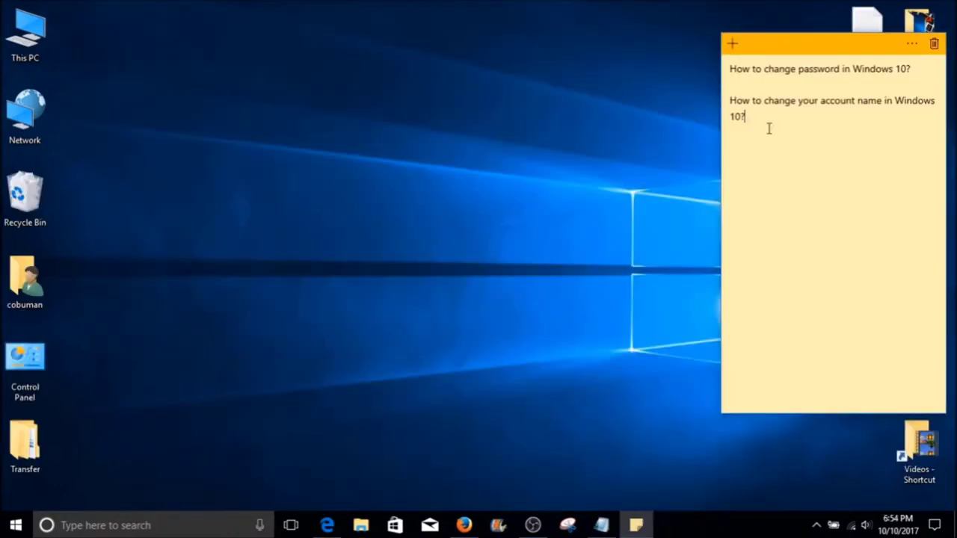
Search Windows for 'control panel' to find the Control Panel app.
drag(740, 116, 729, 107)
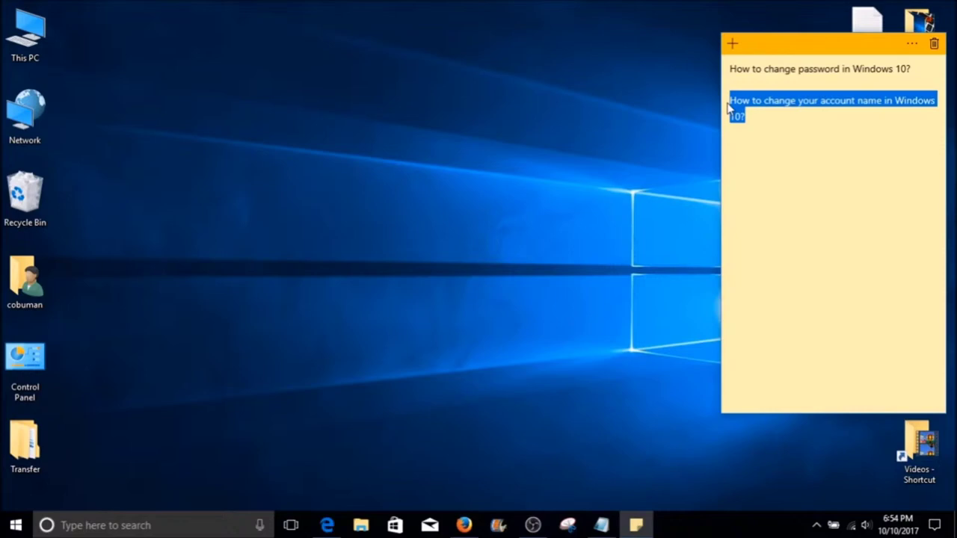
click(777, 123)
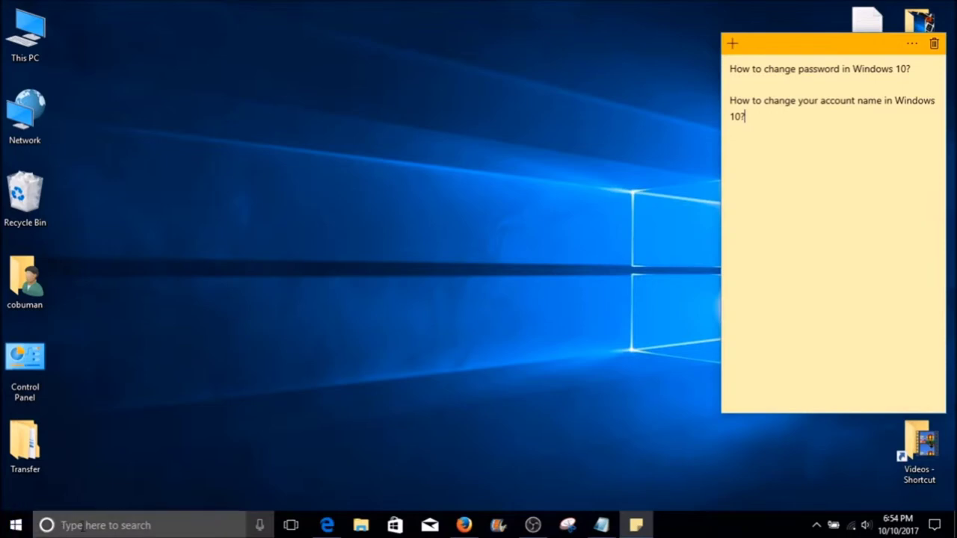
click(82, 525)
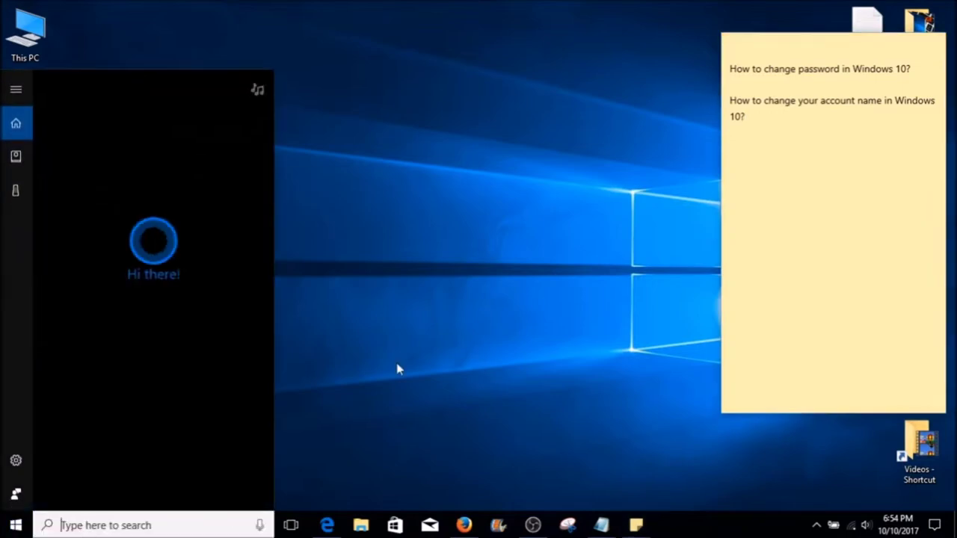
text(cont)
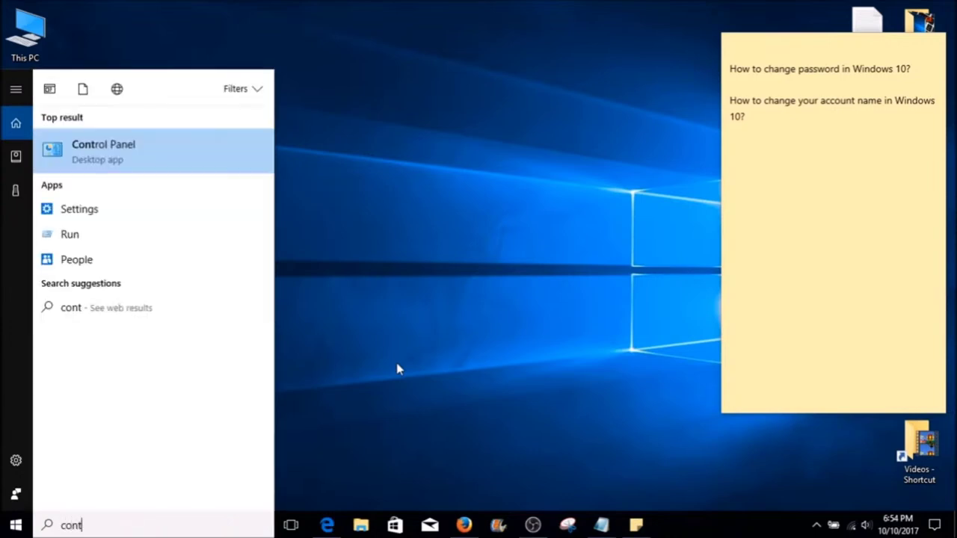
text(rol panel)
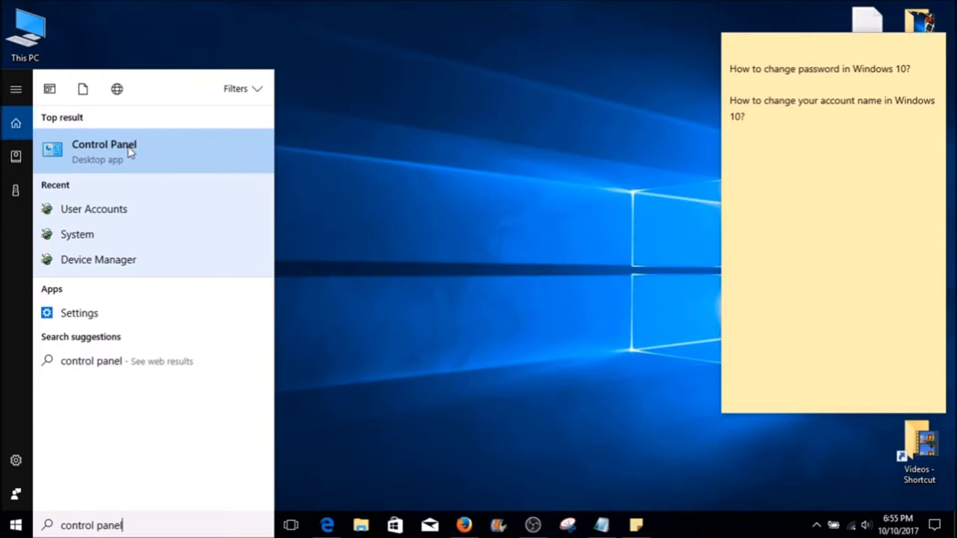
Launch Control Panel from the results and go to the User Accounts category.
click(130, 152)
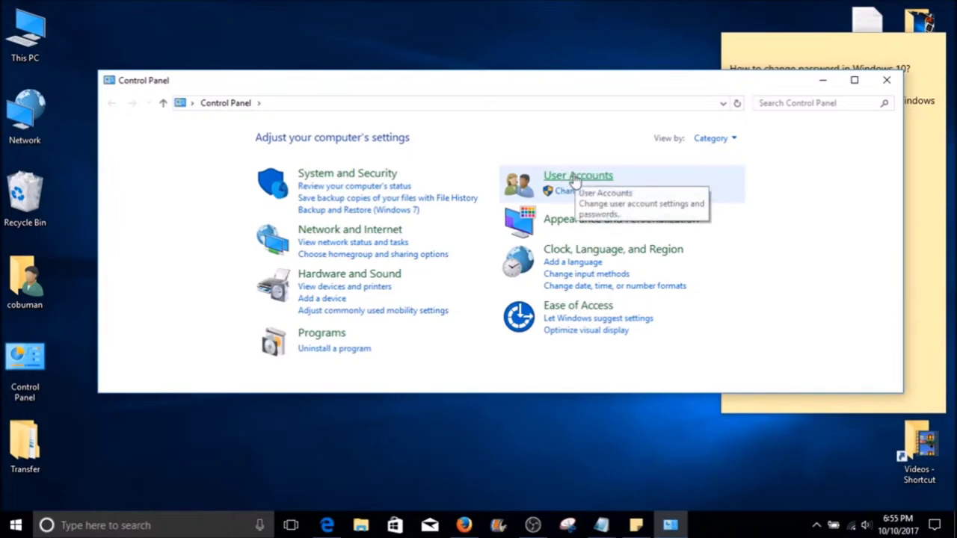
click(575, 178)
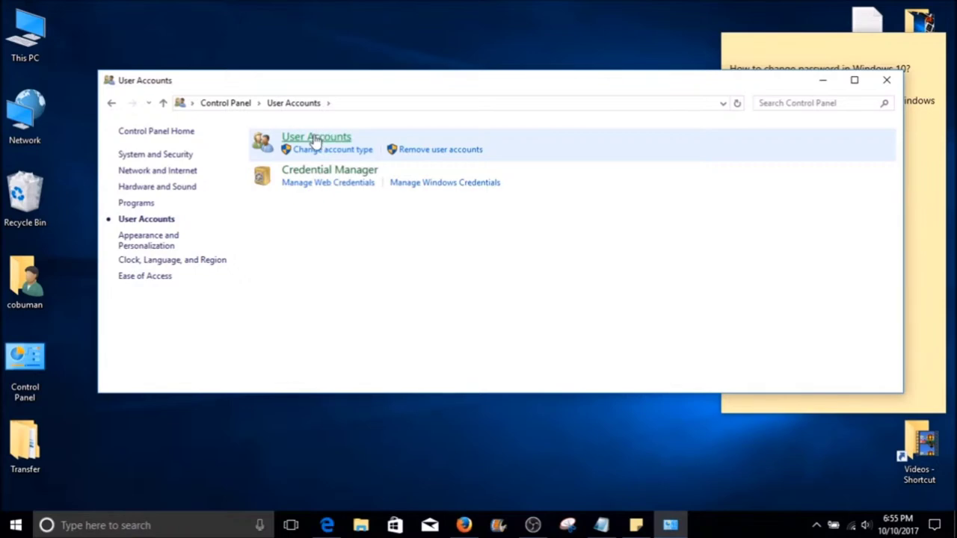
Open the User Accounts page for the current local administrator account.
click(315, 138)
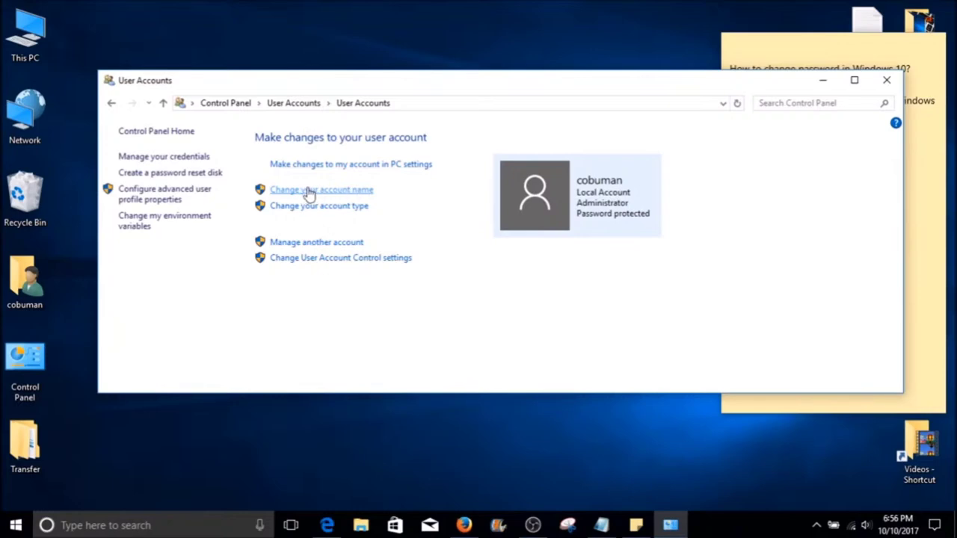
Try renaming the account to 'newaccountname', cancel the change, and close User Accounts.
click(309, 191)
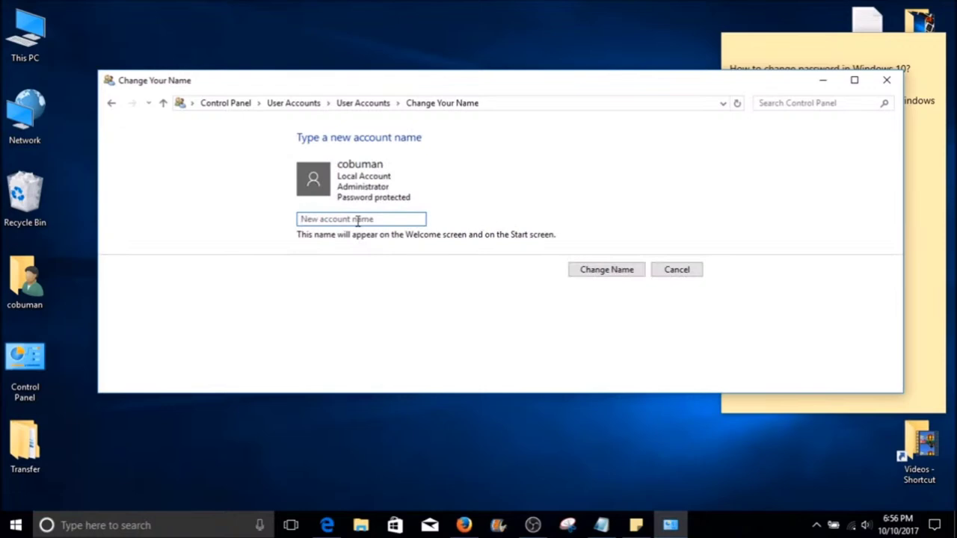
click(357, 219)
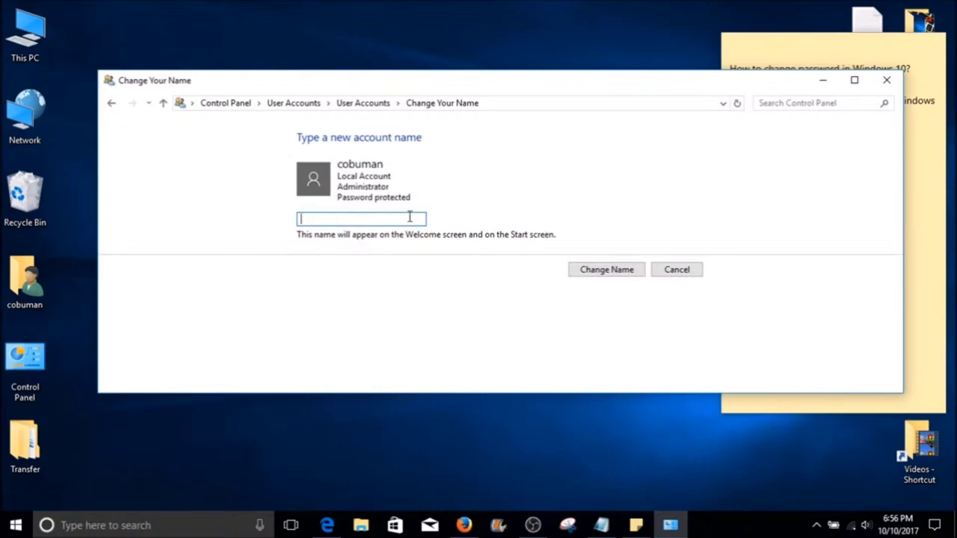
text(newaccountname)
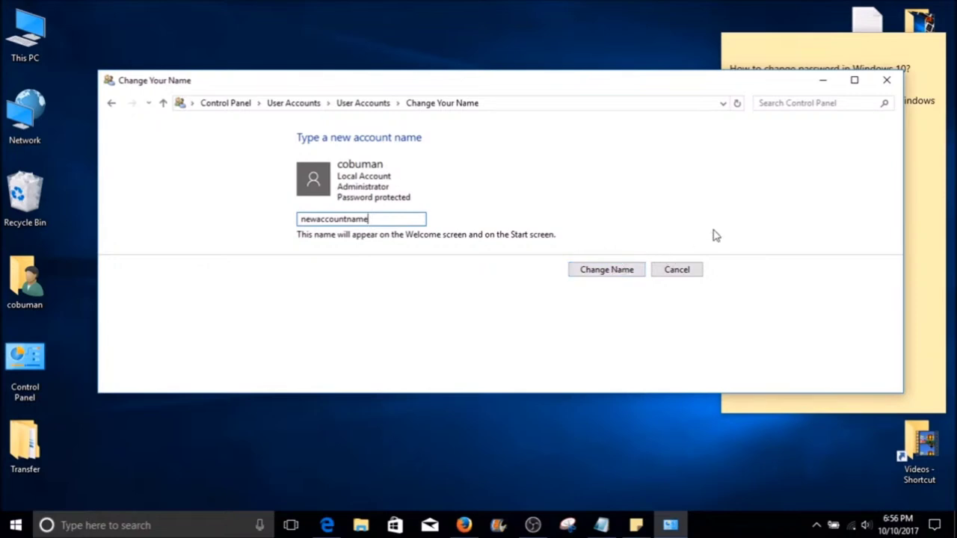
click(679, 272)
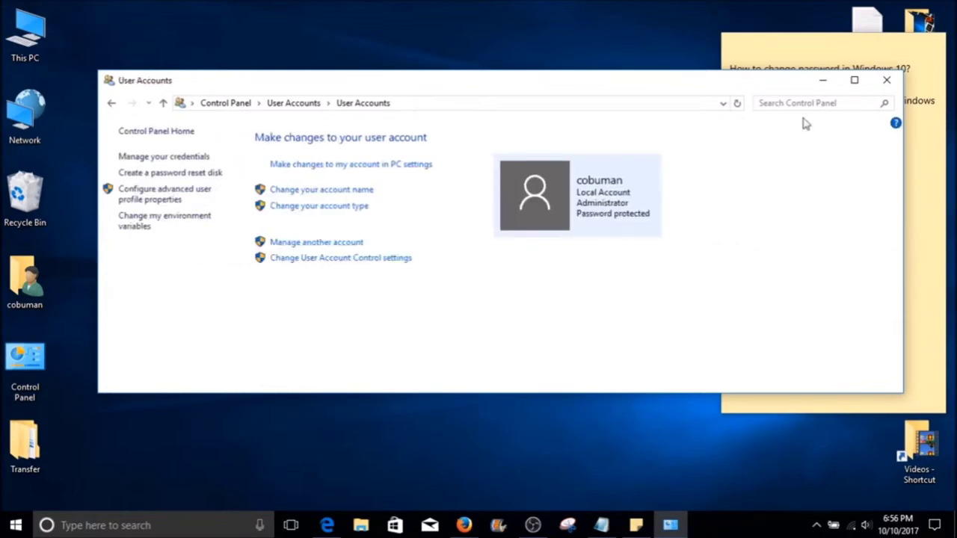
click(887, 80)
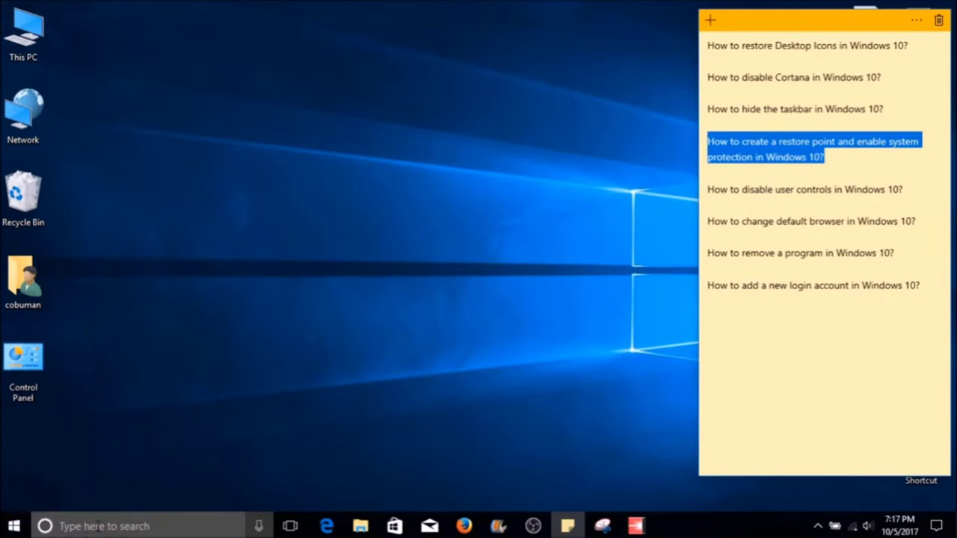
Search Windows for 'restore' and open Create a restore point's System Protection settings.
click(101, 525)
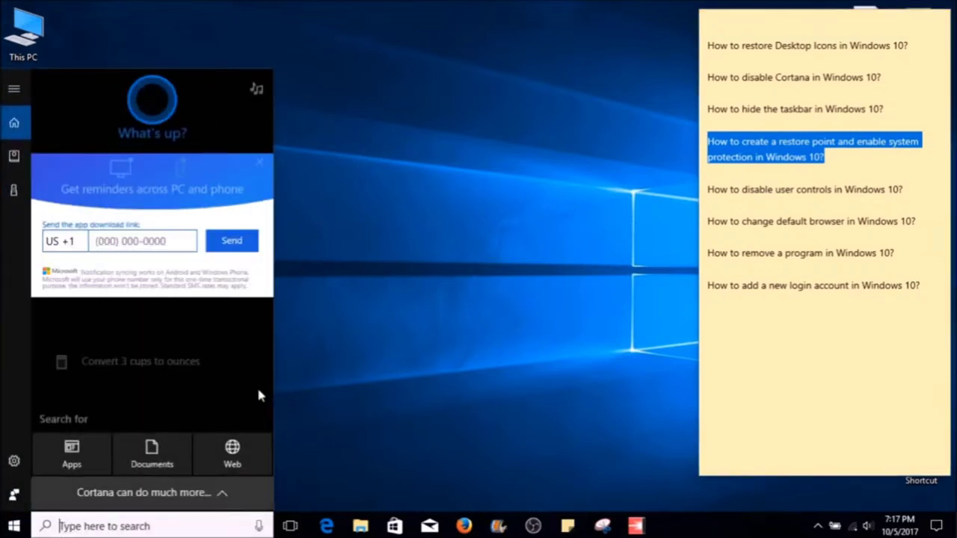
text(restor)
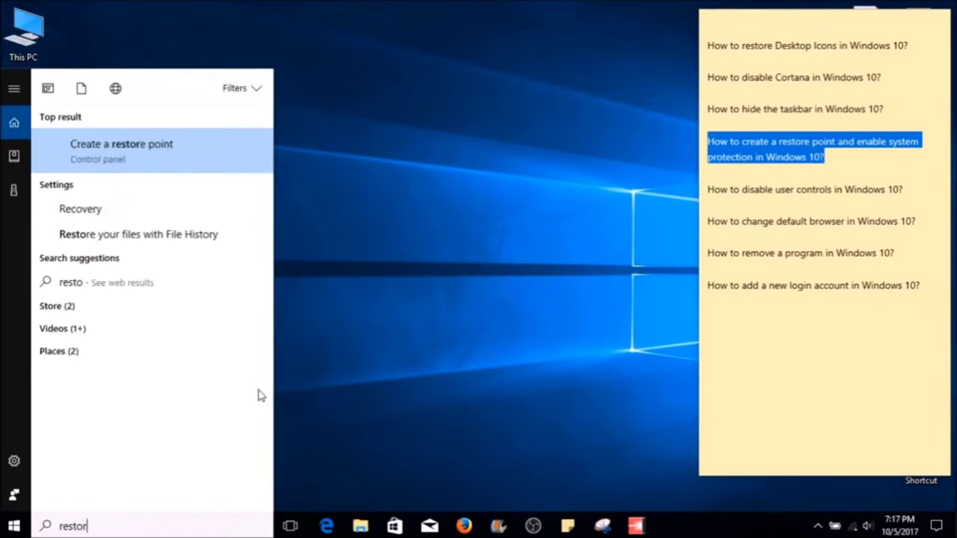
text(e)
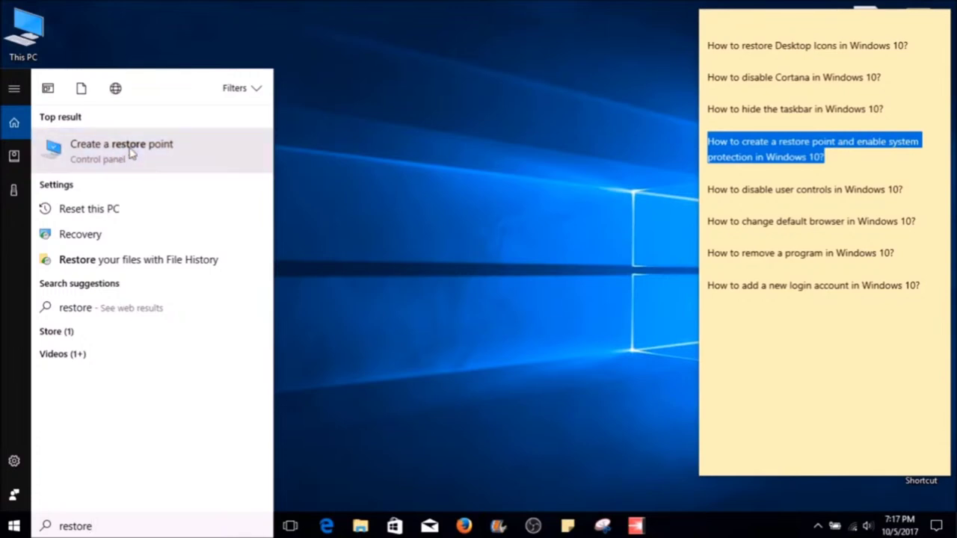
click(130, 150)
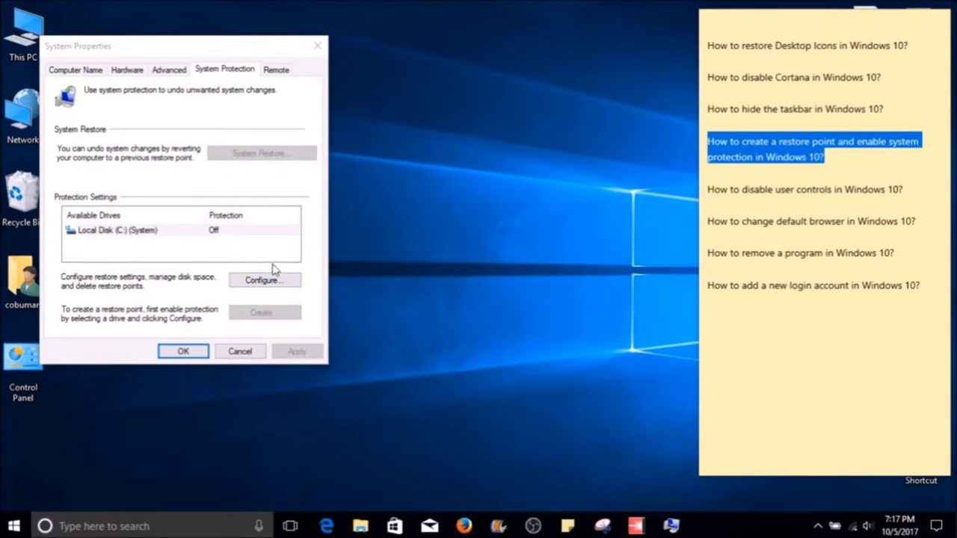
Turn on system protection for Local Disk (C:) with maximum usage at 5% (5.93 GB).
click(261, 280)
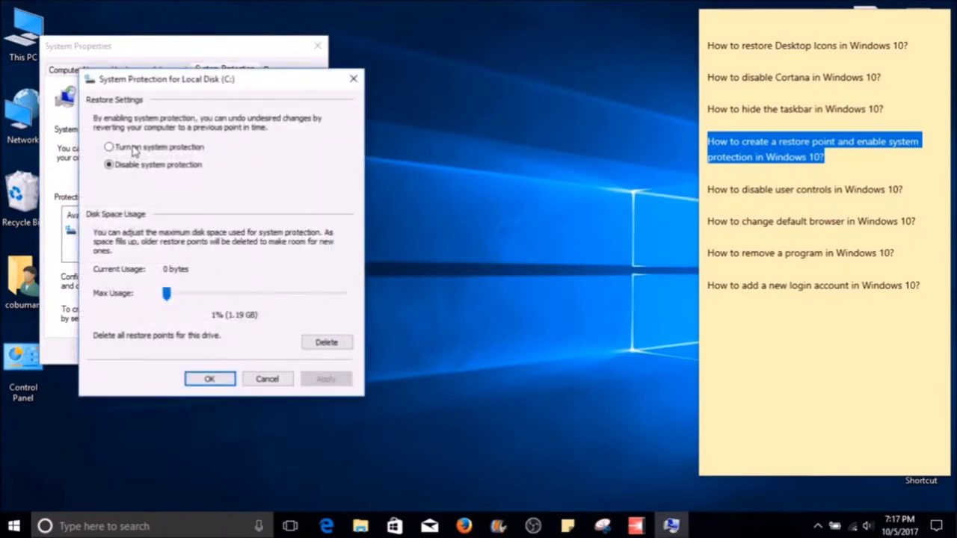
click(113, 148)
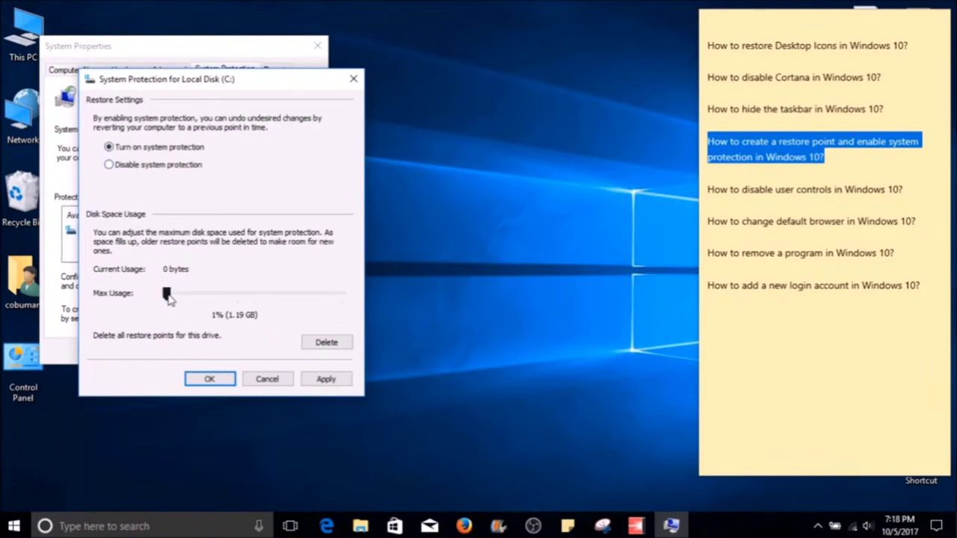
drag(169, 297, 177, 299)
click(326, 379)
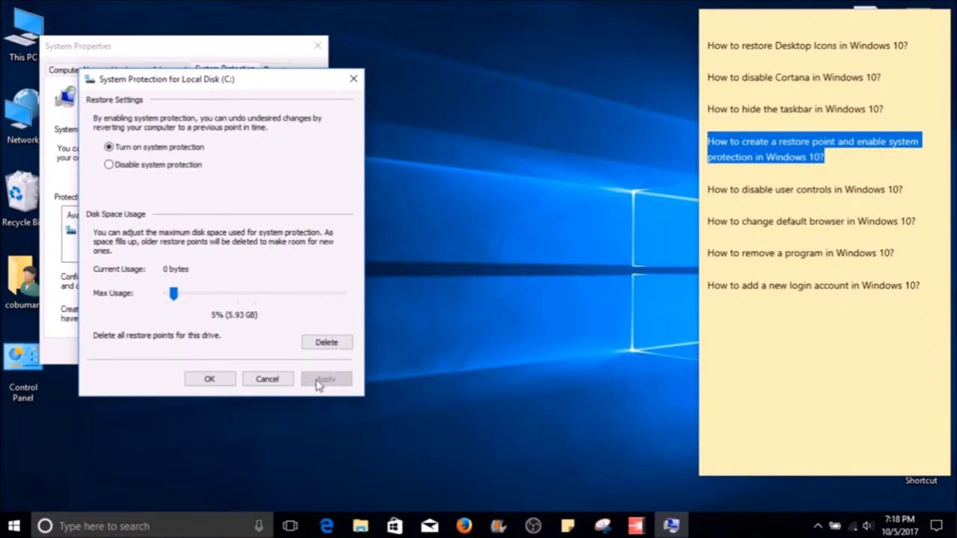
click(210, 379)
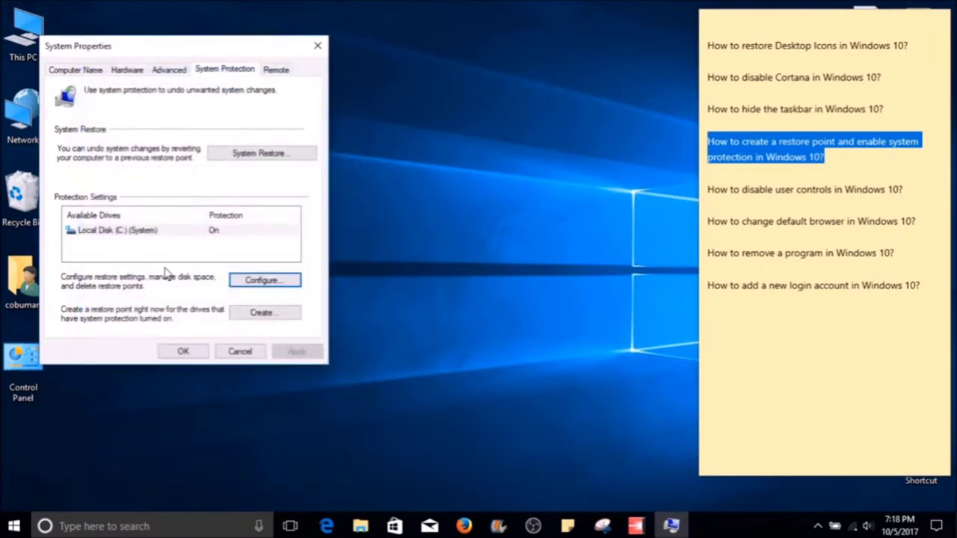
Create a restore point with the description 'Restore'.
click(266, 319)
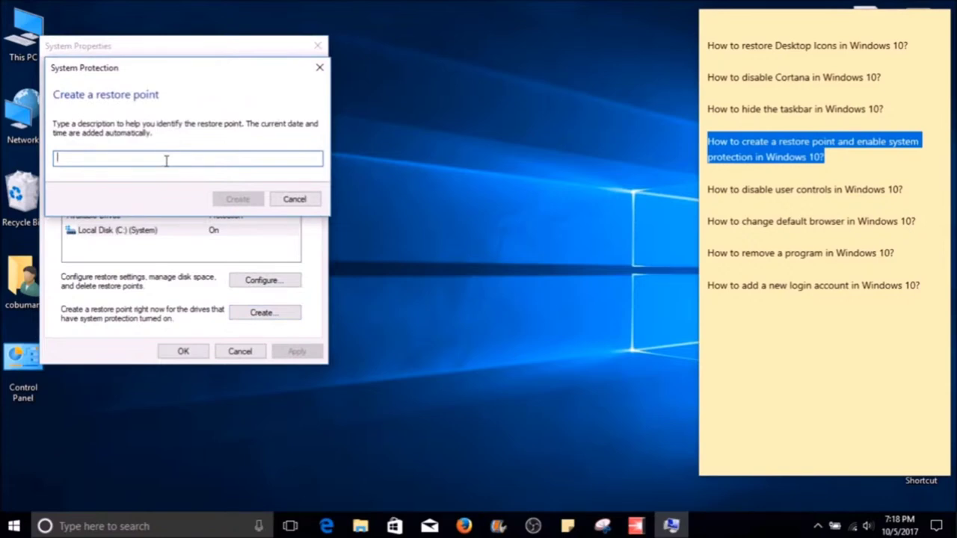
text(Restore)
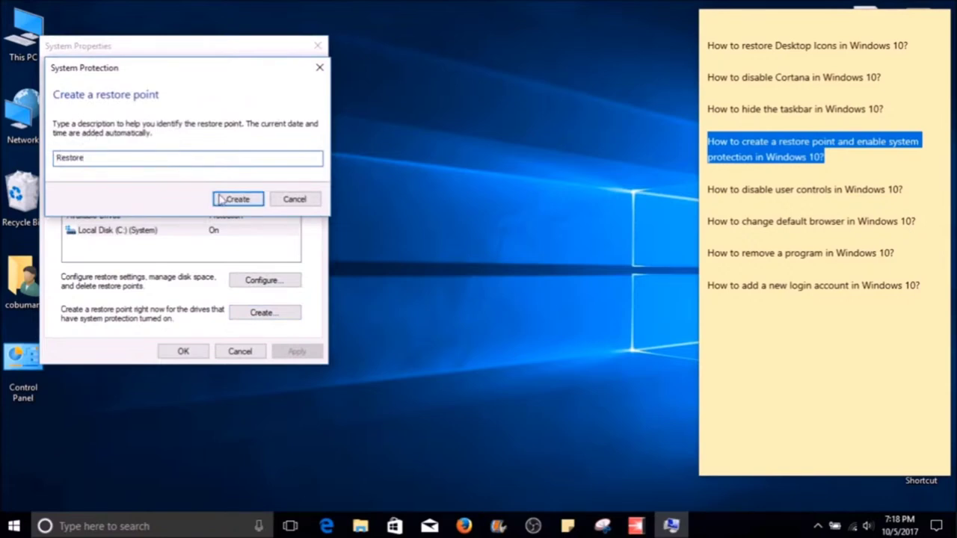
click(221, 199)
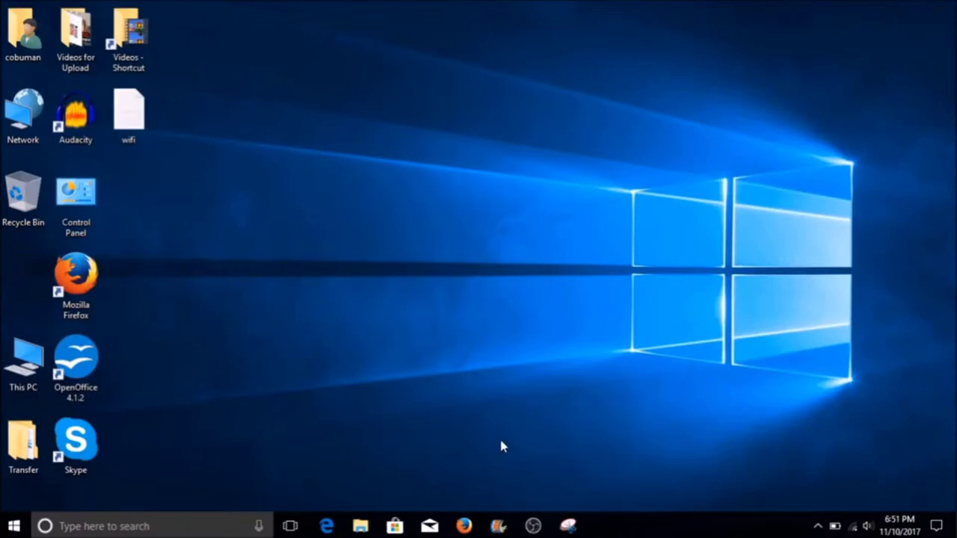
Download and save ChromeSetup.exe from Firefox's Chrome page, accepting the terms.
click(463, 527)
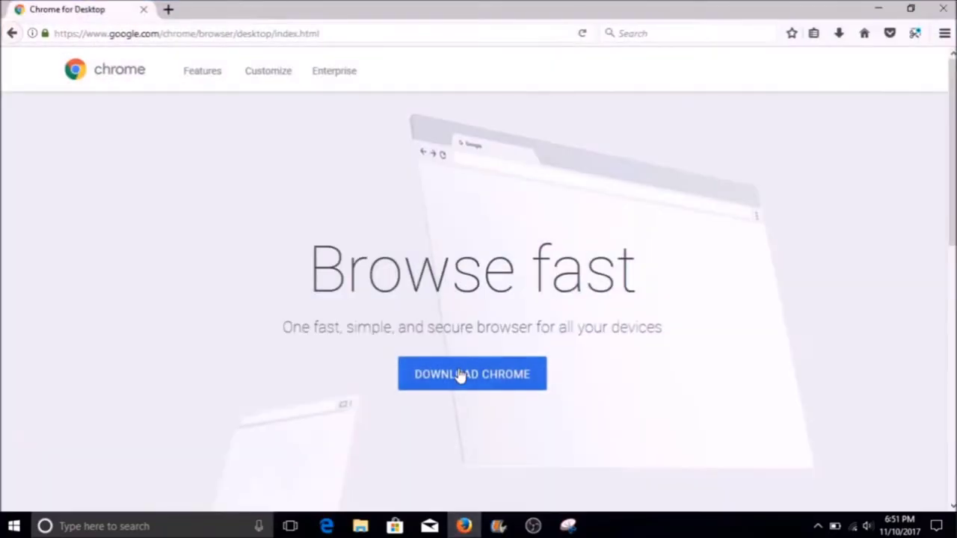
click(461, 377)
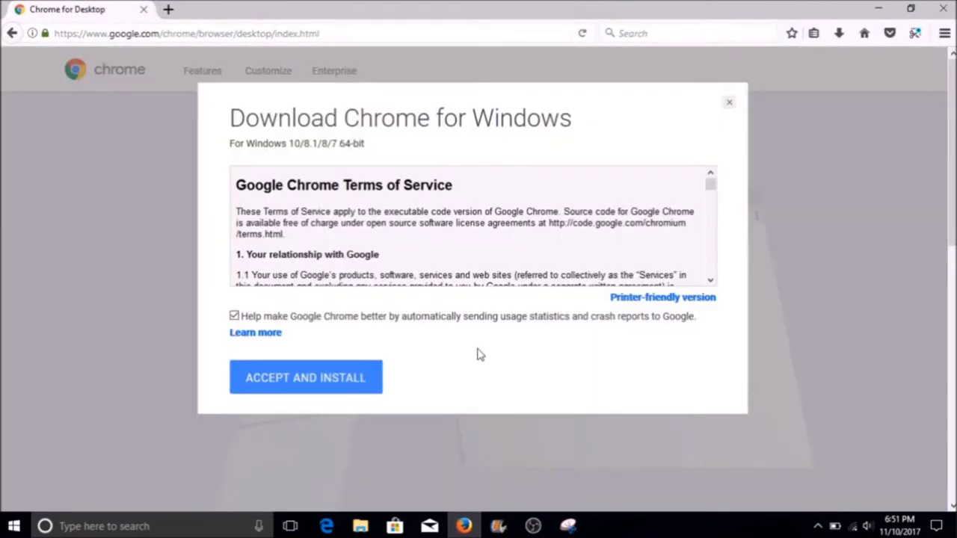
click(321, 377)
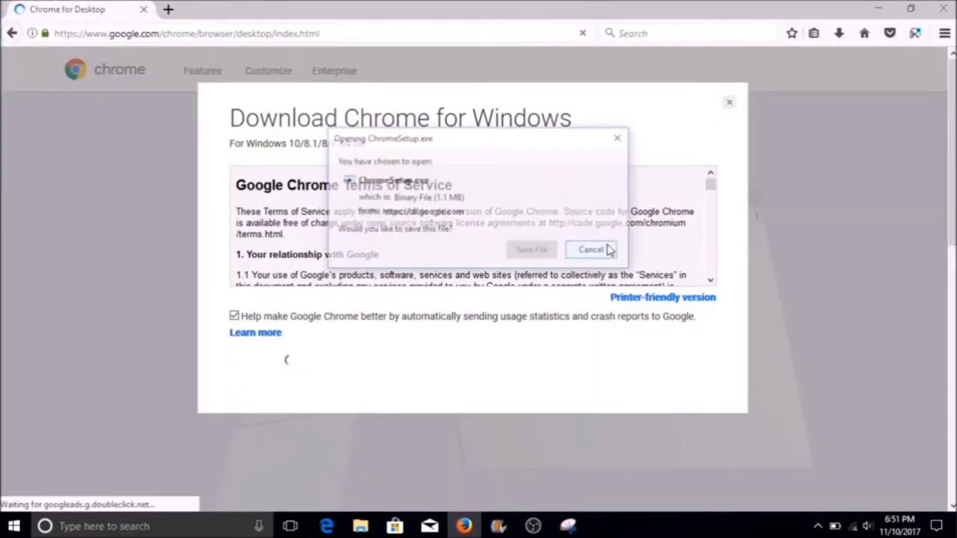
click(527, 252)
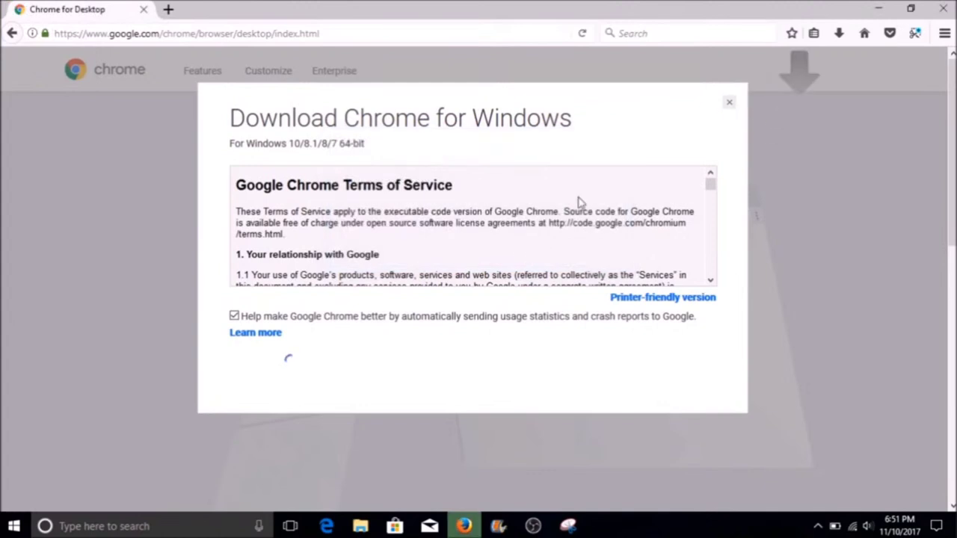
click(729, 106)
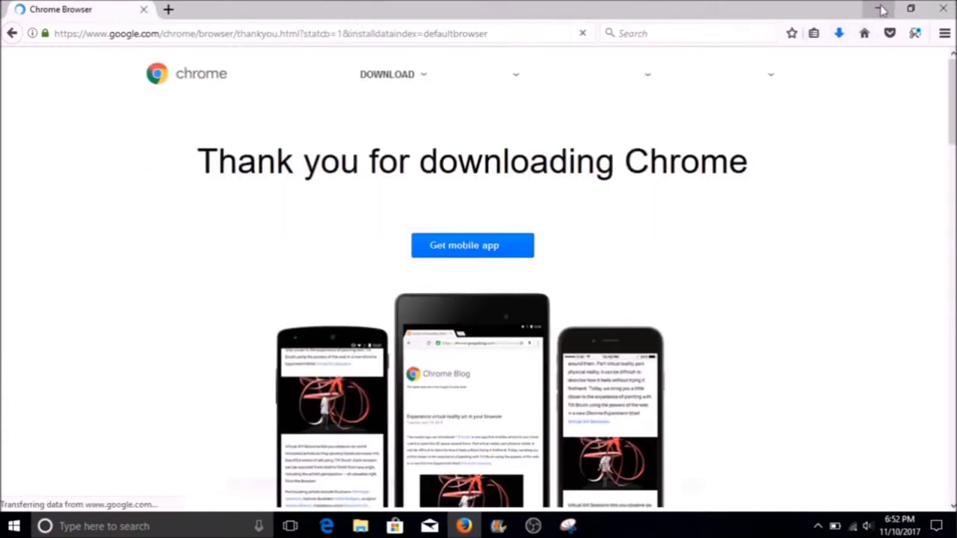
Run ChromeSetup.exe from Firefox's downloads list.
click(839, 33)
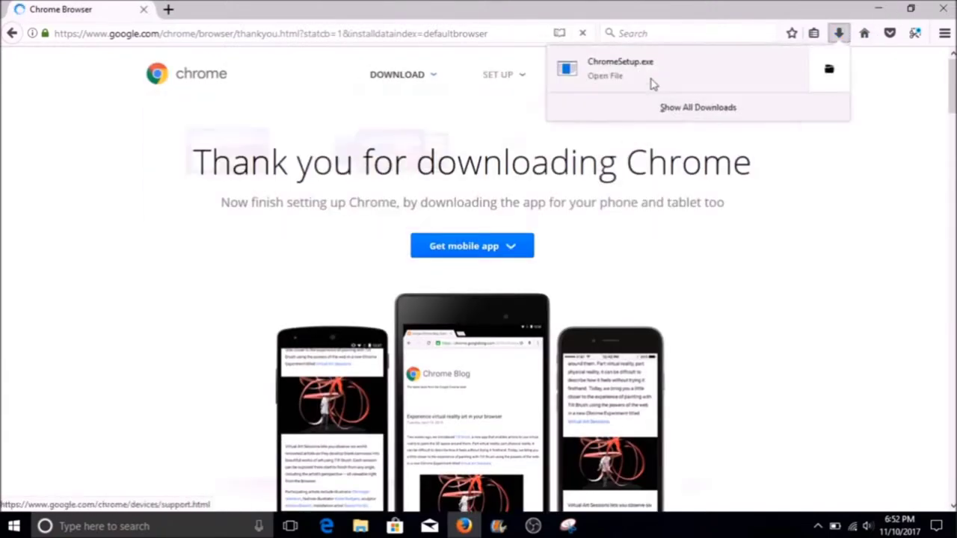
click(651, 79)
mouse_move(673, 71)
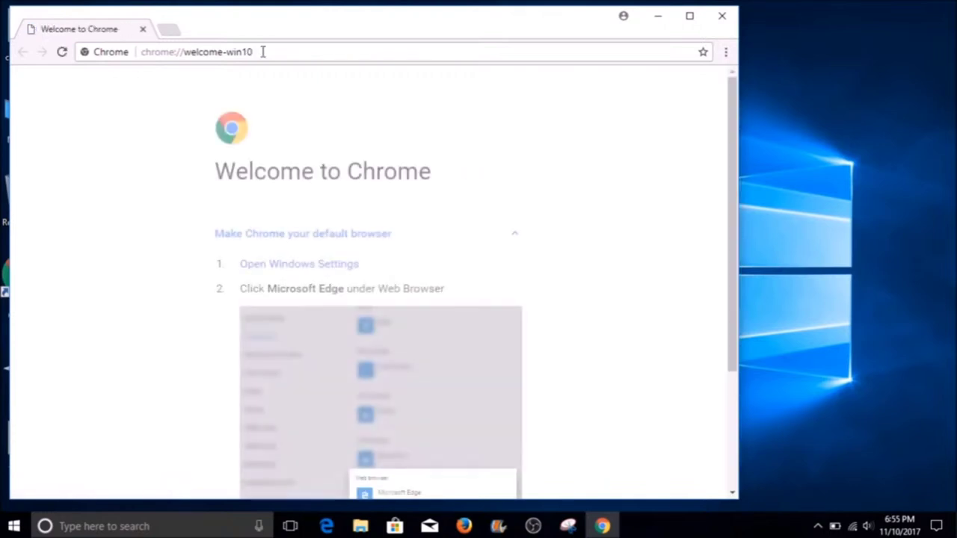
Go to facebook.com in Chrome's address bar.
click(263, 52)
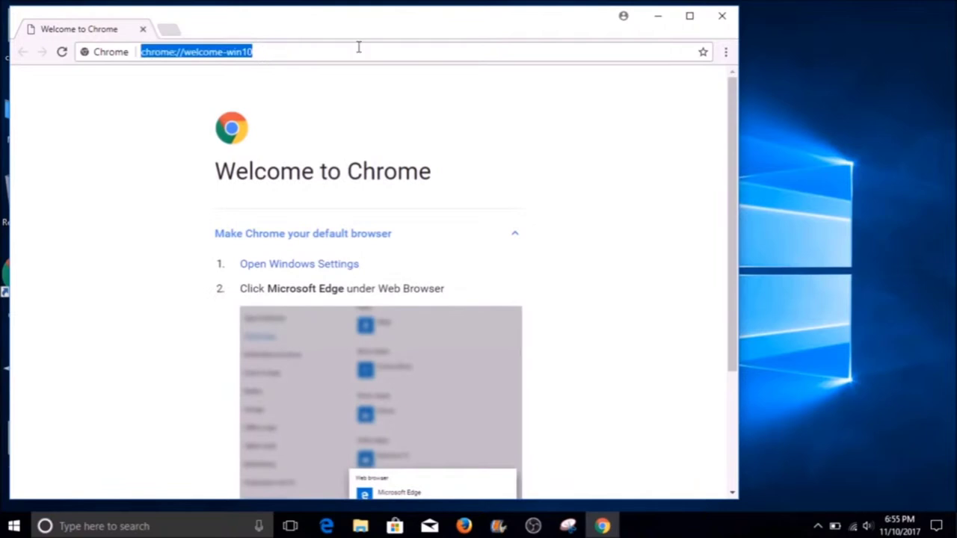
text(yah)
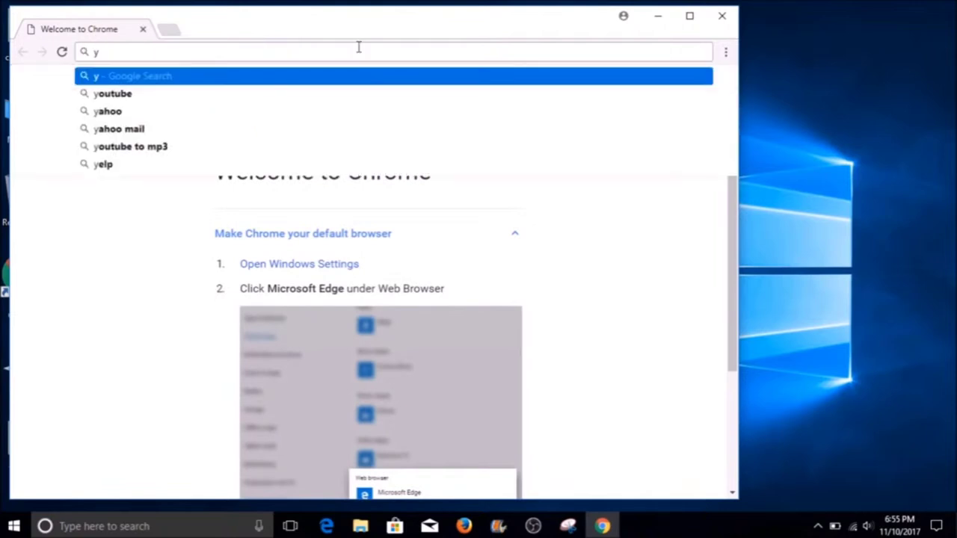
key(BackSpace)
key(BackSpace)
key(BackSpace)
key(BackSpace)
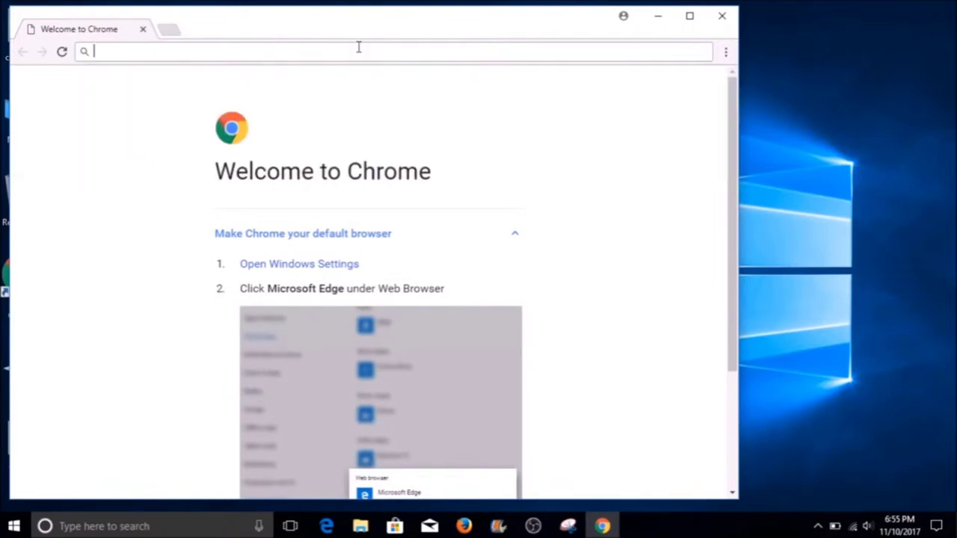
text(face)
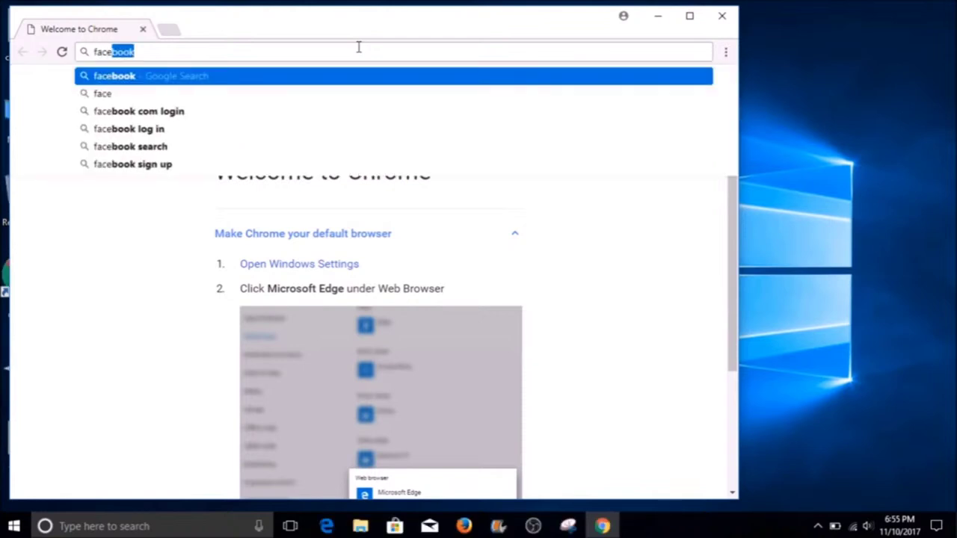
text(book.co)
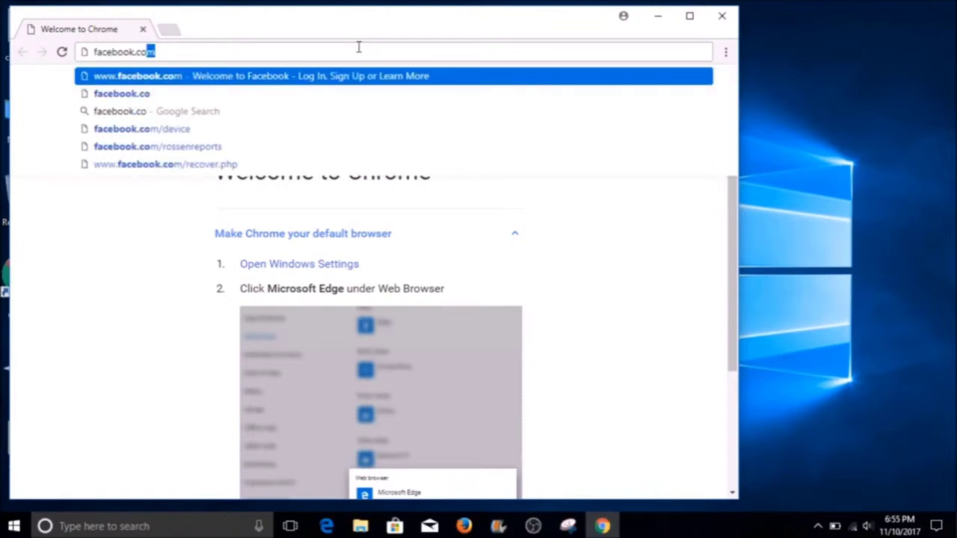
key(Return)
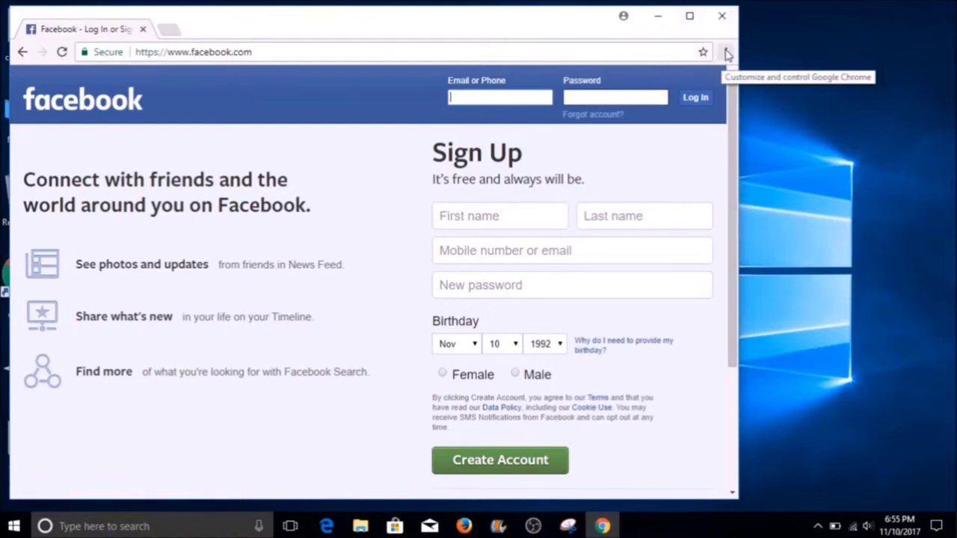
Show Chrome's More tools options from the main menu over the Facebook page.
click(727, 54)
click(725, 52)
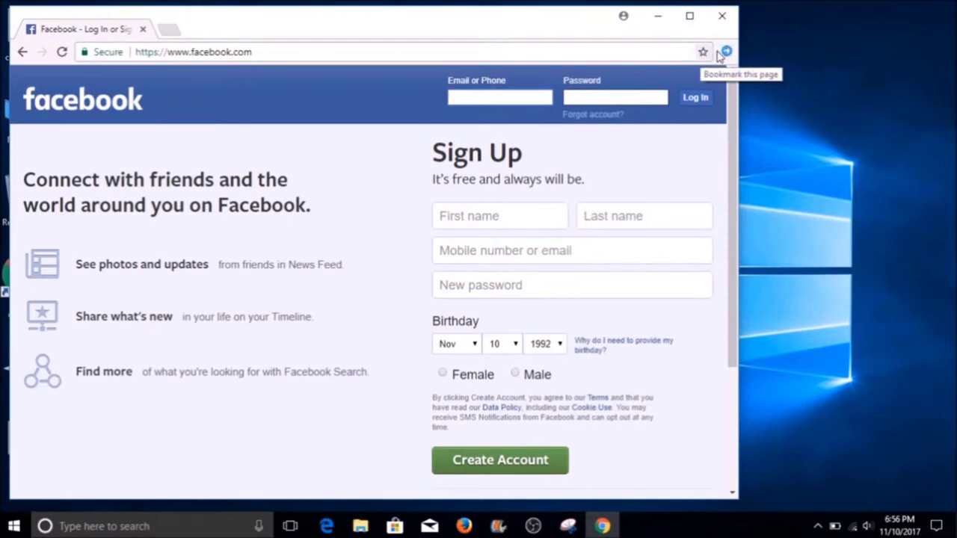
click(730, 51)
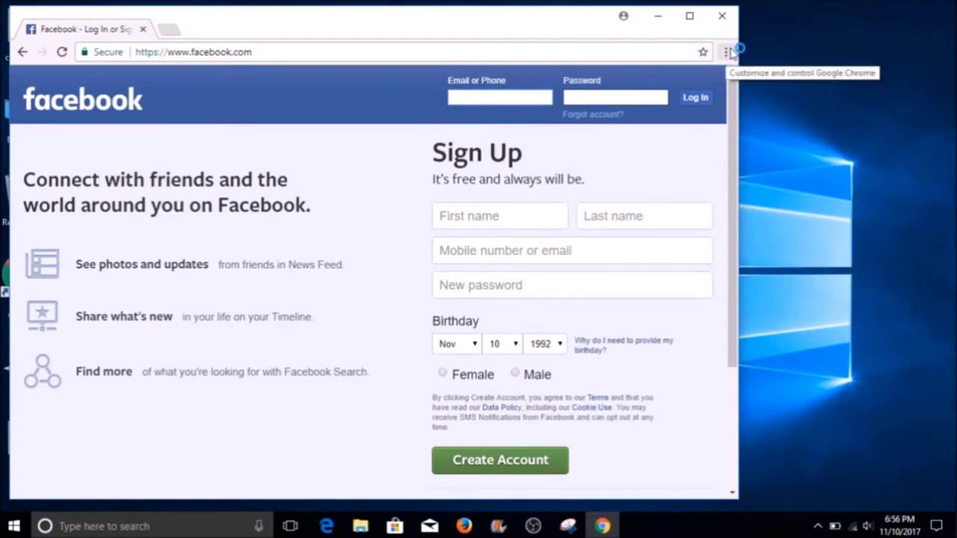
click(729, 52)
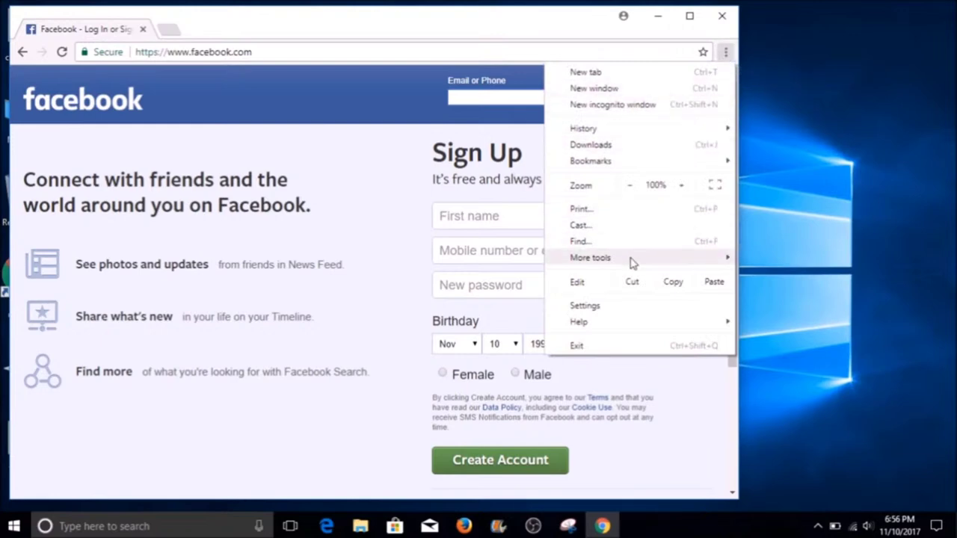
mouse_move(632, 263)
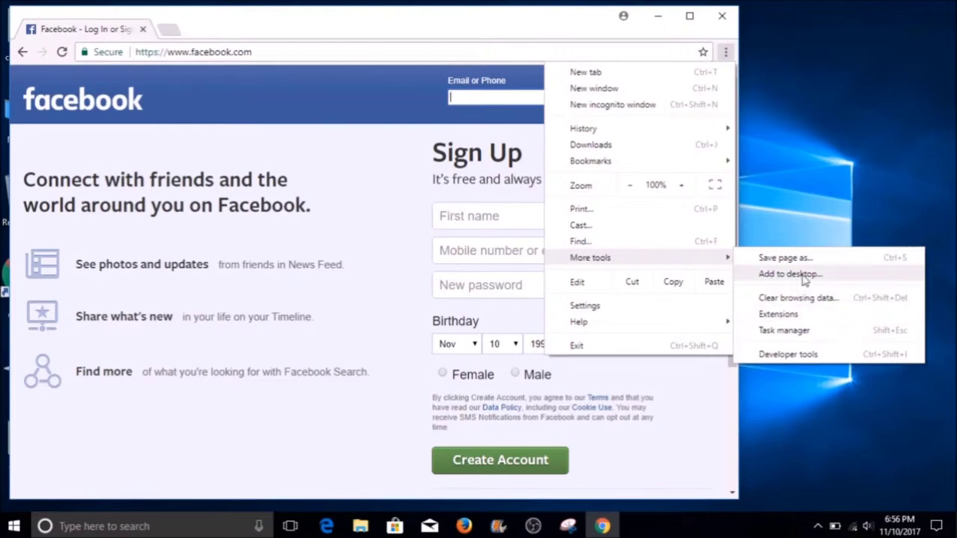
Add the Facebook page to the desktop as a shortcut.
click(790, 274)
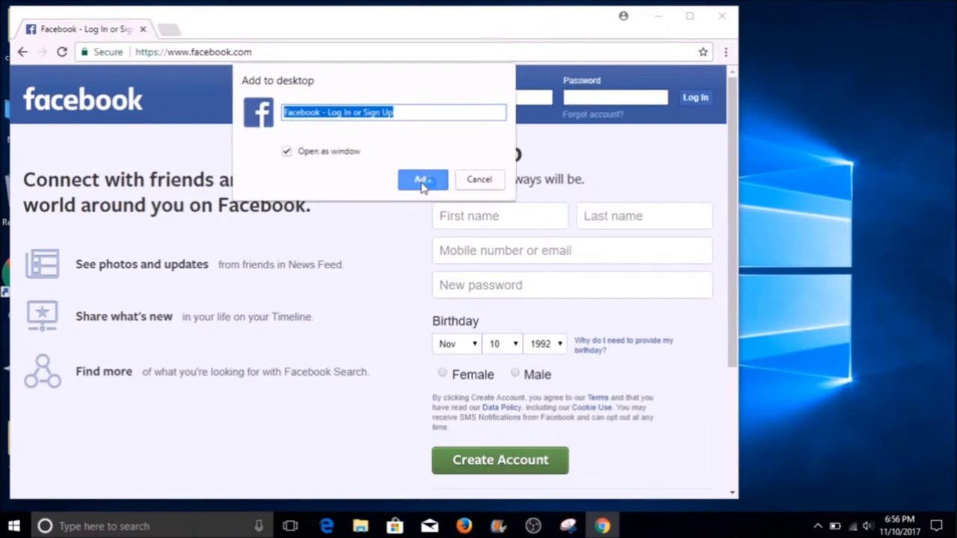
click(299, 153)
click(421, 185)
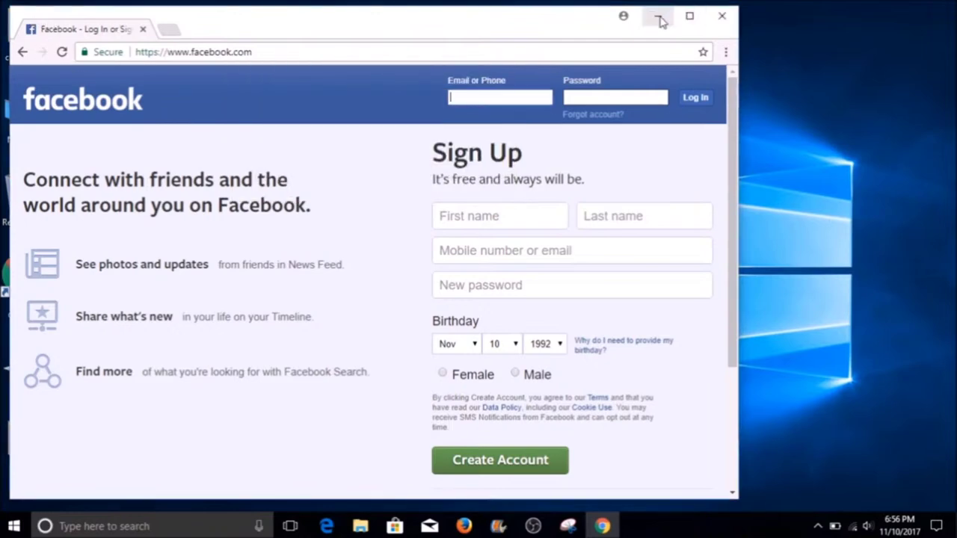
Close Chrome, move the Facebook shortcut into open desktop space and launch it.
click(723, 22)
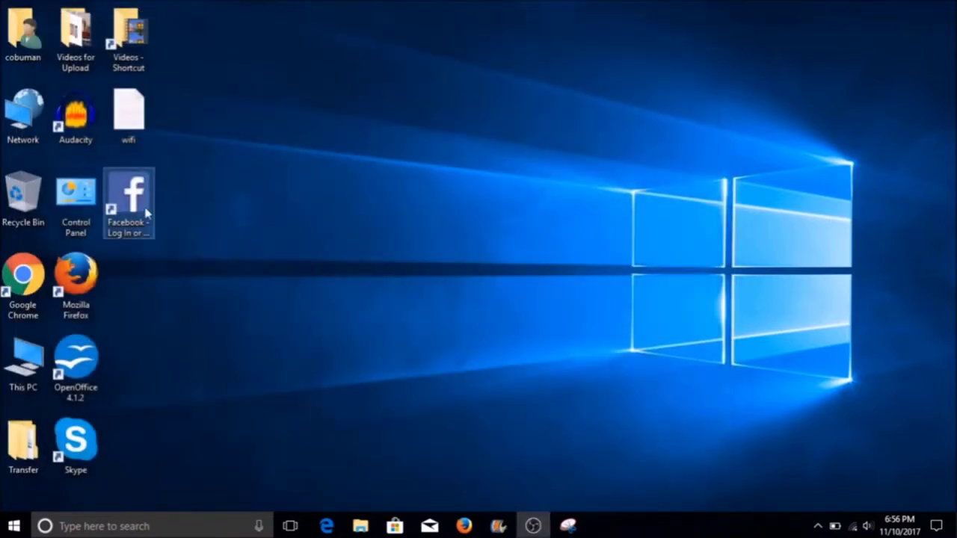
drag(132, 195, 314, 95)
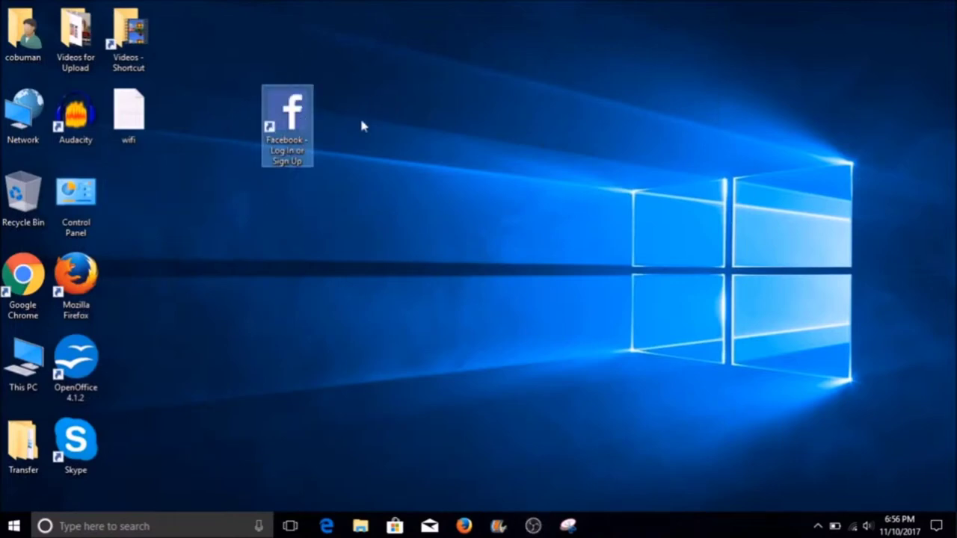
double_click(290, 126)
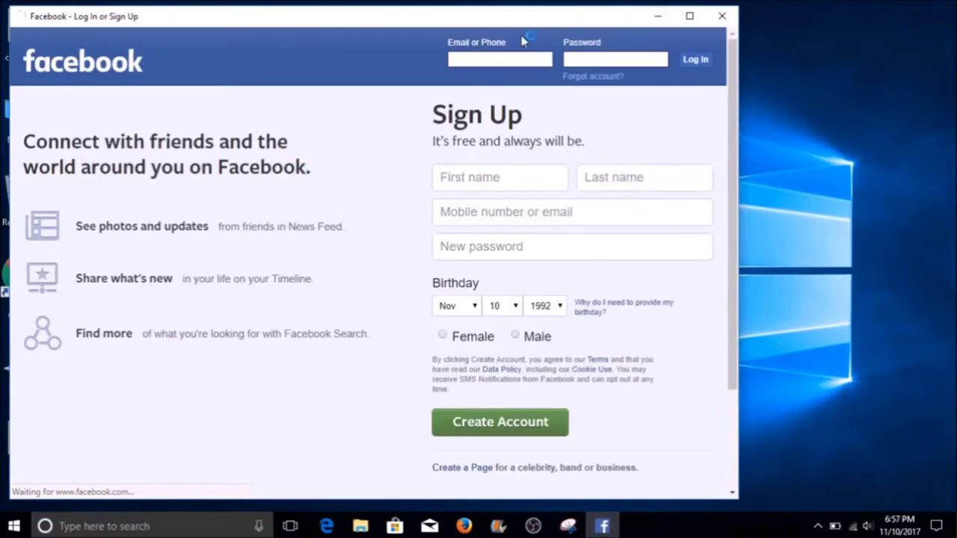
Close the Facebook window, move its shortcut to the desktop's top and relaunch Google Chrome.
click(484, 59)
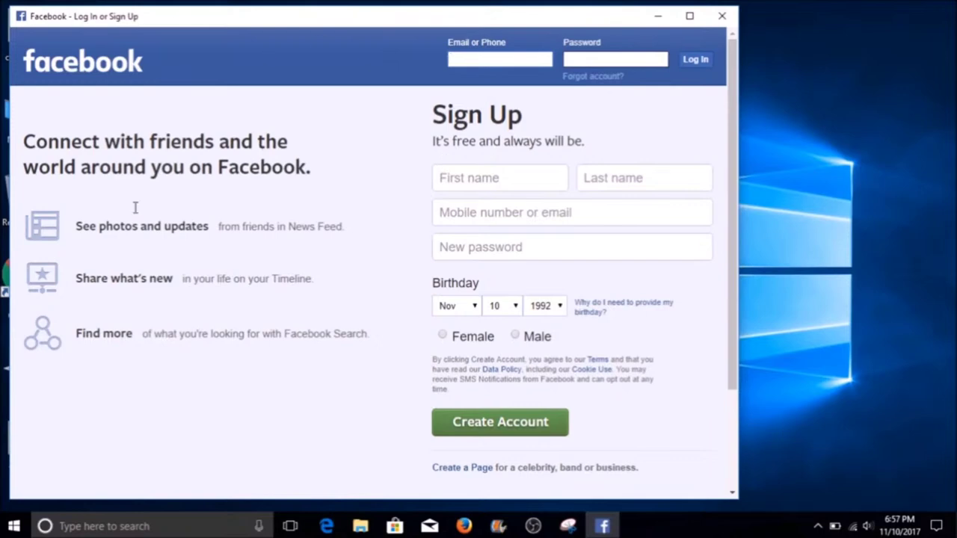
click(721, 16)
drag(287, 112, 235, 31)
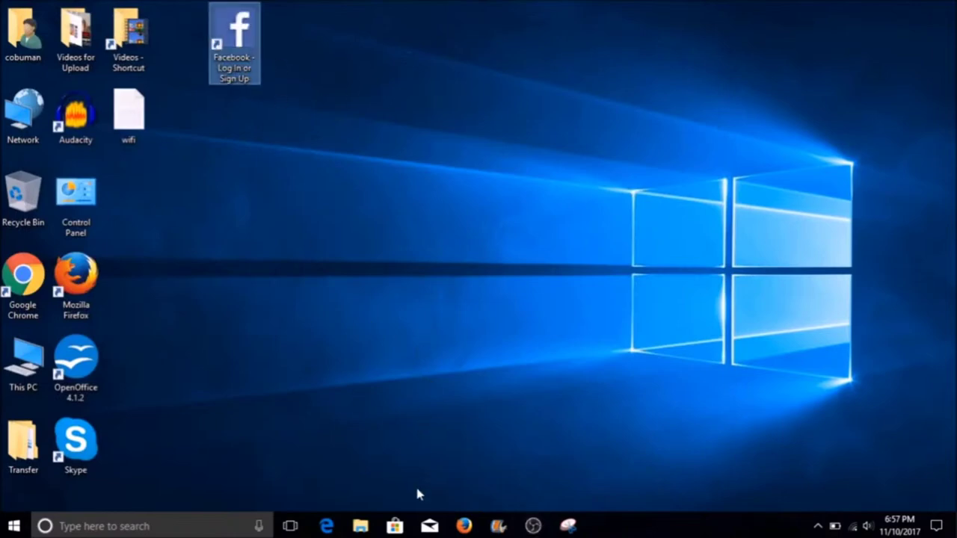
double_click(24, 276)
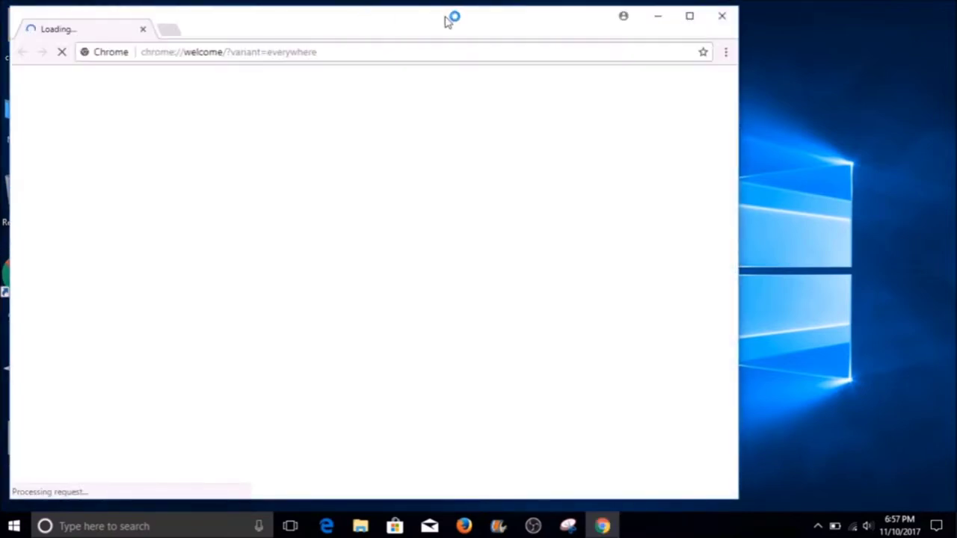
Go to yahoo.com and bring up Yahoo Mail's sign-in page.
click(367, 51)
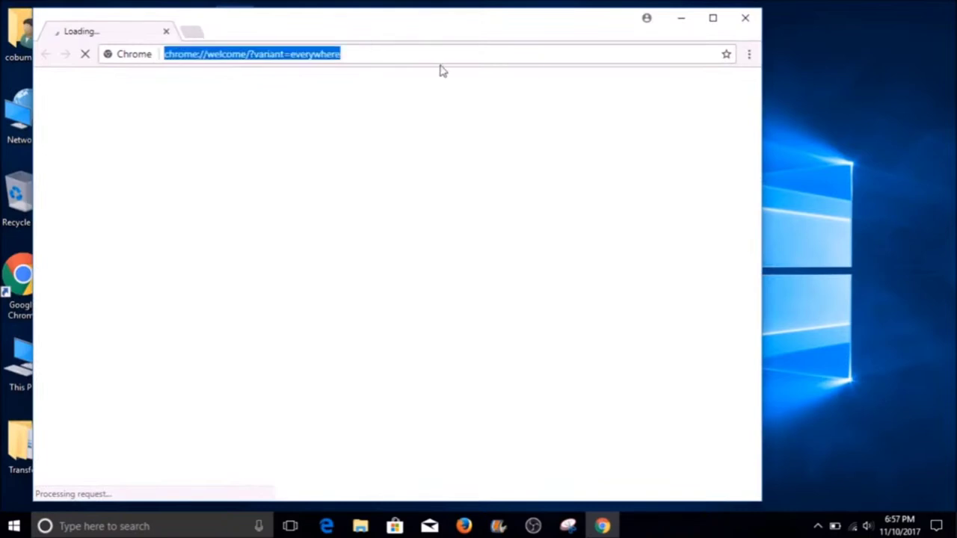
text(yahoo.com)
key(Return)
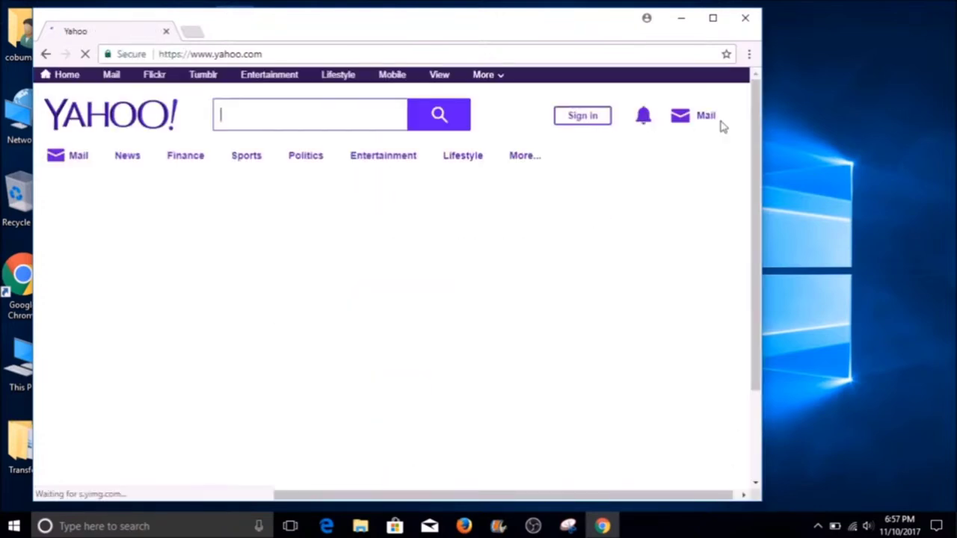
click(701, 124)
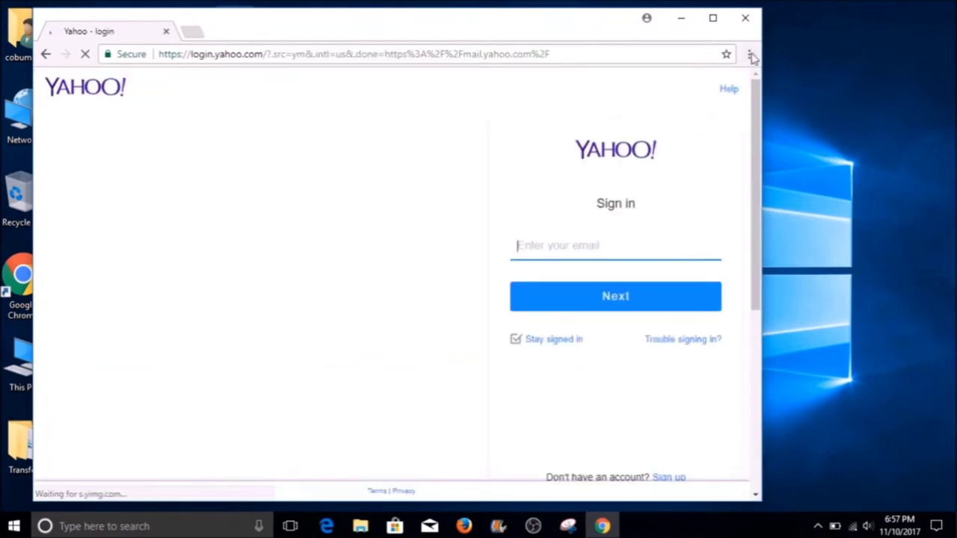
Add the Yahoo login page to the desktop and place its shortcut beside Facebook's.
click(749, 54)
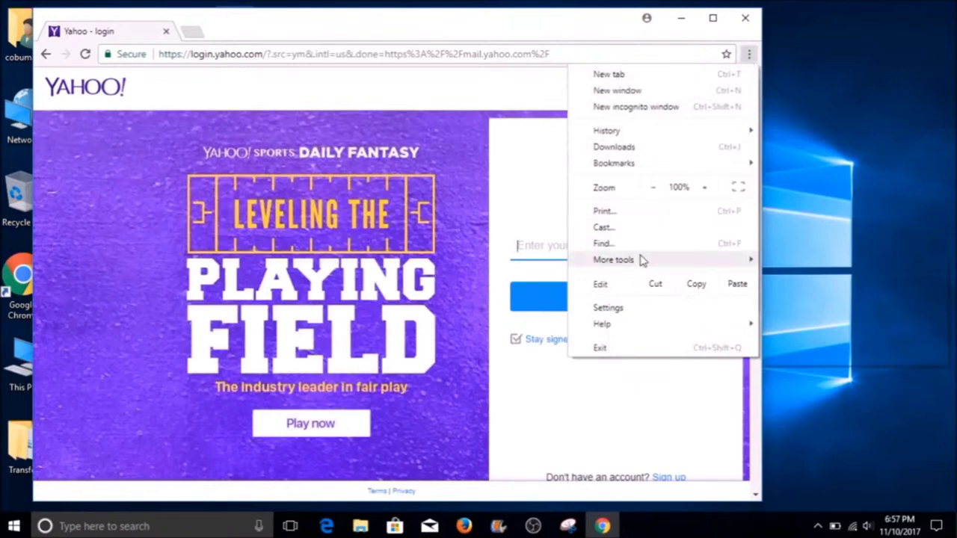
mouse_move(640, 259)
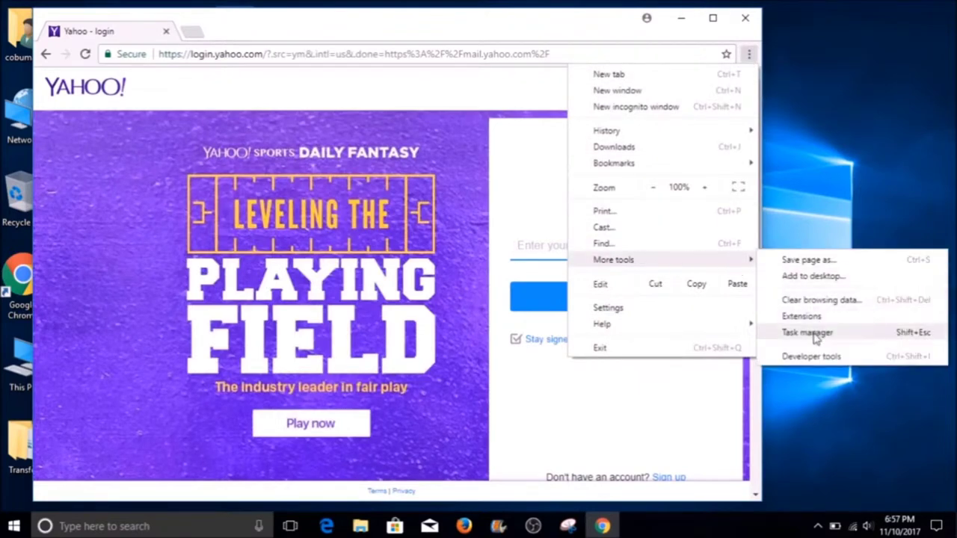
click(809, 276)
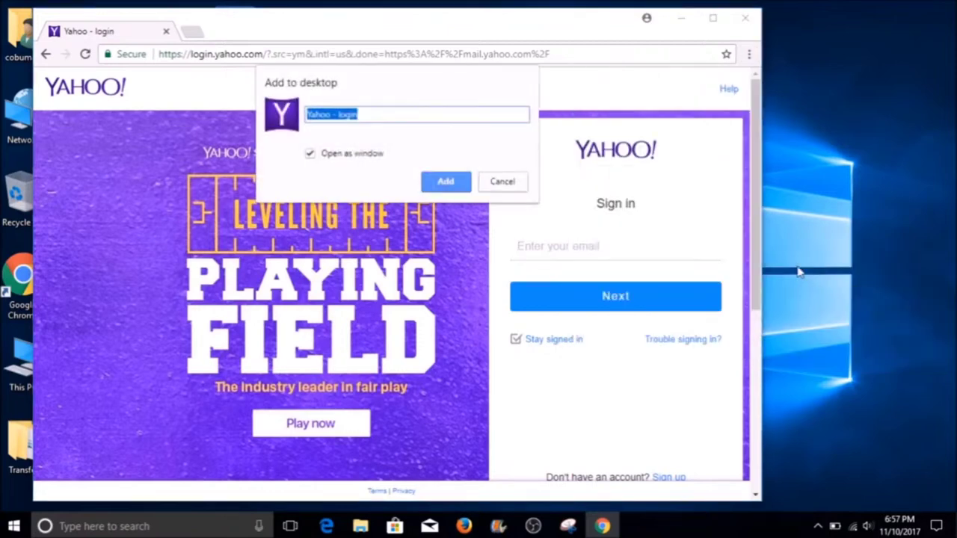
click(445, 183)
click(679, 18)
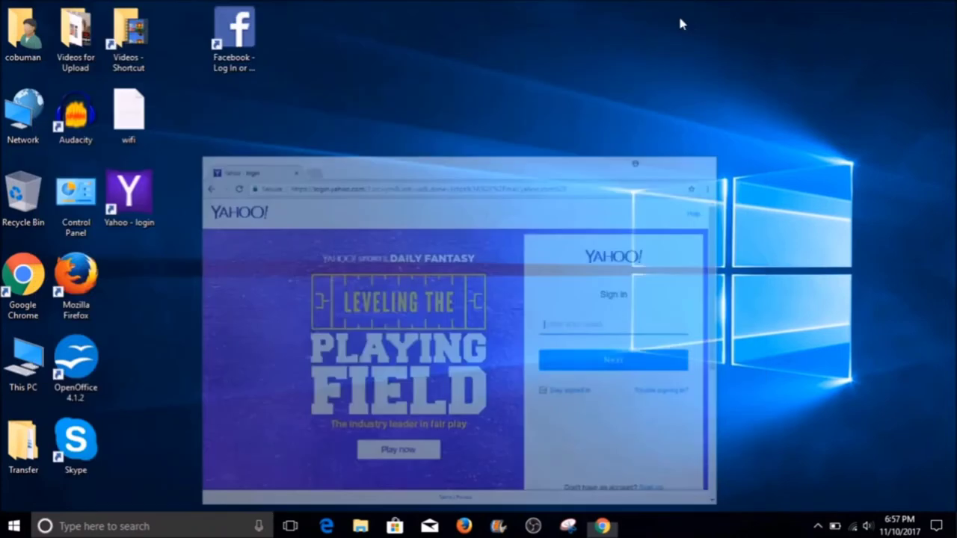
drag(129, 196, 290, 30)
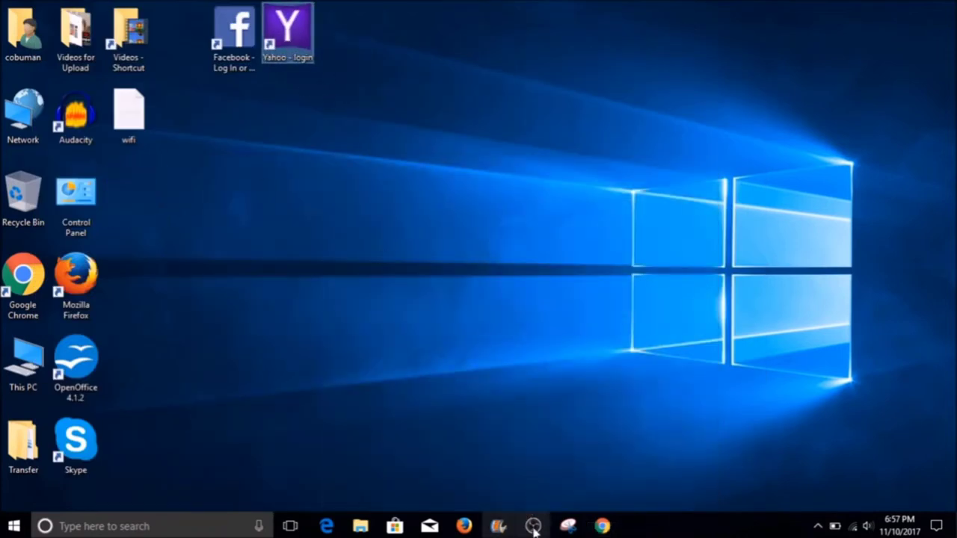
Go from google.com to the Gmail sign-in page in Chrome.
click(602, 526)
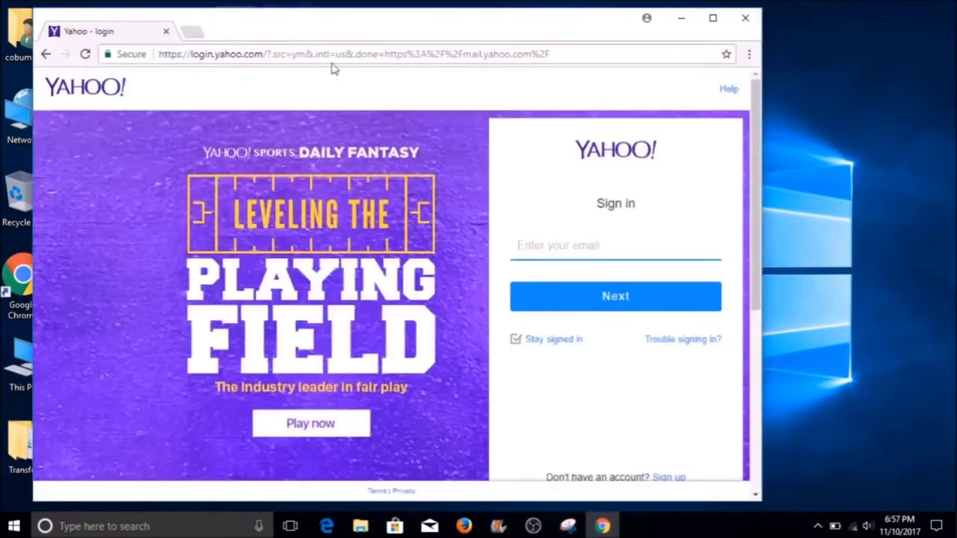
click(332, 54)
text(goog)
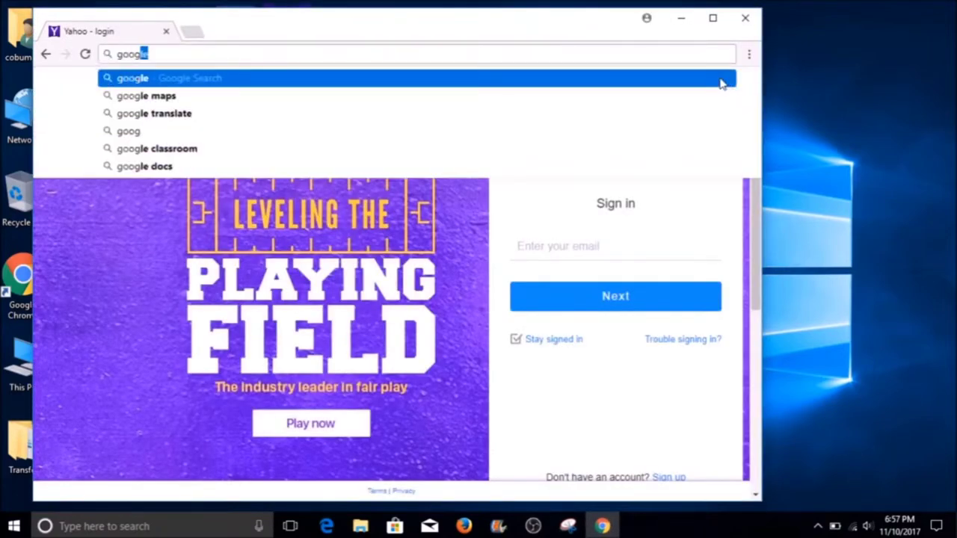
text(le.com)
key(Return)
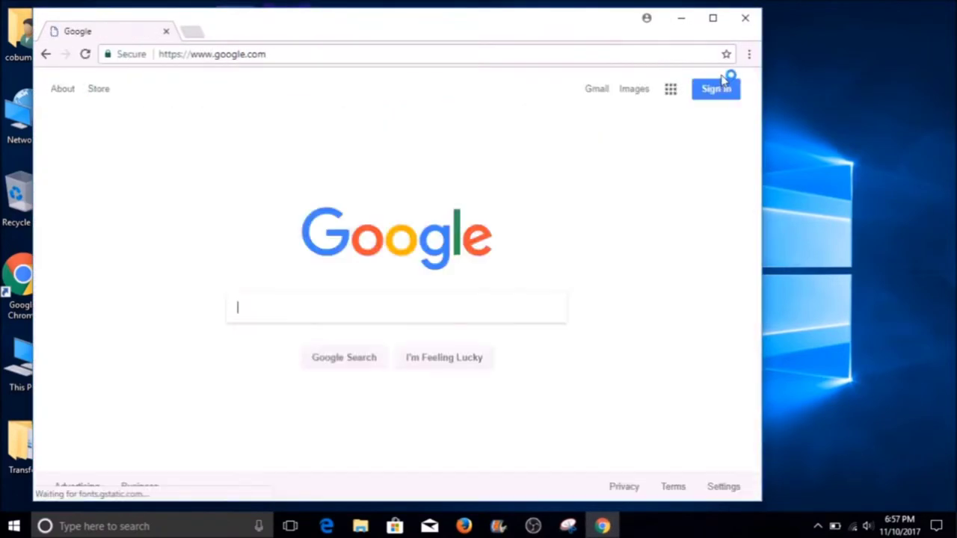
click(600, 91)
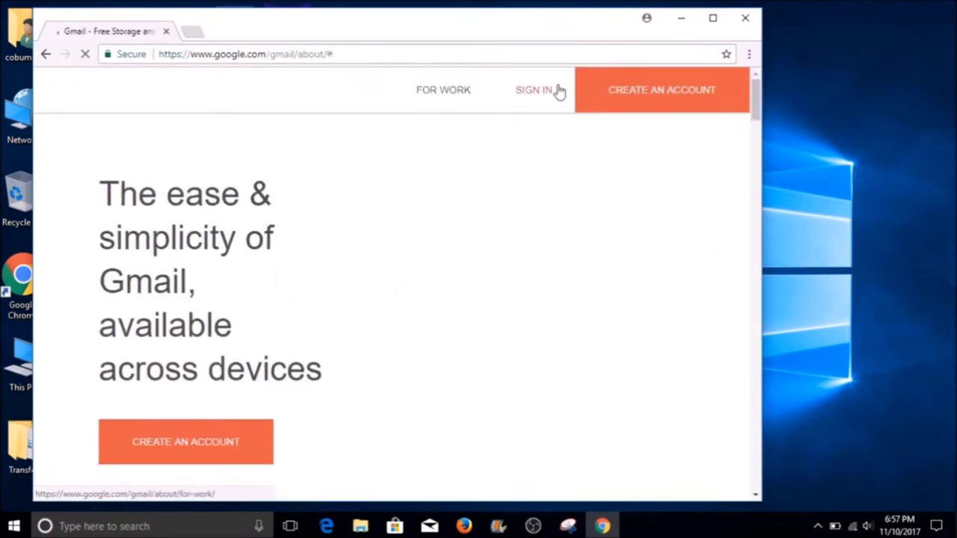
click(537, 95)
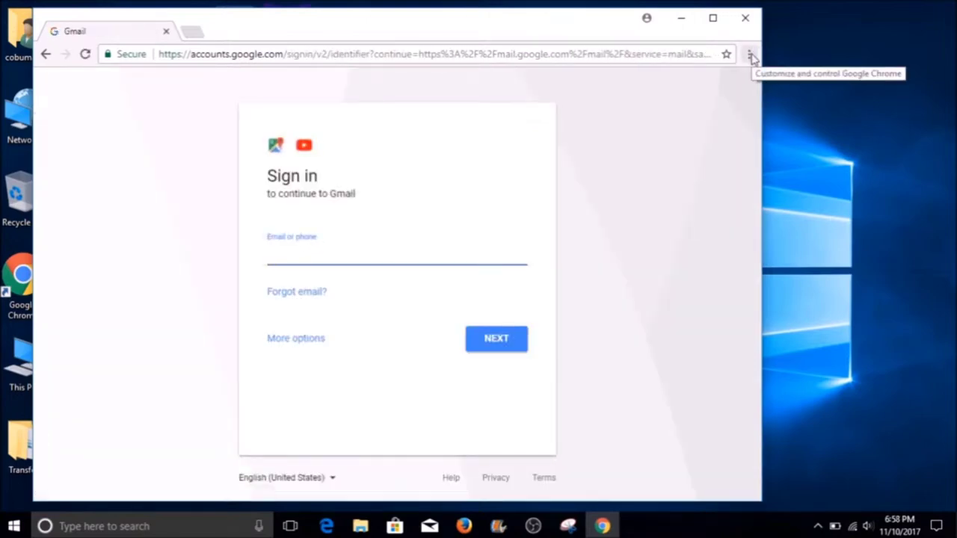
Add the Gmail sign-in page as a desktop shortcut, then begin typing 'you' as the address.
click(749, 55)
mouse_move(665, 262)
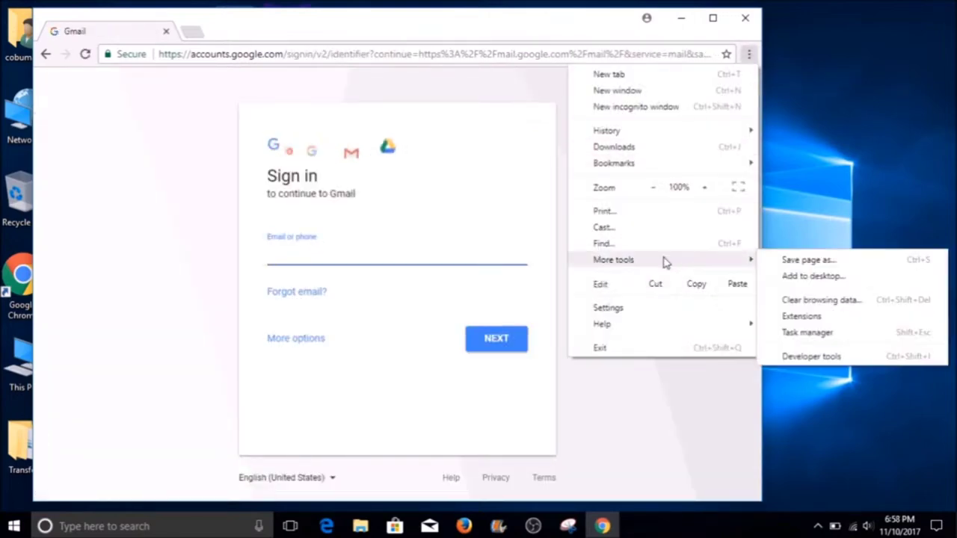
click(811, 280)
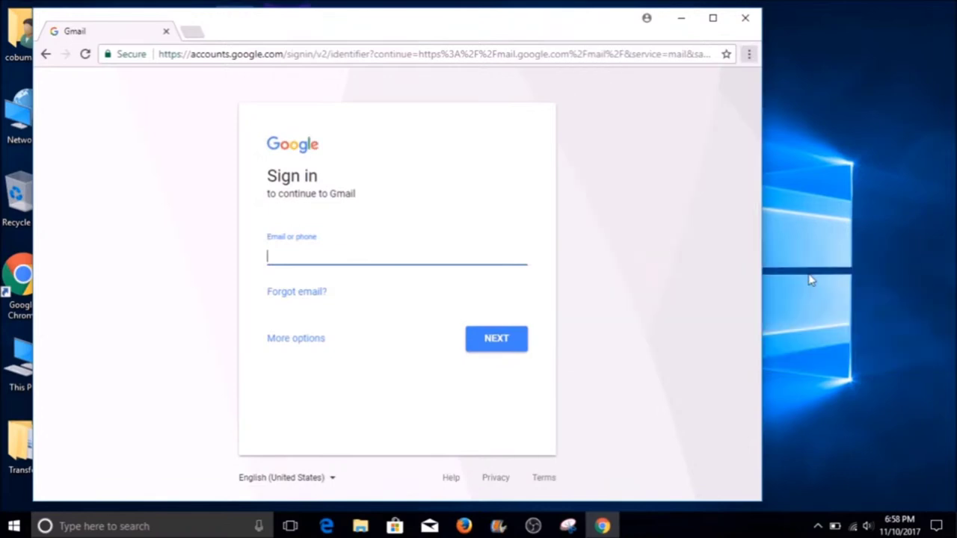
click(443, 183)
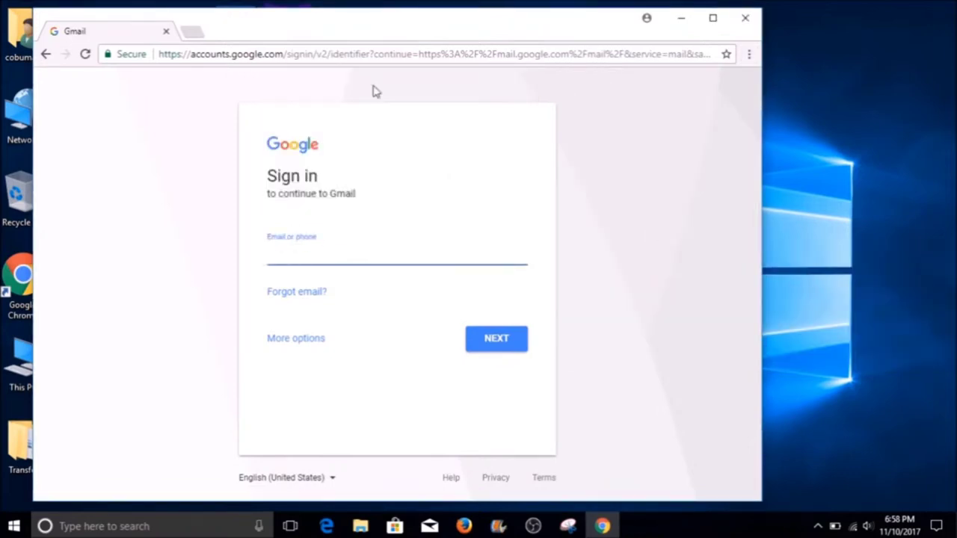
click(388, 54)
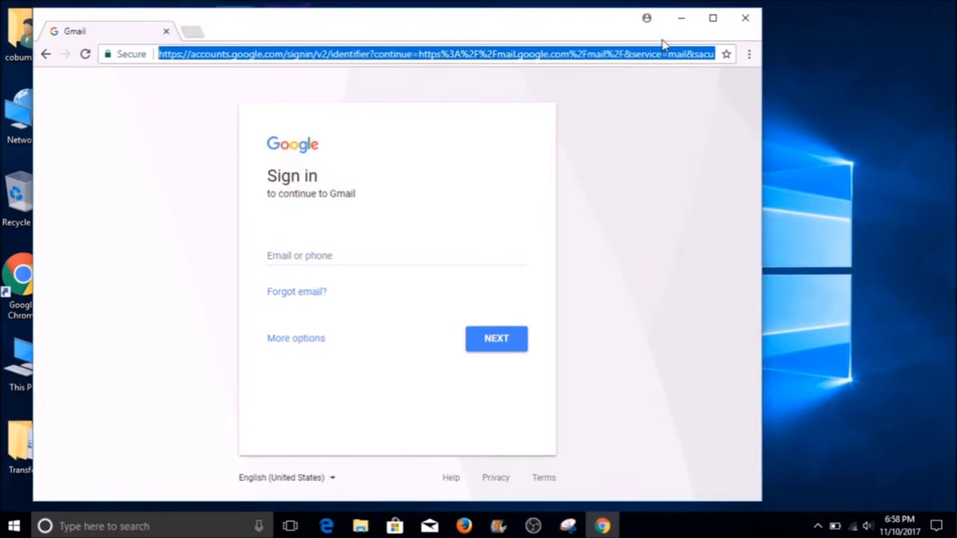
text(youtube.com)
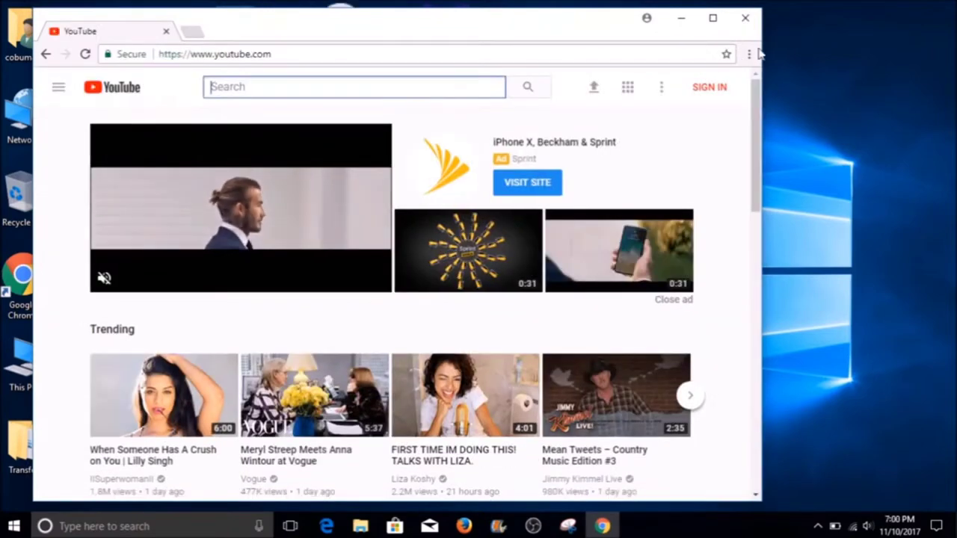
Create a desktop shortcut for the YouTube page from Chrome's More tools menu.
click(748, 54)
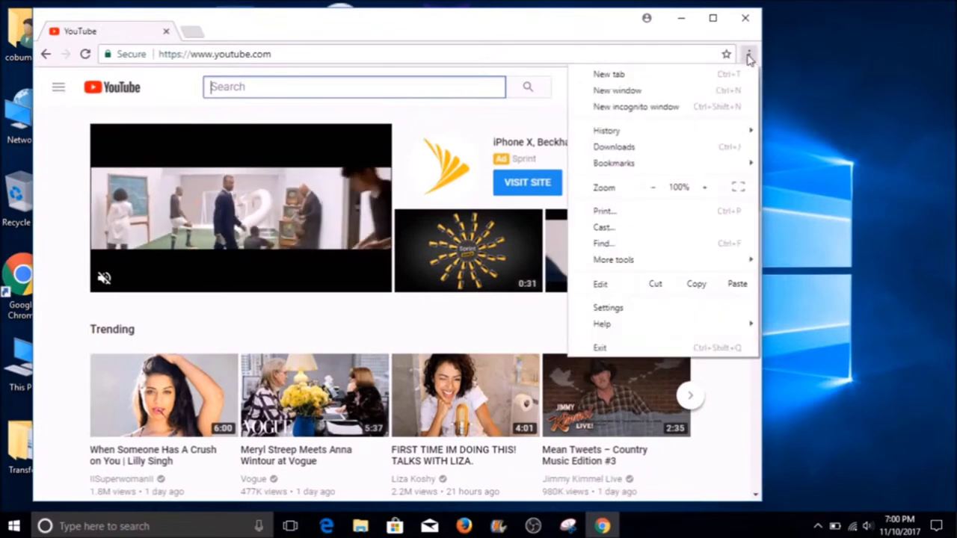
mouse_move(642, 260)
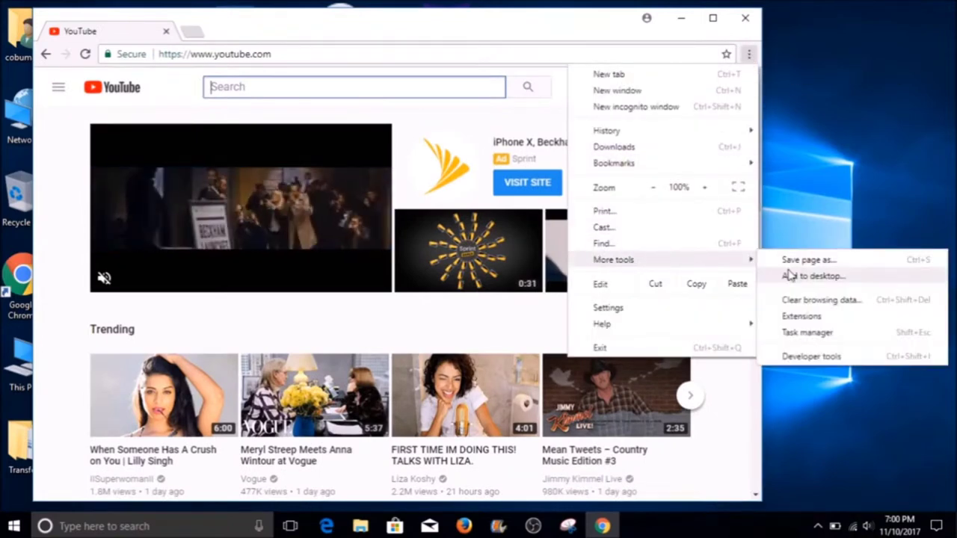
click(793, 278)
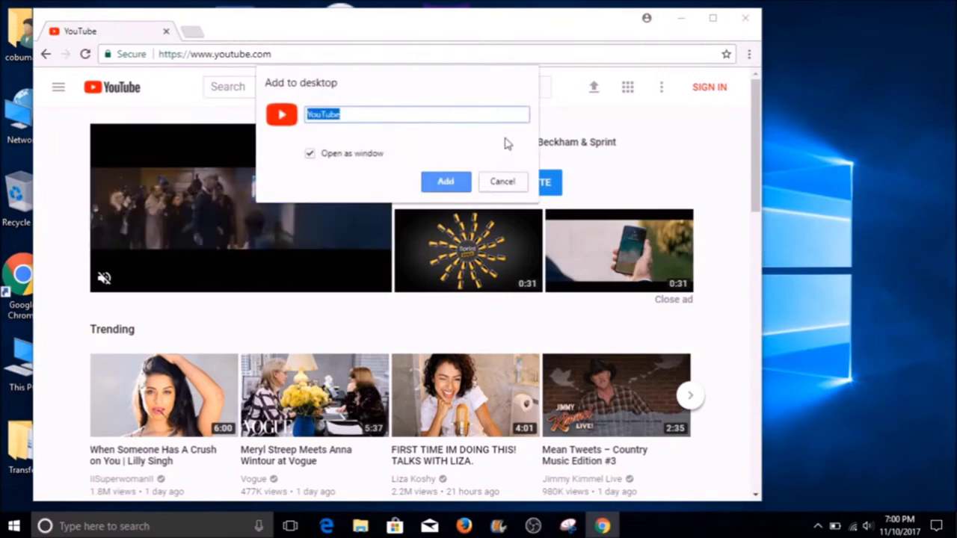
click(447, 181)
Move the YouTube shortcut beside Yahoo - login, then test-launch it and close it.
click(677, 18)
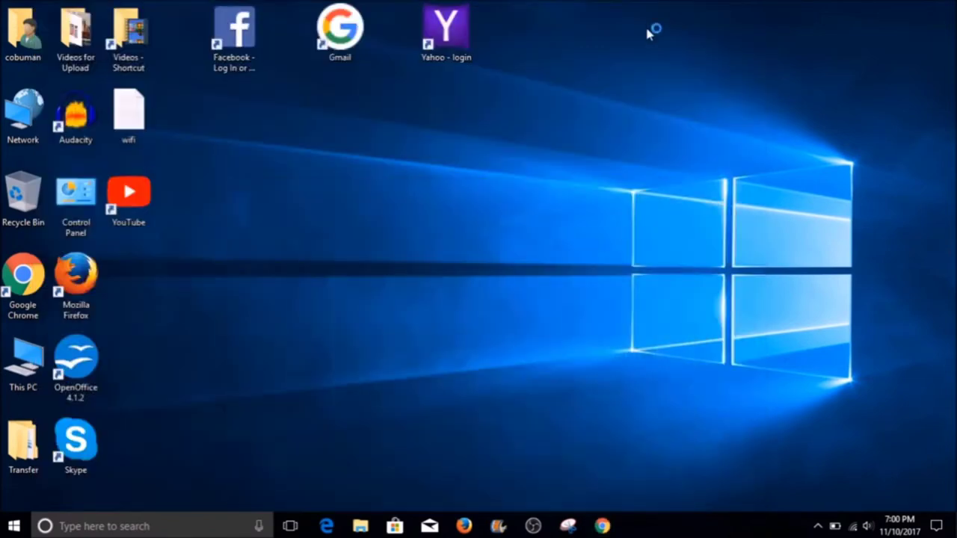
drag(135, 217, 536, 51)
double_click(544, 37)
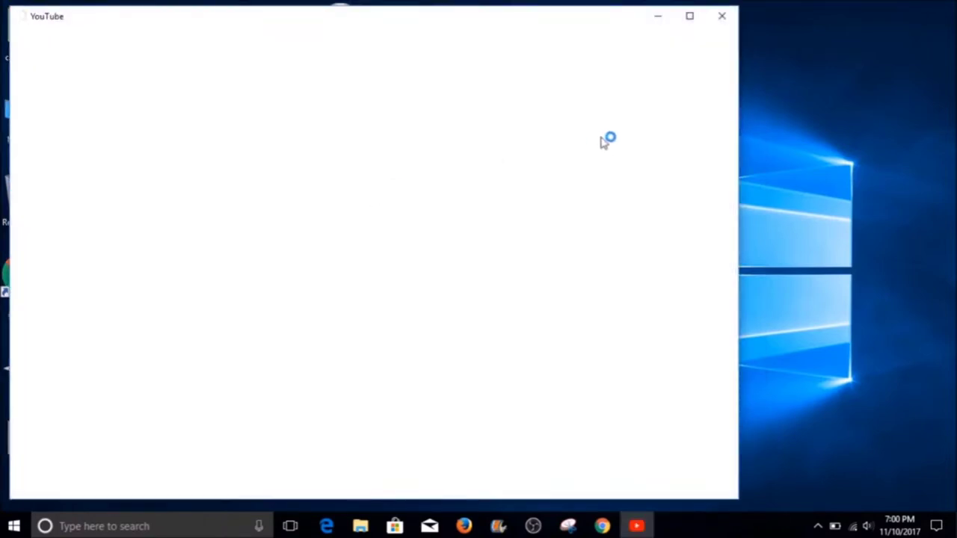
click(720, 17)
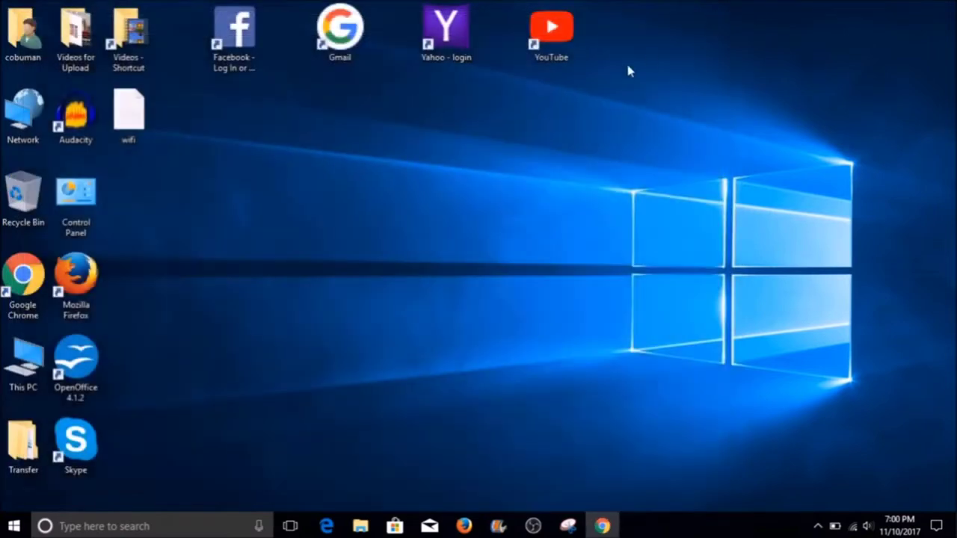
right_click(312, 212)
mouse_move(394, 346)
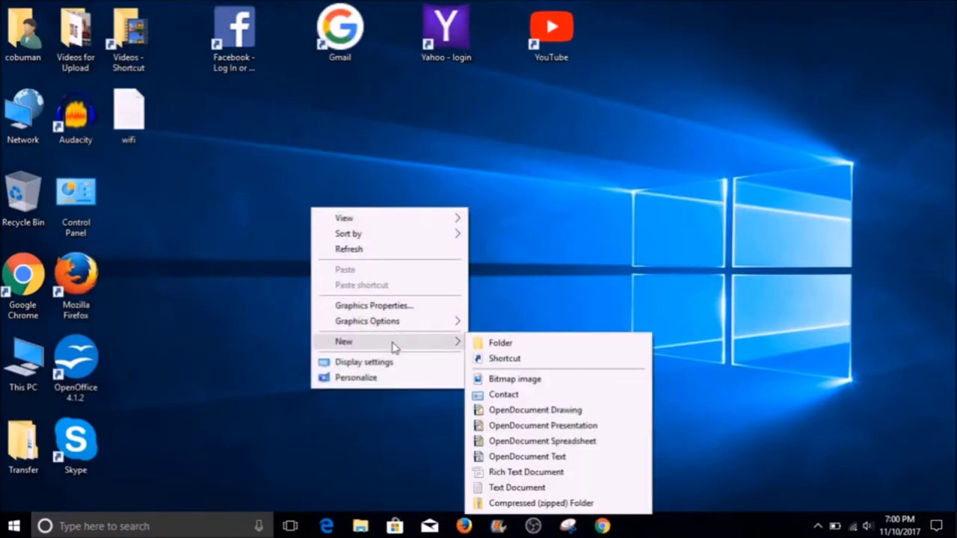
click(512, 358)
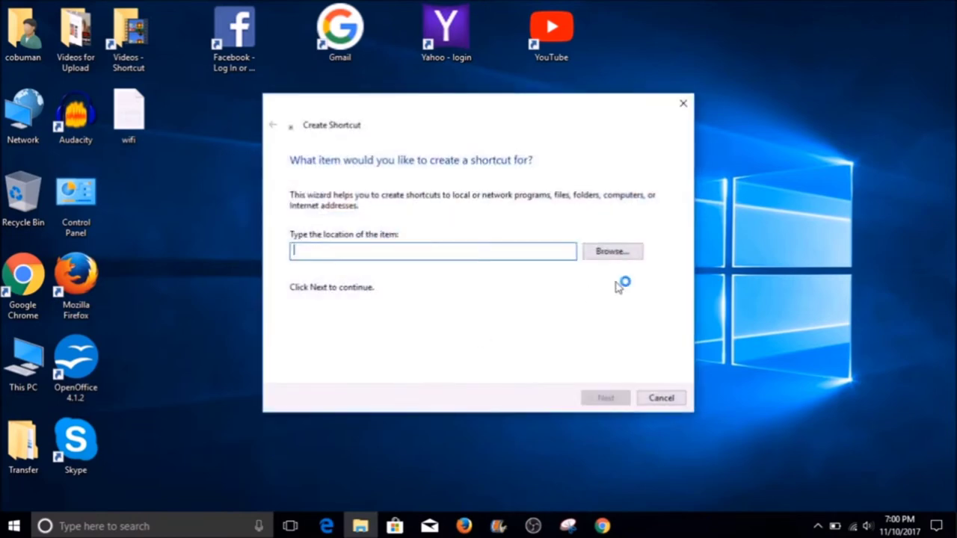
text(http)
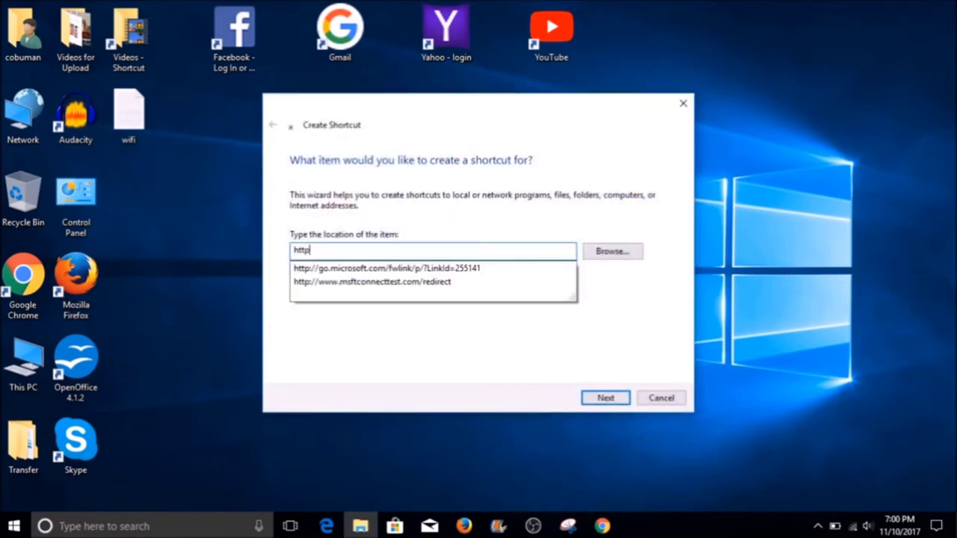
text(://youtube.com)
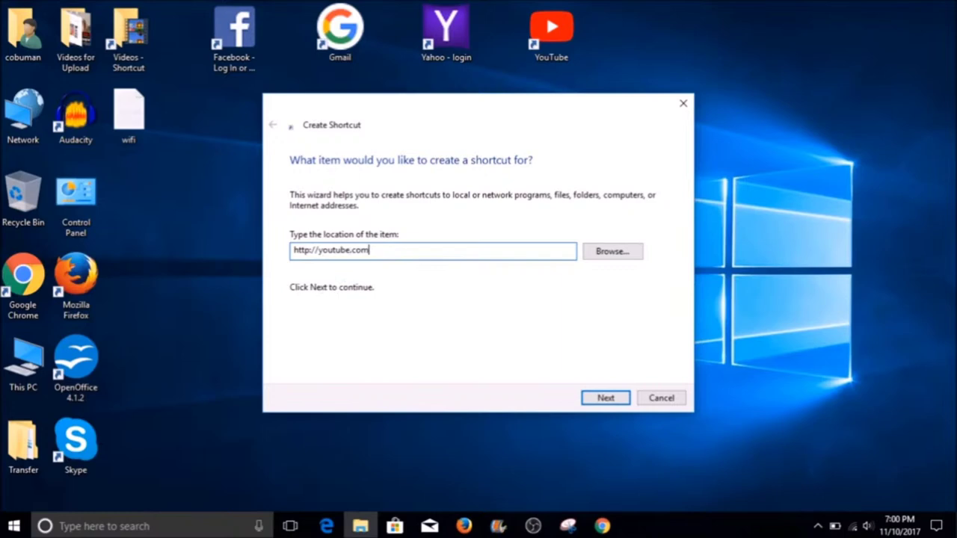
click(605, 401)
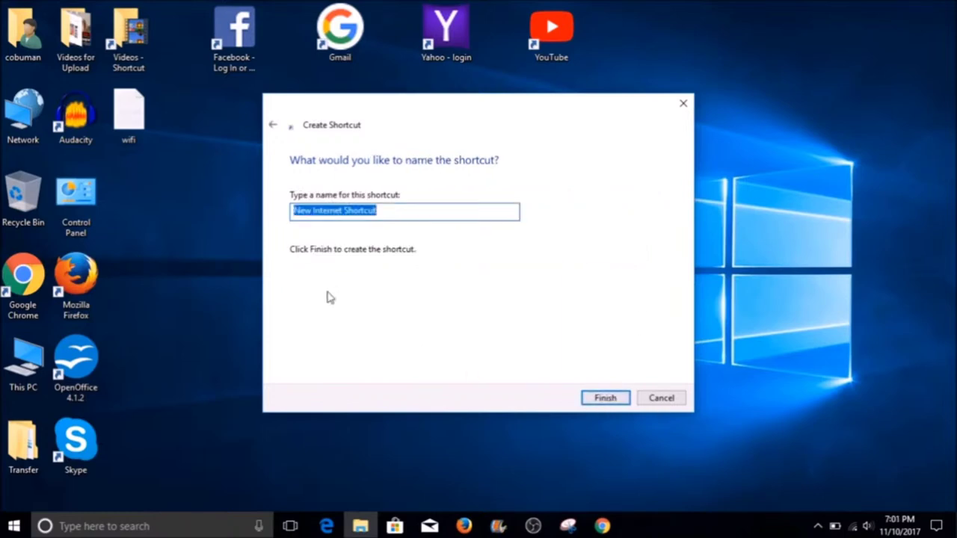
text(Youtube)
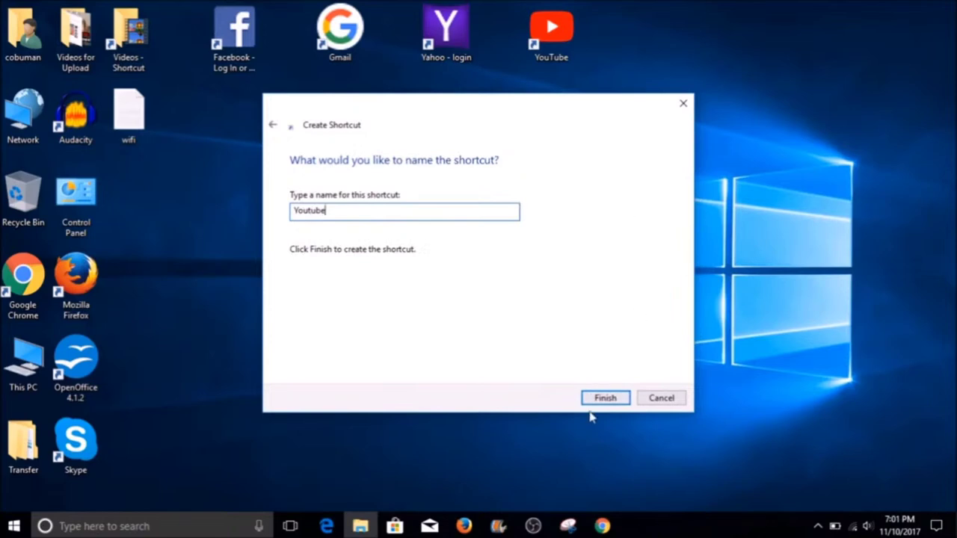
click(603, 400)
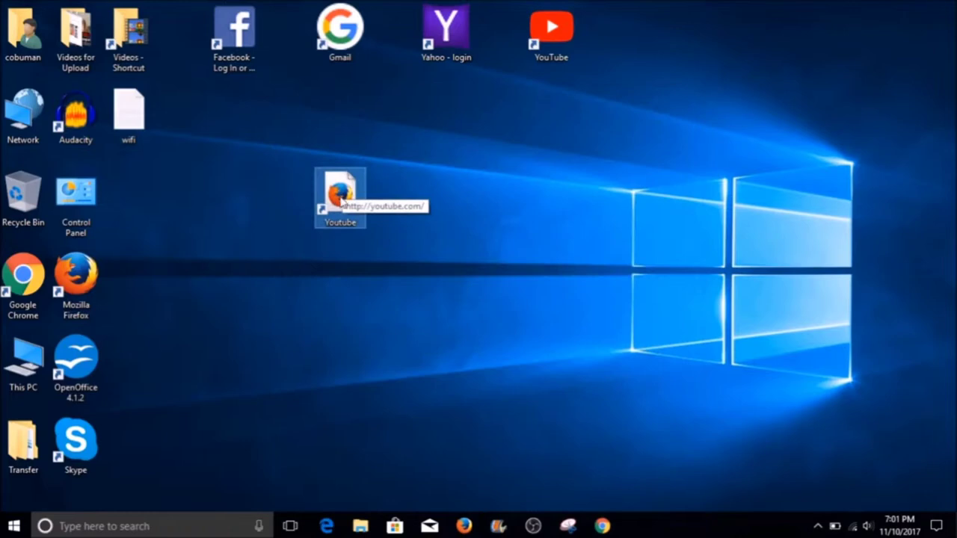
double_click(341, 193)
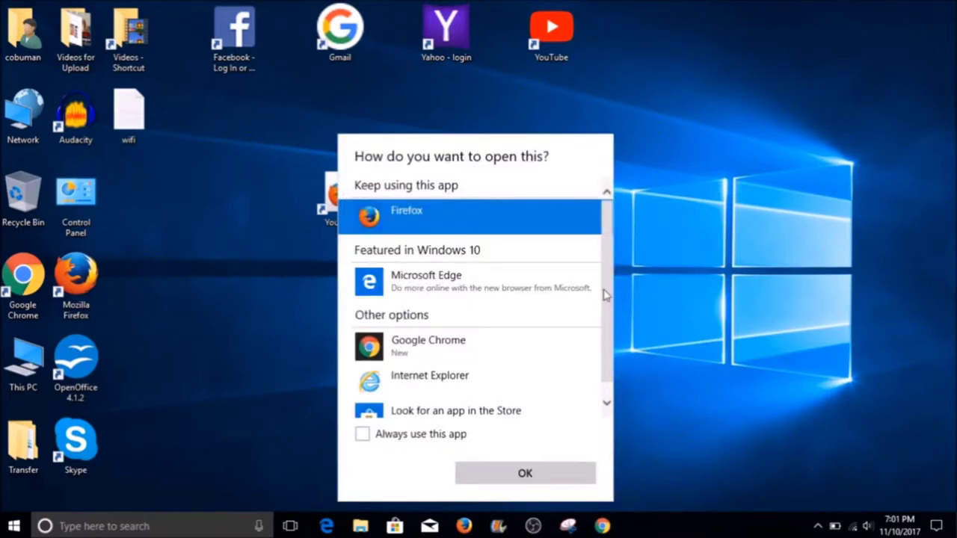
scroll(605, 299, down, 1)
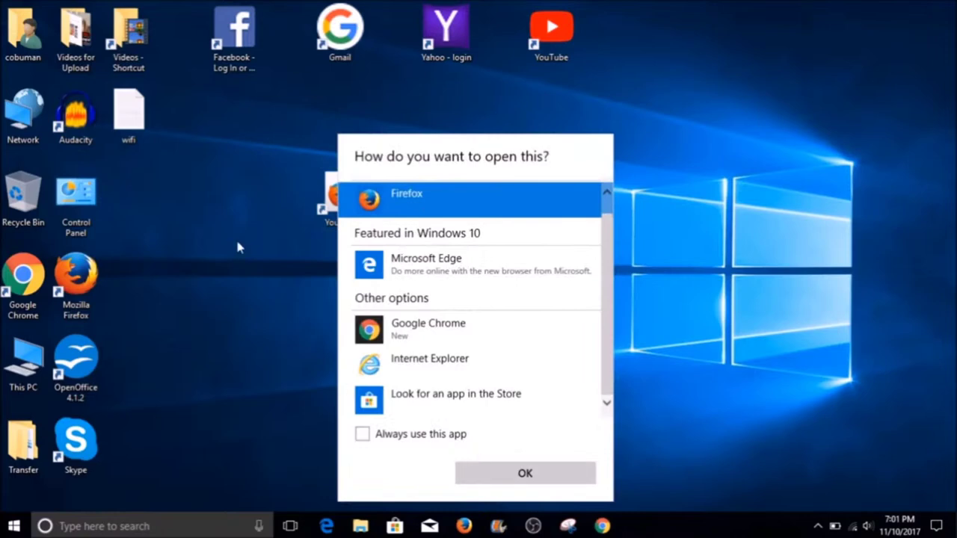
click(323, 193)
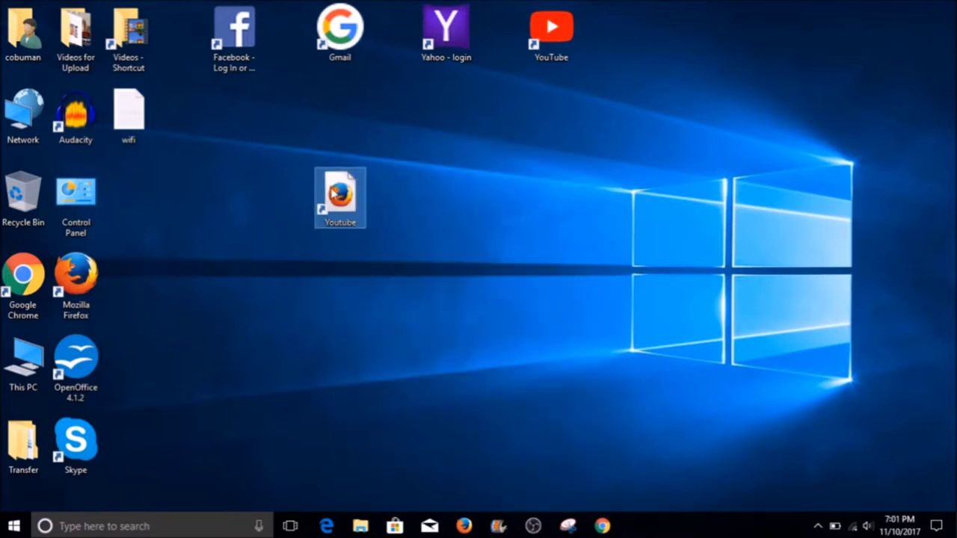
right_click(332, 187)
click(378, 322)
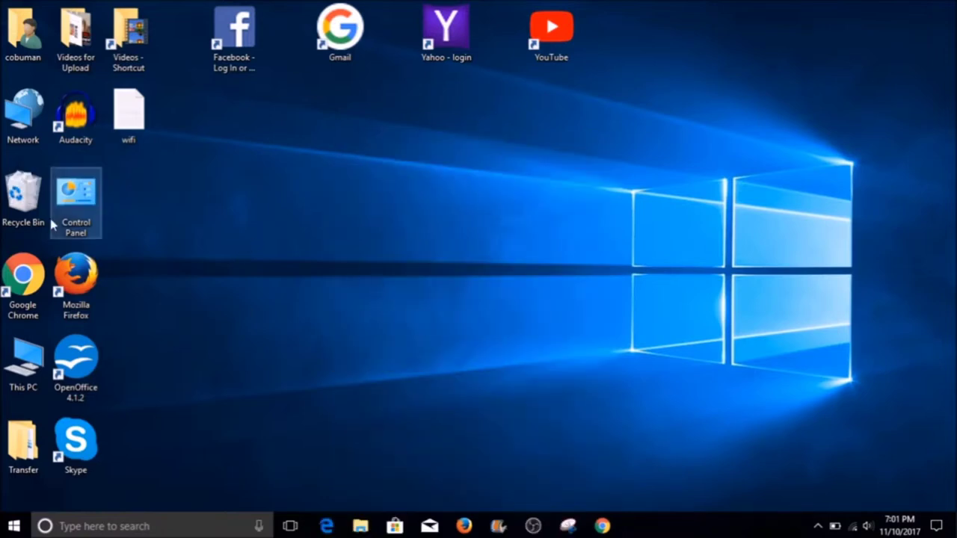
Box-select the Facebook, Gmail, Yahoo and YouTube shortcuts repeatedly, finally deselecting them.
drag(230, 92, 616, 15)
click(616, 17)
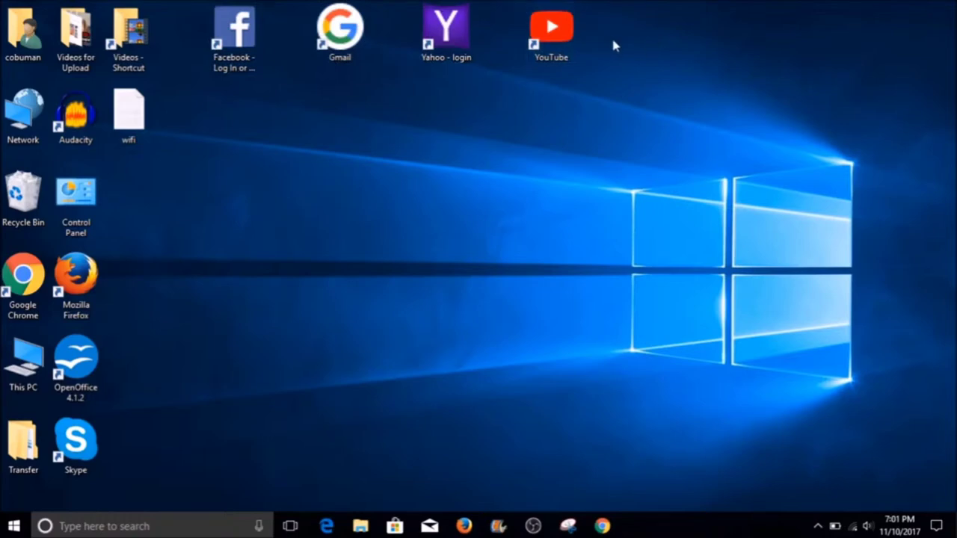
drag(206, 106, 591, 15)
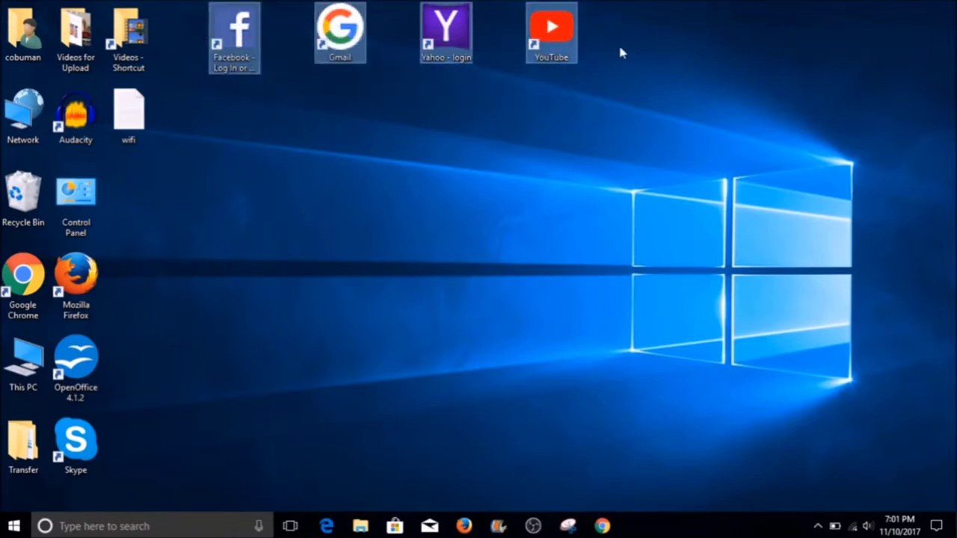
click(620, 50)
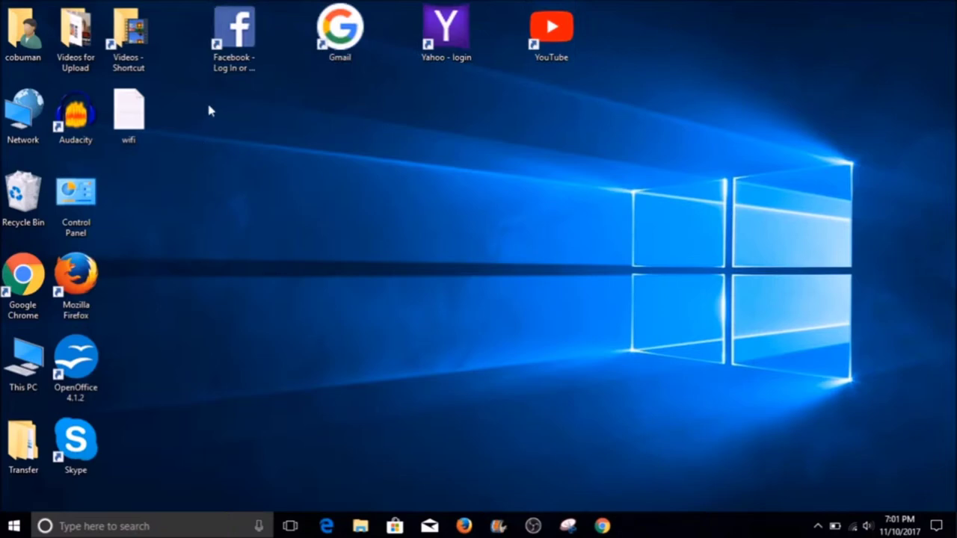
drag(208, 110, 586, 34)
click(394, 160)
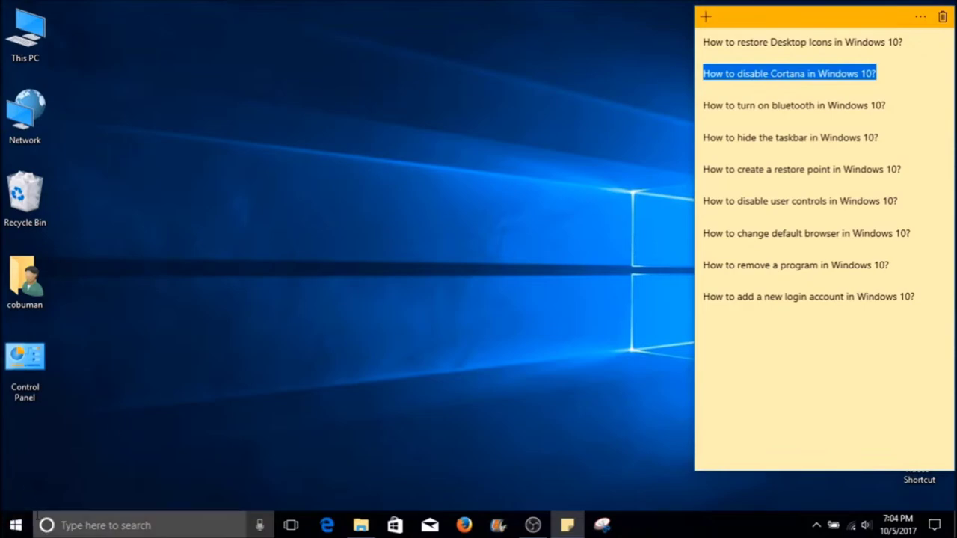
Bring up Cortana's home panel via the Start menu and taskbar search box.
click(17, 528)
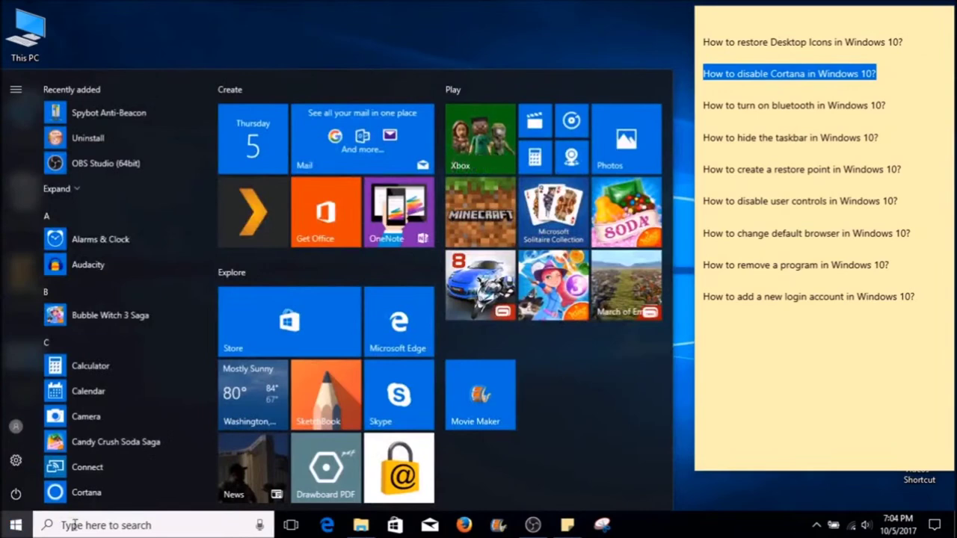
click(74, 525)
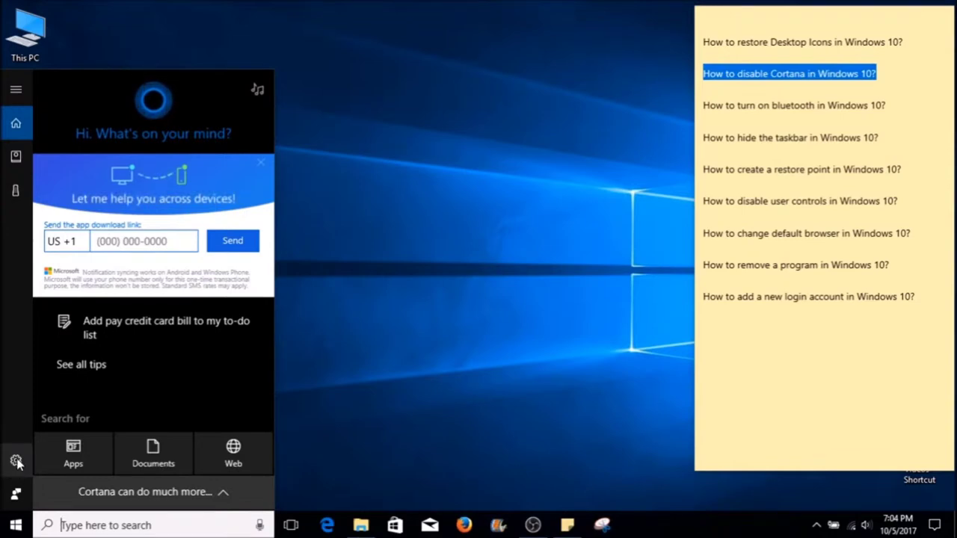
In Cortana settings, turn off Hey Cortana and lock screen access.
click(16, 461)
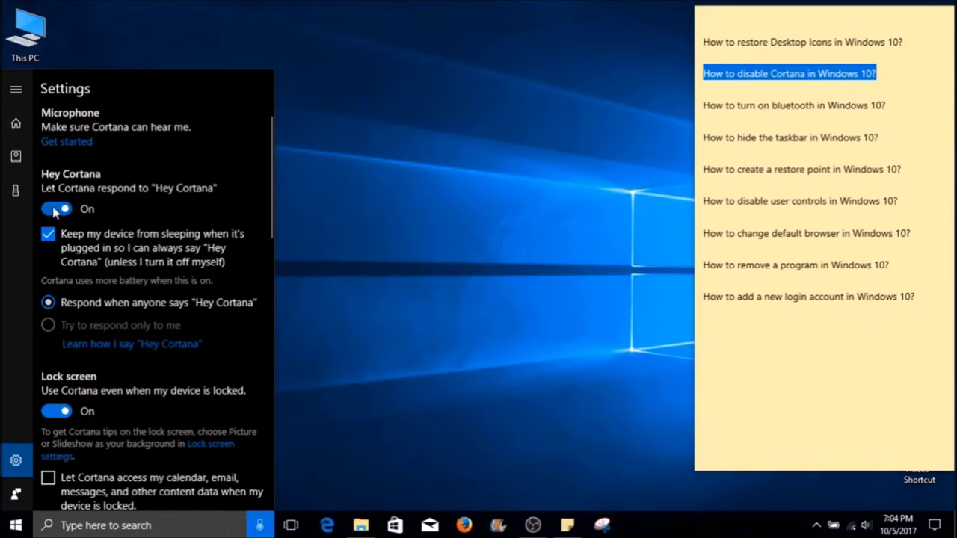
click(55, 213)
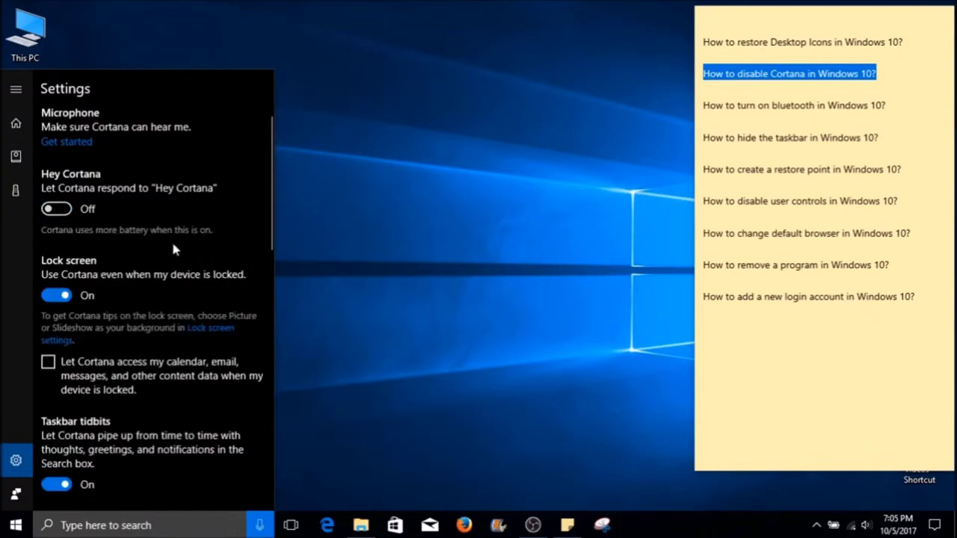
scroll(173, 251, down, 1)
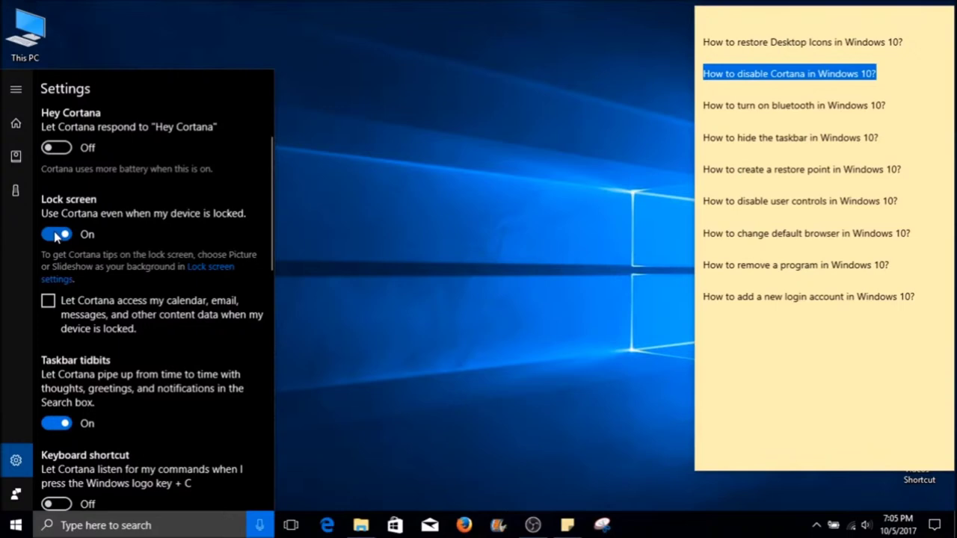
click(56, 235)
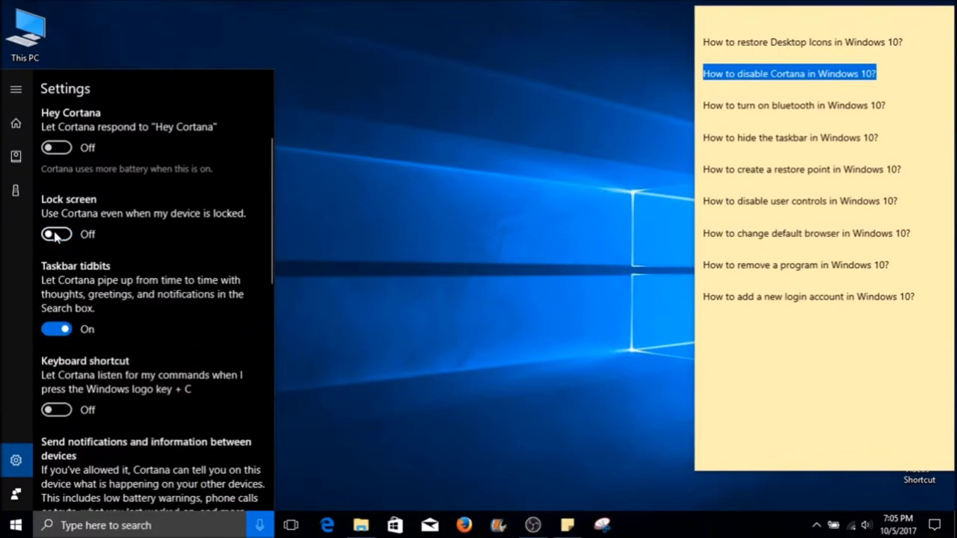
Turn off Taskbar tidbits and My device history, then close Cortana settings.
scroll(77, 247, down, 1)
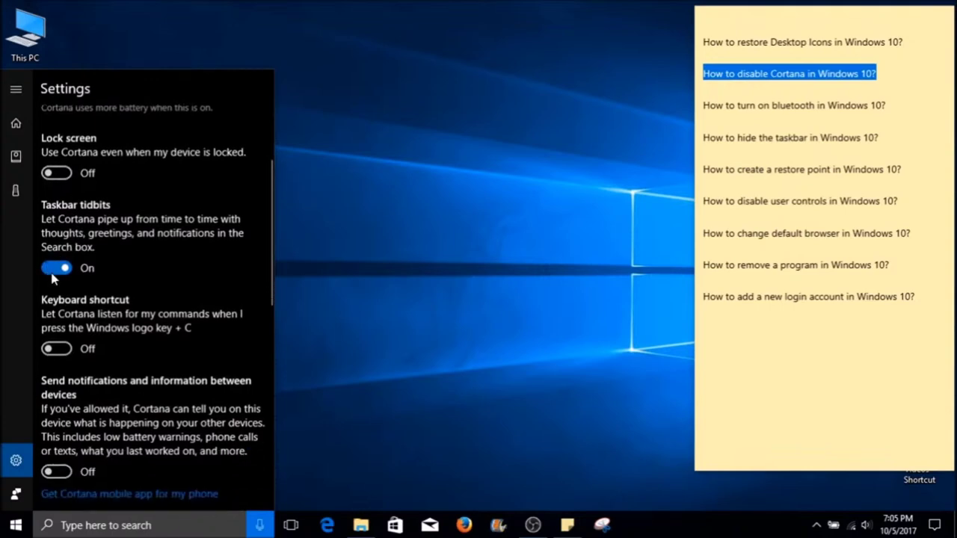
click(56, 270)
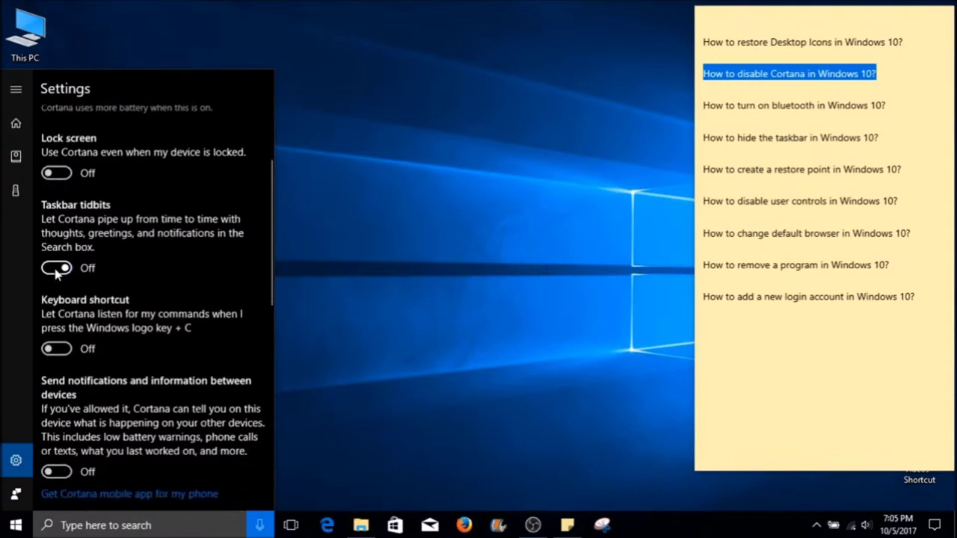
scroll(56, 274, down, 3)
scroll(55, 274, down, 3)
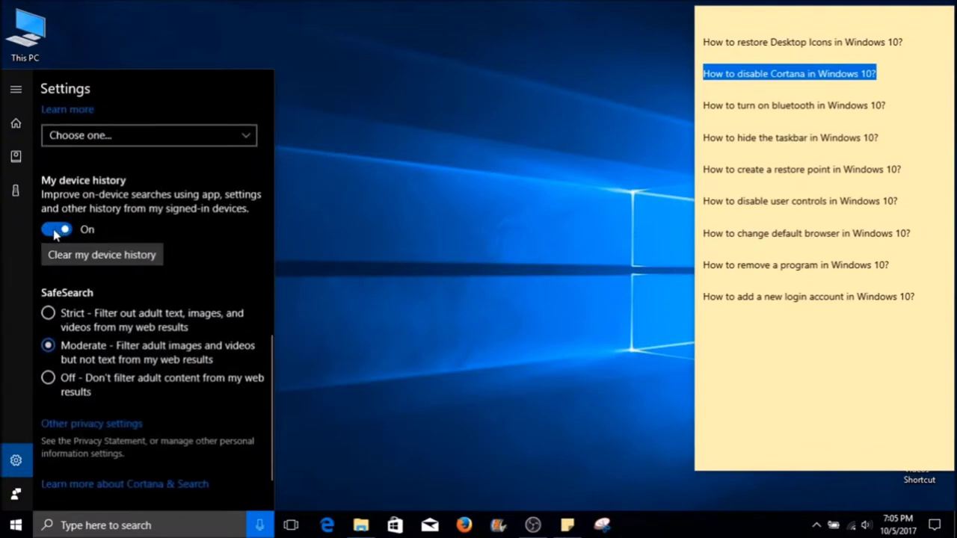
click(56, 230)
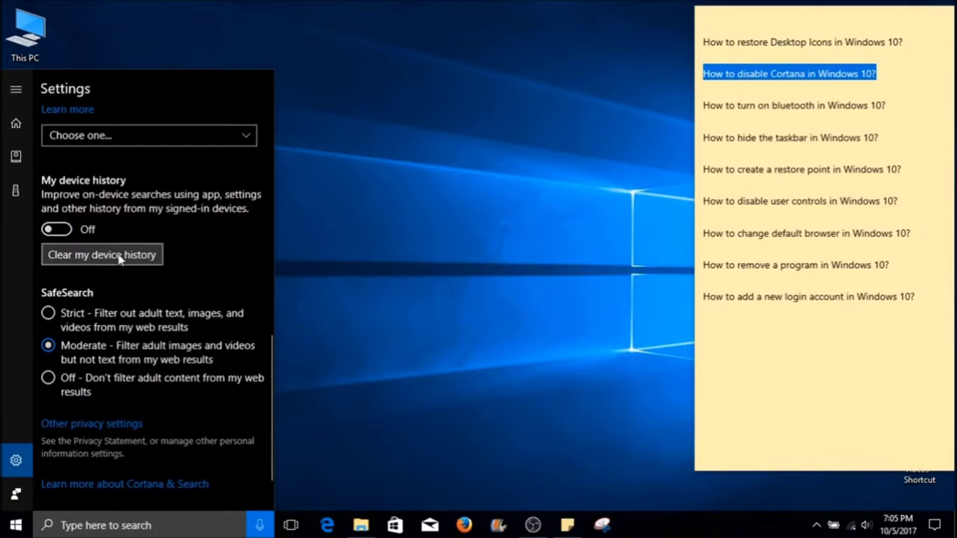
scroll(120, 258, down, 1)
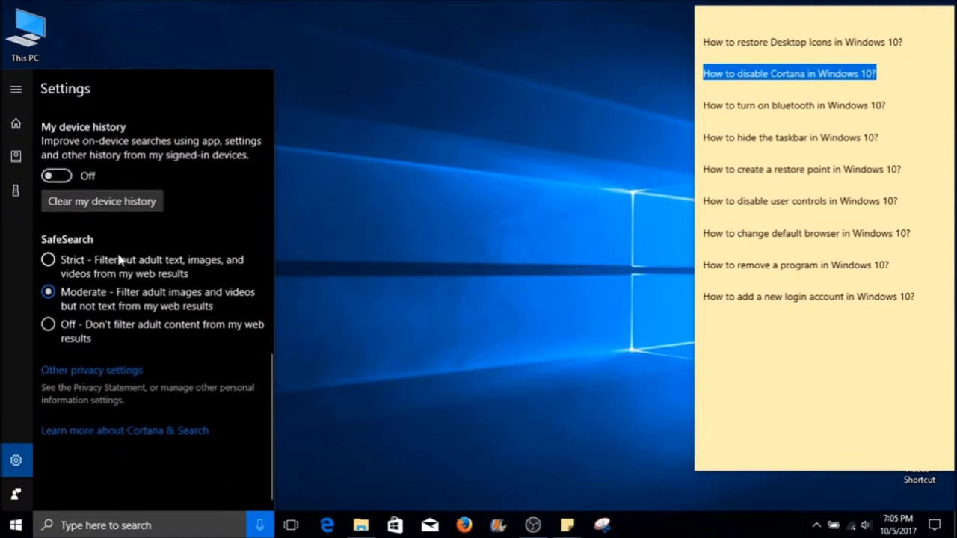
click(470, 343)
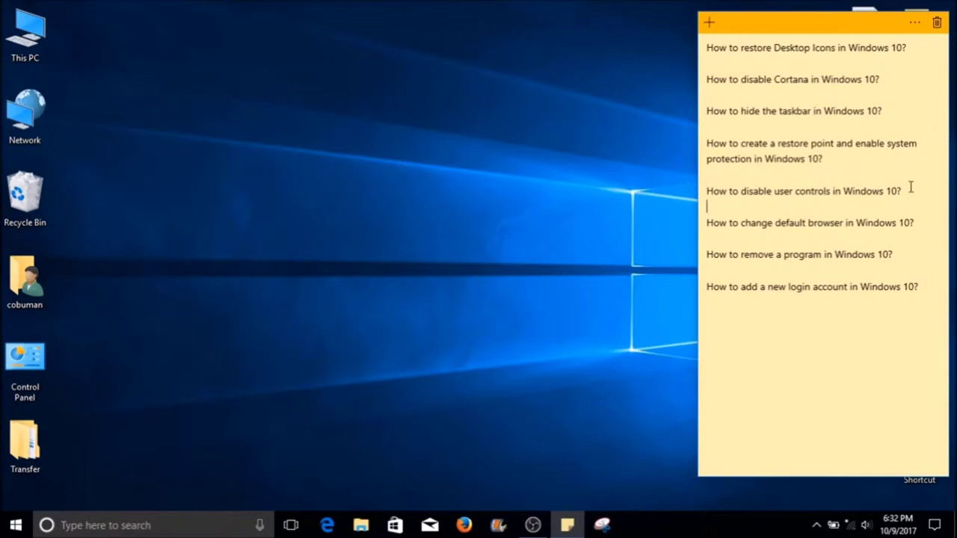
Highlight the note's user-controls line, then search 'user account' and open Change User Account Control settings.
drag(910, 189, 702, 196)
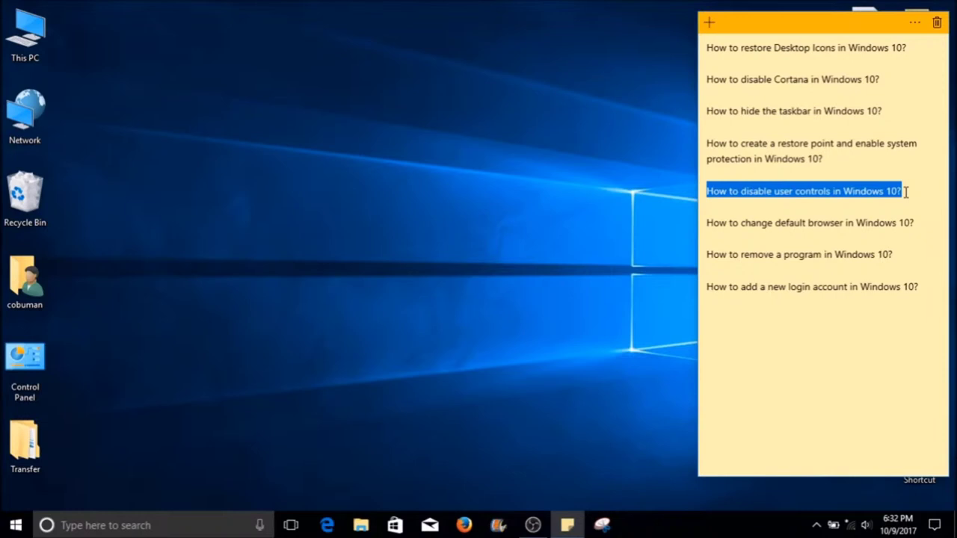
click(905, 192)
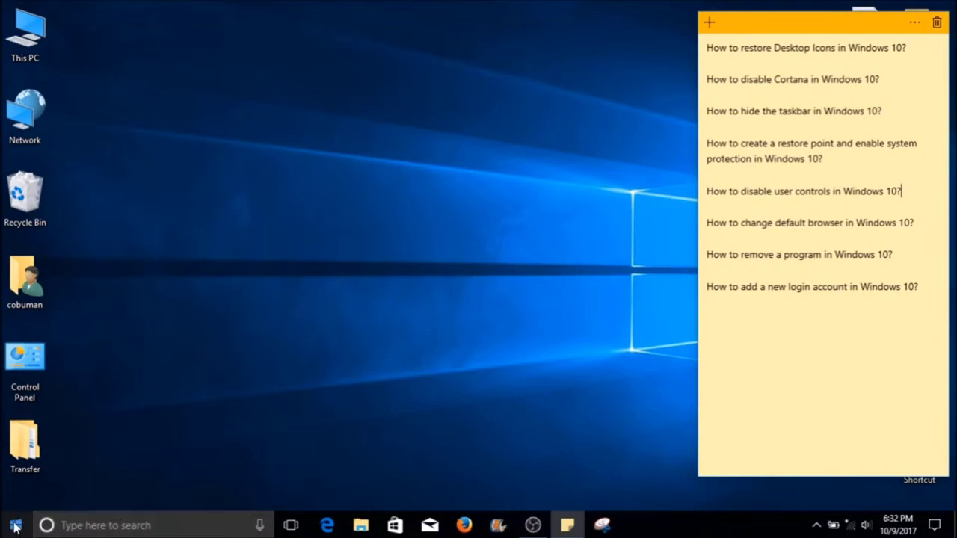
click(110, 523)
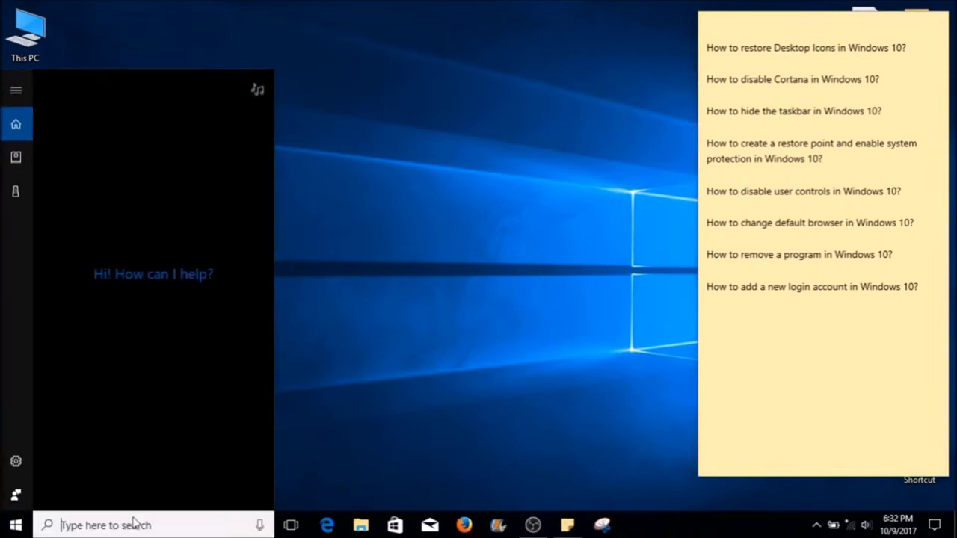
text(us)
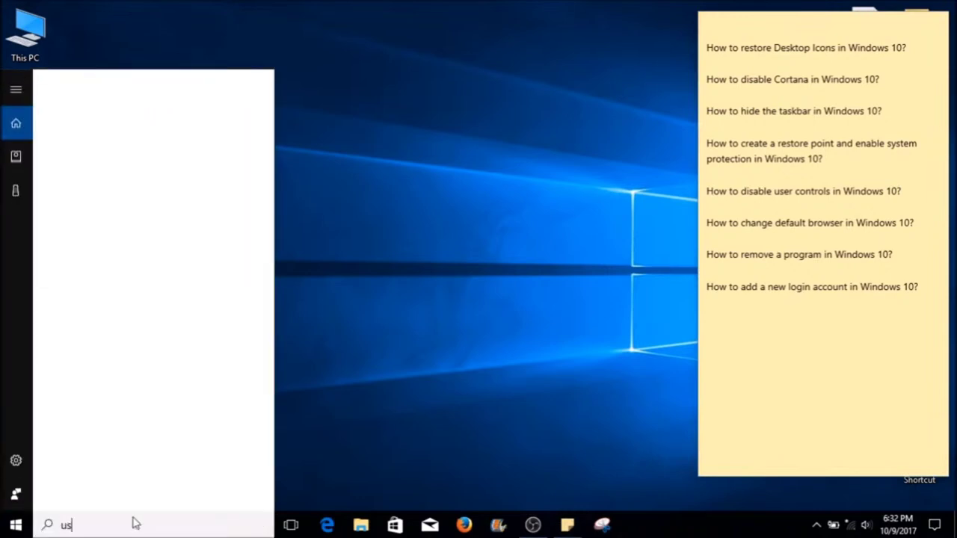
text(er account)
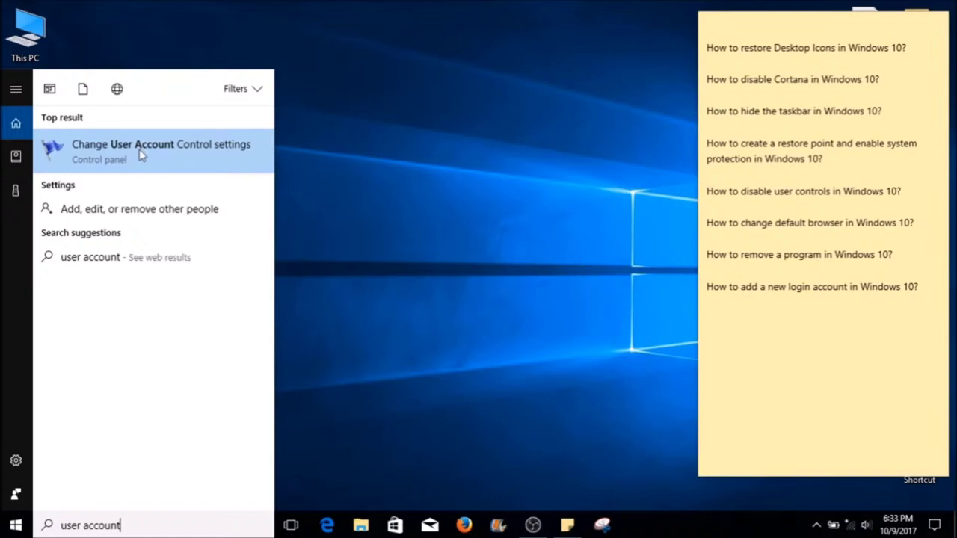
click(141, 152)
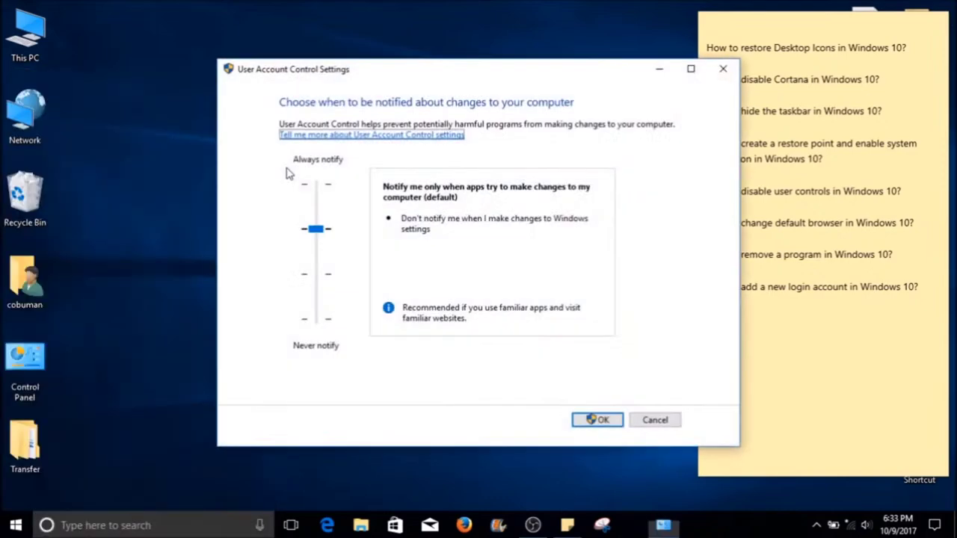
Lower the User Account Control slider to Never notify and save with OK.
drag(477, 77, 443, 79)
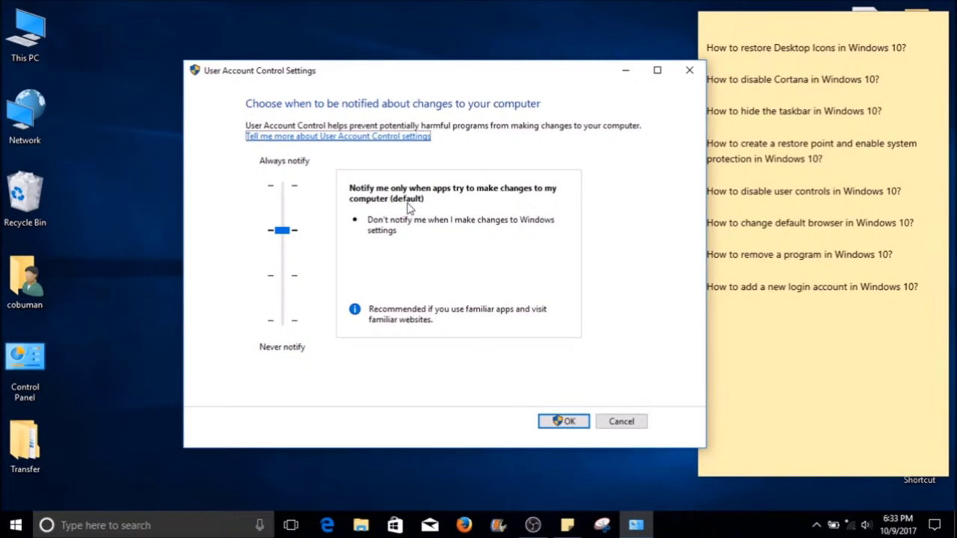
click(285, 234)
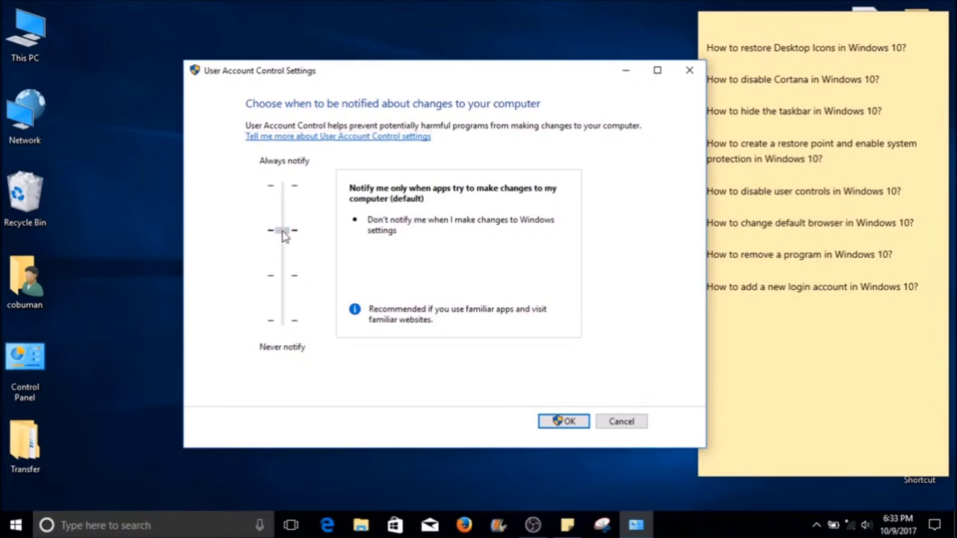
drag(285, 241, 281, 320)
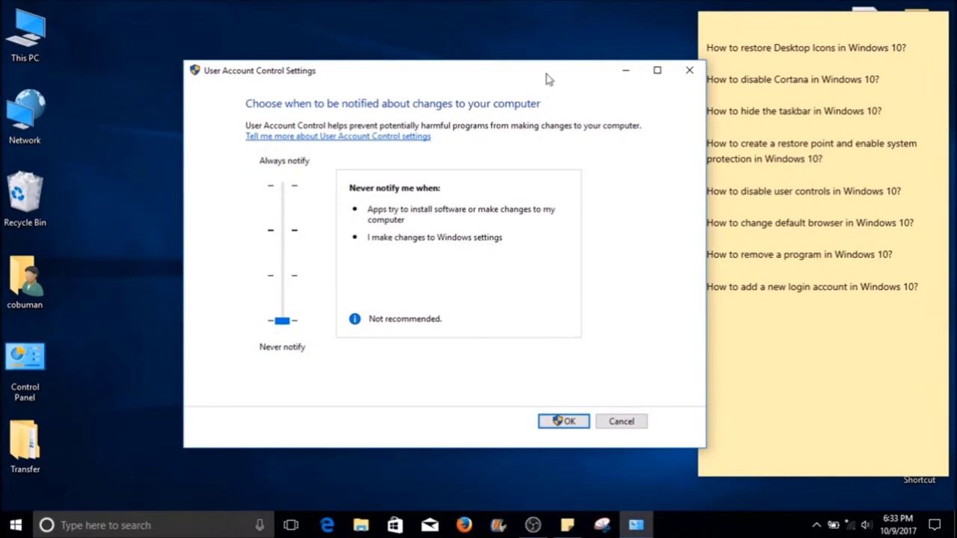
drag(545, 78, 533, 69)
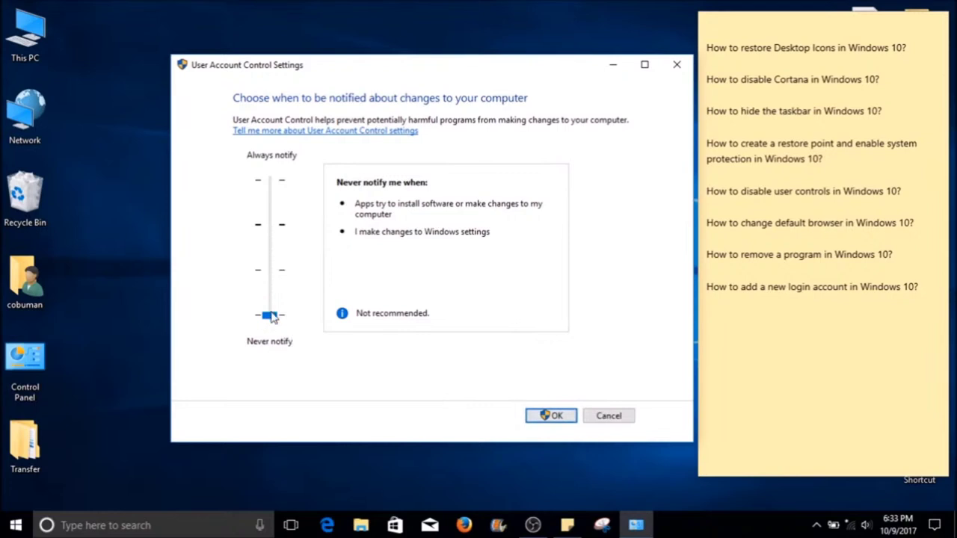
click(554, 418)
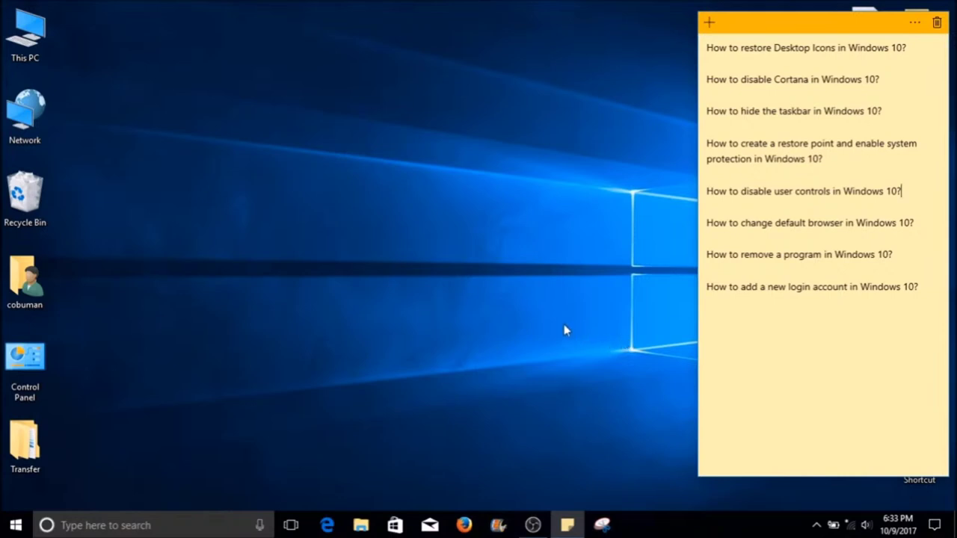
click(37, 522)
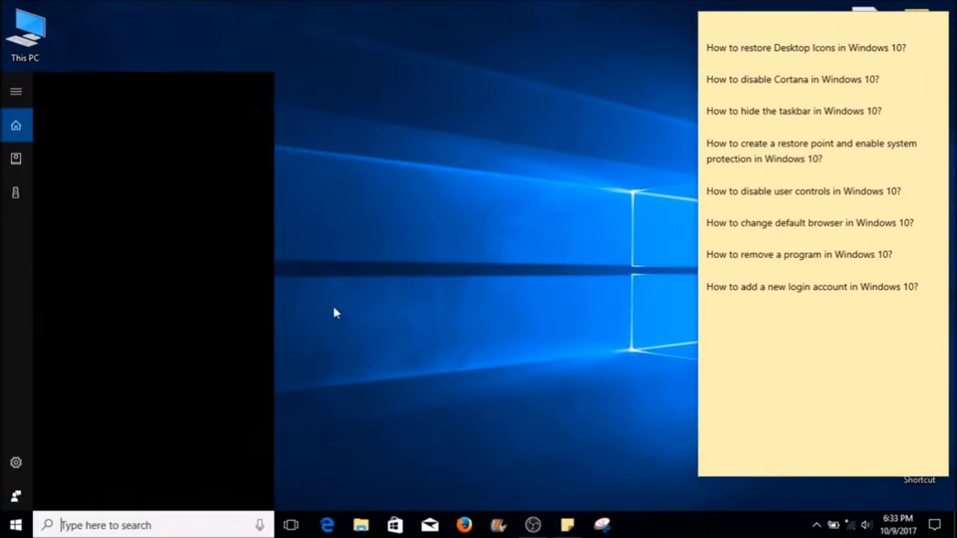
text(us)
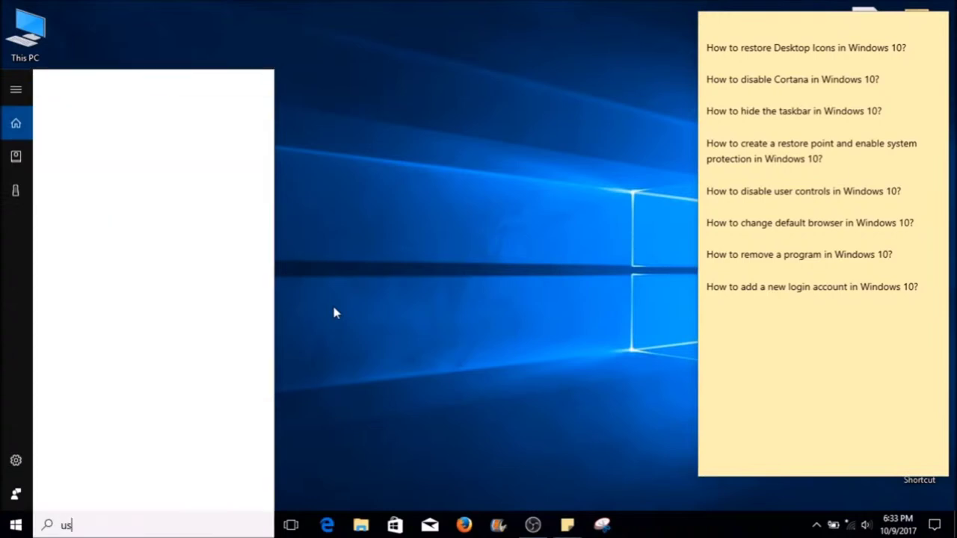
text(er account)
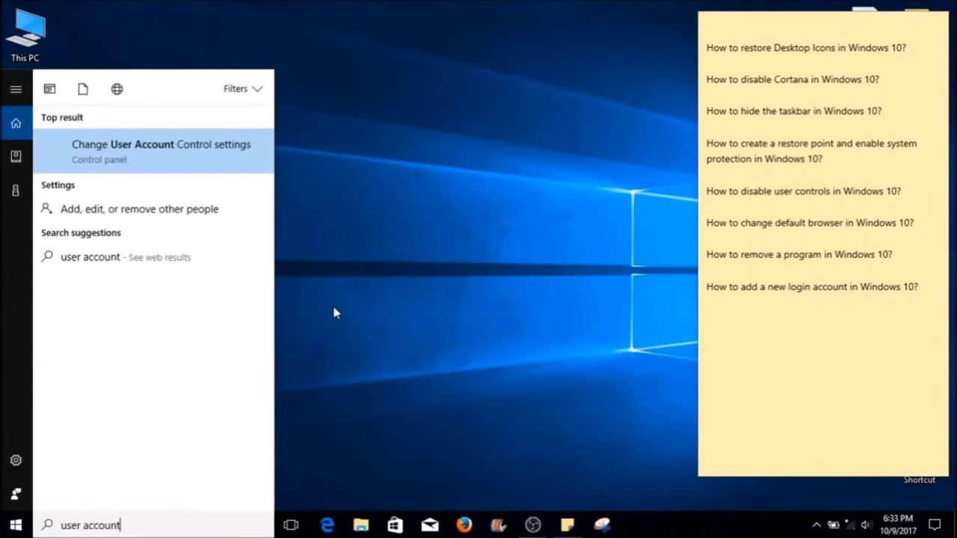
key(Return)
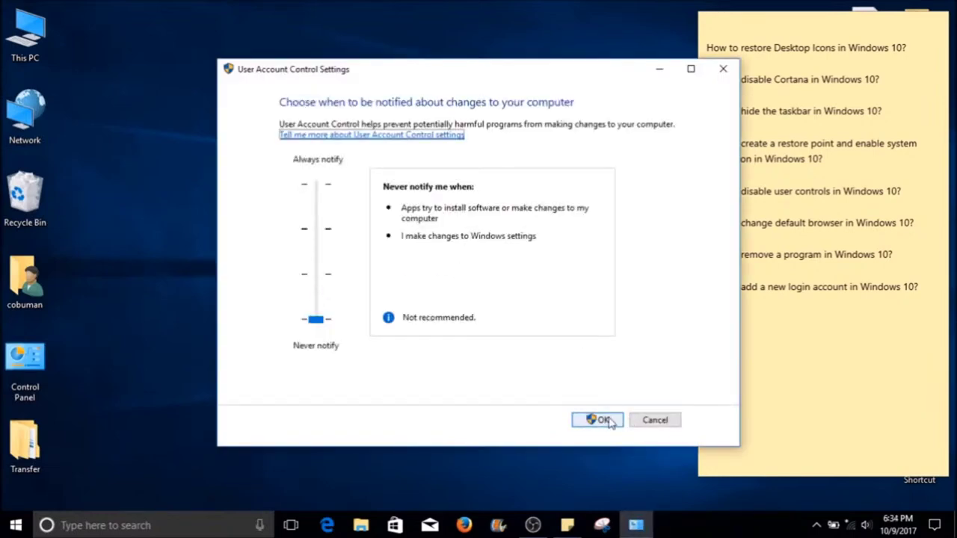
click(607, 421)
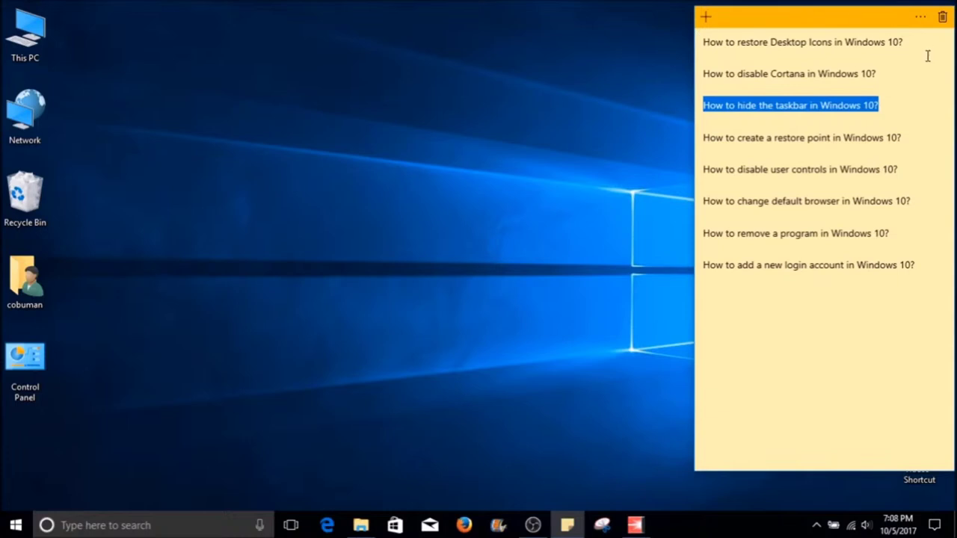
In Taskbar settings, enable auto-hide for both desktop mode and tablet mode.
right_click(684, 530)
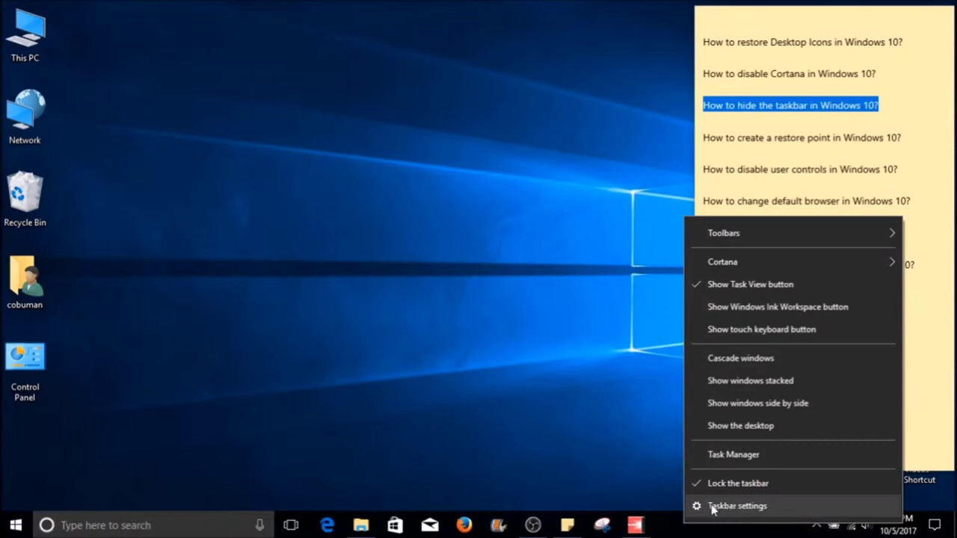
click(724, 507)
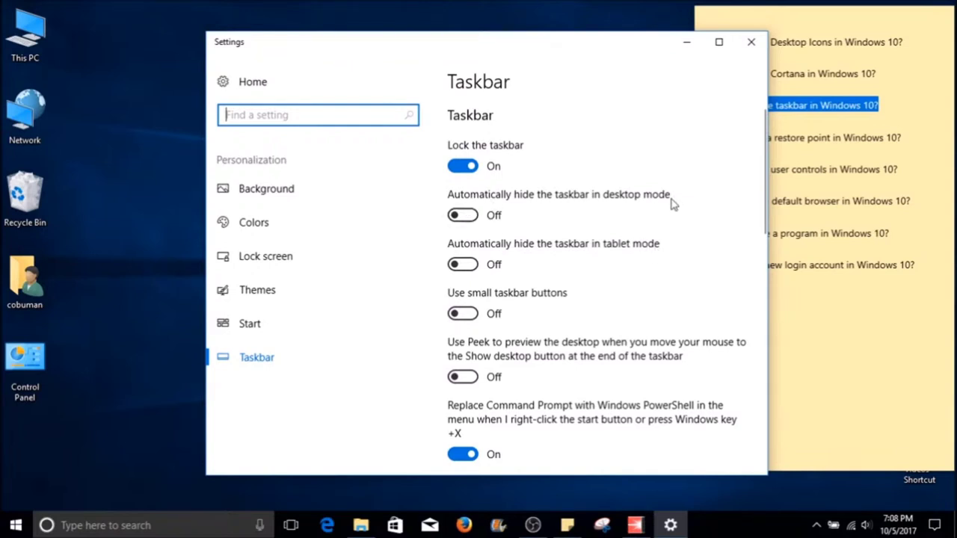
click(473, 215)
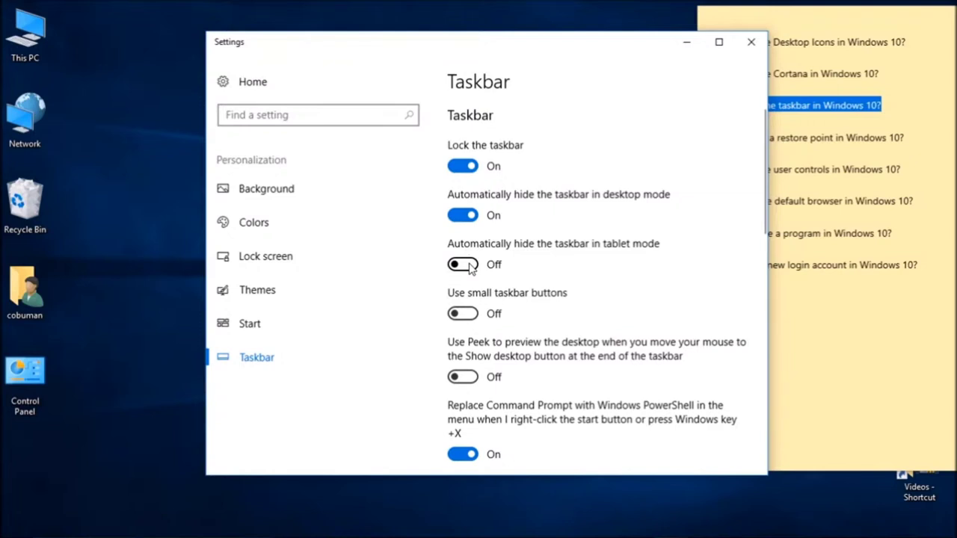
click(467, 266)
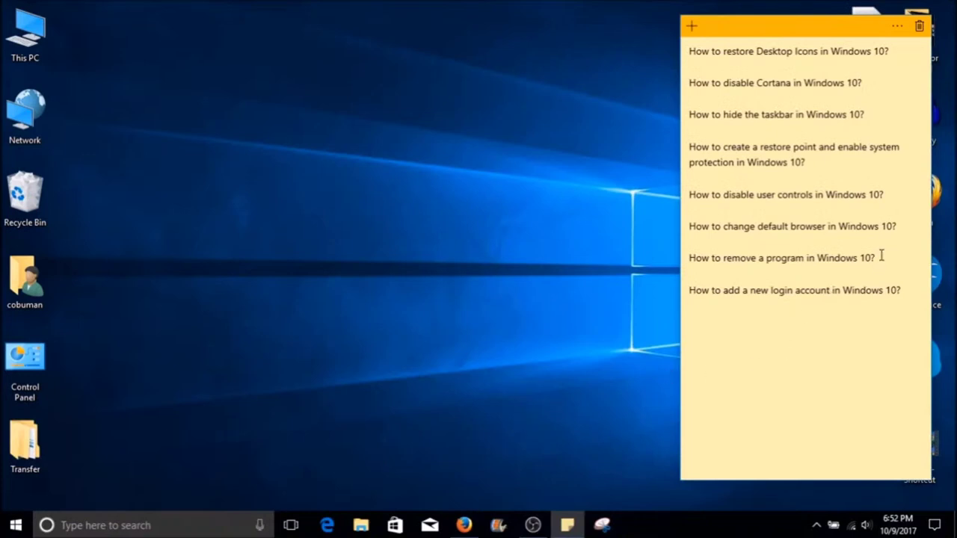
Highlight the note's remove-a-program line, then search 'add or remove' and open Add or remove programs.
drag(879, 258, 689, 263)
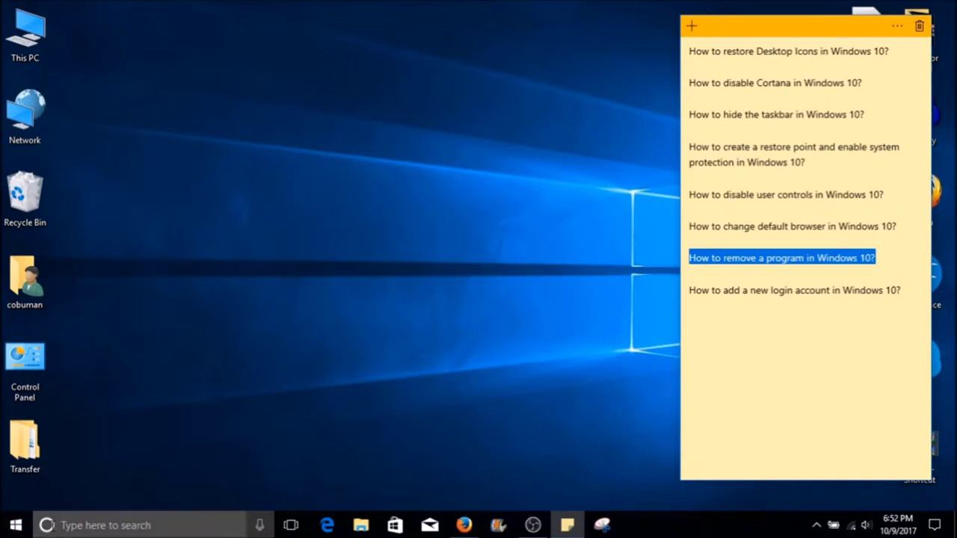
click(111, 524)
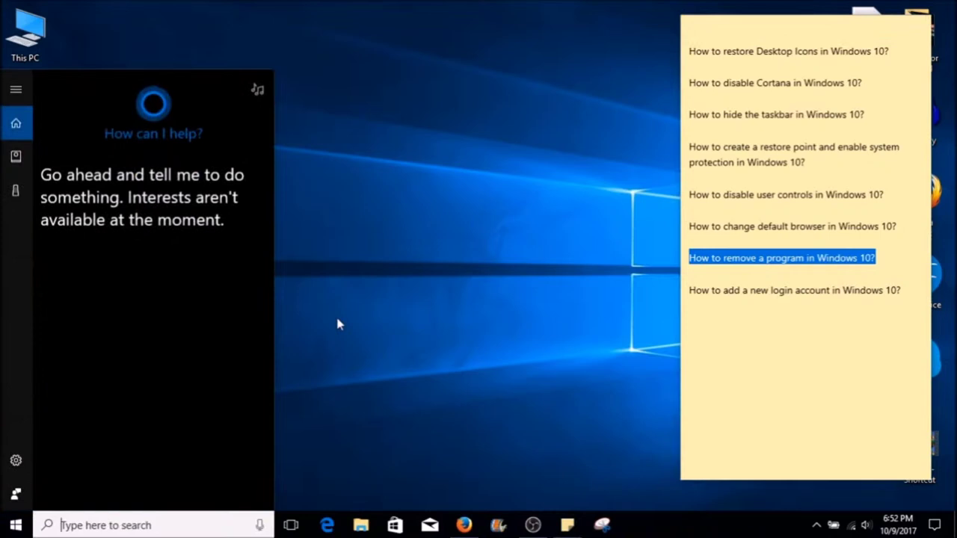
text(a)
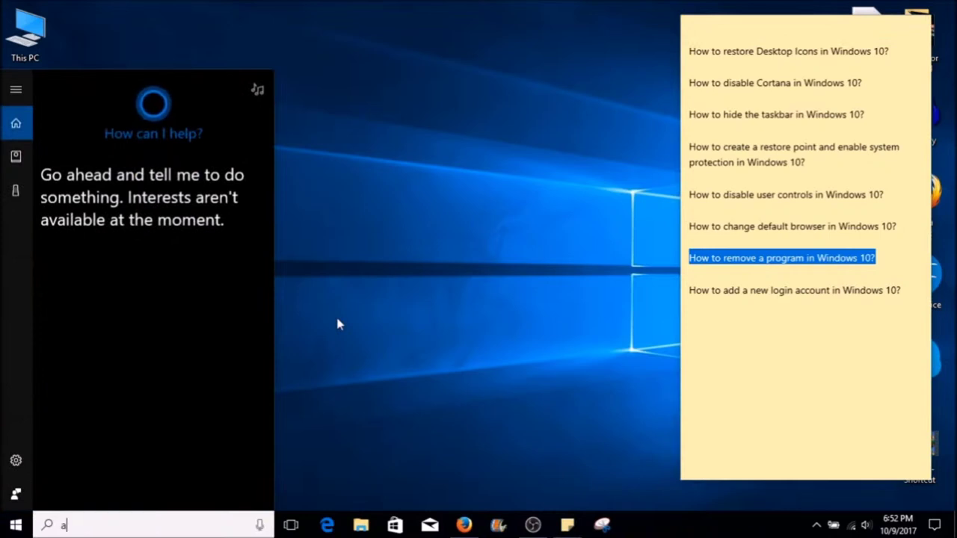
text(dd )
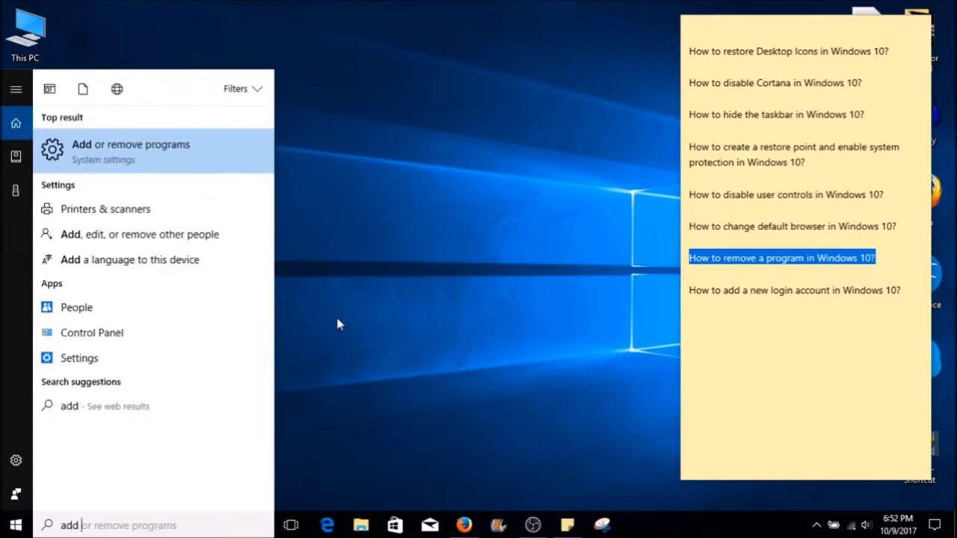
text(or remove)
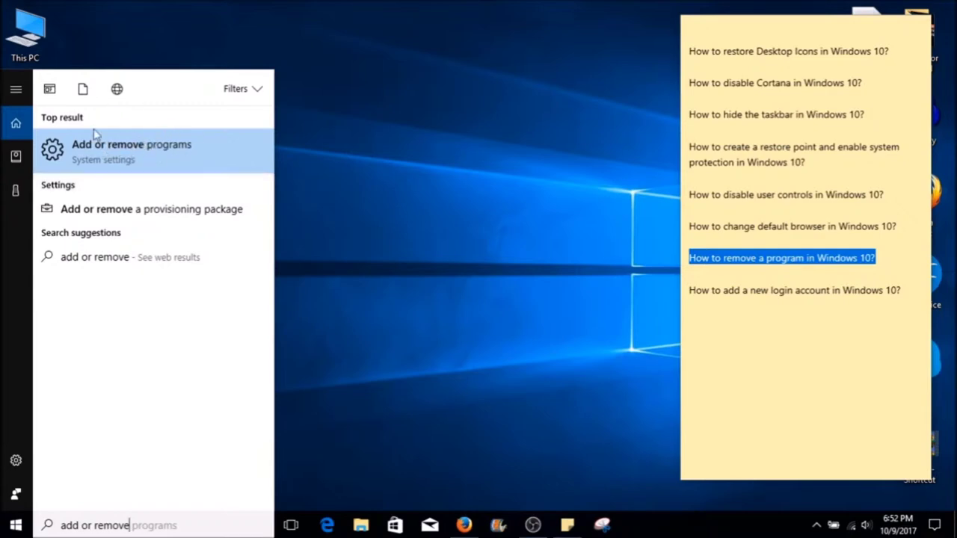
click(139, 152)
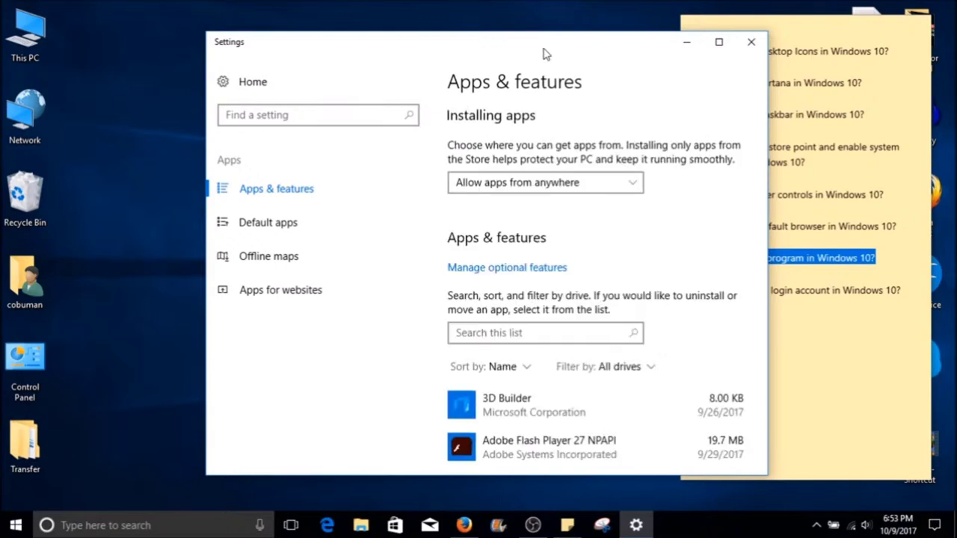
Scroll the Apps & features list down to Bubble Witch 3 Saga and expand its entry.
drag(546, 51, 480, 41)
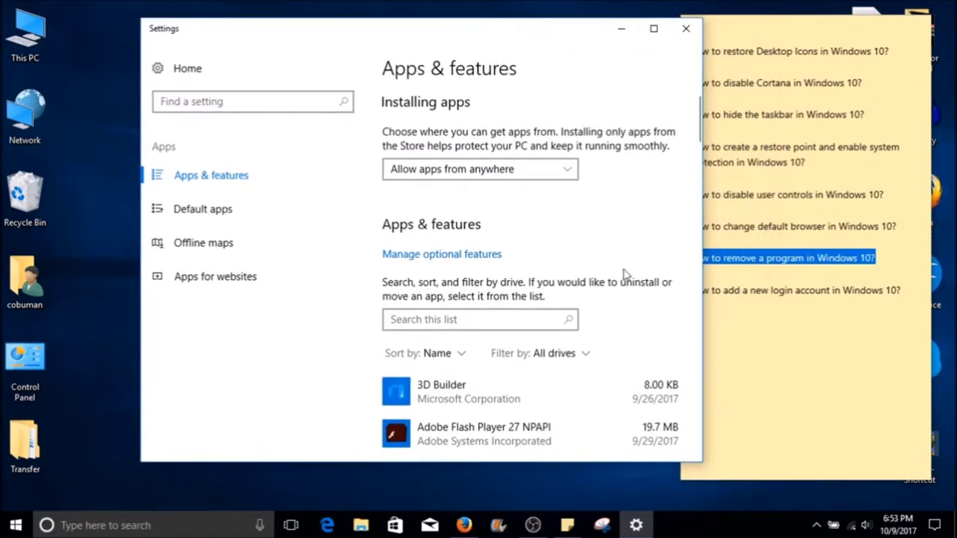
scroll(625, 275, down, 5)
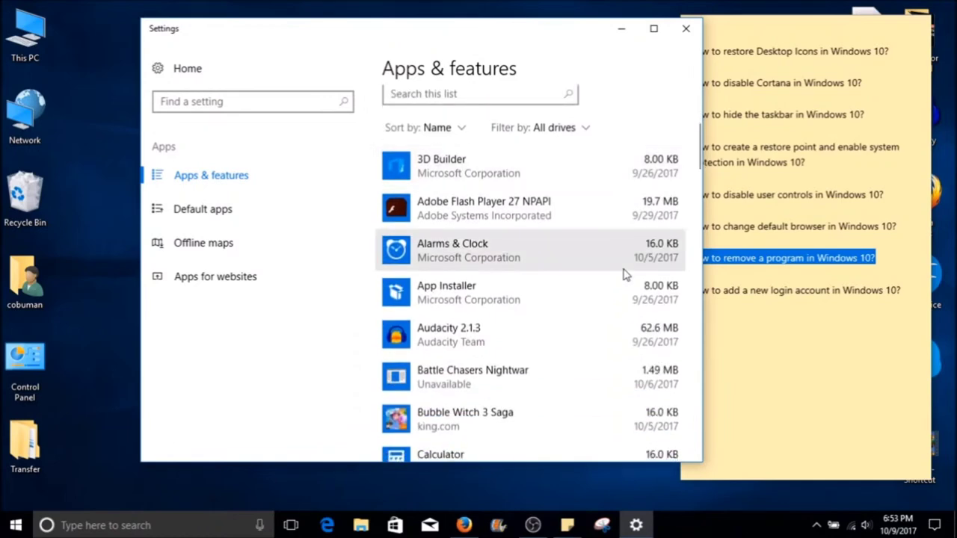
scroll(625, 276, down, 1)
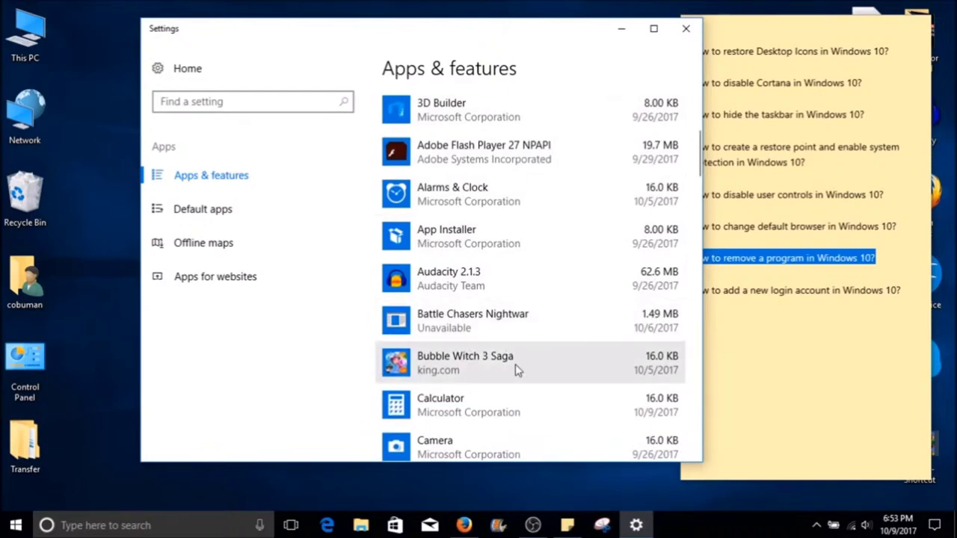
click(480, 363)
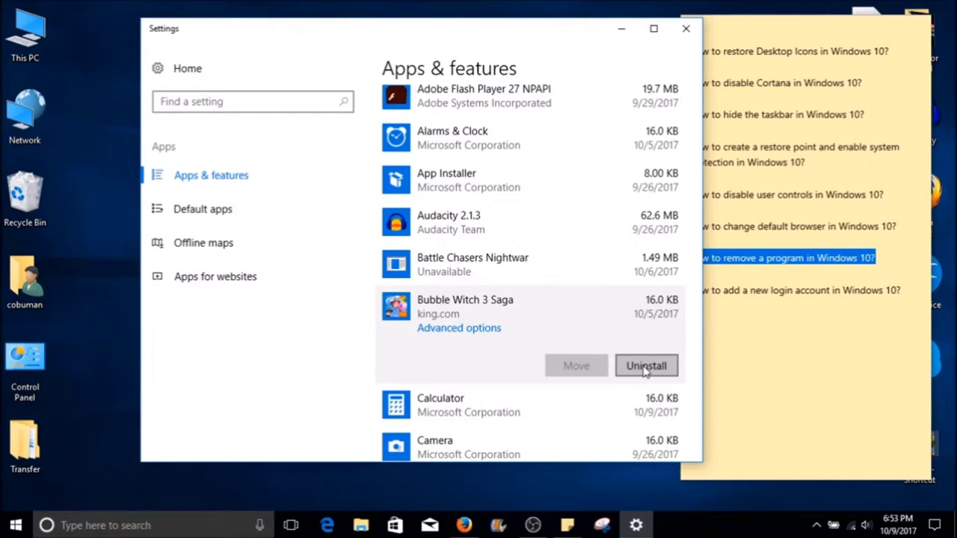
click(474, 335)
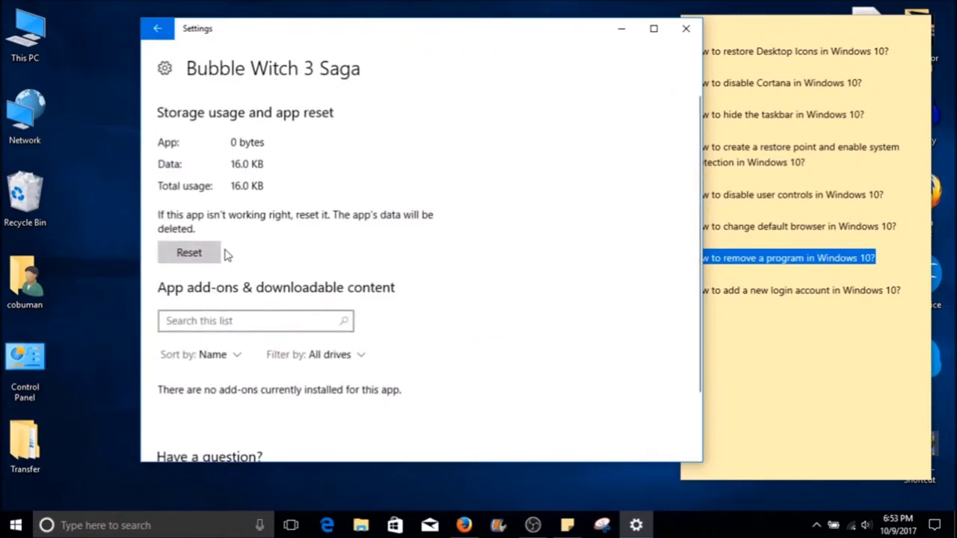
scroll(265, 250, down, 1)
scroll(265, 250, up, 1)
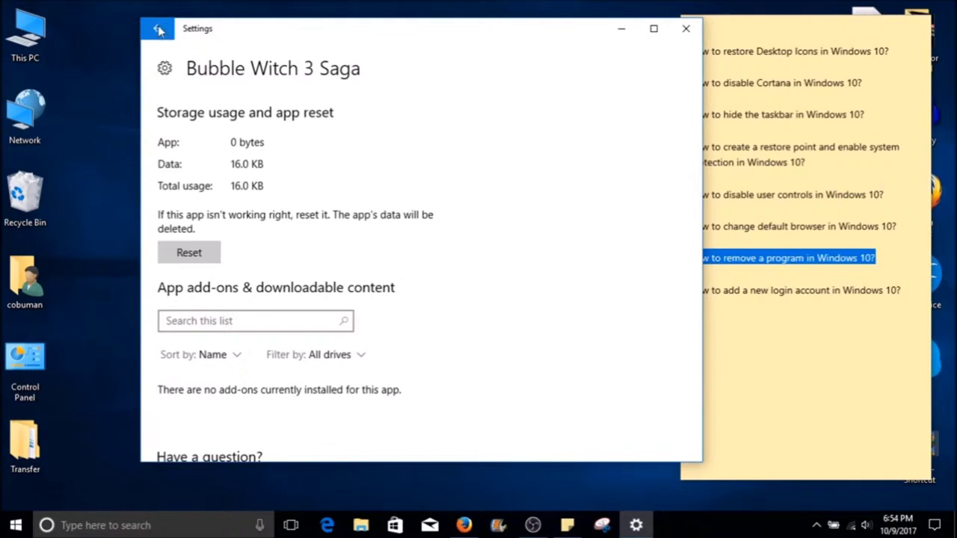
click(157, 33)
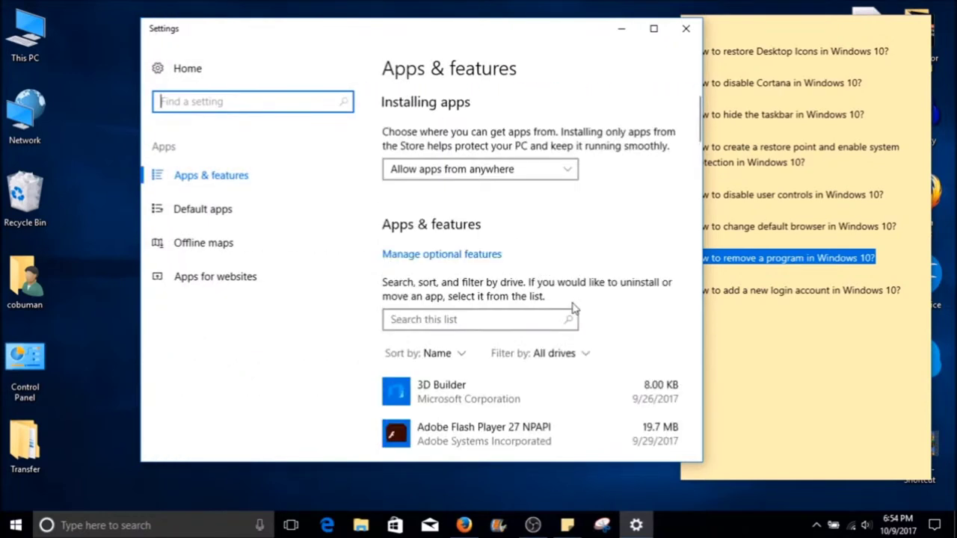
scroll(573, 308, down, 3)
scroll(573, 308, down, 2)
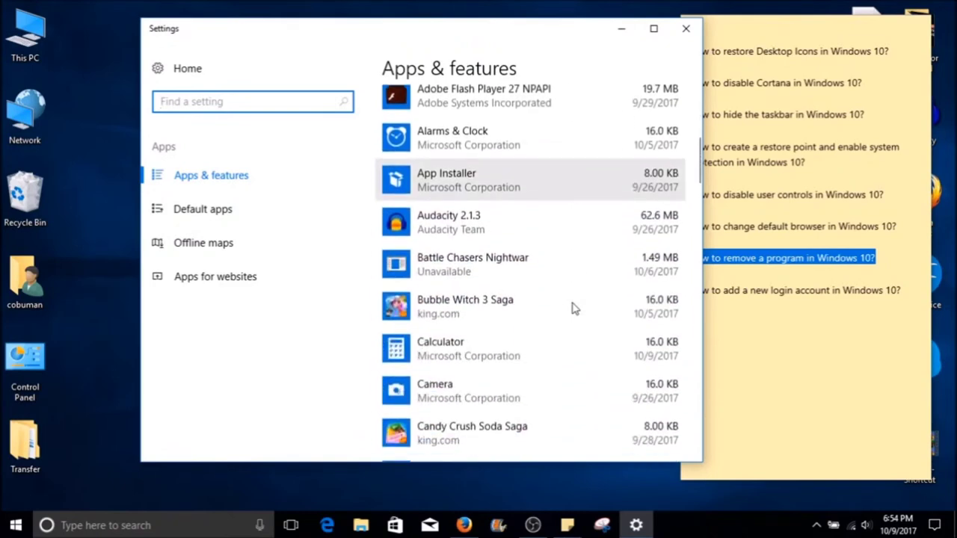
Uninstall Bubble Witch 3 Saga from Apps & features, confirming the removal.
click(512, 308)
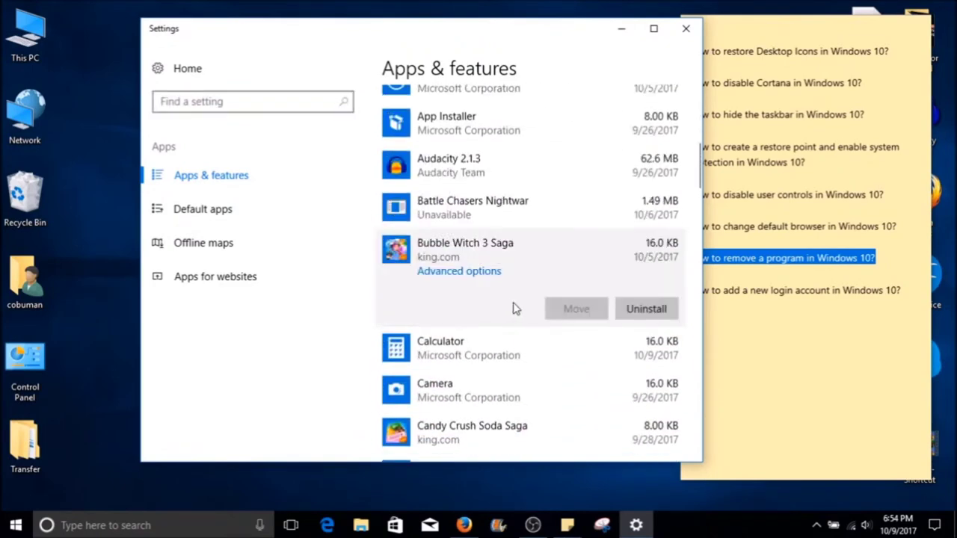
click(655, 314)
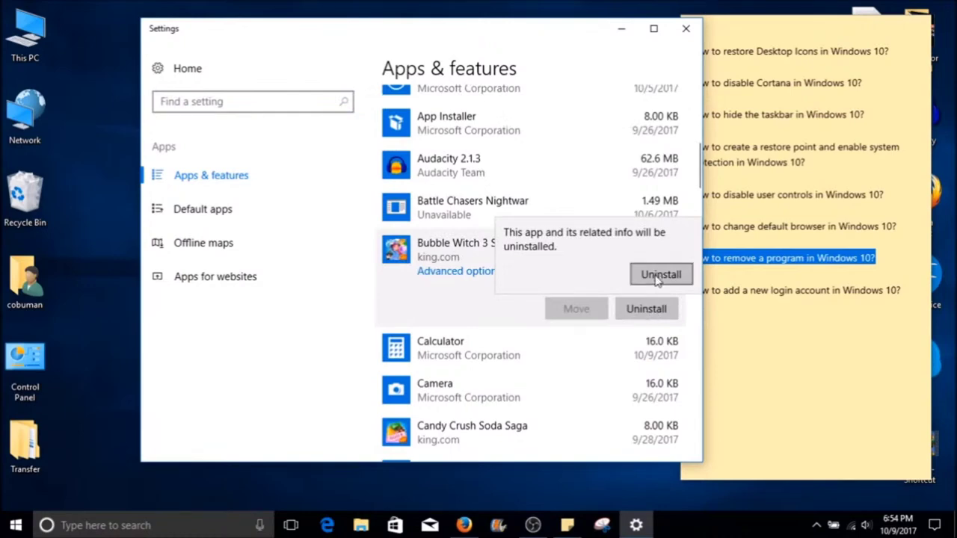
click(656, 277)
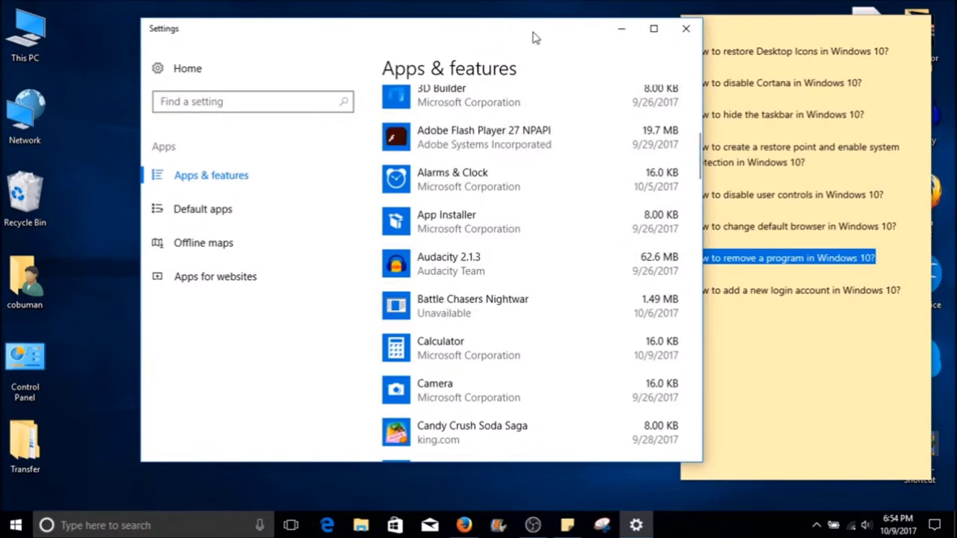
drag(535, 36, 521, 42)
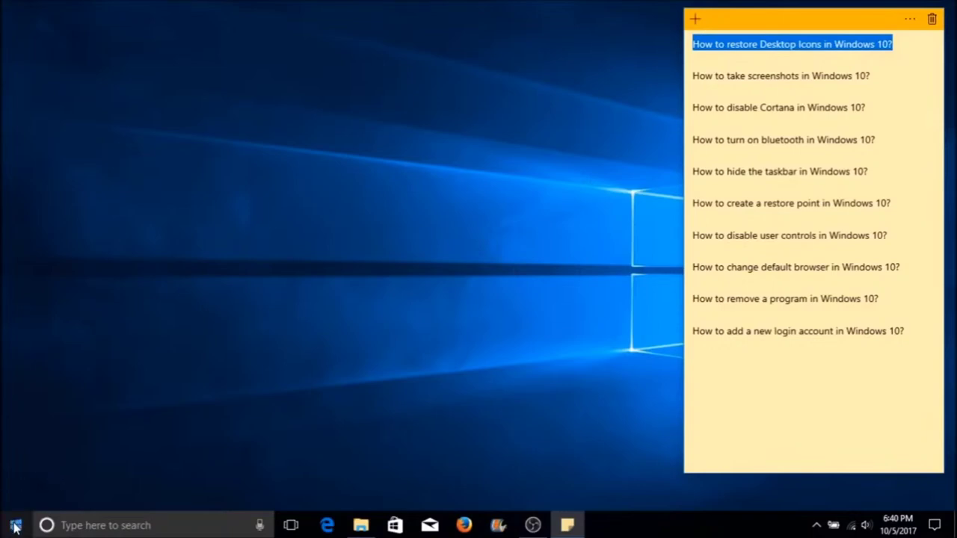
Search Windows for 'theme' and open the Themes and related settings page.
click(15, 527)
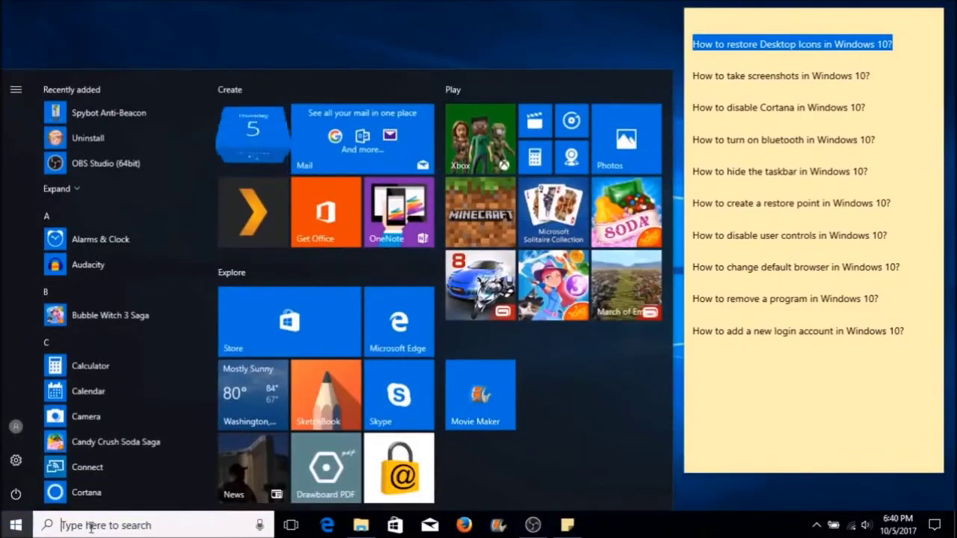
click(91, 528)
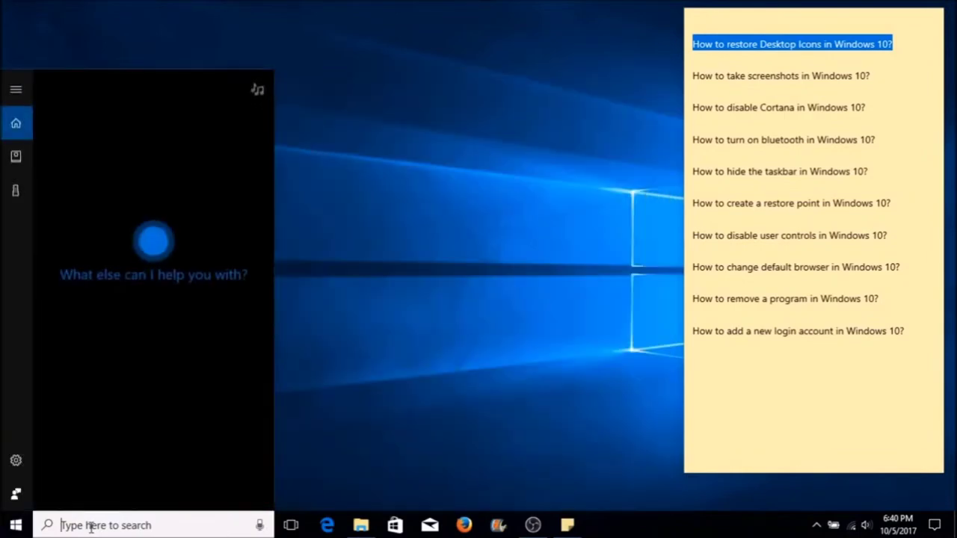
text(theme)
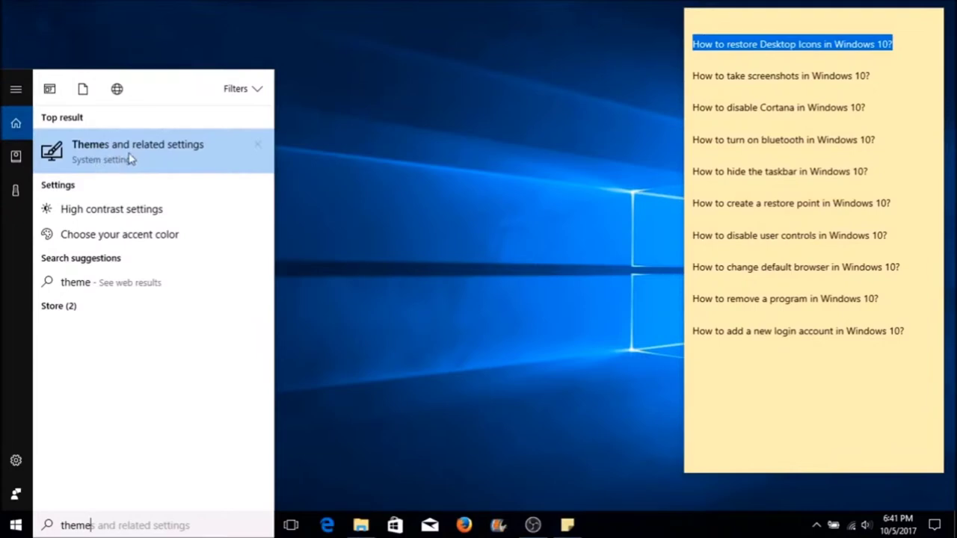
click(131, 153)
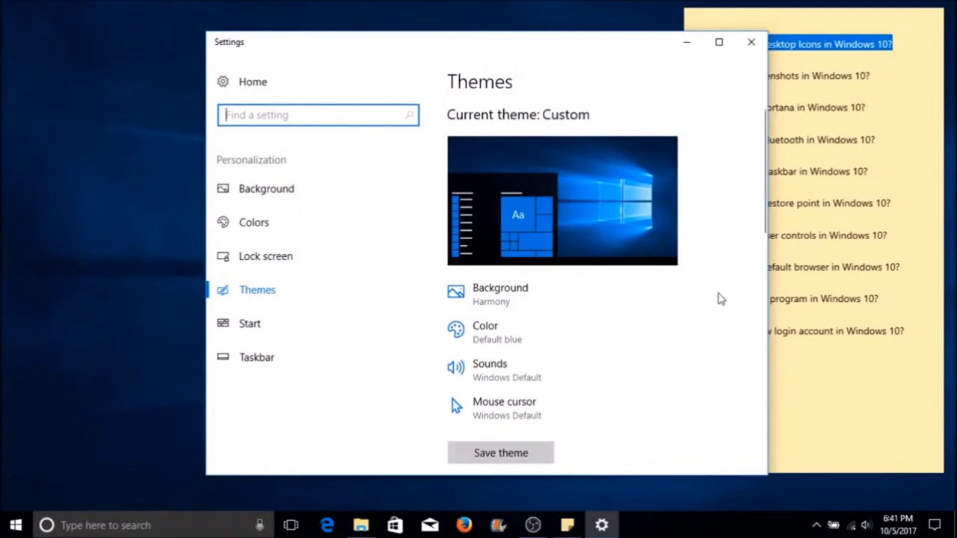
Scroll the Themes page down to Related Settings and open Desktop icon settings.
click(740, 247)
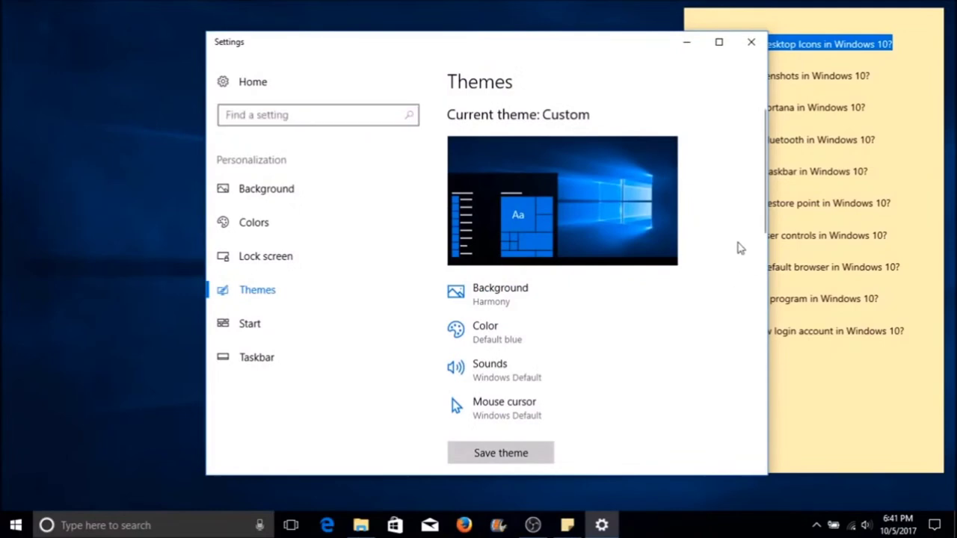
scroll(740, 251, down, 5)
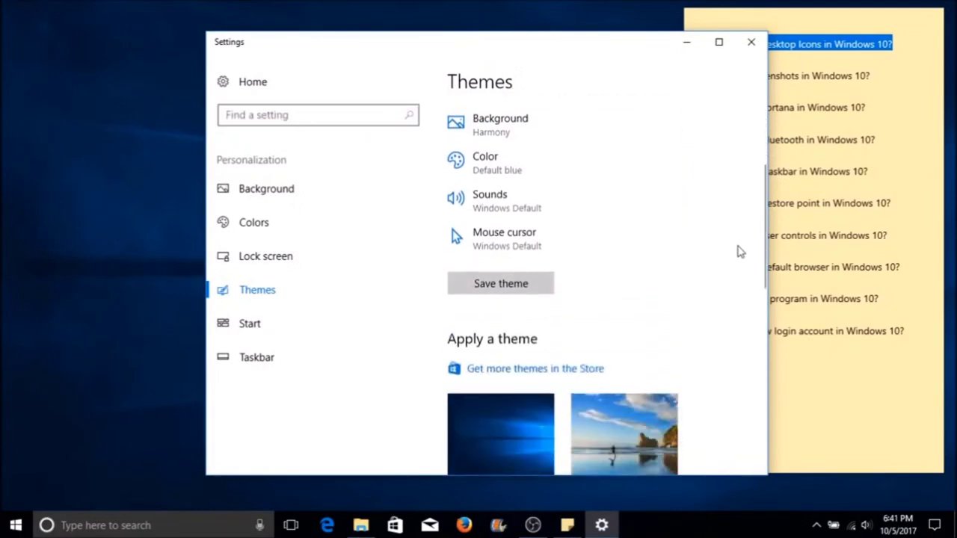
scroll(738, 254, down, 5)
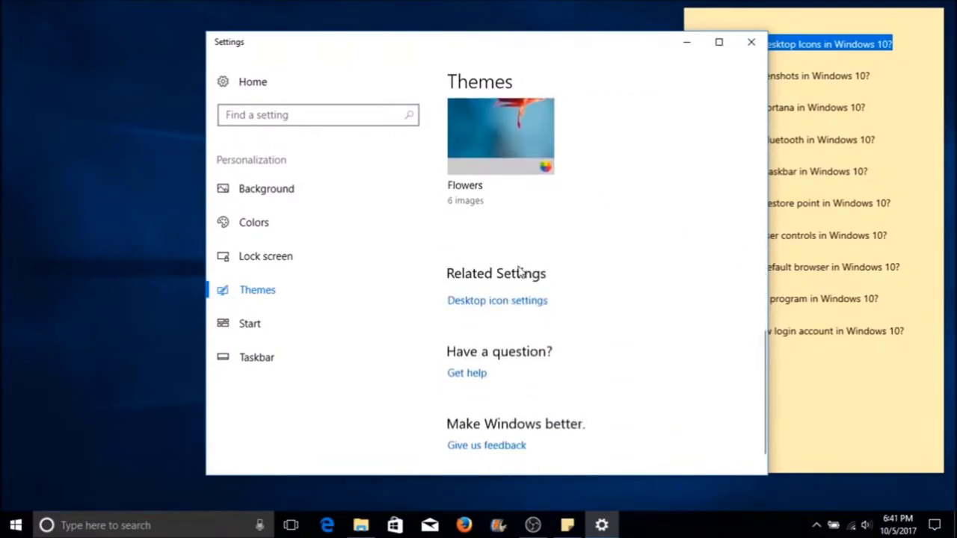
click(468, 308)
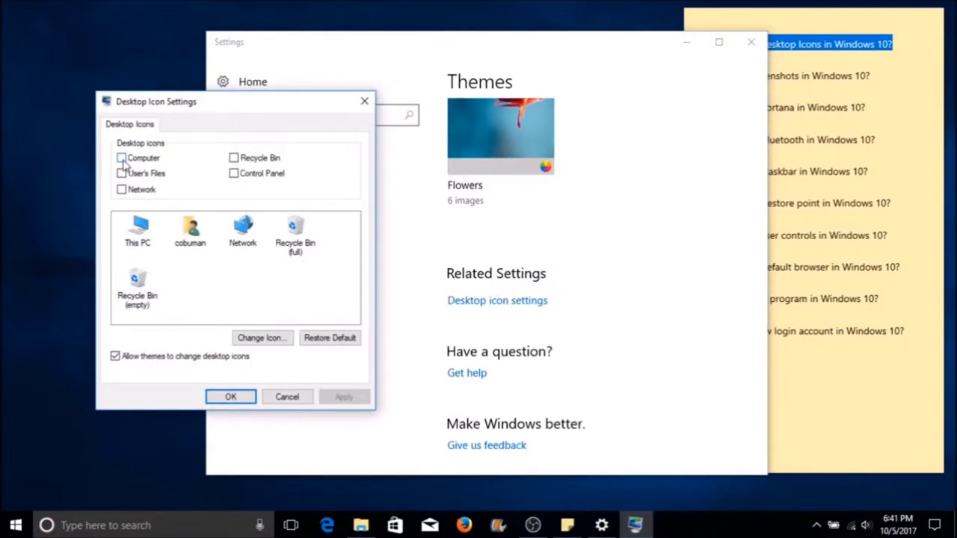
Enable the Computer, User's Files, Network, Recycle Bin and Control Panel desktop icons and confirm.
click(122, 158)
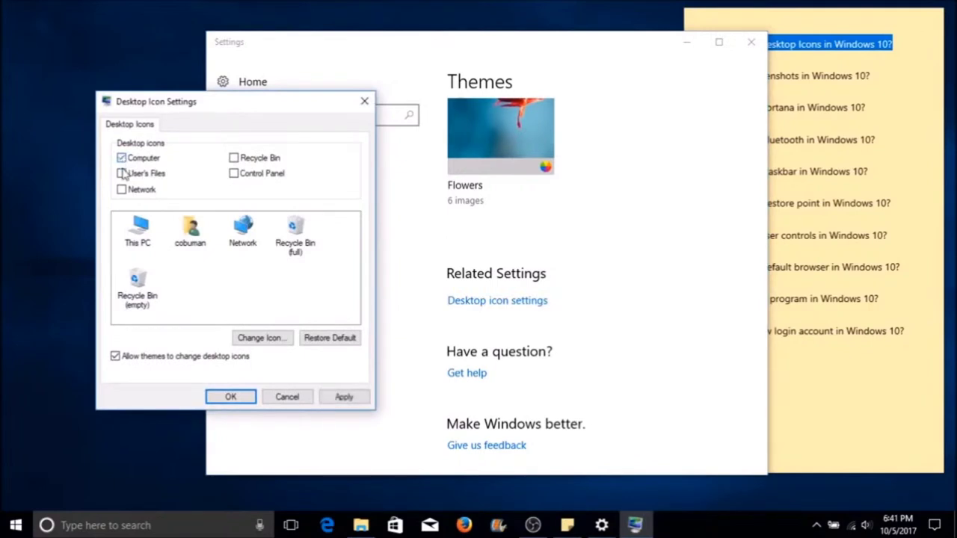
click(122, 173)
click(122, 190)
click(234, 157)
click(234, 174)
click(345, 398)
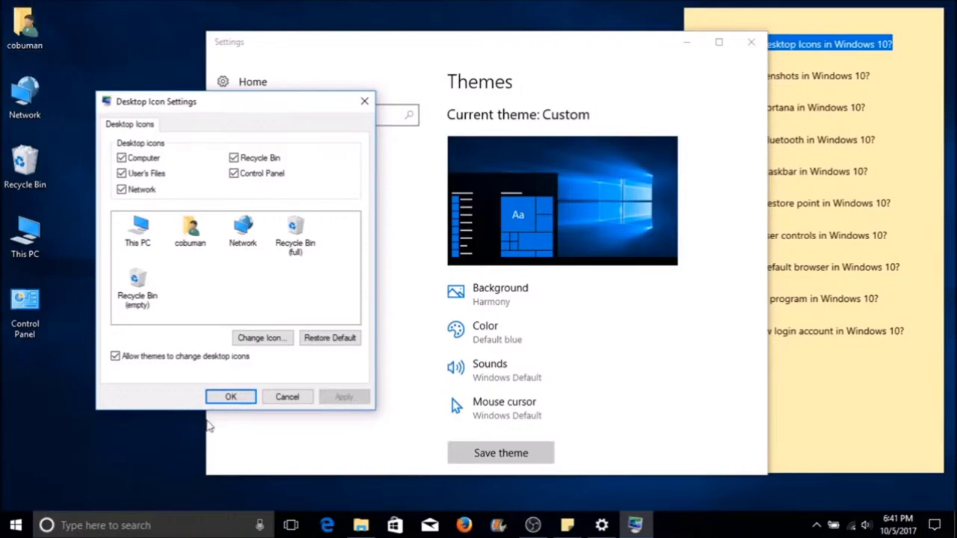
click(229, 398)
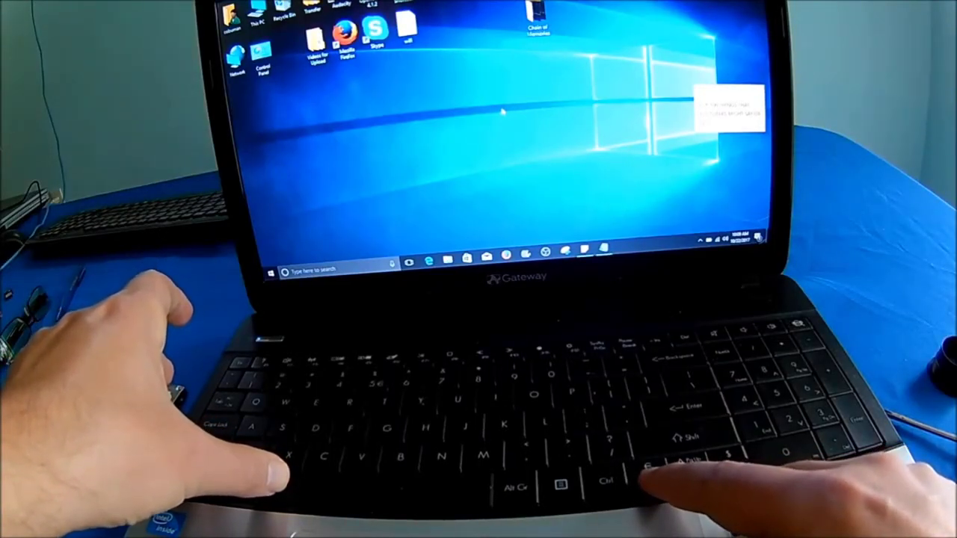
Rotate the screen to both portraits and upside down with Ctrl+Alt+arrows, ending in landscape.
key(ctrl+alt+Left)
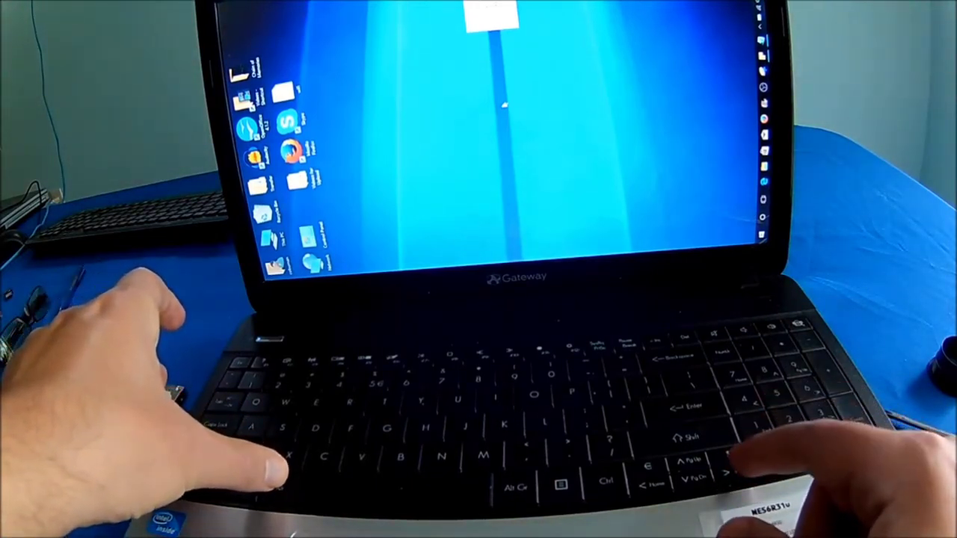
key(ctrl+alt+Right)
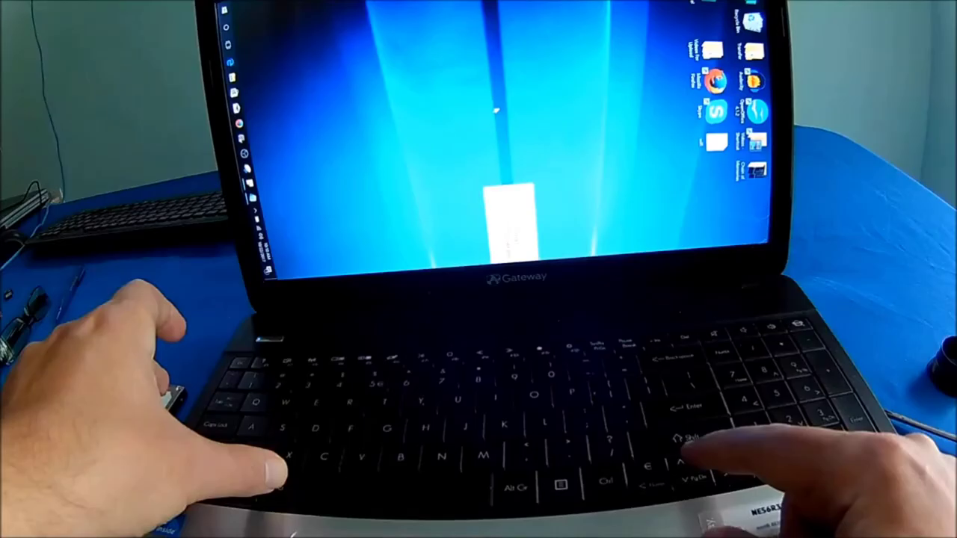
key(ctrl+alt+Up)
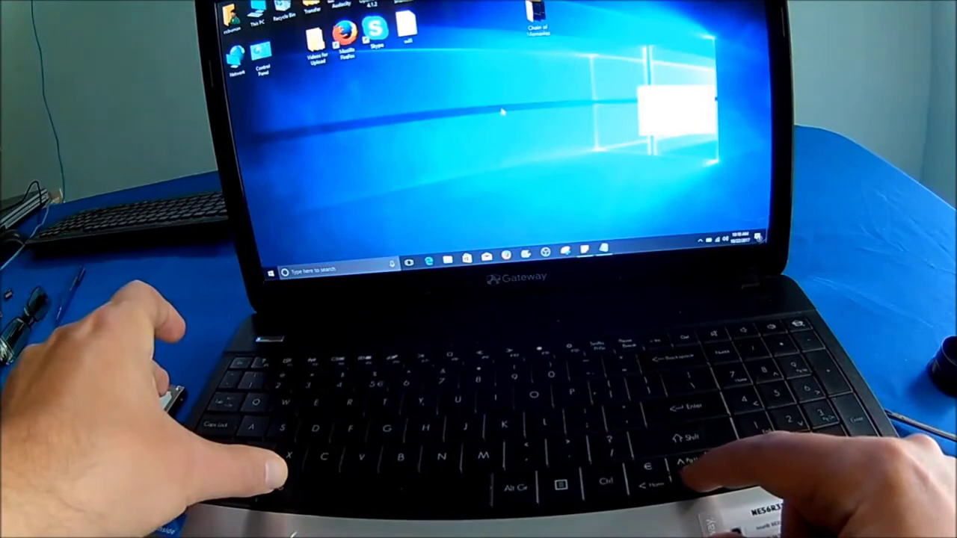
key(ctrl+alt+Down)
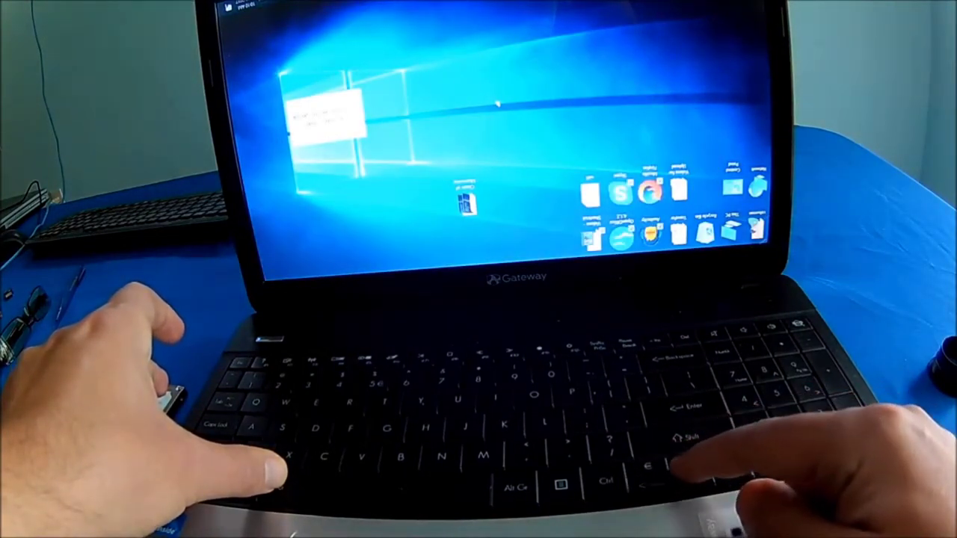
key(ctrl+alt+Left)
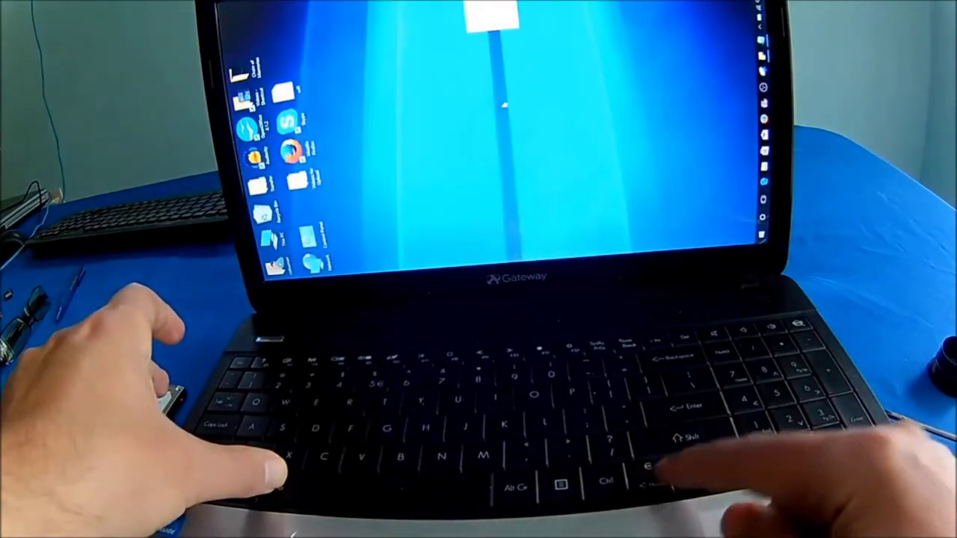
key(ctrl+alt+Right)
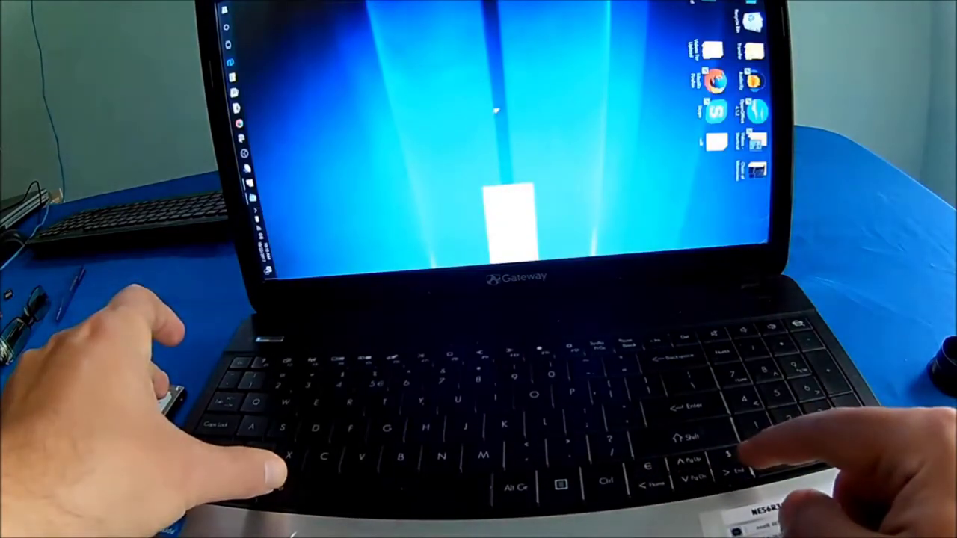
key(ctrl+alt+Up)
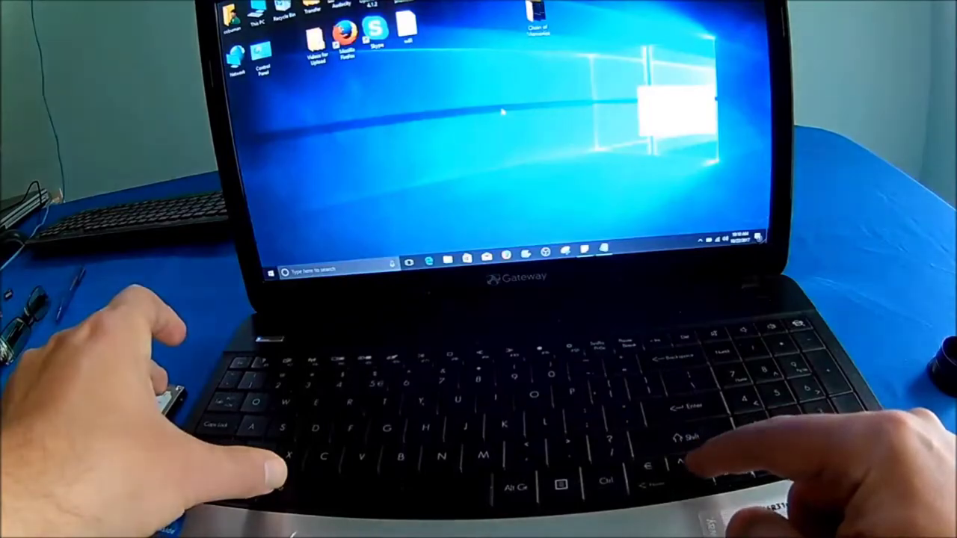
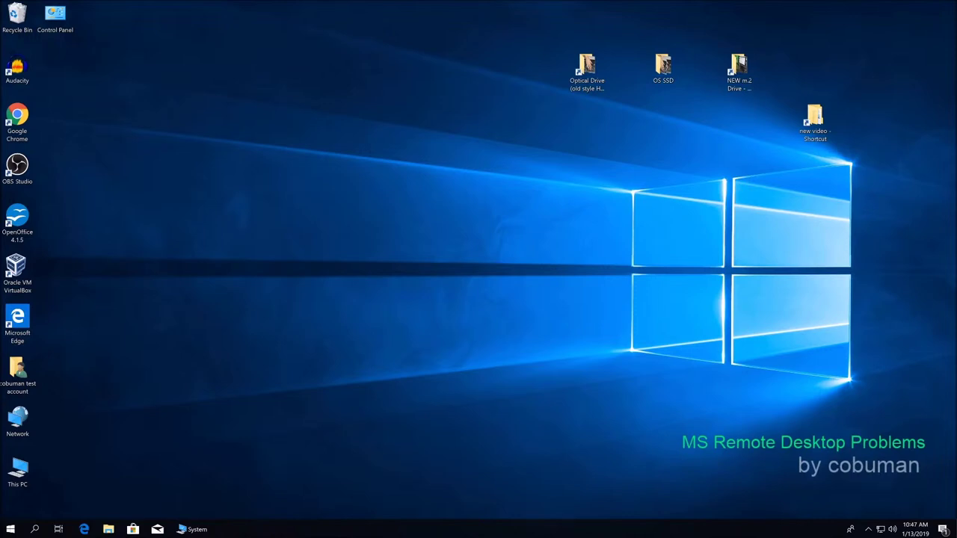
Search Windows for 'remote' and launch Remote Desktop Connection.
click(35, 529)
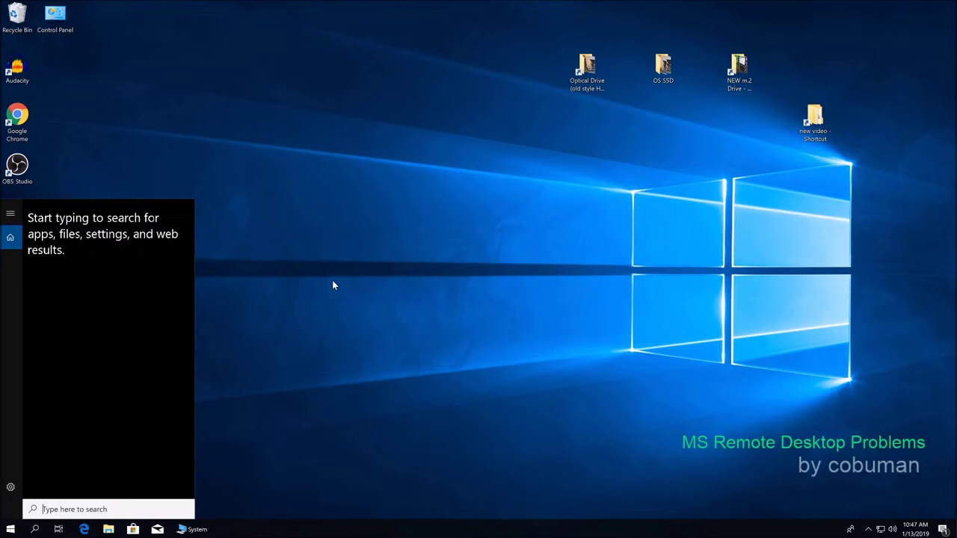
text(remote de)
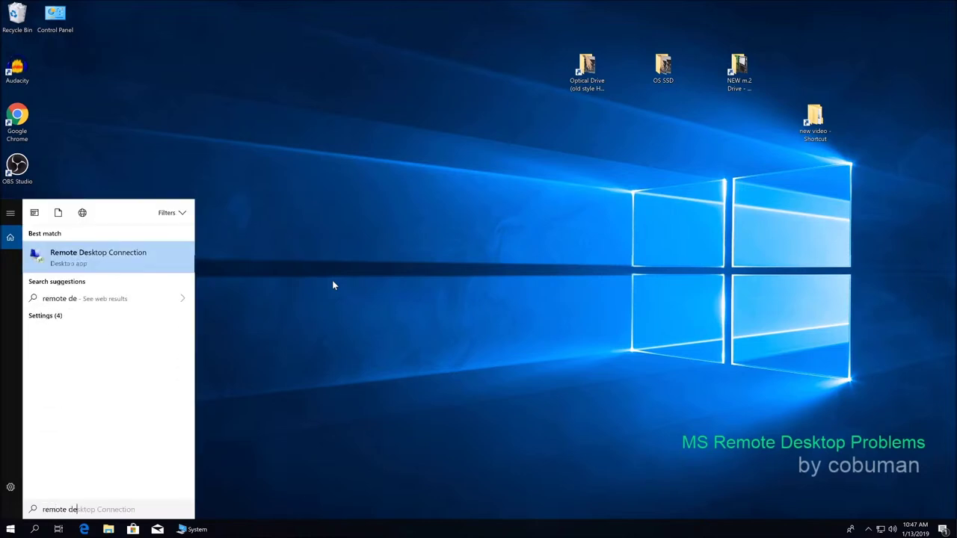
text(skop)
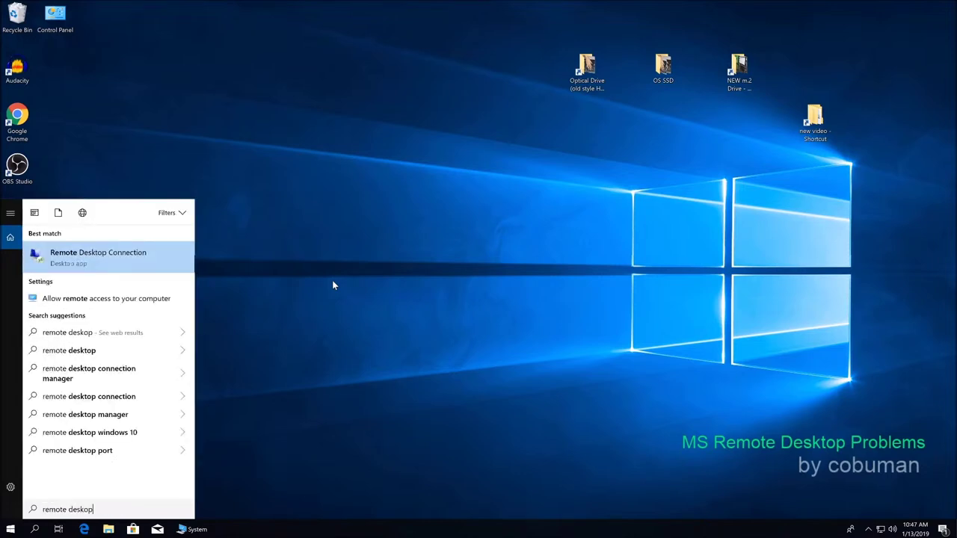
click(36, 530)
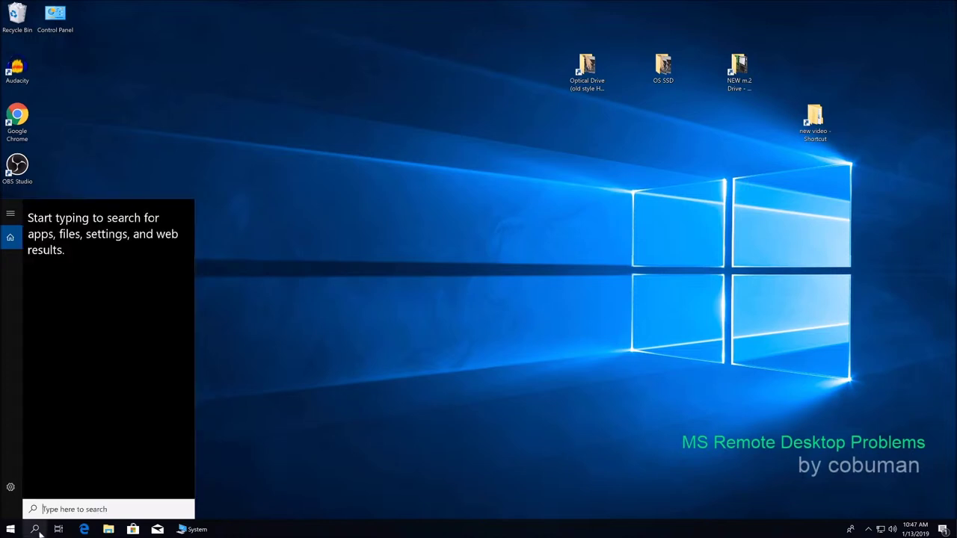
text(remote)
key(Return)
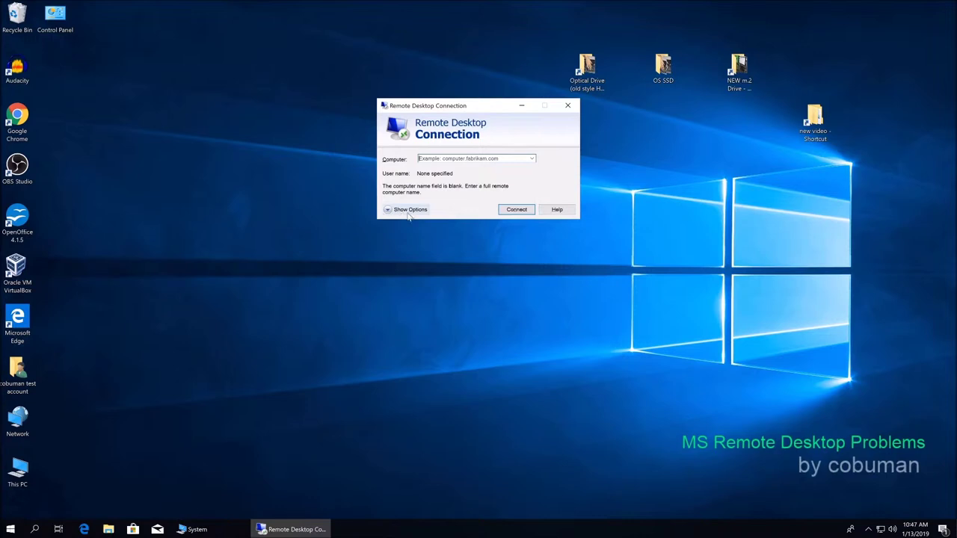
click(409, 211)
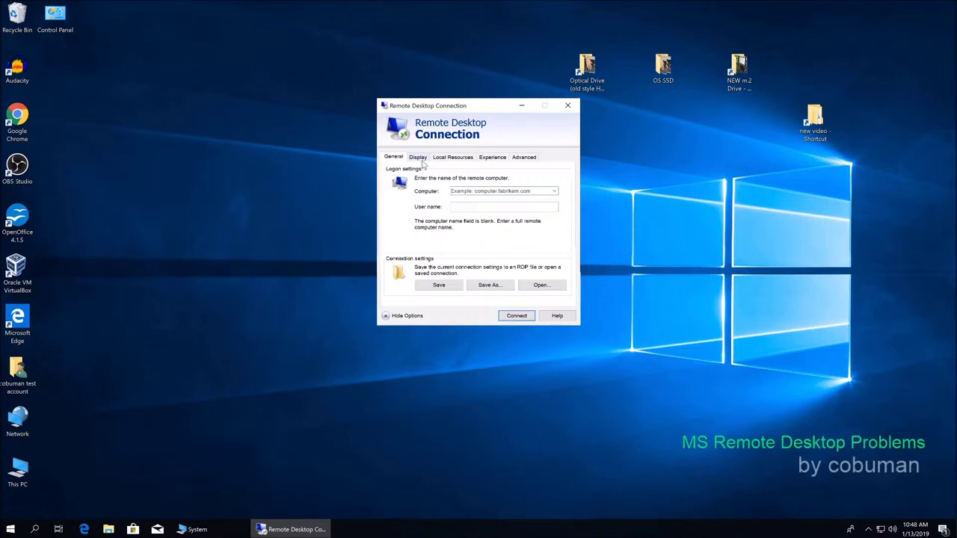
click(400, 317)
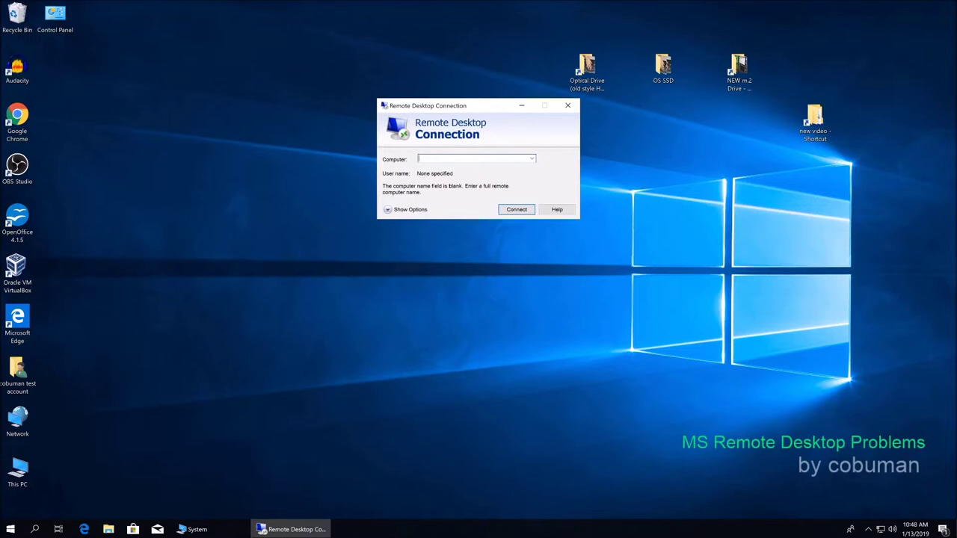
key(BackSpace)
key(BackSpace)
Enter computer1 as the computer name and try connecting to it.
drag(482, 111, 432, 107)
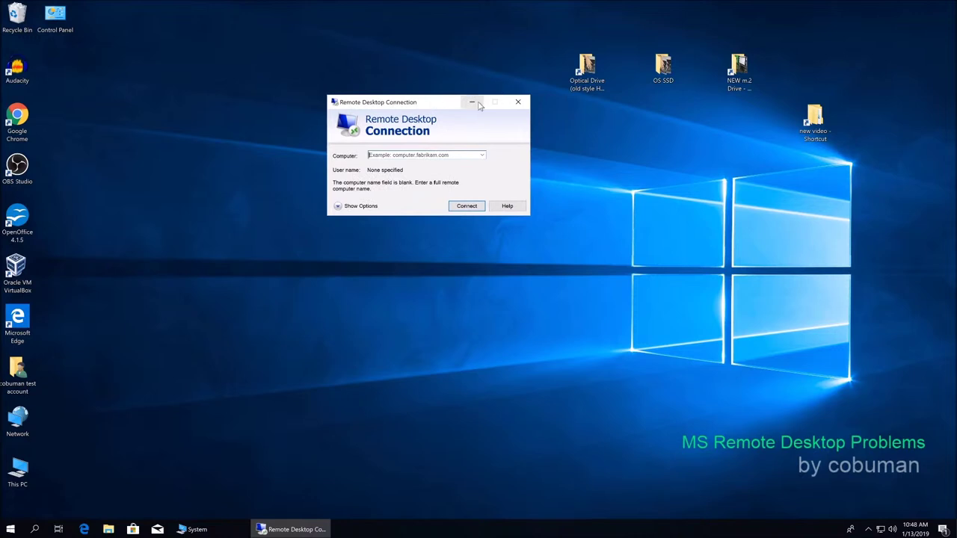
text(1)
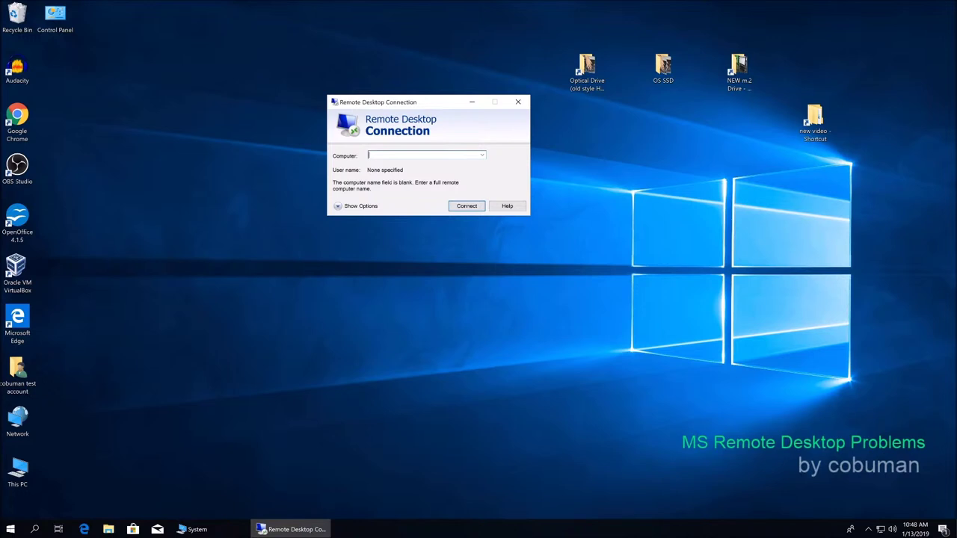
text(computer1)
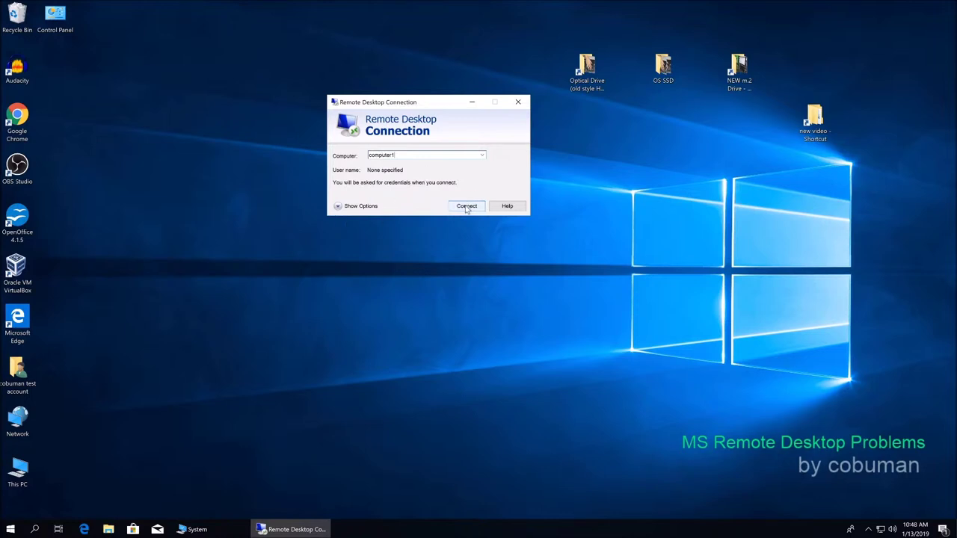
click(466, 206)
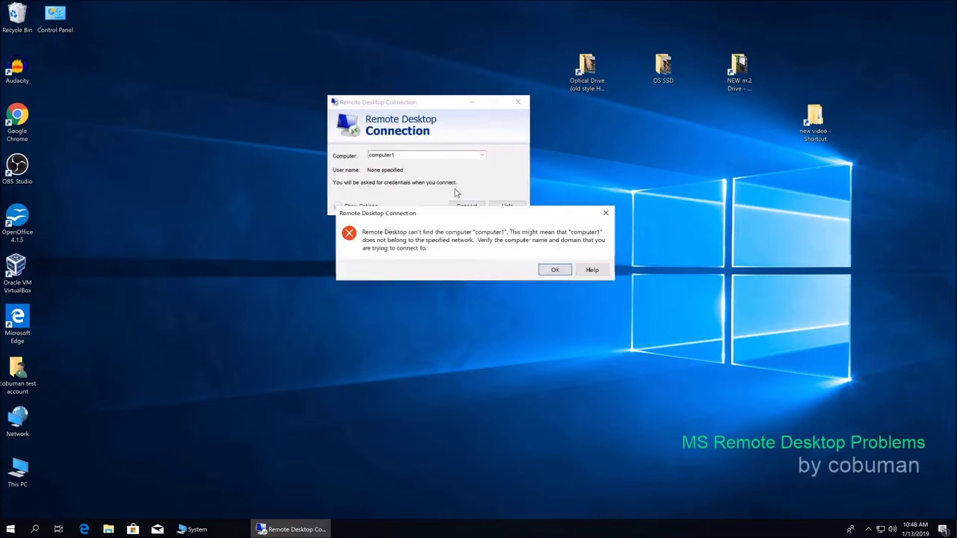
Dismiss the 'can't find the computer' error and reposition the connection window.
drag(516, 217, 517, 203)
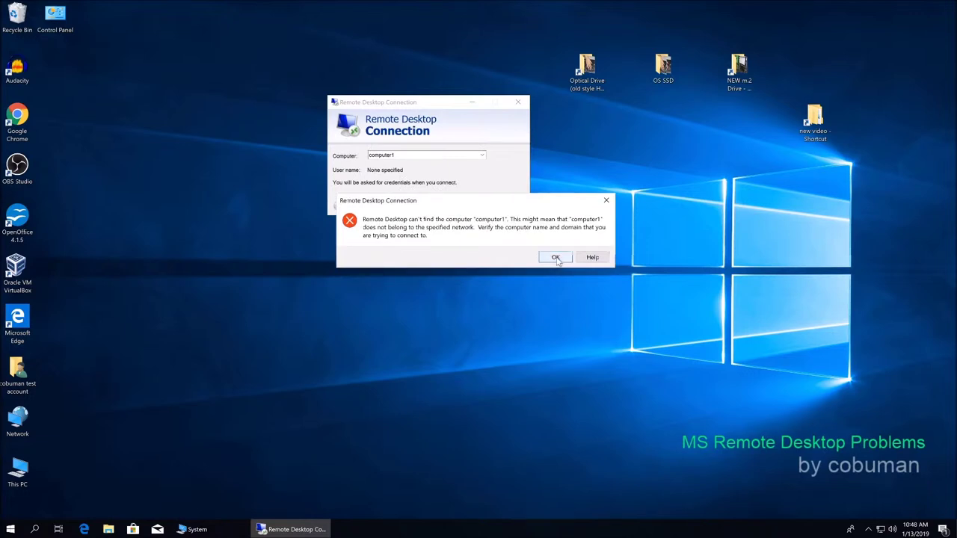
click(556, 258)
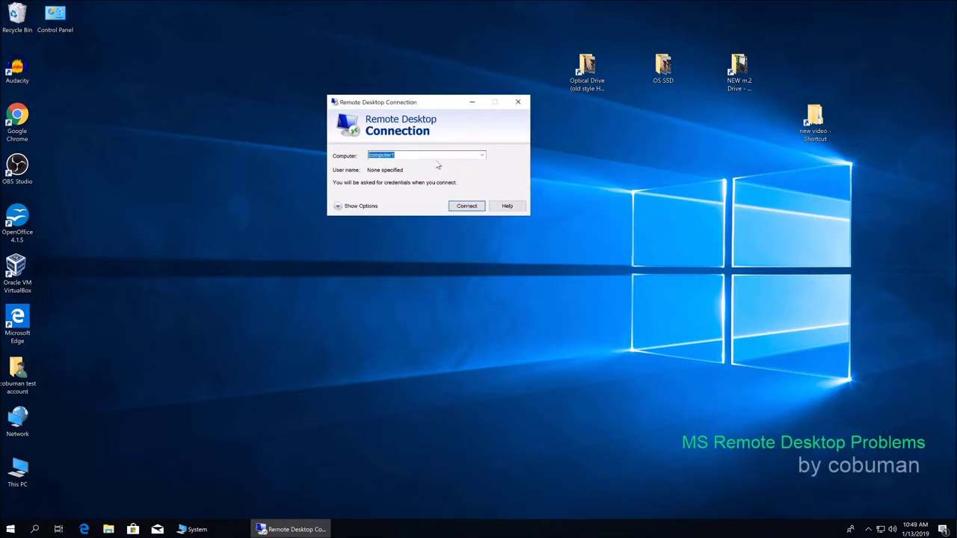
click(438, 156)
drag(437, 105, 483, 134)
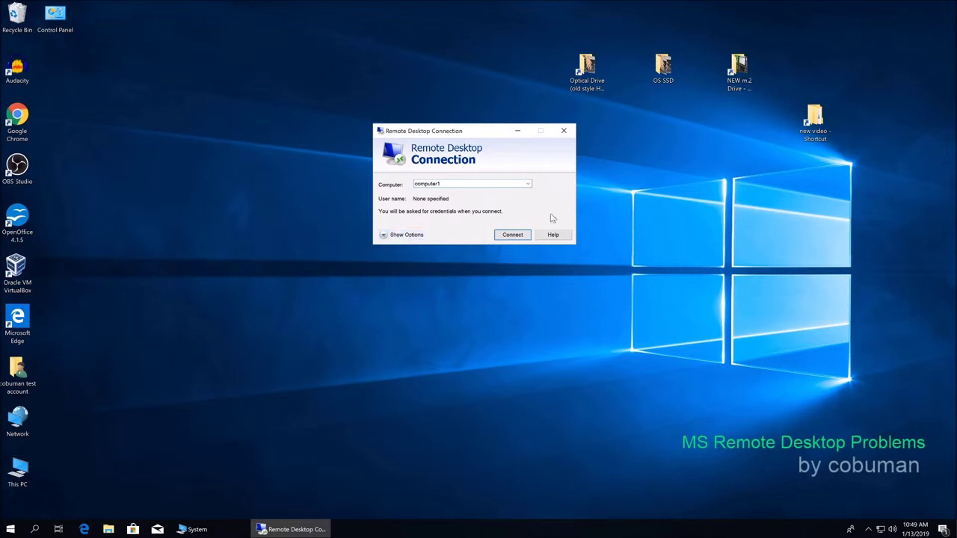
Open This PC's system properties and its Remote settings window.
right_click(9, 468)
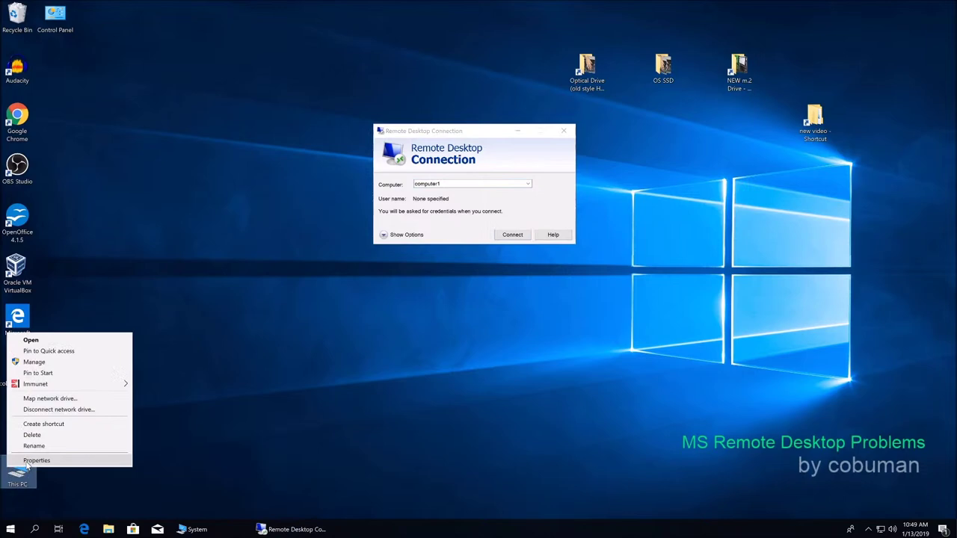
click(30, 461)
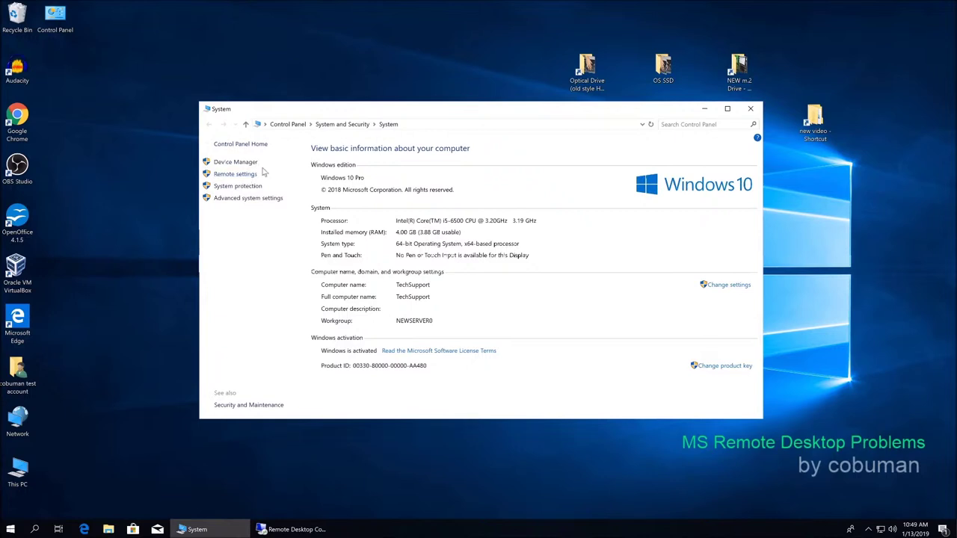
click(238, 174)
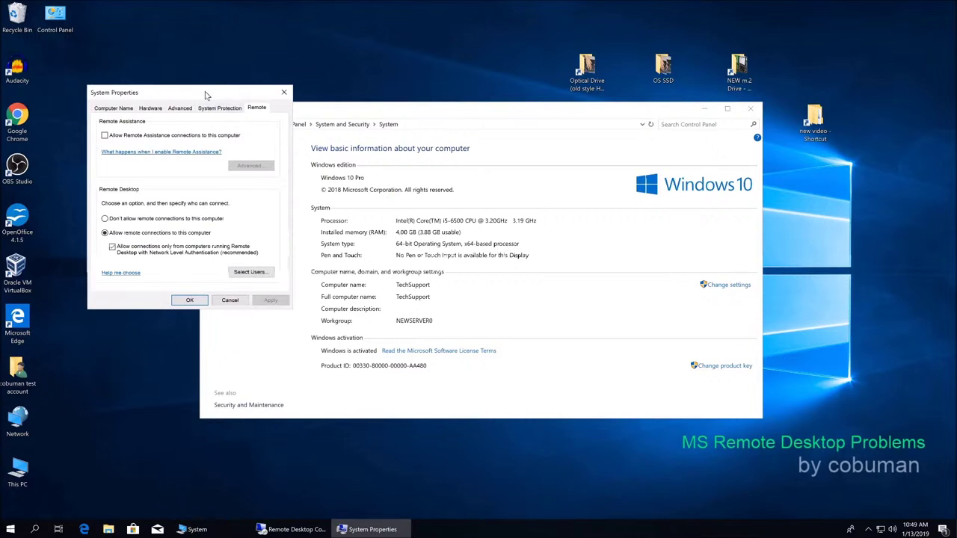
drag(205, 94, 445, 100)
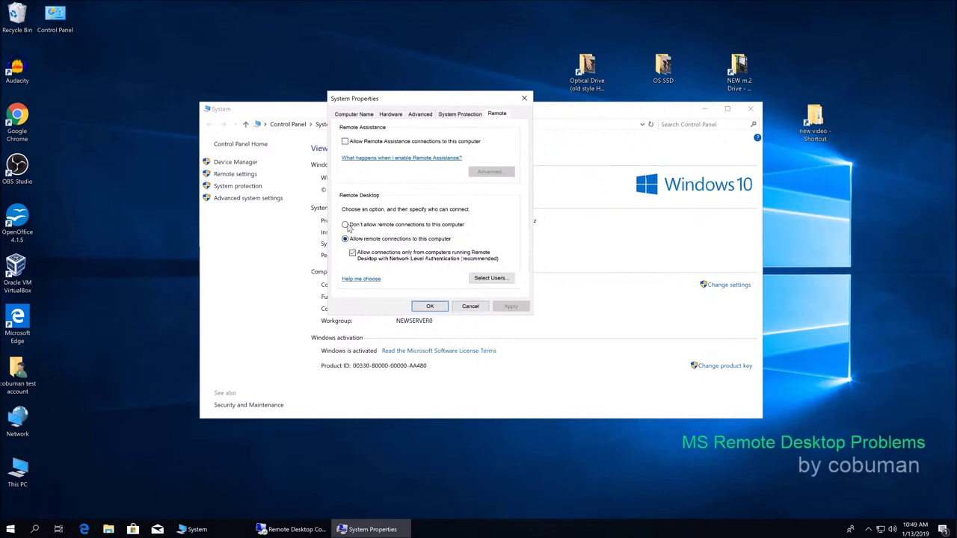
Toggle the Remote Desktop options, then cancel, leaving remote connections disallowed.
click(345, 224)
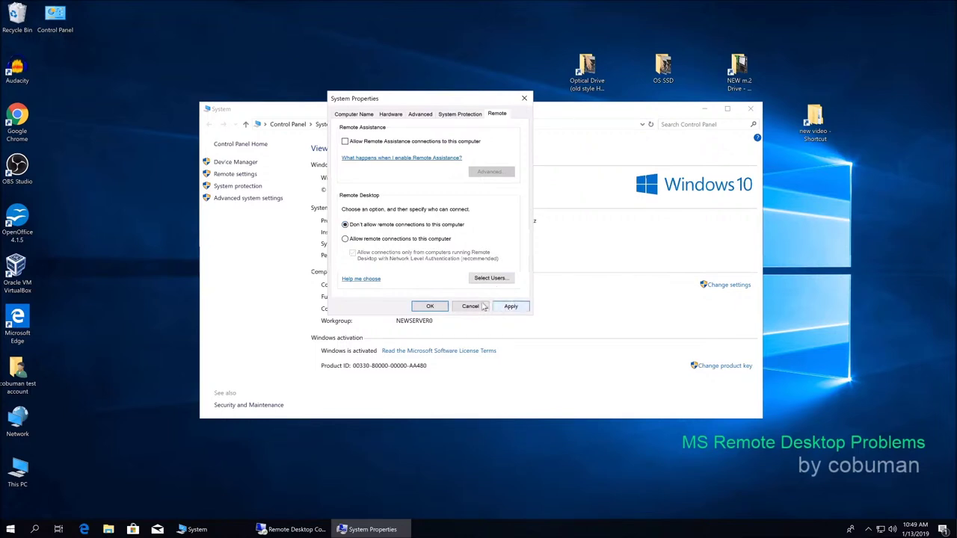
click(370, 239)
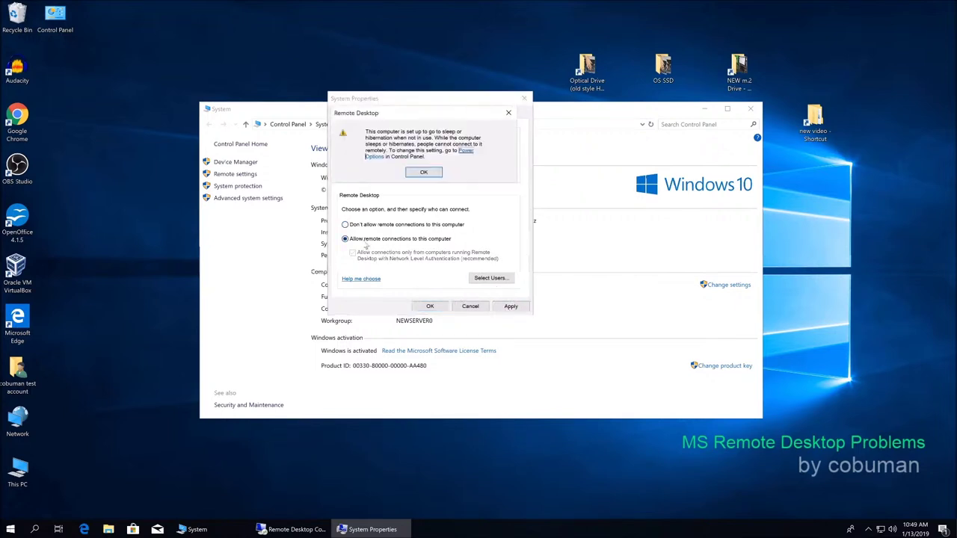
click(424, 173)
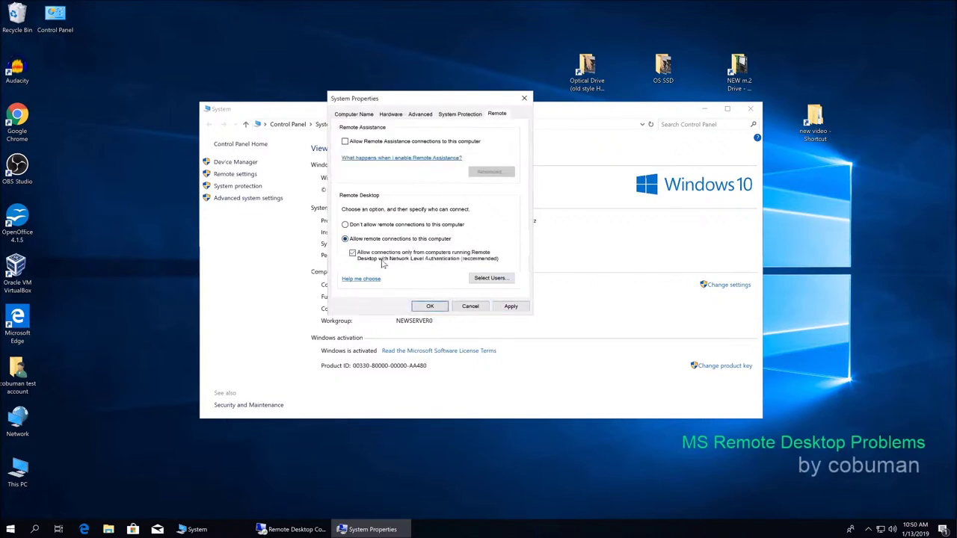
click(370, 226)
click(380, 226)
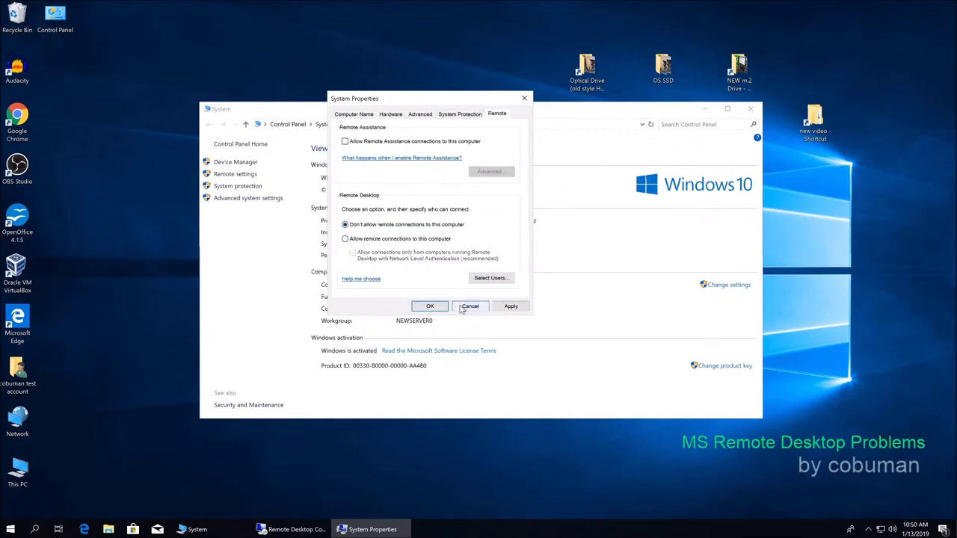
click(461, 308)
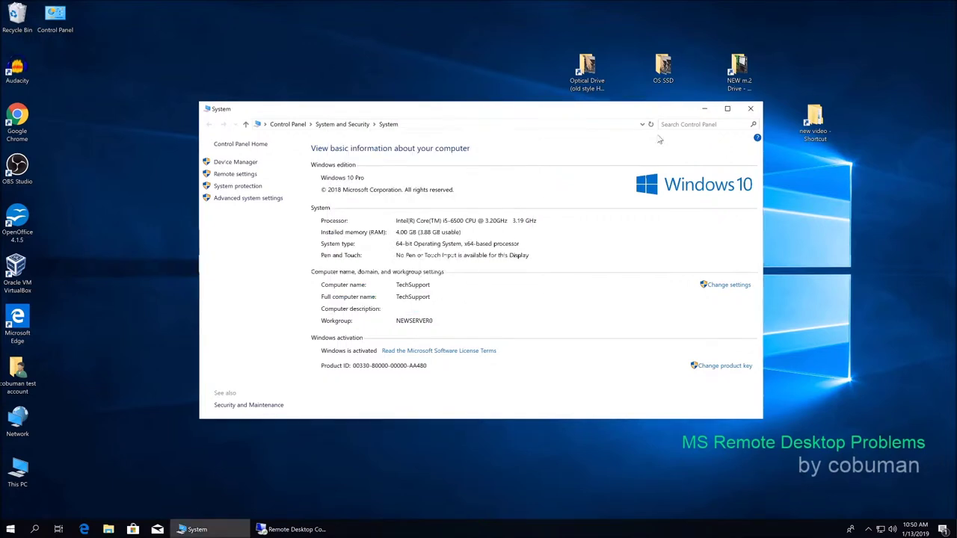
Close the System window, retry connecting to computer1, and dismiss the not-found error.
click(751, 108)
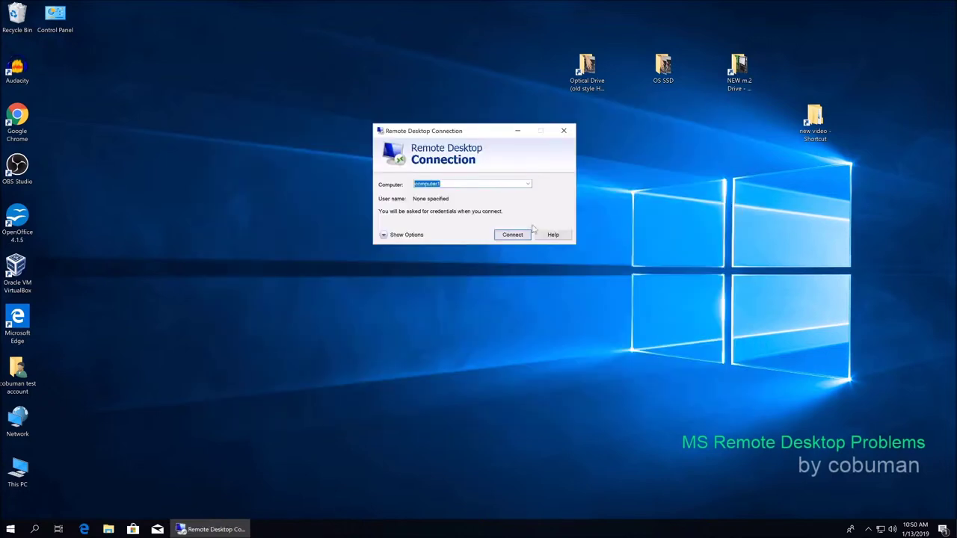
click(449, 184)
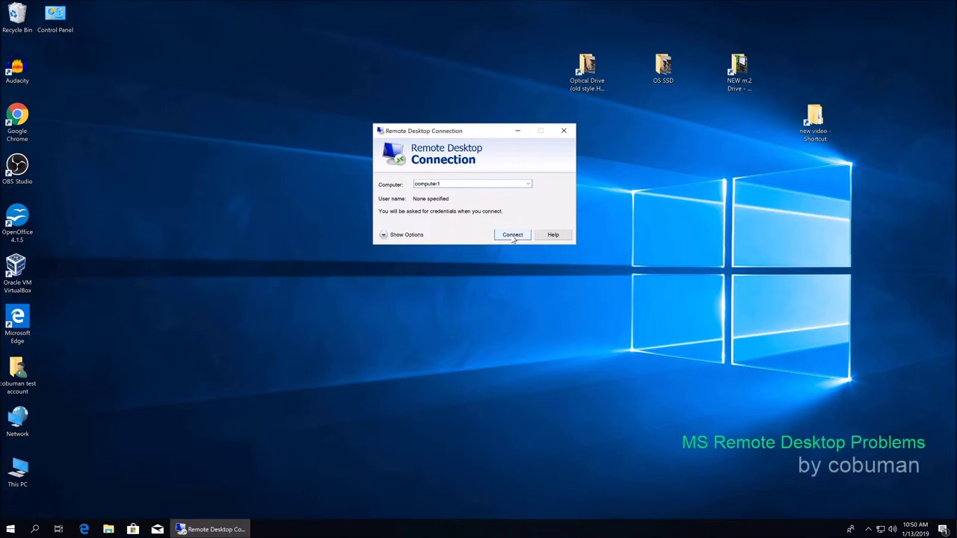
click(512, 237)
drag(472, 132, 471, 127)
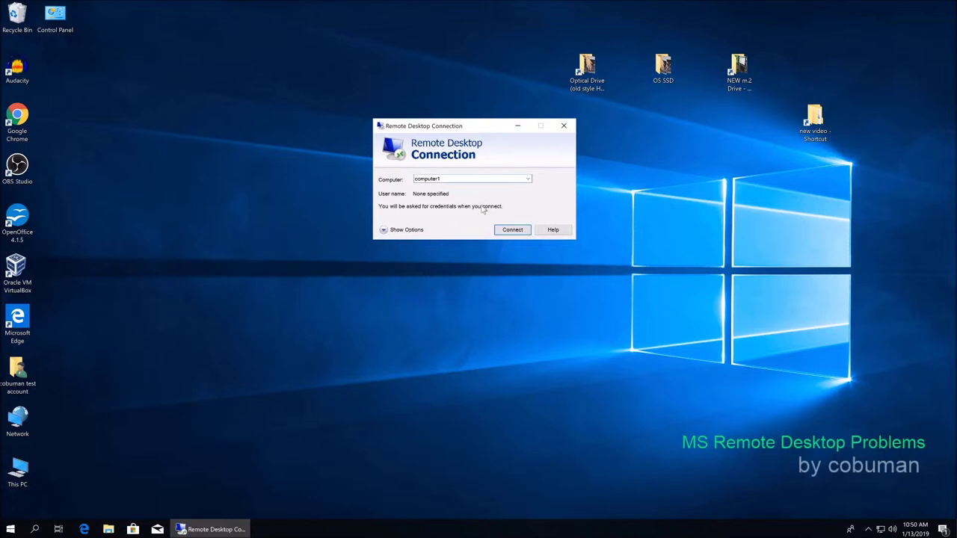
click(513, 230)
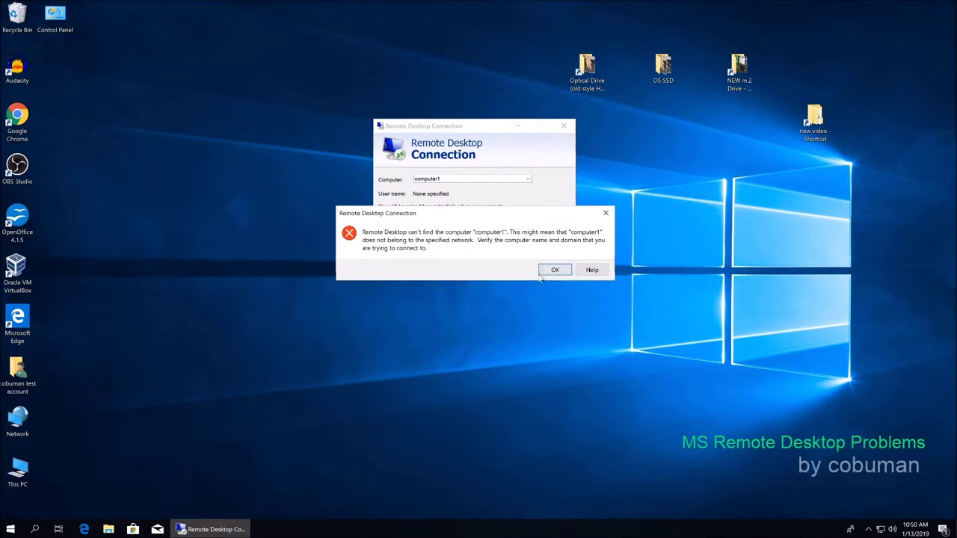
drag(529, 216, 529, 240)
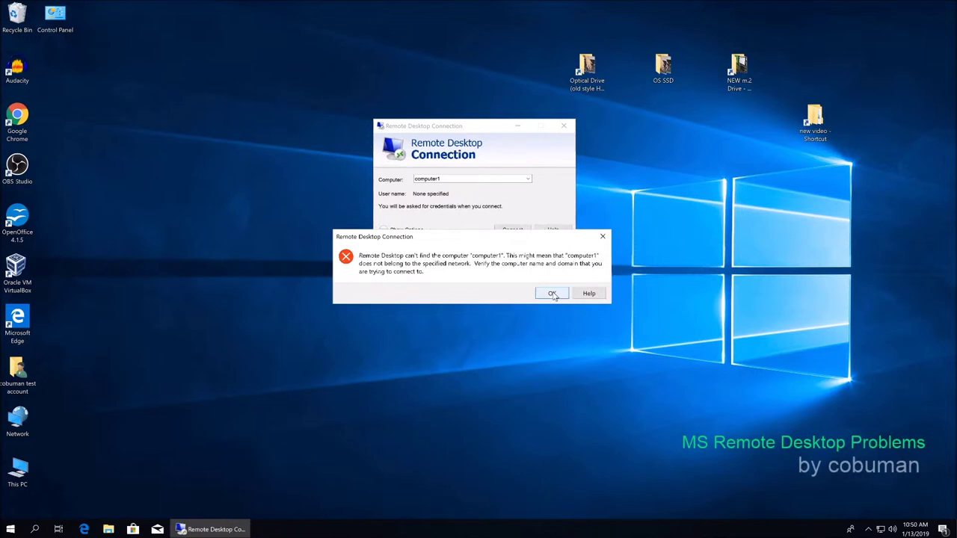
click(551, 294)
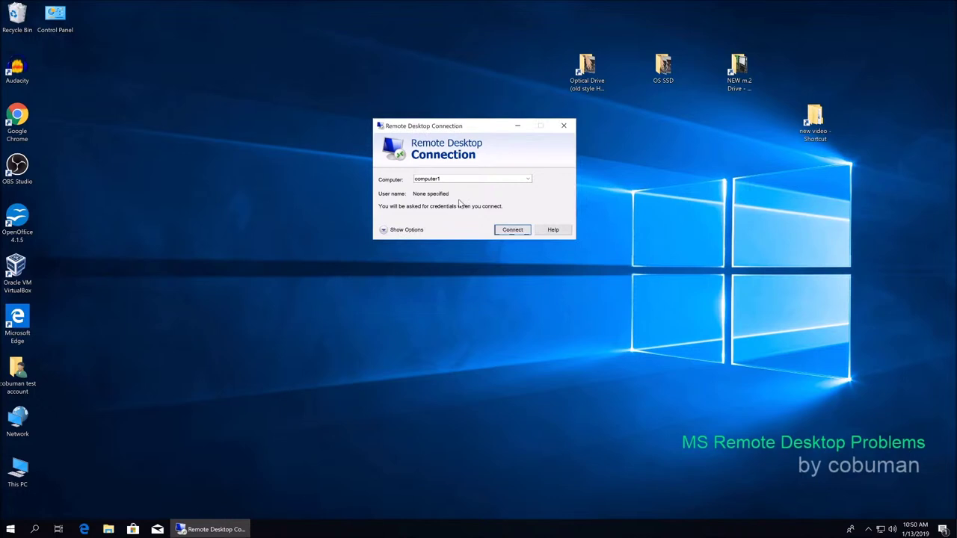
Cancel another connection attempt to computer1 and reposition the emptied connection dialog.
click(509, 230)
click(555, 192)
drag(468, 128, 466, 157)
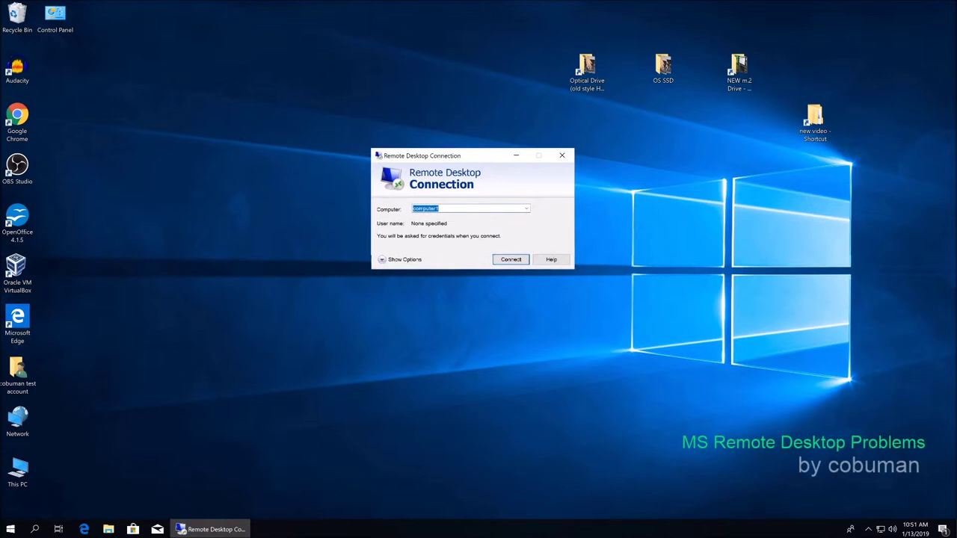
click(467, 211)
drag(479, 155, 501, 151)
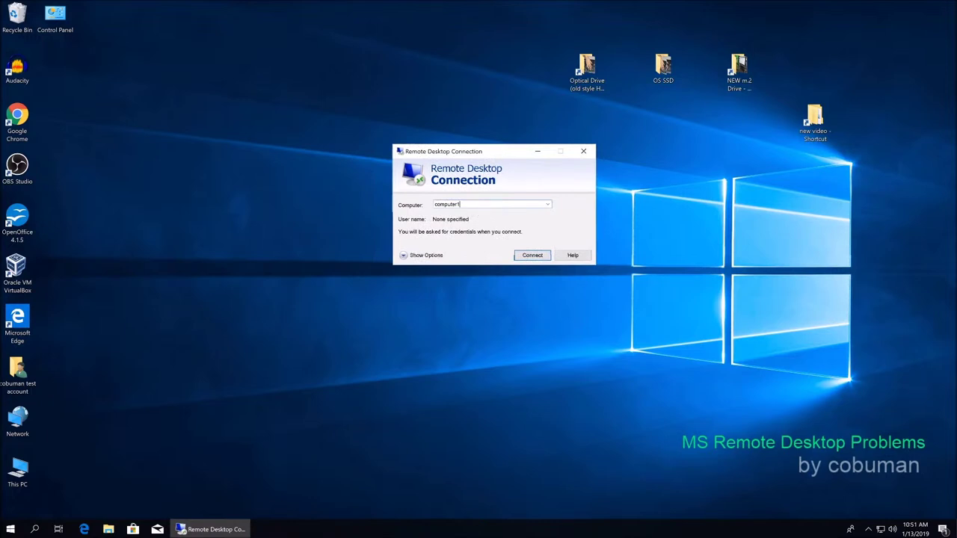
drag(490, 149, 492, 147)
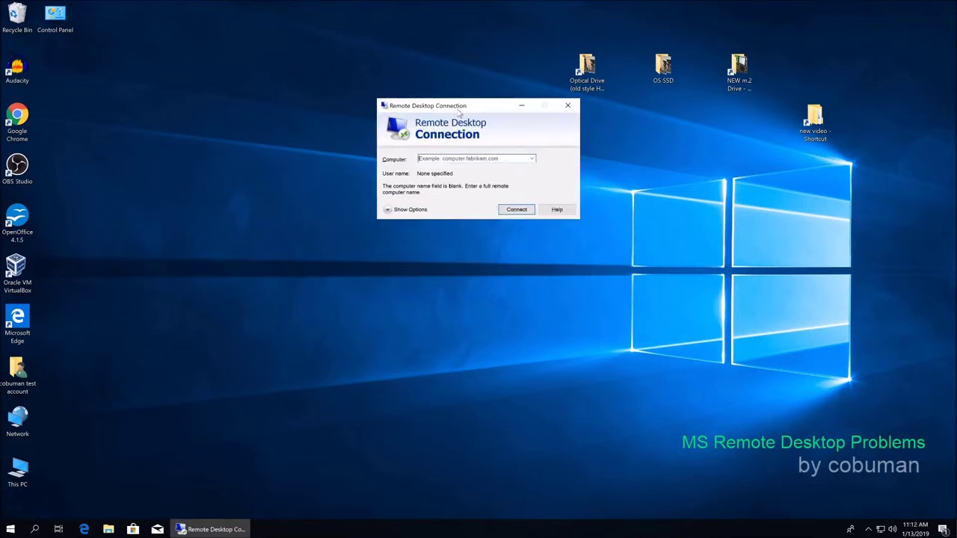
drag(468, 105, 438, 140)
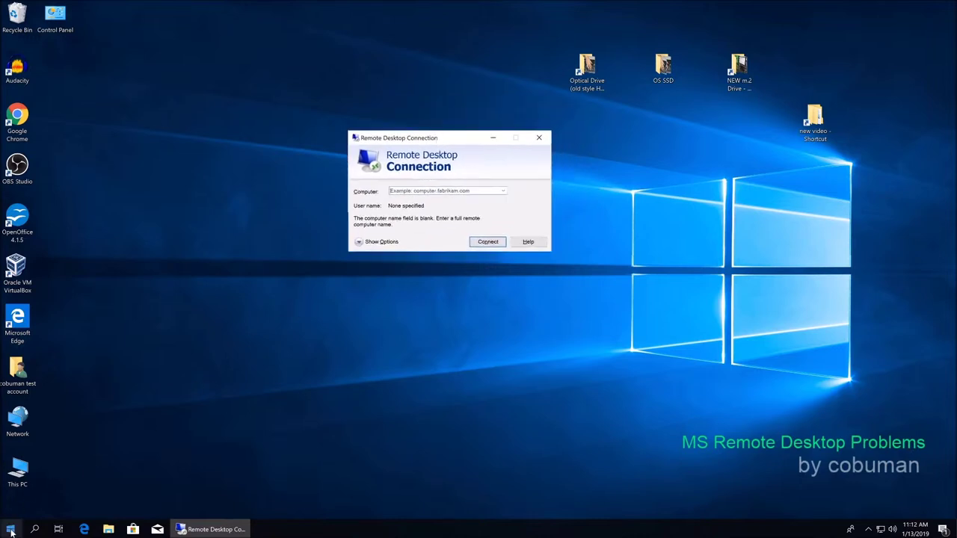
right_click(23, 465)
click(50, 459)
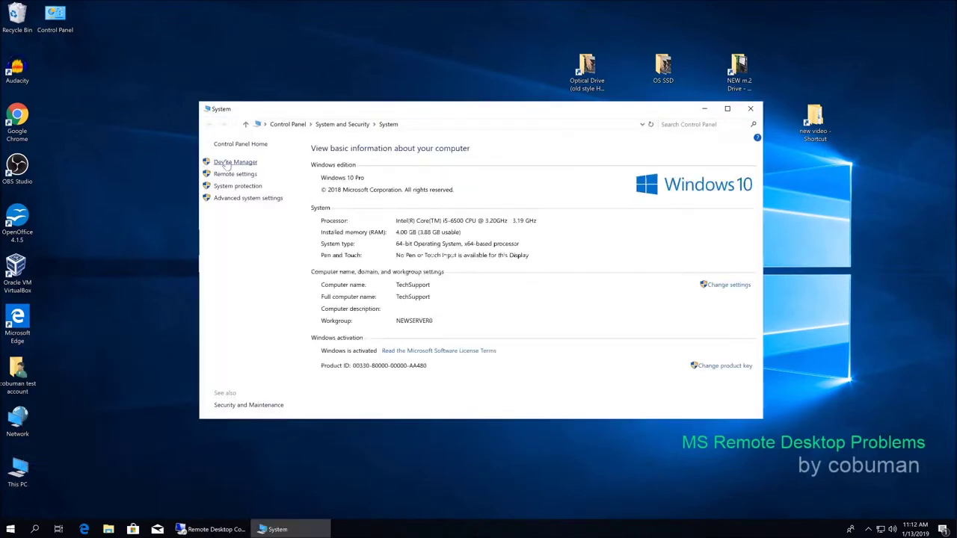
click(227, 162)
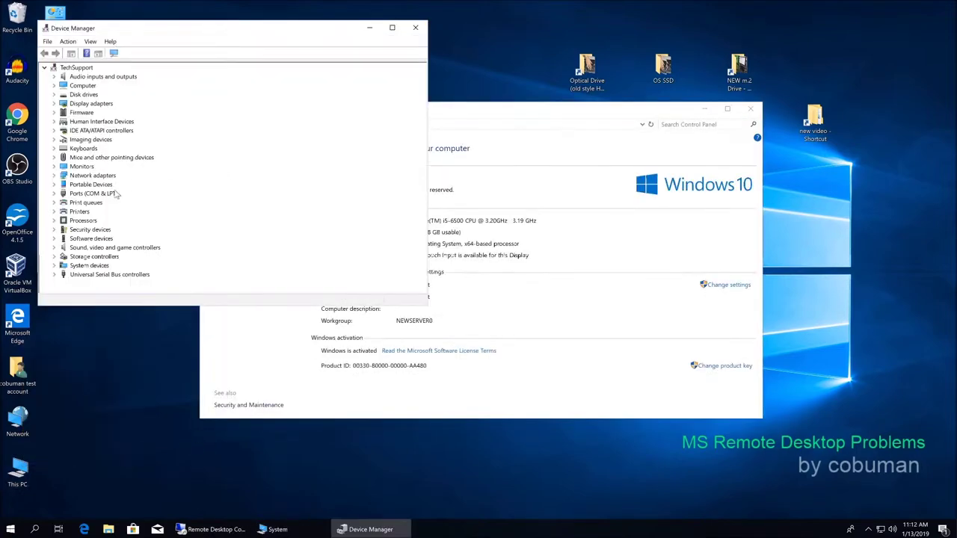
click(54, 176)
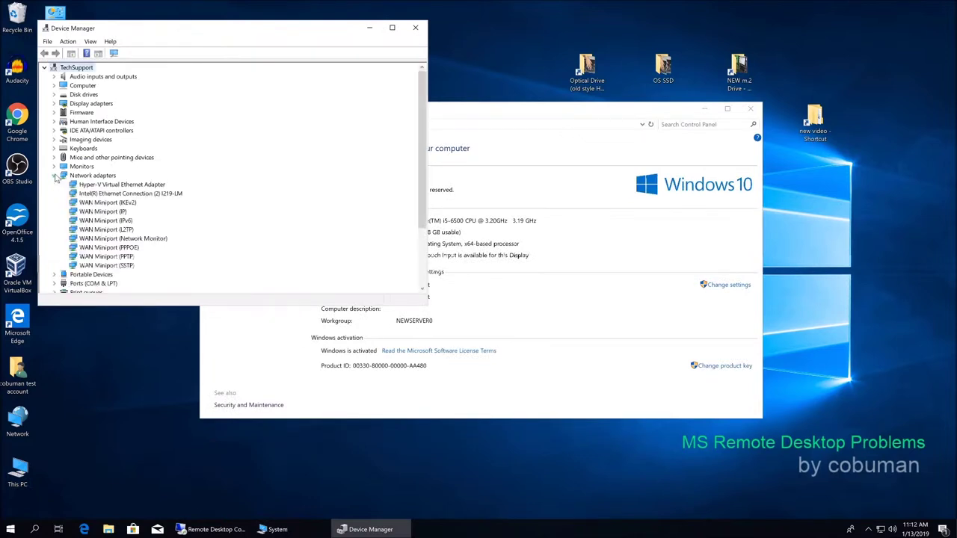
click(118, 195)
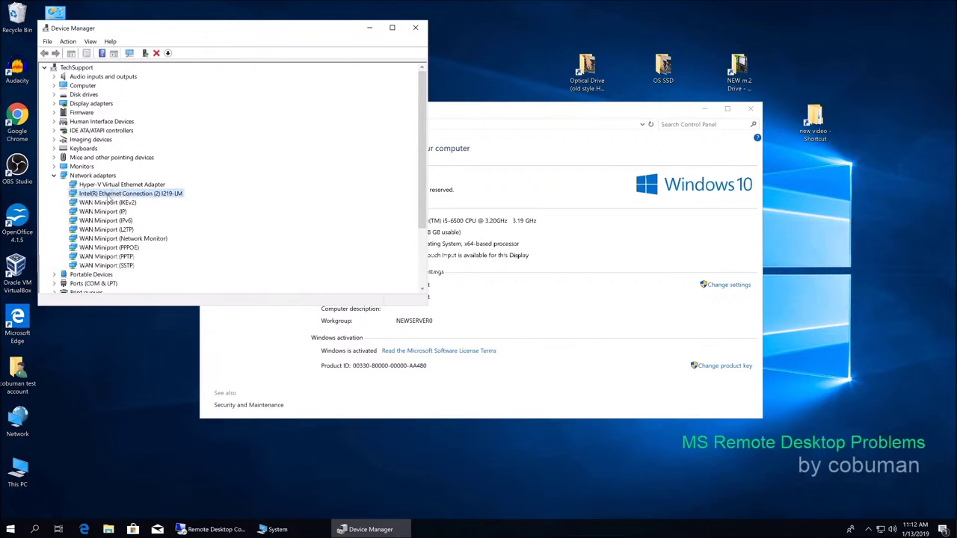
right_click(132, 197)
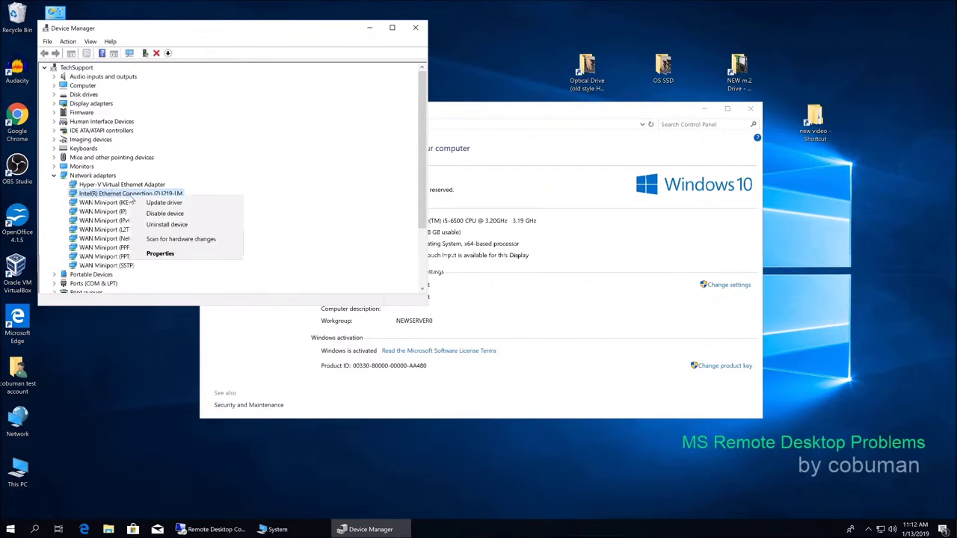
click(161, 254)
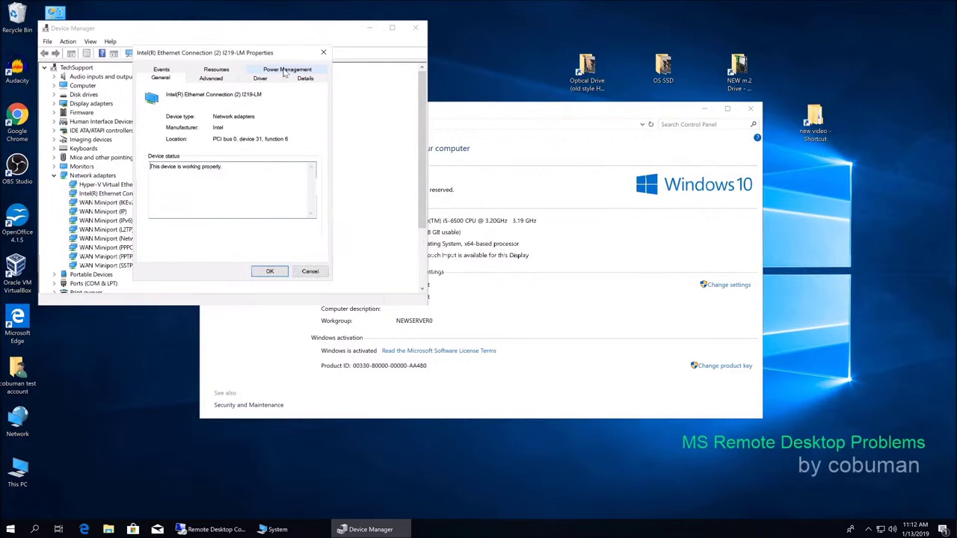
click(286, 70)
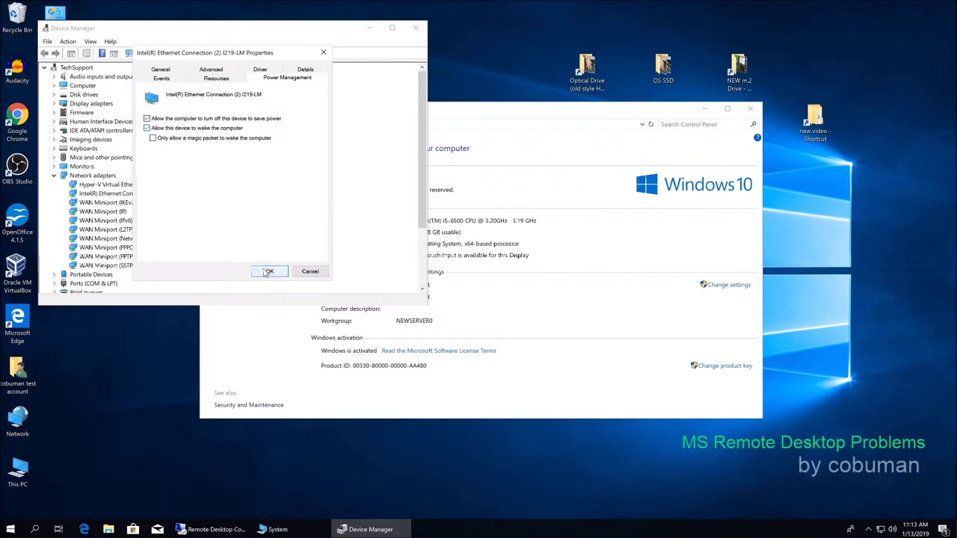
click(267, 272)
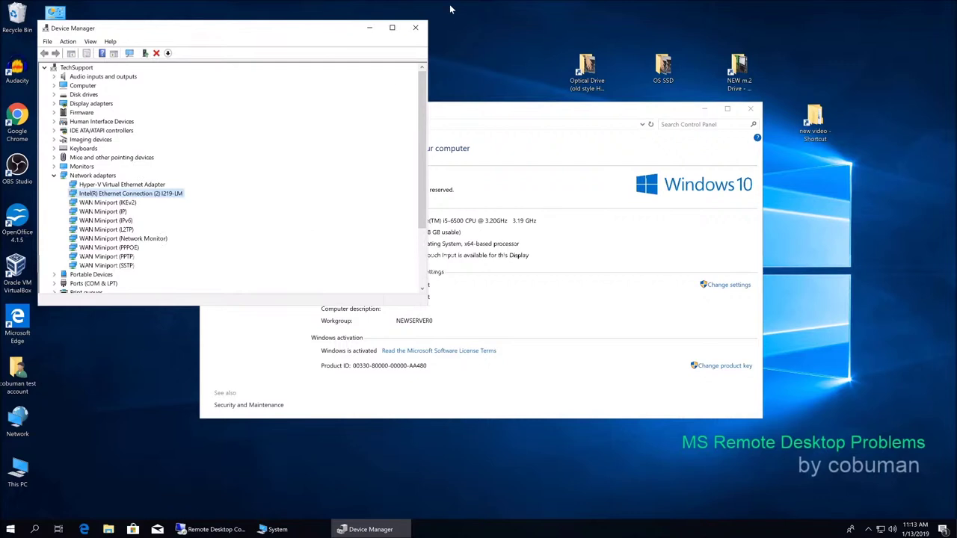
click(417, 30)
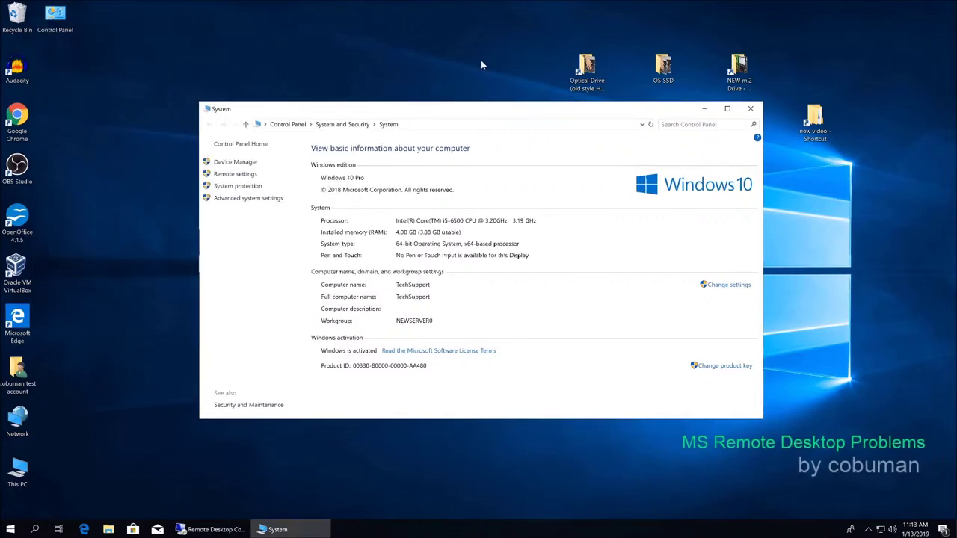
click(751, 109)
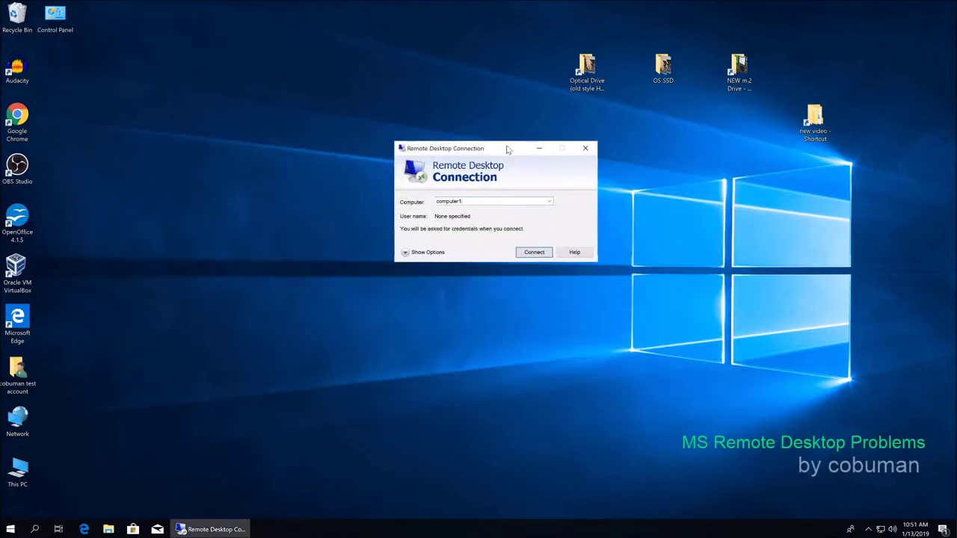
drag(509, 149, 505, 139)
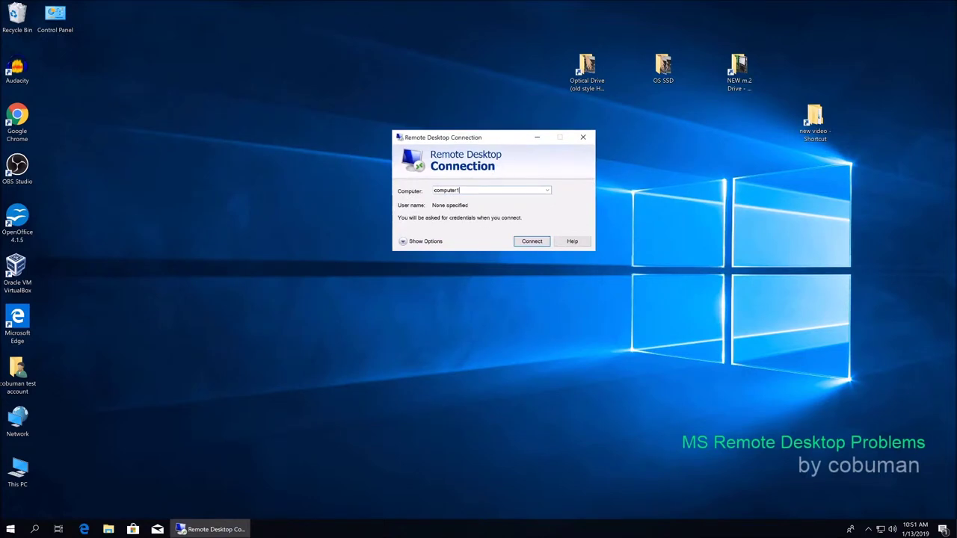
drag(503, 137, 504, 139)
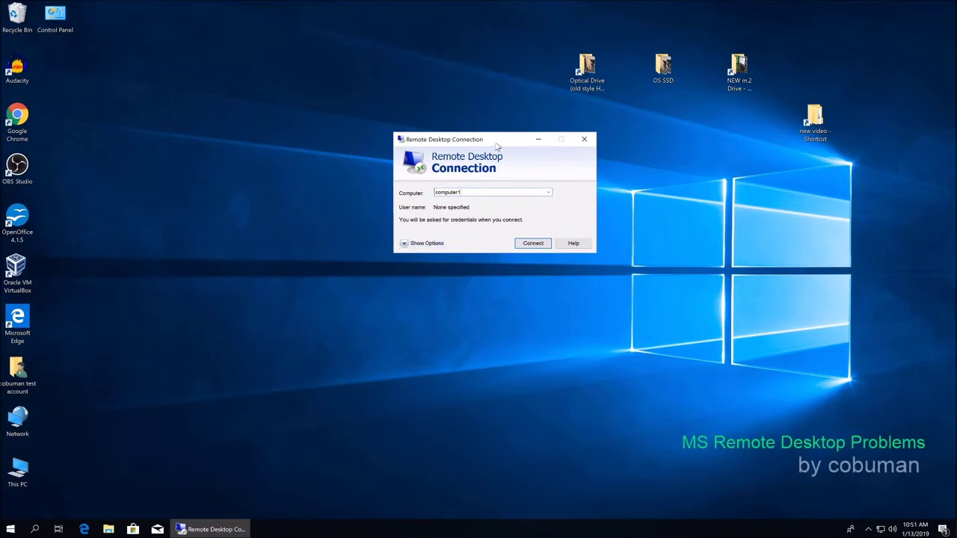
mouse_move(497, 146)
mouse_down()
mouse_move(401, 174)
mouse_move(487, 200)
mouse_move(479, 154)
mouse_up()
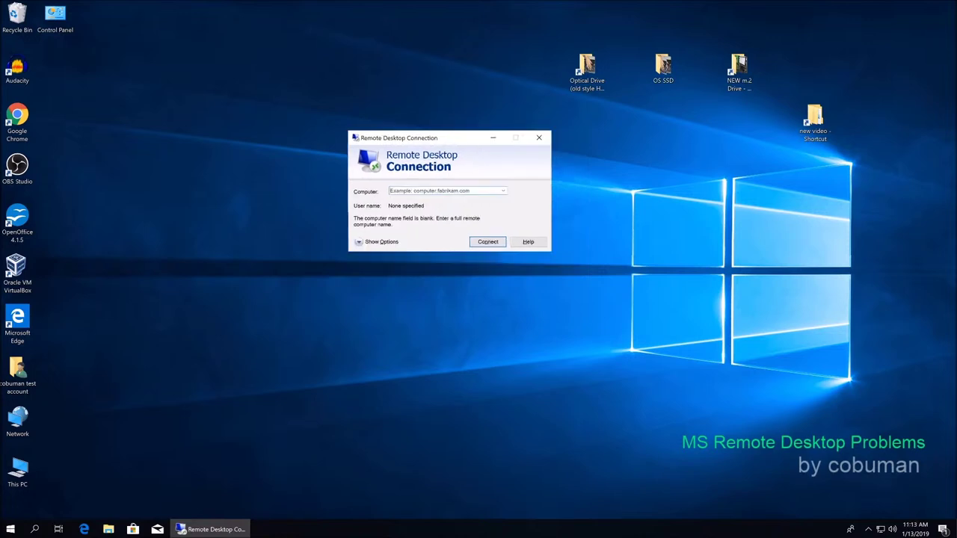
click(35, 529)
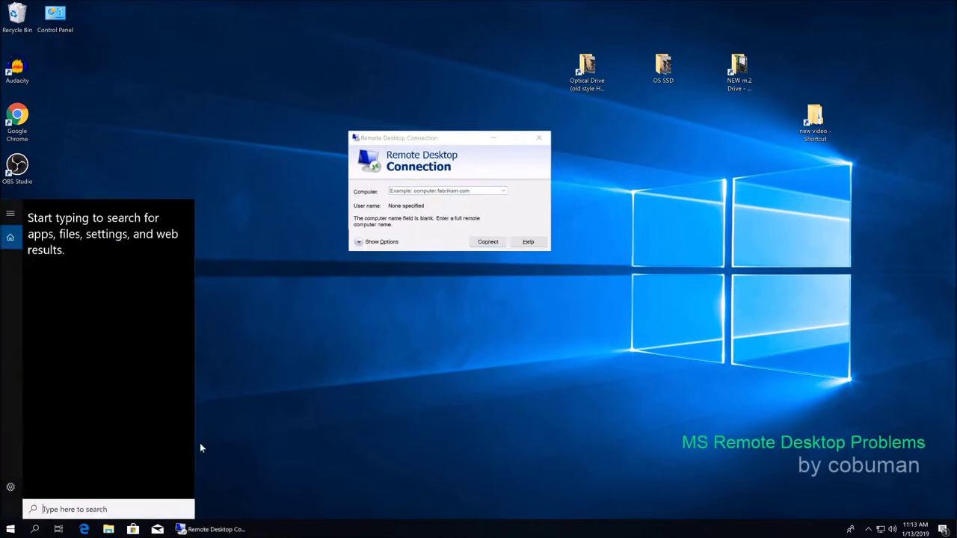
Launch Command Prompt with cmd and place it below the Remote Desktop Connection dialog.
text(cmd)
key(Return)
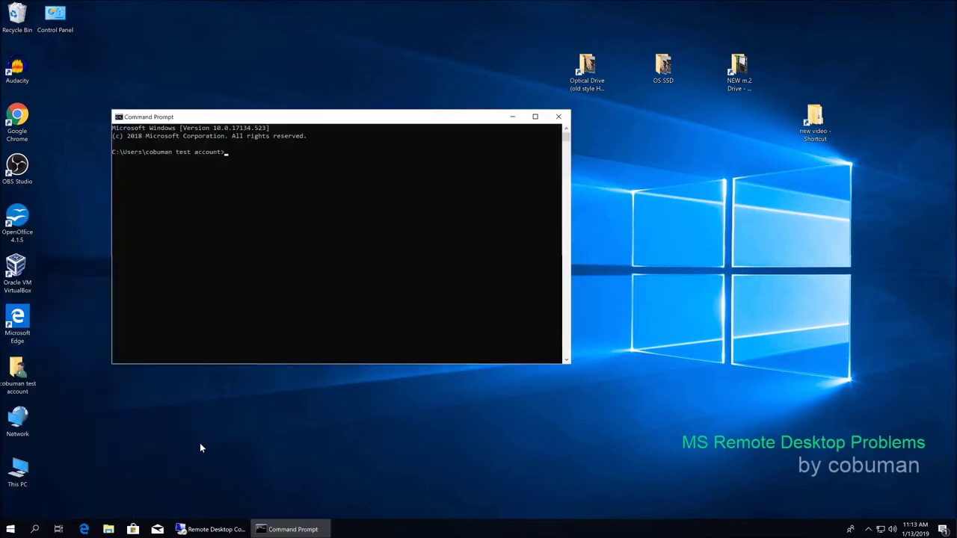
drag(473, 116, 533, 236)
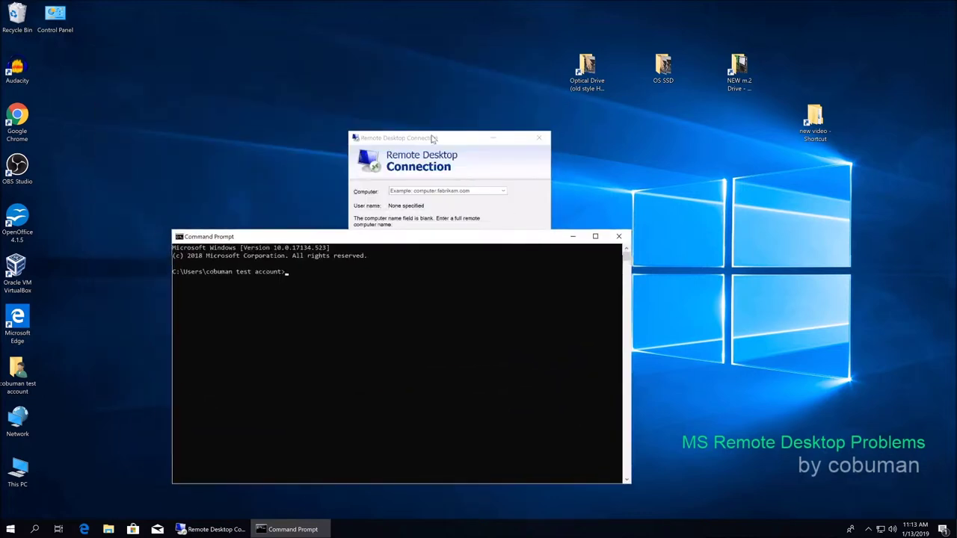
drag(432, 139, 434, 90)
drag(439, 238, 447, 218)
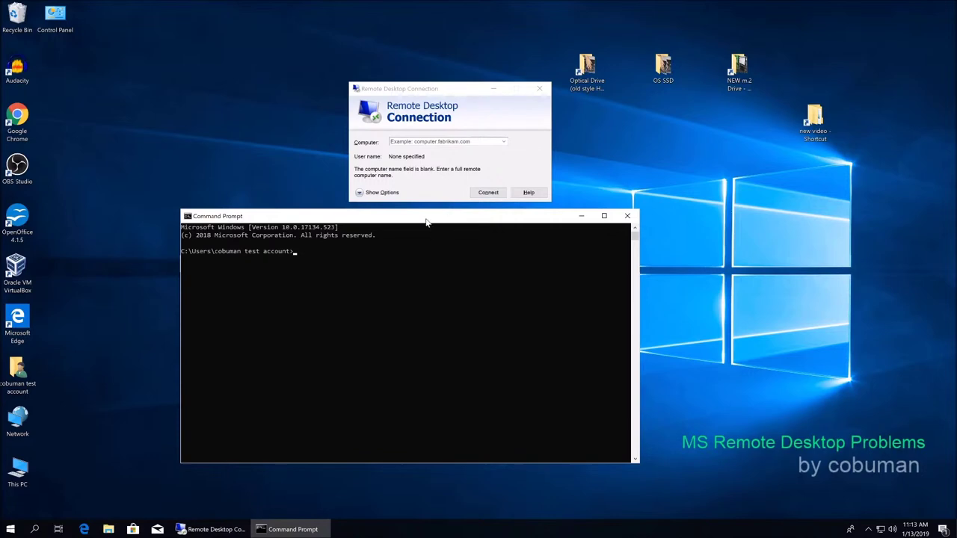
click(448, 88)
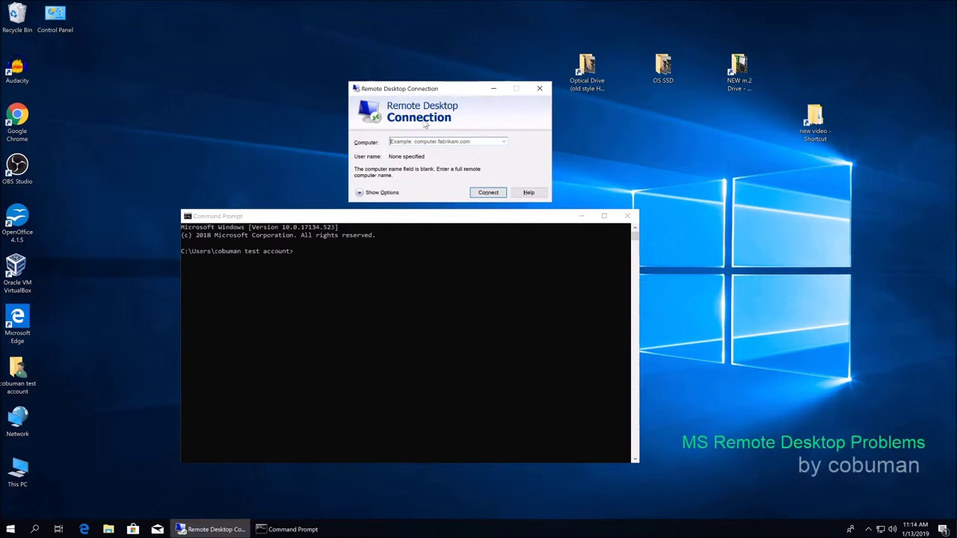
click(409, 222)
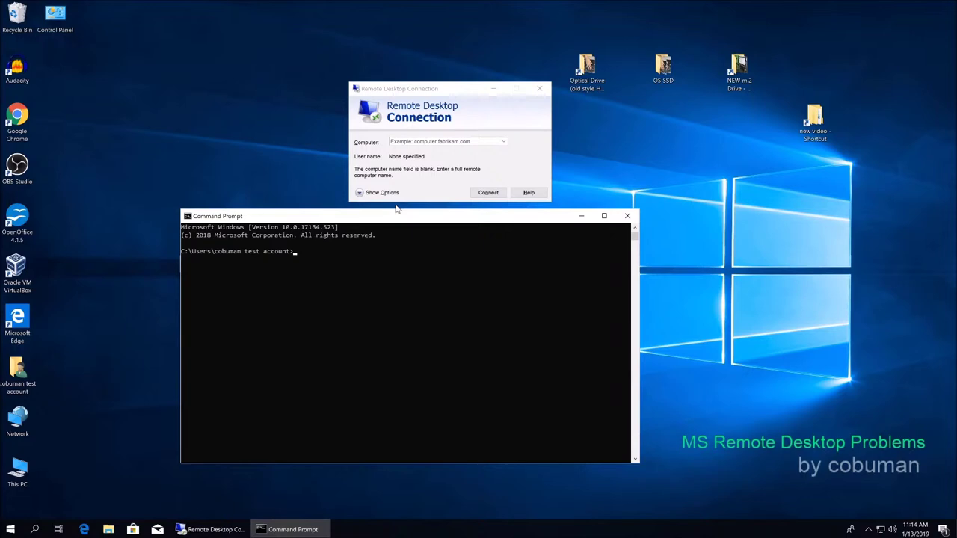
Enter 'cobuman1' as the remote computer name and shift the command window right.
click(453, 142)
text(cobuman)
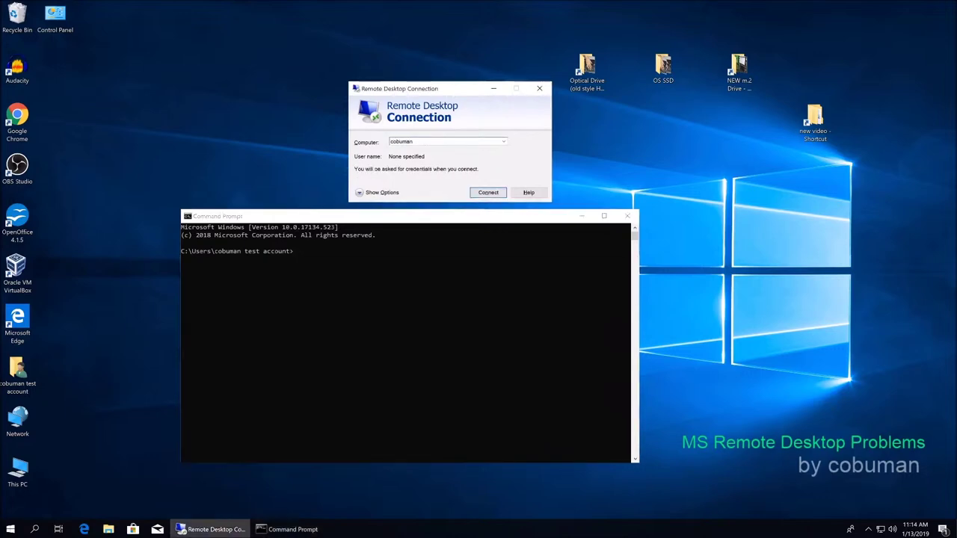
text(1)
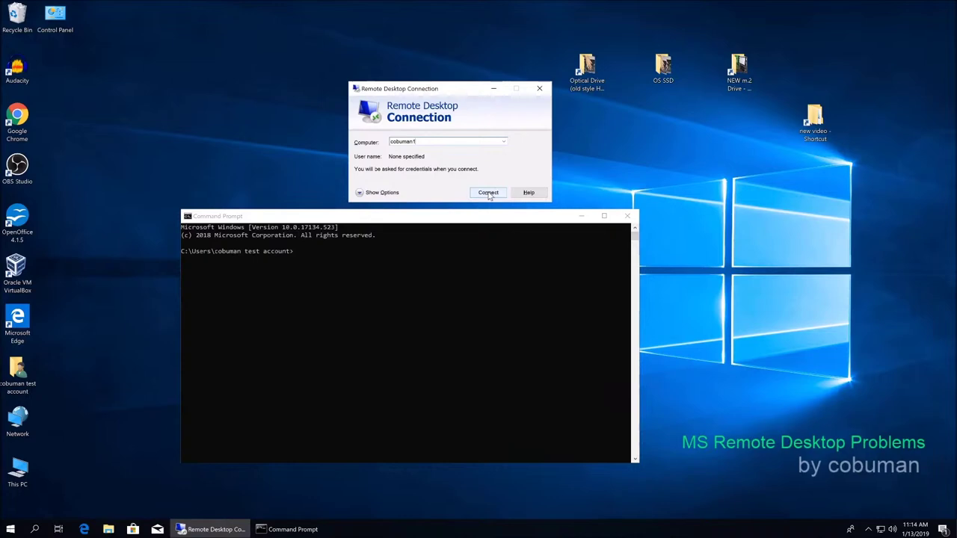
click(440, 217)
click(461, 172)
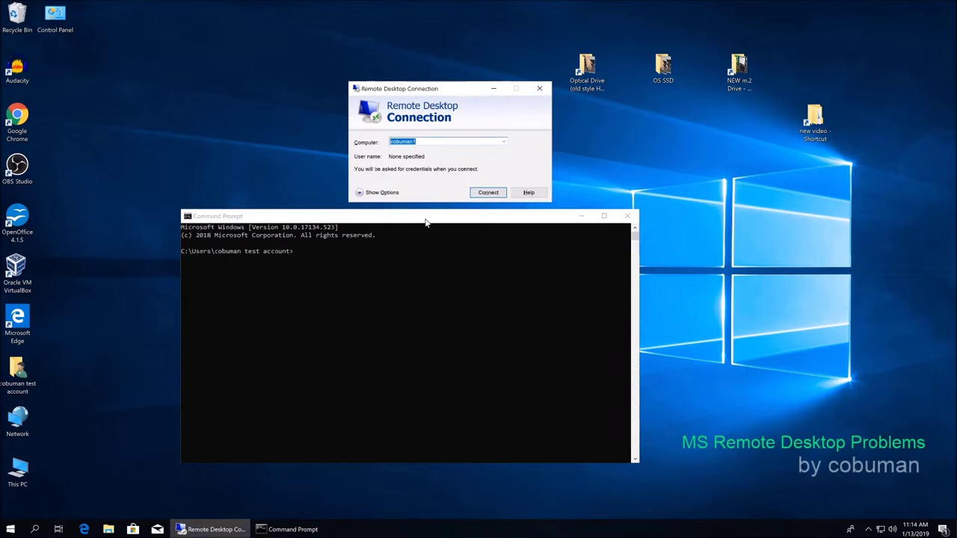
drag(423, 219, 449, 221)
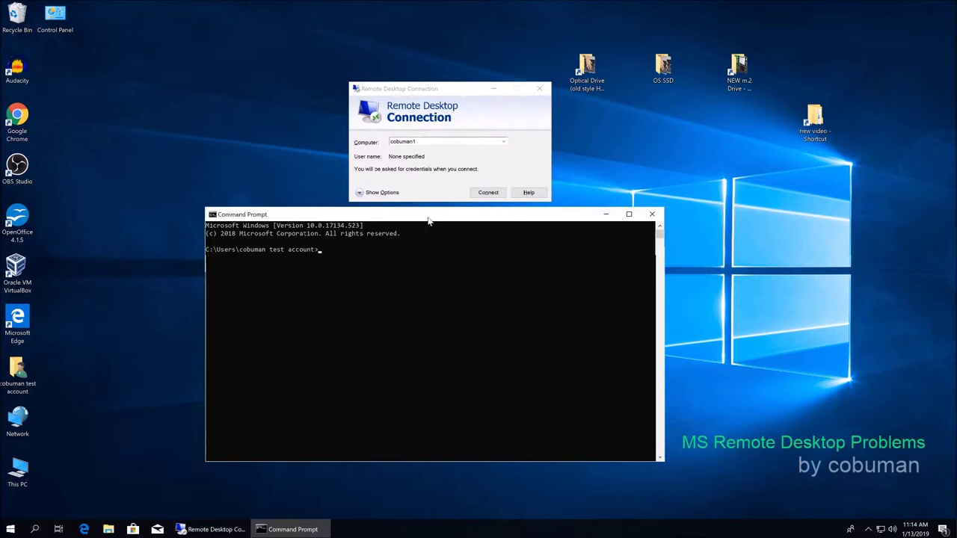
text(shutdown /?)
key(Return)
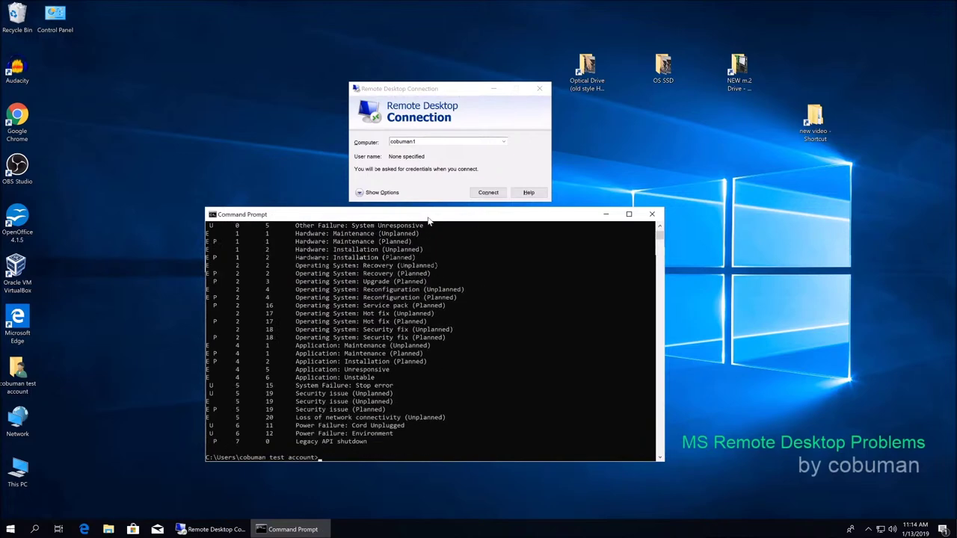
click(660, 226)
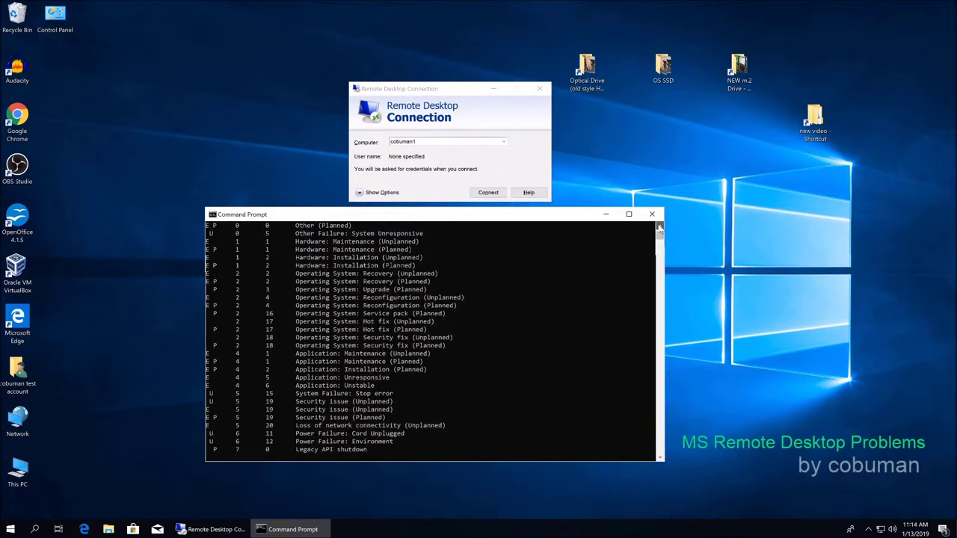
click(660, 226)
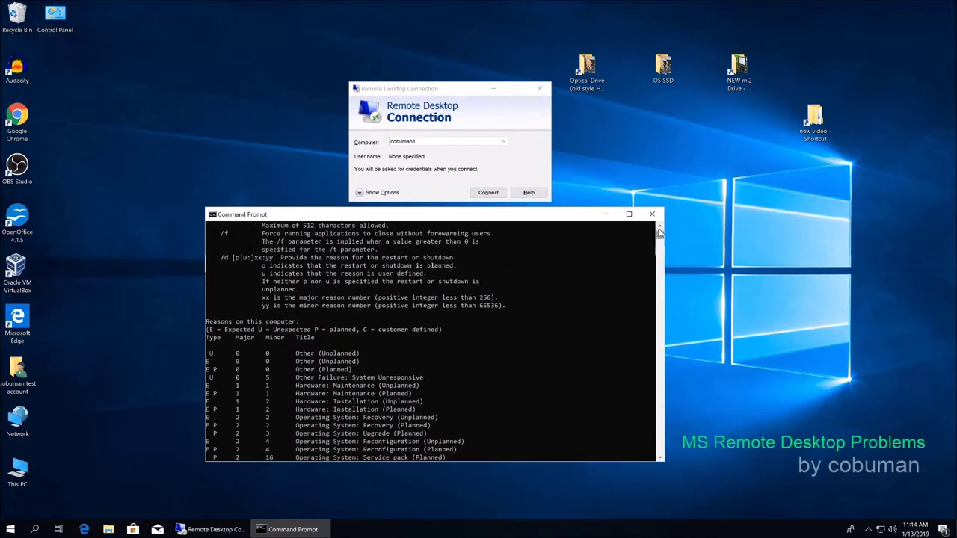
click(660, 228)
click(660, 231)
click(659, 229)
click(660, 228)
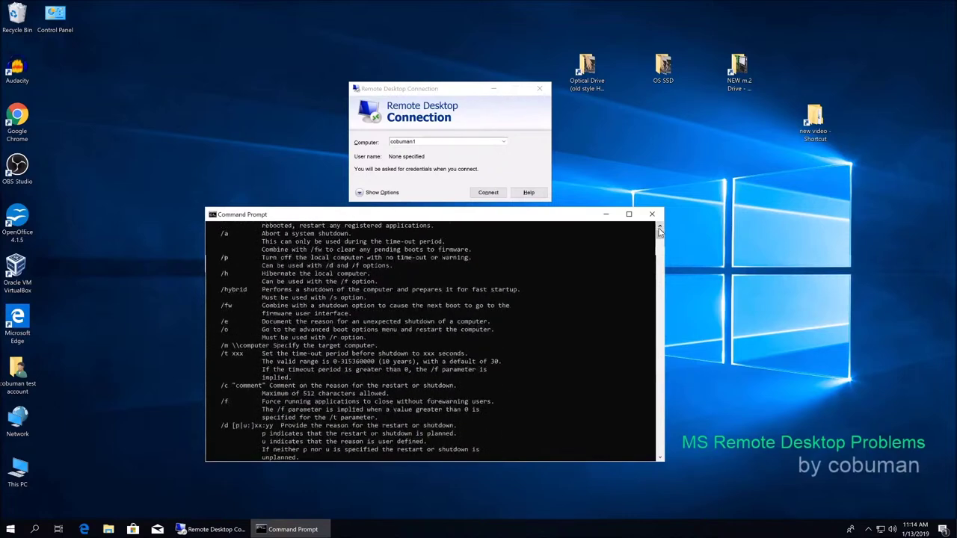
click(659, 229)
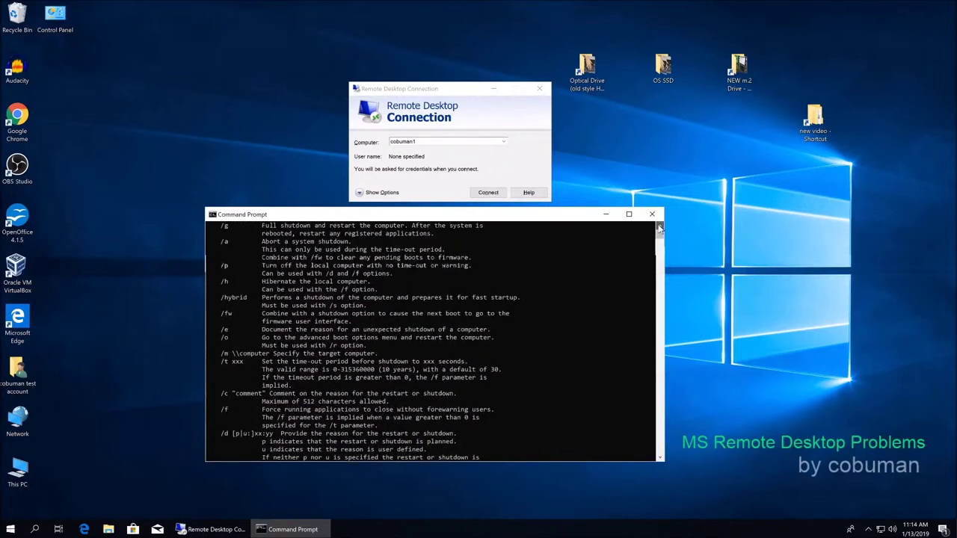
click(659, 228)
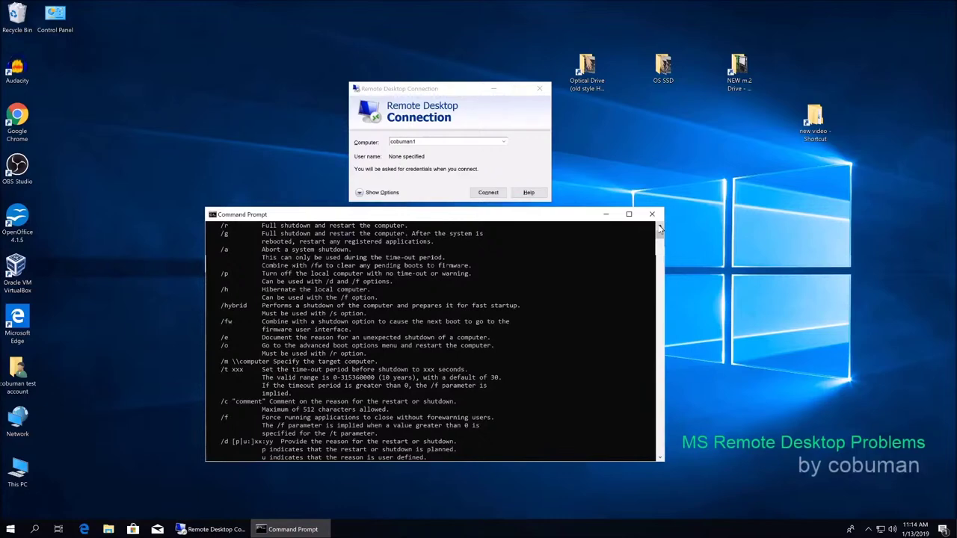
click(660, 229)
click(660, 229)
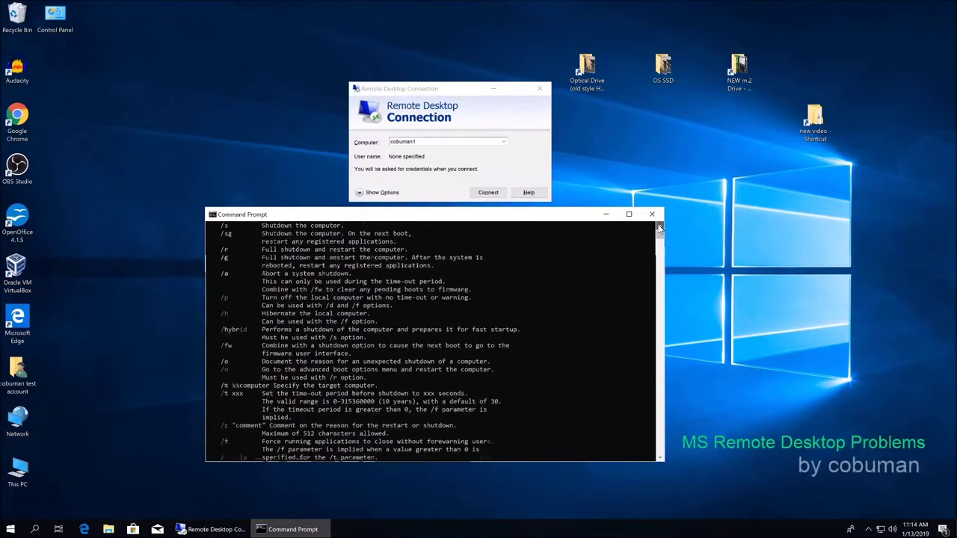
click(660, 229)
click(453, 88)
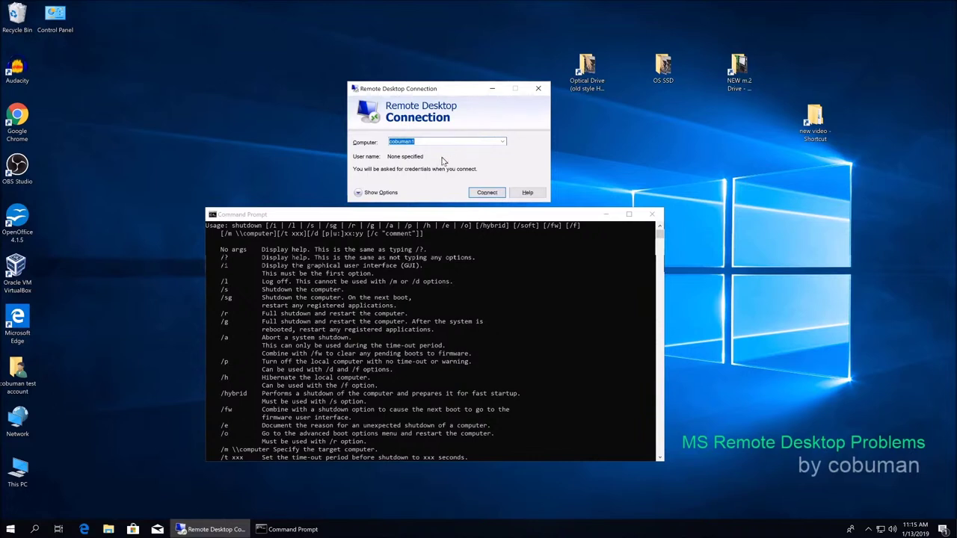
click(241, 285)
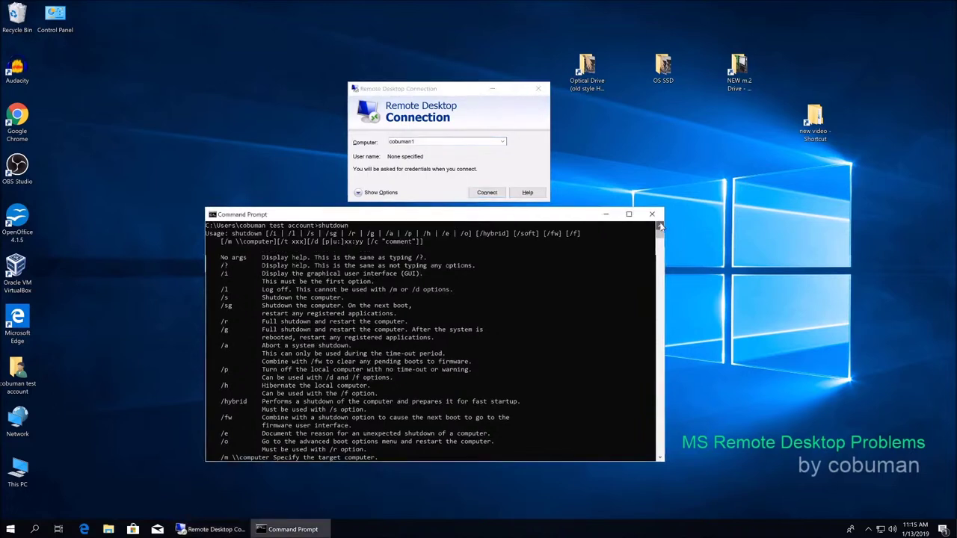
scroll(240, 285, up, 2)
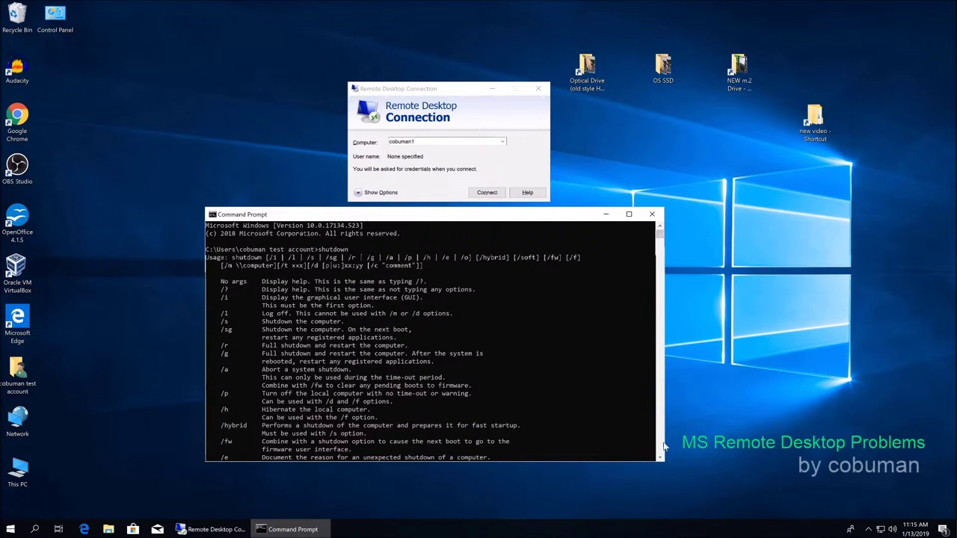
scroll(662, 457, down, 2)
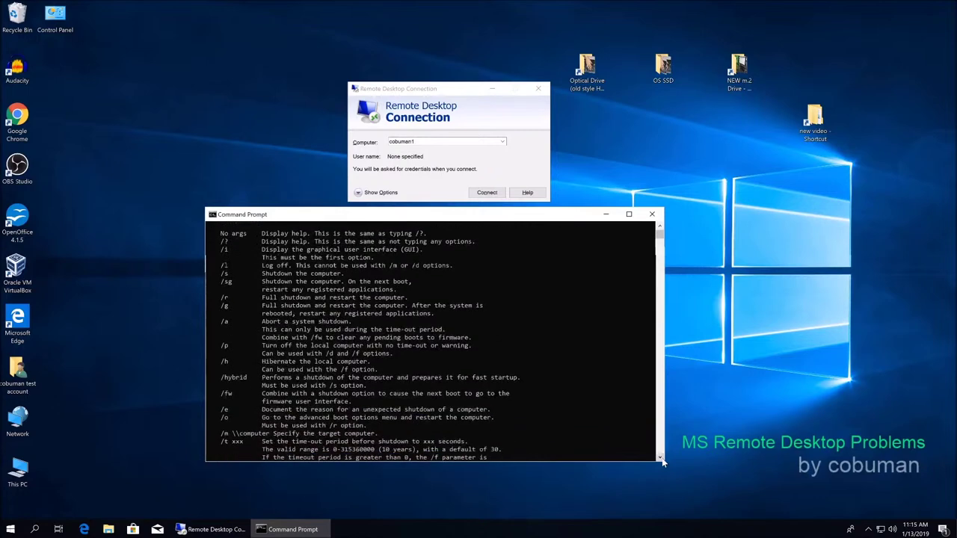
scroll(662, 457, down, 2)
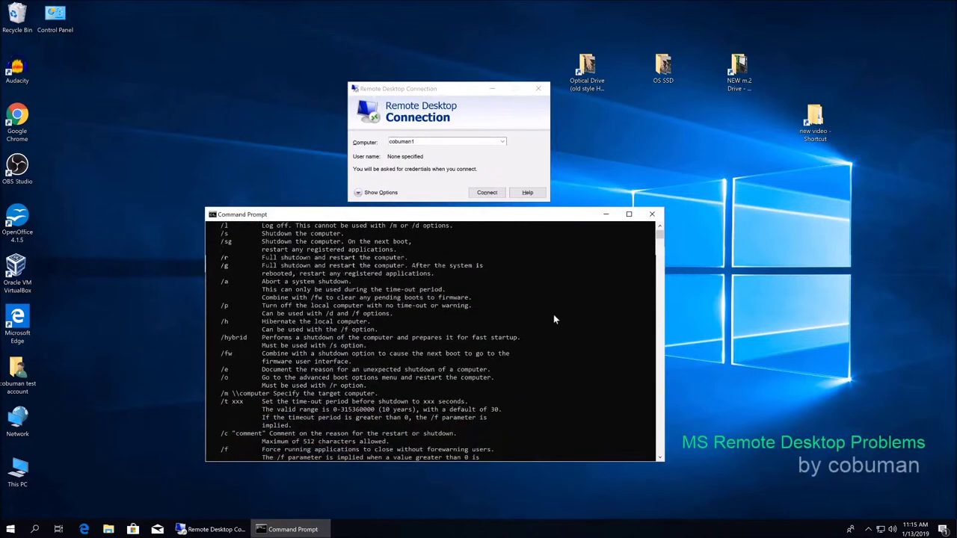
click(443, 159)
key(End)
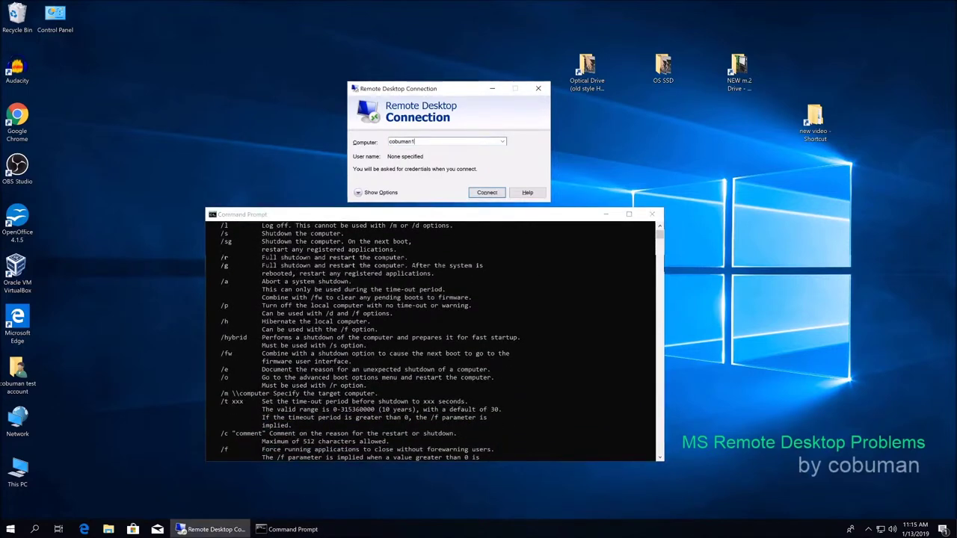
click(661, 235)
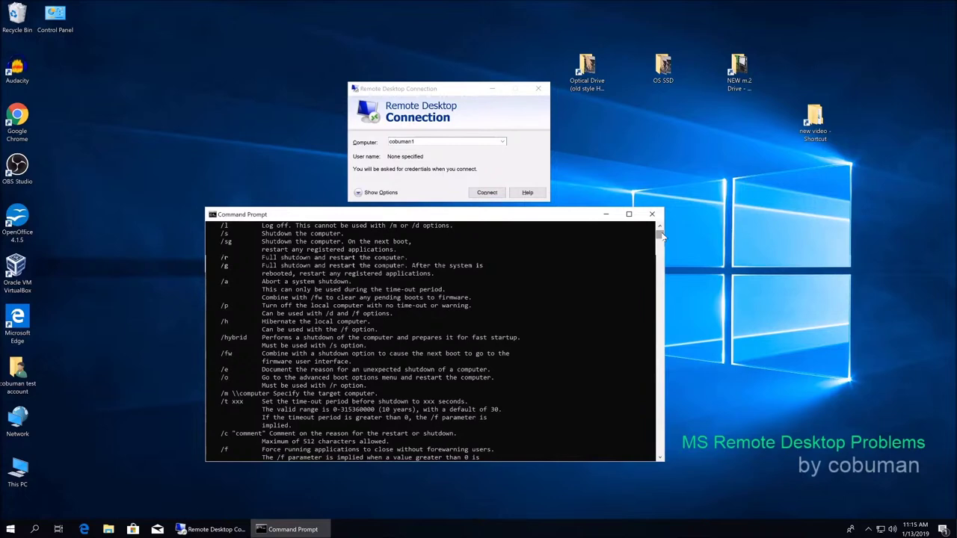
scroll(661, 235, up, 5)
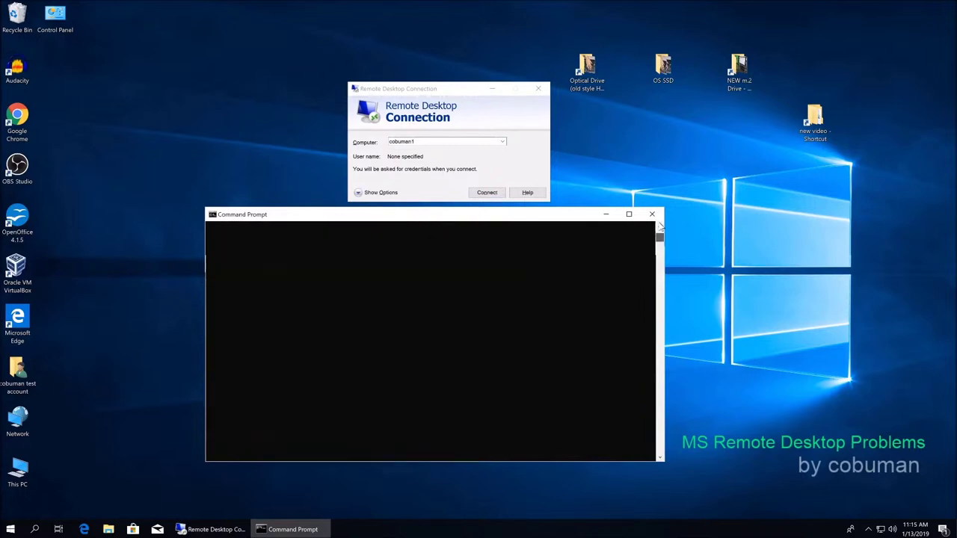
Close Command Prompt and the Remote Desktop Connection dialog, then deselect This PC.
click(651, 214)
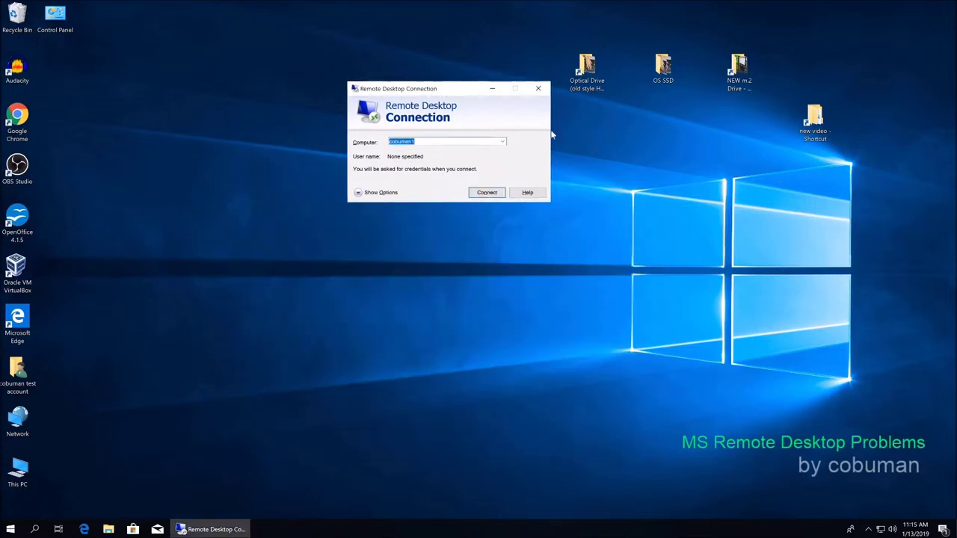
click(535, 89)
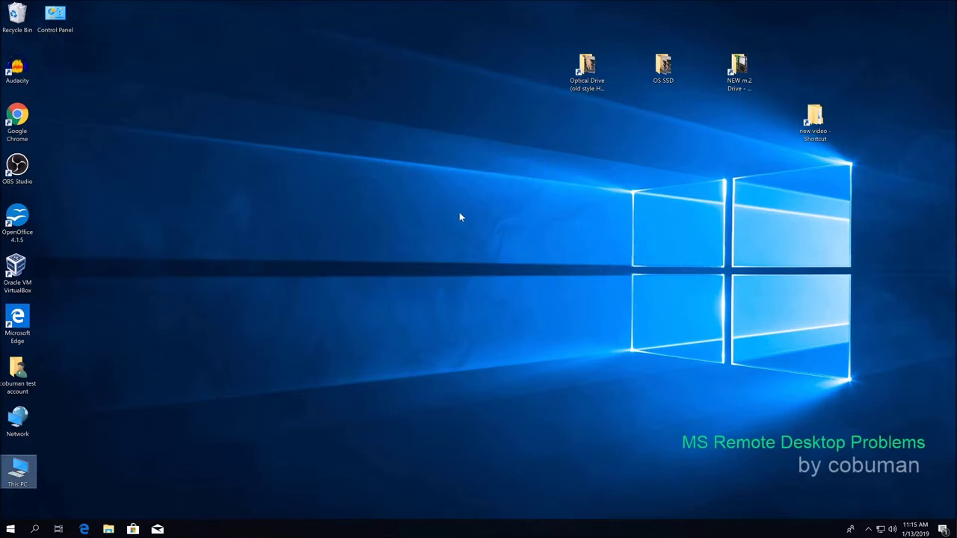
click(465, 245)
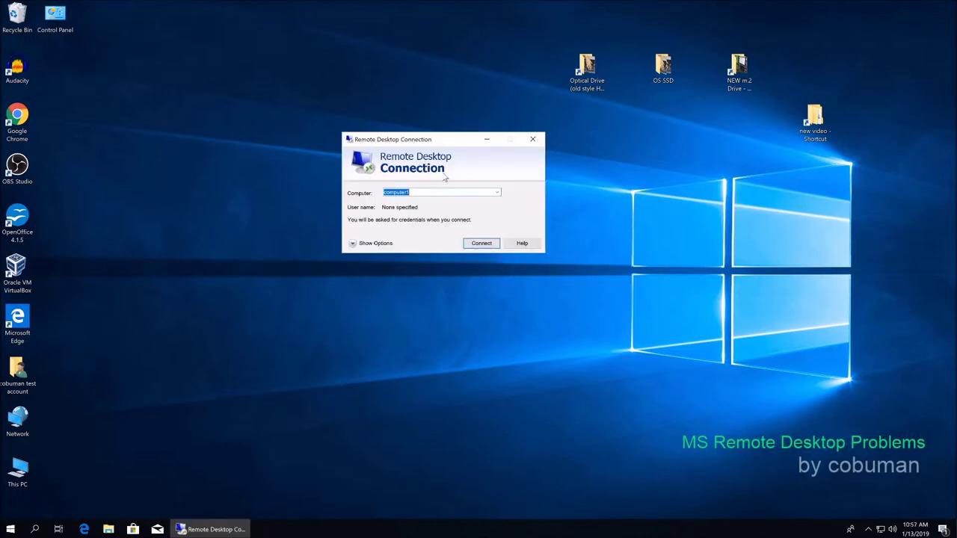
Expand the dialog with Show Options, focus the User name box, and reposition the window.
click(367, 246)
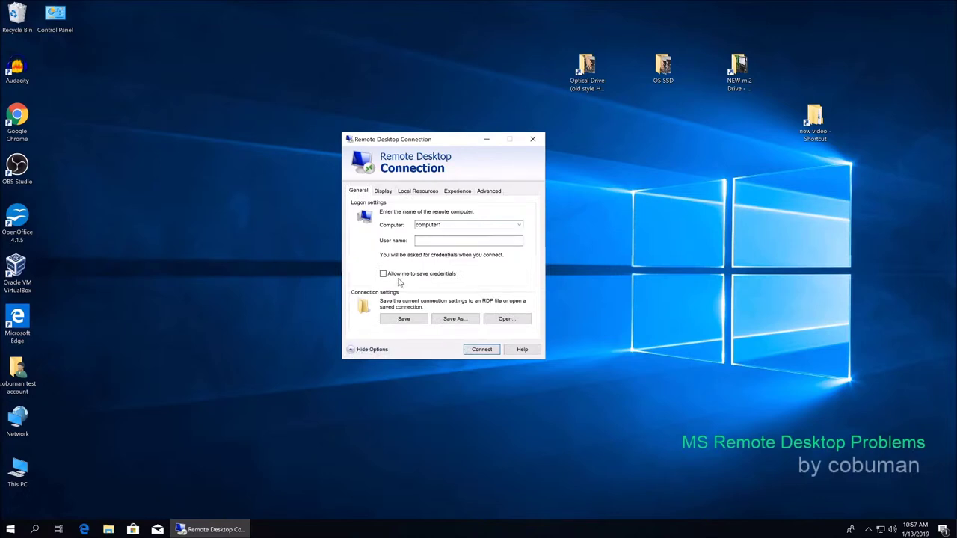
click(438, 240)
drag(449, 140, 463, 138)
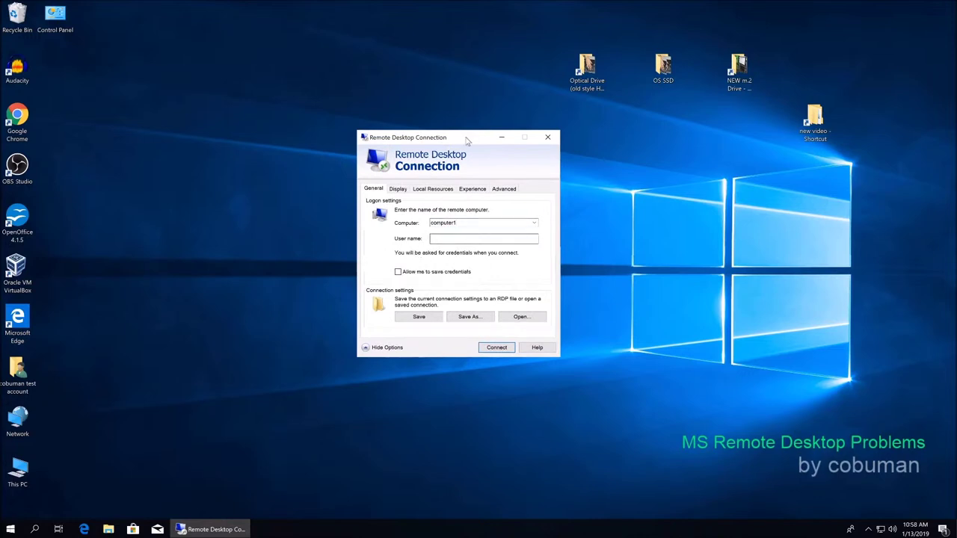
drag(464, 136, 473, 160)
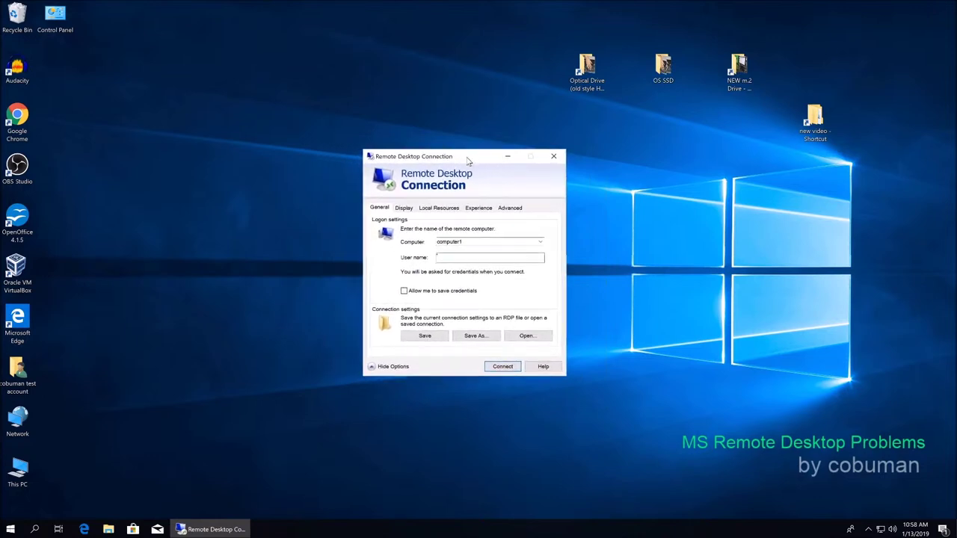
drag(468, 161, 465, 151)
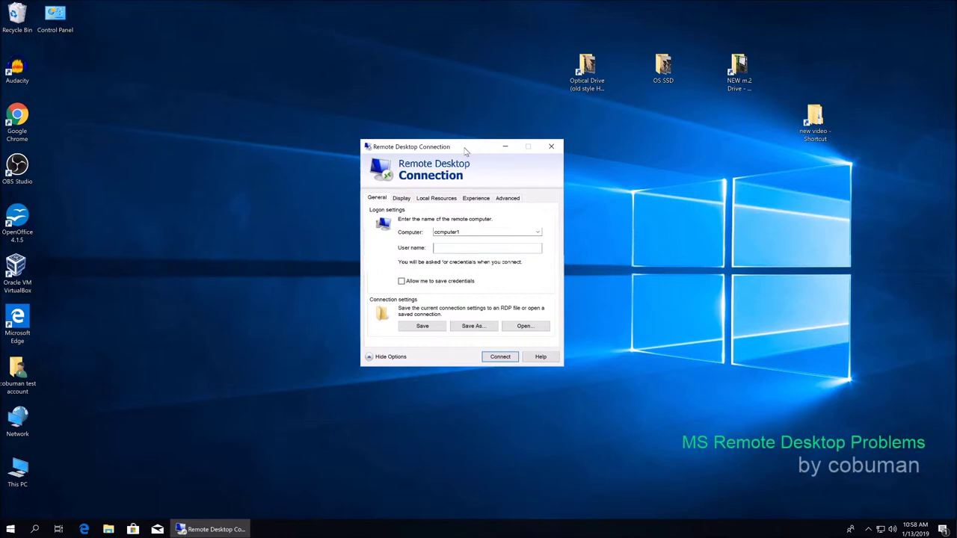
drag(465, 151, 451, 113)
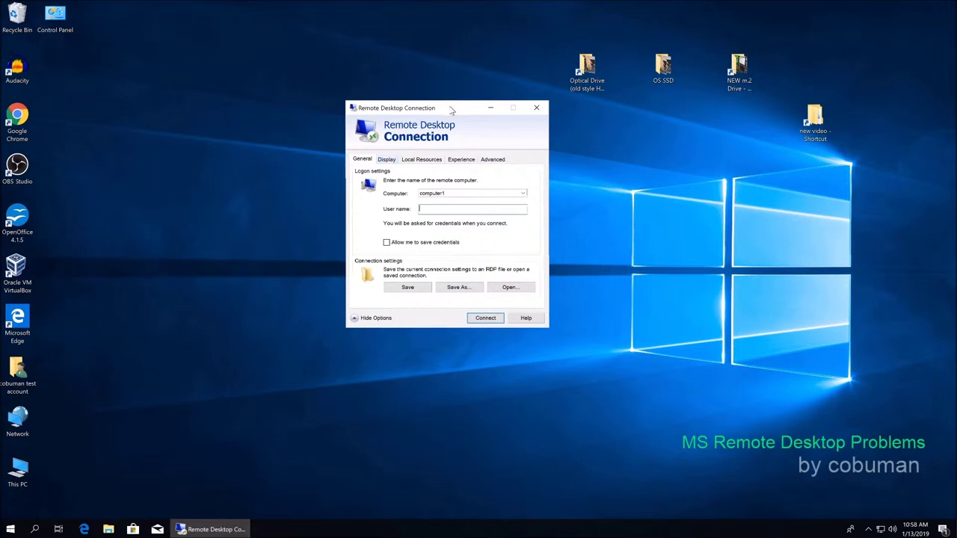
drag(452, 110, 449, 111)
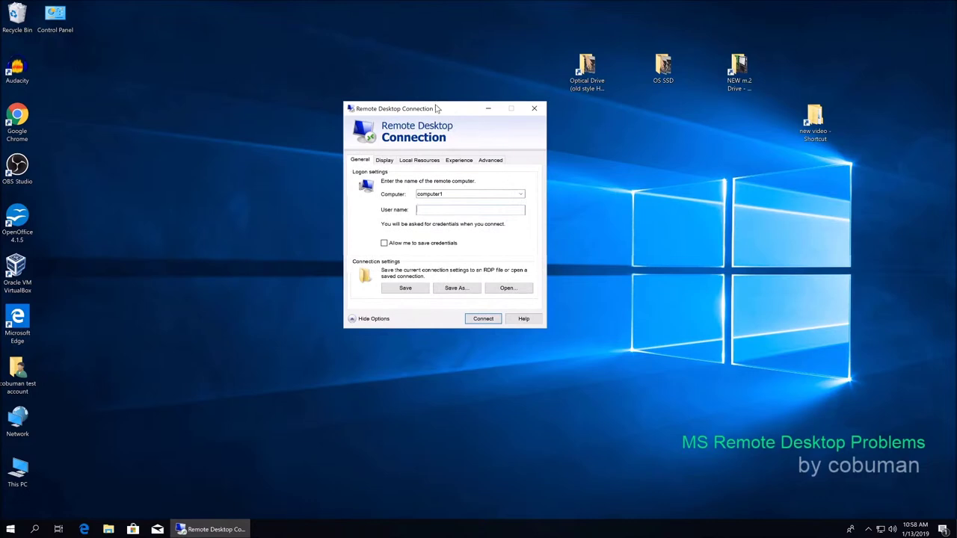
drag(437, 114, 454, 153)
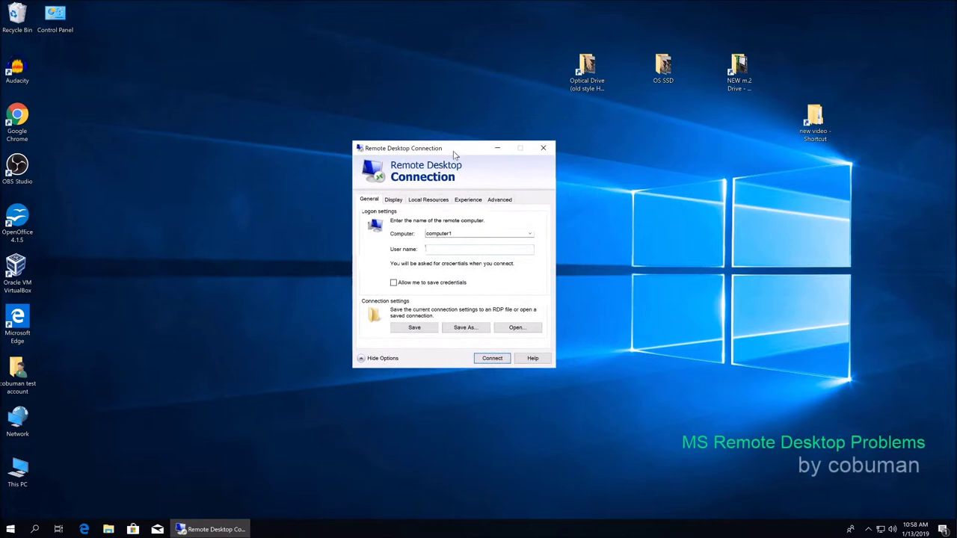
click(394, 201)
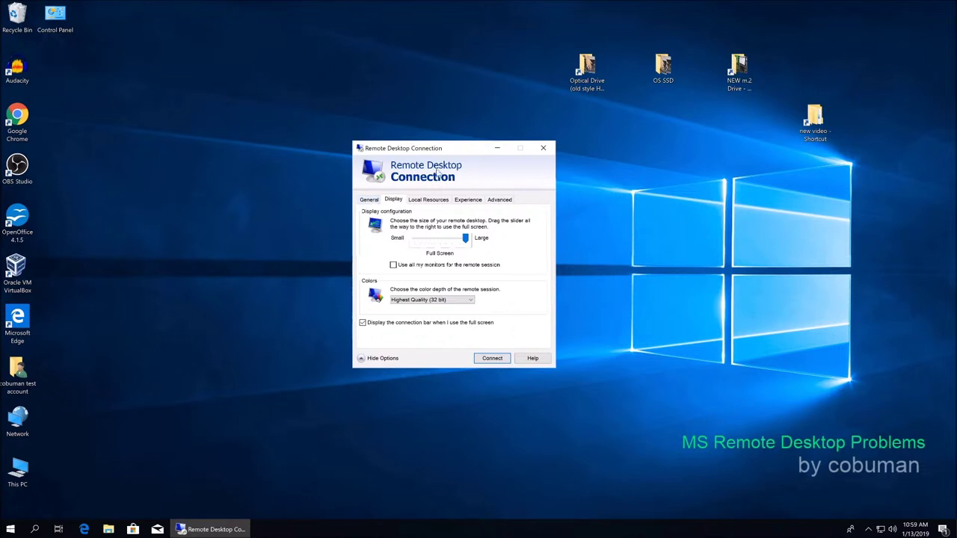
drag(461, 149, 458, 139)
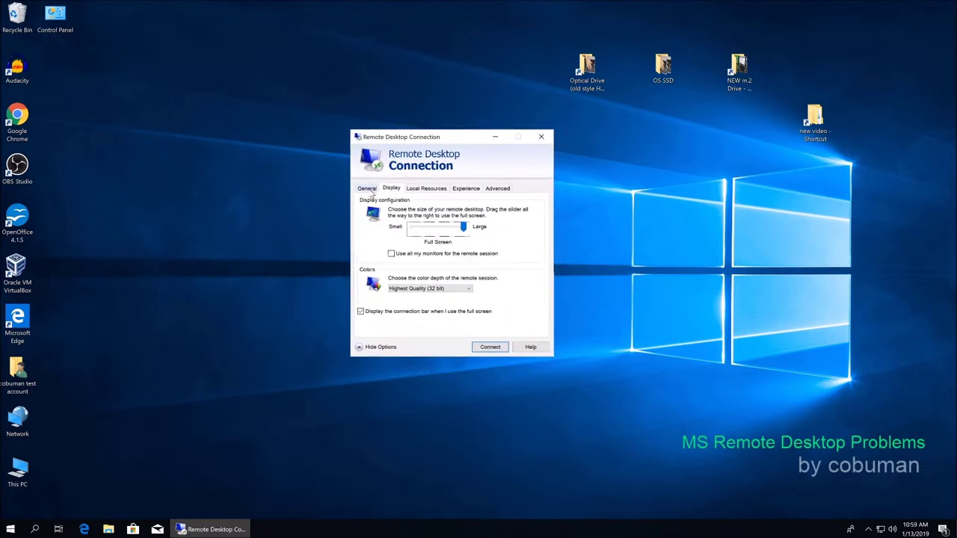
drag(442, 139, 443, 176)
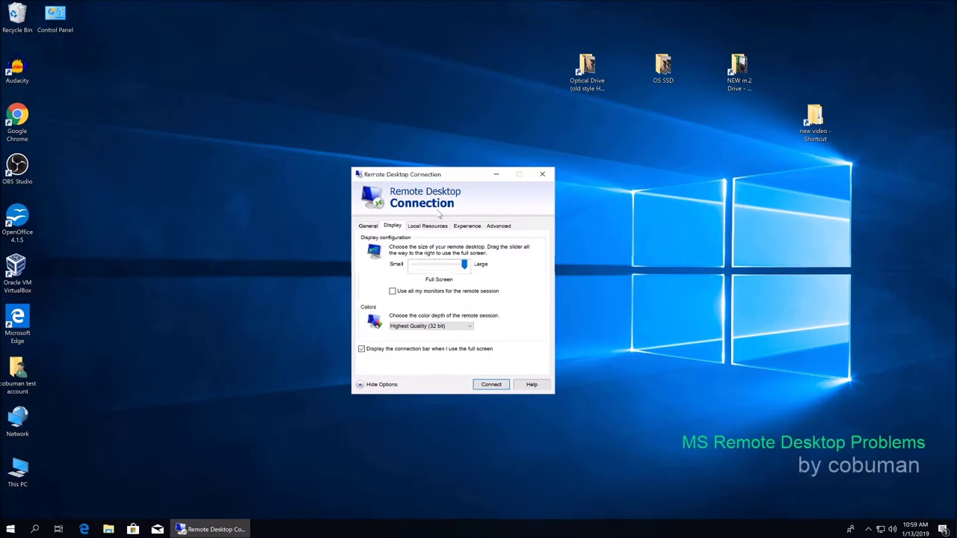
drag(462, 181, 455, 130)
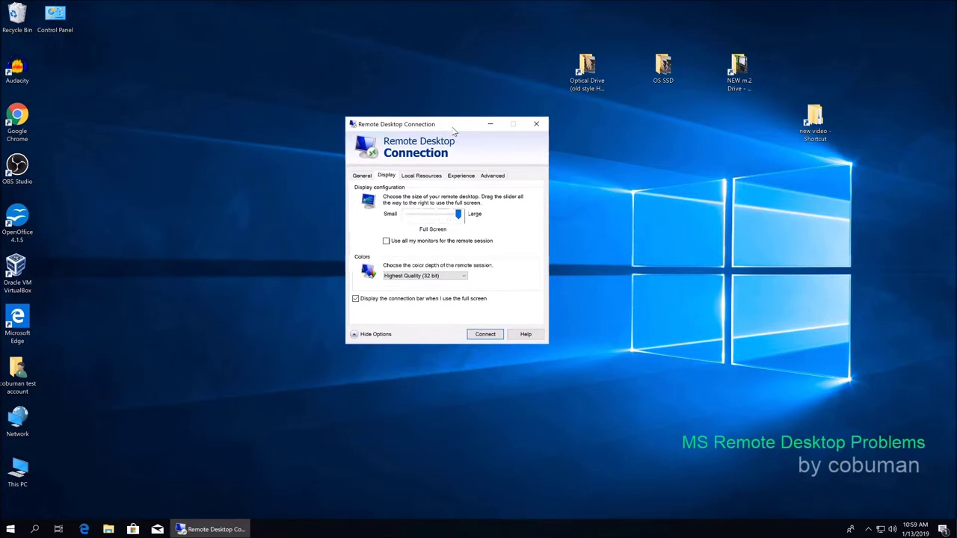
drag(454, 130, 459, 130)
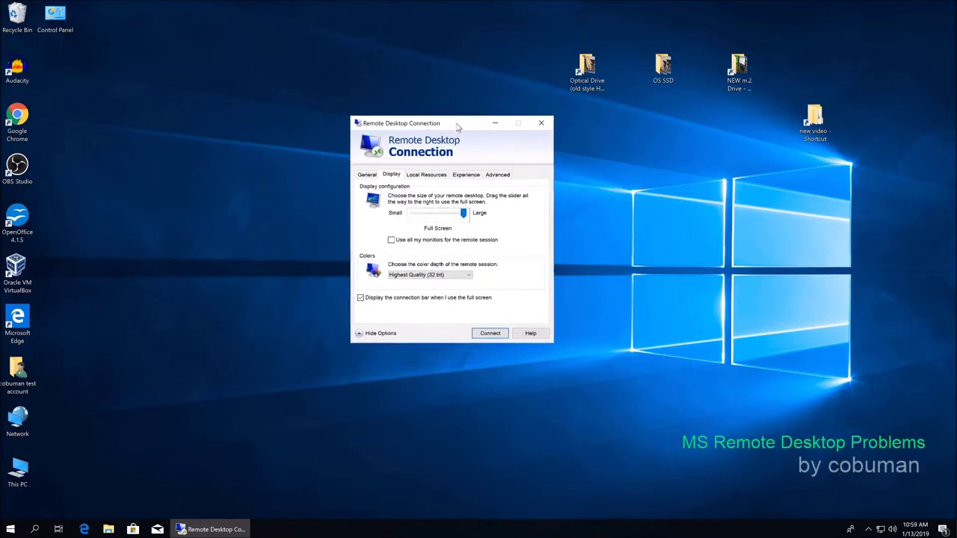
click(366, 175)
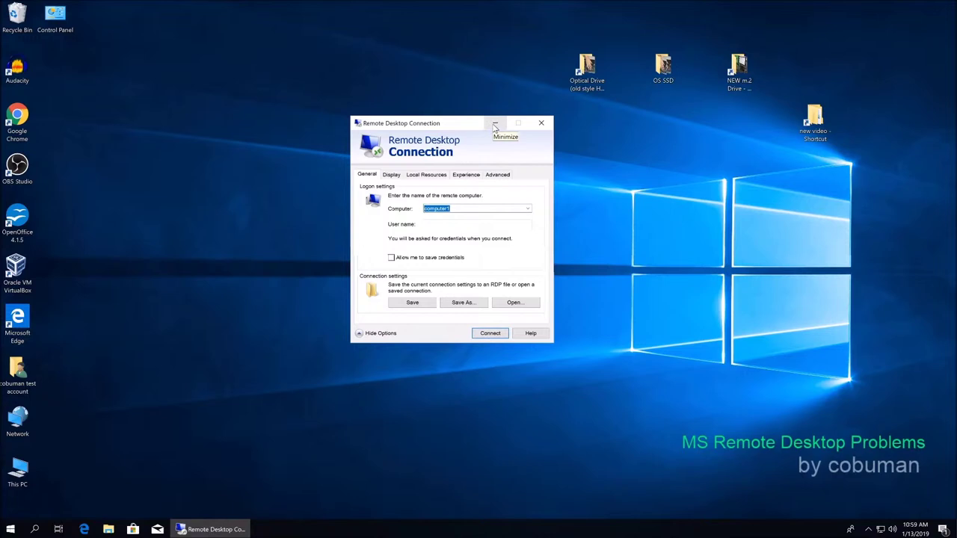
Reposition the compact Remote Desktop Connection dialog targeting computer1 on the desktop.
drag(441, 125, 467, 117)
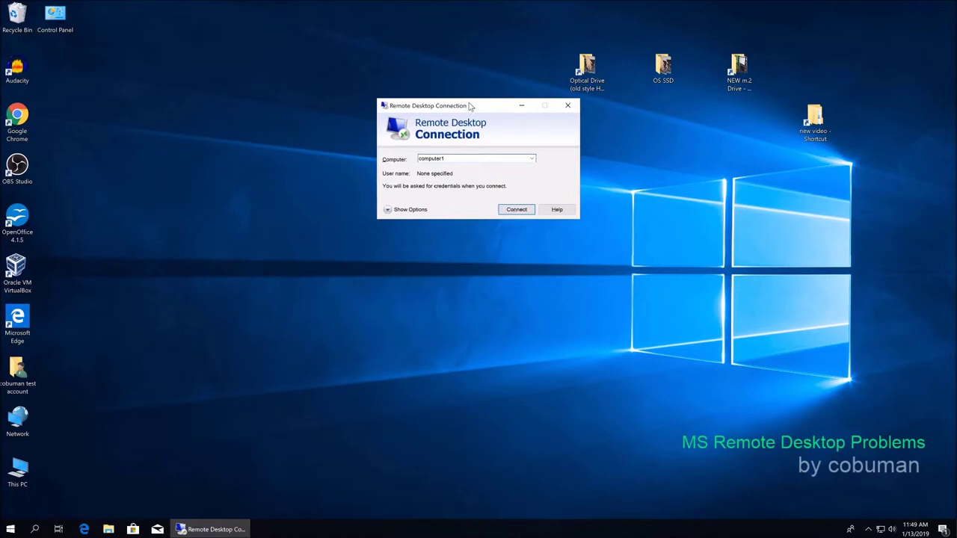
drag(469, 105, 465, 115)
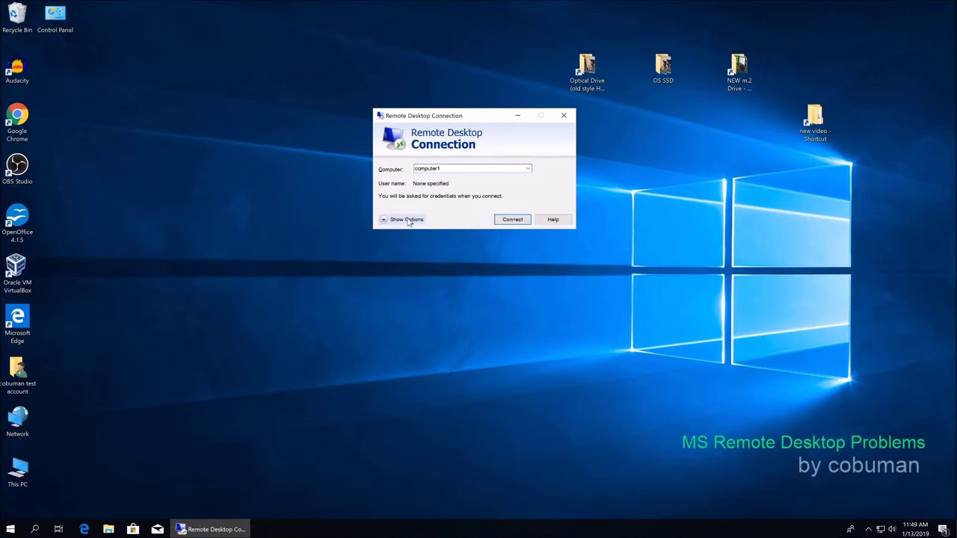
drag(485, 118, 487, 112)
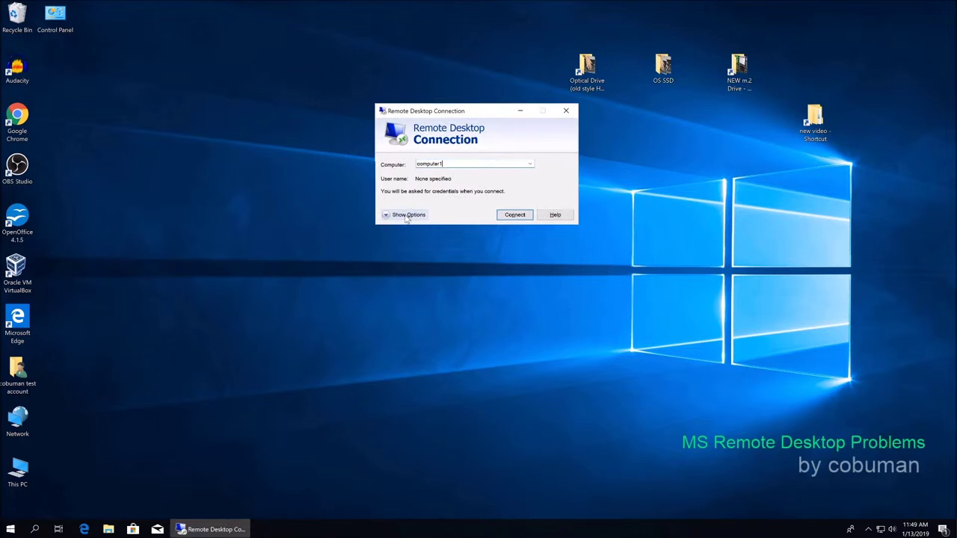
Set Local Resources remote audio to Play on remote computer, then connect to computer1.
click(405, 216)
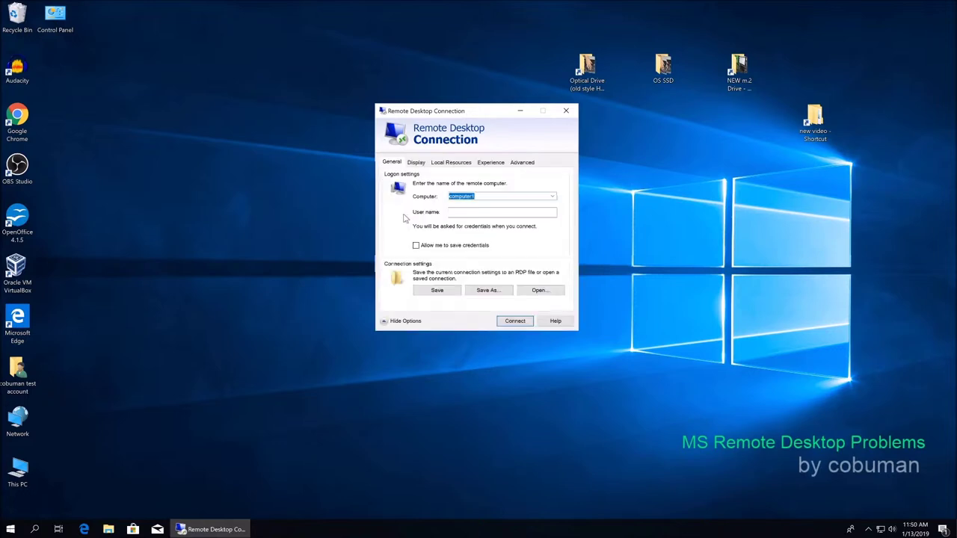
click(443, 164)
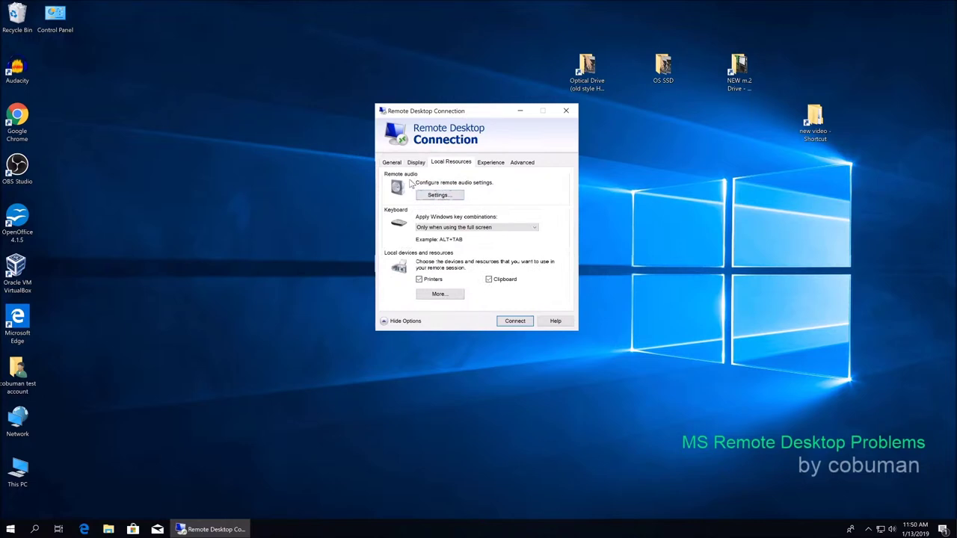
click(442, 196)
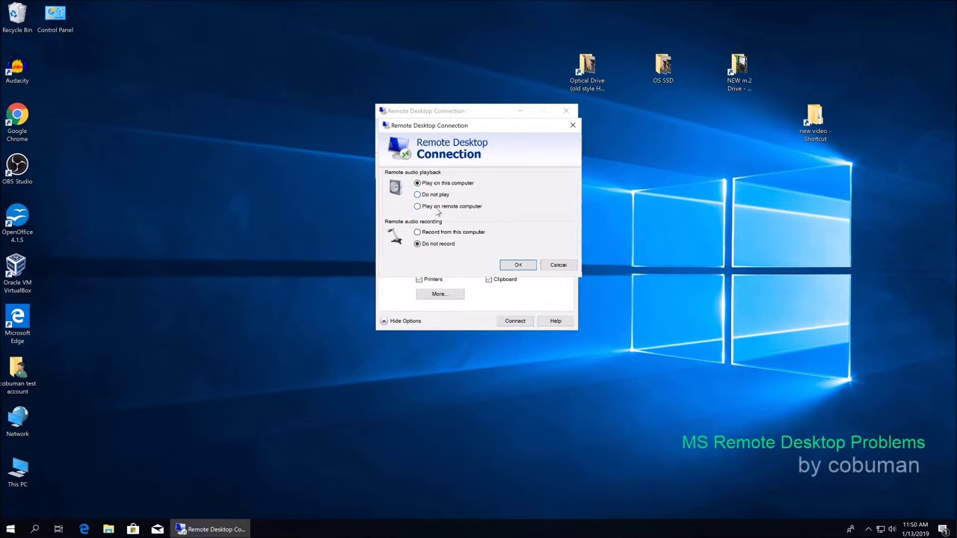
click(419, 207)
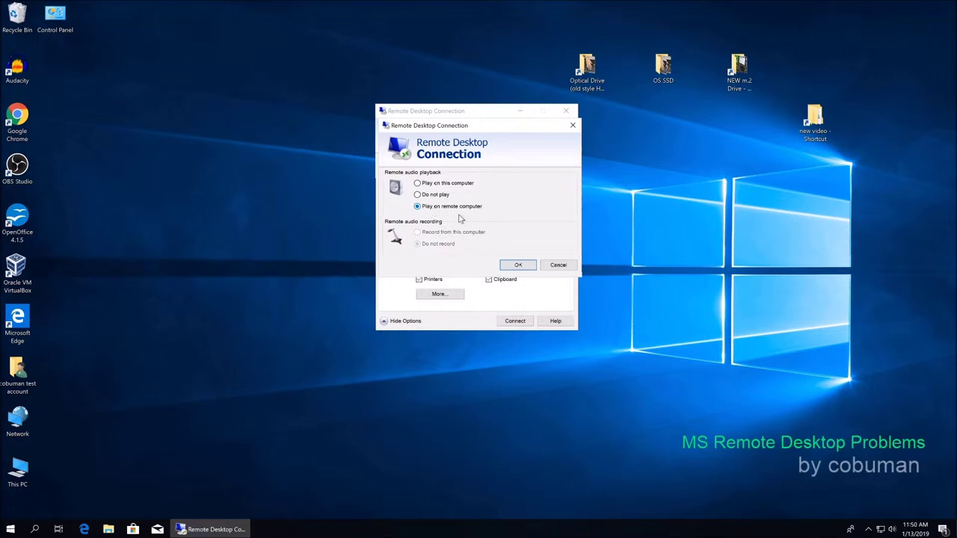
click(518, 266)
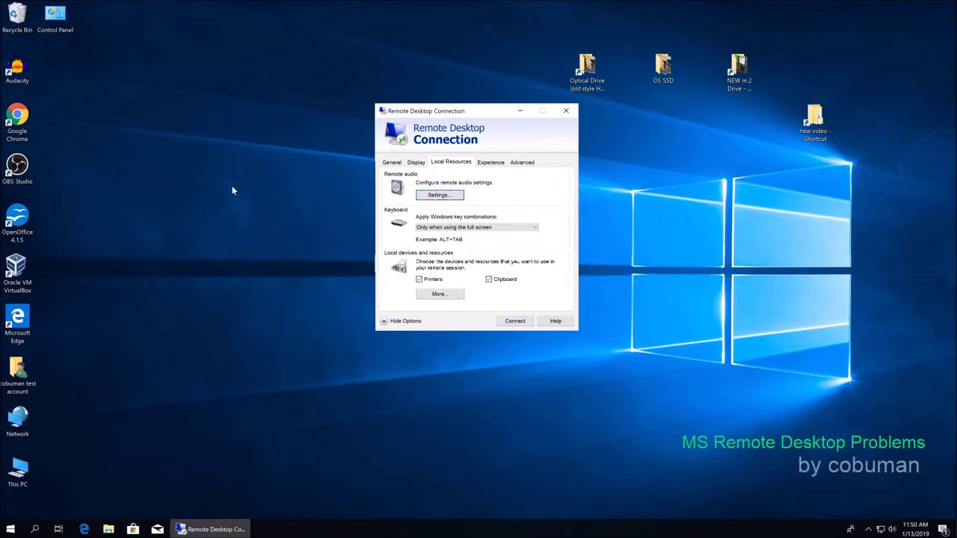
click(521, 326)
Close Remote Desktop Connection and open the Sound dialog from the volume icon.
click(565, 110)
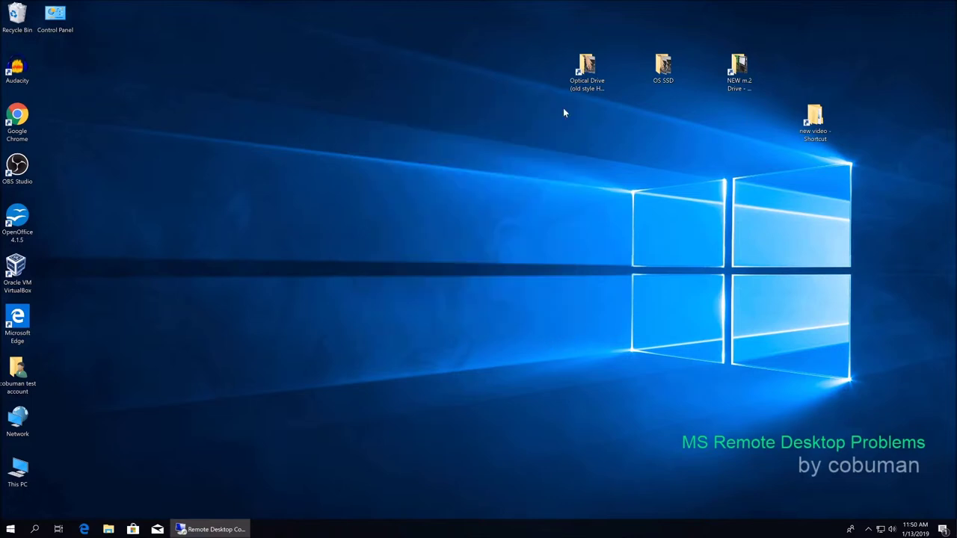
right_click(891, 528)
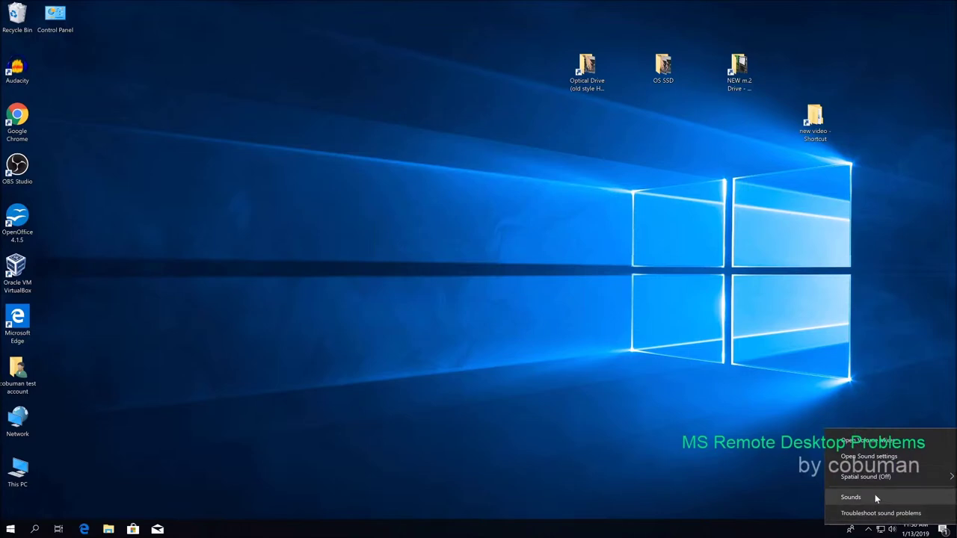
click(877, 498)
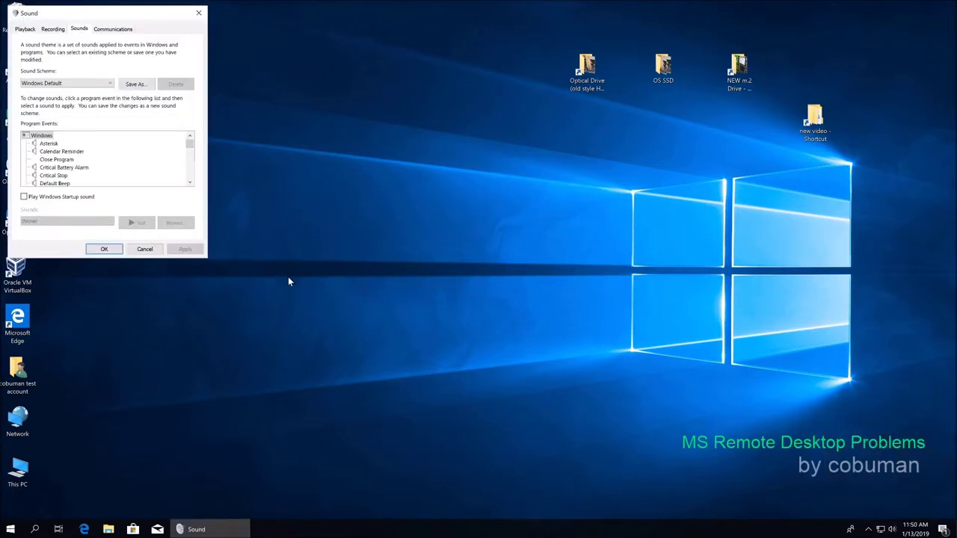
drag(110, 19, 243, 71)
Review the Playback and Recording devices, selecting Speakers, then start a Windows search.
click(158, 82)
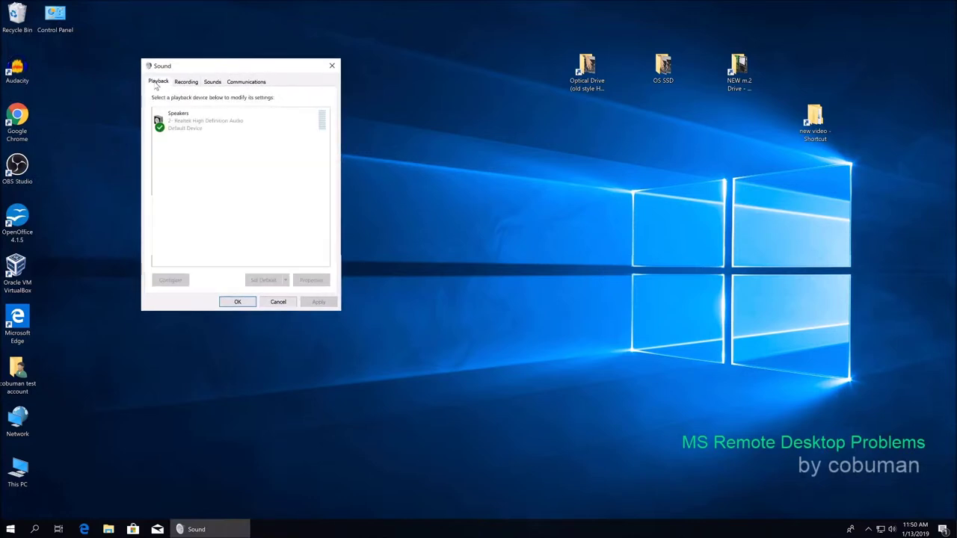
click(205, 129)
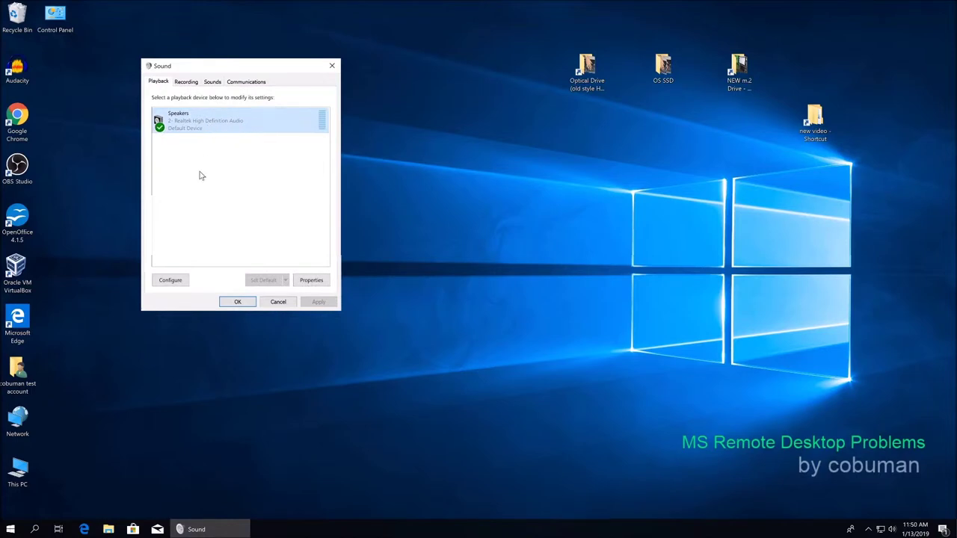
click(187, 83)
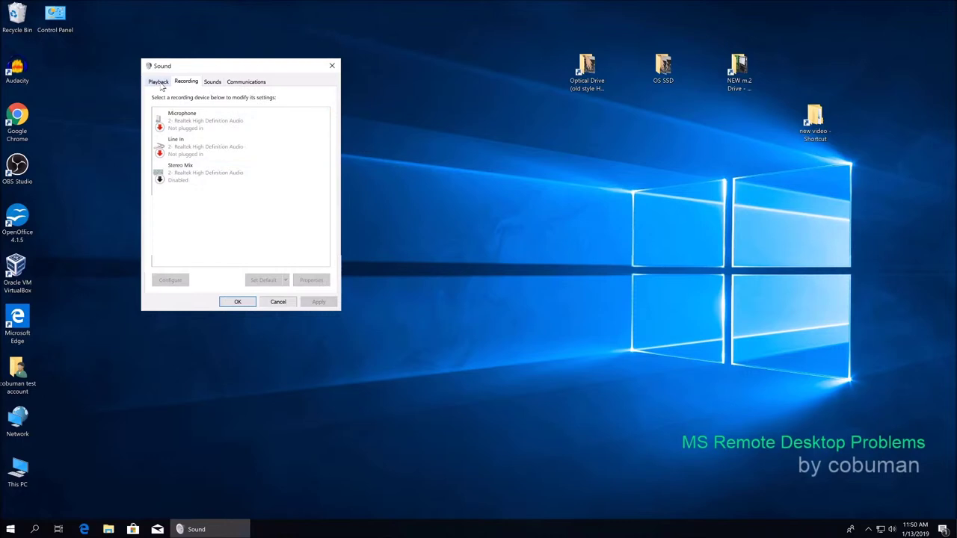
click(158, 82)
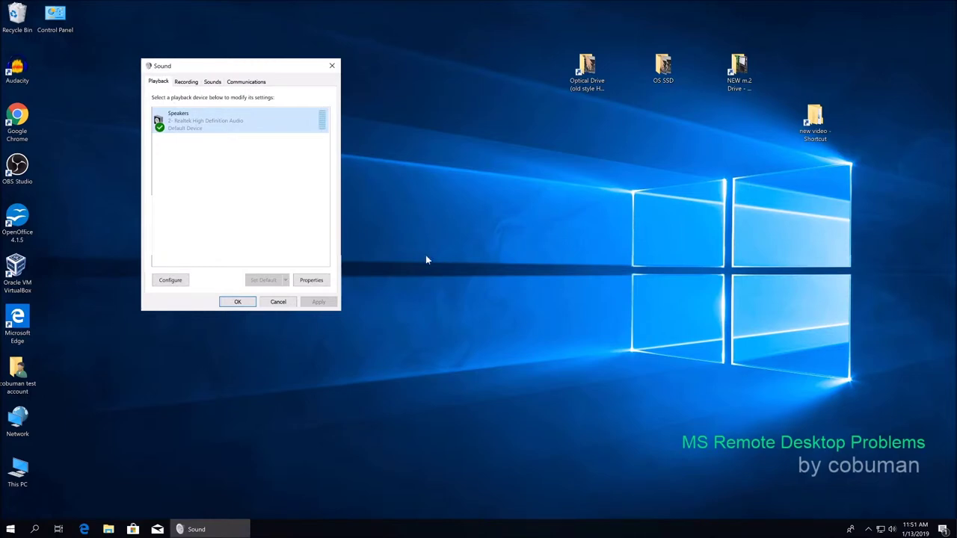
click(36, 528)
Launch Remote Desktop Connection and set remote audio to Play on remote computer.
text(remote)
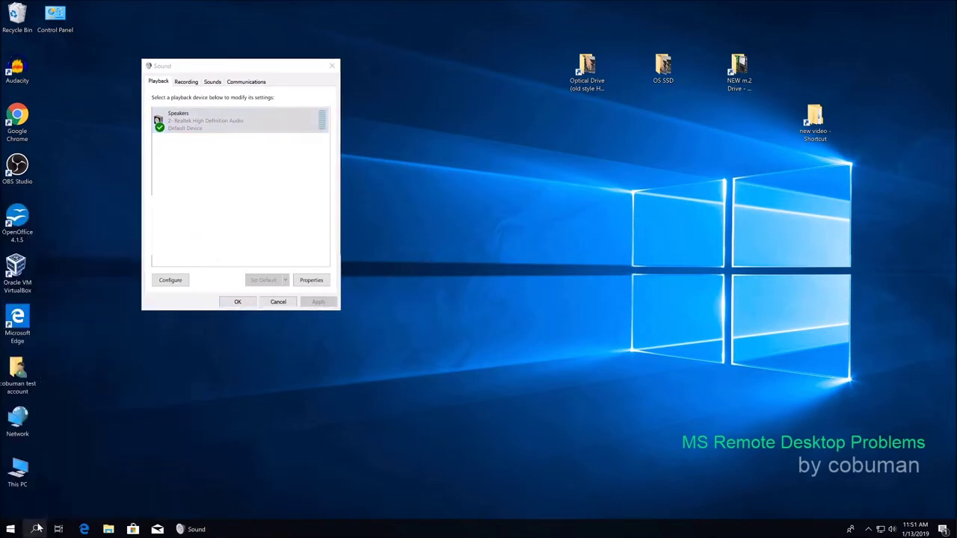
key(Return)
click(408, 210)
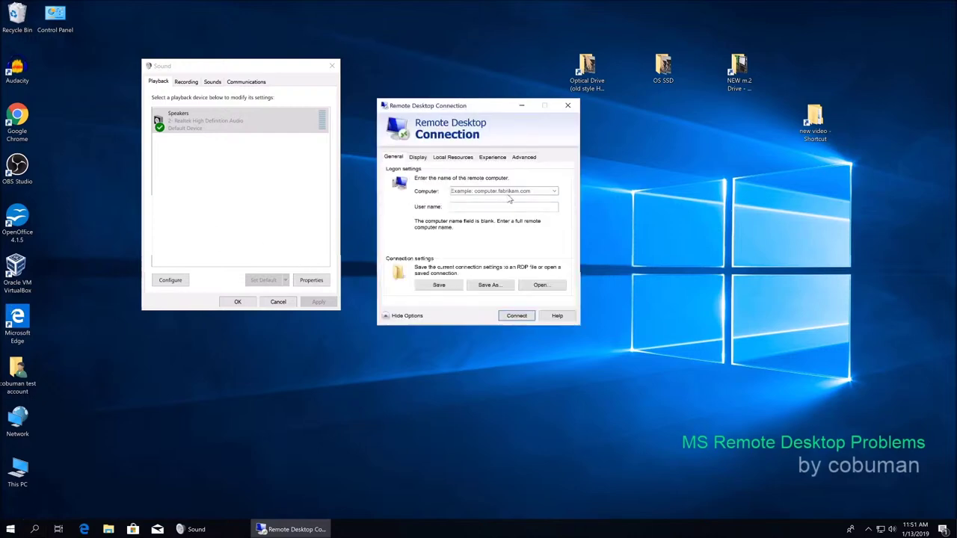
click(453, 157)
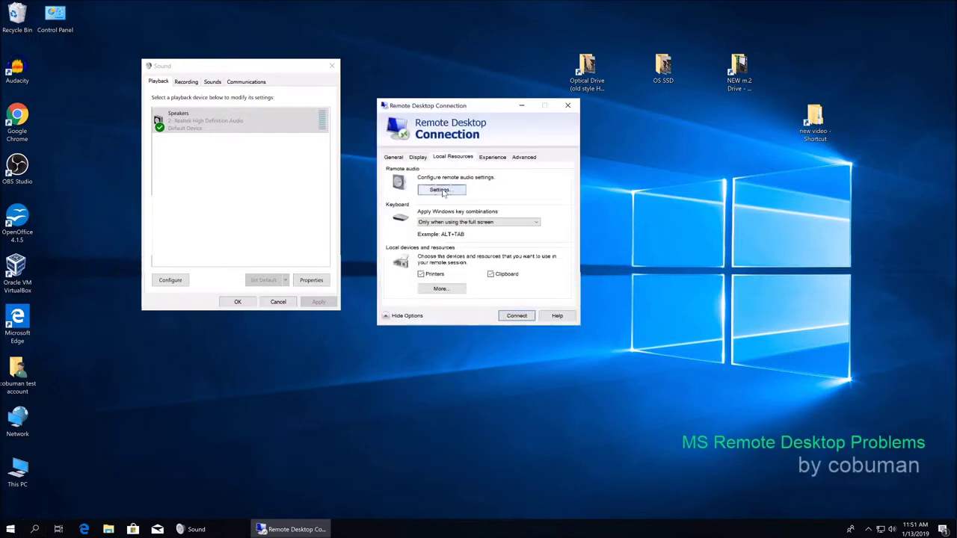
click(441, 191)
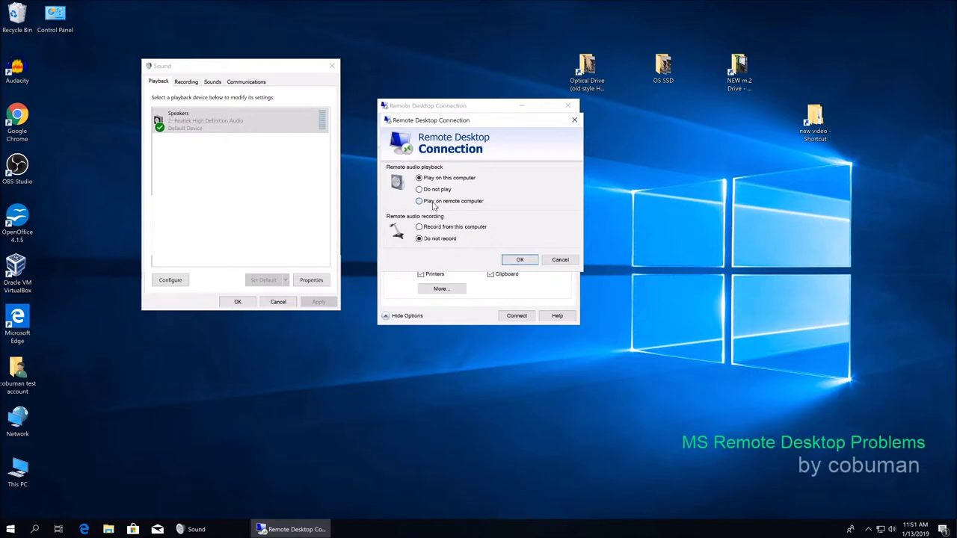
click(433, 202)
In the Sound dialog, select Speakers and switch between the playback and recording device lists.
click(191, 157)
click(179, 127)
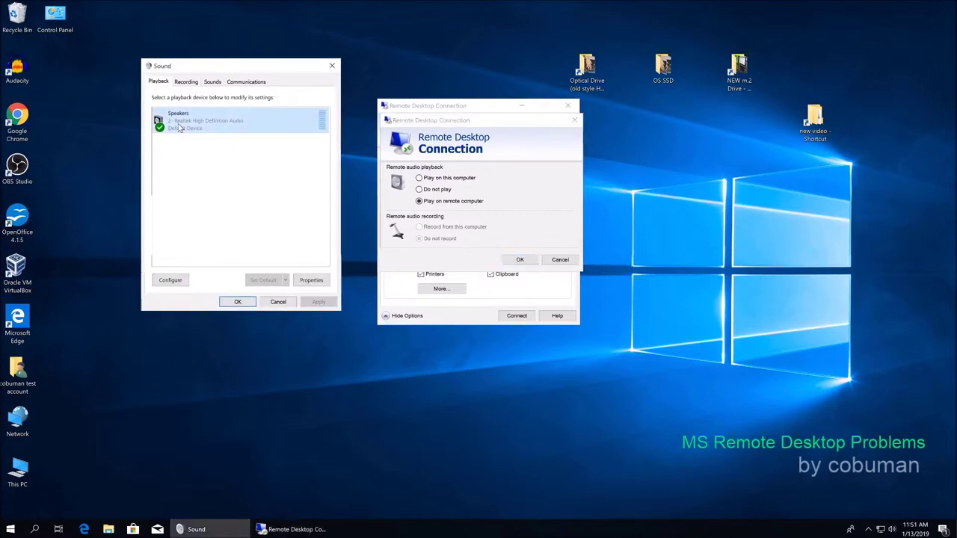
click(186, 82)
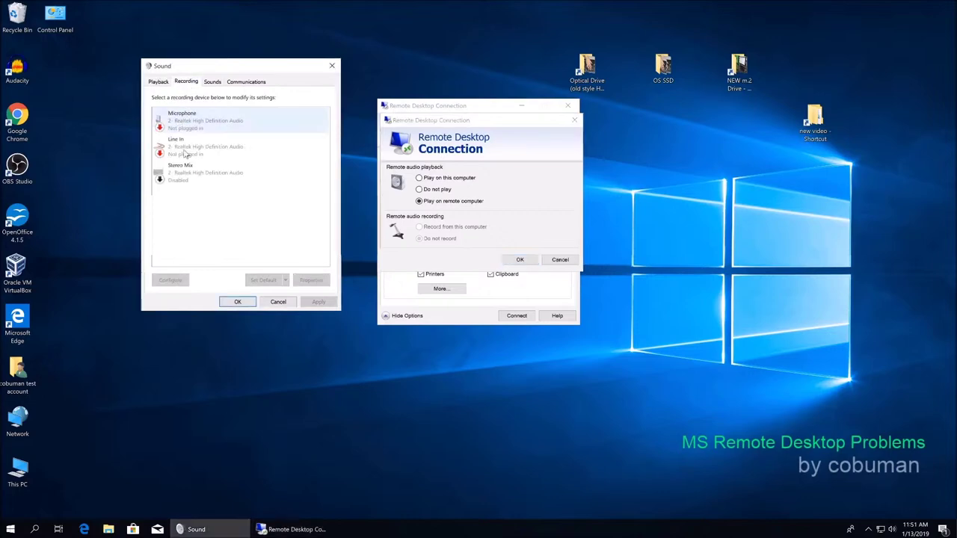
click(157, 84)
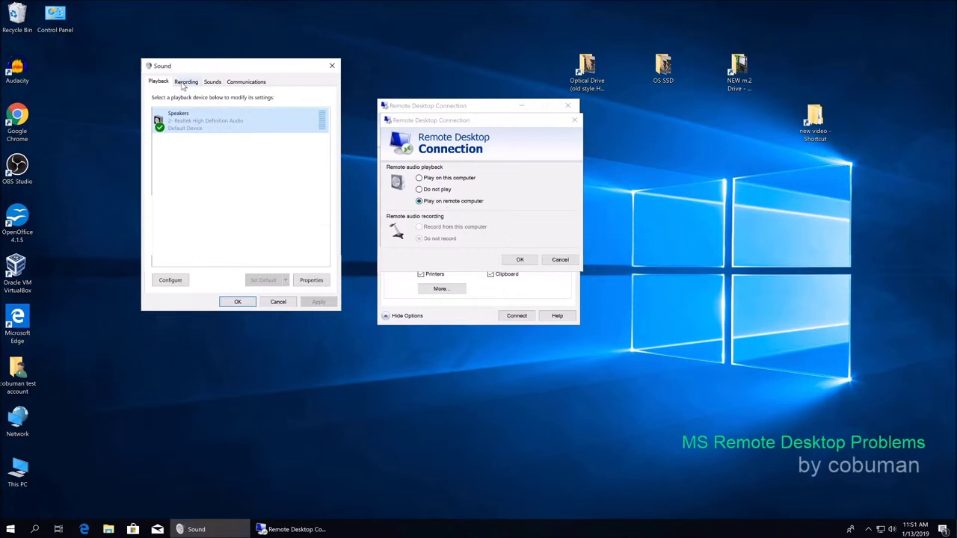
click(182, 85)
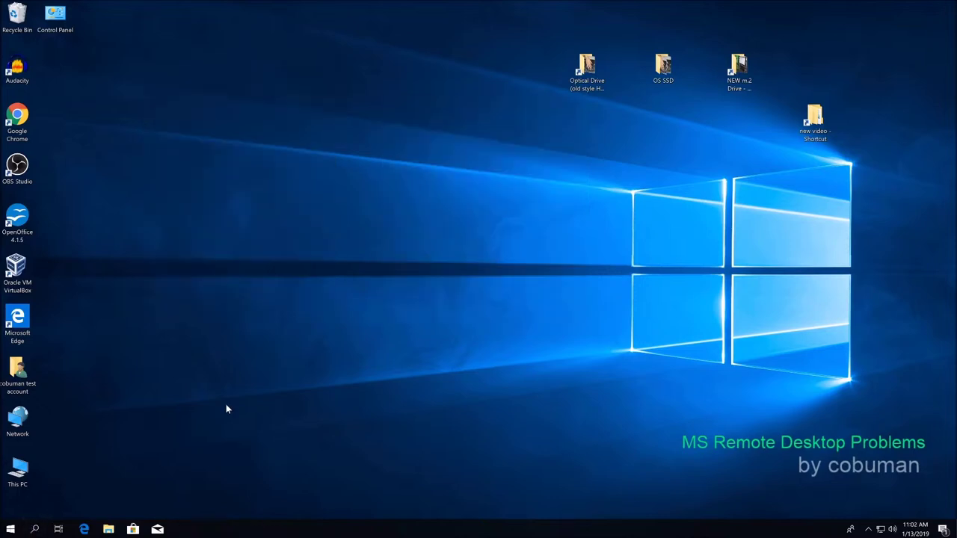
Launch Remote Desktop Connection from search and expand its full options.
key(super)
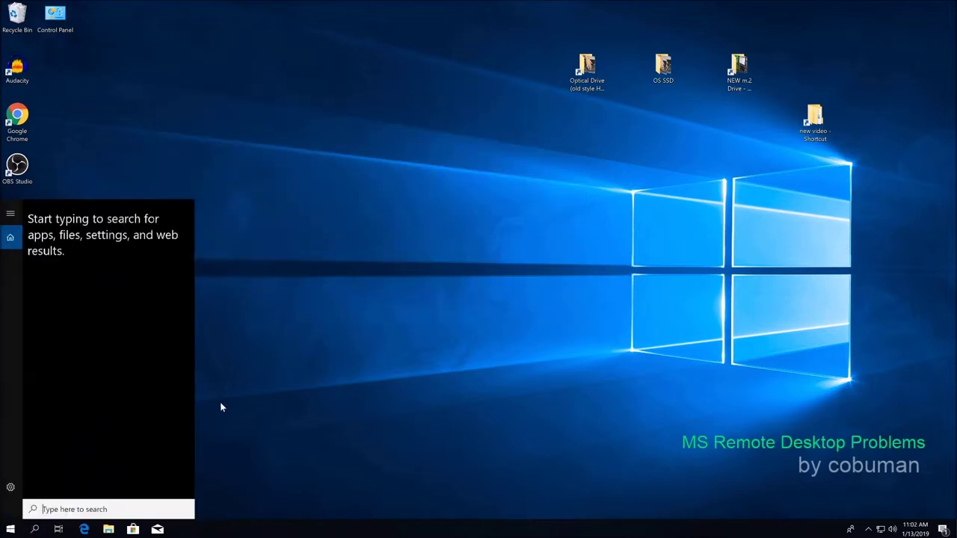
text(remote)
key(Return)
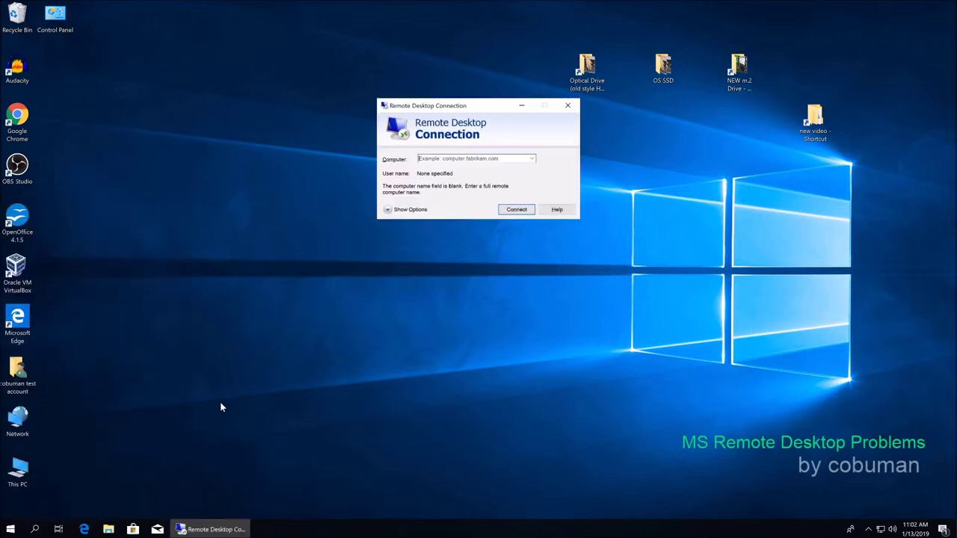
click(390, 210)
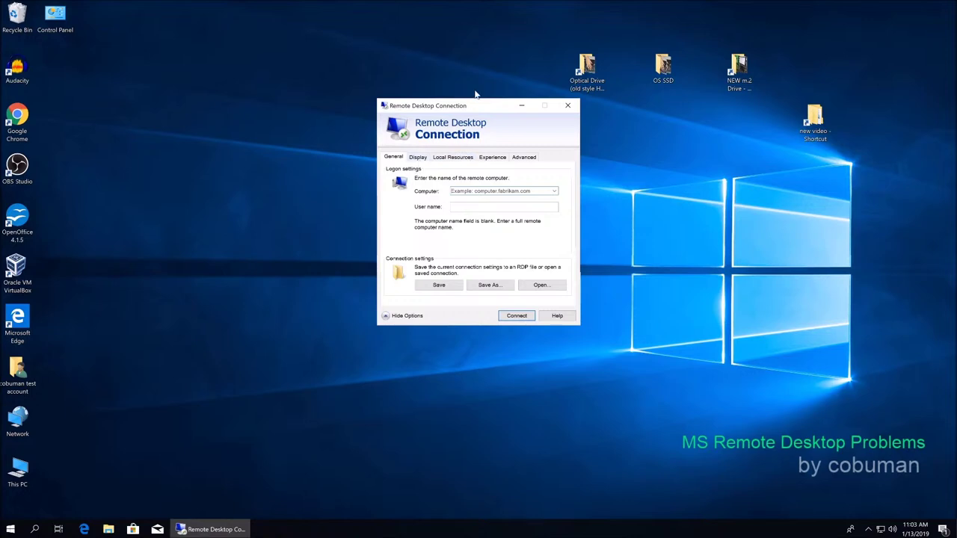
Preview the Display settings, return to General, and reposition the connection dialog.
drag(474, 111, 473, 137)
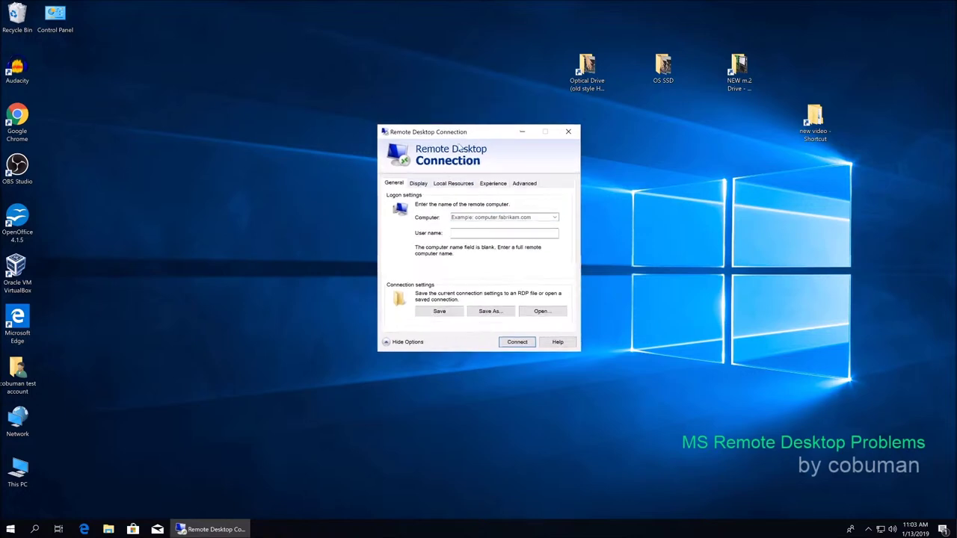
click(418, 185)
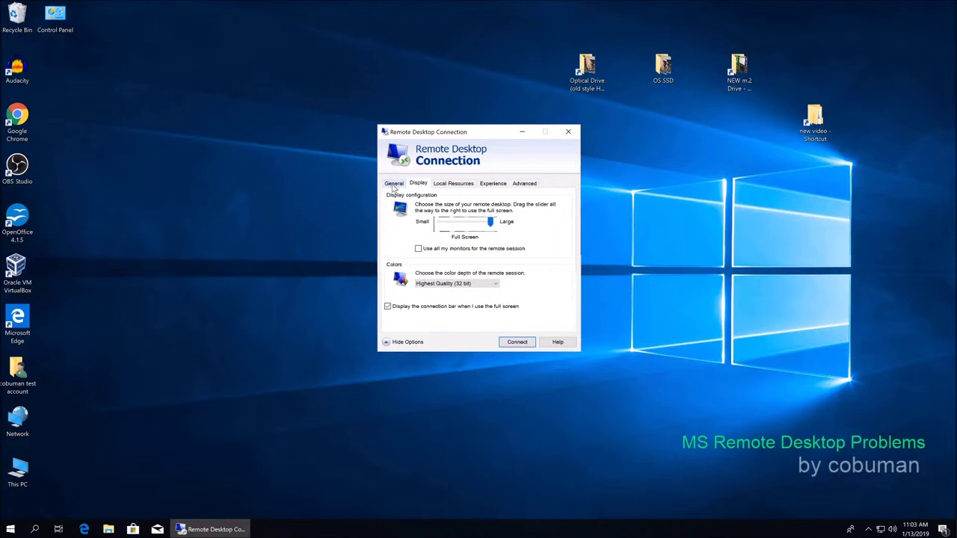
click(394, 184)
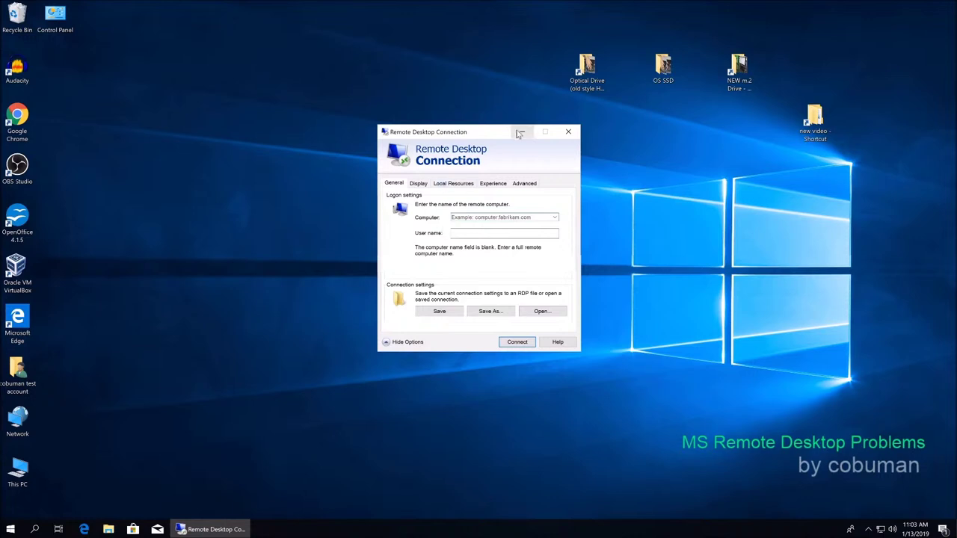
drag(494, 136, 397, 139)
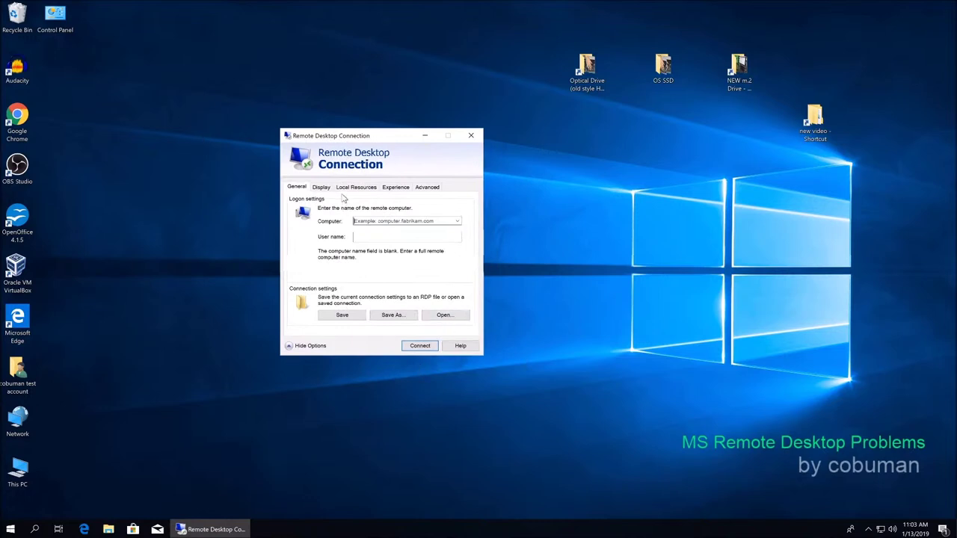
drag(367, 138, 442, 137)
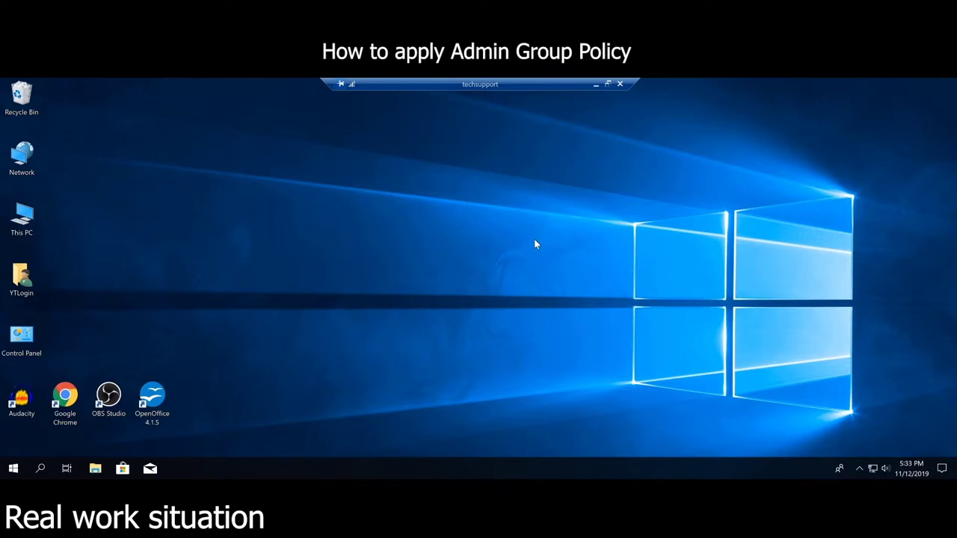
click(95, 468)
click(566, 150)
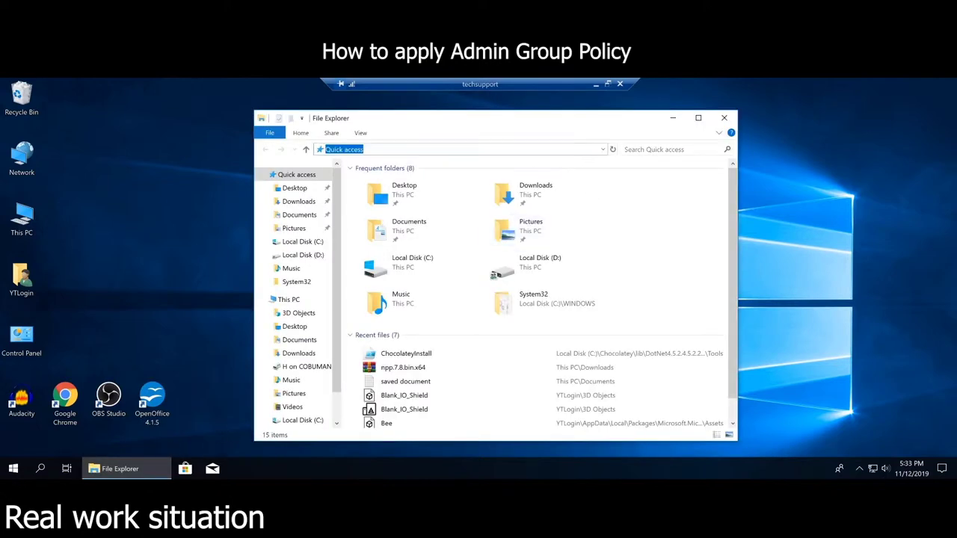
text(\\)
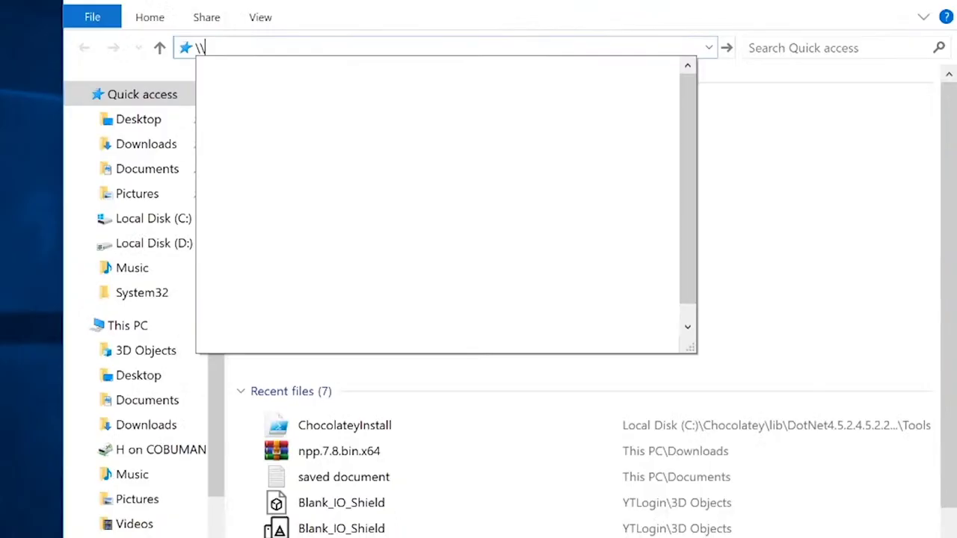
text(nameof)
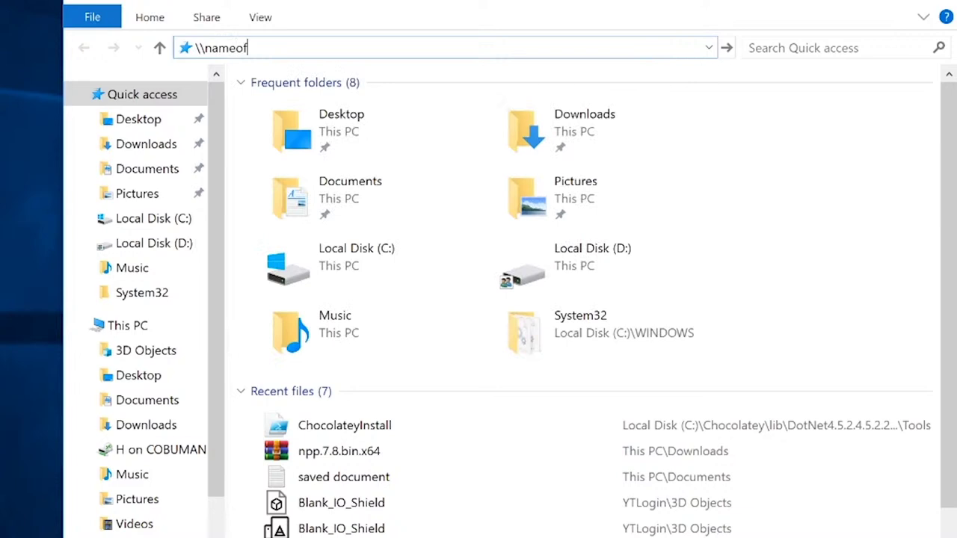
text(thecomputer)
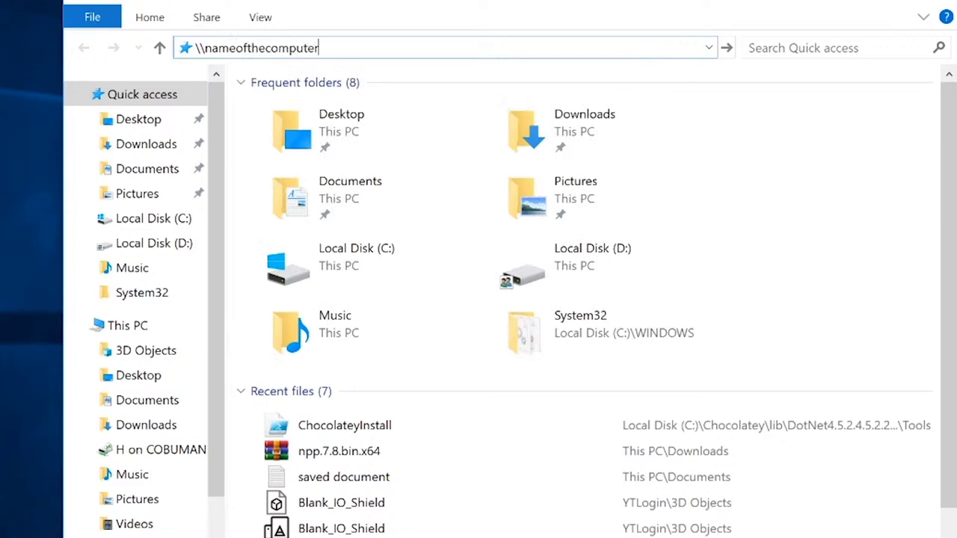
text(\c$)
key(Return)
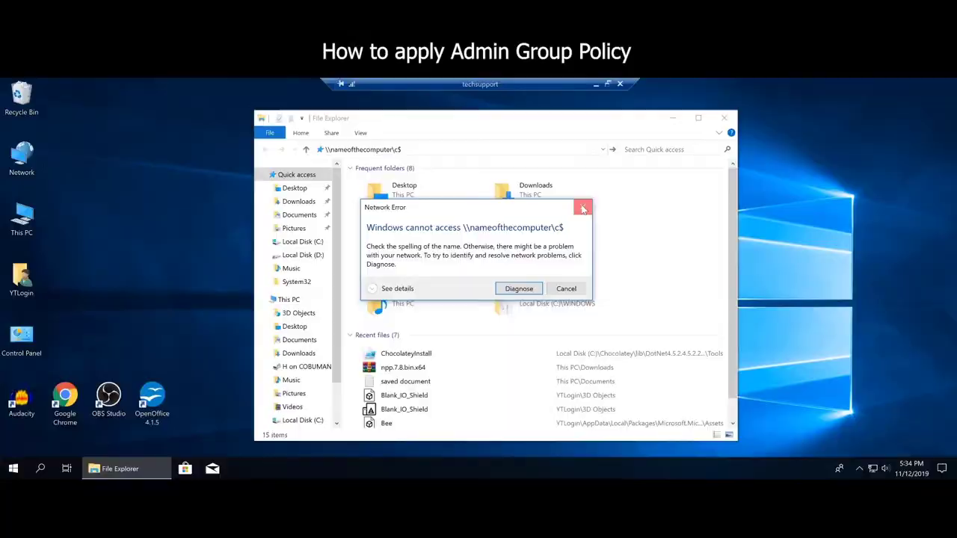
click(582, 208)
Close File Explorer and launch Remote Desktop Connection by searching 'remot'.
click(723, 118)
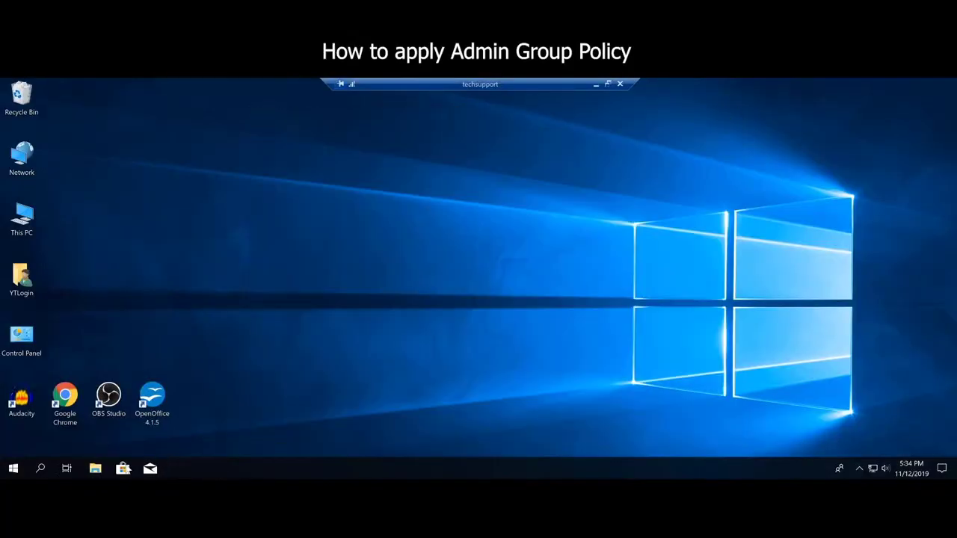
click(41, 468)
text(remot)
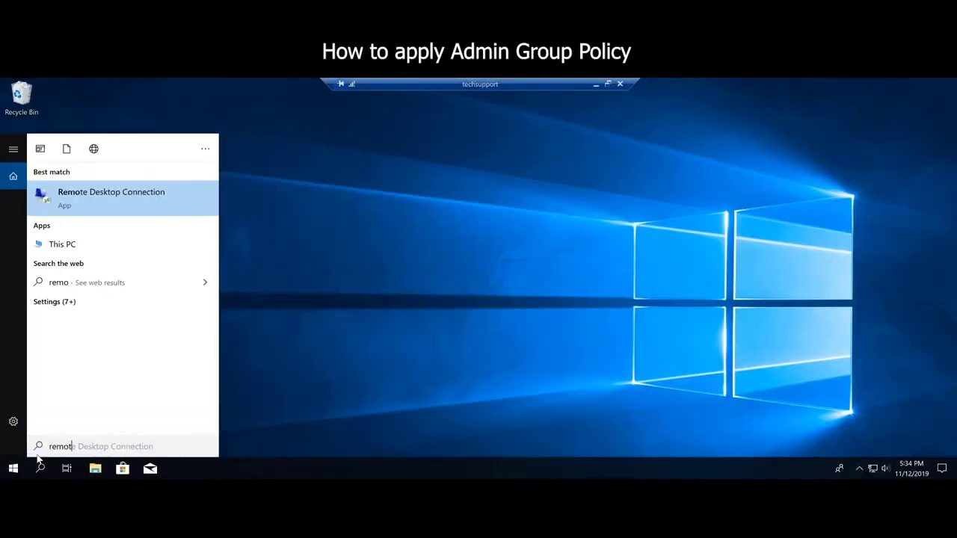
key(Return)
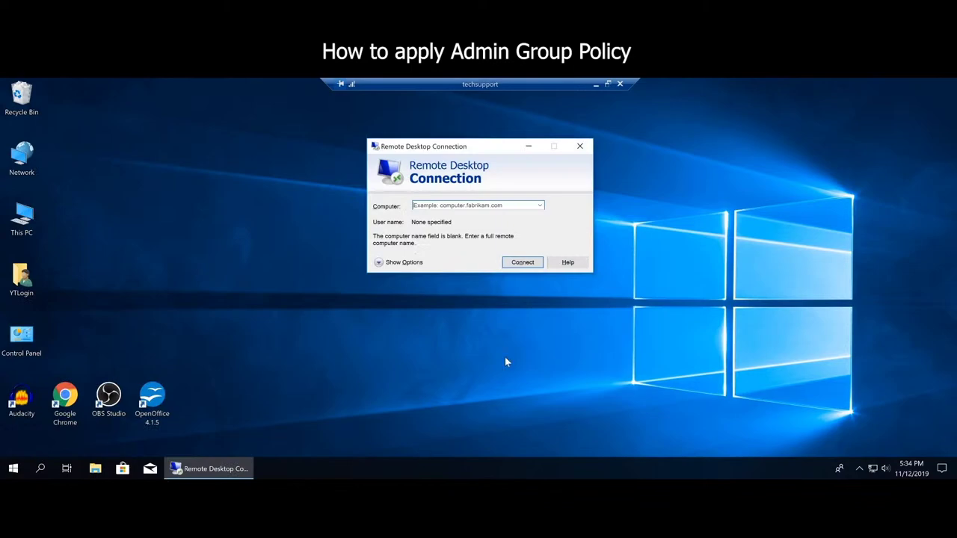
Try connecting to 'thenameofthecomputer', dismiss the failure message, and close the dialog.
text(thenameofthecomputer)
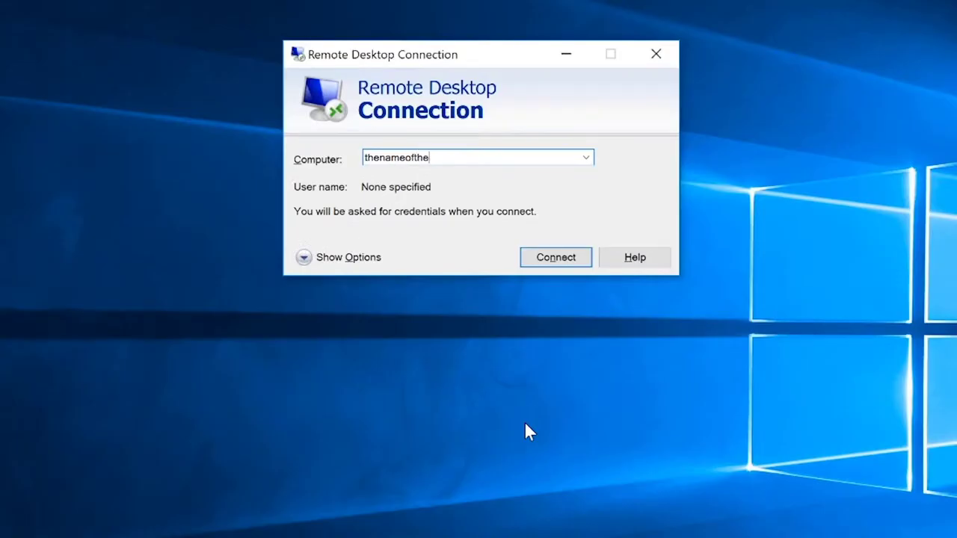
key(Return)
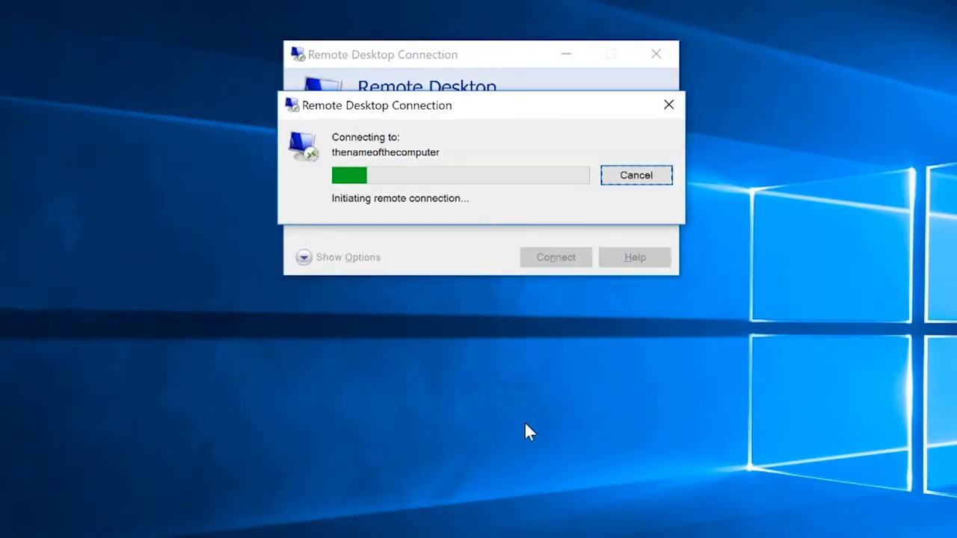
click(632, 289)
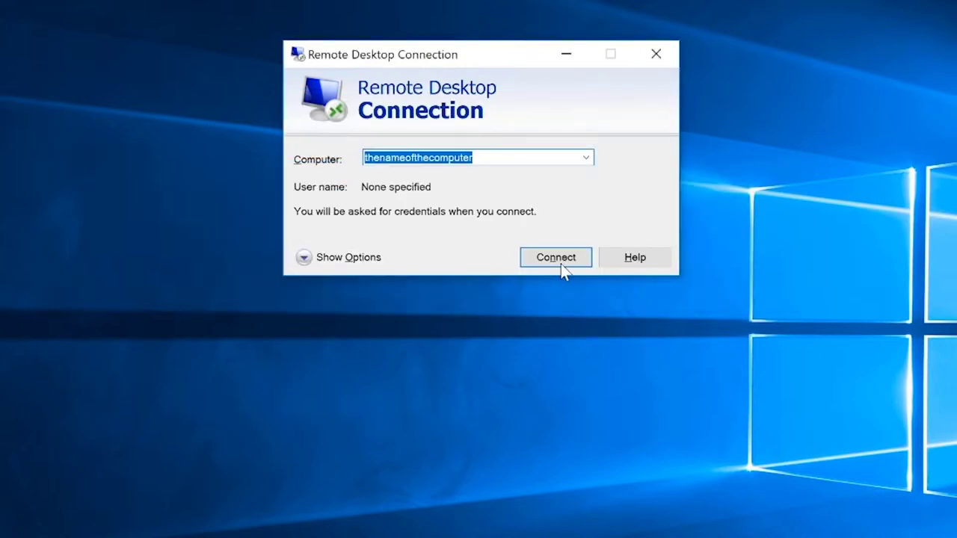
click(654, 51)
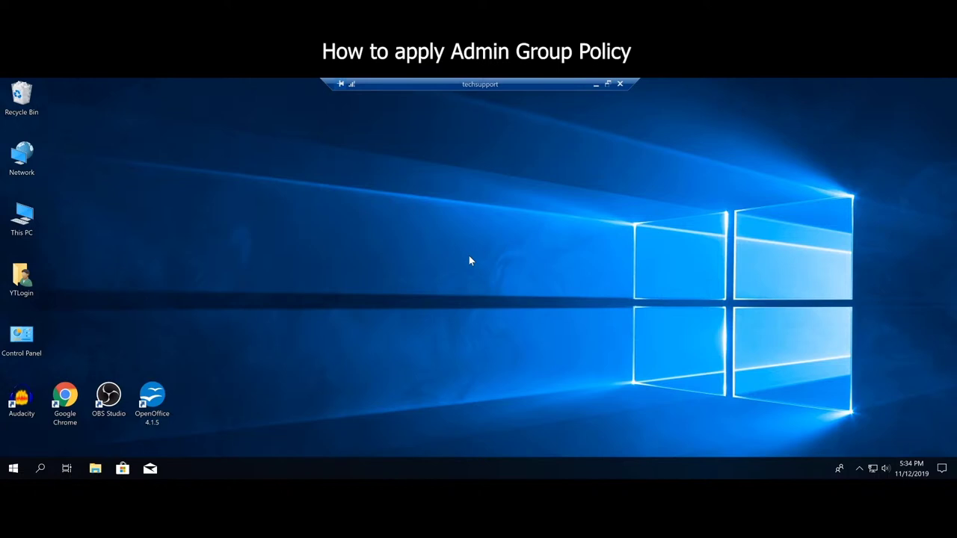
click(40, 468)
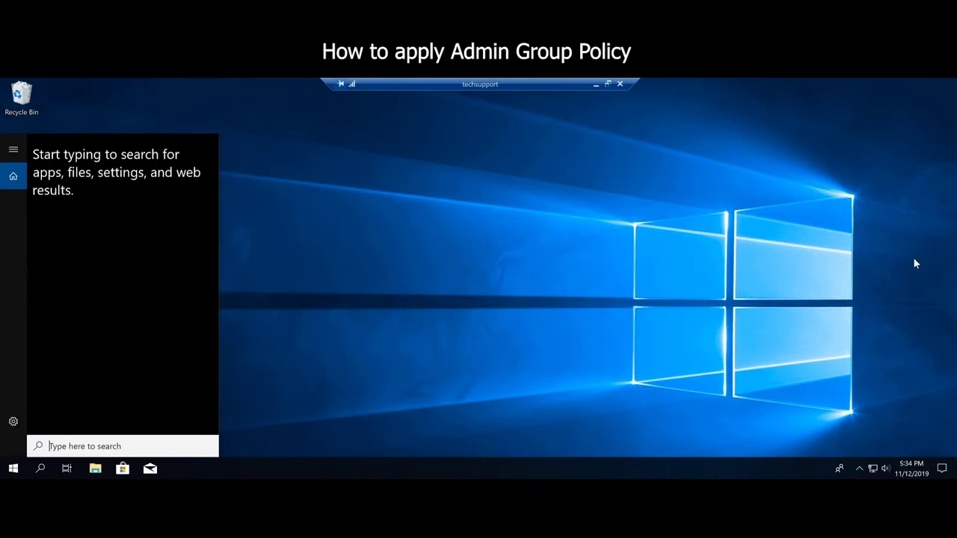
Launch Sticky Notes by searching 'stick' and close the sign-in prompt and notes list.
text(stick)
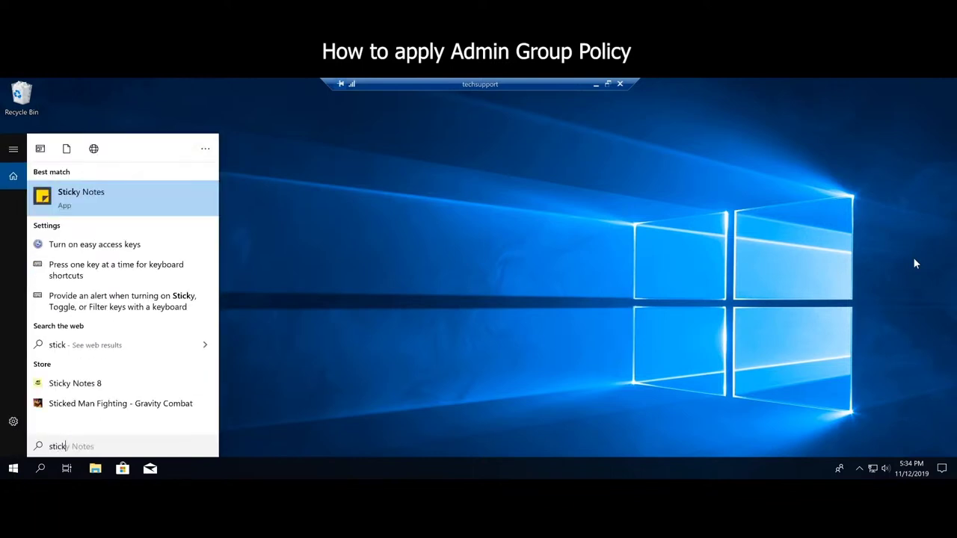
key(Return)
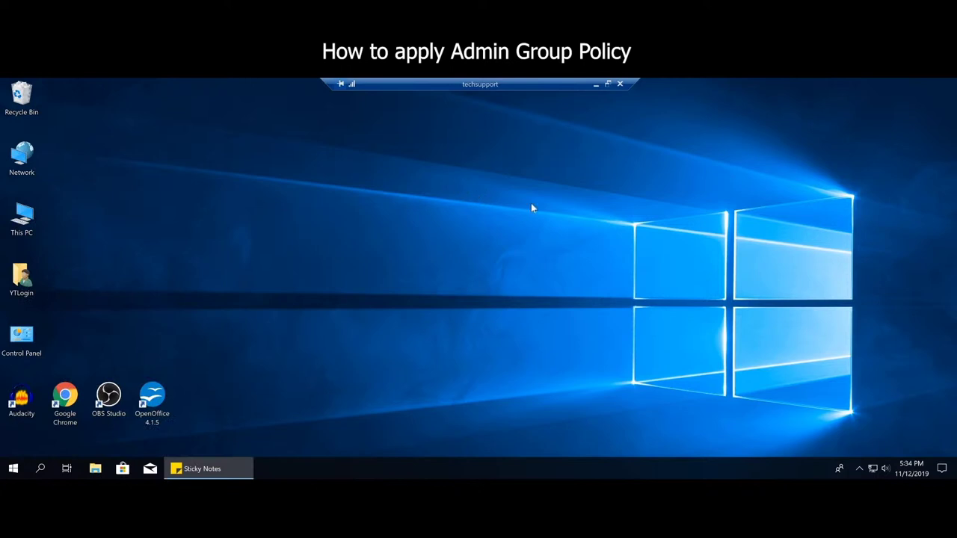
click(560, 99)
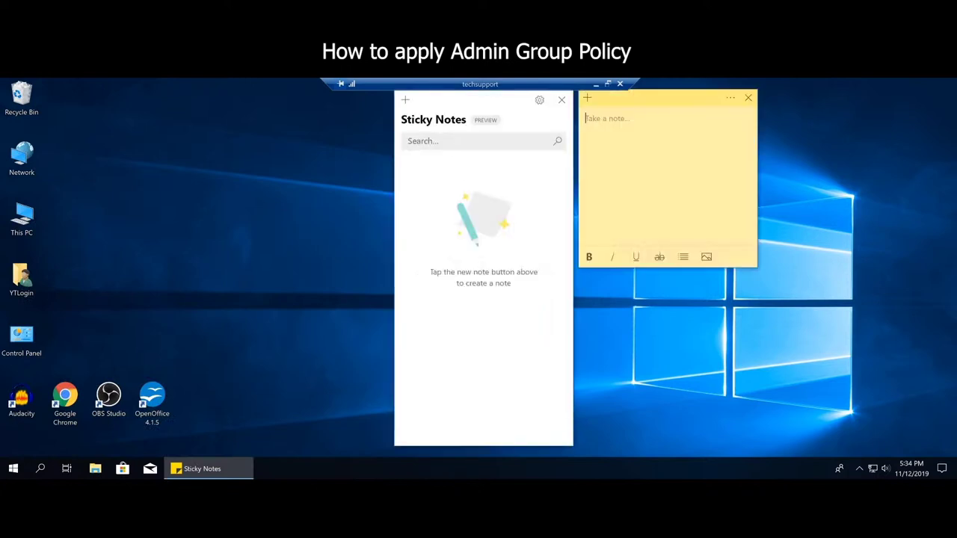
click(561, 99)
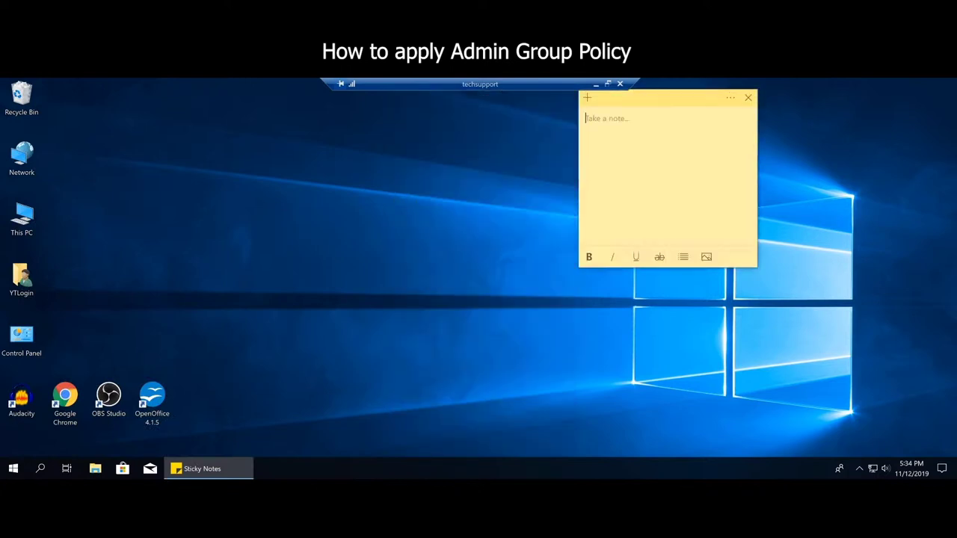
Write 'itsupport" group on domain has admin access' in the blank note.
text(itsupport")
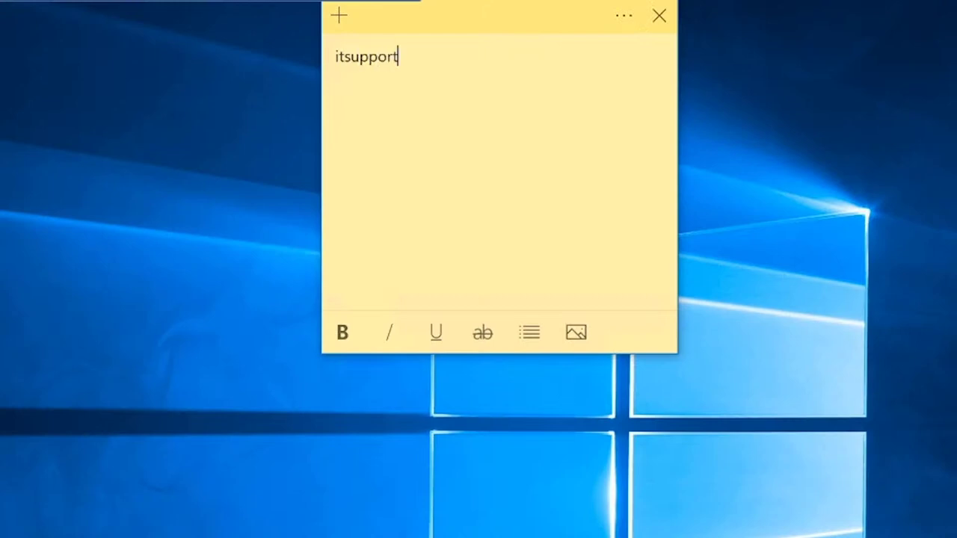
text( group)
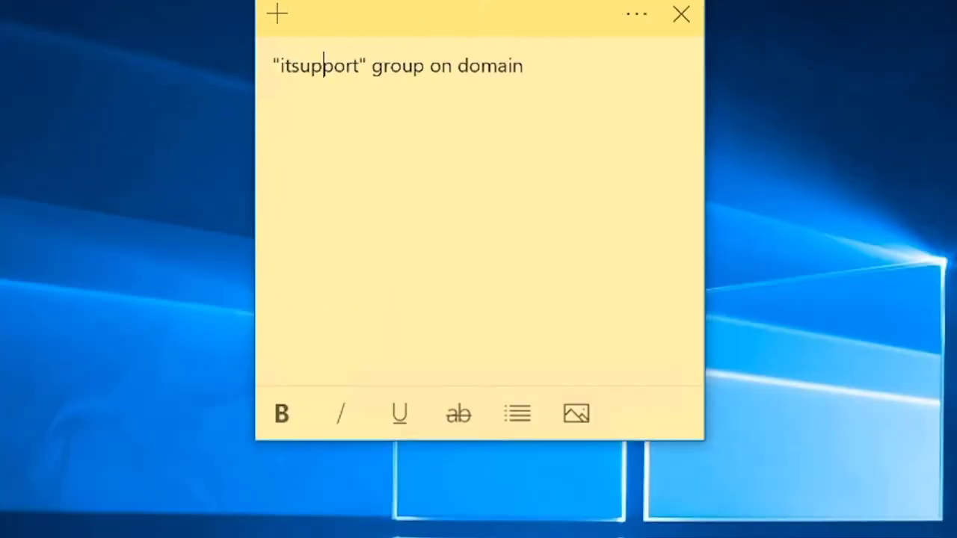
key(Right)
key(Right)
key(Right)
key(Right)
key(Right)
click(524, 66)
text(has admin)
text( p)
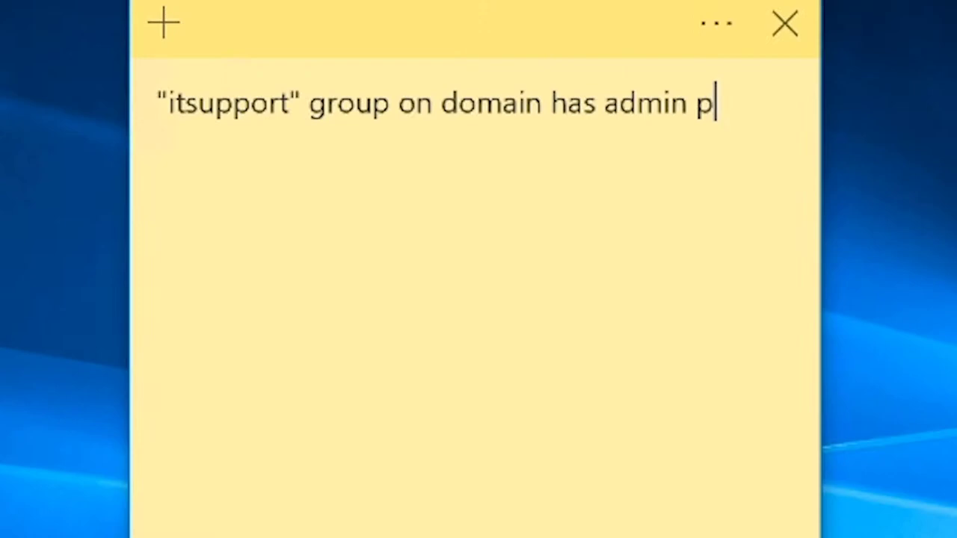
key(BackSpace)
text(access)
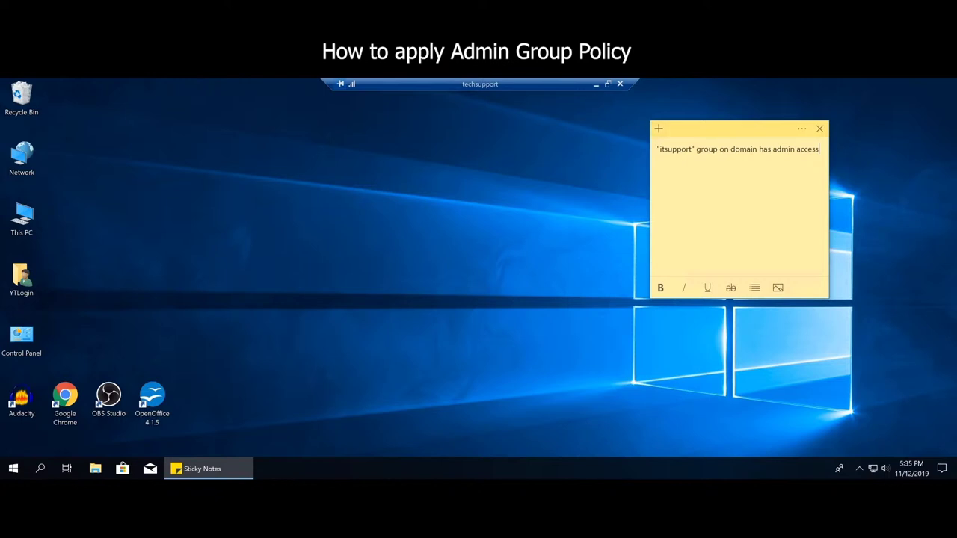
drag(693, 149, 659, 149)
click(403, 278)
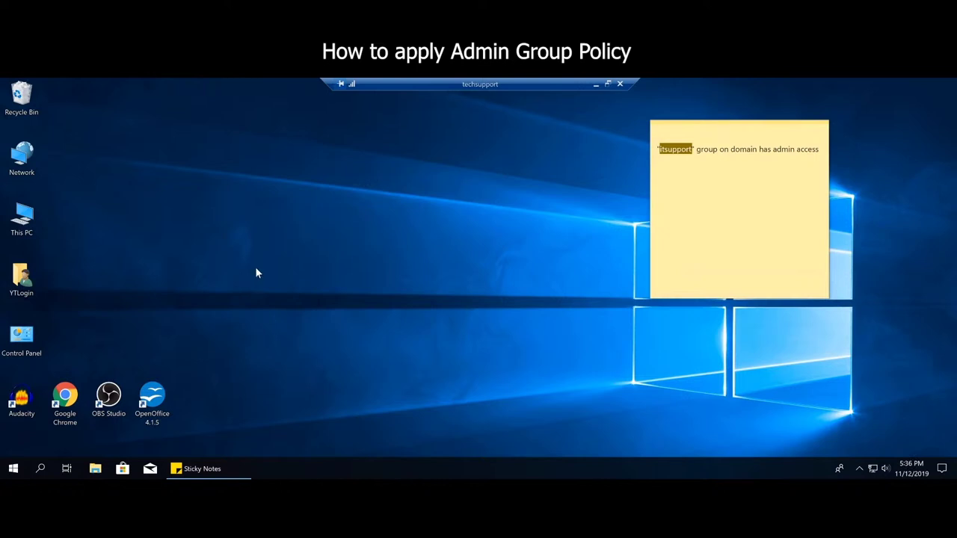
click(17, 234)
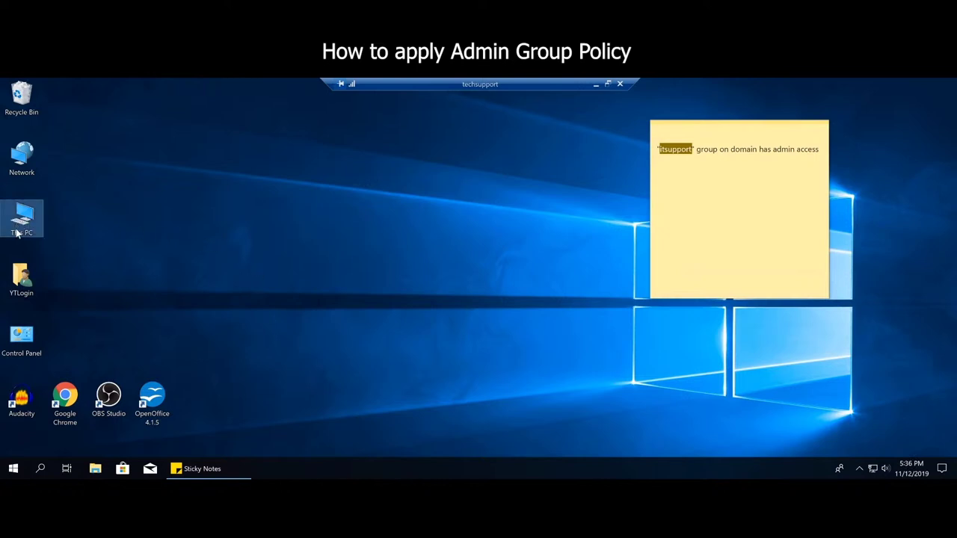
right_click(17, 232)
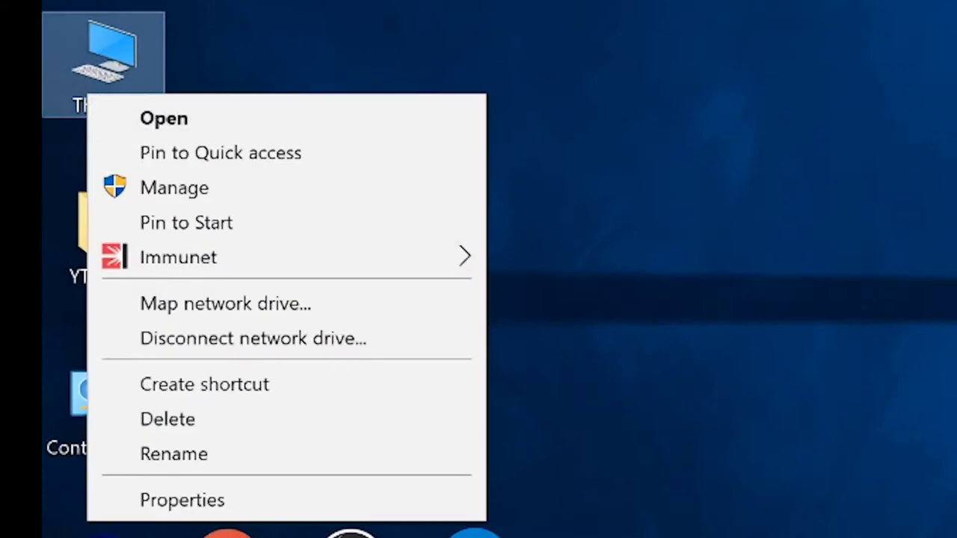
click(118, 376)
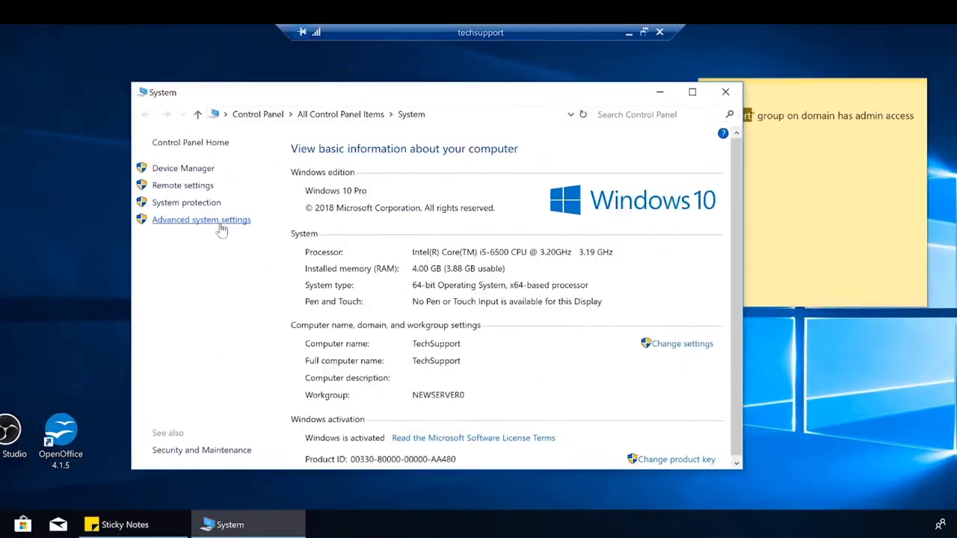
click(291, 244)
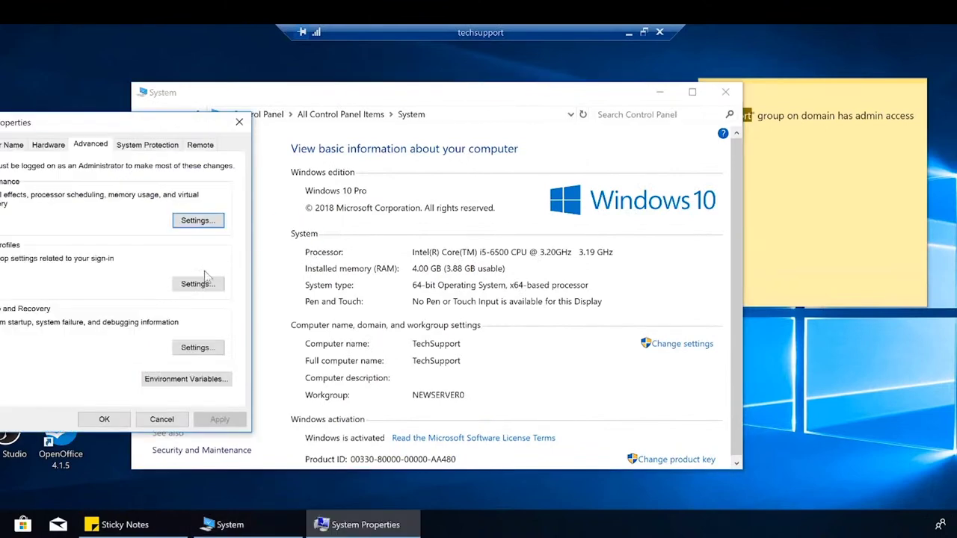
click(189, 284)
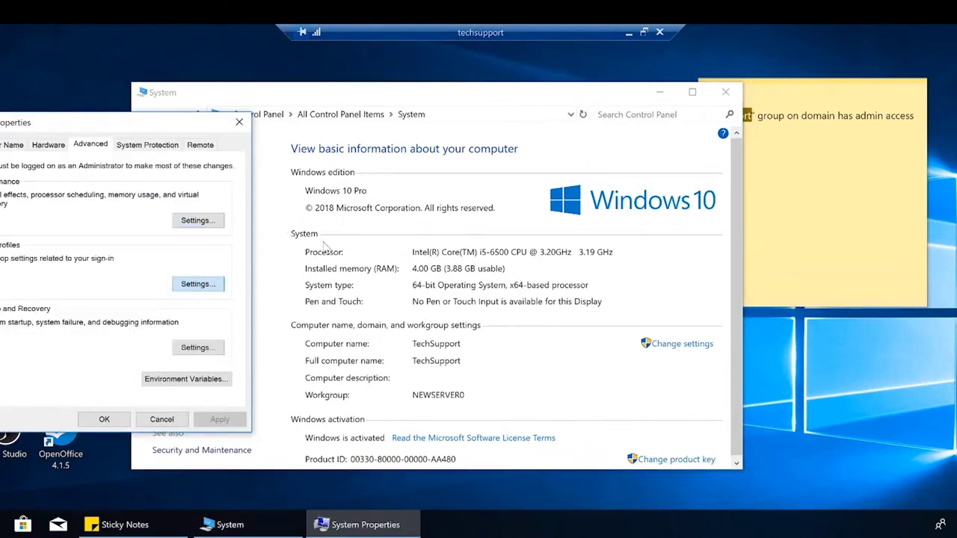
drag(168, 147, 348, 112)
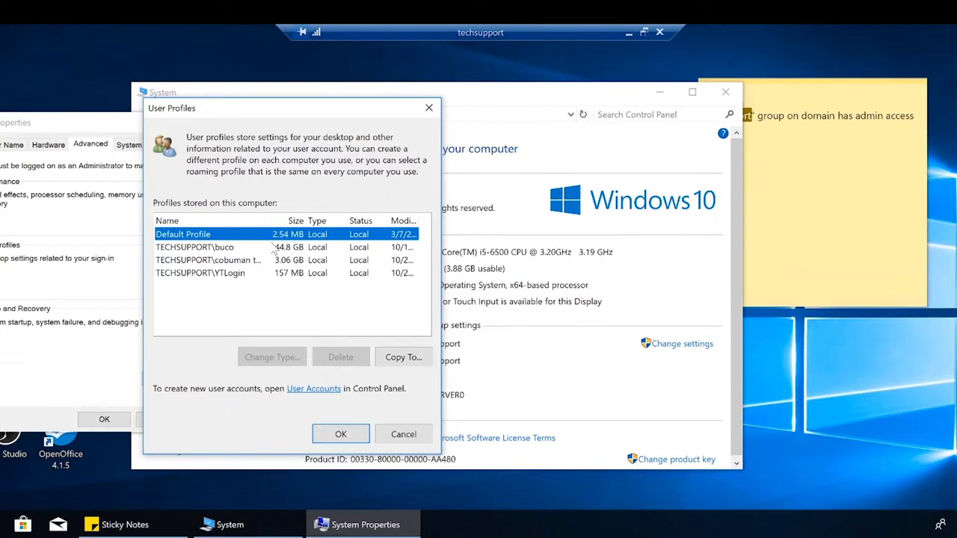
drag(265, 224, 297, 215)
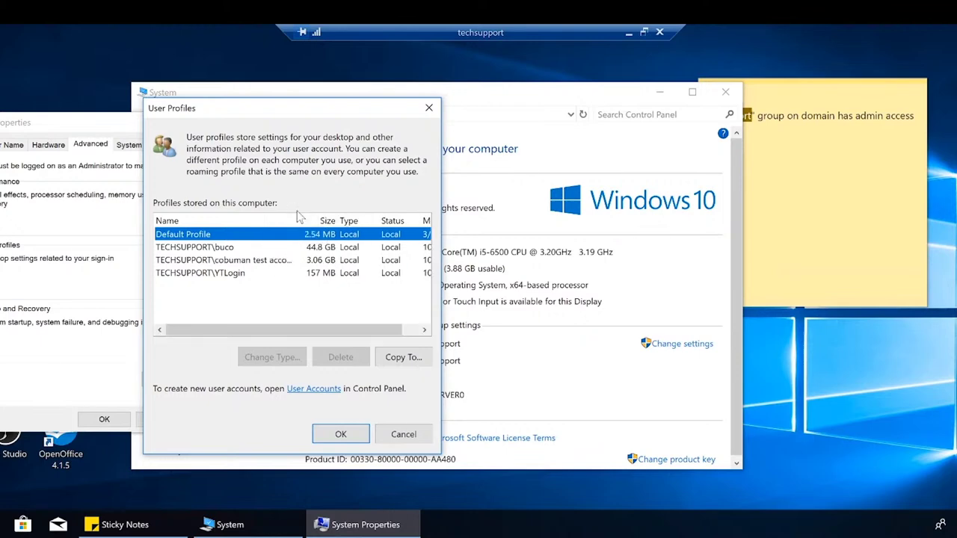
drag(356, 112, 222, 110)
drag(230, 101, 175, 86)
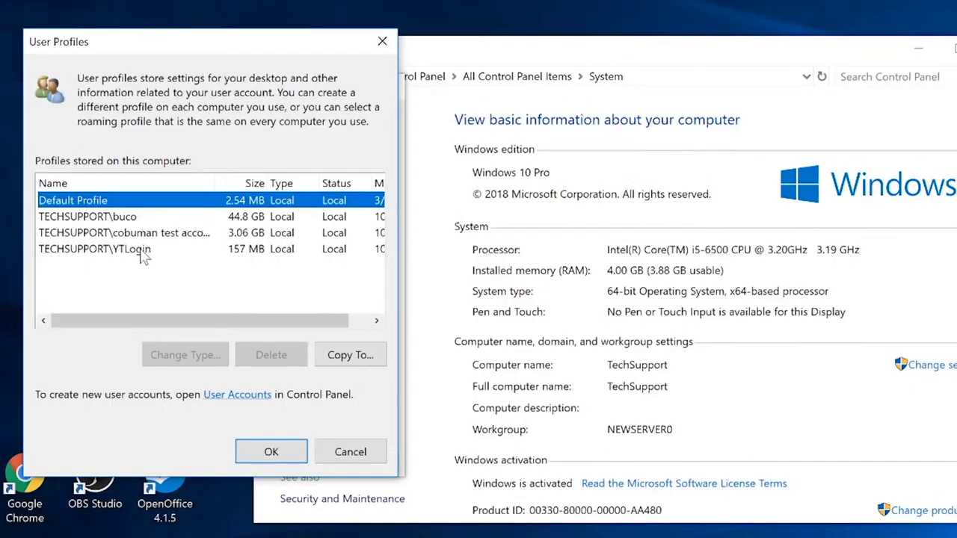
click(144, 252)
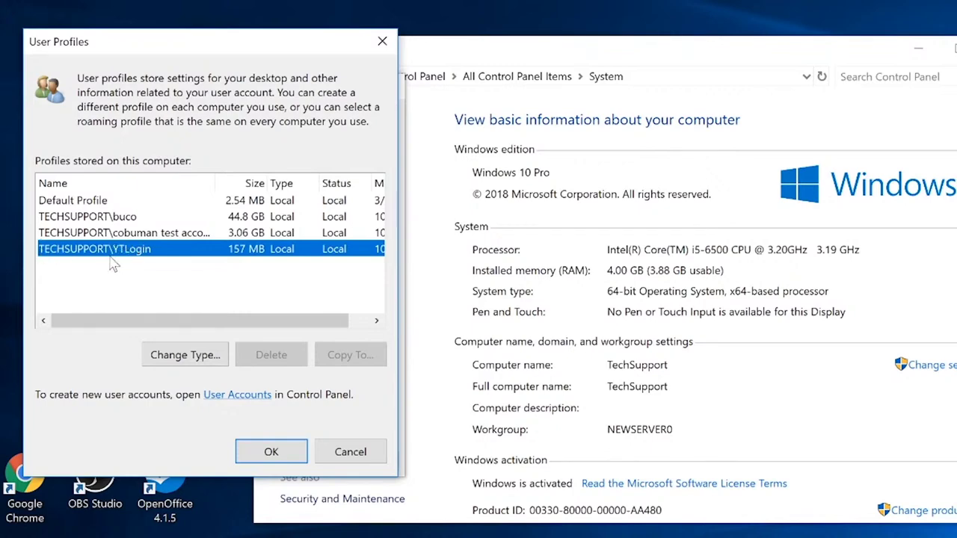
click(271, 452)
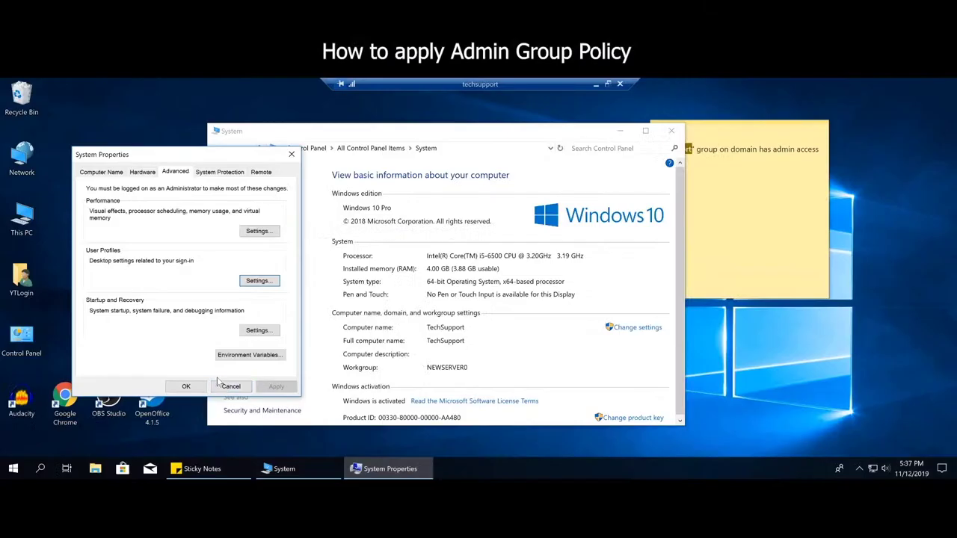
click(187, 387)
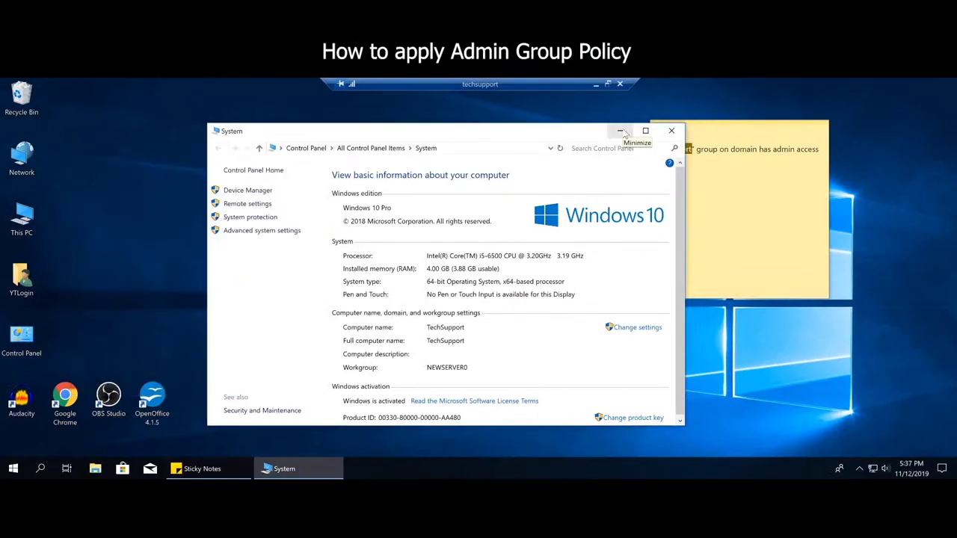
click(671, 131)
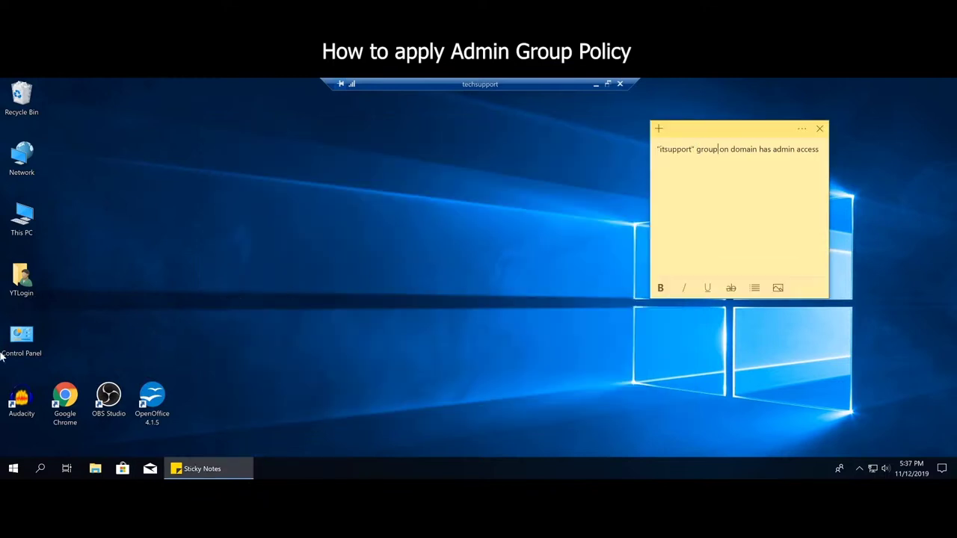
Launch the Group Policy Editor from search, enlarge it, widen the tree pane, then close it.
click(40, 469)
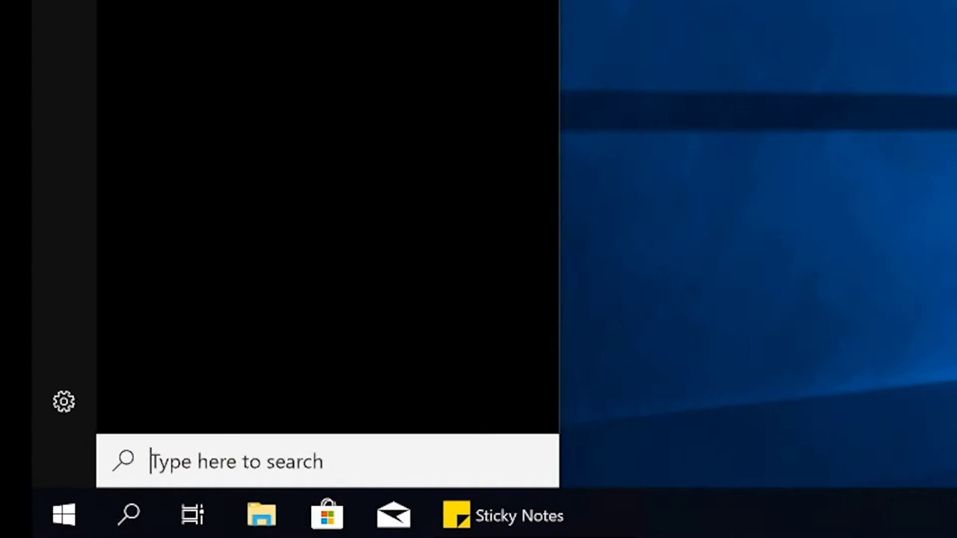
text(group)
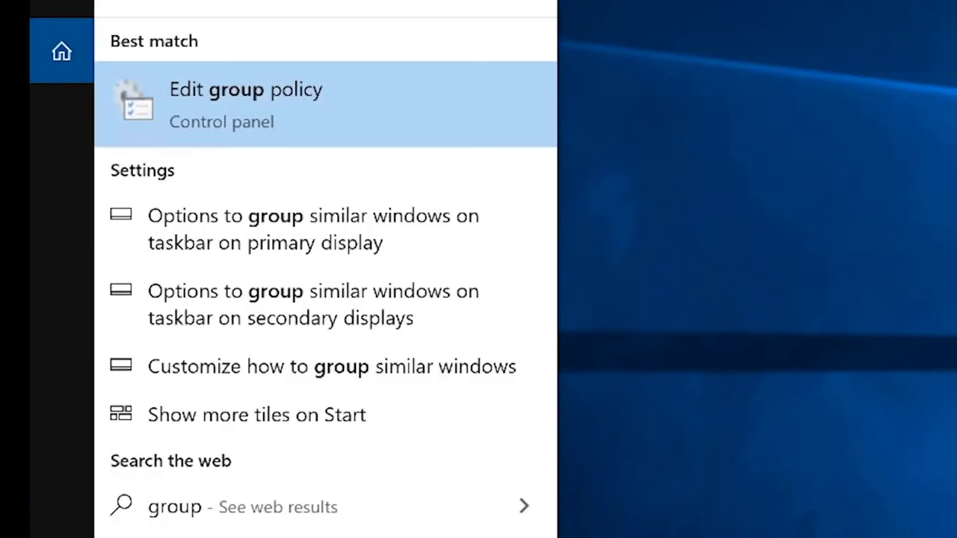
key(Return)
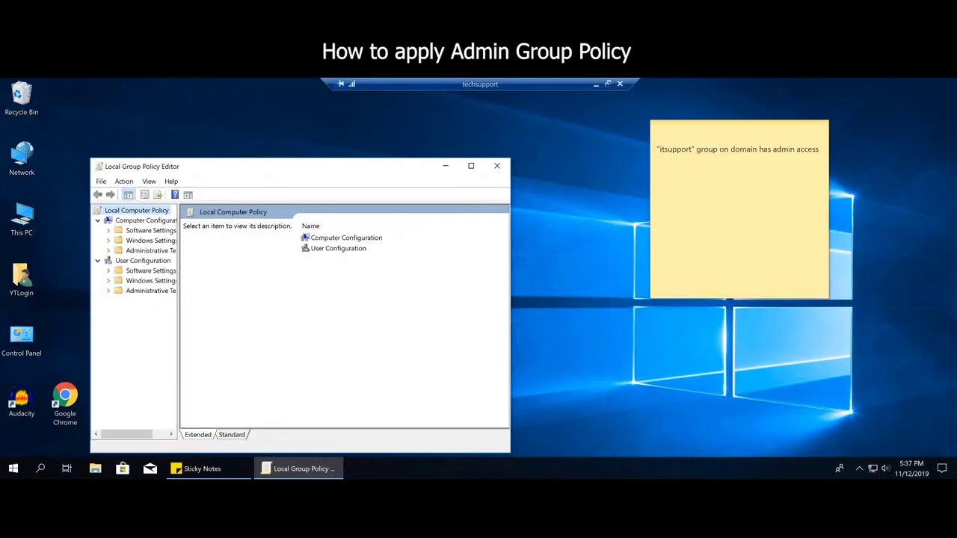
drag(377, 170, 474, 133)
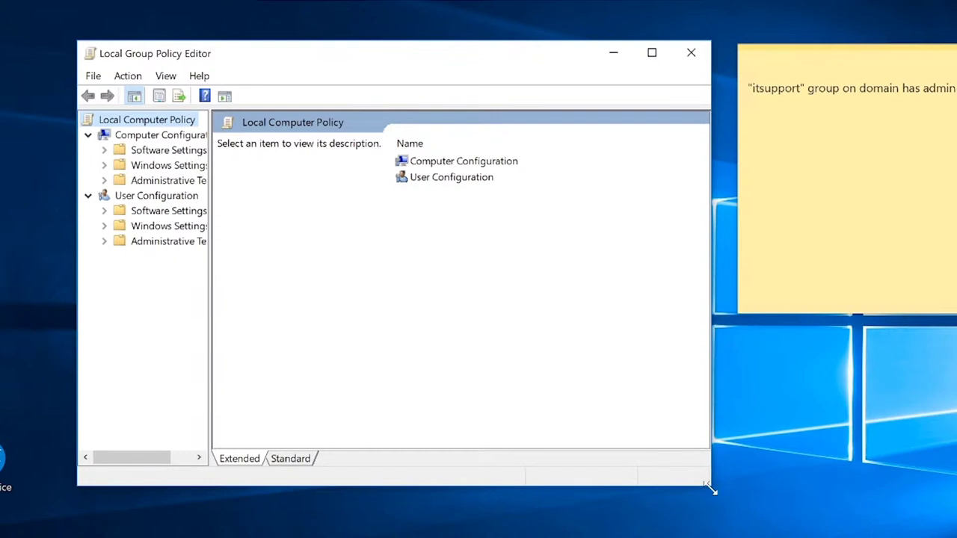
drag(710, 487, 772, 507)
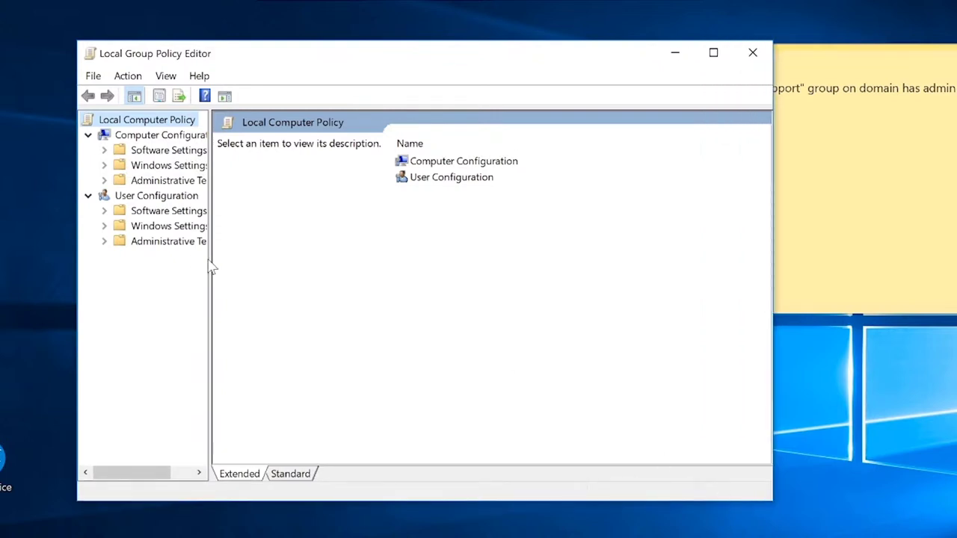
drag(209, 261, 241, 258)
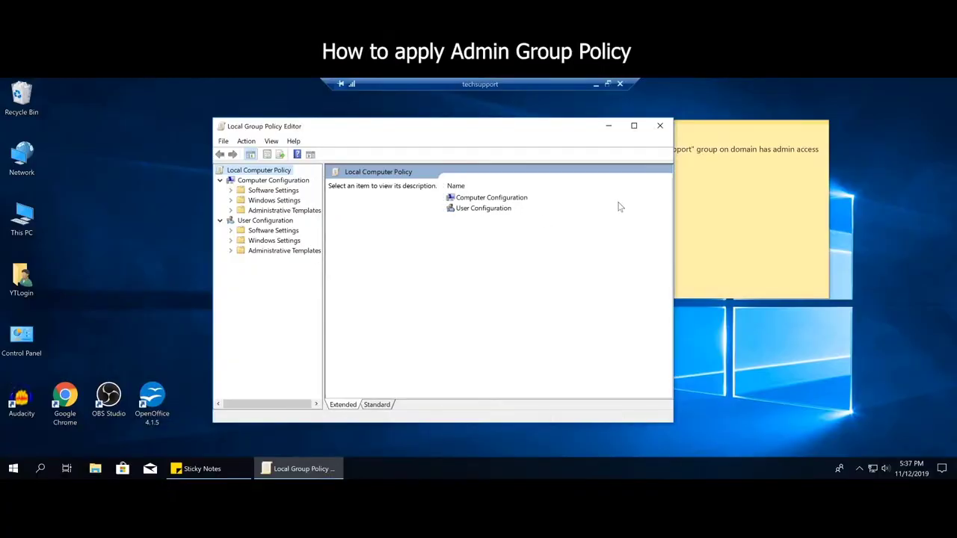
click(661, 127)
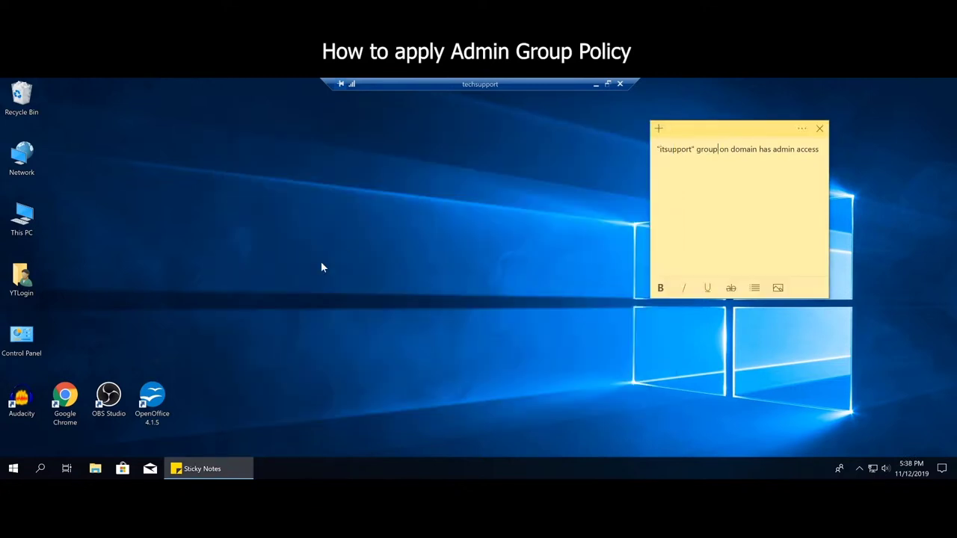
Run lusrmgr.msc from the Run dialog, then resize and reposition the Local Users and Groups window.
click(40, 468)
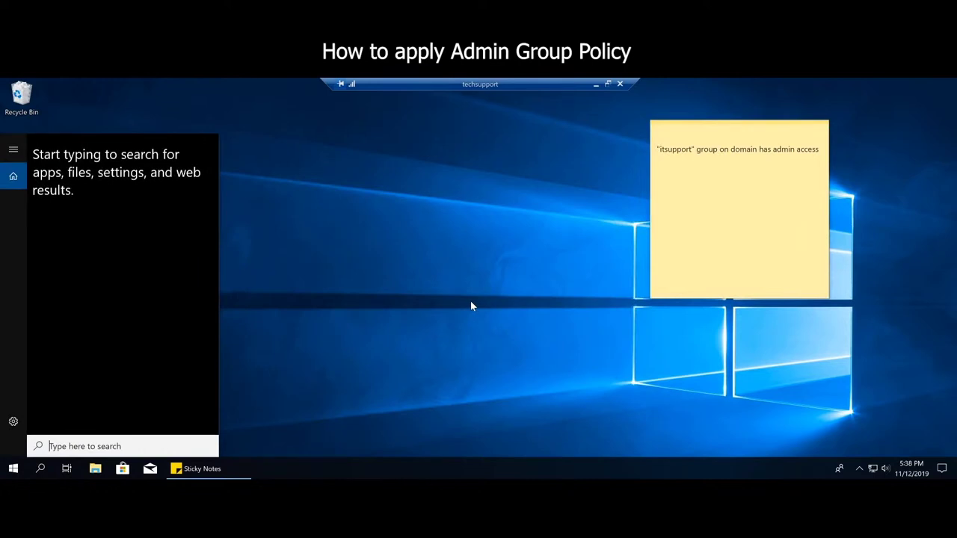
key(super+r)
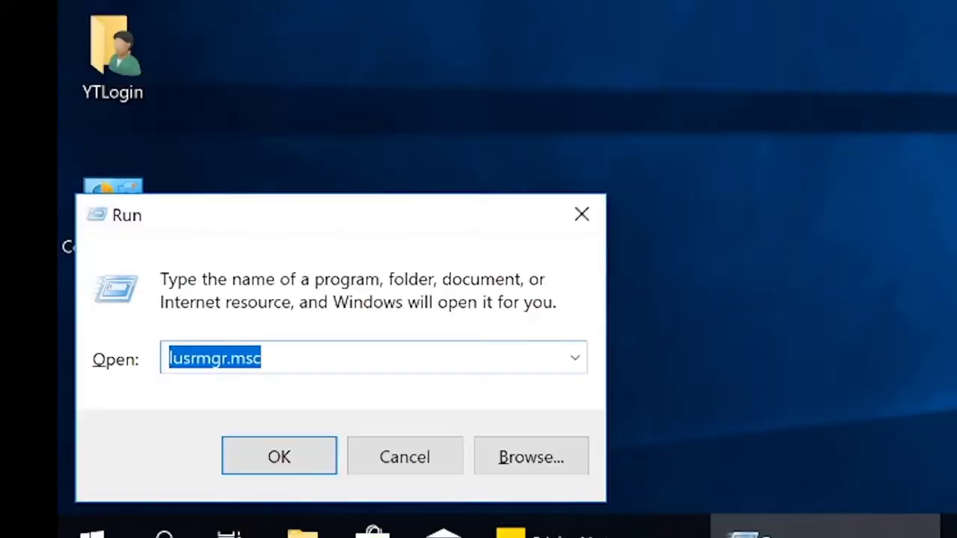
click(261, 359)
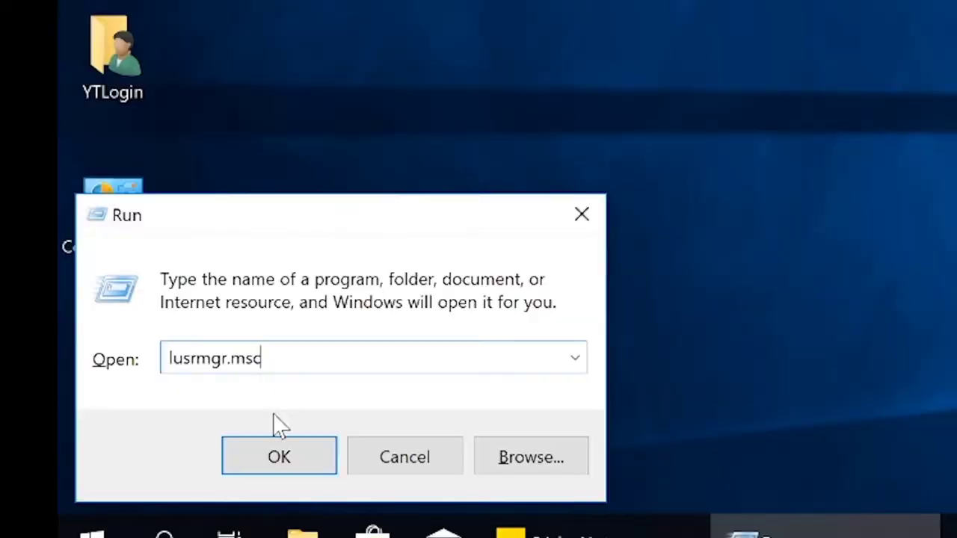
click(274, 456)
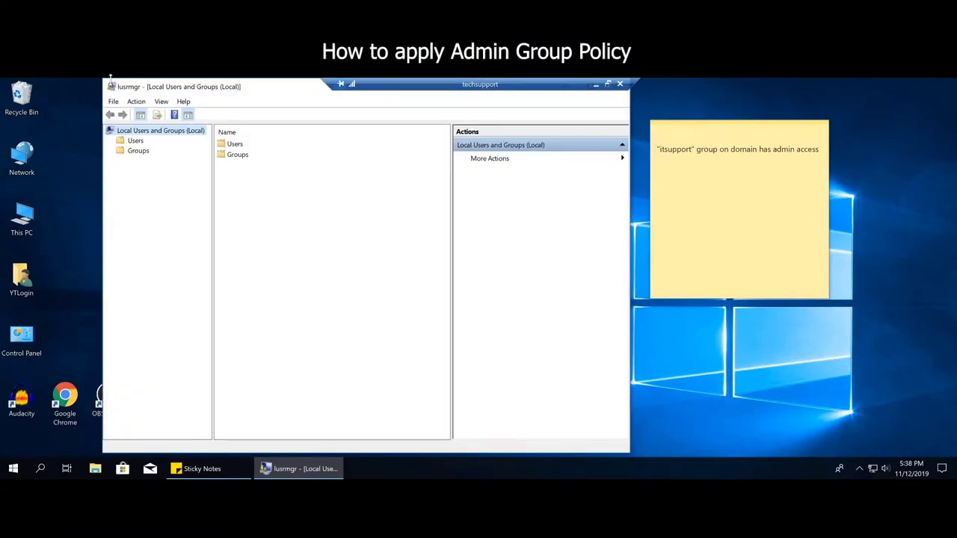
drag(104, 79, 277, 186)
drag(484, 203, 440, 138)
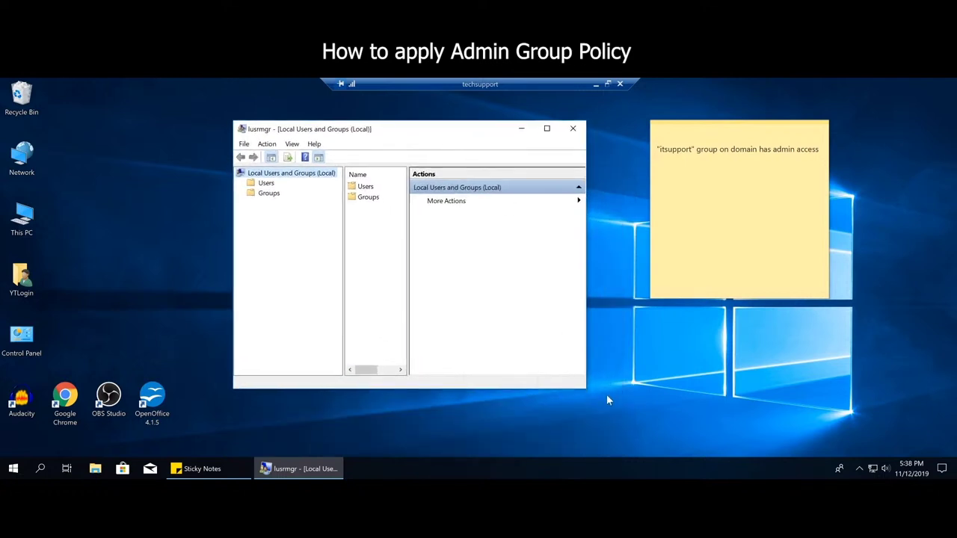
drag(584, 389, 733, 442)
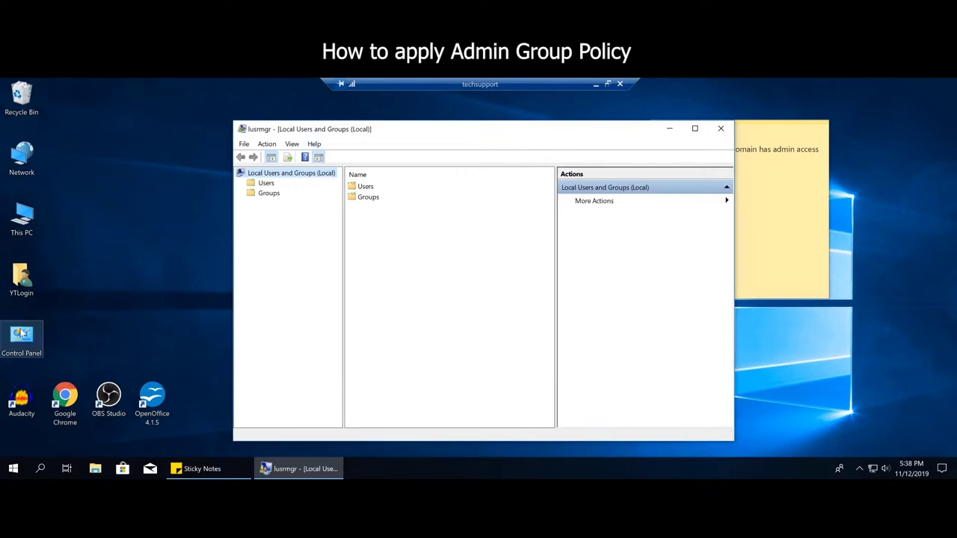
Open Computer Management via Control Panel > Administrative Tools and expand Local Users and Groups.
double_click(21, 333)
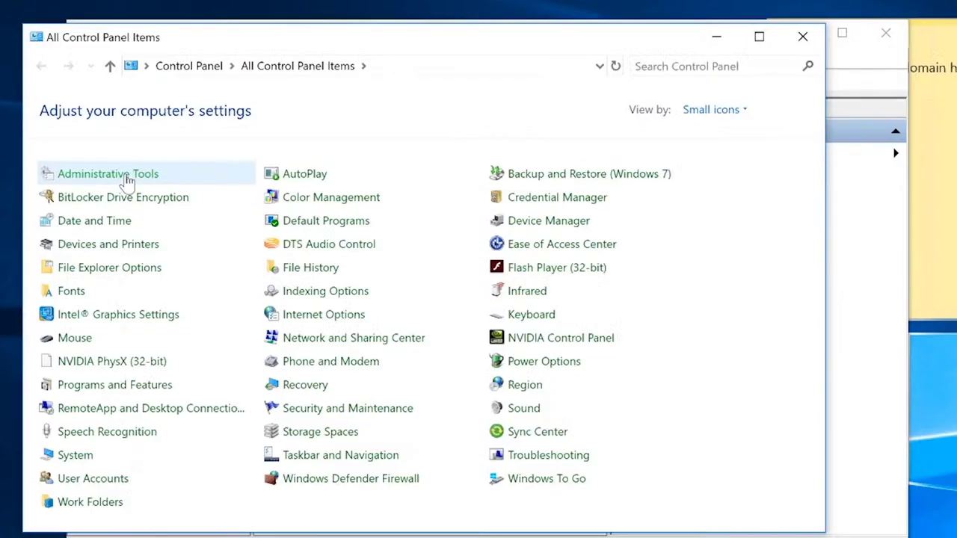
double_click(266, 214)
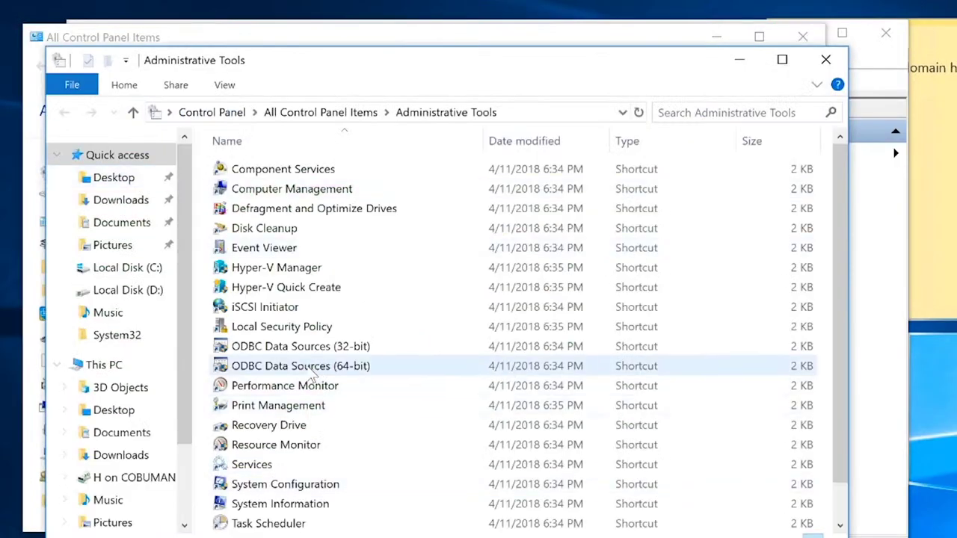
click(265, 189)
double_click(269, 189)
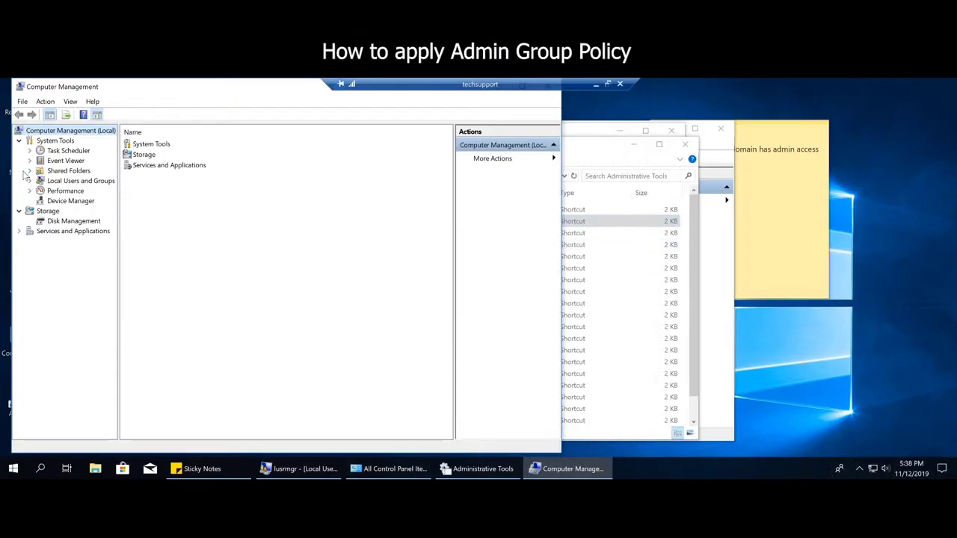
click(30, 181)
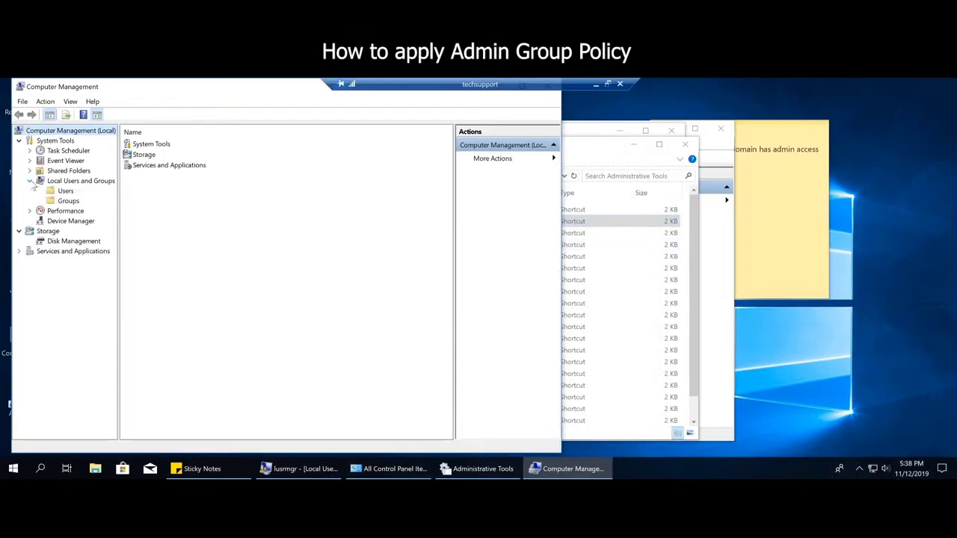
click(82, 182)
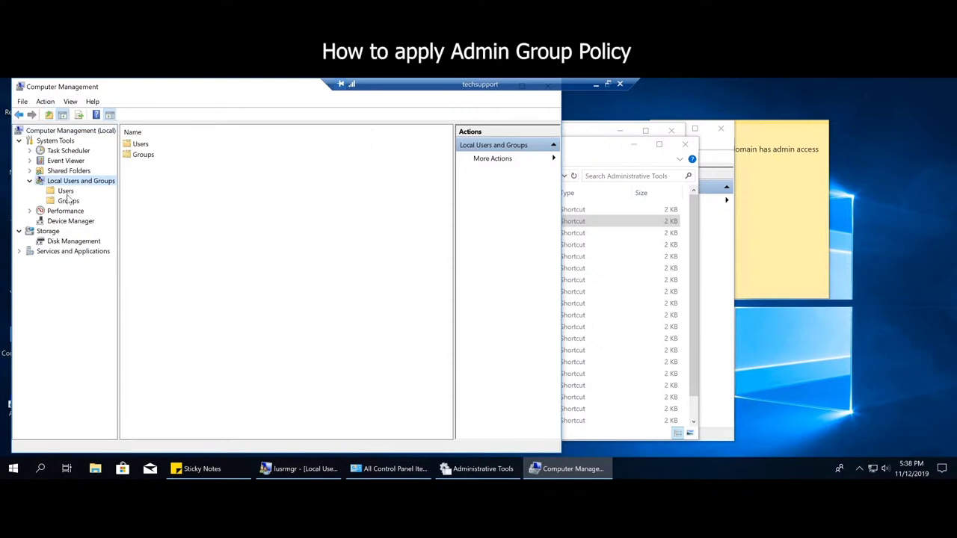
Close the Control Panel windows, browse Users and Groups in Computer Management, then close it.
click(685, 144)
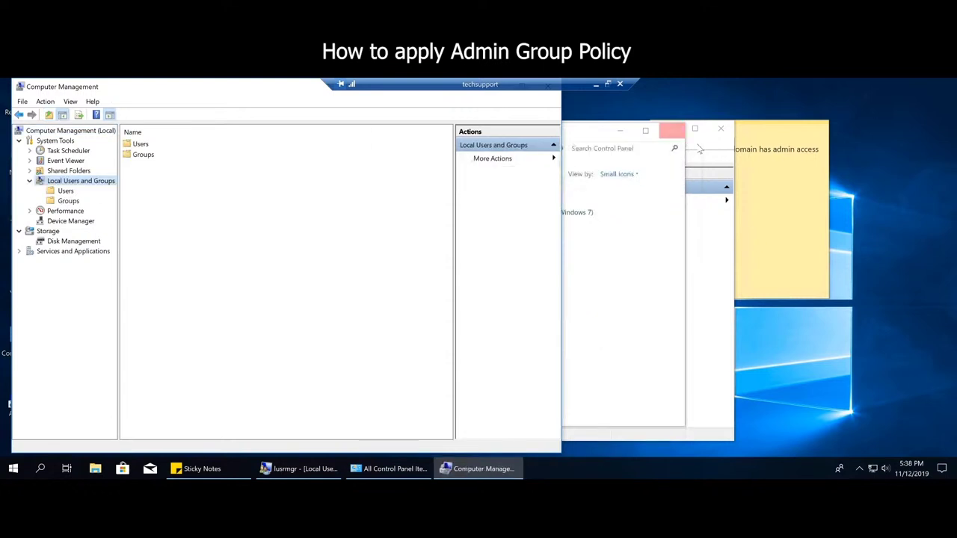
click(671, 130)
drag(650, 130, 635, 105)
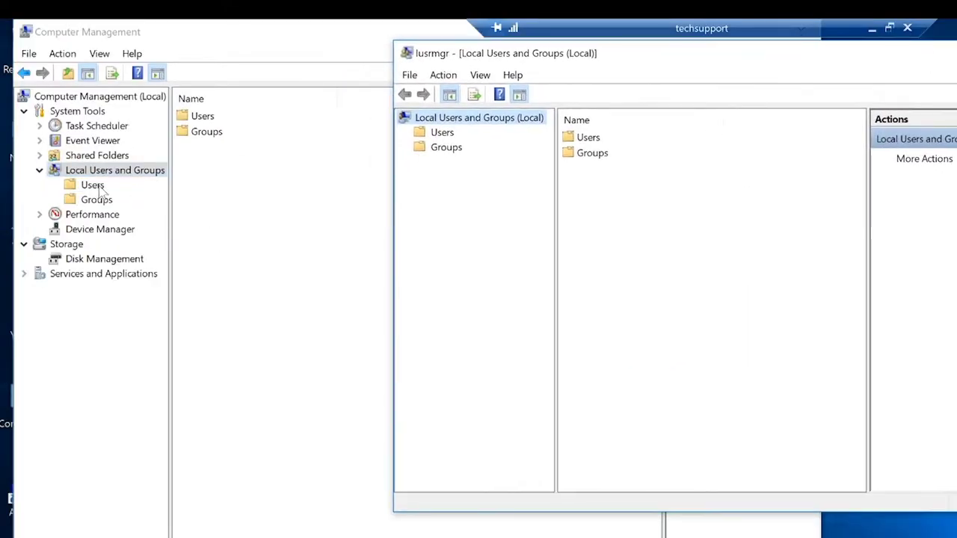
click(93, 186)
click(95, 199)
click(93, 185)
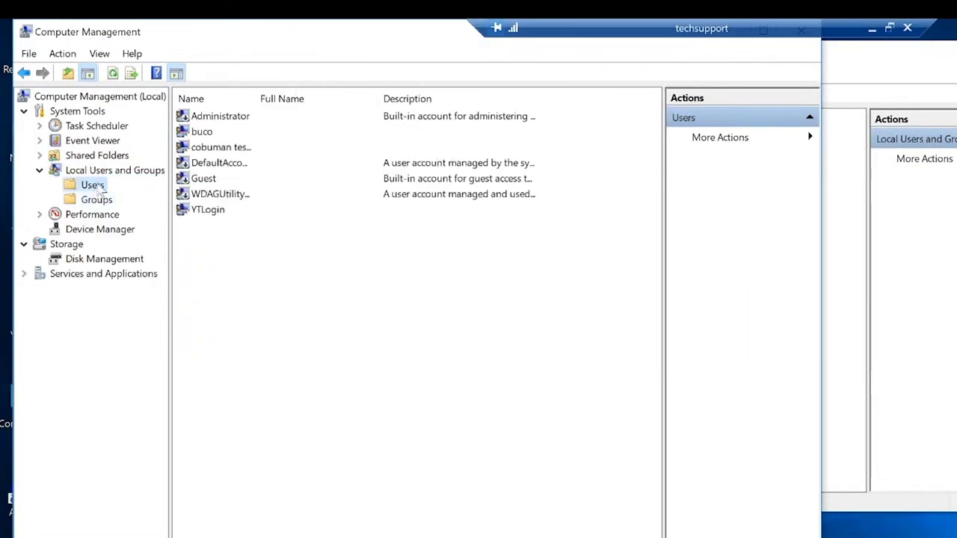
click(912, 331)
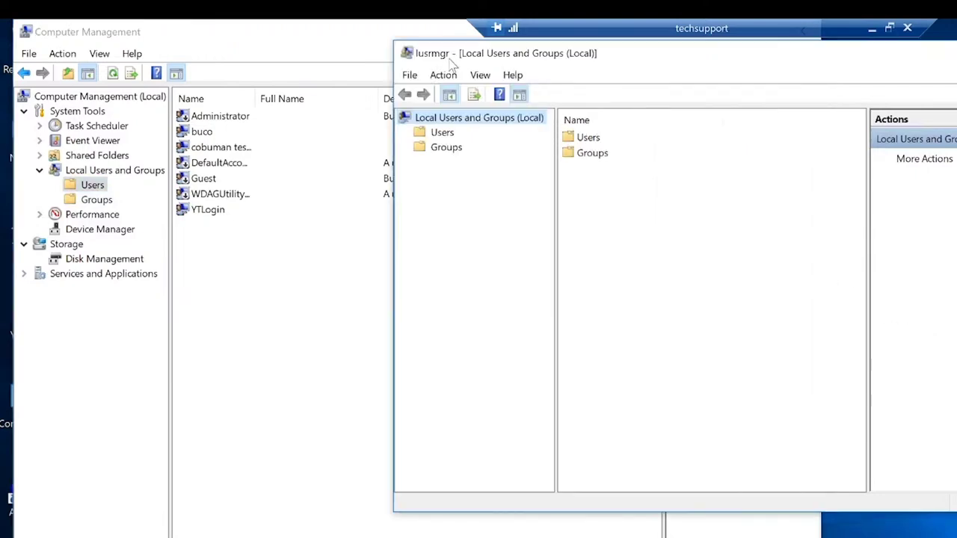
drag(348, 40, 249, 156)
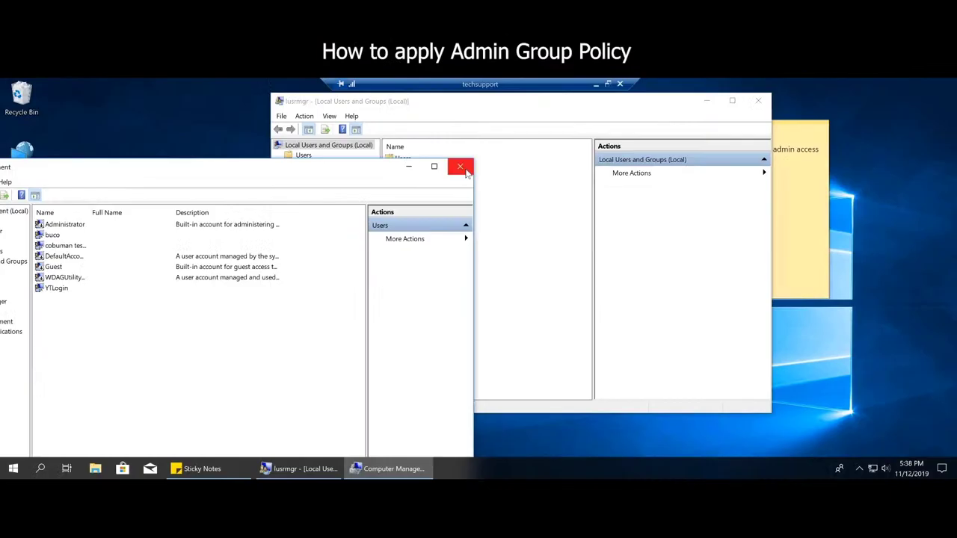
click(460, 166)
Show the Groups folder in lusrmgr and widen the Name and Description columns to full text.
drag(449, 110, 400, 137)
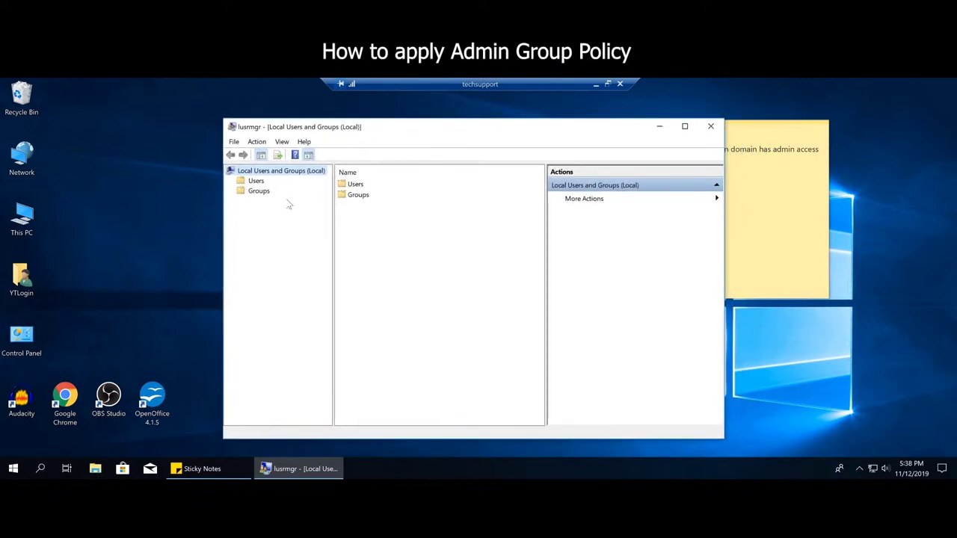
click(767, 149)
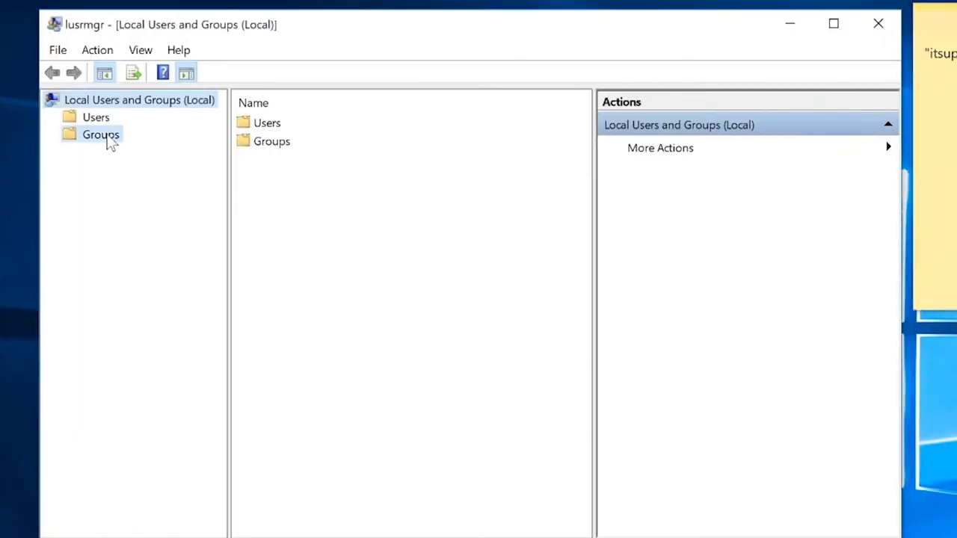
click(108, 139)
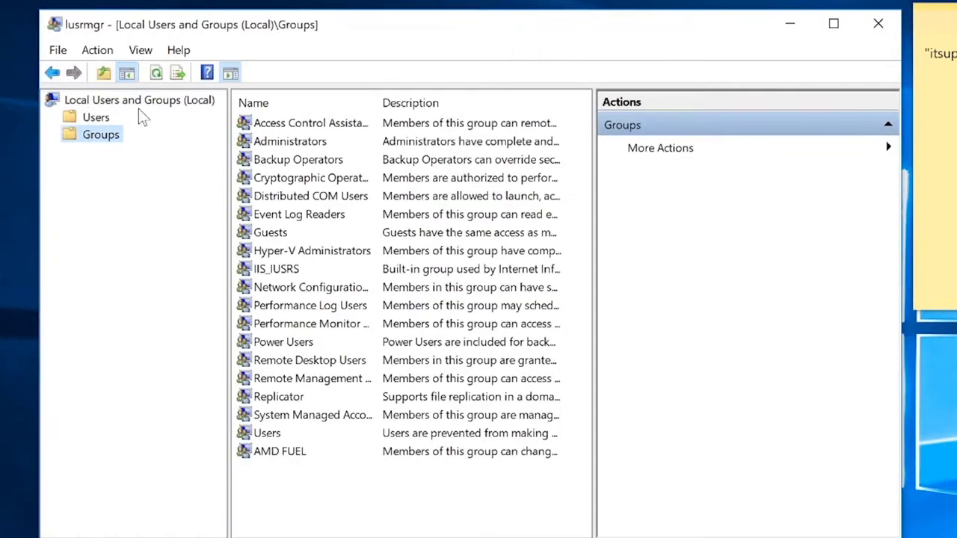
click(97, 118)
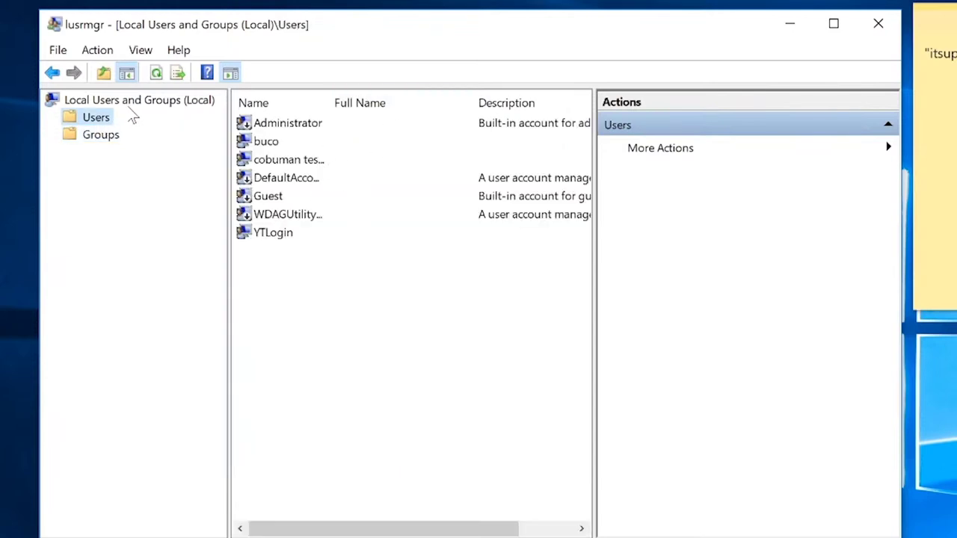
click(101, 141)
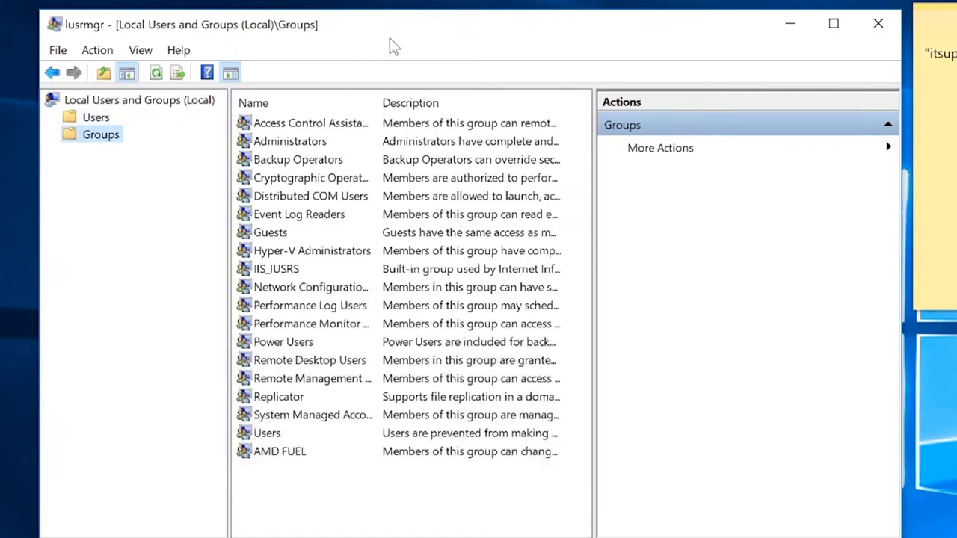
drag(425, 26, 392, 18)
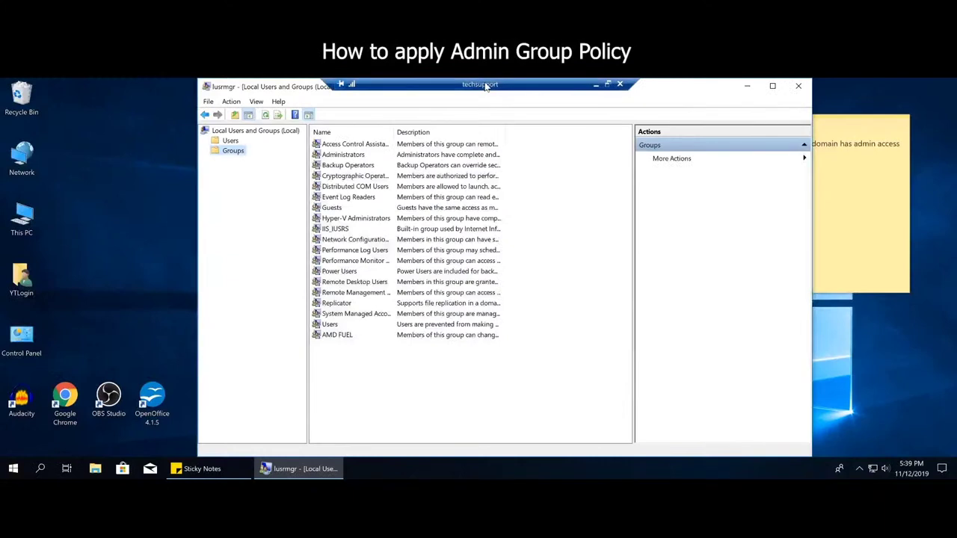
drag(505, 131, 622, 131)
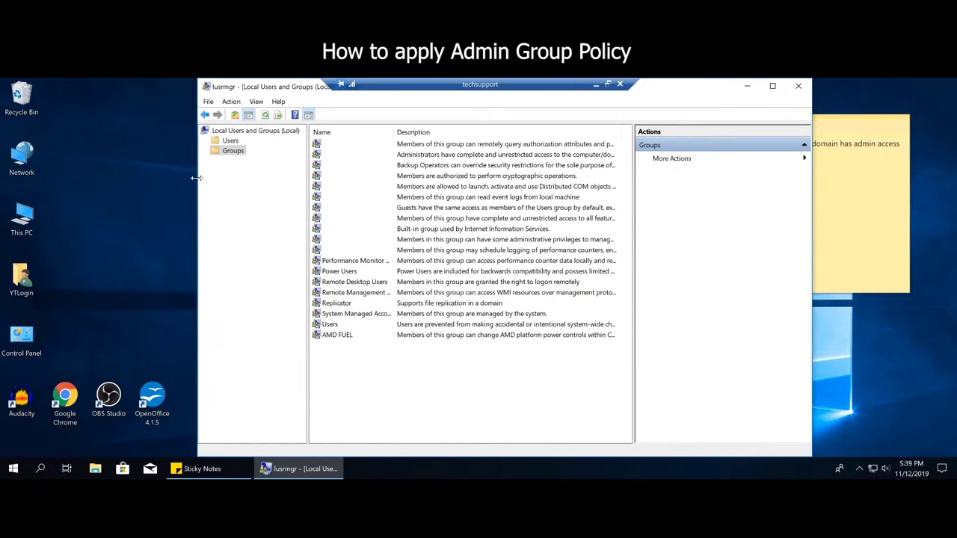
drag(196, 178, 87, 179)
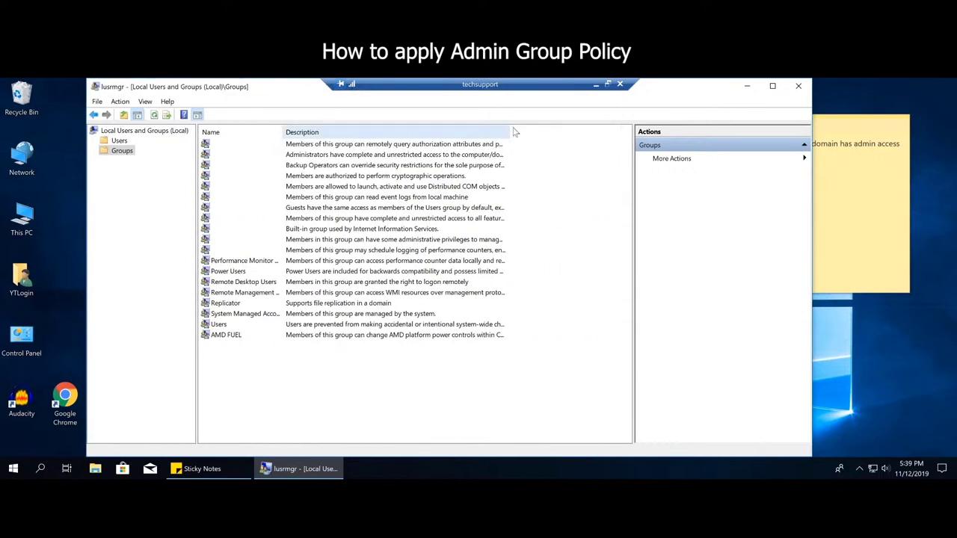
drag(513, 131, 552, 132)
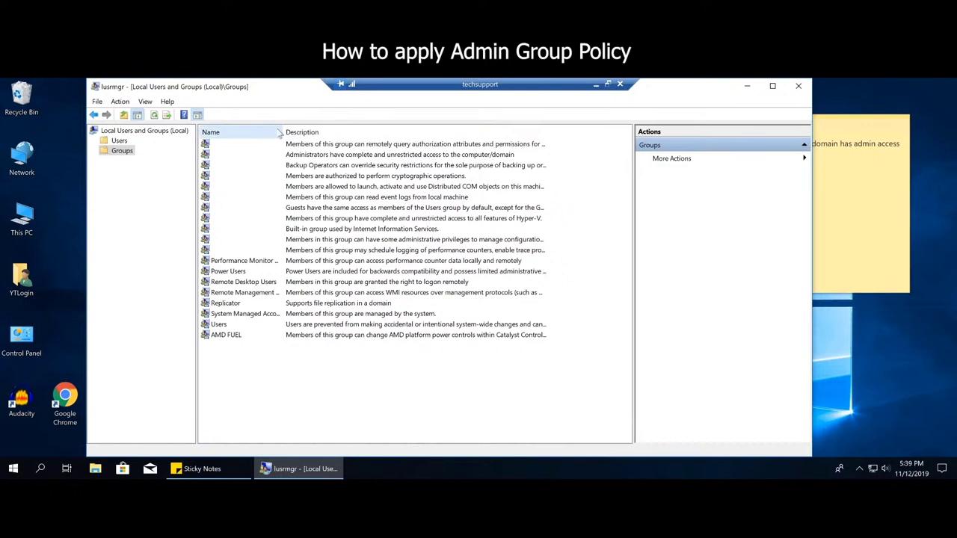
drag(283, 131, 329, 132)
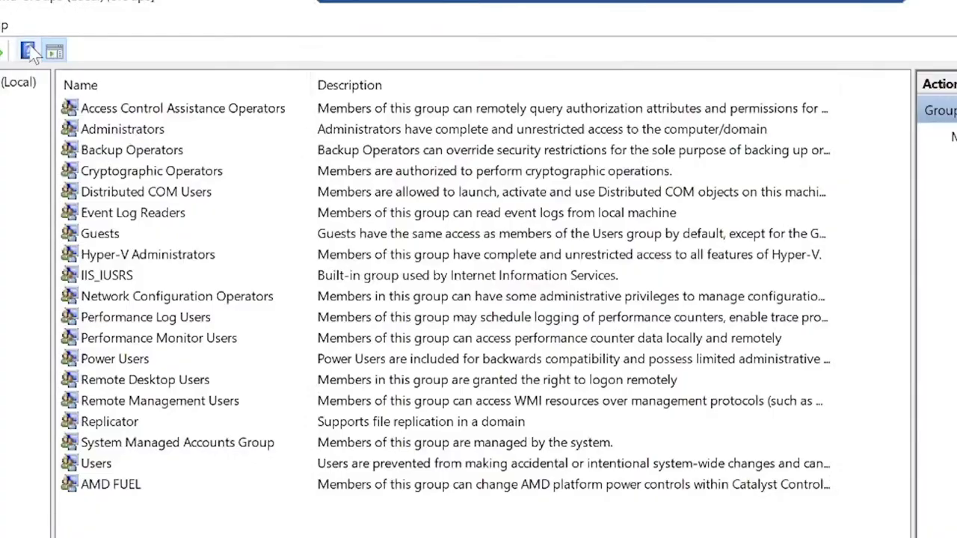
Select the Administrators group, highlighting 'itsupport' in the sticky note for reference.
click(242, 154)
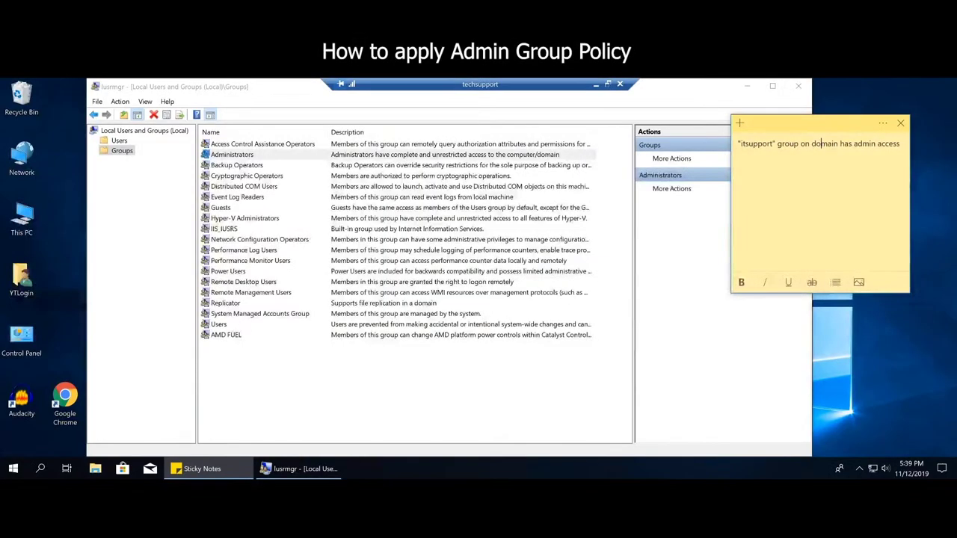
drag(741, 142, 773, 143)
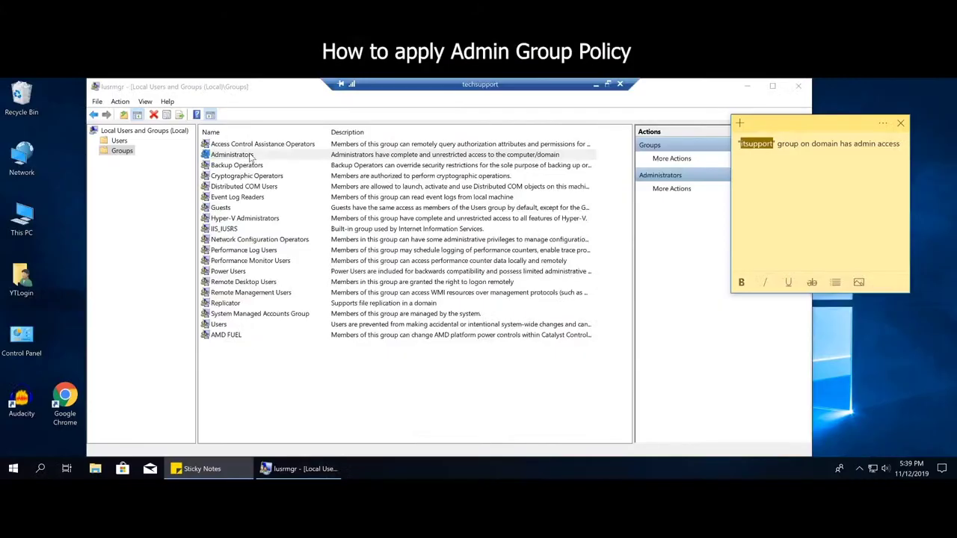
click(251, 155)
click(250, 155)
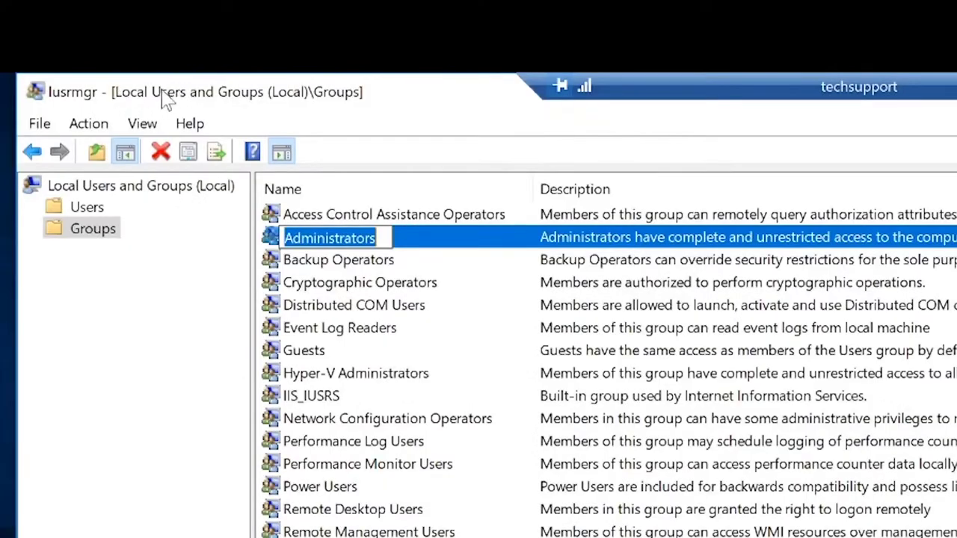
Open the Administrators group properties and select 'itsupport' in the sticky note.
double_click(542, 239)
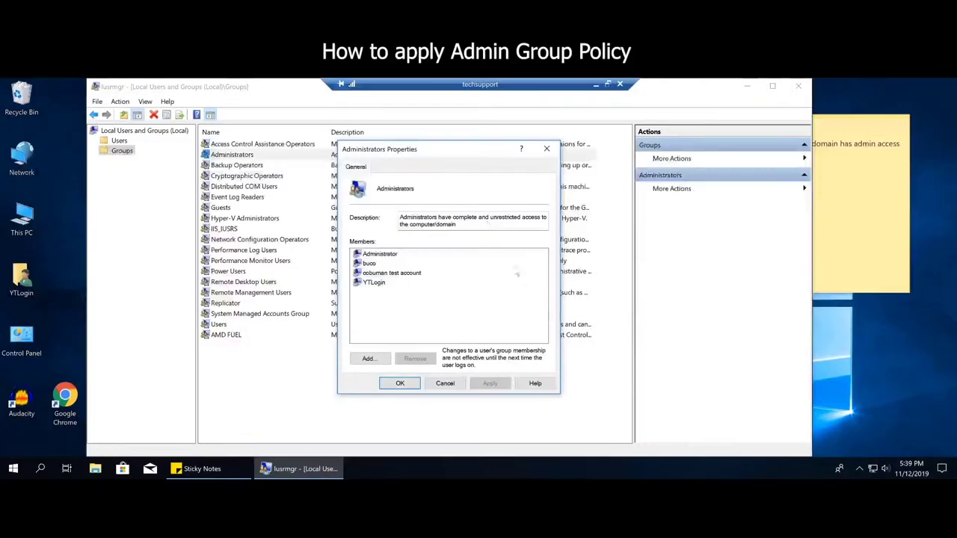
drag(472, 150, 457, 145)
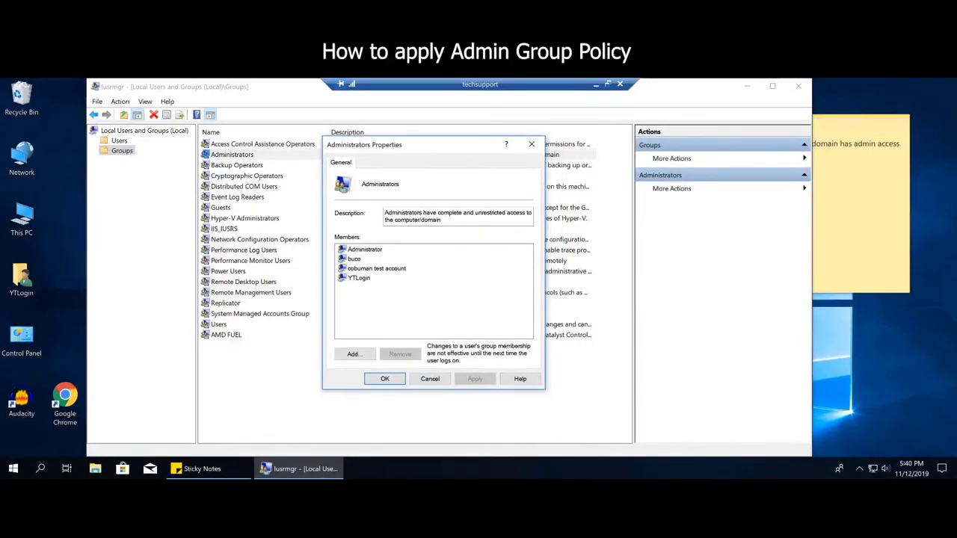
click(859, 150)
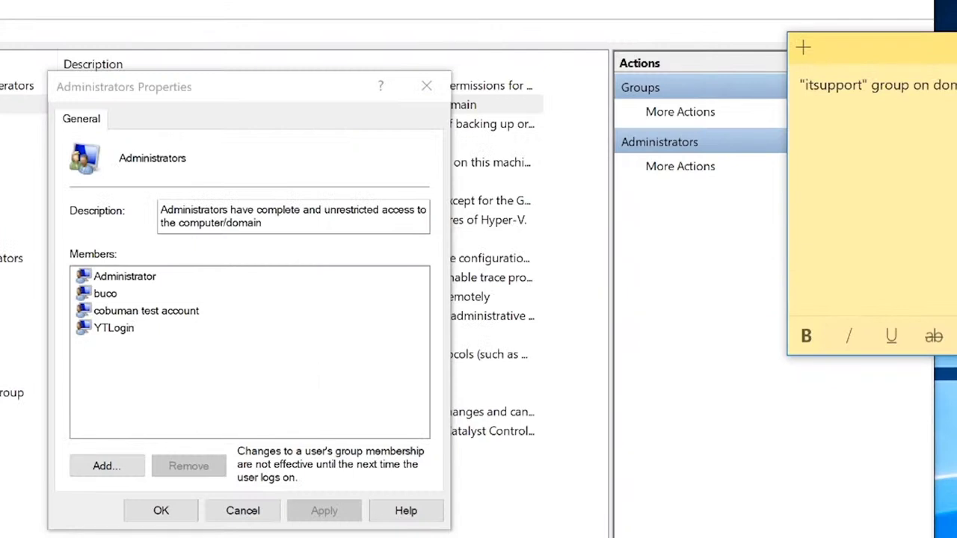
drag(804, 84, 859, 85)
key(shift+Right)
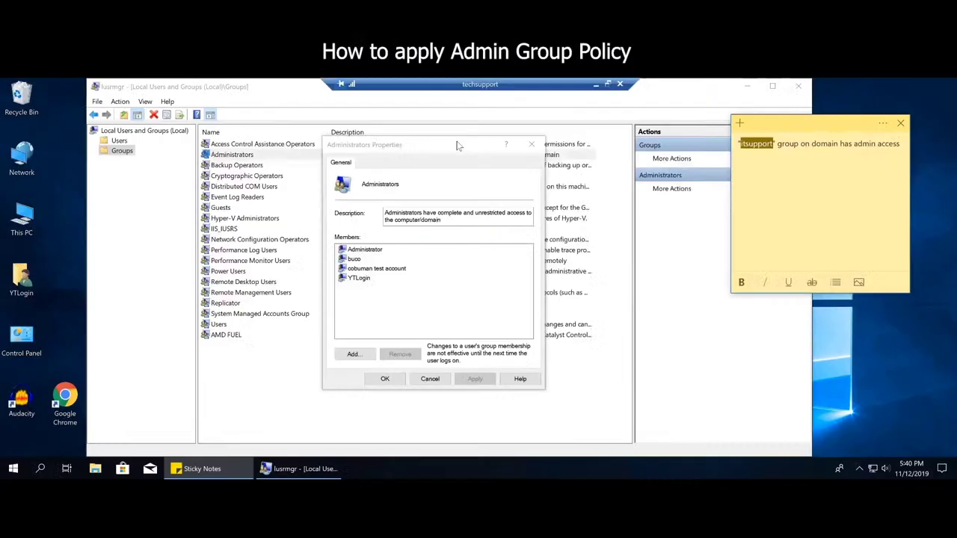
click(506, 537)
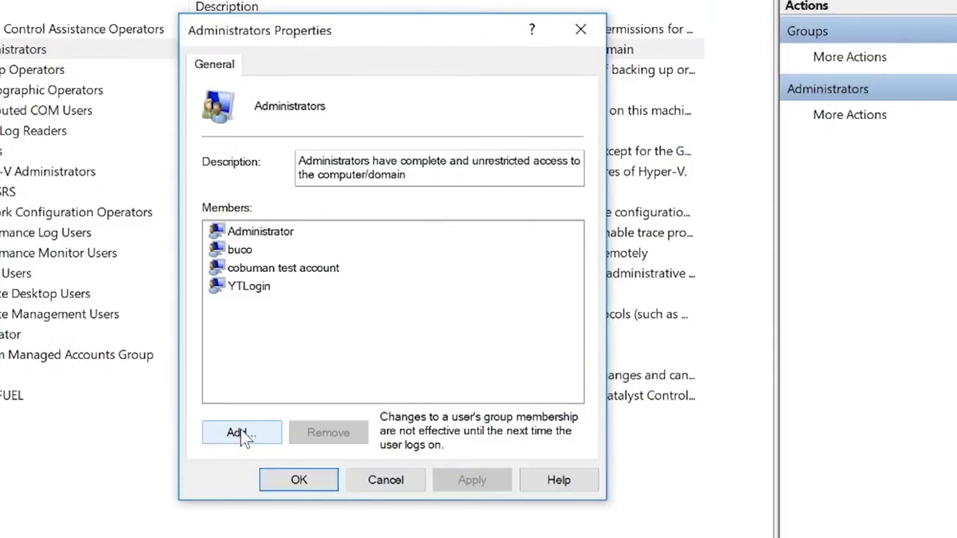
Try adding 'itsupport' as a member, then cancel after the name-not-found message.
click(256, 434)
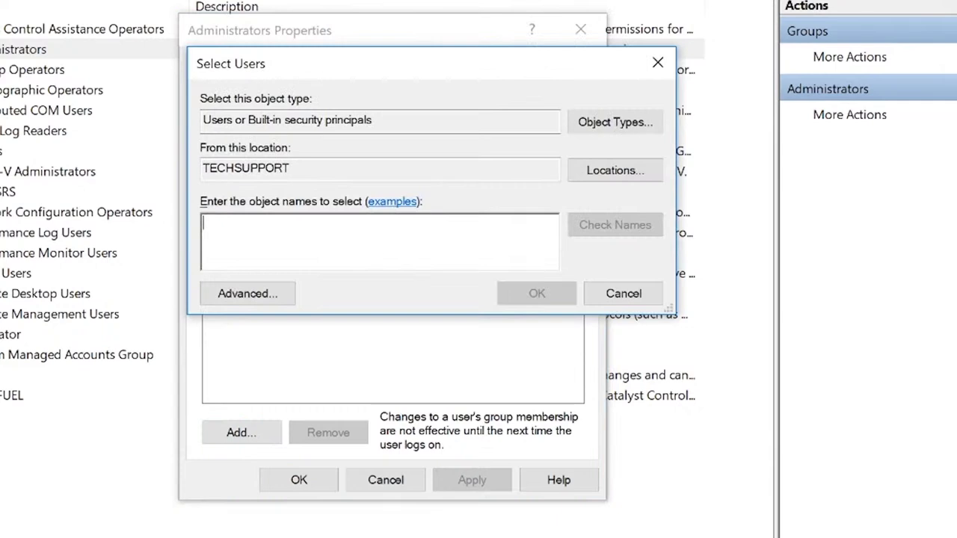
text(itsupp)
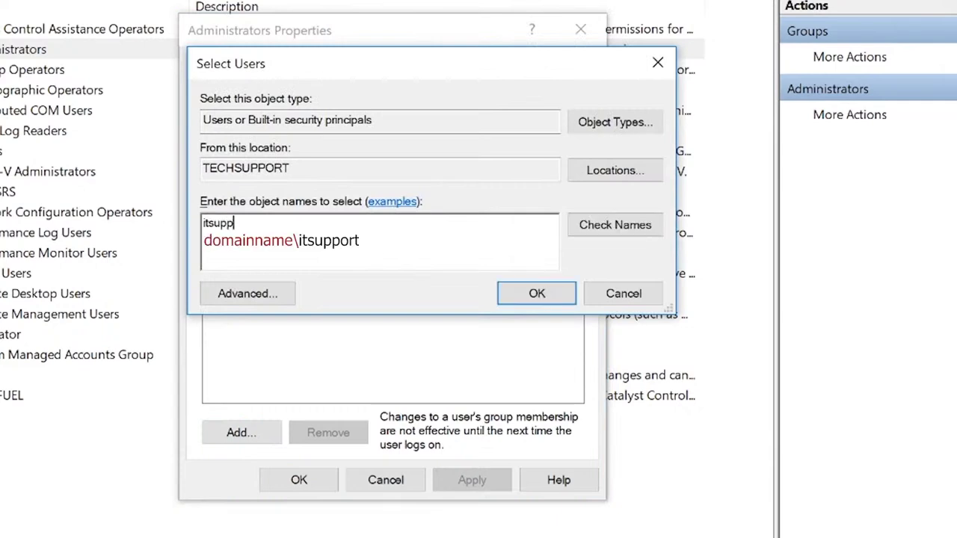
text(ort)
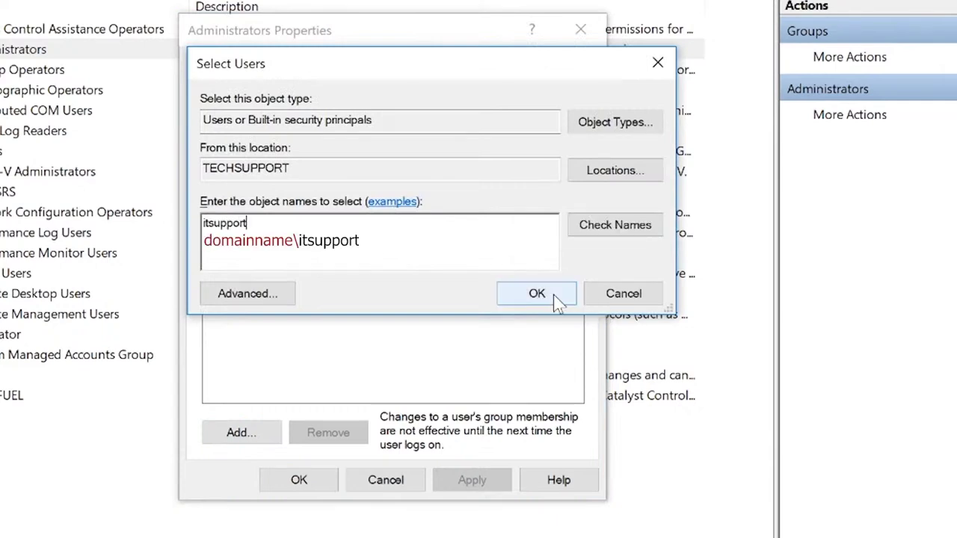
click(537, 294)
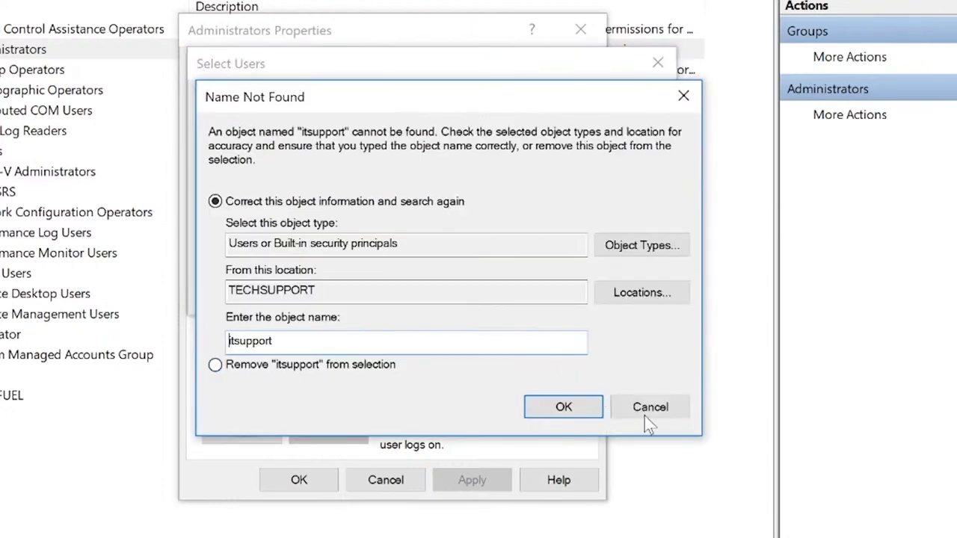
drag(502, 107, 696, 64)
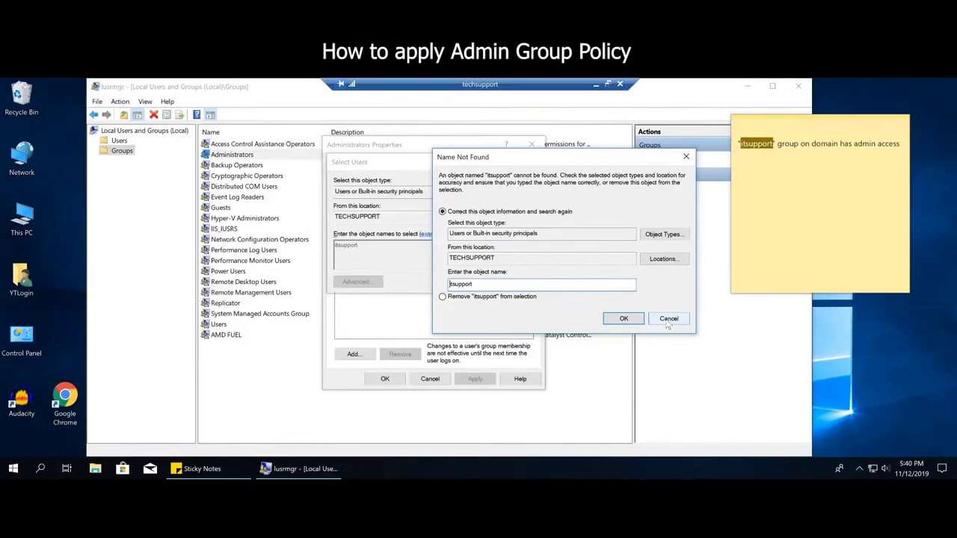
click(667, 320)
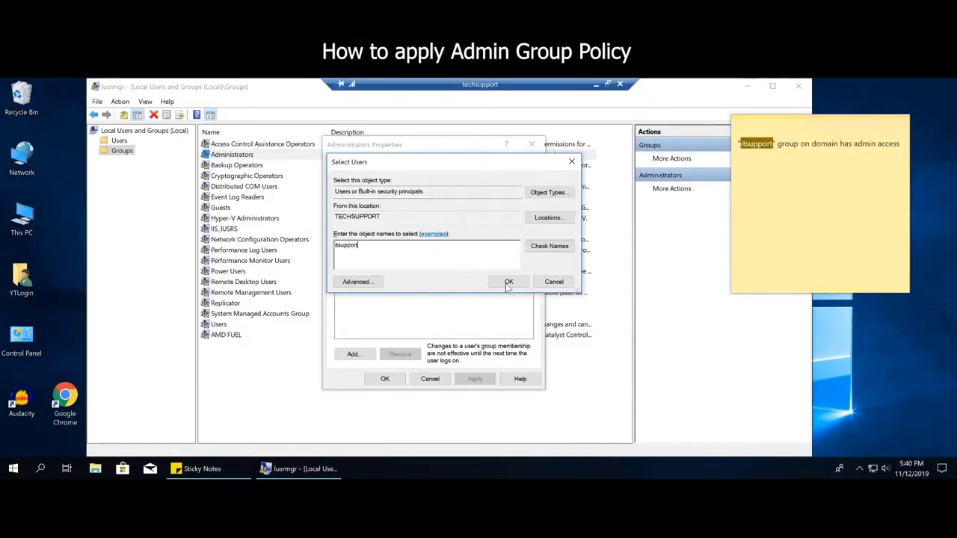
click(570, 286)
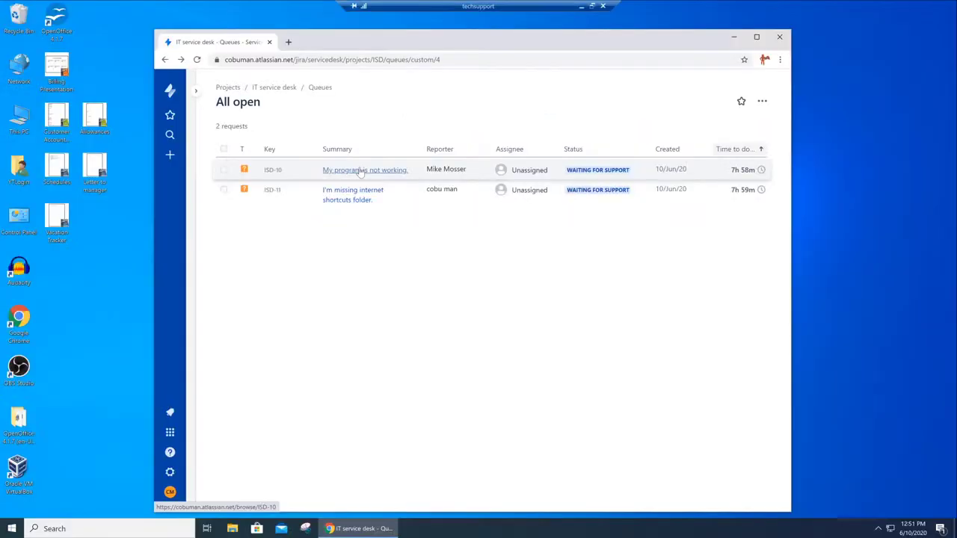
Open request ISD-10 'My program is not working.' and read its title and description.
click(361, 172)
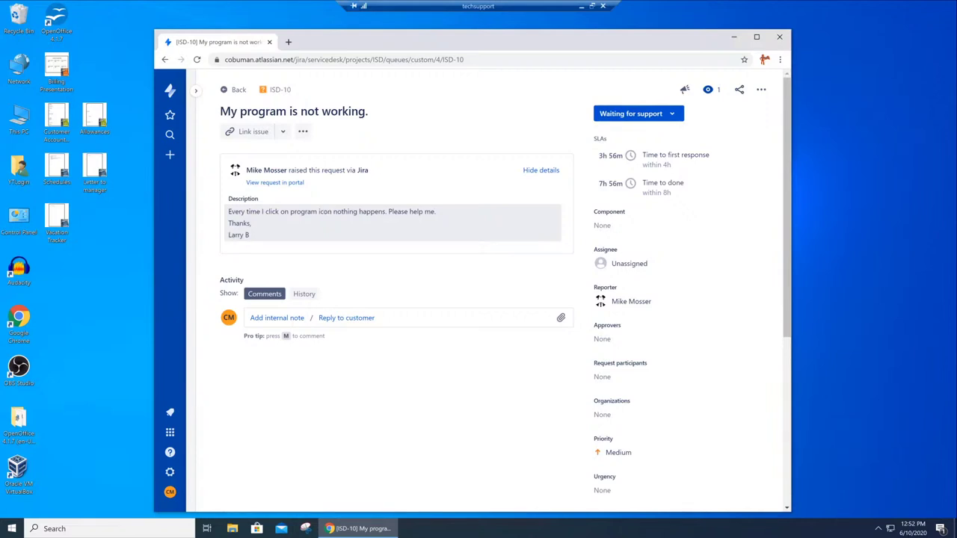
drag(219, 110, 384, 110)
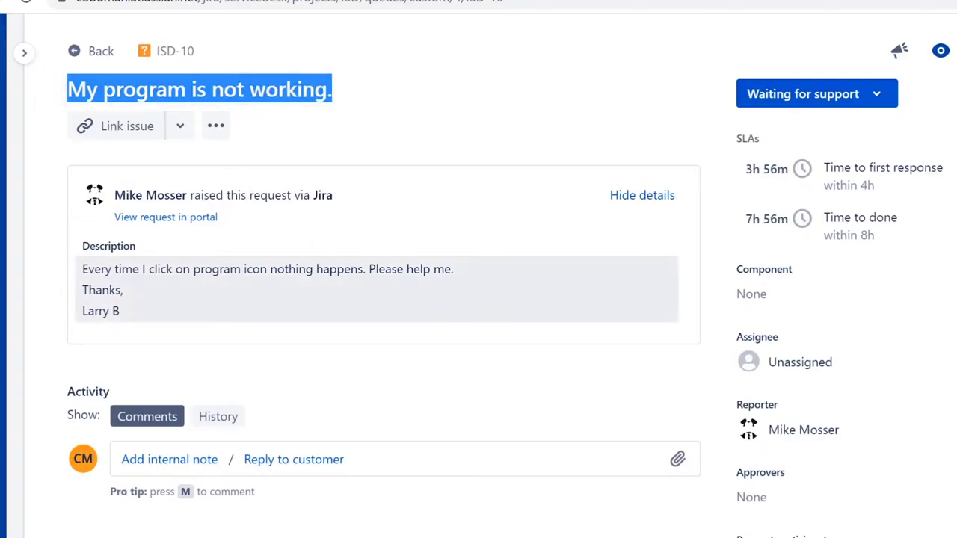
click(74, 262)
drag(82, 269, 454, 271)
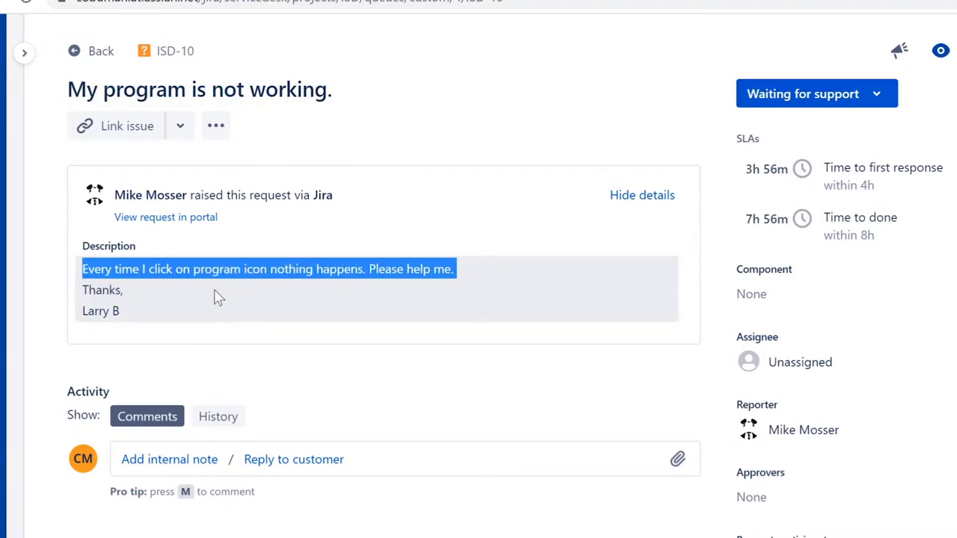
click(150, 289)
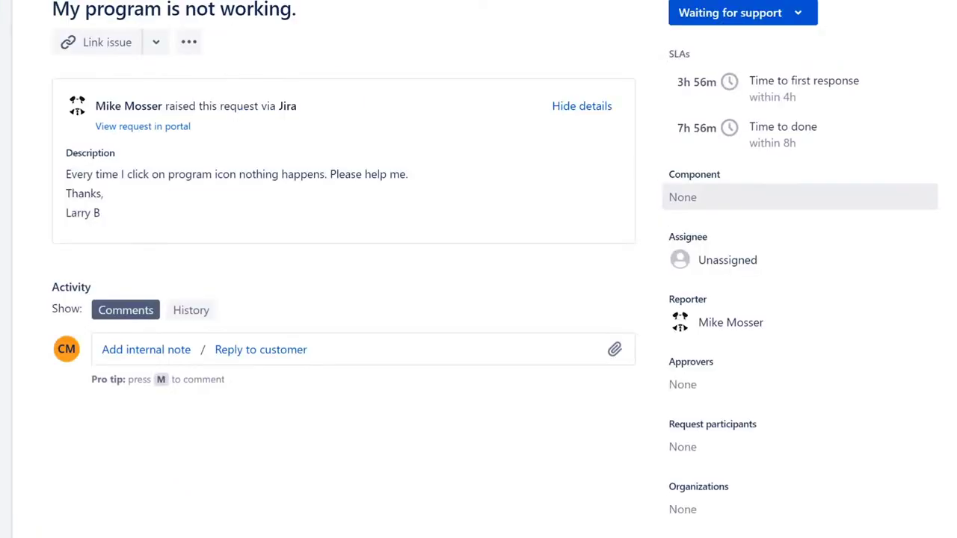
Assign ISD-10 to yourself and post a customer reply, introducing yourself from EUS and asking their PC name.
click(751, 260)
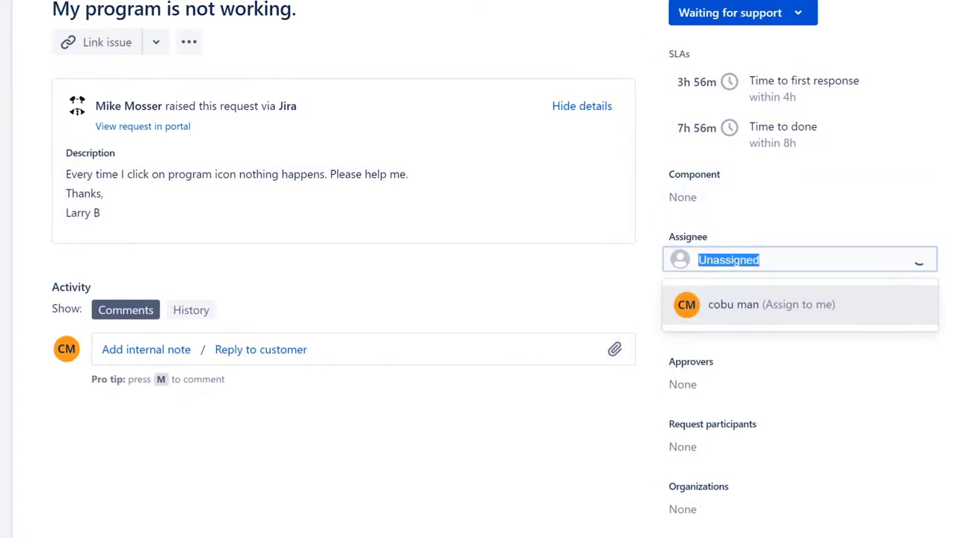
click(757, 314)
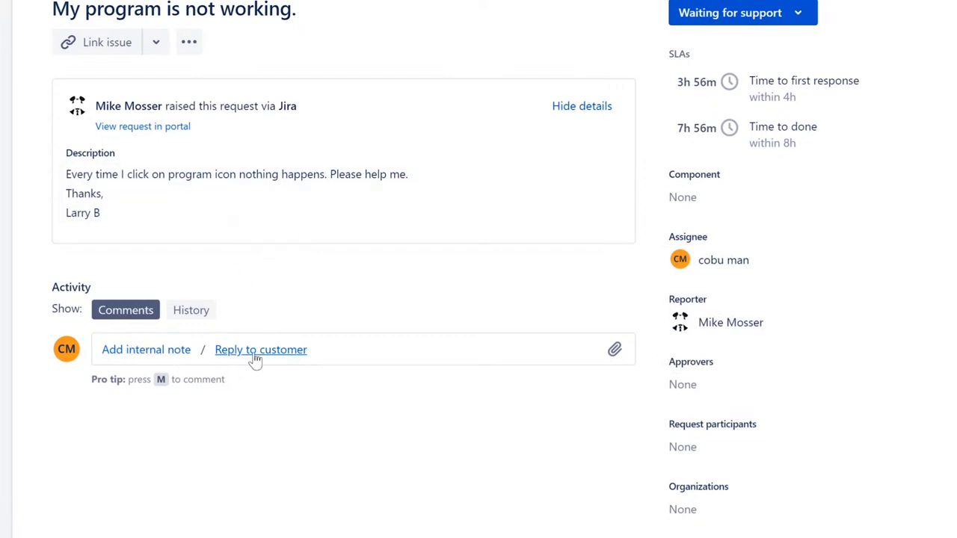
key(m)
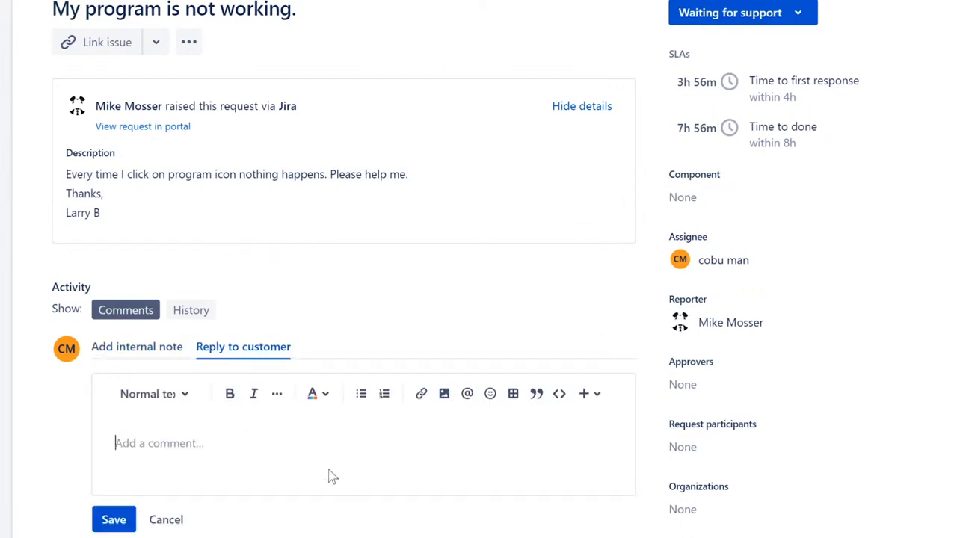
text(Hell)
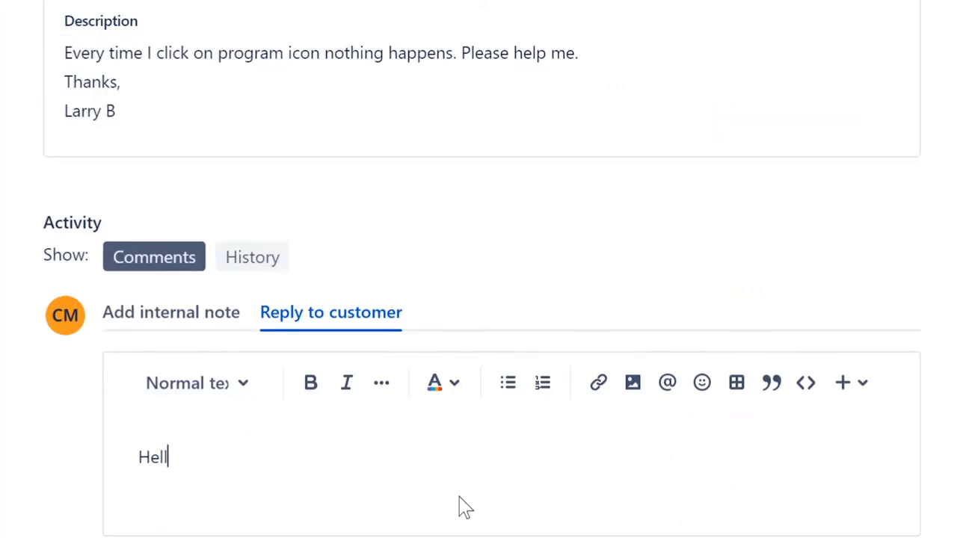
text(o, this i sEr)
key(BackSpace)
key(BackSpace)
key(BackSpace)
key(BackSpace)
text(s )
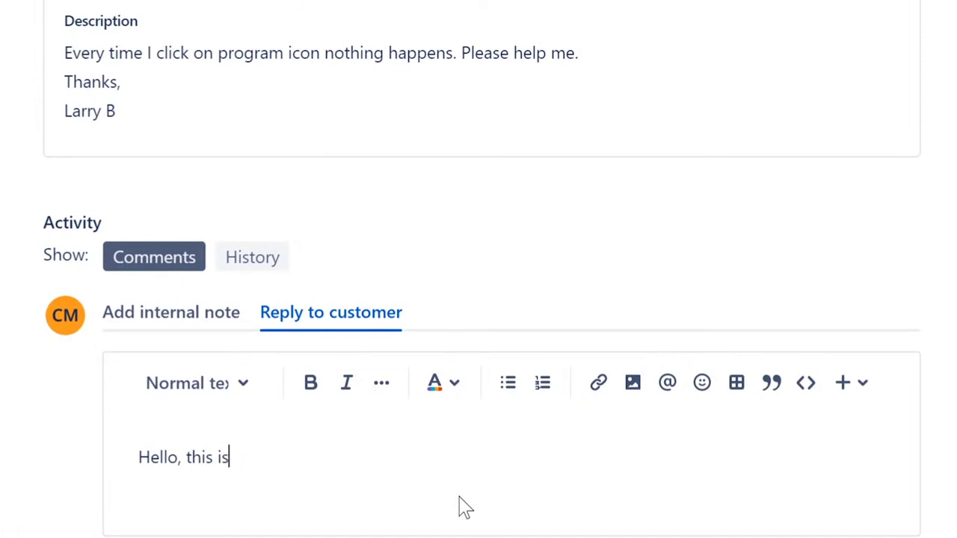
text(Ervin )
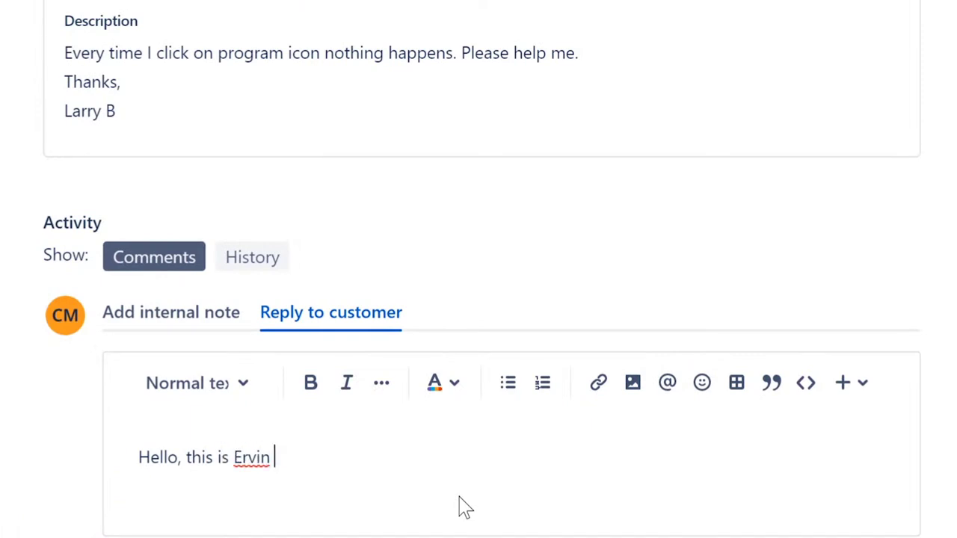
text(with EUS)
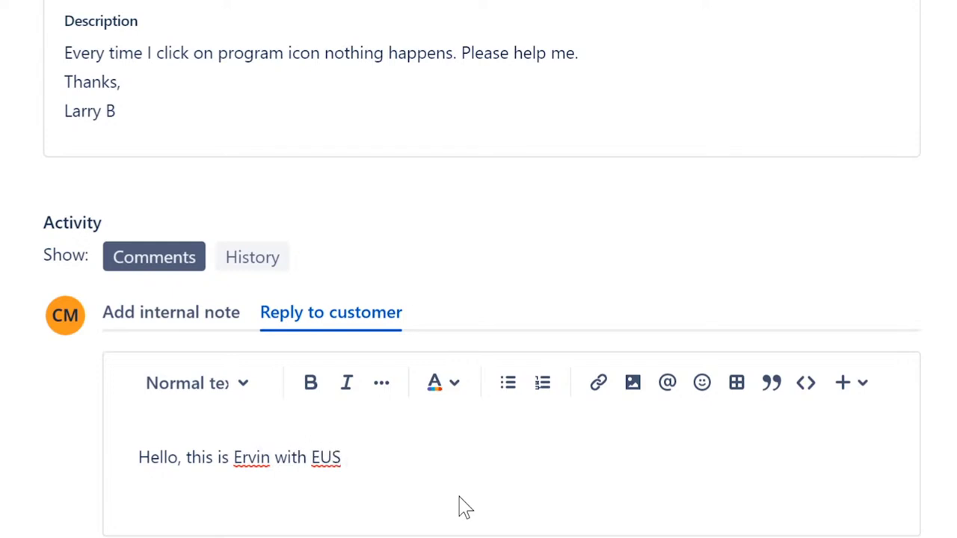
text(. Can yp)
key(BackSpace)
text(ou please )
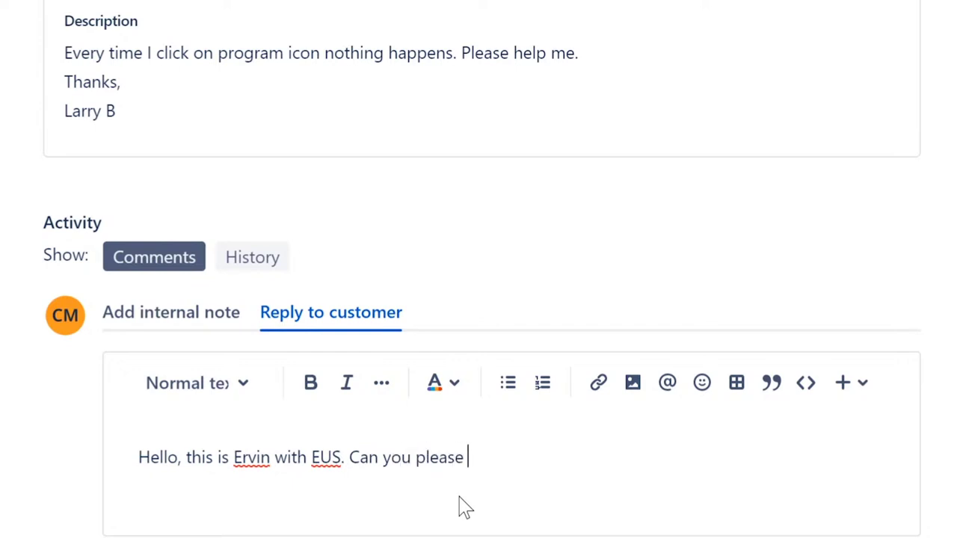
text(tell me what )
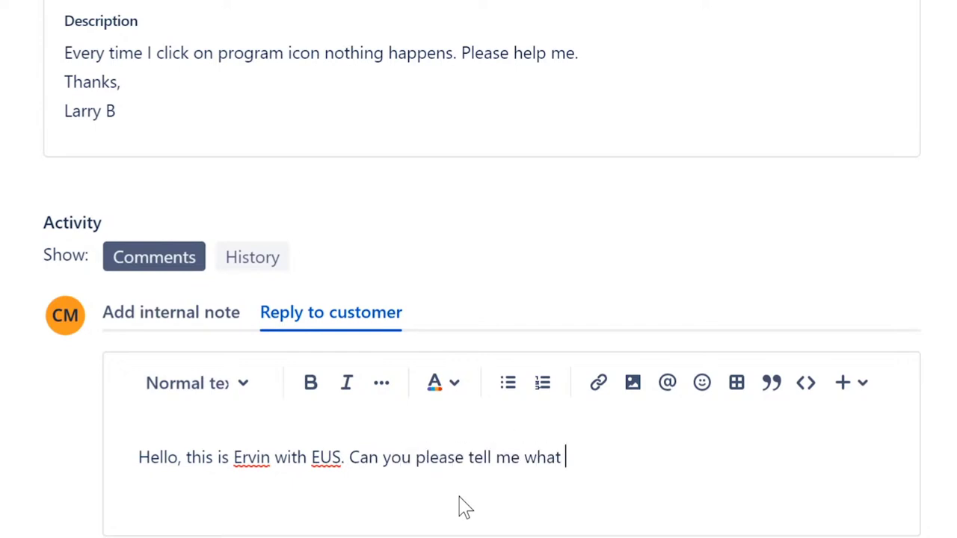
text(your pc name is)
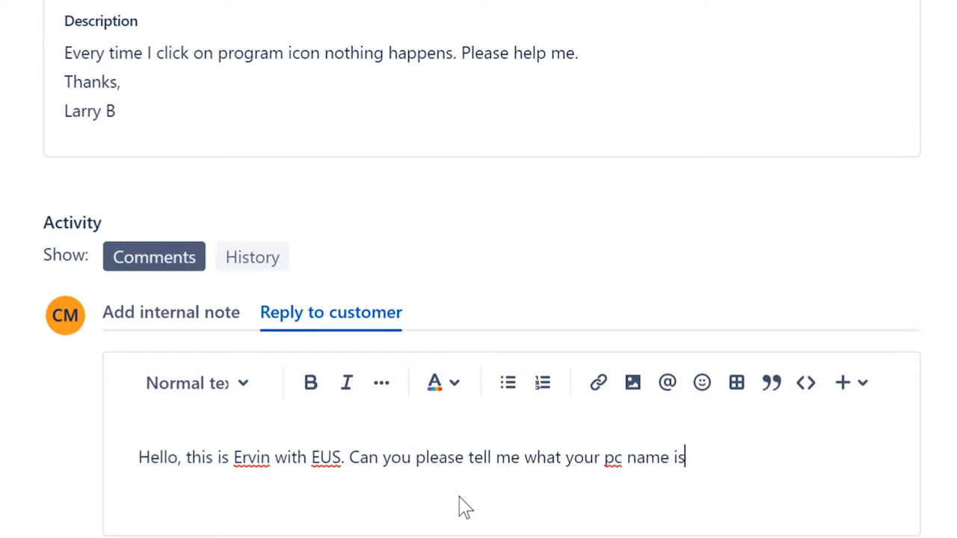
text(?)
key(ctrl+Return)
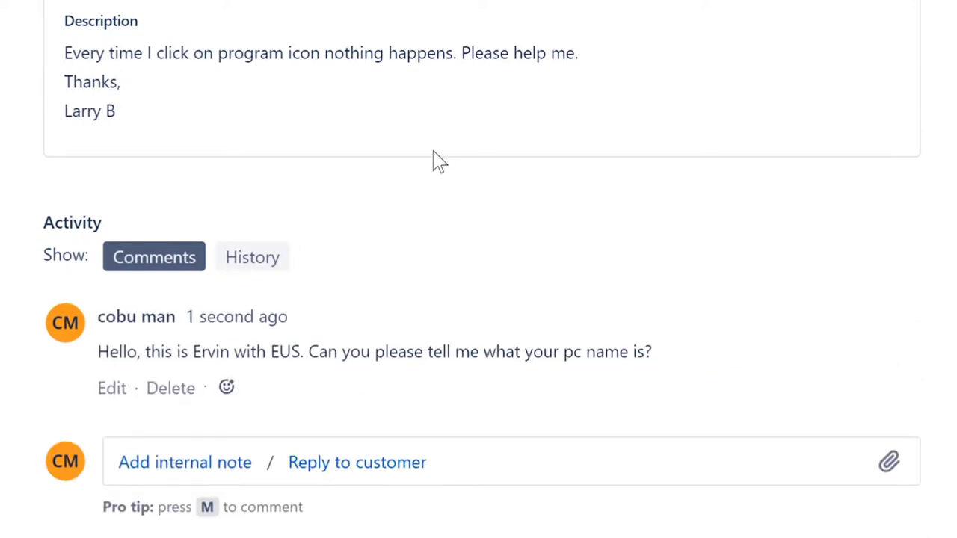
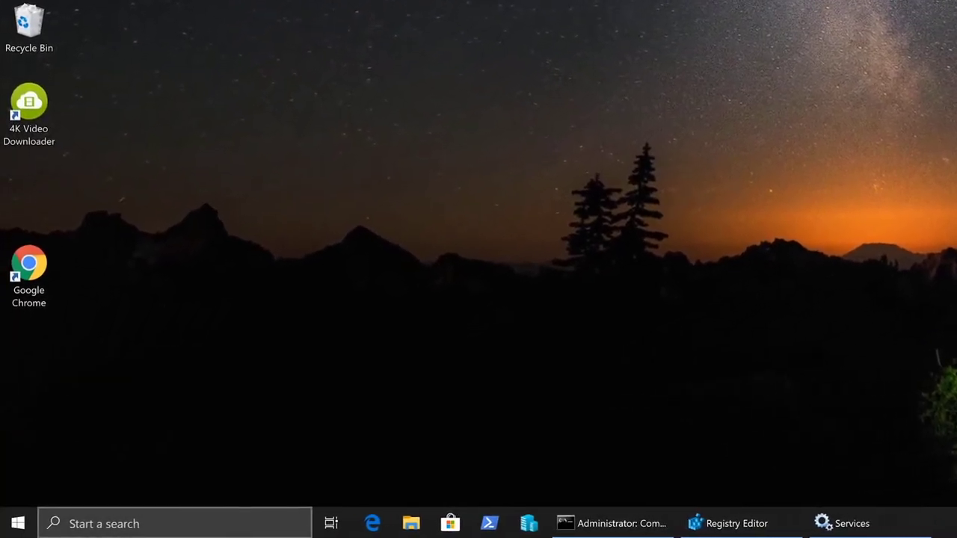
Search 'system' to open System Information and find the System Name, COBUMAN1.
click(119, 524)
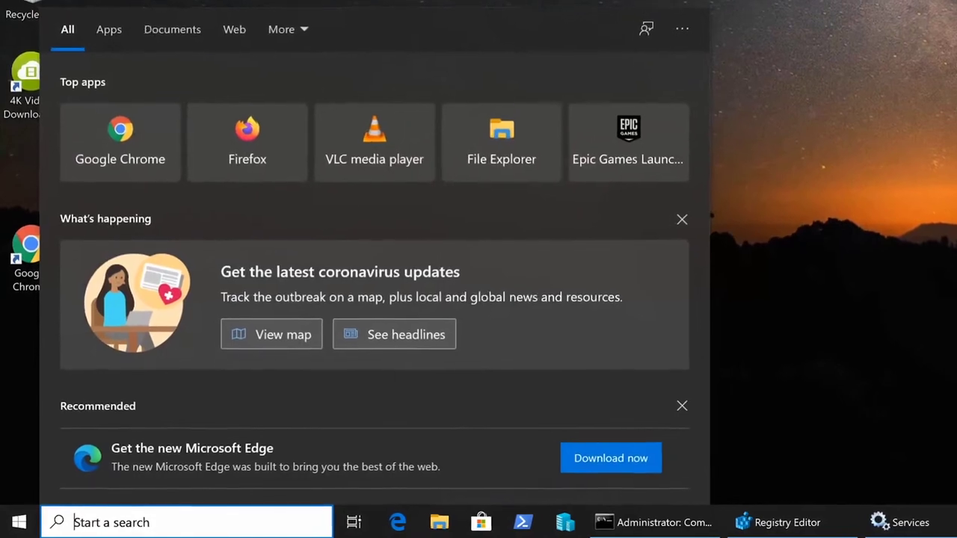
text(system)
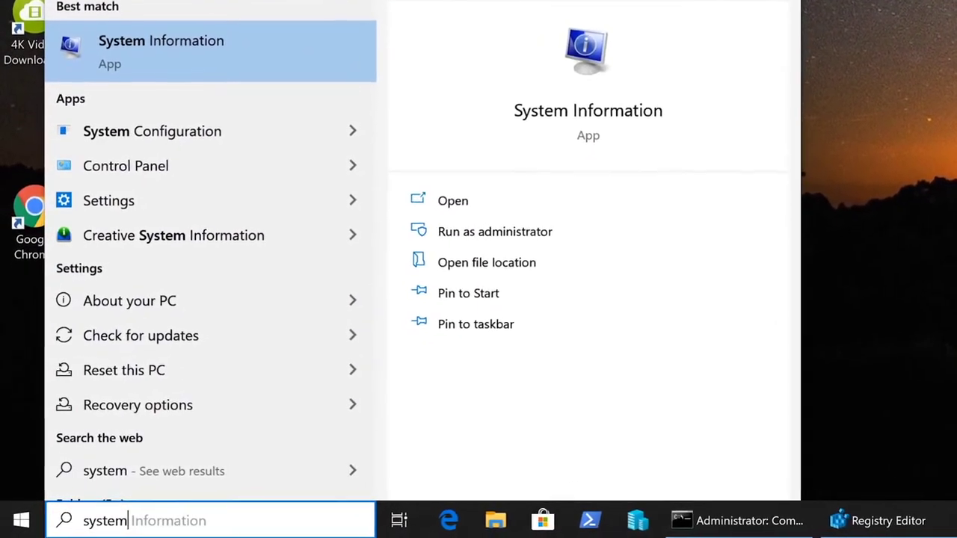
key(Return)
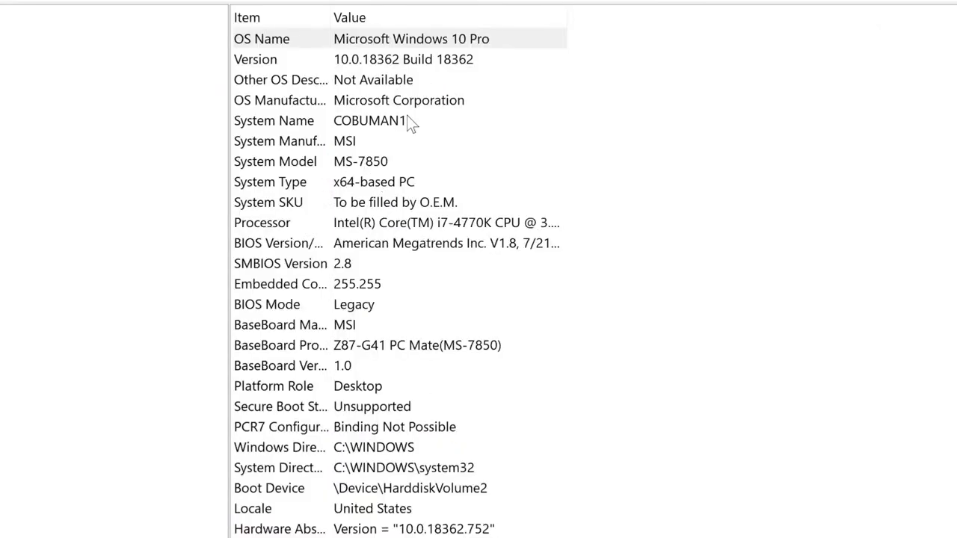
click(367, 123)
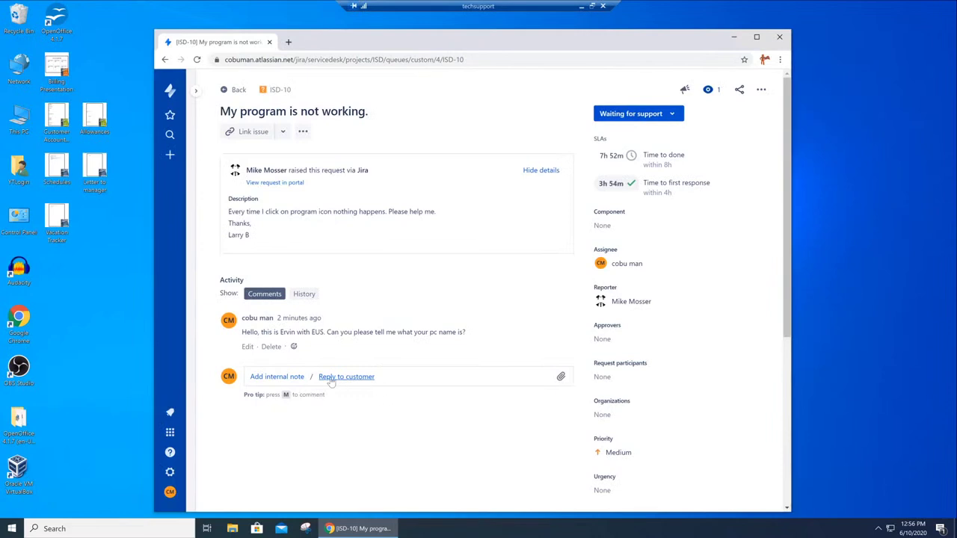
Save the internal note 'PC name is cobuman1' on the Jira ticket, then minimize Chrome.
click(277, 375)
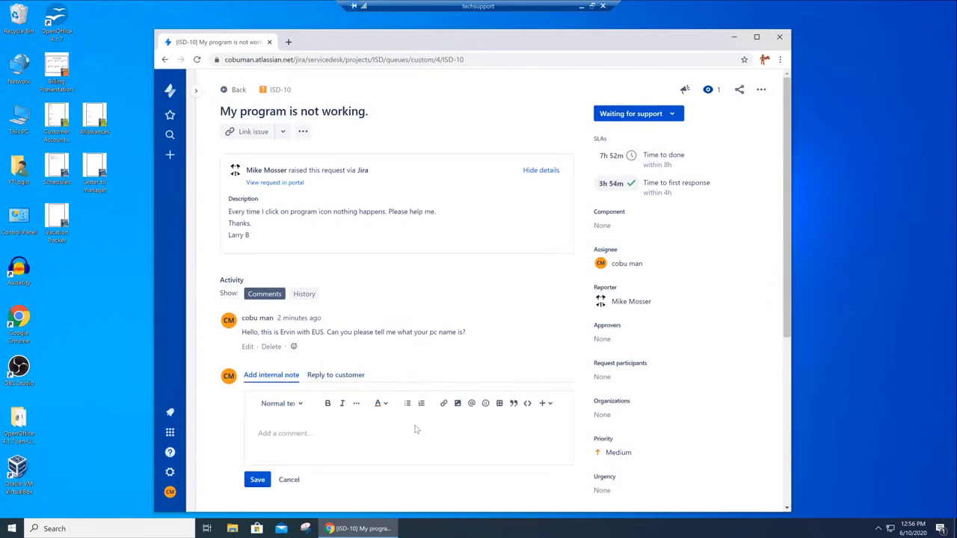
text(Pc)
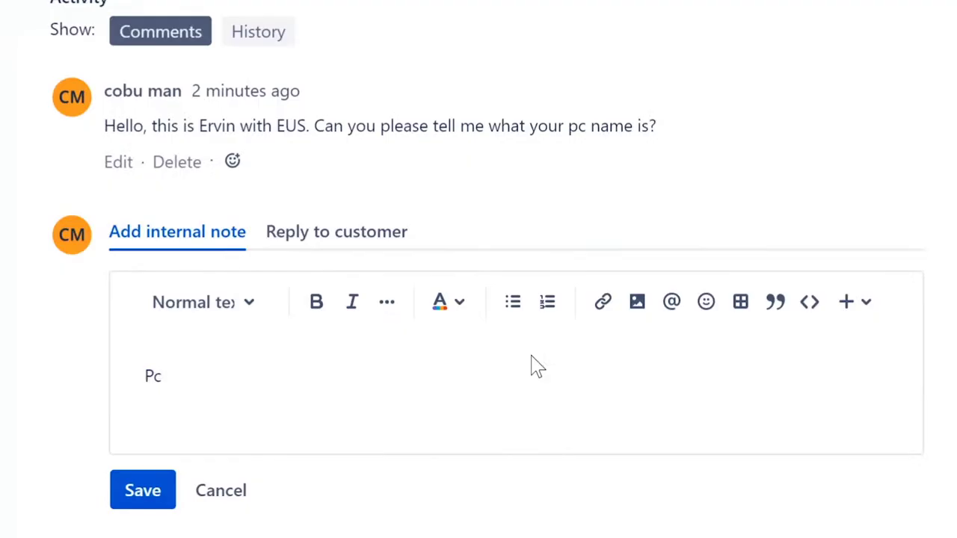
key(BackSpace)
text(C name is C)
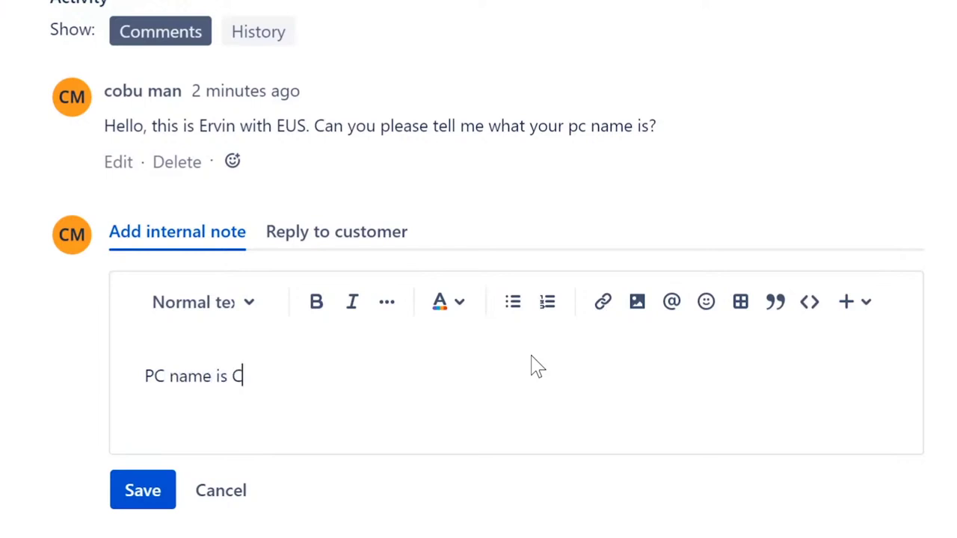
key(BackSpace)
text(cobuman1)
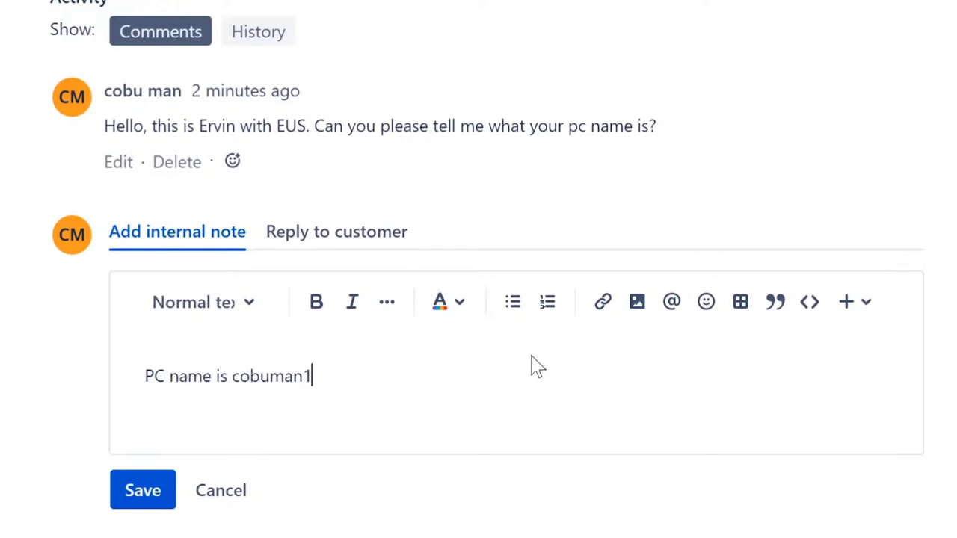
click(127, 505)
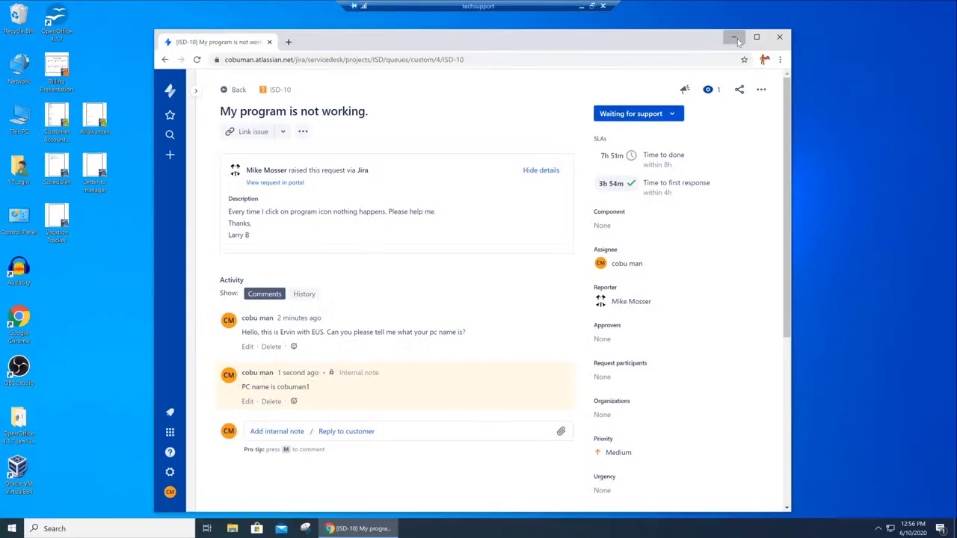
click(737, 38)
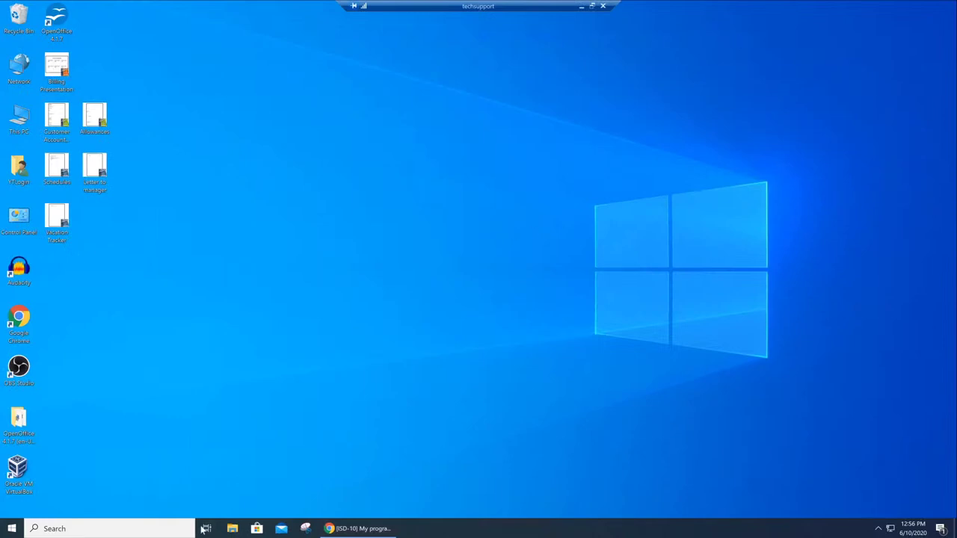
Open File Explorer and go to the remote share \\cobuman1\c$.
click(233, 528)
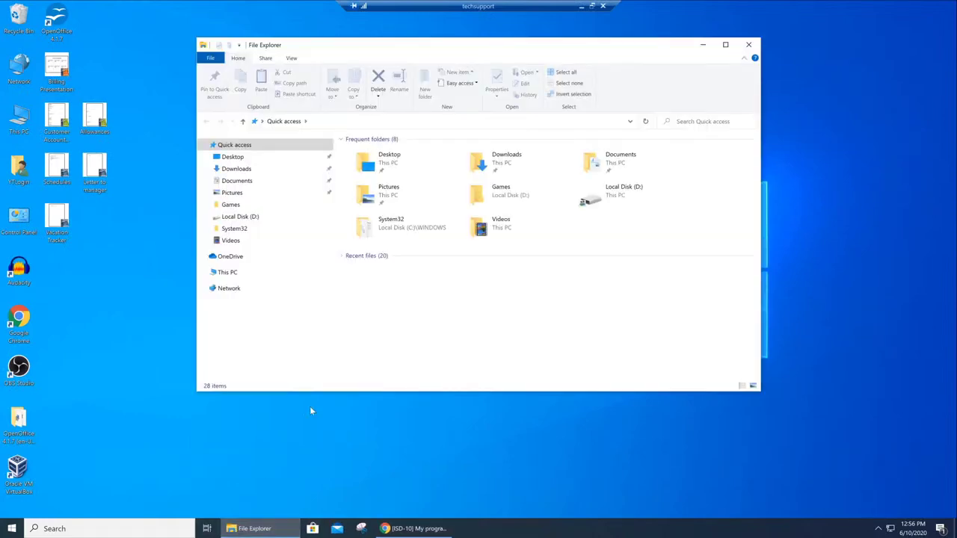
drag(571, 47, 570, 110)
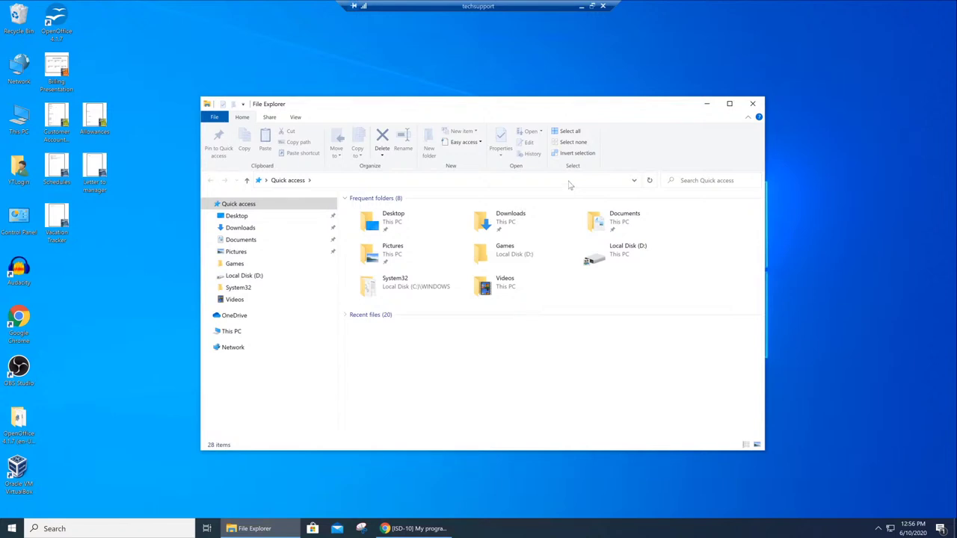
click(570, 182)
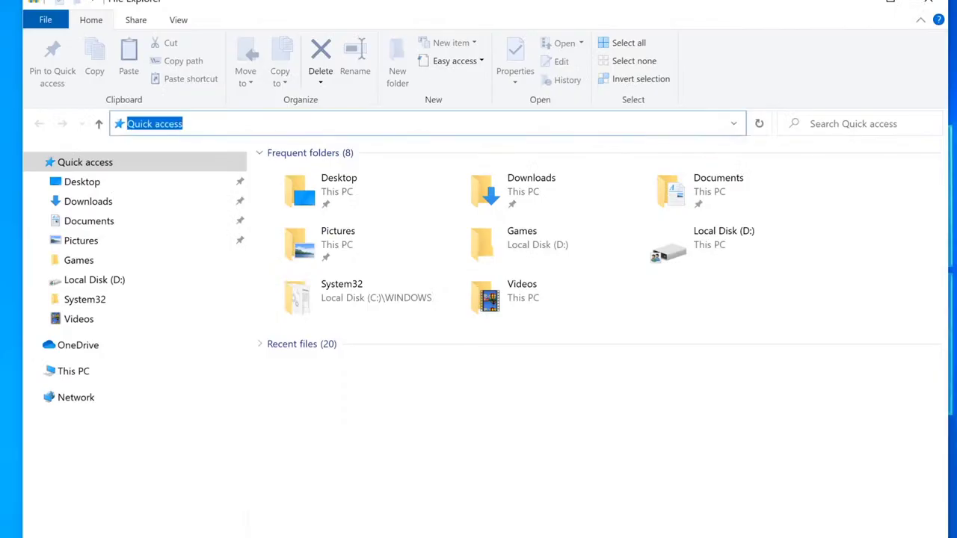
text(\)
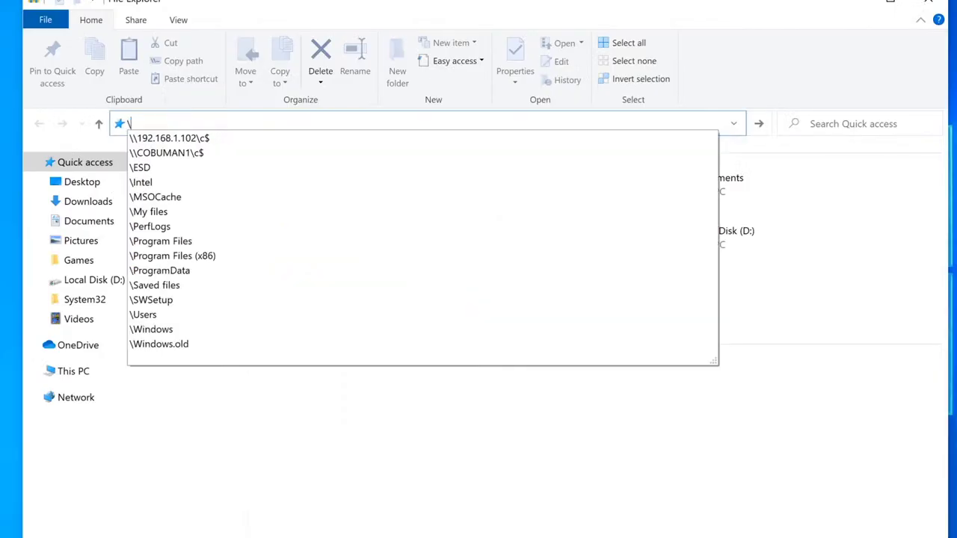
text(\cobuman1)
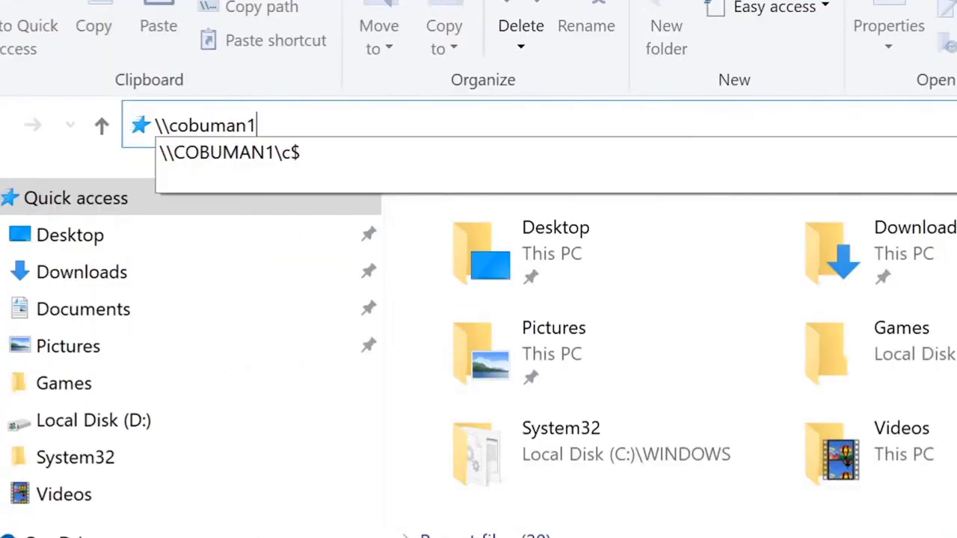
text(\)
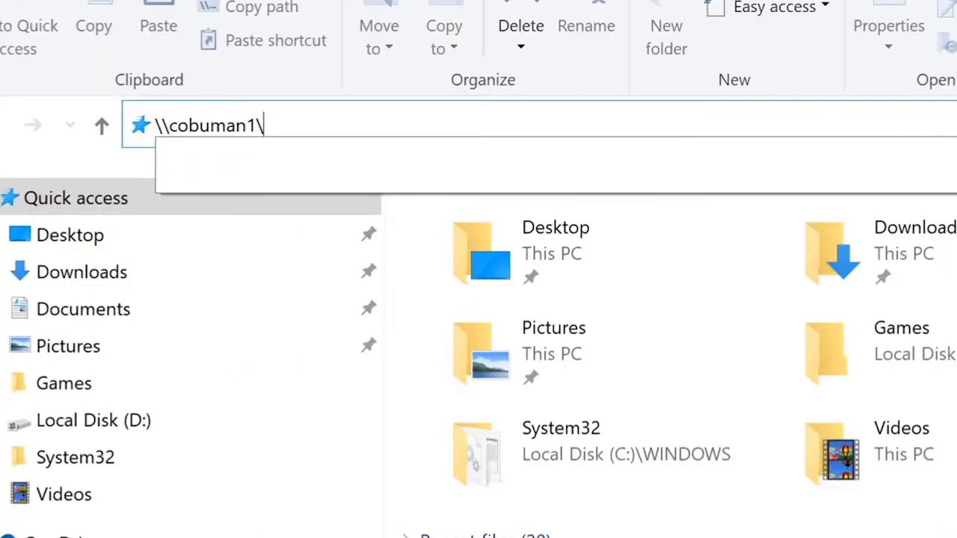
text(c)
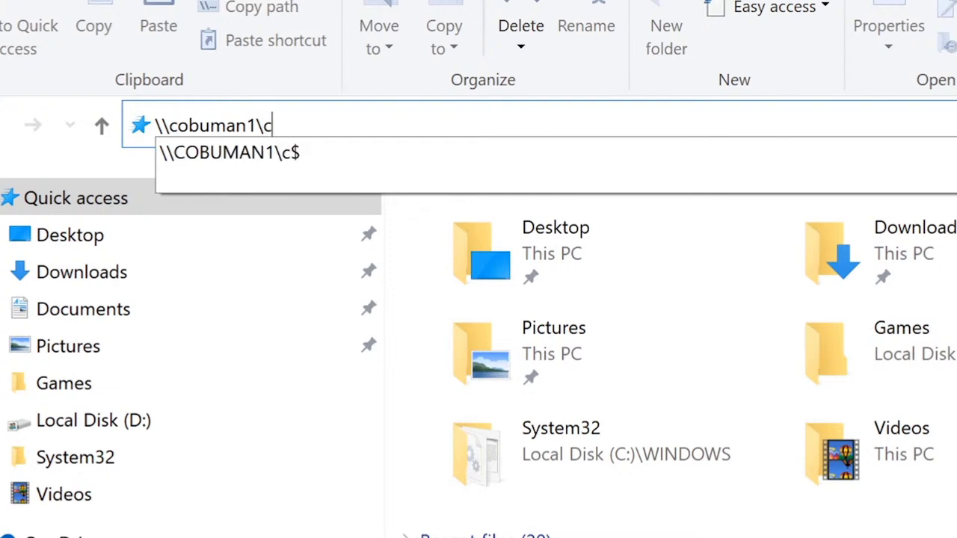
text($)
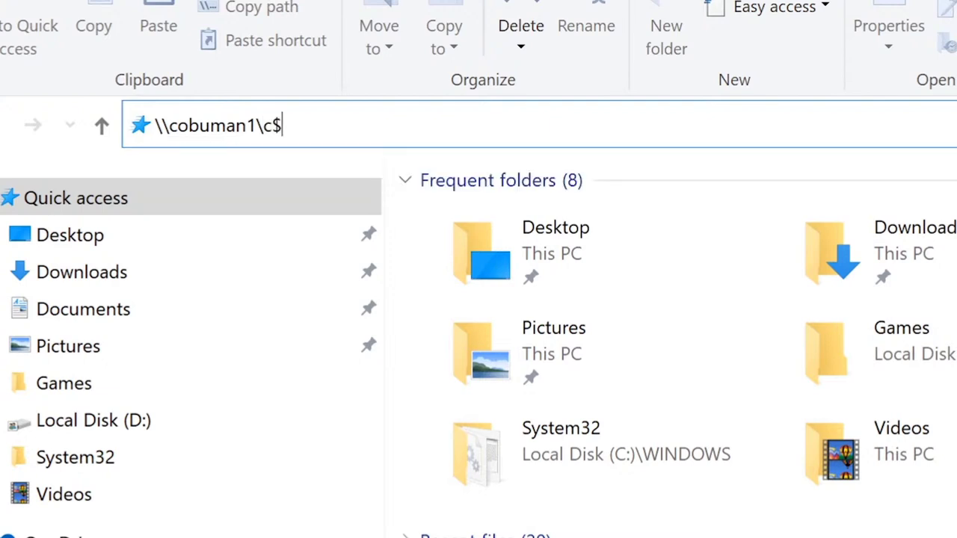
key(Return)
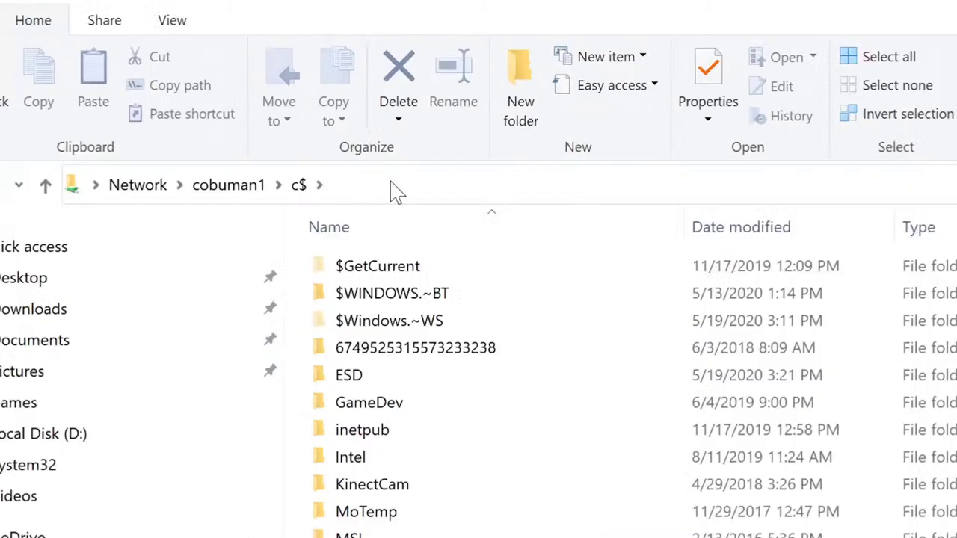
Highlight the backslashes, the computer name cobuman1 and the c$ share in the path to explain them.
click(394, 189)
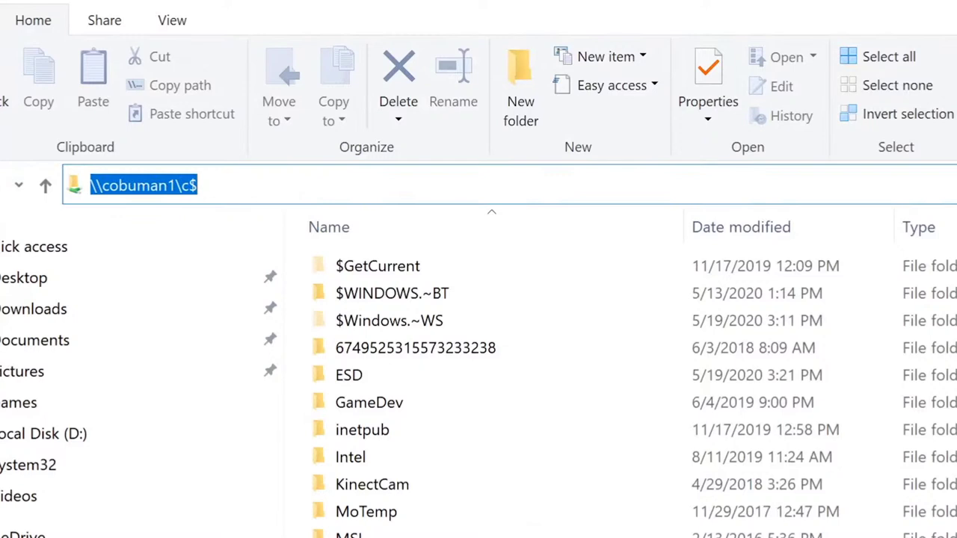
key(Home)
key(shift+Right)
key(shift+Right)
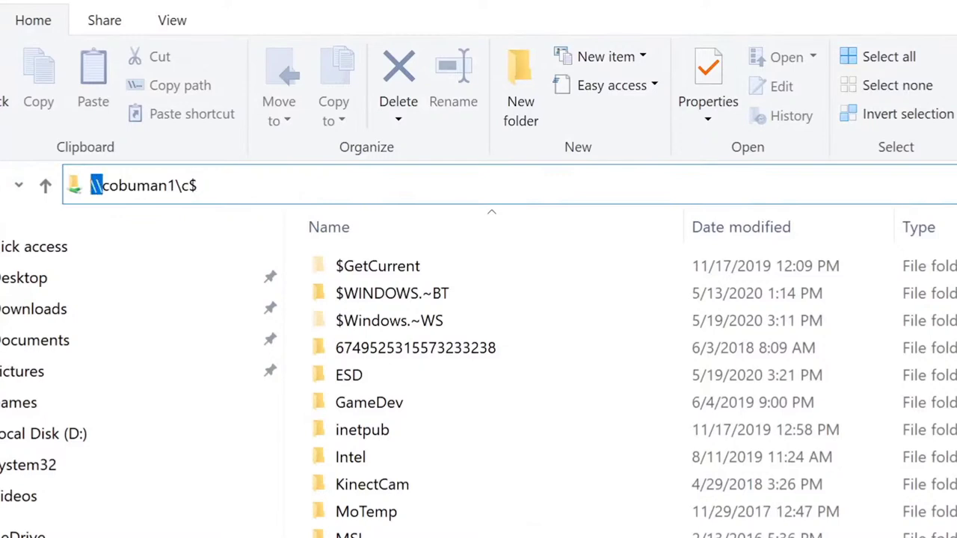
key(Right)
key(shift+Right)
key(shift+Right)
key(shift+Right)
key(shift+Right)
key(shift+Right)
key(shift+Right)
key(shift+Right)
key(shift+Right)
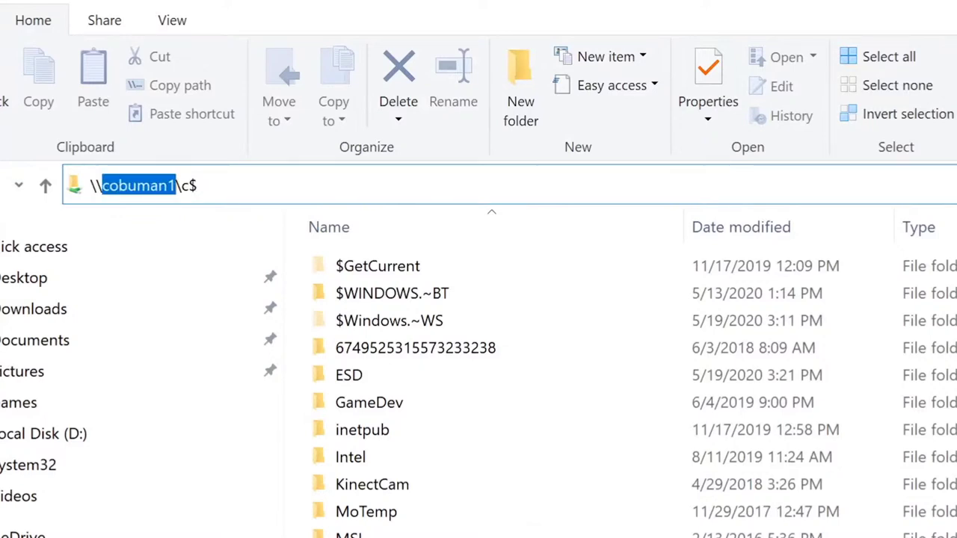
key(End)
key(shift+Left)
key(shift+Left)
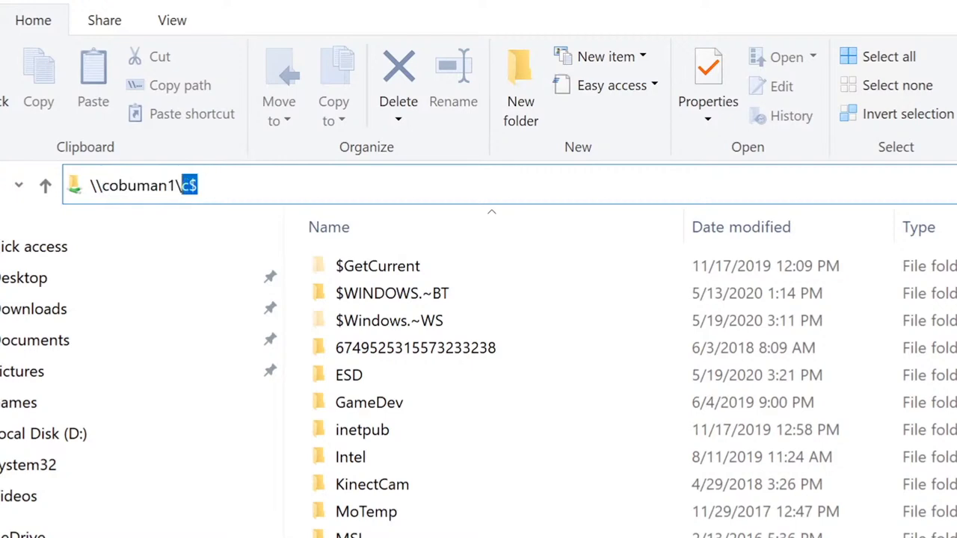
key(End)
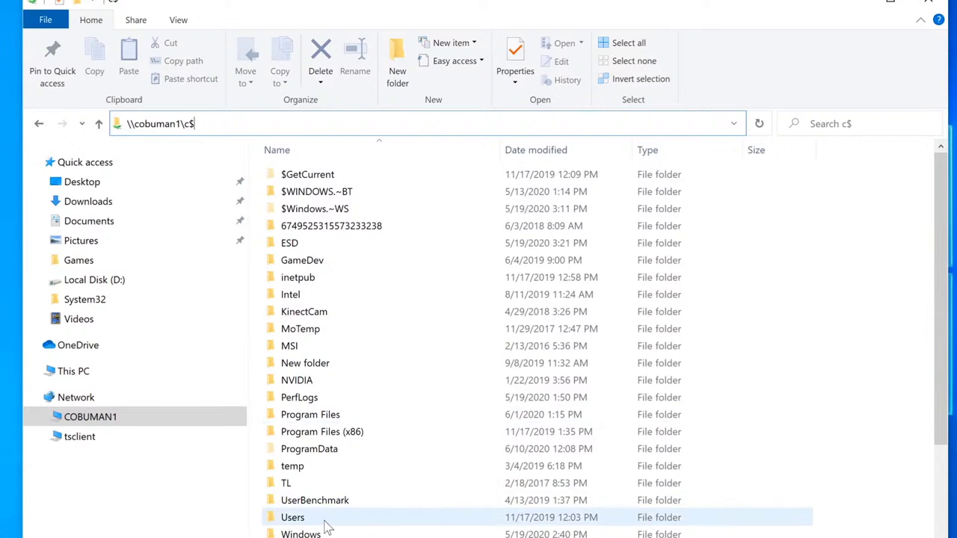
click(427, 359)
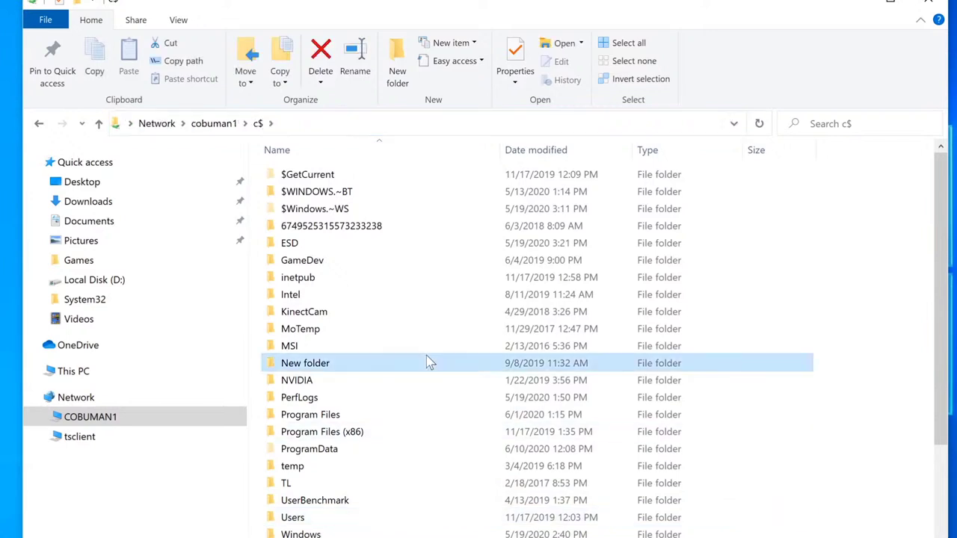
scroll(428, 360, down, 1)
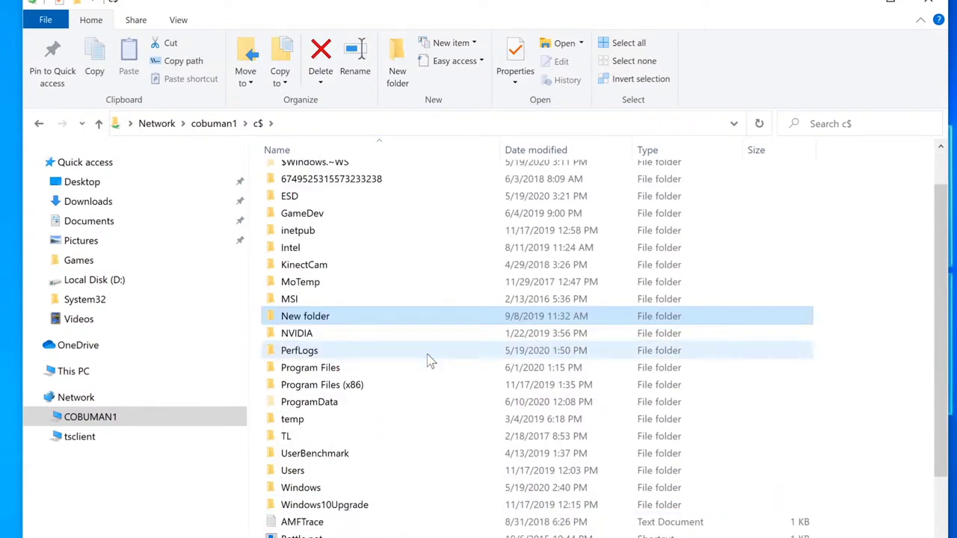
click(318, 473)
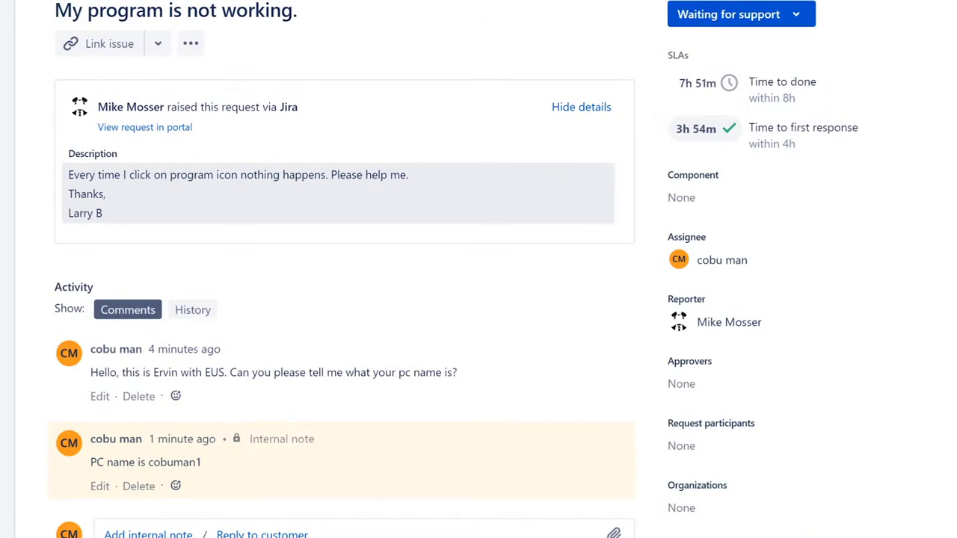
drag(328, 174, 161, 174)
drag(246, 300, 214, 301)
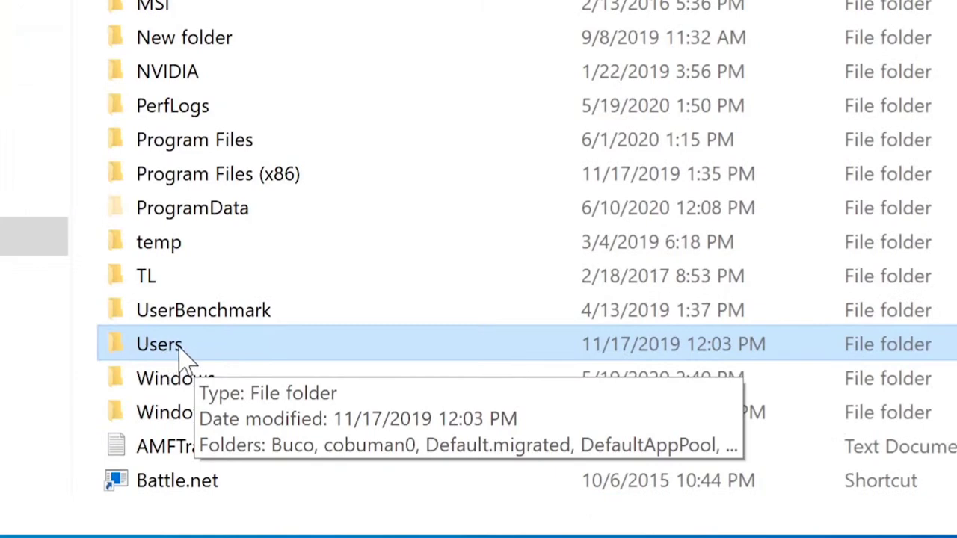
Open the Users folder and then the remote user's profile folder.
double_click(180, 346)
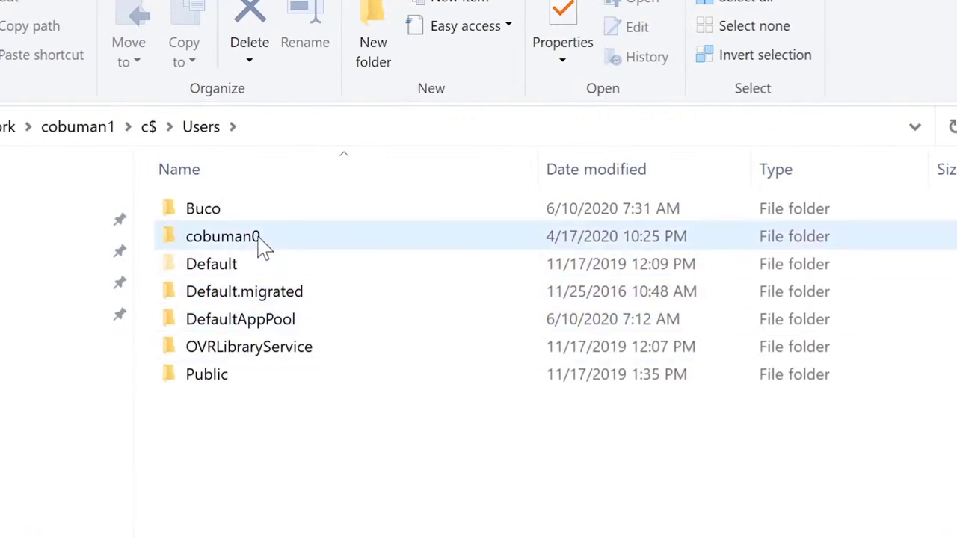
mouse_move(263, 247)
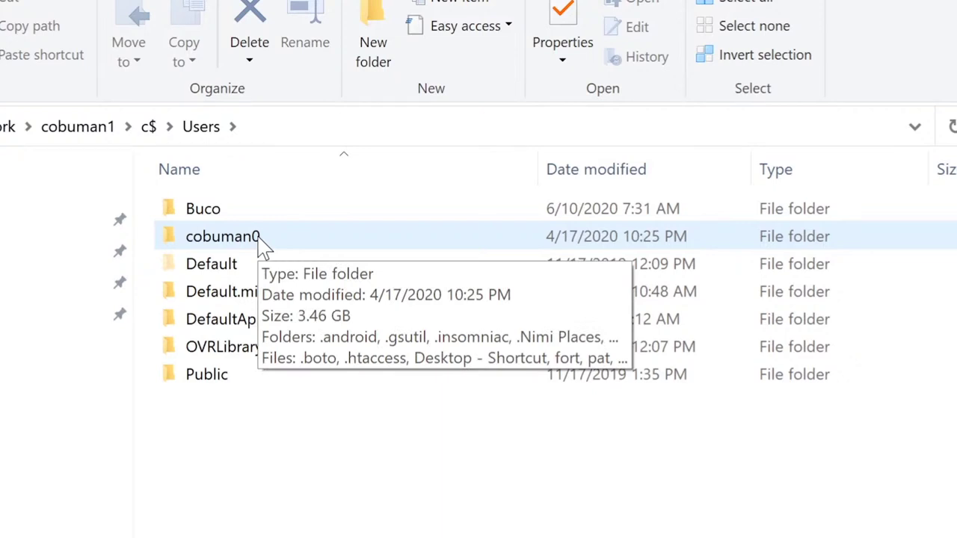
click(199, 208)
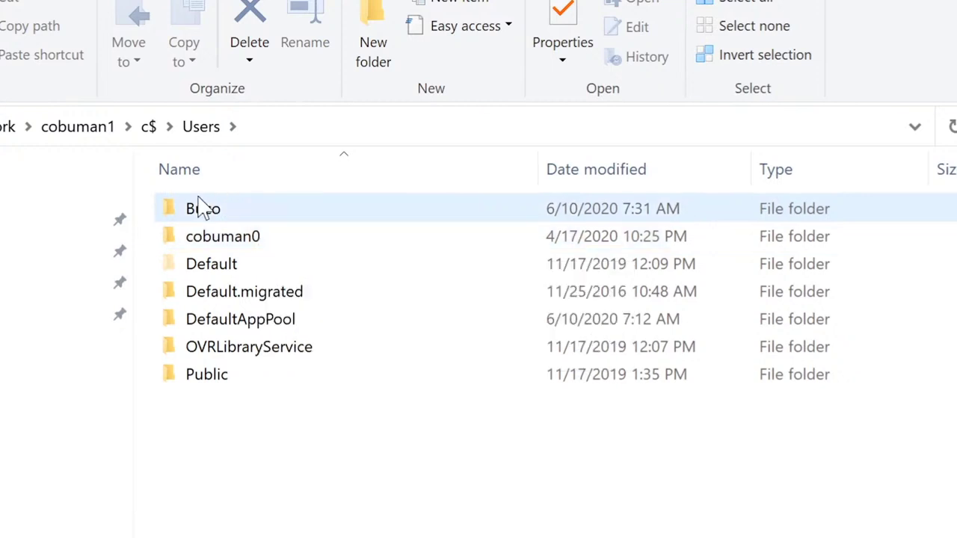
mouse_move(254, 220)
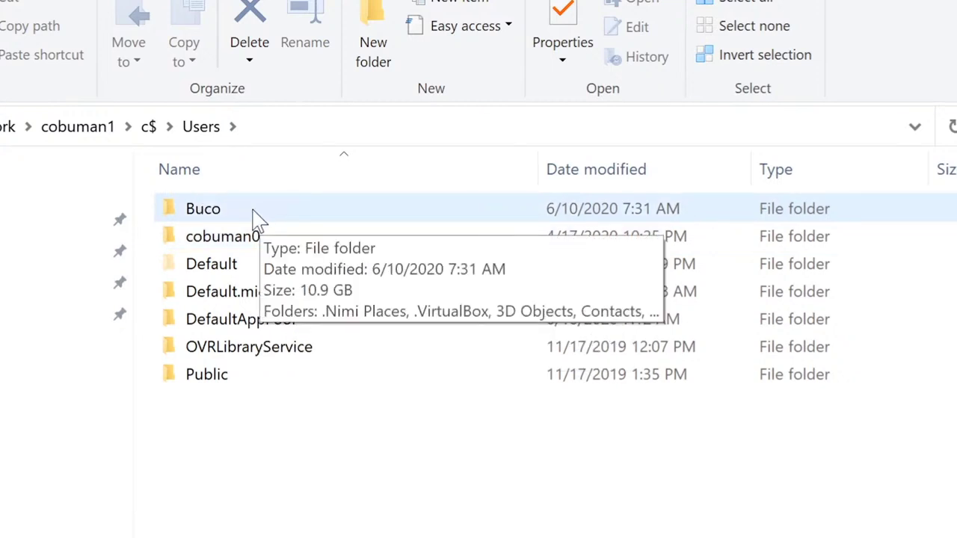
double_click(238, 210)
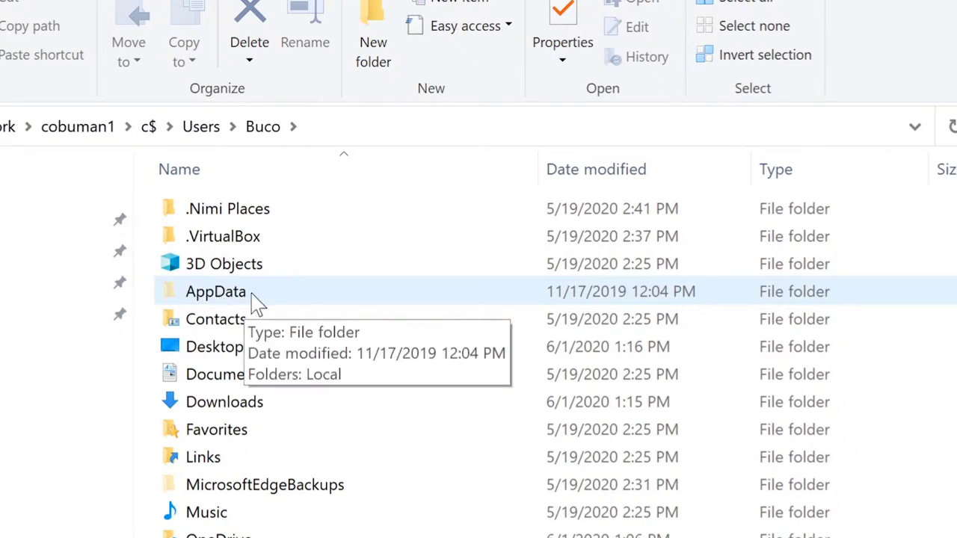
Open AppData\Local and select the Adobe folder.
double_click(239, 295)
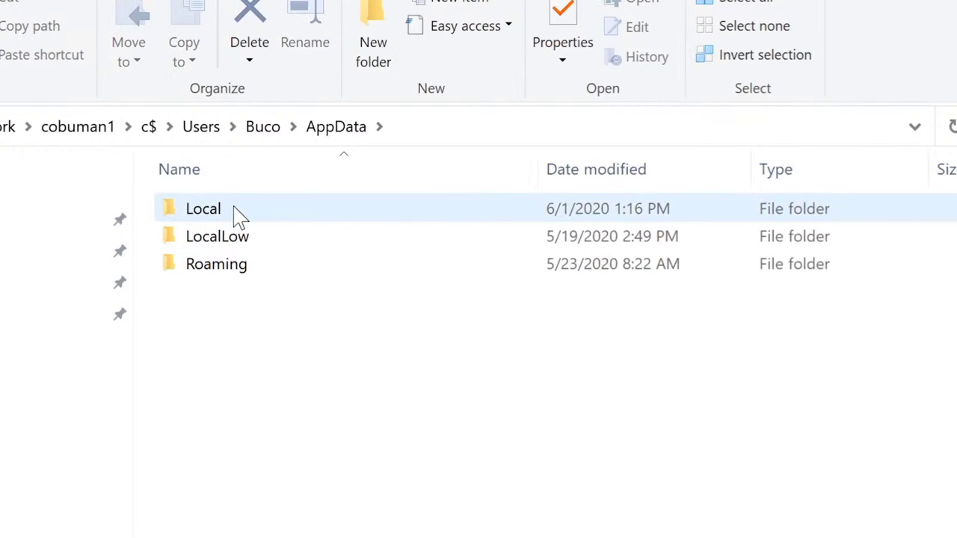
click(235, 213)
click(244, 267)
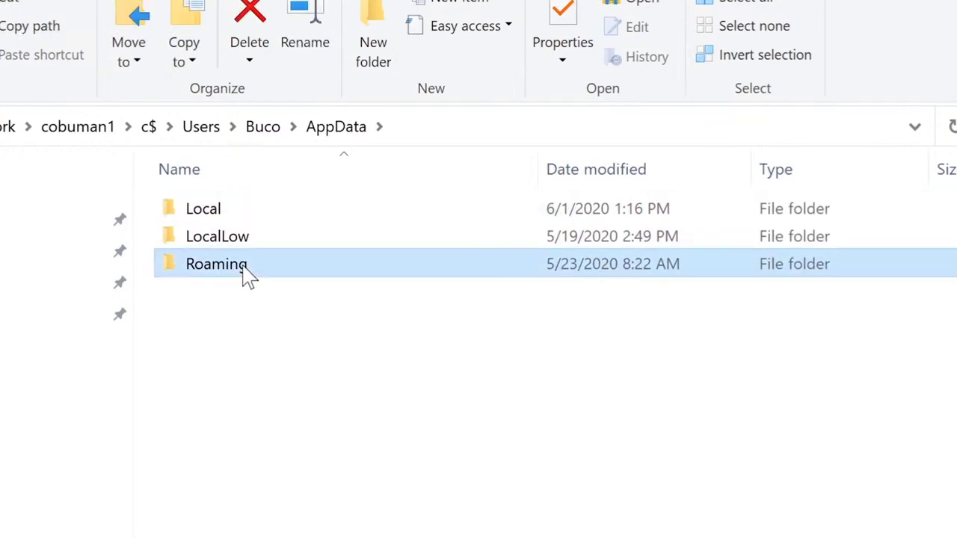
click(244, 217)
double_click(243, 215)
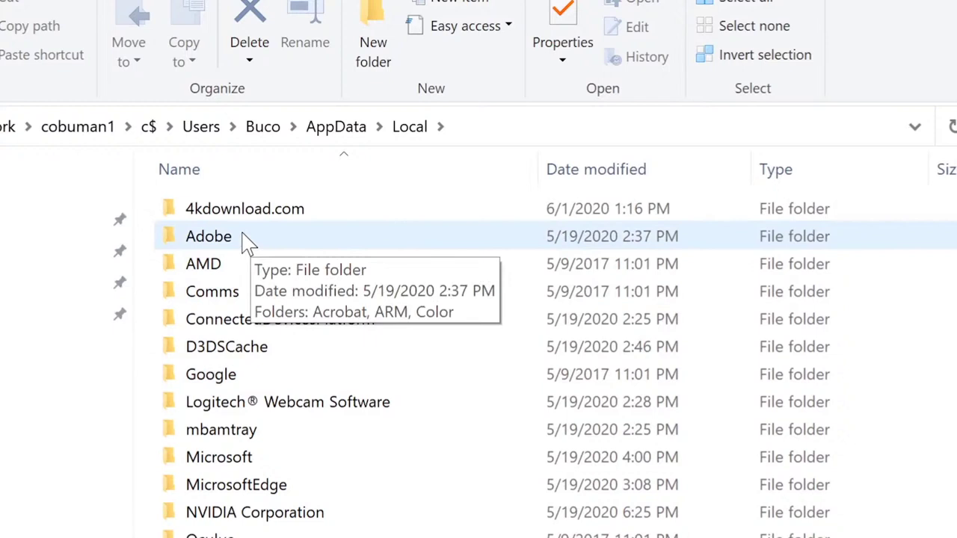
click(246, 240)
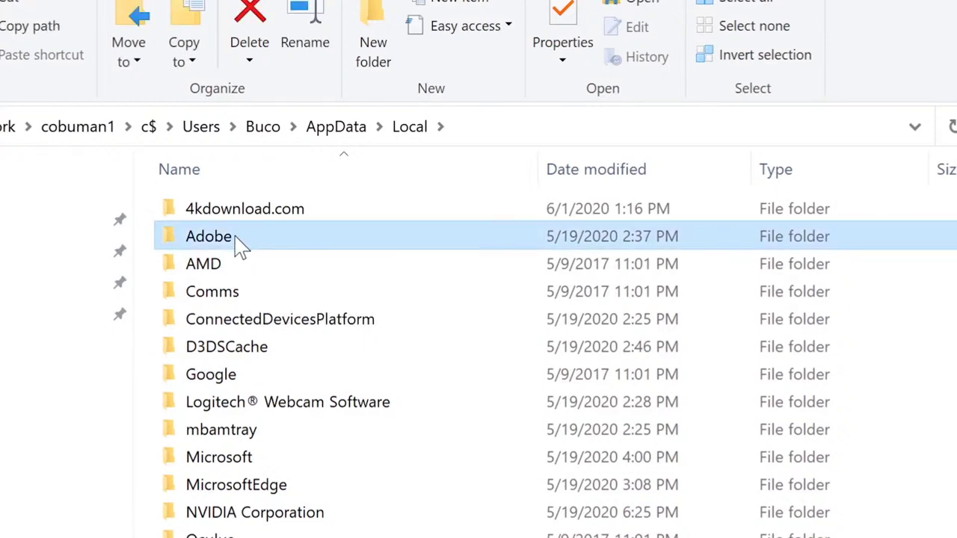
Rename the Adobe folder to Adobeold.
click(244, 241)
key(End)
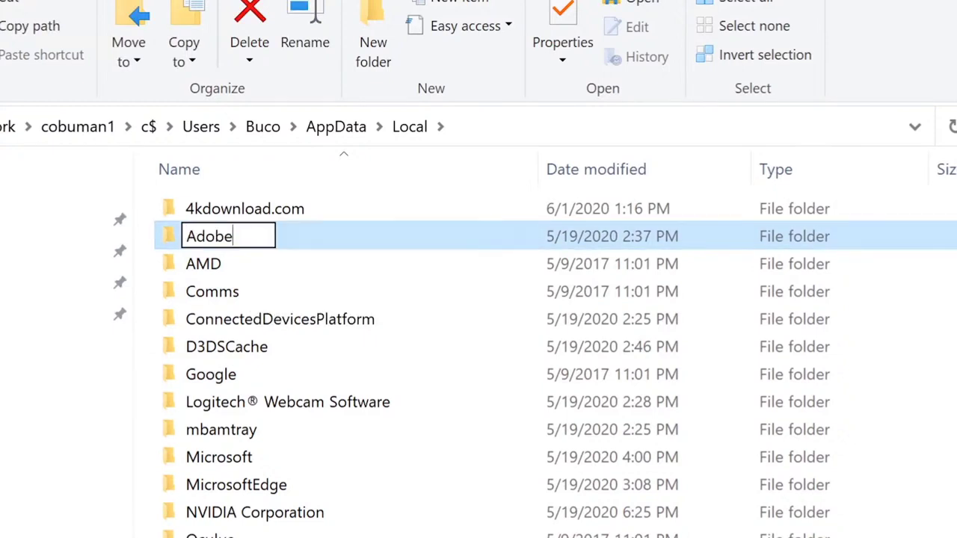
text(old)
key(Return)
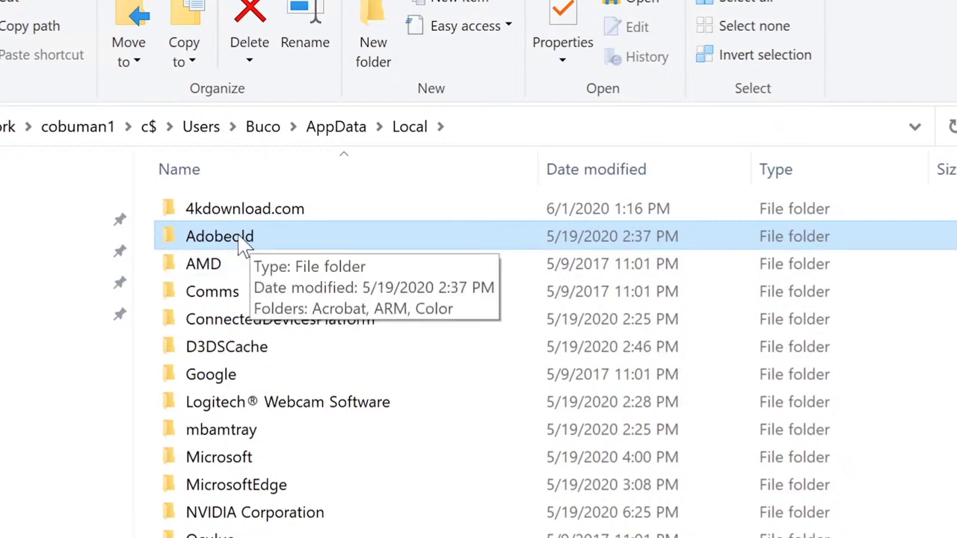
Browse Adobeold's Acrobat\DC, ARM\Reader_20.009.20065 and Color subfolders, then return to Local.
double_click(244, 239)
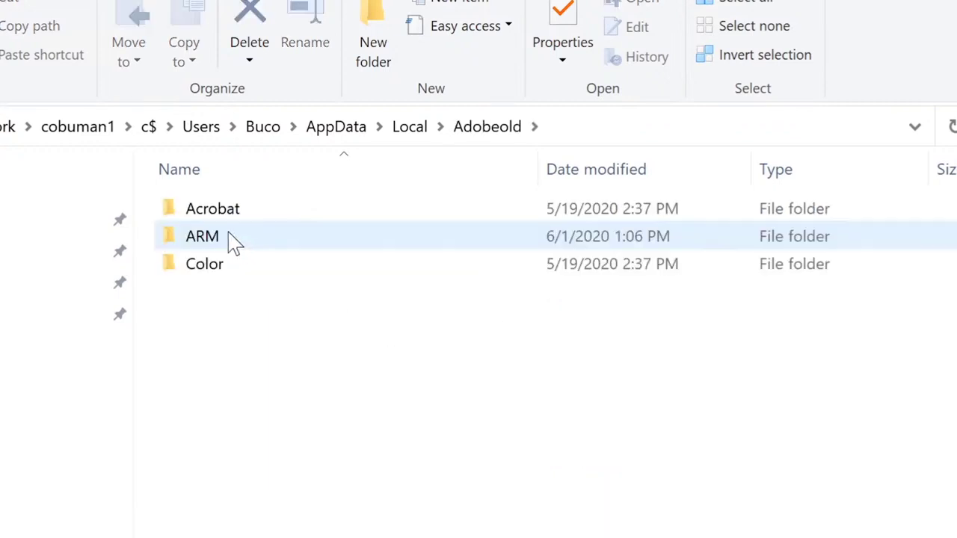
double_click(247, 217)
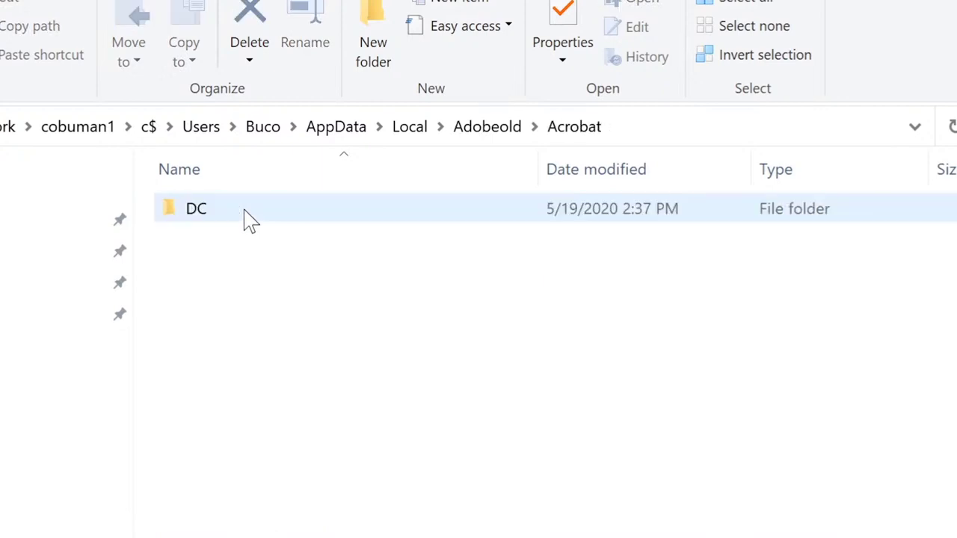
double_click(249, 217)
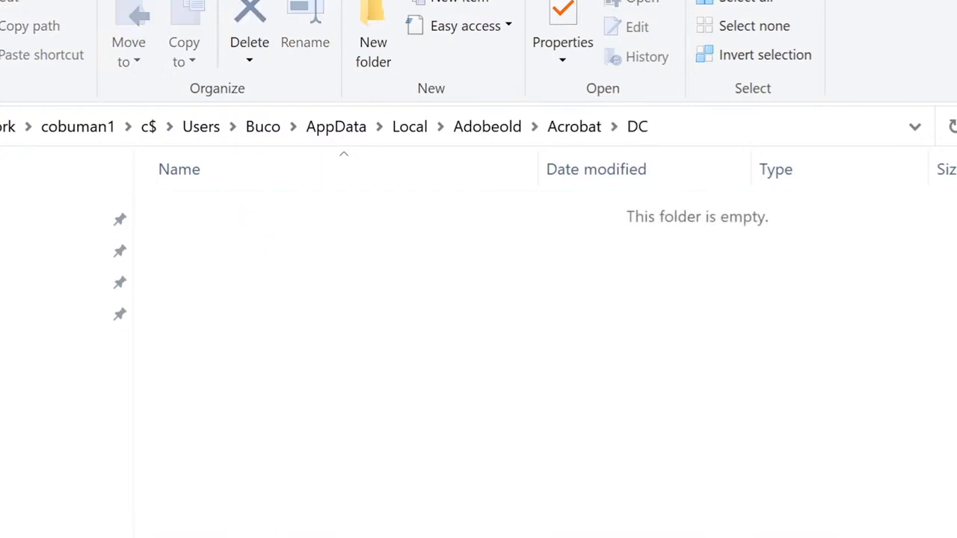
key(BackSpace)
key(BackSpace)
double_click(231, 239)
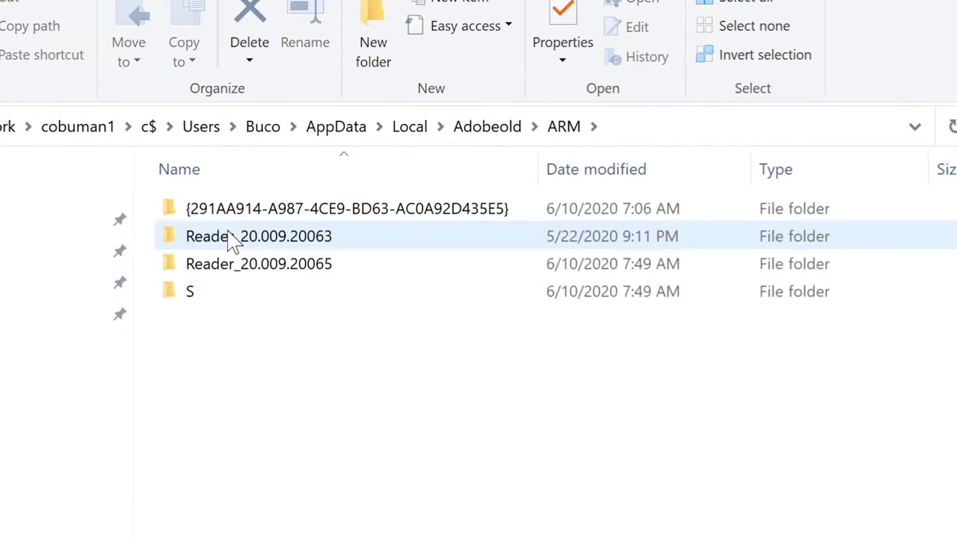
double_click(241, 261)
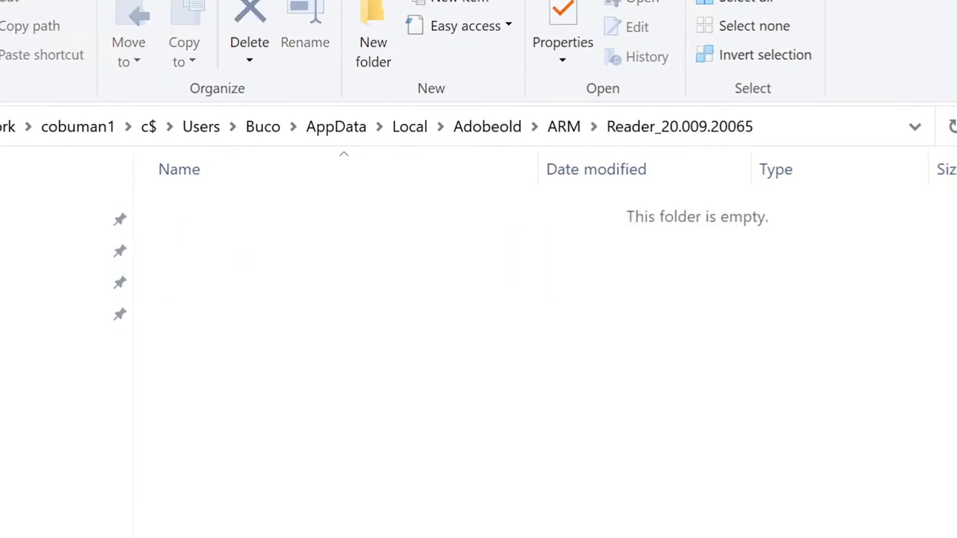
key(BackSpace)
key(BackSpace)
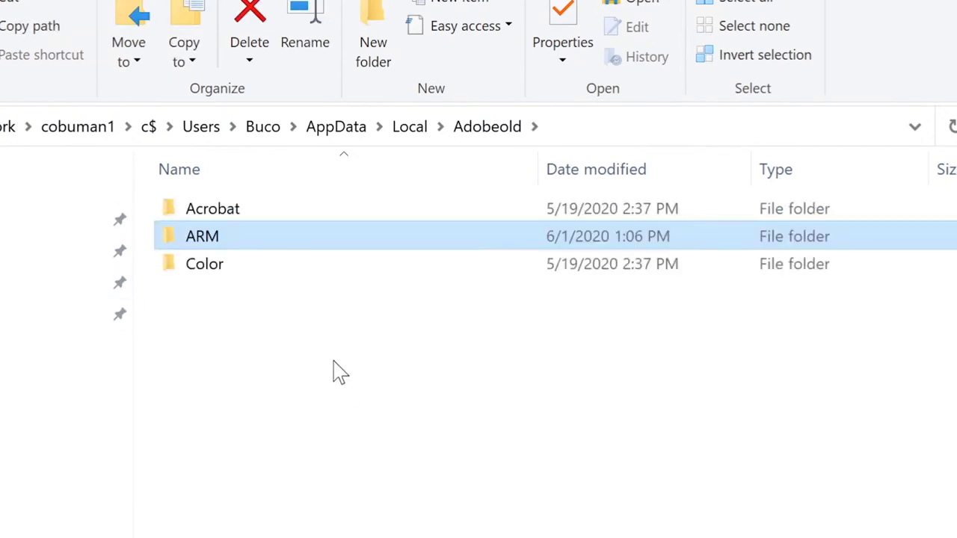
double_click(298, 273)
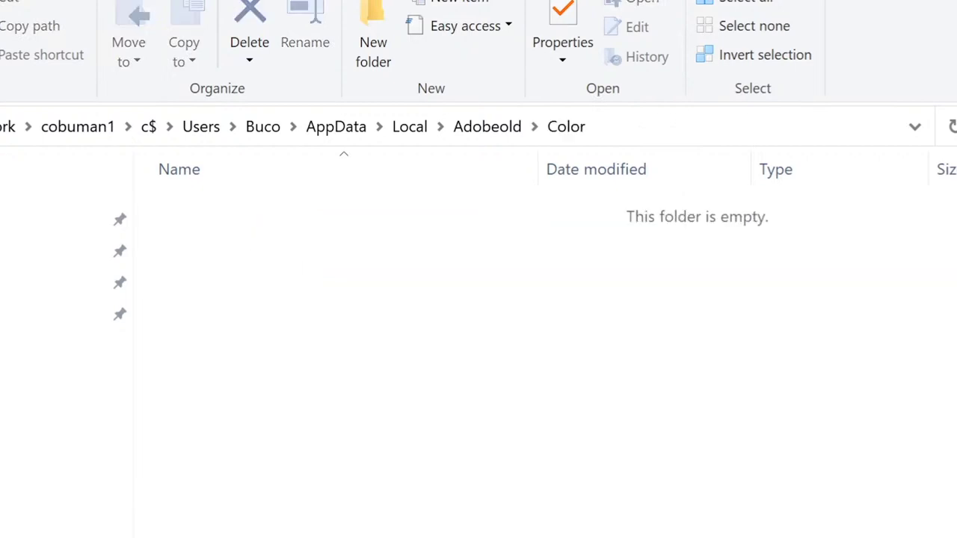
key(BackSpace)
key(BackSpace)
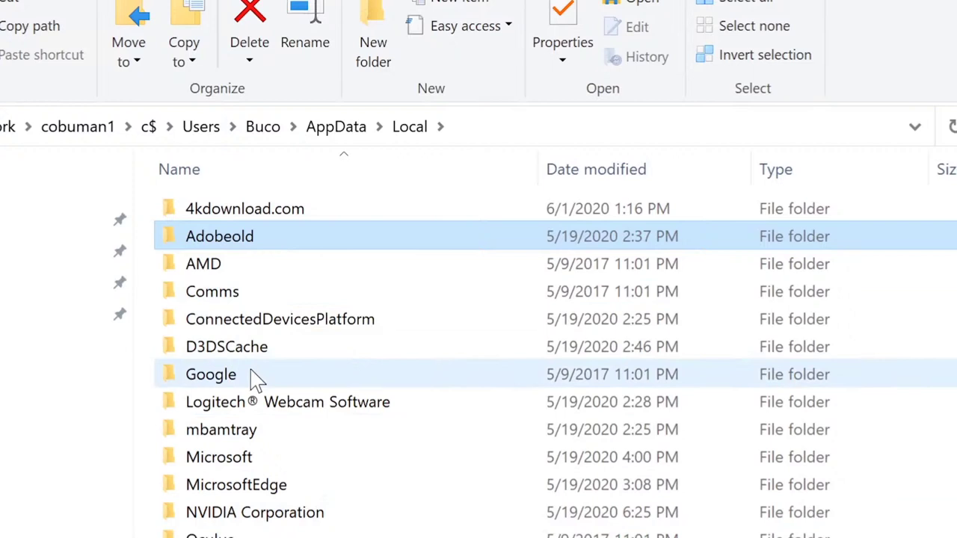
Look through Google\Chrome\User Data\Default, then return to Local and select Adobeold.
click(256, 380)
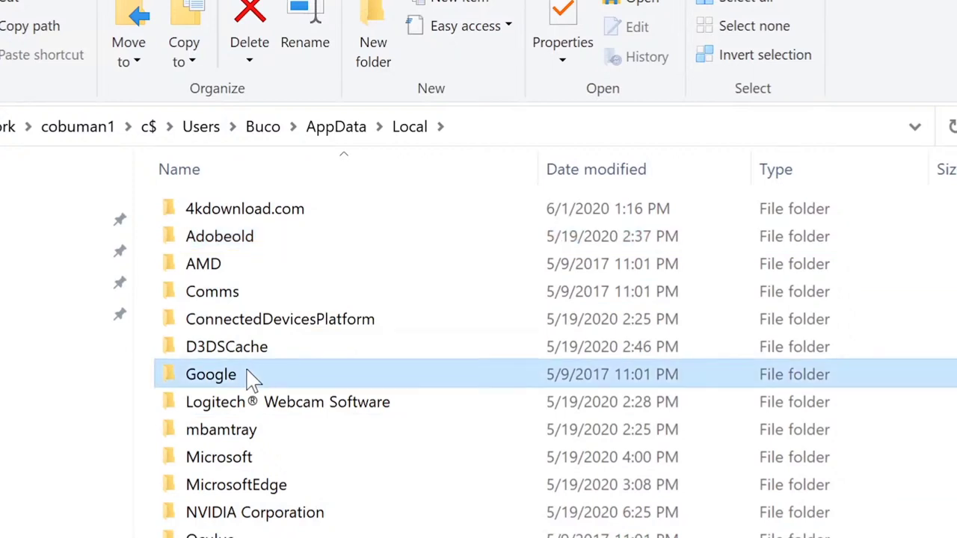
double_click(249, 378)
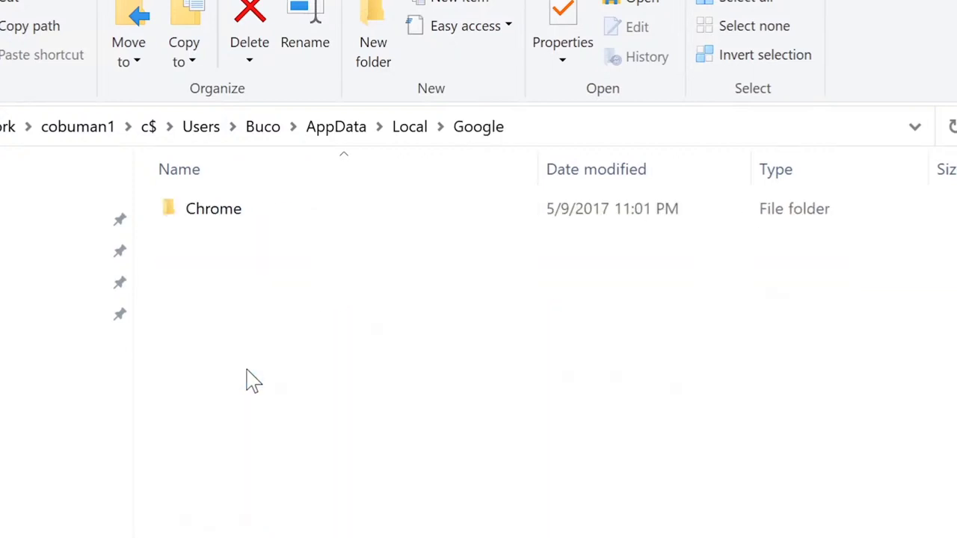
click(259, 214)
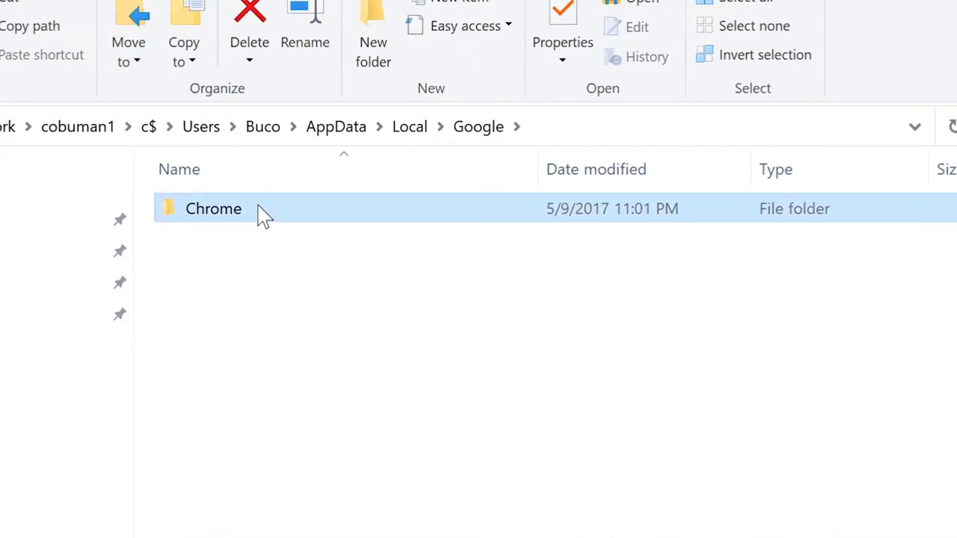
double_click(262, 212)
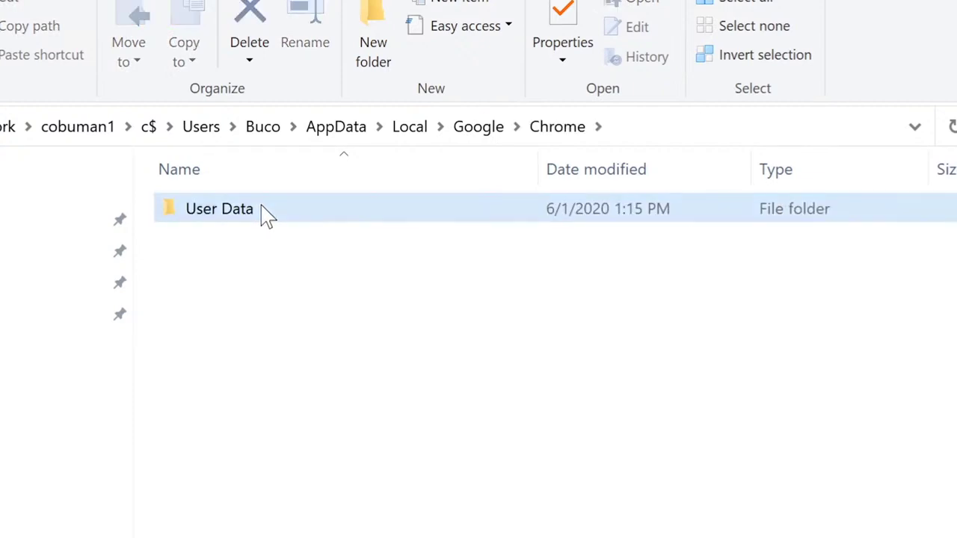
double_click(267, 215)
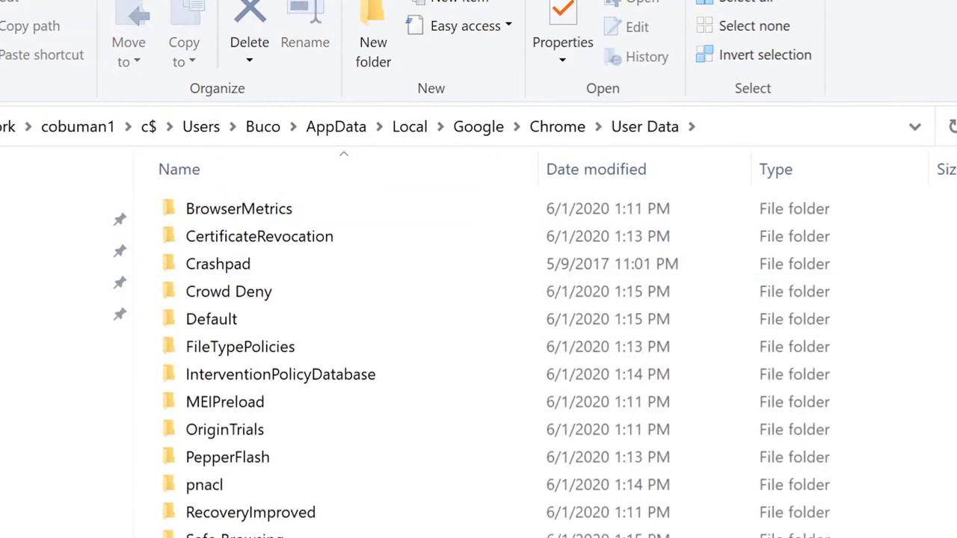
double_click(298, 331)
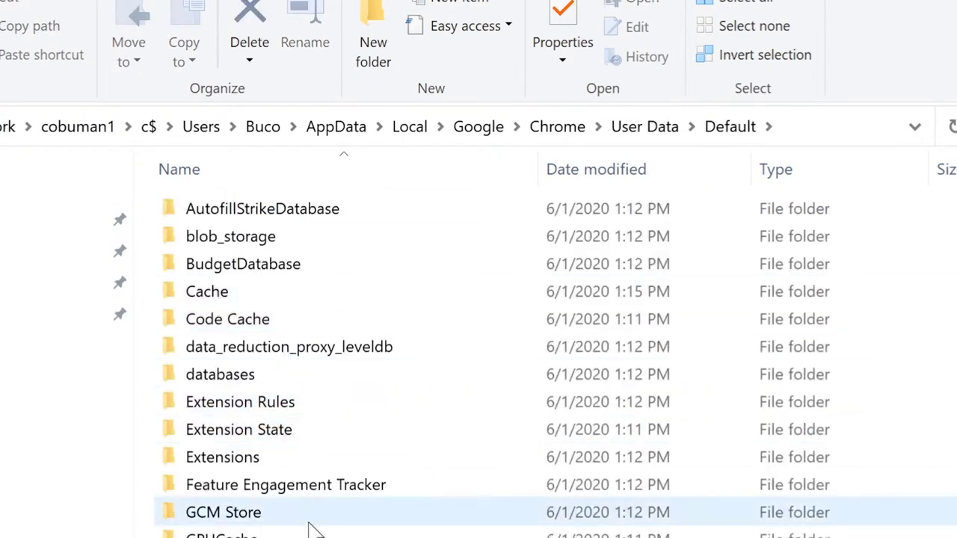
scroll(337, 478, down, 3)
scroll(341, 460, down, 4)
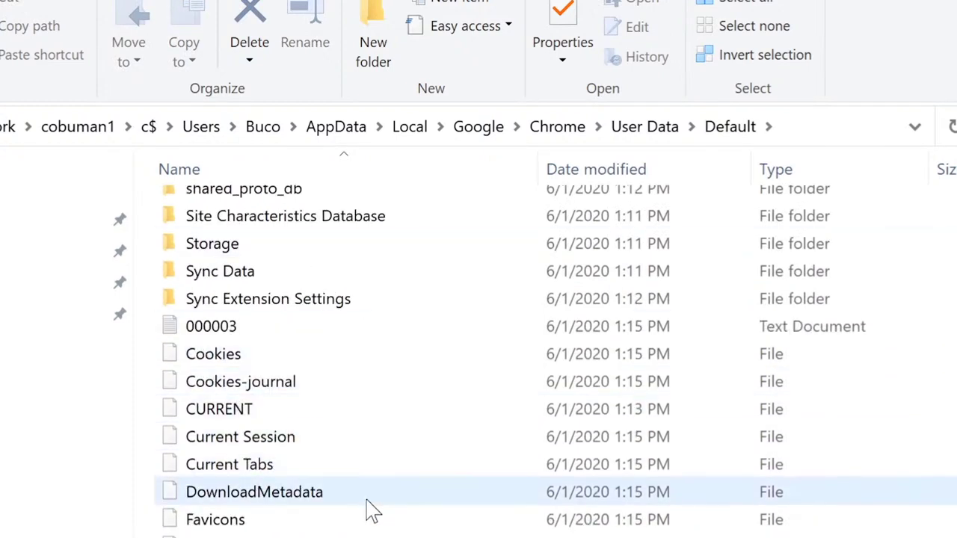
scroll(304, 432, down, 2)
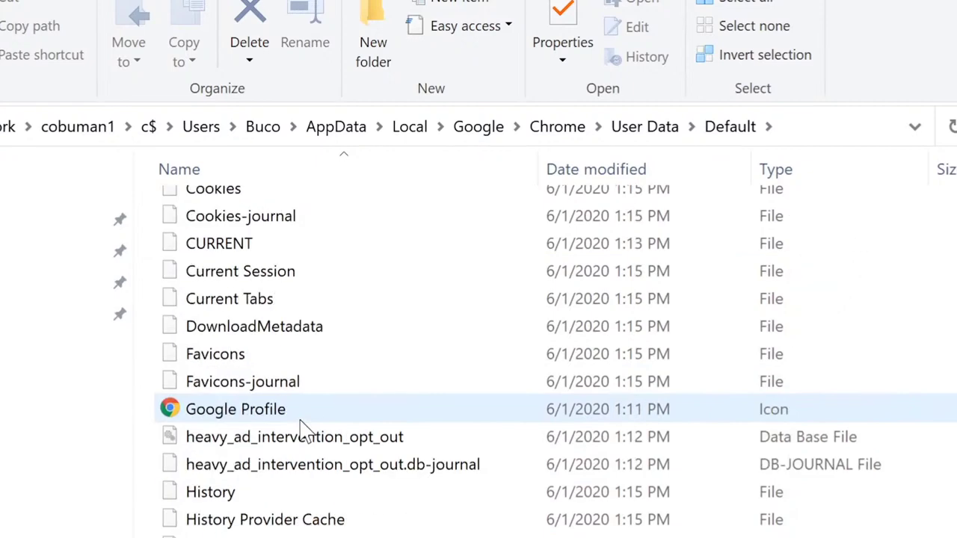
scroll(304, 428, down, 3)
scroll(305, 425, up, 4)
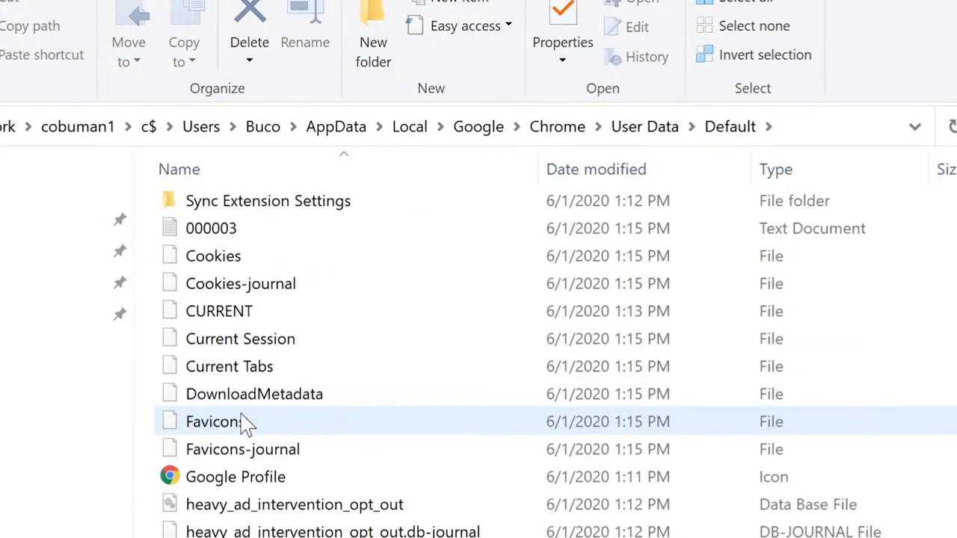
scroll(389, 529, up, 3)
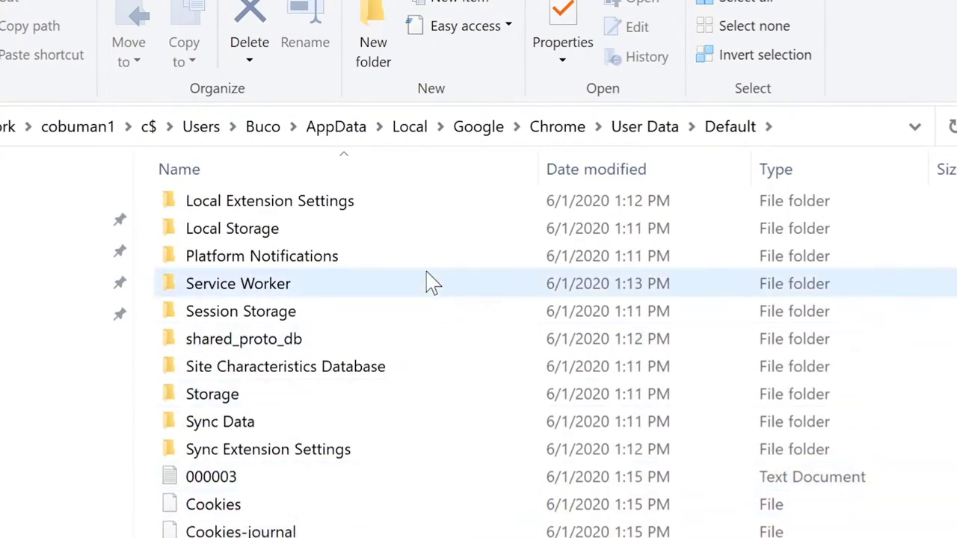
click(408, 132)
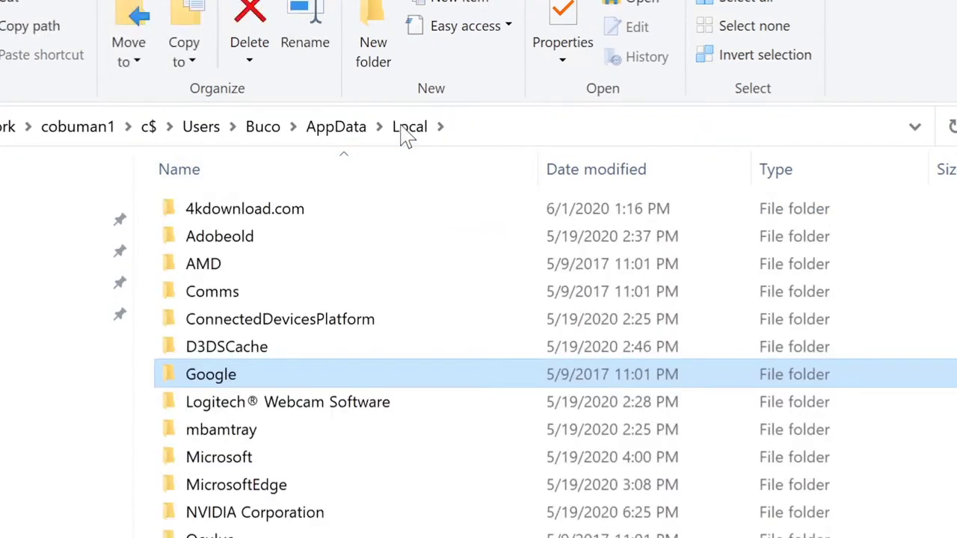
click(269, 249)
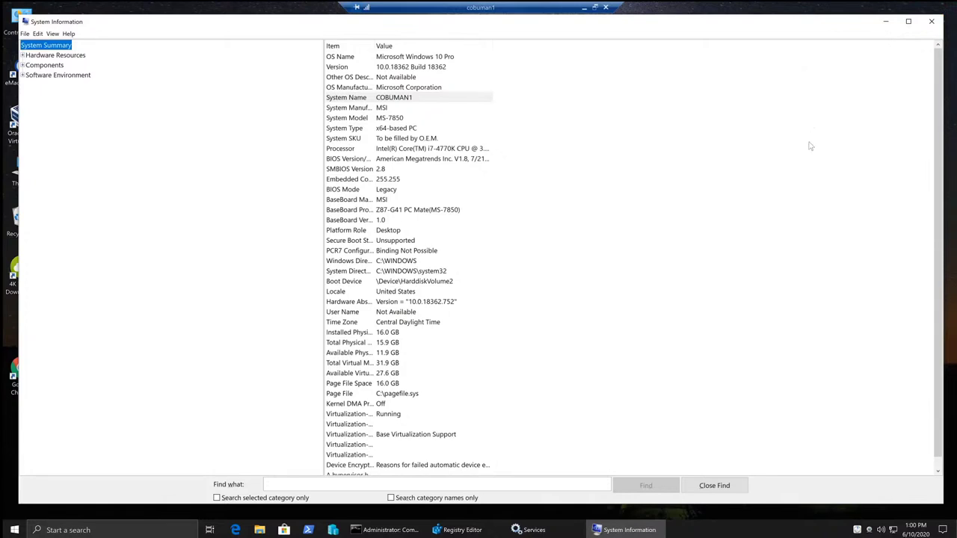
Launch Acrobat Reader DC on the remote PC, accept it as the default PDF app, and minimize the session.
scroll(811, 151, down, 1)
scroll(810, 151, up, 1)
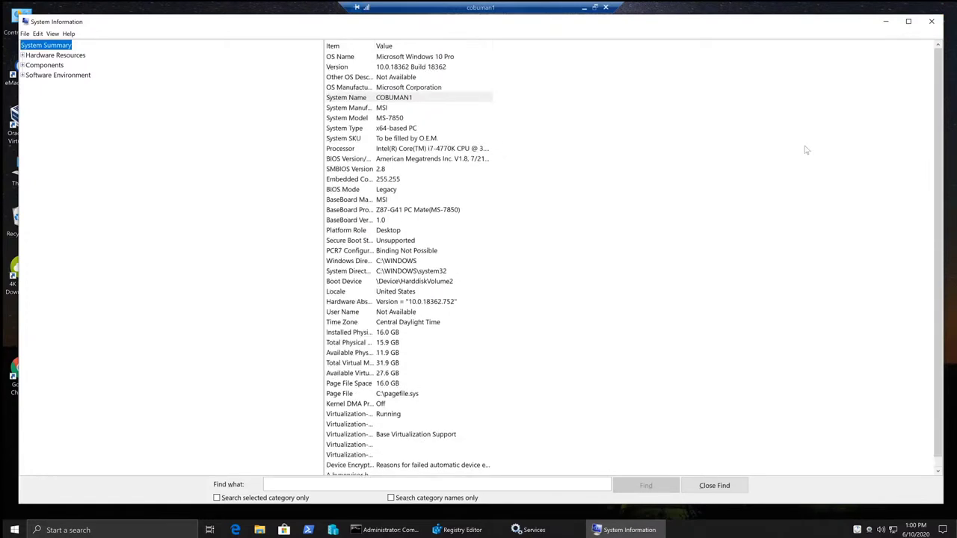
click(937, 22)
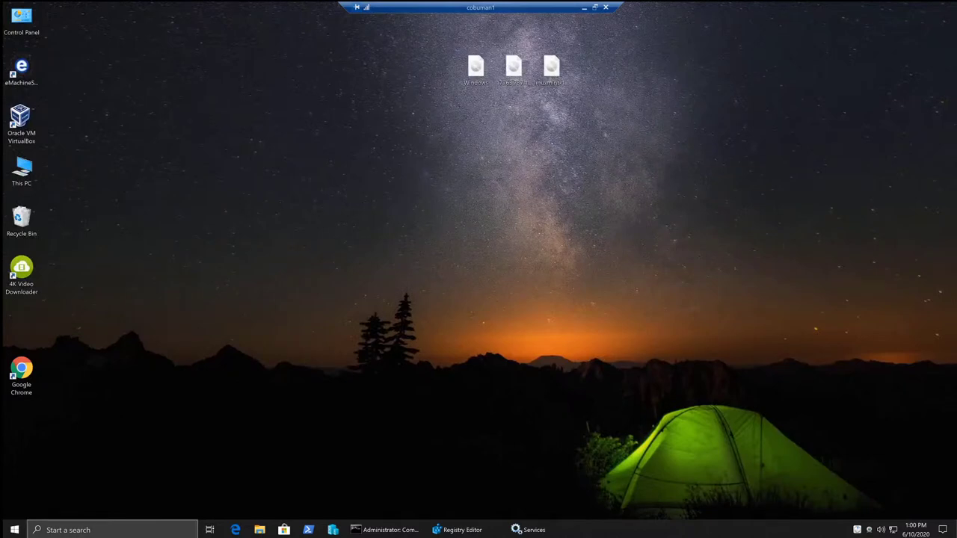
click(102, 529)
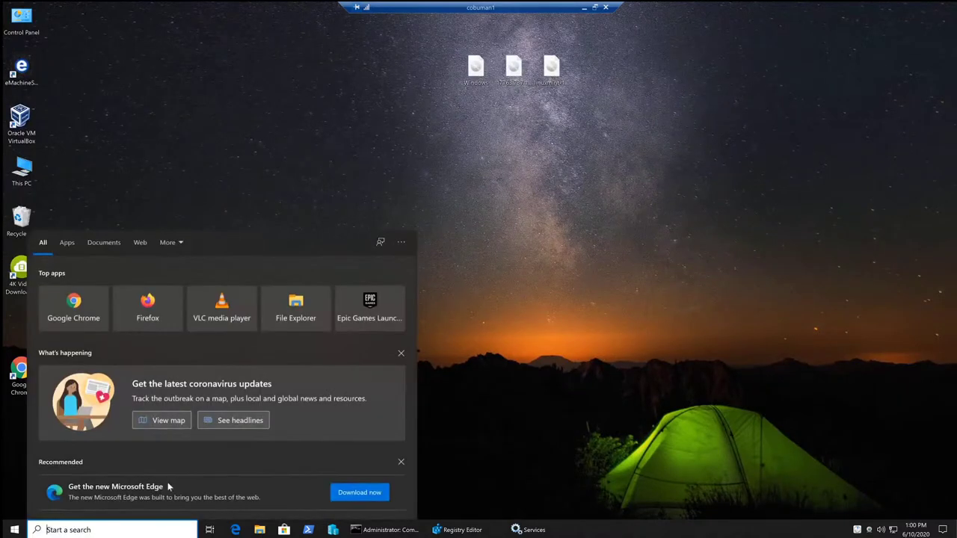
text(adobe)
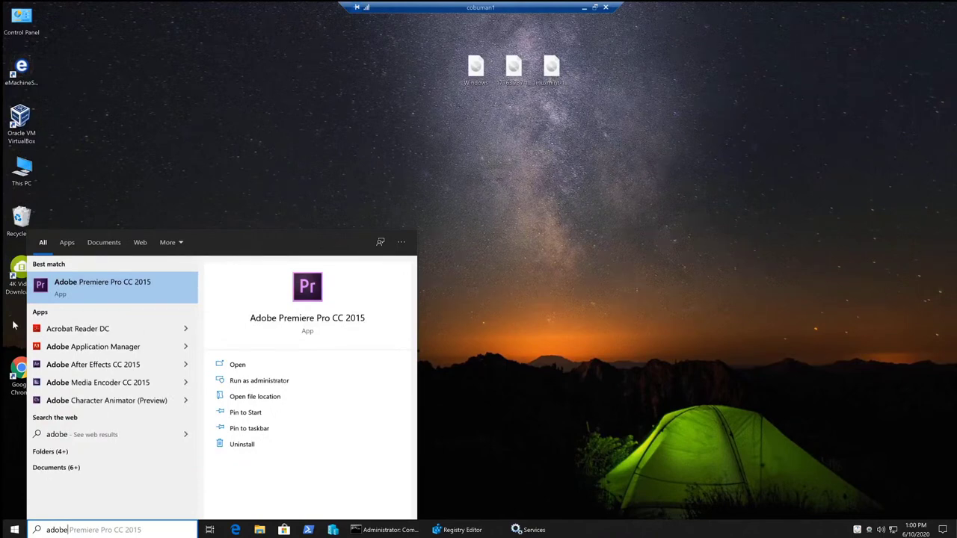
click(79, 330)
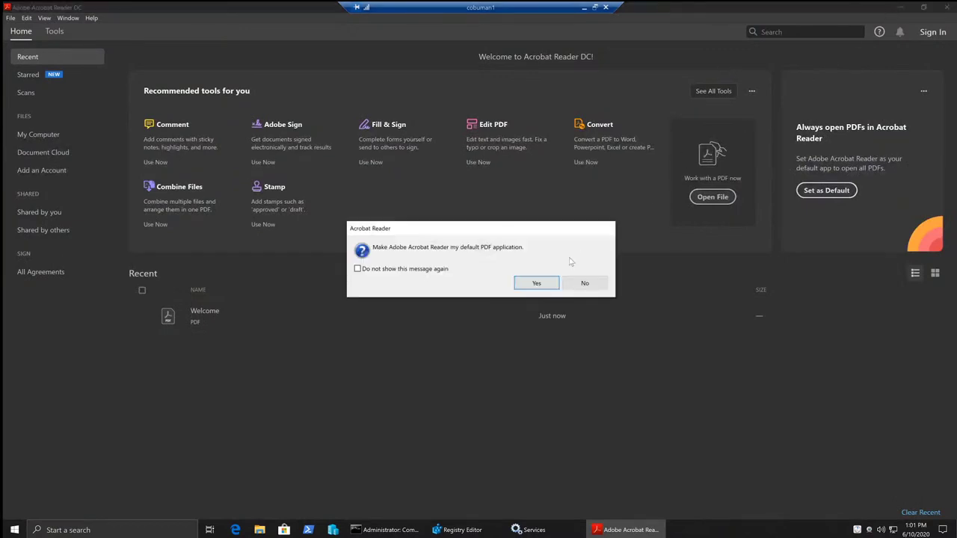
click(553, 287)
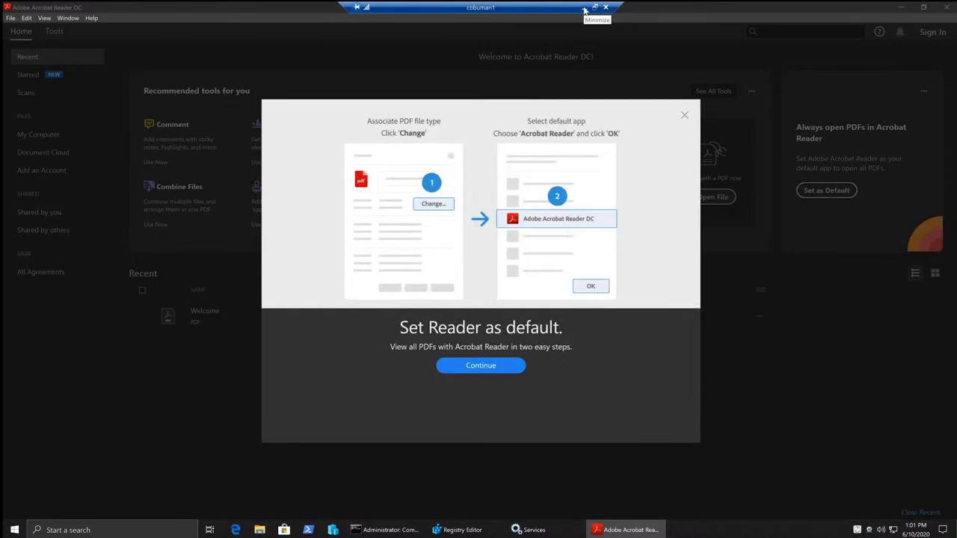
click(585, 9)
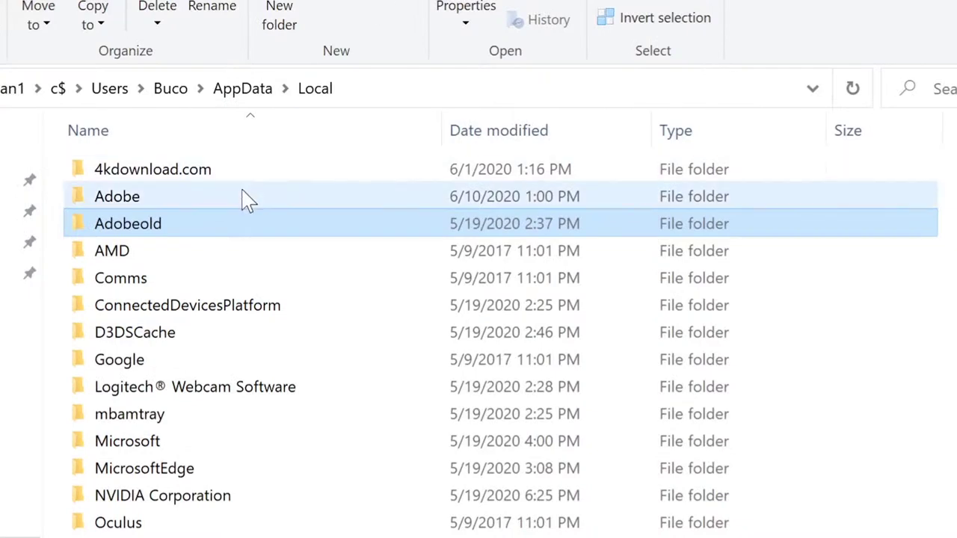
click(154, 206)
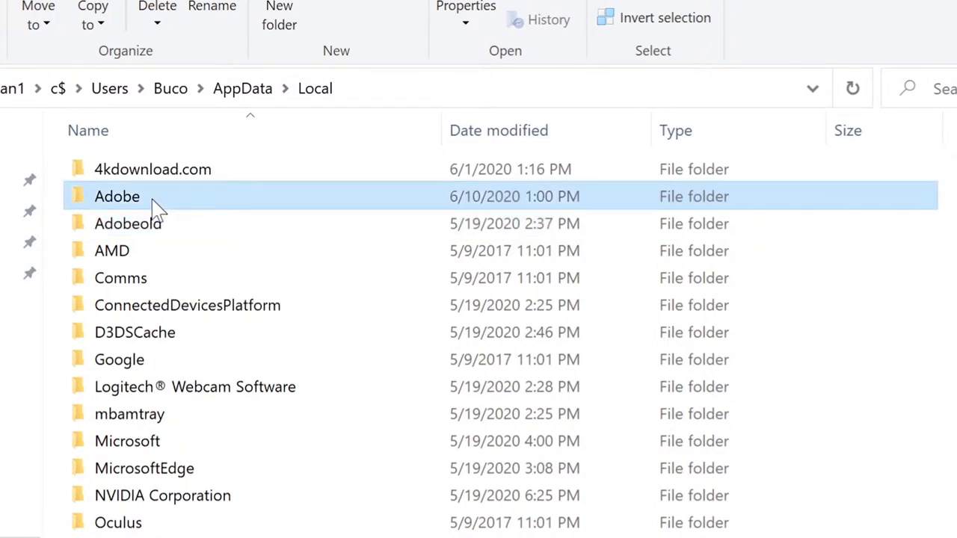
mouse_move(168, 210)
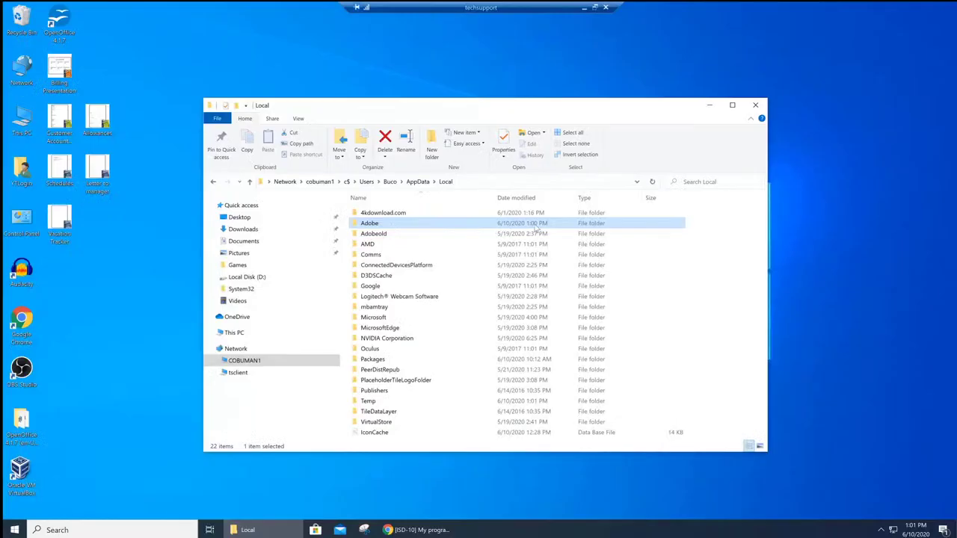
mouse_move(918, 525)
click(512, 235)
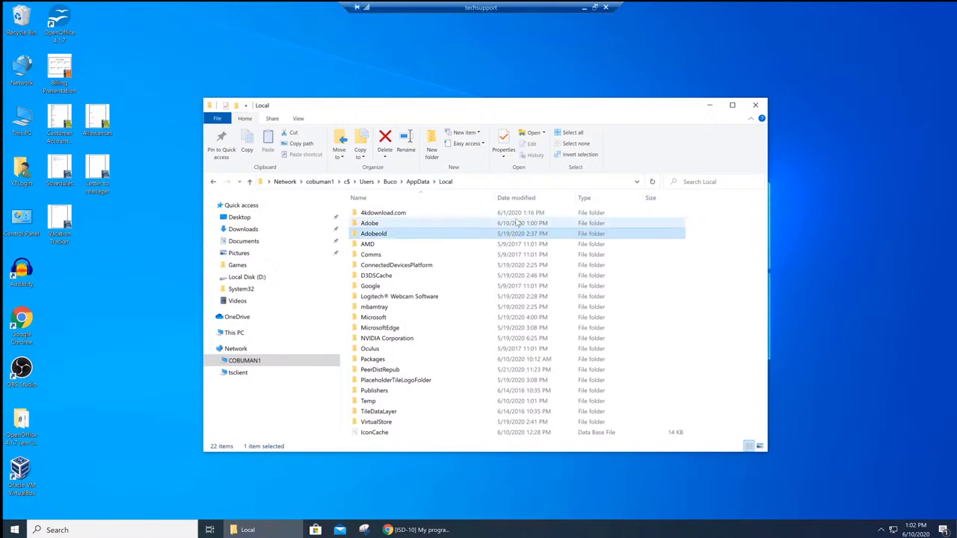
click(513, 223)
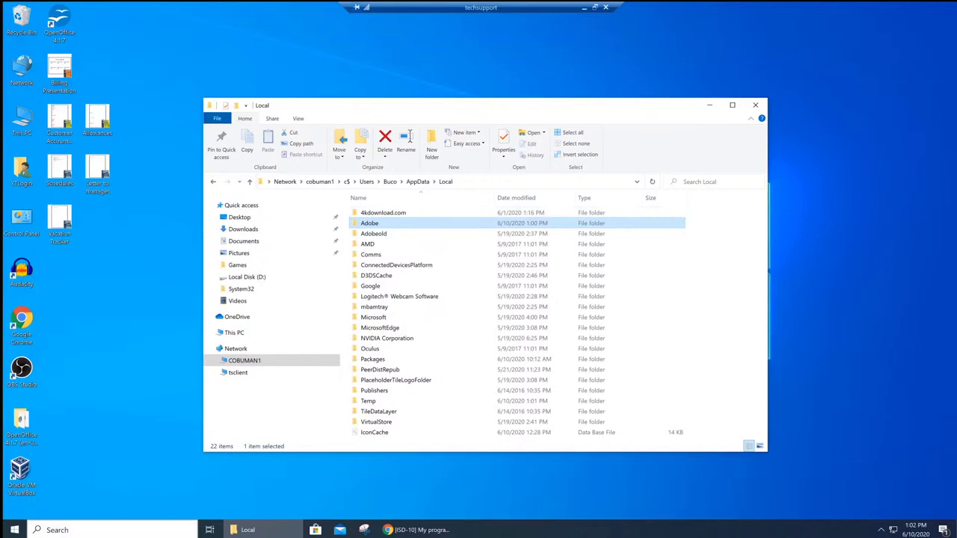
click(54, 530)
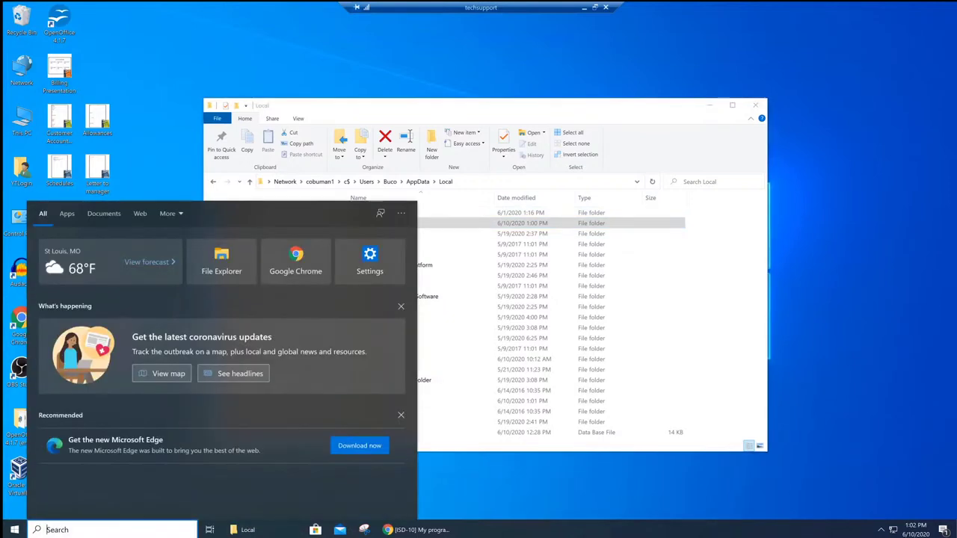
Launch Registry Editor with admin rights via 'rege' search and shrink its window beside Explorer.
text(rege)
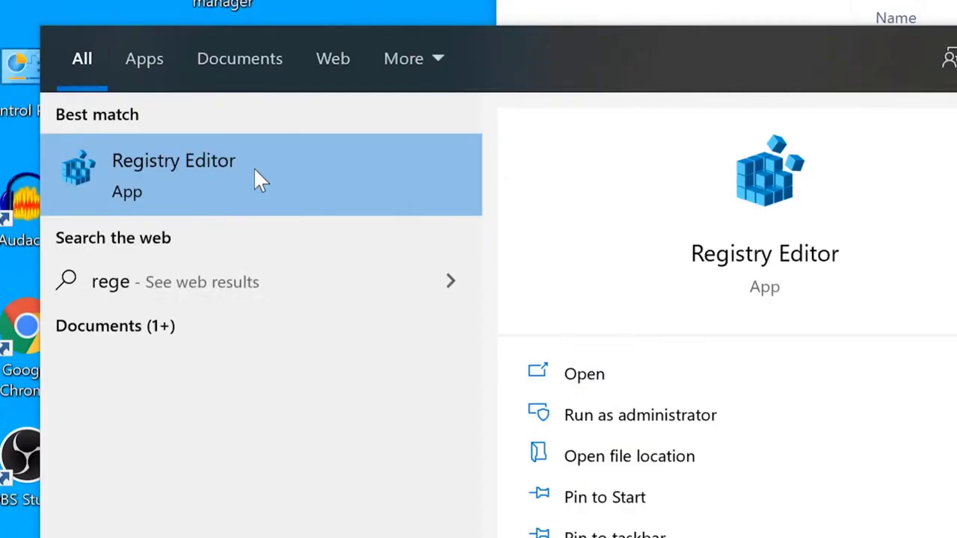
click(254, 172)
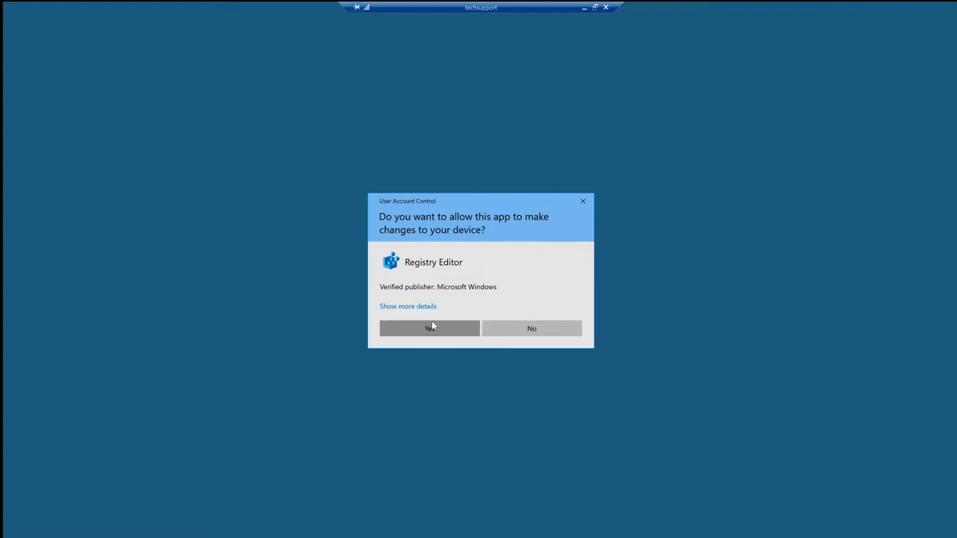
click(431, 327)
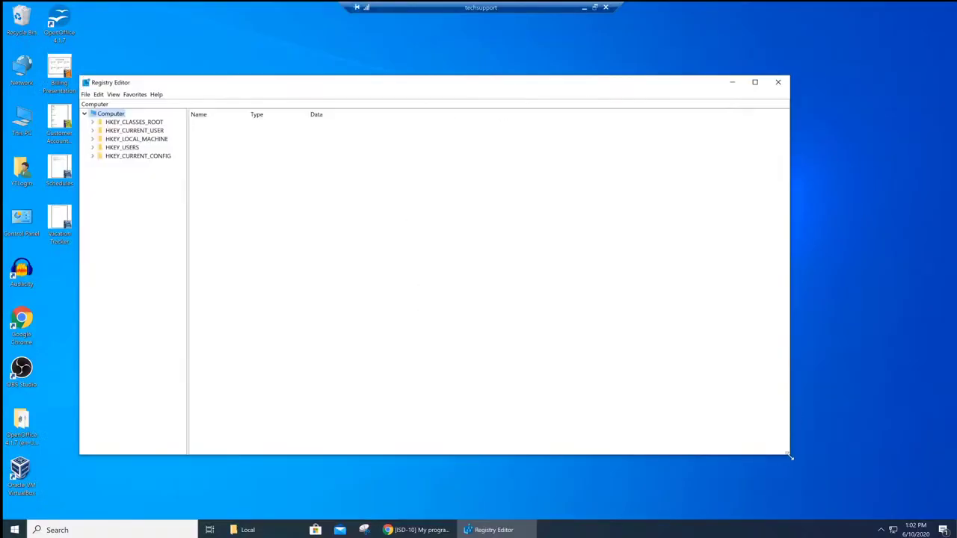
drag(790, 453, 483, 371)
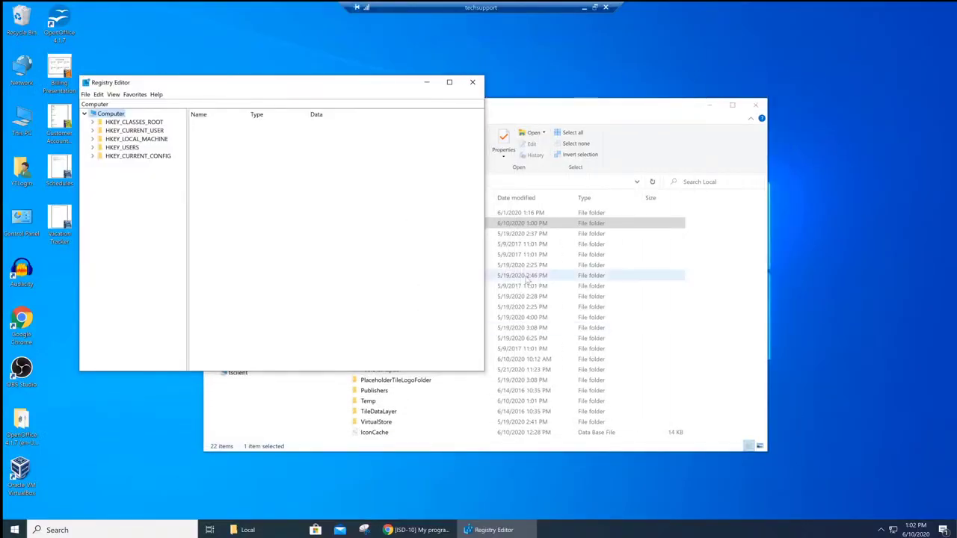
Copy the PC name cobuman1 from ticket ISD-10's internal note and return to Registry Editor.
click(419, 530)
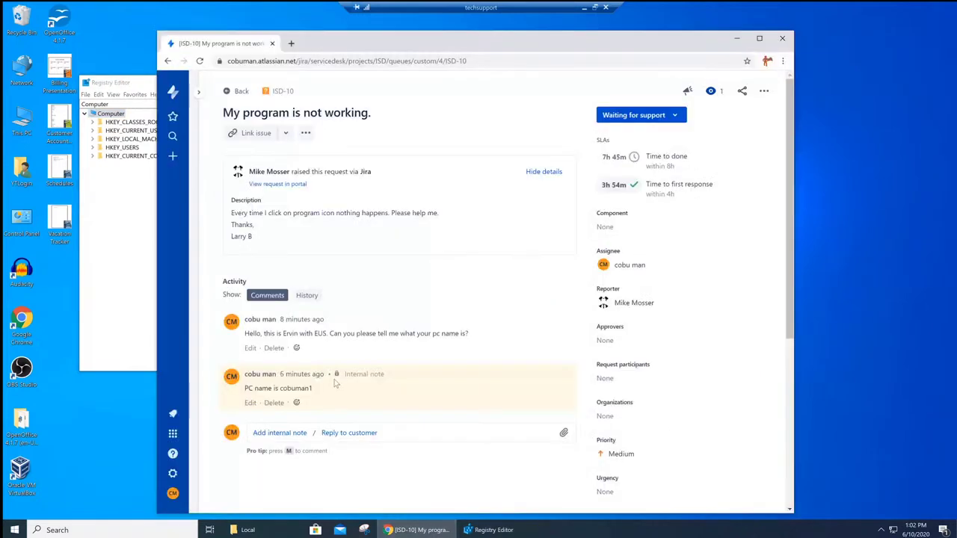
drag(314, 389, 279, 389)
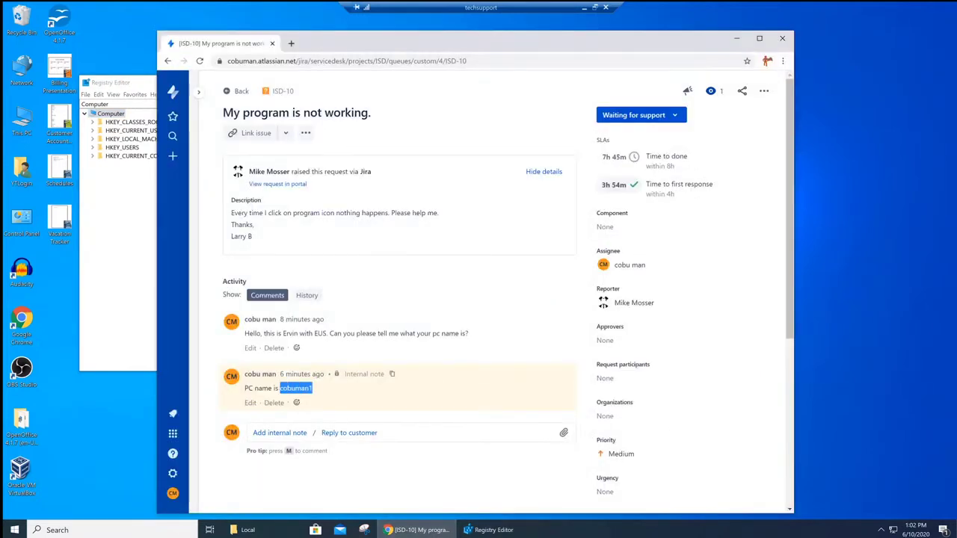
click(113, 87)
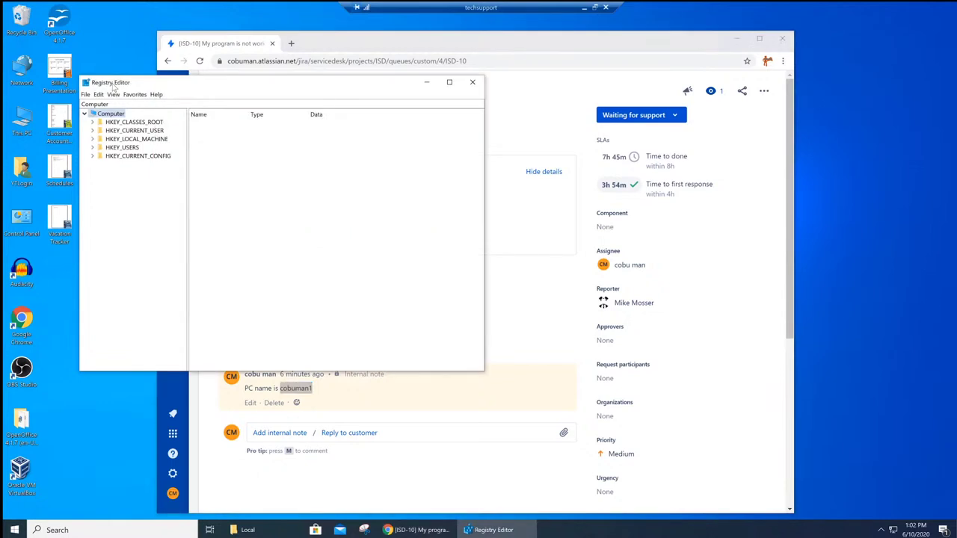
drag(353, 87, 375, 96)
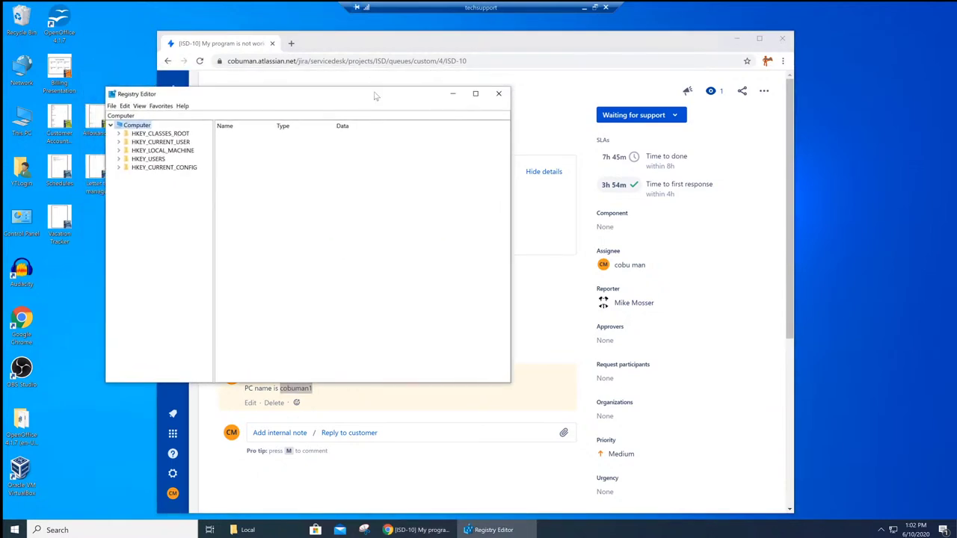
double_click(303, 389)
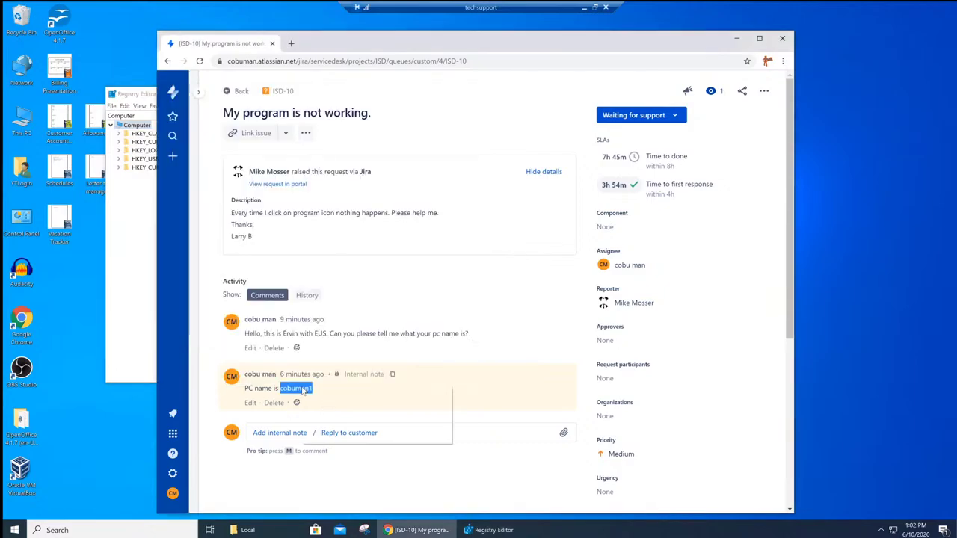
right_click(303, 389)
click(328, 397)
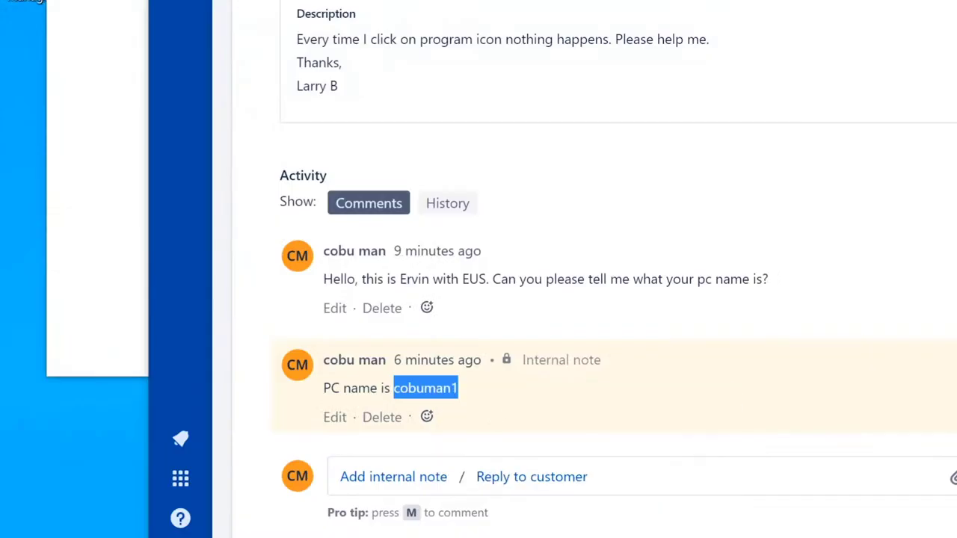
key(alt+Tab)
click(105, 42)
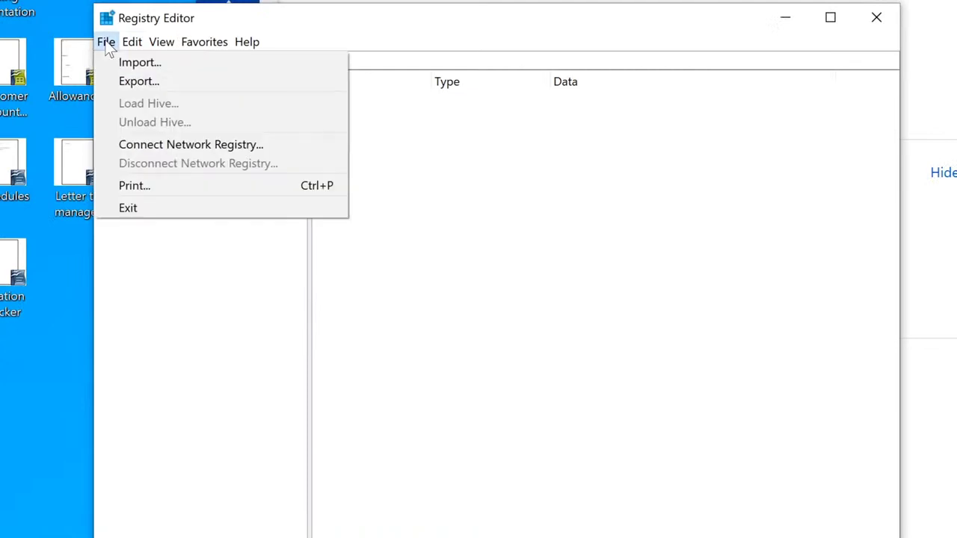
Connect Network Registry to cobuman1, verifying the name with Check Names before confirming.
click(184, 147)
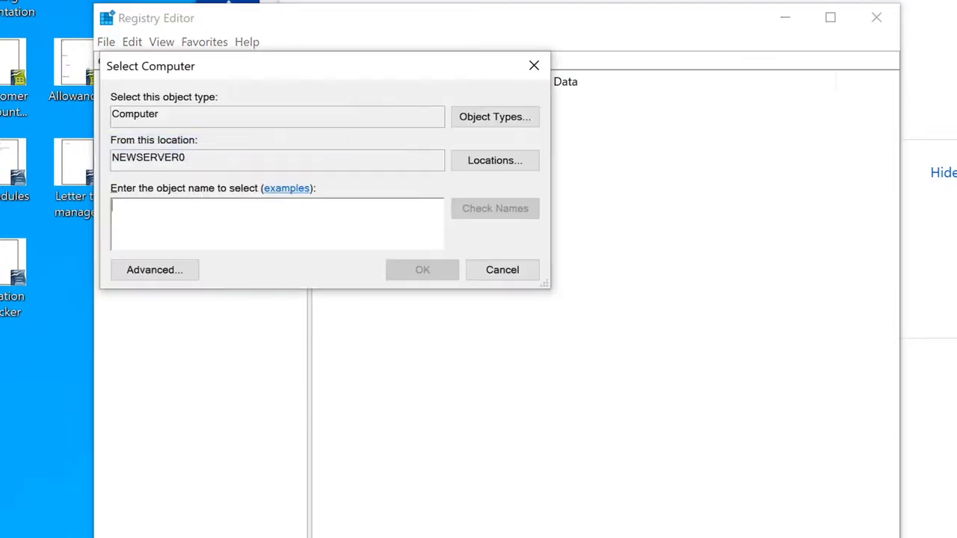
text(cobuman1)
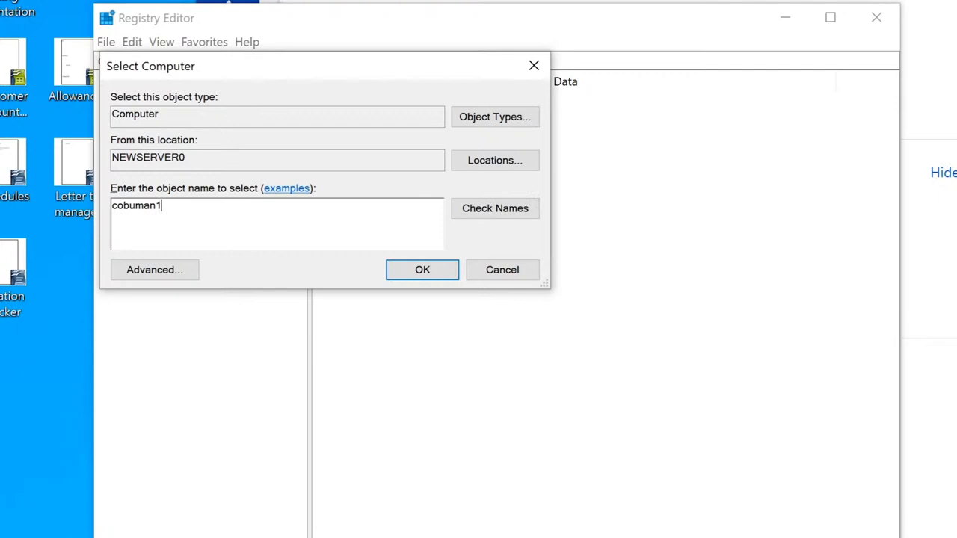
click(511, 208)
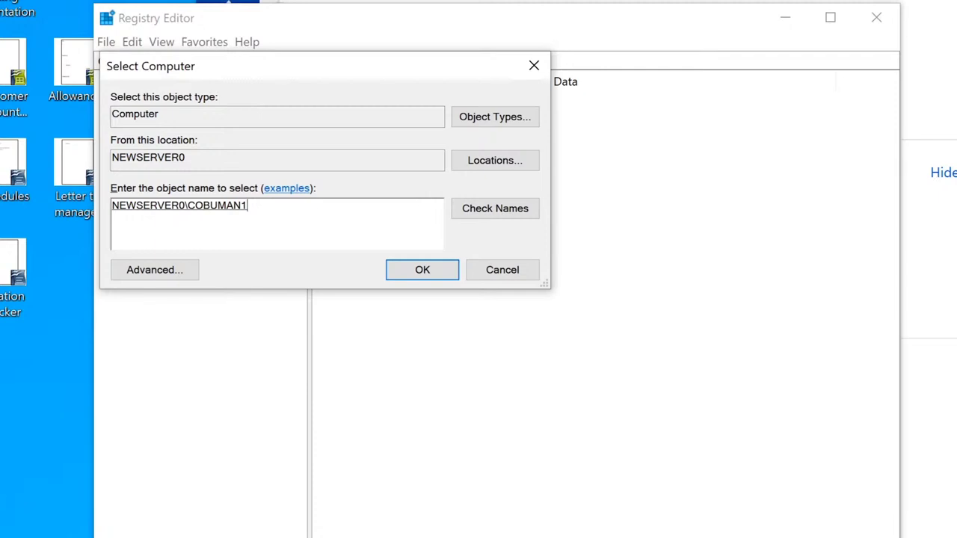
click(181, 207)
key(Home)
key(shift+End)
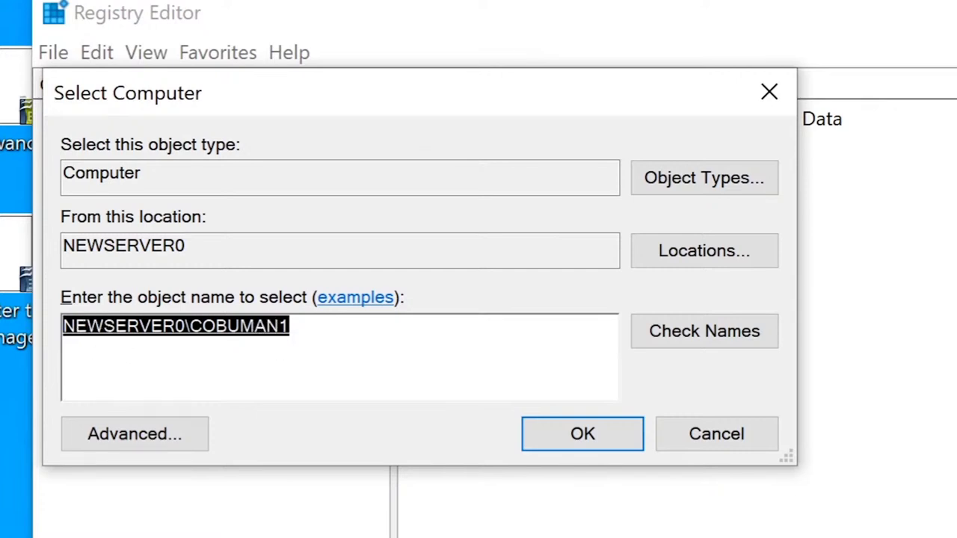
key(End)
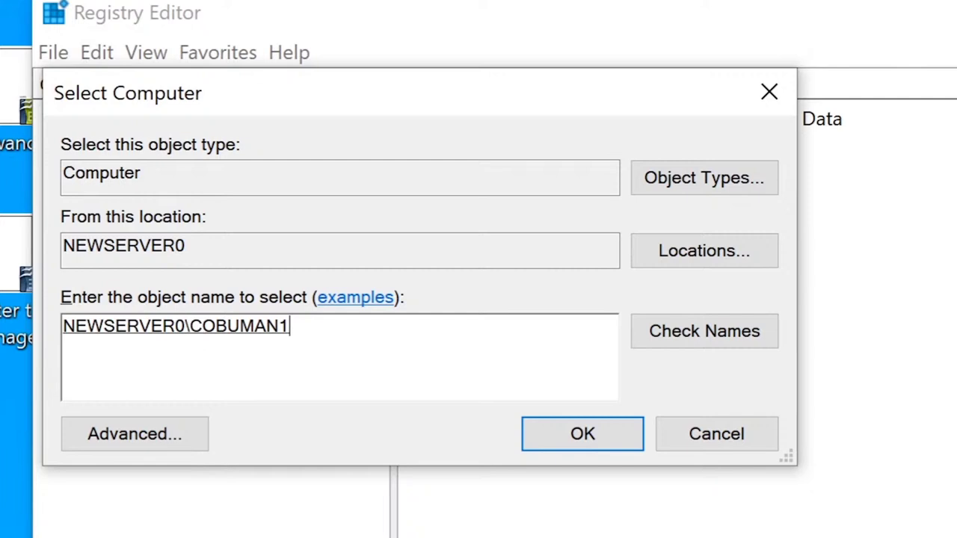
click(571, 430)
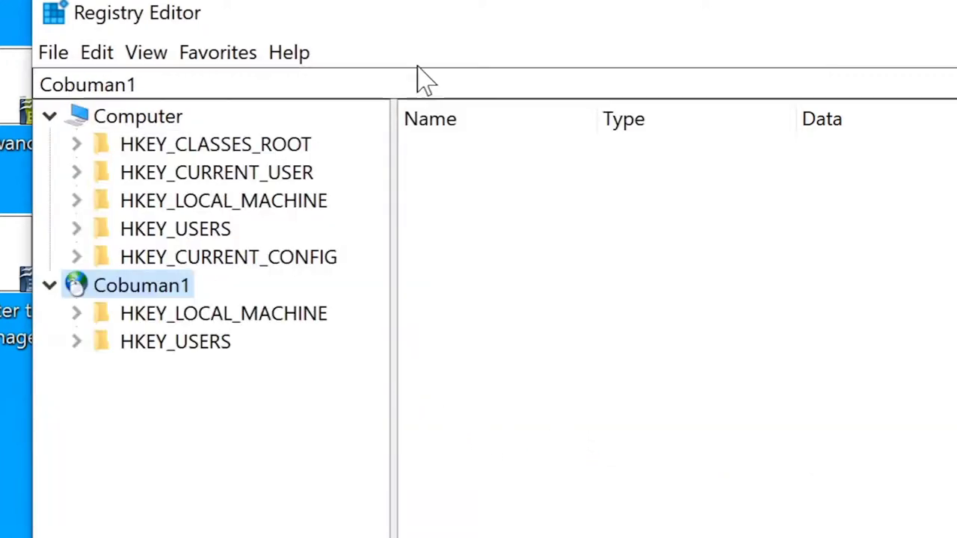
Reposition Registry Editor and expand Cobuman1's HKEY_LOCAL_MACHINE\SOFTWARE key.
drag(482, 29, 956, 56)
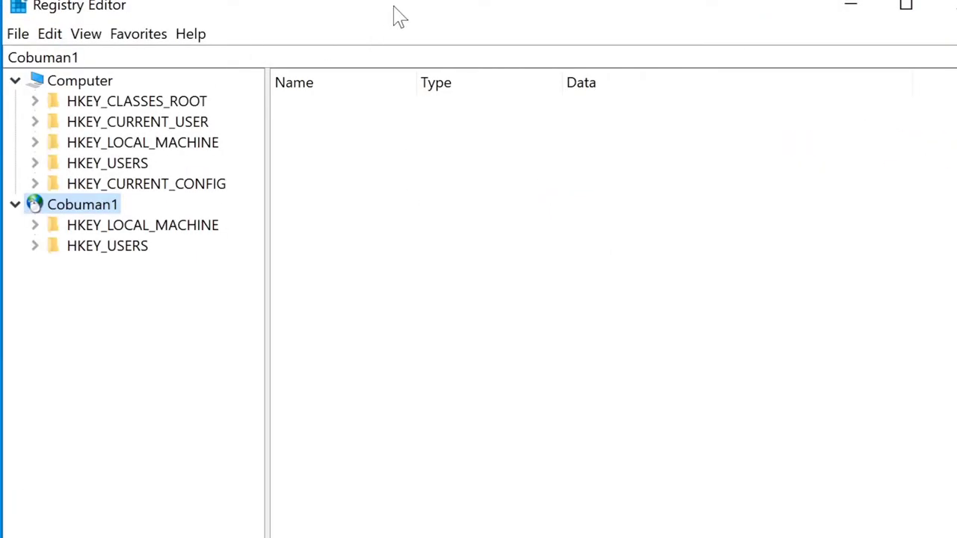
drag(395, 17, 398, 53)
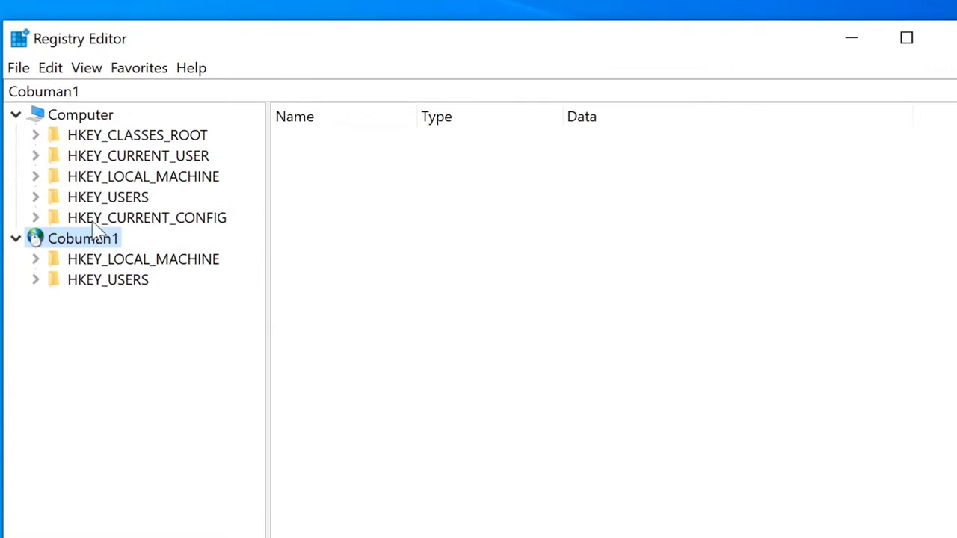
click(36, 259)
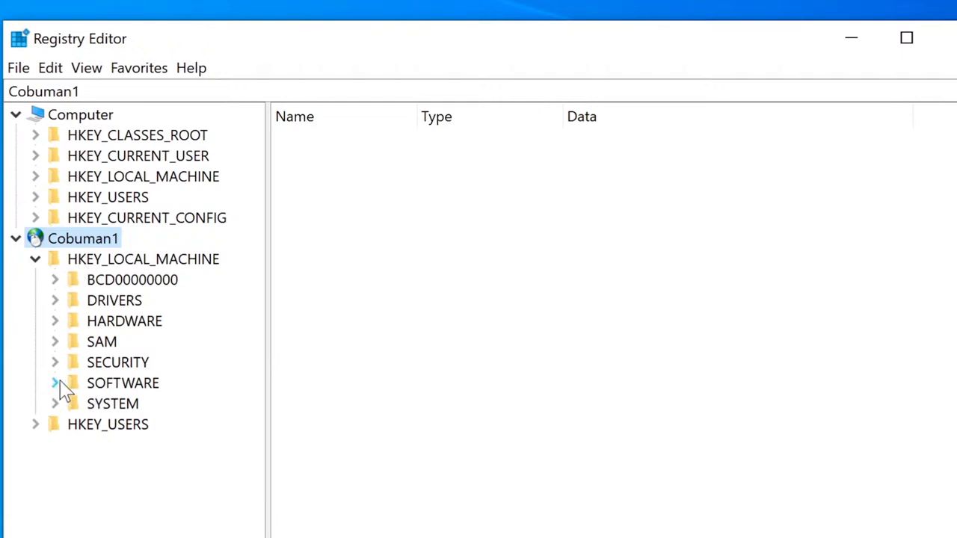
click(109, 391)
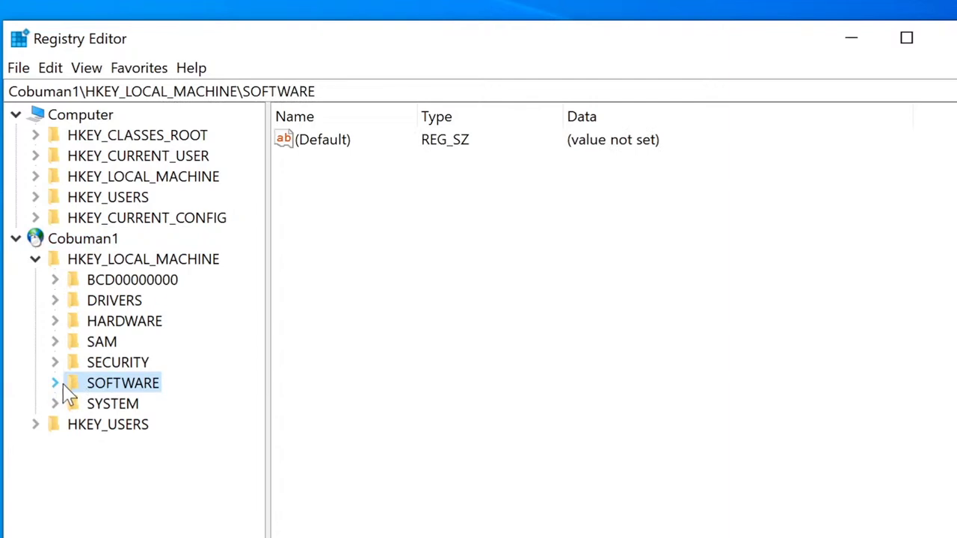
click(62, 383)
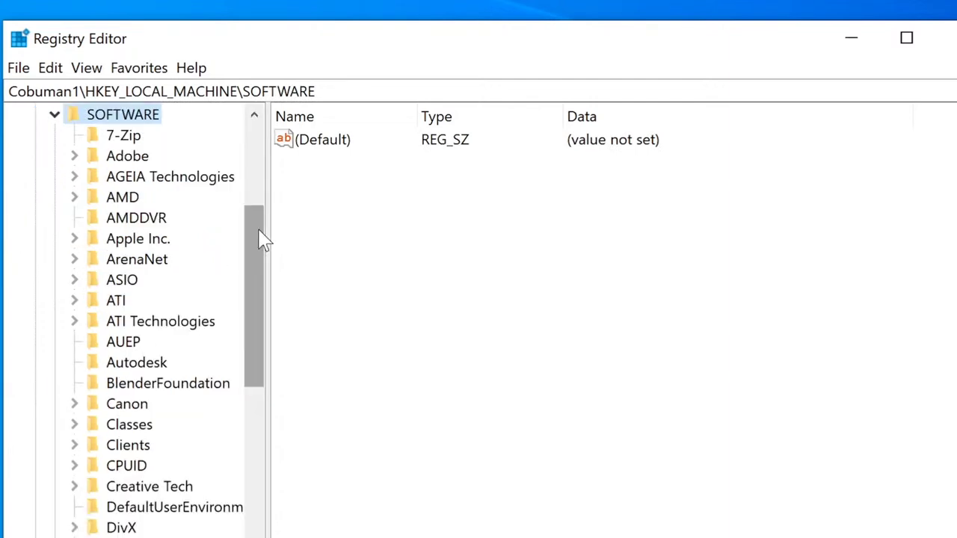
Check the SOFTWARE\Adobe subkeys, then select and expand WOW6432Node.
drag(263, 240, 267, 209)
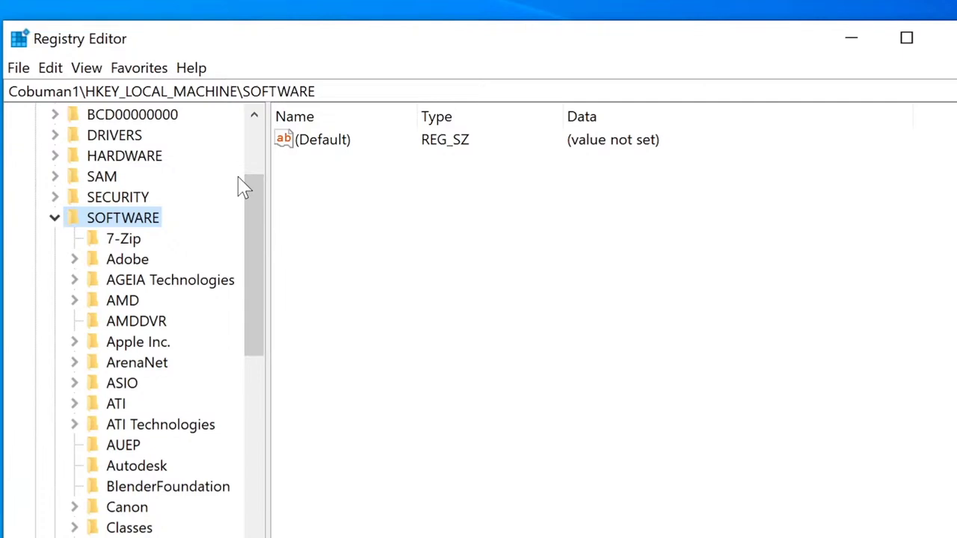
click(120, 262)
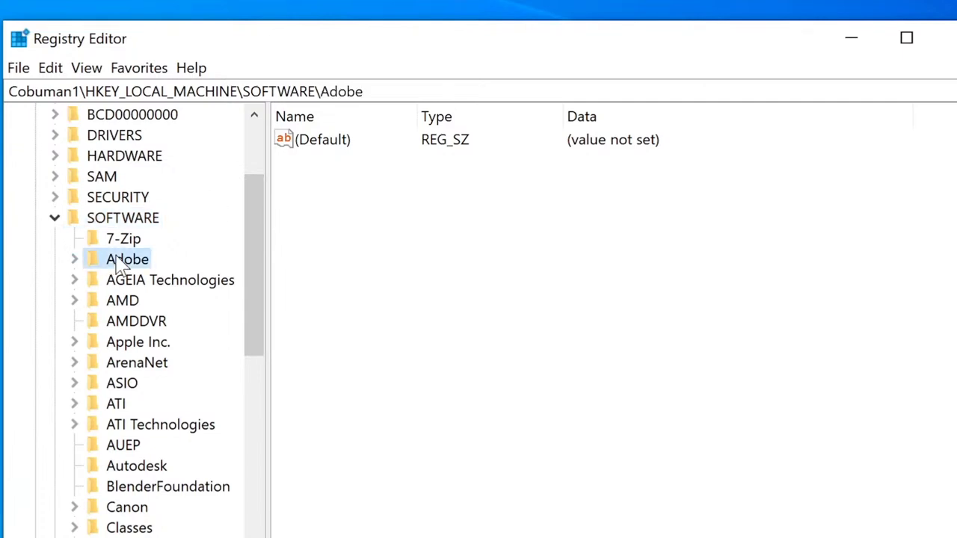
click(75, 261)
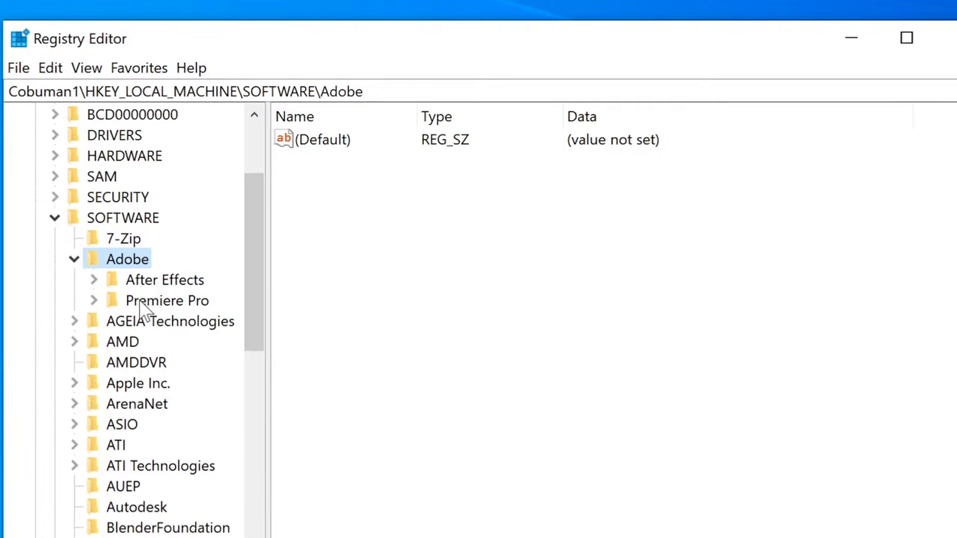
click(75, 261)
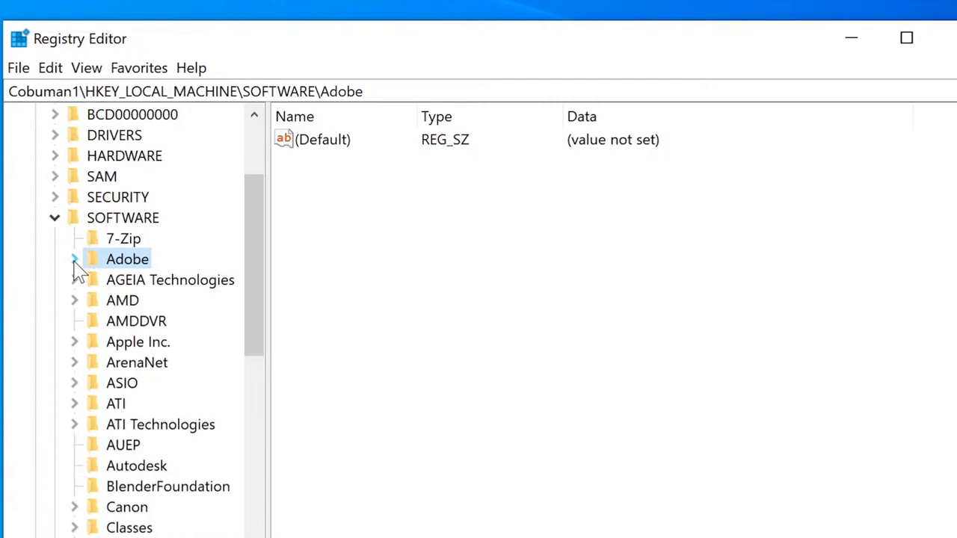
drag(253, 241, 247, 537)
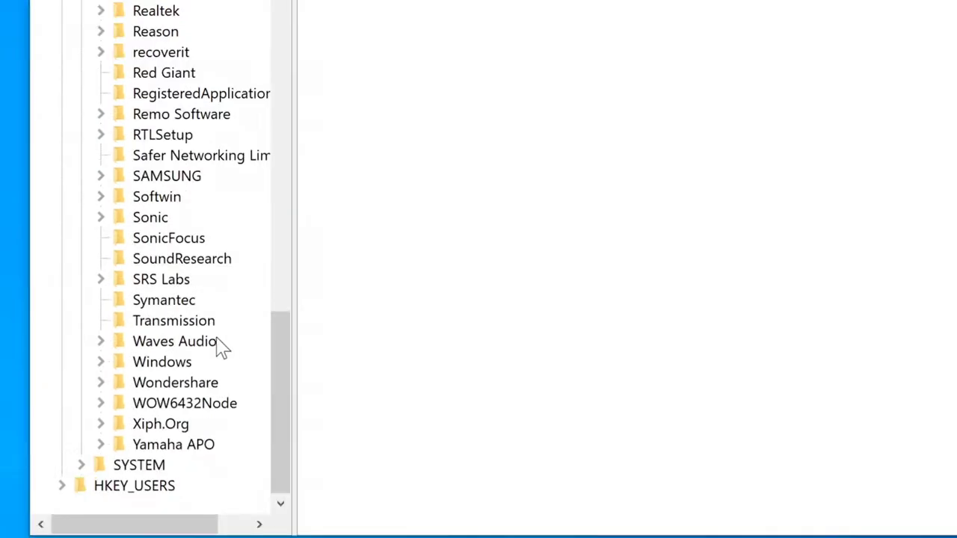
click(166, 404)
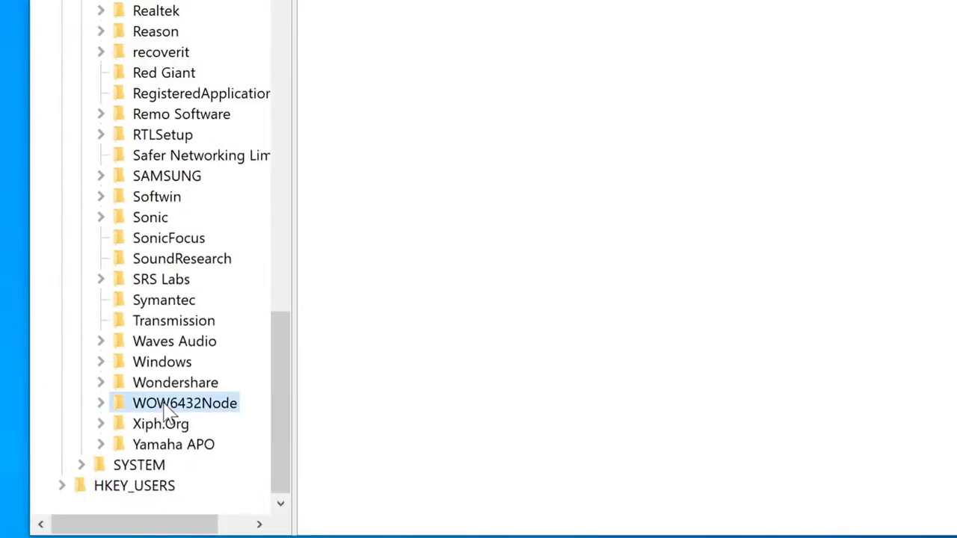
click(101, 403)
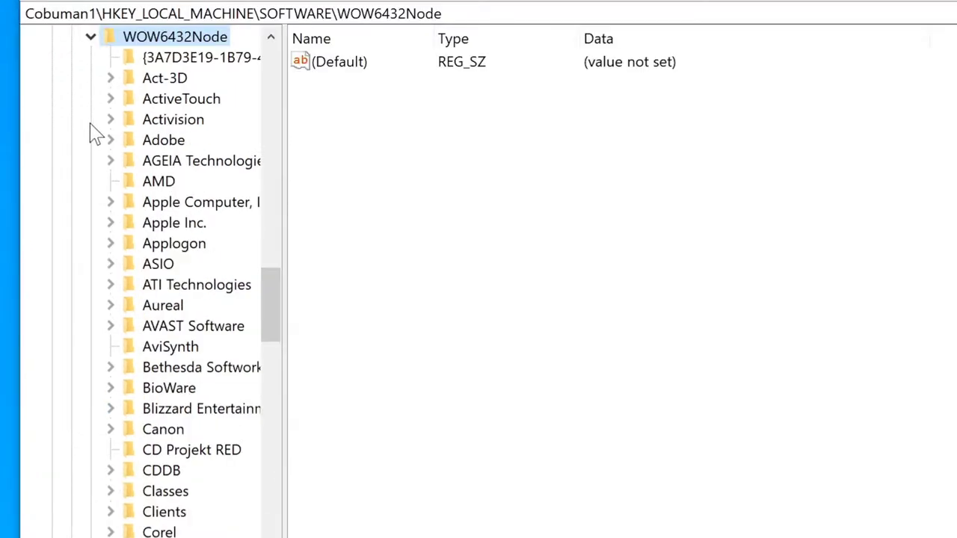
Expand WOW6432Node\Adobe\Acrobat Reader\DC in Registry Editor, widening the key tree pane.
click(139, 13)
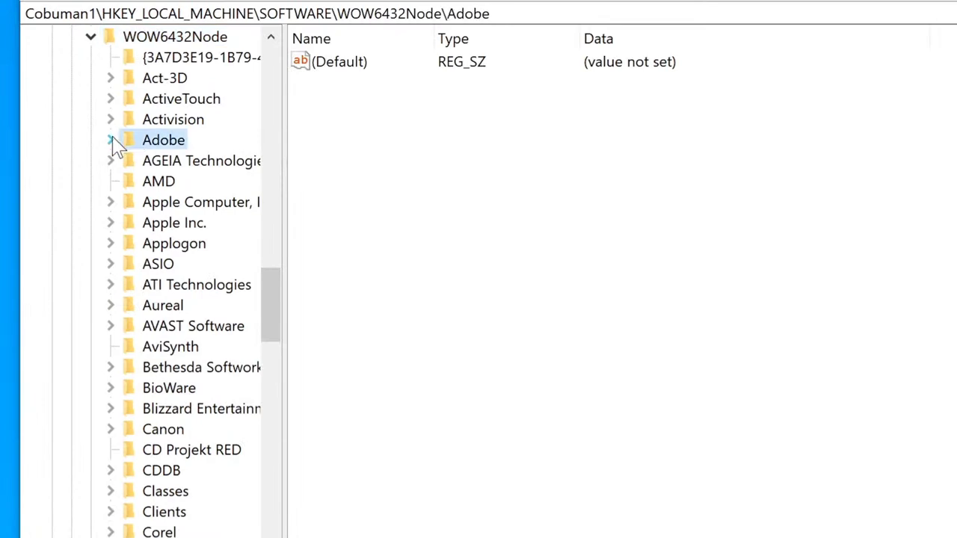
click(112, 141)
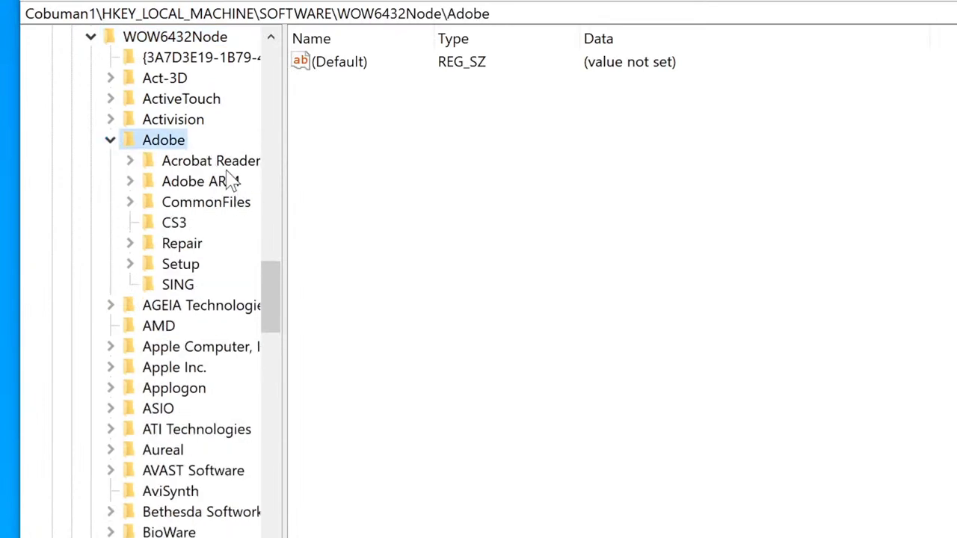
drag(282, 182, 348, 177)
click(187, 163)
click(130, 161)
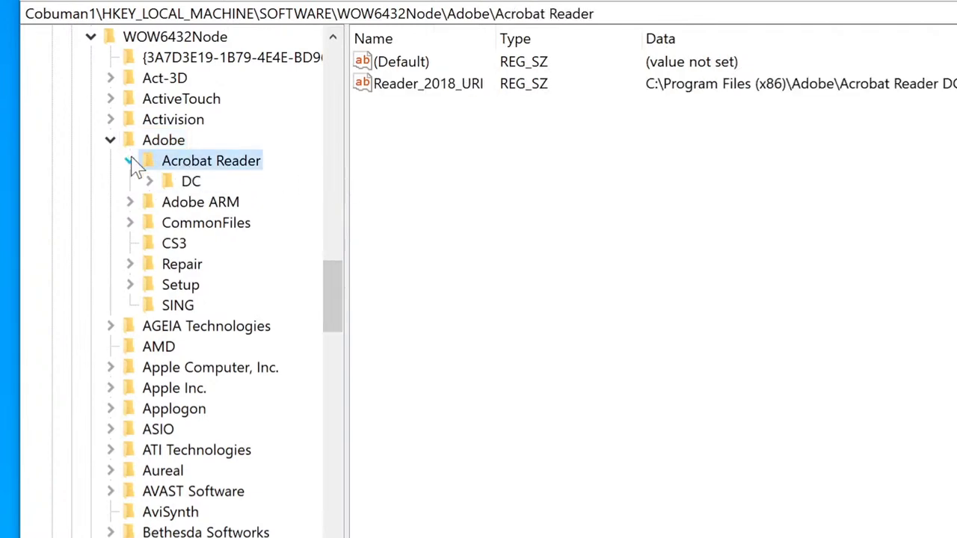
click(191, 182)
click(153, 182)
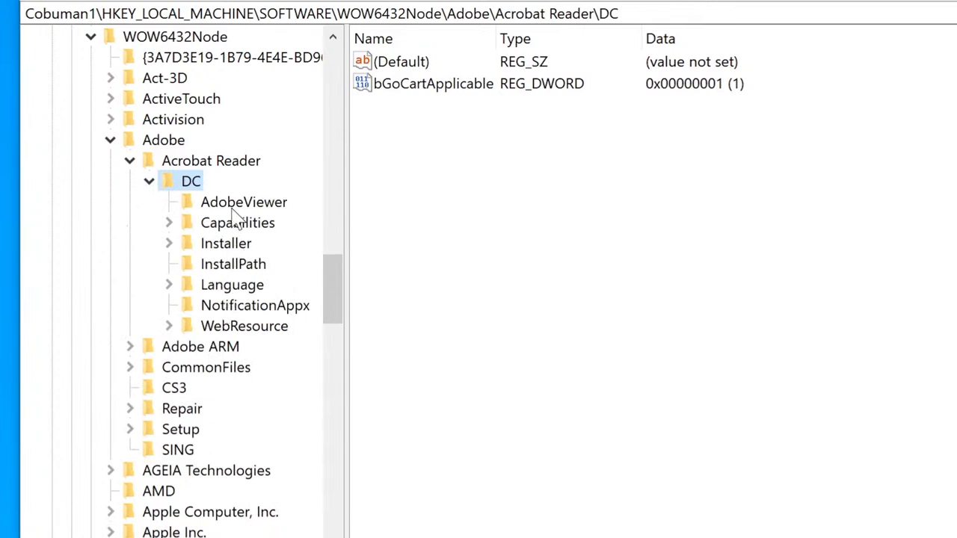
View the values of DC's subkeys: AdobeViewer, Capabilities, Installer, InstallPath, Language, NotificationAppx, WebResource.
click(239, 204)
click(234, 223)
click(226, 247)
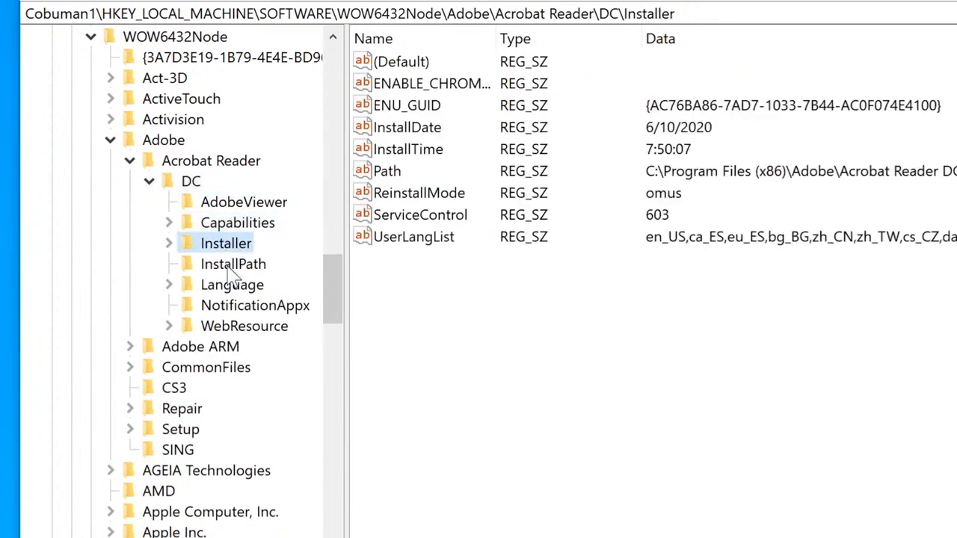
click(227, 269)
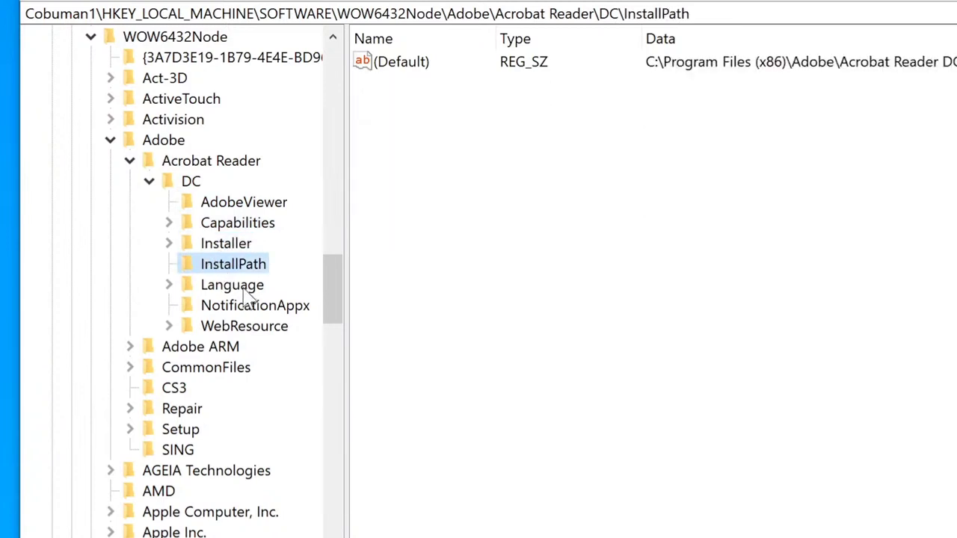
click(241, 290)
click(241, 311)
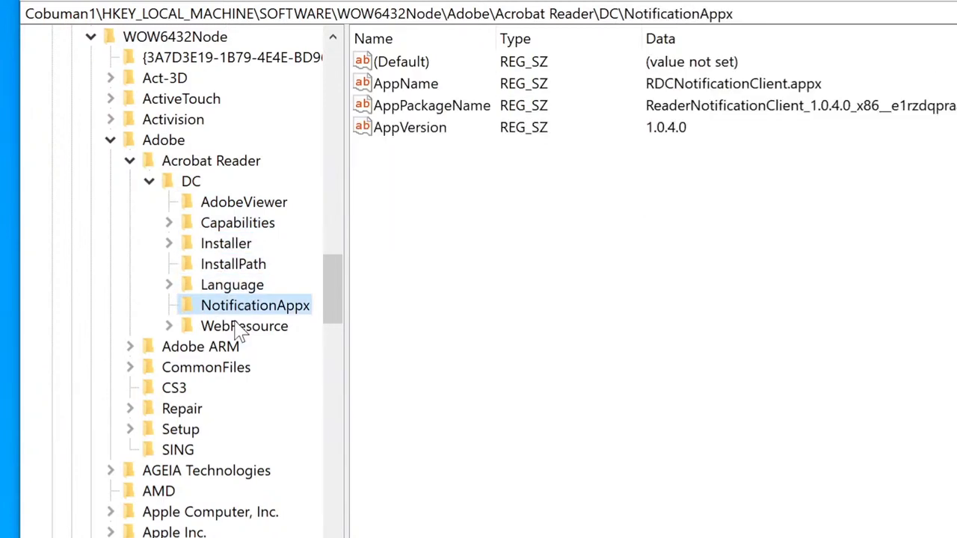
click(241, 329)
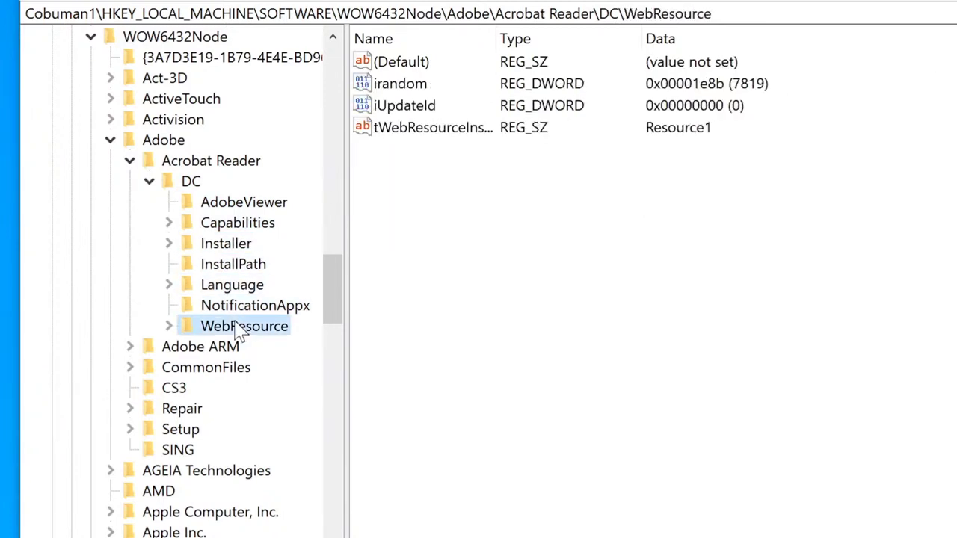
Collapse the DC, Acrobat Reader and Adobe keys back up.
click(150, 182)
click(150, 182)
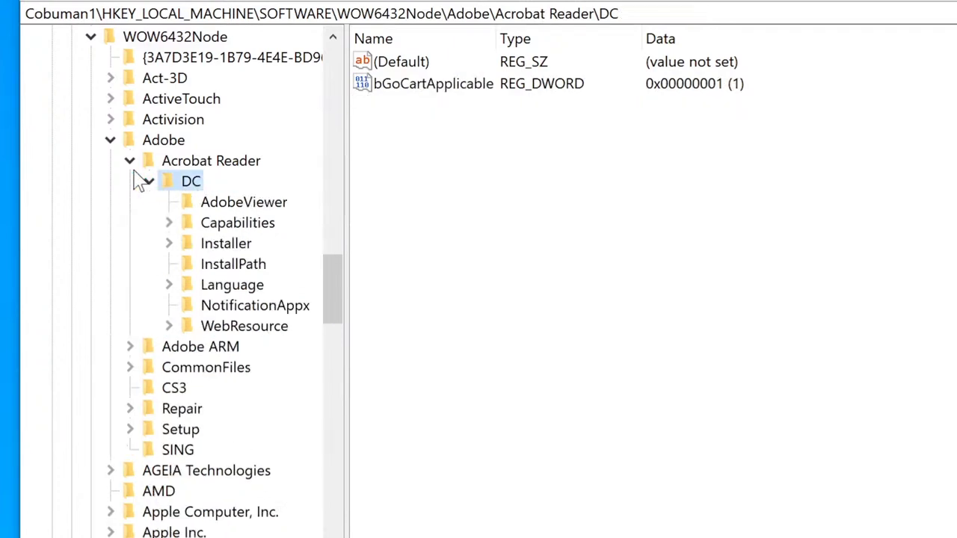
click(129, 161)
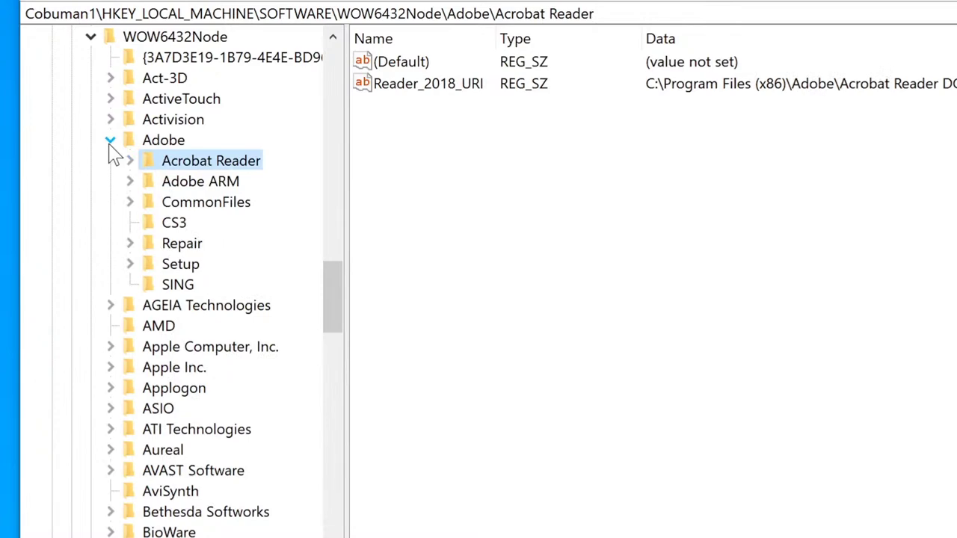
click(109, 141)
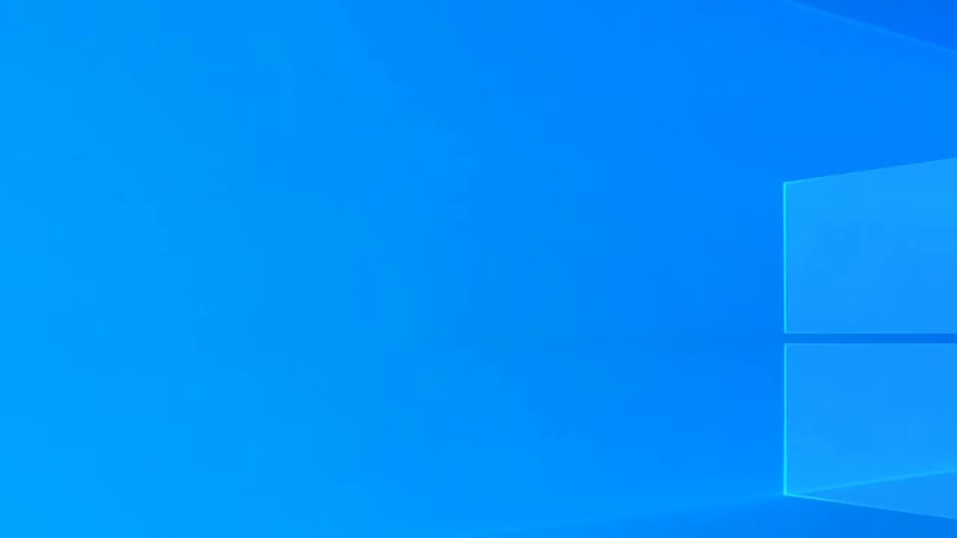
Save an internal note on ISD-10: 'Issue resolved by configuration. Reset config folder data.', signed by the agent.
key(alt+Tab)
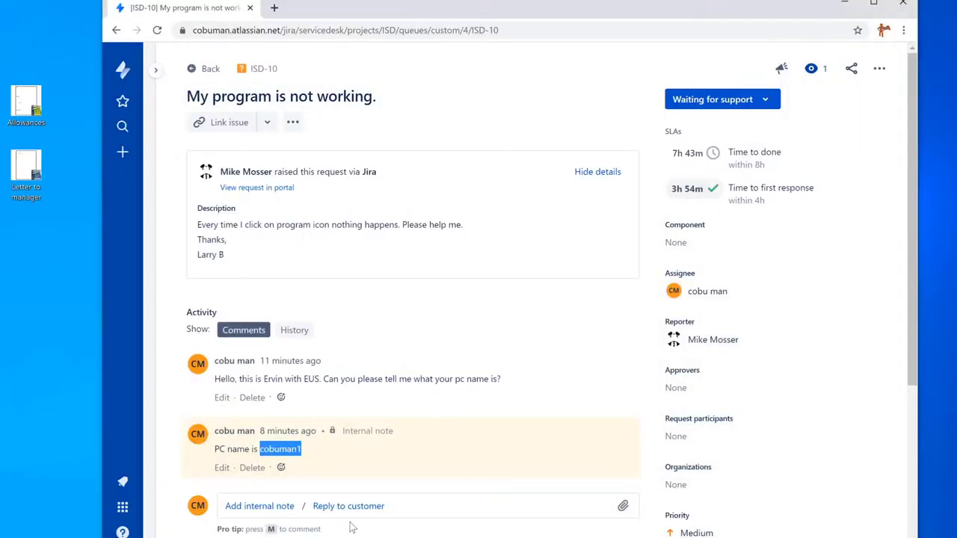
click(269, 507)
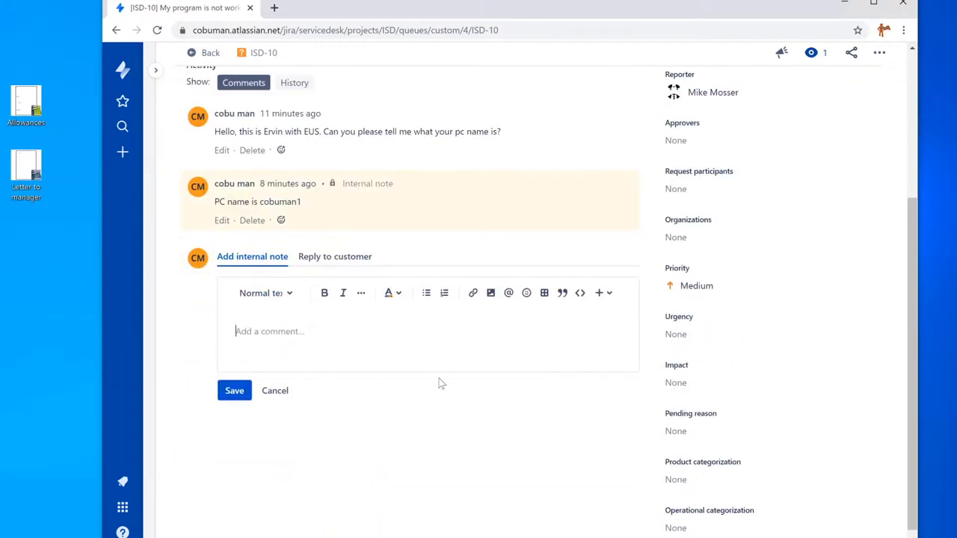
text(iss)
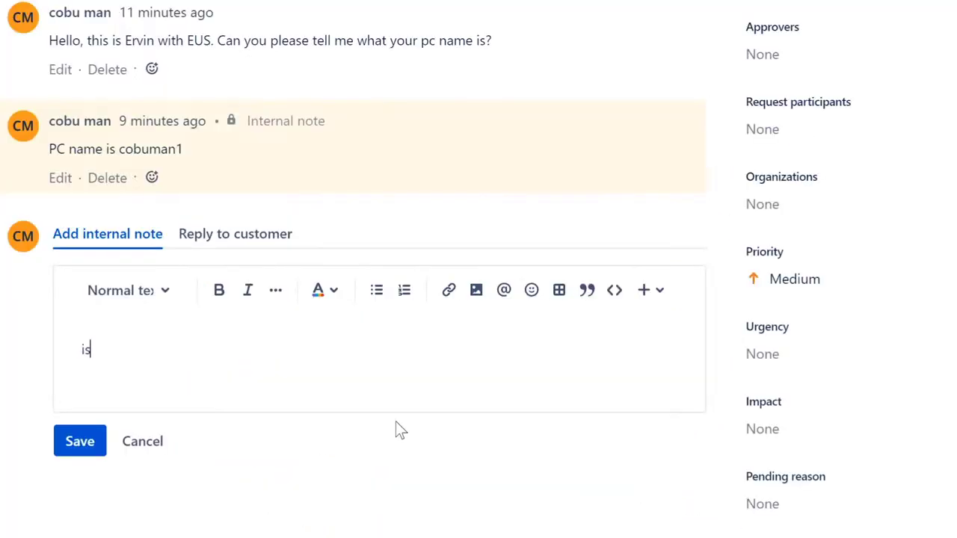
key(BackSpace)
key(BackSpace)
text(Issue resolved )
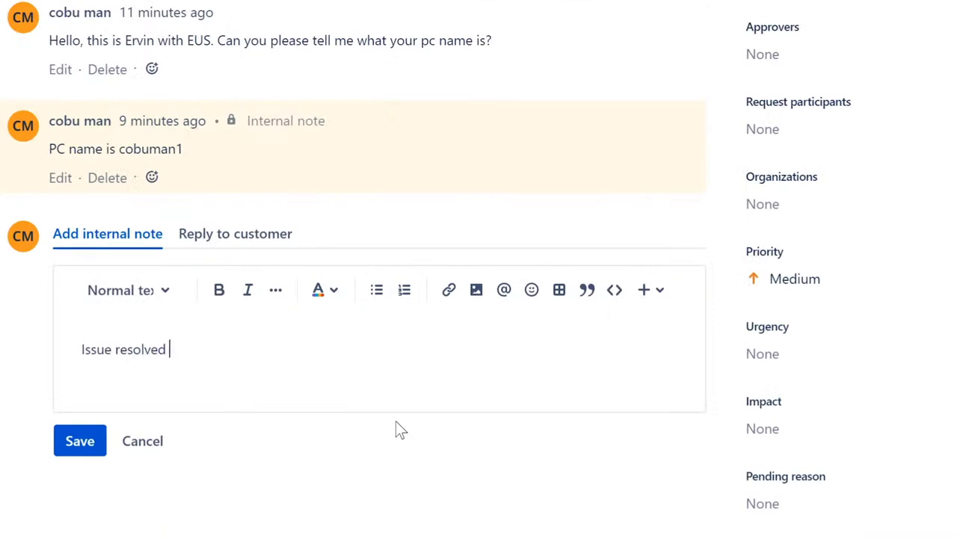
text(by configuration)
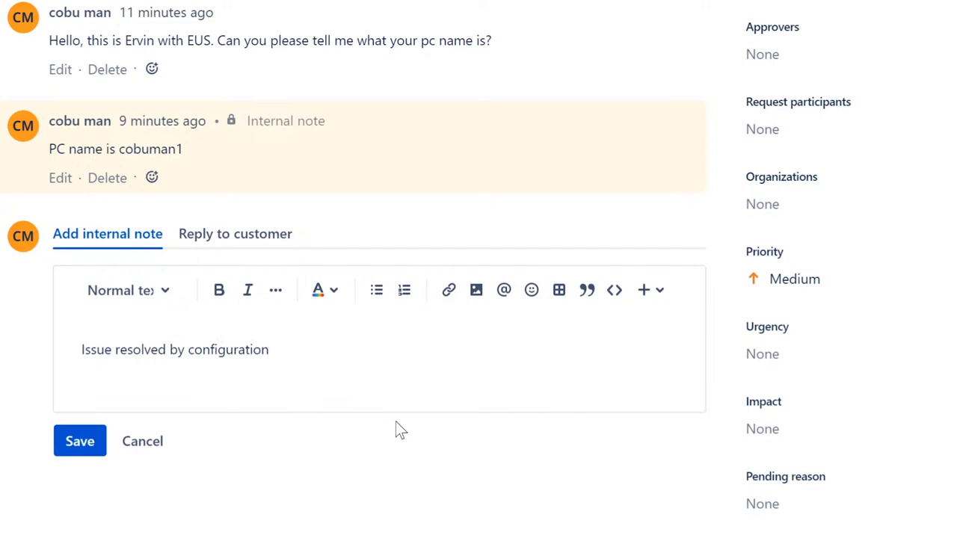
text(.)
text(Reset config folder )
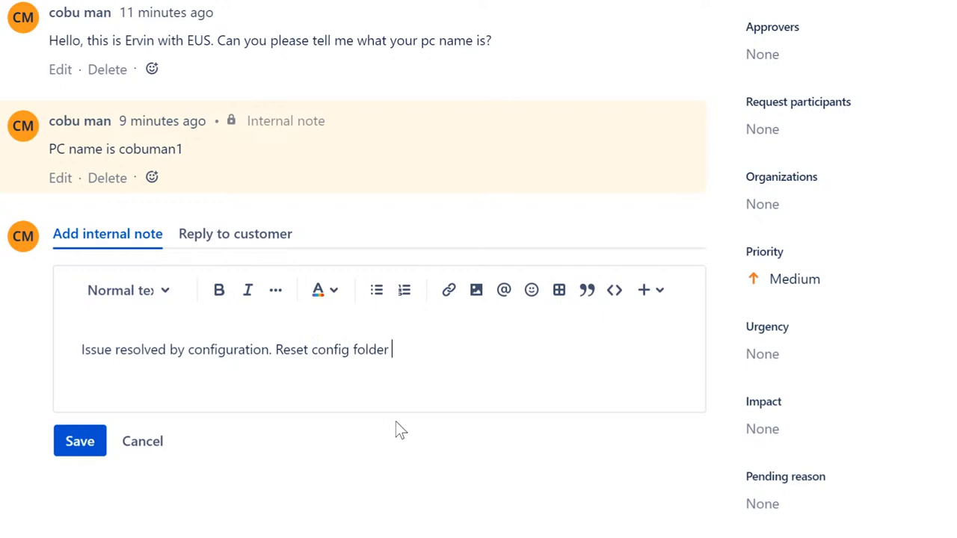
text(data. Ervin)
click(80, 442)
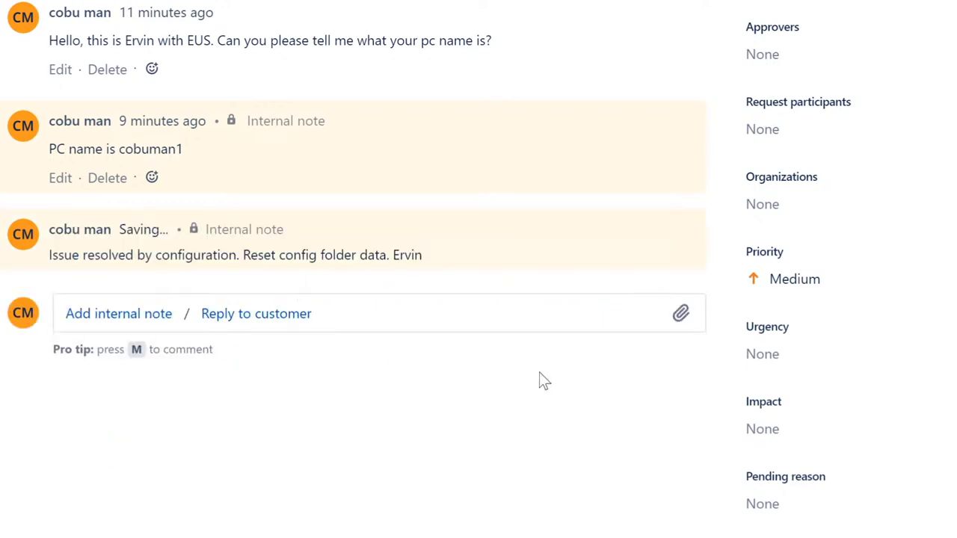
Mark ISD-10 as Completed and return to the All open queue.
scroll(541, 380, up, 4)
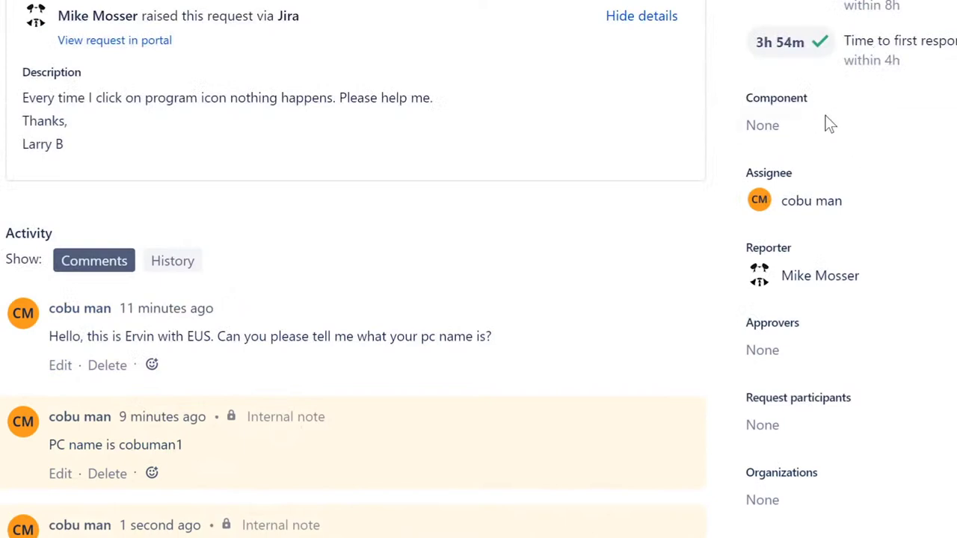
scroll(826, 121, up, 1)
click(920, 6)
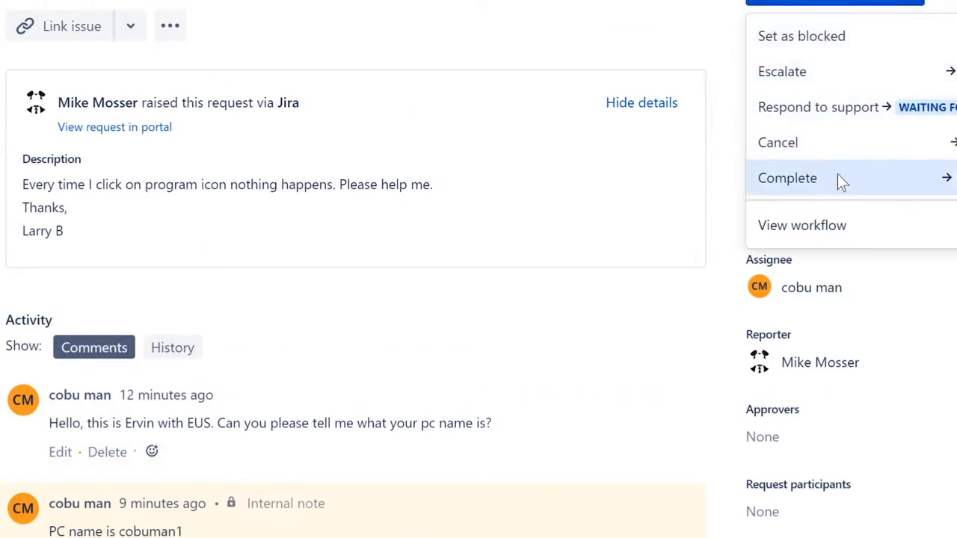
click(837, 178)
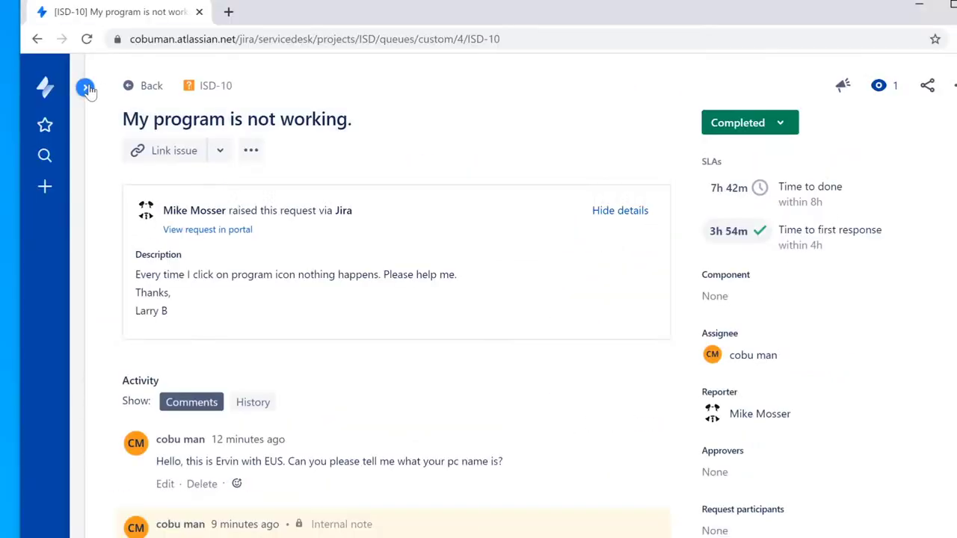
click(87, 88)
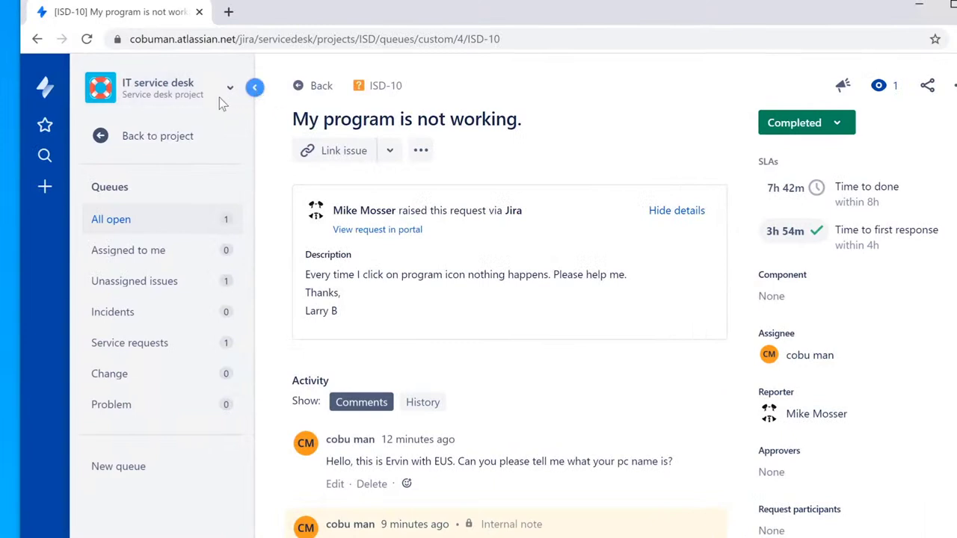
click(149, 90)
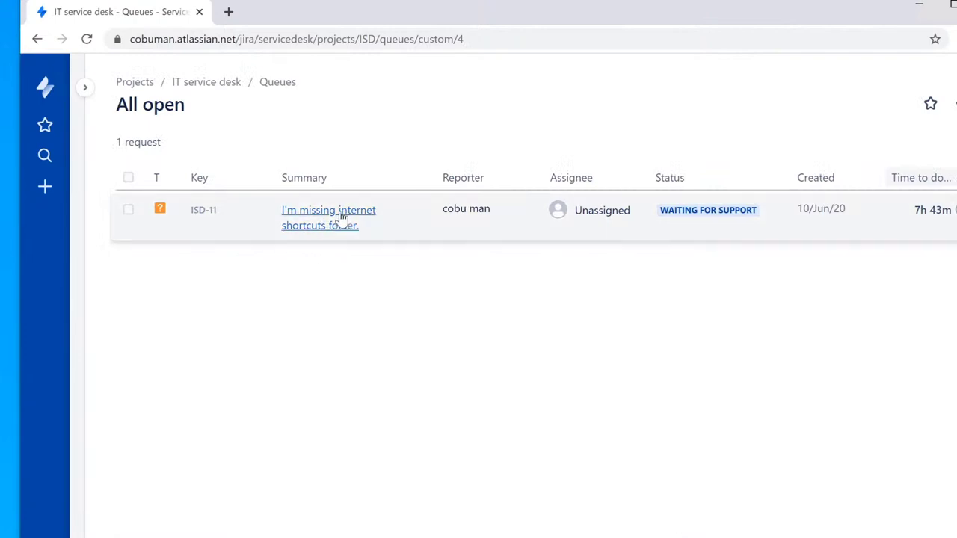
Open ticket ISD-11 about missing internet shortcuts and review its title and description.
click(341, 217)
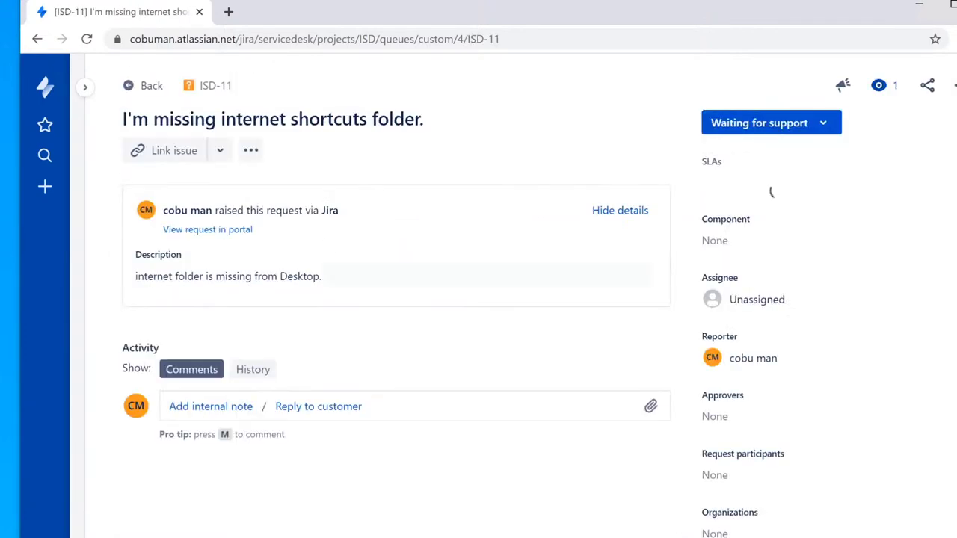
drag(123, 119, 391, 119)
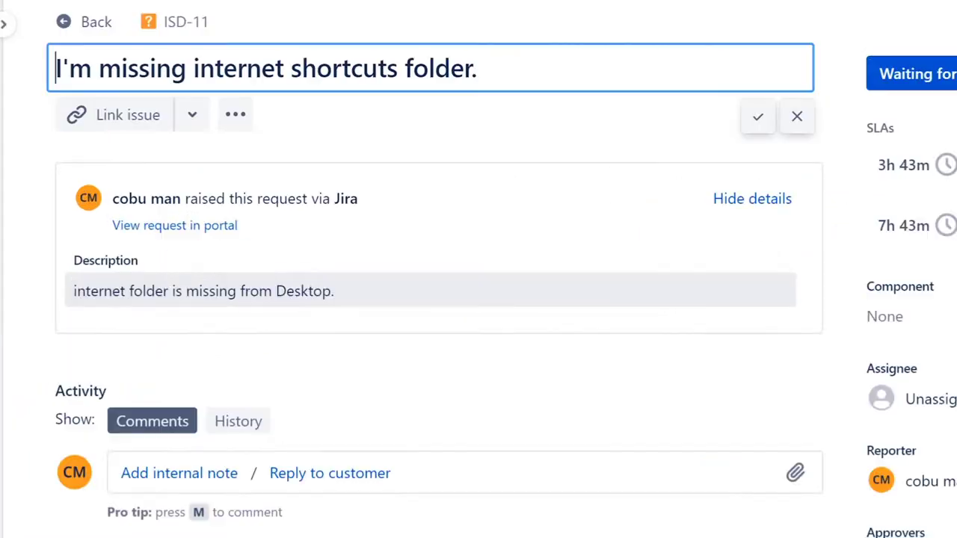
drag(334, 291, 119, 292)
click(301, 283)
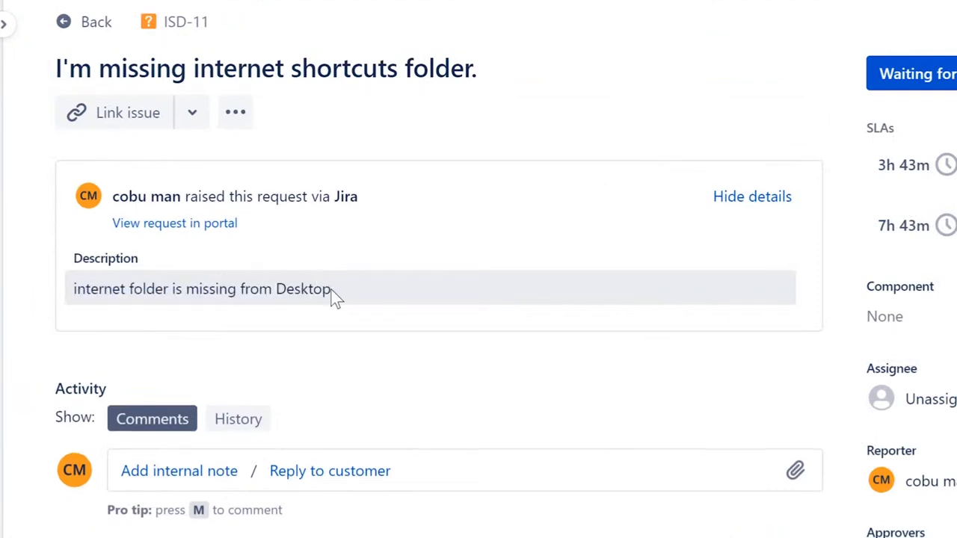
click(331, 296)
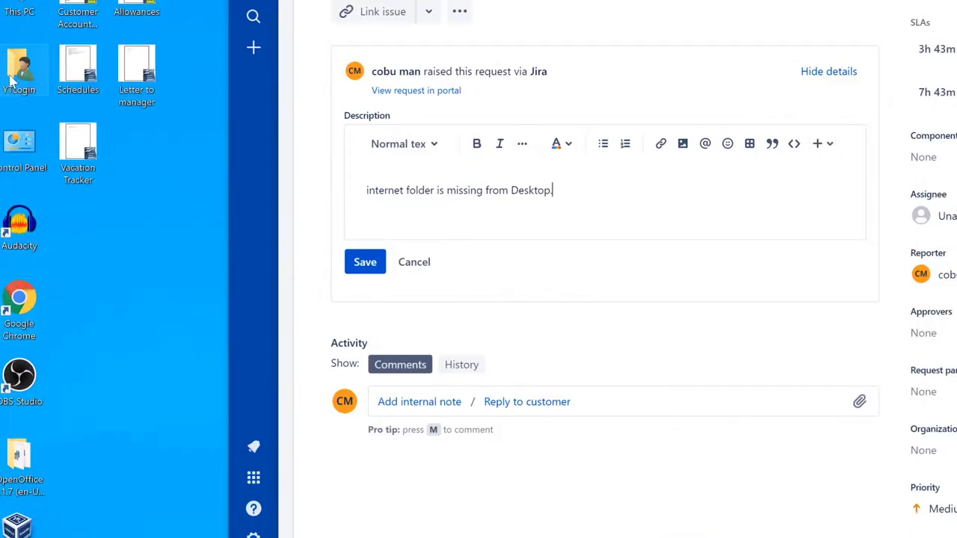
drag(3, 453, 18, 508)
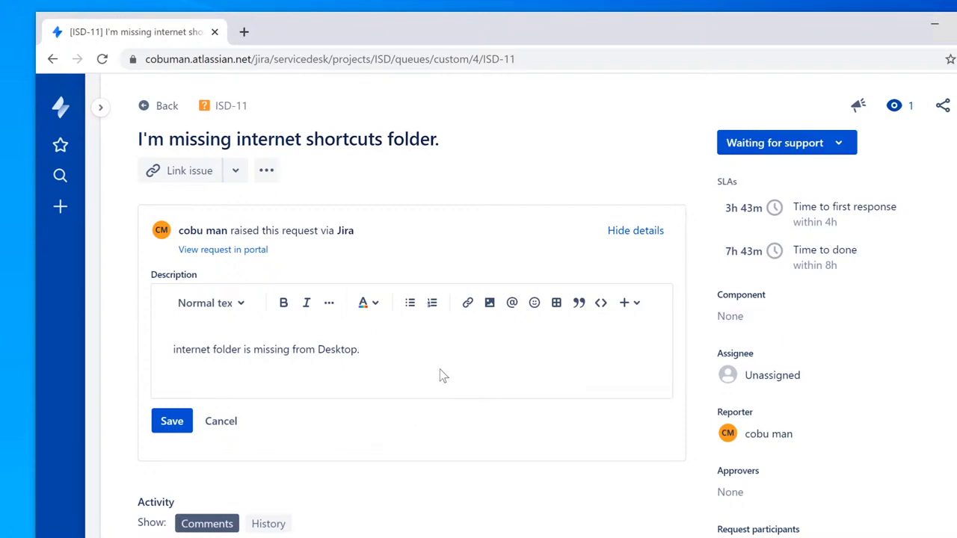
key(Return)
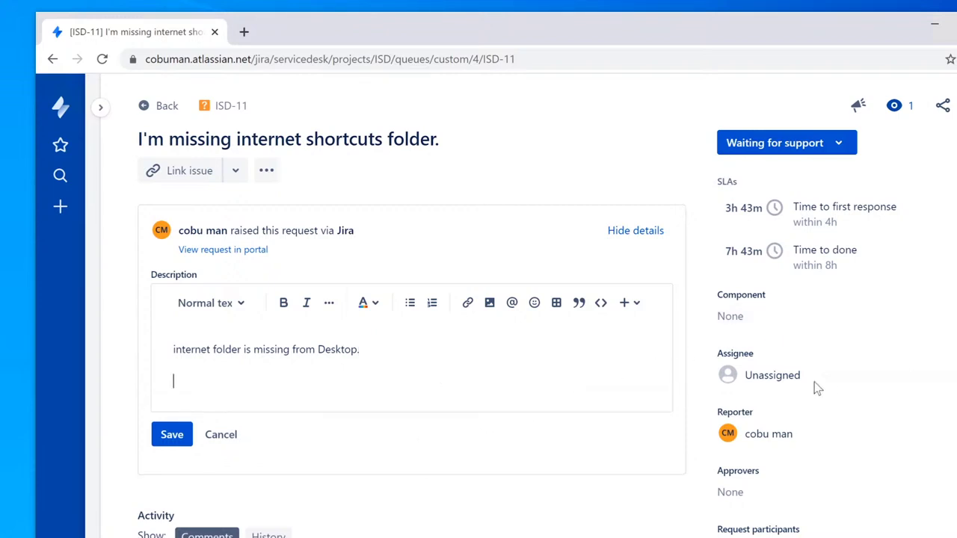
Set the Assignee of ISD-11 to 'Assign to me'.
click(772, 375)
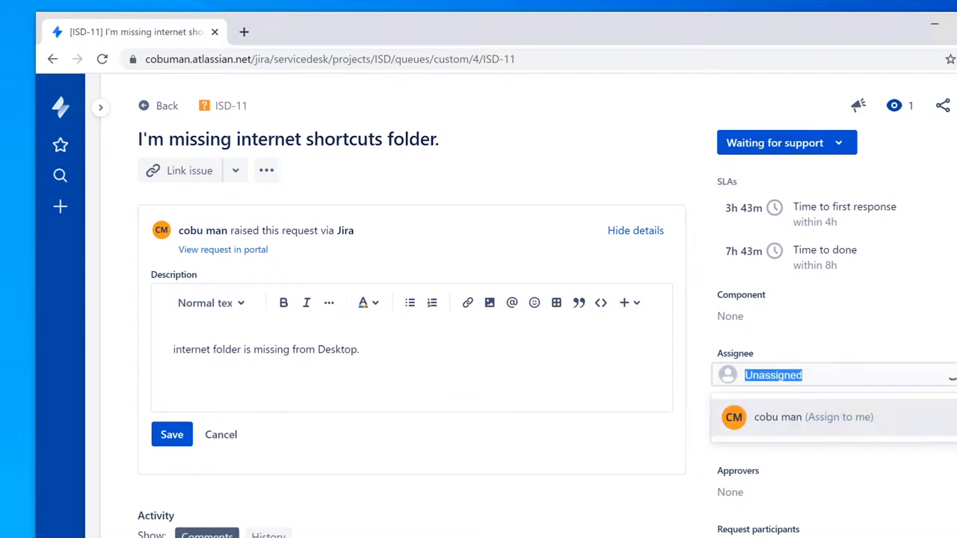
click(812, 421)
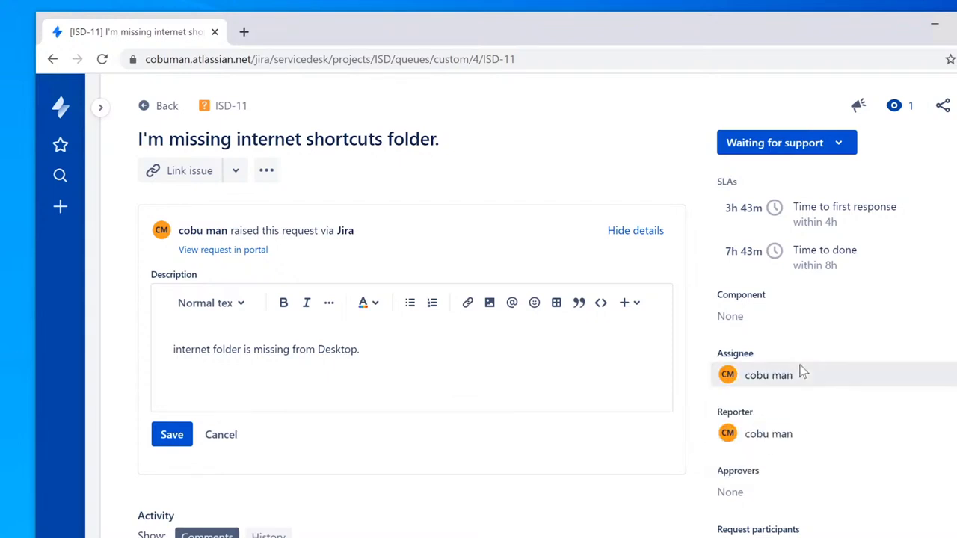
scroll(411, 336, down, 2)
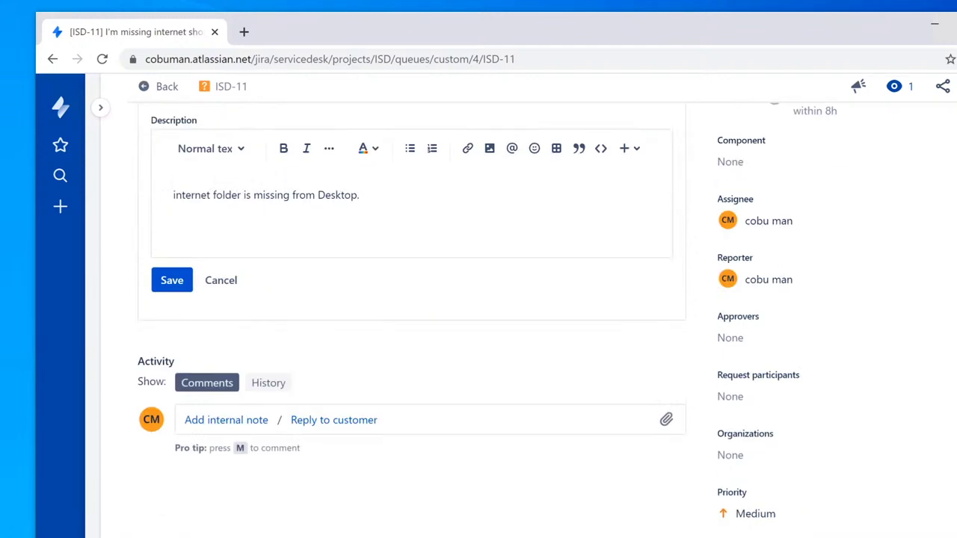
Post a Help Desk reply on ISD-11 asking the customer for their PC name to restore the folder.
click(344, 420)
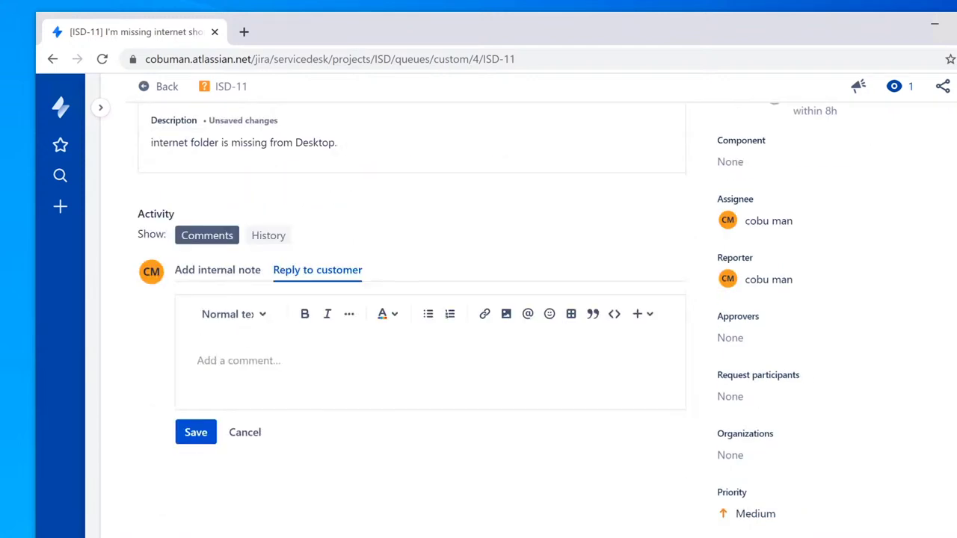
text(Hello, th)
text(i)
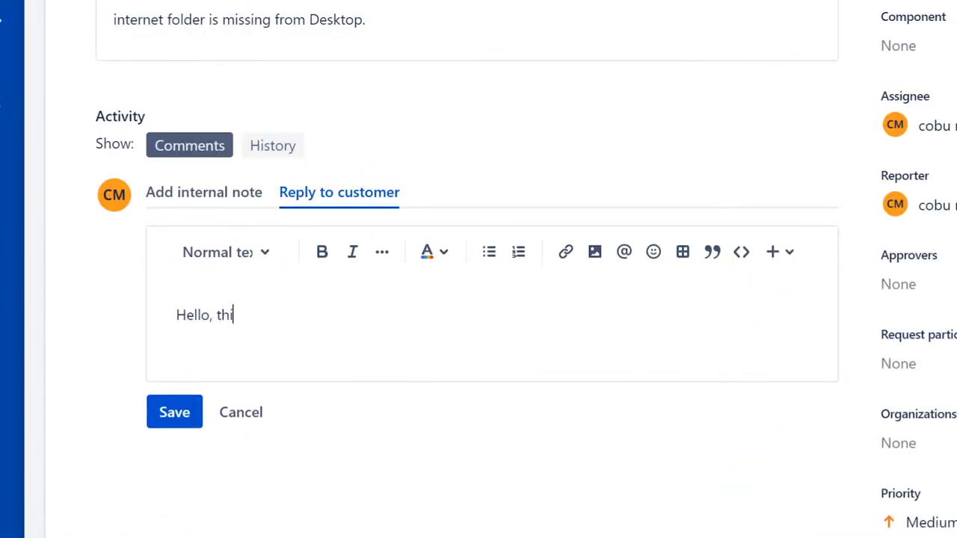
text(s is Ervin )
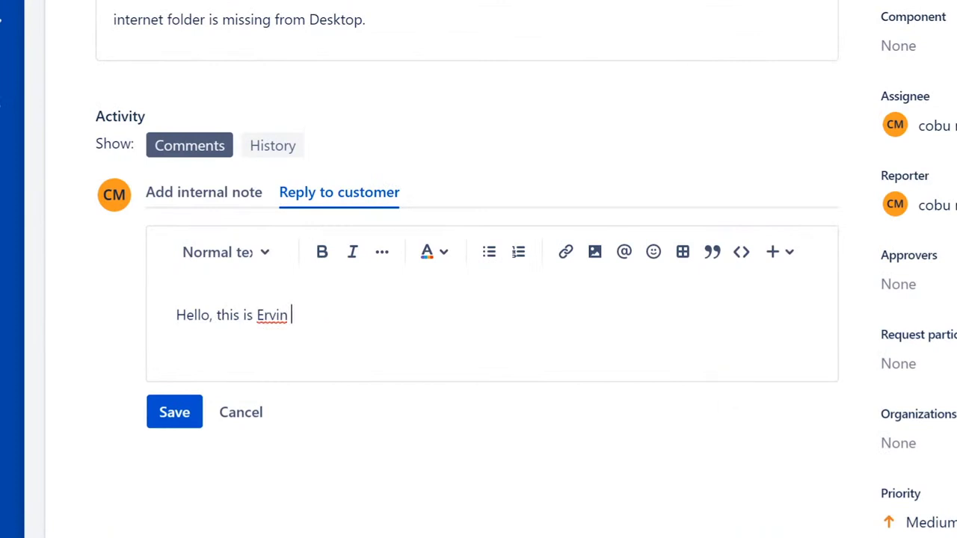
text(with EUS)
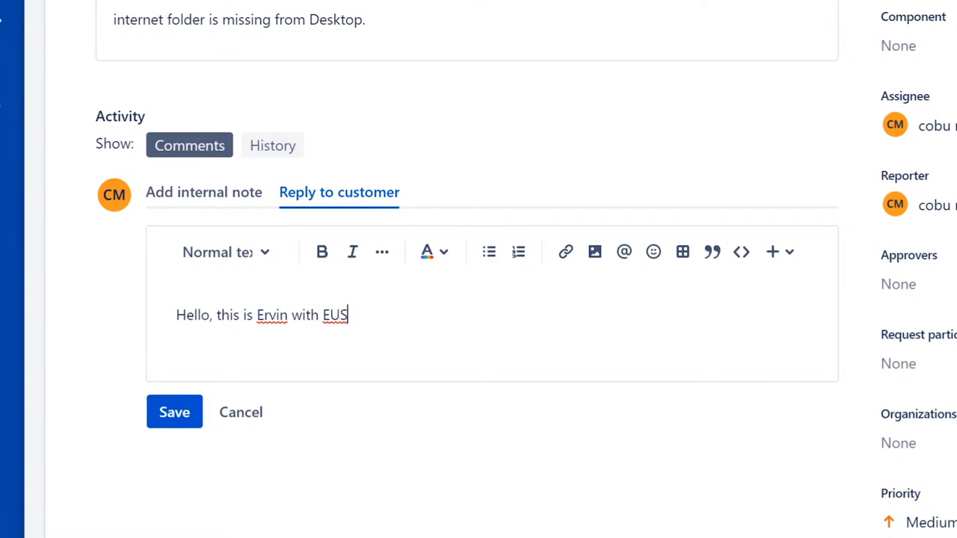
key(BackSpace)
key(BackSpace)
key(BackSpace)
text(tech support.)
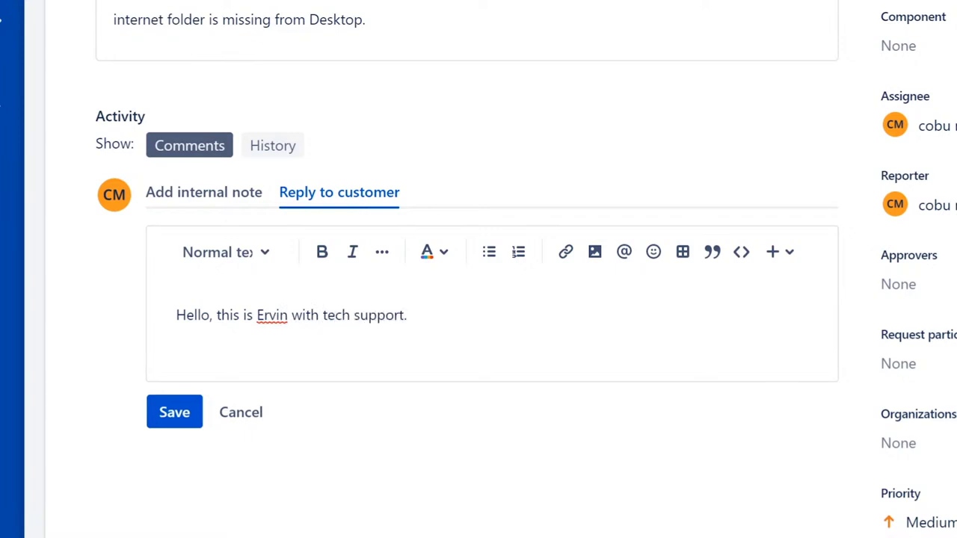
key(BackSpace)
key(BackSpace)
key(BackSpace)
key(BackSpace)
key(BackSpace)
text(Help Desk)
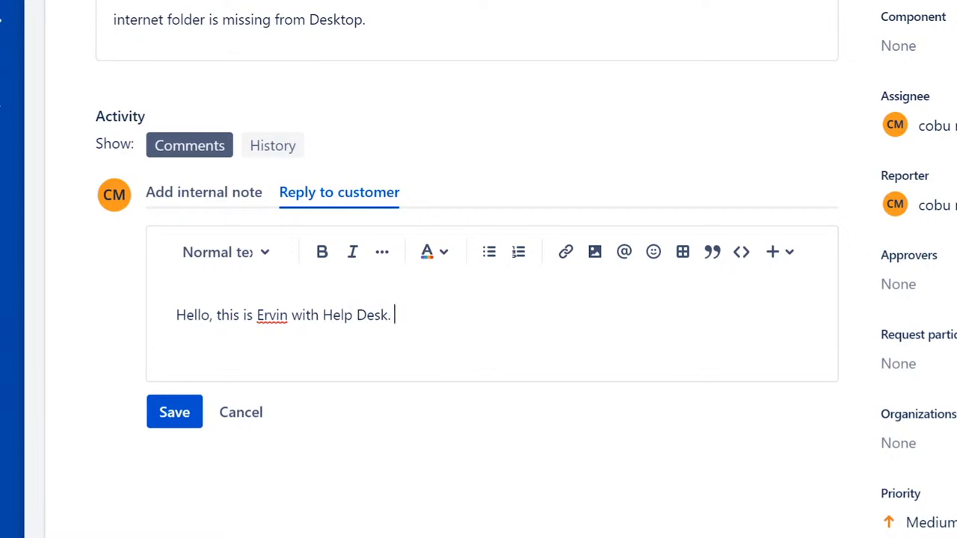
text(. Can you please provid)
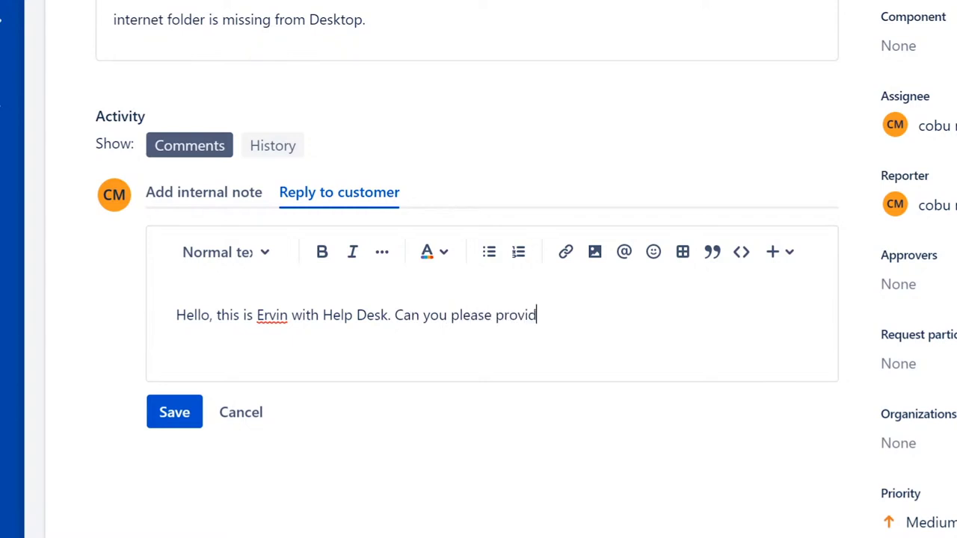
text(e your PC nam)
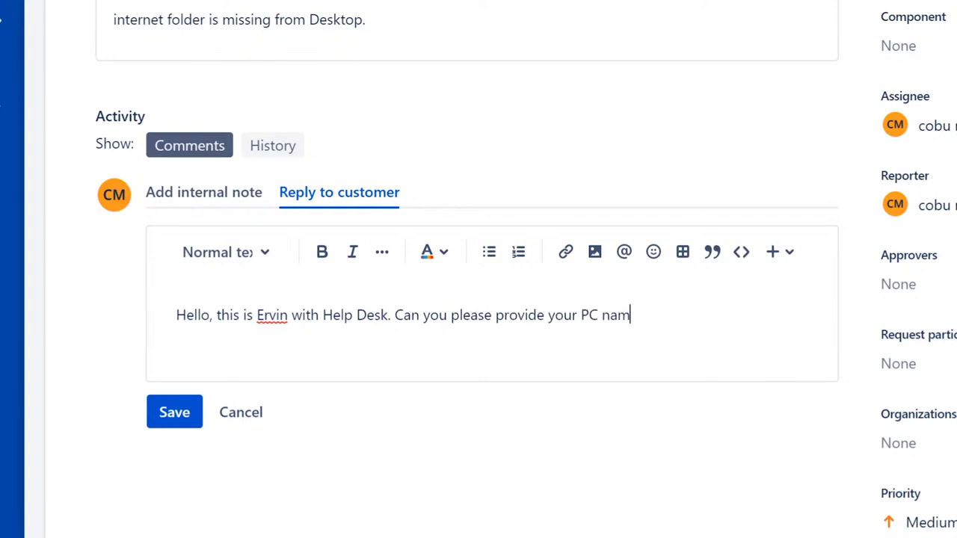
text(e so that I can restore your fol)
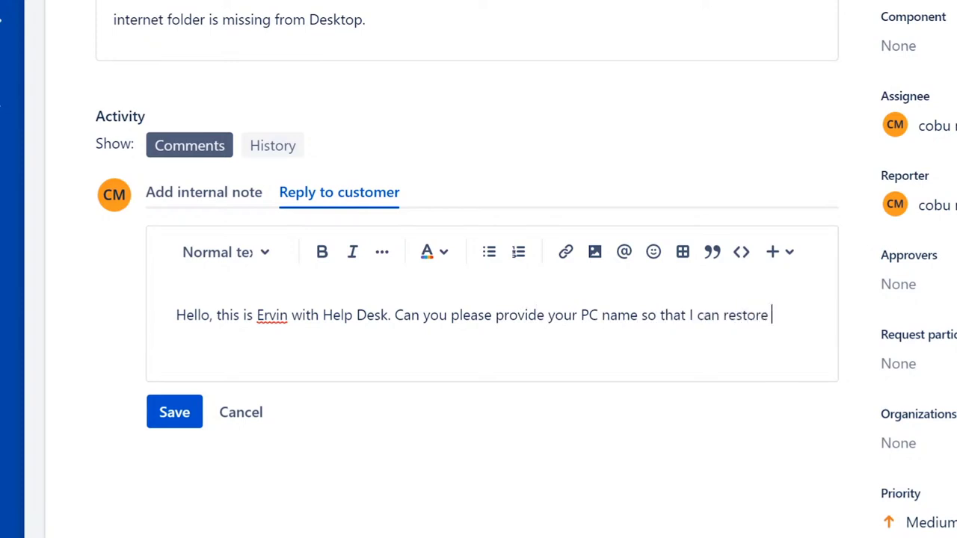
text(?)
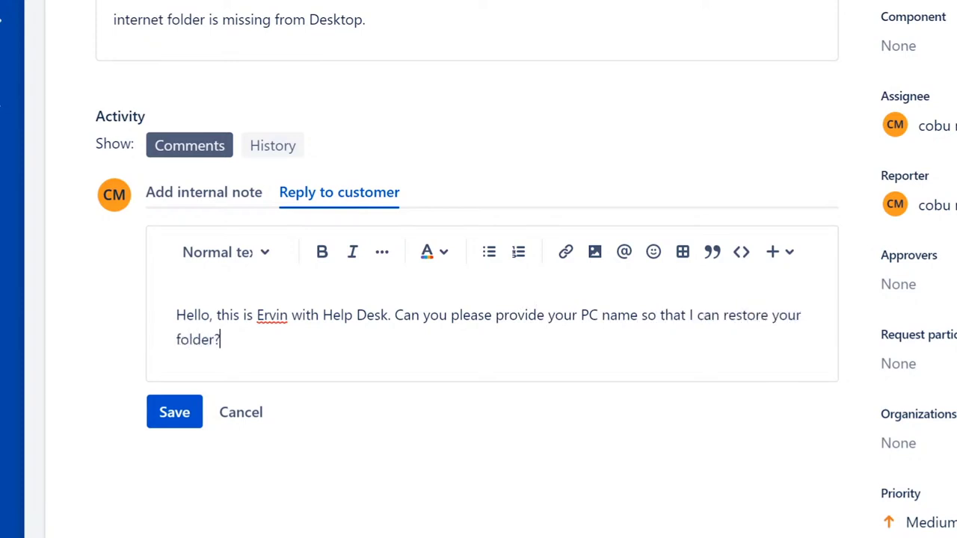
text( Thanks yo)
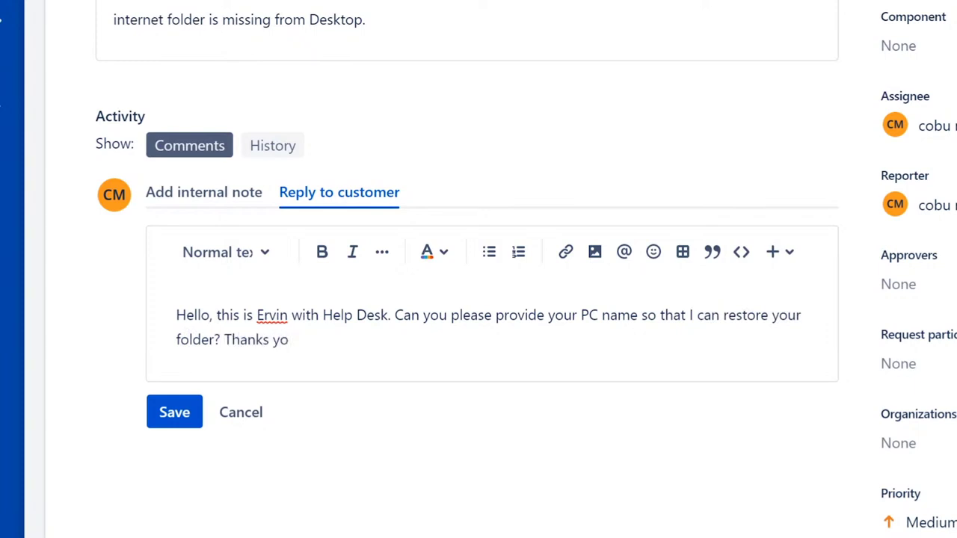
key(BackSpace)
key(BackSpace)
key(BackSpace)
text(, Ervin.)
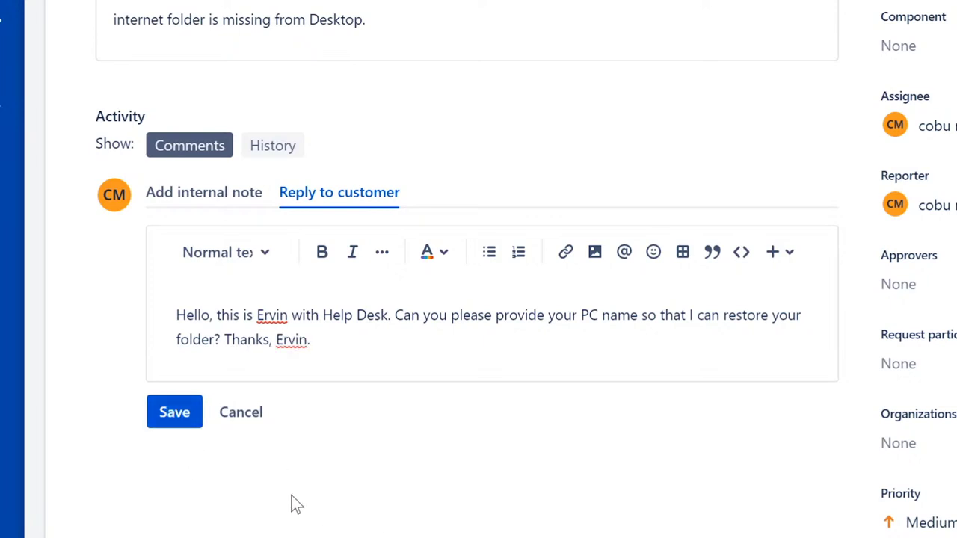
click(171, 412)
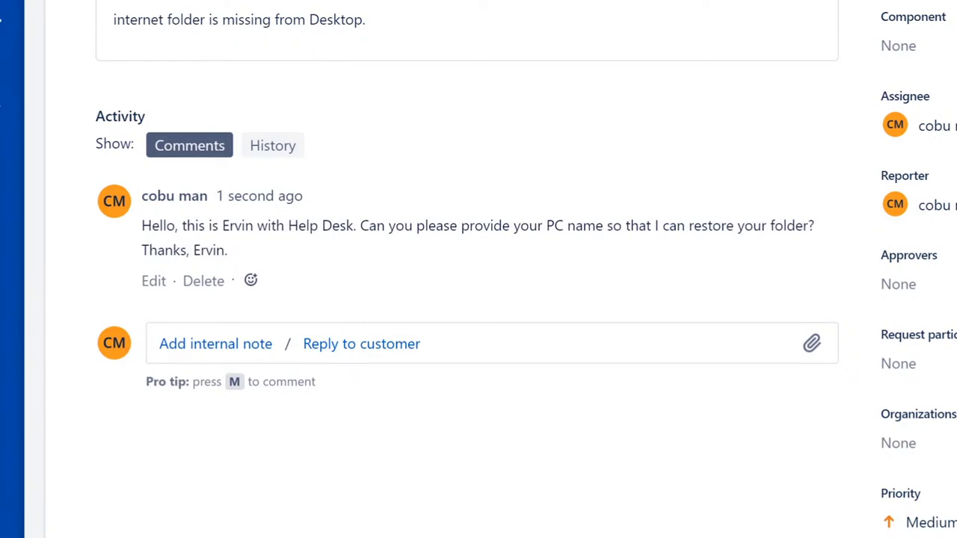
scroll(504, 322, up, 3)
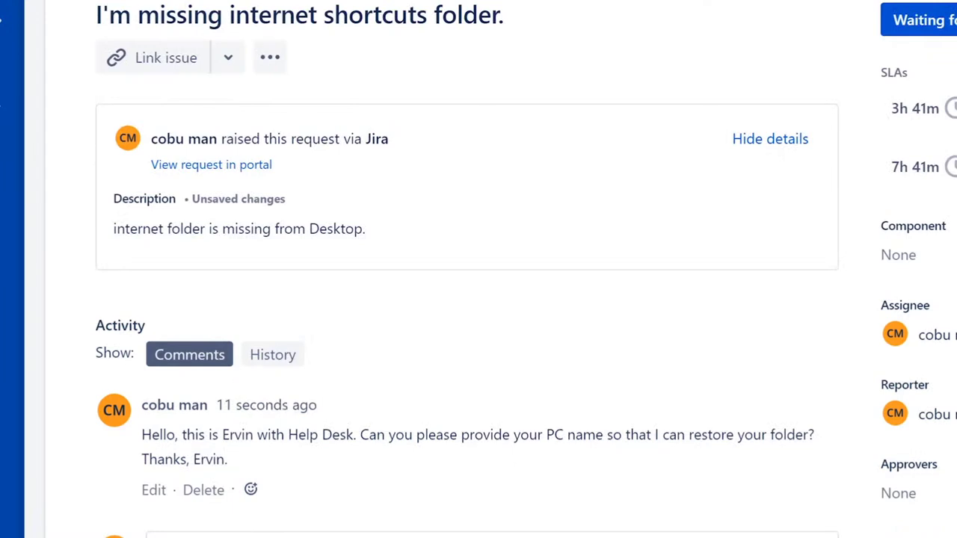
scroll(461, 379, down, 5)
Save the internal note 'user's Pc name is cobuman1' on ISD-11, then bring File Explorer forward.
click(451, 382)
text(cobu)
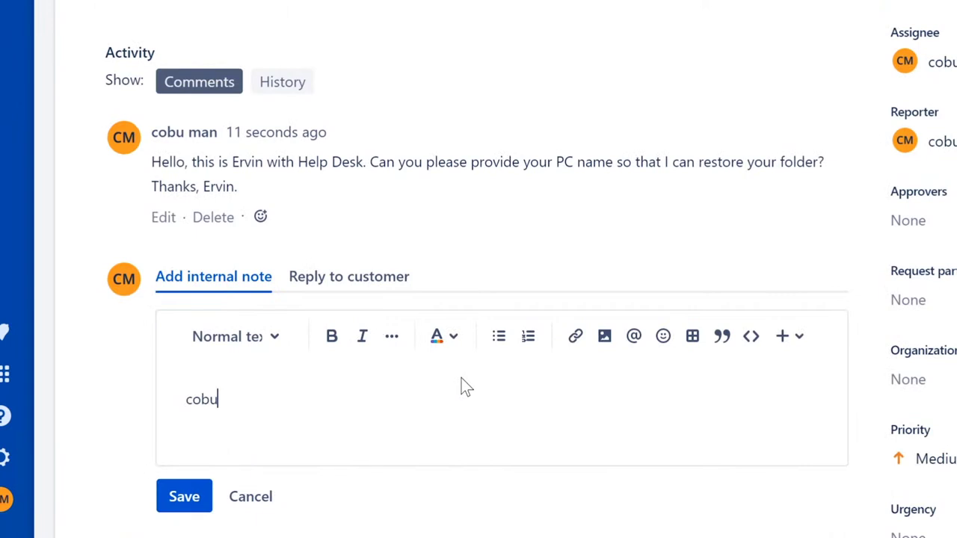
key(BackSpace)
key(BackSpace)
key(BackSpace)
key(BackSpace)
text(the pc)
key(BackSpace)
key(BackSpace)
key(BackSpace)
key(BackSpace)
key(BackSpace)
key(BackSpace)
text(user's Pc)
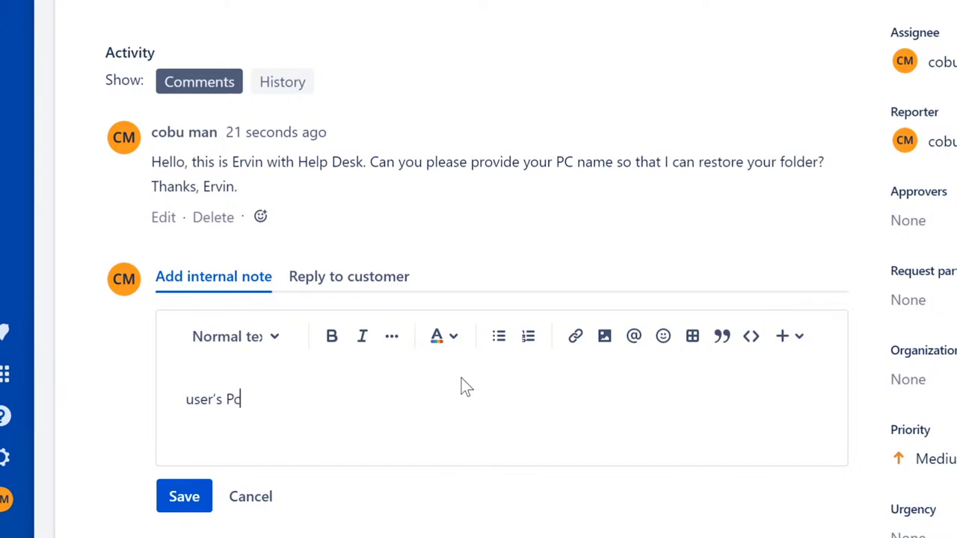
text( name is cobu)
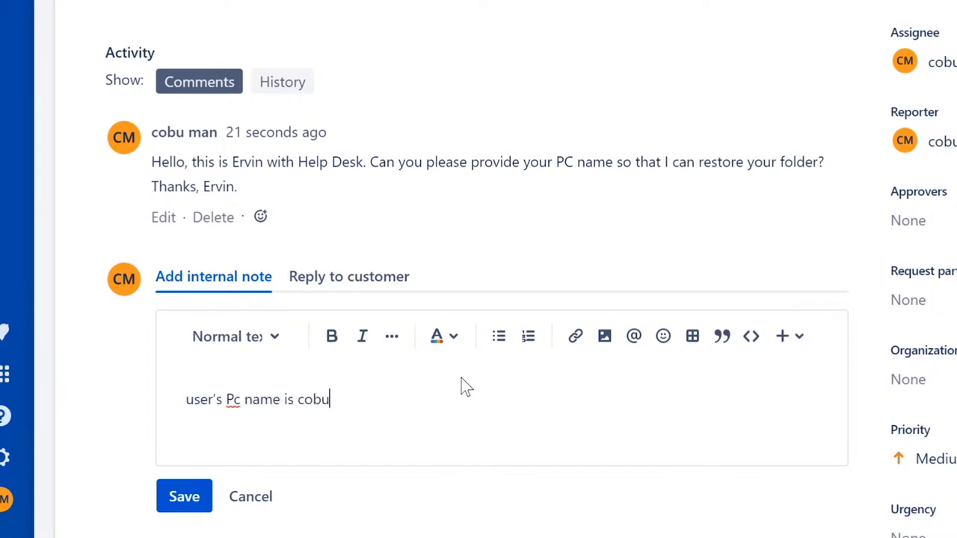
text(man1)
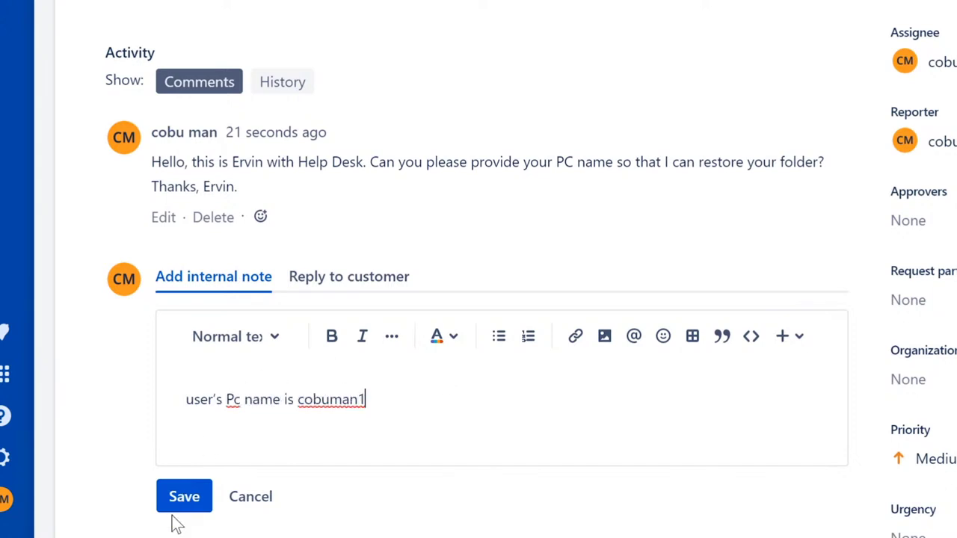
click(187, 496)
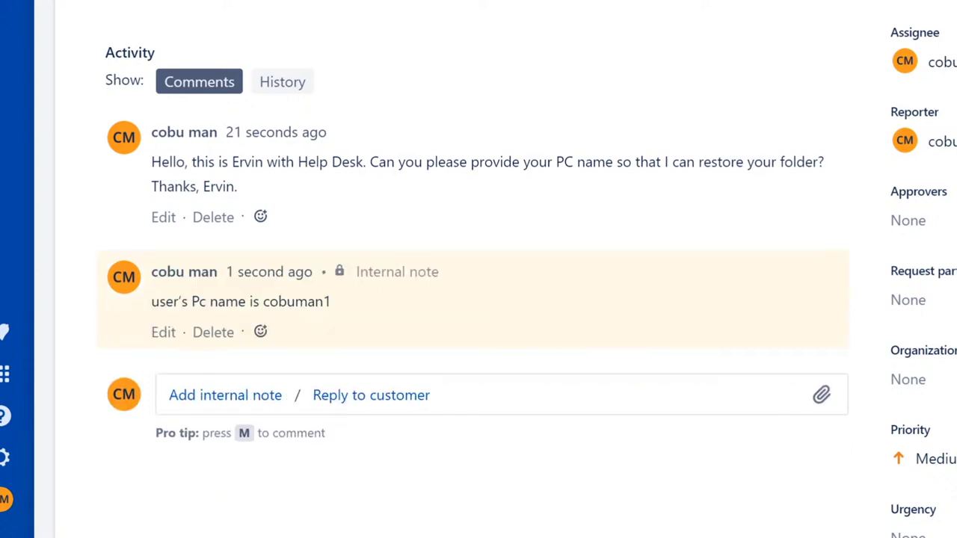
click(169, 512)
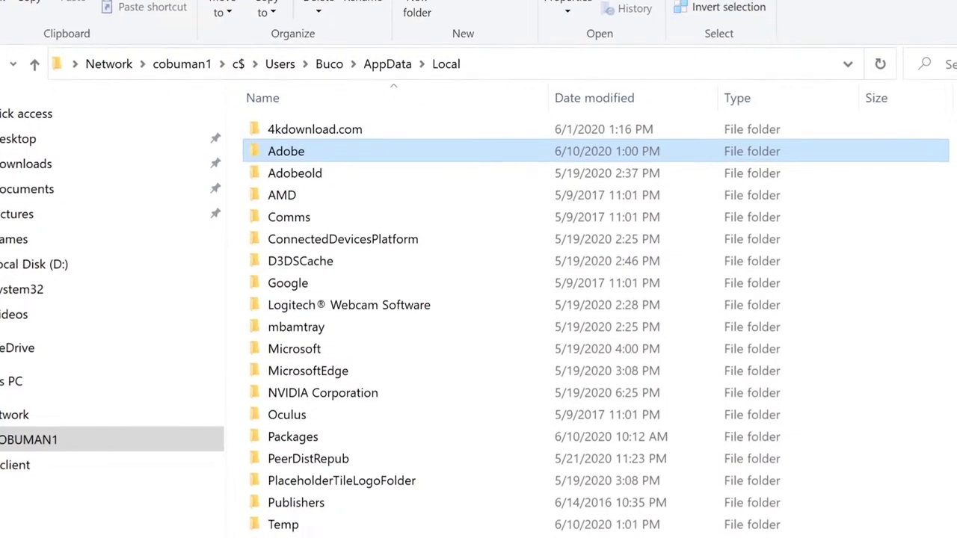
Create a folder named 'Internet Shortcuts' in the user's Desktop folder.
click(329, 65)
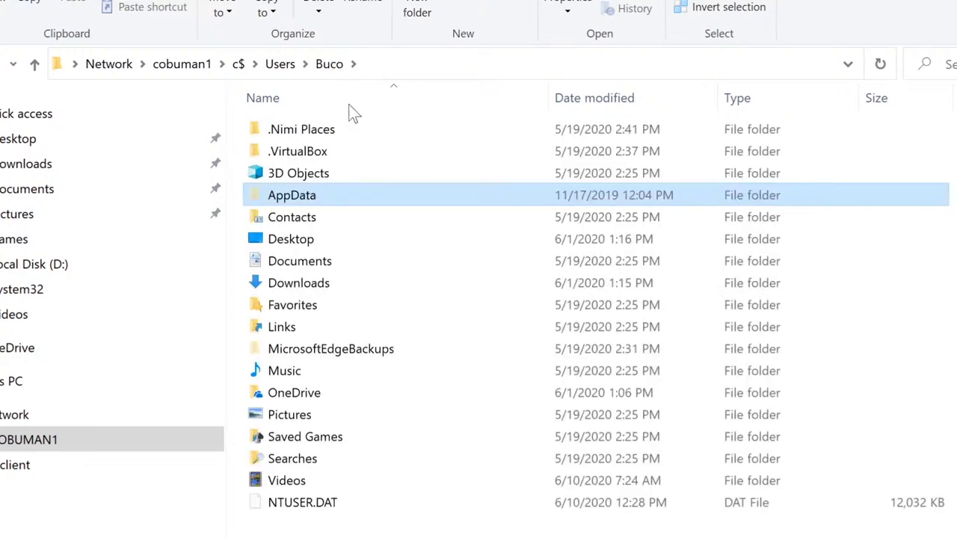
double_click(332, 240)
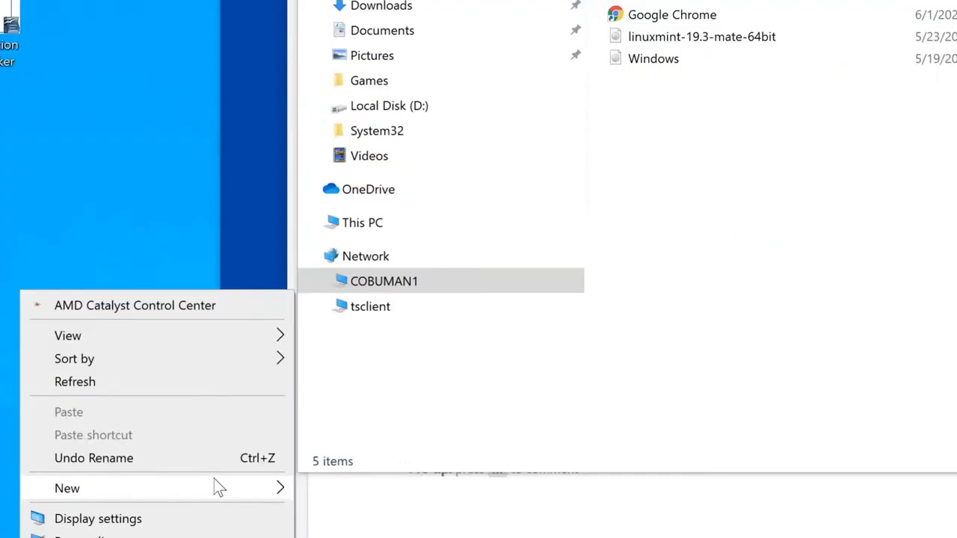
mouse_move(216, 487)
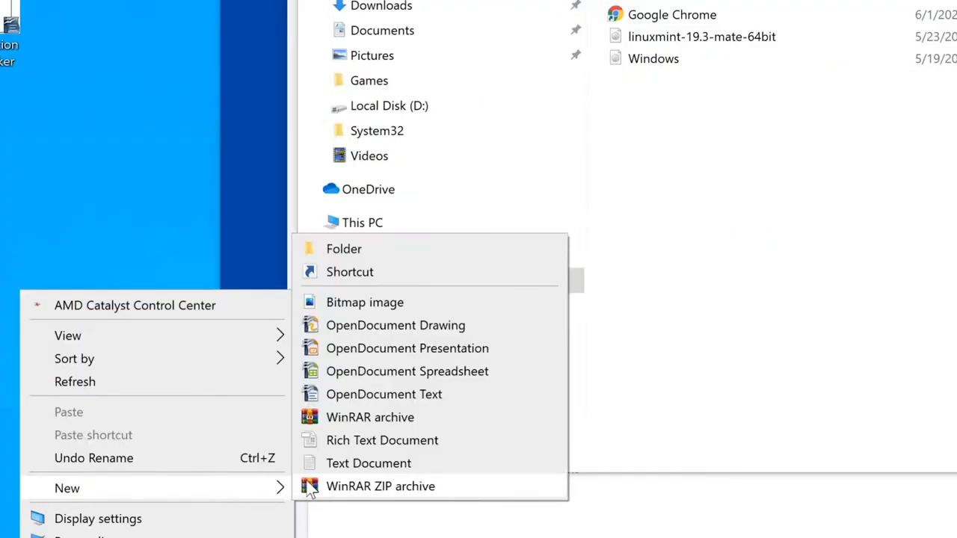
click(403, 251)
text(Int)
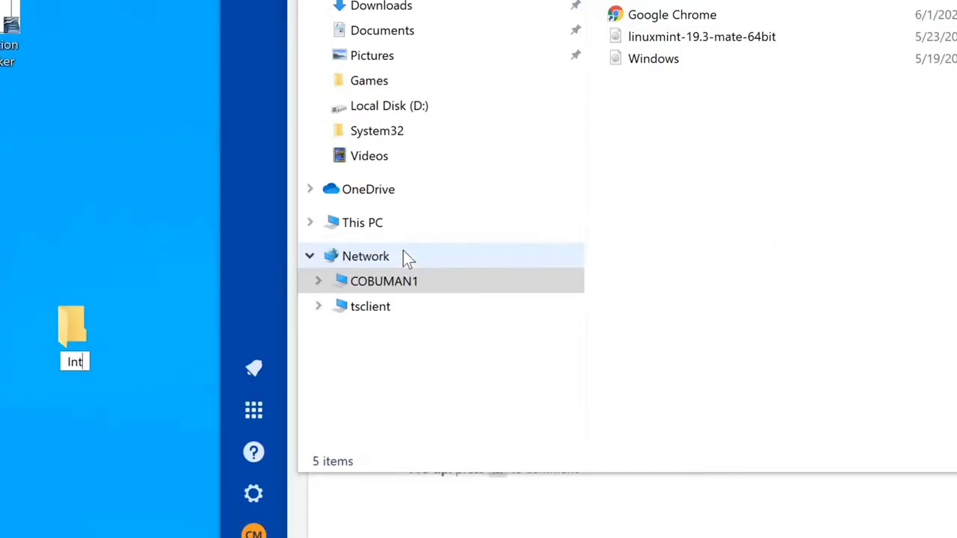
text(ernet Sho)
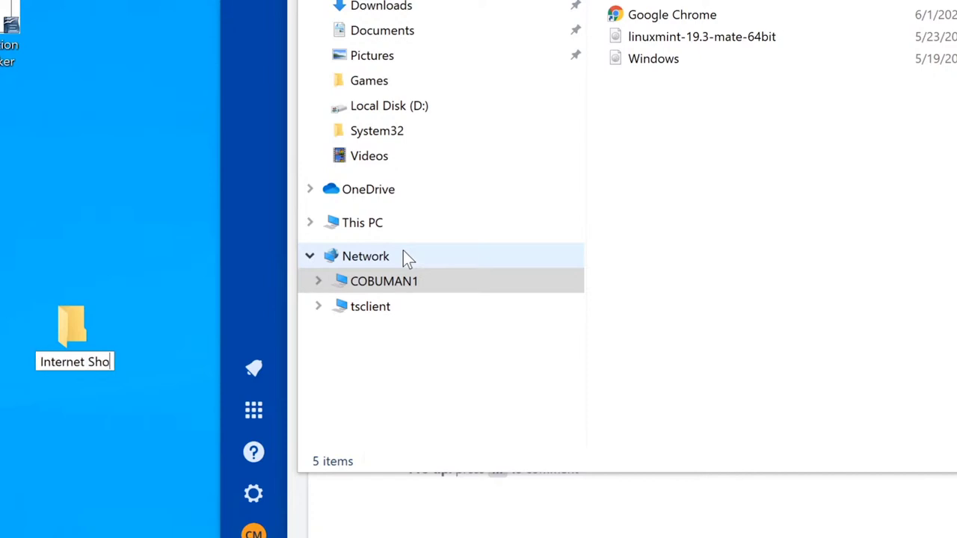
text(rtcuts)
key(Return)
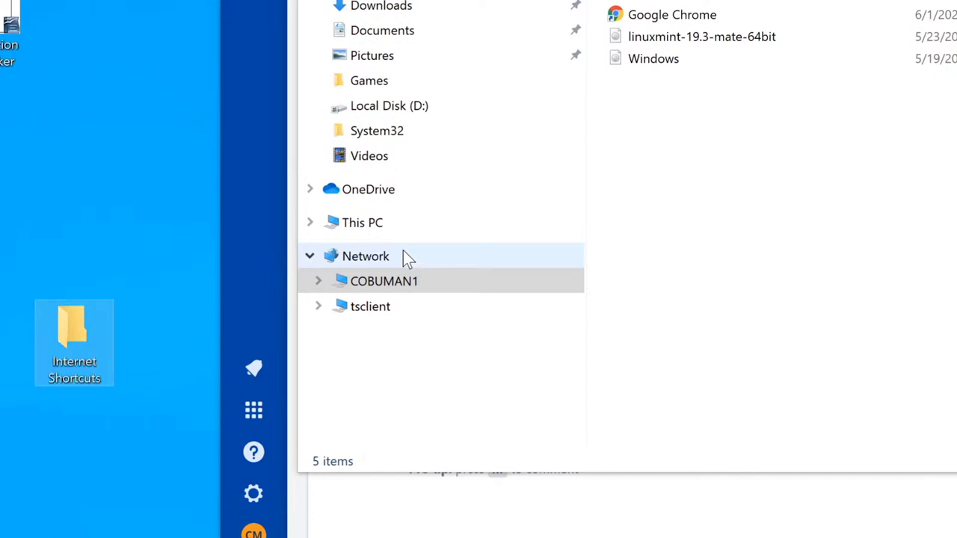
Copy the Internet Shortcuts folder and paste it into cobuman1's remote Desktop folder.
right_click(66, 321)
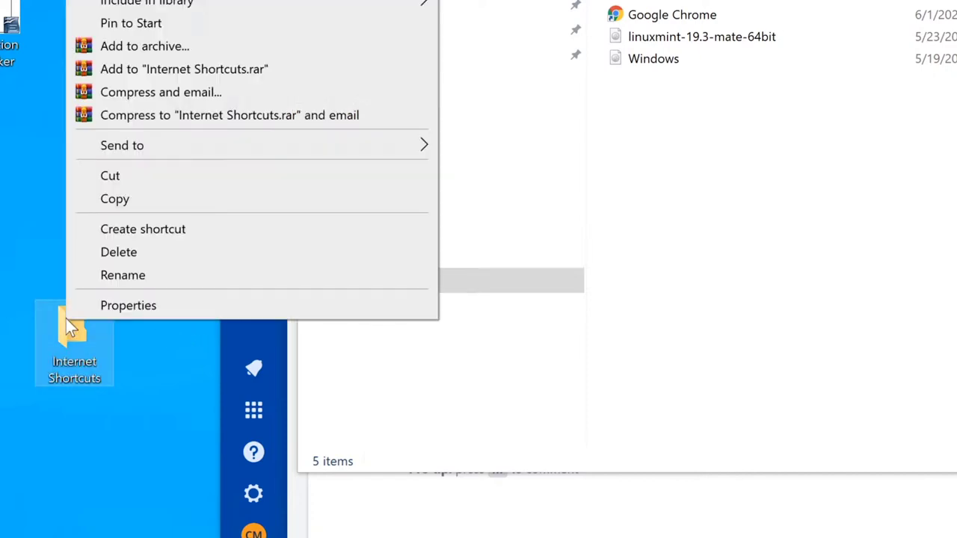
click(160, 206)
right_click(763, 196)
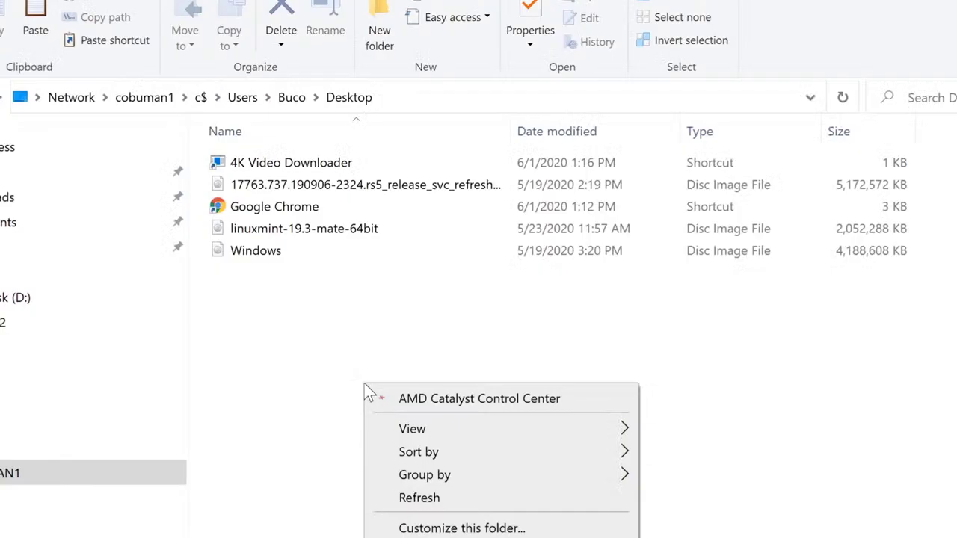
key(p)
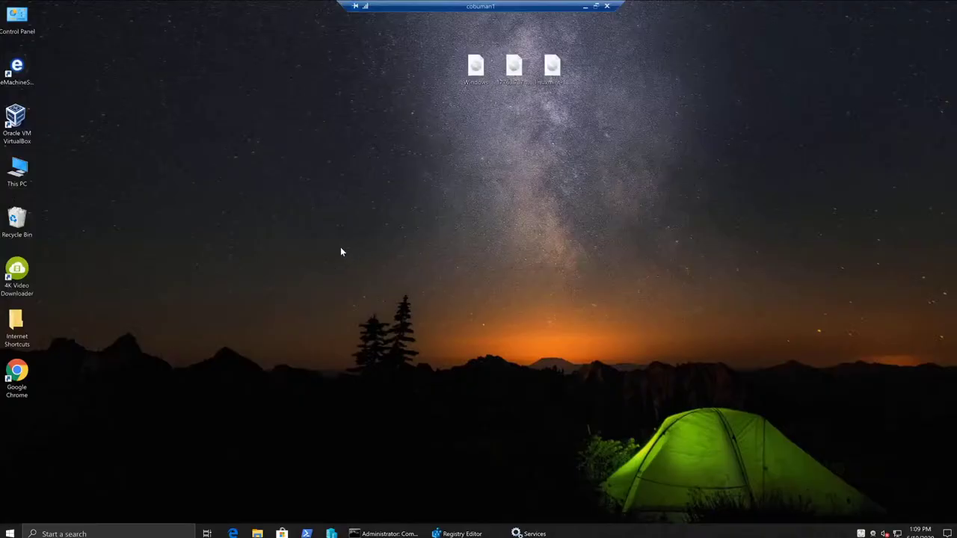
drag(15, 336, 386, 215)
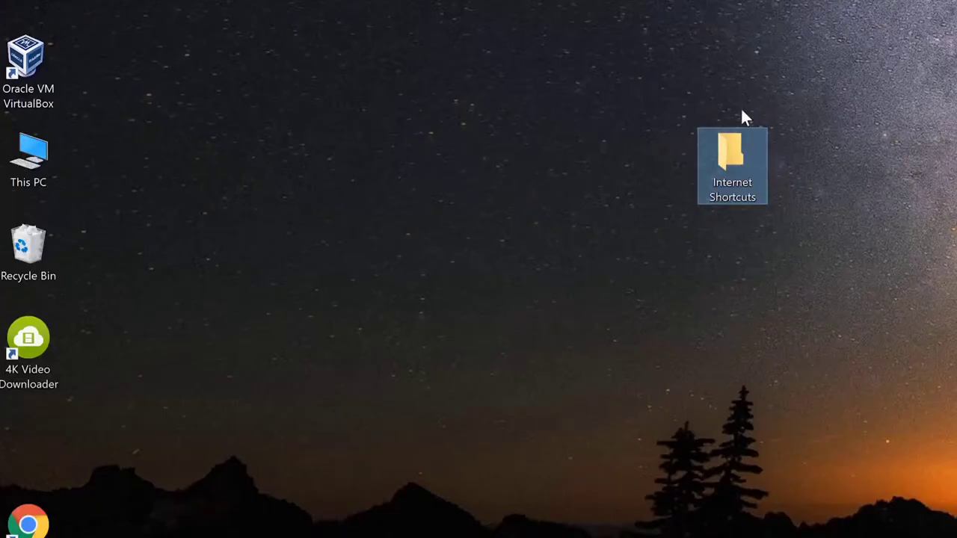
drag(732, 135, 22, 449)
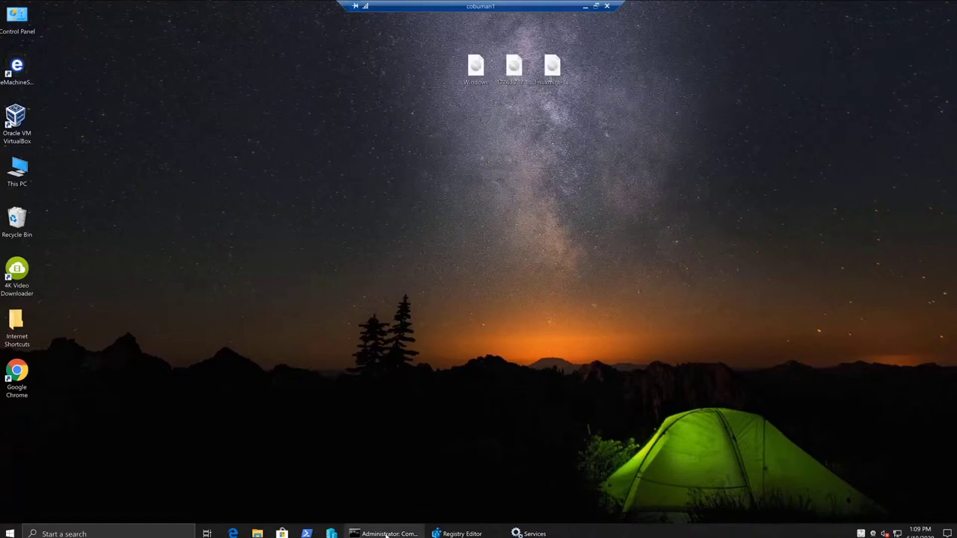
mouse_move(387, 534)
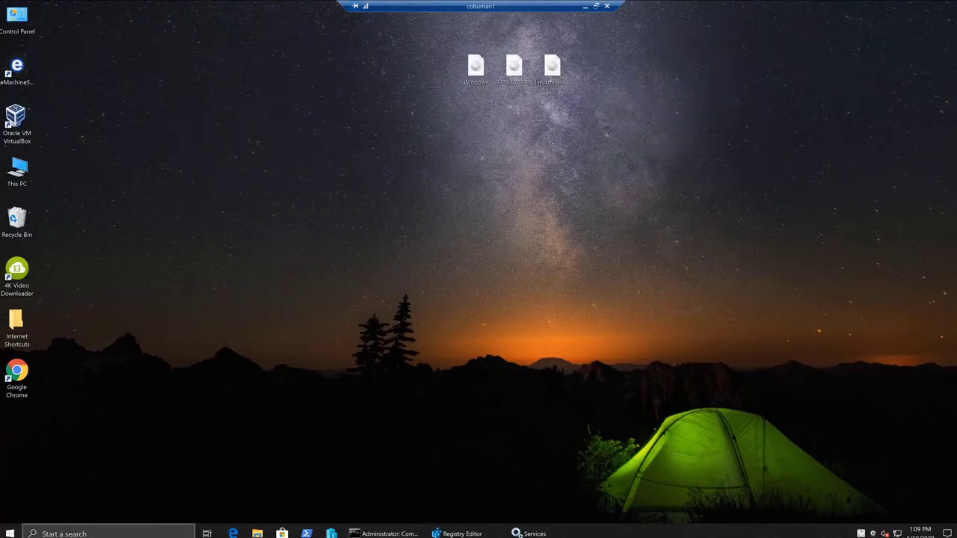
click(112, 534)
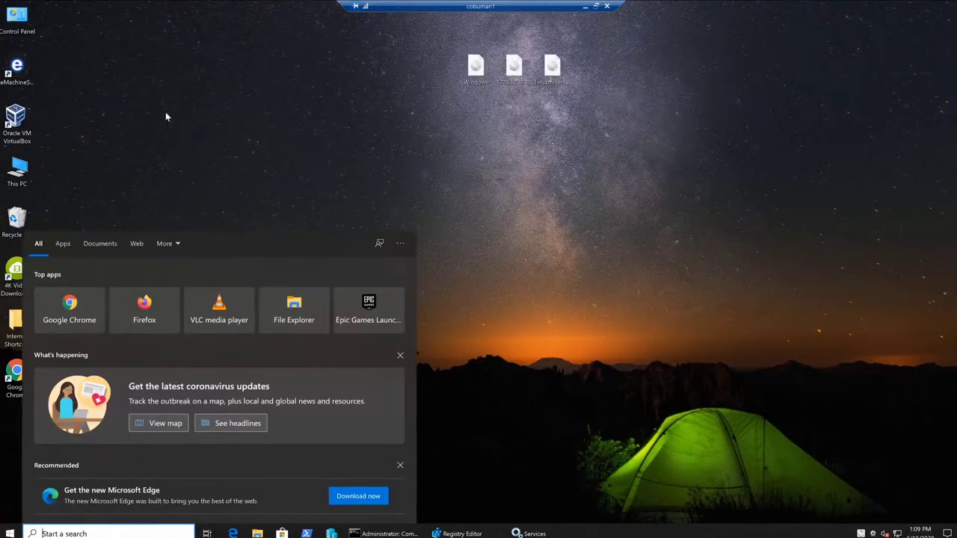
click(177, 117)
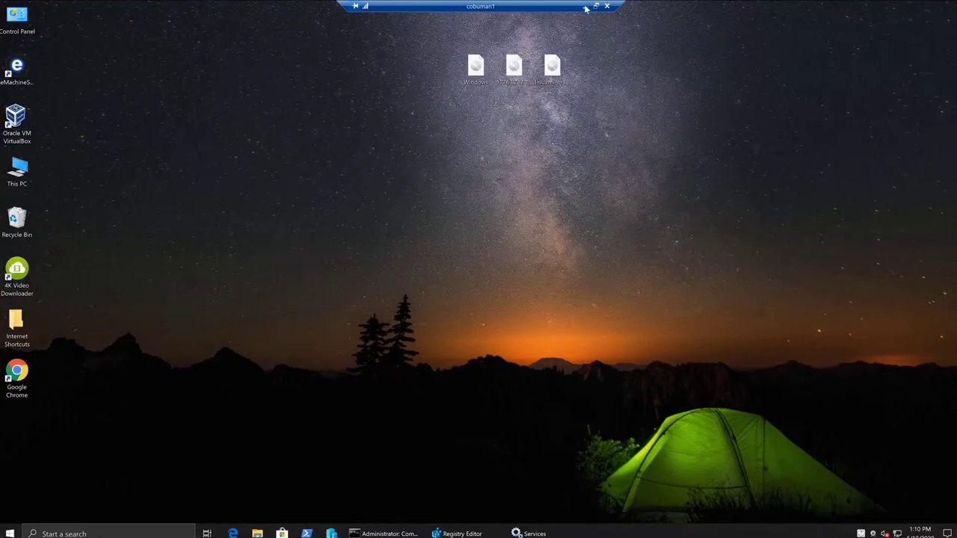
Permanently delete the Internet Shortcuts folder from the remote Desktop.
click(585, 8)
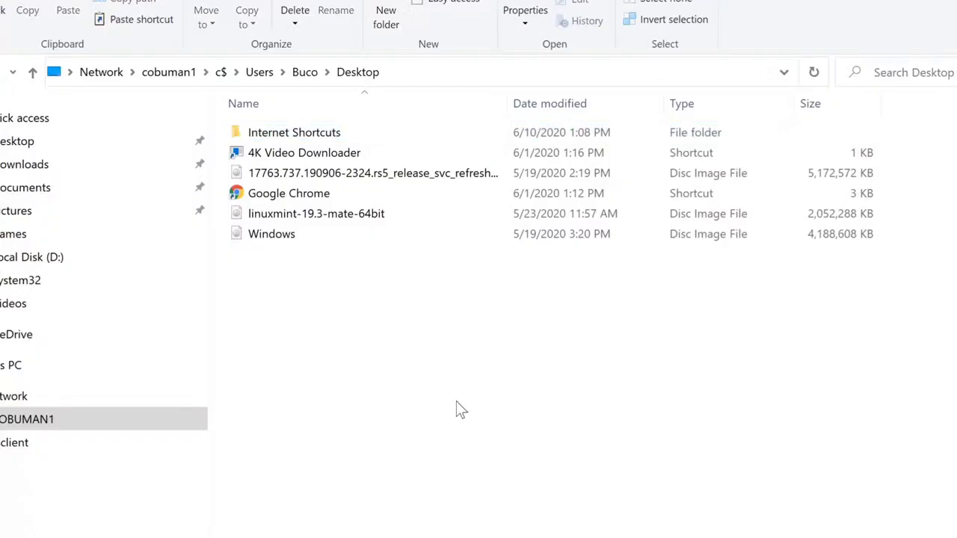
click(317, 131)
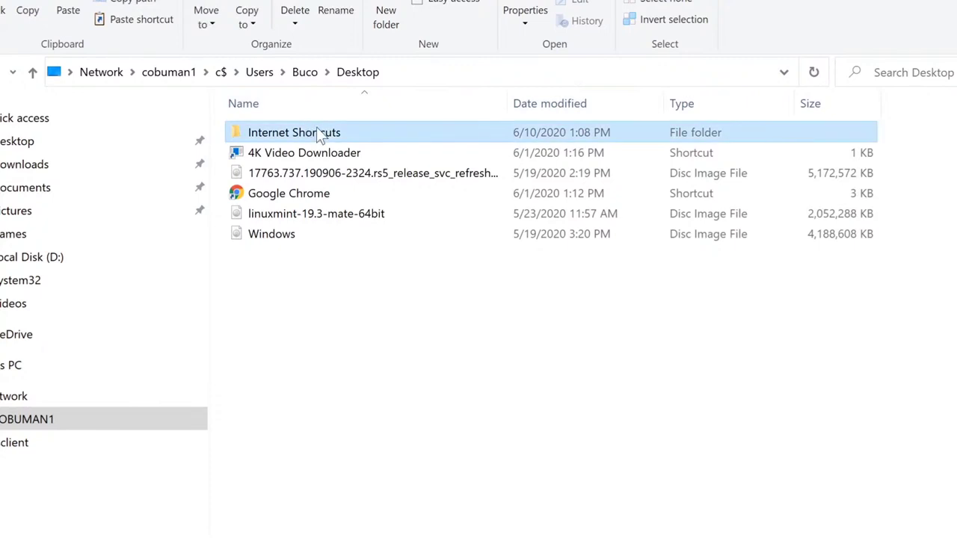
key(Delete)
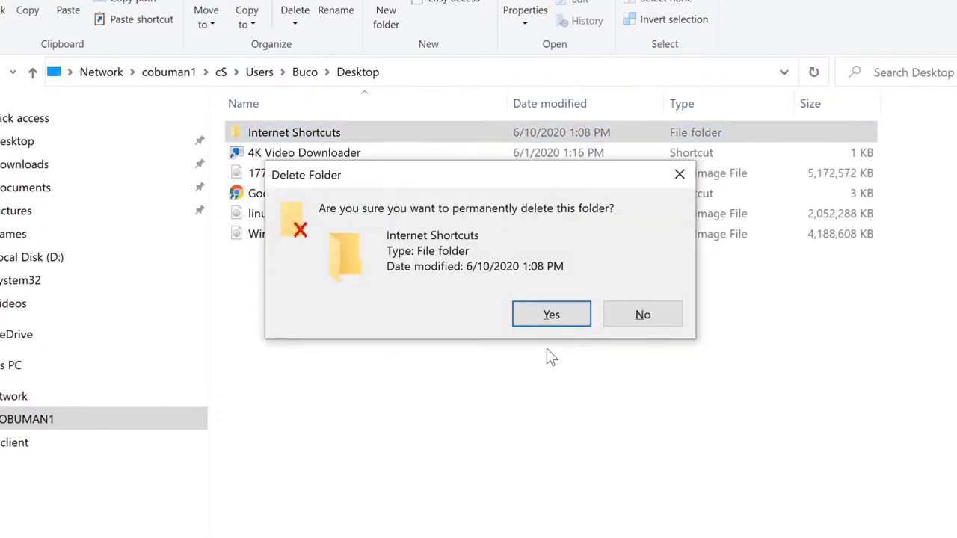
click(558, 317)
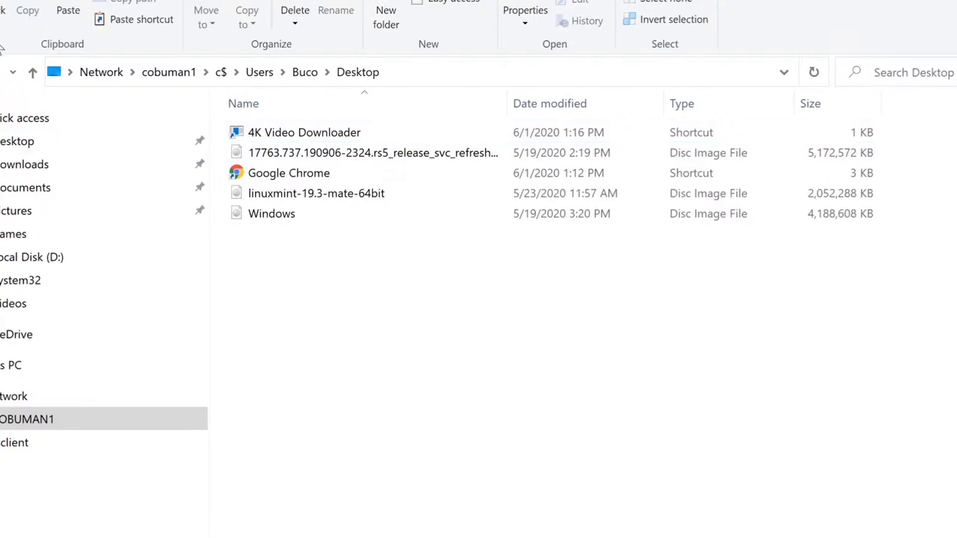
Navigate to Chrome's User Data folder and enter a \\cobuma path toward the COBUMAN1 c$ share.
key(alt+Up)
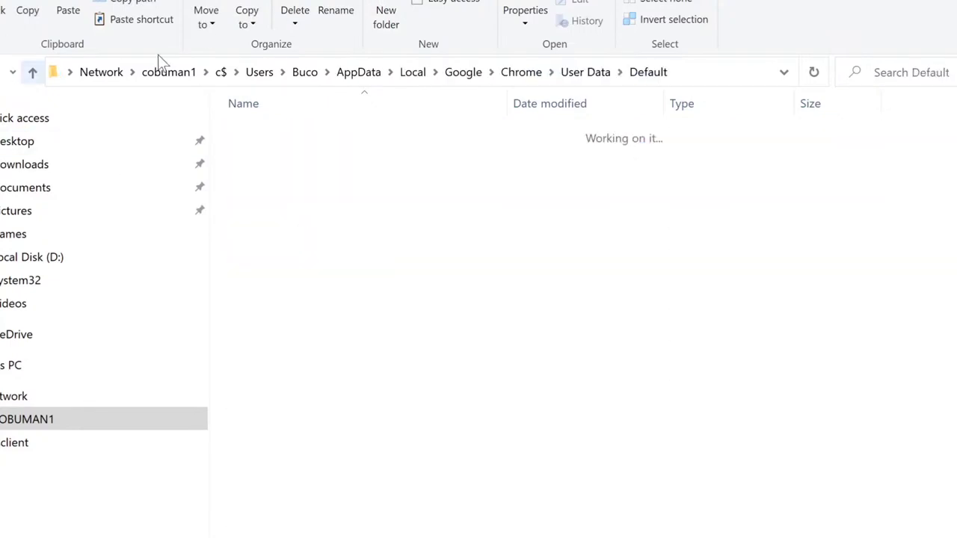
click(32, 72)
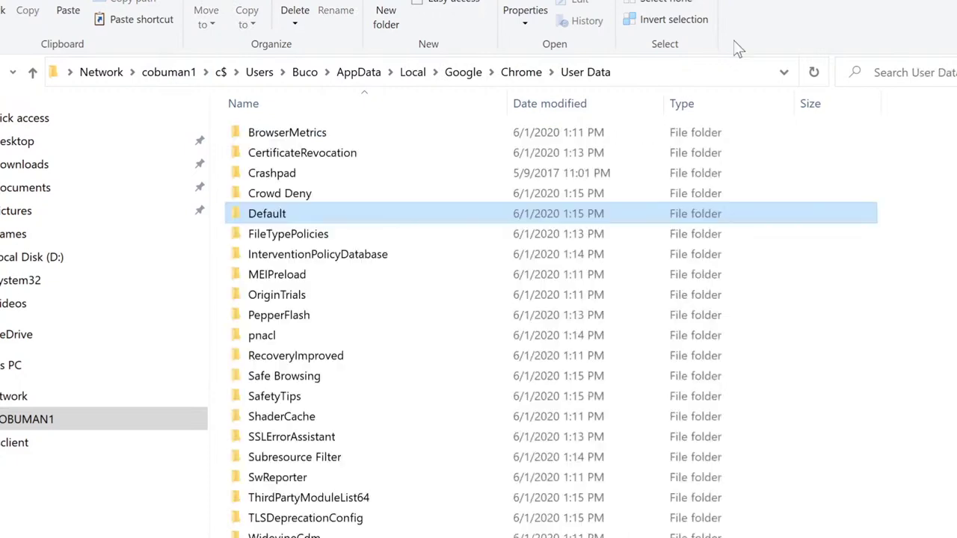
click(709, 78)
text(\\cobuma)
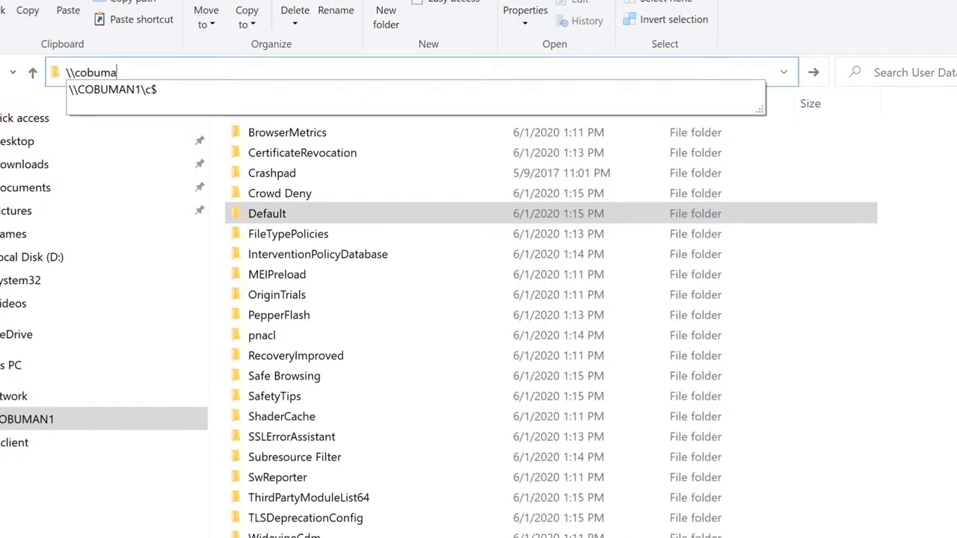
key(Down)
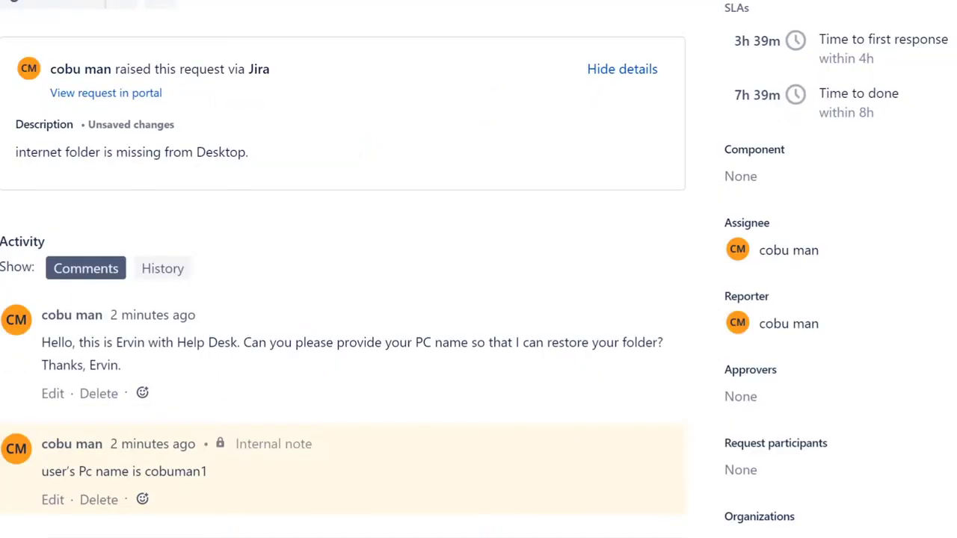
Open Command Prompt via search and run 'ping cobuman1'.
key(super+s)
text(cmd)
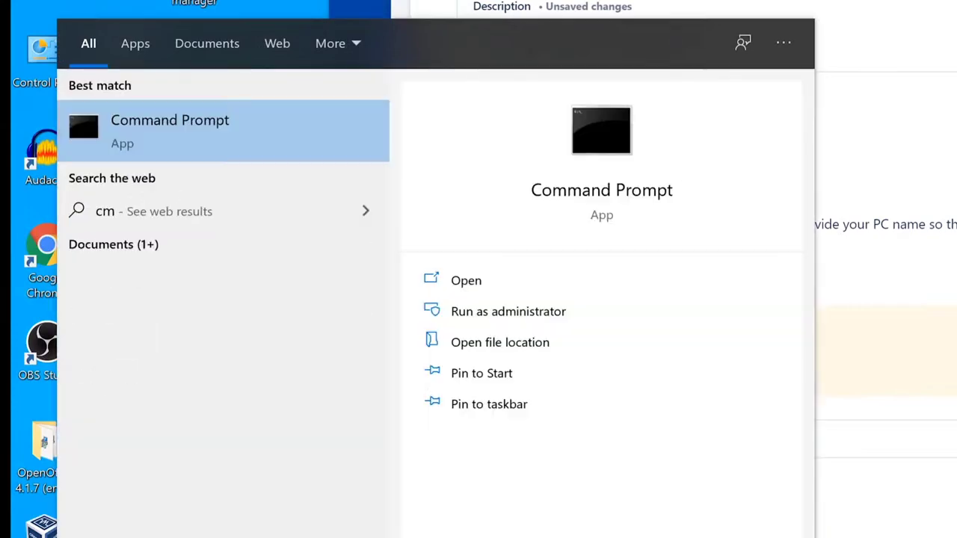
key(Return)
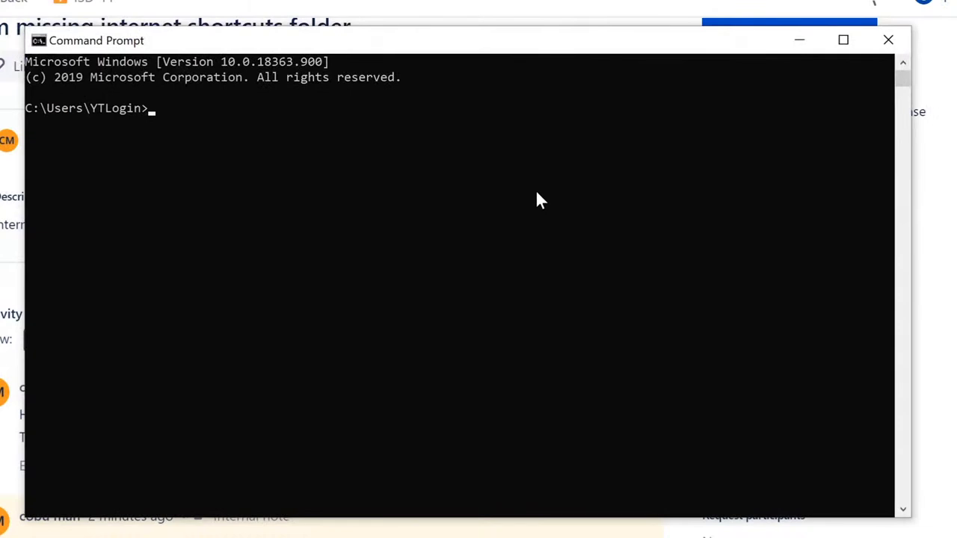
text(ping cobuman1)
key(Return)
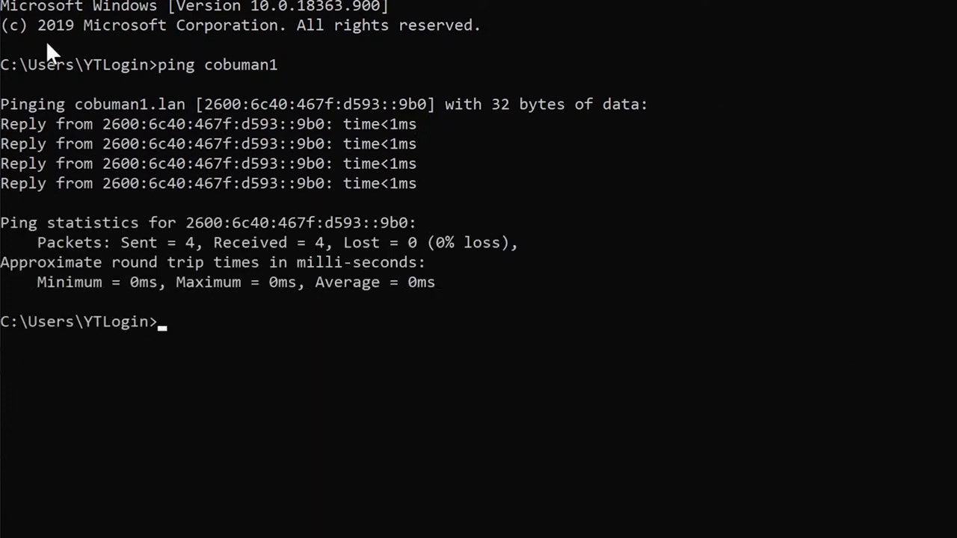
drag(201, 105, 216, 107)
click(226, 105)
drag(419, 105, 231, 105)
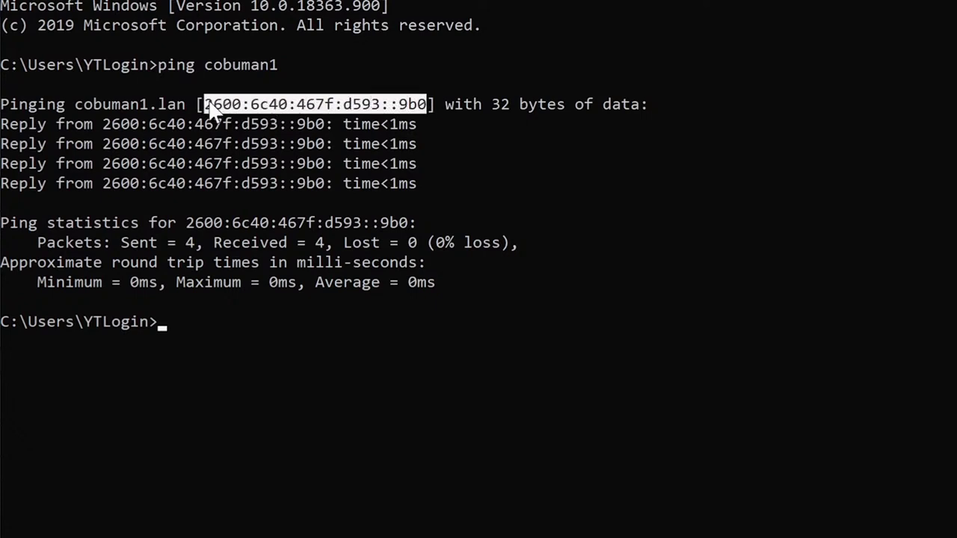
right_click(278, 106)
drag(205, 105, 381, 115)
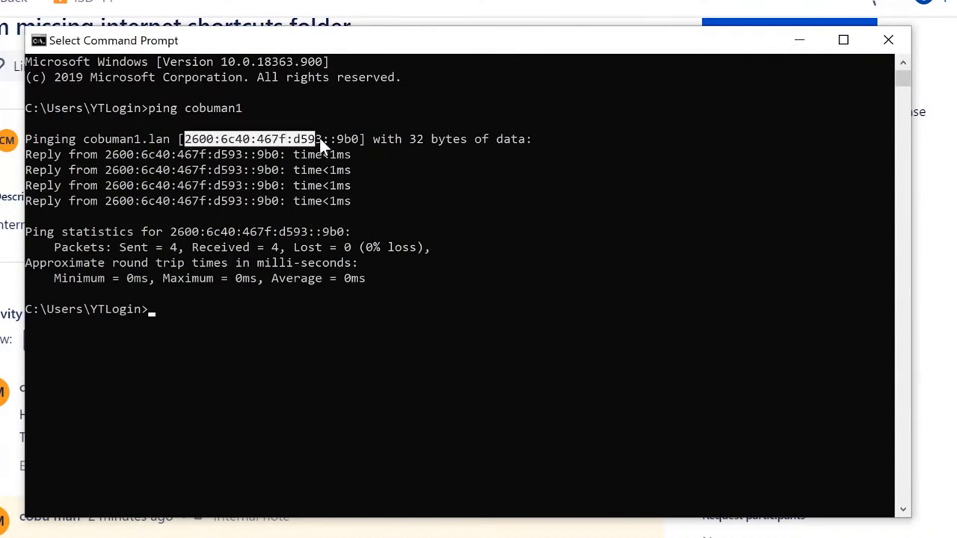
drag(321, 146, 353, 144)
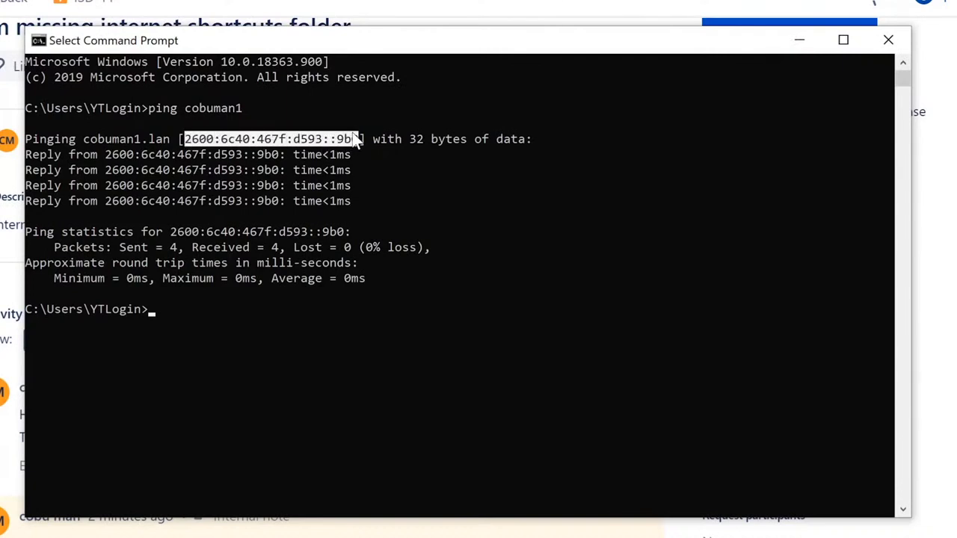
right_click(357, 141)
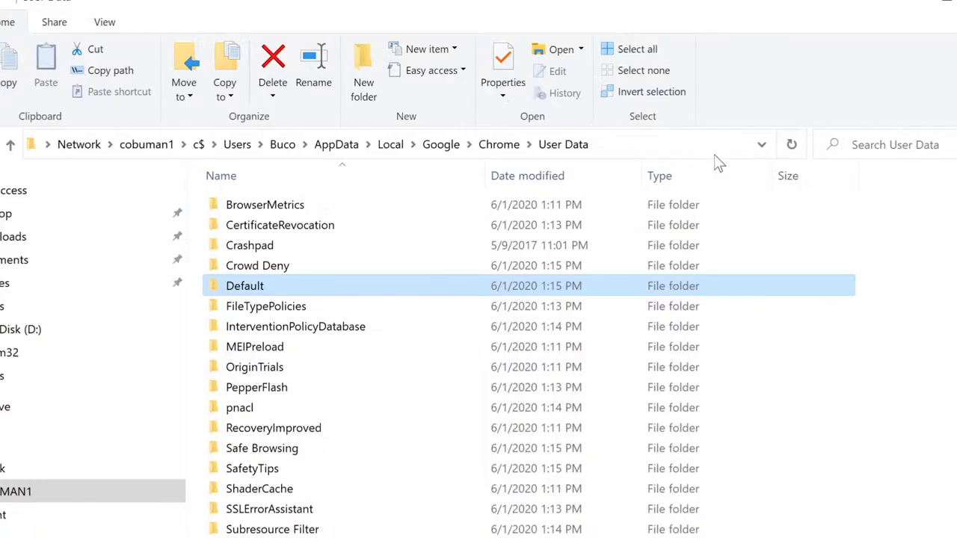
Enter the path \\2600:6c40:467f:d593::9b0\c in File Explorer's address bar.
click(726, 145)
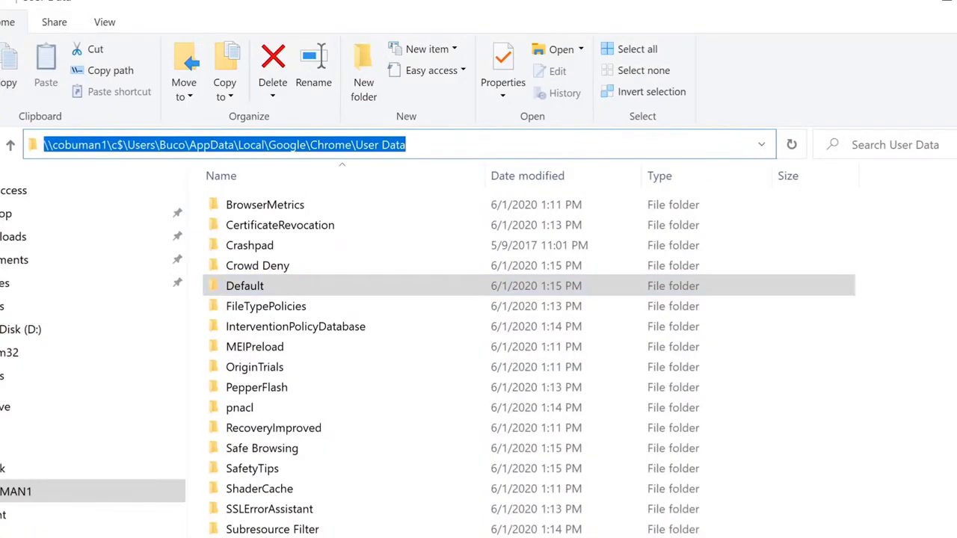
text(\\)
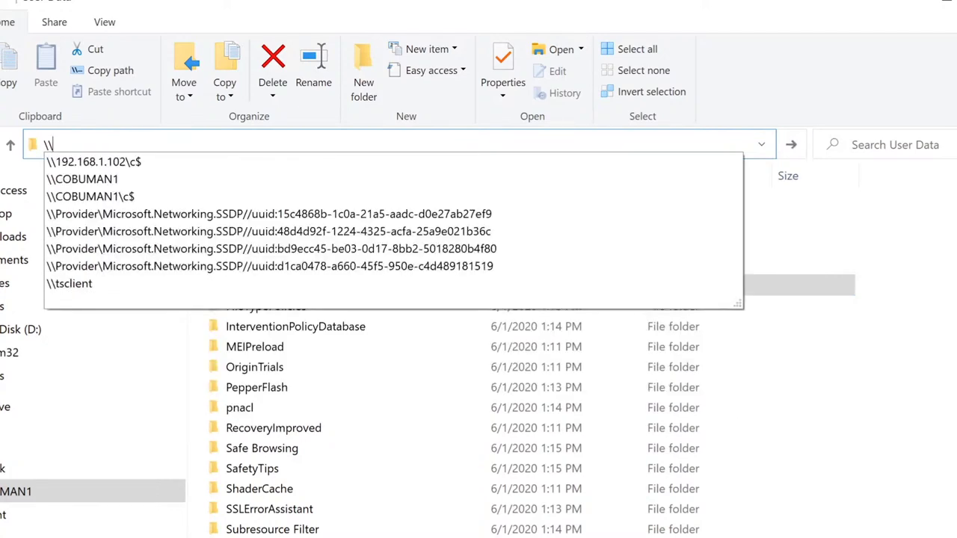
text(2600:6c40:467f:d593::9b0)
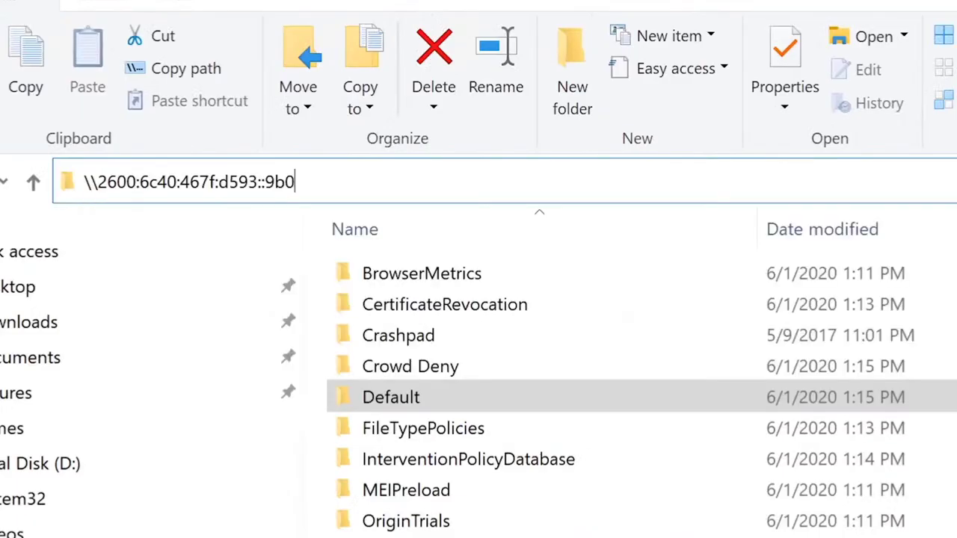
text(2600:6c40:467f:d593::9b0\)
key(BackSpace)
text(\c$)
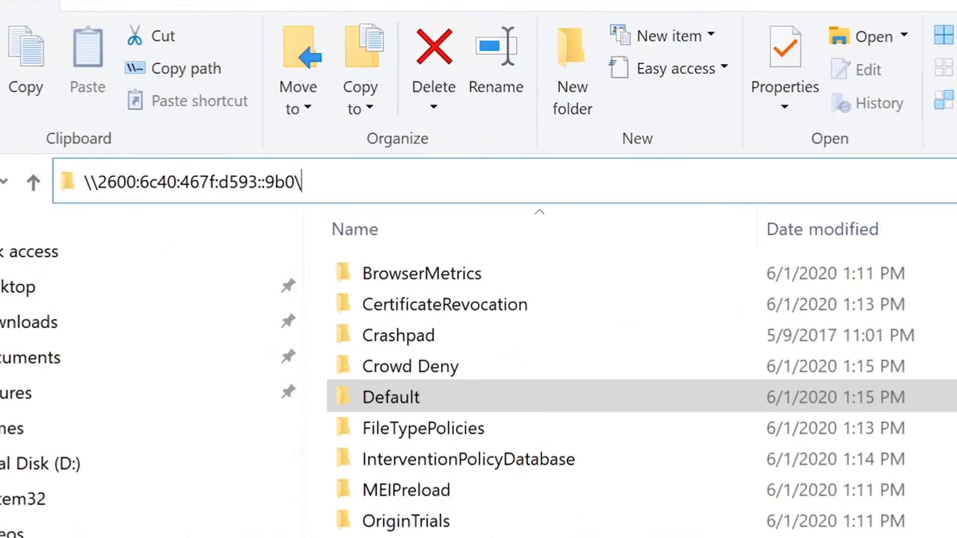
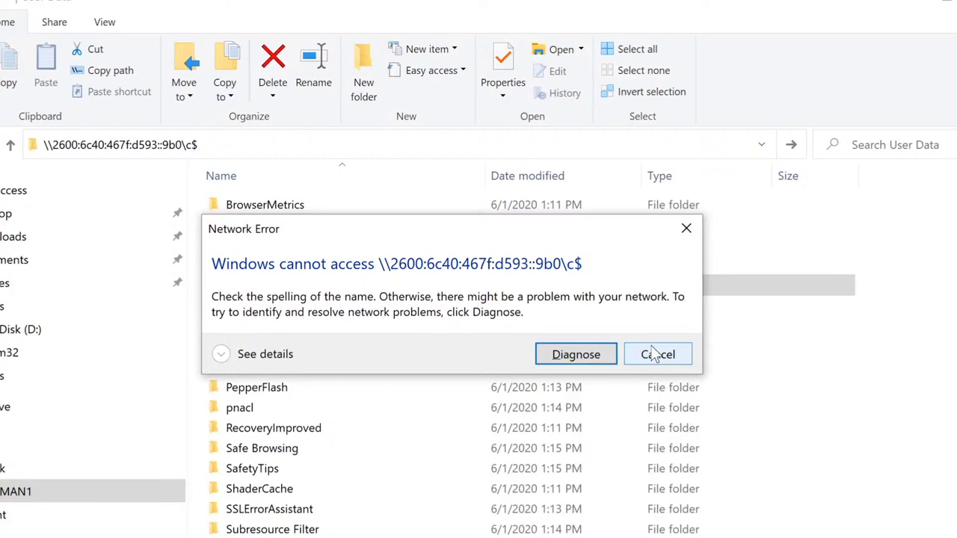
Dismiss the network error for the IPv6 share path and clear the windows to show the desktop.
click(645, 354)
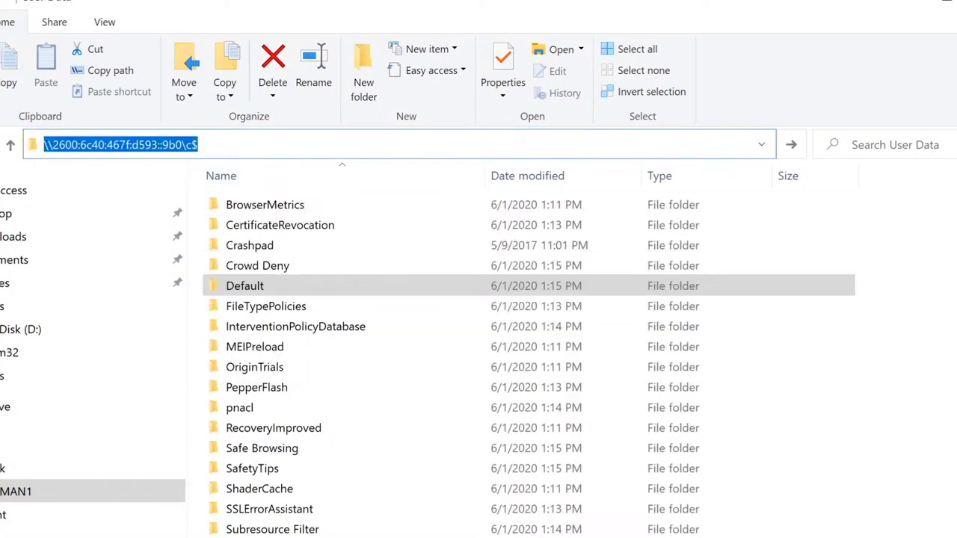
key(alt+Tab)
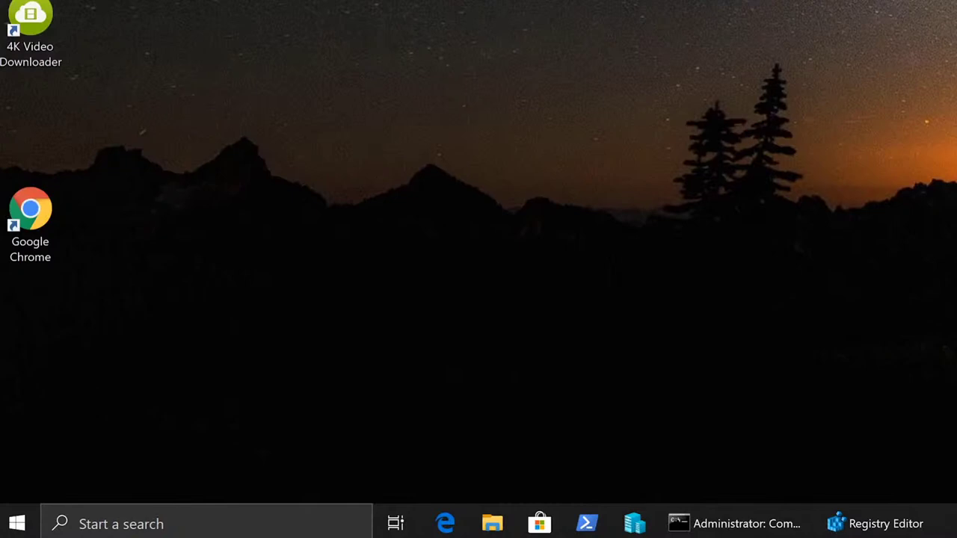
Search Windows for 'network' to open the Network status settings page.
click(128, 523)
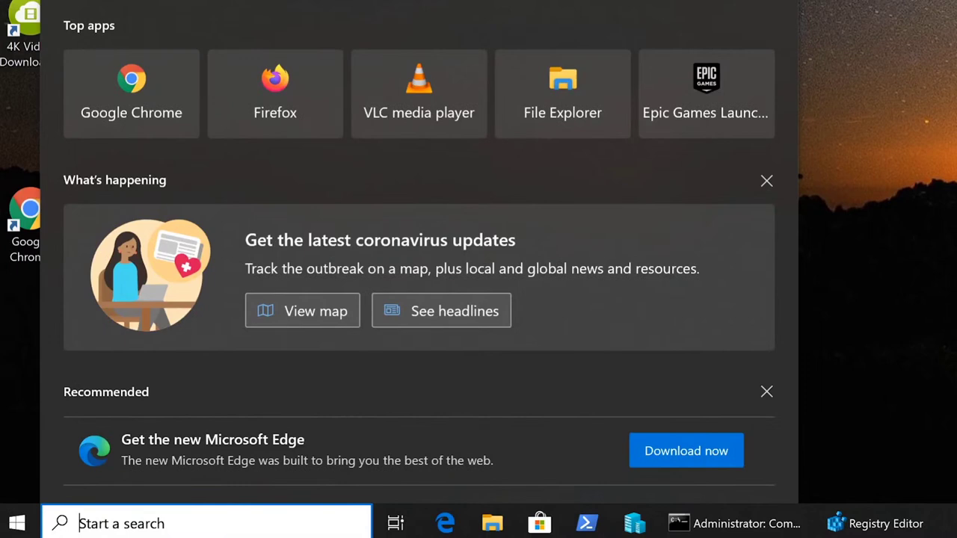
text(networ)
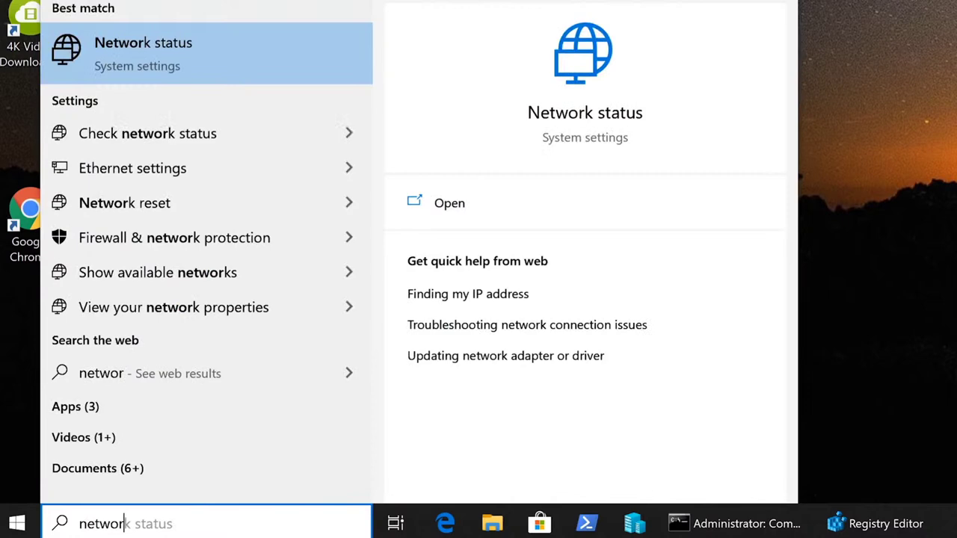
text(k)
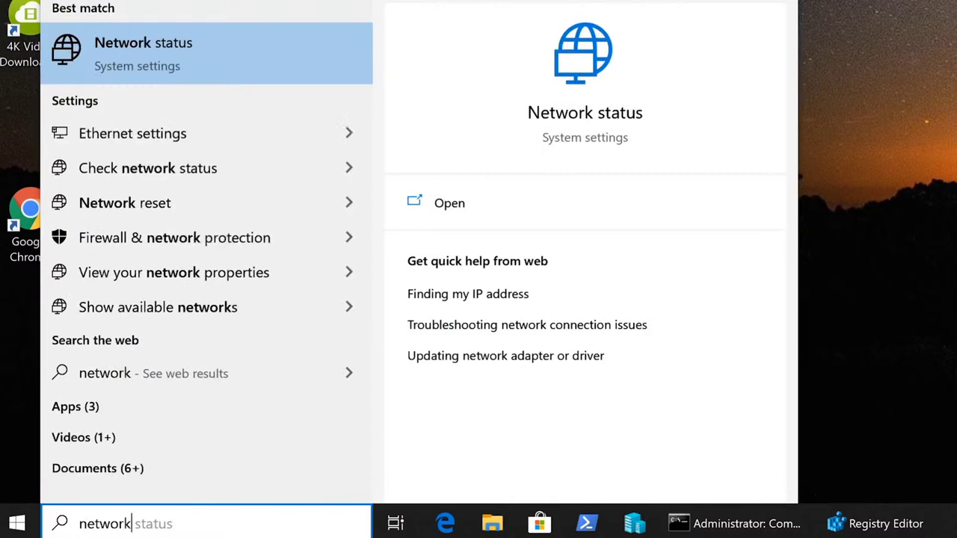
key(Return)
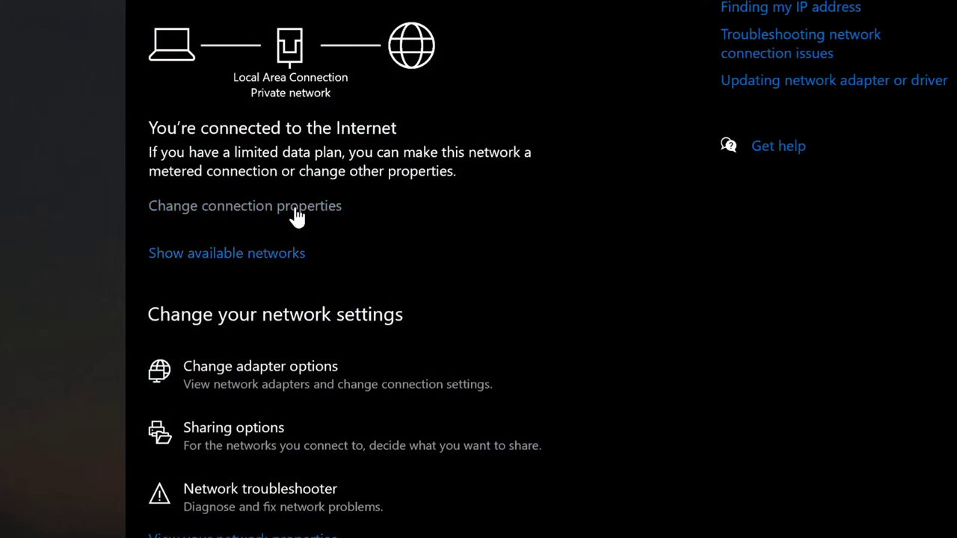
Open the connection's properties and scroll down to read IPv4 address 192.168.1.102.
click(252, 209)
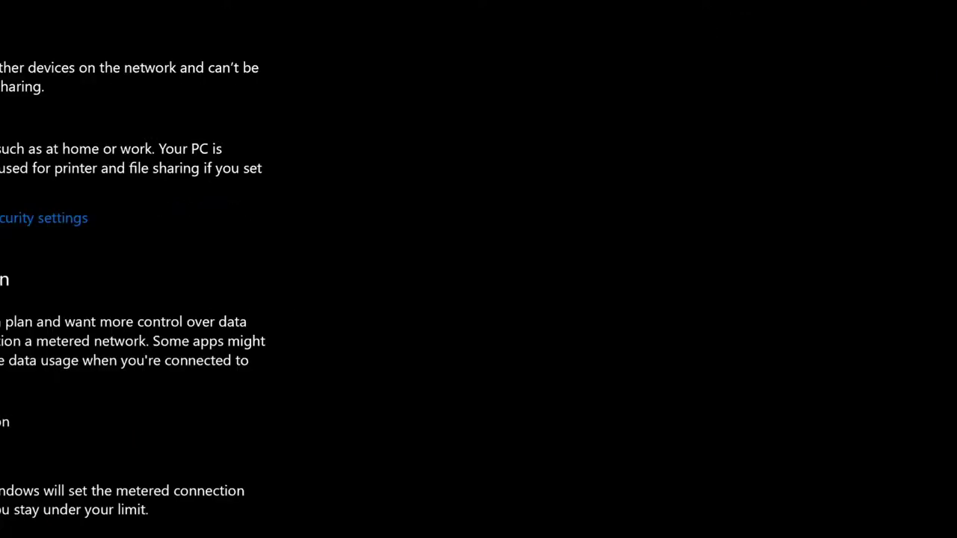
scroll(694, 74, down, 10)
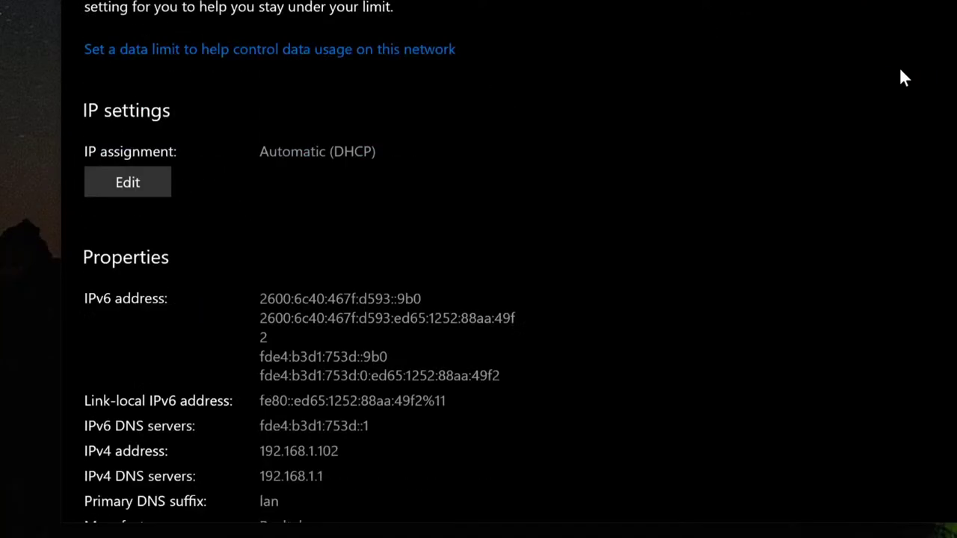
scroll(900, 69, down, 1)
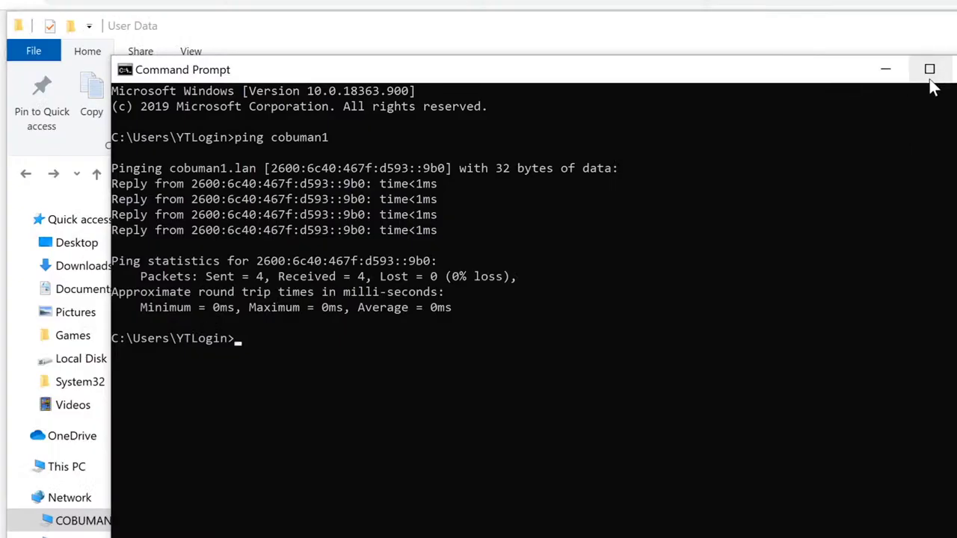
Back in File Explorer, replace the address bar path with the IPv4 share path \\192.168.1.102\c$.
click(888, 69)
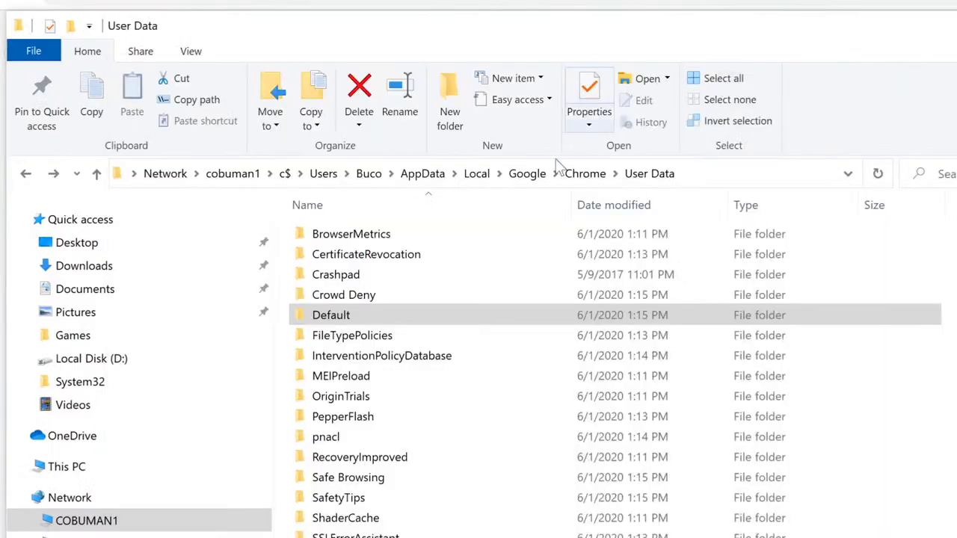
click(759, 173)
text(\\)
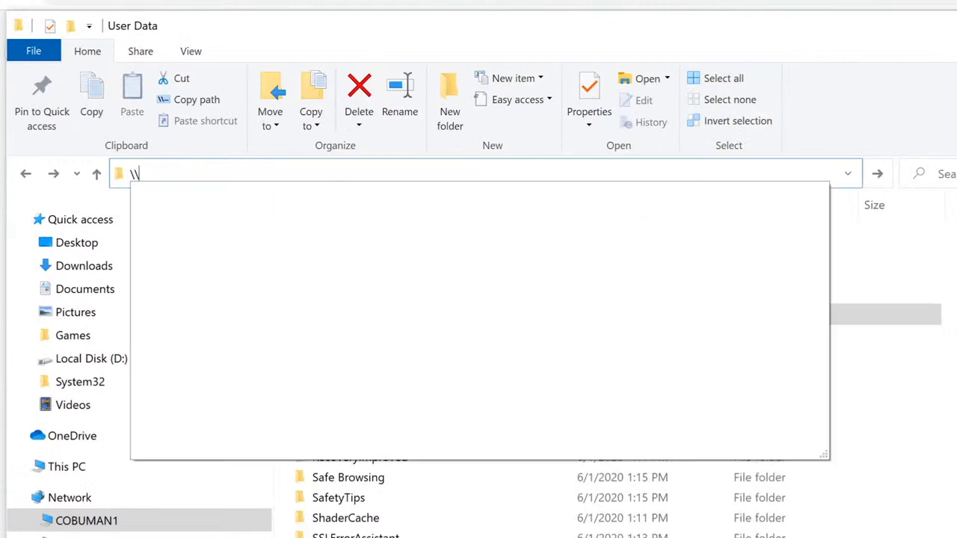
text(192.168.1.102\c$)
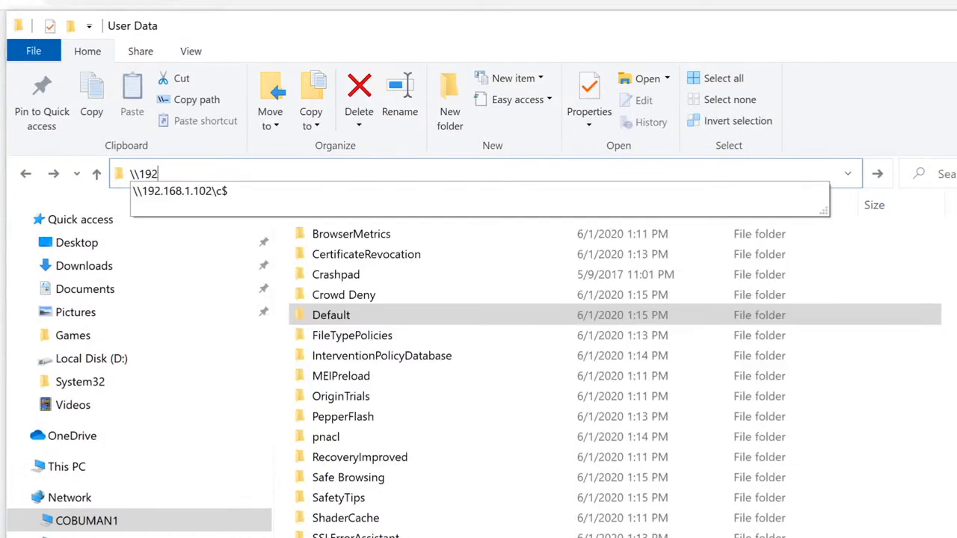
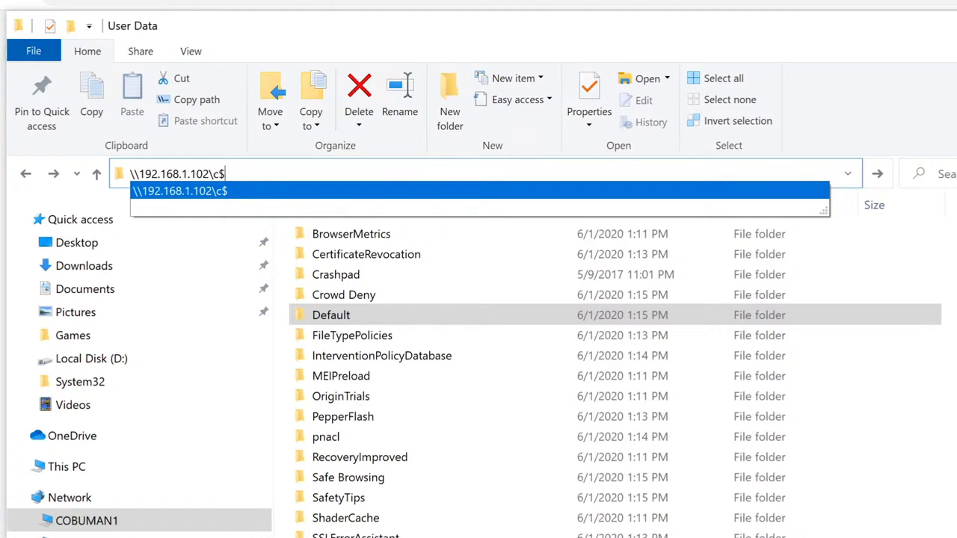
Copy the Internet Shortcuts folder into the user's Desktop folder on \\192.168.1.102\c$.
key(Return)
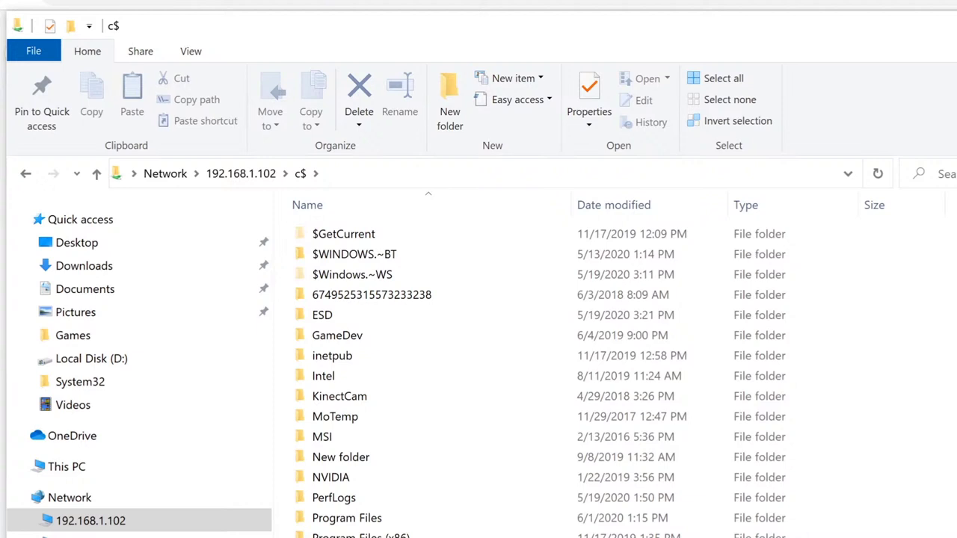
click(371, 234)
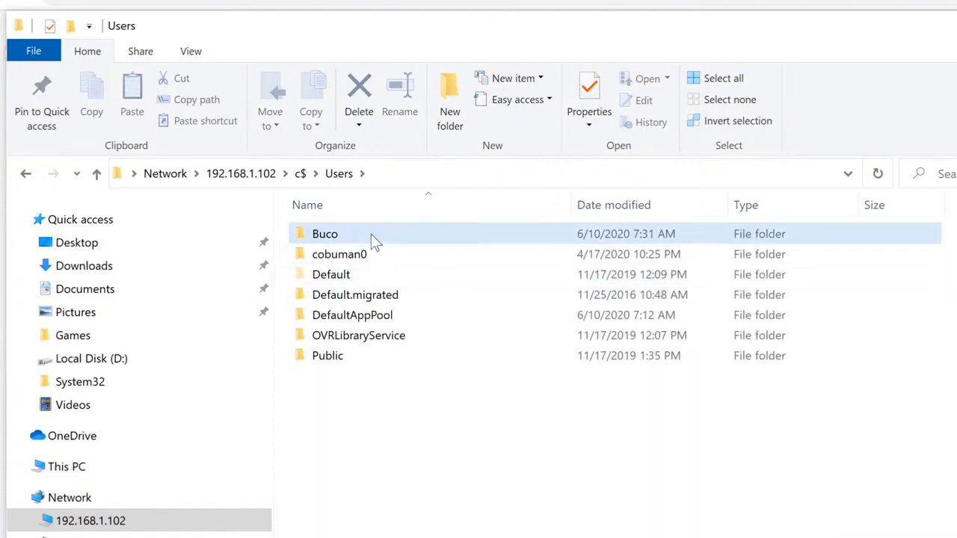
double_click(371, 234)
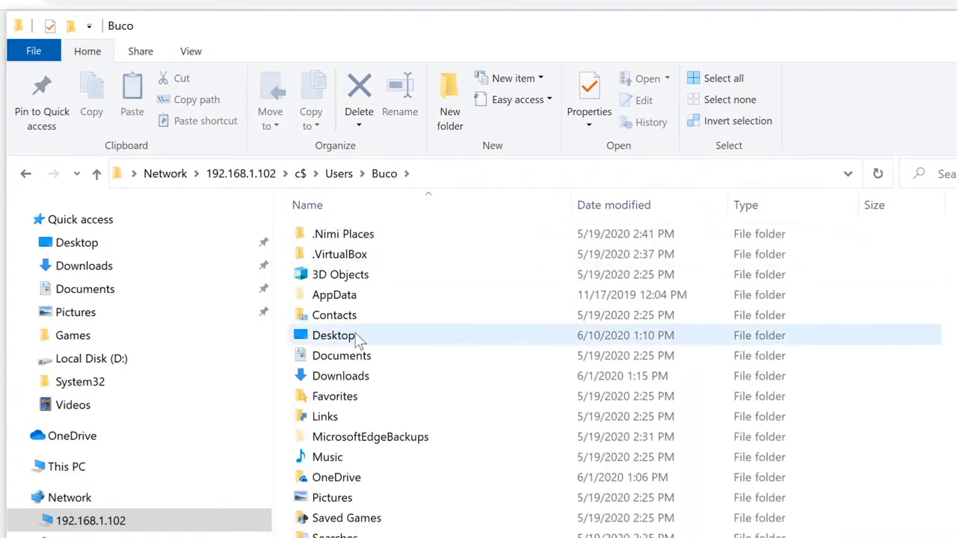
key(super)
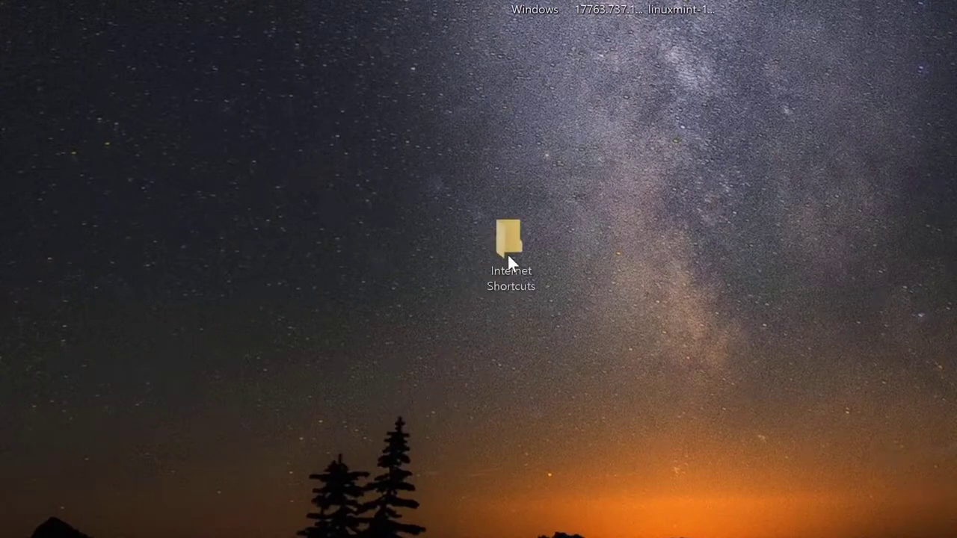
click(508, 256)
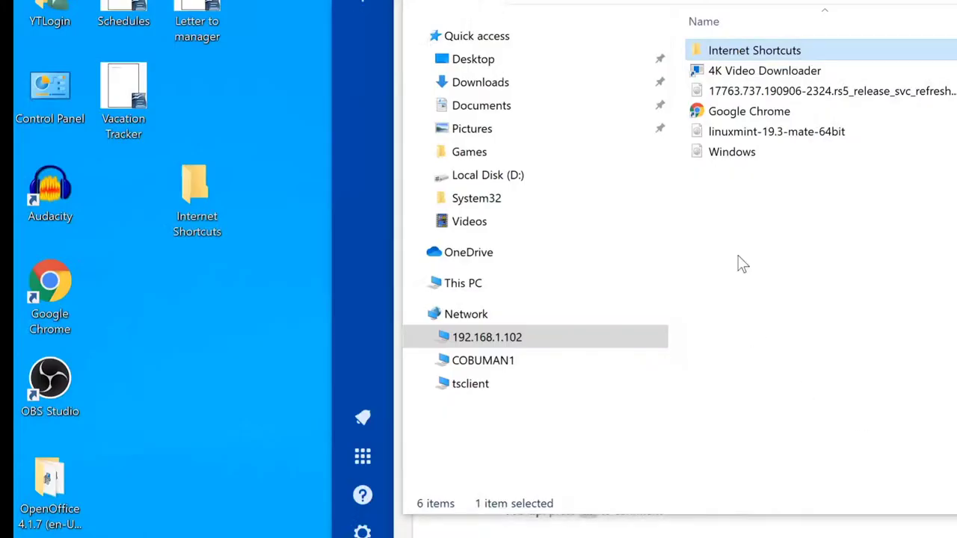
Launch Registry Editor via a regedit search and approve the UAC prompt.
key(super+s)
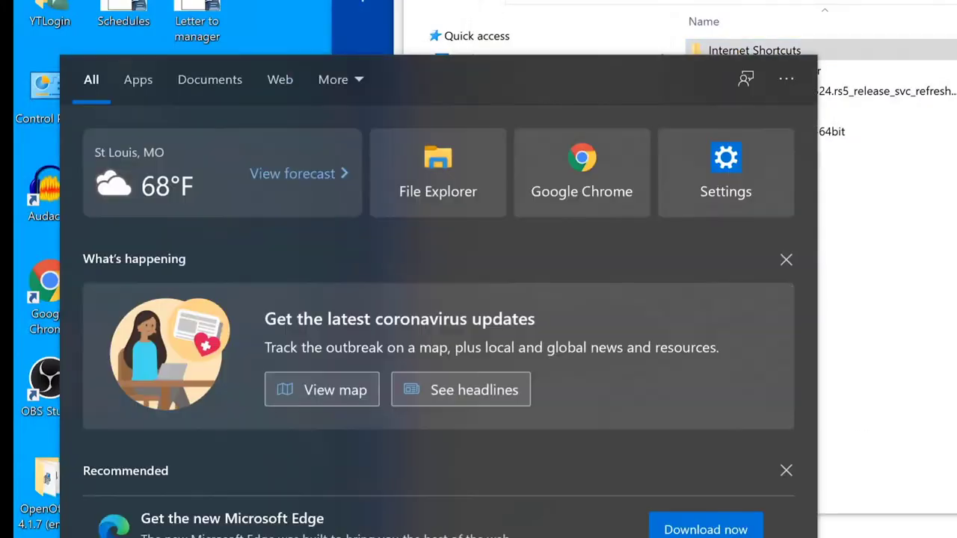
text(regedit)
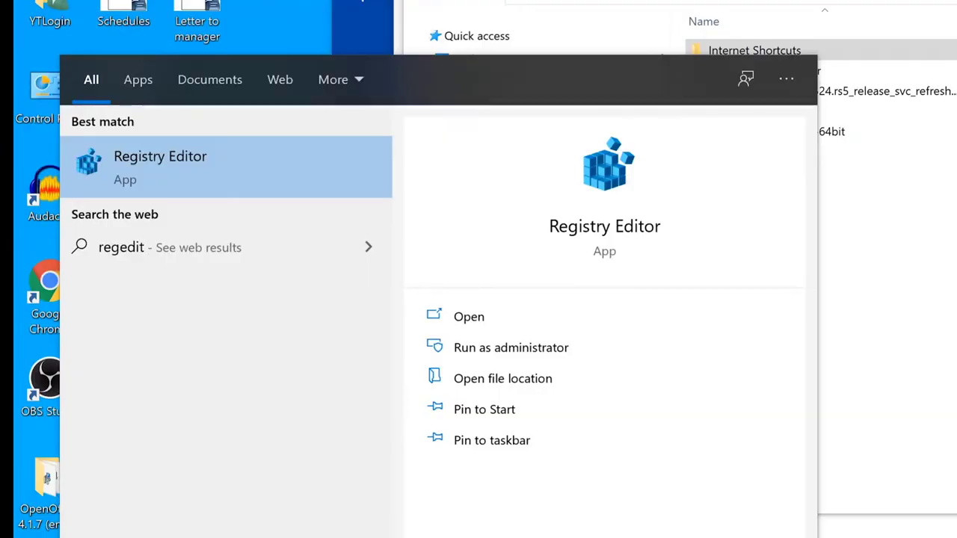
key(Return)
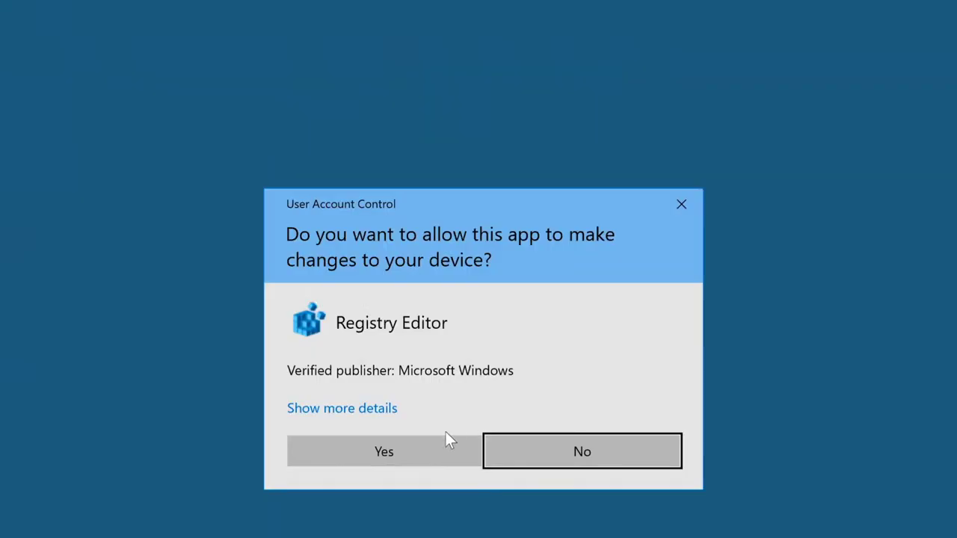
click(447, 439)
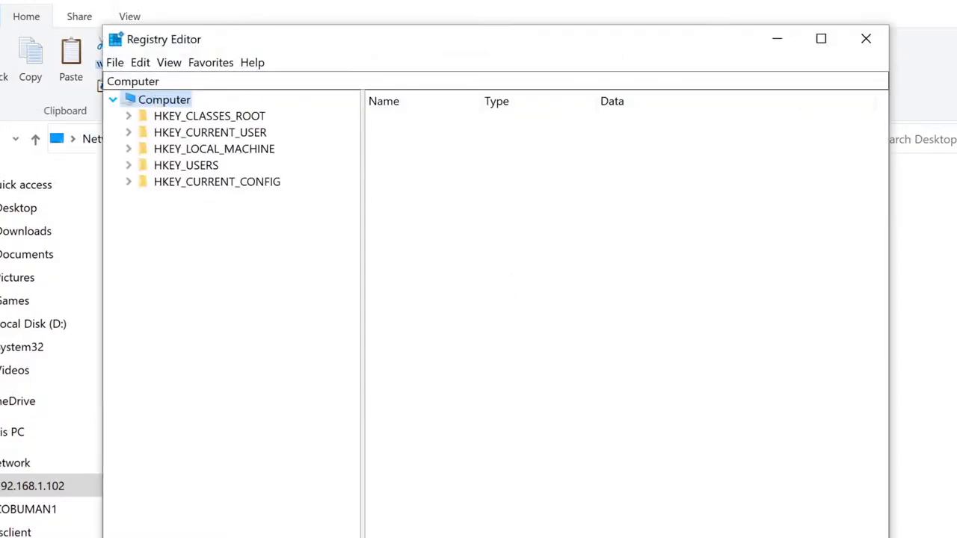
Request a network registry connection to computer 192.168.1.102.
click(114, 62)
click(187, 164)
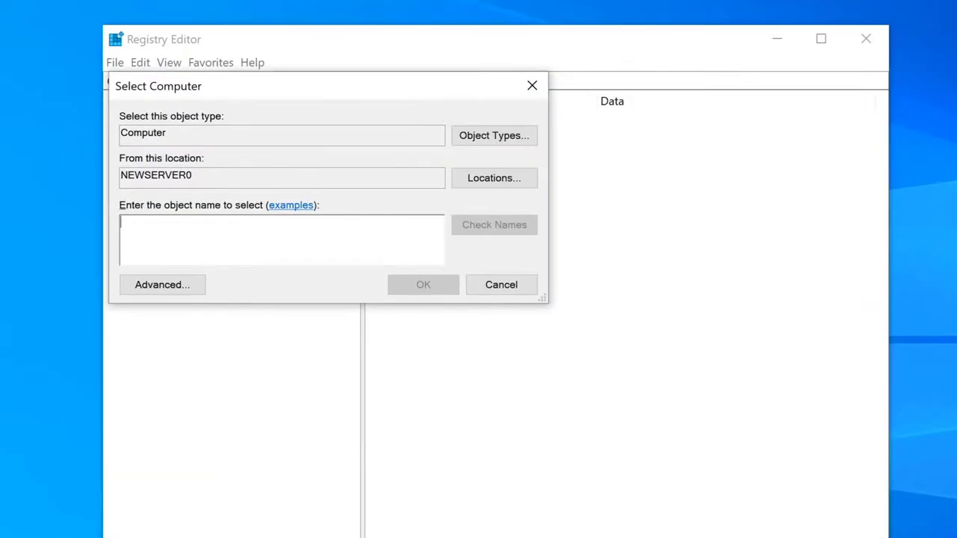
text(192.)
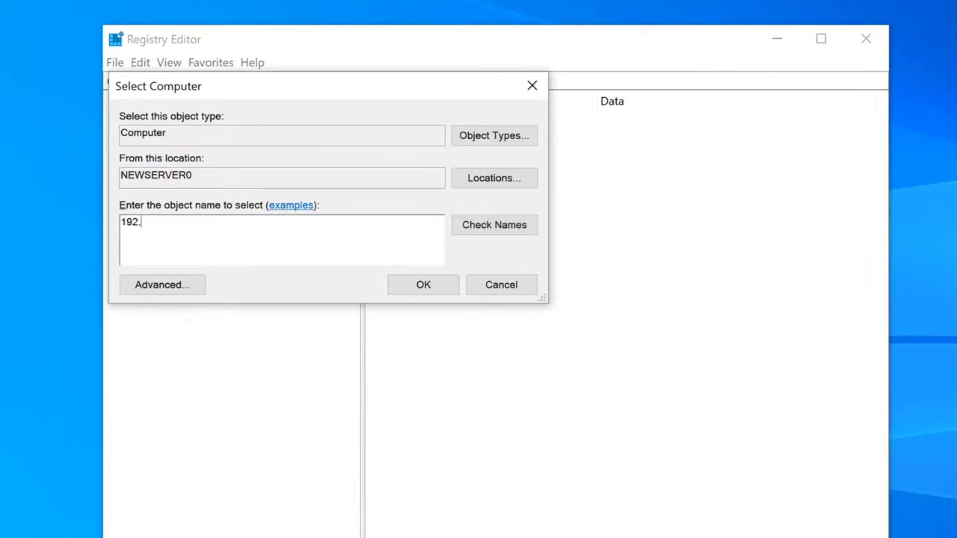
text(168.1.102)
key(Return)
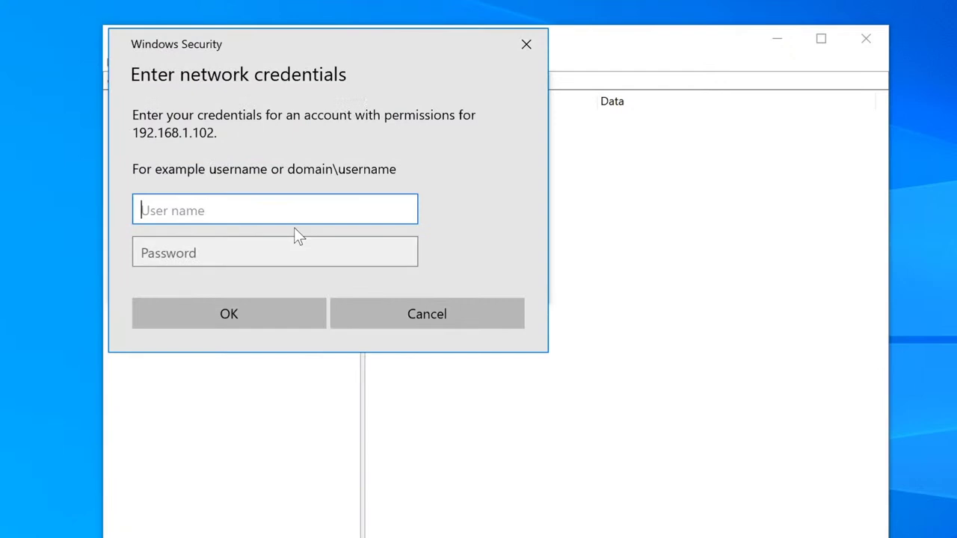
Enter the remote account's user name and password to connect 192.168.1.102's registry.
text(Buco)
key(Tab)
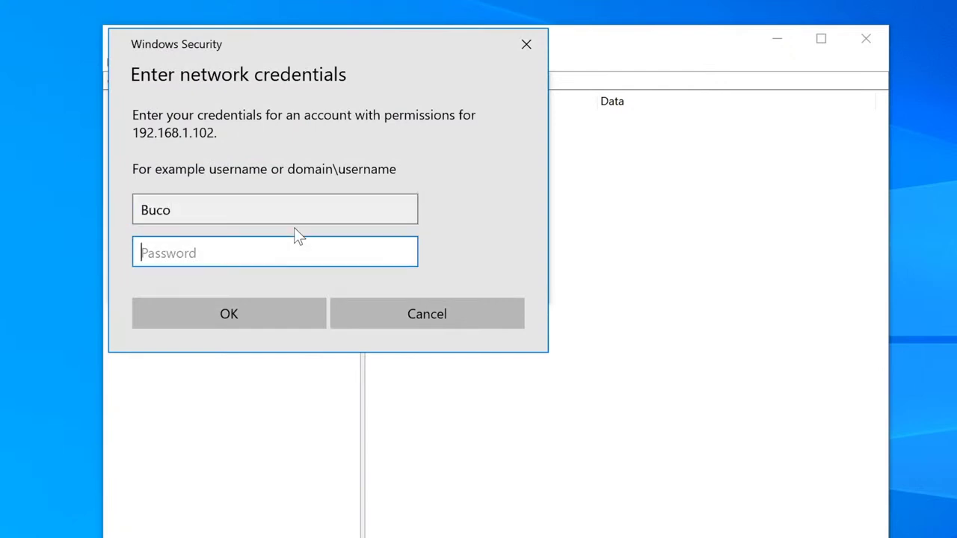
text(•)
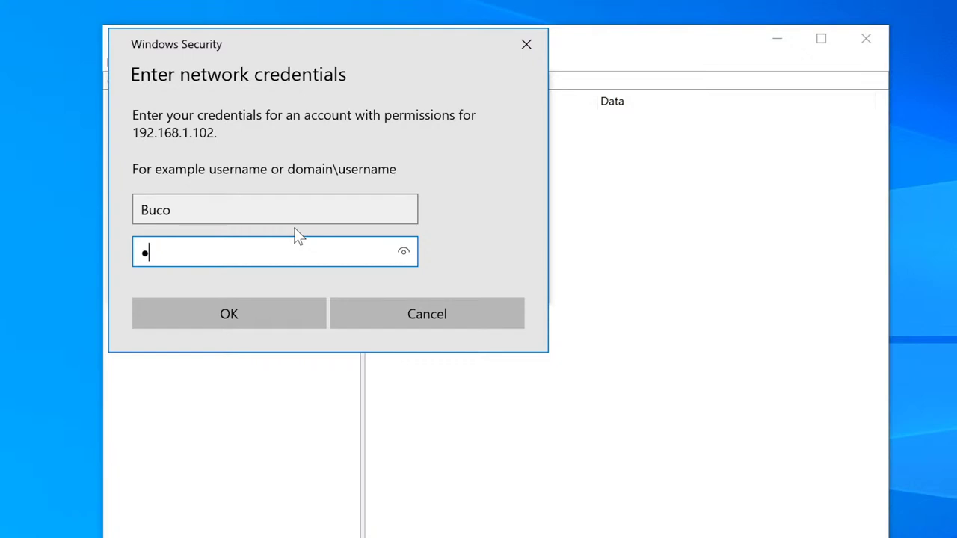
text(•••••)
key(Return)
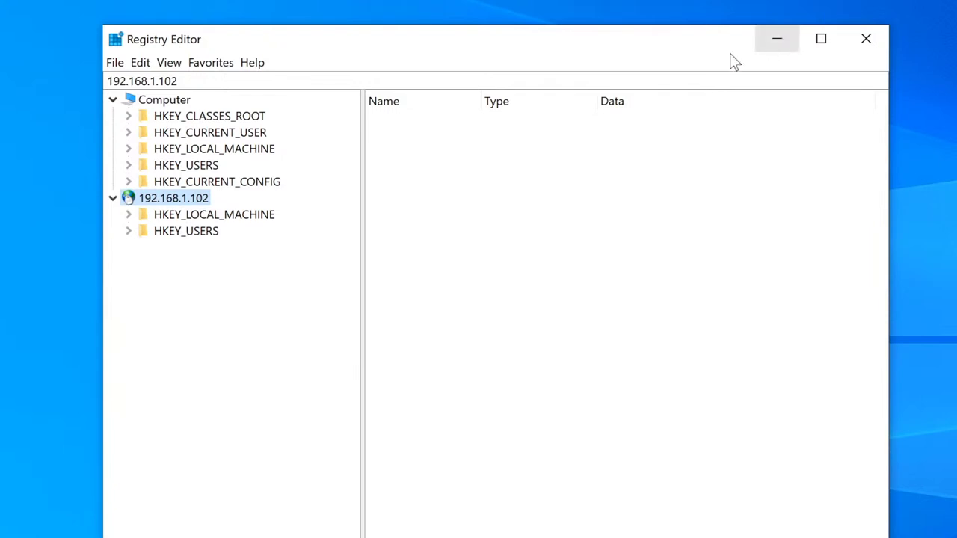
drag(669, 40, 671, 32)
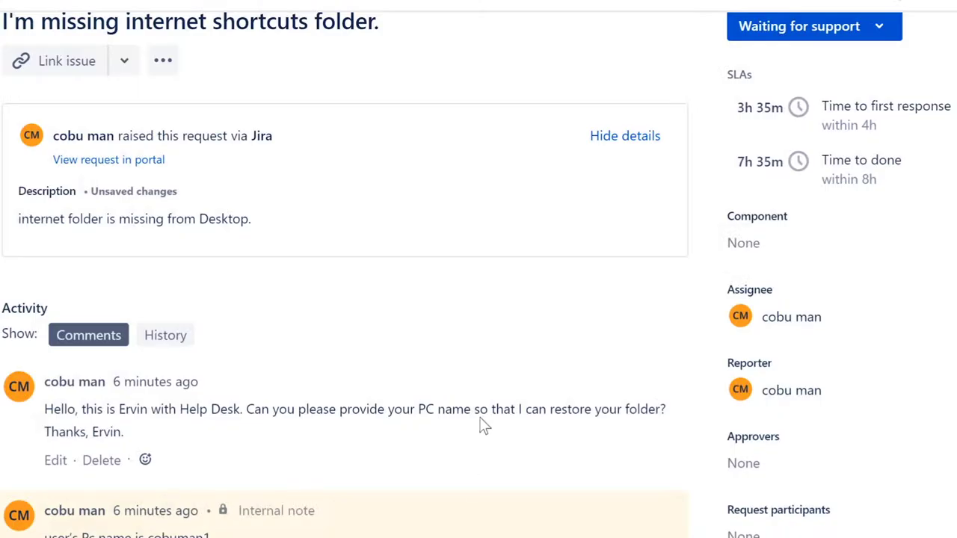
scroll(439, 270, down, 1)
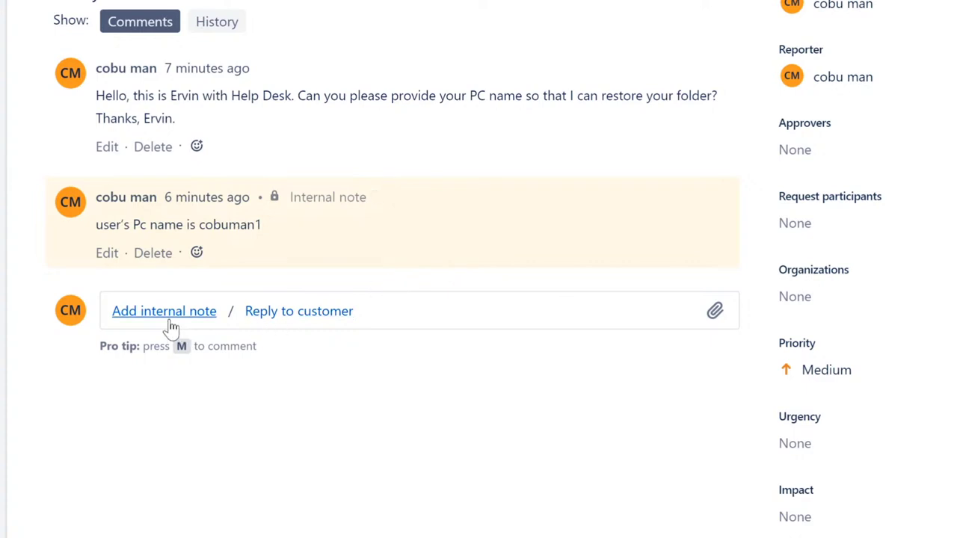
Post the customer reply 'made a copy of internet folder to desktop.', signed with the agent's name.
click(294, 314)
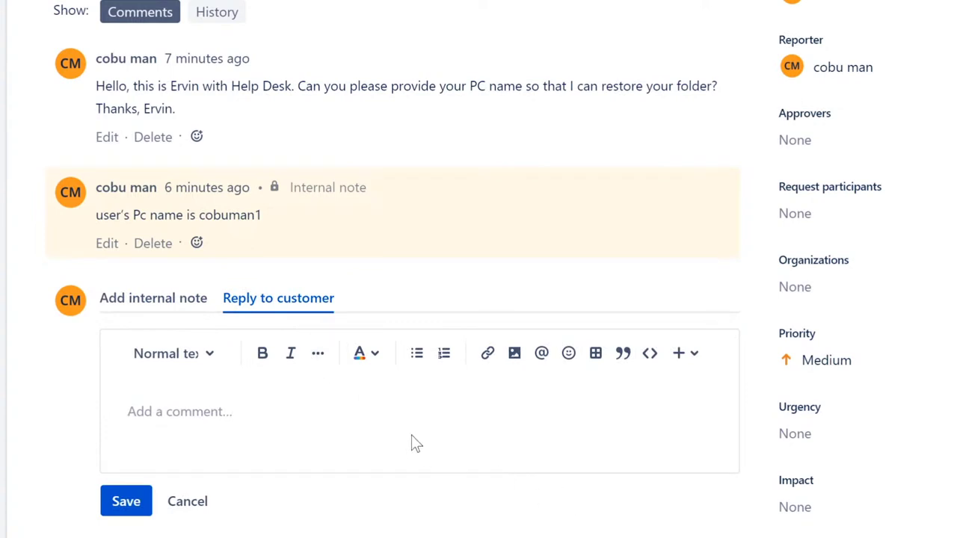
text(made a copy)
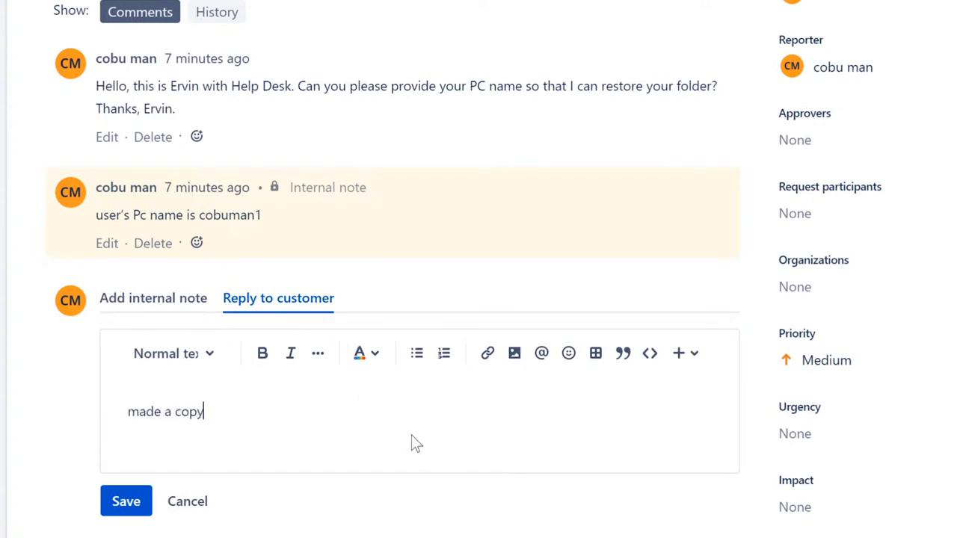
text( of internet f)
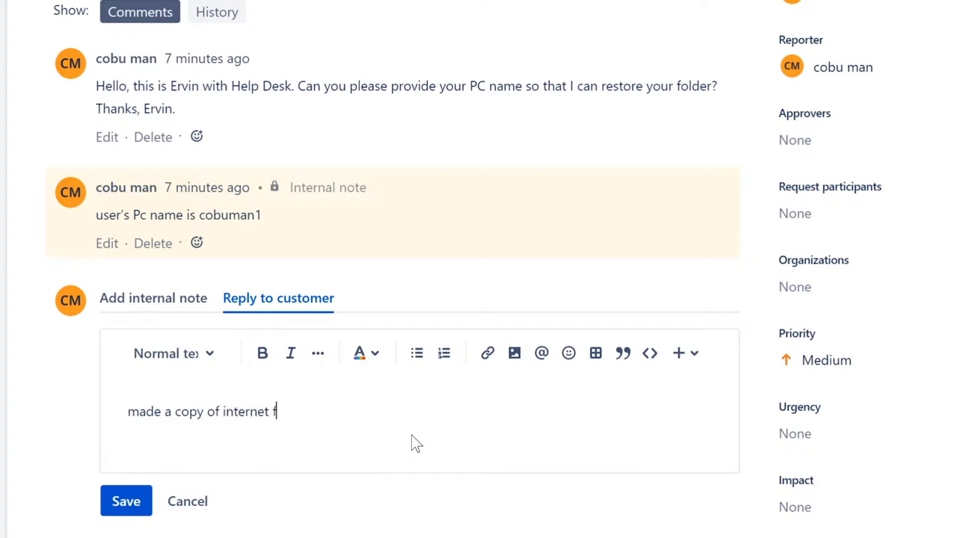
text(older to desktop. Erv)
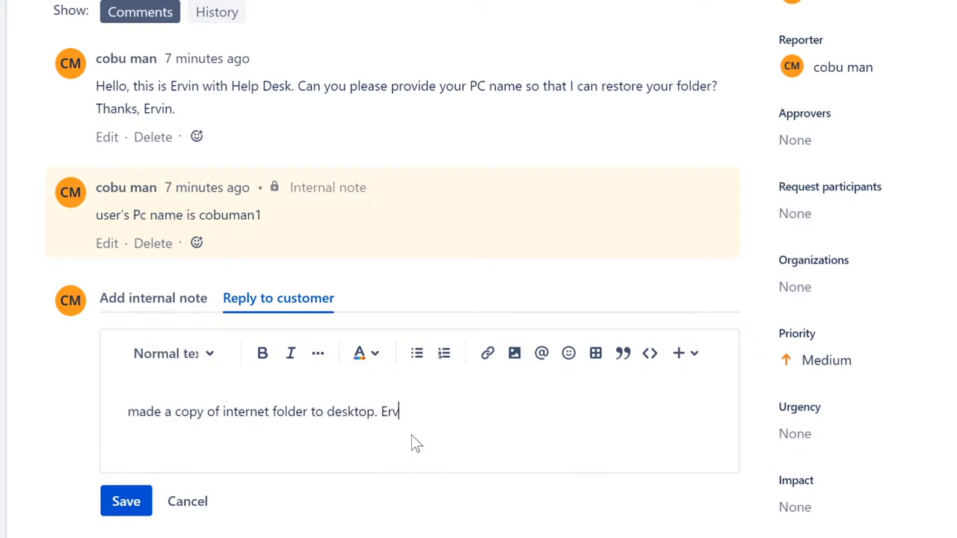
text(in)
click(124, 499)
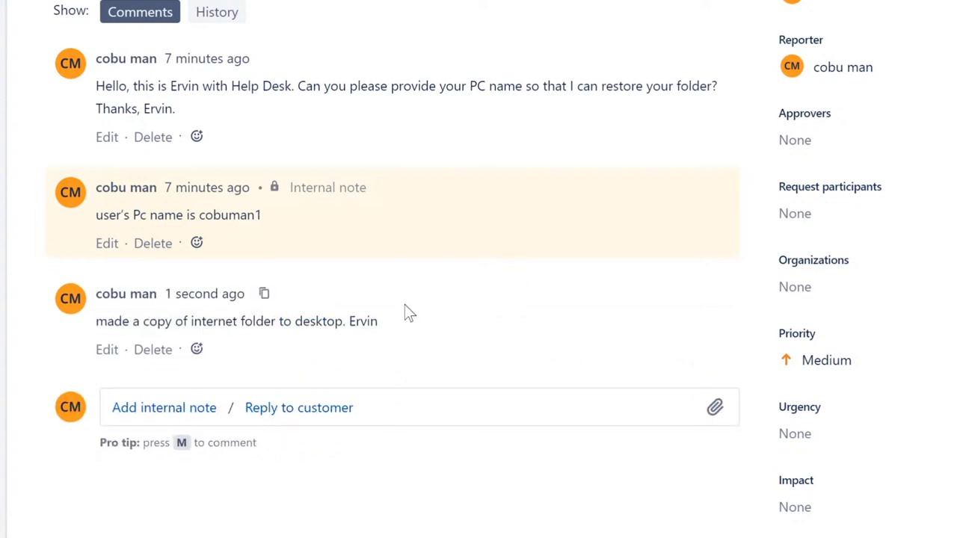
scroll(396, 269, up, 2)
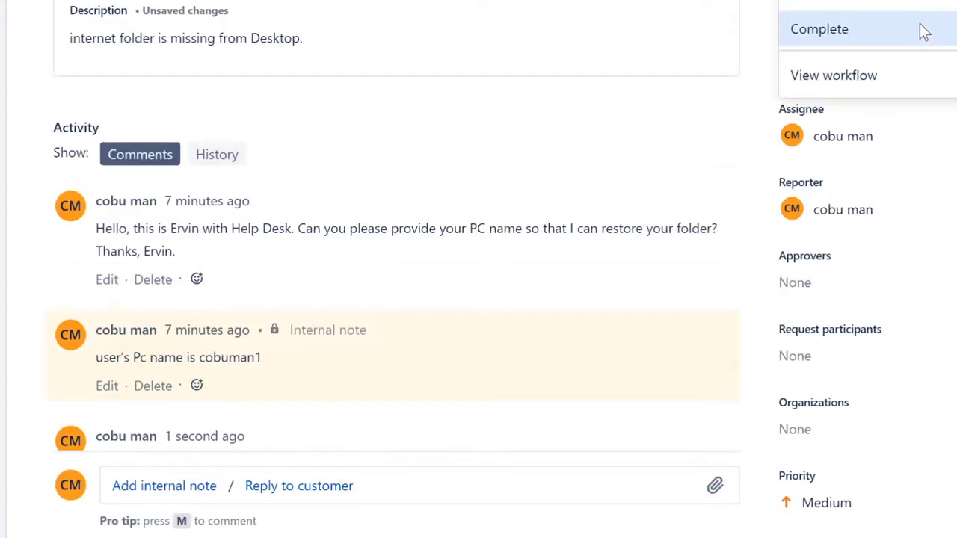
Set the missing internet shortcuts ticket's status to Complete.
click(924, 32)
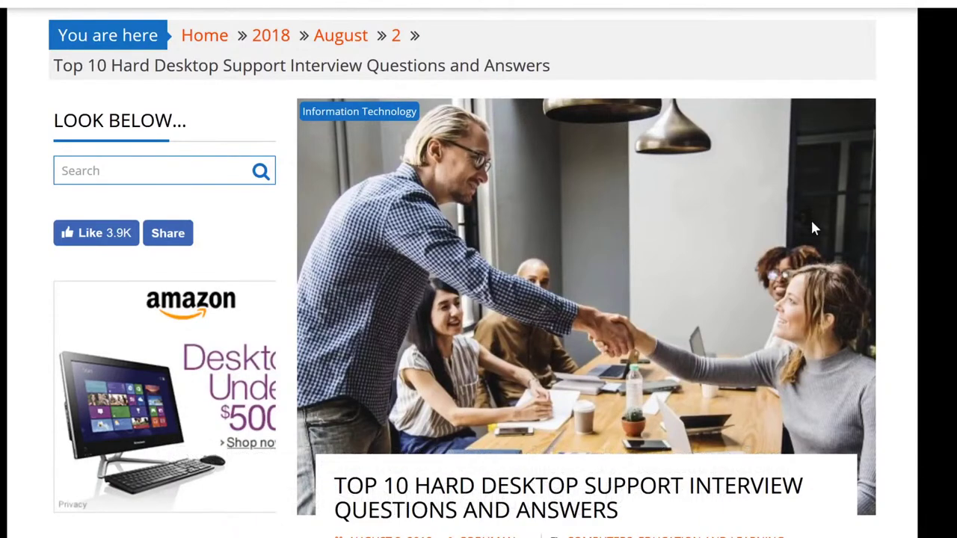
Scroll past the article's title image to the Remote Desktop host-name troubleshooting question.
scroll(478, 269, down, 1)
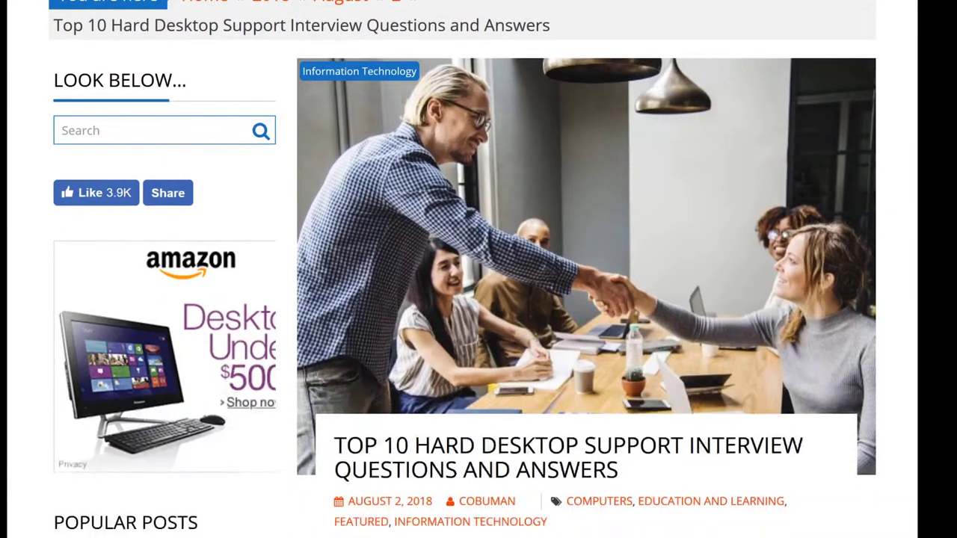
scroll(478, 269, up, 3)
scroll(479, 269, down, 1)
scroll(478, 269, down, 1)
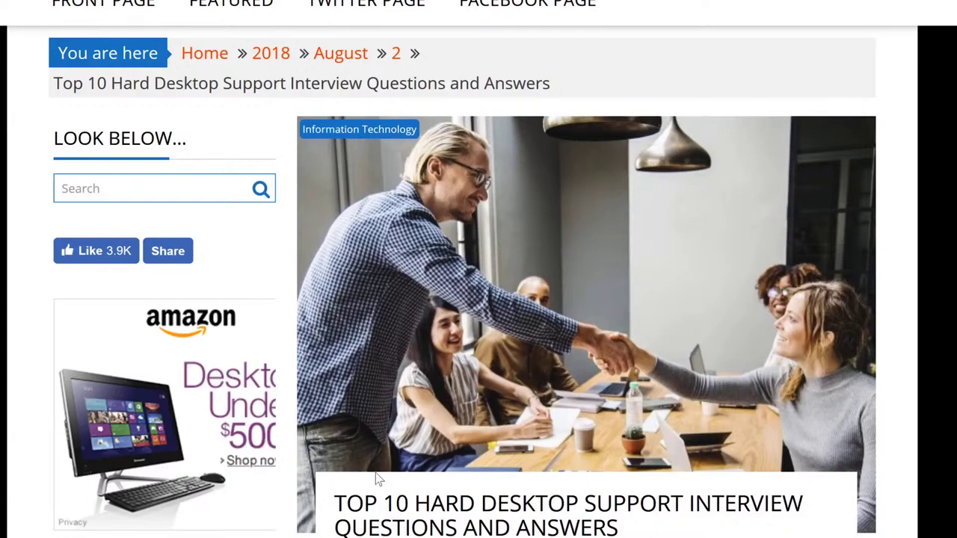
drag(333, 507, 643, 532)
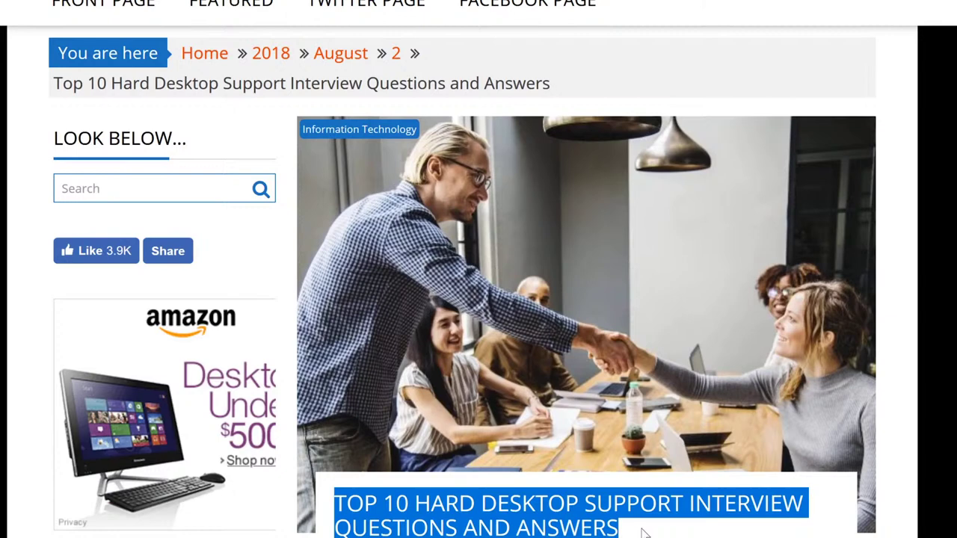
click(643, 532)
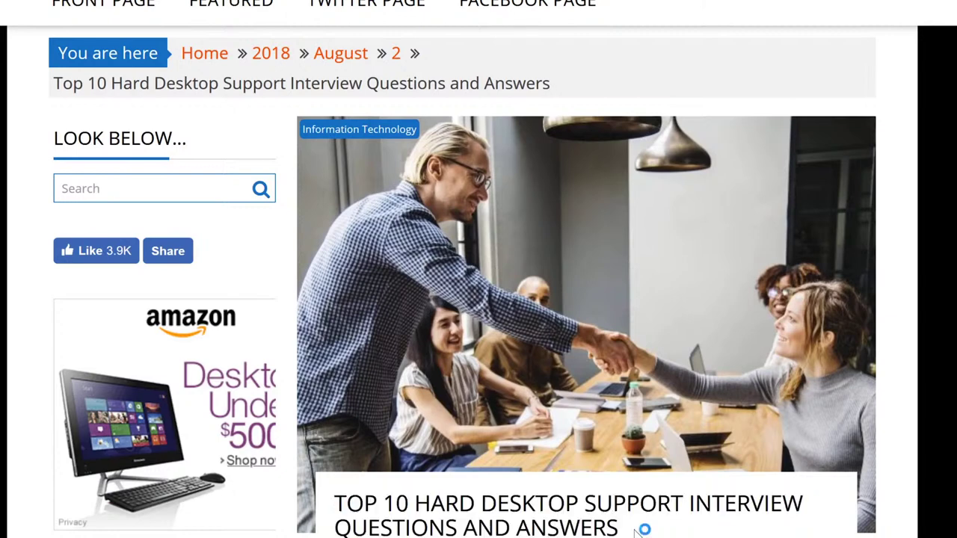
scroll(635, 533, down, 1)
scroll(635, 534, down, 10)
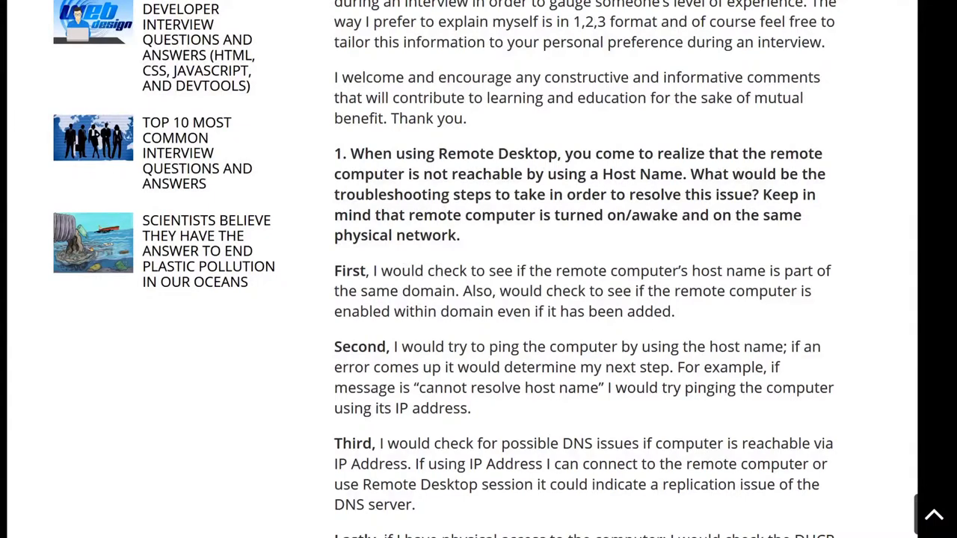
Scroll past questions 2 and 3 to question 4 on installing an OS on 100 computers.
scroll(417, 236, down, 4)
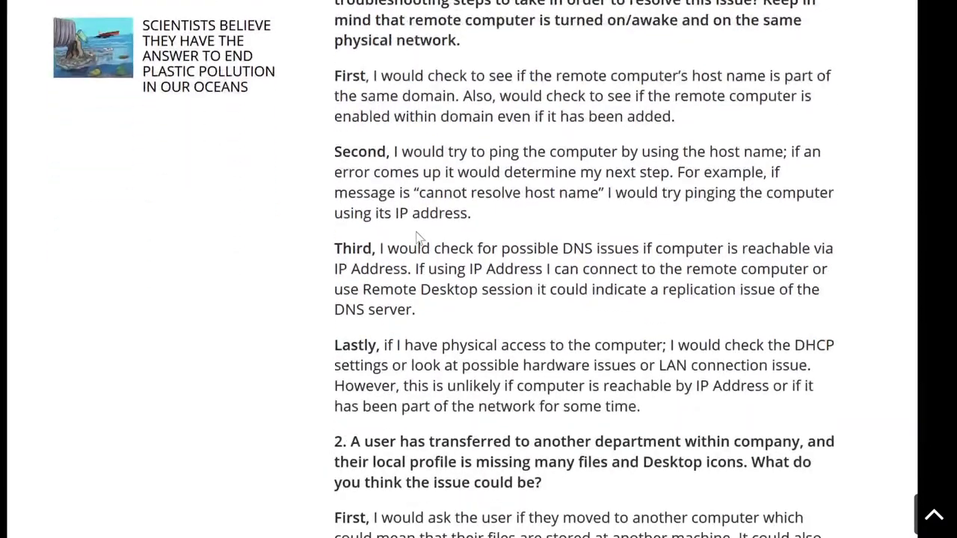
scroll(417, 236, down, 3)
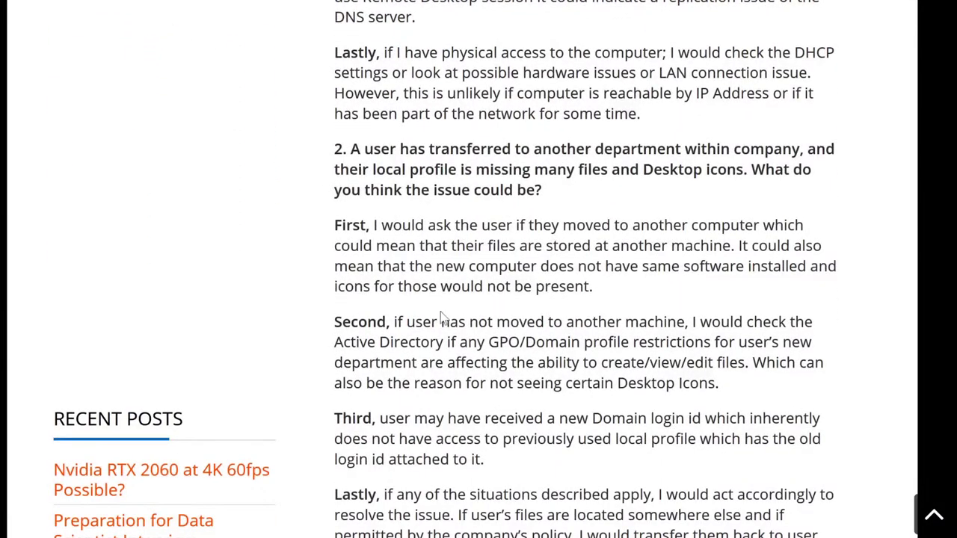
scroll(442, 316, down, 4)
scroll(478, 269, down, 8)
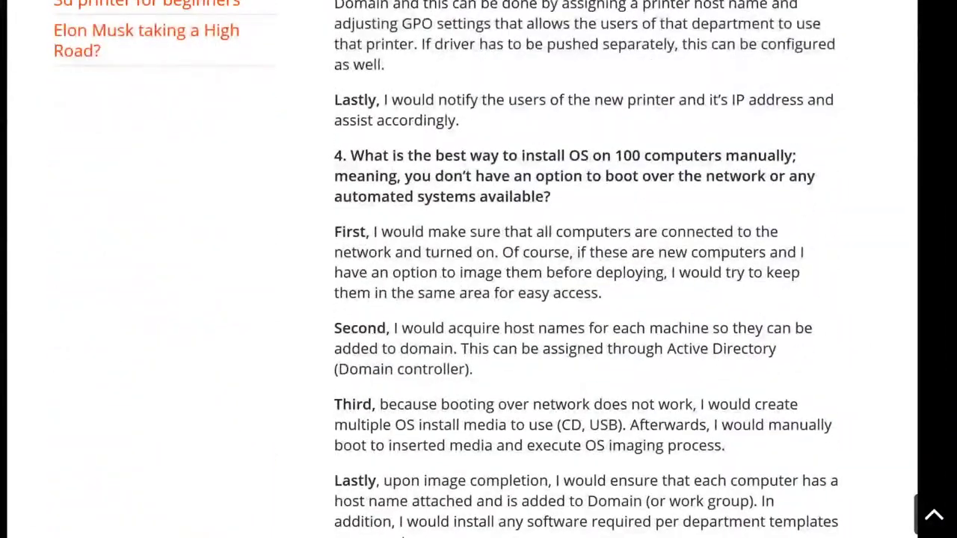
scroll(447, 297, down, 2)
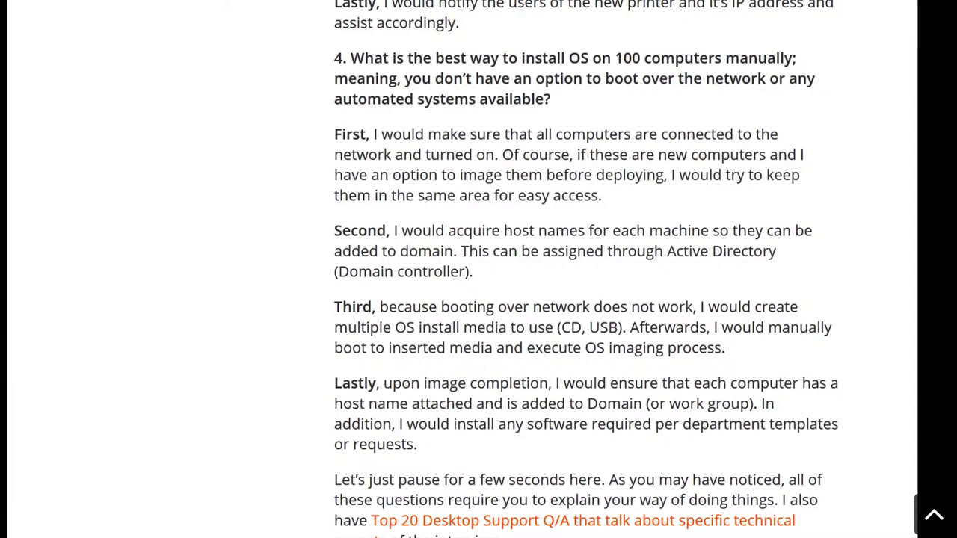
Highlight the First, Second, Third and Lastly lead-ins of question 4's answer.
drag(374, 134, 333, 136)
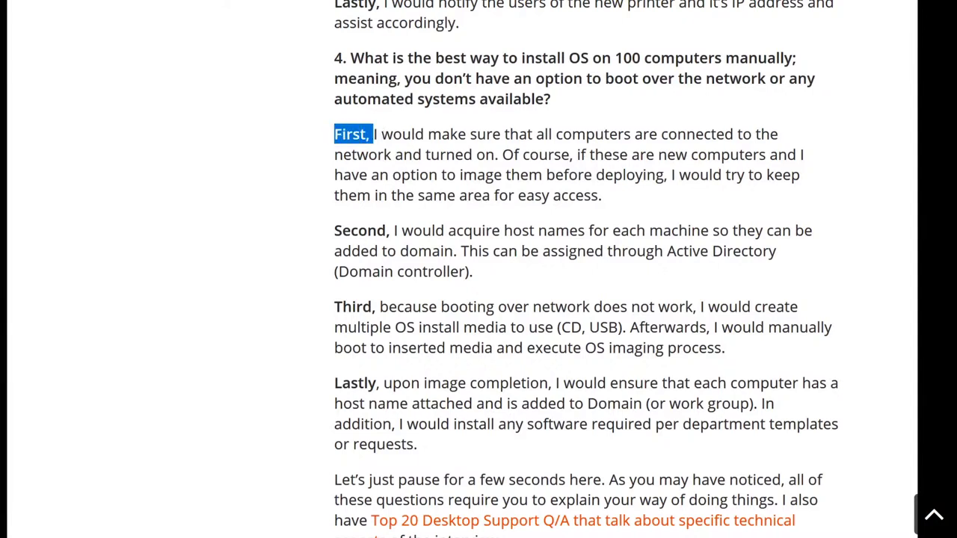
drag(390, 230, 334, 231)
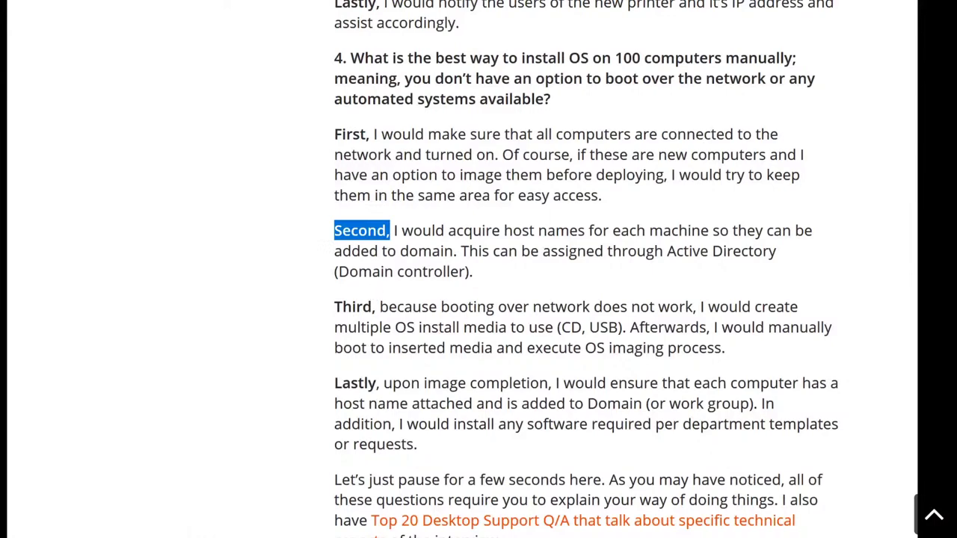
drag(380, 307, 334, 307)
drag(380, 383, 335, 383)
click(337, 383)
scroll(461, 296, up, 2)
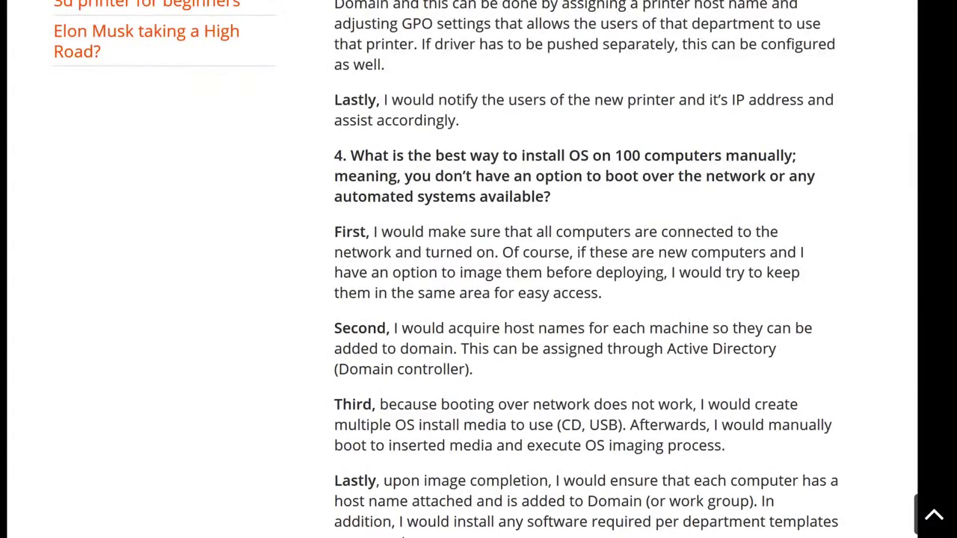
scroll(446, 270, up, 1)
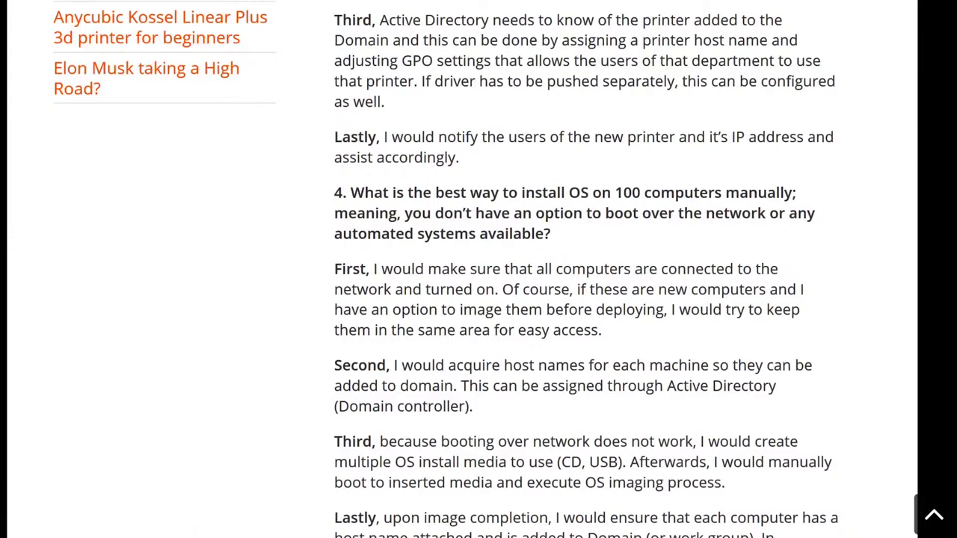
scroll(586, 269, down, 2)
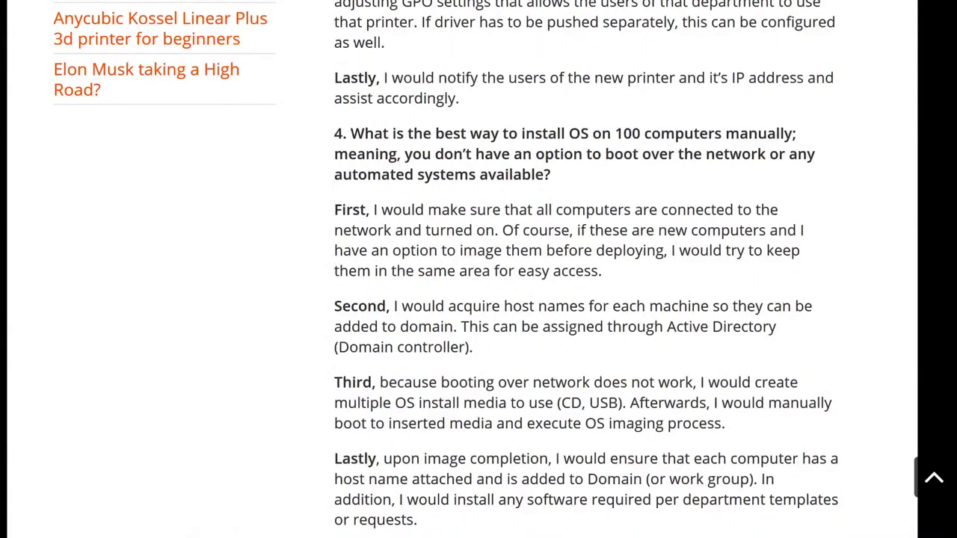
drag(334, 133, 546, 175)
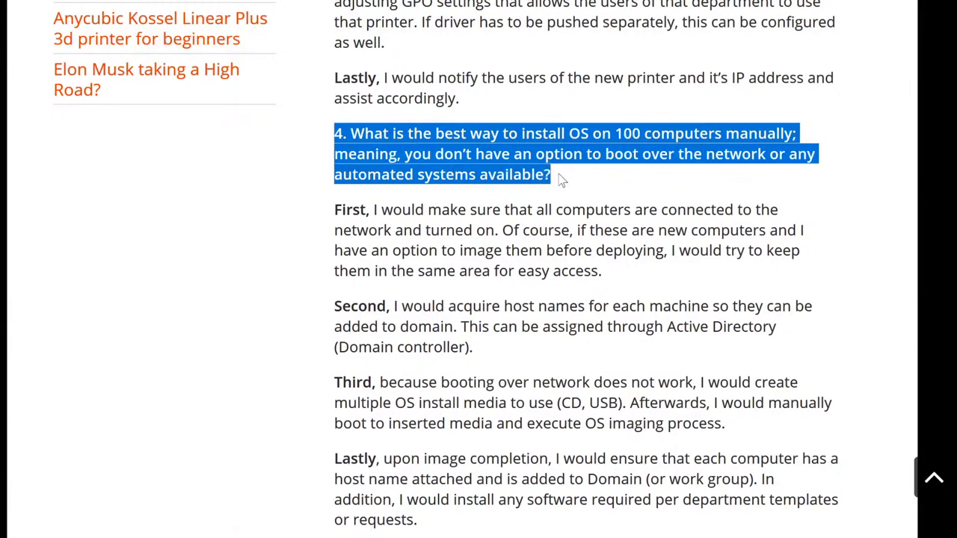
click(561, 179)
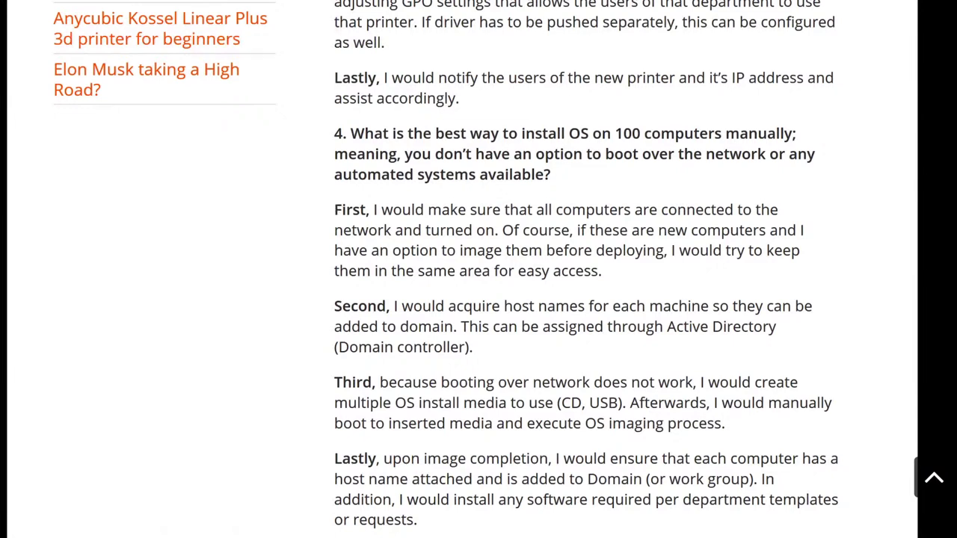
drag(335, 209, 498, 230)
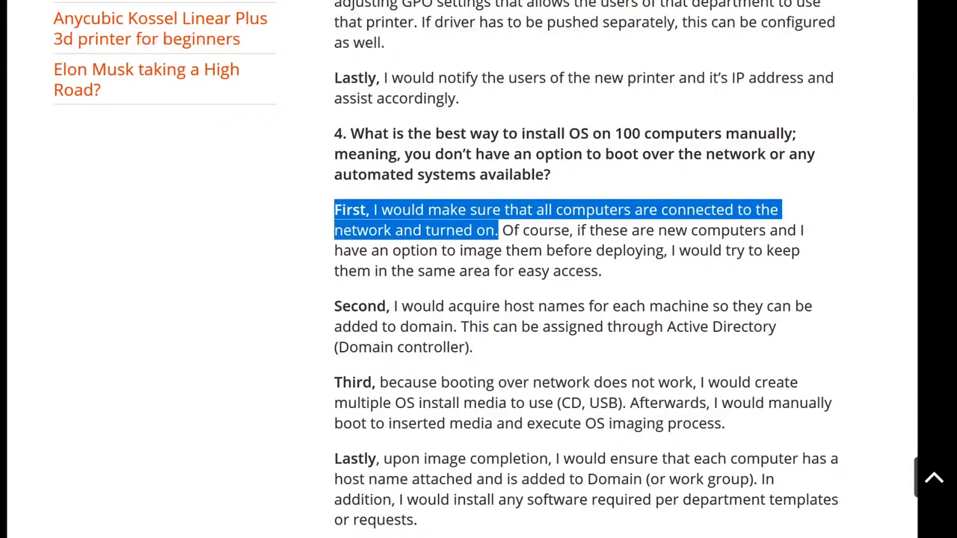
drag(502, 230, 640, 273)
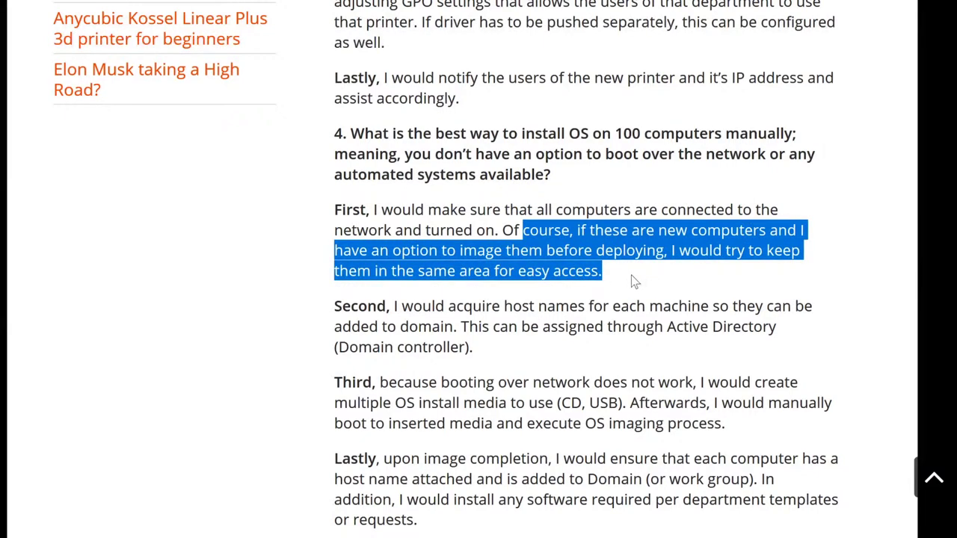
click(631, 275)
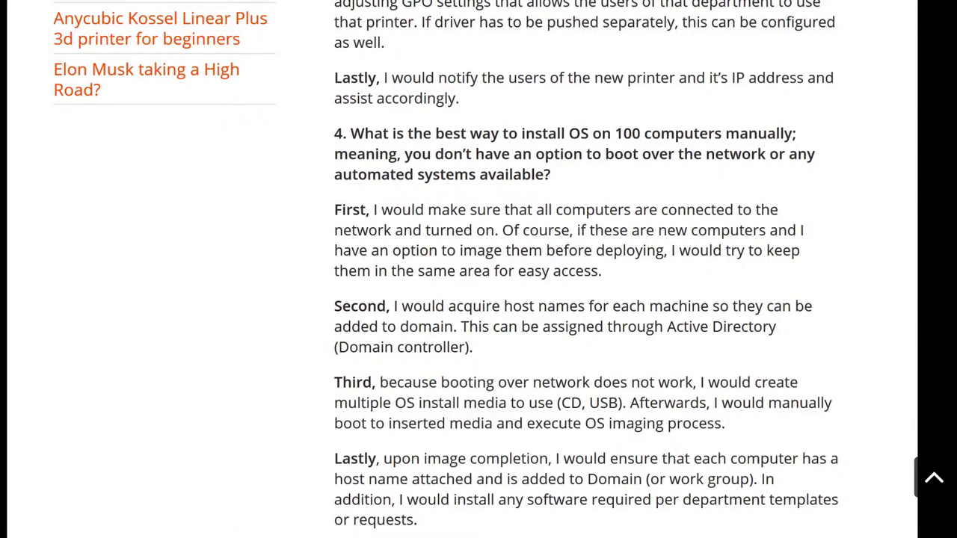
drag(518, 270, 612, 283)
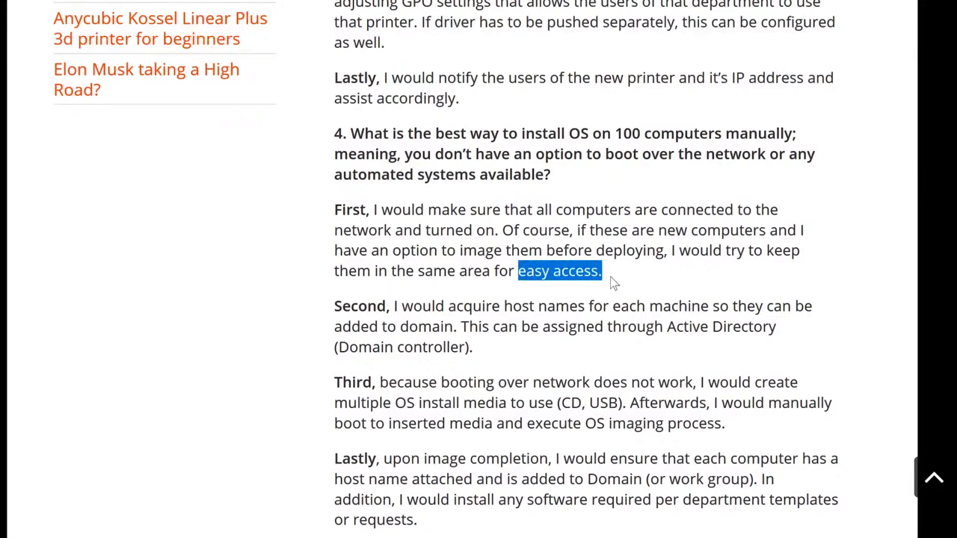
click(614, 273)
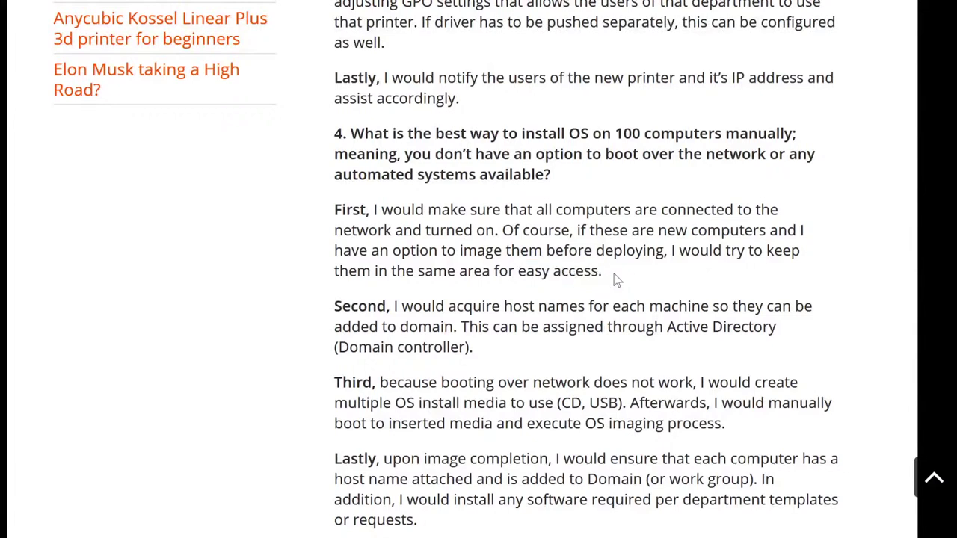
drag(335, 306, 457, 327)
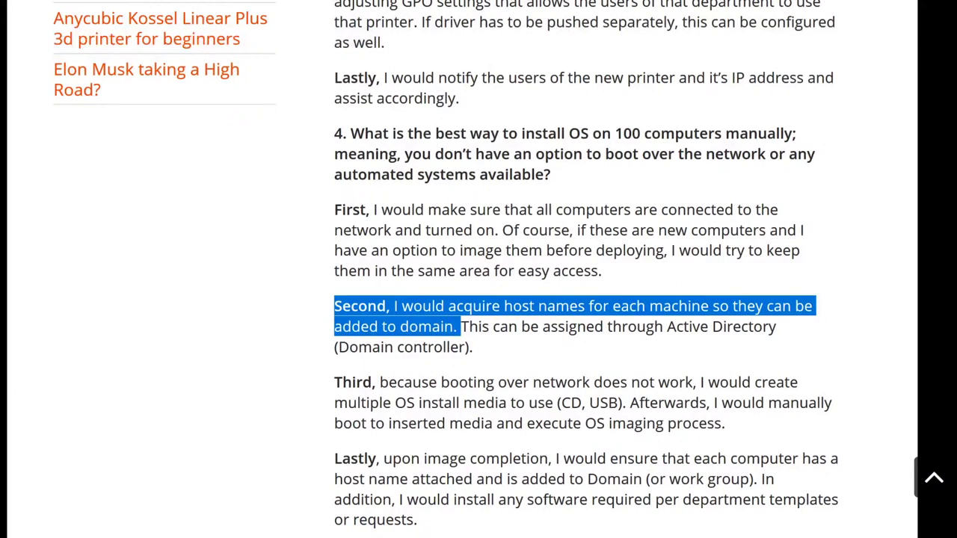
click(458, 327)
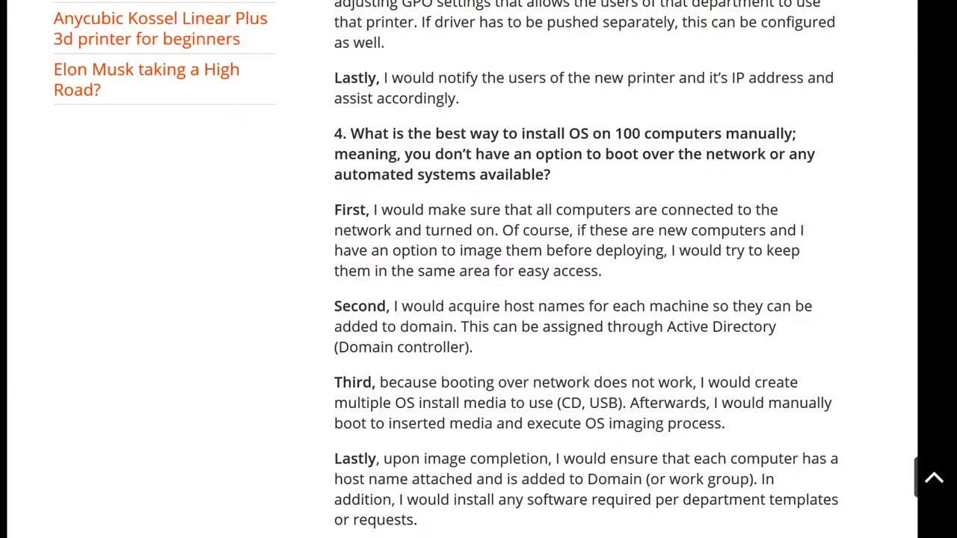
drag(334, 210, 498, 230)
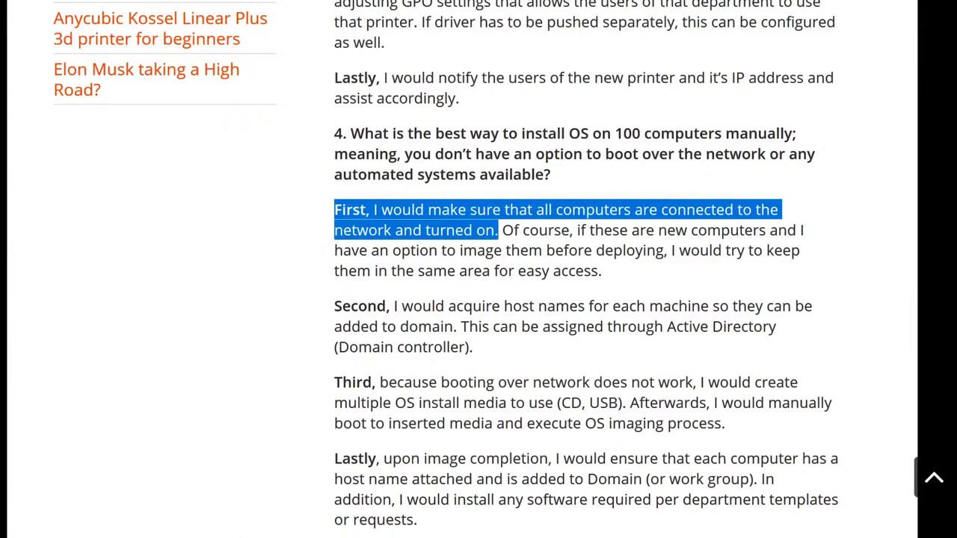
drag(394, 305, 457, 327)
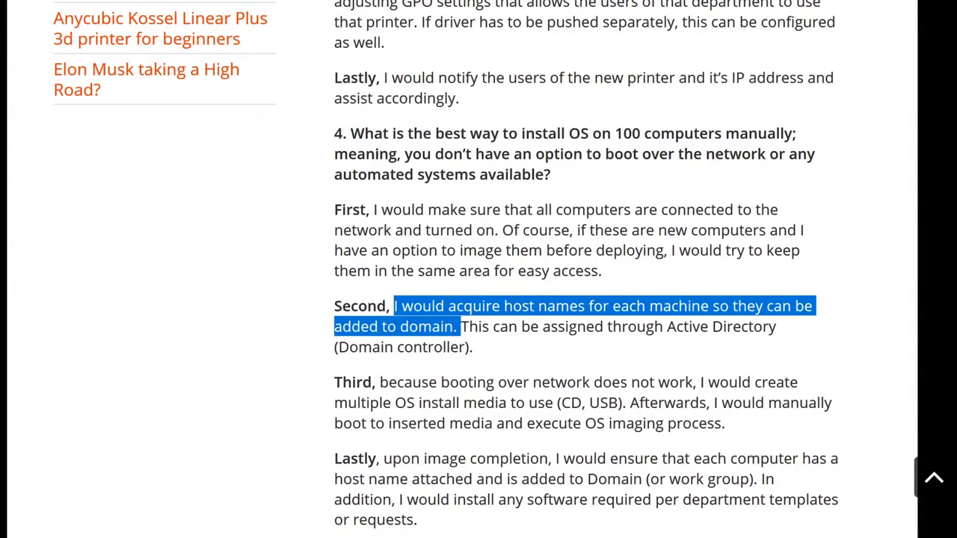
drag(497, 230, 326, 234)
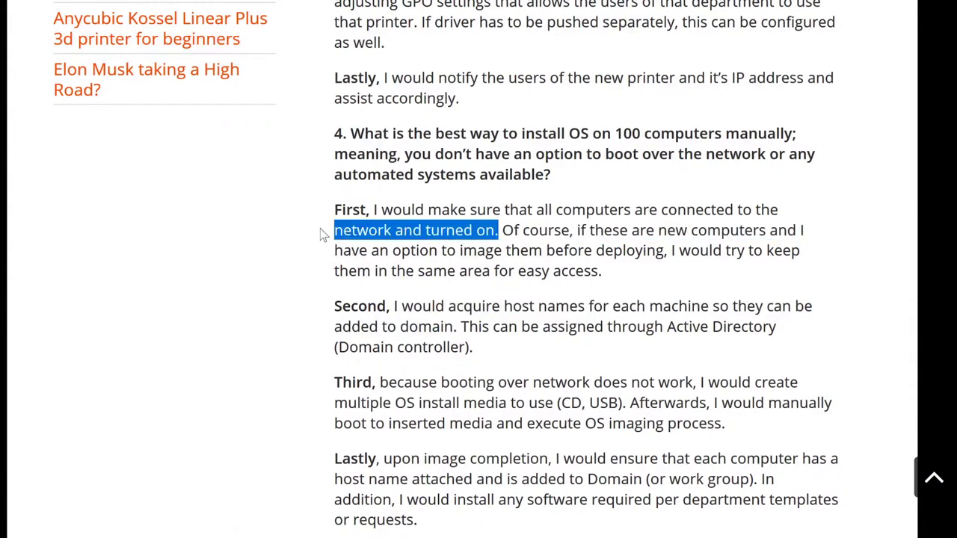
click(323, 234)
drag(458, 327, 785, 340)
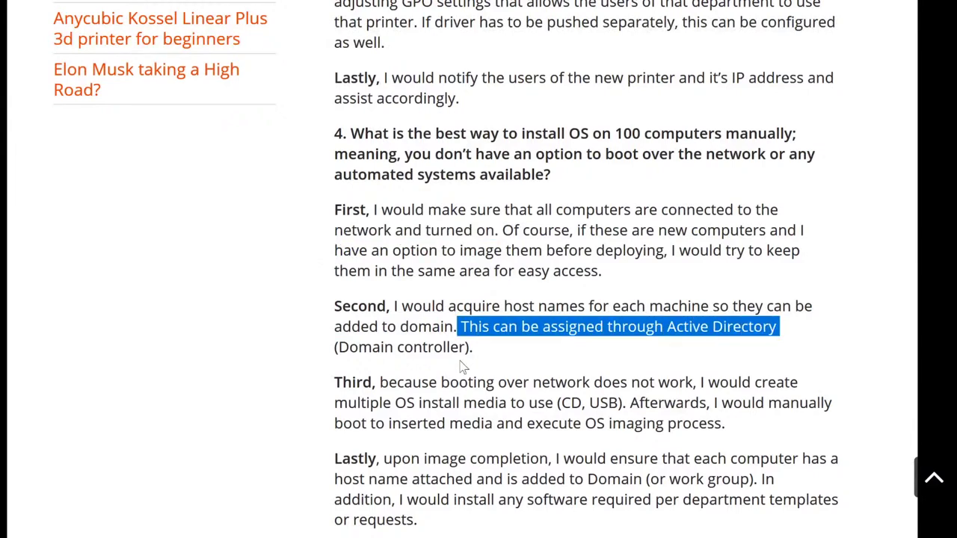
drag(467, 347, 334, 347)
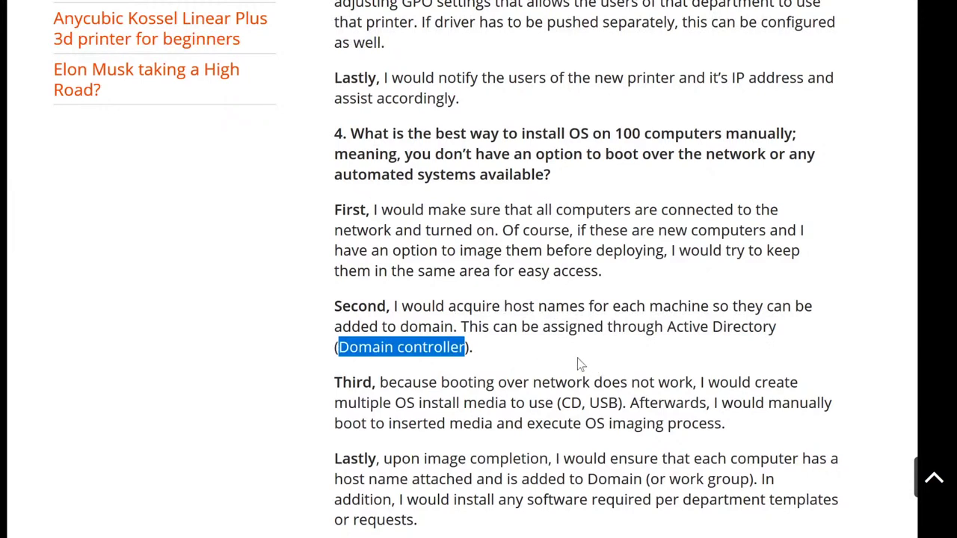
click(505, 347)
drag(667, 326, 793, 327)
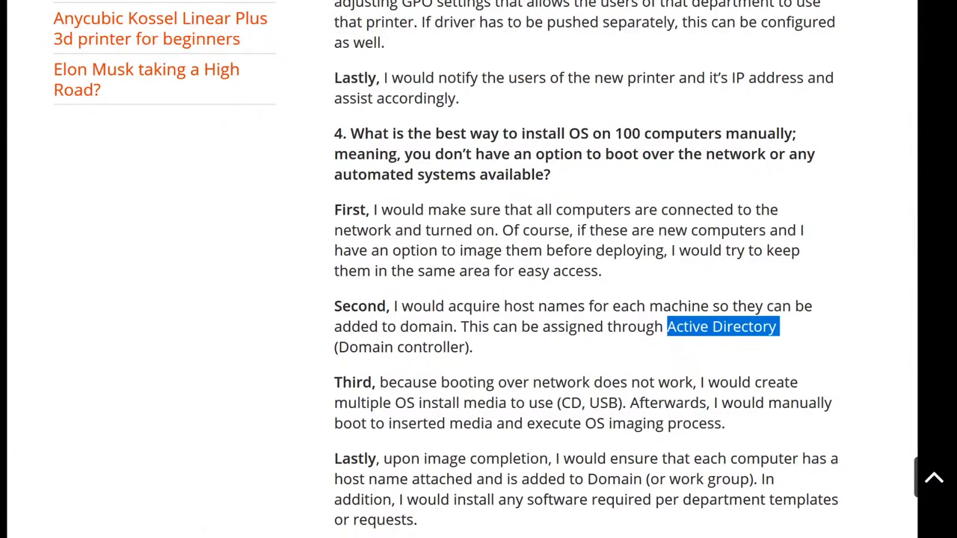
drag(661, 209, 392, 230)
click(392, 230)
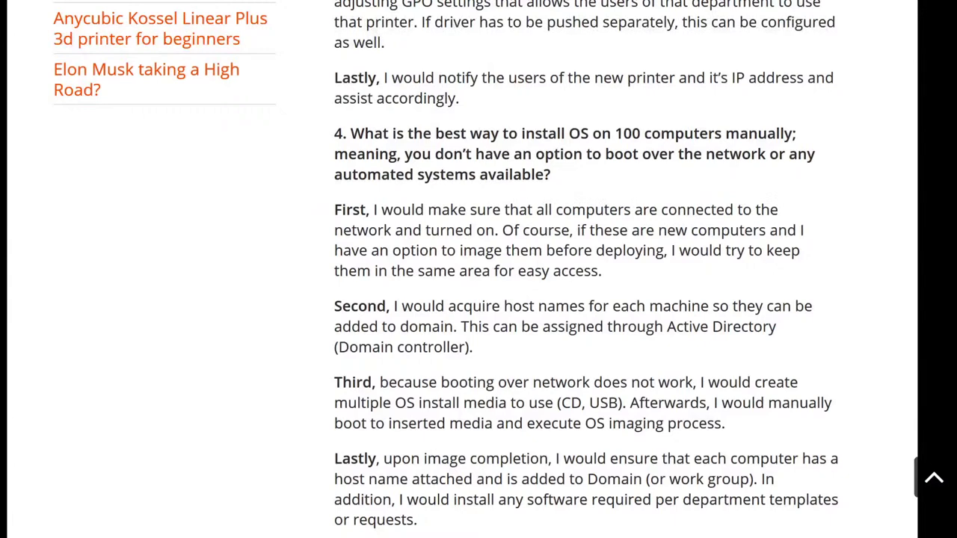
scroll(478, 270, down, 1)
drag(335, 285, 627, 305)
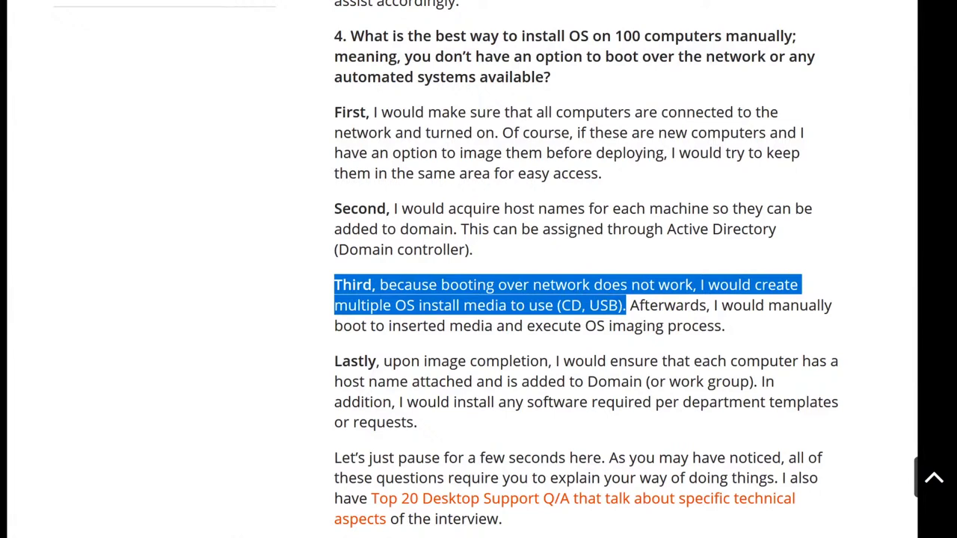
click(626, 305)
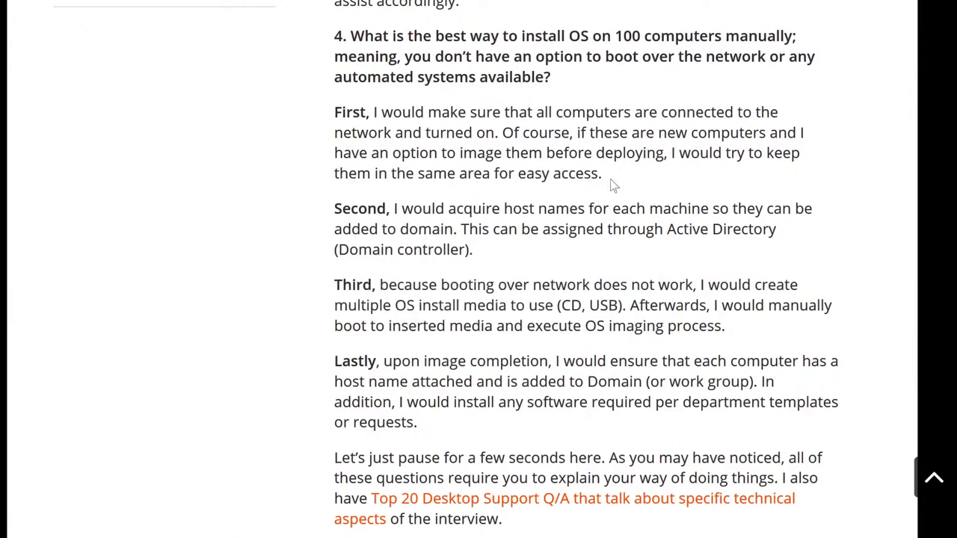
drag(670, 153, 744, 173)
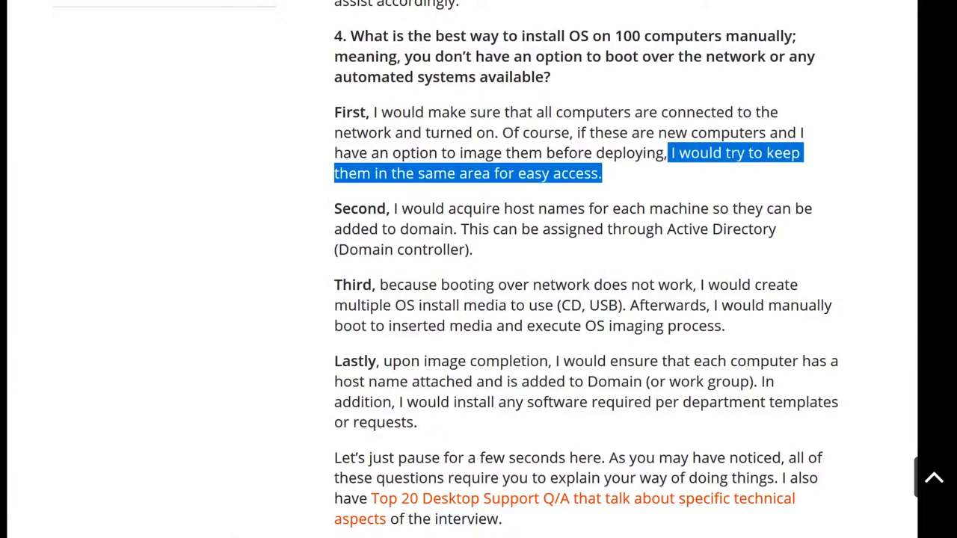
drag(420, 305, 807, 333)
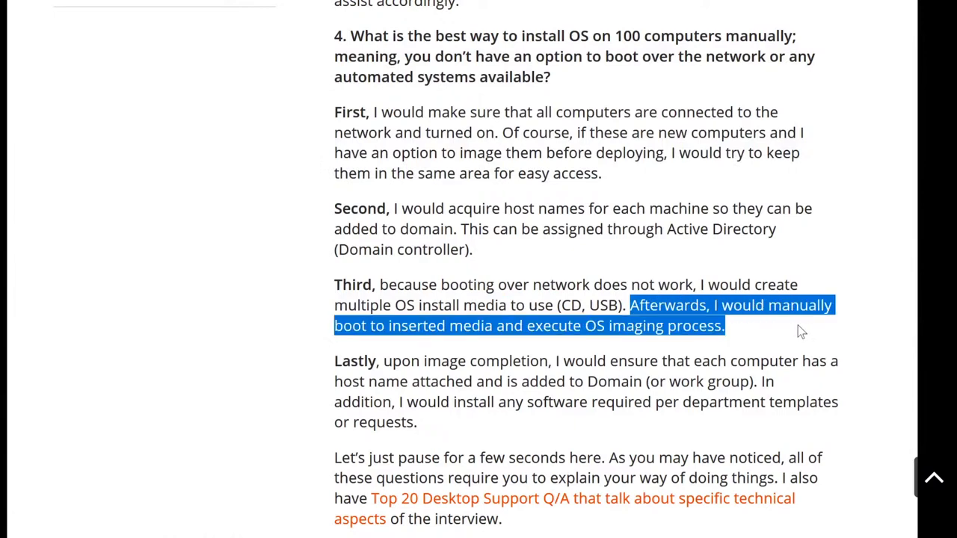
click(730, 326)
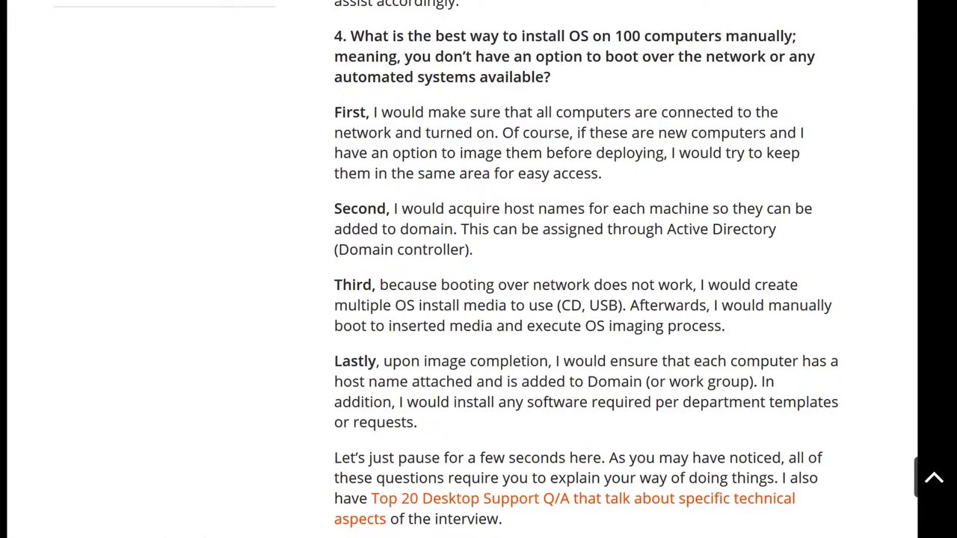
drag(334, 361, 758, 381)
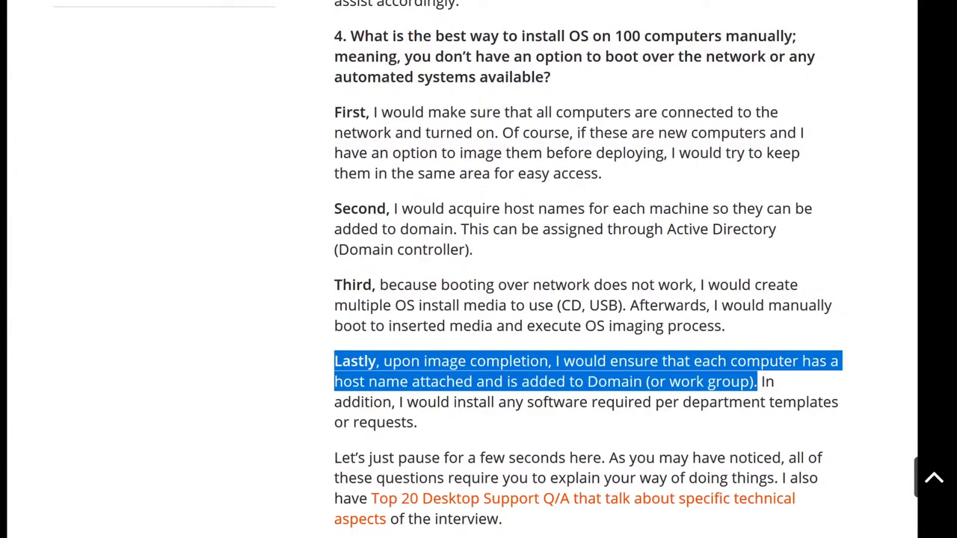
drag(750, 381, 669, 381)
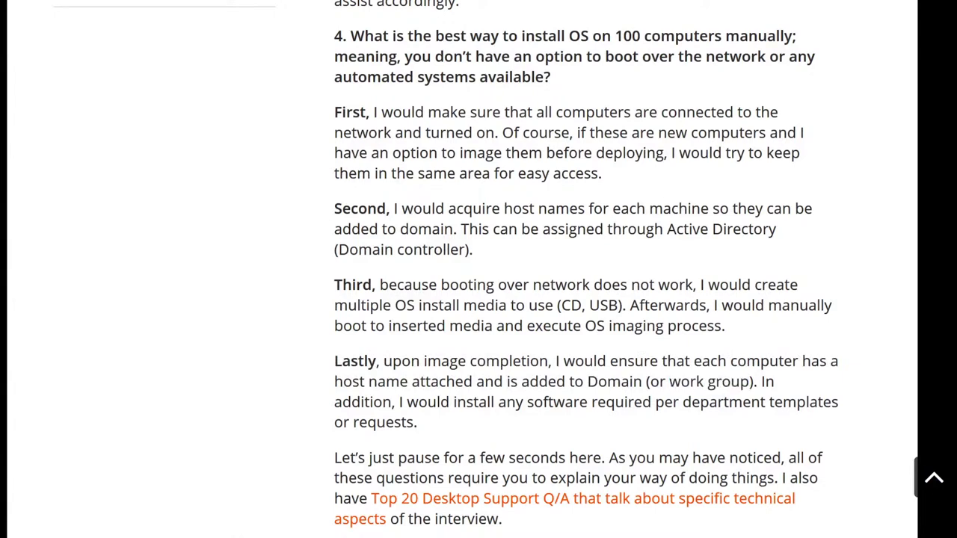
drag(521, 381, 641, 381)
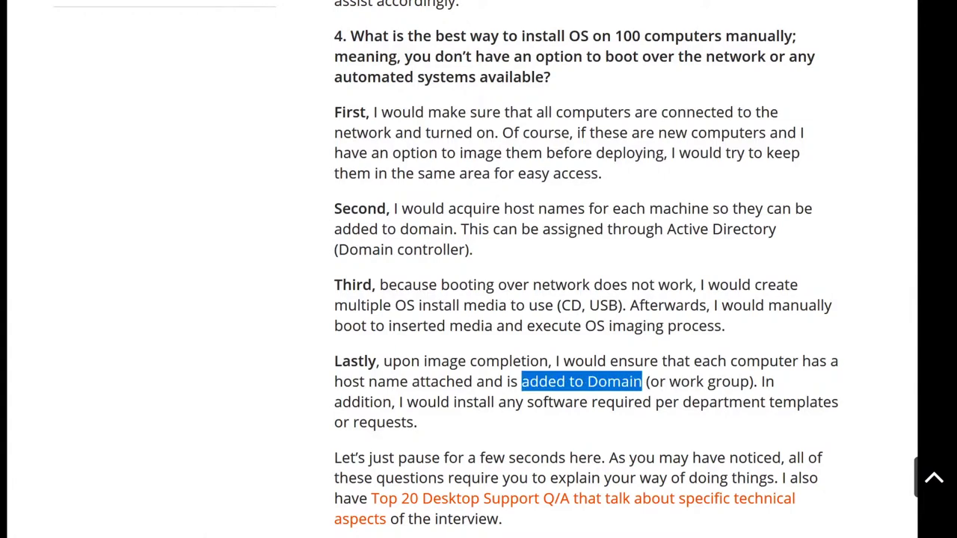
drag(334, 381, 473, 381)
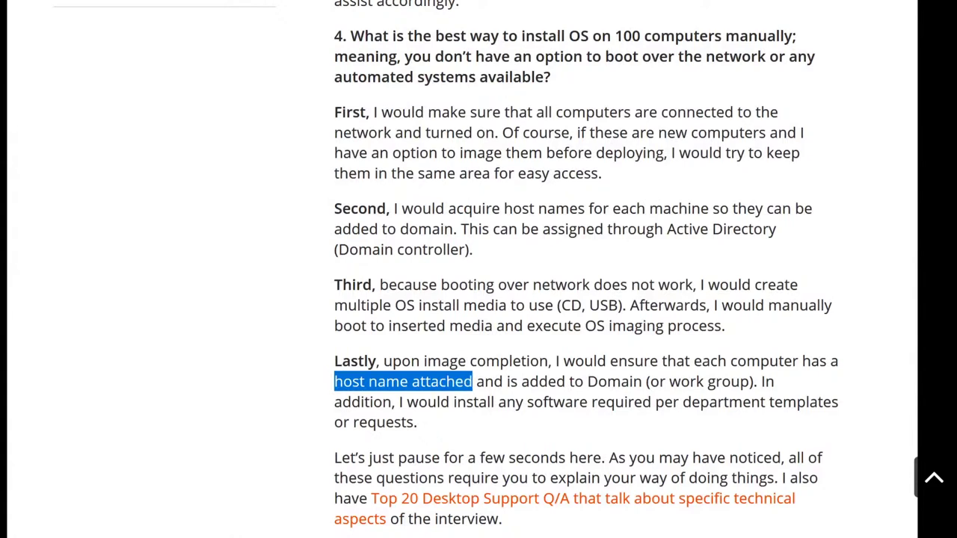
drag(757, 381, 547, 421)
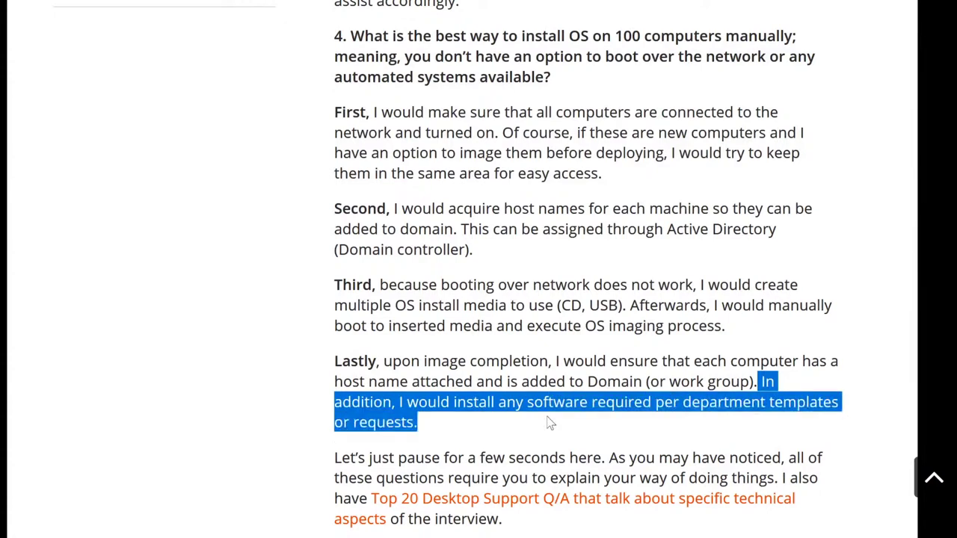
click(548, 423)
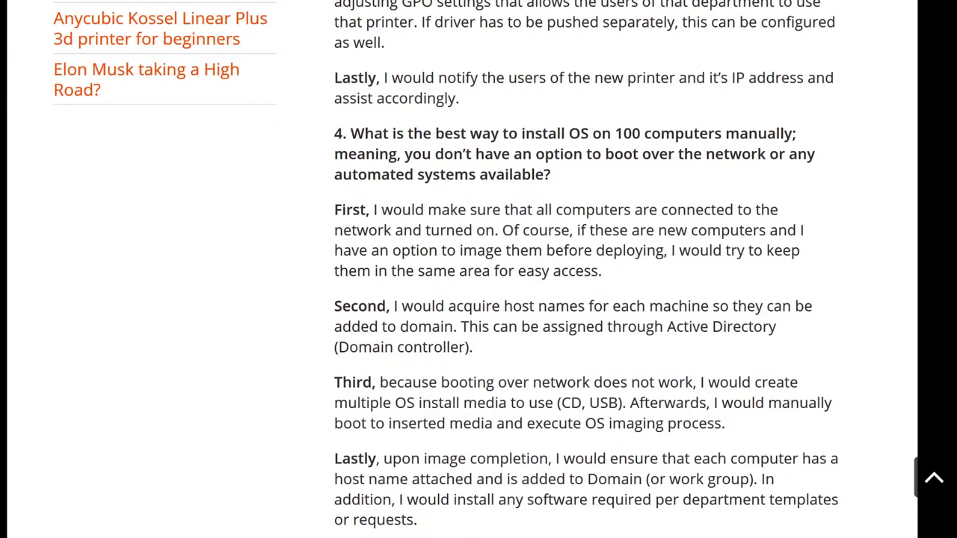
drag(399, 499, 641, 520)
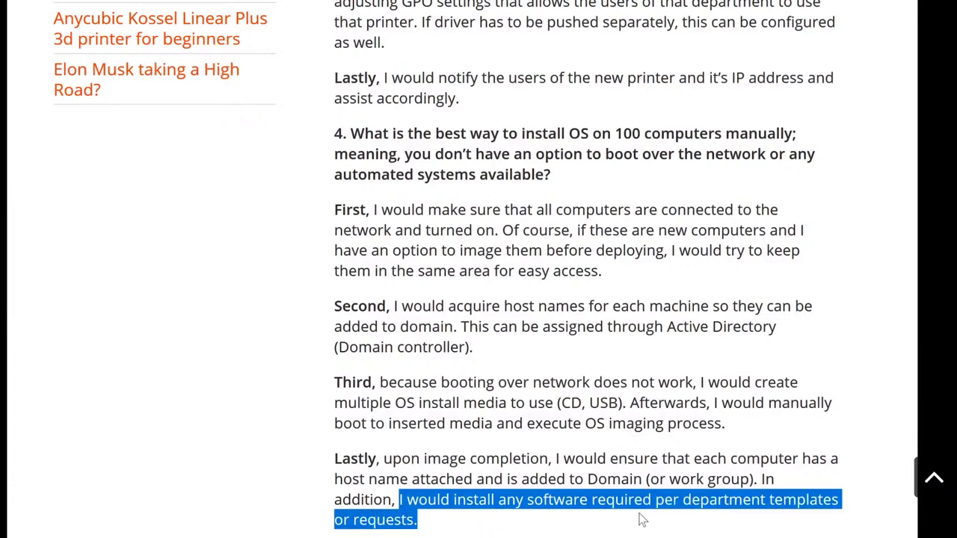
click(642, 519)
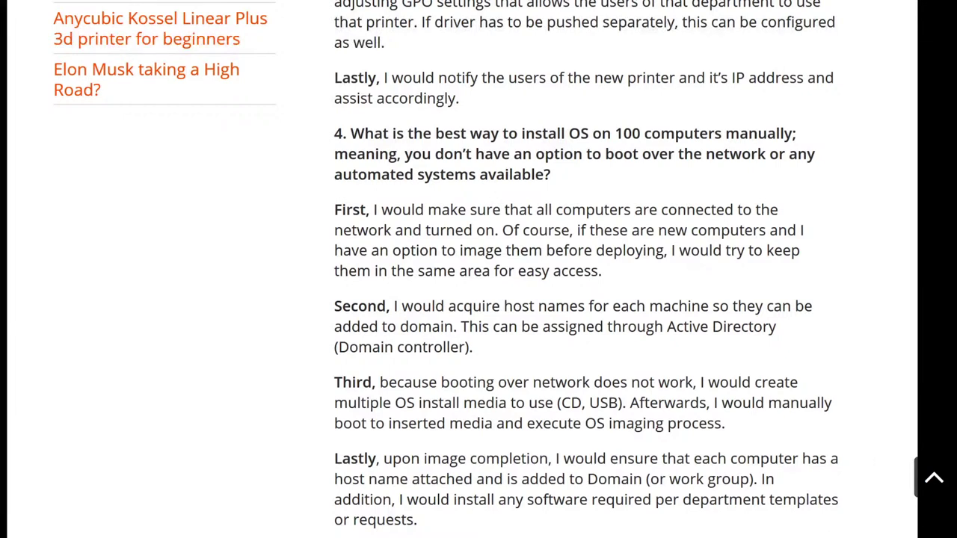
scroll(479, 269, up, 1)
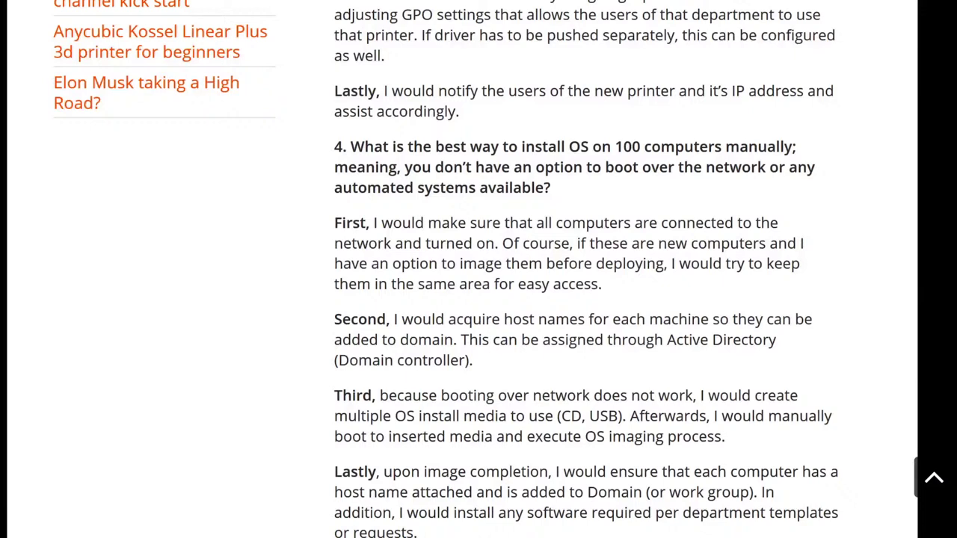
drag(614, 147, 797, 147)
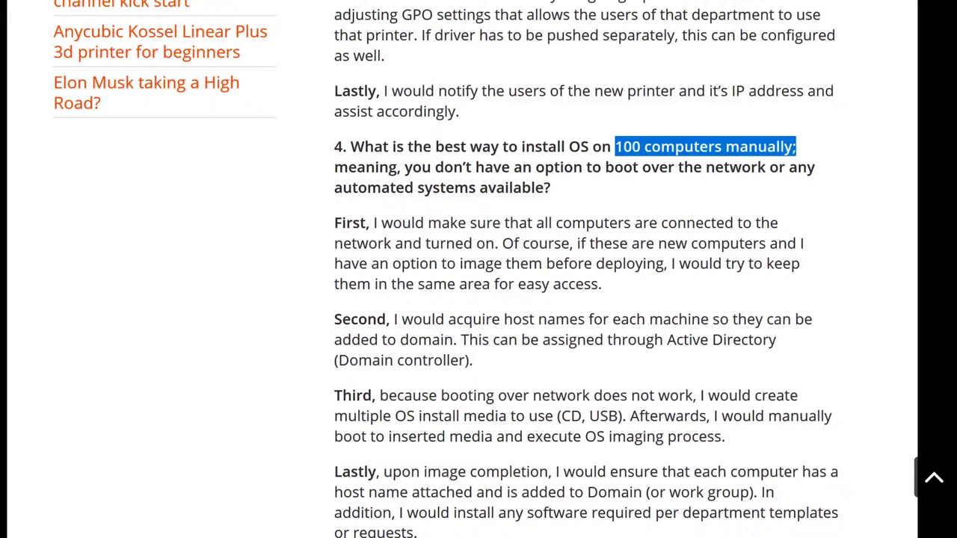
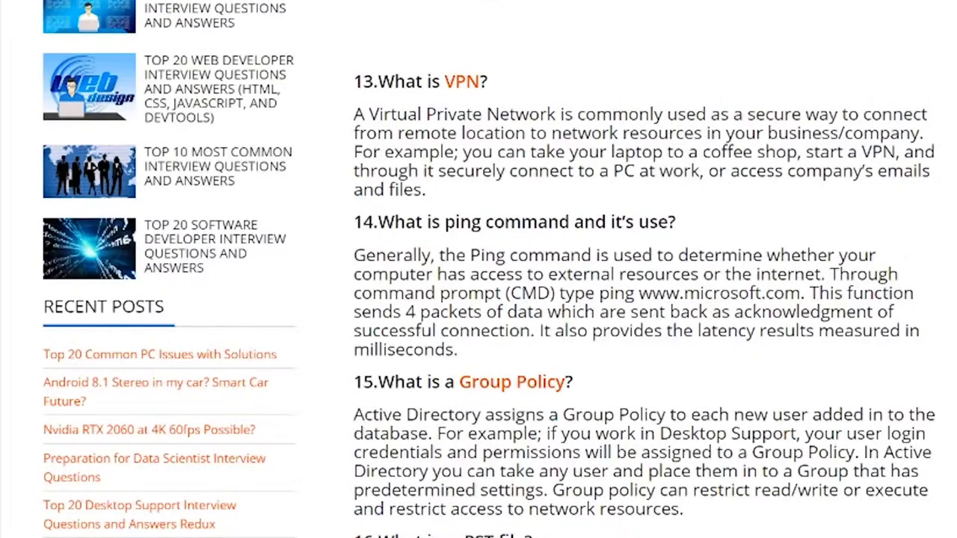
Highlight the ping command's definition sentence in the desktop support interview article.
drag(470, 255, 804, 293)
click(804, 293)
drag(471, 255, 825, 273)
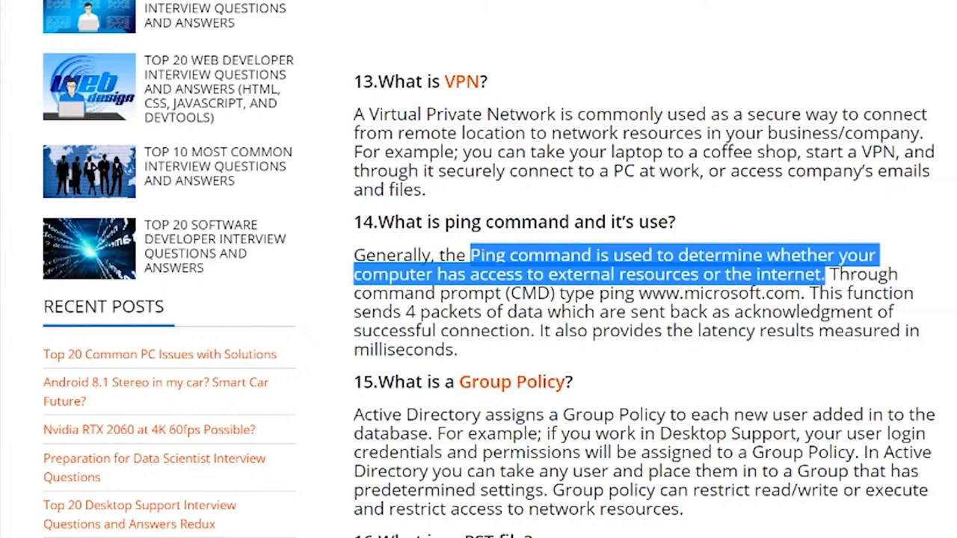
click(825, 273)
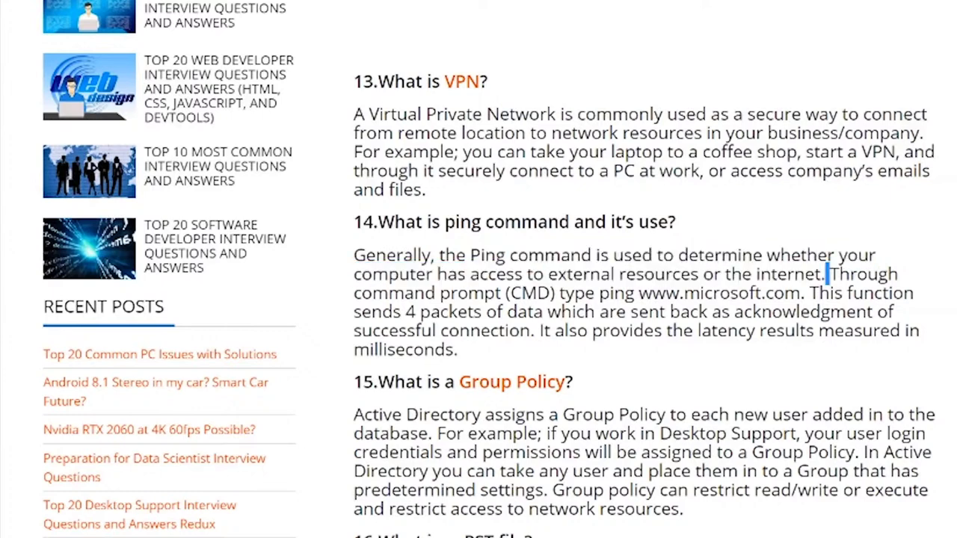
drag(827, 273, 467, 241)
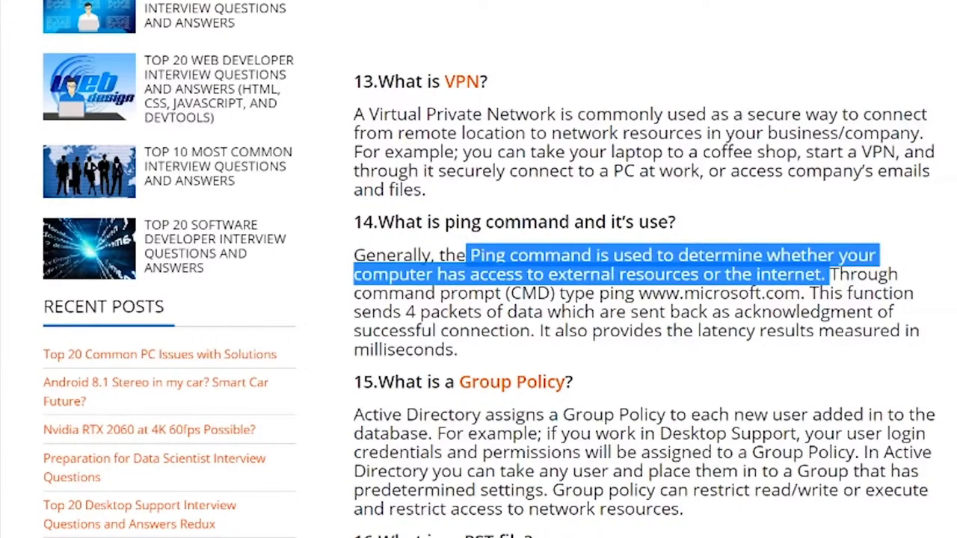
click(468, 241)
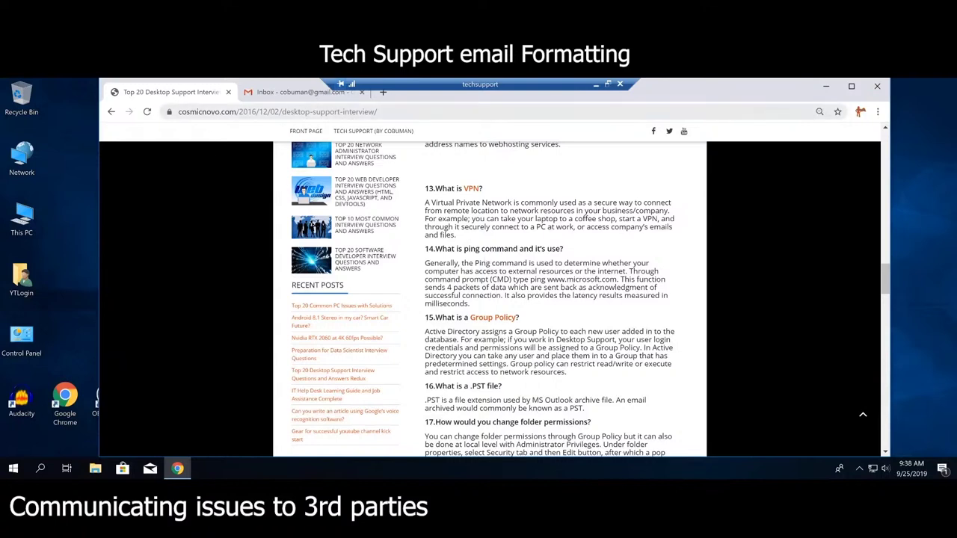
Select the article's domain in the address bar, then bring the Gmail inbox tab forward.
drag(236, 111, 178, 111)
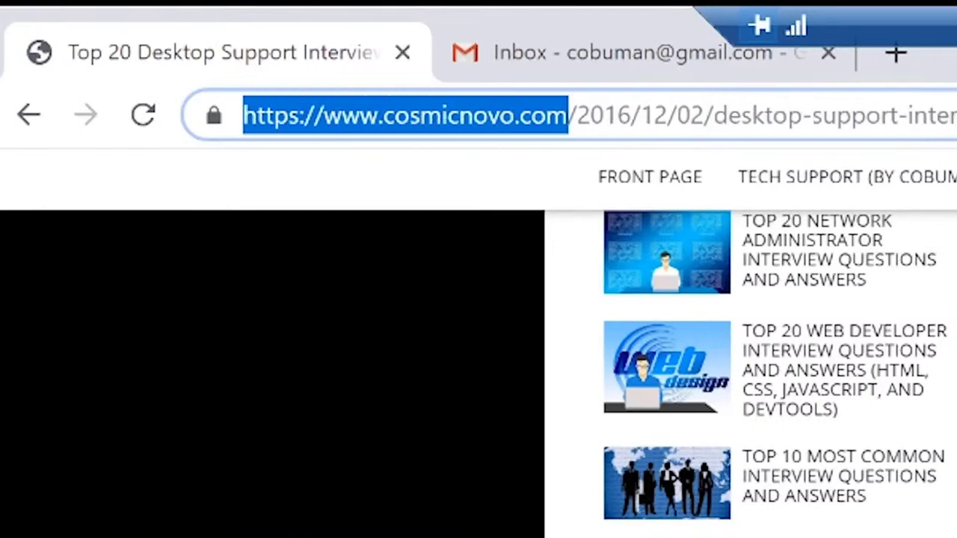
scroll(778, 374, up, 3)
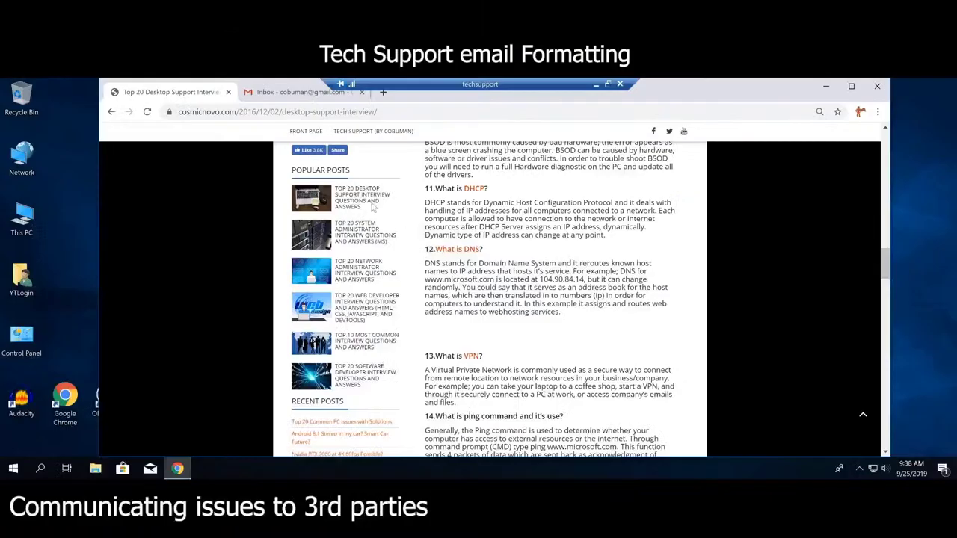
scroll(538, 364, down, 3)
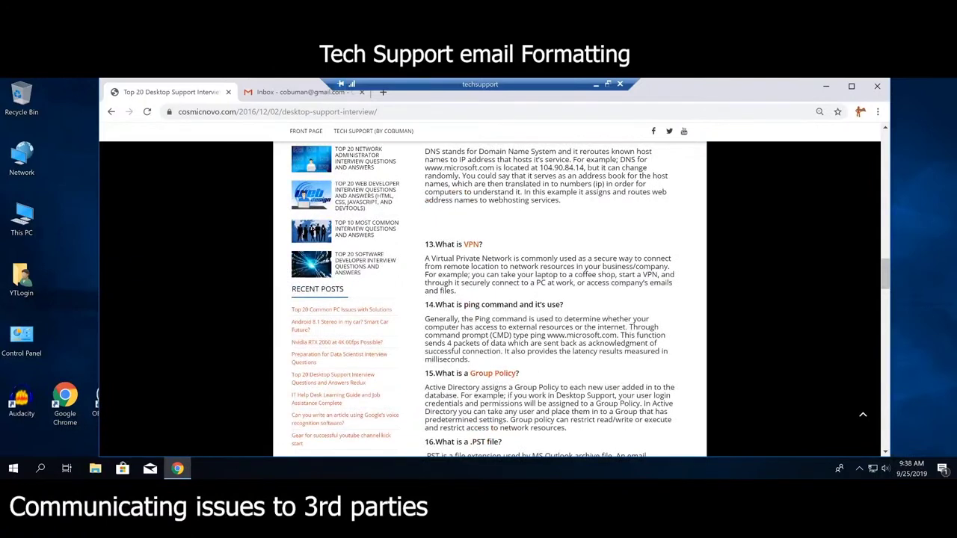
click(295, 92)
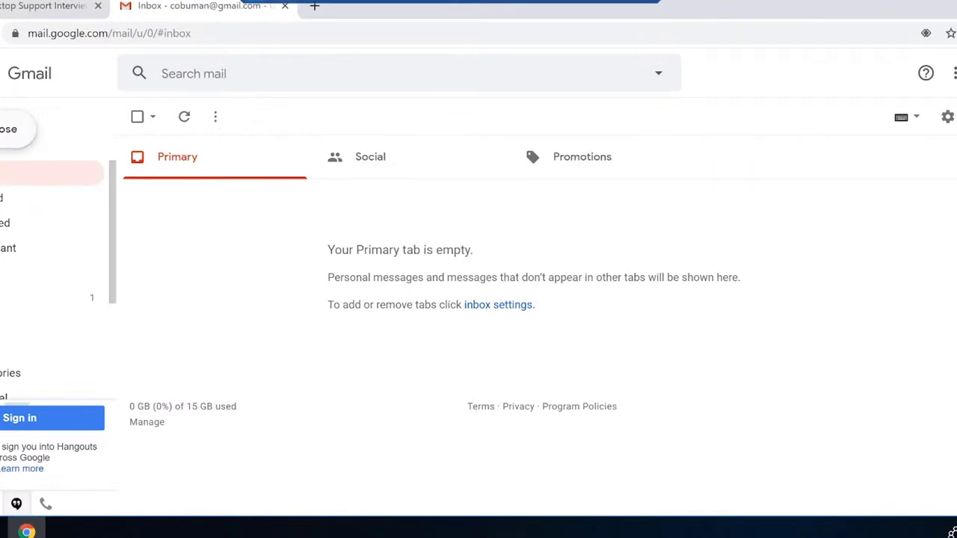
Start a new full-screen message, check the article's cosmicnovo.com domain, and return to the draft.
click(9, 129)
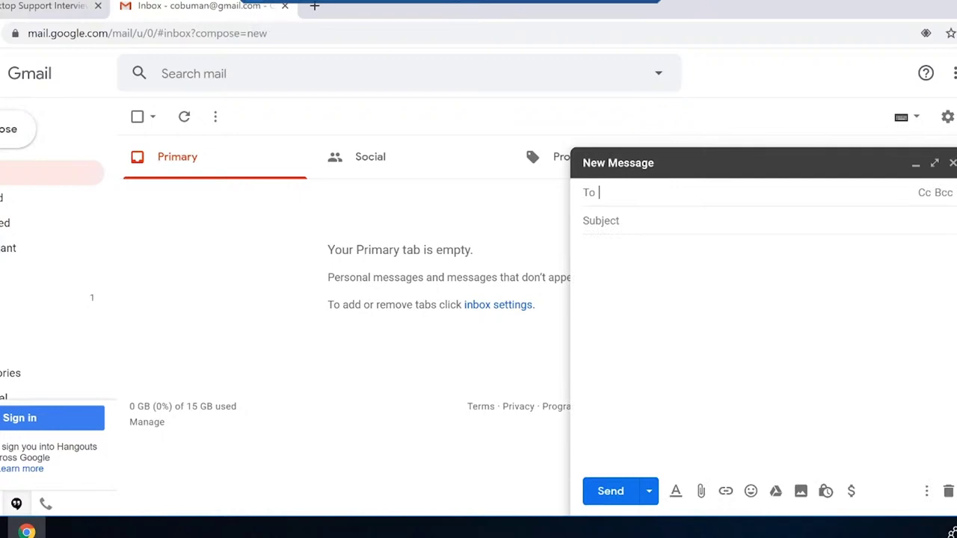
click(934, 165)
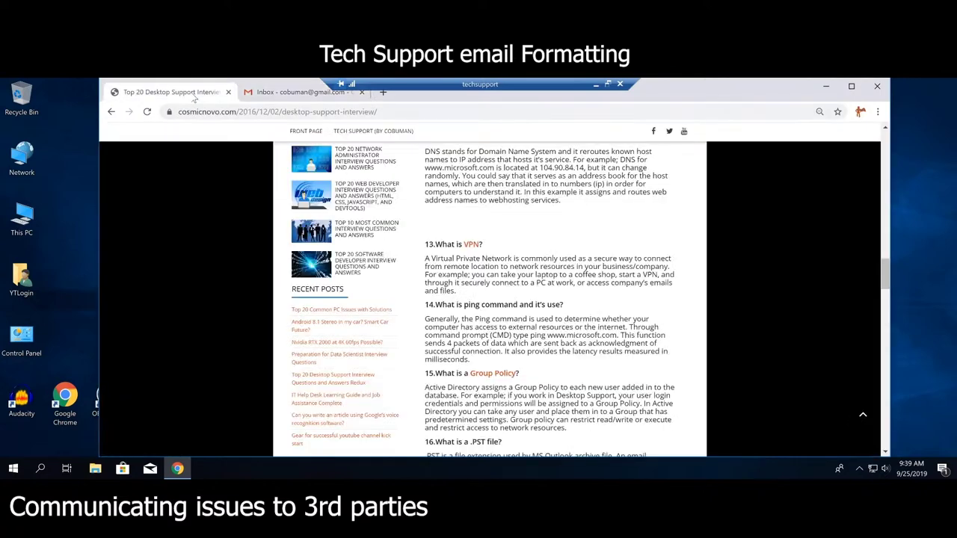
click(192, 94)
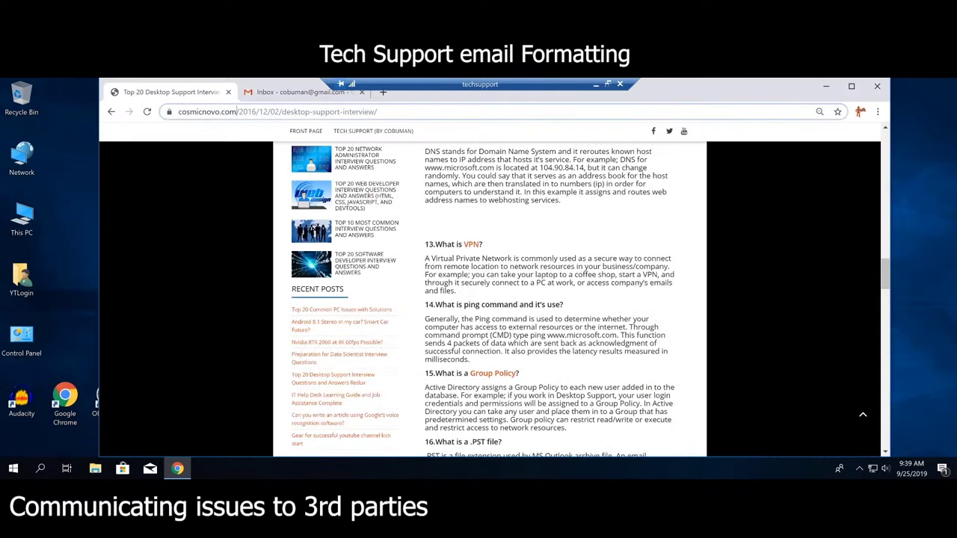
drag(237, 112, 176, 111)
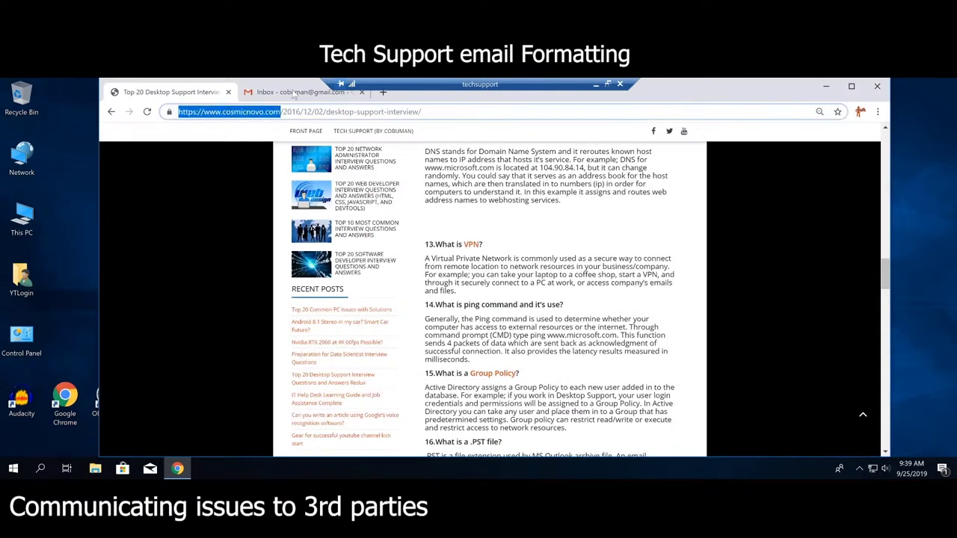
click(297, 92)
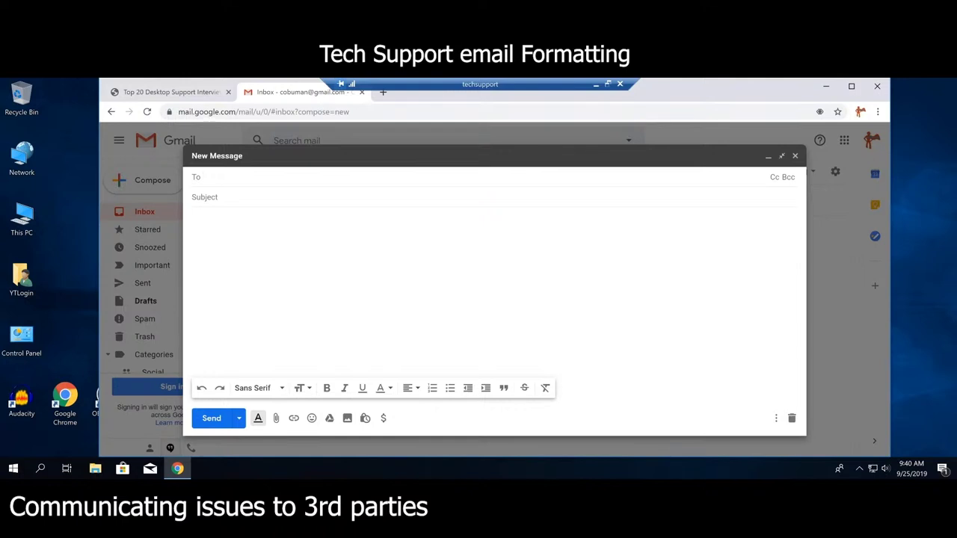
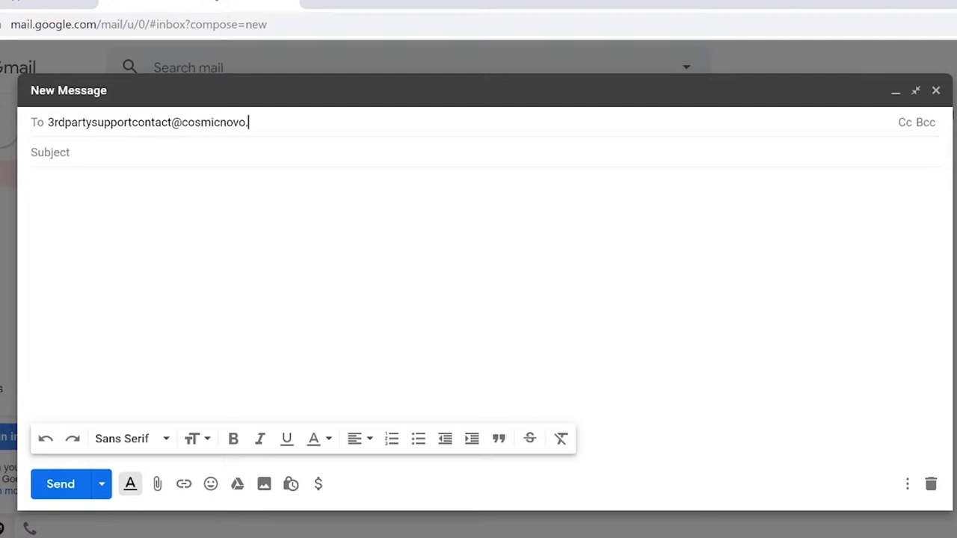
Enter the third-party support contact's cosmicnovo.com e-mail address as the To recipient.
key(Return)
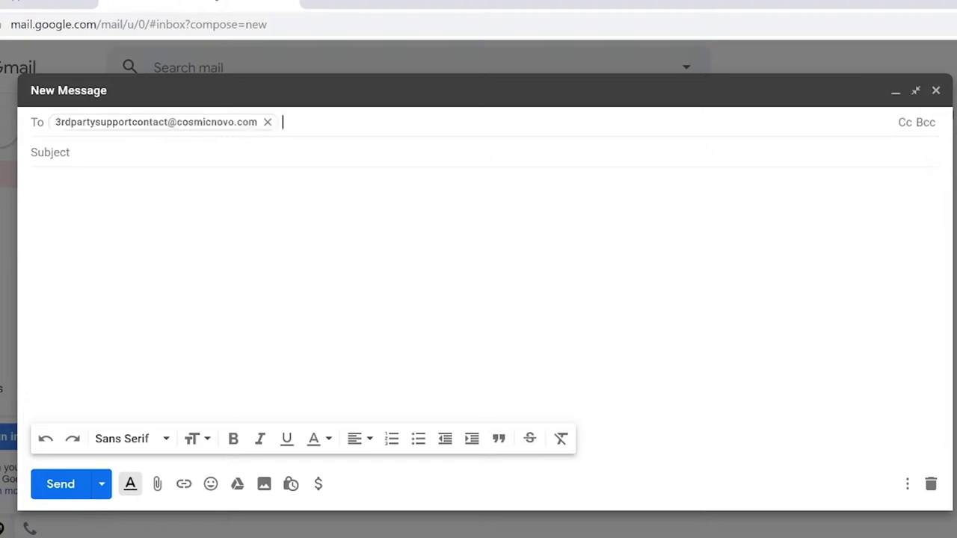
click(31, 152)
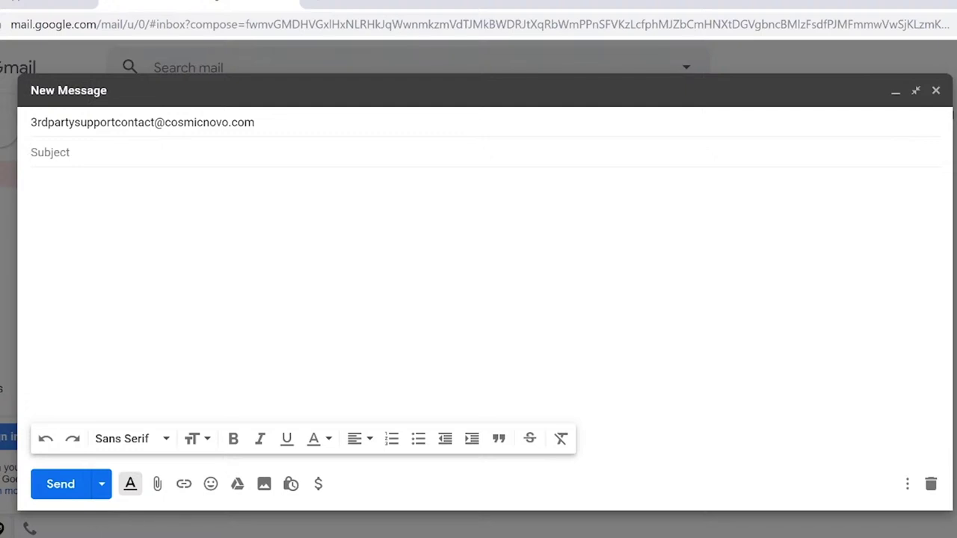
click(282, 122)
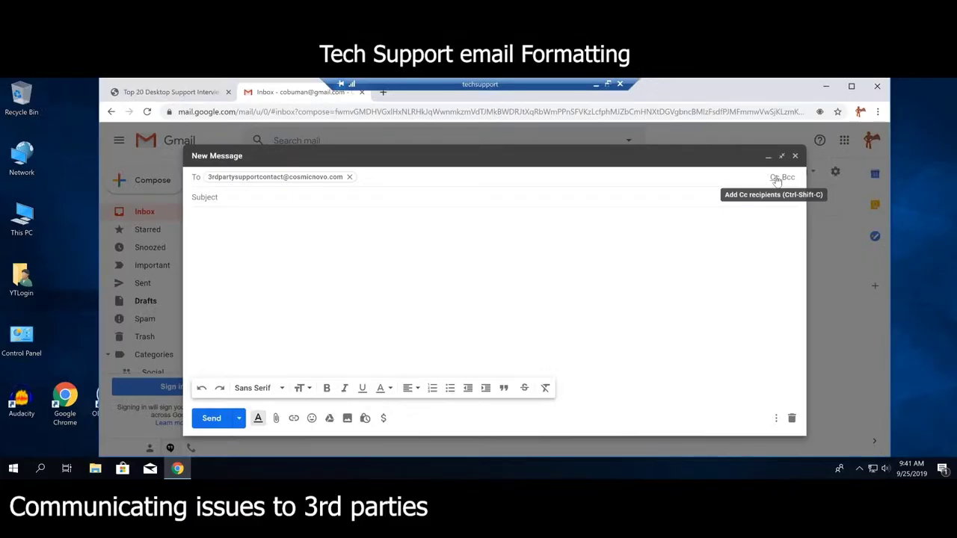
Add the manager's e-mail address on the Cc line, fixing typos in the domain.
click(776, 178)
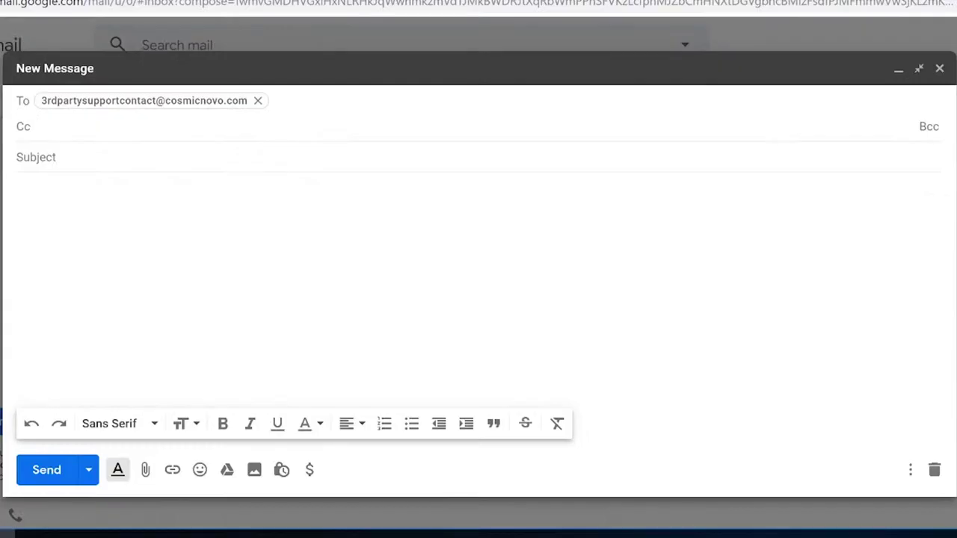
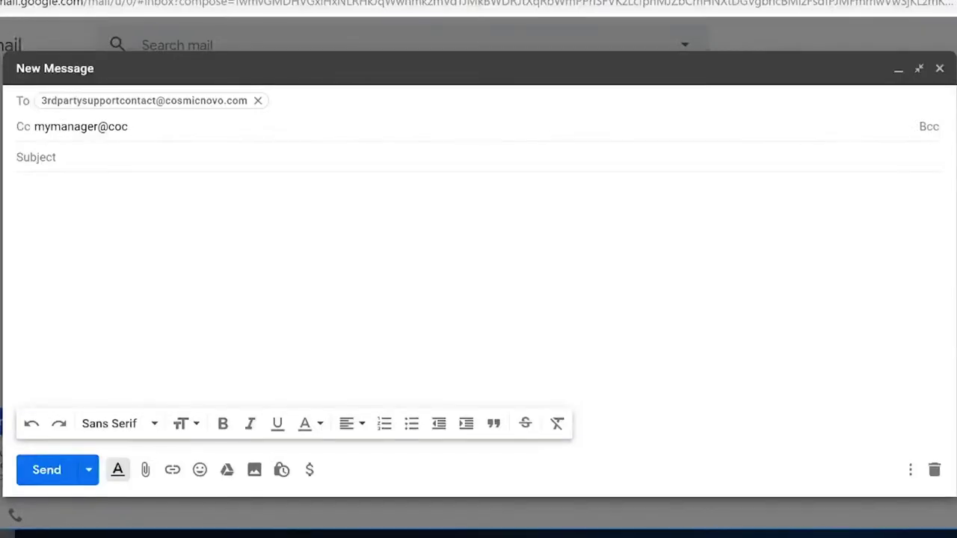
key(Tab)
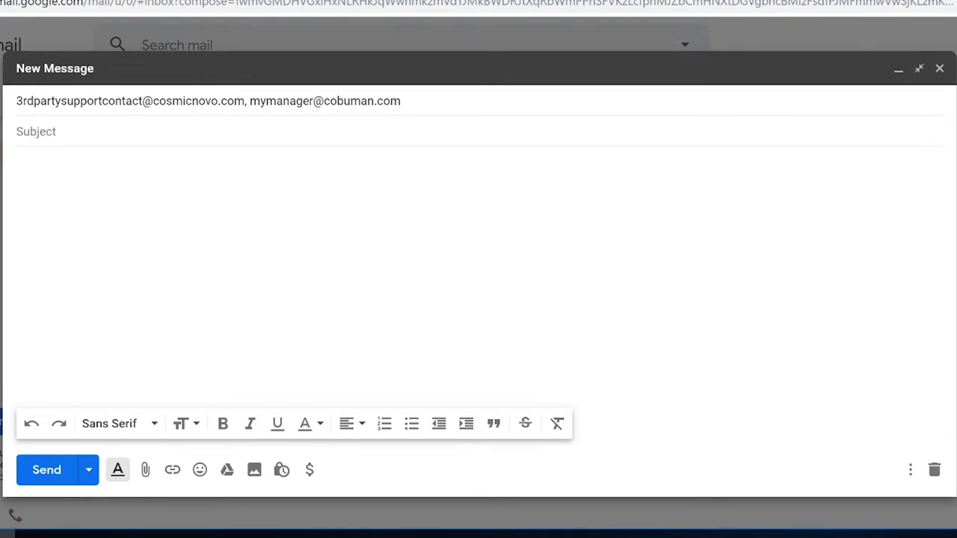
Enter the subject 'CosmicNovo.com is down.' and review the To and Cc recipients.
text(CosmicNovo.com is down)
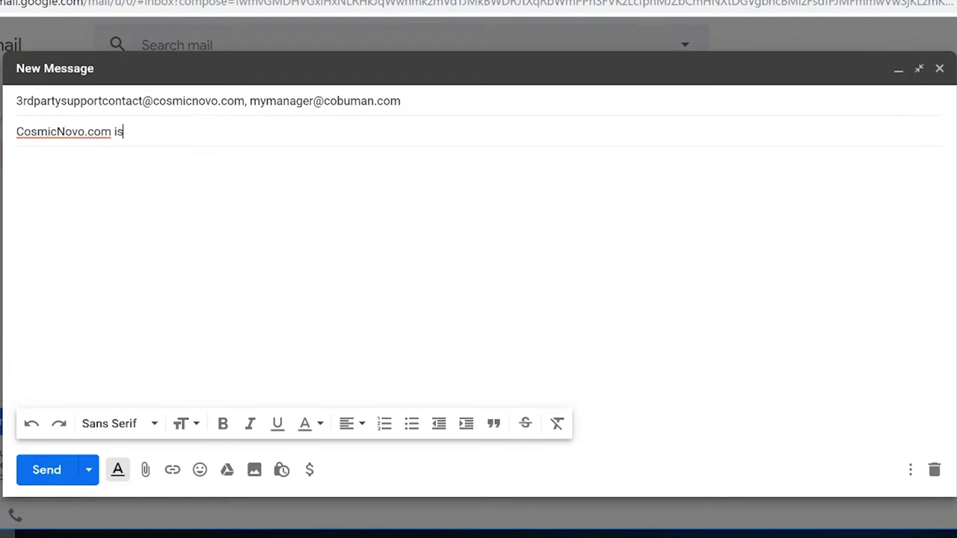
text(.)
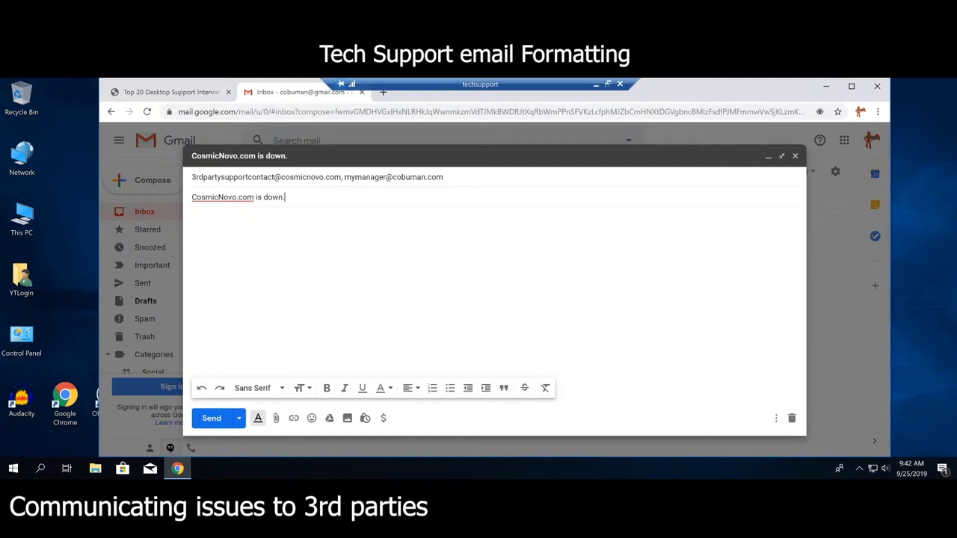
click(192, 218)
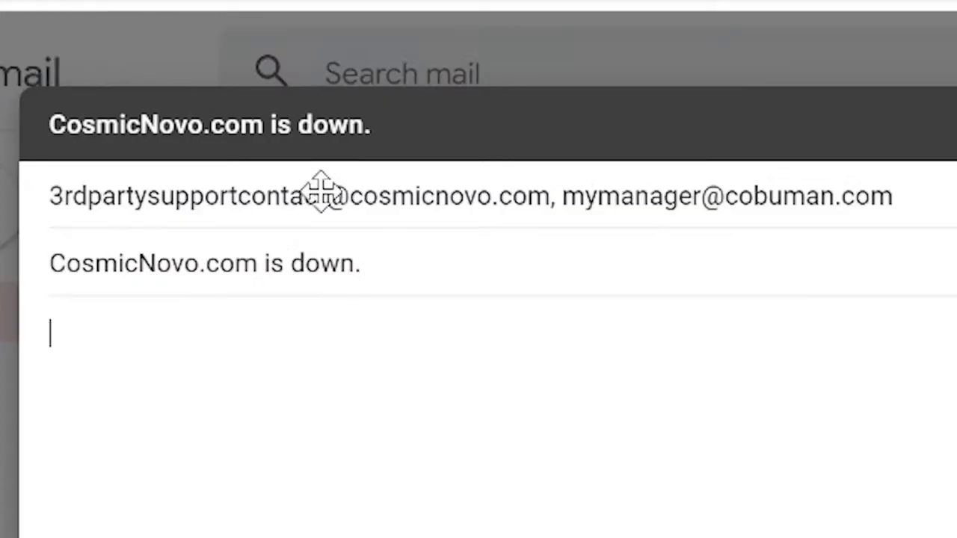
click(321, 193)
mouse_move(259, 206)
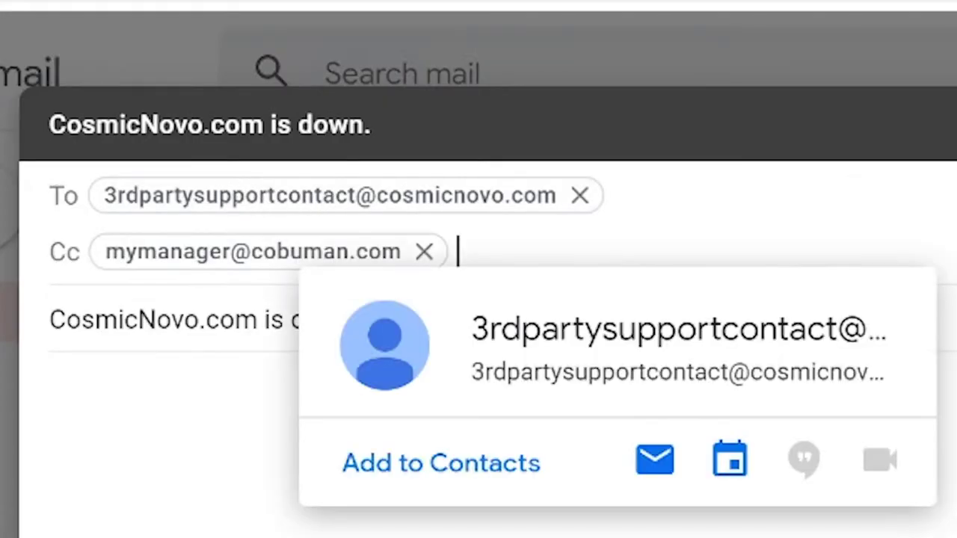
click(50, 332)
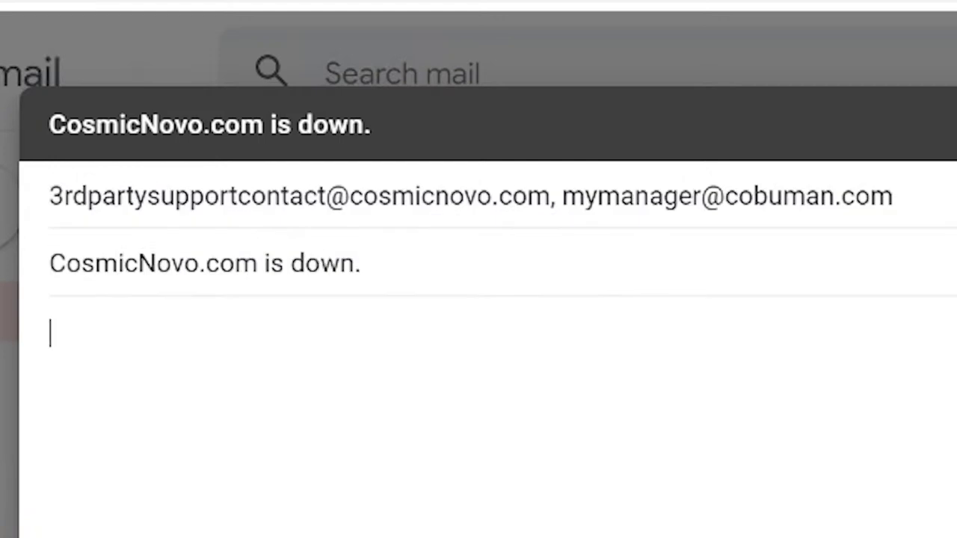
mouse_move(367, 198)
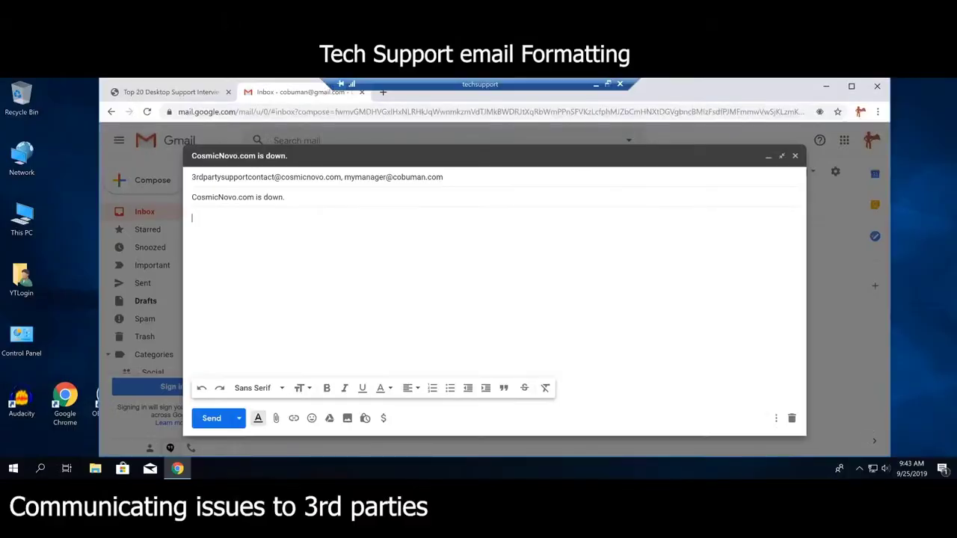
Write the greeting 'Hello,' and an introduction as PC support at "this location".
text(Hello)
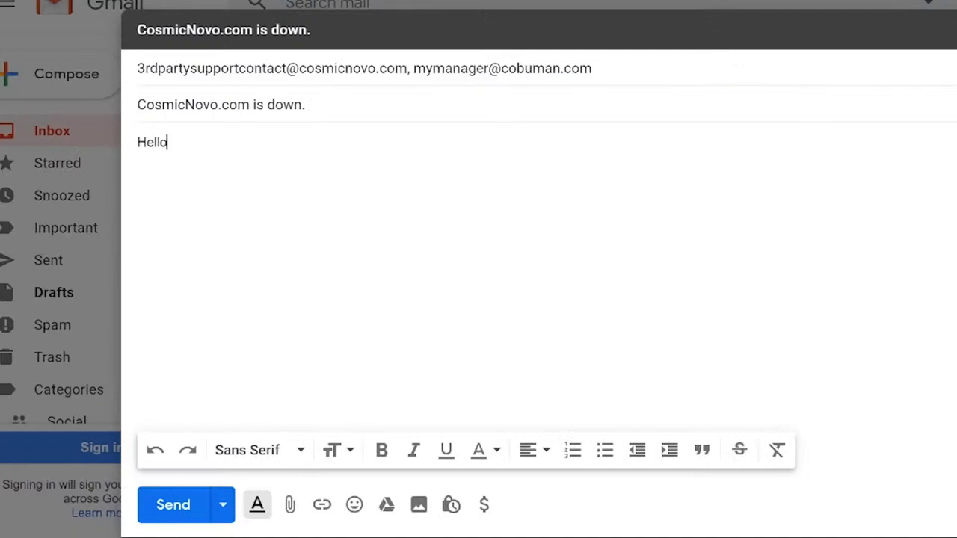
text(,)
key(Return)
key(Return)
text(My name is Ervin)
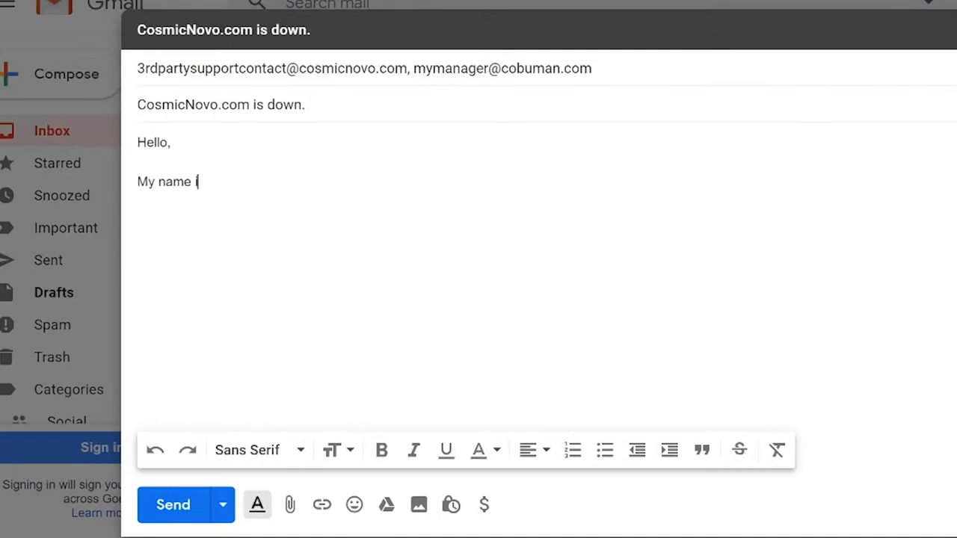
text( with P)
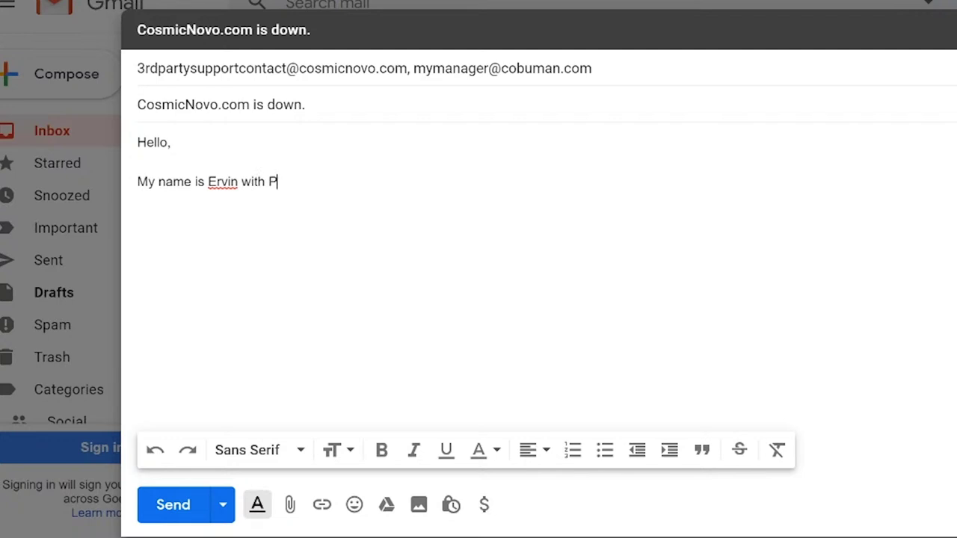
text(C support a)
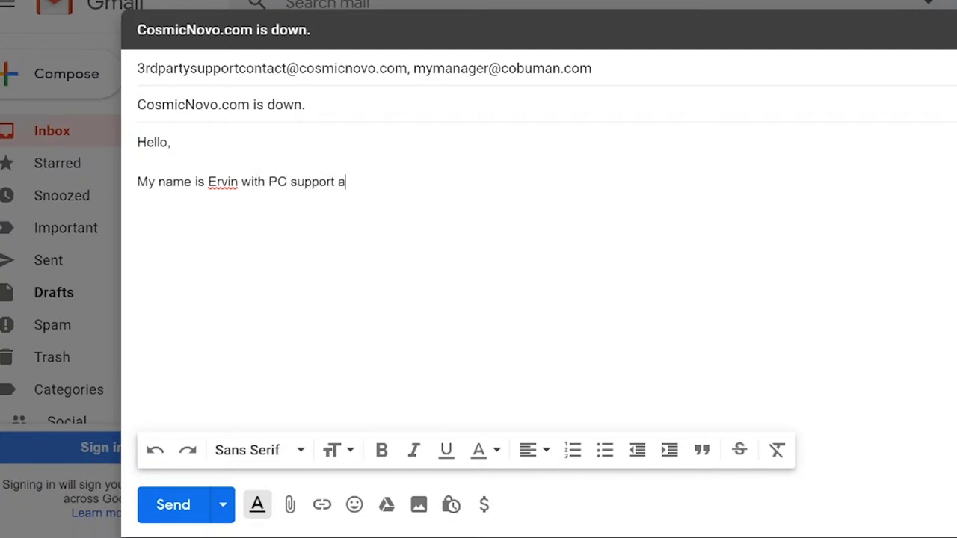
text(t "this location")
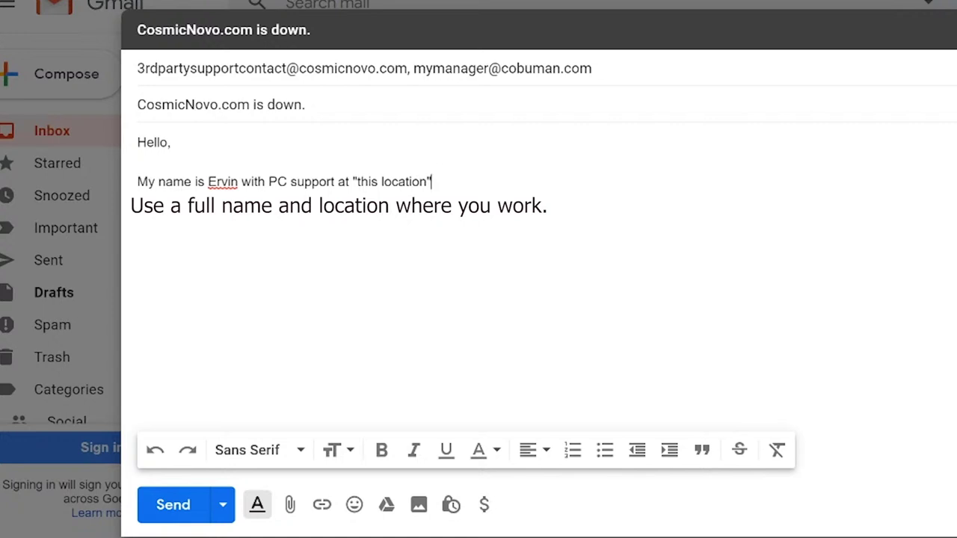
text(.)
click(428, 182)
key(shift+Left)
key(shift+Left)
key(shift+Left)
key(shift+Left)
key(shift+Left)
key(shift+Left)
key(shift+Left)
key(shift+Left)
key(shift+Left)
key(shift+Left)
key(shift+Left)
key(shift+Left)
key(shift+Left)
key(shift+Left)
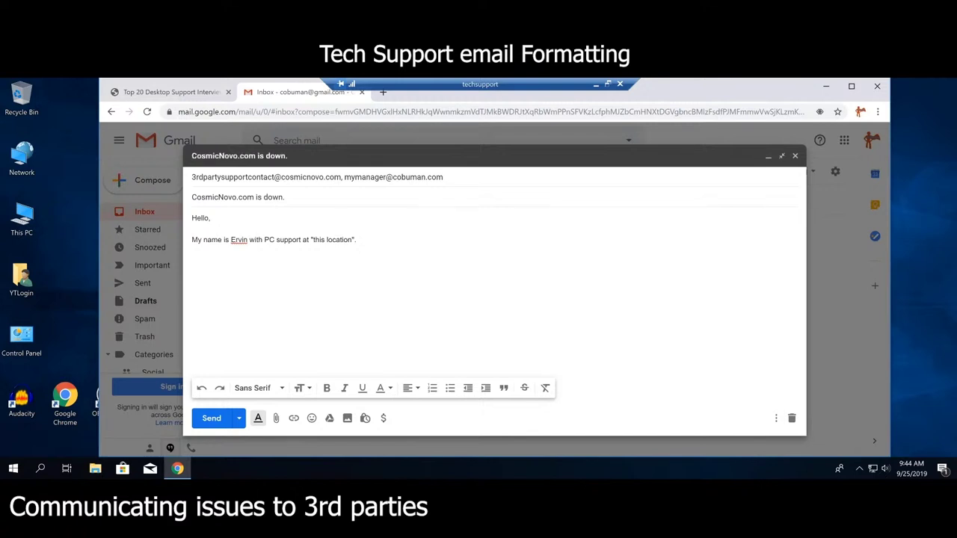
Add the sentence 'We have received a report that Cosmicnovo.com is down for all users.'.
text(We have )
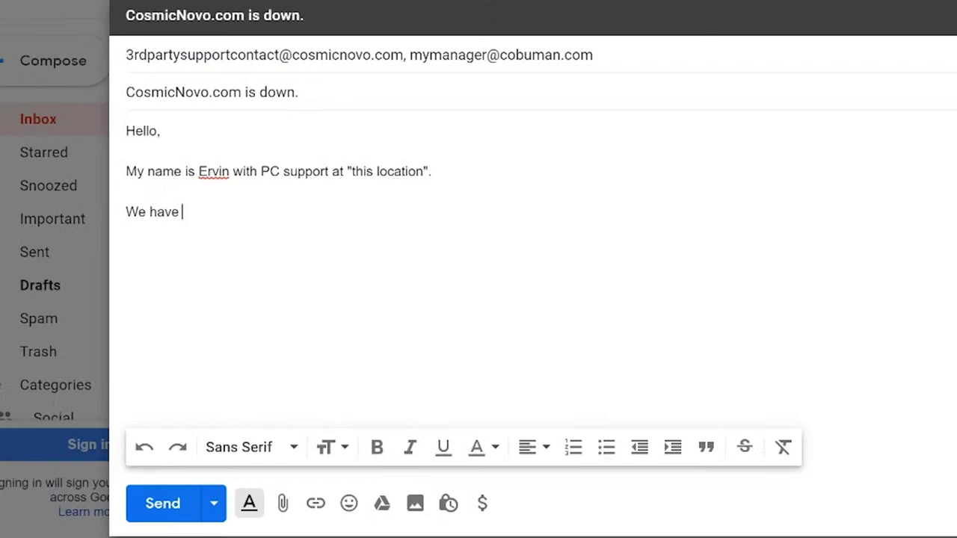
text(received a rp)
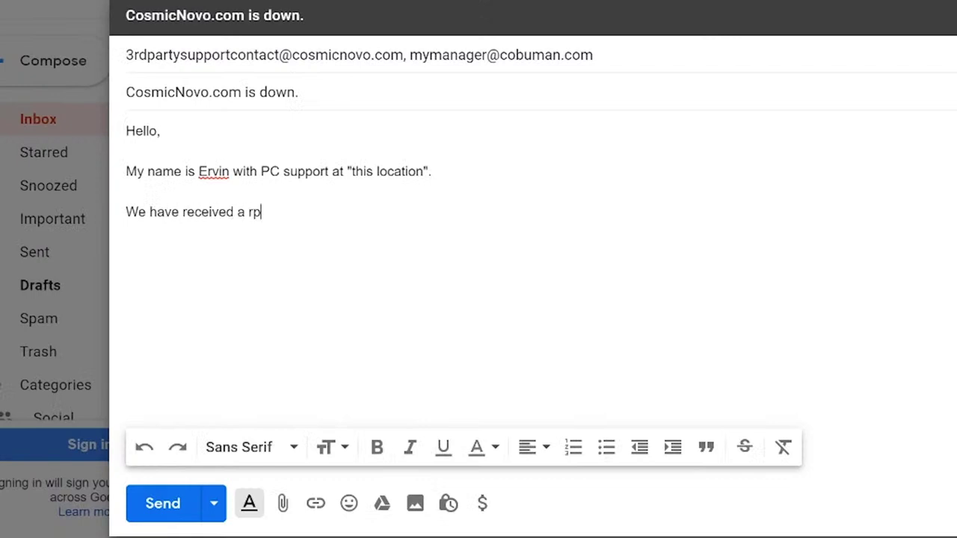
key(BackSpace)
text(eport that Cosmicno)
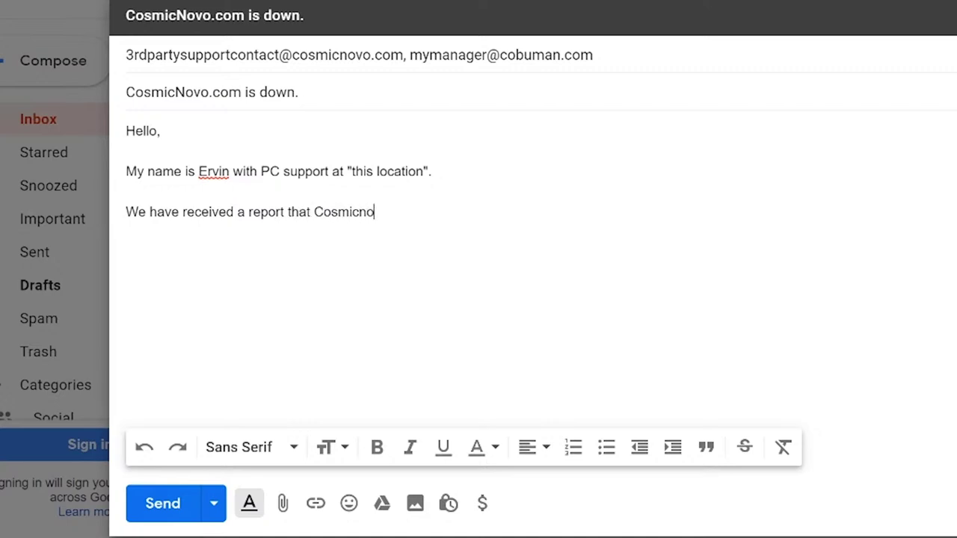
text(vo.com is )
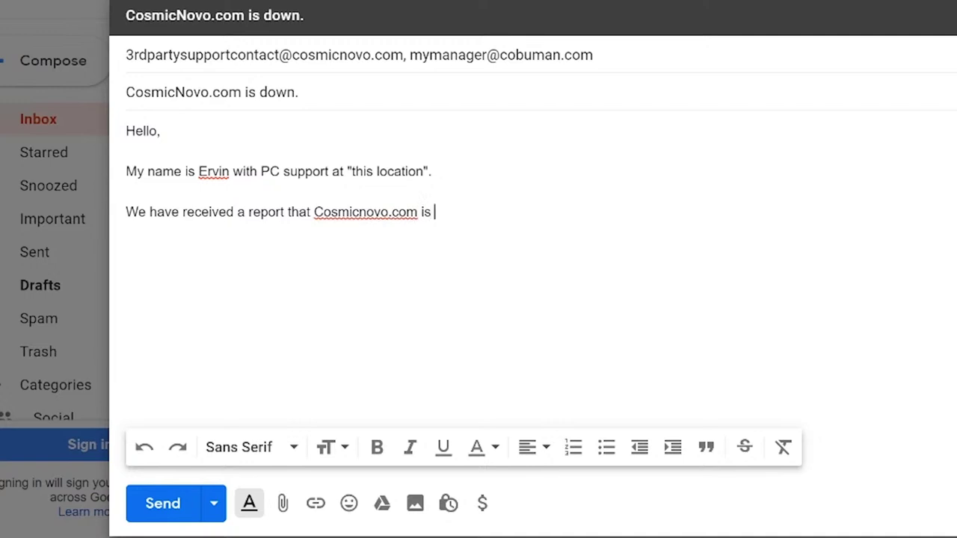
text(not working)
key(BackSpace)
key(BackSpace)
key(BackSpace)
key(BackSpace)
key(BackSpace)
key(BackSpace)
key(BackSpace)
key(BackSpace)
key(BackSpace)
key(BackSpace)
key(BackSpace)
text(down)
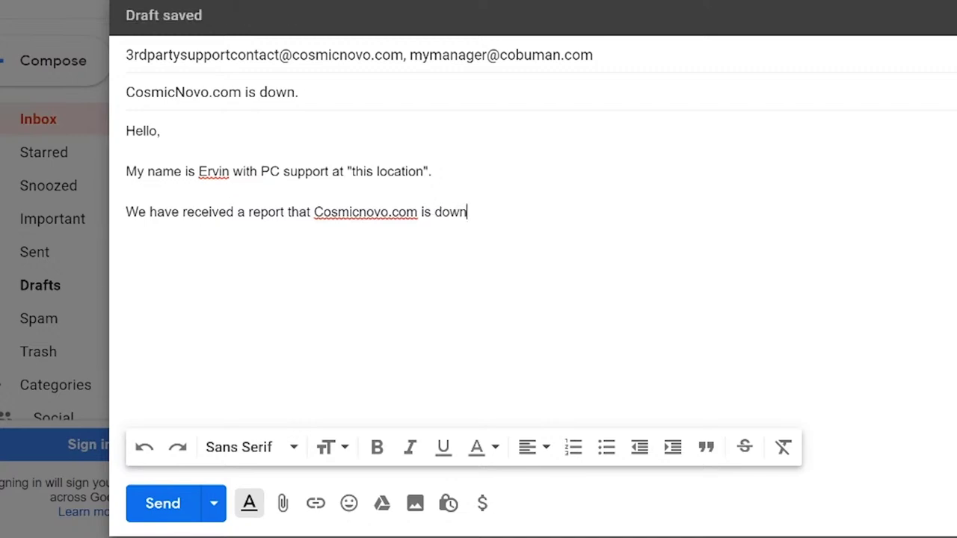
text( for all users)
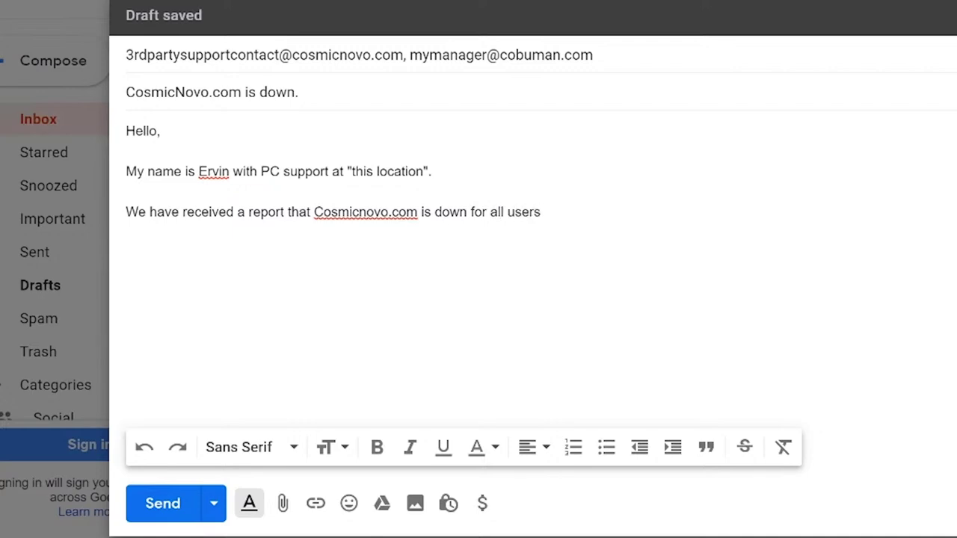
text(.)
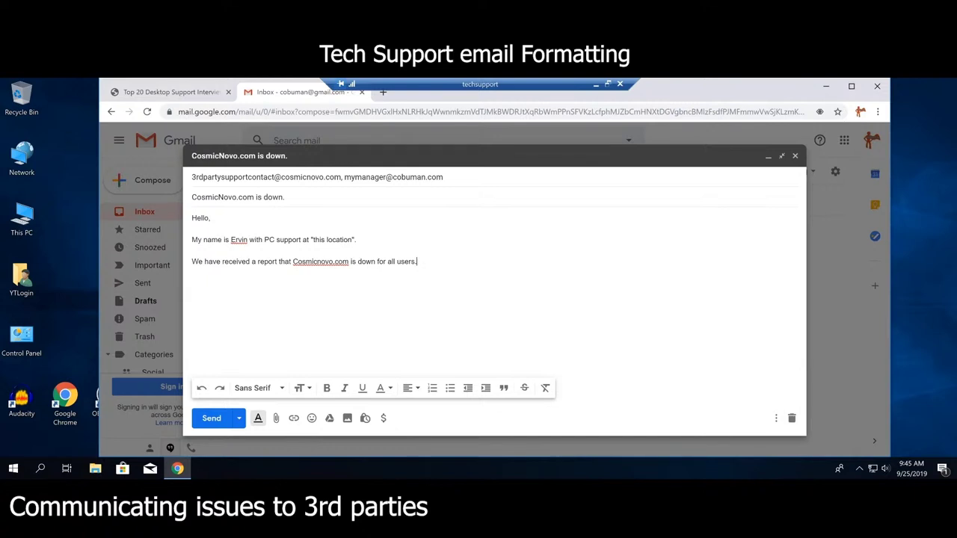
drag(192, 262, 202, 262)
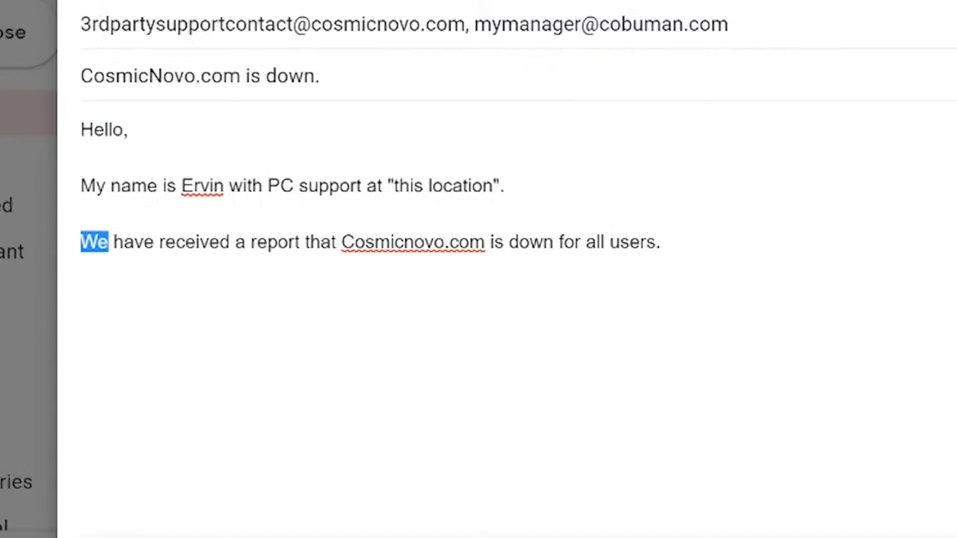
click(97, 242)
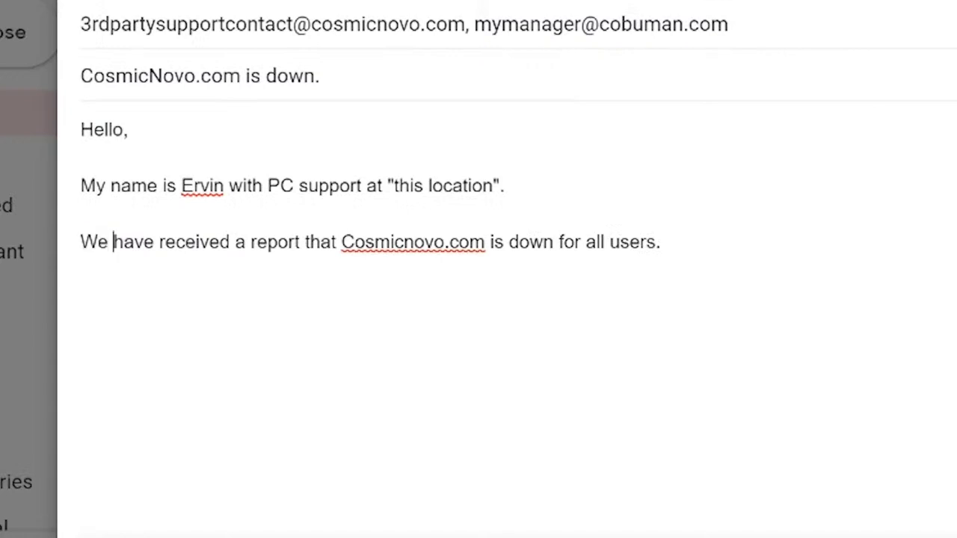
drag(97, 242, 113, 241)
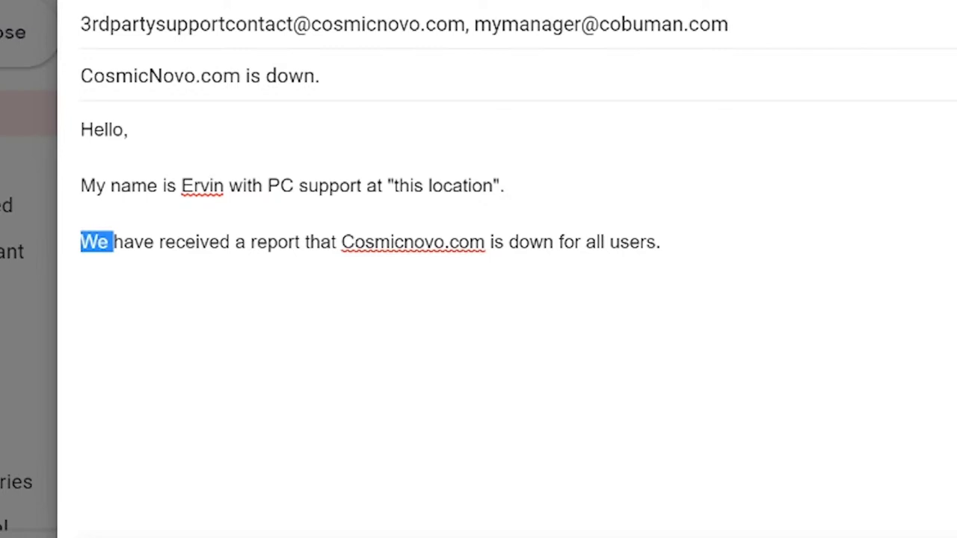
click(154, 241)
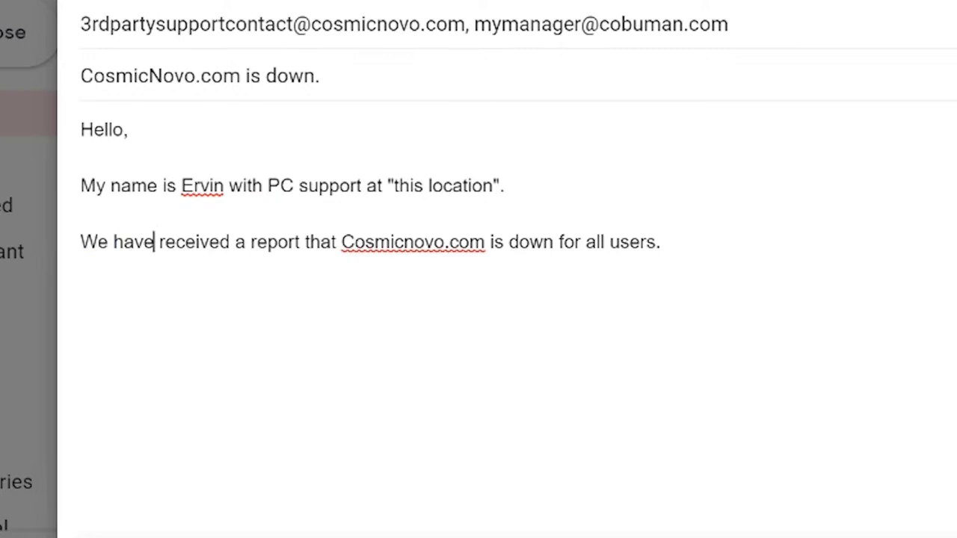
key(shift+Left)
key(shift+Left)
key(shift+Left)
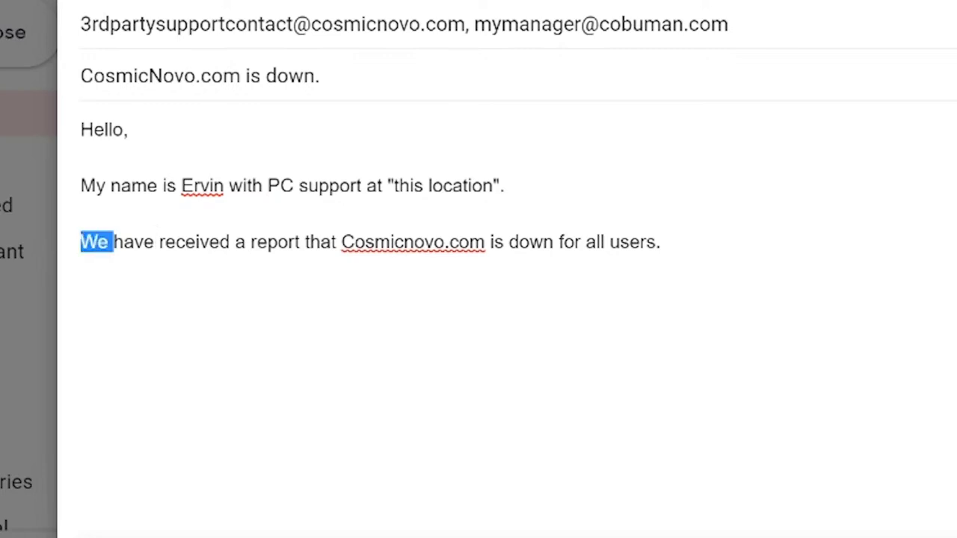
key(Up)
key(Up)
key(shift+Right)
key(shift+Right)
key(shift+Right)
key(shift+Right)
key(shift+Right)
key(shift+Right)
key(shift+Right)
key(shift+Right)
key(shift+Right)
key(shift+Right)
key(shift+Right)
key(shift+Right)
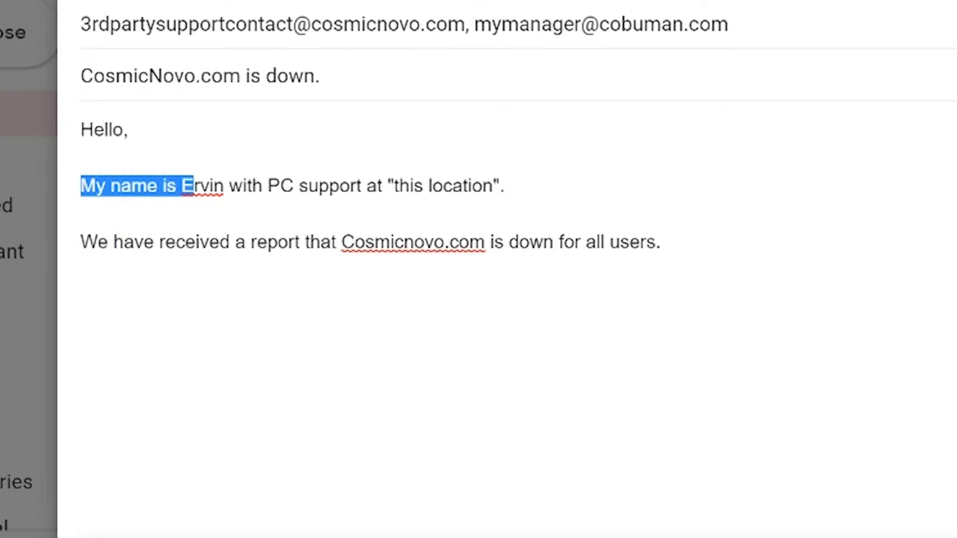
key(shift+Right)
key(shift+Right)
key(shift+Right)
key(shift+Right)
key(shift+Right)
key(shift+Right)
key(shift+Right)
key(shift+Right)
key(shift+Right)
key(shift+Right)
key(shift+Right)
key(shift+Right)
key(shift+Right)
key(shift+Right)
key(shift+Right)
key(shift+Right)
key(shift+Right)
key(shift+Right)
key(shift+Right)
key(shift+Right)
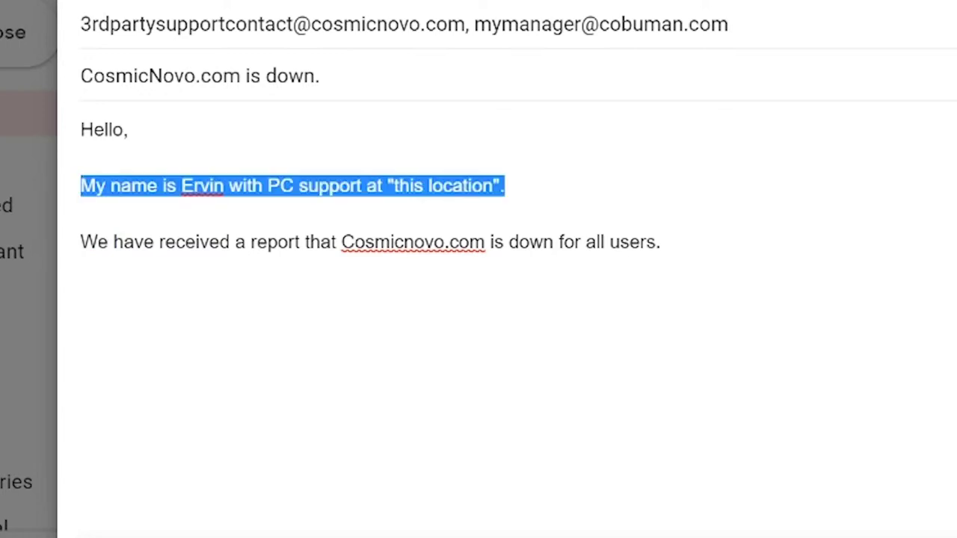
click(218, 242)
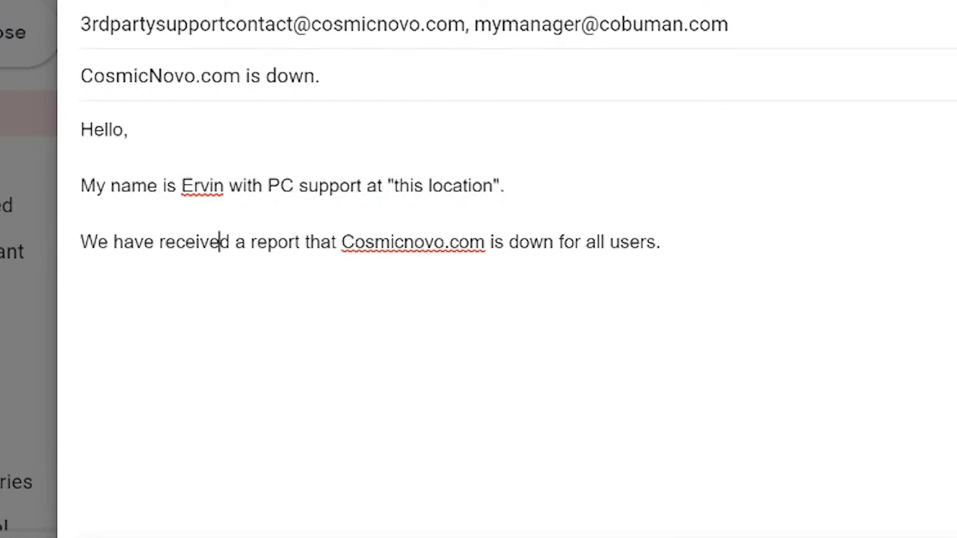
key(Home)
key(shift+Right)
key(shift+Right)
key(shift+Right)
key(shift+Right)
key(shift+Right)
key(shift+Right)
key(shift+Right)
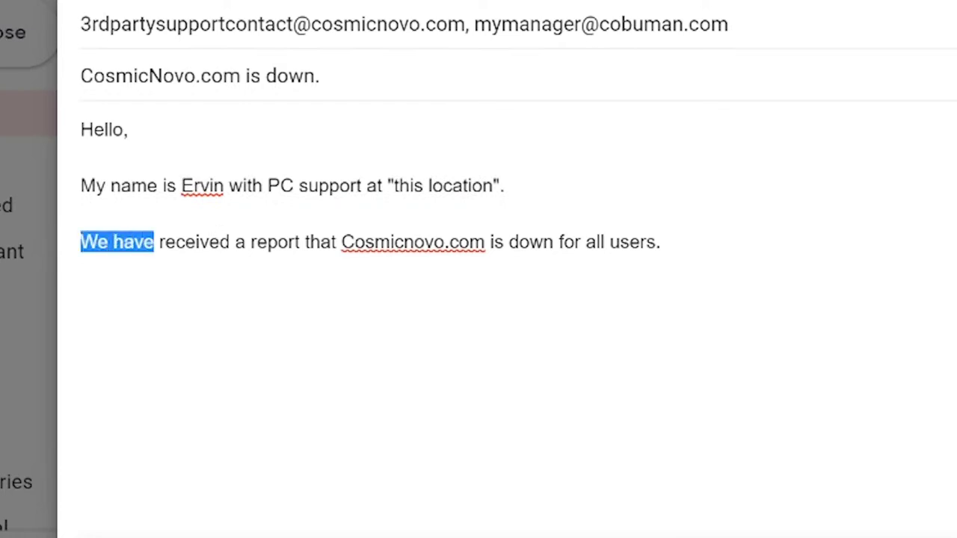
key(shift+Right)
key(shift+Right)
key(shift+Right)
key(shift+Right)
key(shift+Right)
key(shift+Right)
key(shift+Right)
key(shift+Right)
key(shift+Right)
key(shift+Right)
key(shift+Right)
key(shift+Right)
key(shift+Right)
key(shift+Right)
key(shift+Right)
key(shift+Right)
key(shift+Right)
key(shift+Right)
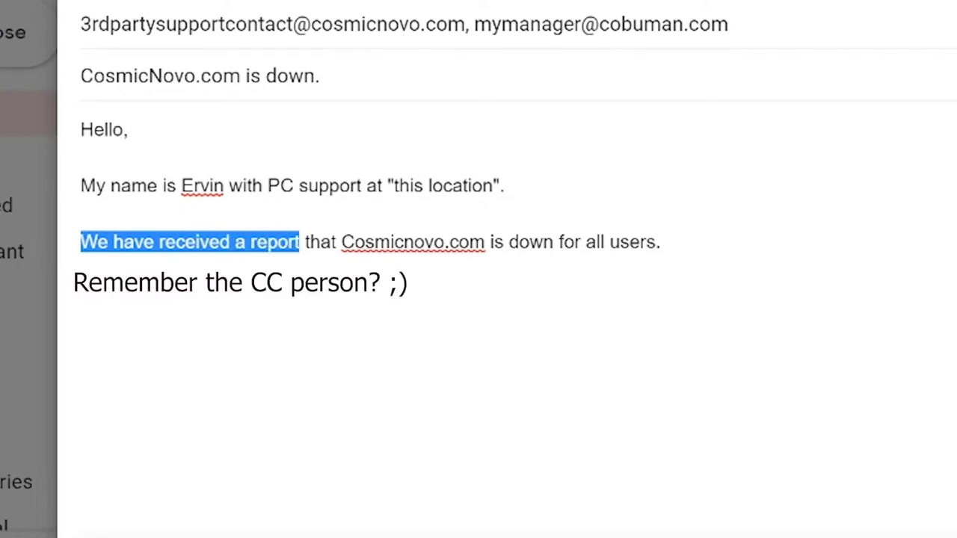
click(554, 242)
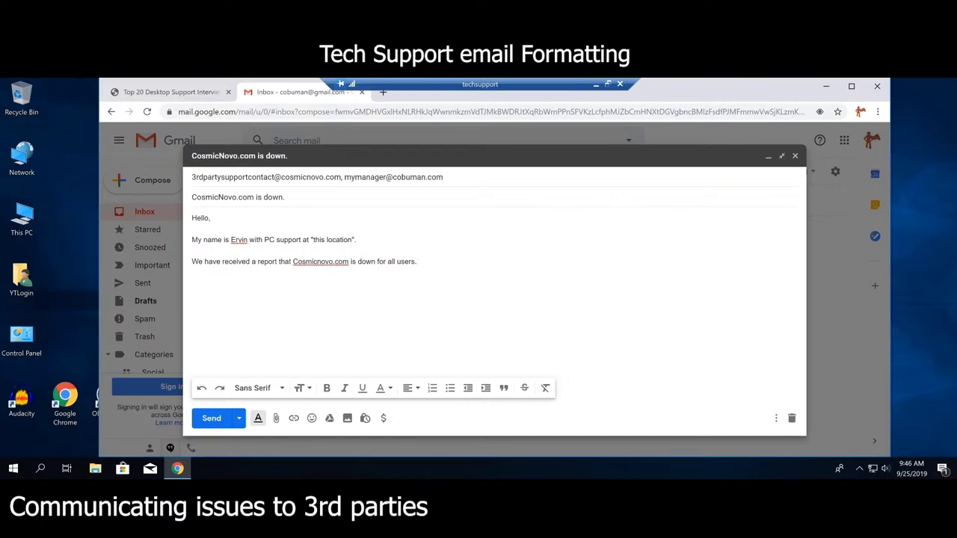
Review the subject text, then start an empty line after the outage report sentence.
click(284, 196)
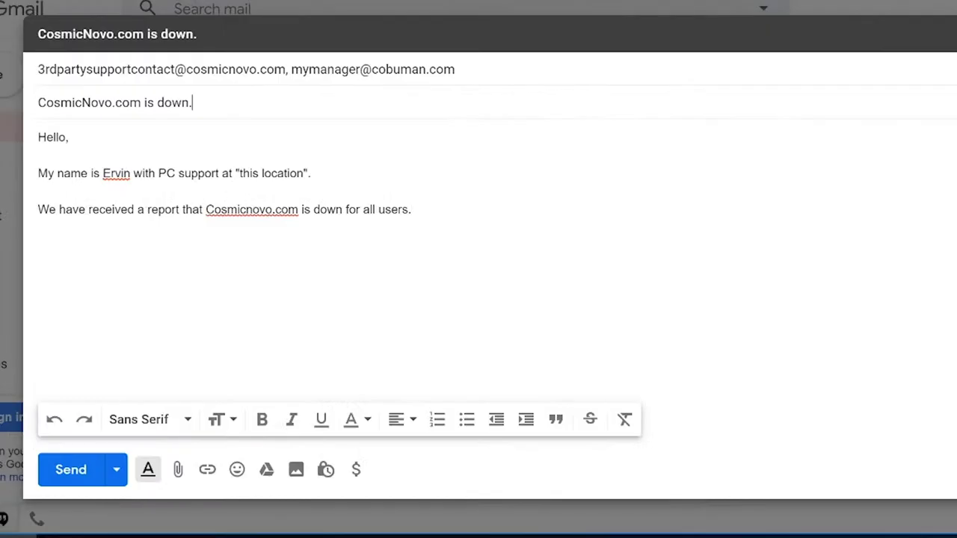
drag(284, 197, 223, 197)
drag(91, 103, 37, 103)
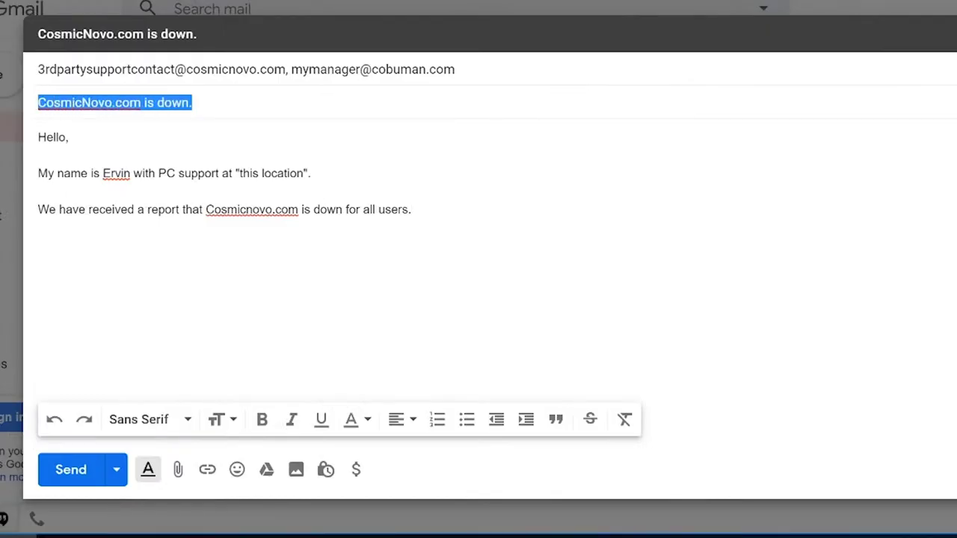
click(412, 209)
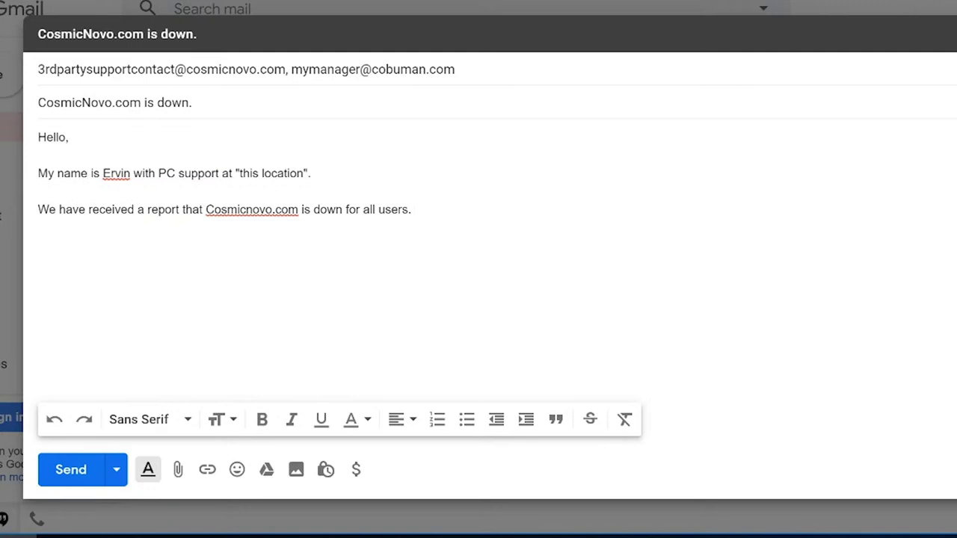
key(Return)
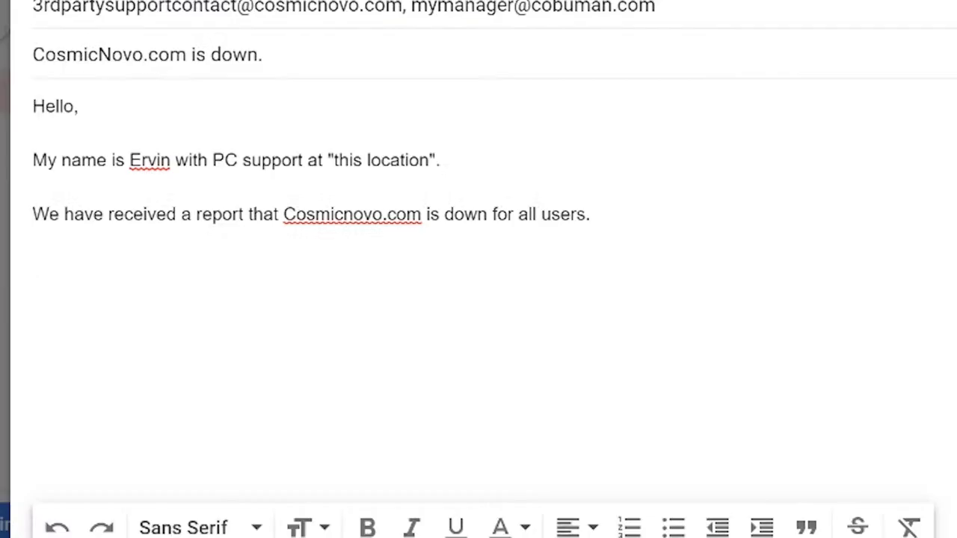
Replace the 'How many users?' prompt with 'All users are affected by this issue.'.
text(How )
text(many users?)
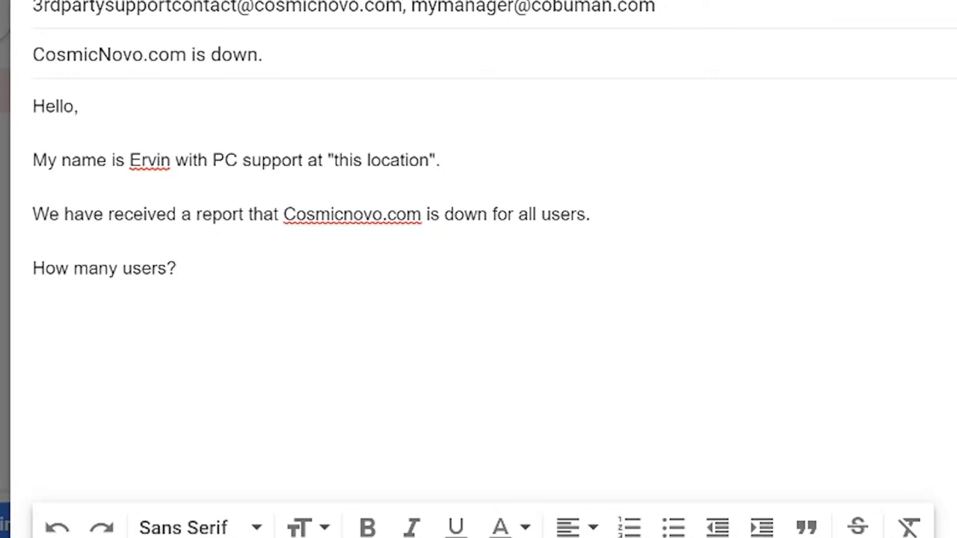
drag(181, 268, 39, 286)
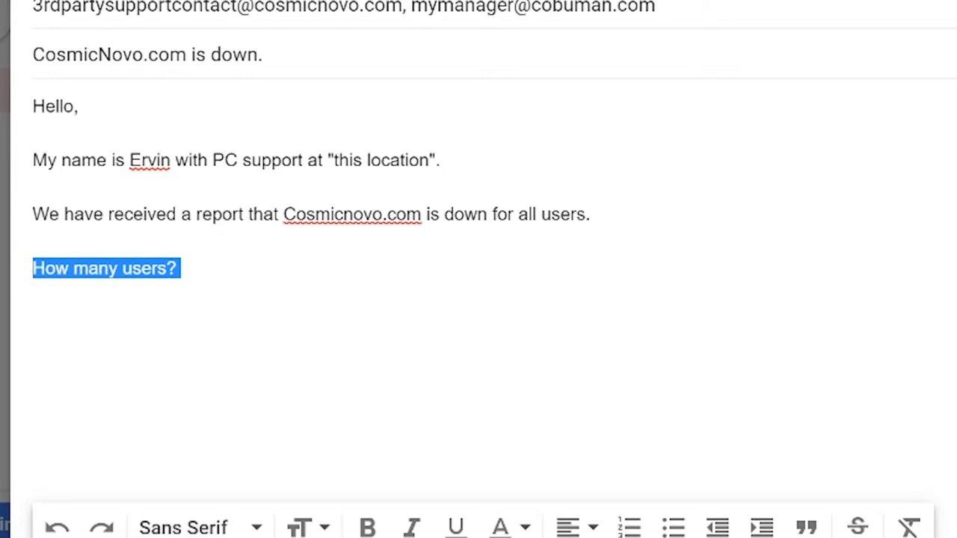
key(shift+Right)
key(shift+Right)
key(shift+Right)
key(shift+Right)
key(shift+Right)
key(shift+Right)
key(shift+Right)
key(shift+Right)
key(shift+Right)
key(shift+Right)
key(shift+Right)
key(shift+Right)
key(shift+Right)
key(shift+Right)
key(shift+Right)
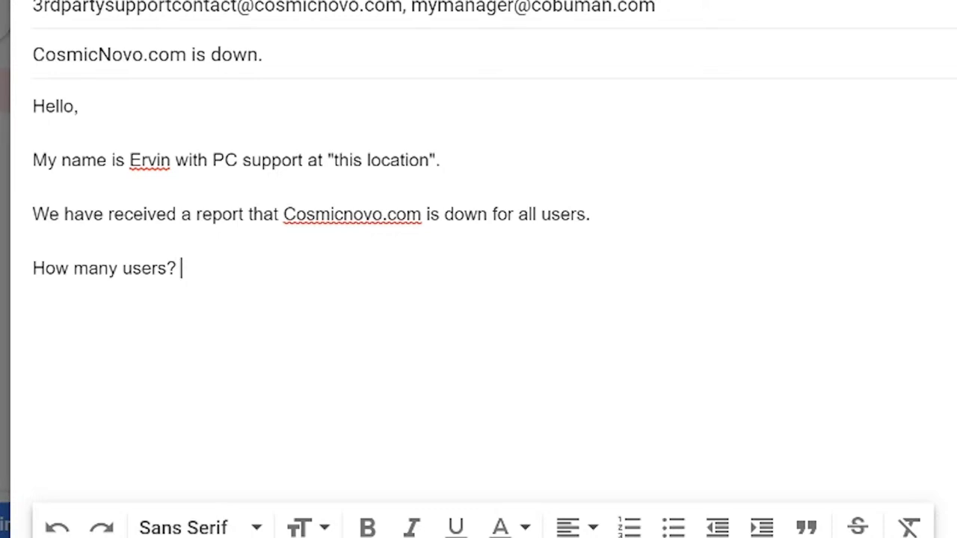
text(All users.)
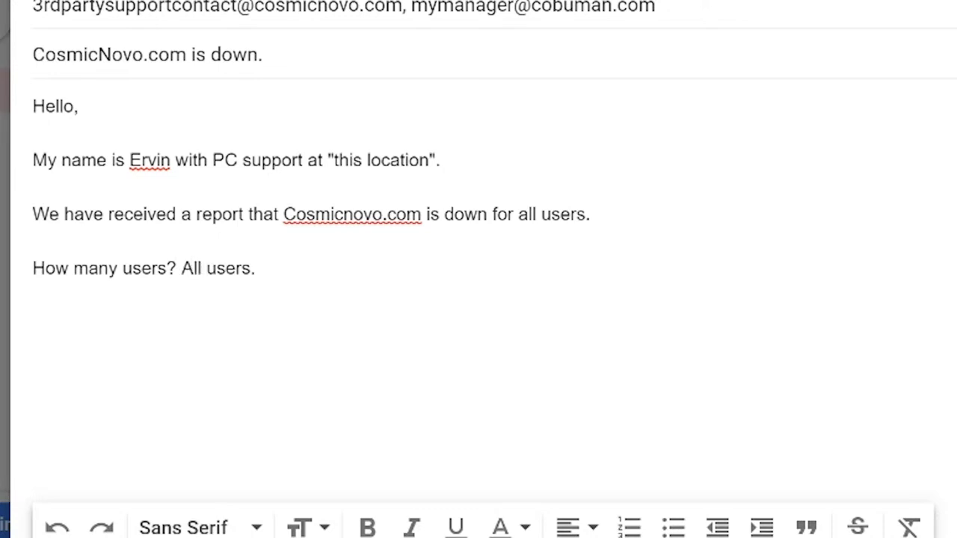
drag(182, 269, 33, 269)
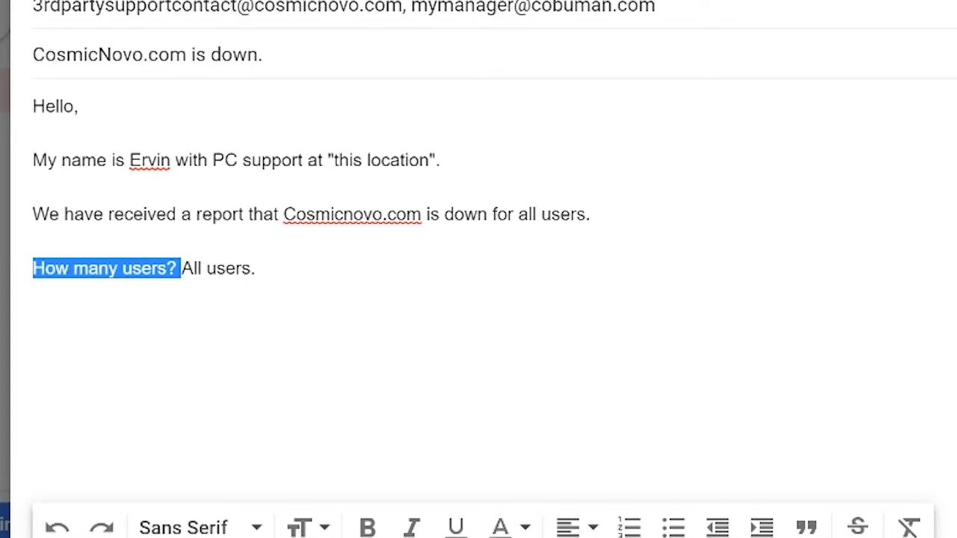
key(BackSpace)
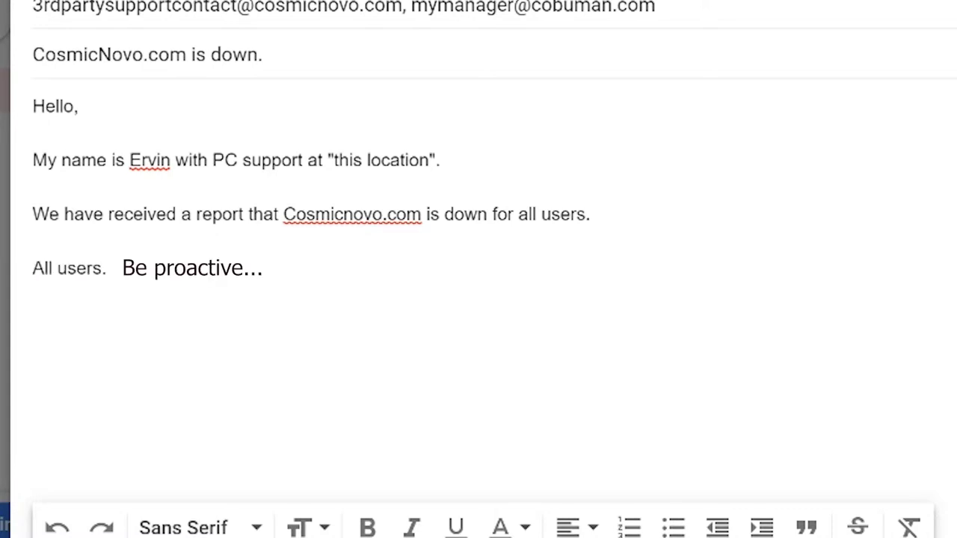
click(101, 268)
text(are )
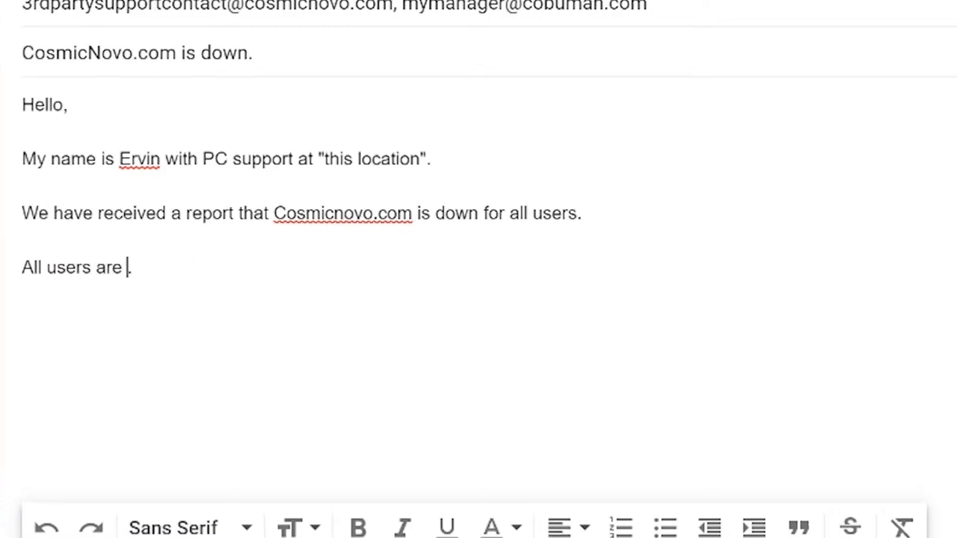
text(affected b)
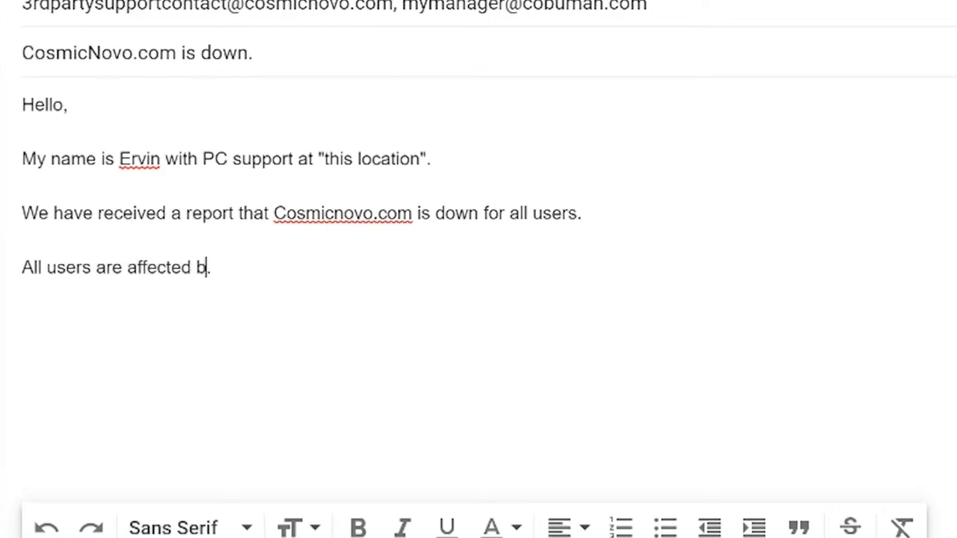
text(y this i)
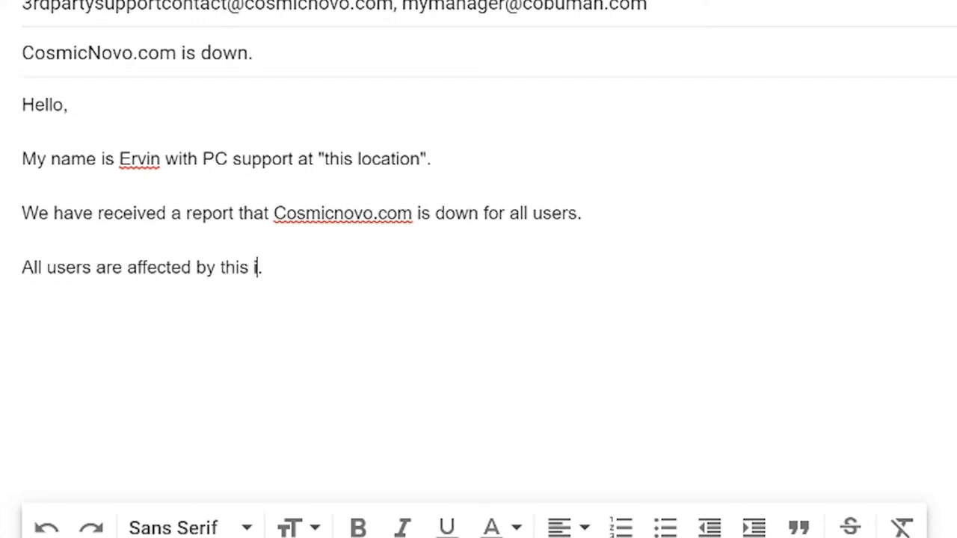
text(ssue)
drag(581, 213, 498, 213)
click(27, 294)
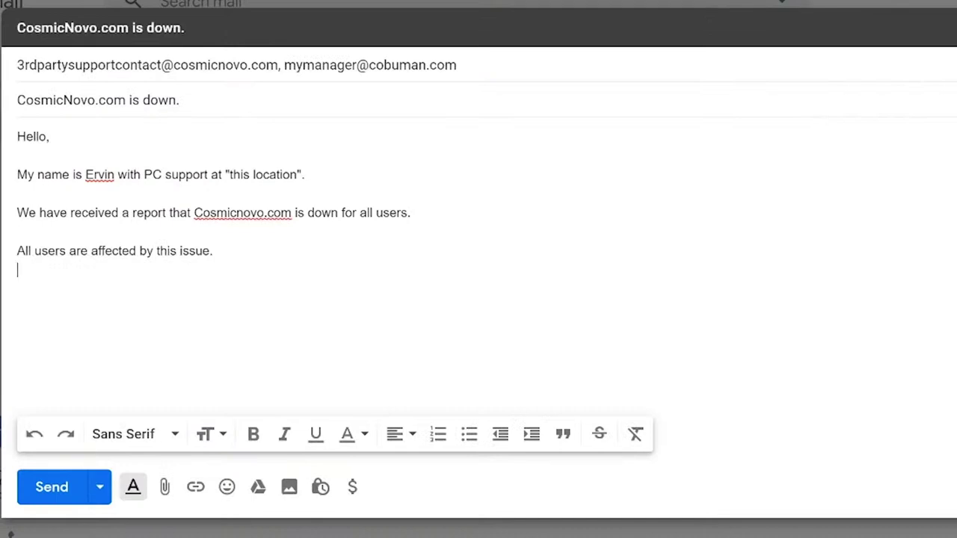
text(What is the link)
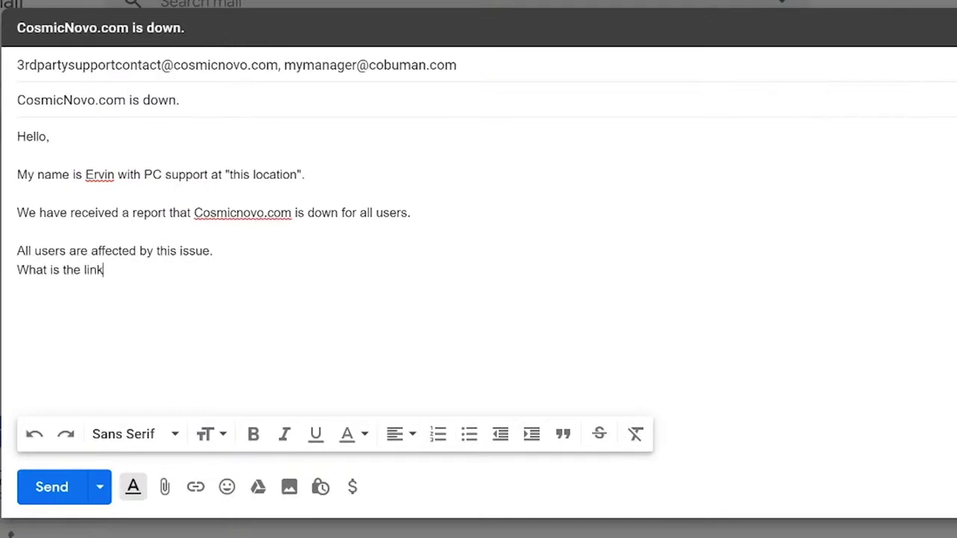
text( used?)
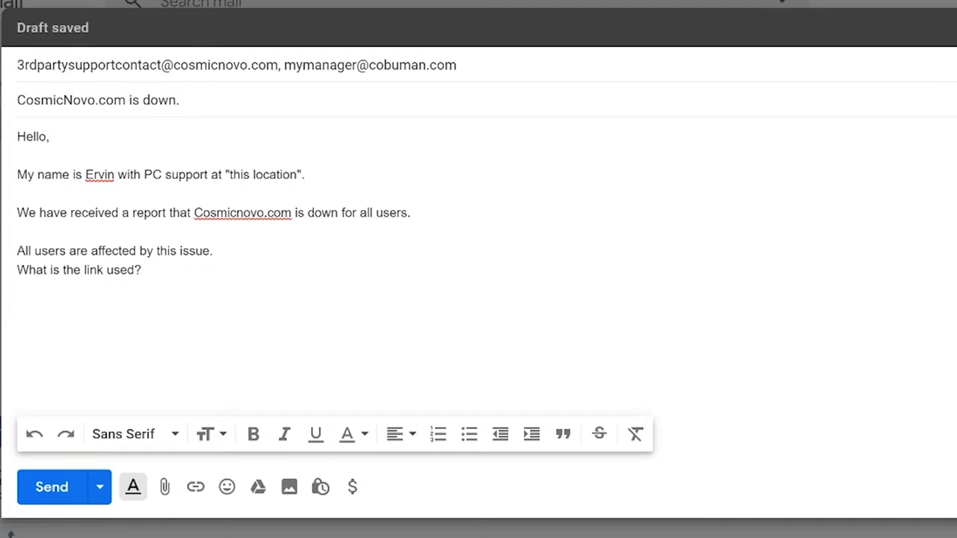
text(cosm)
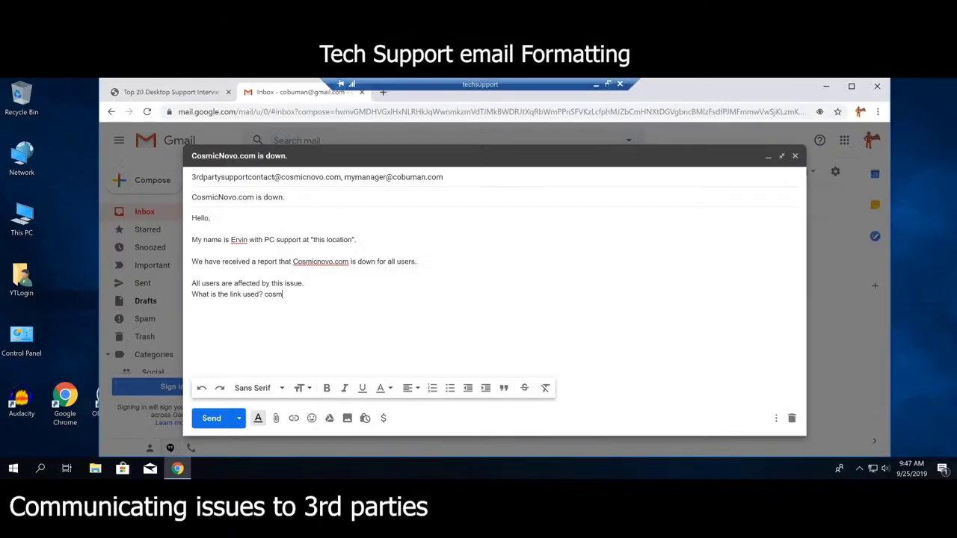
text(icnovo.com)
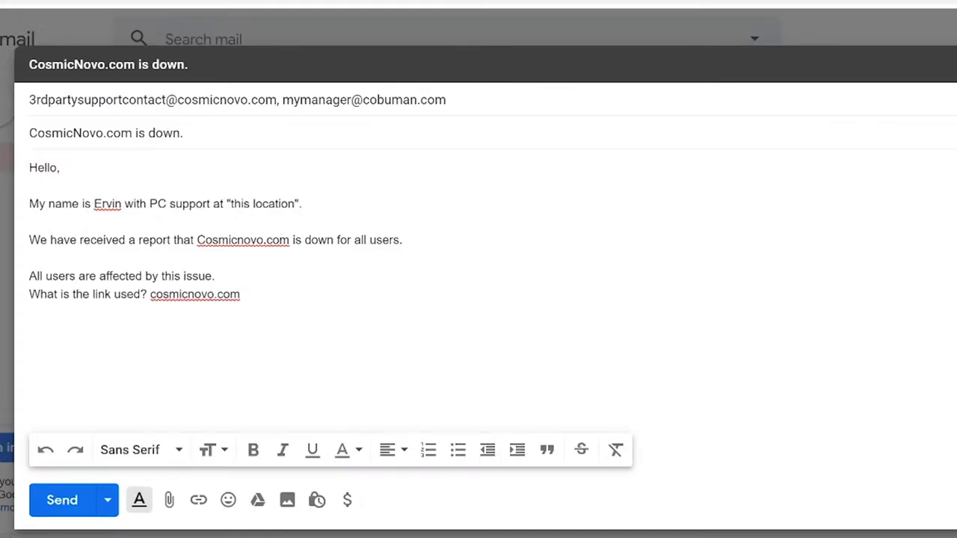
click(150, 294)
text(http)
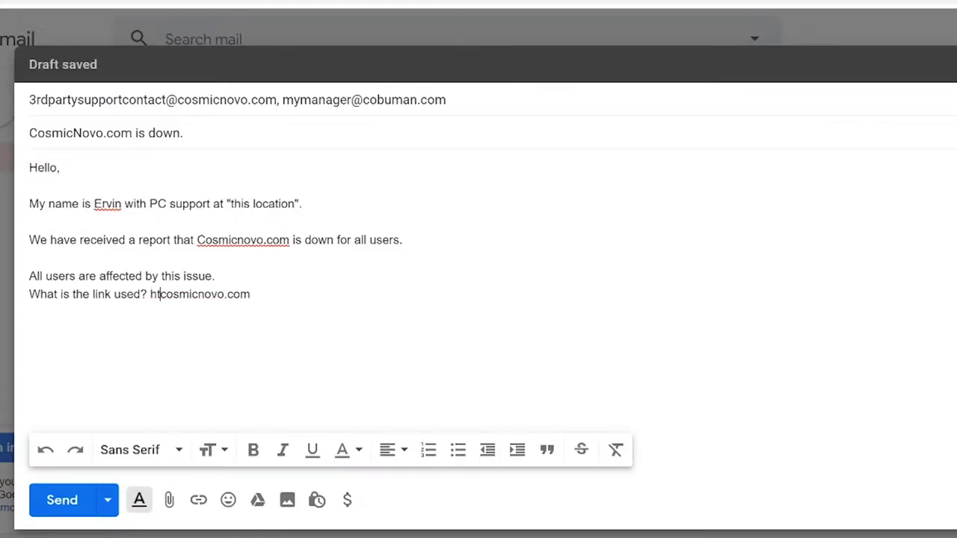
text(://)
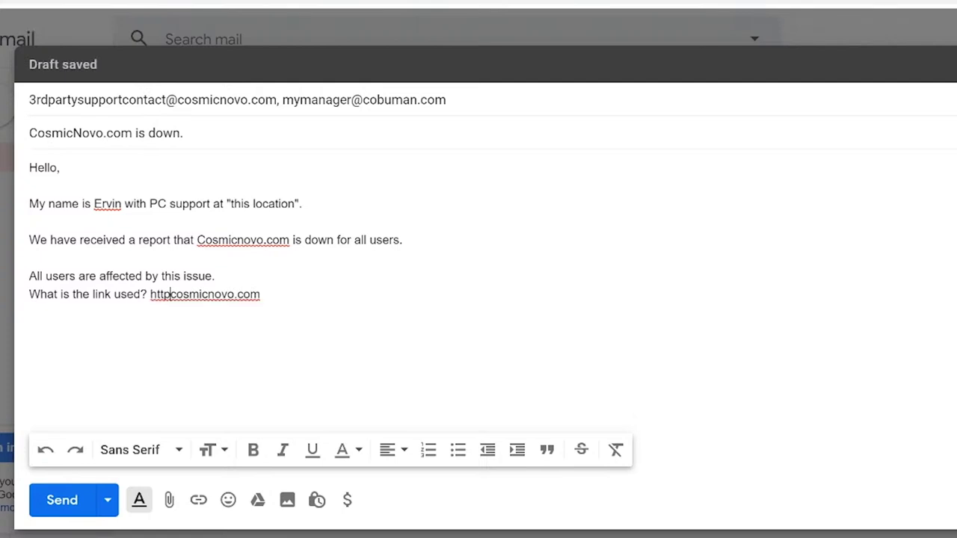
click(171, 294)
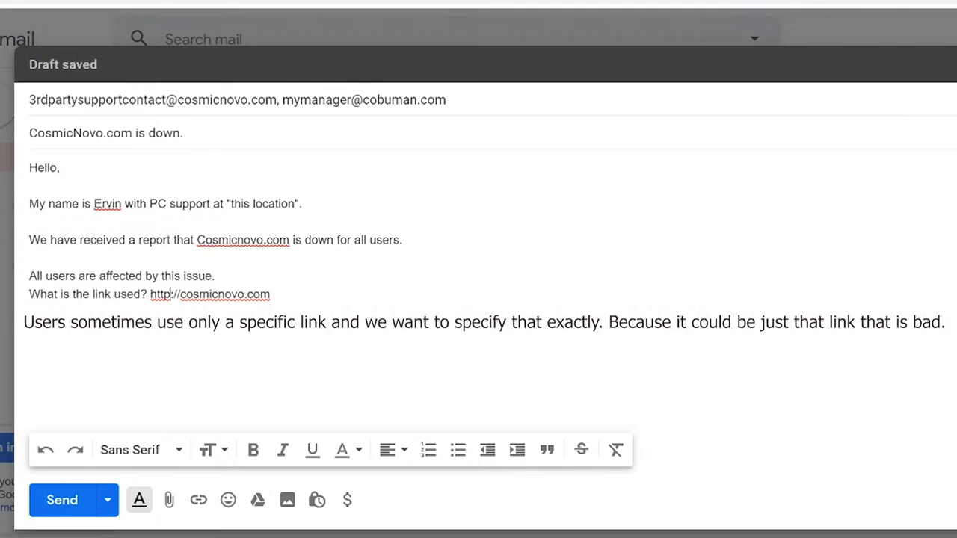
text(s)
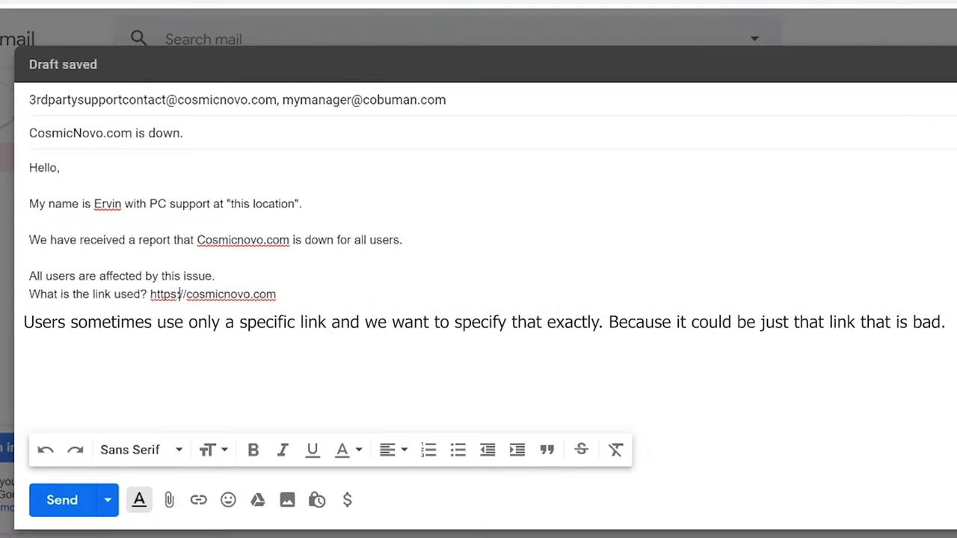
key(Right)
key(Right)
key(Right)
key(Right)
key(Right)
key(Right)
key(Right)
key(Right)
key(Right)
key(Right)
key(Right)
key(Right)
key(Right)
key(Right)
key(Right)
key(Right)
key(Right)
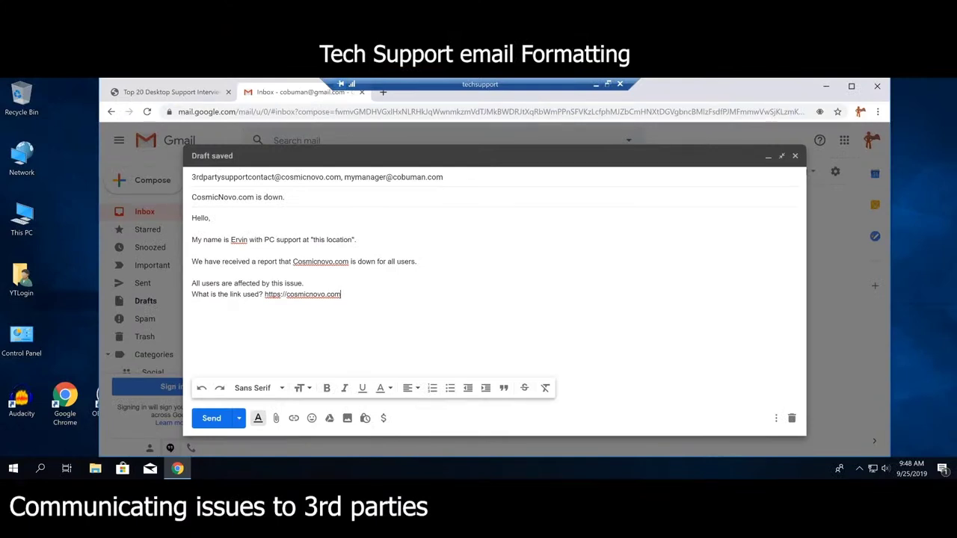
drag(264, 294, 186, 303)
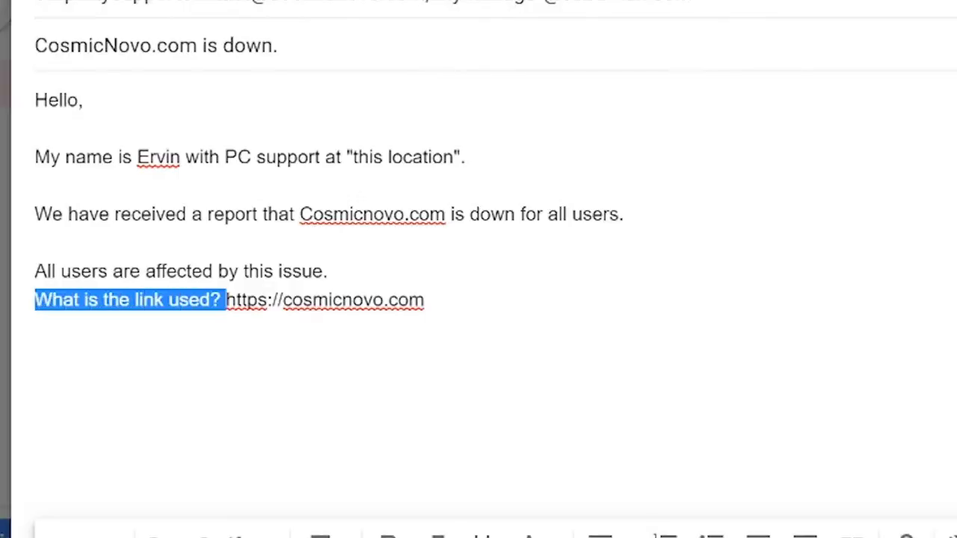
key(BackSpace)
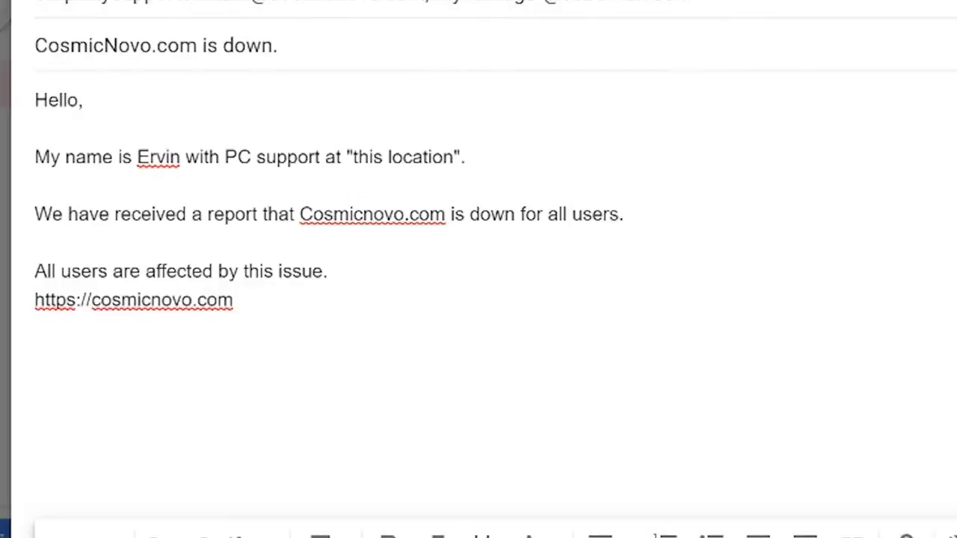
click(233, 299)
text(is the link)
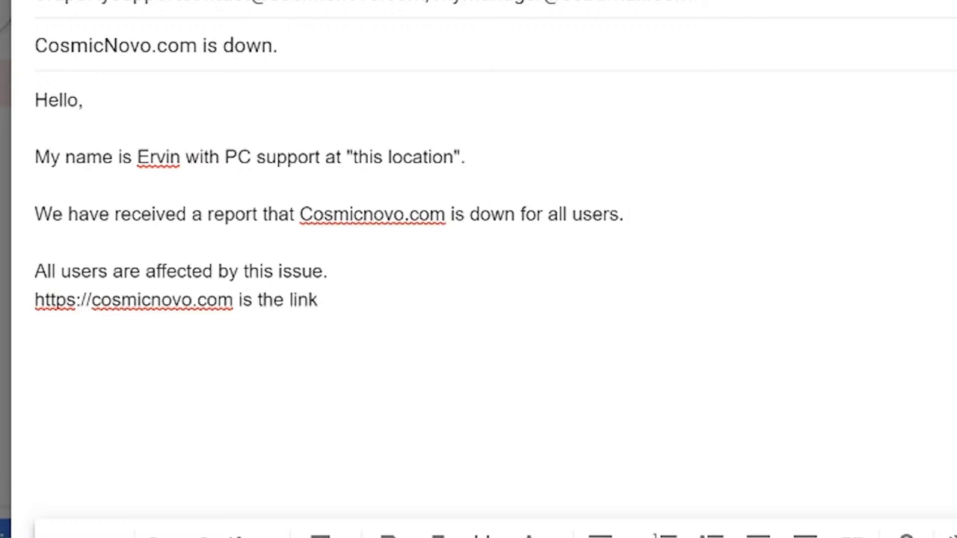
text( thye)
key(BackSpace)
key(BackSpace)
key(BackSpace)
text(ey use.)
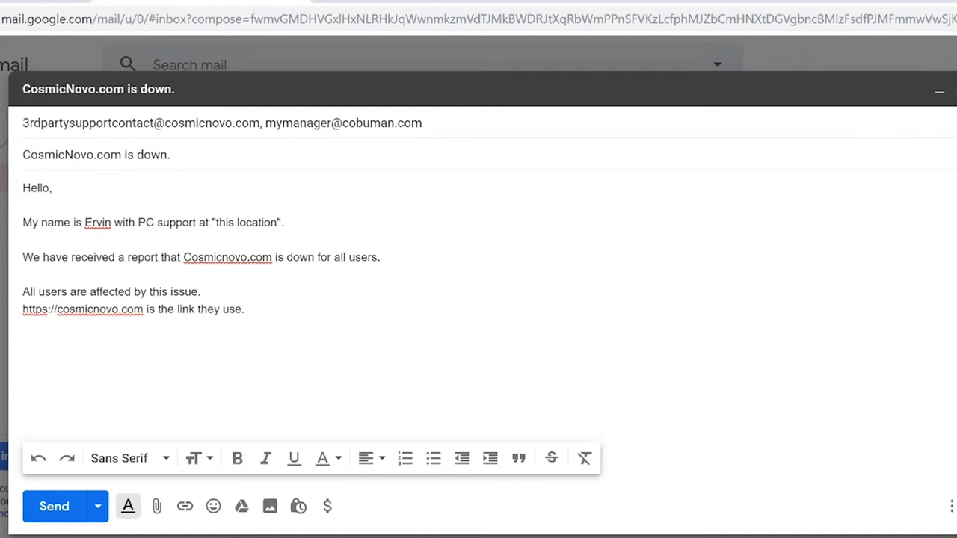
drag(142, 309, 22, 309)
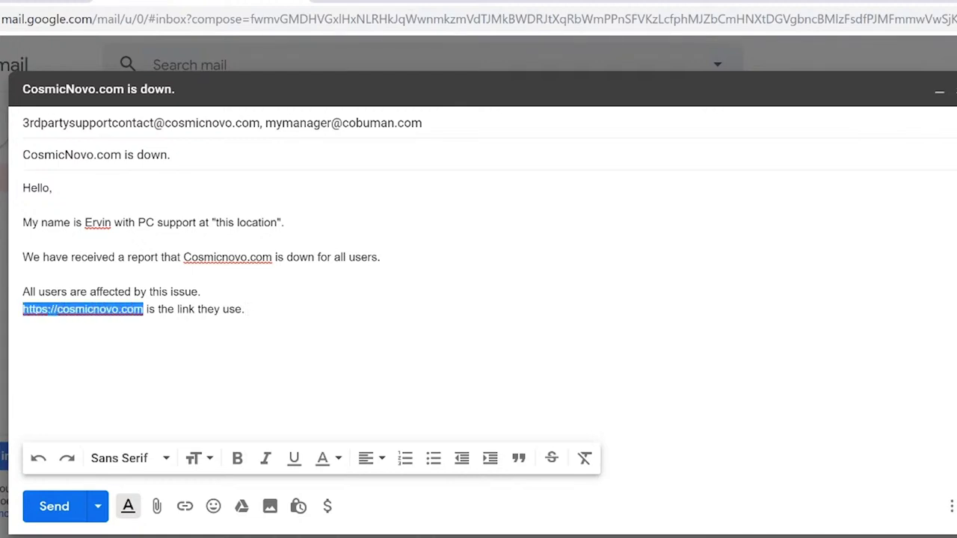
click(181, 309)
key(End)
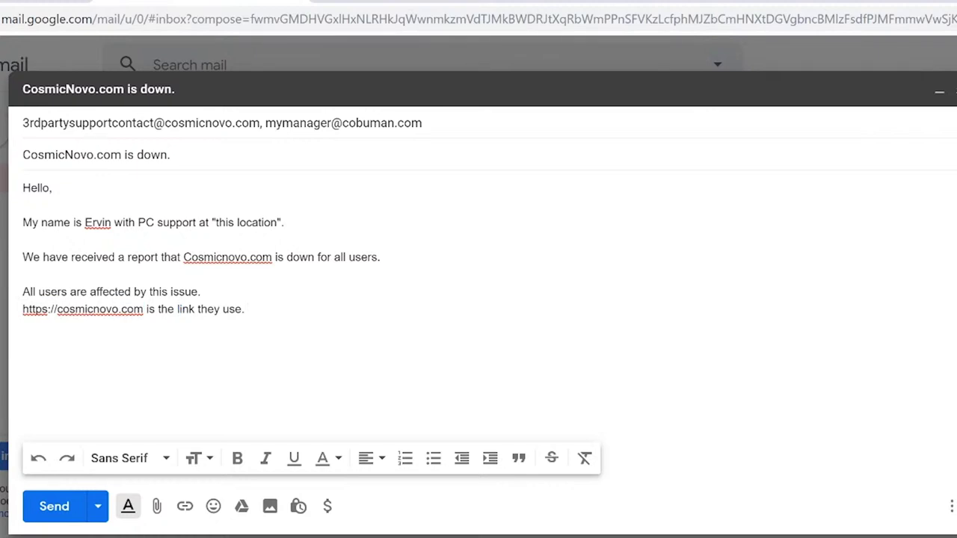
key(Return)
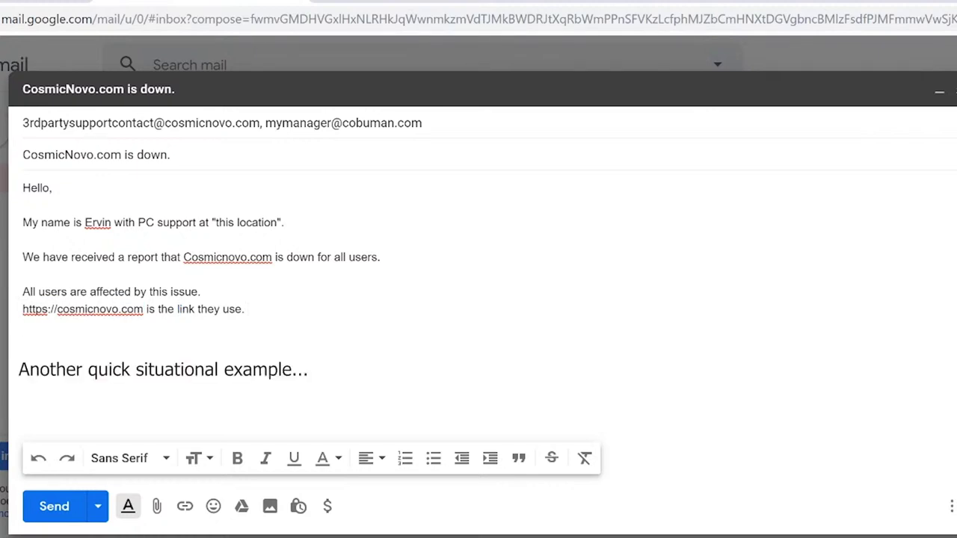
text(Which version of t)
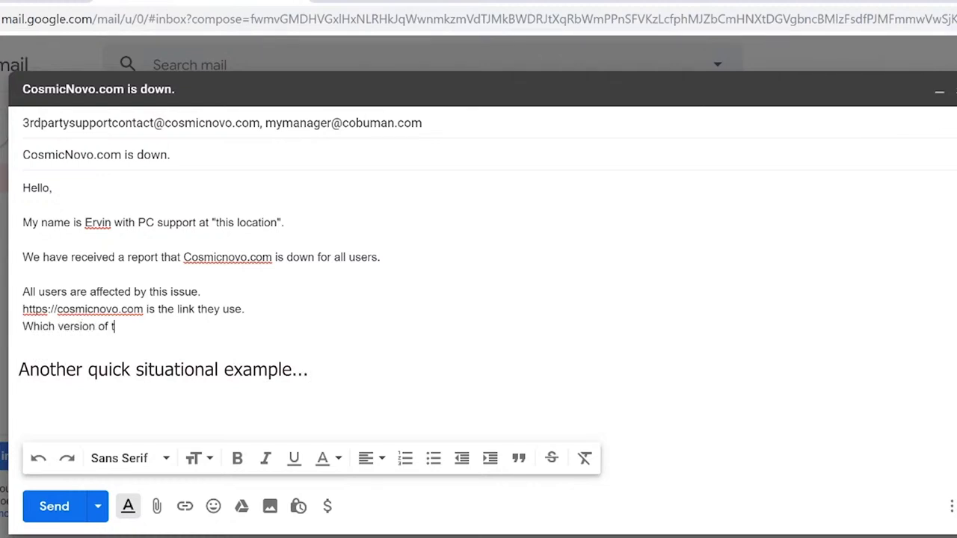
text(he software are)
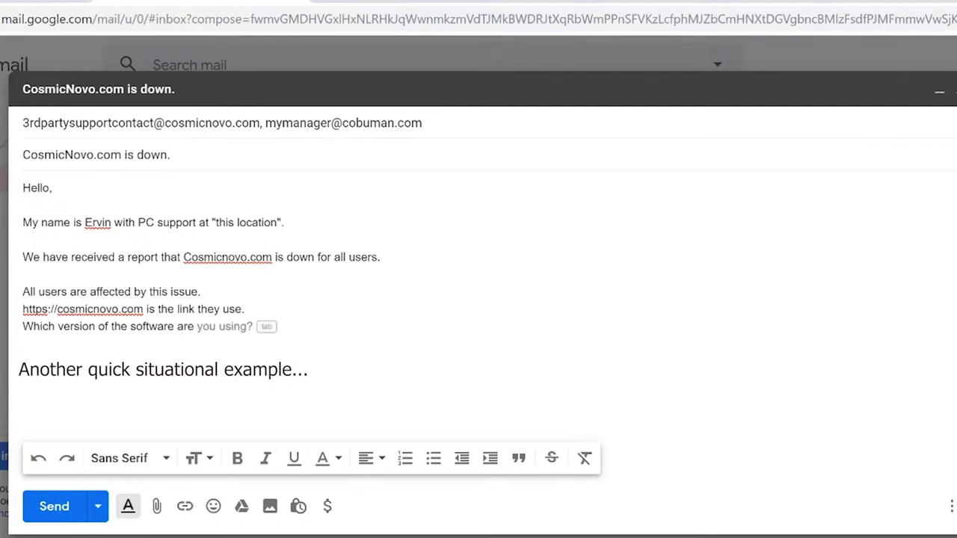
key(Tab)
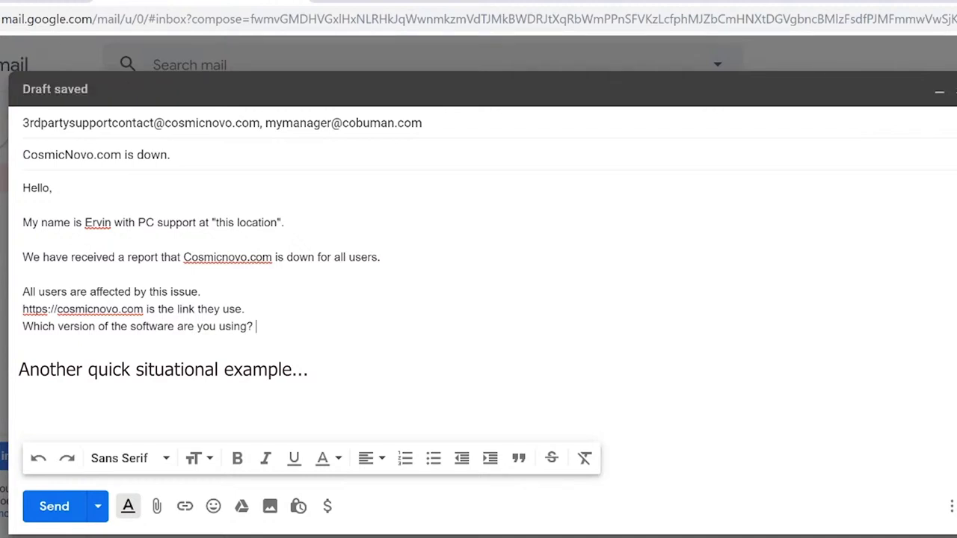
text(We user)
key(BackSpace)
text(version )
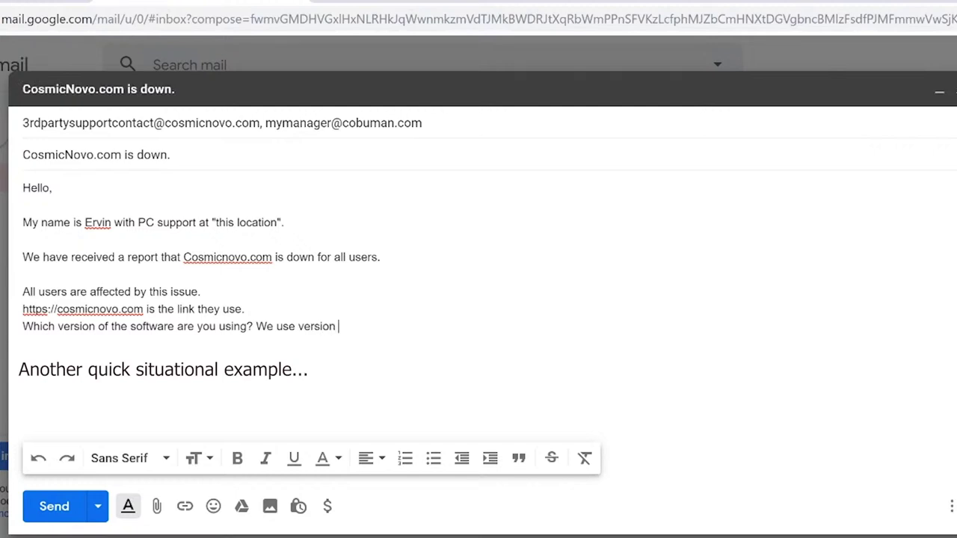
text(7.5.9 of this software.)
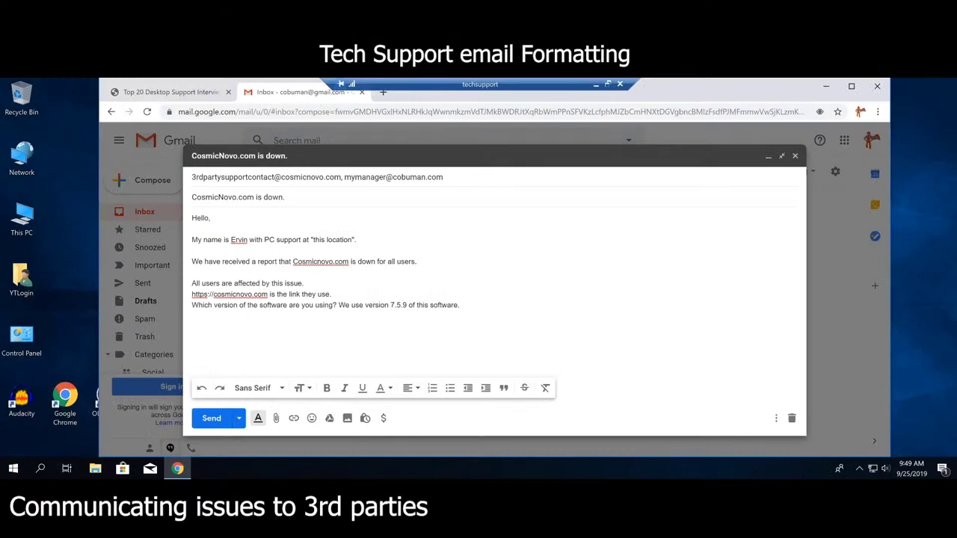
key(shift+Left)
key(shift+Left)
key(shift+Left)
key(shift+Left)
key(shift+Left)
key(shift+Left)
key(shift+Left)
key(shift+Left)
key(shift+Left)
key(shift+Left)
key(shift+Left)
key(shift+Left)
key(shift+Left)
key(shift+Left)
key(shift+Left)
key(shift+Left)
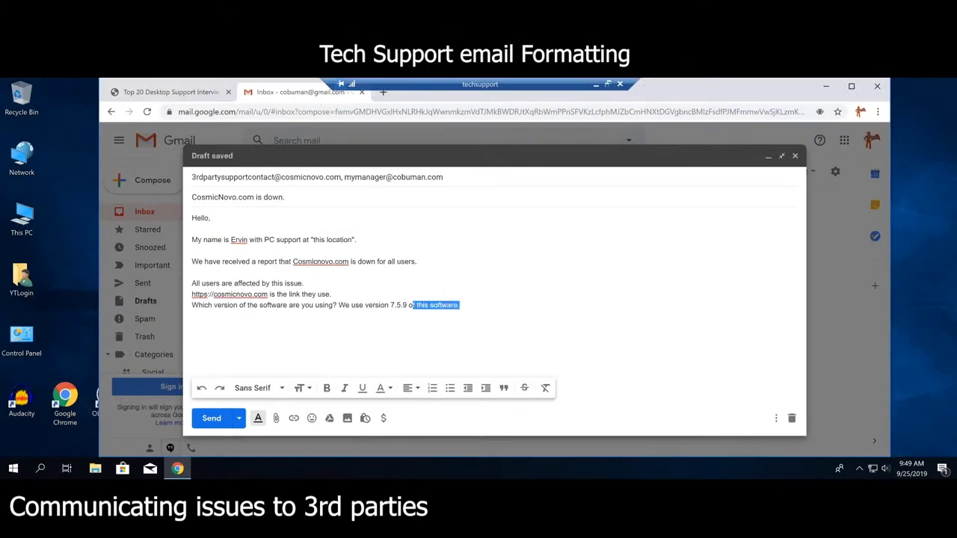
drag(338, 305, 182, 299)
key(BackSpace)
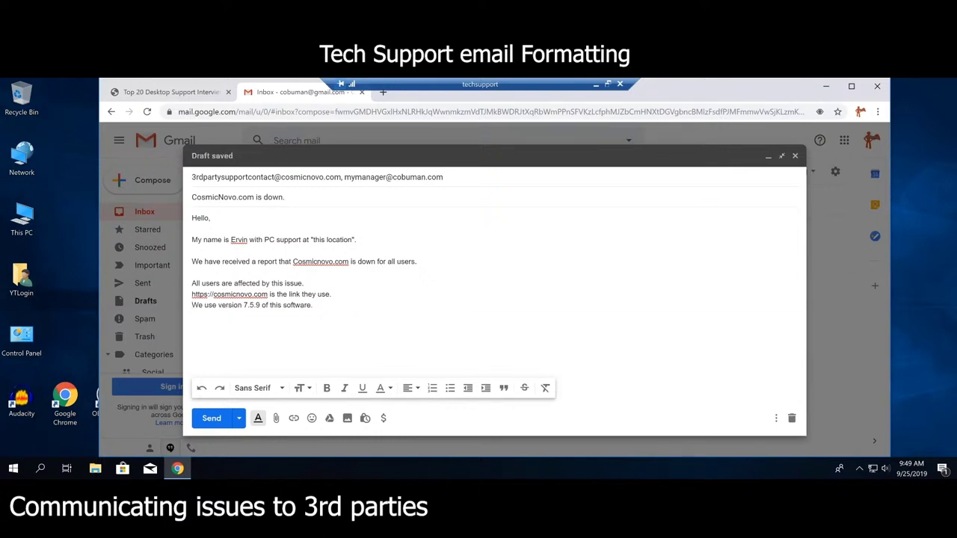
drag(312, 305, 189, 312)
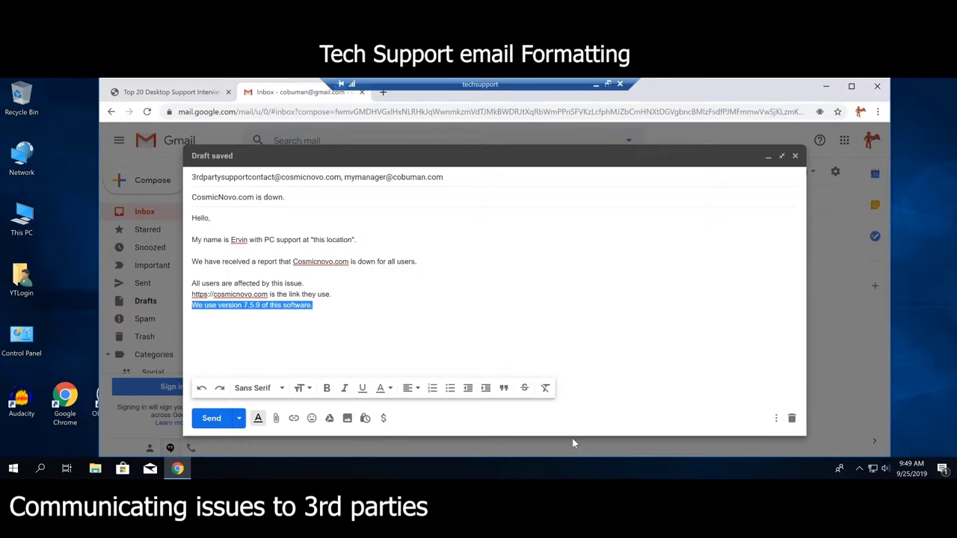
key(BackSpace)
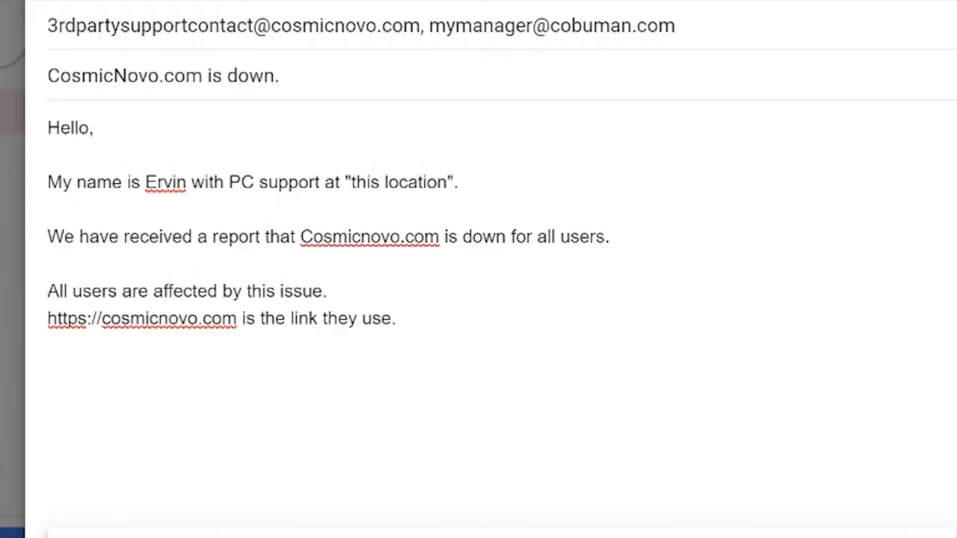
Type 'When did this issue start?' and 'The issue was reported at 8am EST.', then select the question.
text(When did )
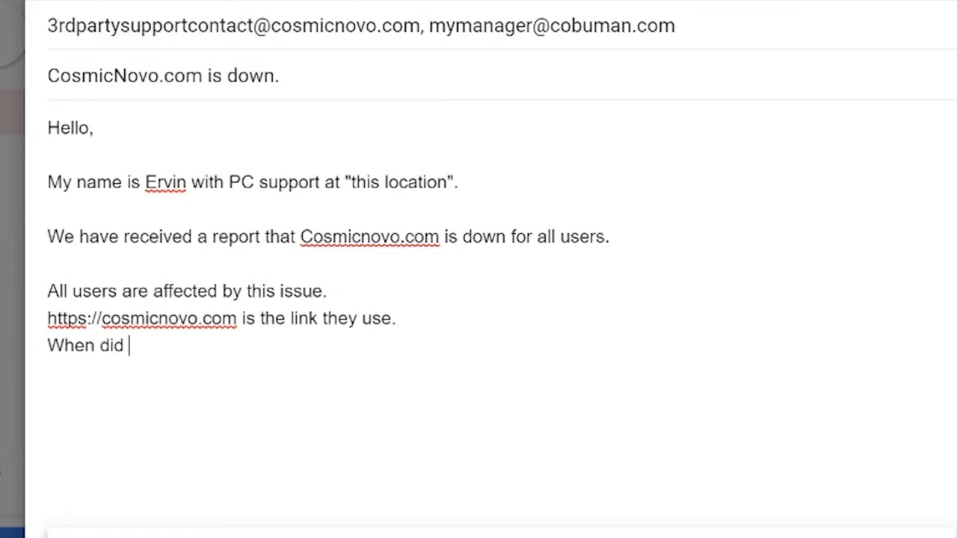
text(this )
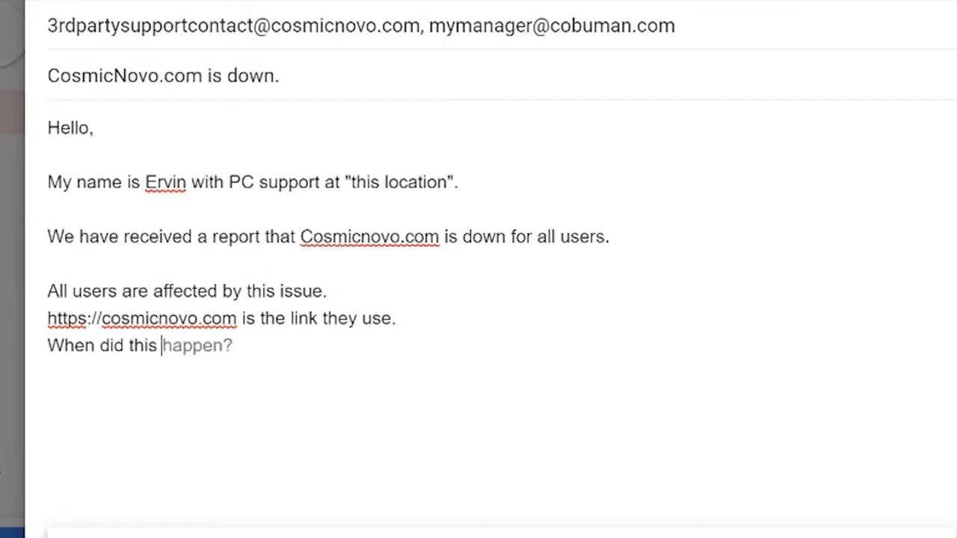
text(issue)
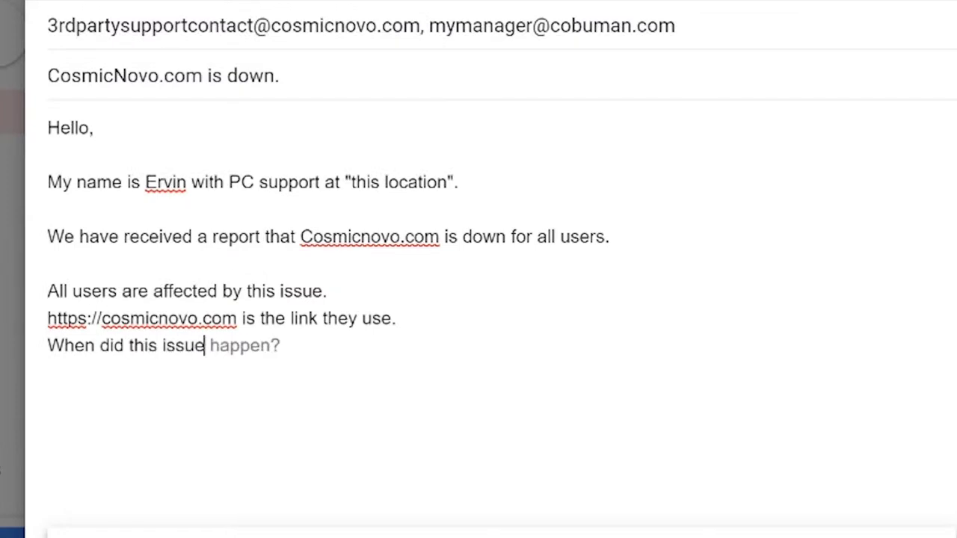
text( statr)
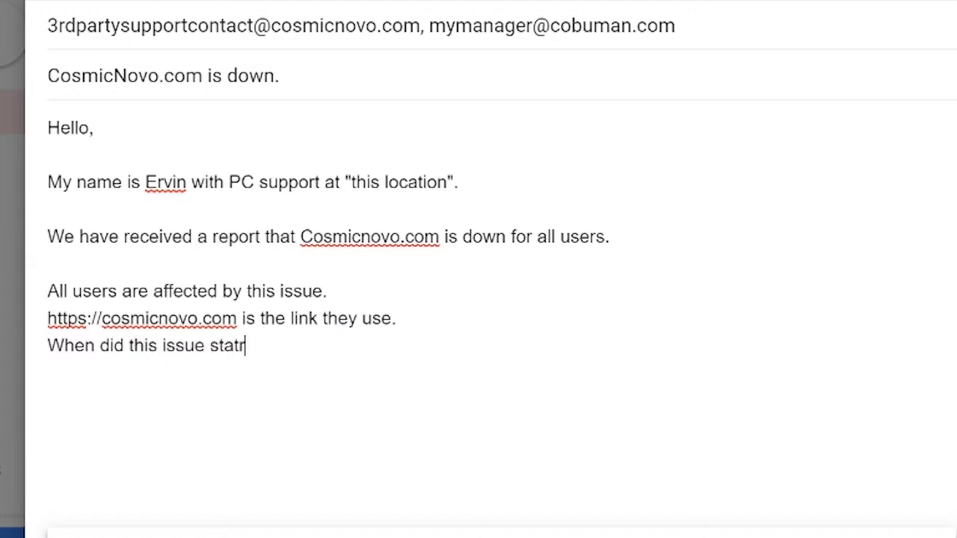
key(BackSpace)
text(rt?)
text(The issue was r)
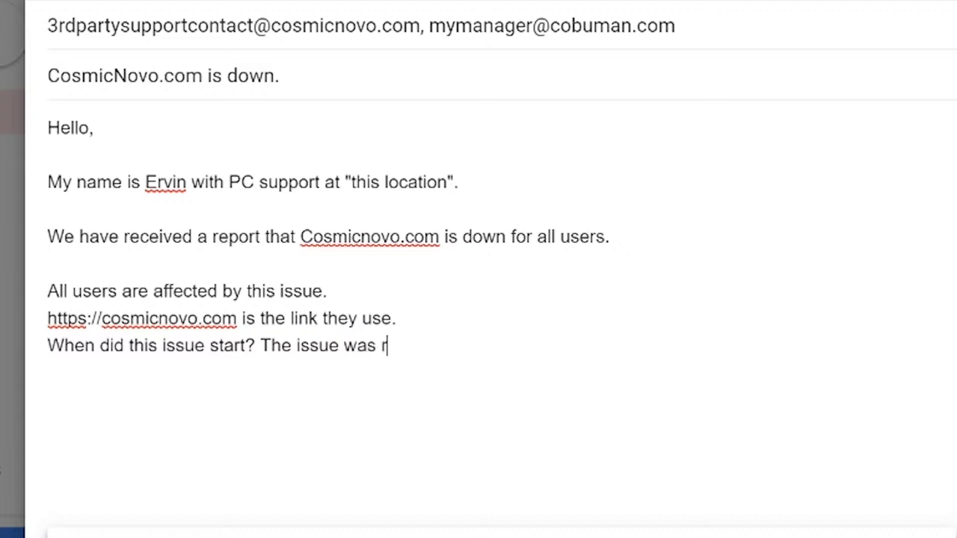
text(eported at 8am )
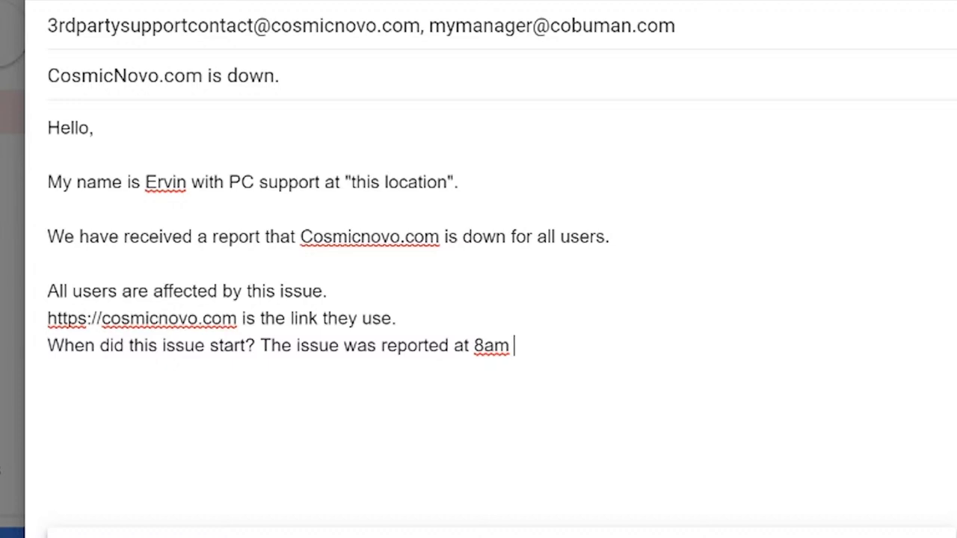
text(EST)
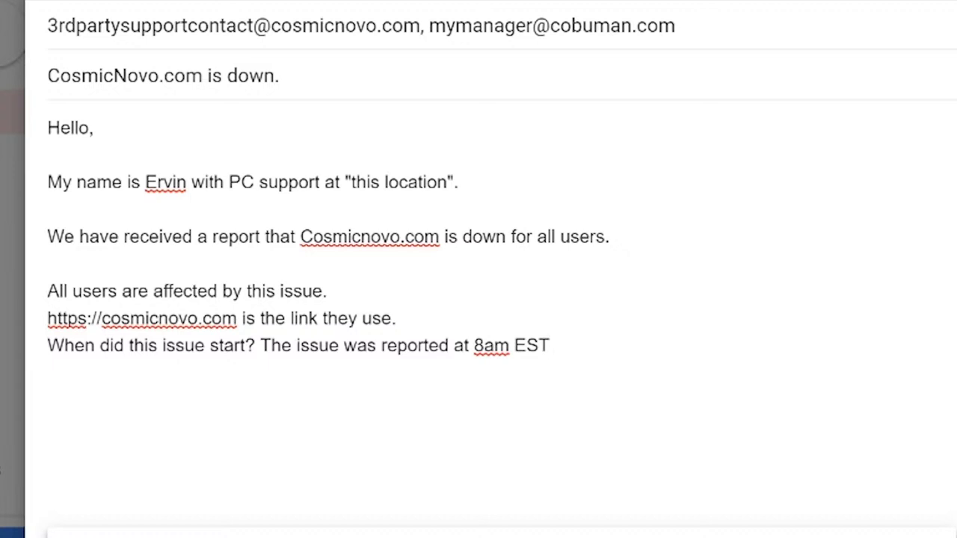
text(.)
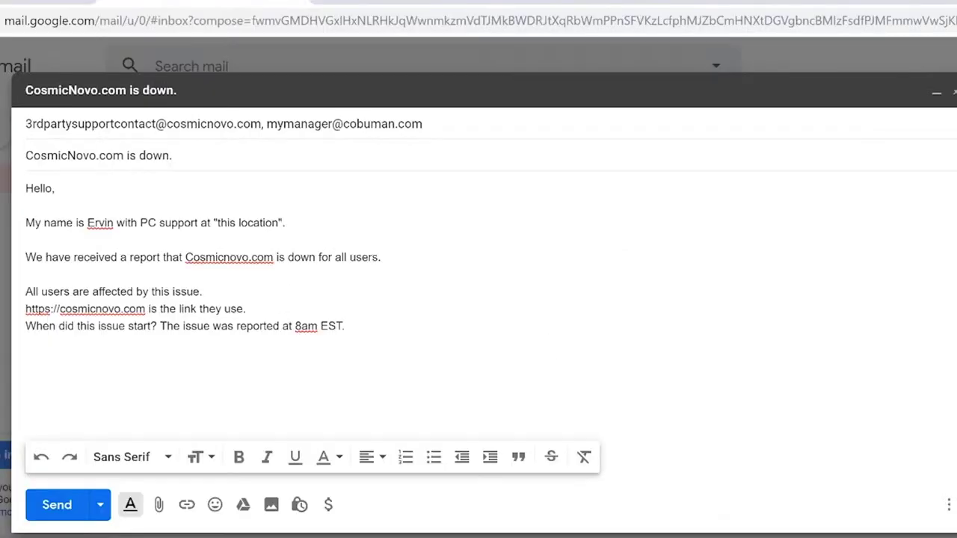
drag(160, 326, 16, 330)
Delete the selected question, then select the three closing detail lines to review them.
key(BackSpace)
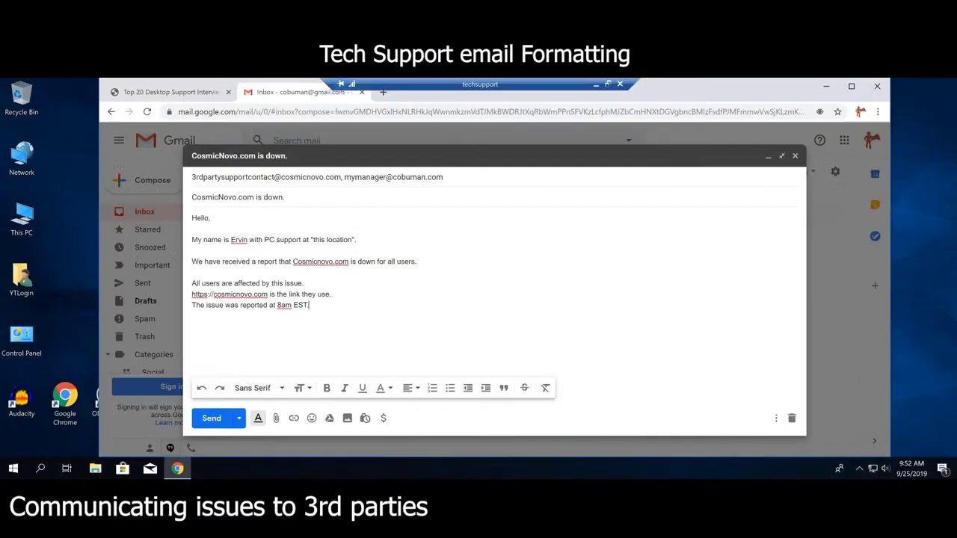
drag(308, 305, 191, 283)
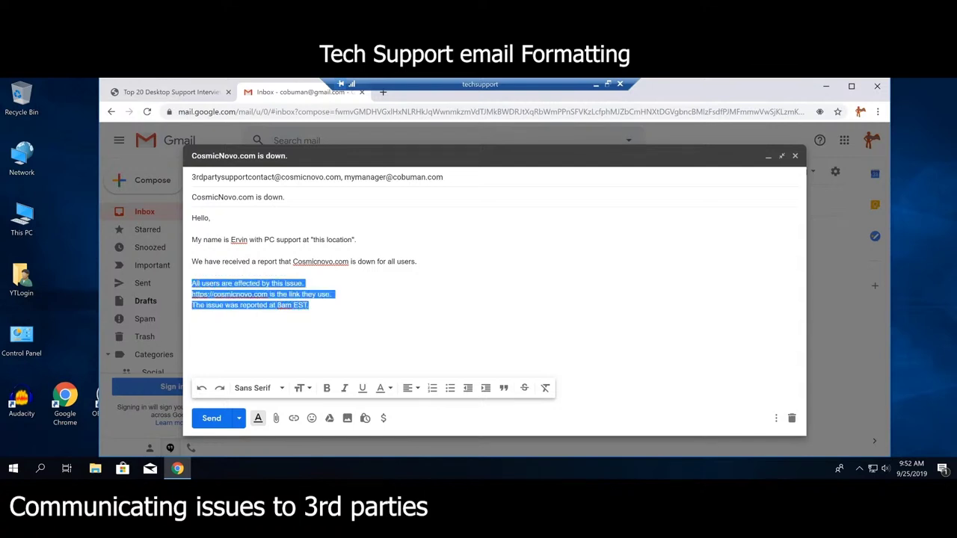
click(309, 305)
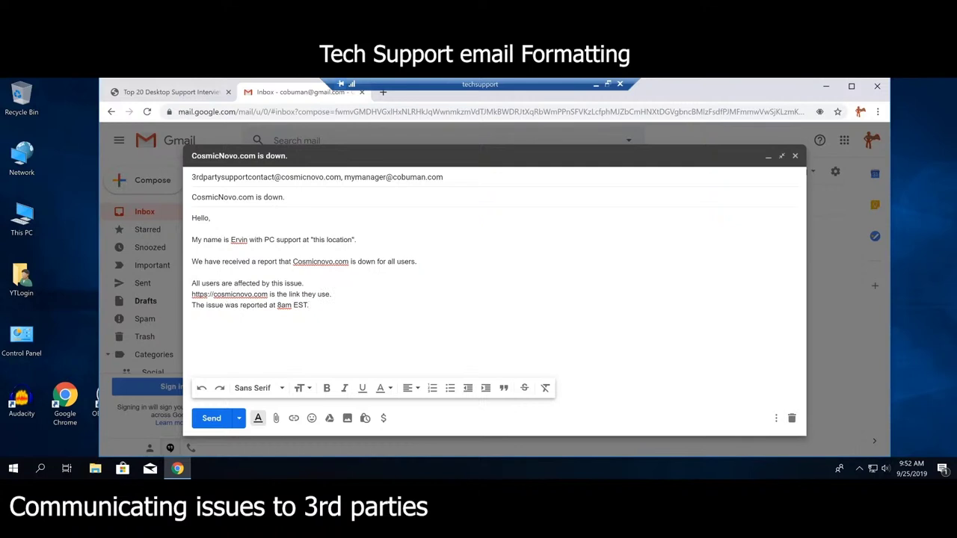
drag(310, 305, 192, 284)
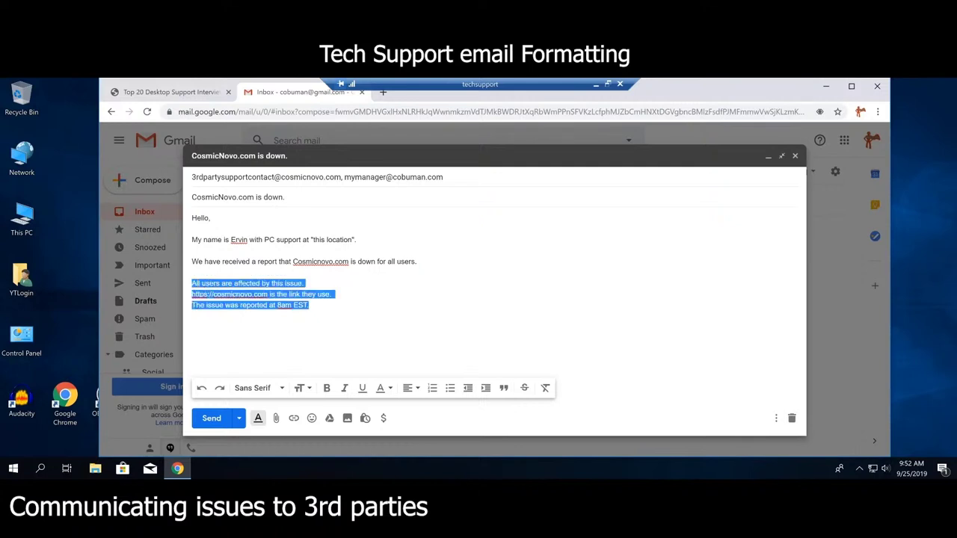
click(193, 283)
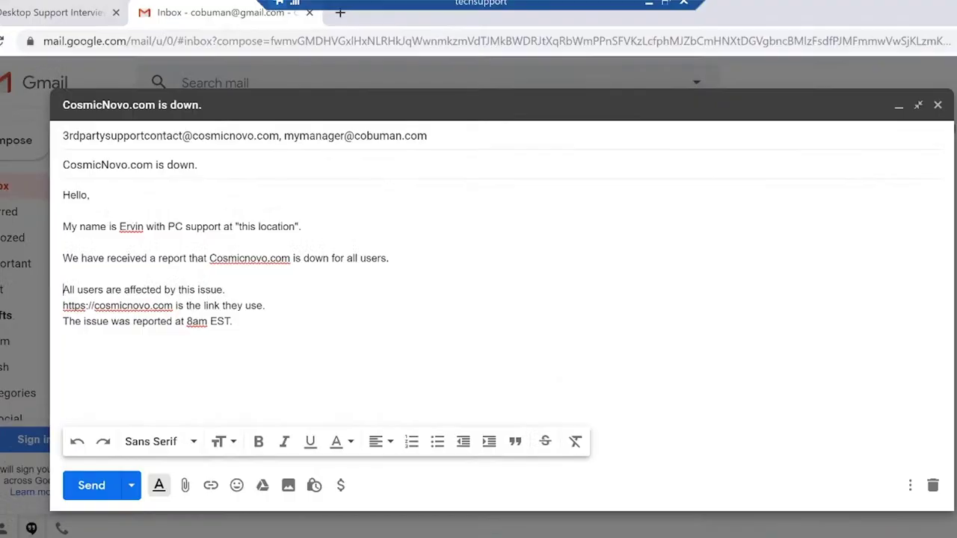
drag(191, 283, 62, 306)
click(246, 305)
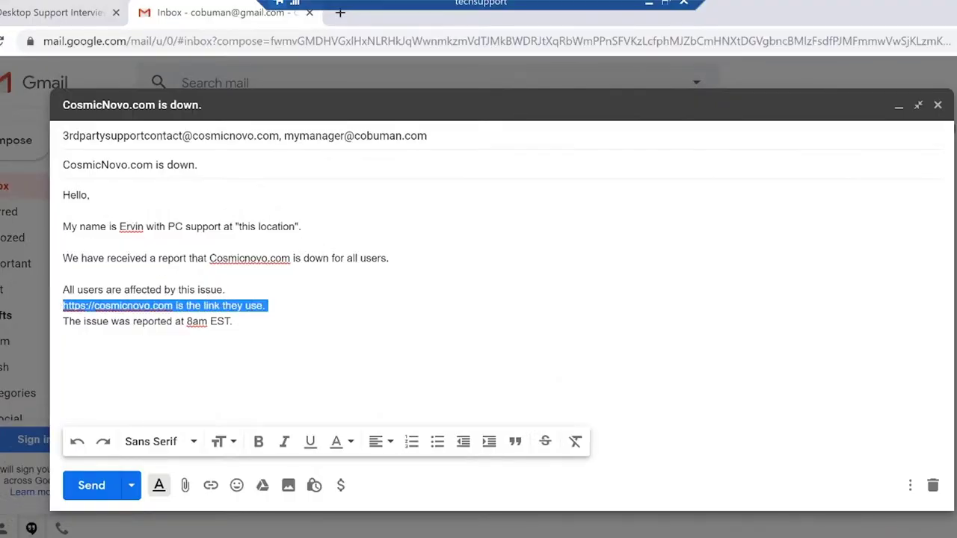
click(225, 305)
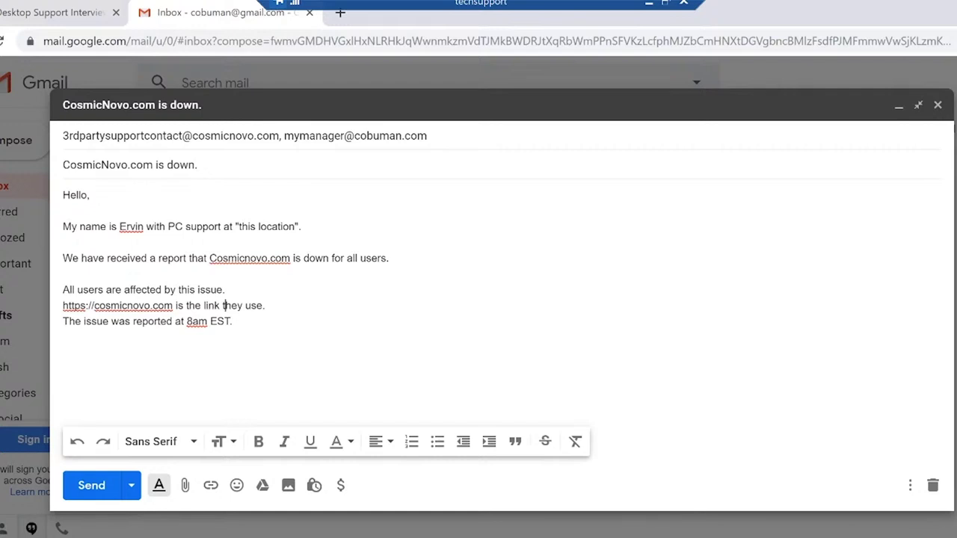
click(268, 305)
key(Down)
key(shift+Left)
key(shift+Left)
key(shift+Left)
key(shift+Left)
key(shift+Left)
key(shift+Left)
key(shift+Left)
key(shift+Left)
key(shift+Left)
key(shift+Left)
key(shift+Left)
key(shift+Left)
key(shift+Left)
key(shift+Left)
key(shift+Left)
key(shift+Left)
key(shift+Left)
key(shift+Left)
key(shift+Left)
key(shift+Left)
key(shift+Left)
key(shift+Left)
key(shift+Left)
key(shift+Left)
key(shift+Left)
key(shift+Left)
key(shift+Left)
key(shift+Left)
key(shift+Left)
key(shift+Left)
key(shift+Left)
key(shift+Left)
key(shift+Left)
key(shift+Left)
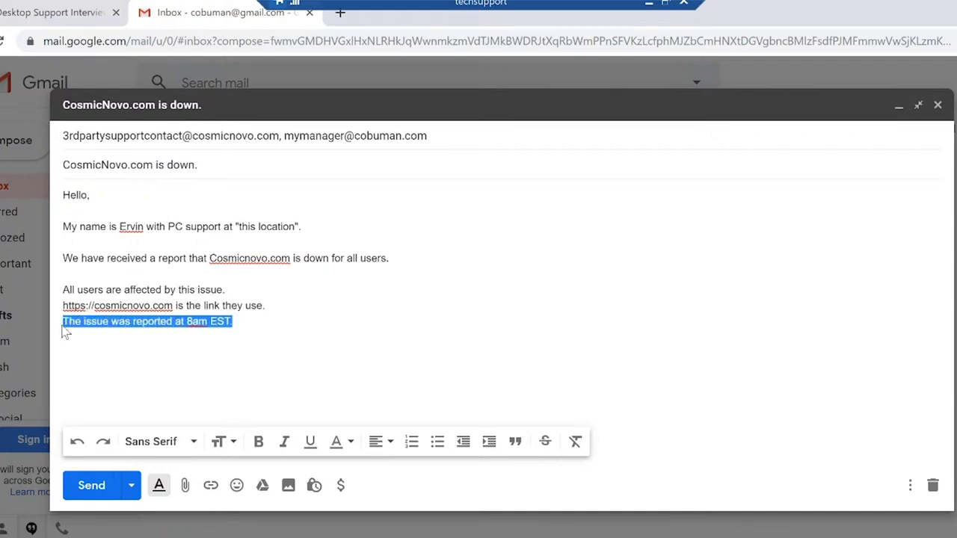
key(Right)
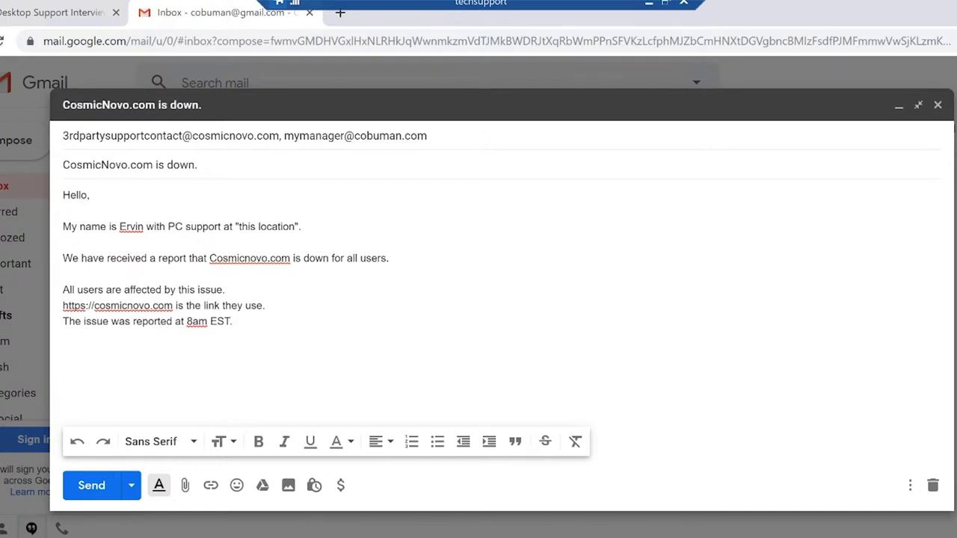
Type 'Can you provide example IP Addresses of the PCs that use this website?' on a new line.
text(Can you provide example)
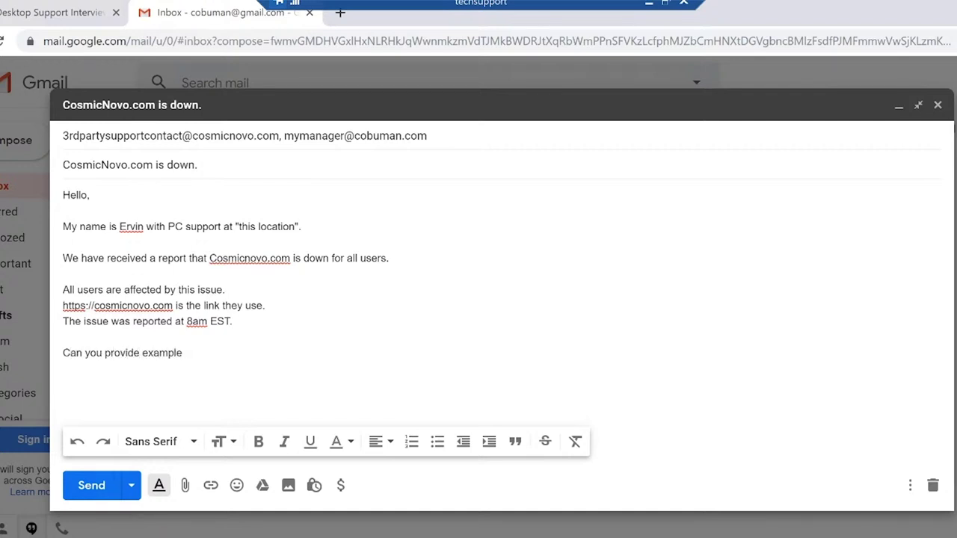
text(IP Addresses when)
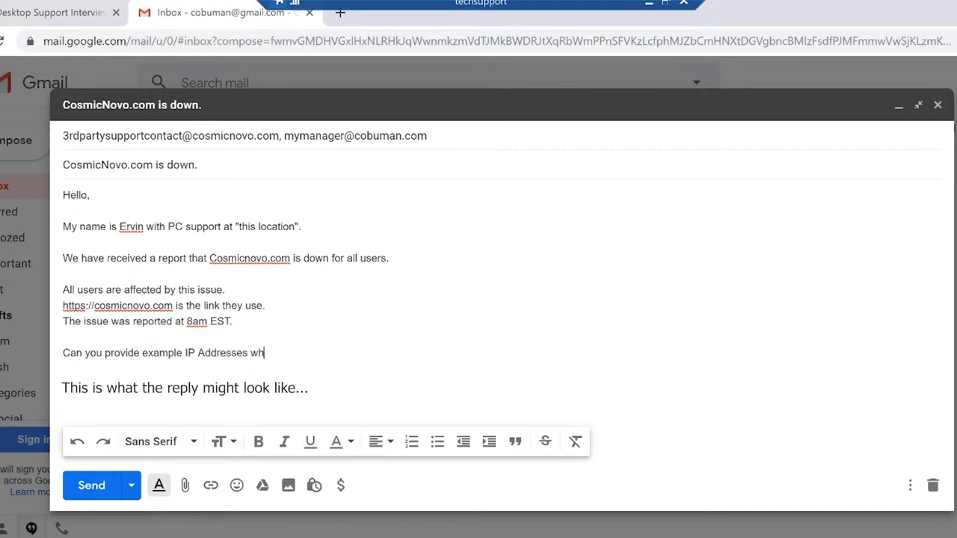
key(BackSpace)
key(BackSpace)
key(BackSpace)
key(BackSpace)
text(of the Pc)
key(BackSpace)
text(C s that )
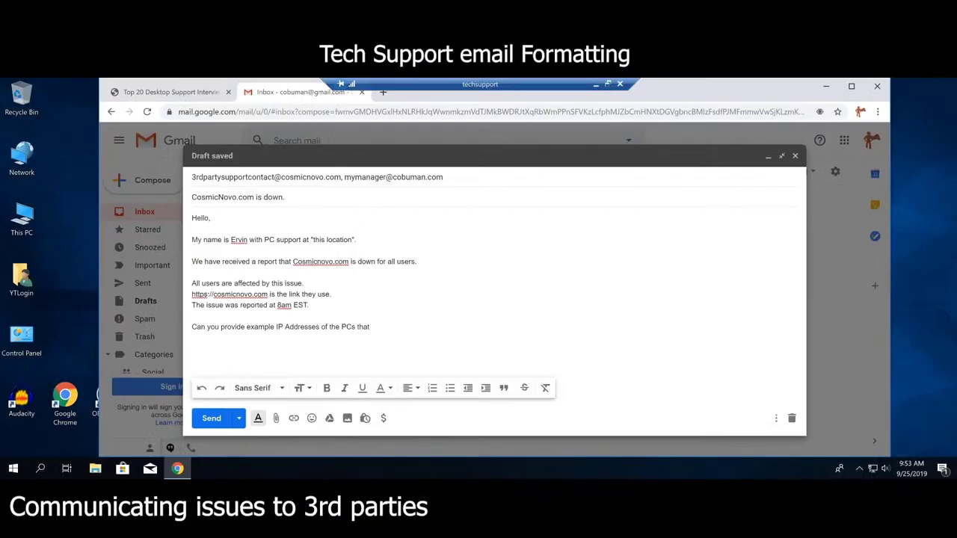
text(use this website)
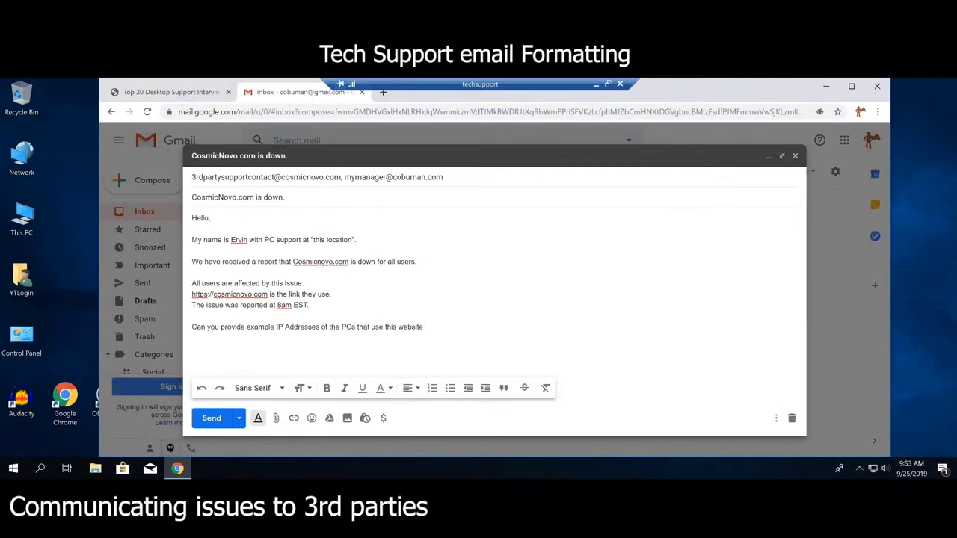
text(?)
Select and deselect the IP addresses question line several times to review it.
drag(429, 326, 191, 326)
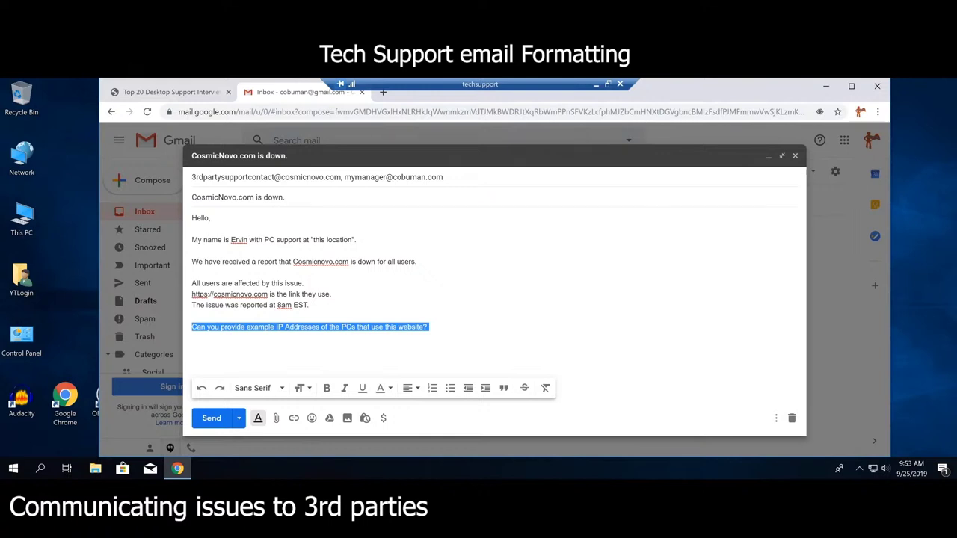
click(194, 326)
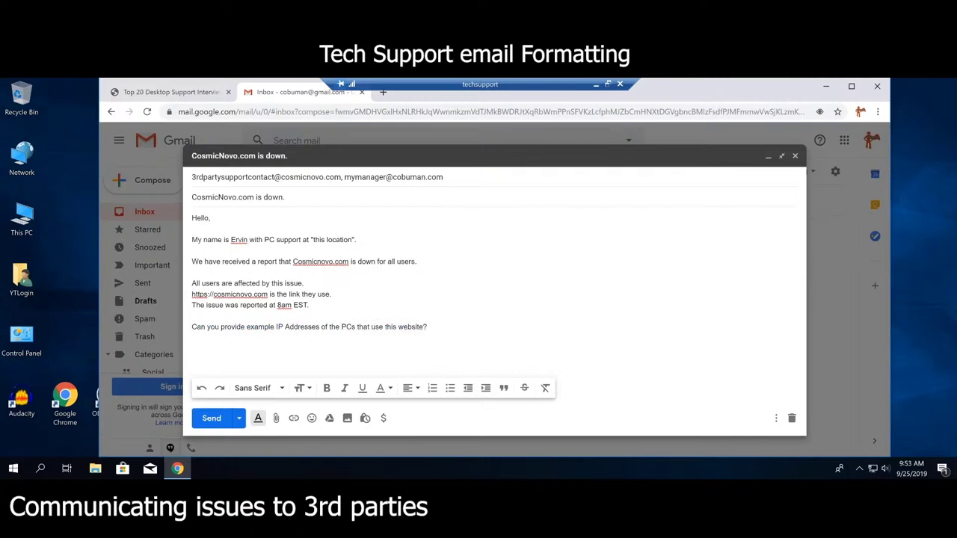
drag(193, 327, 429, 327)
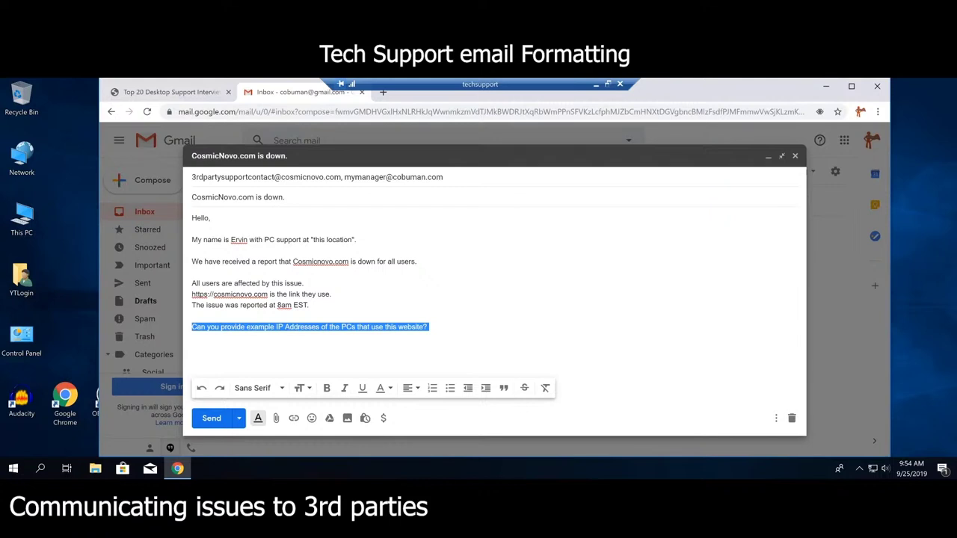
click(429, 327)
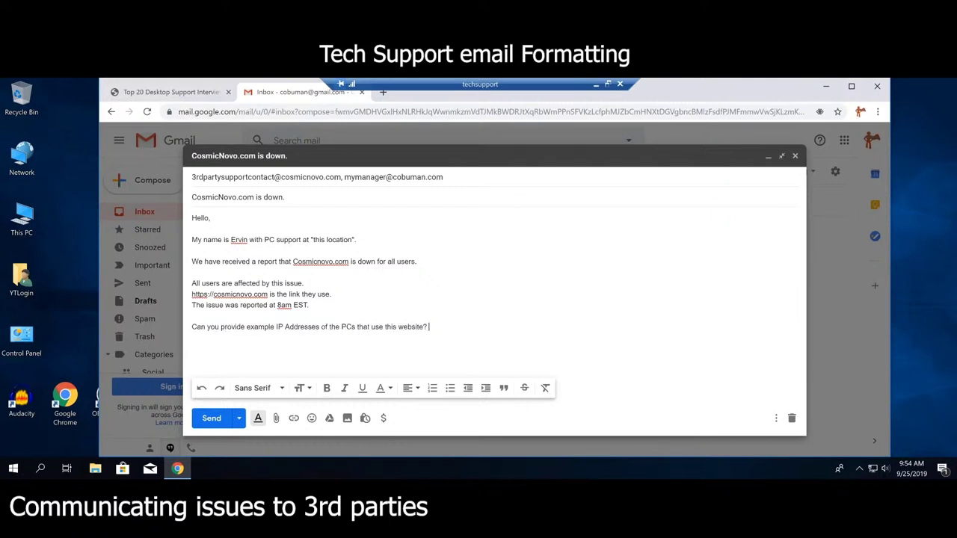
drag(429, 327, 192, 338)
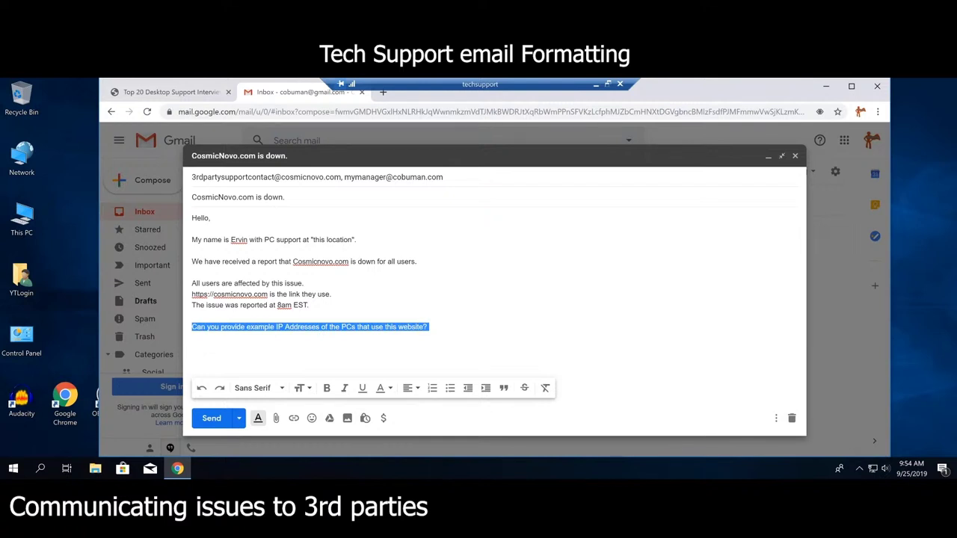
click(429, 327)
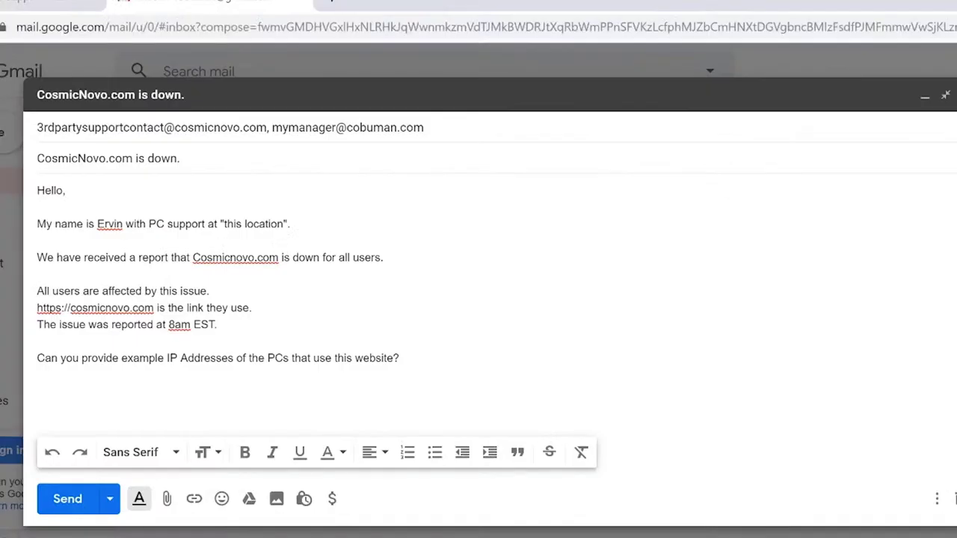
Type 'Can you provide user/s to test with via Remote Desktop?', accepting Smart Compose's 'Desktop?'.
text(Can you provide user)
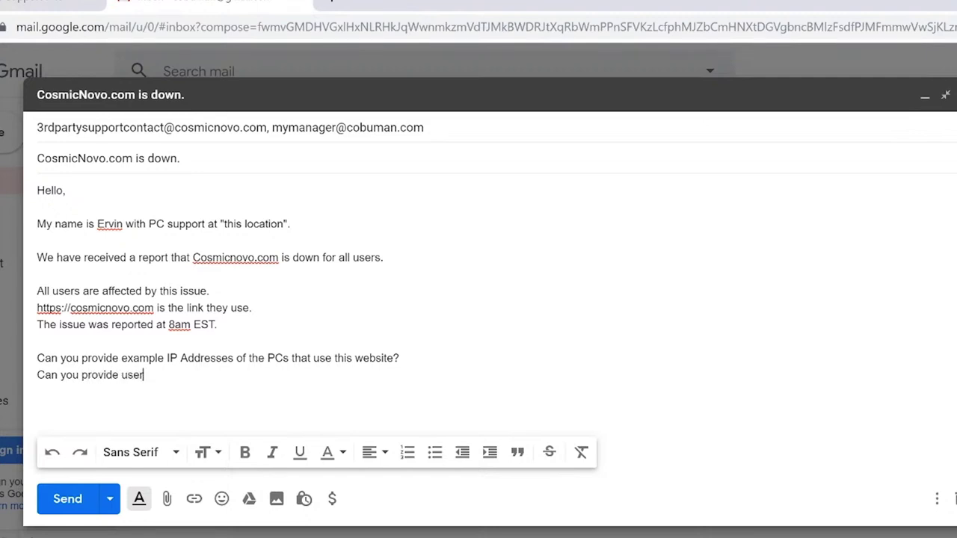
text(/s to test with via Remot)
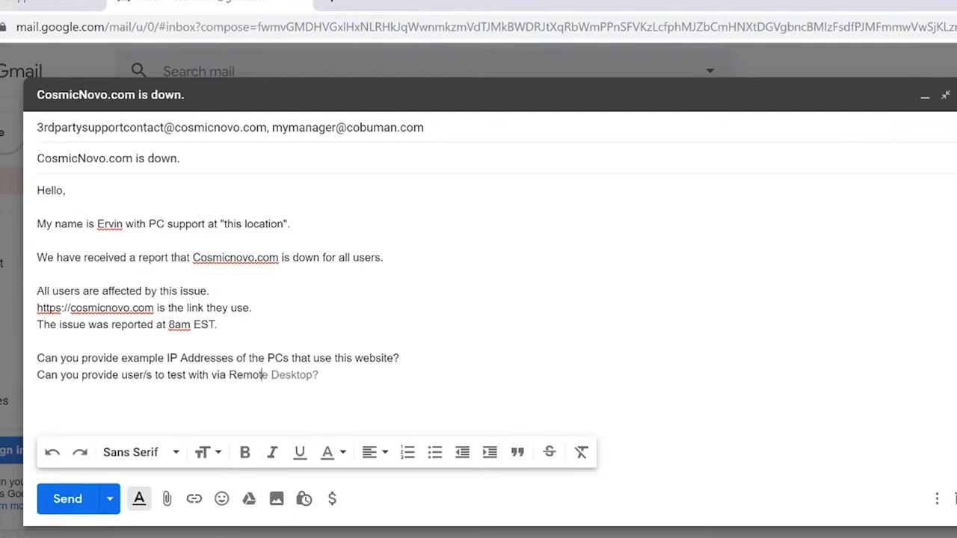
text(e)
key(Tab)
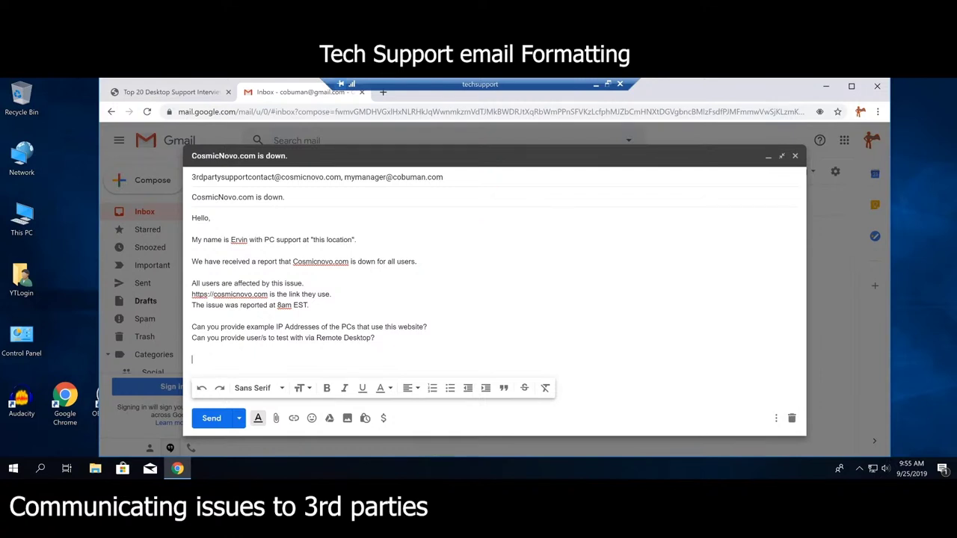
Delete both closing questions and the stray 'Tjam' text, leaving the 8am EST line last.
key(BackSpace)
text(Tjam)
drag(210, 359, 191, 326)
key(BackSpace)
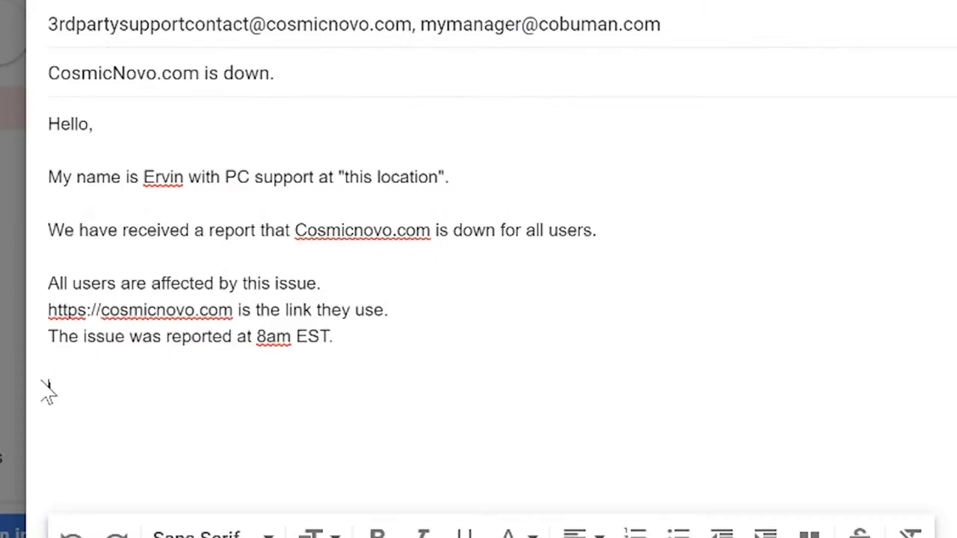
Write the 'Thank you,' sign-off with the sender's name, contact e-mail and phone number.
text(Thank you)
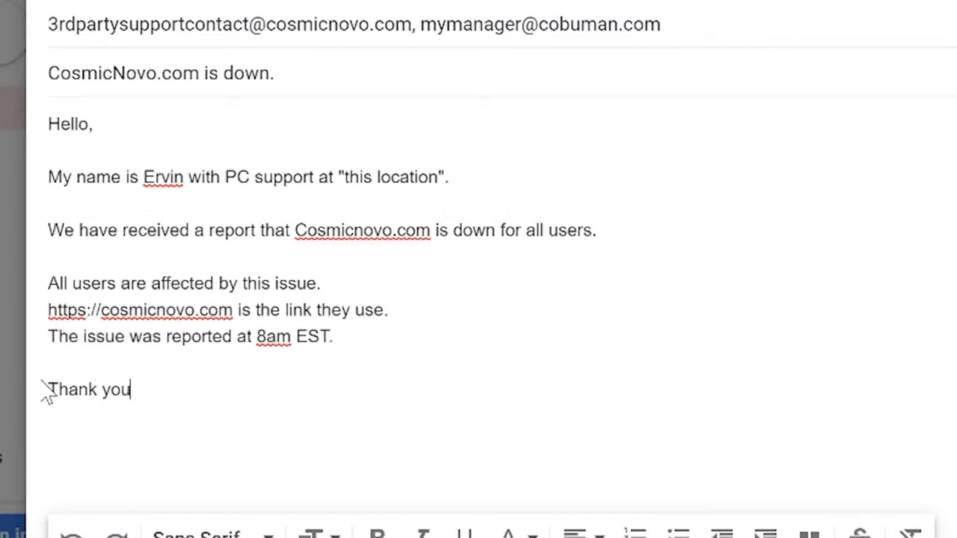
text(,)
key(Return)
text(Ervin)
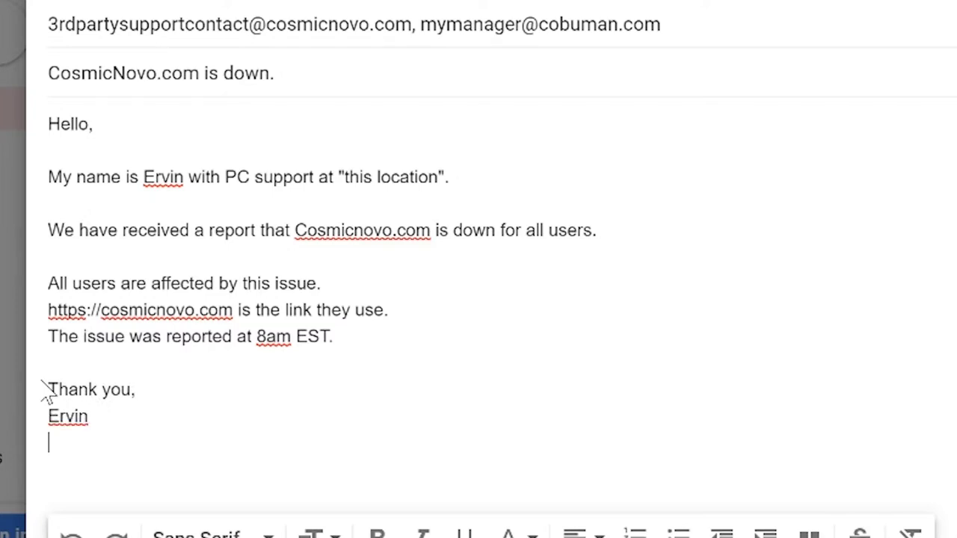
text(youremai)
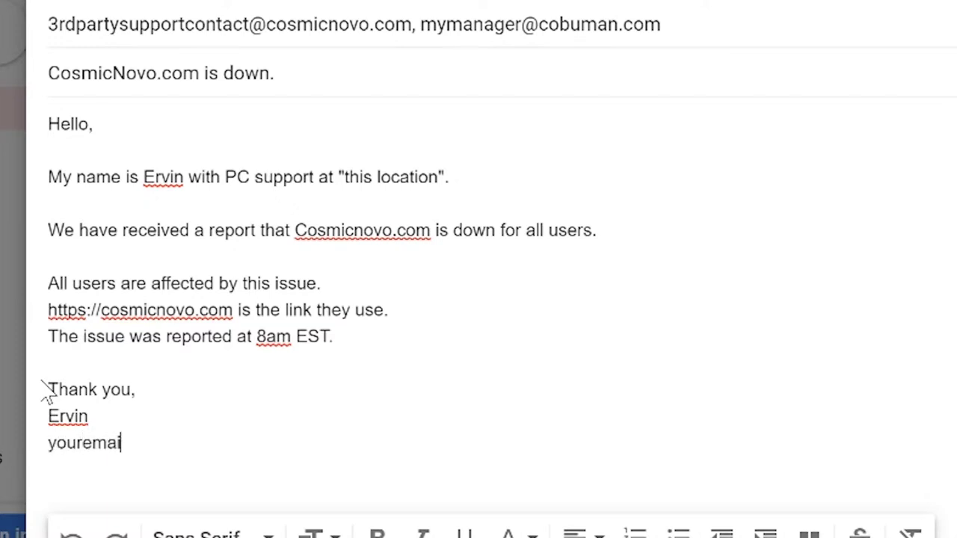
text(l@co)
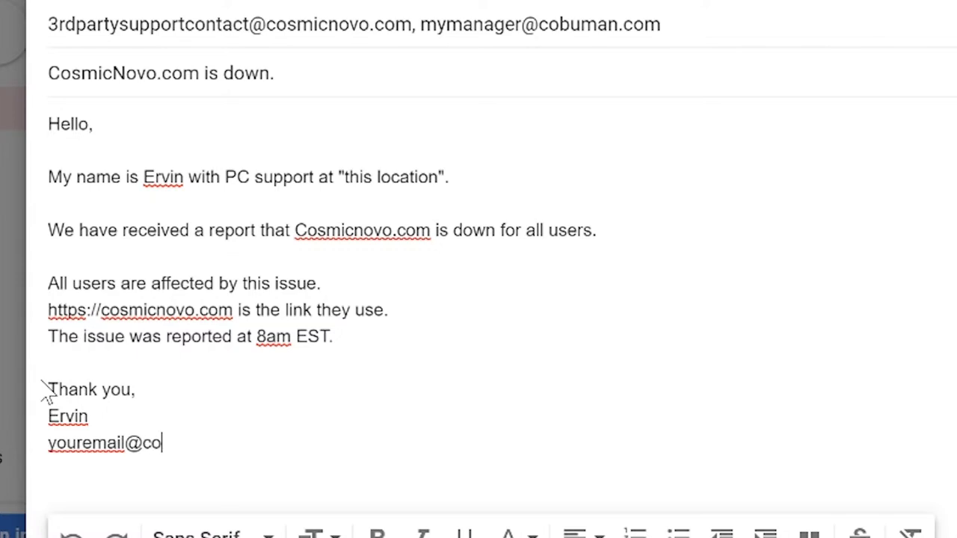
key(BackSpace)
key(BackSpace)
text(c)
text(an.com)
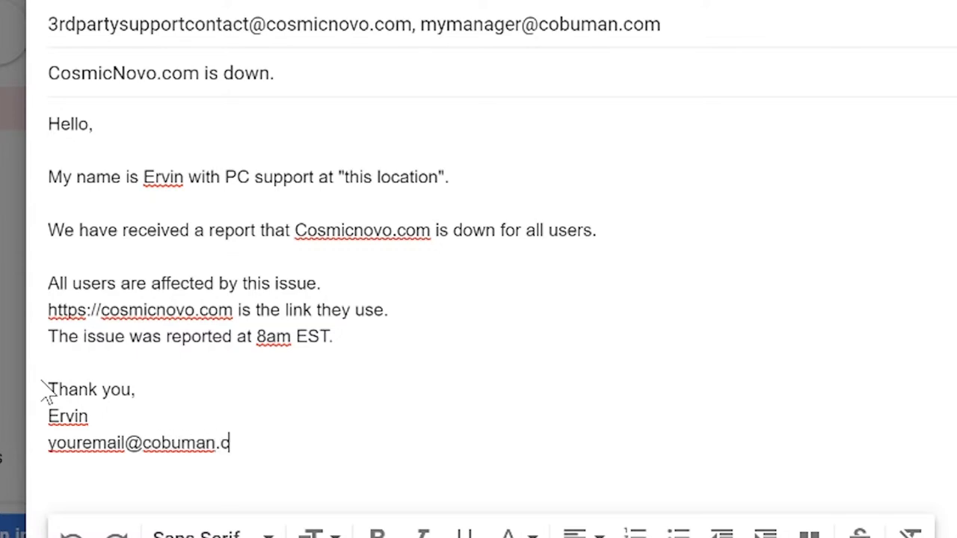
key(Return)
text(00)
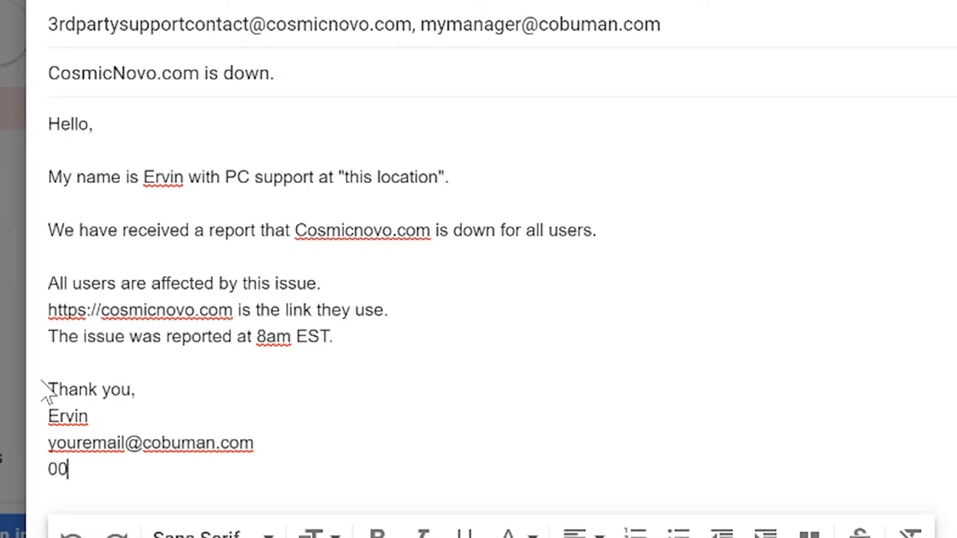
text(0-000)
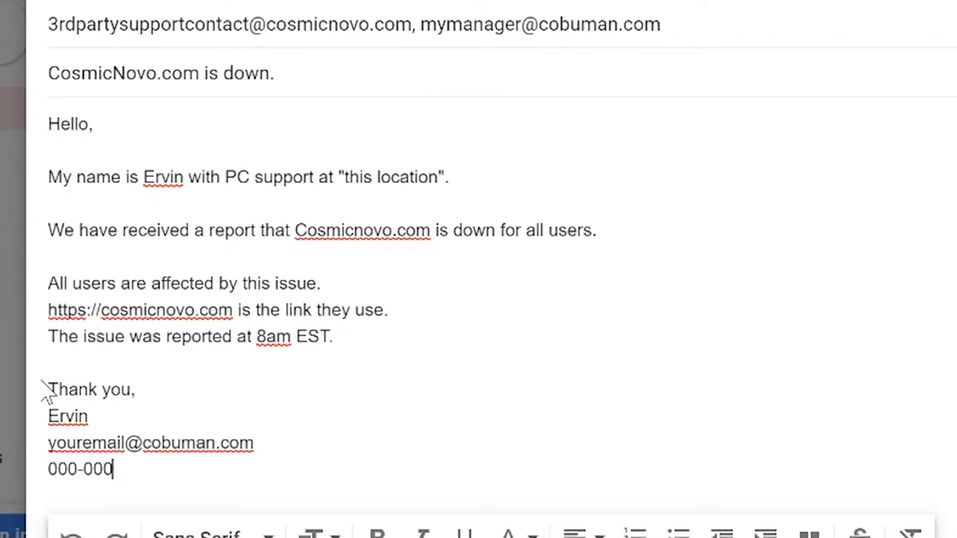
text(-0000)
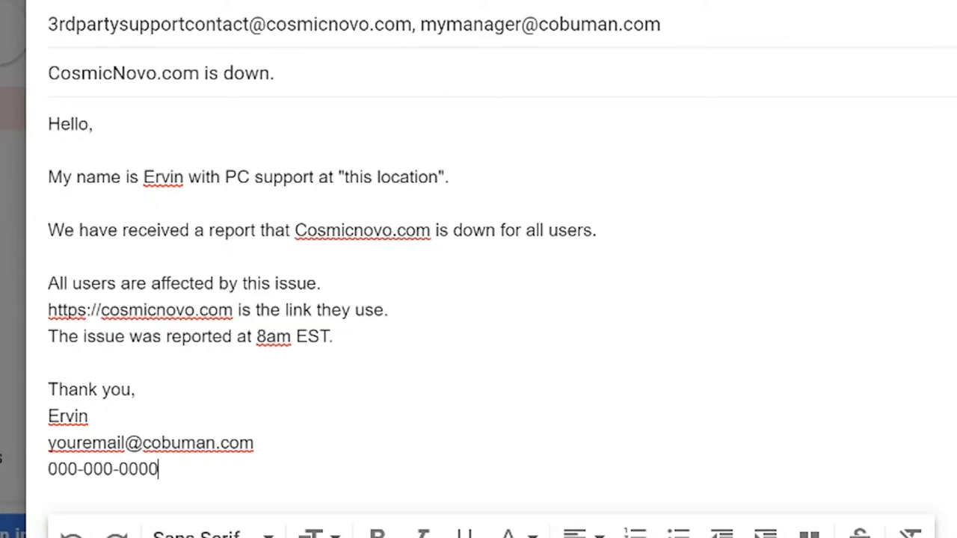
Add the job title 'Business Systems Analyst' on a new line under the signature name.
click(88, 416)
key(Up)
key(Right)
key(Right)
key(Right)
key(Right)
key(Down)
key(Down)
key(Up)
key(Return)
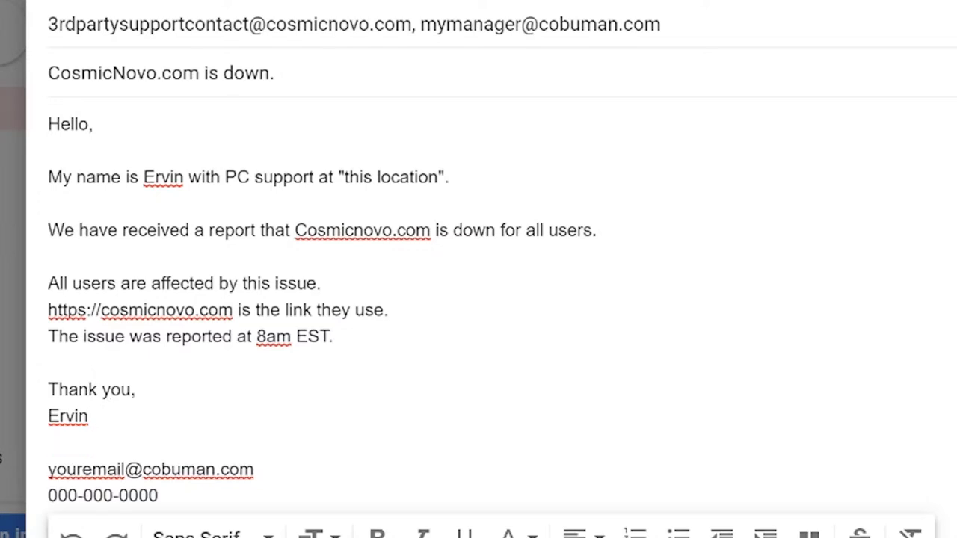
text(Busines)
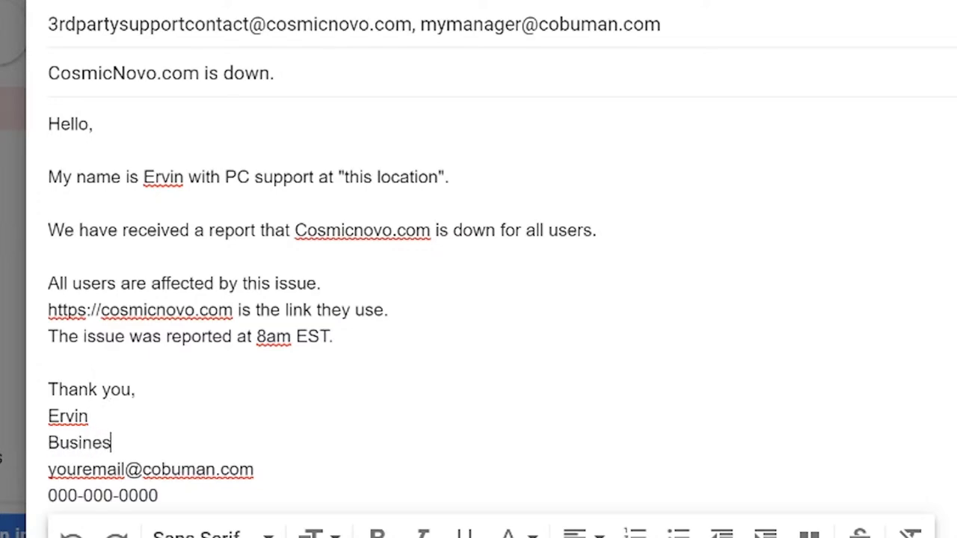
text(s System)
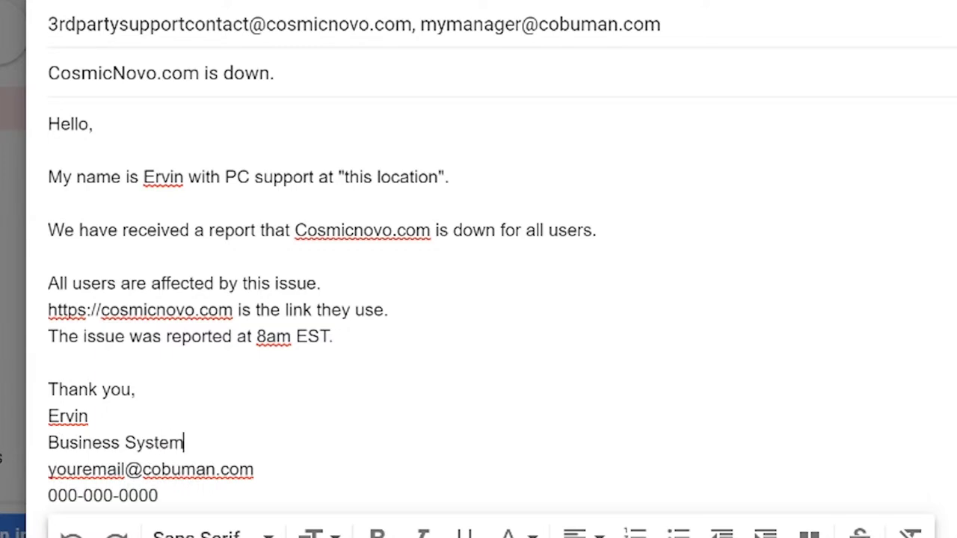
text(s Analys)
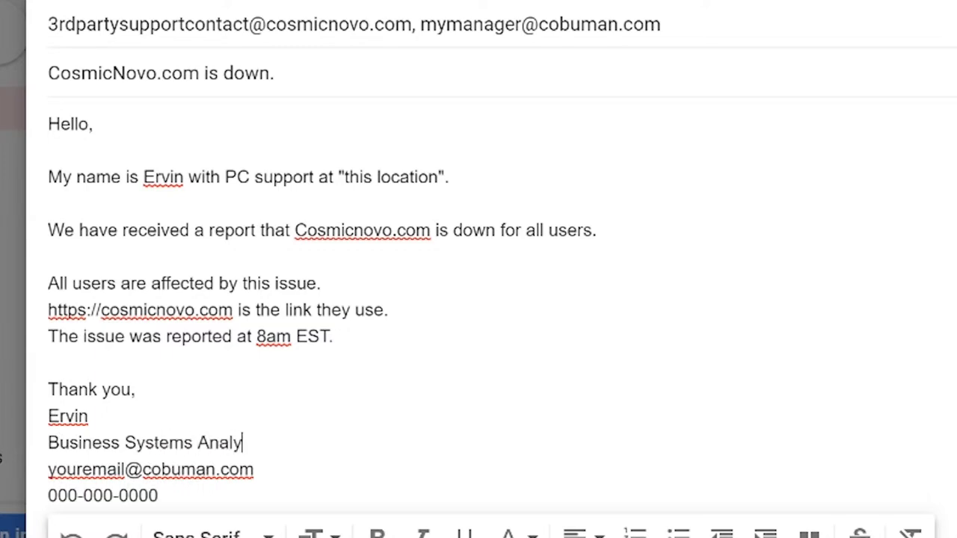
text(t)
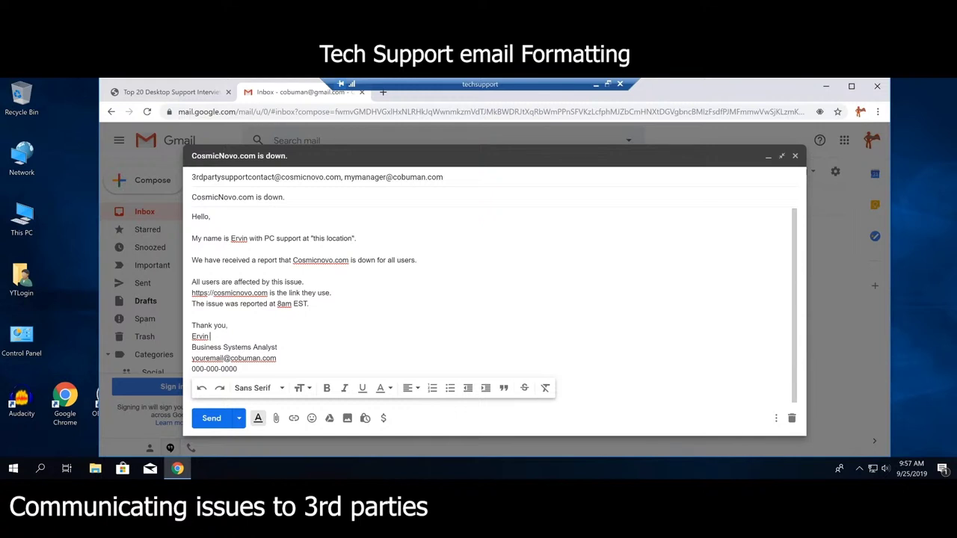
mouse_move(238, 368)
mouse_down()
mouse_move(202, 336)
mouse_move(191, 292)
mouse_move(191, 326)
mouse_move(226, 326)
mouse_up()
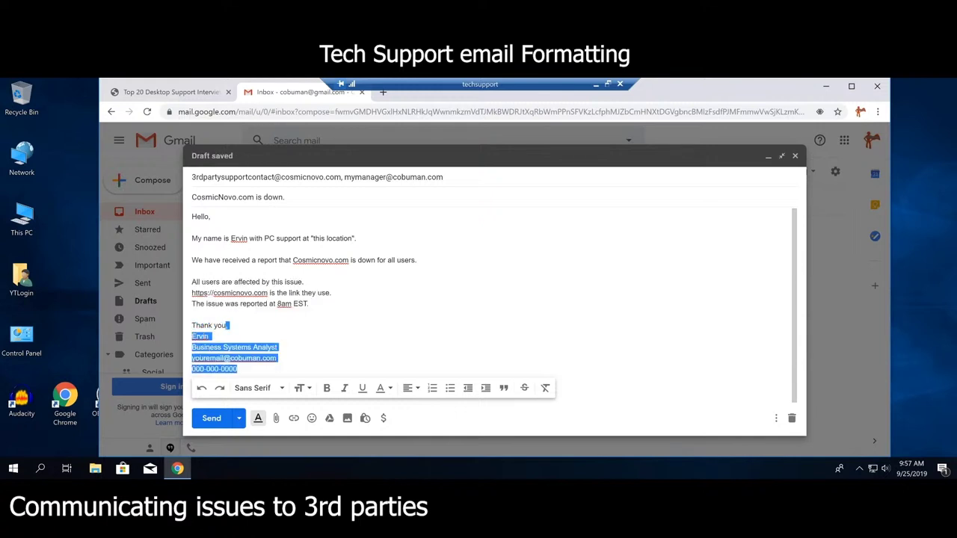
click(211, 336)
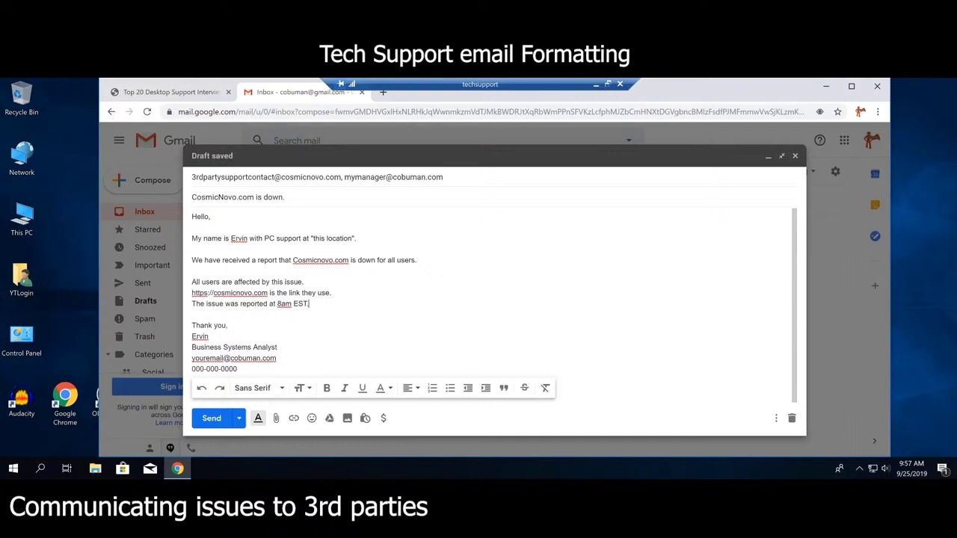
click(309, 304)
Highlight the signature job title and the article title, then scroll down the interview article.
drag(278, 348, 190, 348)
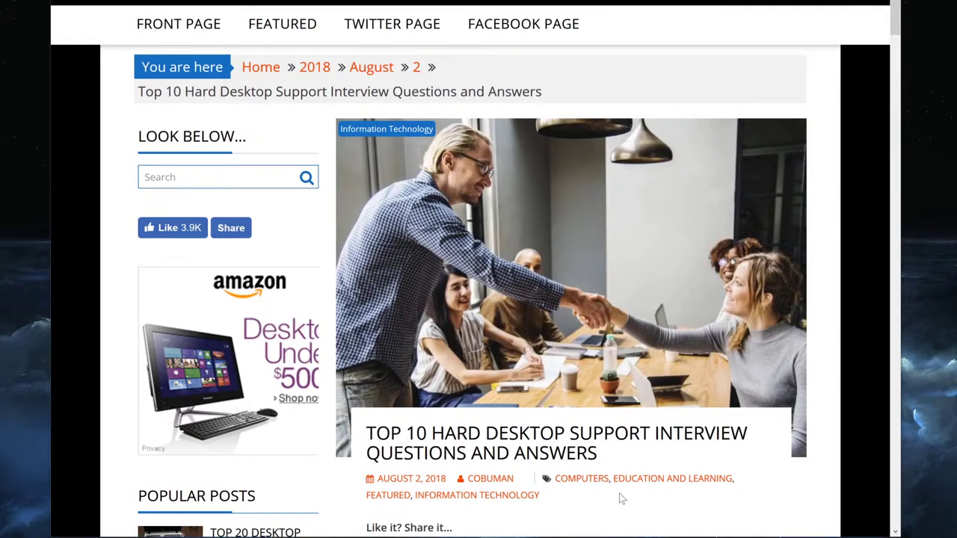
drag(365, 434, 600, 452)
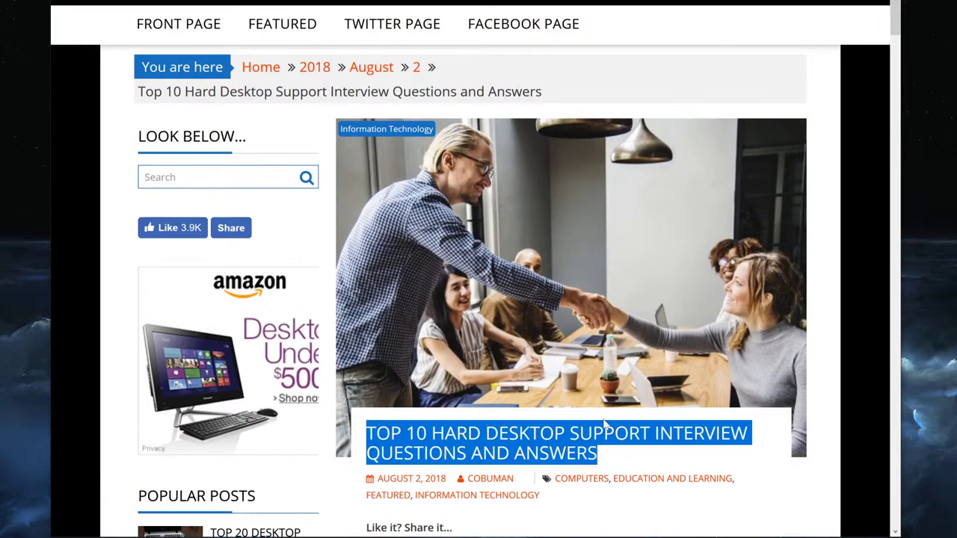
scroll(553, 403, down, 6)
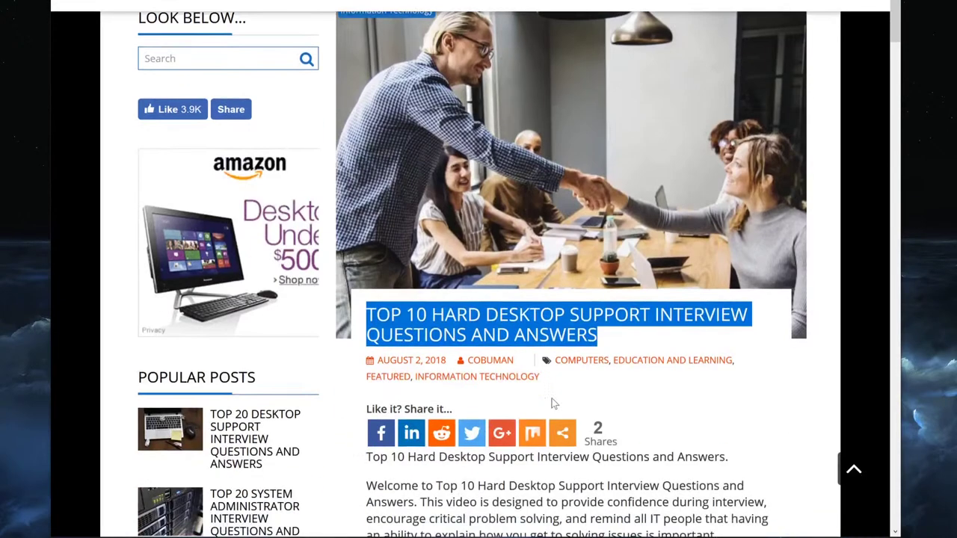
scroll(553, 395, down, 2)
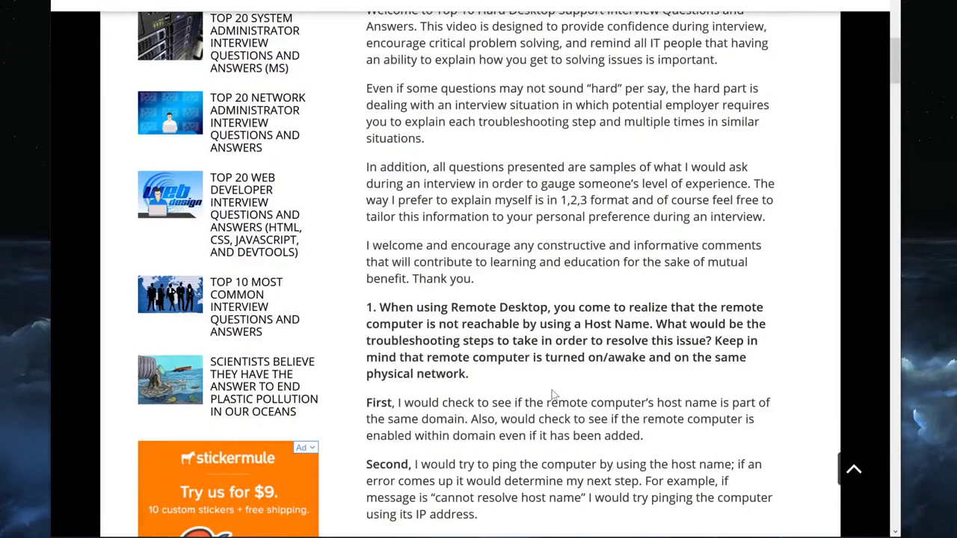
scroll(553, 394, down, 1)
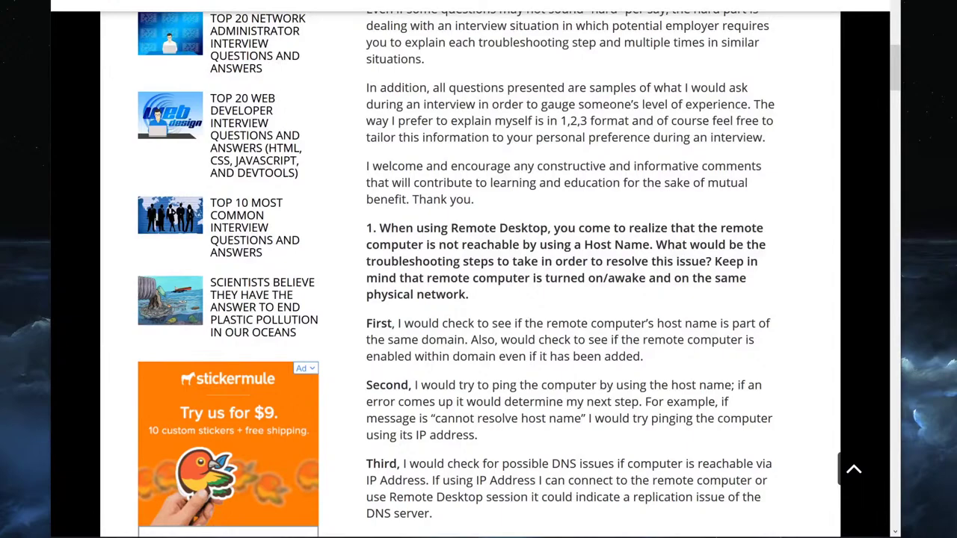
scroll(456, 273, down, 5)
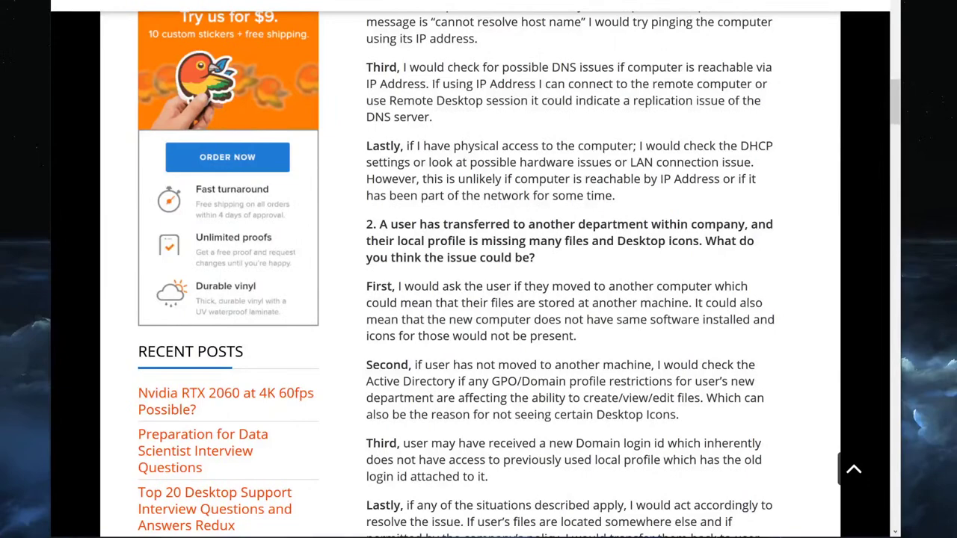
scroll(587, 249, down, 3)
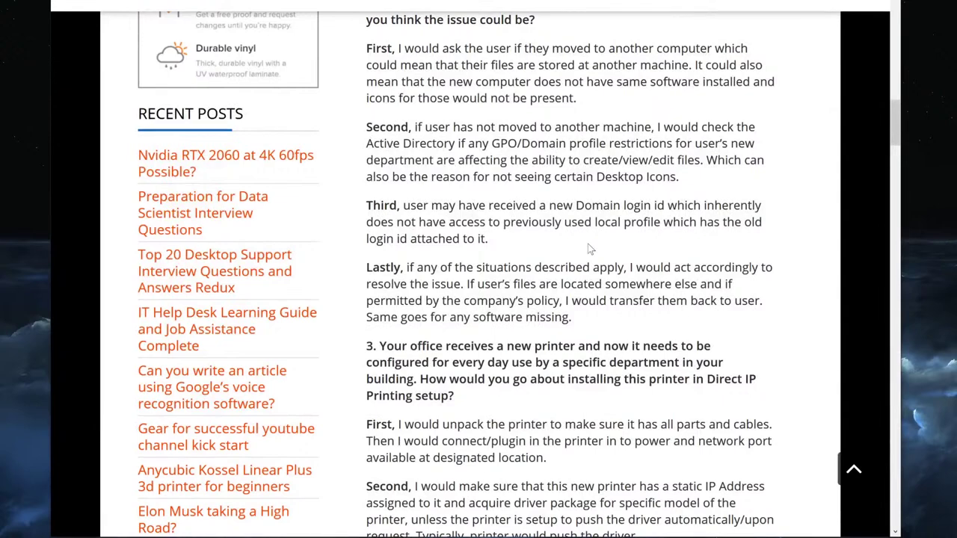
scroll(590, 249, down, 1)
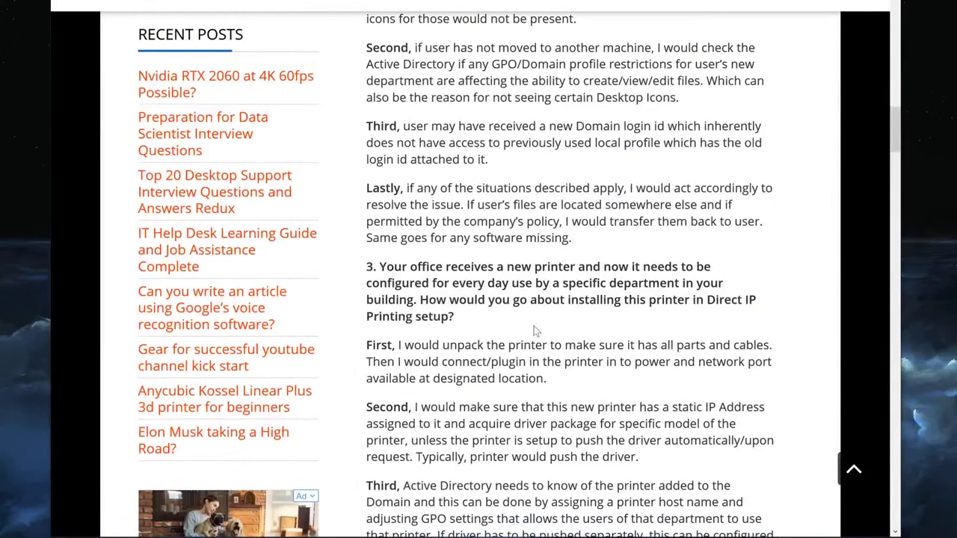
scroll(456, 274, down, 1)
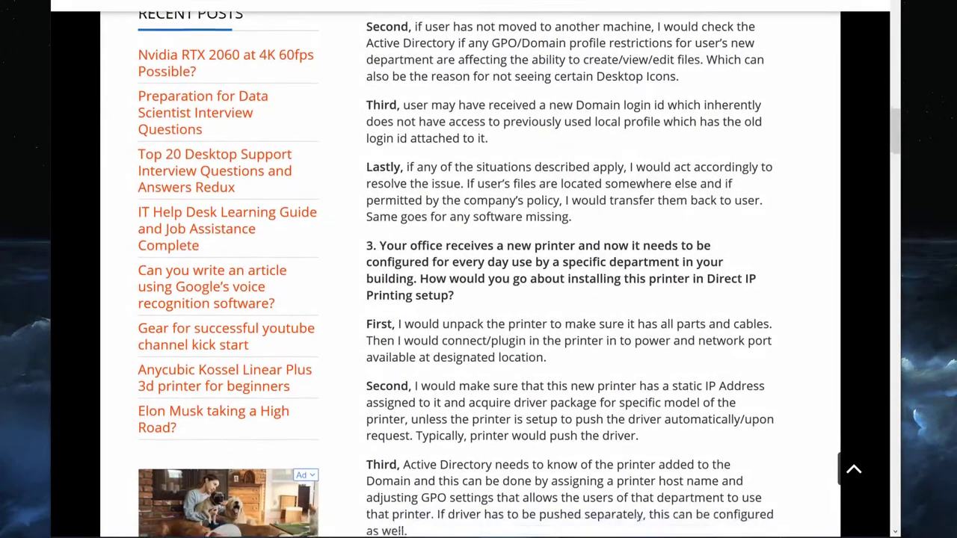
scroll(456, 275, down, 1)
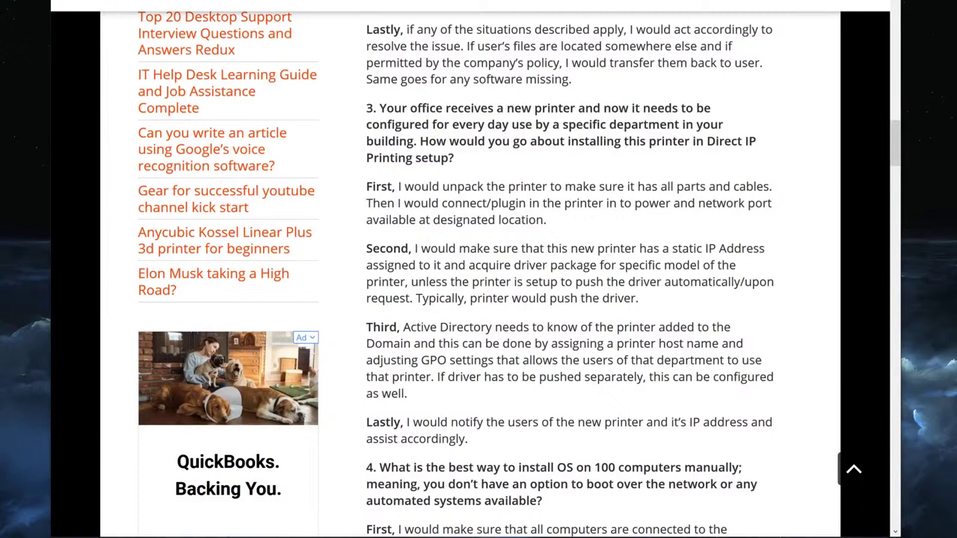
Highlight the First, Second, Third and Lastly step markers in the printer answer.
drag(367, 186, 398, 187)
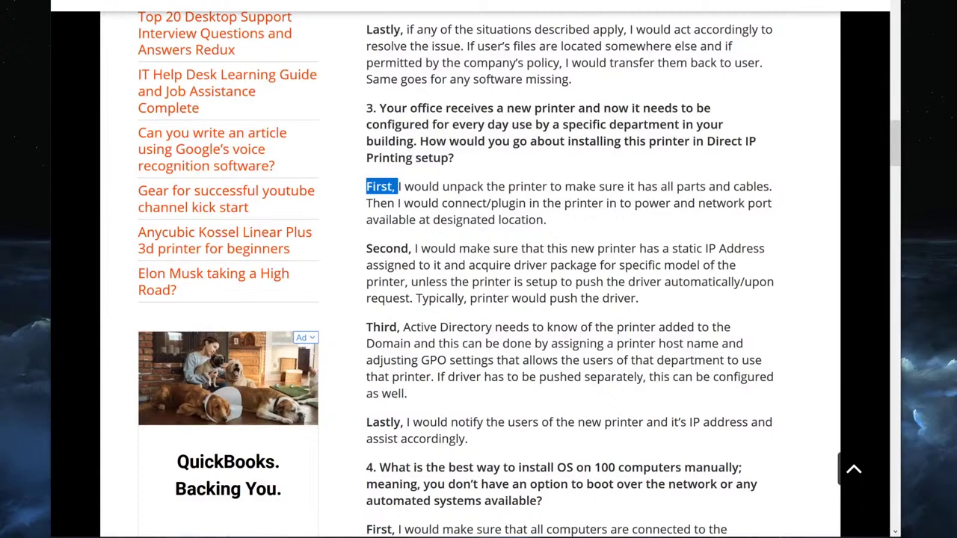
click(399, 186)
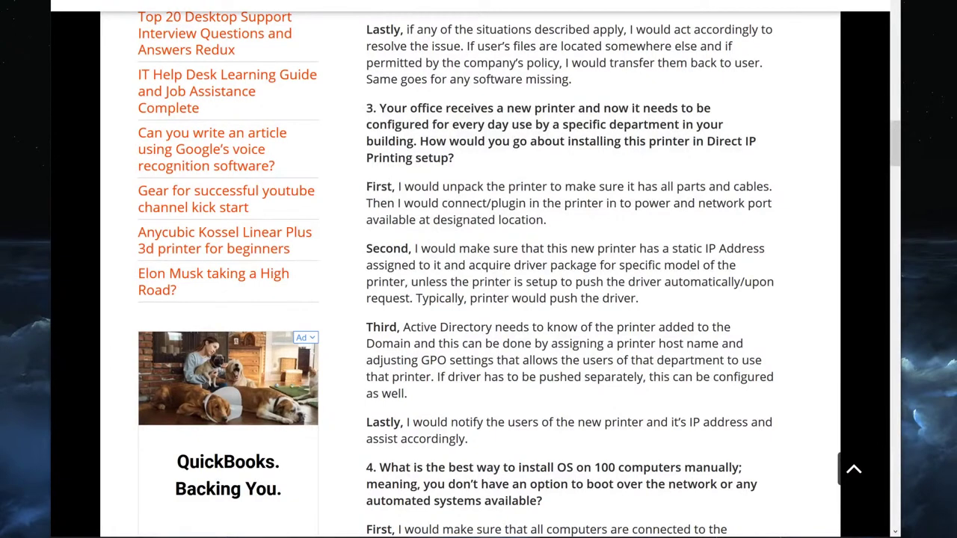
drag(367, 186, 399, 186)
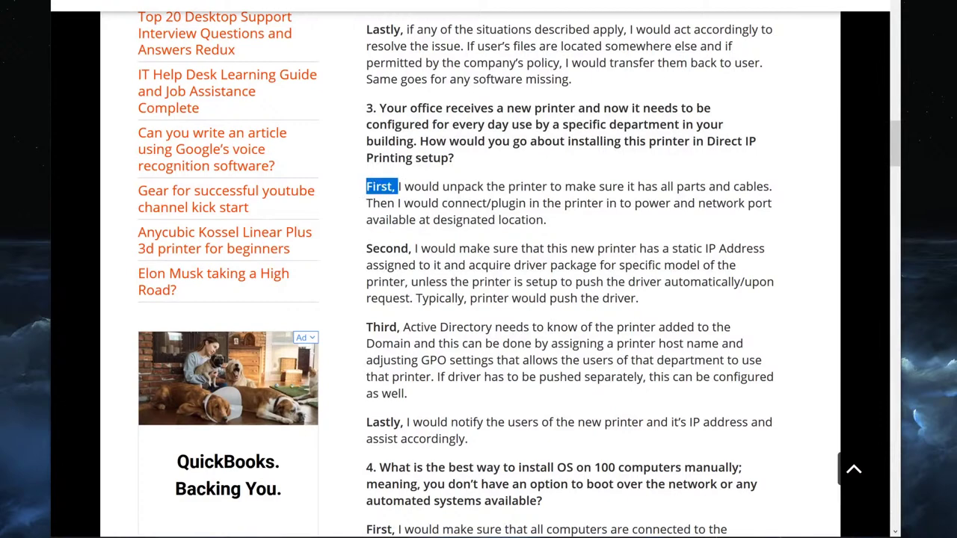
drag(366, 248, 416, 248)
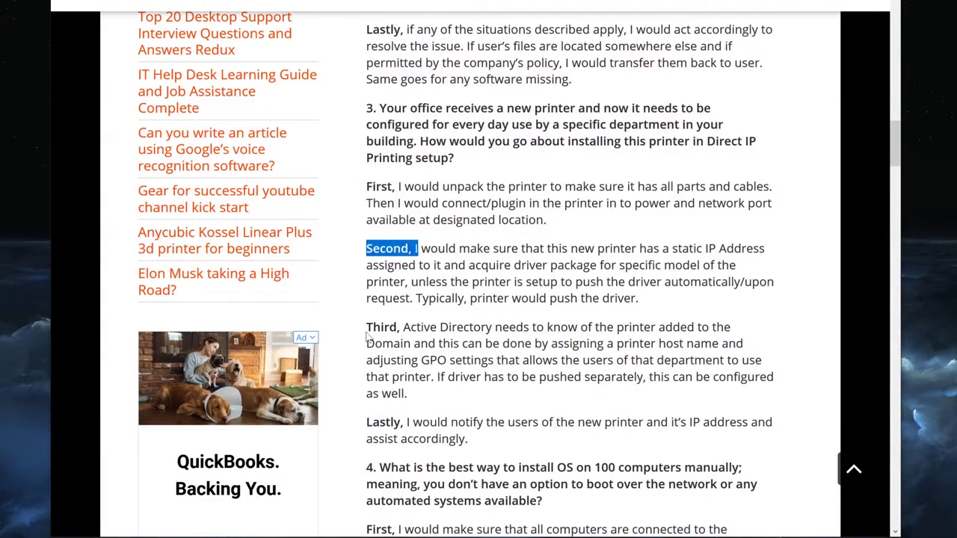
click(368, 327)
drag(366, 327, 401, 327)
drag(373, 422, 406, 422)
click(406, 422)
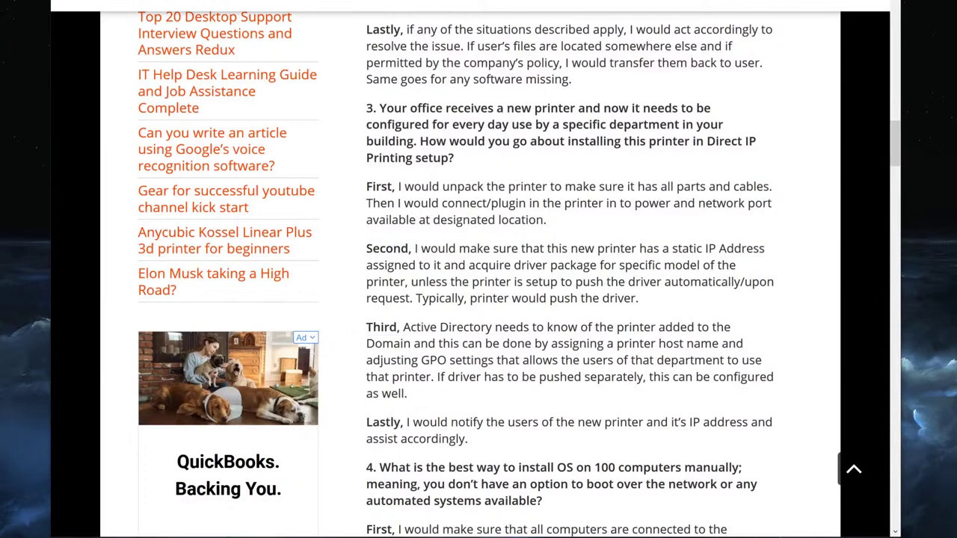
Highlight question 3, its 'Direct IP Printing setup' phrase, and the First step paragraph.
scroll(494, 284, up, 1)
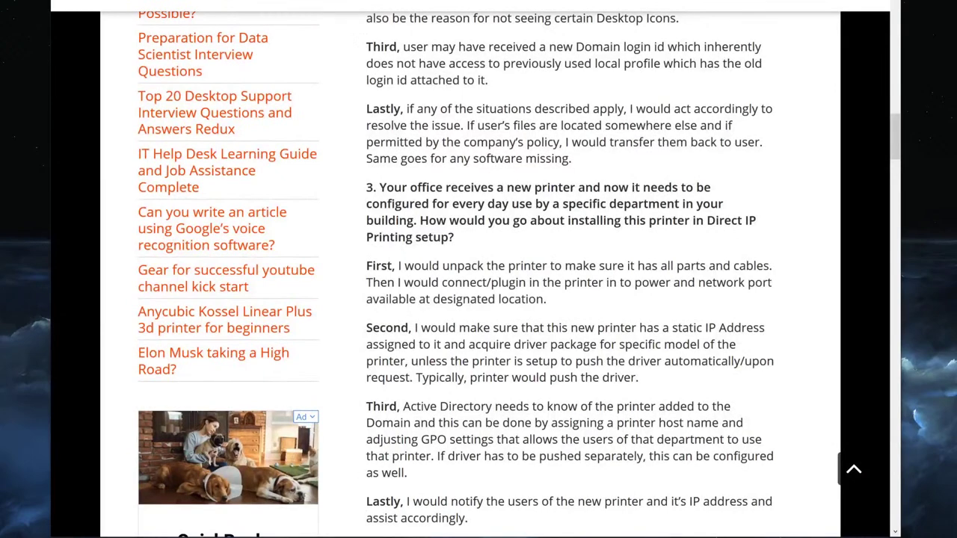
scroll(493, 284, down, 1)
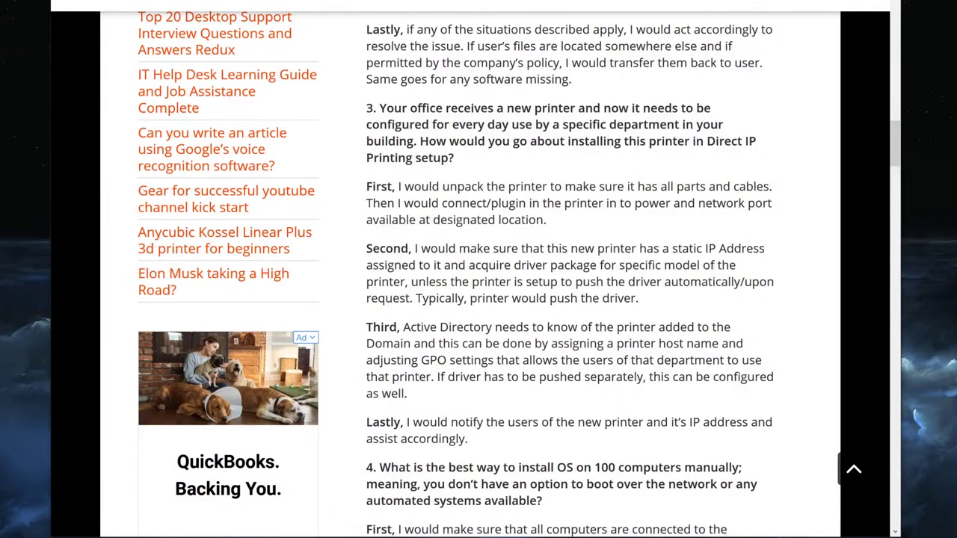
drag(364, 107, 417, 141)
drag(419, 141, 734, 160)
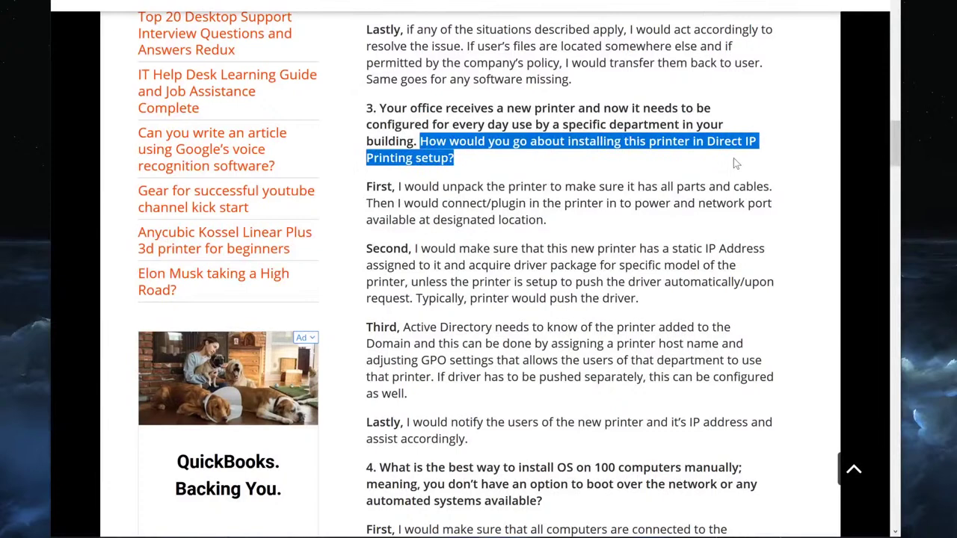
click(734, 159)
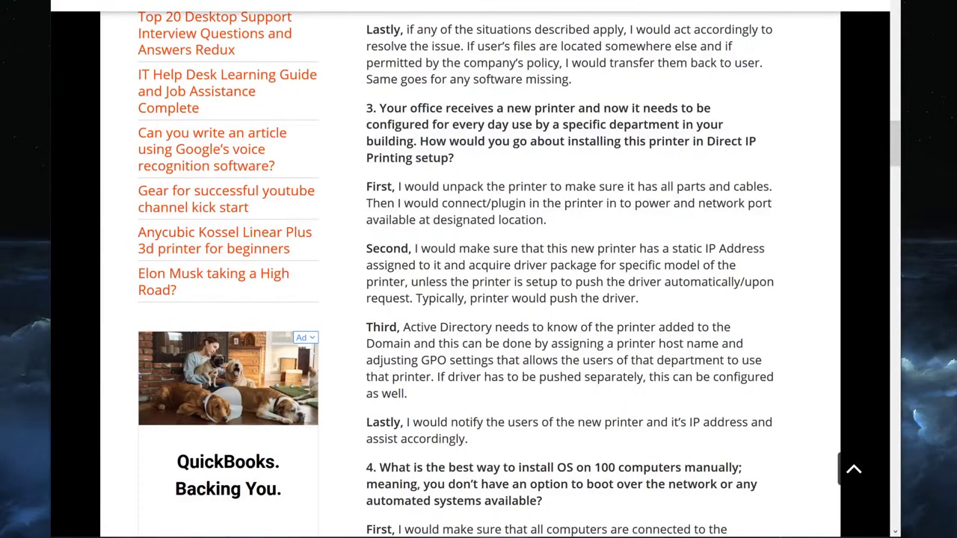
drag(707, 141, 581, 172)
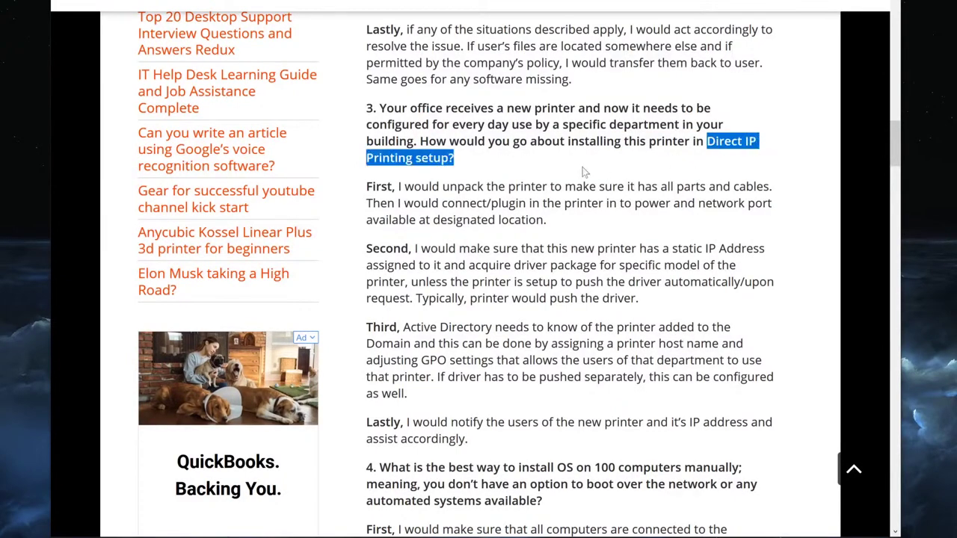
click(511, 164)
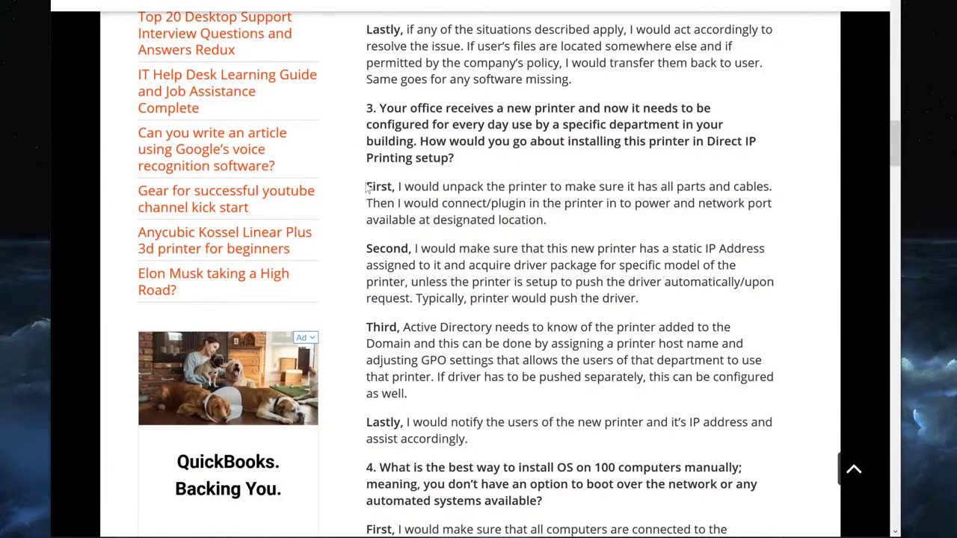
drag(366, 186, 581, 231)
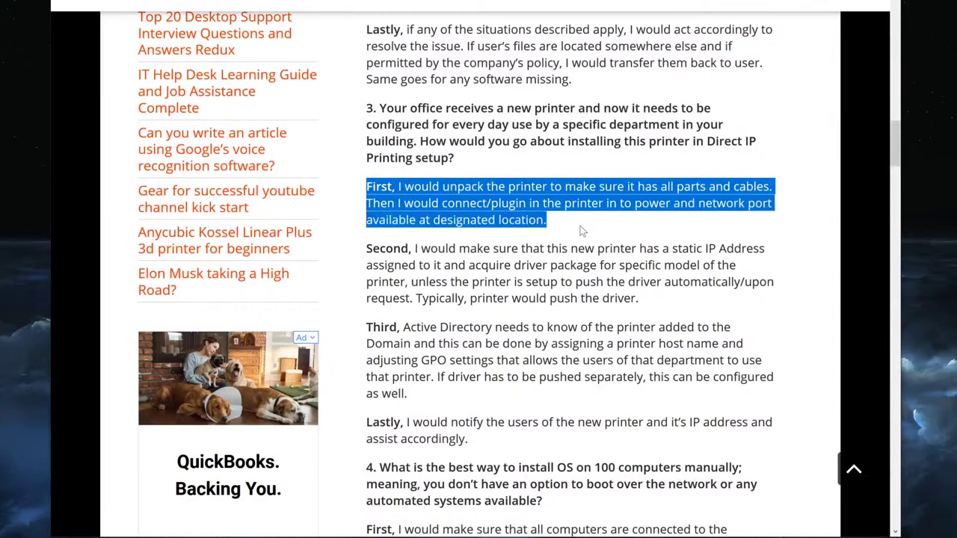
Highlight in turn the First step's phrases on location, unpacking, parts and cables, and connections.
click(565, 221)
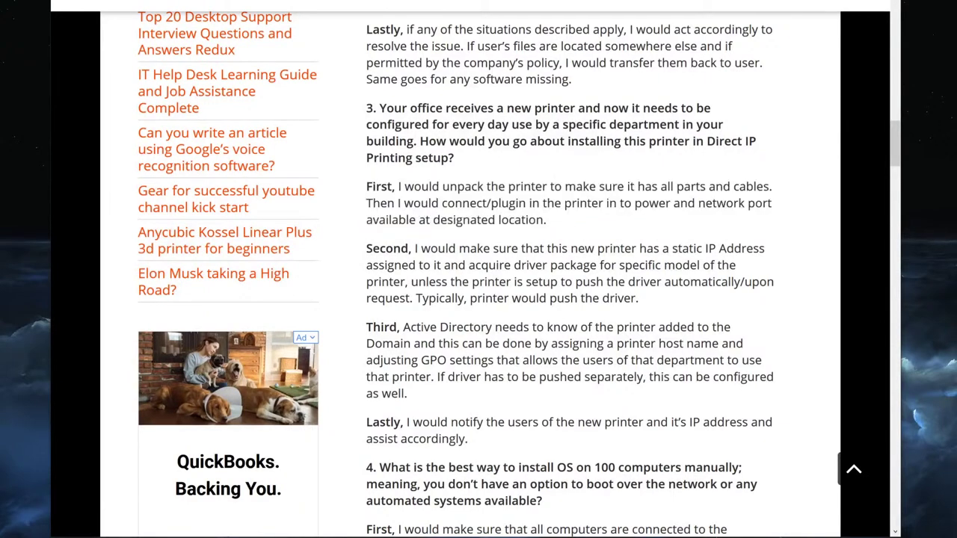
drag(433, 220, 549, 222)
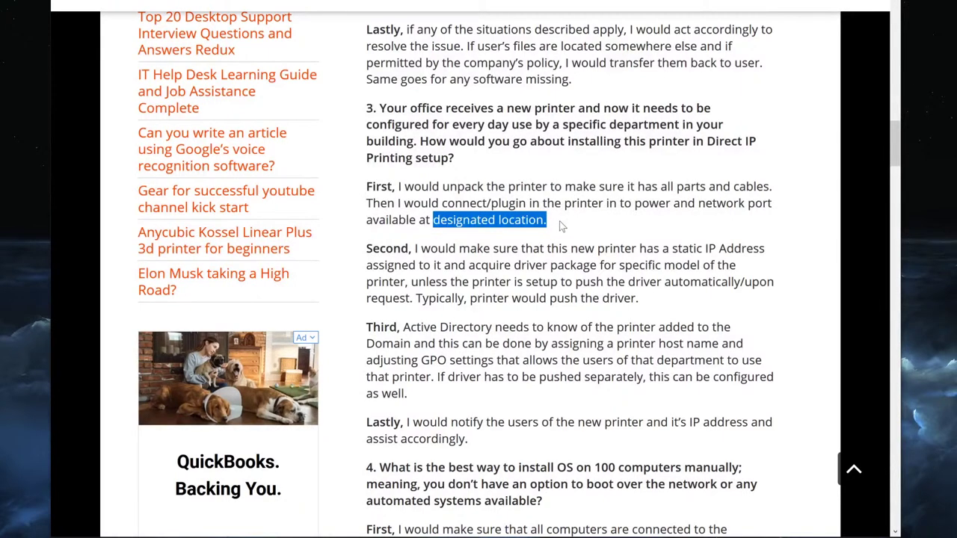
click(551, 219)
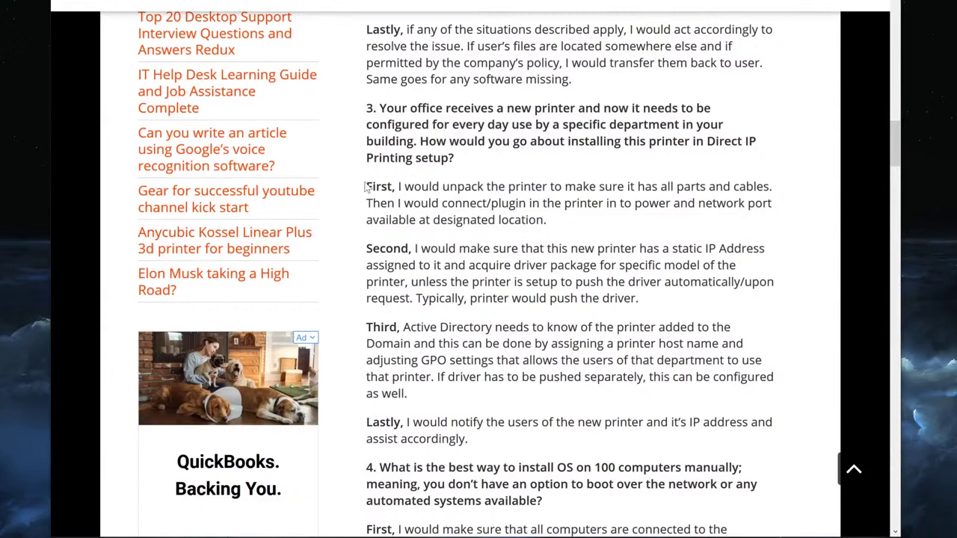
drag(372, 187, 782, 196)
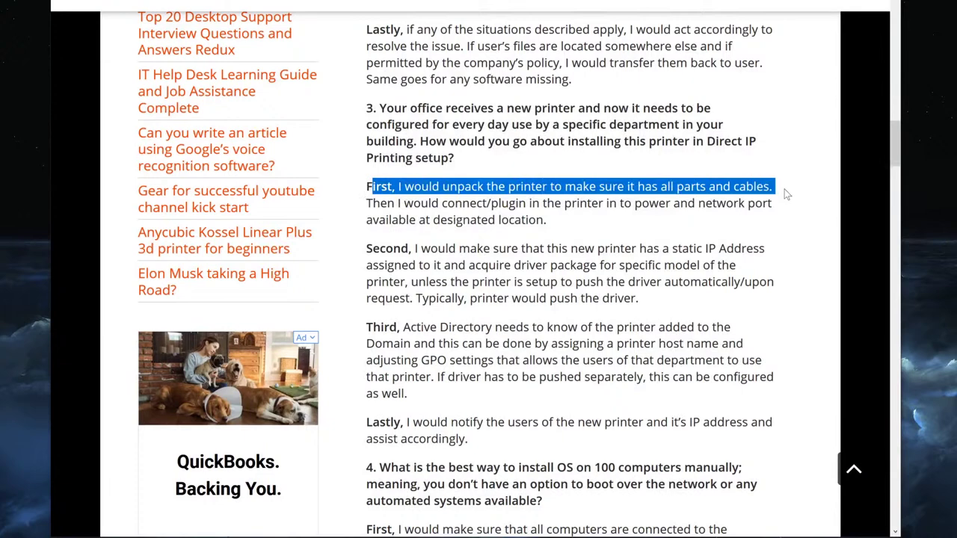
click(783, 196)
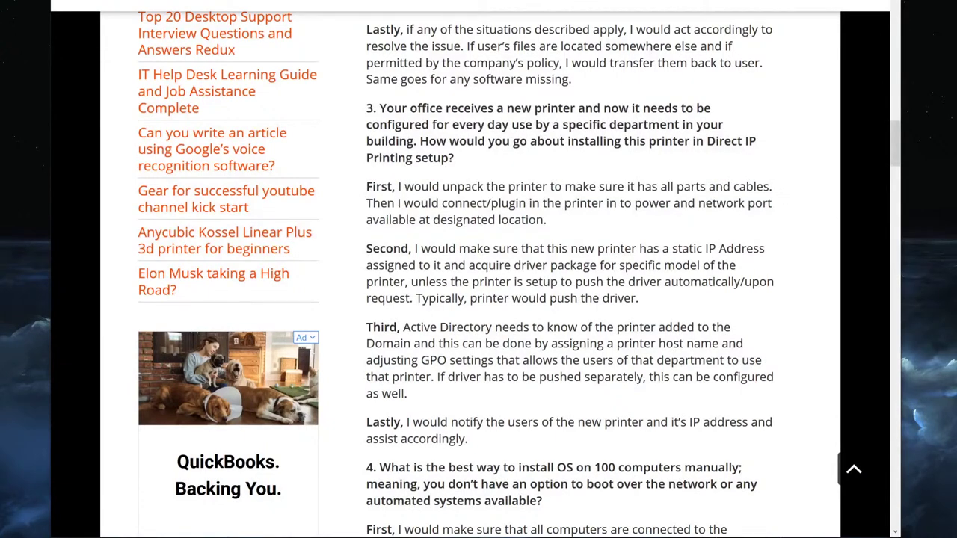
drag(401, 186, 776, 193)
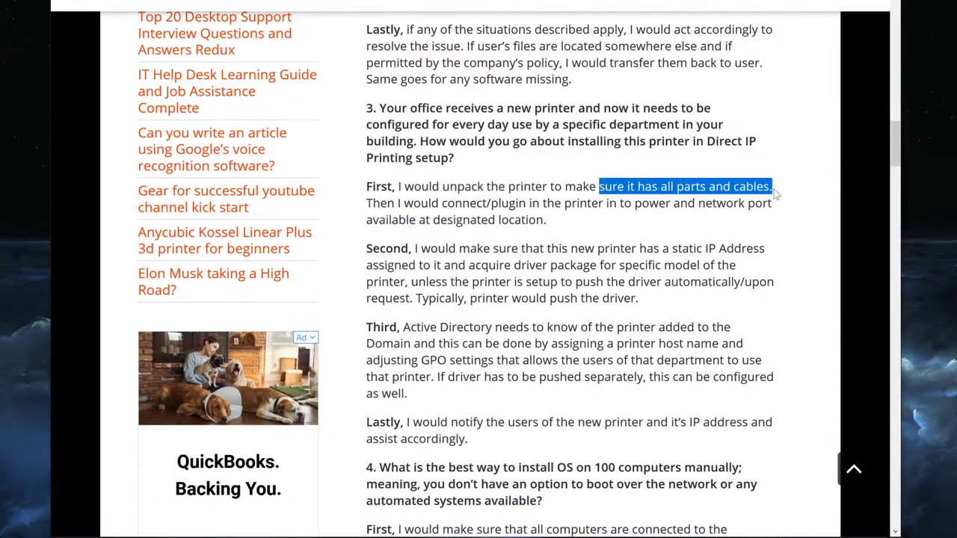
click(778, 194)
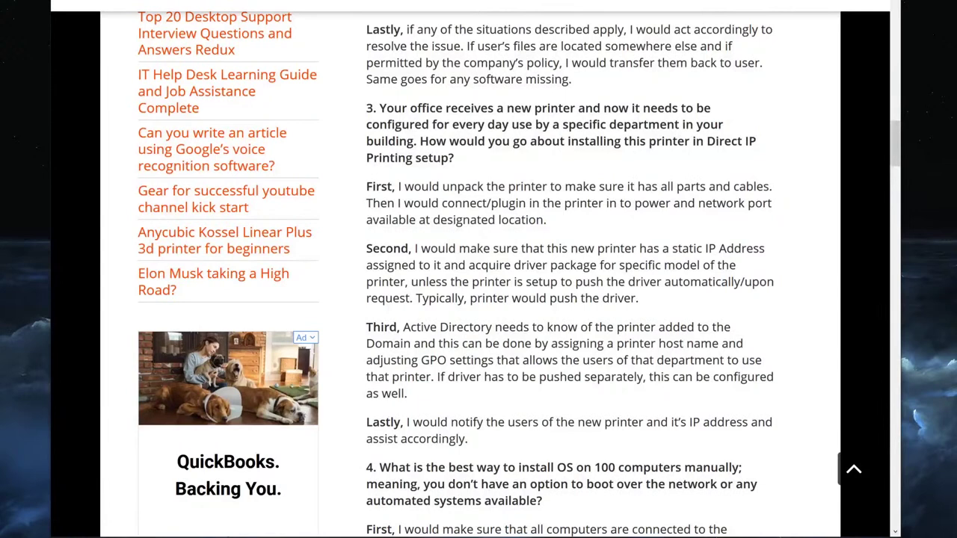
drag(365, 203, 576, 227)
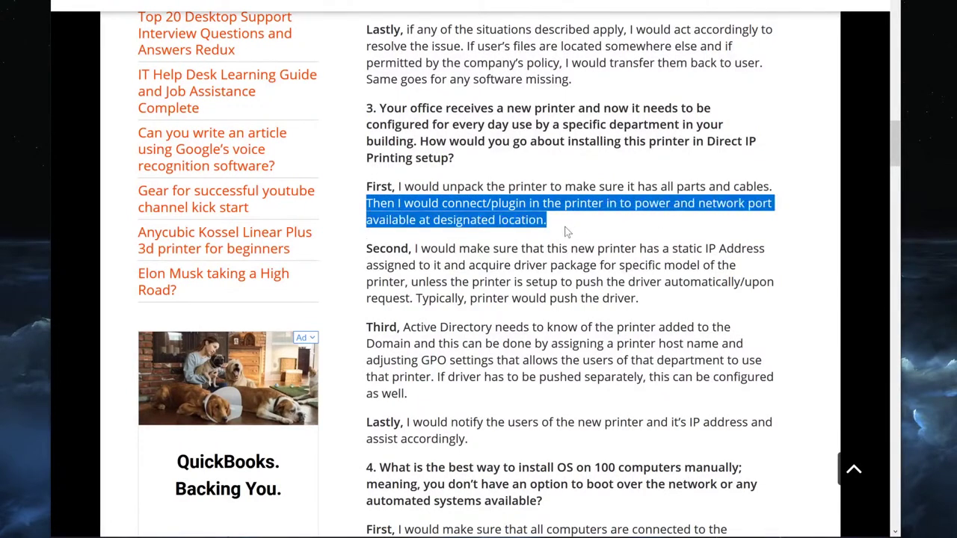
click(565, 232)
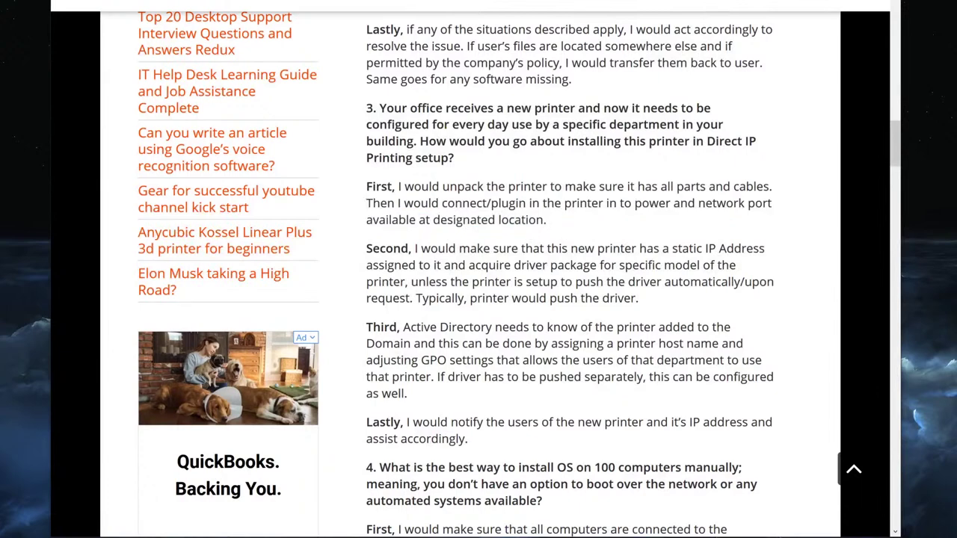
Highlight the Second step's static IP Address requirement and re-highlight 'designated location.'.
drag(365, 248, 442, 266)
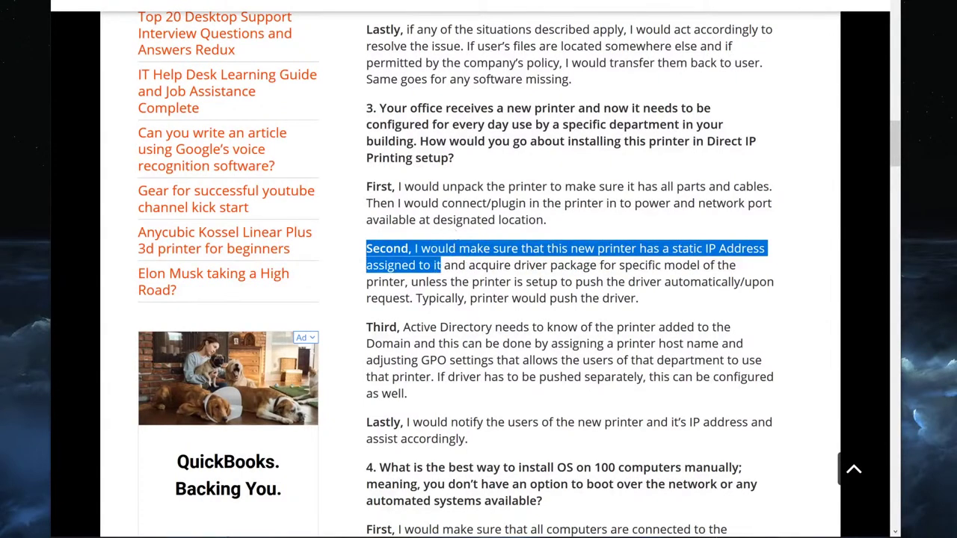
drag(431, 220, 547, 220)
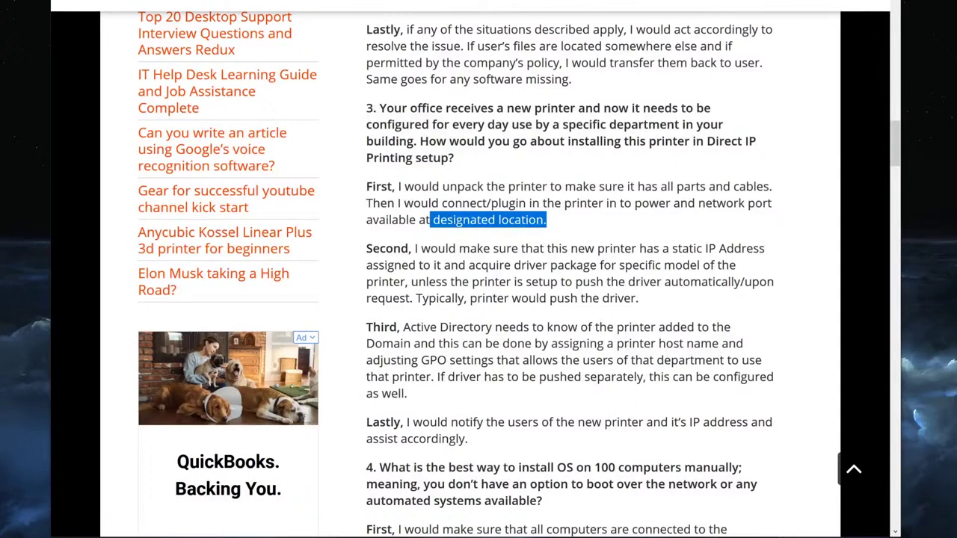
drag(547, 220, 548, 226)
click(550, 222)
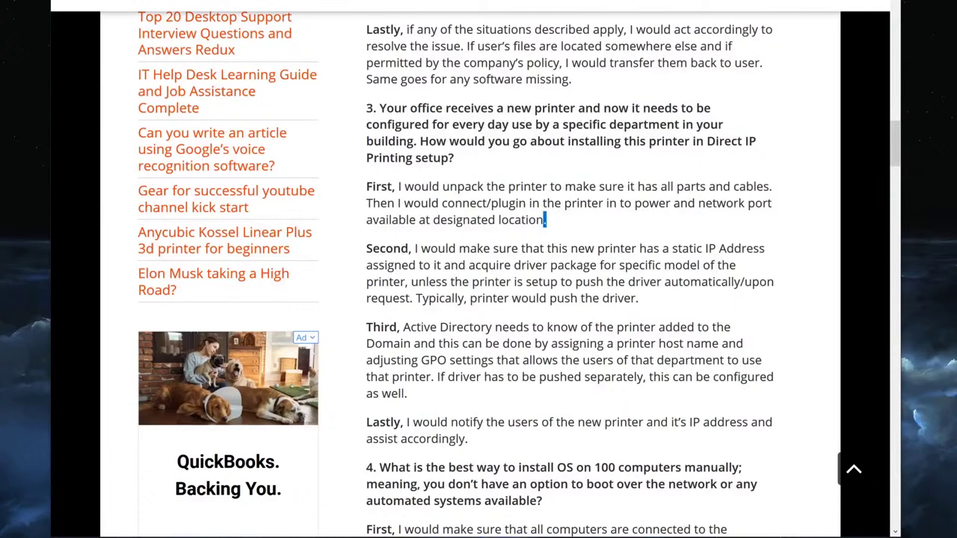
drag(548, 220, 432, 220)
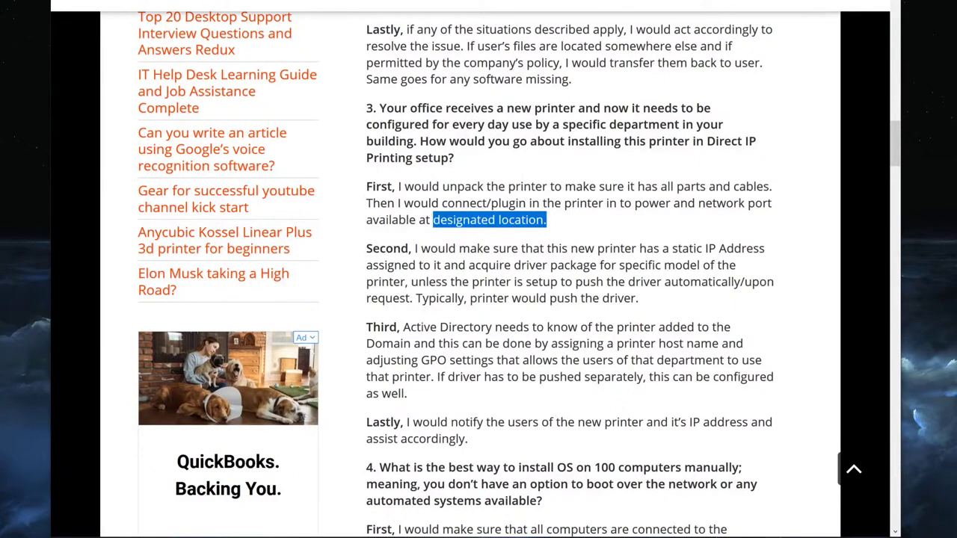
click(440, 238)
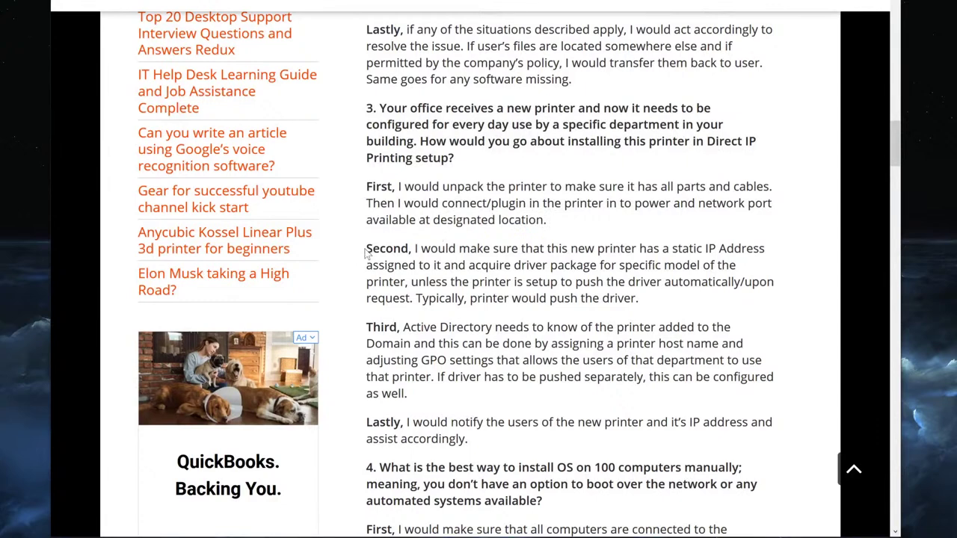
drag(366, 249, 444, 265)
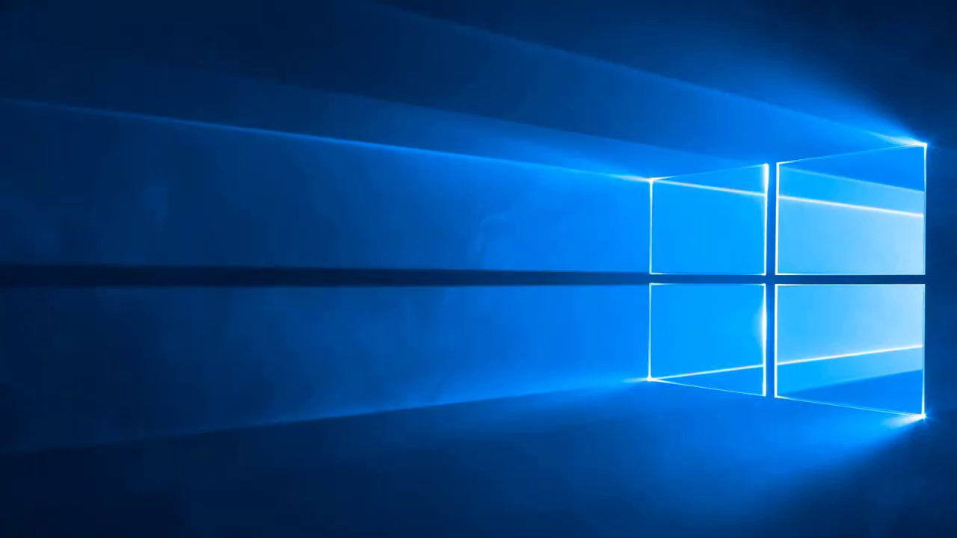
Open the Ethernet 2 adapter's Properties from Windows Settings' network adapter list.
key(super+i)
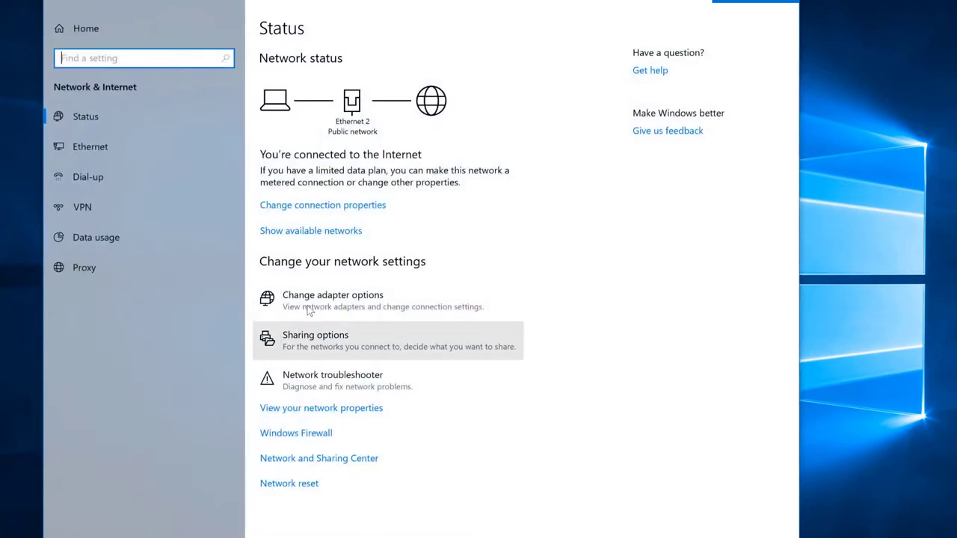
click(313, 308)
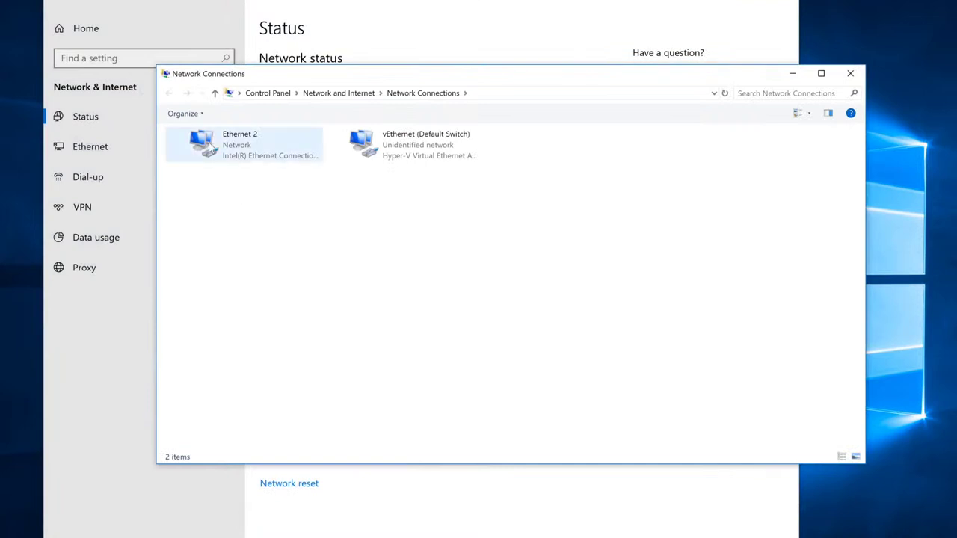
click(222, 136)
right_click(222, 136)
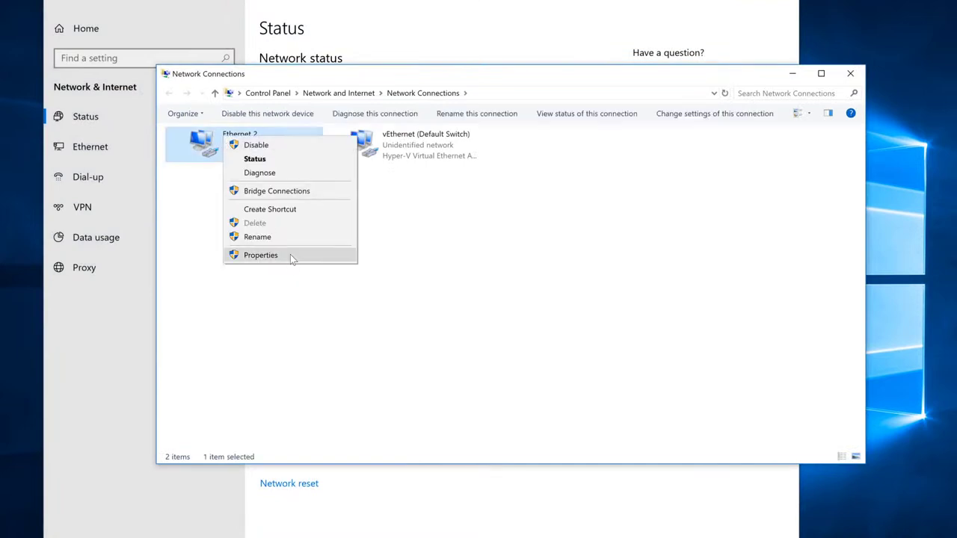
click(290, 254)
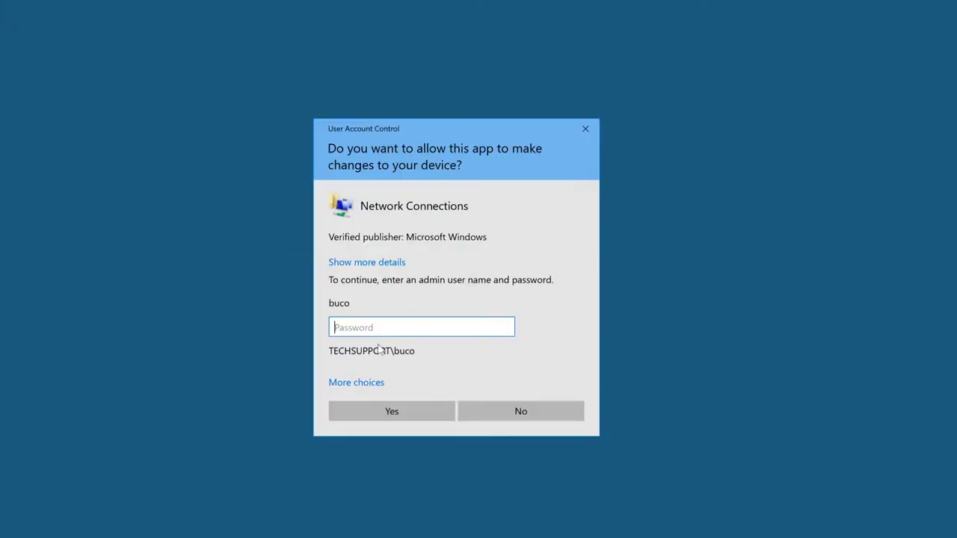
Approve the change with another administrator account by entering its password.
click(352, 382)
click(420, 434)
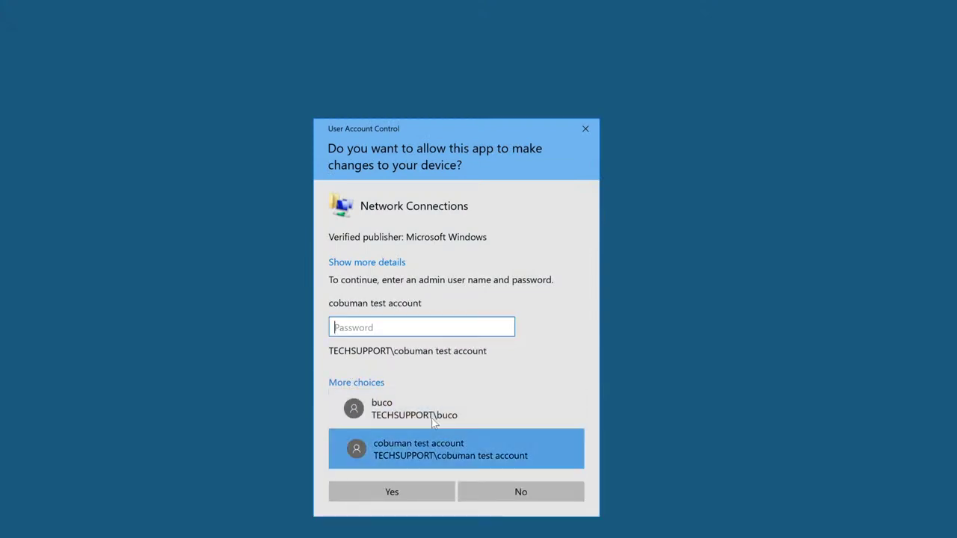
text(p)
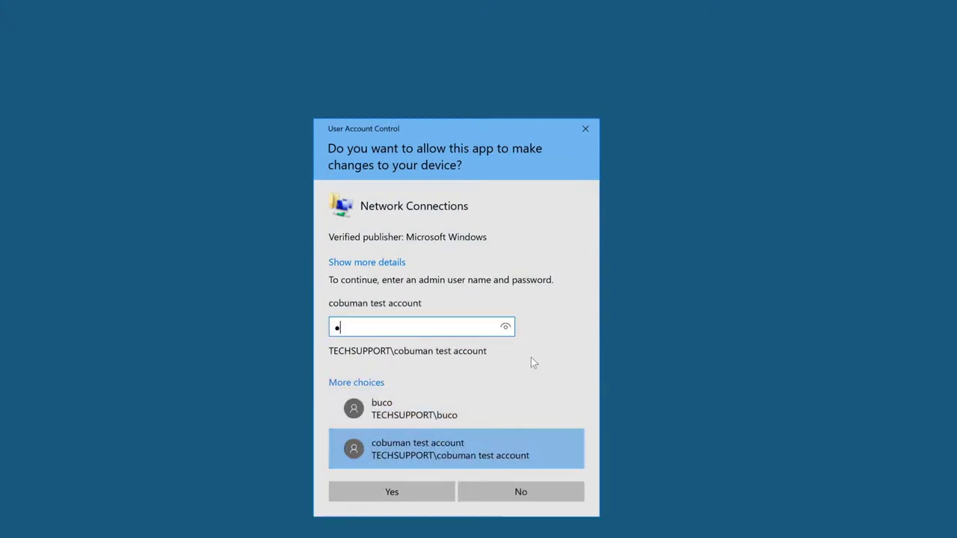
text(assword)
key(Return)
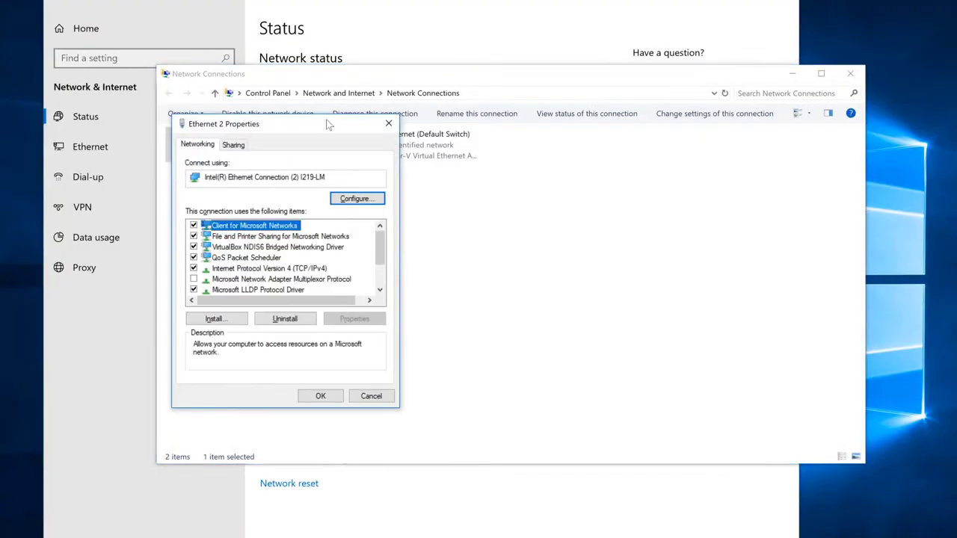
Open Ethernet 2's TCP/IPv4 settings, choose a static IP address, then cancel and close Properties.
drag(327, 124, 498, 158)
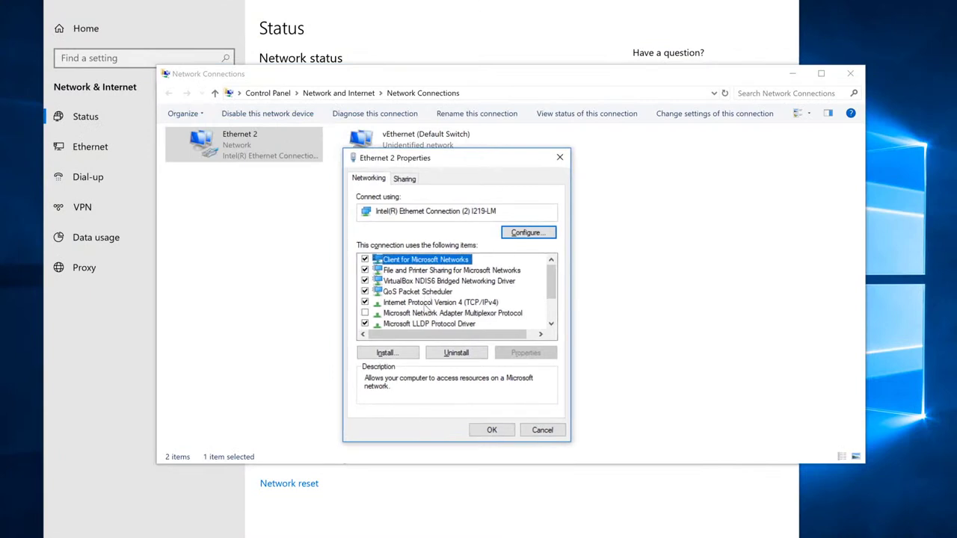
click(425, 303)
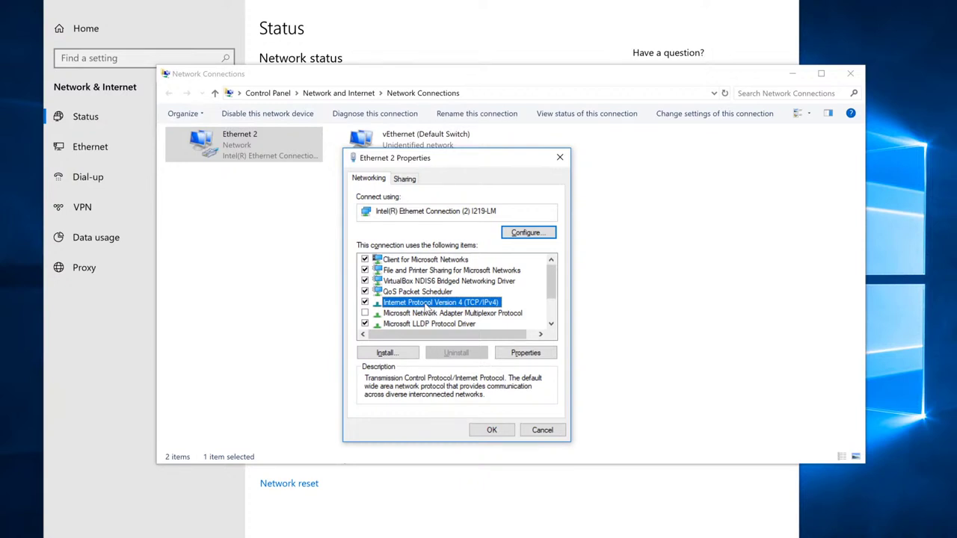
double_click(427, 303)
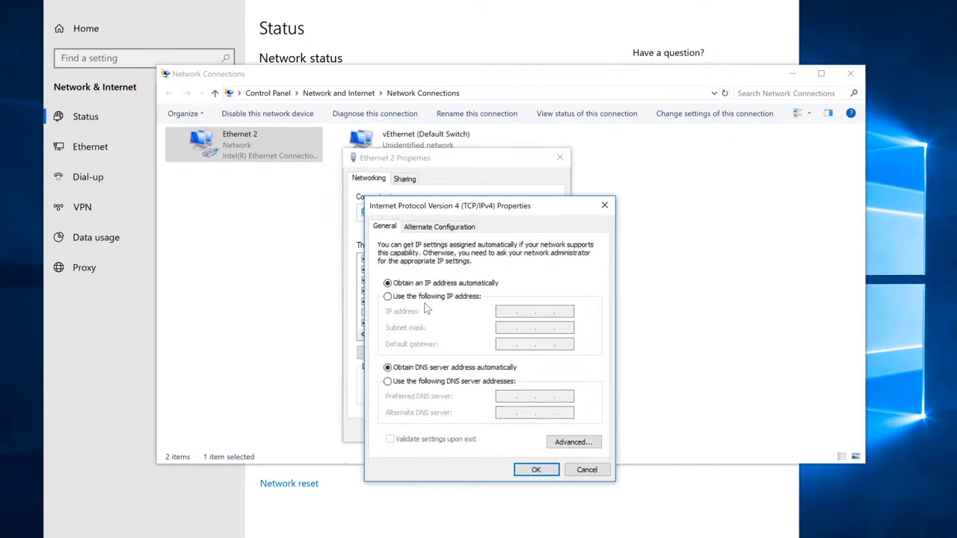
drag(461, 211, 592, 181)
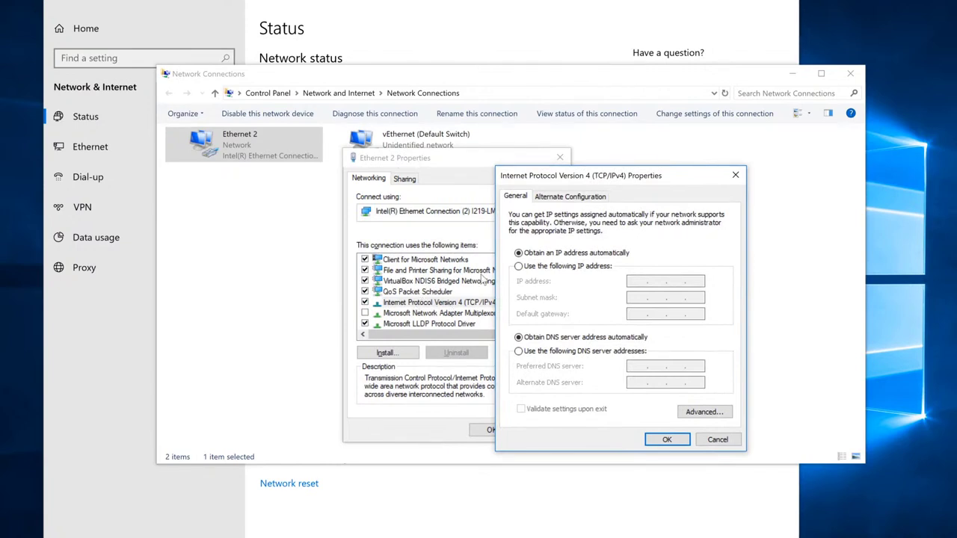
drag(589, 178, 612, 168)
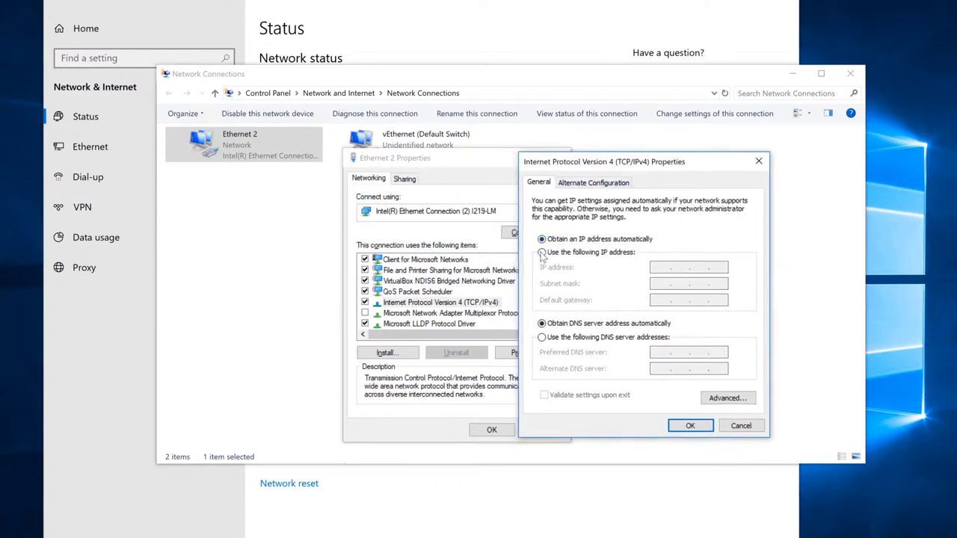
click(542, 252)
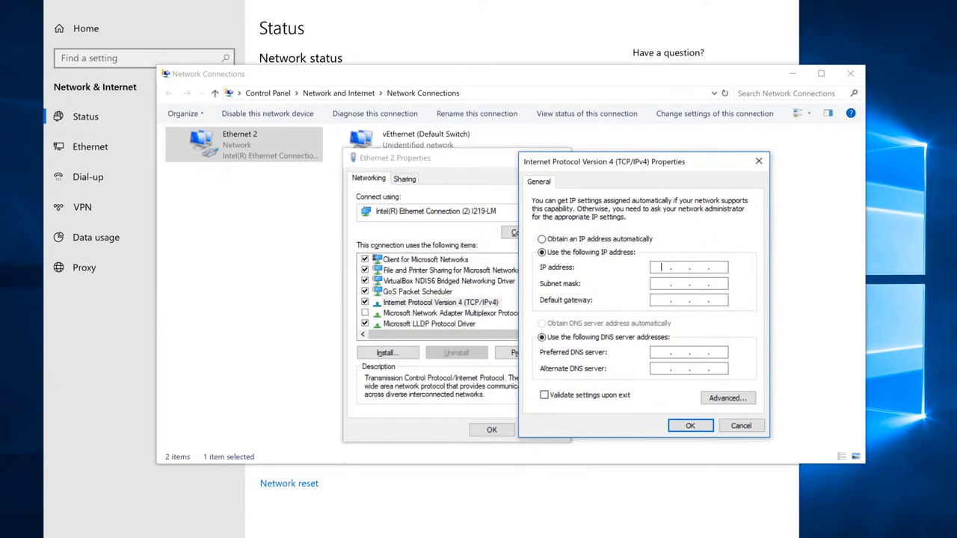
click(738, 426)
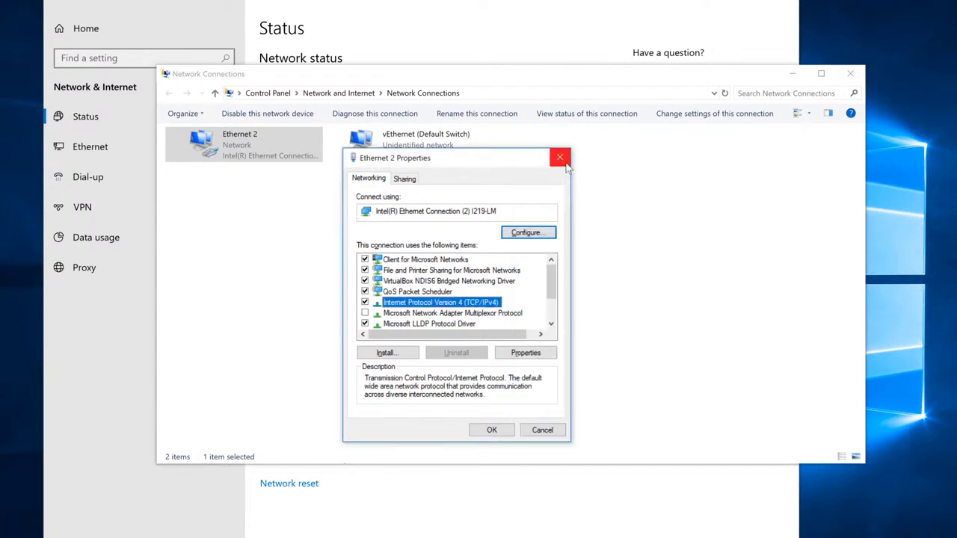
click(566, 164)
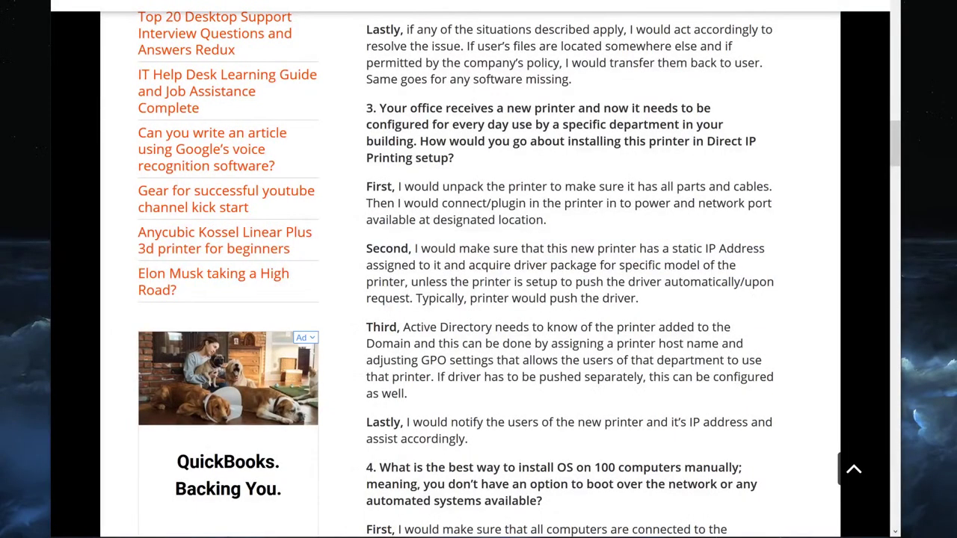
drag(444, 264, 413, 298)
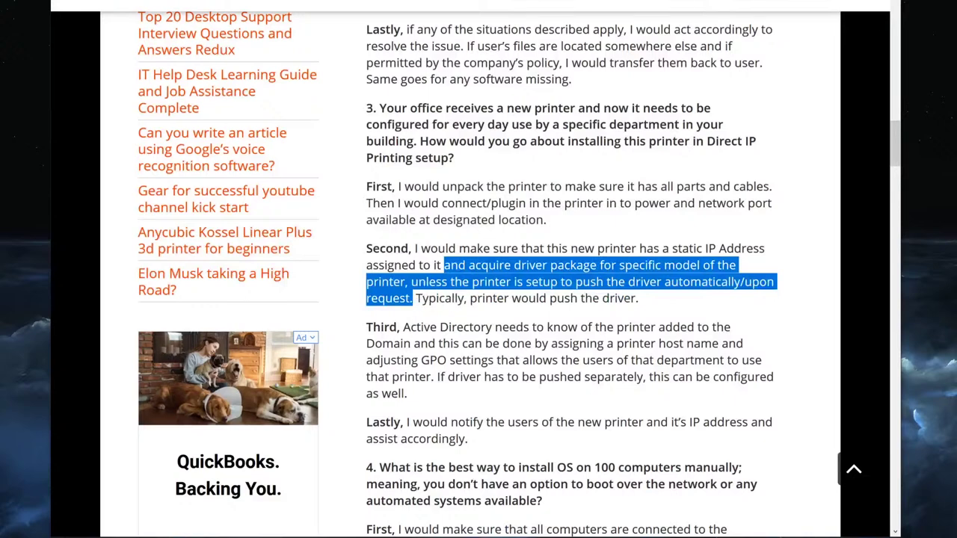
click(412, 297)
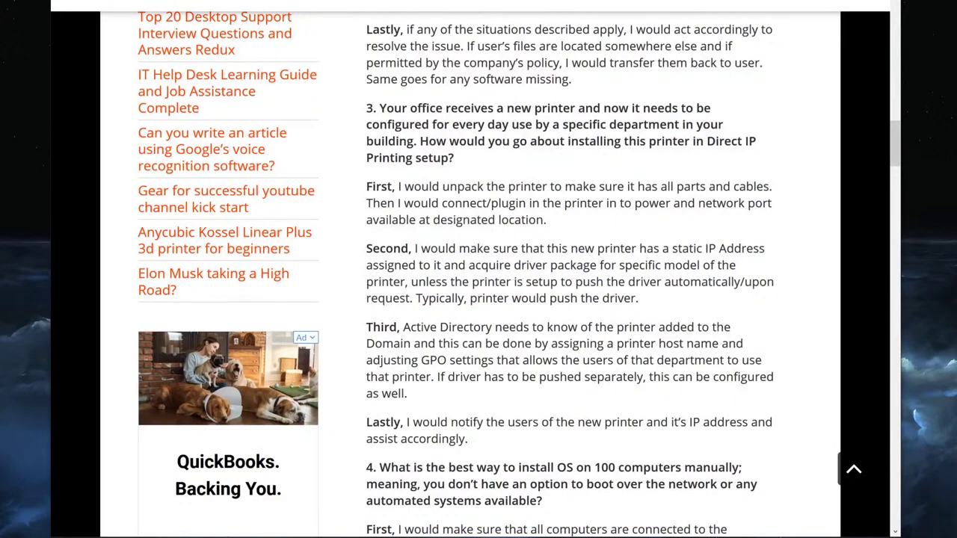
drag(468, 265, 717, 264)
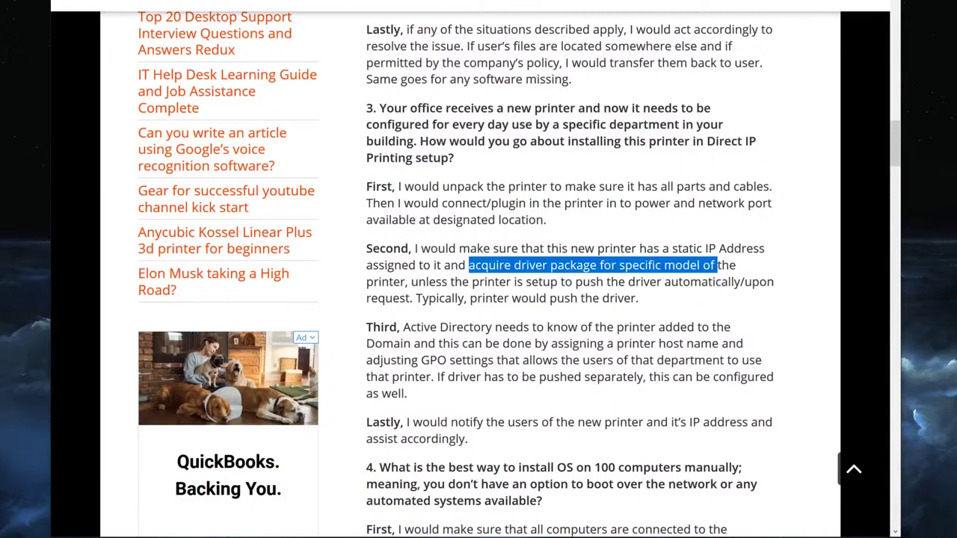
drag(716, 265, 714, 264)
click(714, 265)
drag(469, 265, 714, 265)
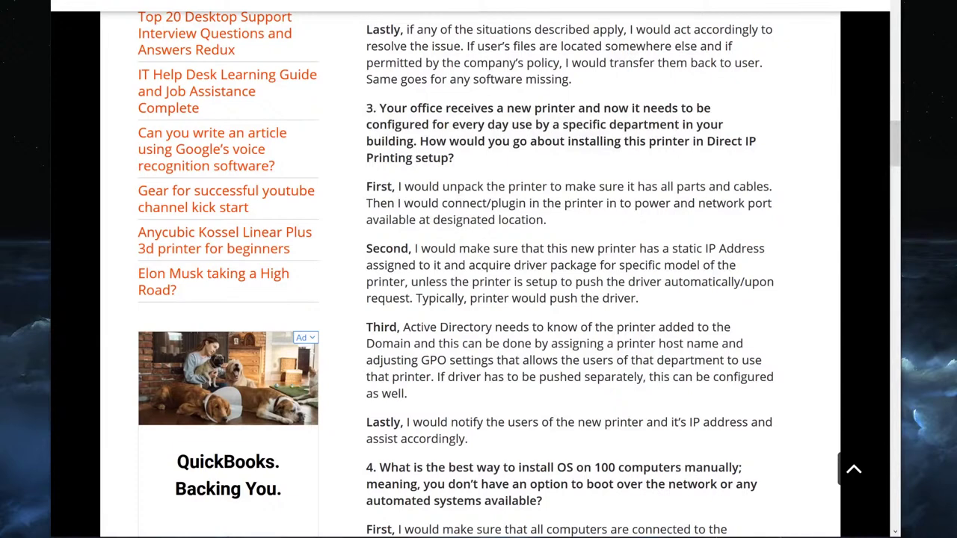
drag(413, 298, 668, 299)
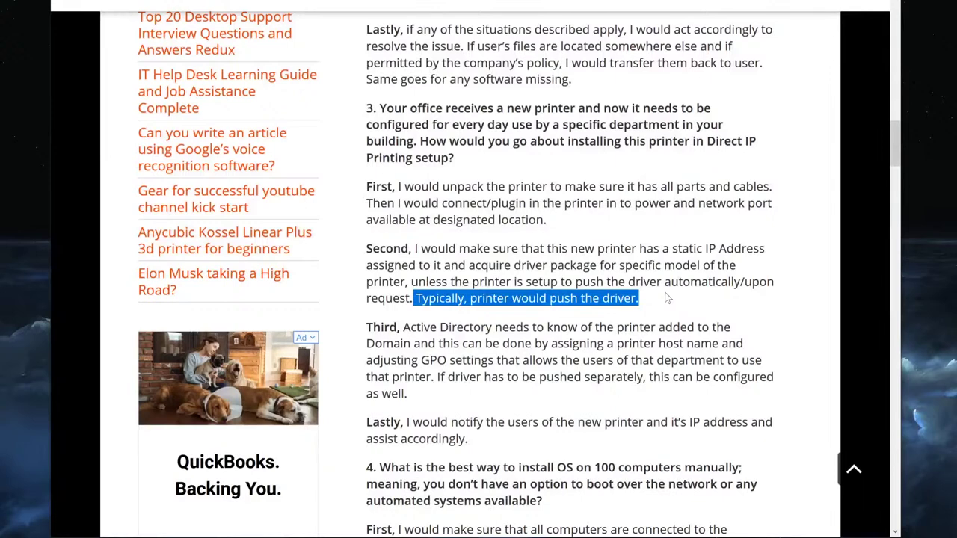
click(663, 297)
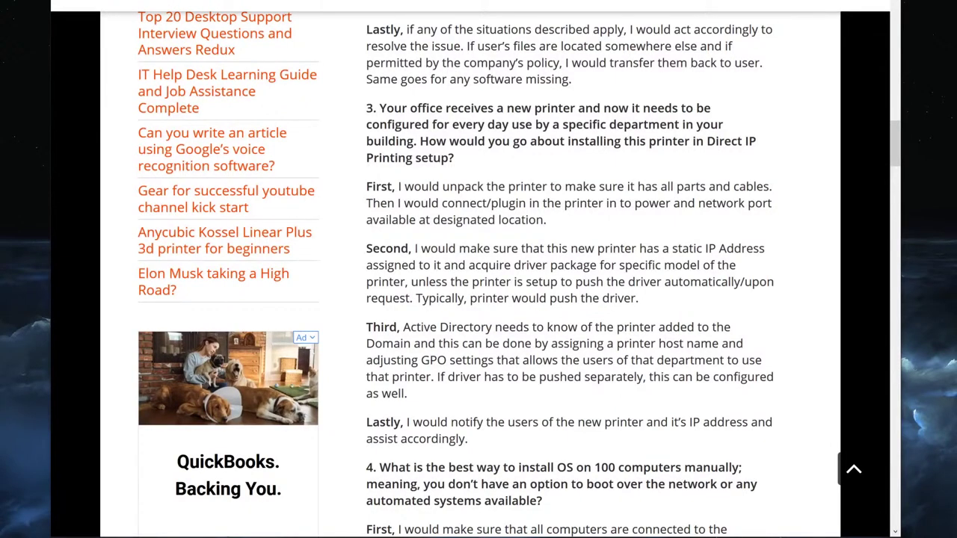
scroll(477, 310, down, 1)
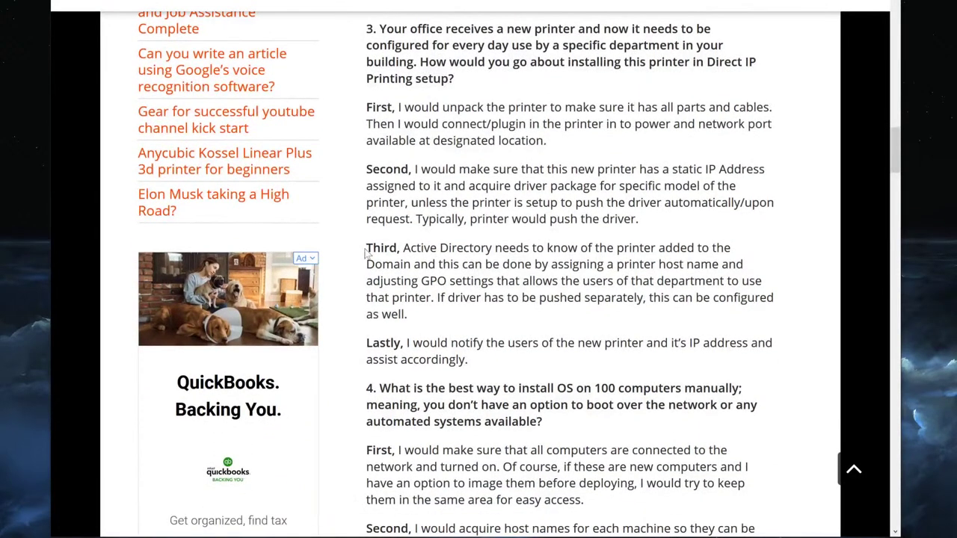
drag(366, 247, 413, 264)
drag(403, 248, 492, 247)
drag(421, 281, 447, 281)
drag(421, 281, 434, 297)
drag(403, 247, 471, 281)
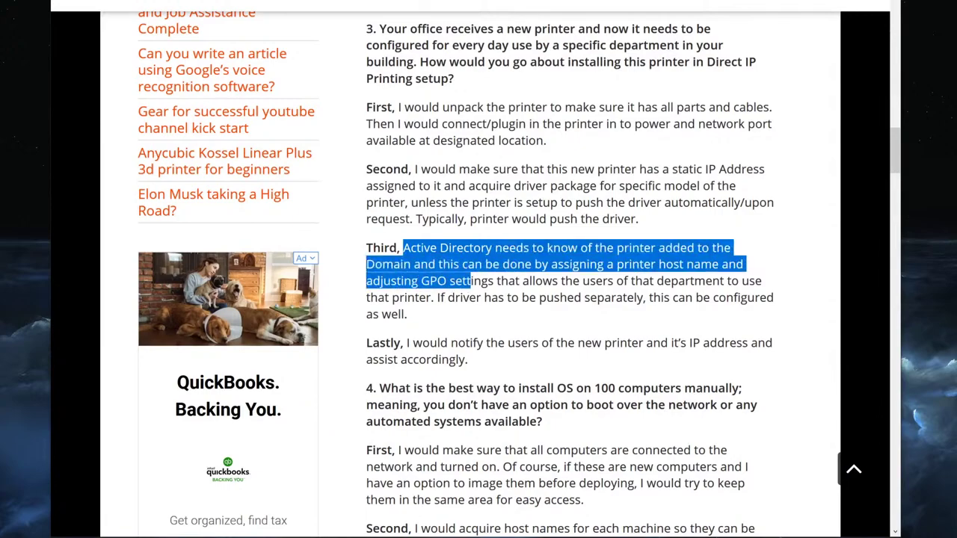
scroll(479, 269, up, 3)
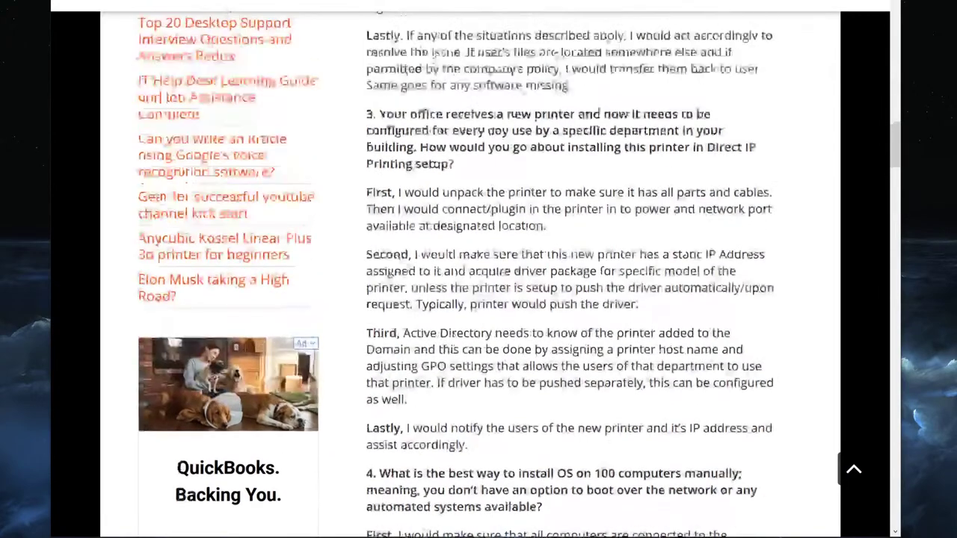
scroll(478, 269, down, 2)
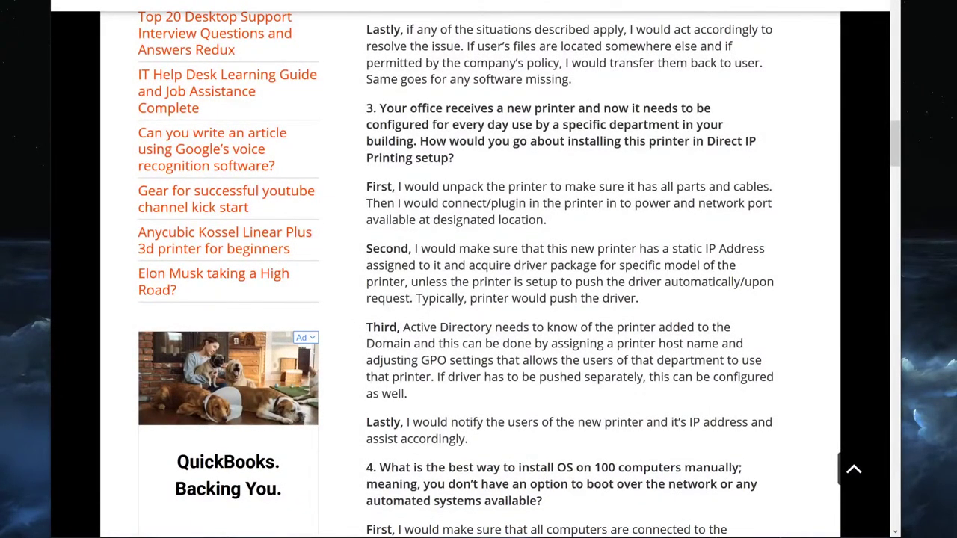
drag(468, 265, 706, 264)
click(706, 265)
drag(403, 327, 492, 326)
drag(416, 299, 645, 303)
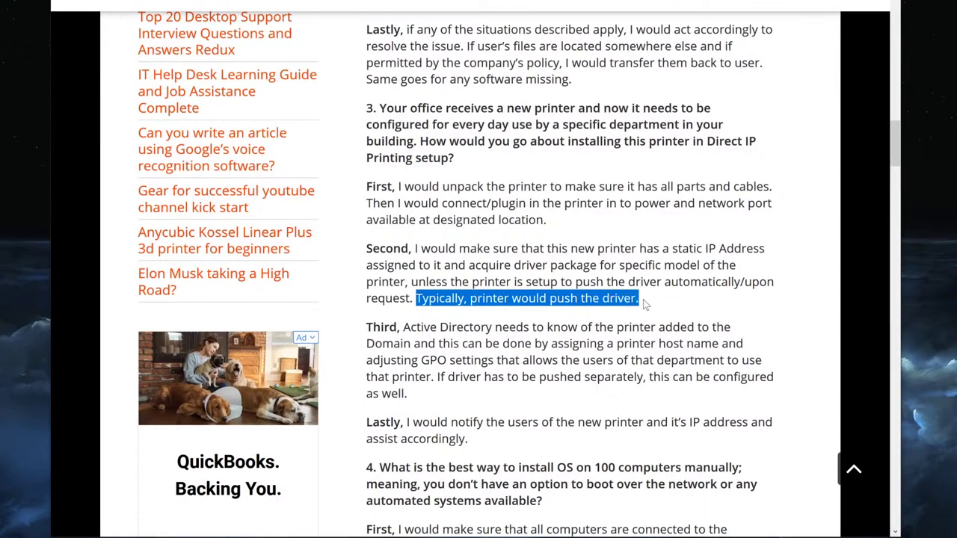
click(644, 303)
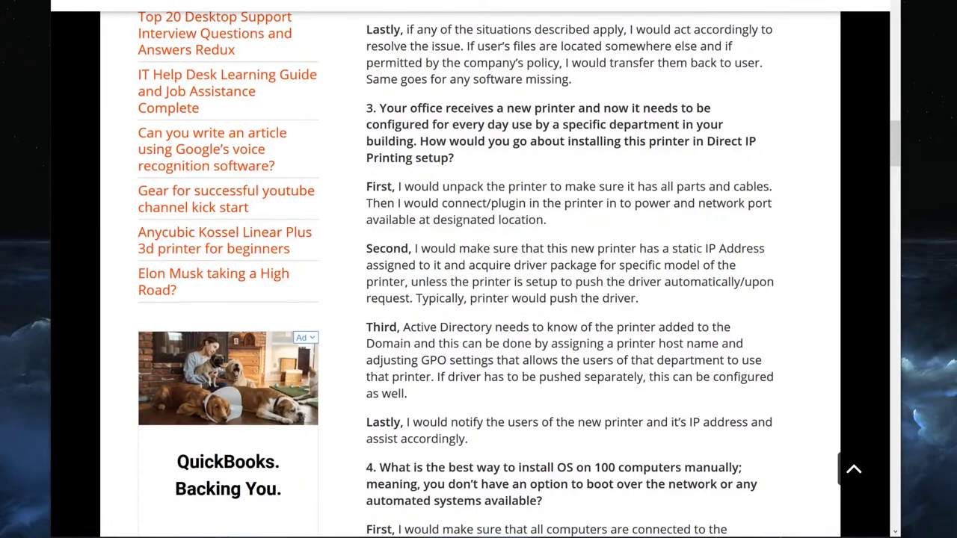
scroll(588, 331, down, 2)
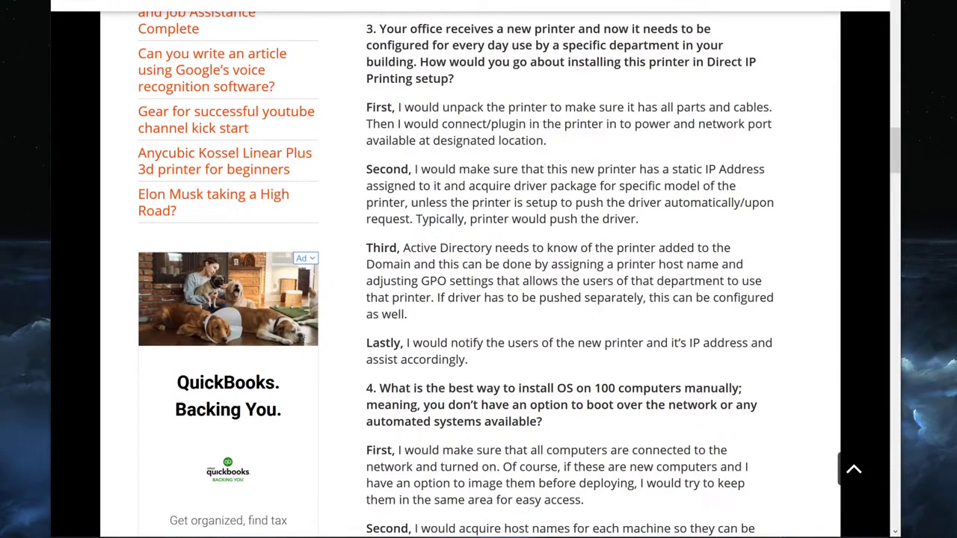
drag(435, 298, 607, 316)
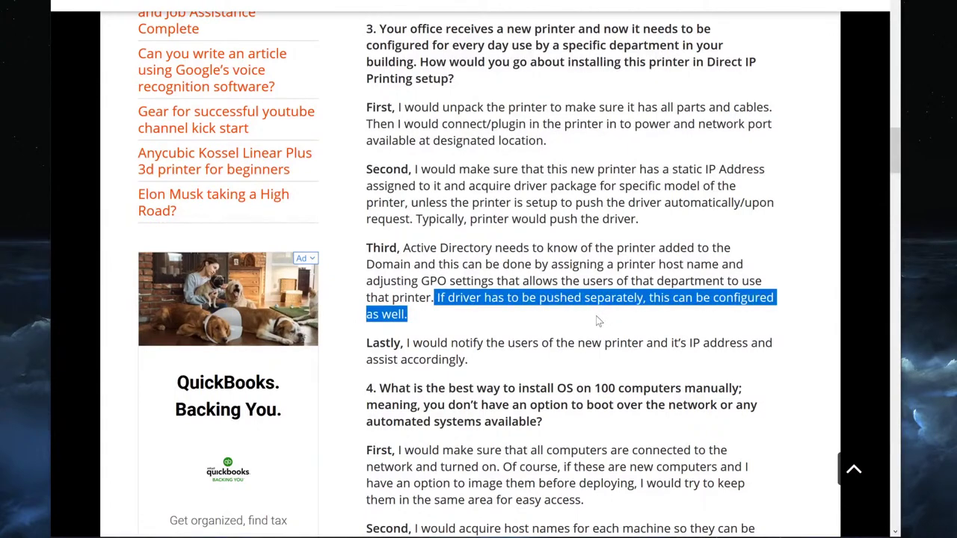
drag(366, 343, 483, 360)
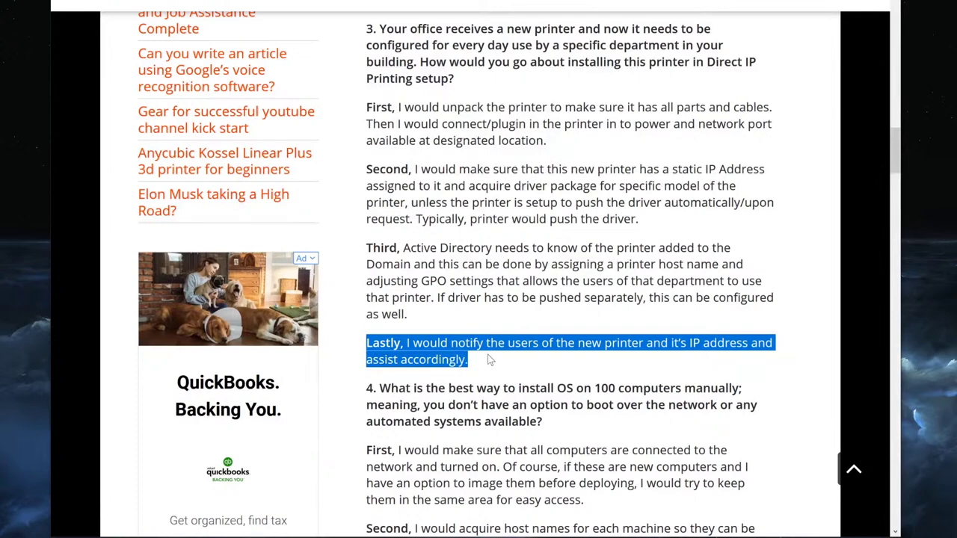
click(488, 355)
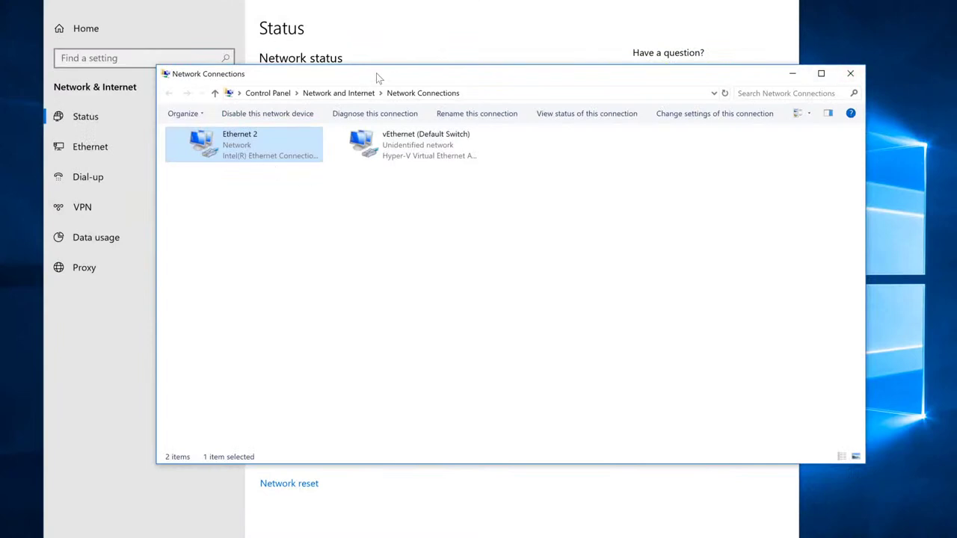
Close the Network Connections and network status windows, then search Start with 'de' for printer settings.
drag(378, 79, 616, 89)
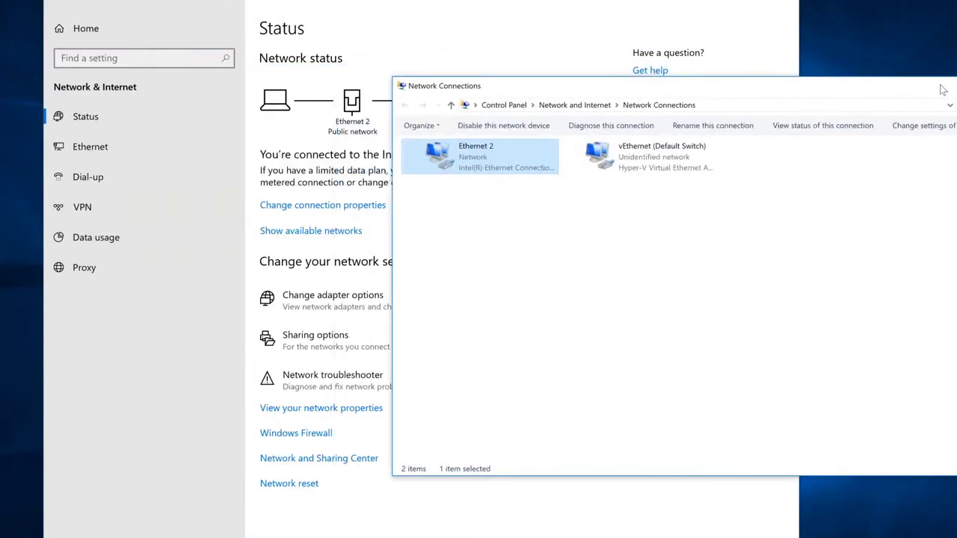
drag(942, 90, 932, 90)
click(879, 112)
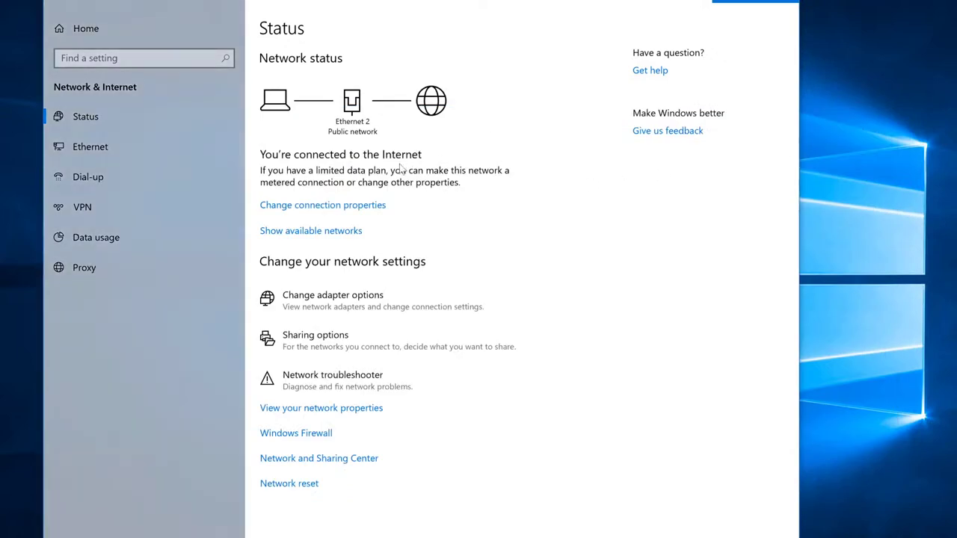
click(773, 7)
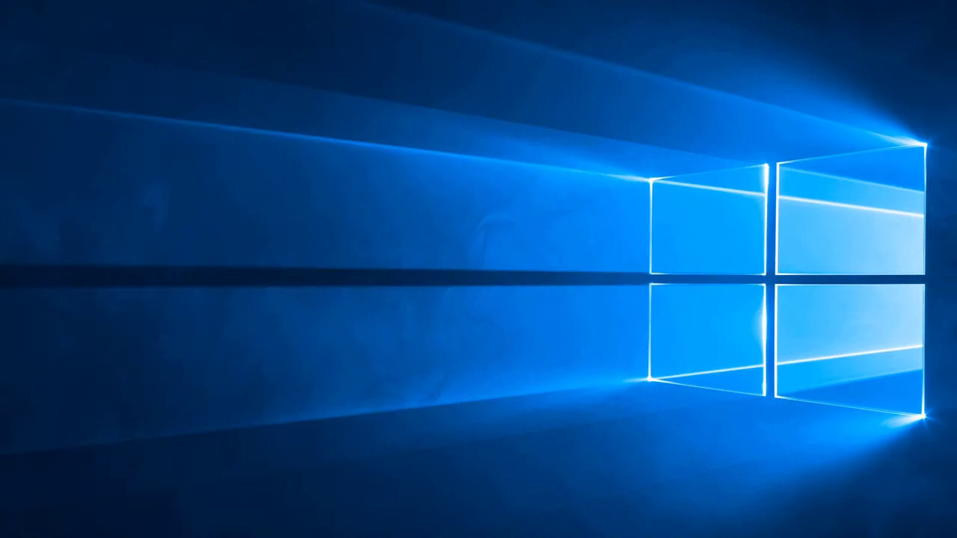
key(super)
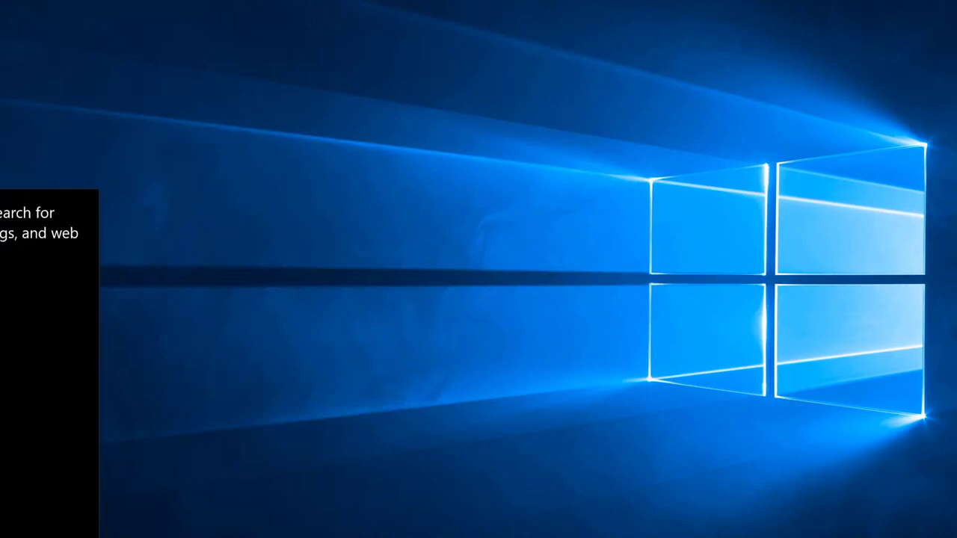
text(de)
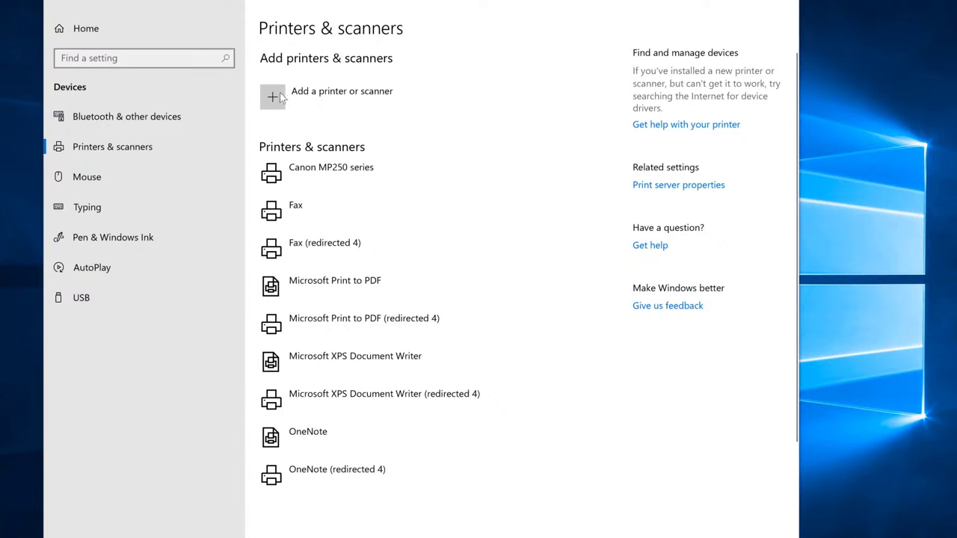
Begin adding a printer or scanner and choose 'The printer that I want isn't listed'.
key(alt+Tab)
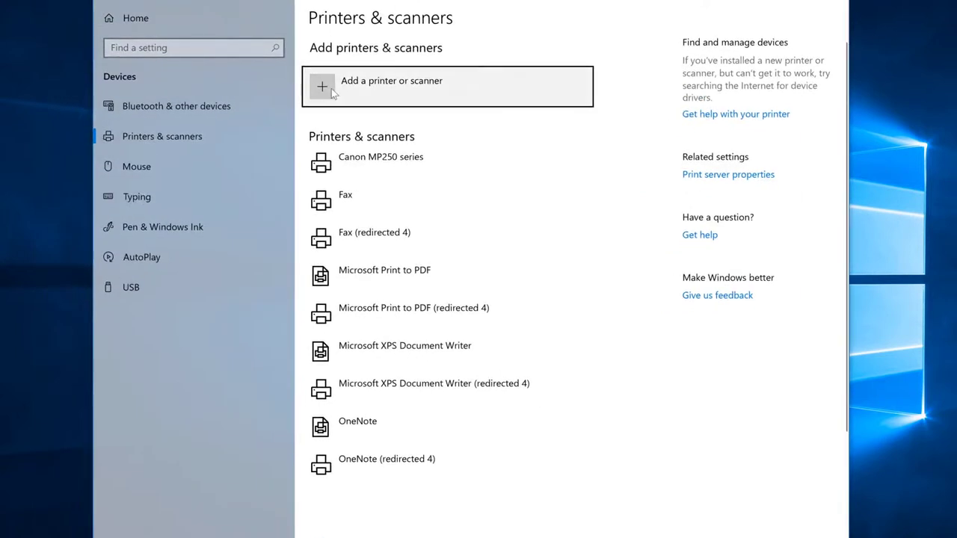
click(331, 88)
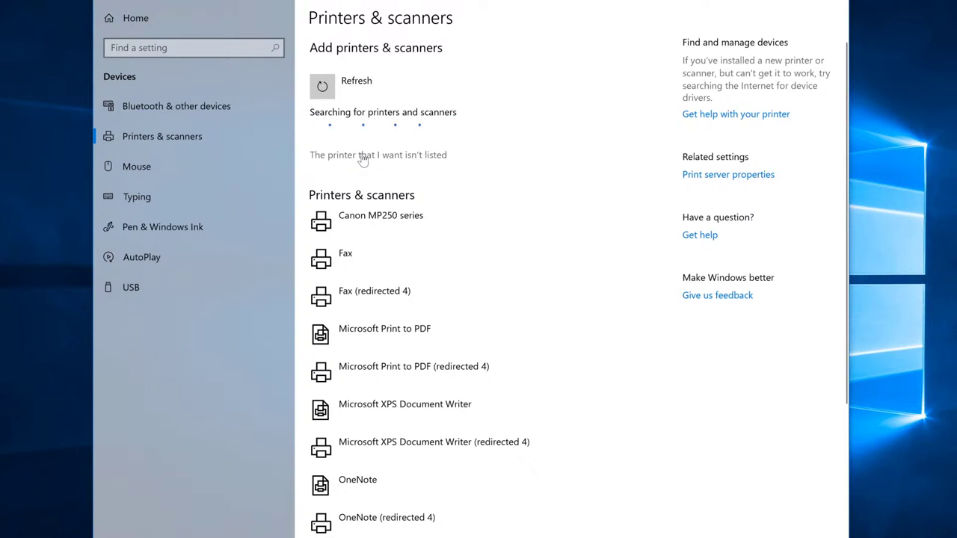
click(362, 155)
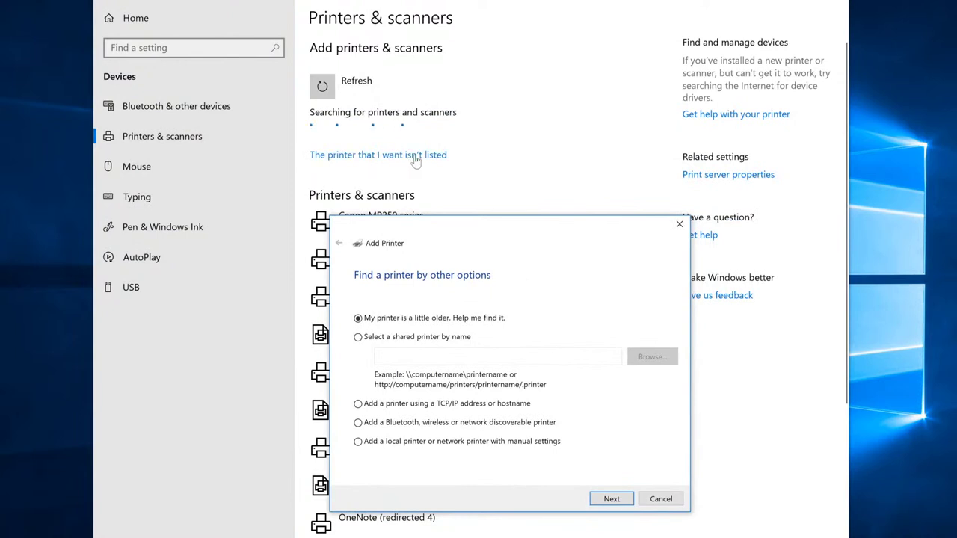
Choose to add the printer by TCP/IP address or hostname and continue.
drag(498, 230, 450, 79)
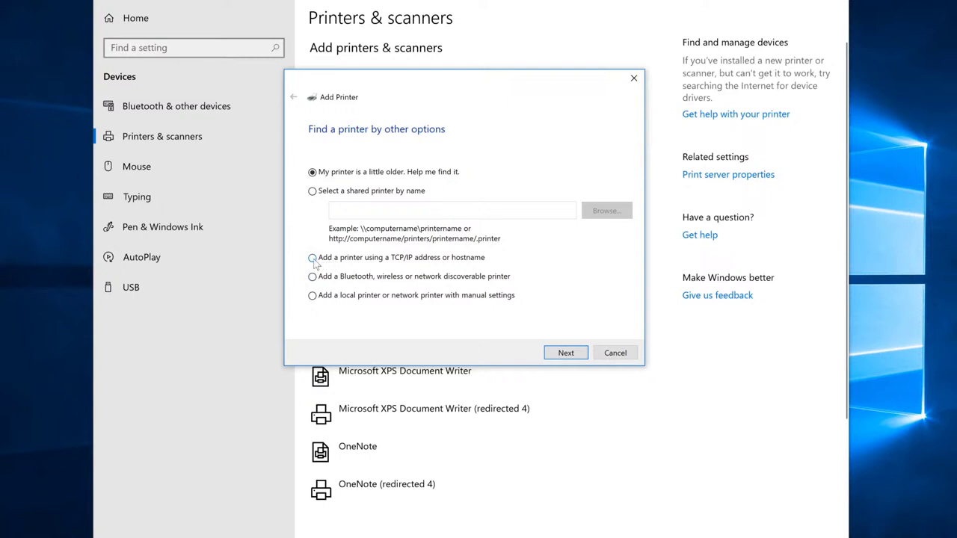
click(313, 259)
click(569, 354)
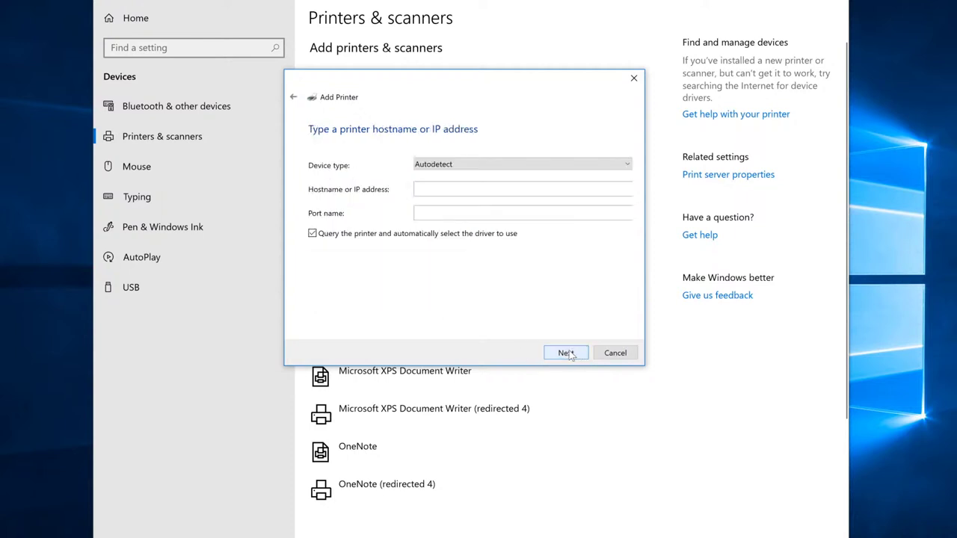
Enter 192.168.100.1 as the printer's hostname, keeping 'Query the printer' checked.
click(464, 188)
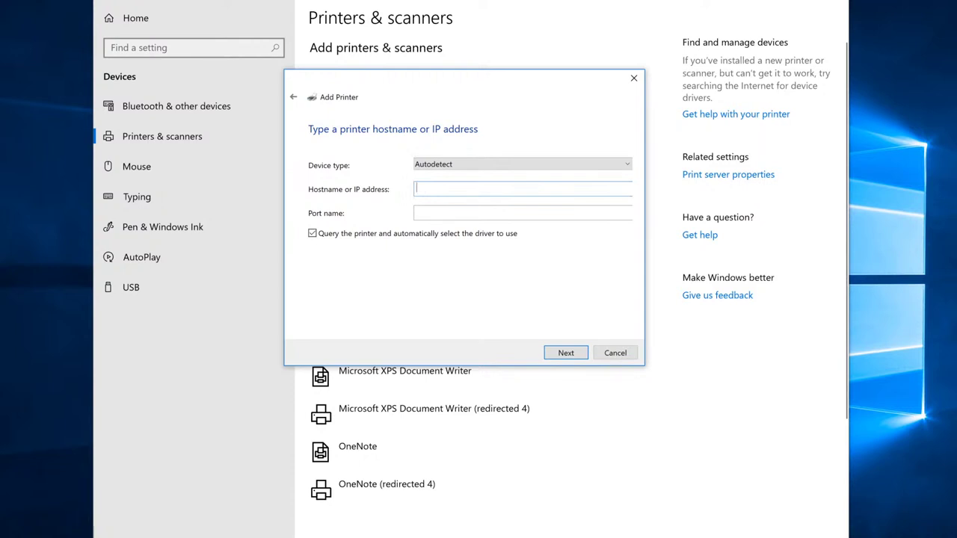
text(192.168.100.1)
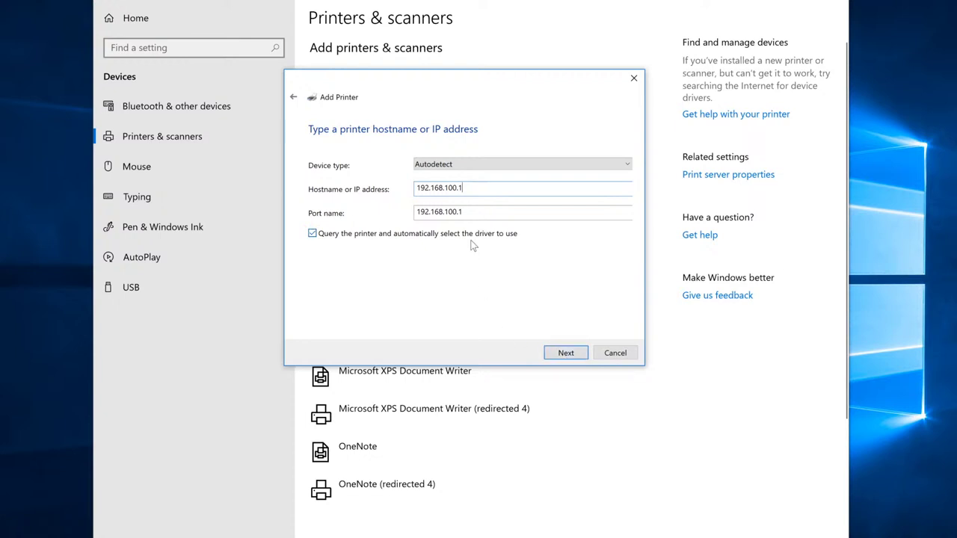
click(317, 237)
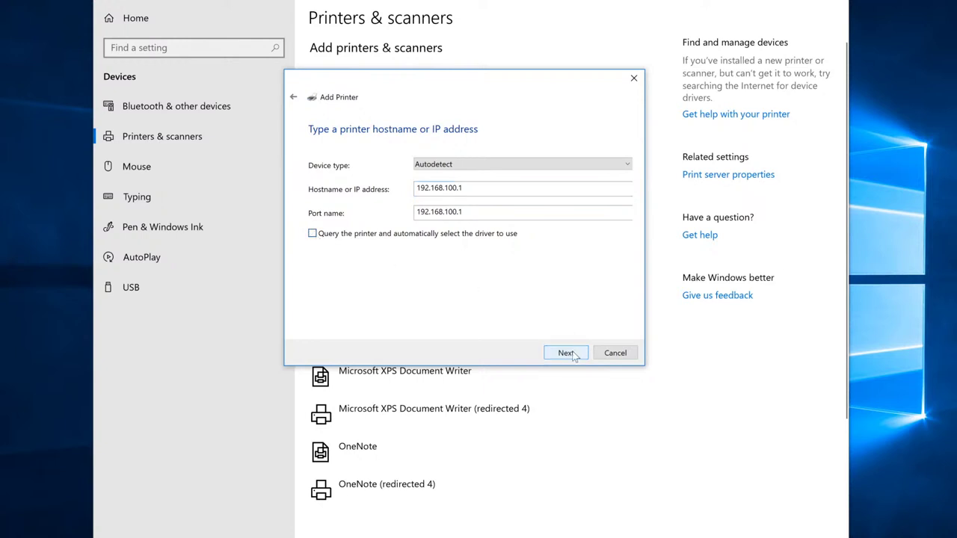
click(313, 234)
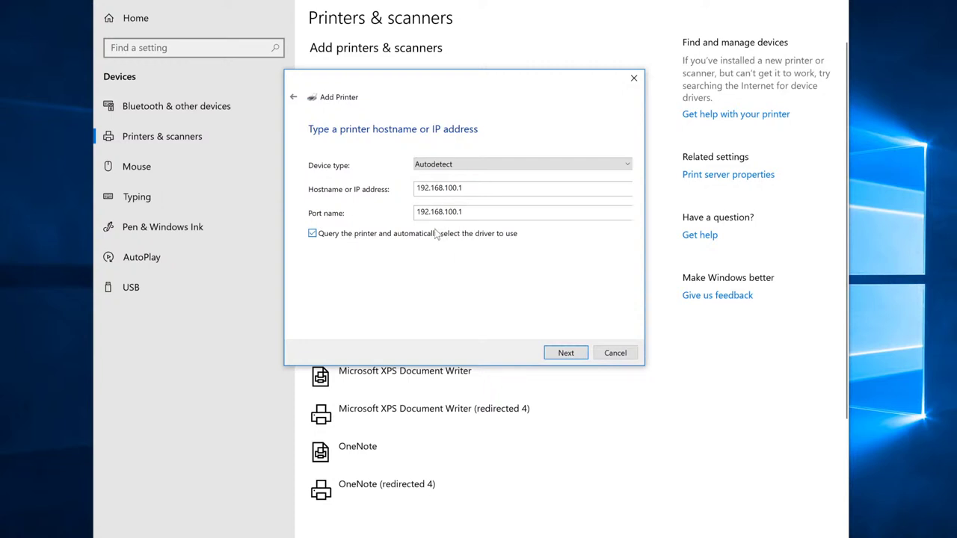
Start port detection, cancel the Add Printer wizard, and highlight the article's 'Lastly' paragraph.
click(566, 353)
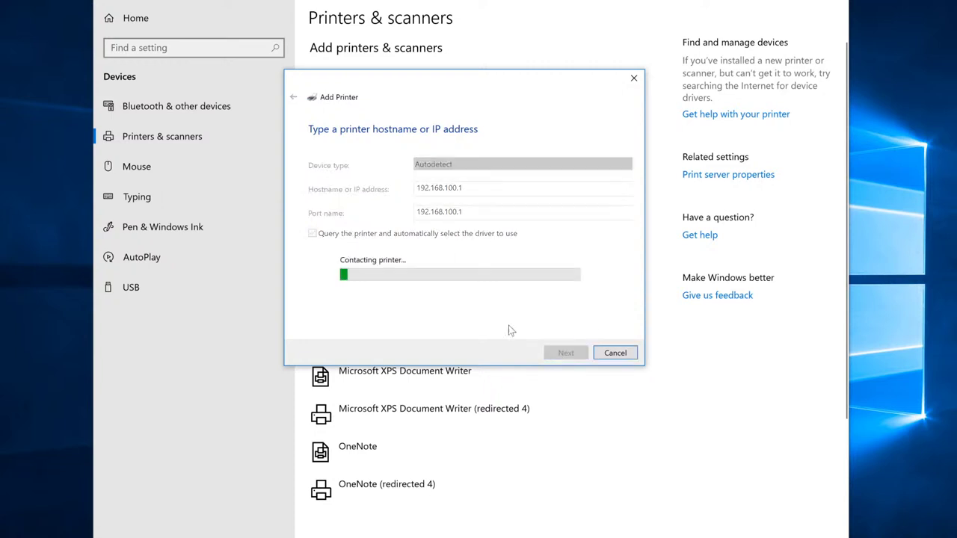
click(614, 353)
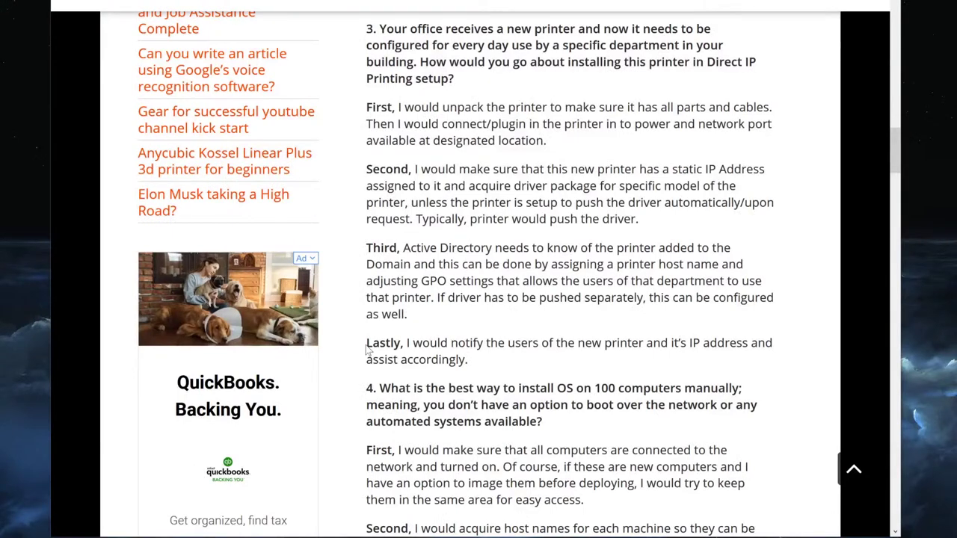
drag(366, 342, 487, 366)
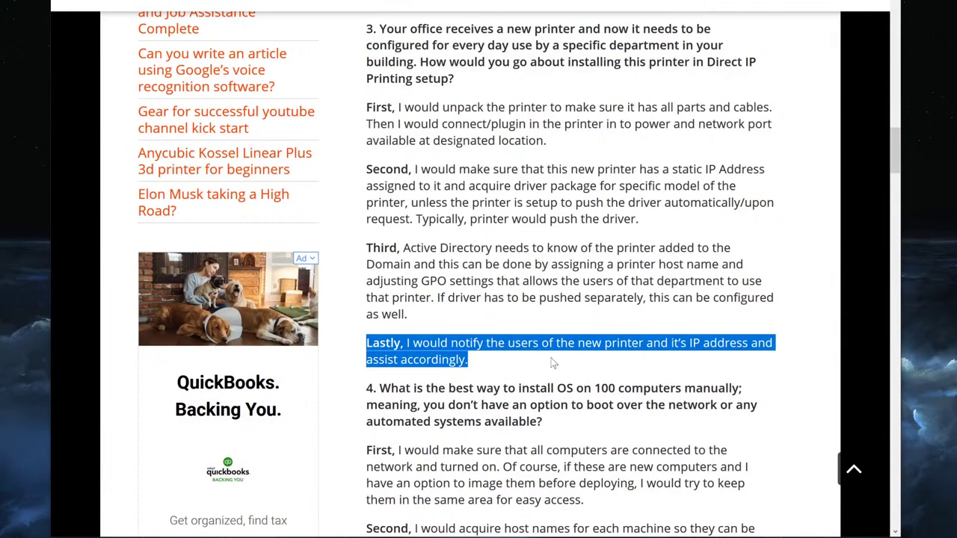
click(553, 361)
drag(477, 358, 365, 345)
click(365, 345)
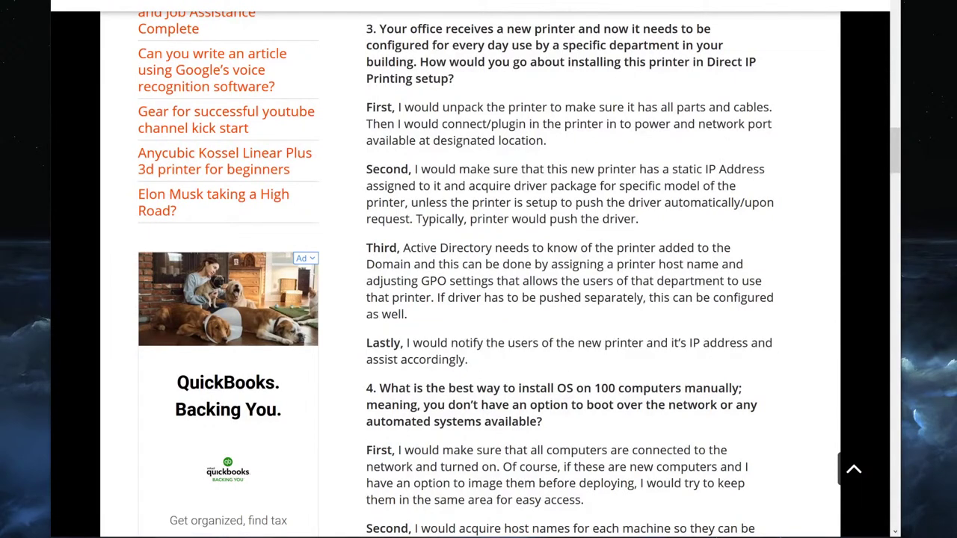
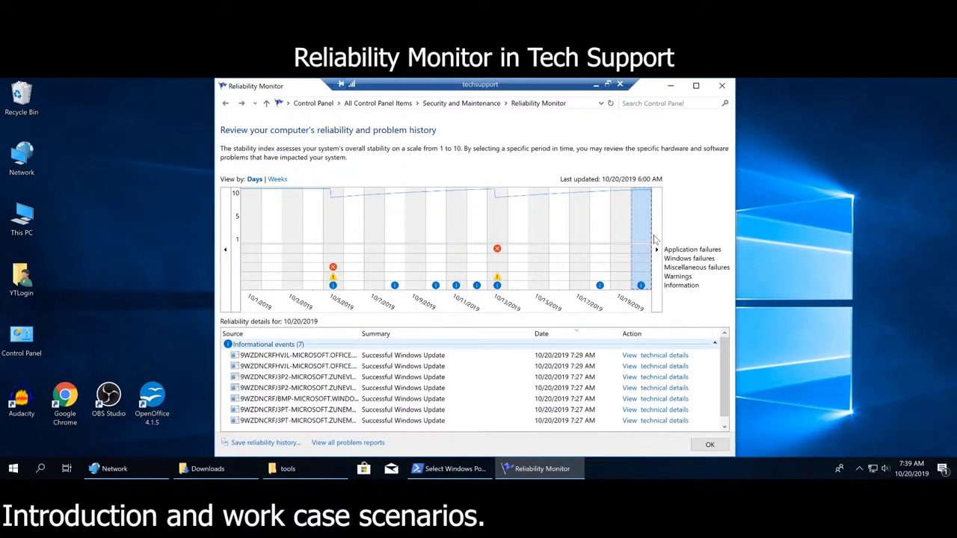
Close Reliability Monitor, reopen it by searching 'reliability monitor', then close it again.
click(722, 86)
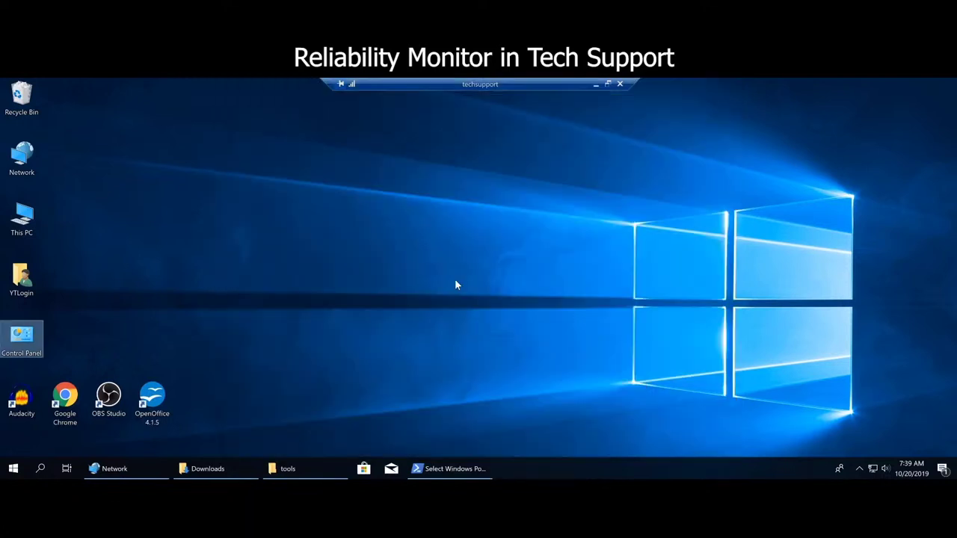
click(40, 469)
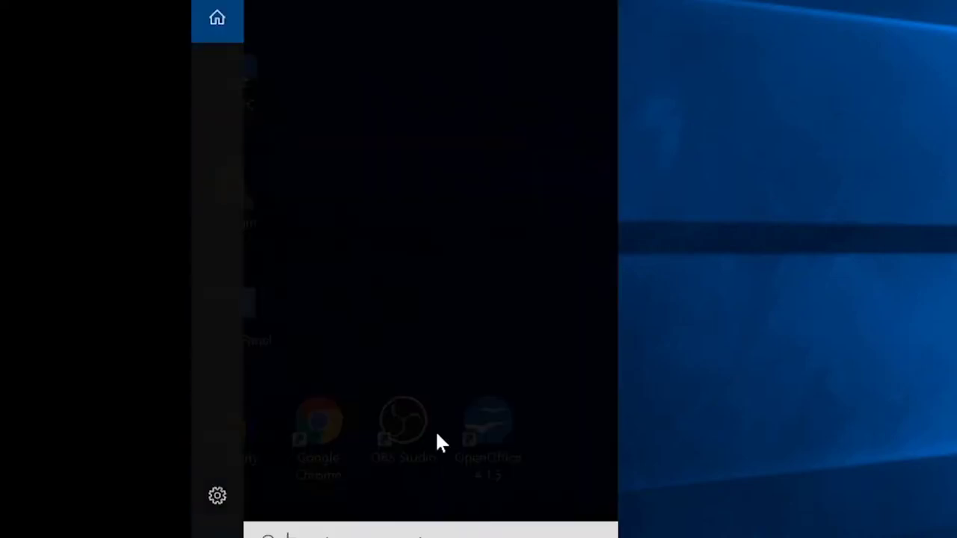
text(reliability monitor)
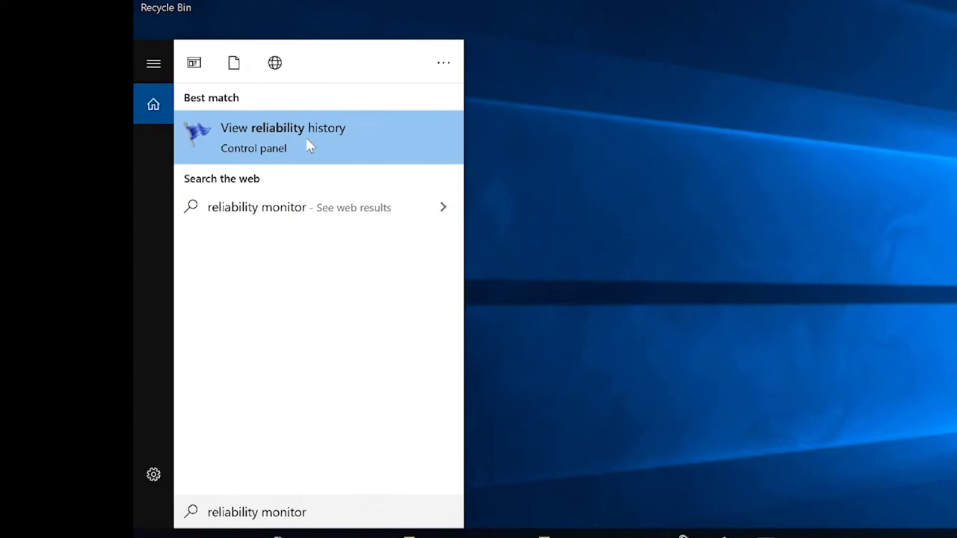
click(117, 204)
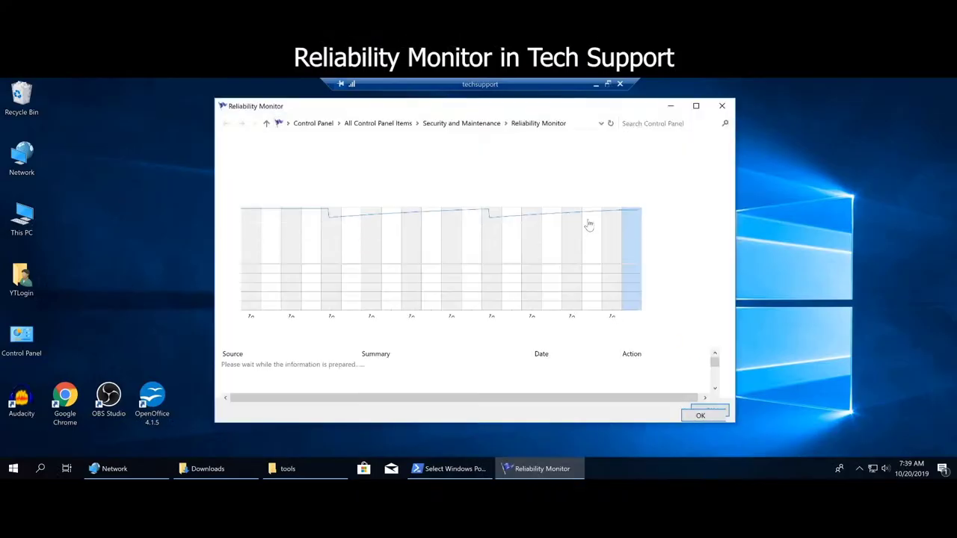
click(721, 105)
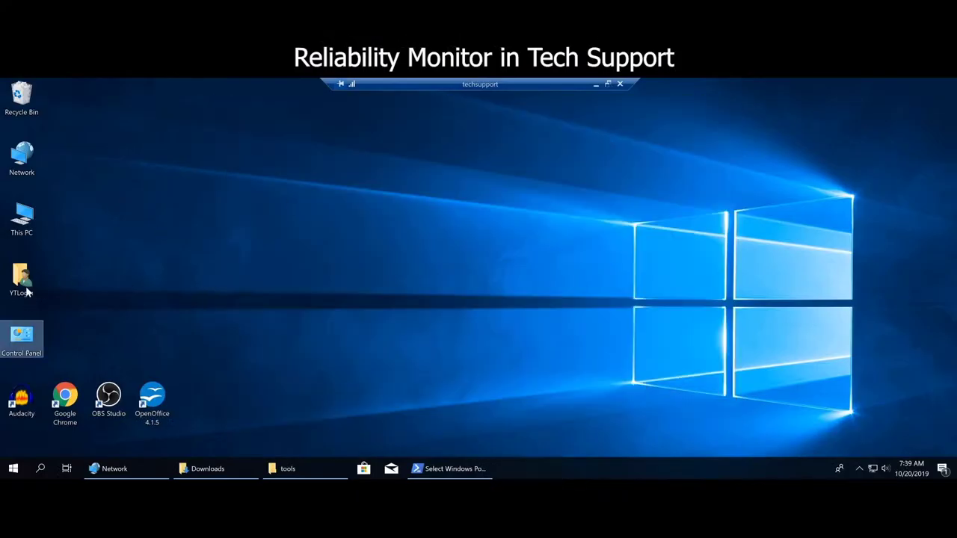
Reopen the reliability history from Control Panel's Security and Maintenance, then enlarge the window.
double_click(21, 337)
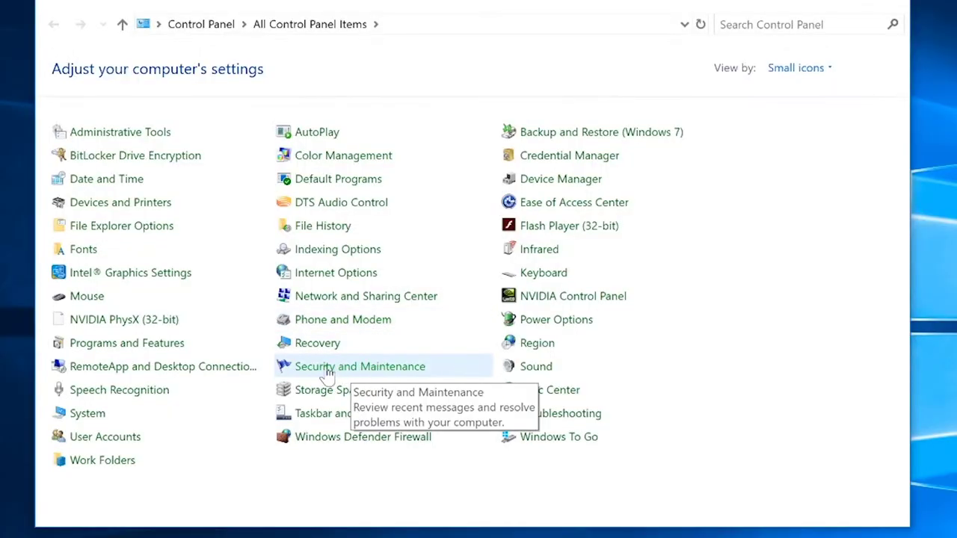
click(348, 367)
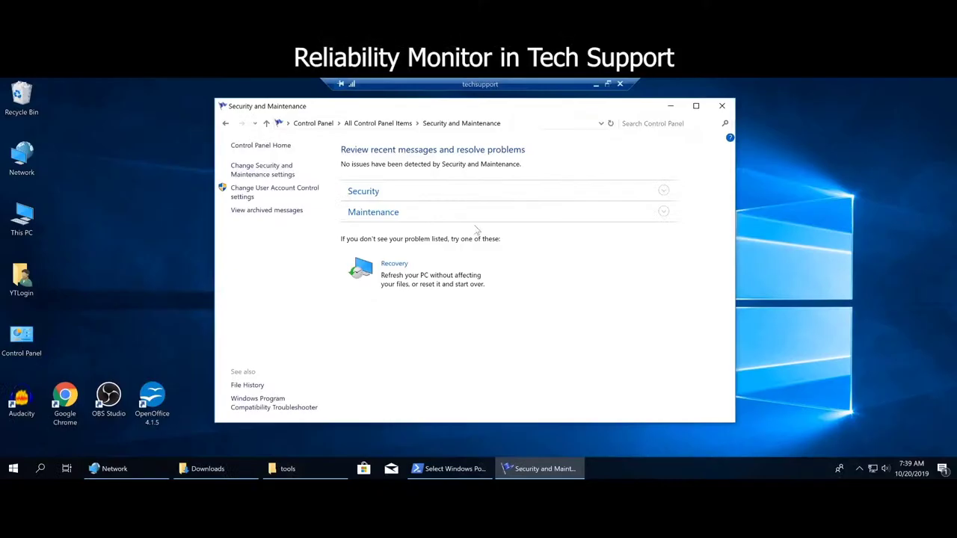
click(316, 178)
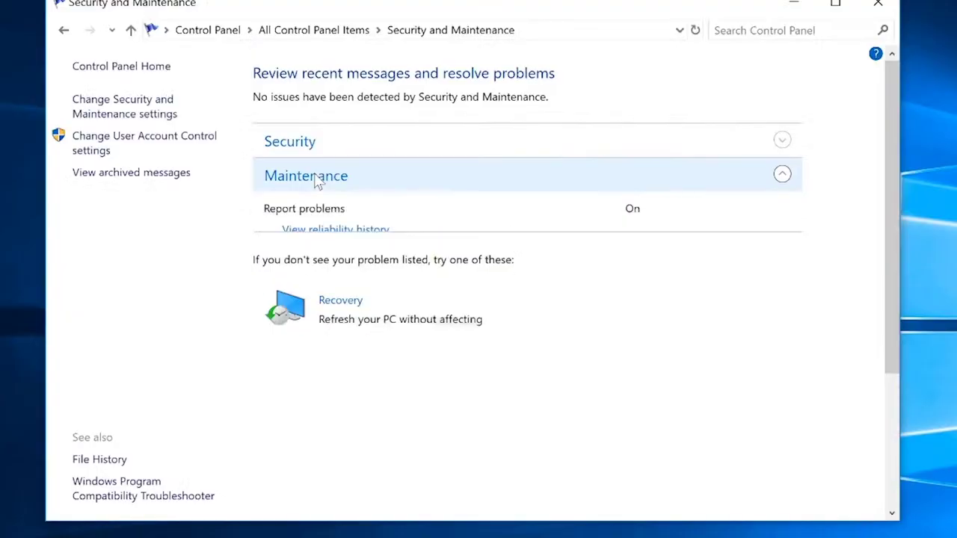
click(329, 232)
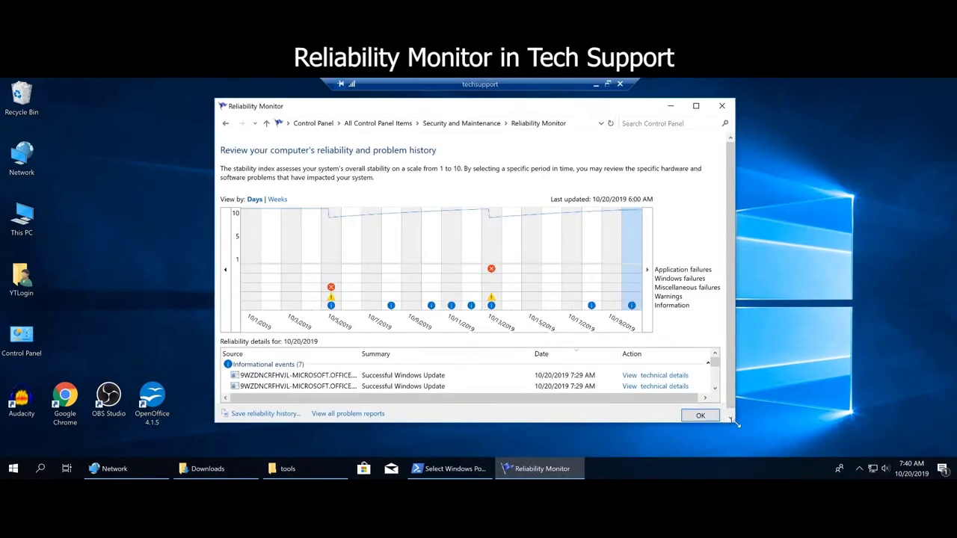
drag(734, 423, 741, 446)
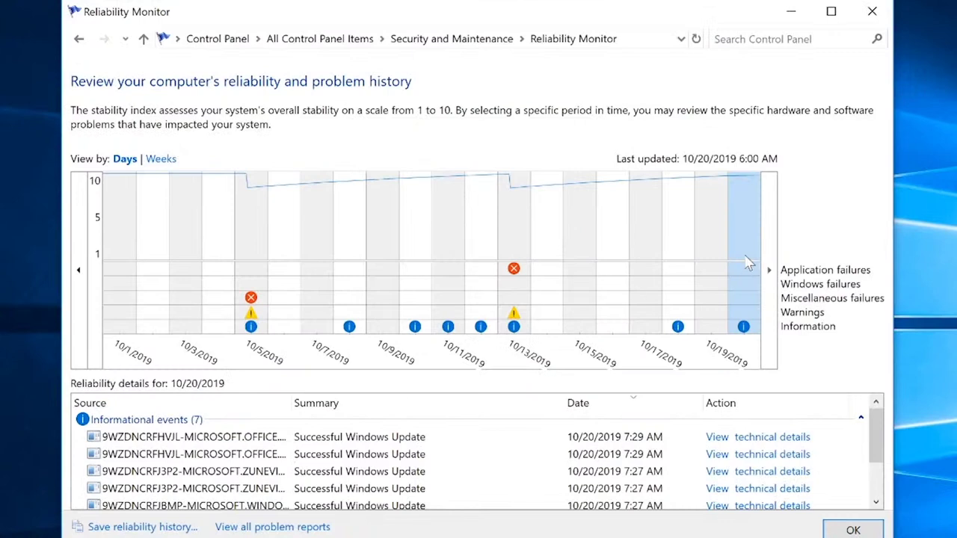
View the 10/19 and 10/20 events, then select 10/13/2019.
click(720, 243)
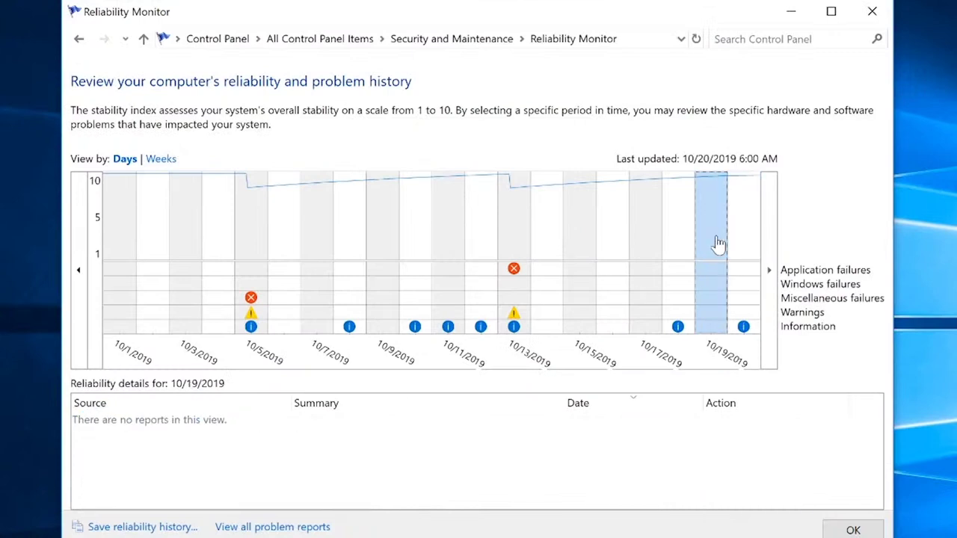
click(750, 232)
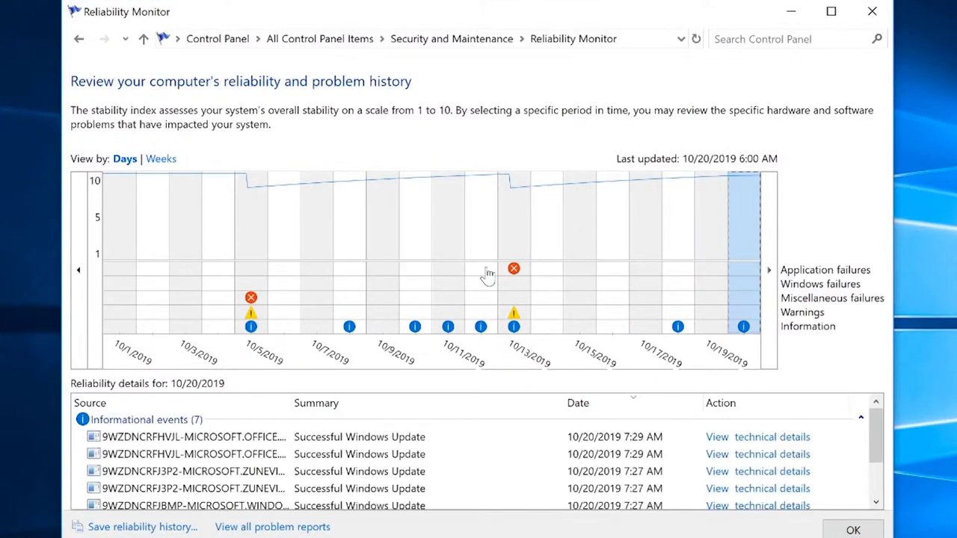
click(521, 236)
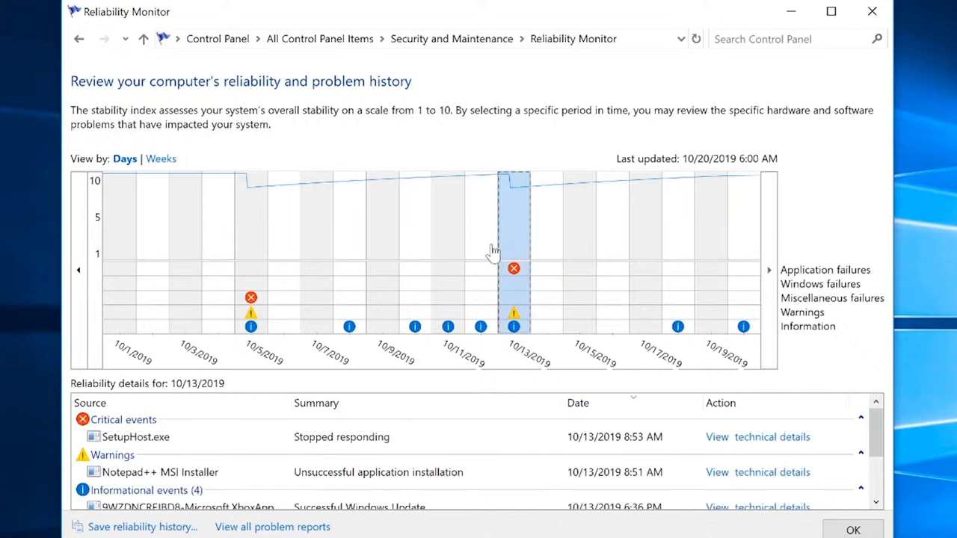
Scroll the stability timeline back to mid-September, then forward to 10/13 again.
click(80, 273)
click(79, 272)
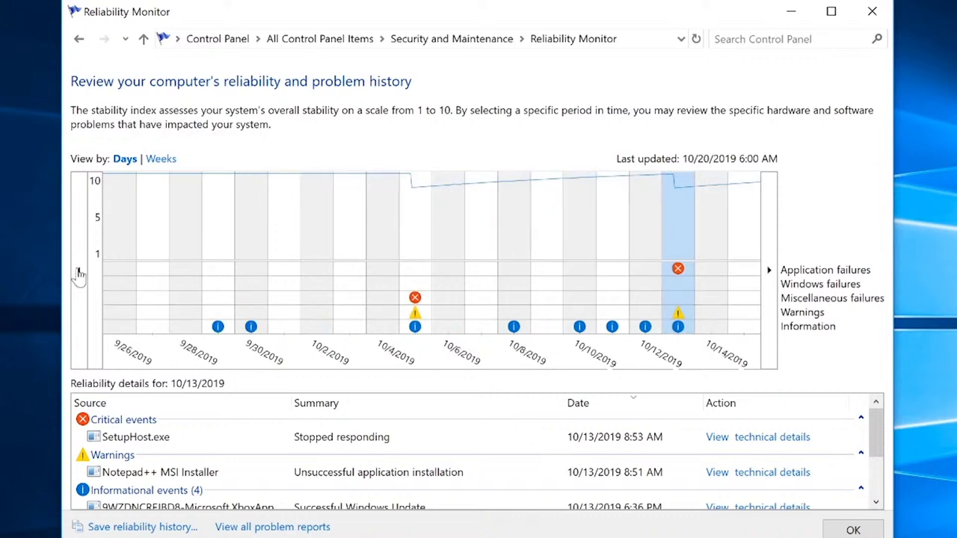
click(80, 272)
click(79, 273)
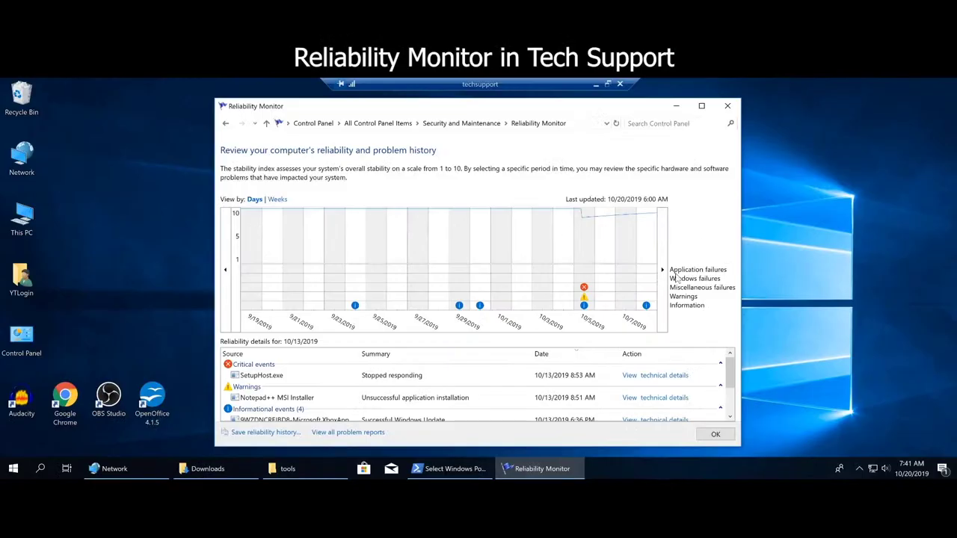
click(662, 271)
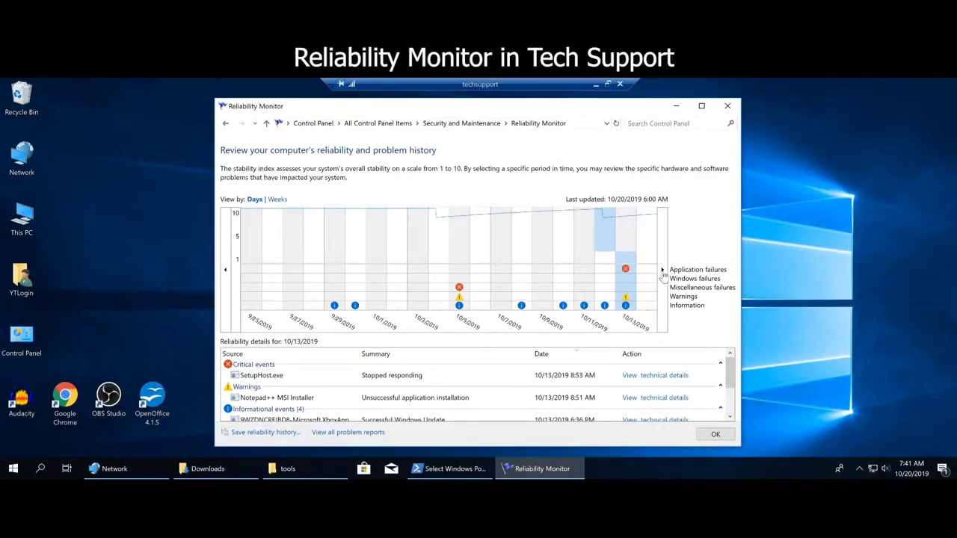
click(662, 271)
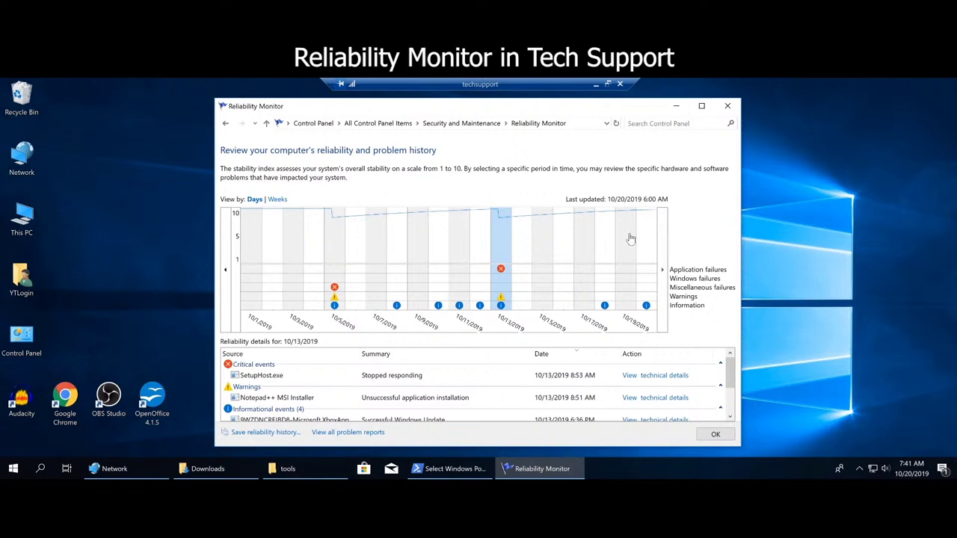
Shift the timeline back and forth several days, then stretch the window taller.
click(226, 270)
click(226, 270)
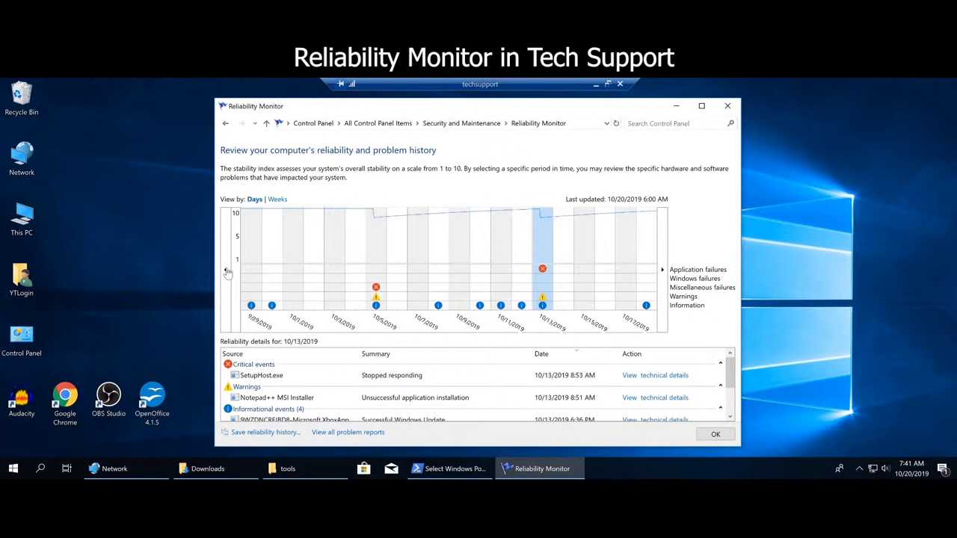
click(225, 269)
click(225, 270)
click(226, 270)
click(226, 270)
click(225, 270)
click(226, 270)
click(226, 270)
click(225, 270)
click(226, 270)
click(226, 270)
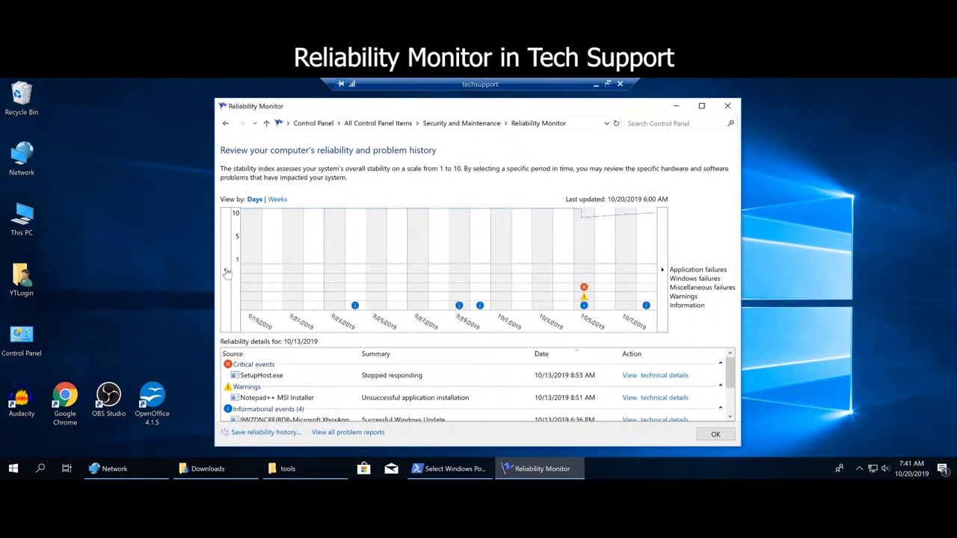
click(661, 270)
click(661, 270)
click(661, 270)
click(662, 270)
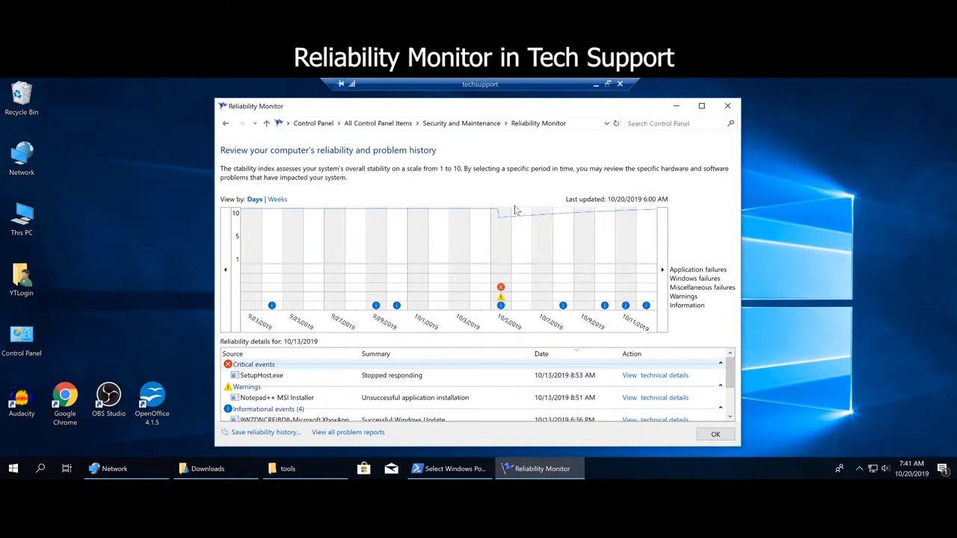
drag(741, 448, 740, 459)
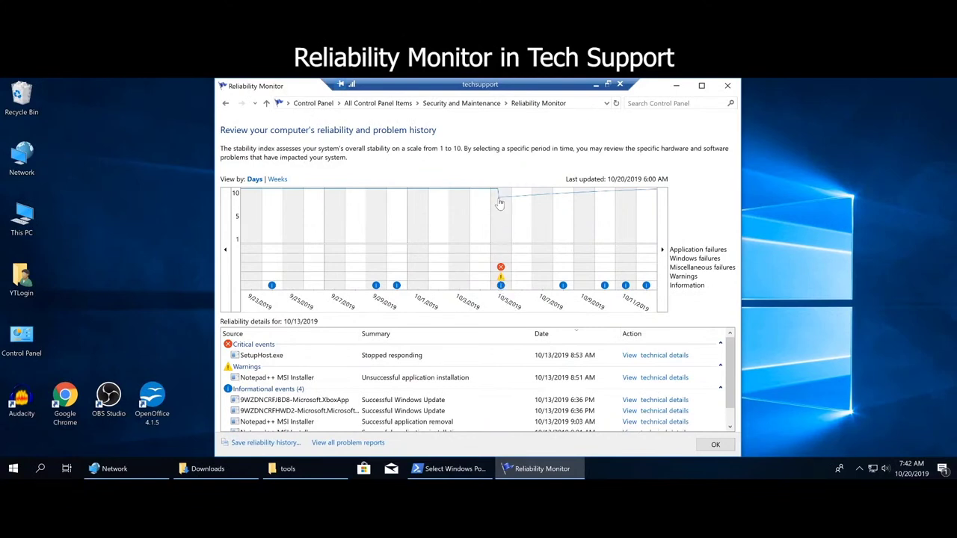
Select 10/5/2019 to list its improper shutdown, Google Update Helper warning and informational events.
click(500, 232)
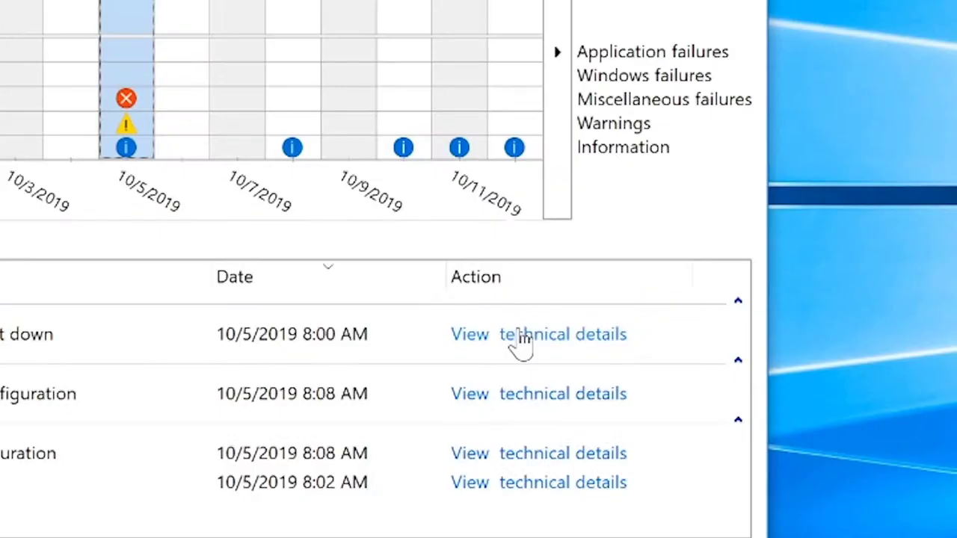
click(521, 340)
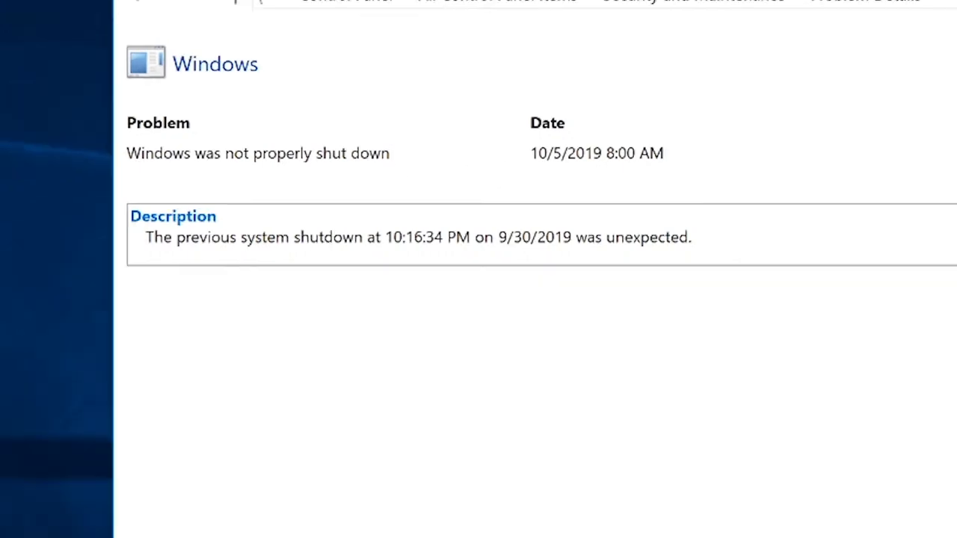
drag(145, 237, 668, 237)
click(556, 237)
drag(575, 237, 692, 237)
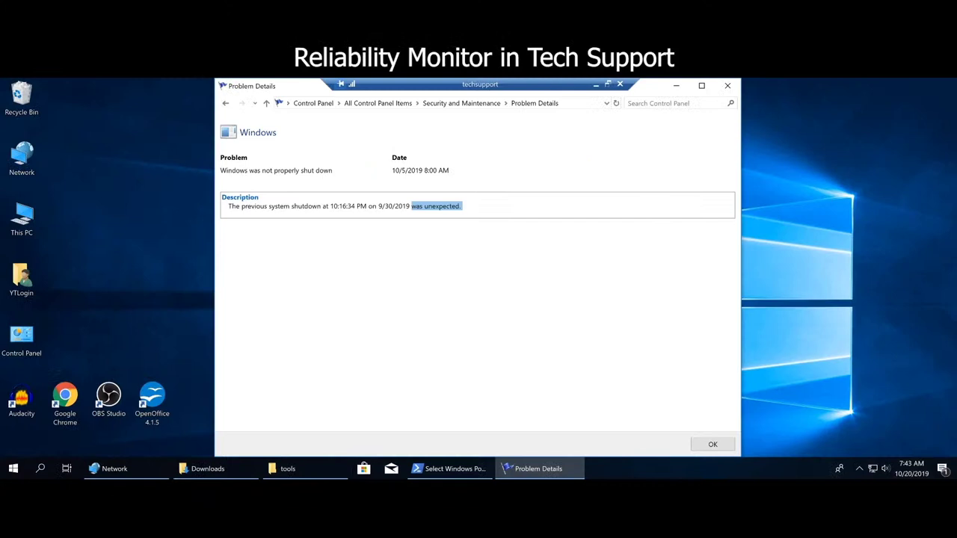
click(465, 207)
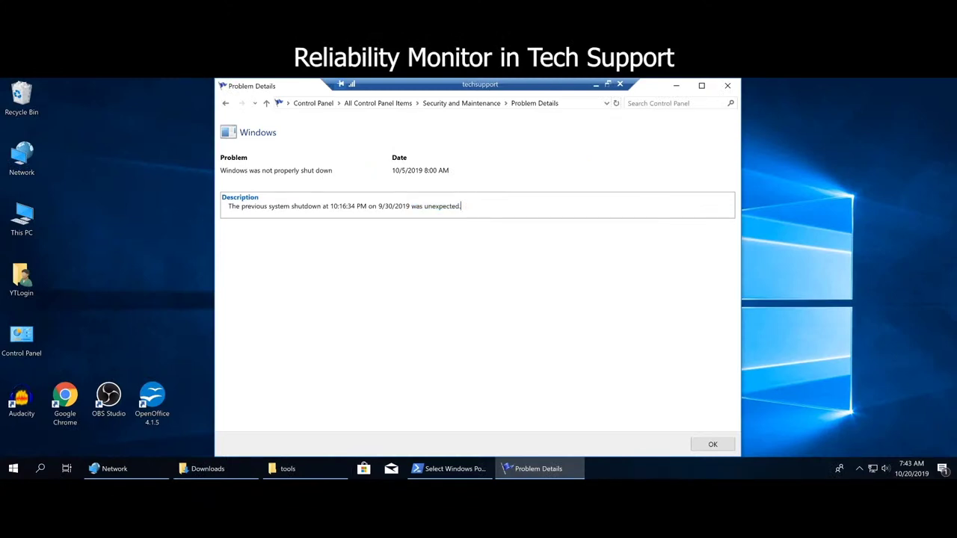
drag(461, 206, 241, 206)
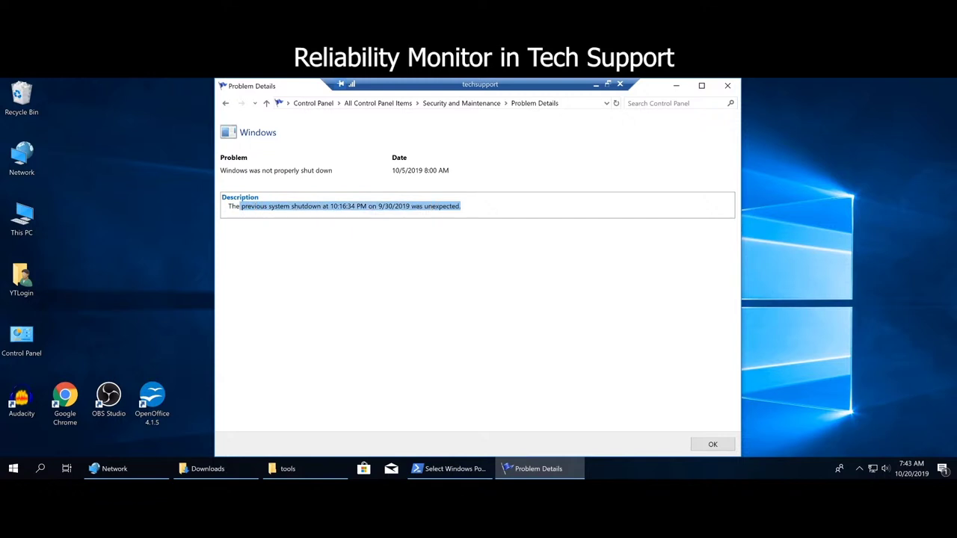
click(236, 208)
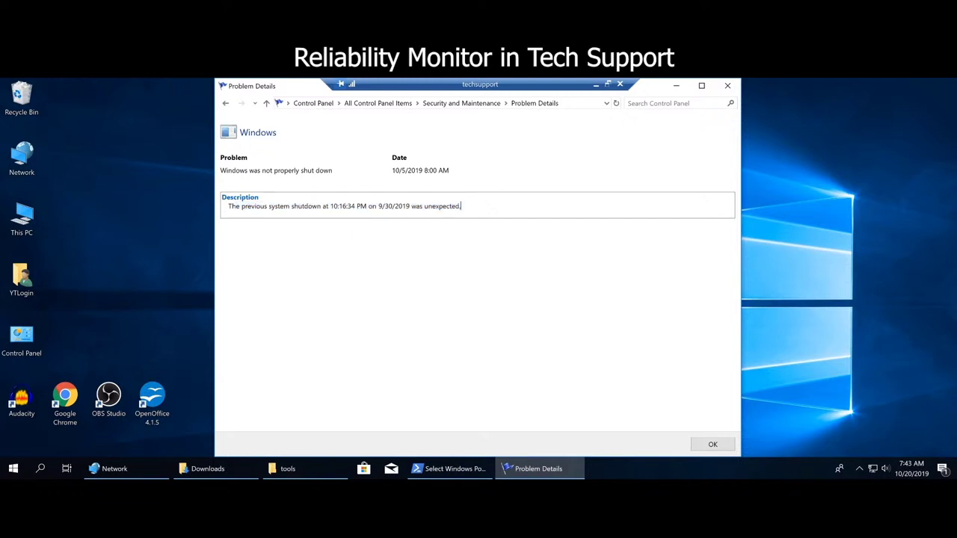
drag(461, 207, 231, 206)
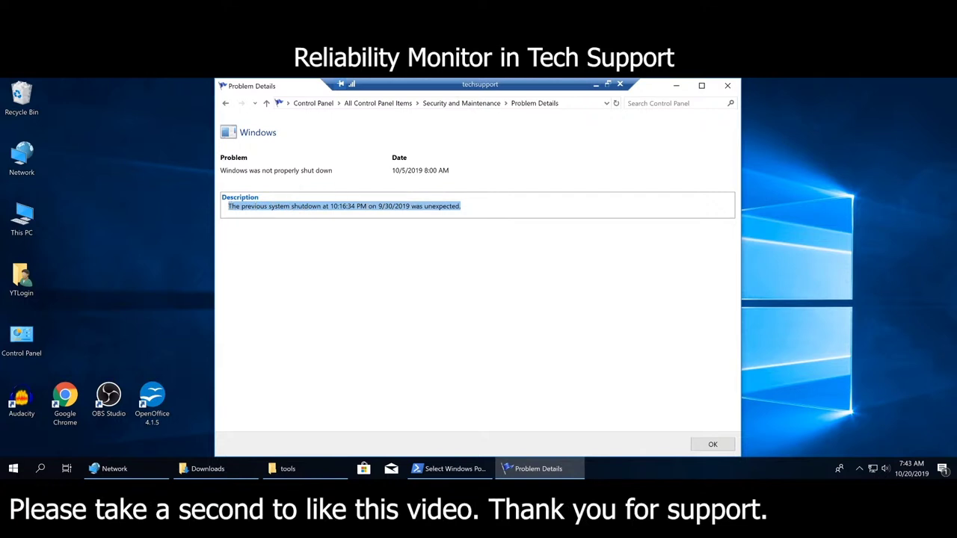
click(461, 206)
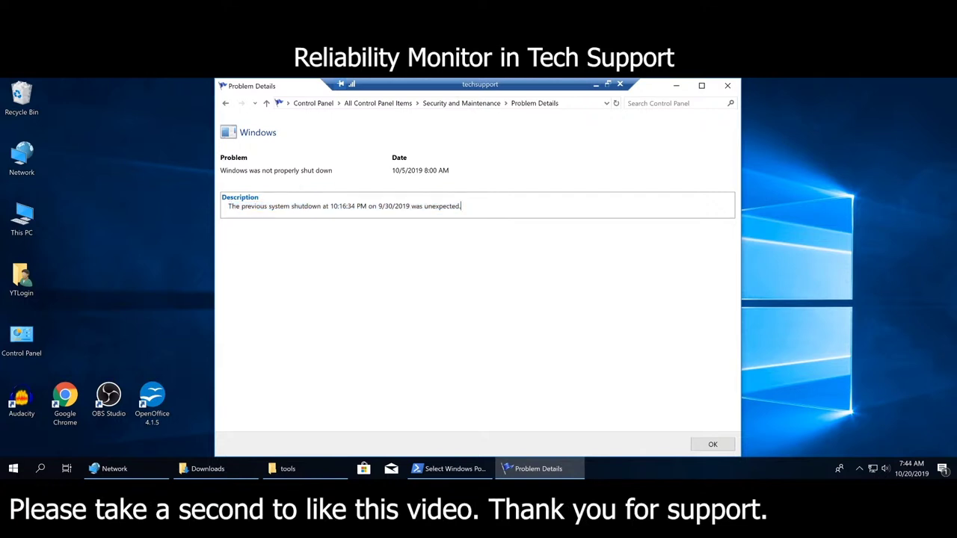
Return to the event list and view technical details of the Google Update Helper warning.
click(228, 104)
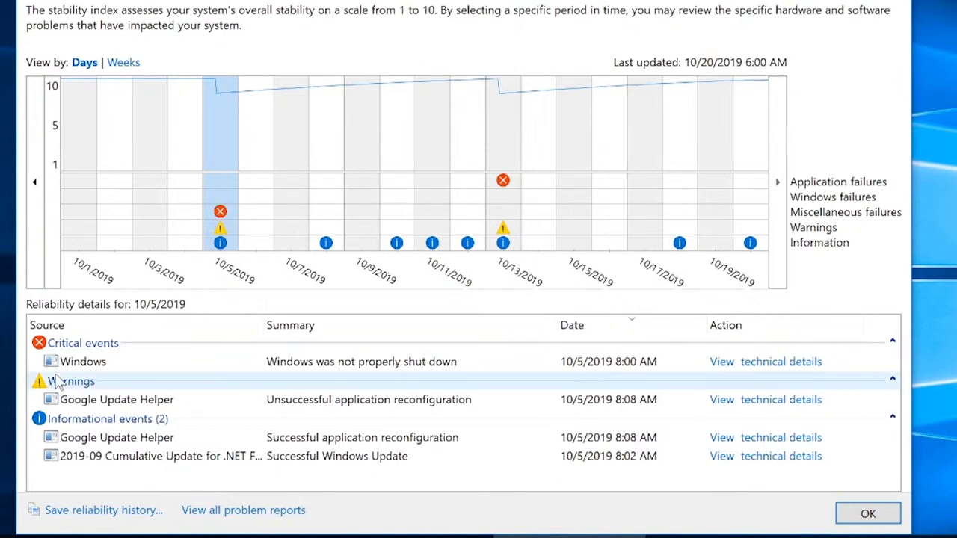
click(115, 403)
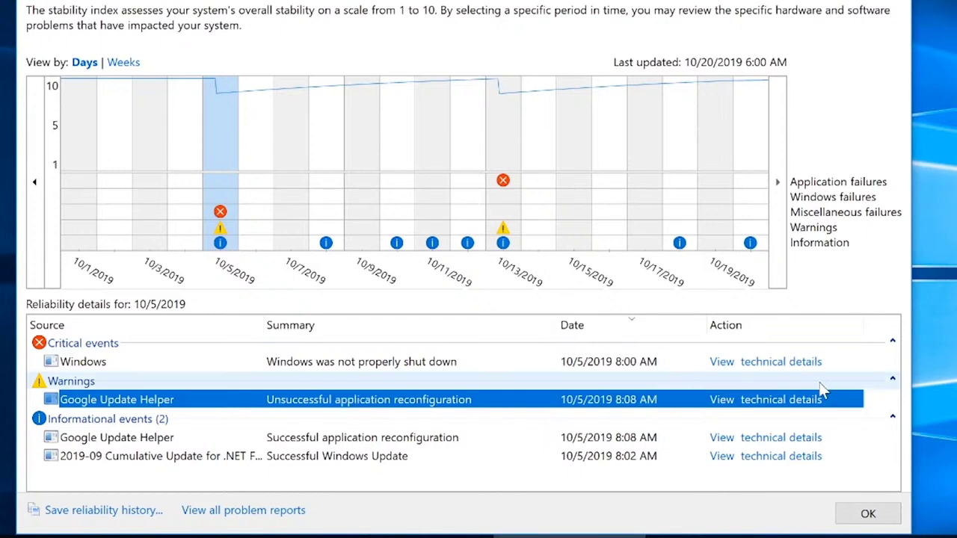
click(780, 400)
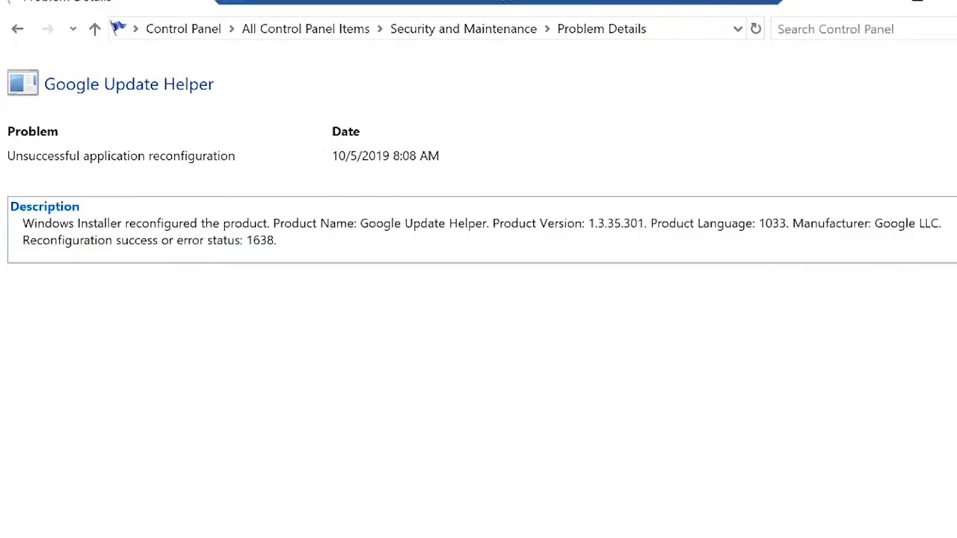
drag(23, 223, 484, 223)
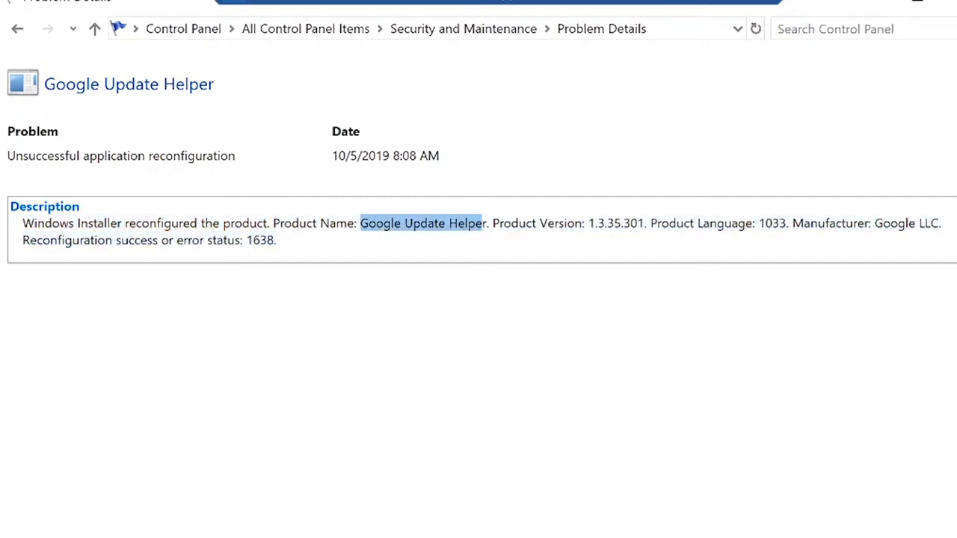
click(493, 223)
drag(581, 223, 648, 223)
click(650, 223)
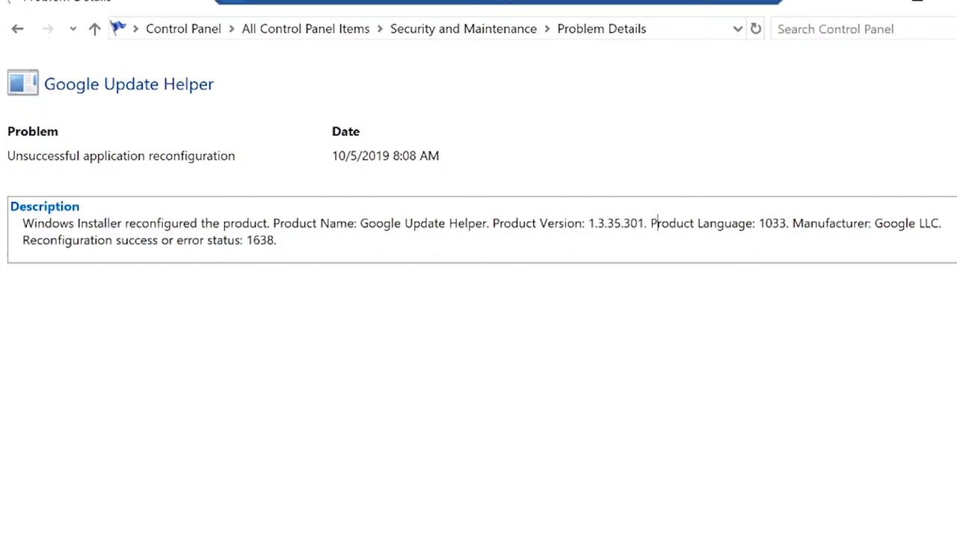
drag(22, 240, 278, 240)
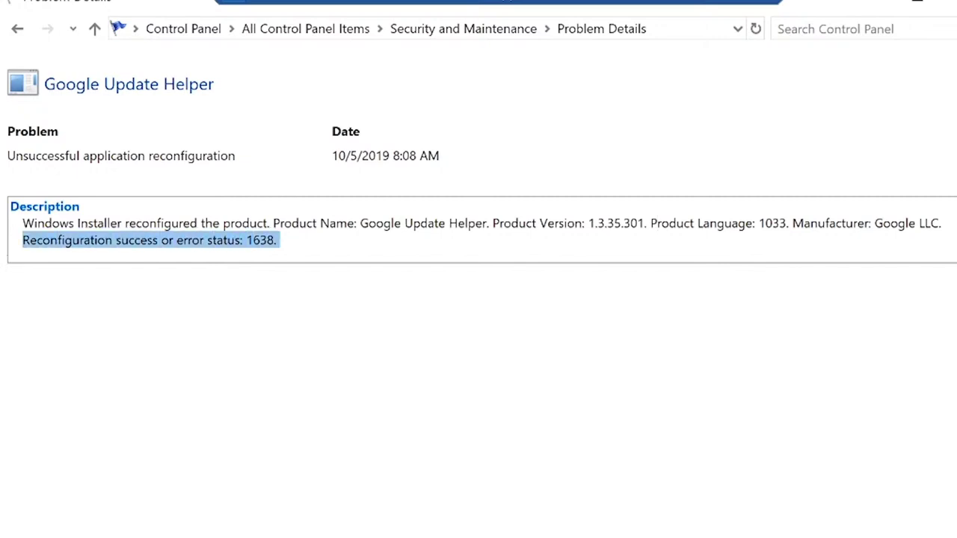
click(291, 254)
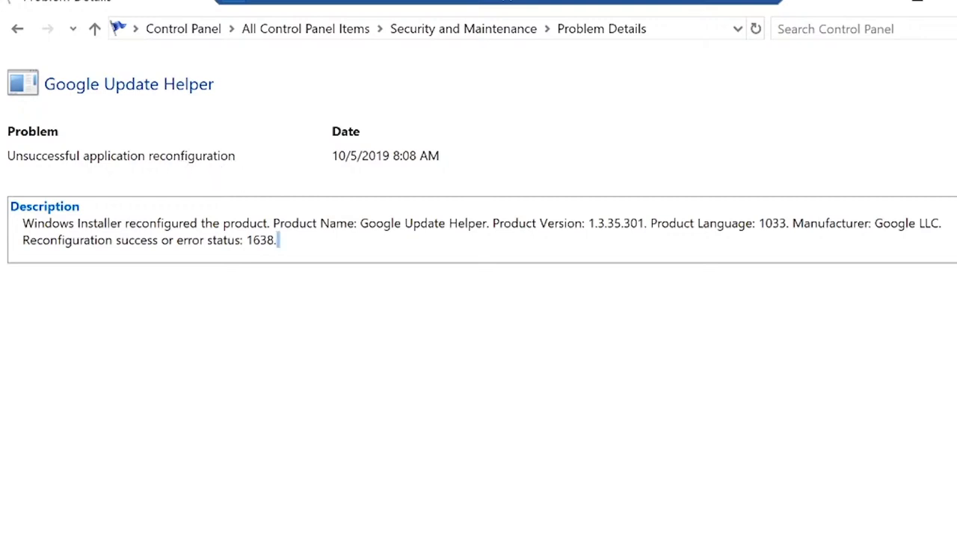
drag(278, 240, 160, 241)
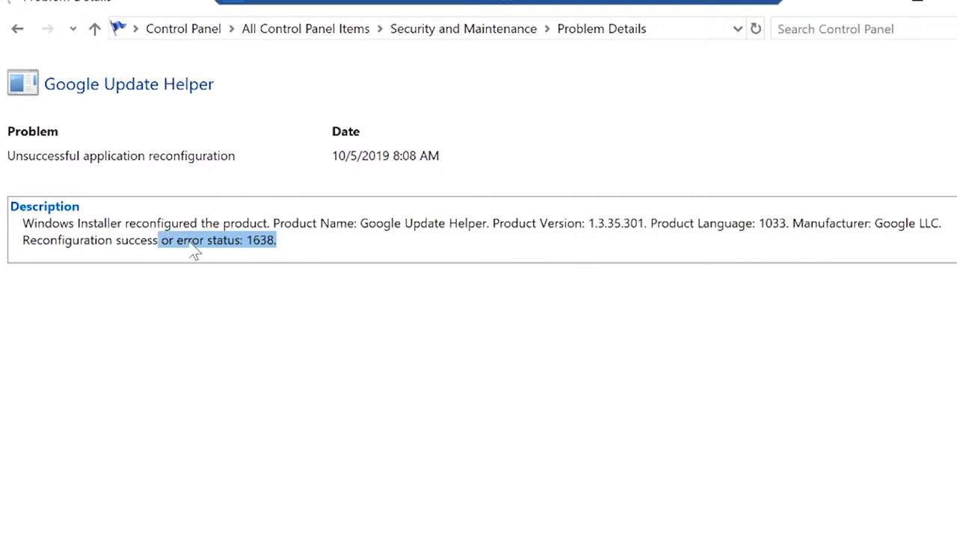
click(236, 240)
drag(246, 240, 286, 247)
click(290, 240)
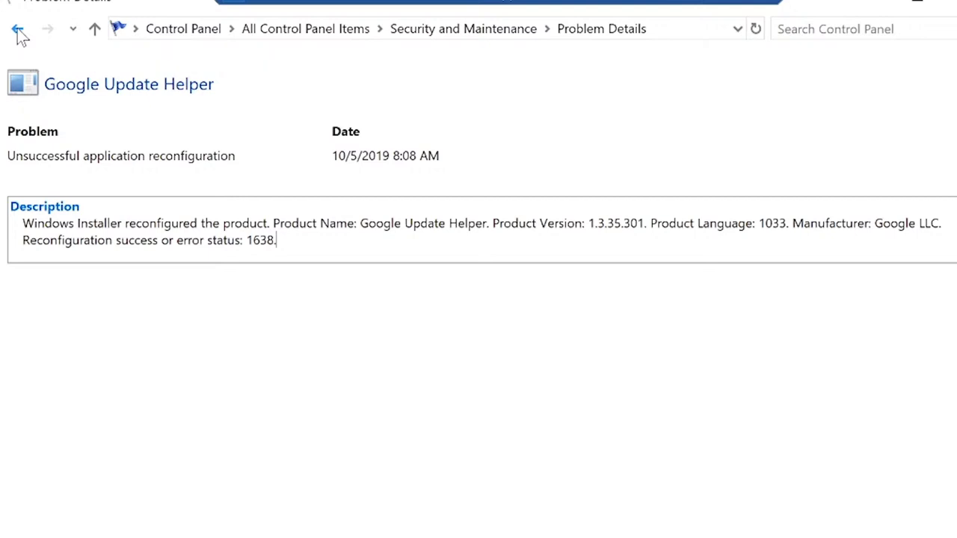
Return to the 10/5/2019 list and select the successful 8:08 AM Google Update Helper reconfiguration.
click(18, 29)
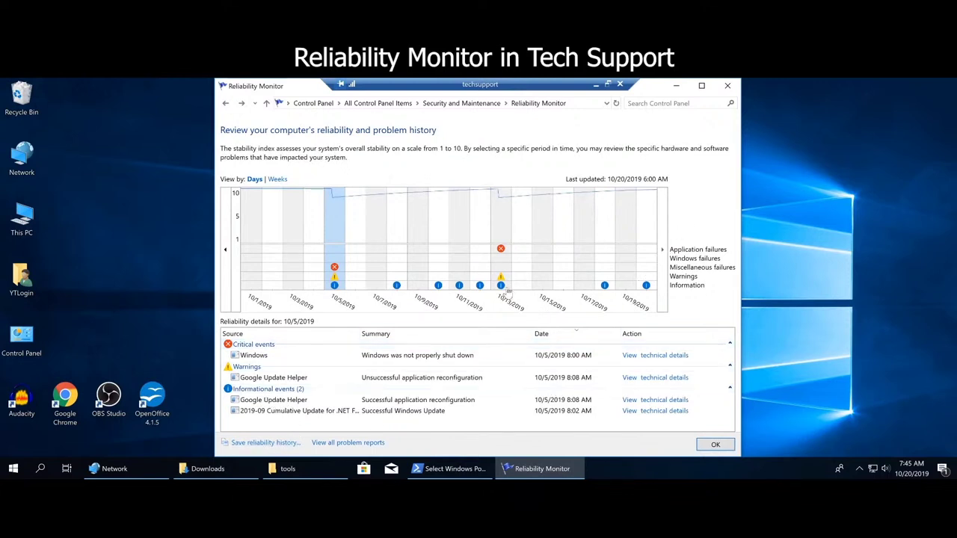
click(277, 399)
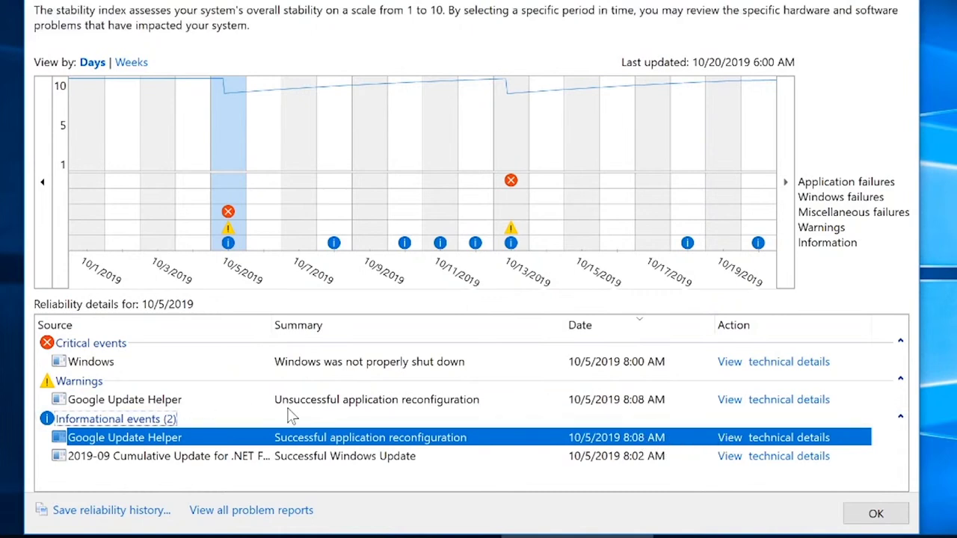
click(794, 440)
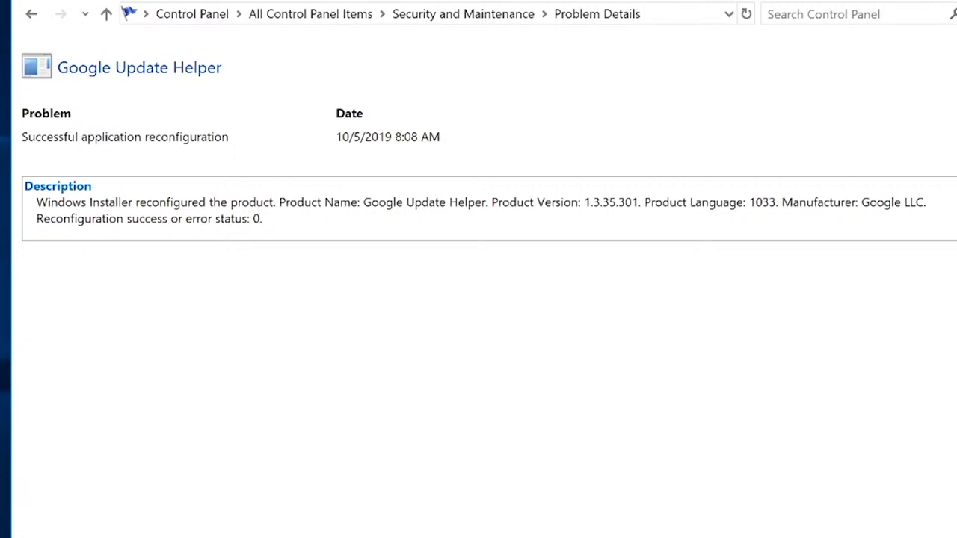
drag(262, 218, 178, 218)
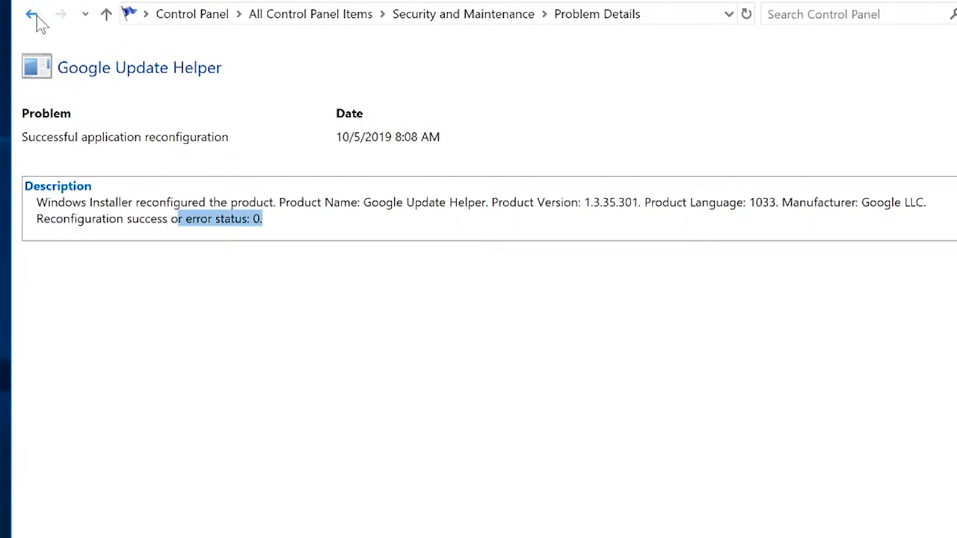
click(33, 15)
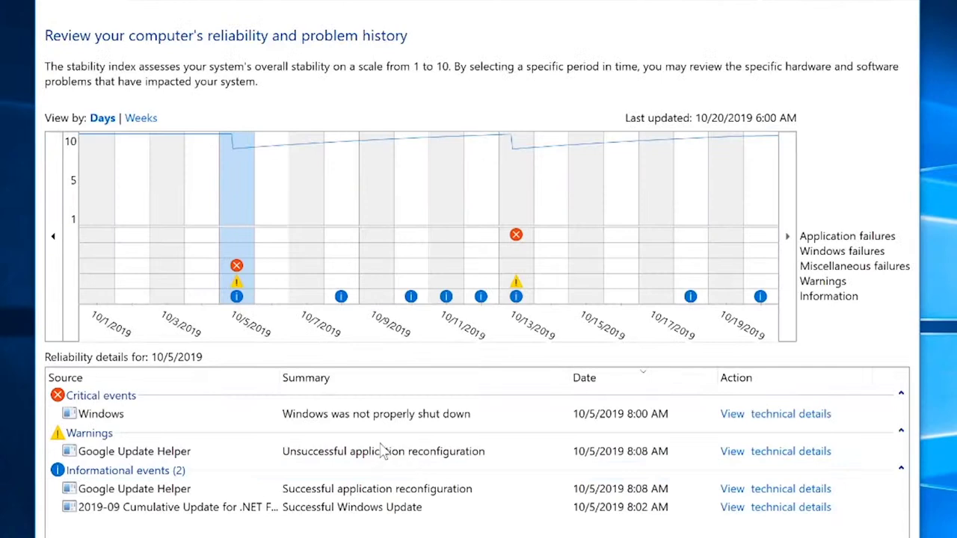
Select the 10/5 event rows, widen the Source column, and scroll the table horizontally.
click(238, 449)
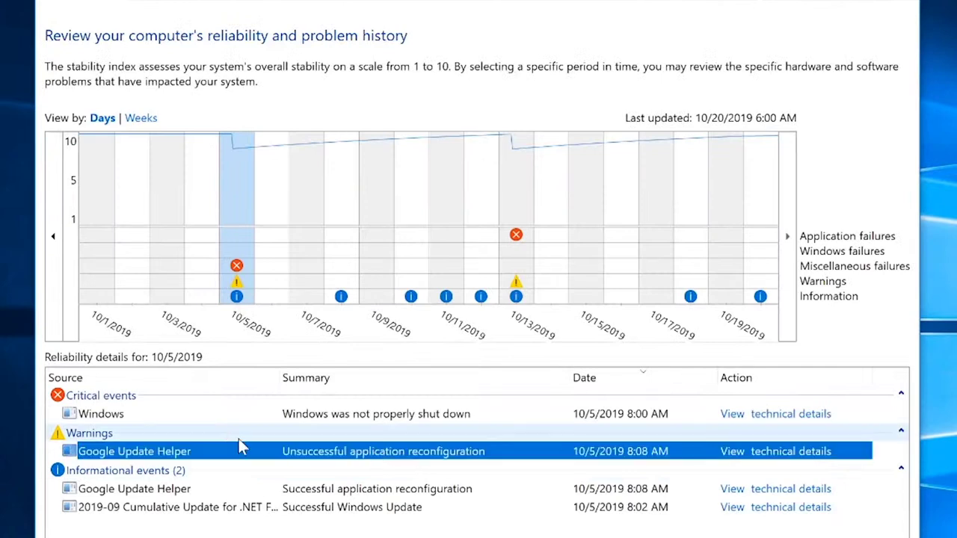
click(339, 492)
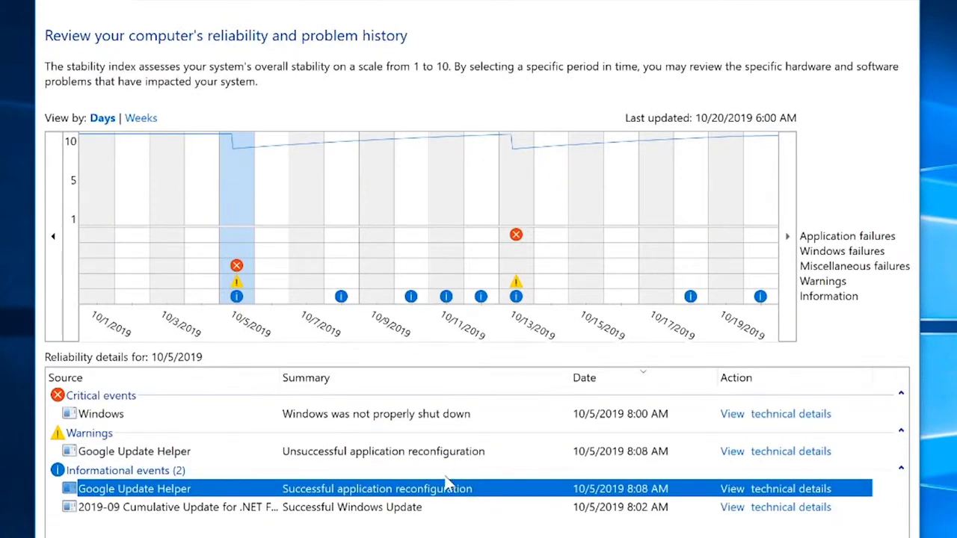
click(370, 508)
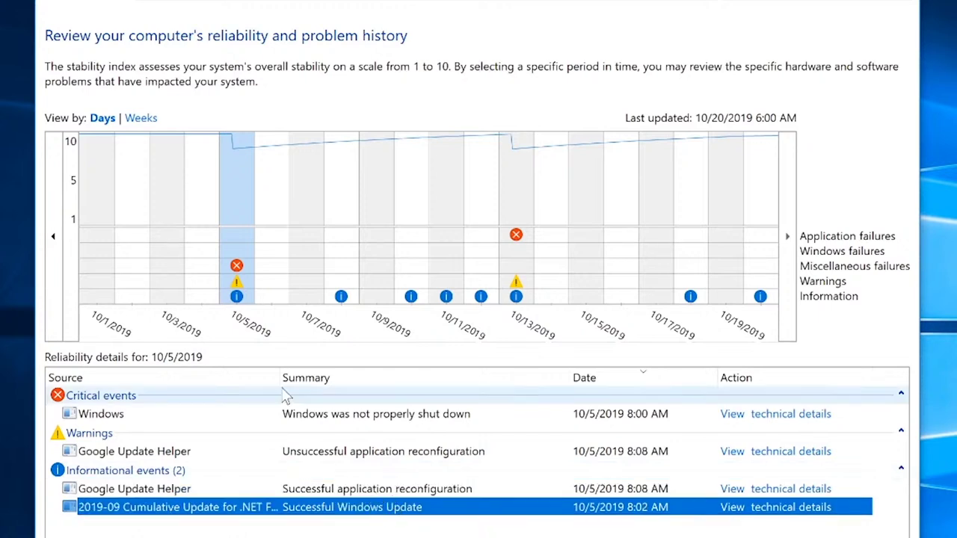
drag(283, 379, 358, 378)
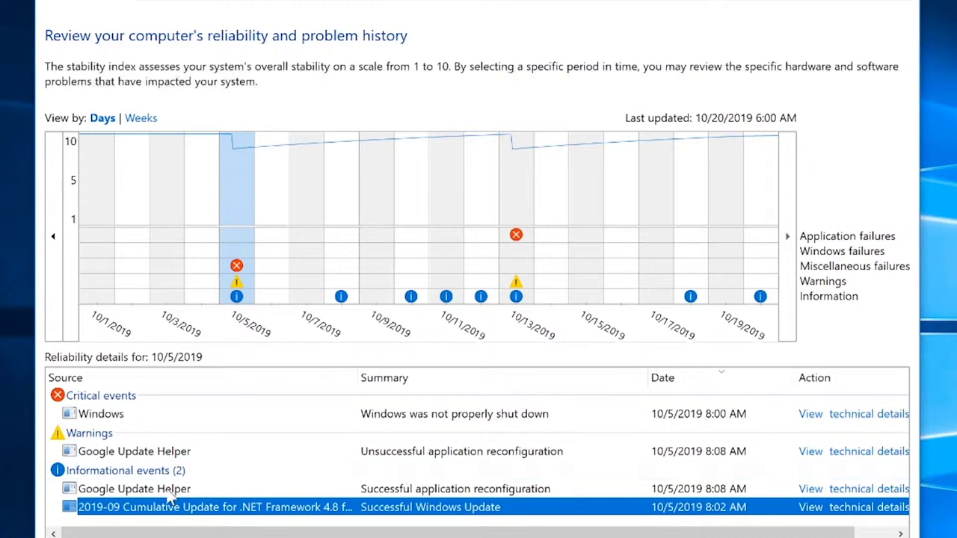
click(169, 492)
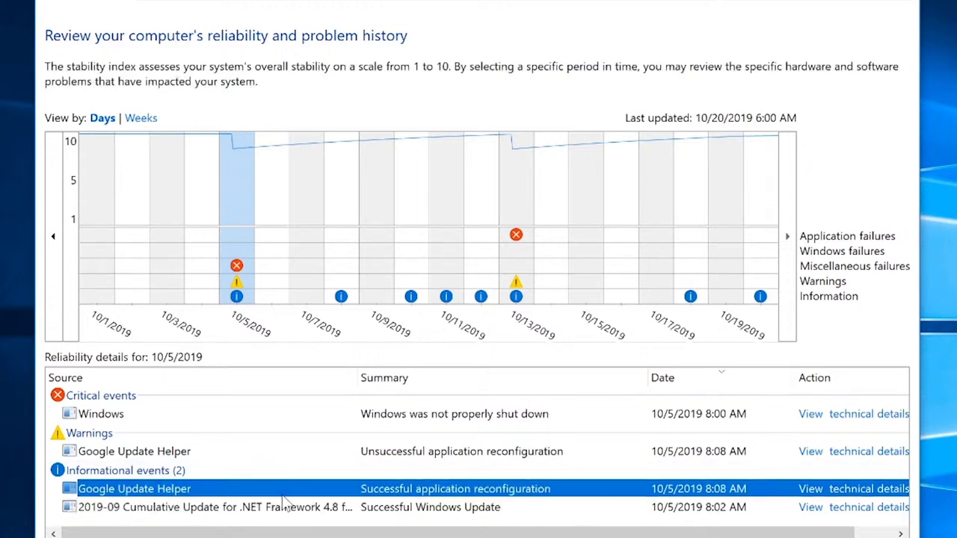
drag(832, 534, 761, 535)
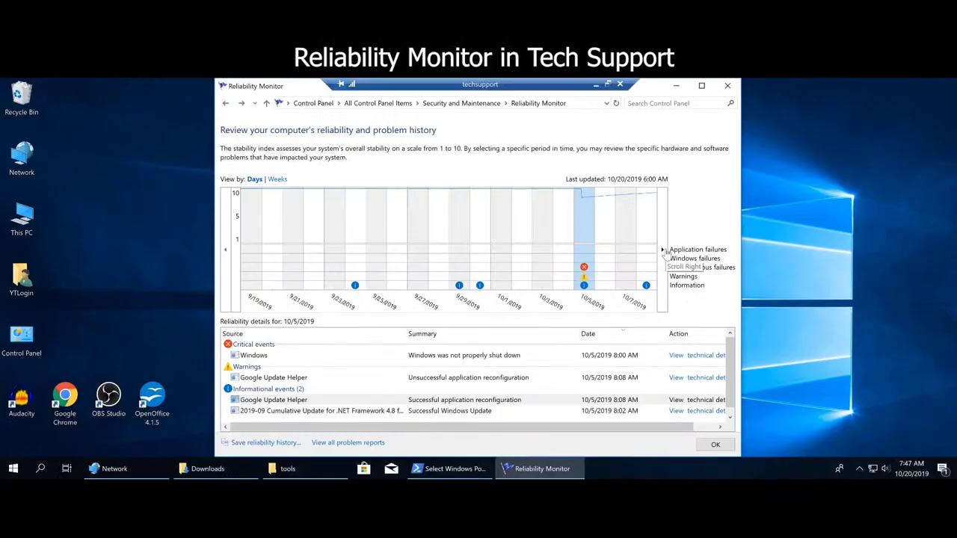
Step through days 10/14 to 10/18, return to 10/13/2019, and widen the window.
click(788, 237)
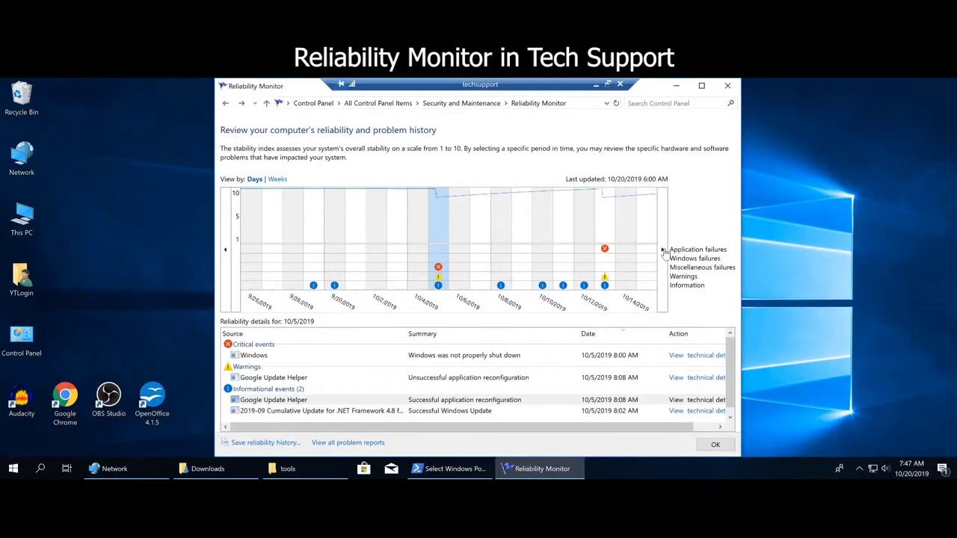
click(663, 251)
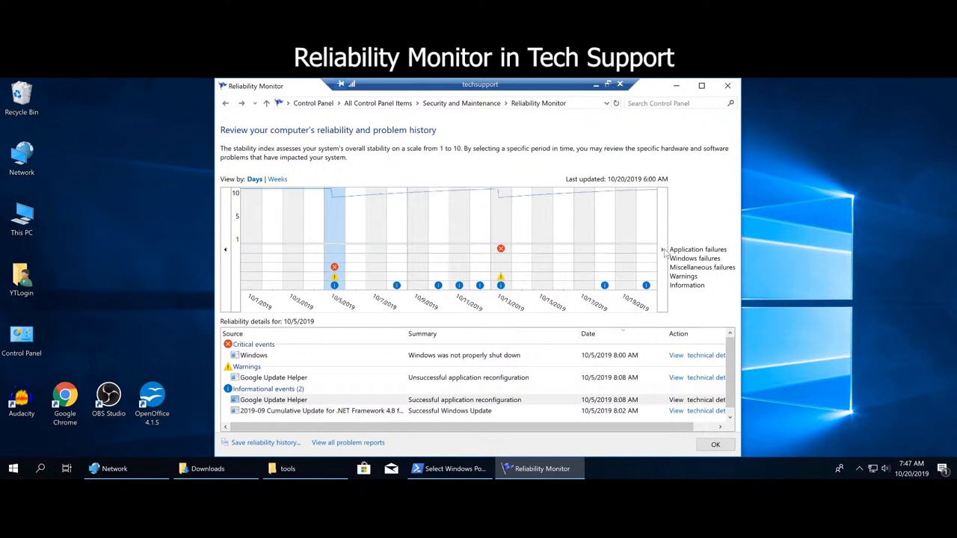
click(528, 239)
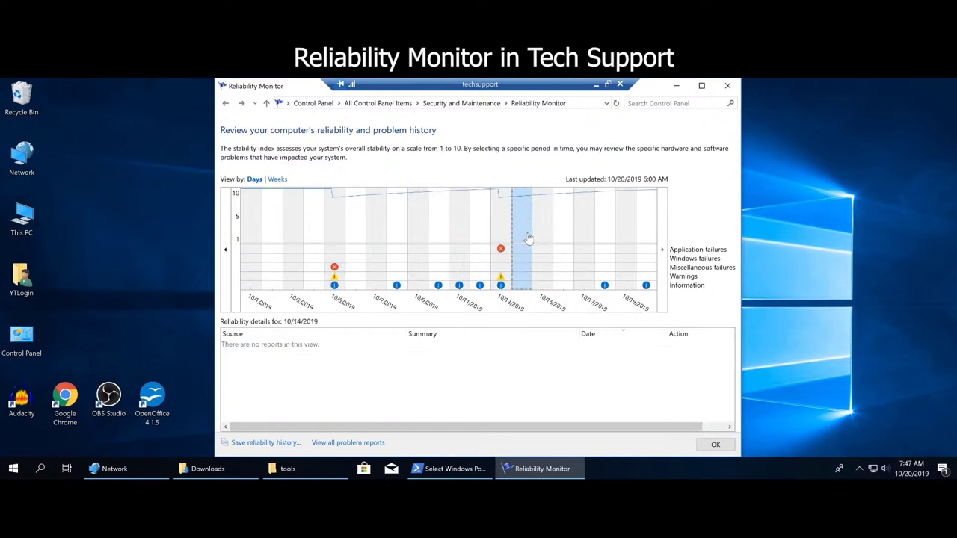
click(545, 228)
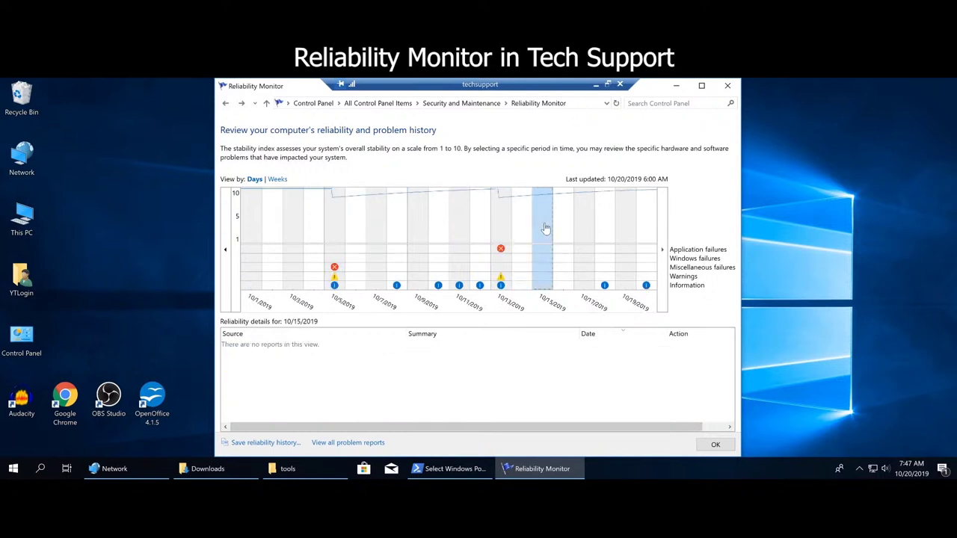
click(567, 223)
click(589, 224)
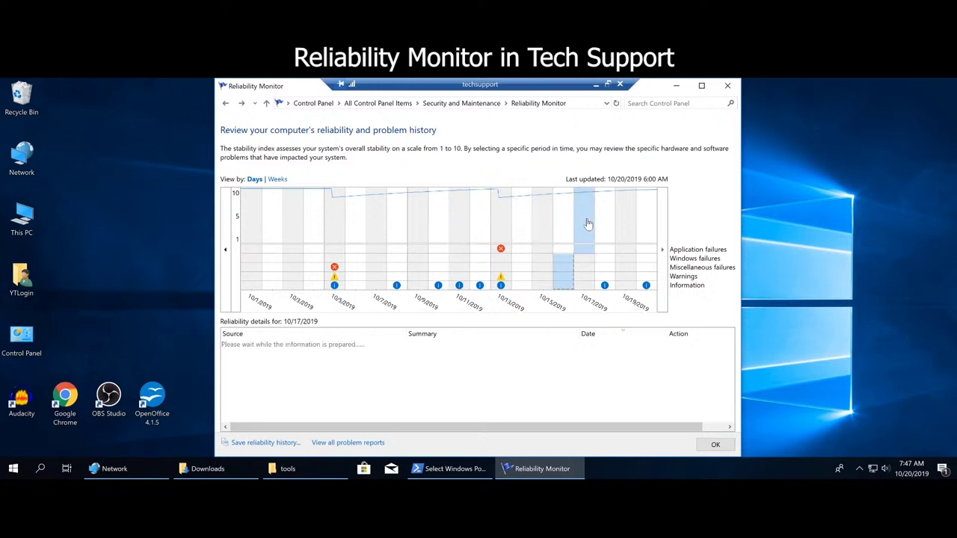
click(605, 224)
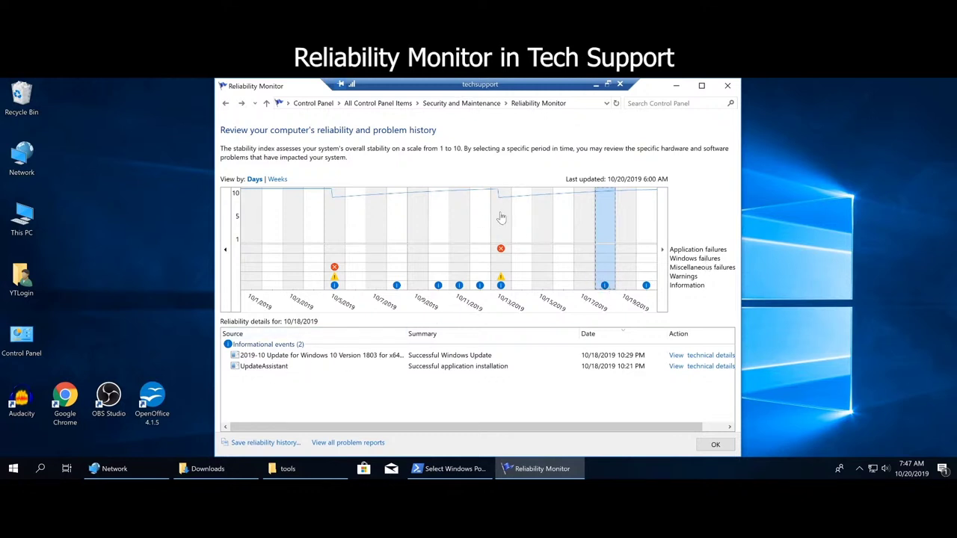
click(501, 240)
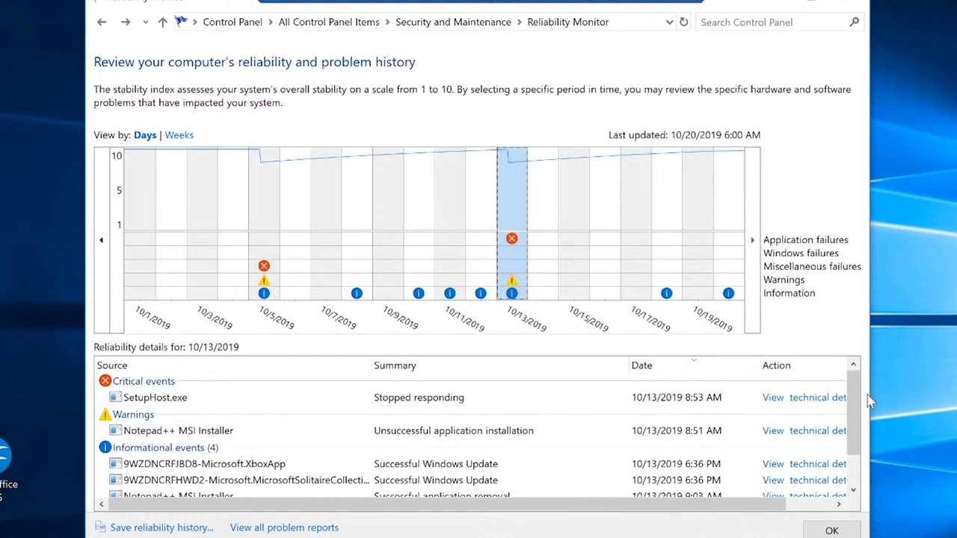
drag(877, 389, 945, 379)
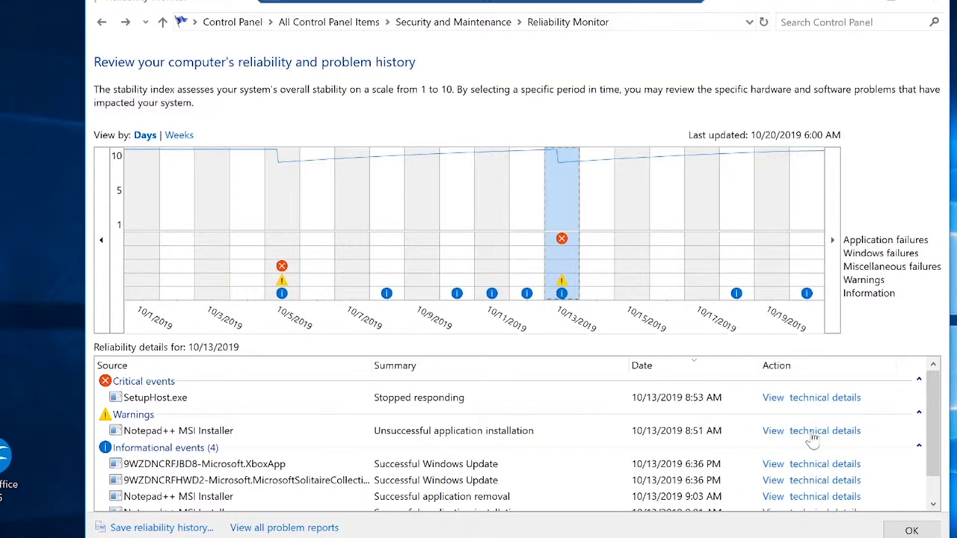
click(821, 399)
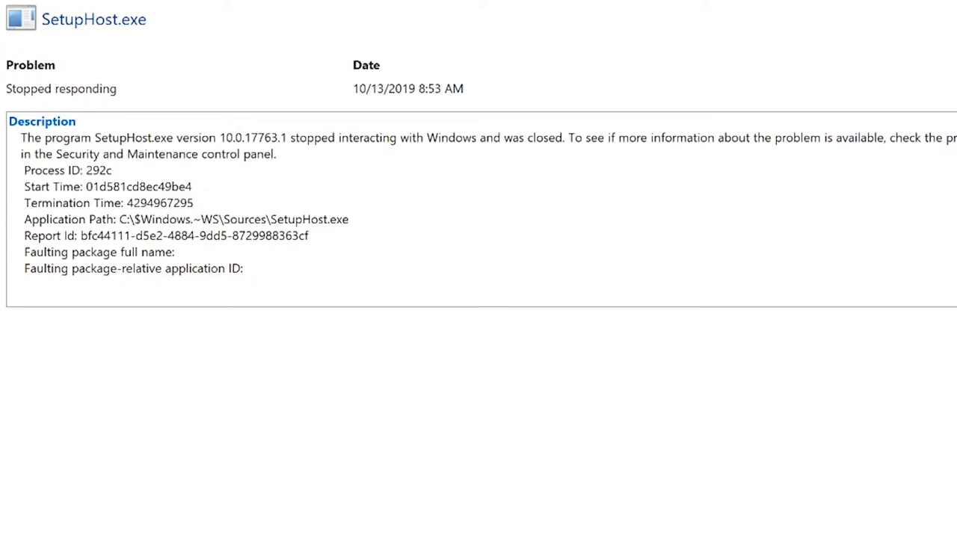
drag(21, 138, 278, 154)
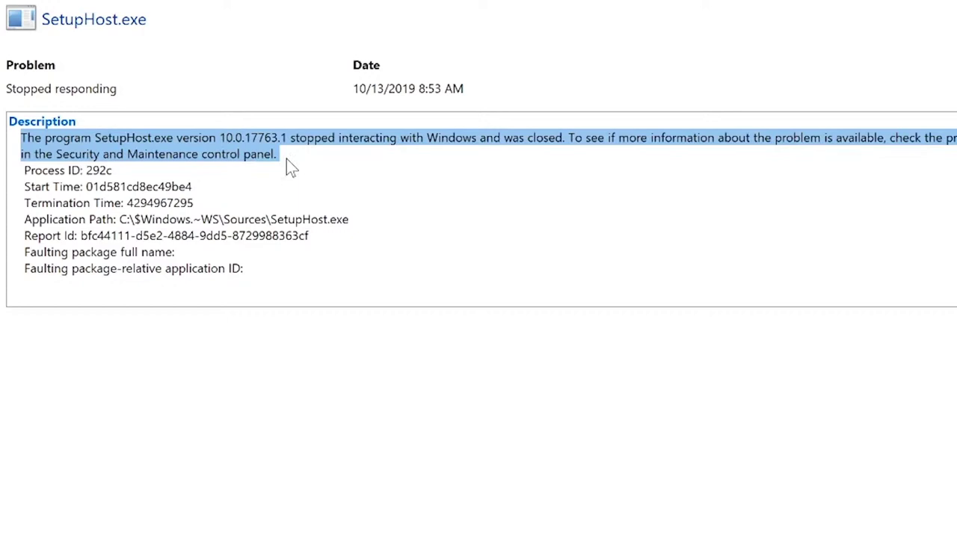
key(Right)
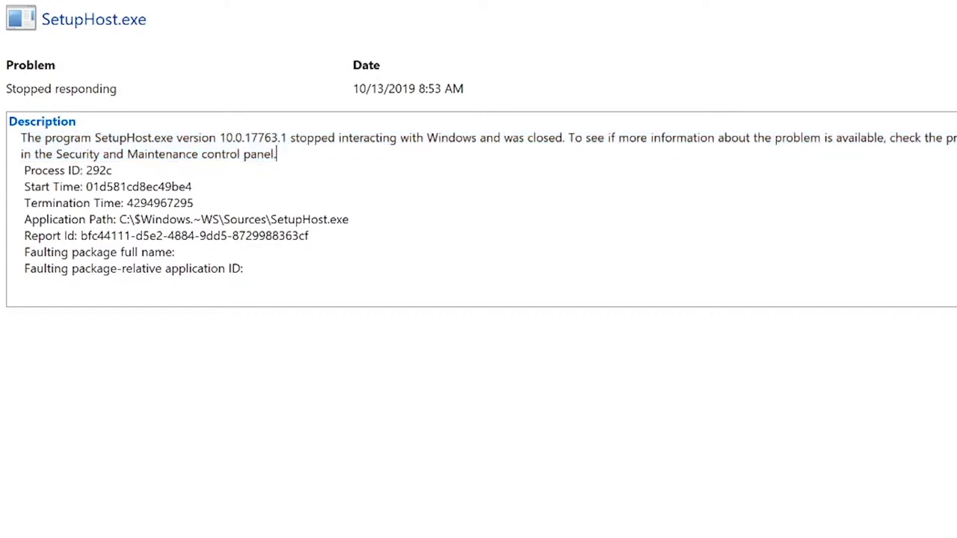
click(287, 138)
shift+click(278, 155)
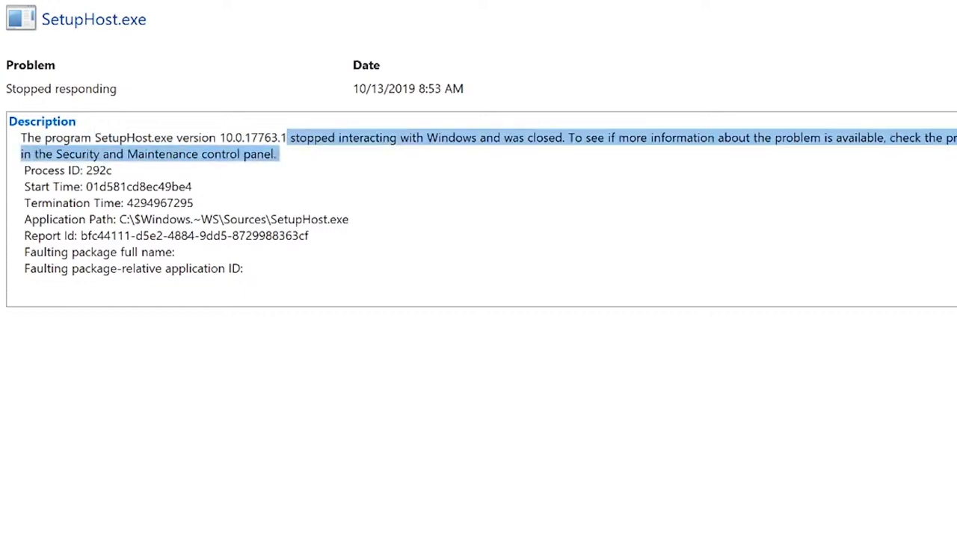
shift+click(20, 137)
shift+click(582, 137)
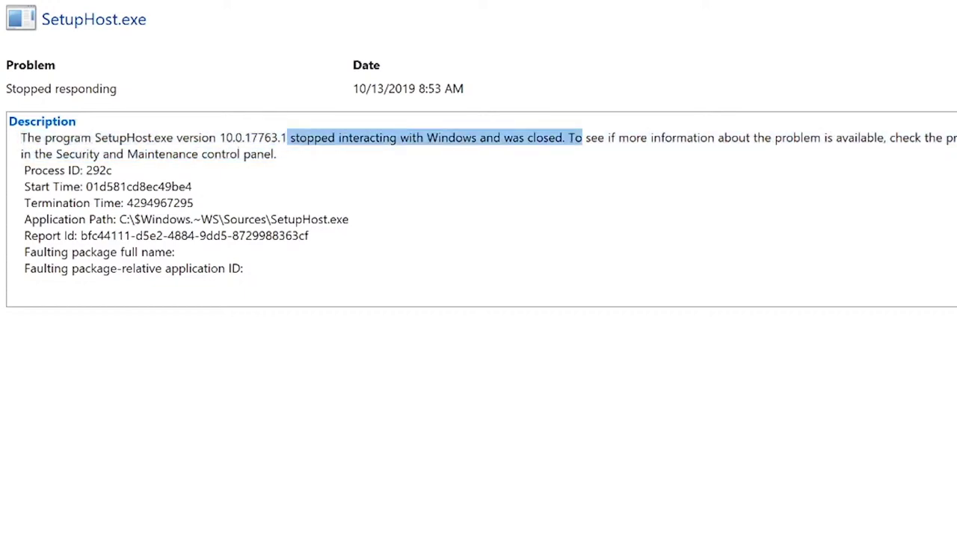
click(677, 137)
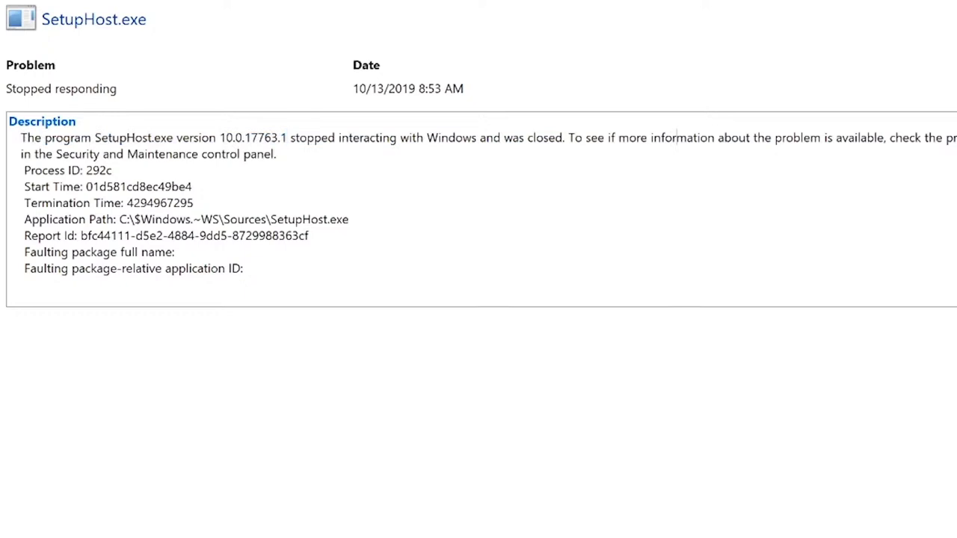
drag(890, 137, 278, 154)
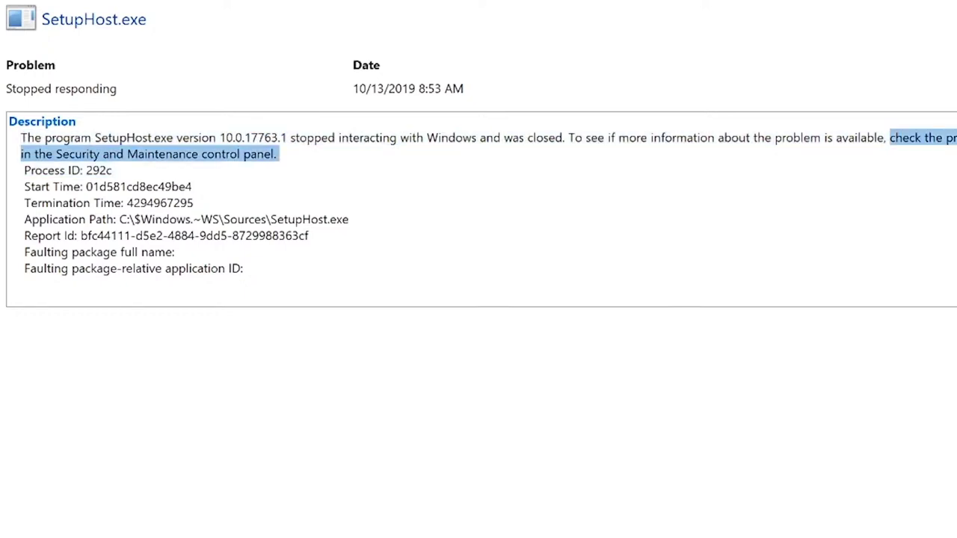
click(277, 154)
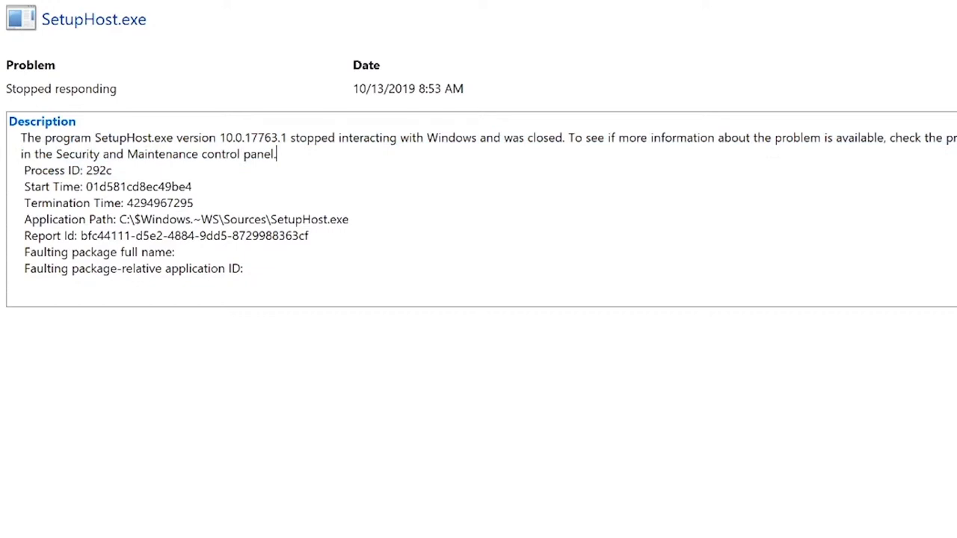
drag(24, 219, 350, 219)
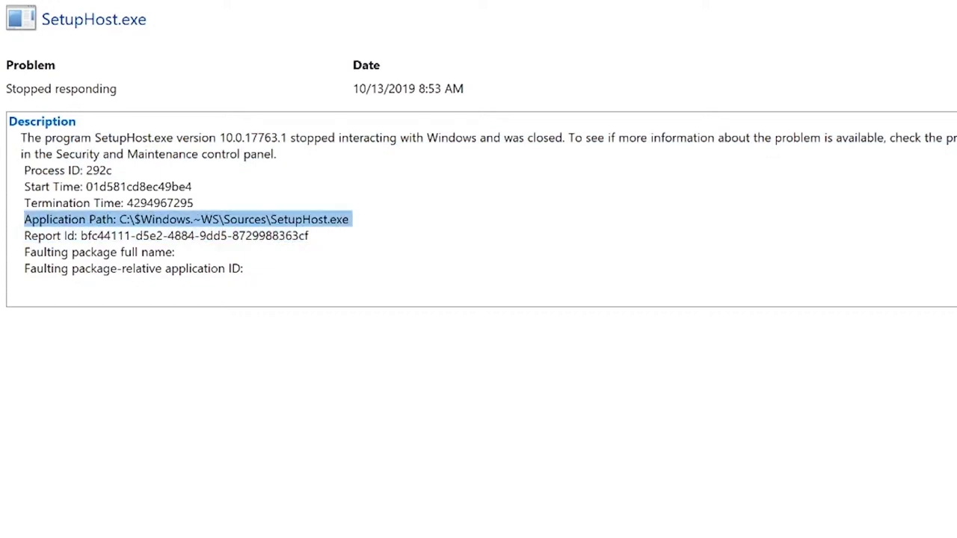
click(379, 220)
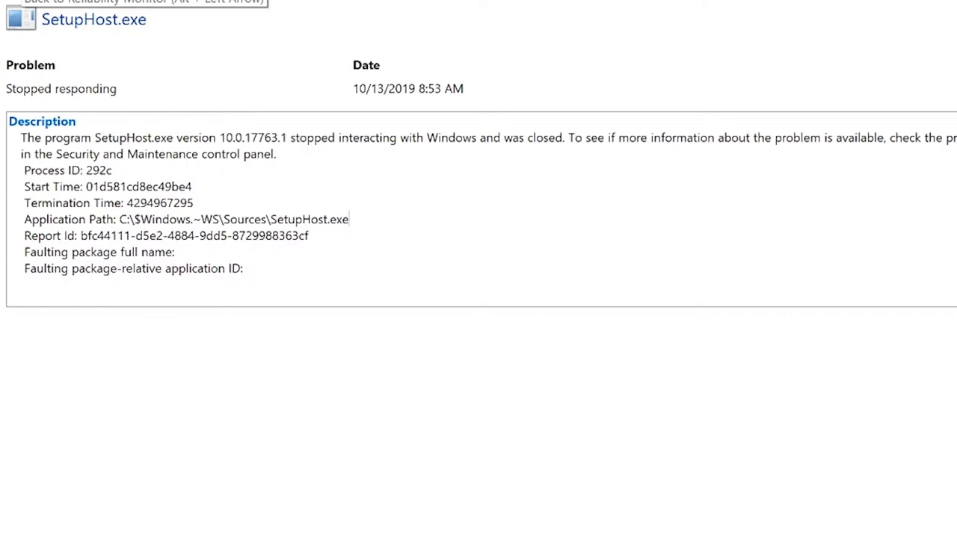
click(40, 0)
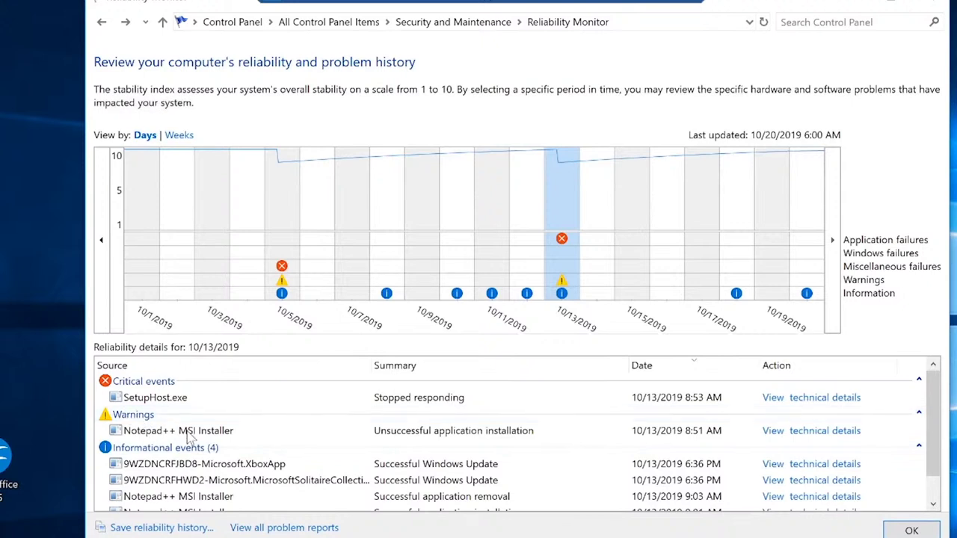
click(188, 434)
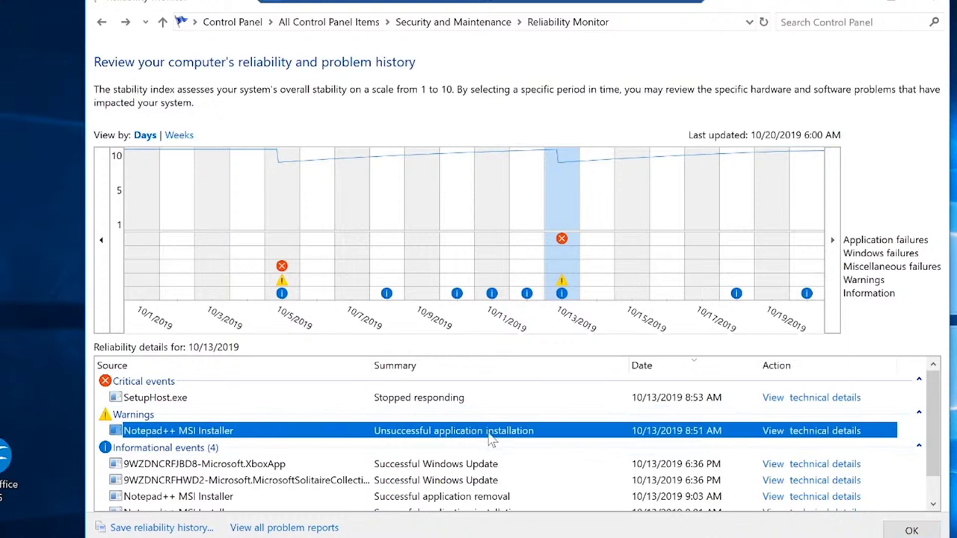
click(817, 432)
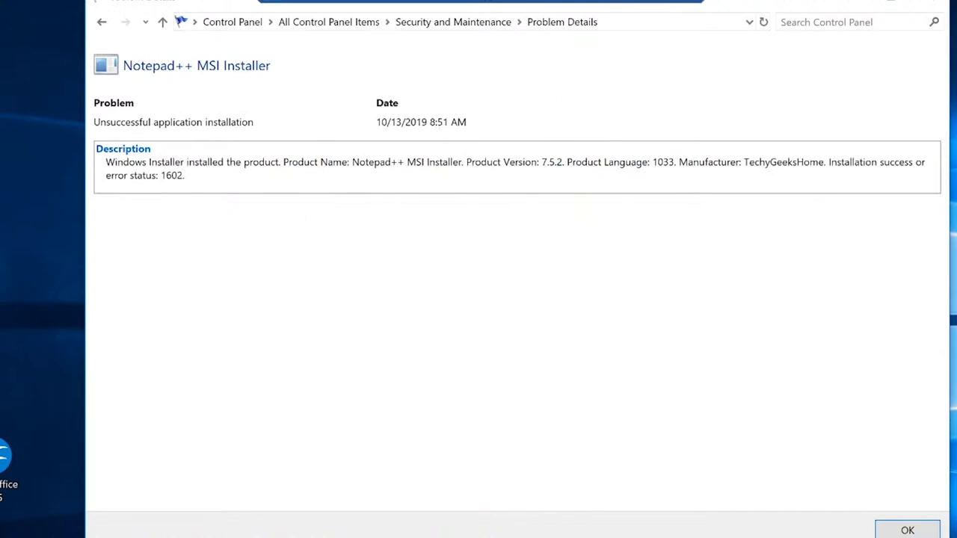
drag(105, 163, 187, 179)
drag(105, 162, 752, 166)
click(752, 163)
drag(185, 175, 105, 175)
click(96, 184)
drag(185, 175, 106, 175)
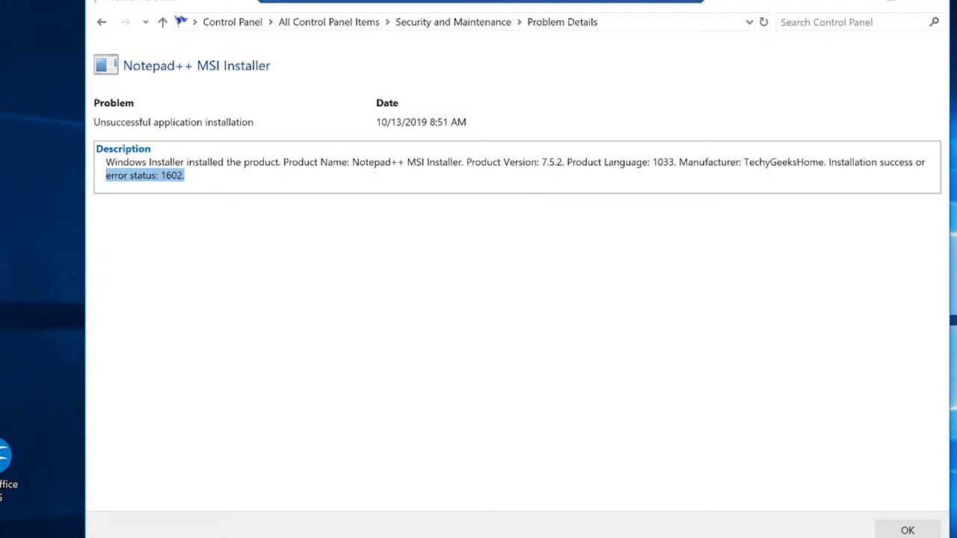
click(163, 175)
drag(185, 175, 146, 175)
click(102, 23)
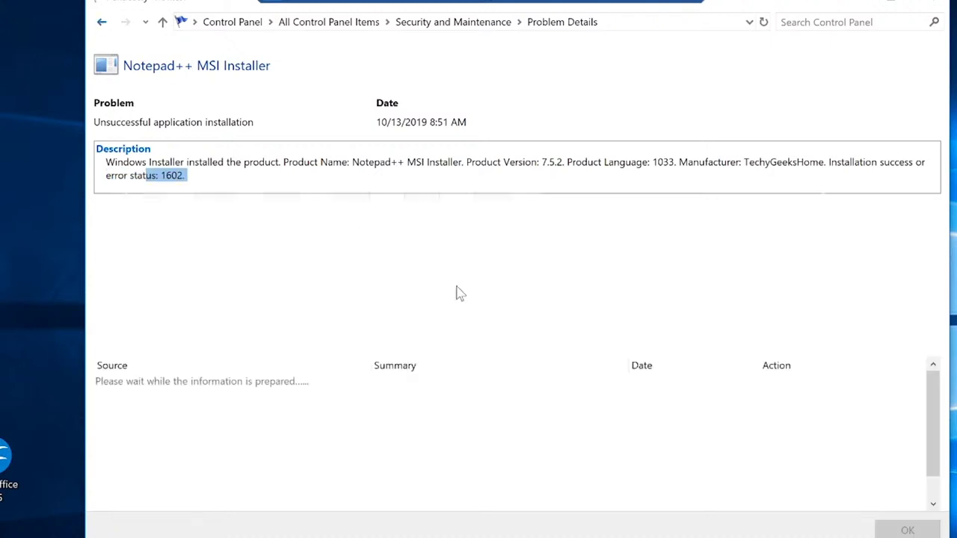
scroll(580, 459, down, 1)
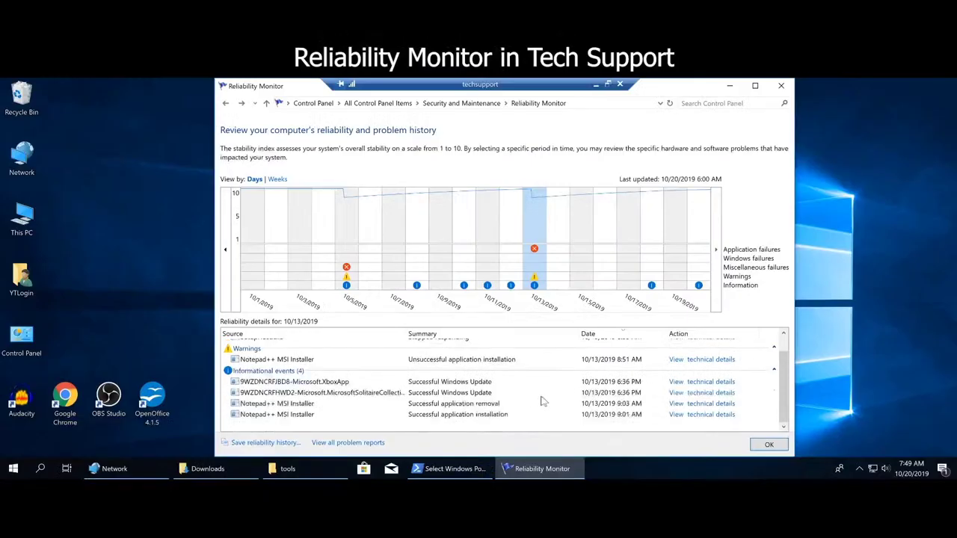
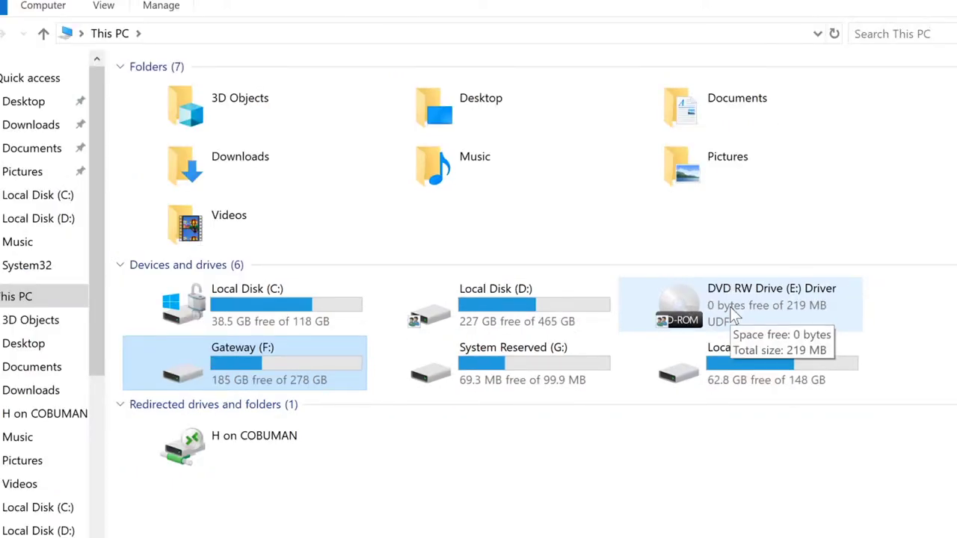
Browse the contents of Local Disk (H:) and Gateway (F:) from This PC.
click(730, 306)
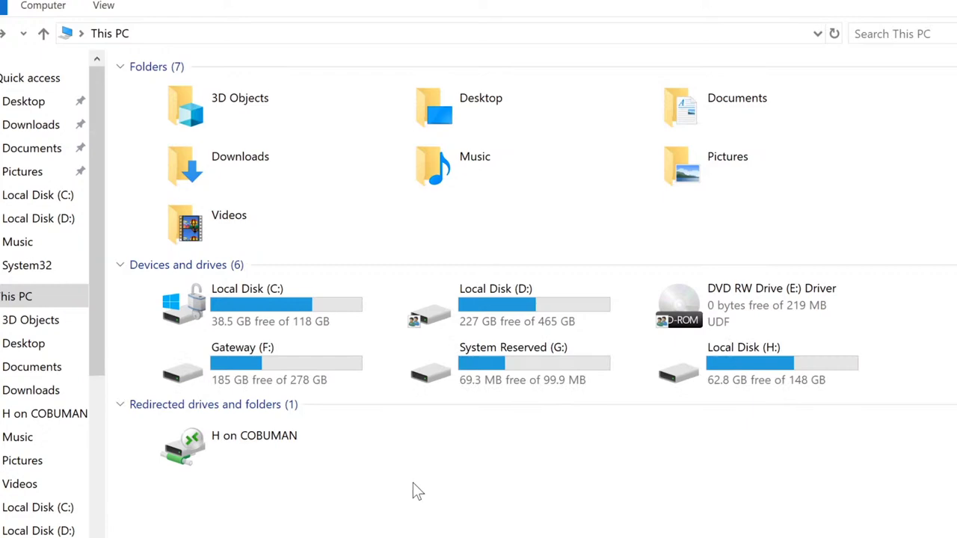
double_click(691, 366)
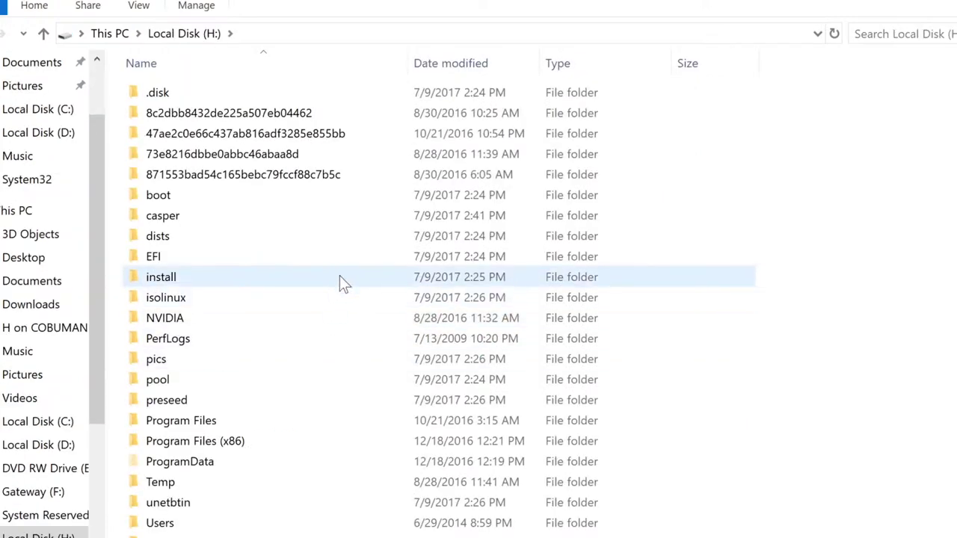
scroll(340, 275, down, 2)
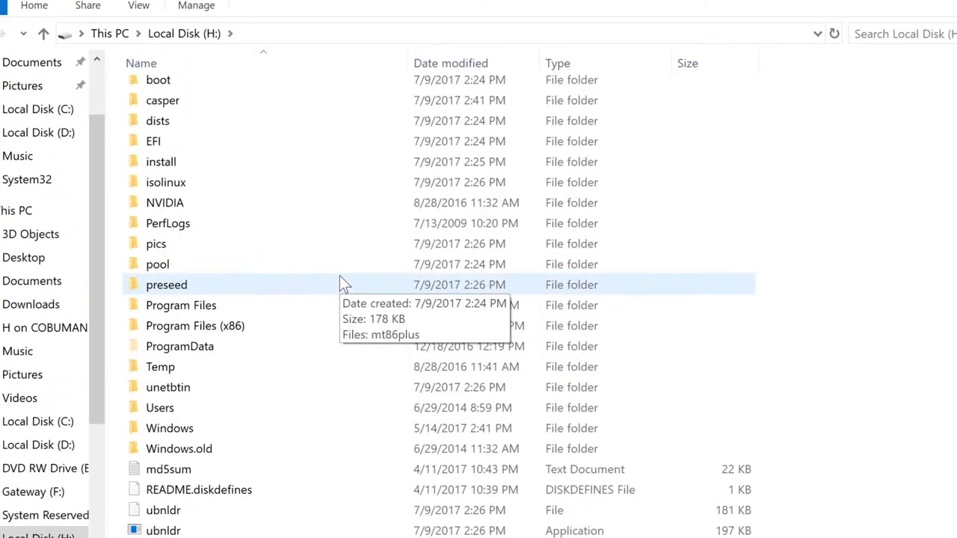
scroll(339, 275, up, 1)
scroll(339, 275, up, 1)
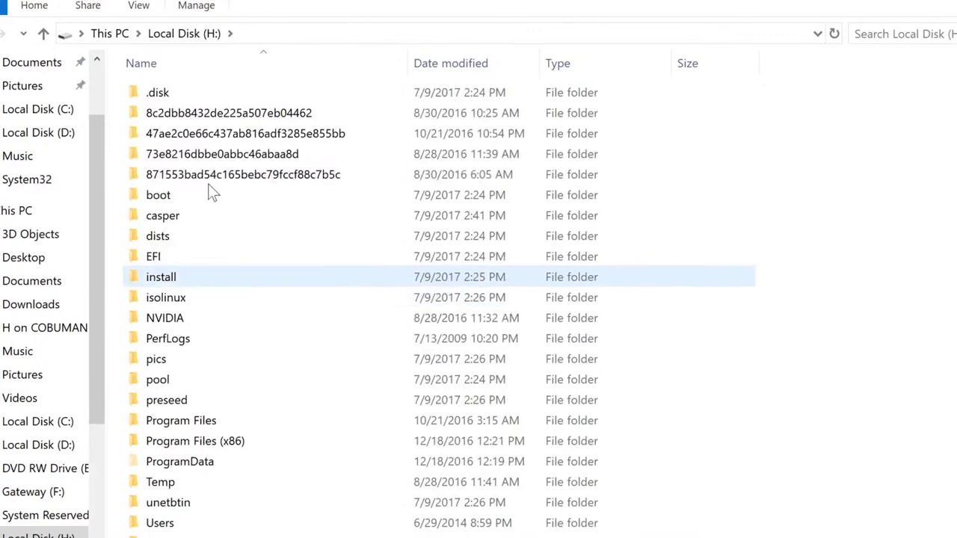
click(5, 33)
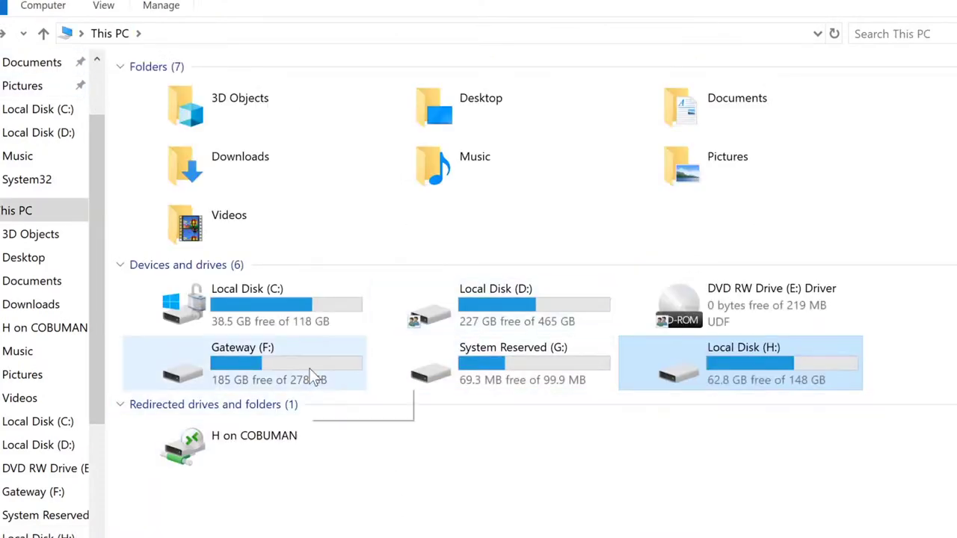
double_click(311, 374)
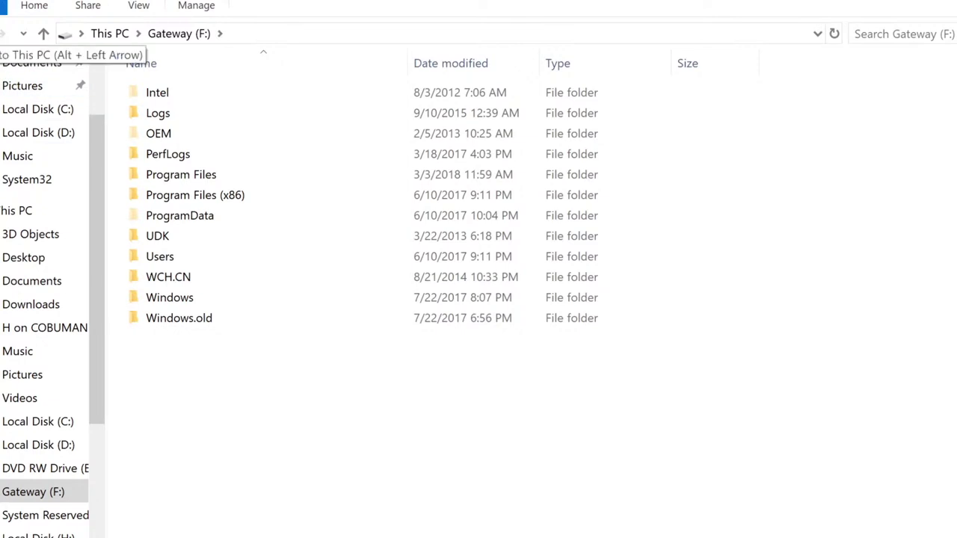
click(4, 32)
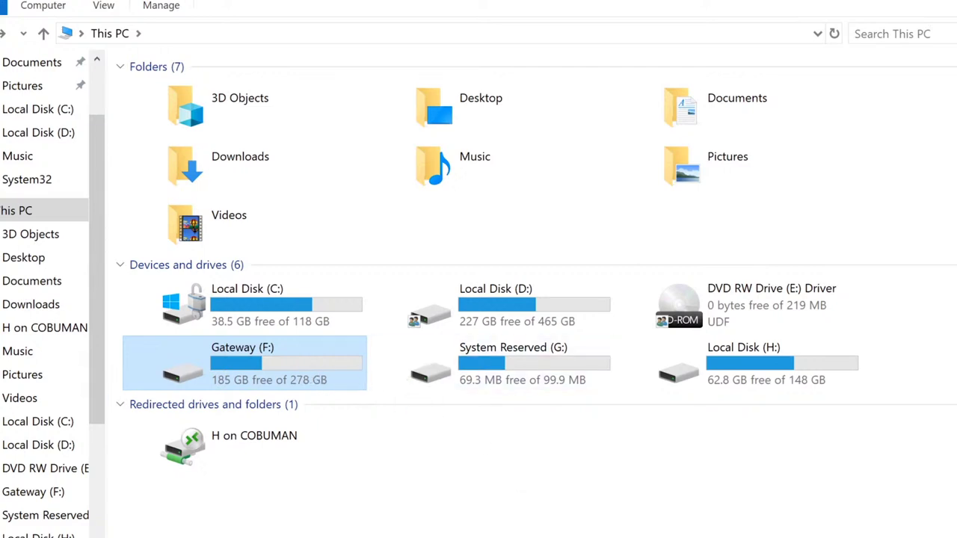
click(196, 296)
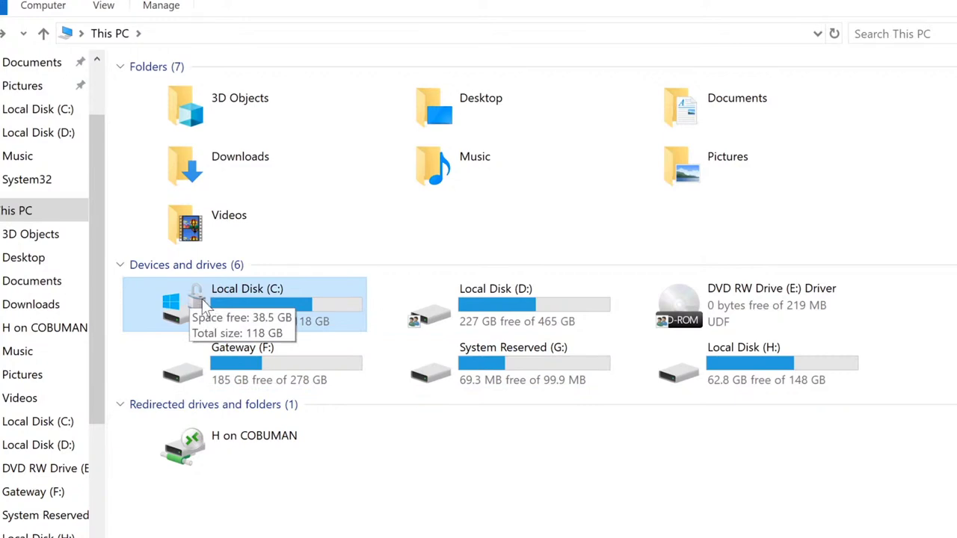
click(257, 362)
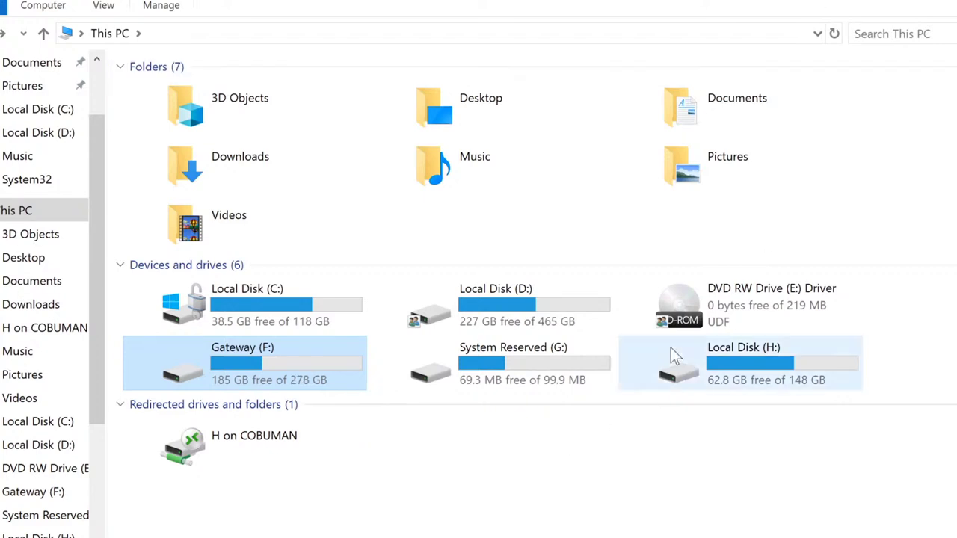
Open DVD RW Drive (E:) and run the AI-OTB v1.3.0.5 installer.
mouse_move(708, 358)
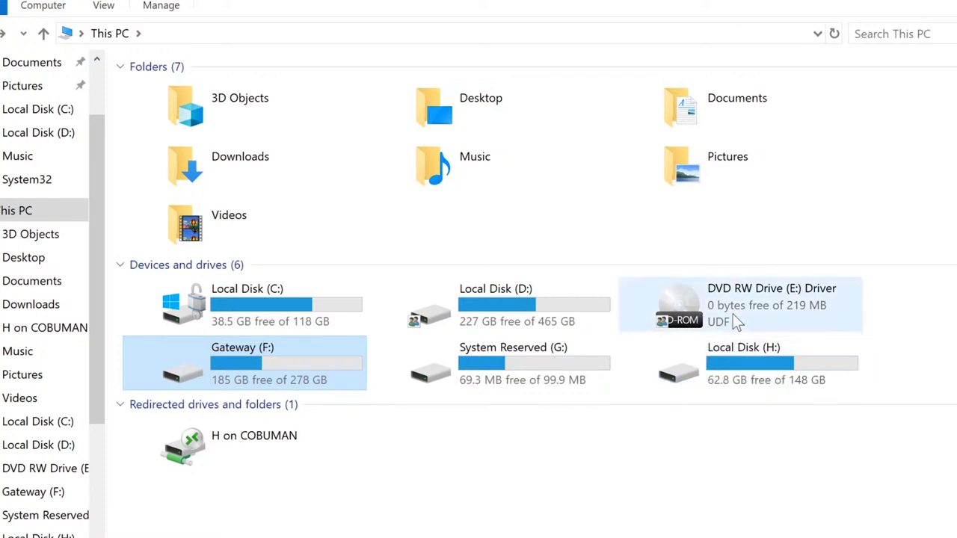
mouse_move(732, 306)
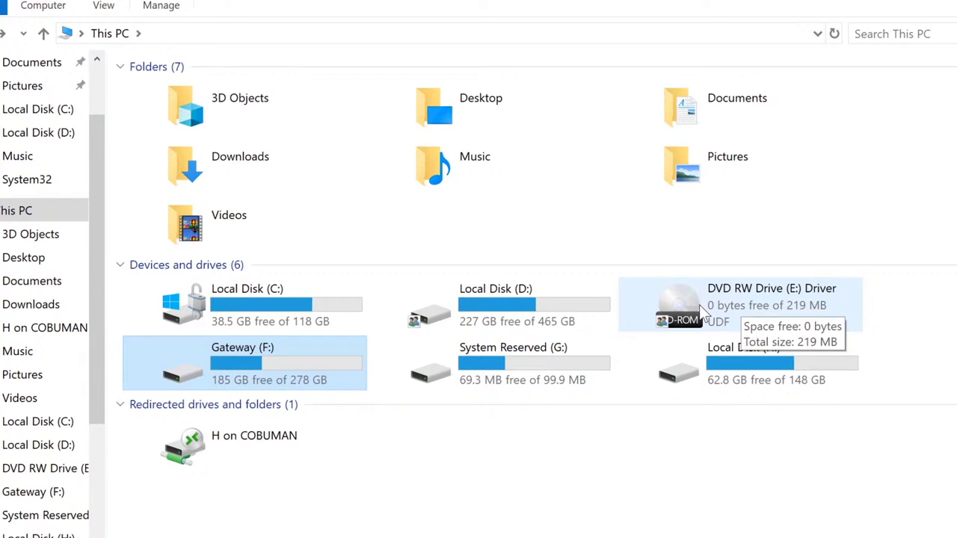
double_click(732, 301)
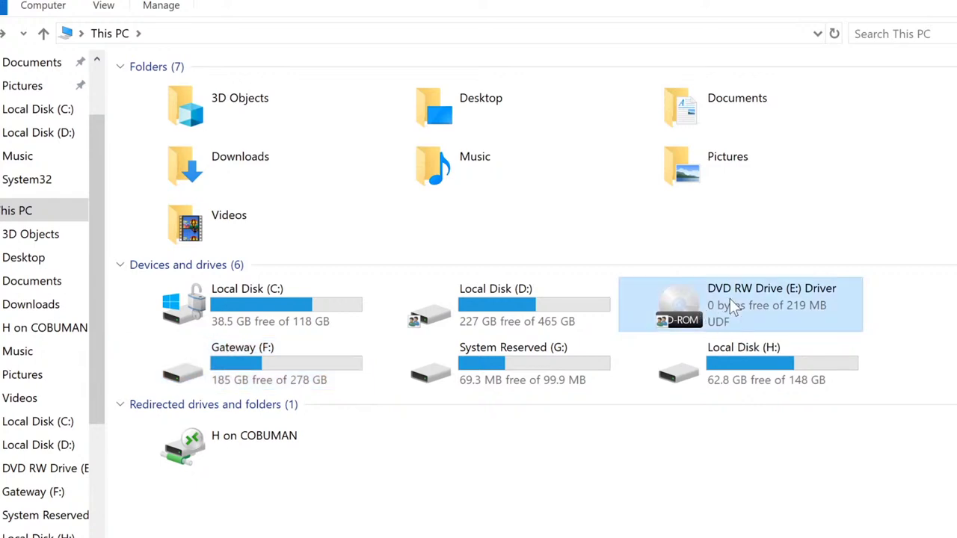
double_click(236, 93)
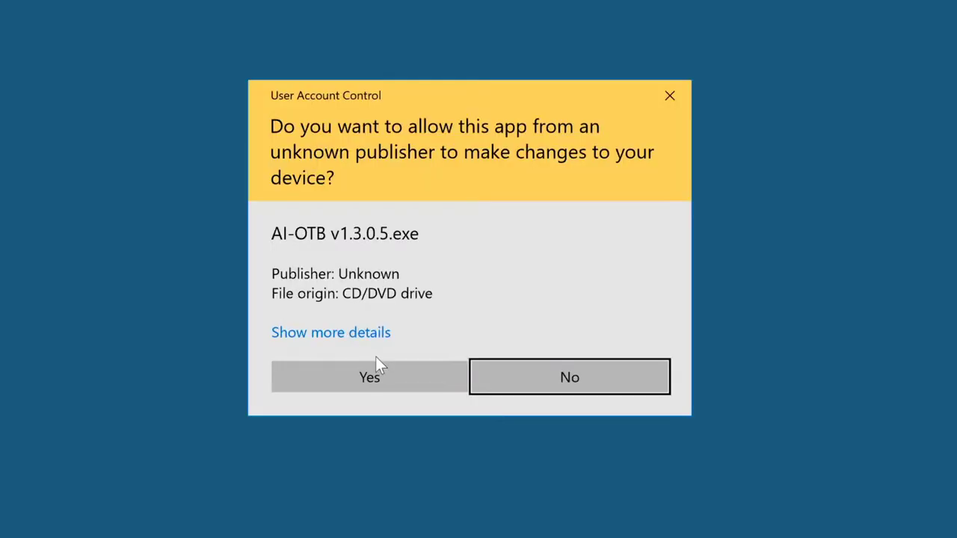
Approve UAC and install AI-OTB 1.3.0.5 with default folders and a desktop icon, then launch it.
click(375, 366)
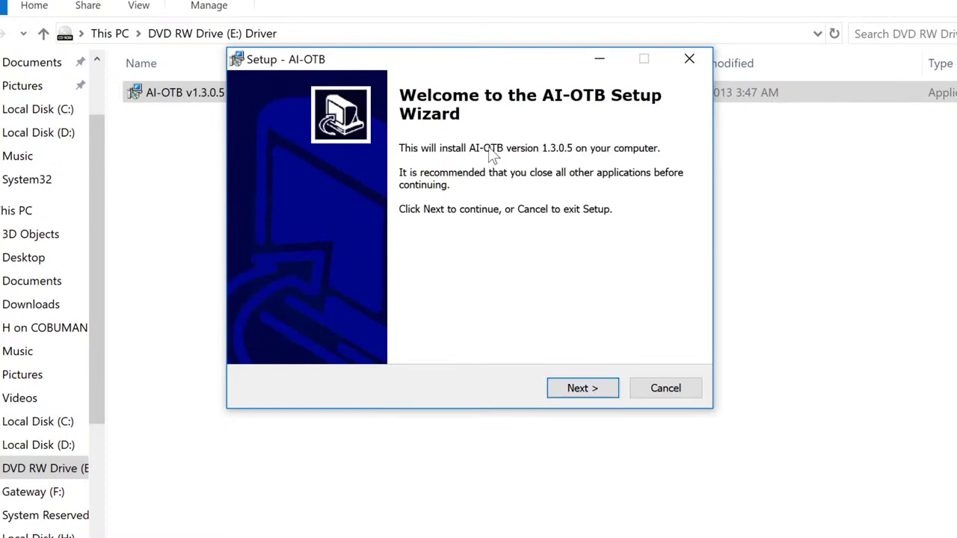
click(579, 391)
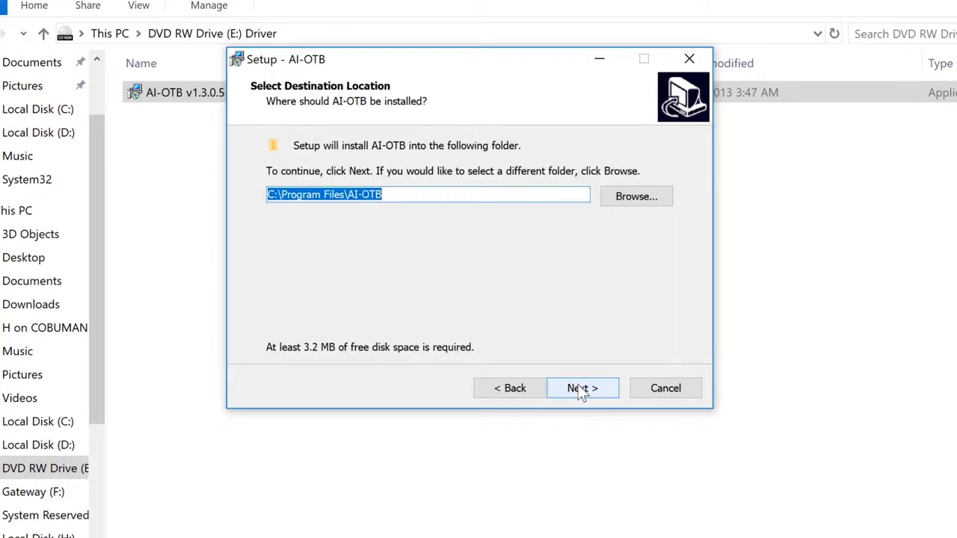
click(581, 390)
click(581, 390)
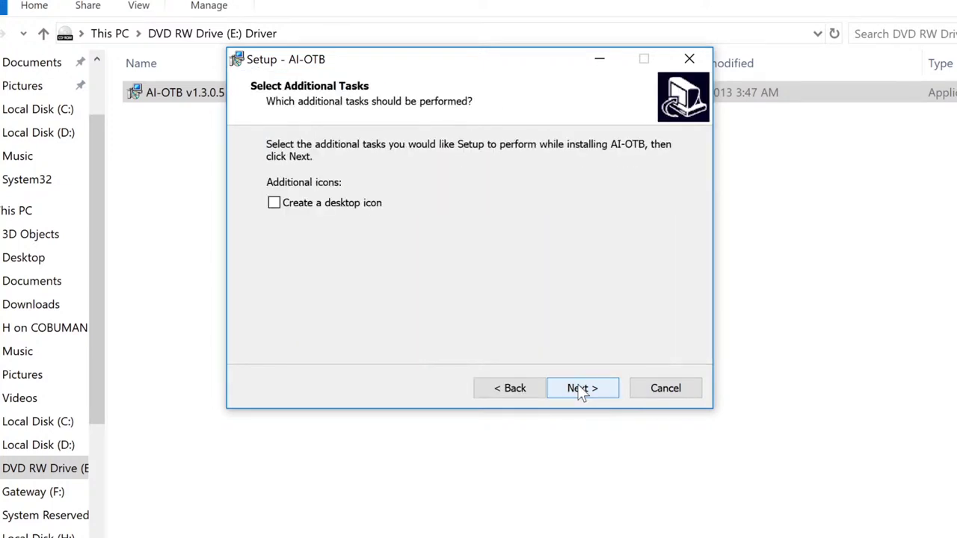
click(332, 208)
click(611, 389)
click(609, 386)
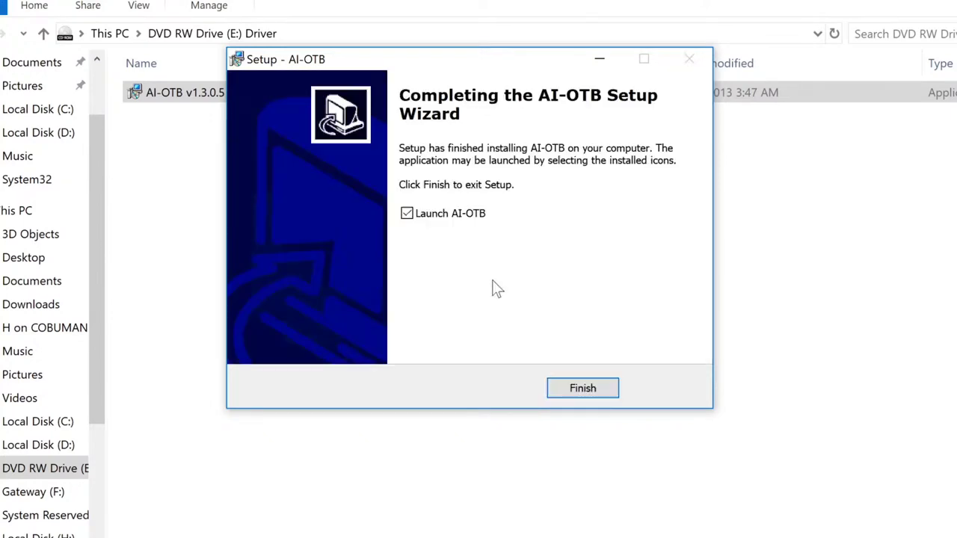
click(606, 387)
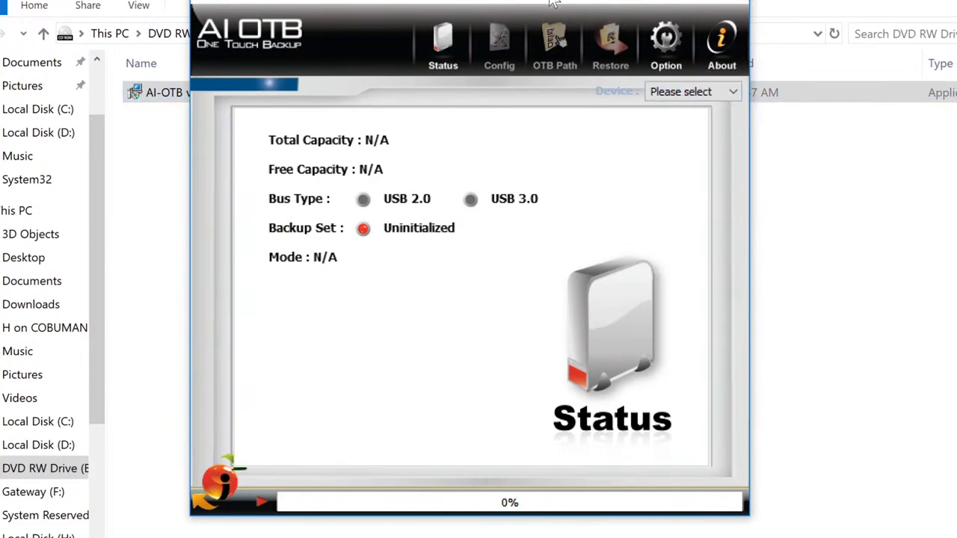
Close AI-OTB and relaunch it as administrator from its desktop shortcut, dismissing the notice.
drag(553, 3, 573, 129)
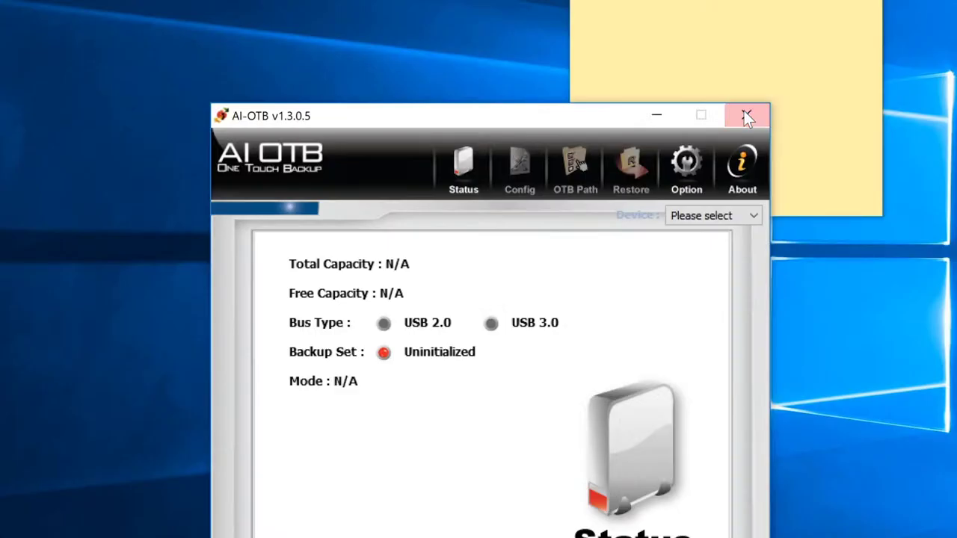
click(746, 116)
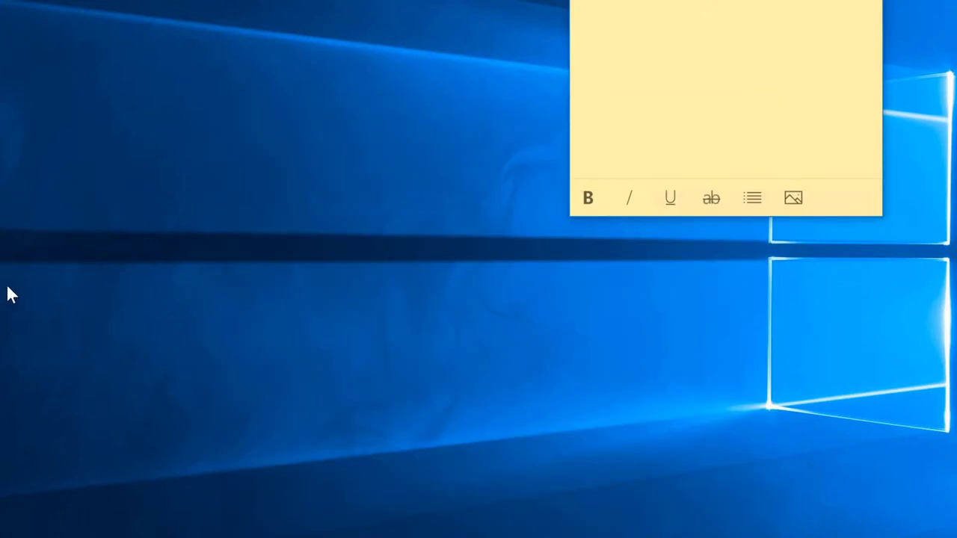
key(Delete)
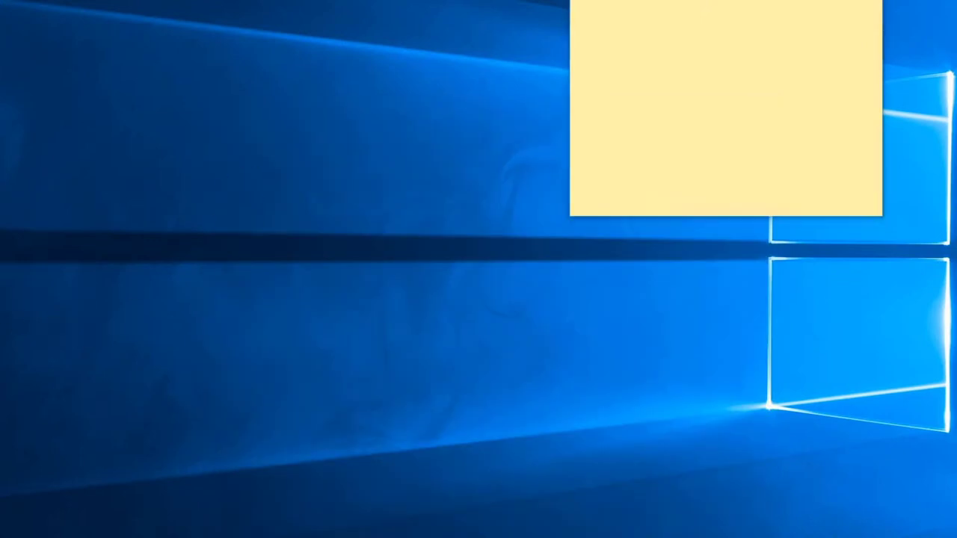
drag(197, 242, 299, 142)
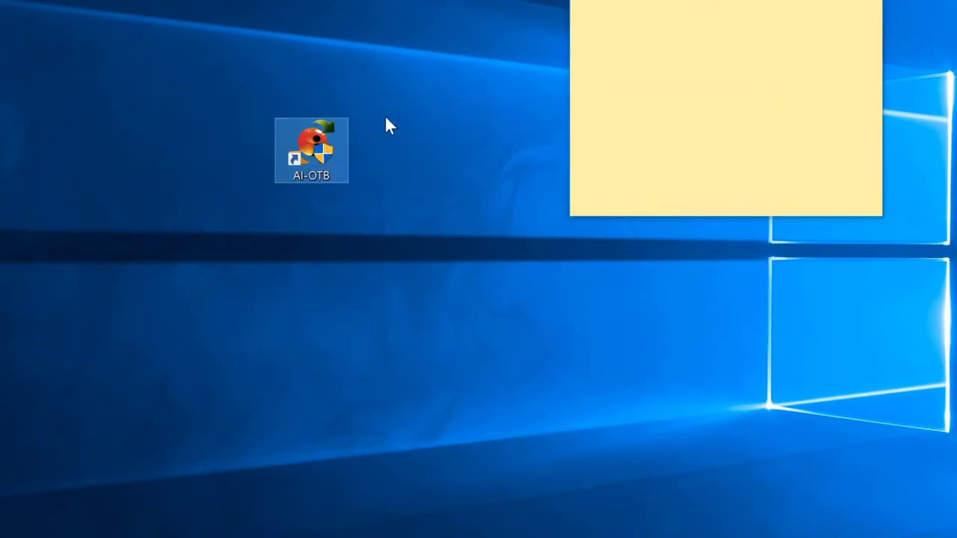
double_click(314, 150)
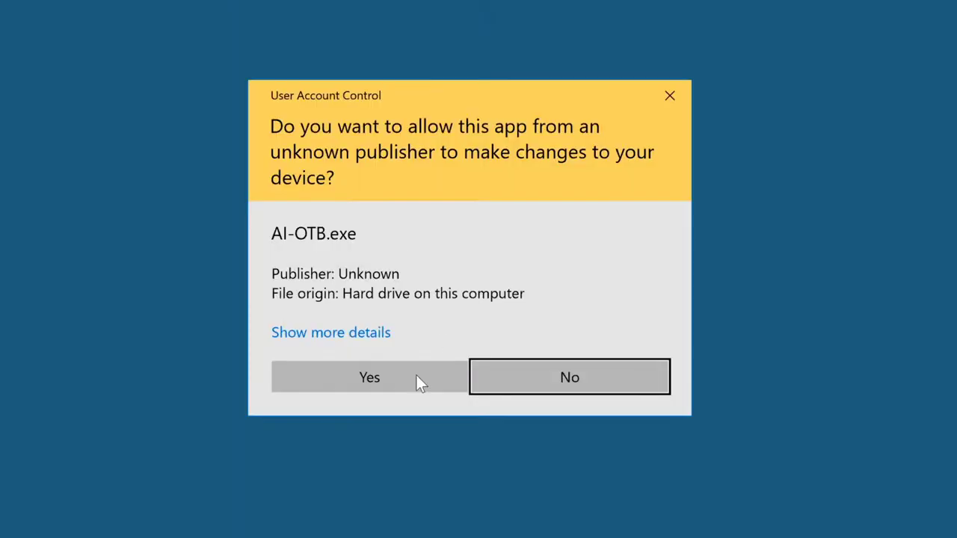
click(398, 376)
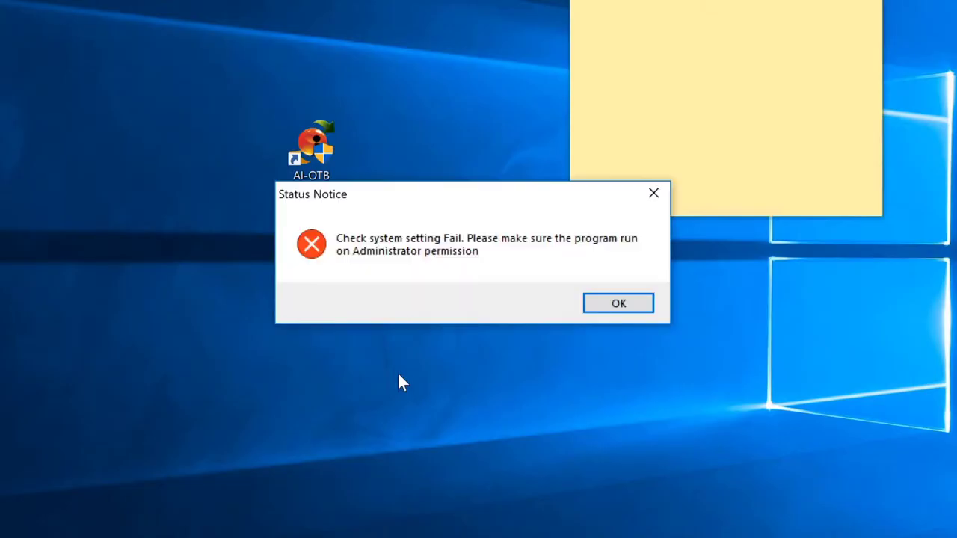
click(619, 303)
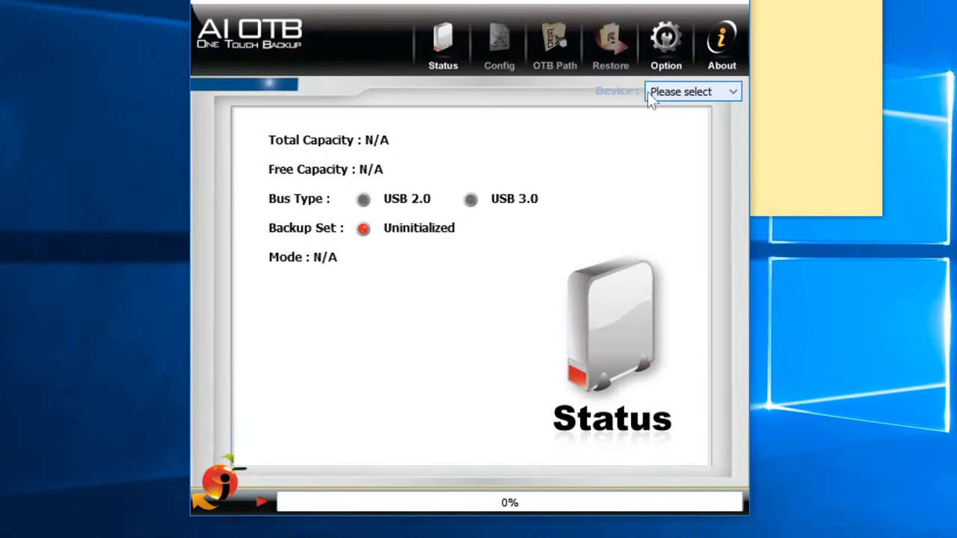
Choose Gateway drive F: as the backup device and show the Config settings.
click(675, 94)
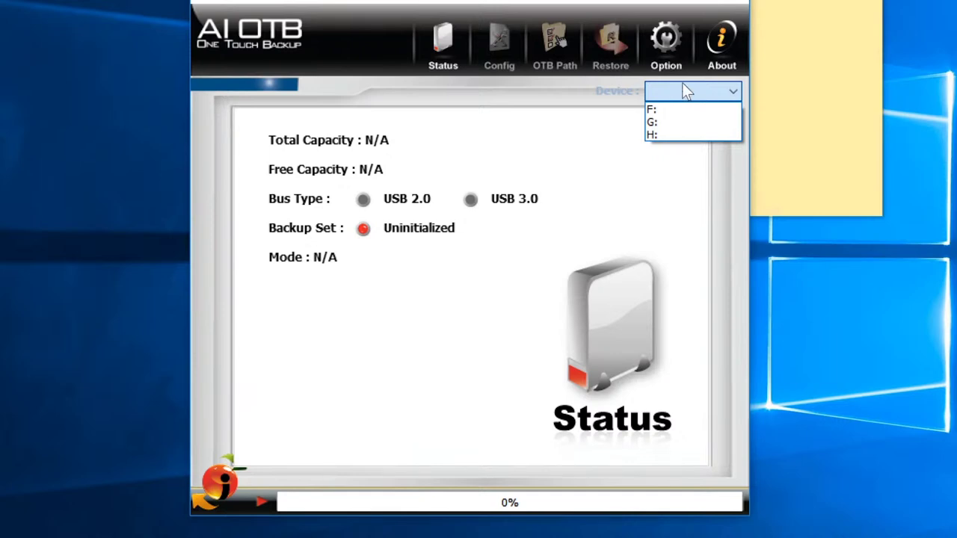
click(686, 92)
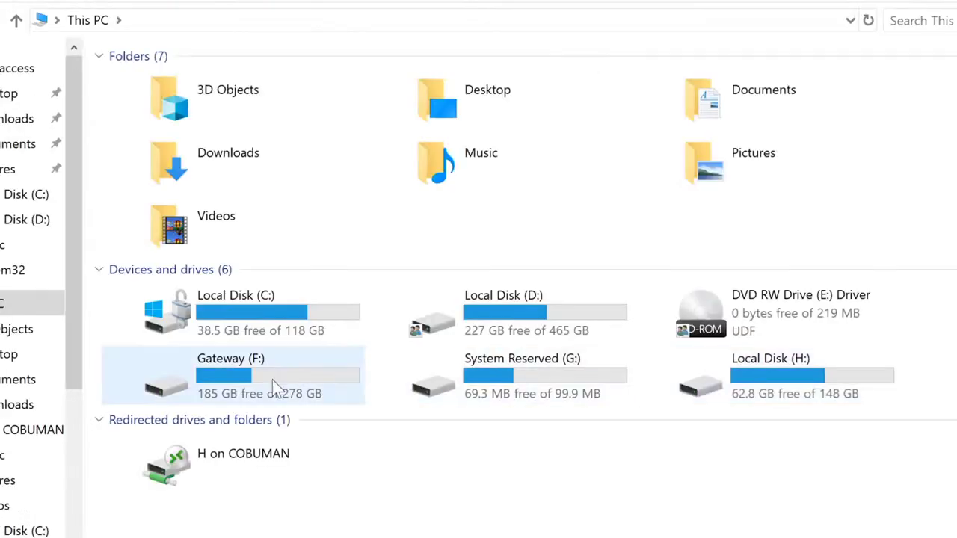
click(257, 379)
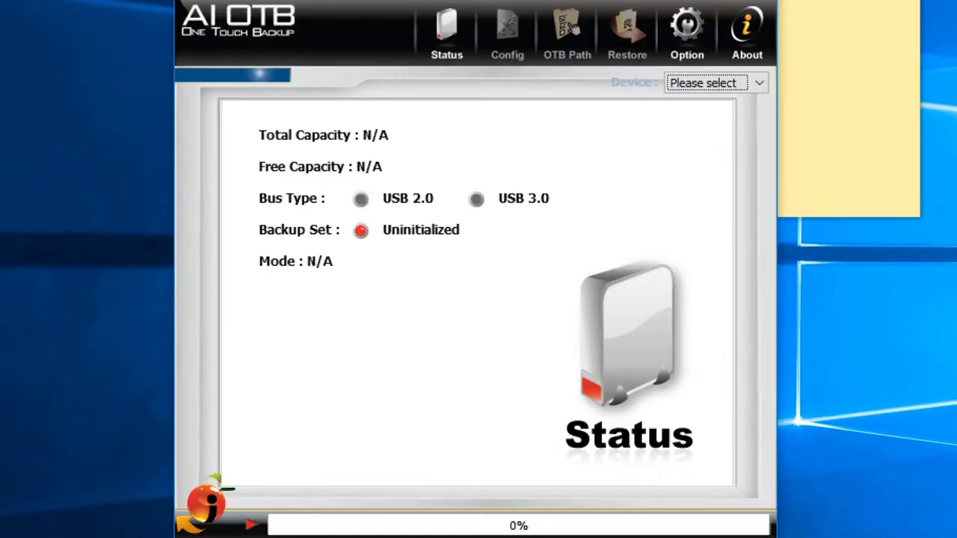
click(675, 84)
click(700, 106)
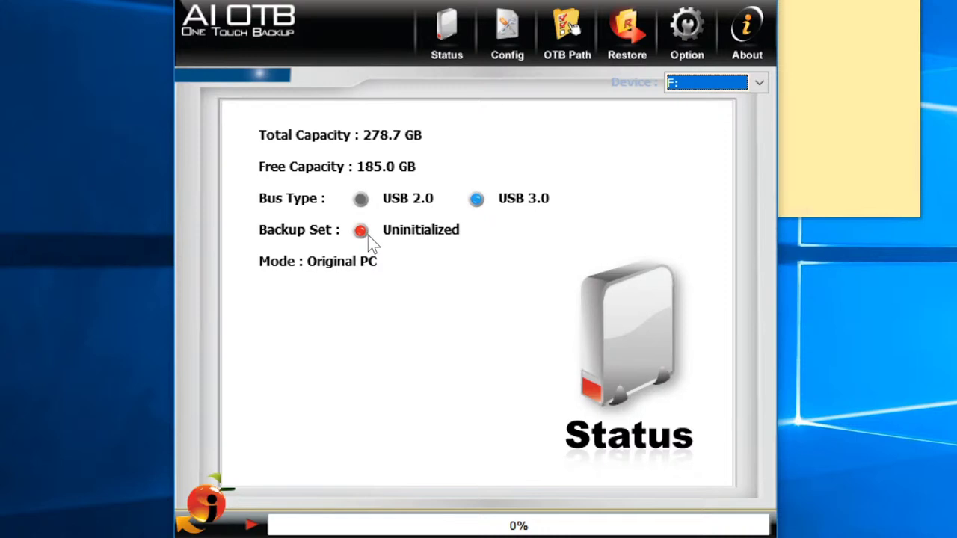
click(505, 31)
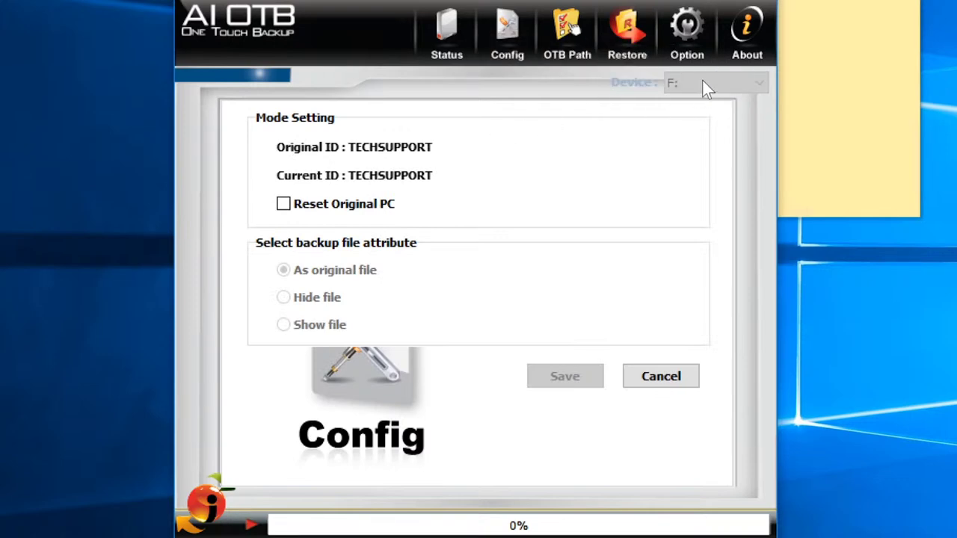
Save Reset Original PC, then save Set as Original PC for this computer.
click(283, 203)
click(565, 375)
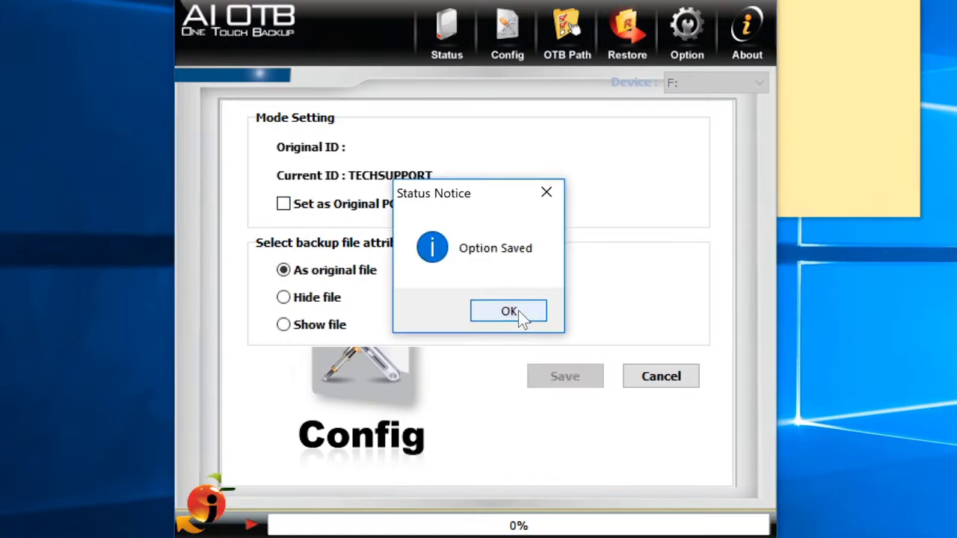
click(508, 315)
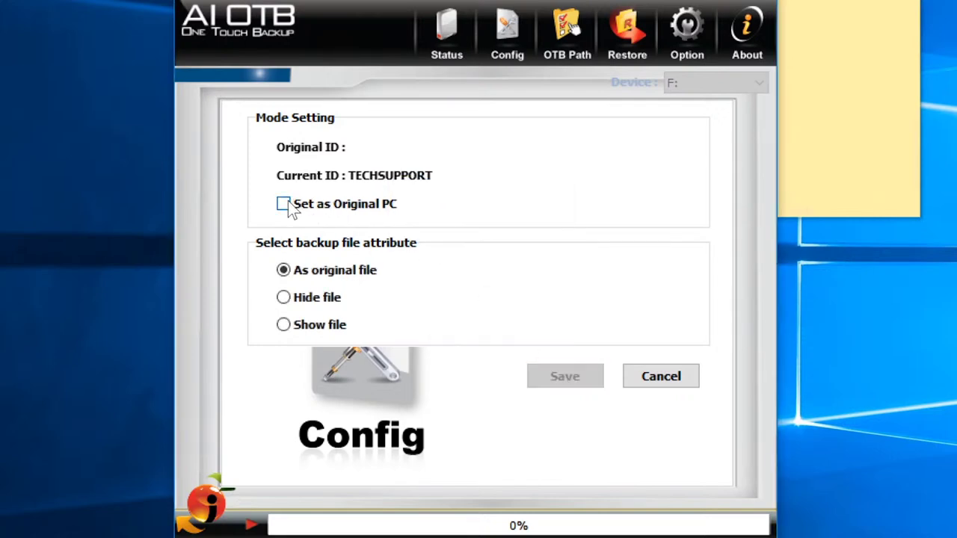
click(284, 203)
click(568, 376)
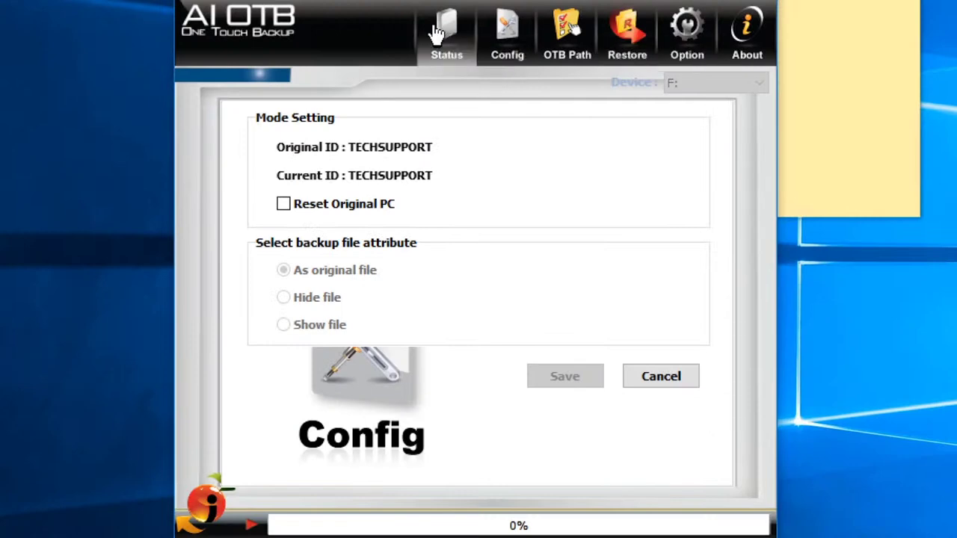
click(440, 29)
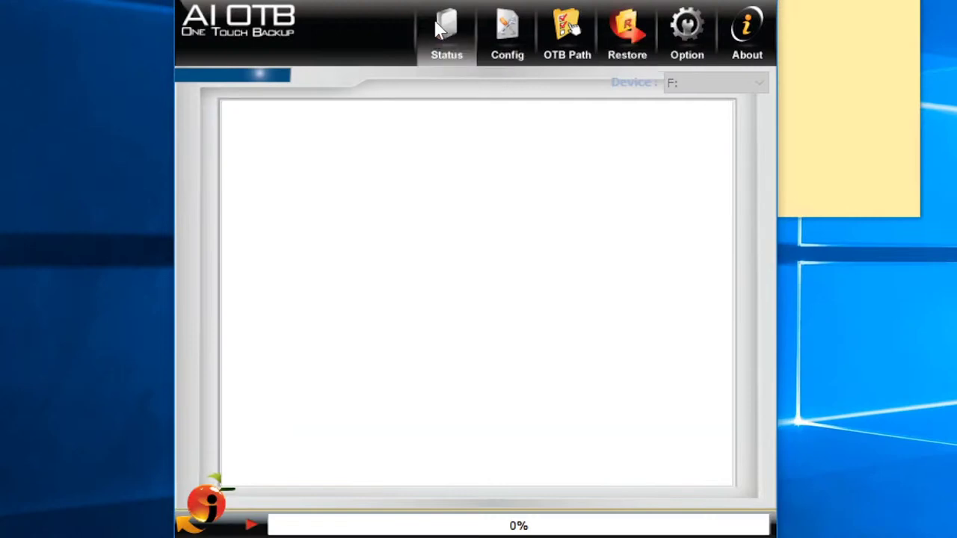
click(516, 43)
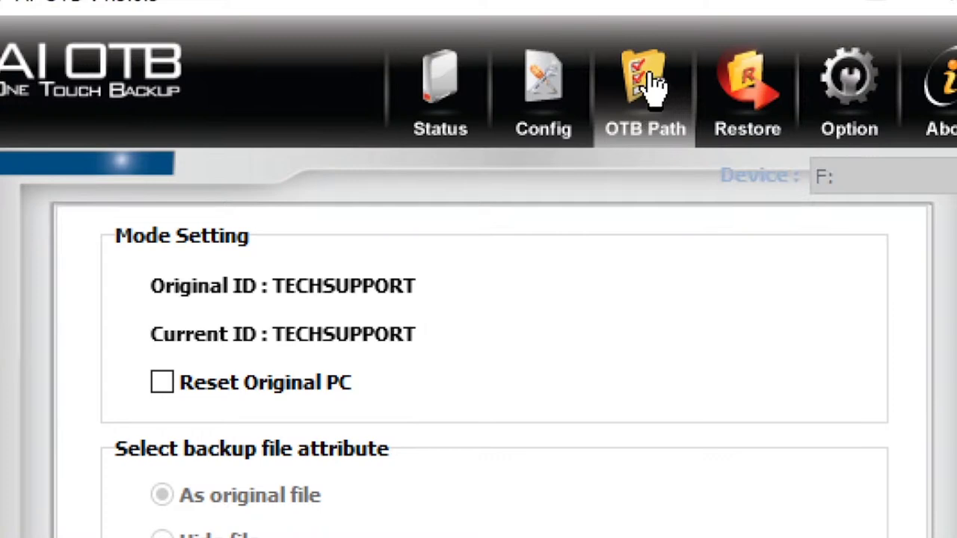
Tick My Desktop, My Documents and IE Favorites as backup sources.
click(643, 77)
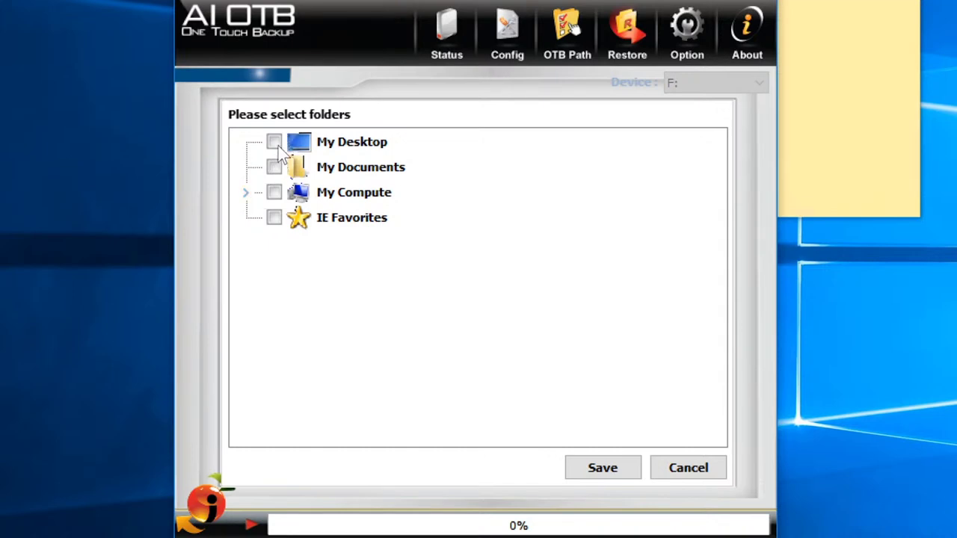
click(274, 218)
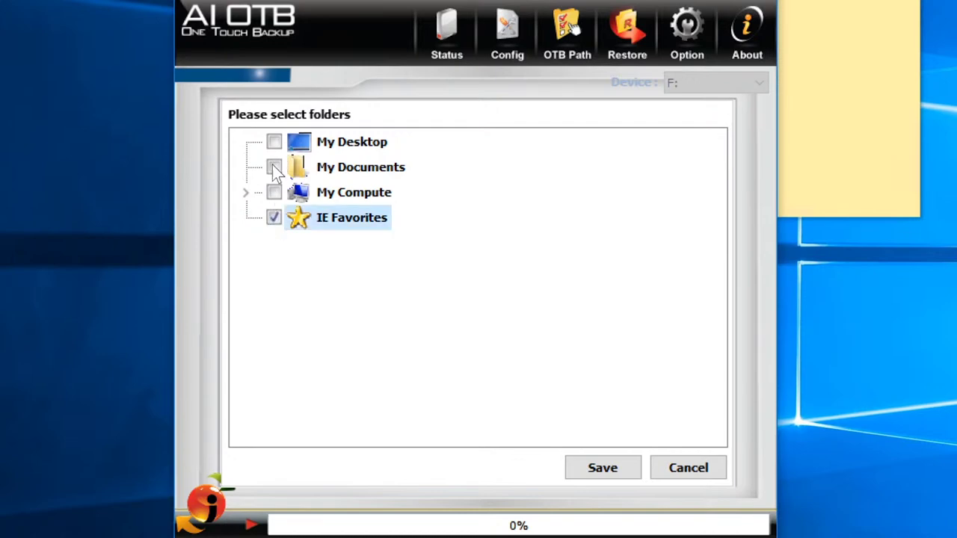
click(274, 166)
click(274, 142)
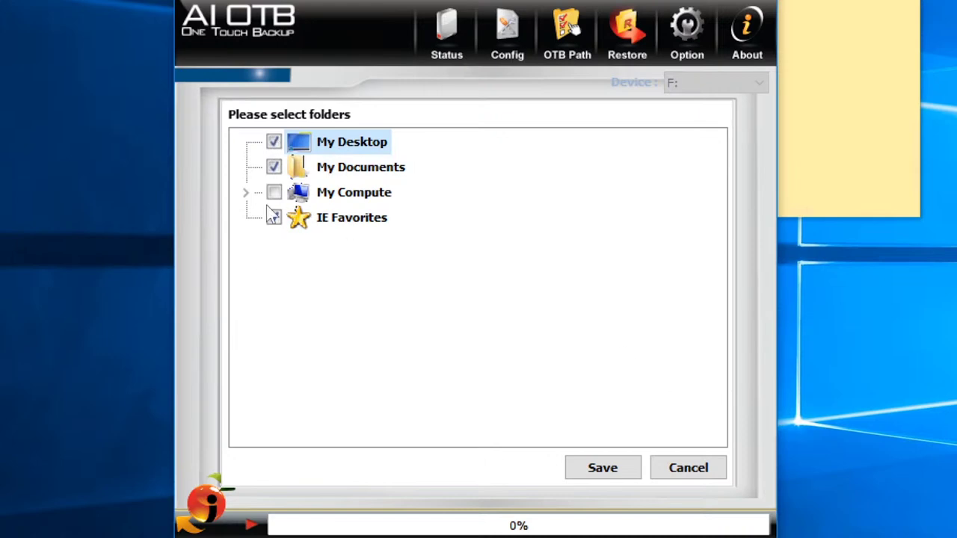
Add a user profile folder under C:\Users and save the folder selection.
click(246, 193)
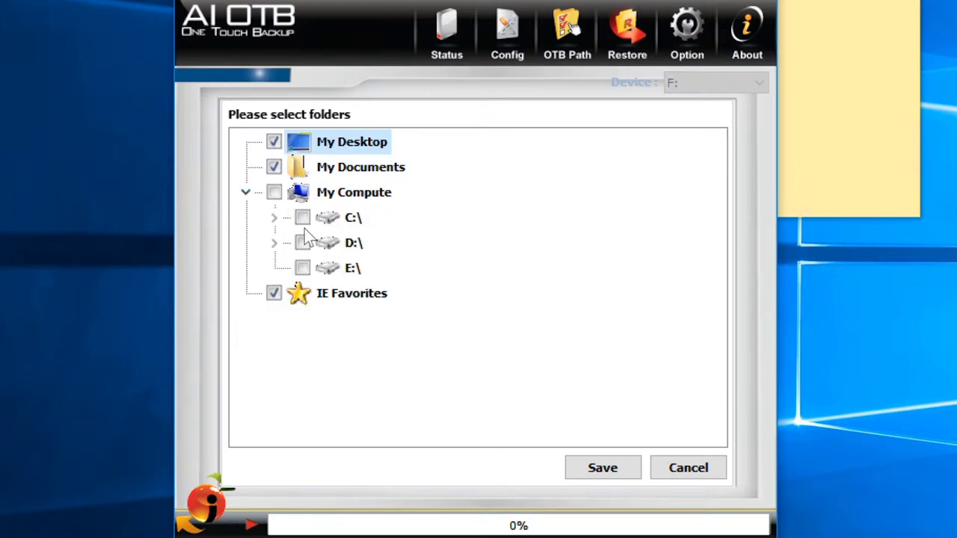
click(274, 217)
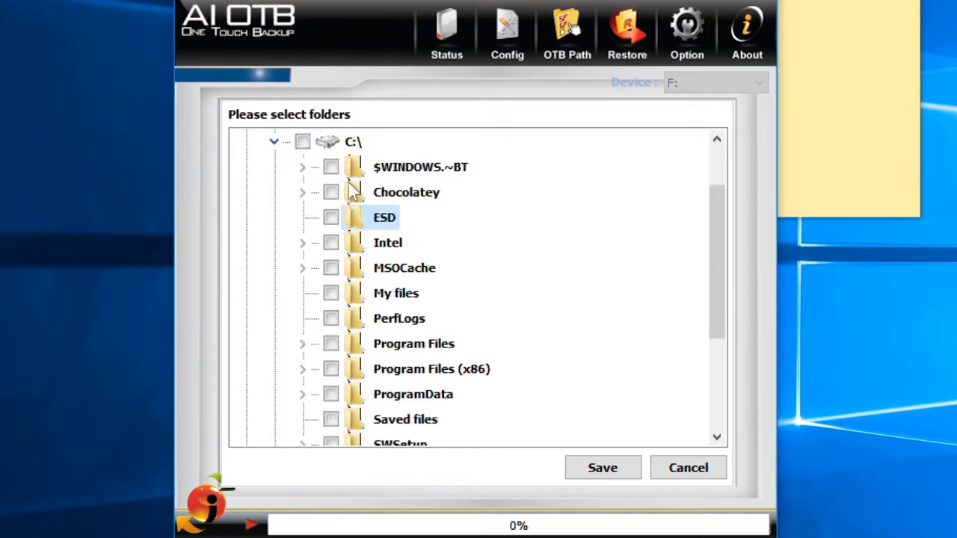
scroll(434, 271, down, 2)
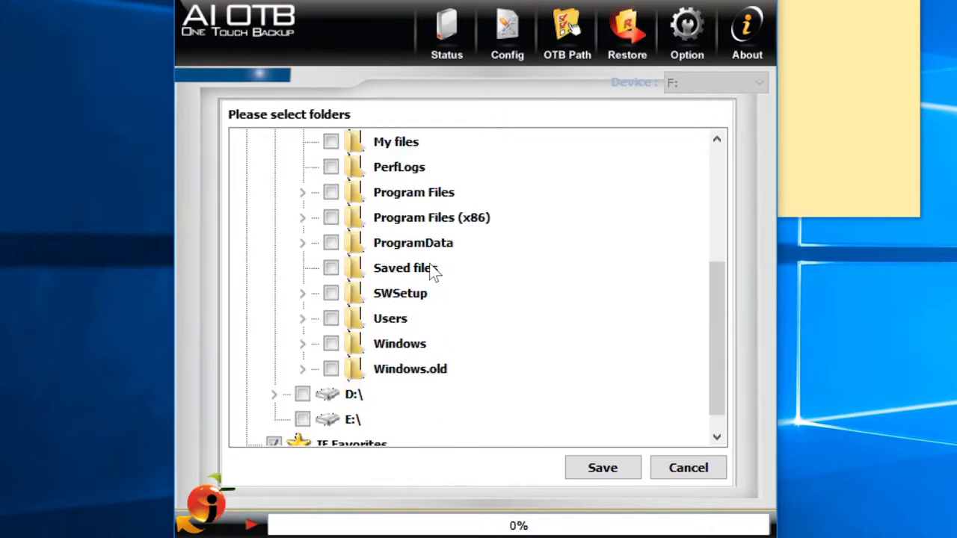
click(303, 319)
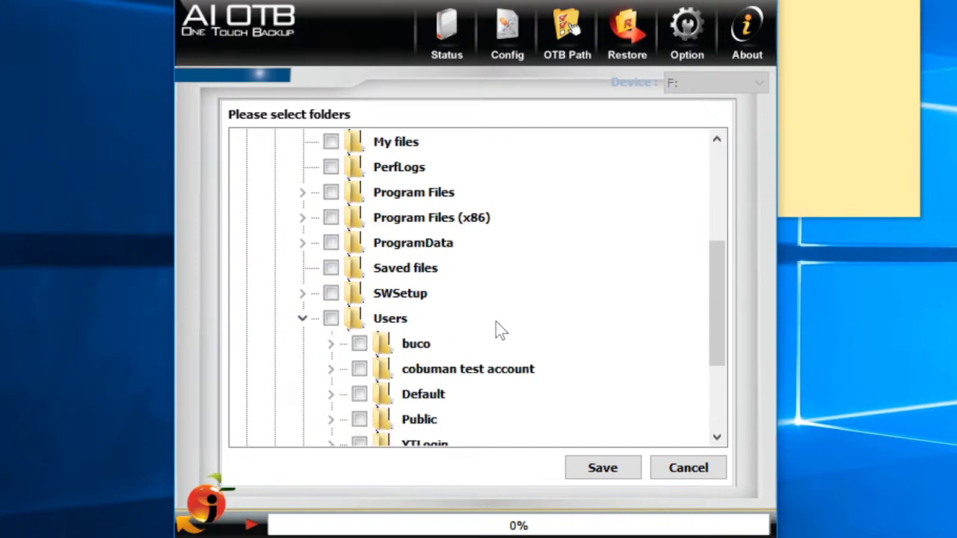
scroll(496, 329, down, 1)
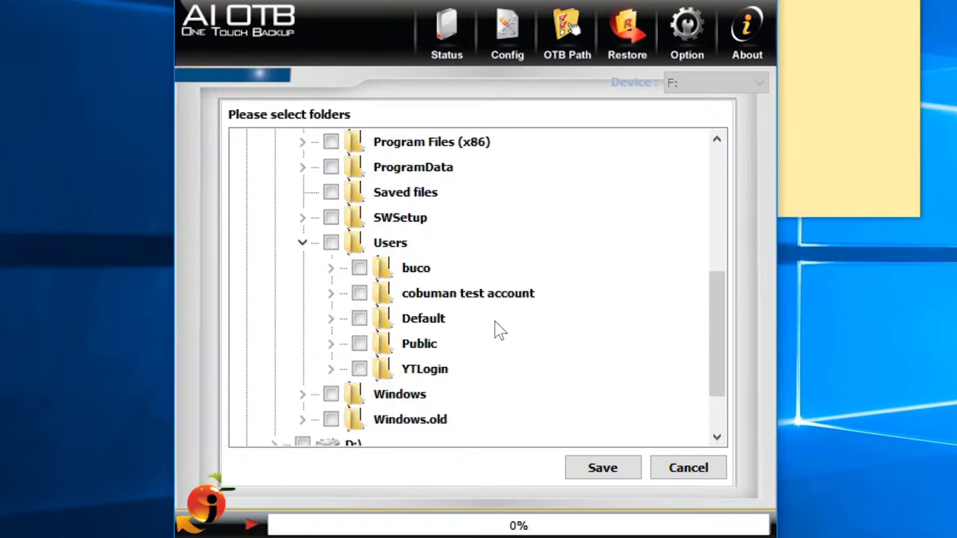
click(360, 370)
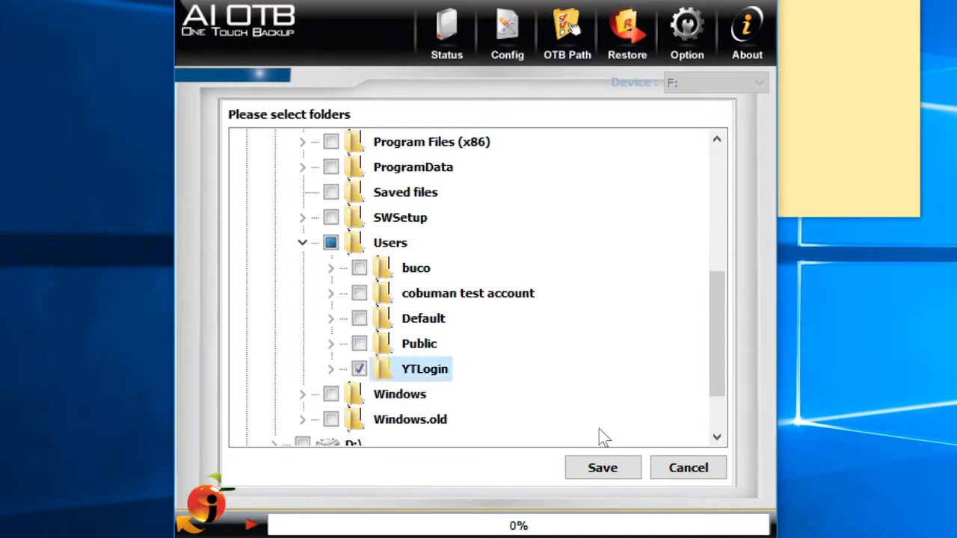
scroll(550, 299, up, 1)
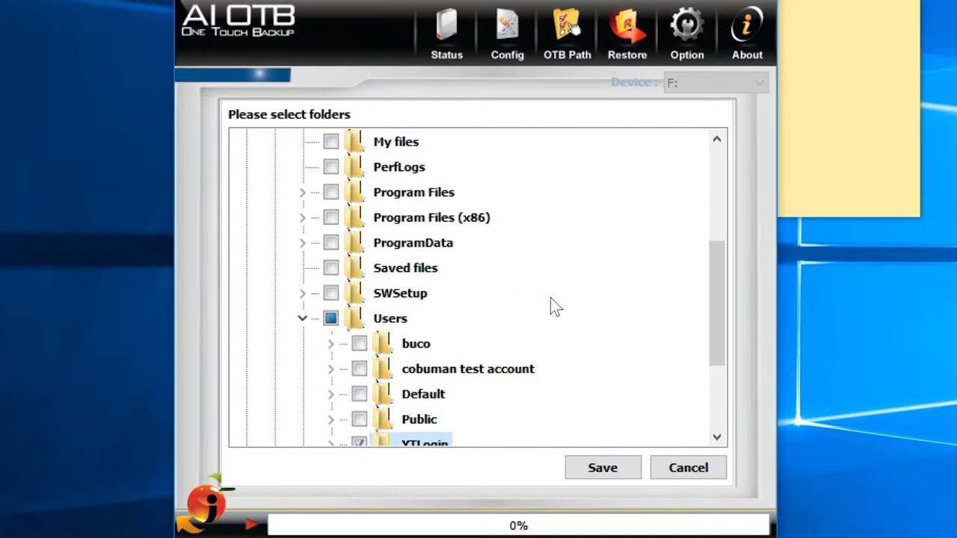
scroll(550, 299, up, 3)
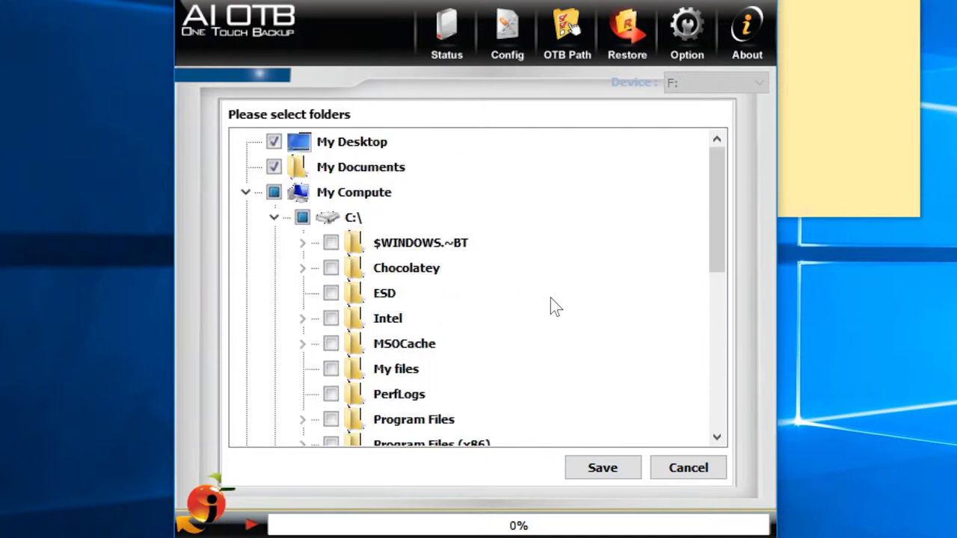
click(273, 167)
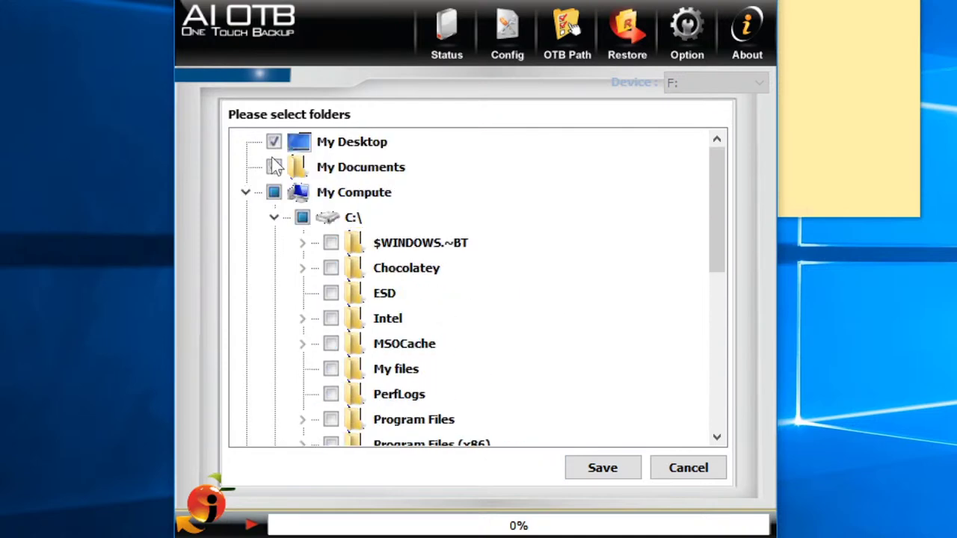
click(603, 468)
click(510, 311)
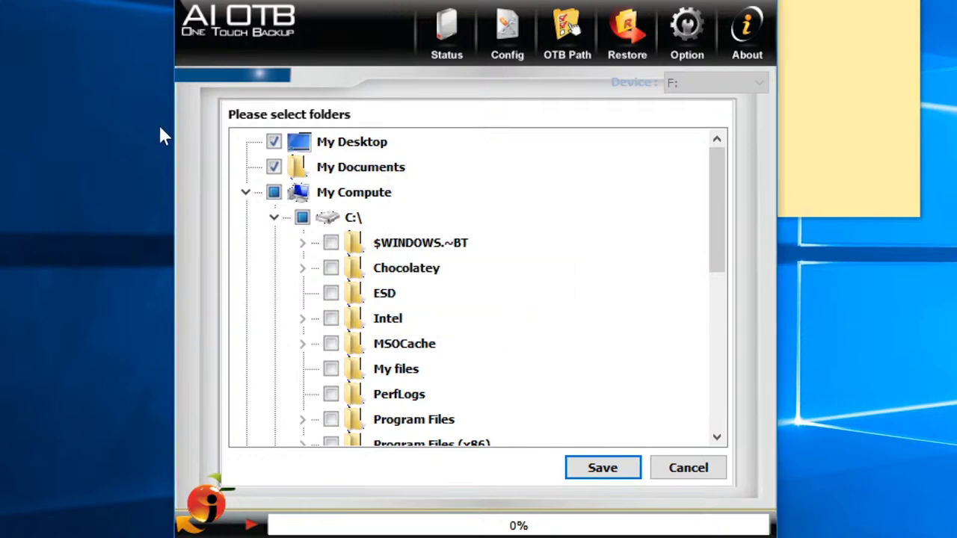
click(248, 192)
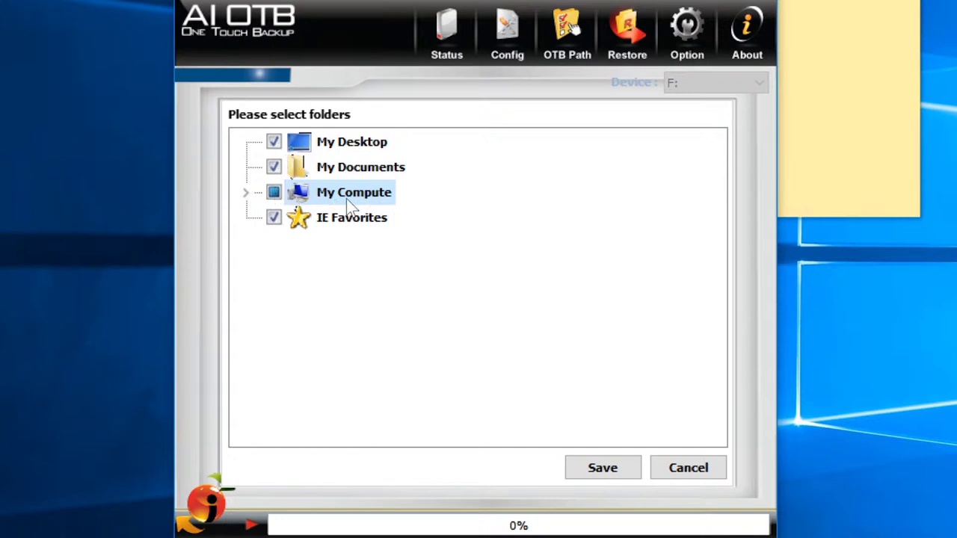
Save the selection again, start the backup to F:, and dismiss the source-directory error.
click(620, 471)
click(496, 311)
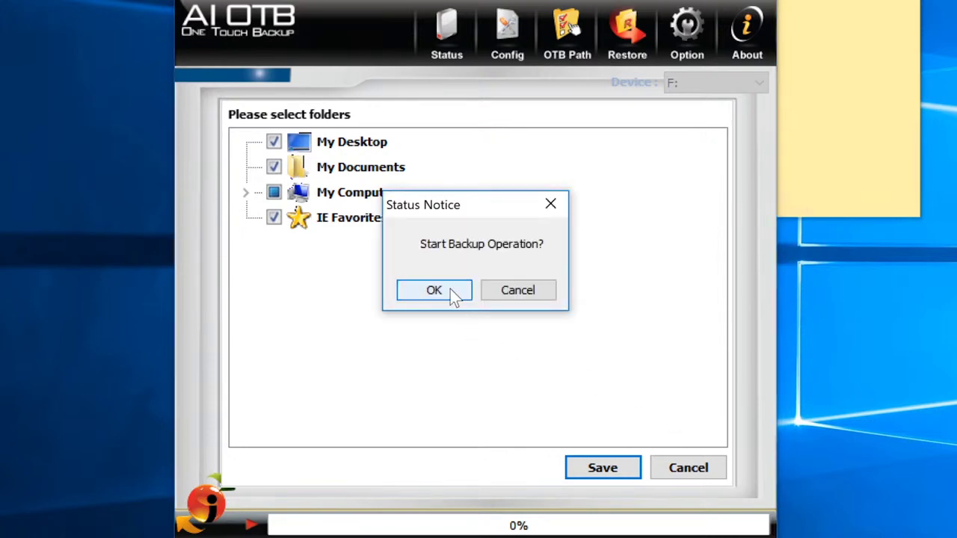
click(452, 291)
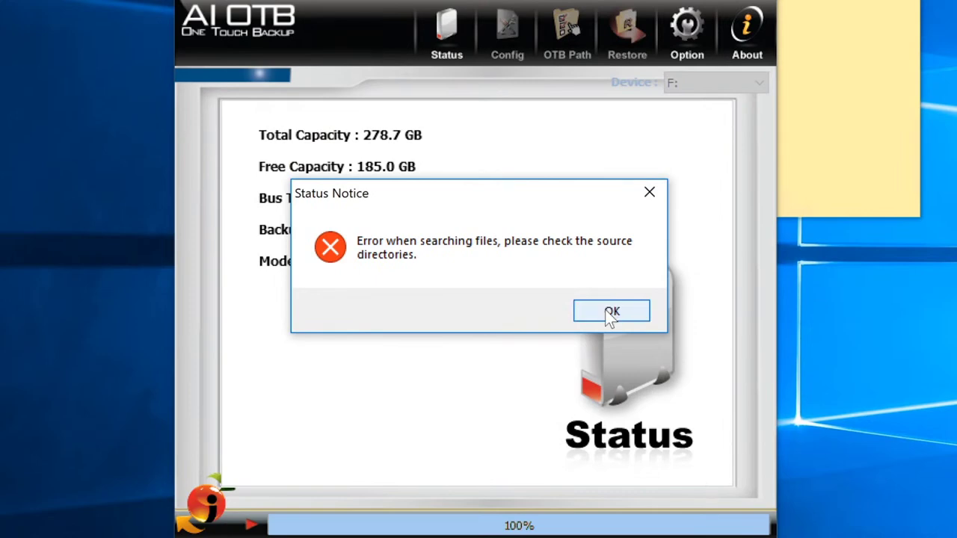
click(611, 314)
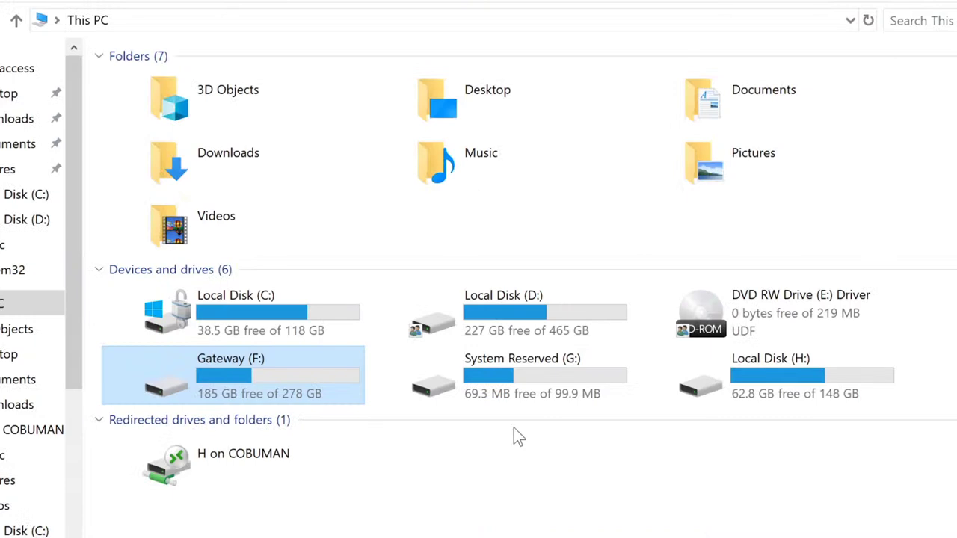
Browse F:\AI-OTB\Backup, checking the backed-up My Desktop and D folders.
double_click(310, 375)
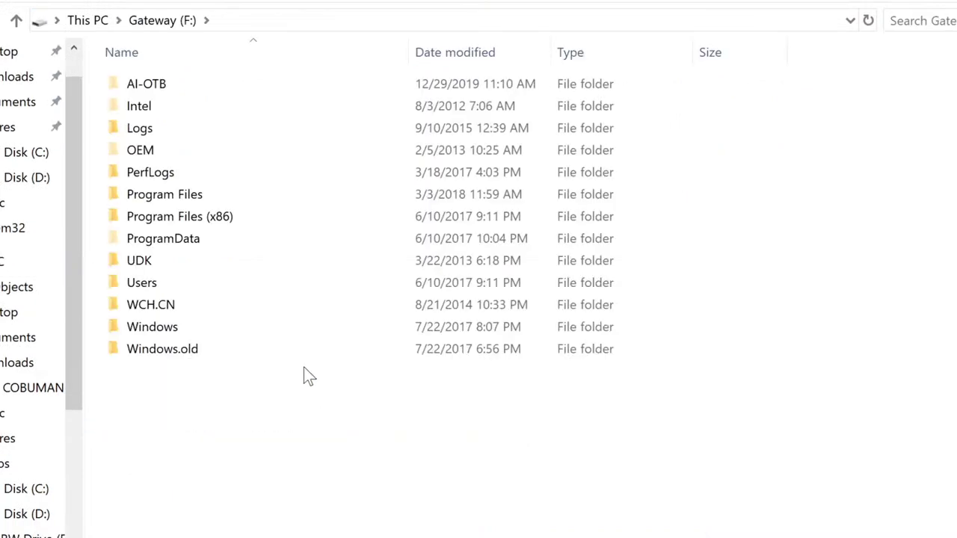
click(173, 93)
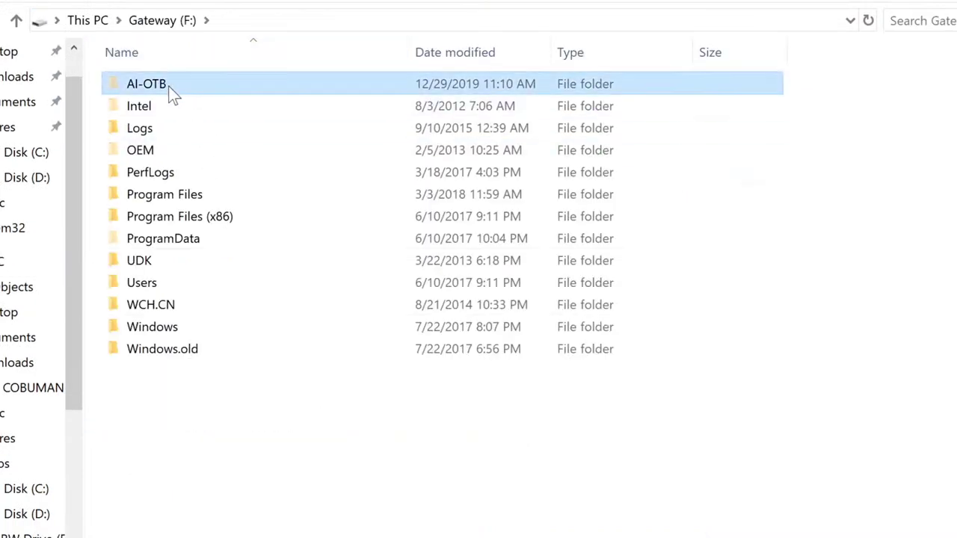
double_click(160, 85)
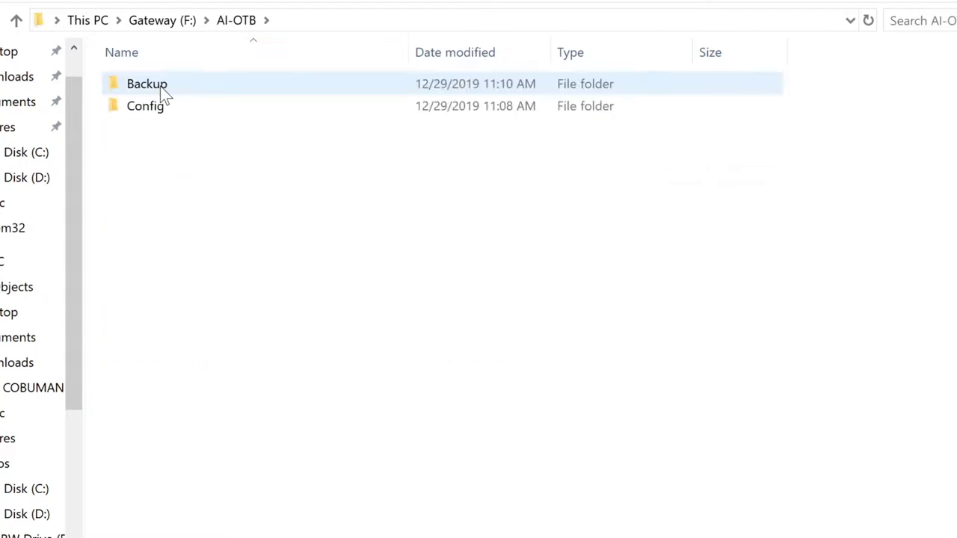
double_click(159, 86)
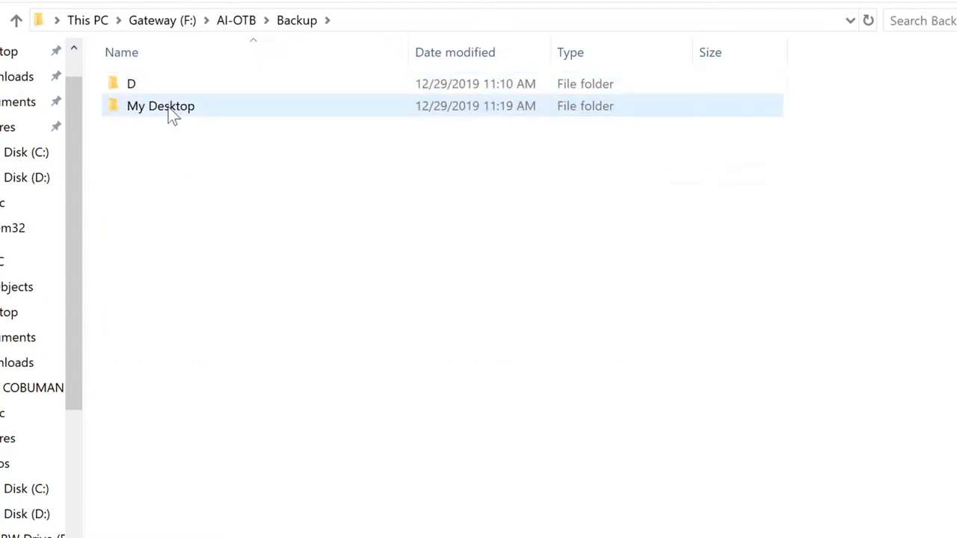
double_click(171, 112)
key(alt+Left)
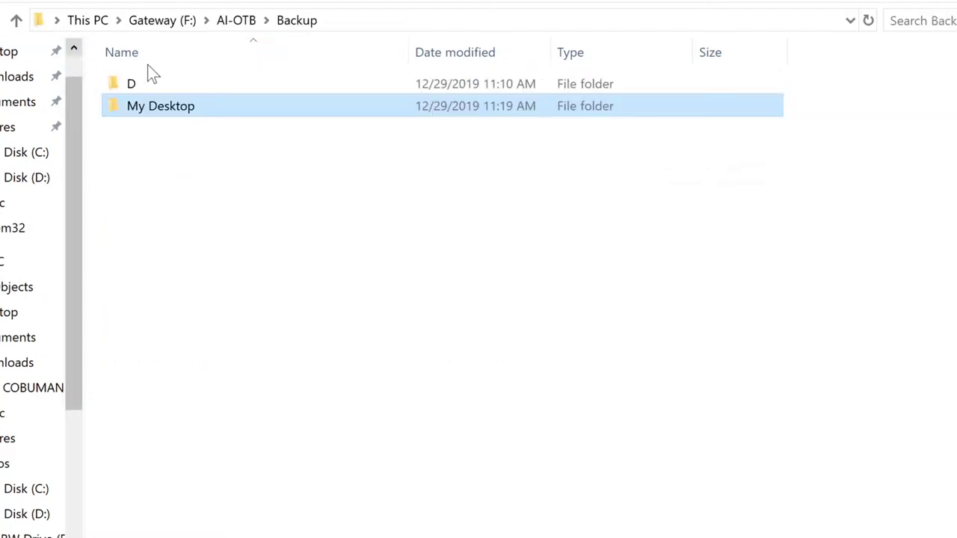
double_click(138, 81)
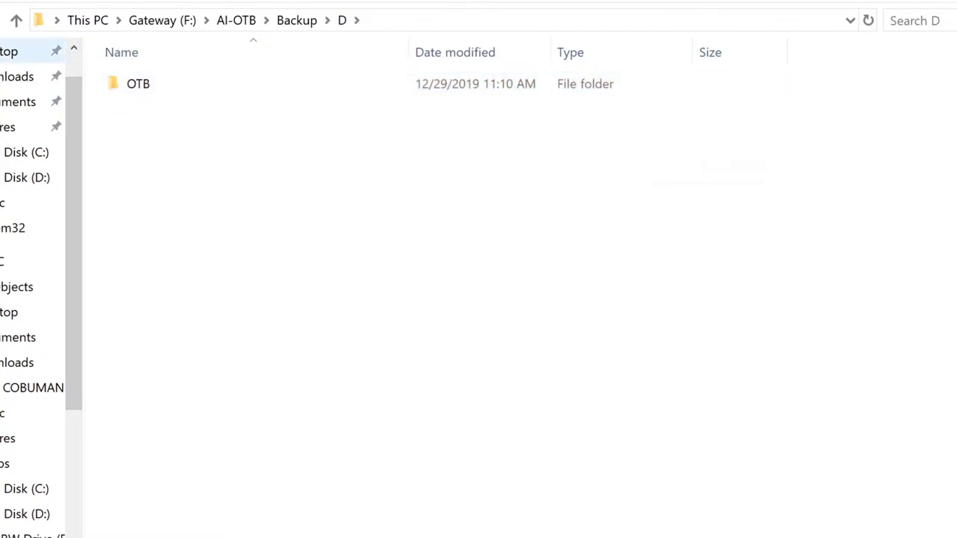
key(alt+Left)
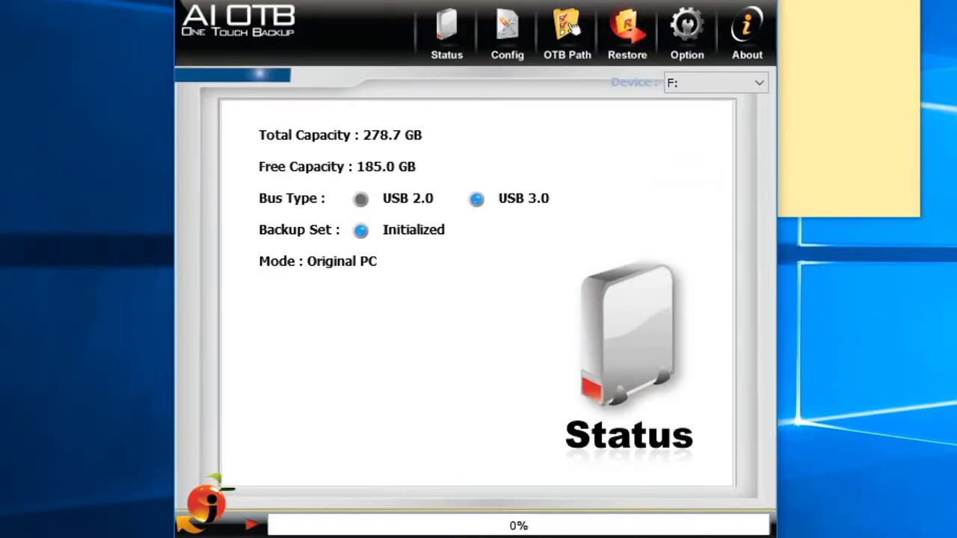
Untick My Documents, My Desktop and IE Favorites in the backup folder selection.
click(571, 45)
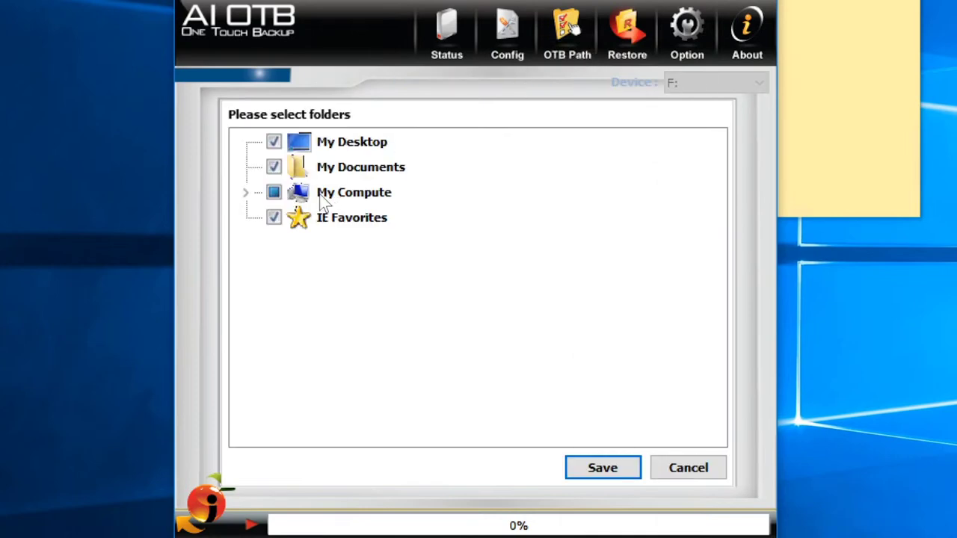
click(274, 167)
click(273, 141)
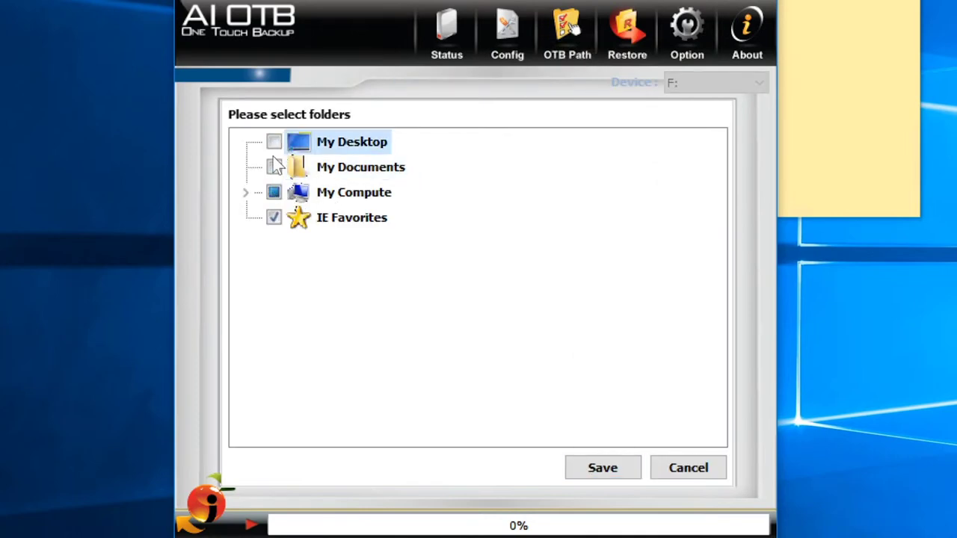
click(271, 216)
Select only the user's Documents folder under C:\Users and save the choice.
click(247, 193)
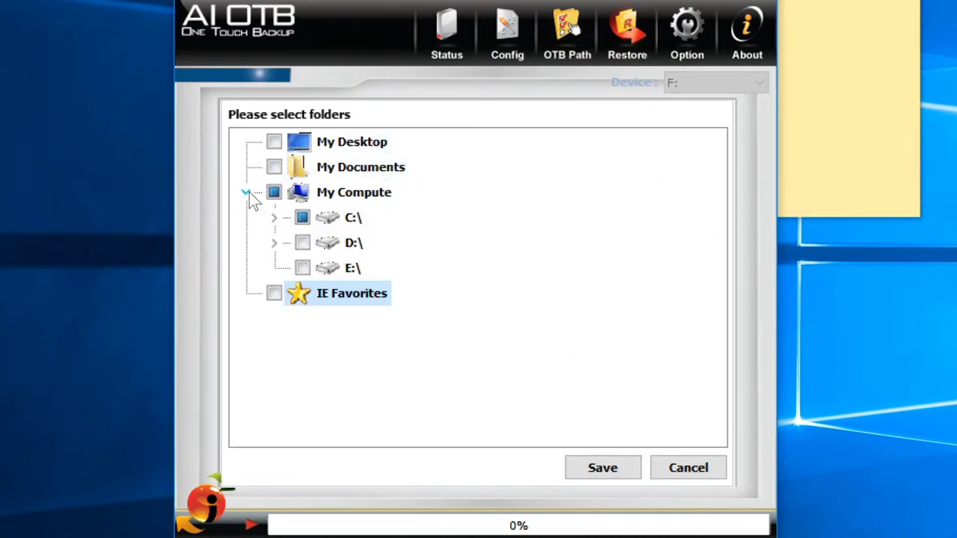
click(274, 218)
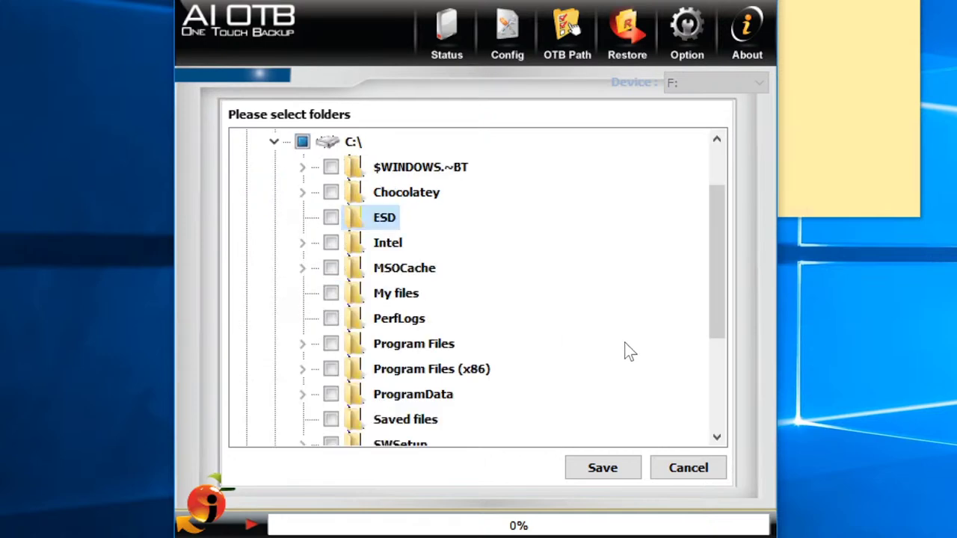
scroll(626, 349, down, 2)
click(303, 319)
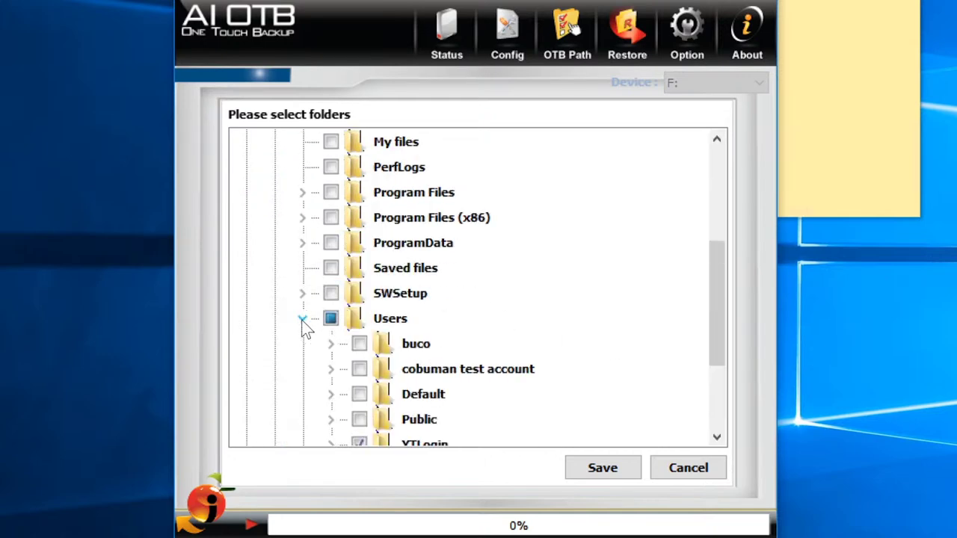
scroll(577, 347, down, 1)
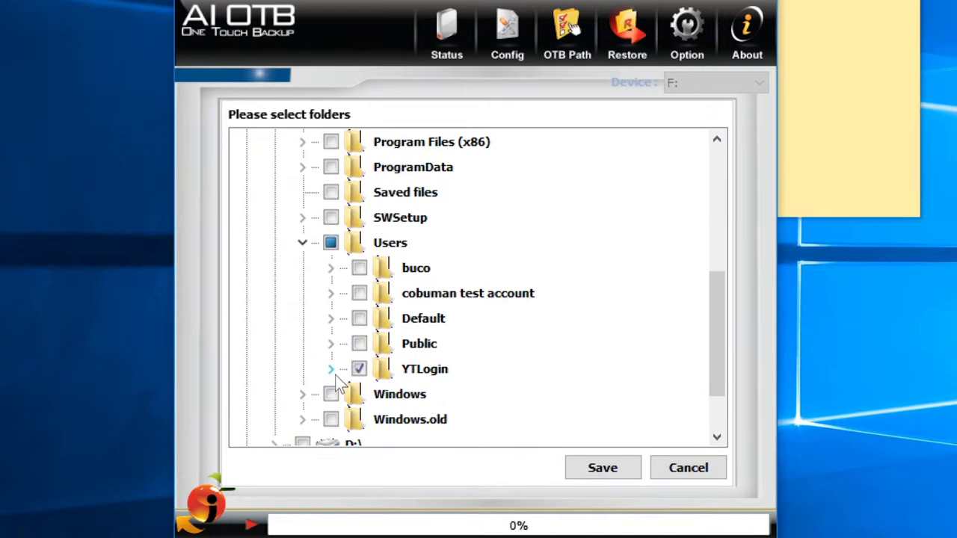
click(359, 369)
click(334, 369)
scroll(538, 294, down, 3)
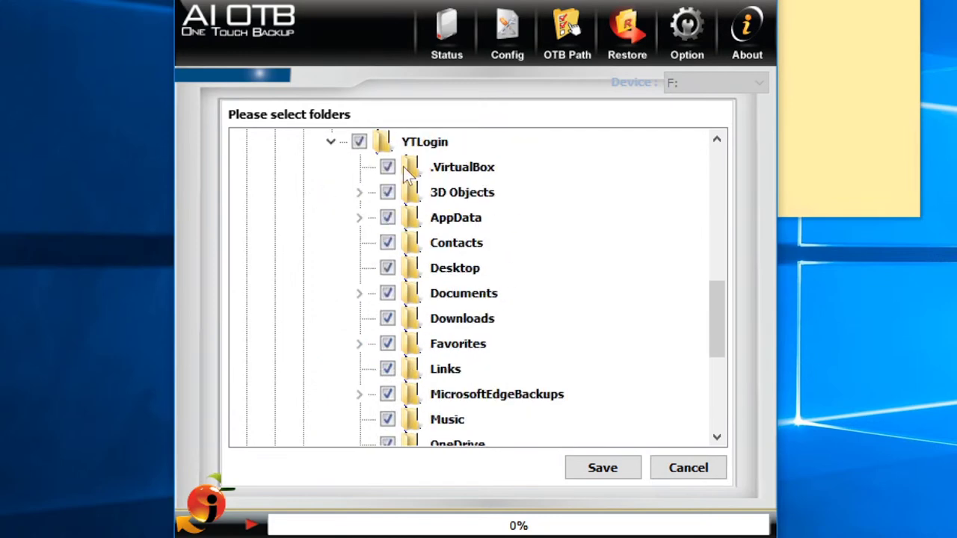
click(361, 144)
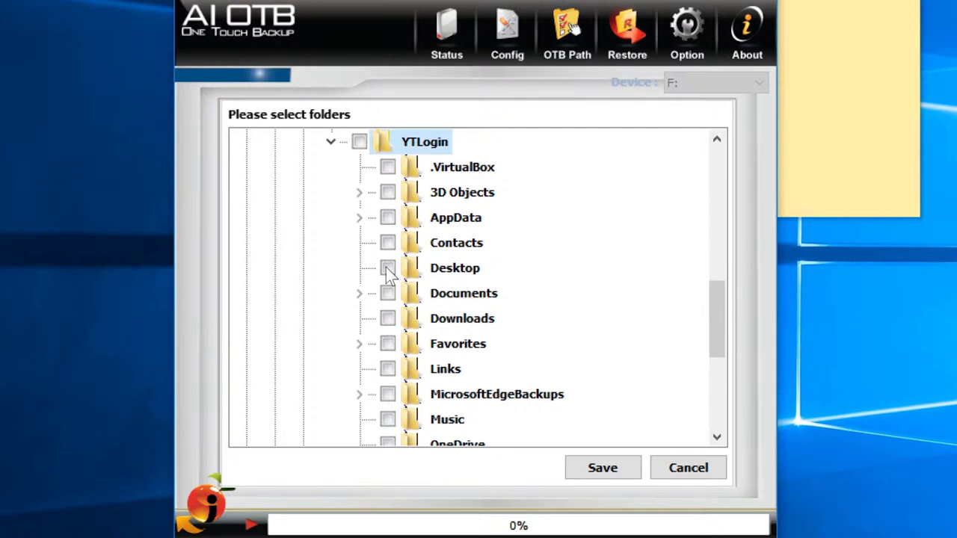
click(388, 293)
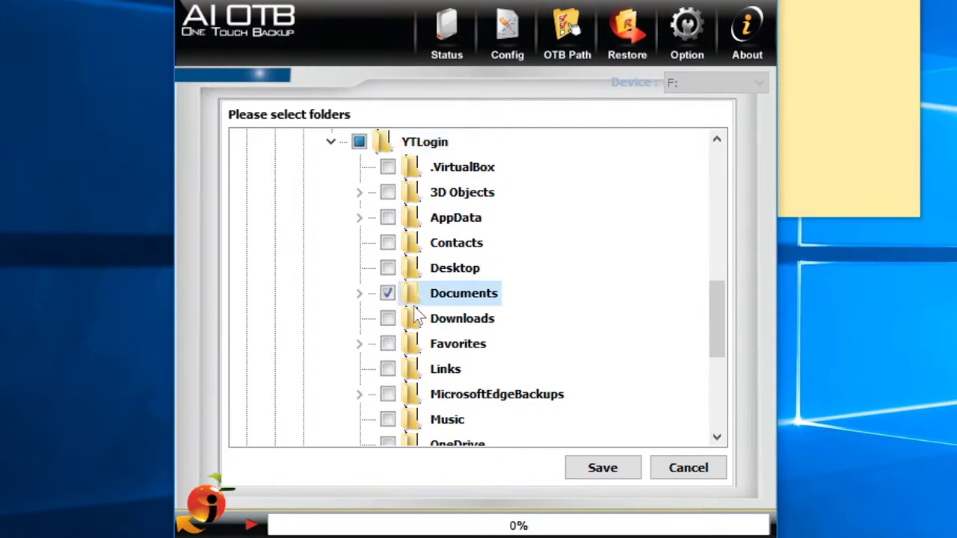
click(609, 471)
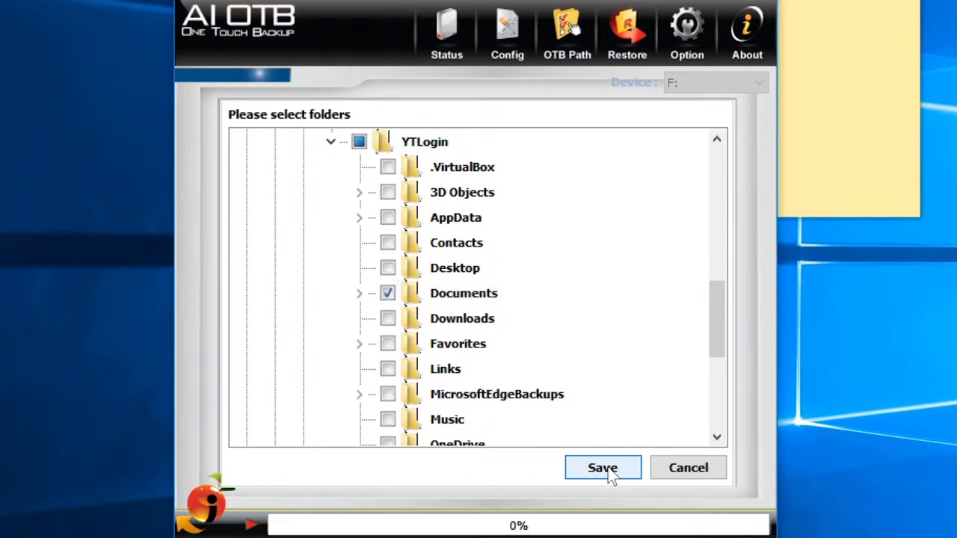
click(508, 311)
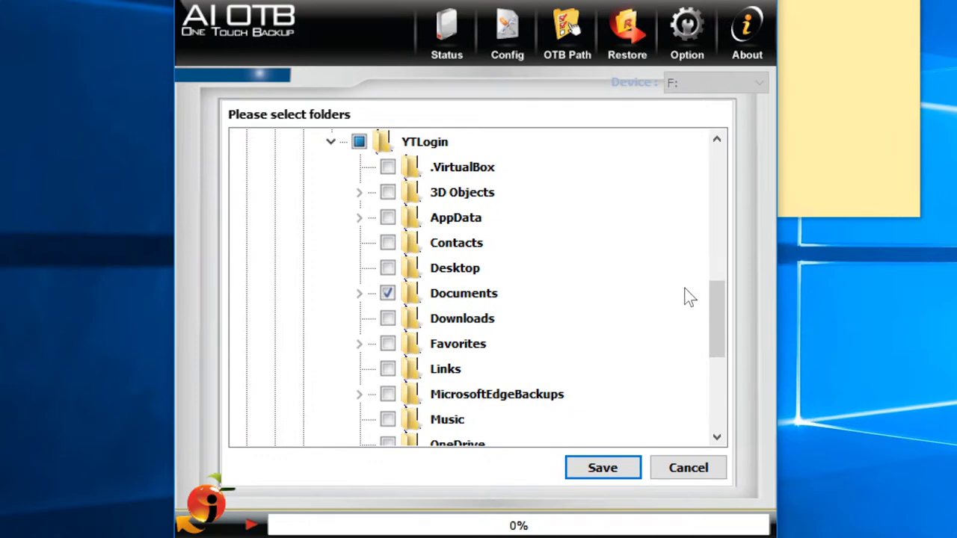
Start and confirm a backup of the Documents folder.
drag(717, 288, 730, 270)
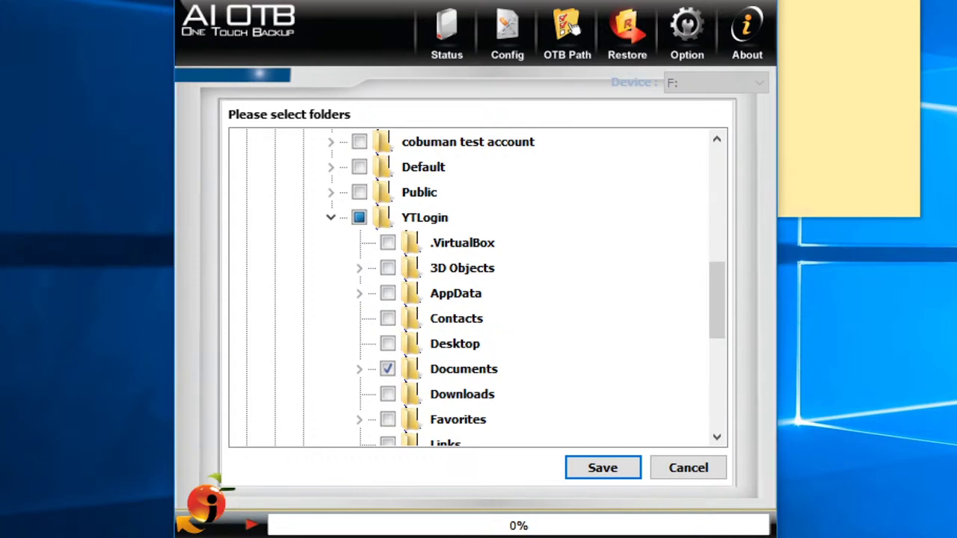
key(Return)
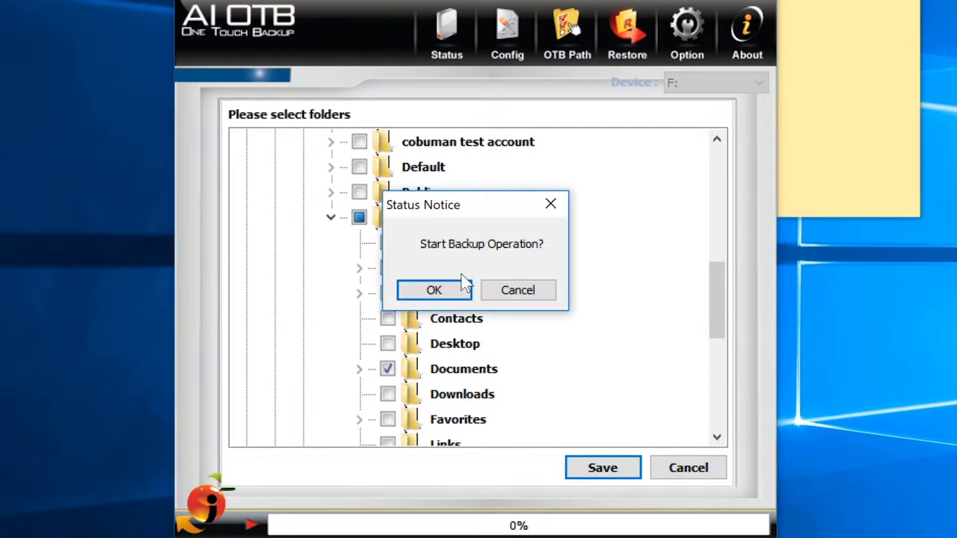
click(461, 278)
click(528, 316)
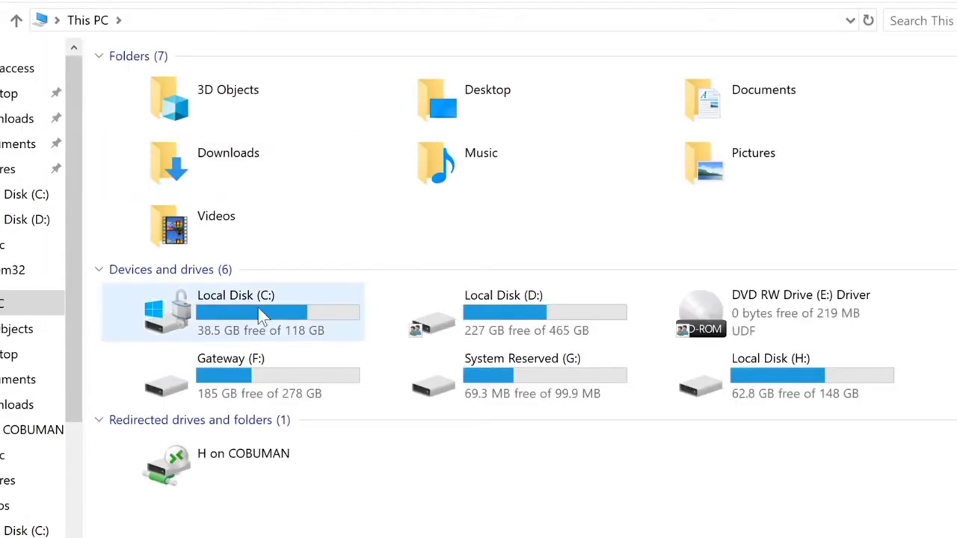
Open F:\AI-OTB\Backup\C\Users\<user>\Documents to check the backed-up files.
double_click(235, 376)
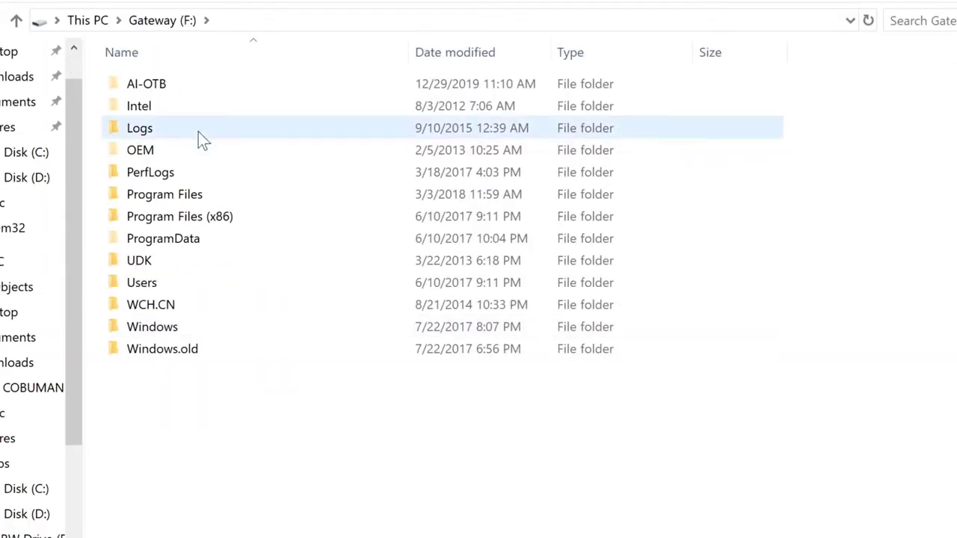
double_click(172, 87)
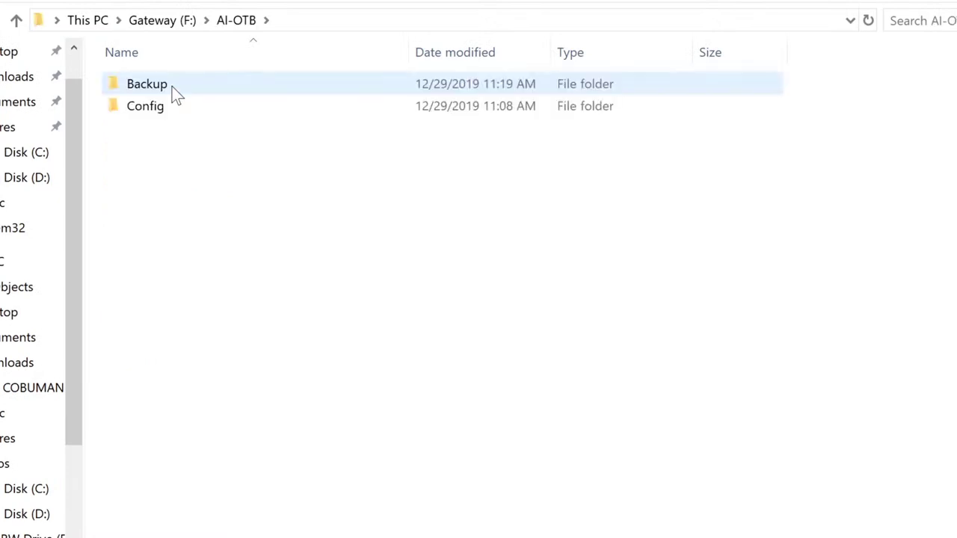
double_click(172, 87)
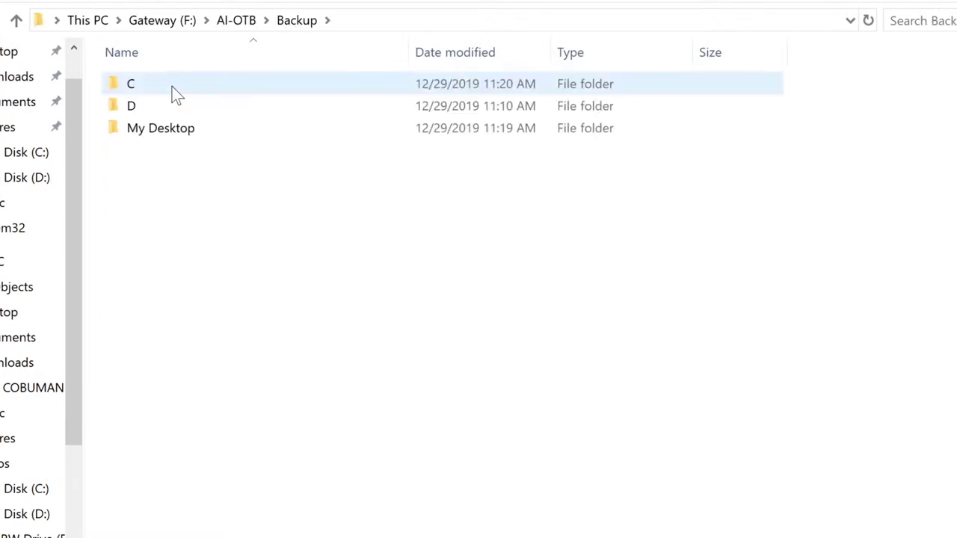
double_click(172, 87)
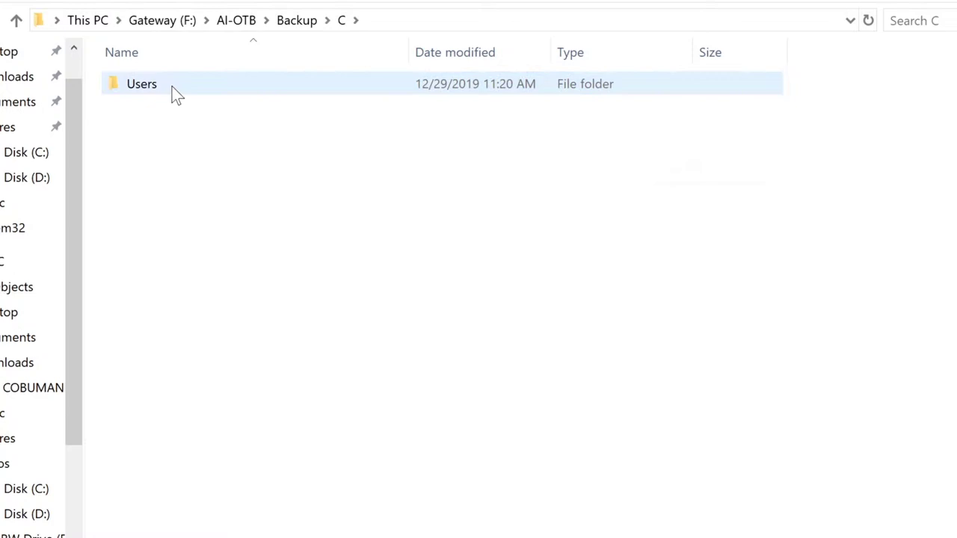
click(173, 85)
double_click(174, 83)
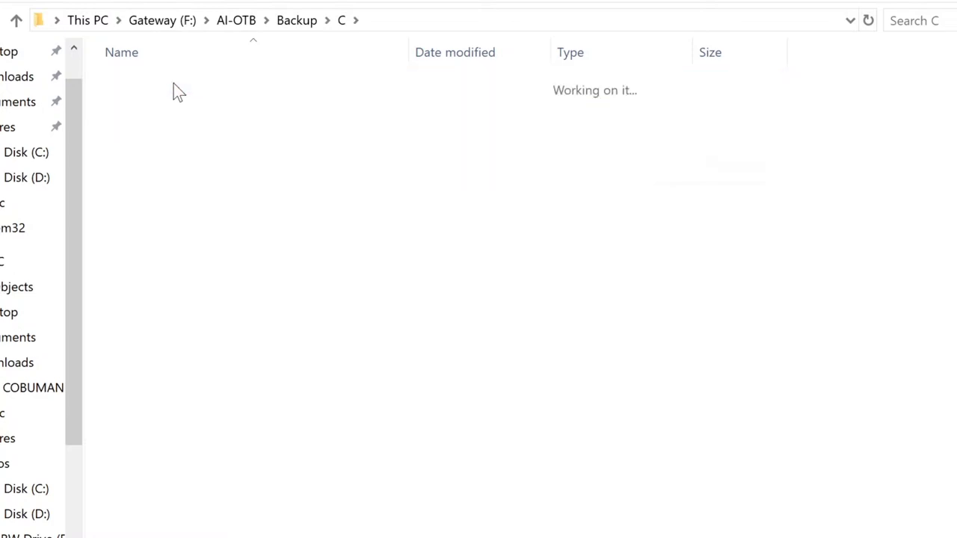
click(173, 82)
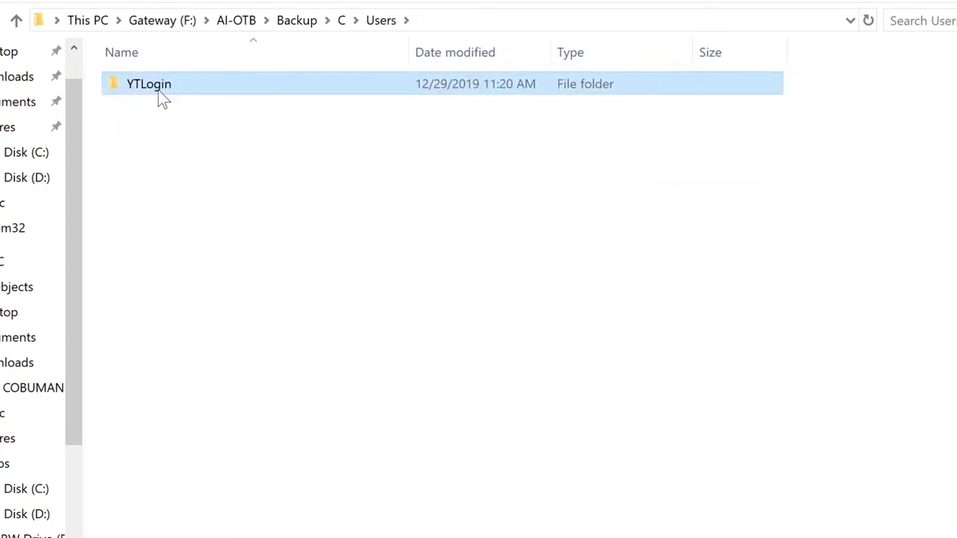
double_click(161, 95)
click(167, 89)
double_click(166, 90)
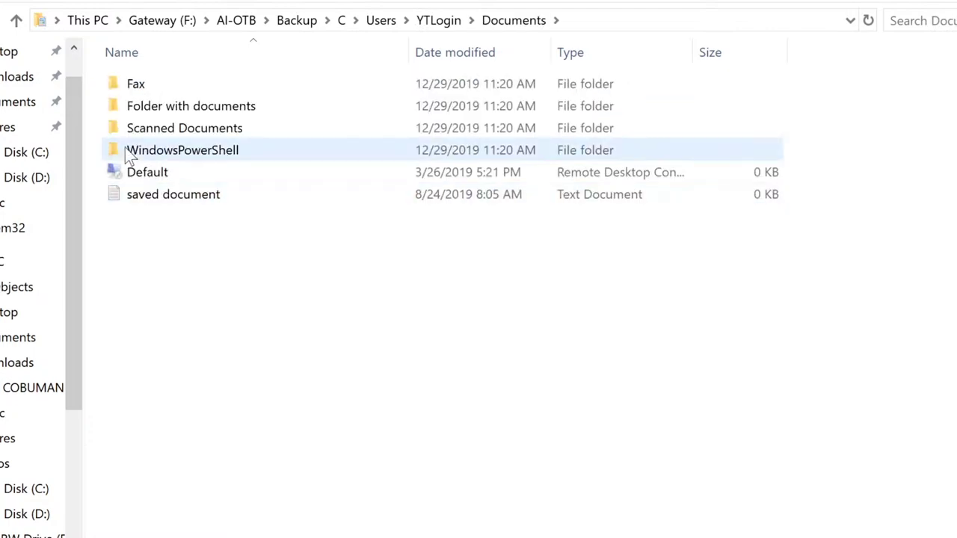
Return to the top of drive F: and bring back AI-OTB's Config page.
key(alt+Up)
key(alt+Up)
key(alt+Up)
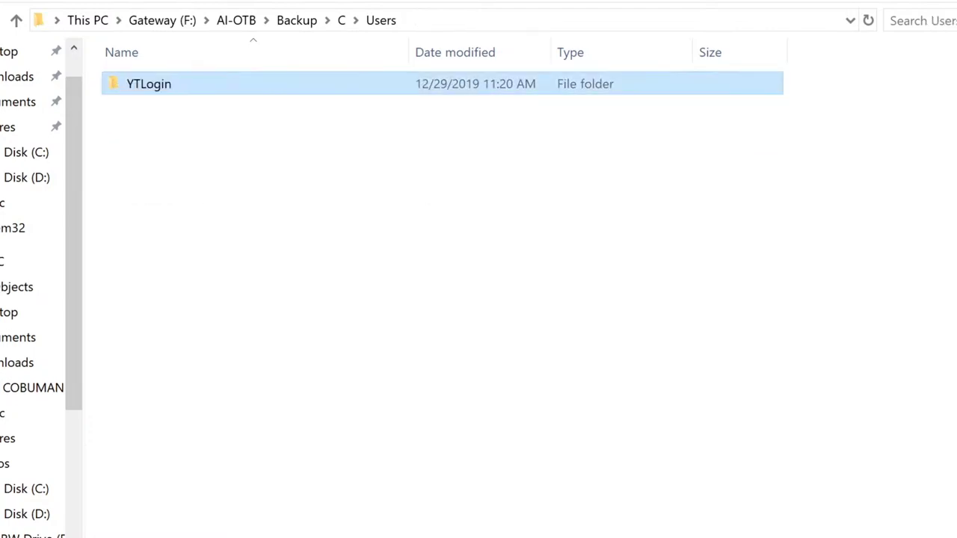
key(alt+Up)
key(alt+Up)
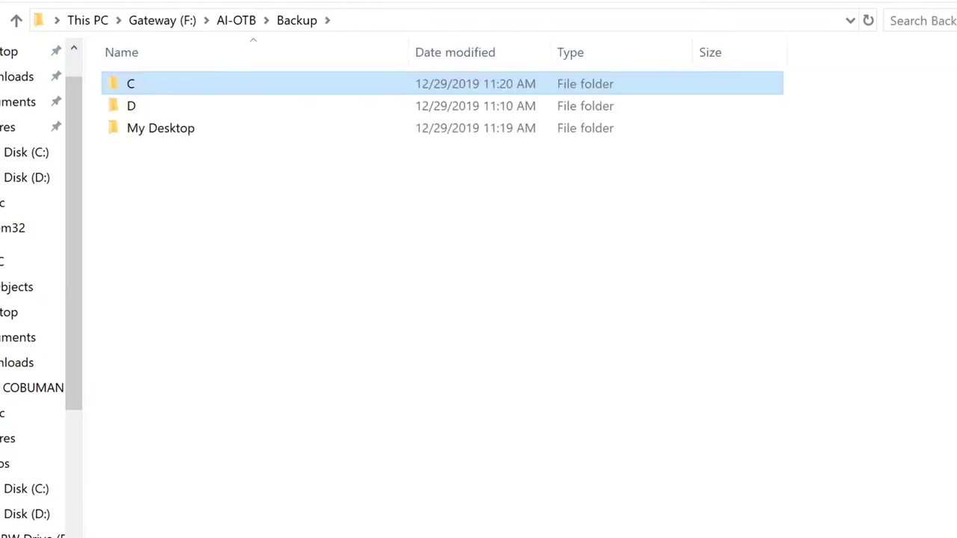
key(alt+Up)
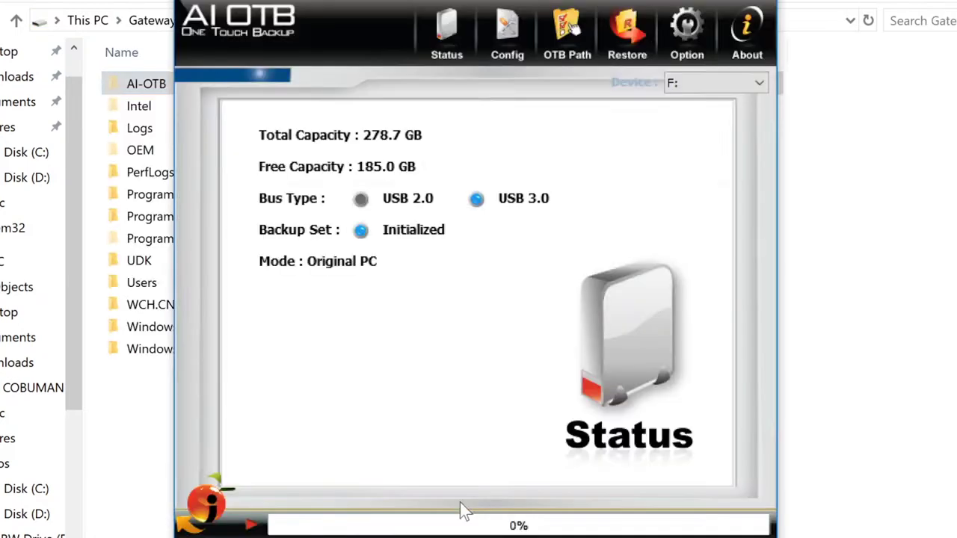
click(495, 34)
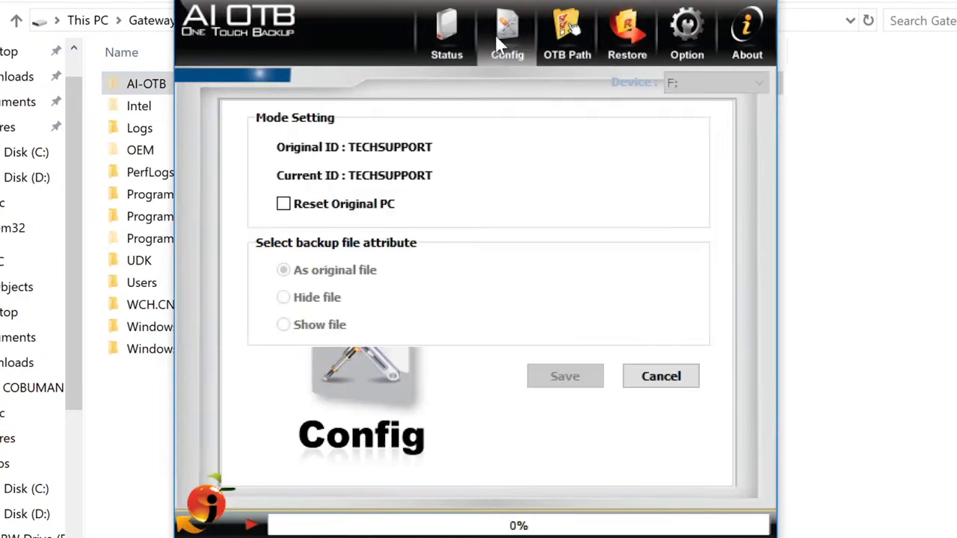
Re-tick My Documents, My Desktop and IE Favorites in OTB Path and save the selection.
click(565, 24)
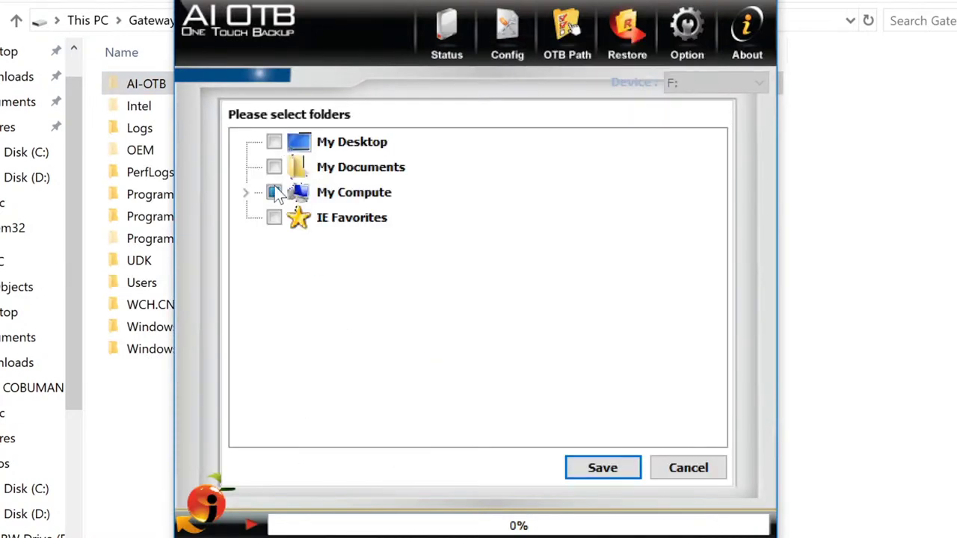
click(274, 167)
click(274, 142)
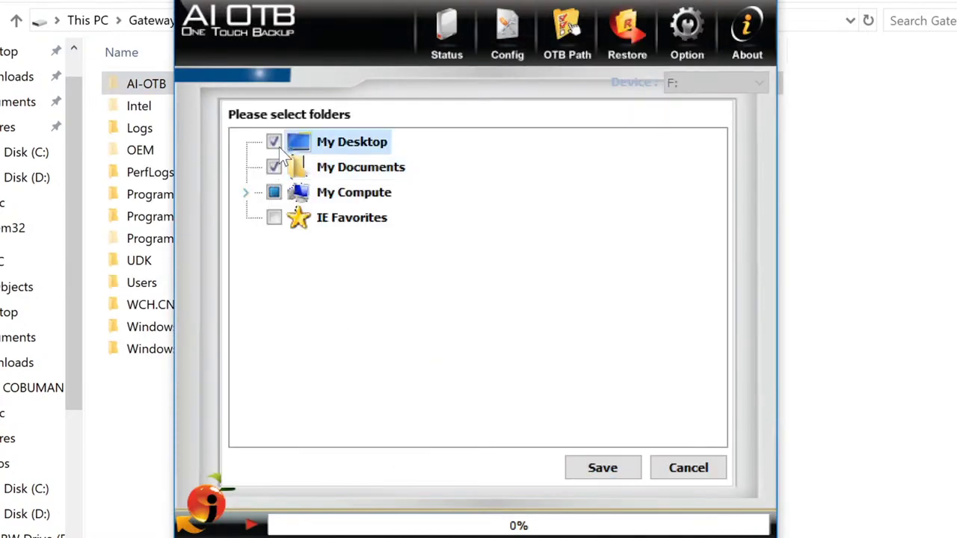
click(274, 218)
click(626, 474)
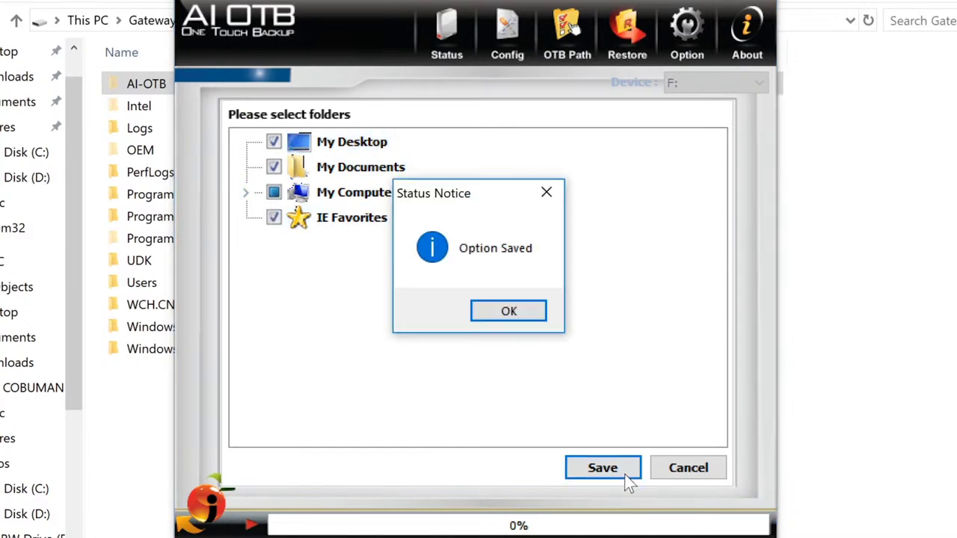
click(508, 311)
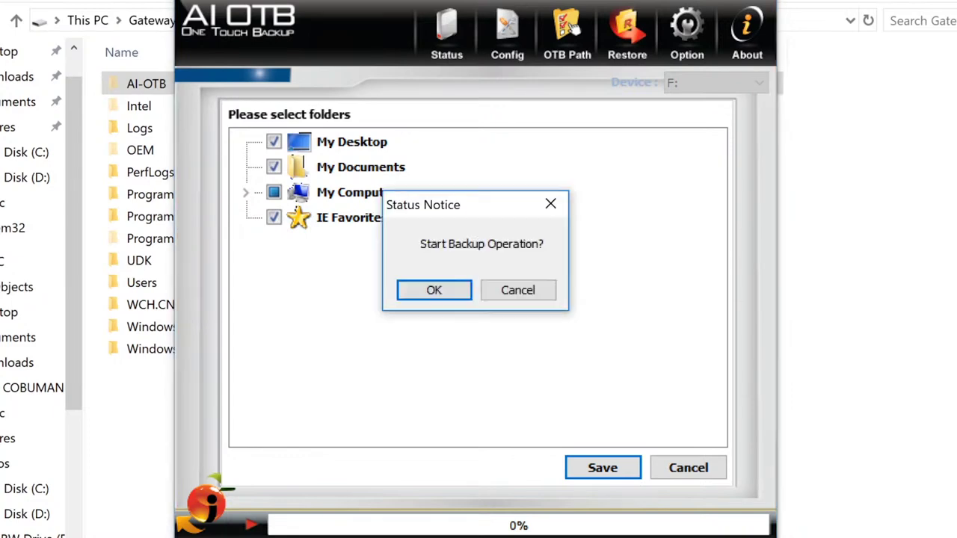
Start the backup again, dismiss the source-directory error, and return to OTB Path.
click(437, 288)
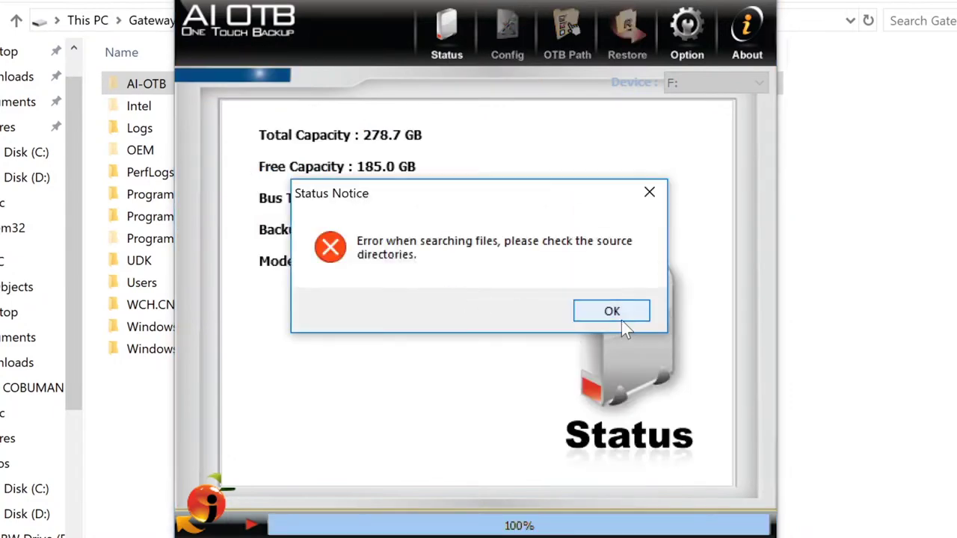
click(619, 314)
click(565, 44)
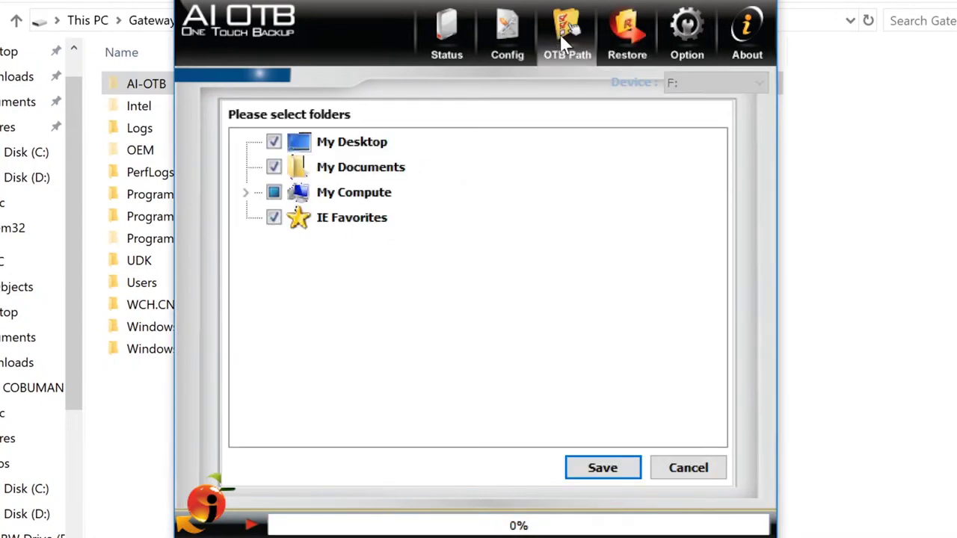
Untick My Desktop, My Documents and IE Favorites, then expand My Compute > C:\ > Users > profile.
click(275, 143)
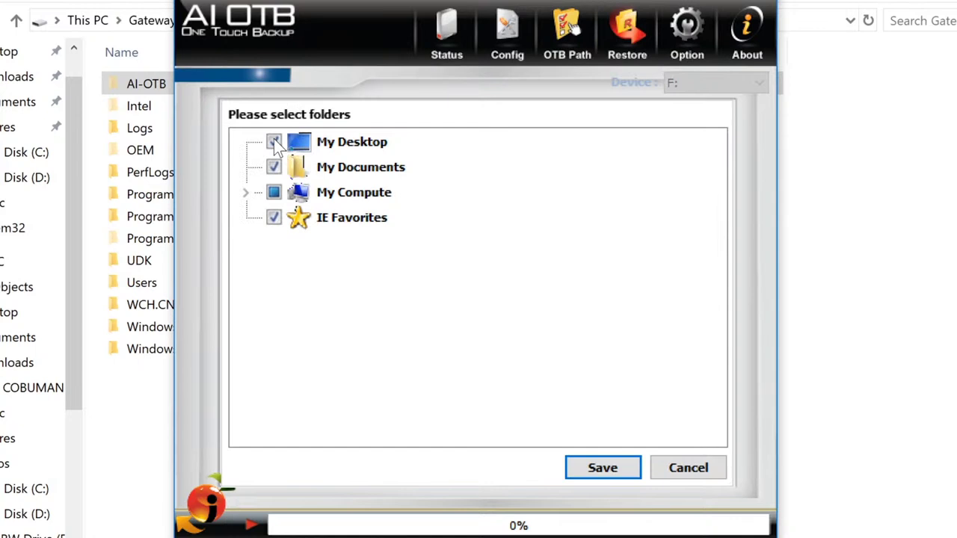
click(272, 166)
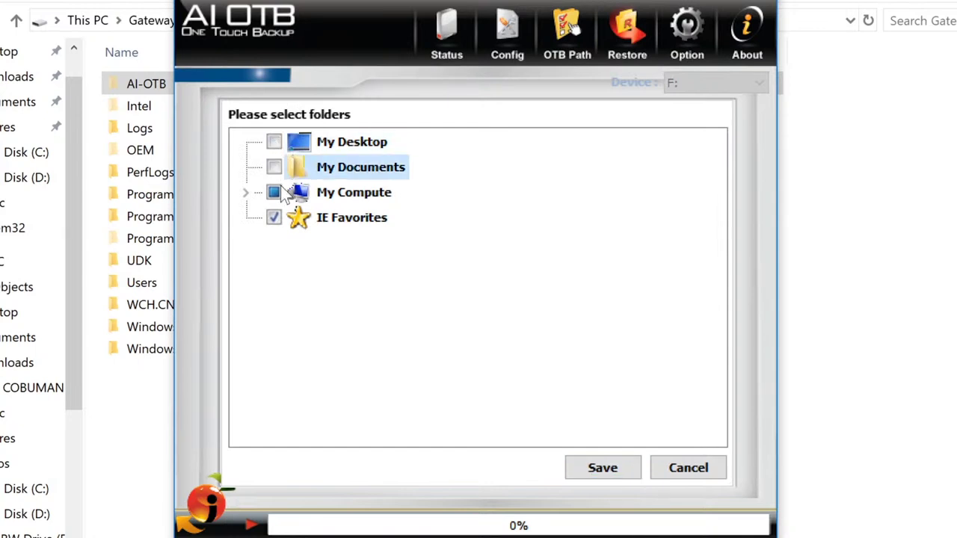
click(273, 217)
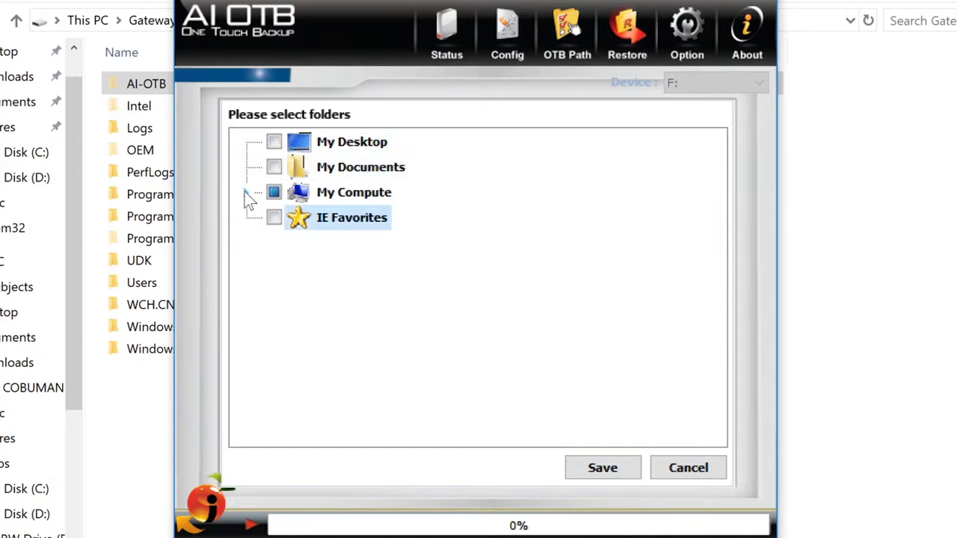
click(245, 192)
click(278, 222)
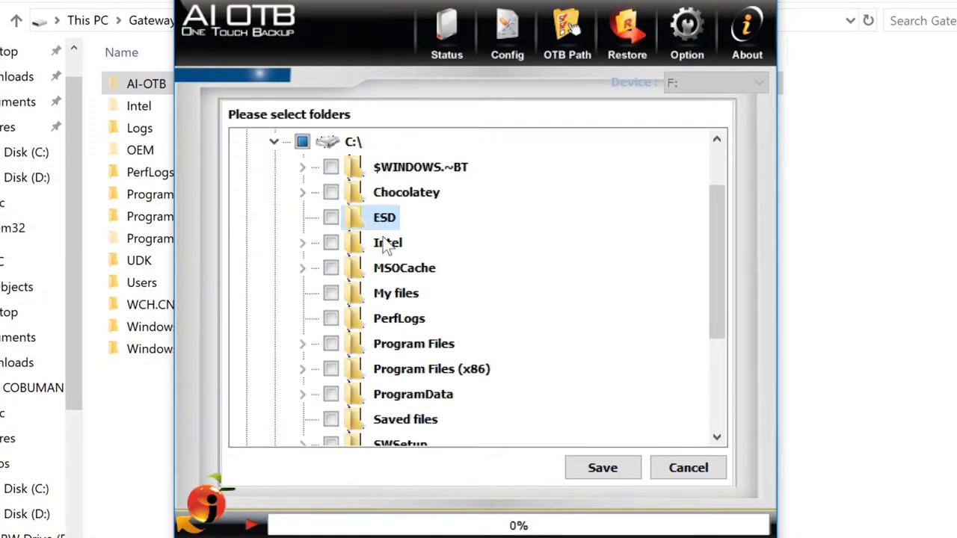
scroll(385, 245, down, 3)
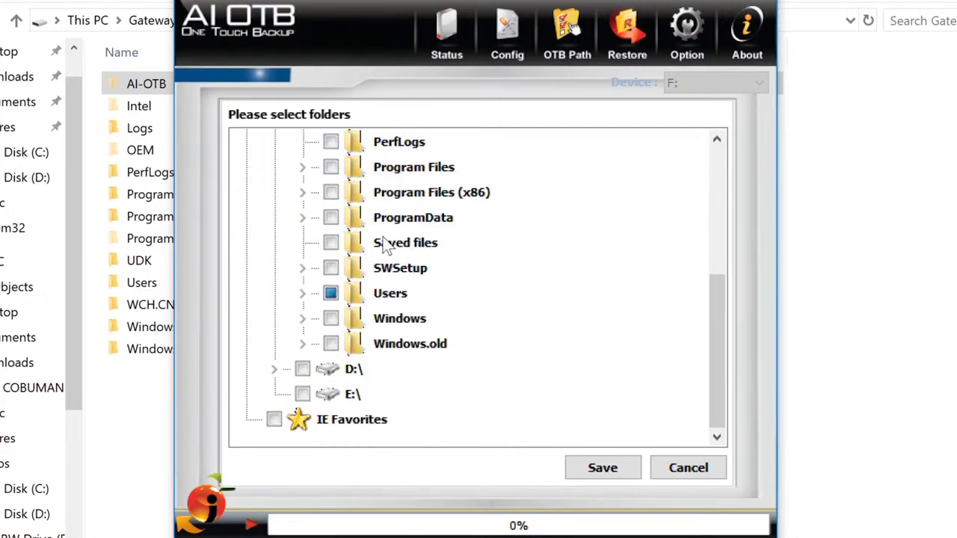
click(303, 294)
scroll(478, 289, down, 1)
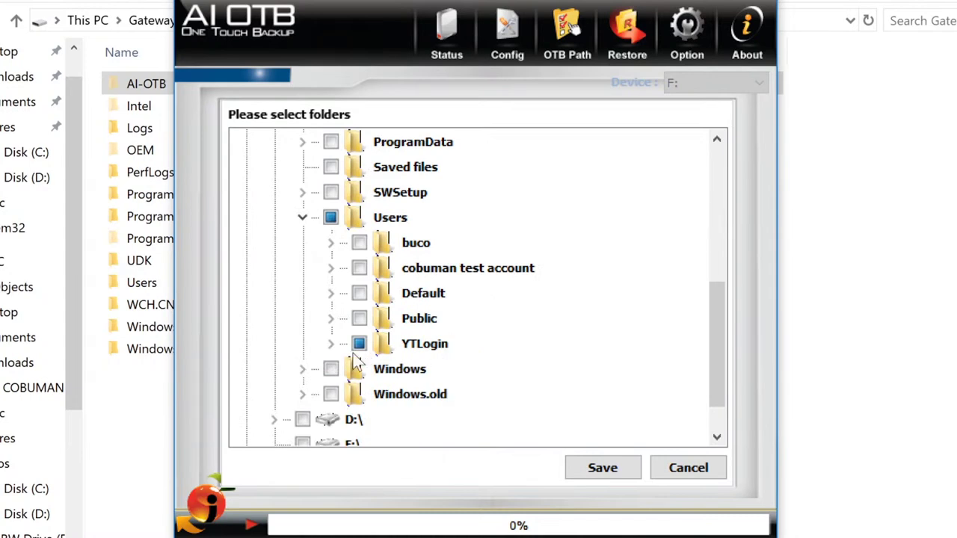
click(332, 344)
Tick the user's Desktop and Favorites folders and save the new backup selection.
scroll(440, 320, down, 3)
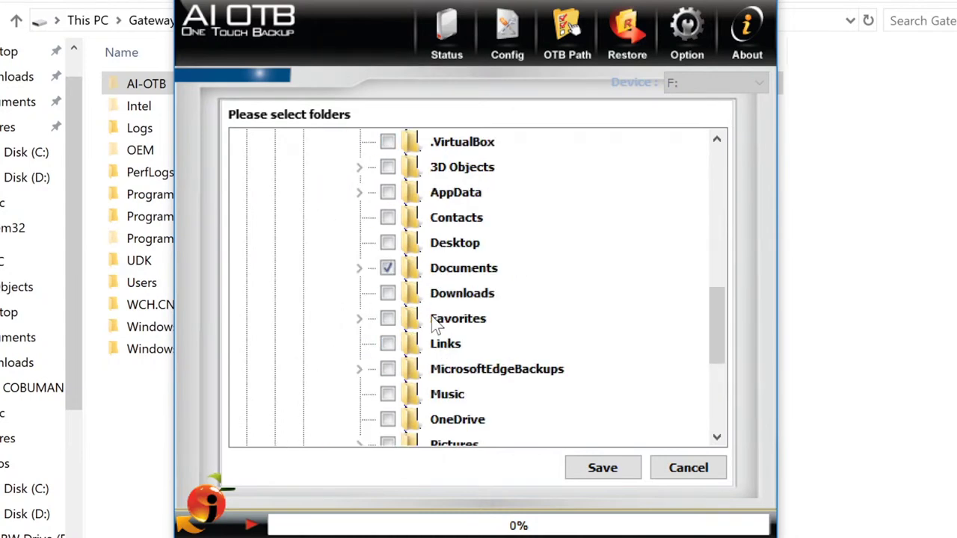
click(387, 242)
scroll(395, 228, down, 1)
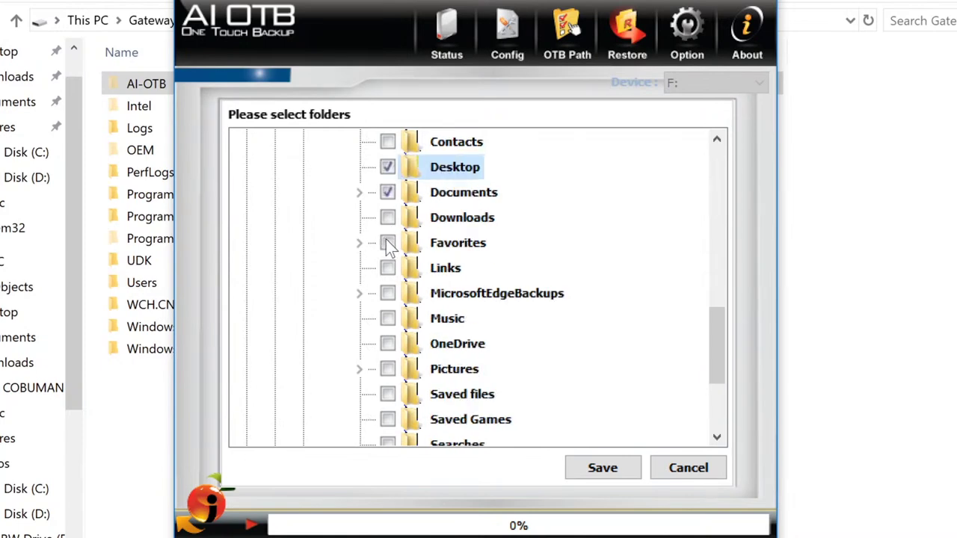
click(387, 242)
click(609, 467)
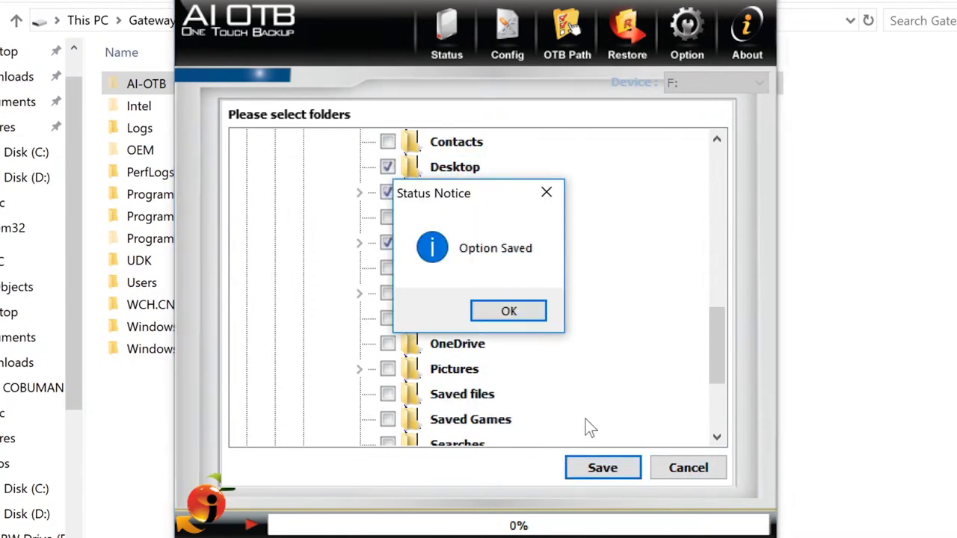
click(521, 316)
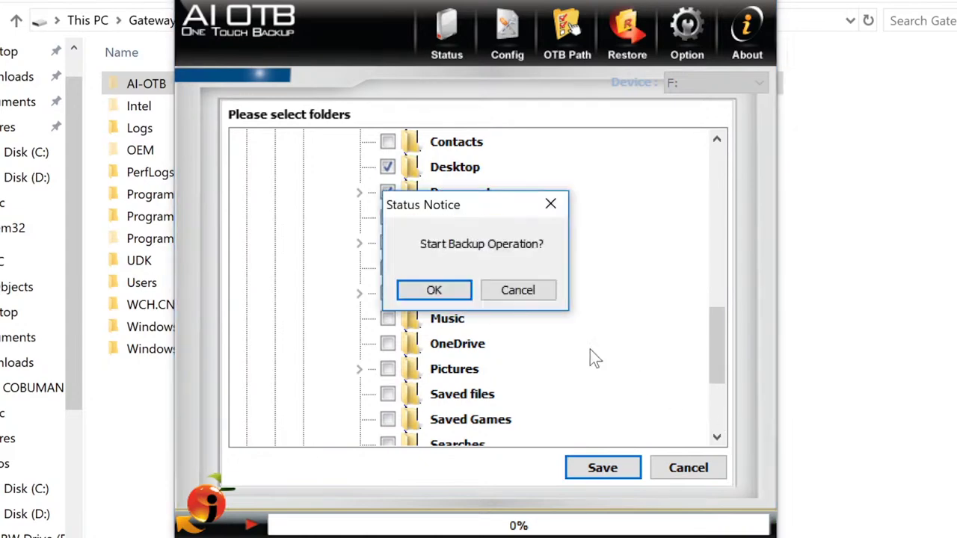
Run the backup to 100% completion and return to File Explorer.
click(453, 288)
click(523, 311)
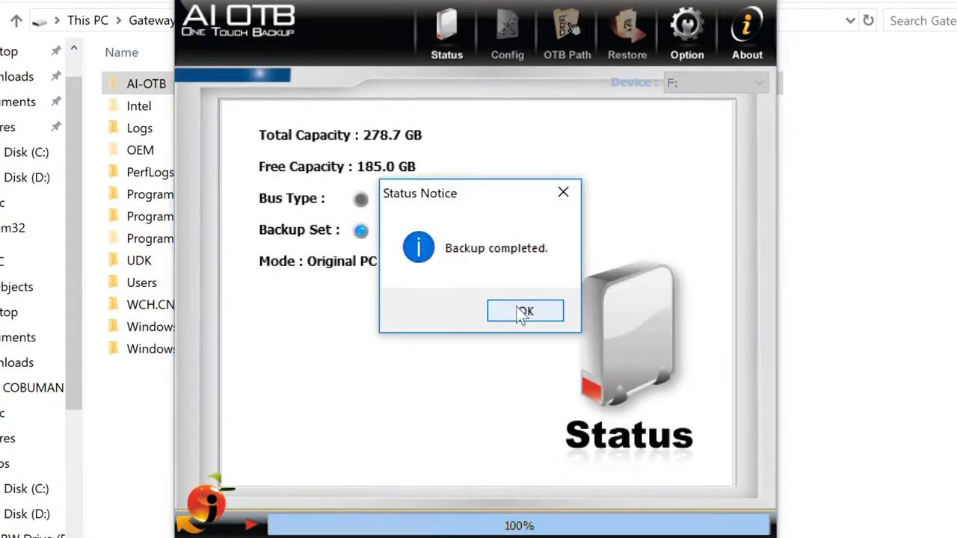
click(160, 399)
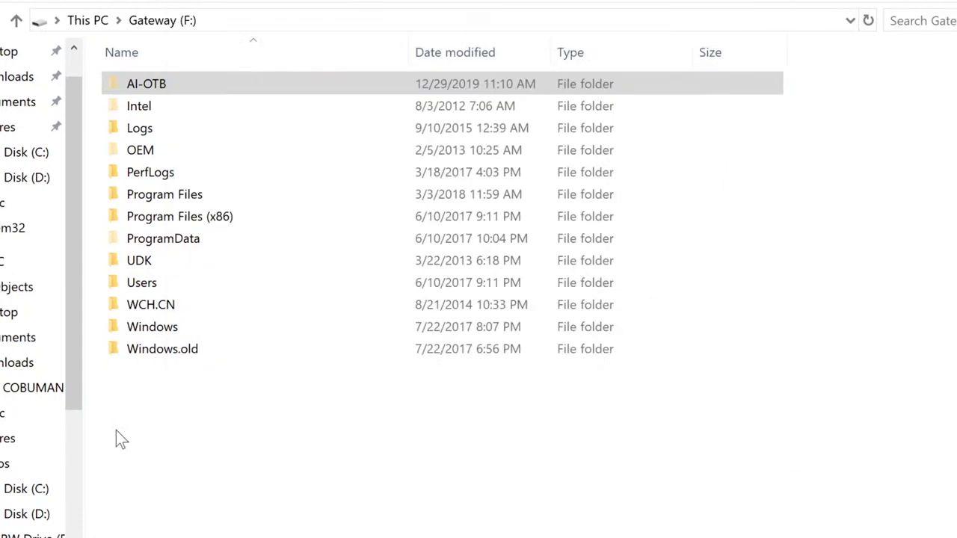
On F:, browse AI-OTB > Backup > C > Users > profile and inspect the backed-up Desktop folder.
double_click(231, 85)
double_click(230, 85)
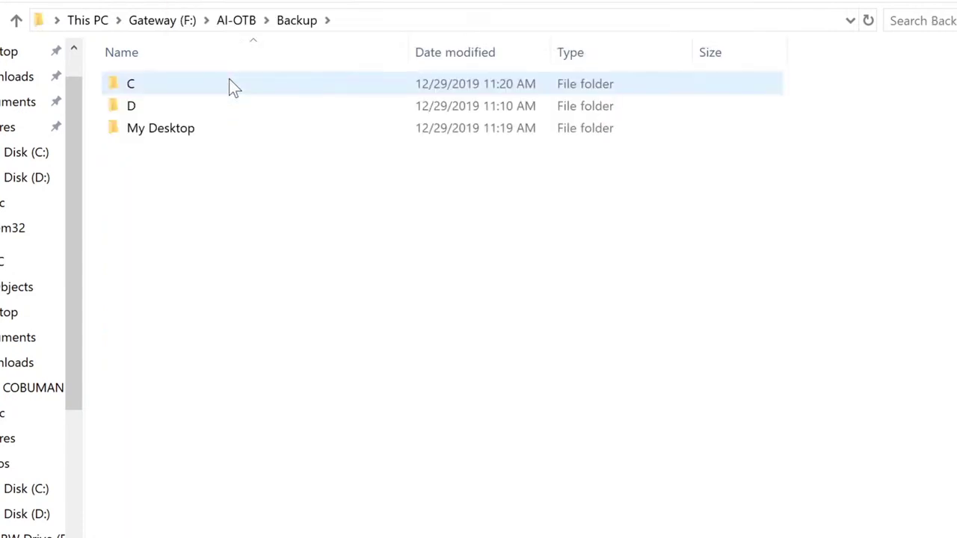
double_click(230, 84)
double_click(230, 84)
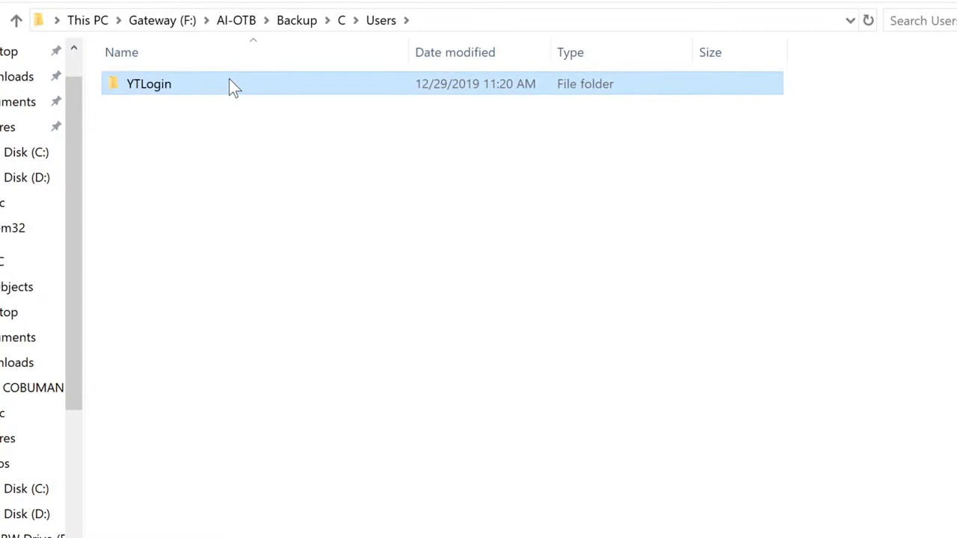
double_click(230, 85)
double_click(230, 85)
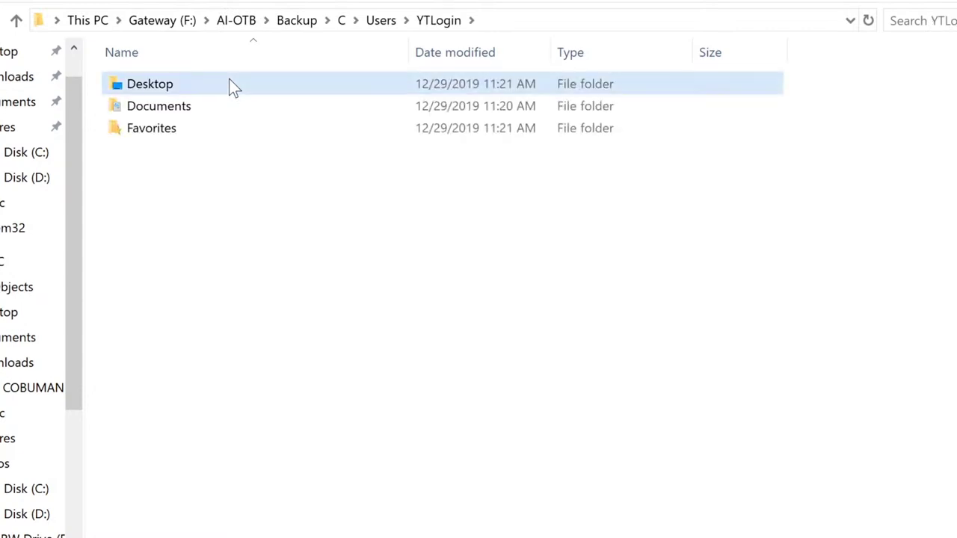
key(alt+Up)
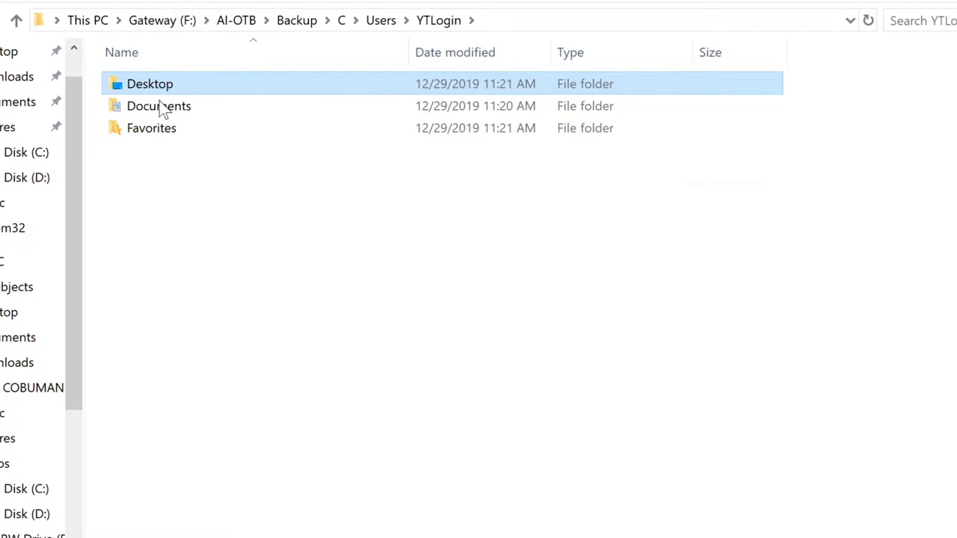
Inspect the backed-up Favorites folder, go back up to folder C, and switch to AI-OTB.
click(160, 135)
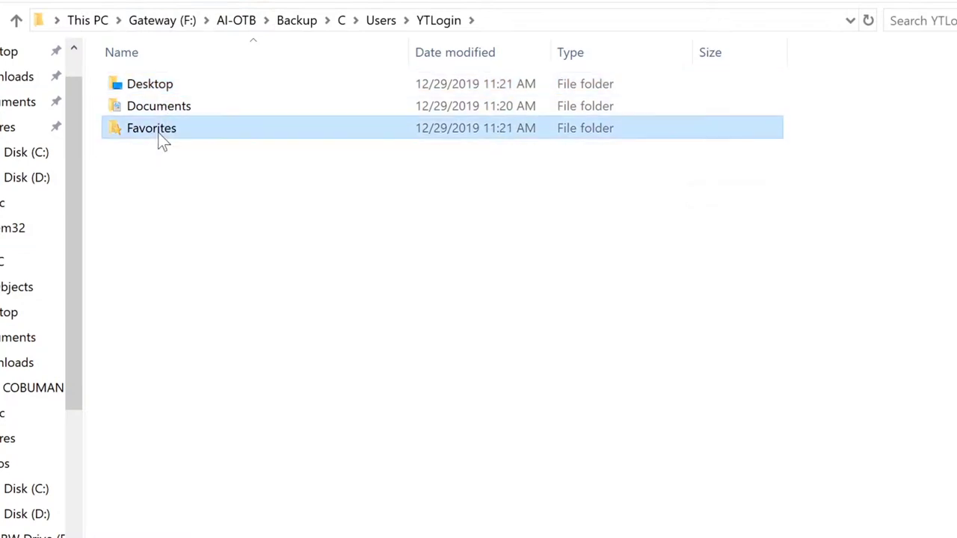
double_click(159, 137)
key(alt+Left)
key(alt+Up)
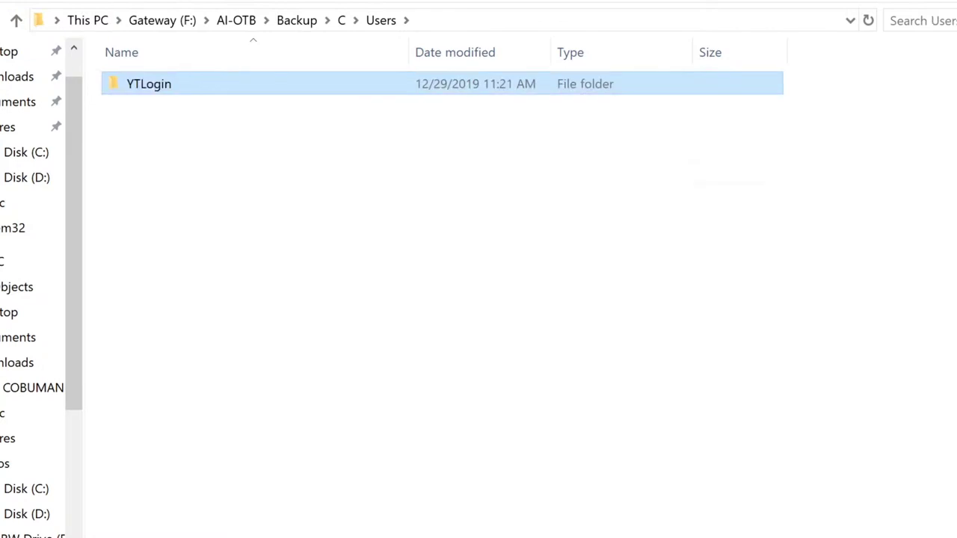
key(alt+Up)
key(alt+Tab)
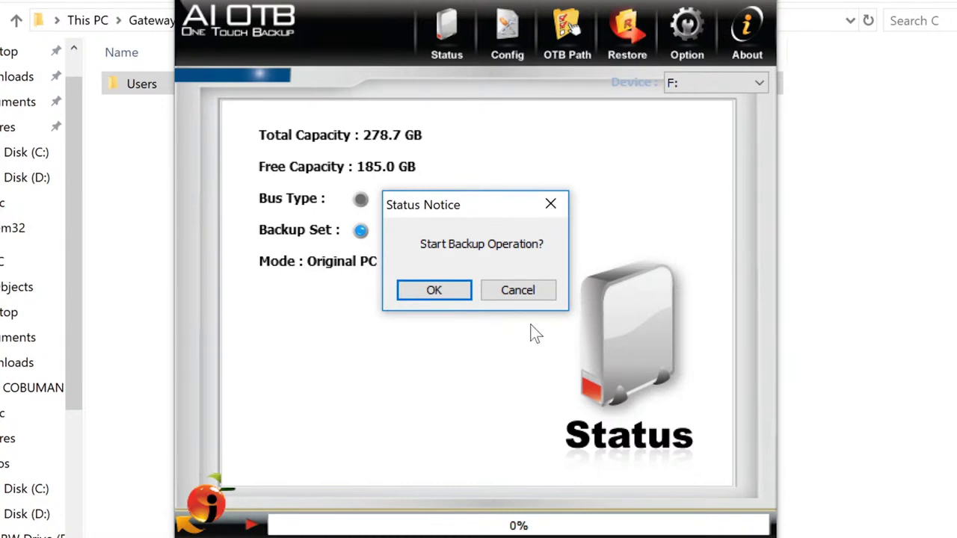
Run another completed backup, then uncheck Confirm Before Backup in Option and save.
click(456, 291)
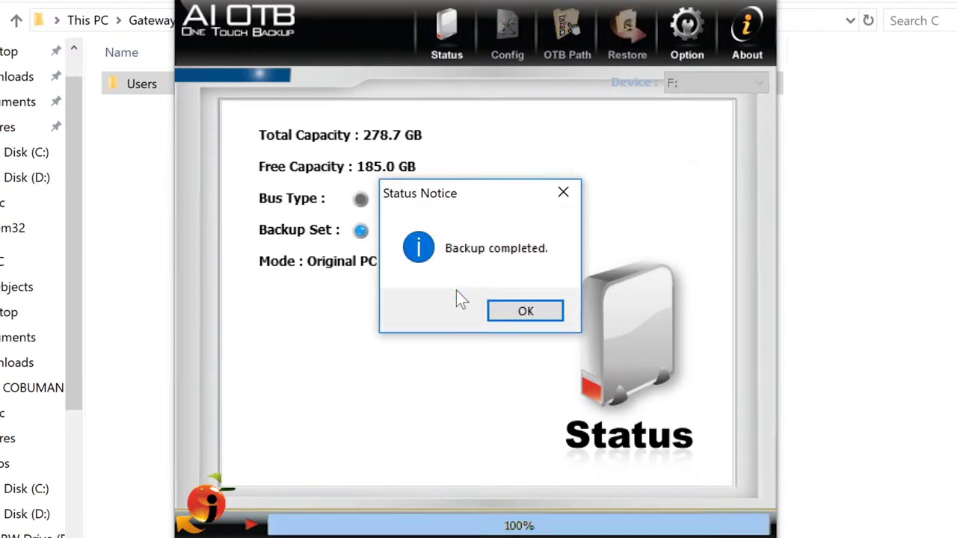
click(526, 312)
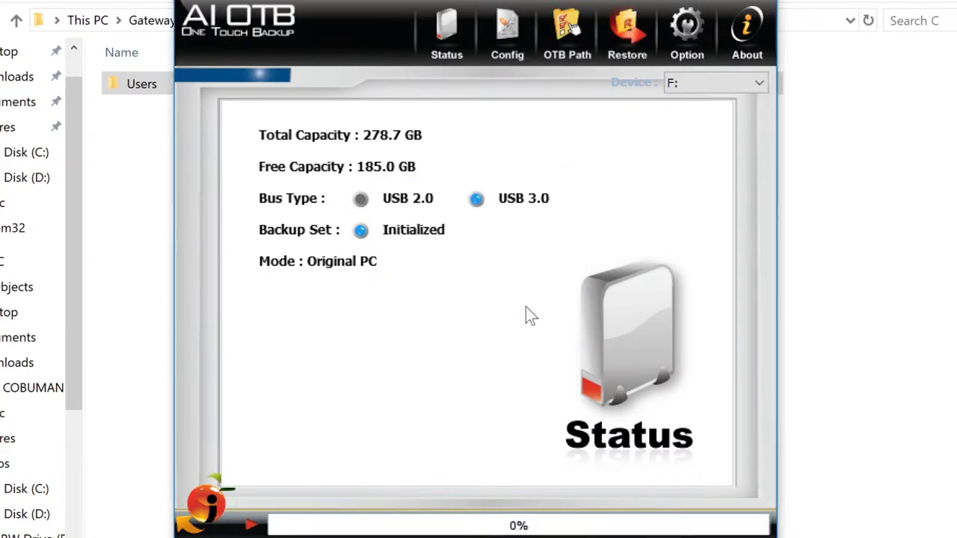
click(684, 29)
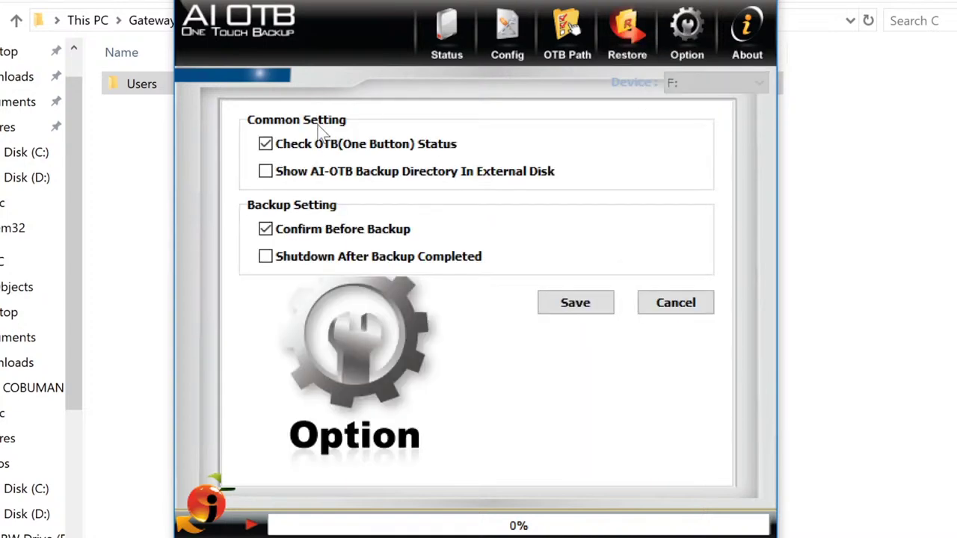
click(266, 229)
click(572, 307)
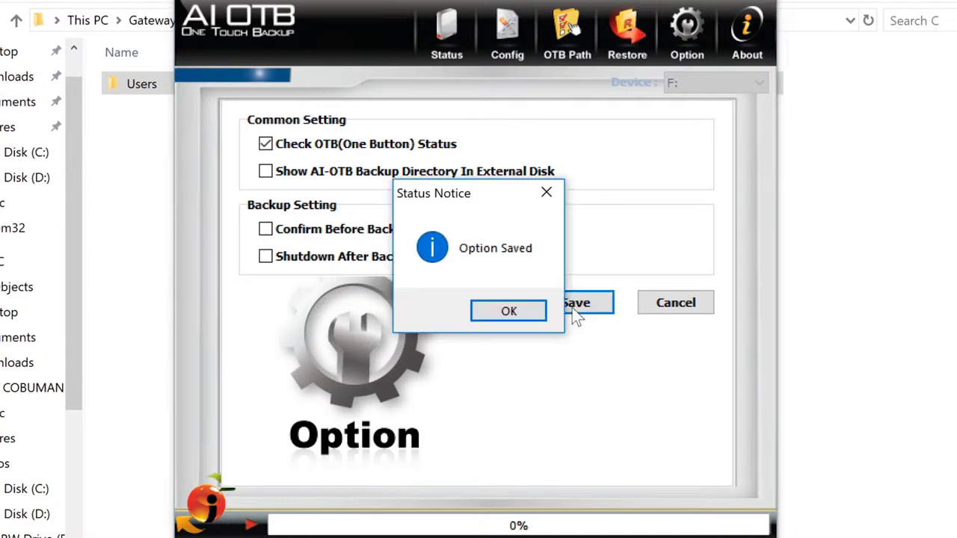
click(516, 314)
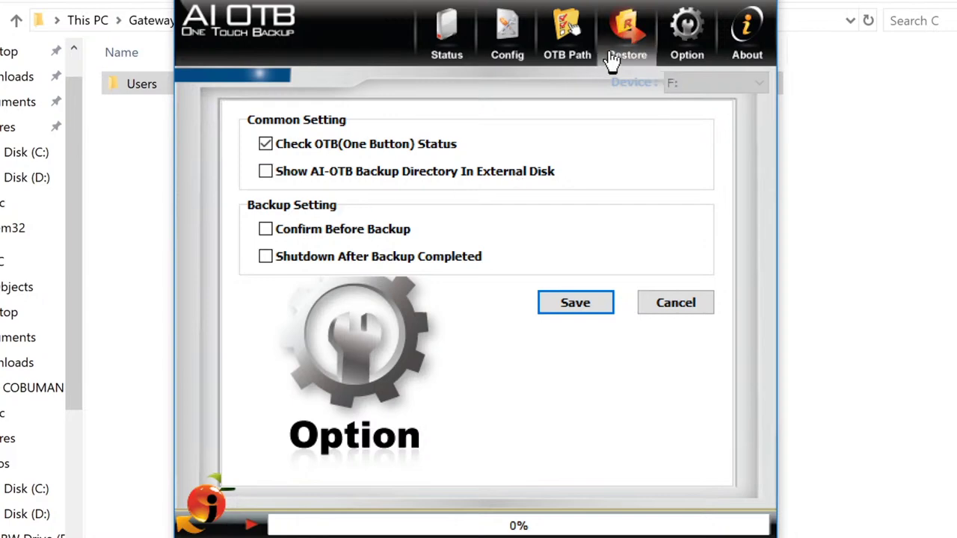
Review the OTB Path tree at My Compute and the Config page, ending on F:'s Status page.
click(567, 43)
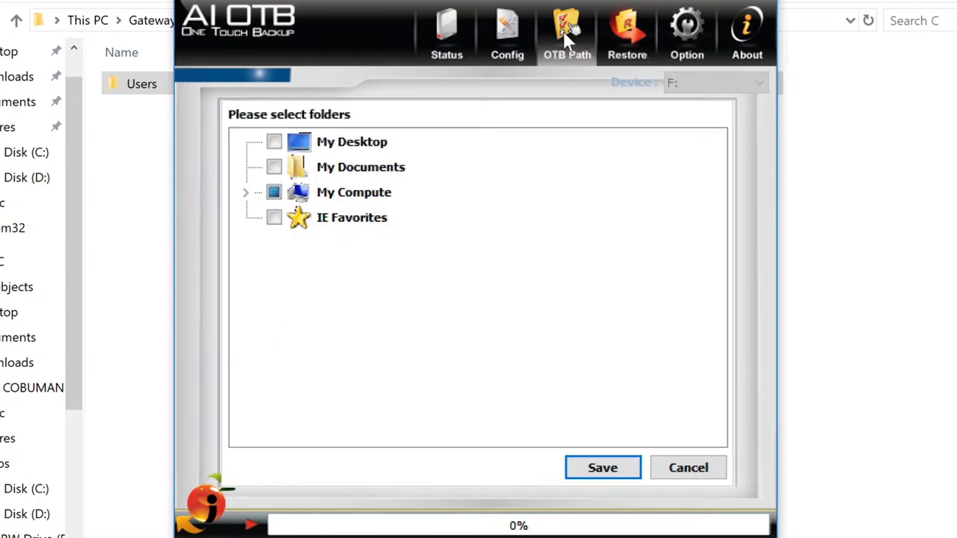
click(374, 196)
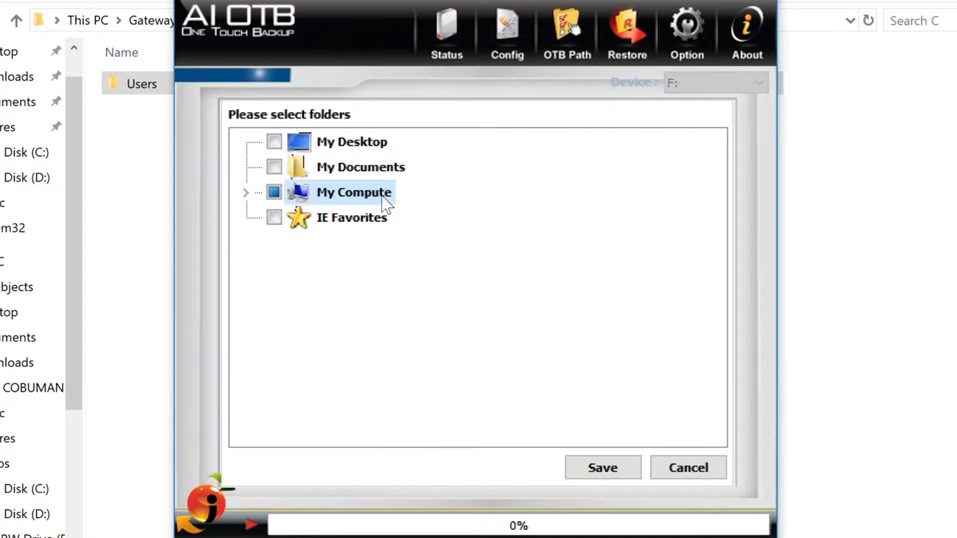
click(514, 45)
click(440, 30)
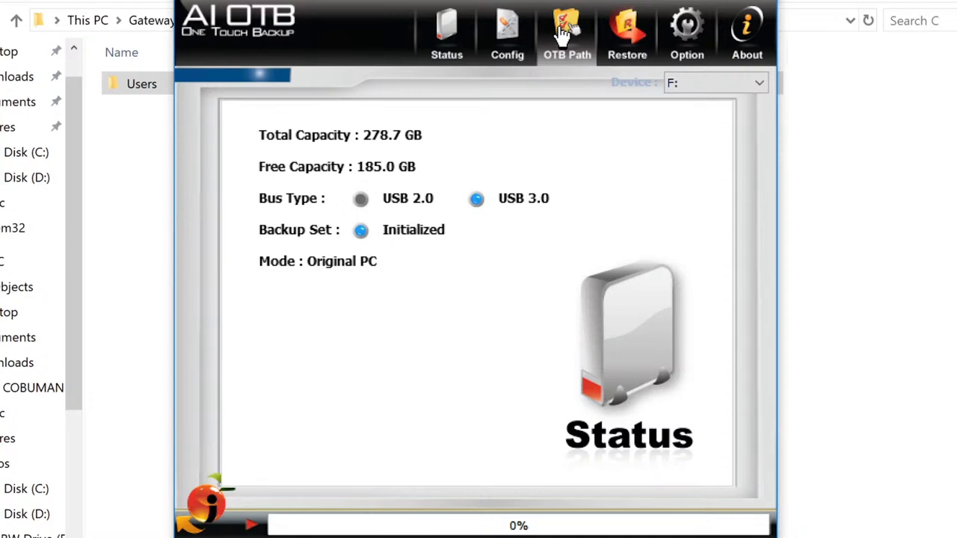
click(568, 30)
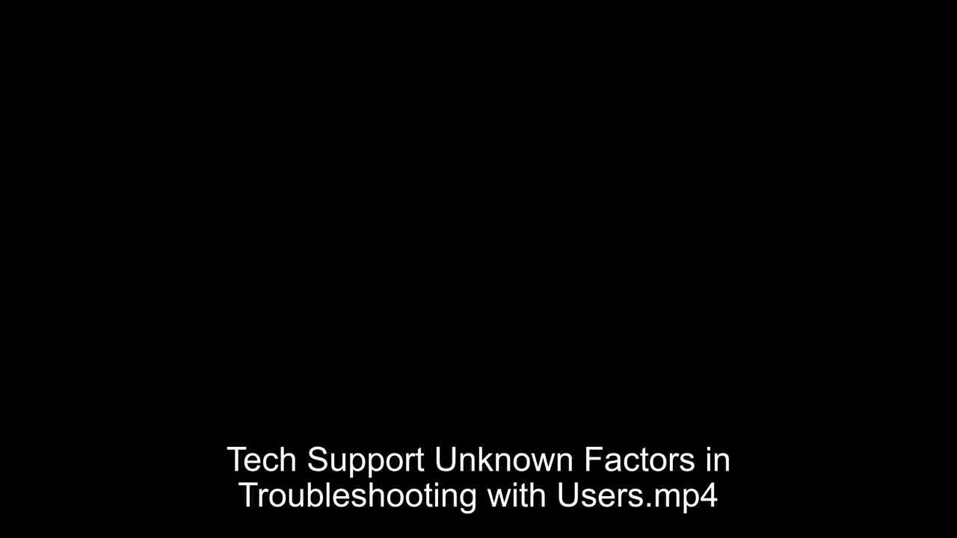
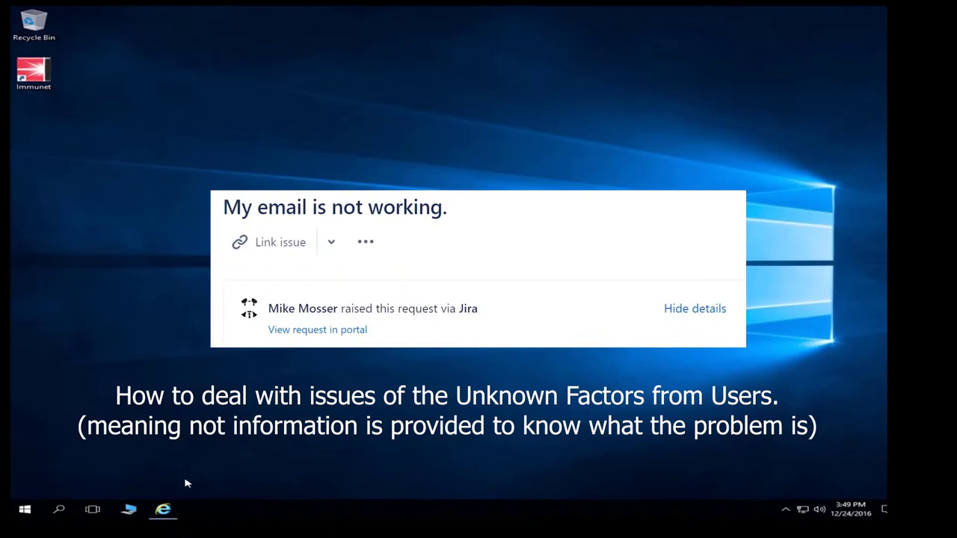
Open File Explorer at This PC and reposition its window on the desktop.
mouse_move(166, 511)
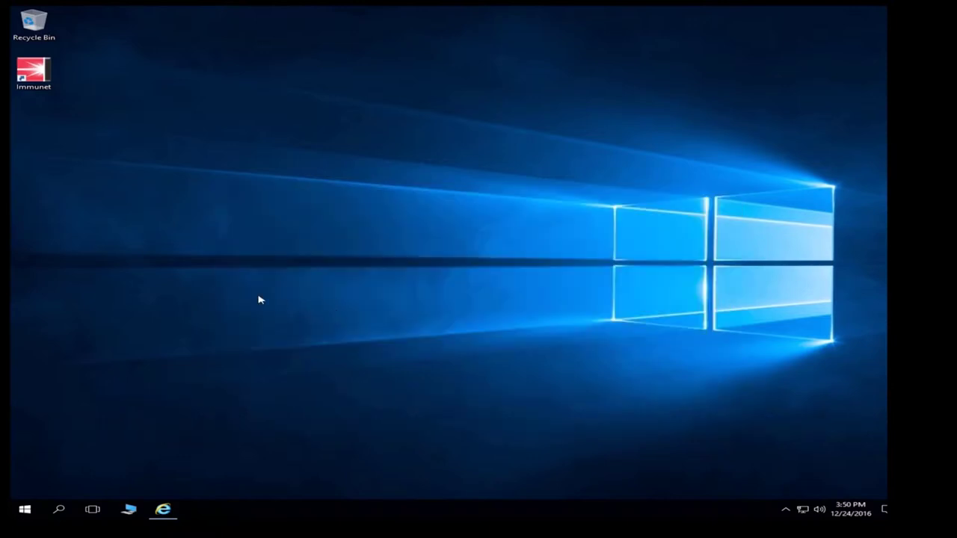
click(129, 510)
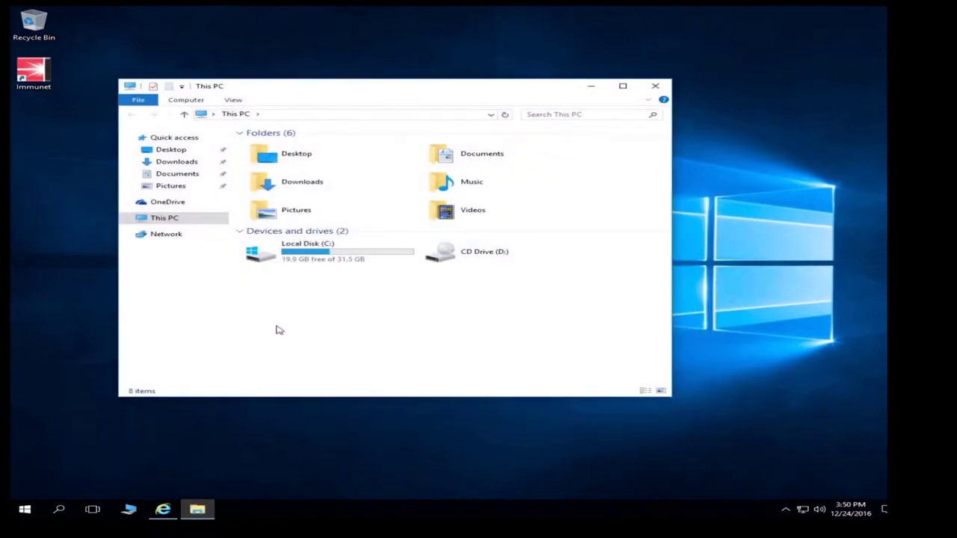
drag(411, 97, 440, 86)
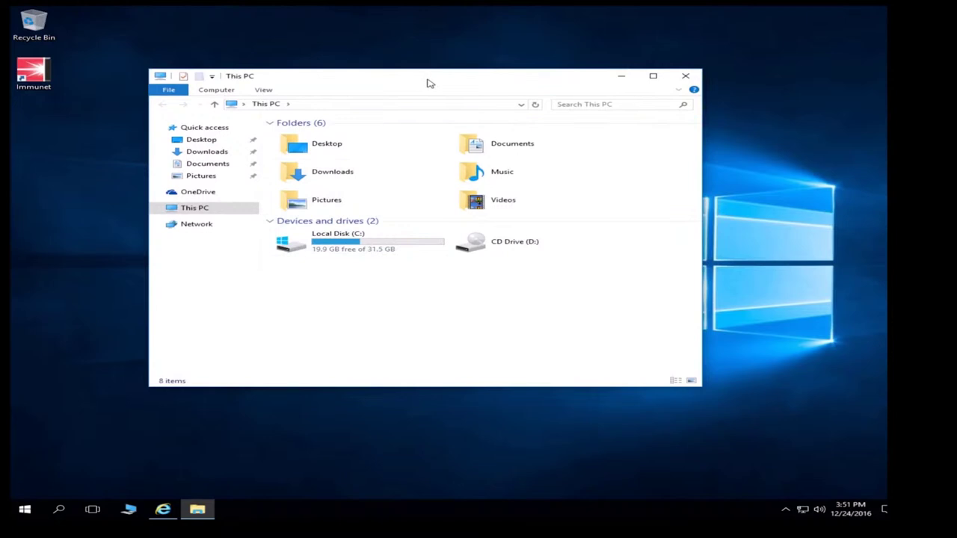
mouse_move(431, 84)
mouse_down()
mouse_move(454, 93)
mouse_move(436, 89)
mouse_up()
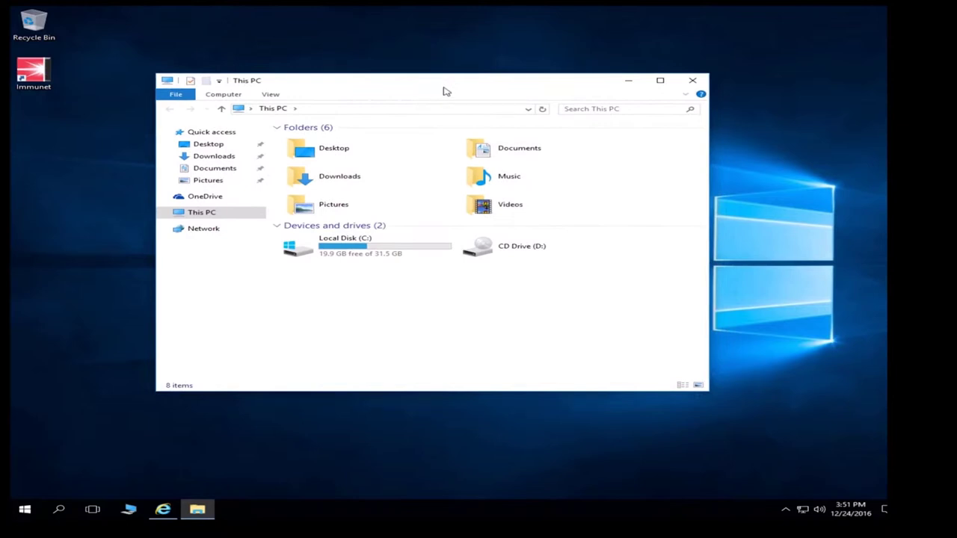
mouse_move(461, 89)
mouse_down()
mouse_move(468, 79)
mouse_move(461, 85)
mouse_up()
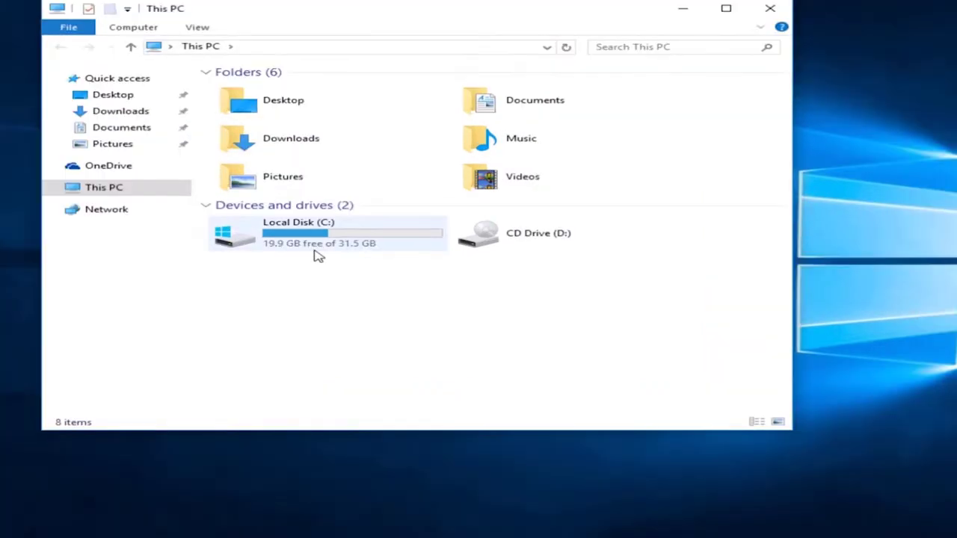
Browse Local Disk (C:), return to This PC, and show the Computer ribbon commands.
click(359, 243)
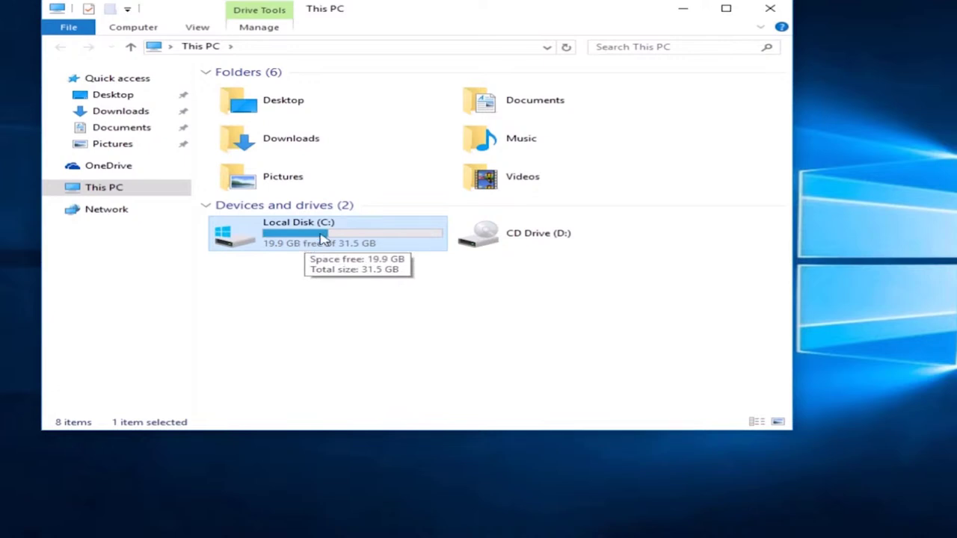
double_click(322, 238)
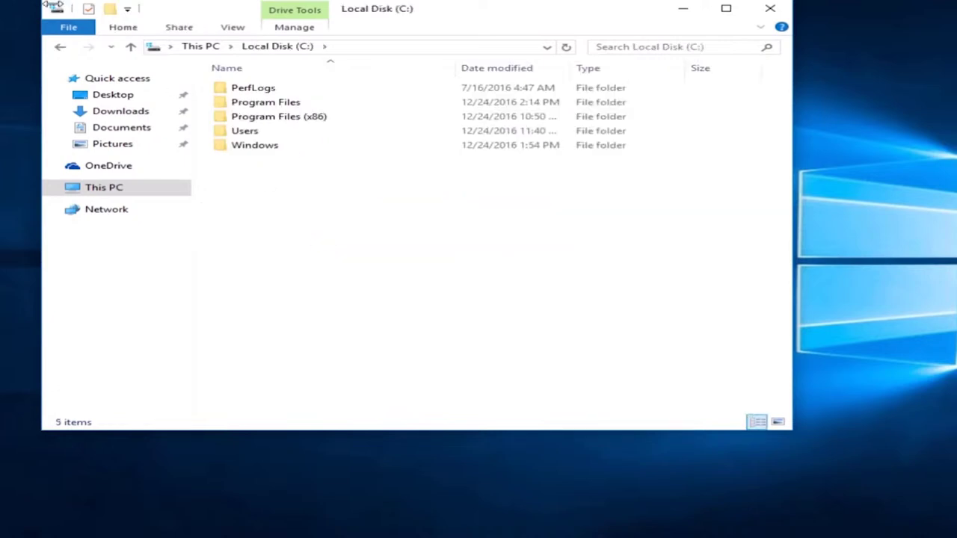
click(60, 46)
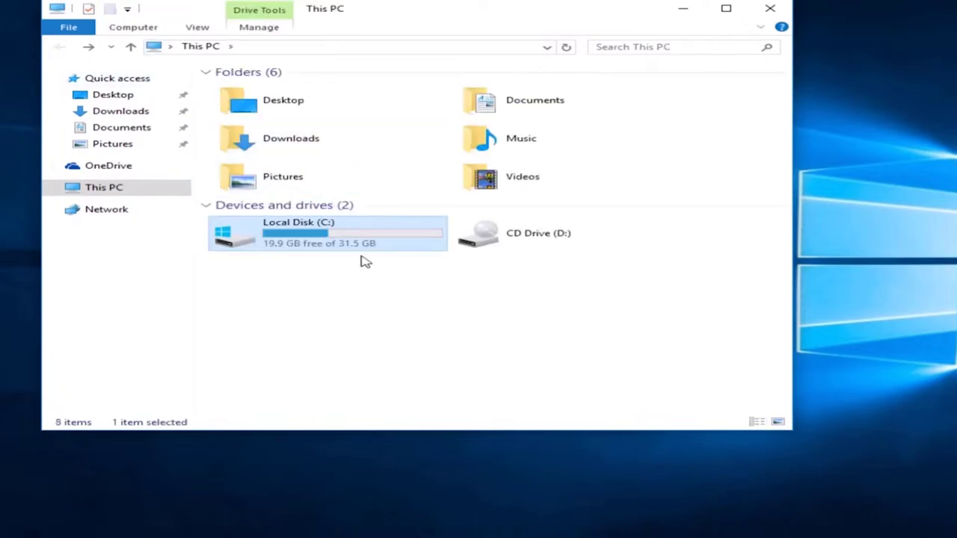
mouse_move(338, 241)
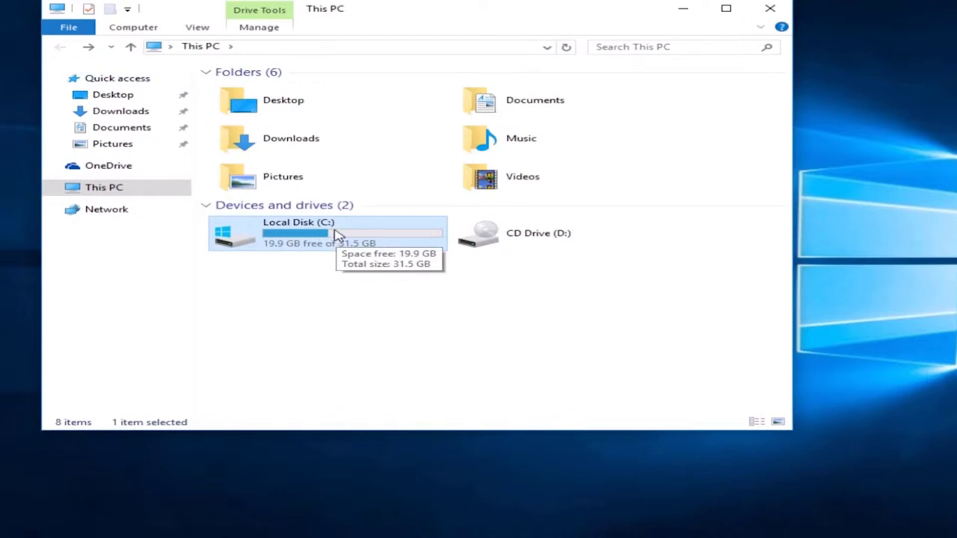
double_click(337, 236)
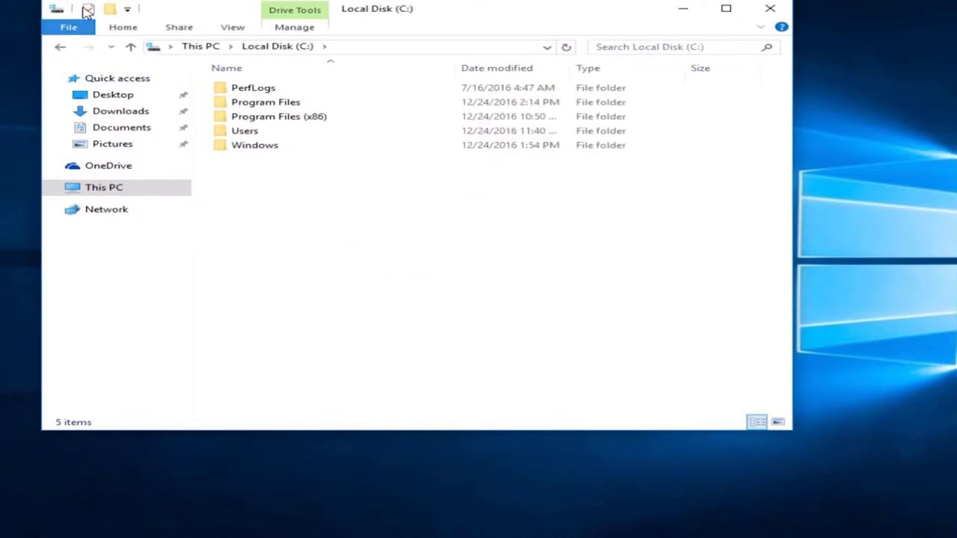
click(60, 46)
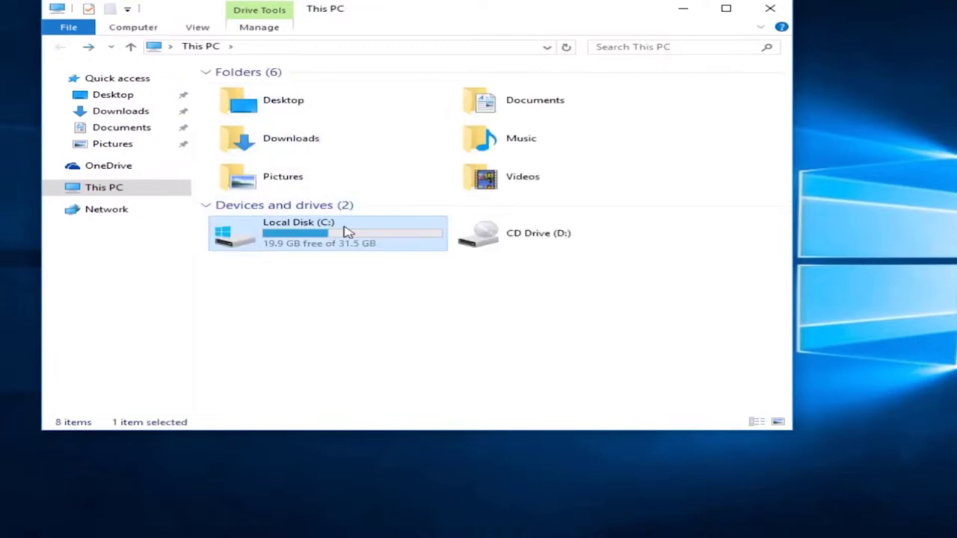
click(337, 304)
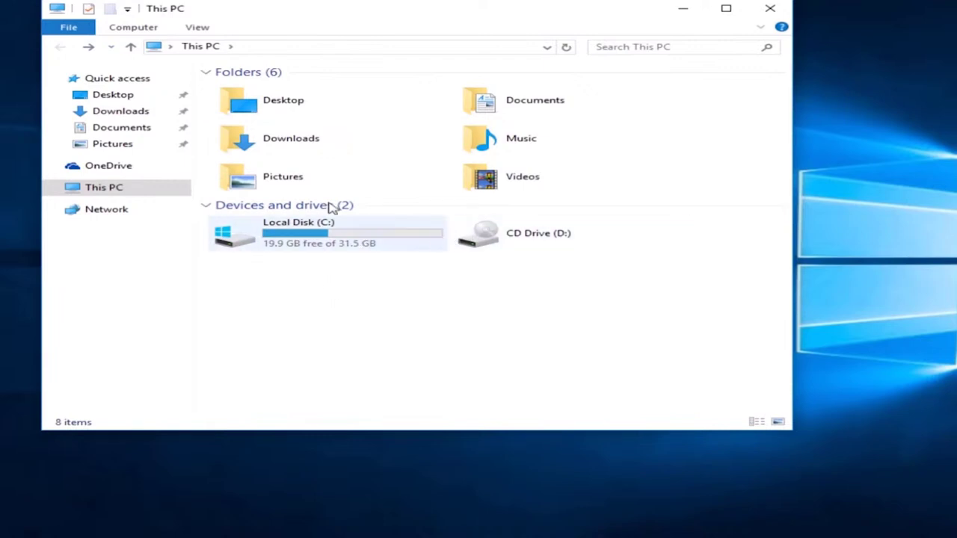
click(153, 31)
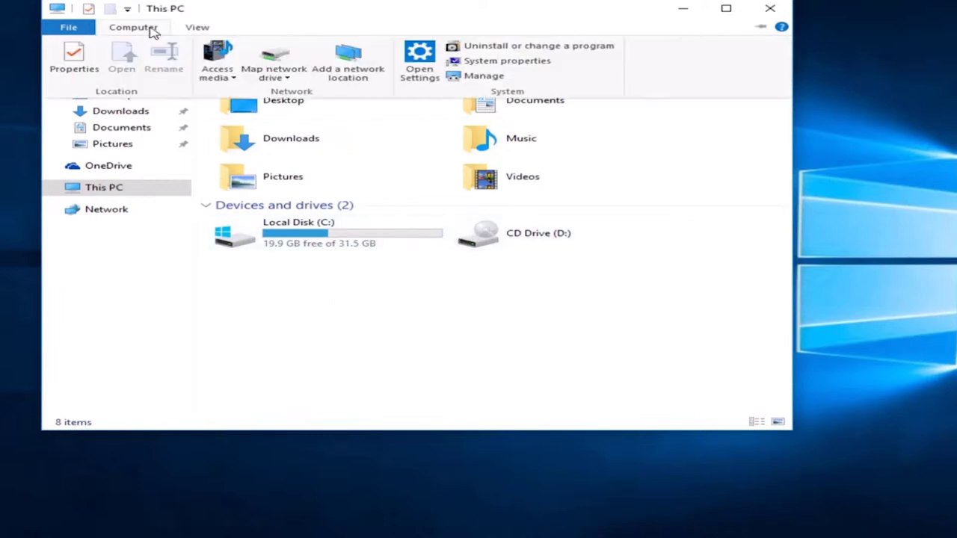
Start Map Network Drive with drive letter Z: and the cursor in the empty Folder box.
click(292, 58)
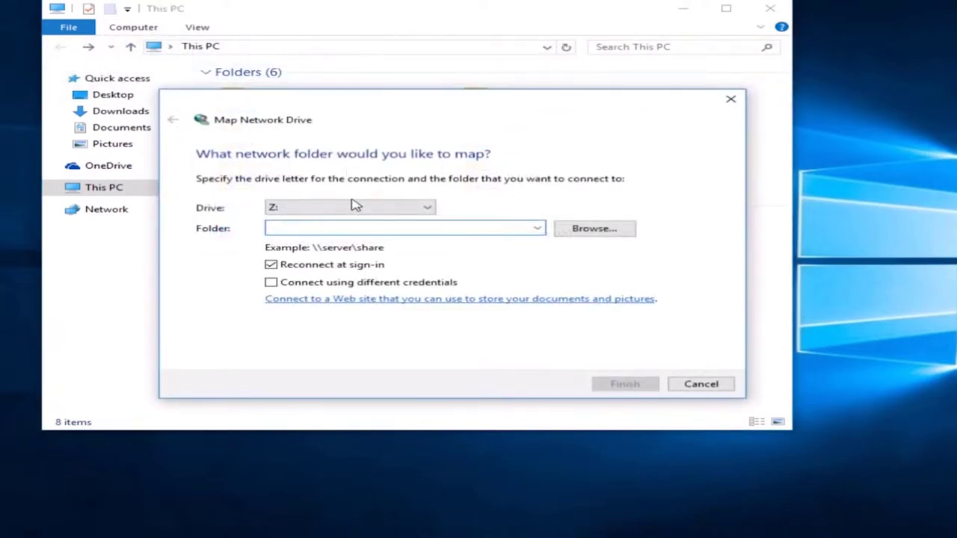
click(354, 208)
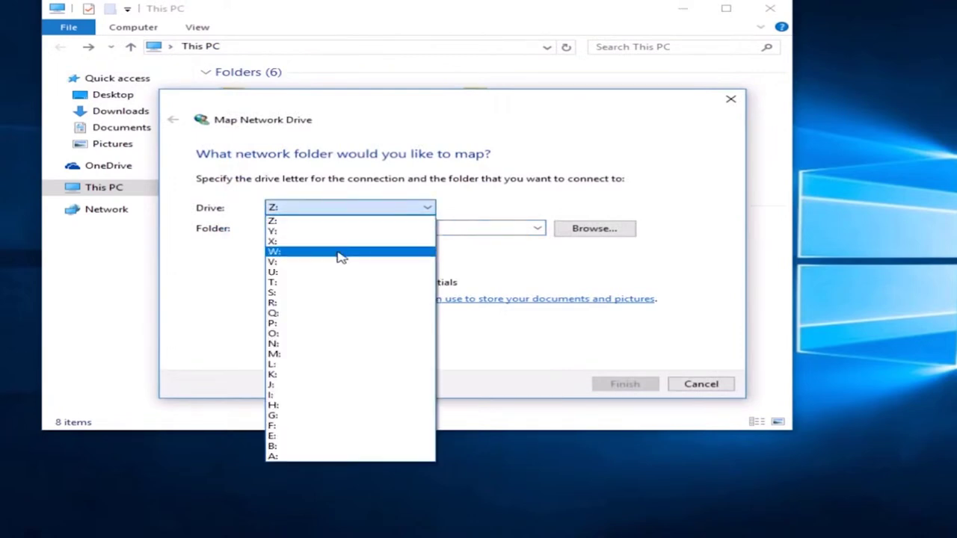
click(458, 213)
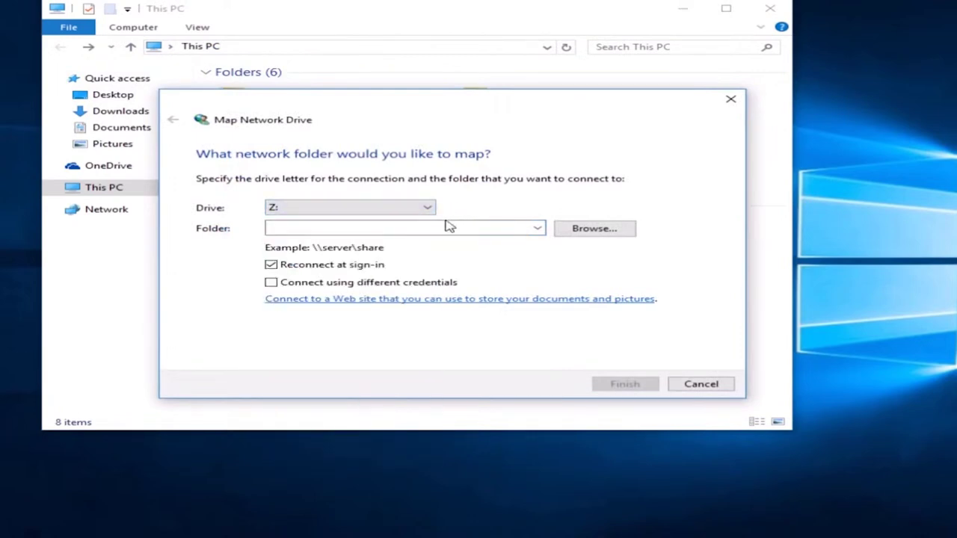
click(438, 227)
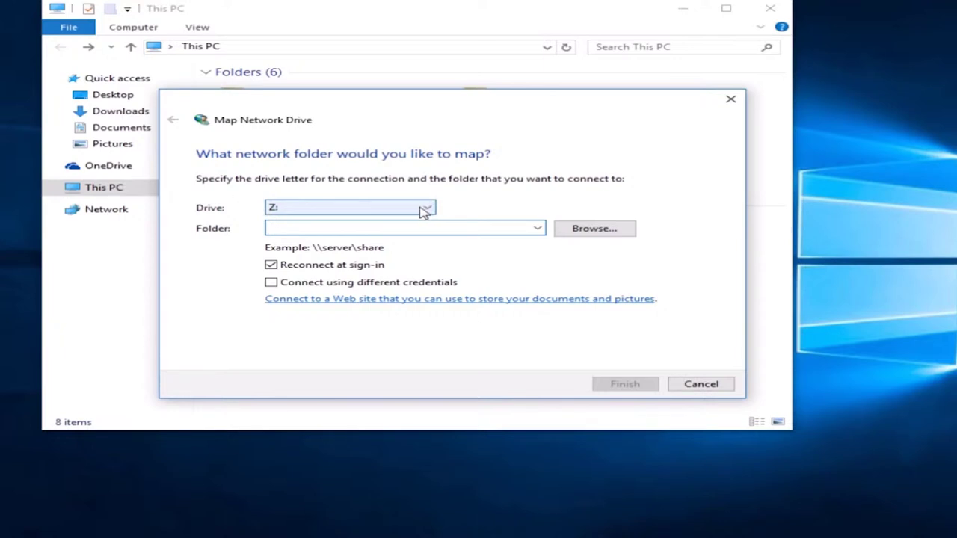
click(389, 208)
click(378, 210)
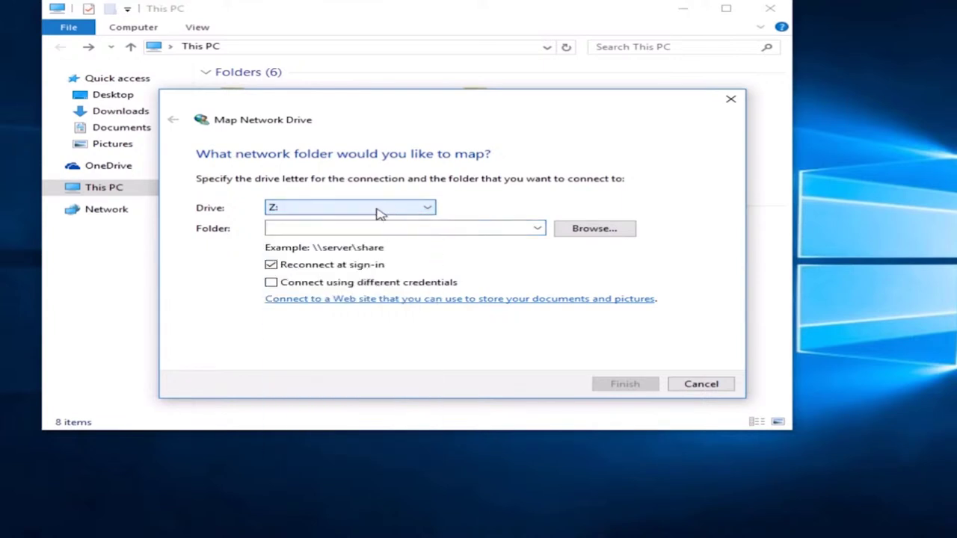
click(453, 227)
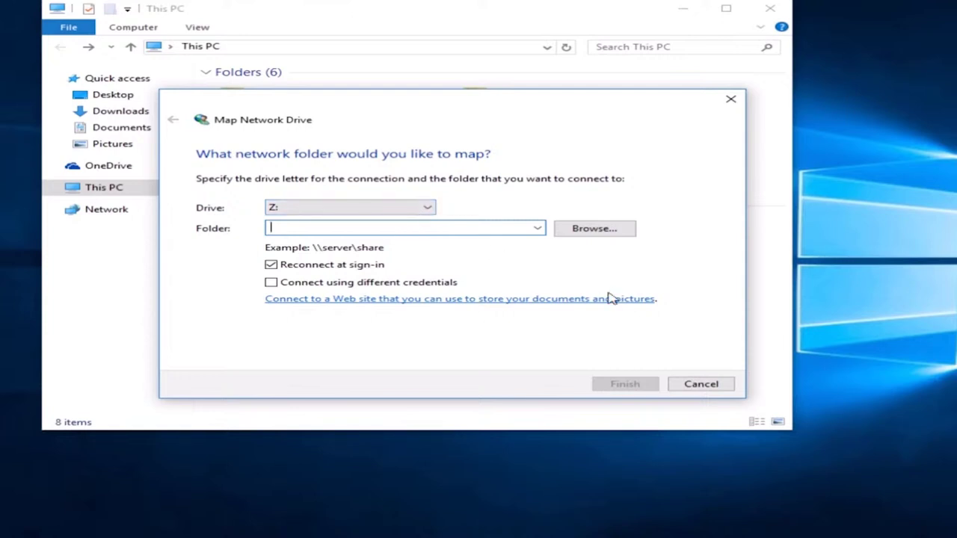
drag(516, 111, 493, 192)
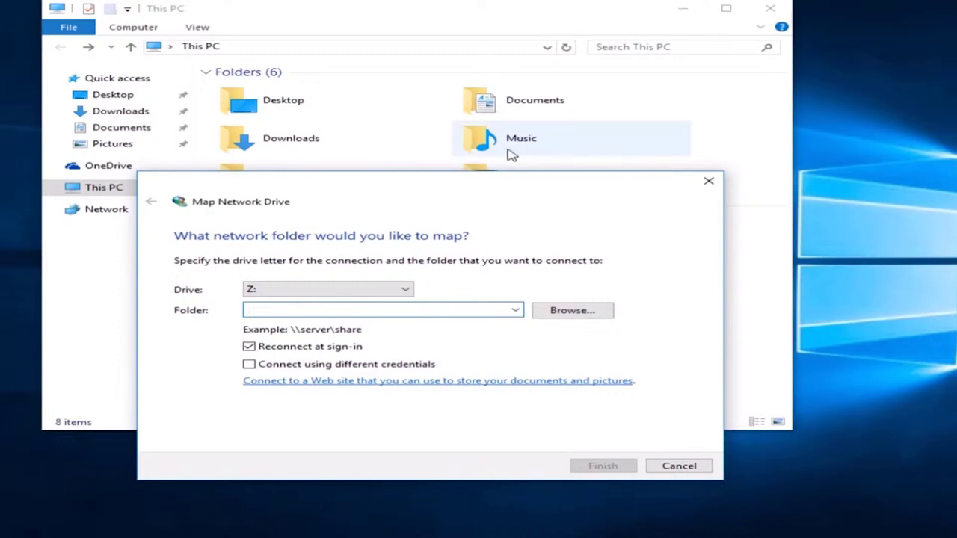
Enter the folder path \\sharedrive\folder, with the drive letter briefly set to U:.
click(378, 295)
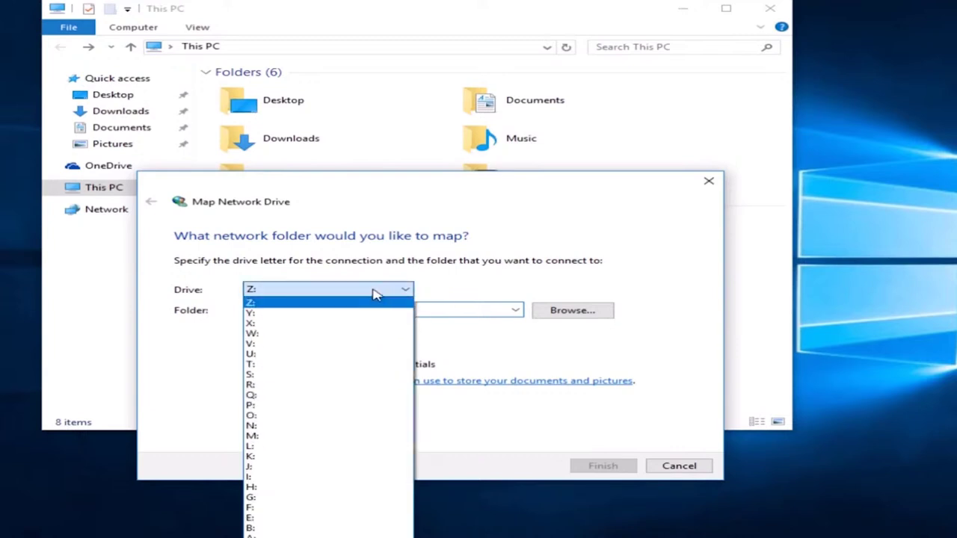
click(335, 354)
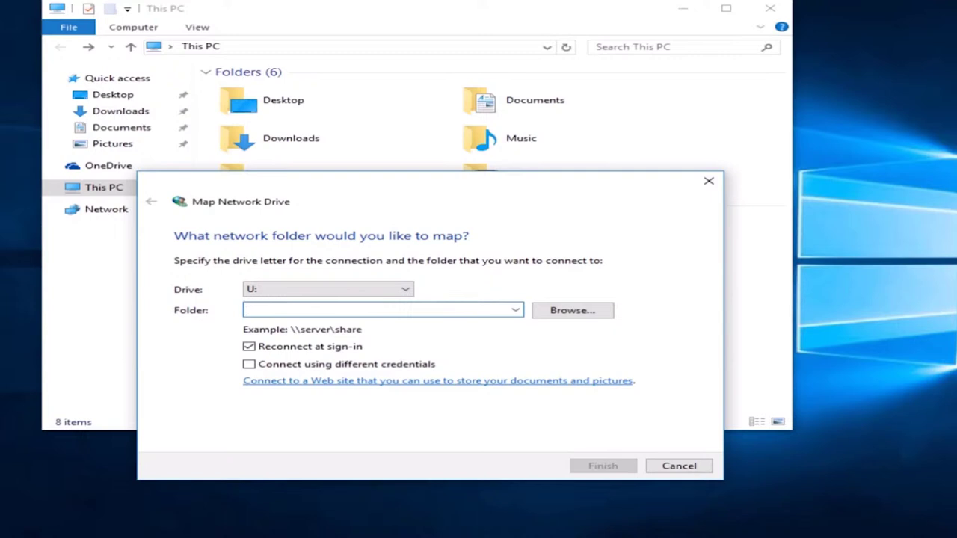
text(\\)
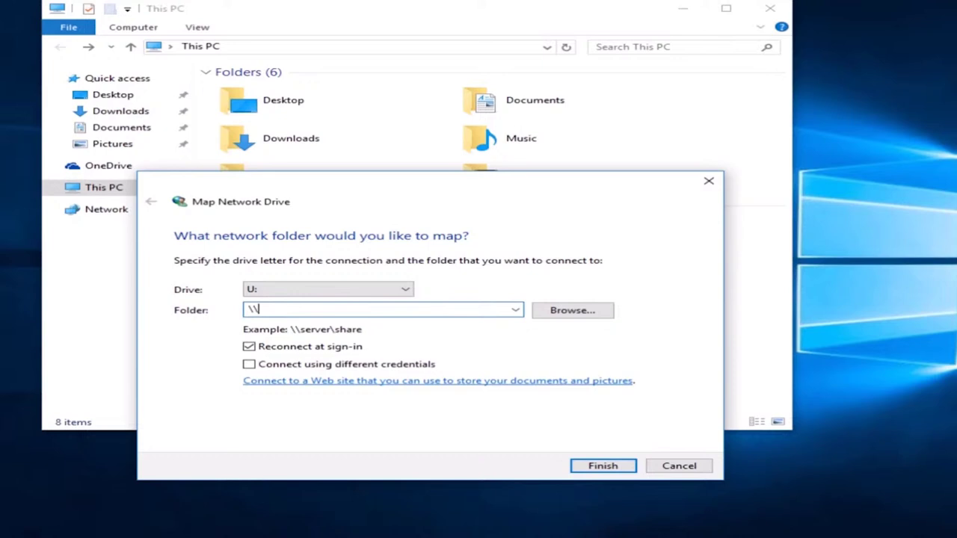
text(sharedirve)
key(BackSpace)
key(BackSpace)
key(BackSpace)
text(rive\dof)
key(BackSpace)
key(BackSpace)
key(BackSpace)
text(folder)
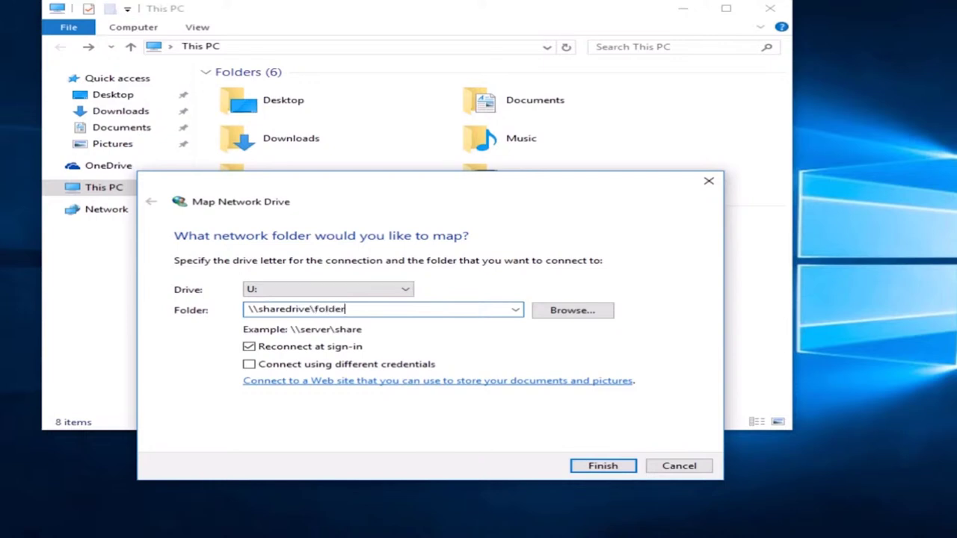
Switch the drive back to Z:, attempt the connection, then cancel it and close the wizard.
click(370, 293)
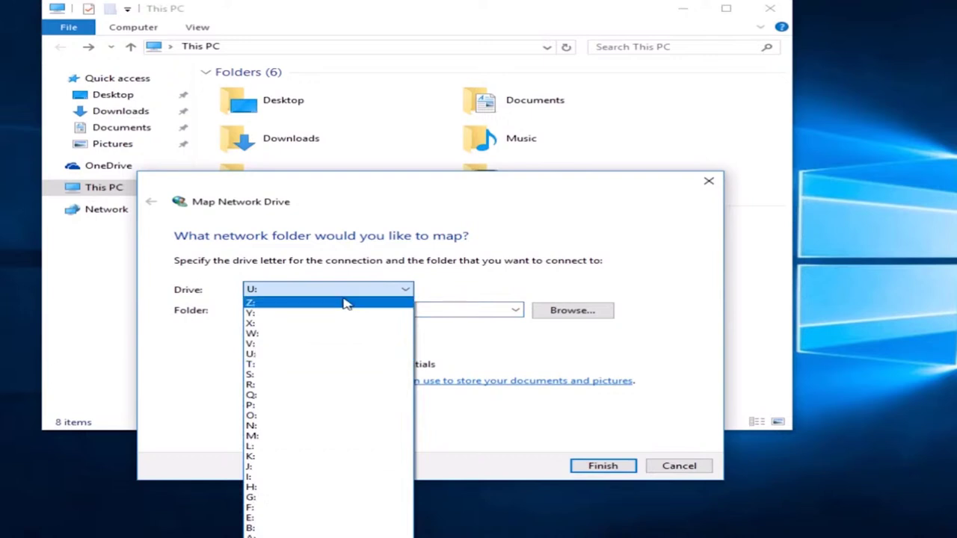
click(346, 303)
double_click(386, 314)
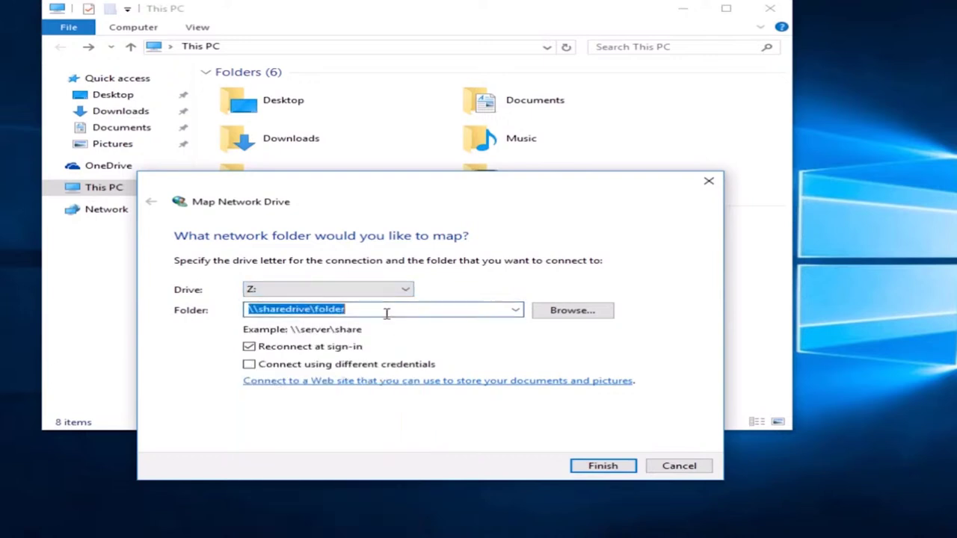
click(386, 314)
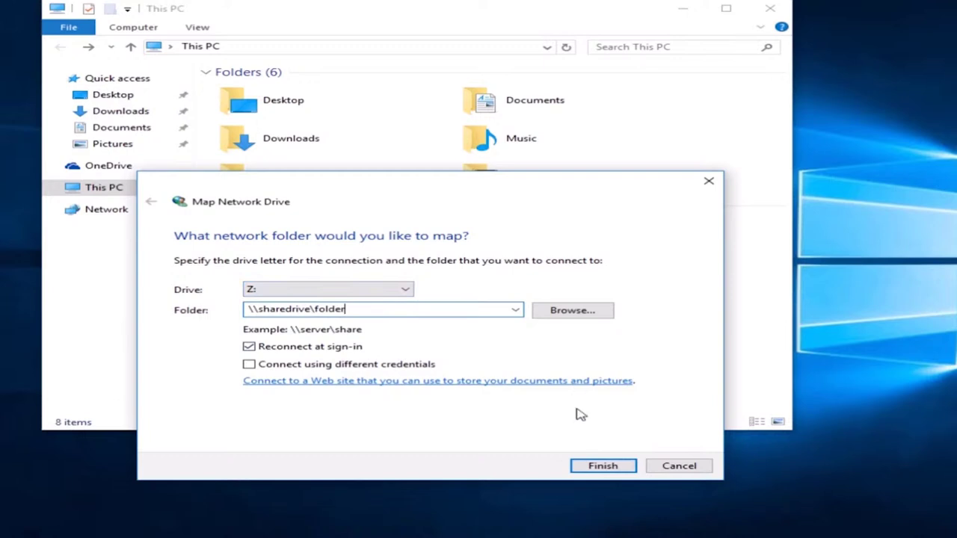
click(602, 465)
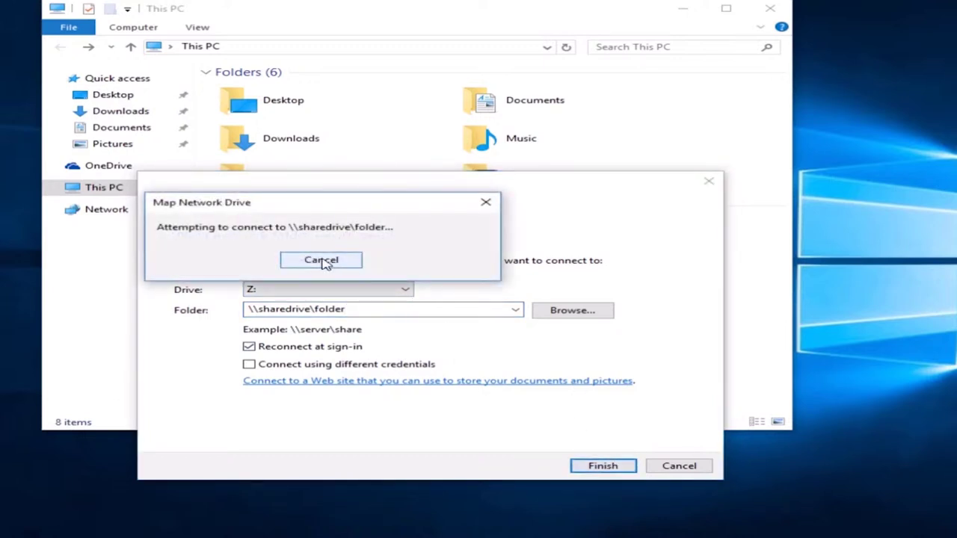
click(326, 262)
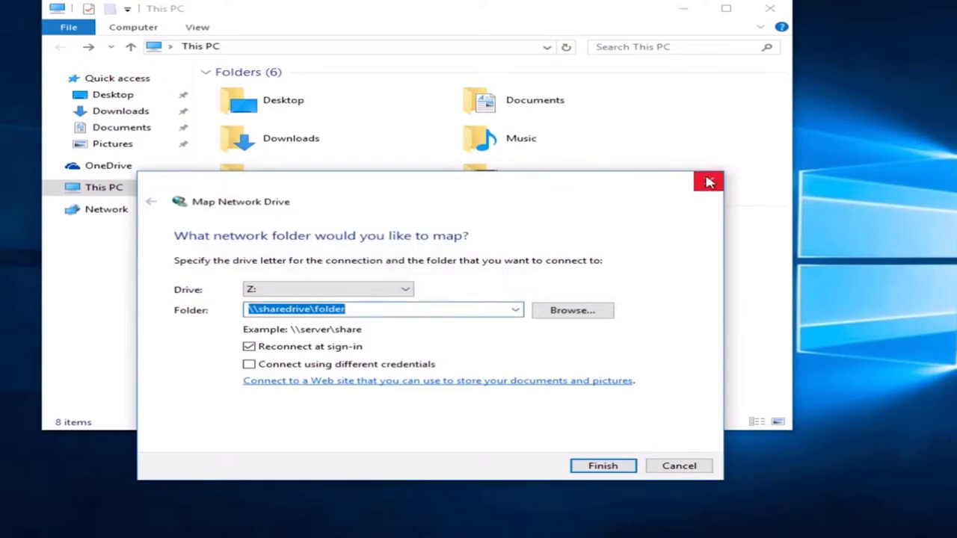
click(709, 181)
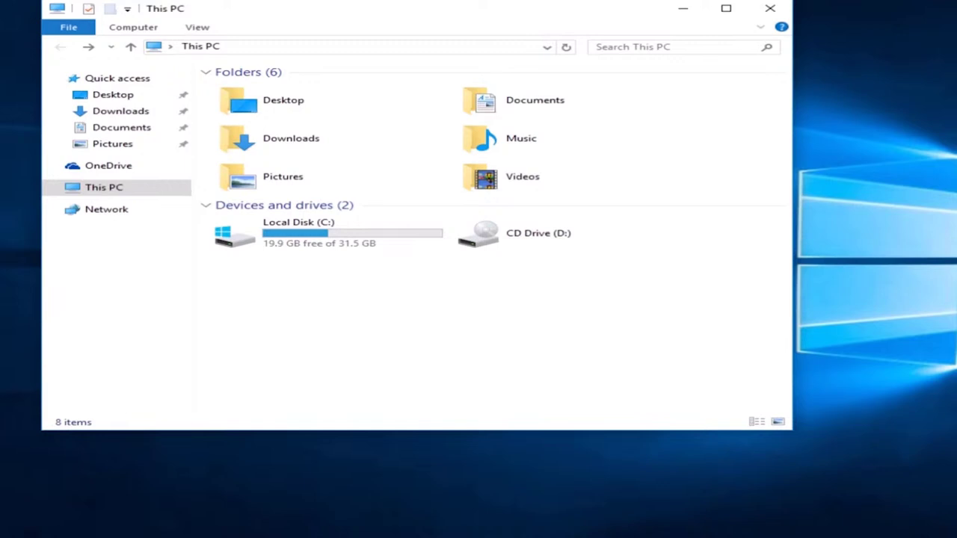
Nudge the This PC window down slightly, then minimize it to reveal the desktop.
drag(438, 14, 440, 18)
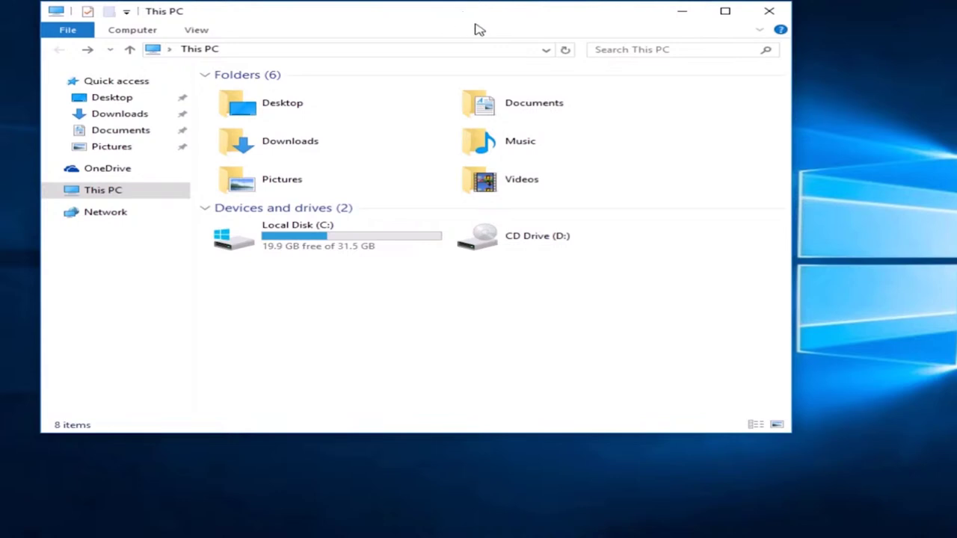
click(681, 20)
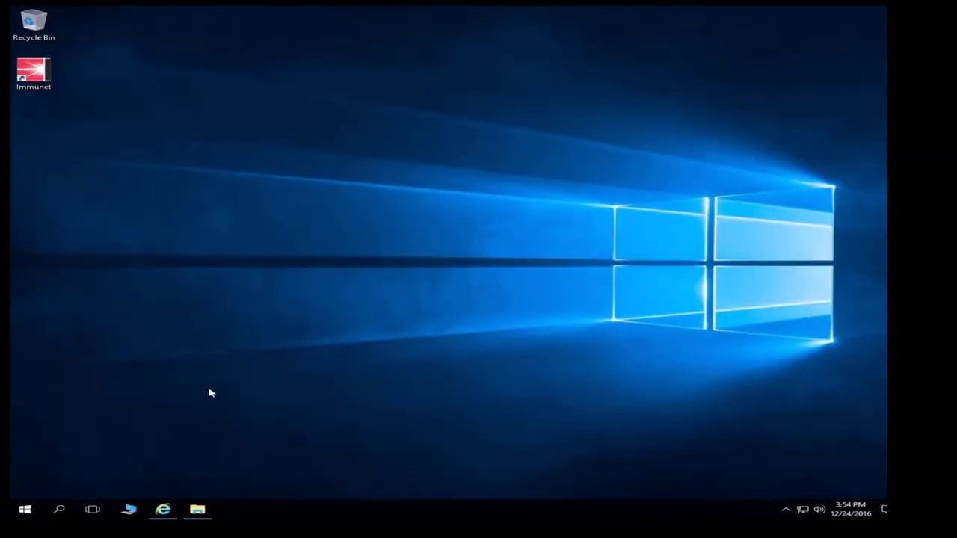
Search Google for 'the page cannot be displayed' and switch to image results.
click(167, 510)
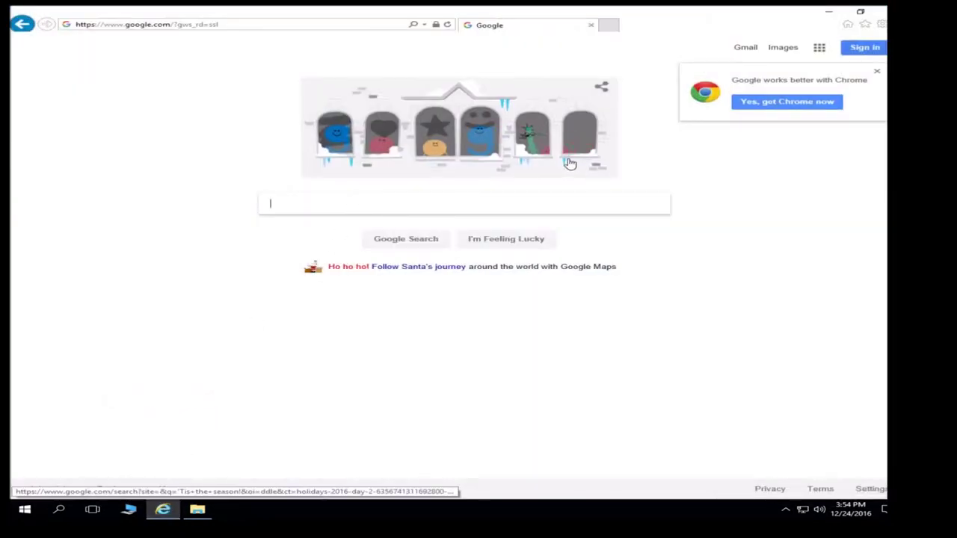
text(the page )
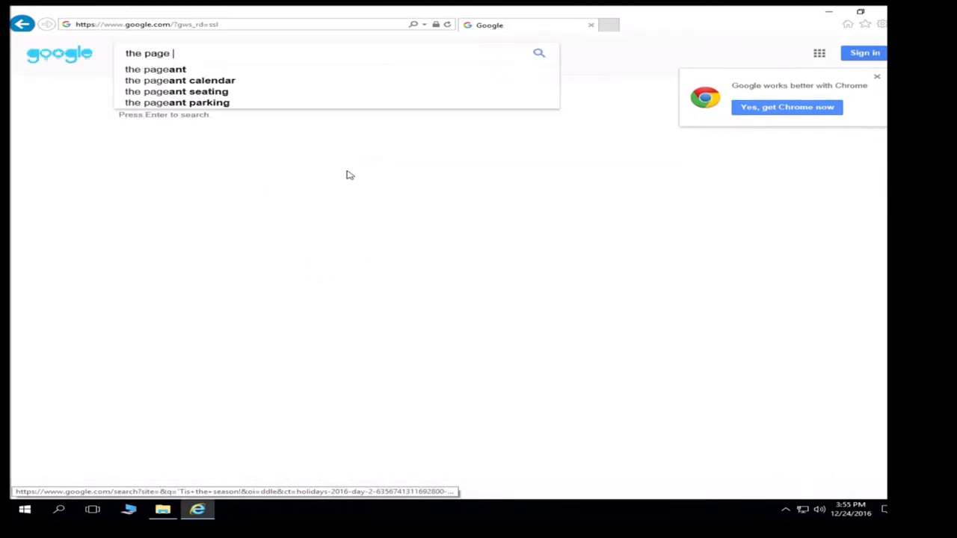
text(cannot be displayed)
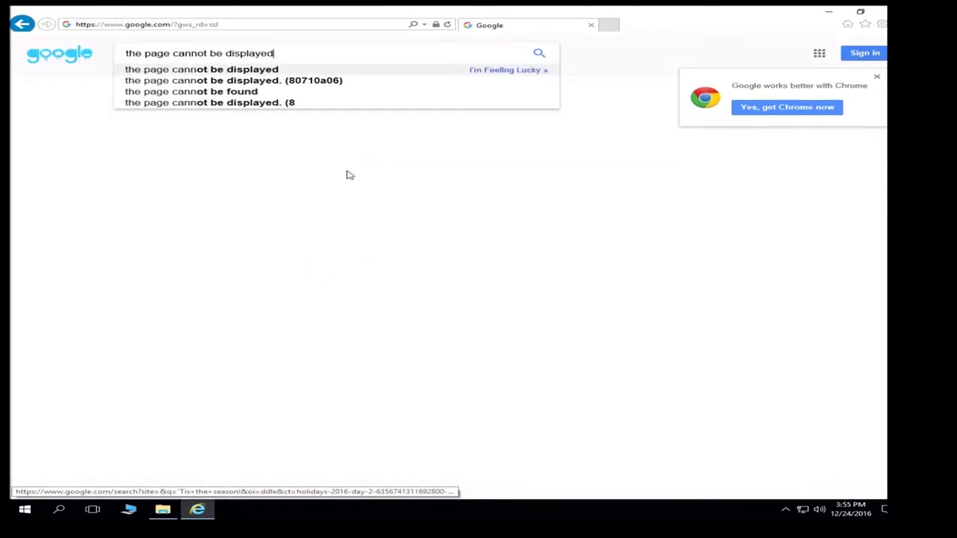
key(Return)
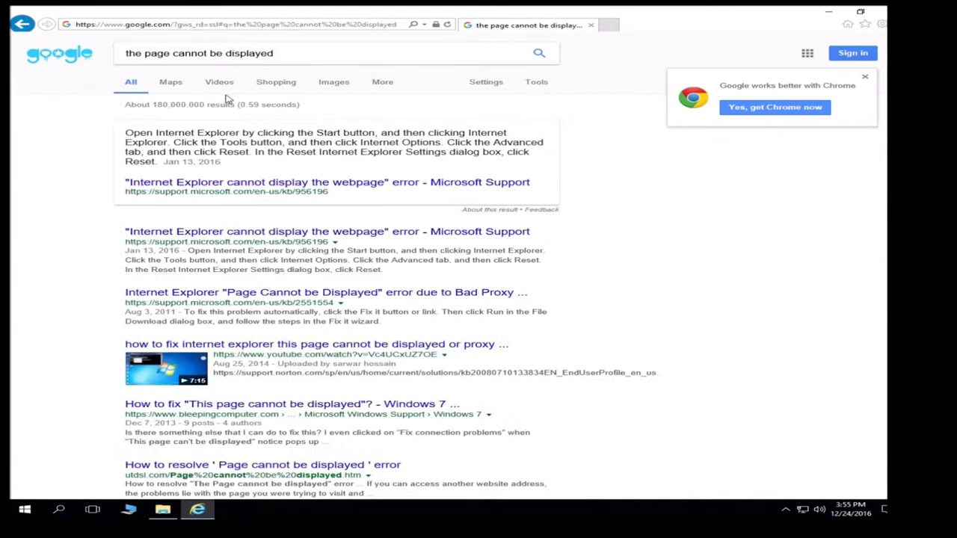
click(343, 84)
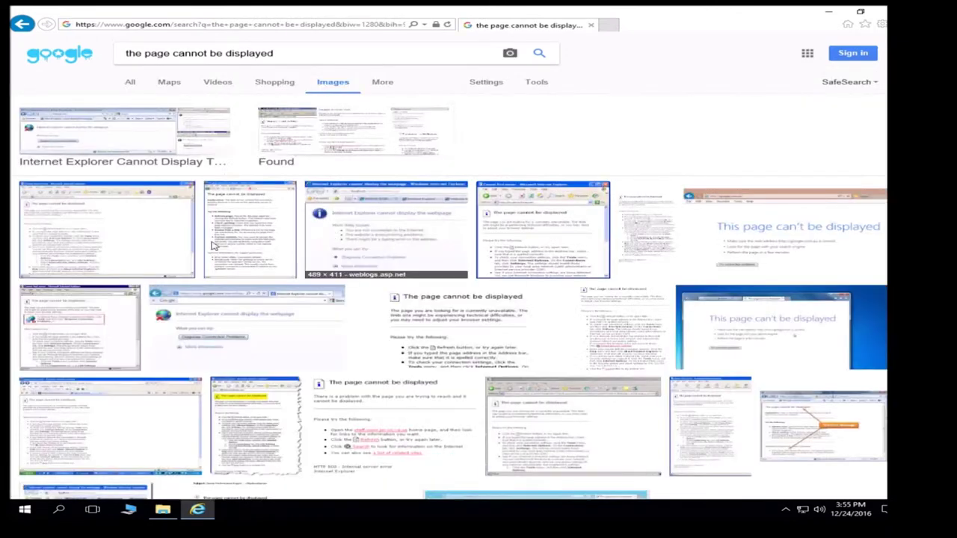
Preview the marshall.edu, Internet Explorer, and 'This page can't be displayed' error screenshots.
click(135, 226)
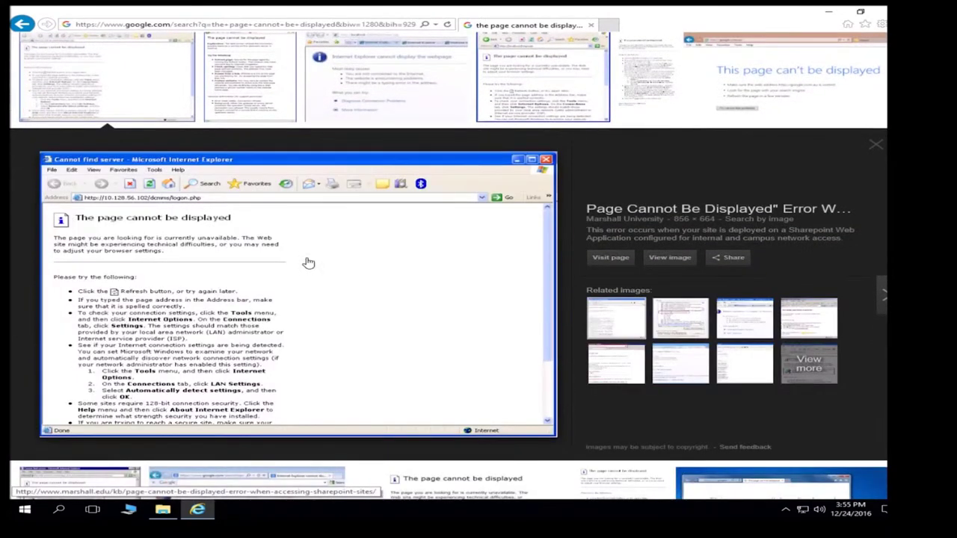
scroll(310, 261, up, 3)
click(341, 228)
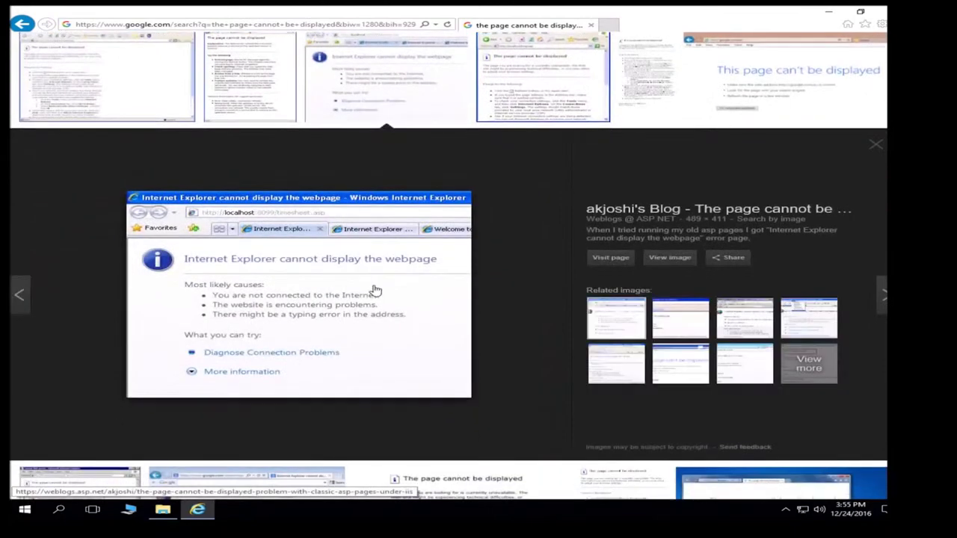
scroll(374, 291, up, 3)
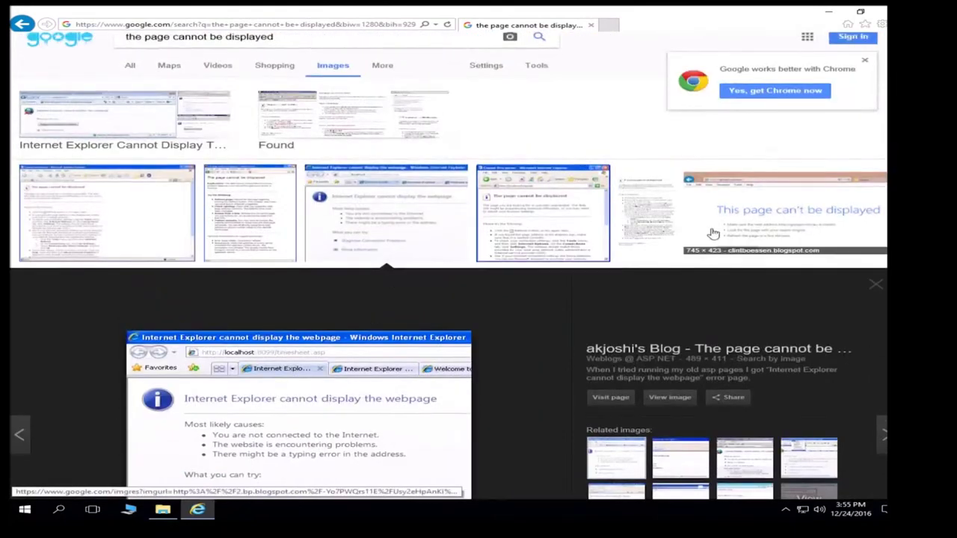
click(711, 232)
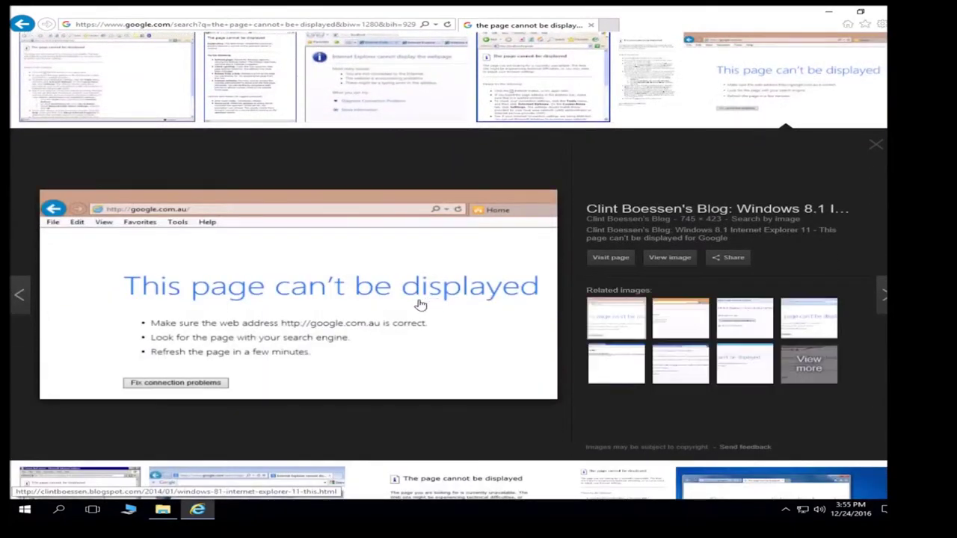
scroll(410, 303, up, 3)
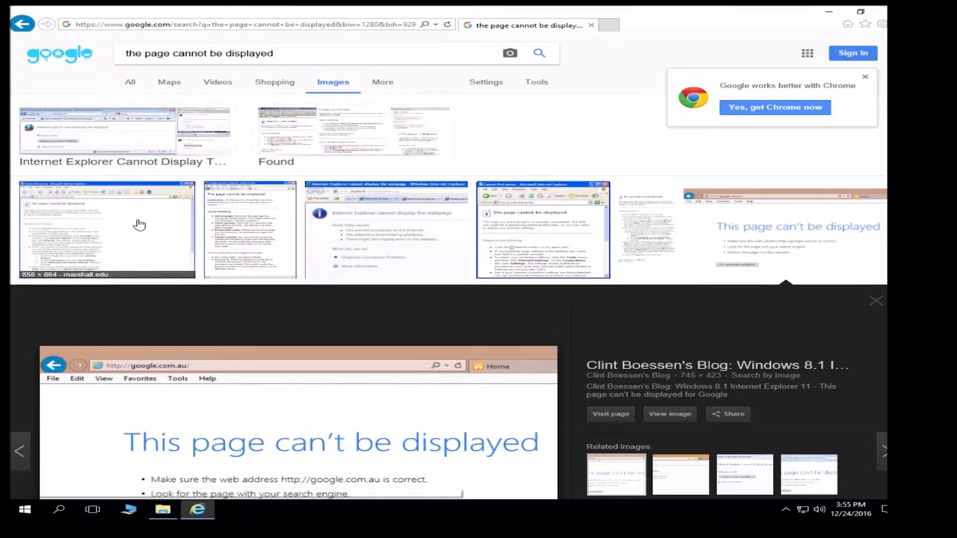
click(138, 224)
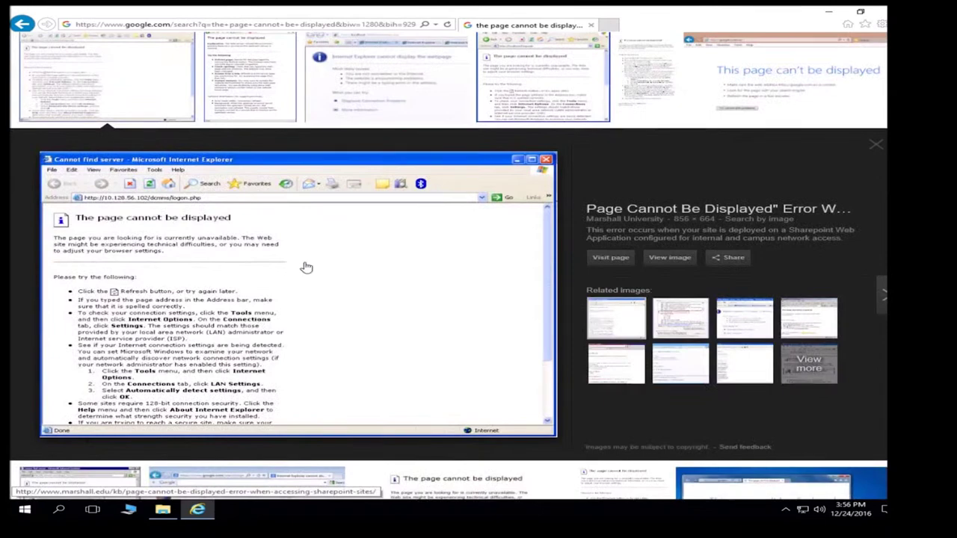
scroll(352, 280, up, 2)
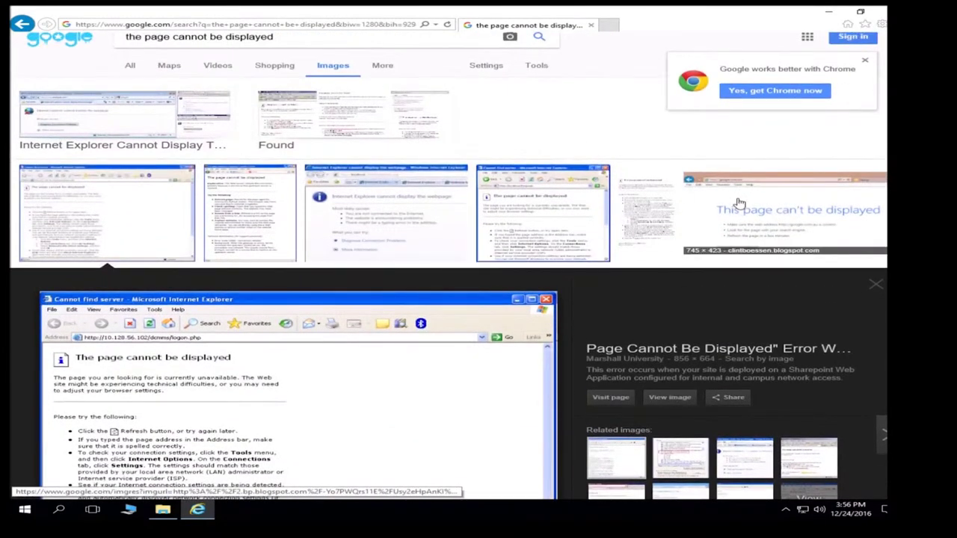
click(731, 203)
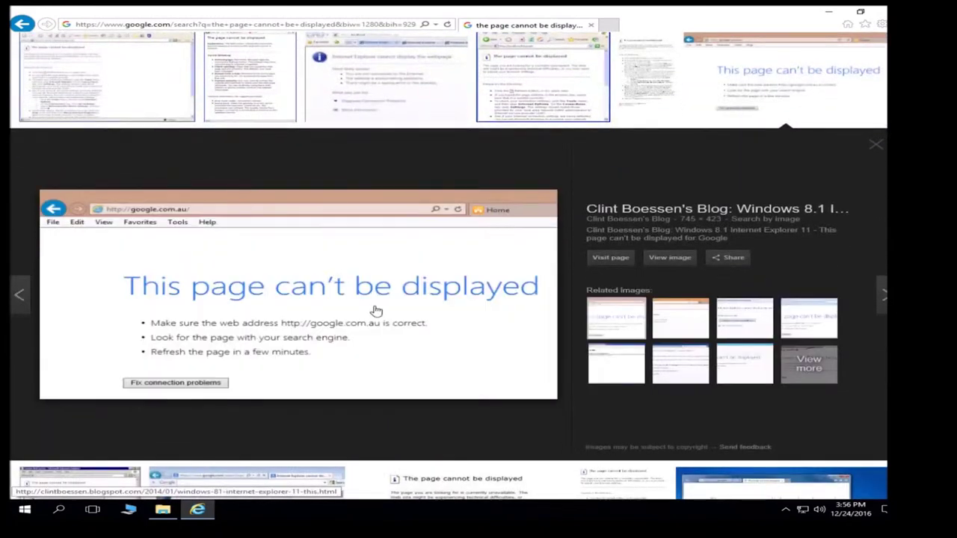
Preview the Firefox and Internet Explorer error screenshots, then reopen 'This page can't be displayed'.
scroll(376, 310, down, 3)
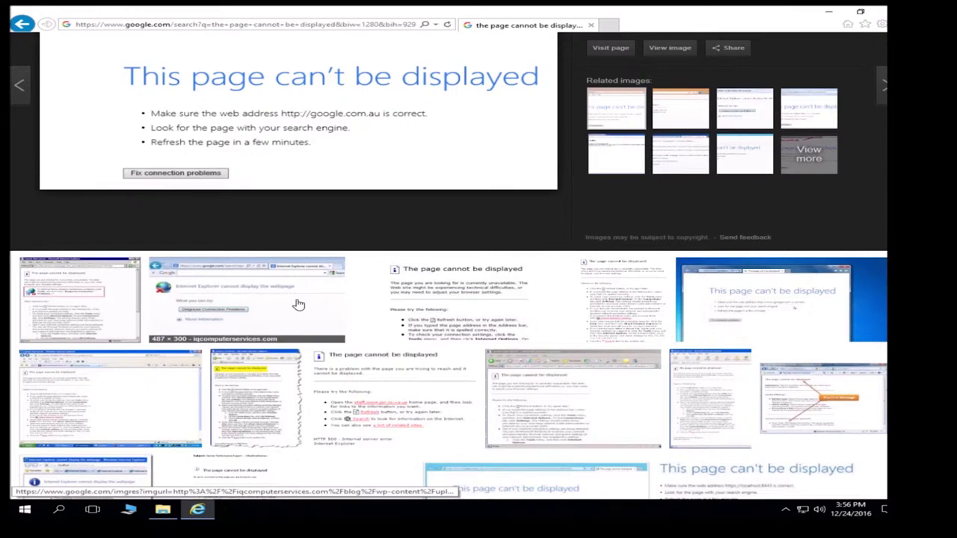
scroll(297, 304, up, 5)
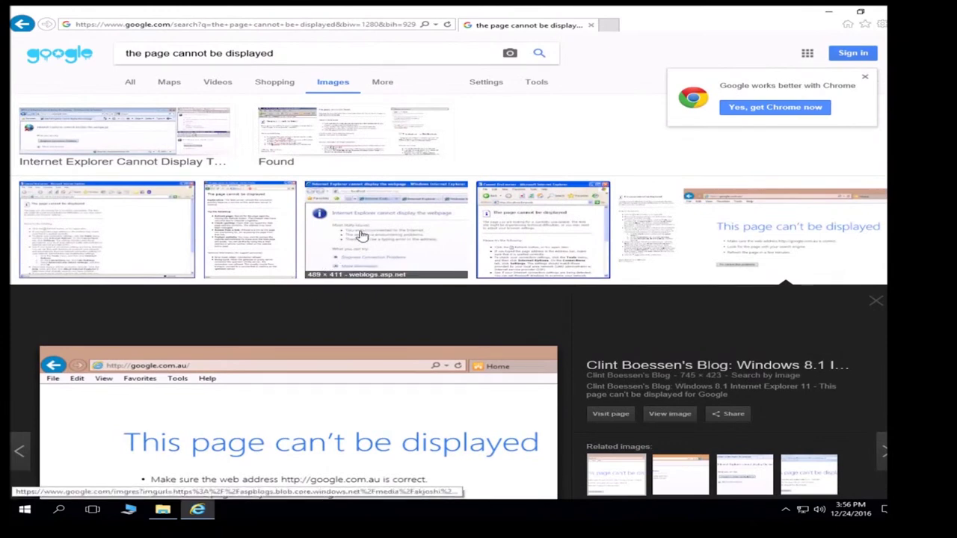
scroll(294, 381, down, 2)
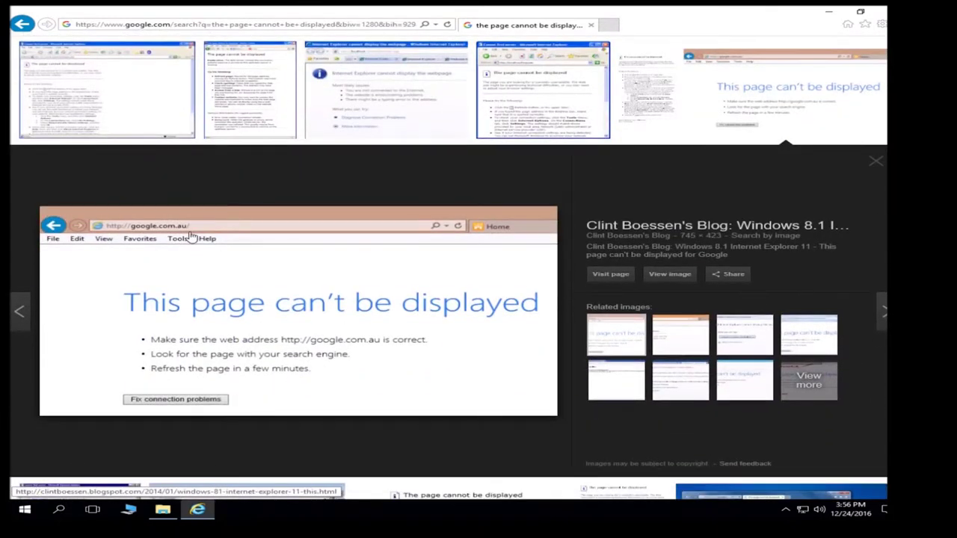
click(251, 119)
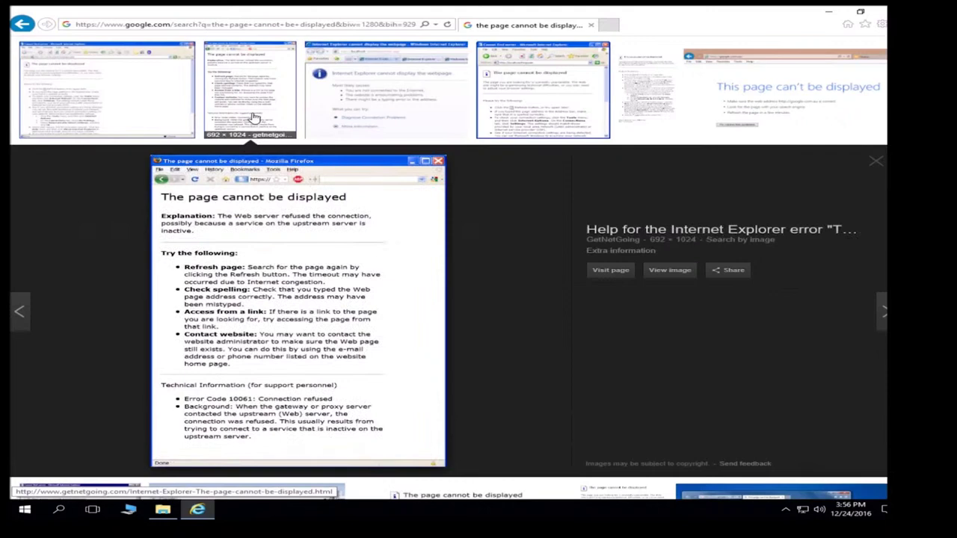
click(363, 112)
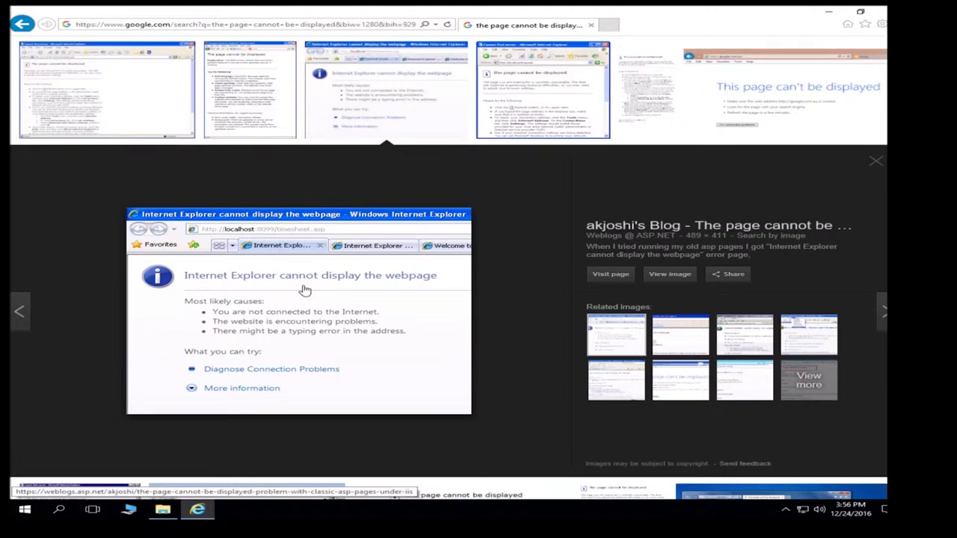
scroll(304, 290, up, 2)
click(785, 249)
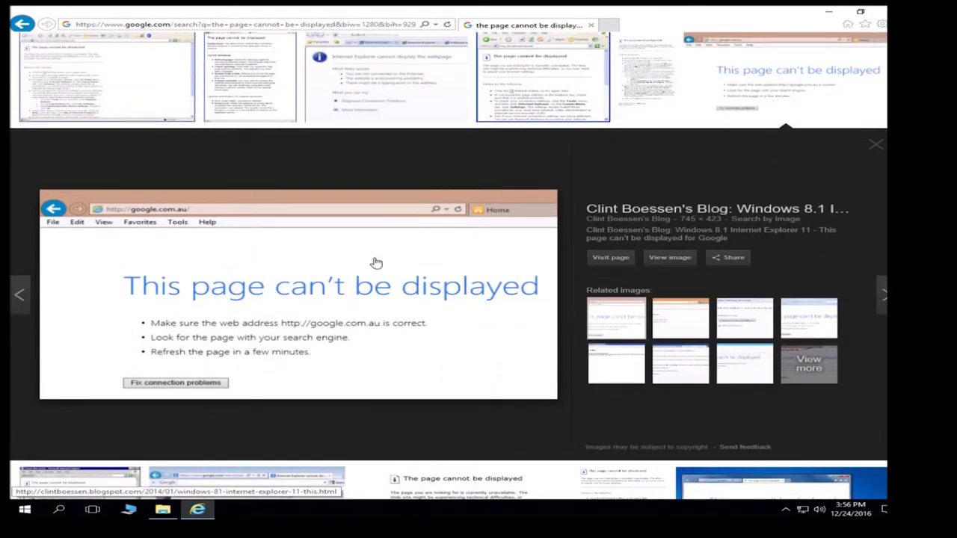
scroll(389, 242, up, 2)
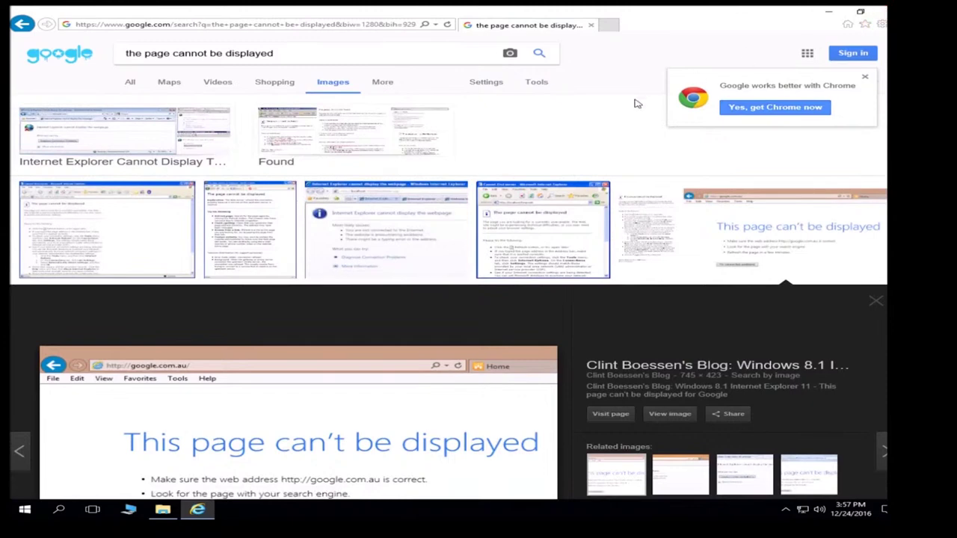
Replace the search query with 'outlook missing emails' and run the image search.
double_click(341, 56)
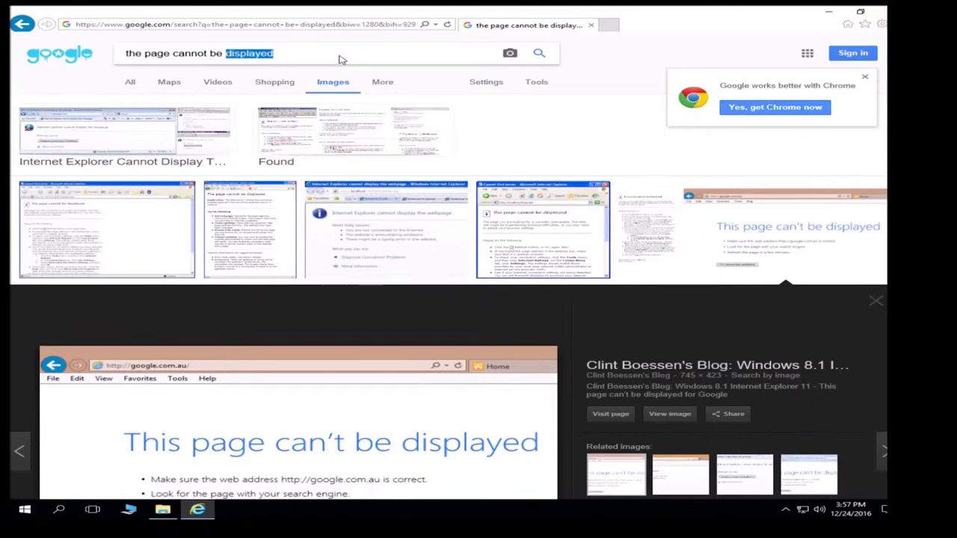
triple_click(335, 56)
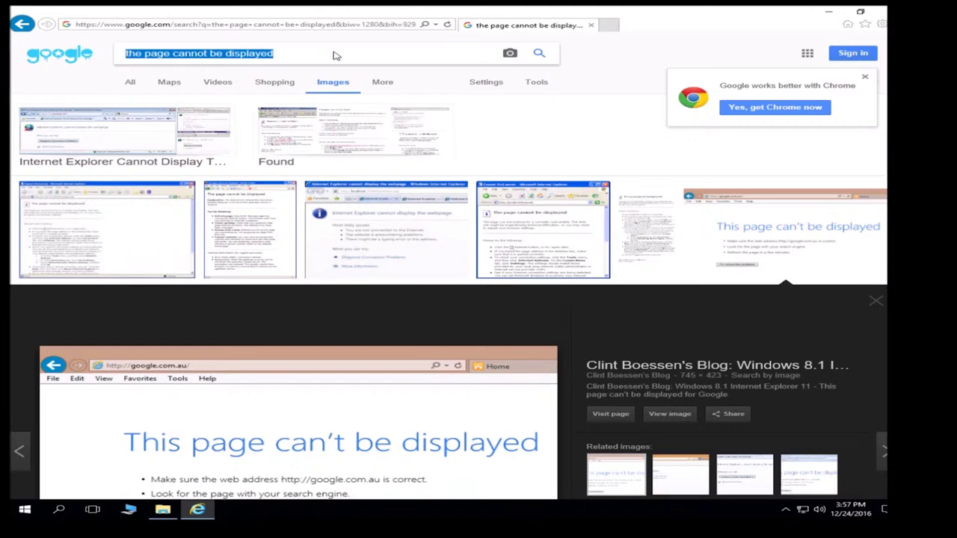
text(outlo)
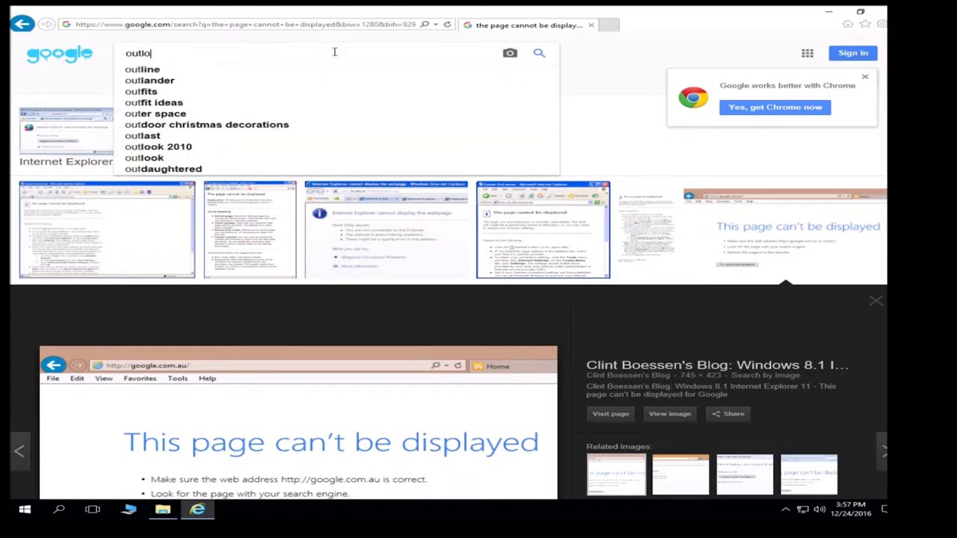
text(o)
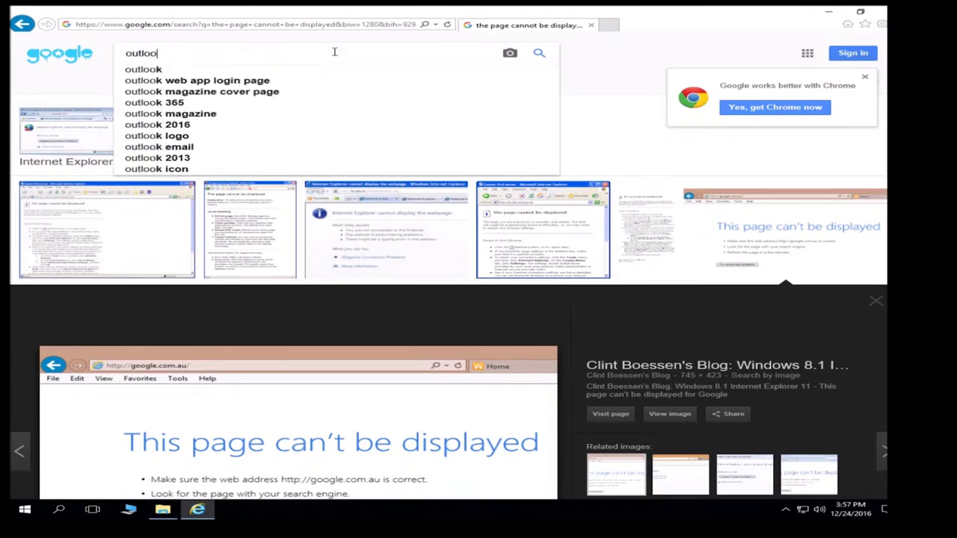
text(k missin)
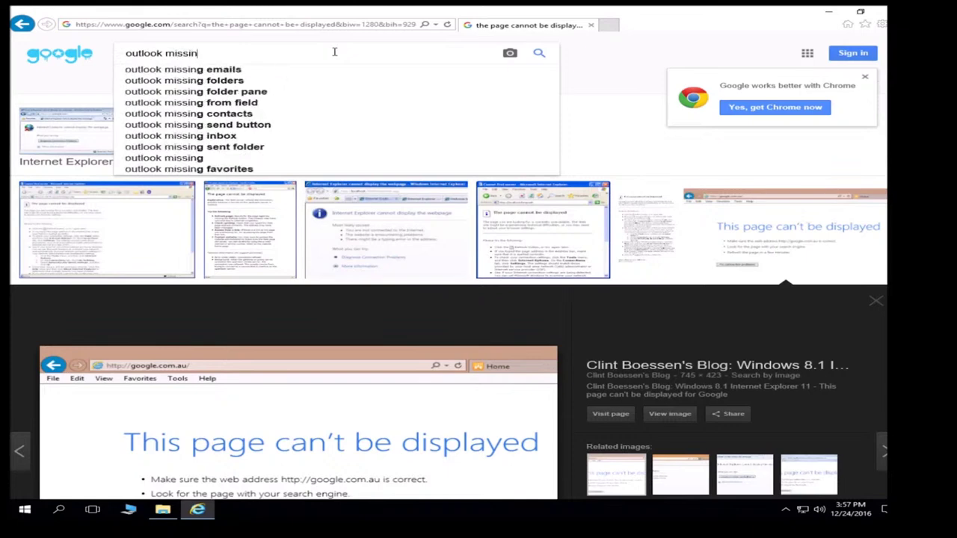
key(Down)
key(Return)
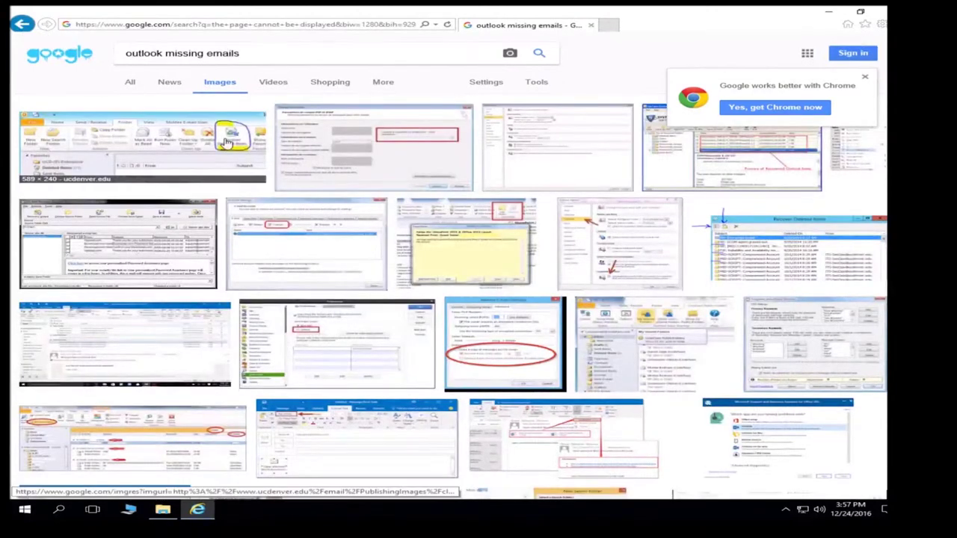
Compare the Recover Missing Emails and Outlook Options previews, then preview the Oxford IT Services result.
click(204, 157)
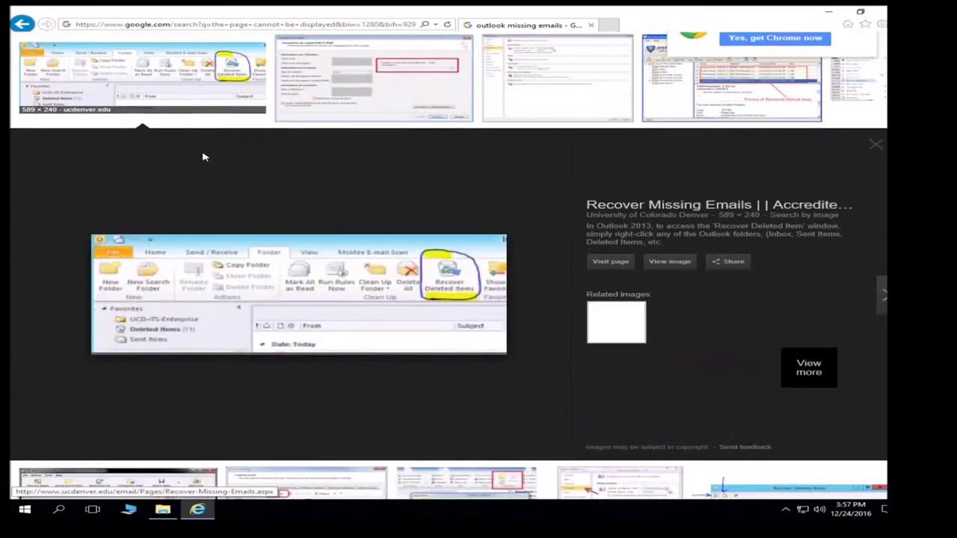
scroll(383, 261, up, 1)
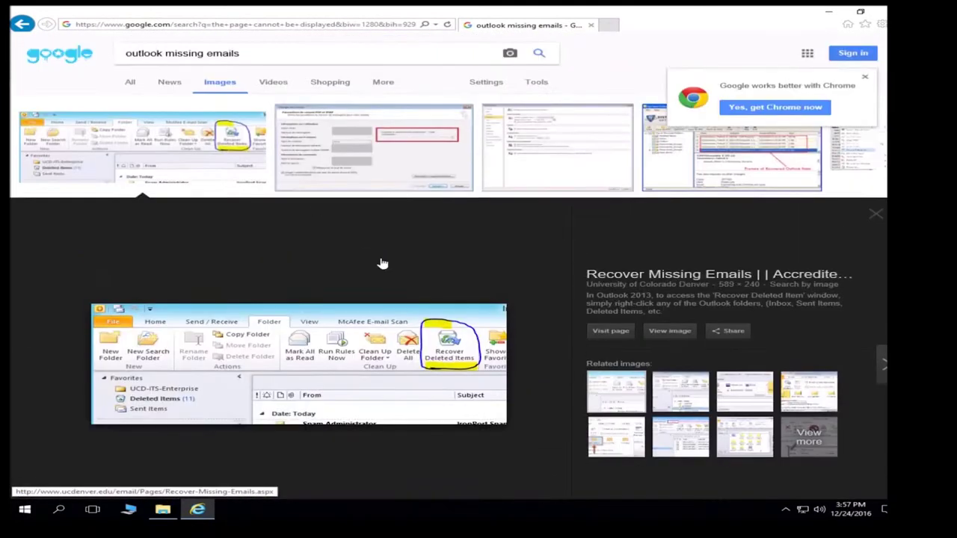
click(551, 178)
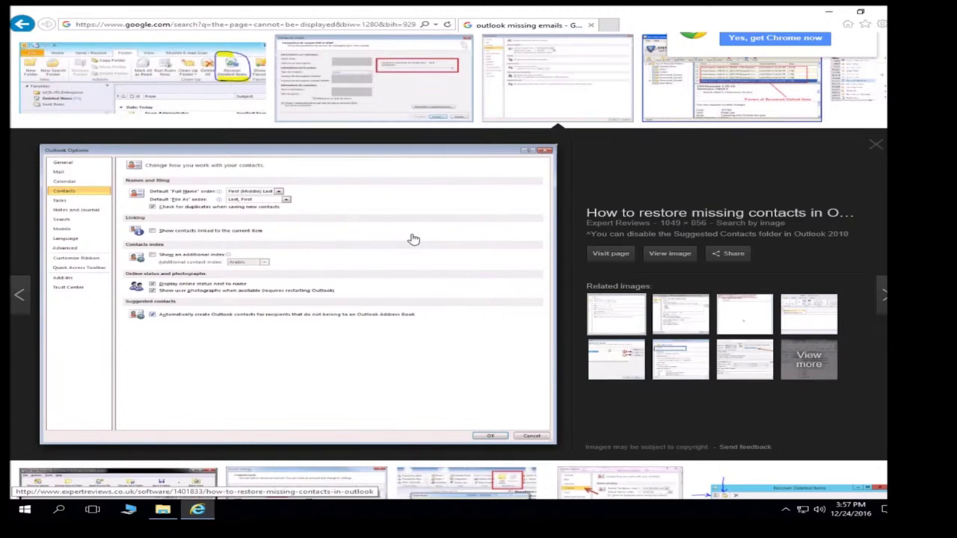
scroll(396, 255, down, 2)
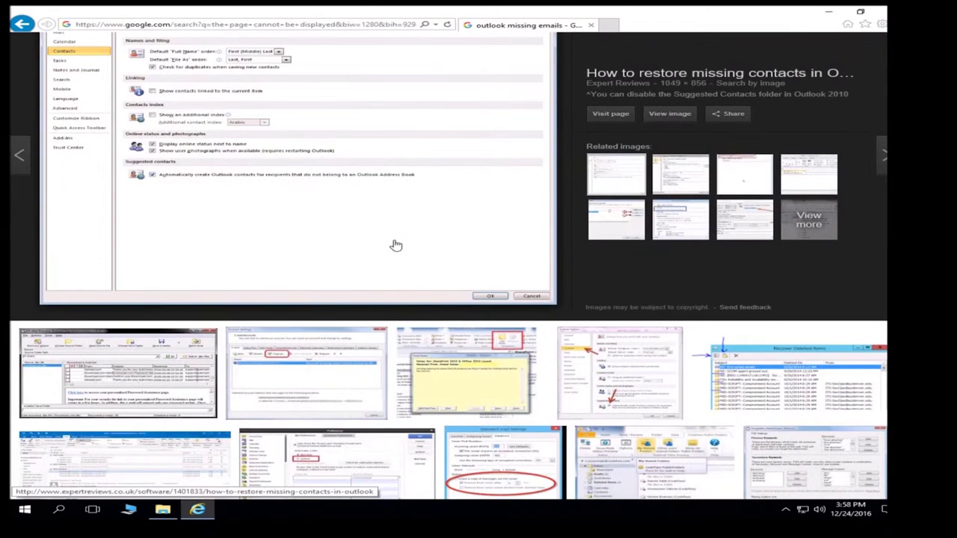
scroll(396, 245, up, 3)
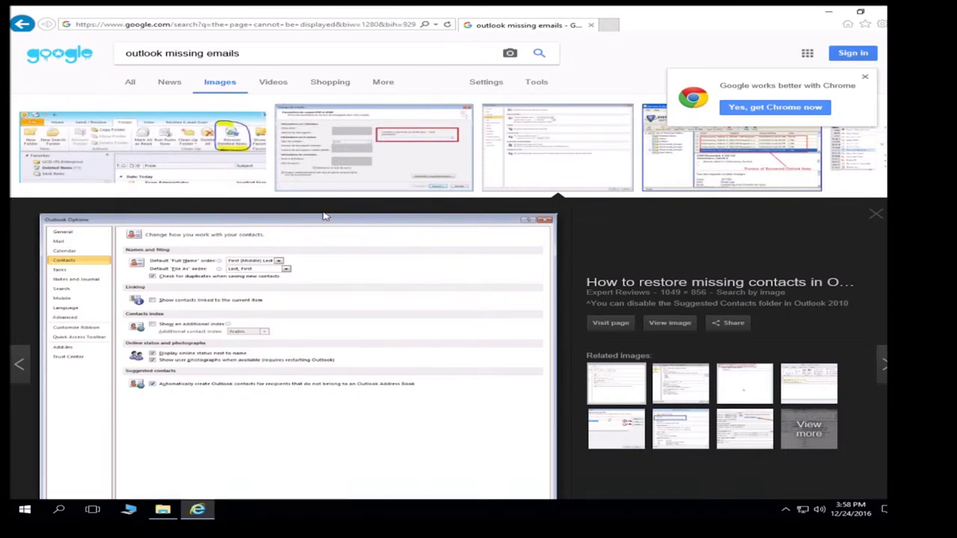
click(179, 164)
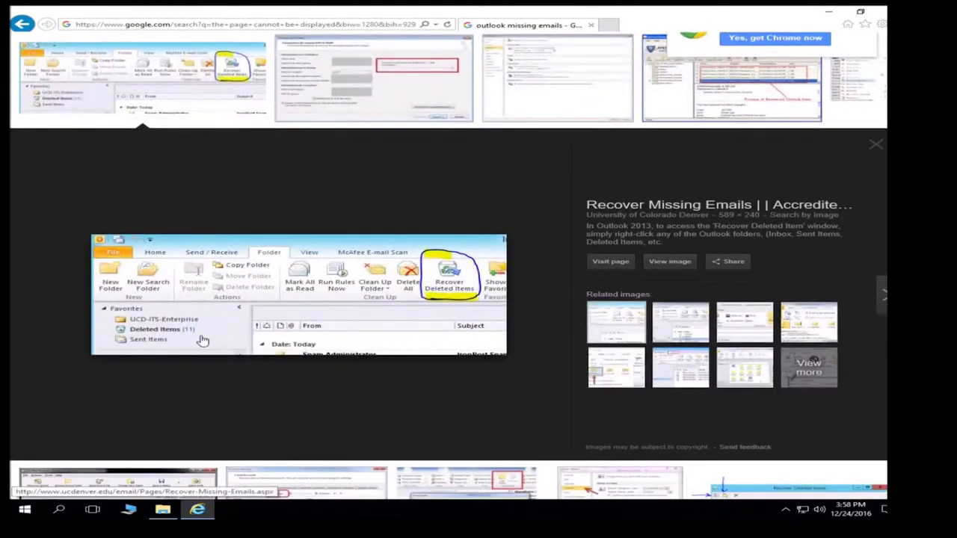
scroll(439, 286, up, 1)
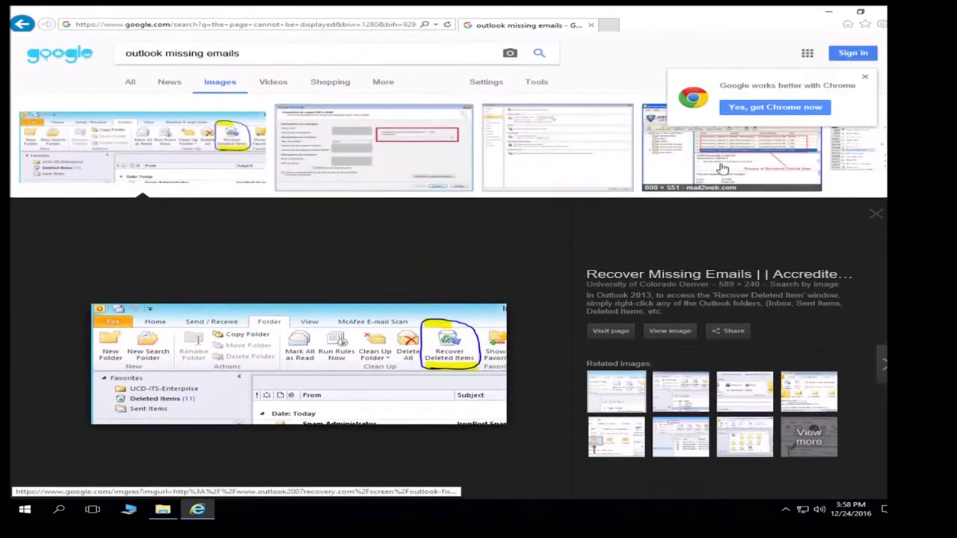
scroll(723, 167, down, 5)
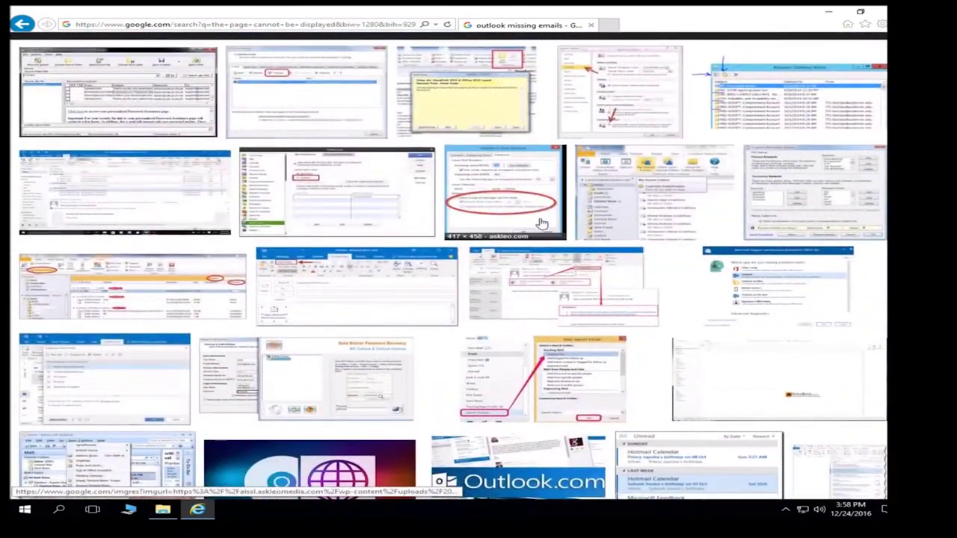
click(120, 290)
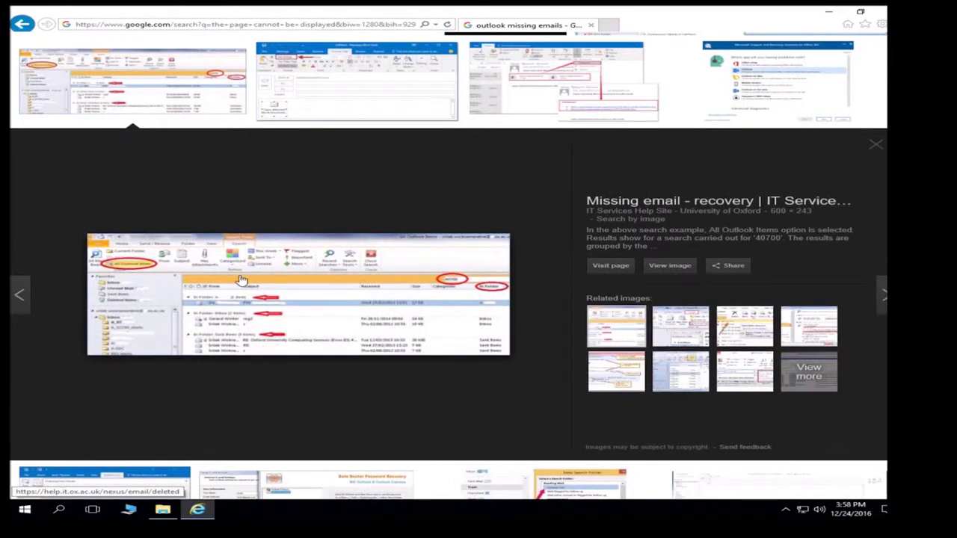
Open the Oxford result's source page in a new tab and return to the image results.
click(369, 269)
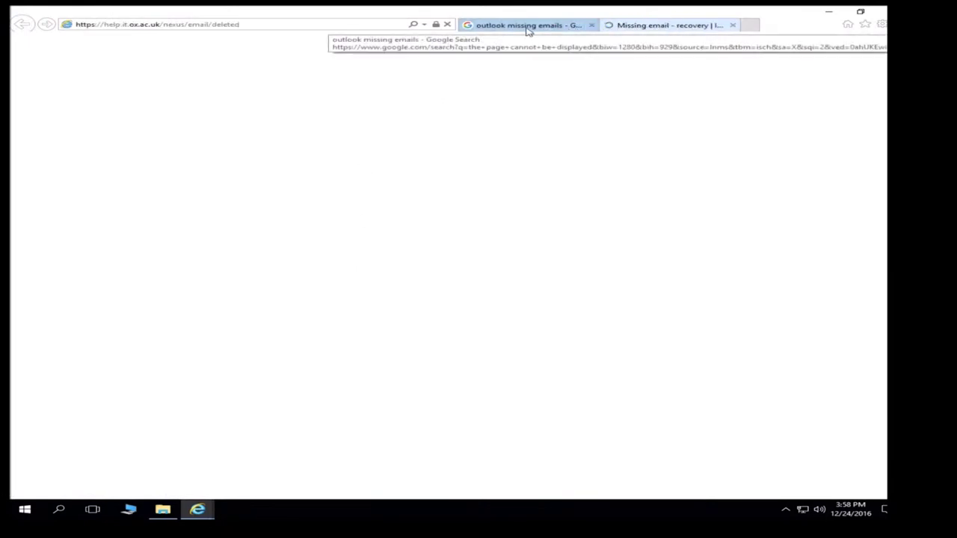
scroll(609, 46, down, 2)
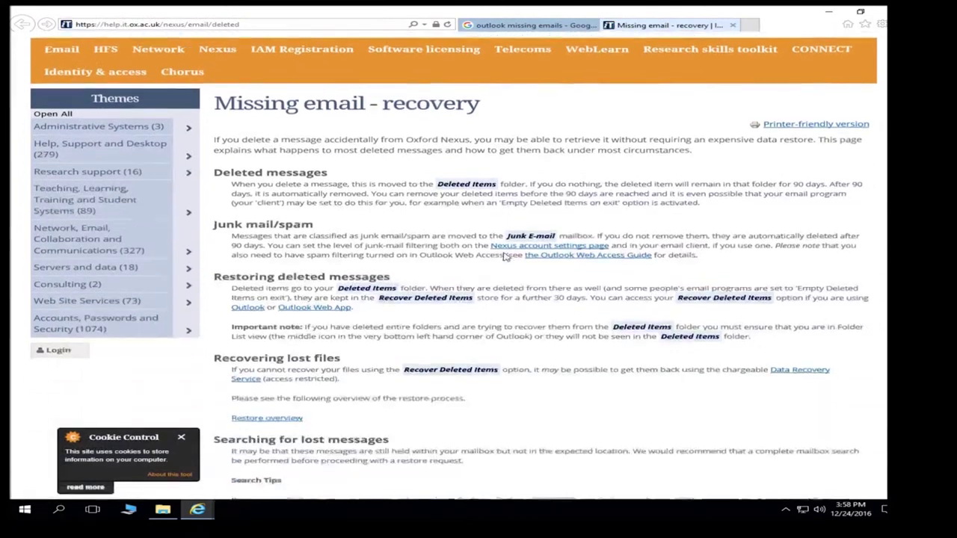
click(535, 25)
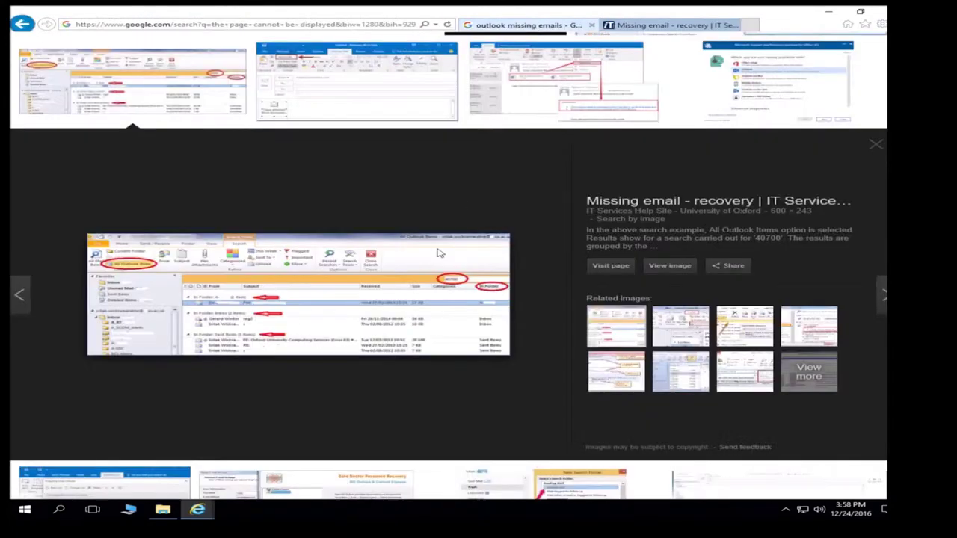
scroll(434, 276, down, 5)
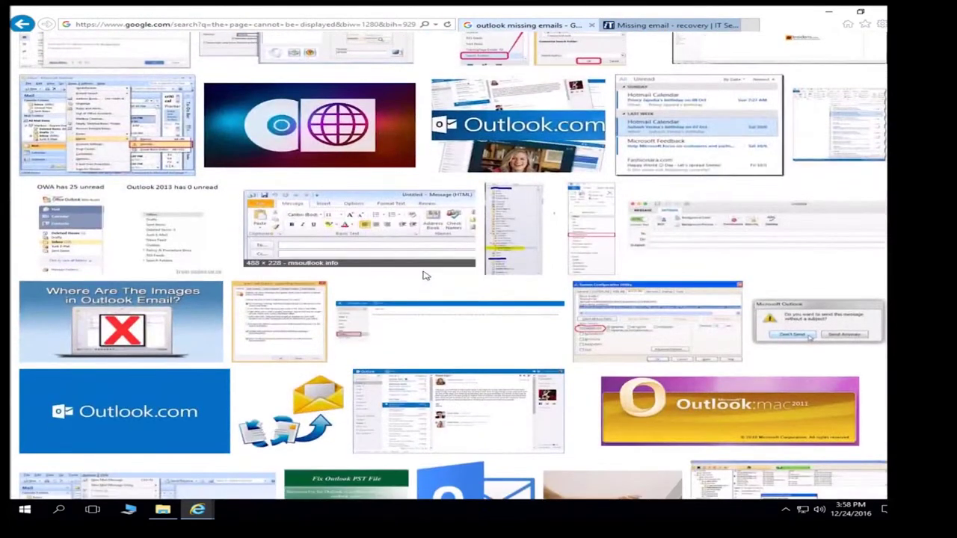
scroll(306, 231, up, 1)
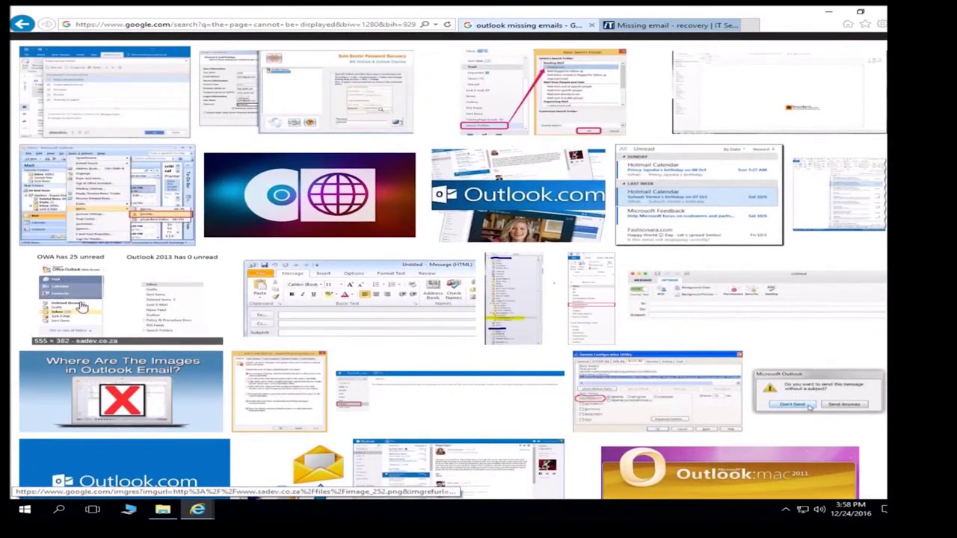
Preview the OWA versus Outlook 2013 unread image and scroll through more results.
click(83, 306)
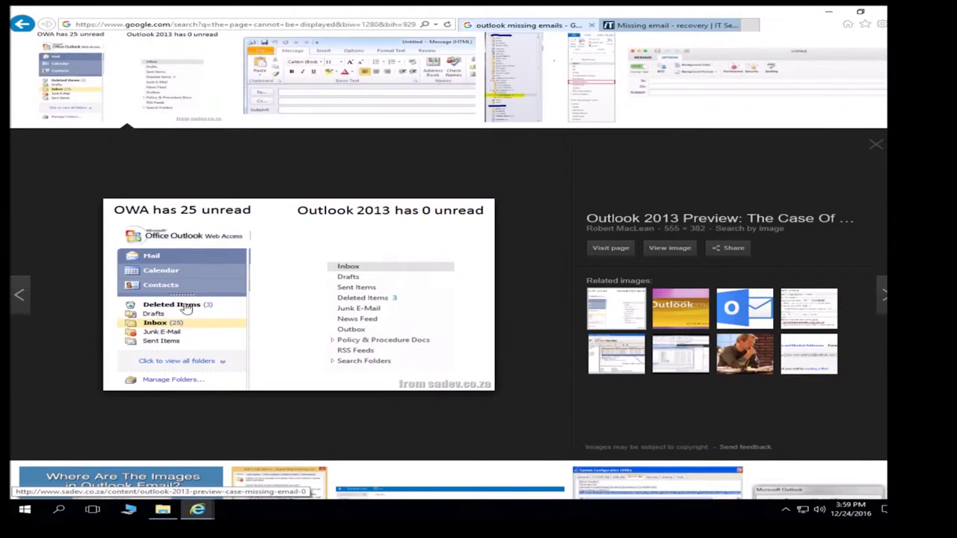
mouse_move(169, 328)
mouse_down()
mouse_move(185, 300)
mouse_move(166, 346)
mouse_up()
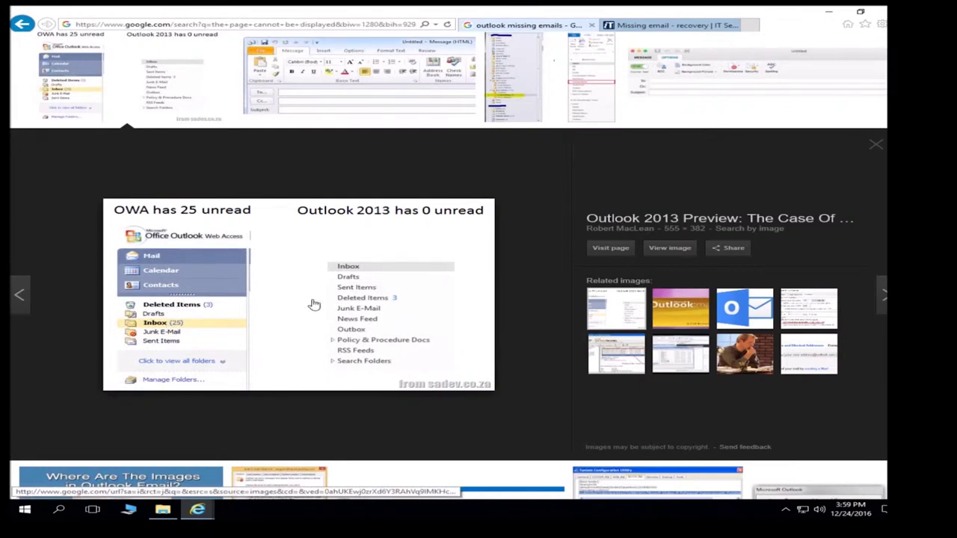
scroll(314, 304, up, 5)
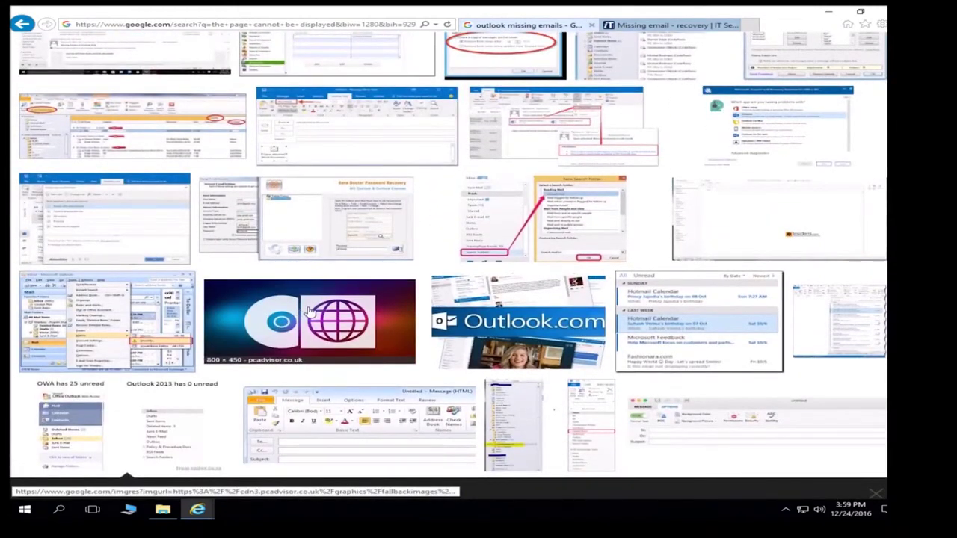
scroll(363, 283, up, 3)
scroll(364, 283, up, 2)
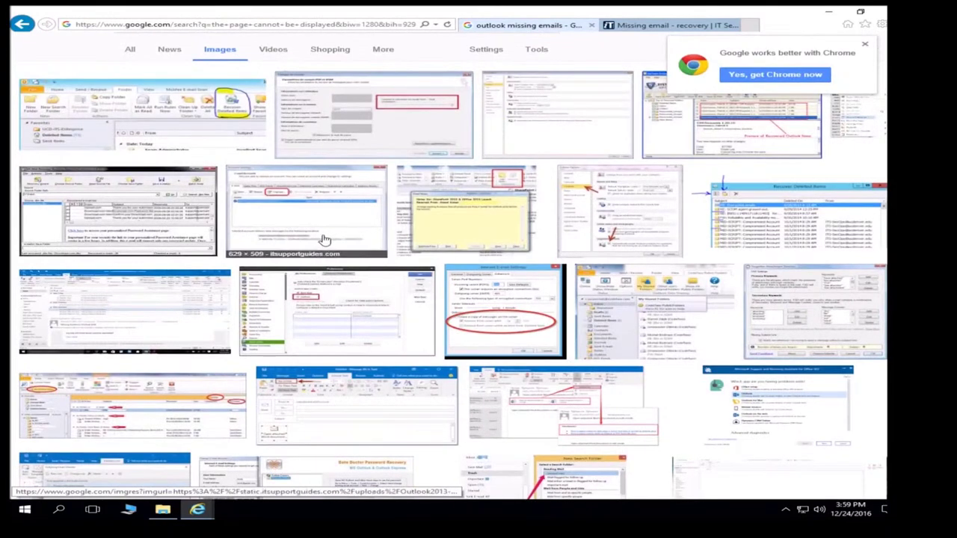
scroll(326, 239, up, 1)
scroll(273, 245, down, 4)
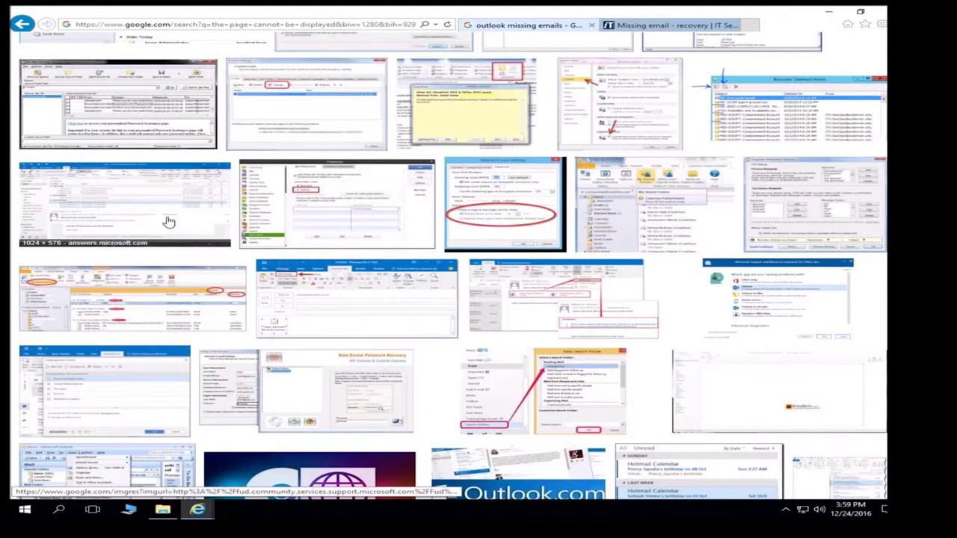
scroll(166, 202, up, 4)
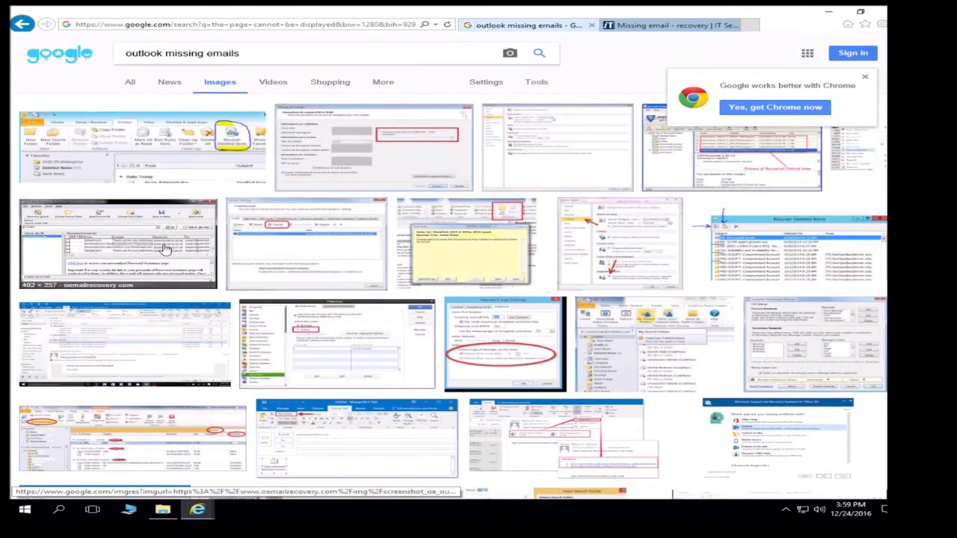
scroll(161, 252, down, 4)
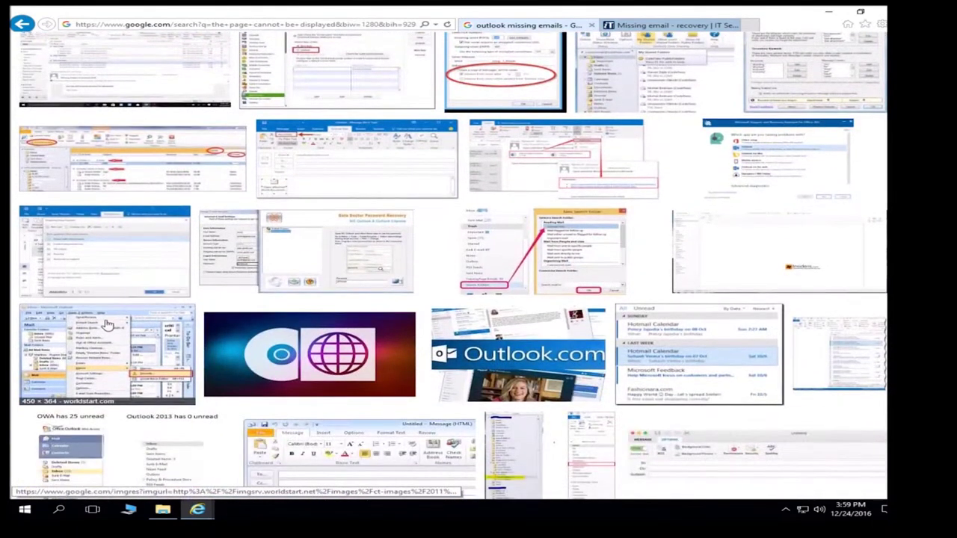
Preview the Outlook 2007 missing subject line result, then close the Oxford recovery page tab.
click(107, 323)
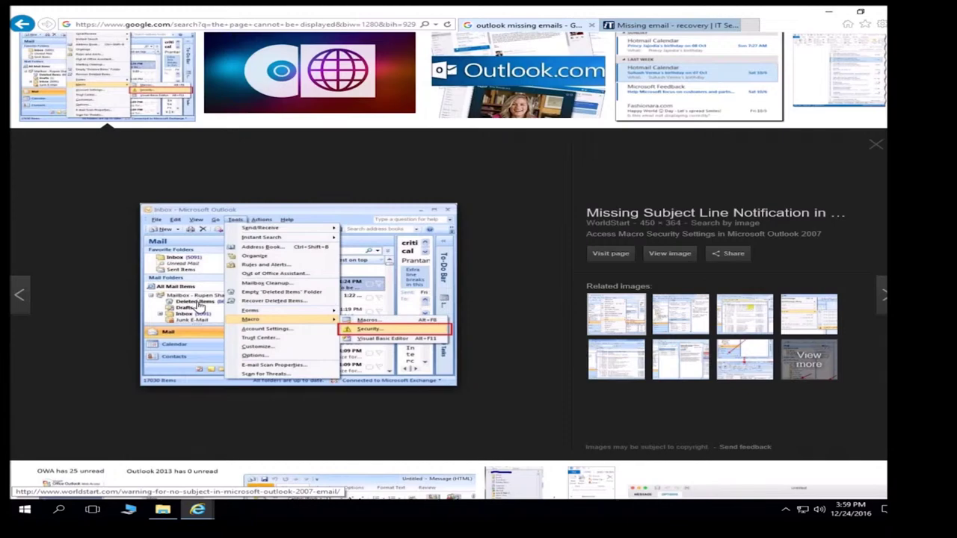
scroll(199, 303, up, 6)
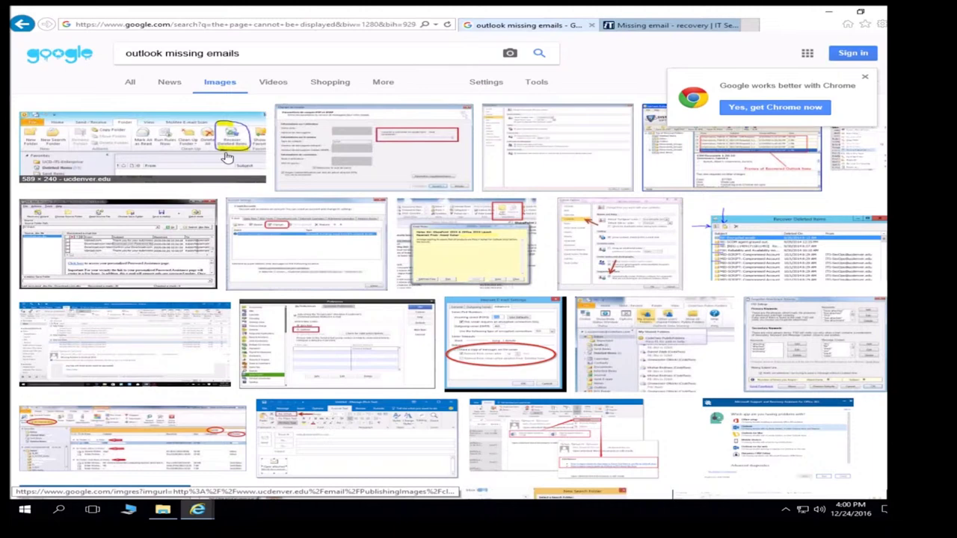
click(641, 28)
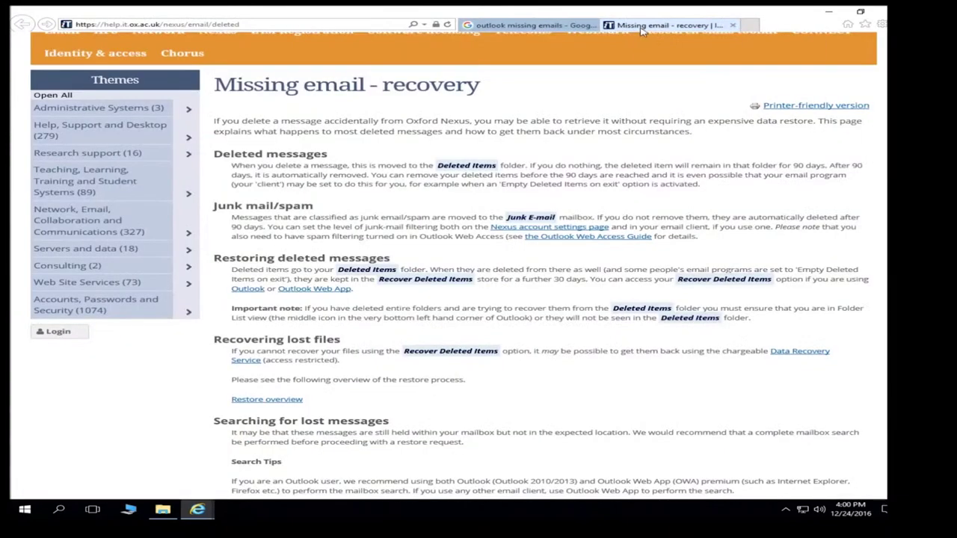
click(733, 26)
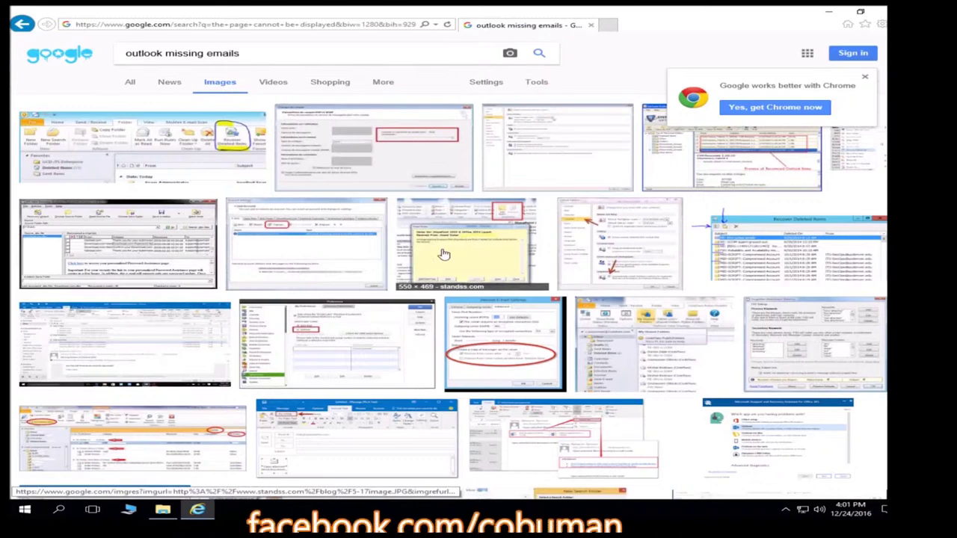
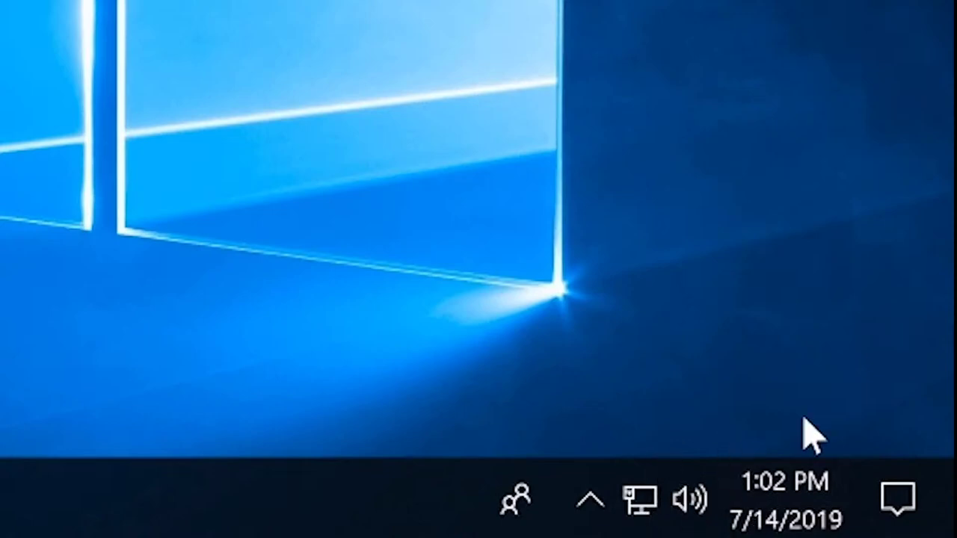
Unmute the speakers from the tray volume control and set the volume to 45.
click(694, 501)
click(683, 399)
drag(671, 398, 336, 392)
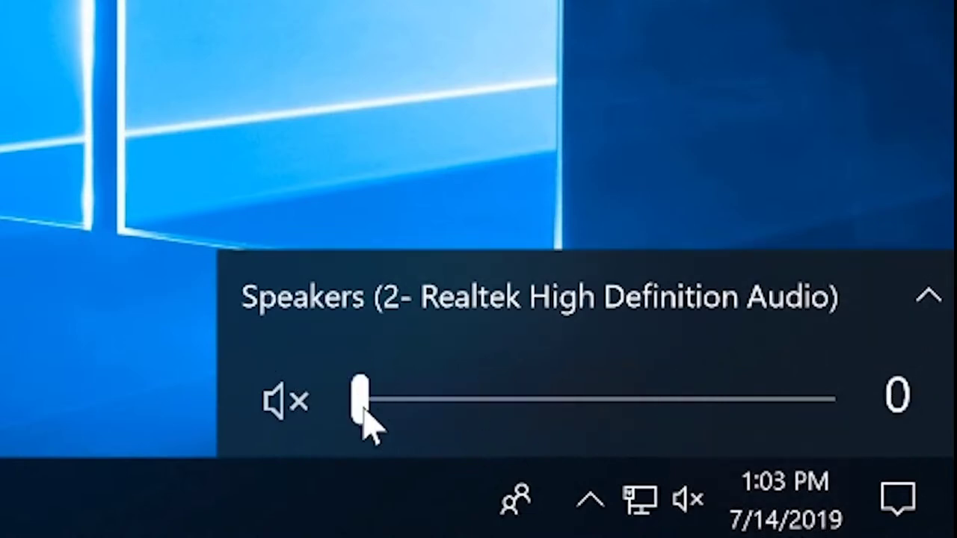
drag(426, 417, 571, 402)
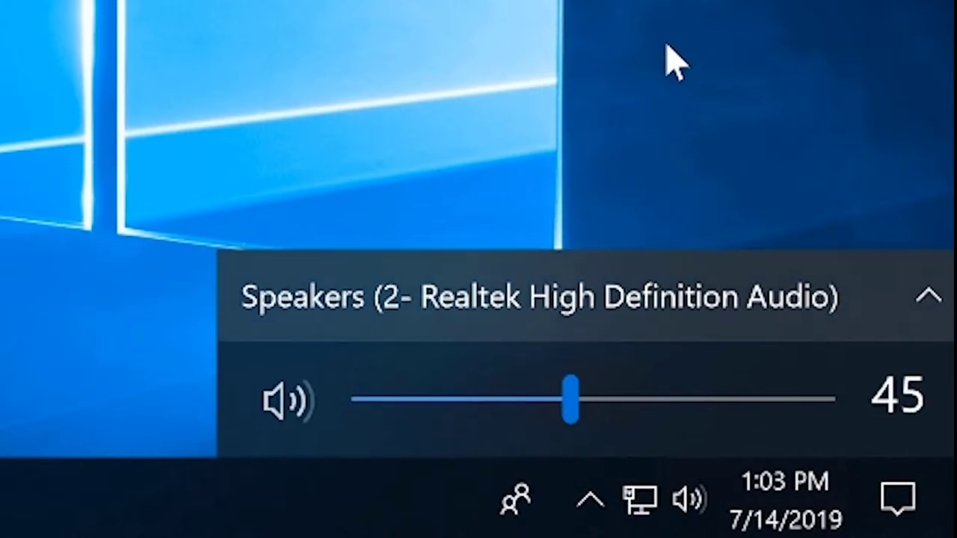
click(673, 60)
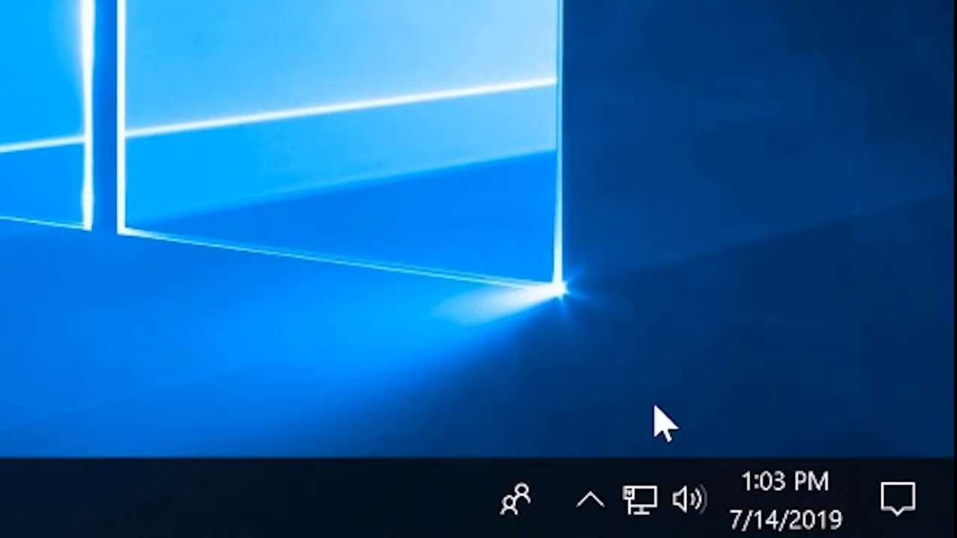
Open Sound settings from the tray speaker icon's context menu.
right_click(695, 507)
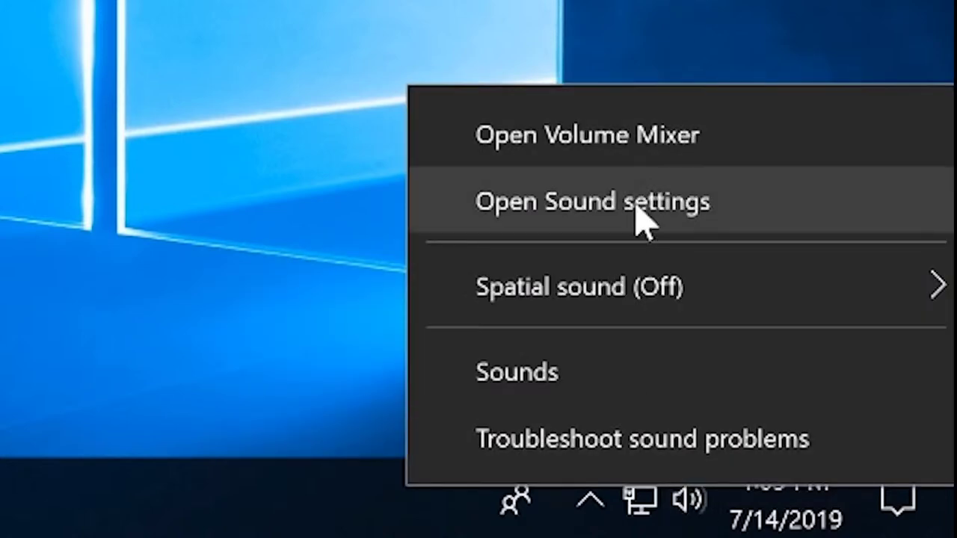
right_click(696, 509)
right_click(699, 508)
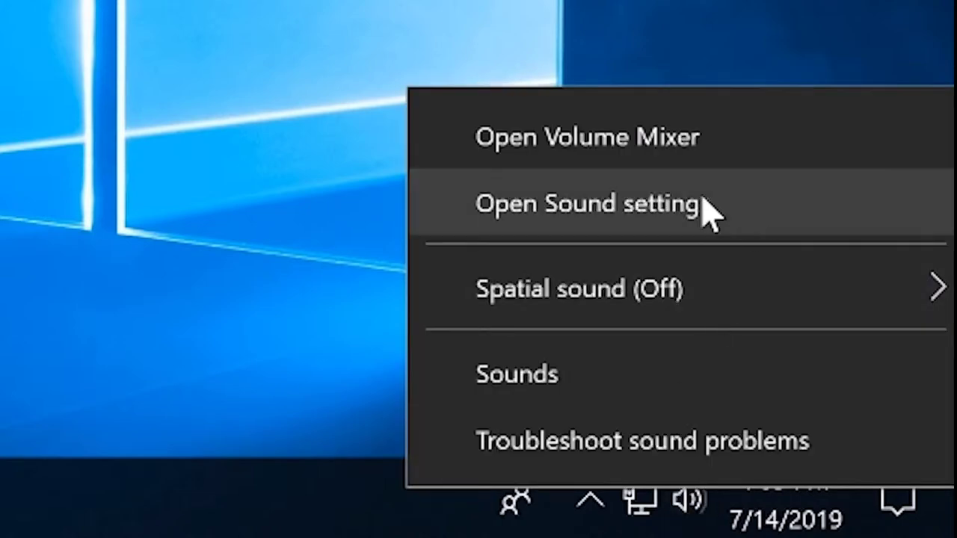
click(709, 213)
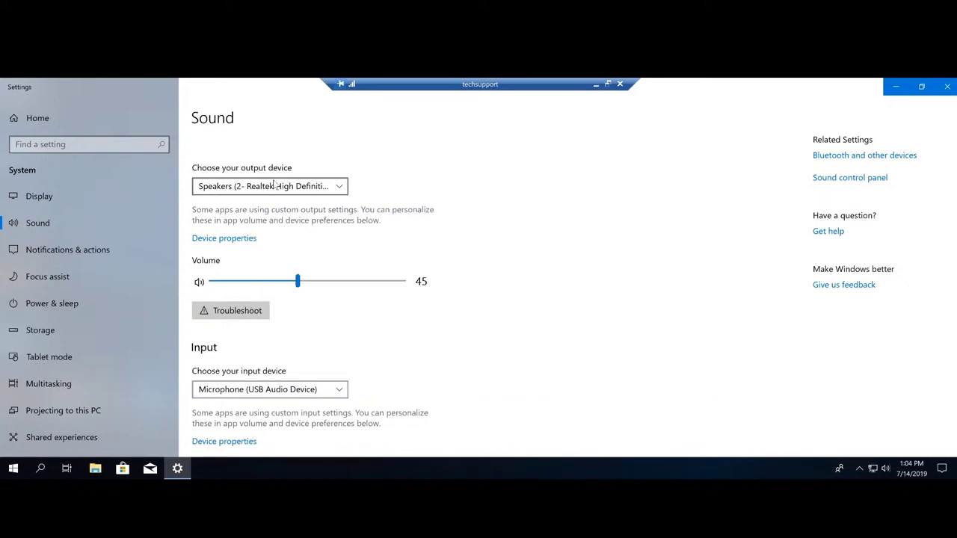
Try switching the output device between the Realtek speakers and the USB Audio Device.
click(276, 185)
click(281, 186)
click(339, 189)
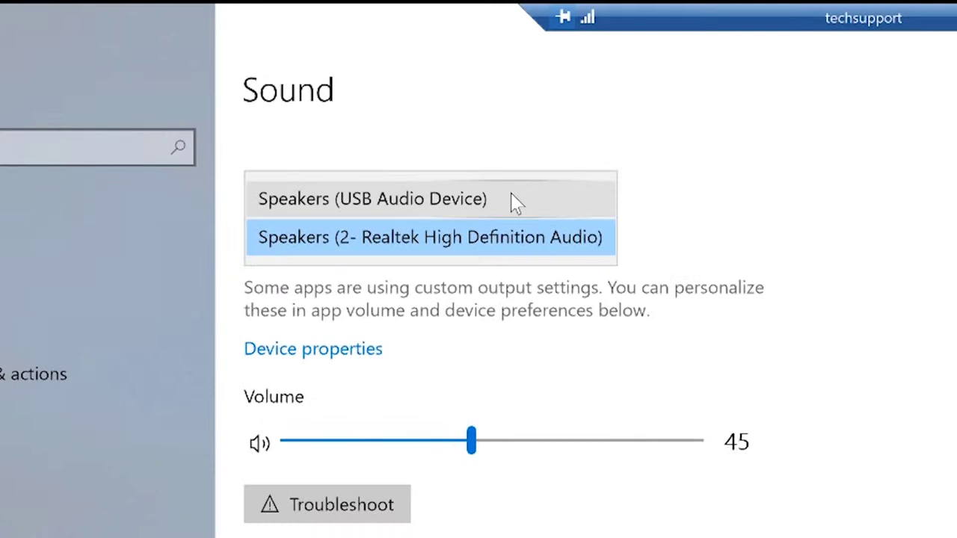
click(461, 202)
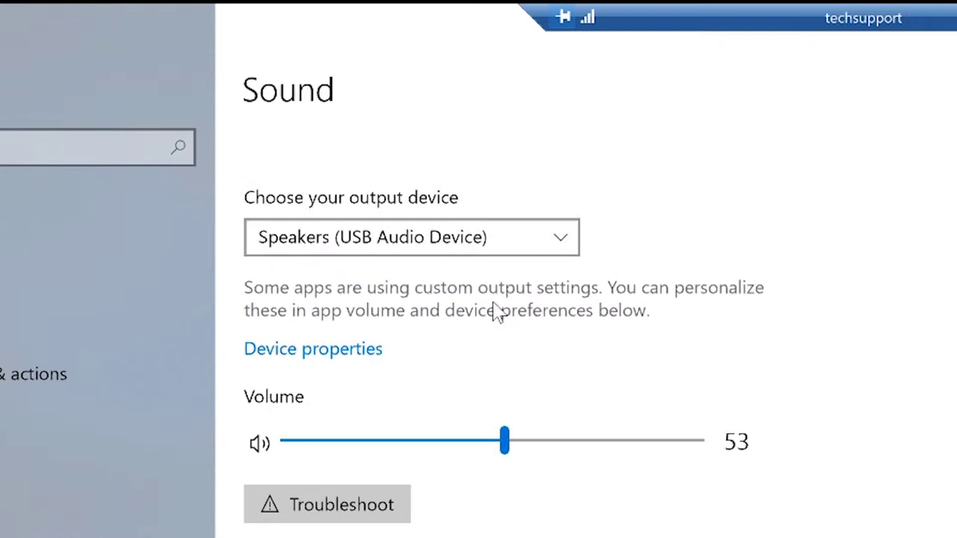
click(523, 237)
click(467, 276)
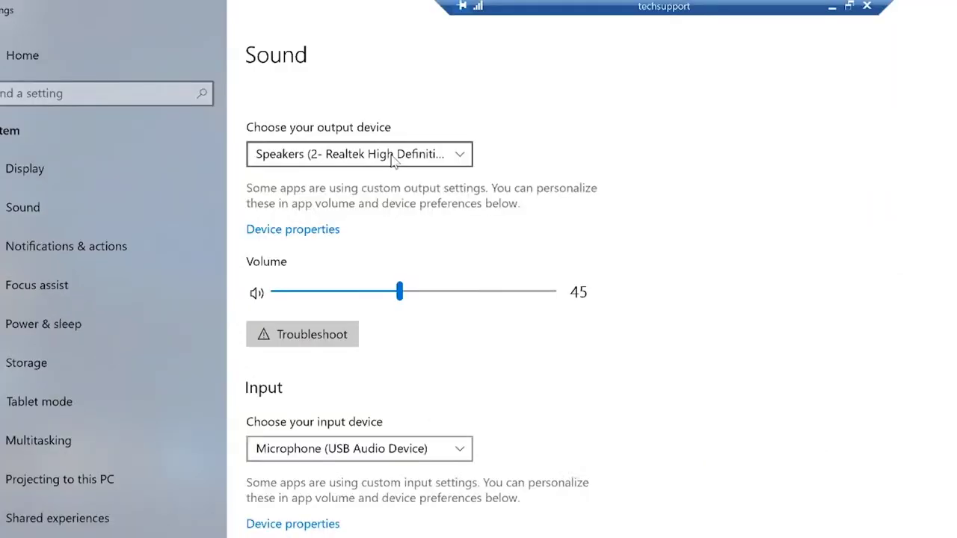
Set the output to Speakers (USB Audio Device) with the volume at 70.
click(394, 161)
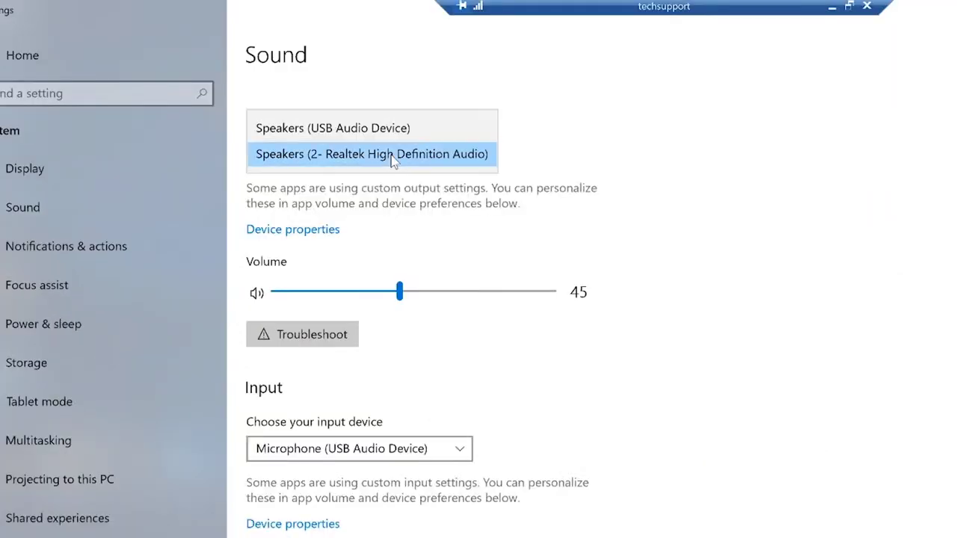
click(370, 129)
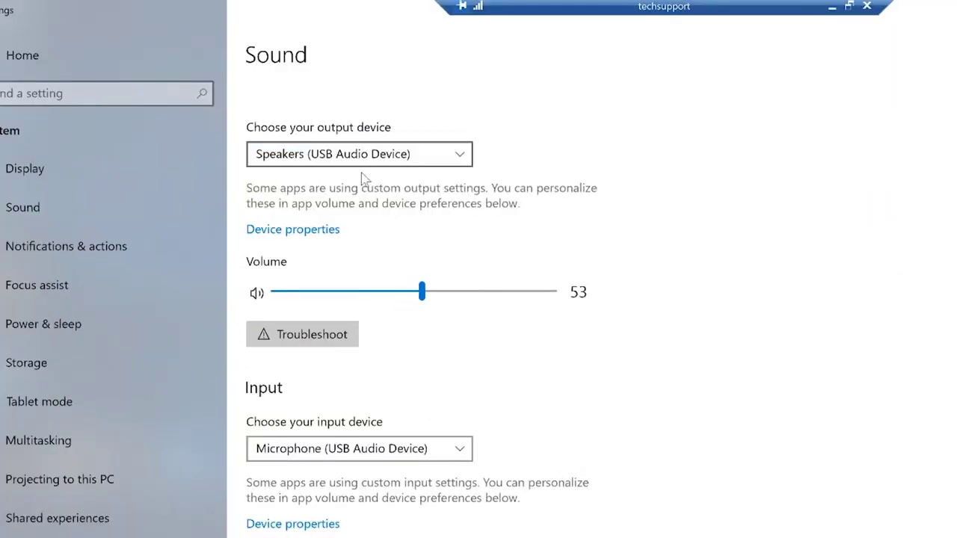
drag(421, 292, 456, 296)
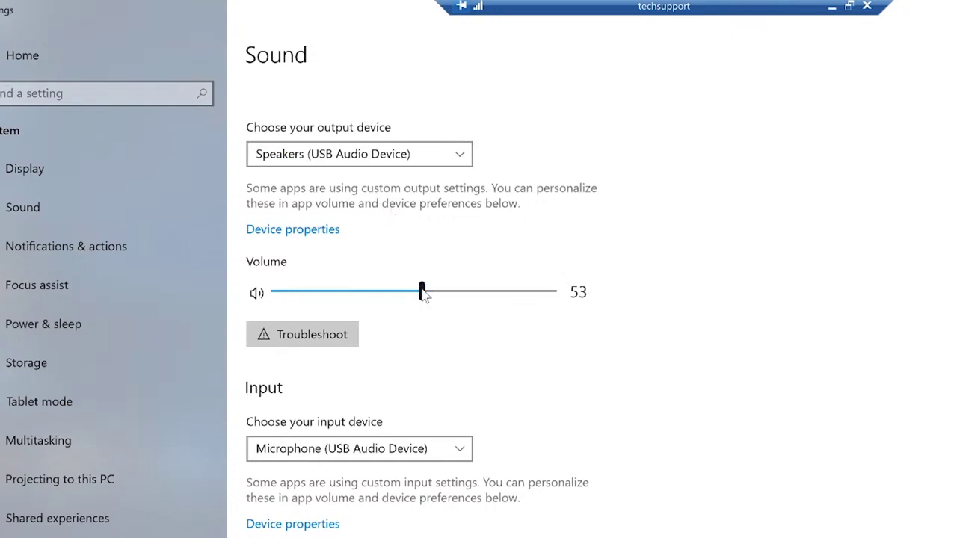
drag(337, 285, 347, 285)
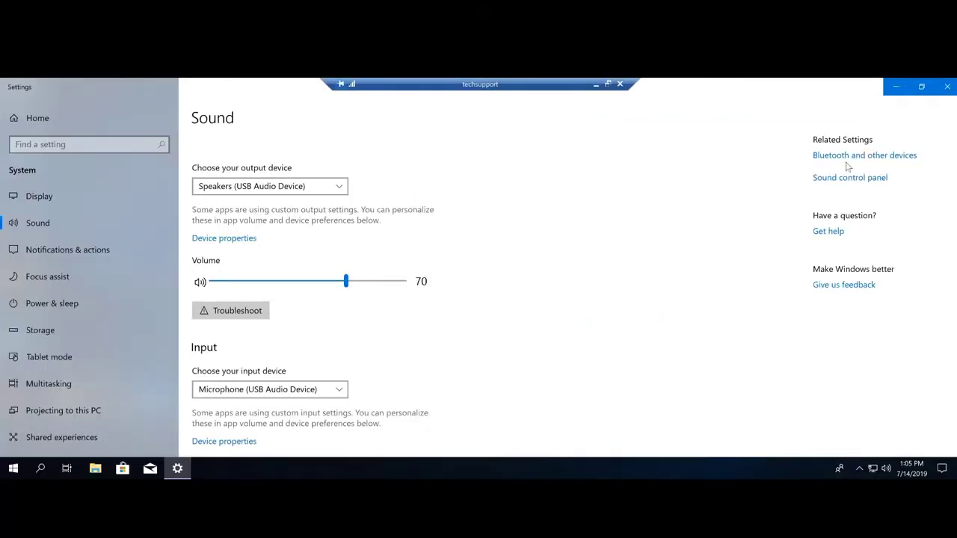
Try adding a Bluetooth device, cancel the failed connection, and close Settings.
click(858, 157)
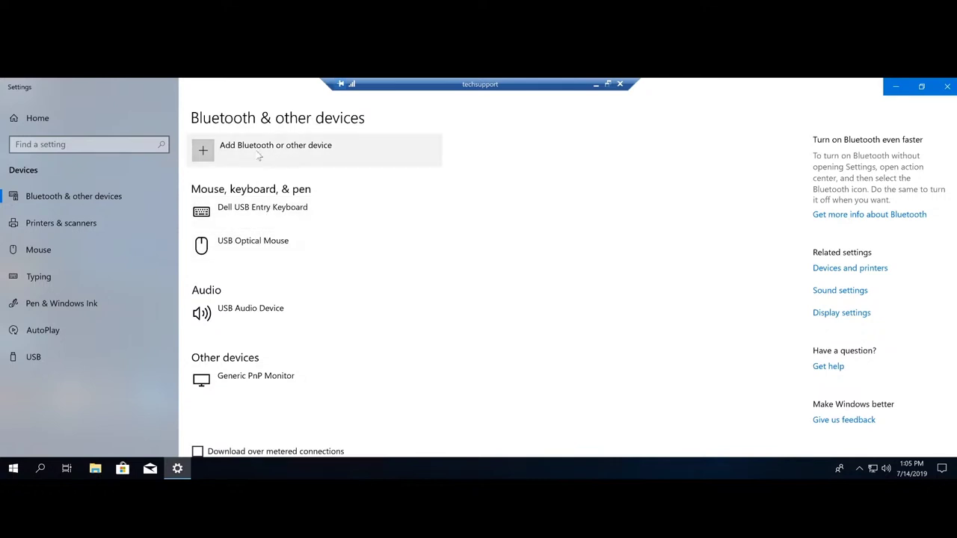
click(259, 155)
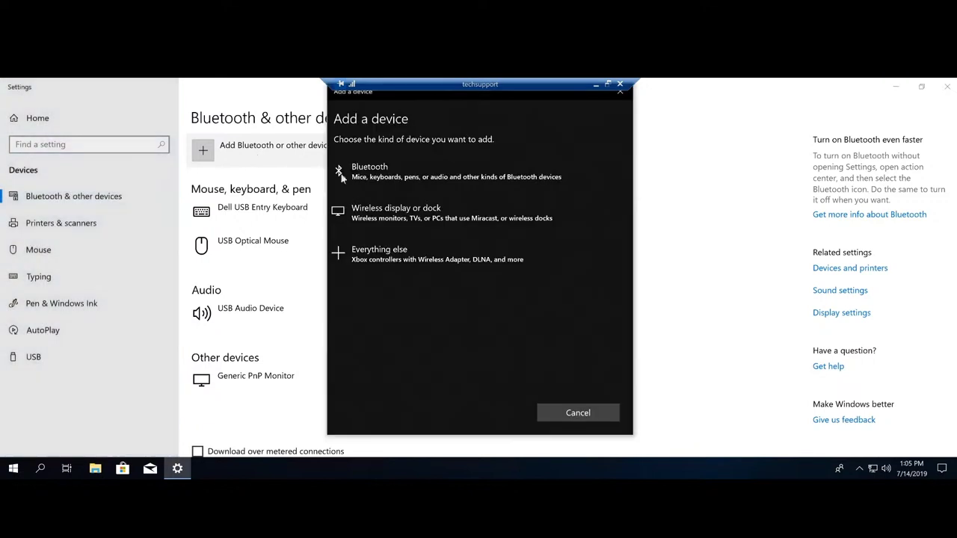
click(443, 177)
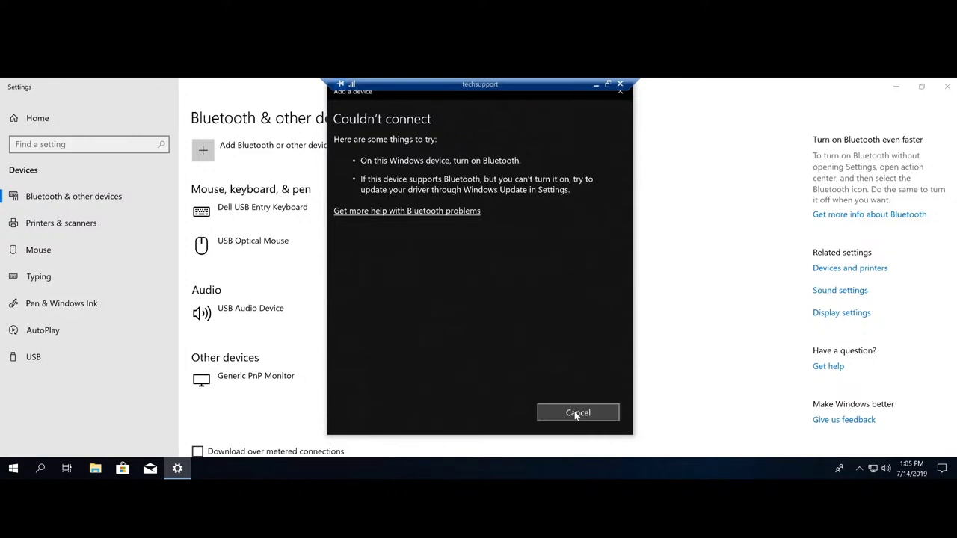
click(577, 413)
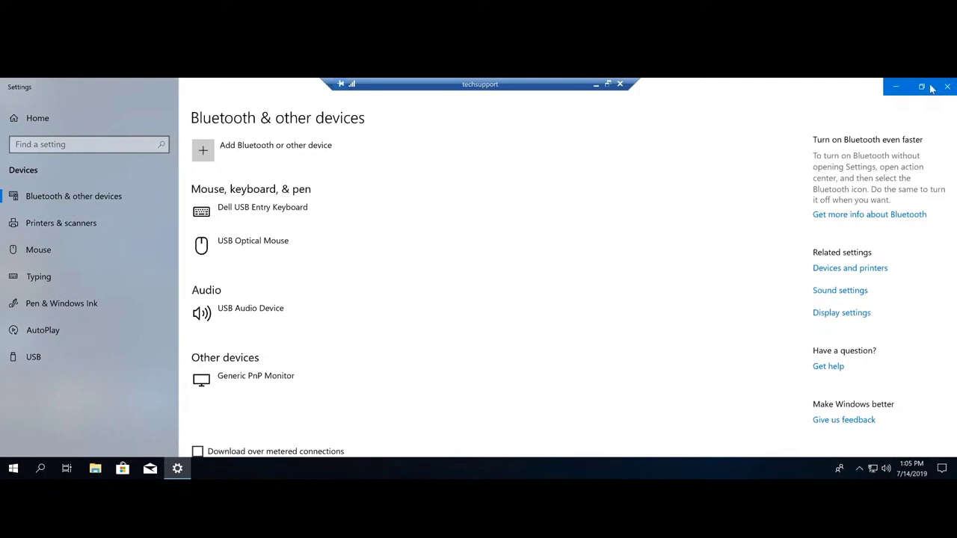
click(947, 87)
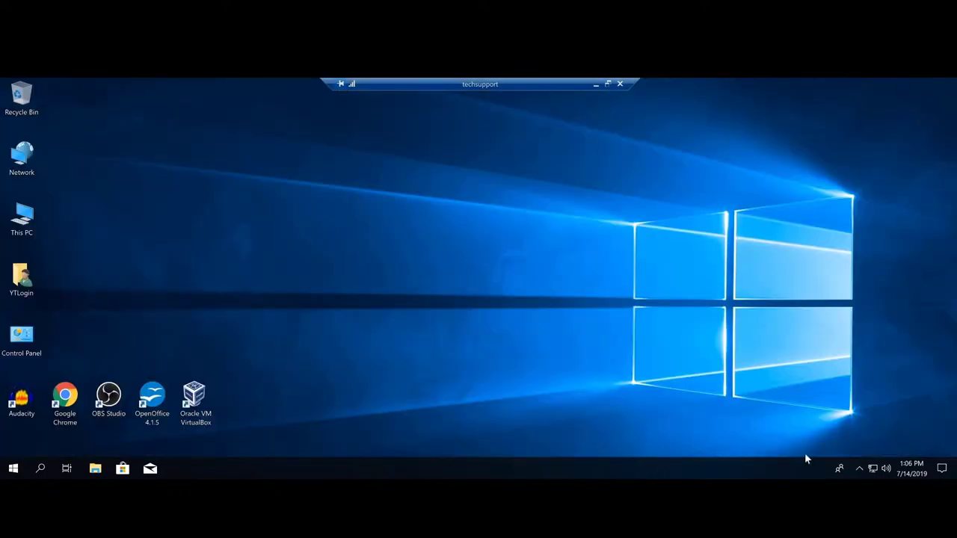
Open the classic Sound control panel through Sound settings from the tray speaker menu.
right_click(886, 469)
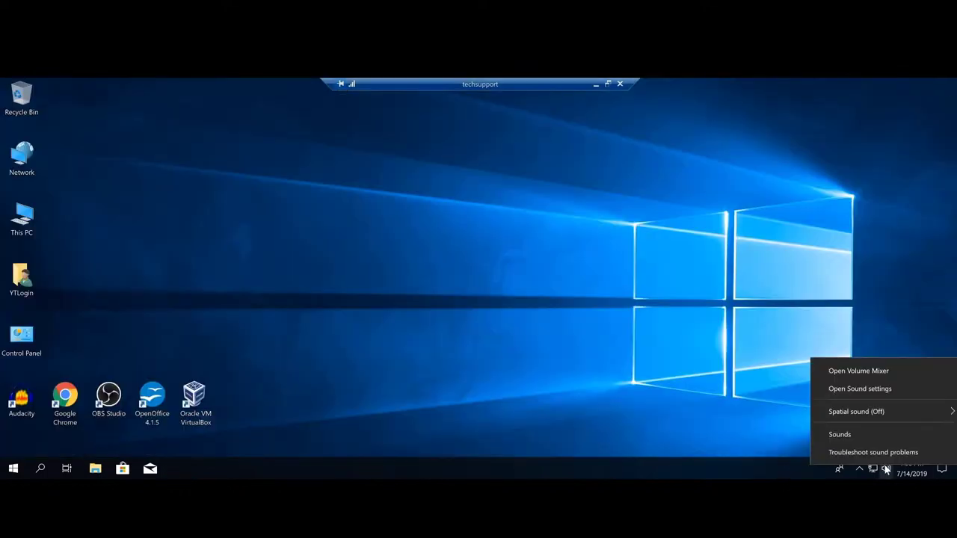
click(859, 388)
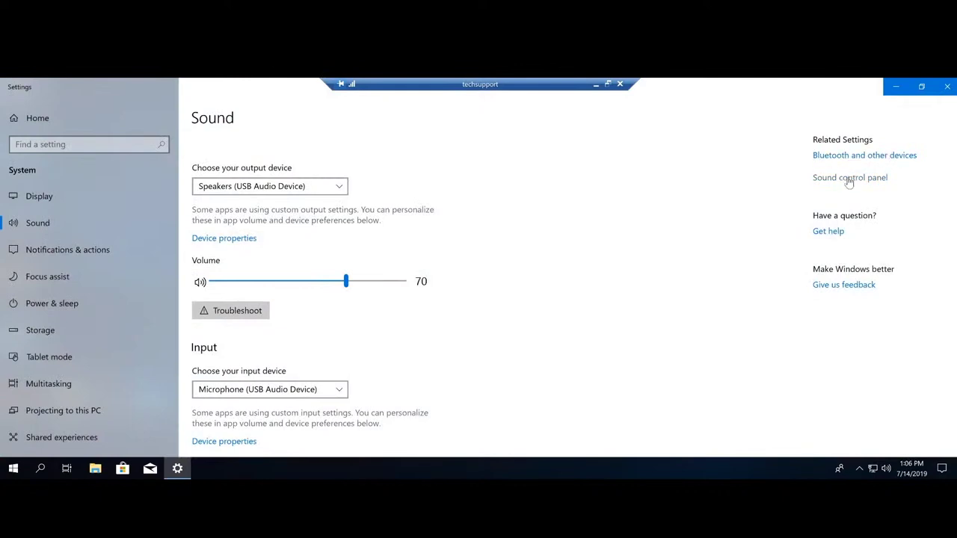
click(849, 178)
click(946, 87)
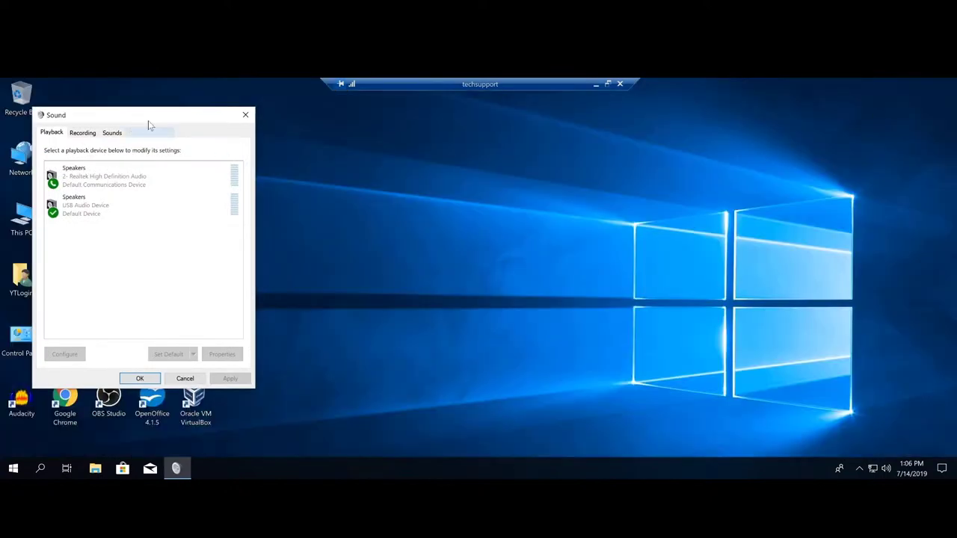
Center the Sound dialog and make Realtek, then USB Audio Device speakers, the default.
drag(173, 116, 547, 148)
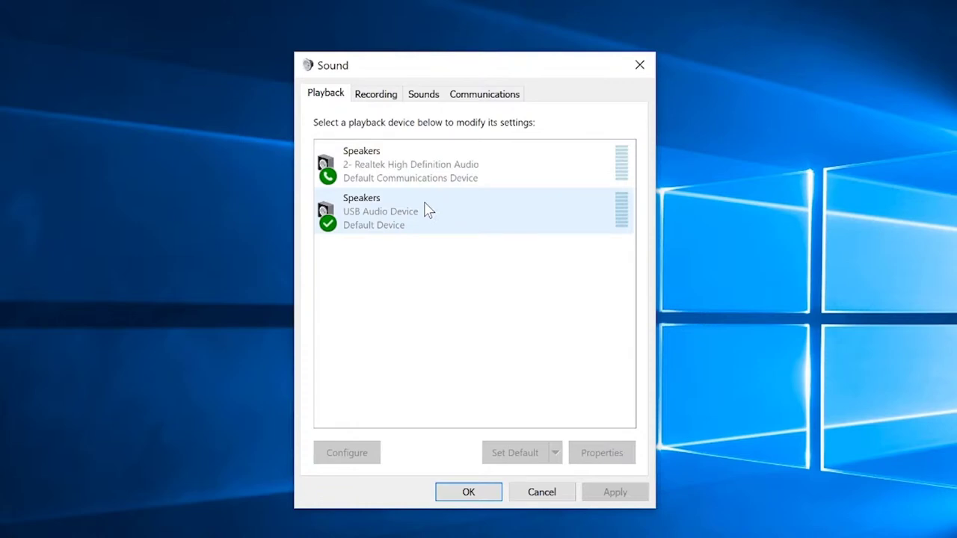
click(402, 185)
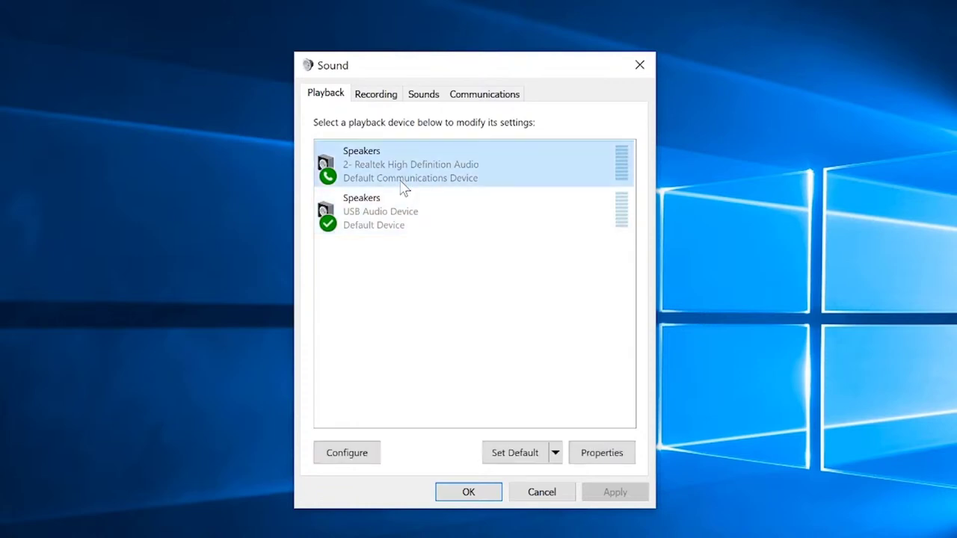
click(513, 453)
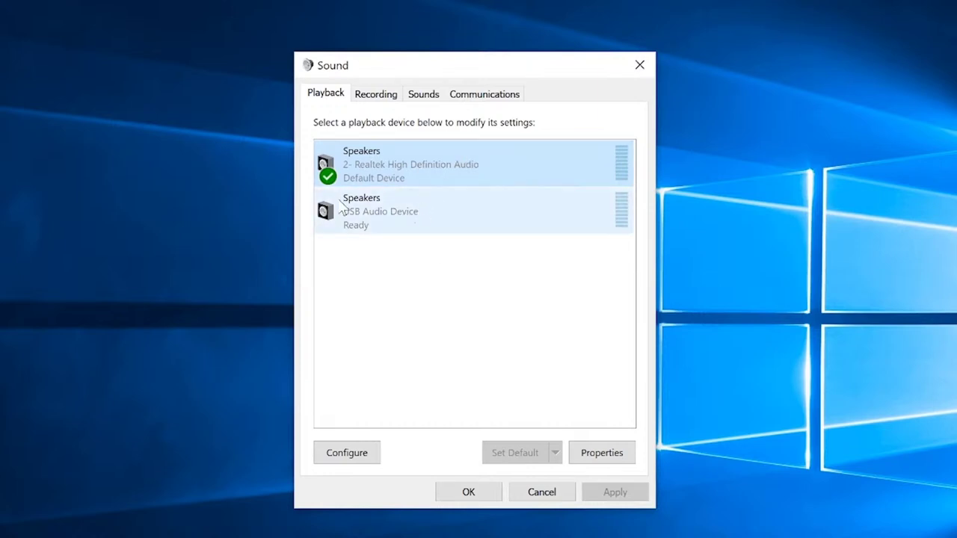
click(401, 210)
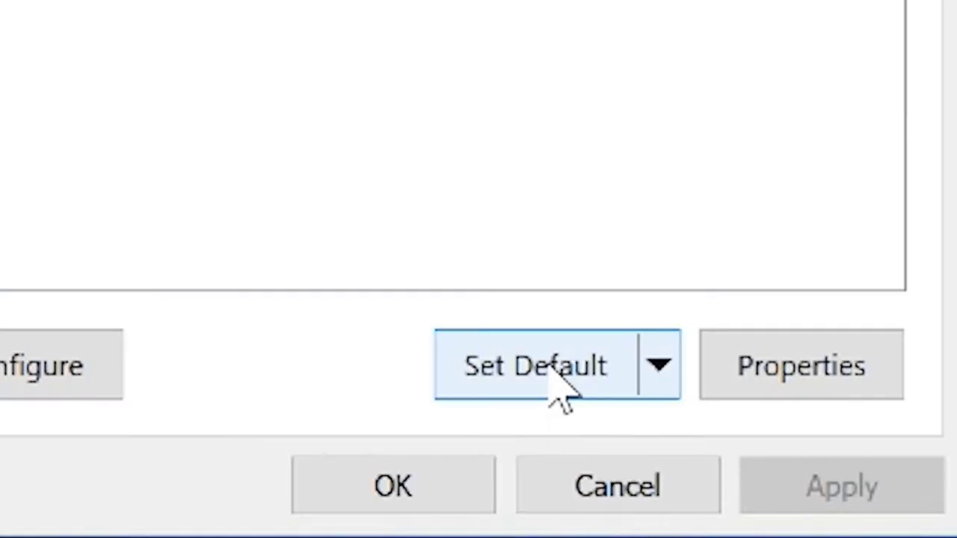
click(551, 371)
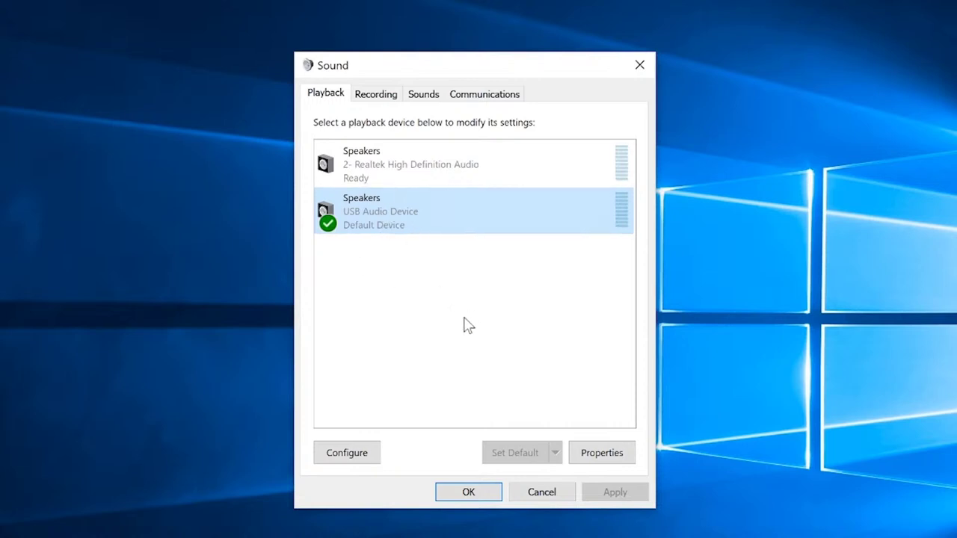
Disable the USB speakers, hide then show disabled devices, and re-enable the USB speakers.
right_click(388, 216)
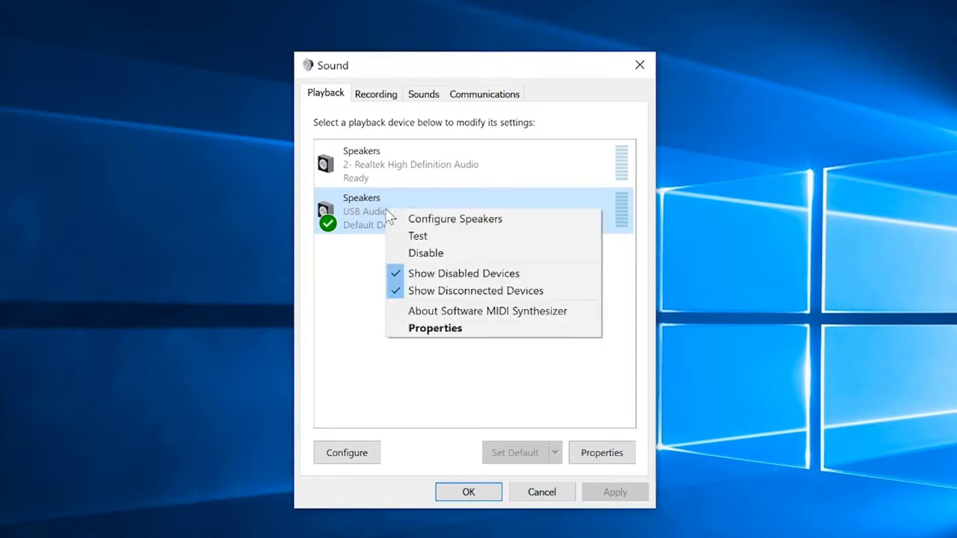
click(463, 256)
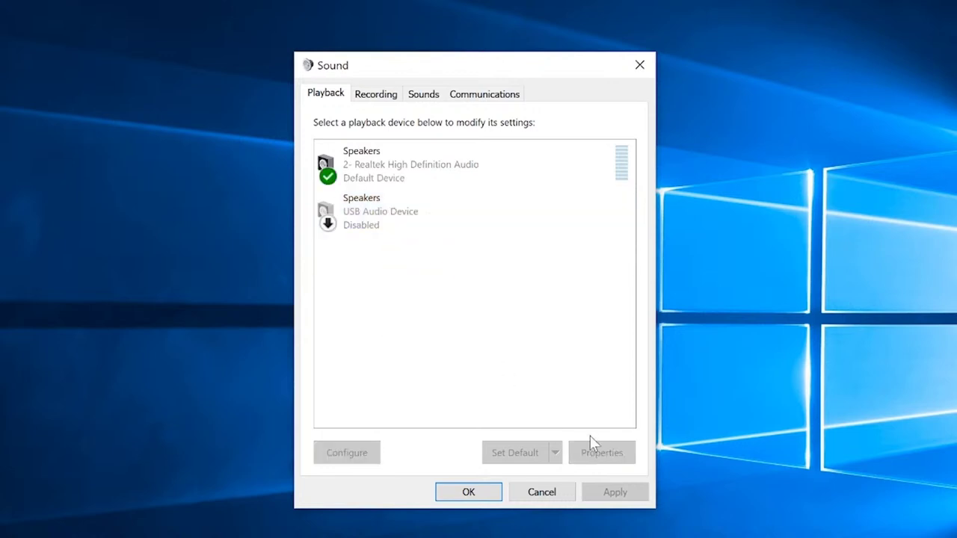
right_click(397, 255)
click(449, 266)
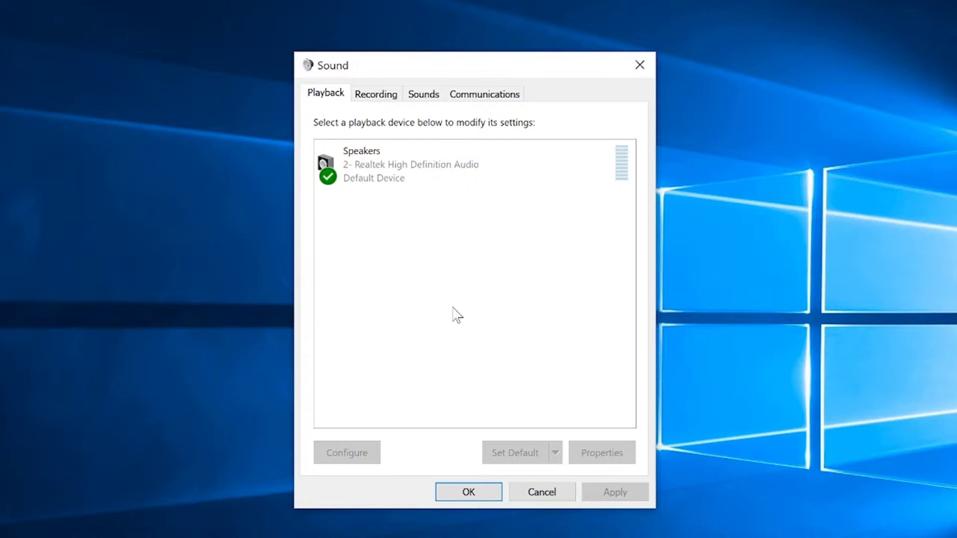
right_click(453, 314)
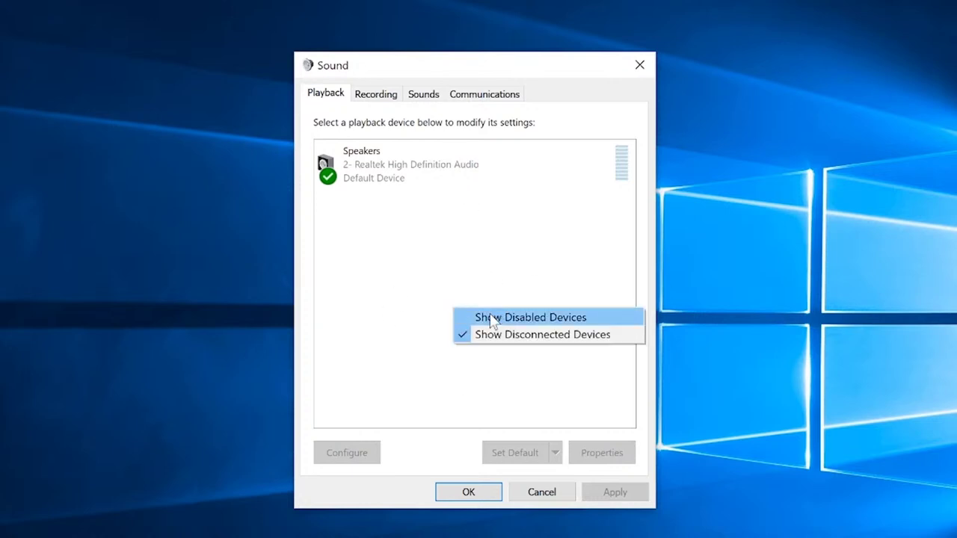
click(491, 319)
click(359, 212)
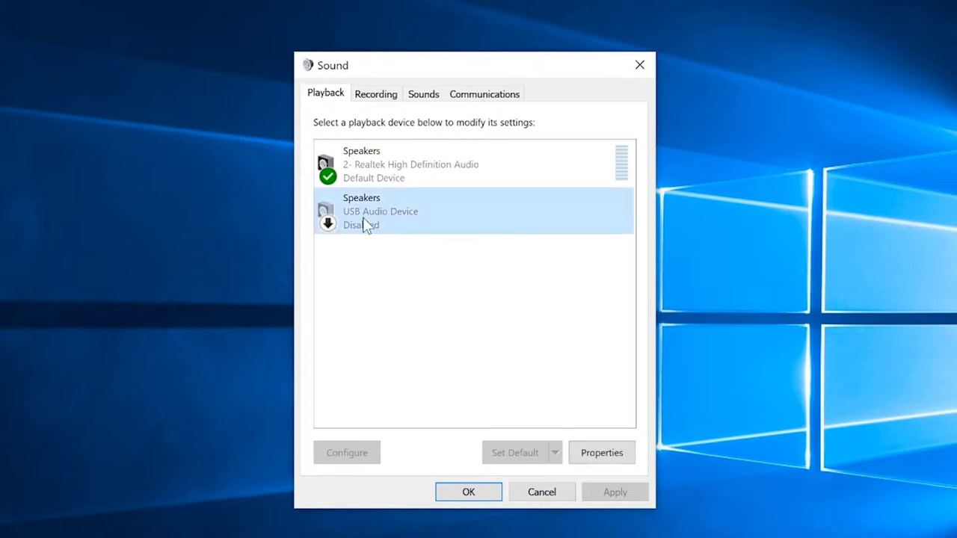
right_click(395, 212)
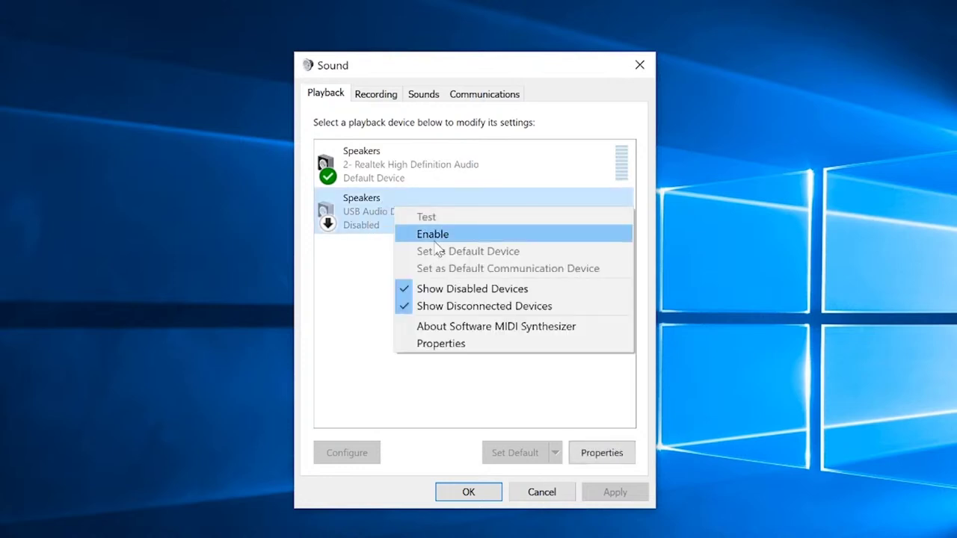
click(473, 238)
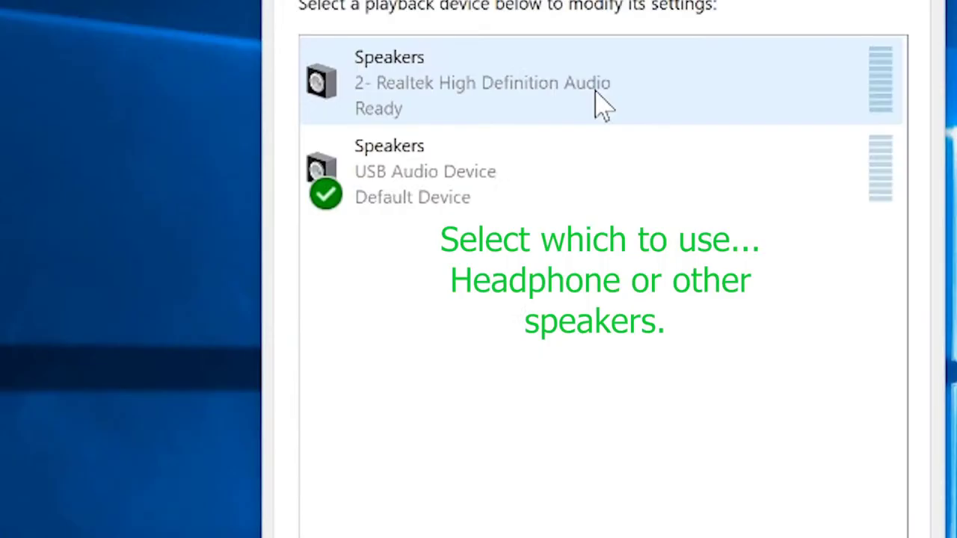
View the Realtek speakers' Levels in their Properties, then close it.
double_click(513, 102)
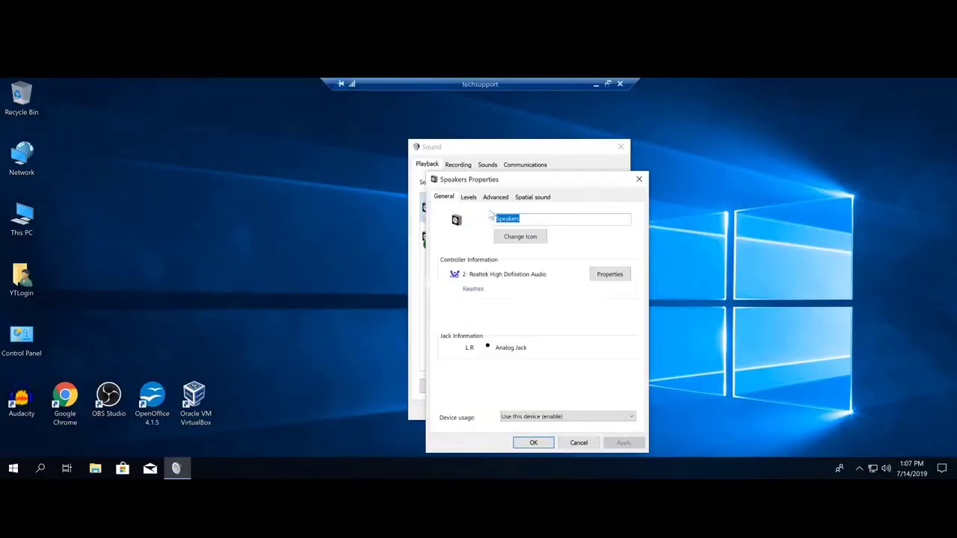
click(466, 197)
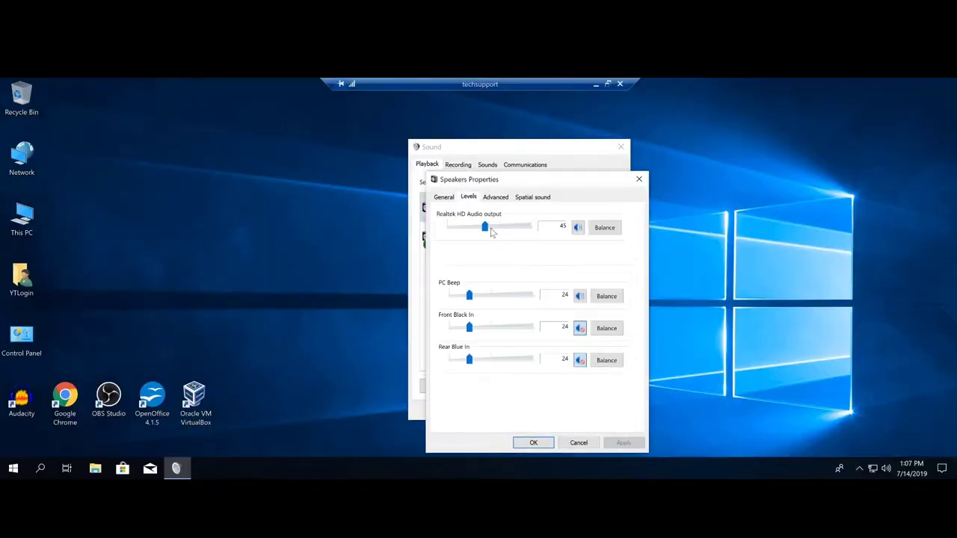
click(579, 442)
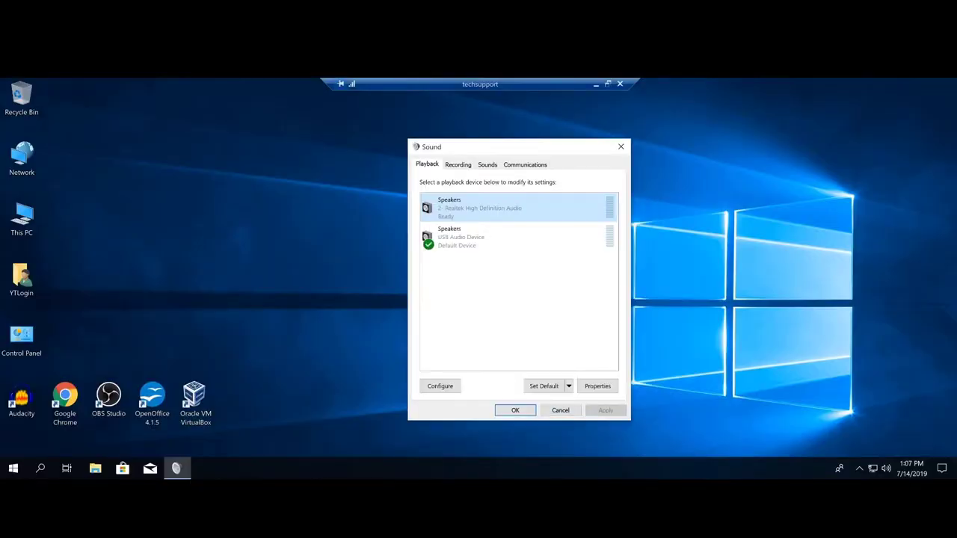
Lower the USB Audio Device speakers' volume from 70 to 65 and clear the selection.
click(886, 468)
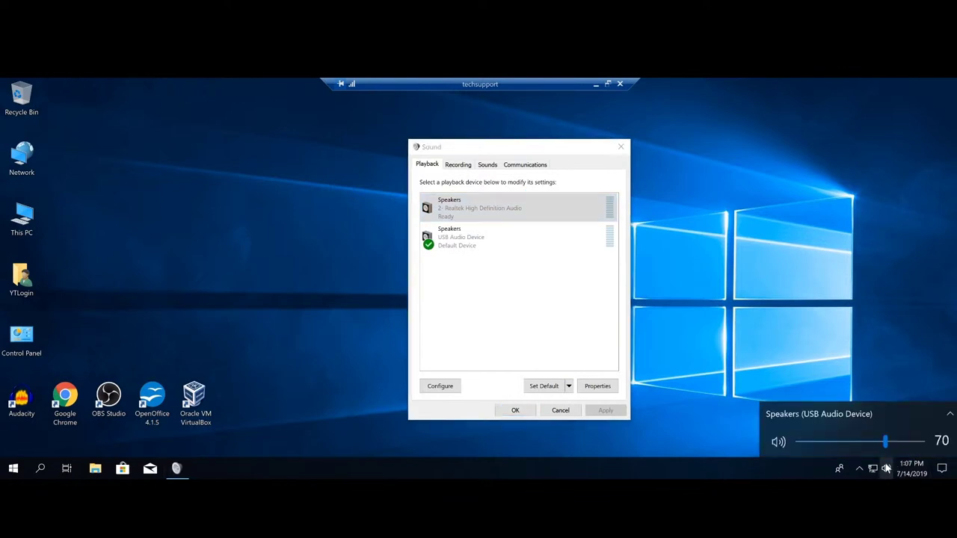
drag(883, 441, 874, 442)
click(703, 207)
click(499, 246)
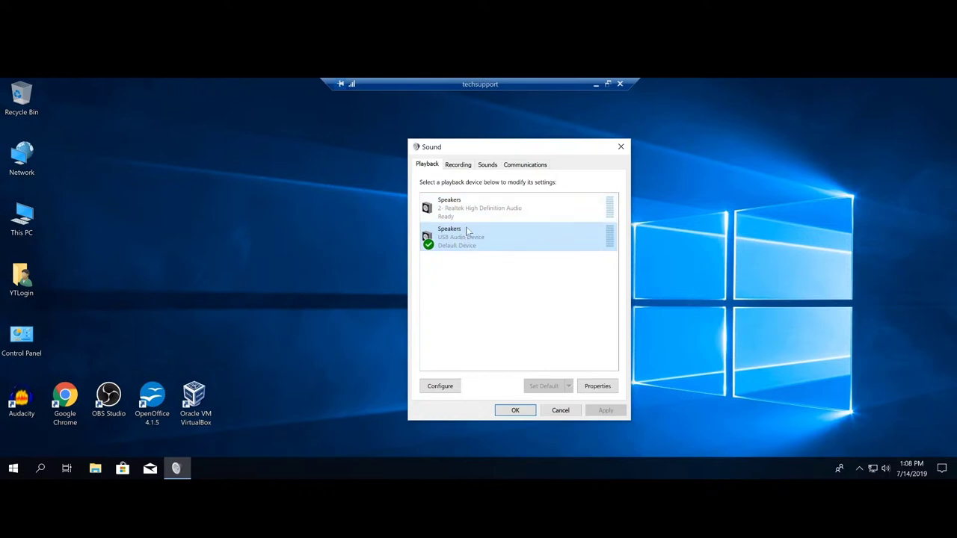
click(453, 258)
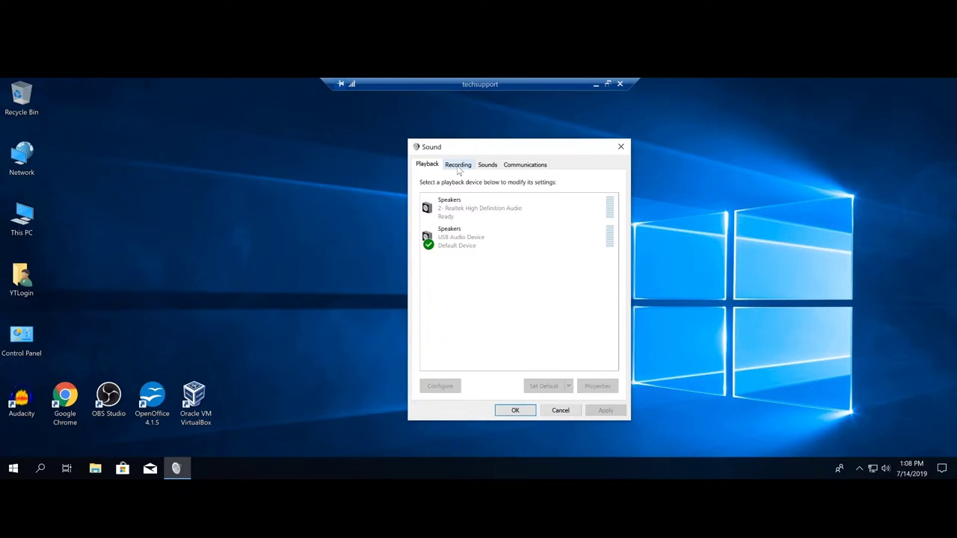
Show the Recording devices with disabled devices hidden, removing Stereo Mix.
click(458, 166)
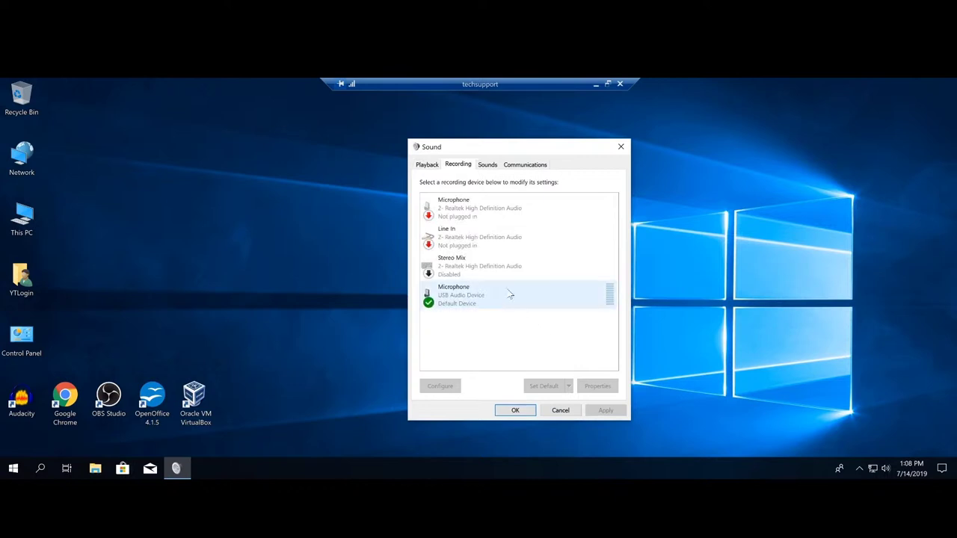
right_click(489, 343)
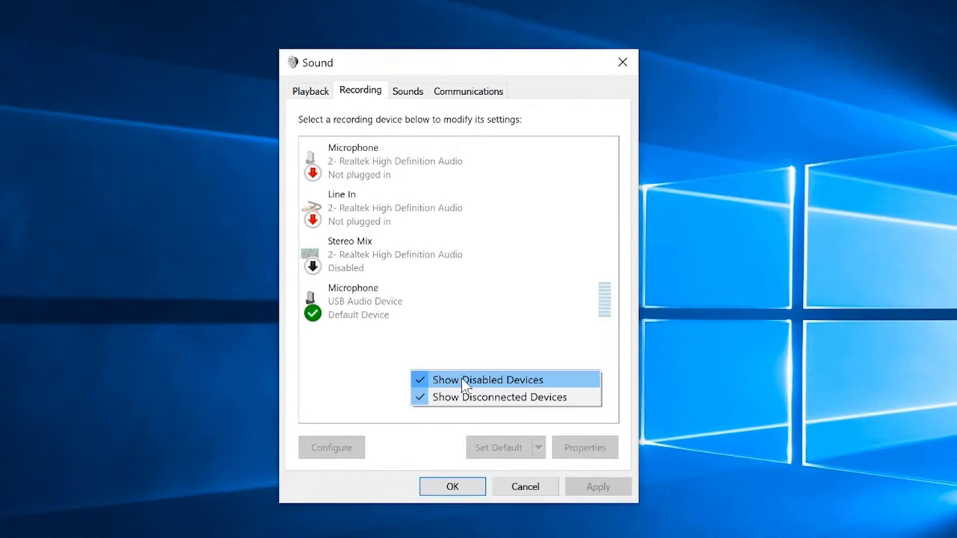
click(463, 381)
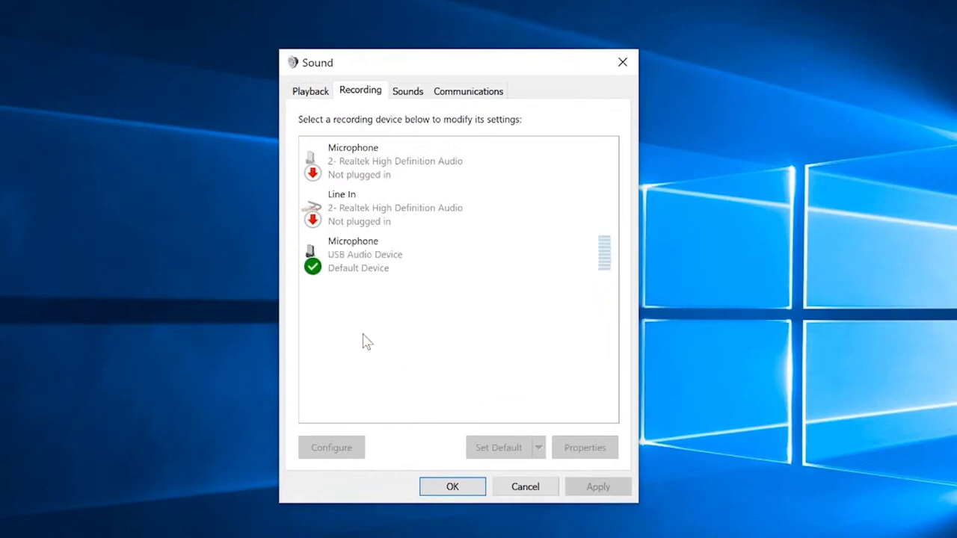
Select the Line In, Realtek microphone, and USB Audio Device microphone rows in turn.
click(415, 202)
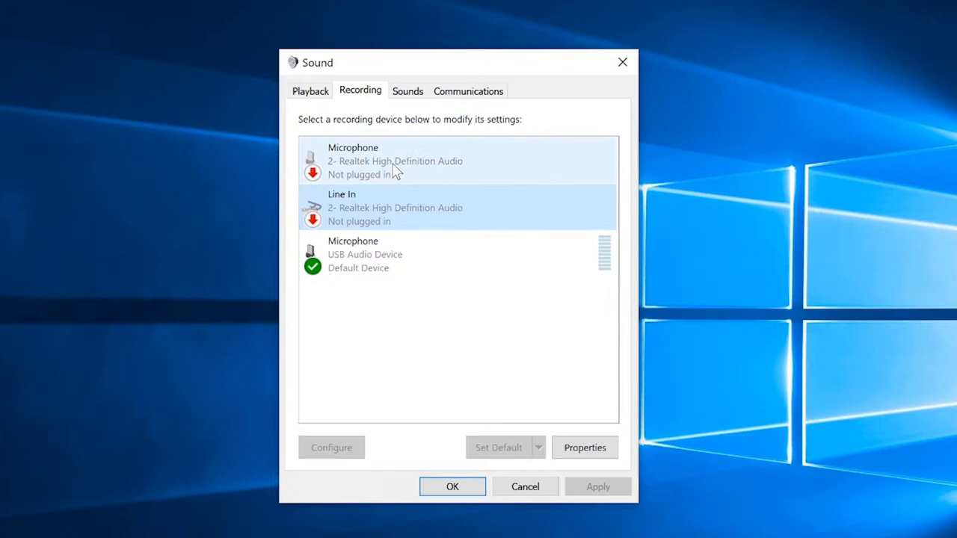
click(397, 171)
click(369, 216)
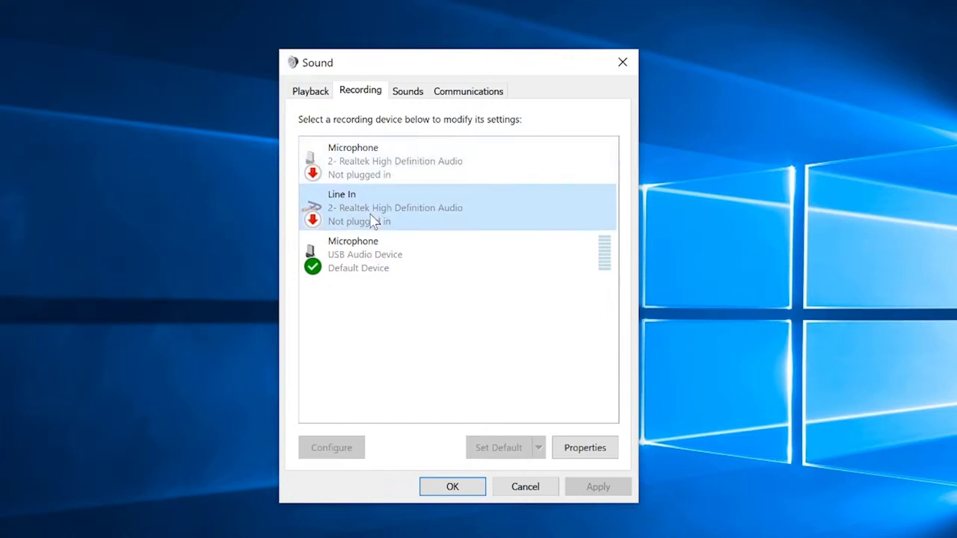
click(398, 153)
click(384, 207)
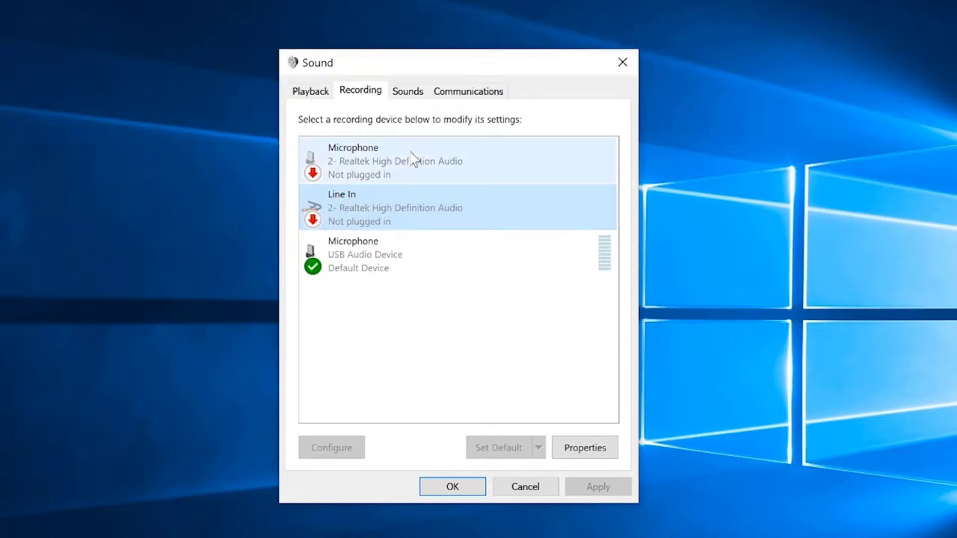
click(394, 176)
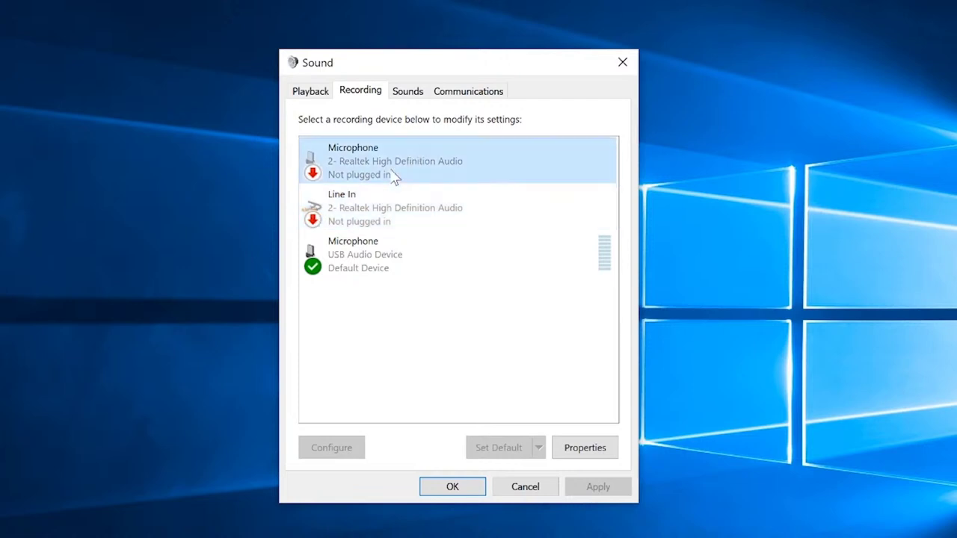
click(374, 218)
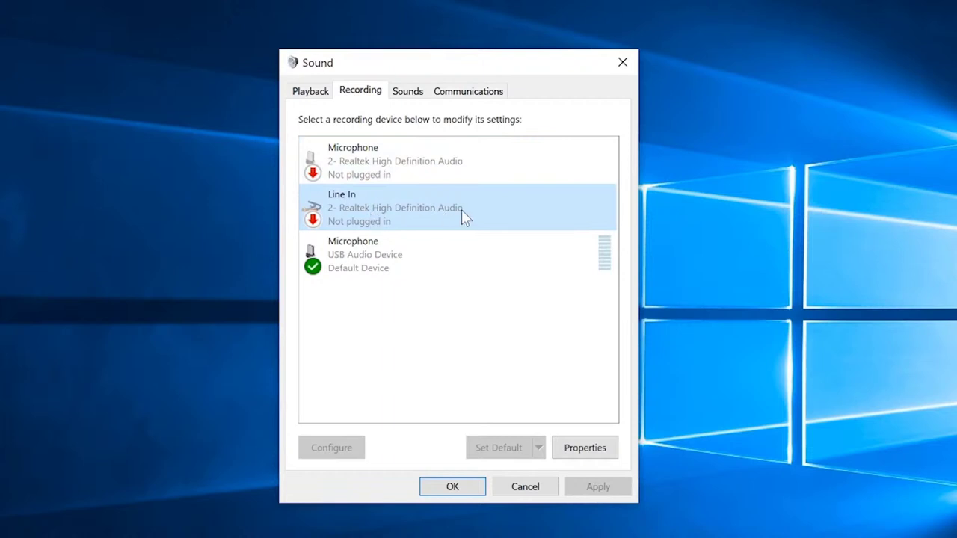
click(376, 165)
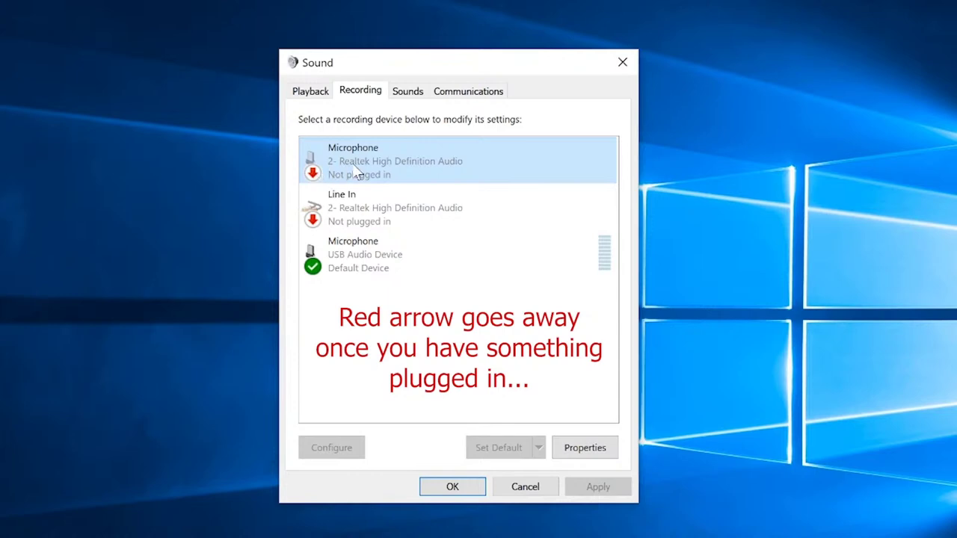
click(391, 266)
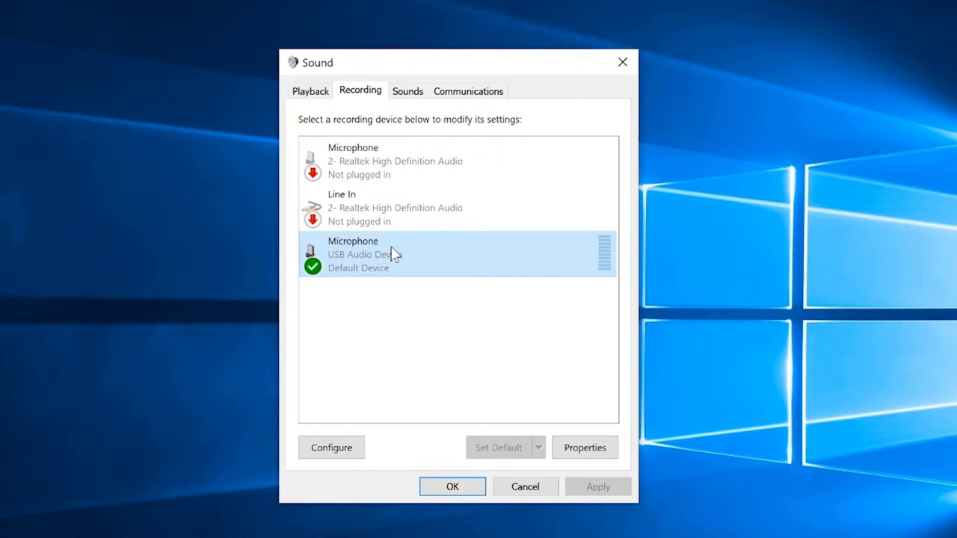
Open the Properties dialog of the USB Audio Device microphone.
click(410, 173)
click(383, 271)
click(307, 96)
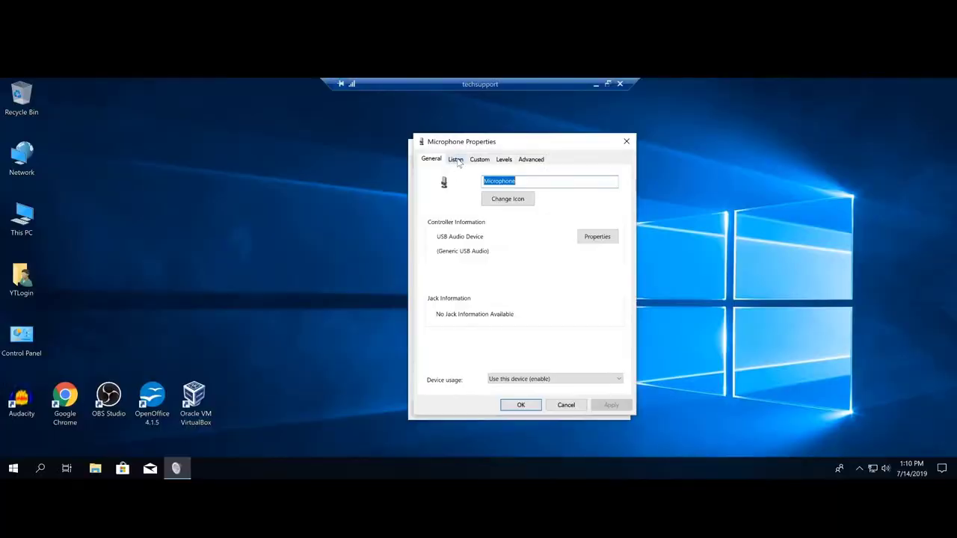
Turn on and apply Listen to this device for the USB microphone, then turn it off and apply.
click(456, 160)
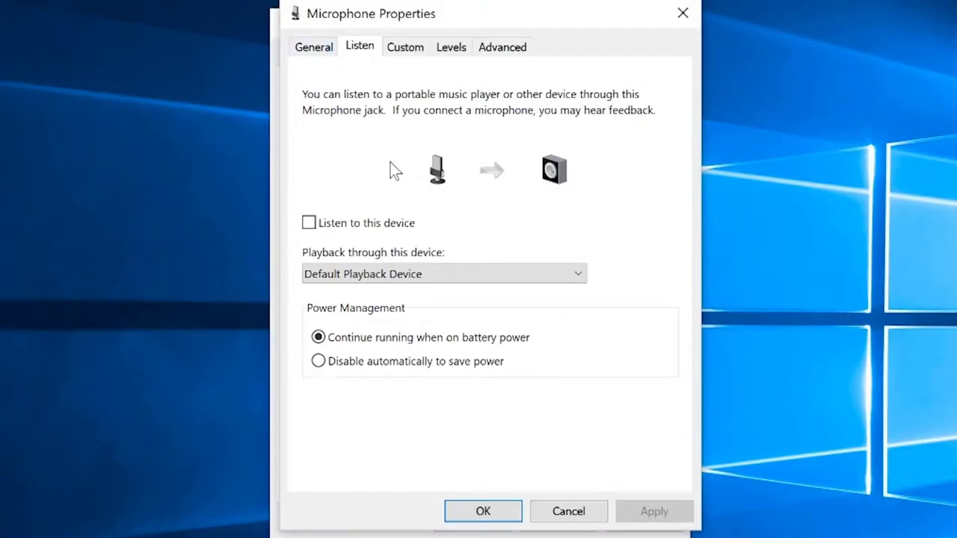
click(308, 223)
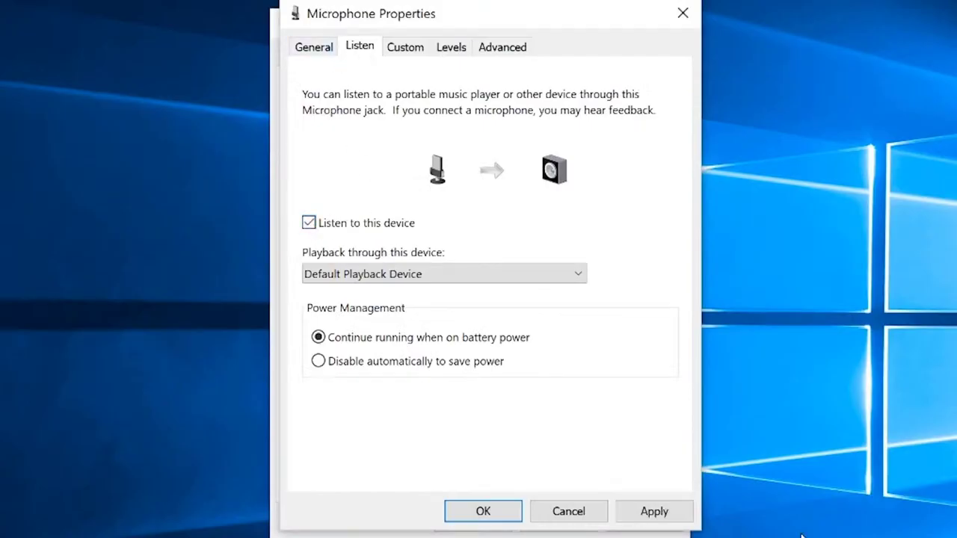
click(675, 513)
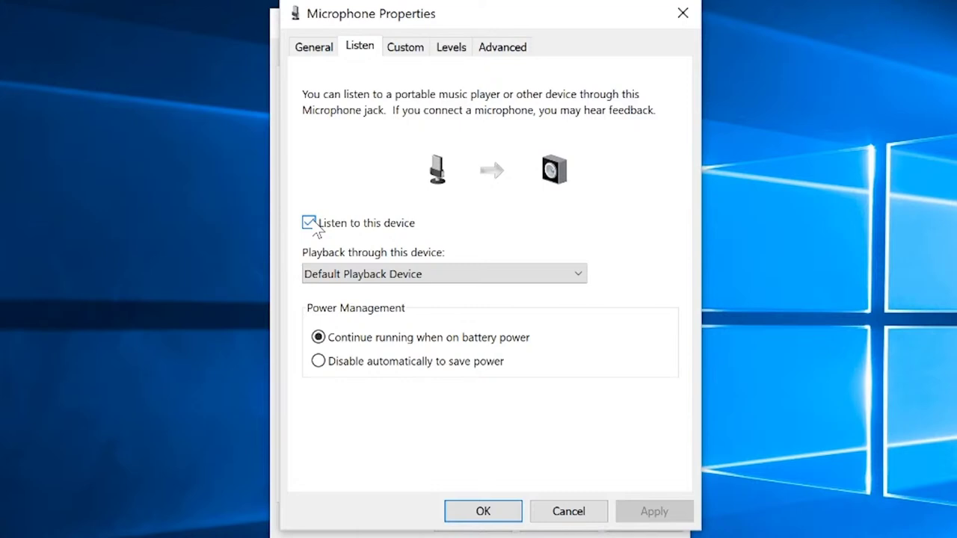
click(317, 228)
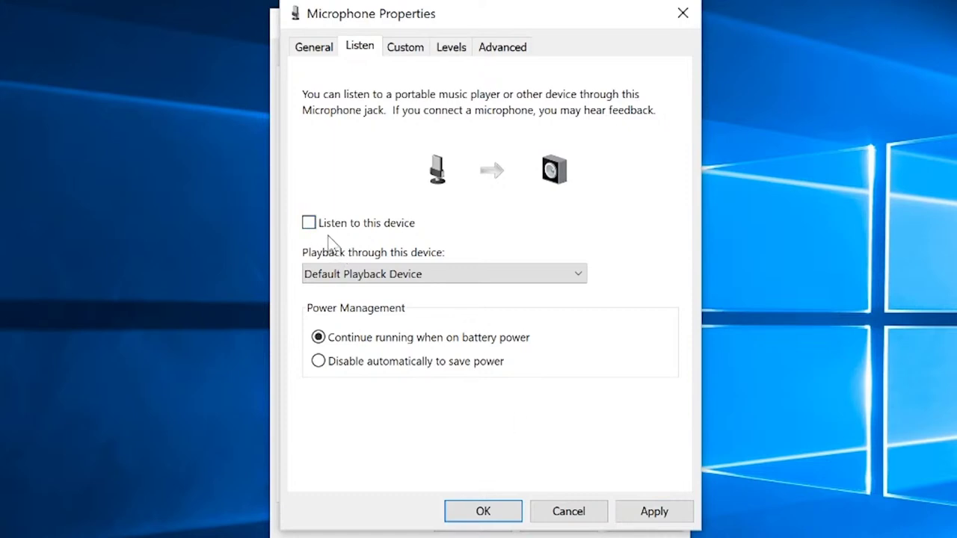
click(647, 515)
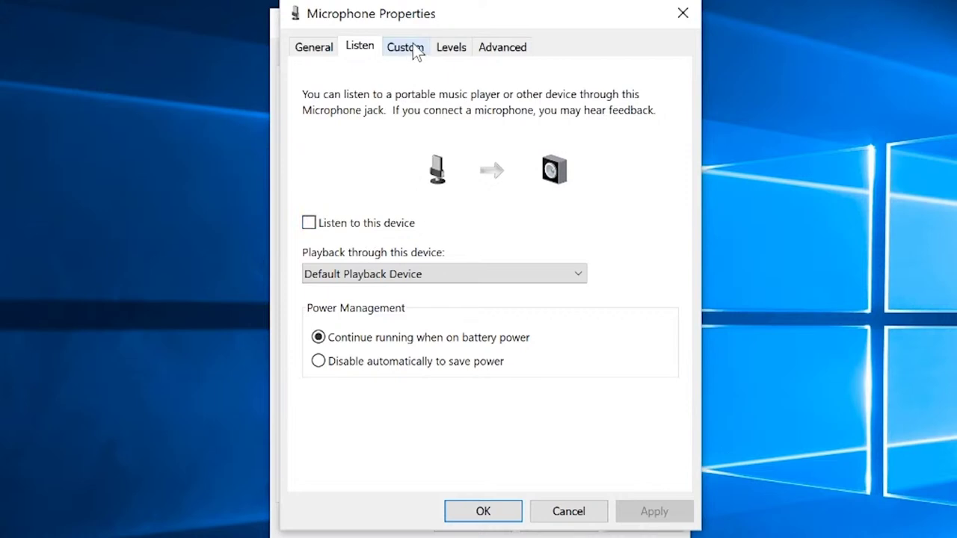
Lower the USB microphone level from 100 to about 50, then return to the Listen settings.
click(409, 47)
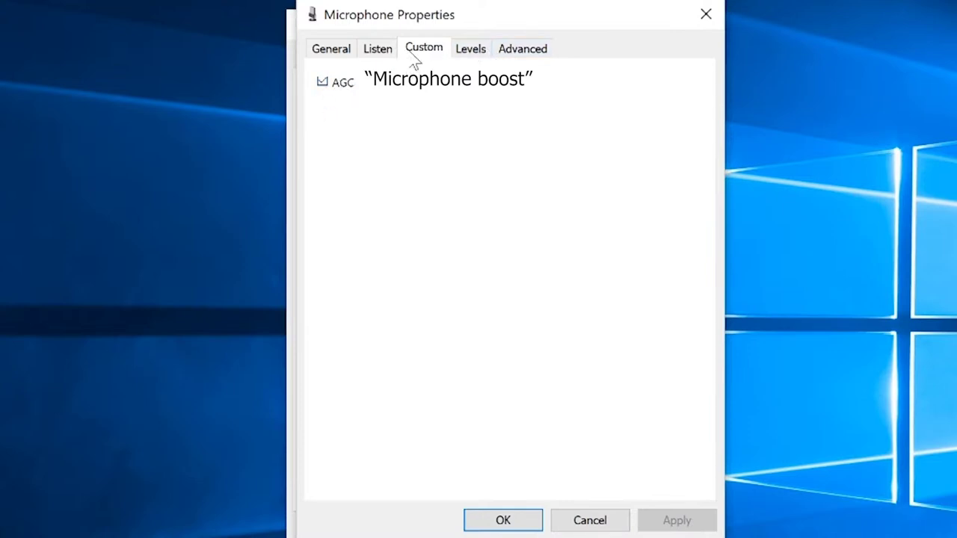
click(476, 56)
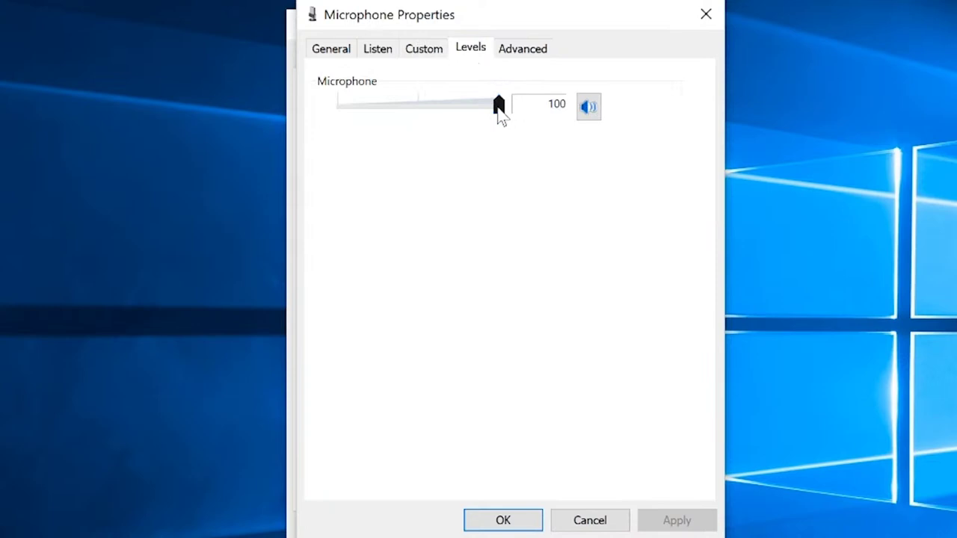
mouse_move(499, 114)
mouse_down()
mouse_move(420, 104)
mouse_move(507, 107)
mouse_up()
click(423, 51)
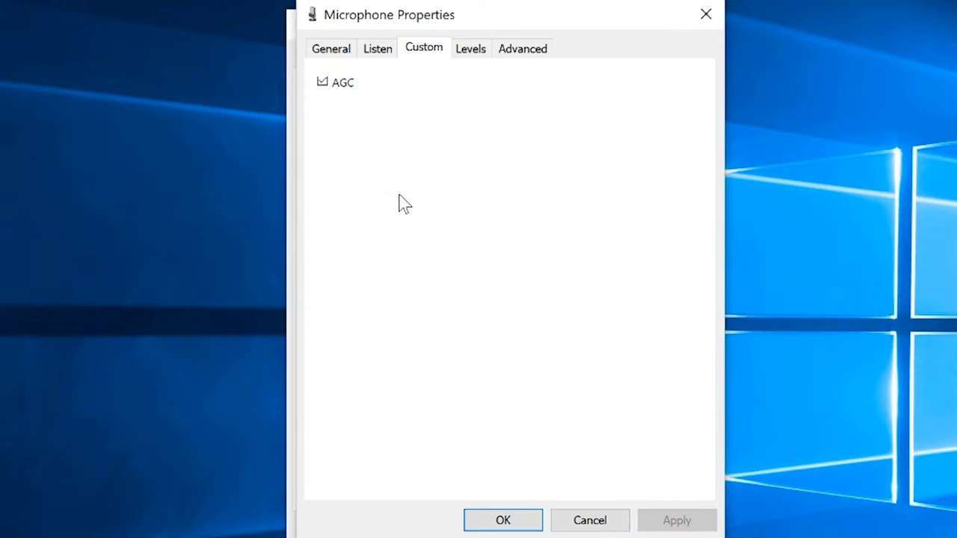
click(385, 53)
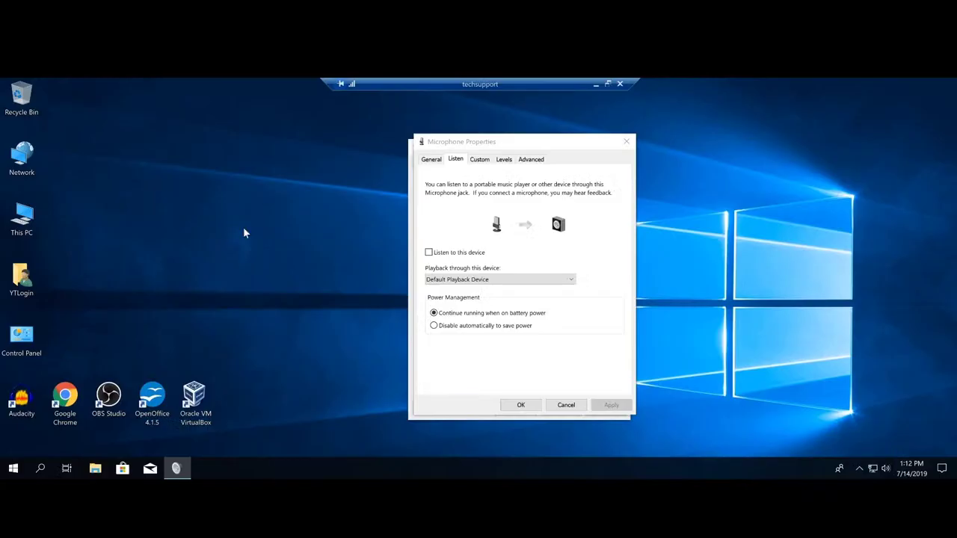
Dismiss Microphone Properties, compare the Playback and Recording device lists, then close the Sound panel.
drag(236, 226, 17, 407)
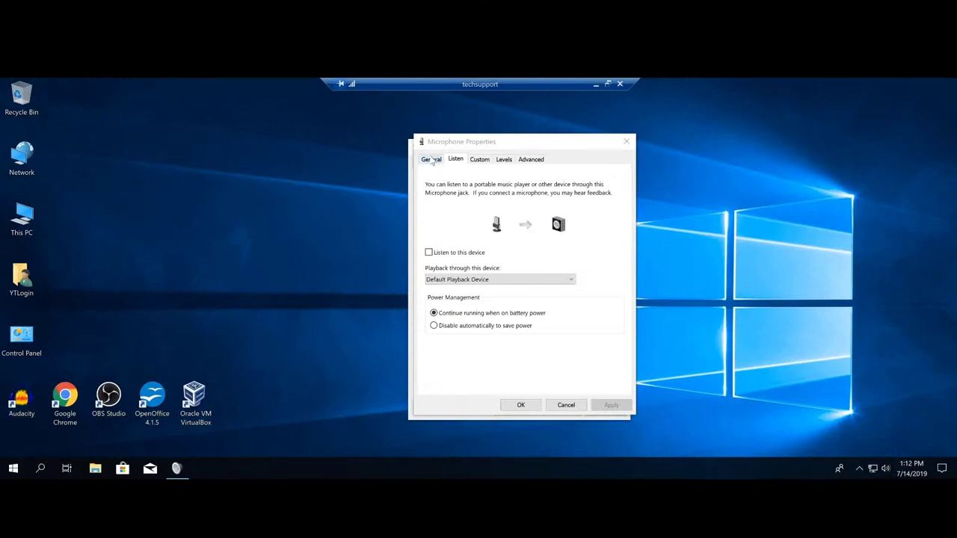
click(431, 160)
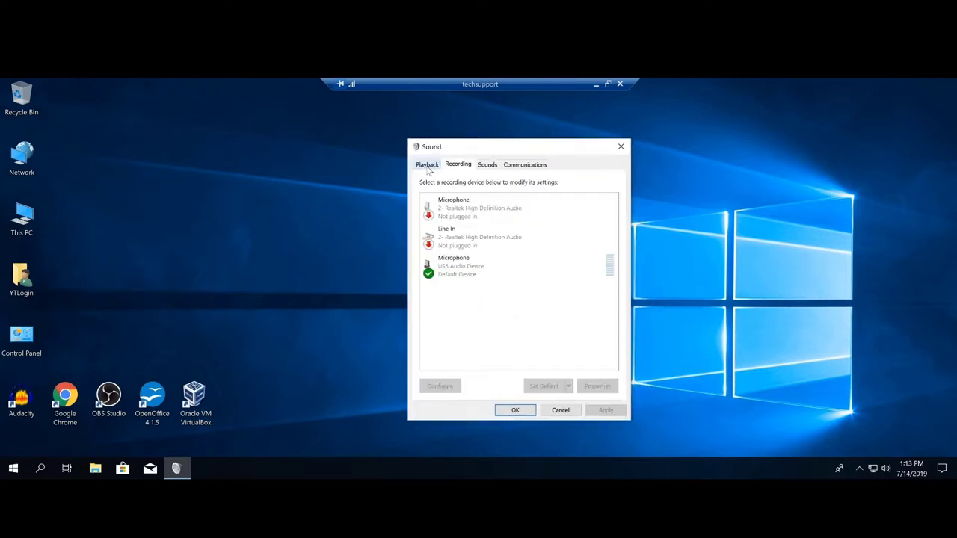
click(427, 166)
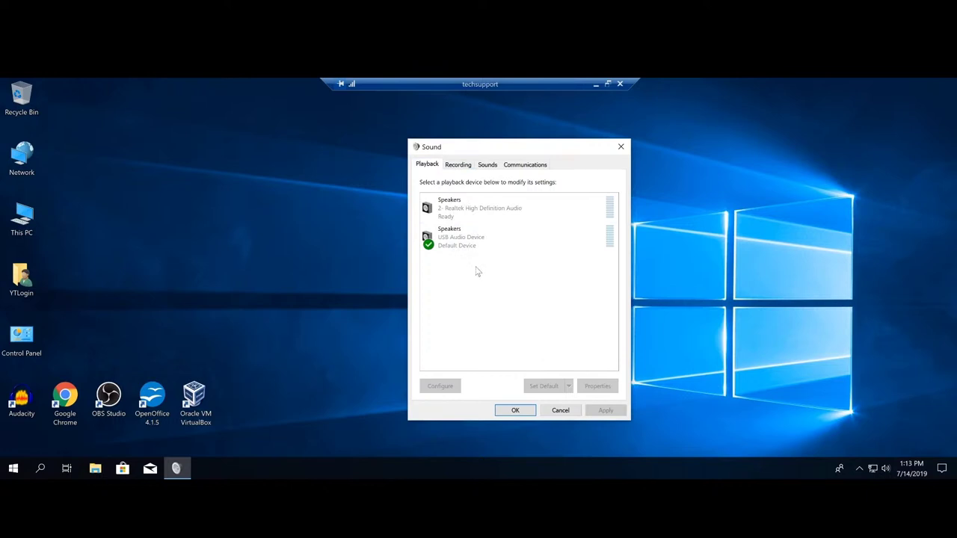
click(463, 165)
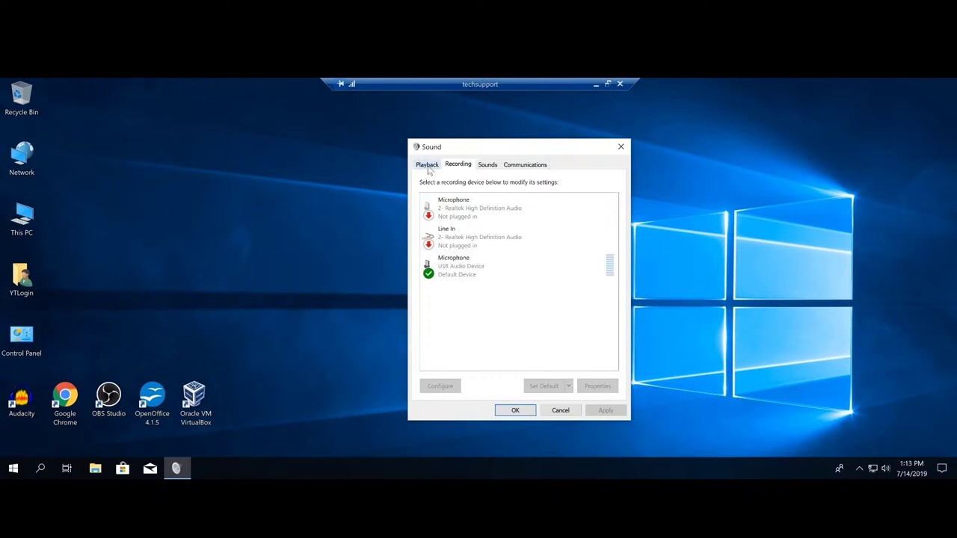
click(428, 167)
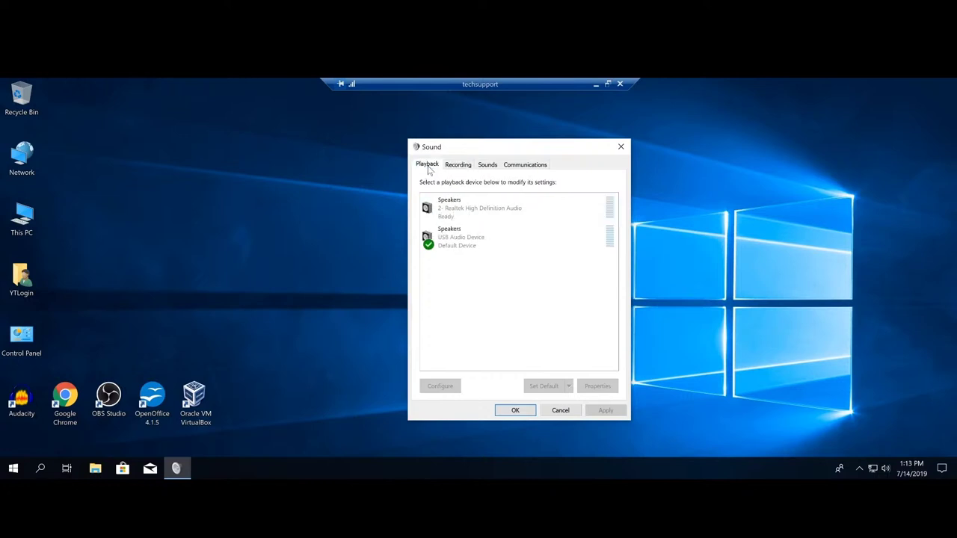
click(621, 147)
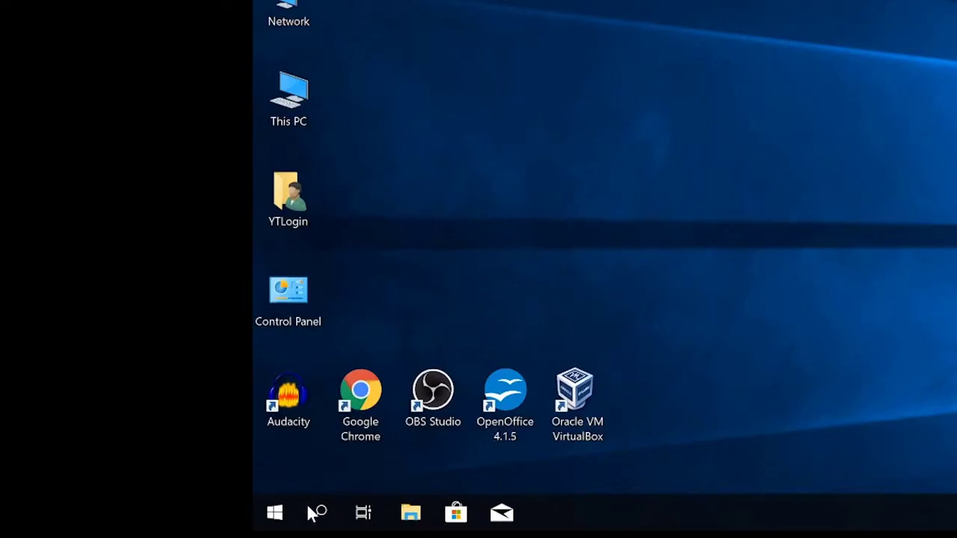
Search for 'device manager', then launch Device Manager from the Start button's Win+X menu.
click(319, 513)
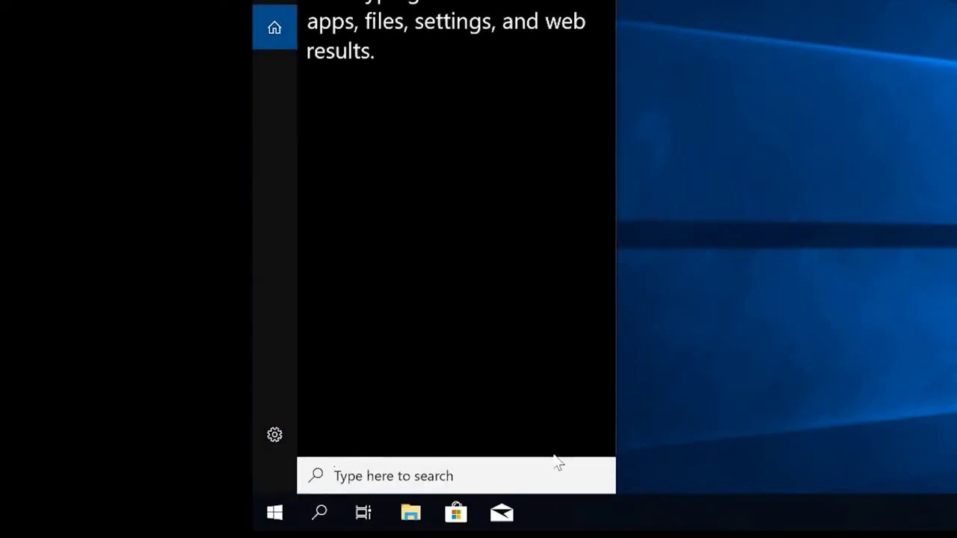
text(device m)
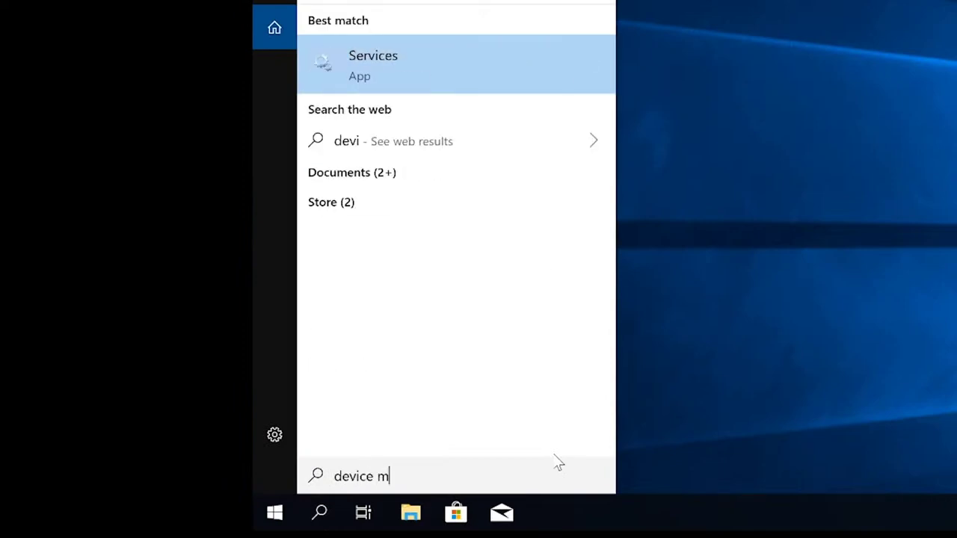
text(anager)
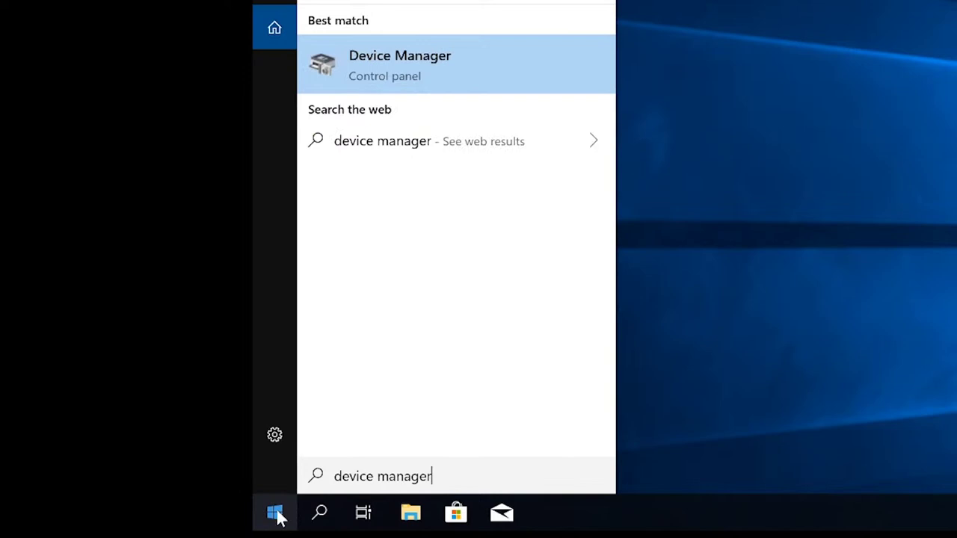
click(263, 504)
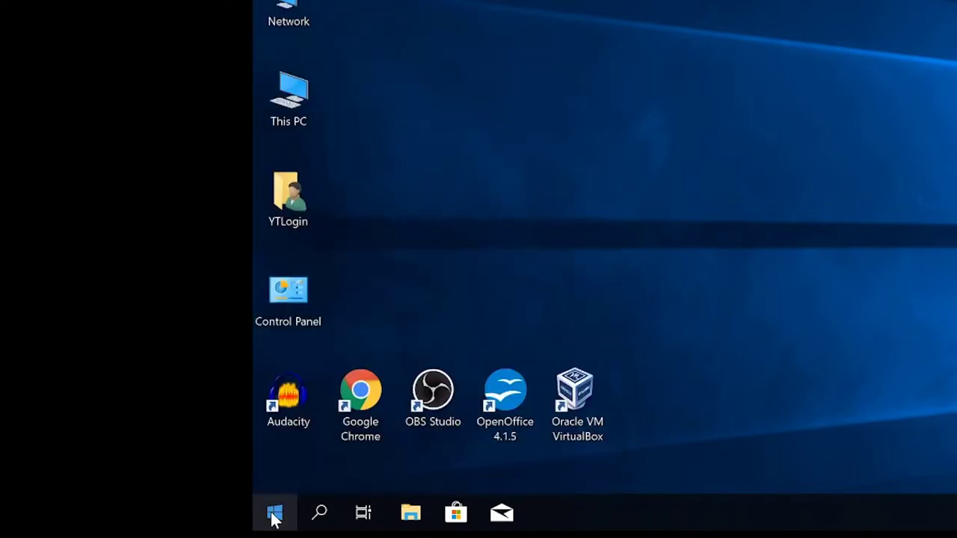
right_click(274, 513)
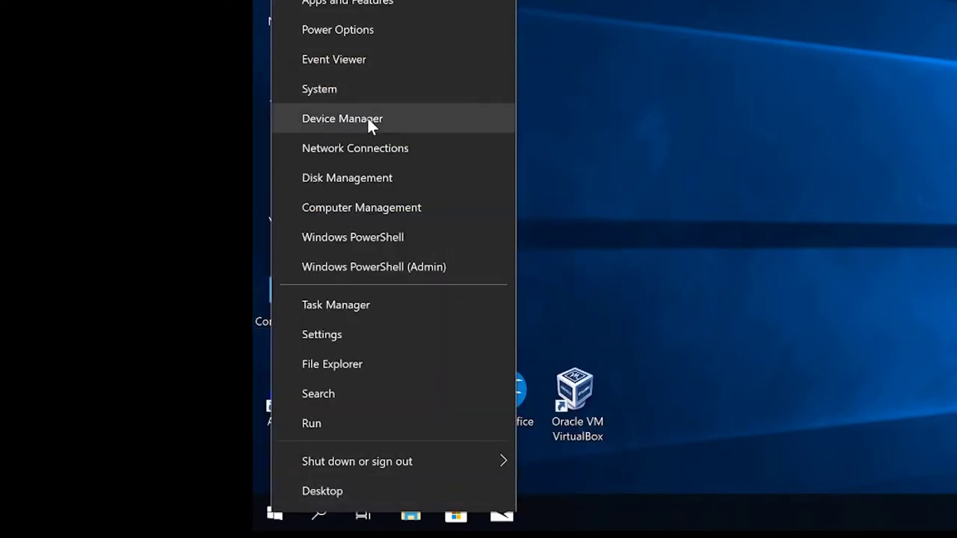
click(367, 118)
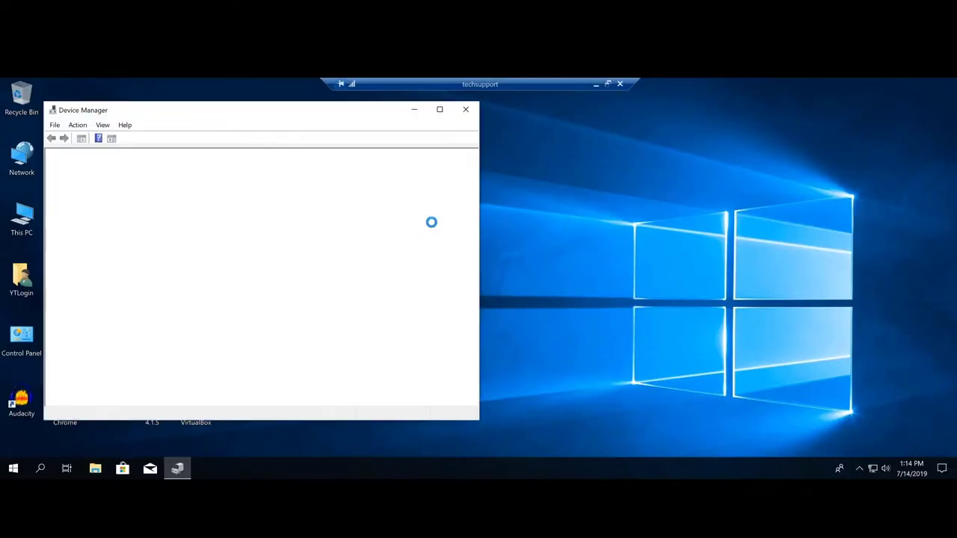
Expand Audio inputs and outputs and compare the Realtek and USB Audio Device speaker entries.
drag(247, 114, 474, 132)
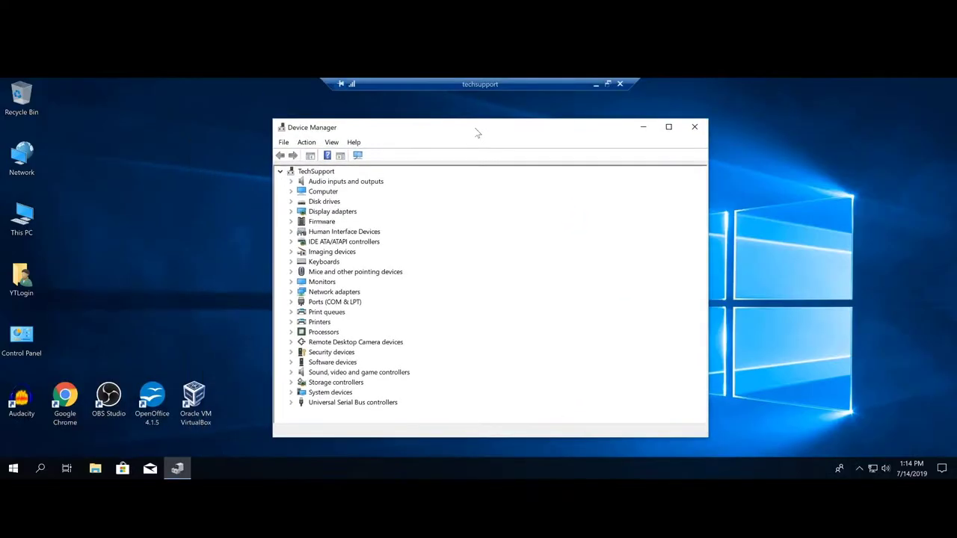
click(291, 182)
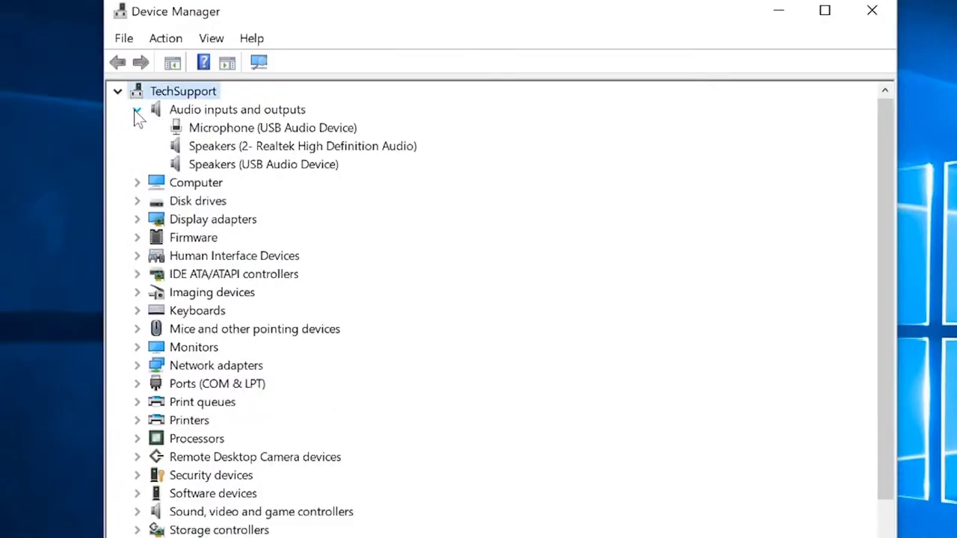
click(238, 168)
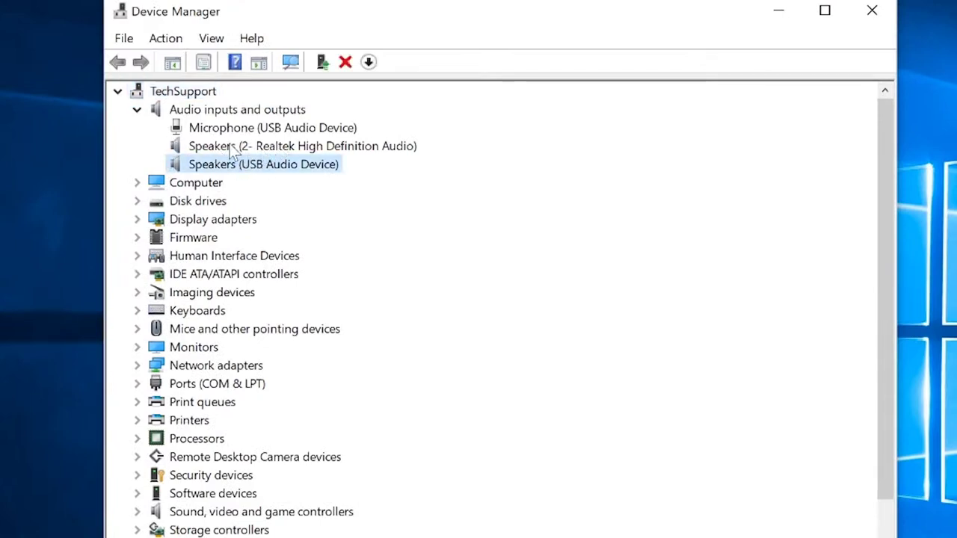
click(196, 147)
click(206, 167)
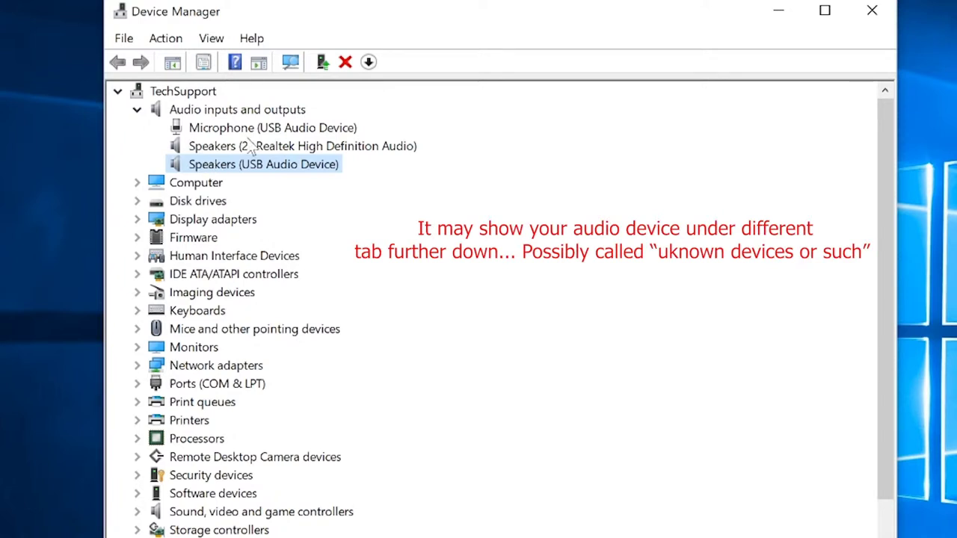
click(225, 150)
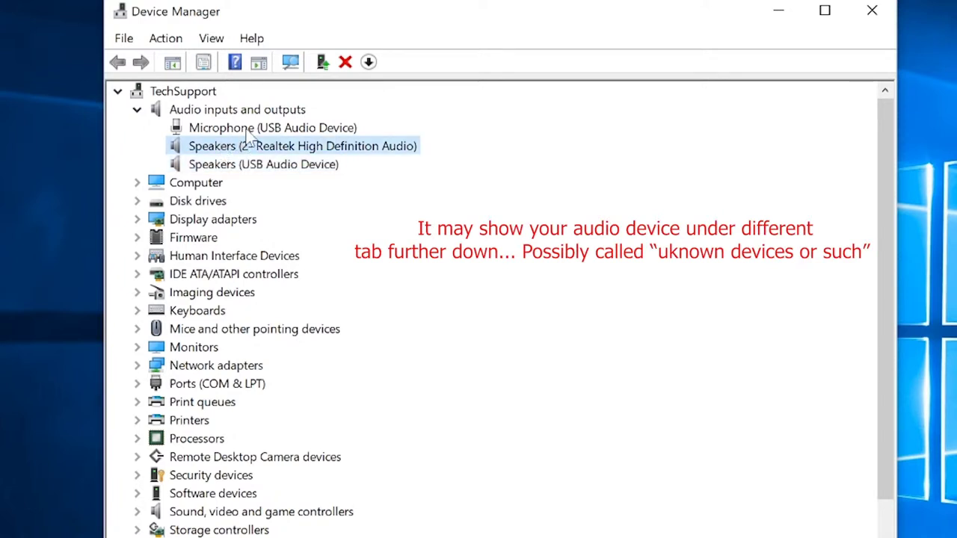
Cycle through the USB microphone, Realtek speakers and USB speakers entries in turn.
click(247, 131)
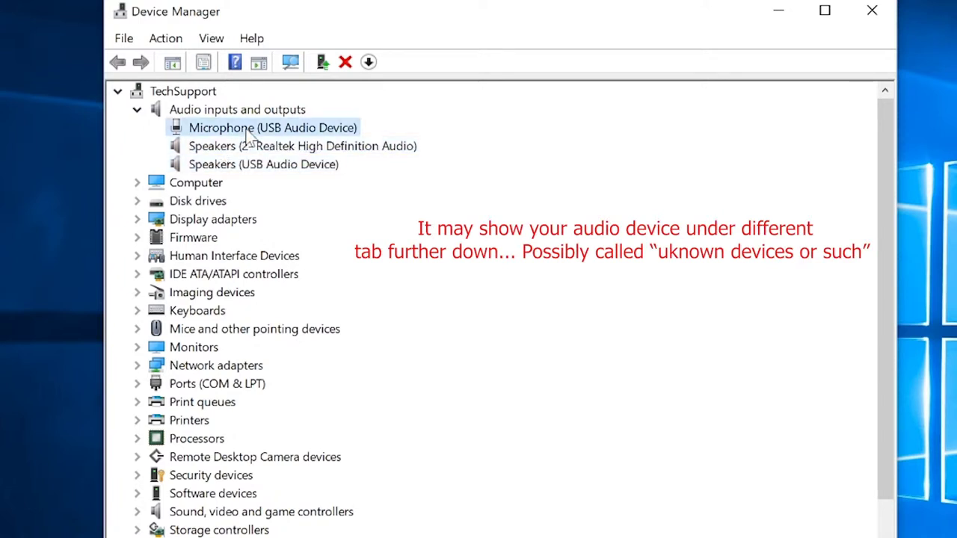
click(248, 166)
click(244, 148)
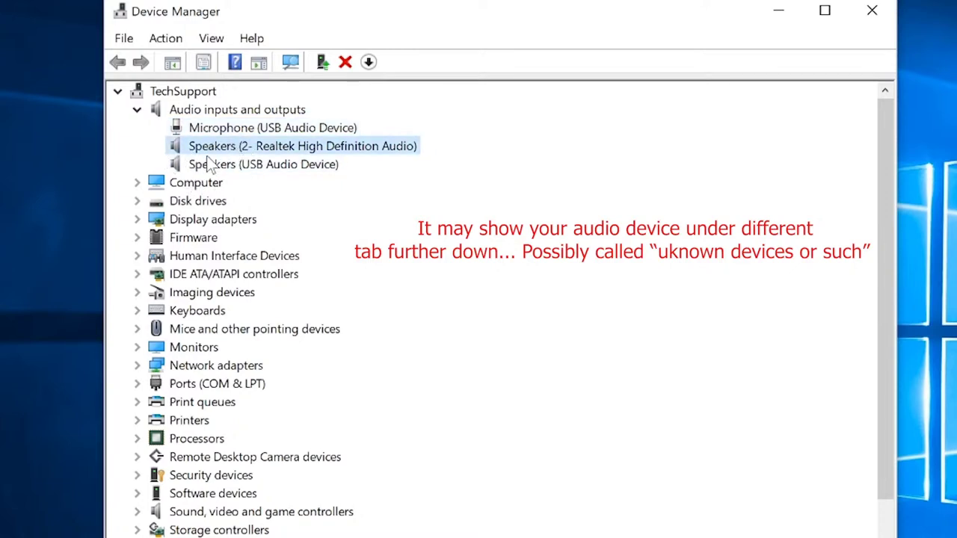
click(204, 164)
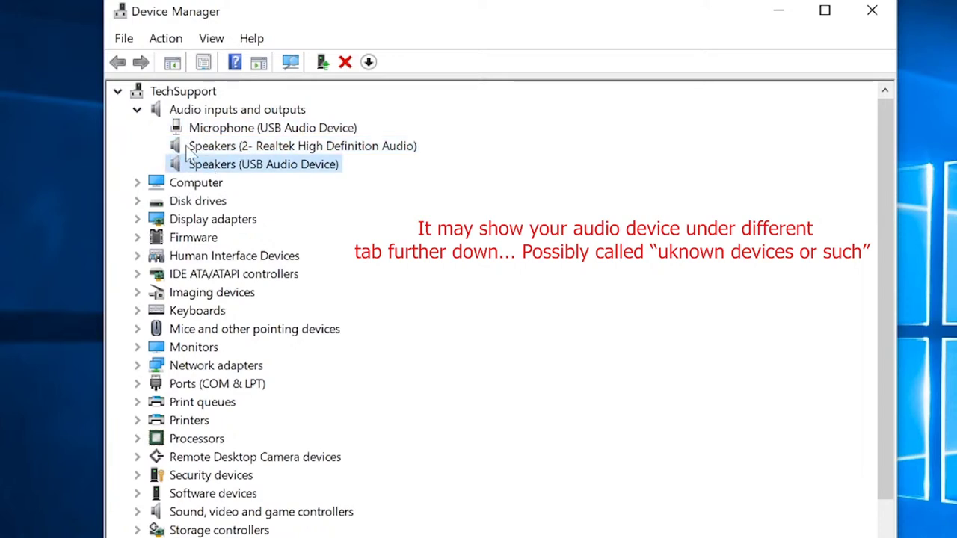
click(196, 147)
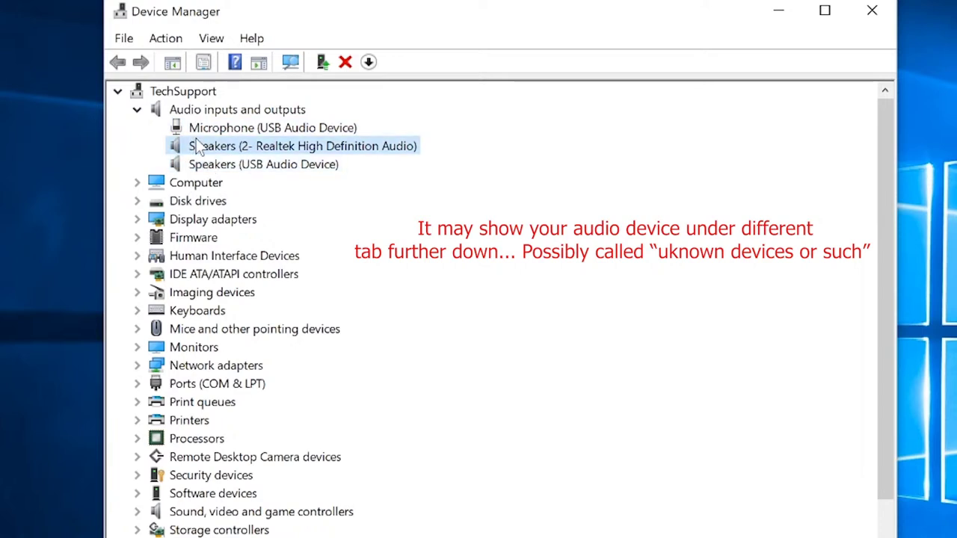
click(219, 129)
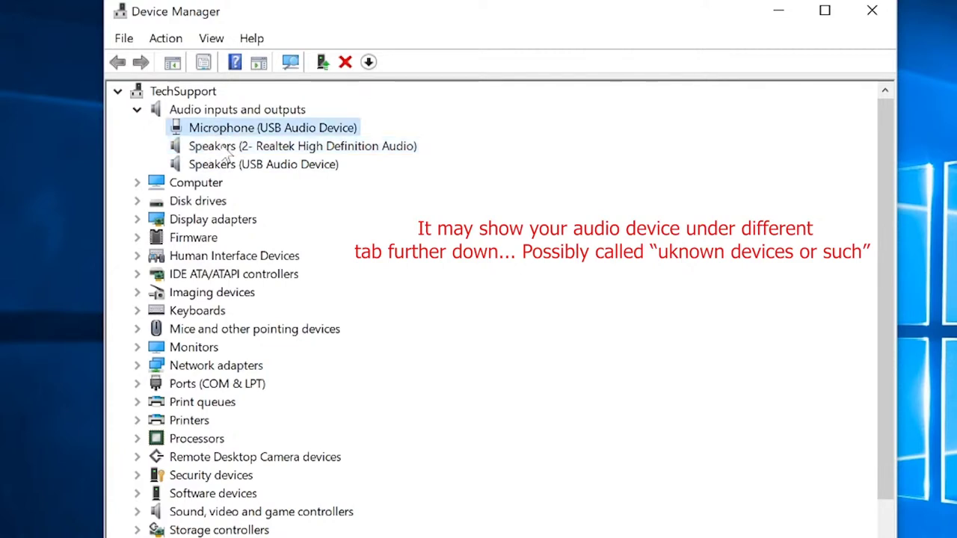
click(272, 151)
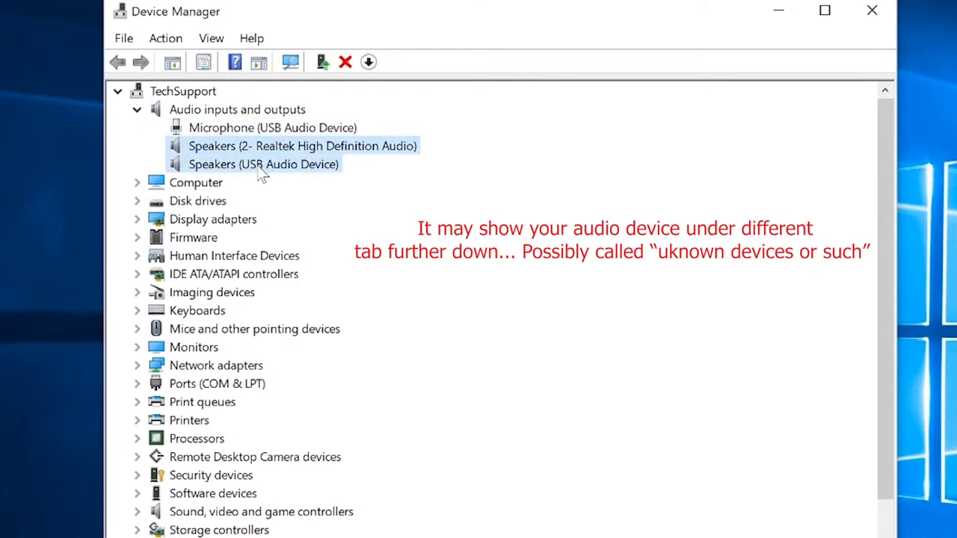
click(261, 169)
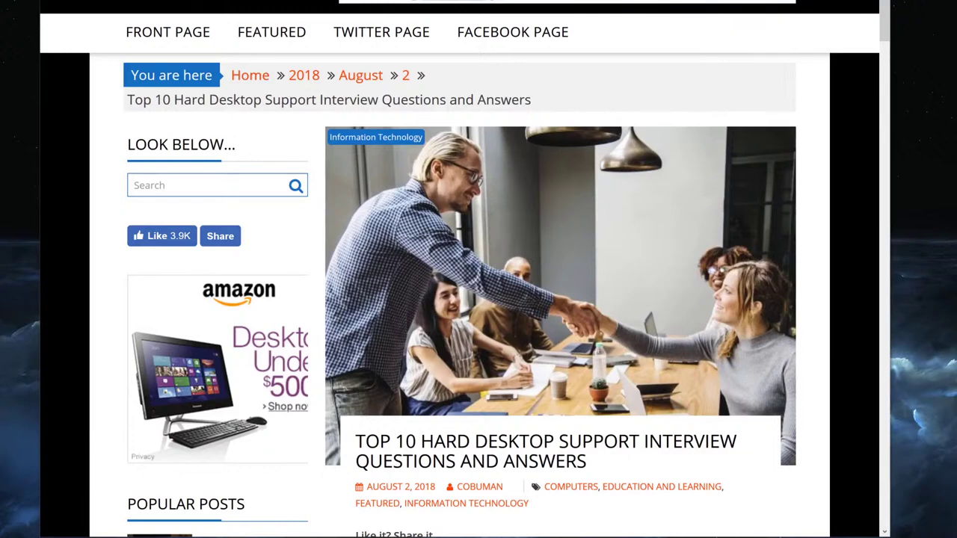
Scroll the interview article down to question 2 and highlight its transferred-user problem statement.
drag(356, 443, 609, 471)
click(607, 467)
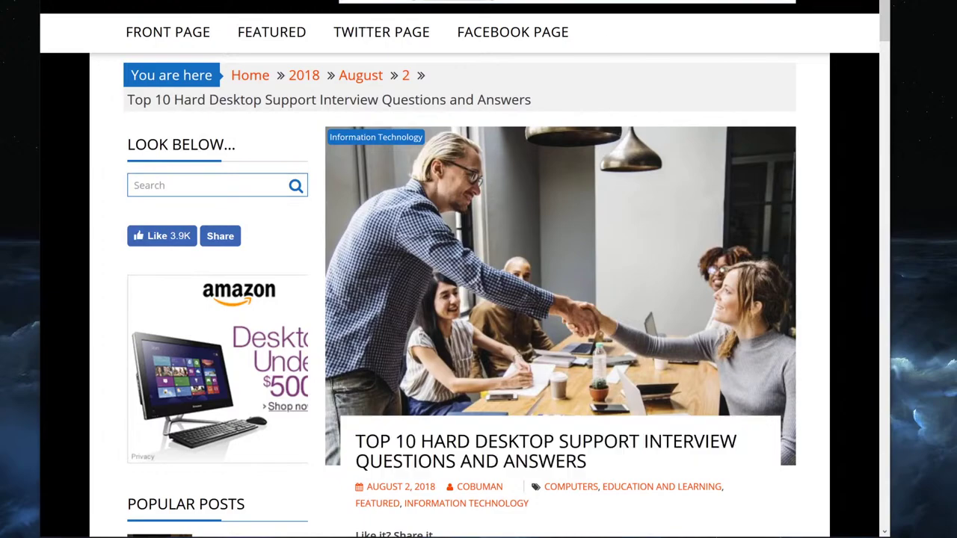
scroll(570, 446, down, 10)
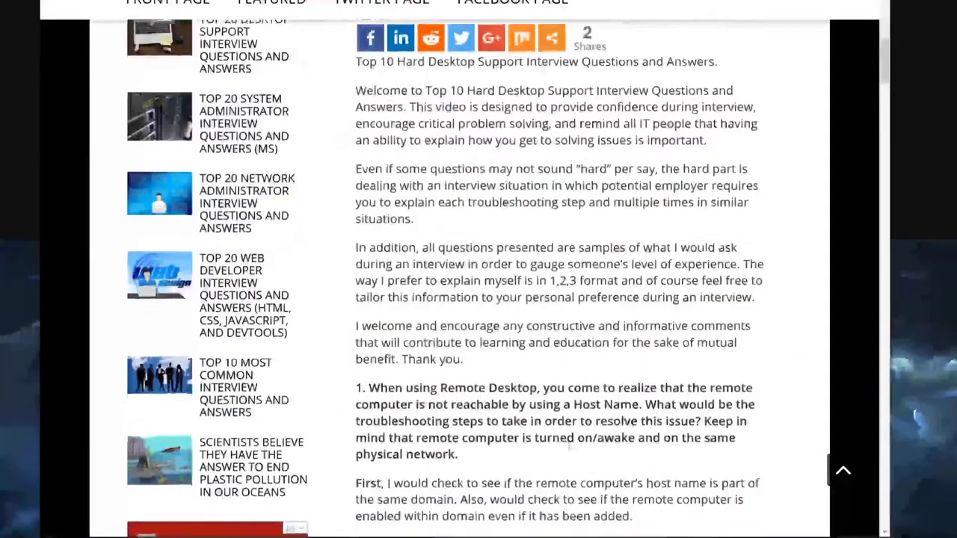
scroll(570, 446, down, 3)
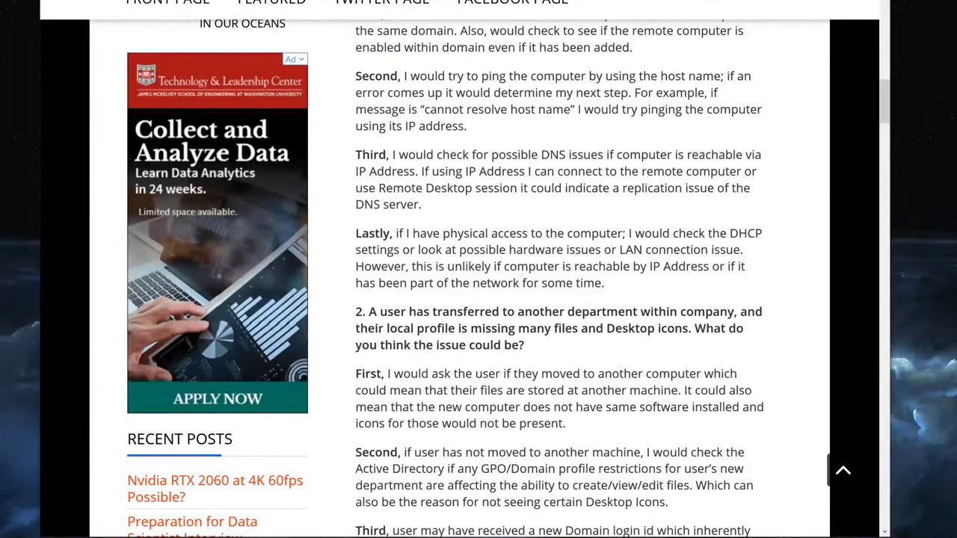
scroll(570, 446, down, 2)
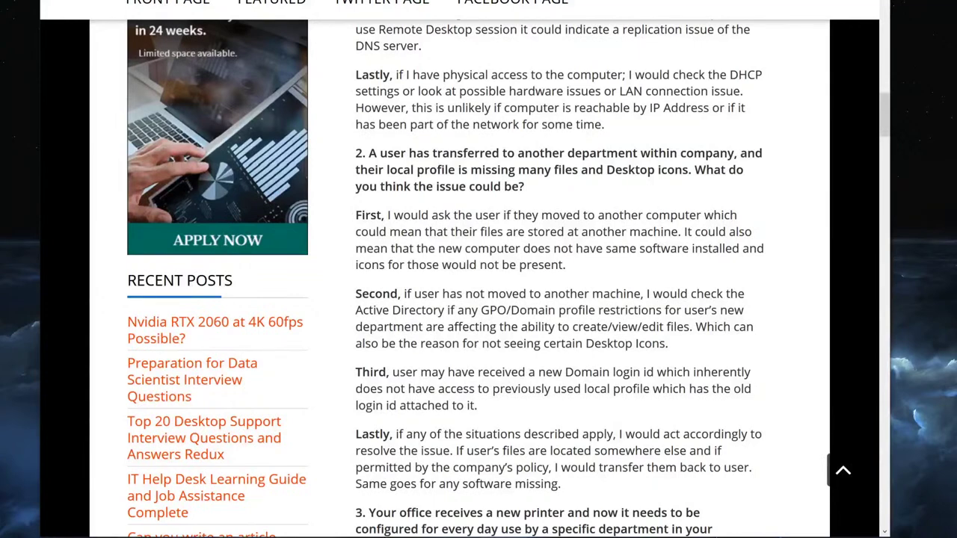
drag(369, 153, 690, 170)
Highlight 'What do you think the issue could be?', then the First, Second, Third and Lastly answers.
drag(695, 170, 724, 183)
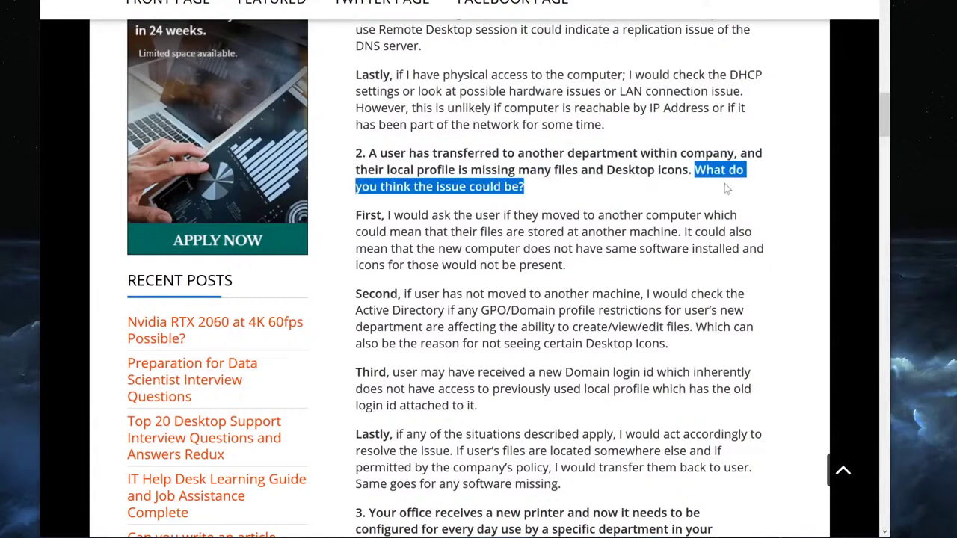
click(560, 186)
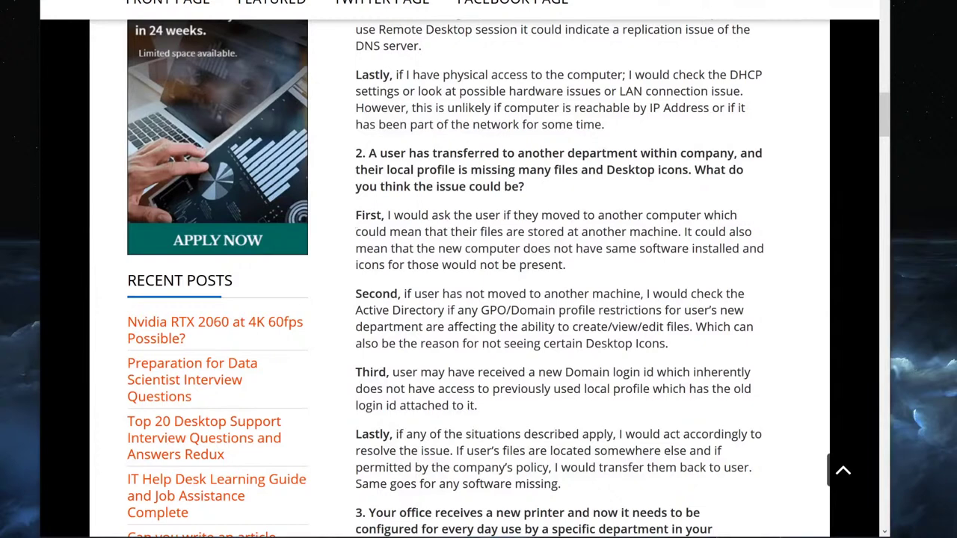
double_click(368, 214)
double_click(376, 293)
drag(376, 294, 396, 310)
double_click(370, 371)
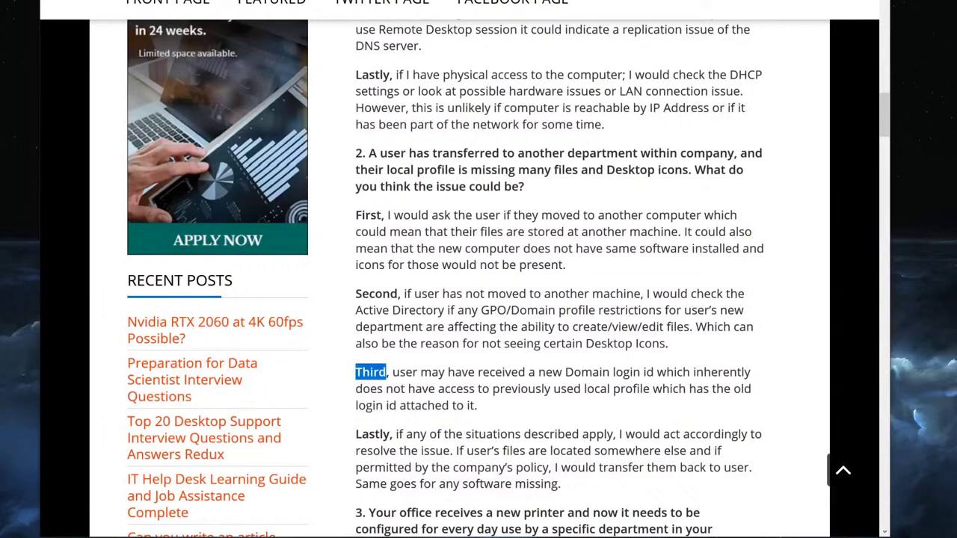
double_click(371, 434)
click(374, 434)
Highlight the words First, Second, Third and Lastly one by one again.
double_click(366, 215)
drag(356, 294, 390, 294)
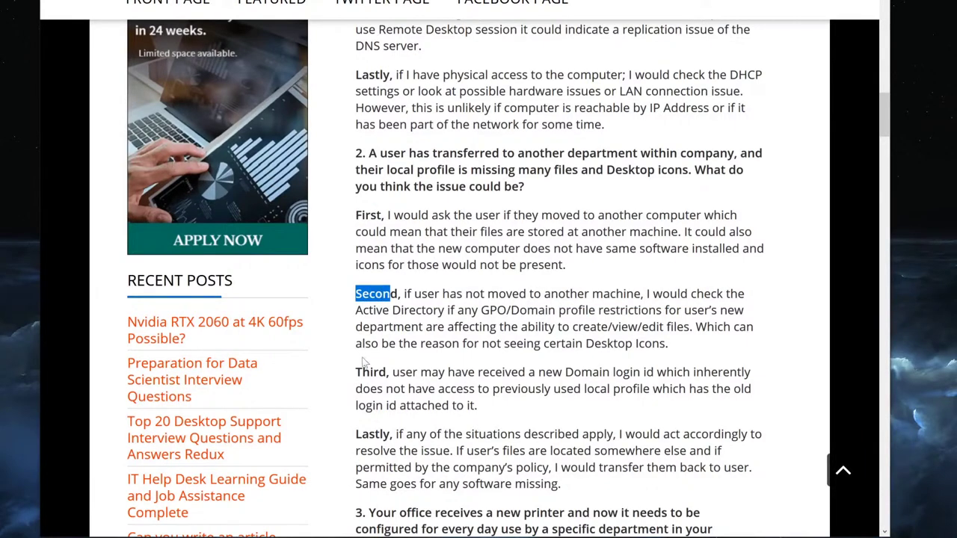
drag(362, 372, 387, 372)
drag(356, 434, 390, 433)
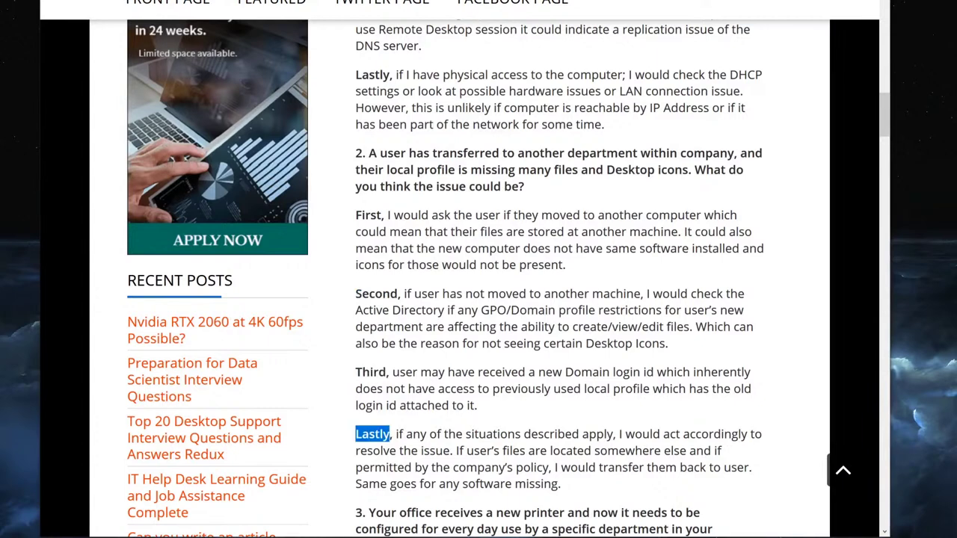
click(390, 433)
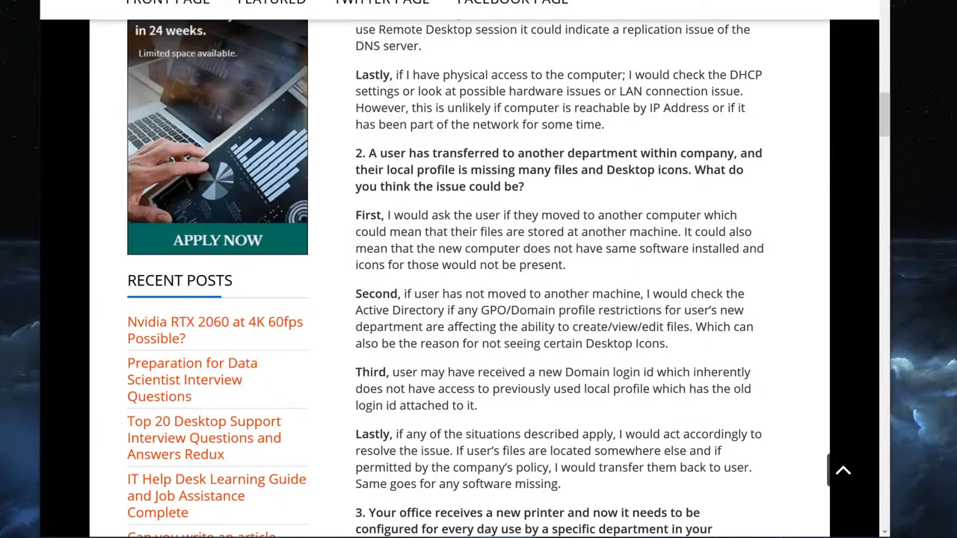
Highlight the First answer's opening and its sentence about missing software and icons.
drag(388, 216, 683, 232)
click(683, 232)
drag(680, 231, 591, 265)
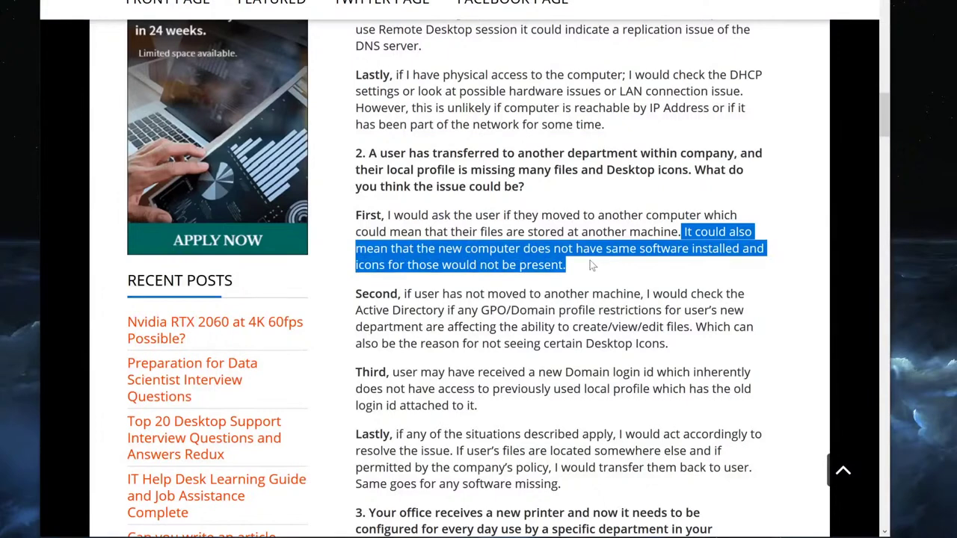
click(590, 266)
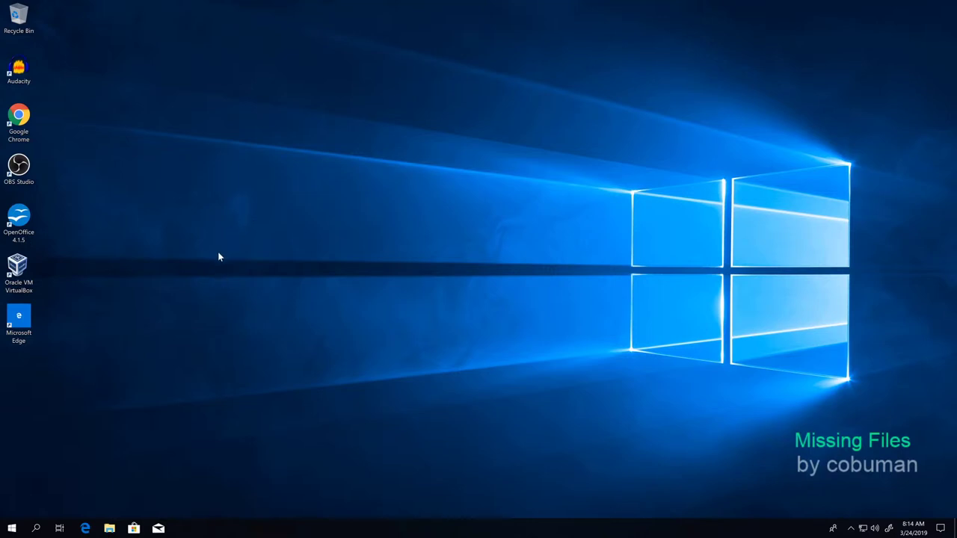
Open File Explorer and look inside the Downloads and Documents folders.
click(109, 529)
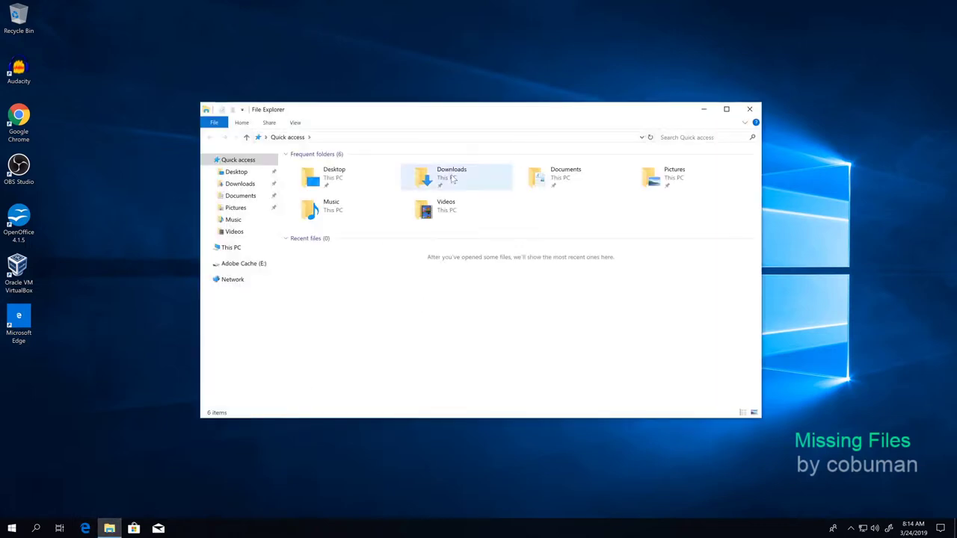
double_click(452, 178)
click(212, 139)
double_click(568, 182)
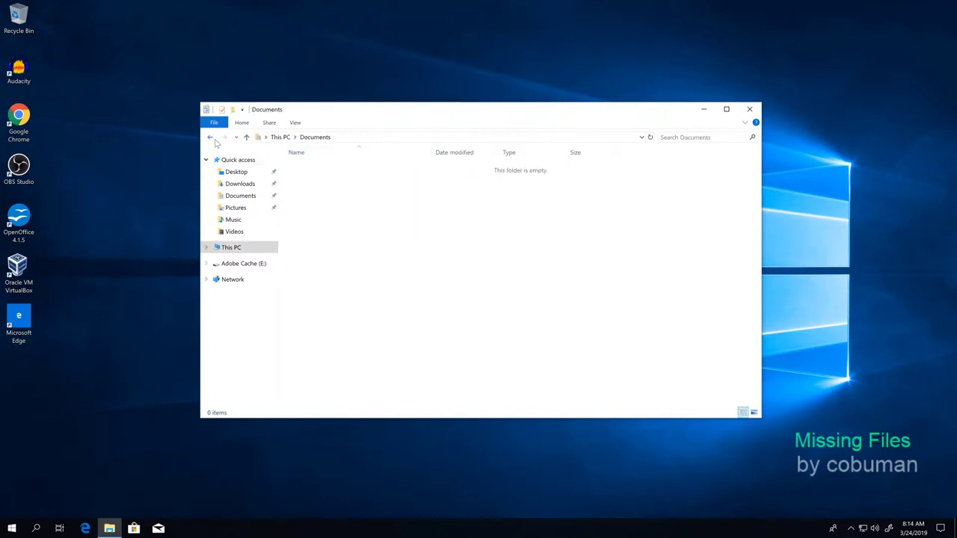
click(211, 139)
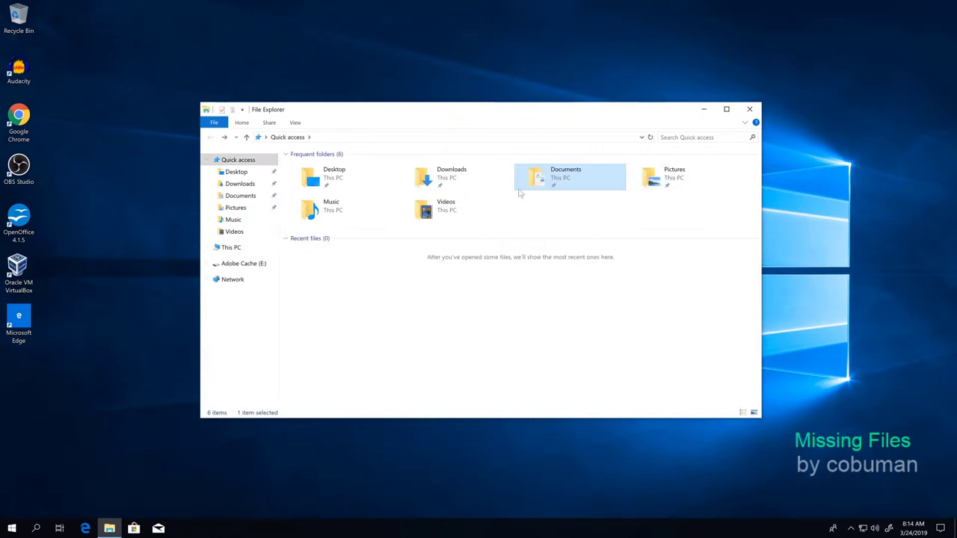
Open the Desktop folder and select its only item, the Microsoft Edge shortcut.
double_click(323, 175)
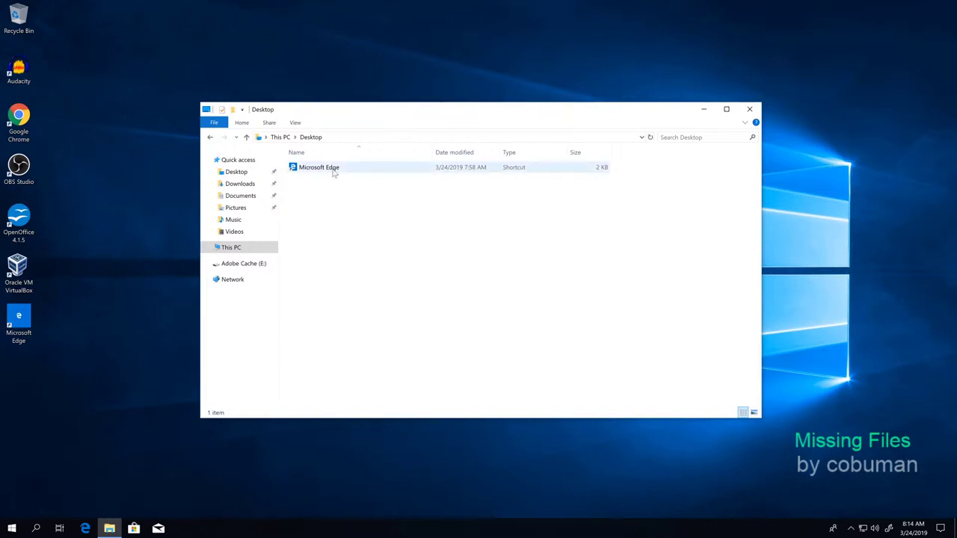
click(333, 172)
click(340, 268)
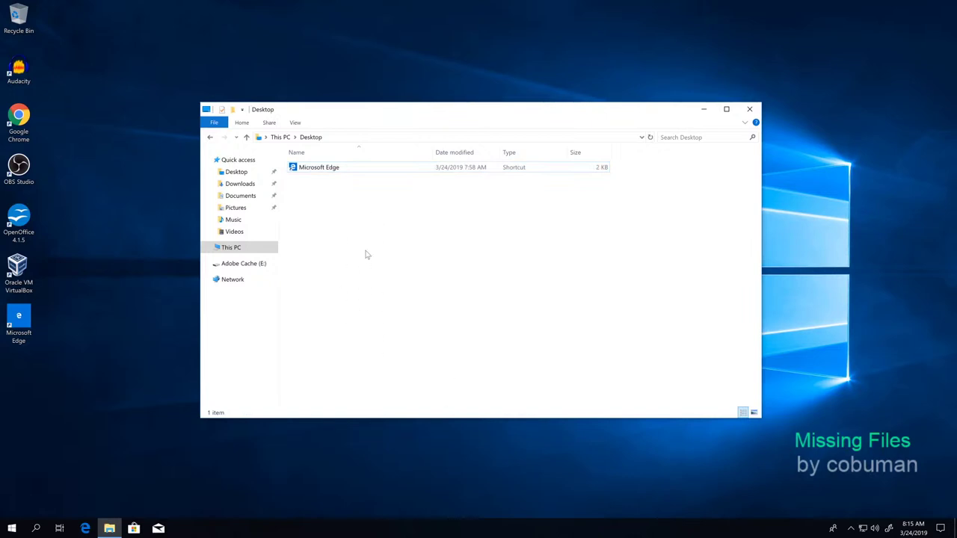
Create a New Bitmap Image file on the desktop via New > Bitmap image.
right_click(464, 51)
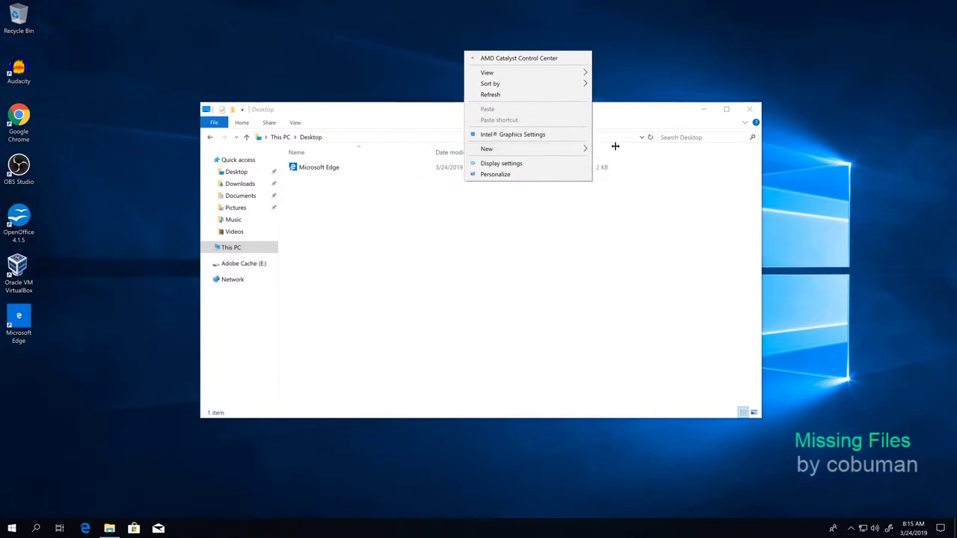
mouse_move(570, 149)
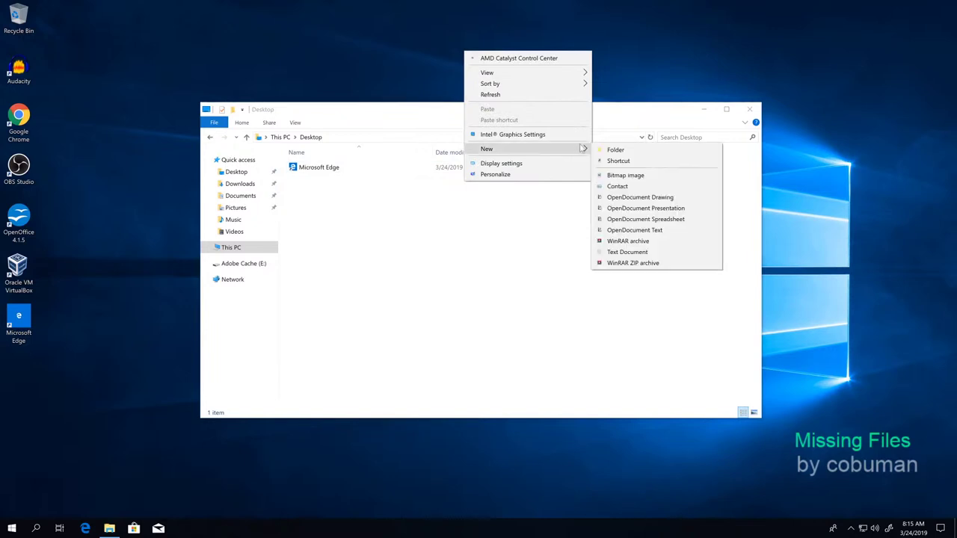
click(661, 175)
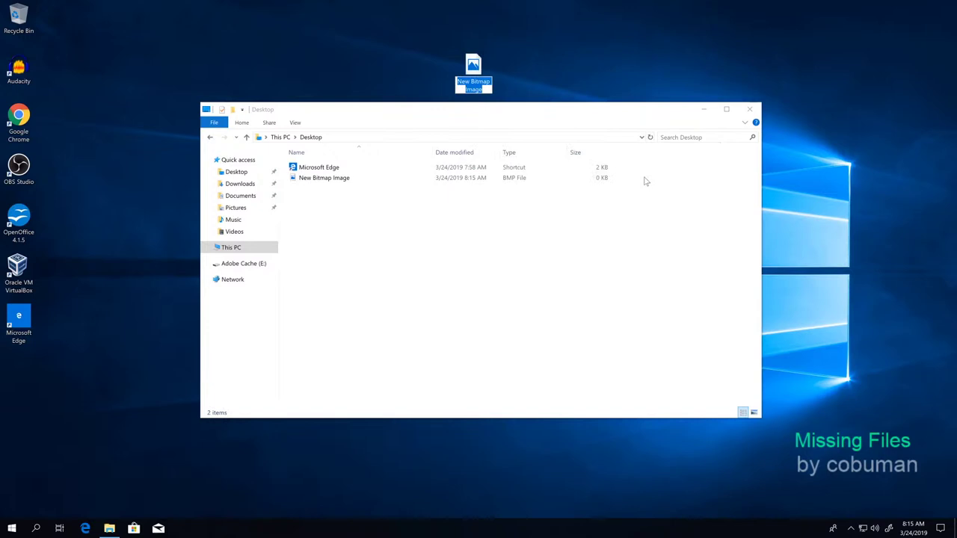
click(340, 185)
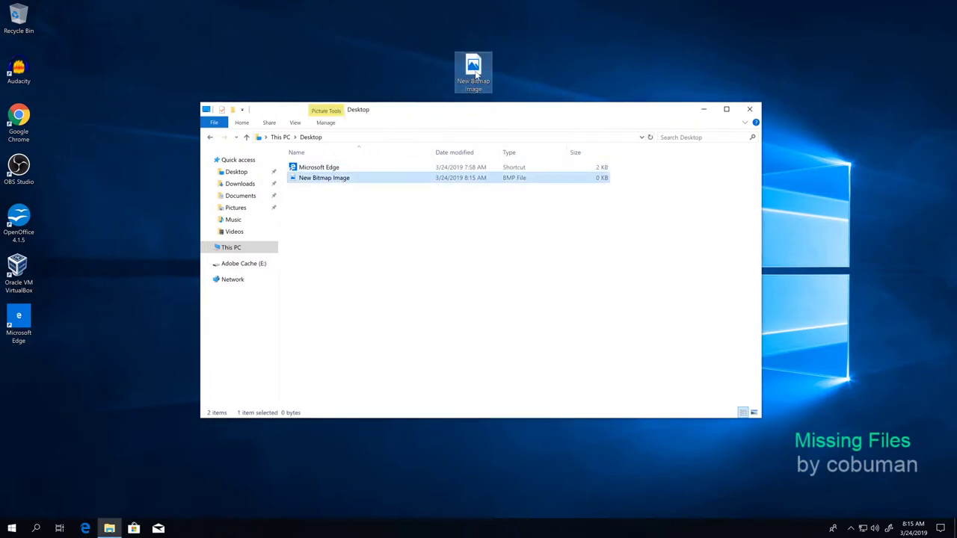
Return Explorer to Quick access and close the window.
click(341, 169)
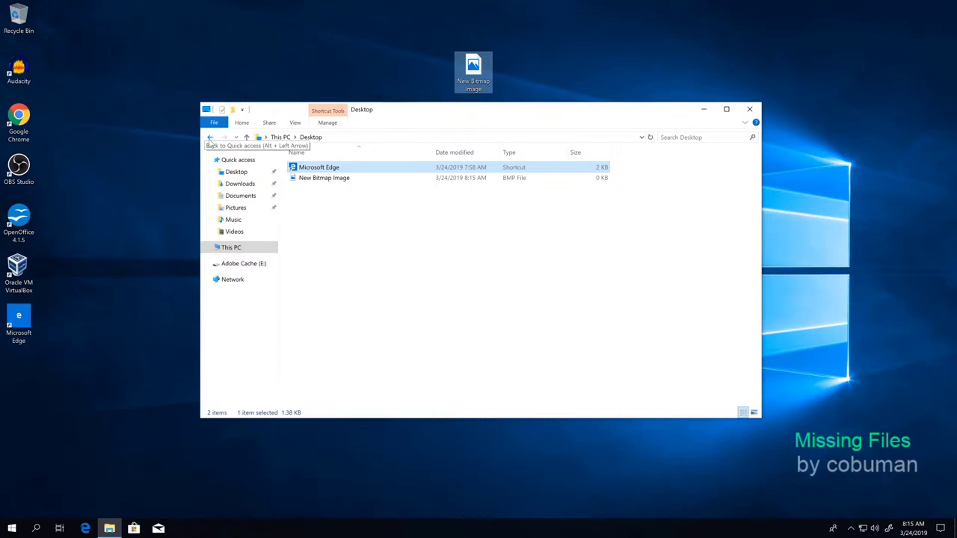
click(210, 140)
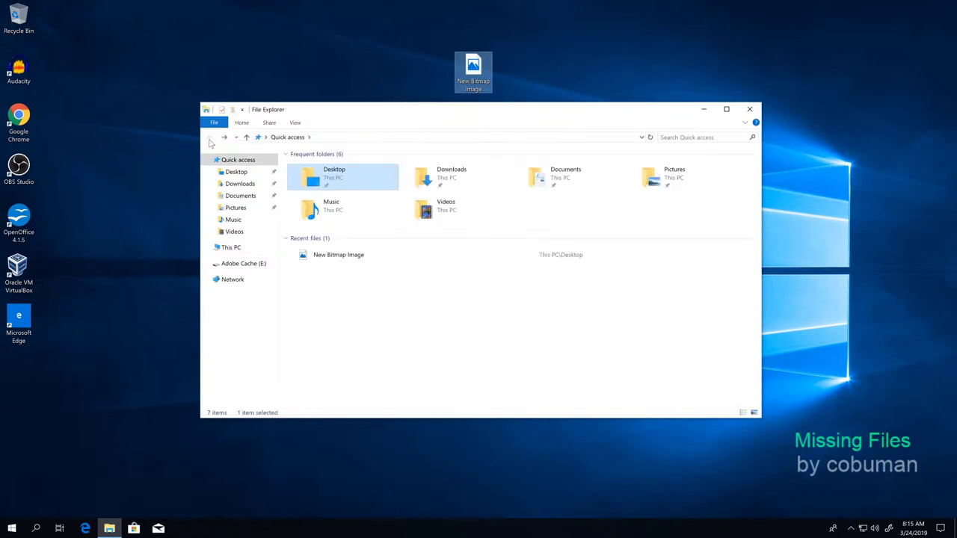
click(366, 314)
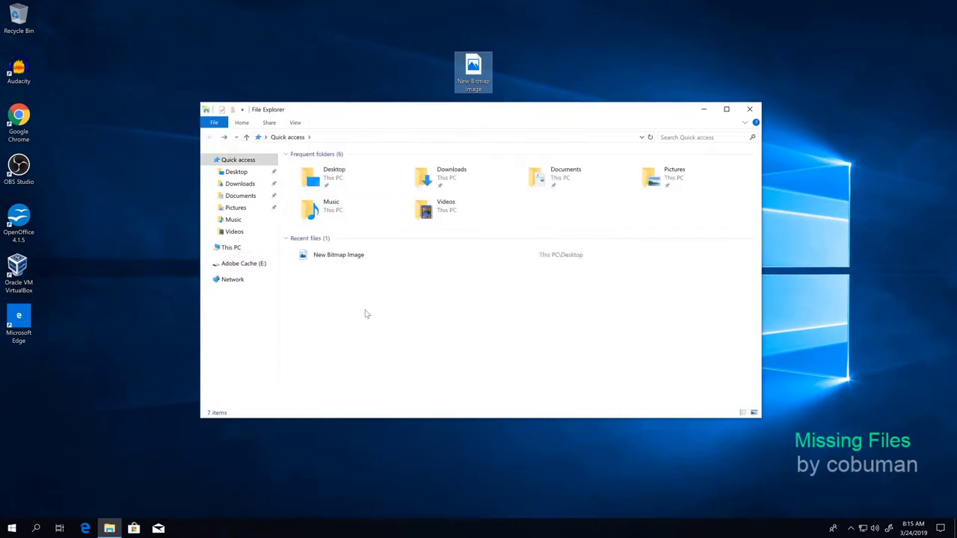
click(752, 110)
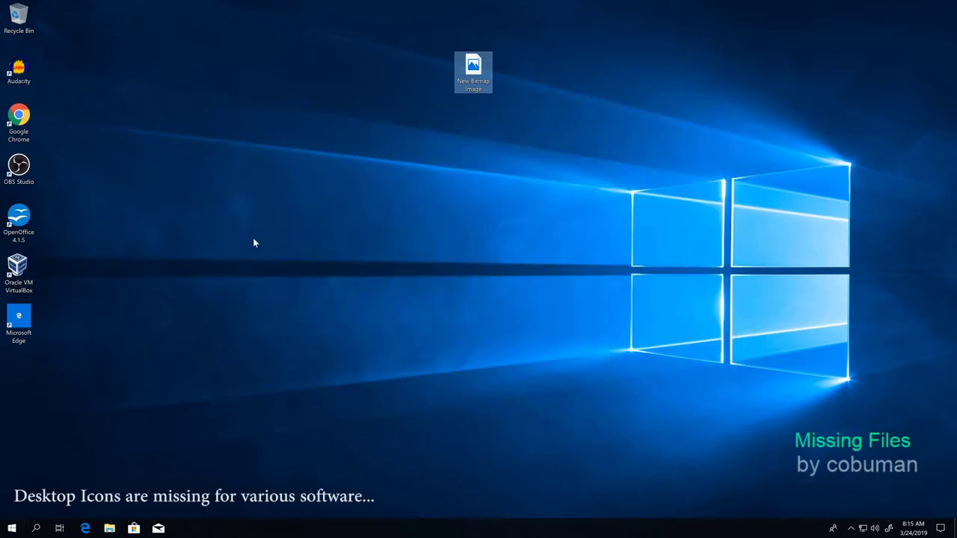
click(484, 75)
drag(73, 73, 32, 235)
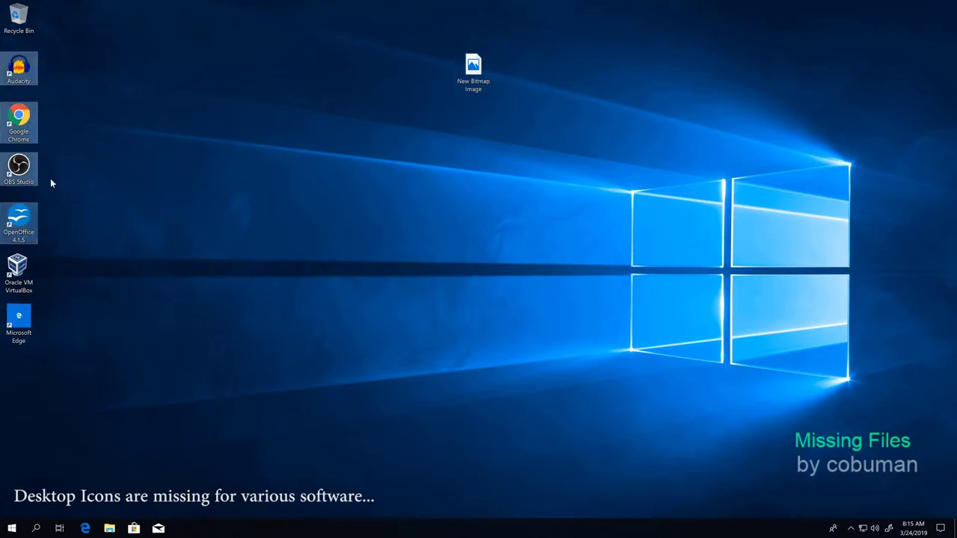
click(67, 119)
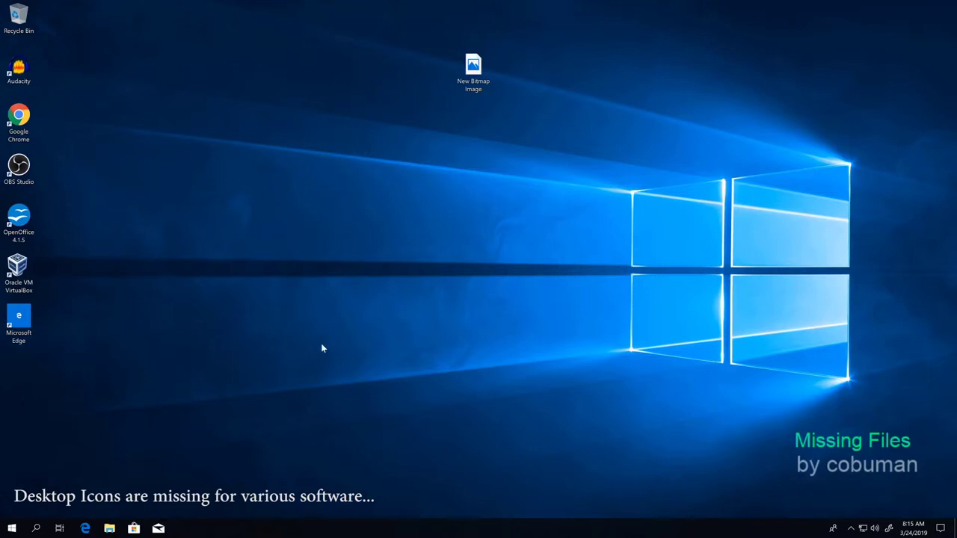
drag(297, 248, 355, 303)
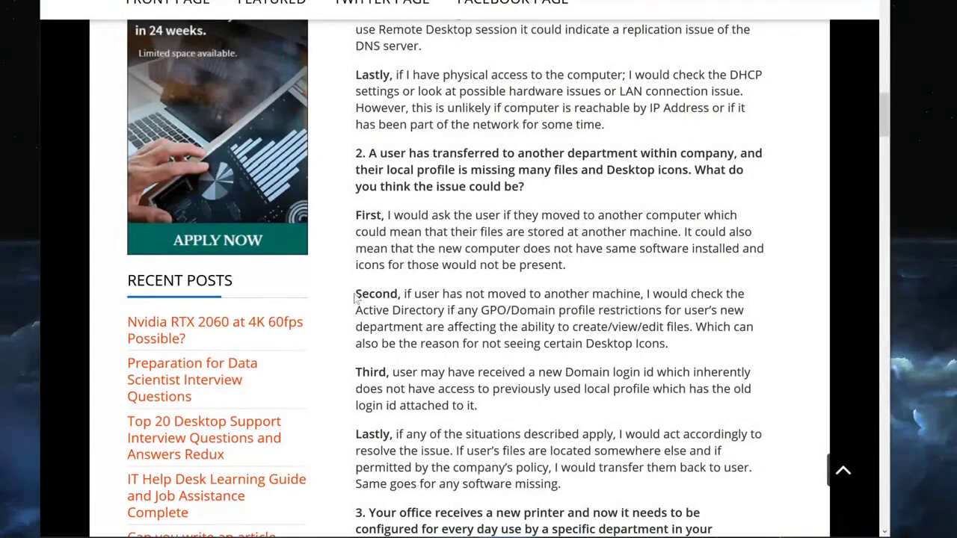
drag(356, 295, 647, 295)
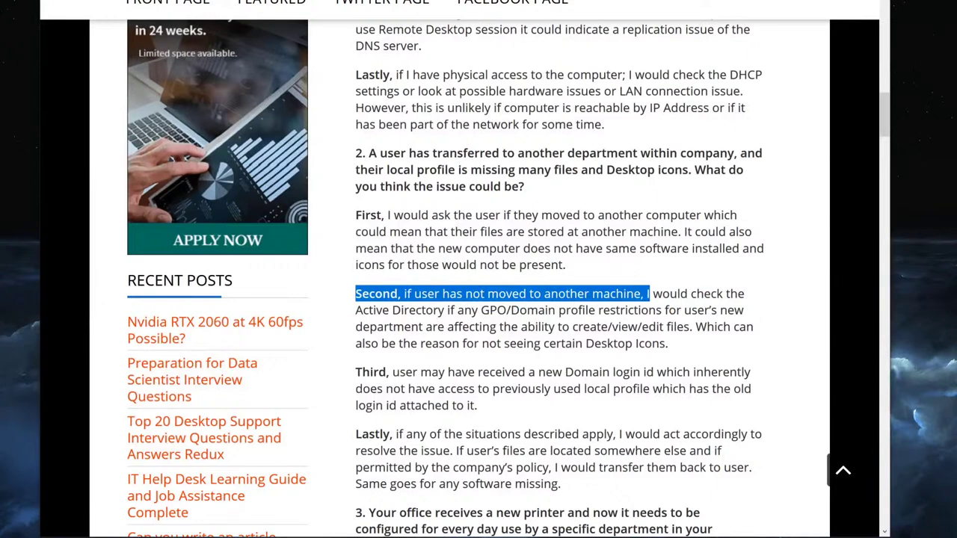
drag(646, 294, 690, 327)
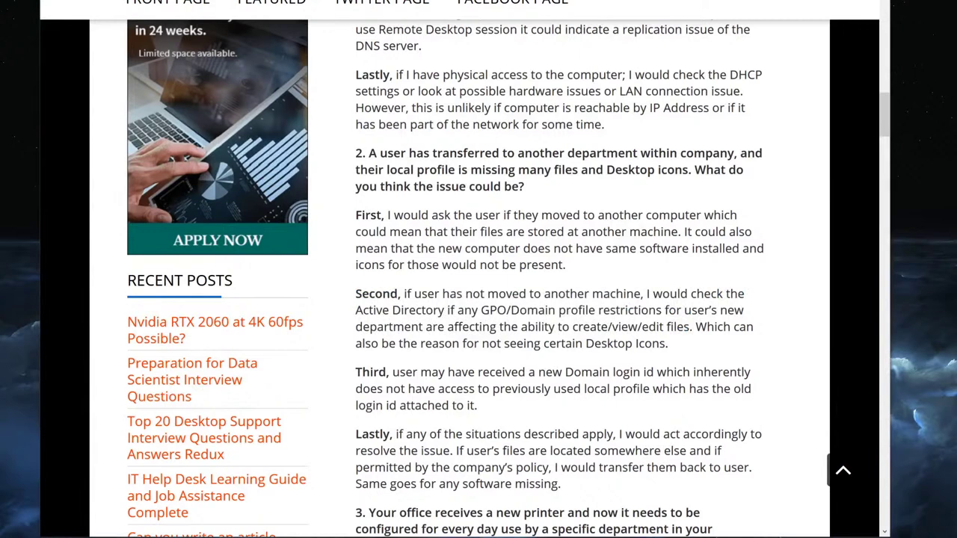
drag(356, 310, 554, 309)
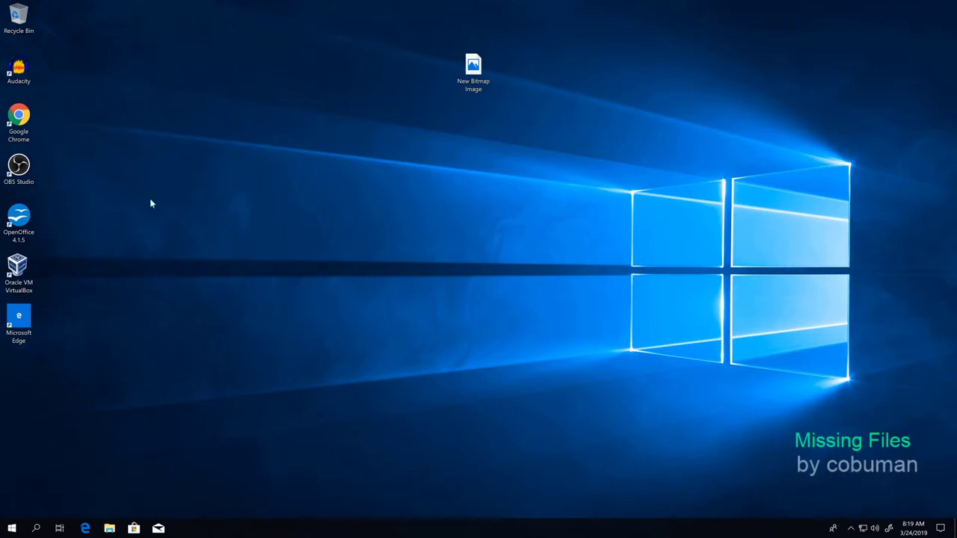
Open File Explorer on This PC and open Local Disk (C:).
click(110, 529)
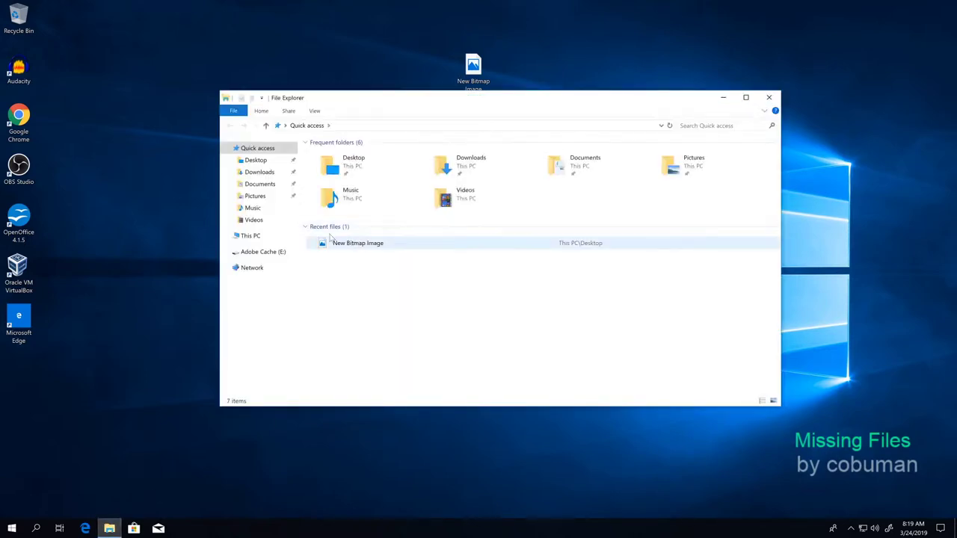
click(258, 236)
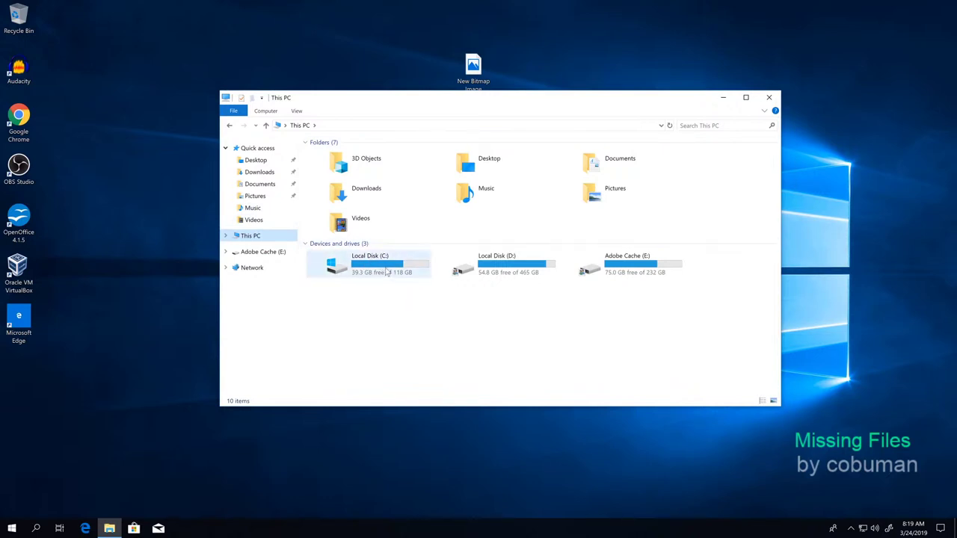
click(393, 266)
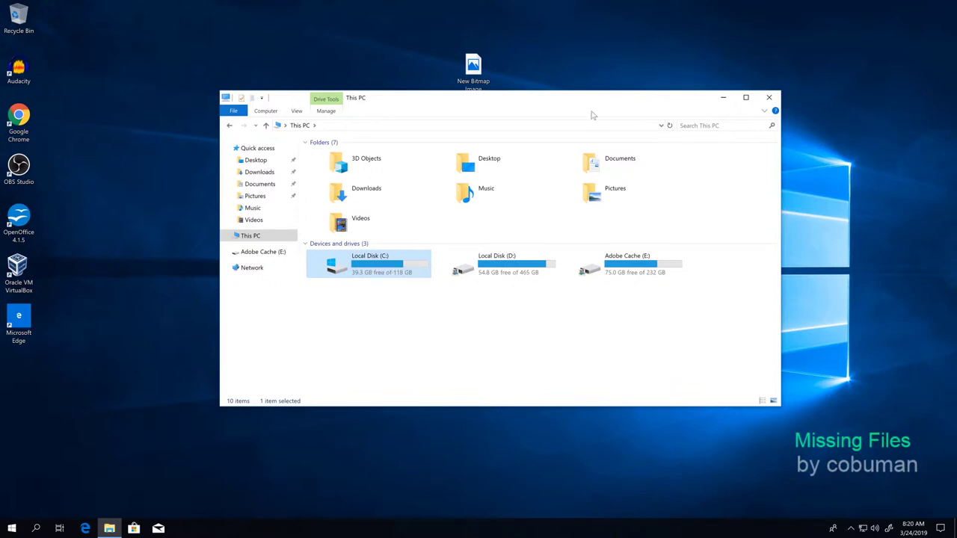
drag(597, 107, 579, 134)
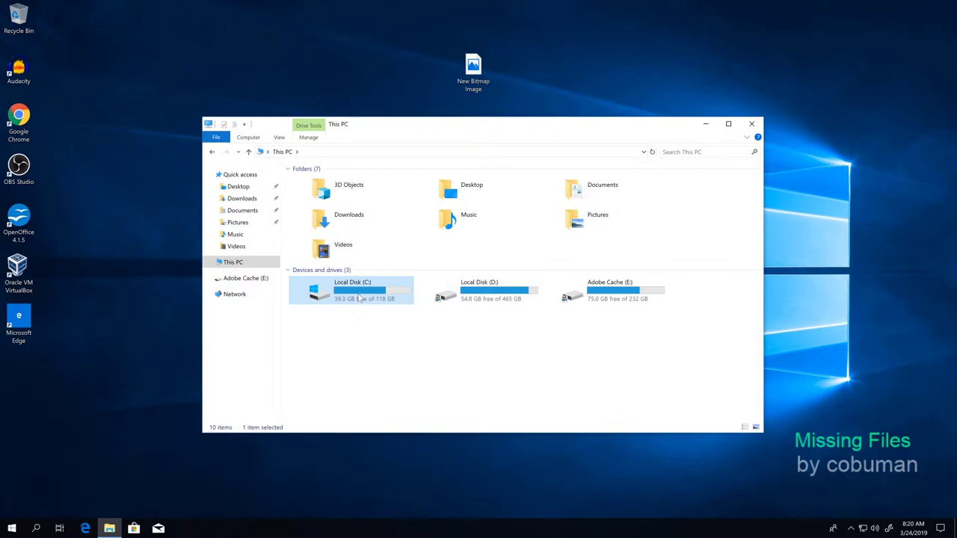
double_click(355, 294)
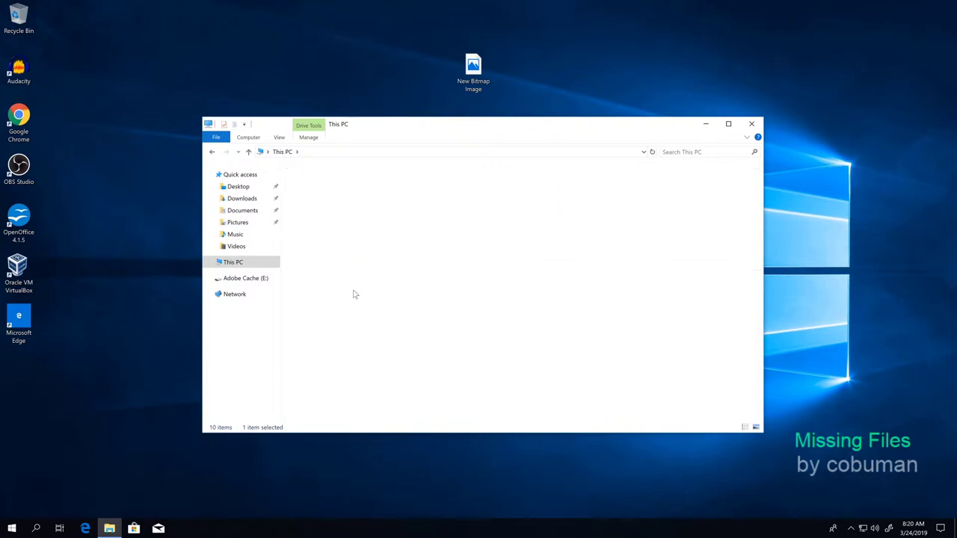
click(284, 152)
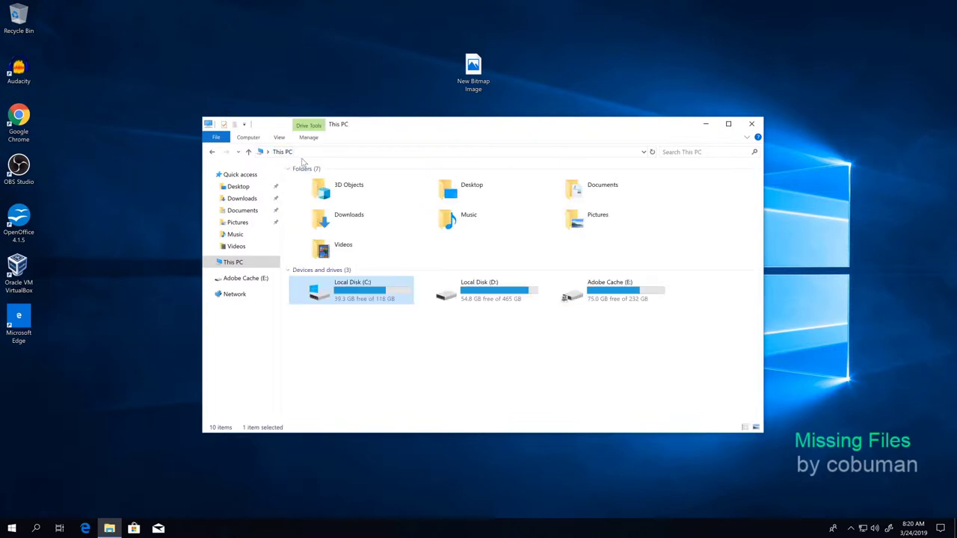
Go to the C: drive by entering 'C:' in the address bar.
click(368, 153)
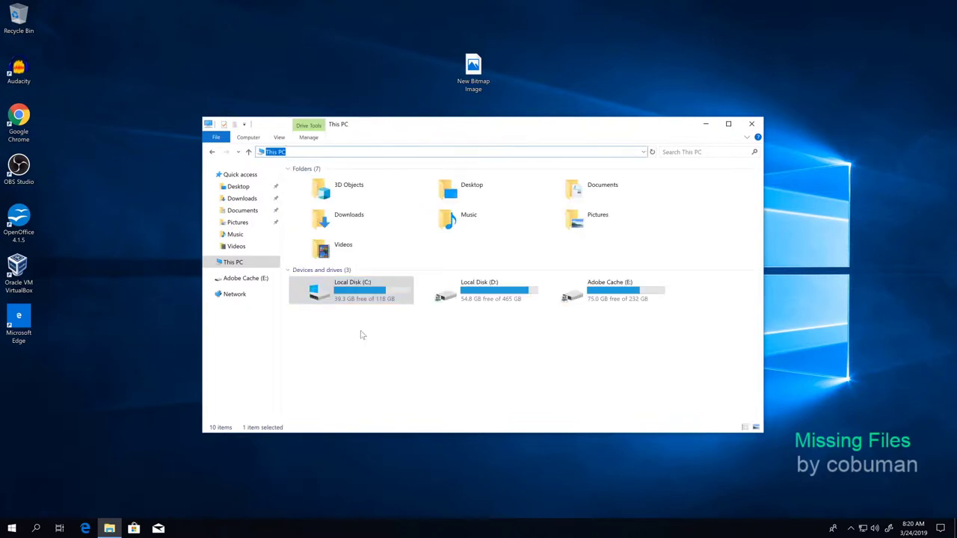
click(363, 334)
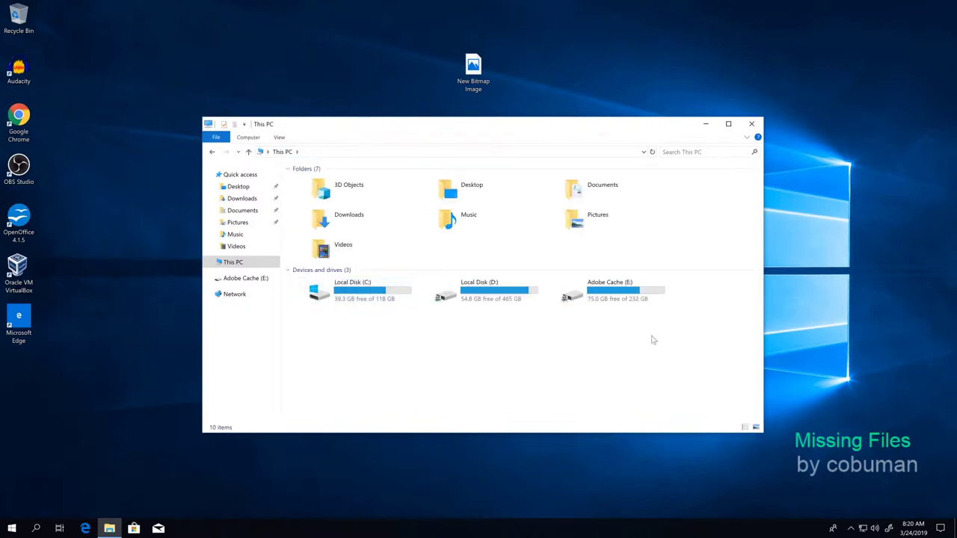
click(433, 152)
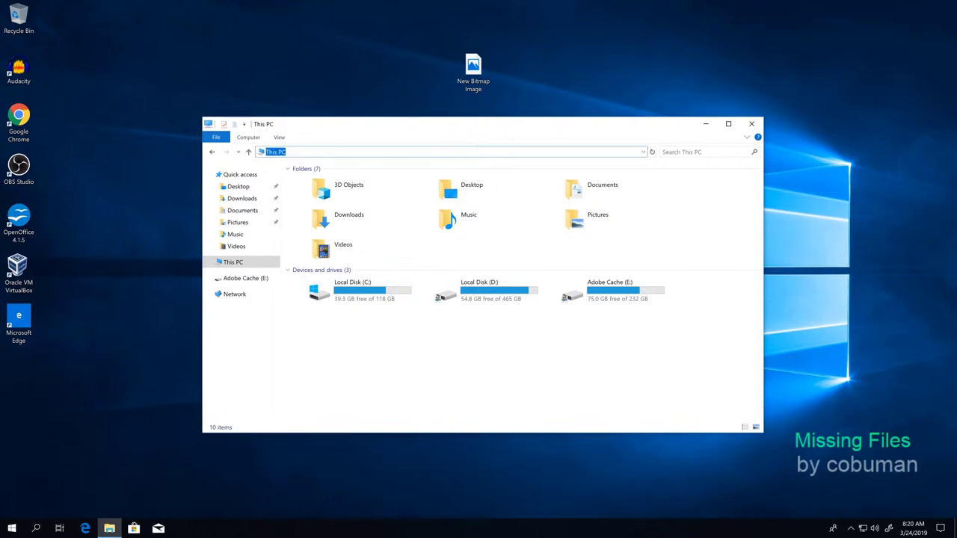
text(C:)
key(Return)
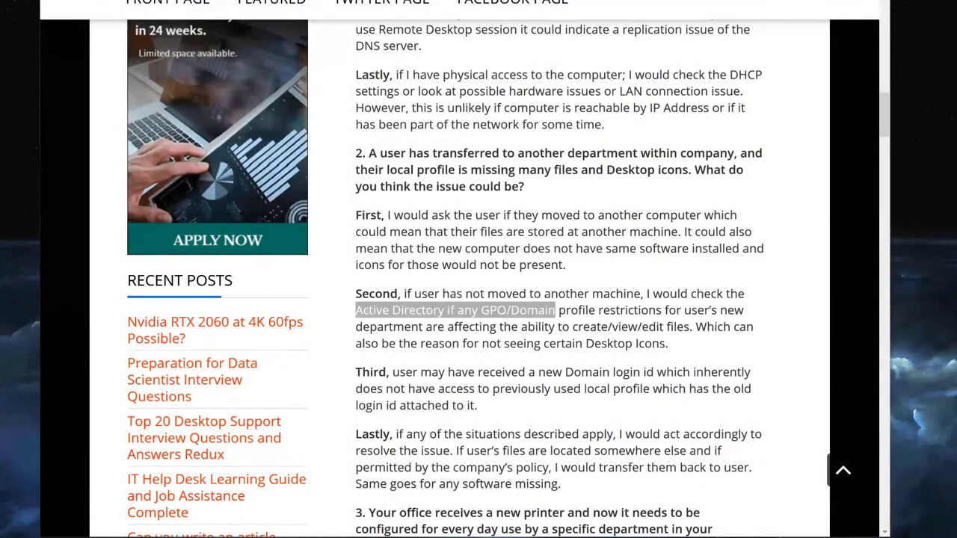
scroll(445, 278, down, 2)
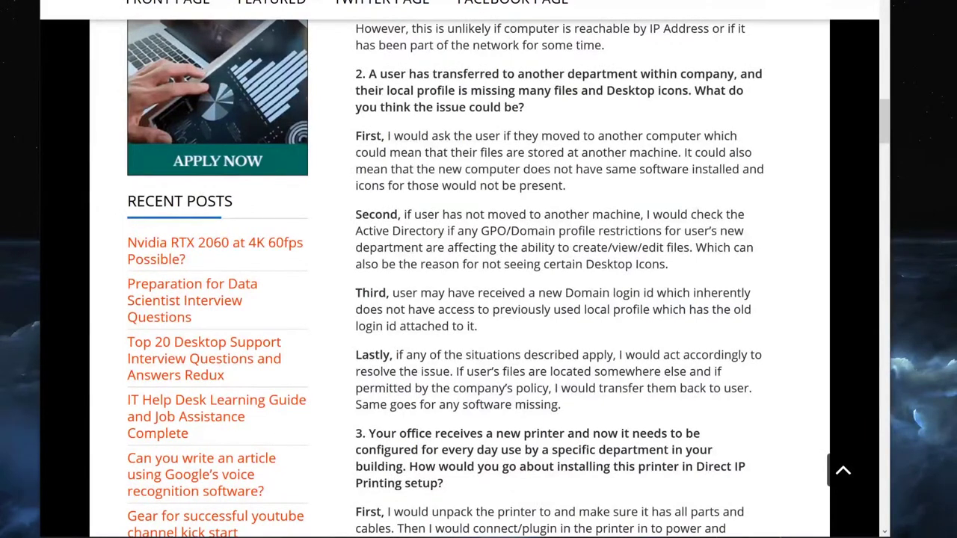
drag(393, 293, 724, 309)
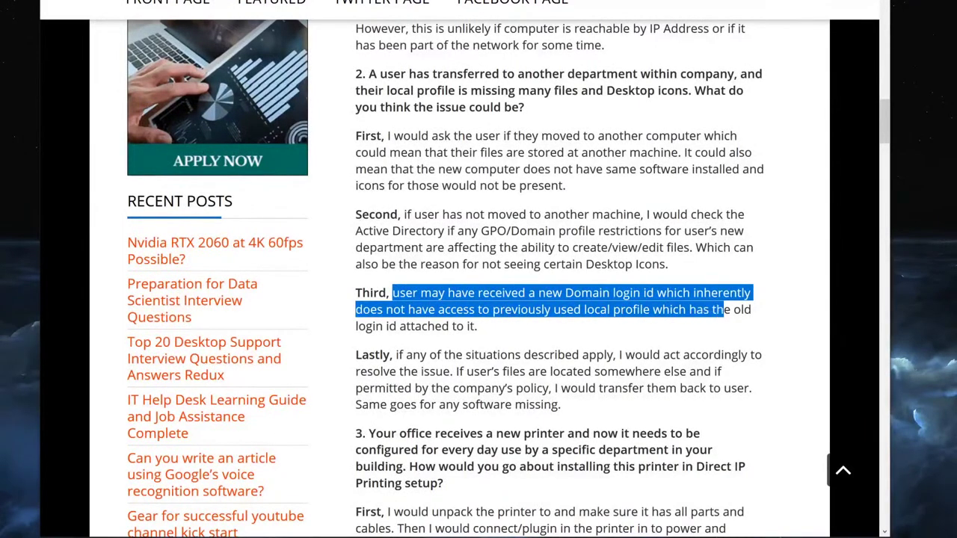
drag(723, 309, 703, 329)
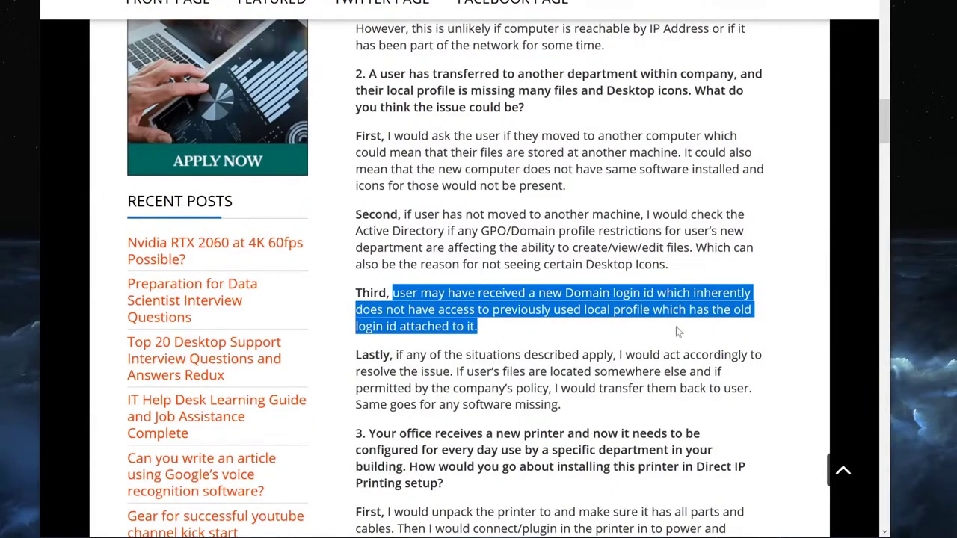
click(488, 327)
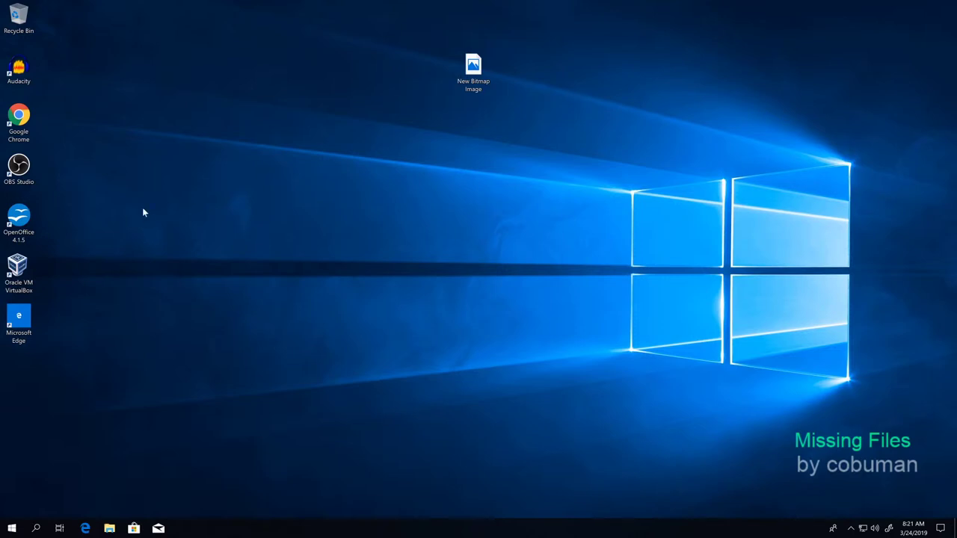
Open File Explorer and browse to the C:\Users folder.
click(109, 530)
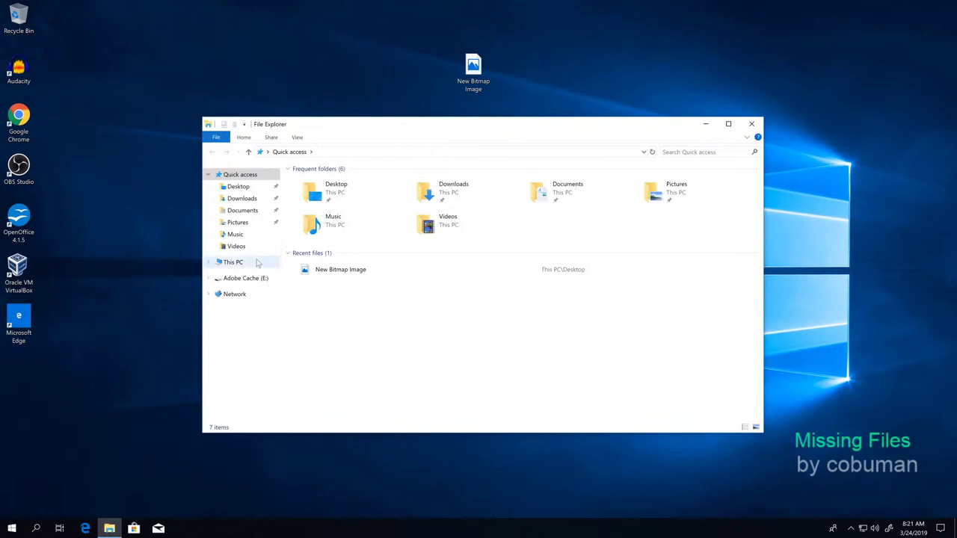
click(233, 264)
double_click(375, 296)
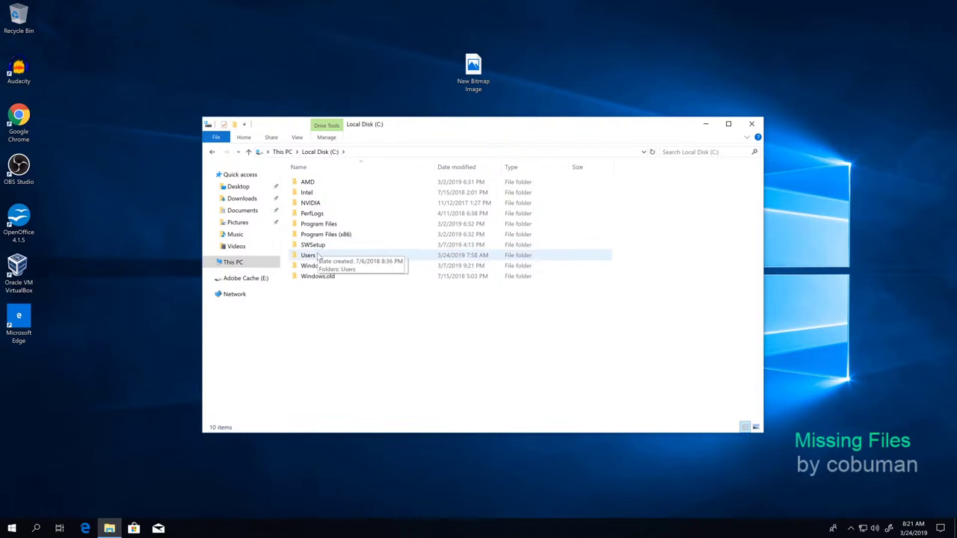
double_click(314, 255)
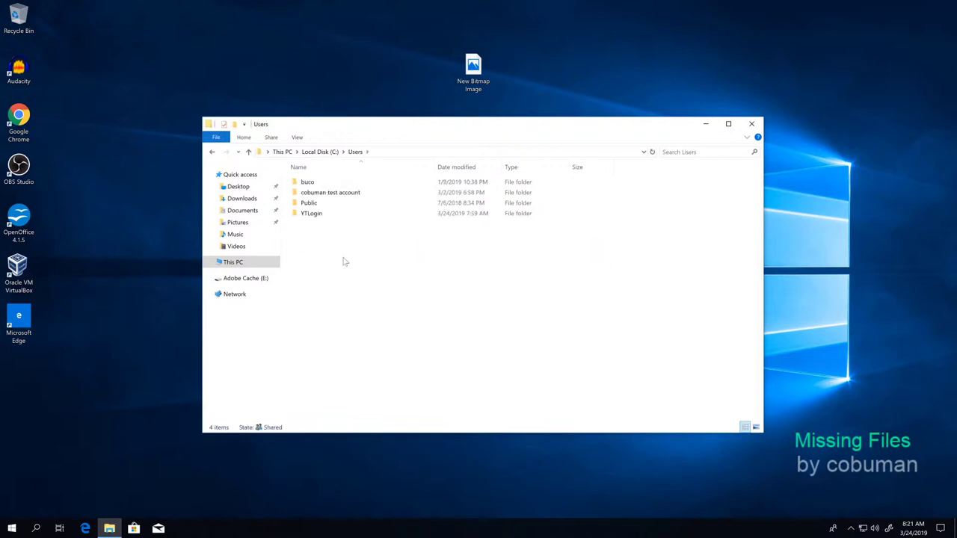
Try the test account's profile, cancel the permission prompt, and open the last profile folder.
click(350, 216)
mouse_move(320, 217)
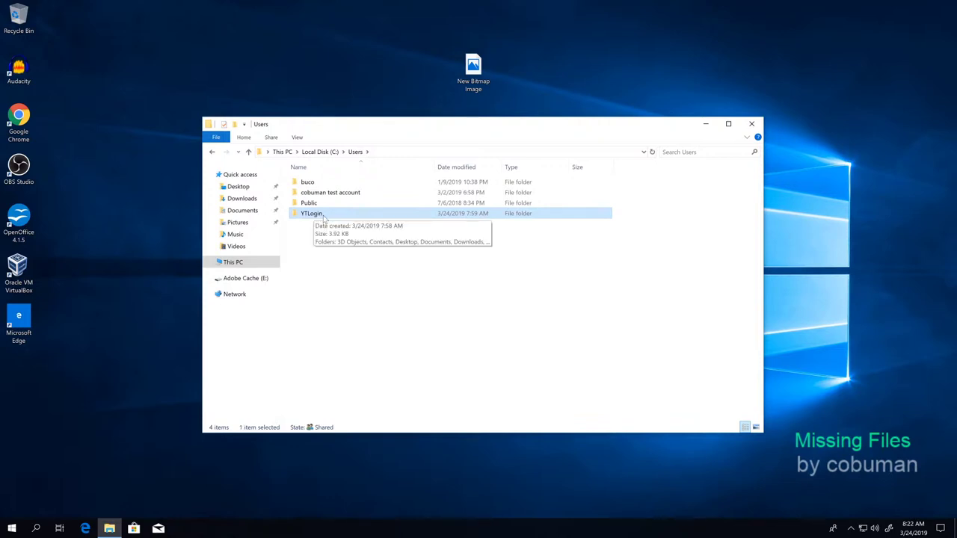
click(321, 195)
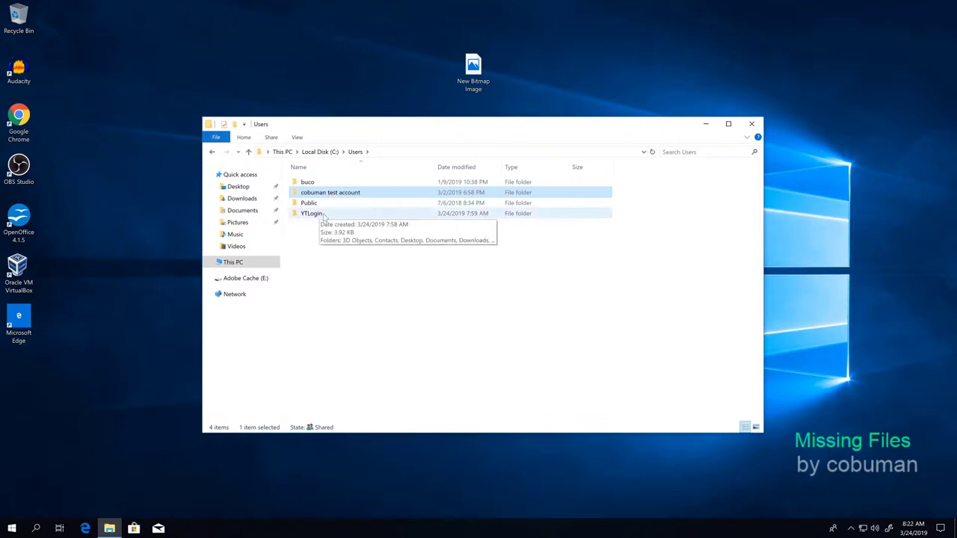
click(326, 215)
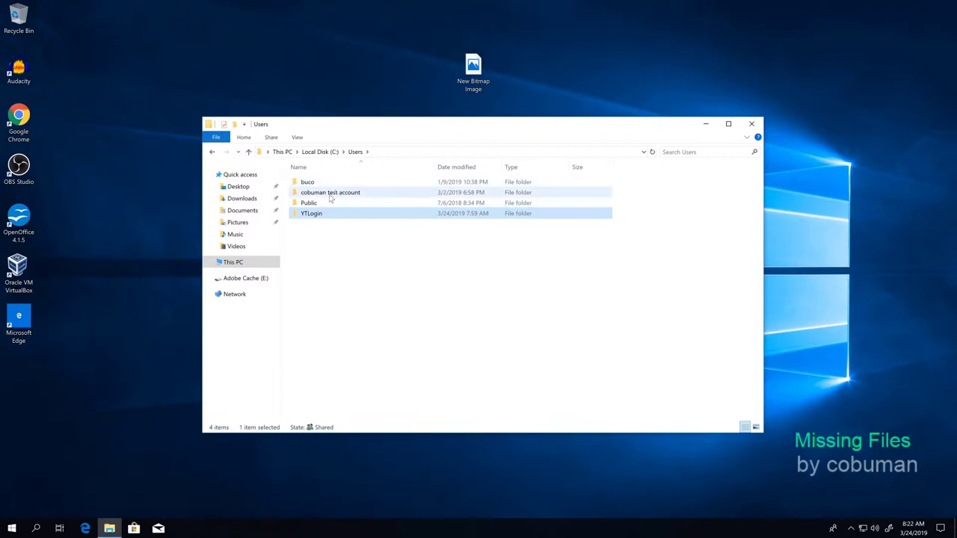
click(329, 196)
double_click(329, 198)
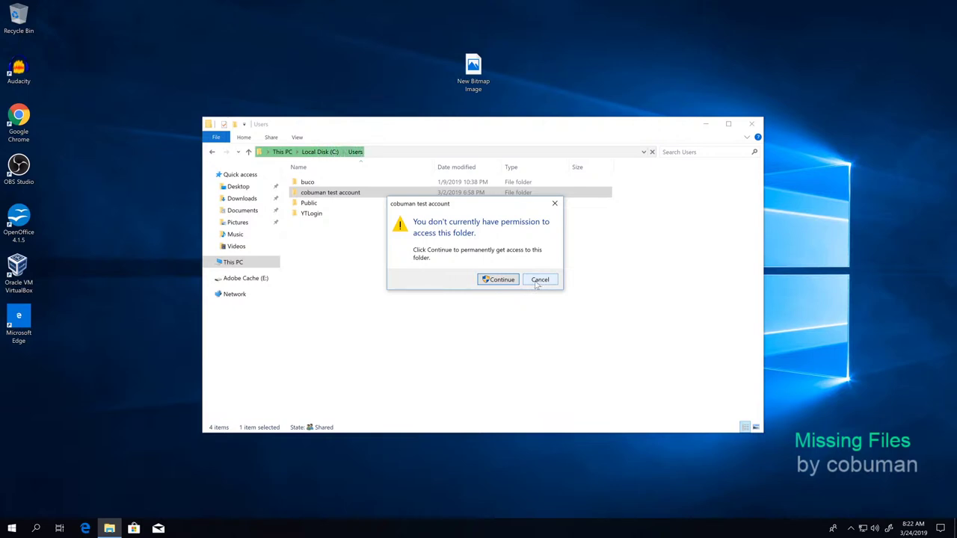
click(537, 280)
double_click(349, 215)
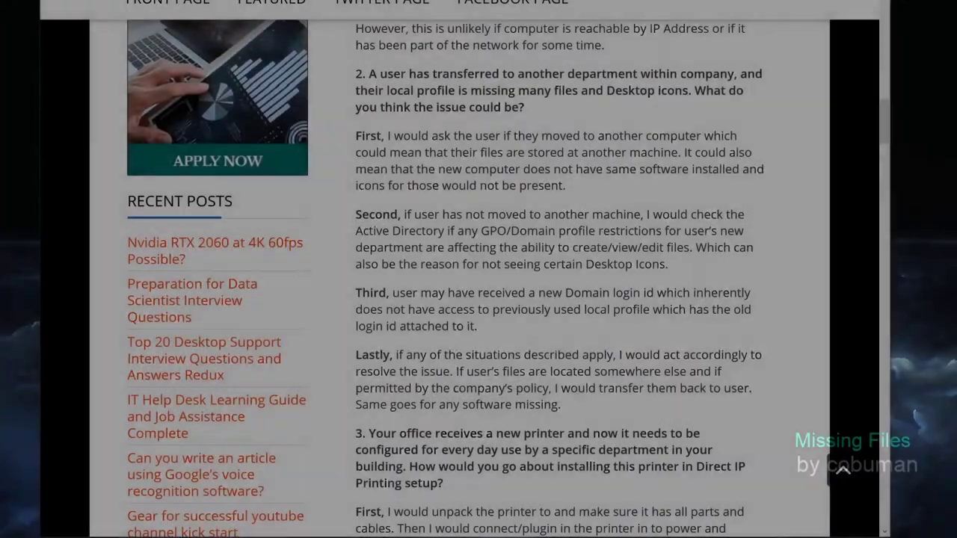
Scroll to the Lastly answer and highlight the sentence about transferring the user's files back.
scroll(449, 340, down, 2)
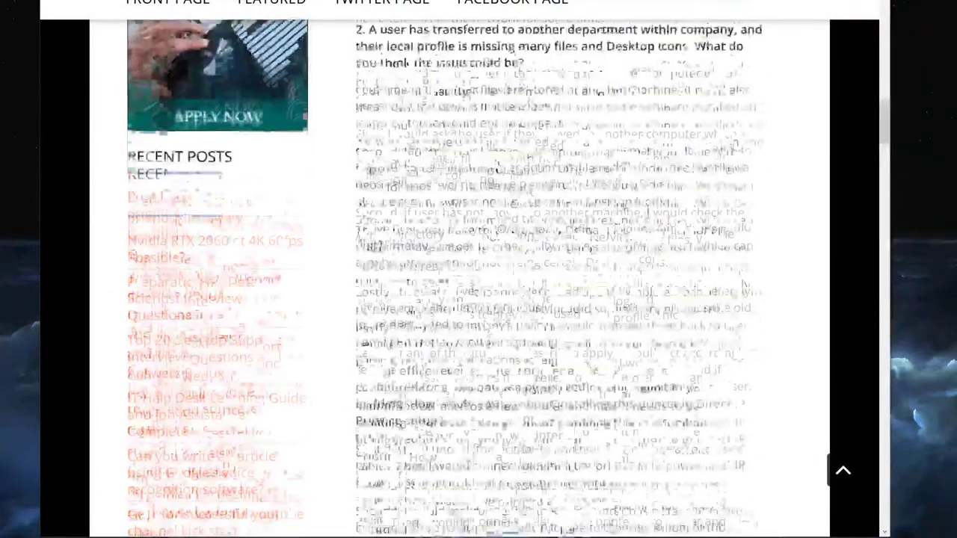
scroll(442, 187, up, 1)
scroll(442, 187, up, 1)
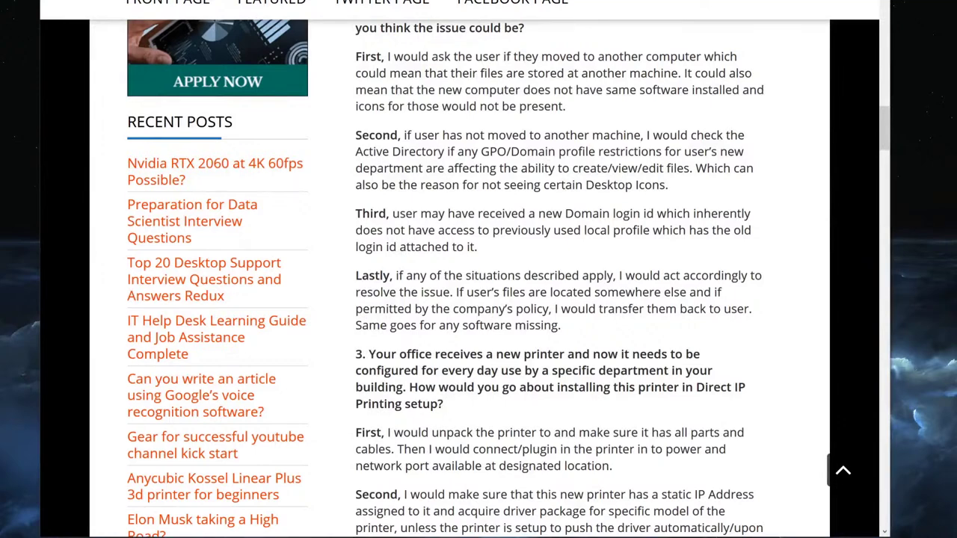
drag(394, 275, 718, 337)
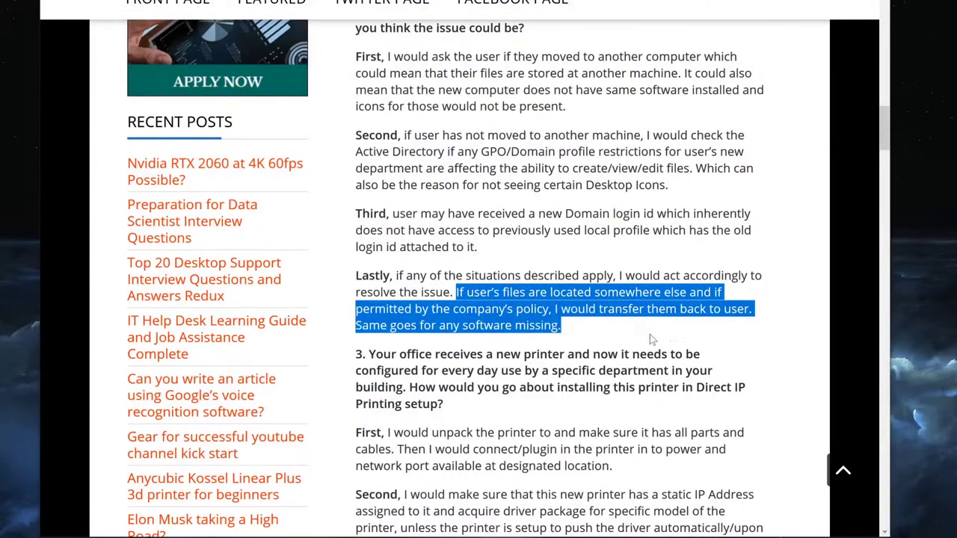
click(575, 406)
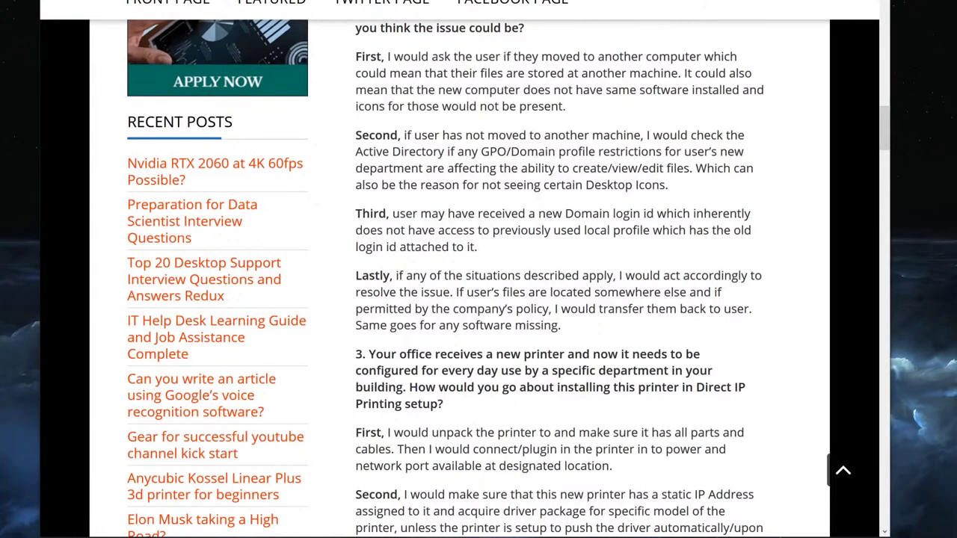
drag(616, 276, 607, 293)
click(603, 292)
mouse_move(555, 309)
mouse_down()
mouse_move(565, 326)
mouse_move(555, 309)
mouse_up()
click(566, 326)
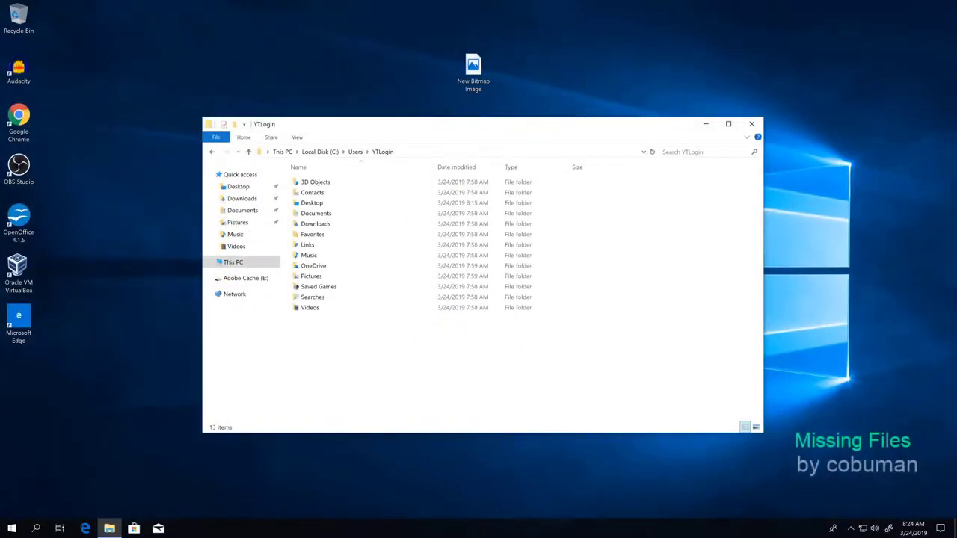
Close the profile folder window and reopen File Explorer from the taskbar at This PC.
click(752, 125)
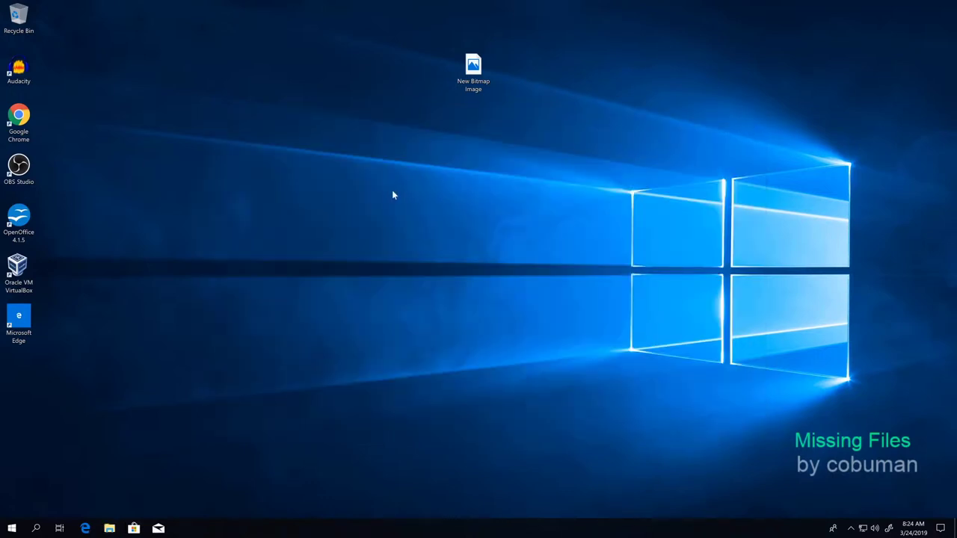
click(109, 528)
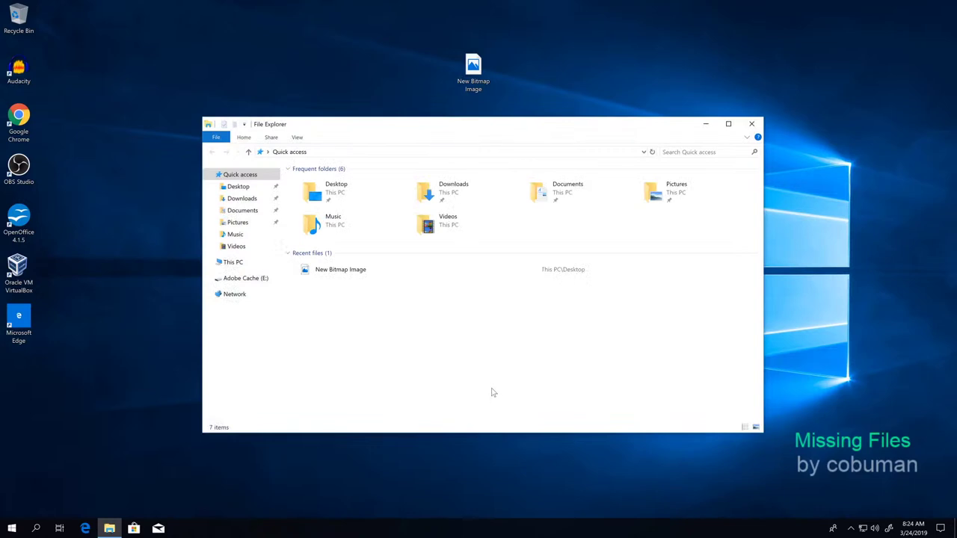
click(236, 262)
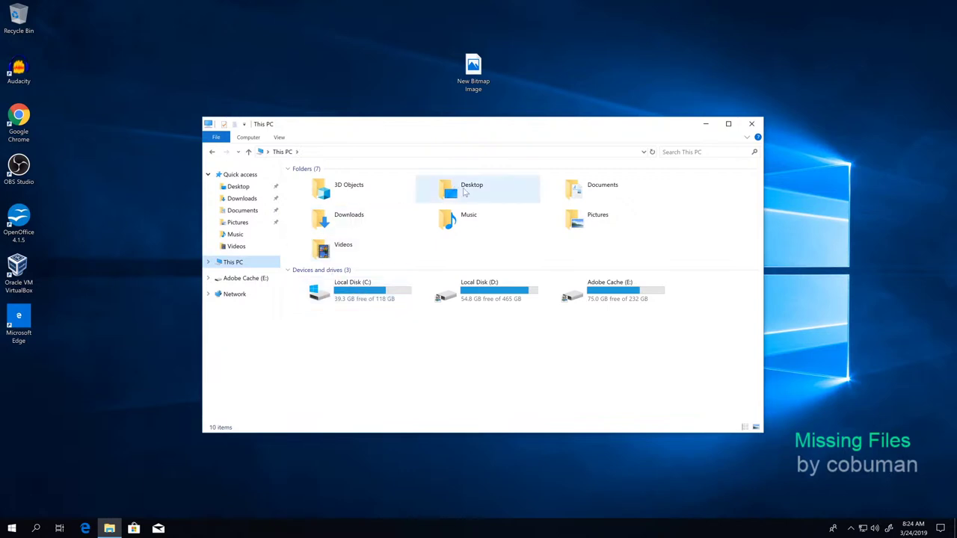
Open the Desktop and Documents folders in turn, returning to This PC after each.
double_click(467, 189)
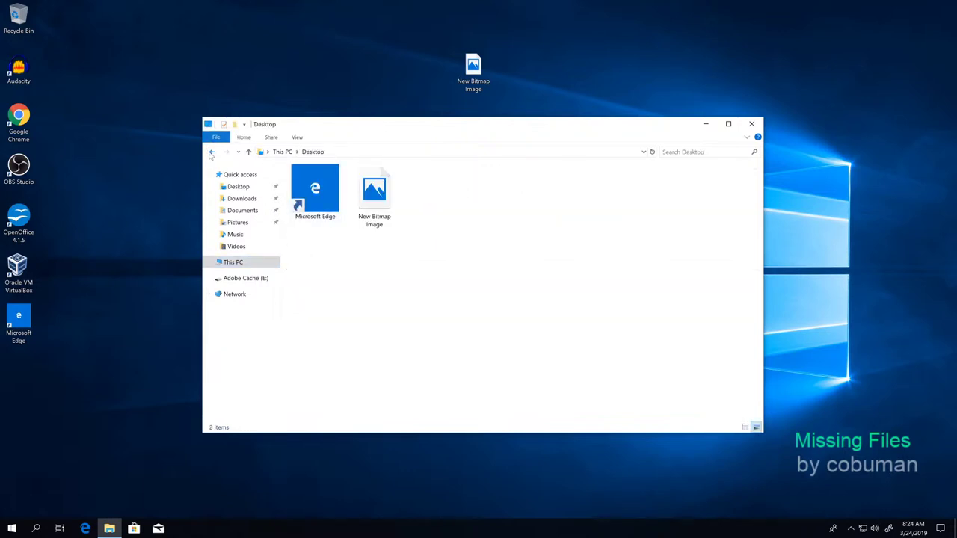
click(211, 153)
click(590, 193)
double_click(590, 193)
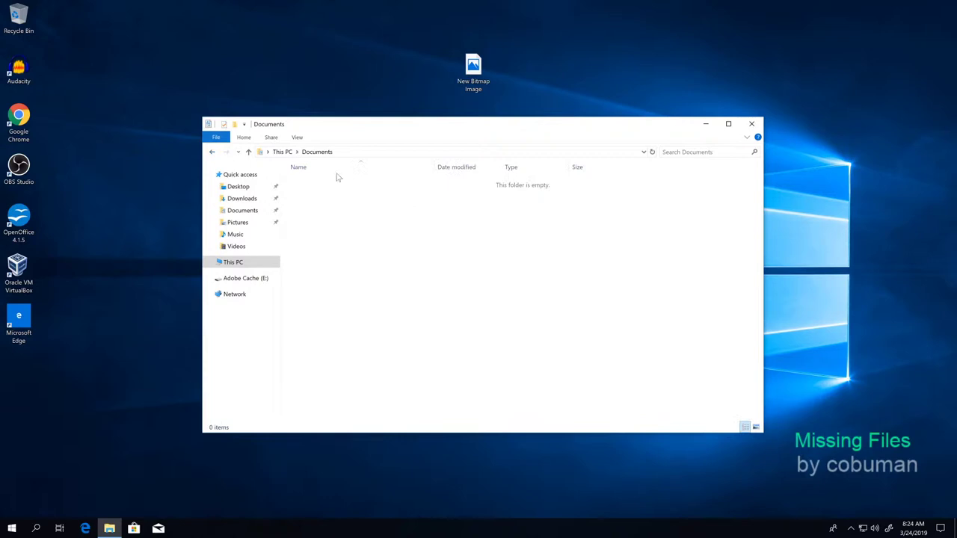
click(211, 152)
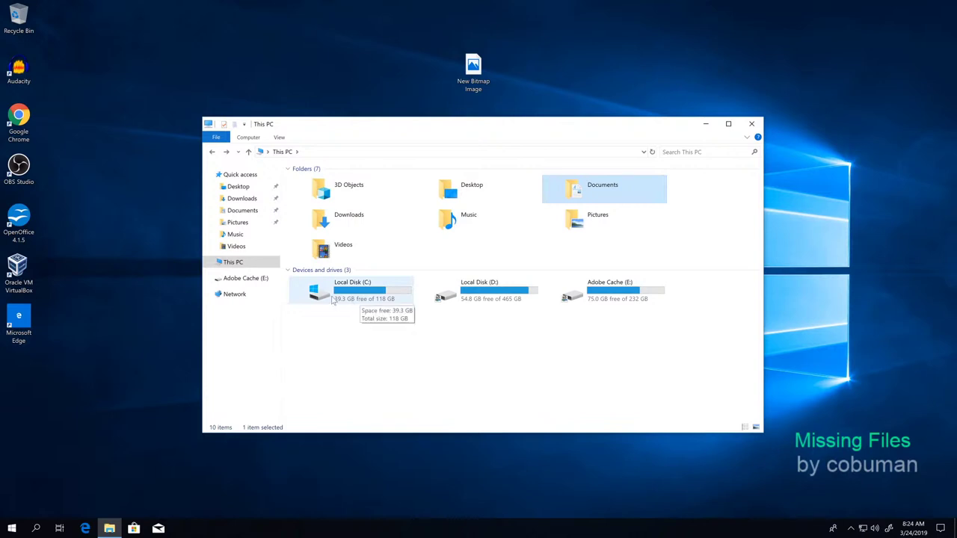
click(358, 327)
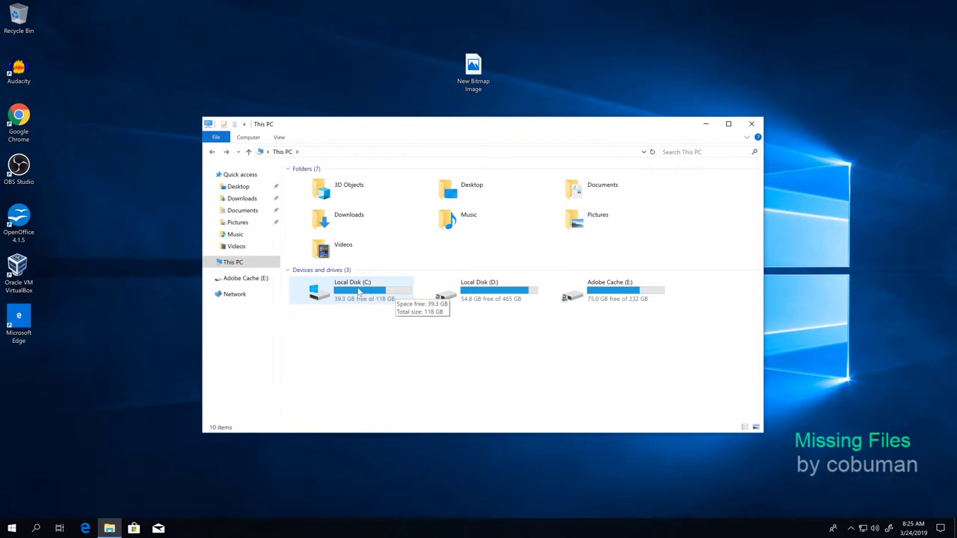
Enter the placeholder path \\nameof tthecomputer\c$ in the address bar.
click(377, 152)
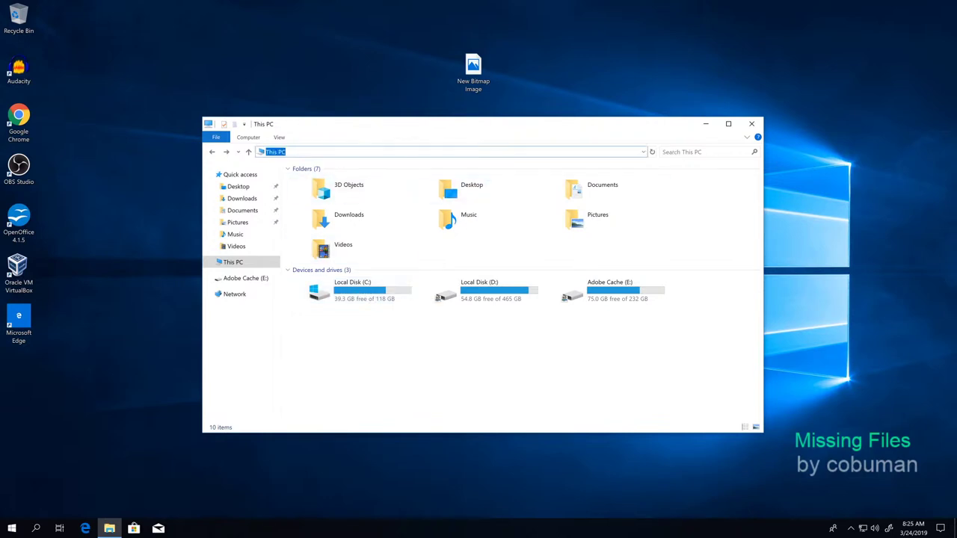
text(\\)
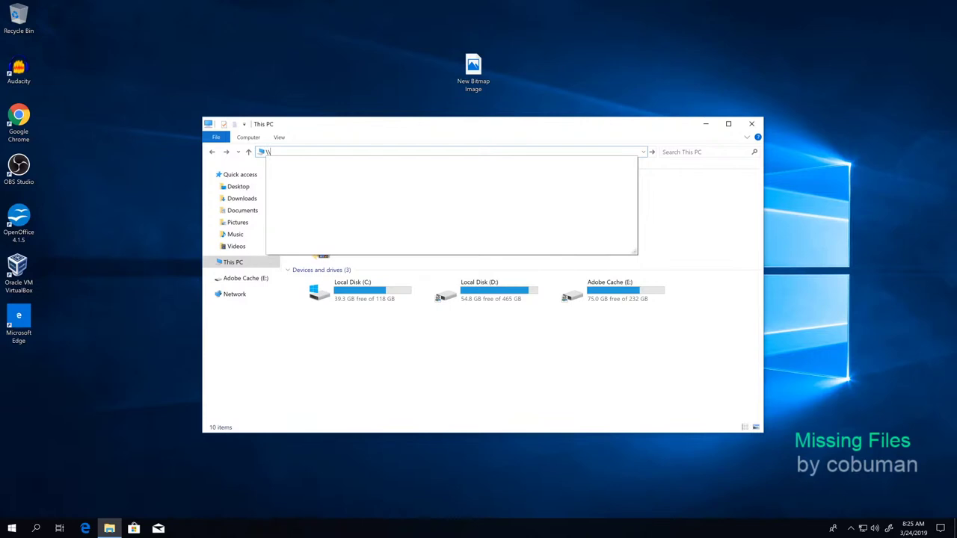
text(nameof t)
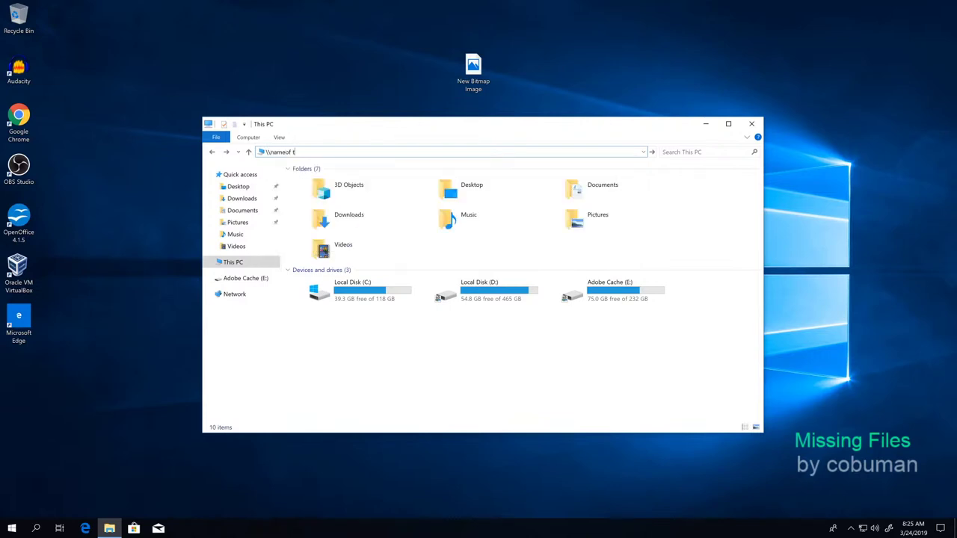
key(BackSpace)
key(BackSpace)
text(thecompute)
text(r\c$)
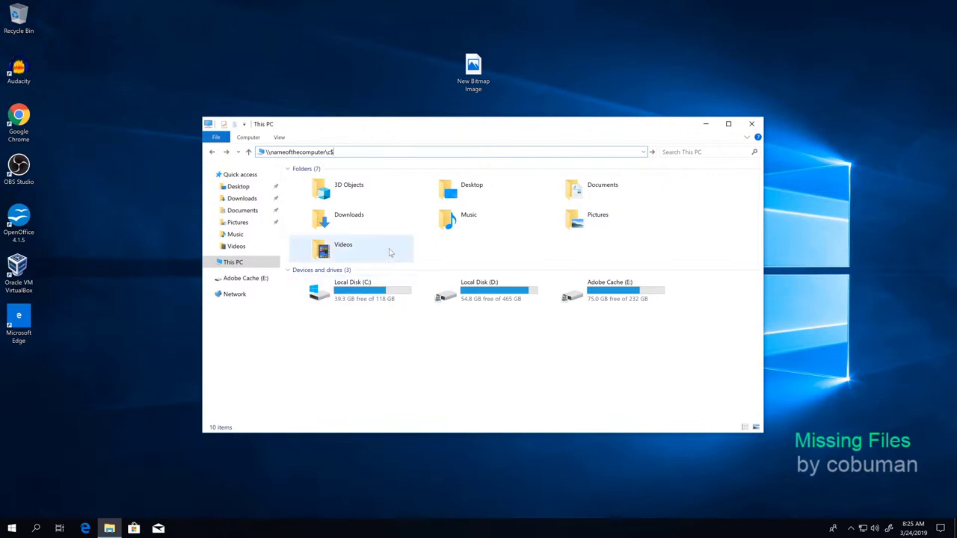
Open Local Disk (C:), Users and the last profile folder, then select Desktop and Documents.
double_click(379, 291)
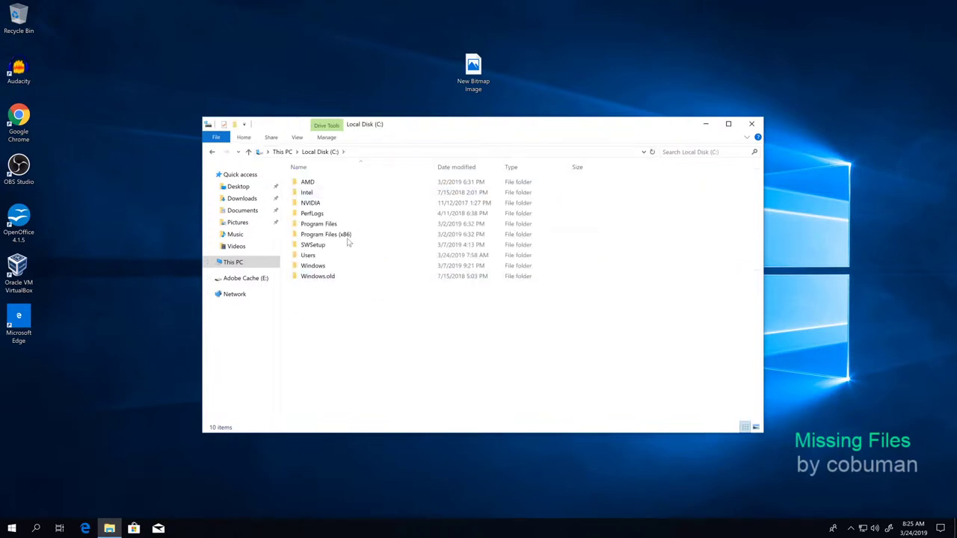
click(360, 153)
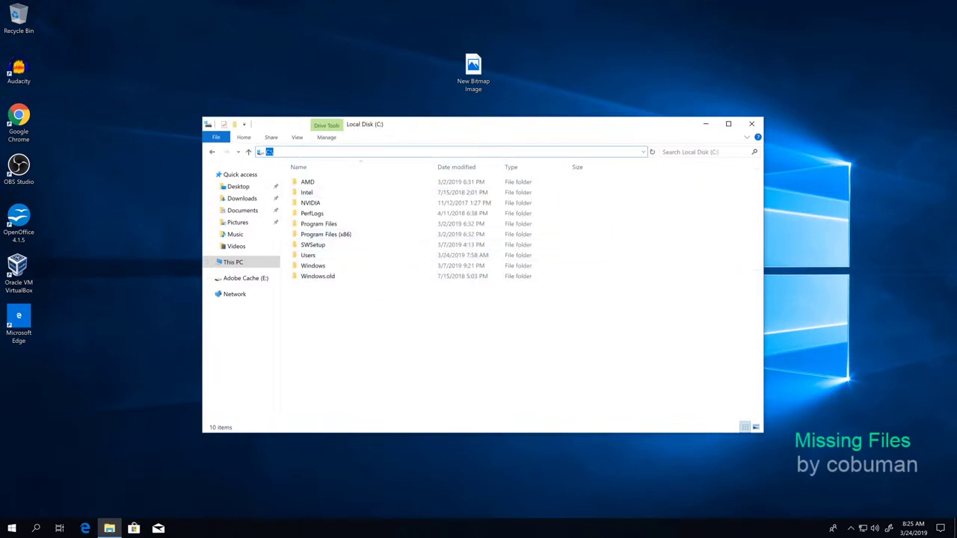
click(348, 345)
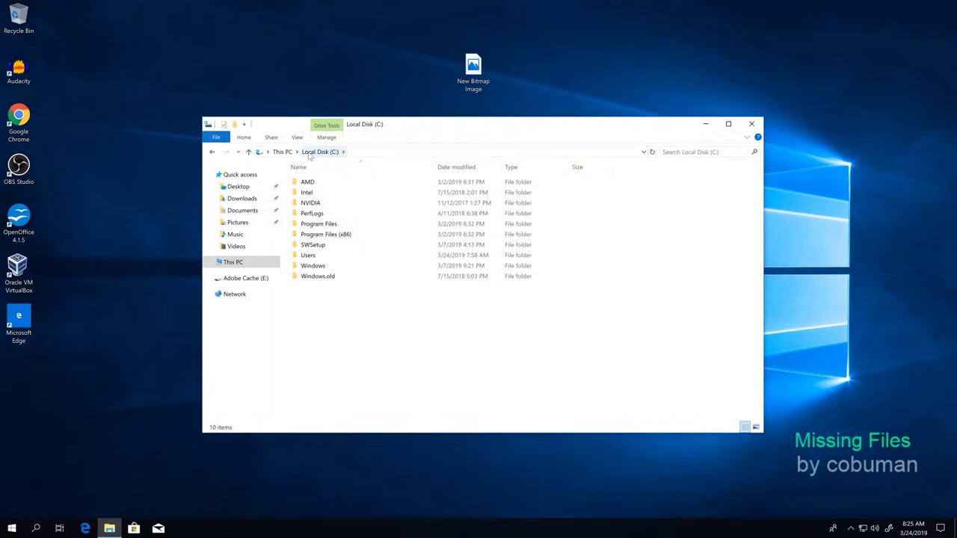
double_click(322, 256)
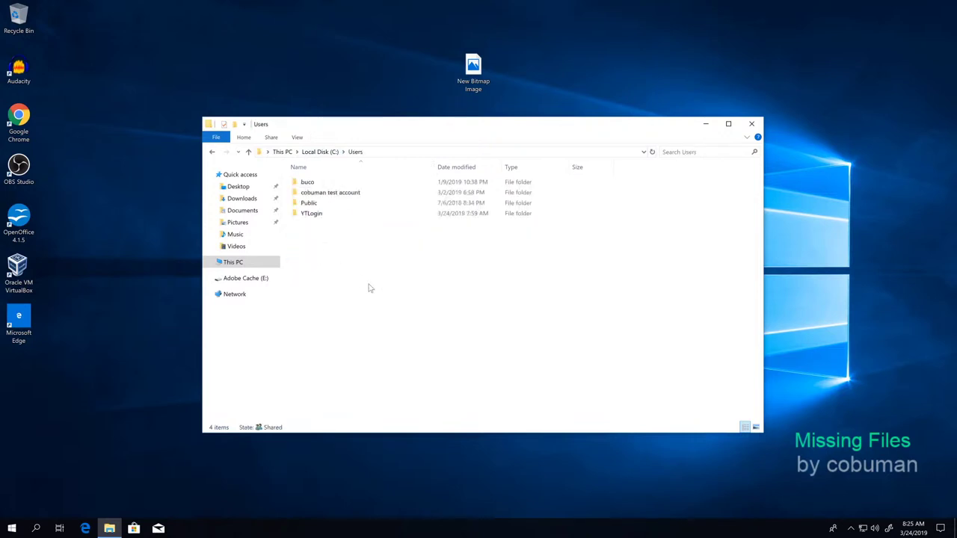
double_click(318, 215)
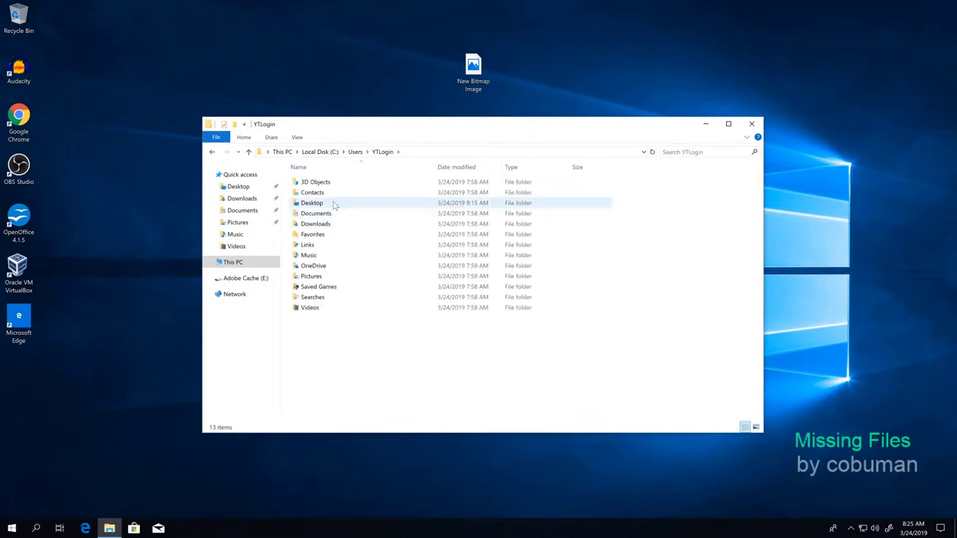
click(335, 204)
ctrl+click(329, 215)
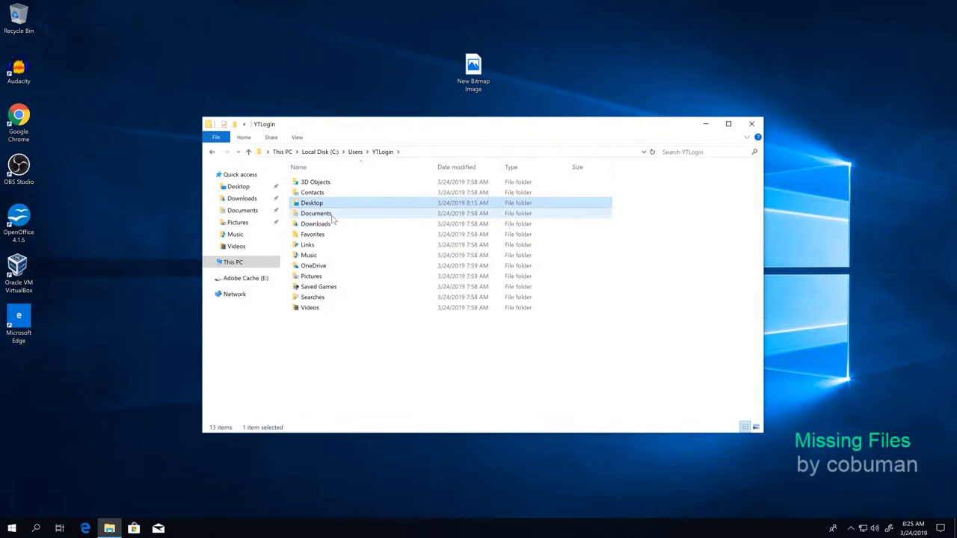